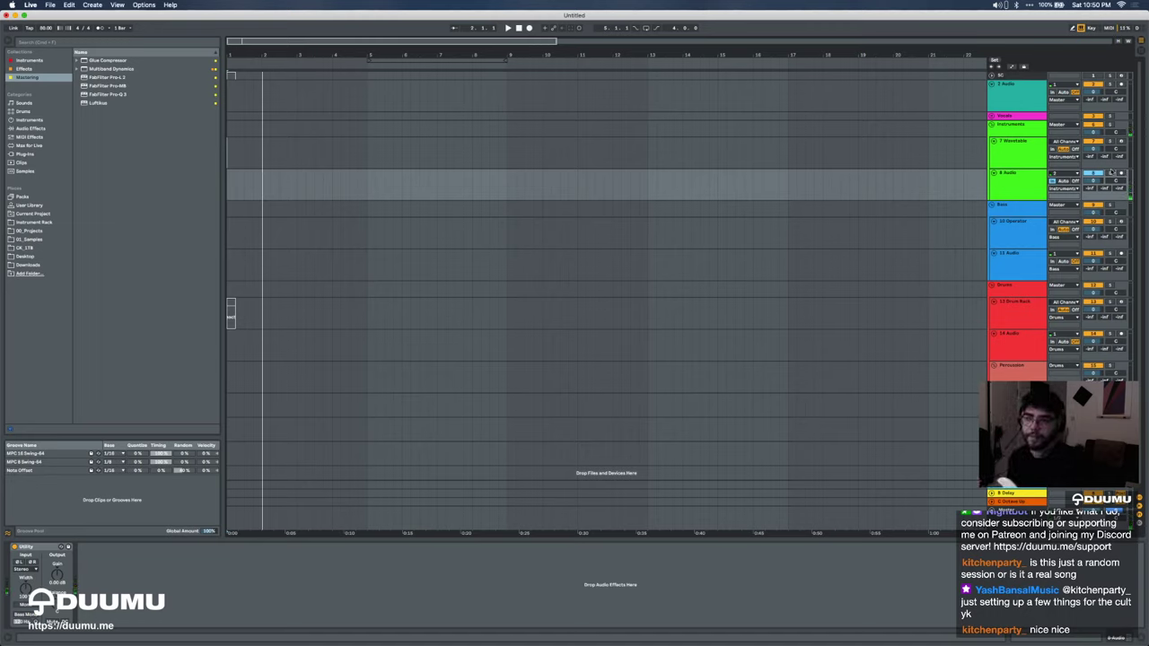
Step: Arm the 8 Audio track and record an audio take onto it with the metronome on
left_click(1121, 172)
left_click(97, 28)
key("space")
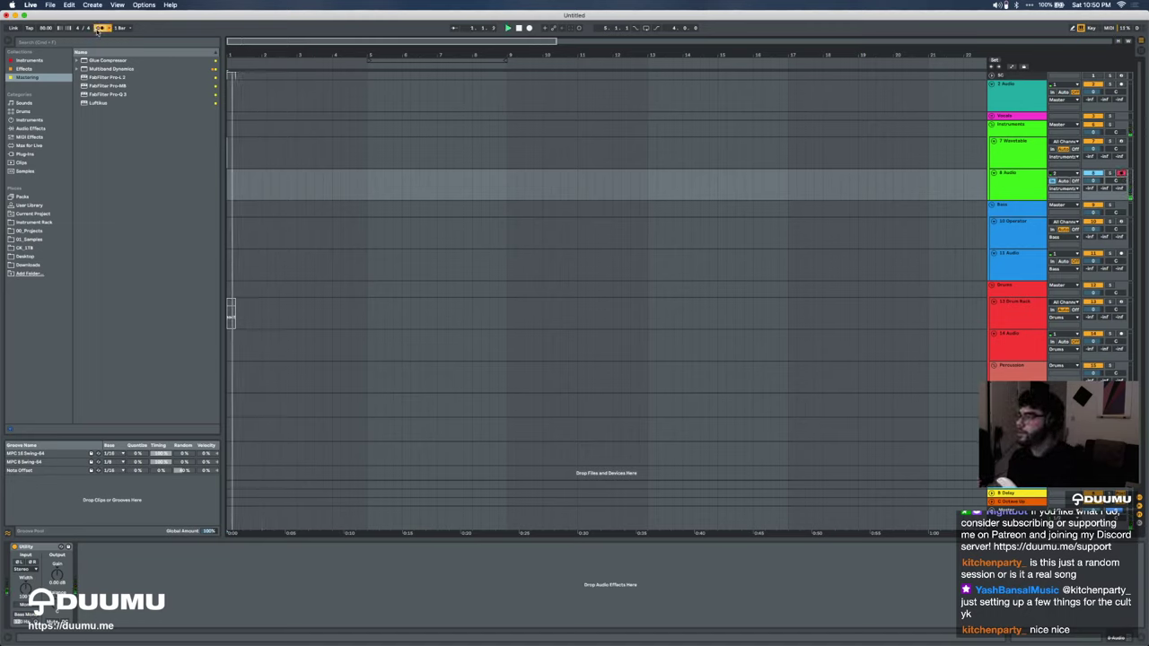
left_click(530, 28)
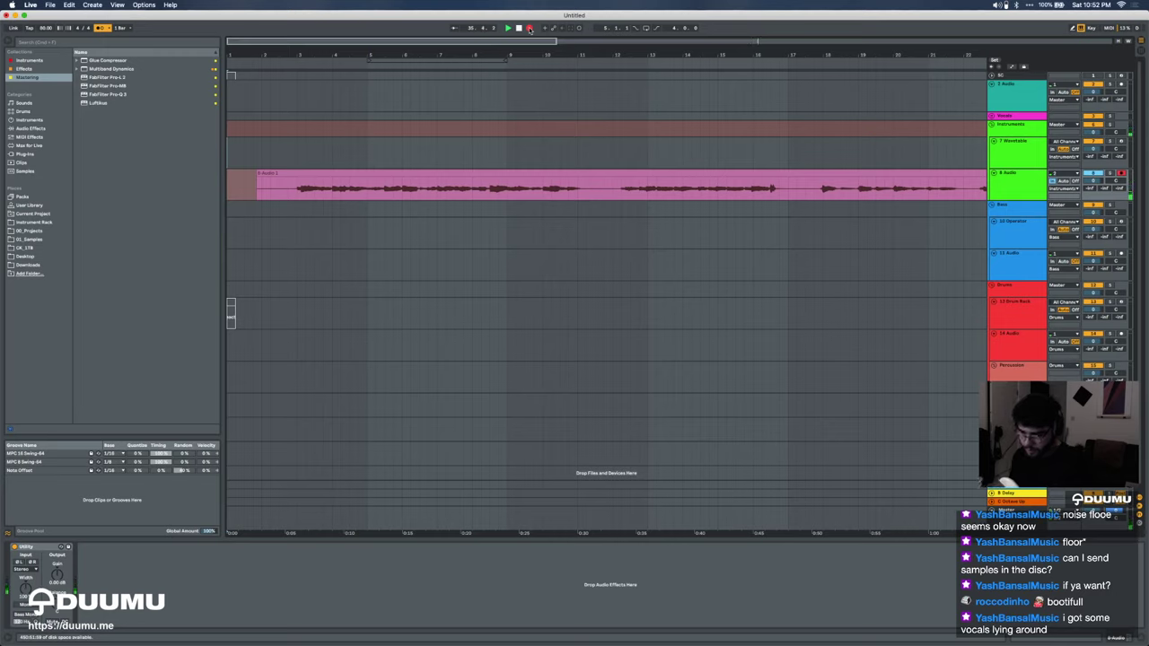
left_click(530, 28)
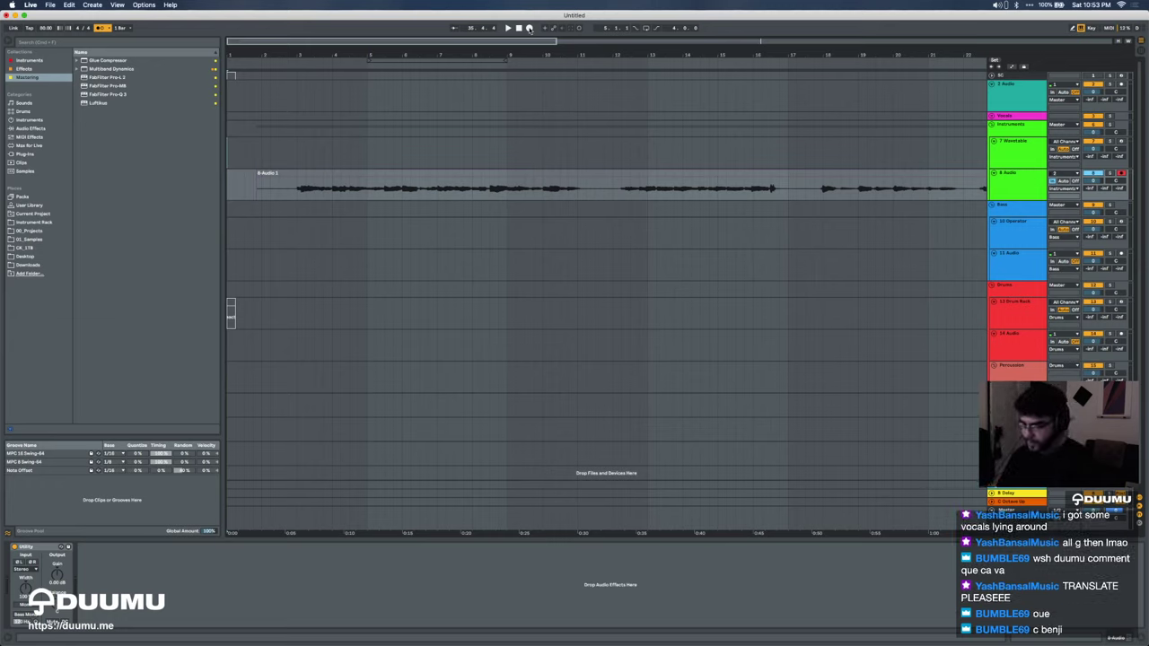
Step: Set input monitoring to Off on the 8 Audio track
left_click(463, 188)
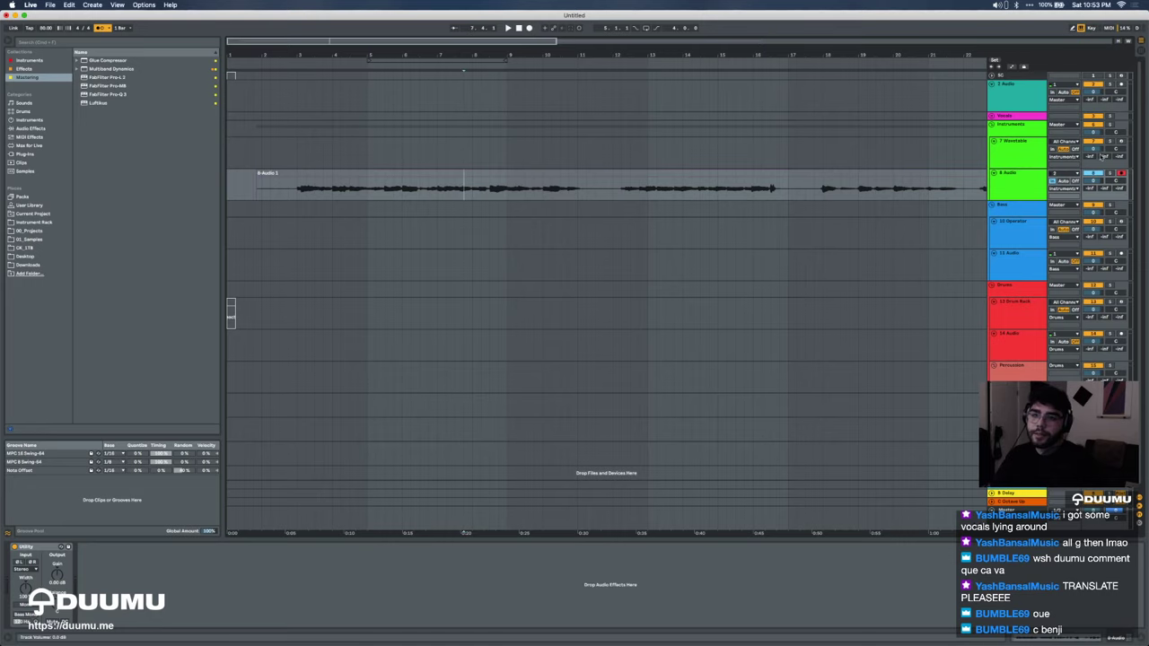
left_click(1075, 182)
key("minus")
key("minus")
key("minus")
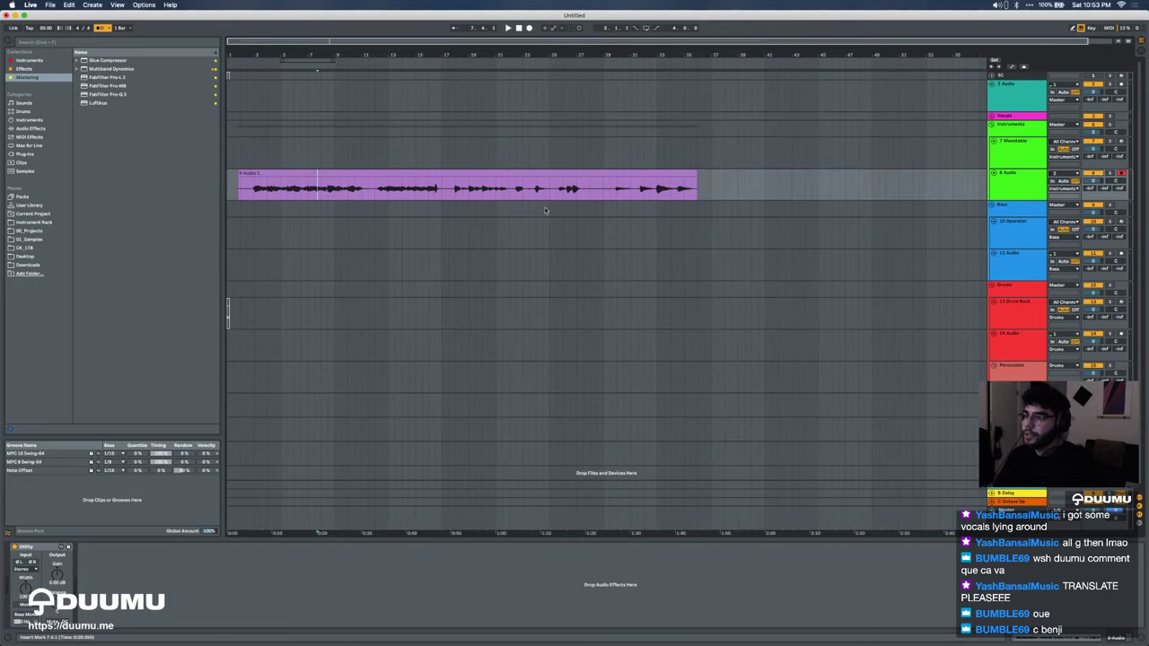
Step: Locate the onset of the second phrase in the recorded clip by playback and split the clip there in bar 12
left_click(376, 193)
key("plus")
key("space")
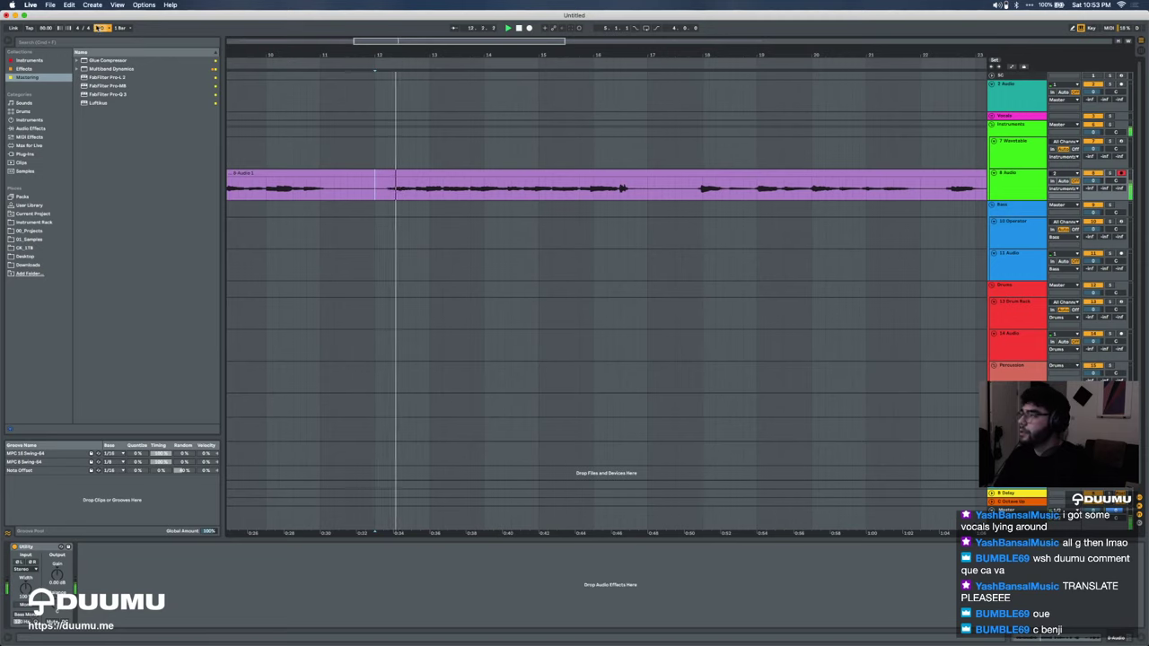
scroll(384, 191, "up", 8)
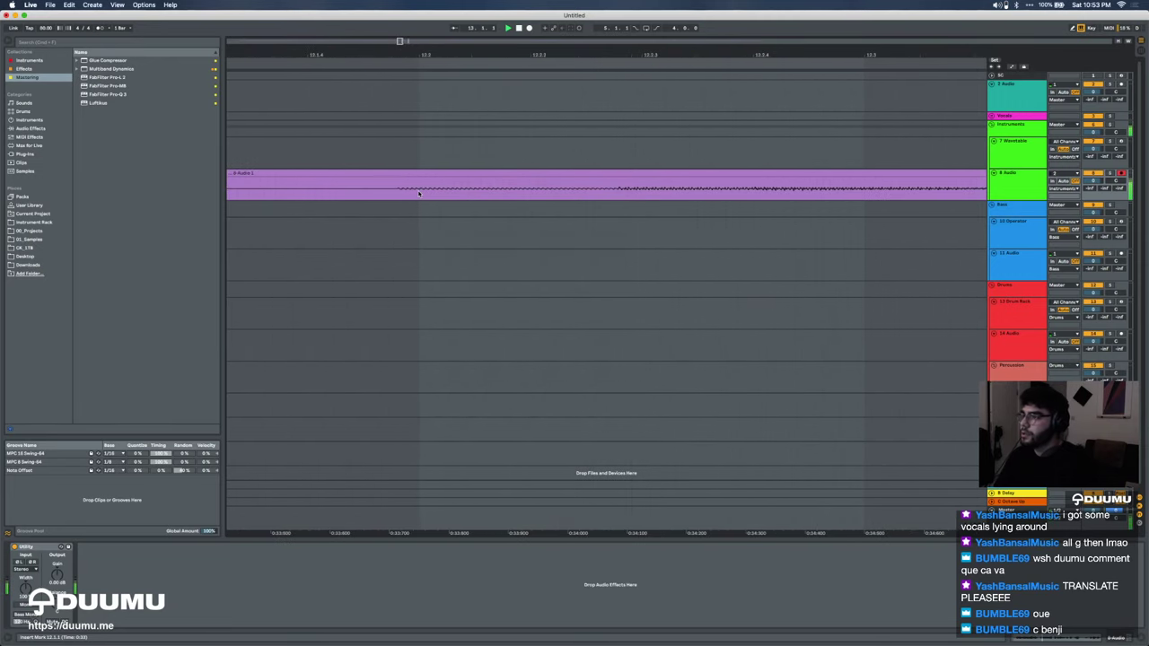
scroll(392, 195, "down", 15)
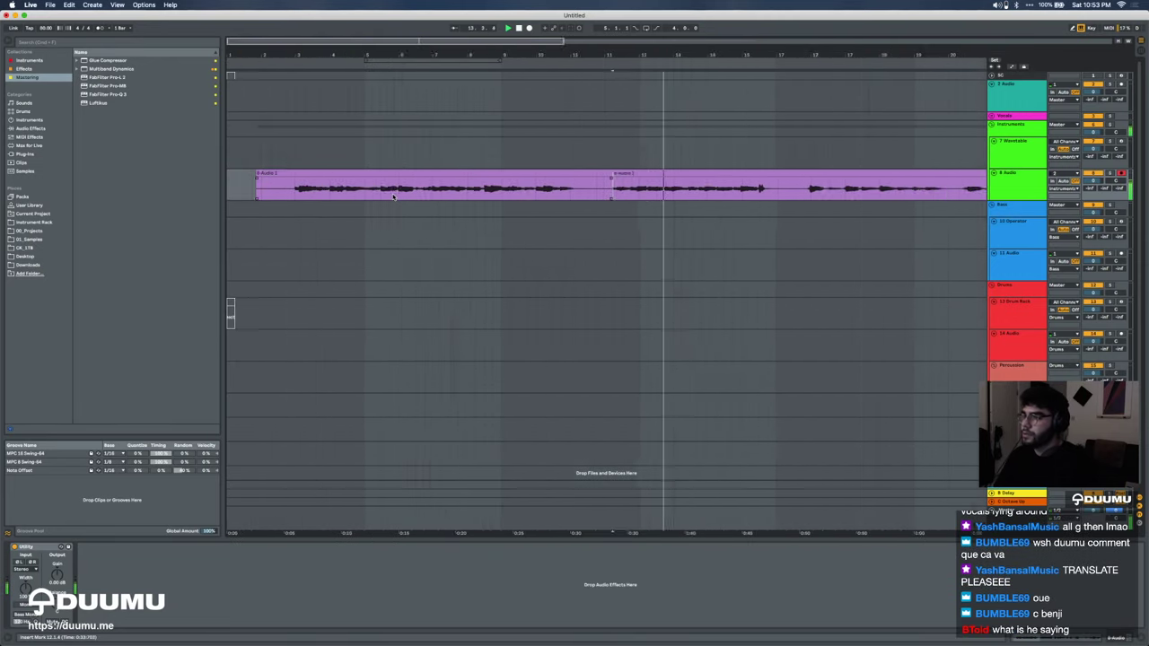
Step: Remove the recording before the split and move the remaining clip to the start of bar 1
key("space")
left_click(336, 175)
left_click_drag(319, 176, 850, 202)
left_click_drag(588, 180, 415, 180)
key("z")
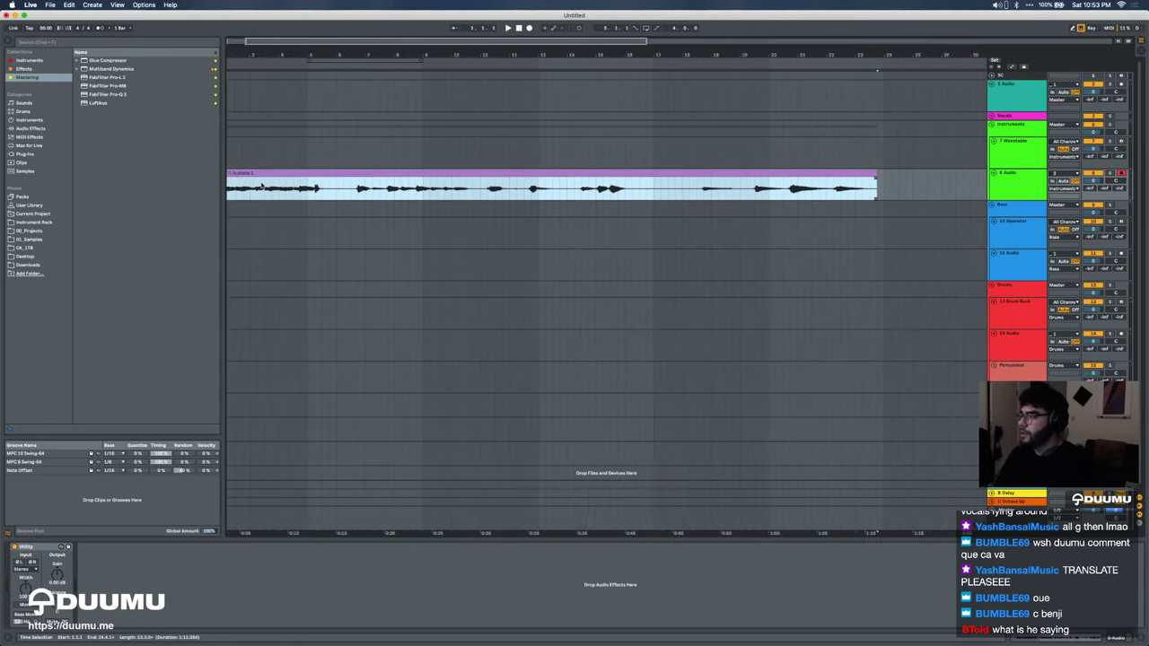
Step: Check the moved clip against the metronome, open its sample view and set 1.1.1 at the phrase's first note onset
left_click(97, 28)
key("space")
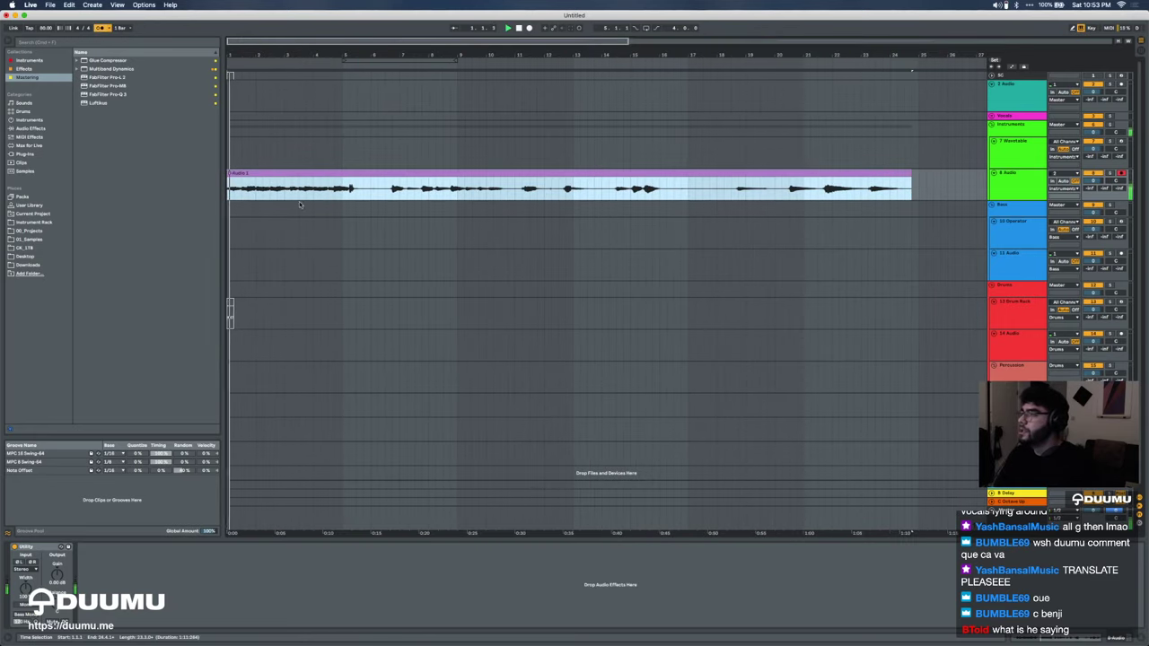
double_click(241, 174)
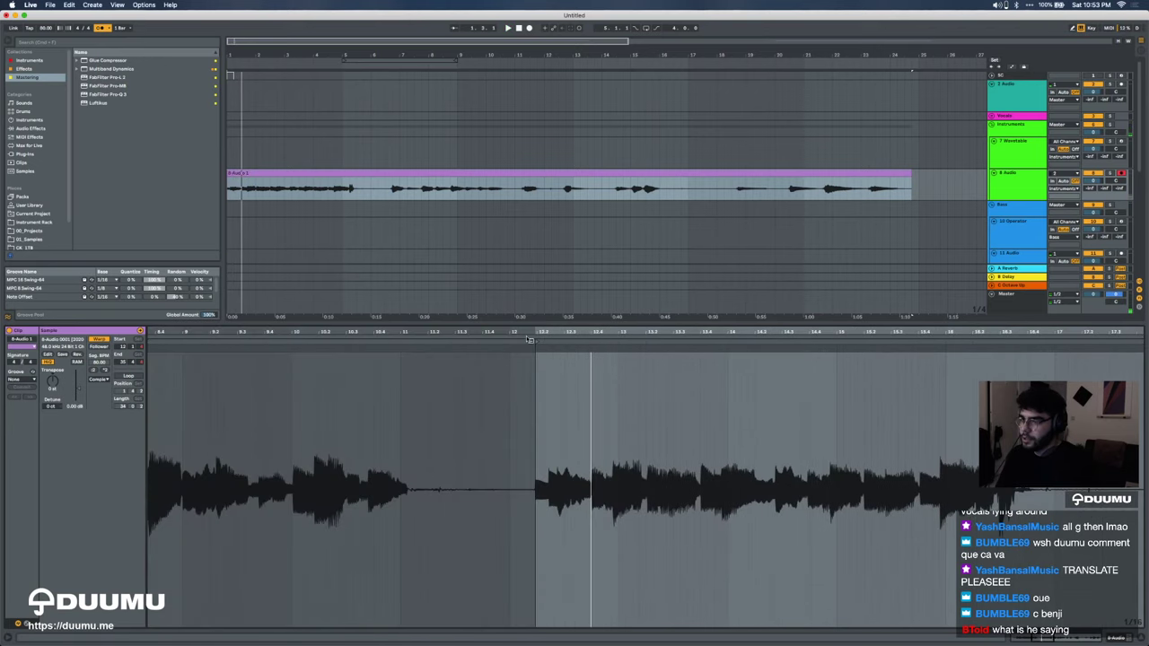
right_click(536, 349)
left_click(558, 496)
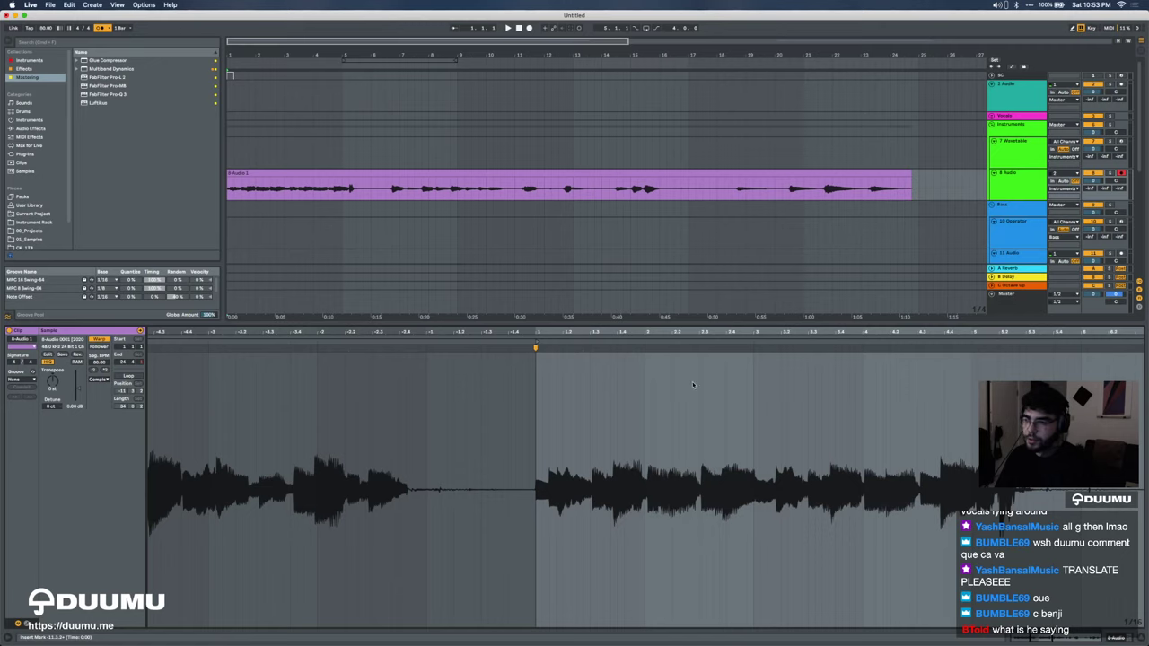
Step: Place warp markers on the notes at 2.3, 4.3 and bar 5, and loop the first four bars of the arrangement
left_click(700, 350)
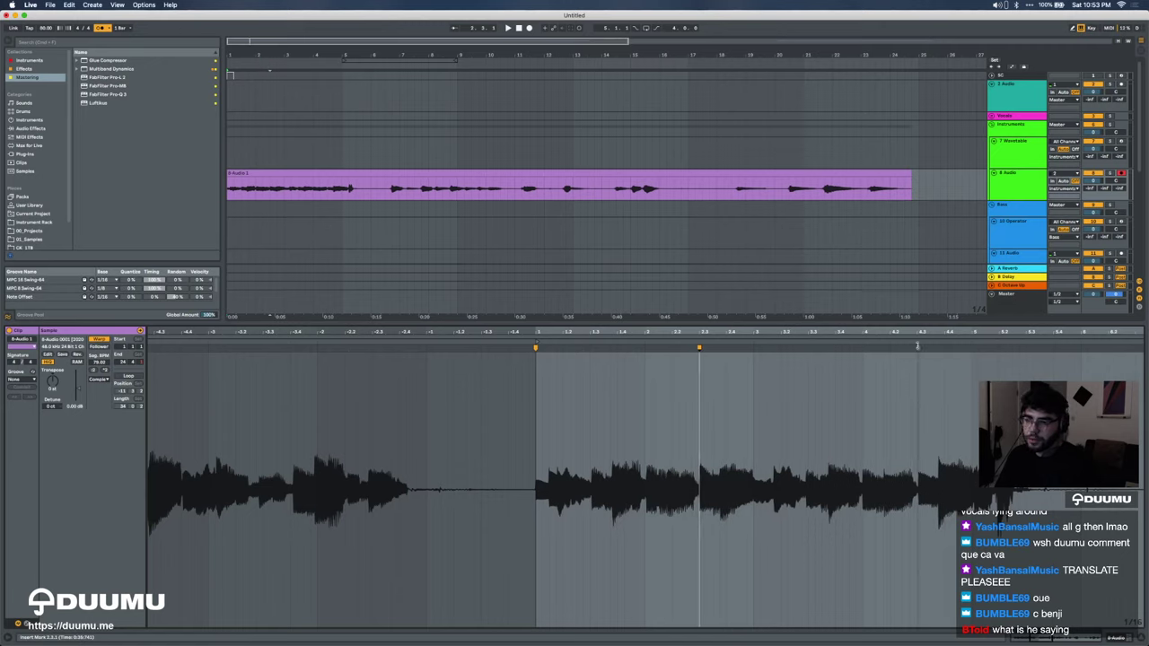
key("space")
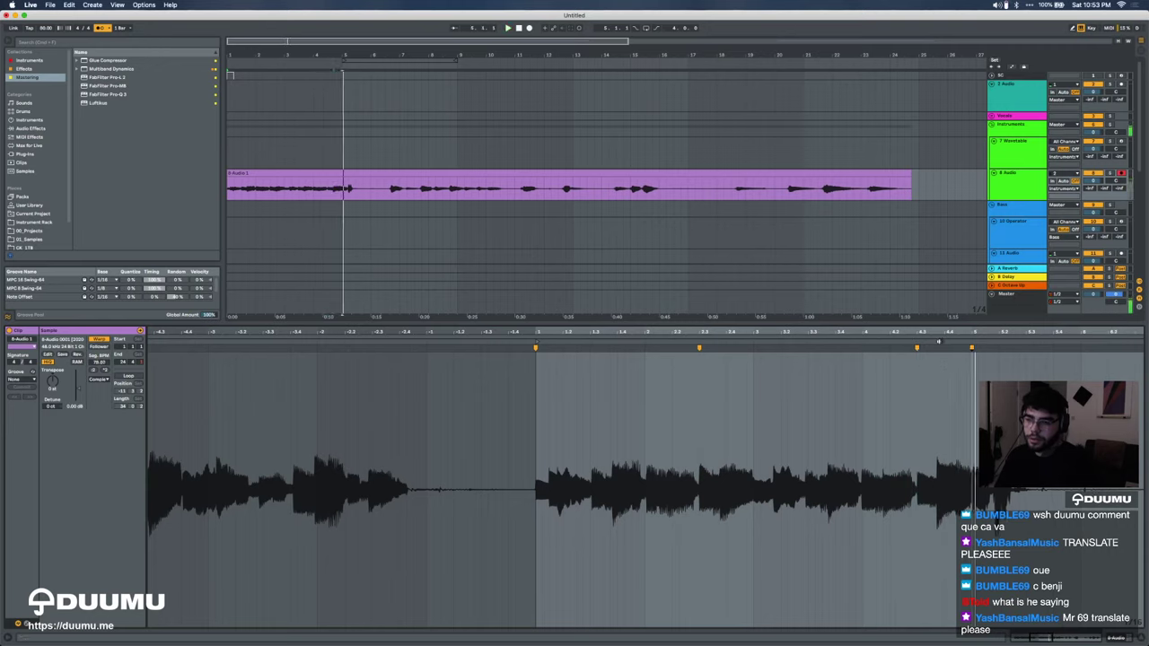
left_click_drag(342, 189, 229, 189)
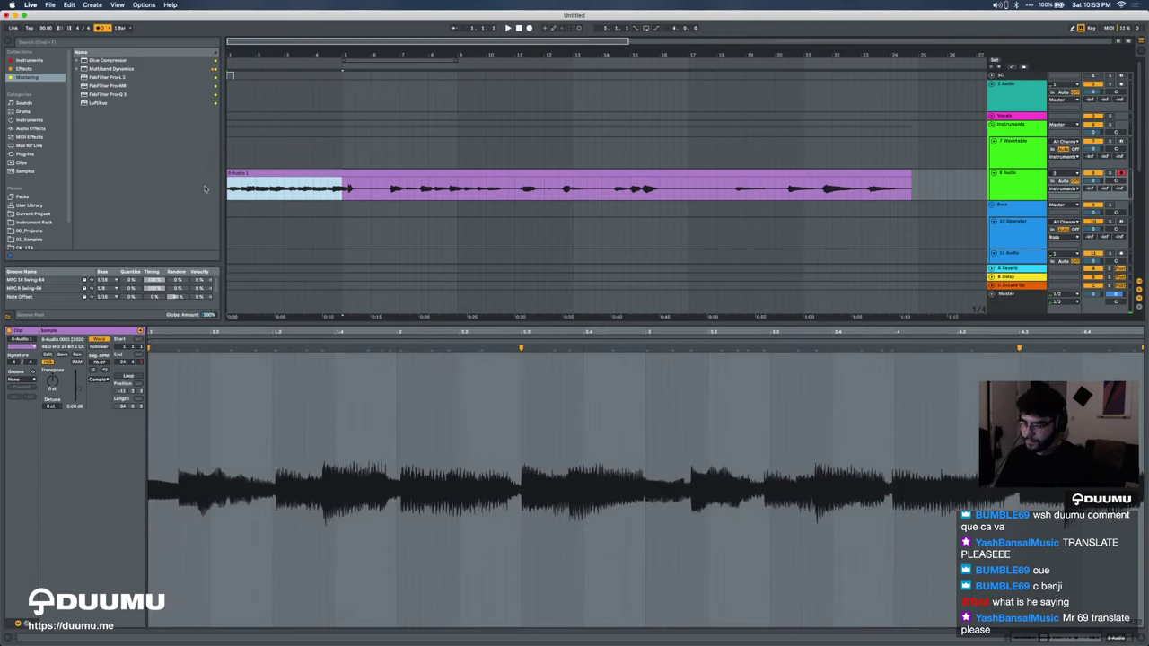
scroll(636, 518, "down", 3)
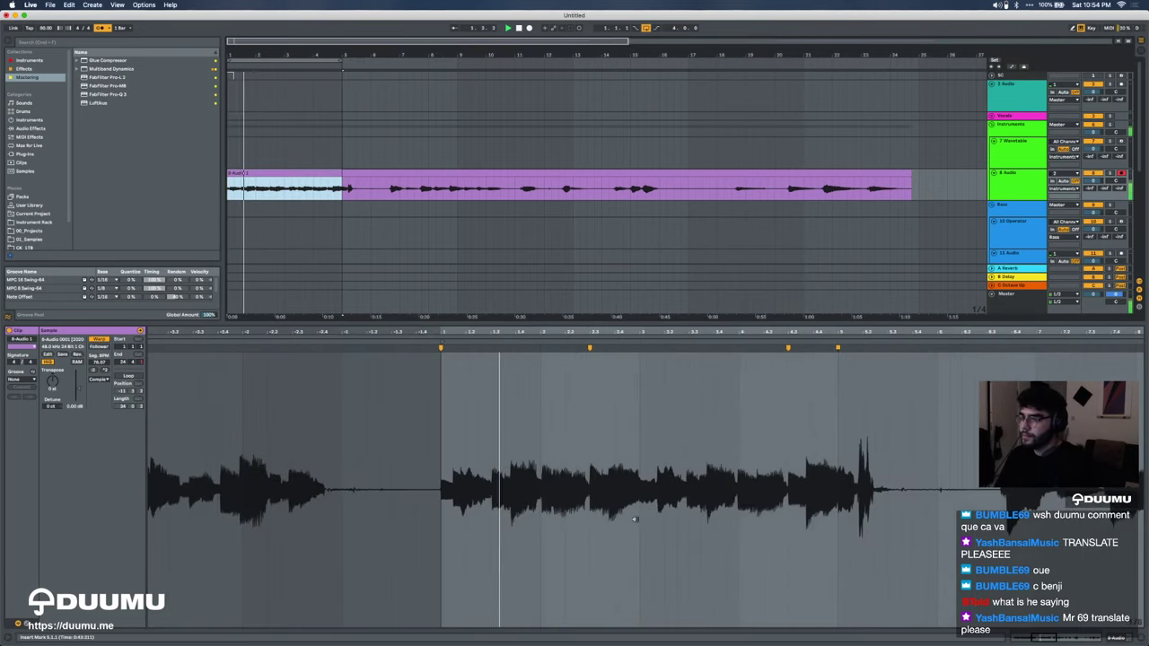
Step: Try quantizing the whole clip on a fixed 1/8 grid, audition it, and undo the quantization
right_click(504, 447)
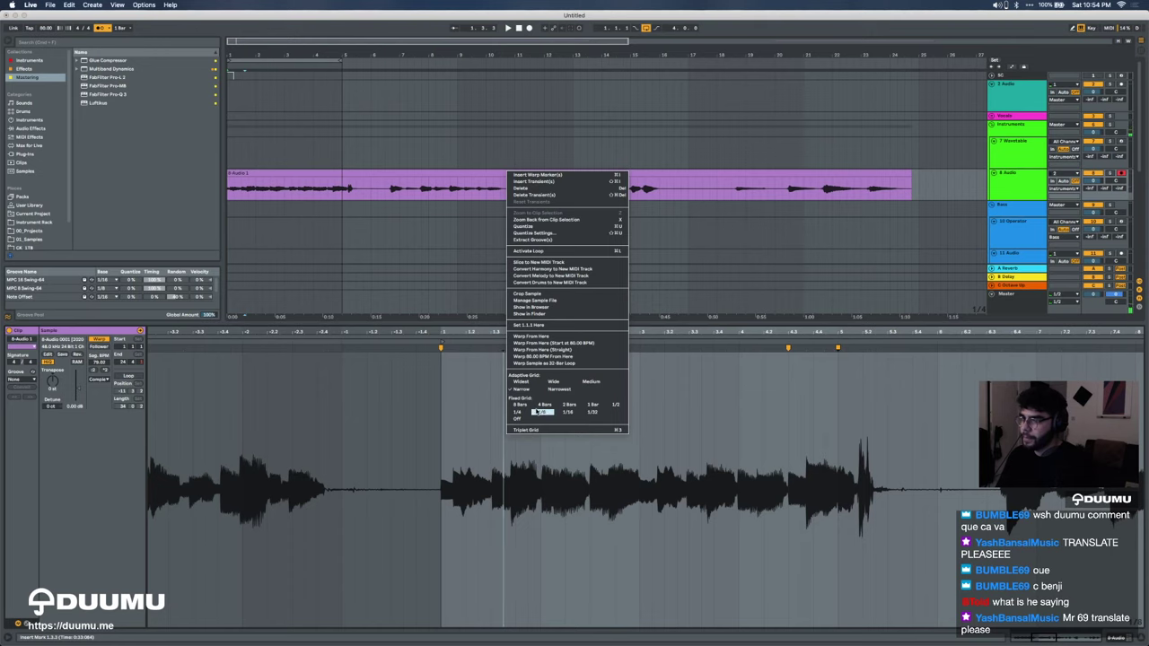
left_click(537, 412)
left_click(540, 412)
key("super+a")
key("super+u")
key("space")
key("space")
key("super+z")
Step: Set the clip's fixed grid to 1/16
right_click(485, 438)
left_click(550, 416)
Step: Try quantizing all of the clip's transients to the 1/16 grid and audition the looped four bars
key("super+a")
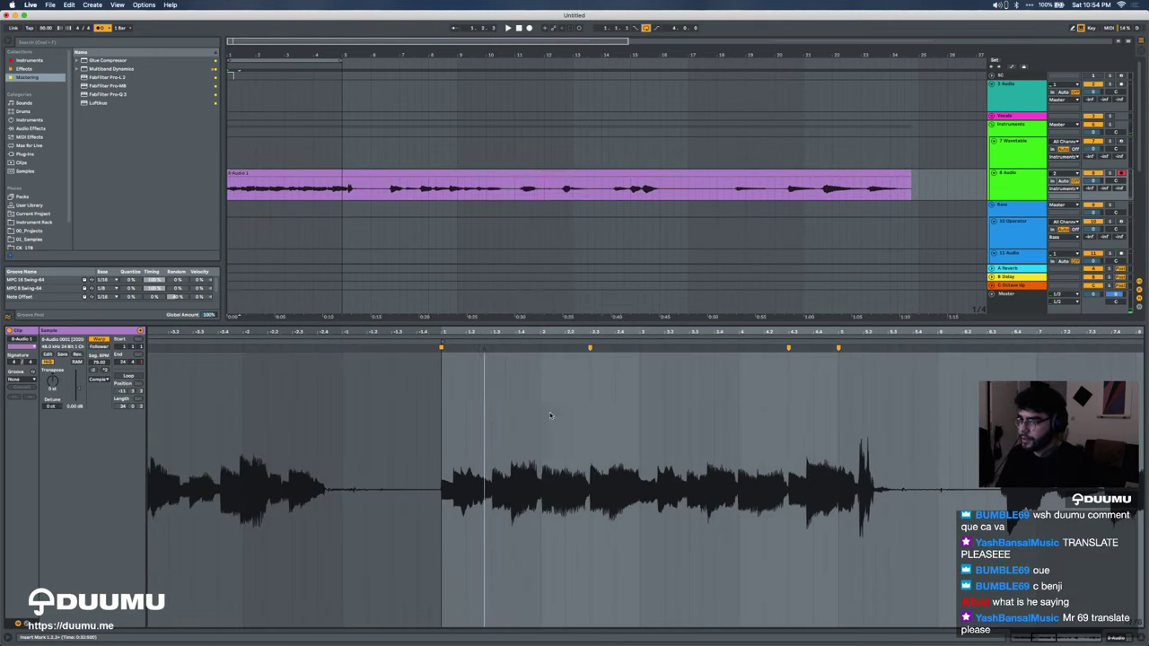
key("super+u")
left_click(514, 413)
key("space")
scroll(514, 413, "up", 3)
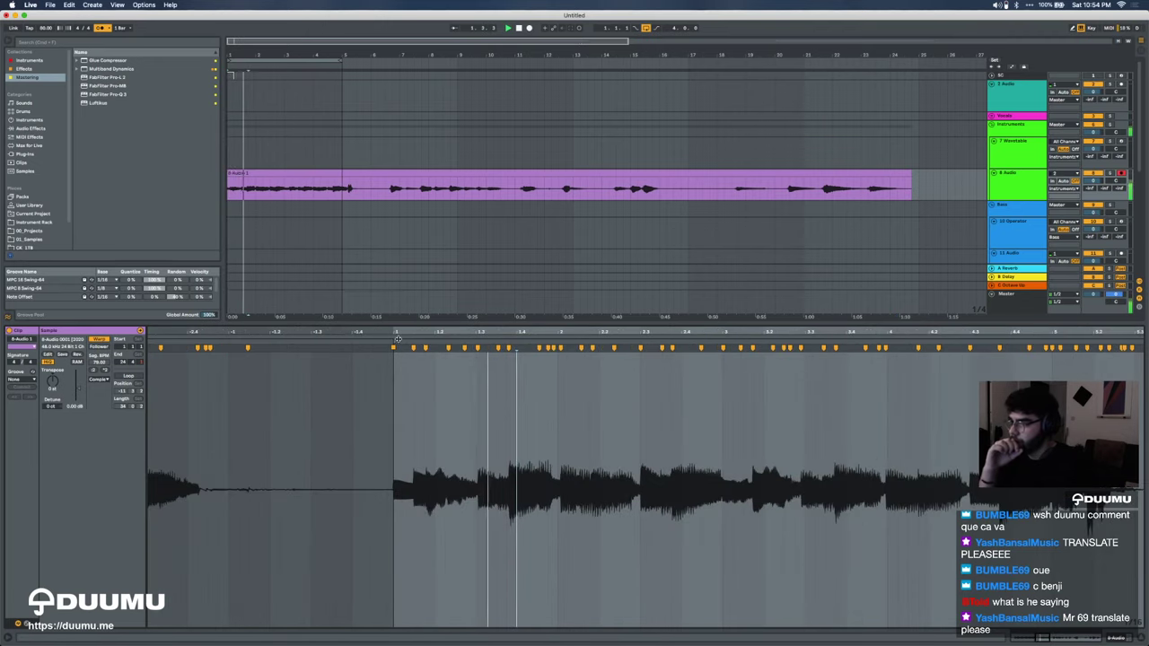
key("space")
key("super+a")
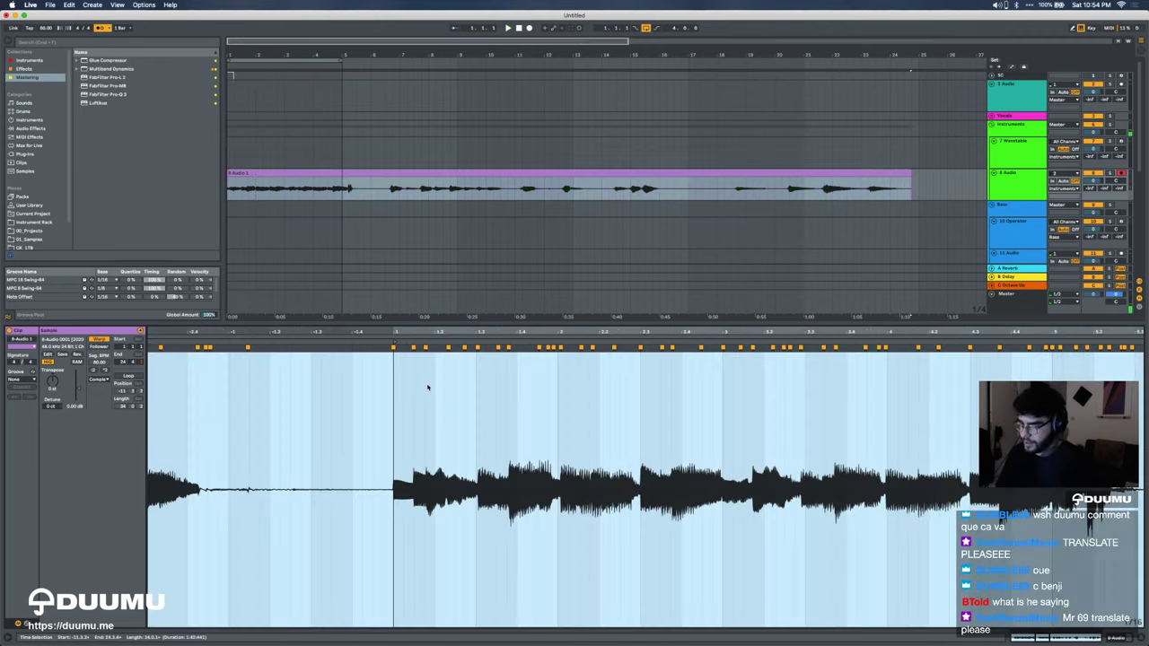
key("space")
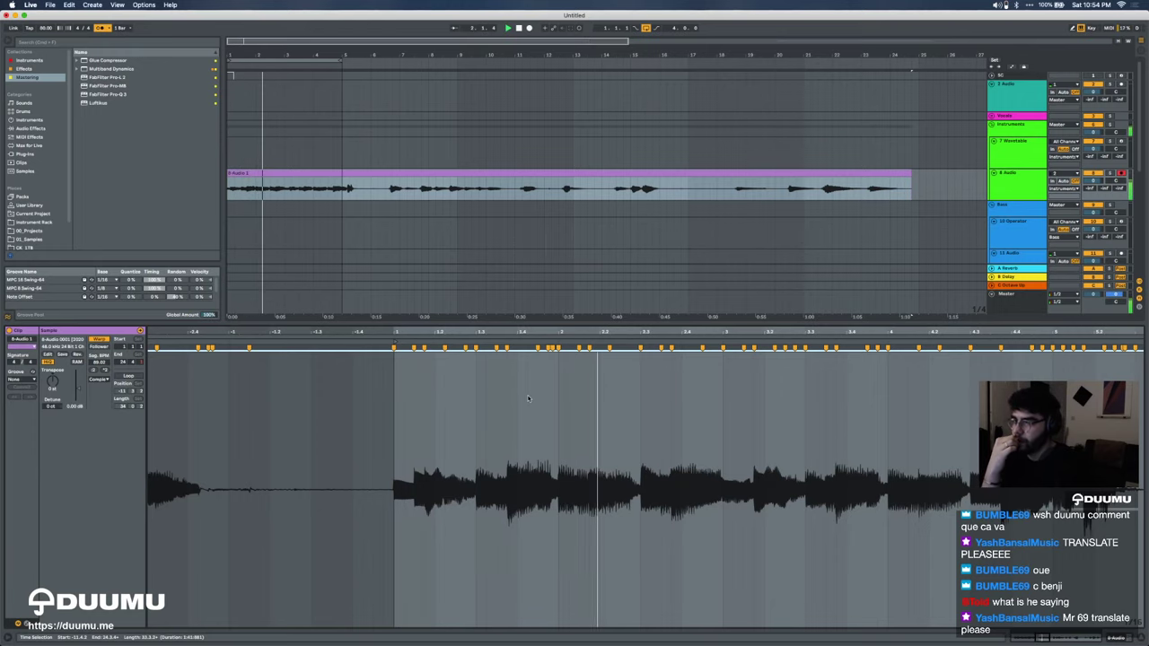
scroll(529, 399, "right", 1)
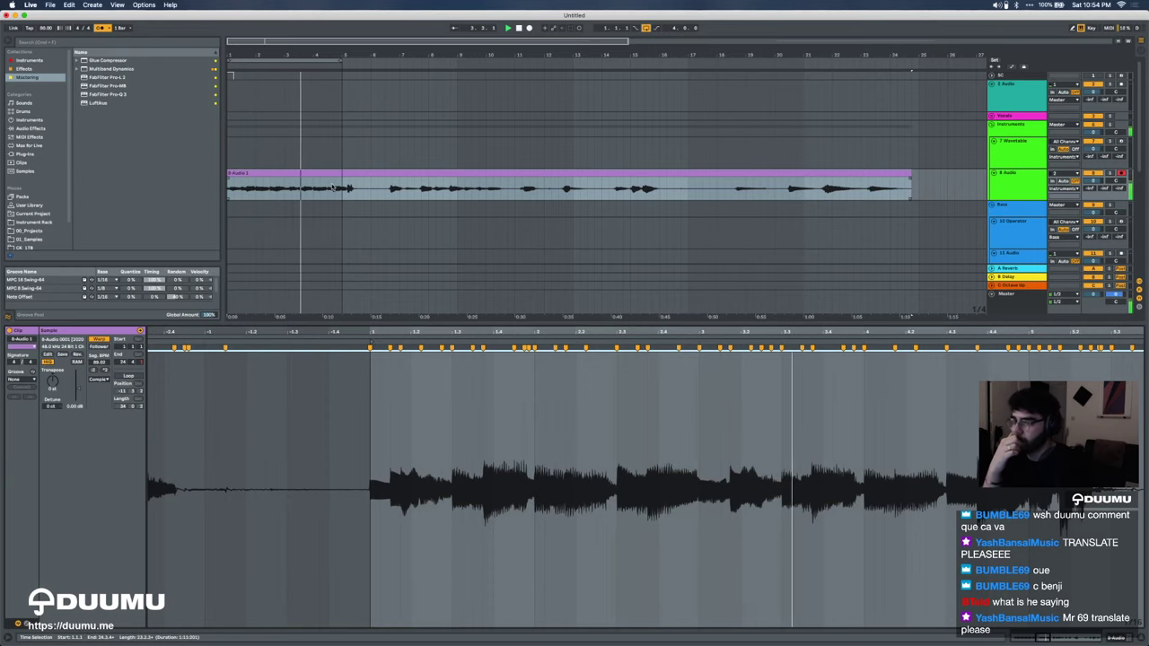
key("space")
key("space")
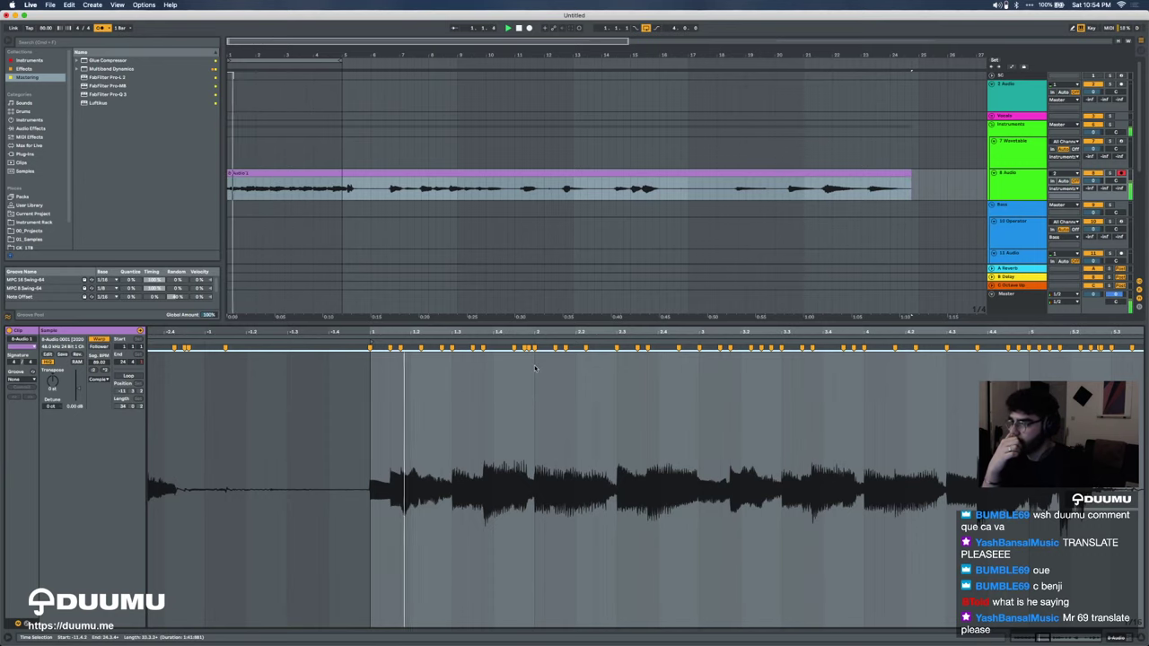
Step: Try the MPC 16 Swing-64 groove on the clip and compare warp modes such as Beats, finishing on Complex
left_click(19, 379)
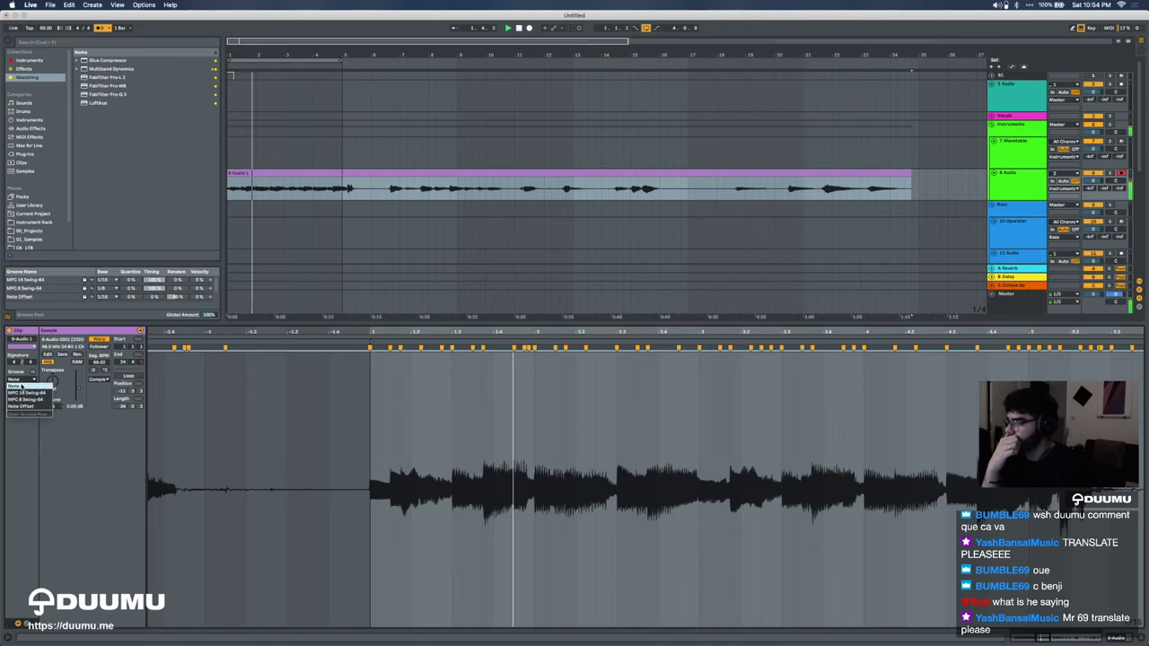
left_click(25, 393)
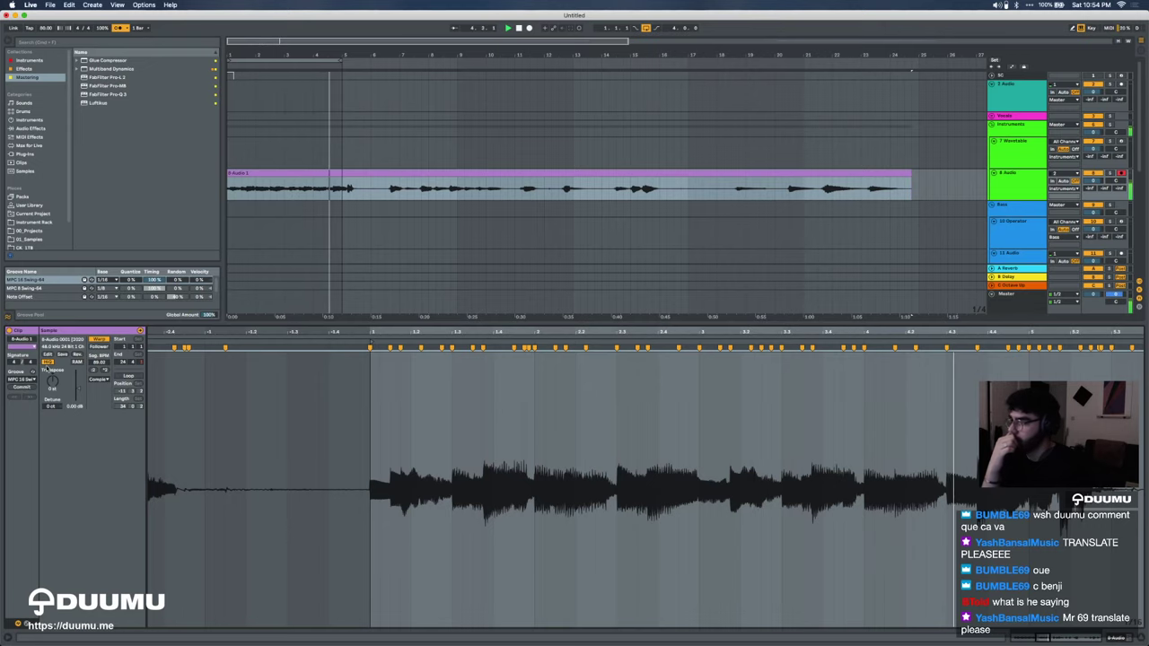
left_click(94, 385)
left_click(96, 380)
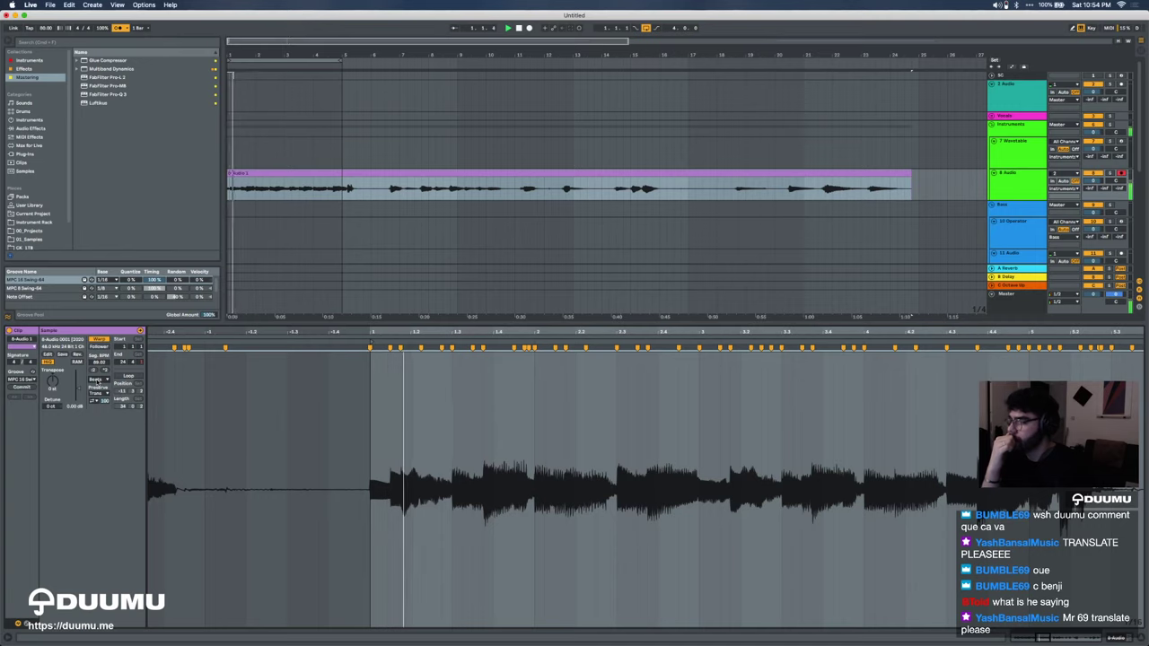
left_click(96, 381)
left_click(97, 406)
left_click(96, 379)
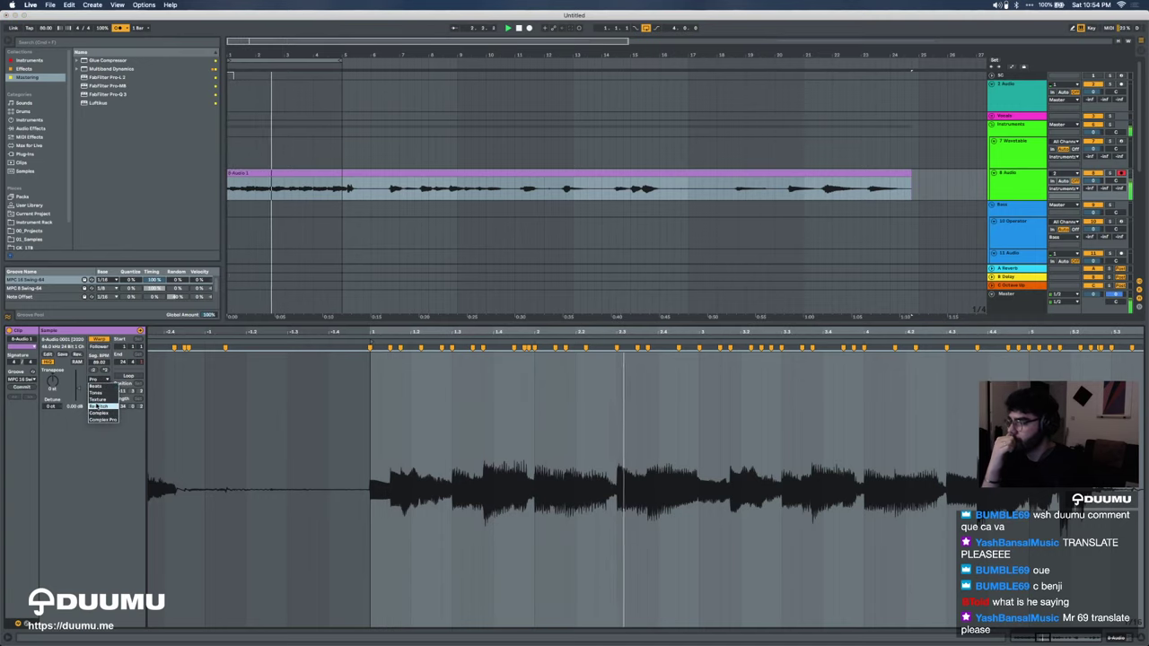
left_click(98, 413)
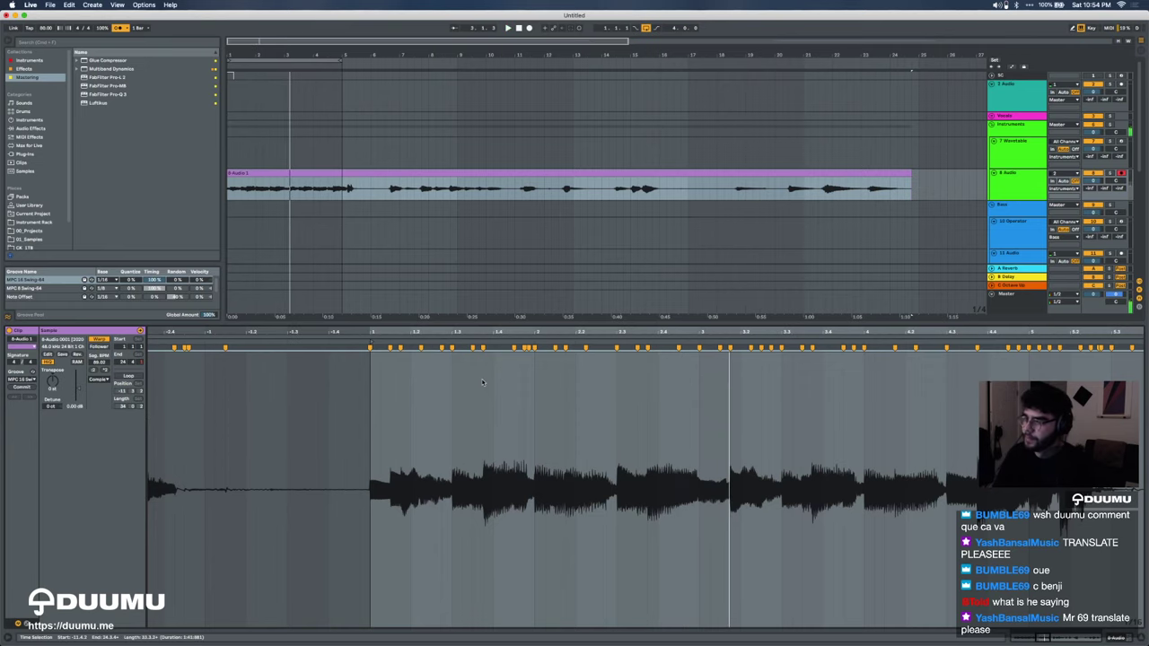
Step: Undo the clip's groove, warp mode and quantization changes, back to the manually placed warp markers
key("super+z")
key("super+z")
key("super+z")
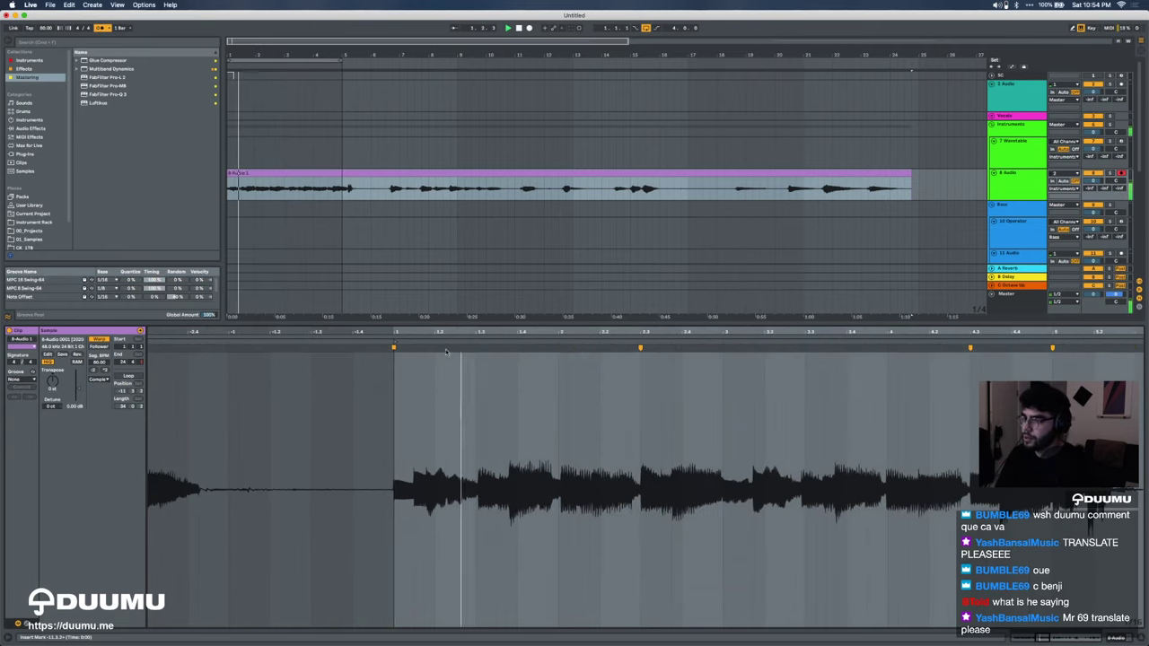
Step: Add warp markers at 1.3, 2, 3.3 and 4, aligning the note onsets to those beats
left_click(476, 348)
key("space")
left_click_drag(478, 348, 476, 348)
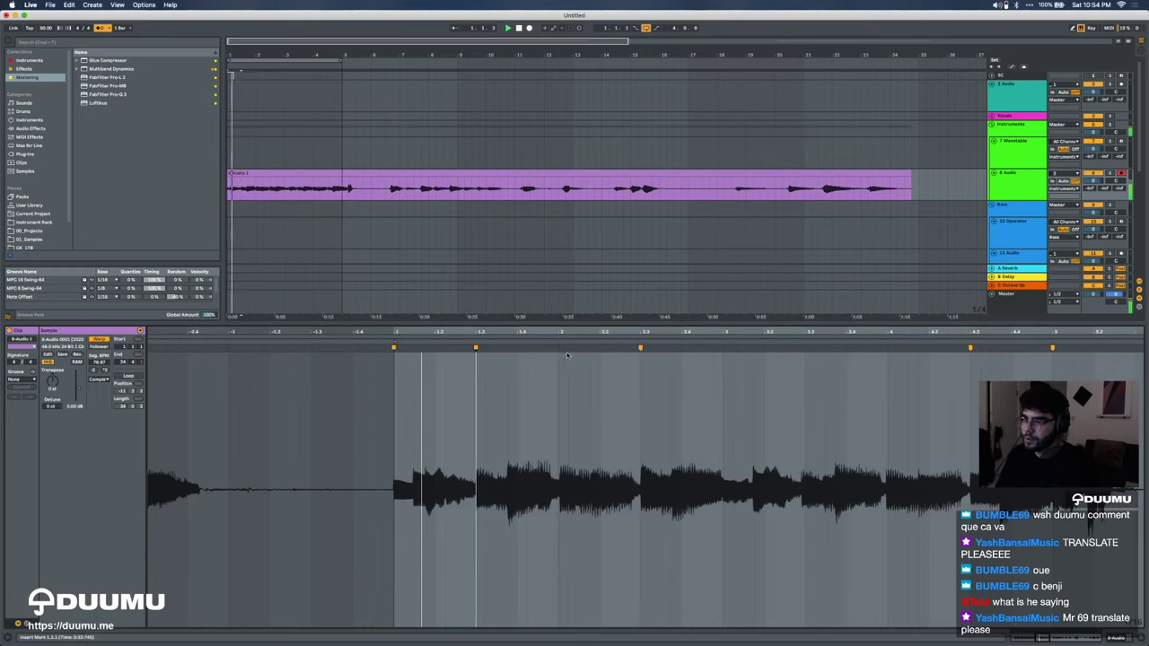
left_click_drag(560, 348, 557, 349)
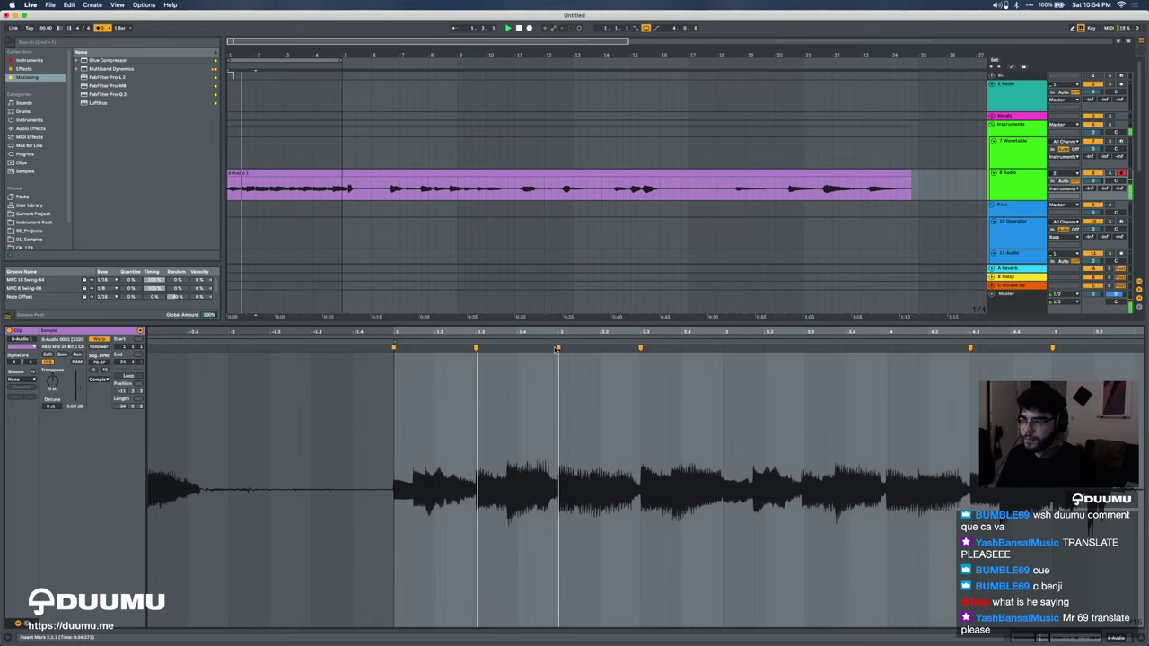
double_click(806, 347)
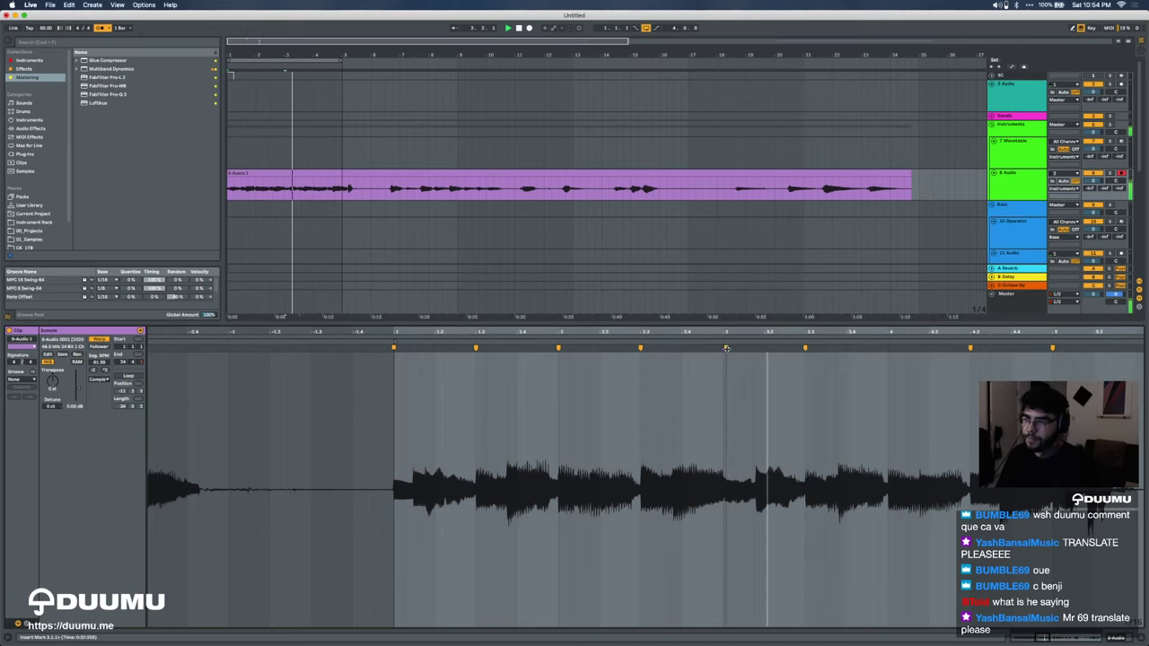
double_click(886, 347)
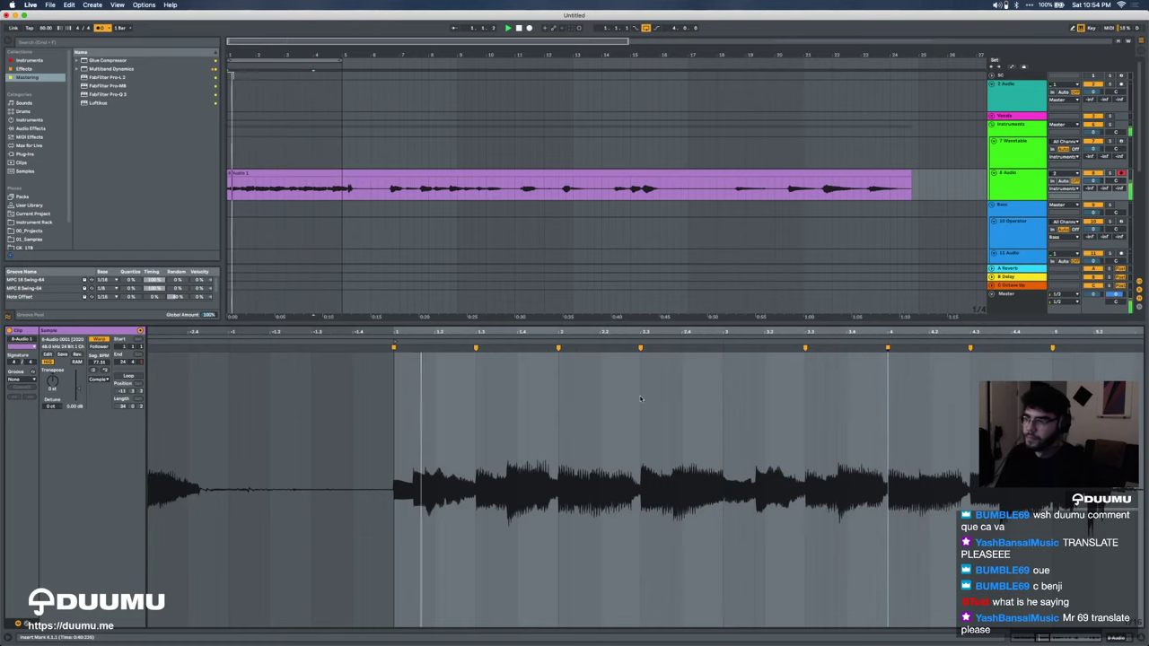
Step: Select the whole clip and quantize all its transients to the 1/16 grid
key("super+a")
key("super+shift+i")
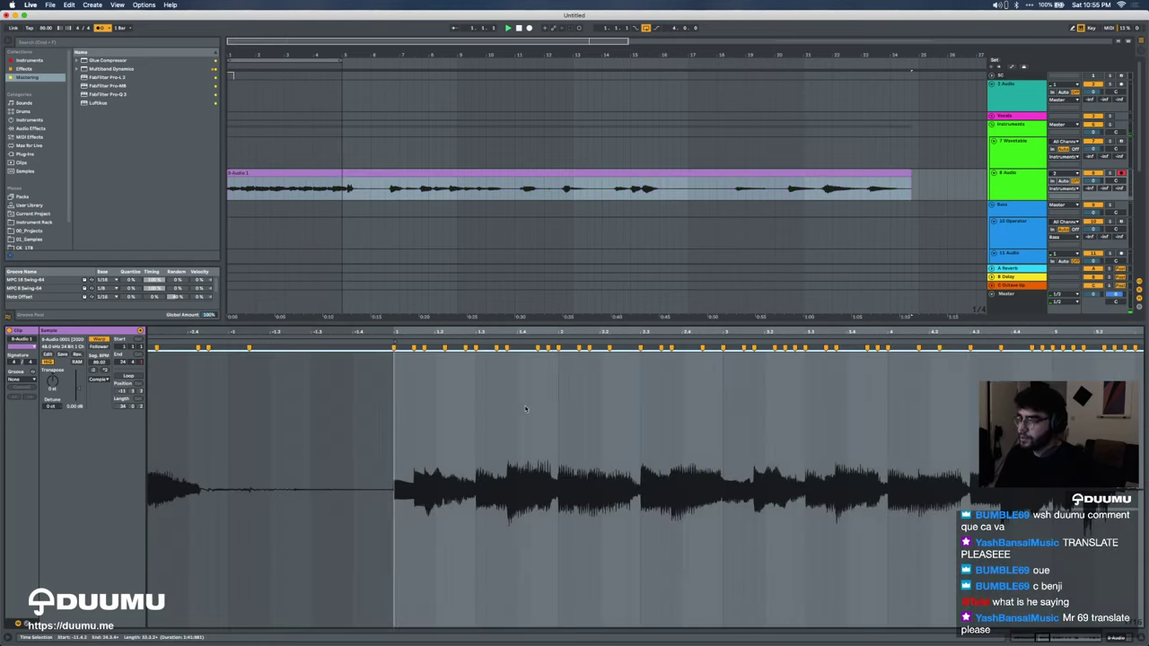
left_click(465, 349)
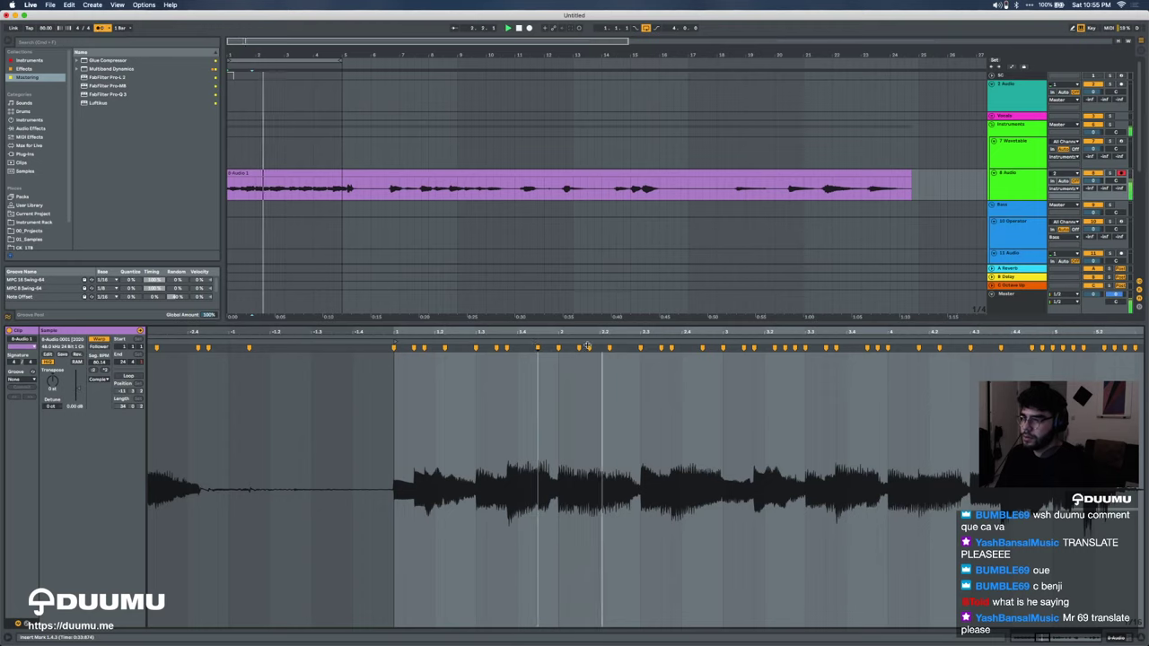
Step: Delete the unneeded warp markers near 2.4.3, 3.2.4 and 3.4.3 in the clip and play back the result
left_click(703, 348)
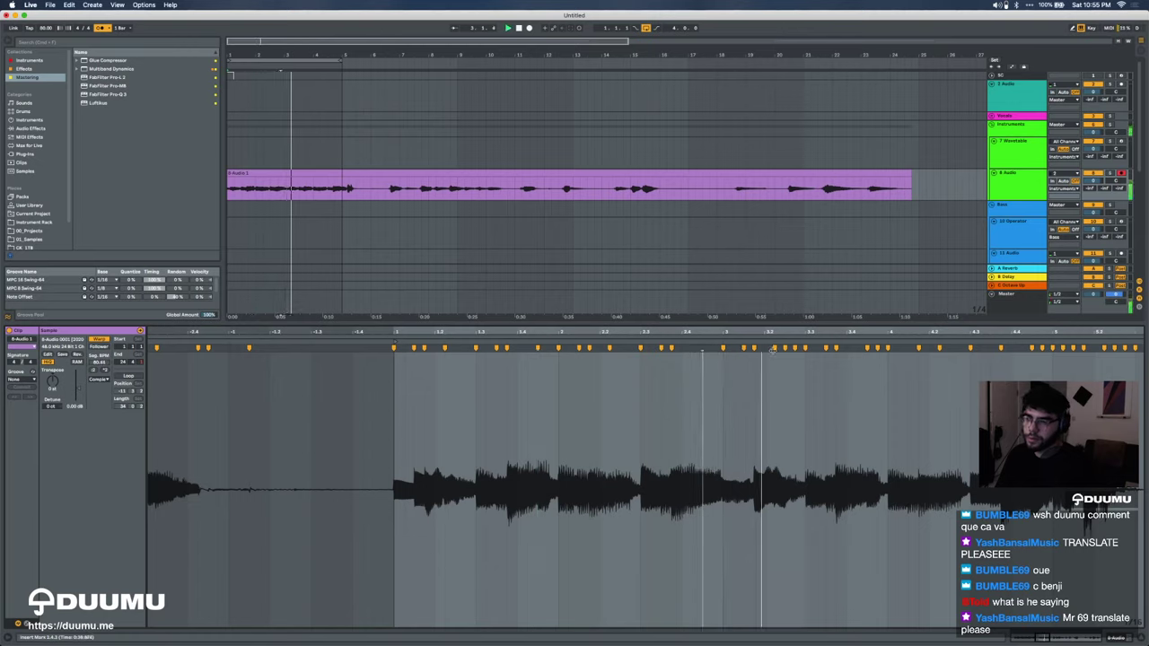
left_click(786, 348)
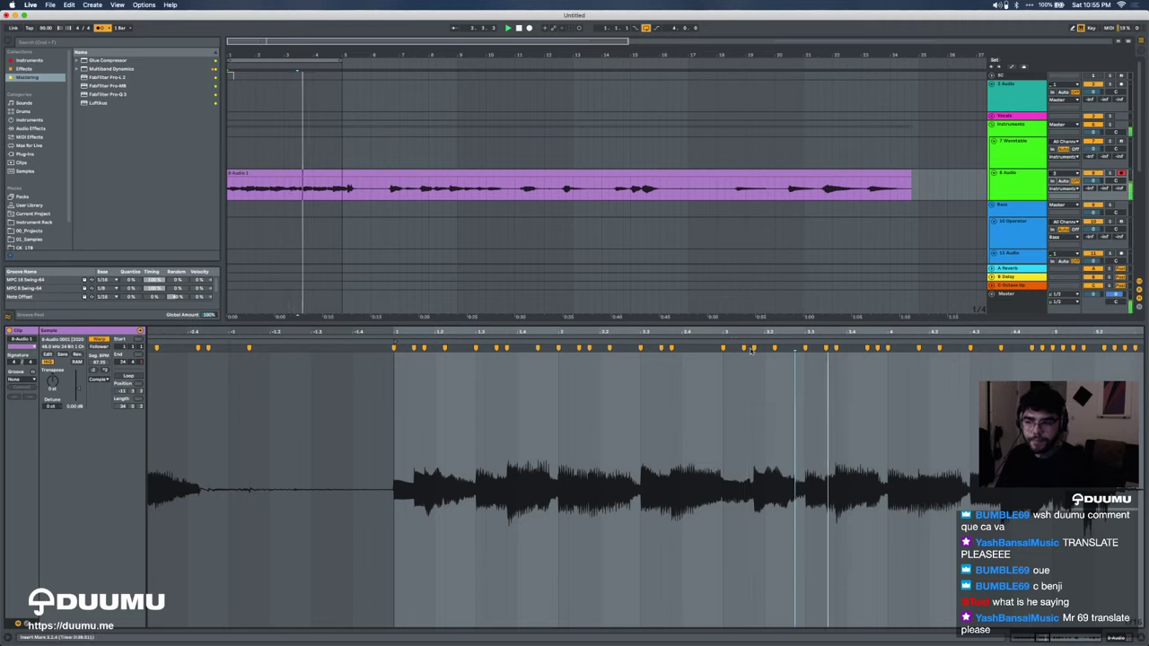
key("space")
double_click(867, 348)
key("space")
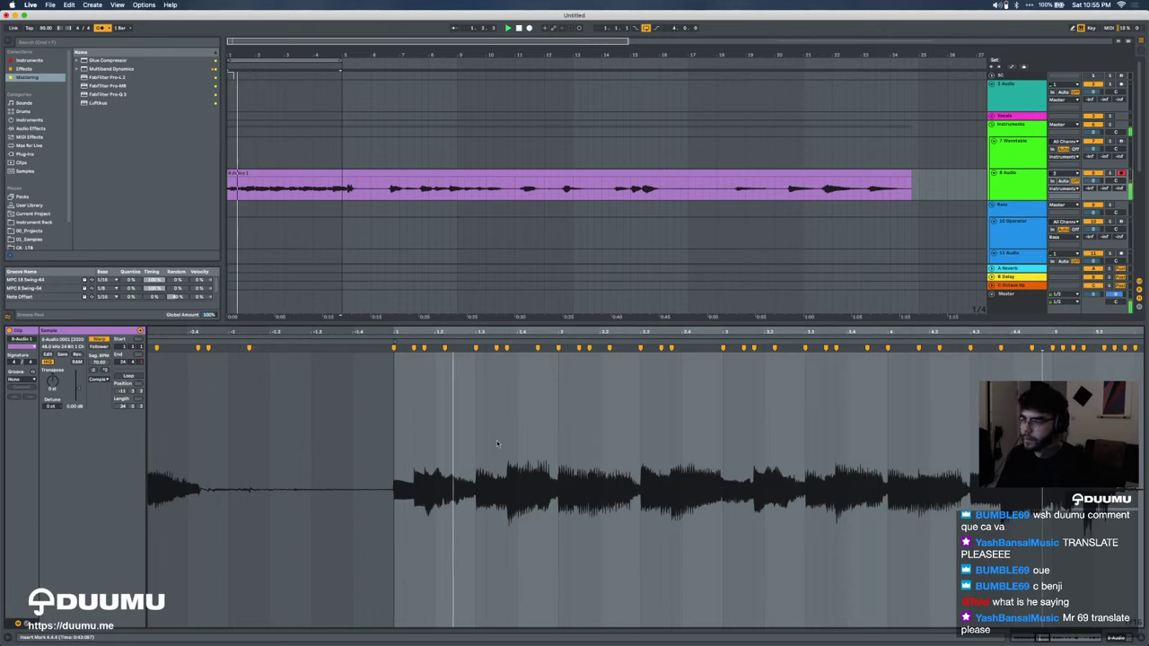
Step: Apply the MPC 16 Swing-64 groove to the clip and hide its detail view
left_click(29, 393)
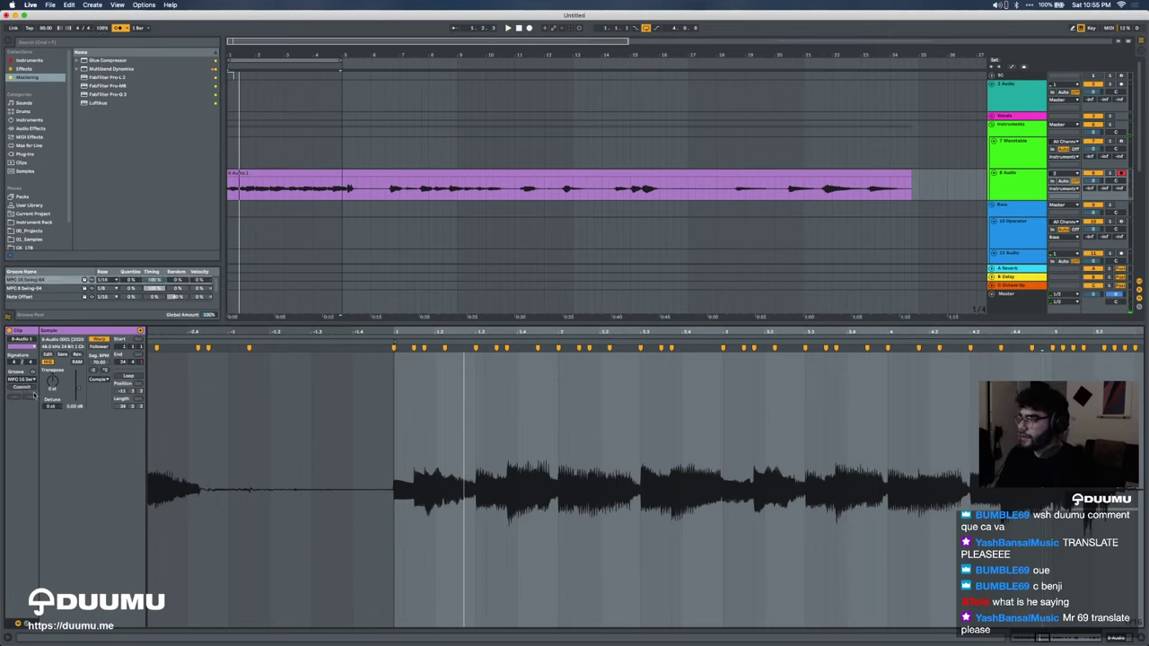
key("super+alt+l")
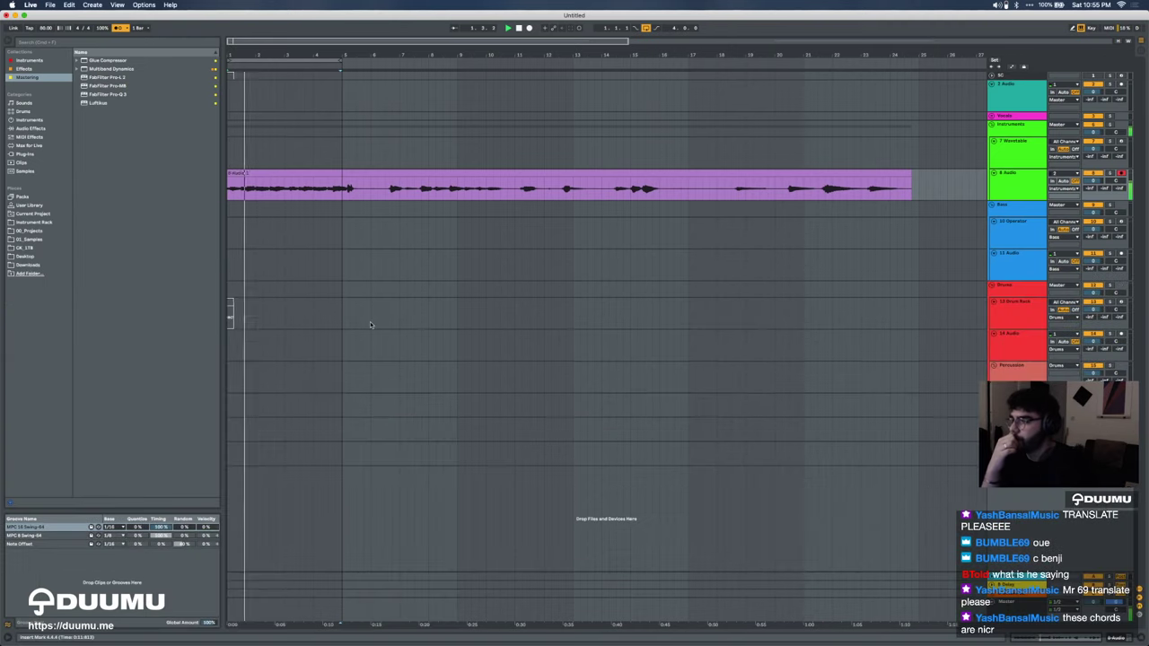
Step: Duplicate the 8 Audio track with its clips and delete the first clip from the duplicate
key("w")
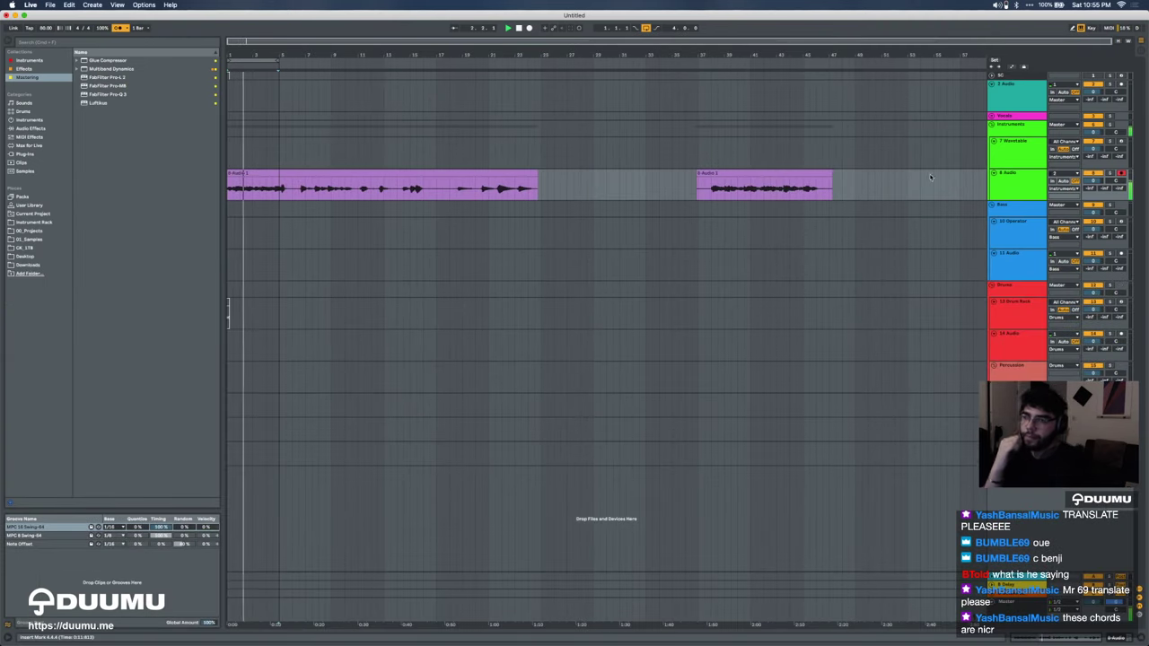
left_click(1007, 195)
key("super+d")
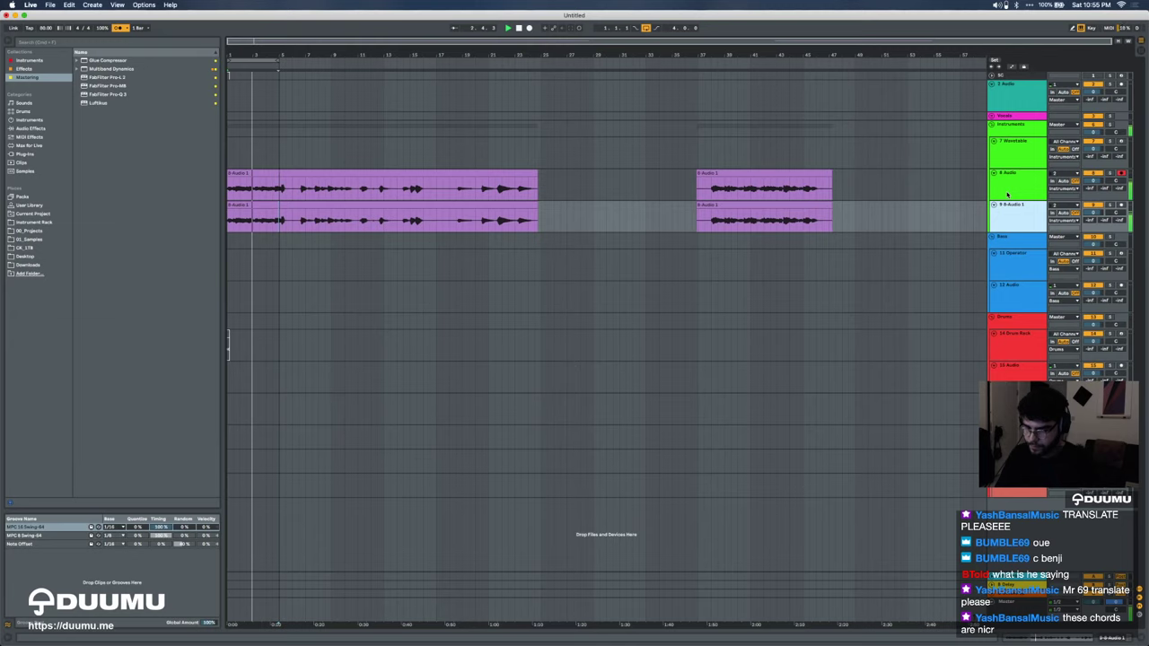
left_click(274, 207)
key("Delete")
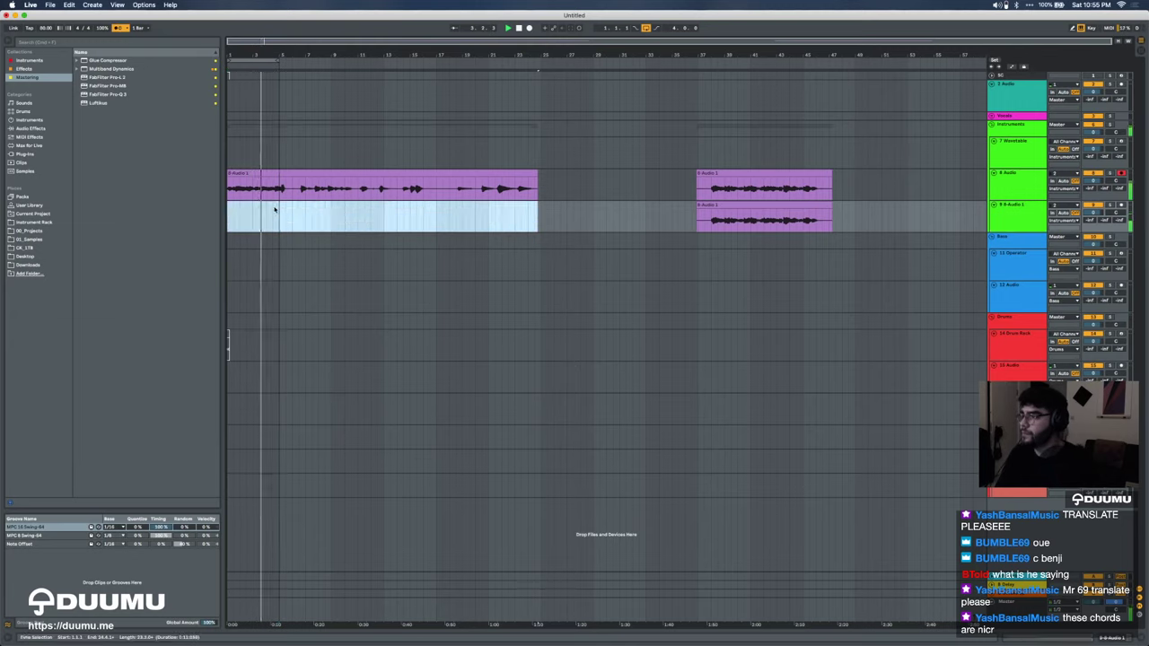
Step: On the 8 Audio track, delete the audio after bar 5 and the second recording near bar 37
left_click_drag(279, 188, 594, 184)
key("Delete")
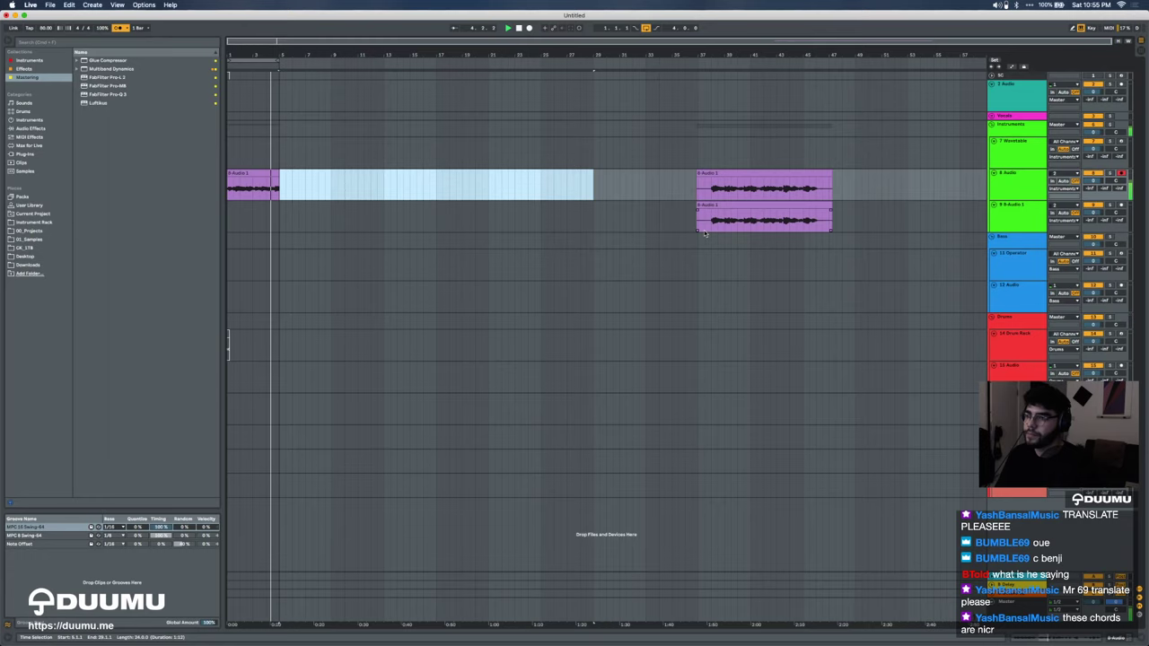
key("space")
scroll(701, 233, "up", 6)
left_click(928, 175)
key("Delete")
Step: Move the played part of the second recording to bar 1 on the duplicated track and listen to it
scroll(928, 175, "down", 2)
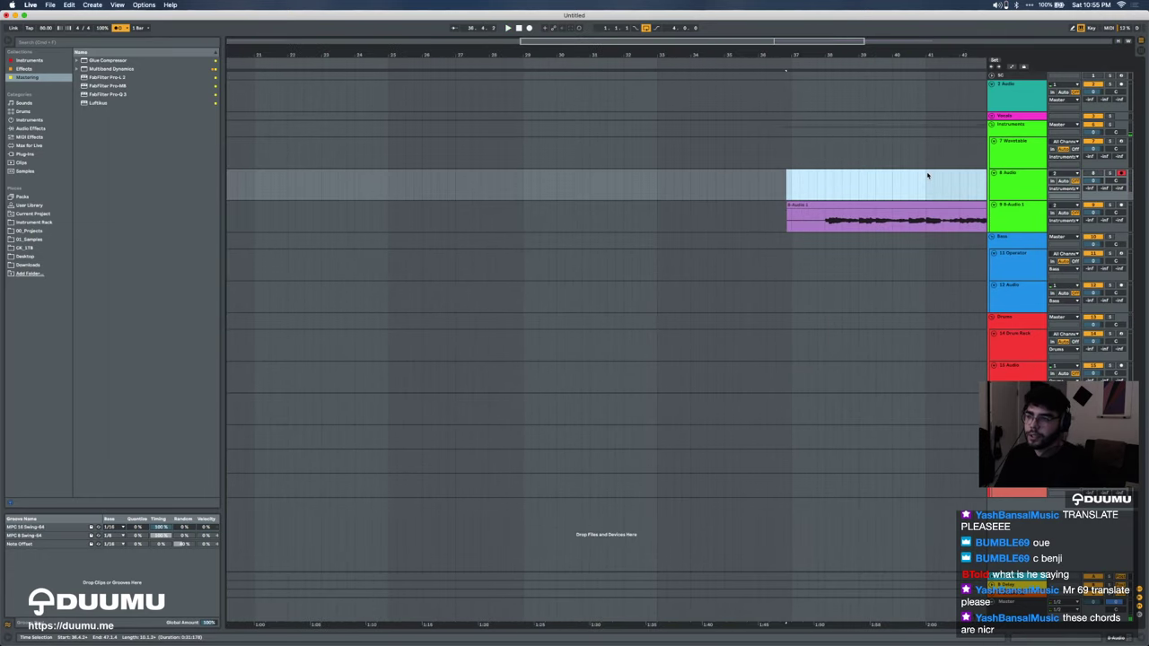
scroll(928, 176, "down", 1)
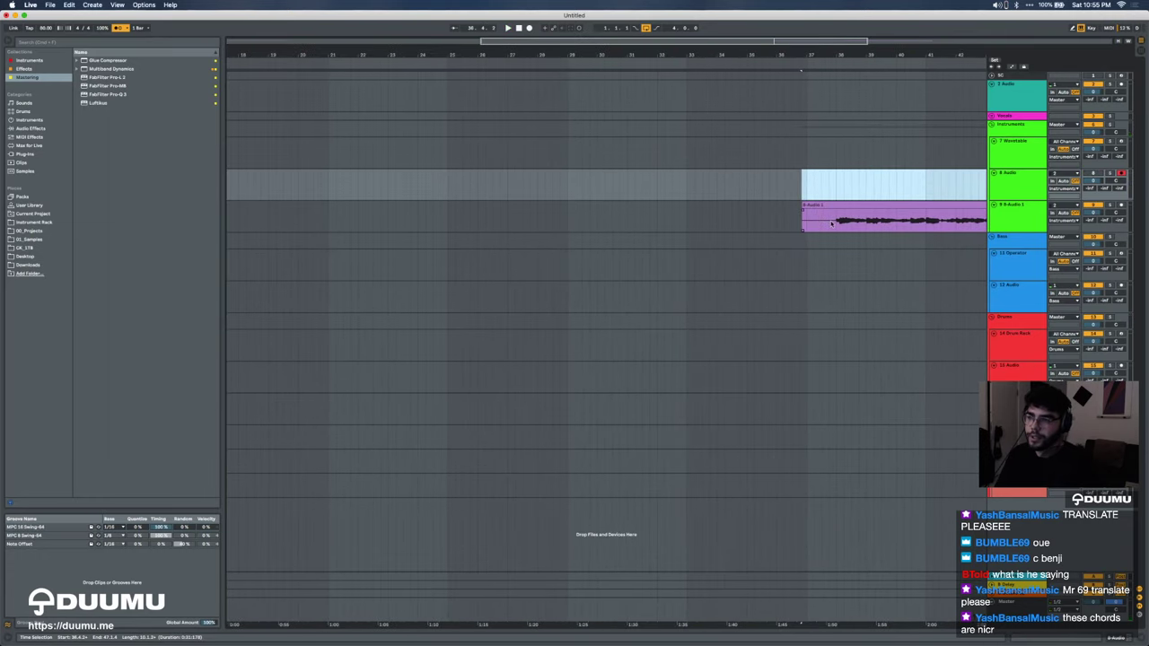
key("space")
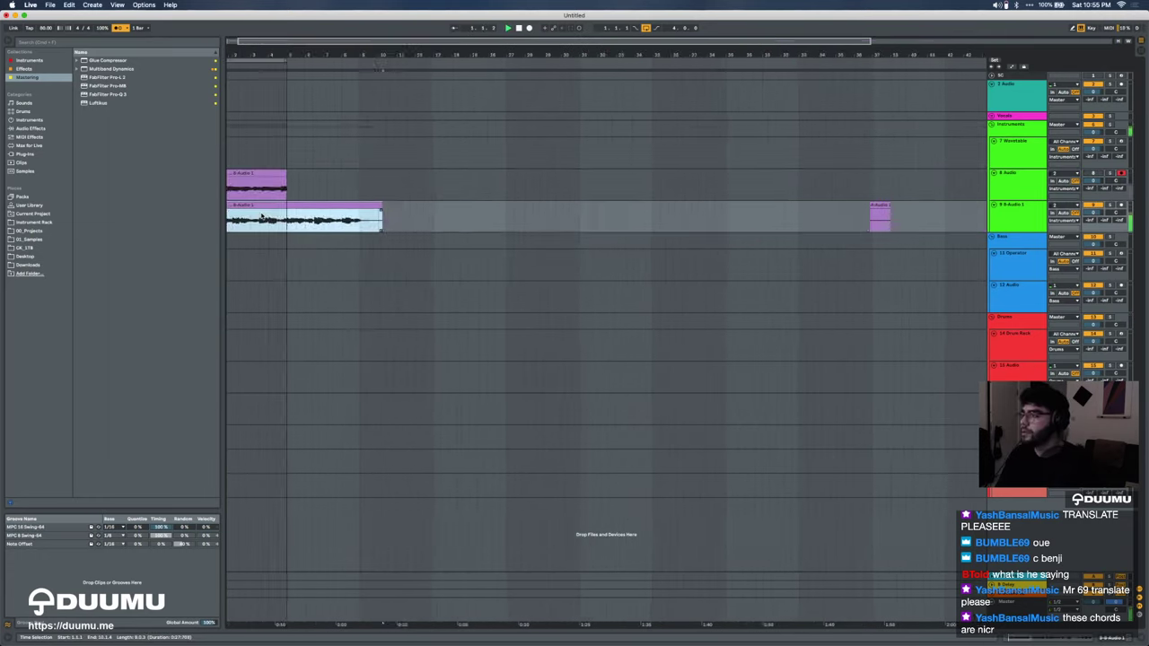
scroll(261, 218, "up", 5)
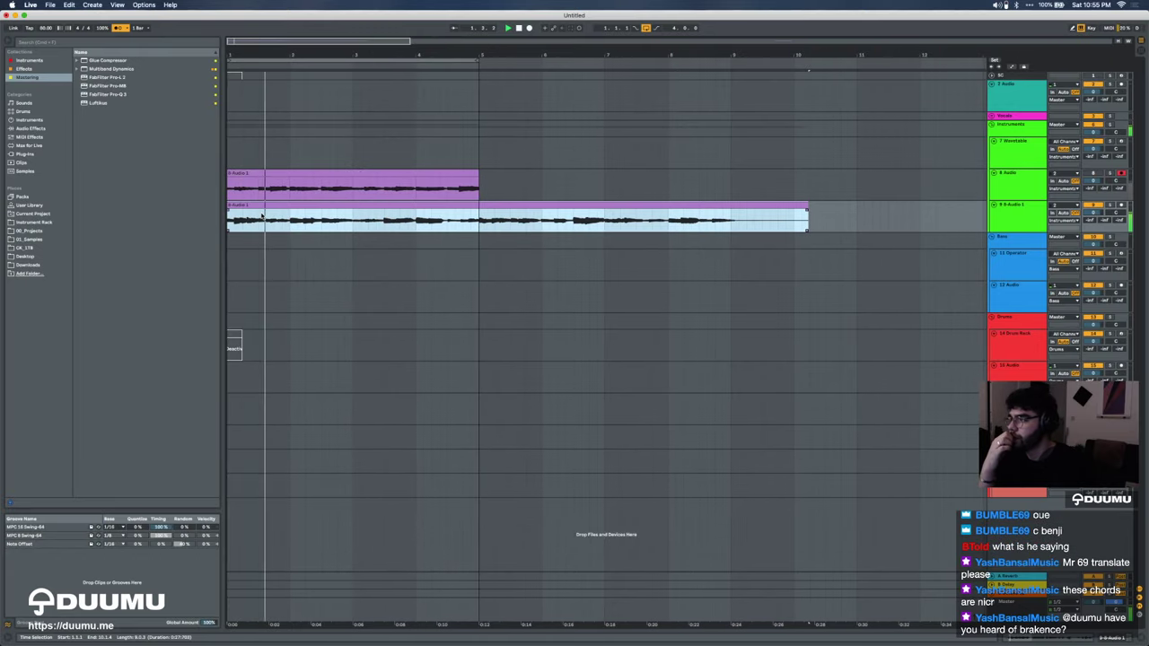
scroll(262, 216, "up", 4)
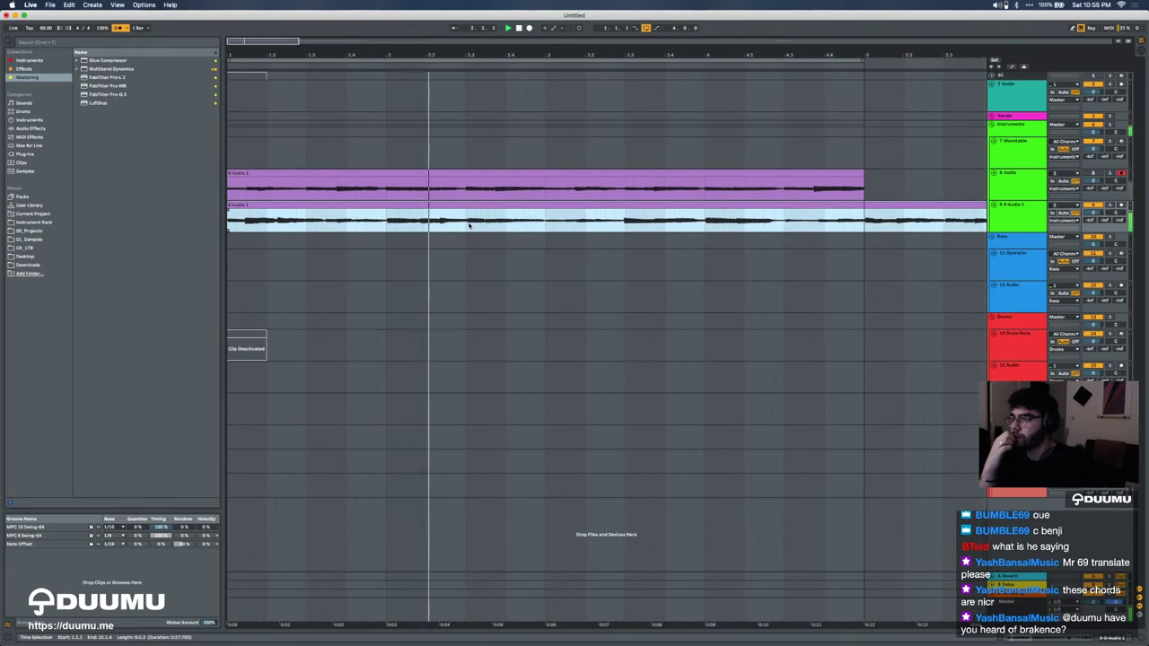
scroll(469, 226, "down", 4)
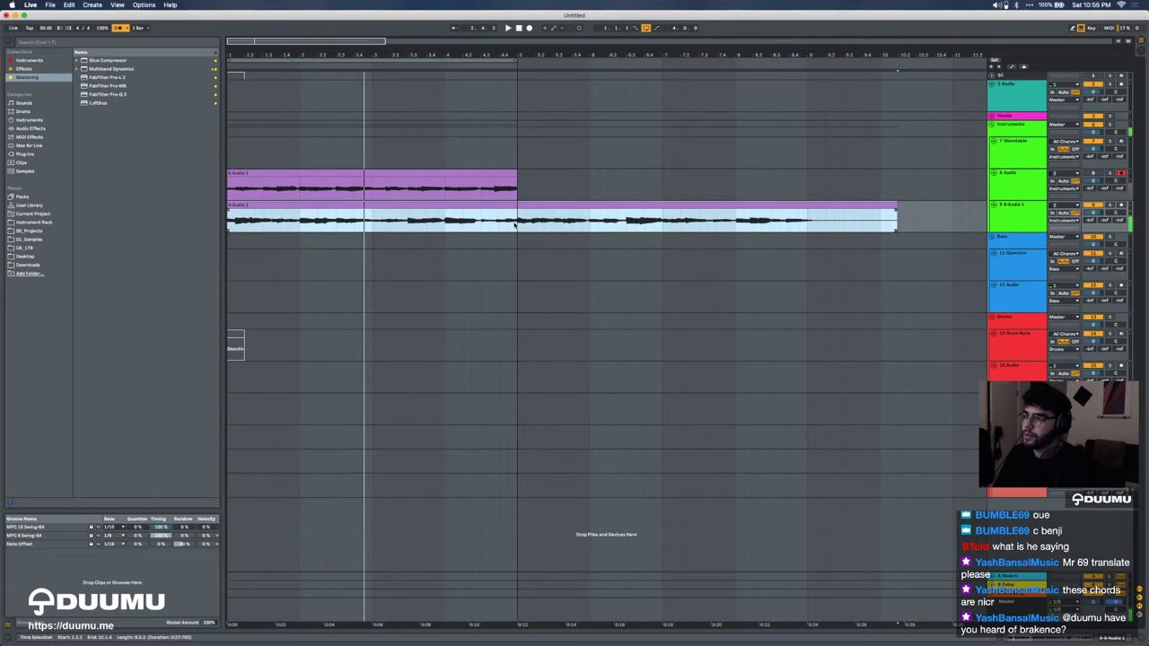
Step: Relaunch Ableton Live and recover the unsaved Untitled Live Set
key("super+h")
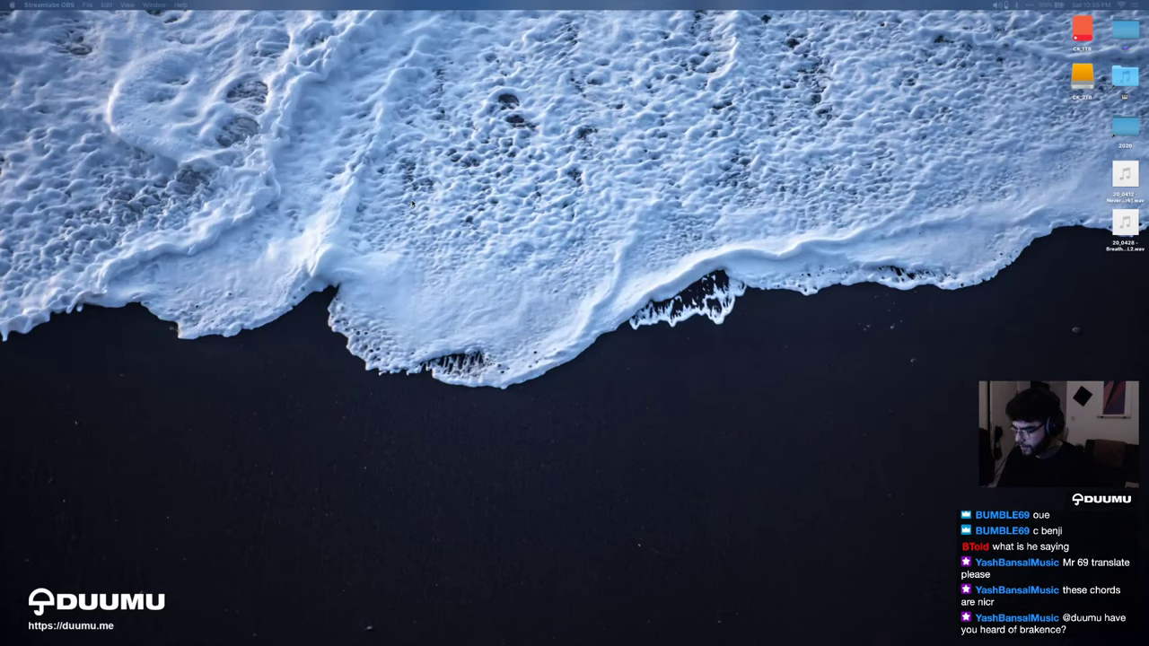
mouse_move(125, 644)
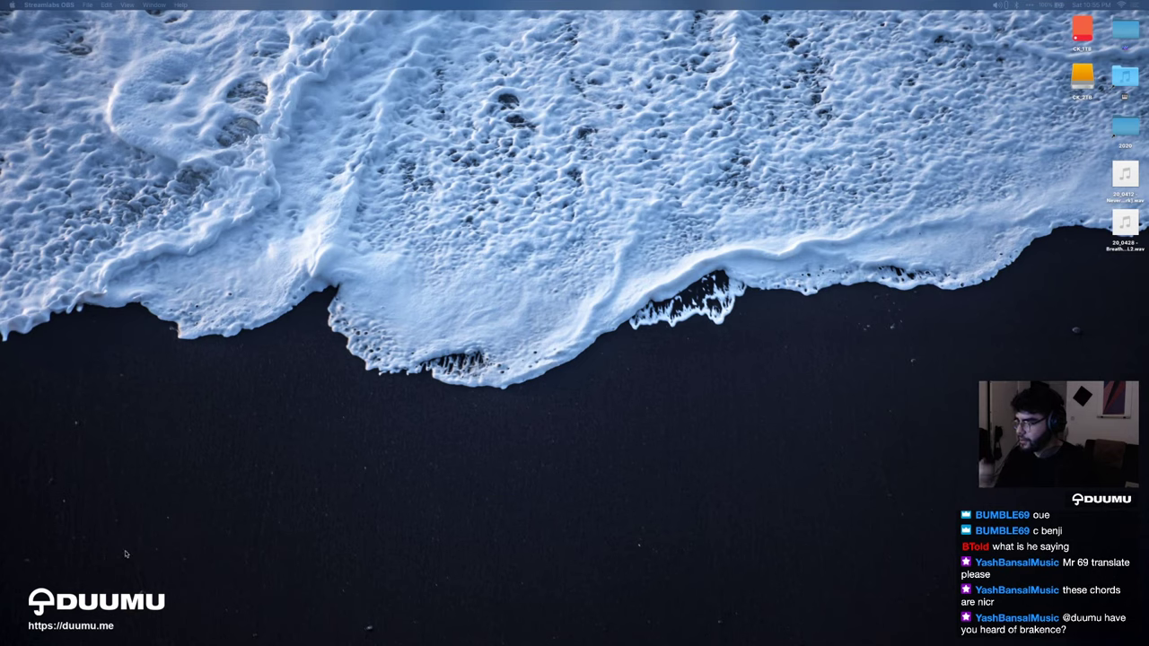
mouse_move(446, 634)
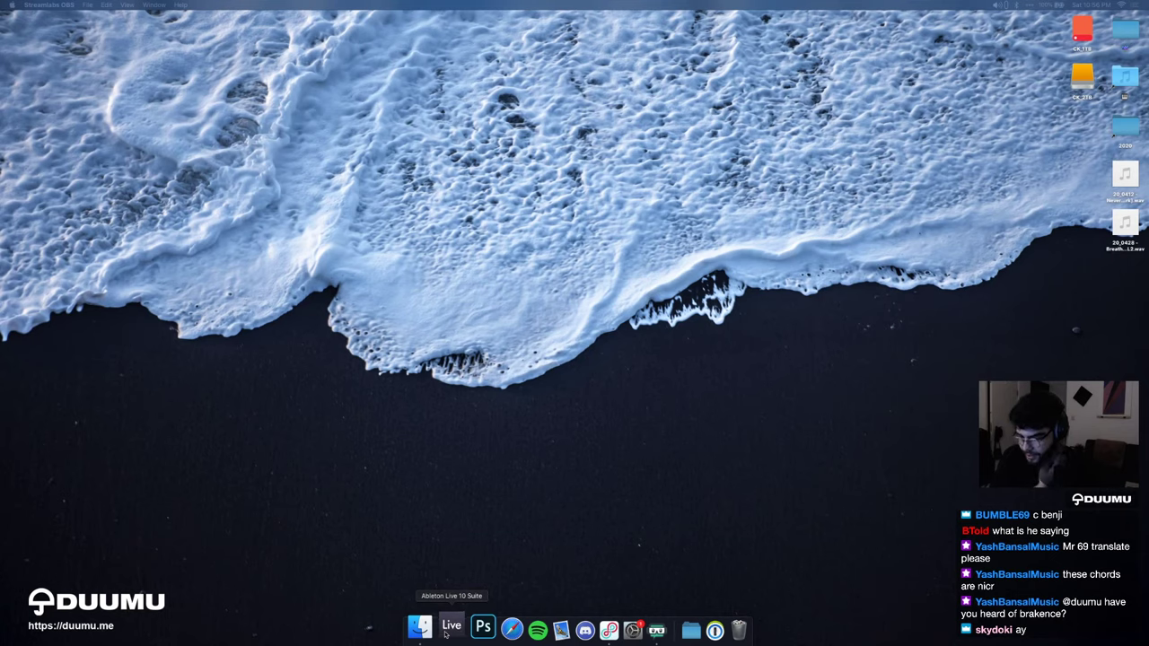
left_click(445, 634)
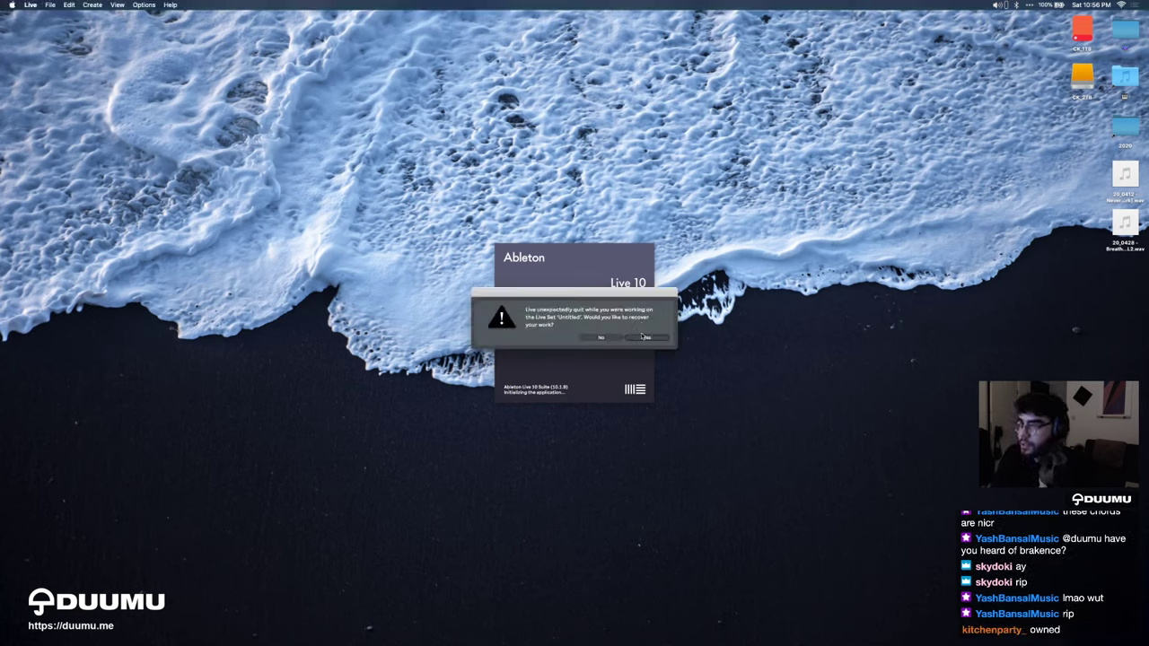
left_click(643, 336)
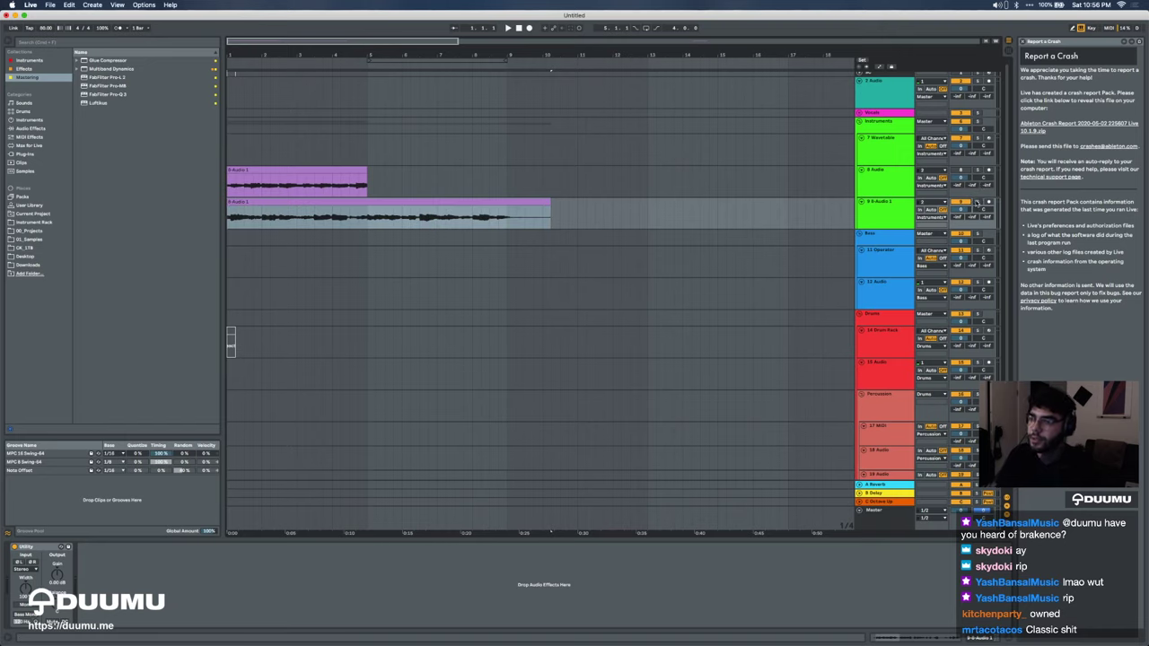
Step: Split the duplicated track's clip at bar 3 and move the remaining part to bar 1
key("space")
double_click(272, 209)
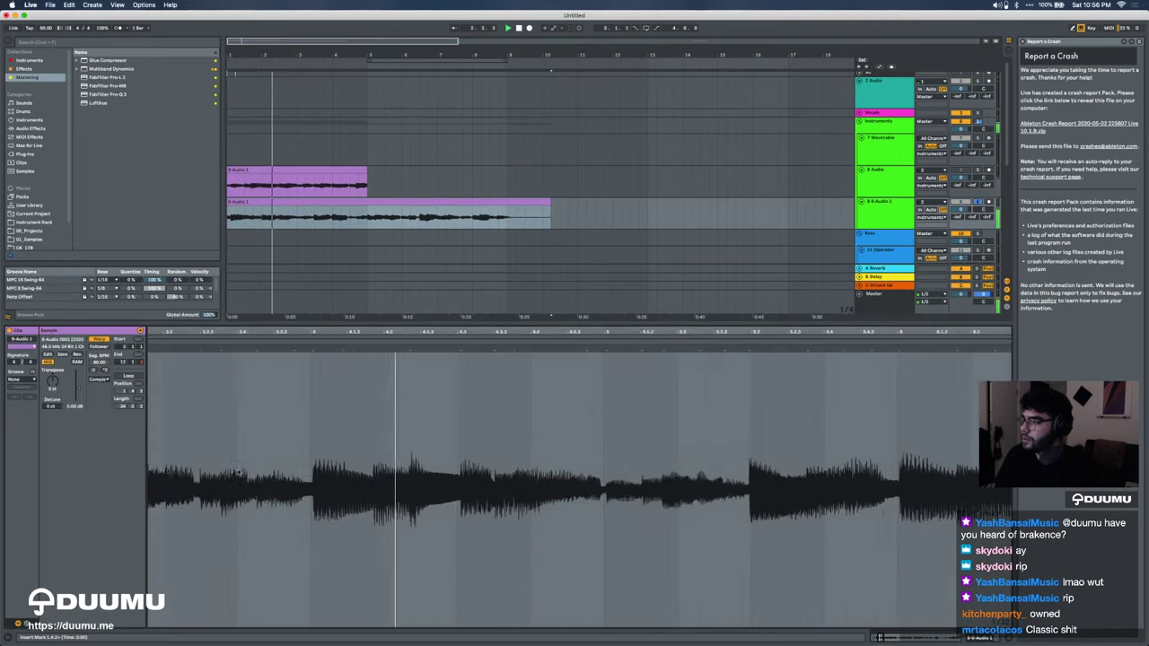
left_click(301, 220)
key("space")
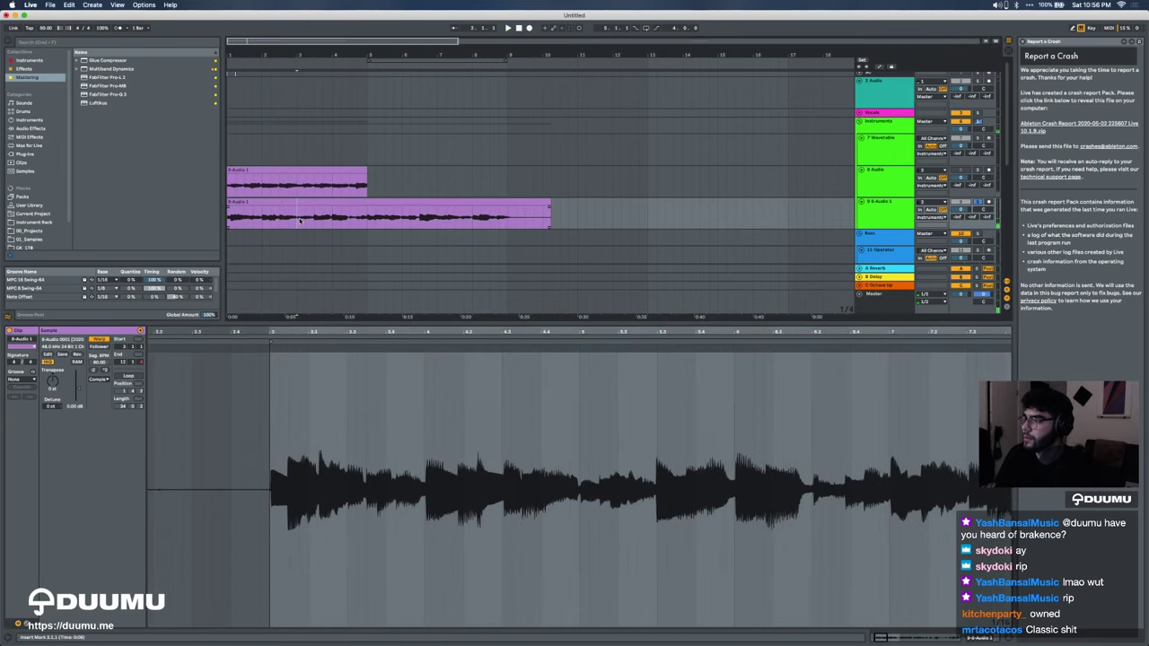
key("super+e")
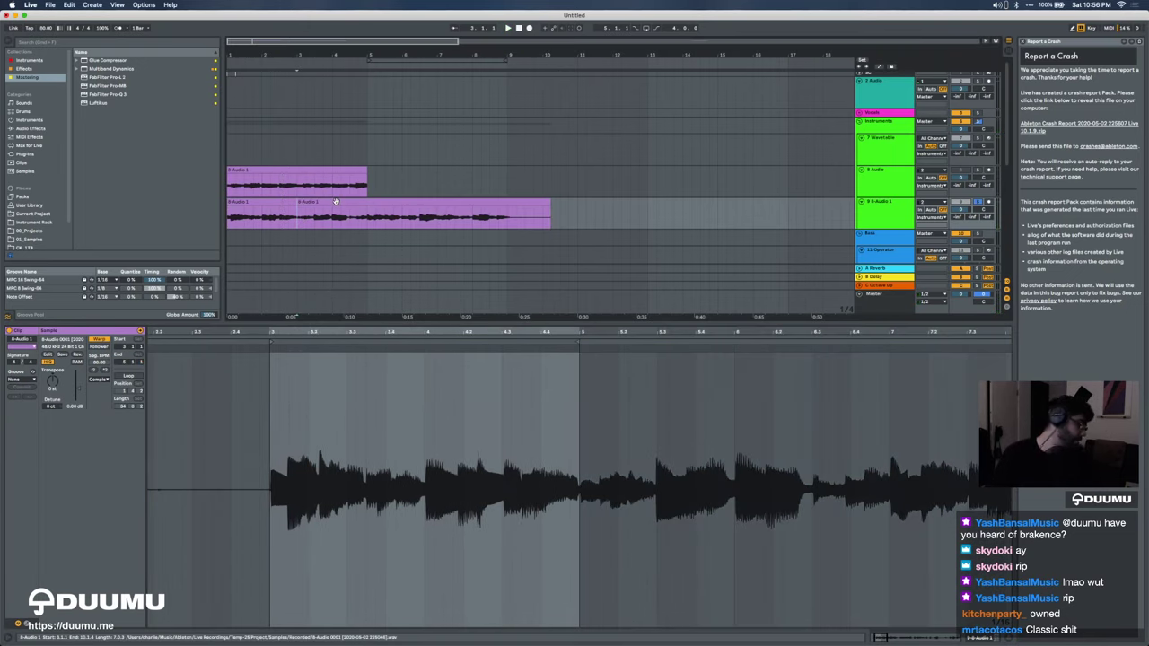
left_click_drag(336, 202, 260, 201)
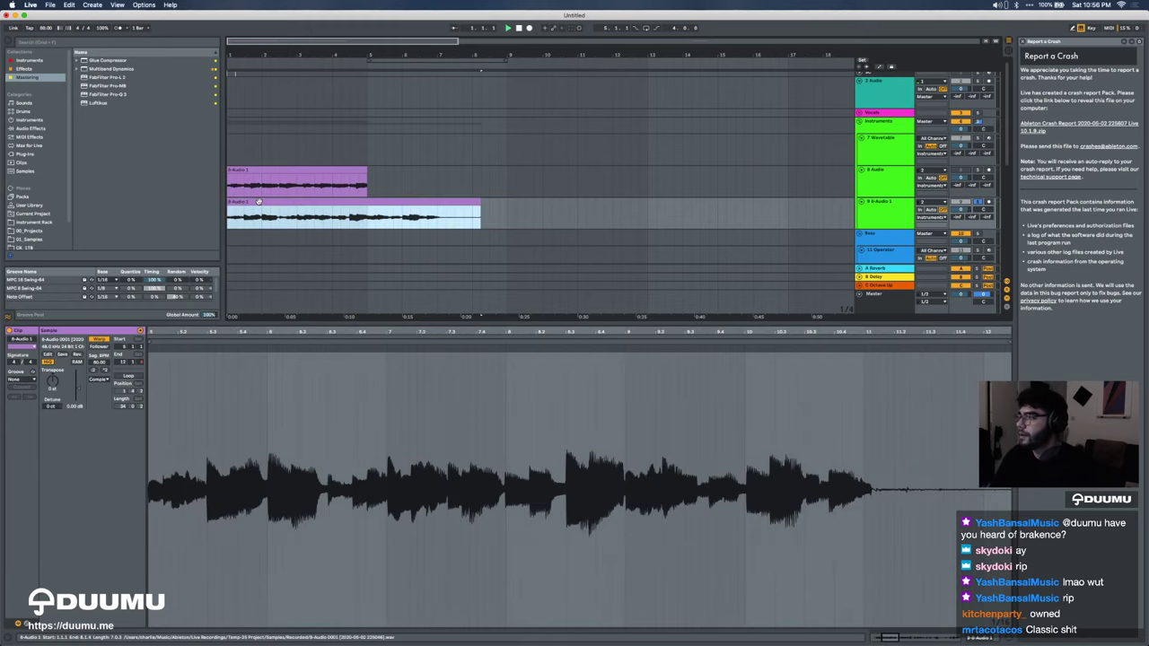
Step: Play the moved clip, split it at bar 5 and select the part after the split
scroll(260, 200, "up", 3)
key("space")
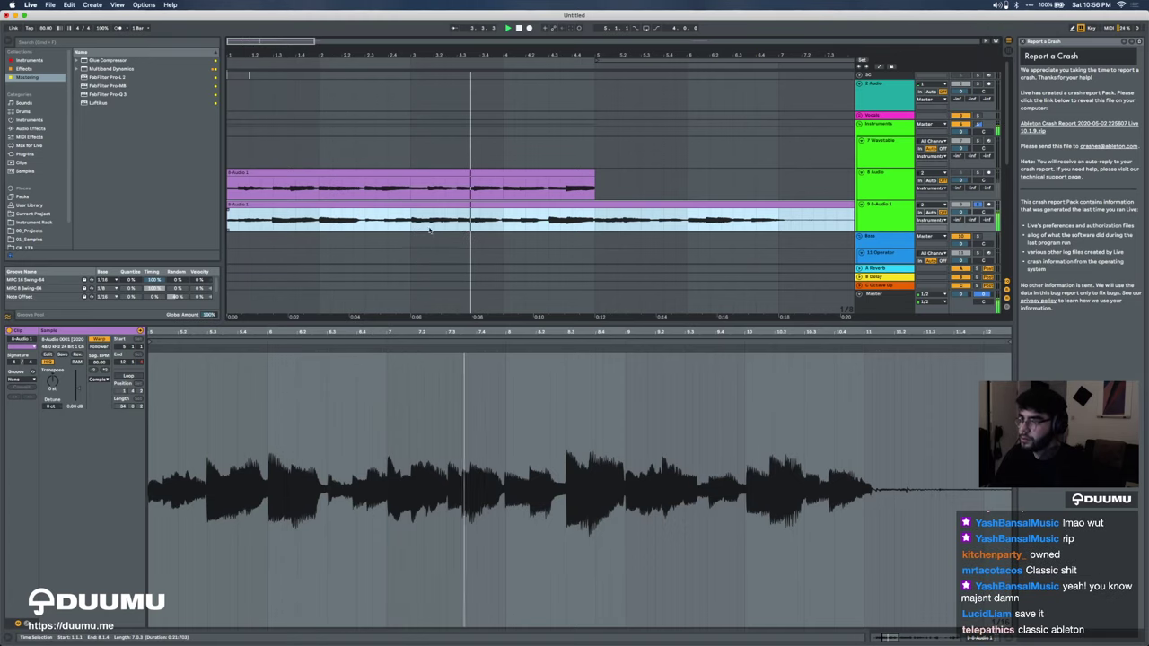
left_click(594, 225)
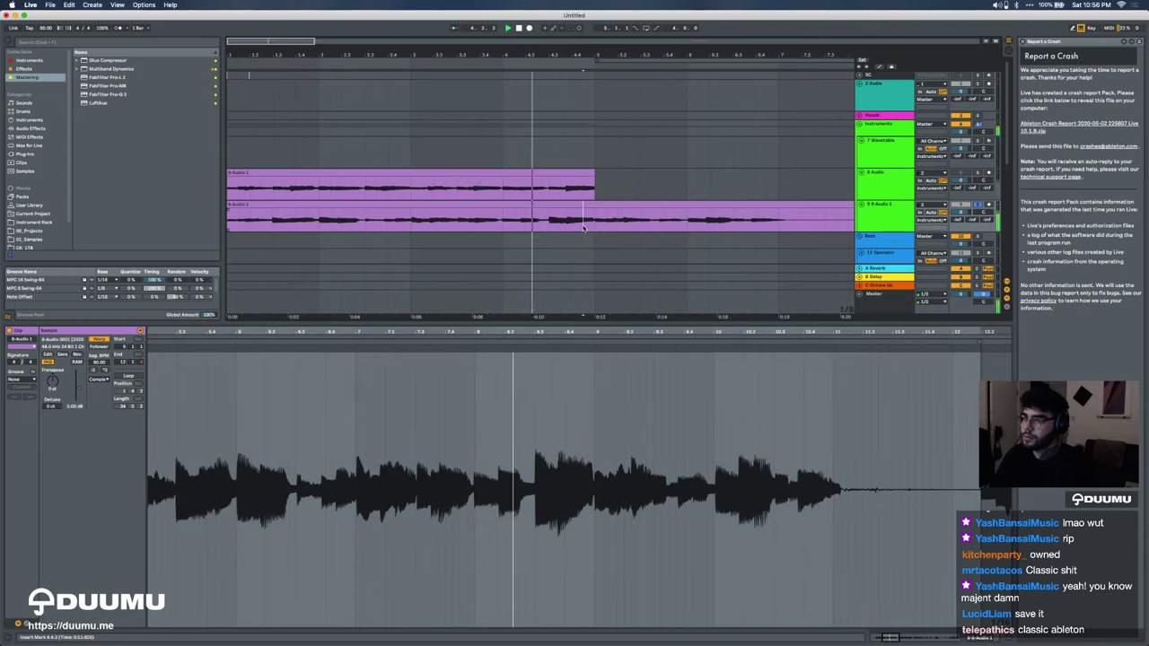
key("super+e")
key("space")
left_click(626, 203)
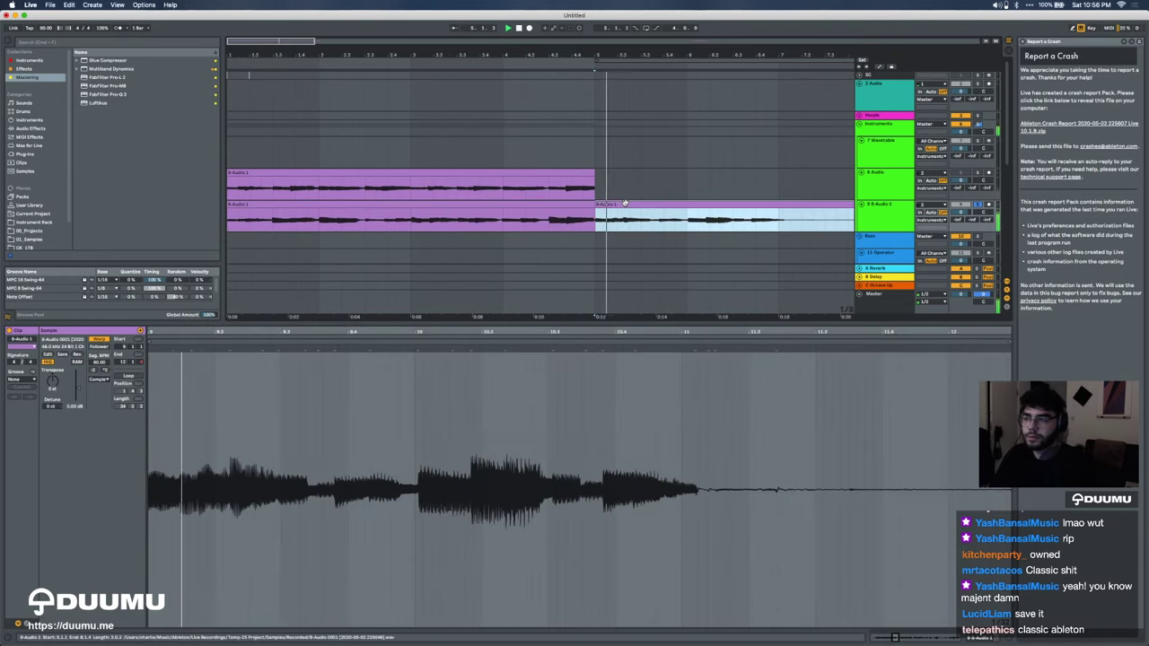
key("minus")
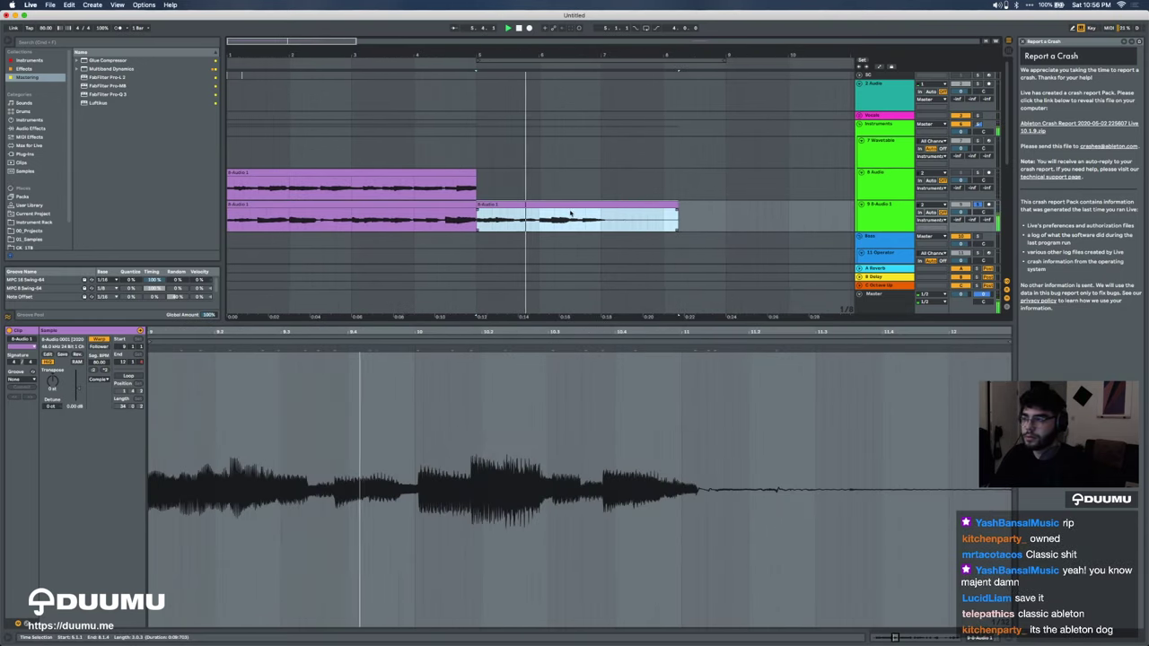
Step: Delete both clips from the duplicated track and loop bars 1 to 5 over the 8 Audio clip
left_click(447, 206, "shift")
key("Delete")
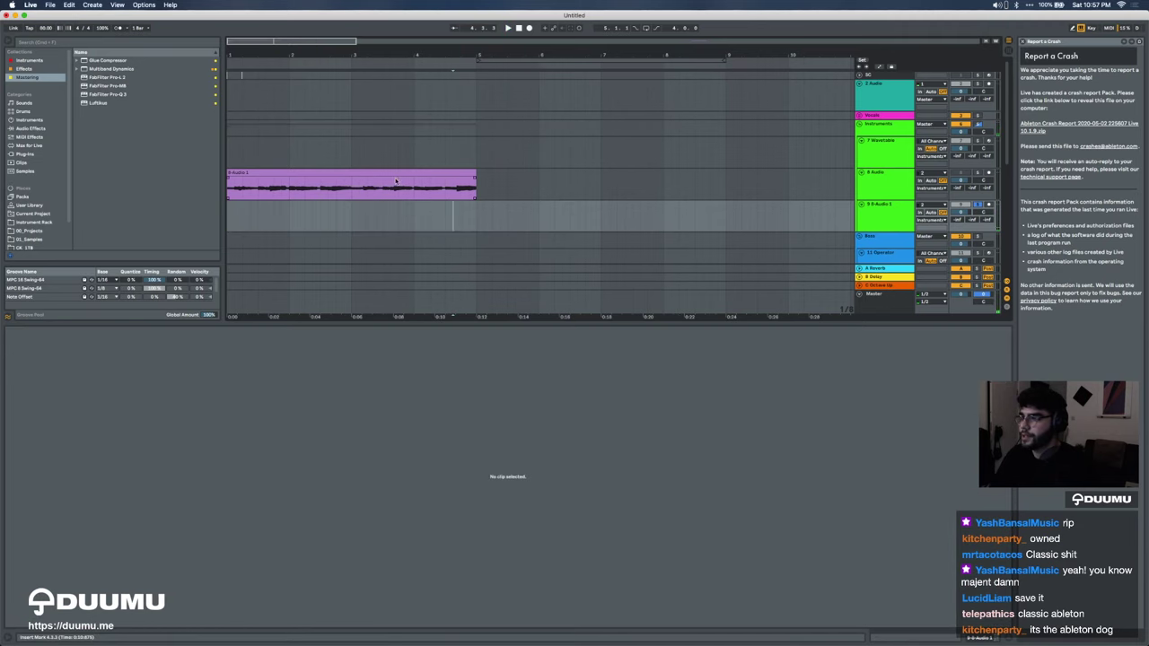
left_click(396, 181)
left_click(391, 174)
Step: Search the browser for "cla gui" and load the CLA Guitars plug-in onto the 8 Audio track
key("super+f")
type("cl")
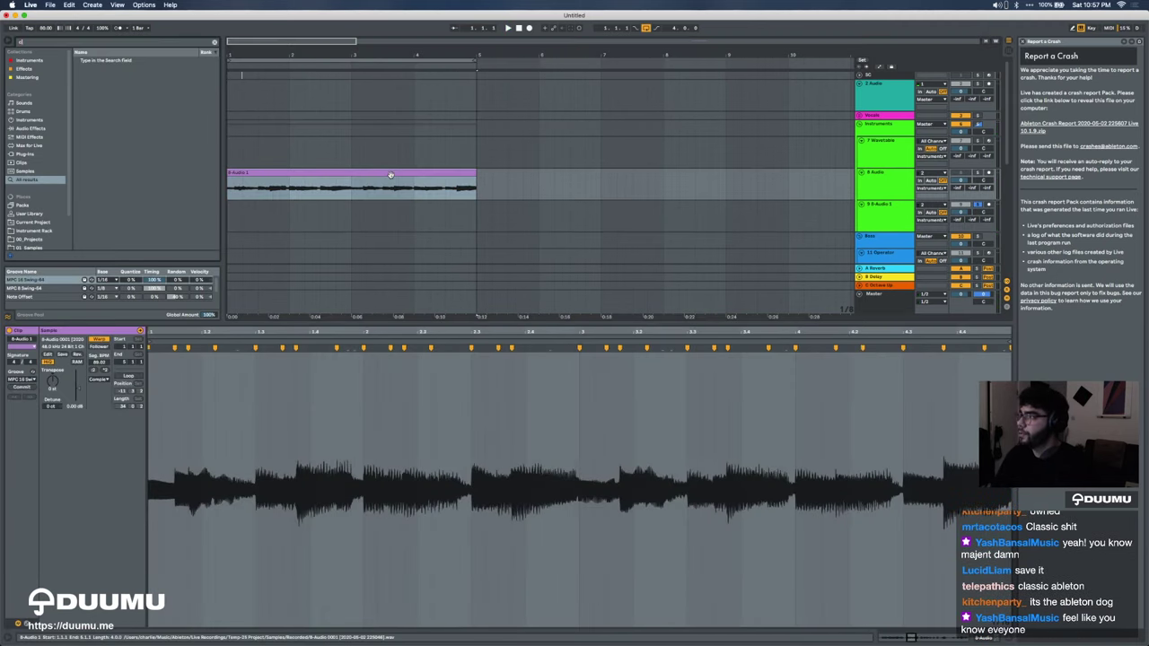
type("a gui")
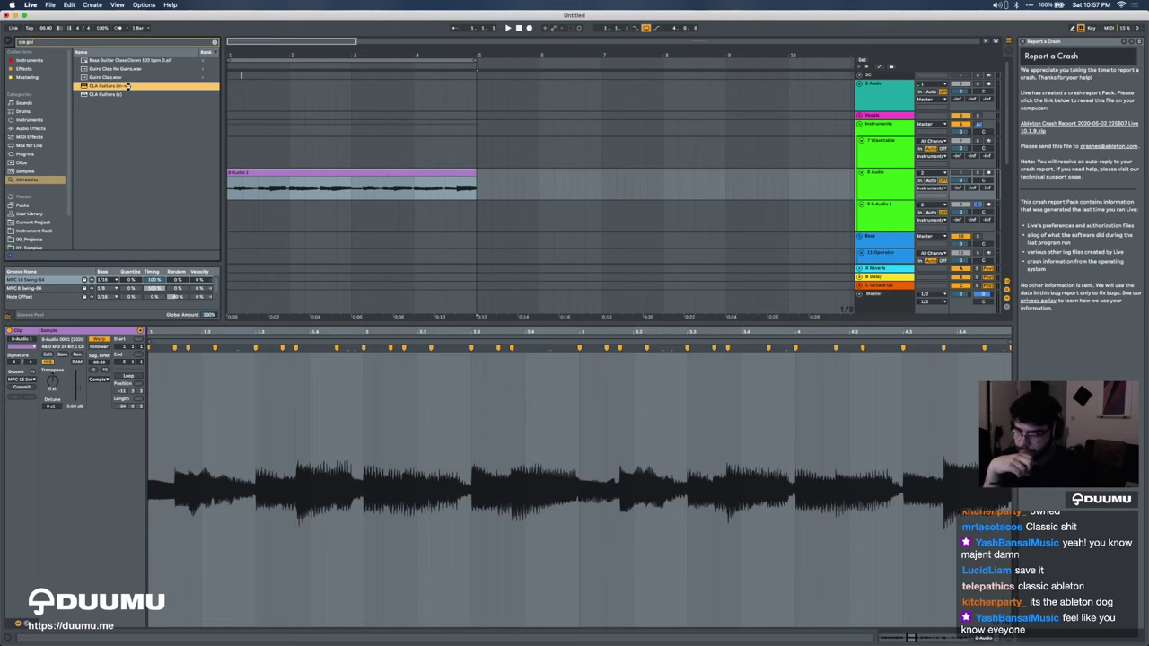
double_click(129, 86)
Step: Unsolo the duplicated track and play the 8 Audio clip through CLA Guitars
left_click(399, 172)
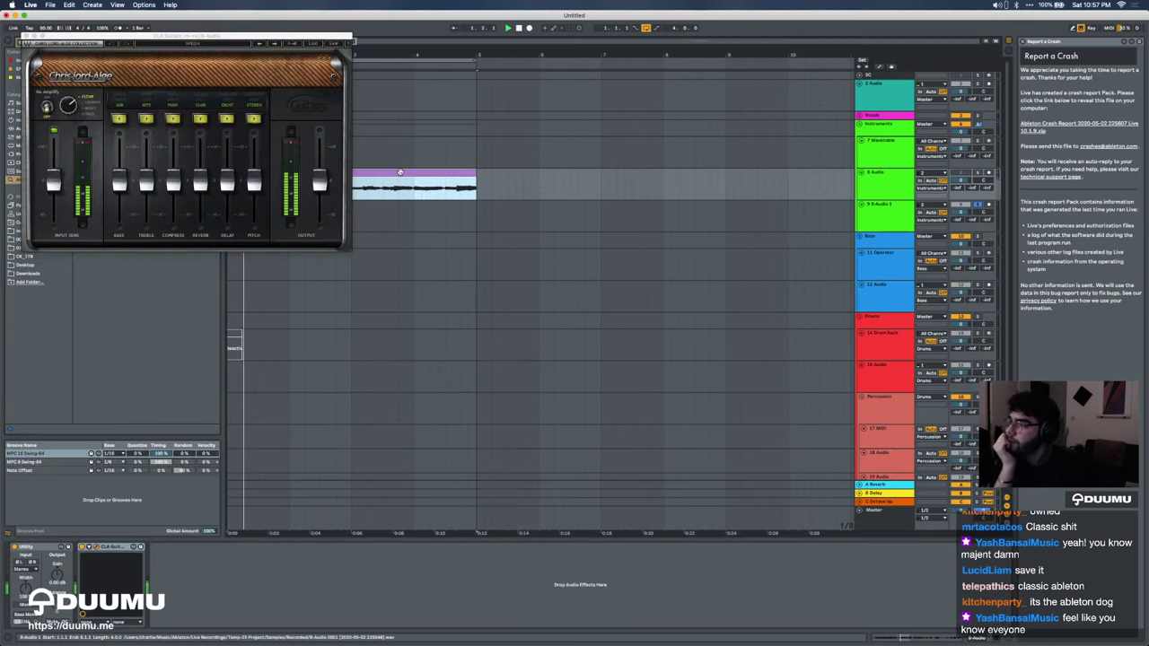
left_click(978, 205)
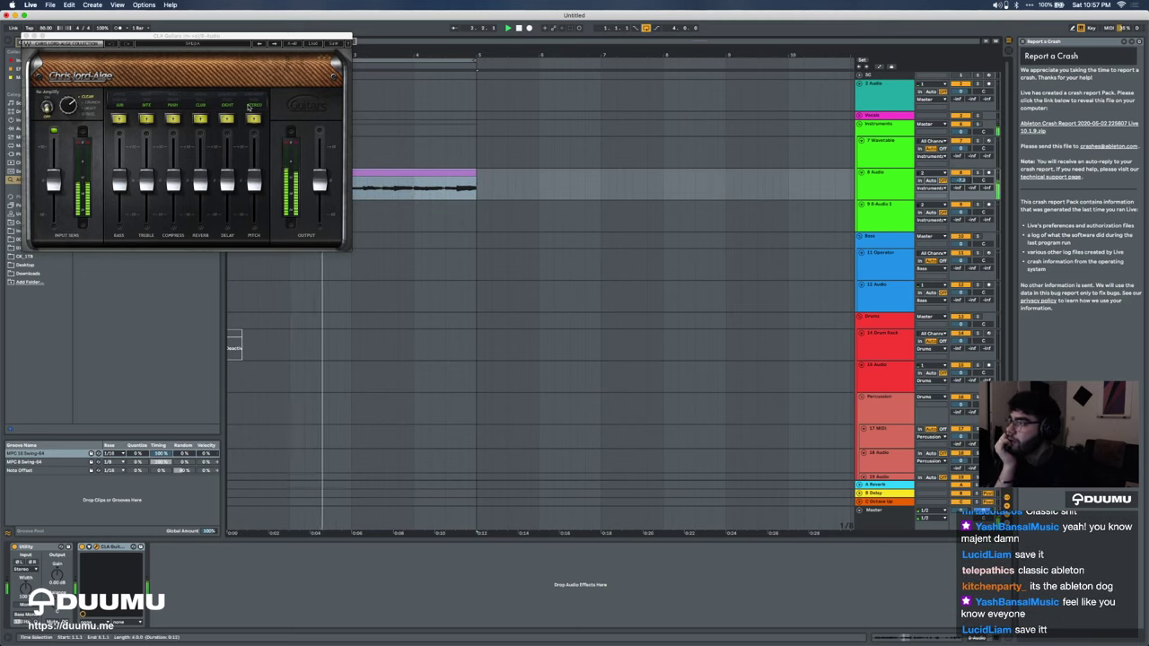
Step: Stop playback and set the audio buffer size to 512 samples in the preferences
left_click(531, 355)
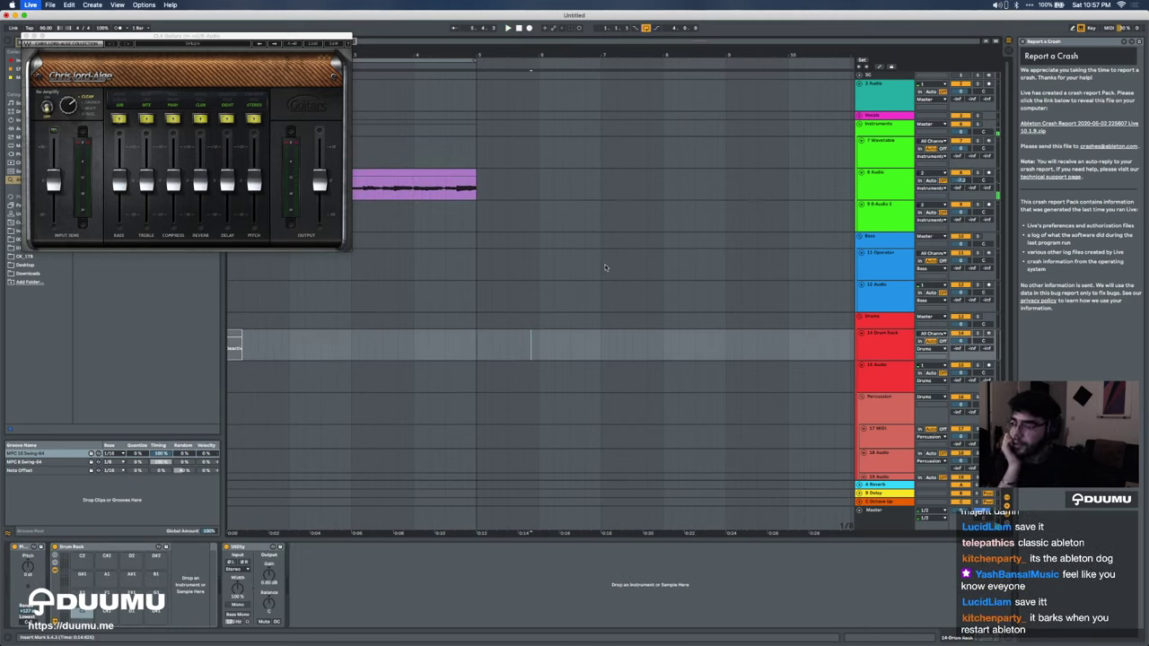
key("super+comma")
left_click(610, 305)
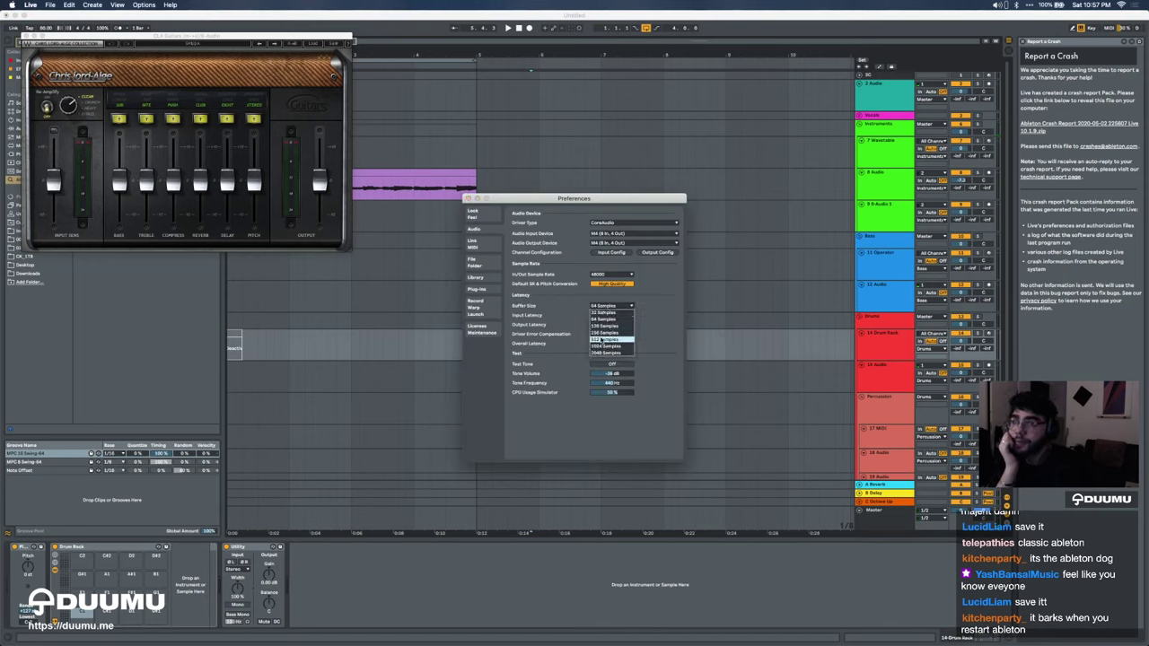
left_click(600, 339)
left_click(470, 198)
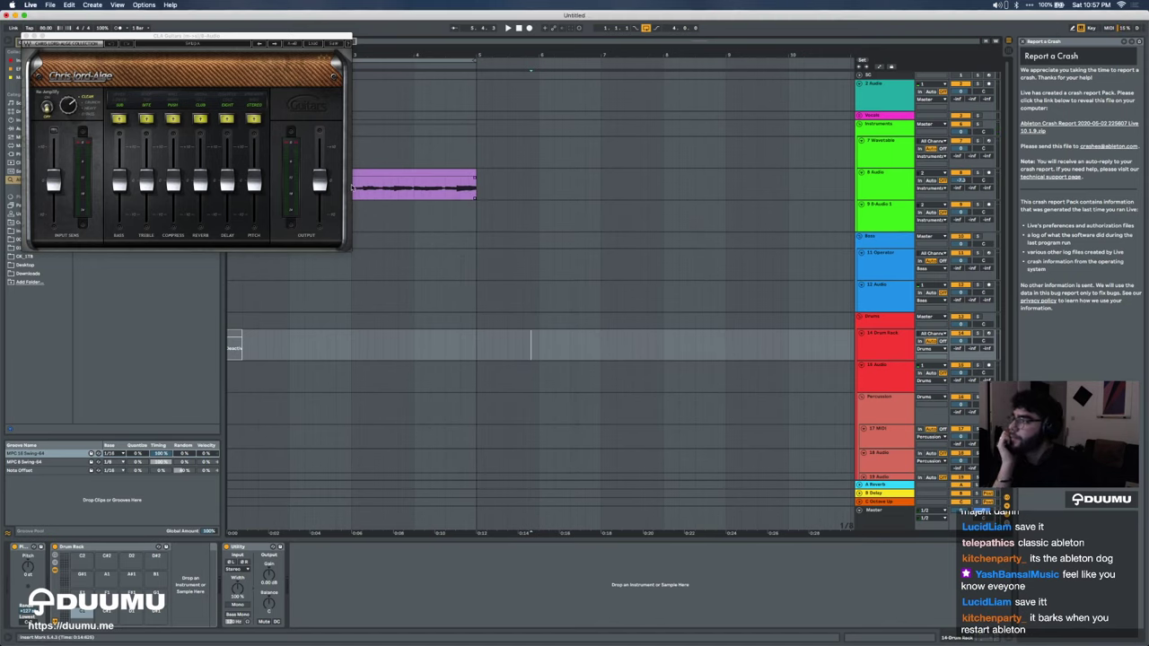
Step: Play the 8 Audio clip, load the Acoustic - Big Sky preset in CLA Guitars and lower its Reverb level
left_click(406, 171)
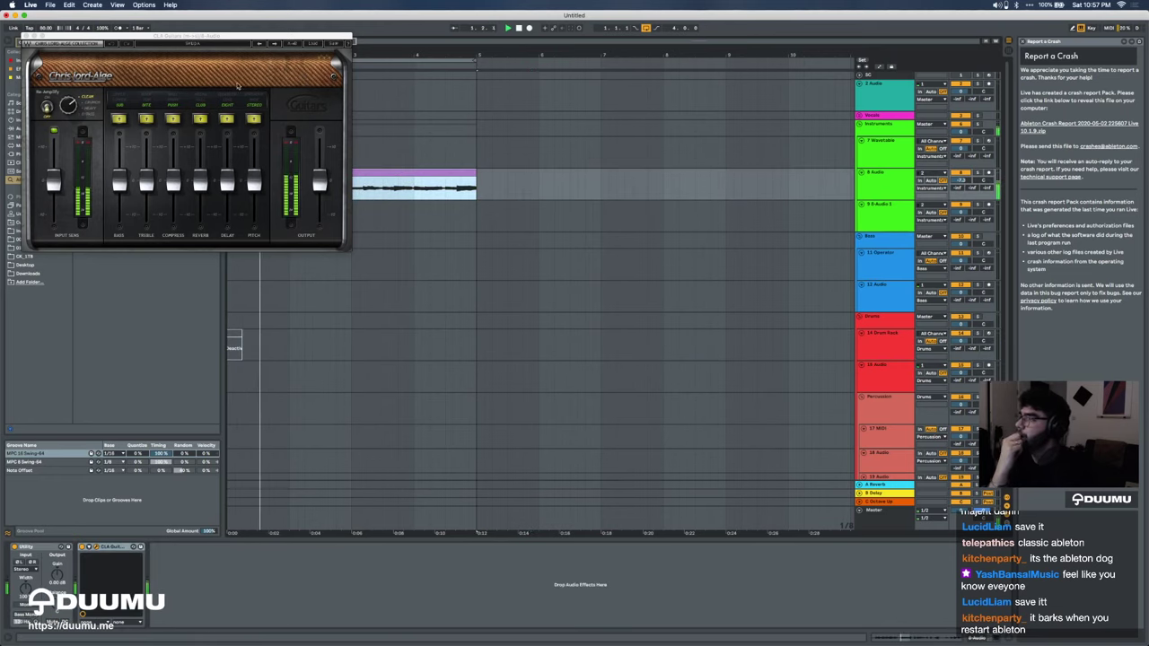
left_click(313, 43)
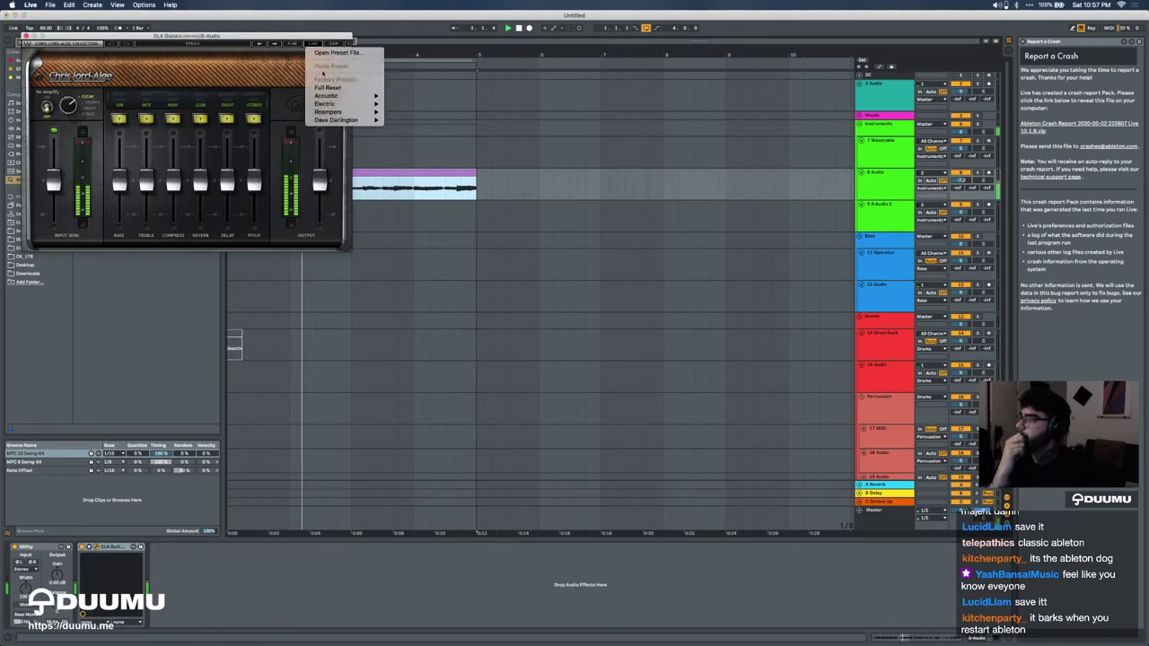
mouse_move(359, 95)
left_click(394, 111)
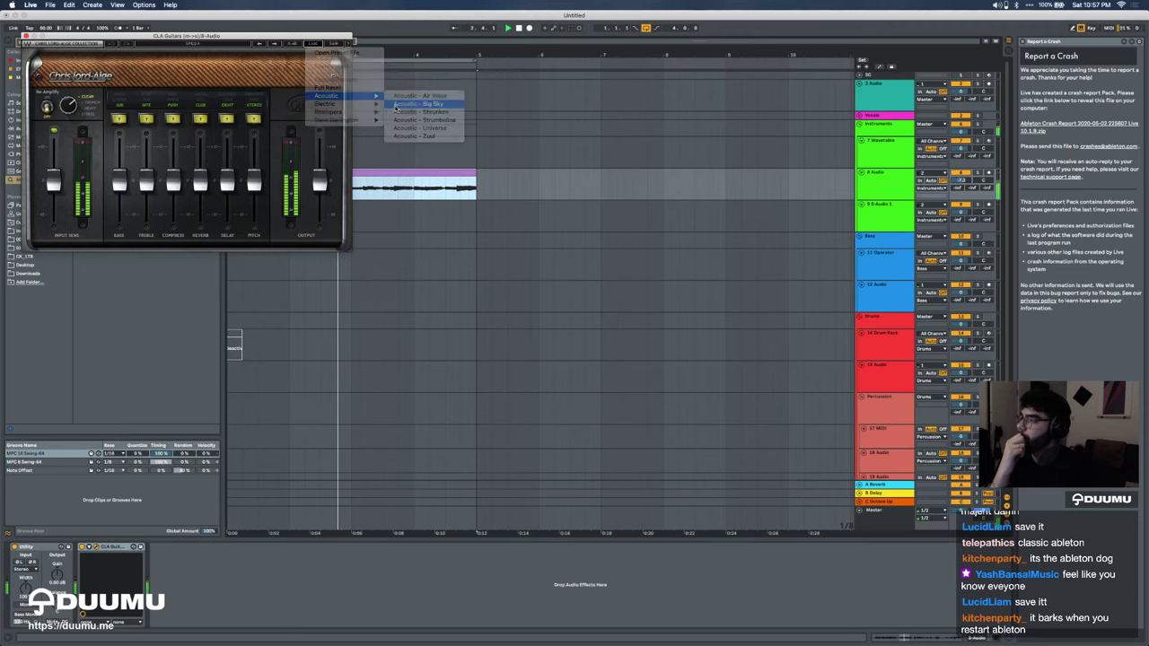
left_click_drag(238, 37, 547, 213)
left_click_drag(540, 334, 515, 359)
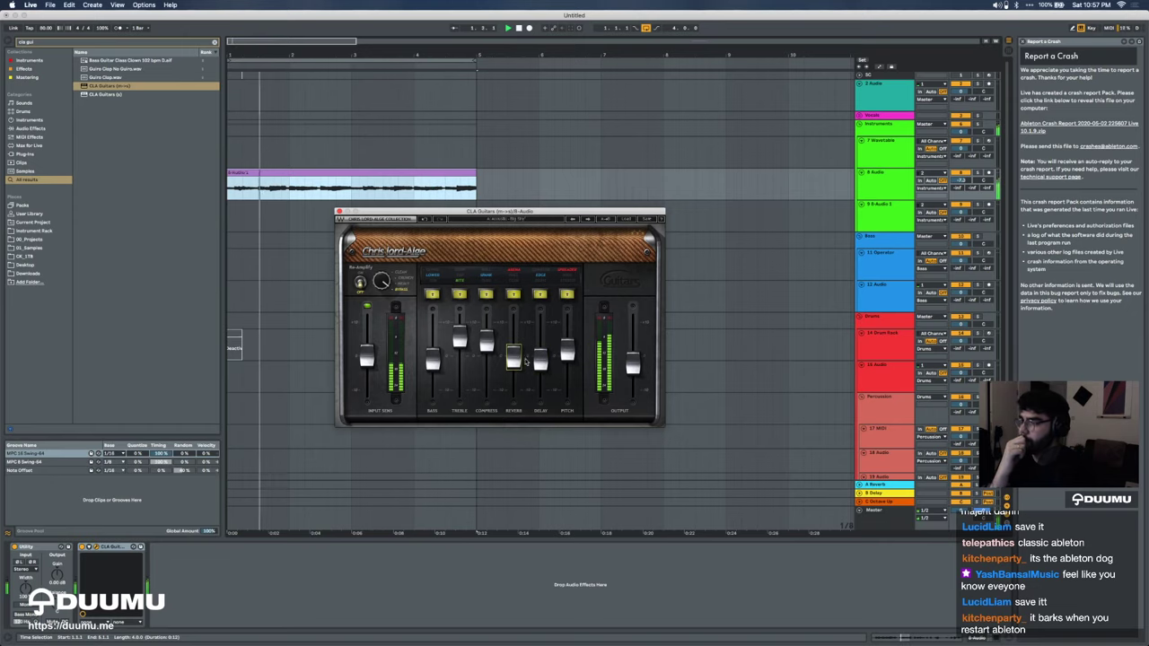
left_click(339, 212)
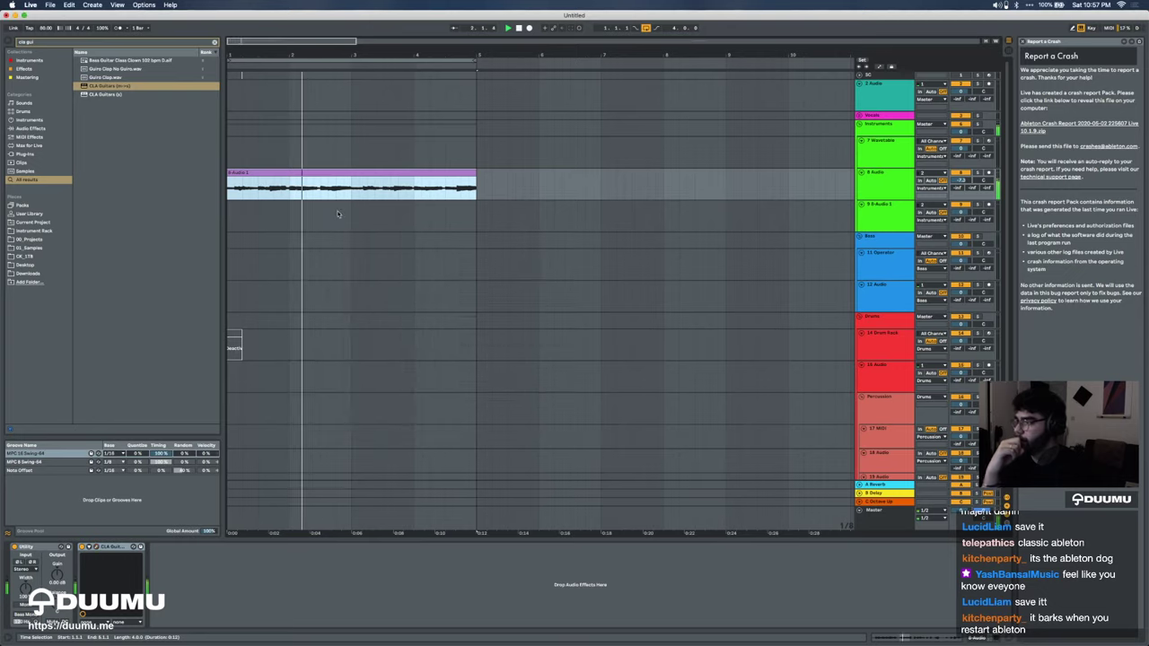
Step: Check the clip's start and end edges and list all of the browser's audio effects without a search filter
scroll(265, 204, "up", 6)
left_click(228, 178)
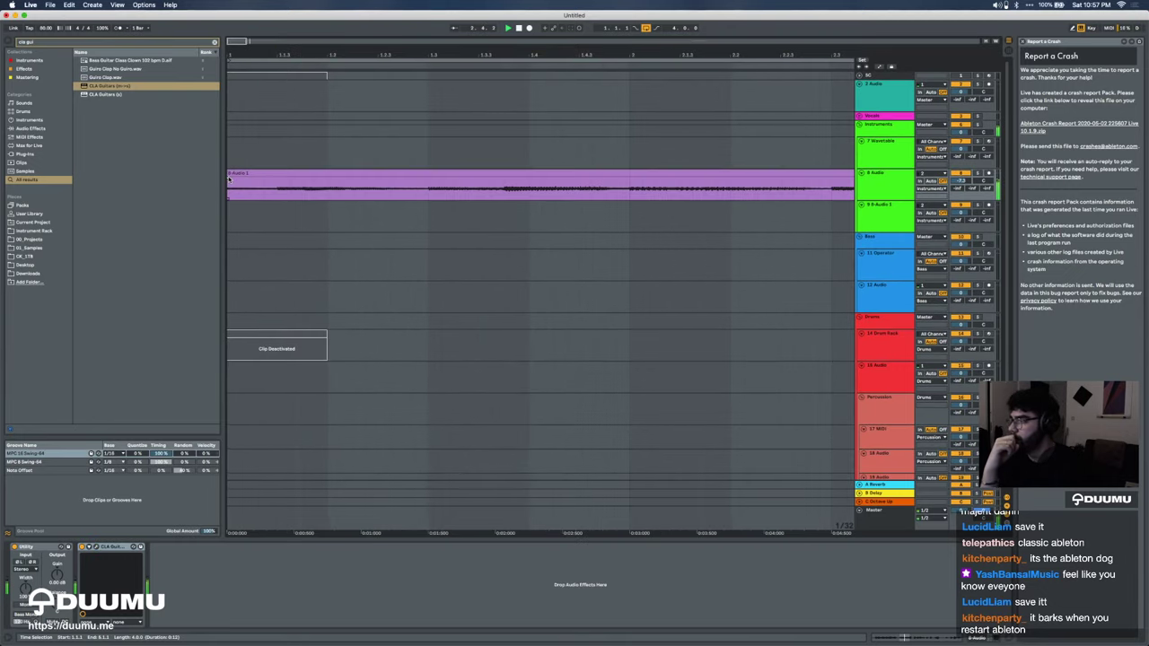
scroll(230, 179, "down", 4)
scroll(315, 188, "right", 5)
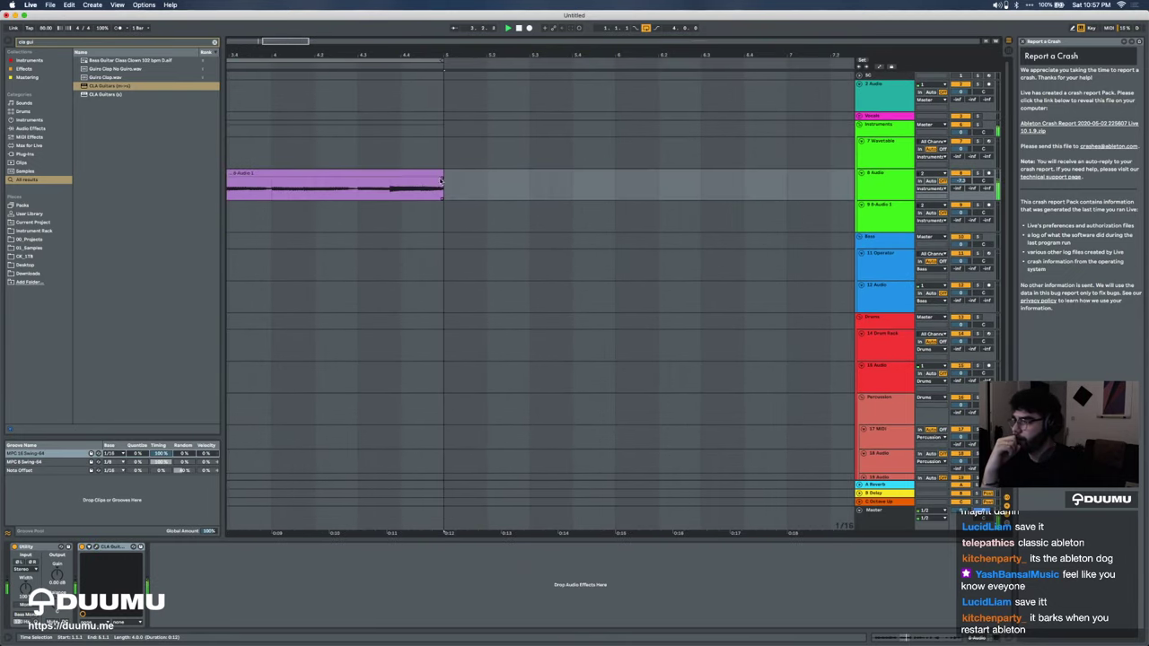
left_click(30, 129)
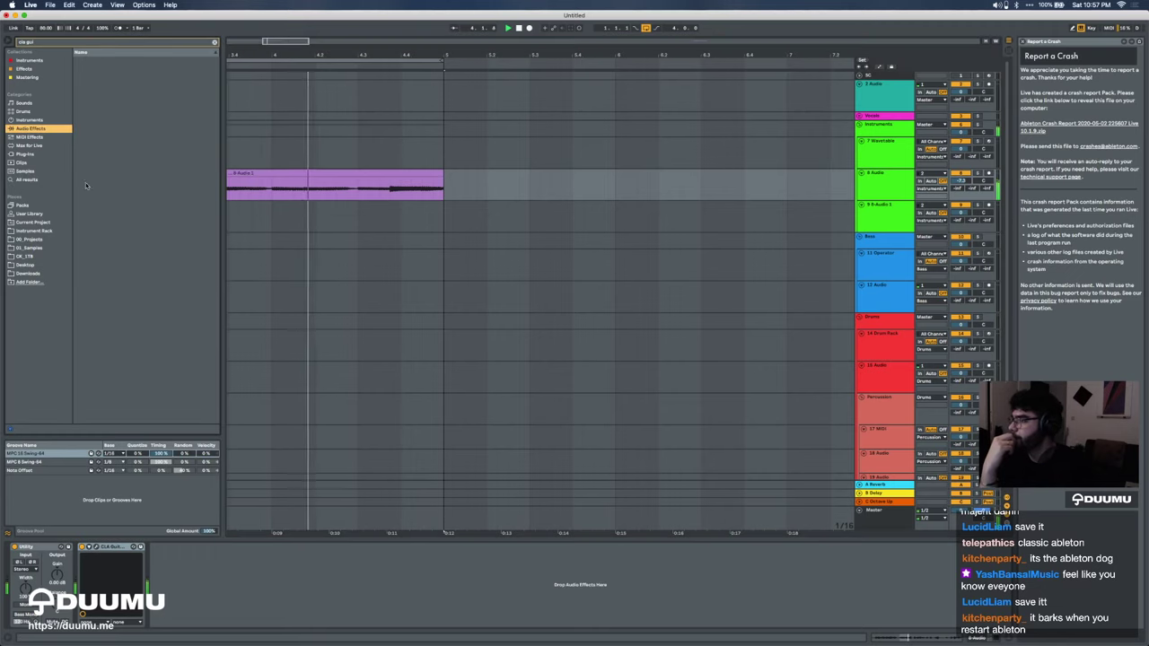
left_click(31, 233)
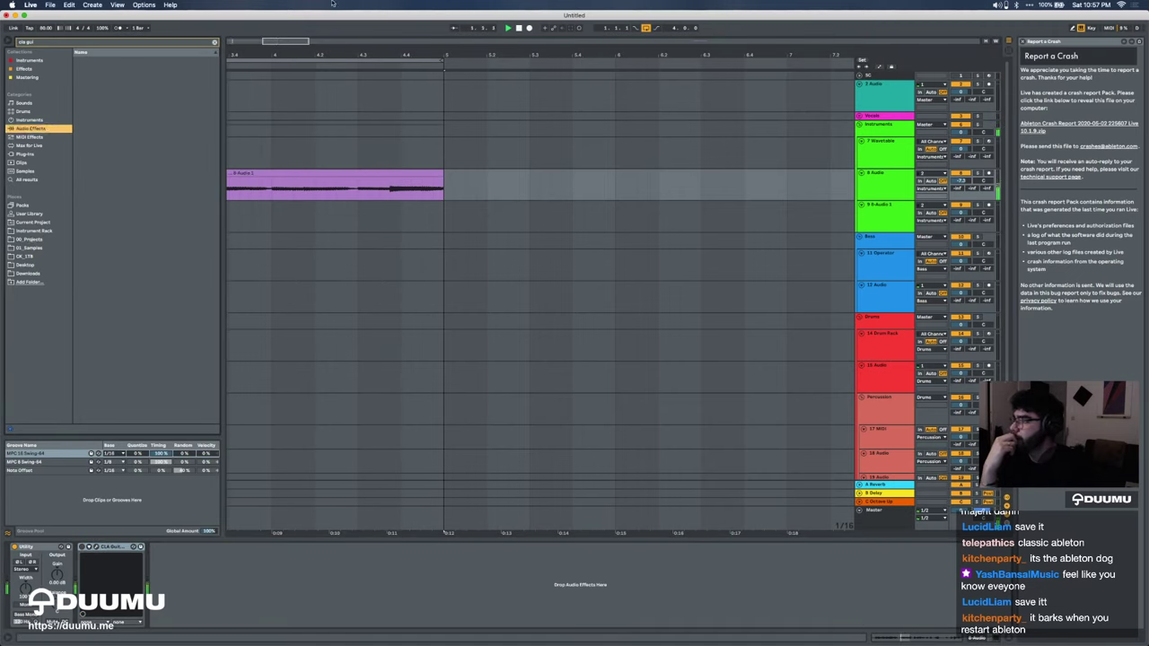
left_click(214, 42)
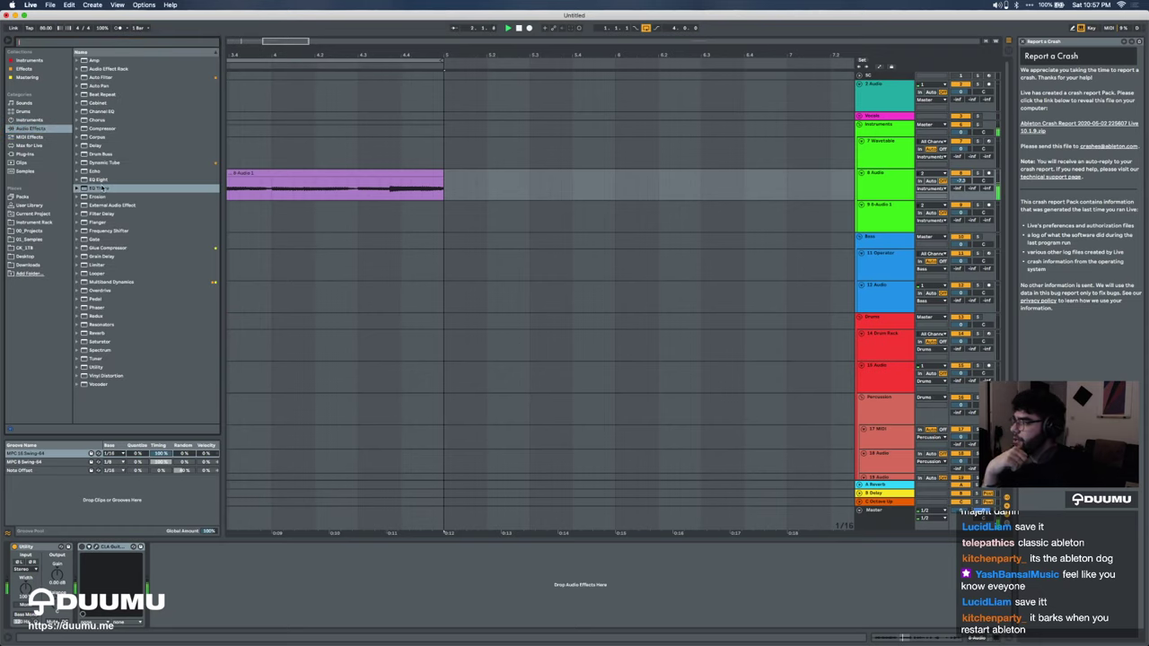
double_click(103, 188)
left_click(190, 546)
key("Delete")
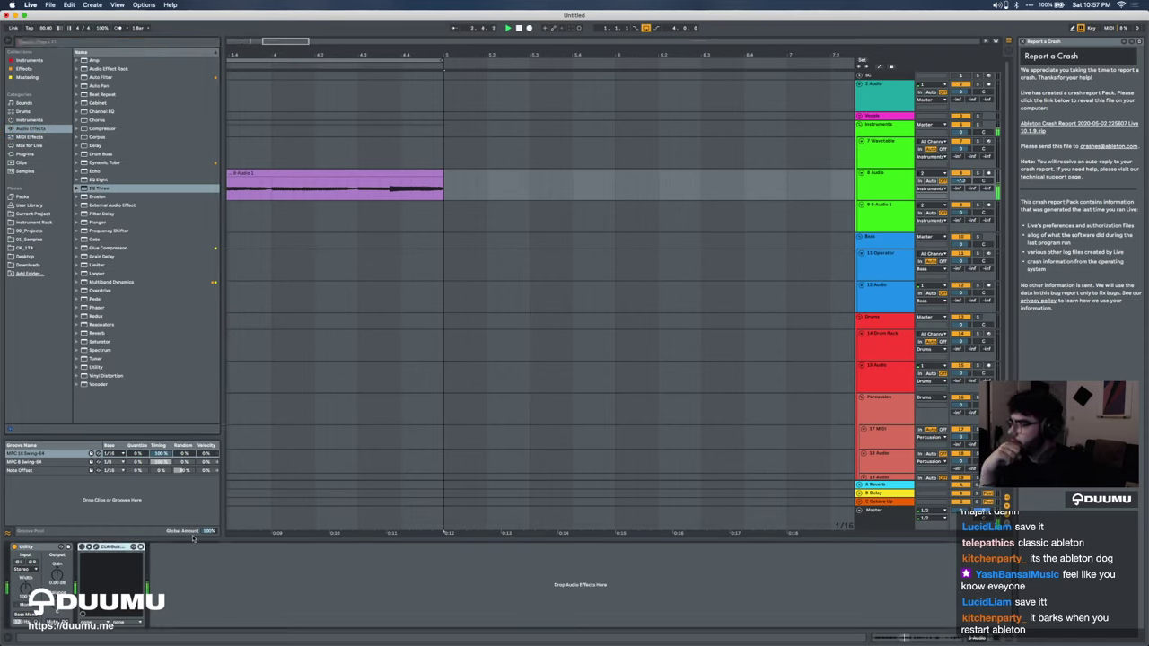
Step: Add EQ Eight after CLA Guitars on the 8 Audio track and roll off the low and high ends
left_click_drag(98, 179, 317, 598)
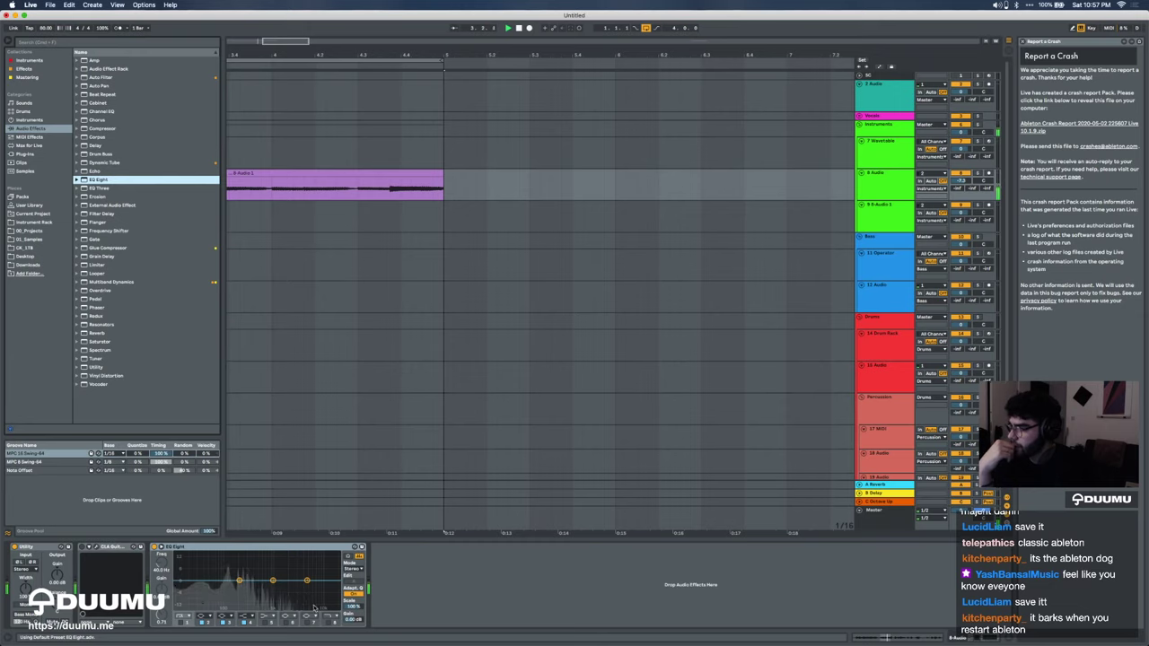
left_click(182, 623)
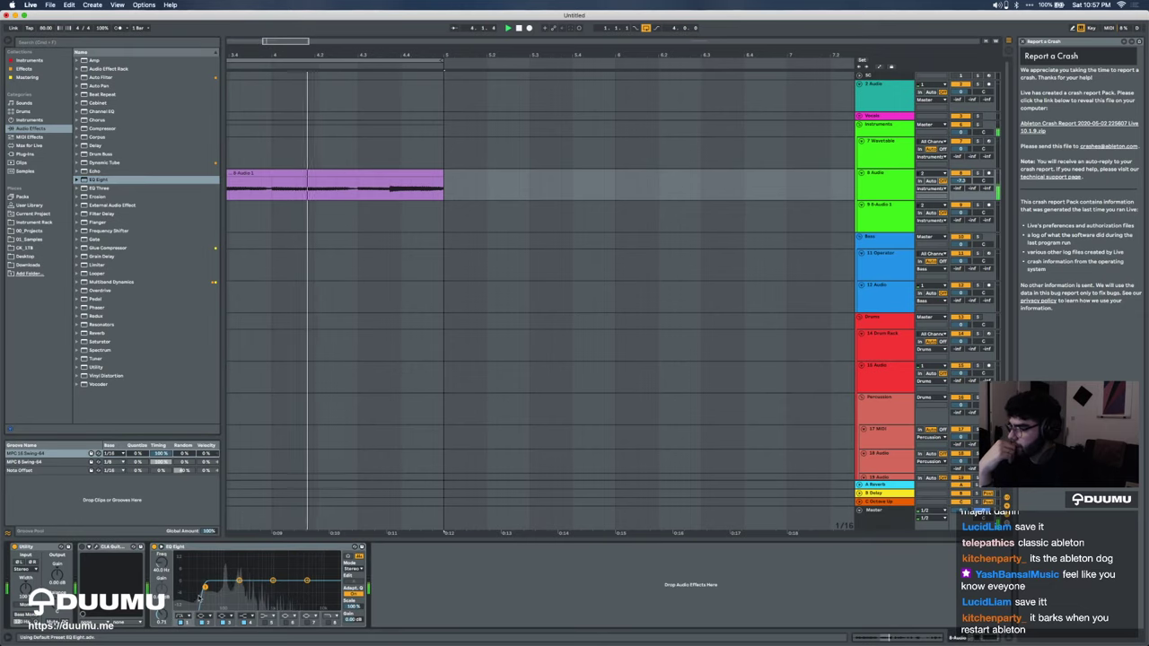
left_click_drag(205, 586, 333, 588)
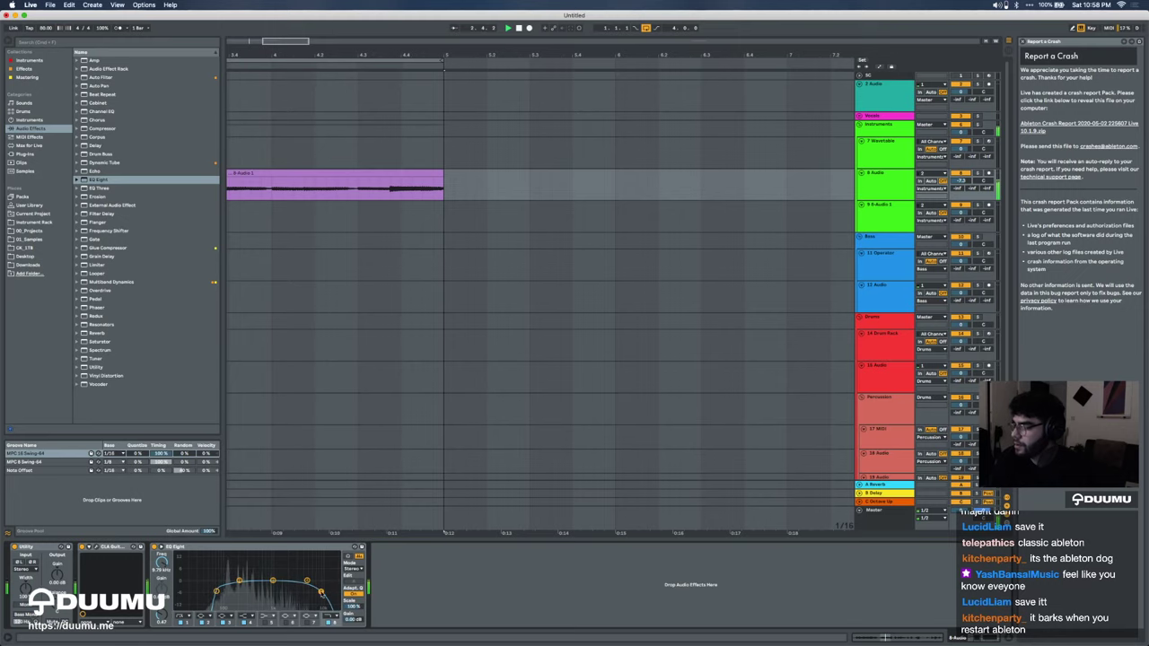
Step: Mark bar 5 on the 15 Audio track, search the browser for "snare basic" and preview the matching snare samples
key("super+alt+l")
scroll(389, 539, "left", 5)
key("minus")
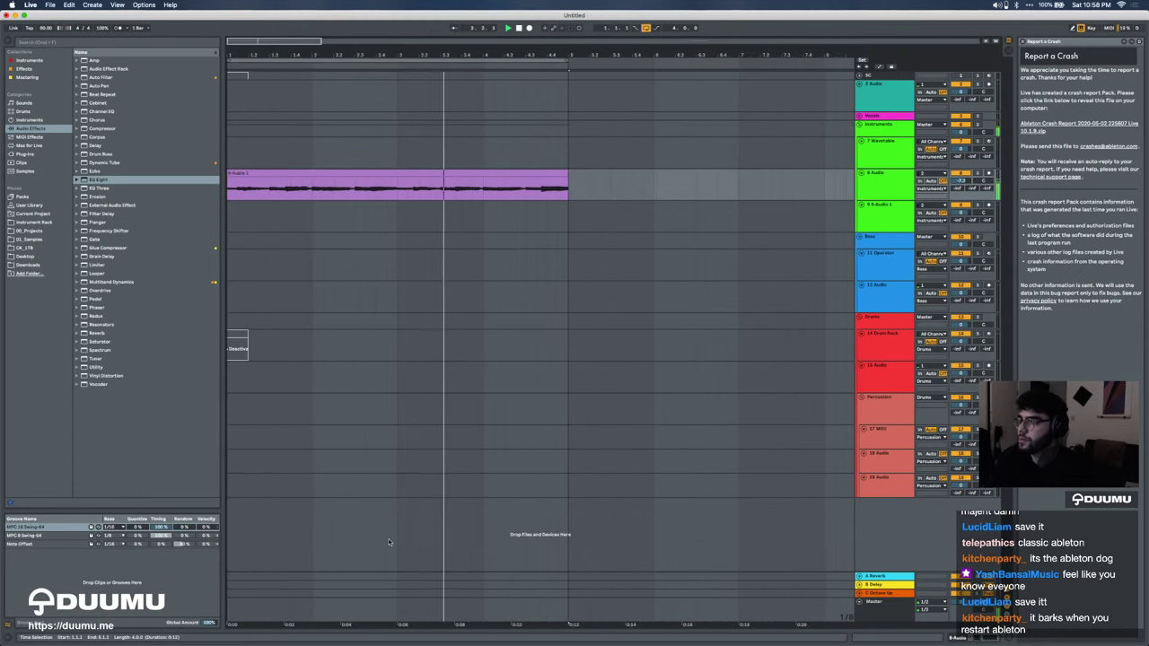
left_click(567, 384)
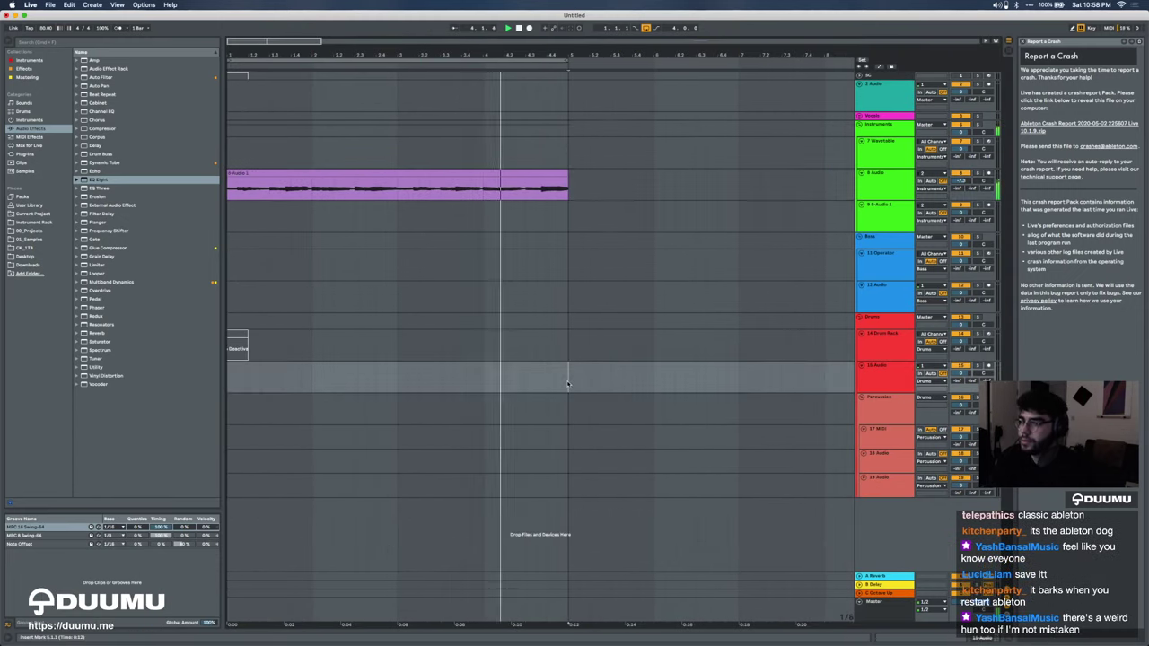
key("super+f")
type("snare basic")
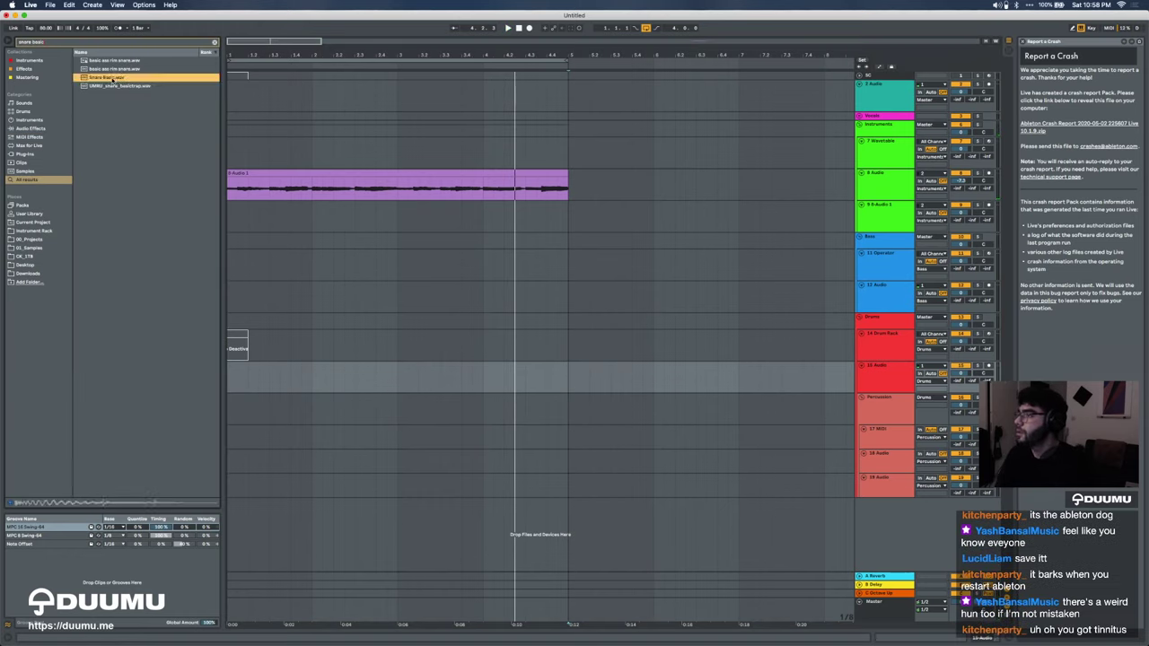
left_click(120, 70)
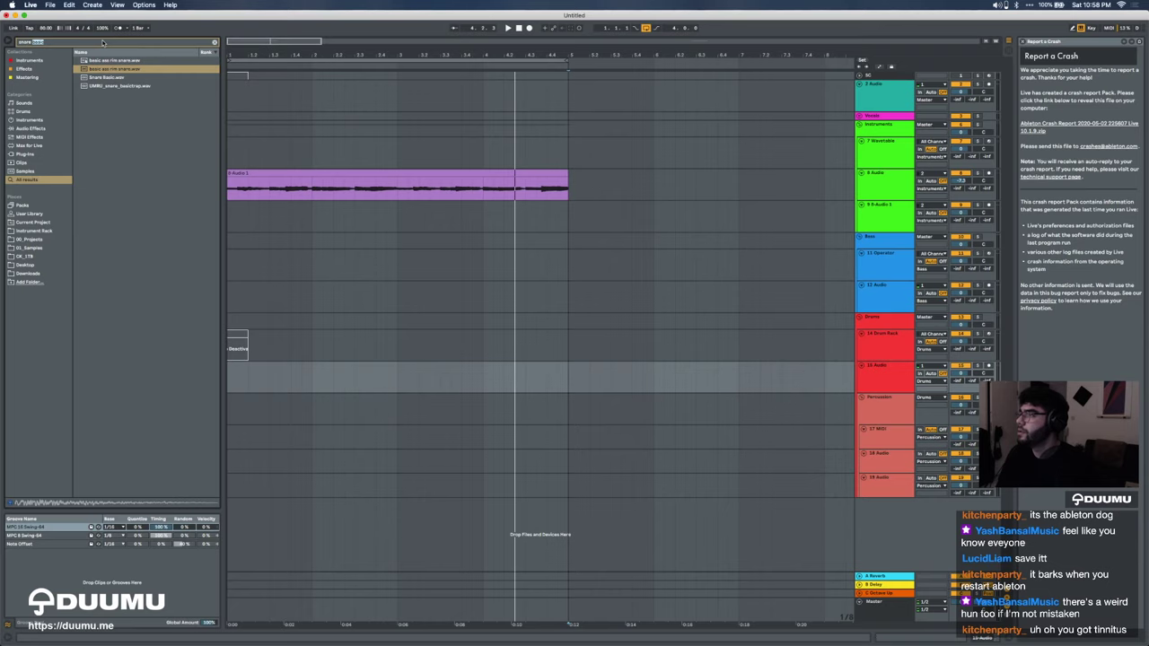
Step: Clear the browser search and open the Toolbox's Drums > 1_Snares folder within 01_Samples
key("BackSpace")
key("BackSpace")
key("BackSpace")
key("BackSpace")
key("BackSpace")
key("BackSpace")
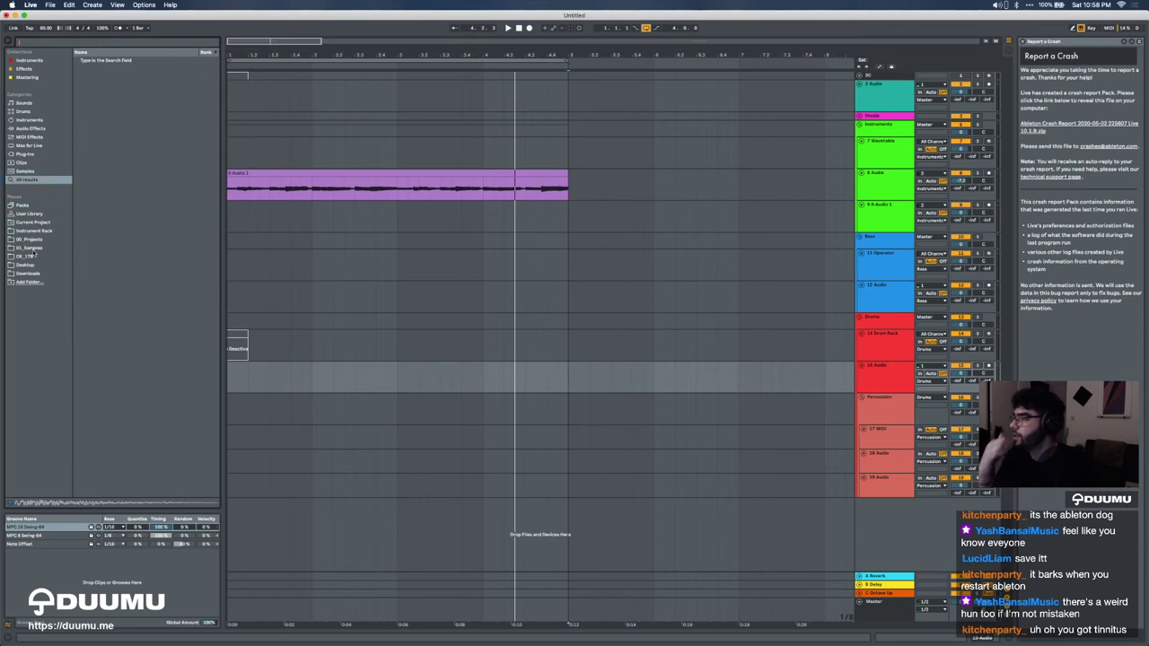
left_click(41, 239)
left_click(38, 241)
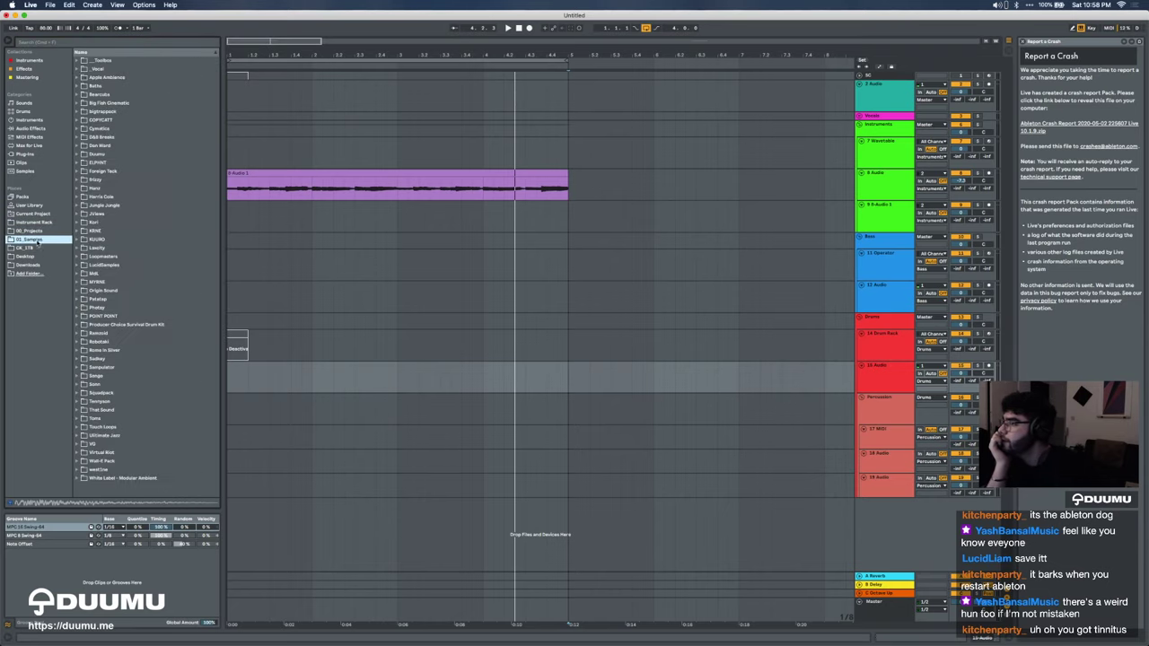
left_click(79, 61)
left_click(77, 60)
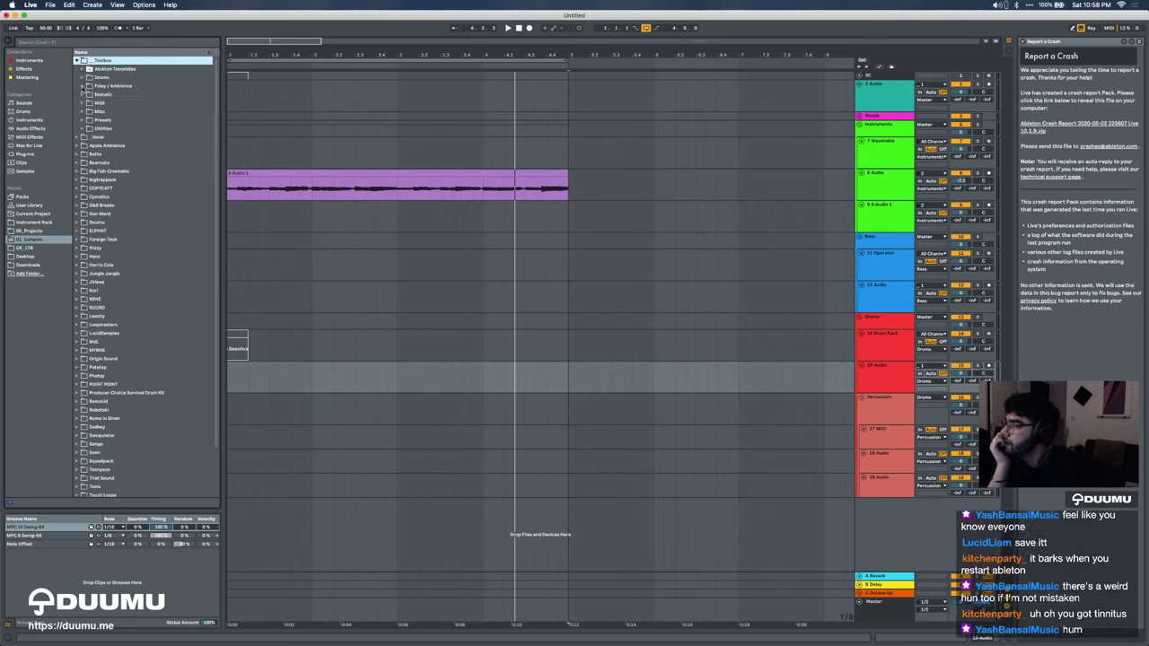
left_click(82, 78)
left_click(87, 94)
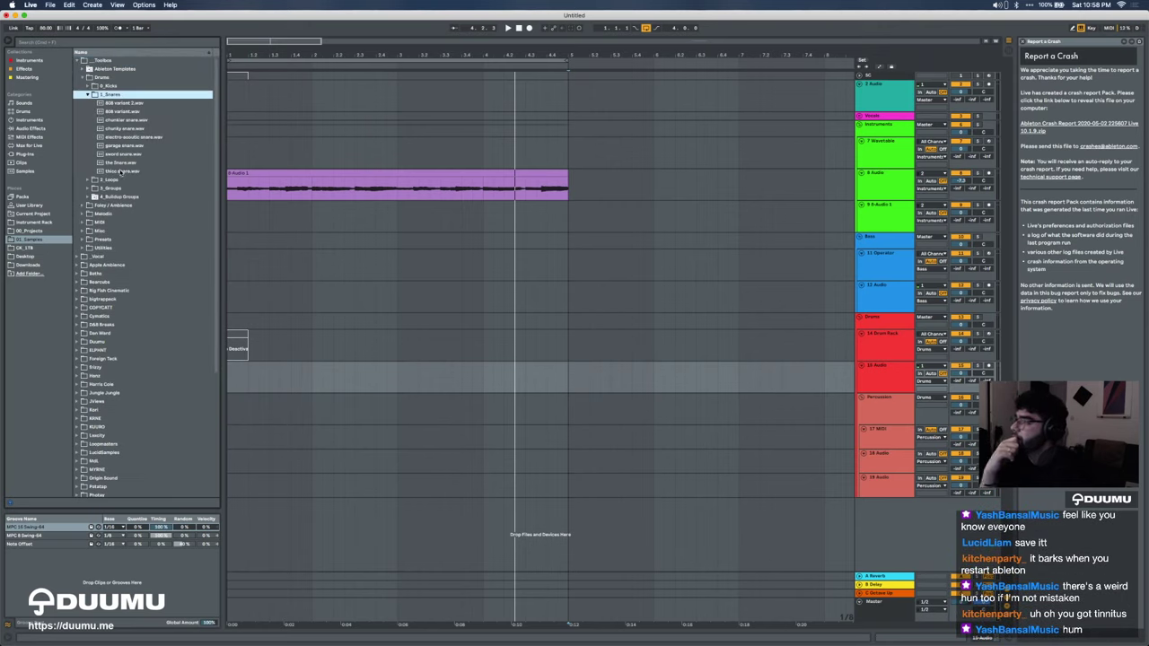
Step: Audition the 808 variant snares and place 808 variant.wav on the 15 Audio track at beat 2 of bar 1
left_click(117, 110)
left_click(117, 104)
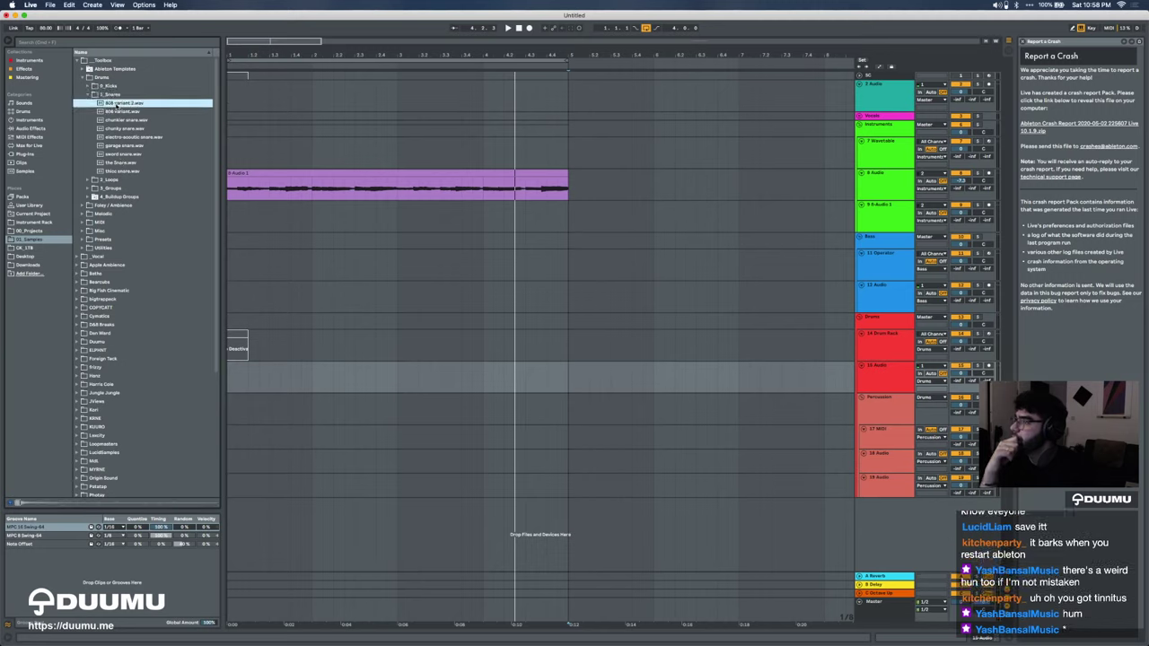
left_click_drag(116, 111, 250, 377)
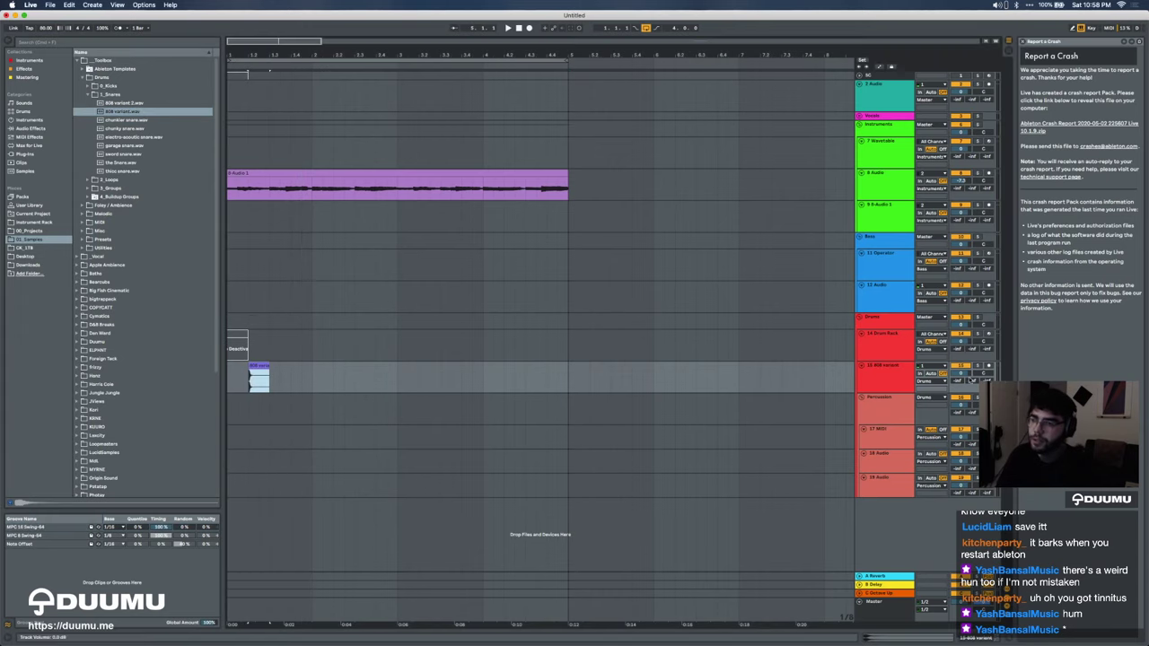
Step: Duplicate the first half bar of the 808 variant track until the snare pattern reaches bar 5, and balance the track's volume during playback
left_click(235, 382)
key("space")
left_click(273, 382, "shift")
key("super+d")
key("super+d")
key("super+d")
key("super+d")
key("super+d")
key("super+d")
key("super+d")
key("super+d")
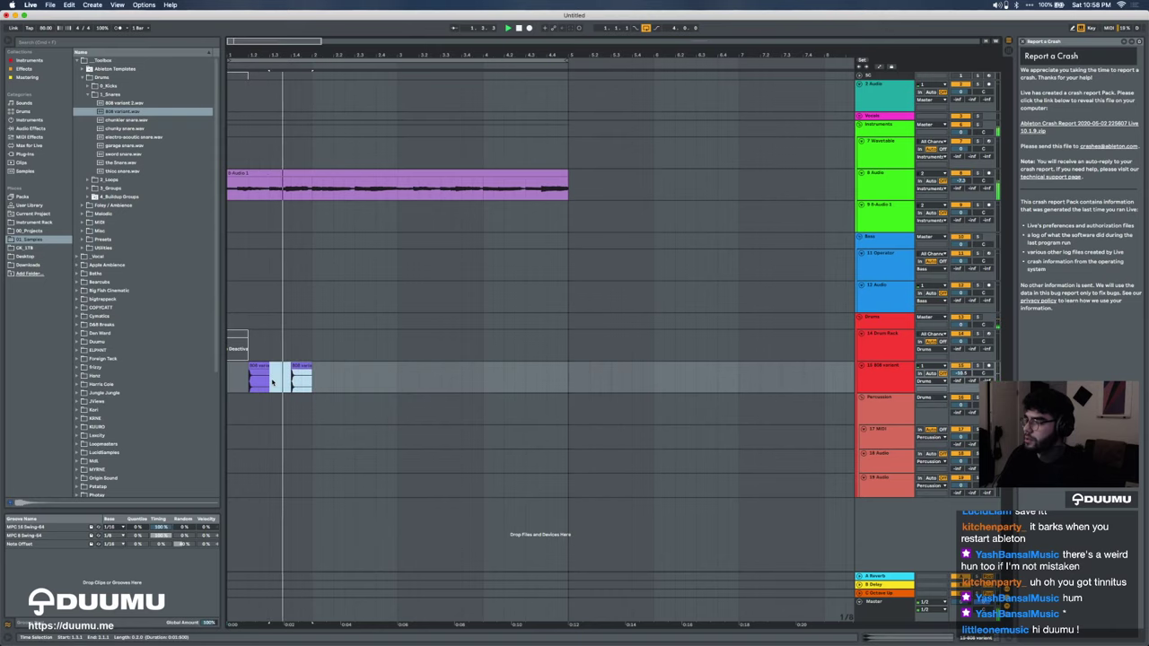
key("super+z")
left_click(259, 366)
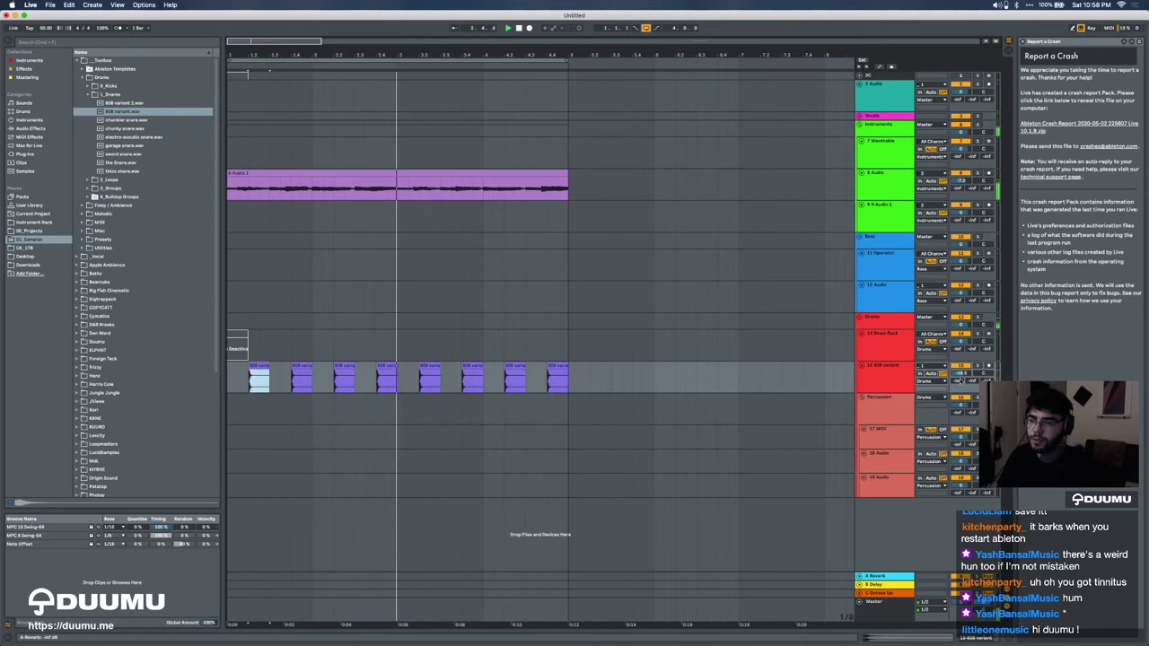
left_click(874, 373)
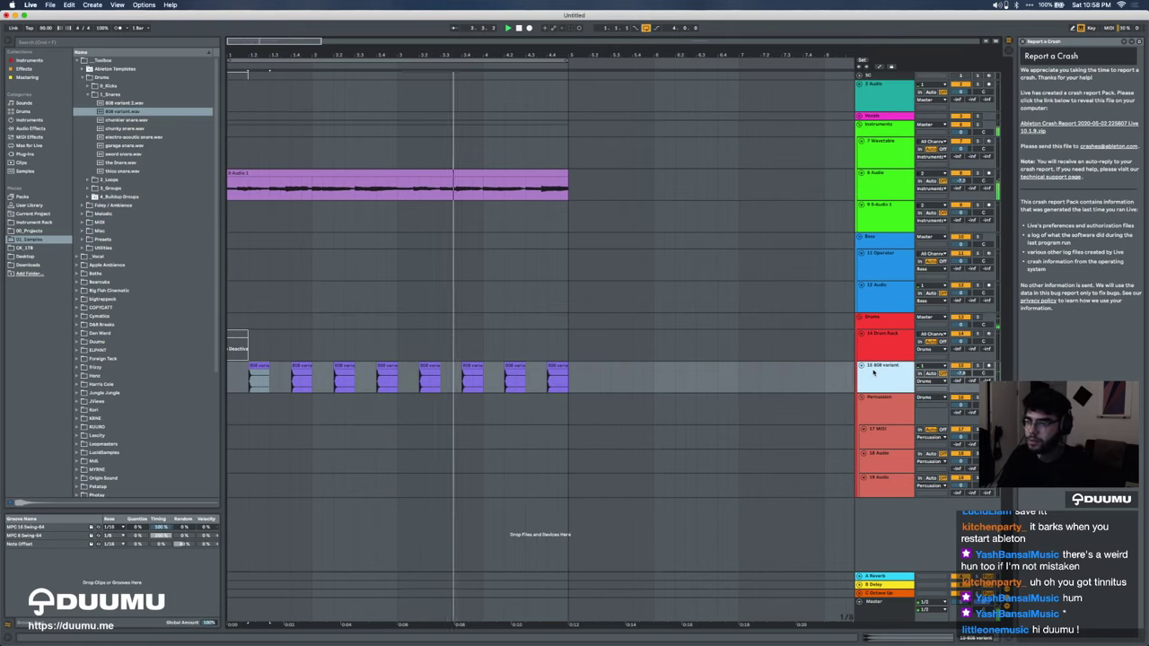
Step: Search the browser for "valhalla" and load ValhallaRoom onto the 808 variant track
left_click(565, 376)
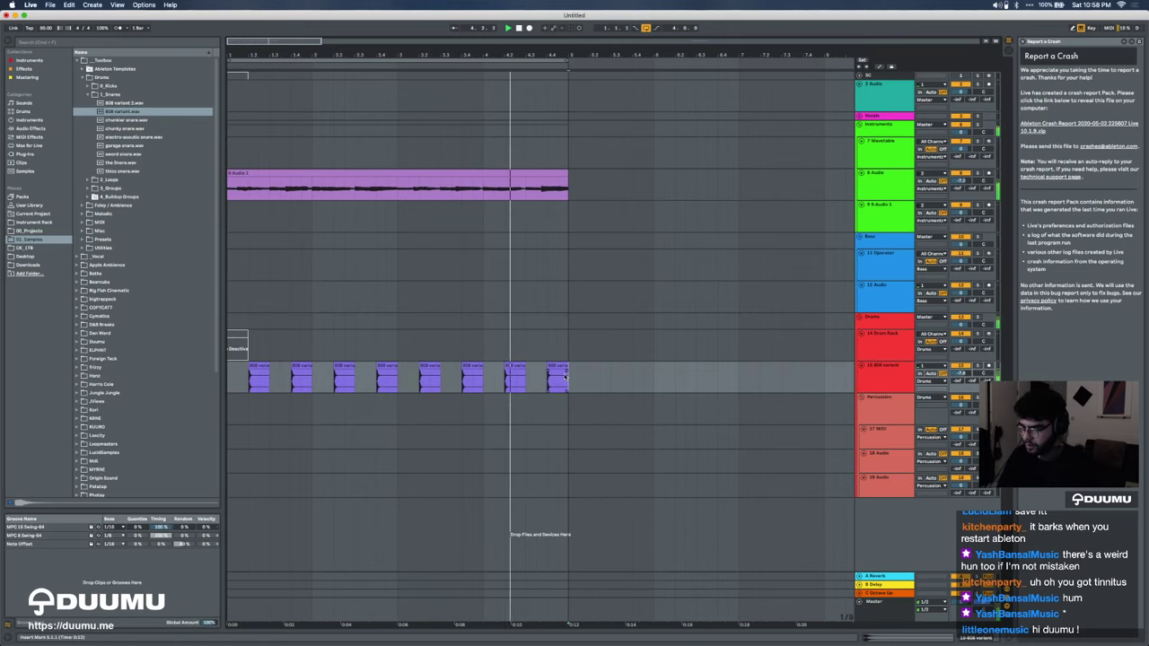
key("super+f")
type("valhalla")
key("Down")
key("Down")
key("Down")
key("Down")
key("Down")
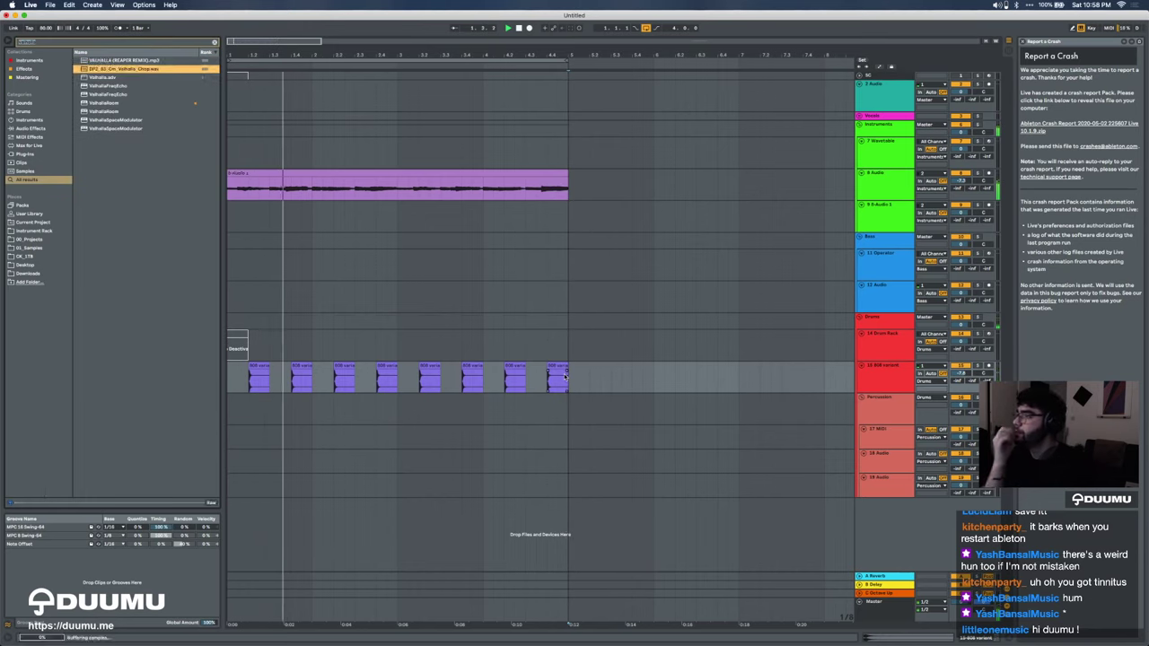
key("Return")
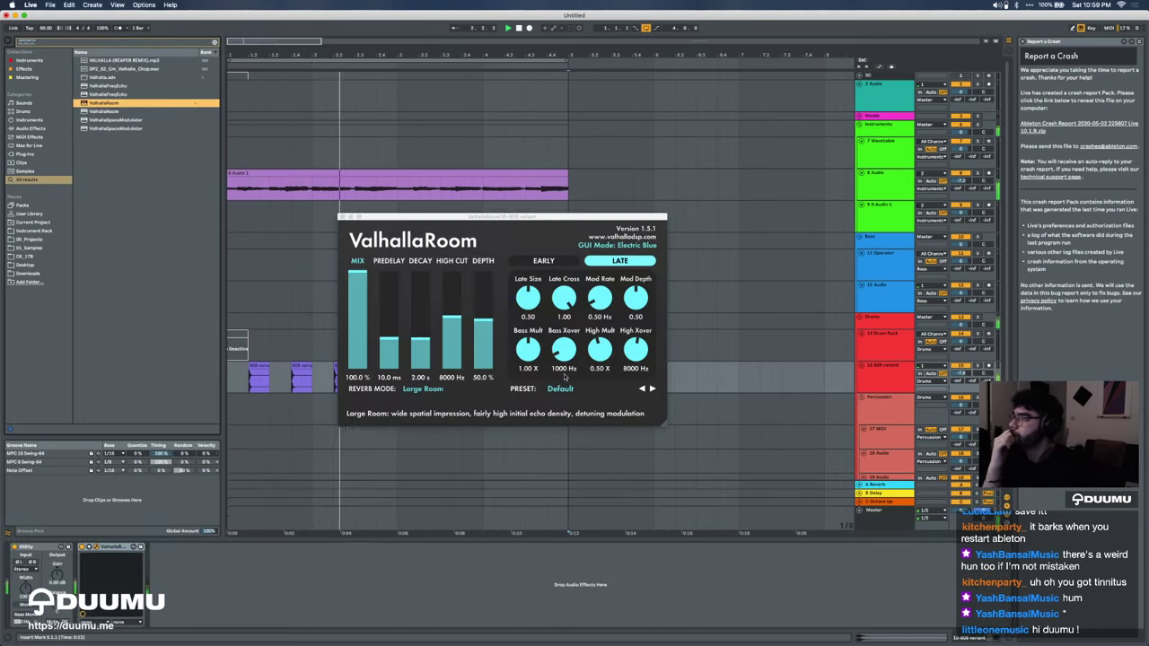
Step: Set ValhallaRoom's mix to 27.2%, its predelay to 0.0 ms and its decay to 0.55 s
left_click_drag(420, 340, 418, 346)
left_click_drag(364, 314, 360, 341)
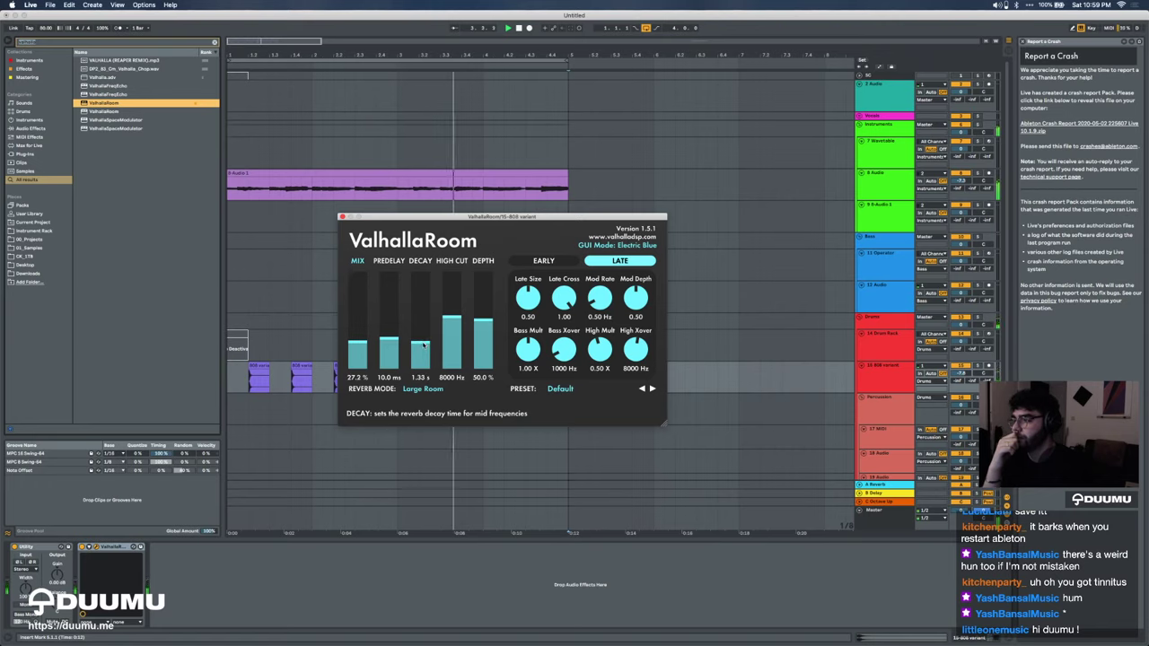
left_click_drag(389, 343, 389, 372)
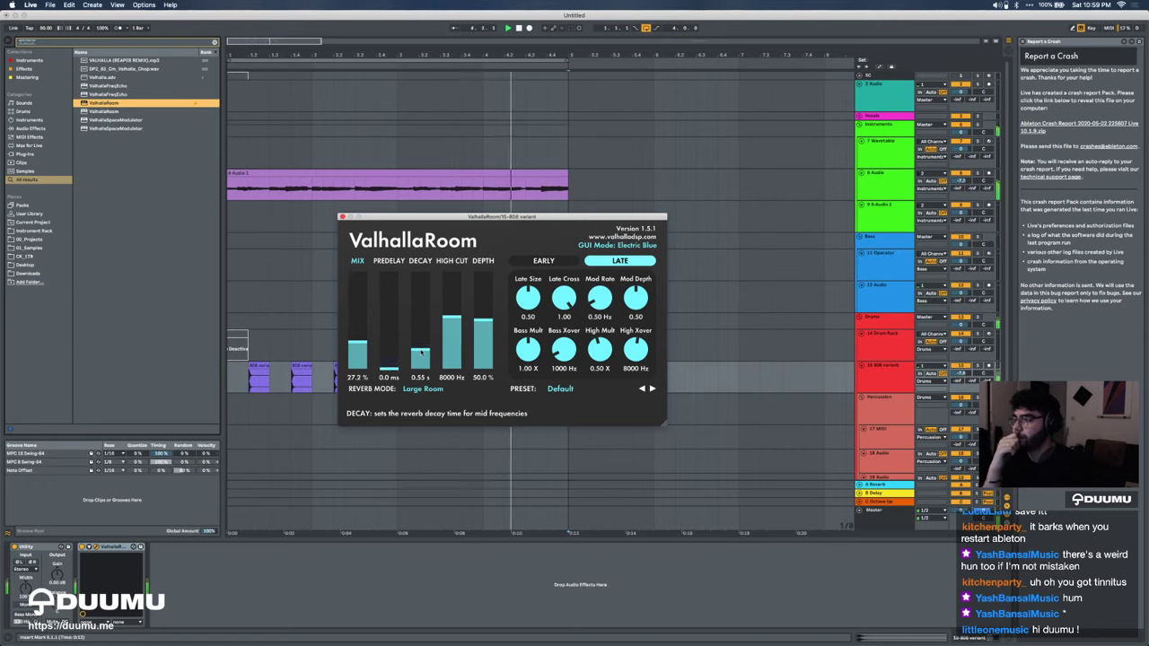
Step: Close the ValhallaRoom window, select the first clip on the 14 Drum Rack track and search the browser for "kick"
left_click(341, 216)
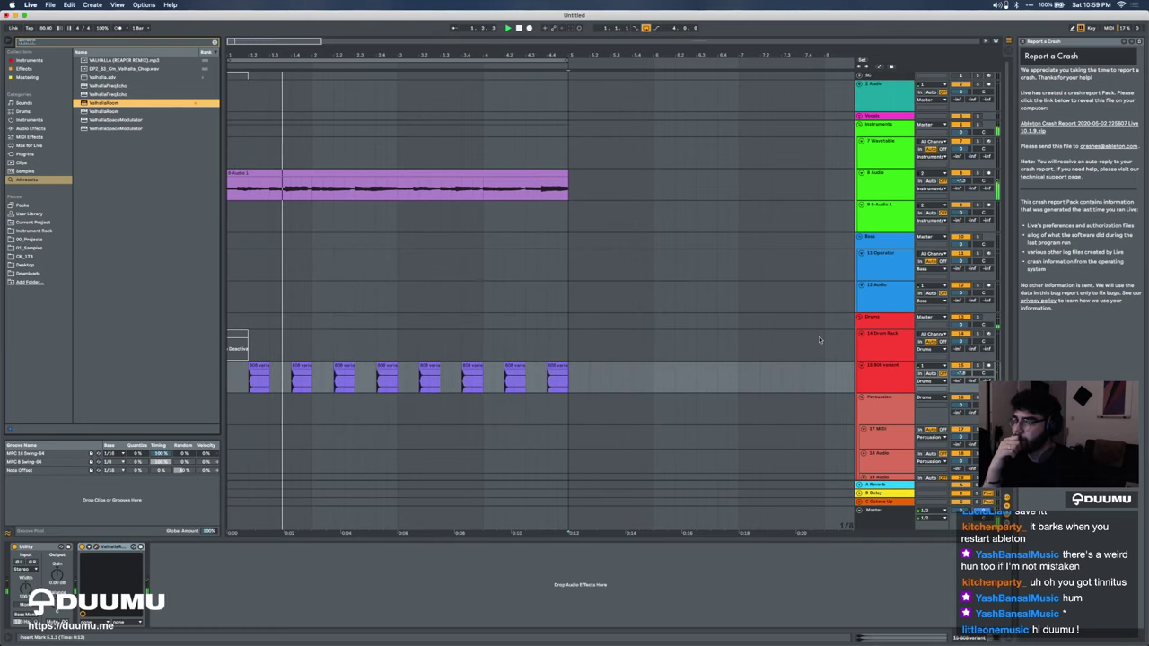
left_click(833, 350)
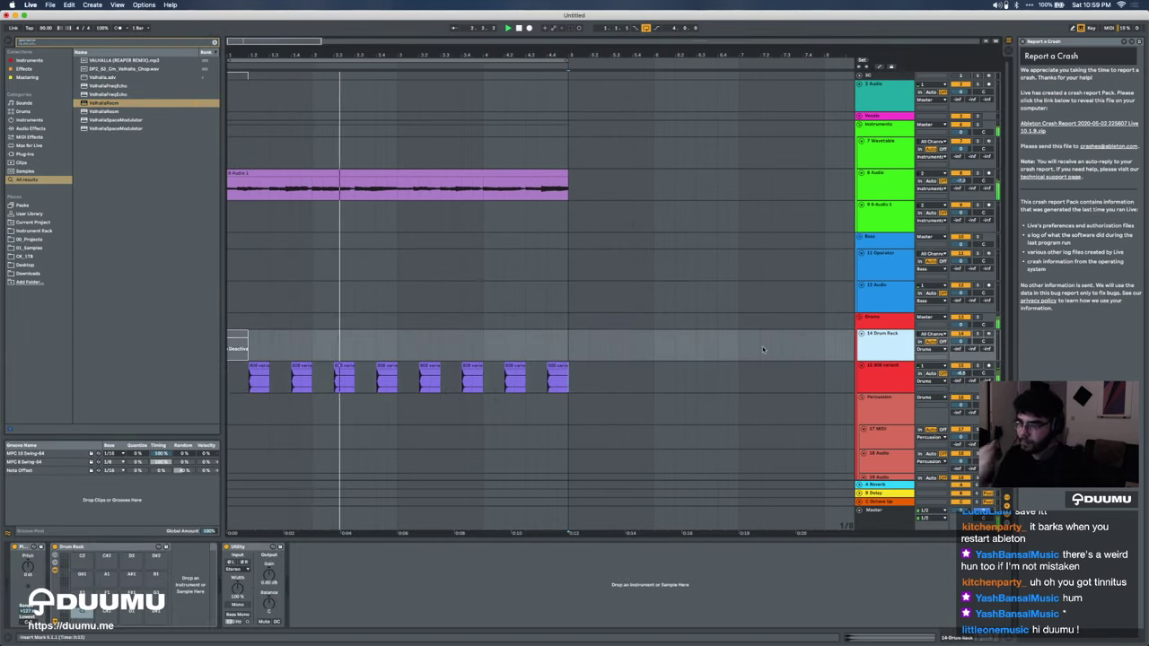
left_click(232, 335)
key("super+f")
type("kick")
Step: Audition the kick samples and load HC_kick_01.wav onto the C1 pad of the Drum Rack
left_click(126, 367)
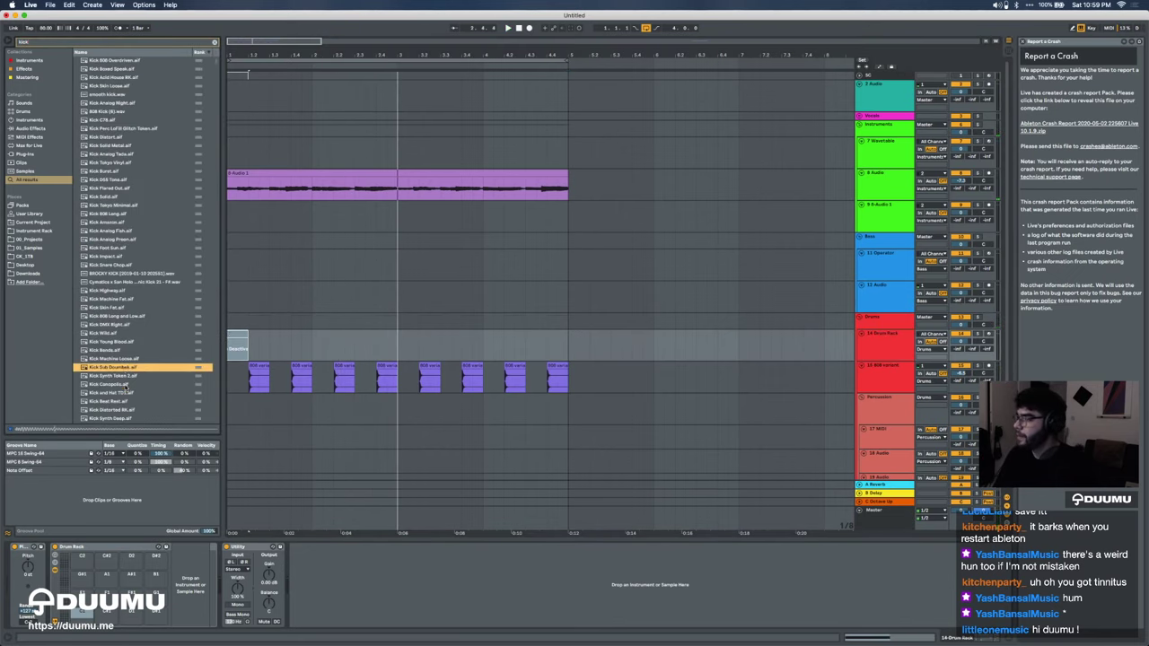
left_click(126, 384)
scroll(126, 384, "down", 4)
left_click(126, 388)
scroll(126, 387, "down", 5)
key("Down")
key("Down")
key("Down")
key("Down")
key("Down")
key("Down")
key("Down")
key("Down")
key("Down")
key("Down")
key("Down")
key("Down")
key("Down")
key("Down")
key("Down")
key("Down")
key("Down")
key("Down")
key("Down")
key("Down")
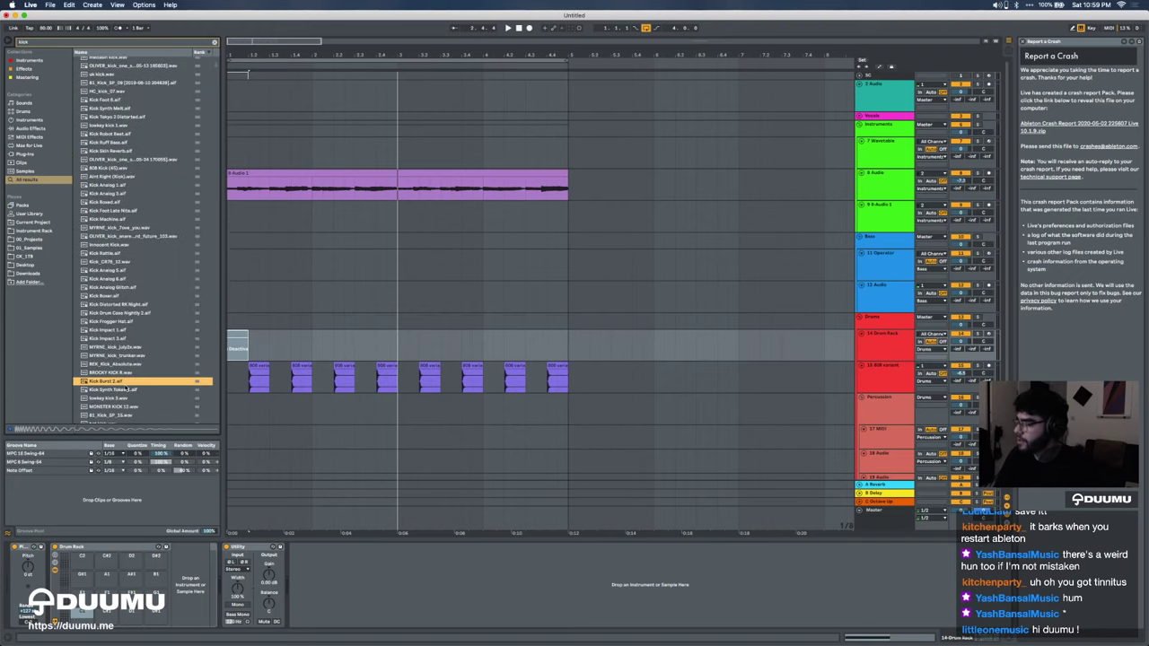
left_click(104, 369)
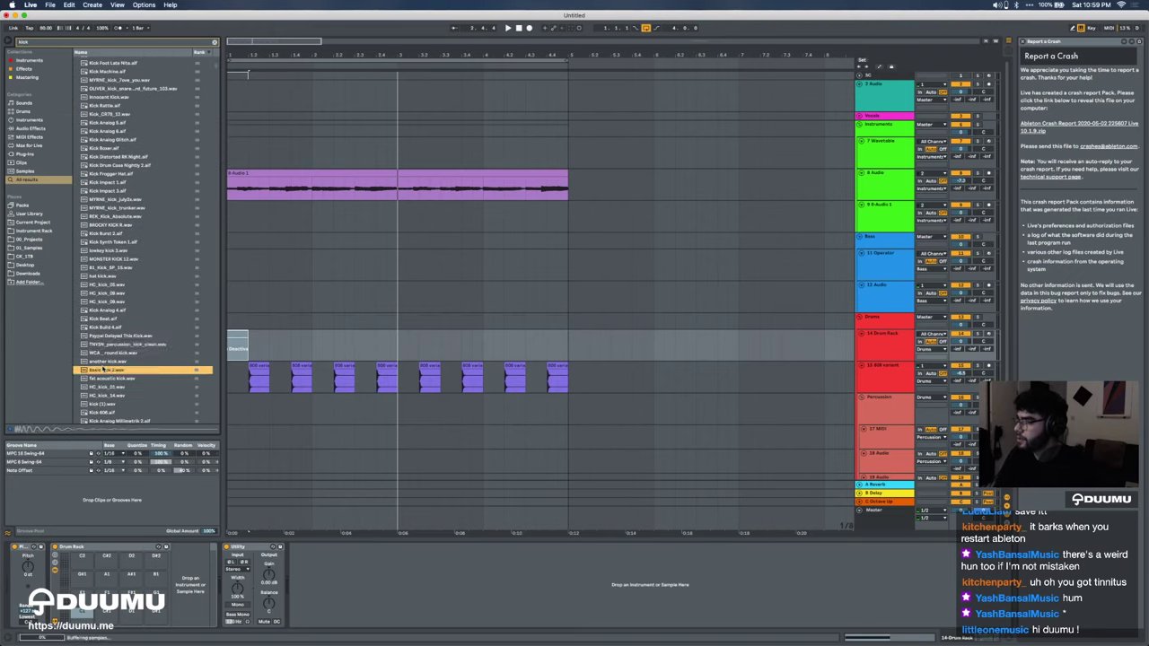
left_click(112, 379)
left_click(113, 387)
left_click(114, 395)
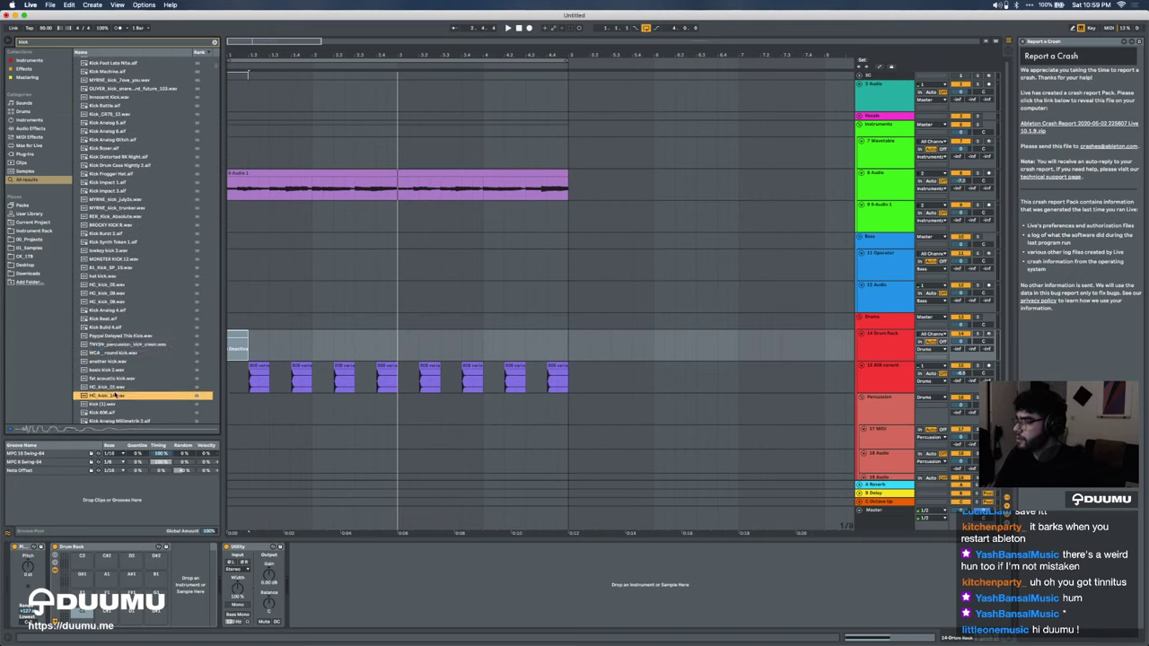
left_click(112, 386)
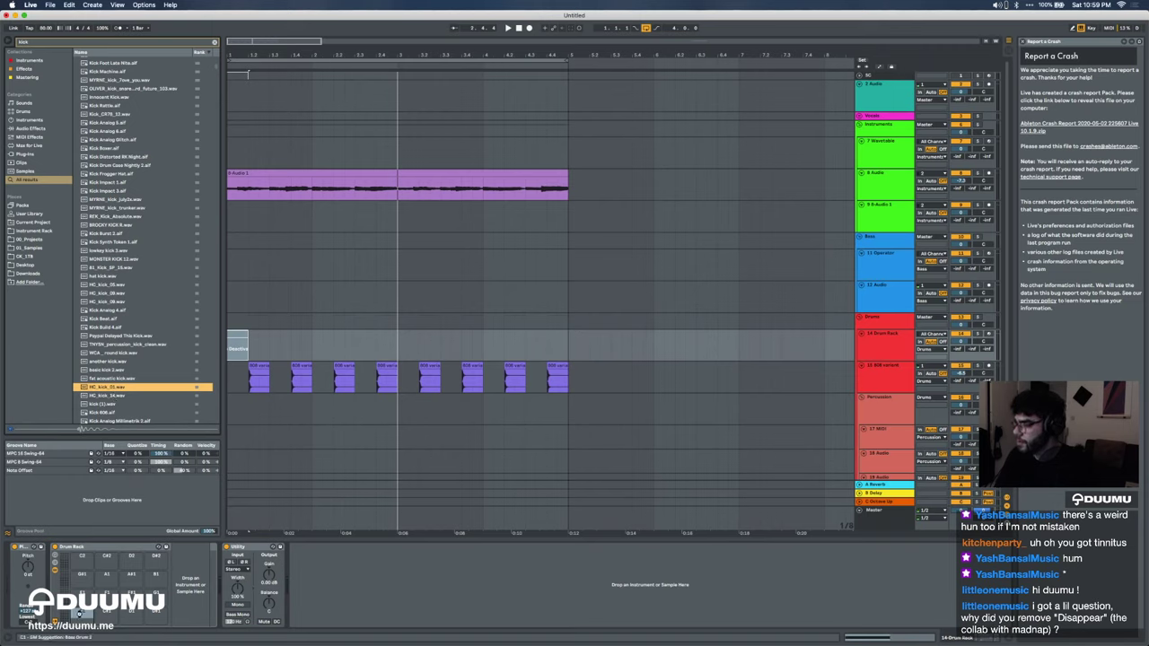
left_click_drag(223, 551, 224, 555)
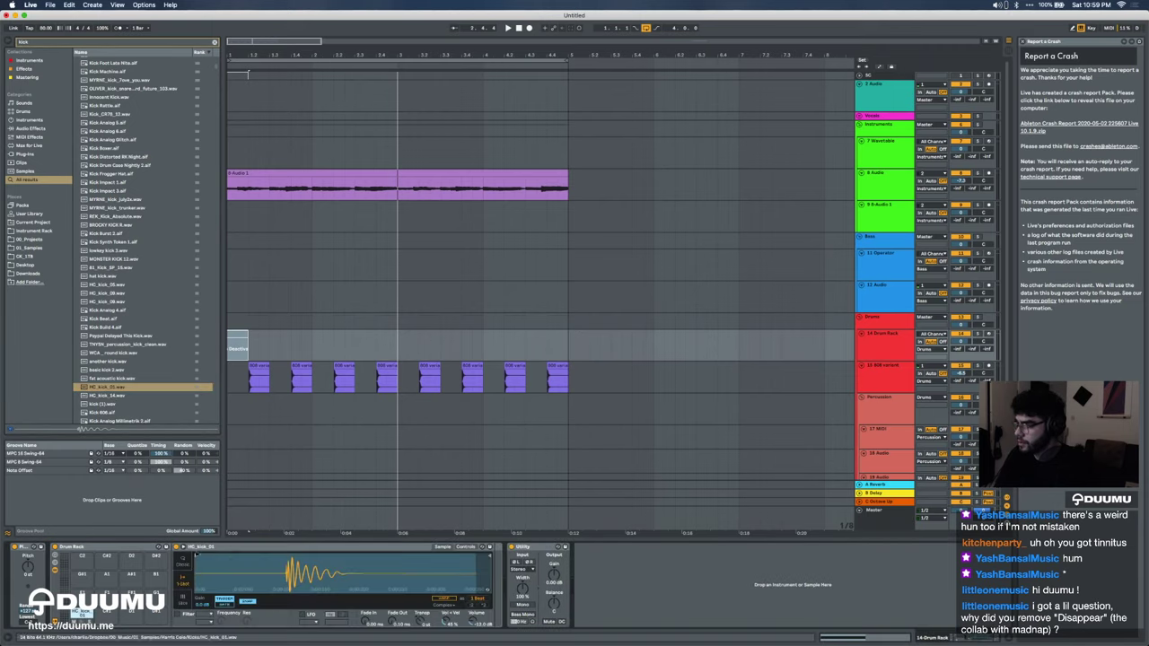
Step: Switch the kick's Simpler to Classic mode with a low-pass filter and a higher volume, and reactivate the first Drum Rack clip
left_click(183, 562)
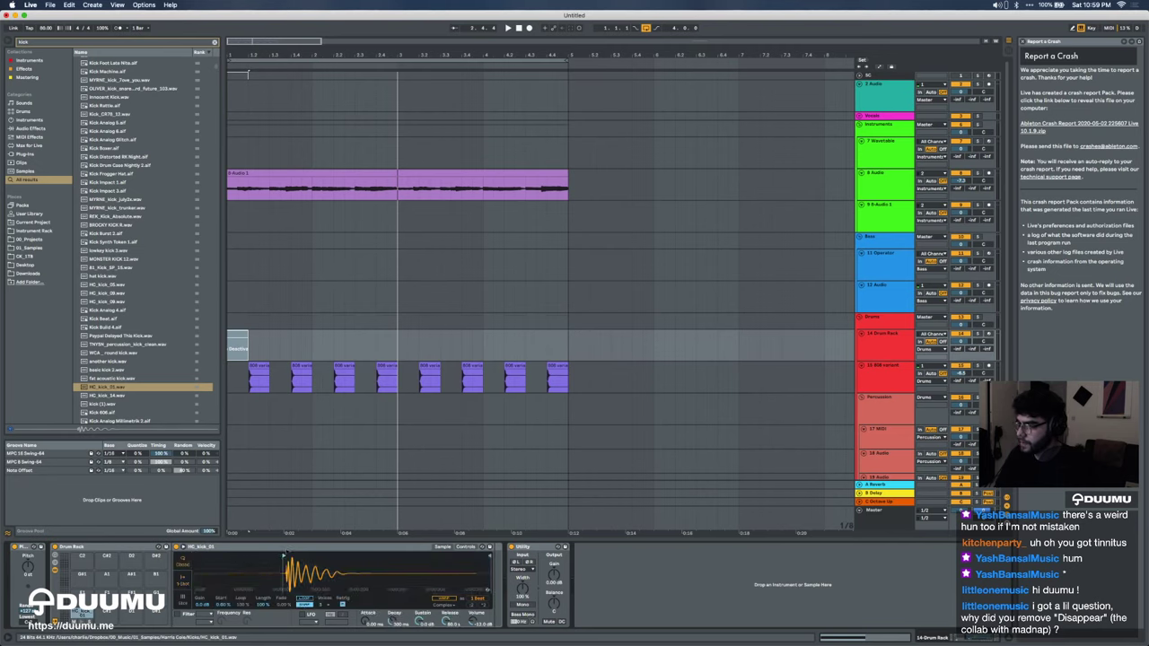
left_click(466, 547)
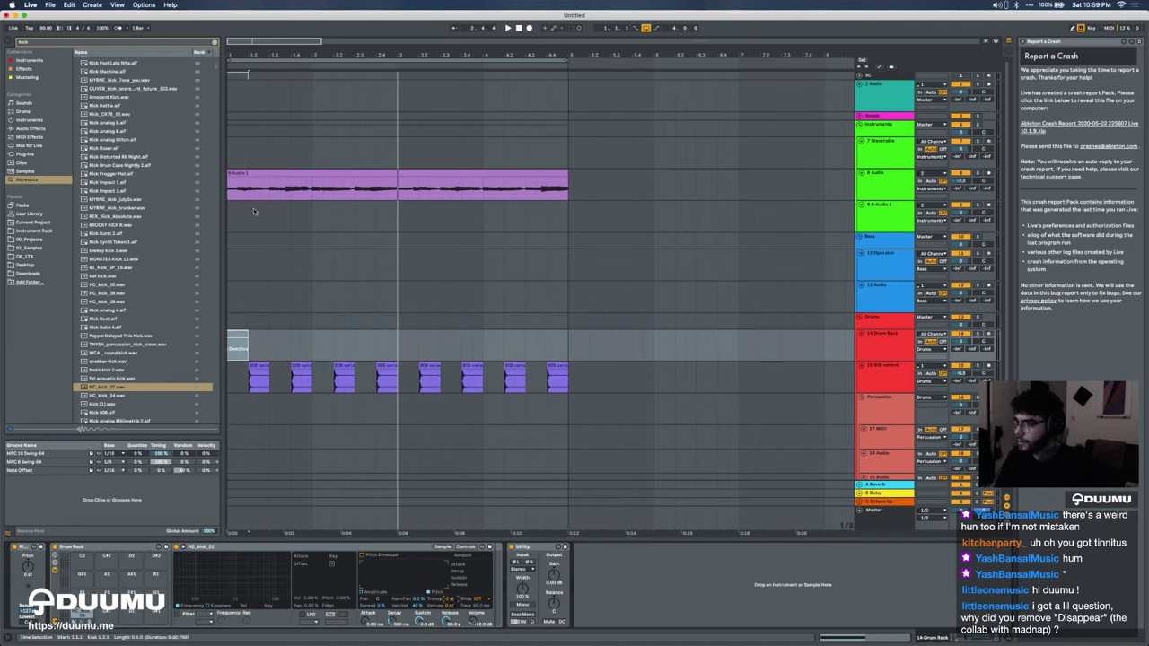
left_click(235, 334)
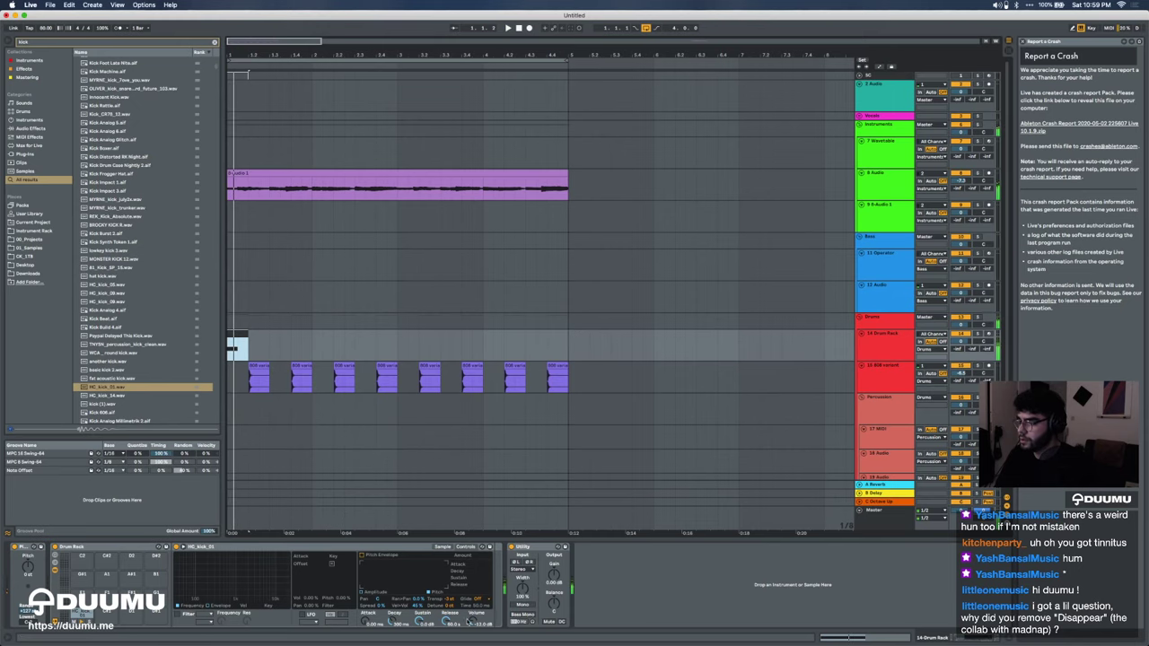
left_click_drag(473, 621, 473, 593)
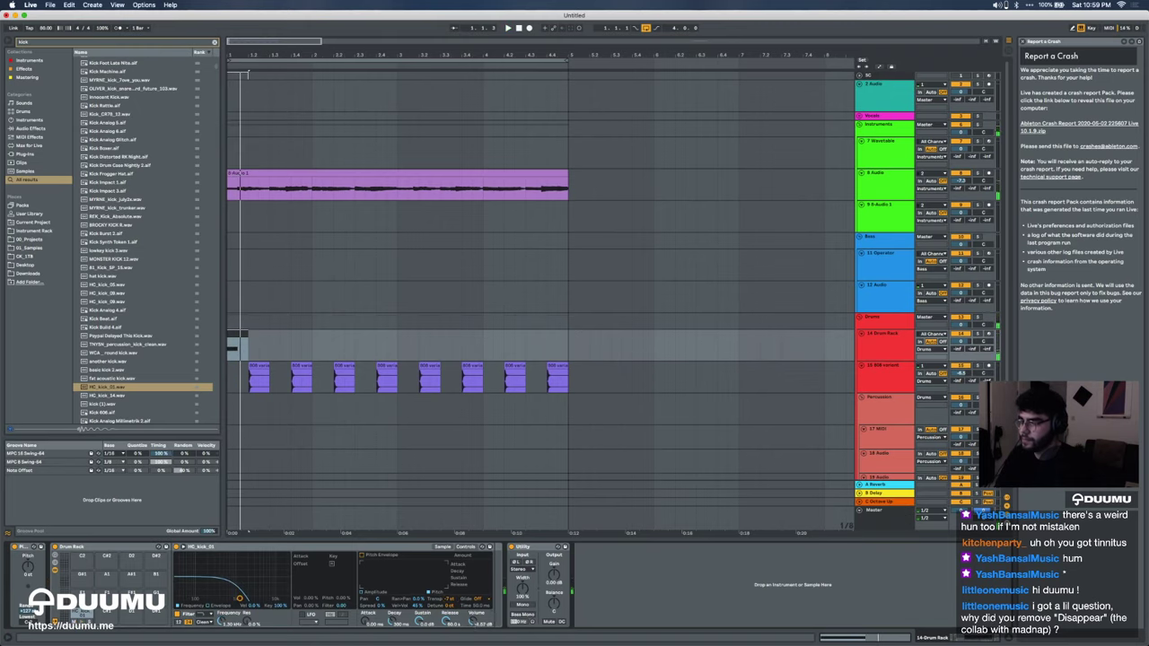
Step: Shorten the HC_kick_01 note in the Drum Rack clip to a sixteenth and add an equally long copy at 1.1.2
double_click(235, 342)
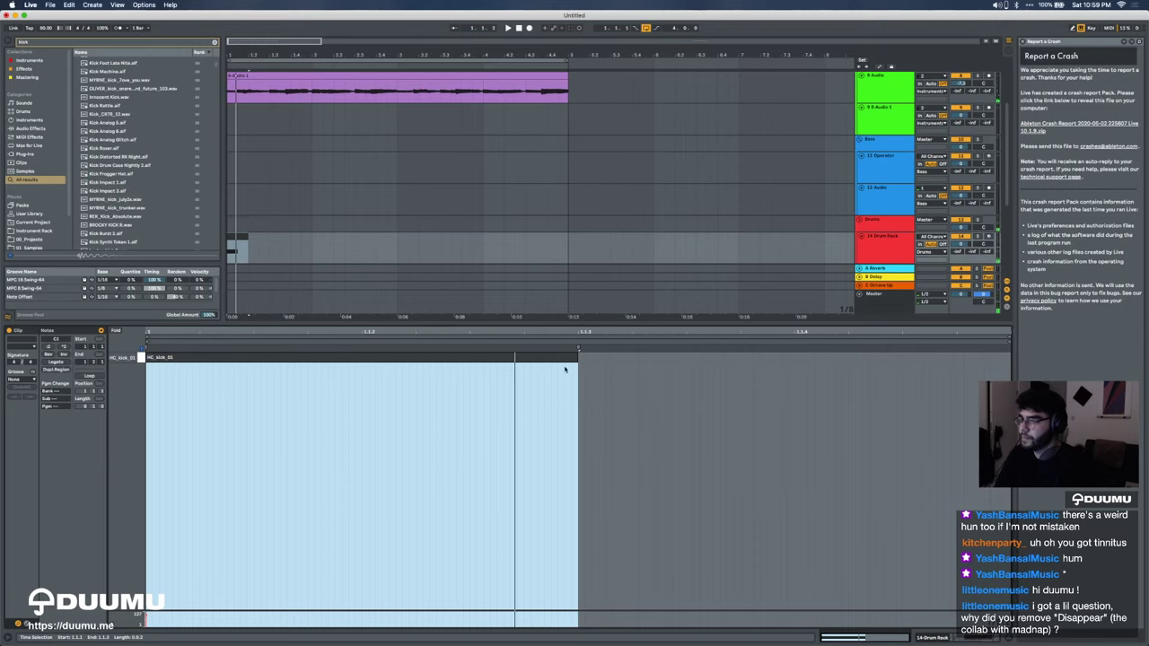
left_click_drag(576, 355, 369, 355)
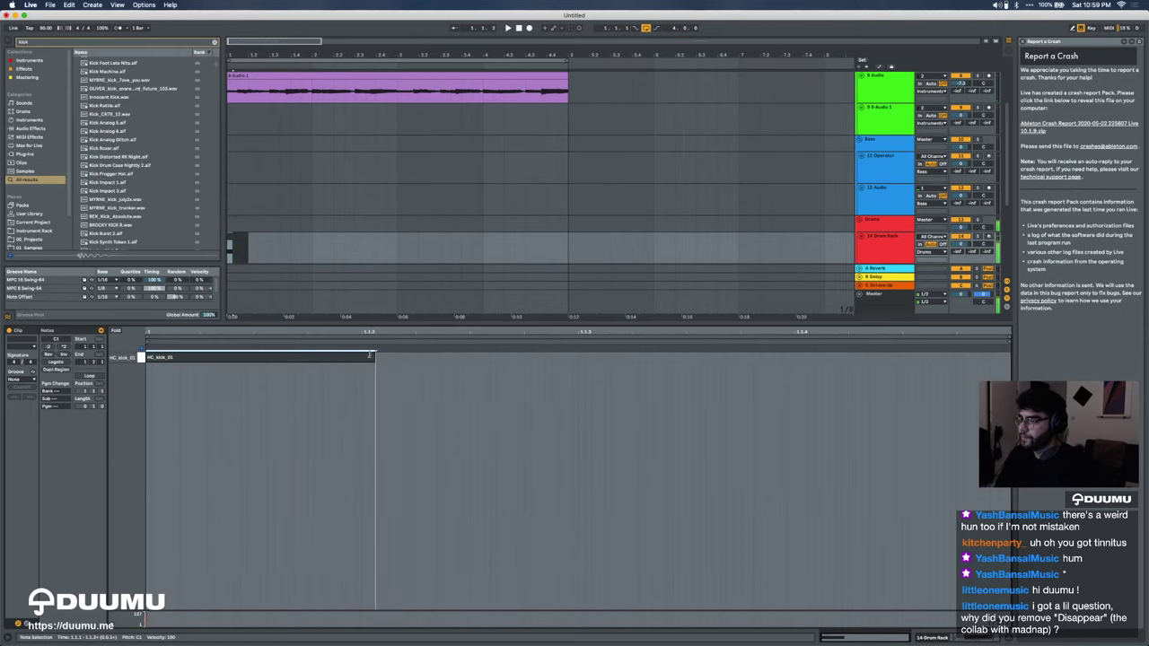
right_click(458, 474)
left_click(484, 580)
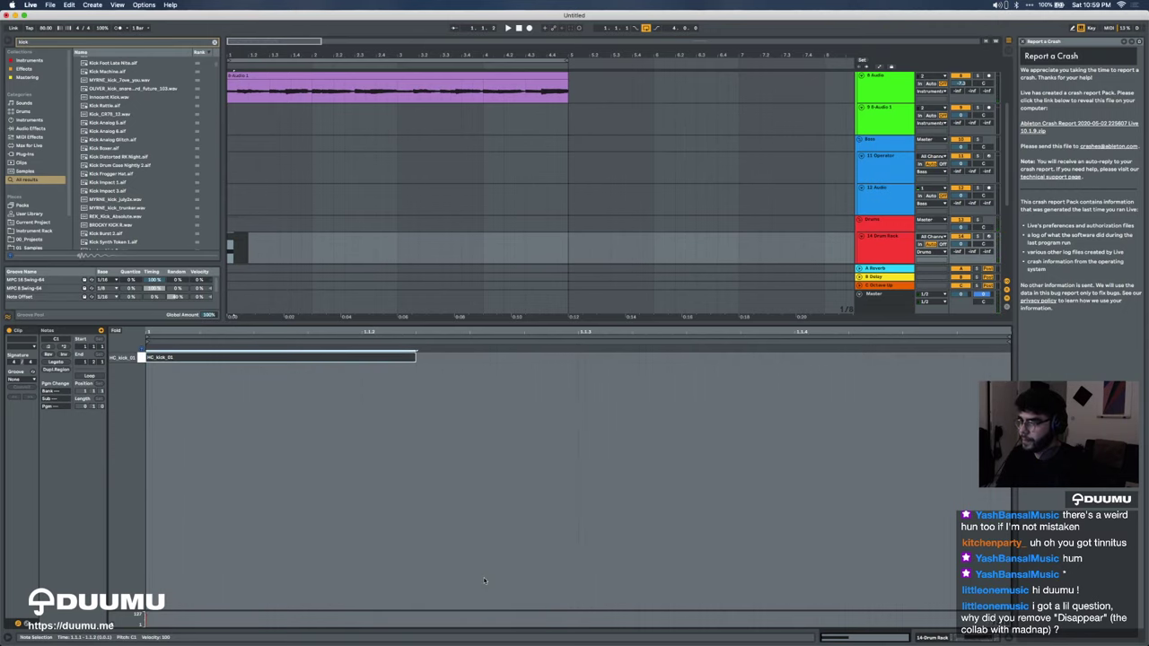
mouse_move(414, 356)
left_mouse_down()
mouse_move(635, 357)
mouse_move(362, 358)
left_mouse_up()
key("space")
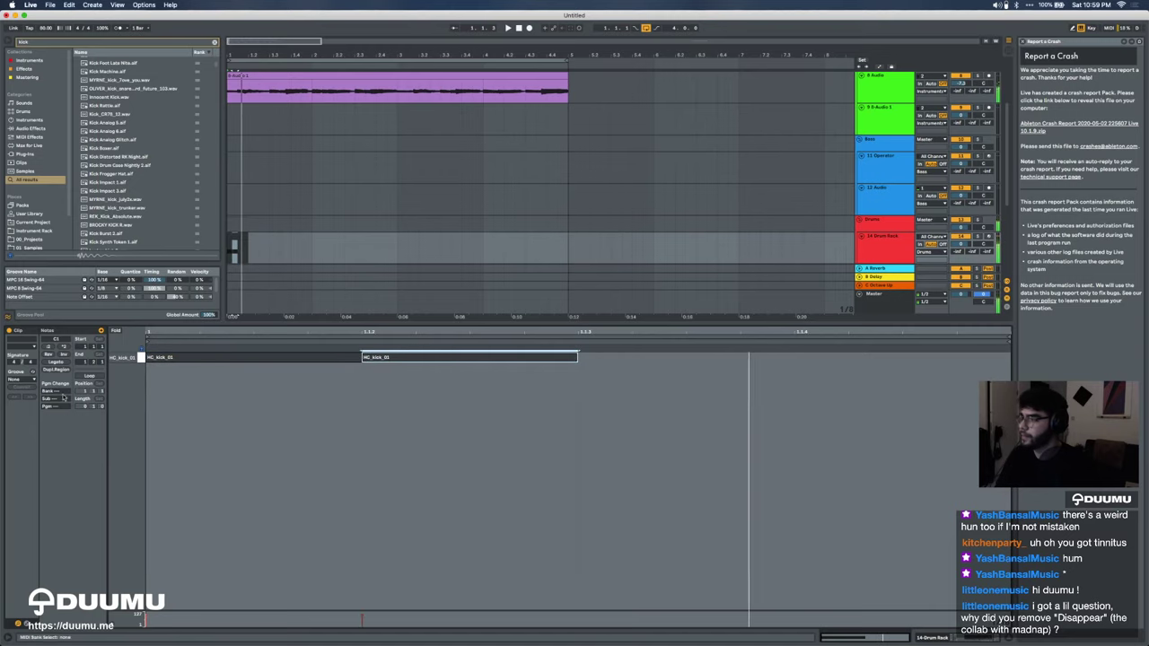
Step: Apply the MPC 16 Swing-64 groove to the kick clip and duplicate its first bar until the pattern reaches bar 5
left_click(22, 380)
left_click(23, 387)
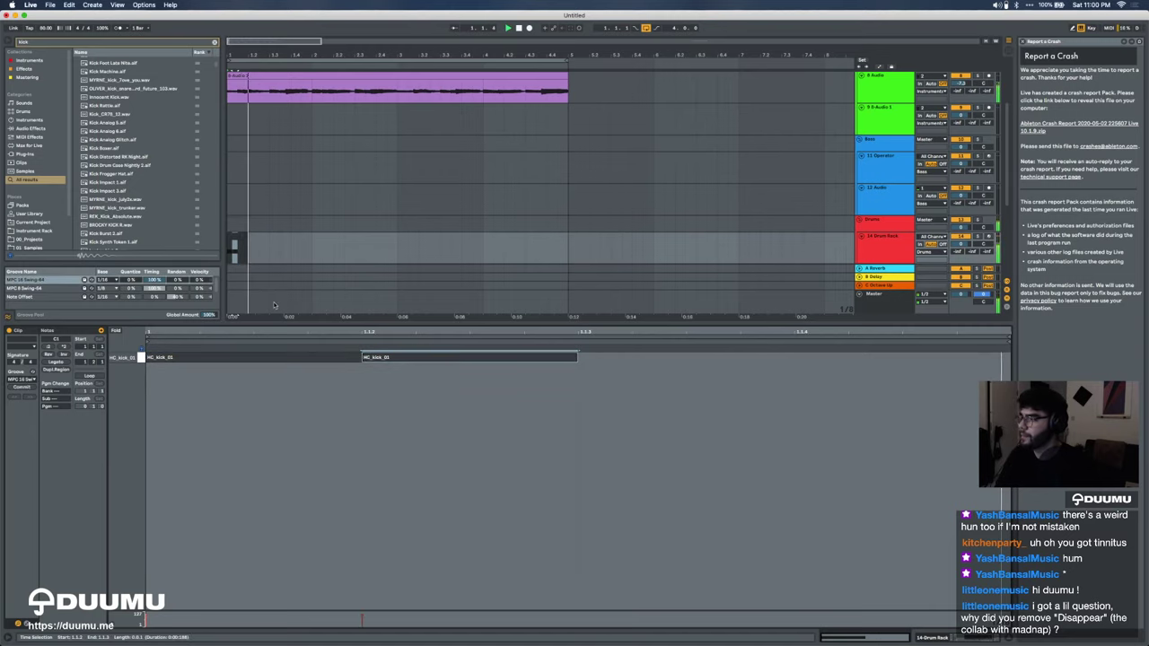
left_click_drag(237, 235, 322, 245)
key("super+d")
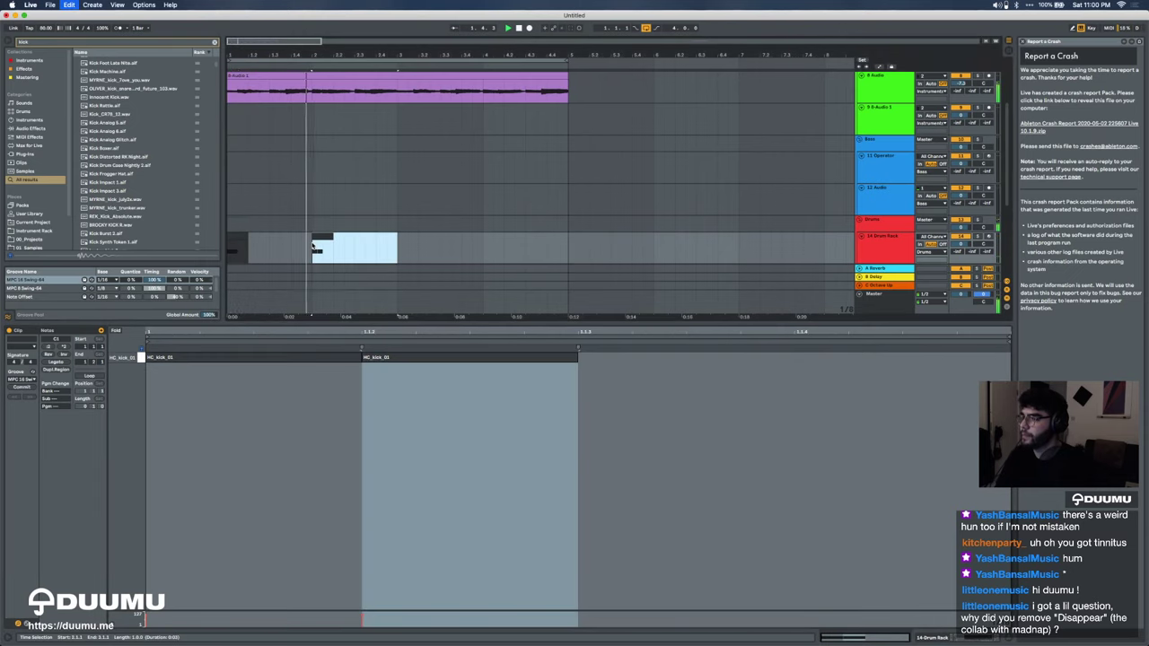
key("super+d")
key("super+d")
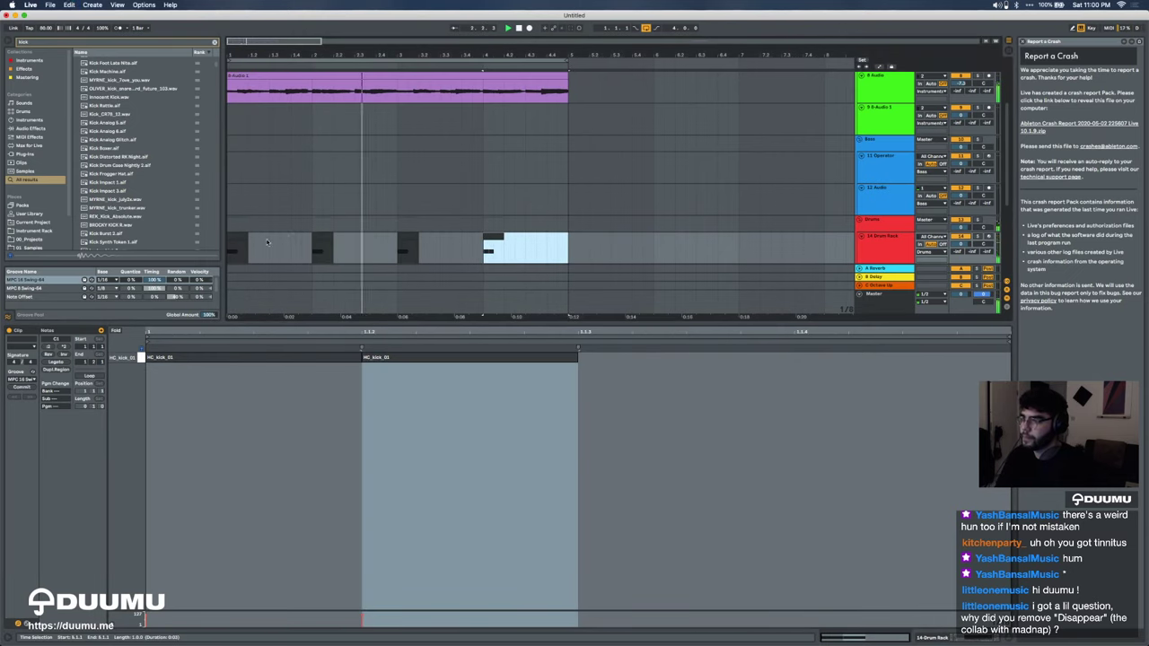
left_click(237, 238)
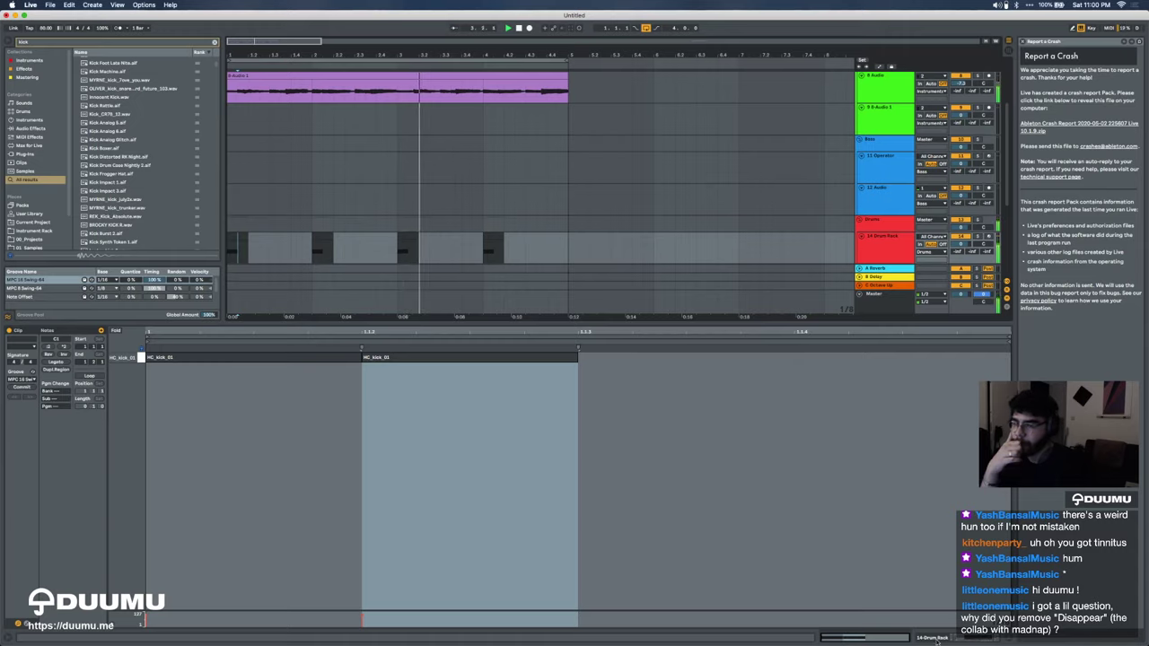
Step: Examine the waveform and warp markers of the 8 Audio clip during playback, and show that track's device chain
left_click(935, 639)
double_click(434, 134)
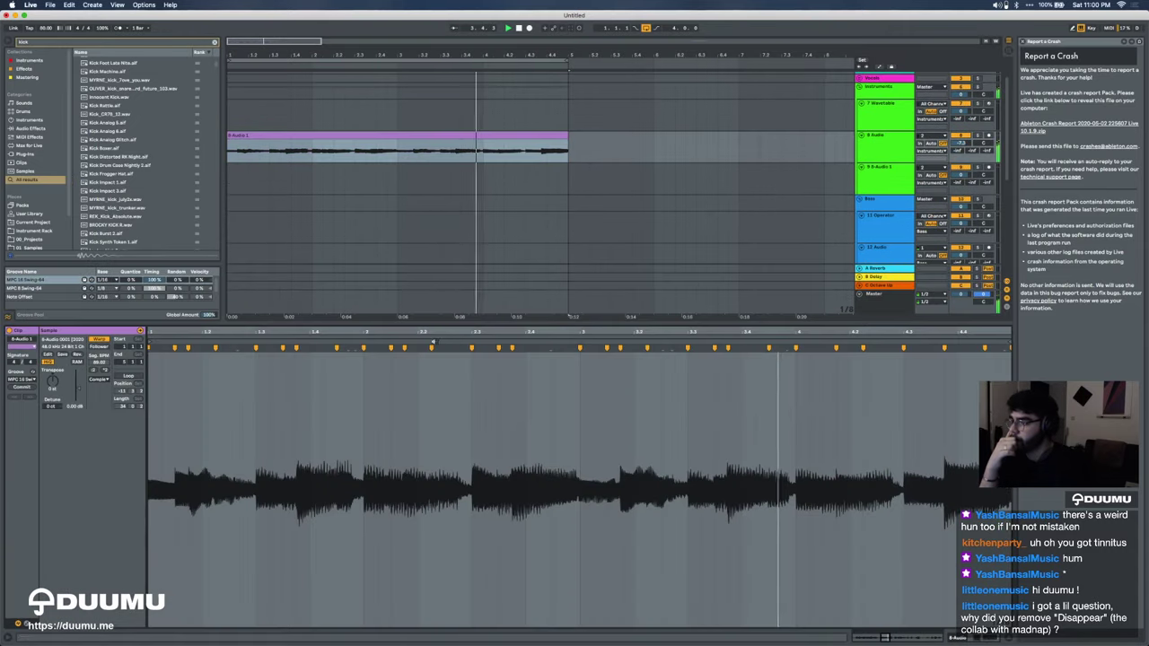
scroll(445, 503, "down", 3)
scroll(443, 503, "up", 4)
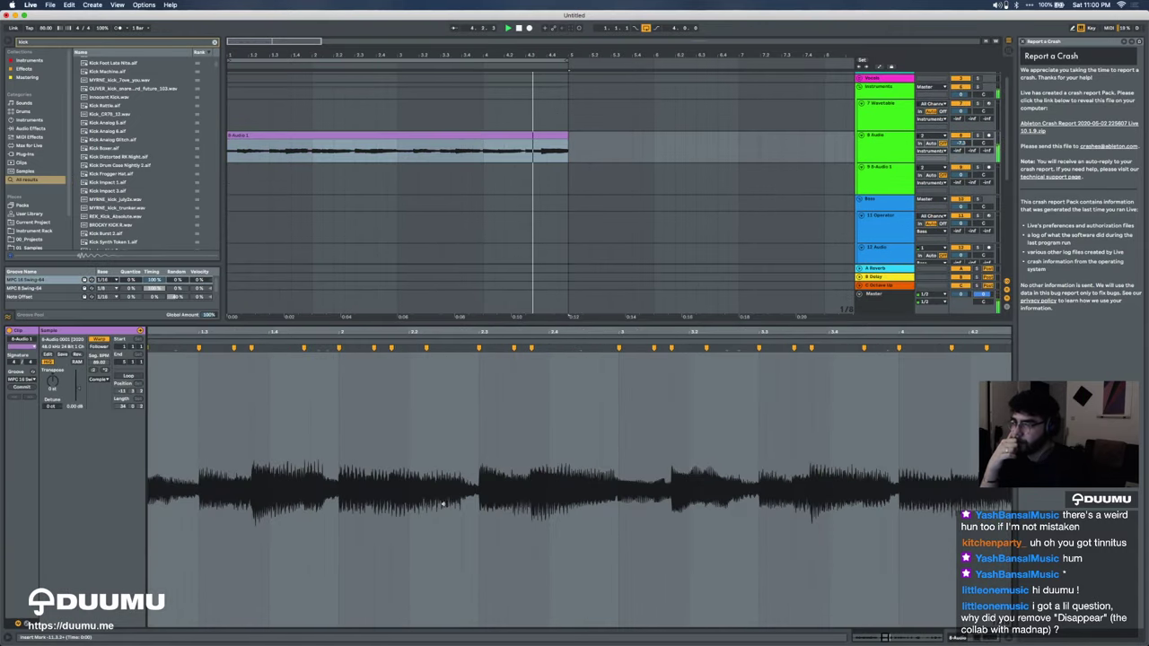
scroll(443, 504, "down", 5)
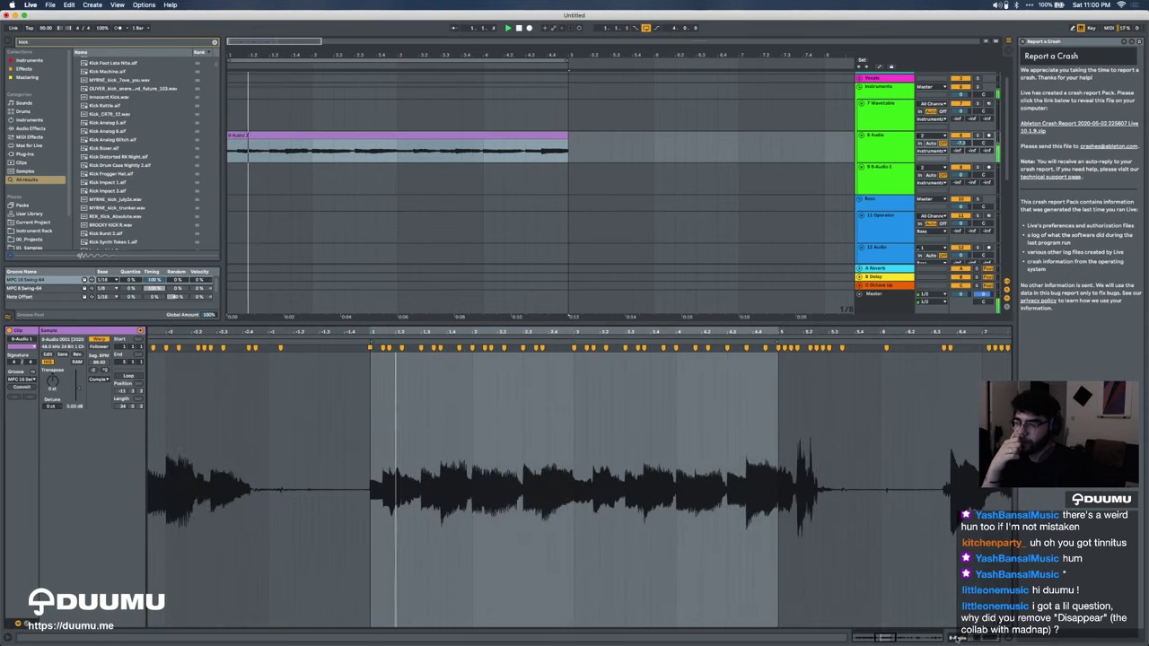
left_click(967, 639)
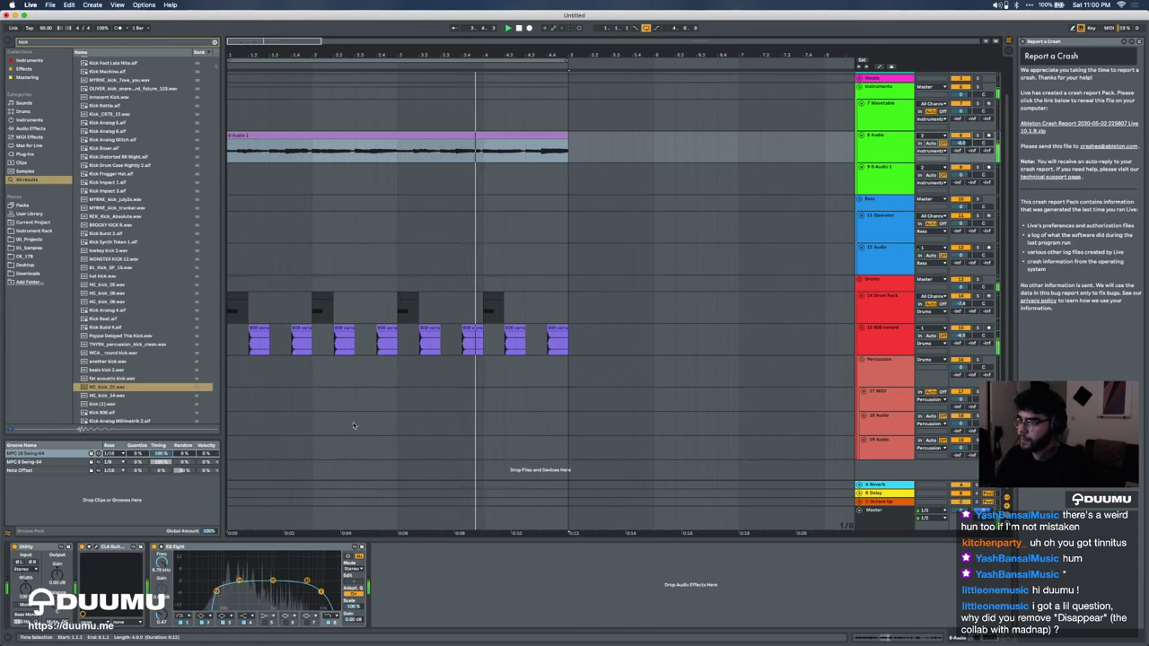
Step: Search the browser for "hat", audition the results and load the NAV ft Travis Scott main hat loop (81BPM) onto the 17 MIDI track
left_click(335, 404)
left_click(337, 404)
type("ha")
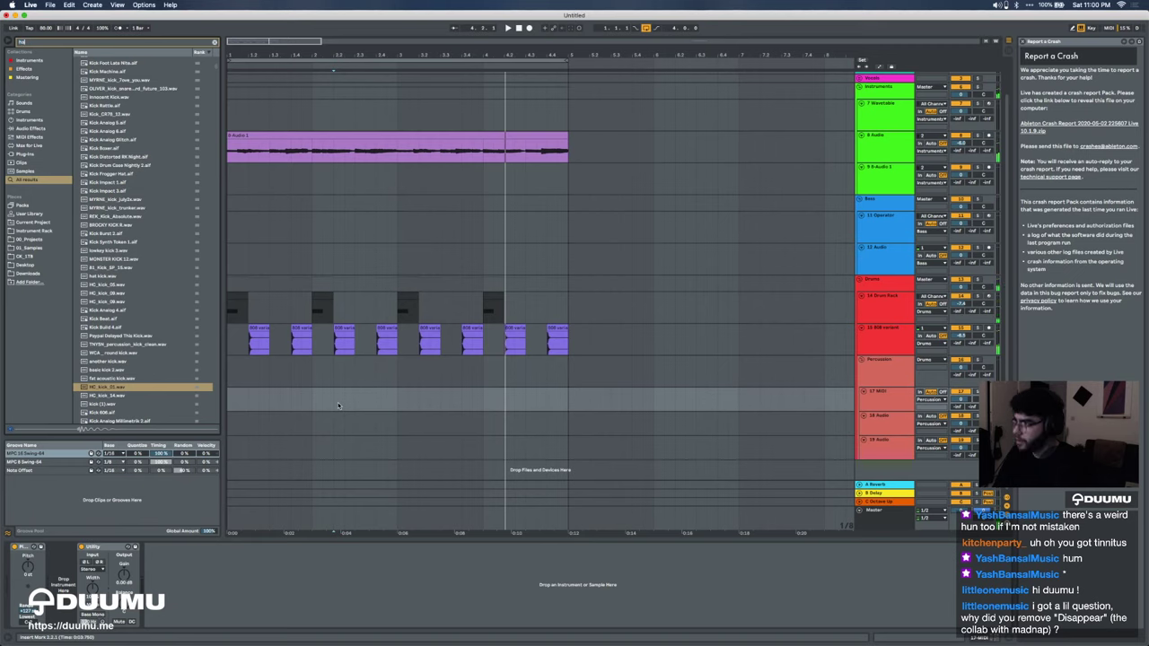
type("t")
left_click(125, 352)
left_click(97, 395)
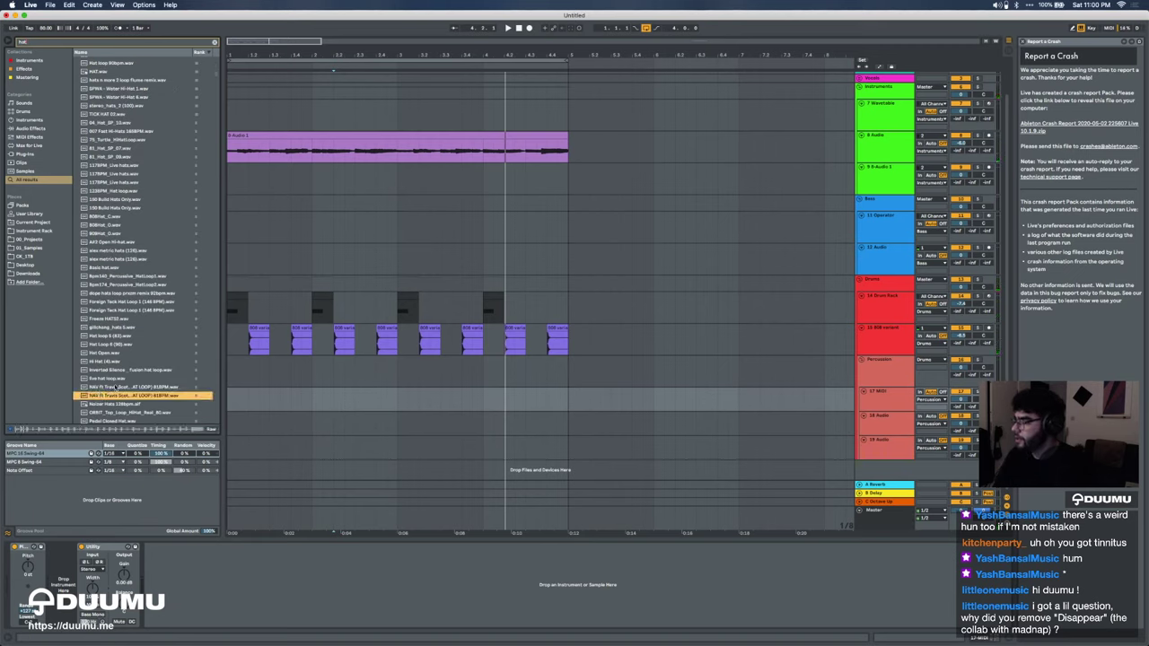
left_click(111, 378)
scroll(112, 378, "down", 1)
left_click(115, 369)
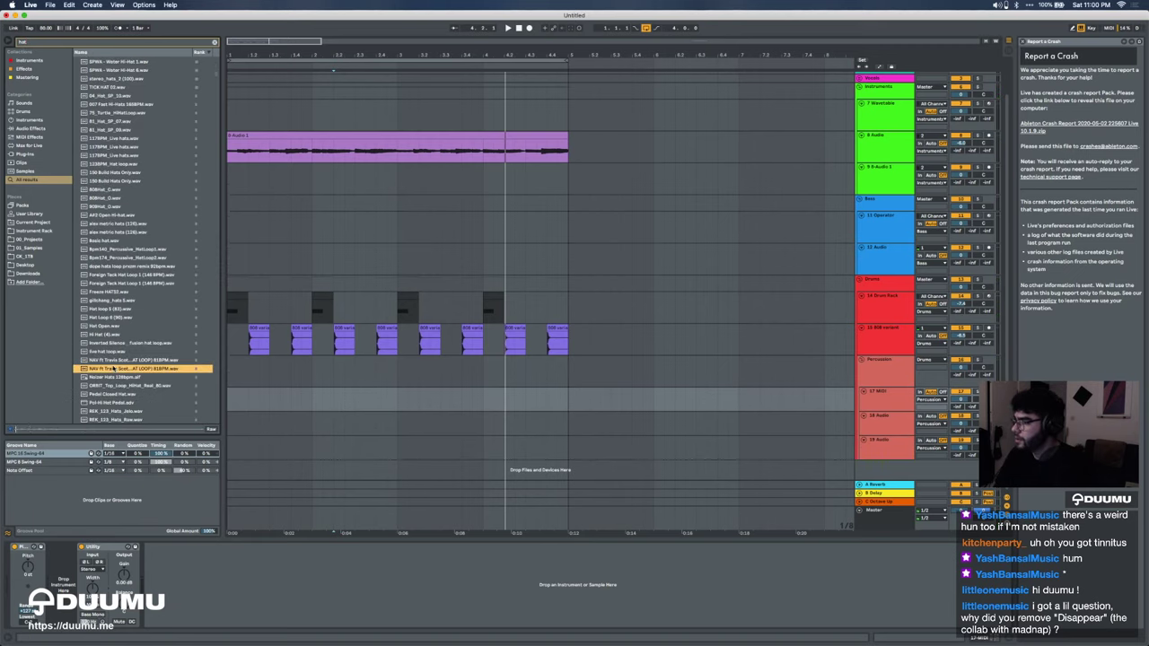
left_click_drag(63, 579, 62, 579)
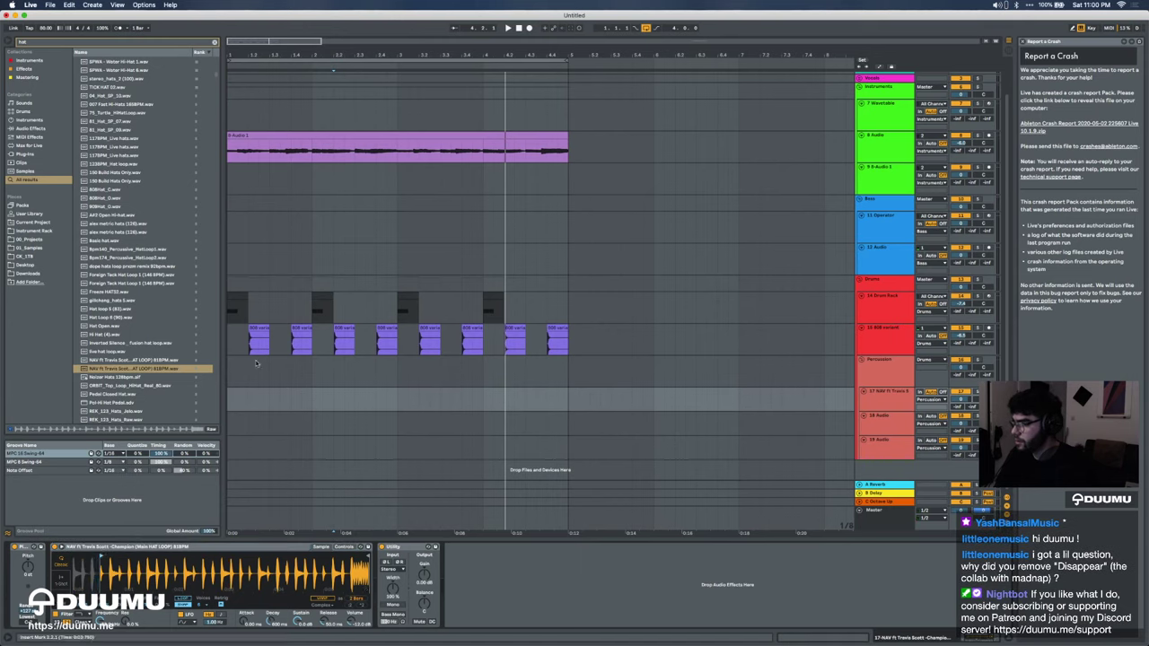
Step: Insert a one-beat MIDI clip at the start of bar 1 on the hat track and add a C3 note at its beginning
key("space")
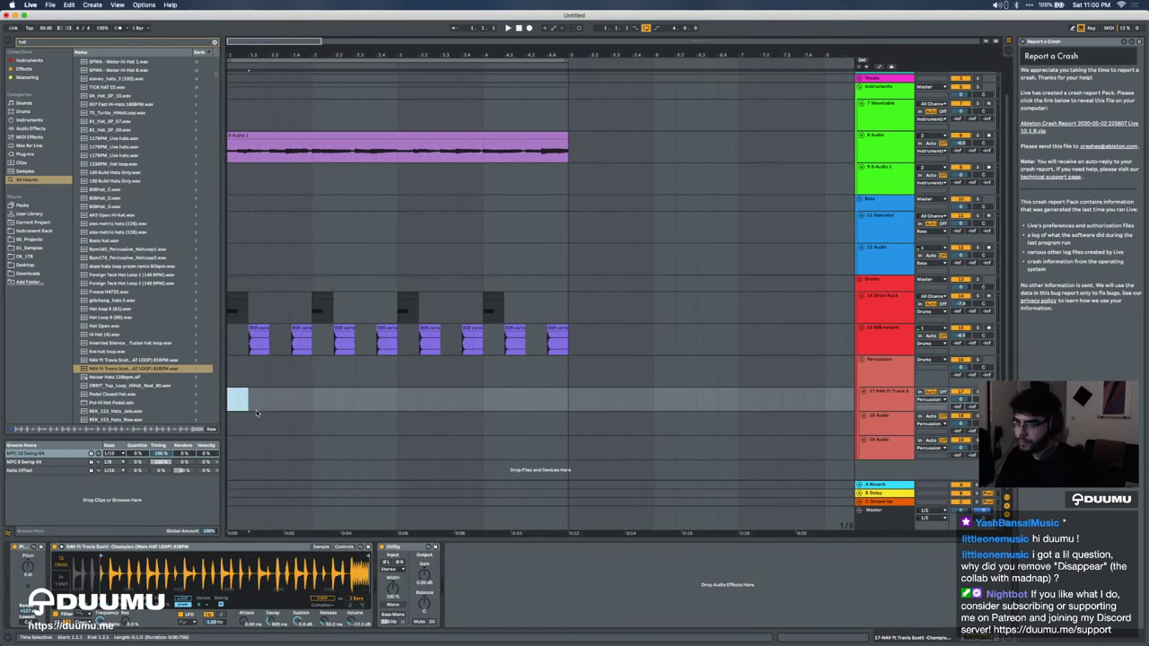
key("super+shift+m")
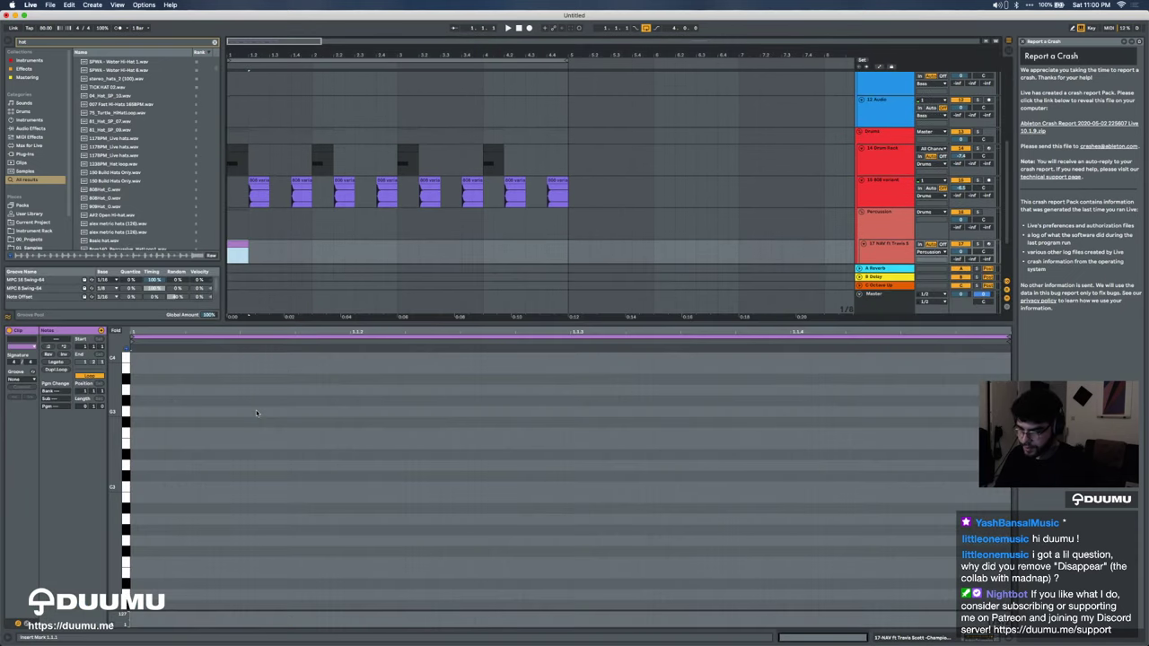
left_click(128, 485)
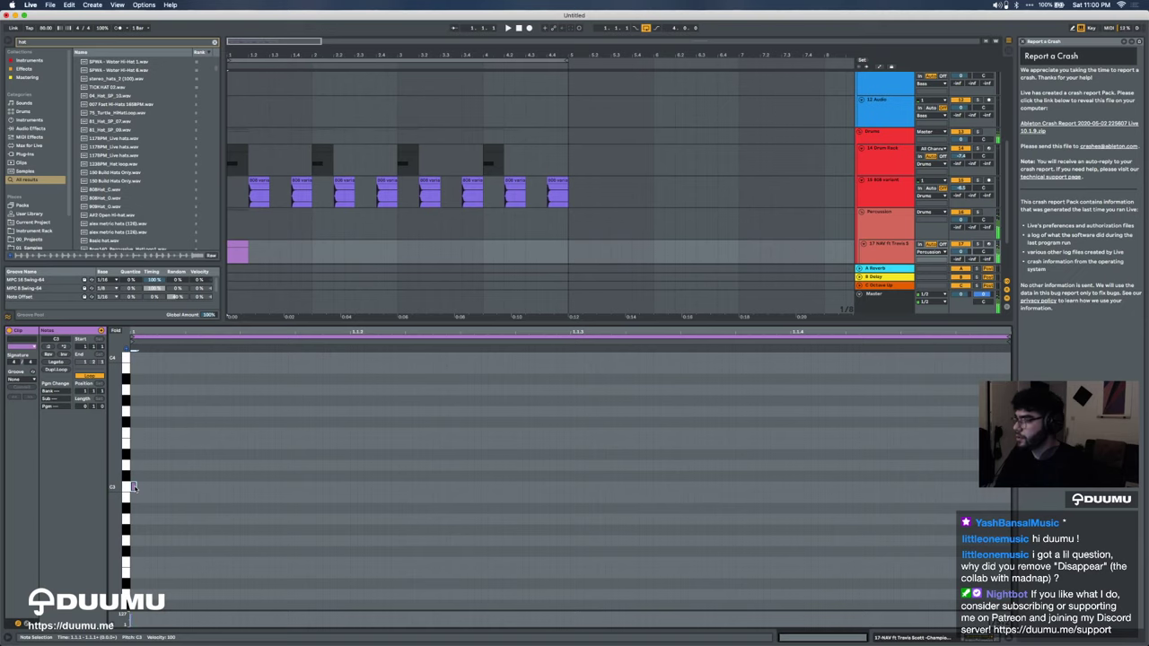
Step: Trim the hat loop in Simpler to a short hit near its start, lengthen the C3 note to an eighth and play it back
left_click(901, 634)
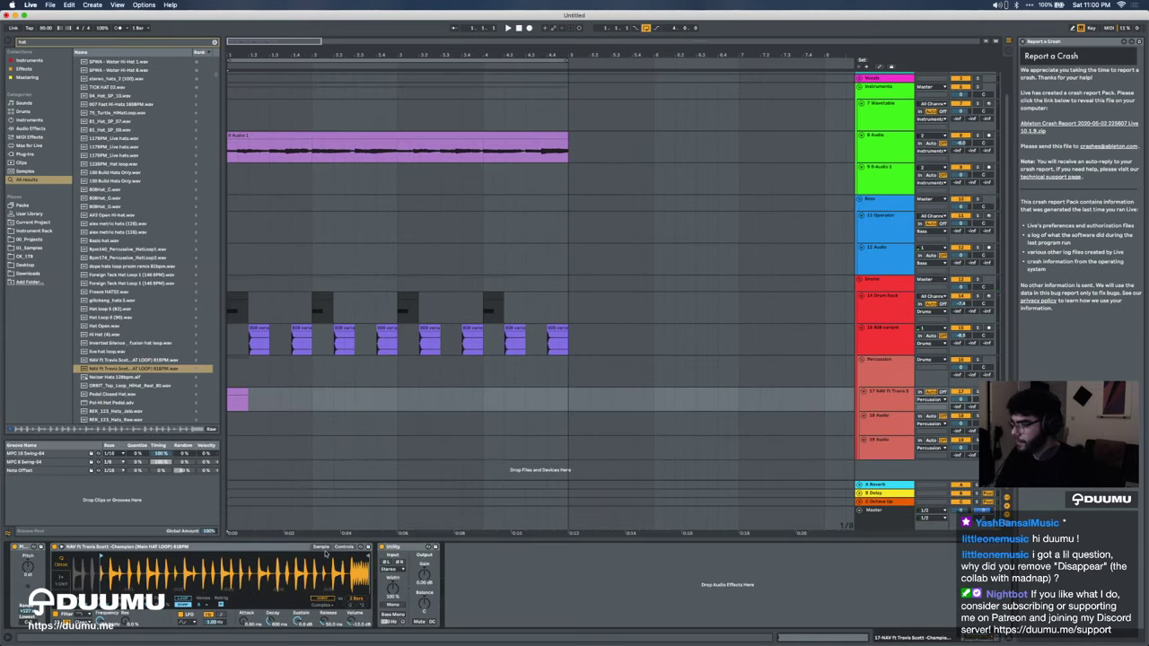
left_click_drag(365, 557, 121, 561)
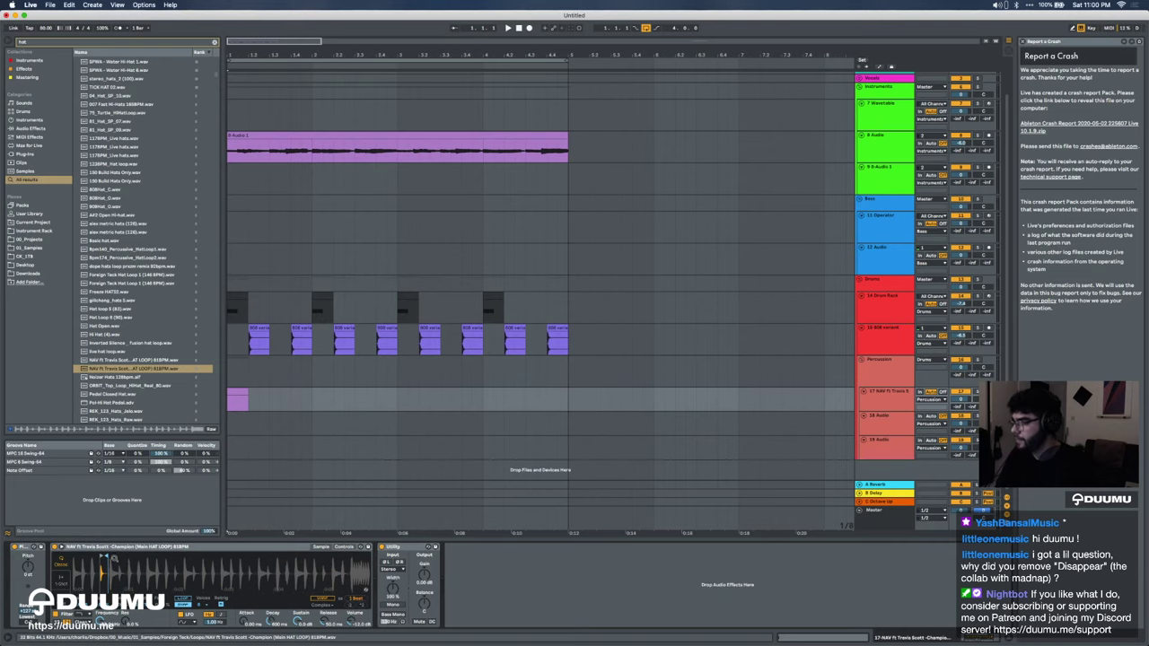
left_click(236, 389)
left_click_drag(251, 468, 572, 456)
key("space")
key("space")
key("space")
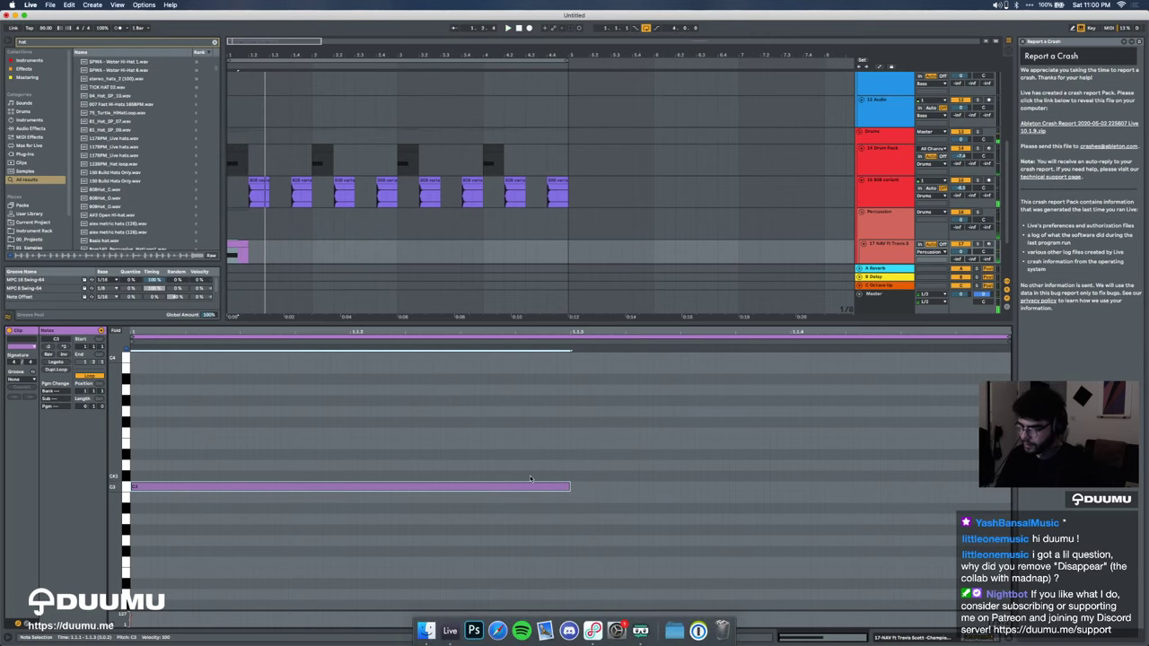
Step: Duplicate the C3 hat note to 1.1.3 and undo the extra copy beyond it
key("super+d")
key("super+d")
key("super+z")
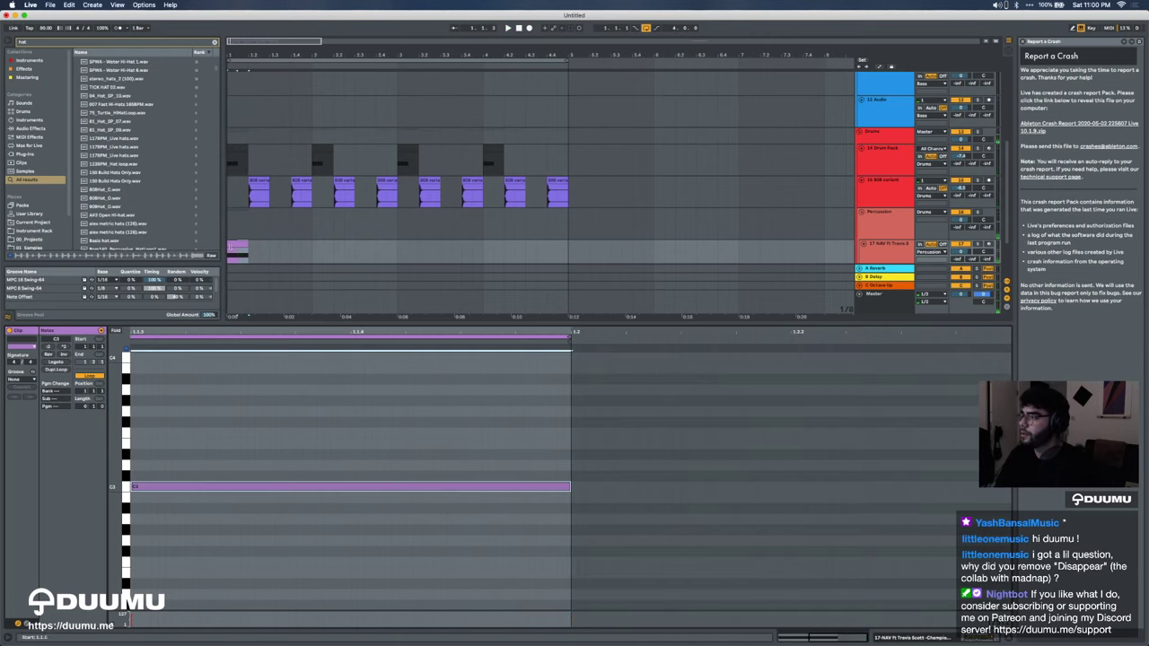
Step: Extend the hat clip to fill all four bars and apply the MPC 16 Swing-64 groove to it during playback
left_click(244, 243)
key("space")
left_click_drag(244, 242, 569, 245)
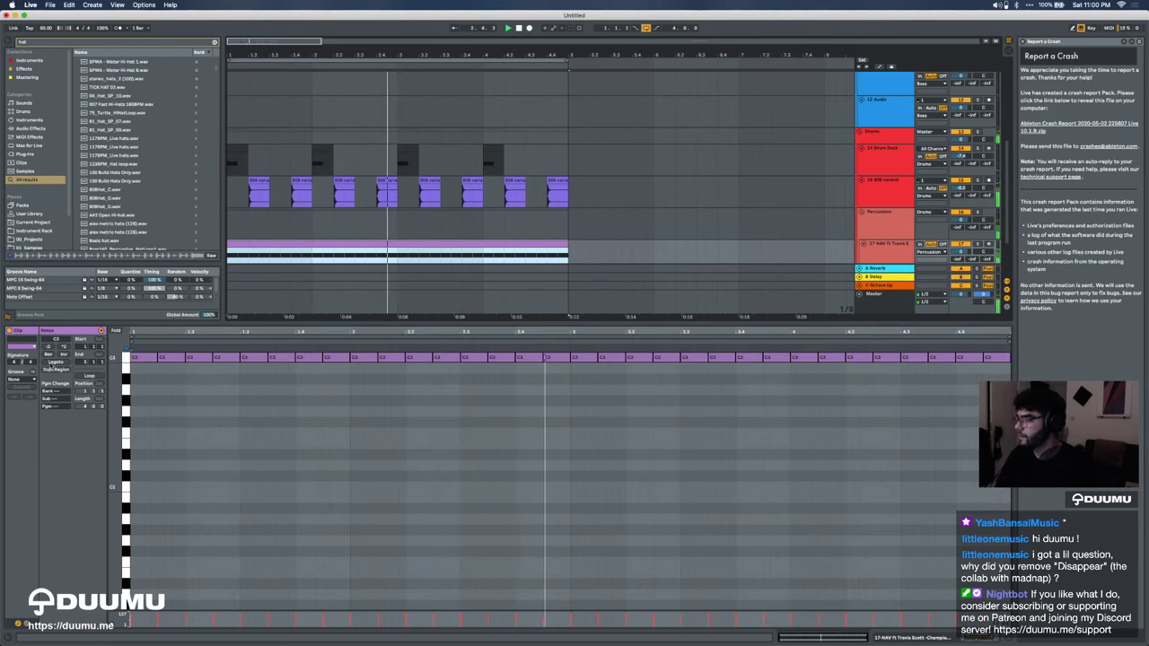
left_click(21, 379)
left_click(28, 393)
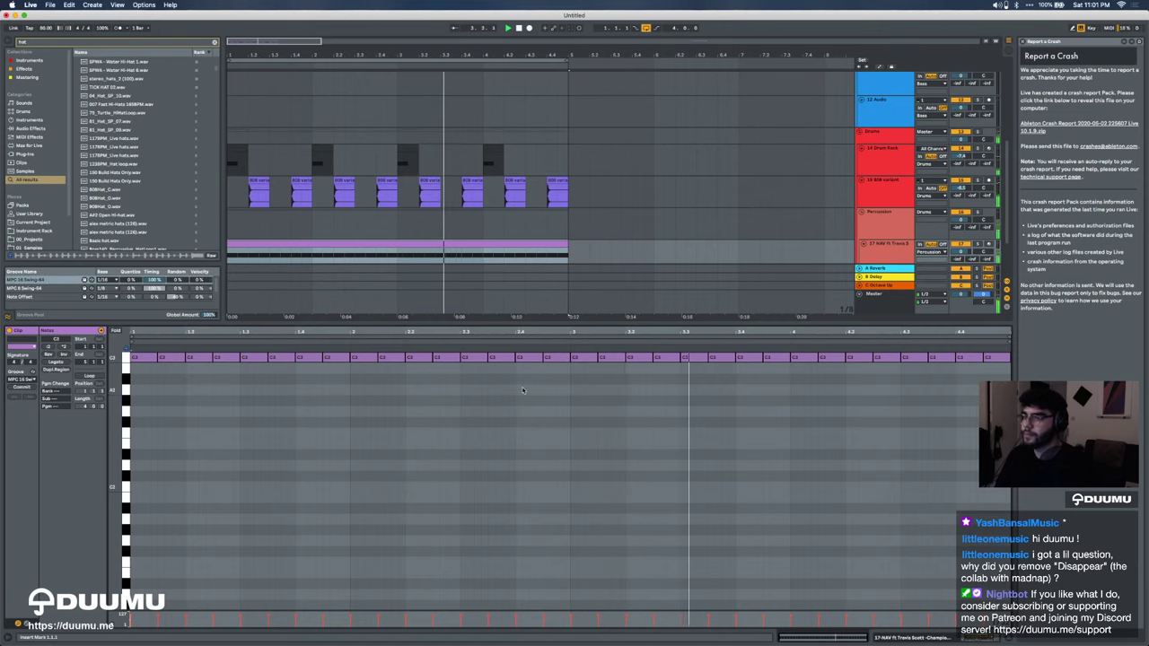
Step: Zoom in on the hat hit in Simpler and show its amplitude envelope controls
key("shift+Tab")
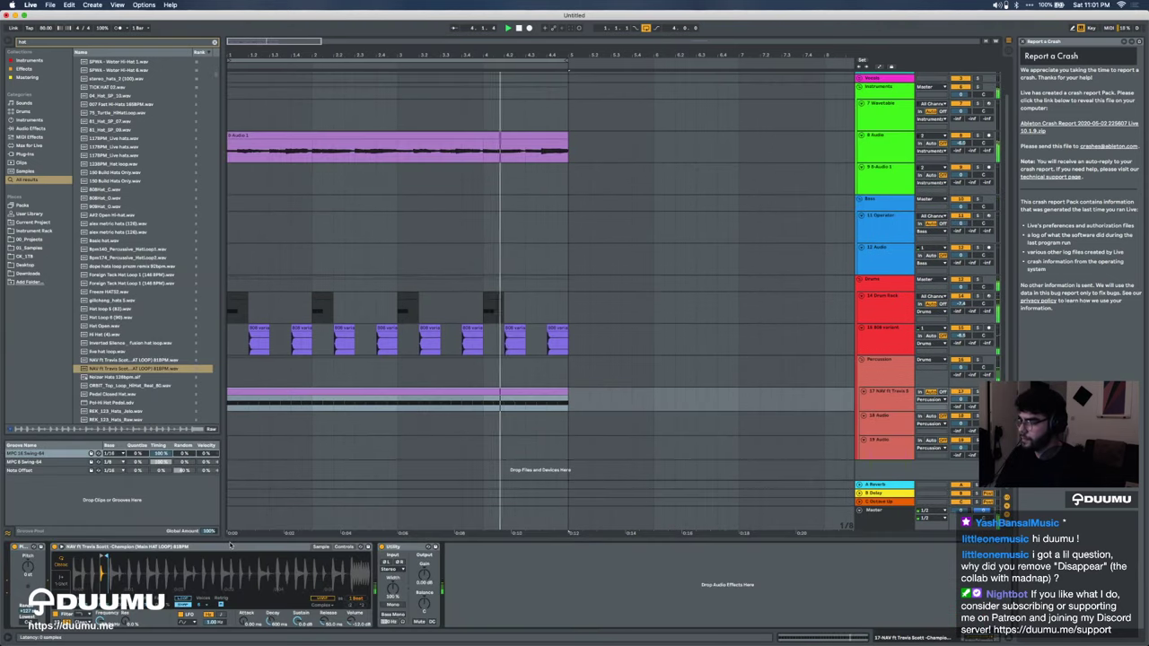
left_click_drag(100, 571, 100, 610)
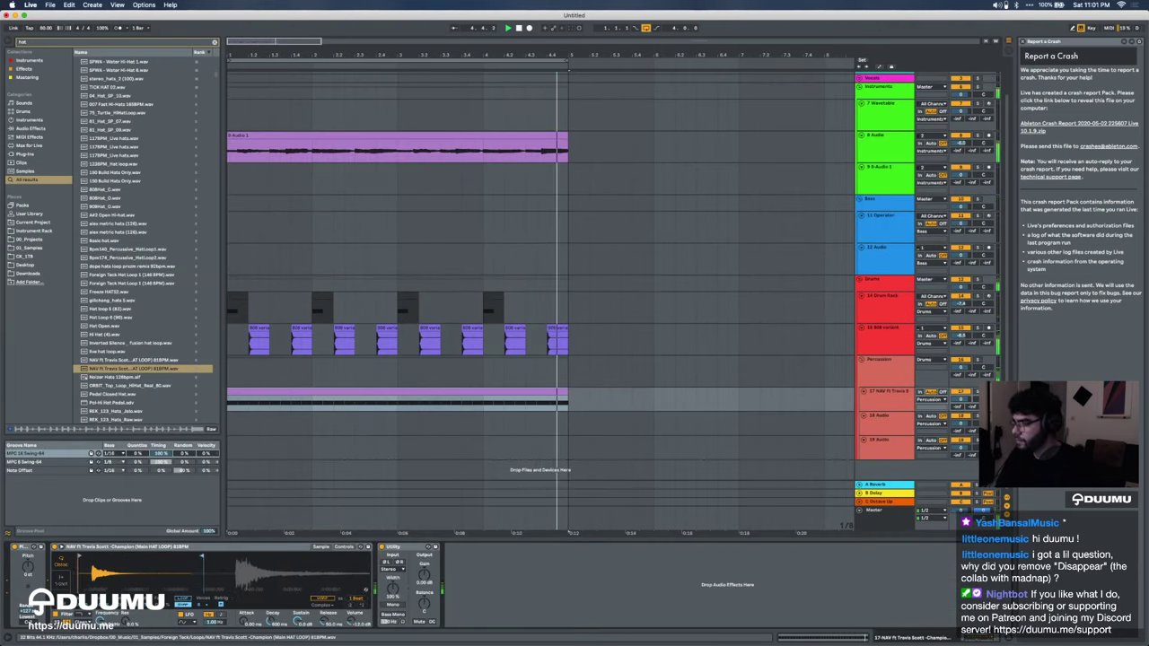
left_click(344, 547)
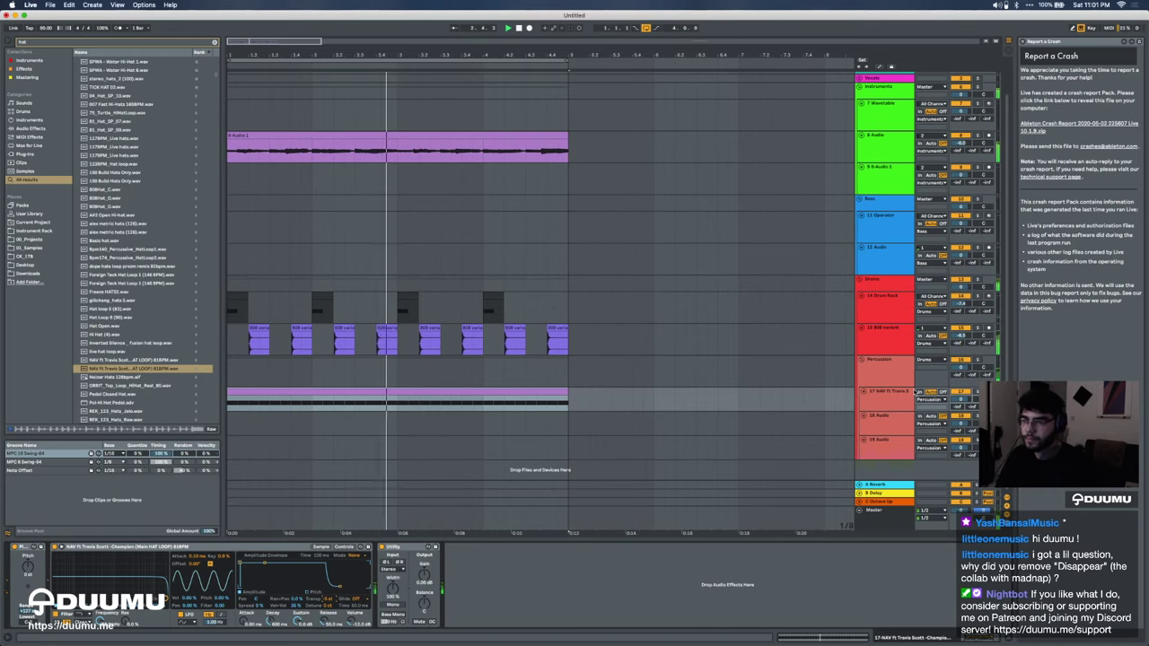
Step: Duplicate the hat track and offset all C3 notes in the copied clip slightly behind the originals, checking the timing by playback
key("super+d")
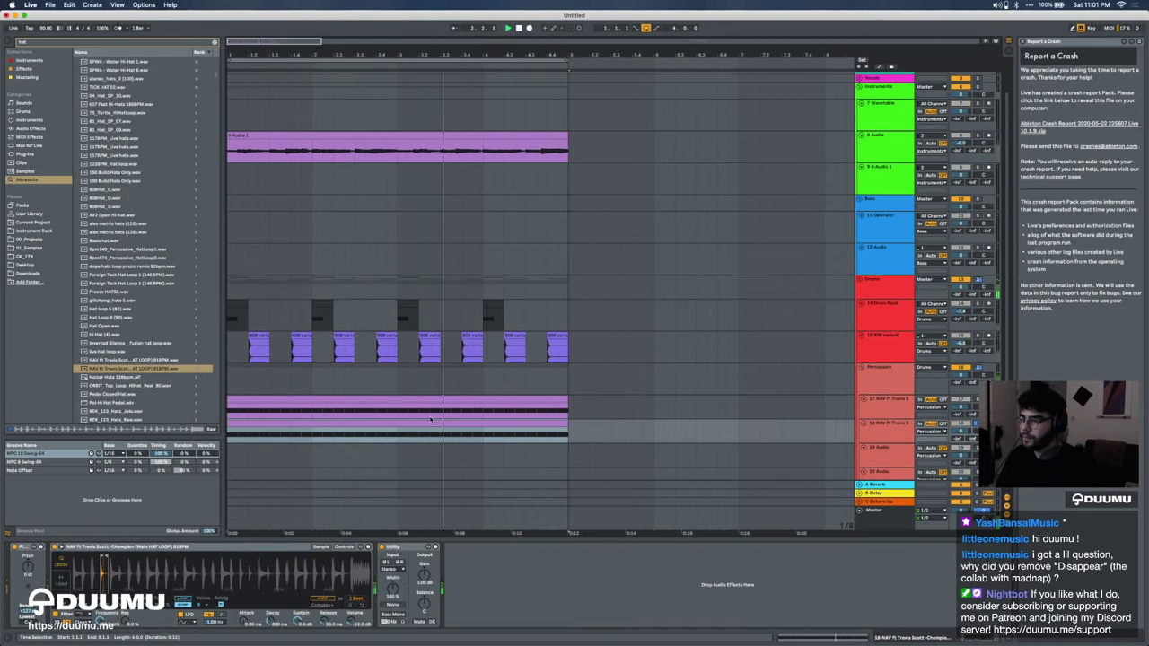
double_click(387, 436)
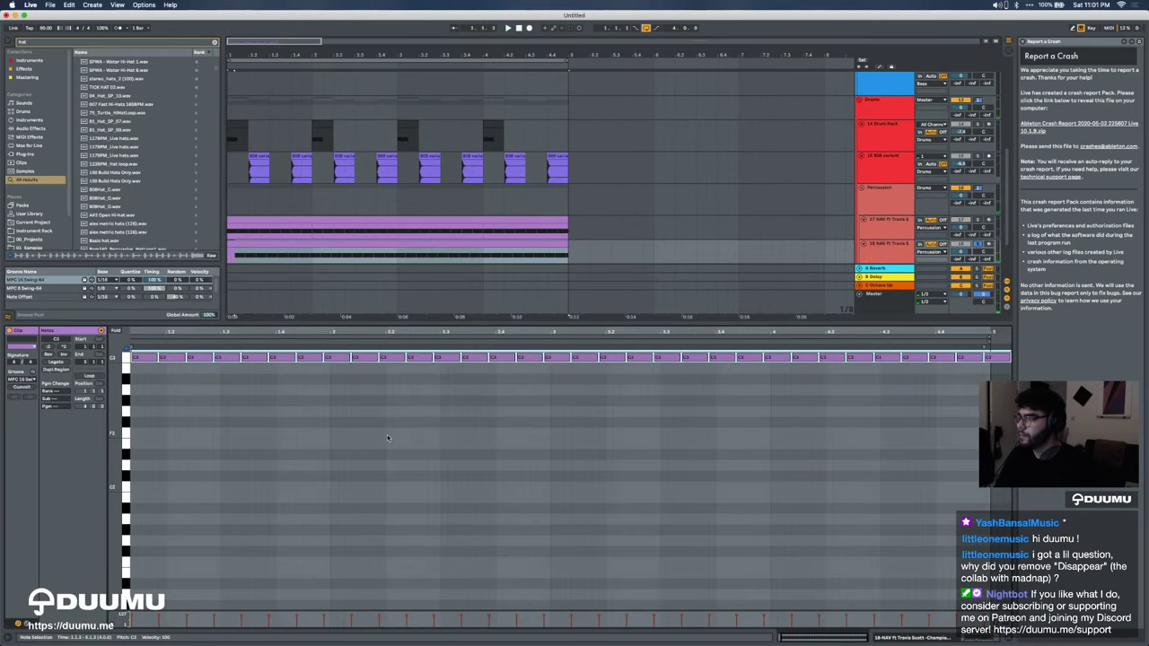
scroll(387, 437, "left", 1)
key("space")
scroll(387, 437, "up", 3)
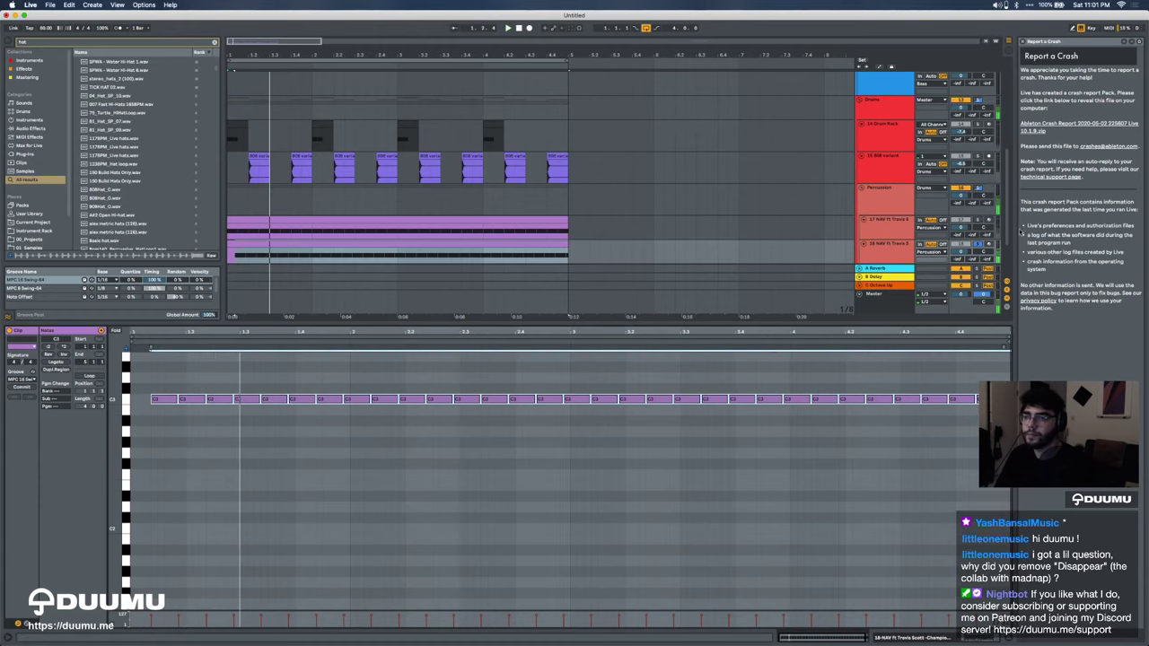
key("super+a")
key("Left")
key("space")
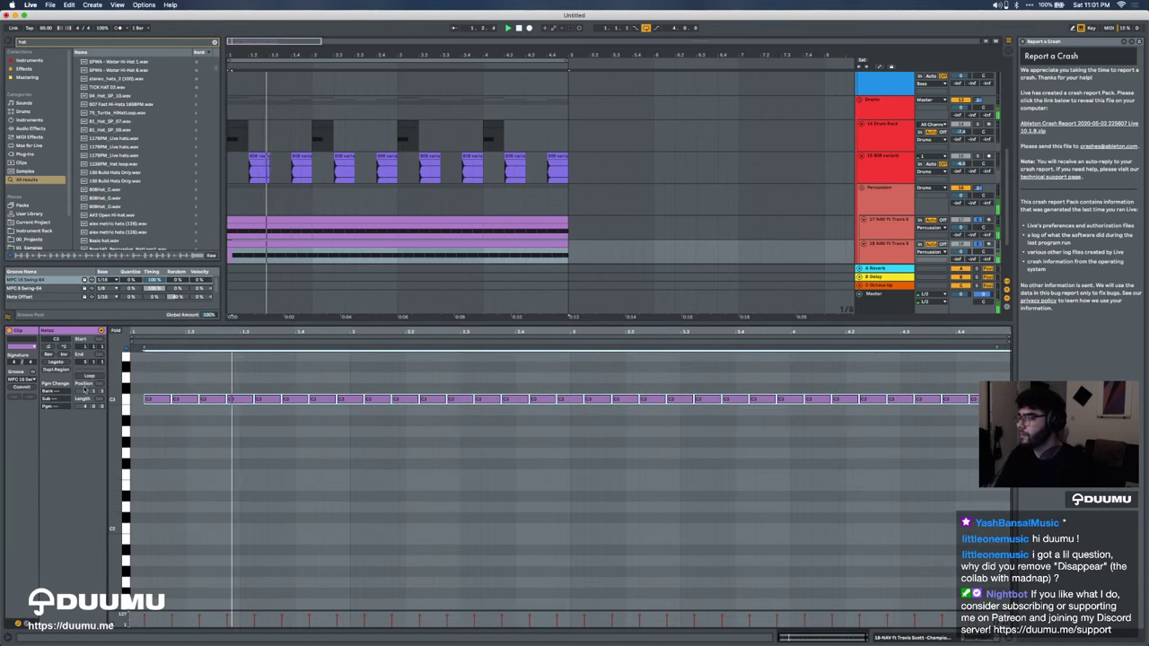
Step: Examine the sample region and amplitude envelope controls in the duplicated hat track's Simpler
left_click(893, 639)
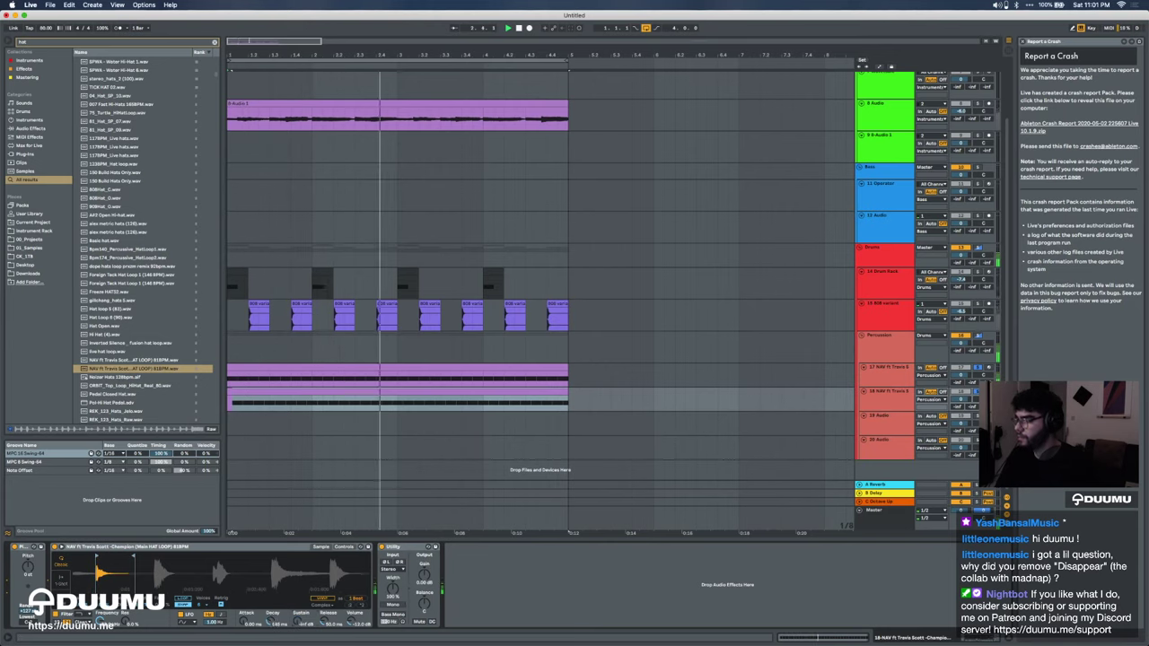
left_click(343, 546)
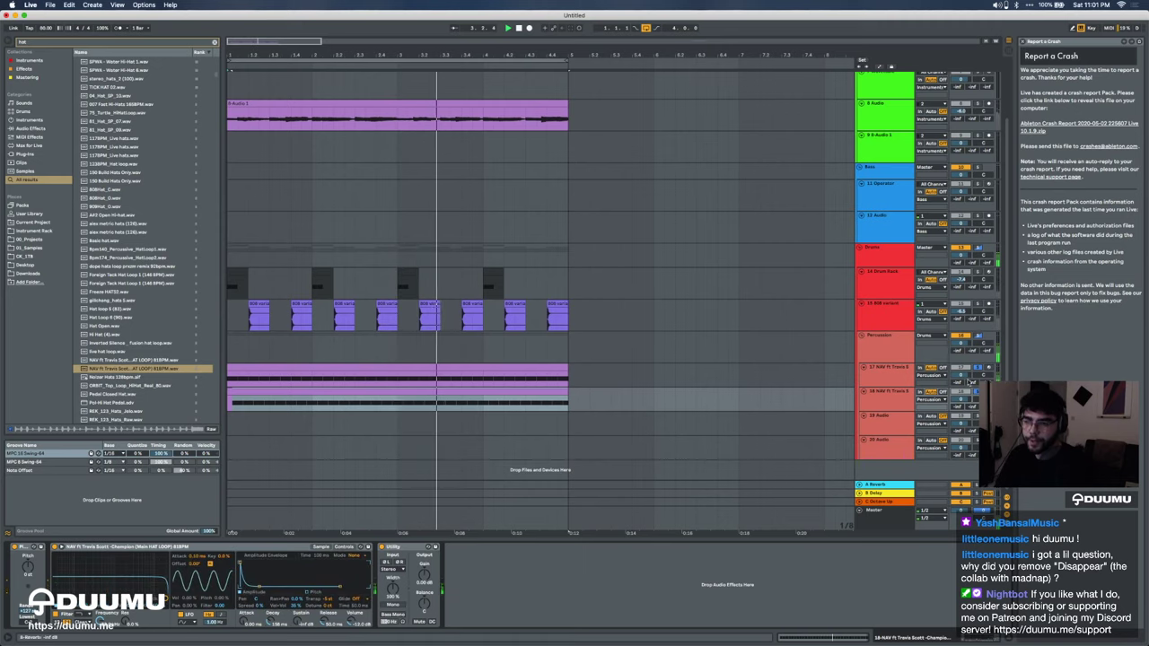
left_click(547, 393)
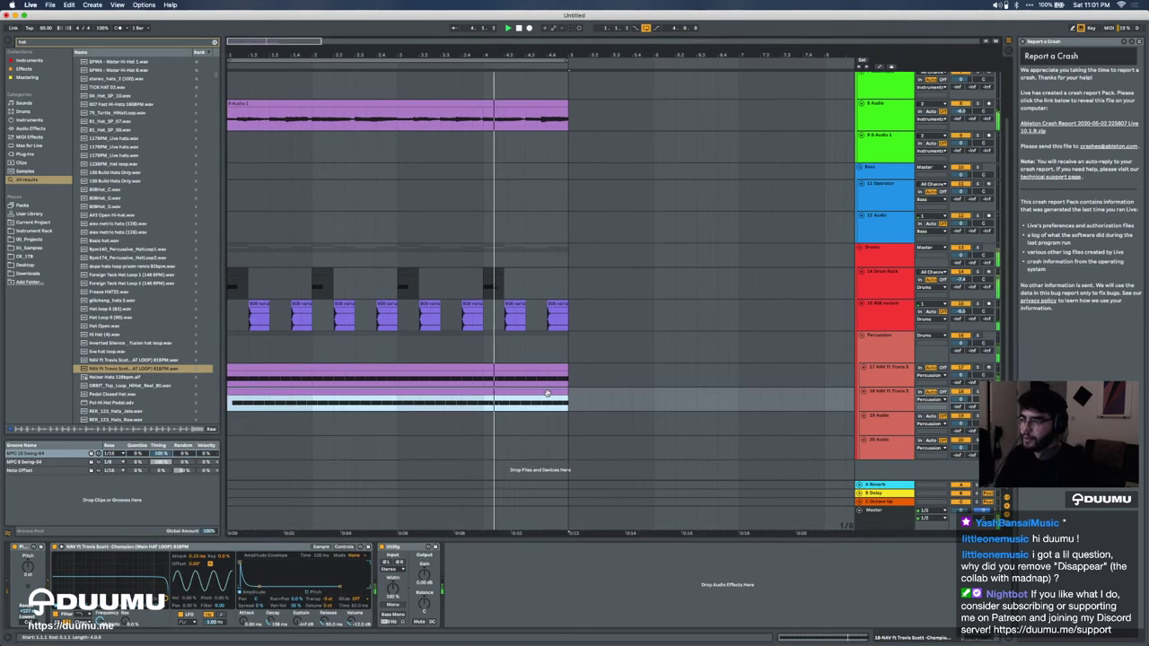
Step: Lower the volume of both NAV ft Travis Scott hat tracks together
left_click(893, 377)
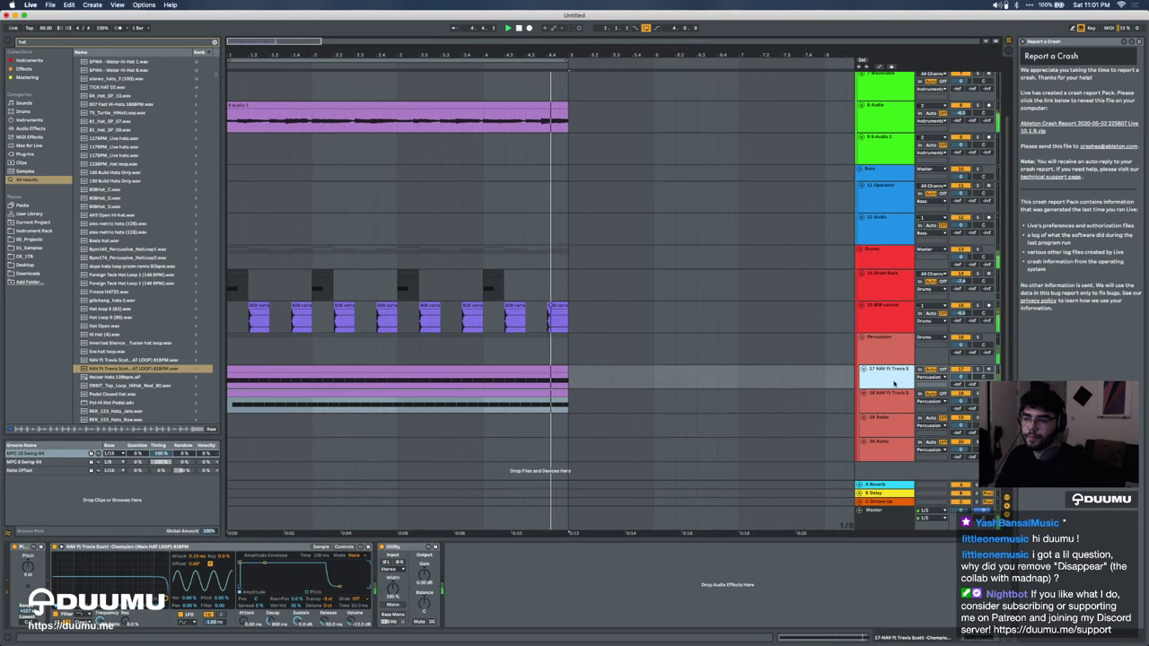
left_click(893, 395, "shift")
left_click_drag(960, 377, 960, 383)
Step: Remove the Valhalla reverb plug-in from the 808 snare track and delete all of its snare clips
left_click(884, 310)
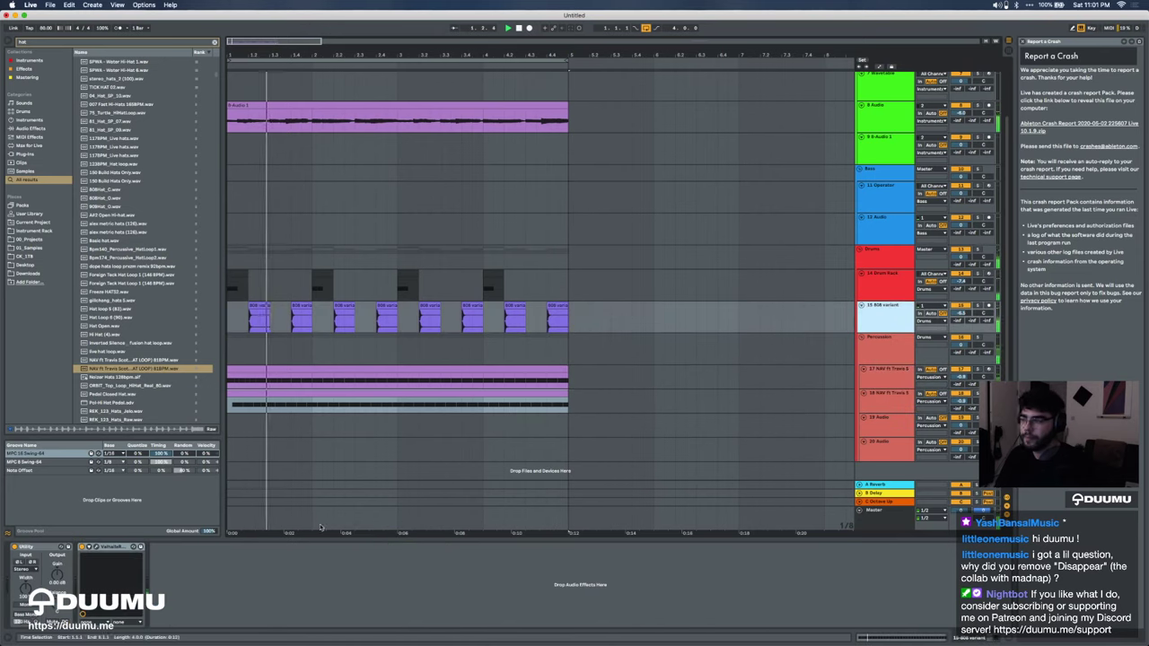
left_click(108, 547)
key("BackSpace")
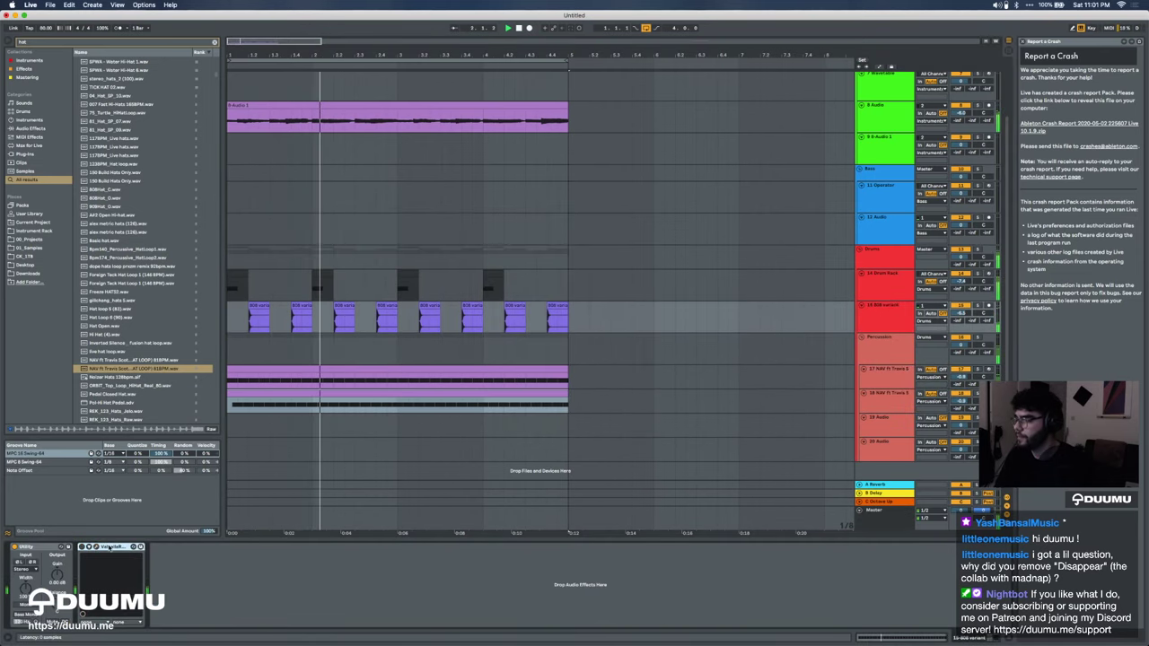
key("space")
left_click_drag(237, 317, 665, 317)
key("BackSpace")
Step: Search the browser for "rim", add WoodRimShot-Tube.wav to the emptied snare track and play the loop
key("super+f")
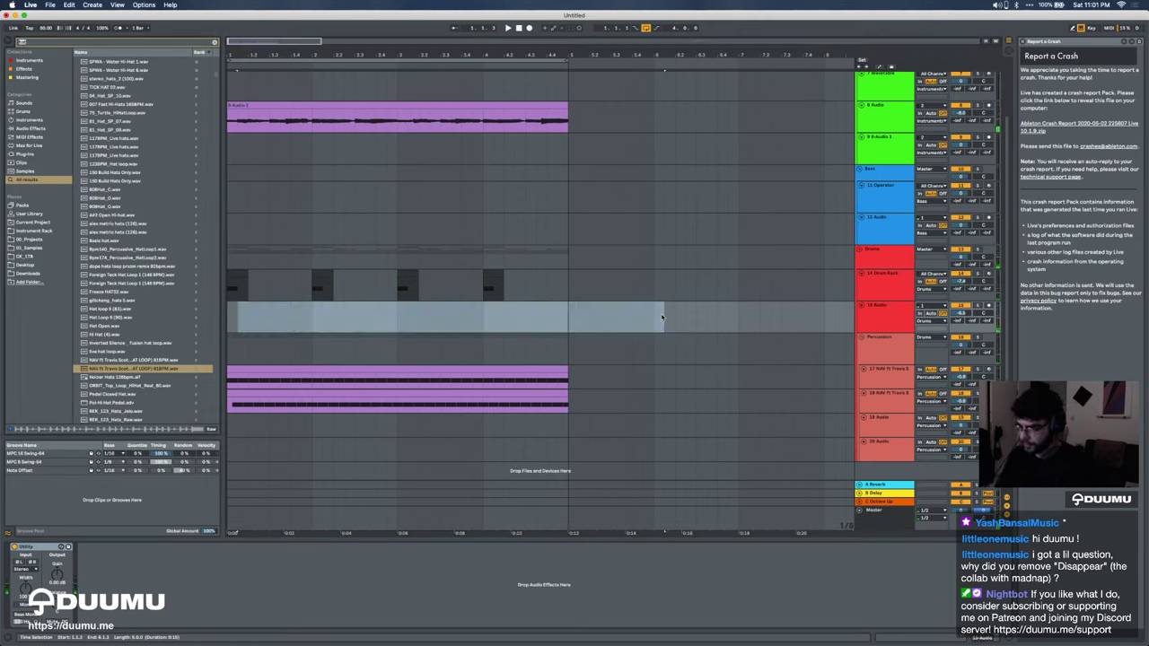
key("super+f")
type("rim")
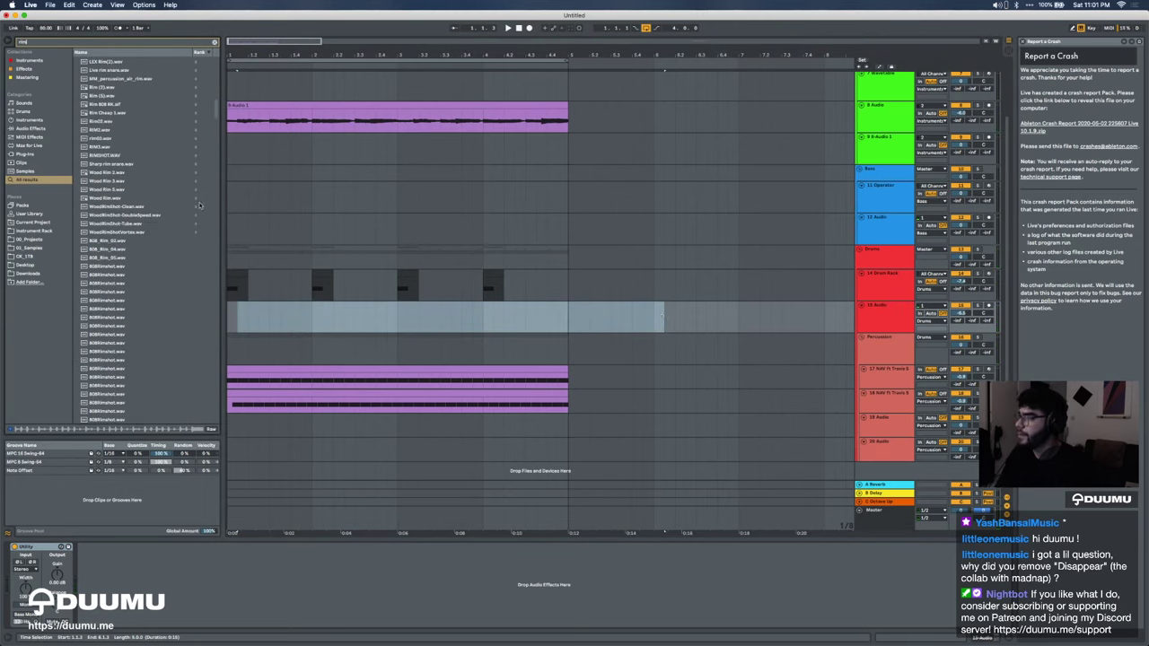
left_click_drag(119, 224, 228, 319)
key("space")
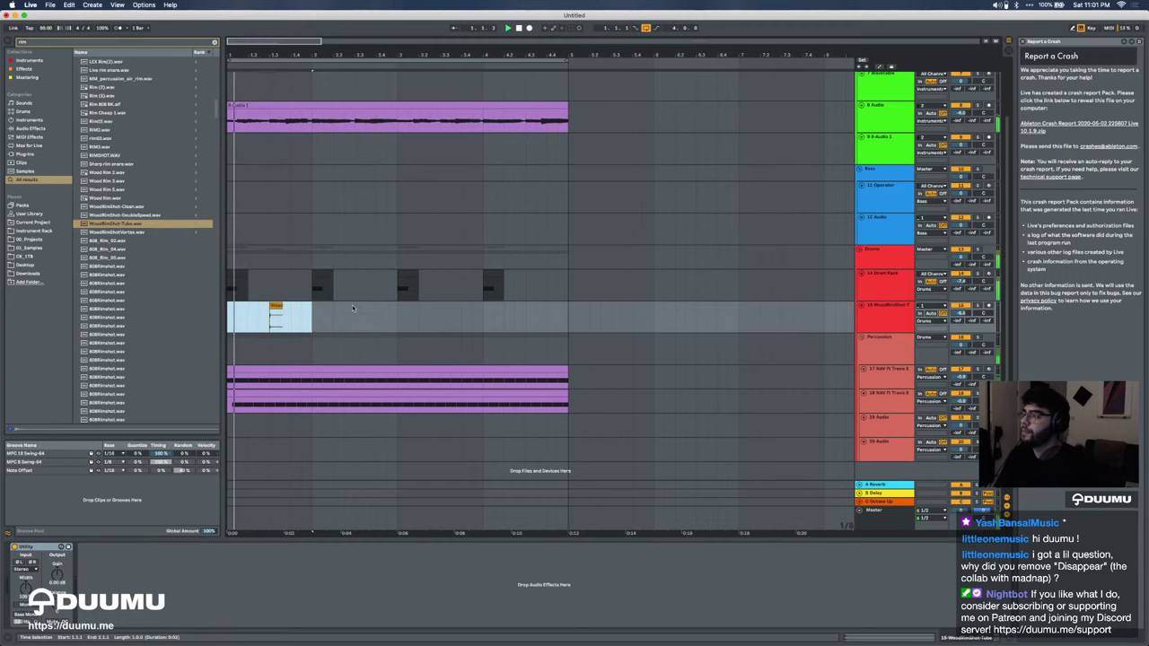
Step: Position the rim shot on beat 2 and duplicate the half-bar pattern so it repeats on beats 2 and 4 across four bars
left_click(252, 309)
key("space")
left_click_drag(233, 315, 284, 316)
key("super+d")
key("super+d")
key("super+d")
key("super+d")
key("super+d")
key("super+d")
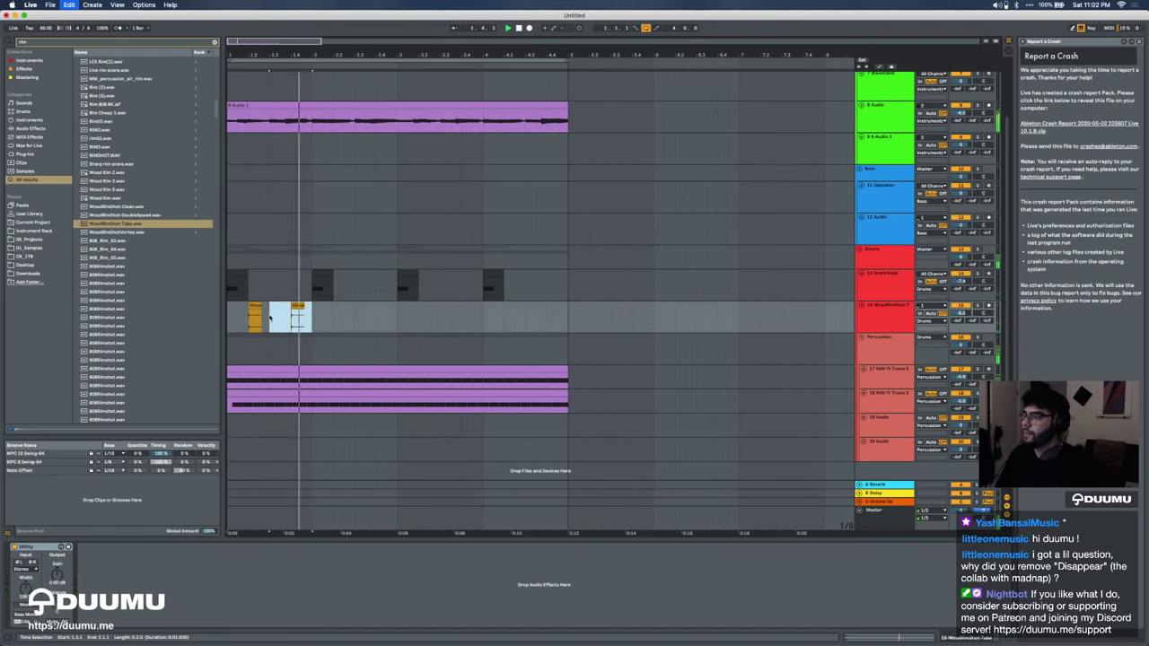
key("super+d")
Step: Select all eight rim shot clips and lower their transposition and detune together
left_click(253, 306, "shift")
key("shift+Tab")
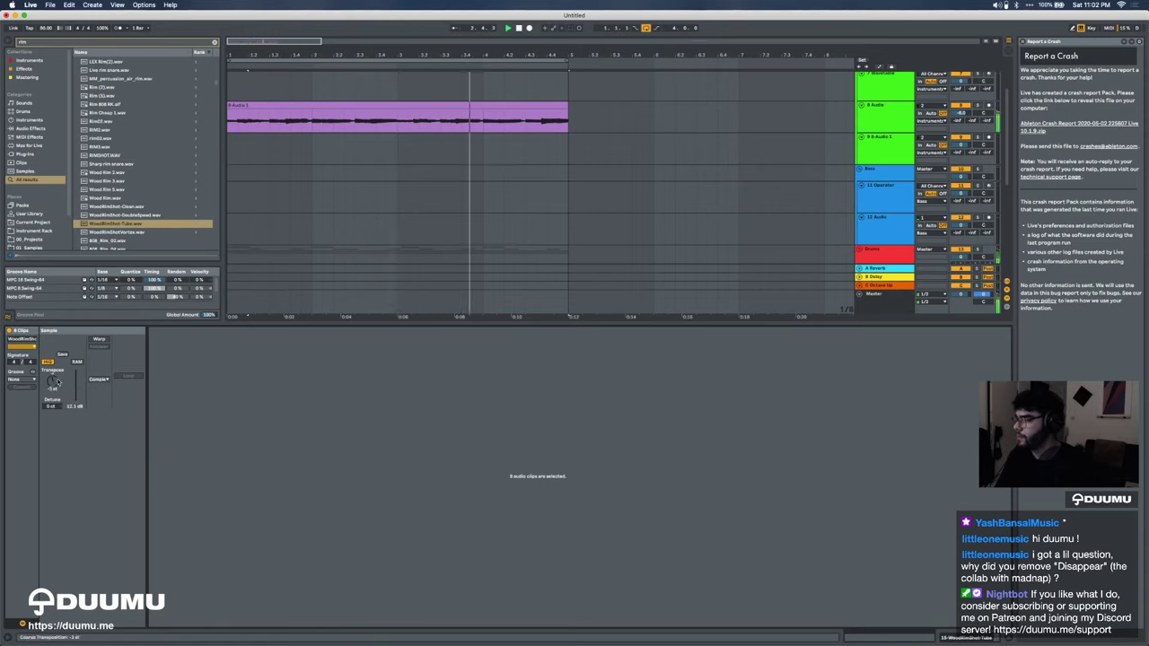
left_click_drag(51, 406, 51, 368)
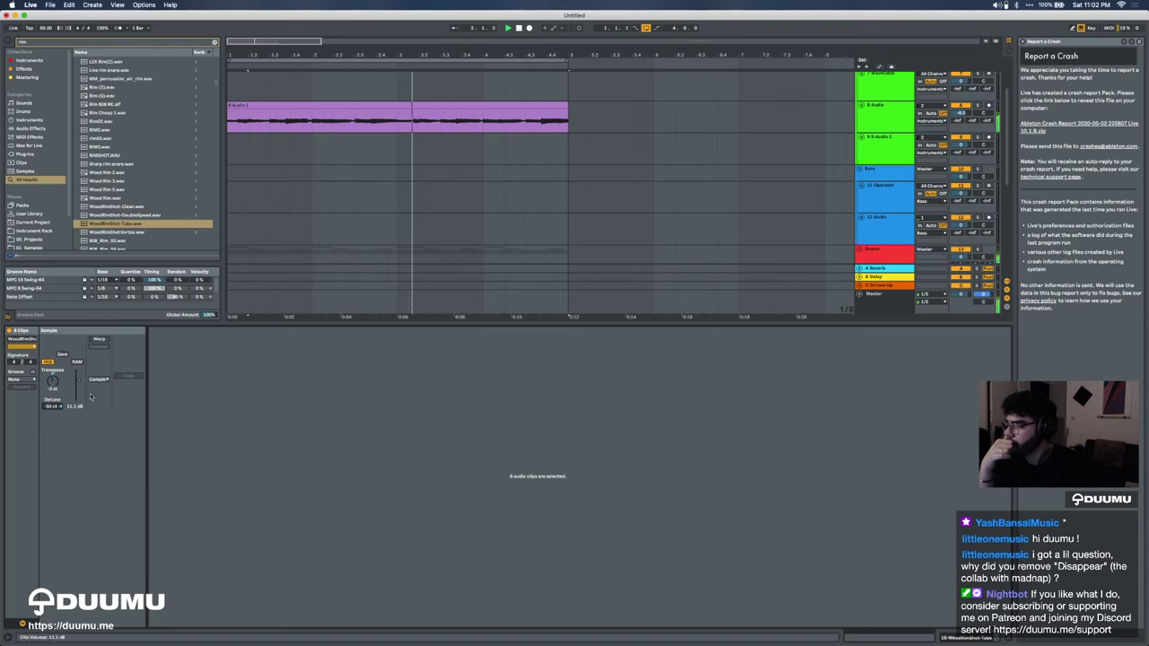
key("shift+Tab")
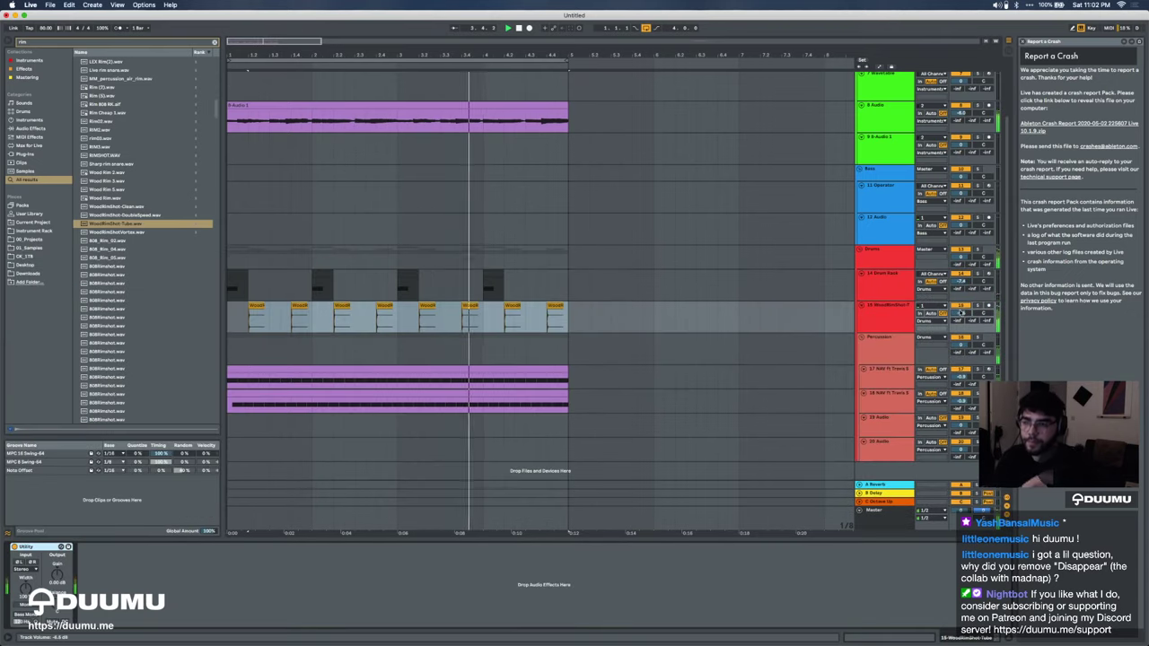
scroll(961, 312, "up", 3)
left_click(878, 182)
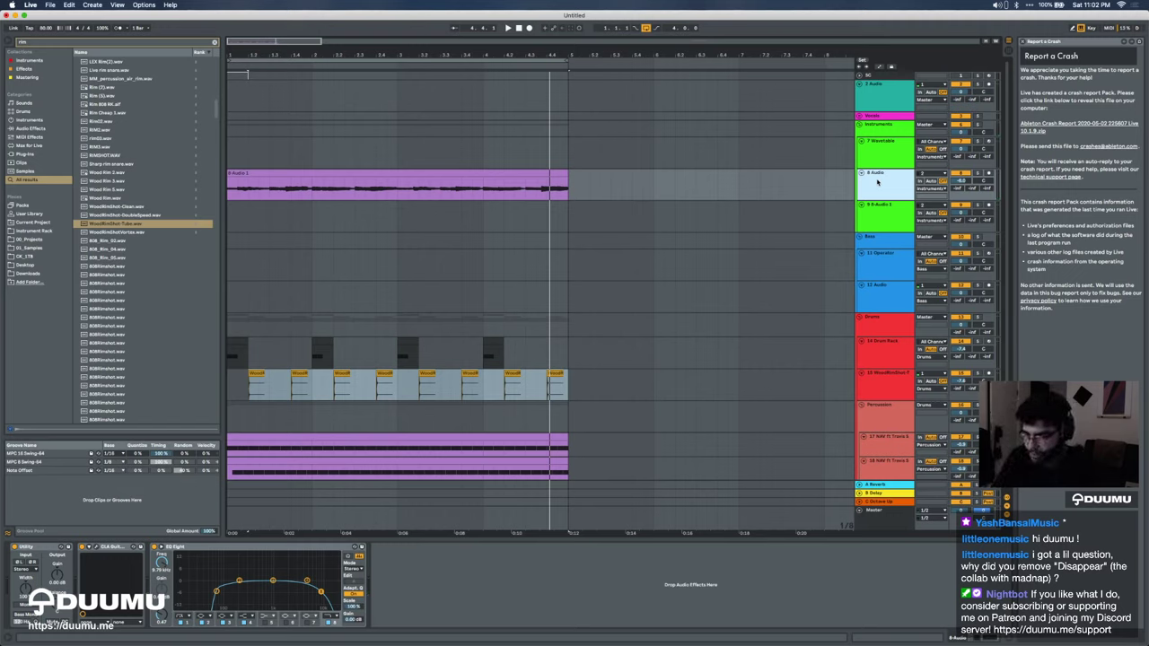
key("super+Tab")
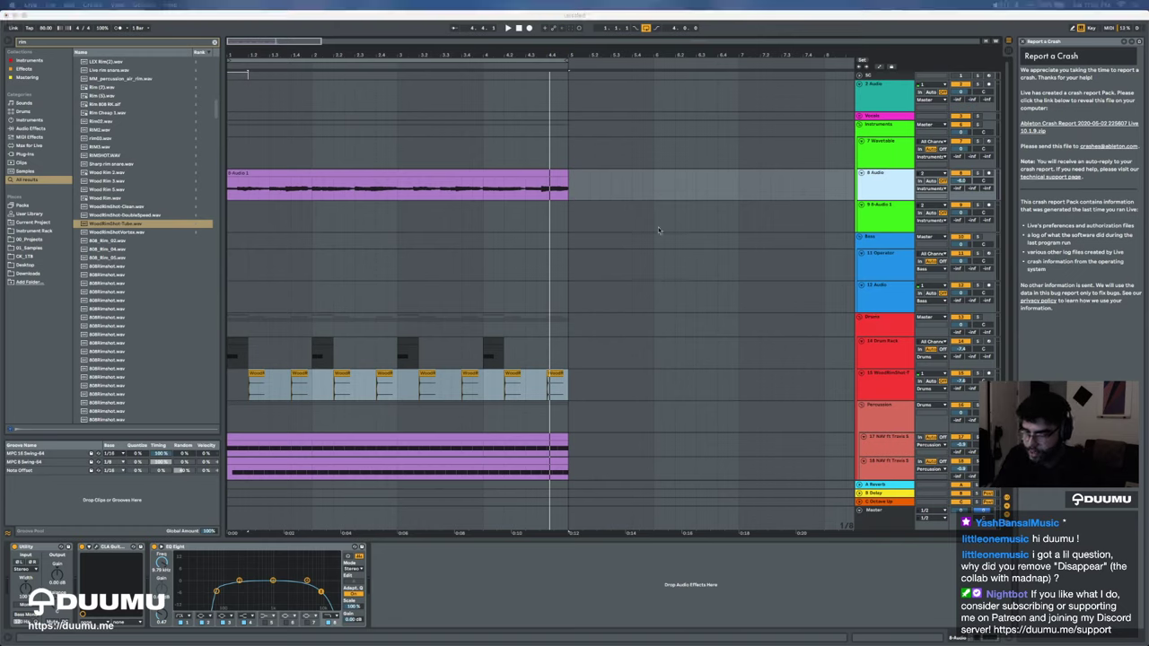
Step: Save the set in 00_Projects as "20_0502 - stream thing", copying media from elsewhere, other projects and the User Library
left_click(497, 229)
key("super+s")
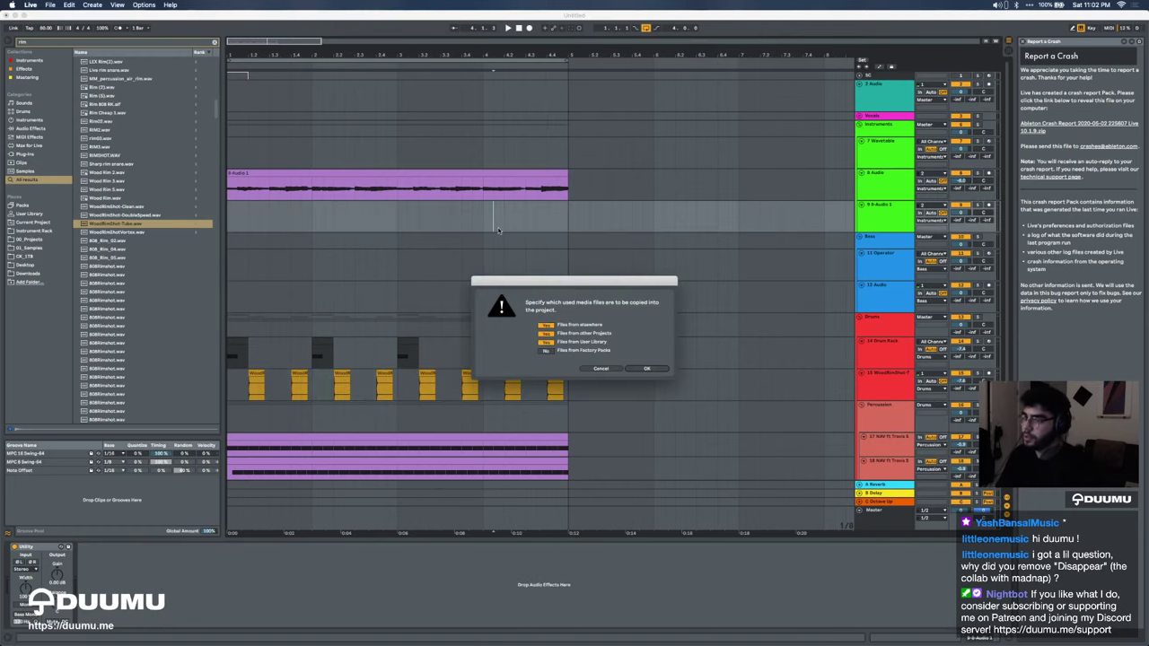
key("Return")
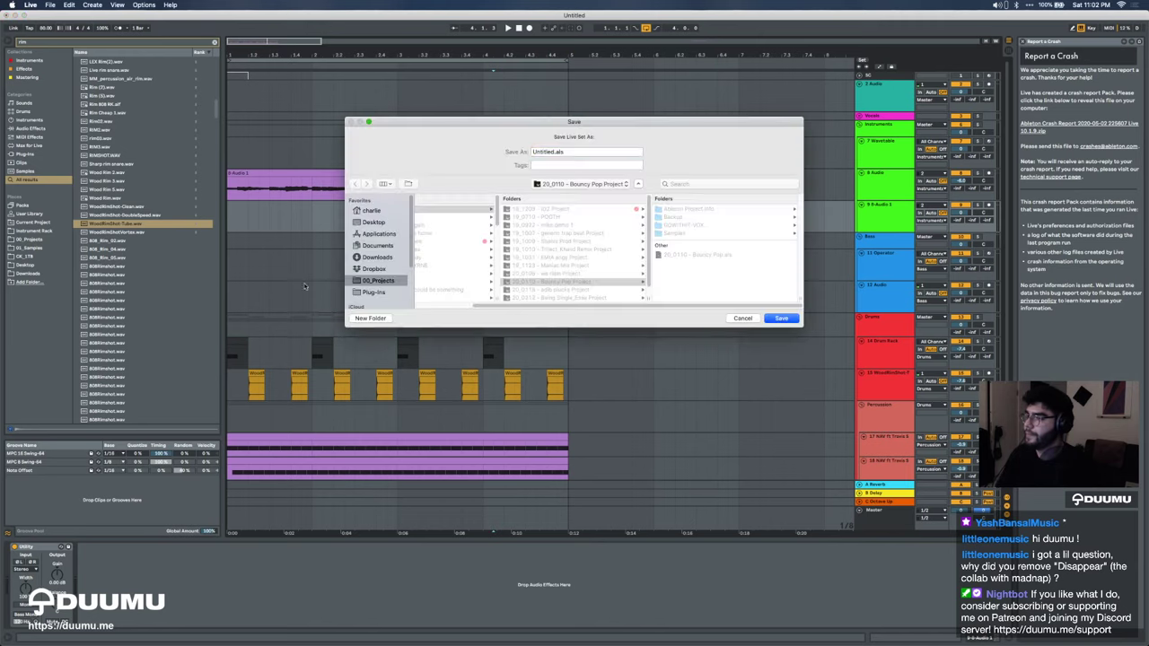
left_click(384, 281)
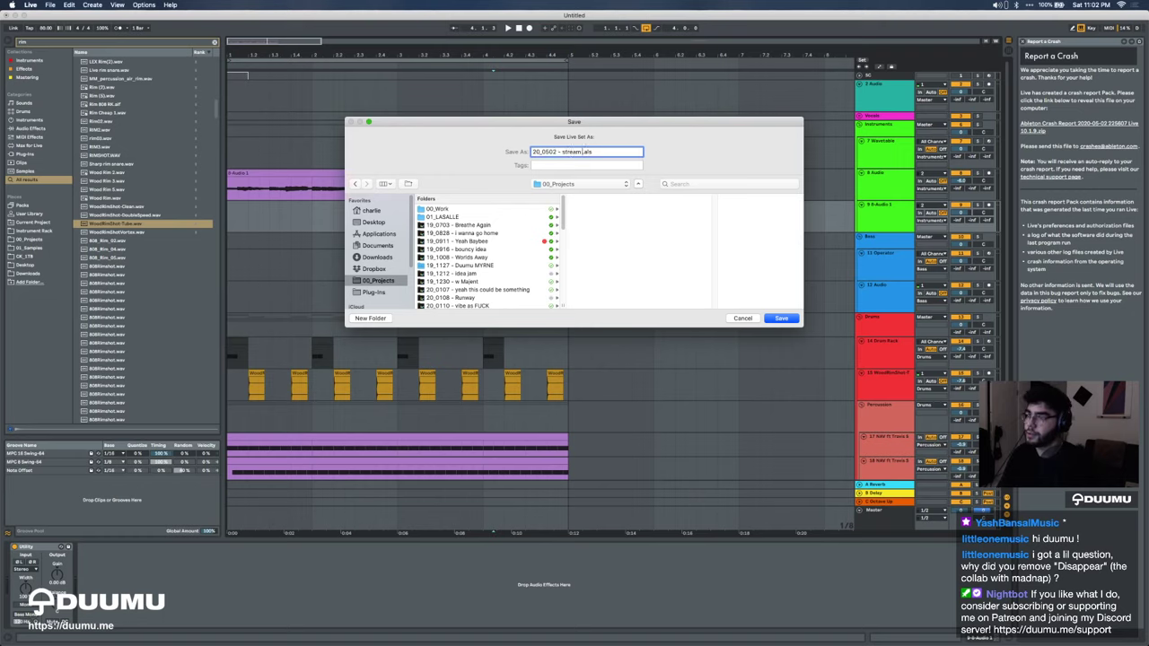
type("g")
key("Return")
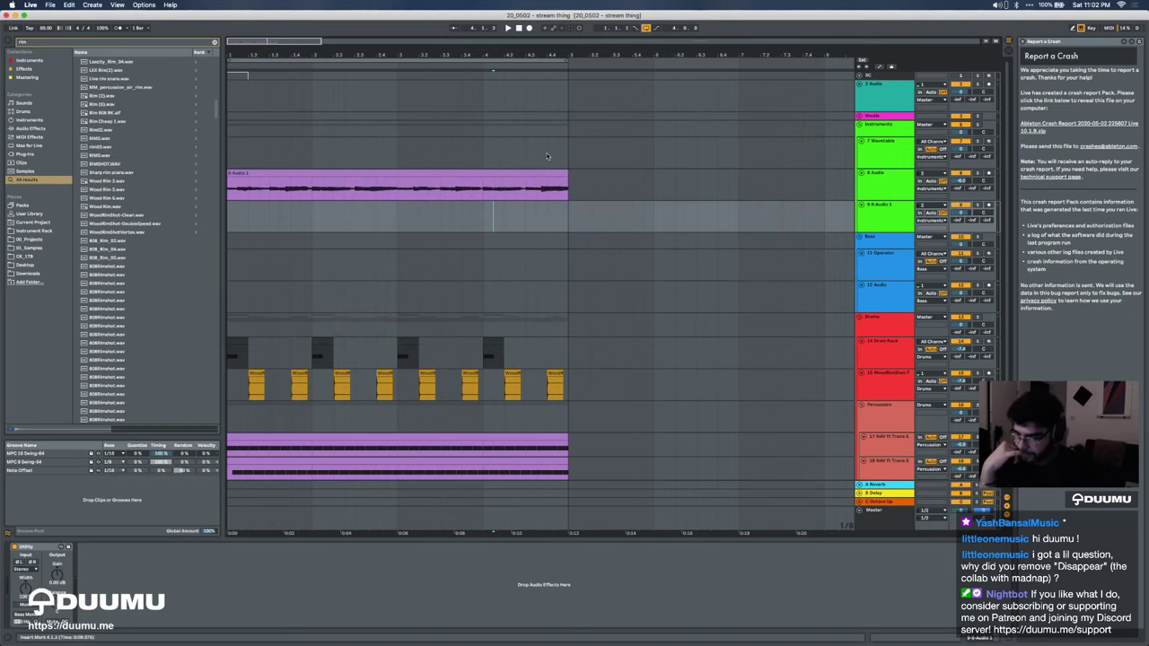
Step: Play the loop and turn both hat tracks down further as a pair
left_click(365, 172)
key("space")
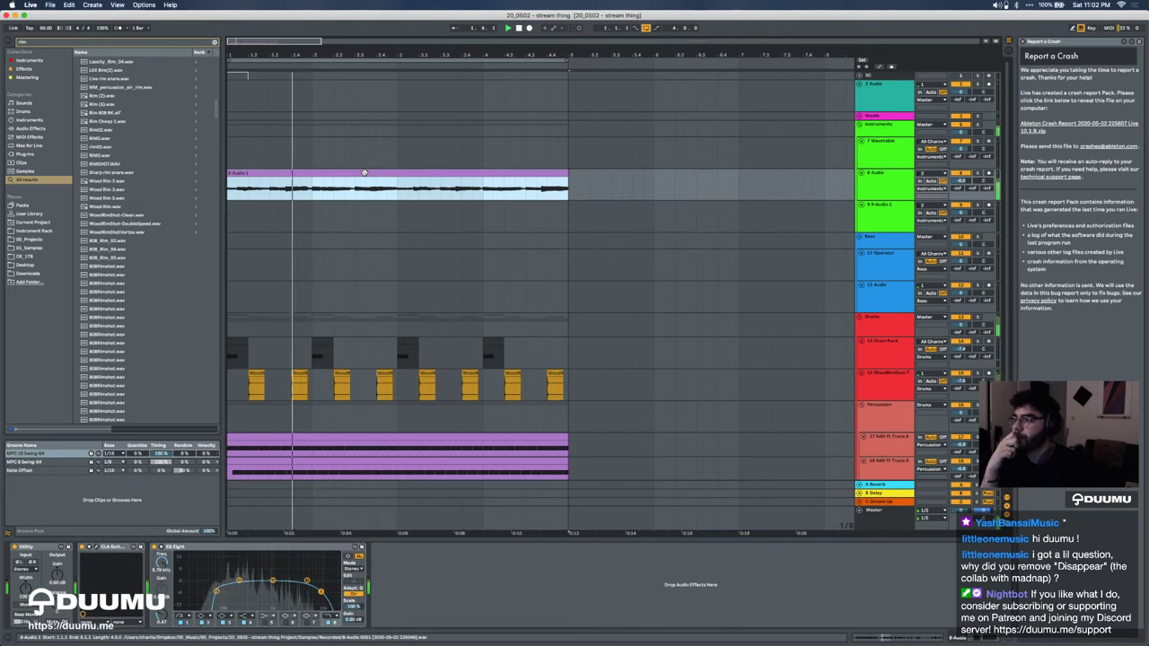
left_click(890, 470)
left_click(890, 439, "shift")
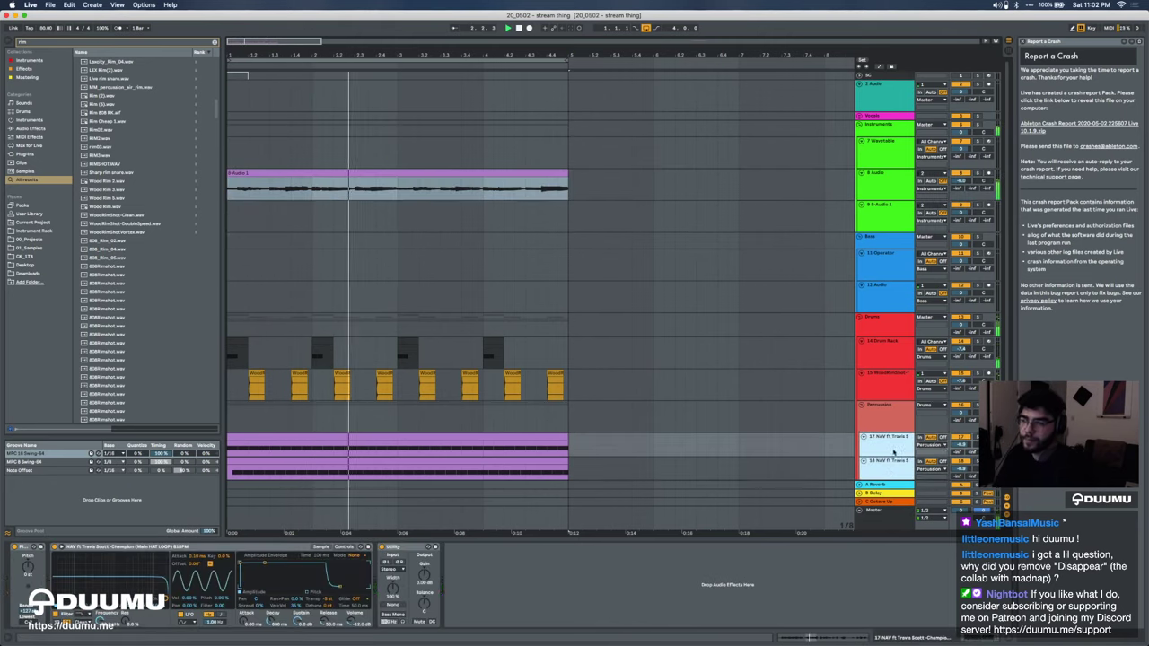
left_click_drag(961, 444, 961, 458)
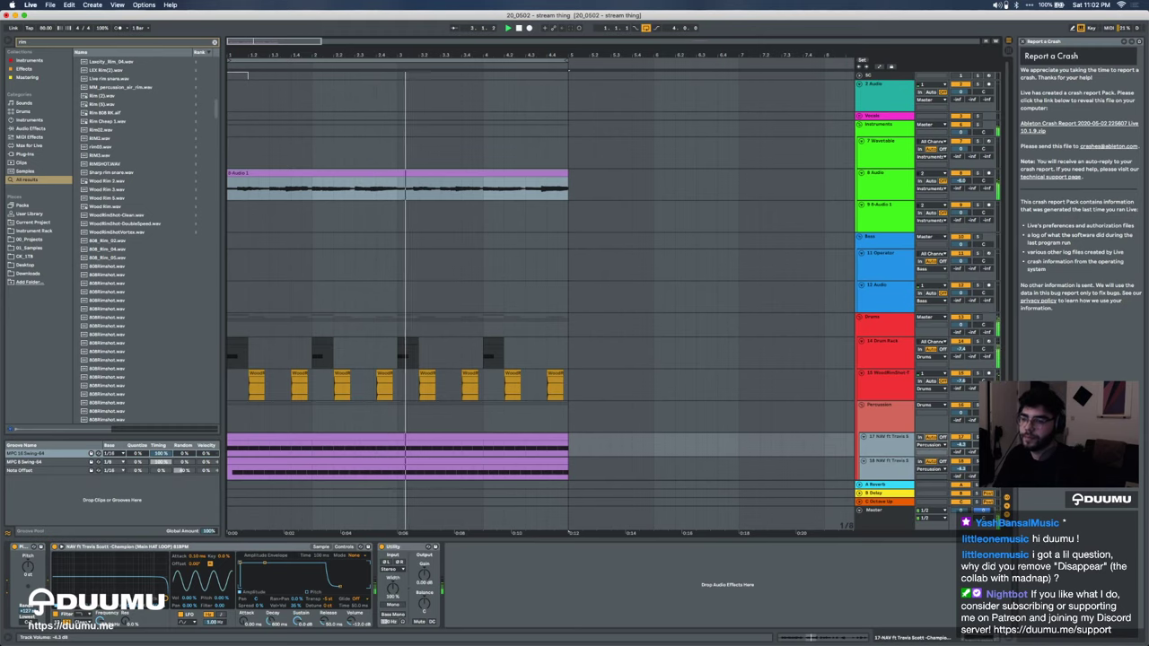
Step: Stop playback, clear the browser search and open the 01_Samples folder
key("super+t")
key("space")
key("super+f")
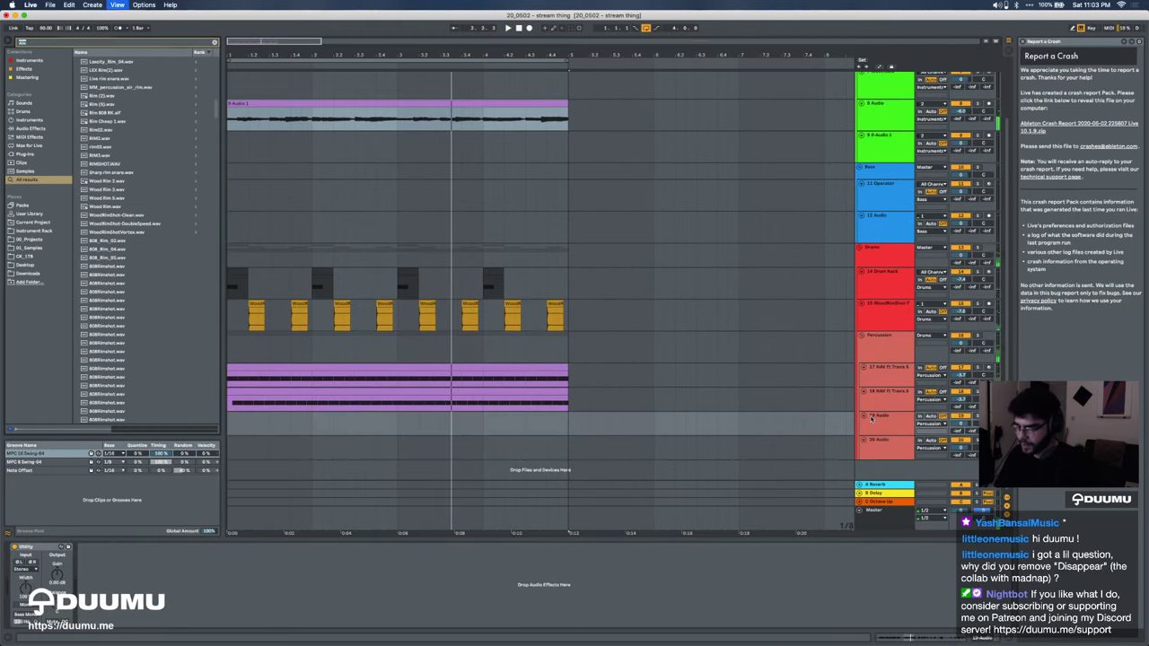
key("BackSpace")
key("BackSpace")
key("BackSpace")
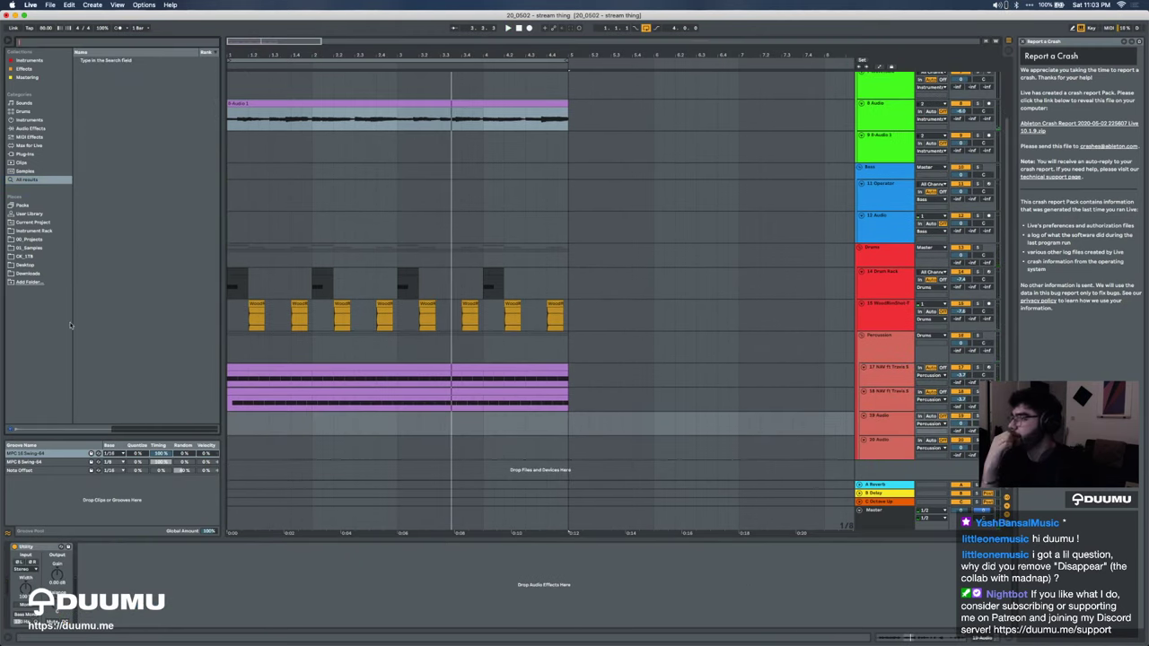
left_click(36, 239)
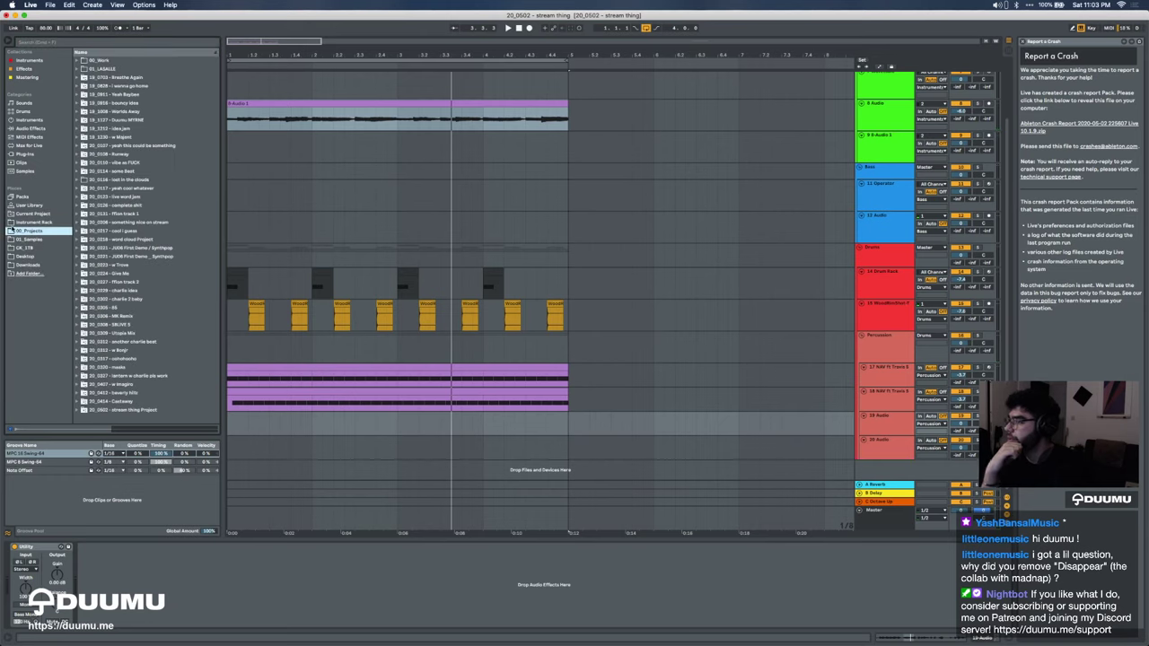
left_click(27, 239)
Step: Browse the 01_Samples folder and open WorldPercussion_TL inside the Touch Loops folder
scroll(178, 388, "down", 5)
left_click(127, 359)
key("Up")
key("Down")
key("Down")
key("Down")
key("Up")
key("Right")
scroll(126, 360, "down", 3)
left_click(124, 366)
key("Down")
key("Left")
key("Up")
key("Up")
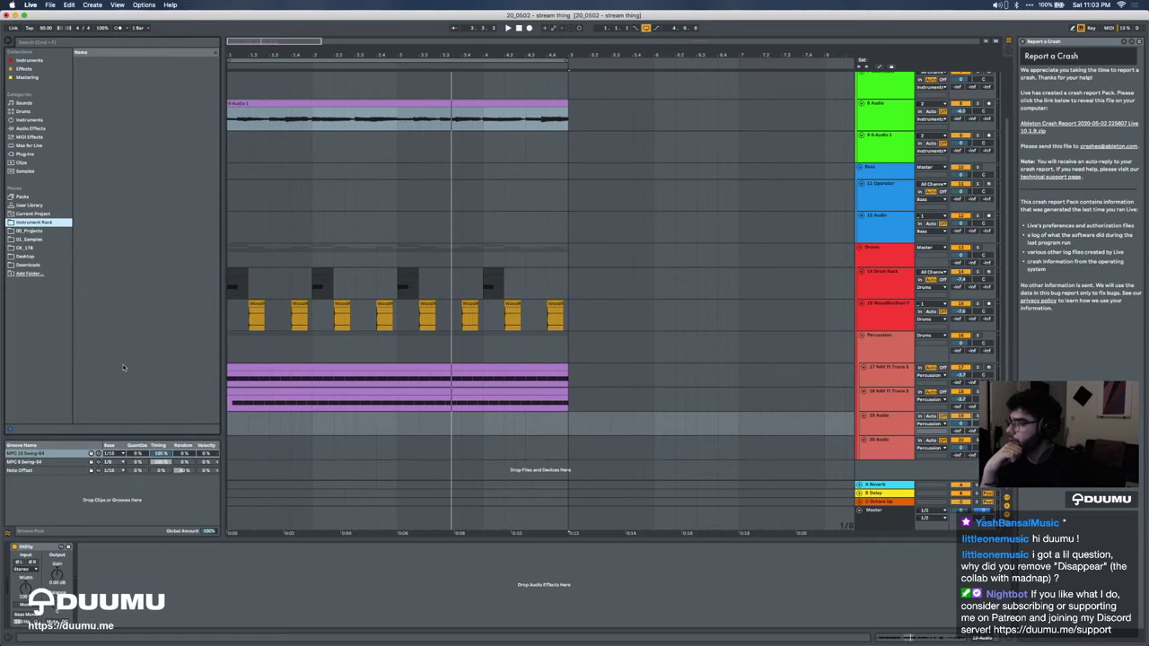
key("Down")
key("Right")
key("Up")
key("Right")
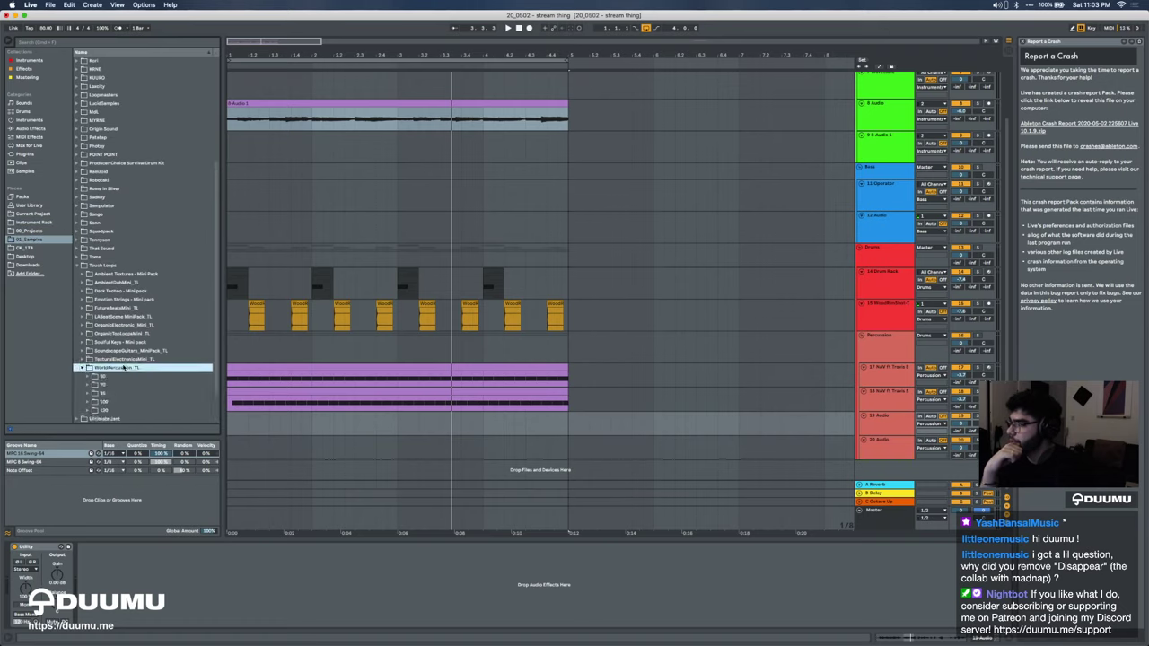
Step: Audition loops in the 85 folder and place Bongos_Loops_Bongos_01_85.wav at bar 1 of the first empty percussion audio track
key("Down")
key("Down")
key("Right")
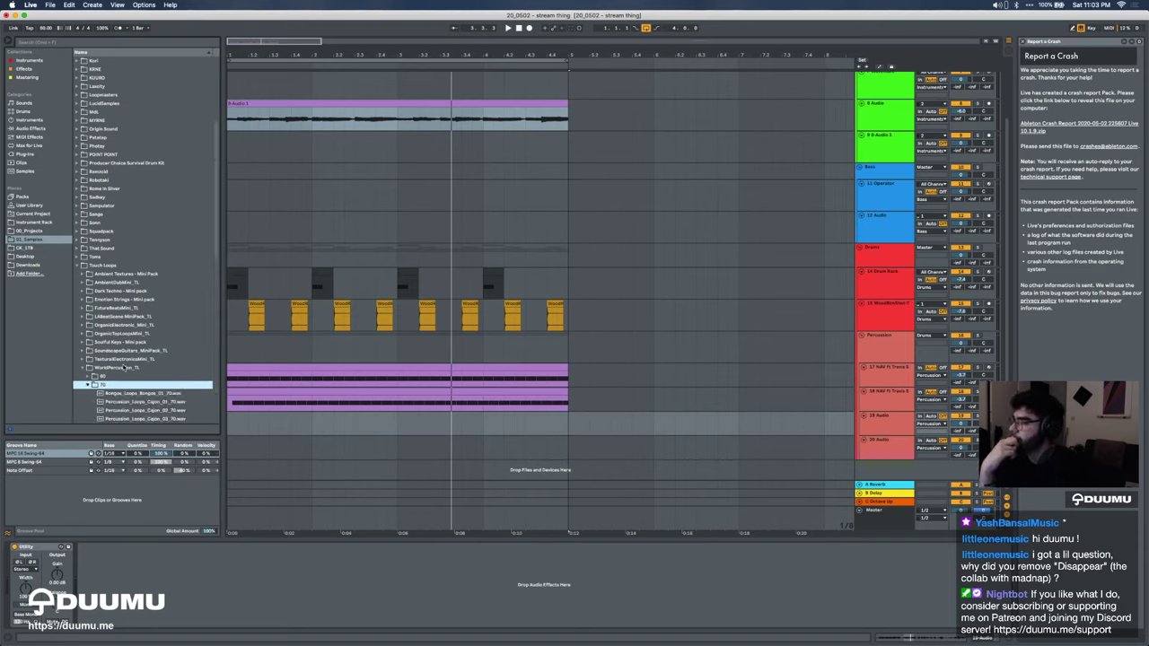
key("Up")
key("Down")
key("Left")
key("Down")
key("Right")
key("Down")
key("Down")
key("Down")
key("Down")
key("Down")
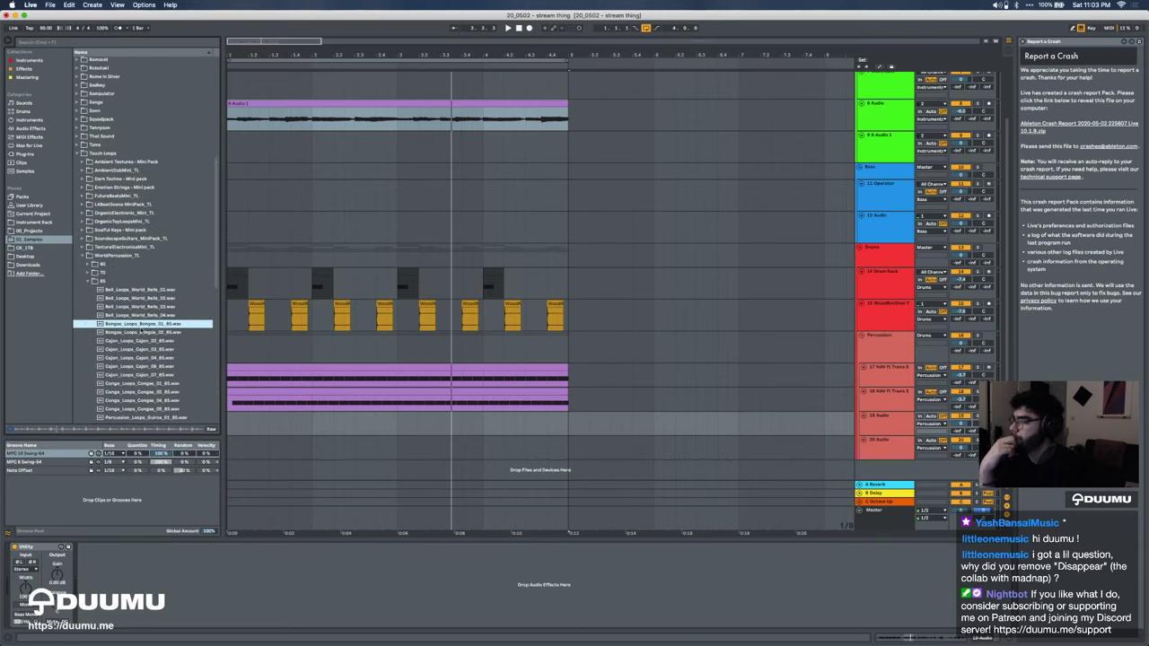
left_click_drag(114, 325, 251, 418)
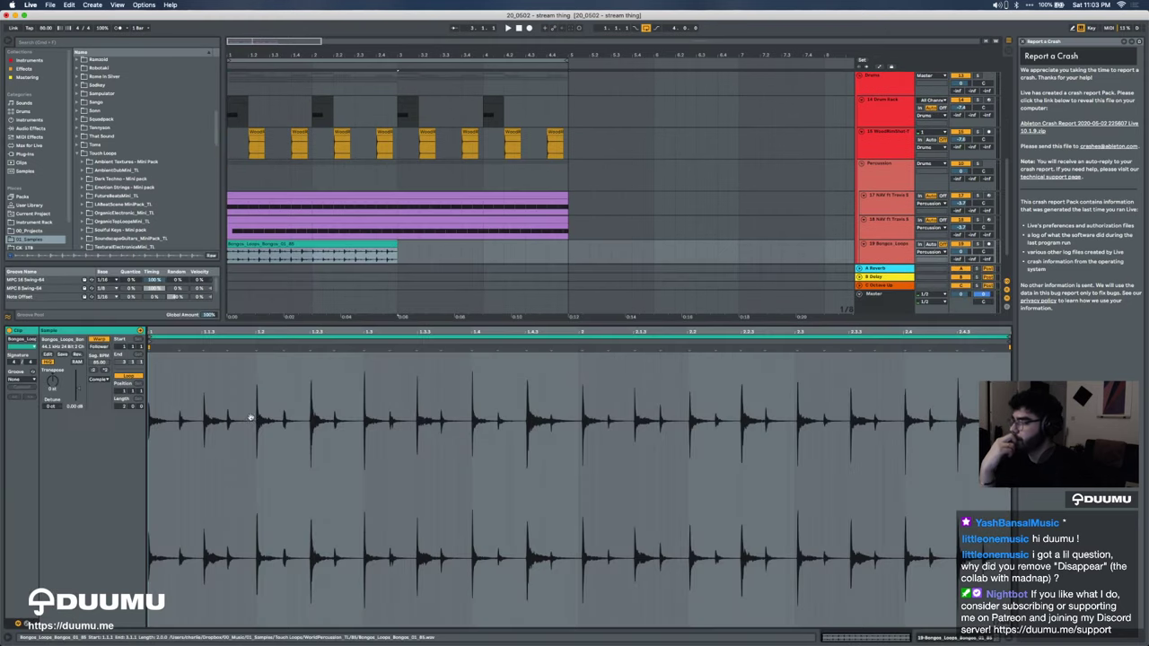
Step: Give the bongo clip the MPC 16 Swing-64 groove and a -4 st transposition, and turn its track down during playback
left_click(18, 383)
left_click(27, 393)
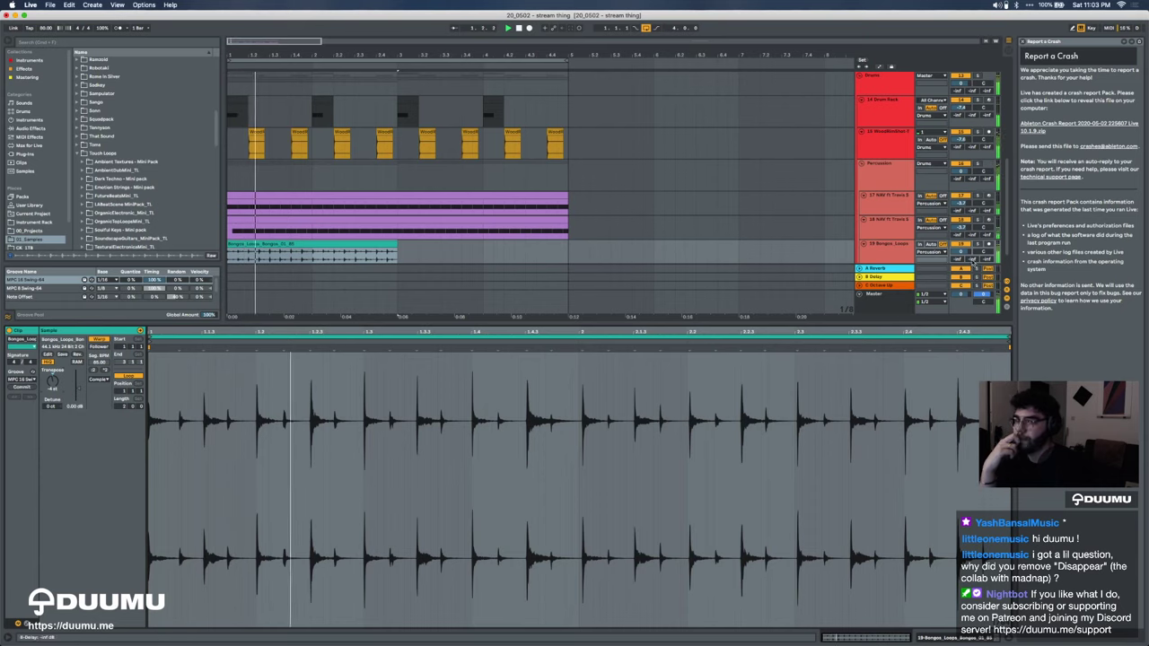
left_click_drag(960, 251, 960, 255)
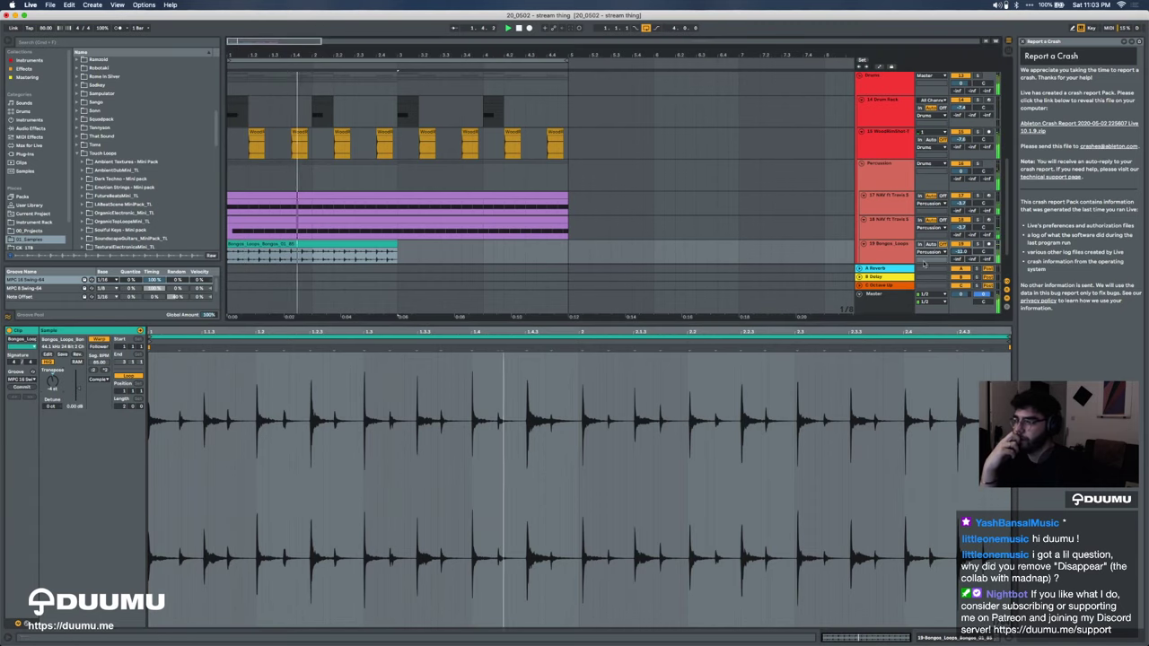
Step: Set the bongo clip's grid to 1/16 and quantize its entire audio
left_click(466, 437)
key("space")
right_click(484, 438)
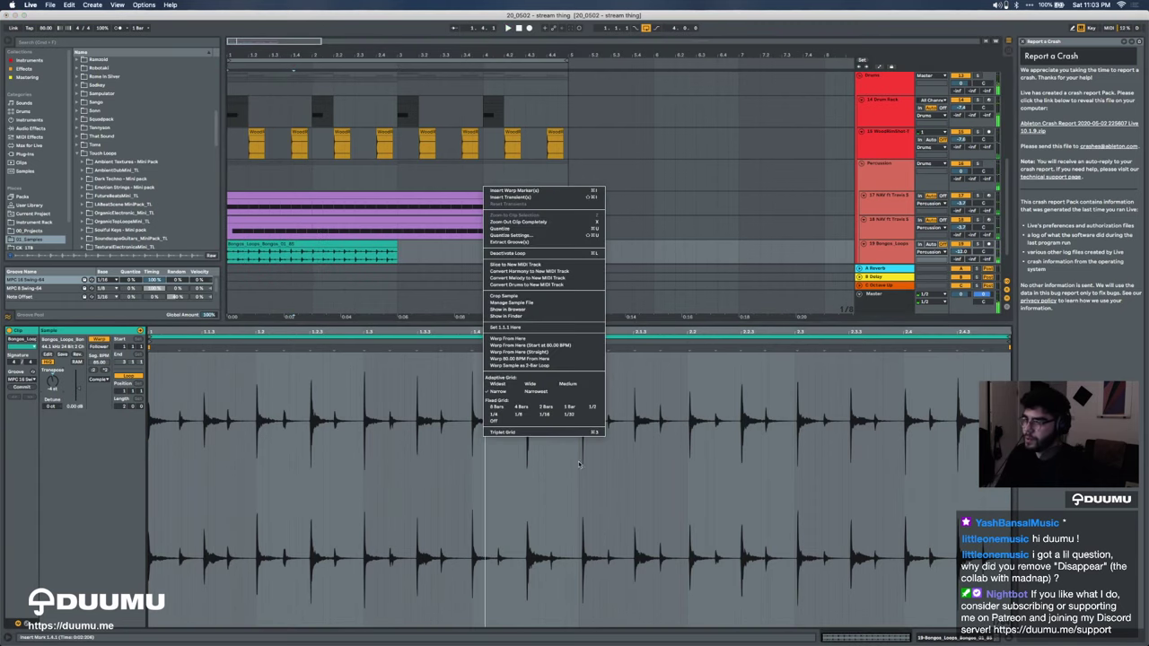
left_click(541, 416)
right_click(521, 454)
left_click(477, 488)
left_click(478, 487)
key("super+a")
key("super+u")
Step: Duplicate the bongo clip to fill the four-bar loop, then adjust its track volume and solo it during playback
key("space")
left_click(277, 244)
key("super+d")
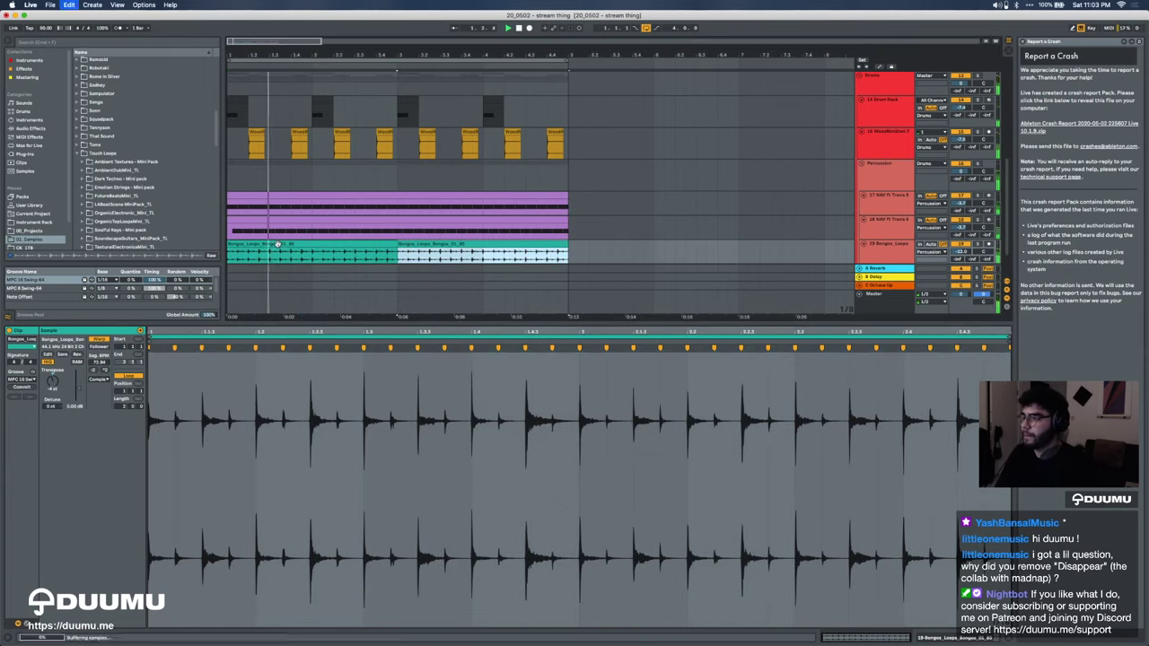
left_click_drag(957, 251, 957, 243)
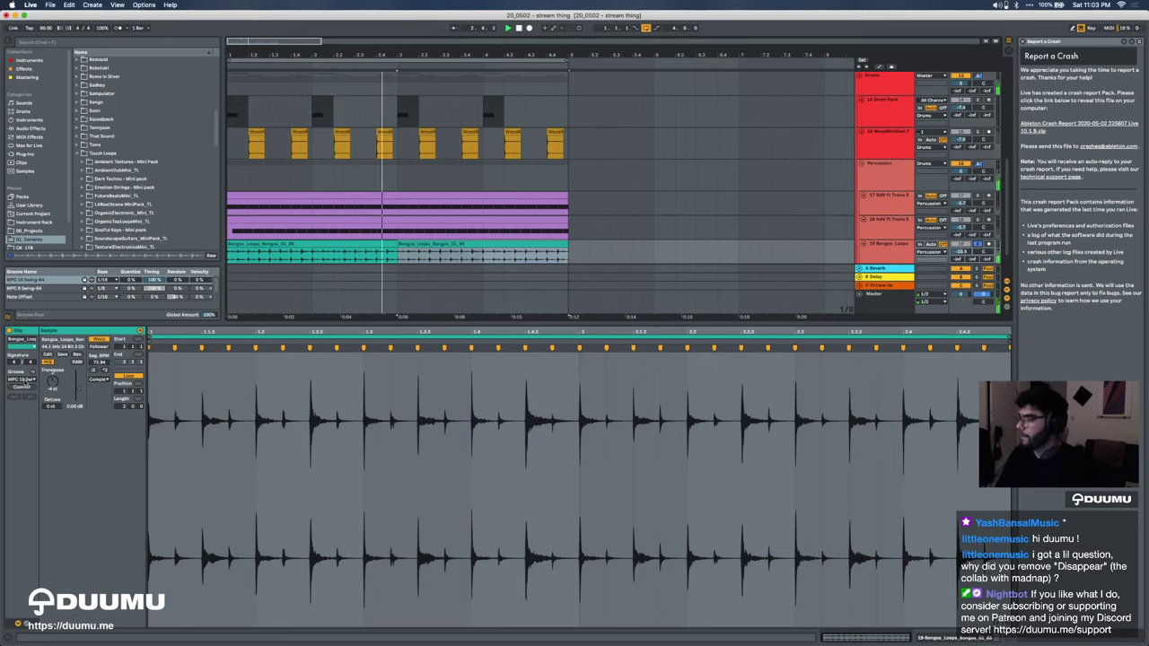
Step: Set the first bongo clip's warp mode to Beats with a shorter transient envelope and duplicate it over the second half
left_click(99, 379)
left_click(98, 388)
key("space")
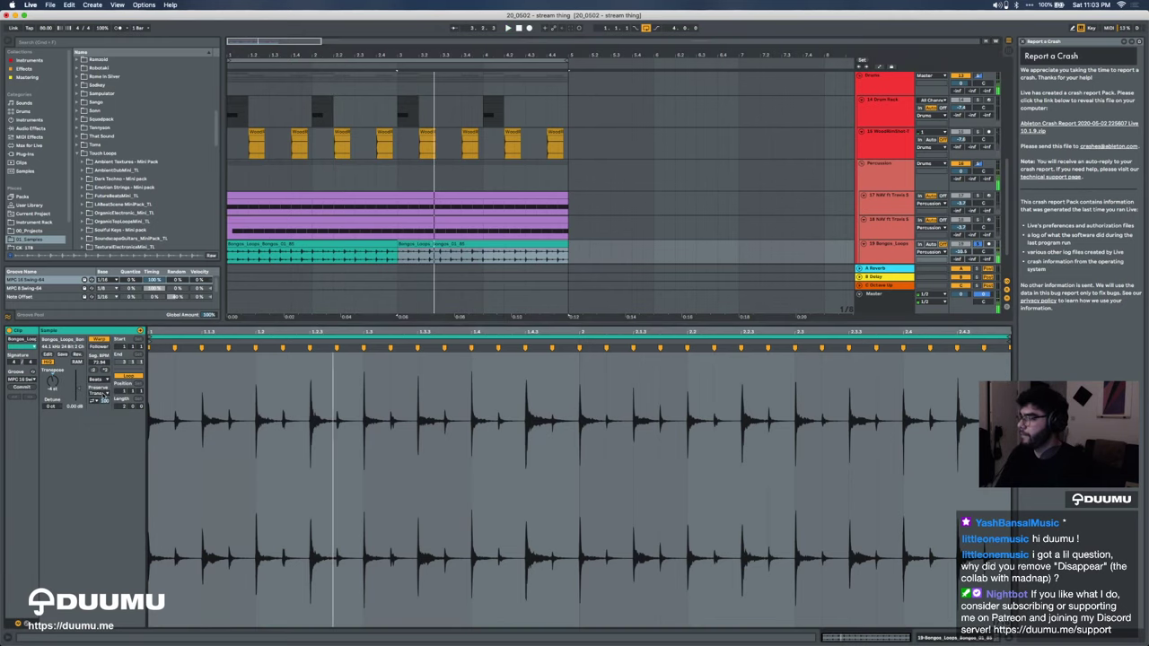
key("space")
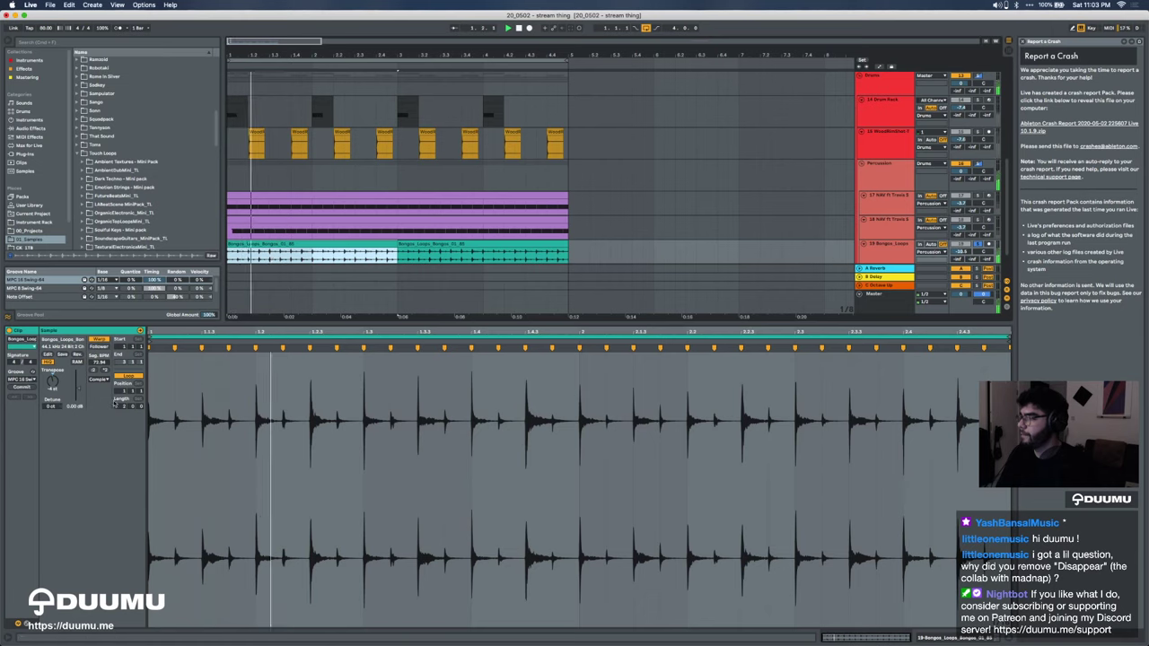
left_click(99, 380)
left_click(96, 386)
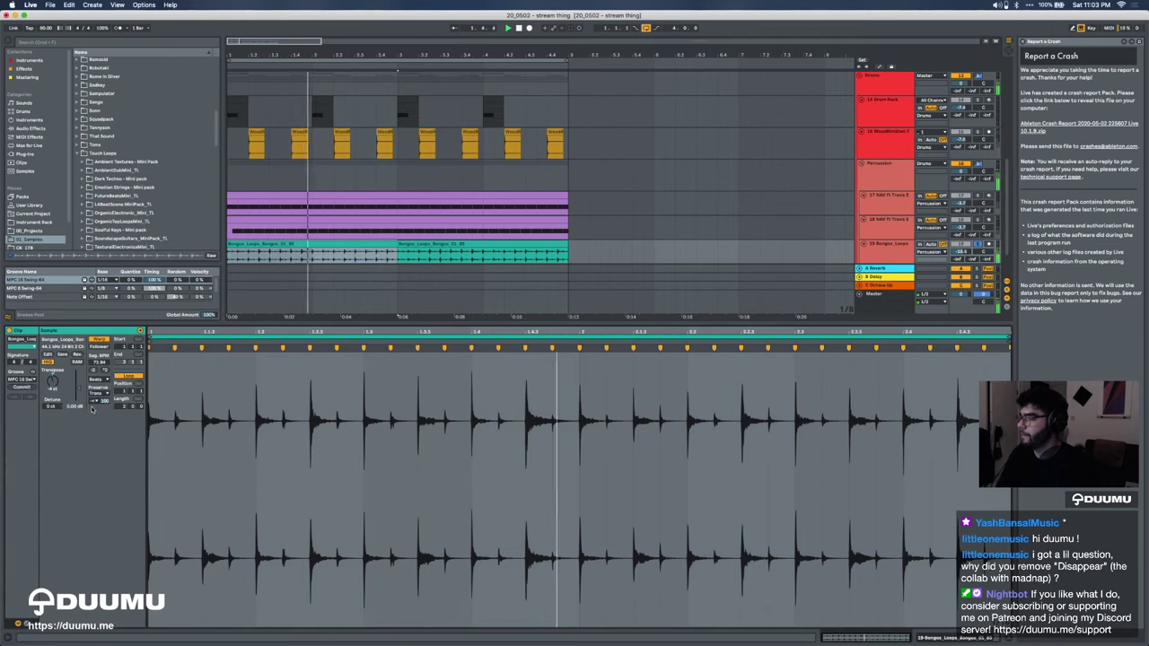
left_click(361, 242)
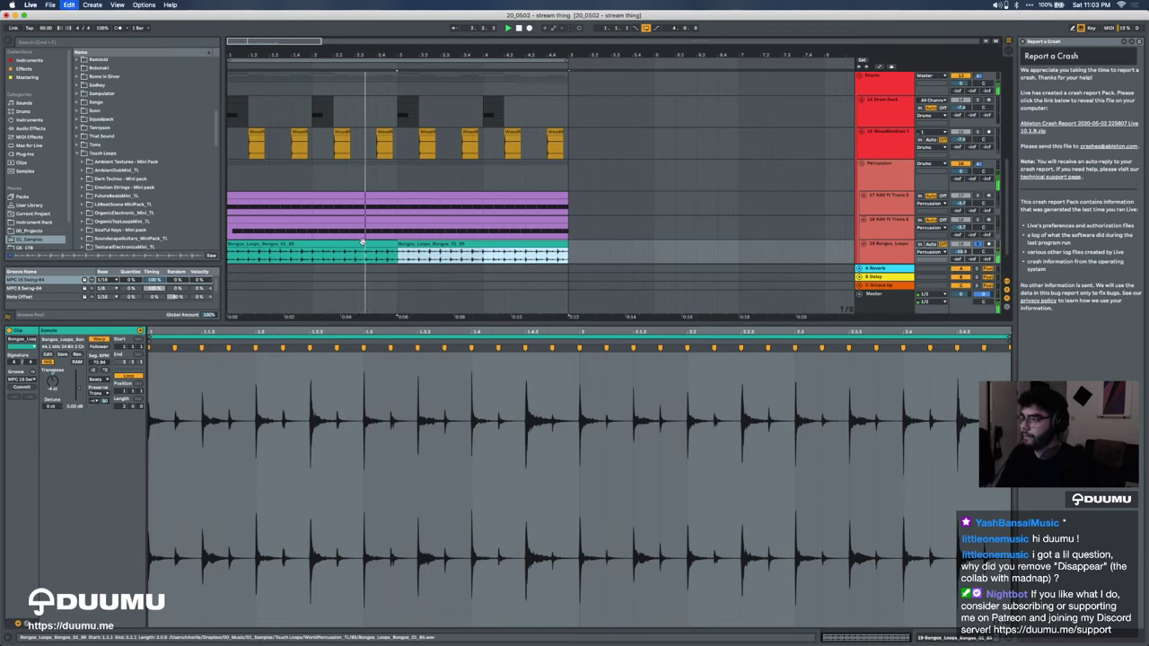
Step: Raise the bongo track's volume slightly and add an Auto Pan to it
left_click(958, 247)
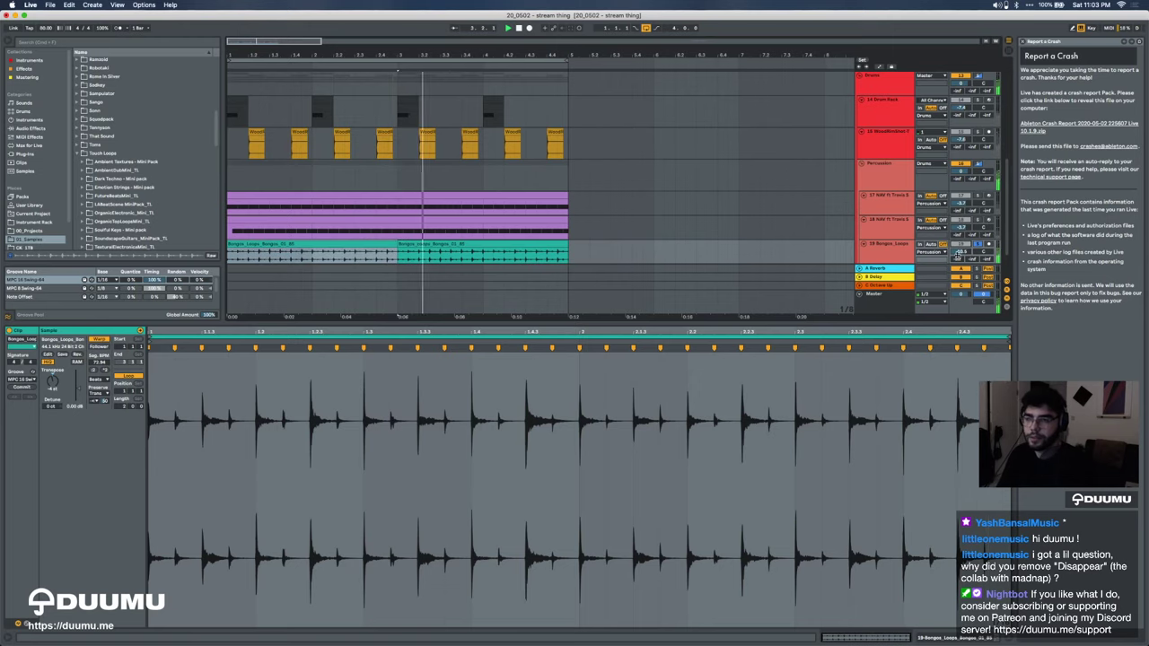
scroll(959, 247, "down", 1)
key("super+f")
type("auto")
key("Down")
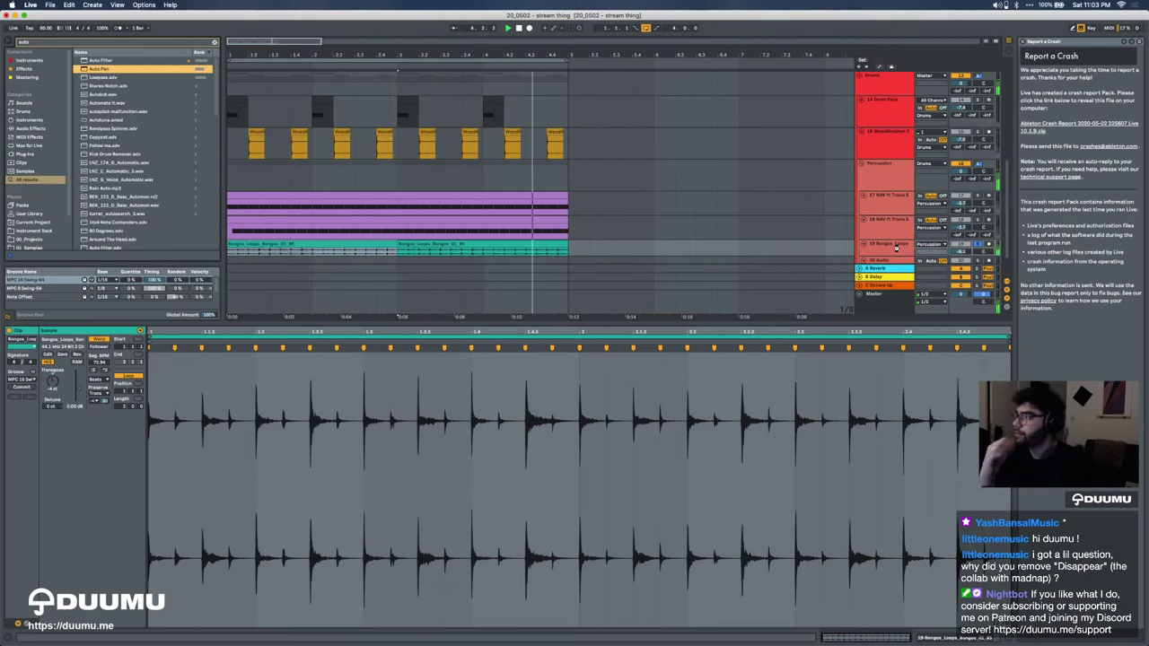
key("Return")
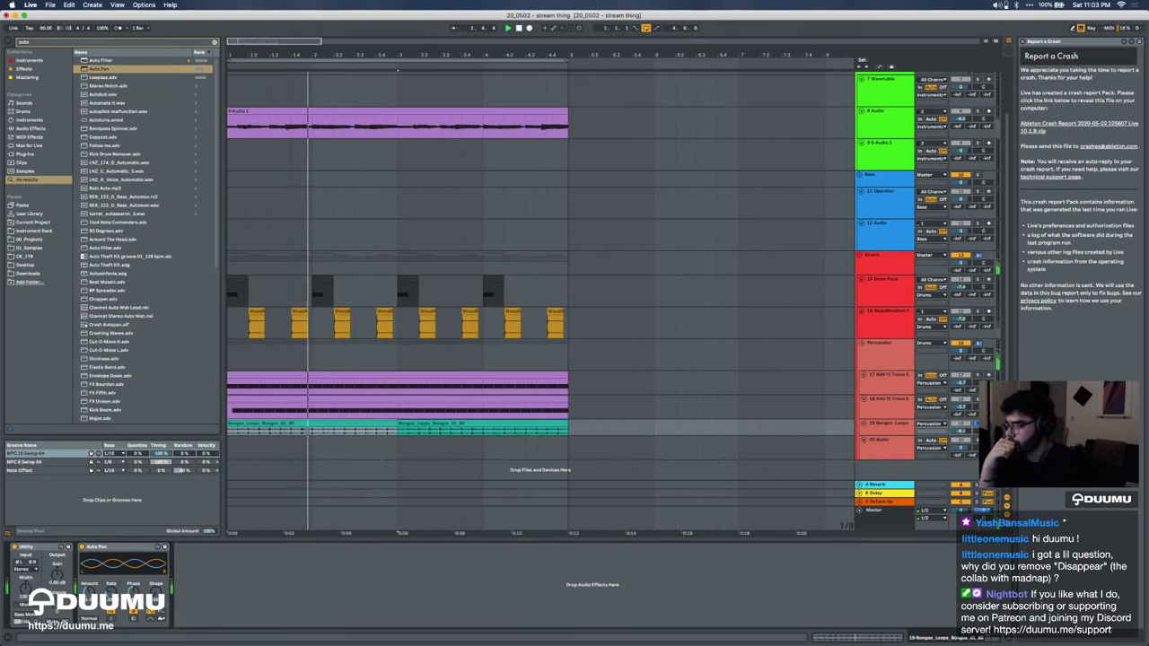
Step: Unsolo and enlarge the bongo track, and insert a new audio track below the rim shot track
left_click(976, 423)
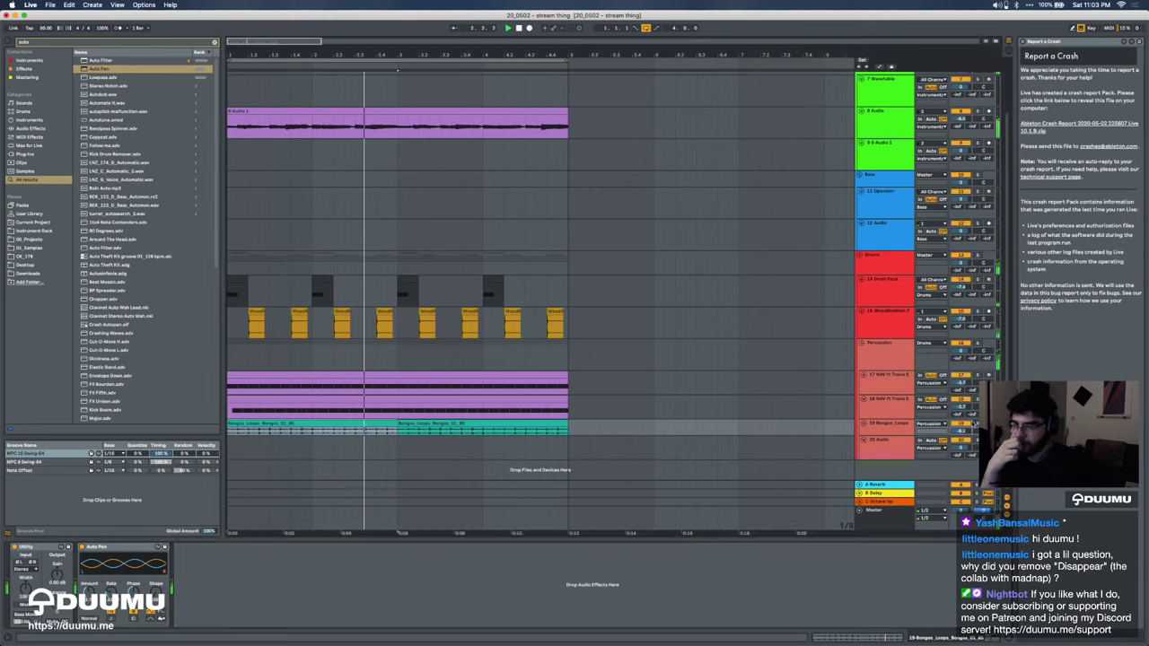
left_click_drag(884, 436, 884, 444)
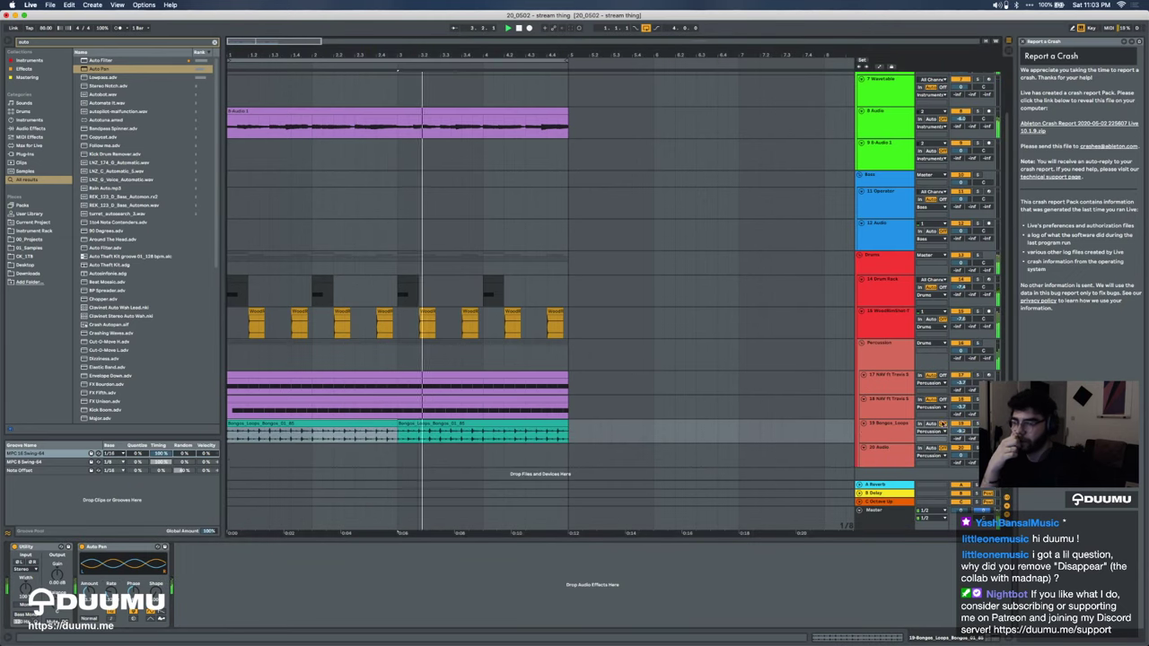
left_click(899, 317)
key("super+t")
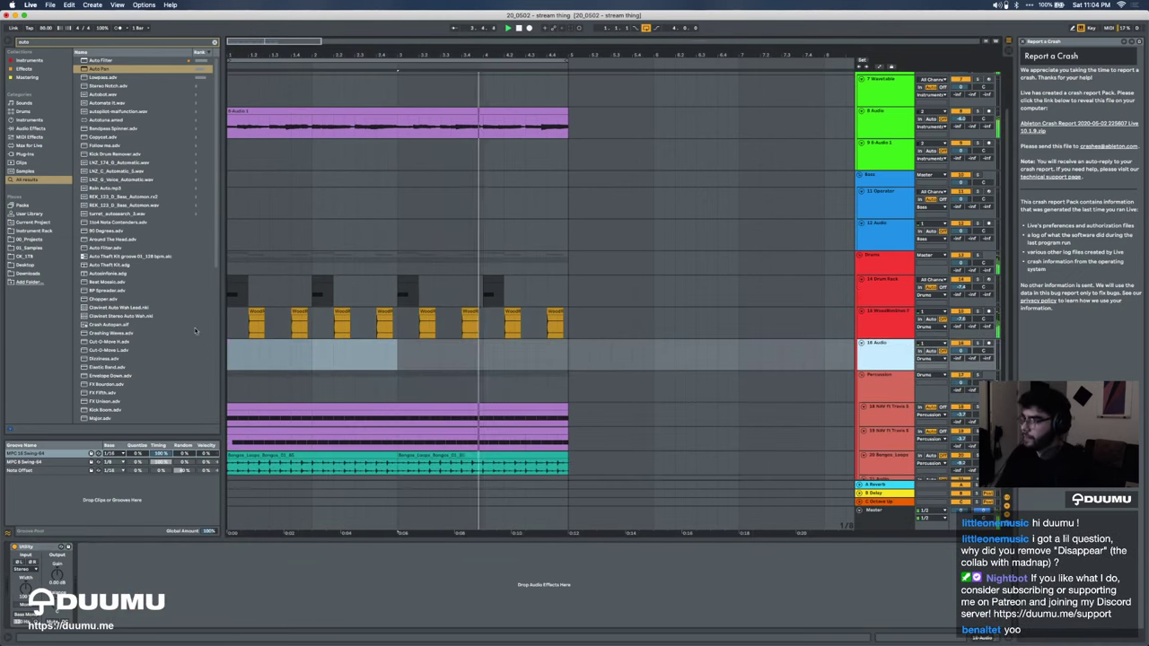
left_click(27, 238)
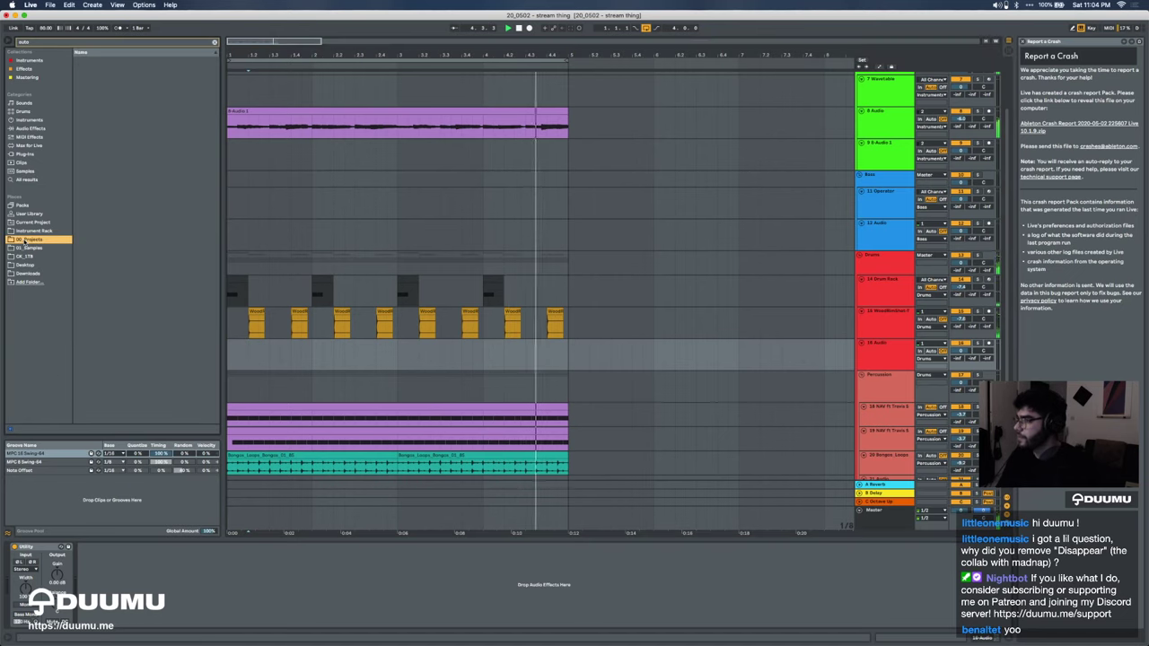
left_click(214, 42)
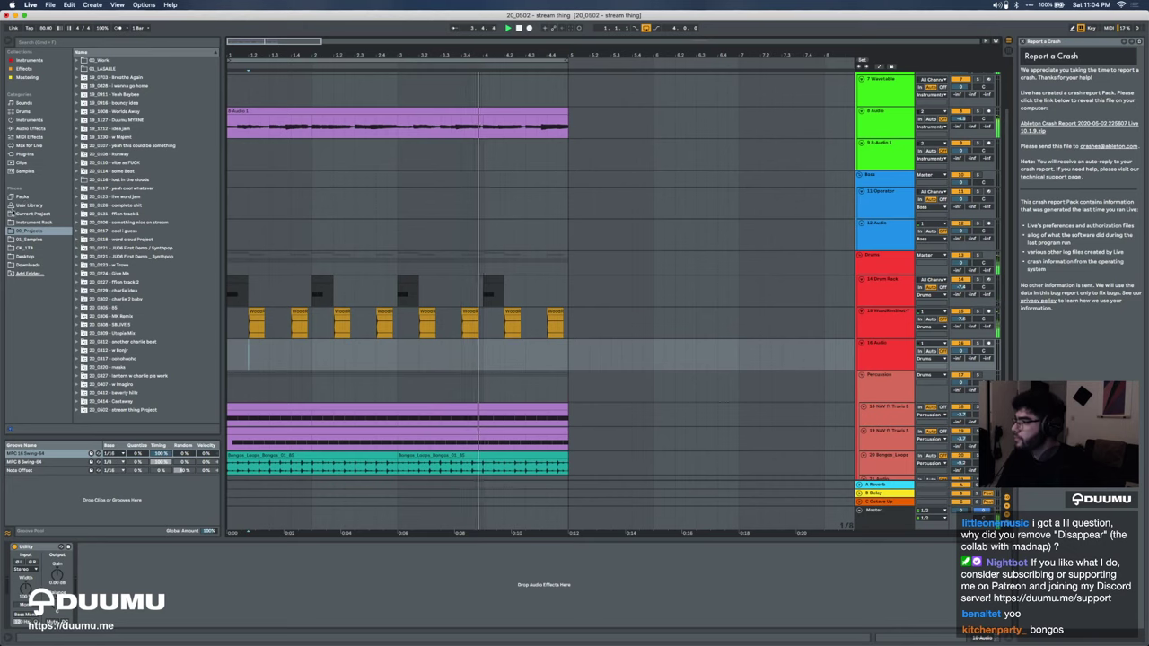
left_click(27, 240)
left_click(88, 281)
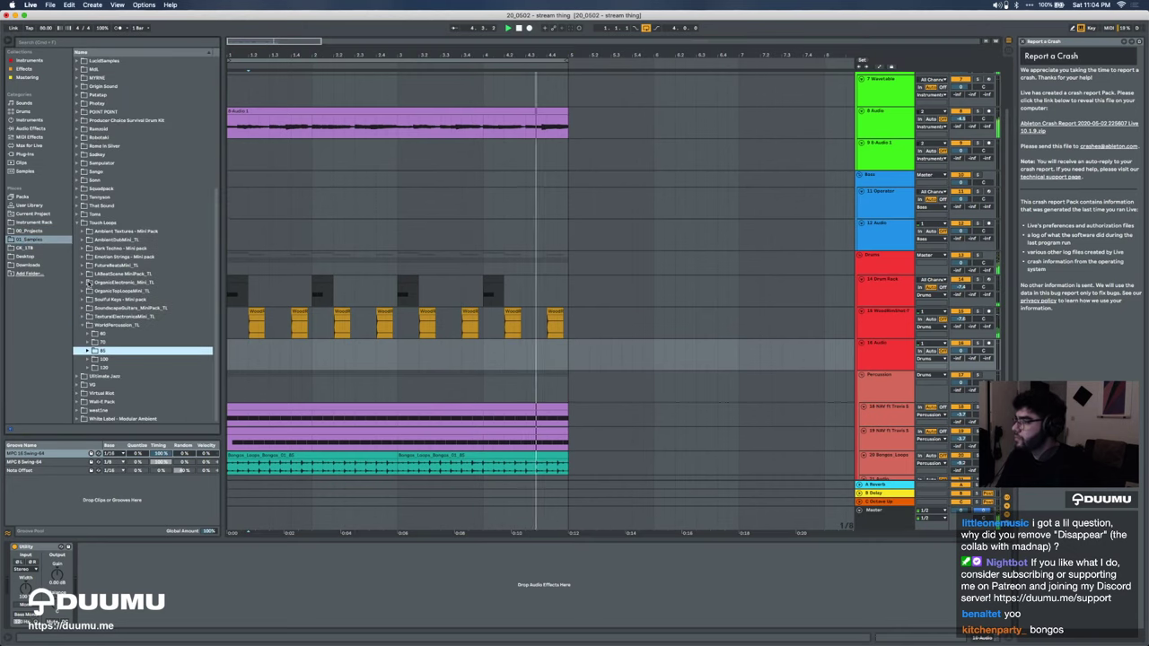
left_click(80, 223)
Step: Search the library for "break" and place break60.wav at the start of the new drum audio track
key("super+f")
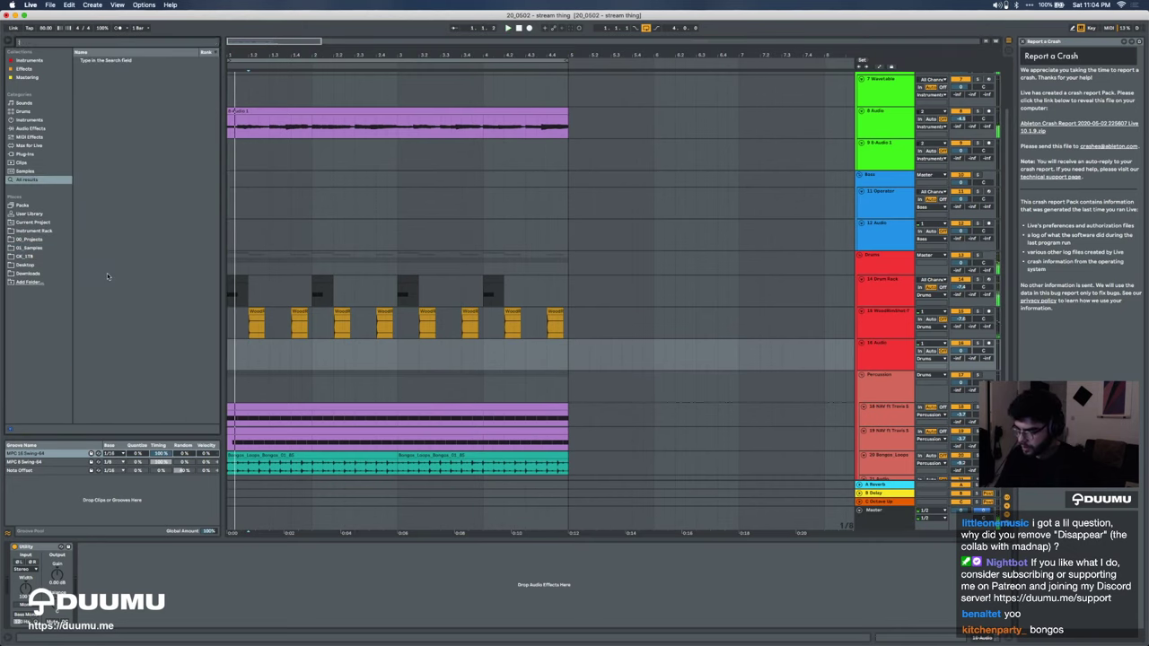
type("break")
scroll(849, 238, "up", 3)
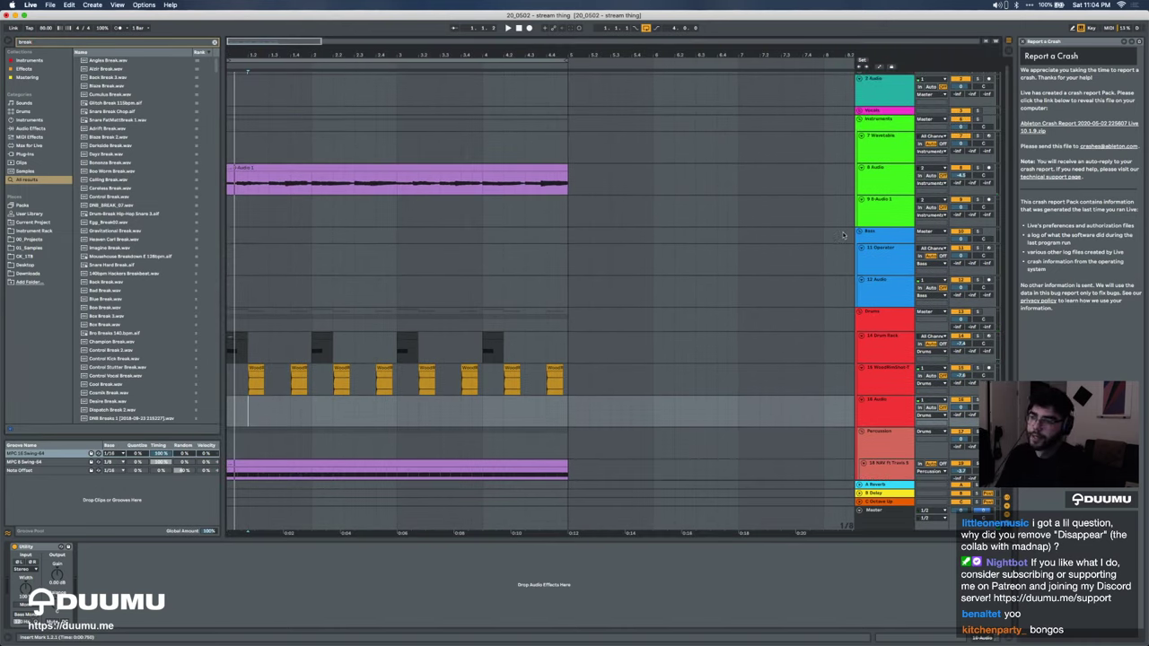
scroll(887, 410, "down", 2)
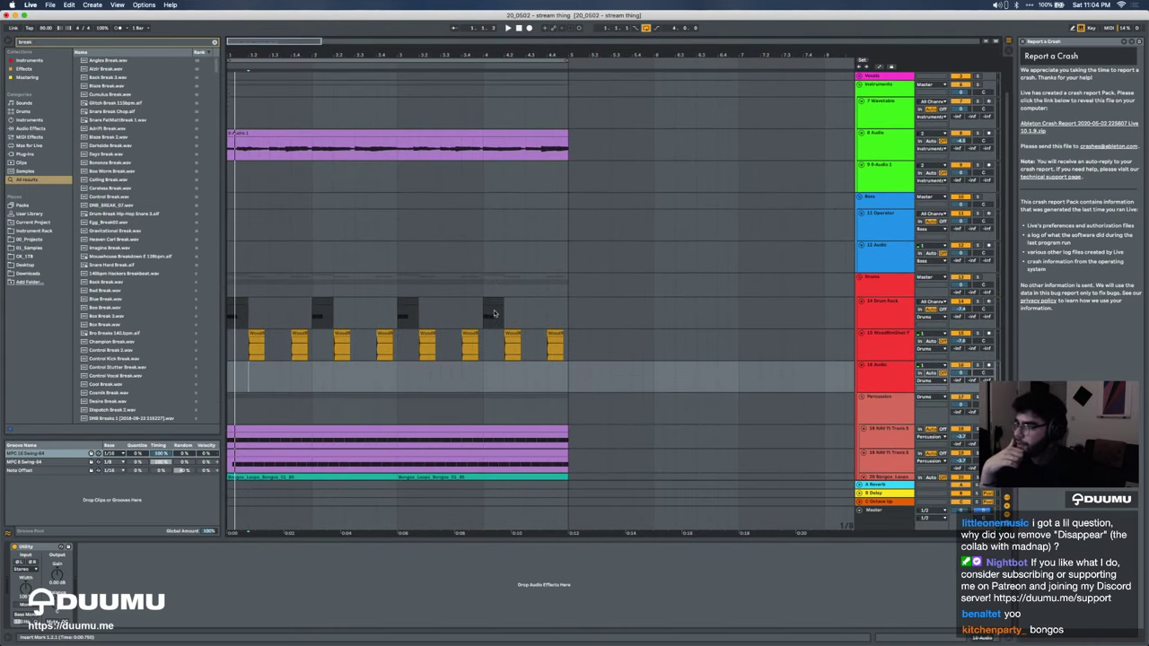
left_click(131, 359)
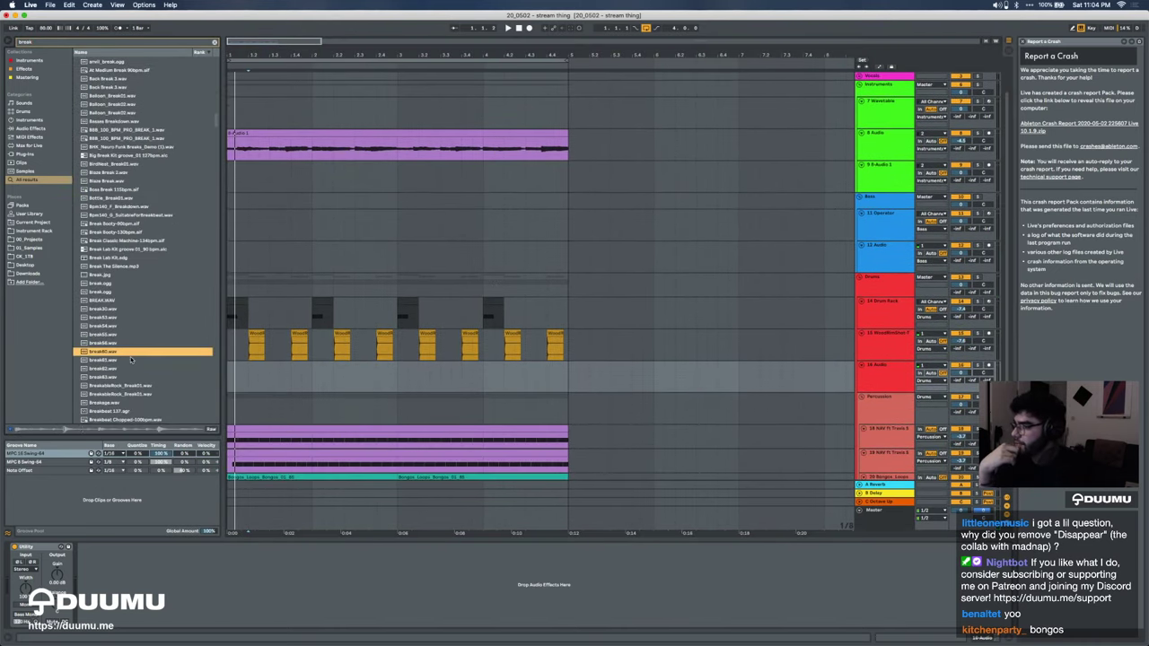
left_click_drag(117, 356, 248, 382)
Step: Cut the break60 clip down to its hits on beats 1 and 1.2 and delete the rest
key("z")
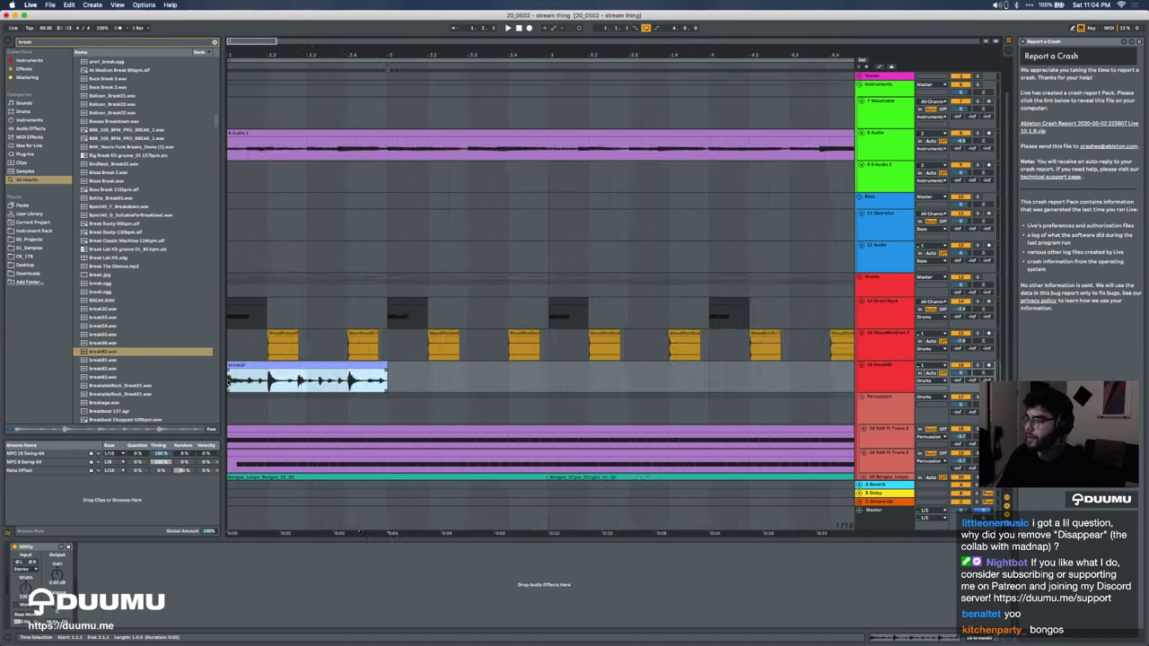
left_click(285, 387)
key("super+e")
left_click_drag(286, 374, 392, 375)
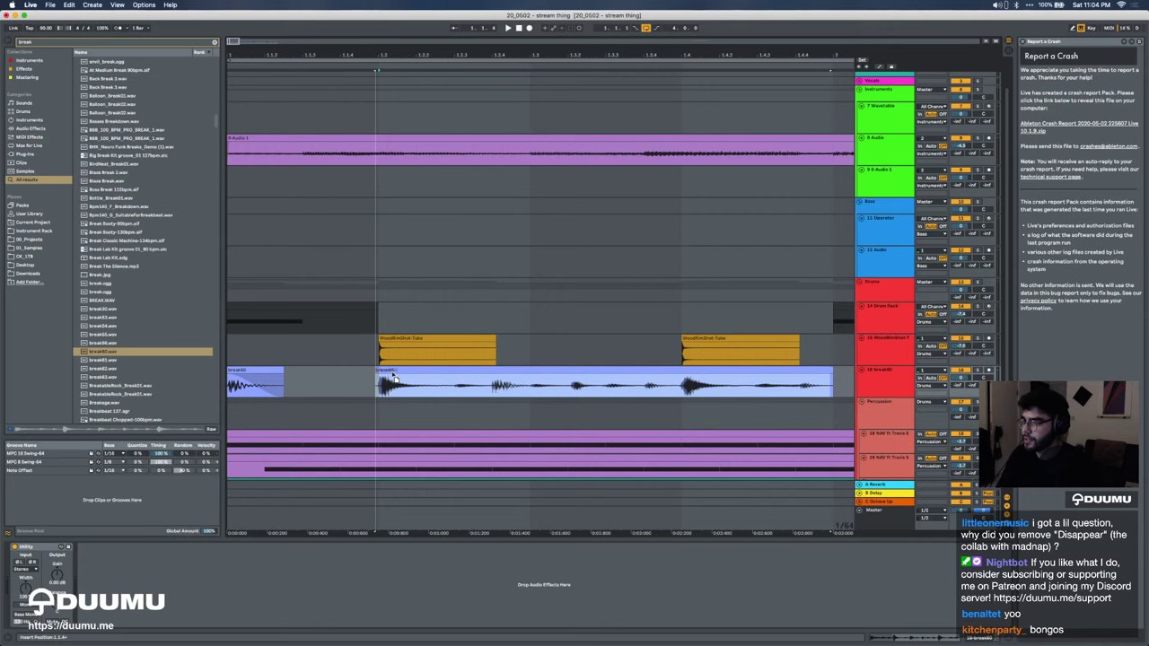
left_click(381, 371)
left_click(445, 392)
key("super+e")
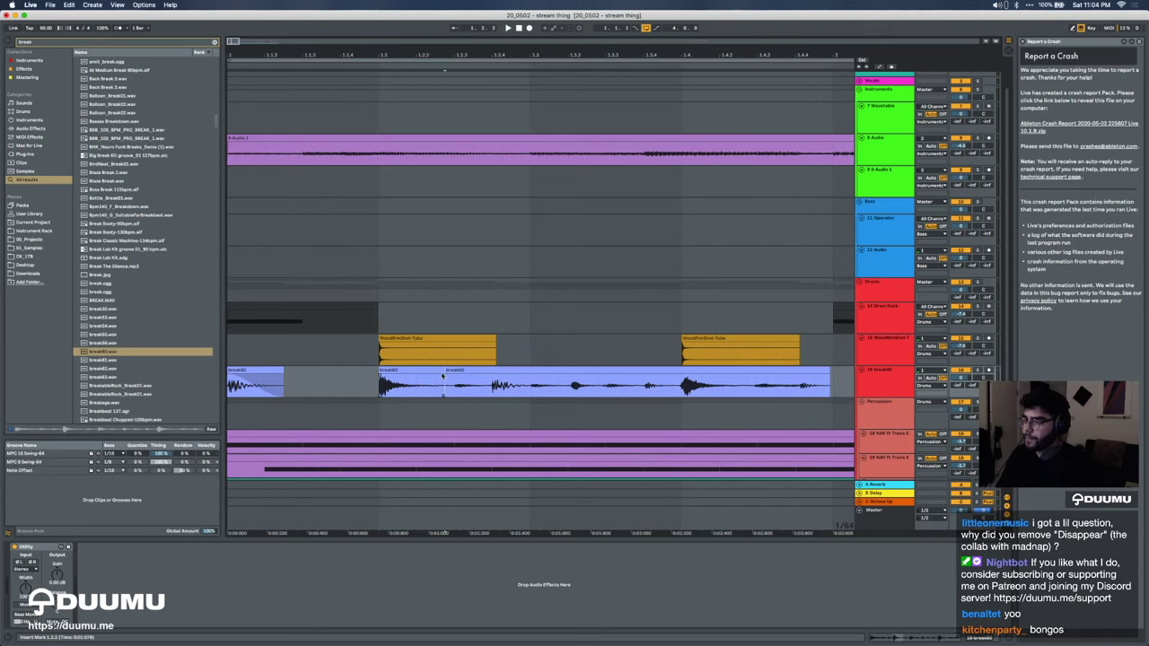
left_click(468, 369)
key("minus")
key("Delete")
Step: Turn the break track down to about -13 dB while the loop plays, and delete both break60 pieces
left_click(255, 371)
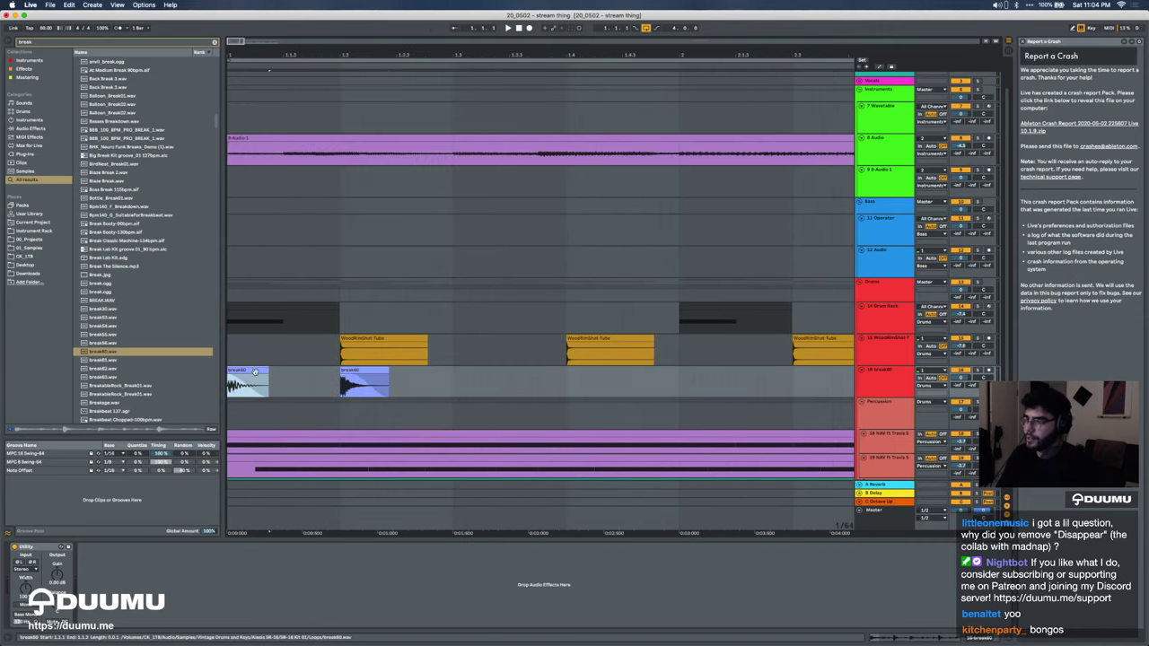
left_click_drag(959, 378, 960, 363)
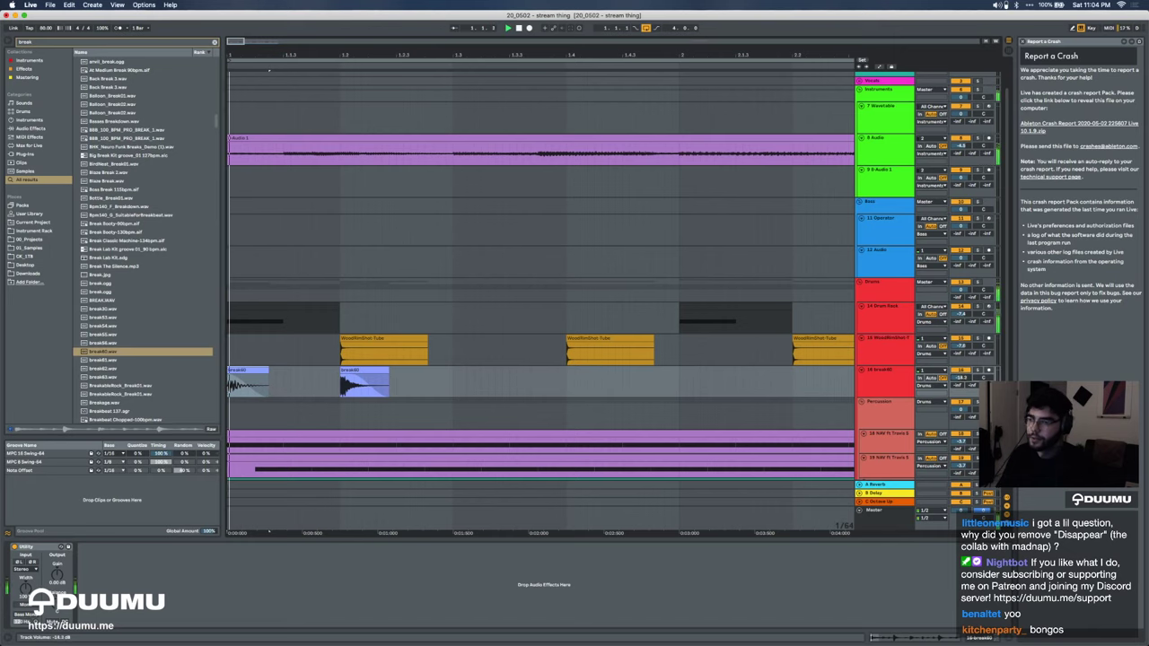
left_click(457, 388, "shift")
Step: Audition further break samples and place Calling Break.wav on the emptied break track in the first bar
left_click(101, 369)
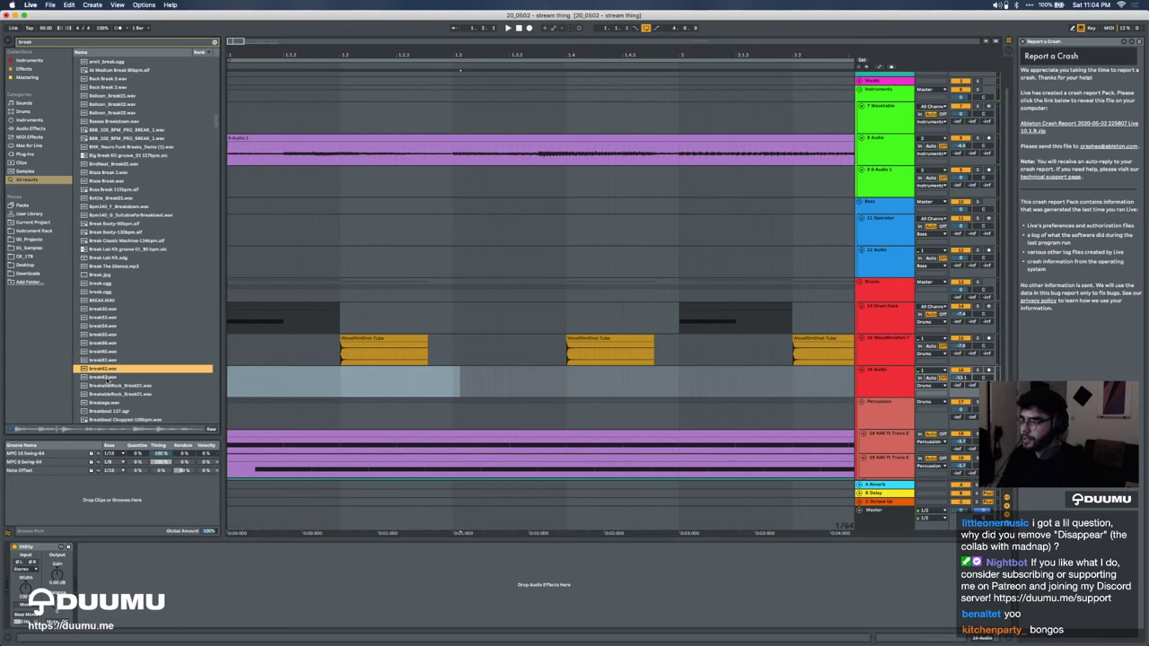
left_click(105, 377)
left_click(110, 411)
scroll(111, 408, "down", 3)
left_click(112, 401)
scroll(114, 401, "down", 3)
left_click(115, 396)
scroll(113, 399, "down", 3)
left_click(113, 399)
scroll(111, 398, "down", 3)
left_click_drag(107, 314, 241, 375)
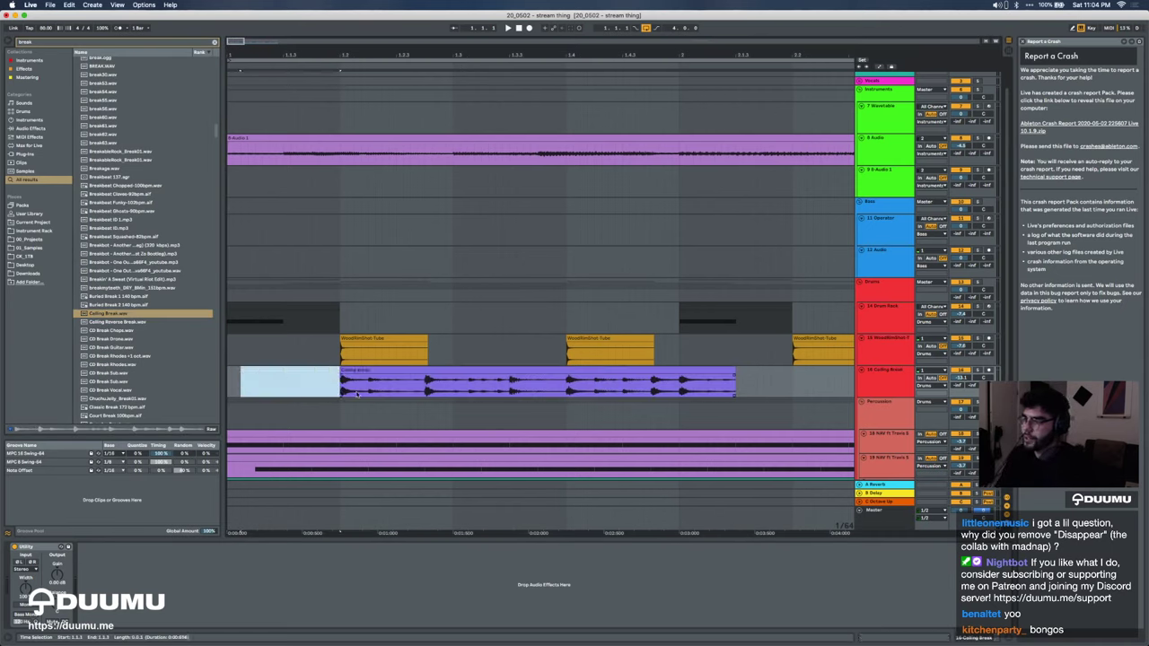
Step: Trim the Calling Break clip to its first short hit under the first rim shot, deleting the remainder
left_click_drag(360, 386, 518, 386)
left_click(557, 371, "shift")
key("Delete")
left_click(351, 370)
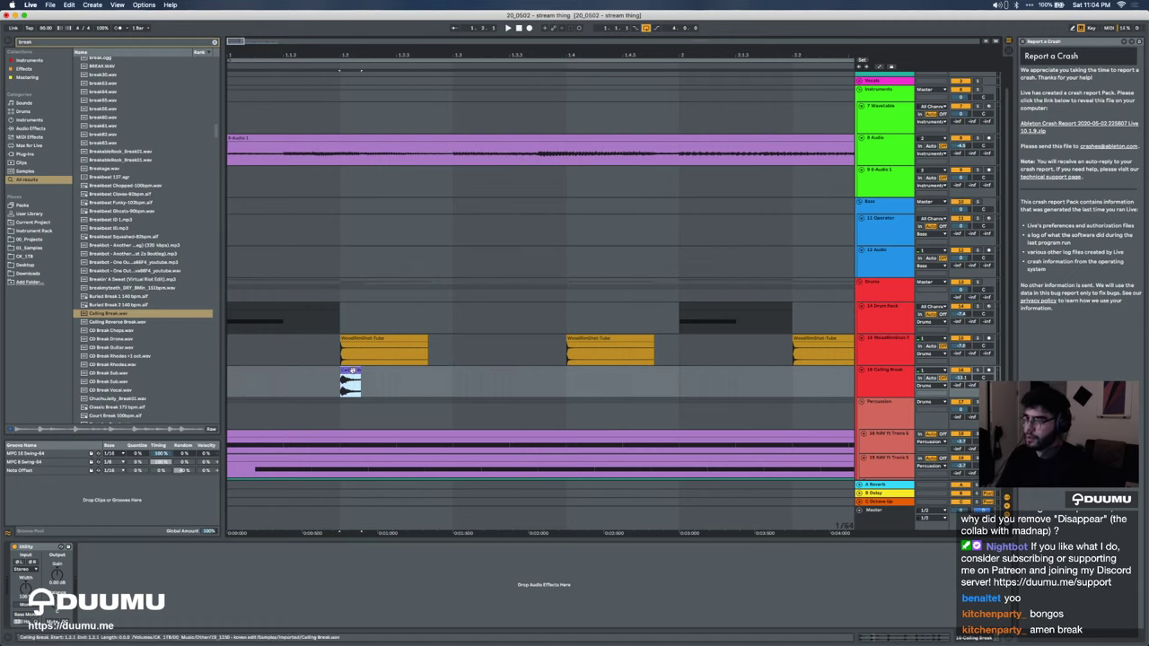
Step: Turn the Calling Break track up during playback and duplicate its first half-bar until the hits sit under every rim shot across four bars
key("space")
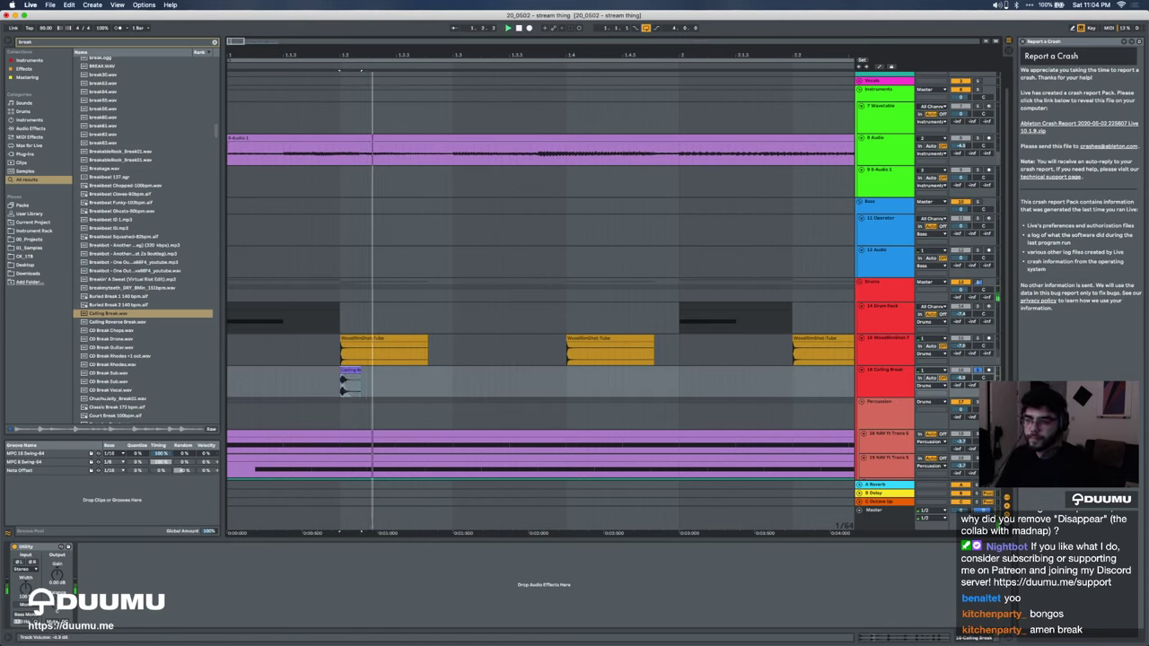
left_click(229, 386)
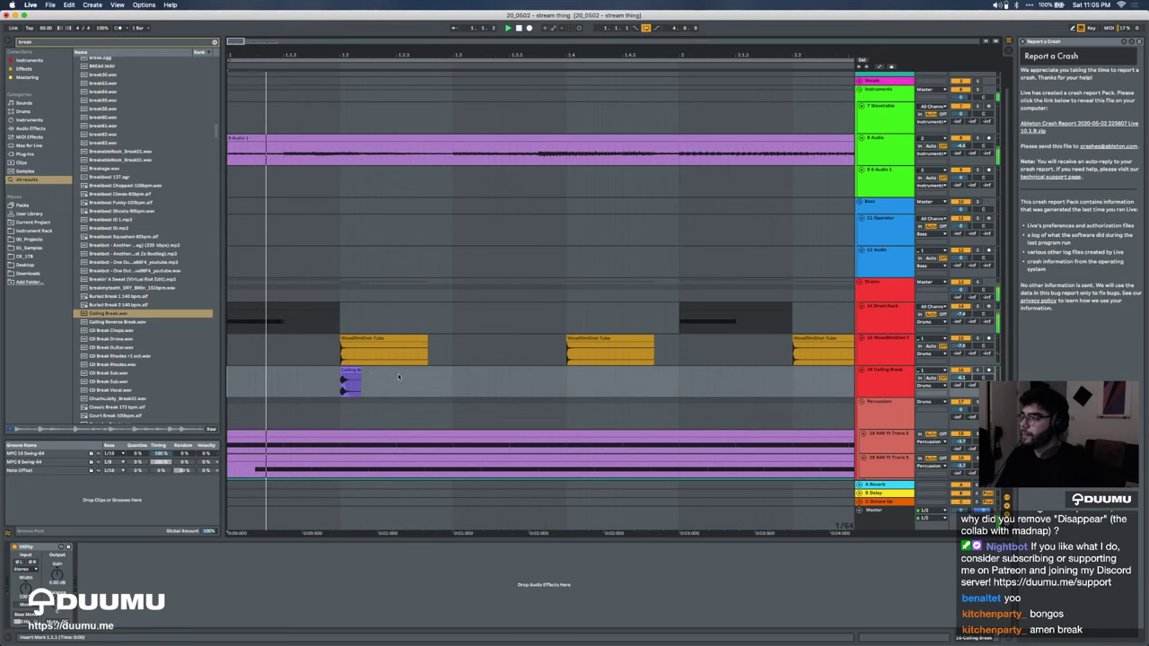
left_click(455, 387, "shift")
key("super+d")
key("super+d")
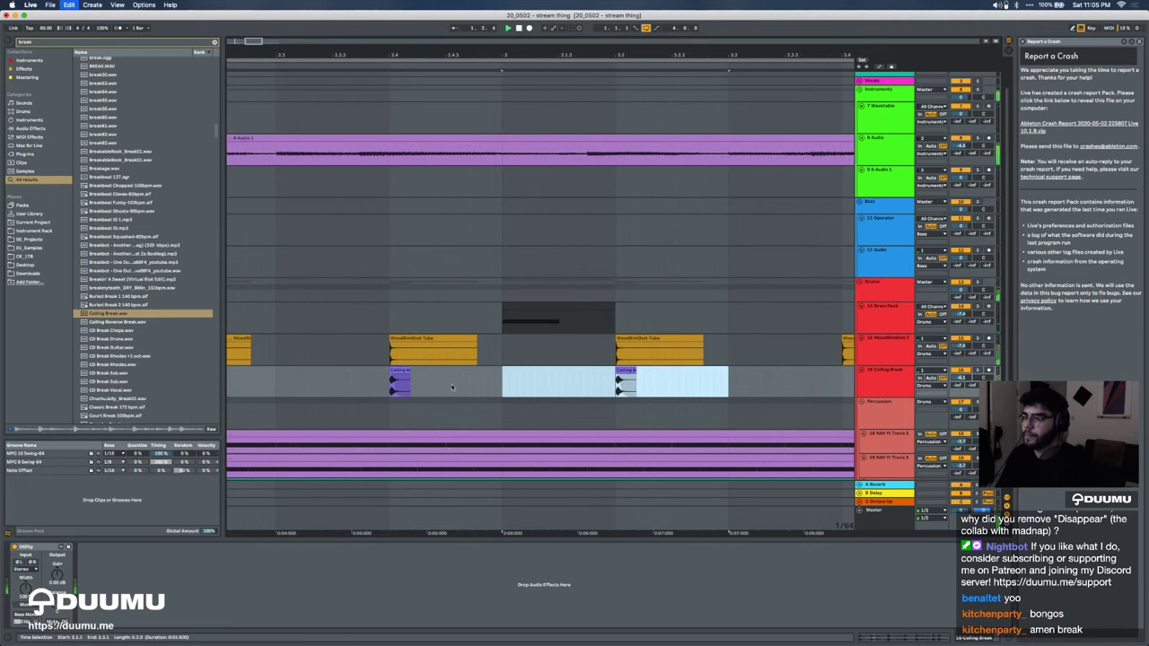
key("minus")
key("minus")
key("super+d")
key("super+d")
key("super+d")
key("super+d")
key("super+d")
scroll(451, 388, "left", 2)
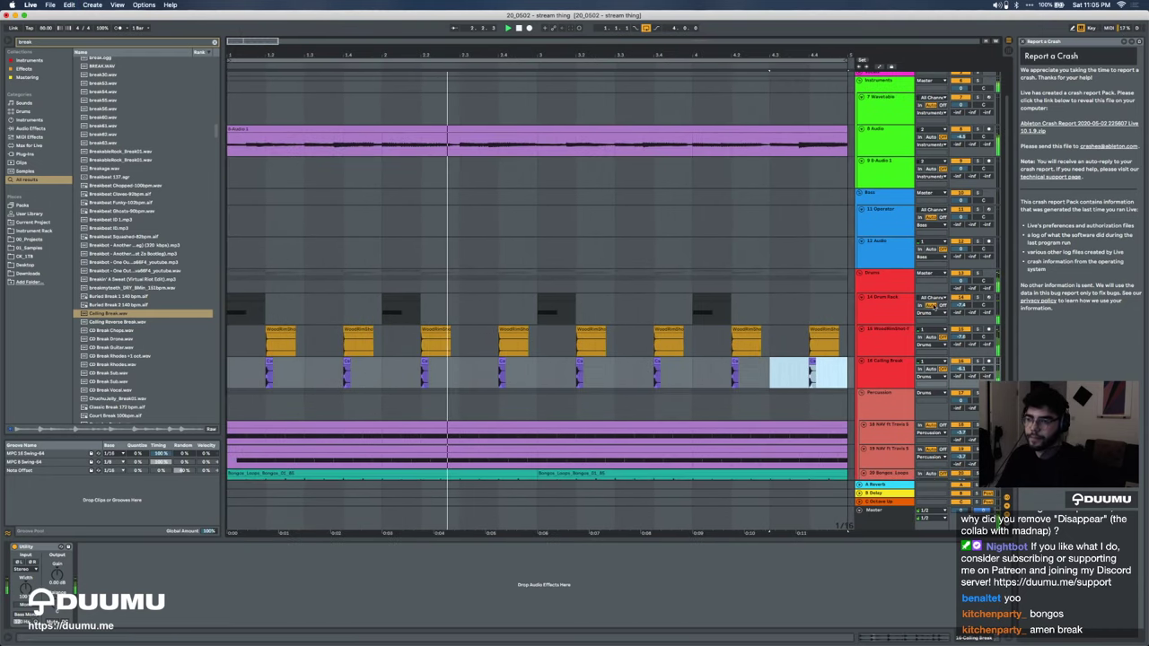
Step: Raise the Drum Rack track's volume slightly while the loop plays
left_click_drag(960, 306, 960, 300)
scroll(645, 254, "up", 2)
key("minus")
scroll(644, 254, "down", 2)
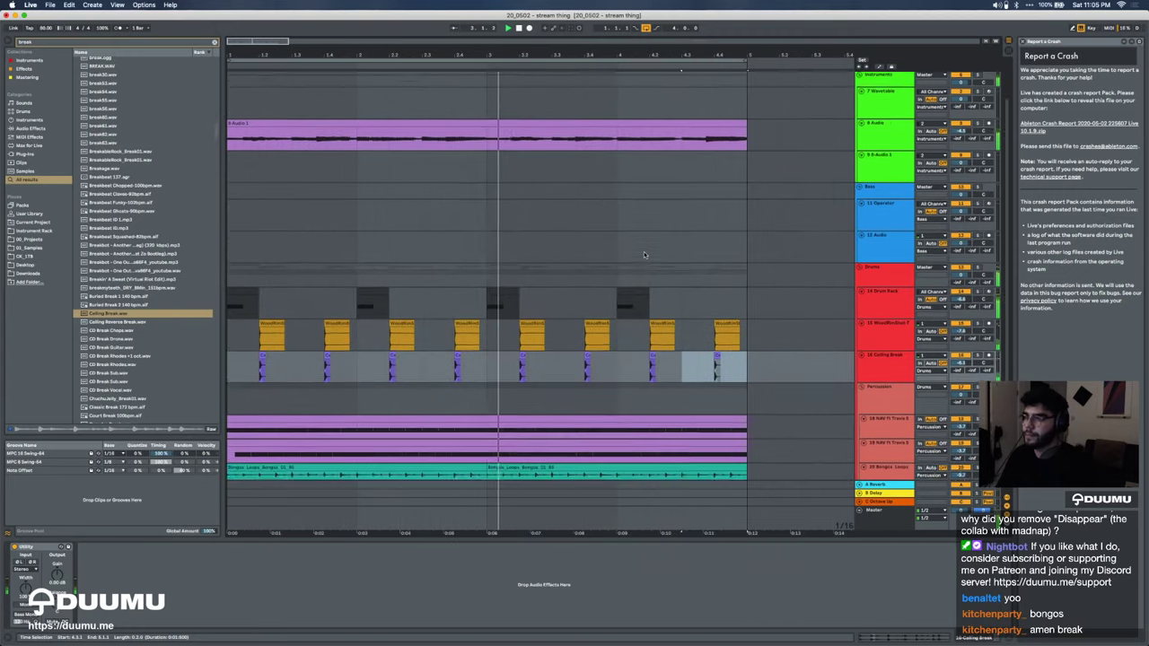
Step: Duplicate the 8 Audio track with its effects and delete the copied clip from the new track
scroll(644, 254, "up", 1)
scroll(643, 254, "up", 2)
left_click(894, 185)
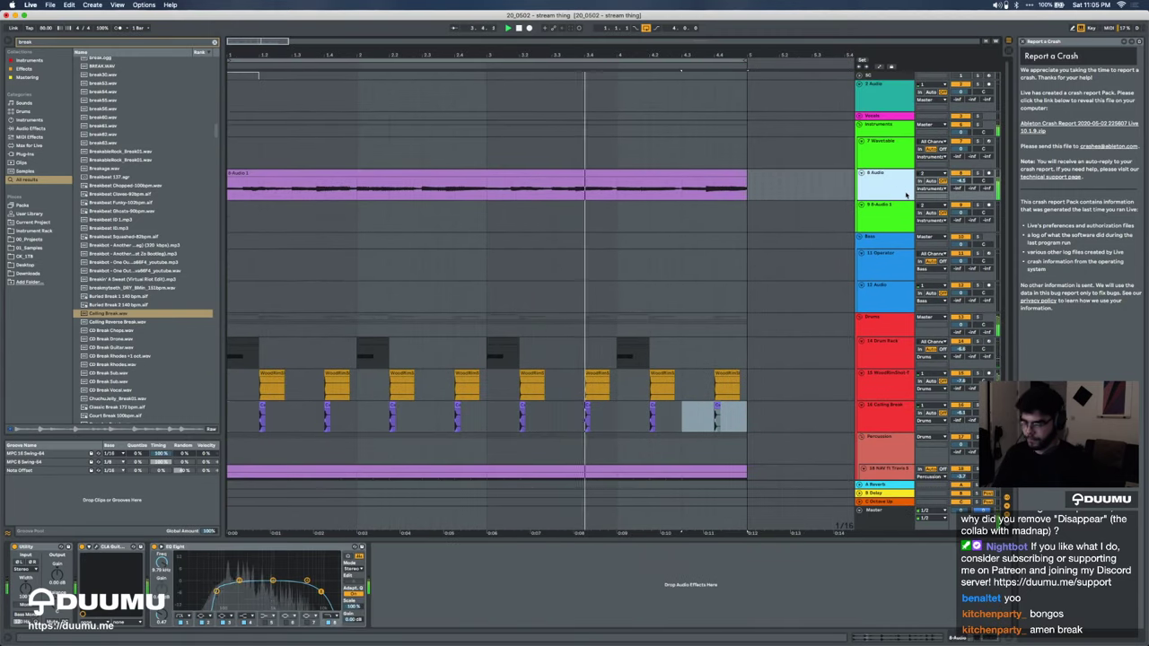
left_click(889, 216)
left_click(869, 185)
key("super+d")
left_click(723, 204)
key("Delete")
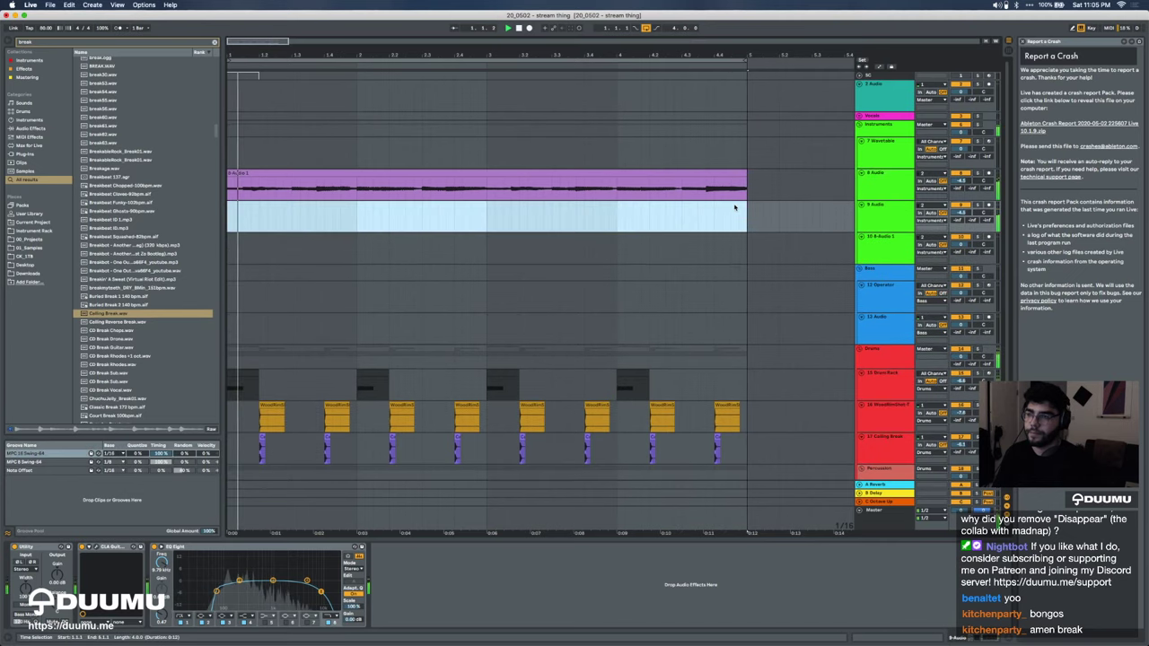
Step: Delete the 8-Audio 2 track, and arm the new 9 Audio track for recording with its monitoring set to In
left_click(870, 245)
key("Delete")
left_click(920, 213)
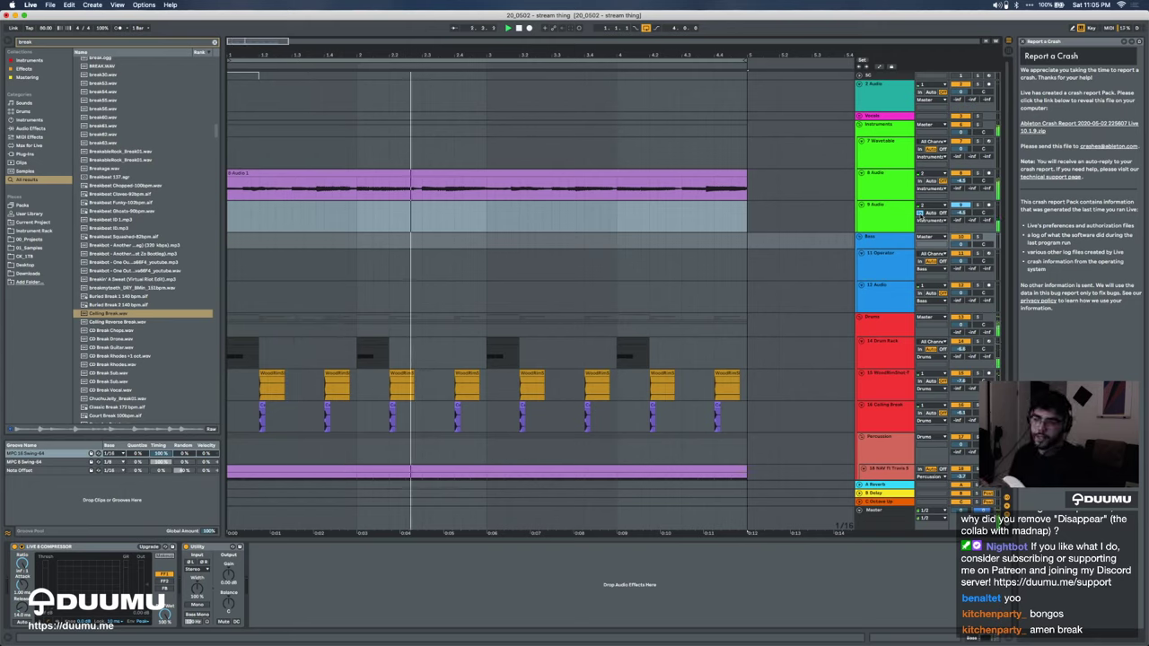
left_click(988, 204)
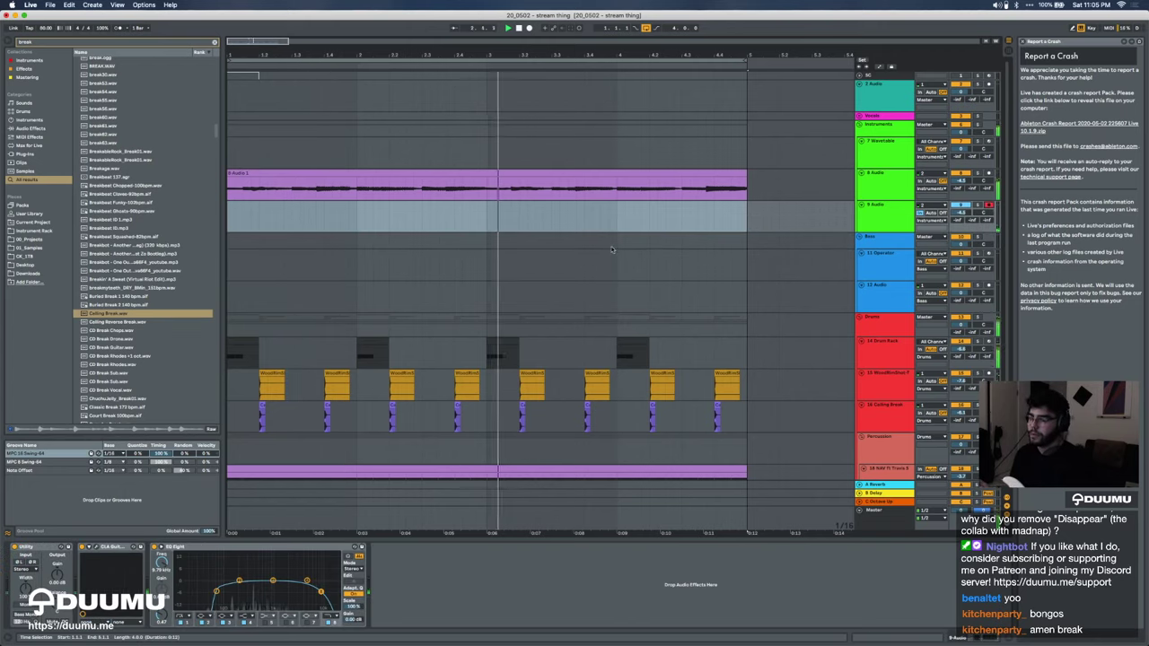
Step: Stop playback and set the audio buffer size to 64 samples in the preferences
key("space")
key("super+comma")
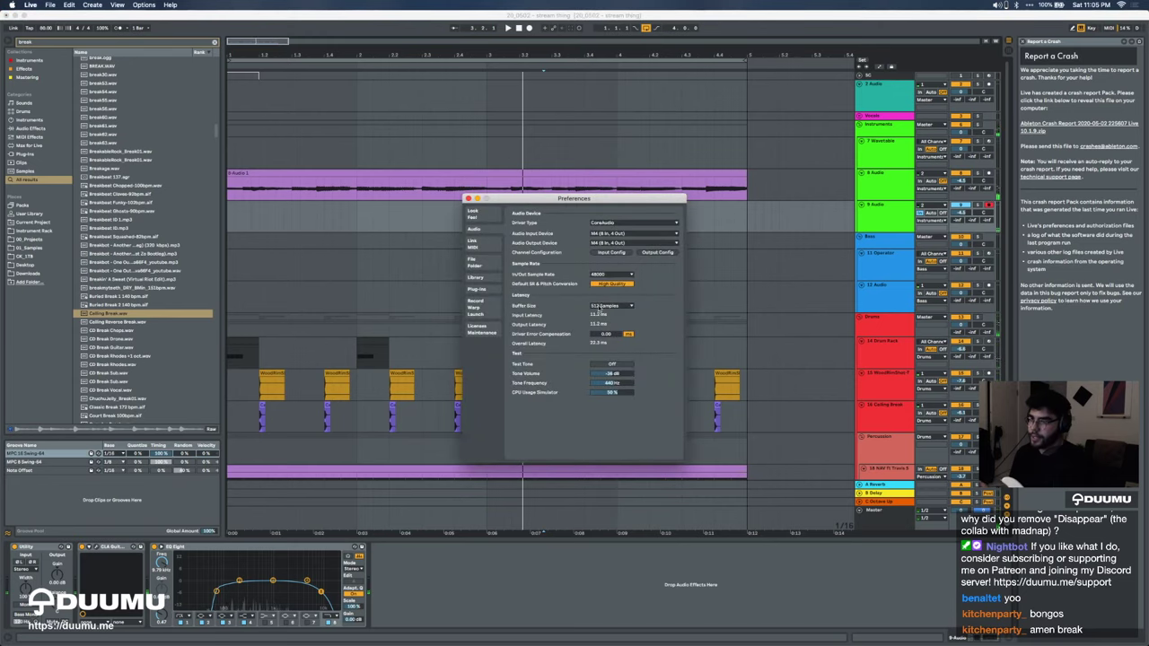
left_click(600, 306)
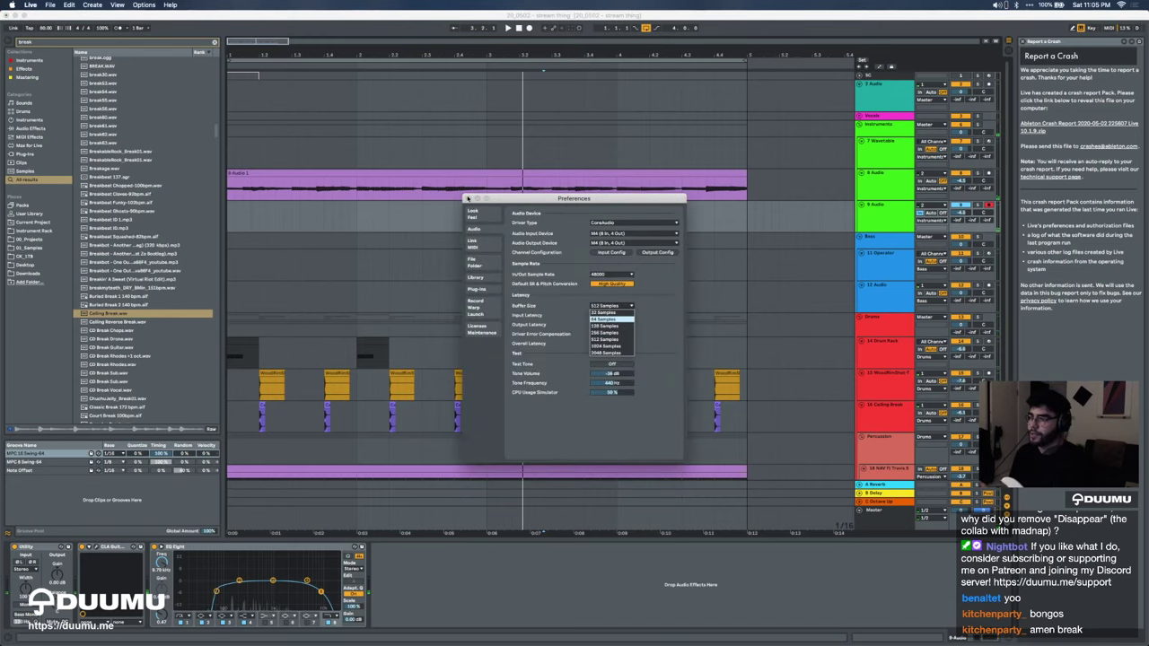
left_click(468, 199)
left_click(468, 174)
Step: Record a take on the 9 Audio track over the looping four bars
key("space")
left_click(530, 27)
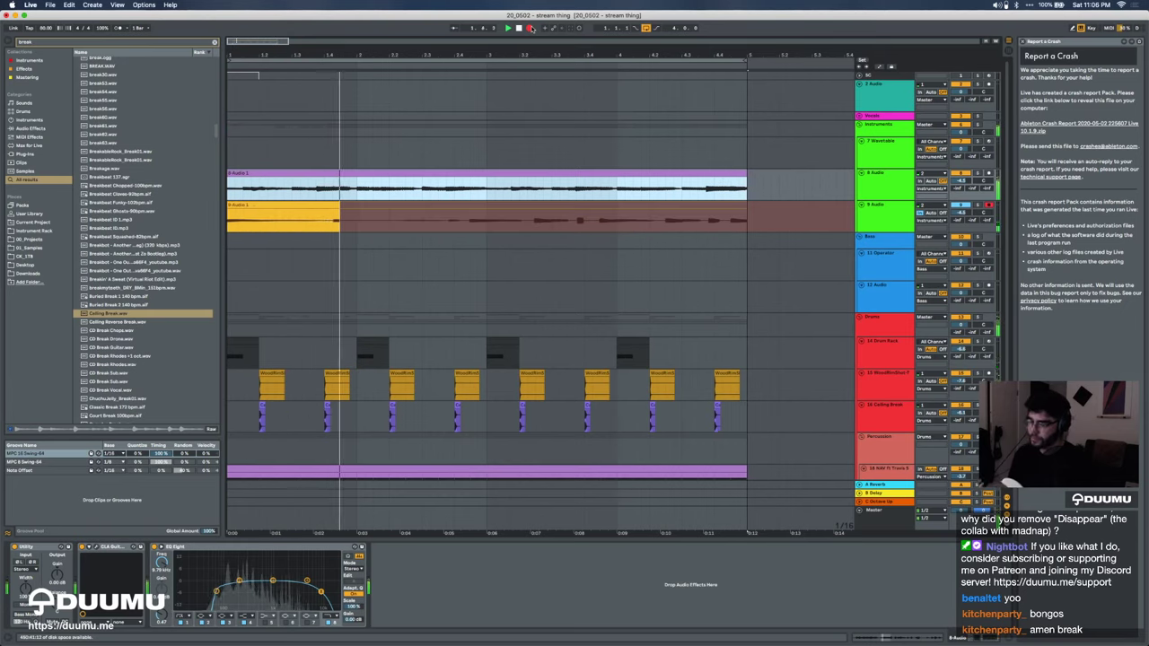
left_click(531, 28)
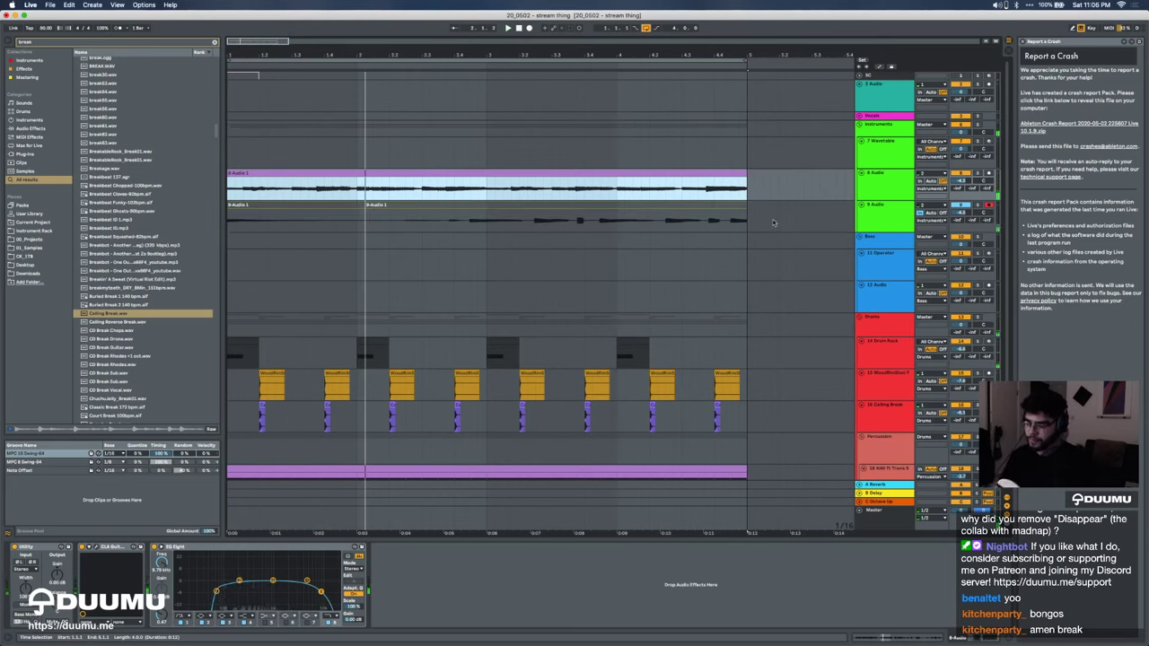
Step: Set the audio buffer size back to 512 samples and switch the 9 Audio track's monitoring to Auto
key("super+comma")
left_click(606, 306)
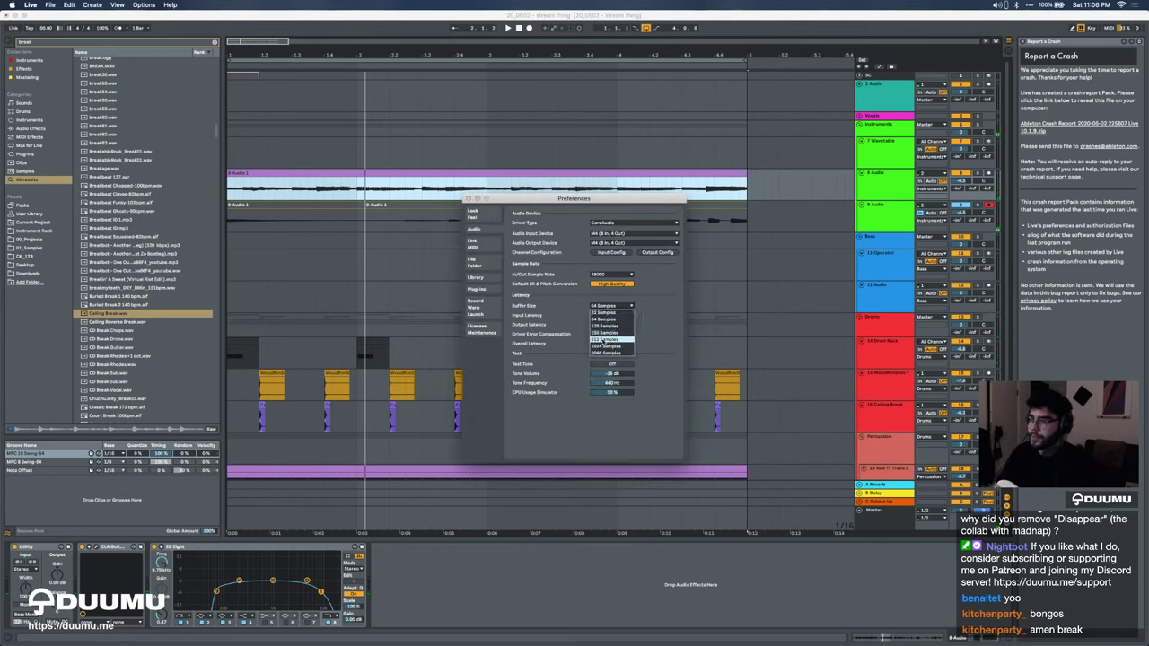
left_click(468, 198)
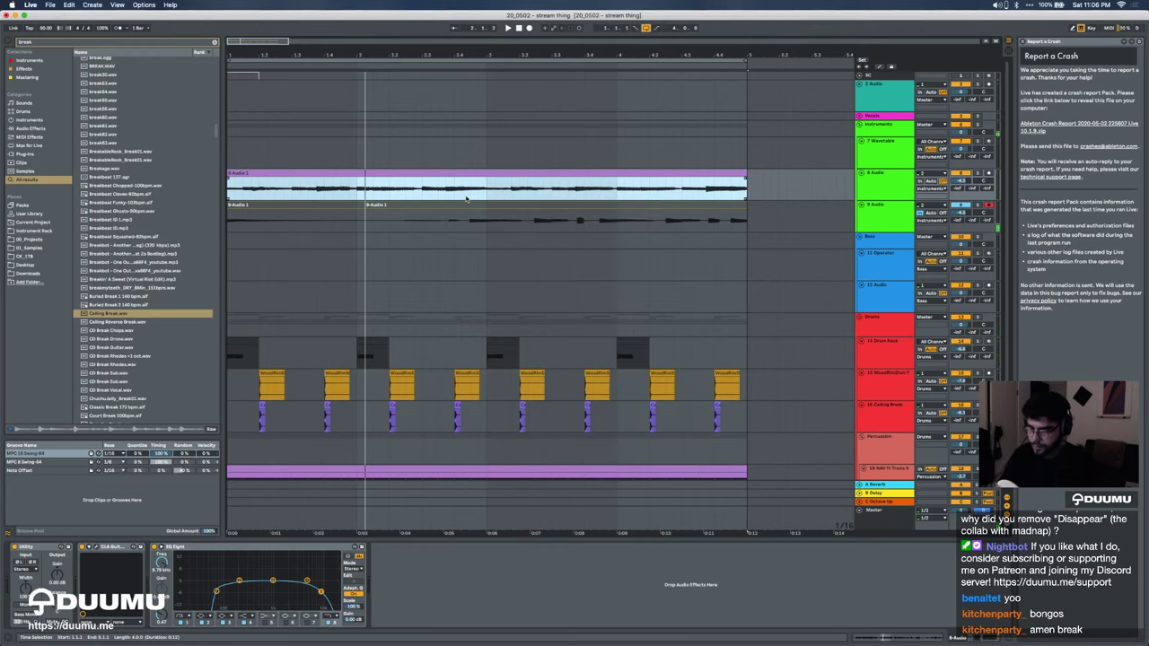
left_click(937, 212)
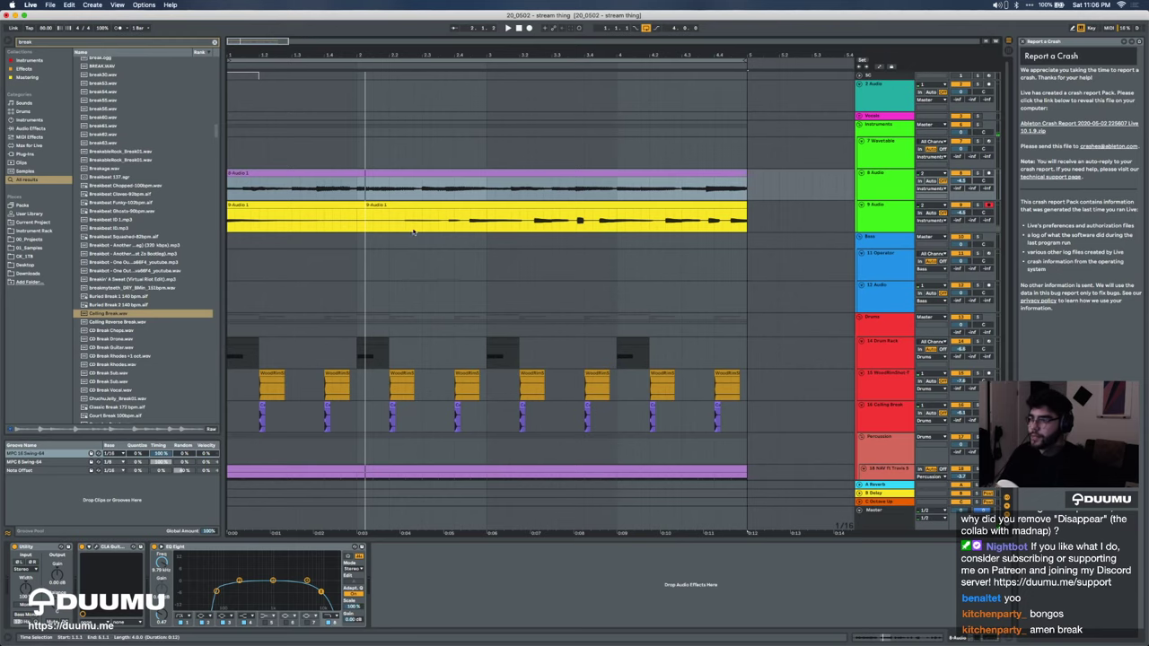
Step: Listen through the recorded take on the 9 Audio track, first with the drums and in solo near the end of bar 4
scroll(546, 229, "up", 3)
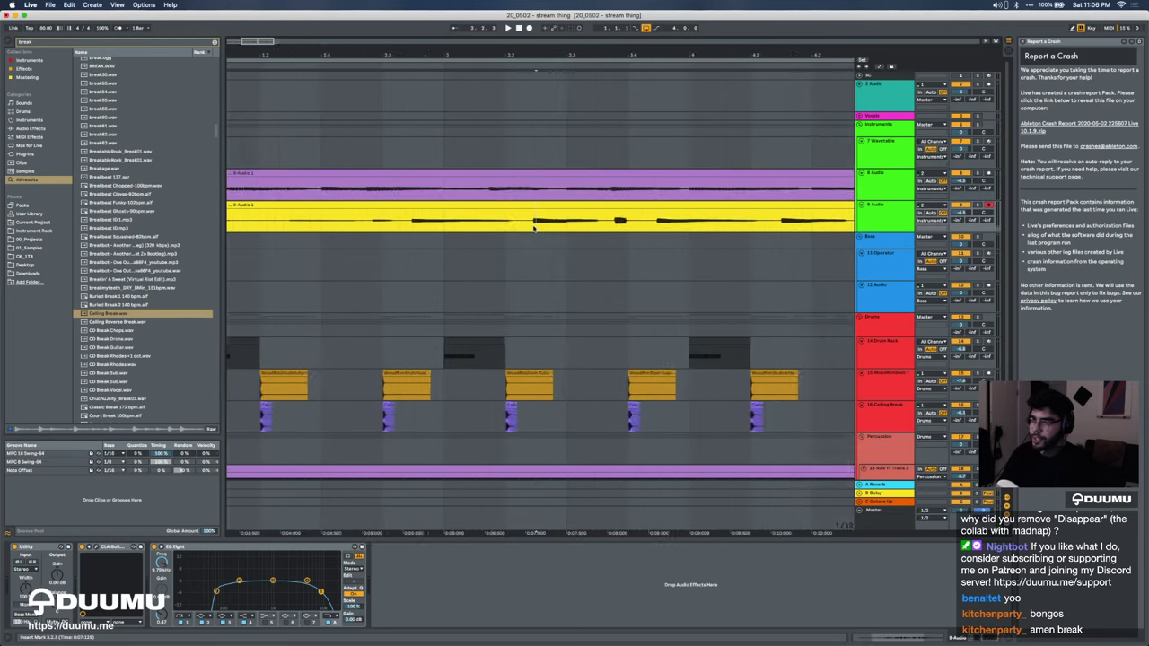
key("space")
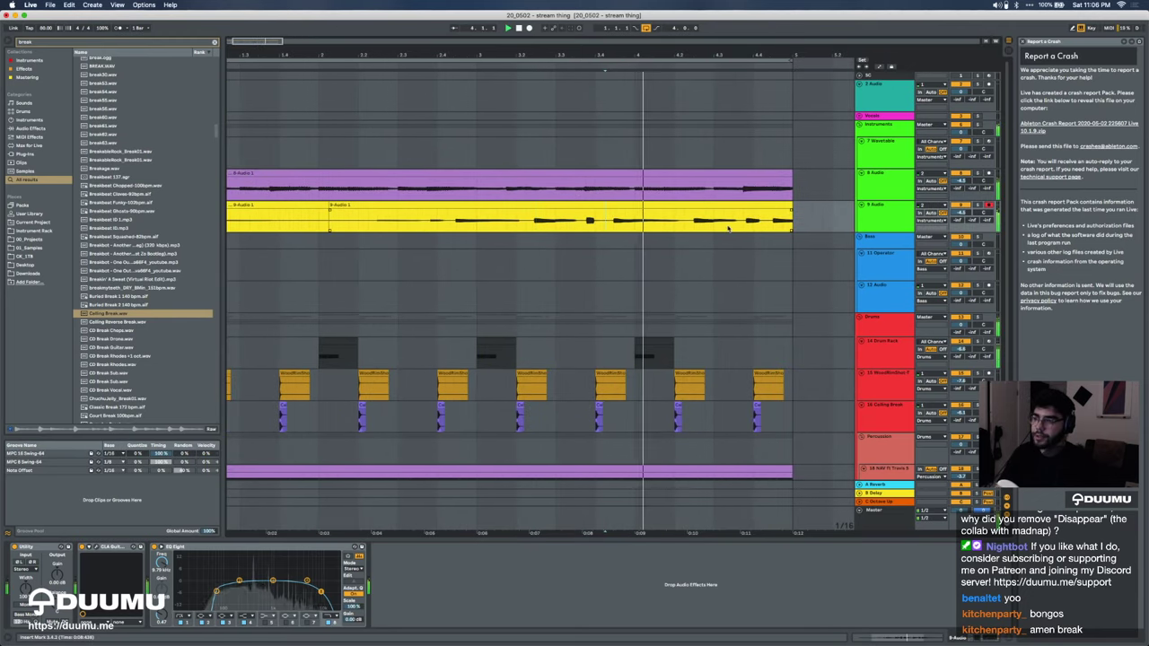
scroll(669, 225, "up", 3)
scroll(671, 228, "down", 2)
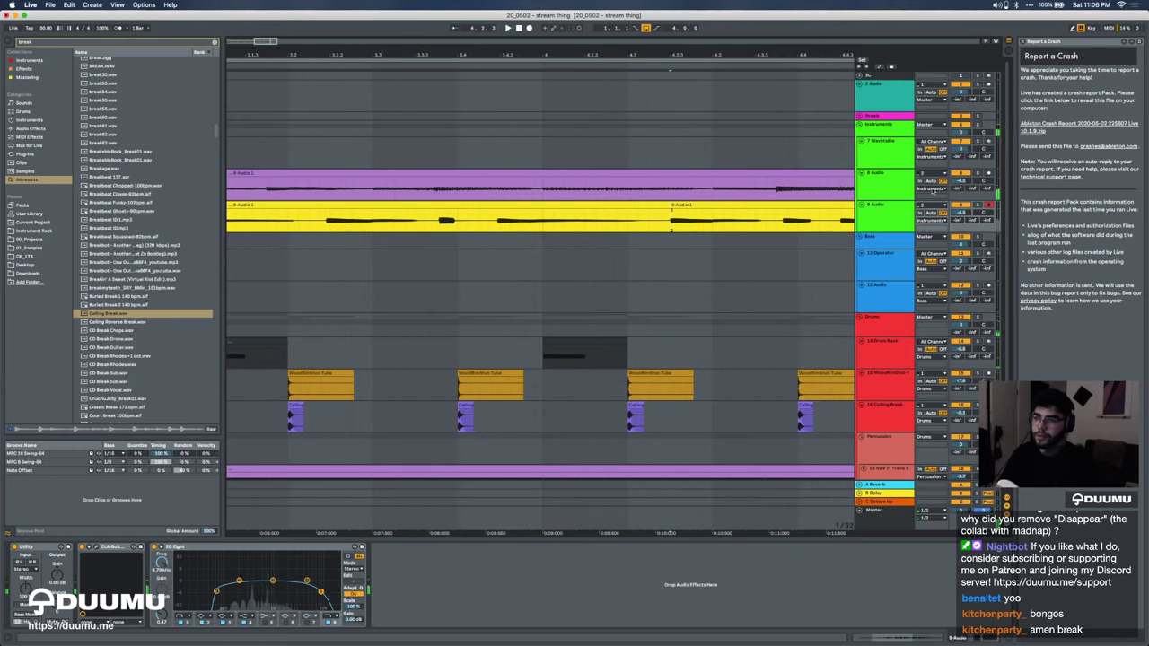
scroll(746, 213, "down", 4)
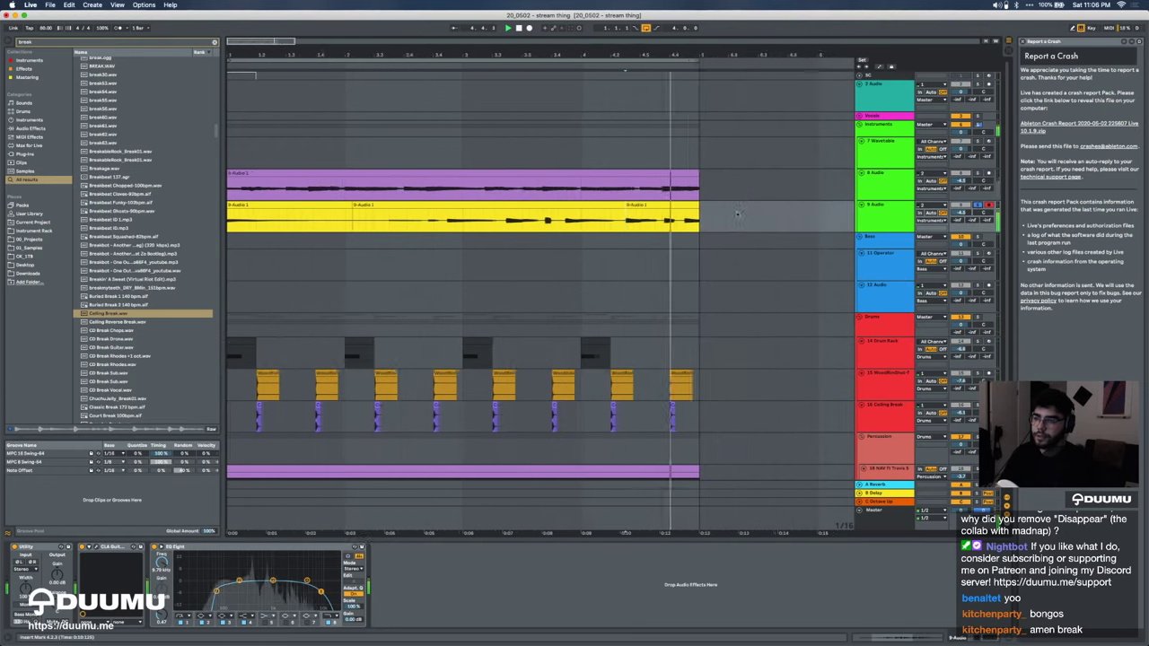
key("space")
Step: Delete all the recorded clips on the 9 Audio track and take the track off solo
left_click(615, 205)
left_click(314, 206, "shift")
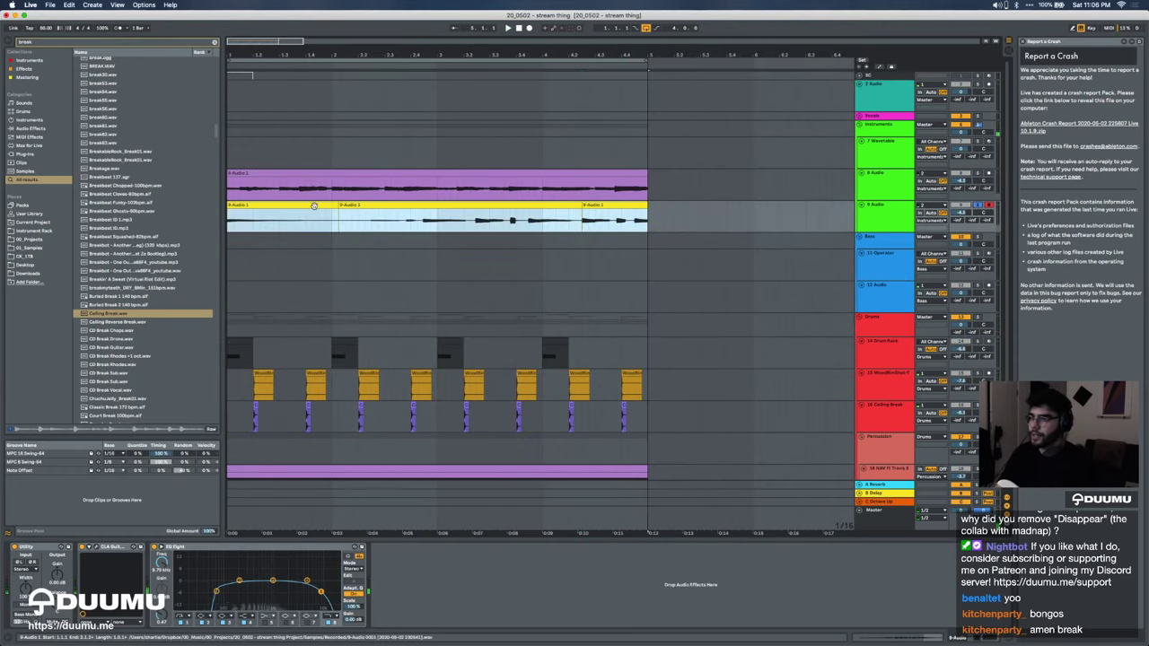
key("Delete")
left_click(977, 206)
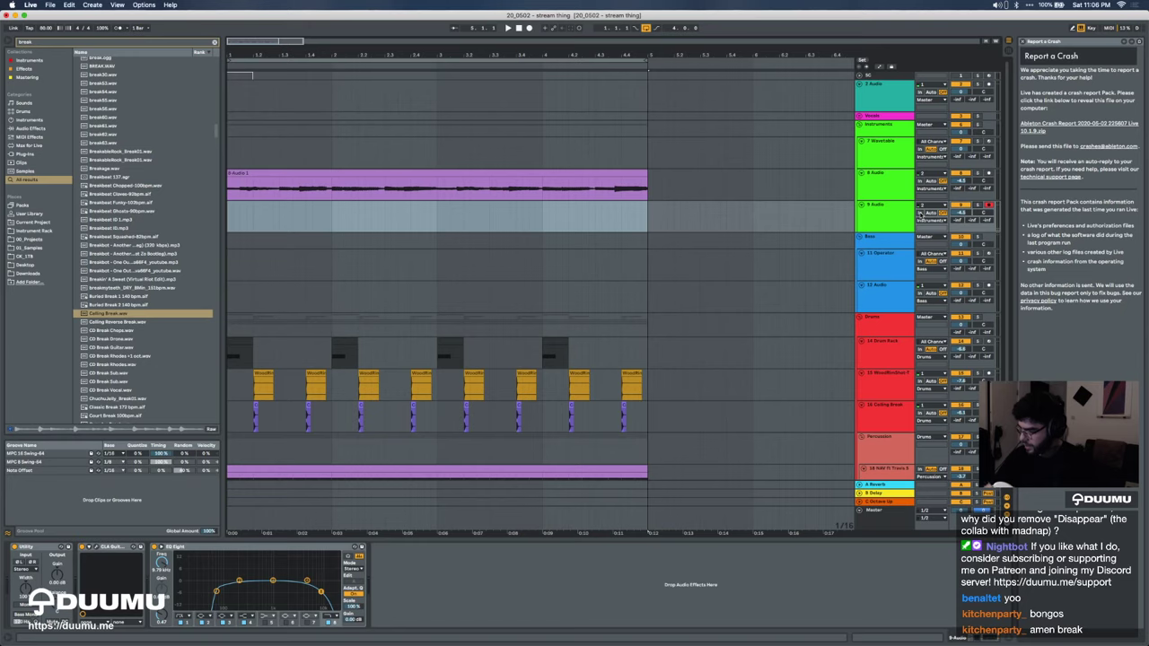
Step: Record a new take on the 9 Audio track over the looping four bars, stopping partway through a repeat
left_click(313, 220)
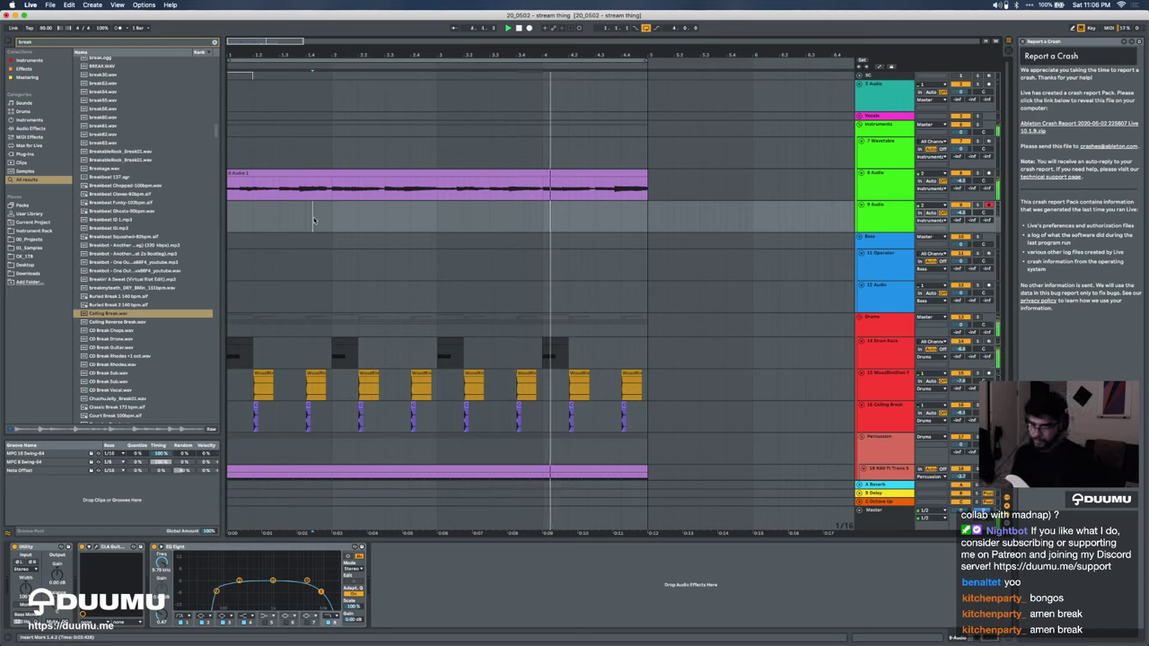
left_click(529, 28)
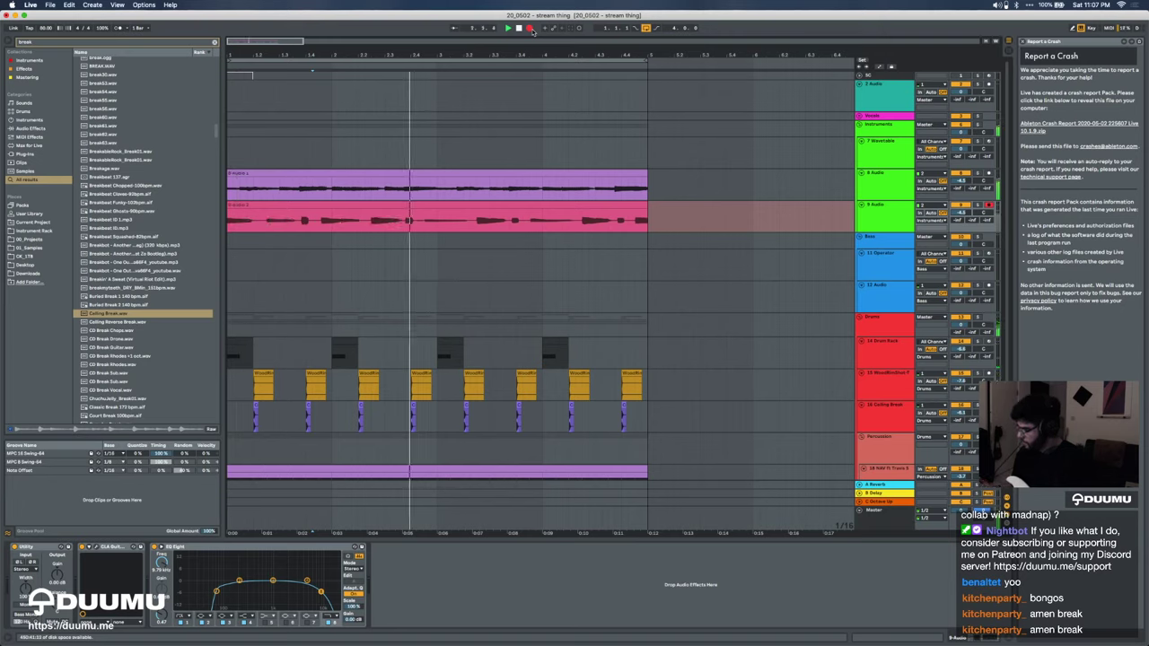
key("space")
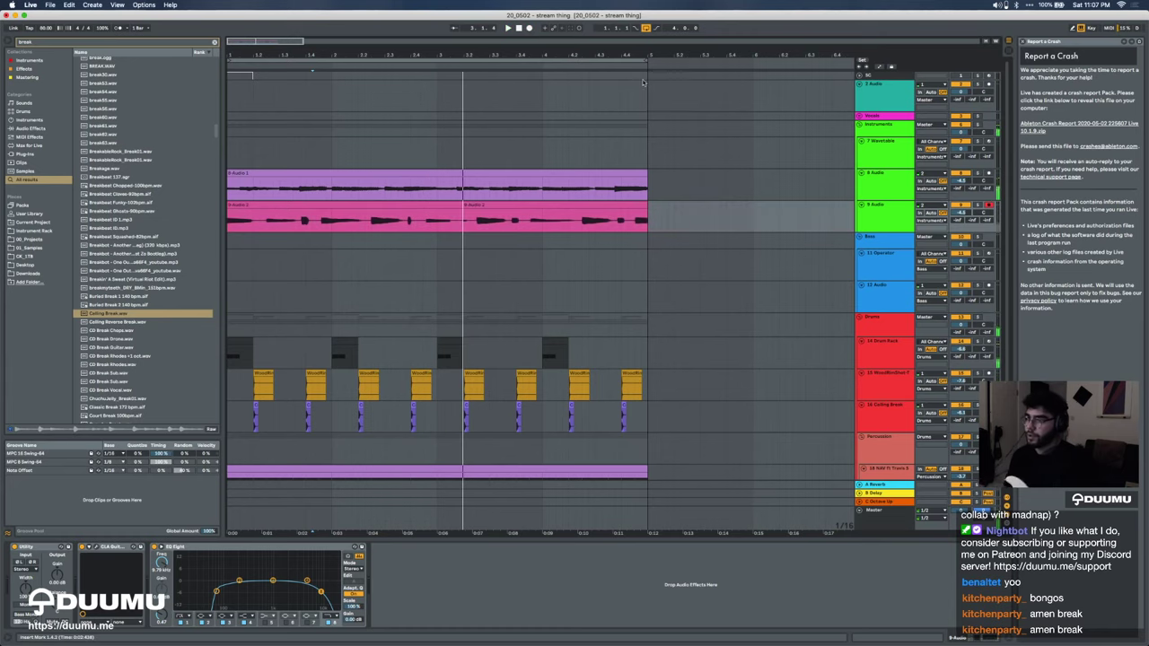
Step: Cut the newly recorded take at 3.2.3 and delete everything before the cut
mouse_move(463, 204)
left_mouse_down()
mouse_move(331, 219)
mouse_move(398, 221)
left_mouse_up()
left_click(476, 222)
scroll(477, 223, "up", 3)
scroll(478, 223, "down", 4)
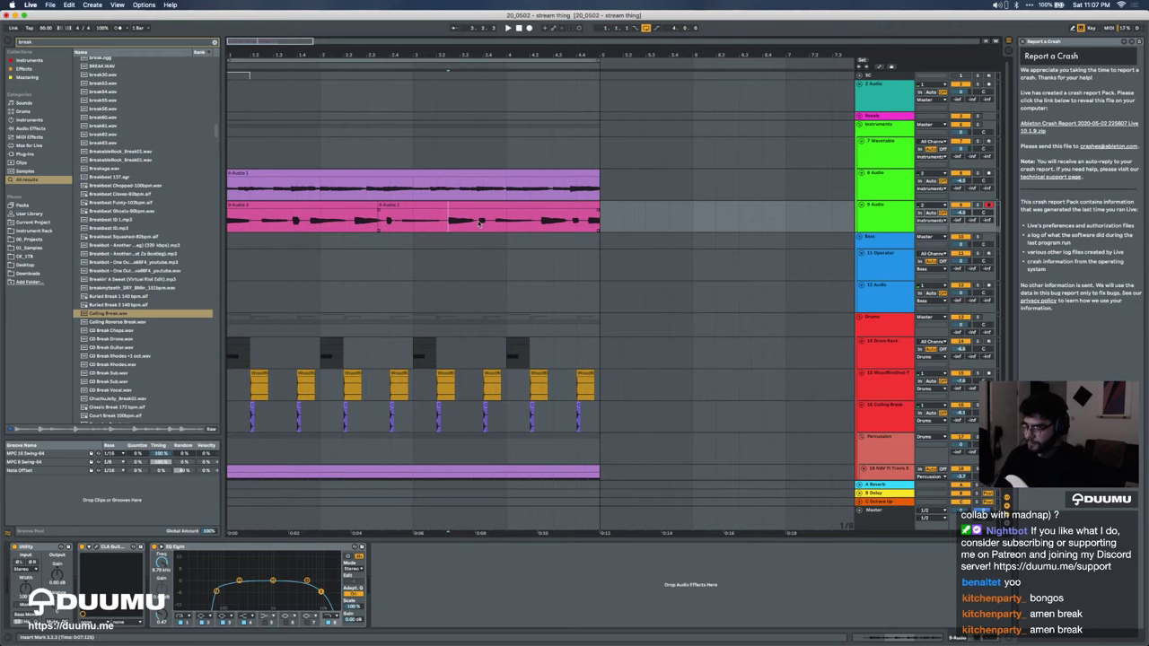
key("minus")
left_click(286, 207)
left_click(270, 207, "shift")
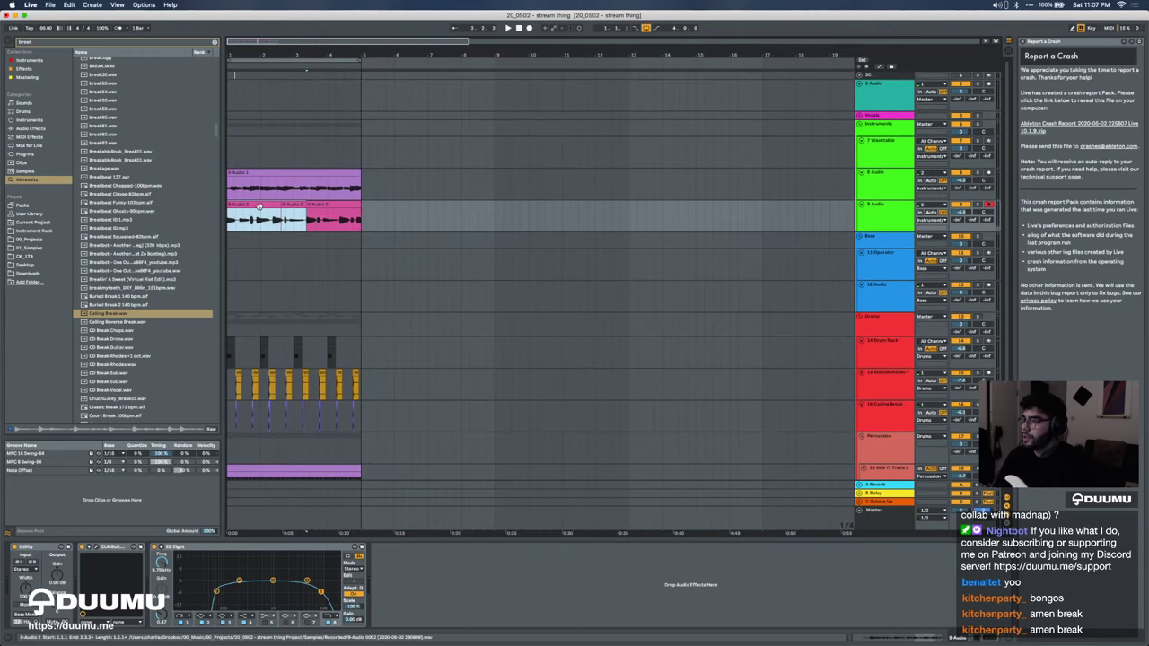
key("Delete")
Step: Move the remaining recorded clip so it starts just after beat 1.2, checking its timing by playback
mouse_move(329, 205)
left_mouse_down()
mouse_move(200, 208)
mouse_move(259, 210)
left_mouse_up()
key("plus")
left_click(232, 219)
key("space")
key("plus")
key("space")
left_click(232, 223)
key("space")
key("space")
scroll(295, 223, "left", 1)
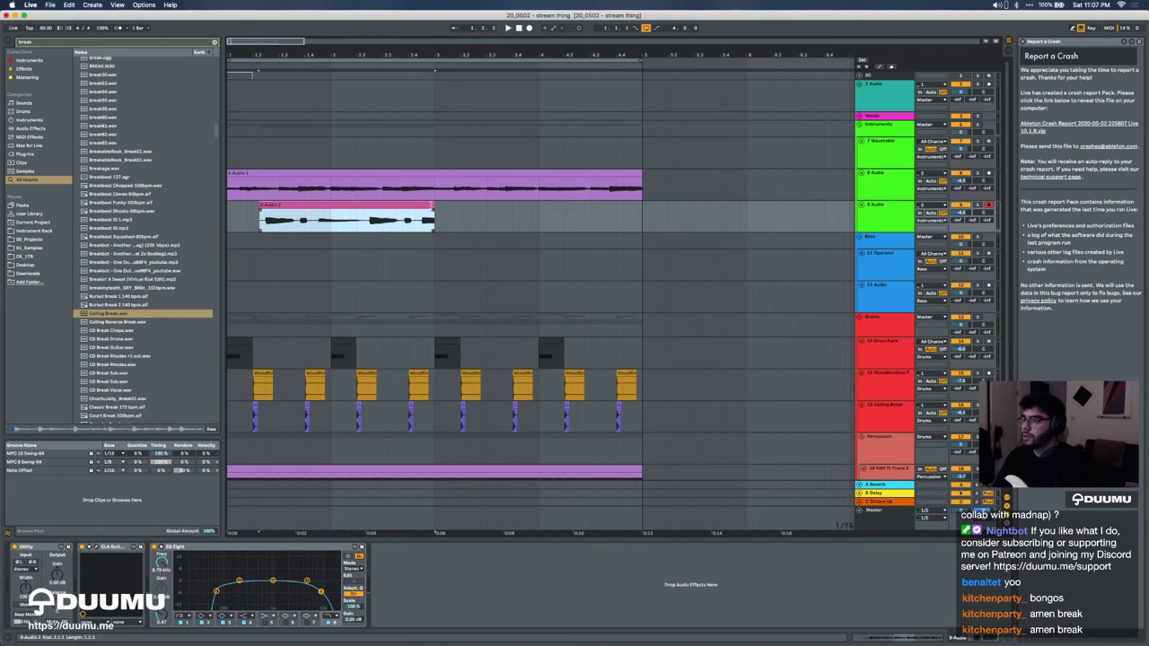
Step: Extend the recorded clip to the end of bar 4 and lower the 9 Audio track to about -12 dB while it plays
left_click_drag(432, 206, 644, 225)
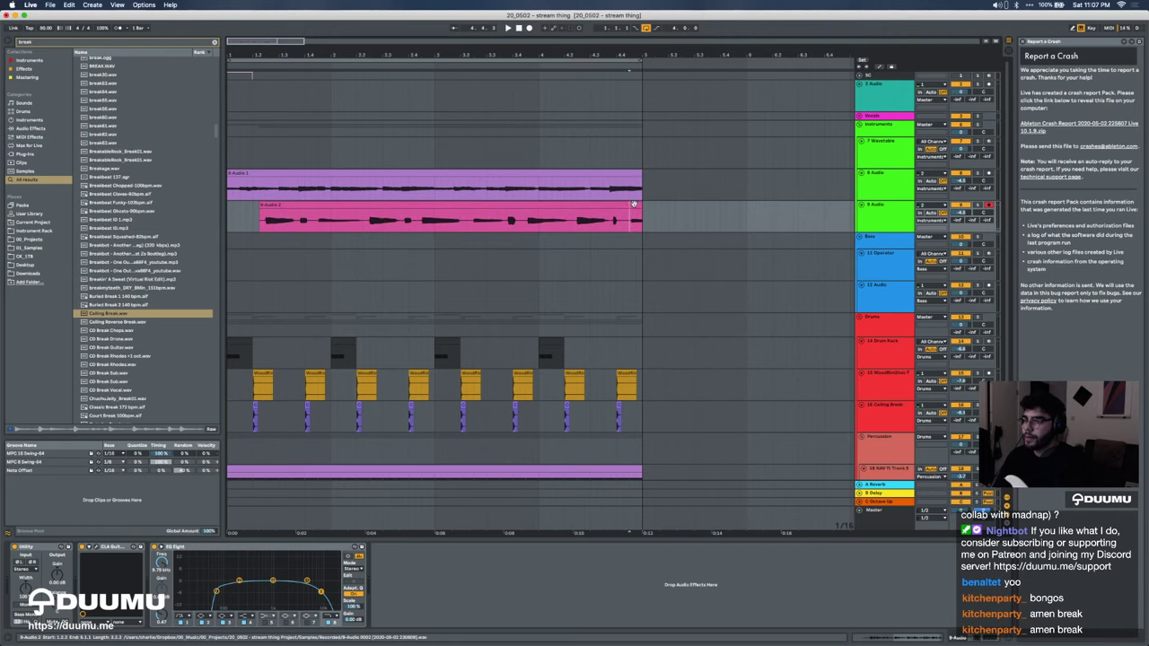
double_click(359, 214)
left_click(228, 219)
key("space")
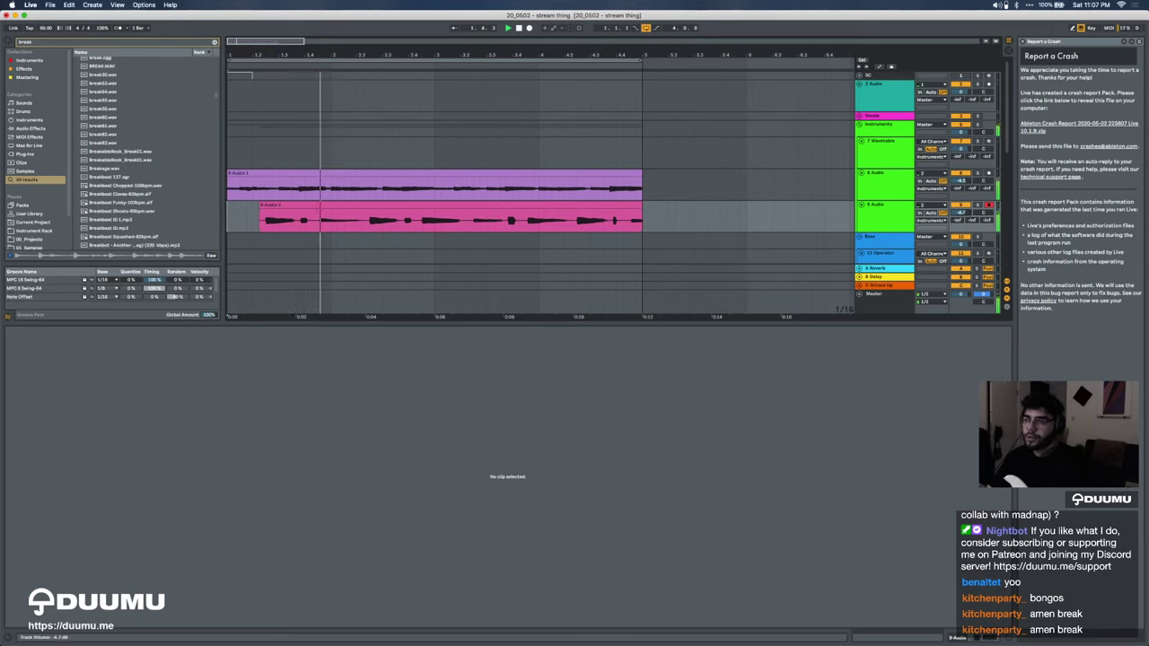
left_click(868, 213)
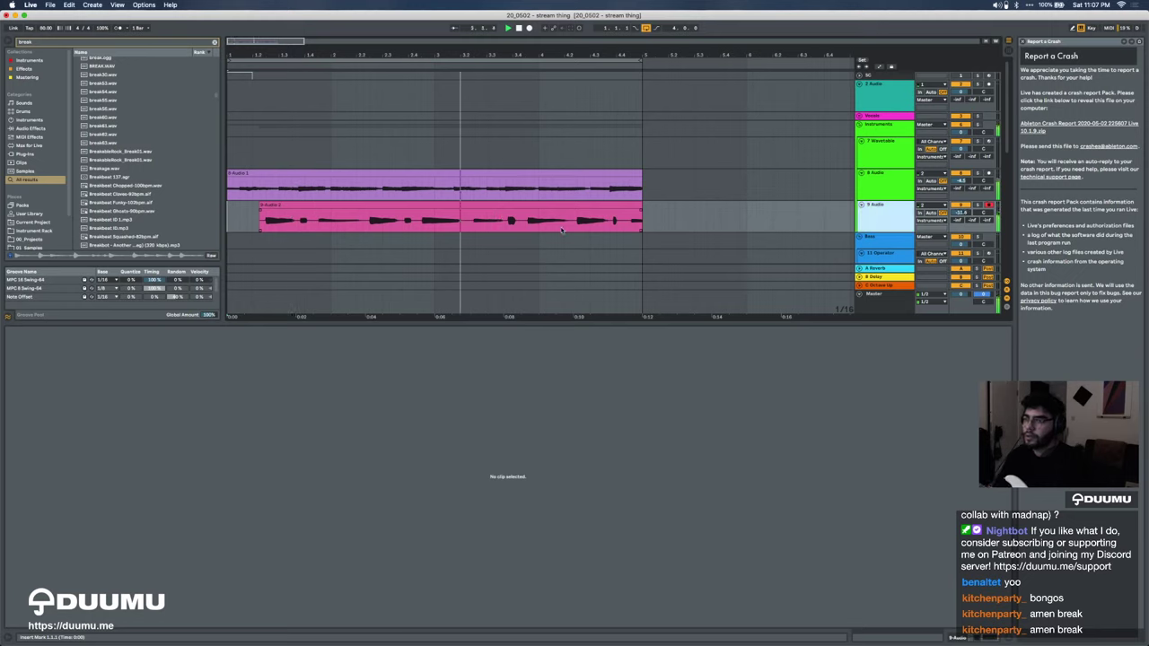
Step: Trim the recorded clip's end to about 4.4.3 and consolidate the track from 1.1.1 to 5.1.1 into one four-bar clip
left_click_drag(642, 211, 629, 212)
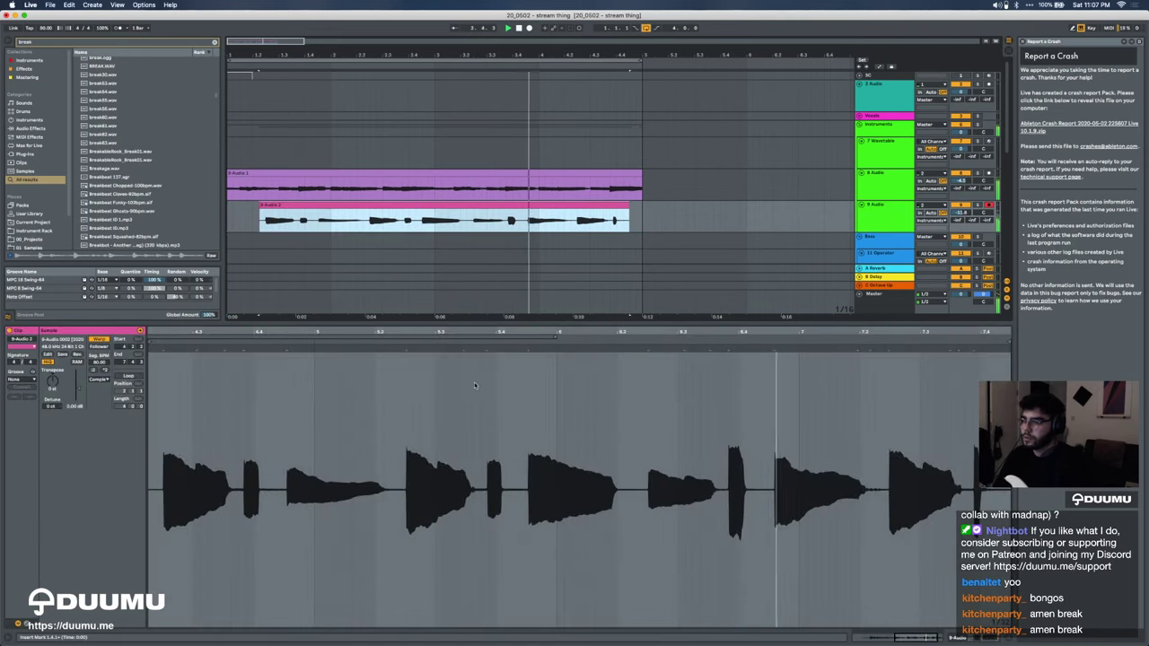
scroll(274, 398, "left", 2)
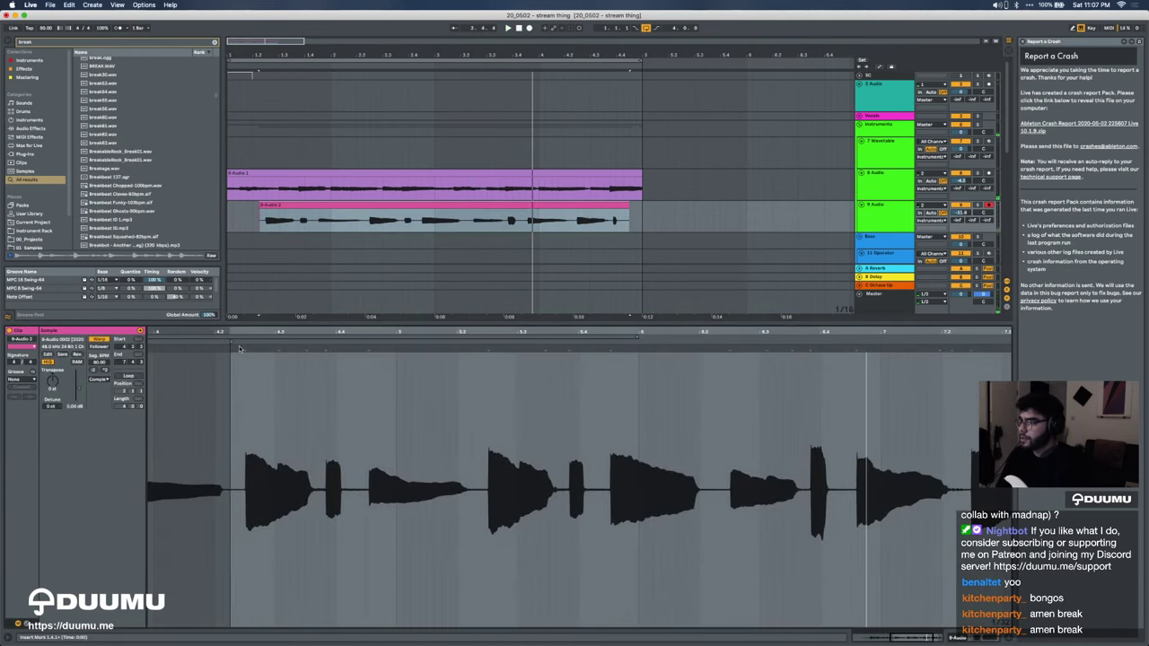
left_click(247, 218, "shift")
left_click(228, 221, "shift")
left_click(643, 226, "shift")
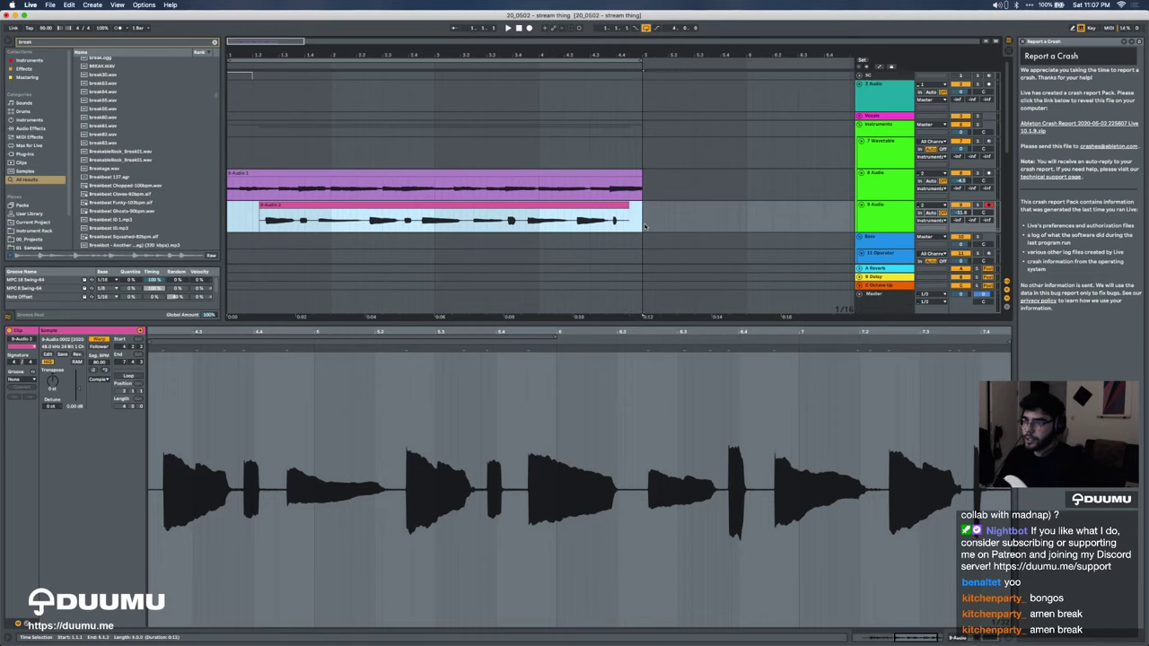
key("super+j")
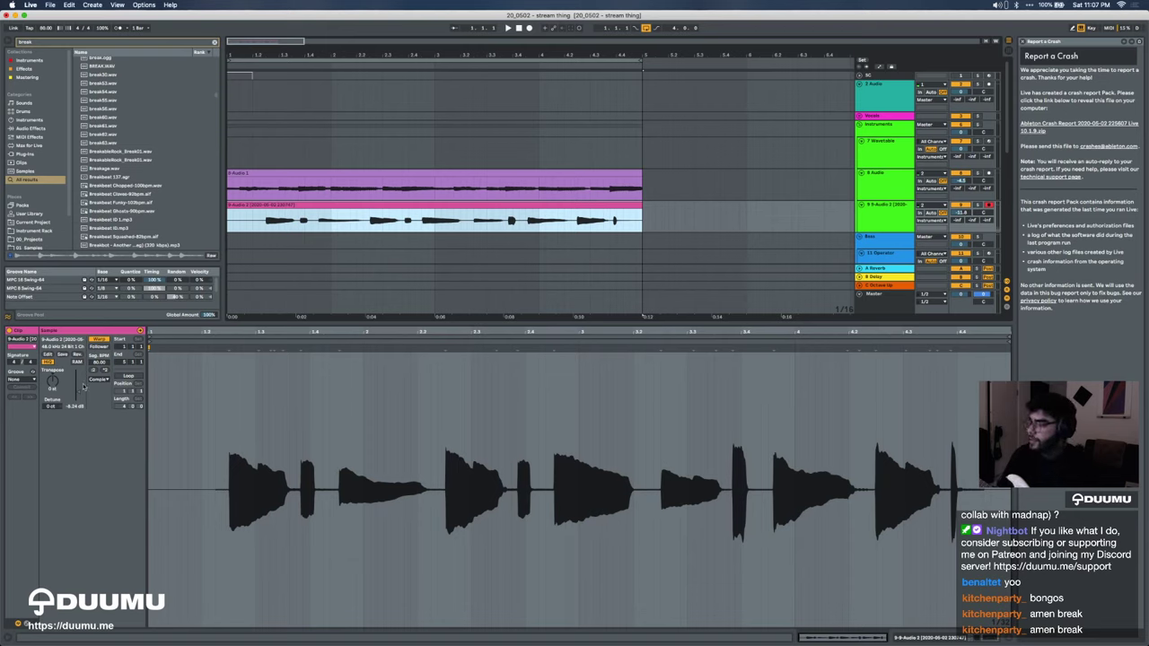
Step: Lower the recorded clip's gain to -11.0 dB and solo the 9 Audio track
left_click_drag(73, 393, 74, 399)
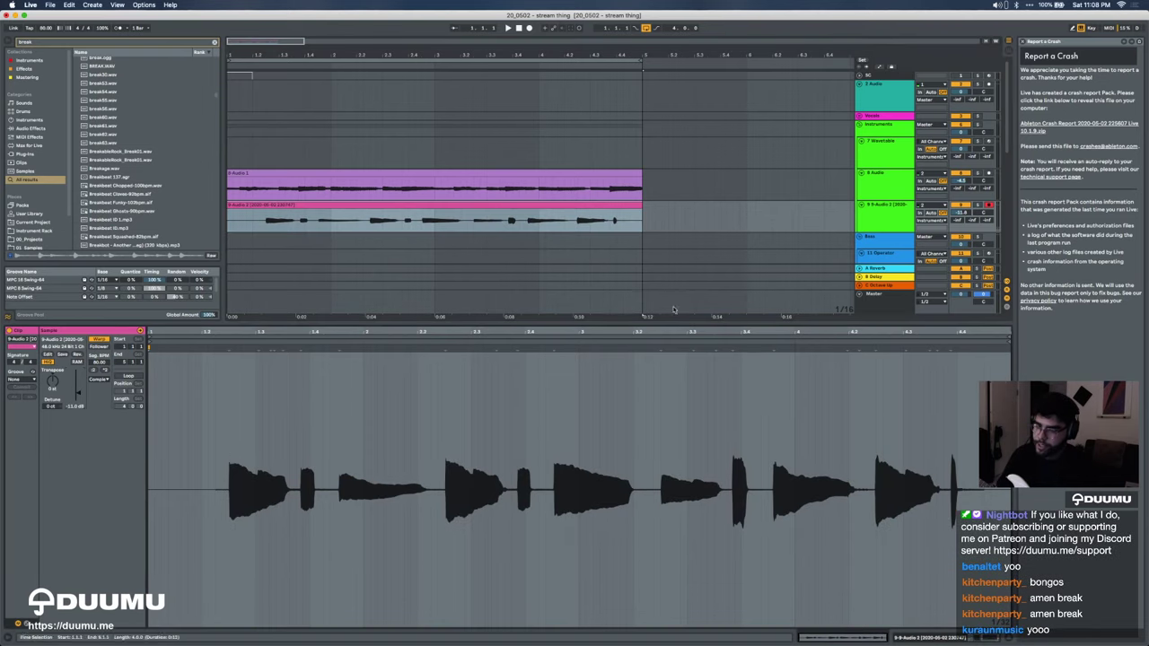
left_click(977, 206)
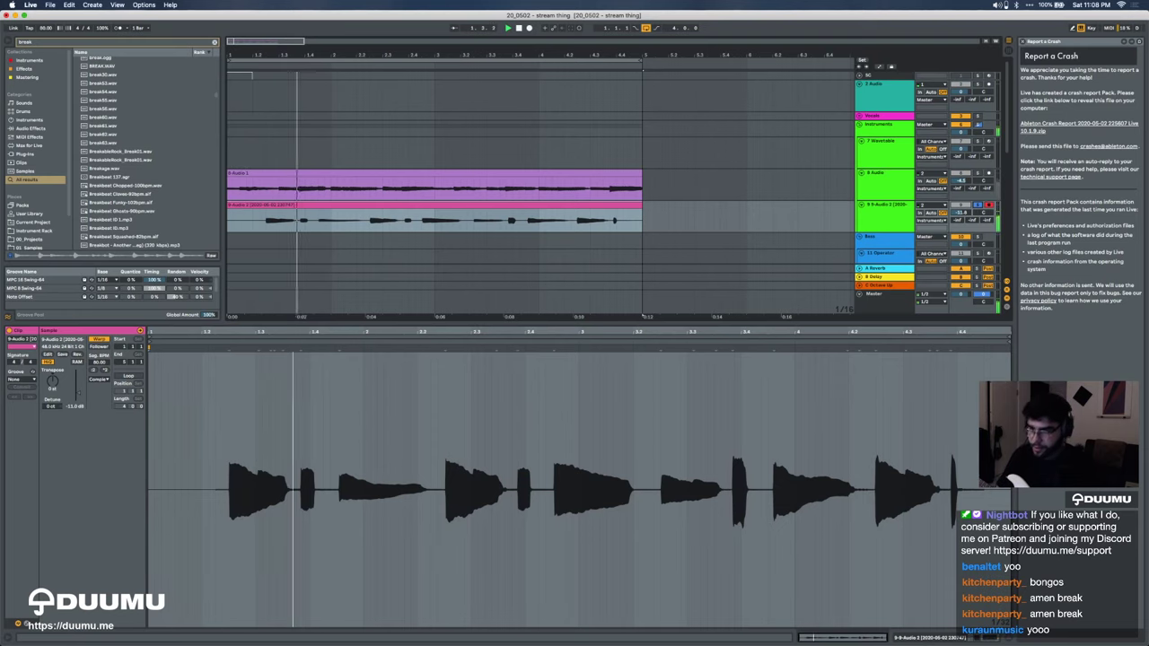
Step: Move EQ Eight ahead of CLA Guitars on the 9 Audio track and narrow its pass band during playback
double_click(886, 205)
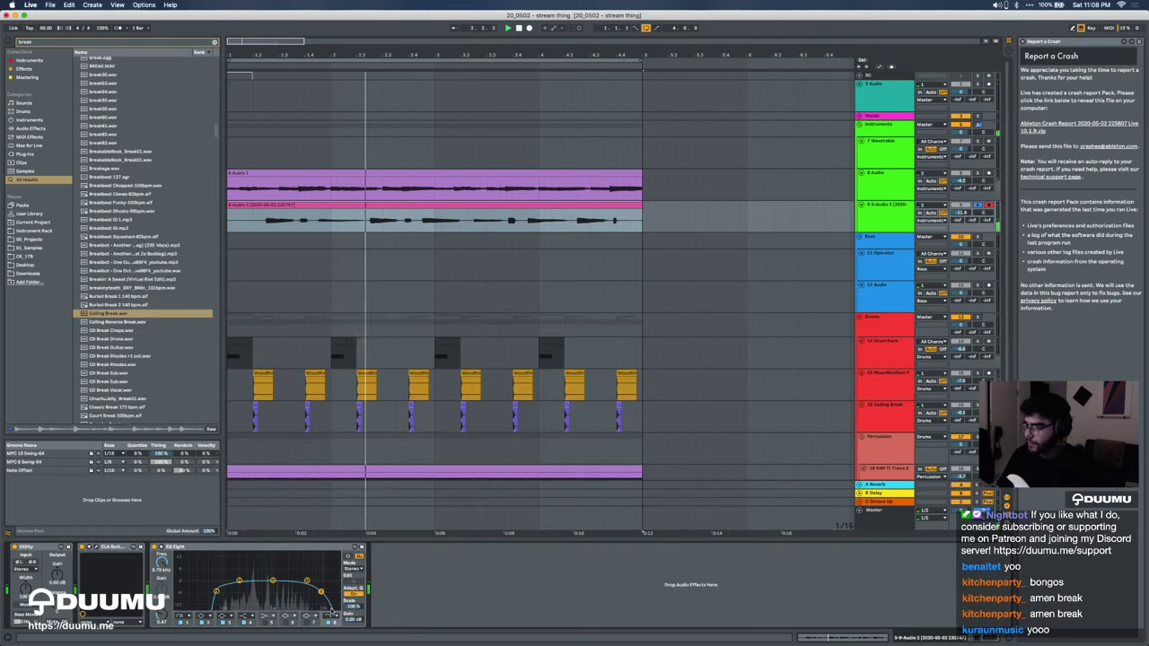
left_click_drag(206, 547, 99, 561)
left_click_drag(249, 592, 158, 596)
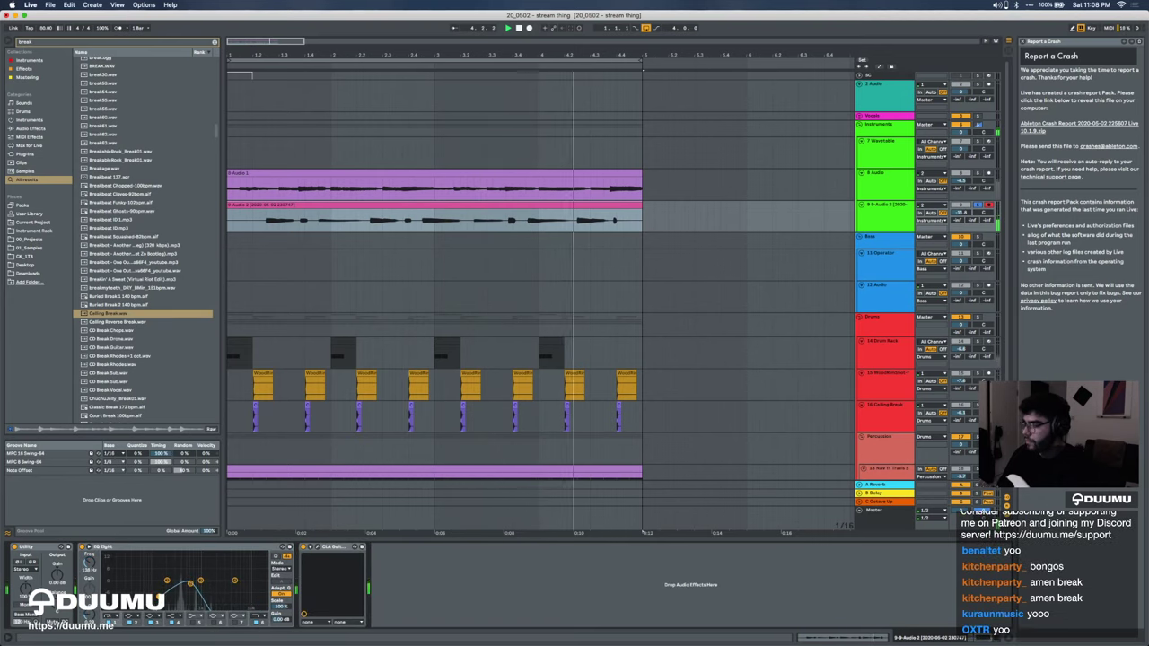
key("space")
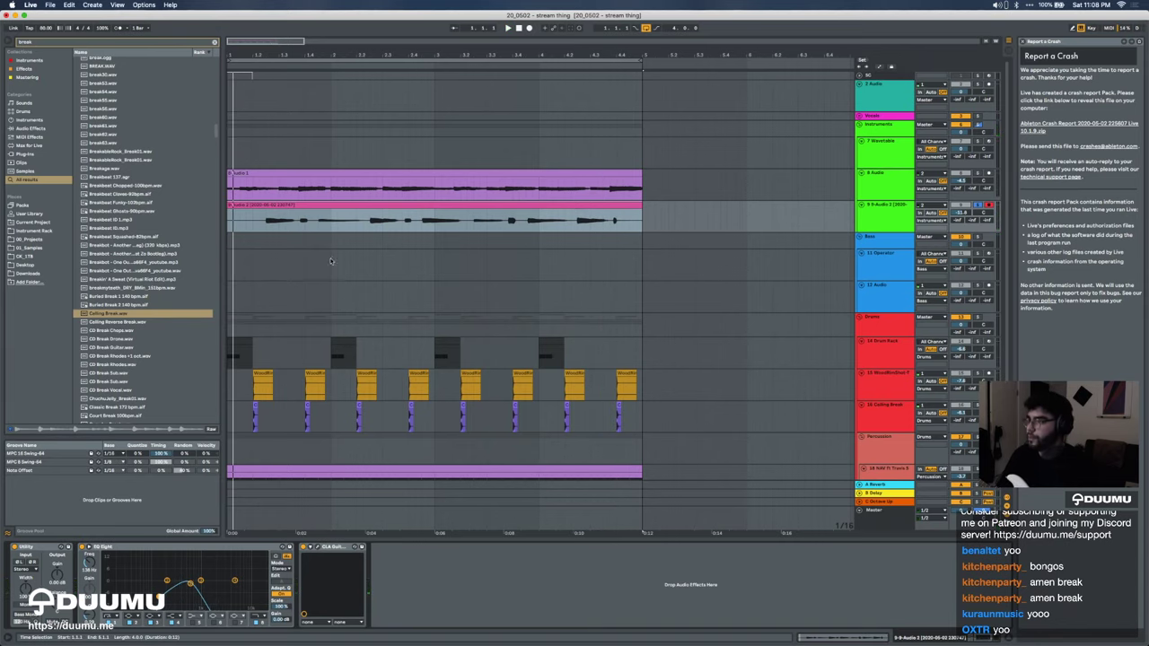
Step: Add warp markers to the recorded clip's hits from 1.2.3 to 2.4.3 and align them with the sixteenth-note grid
key("shift+Tab")
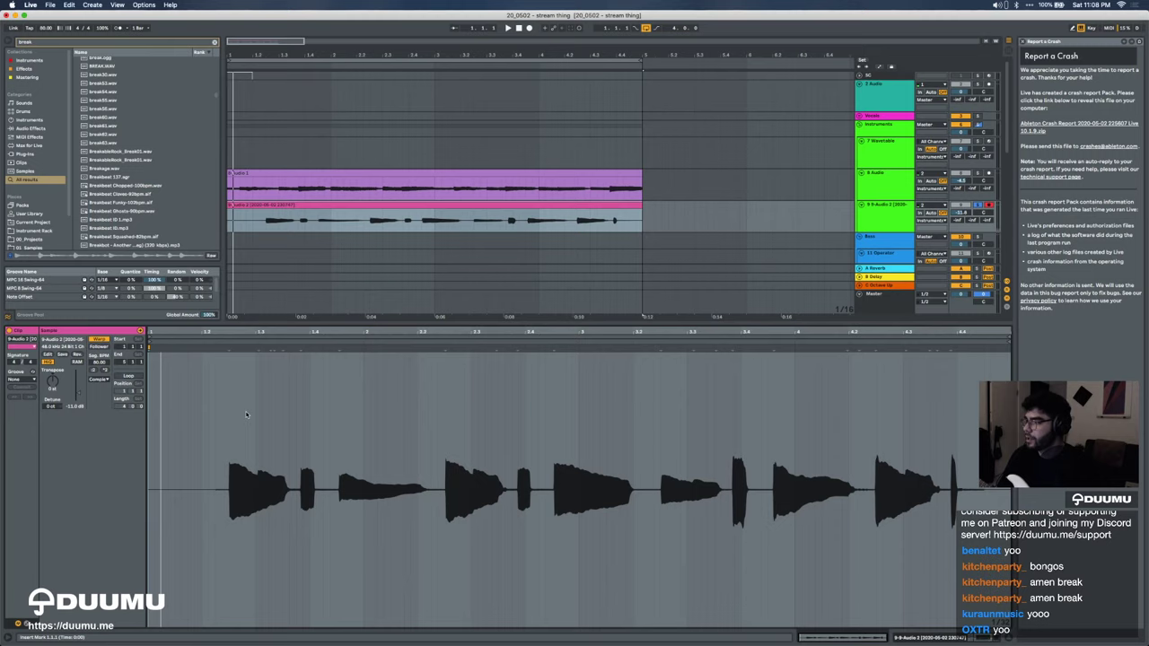
left_click(235, 413)
double_click(229, 348)
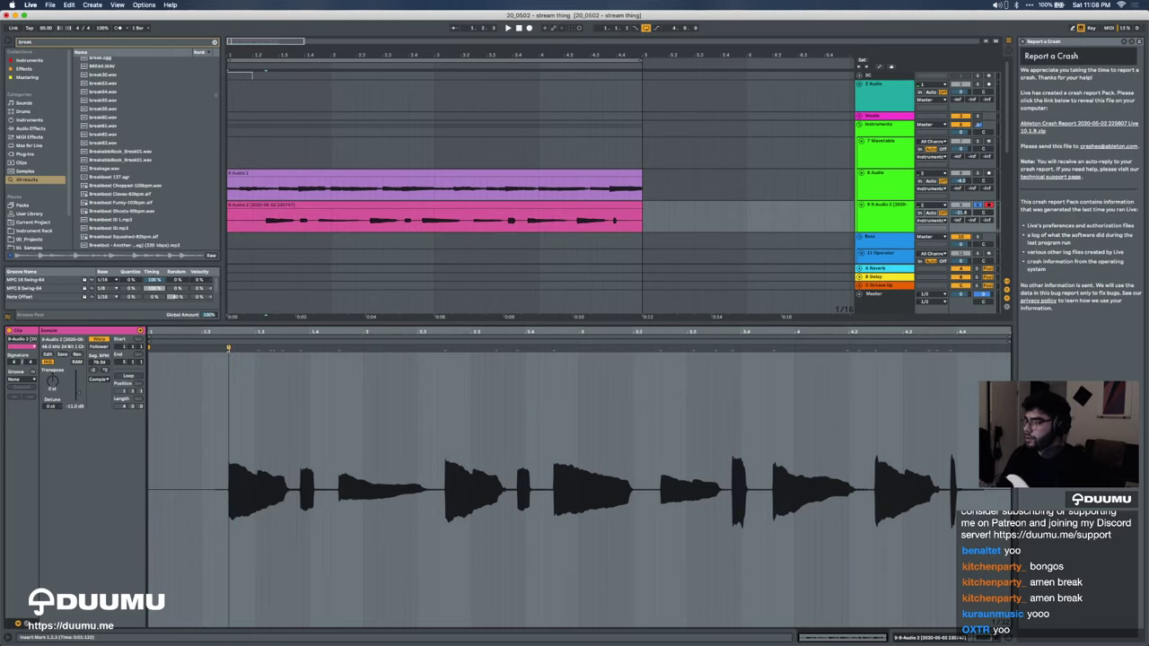
key("space")
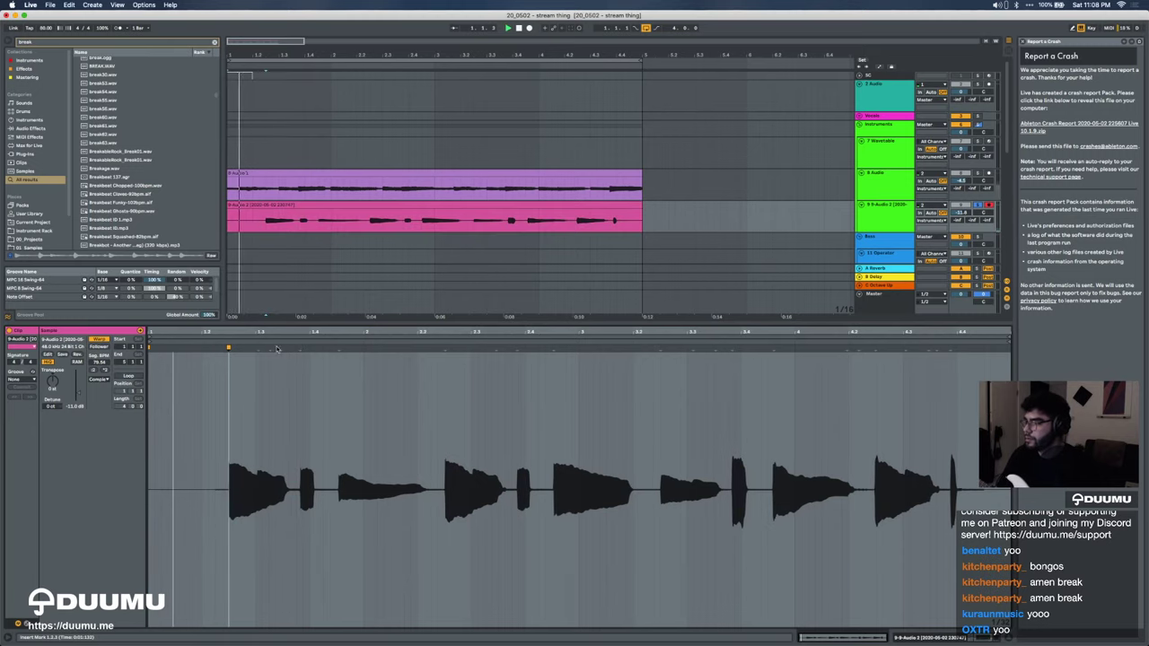
left_click_drag(257, 348, 337, 348)
left_click_drag(443, 348, 553, 348)
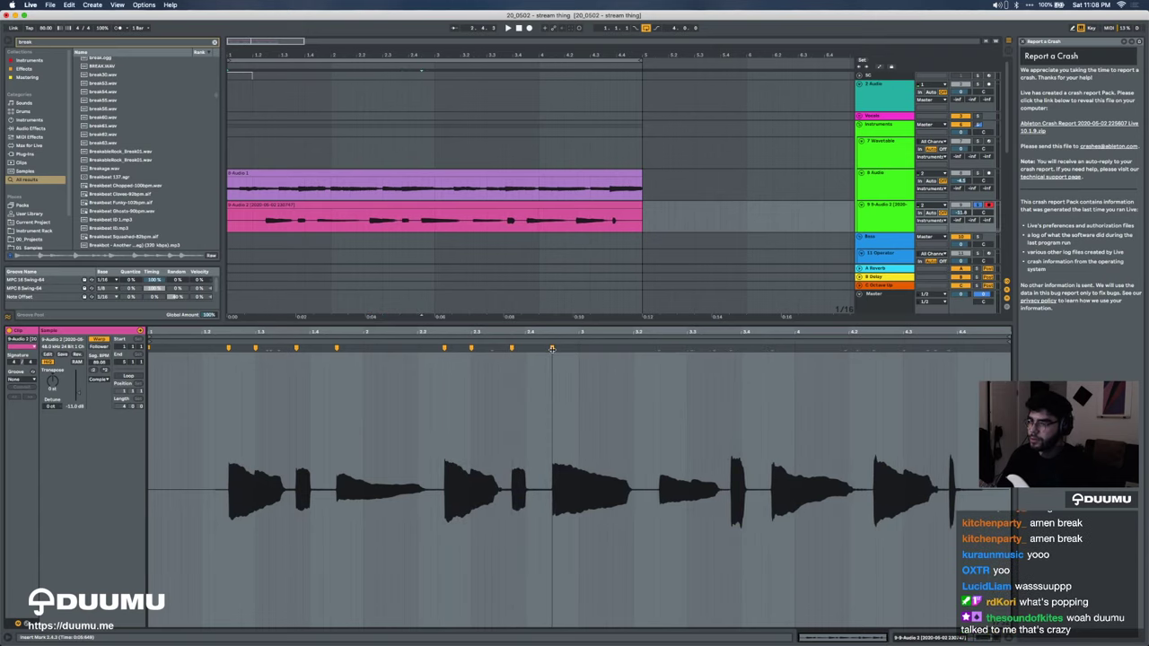
Step: Warp the recorded clip's remaining hits onto the grid with markers from 3.2.3 to 4.3.4
double_click(660, 348)
left_click_drag(692, 348, 687, 348)
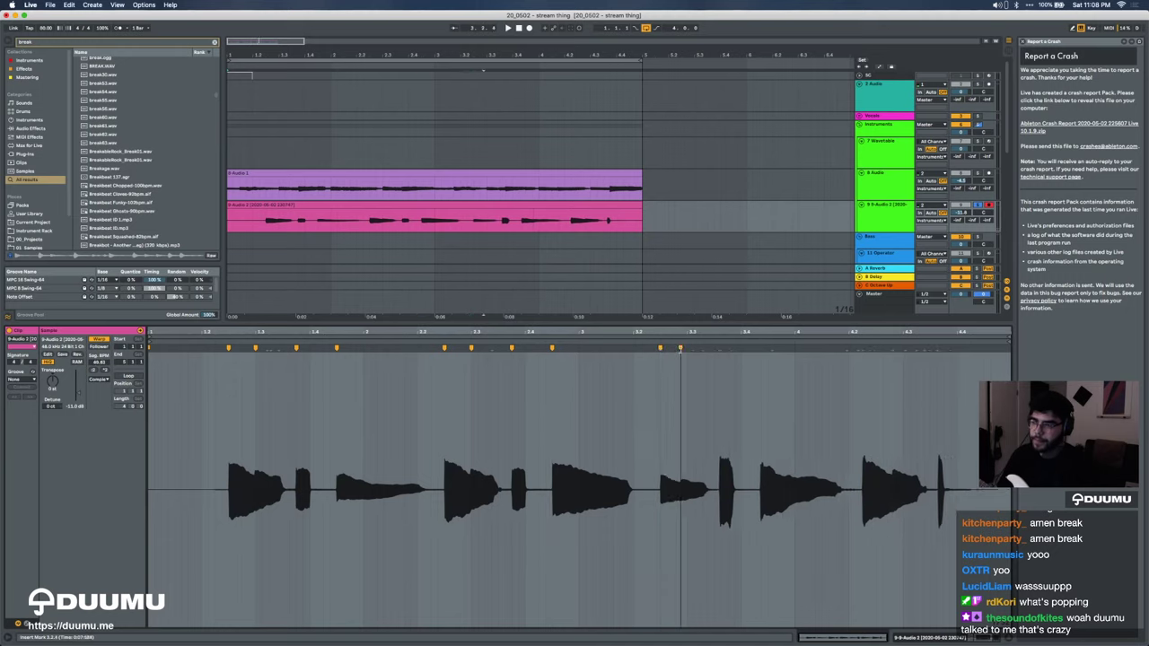
double_click(727, 348)
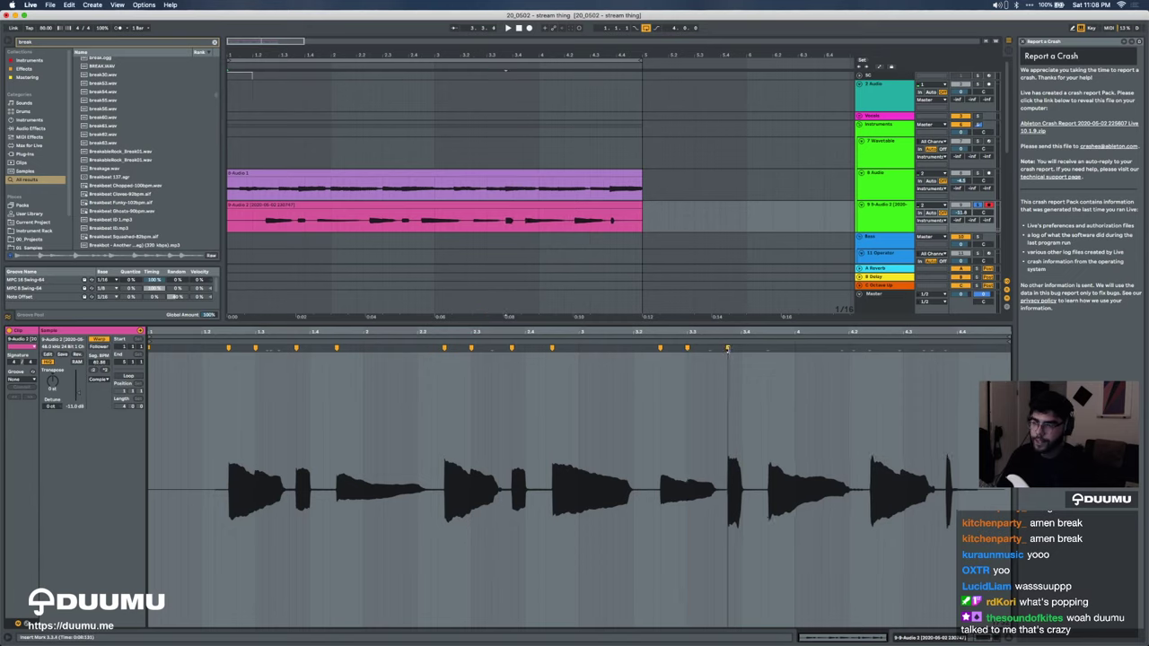
double_click(767, 349)
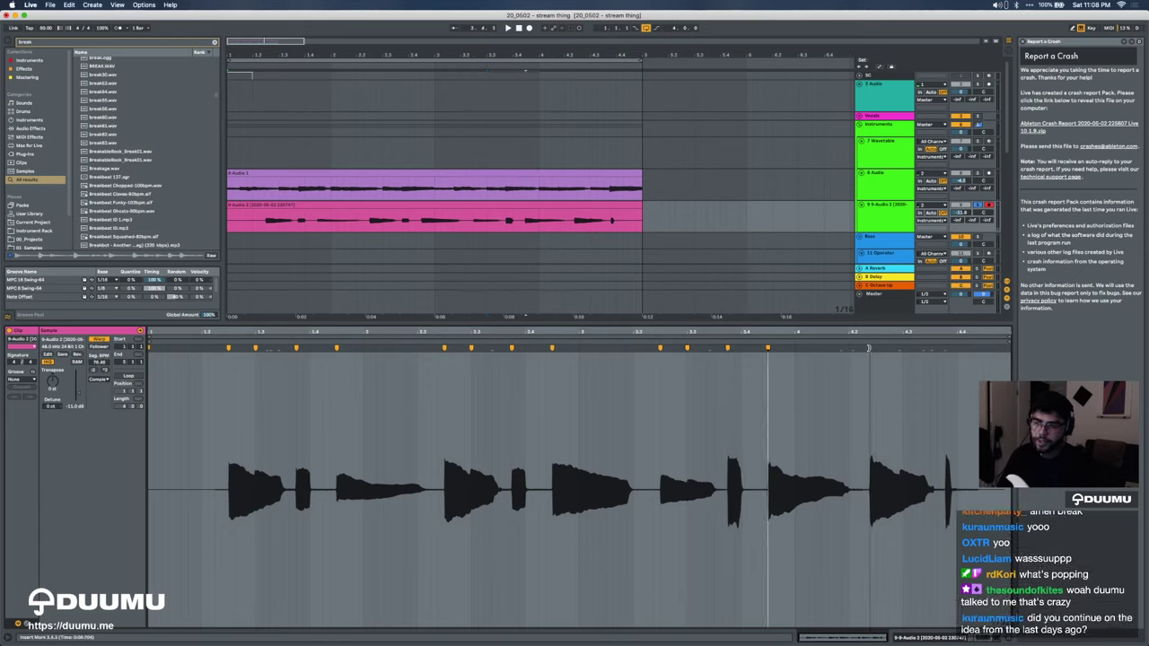
left_click_drag(869, 348, 876, 348)
left_click(822, 336)
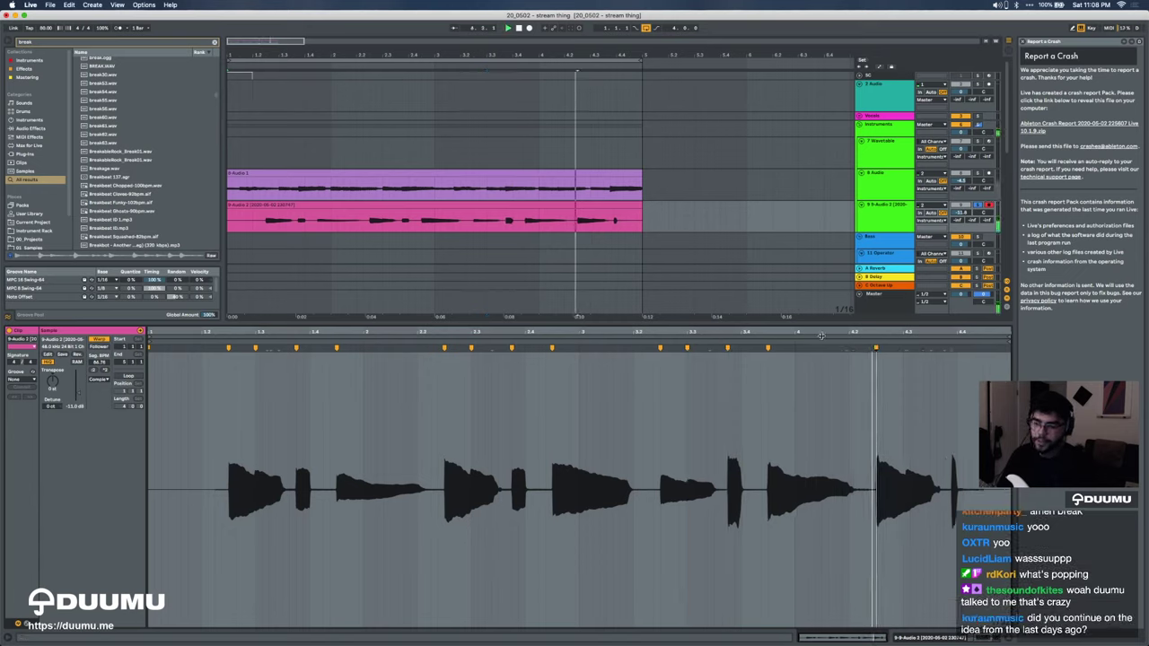
key("space")
left_click_drag(906, 348, 942, 348)
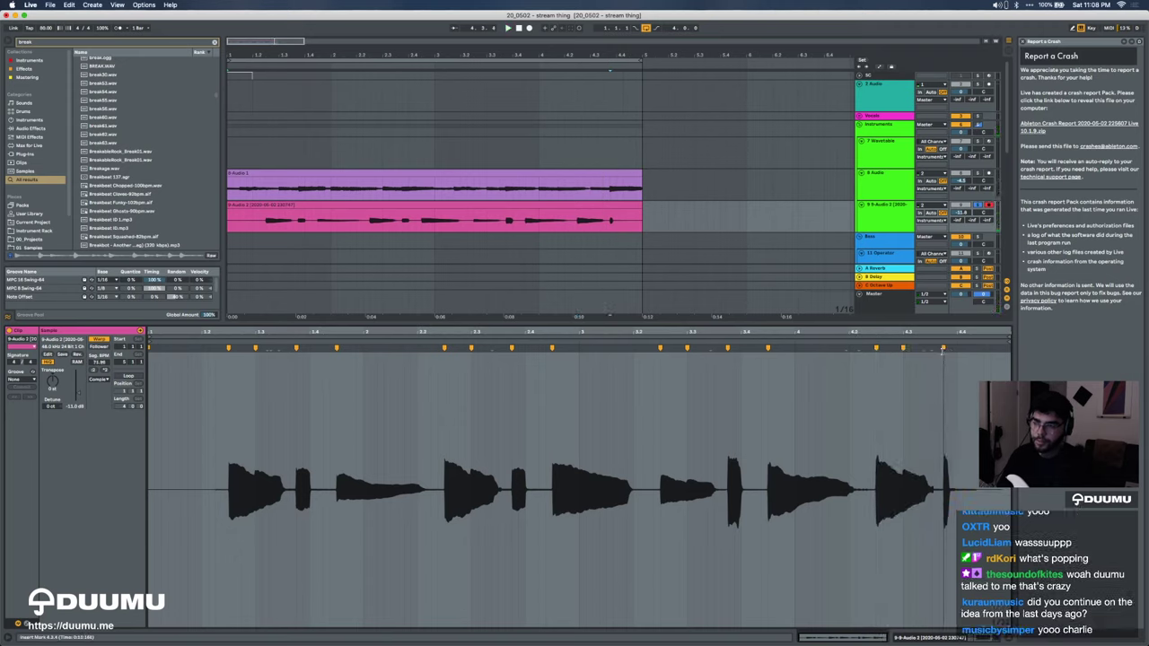
Step: Apply the MPC 16 Swing-64 groove to the recorded clip, and unsolo and rebalance the 9 Audio track during playback
key("space")
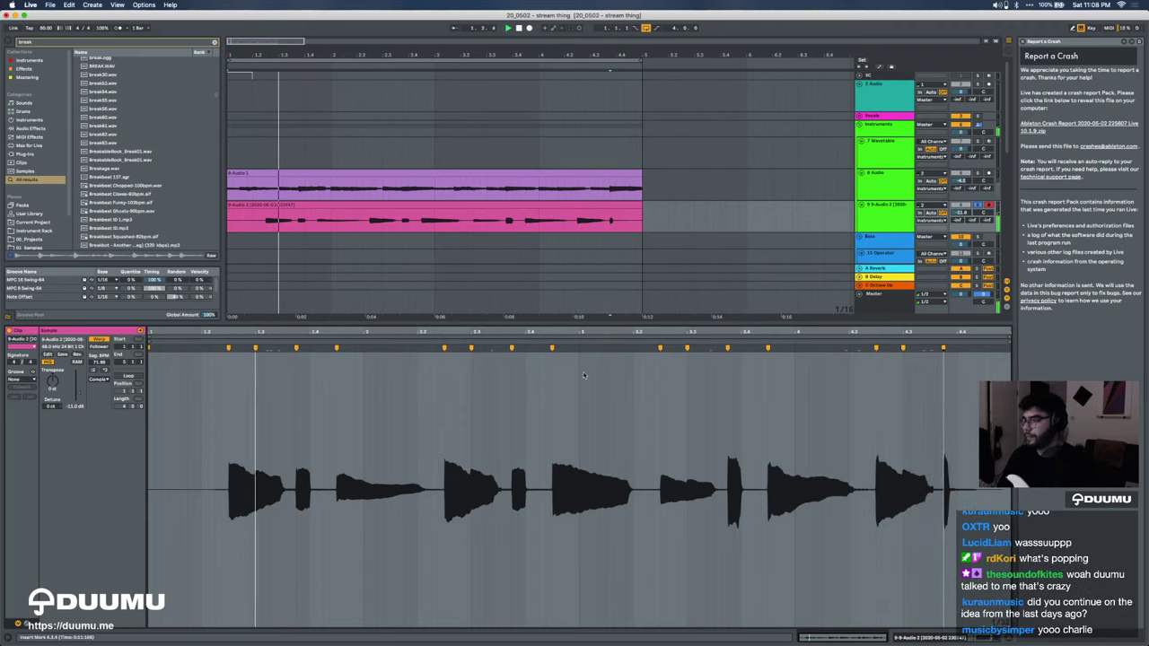
left_click(21, 379)
left_click(21, 393)
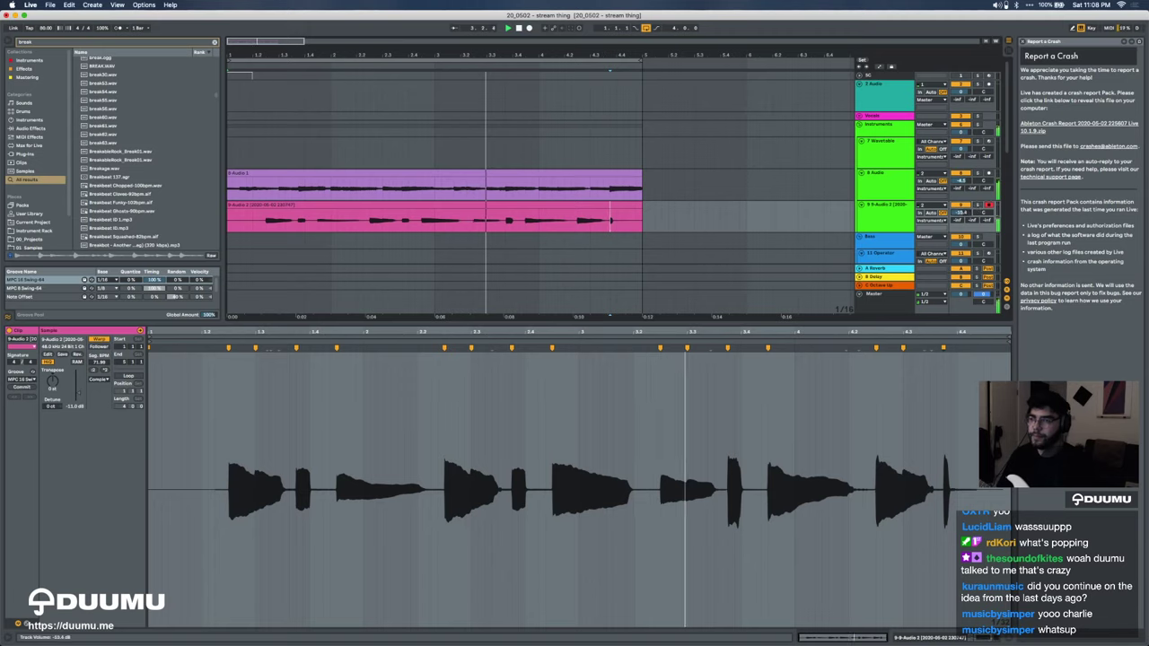
left_click_drag(961, 213, 961, 214)
left_click(977, 206)
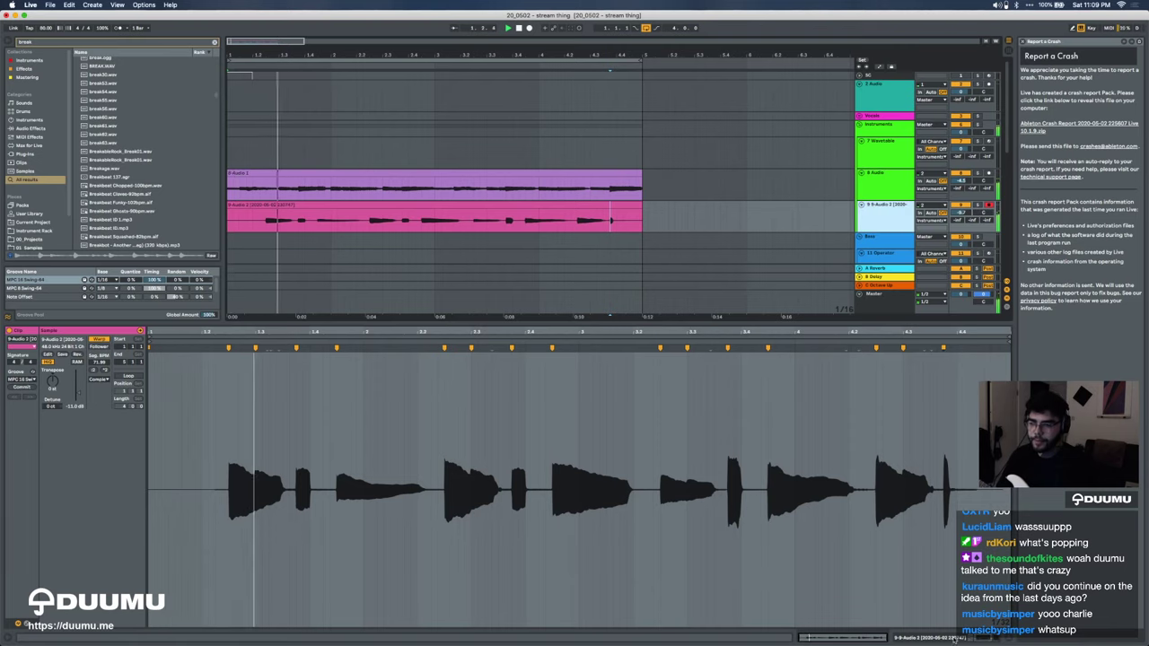
Step: Replace the 9 Audio track's existing CLA Guitars device with a fresh CLA Guitars (s) found through a browser search
left_click(931, 636)
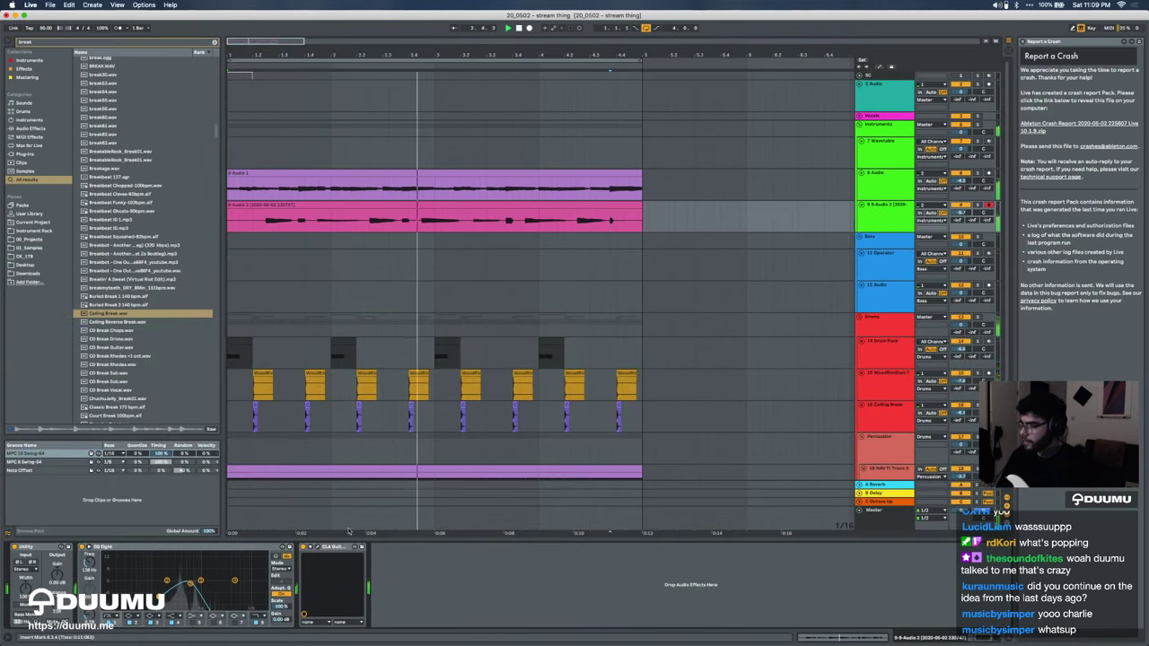
key("space")
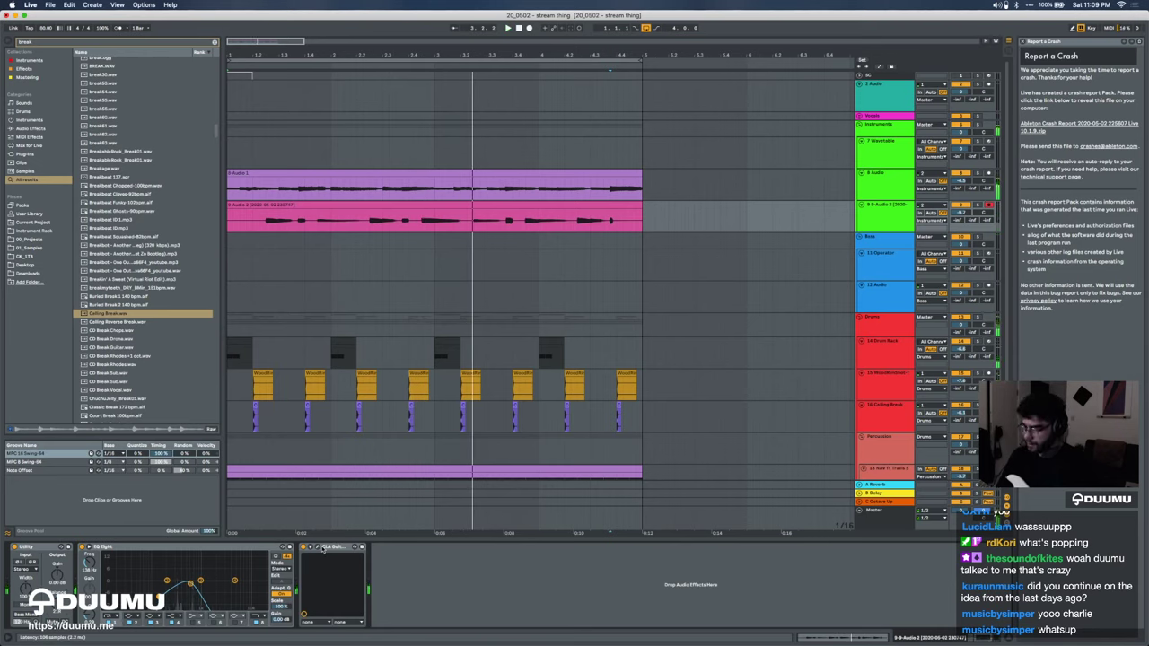
key("super+f")
type("otcla gui")
left_click_drag(105, 95, 334, 588)
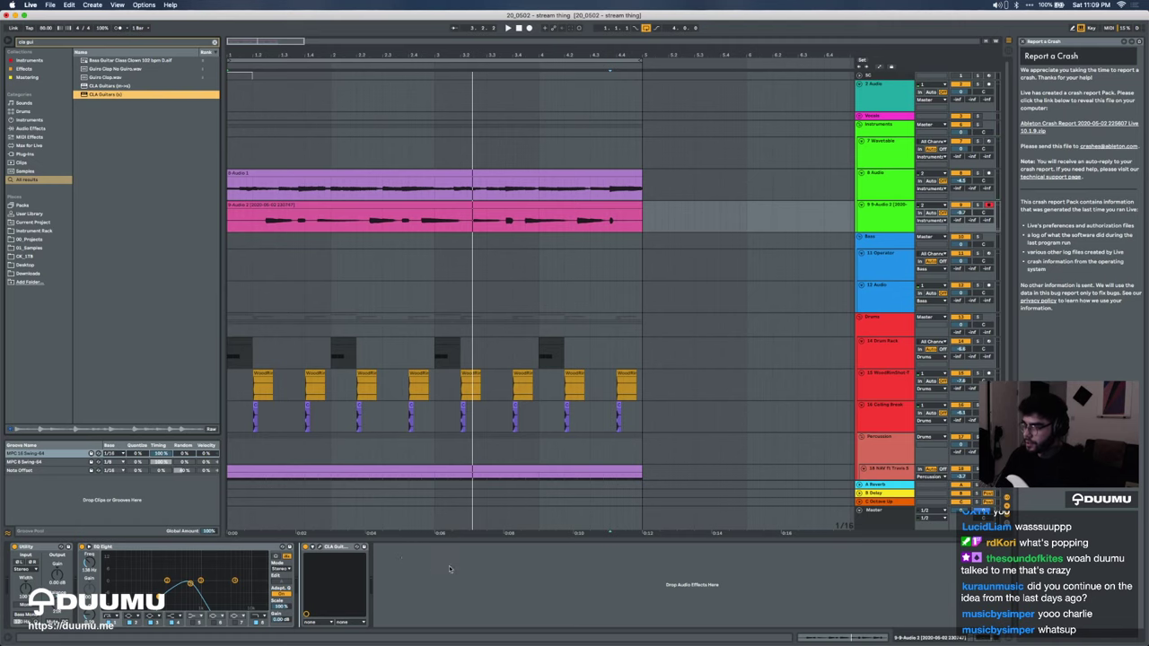
left_click_drag(434, 564, 421, 553)
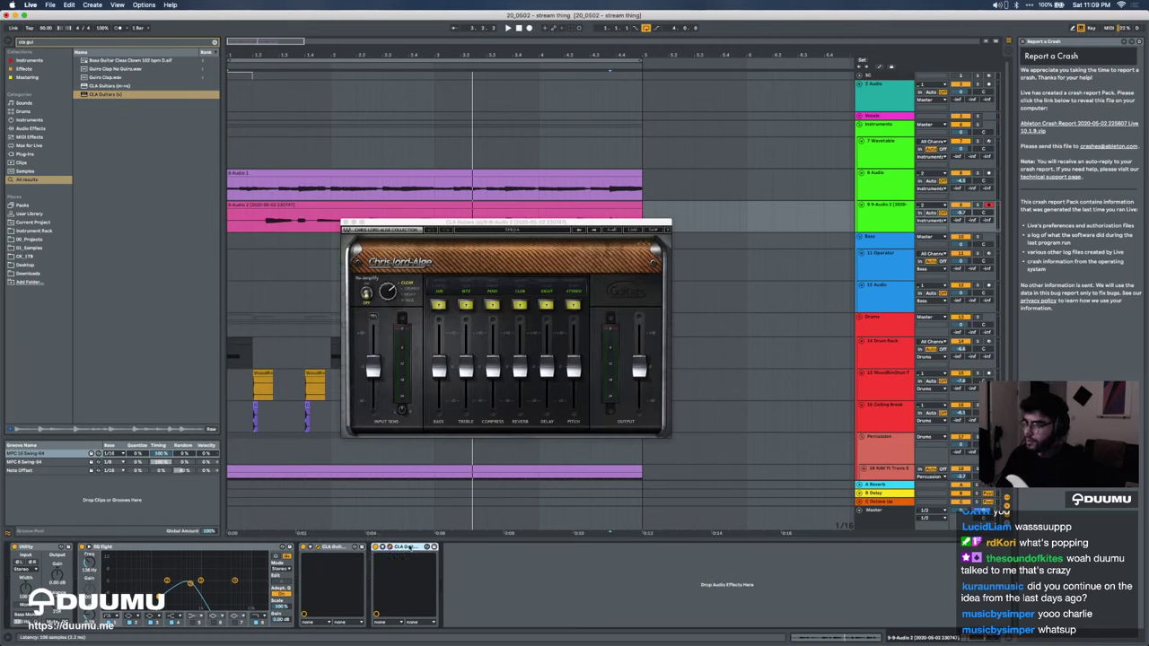
key("Delete")
Step: Load the Acoustic - Big Sky preset in CLA Guitars, audition it with the loop and close the plug-in window
left_click(631, 232)
mouse_move(655, 283)
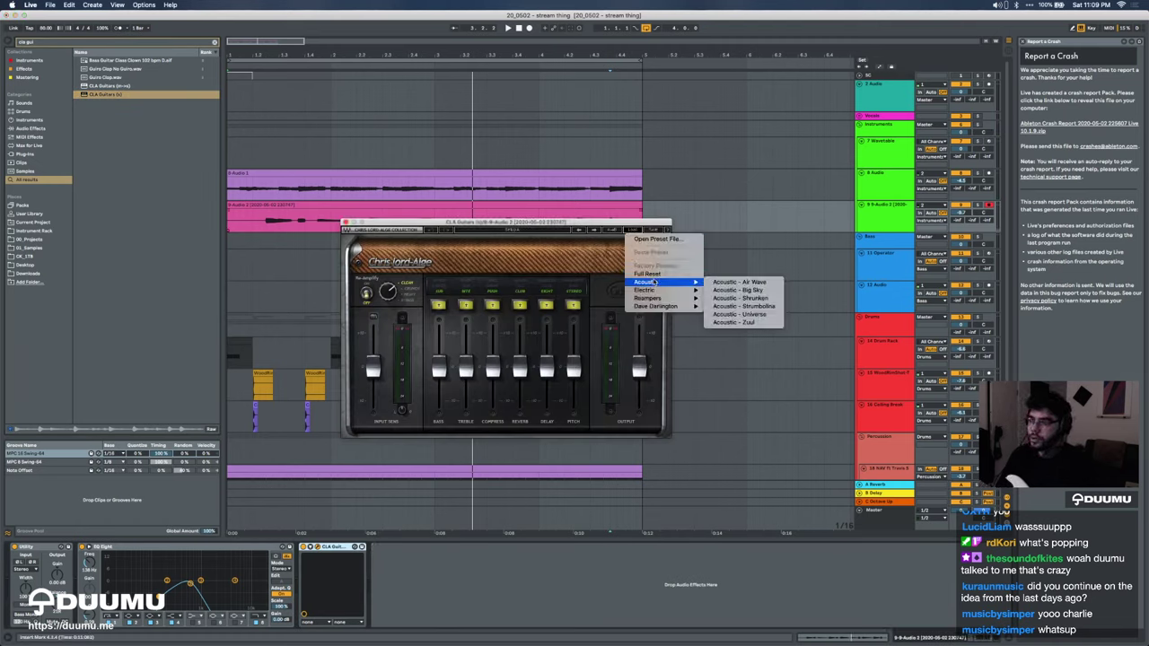
left_click(737, 290)
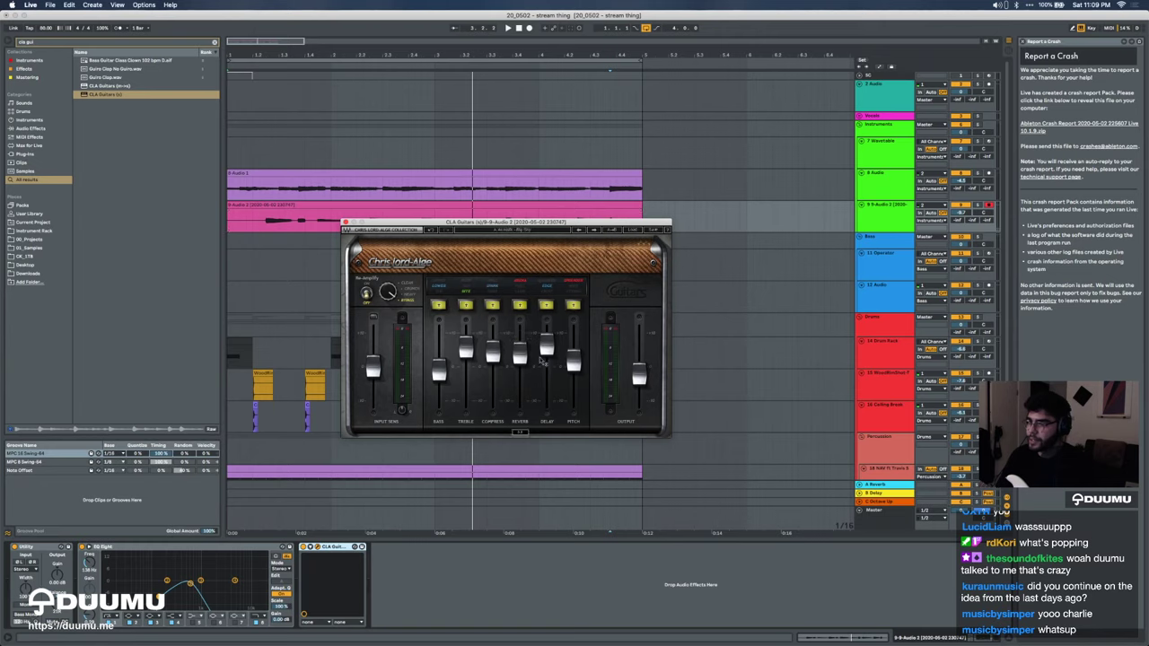
key("space")
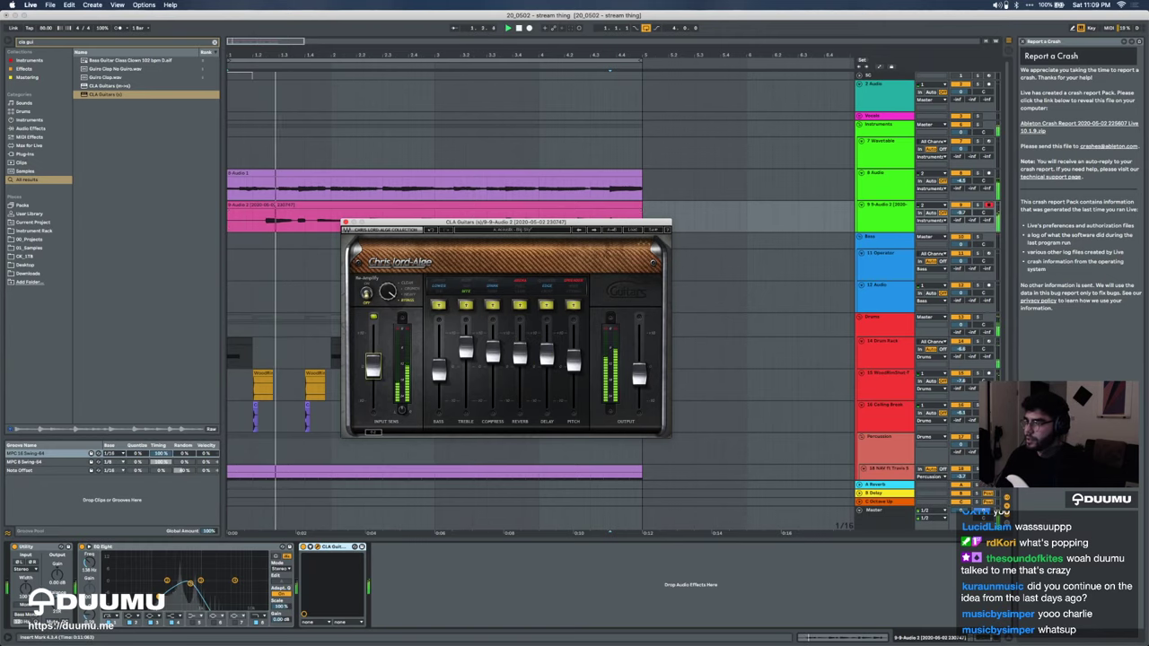
left_click(344, 222)
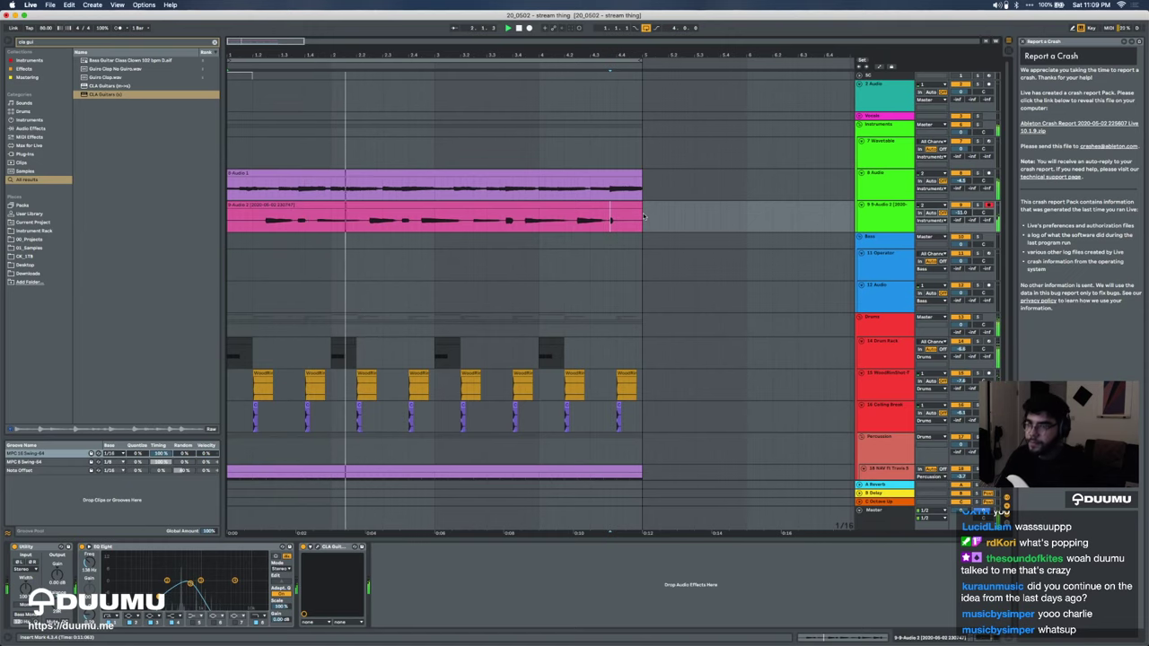
Step: Create a four-bar MIDI clip on the 11 Operator track and draw a two-beat C3 note at its start
left_click(814, 270)
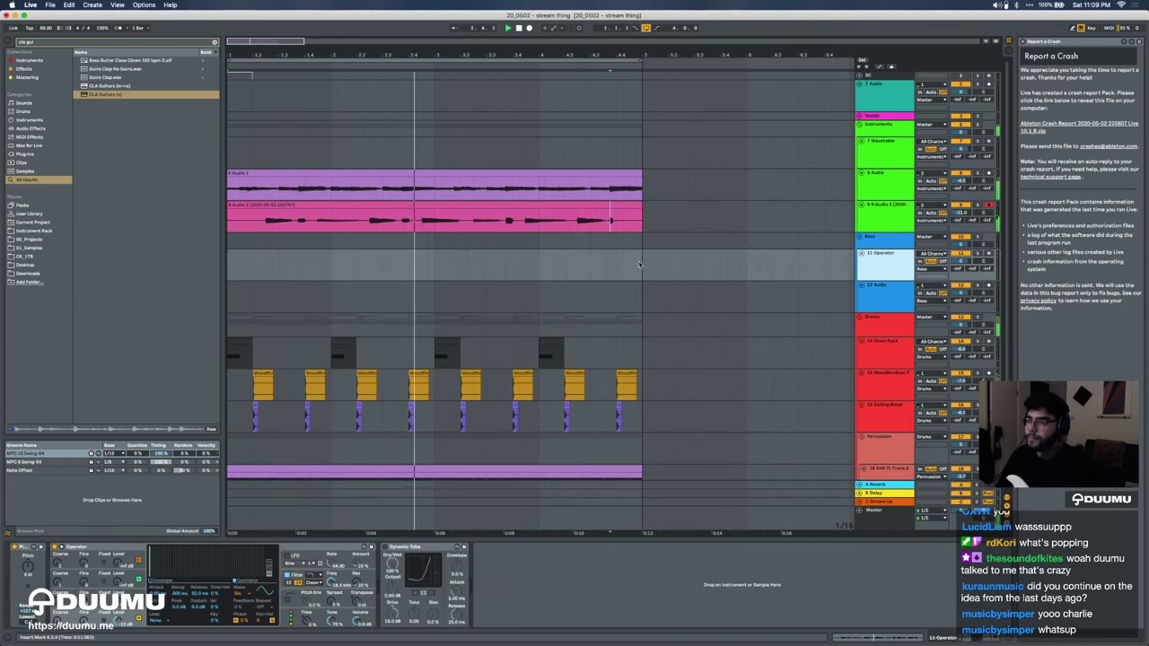
key("super+shift+m")
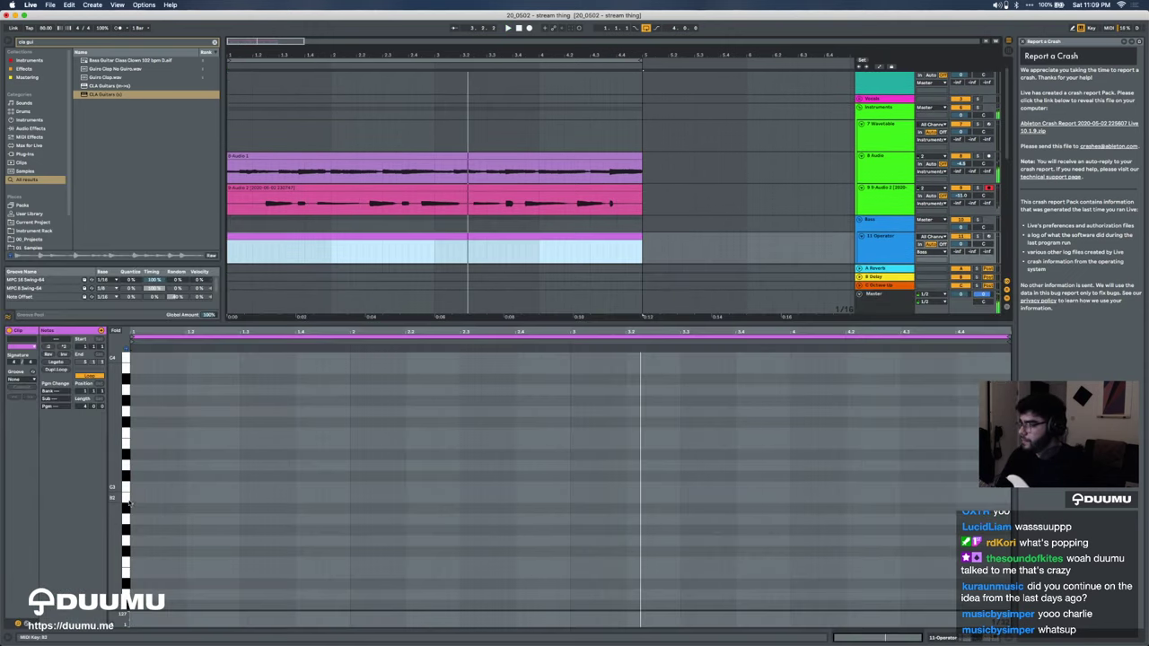
key("space")
double_click(134, 488)
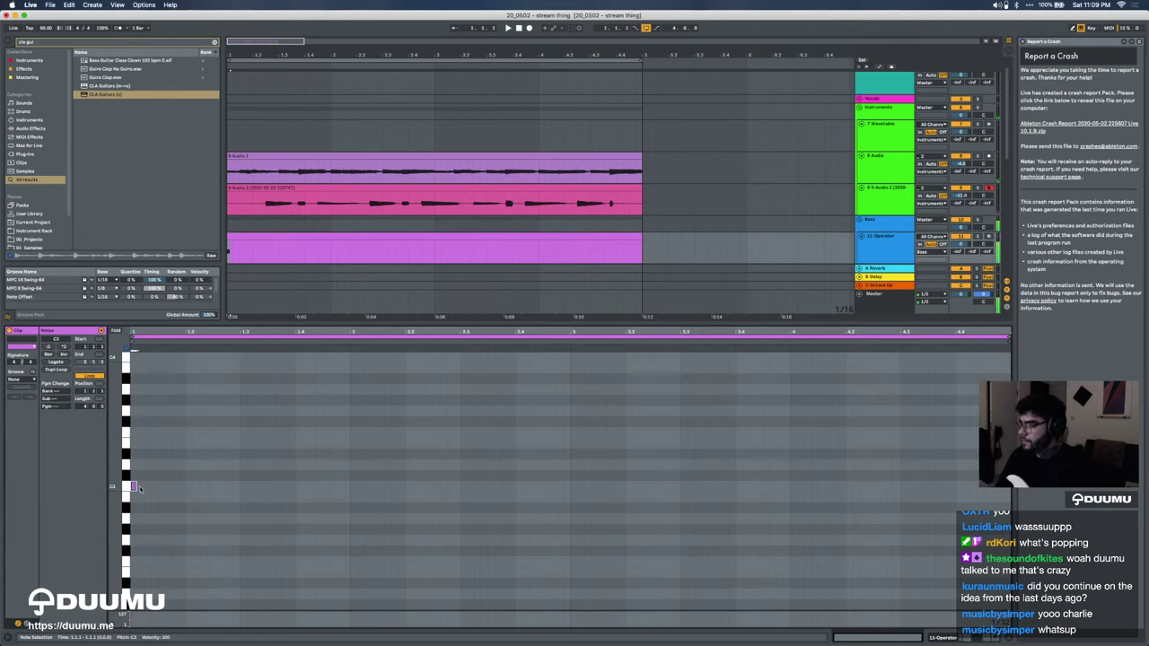
left_click_drag(155, 486, 239, 486)
Step: Continue the bass line with duplicated two-beat notes on B2, A2 and B2 to fill the first two bars
key("super+d")
key("Down")
key("super+d")
key("Down")
key("Down")
key("super+d")
key("Up")
key("Up")
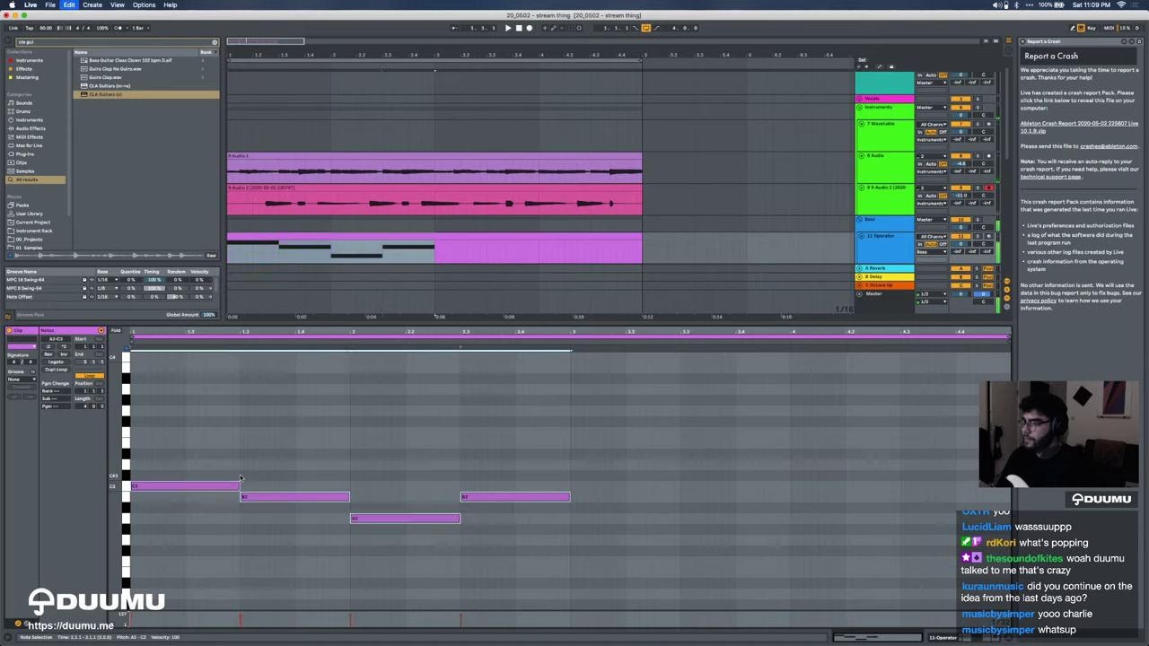
Step: Duplicate the bass pattern to fill all four bars and transpose it down by octaves to the A0–C1 range
key("super+a")
key("shift+Down")
key("space")
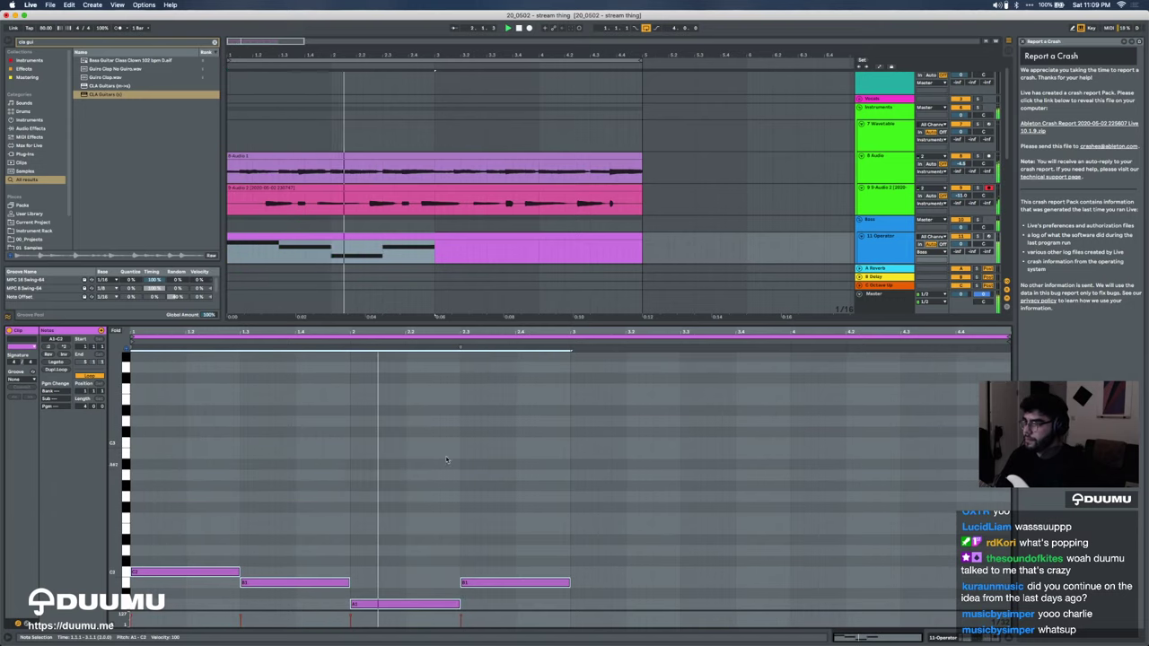
key("super+d")
left_click(524, 442)
key("super+a")
key("space")
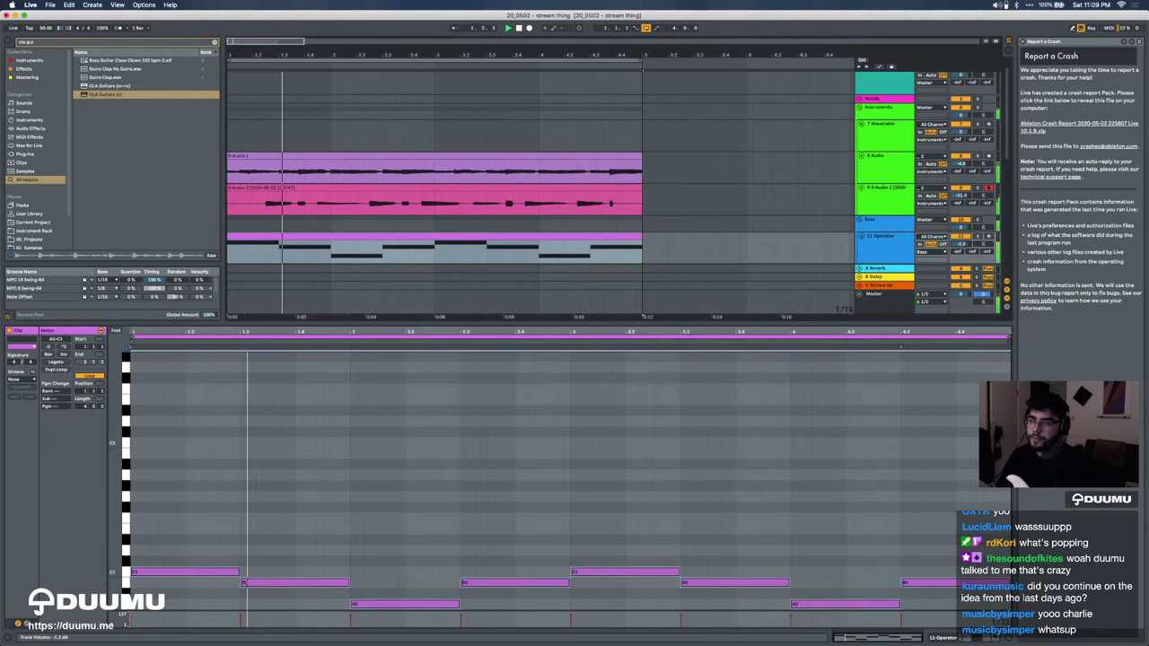
left_click(556, 200)
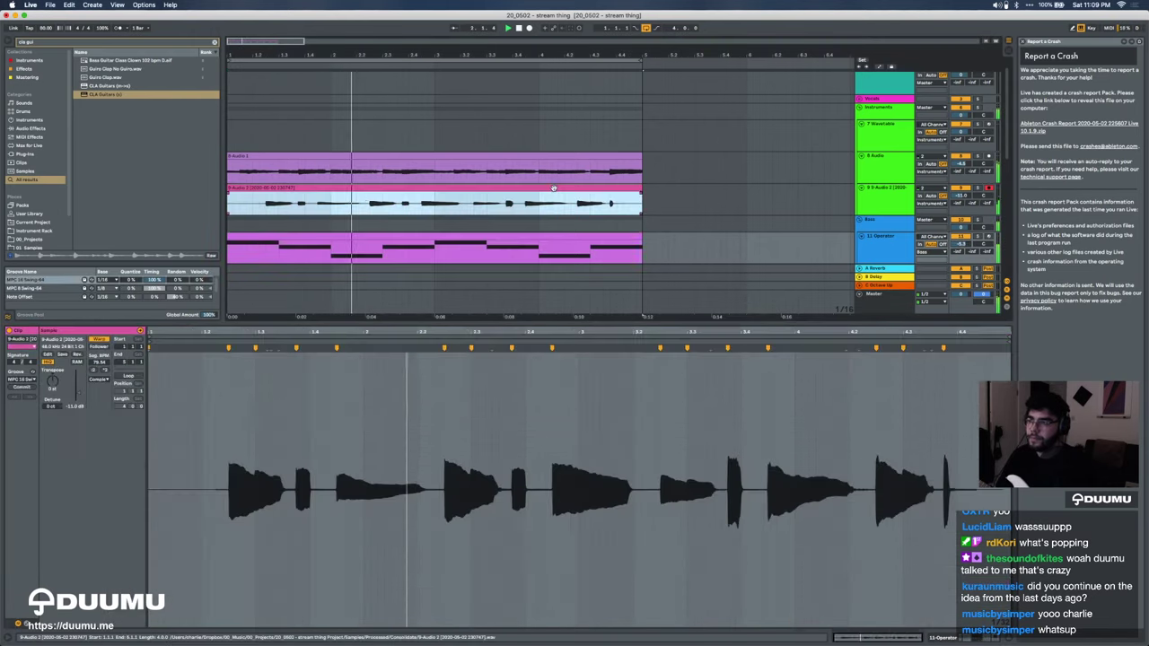
left_click(542, 159, "shift")
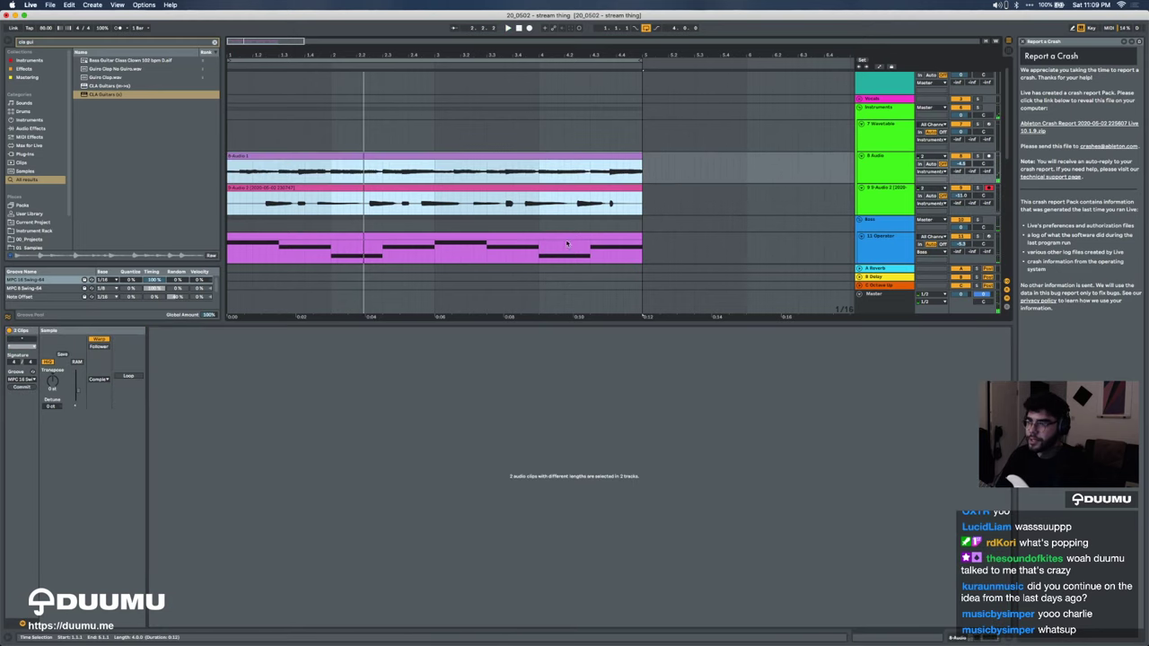
left_click(566, 243)
key("space")
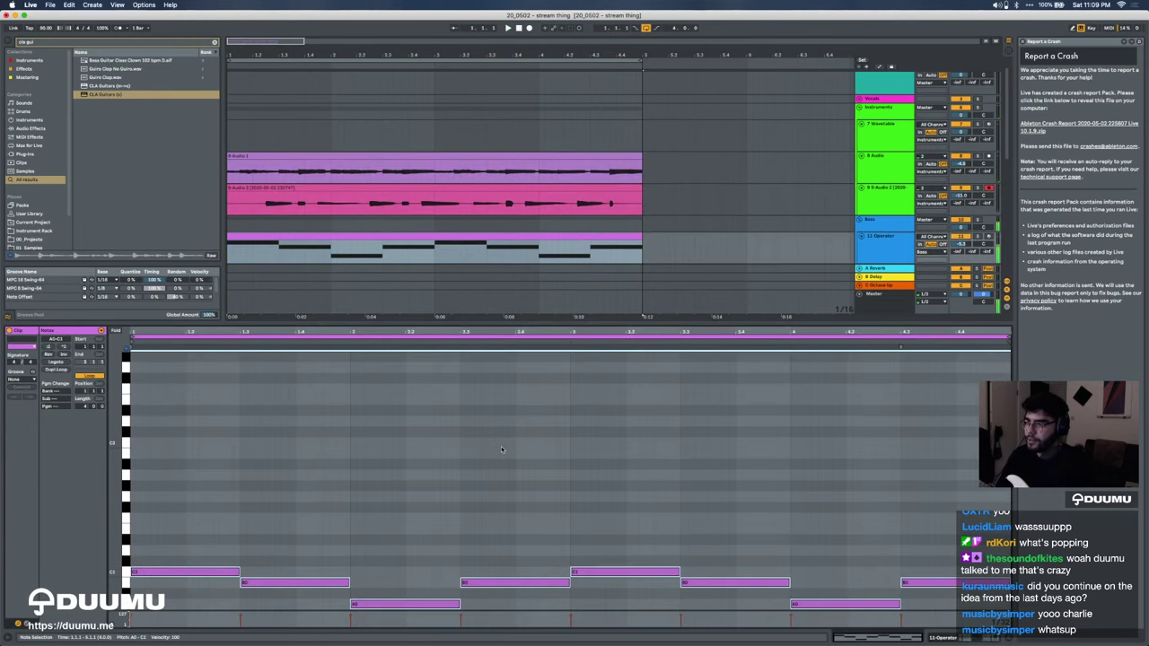
Step: Load a Tuner onto the 8 Audio track and check the guitar's monitored live input with it
left_click(888, 167)
left_click(920, 163)
left_click(893, 170)
key("super+f")
type("tune")
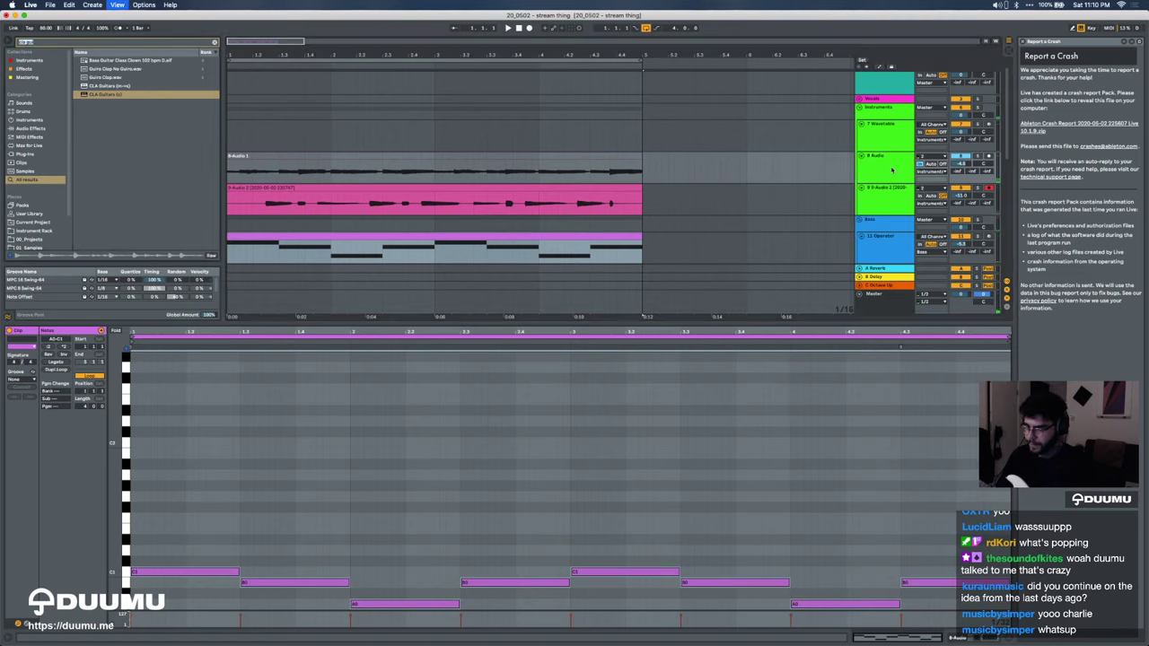
type("r")
key("Down")
key("Return")
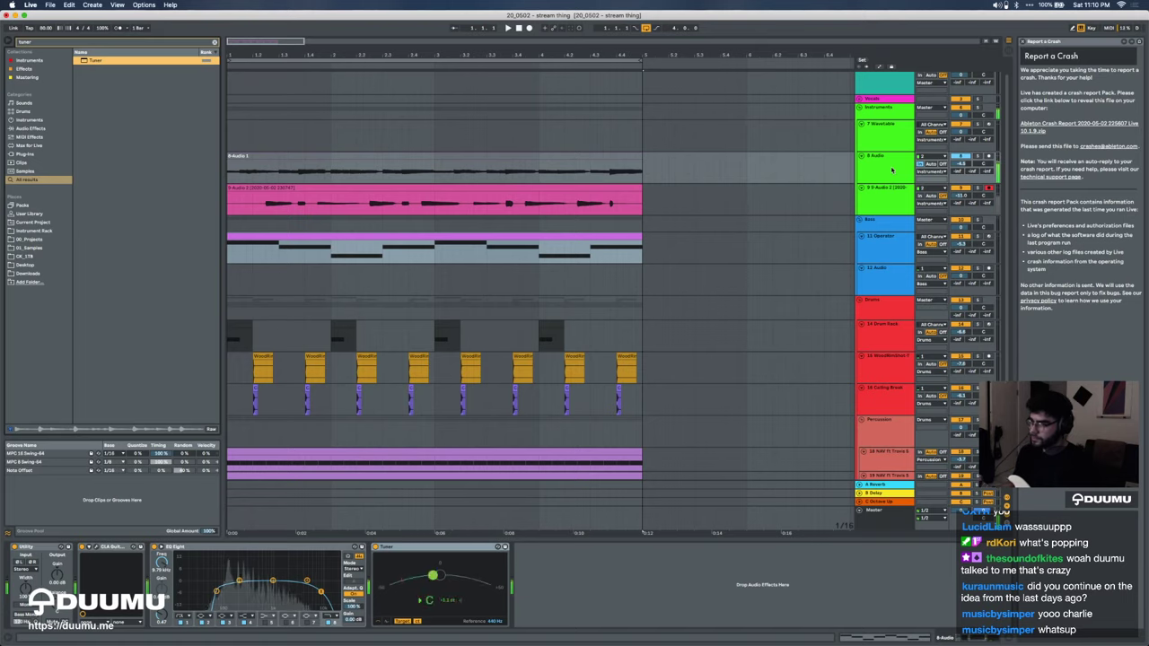
left_click(942, 164)
Step: Select the guitar clips on tracks 8 and 9 together and set their detune to -33 ct
left_click(575, 156)
left_click(574, 188, "shift")
key("shift+Tab")
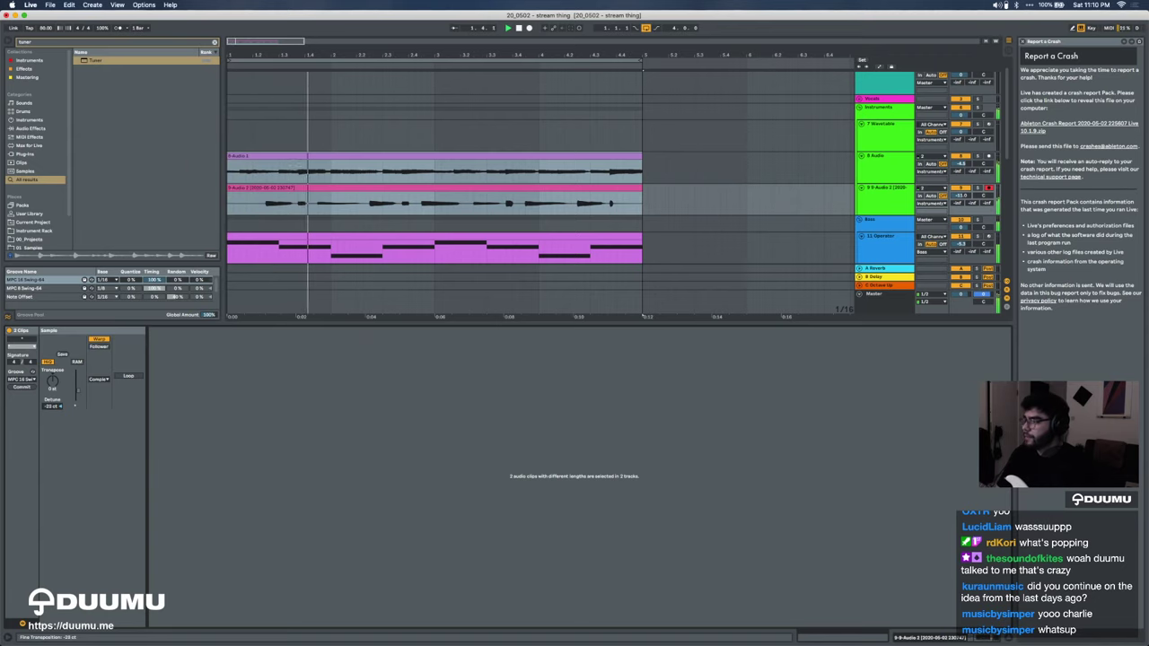
key("super+alt+l")
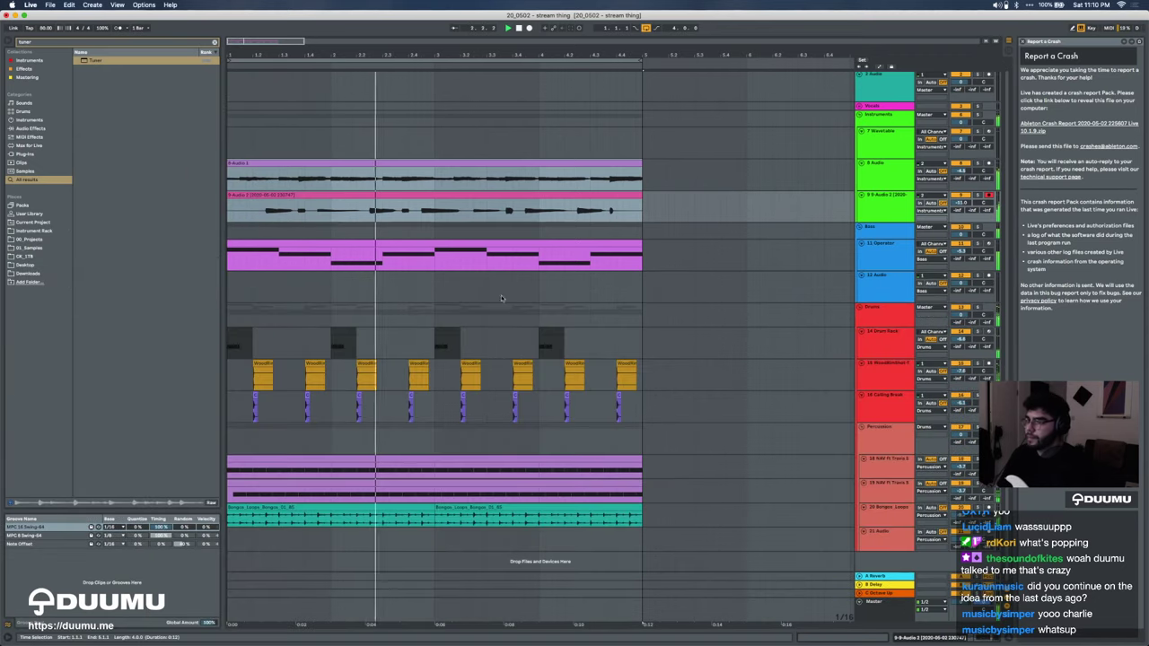
Step: Audition the 11 Operator bass line in solo and show its device chain
left_click(978, 243)
left_click(628, 243)
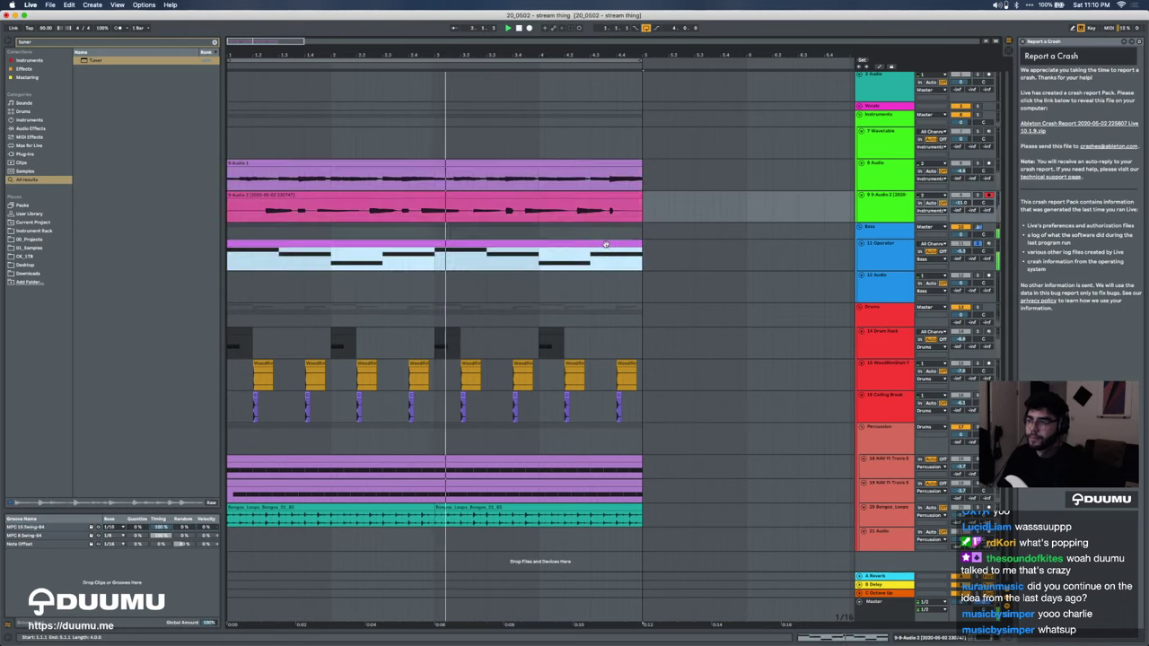
key("shift+Tab")
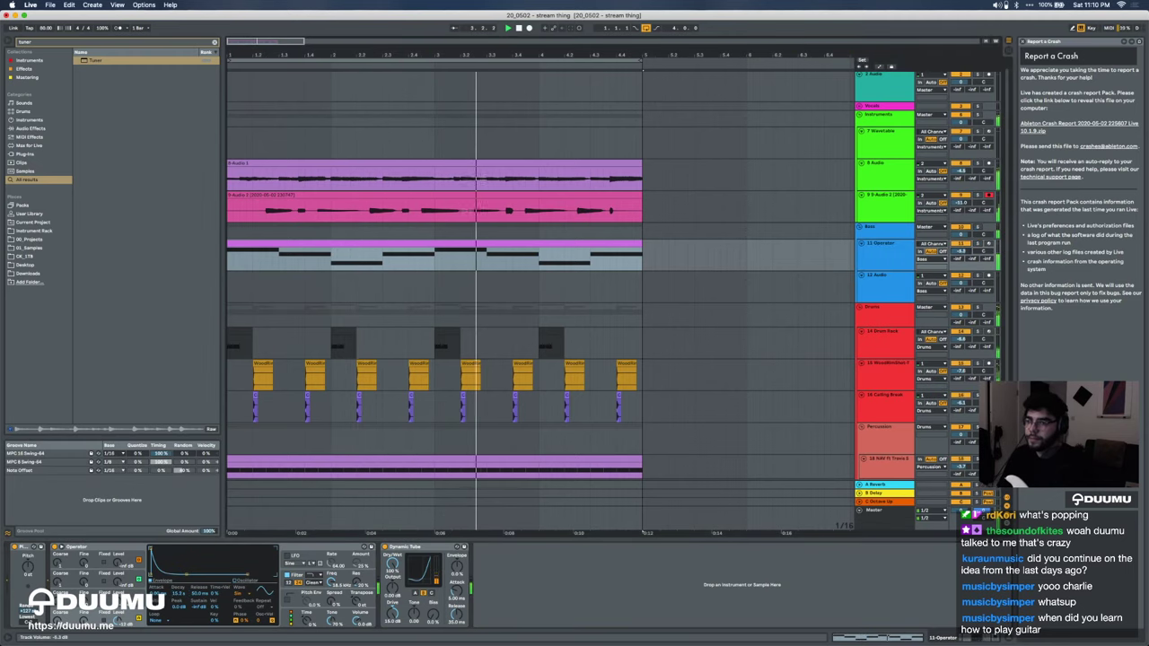
Step: Reselect both guitar clips and fine-tune their shared detune by ear while the loop plays
scroll(756, 327, "down", 3)
scroll(756, 326, "up", 3)
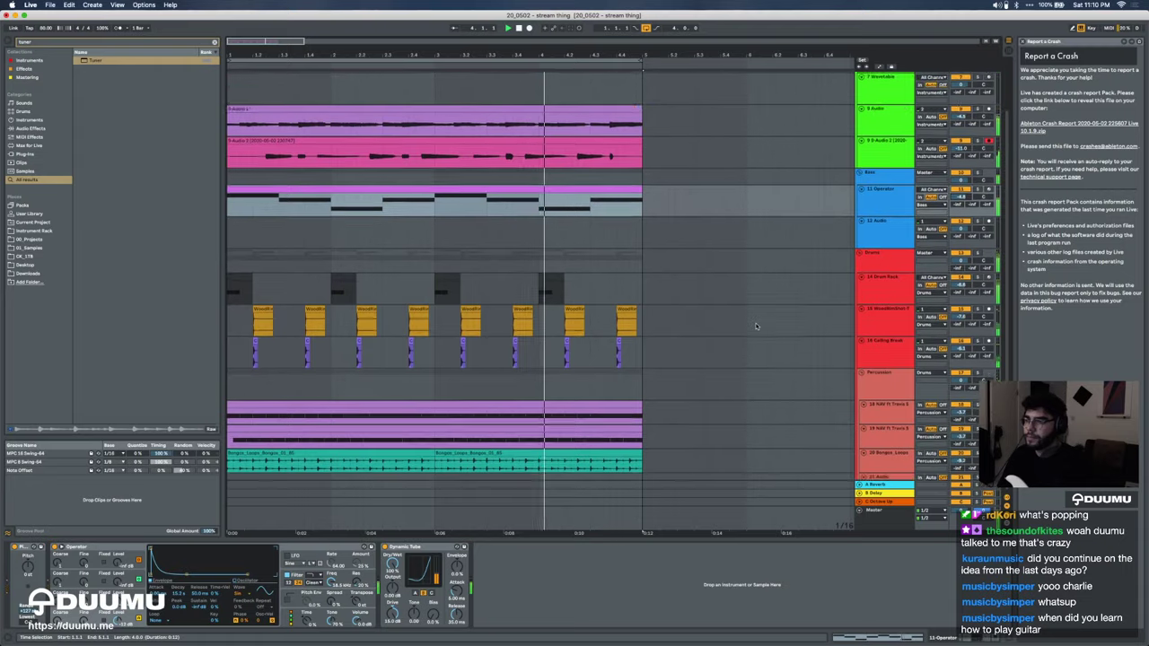
left_click(579, 218)
left_click(579, 188, "shift")
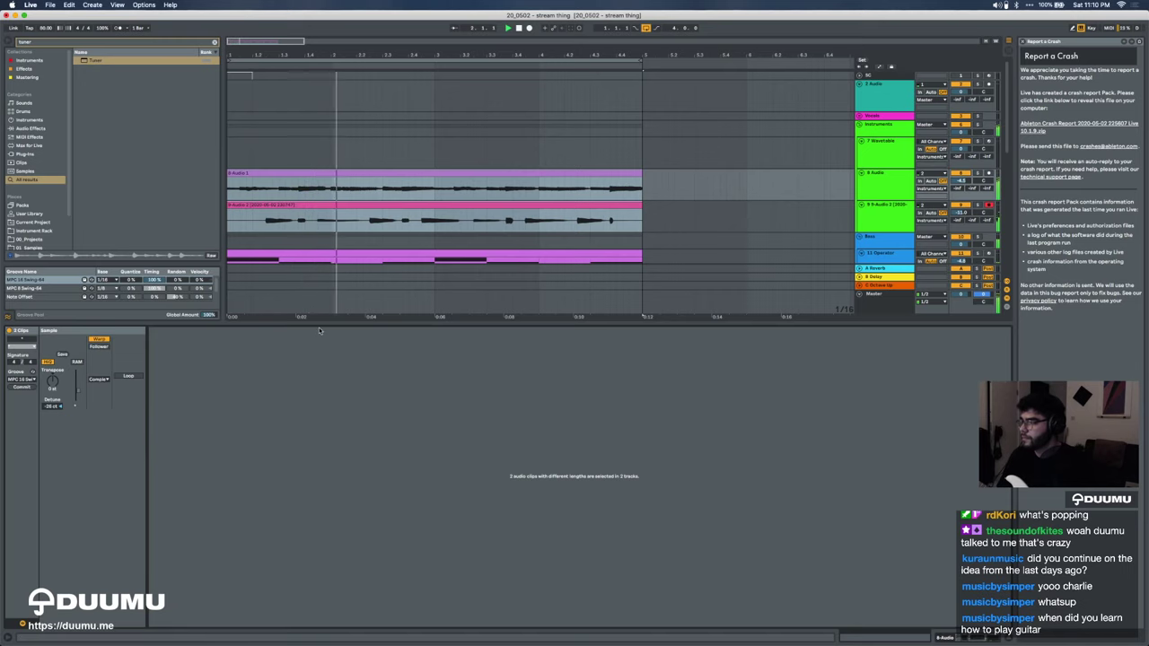
key("super+alt+l")
key("super+alt+l")
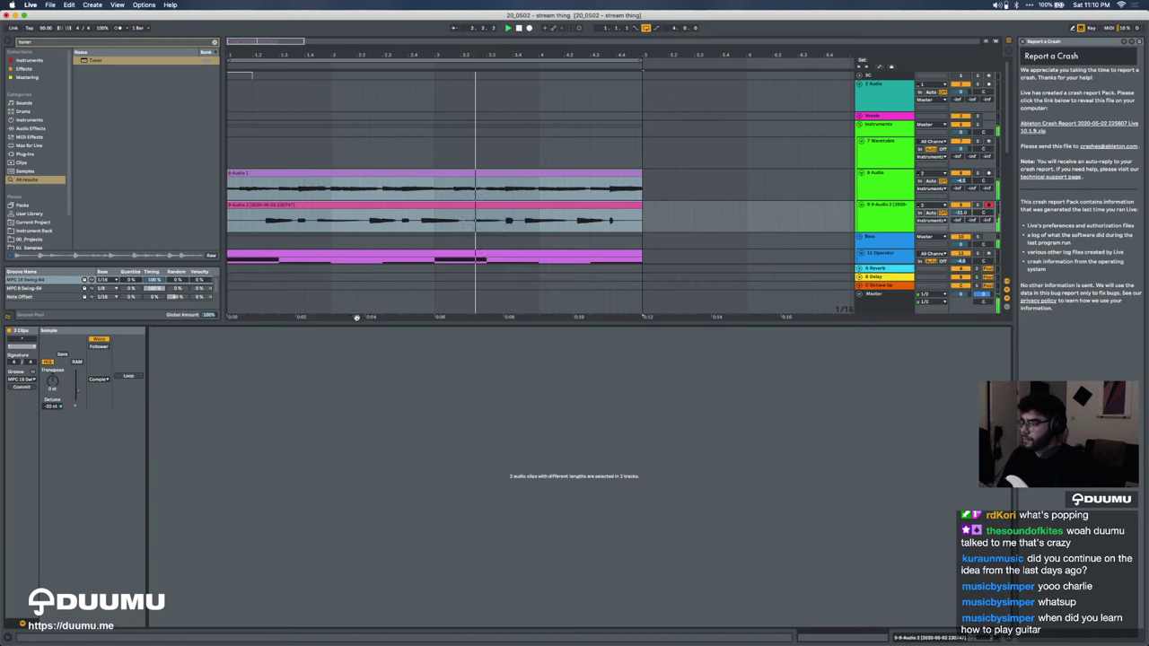
key("super+alt+l")
Step: Lower the volumes of the two NAV percussion tracks and the Bongos loop track
double_click(884, 603)
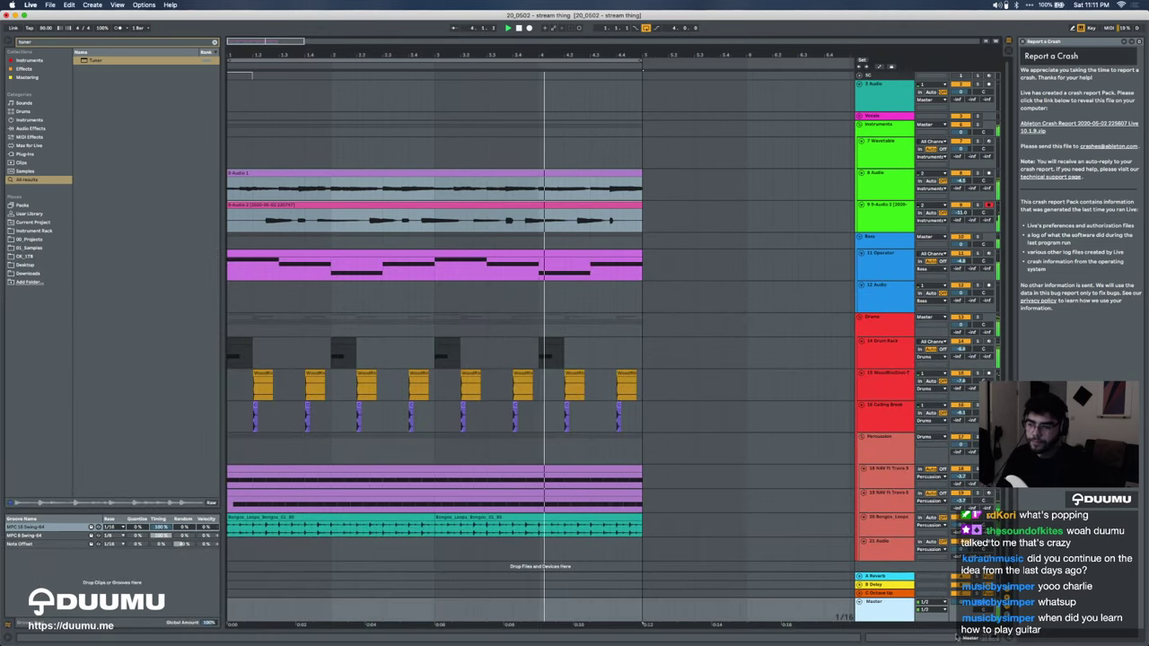
scroll(834, 423, "down", 4)
left_click(893, 418)
left_click(898, 368, "shift")
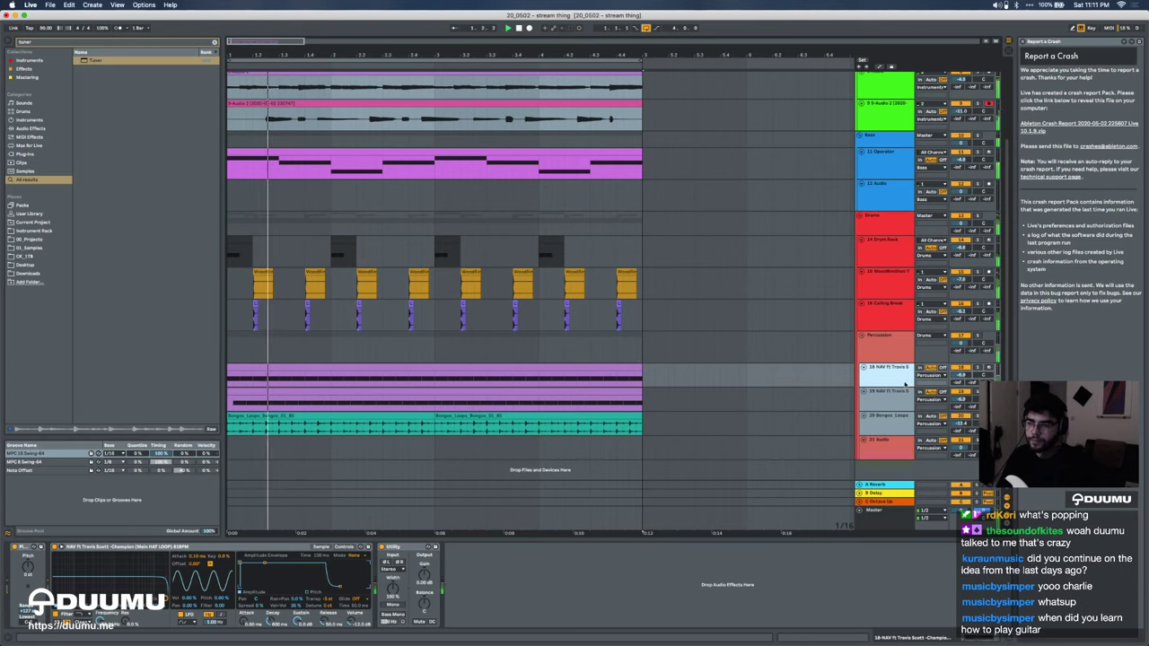
left_click(893, 392)
left_click(884, 510)
key("space")
key("super+f")
type("sound")
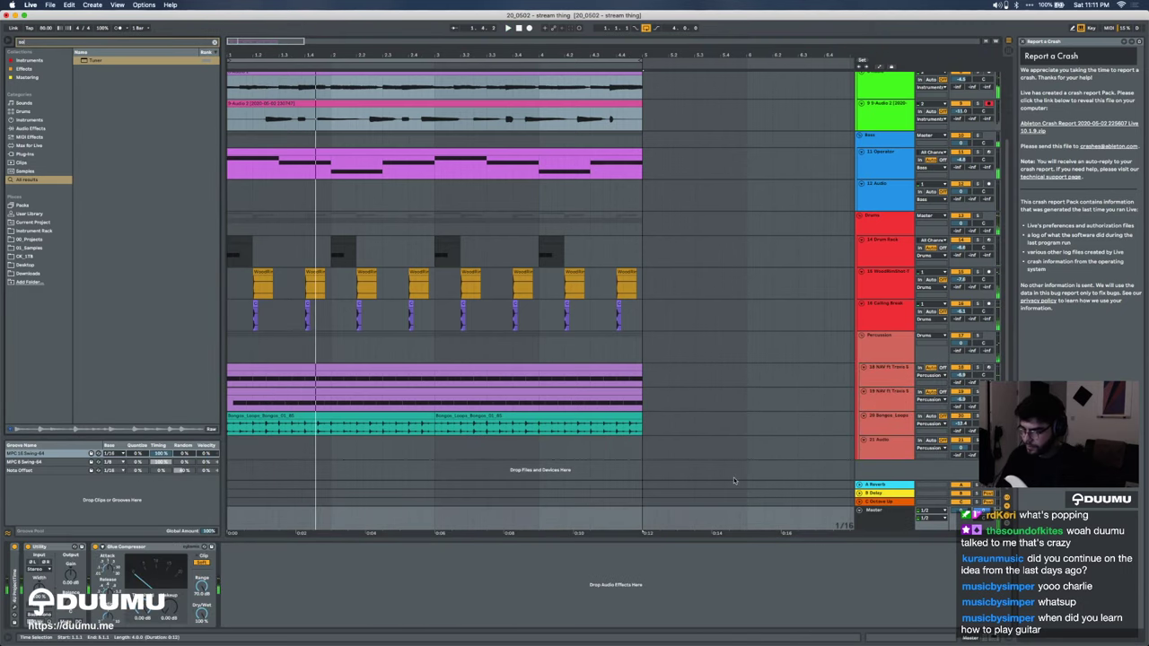
type("toys")
key("Escape")
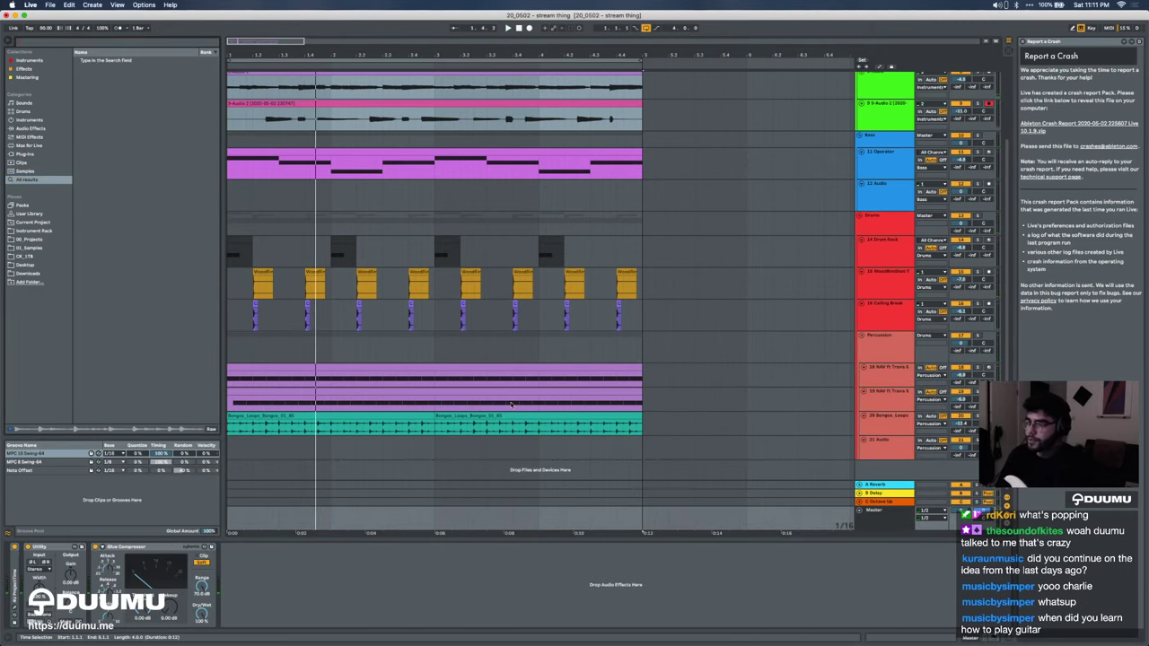
Step: Play the loop and duplicate the whole four-bar arrangement to make eight bars
left_click(513, 403)
scroll(513, 403, "up", 3)
left_click(344, 269)
left_click(310, 254)
key("space")
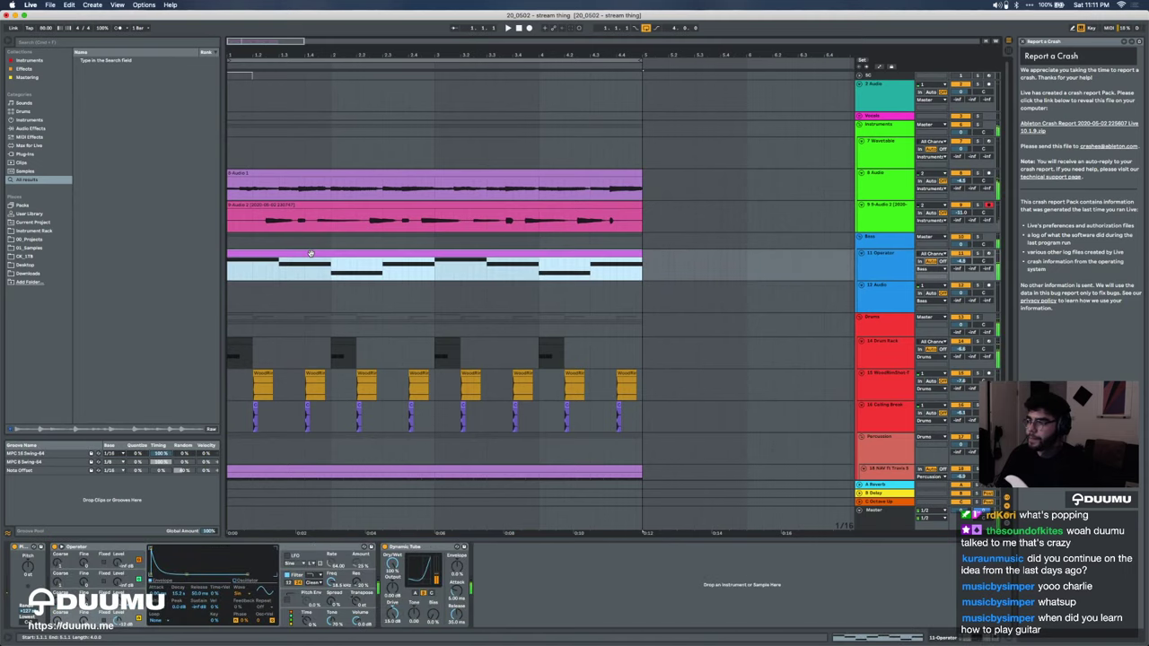
key("minus")
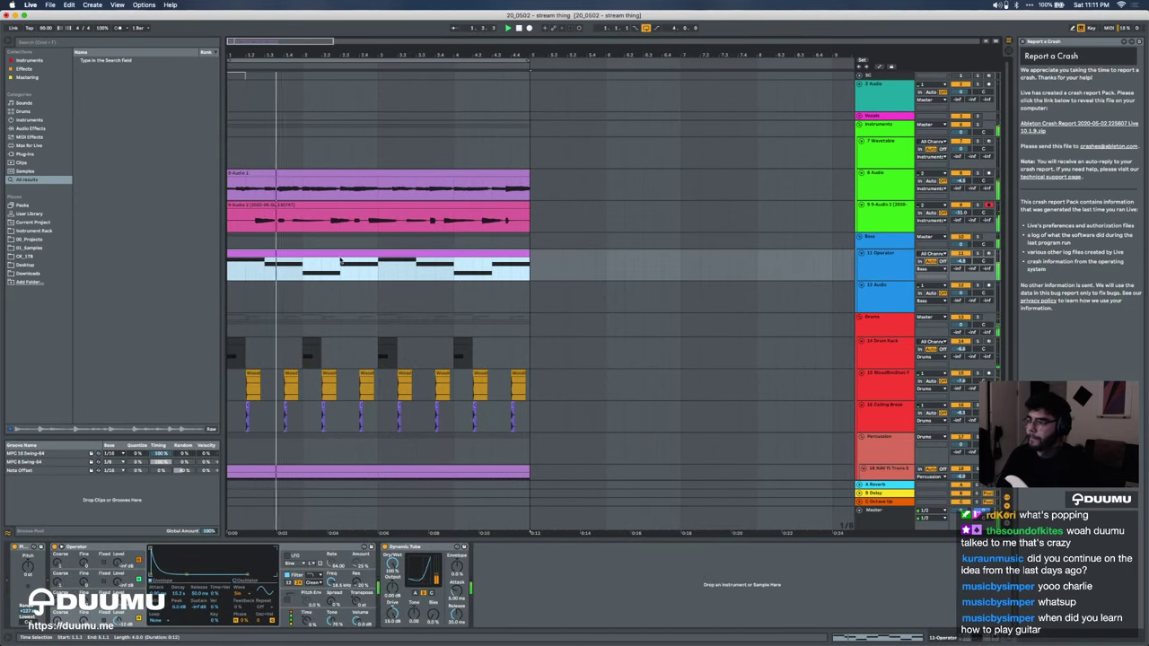
key("cmd+a")
key("cmd+d")
key("cmd+a")
key("minus")
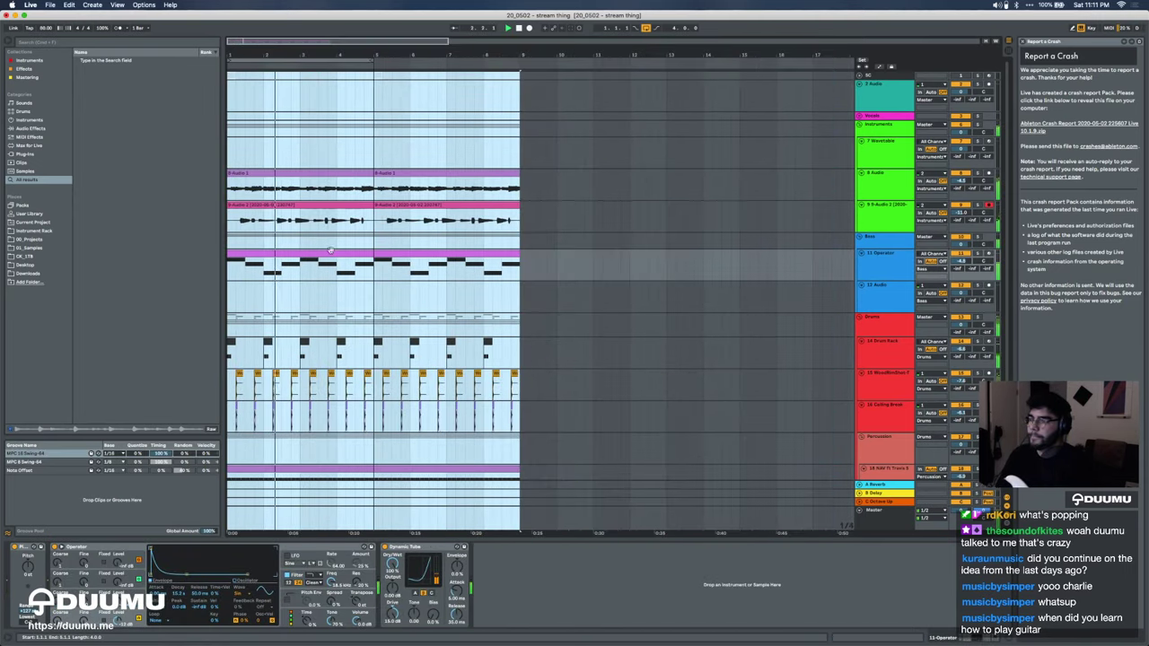
Step: Insert two new audio tracks at the end of the Instruments group
key("cmd+t")
key("cmd+t")
left_click(302, 257)
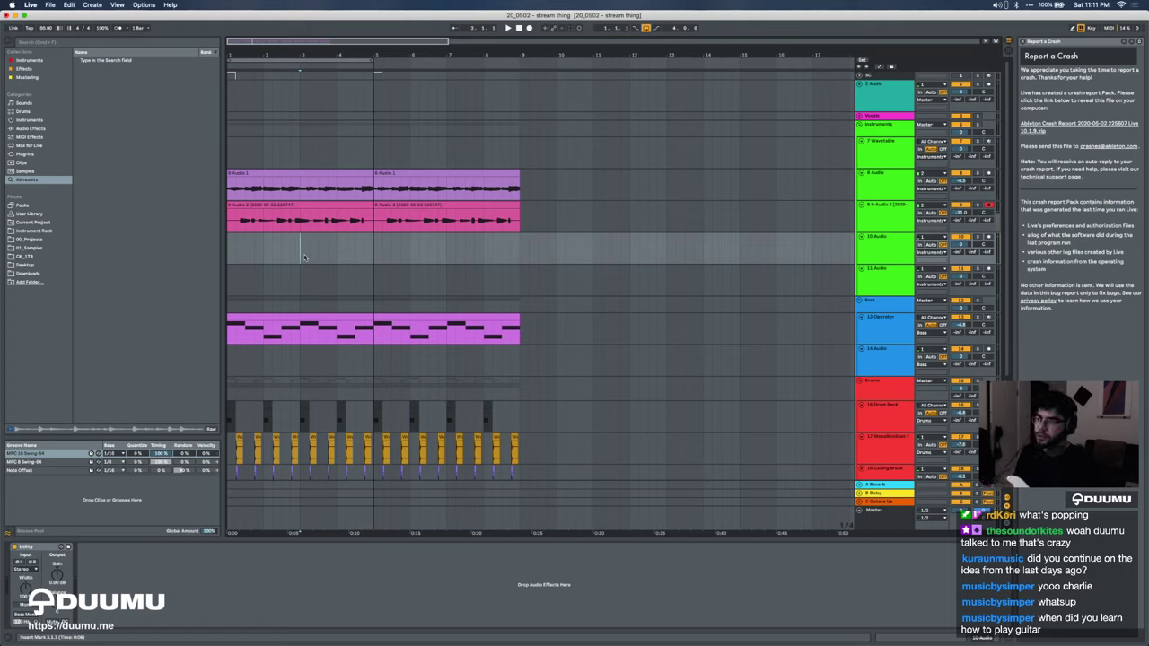
Step: Check the guitar's tuning through the 8 Audio track's input monitoring and Tuner
left_click(918, 185)
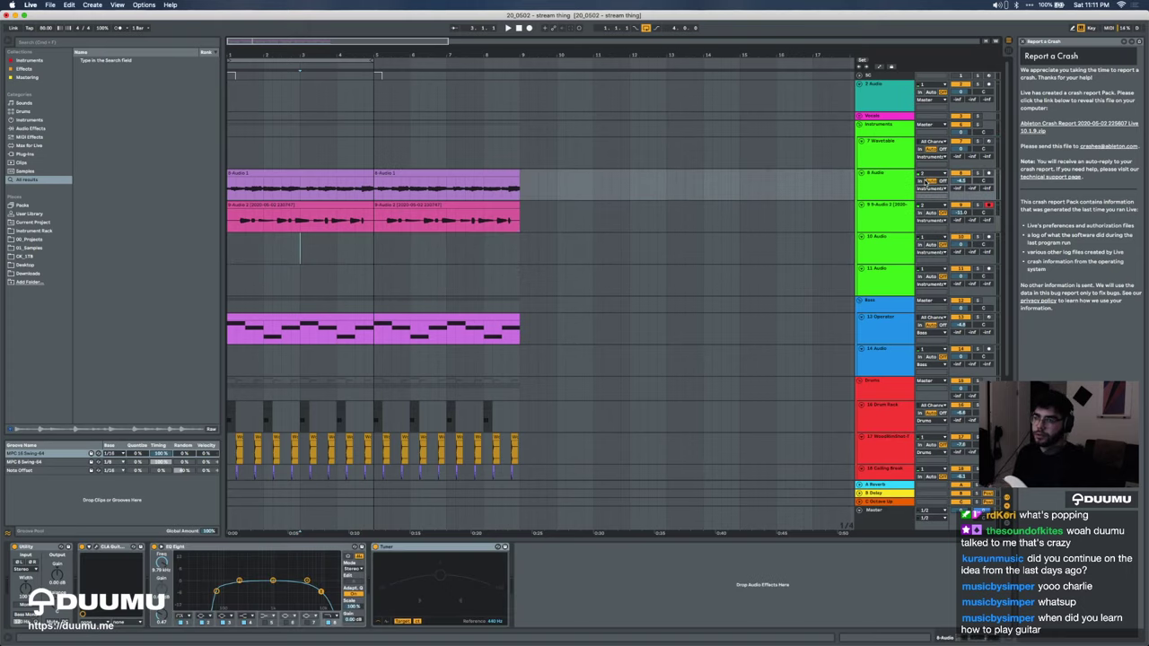
left_click(919, 180)
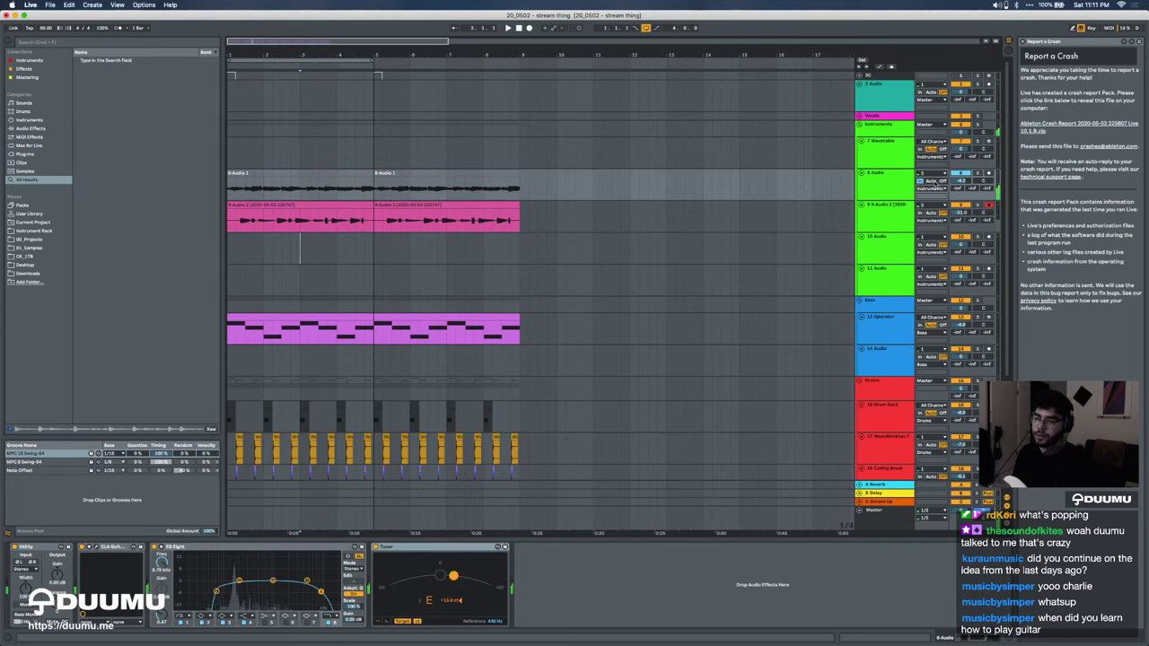
left_click(931, 181)
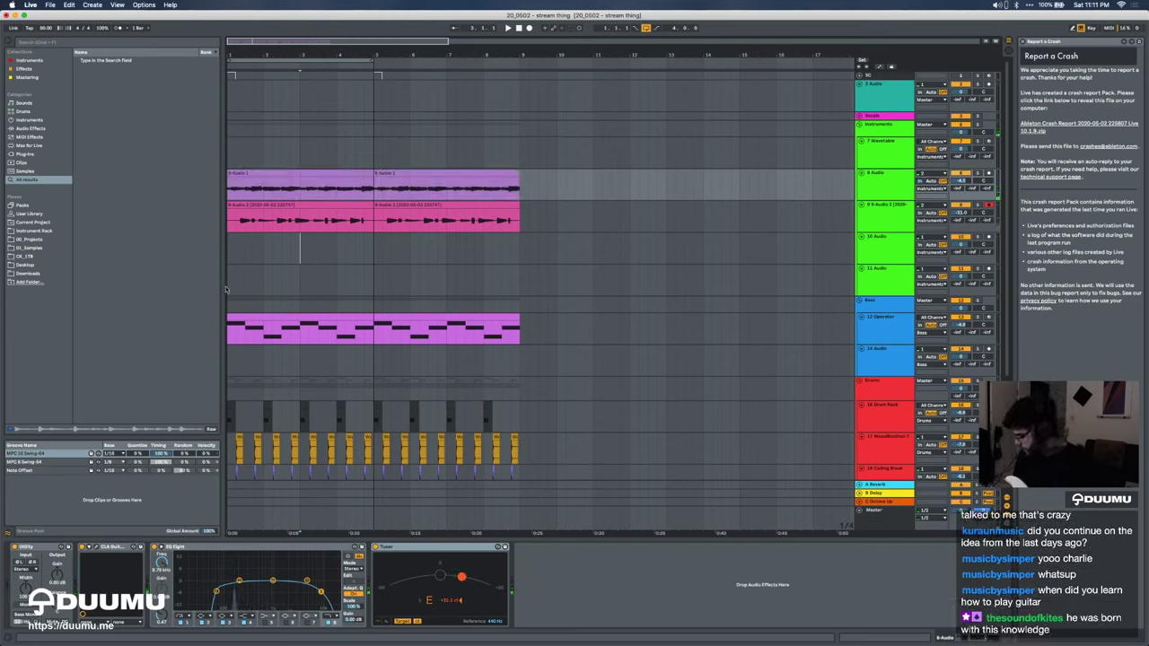
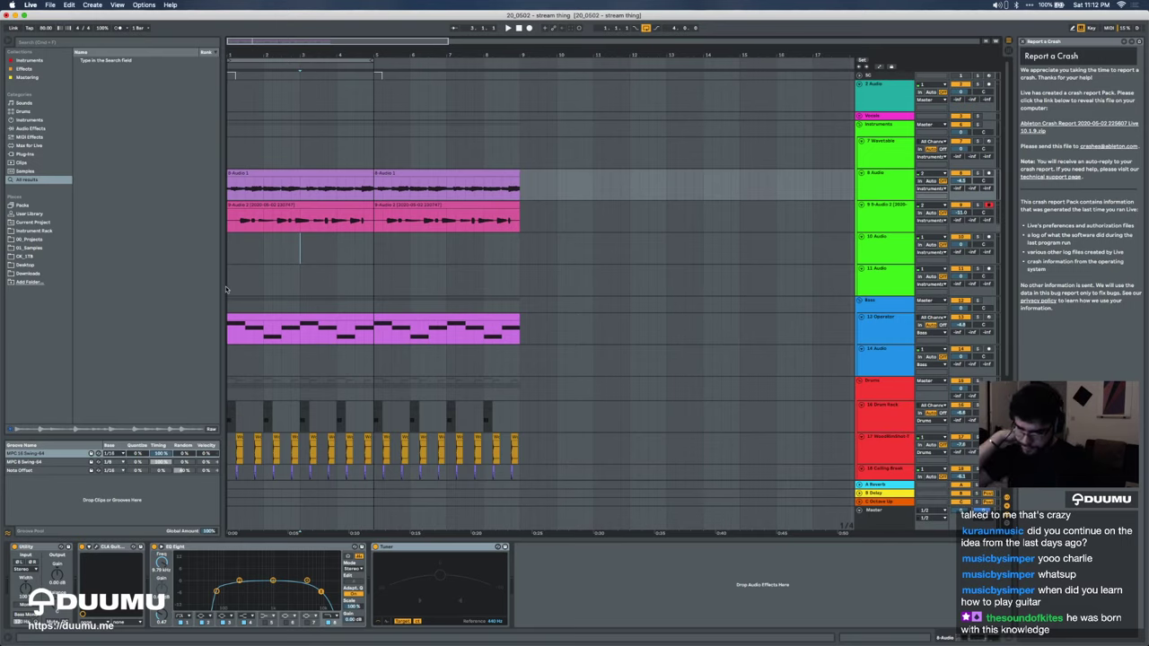
Step: Split the leftover recording on 8 Audio in bar 22 and delete the portion between bar 9 and the split
scroll(636, 276, "right", 2)
scroll(636, 276, "down", 5)
left_click_drag(313, 186, 527, 185)
key("plus")
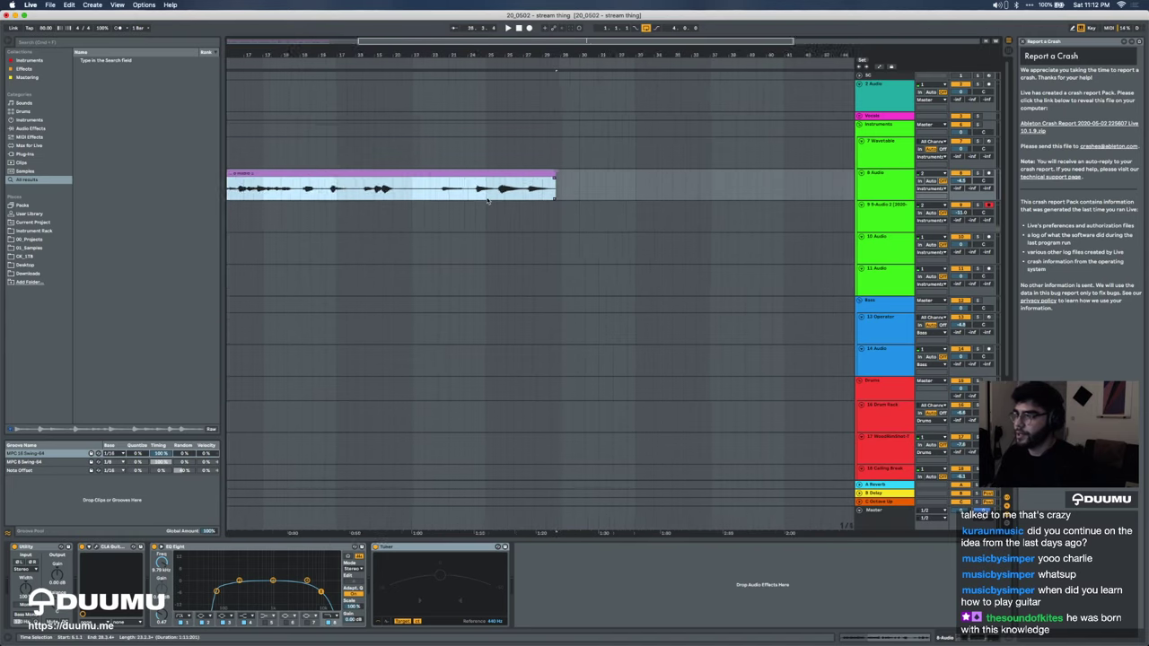
scroll(487, 201, "up", 3)
left_click(419, 194)
key("super+e")
scroll(419, 195, "up", 4)
scroll(419, 203, "down", 8)
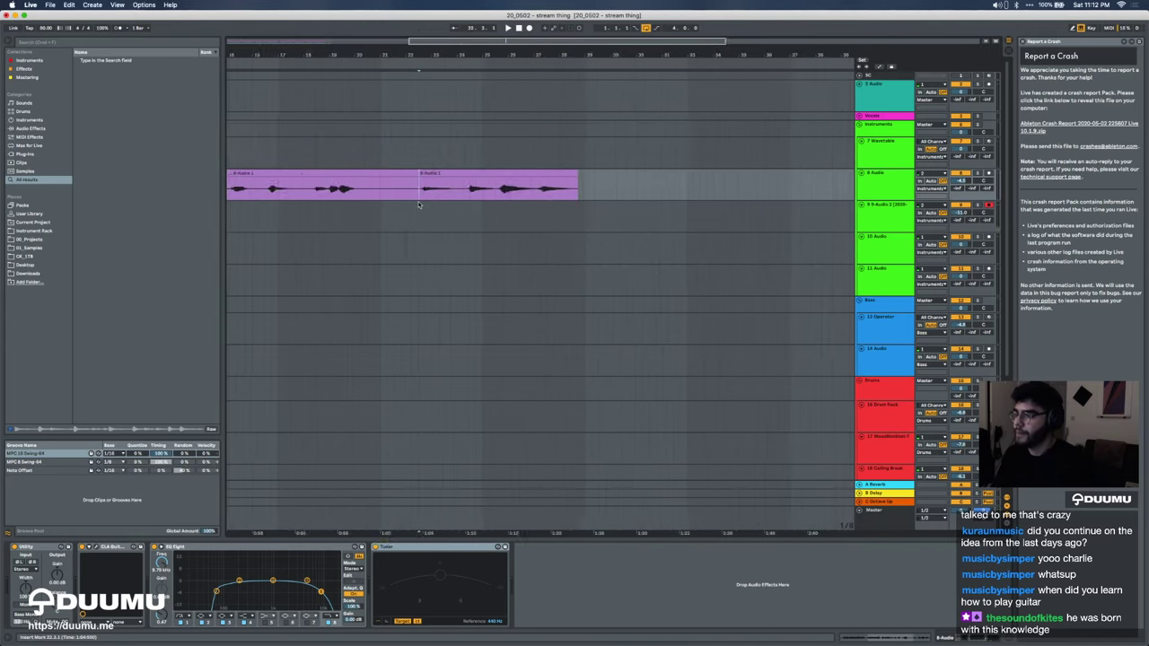
left_click(332, 180)
key("Delete")
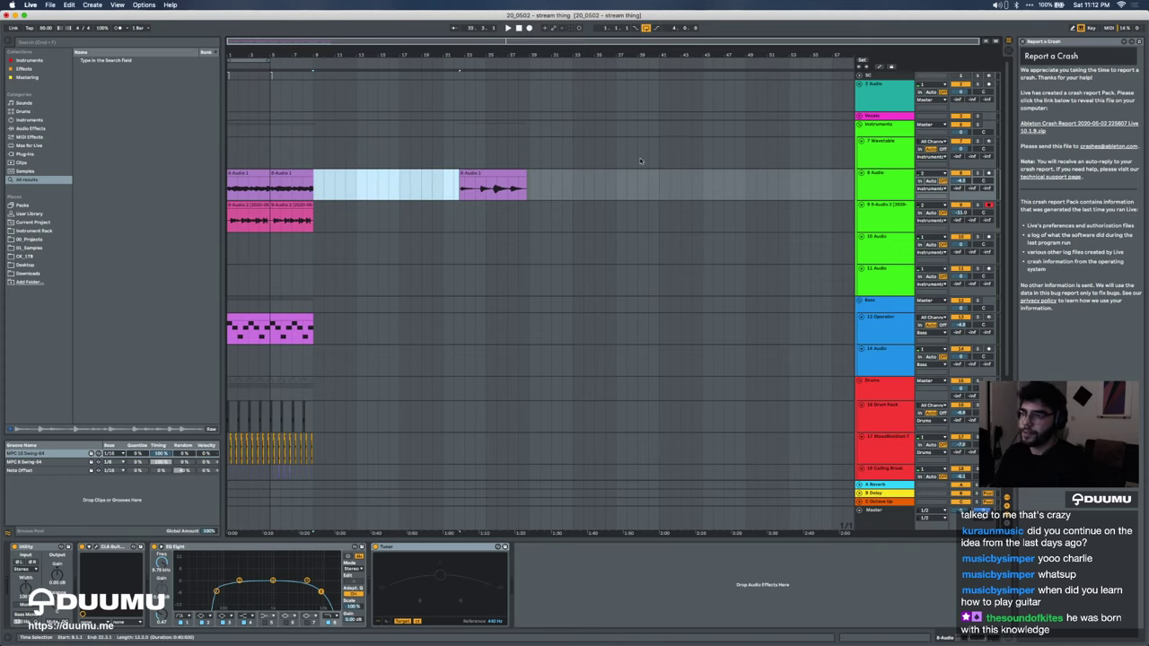
Step: Insert an audio track below 8 Audio, move the remaining recording onto it near bar 17 and inspect the clip's waveform
left_click(887, 180)
key("super+t")
left_click_drag(472, 196, 410, 239)
key("z")
scroll(416, 225, "up", 2)
left_click_drag(333, 214, 323, 216)
left_click(296, 235)
key("space")
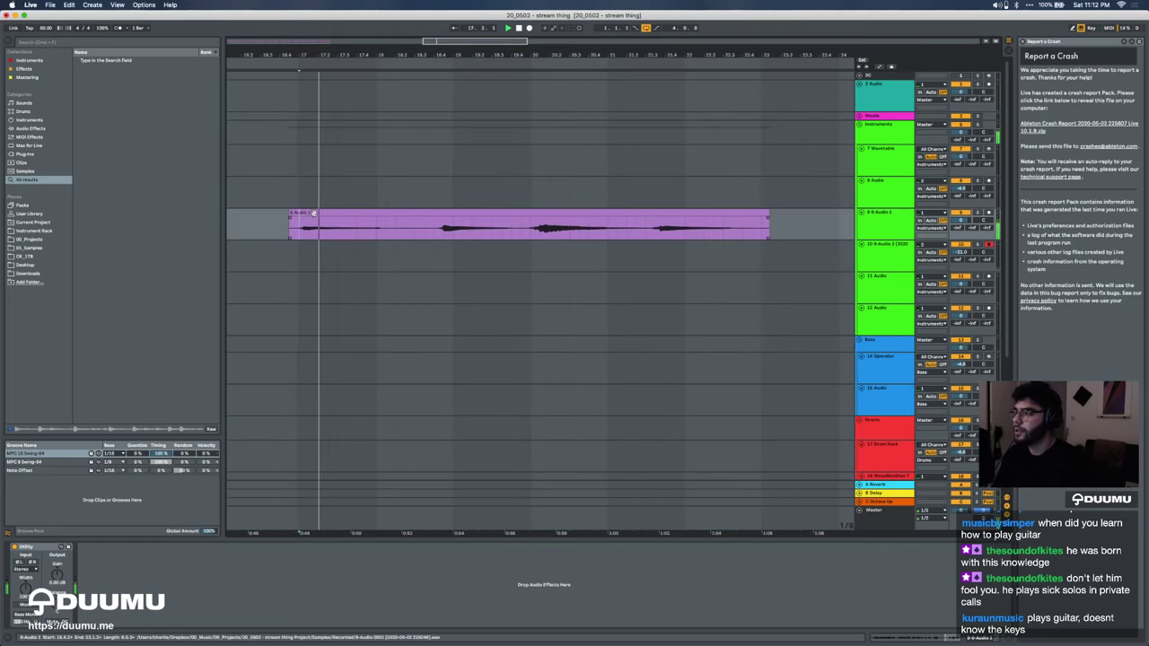
double_click(313, 213)
key("space")
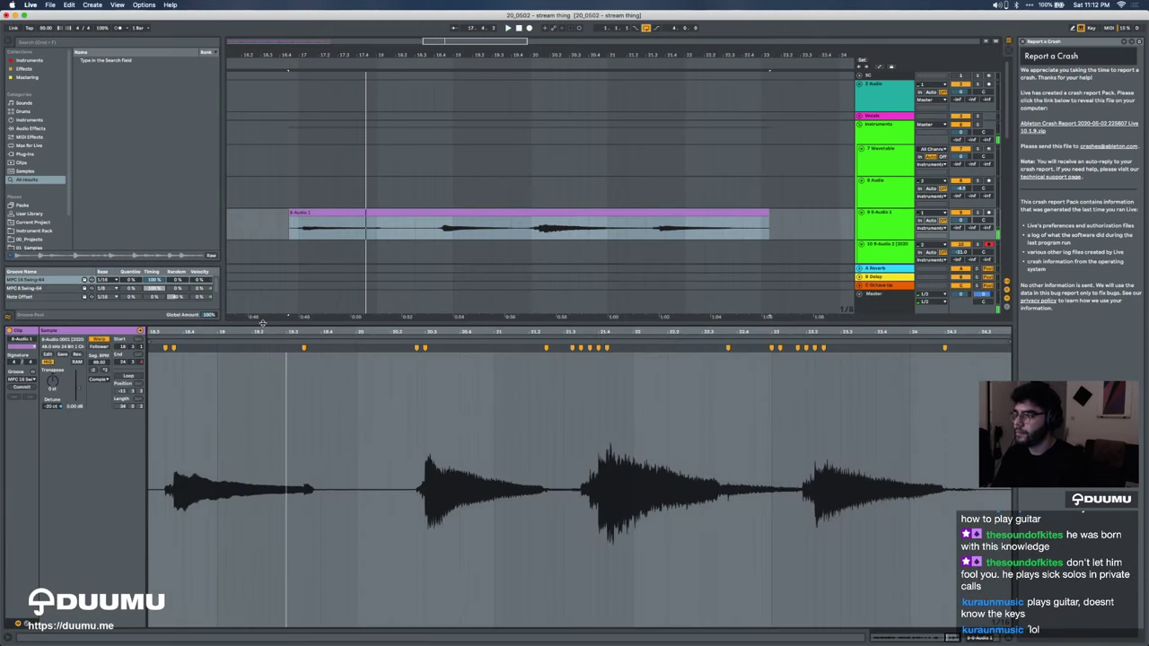
key("super+alt+l")
Step: Duplicate the 8 Audio track with its effects and delete the copied clips from the duplicate
left_click(876, 194)
key("super+d")
scroll(599, 218, "down", 3)
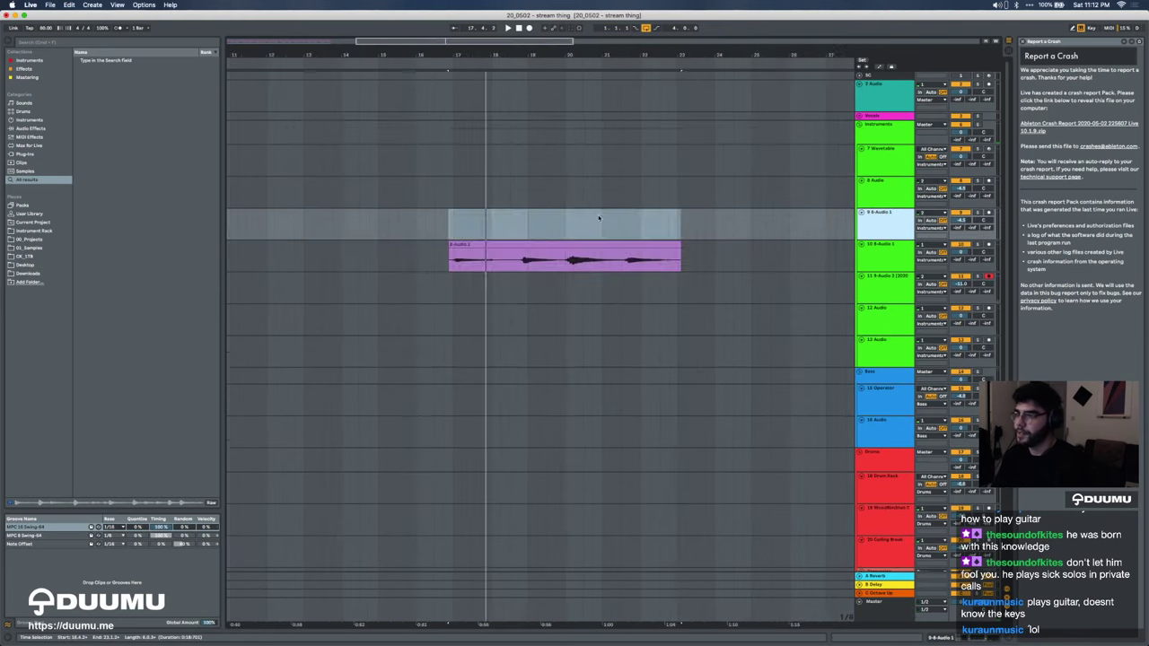
left_click_drag(596, 221, 587, 221)
left_click(390, 224)
scroll(377, 224, "left", 3)
left_click(280, 210, "shift")
key("Delete")
Step: Move the recorded guitar clip onto the duplicated track and raise that track's volume
mouse_move(786, 249)
left_mouse_down()
mouse_move(762, 226)
mouse_move(783, 227)
left_mouse_up()
key("space")
scroll(730, 226, "right", 3)
left_click_drag(961, 221, 961, 218)
Step: Audition the recorded guitar clip from its second and fourth notes
scroll(634, 229, "up", 3, "super")
left_click(642, 230)
scroll(642, 230, "right", 3)
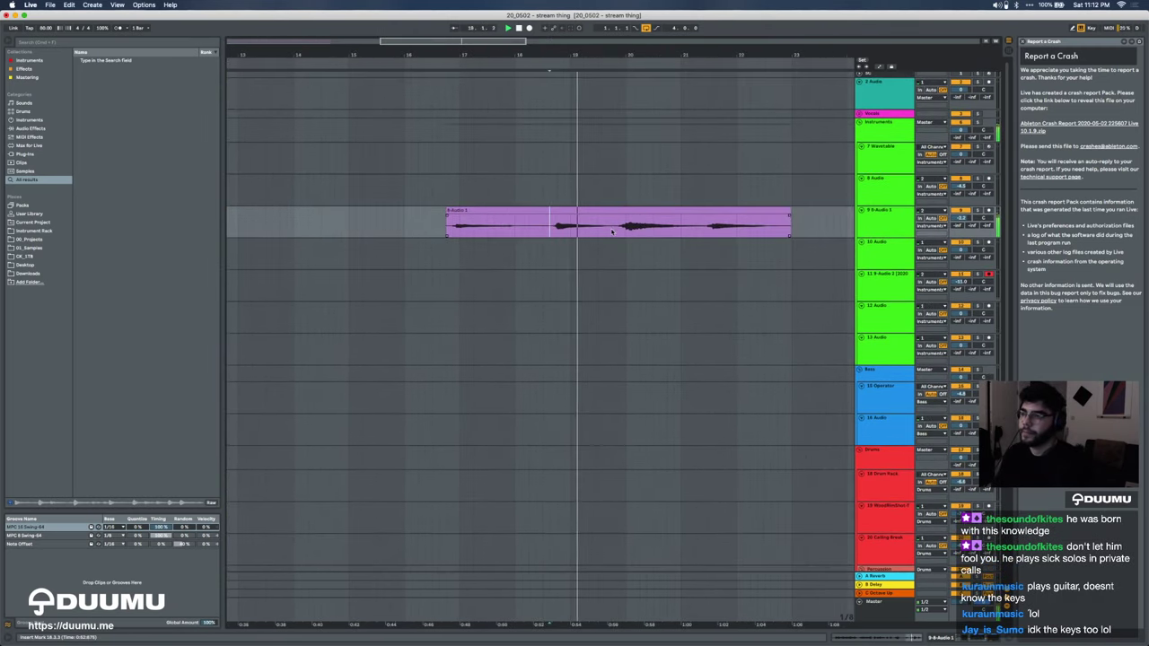
left_click(708, 231)
key("space")
key("space")
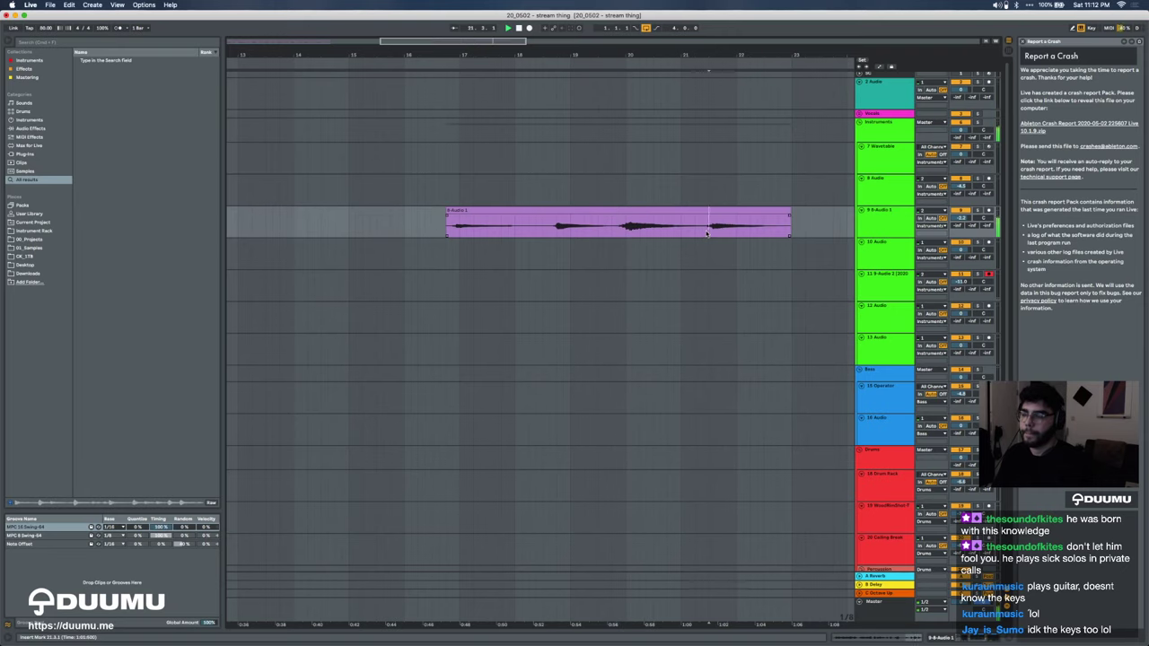
Step: Move the recorded clip to the arrangement's start and insert four bars of silence before all parts
scroll(653, 232, "down", 5, "super")
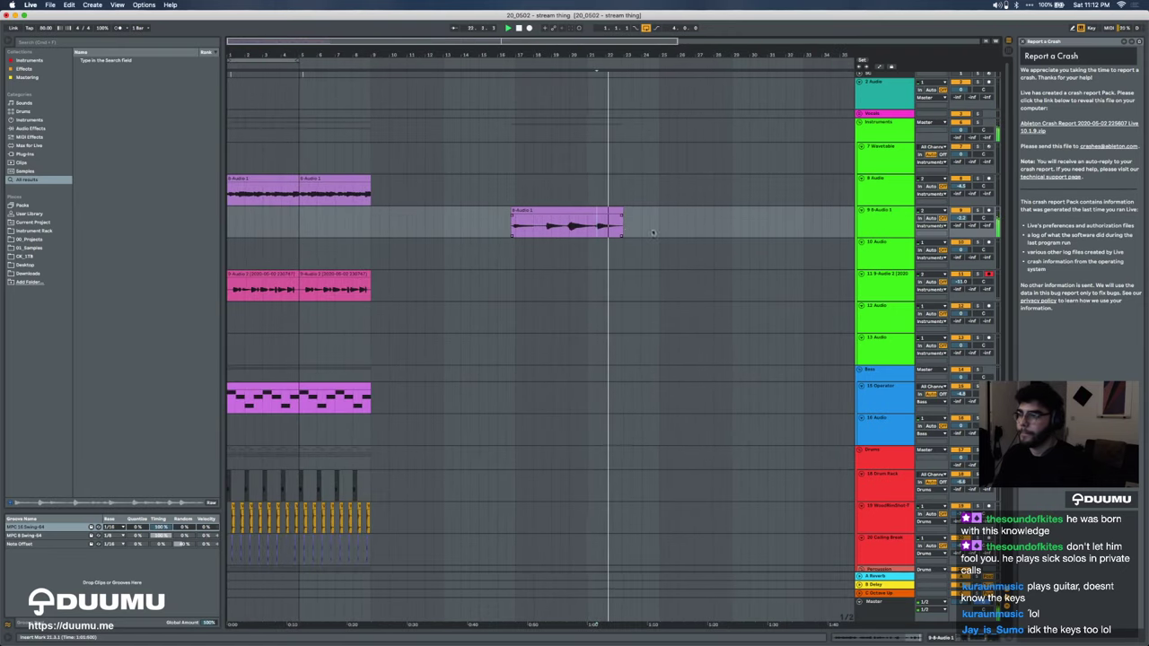
left_click(529, 210)
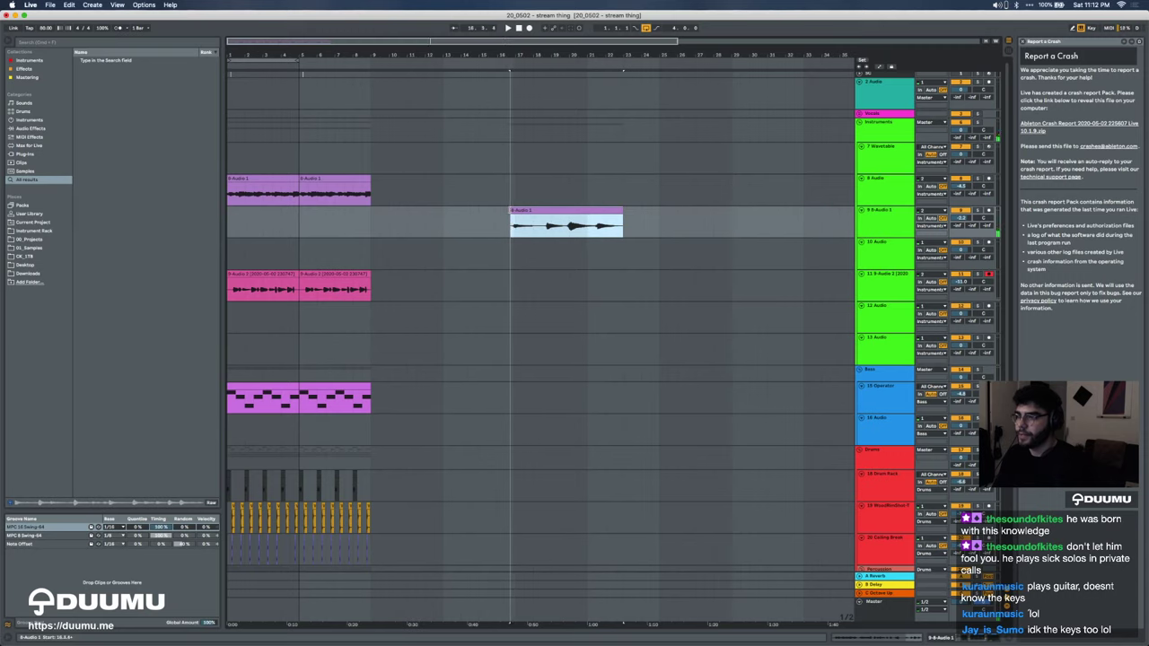
left_click_drag(529, 210, 236, 218)
left_click_drag(299, 160, 186, 165)
key("super+i")
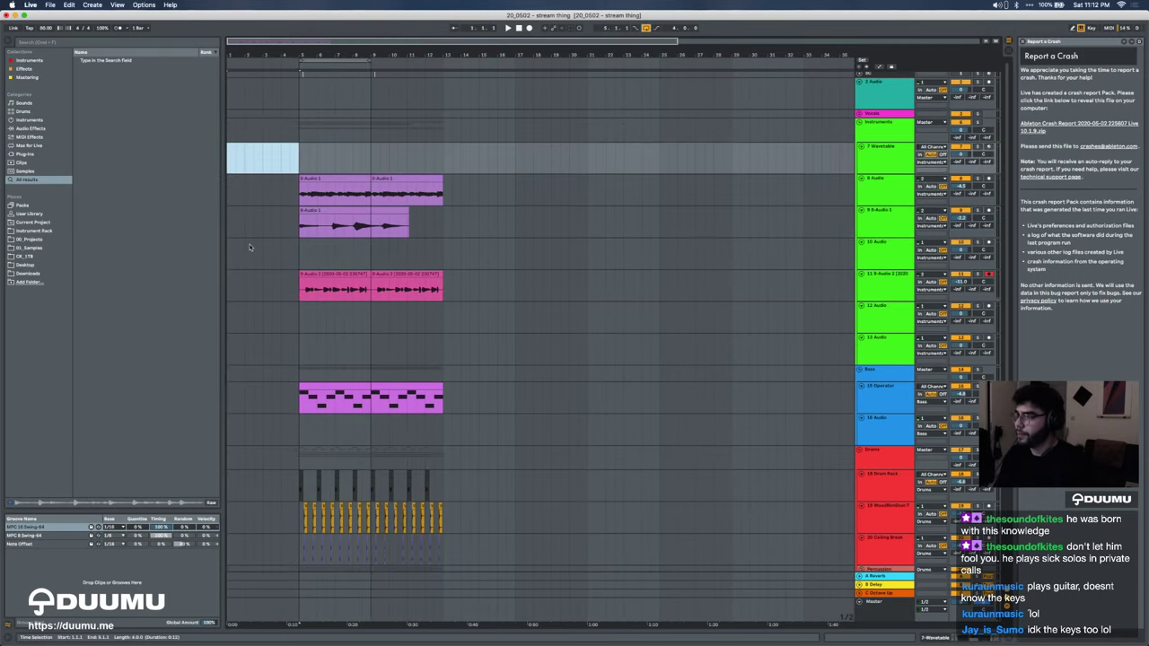
Step: Shift the recorded clip to start just before bar 5, at 4.4.4, and play it with the loop
scroll(249, 249, "up", 6, "super")
left_click_drag(506, 210, 491, 210)
key("space")
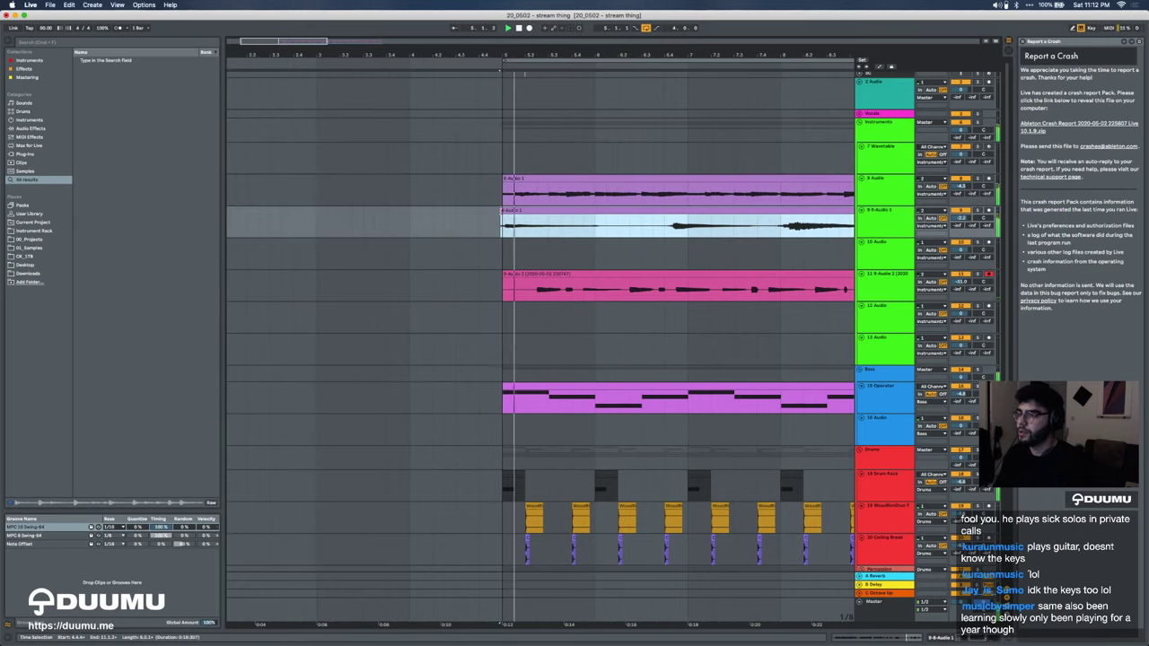
Step: Split the recorded clip before its second note, move the remainder earlier to about the middle of bar 5 and play it
scroll(649, 233, "right", 1)
left_click(649, 232)
key("super+e")
key("space")
left_click_drag(669, 213, 530, 220)
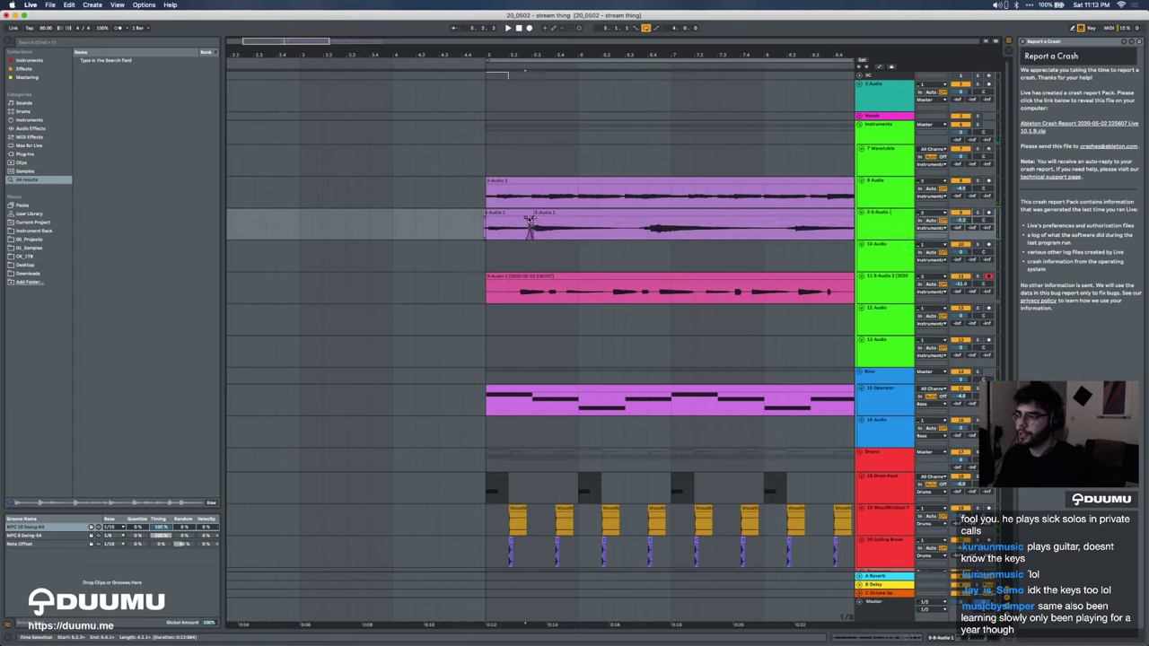
key("space")
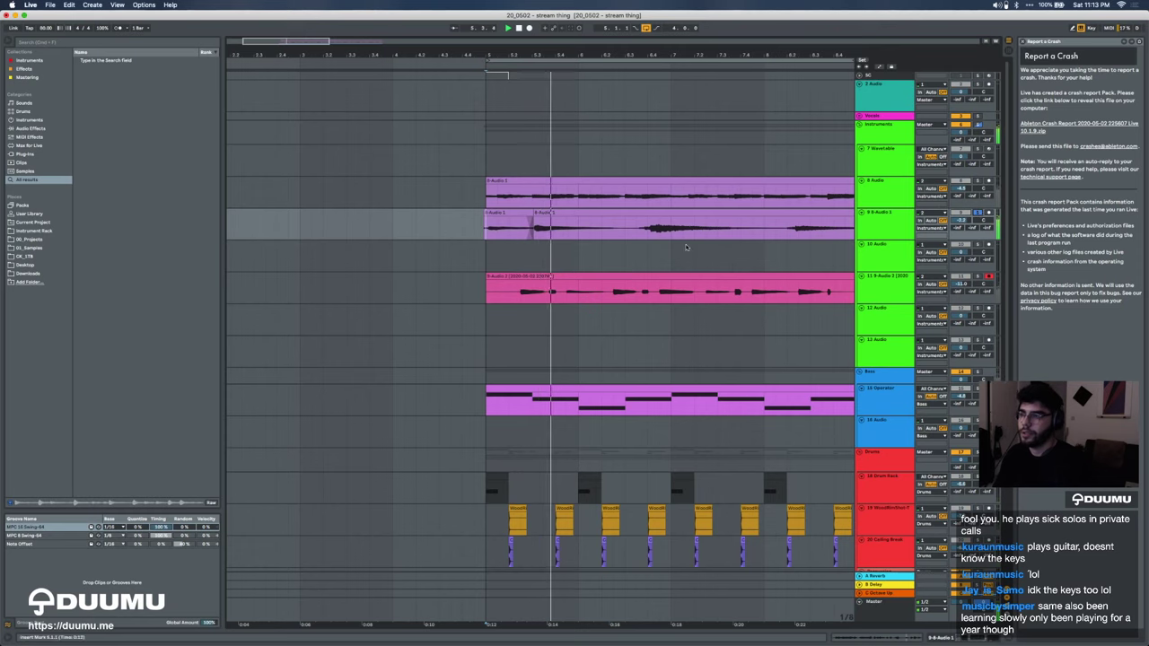
Step: Split the recorded guitar clip before its third note, move the remainder earlier so the note lands on bar 6, and play it
key("space")
left_click(637, 229)
key("super+e")
left_click(579, 226)
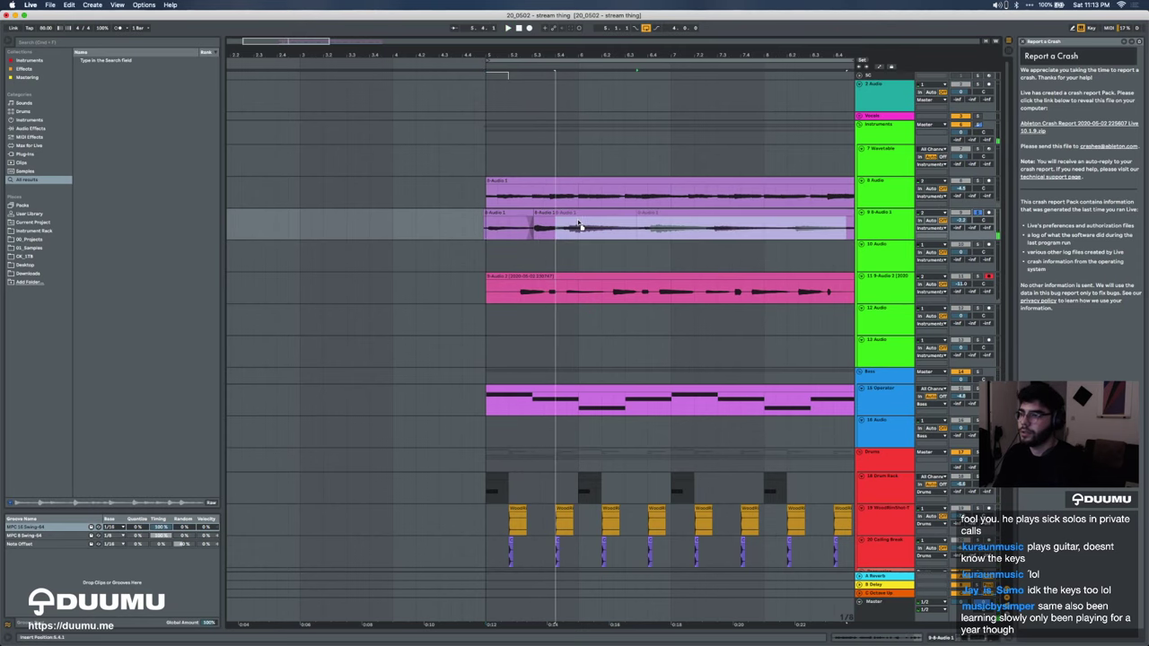
left_click_drag(588, 223, 591, 223)
left_click(573, 221)
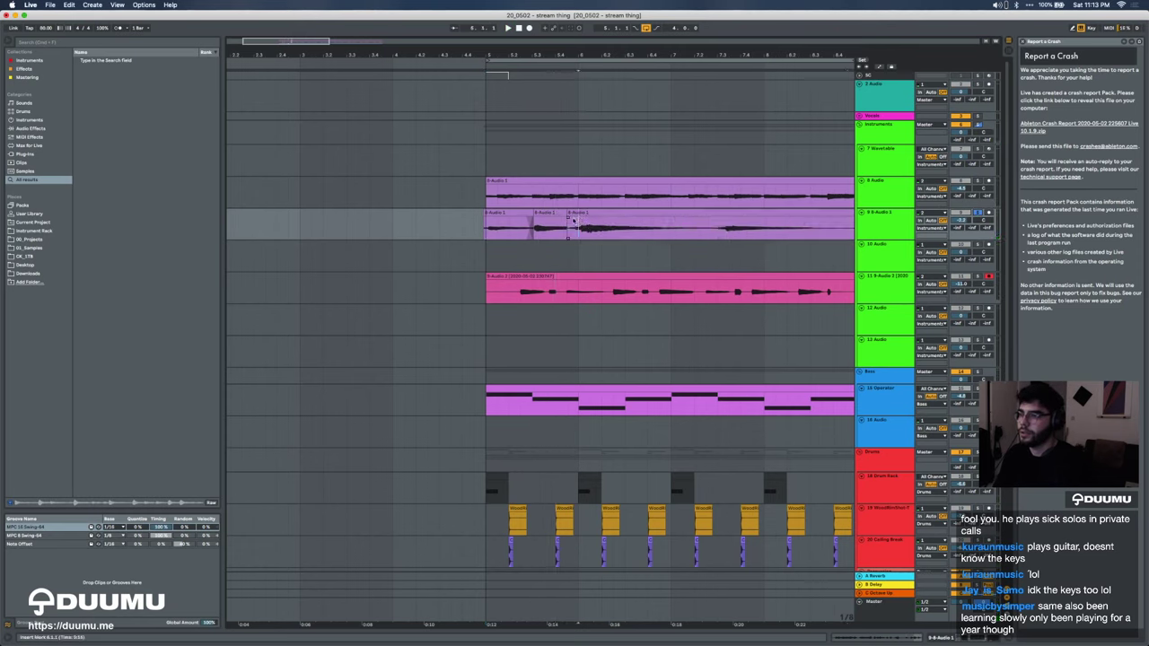
key("space")
Step: Move the recorded clip's first piece slightly earlier, to start ahead of bar 5, and play the loop
left_click_drag(486, 213, 476, 213)
key("space")
key("space")
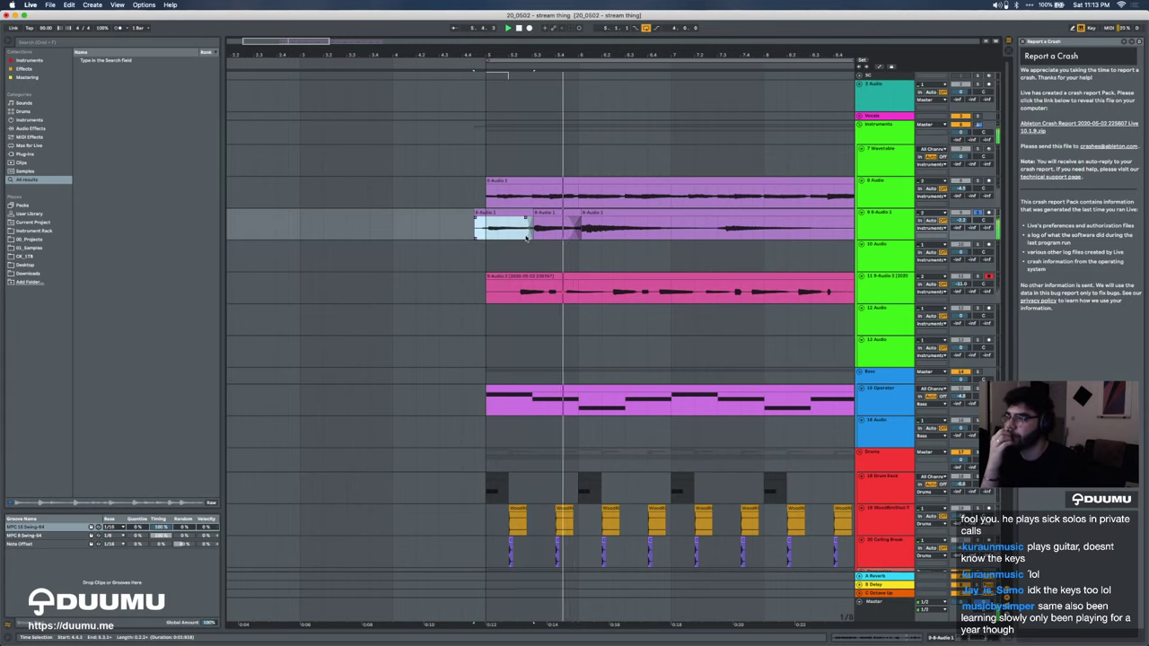
scroll(611, 235, "right", 1)
scroll(611, 235, "right", 1)
key("space")
Step: Undo the recent splits and moves so the recorded guitar clip is one piece again
left_click(613, 236)
key("super+z")
key("super+z")
key("super+z")
key("super+z")
Step: Mute and fold the recorded guitar track 9, and play the remaining parts
left_click(968, 212)
key("minus")
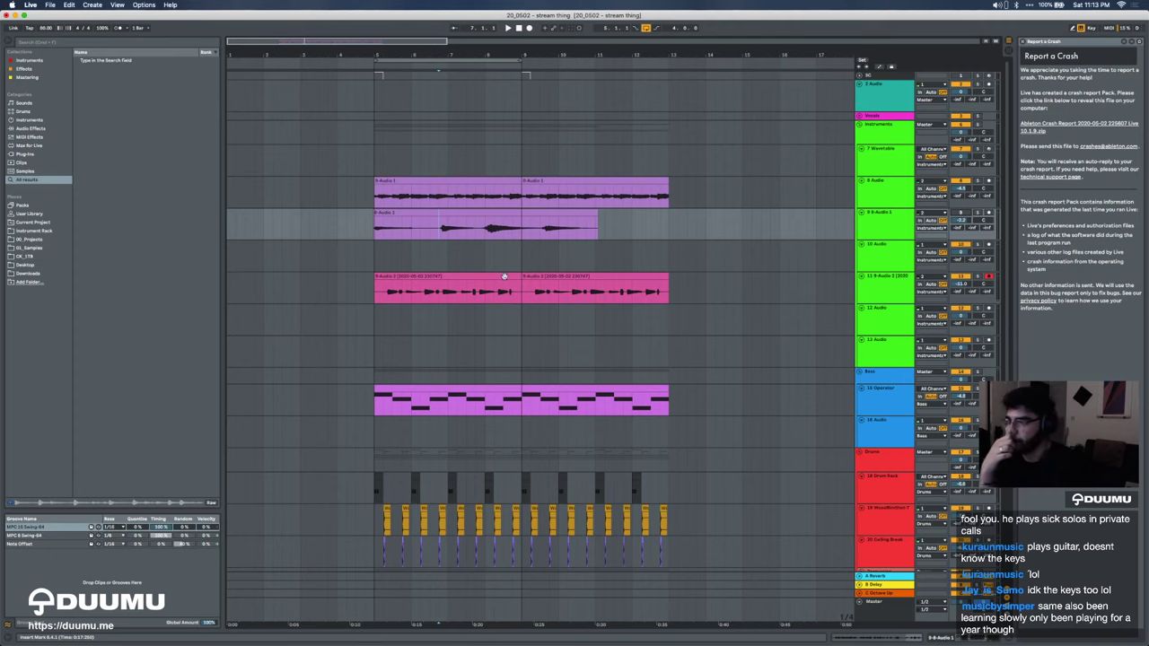
left_click(431, 280)
left_click(860, 214)
left_click(531, 253)
left_click(504, 268)
key("space")
Step: Move the empty audio track 10 below the track with the pink guitar clips
left_click(474, 251)
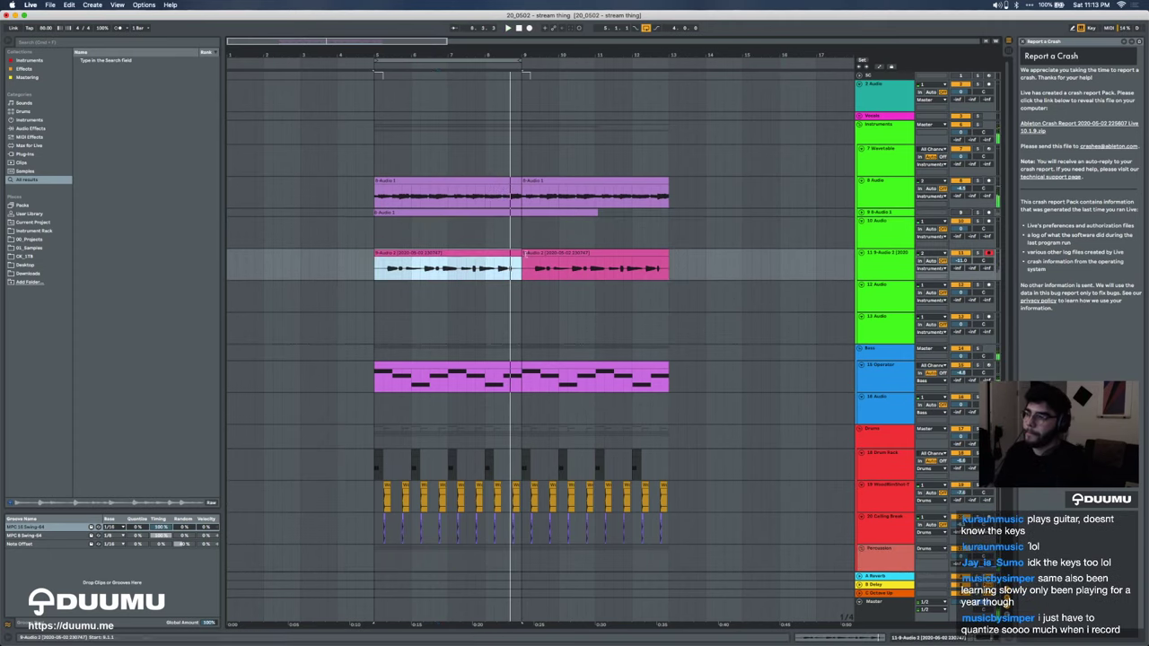
left_click(587, 252, "shift")
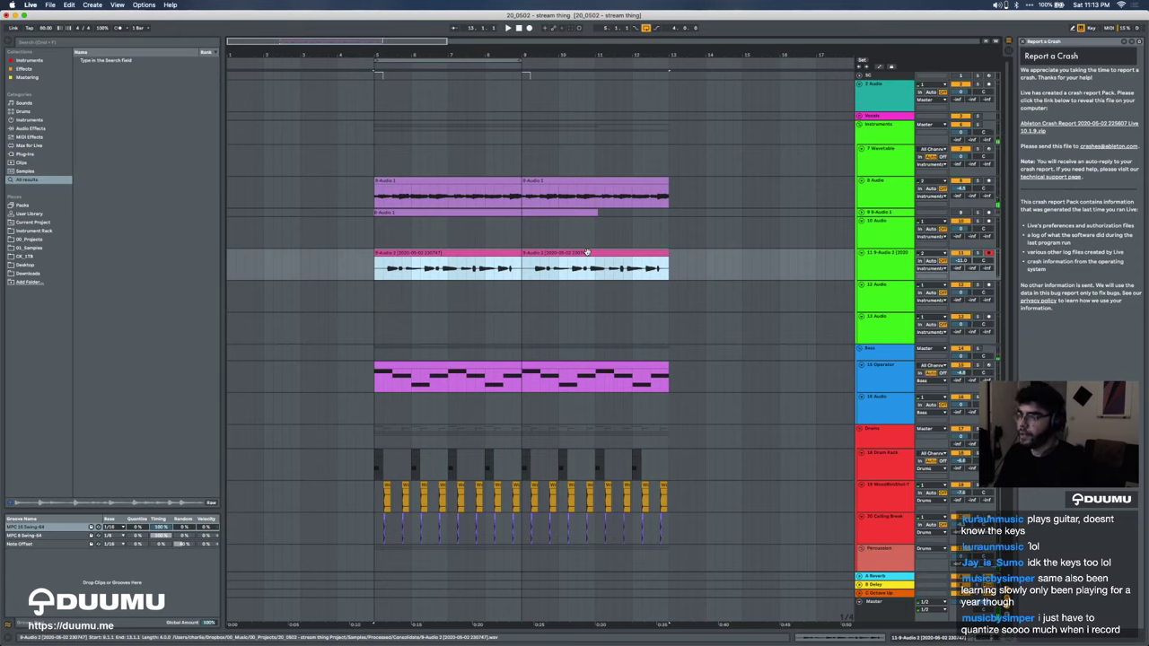
left_click_drag(872, 229, 878, 288)
Step: Search the browser for "pad" and place the Cymatics Eternity Pad 1 - C Min sample on audio track 11 at bar 5
left_click(375, 274)
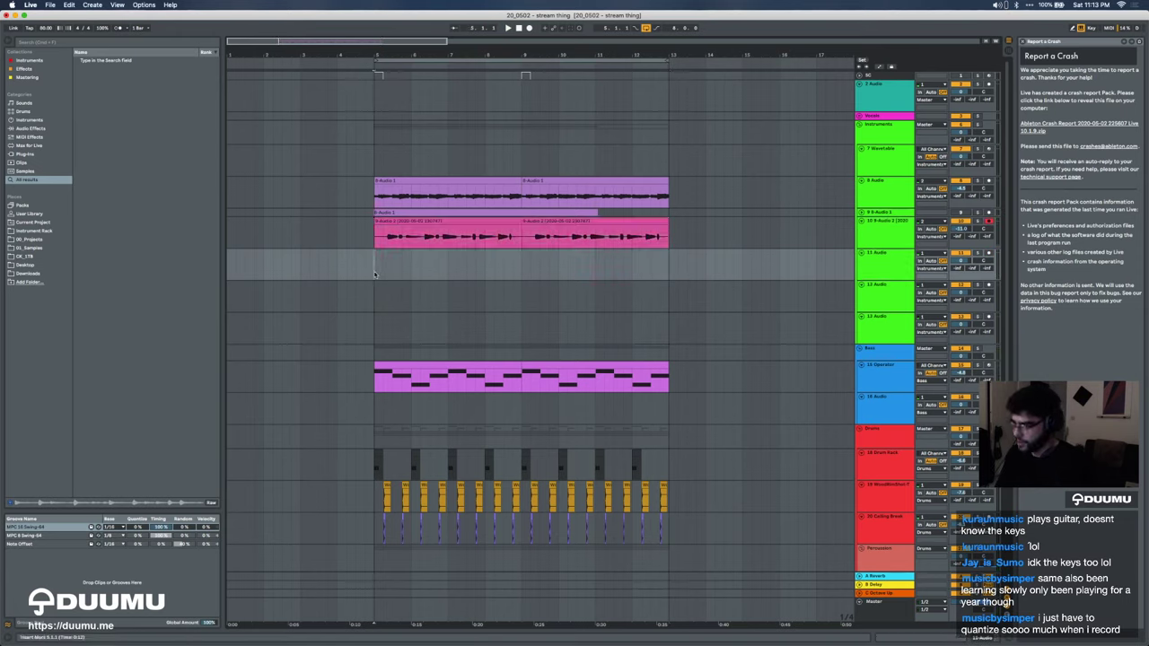
key("super+f")
type("pad")
left_click(126, 274)
key("Down")
key("Down")
key("Down")
key("Down")
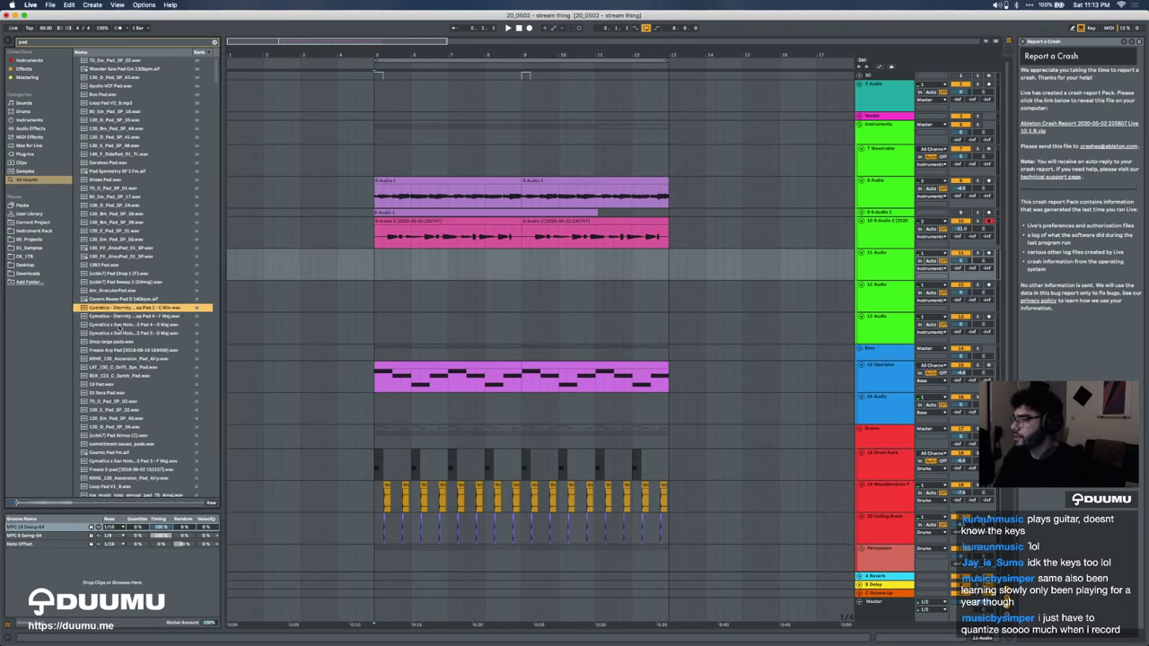
left_click_drag(123, 308, 375, 257)
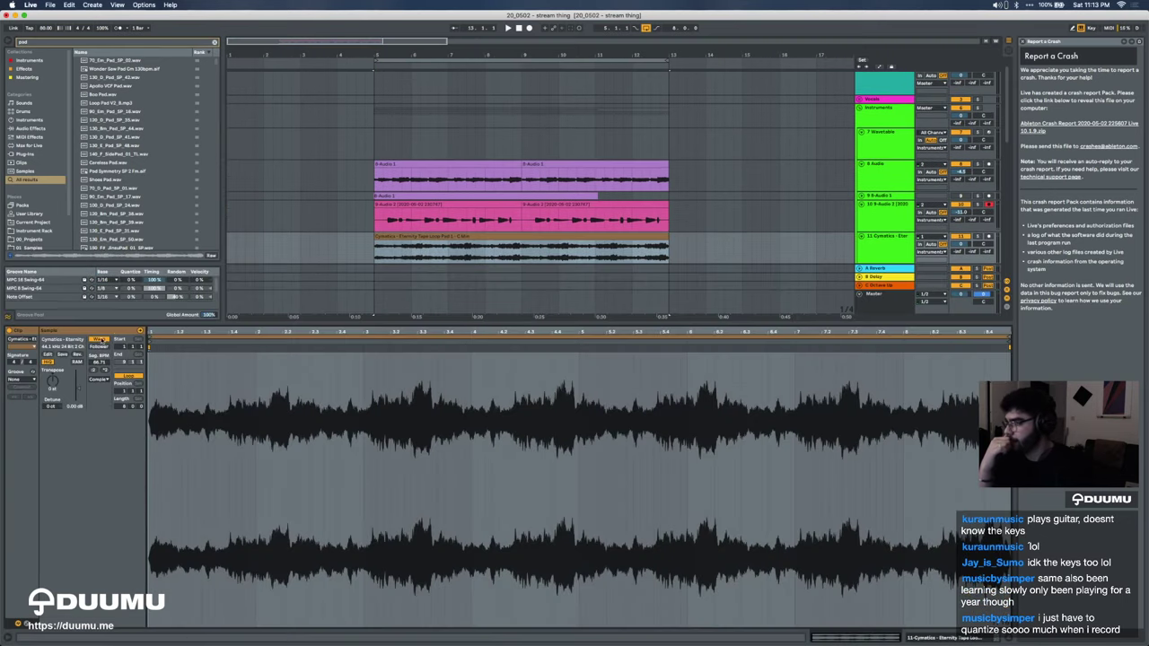
Step: Turn off warping for the C Min pad clip, transpose it up 4 semitones and try a detune during playback
left_click(99, 340)
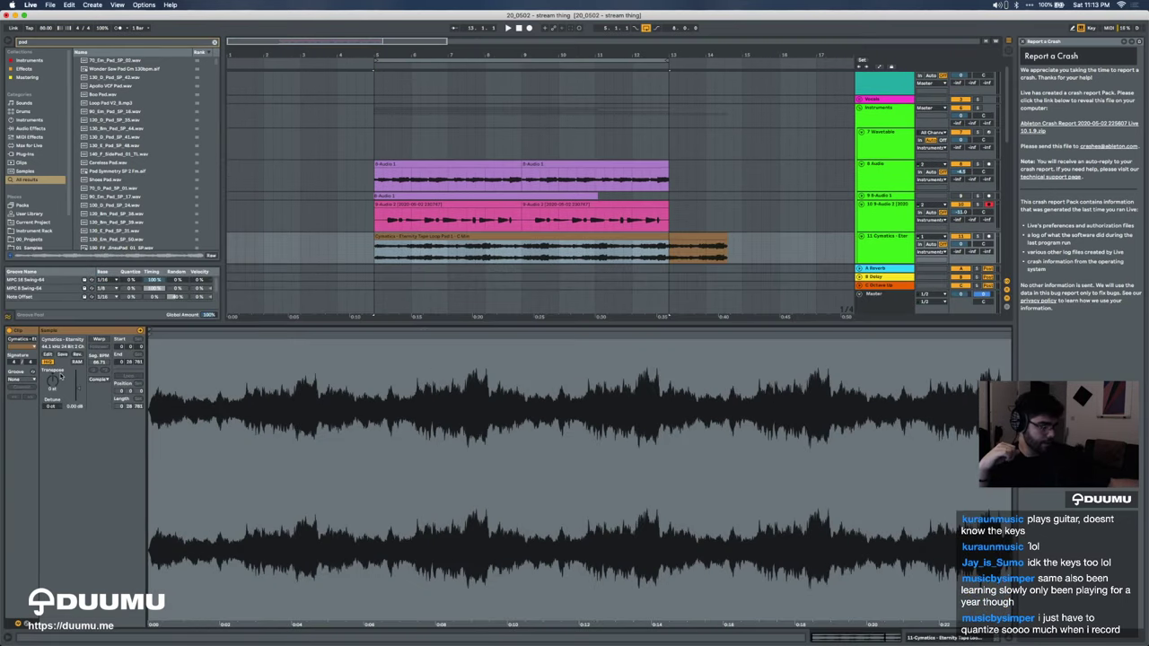
left_click_drag(60, 376, 60, 288)
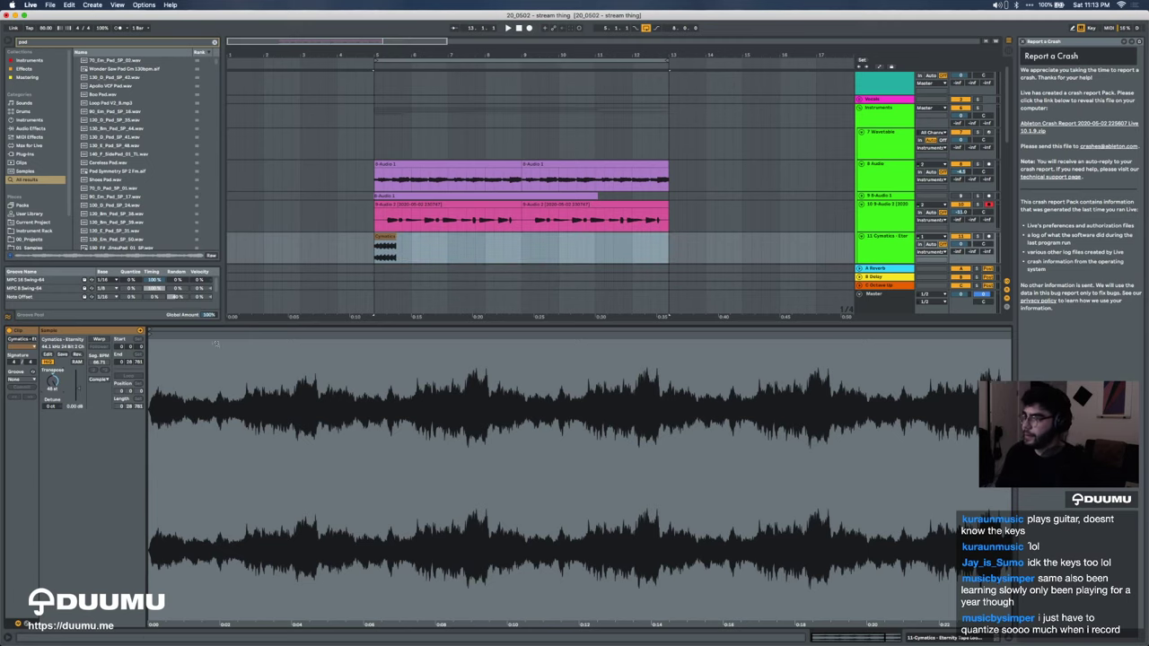
type("4")
key("Return")
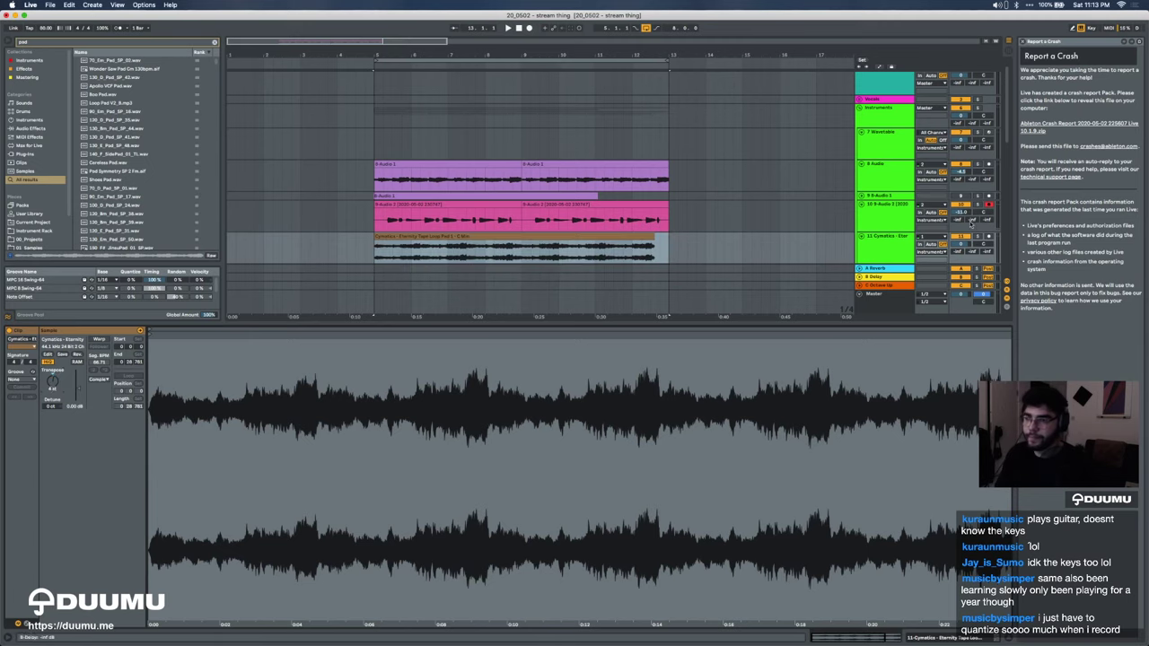
key("space")
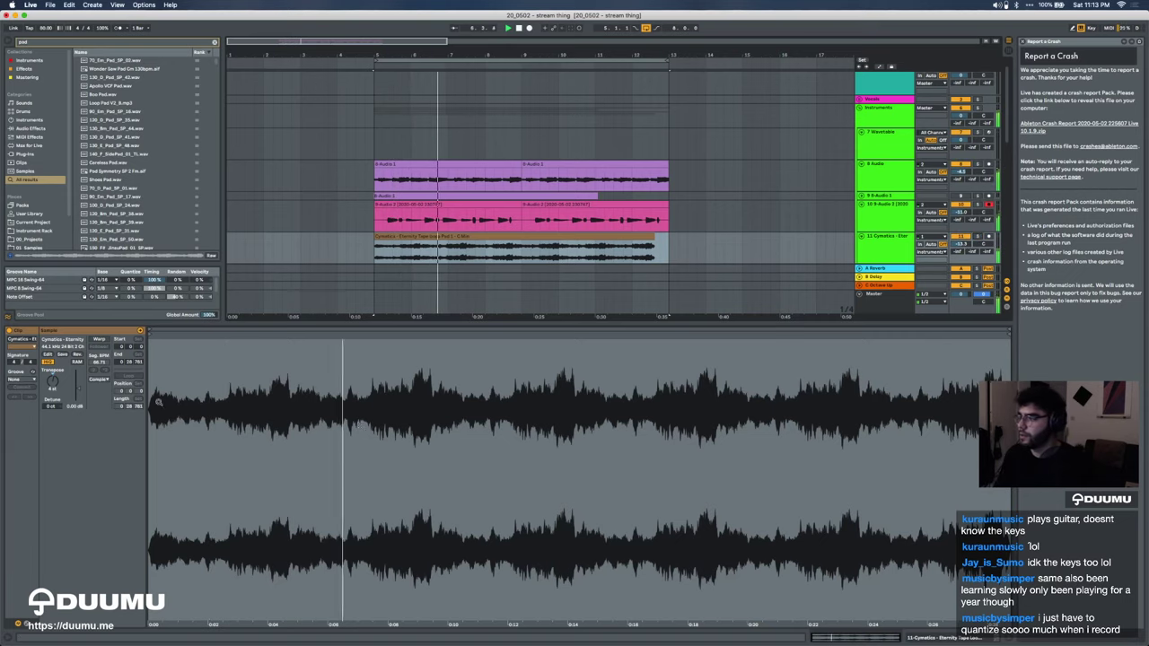
mouse_move(48, 407)
left_mouse_down()
mouse_move(49, 395)
mouse_move(45, 413)
left_mouse_up()
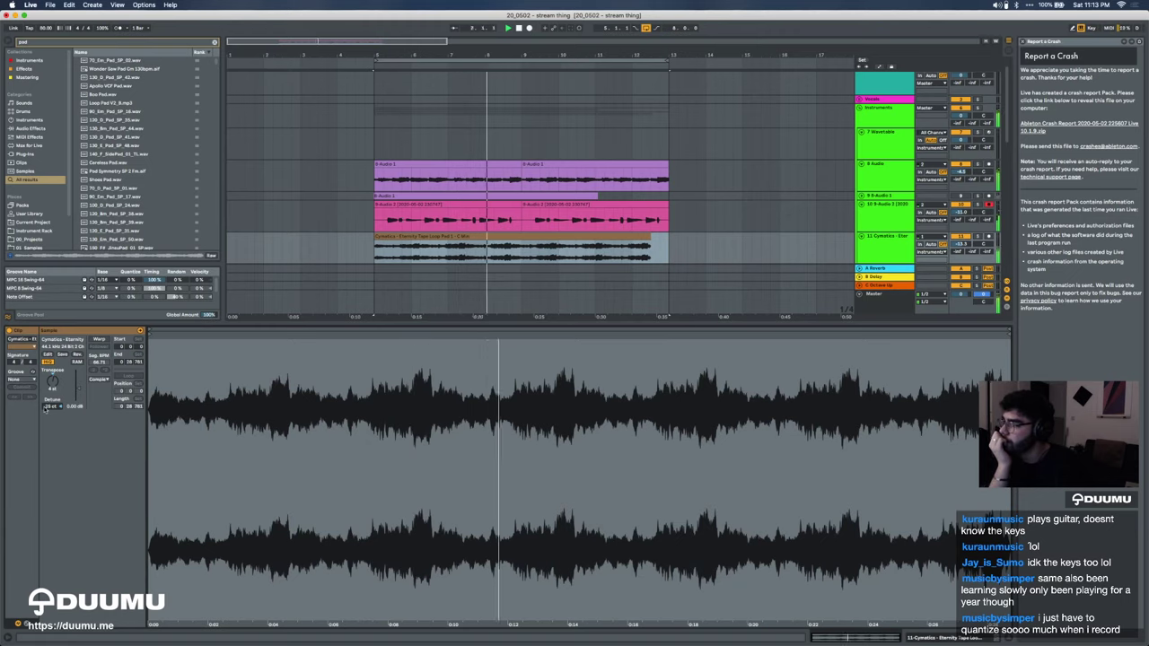
left_click(60, 406)
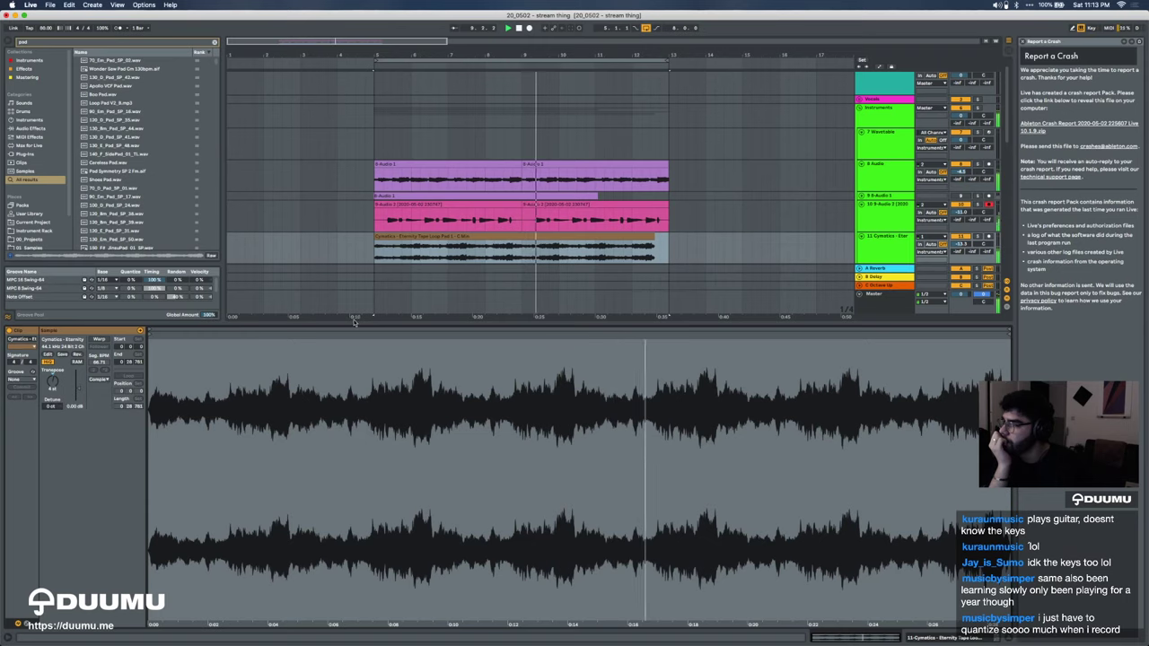
Step: Delete the C Min pad clip and search the browser for "pad g"
key("super+alt+l")
left_click(440, 231)
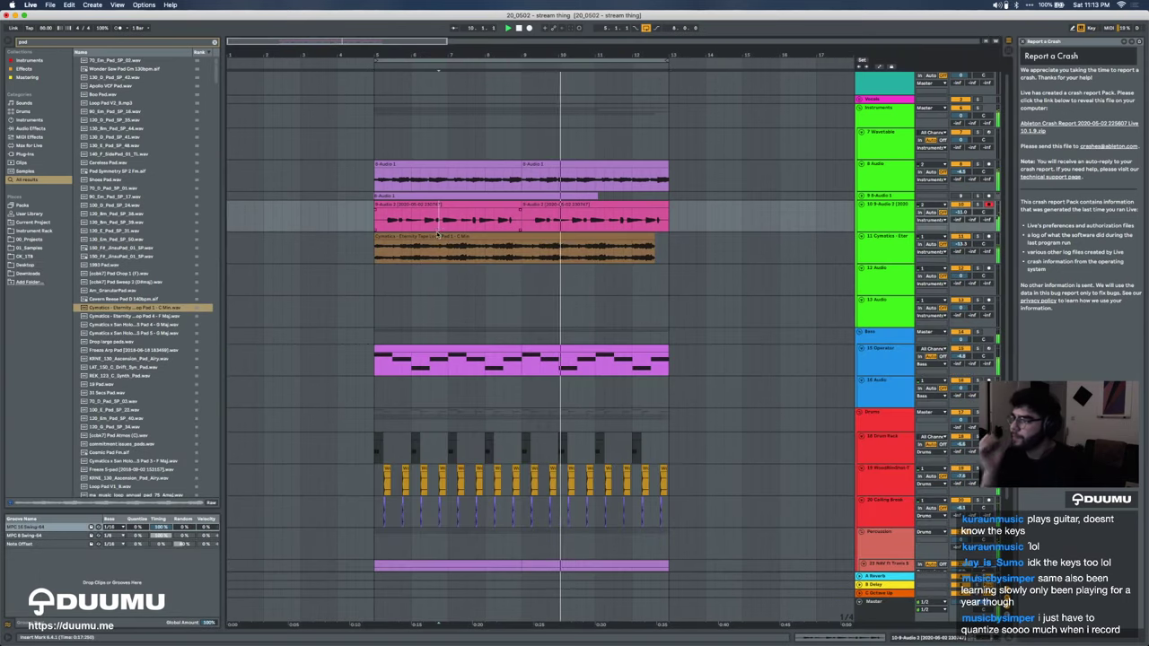
left_click(435, 235)
key("super+f")
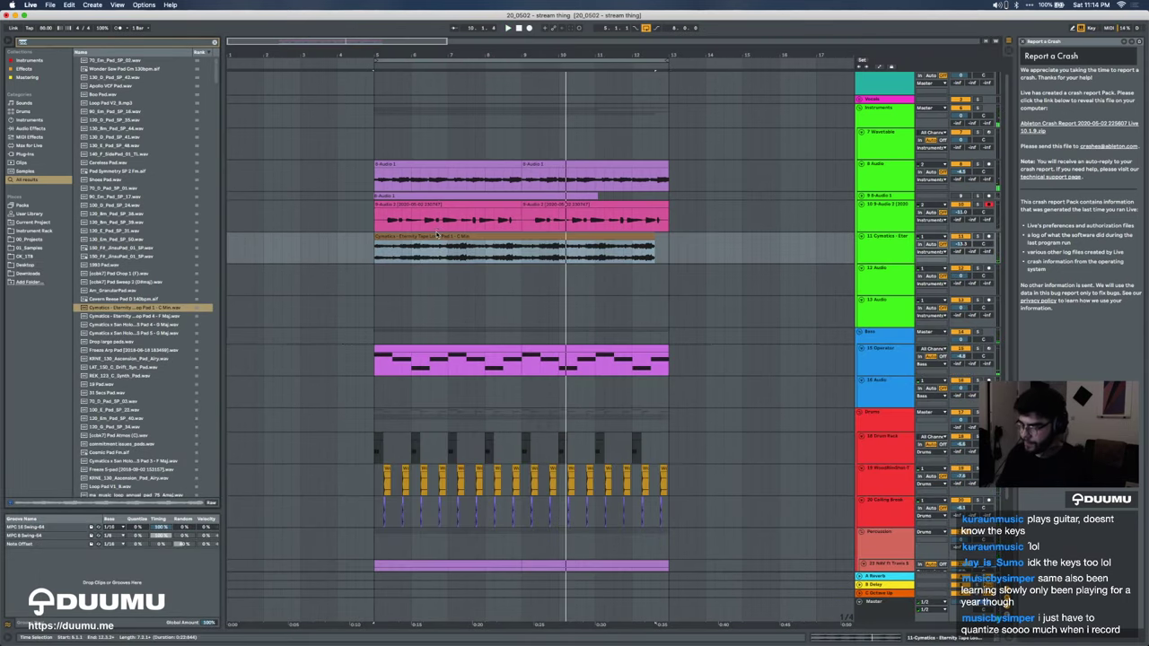
type("g")
left_click(437, 237)
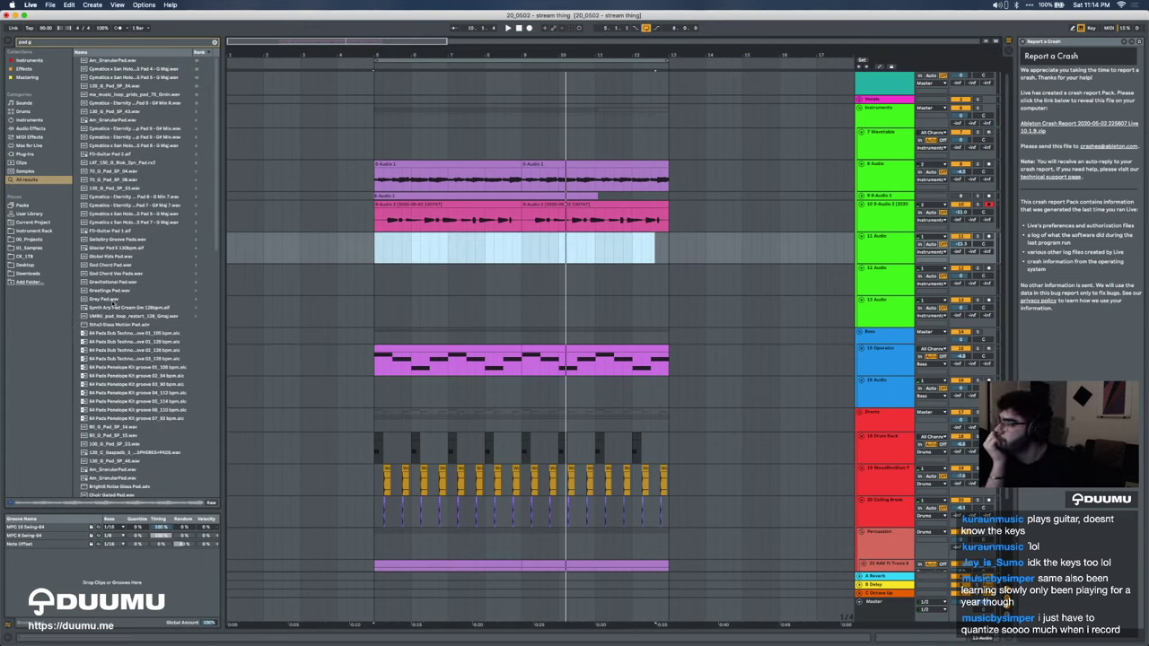
Step: Audition pad samples from the results, including Am_GranularPad, Greetings Pad and the 120_G_Pad sample
left_click(107, 119)
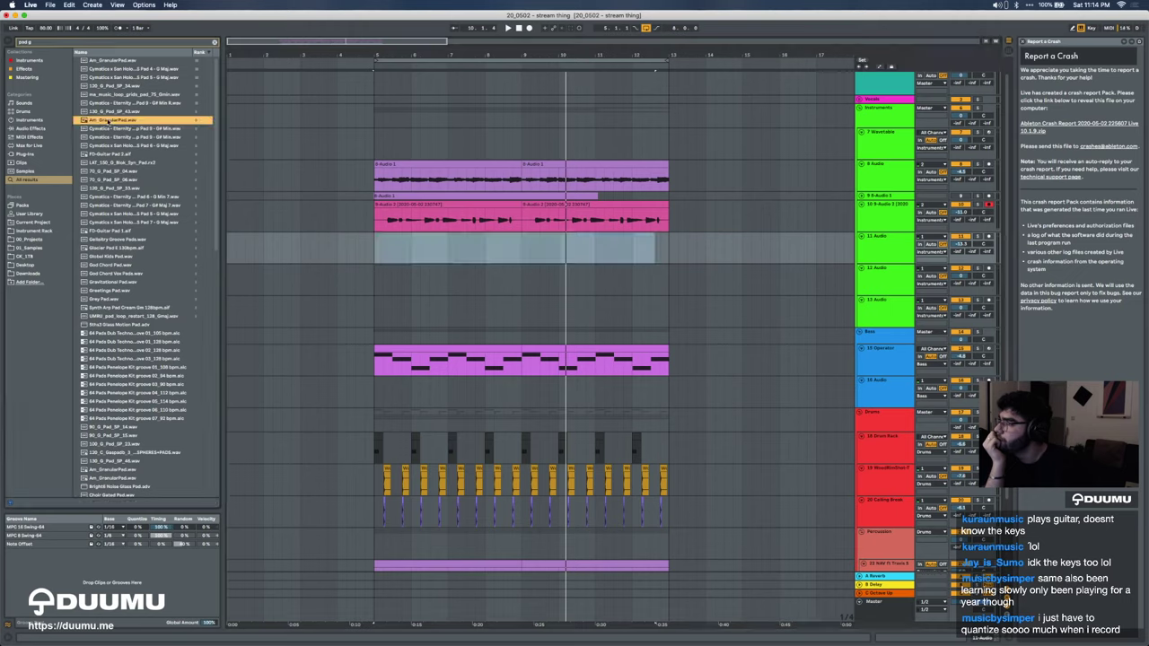
left_click(125, 291)
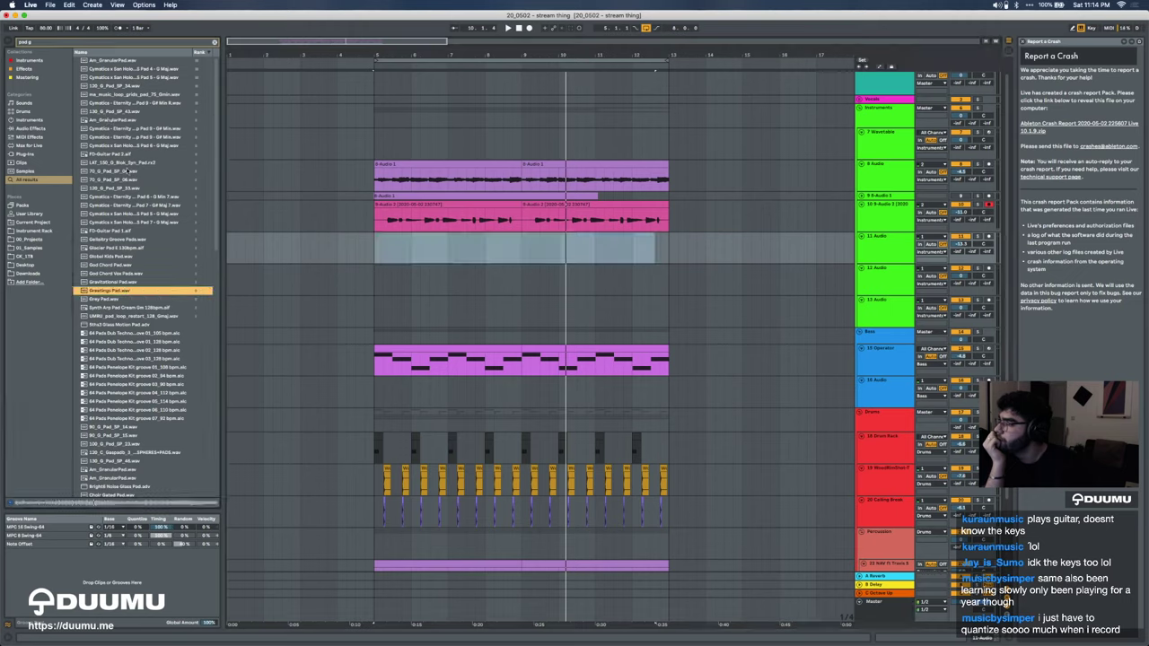
left_click(108, 119)
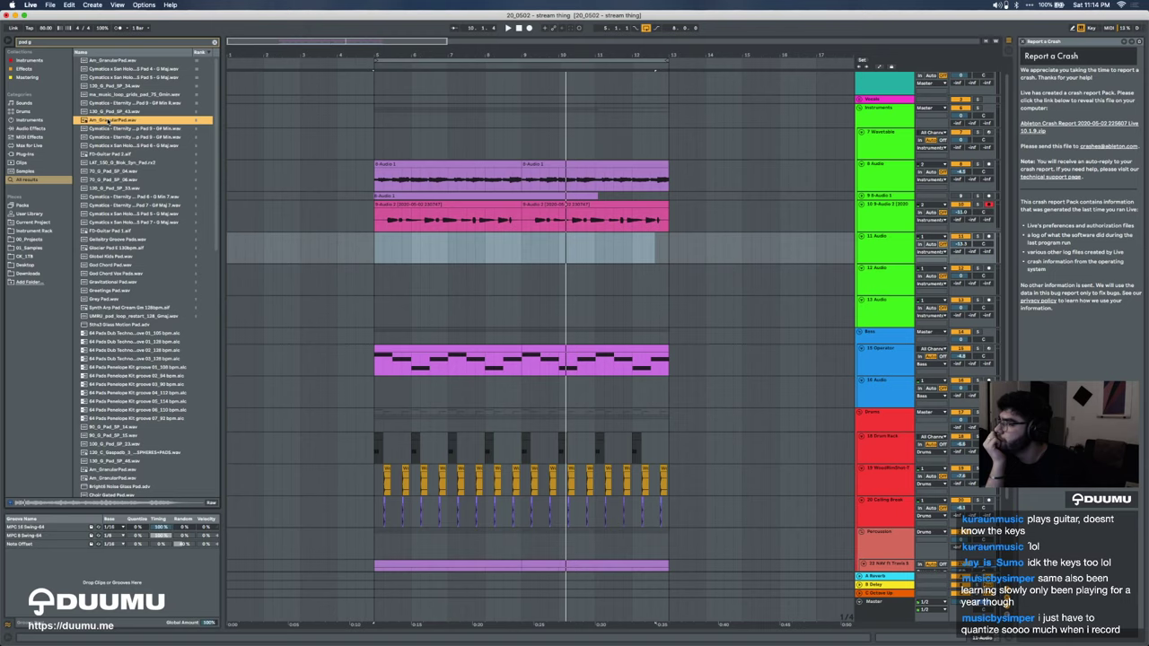
left_click(113, 61)
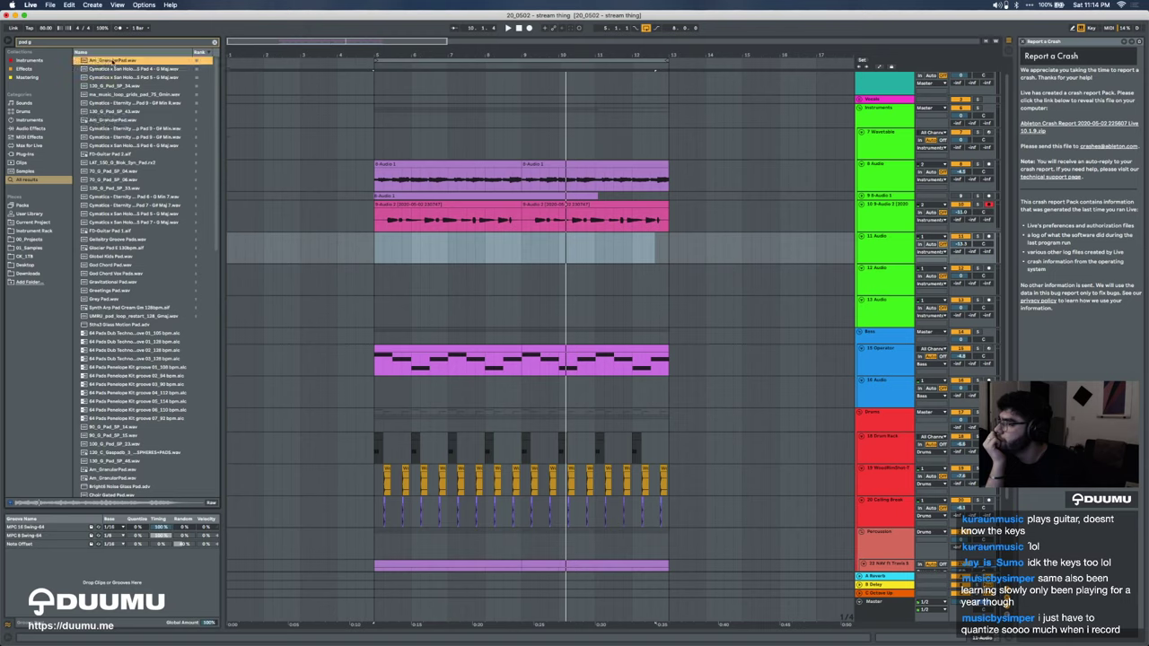
left_click(109, 86)
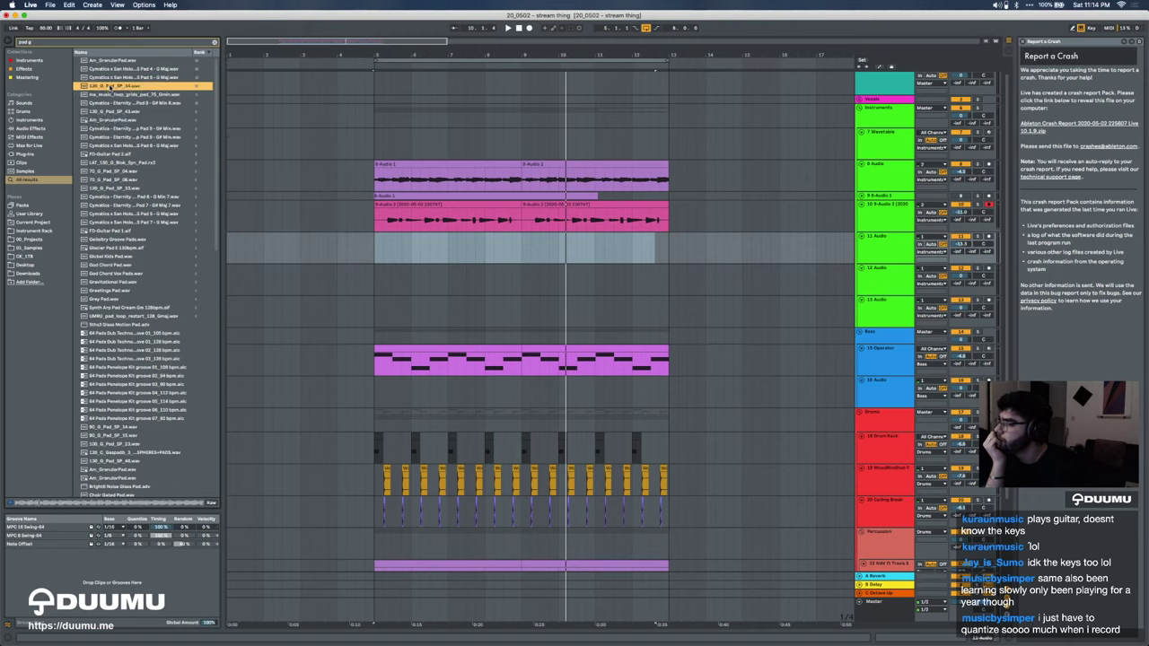
scroll(142, 380, "down", 2)
Step: Place 130_G_Pad_SP_46.wav on audio track 11 just after bar 5, reset its warping and stretch it to end just past bar 17
left_click(114, 425)
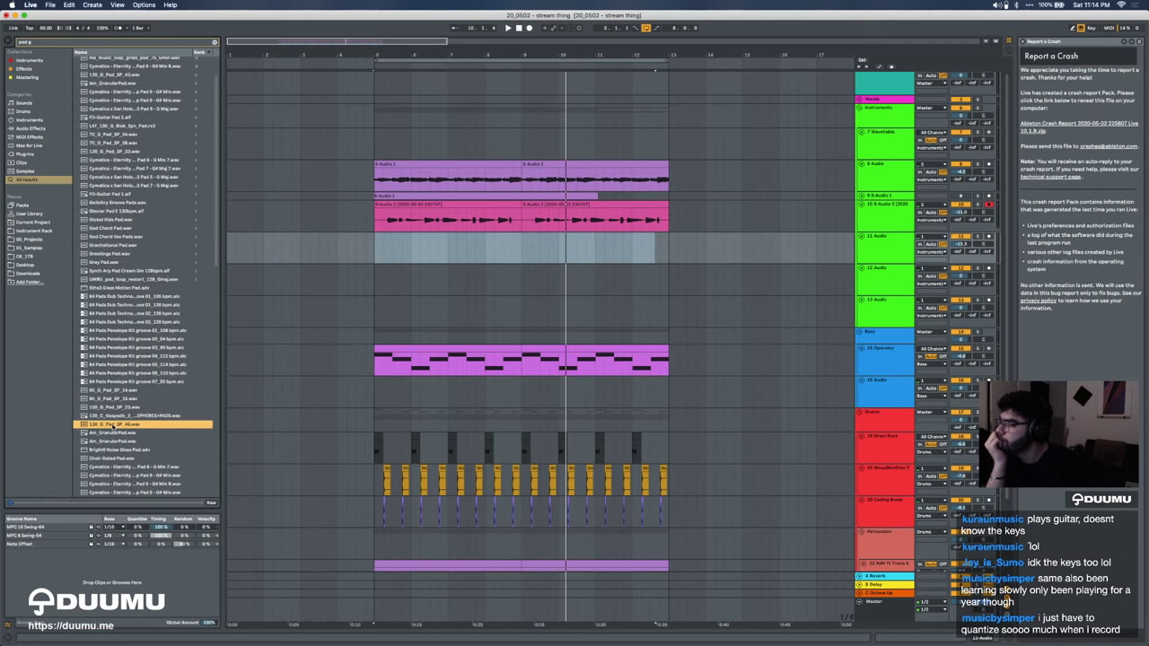
left_click_drag(108, 427, 401, 244)
double_click(402, 244)
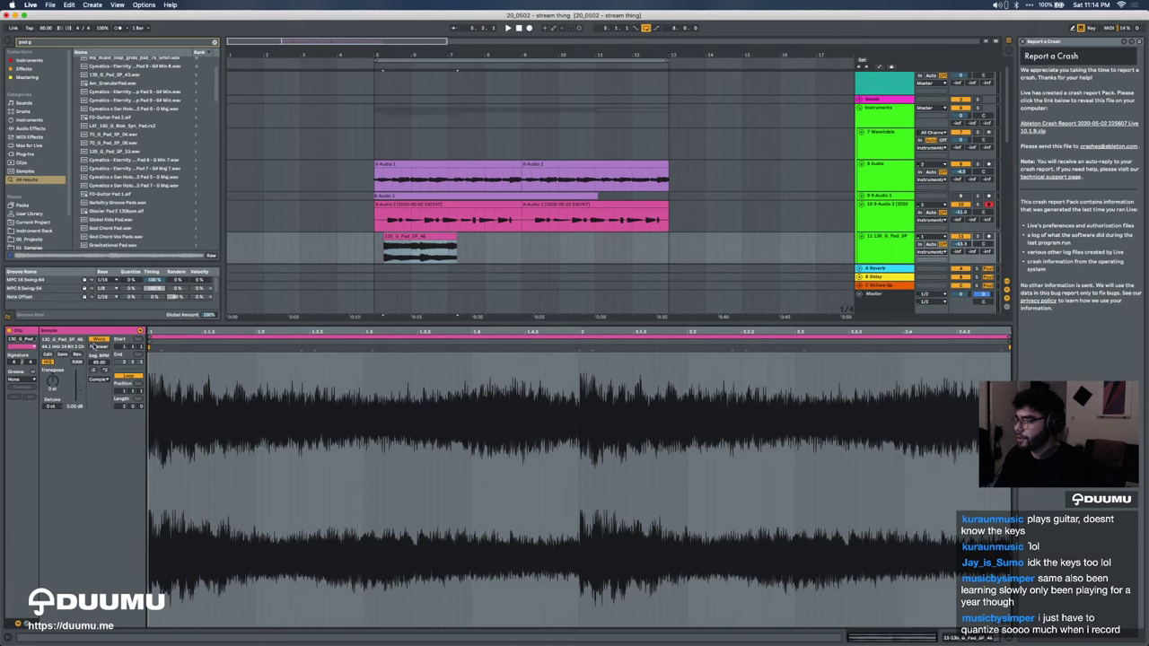
left_click(101, 341)
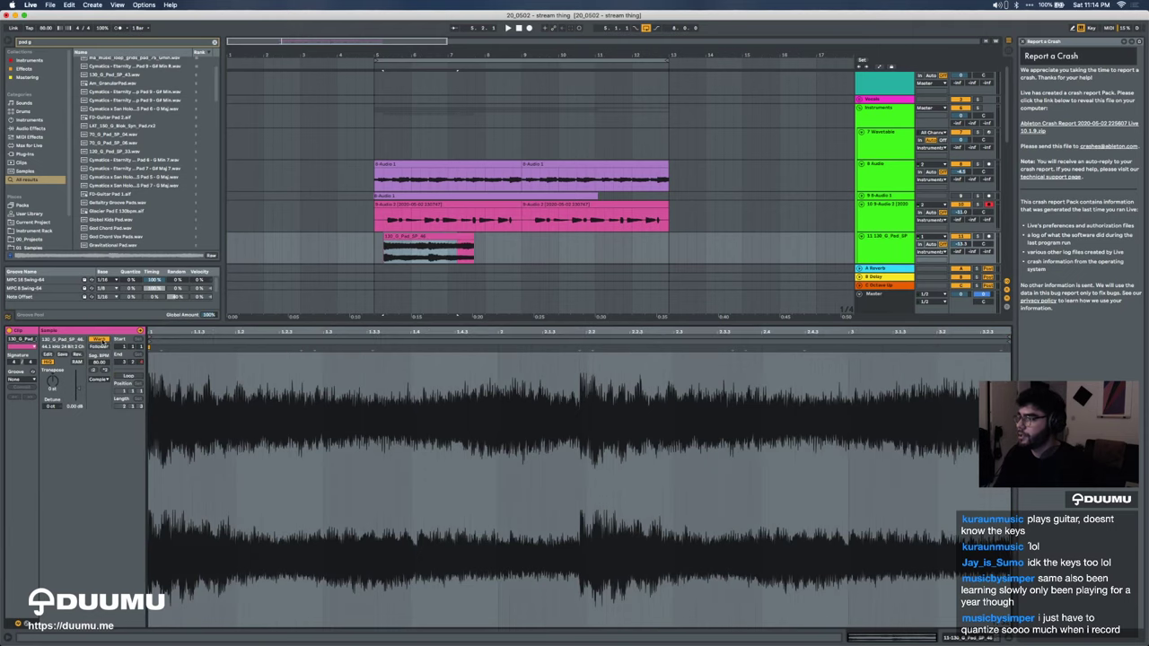
left_click(440, 237)
left_click_drag(473, 245, 824, 196)
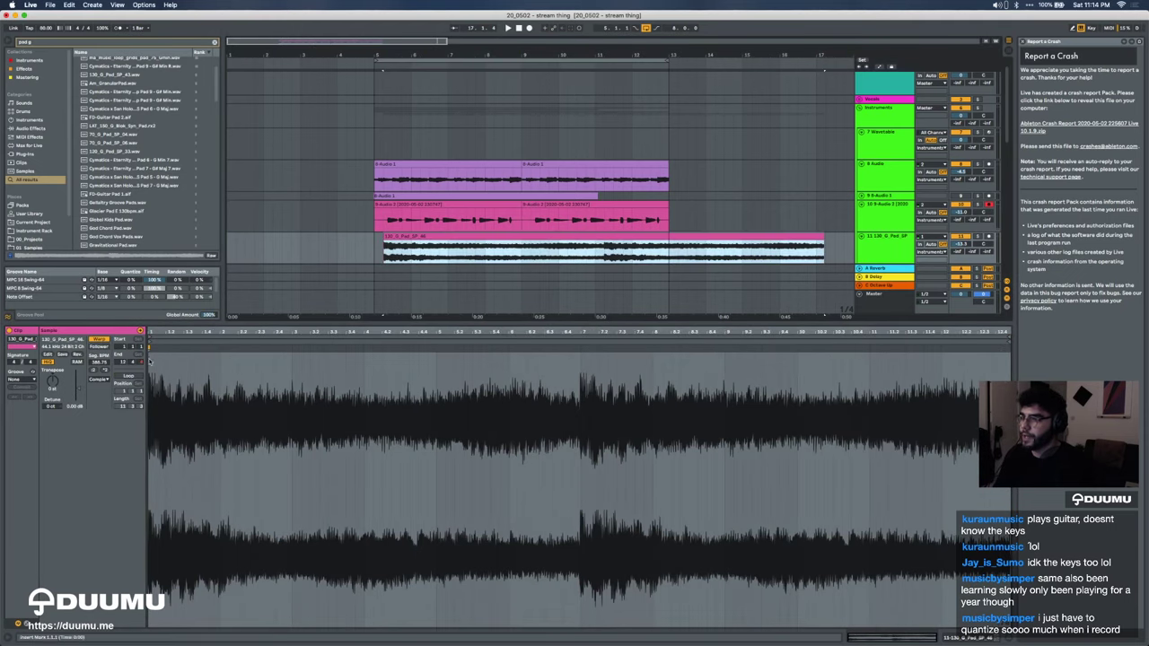
Step: Set the pad clip's warp mode to Texture and move it to start at bar 4 with a fade-in reaching about bar 7
left_click(97, 381)
left_click(99, 399)
left_click_drag(505, 237, 454, 242)
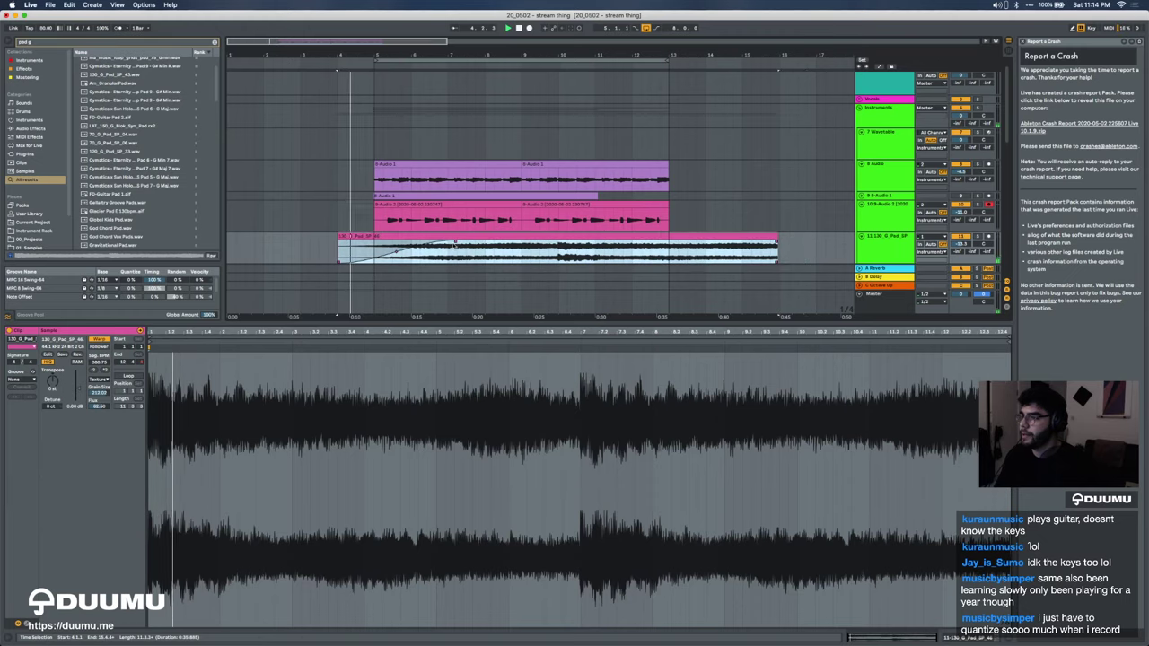
Step: Adjust the pad track's volume and add the Space FX rack to it, closing the ValhallaRoom window
left_click(959, 243)
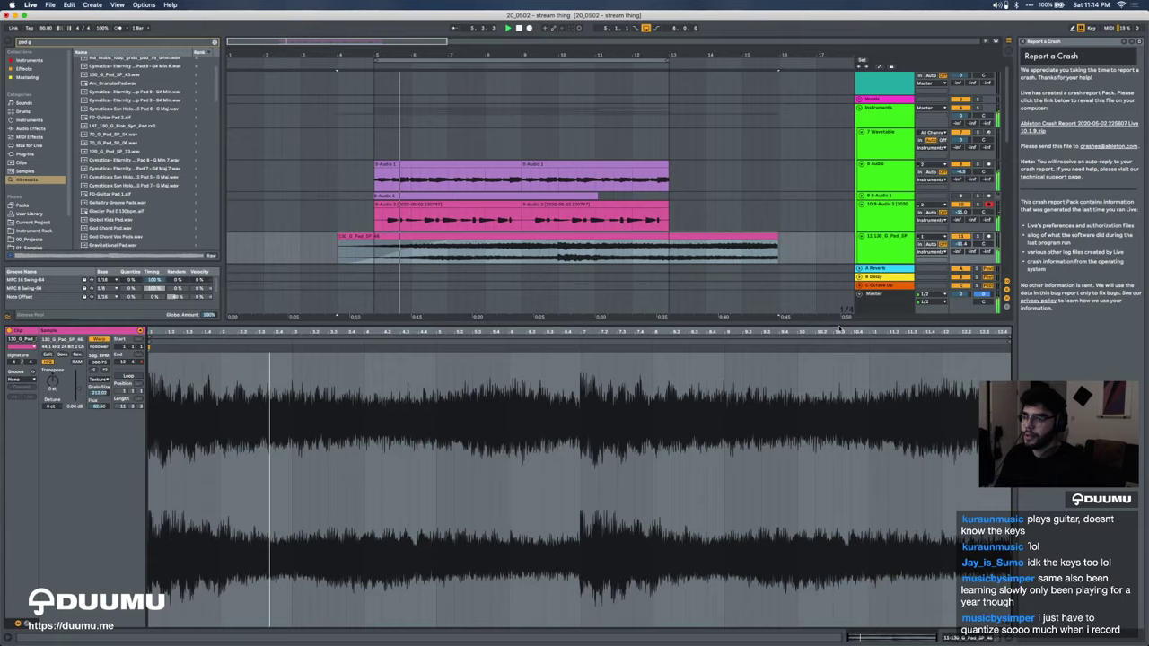
key("super+alt+l")
left_click(438, 250)
key("super+f")
type("space")
key("Return")
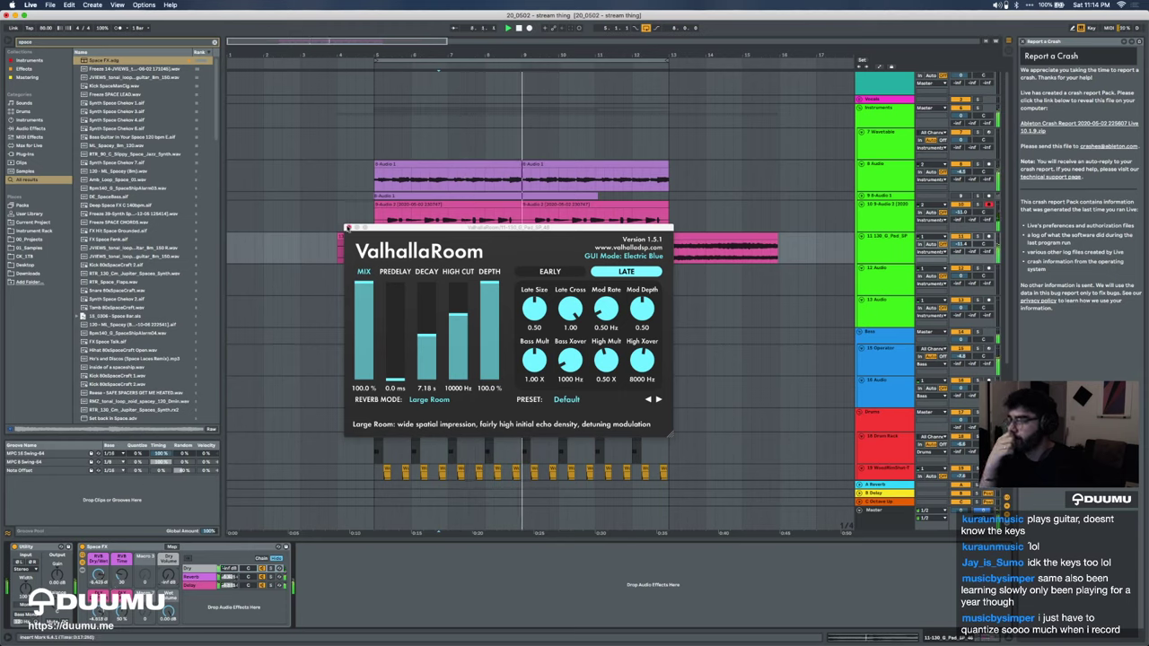
left_click(347, 227)
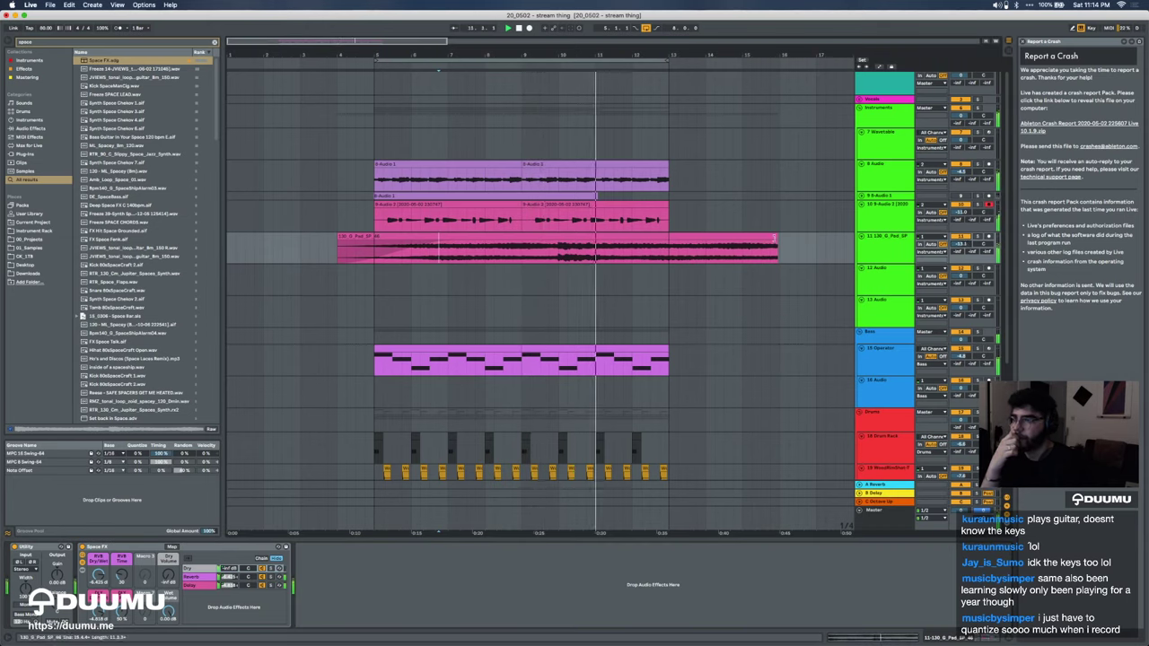
Step: Split the pad clip near bar 10, delete the part after the cut and stretch the remaining part to end at bar 13
left_click_drag(774, 238, 779, 238)
left_click(551, 260)
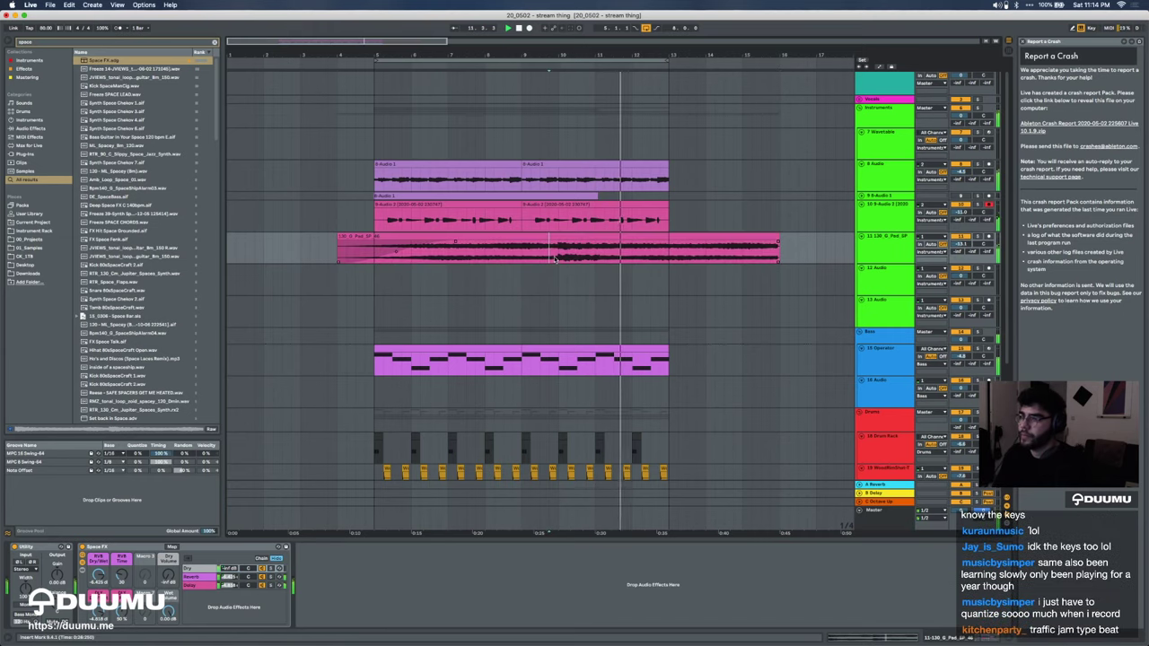
key("space")
left_click(559, 243)
key("super+e")
key("BackSpace")
left_click_drag(557, 238, 668, 238)
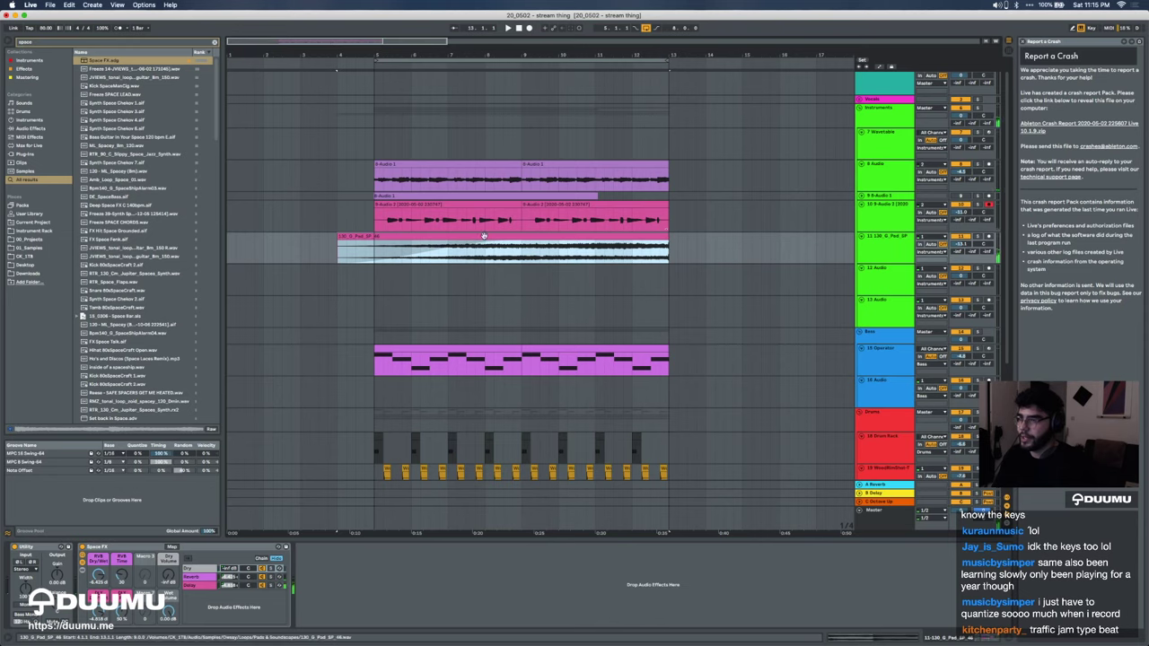
Step: Move the pad clip to start at bar 3, lengthen it to end at bar 13 and play it
left_click_drag(488, 237, 464, 238)
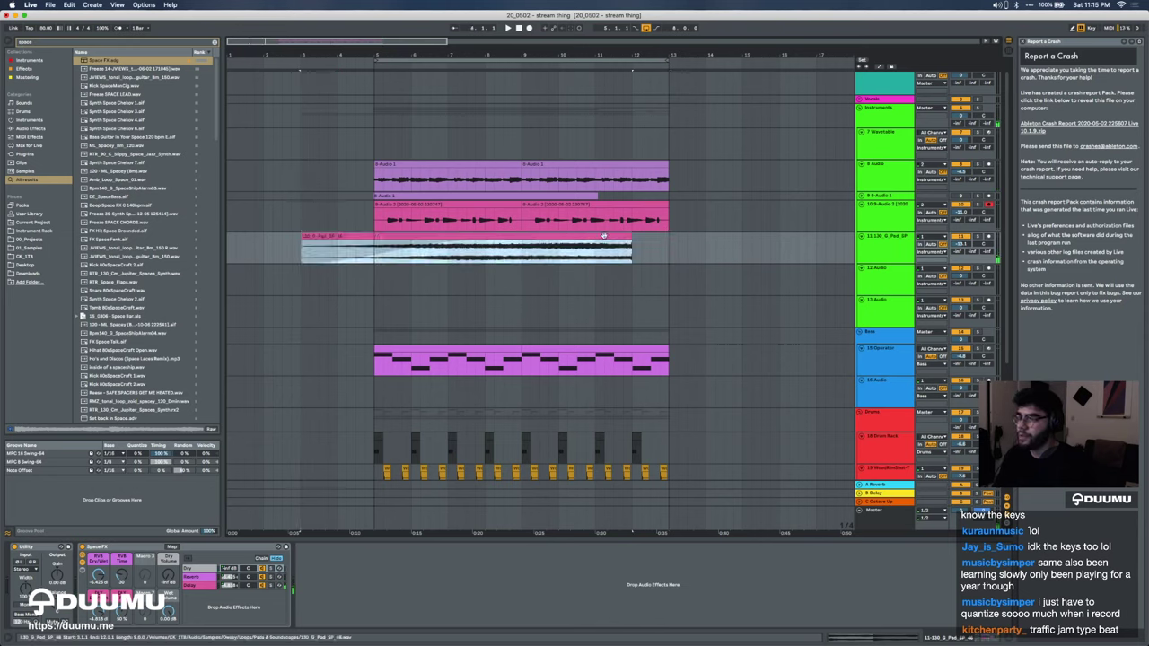
left_click_drag(631, 237, 666, 237)
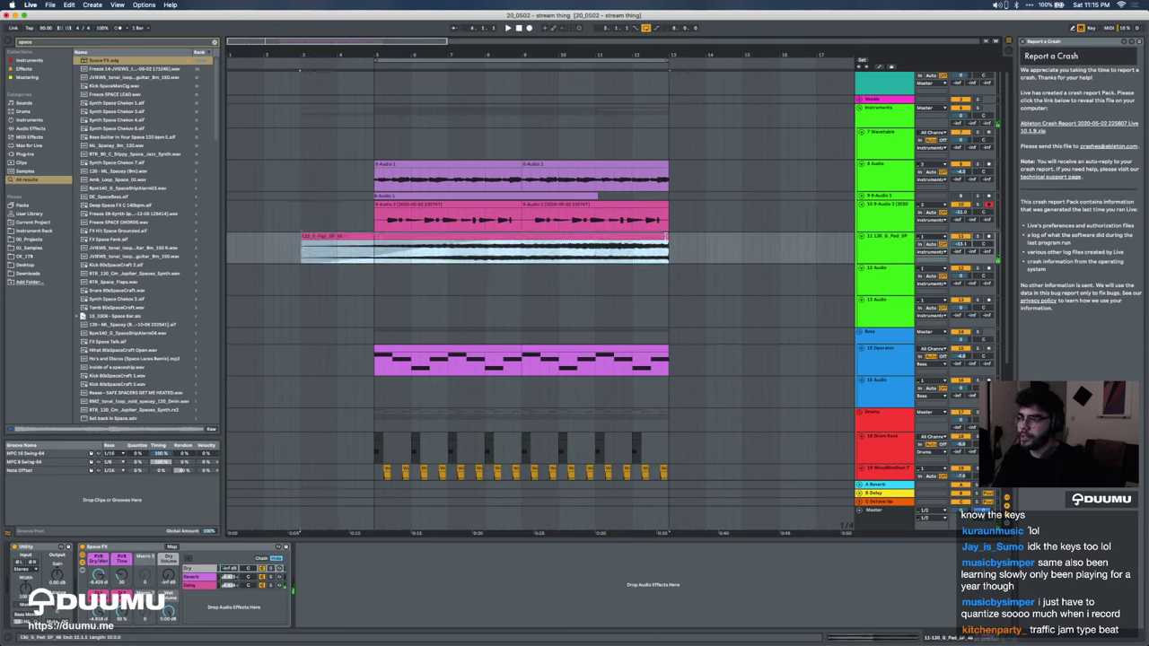
key("space")
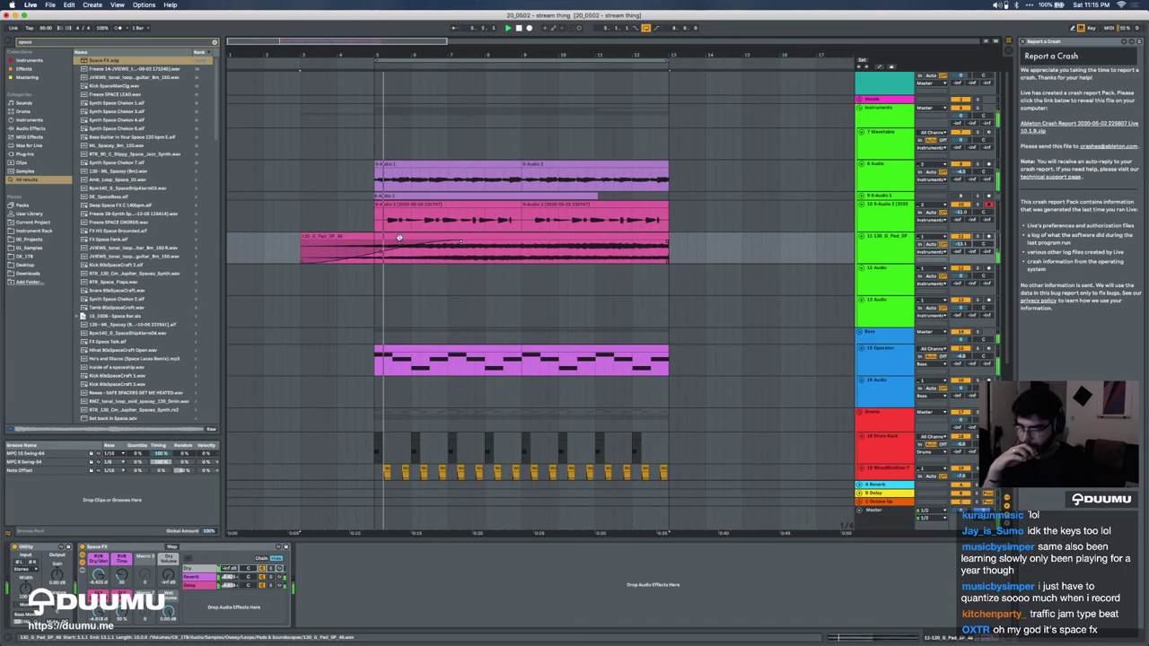
Step: Remove the pad clip's fade-in, split it in mid-bar 6, and move the remainder back to bar 5, lengthened to bar 13
left_click(467, 238)
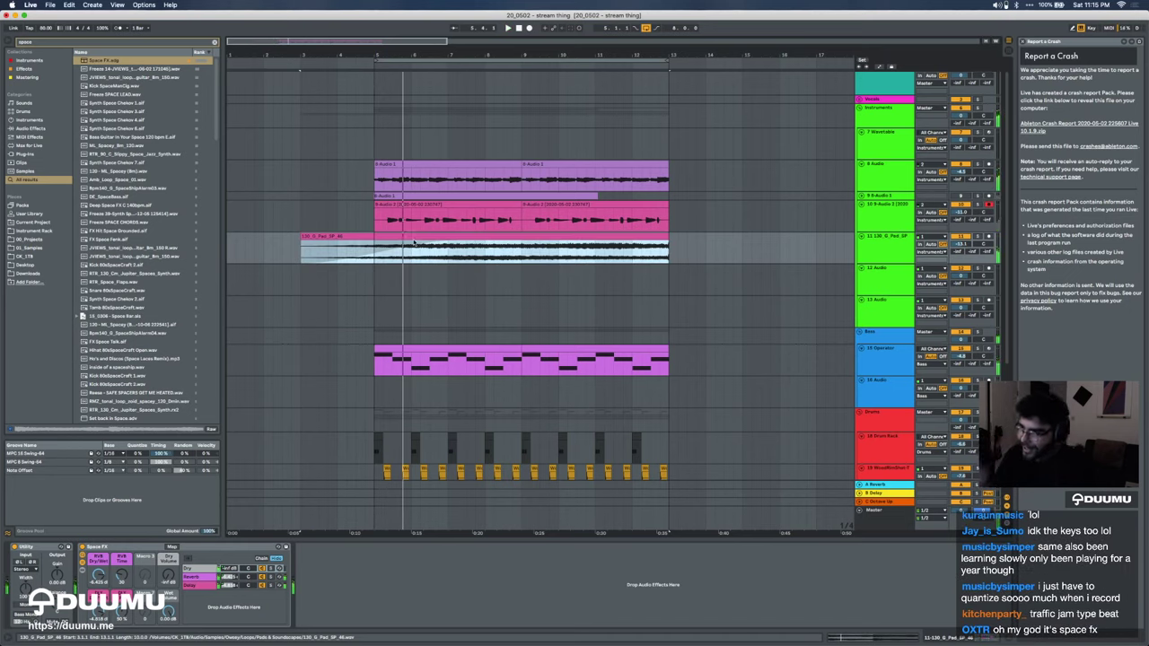
left_click(438, 257)
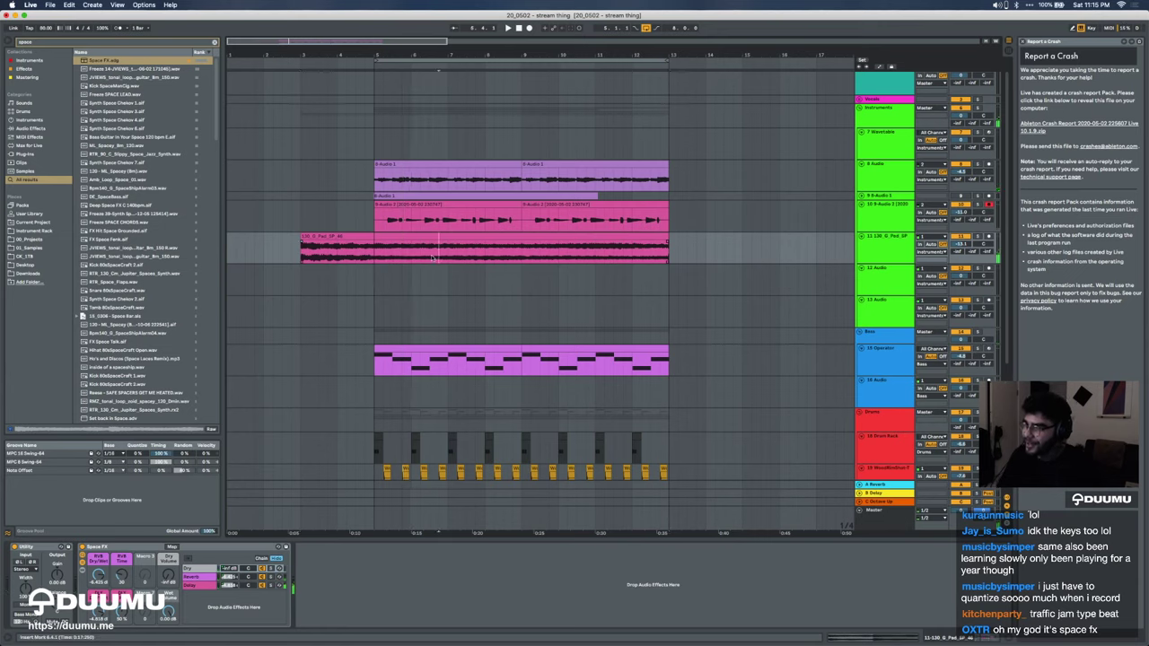
left_click_drag(462, 237, 406, 239)
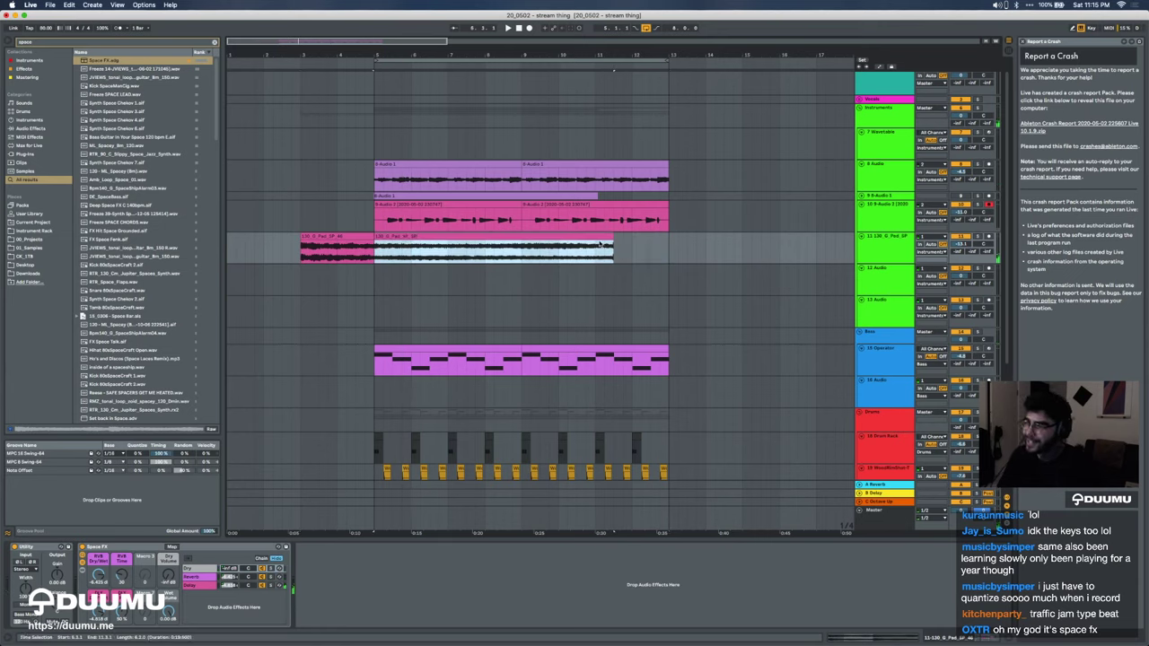
left_click_drag(624, 236, 667, 238)
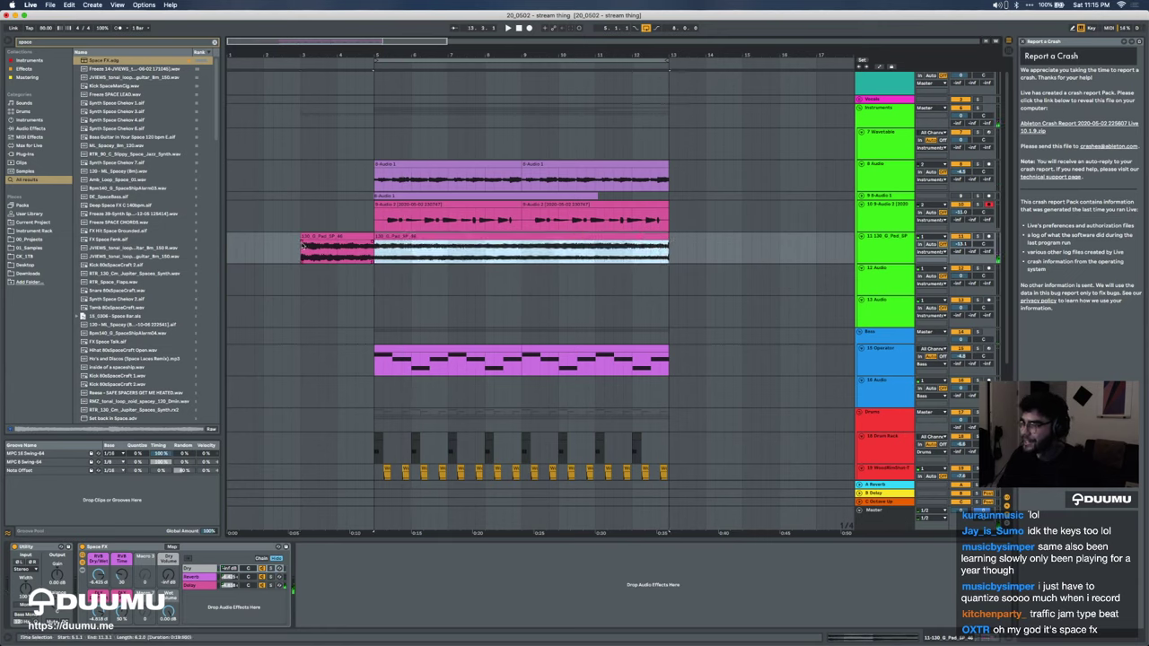
Step: Fade in the 130_G_Pad clip lying before bar 5 and play back the transition into the following pad clip
left_click_drag(302, 244, 364, 245)
left_click(351, 236)
key("space")
left_click(376, 245)
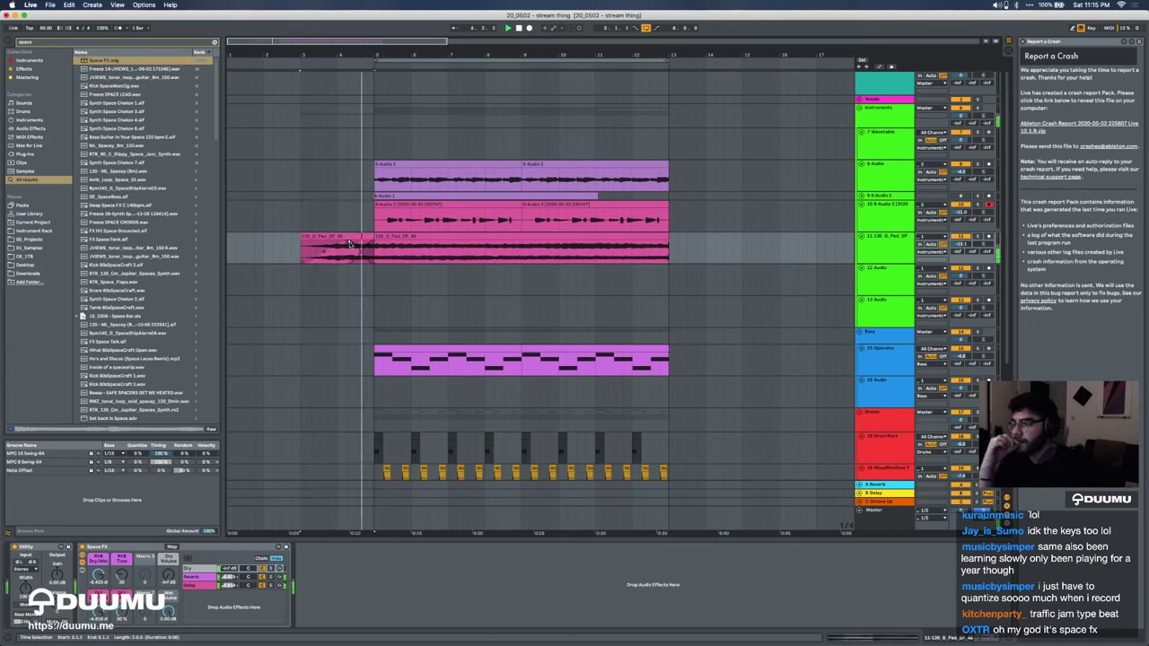
Step: Lower the volume of the 130_G_Pad track slightly during playback
left_click(378, 236)
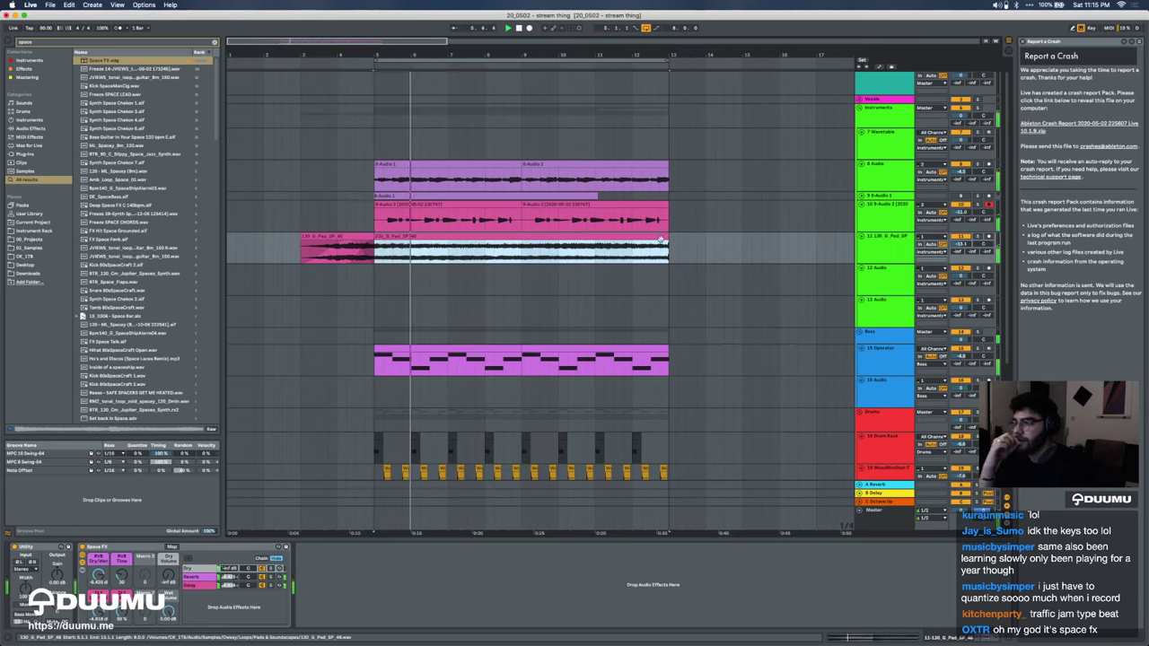
left_click_drag(961, 243, 960, 259)
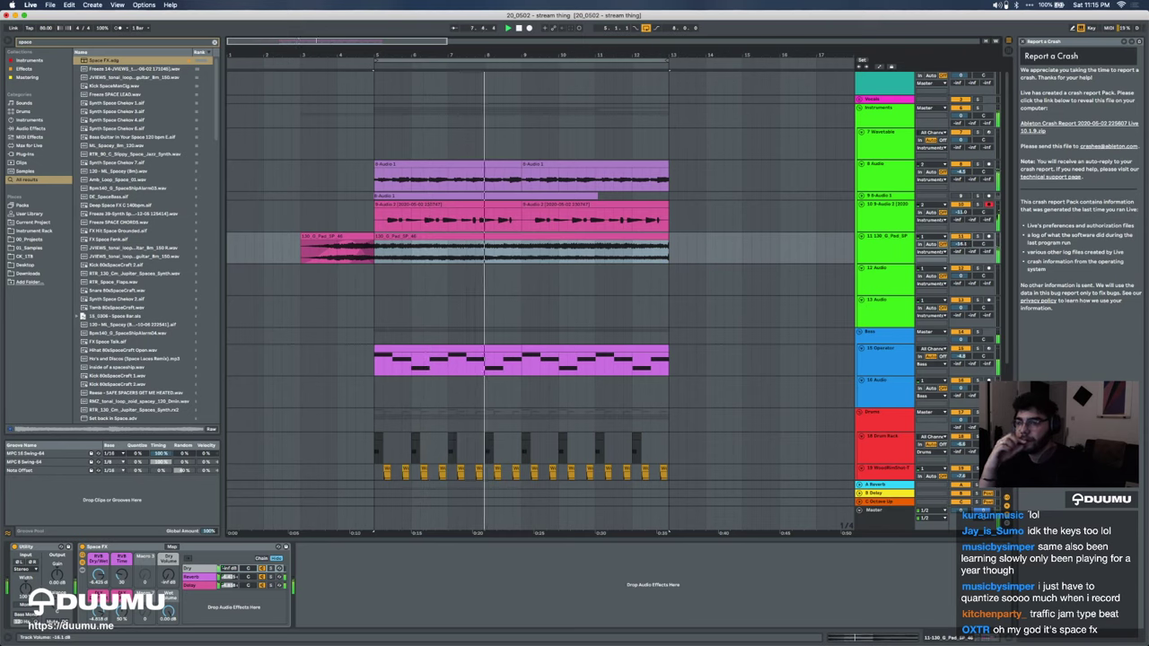
left_click_drag(961, 243, 960, 242)
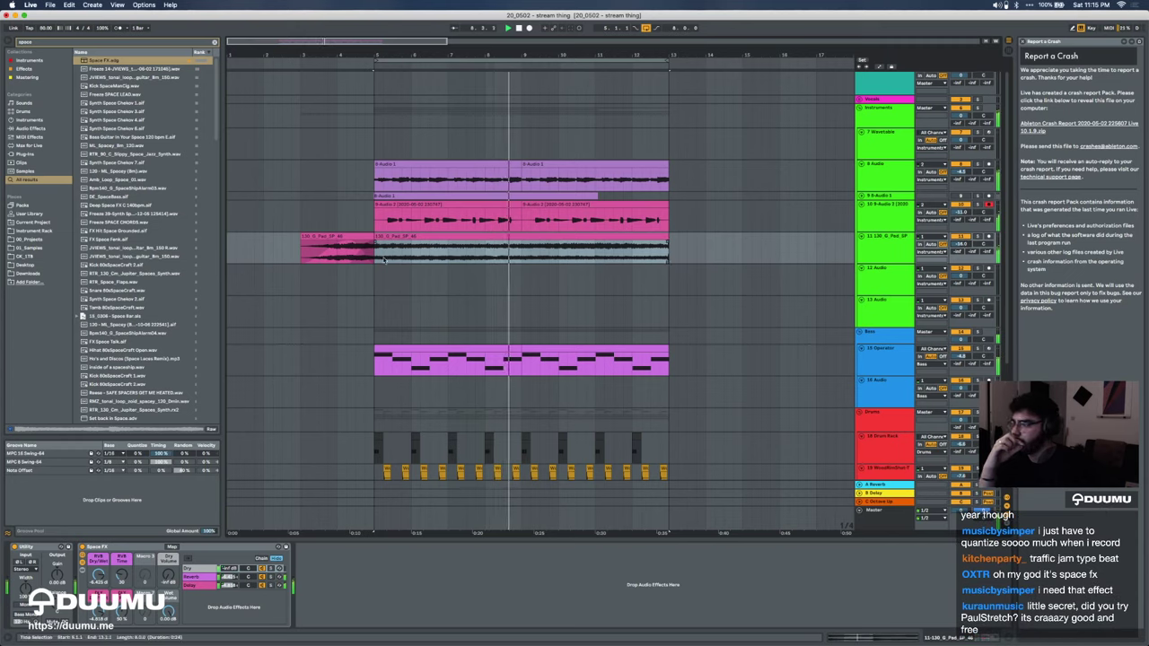
Step: Clear the browser search and set the insert marker at bar 5 on the empty track 12
left_click(368, 282)
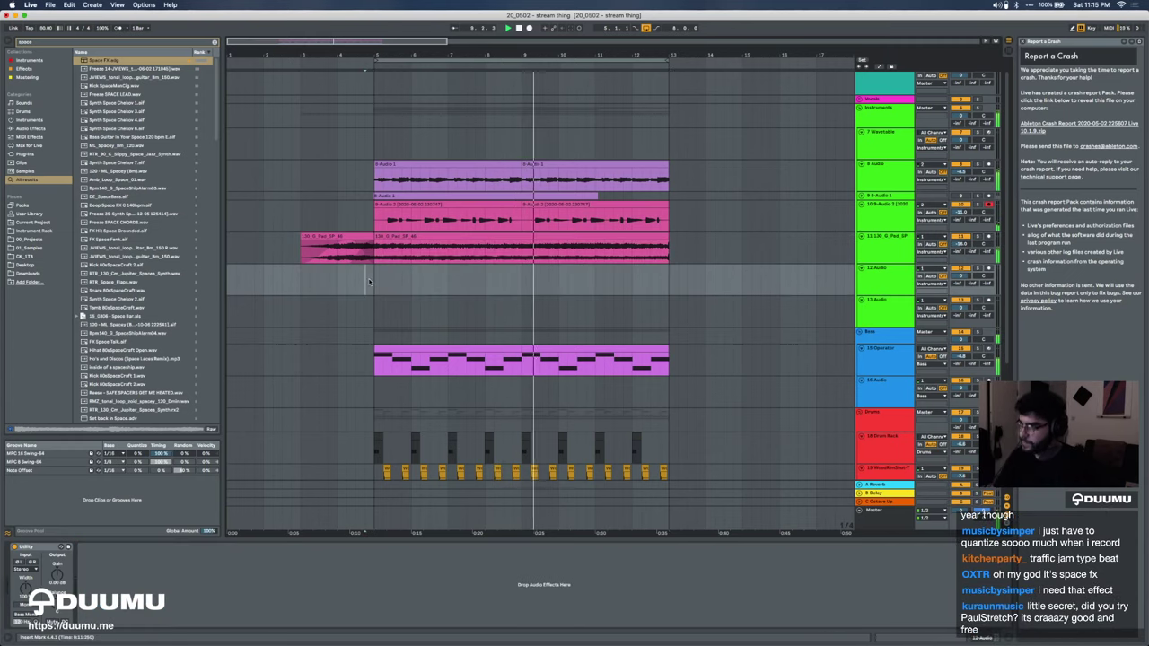
key("super+f")
key("BackSpace")
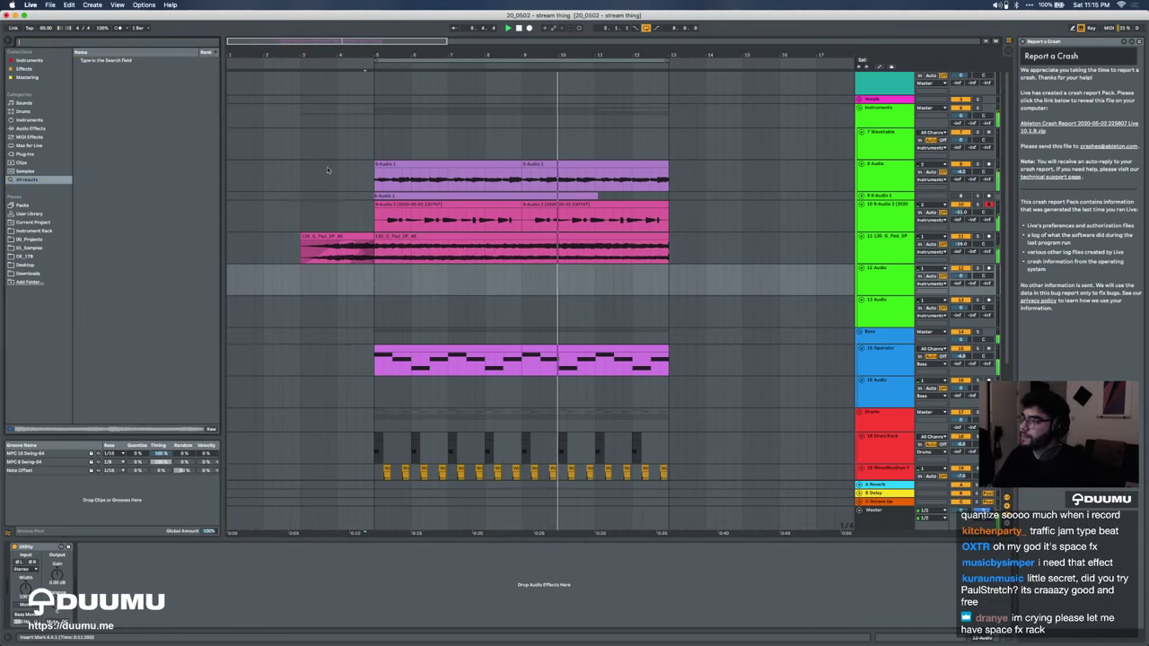
left_click(373, 282)
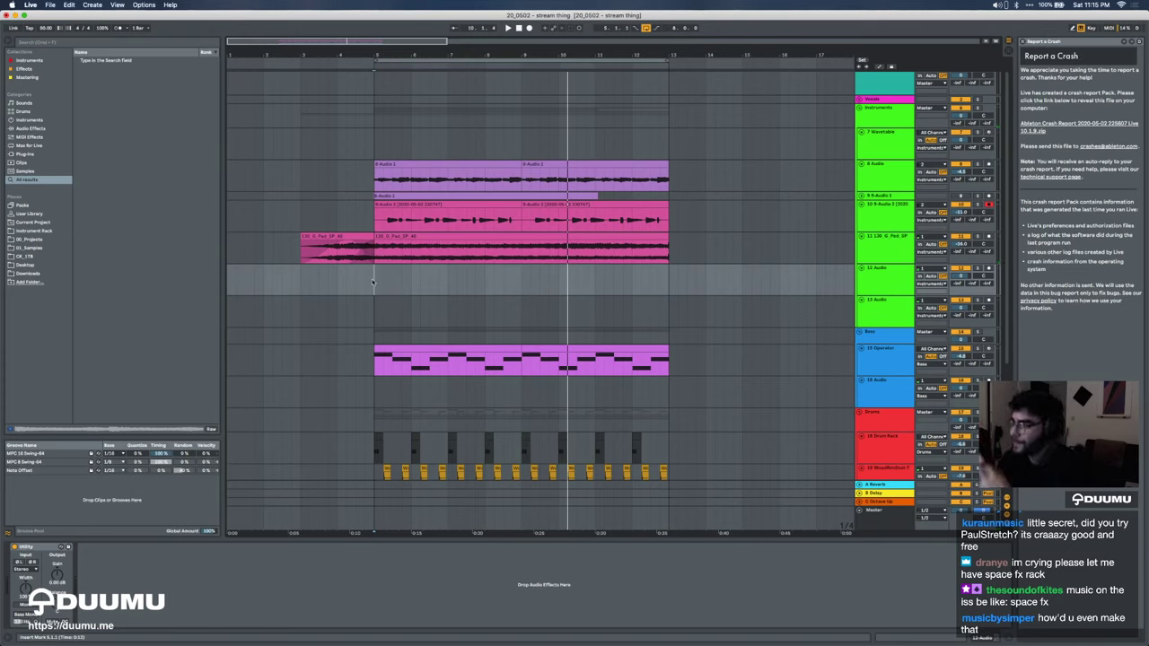
Step: Open the Pads folder under Toolbox and Melodic in the 01_Samples library, collapsing the Drums folder
left_click(40, 239)
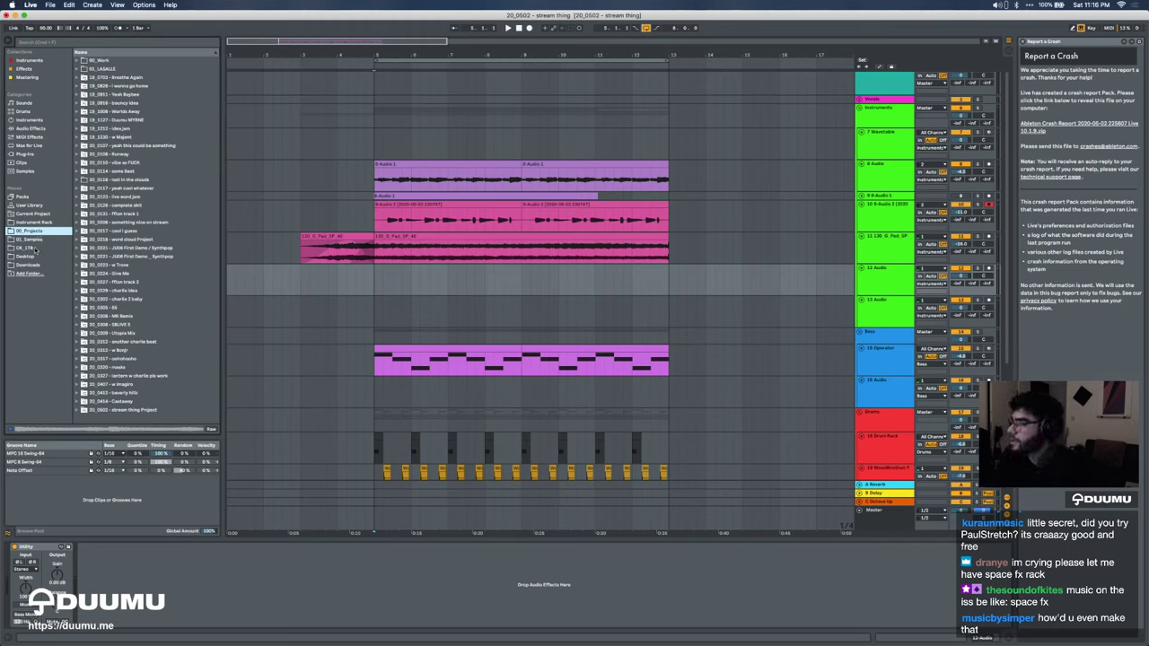
left_click(31, 240)
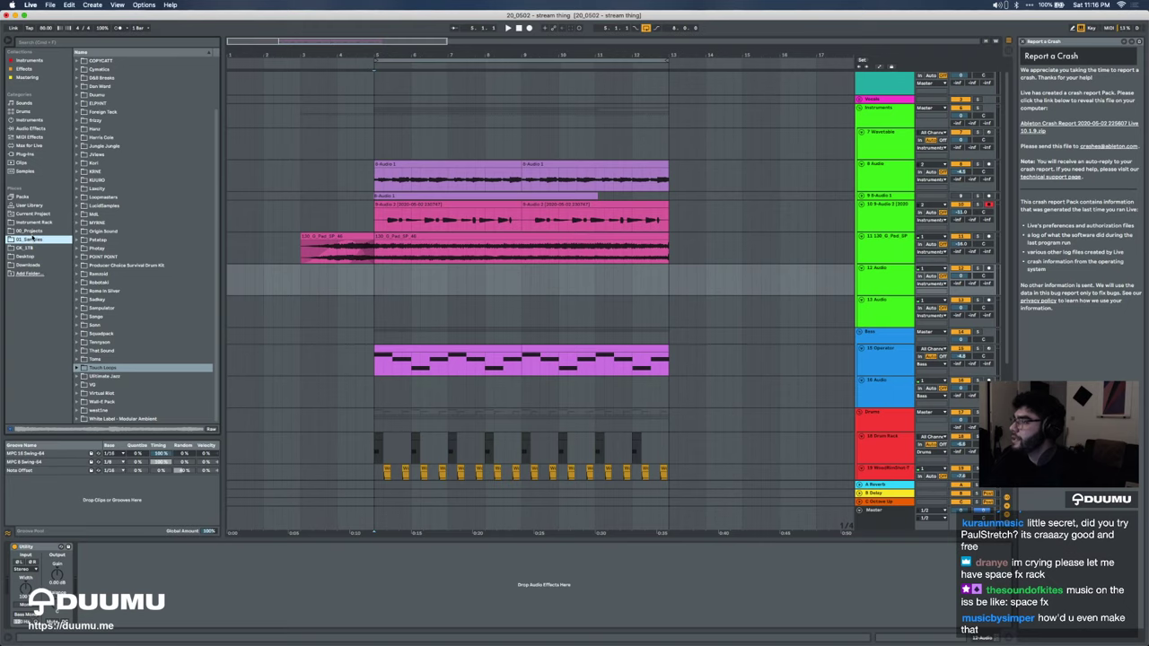
left_click(31, 231)
left_click(39, 239)
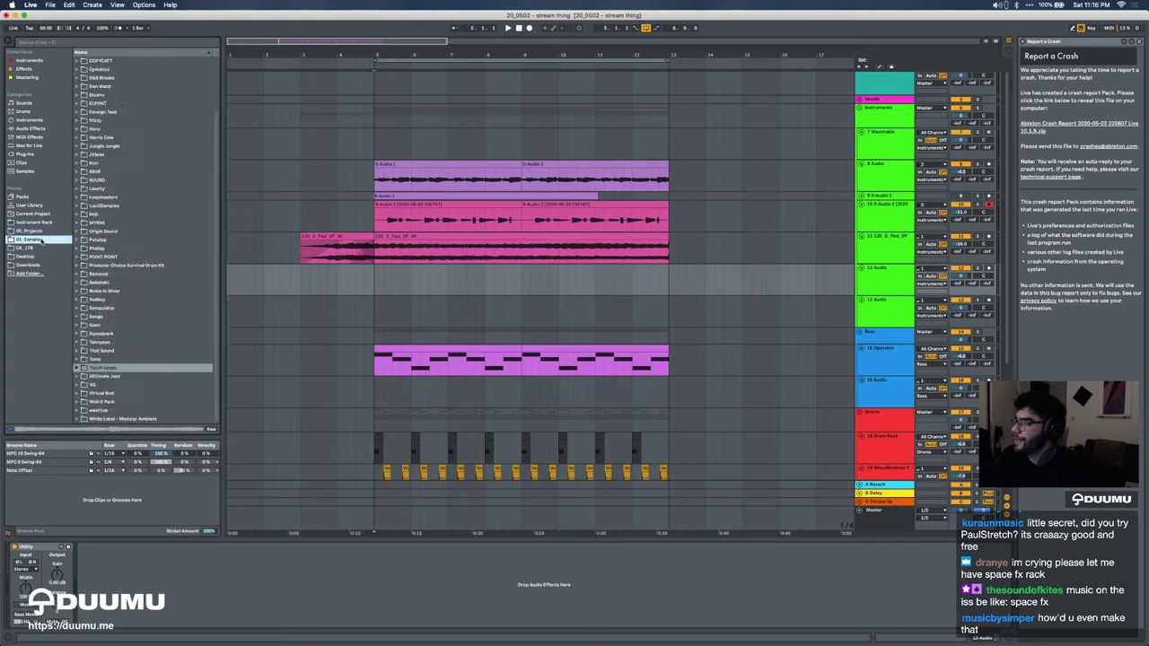
scroll(80, 79, "up", 8)
left_click(80, 61)
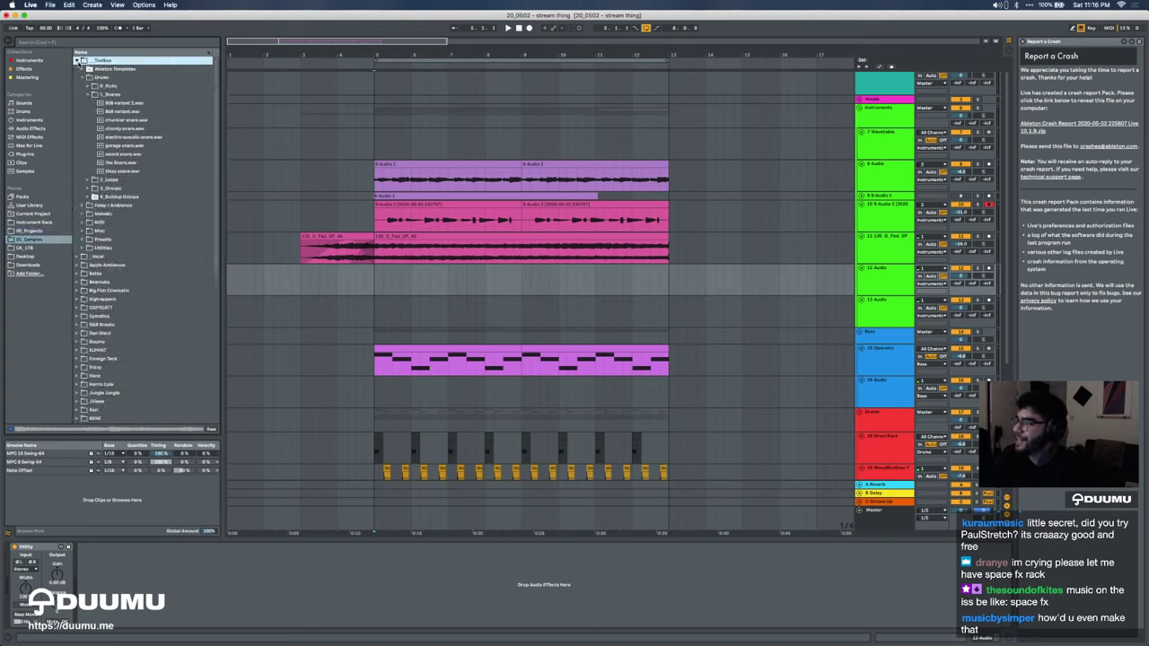
left_click(87, 95)
left_click(81, 78)
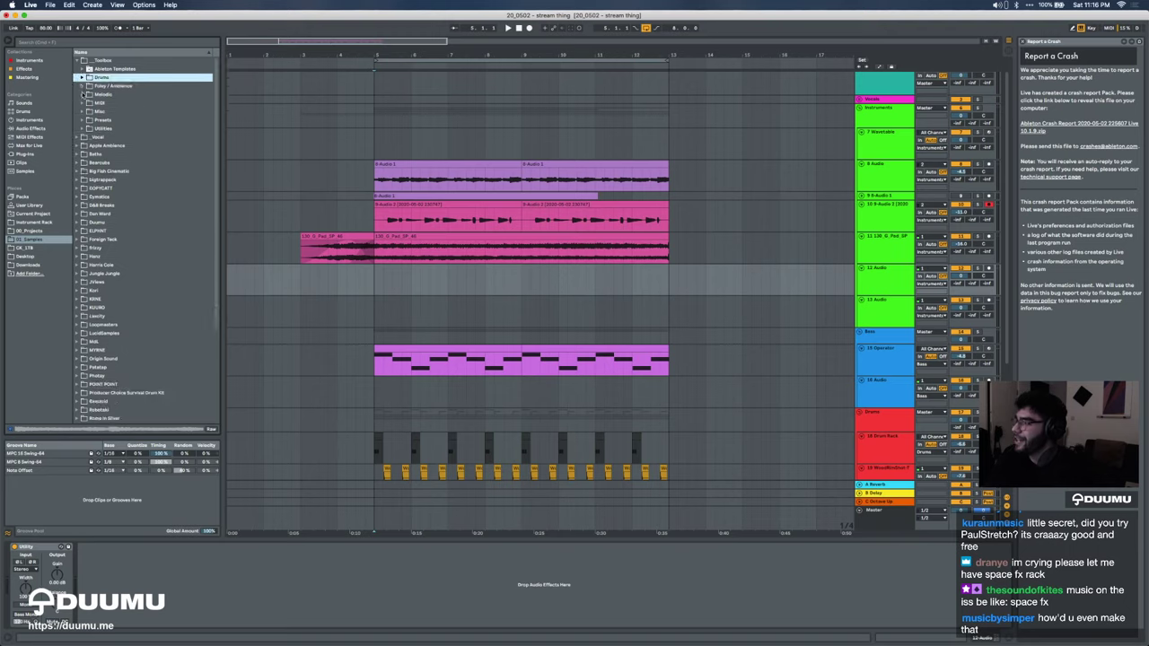
left_click(82, 94)
left_click(88, 112)
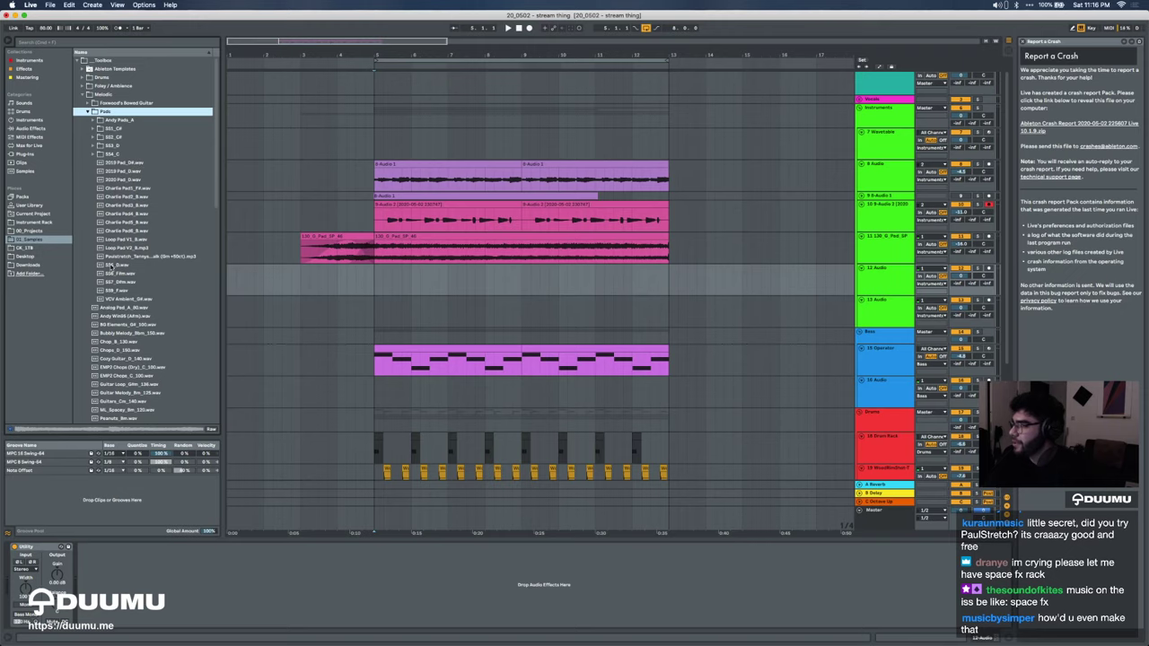
Step: Place Loop Pad V2_B.mp3 on track 12 and turn off warping for the clip
left_click_drag(118, 248, 291, 271)
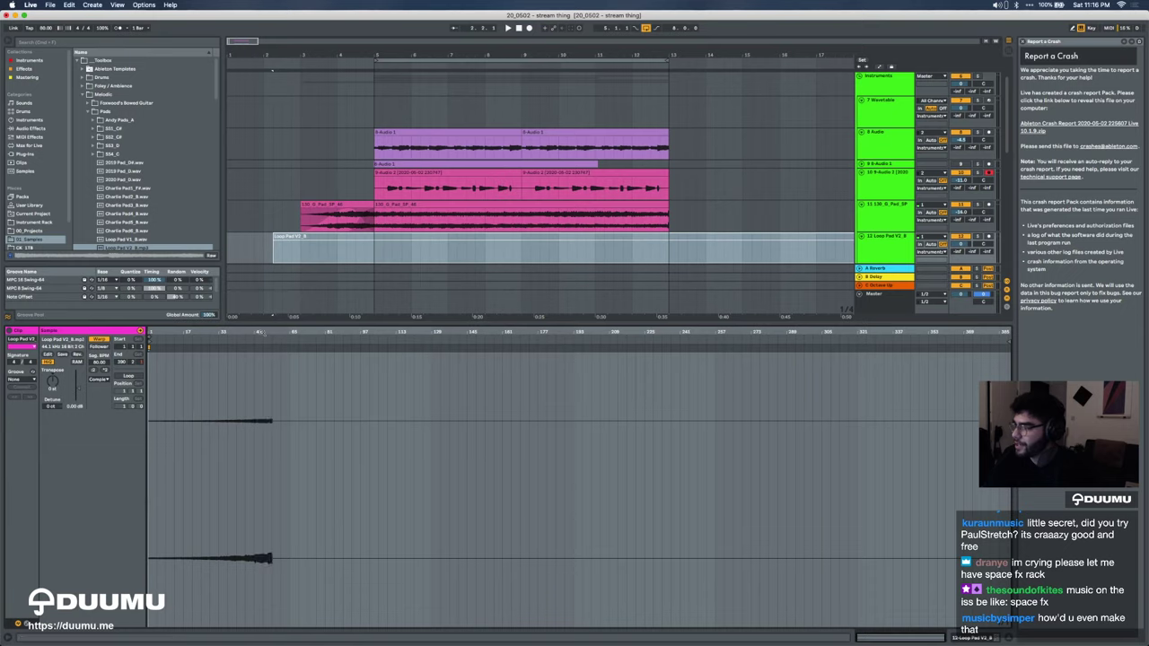
left_click(98, 338)
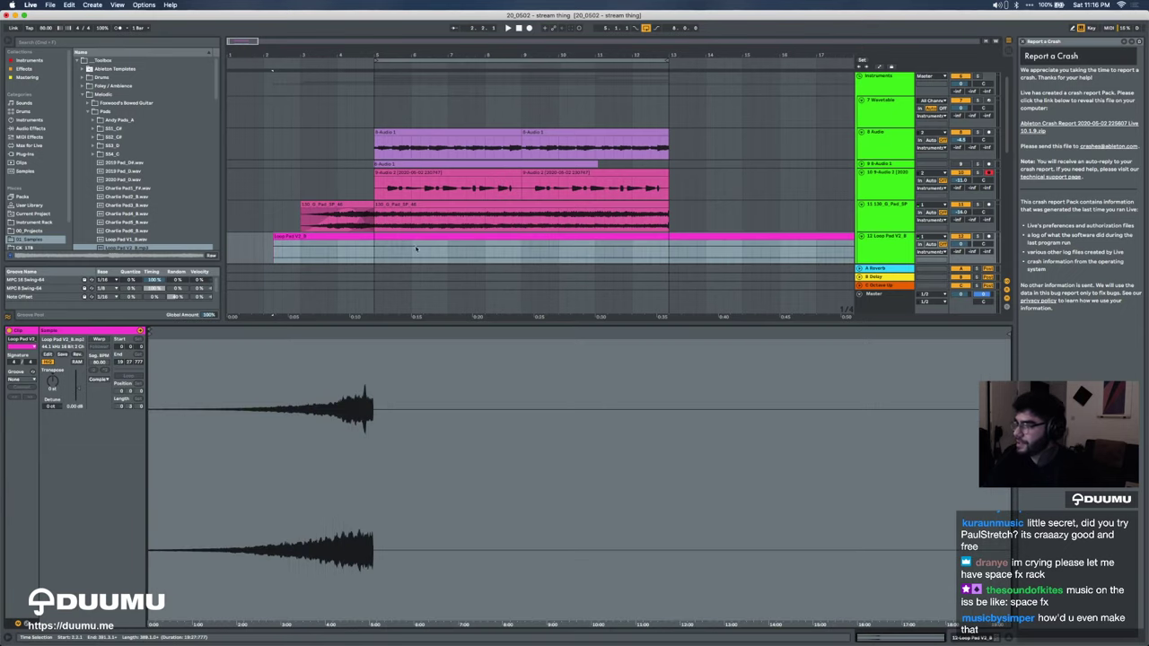
key("w")
left_click(453, 248)
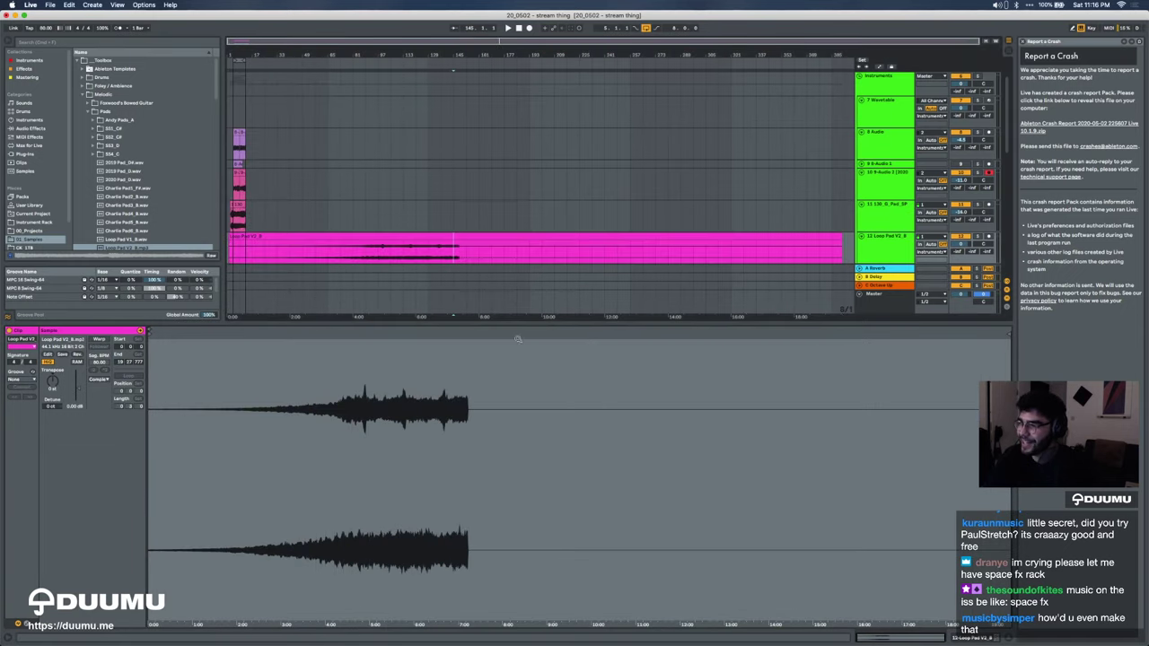
key("super+alt+l")
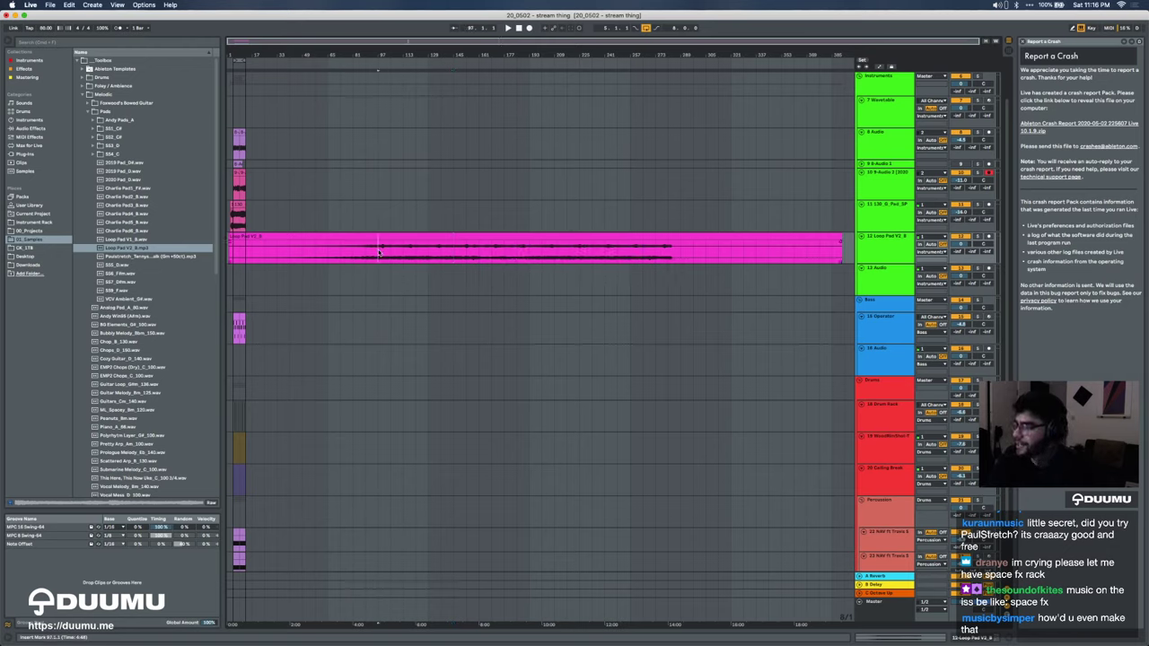
left_click(369, 238)
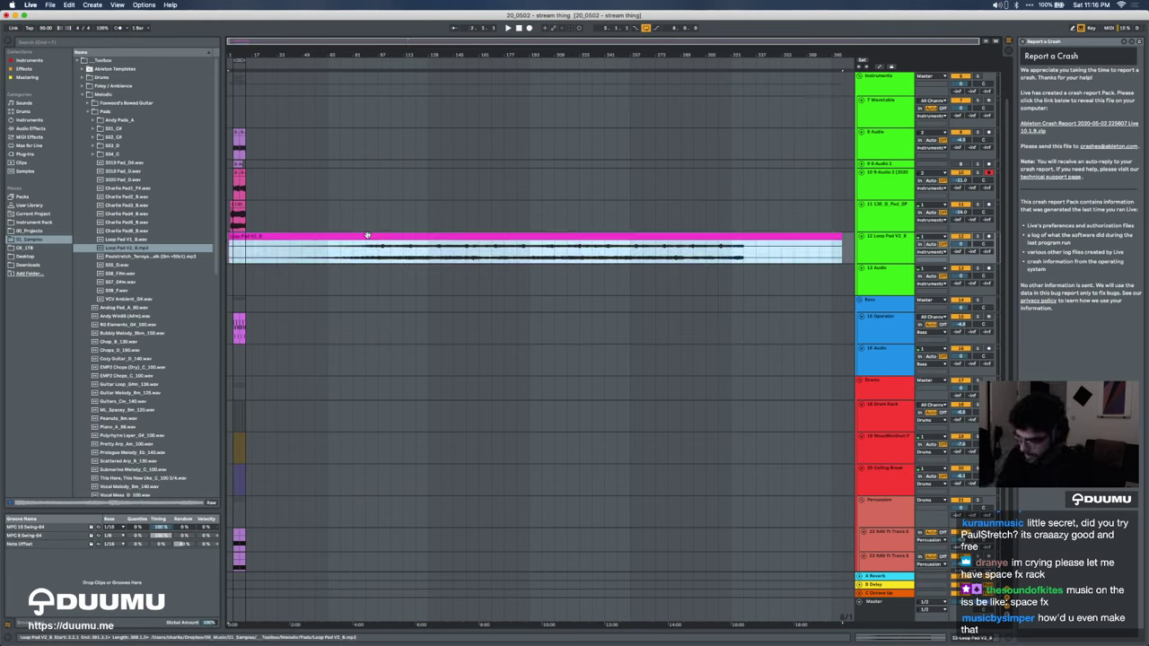
right_click(369, 238)
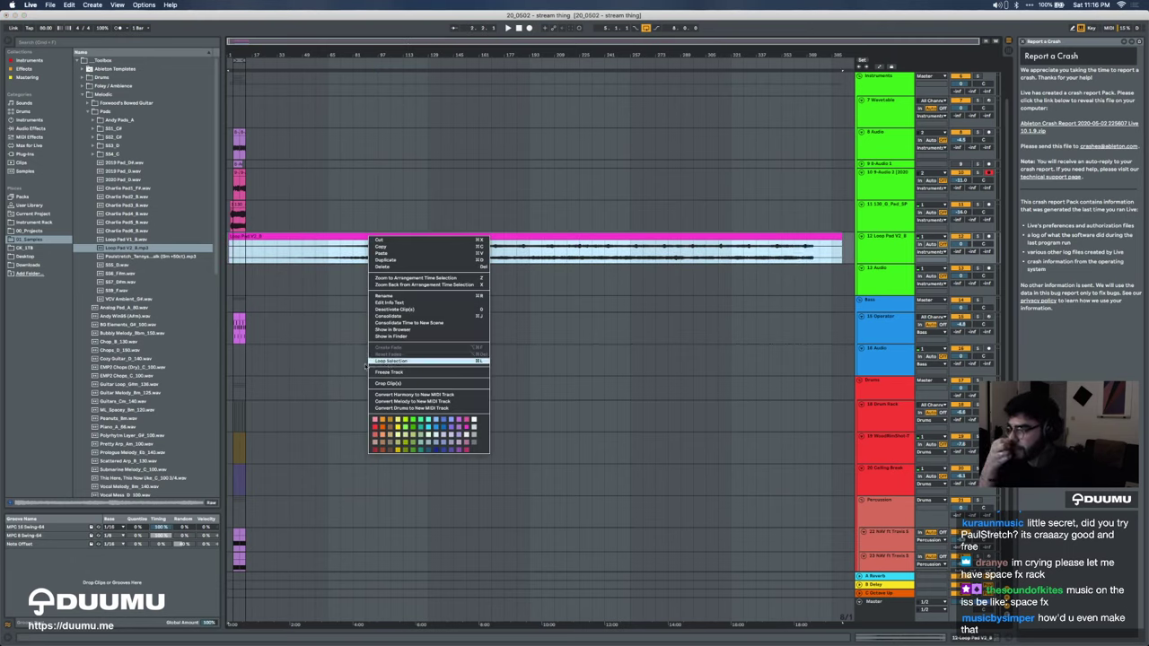
left_click(345, 293)
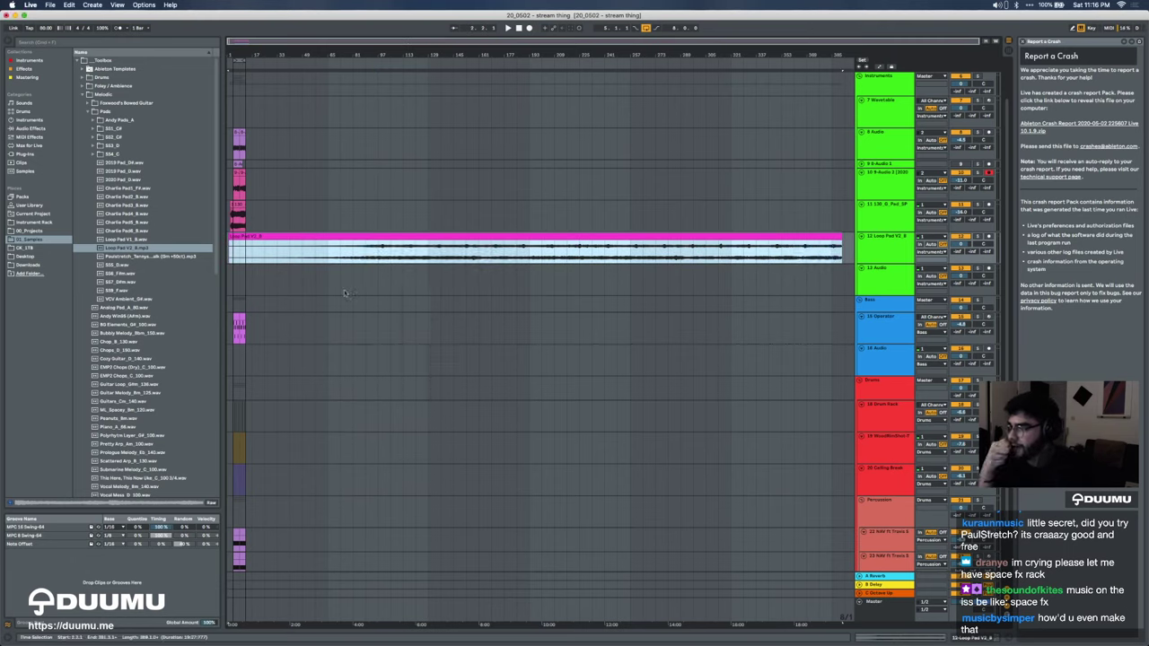
Step: Replace the loop pad clip on track 12 with a fresh copy of Loop Pad V2_B.mp3 starting at bar 17
double_click(418, 235)
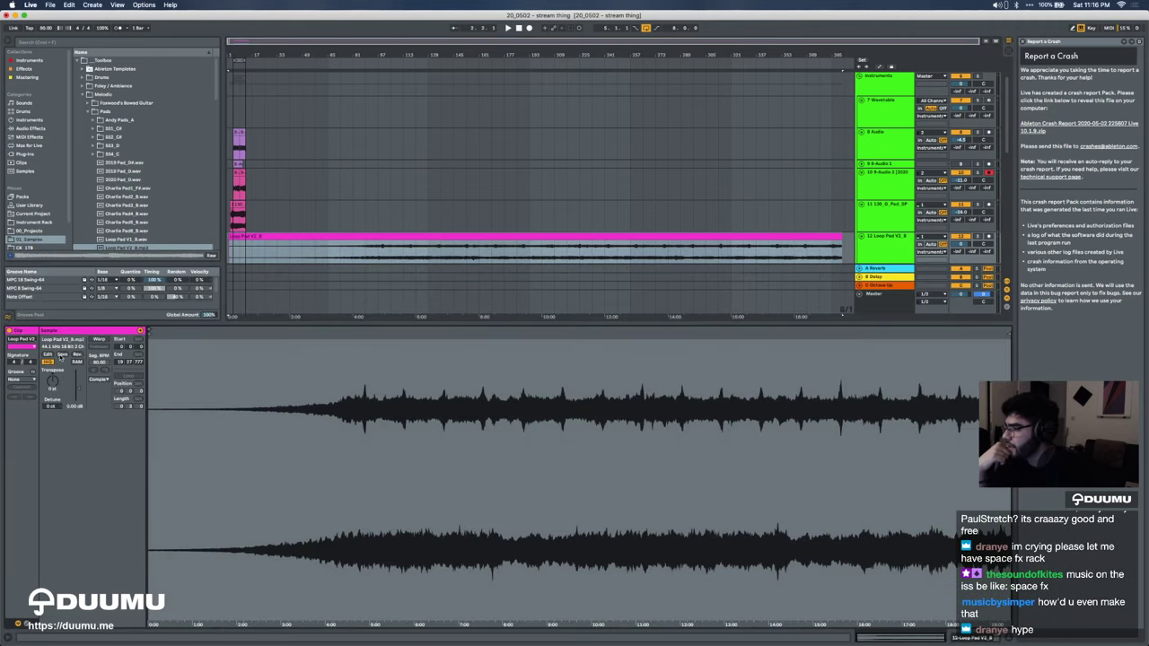
scroll(144, 206, "down", 2)
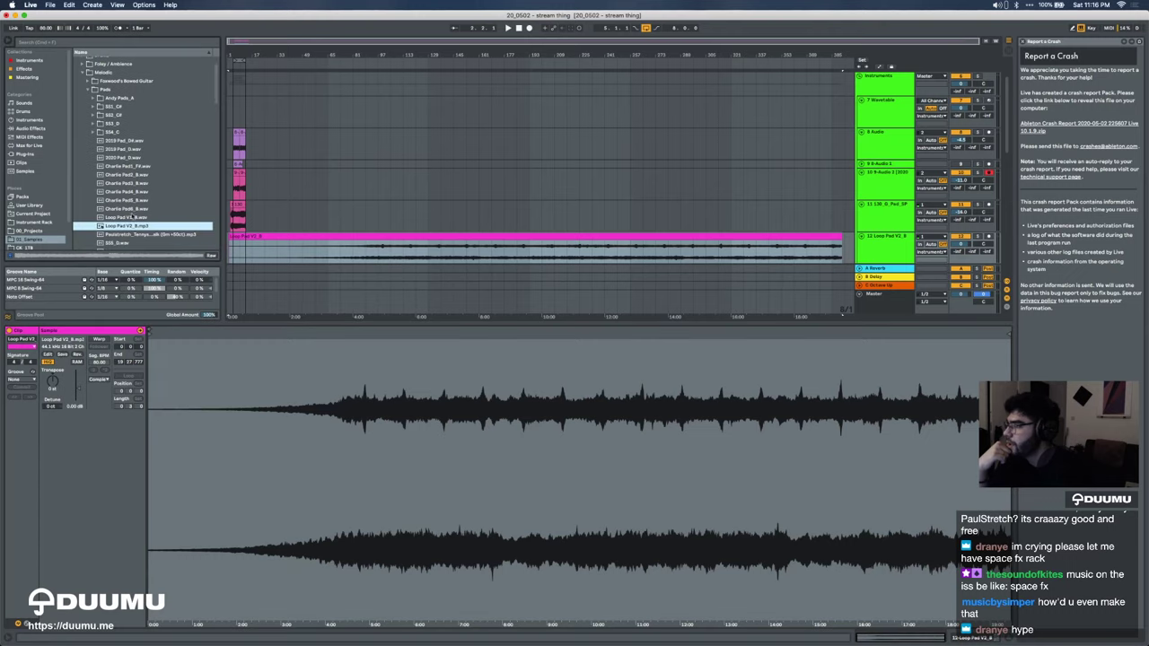
left_click(259, 240)
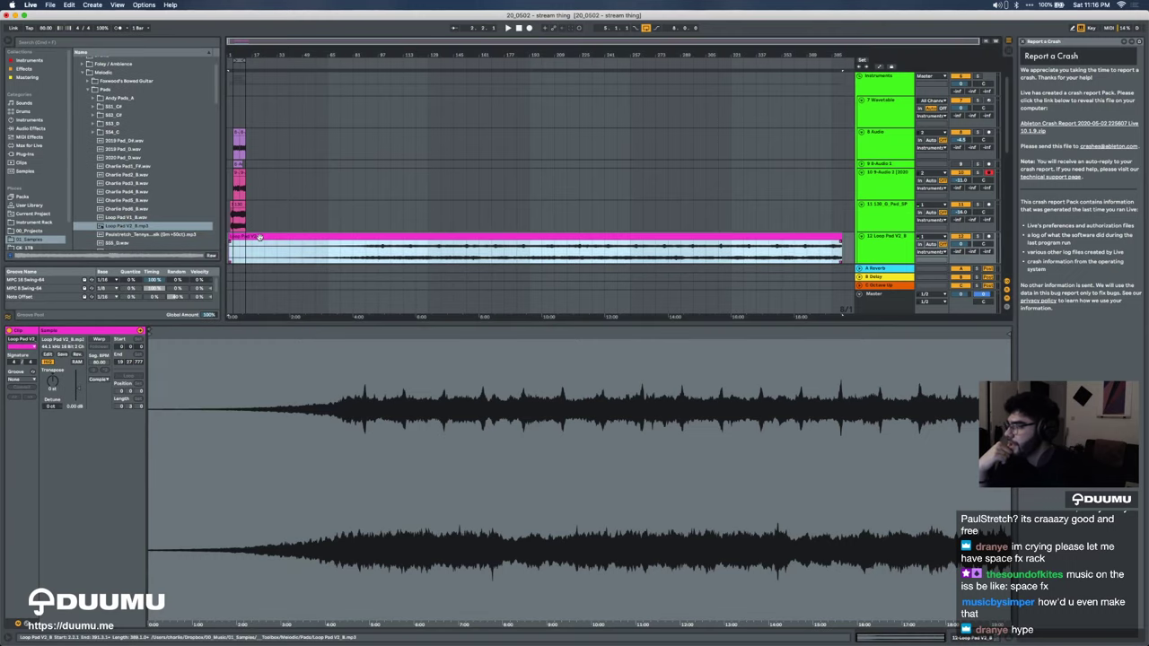
key("Delete")
left_click_drag(146, 232, 228, 233)
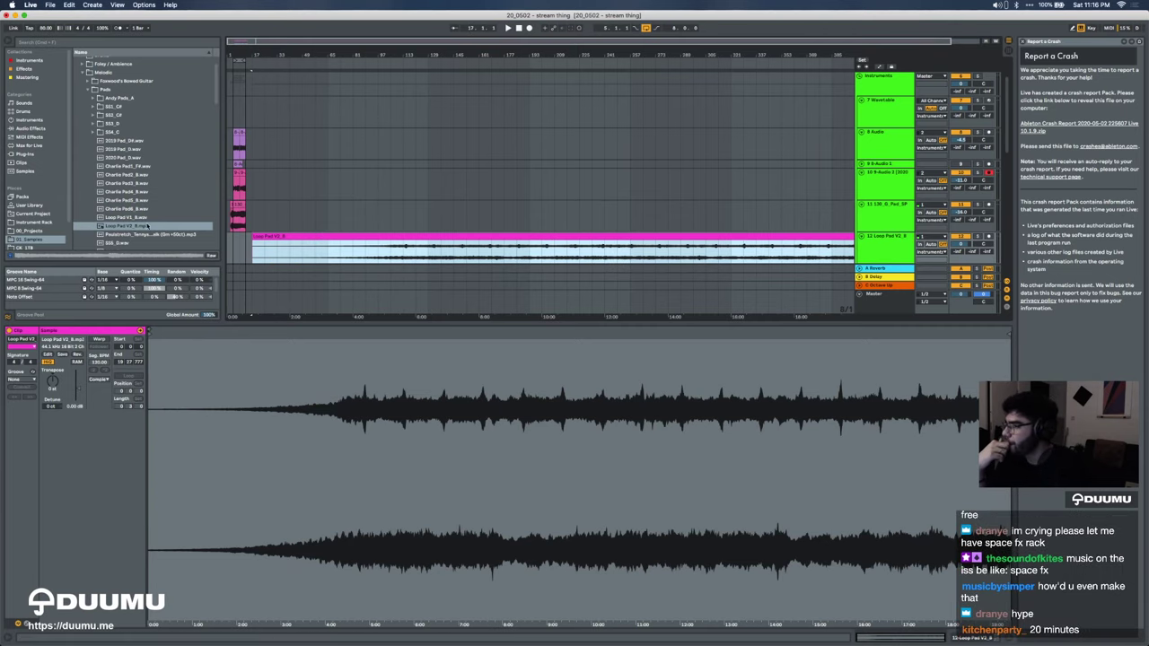
right_click(124, 229)
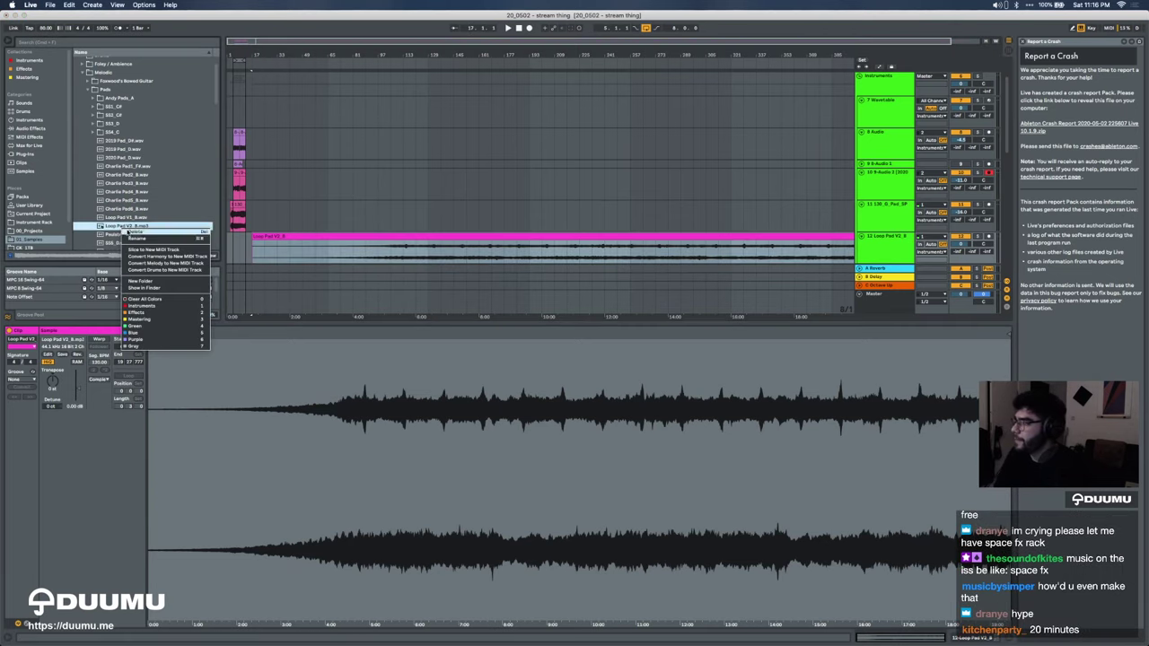
left_click(153, 288)
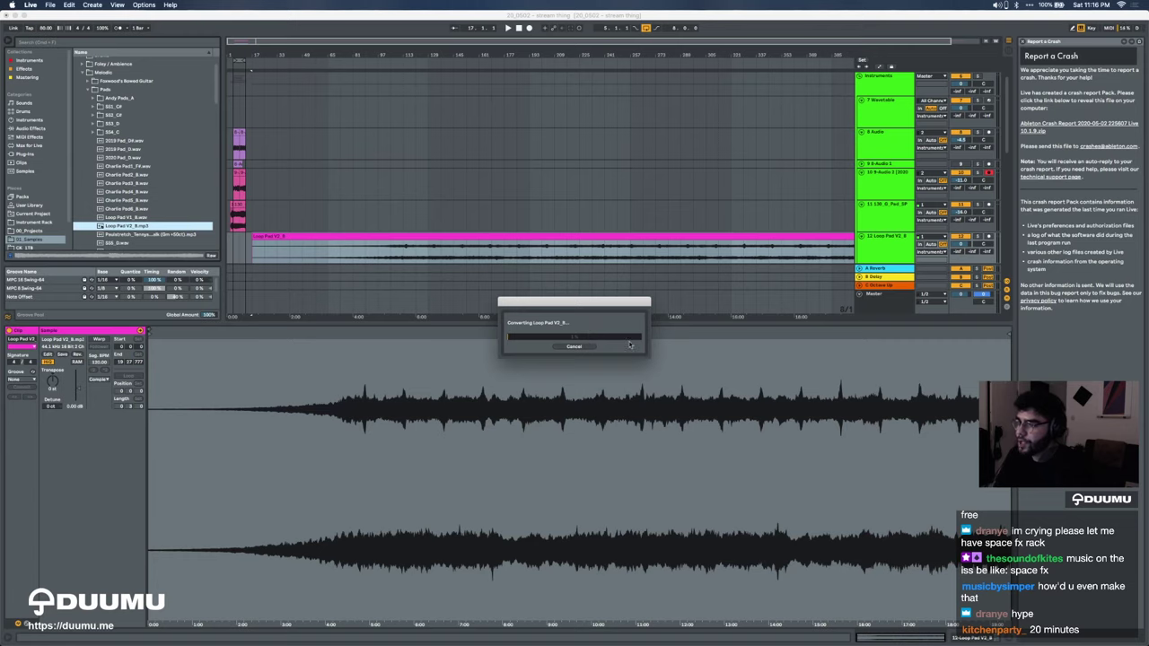
left_click(575, 348)
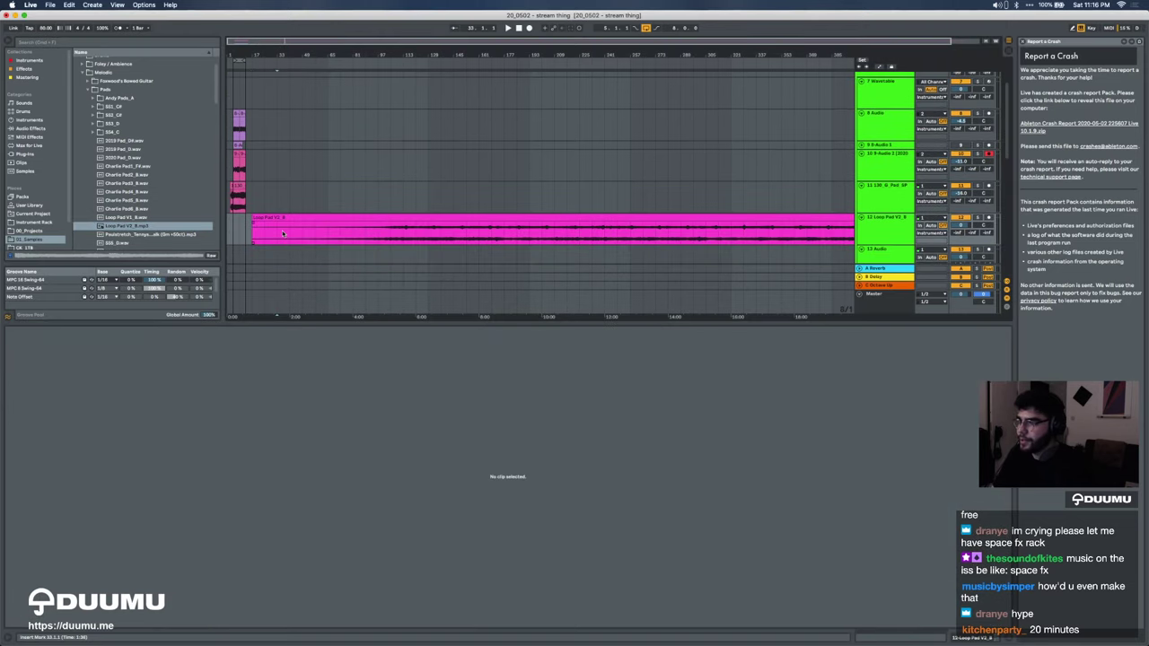
Step: Cut off the Loop Pad V2_B clip at bar 113, transpose it by -4 semitones and audition it
left_click(400, 237)
key("super+e")
key("Delete")
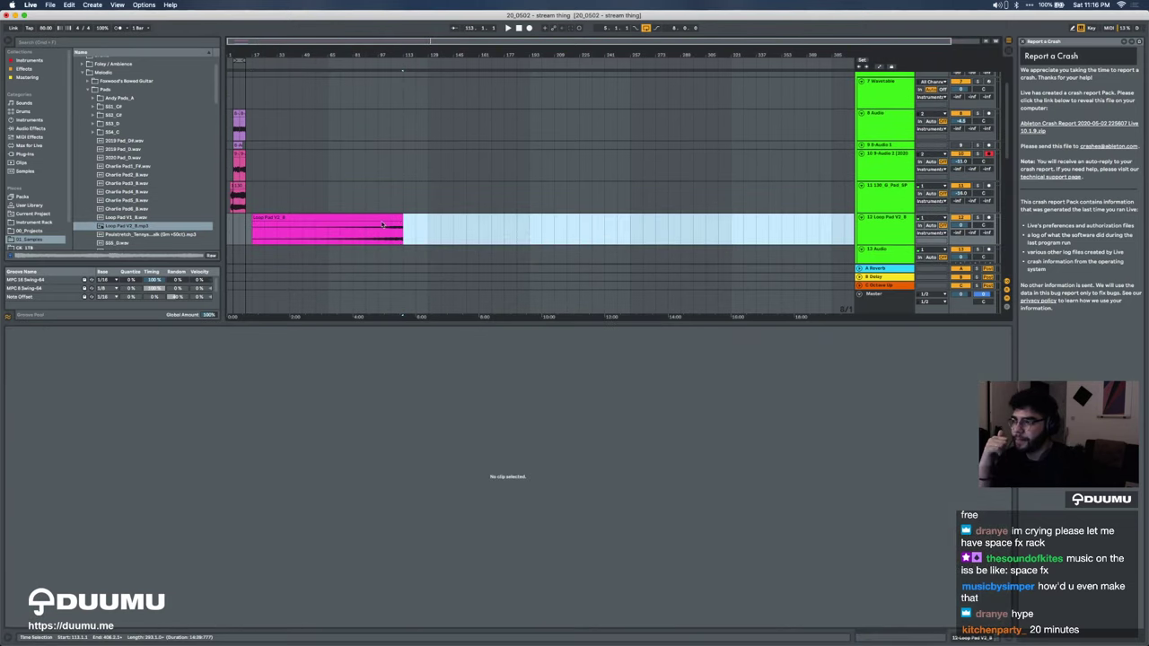
left_click(376, 227)
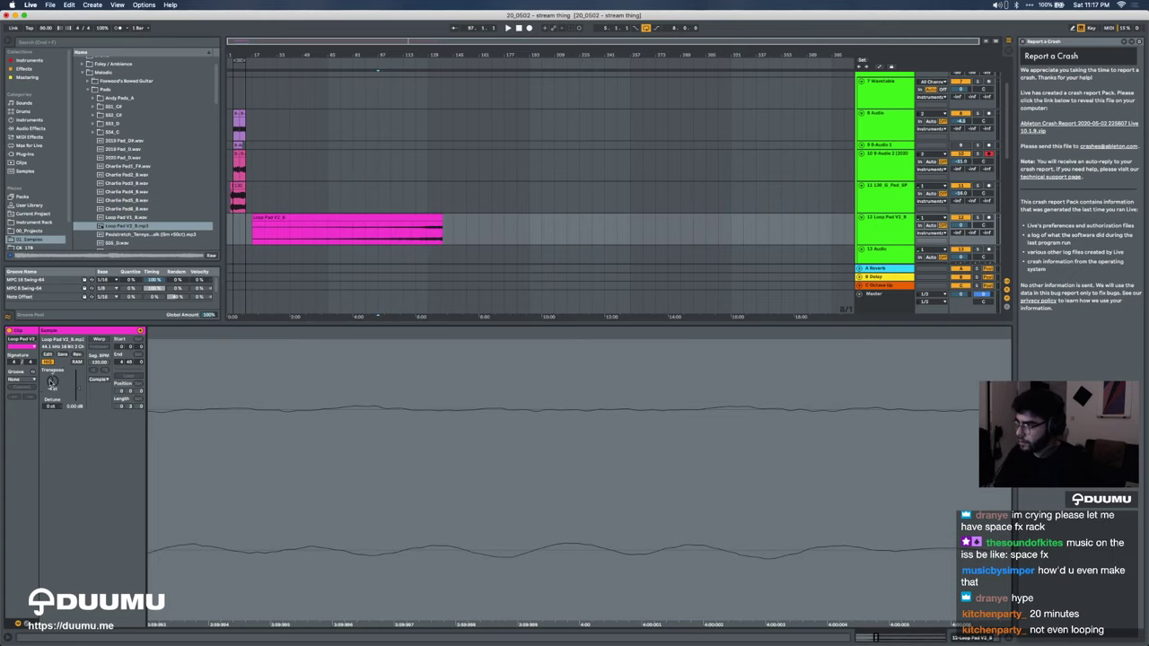
left_click(426, 231)
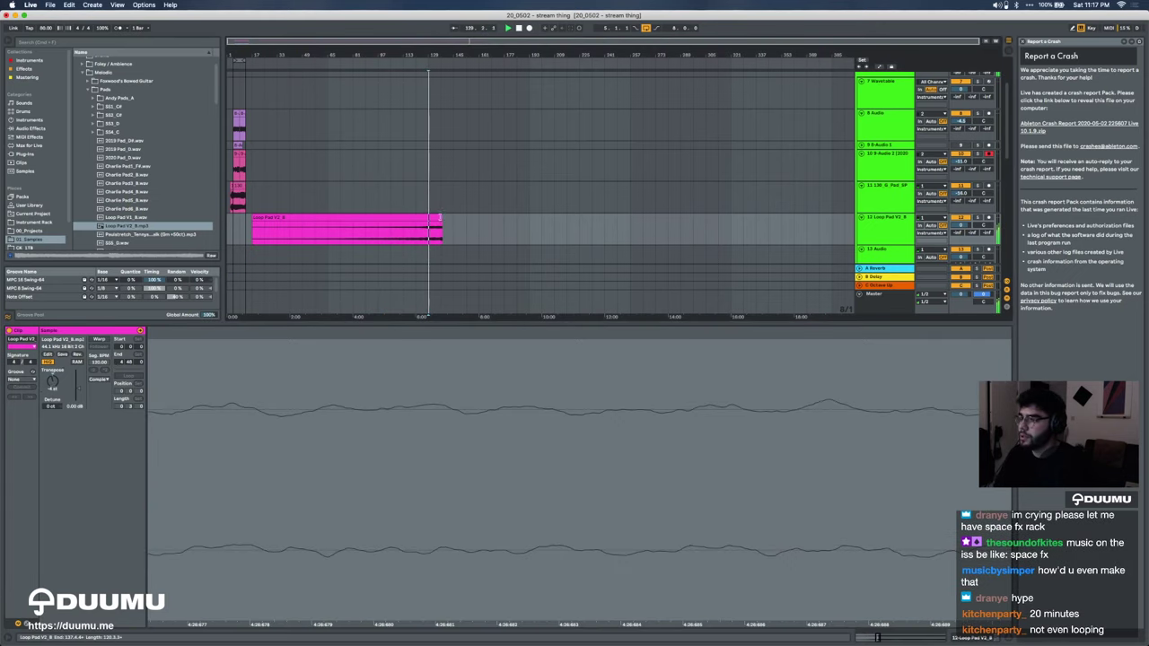
Step: Delete the quiet opening section of the Loop Pad V2_B clip and move the remaining part to bar 1
double_click(376, 232)
left_click(373, 220)
key("Delete")
left_click_drag(406, 216, 252, 216)
key("space")
key("z")
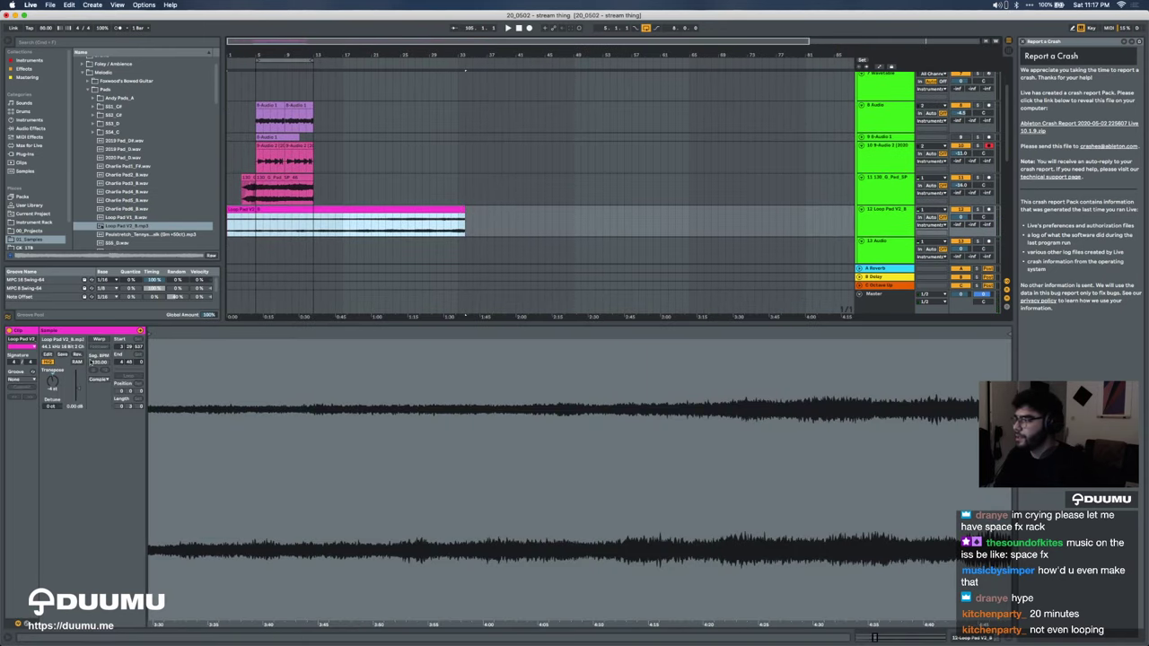
Step: Turn on warping for the Loop Pad V2_B clip and extend its end to bar 35
left_click(98, 339)
mouse_move(464, 207)
left_mouse_down()
mouse_move(320, 201)
mouse_move(472, 196)
left_mouse_up()
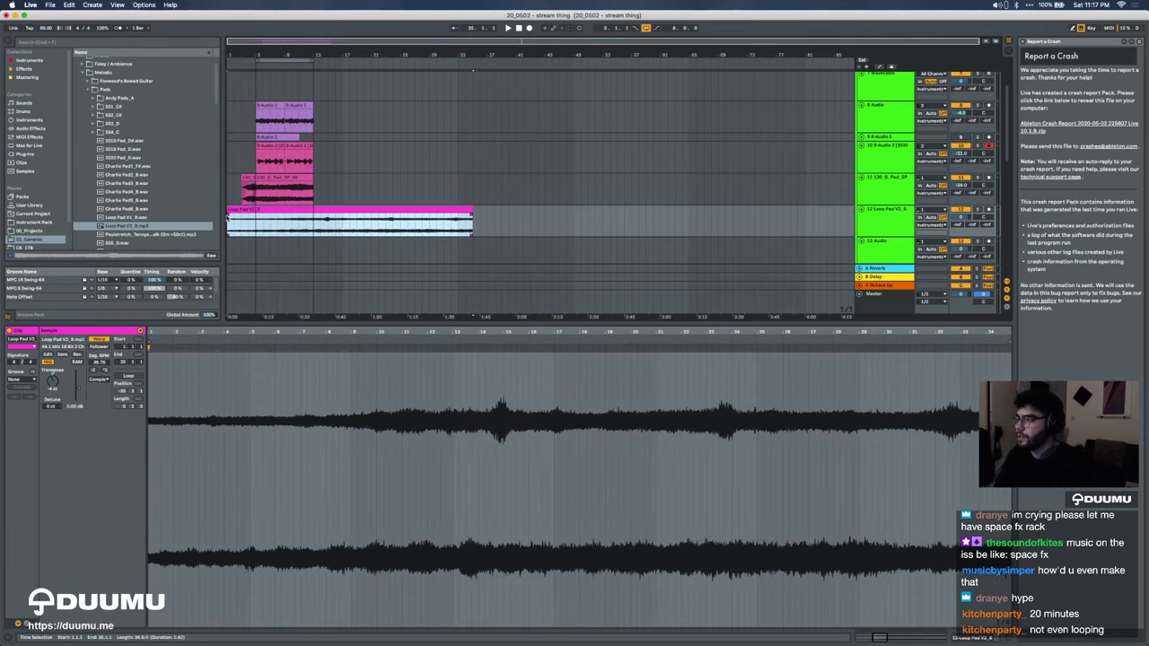
Step: Fade in the Loop Pad V2_B clip over its opening bars and play the arrangement from bar 1 with the clip details hidden
left_click(226, 217)
key("space")
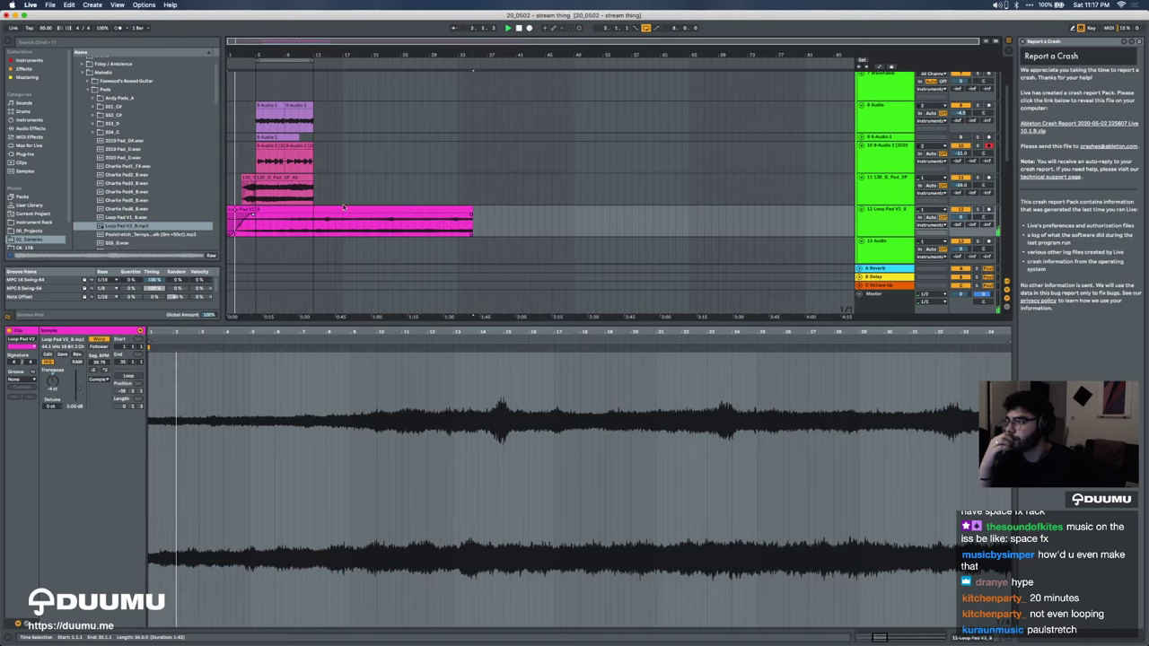
key("plus")
key("plus")
scroll(287, 207, "down", 4)
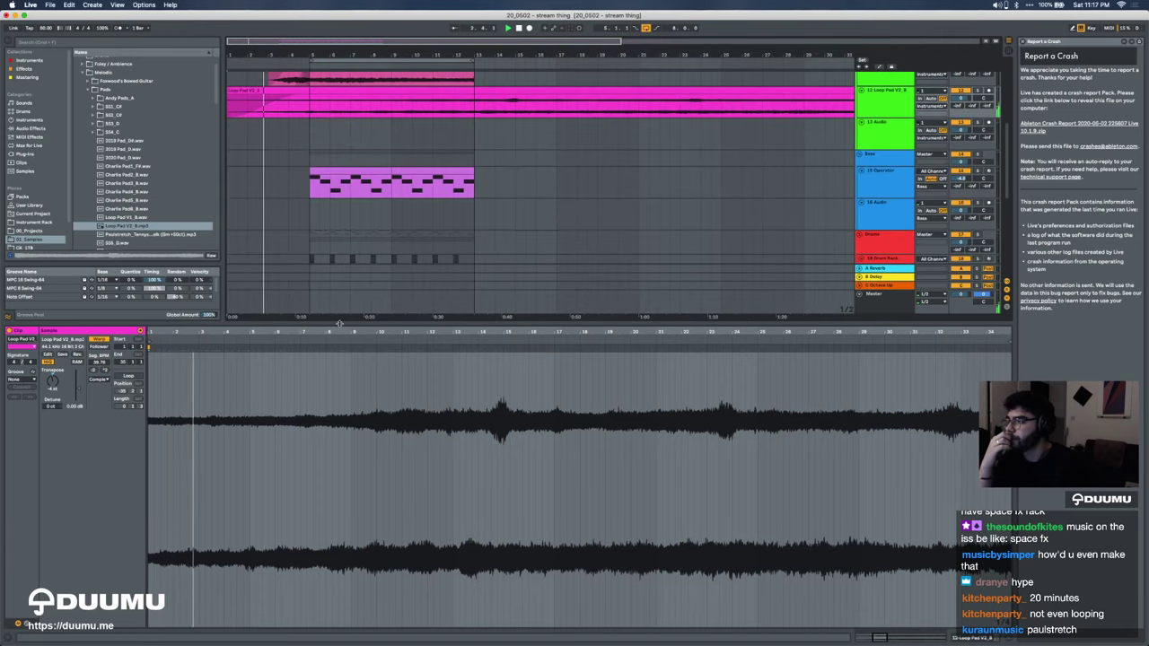
key("super+alt+l")
scroll(340, 323, "up", 4)
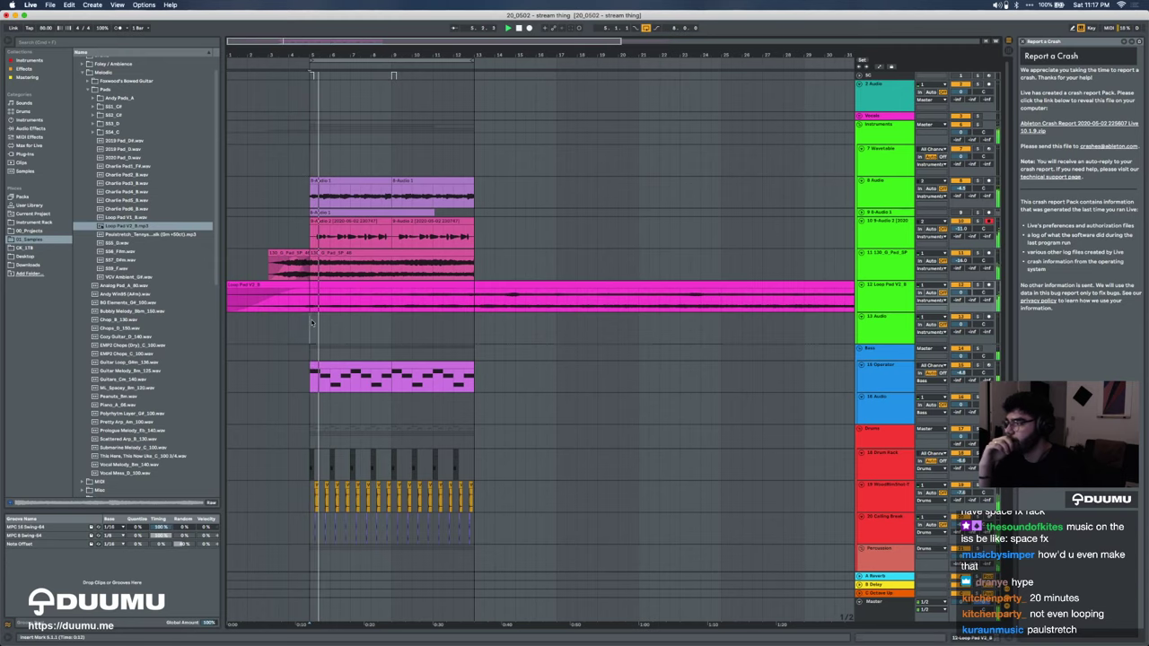
Step: Lower the volume of the 130_G_Pad and Loop Pad V2_B tracks together and set the Drum Rack track's volume to -5.7 dB
left_click(339, 323)
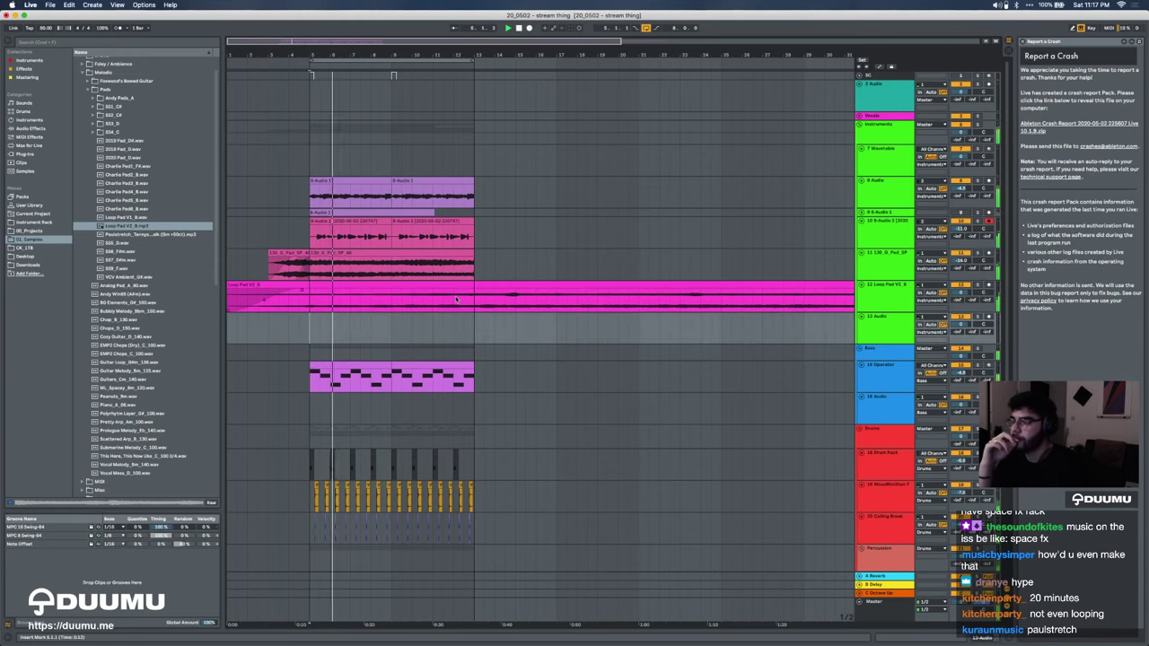
key("minus")
left_click(292, 180)
left_click(891, 298)
left_click(891, 266, "shift")
left_click_drag(959, 260, 960, 277)
left_click(959, 462)
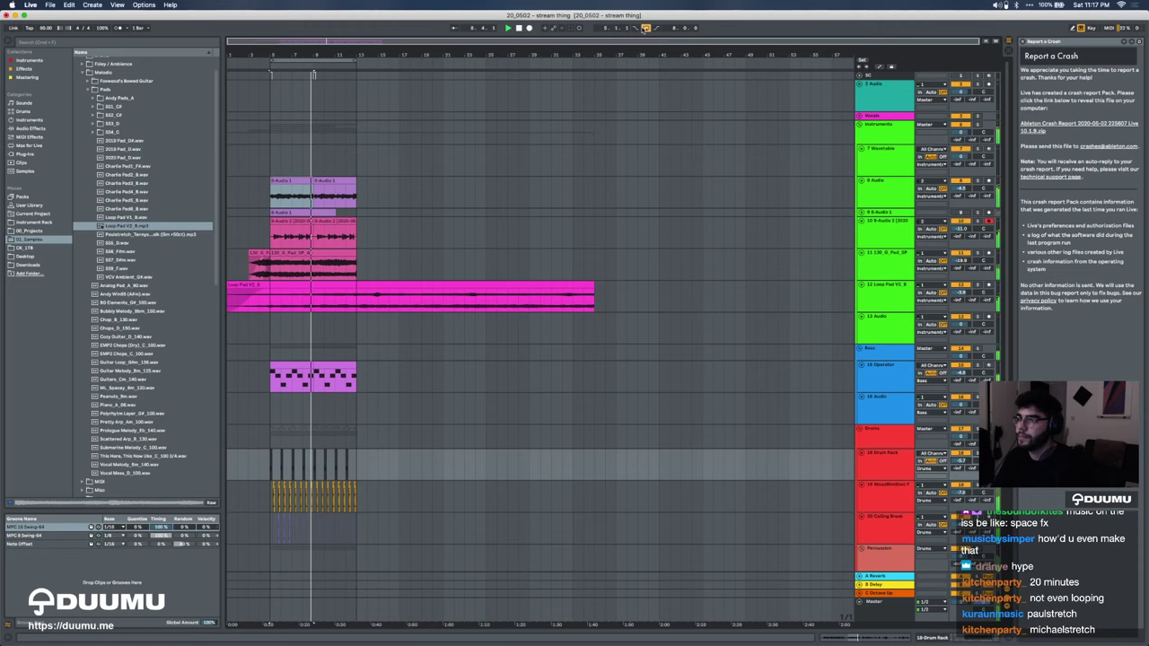
Step: Duplicate the instrument audio and 130_G_Pad clips spanning bars 5 to 13 so they repeat up to bar 21
left_click(292, 236)
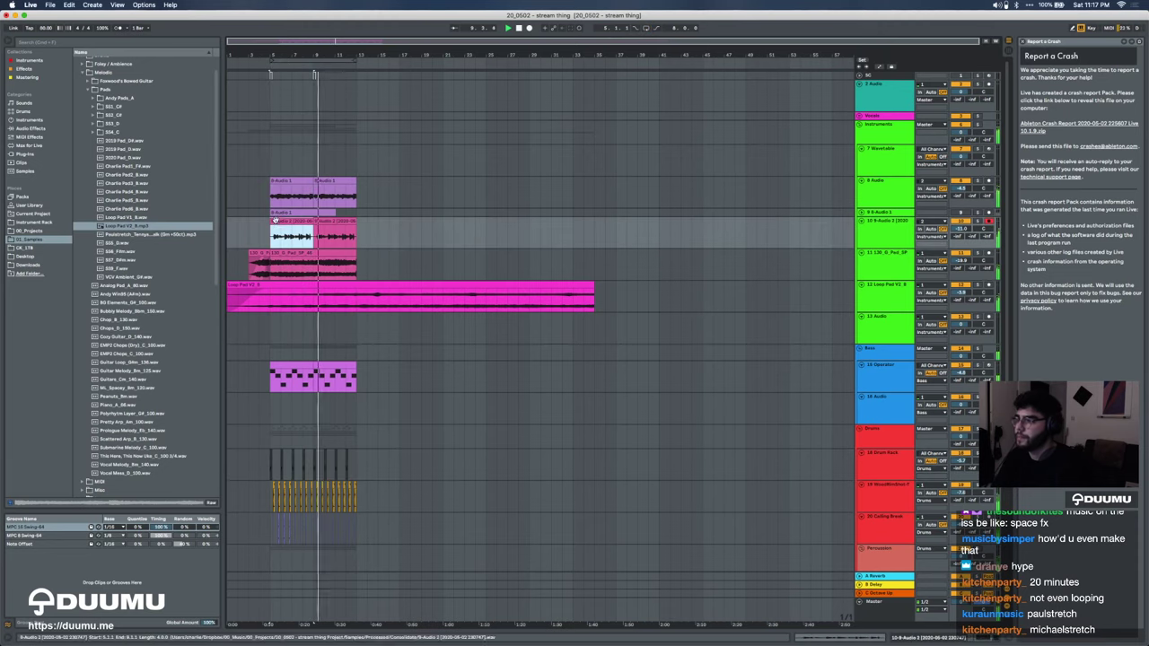
left_click(344, 181, "shift")
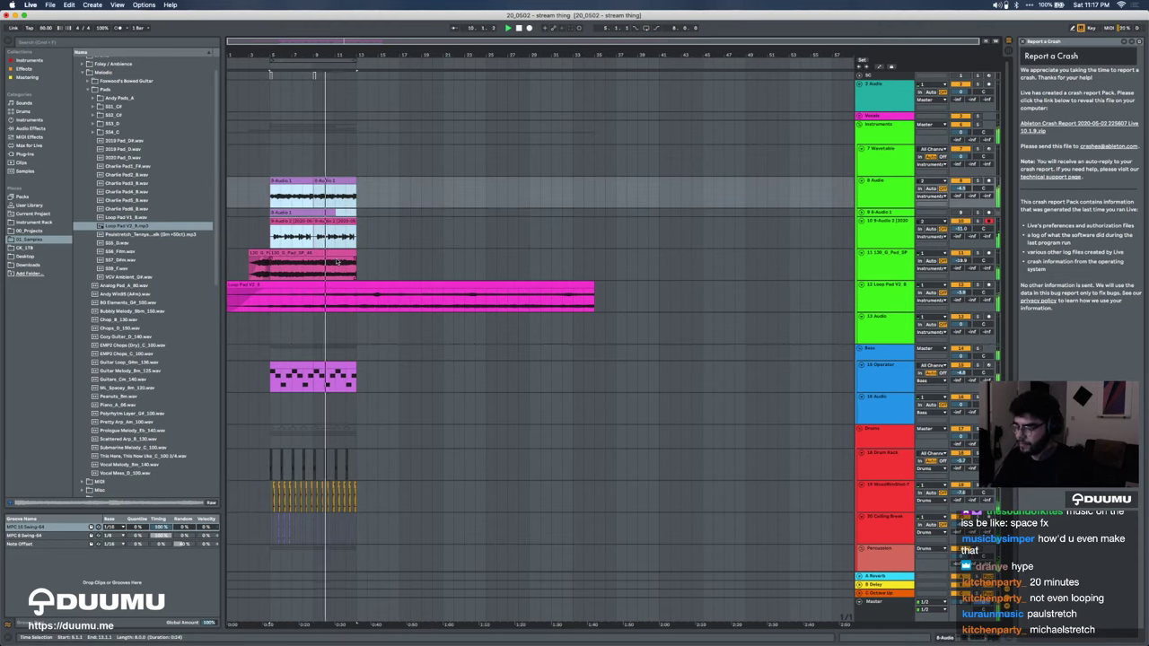
left_click(337, 253, "shift")
key("super+d")
key("super+d")
Step: Duplicate the Operator bass and drum clips up to bar 21 and set the arrangement loop to bars 5 through 21
left_click(350, 377)
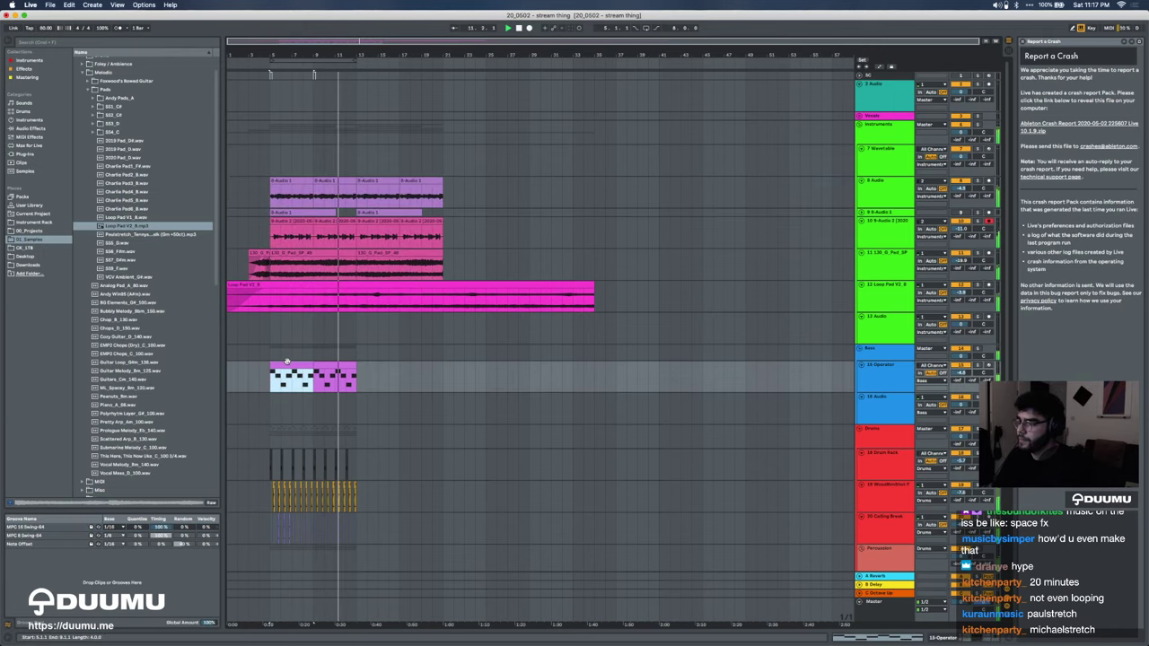
left_click(358, 446, "shift")
key("super+d")
left_click_drag(359, 446, 272, 443)
key("super+l")
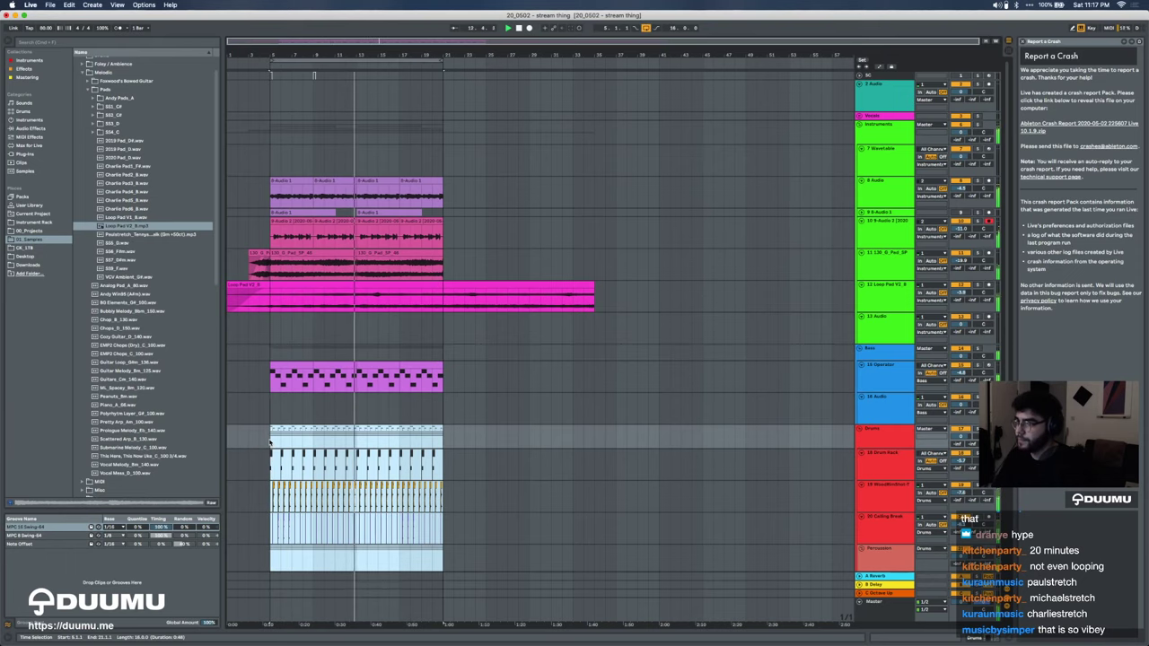
Step: Delete the duplicated clips on the 8 Audio track between bars 13 and 21 and play the transition from bar 11
key("space")
scroll(326, 374, "up", 5)
scroll(326, 374, "down", 4)
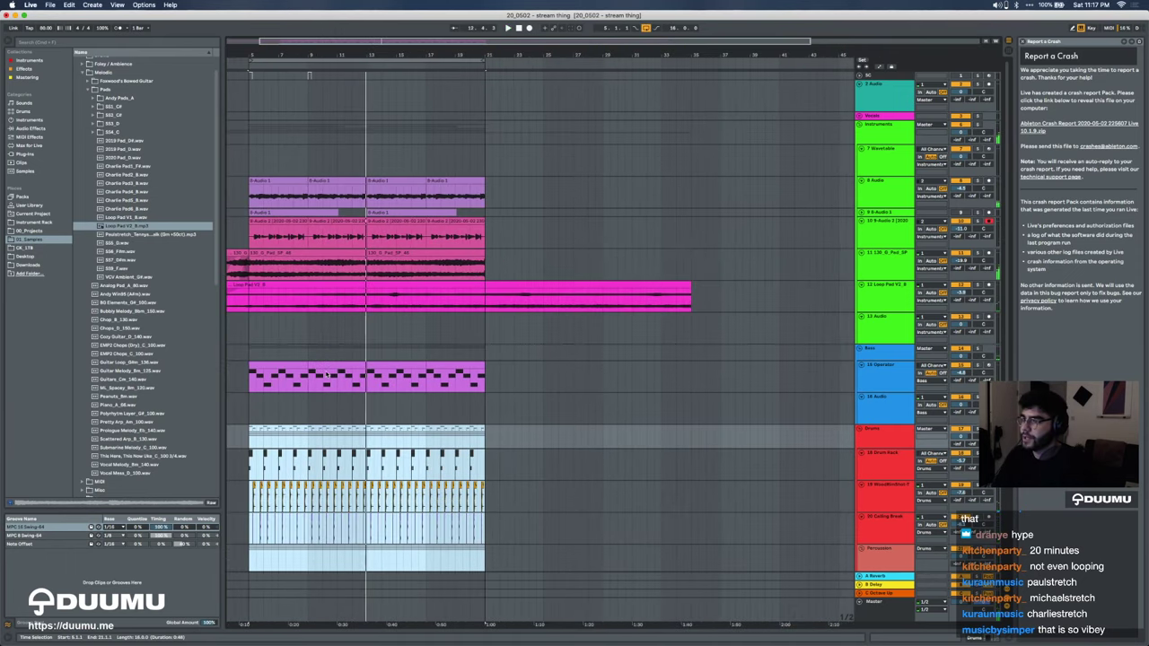
scroll(326, 375, "left", 2)
left_click(426, 183)
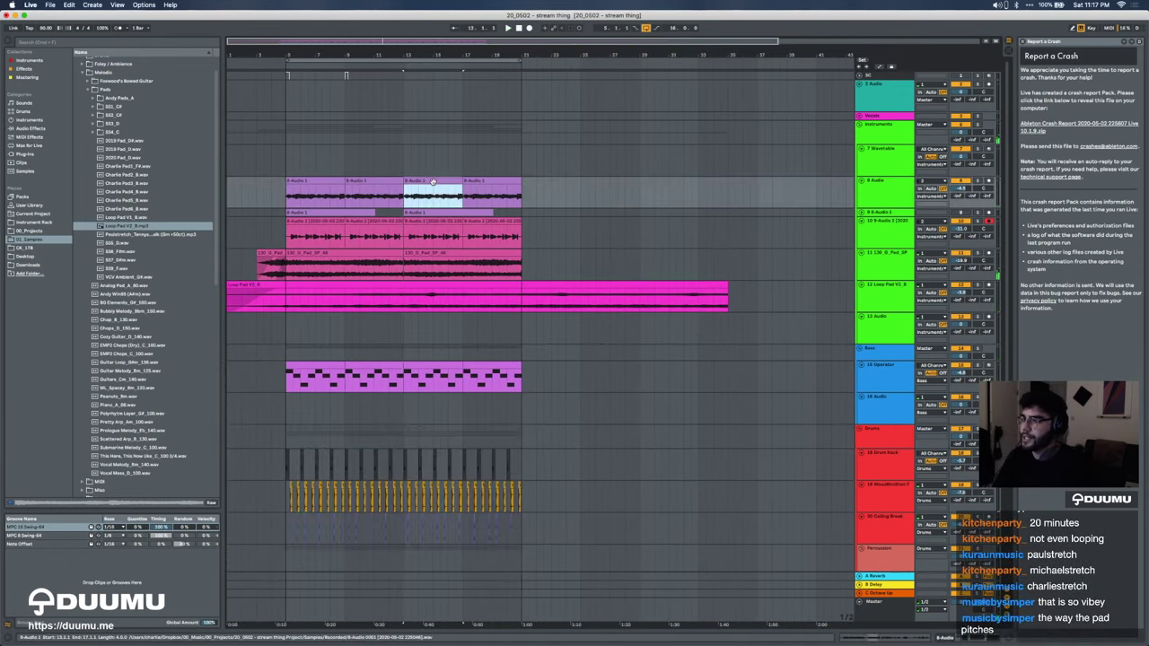
key("Delete")
left_click(395, 194)
key("space")
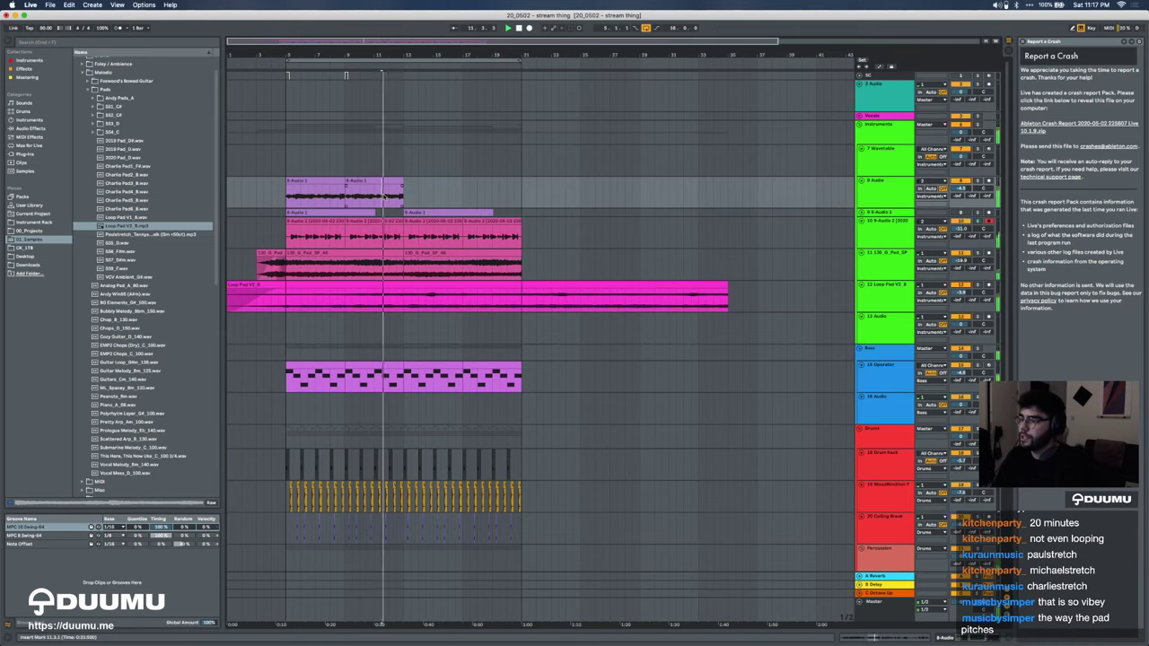
scroll(393, 195, "up", 2)
scroll(393, 195, "down", 2)
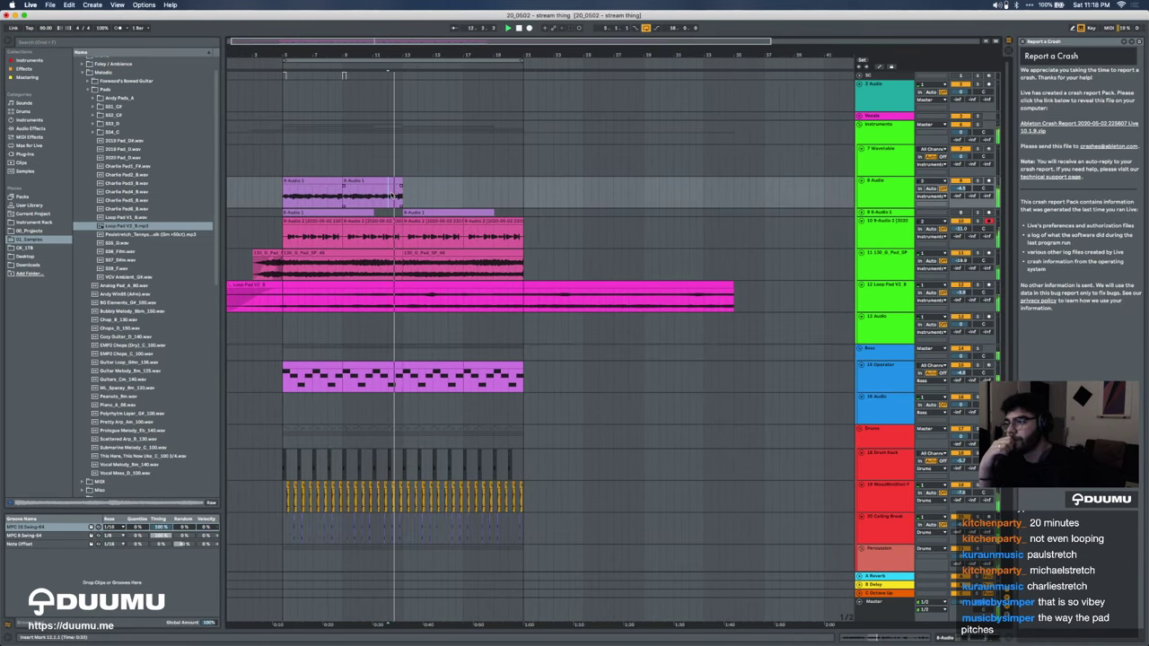
Step: Solo the Loop Pad V2_B track and set its clip's warp mode to Texture
left_click(415, 253)
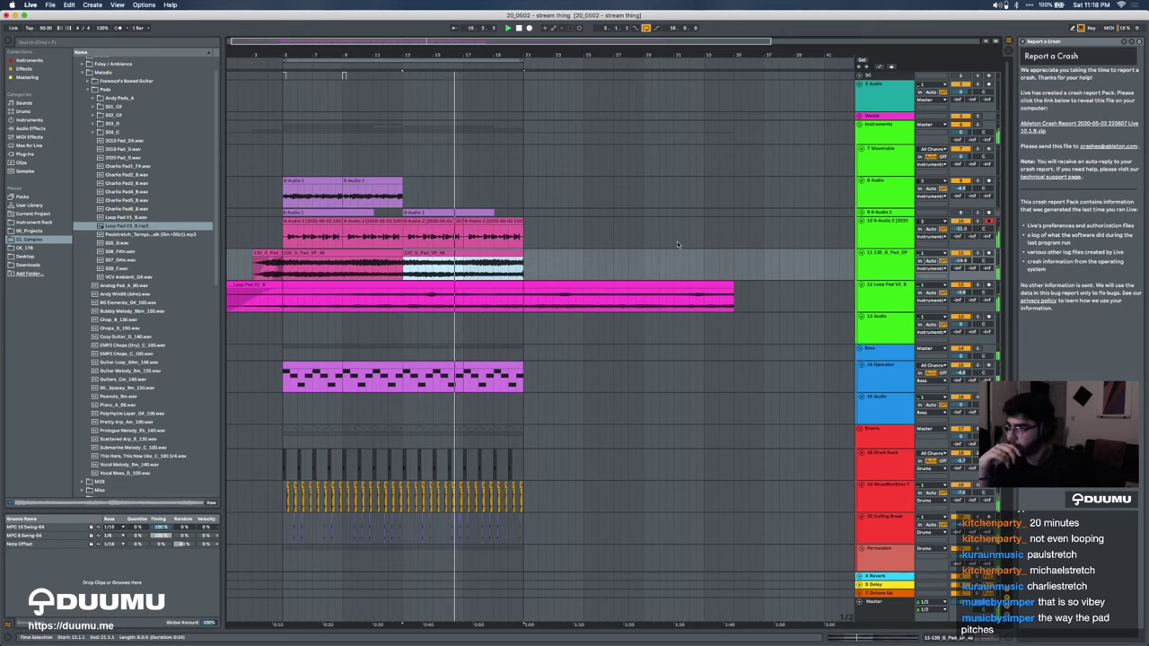
left_click(978, 285)
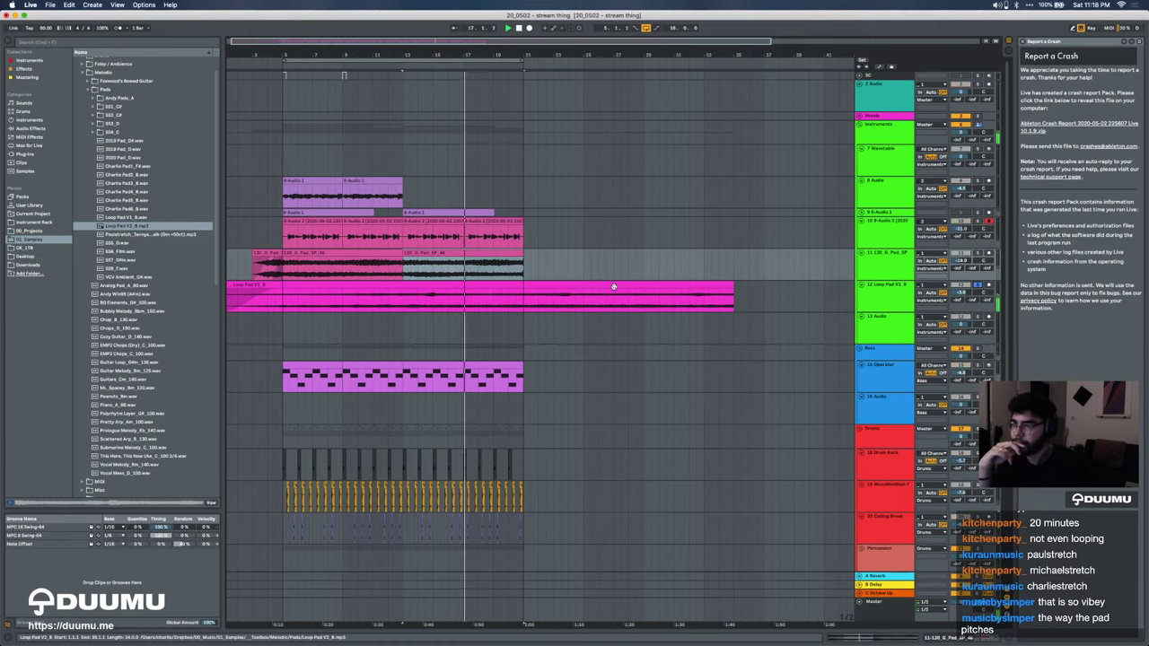
left_click(706, 287)
double_click(705, 286)
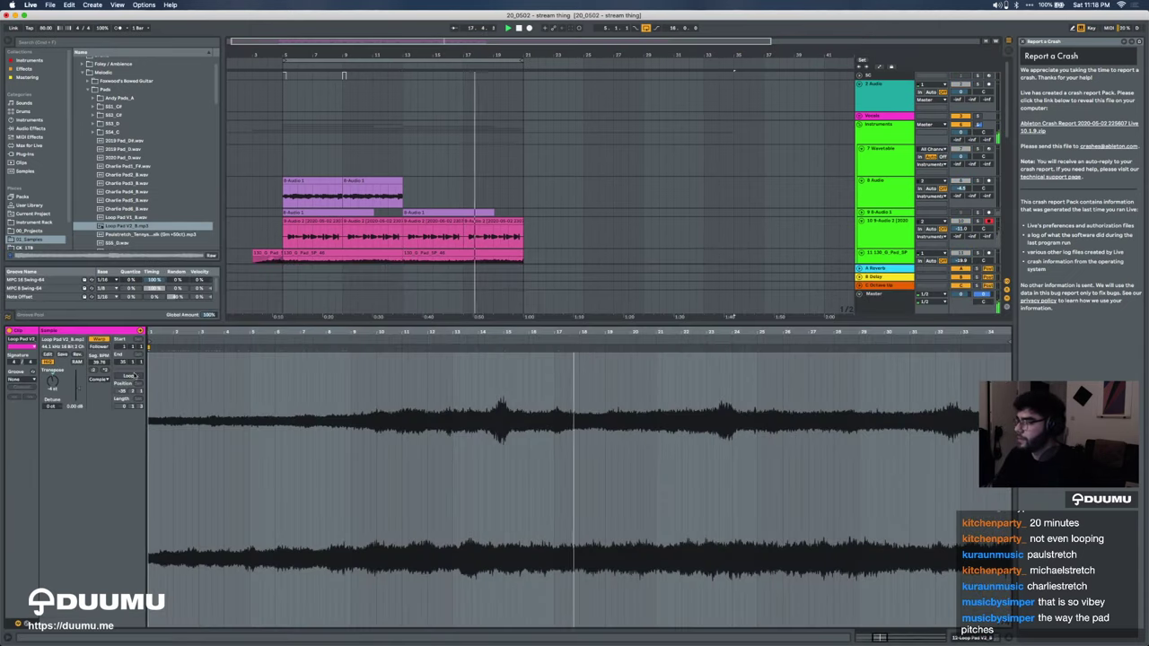
left_click_drag(99, 392, 98, 364)
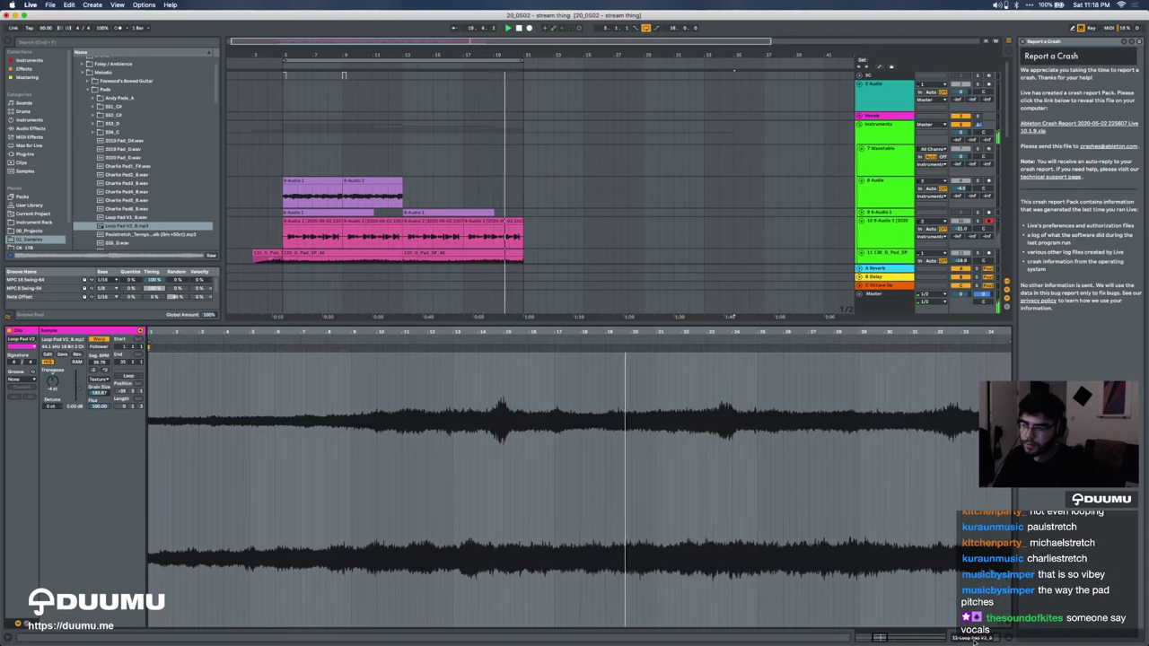
Step: Add an EQ Eight to the Loop Pad V2_B track, cutting the lows and raising the highs
key("shift+Tab")
left_click(363, 287)
key("super+f")
type("eq")
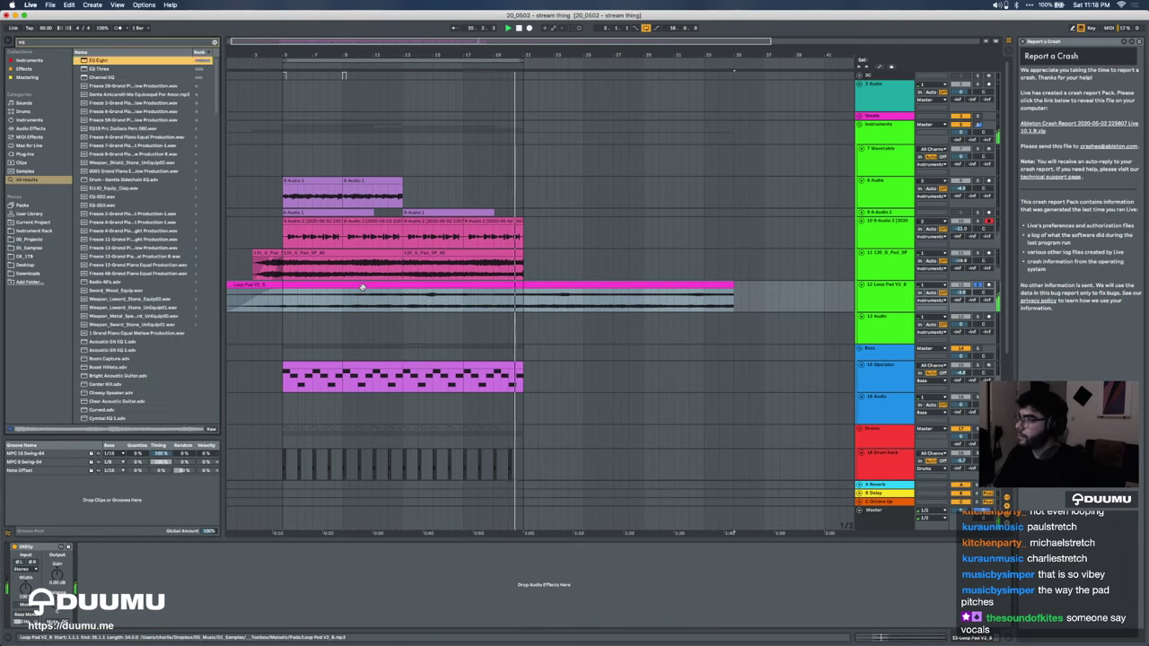
key("Return")
left_click(106, 621)
left_click_drag(89, 561, 89, 538)
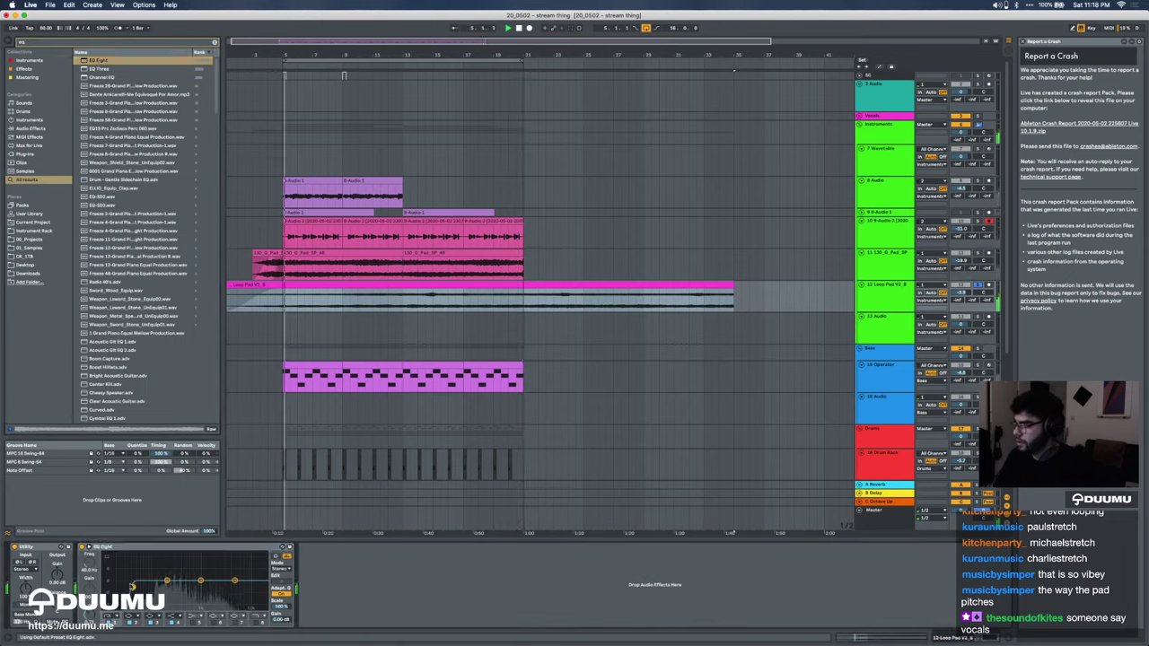
left_click_drag(234, 581, 235, 579)
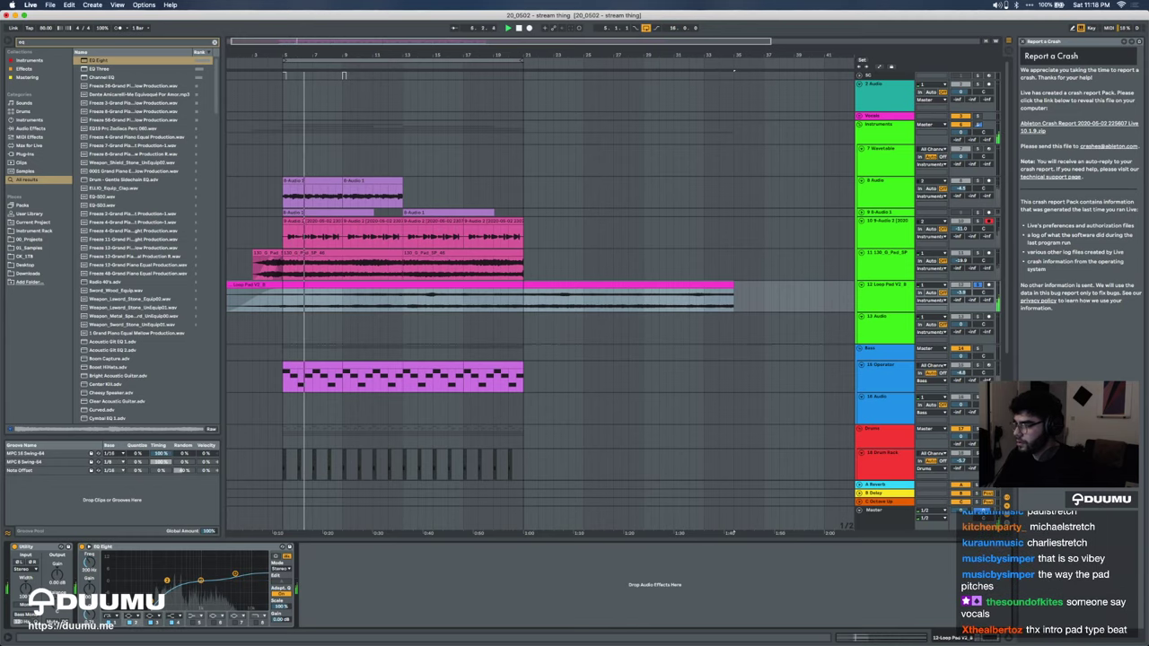
Step: Duplicate the Loop Pad V2_B track, then turn off warping on the copied clip and raise its transposition
left_click(507, 318)
key("super+d")
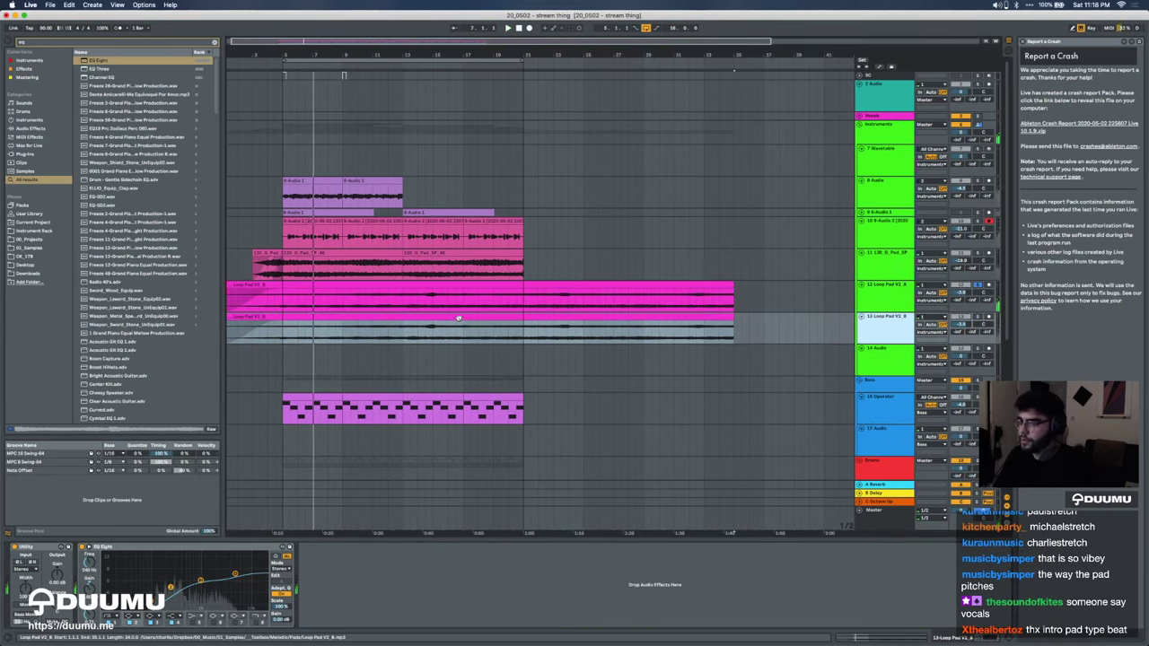
double_click(507, 318)
left_click(98, 339)
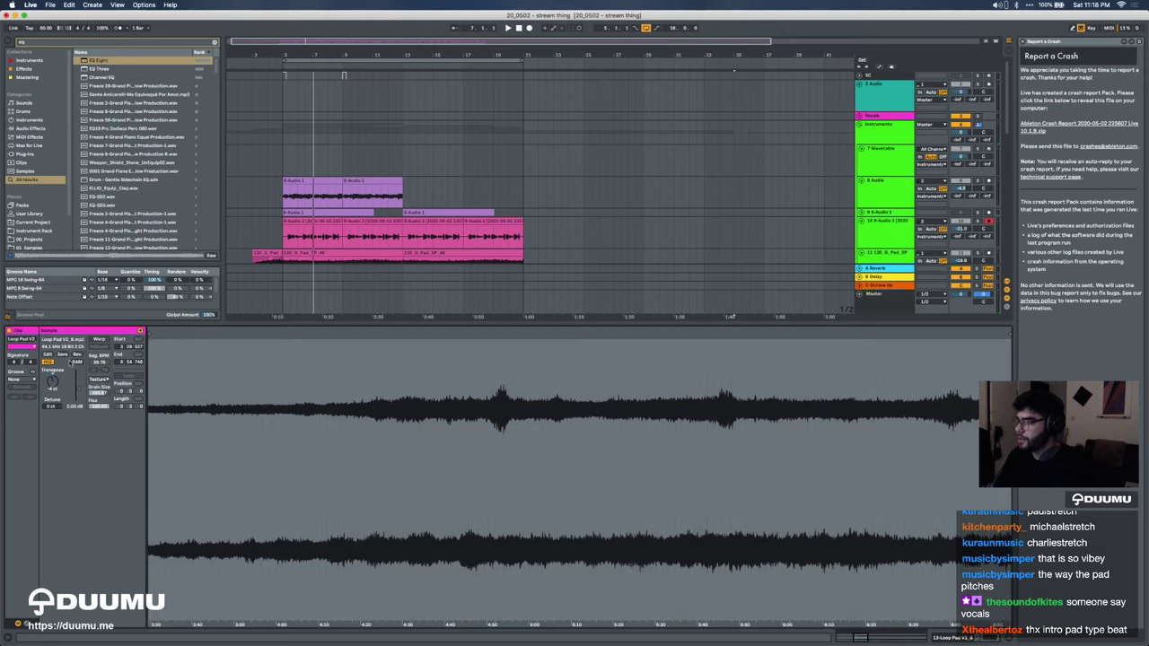
scroll(295, 208, "down", 4)
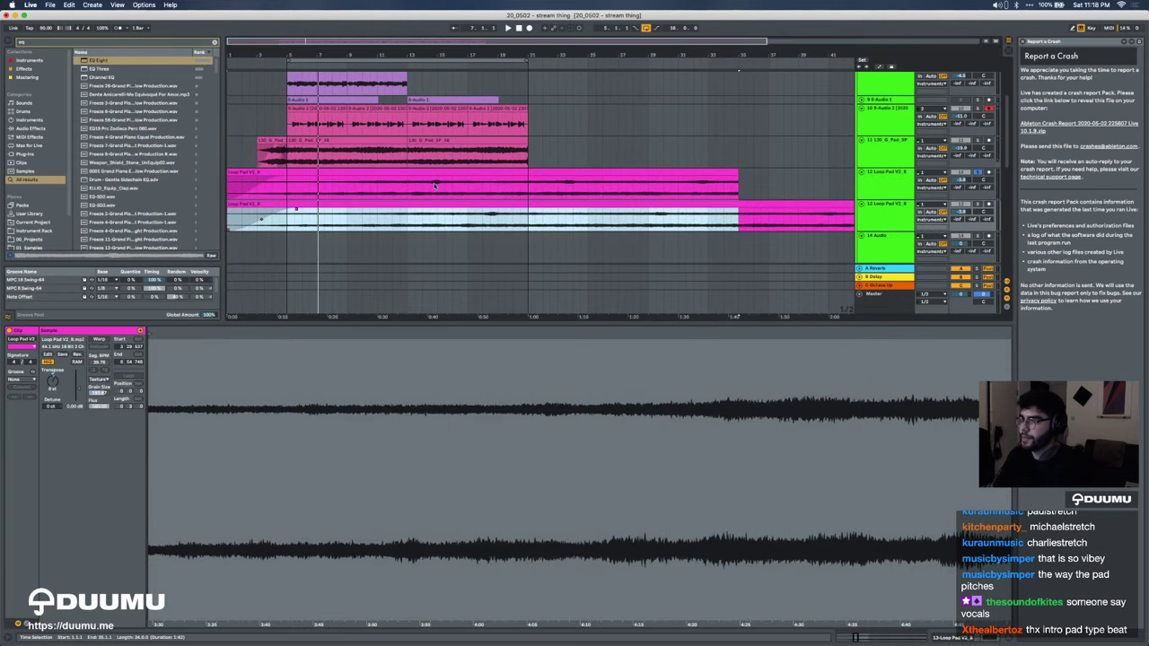
Step: Shorten the copied Loop Pad V2_B clip's fade-in to end around bar 4 and play both layers from bar 5
left_click(437, 184)
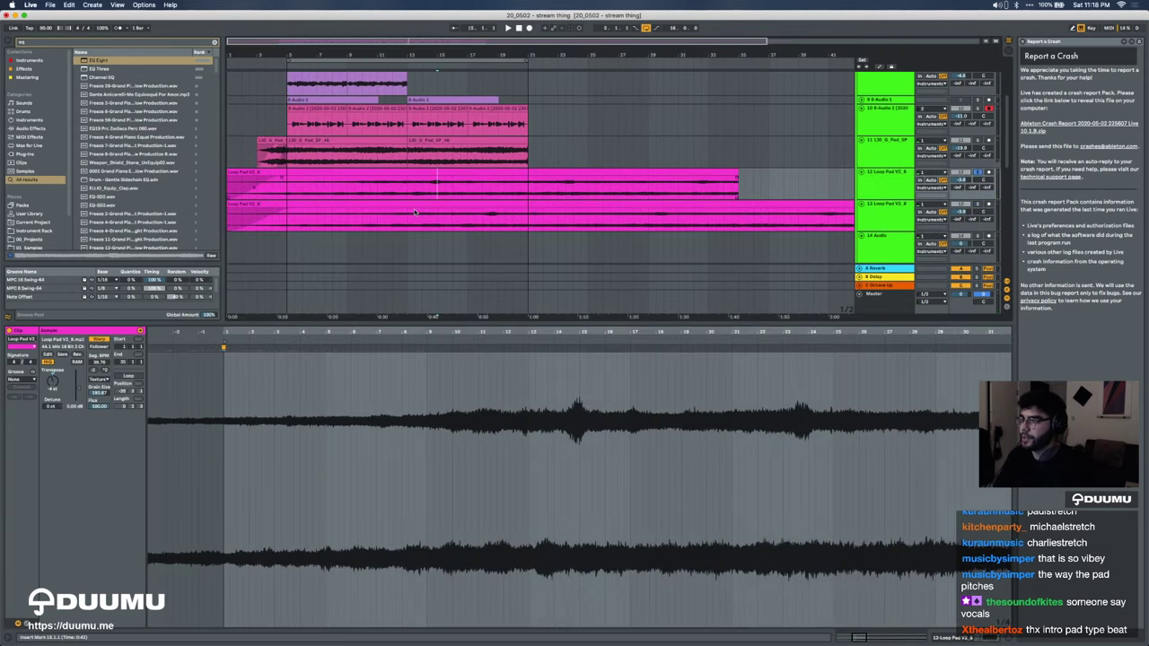
left_click(325, 215)
left_click_drag(296, 210, 274, 210)
key("space")
key("space")
left_click(288, 220)
key("space")
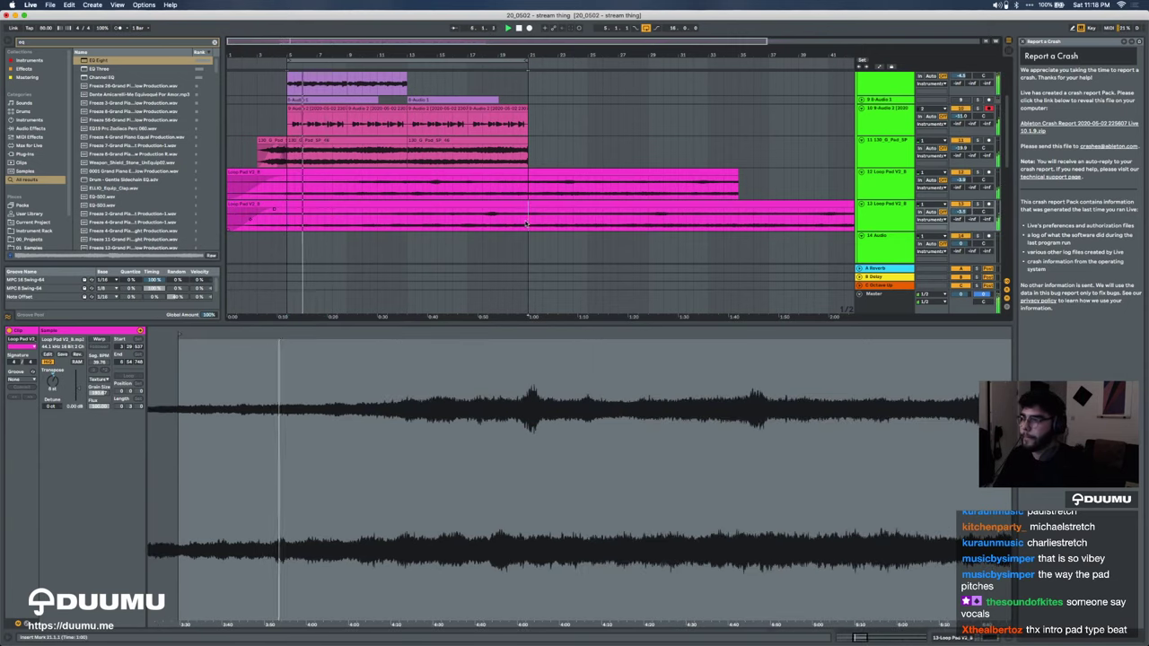
Step: Pan the two Loop Pad V2_B tracks to opposite sides and lower their volumes
left_click(884, 215)
left_click(888, 188, "shift")
left_click_drag(962, 179, 984, 177)
left_click(878, 186)
left_click(982, 213)
left_click(872, 213)
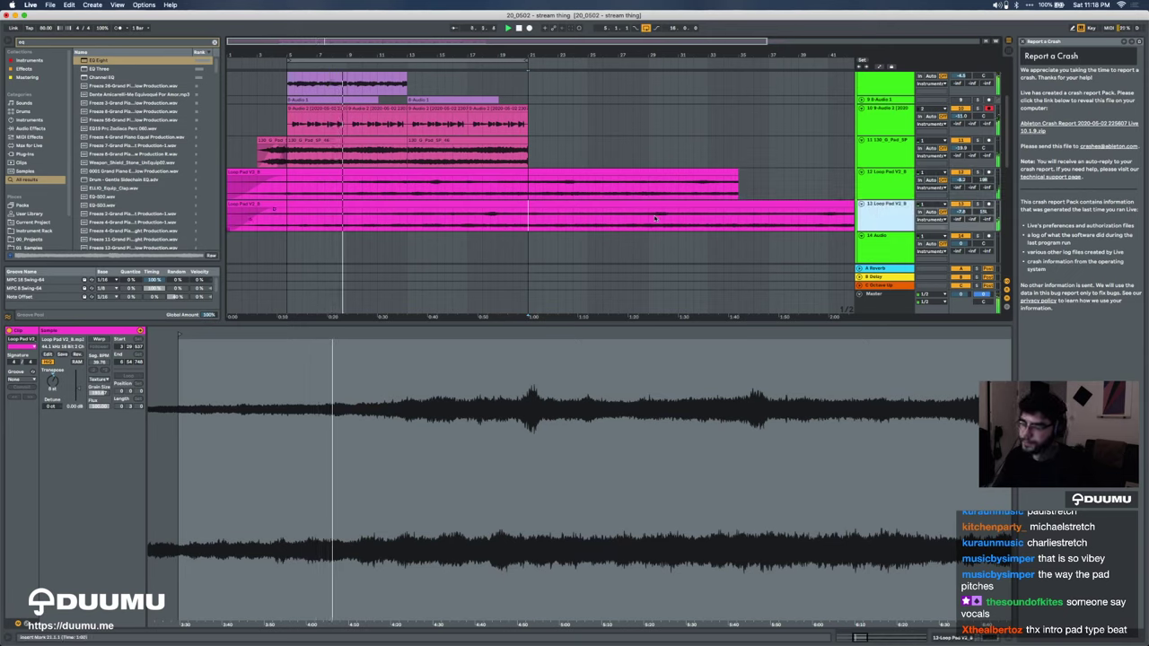
left_click_drag(965, 179, 972, 191)
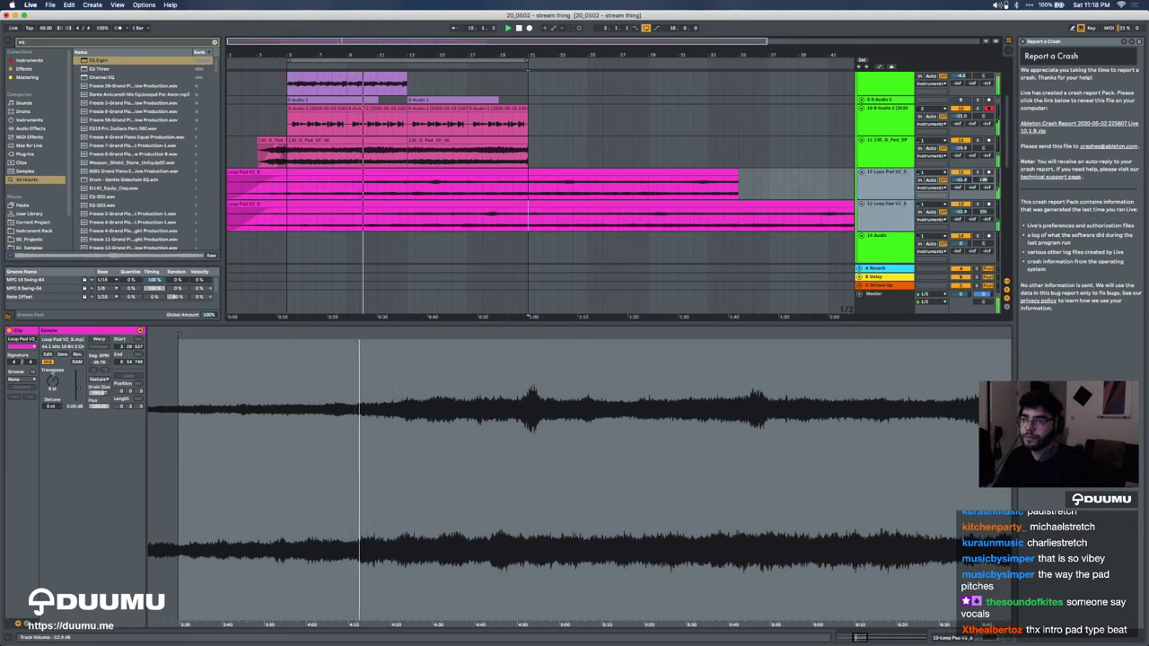
Step: Group the two Loop Pad V2_B tracks and add a Channel EQ to the group, rolling off the highs
key("super+t")
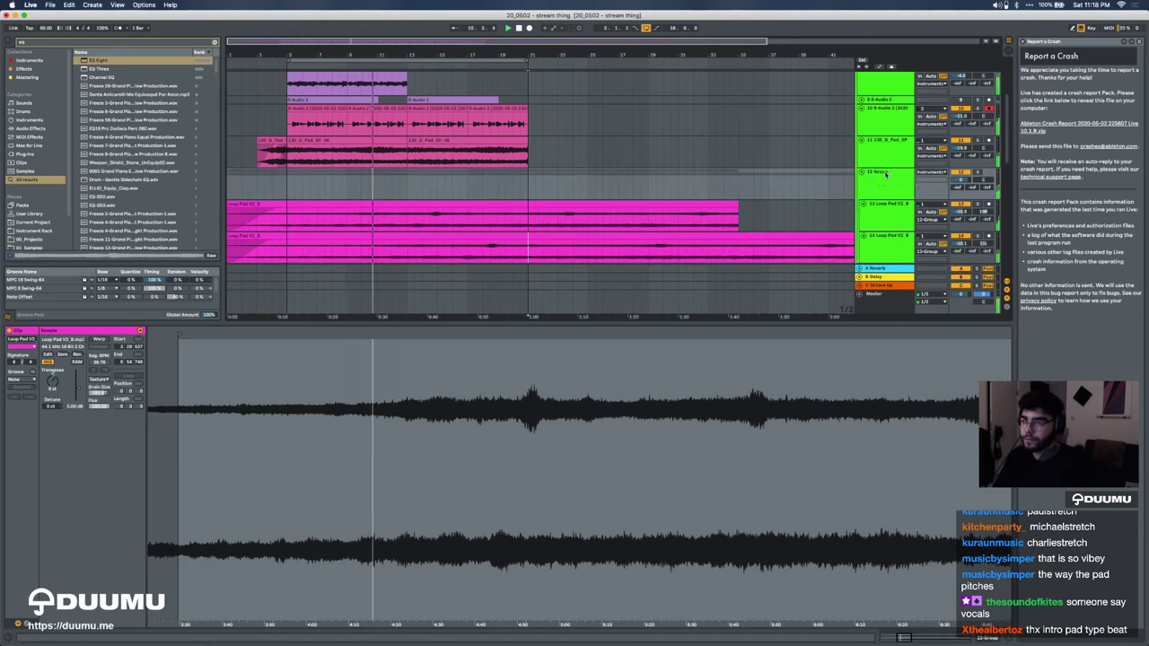
key("Escape")
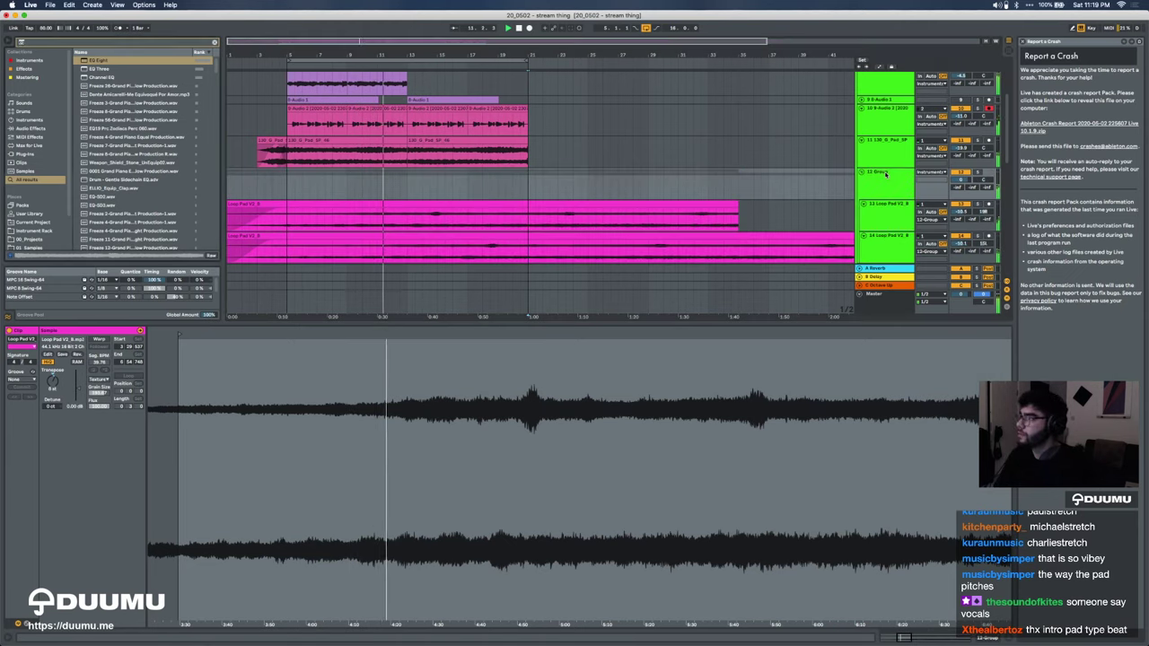
key("super+f")
type("channel")
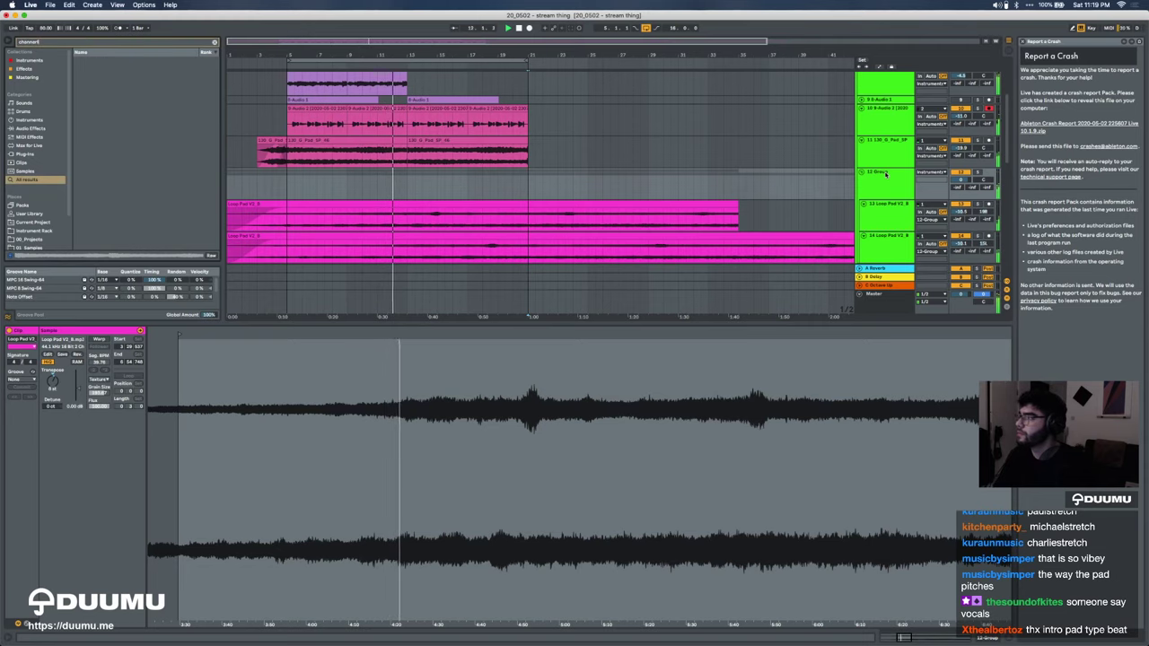
key("Return")
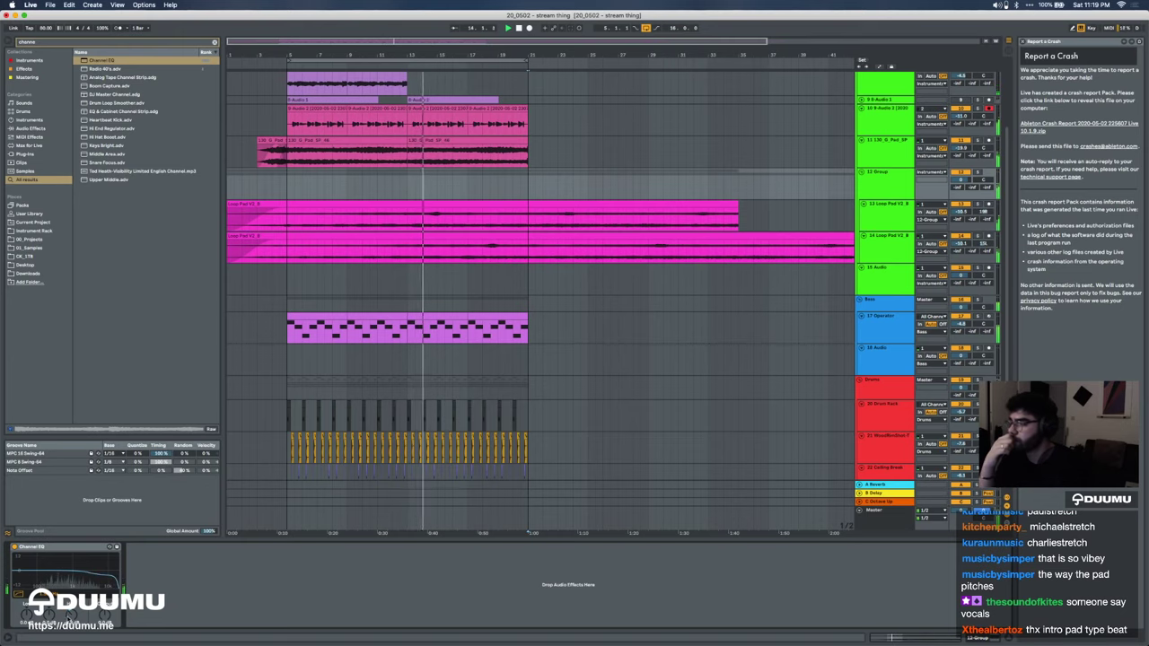
key("super+alt+l")
Step: Solo the 130_G_Pad track and audition its clip from bar 13
scroll(407, 305, "up", 3)
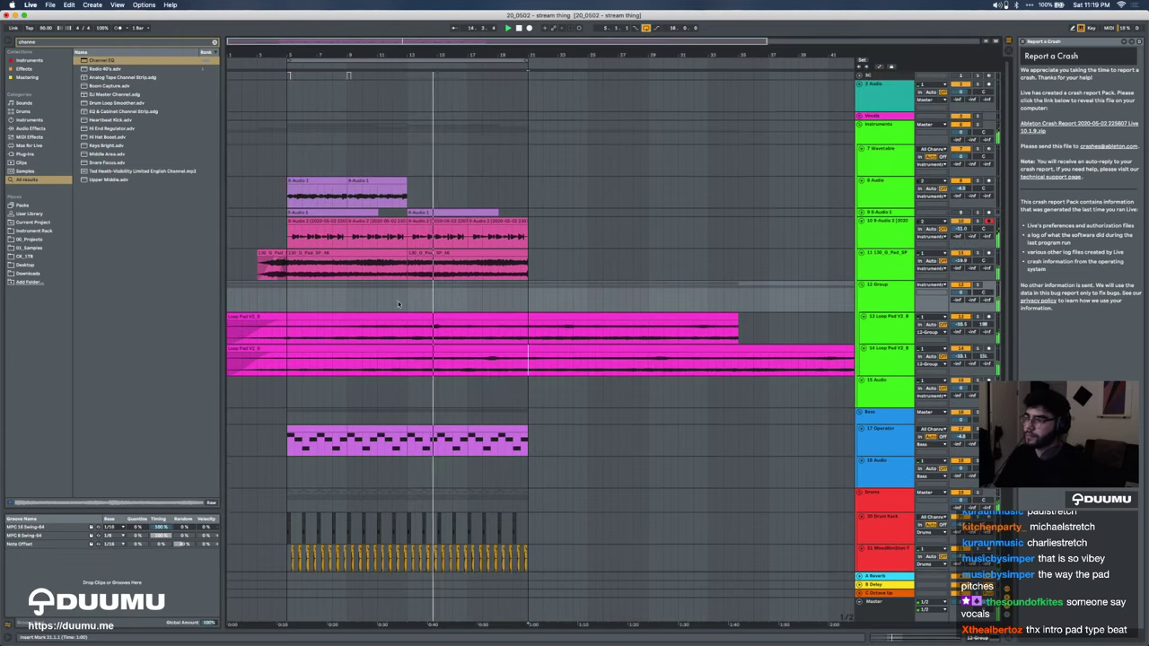
left_click(880, 233)
left_click(880, 262)
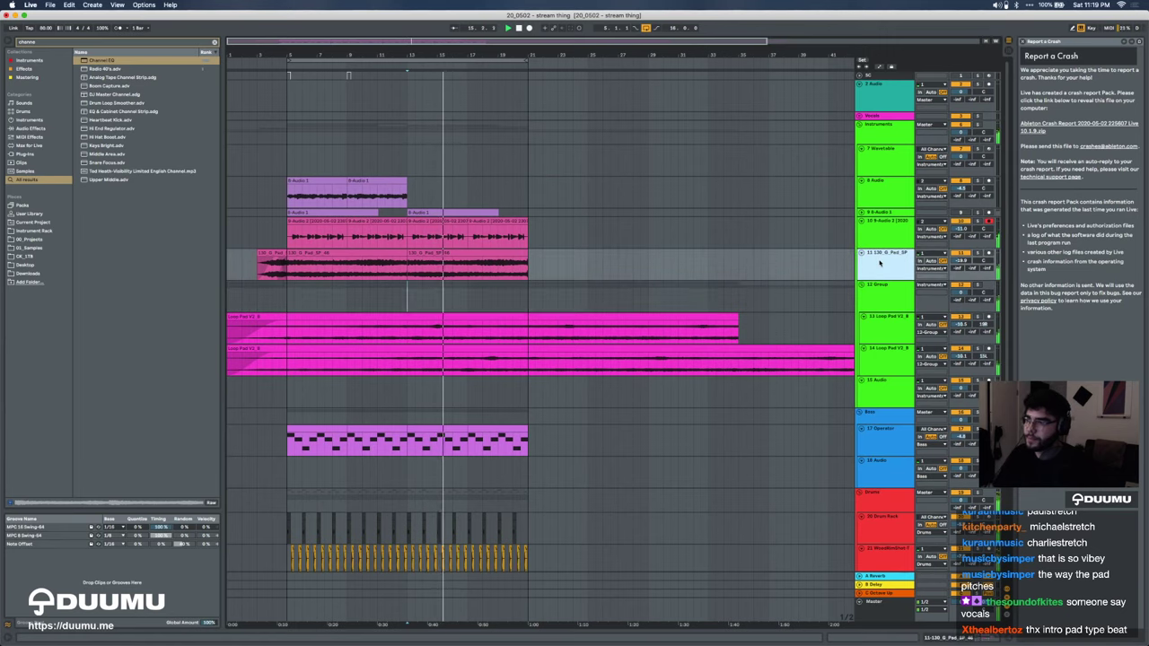
left_click(977, 253)
left_click(445, 252)
key("space")
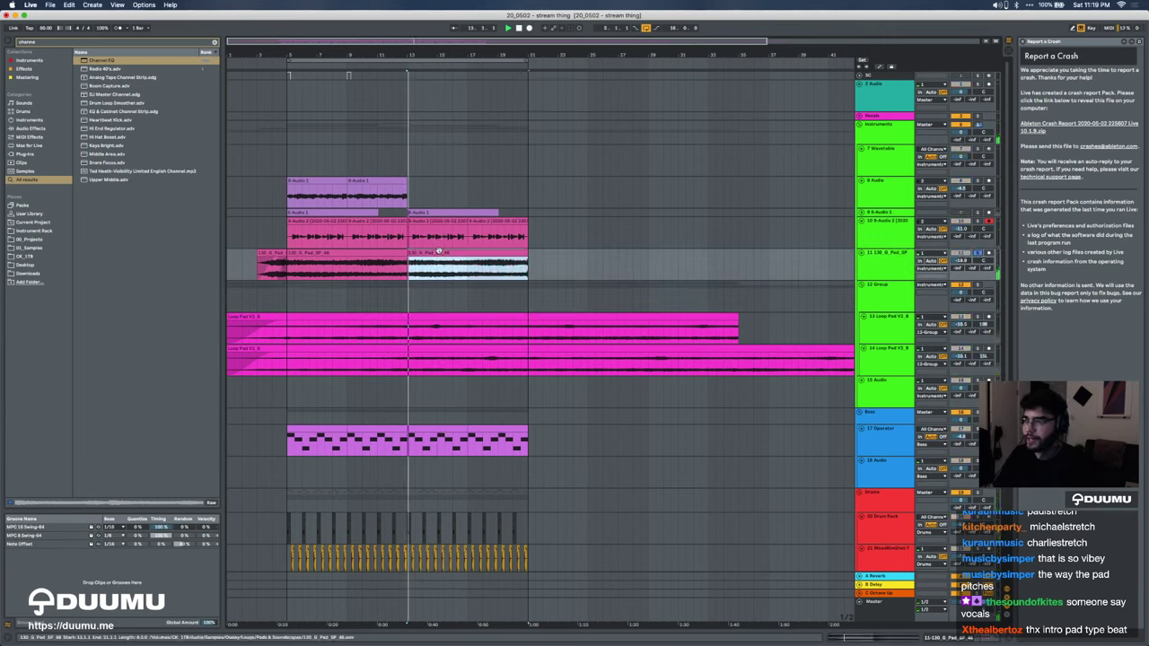
Step: Duplicate the 130_G_Pad track and turn off warping on the copied clip that starts at bar 13
left_click(894, 261)
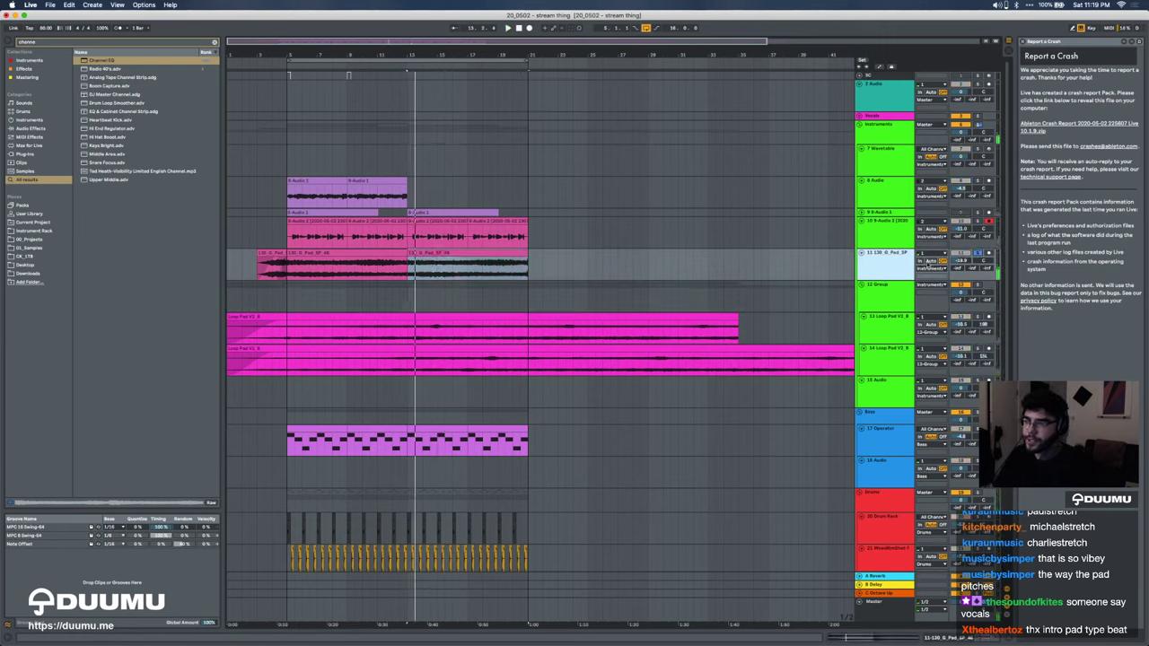
double_click(329, 282)
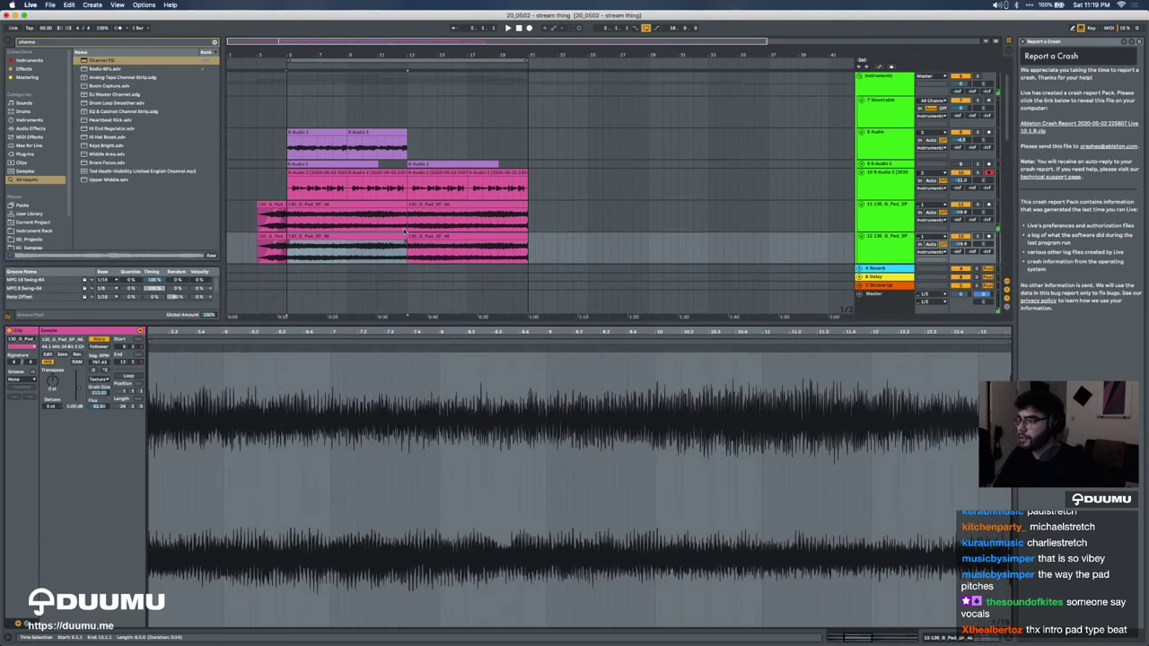
left_click(426, 234)
left_click(101, 340)
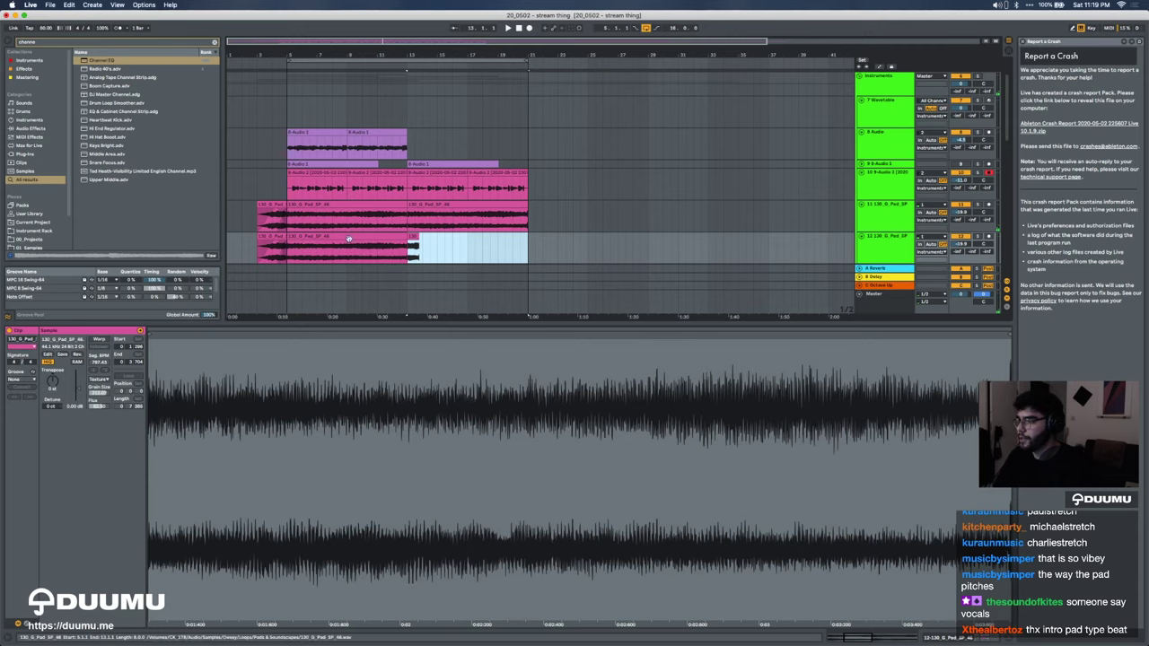
Step: Delete the two clips before bar 13 on the copied 130_G_Pad track and select the short remaining clip
left_click(349, 236)
left_click(271, 236, "shift")
key("Delete")
left_click(411, 244)
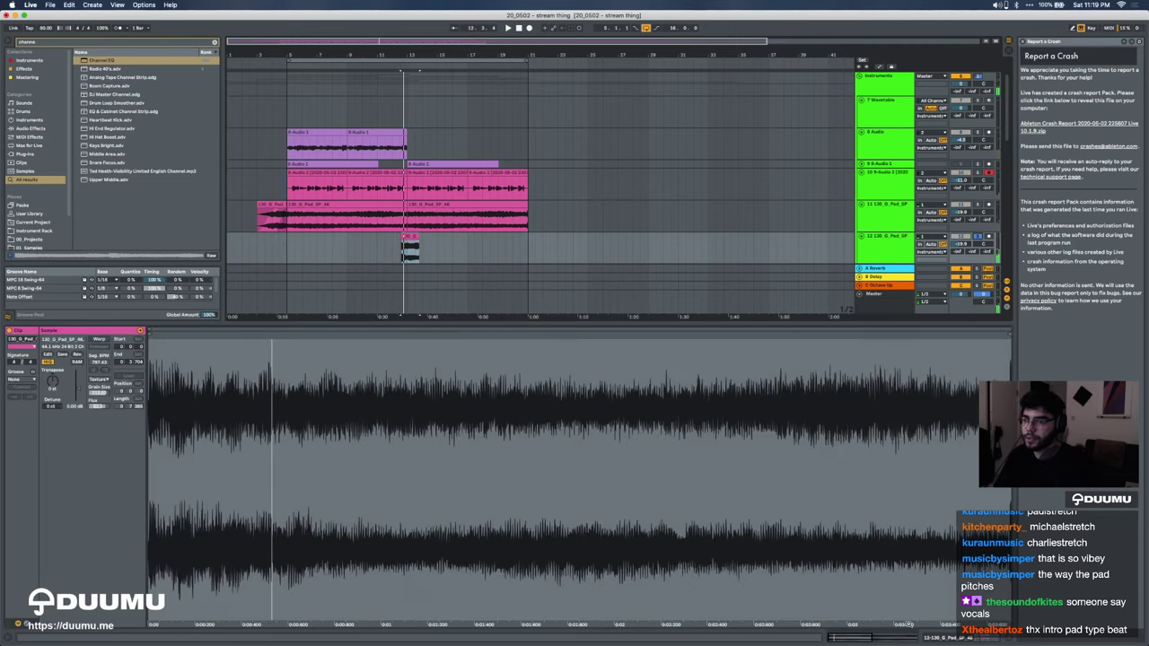
Step: Bypass Space FX on the copied 130_G_Pad track and move its short clip to bar 5 with a fade-out
left_click(942, 637)
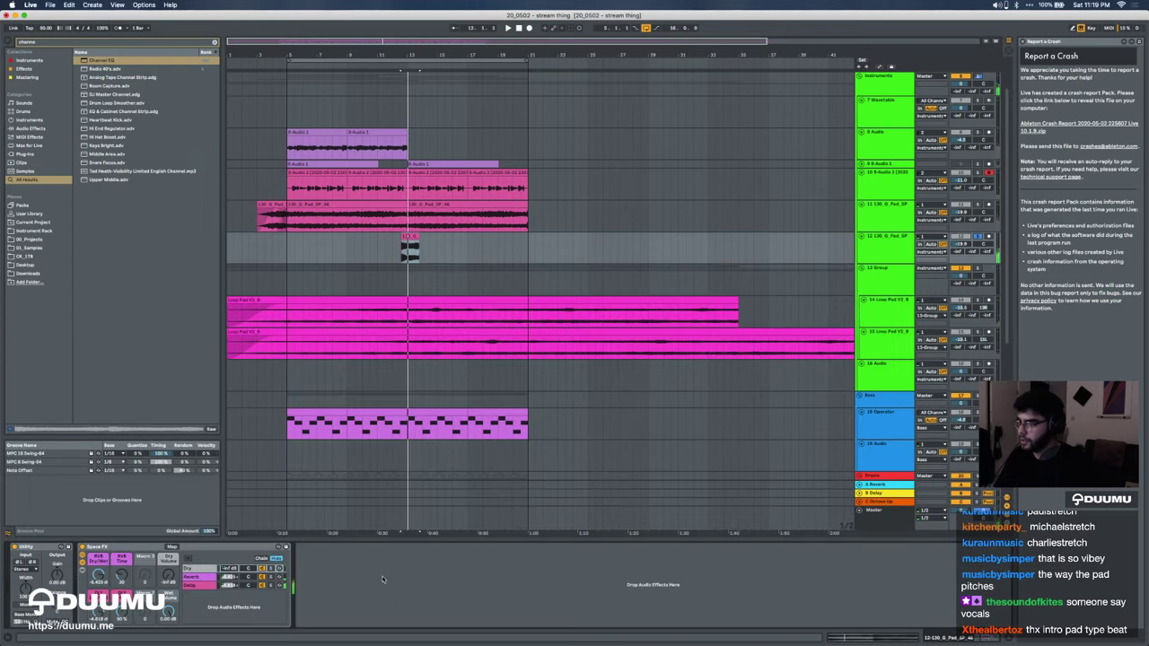
left_click(83, 546)
left_click_drag(410, 236, 325, 238)
scroll(295, 237, "up", 5)
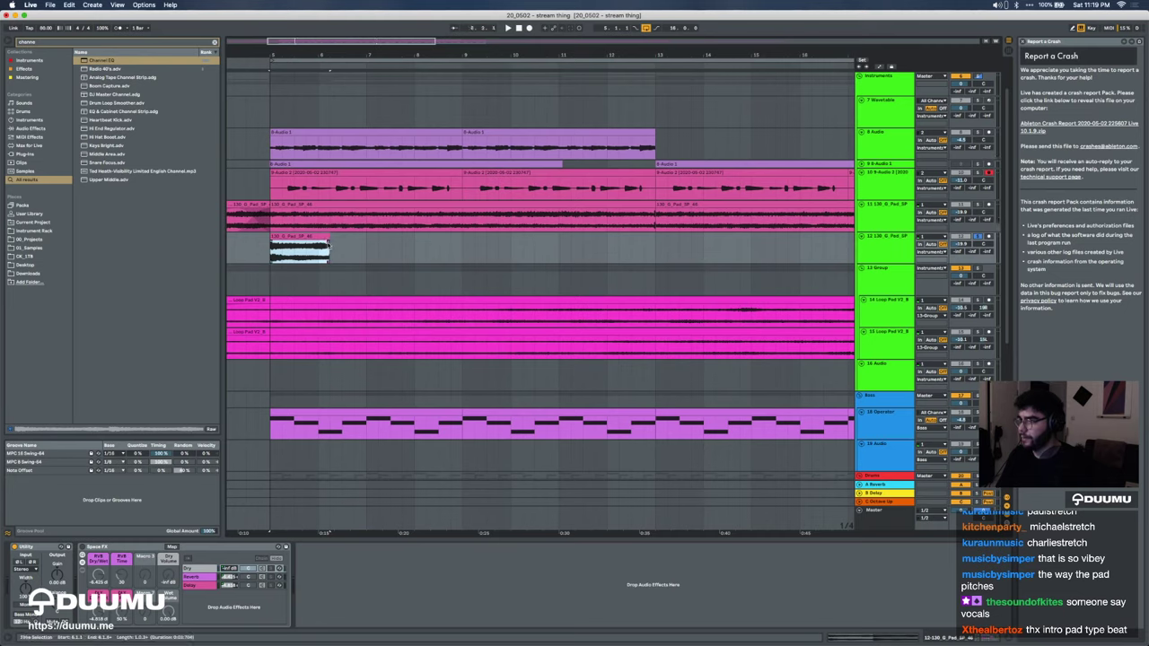
key("space")
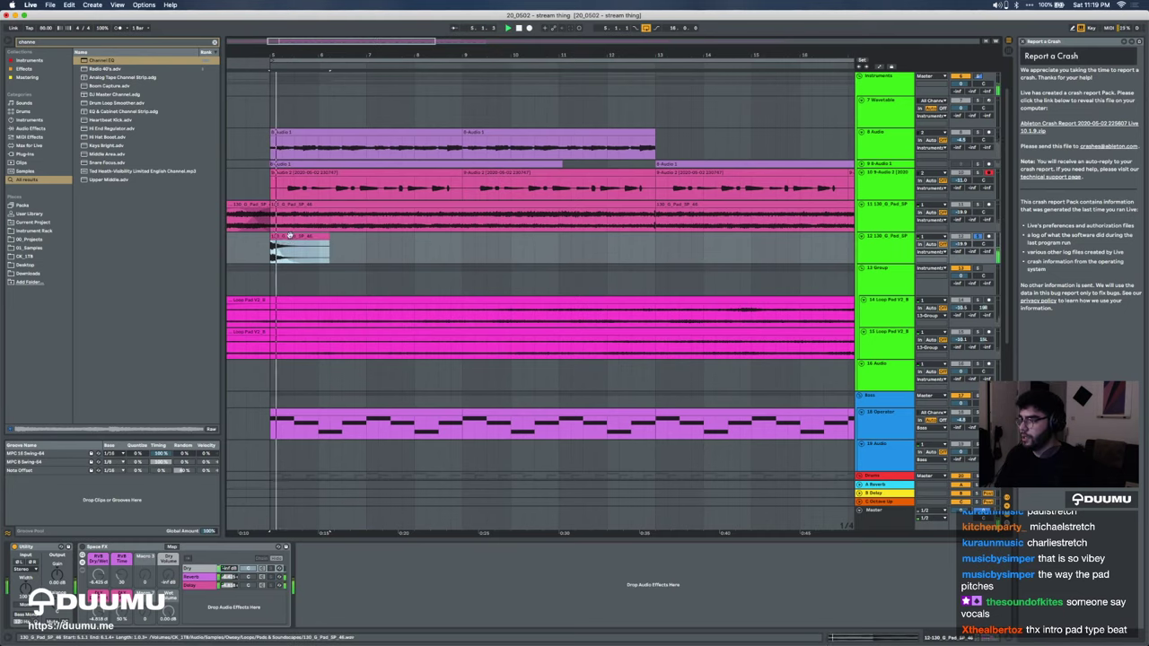
Step: Duplicate the two-bar span of the faded pad clip from bar 5 repeatedly, filling every second bar through bar 19
left_click_drag(287, 249, 367, 250)
key("super+d")
key("super+d")
key("super+d")
key("super+d")
key("super+d")
key("super+d")
key("super+d")
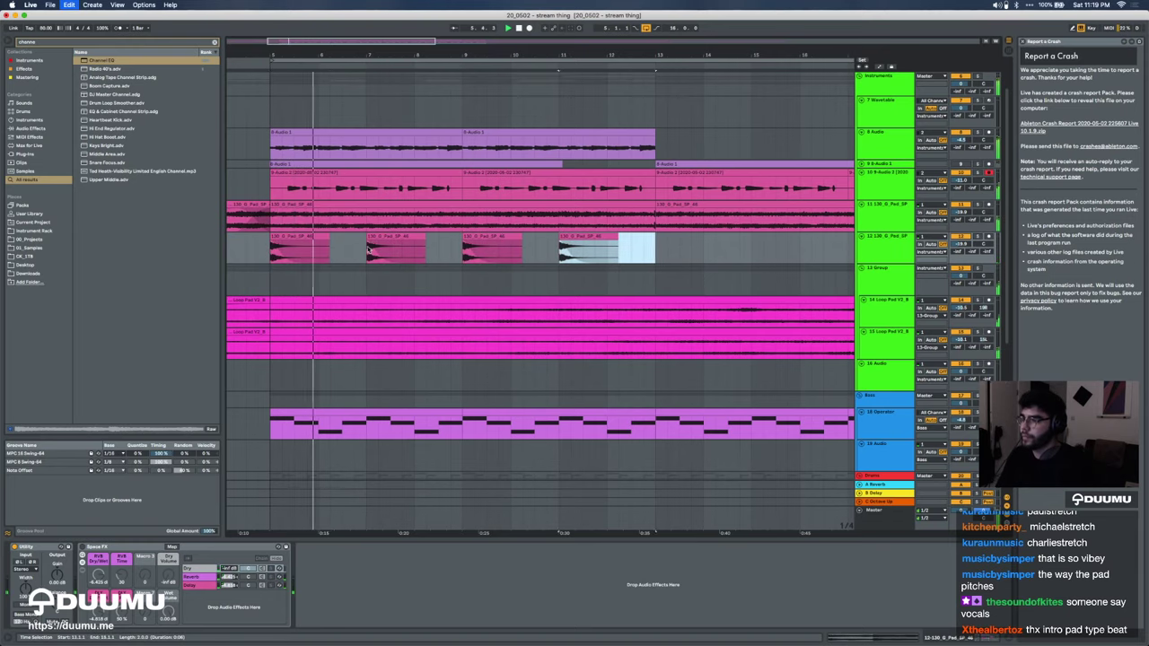
scroll(367, 249, "left", 5)
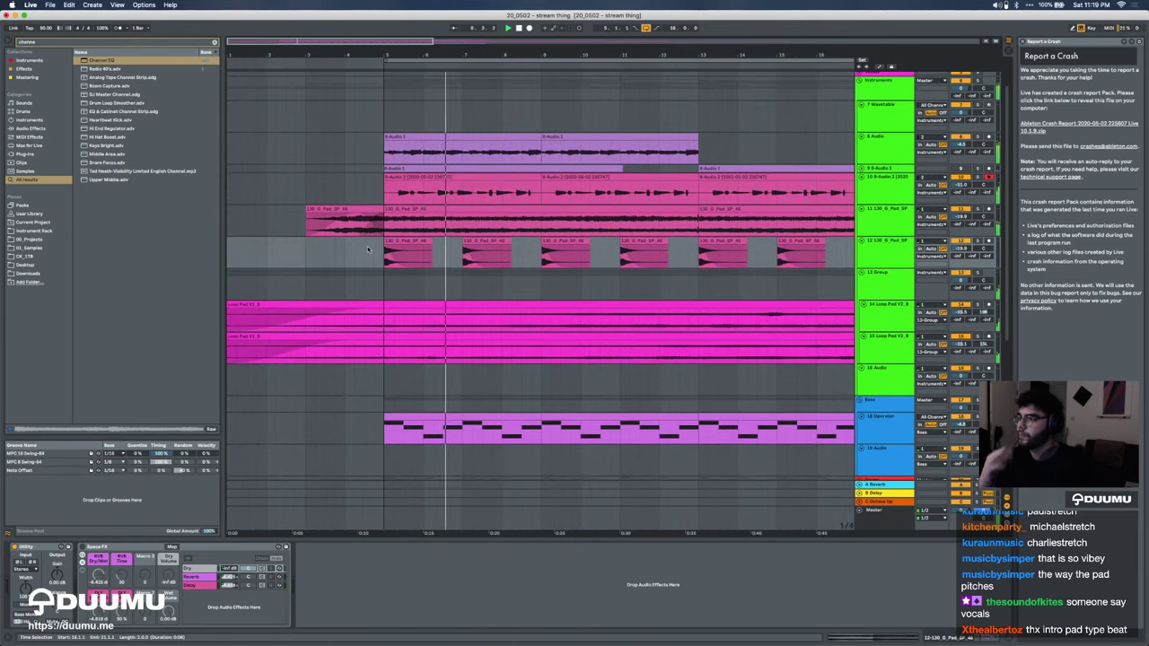
Step: Delete the short pad clips at bar 7 and from bar 11 onward, and duplicate bars 5 to 13 for four-bar spacing
left_click(478, 242)
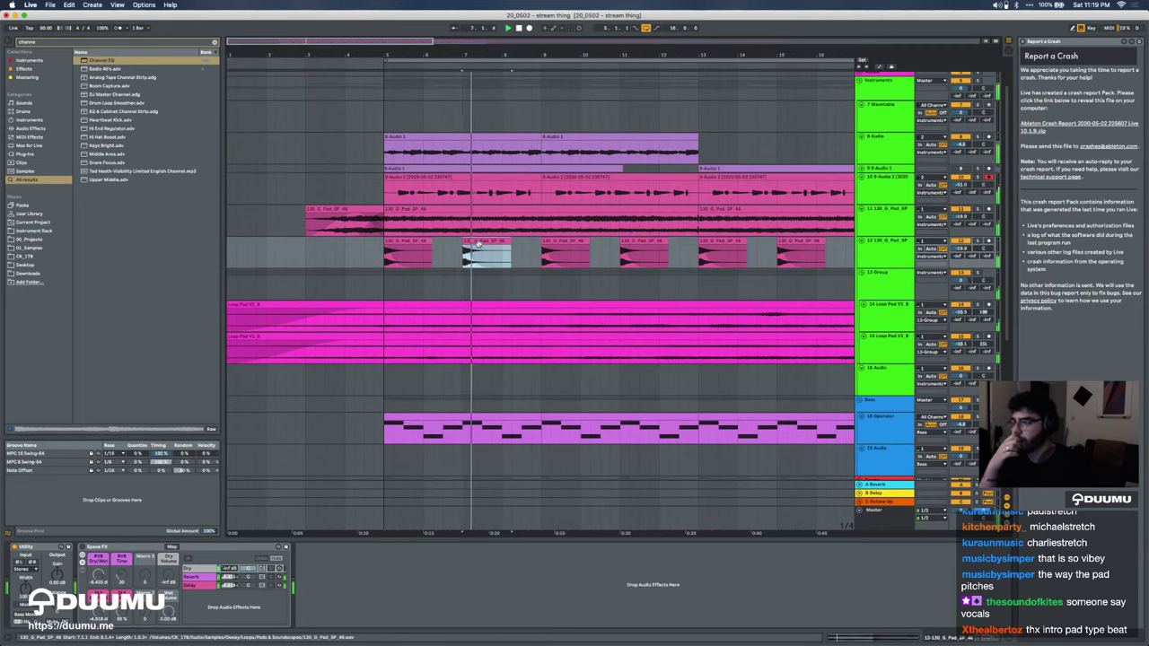
key("Delete")
scroll(560, 281, "down", 5)
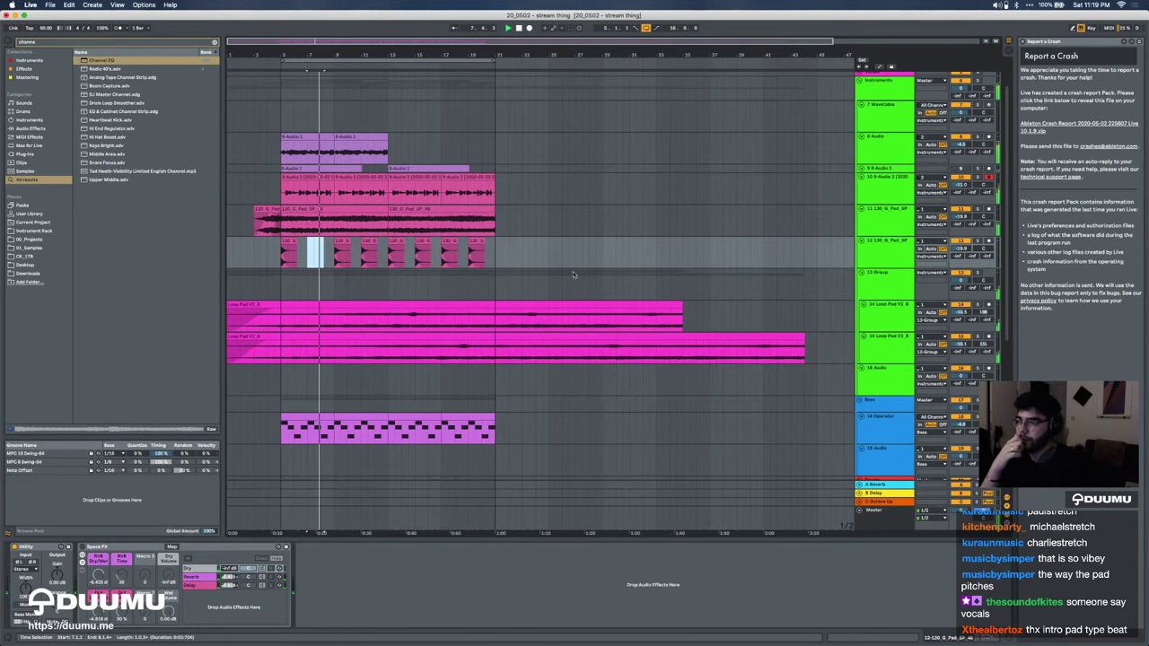
left_click_drag(363, 255, 516, 250)
key("Delete")
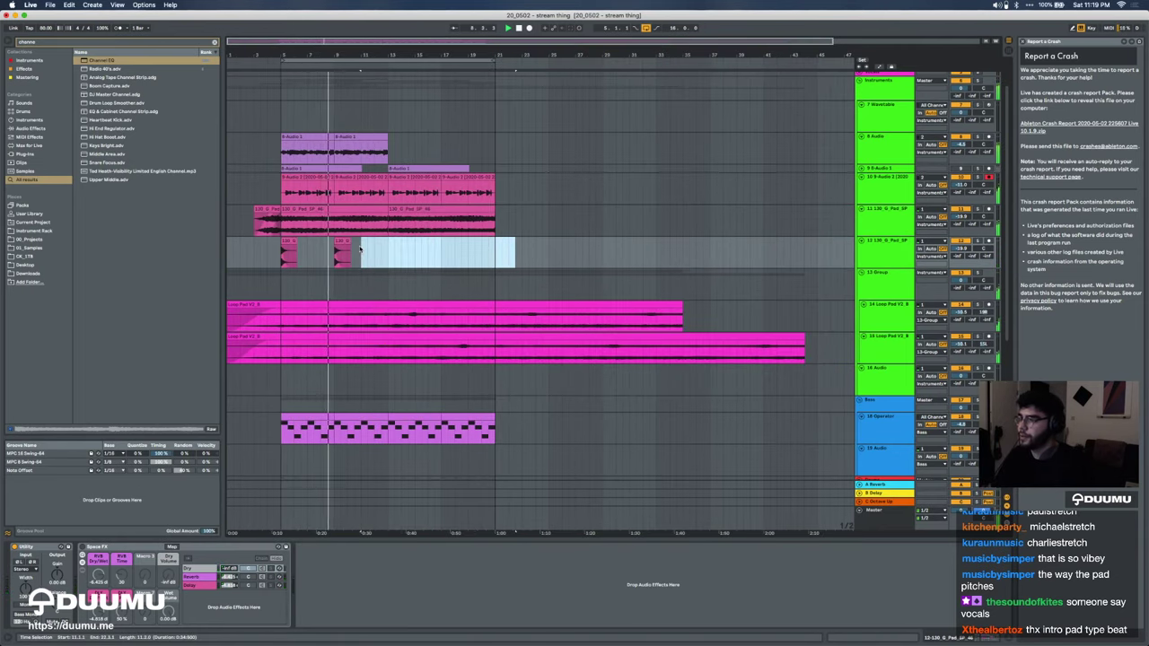
left_click_drag(389, 255, 282, 255)
key("super+d")
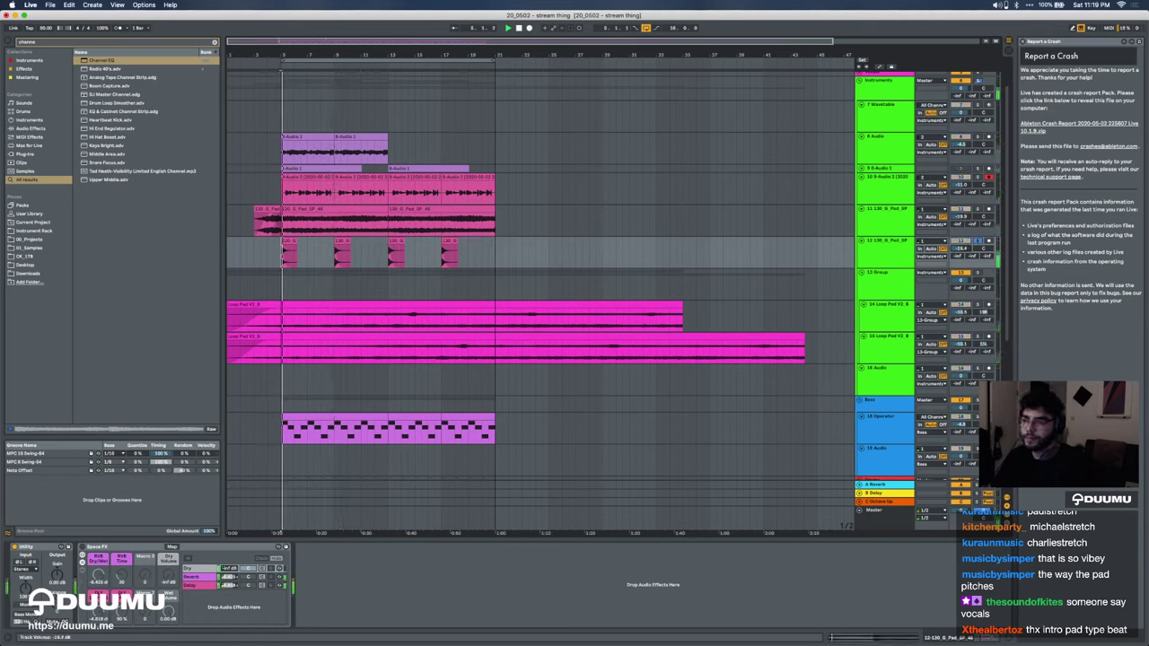
Step: Turn Space FX back on, raise its dry volume and audition the short pad clip from bar 5
left_click(288, 244)
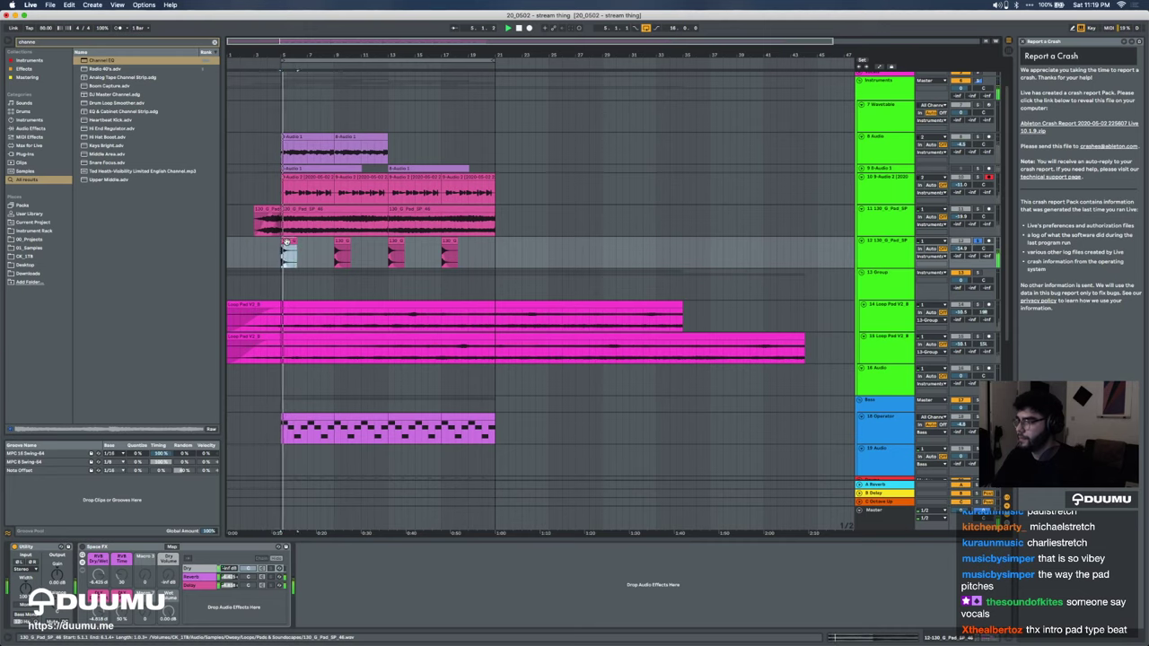
left_click(82, 546)
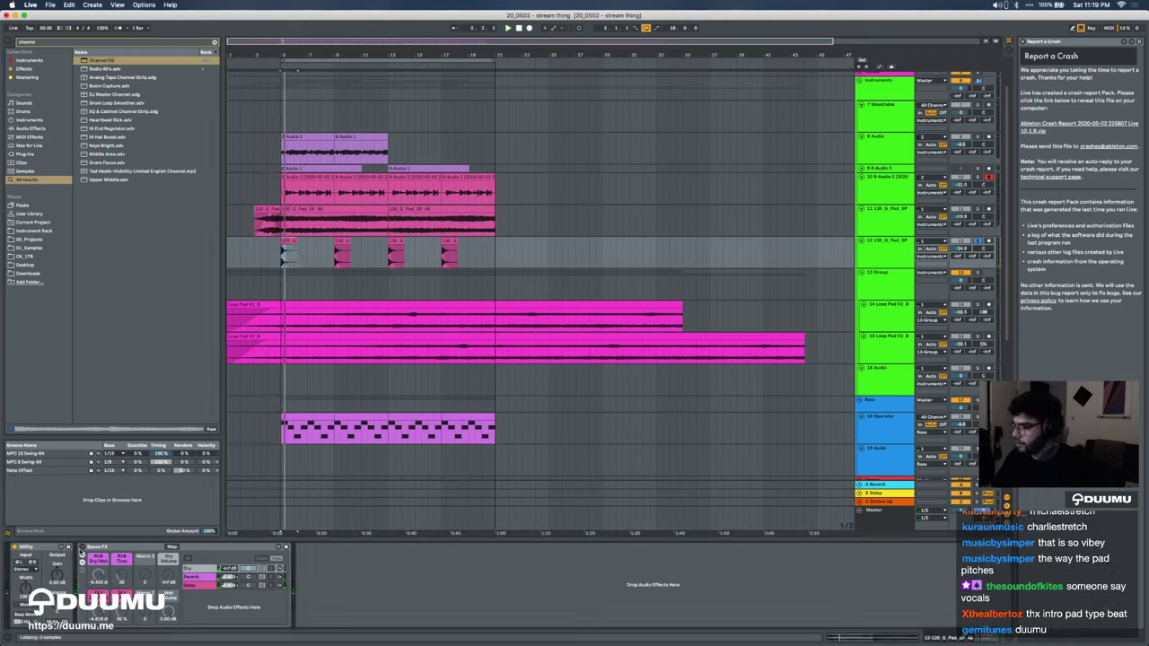
left_click_drag(167, 574, 168, 538)
key("space")
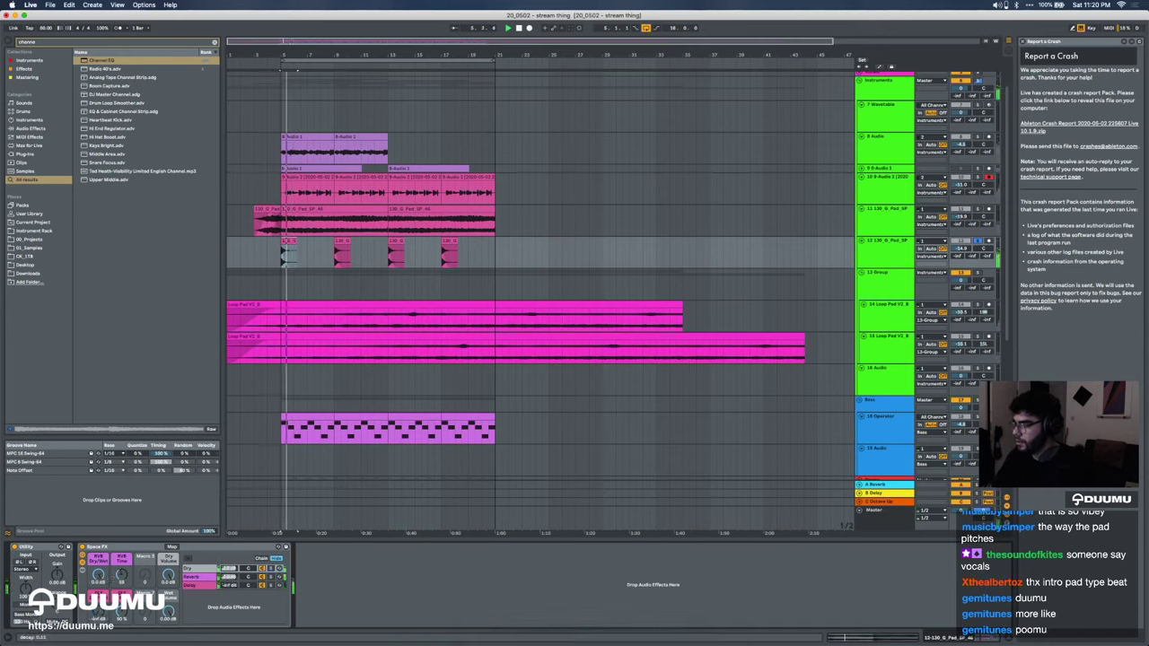
left_click(346, 286)
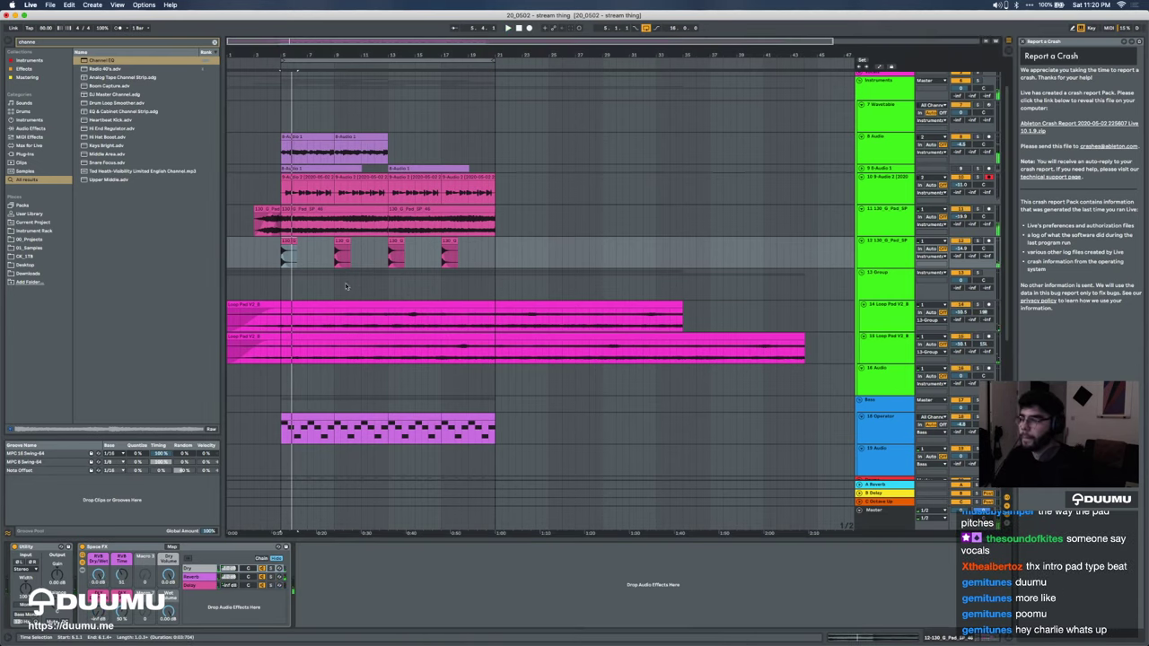
scroll(261, 264, "up", 5)
left_click(374, 241)
key("space")
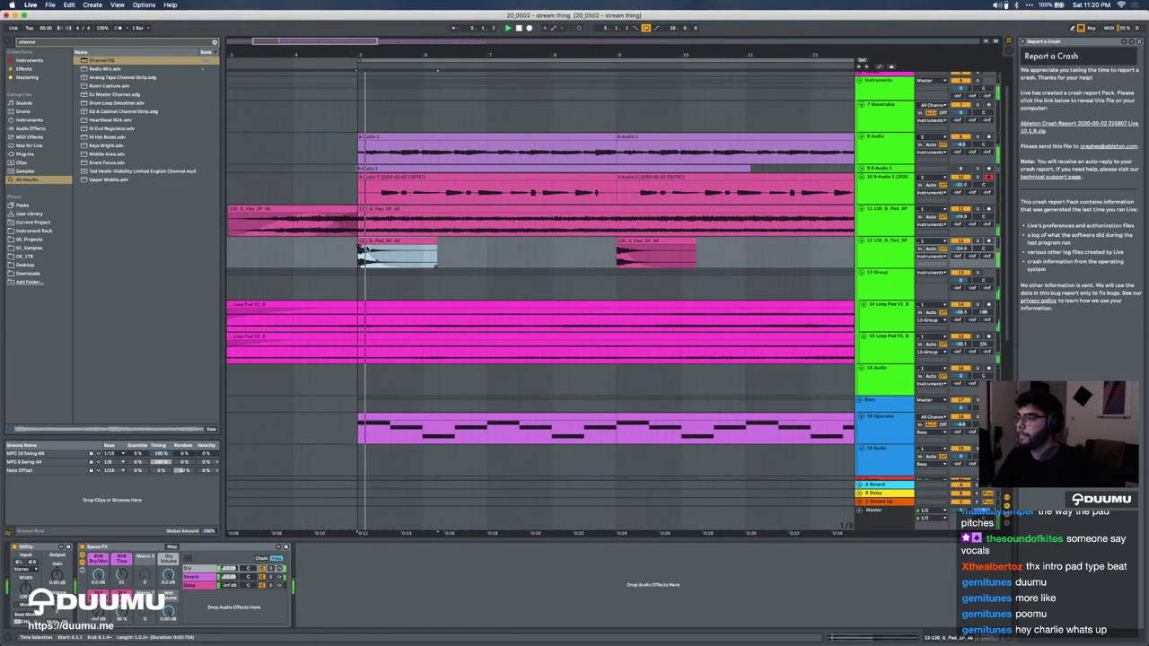
Step: Remove Space FX from the copied pad track and extend the bar 5 clip to end at 6.4.1
left_click(417, 338)
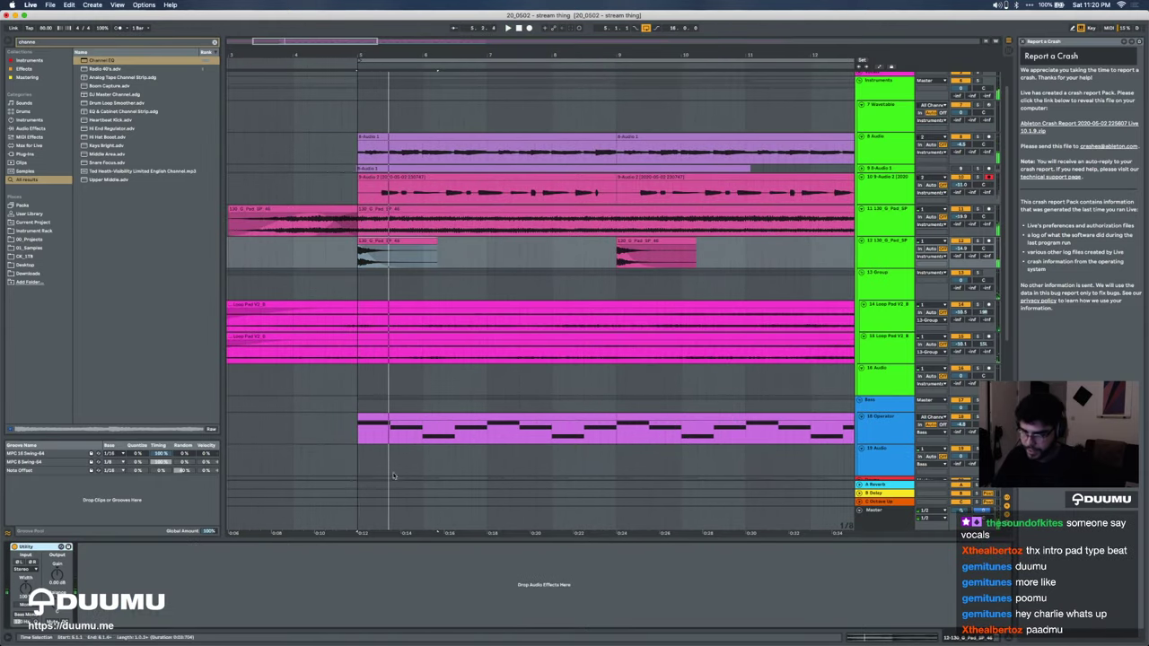
left_click(389, 263)
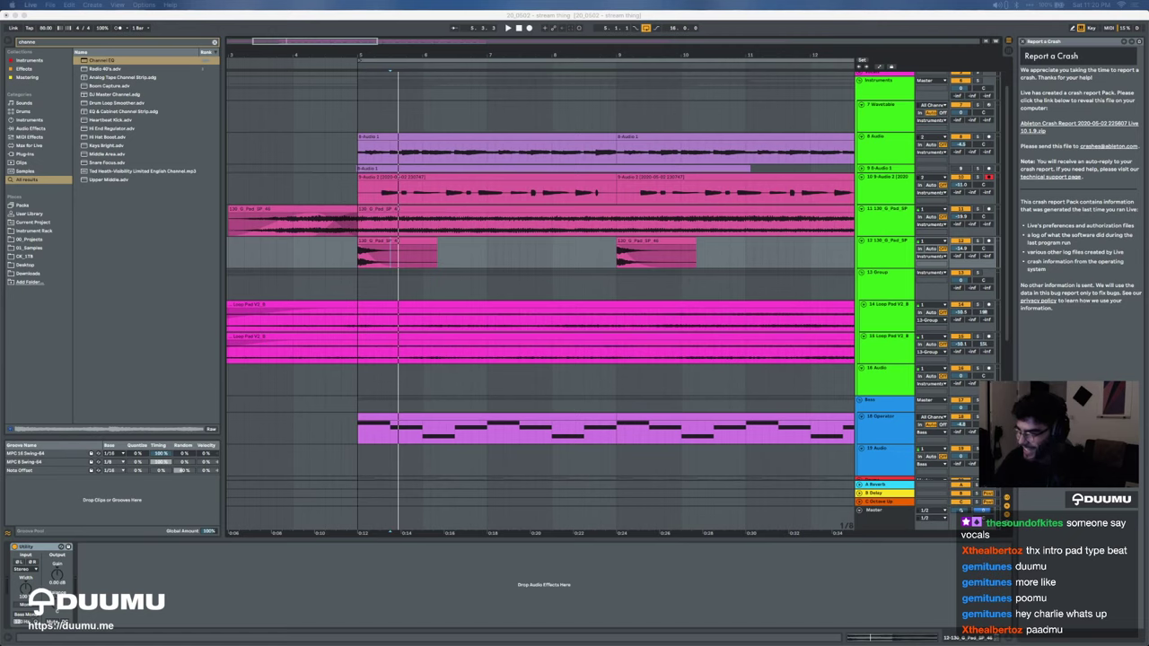
scroll(363, 262, "down", 3)
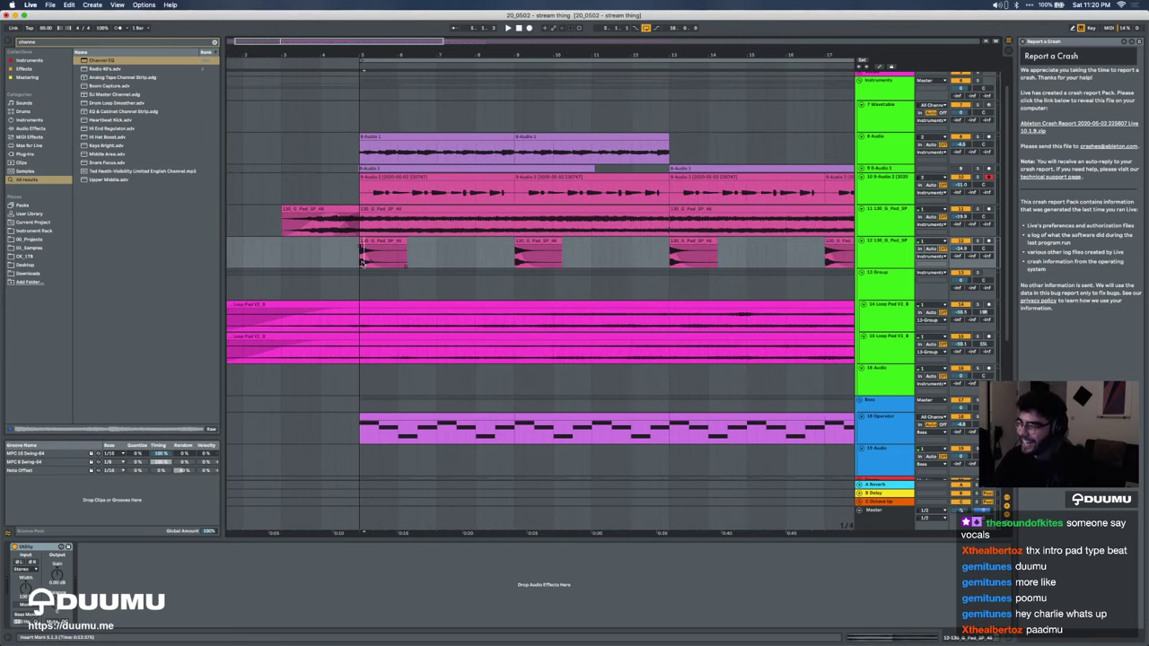
mouse_move(406, 248)
left_mouse_down()
mouse_move(445, 248)
mouse_move(427, 249)
left_mouse_up()
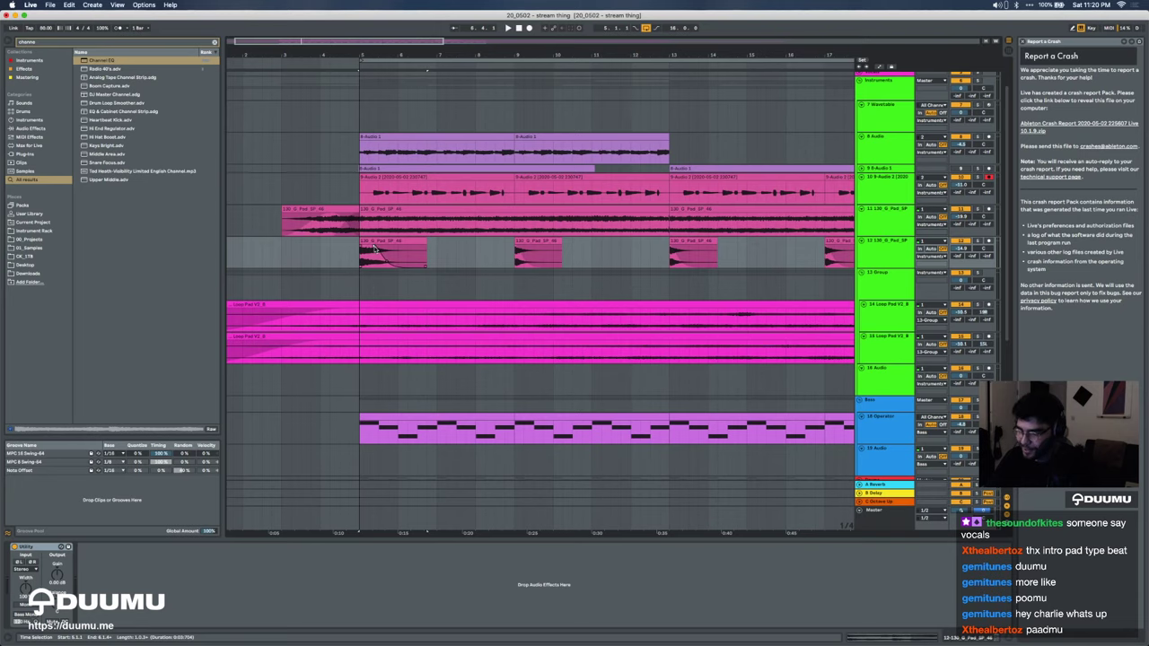
Step: Replace the short pad clips at bars 9, 13 and 17 with copies of the extended bar 5 clip
left_click(406, 241)
key("super+c")
left_click(539, 242)
key("super+v")
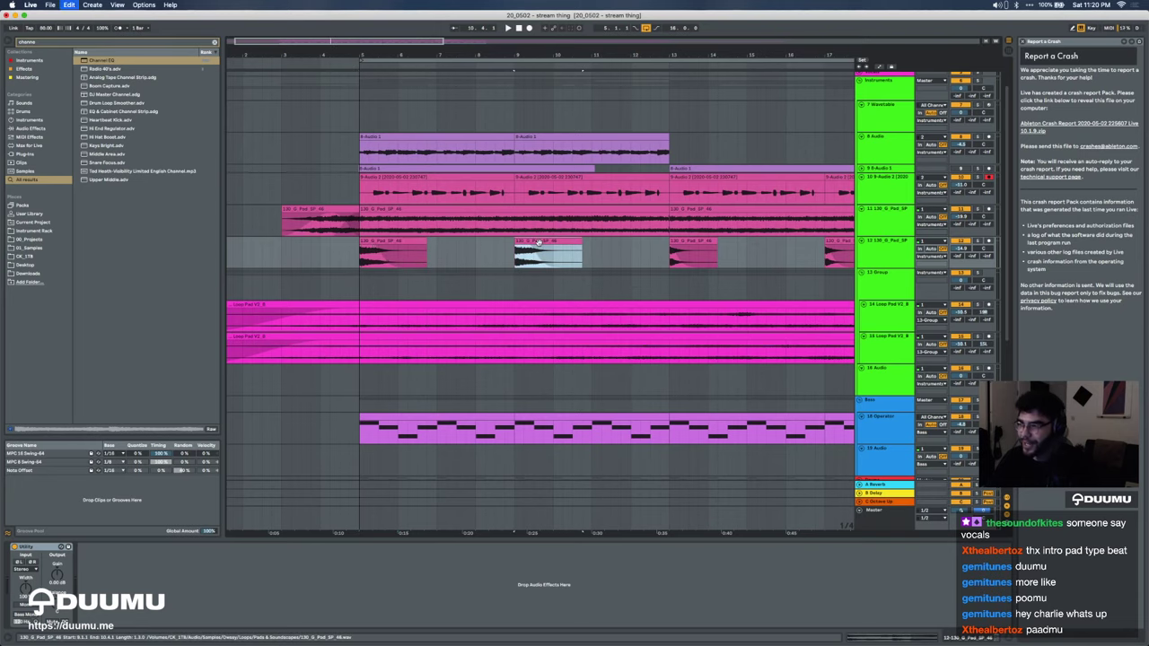
scroll(539, 243, "right", 4)
left_click(491, 247)
key("super+d")
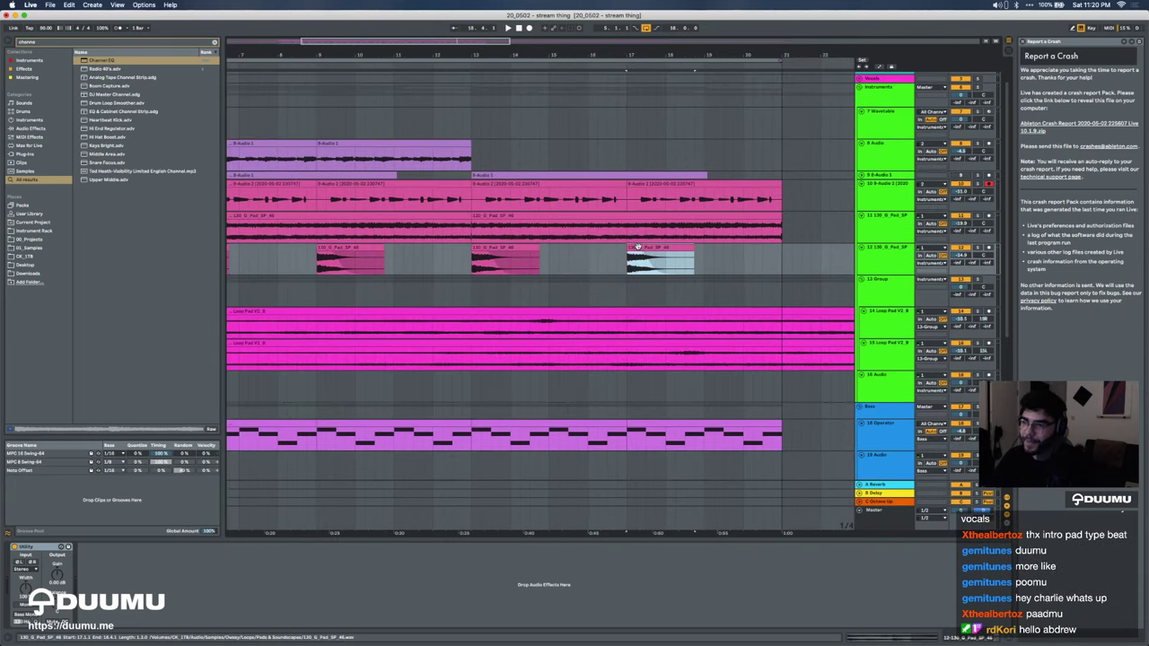
scroll(636, 248, "down", 3)
scroll(637, 248, "down", 3)
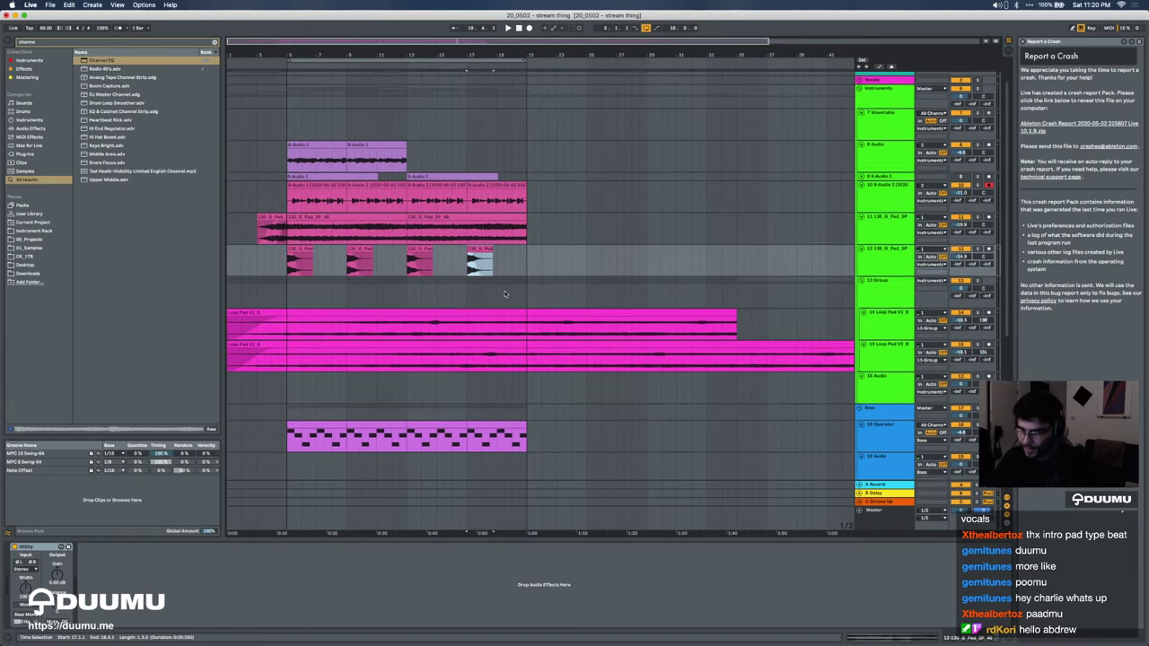
Step: Select the first Loop Pad V2_B clip and play the intro from bar 1
left_click(242, 260)
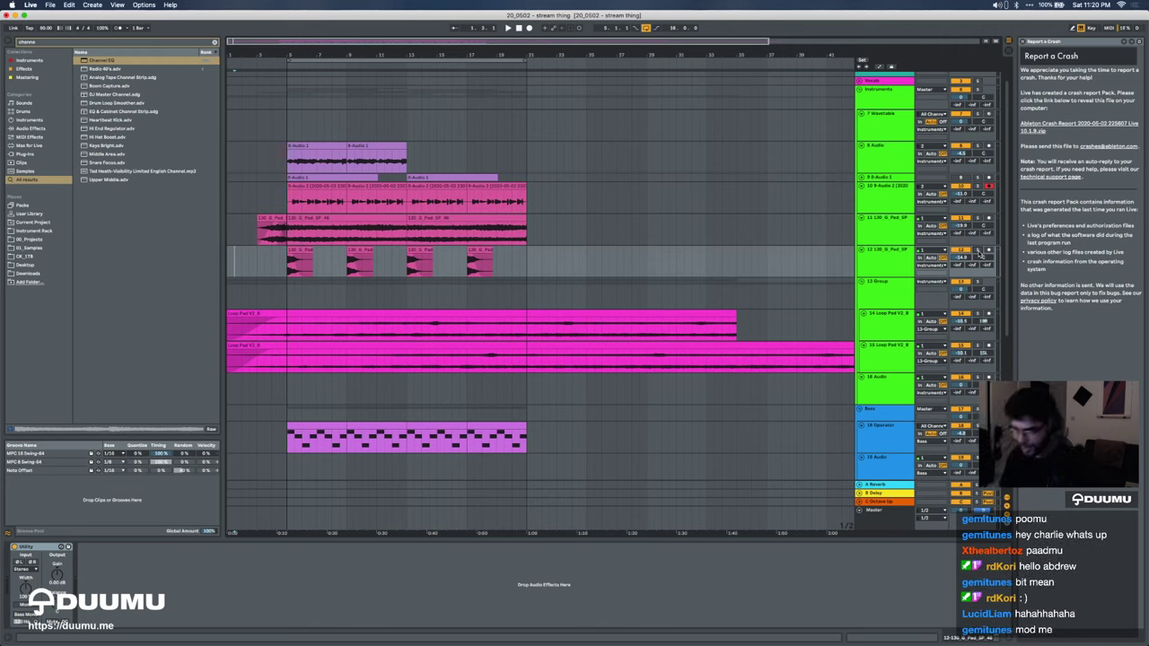
mouse_move(1146, 643)
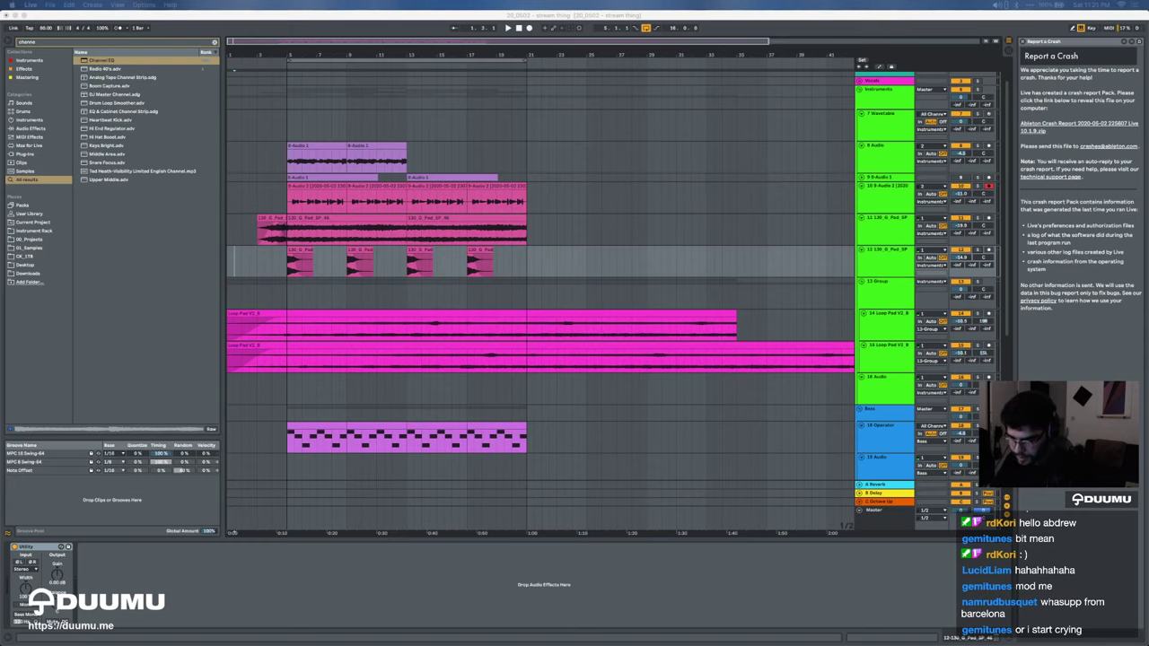
left_click(256, 317)
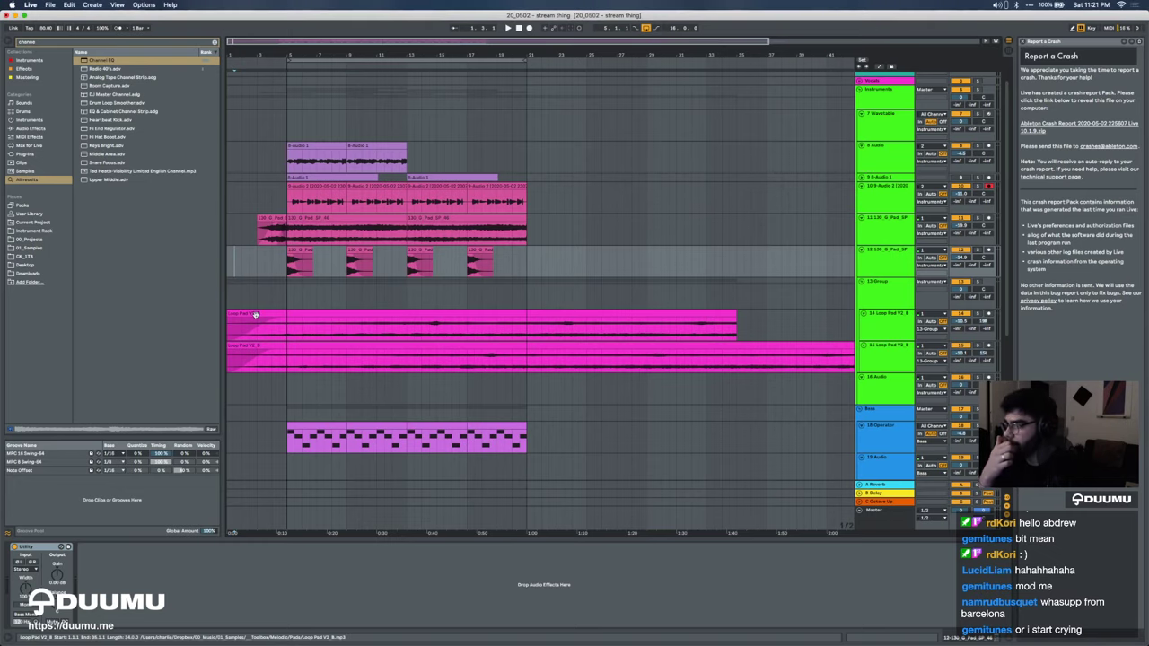
left_click(256, 316)
key("space")
scroll(256, 312, "up", 2)
scroll(255, 311, "up", 3)
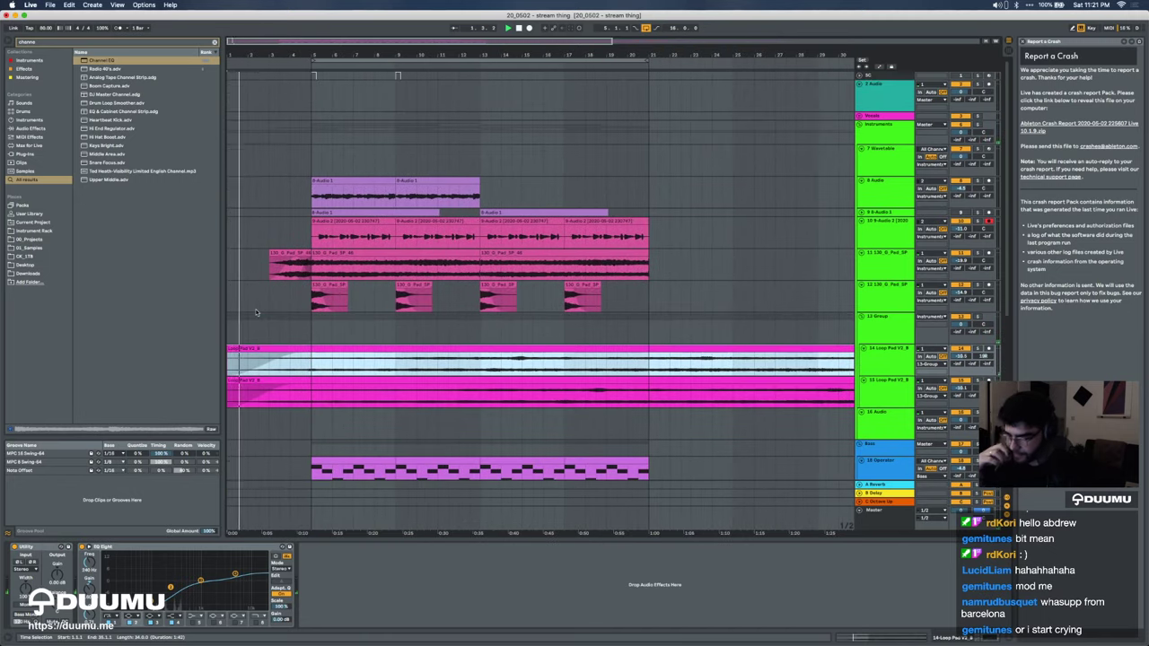
Step: Adjust the fade-in of the second Loop Pad V2_B clip to end shortly before bar 5
left_click(267, 398)
left_click_drag(292, 385, 301, 385)
left_click(311, 404)
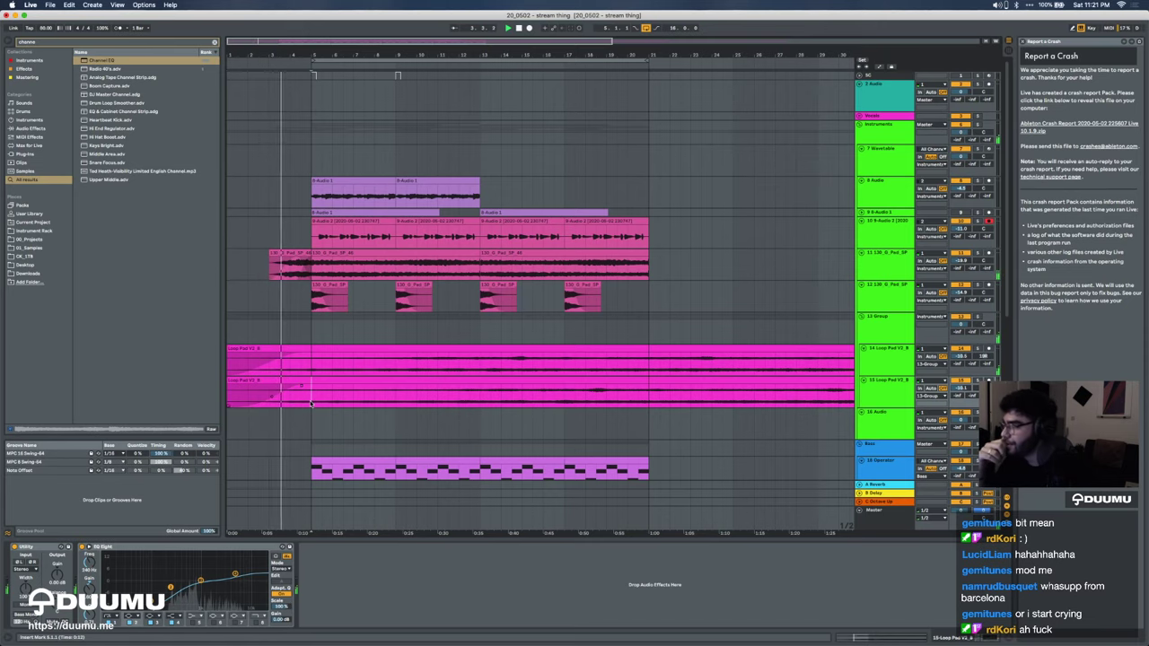
scroll(310, 403, "down", 1)
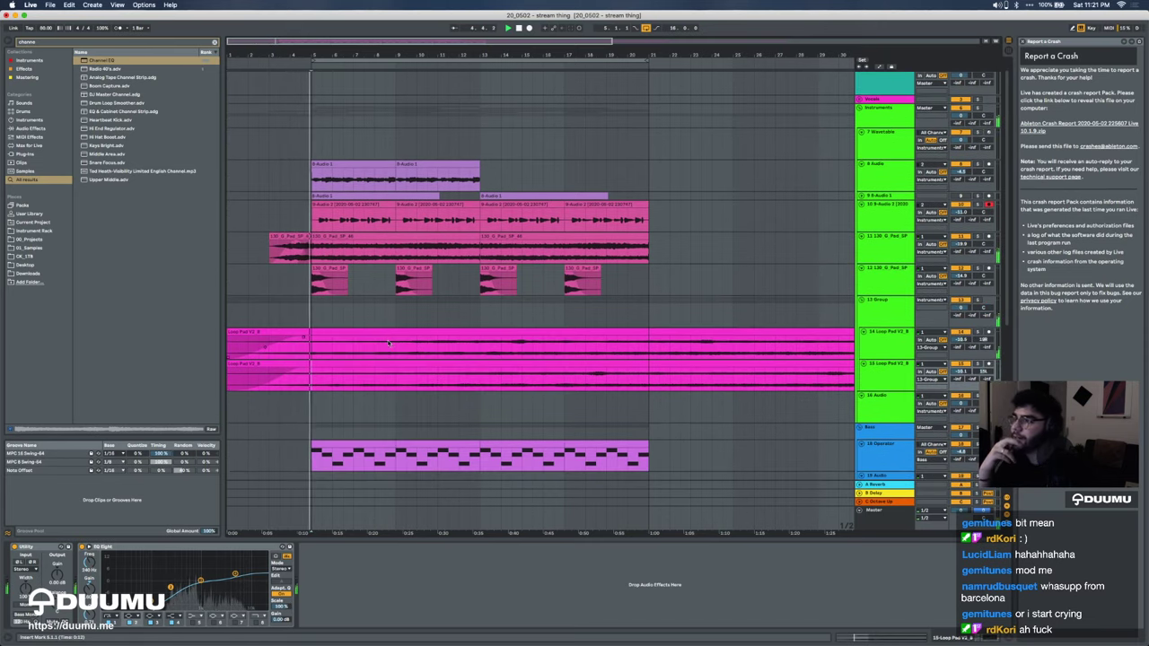
left_click(312, 321)
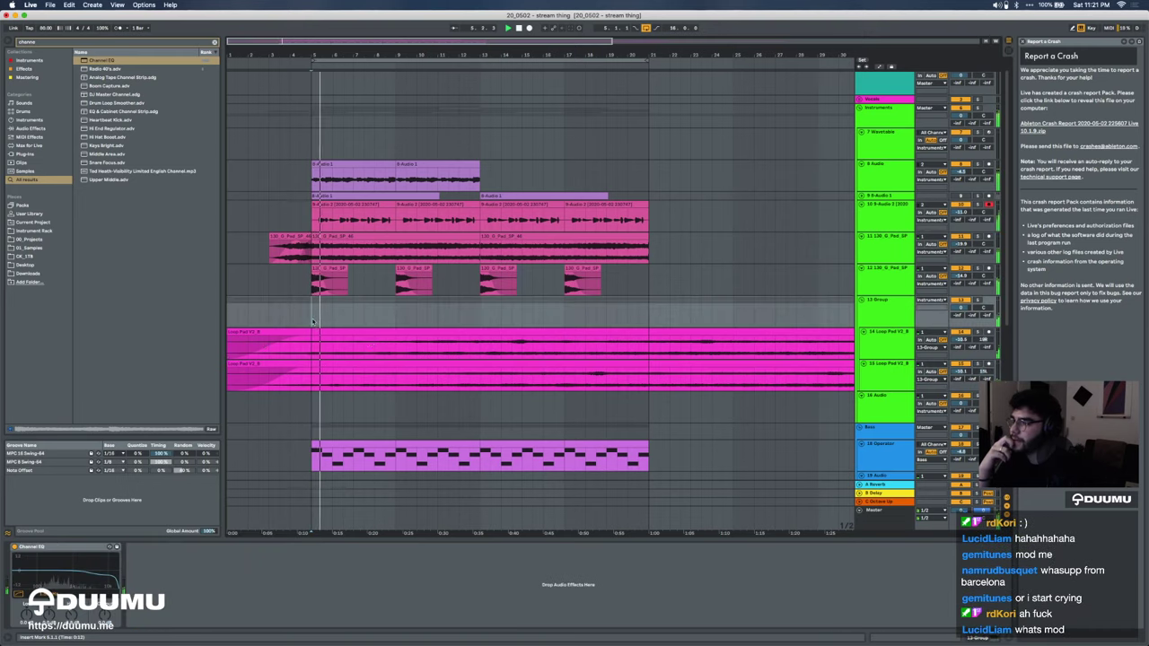
Step: Paste a copy of the short pad clip at bar 3 on the copied 130_G_Pad track
left_click(327, 268)
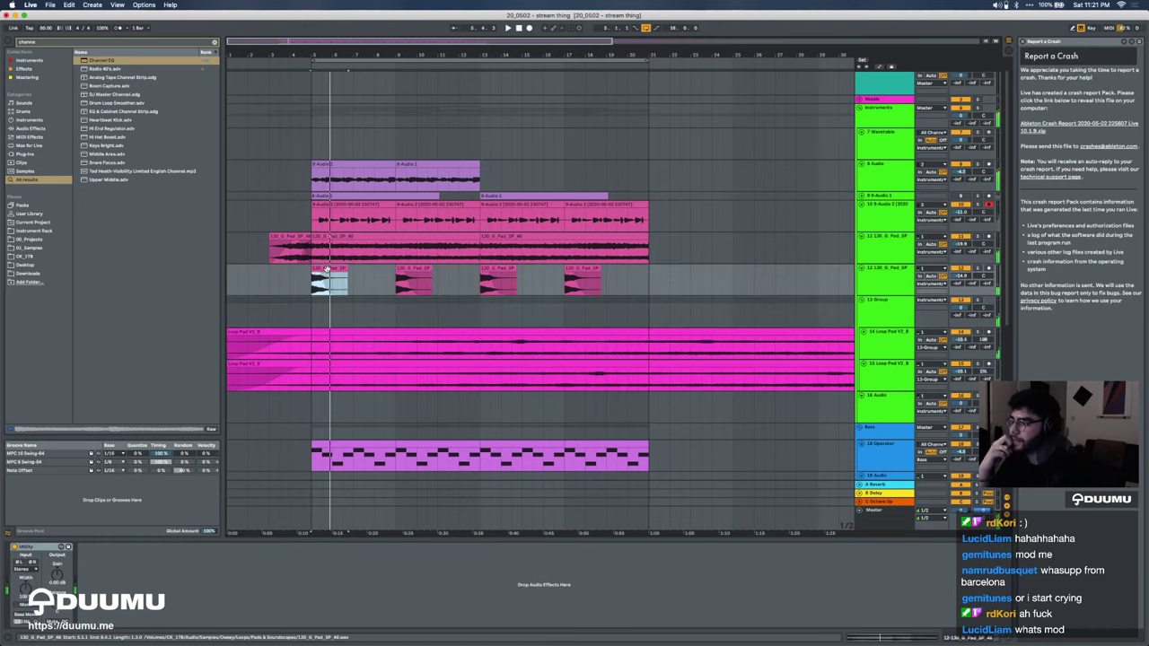
left_click(274, 290)
key("super+v")
key("plus")
key("plus")
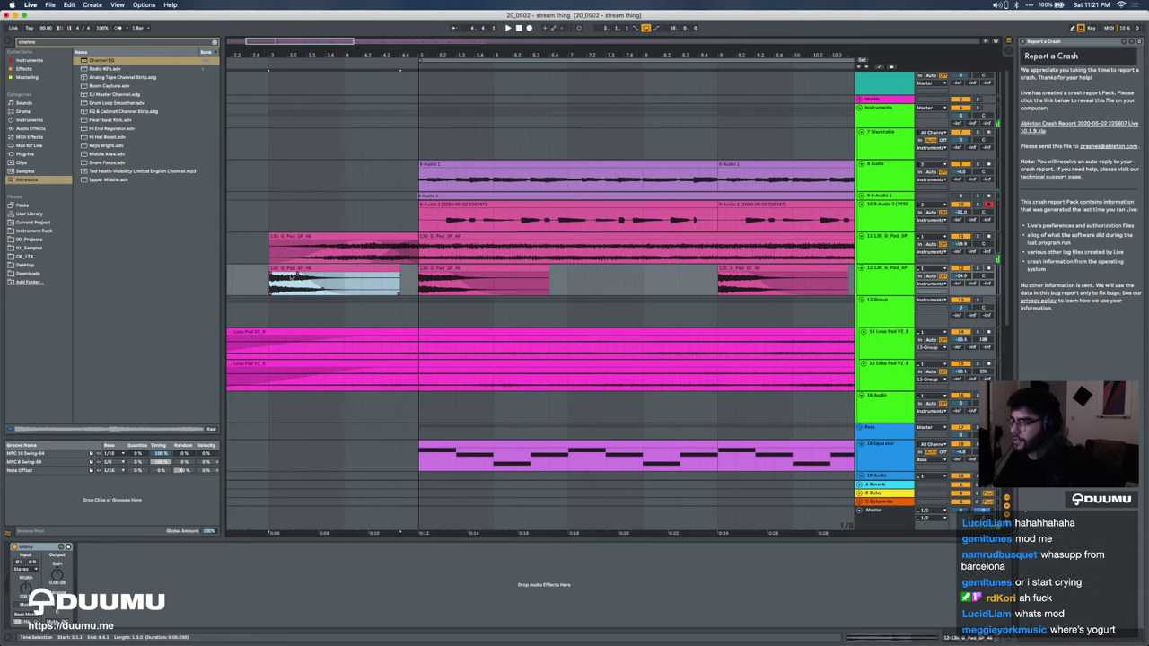
Step: Trim the pasted pad clip to three beats without its fade-out and move it to end at bar 5
left_click(287, 285)
left_click_drag(273, 278, 422, 287)
left_click_drag(292, 268, 359, 270)
key("super+z")
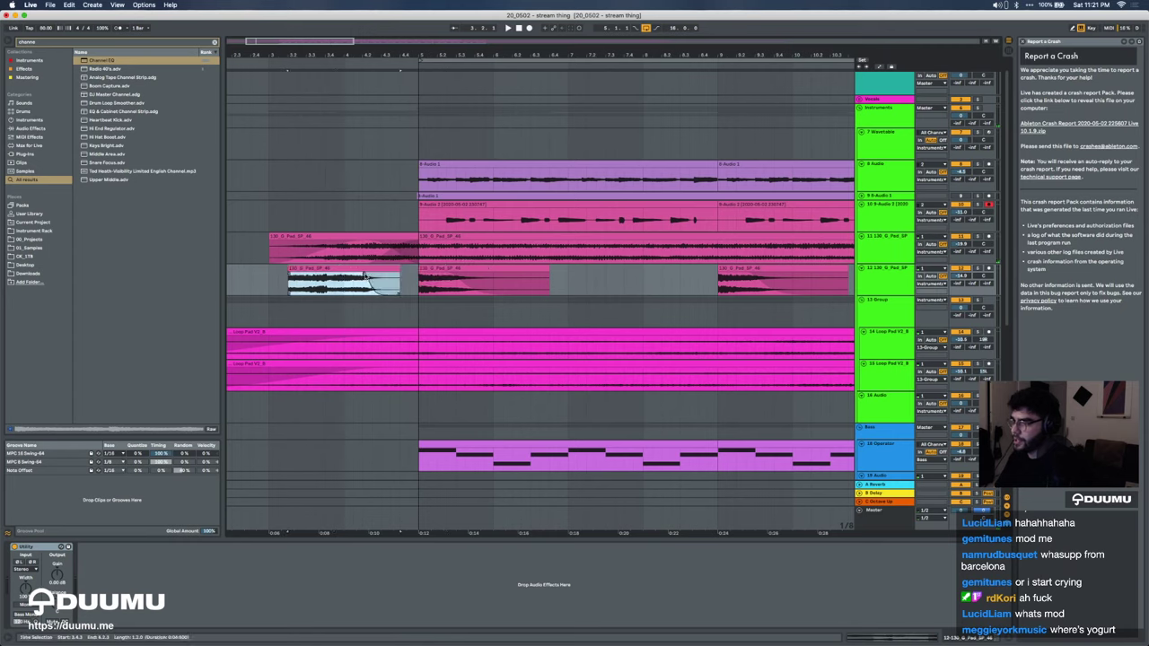
left_click(349, 276)
left_click_drag(284, 272, 342, 271)
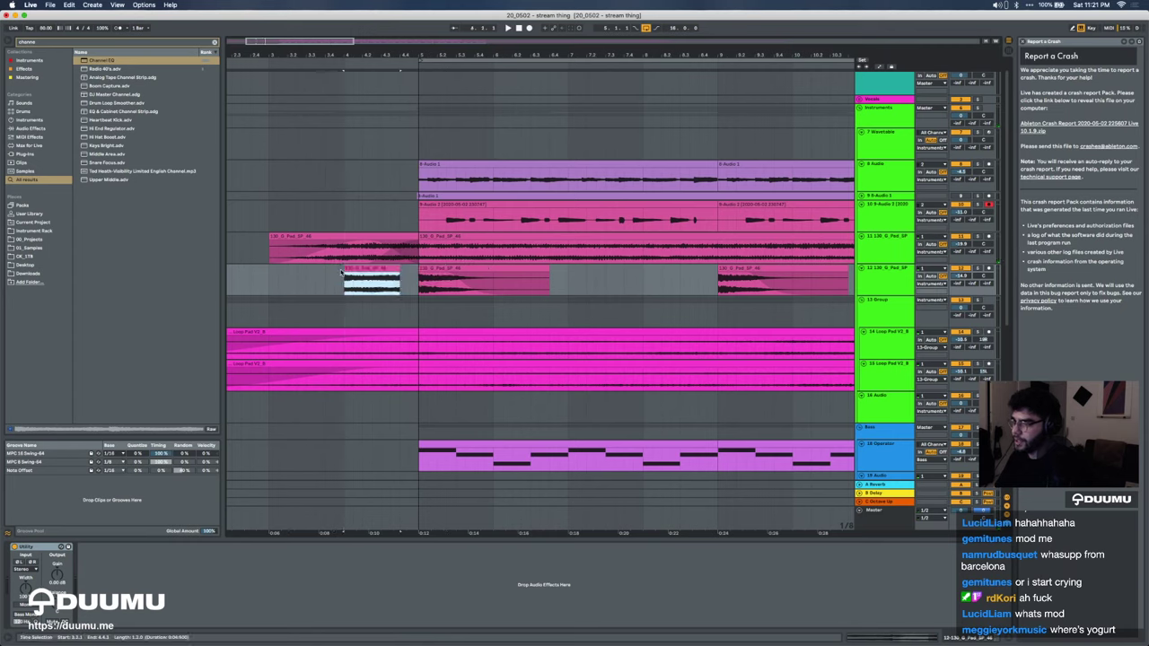
left_click_drag(375, 268, 394, 268)
Step: Lower the gain of the three-beat lead-in pad clip and play it in context
double_click(394, 269)
left_click_drag(77, 387, 76, 393)
key("space")
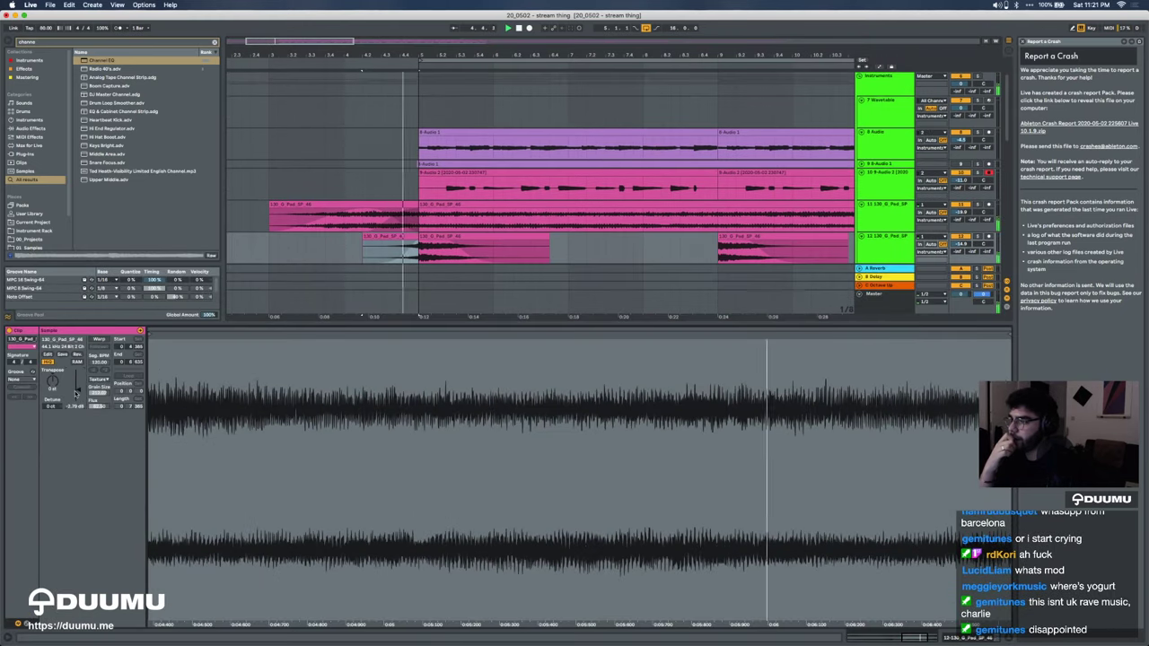
Step: Copy the three-beat lead-in pad clip to end at bars 9, 13, 17 and 21
left_click(395, 237)
scroll(395, 236, "down", 4)
left_click(336, 256, "shift")
left_click(501, 256)
key("super+v")
left_click(656, 253)
key("super+v")
scroll(656, 255, "right", 3)
left_click(646, 252)
key("cmd+v")
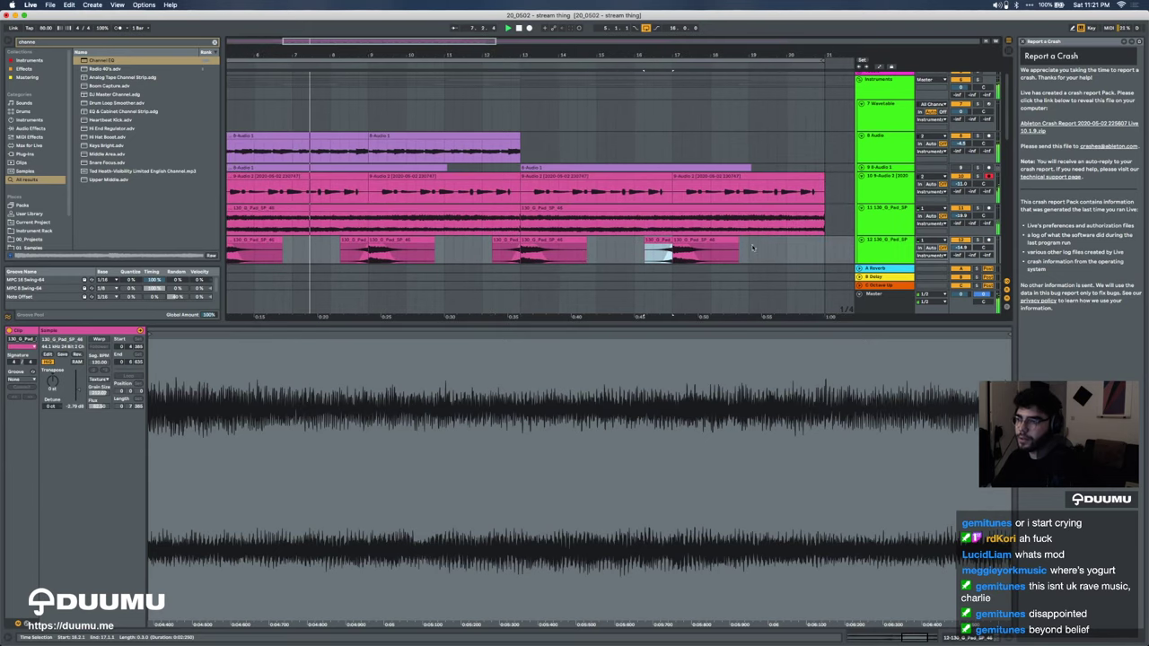
left_click(794, 251)
key("super+v")
scroll(759, 230, "down", 6)
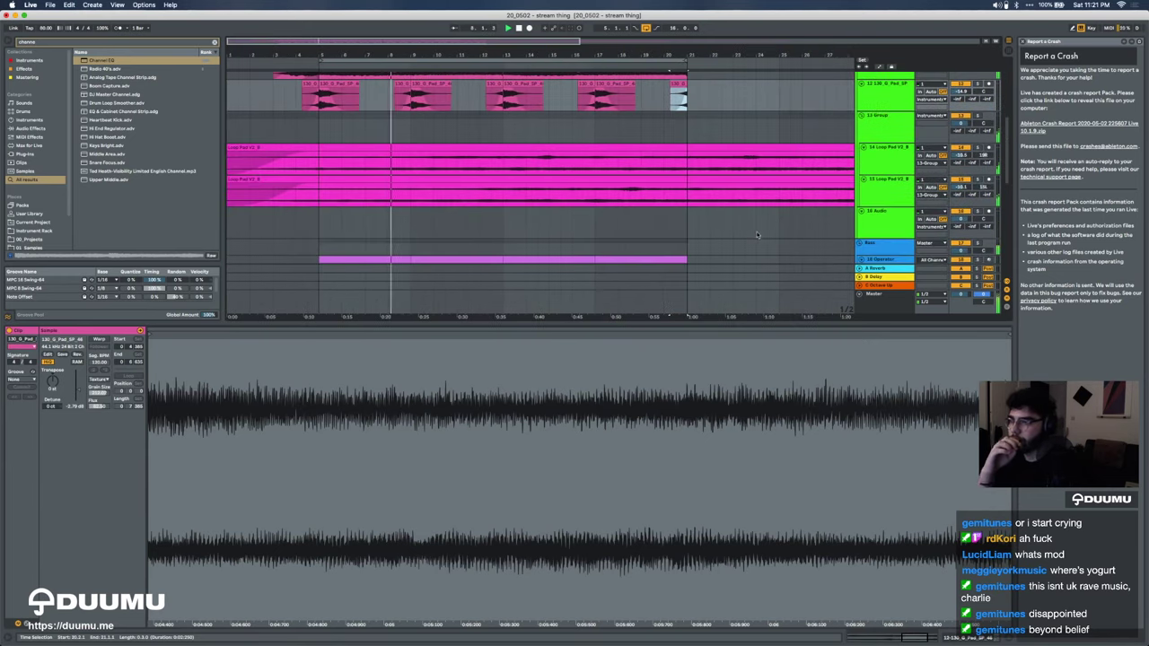
Step: Raise the short-pad track's volume to -13.7 dB and the gain of the lead-in pad clip before bar 9 to 1.00 dB
key("super+alt+l")
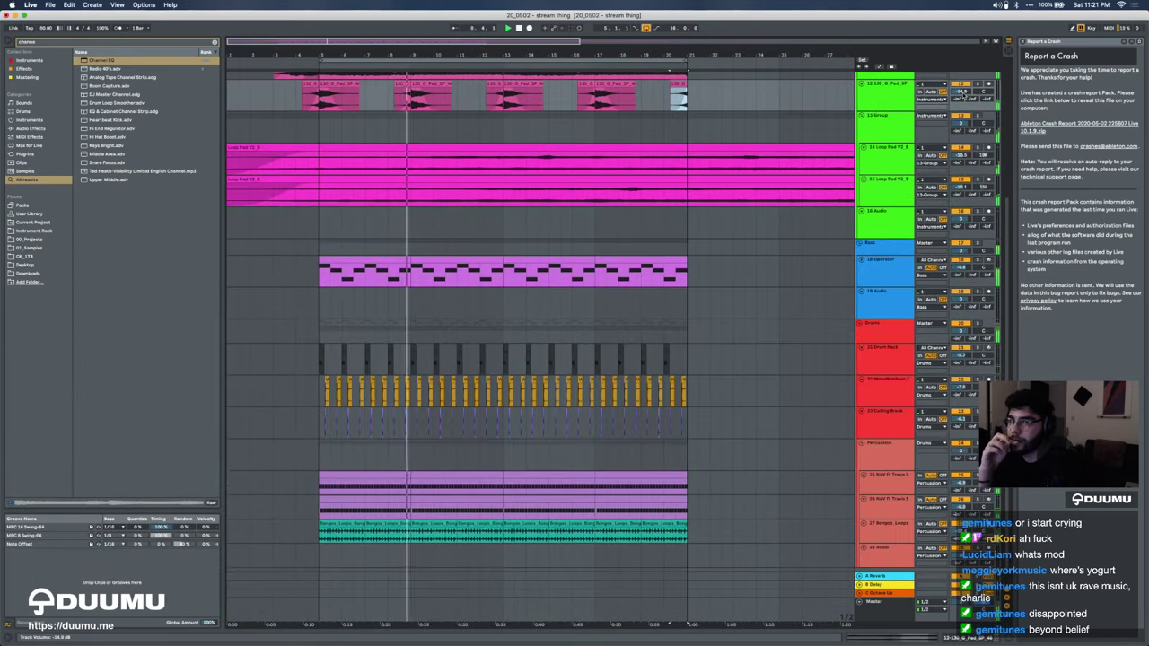
left_click_drag(960, 92, 960, 85)
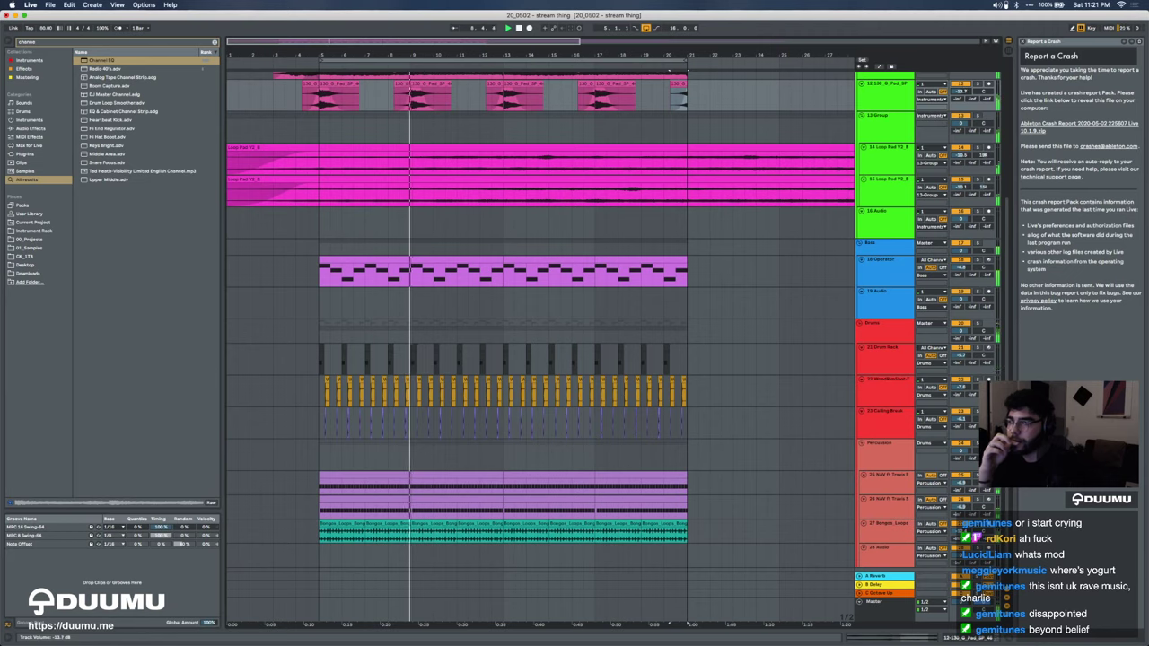
double_click(405, 85)
left_click_drag(73, 396, 74, 381)
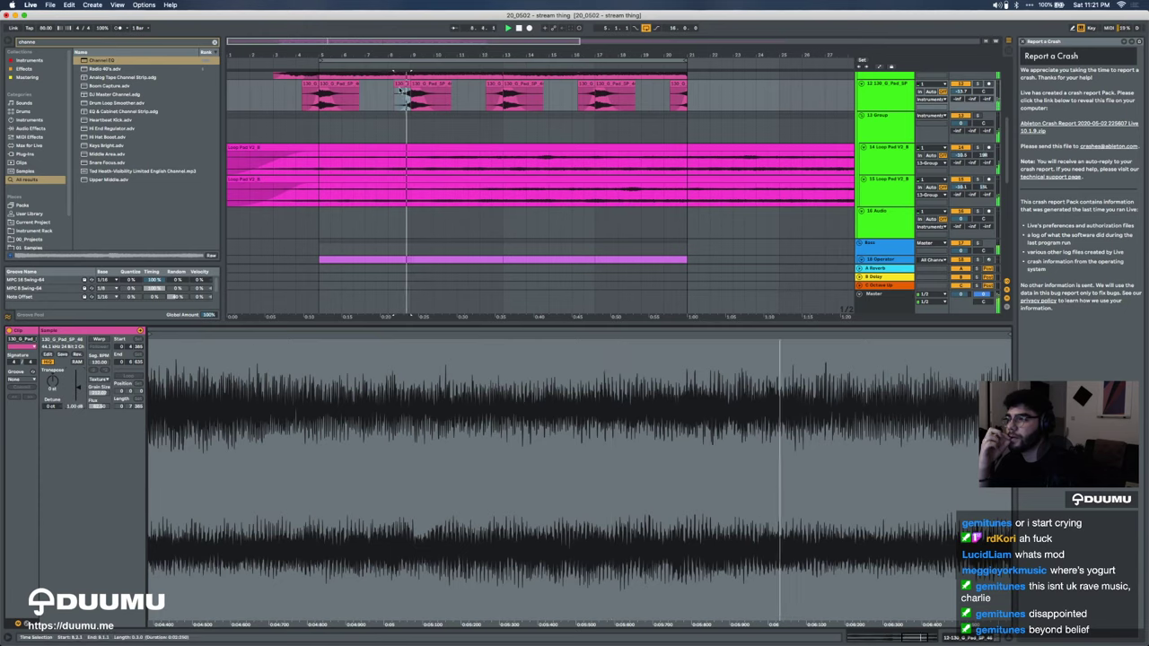
Step: Replace the lead-in pad clips ending at bars 5, 13, 17 and 21 with copies of the louder bar 8 clip
left_click(401, 85)
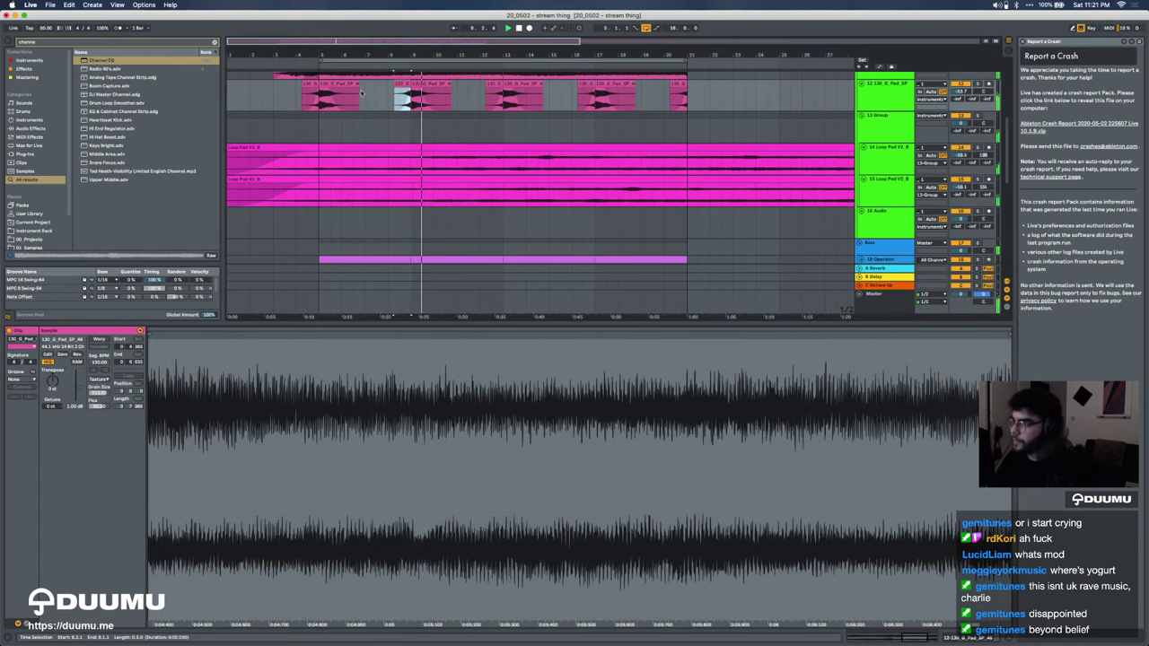
left_click(309, 85)
key("super+v")
left_click(489, 84)
key("super+v")
key("super+v")
key("super+v")
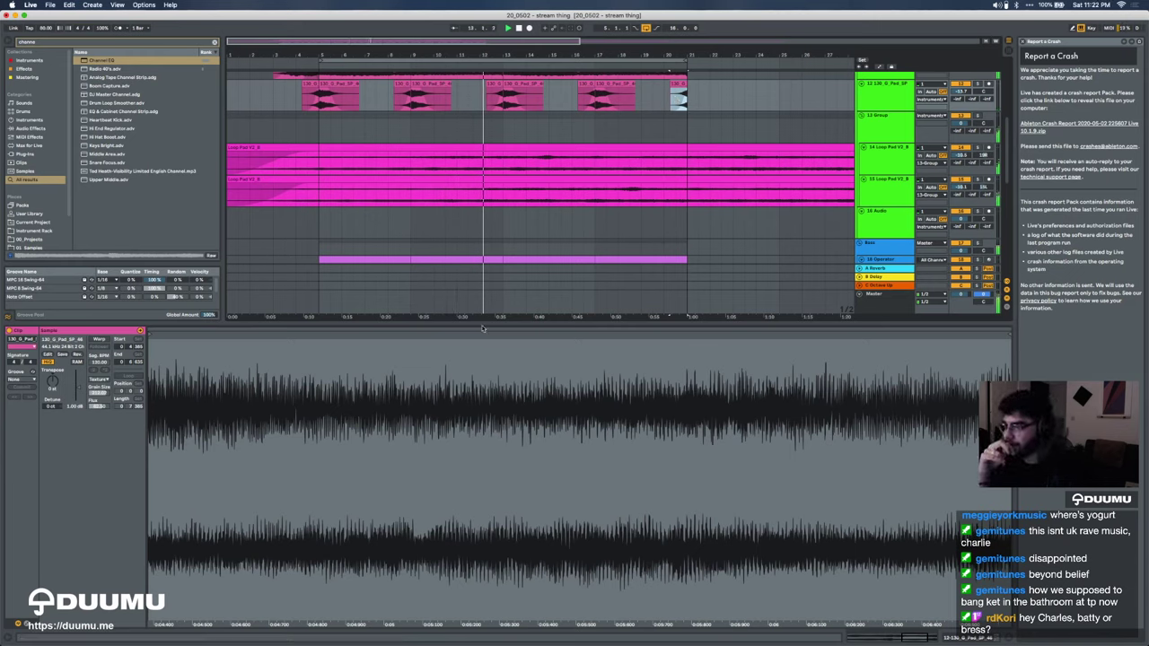
Step: Open the Operator bass clip that starts at bar 13 and delete all its notes
key("alt+super+l")
scroll(485, 325, "up", 3)
scroll(485, 325, "up", 2)
scroll(485, 325, "down", 4)
scroll(485, 325, "left", 2)
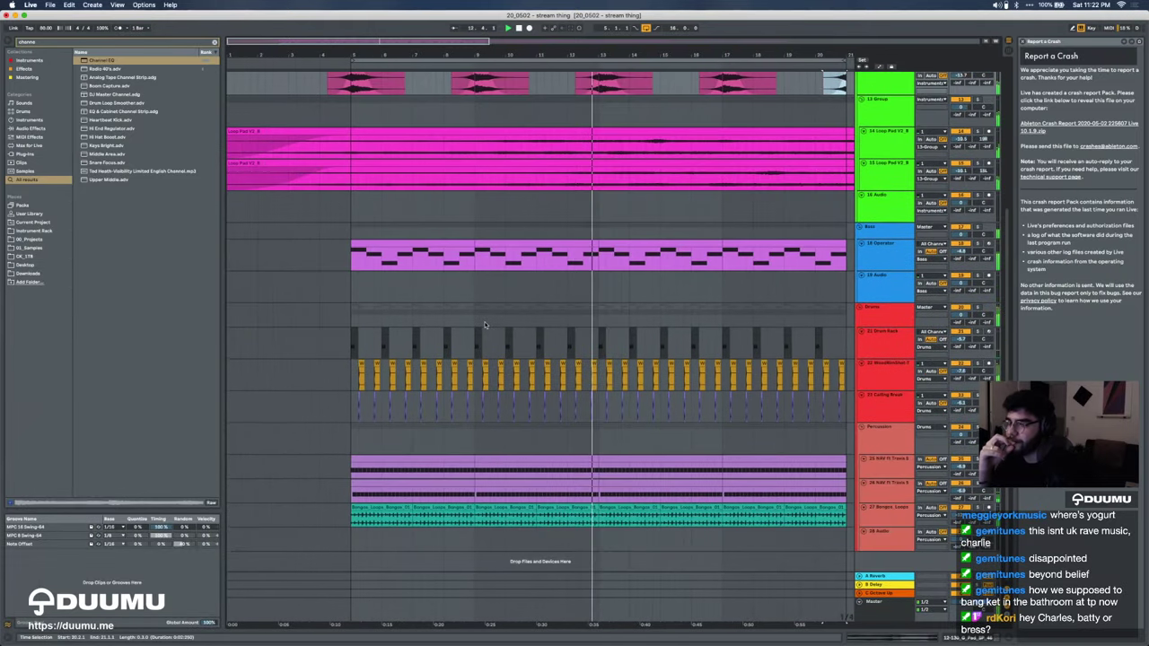
scroll(631, 390, "right", 3)
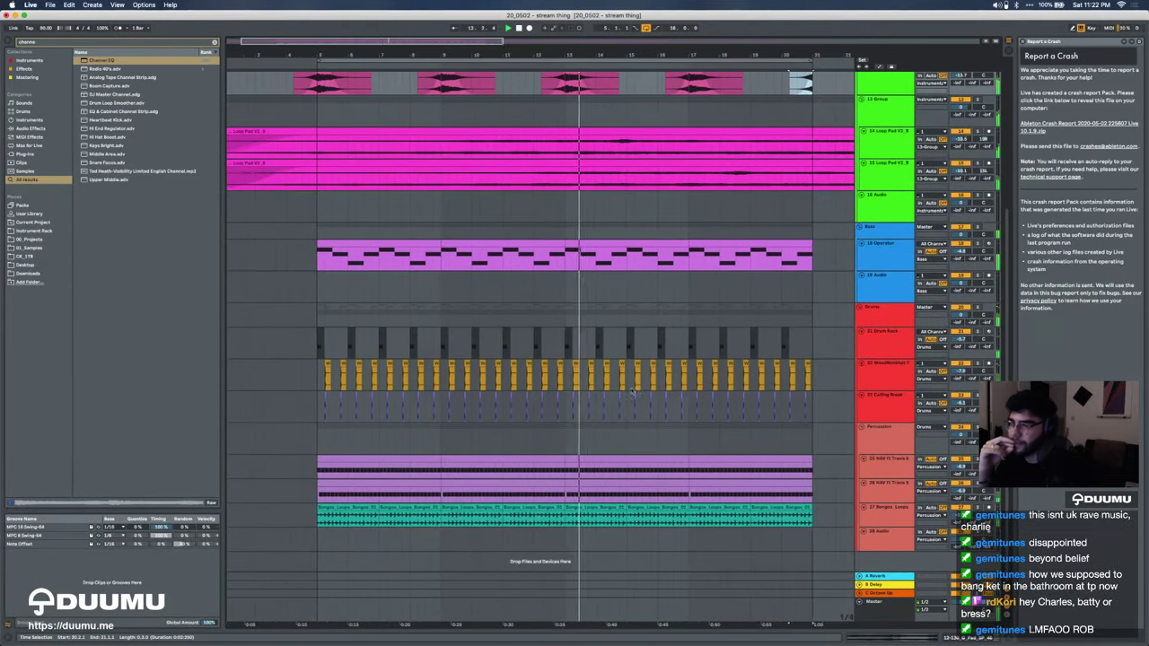
scroll(631, 390, "up", 5)
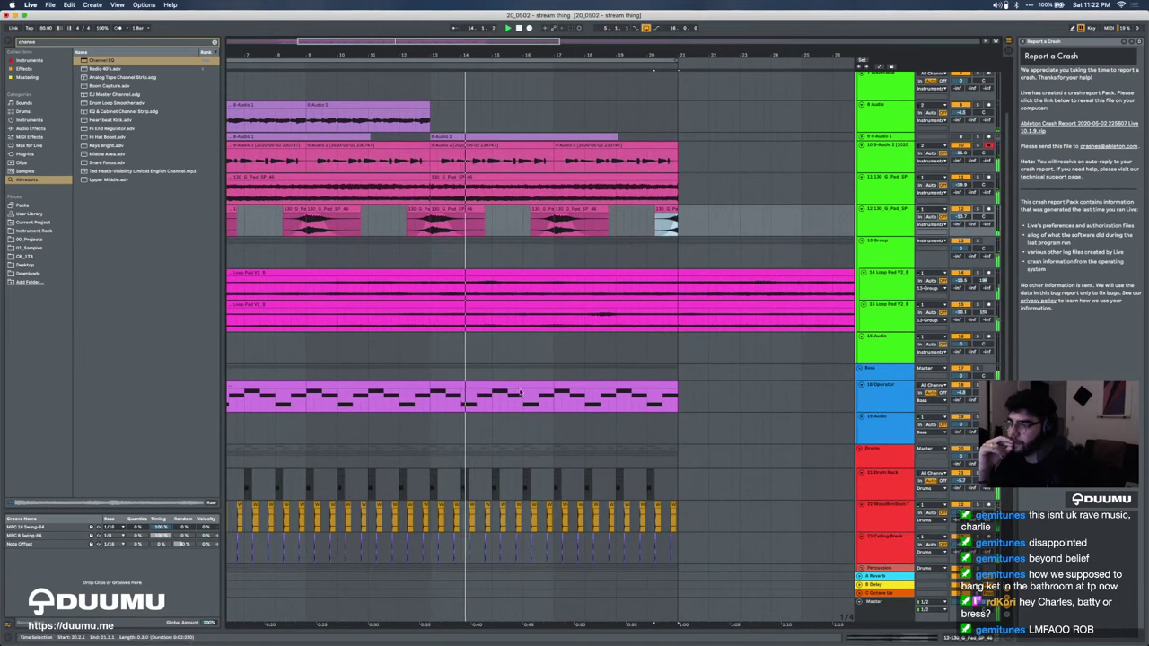
left_click(518, 388)
double_click(507, 385)
left_click(292, 529)
key("super+a")
key("Delete")
Step: Draw an E0 note seven sixteenths long at the start of the emptied bar 13 bass clip
left_click(408, 247)
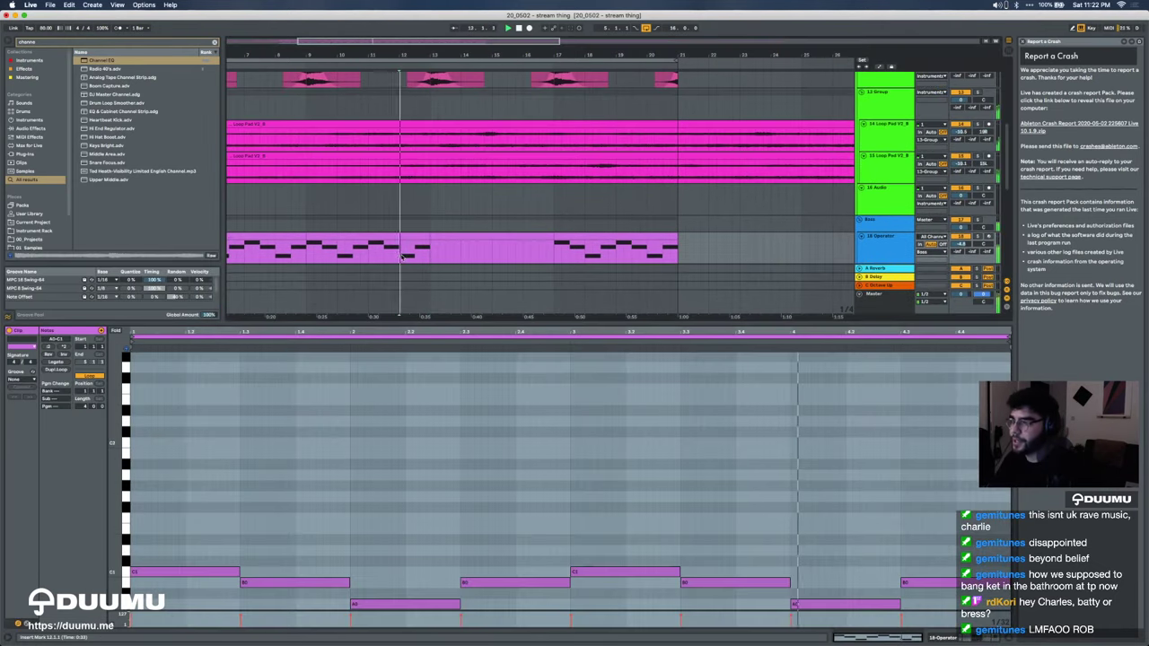
left_click(453, 239)
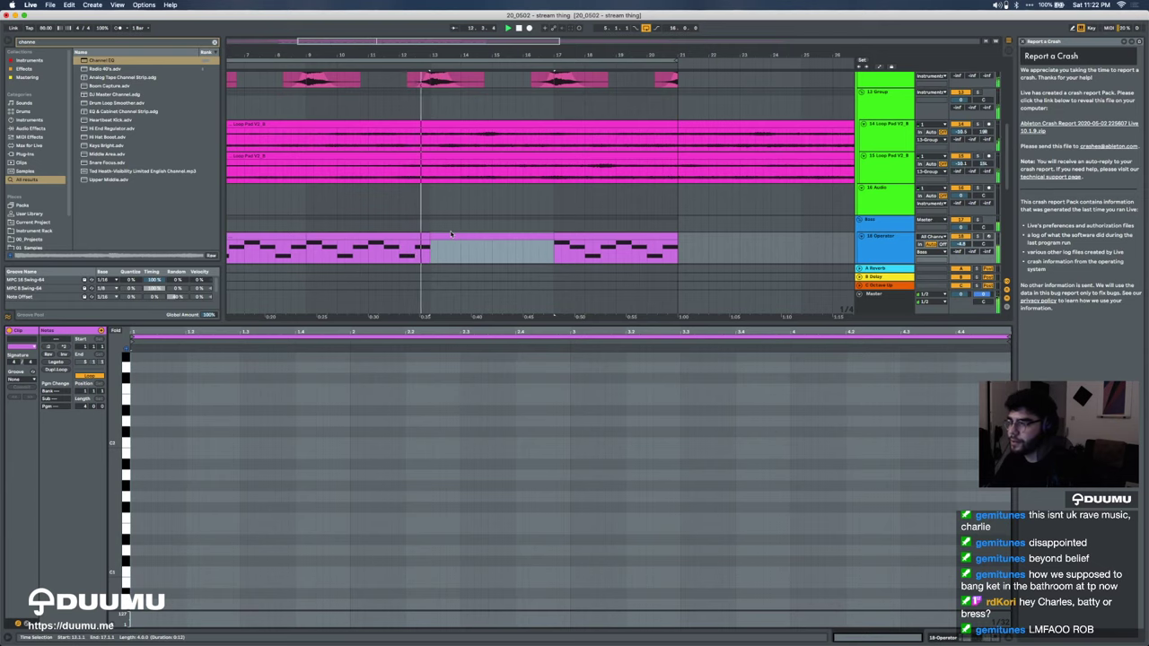
left_click(451, 234)
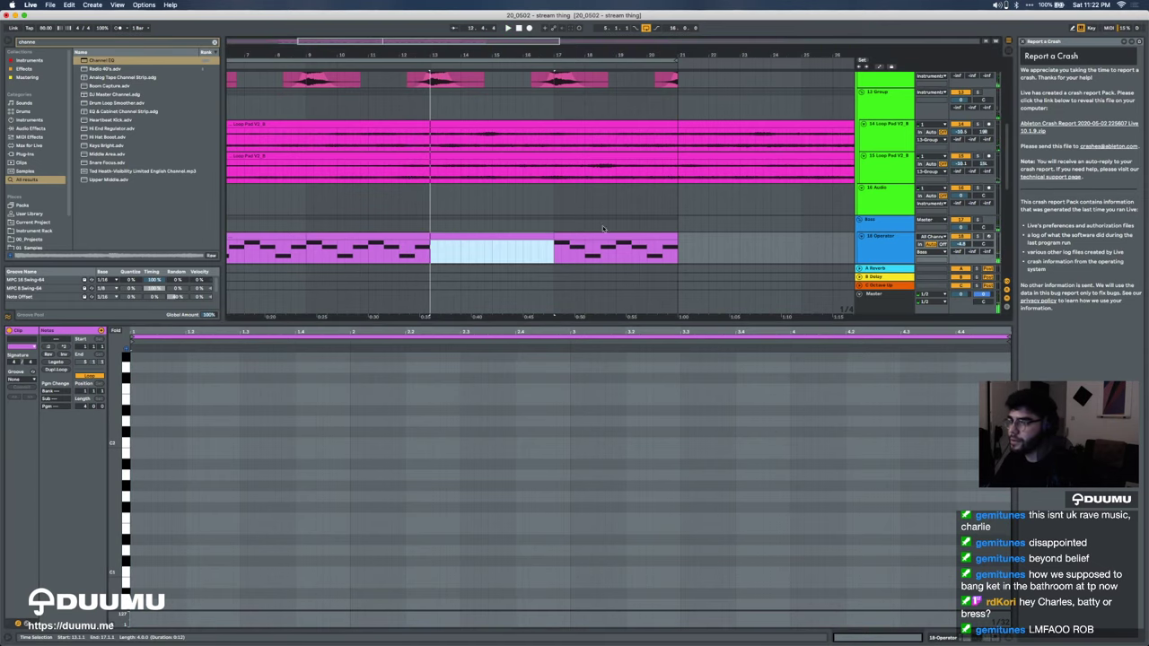
left_click(588, 234, "shift")
left_click(530, 235)
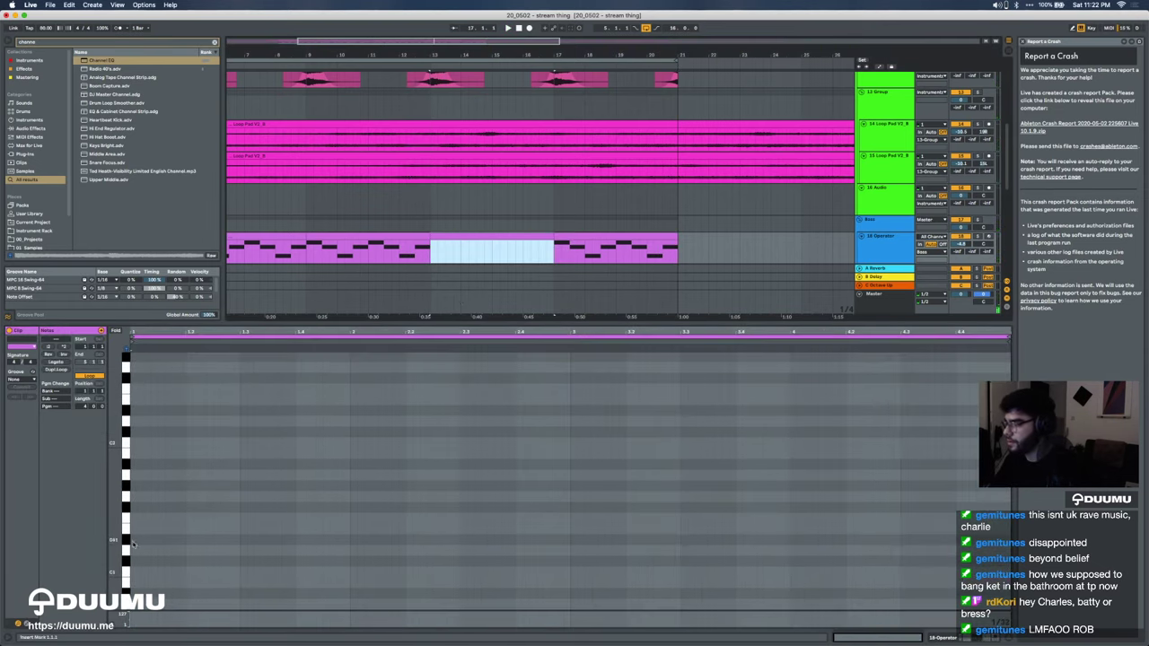
left_click(127, 550)
scroll(126, 576, "down", 3)
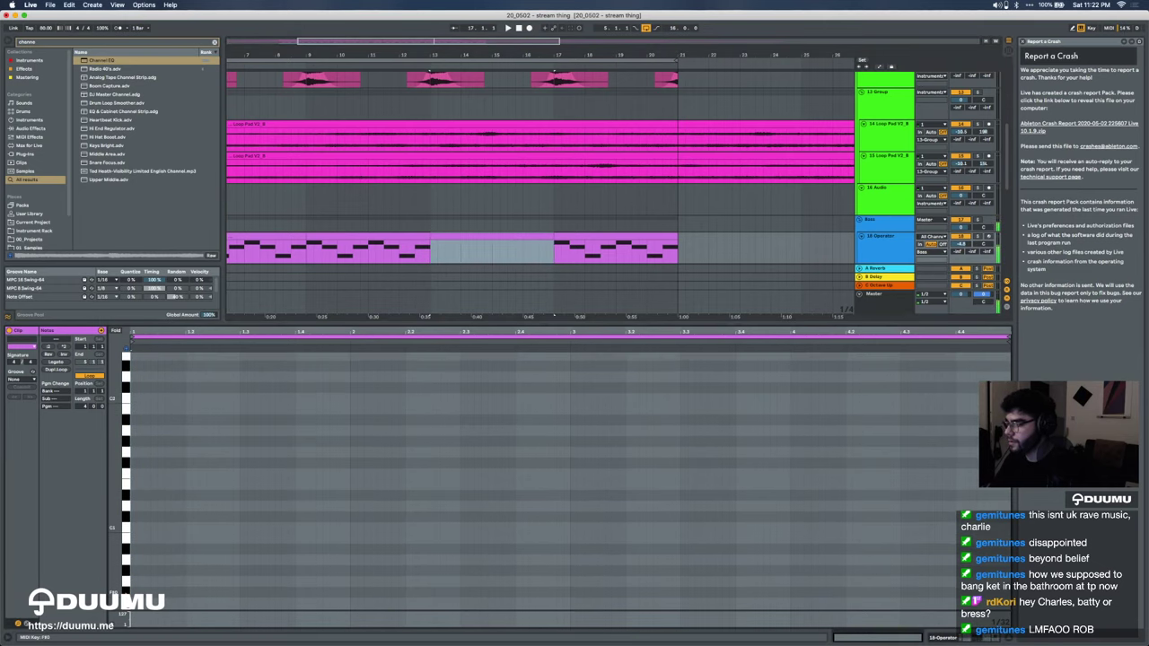
scroll(126, 577, "down", 3)
left_click(135, 575)
left_click_drag(136, 575, 228, 576)
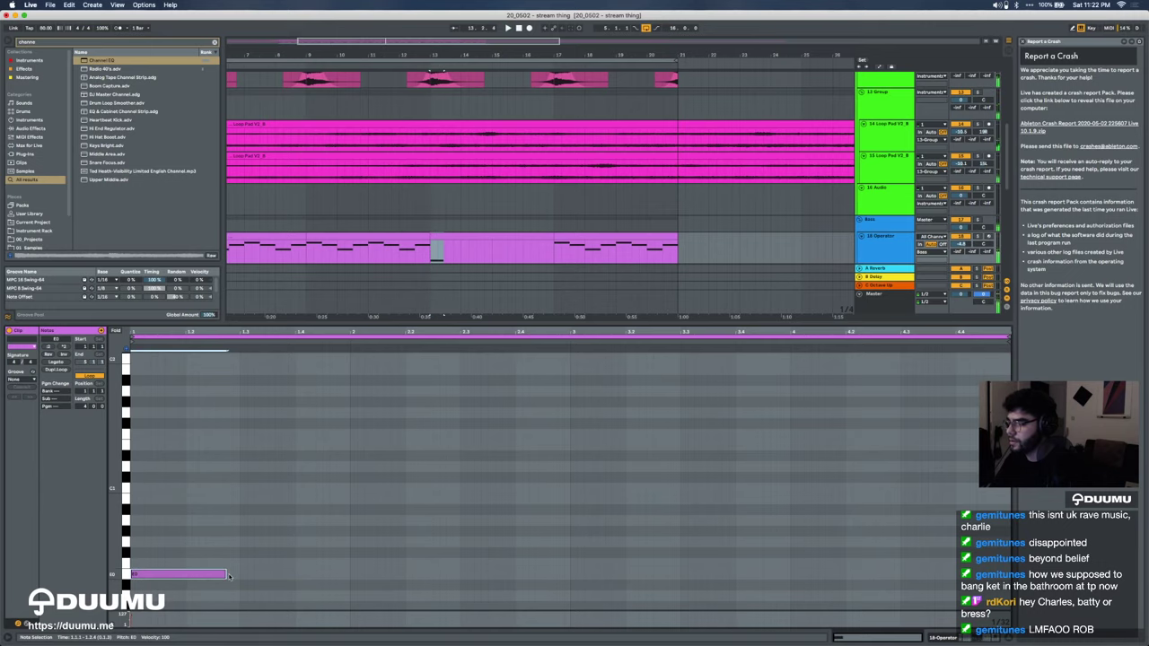
Step: Try different pitches for the first bass note against the playing track and set it to G0
key("Down")
key("Down")
key("Down")
key("Down")
key("Up")
key("Up")
key("Up")
key("Up")
key("Up")
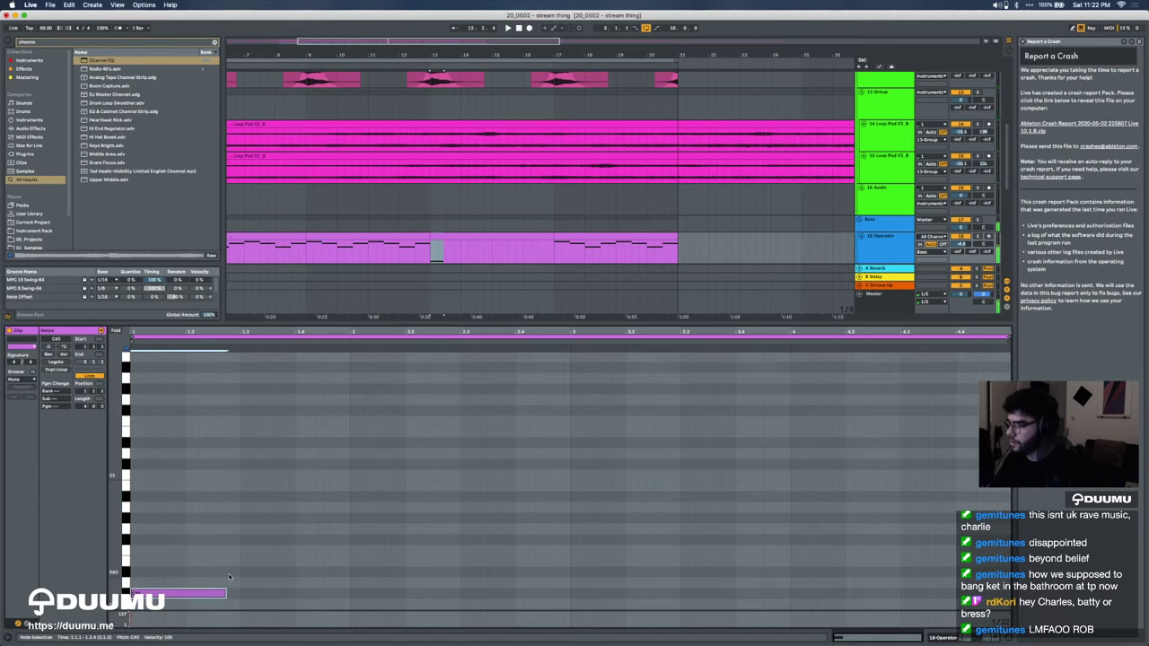
key("Up")
key("Up")
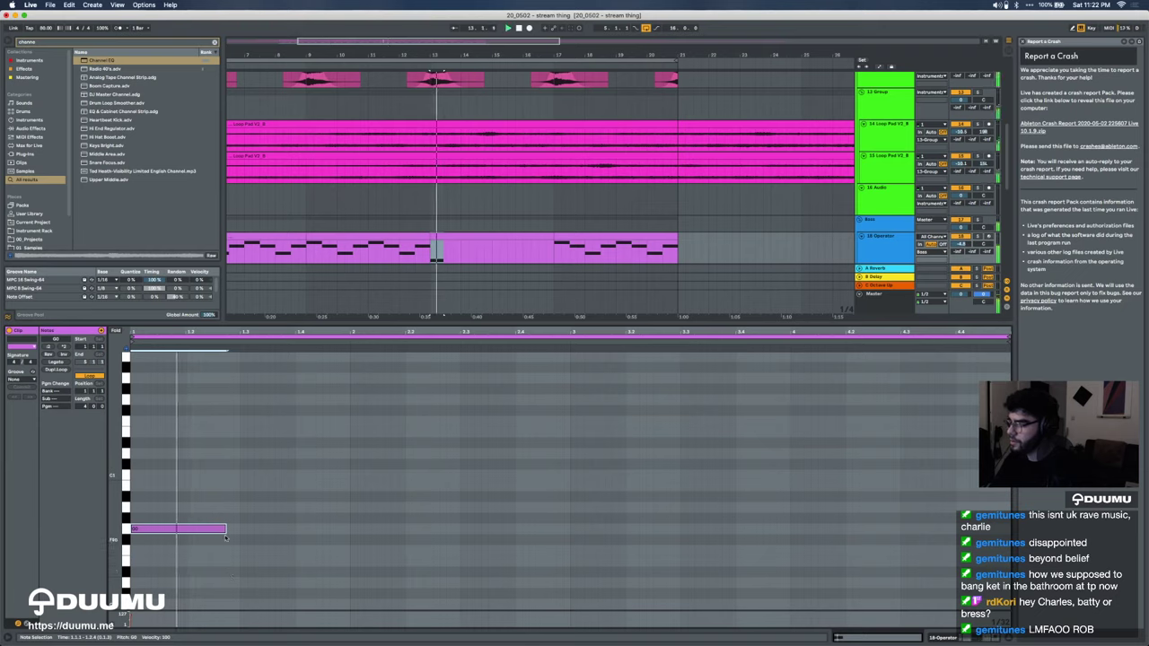
Step: Add an A0 copy directly after the G0 note, keeping the G0 note seven sixteenths long
key("shift+Right")
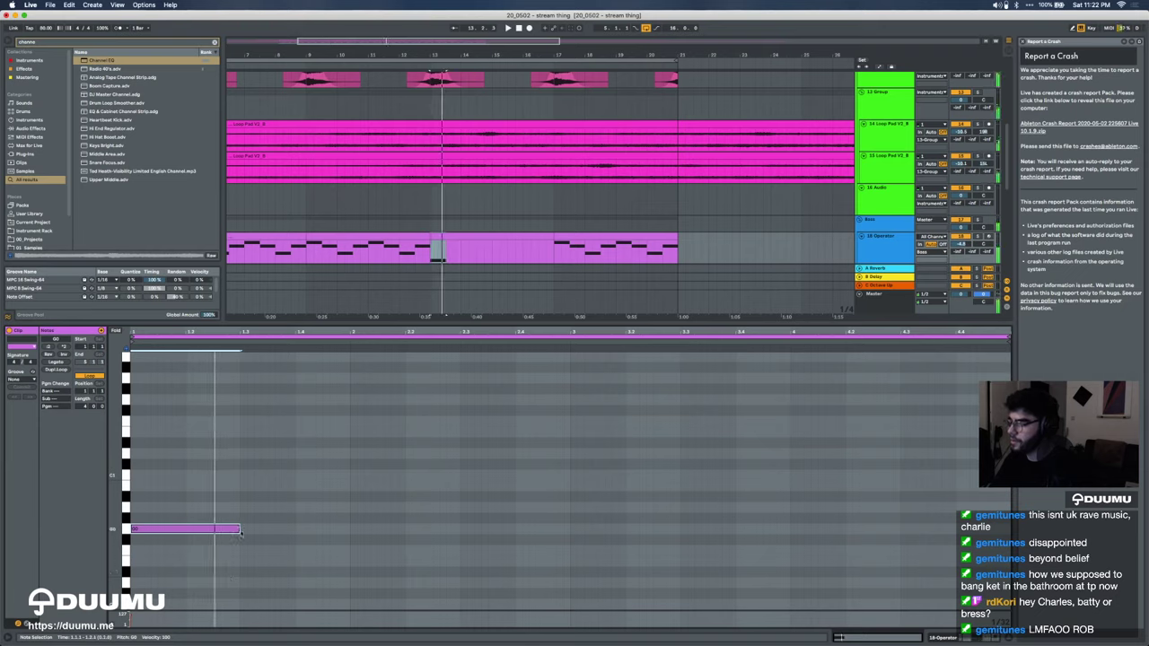
key("super+d")
key("Up")
key("Up")
left_click(171, 528)
key("shift+Left")
key("space")
left_click(241, 508)
key("space")
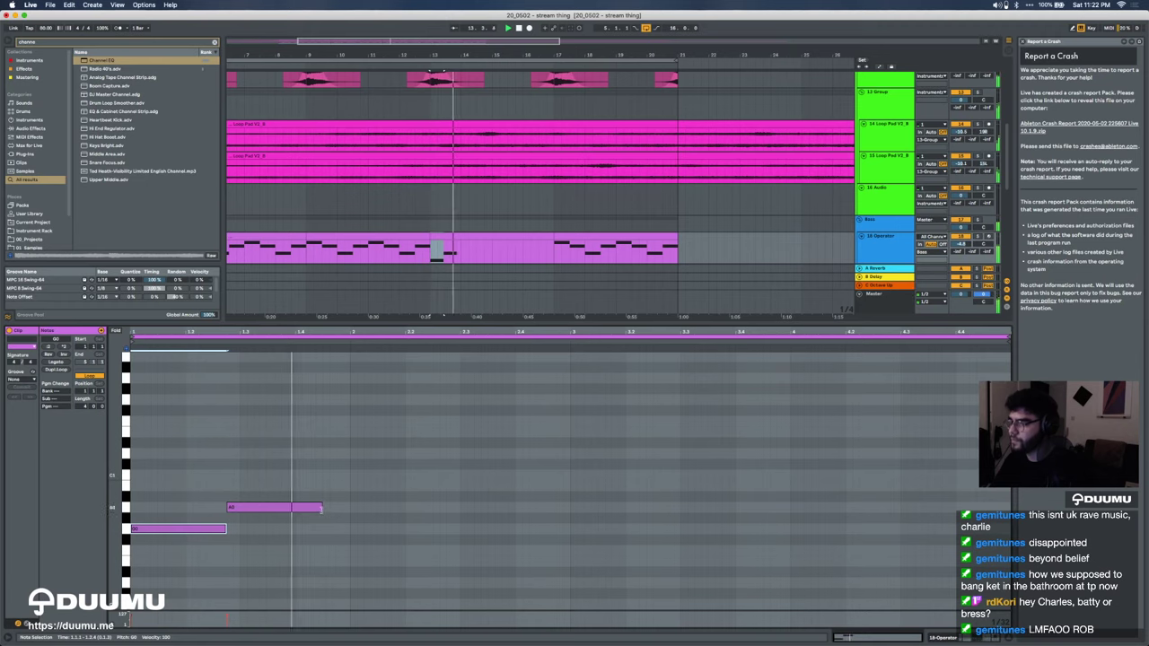
Step: Extend the A0 note to the start of the second bar and add following copies at C1 and C0
left_click_drag(322, 508, 351, 509)
key("ctrl+d")
key("Up")
key("Up")
key("Up")
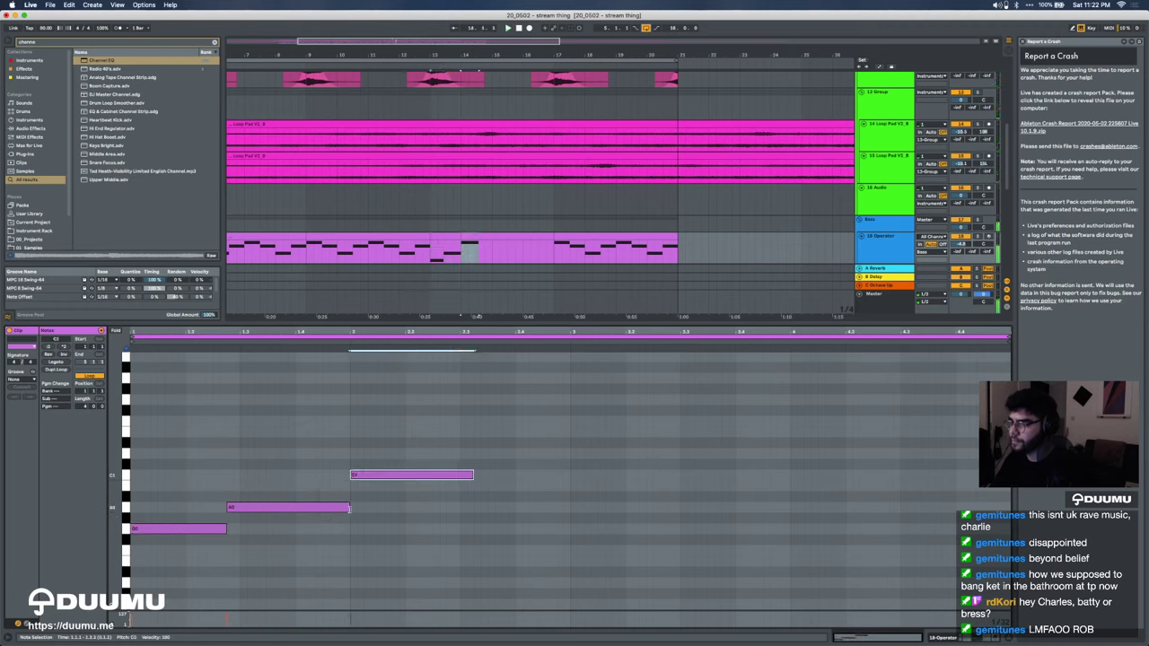
key("ctrl+d")
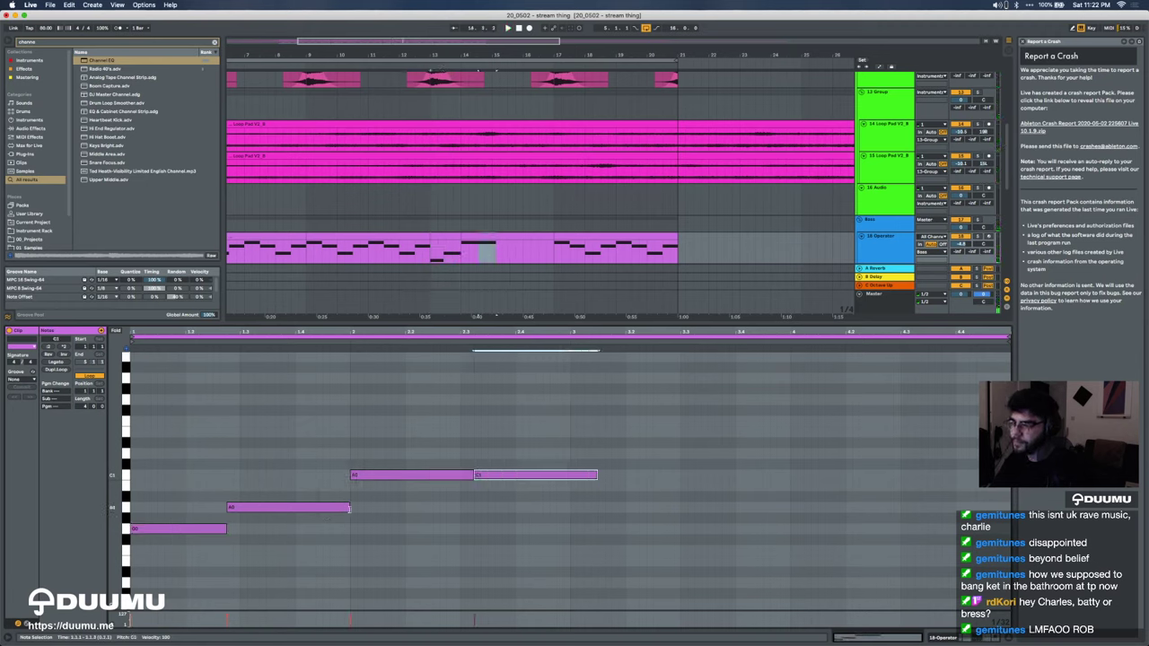
key("shift+Down")
Step: Apply the MPC 16 Swing-64 groove to the bass clip and duplicate the two-bar phrase to fill four bars
left_click(20, 378)
left_click(25, 391)
key("super+d")
key("space")
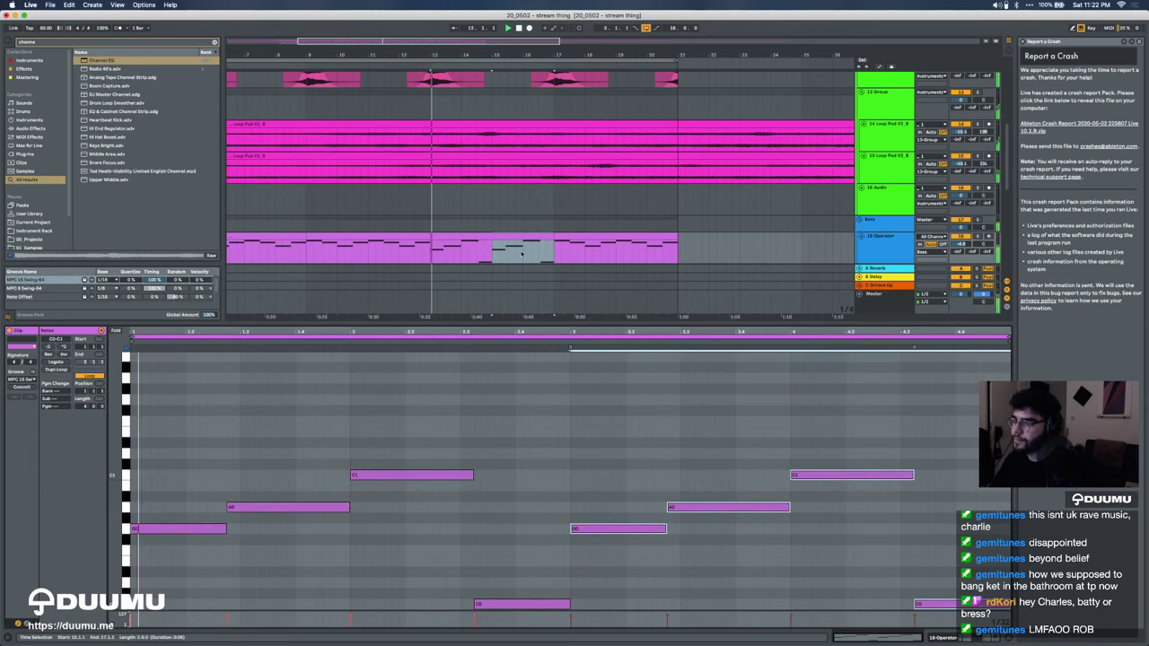
Step: Duplicate the new four-bar bass clip to bar 17 and play it with the full arrangement
left_click(479, 236)
key("super+d")
left_click(476, 237)
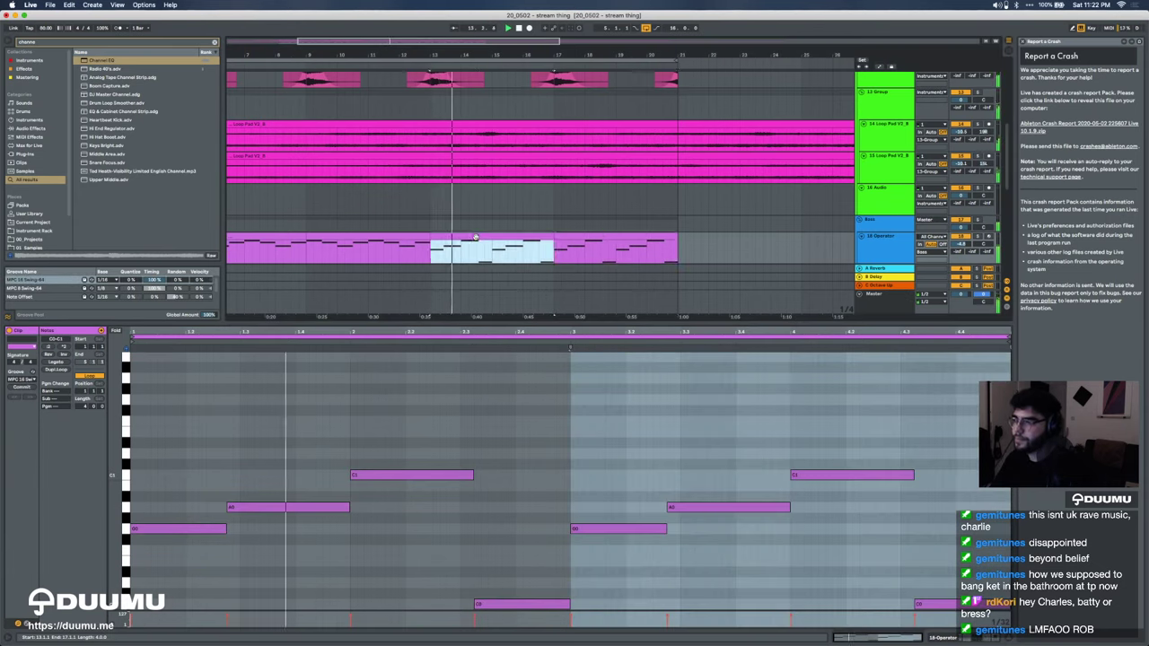
key("super+alt+l")
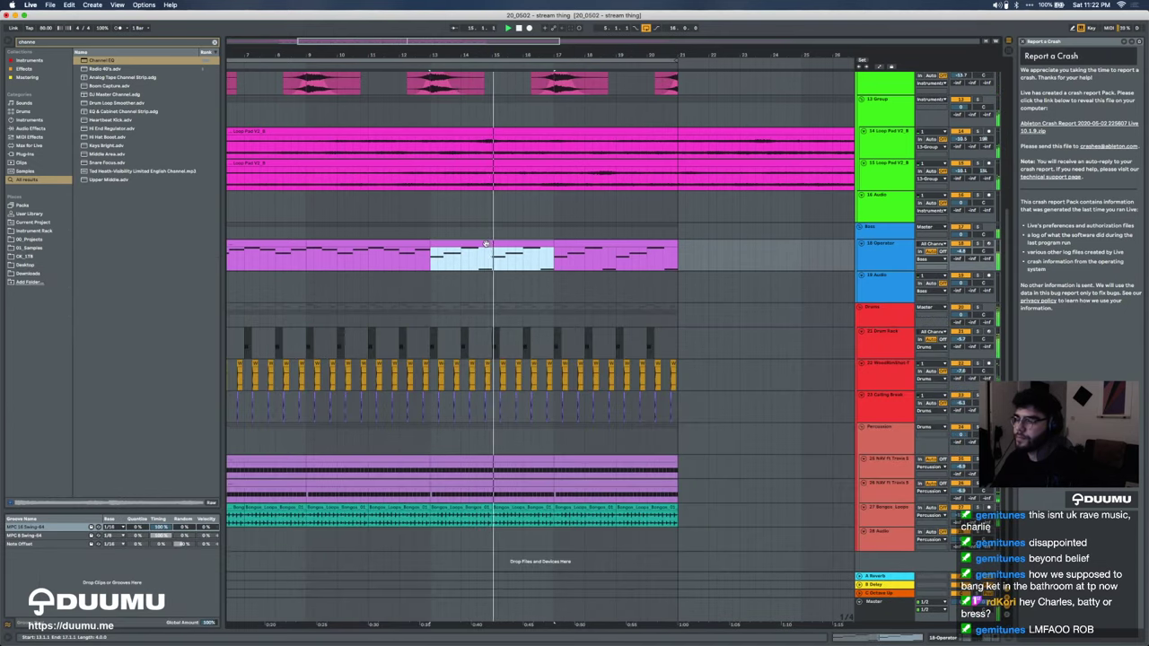
Step: Shorten the second bar's C1 note in the bar 13 bass clip to seven sixteenths and extend the C0 note back to meet it
key("ctrl+alt+l")
left_click(451, 506)
left_click(449, 475)
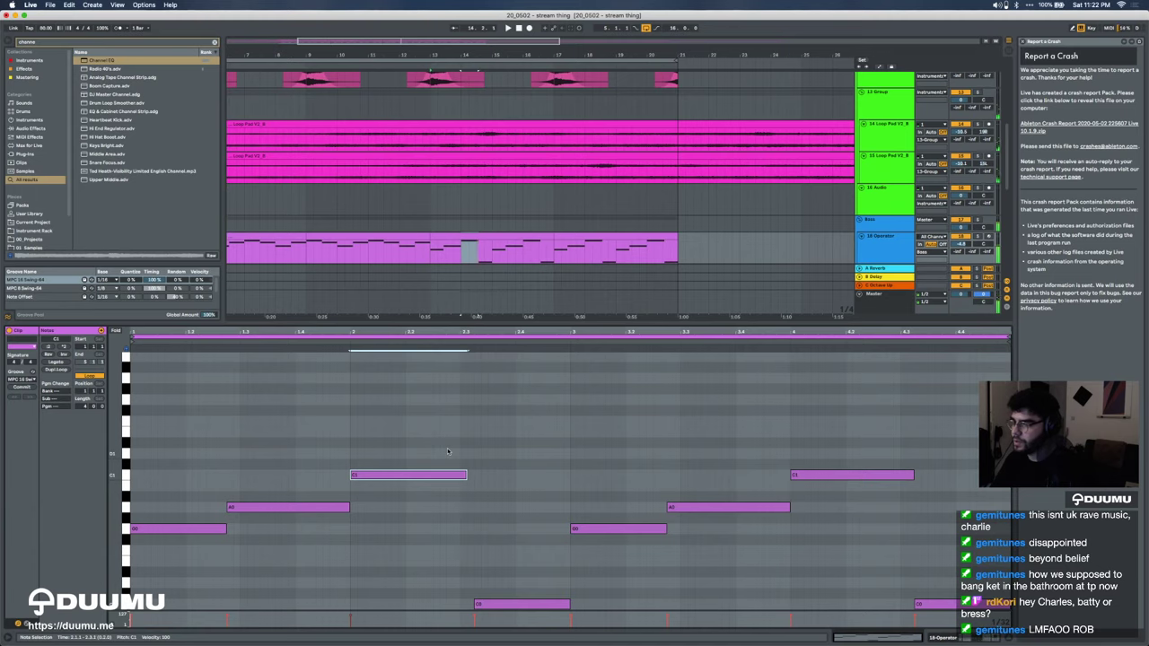
key("super+z")
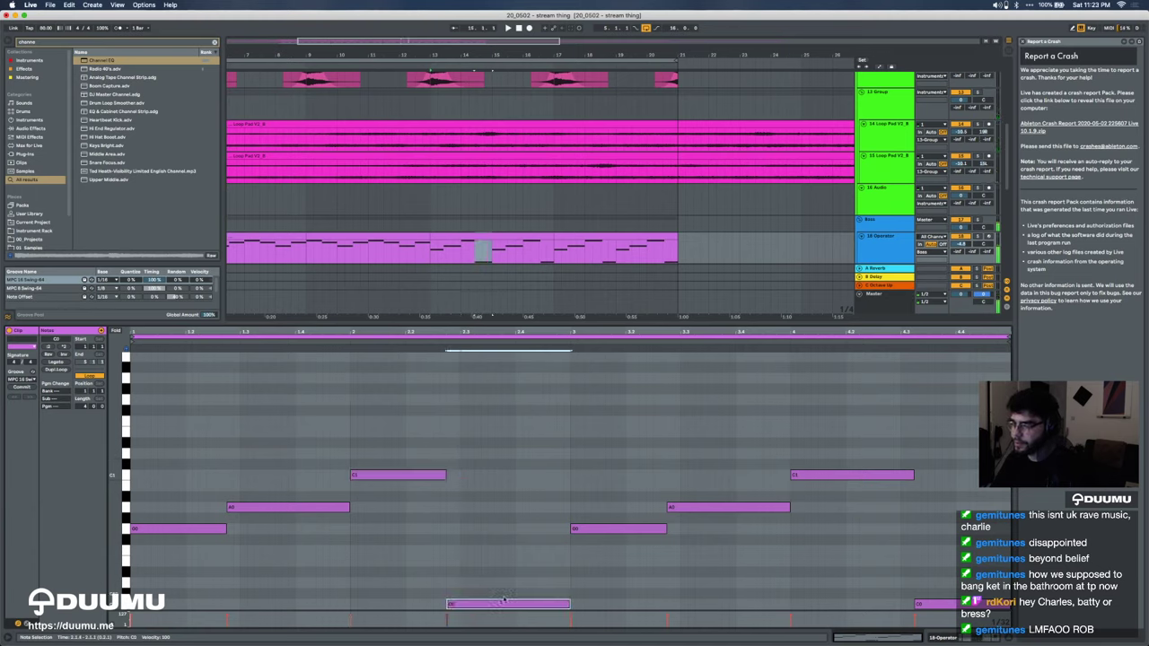
Step: Move the third bar's G0 note down to E0 and try the following A0 note at E1 and C1
left_click_drag(605, 535, 605, 563)
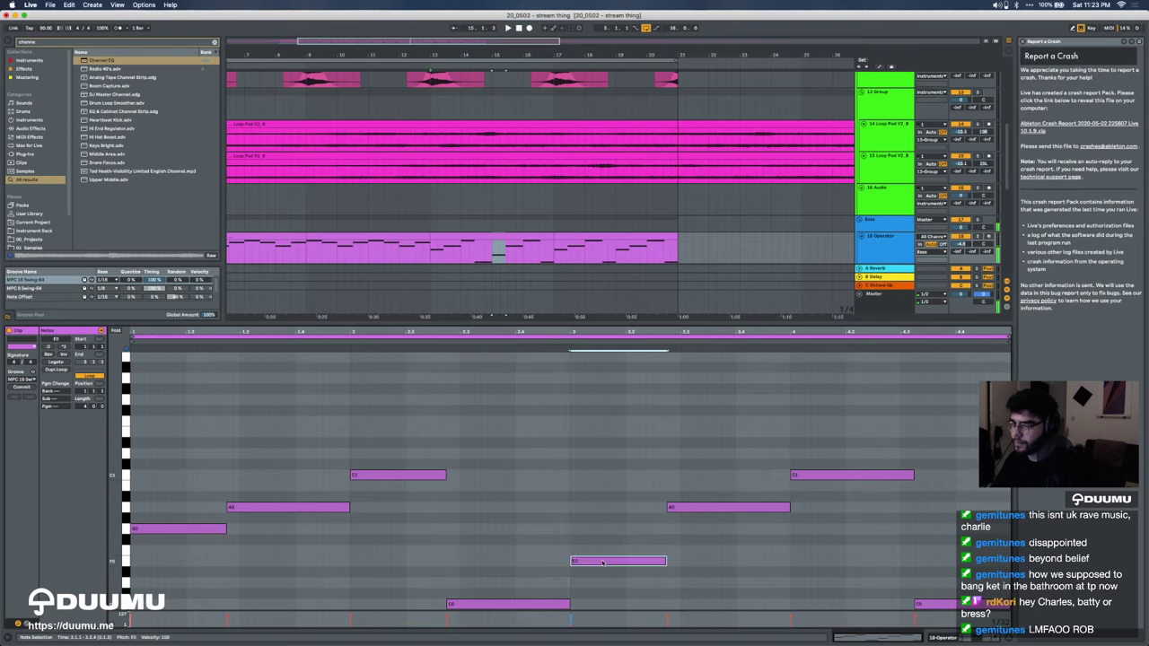
left_click_drag(704, 511, 704, 439)
left_click(579, 561)
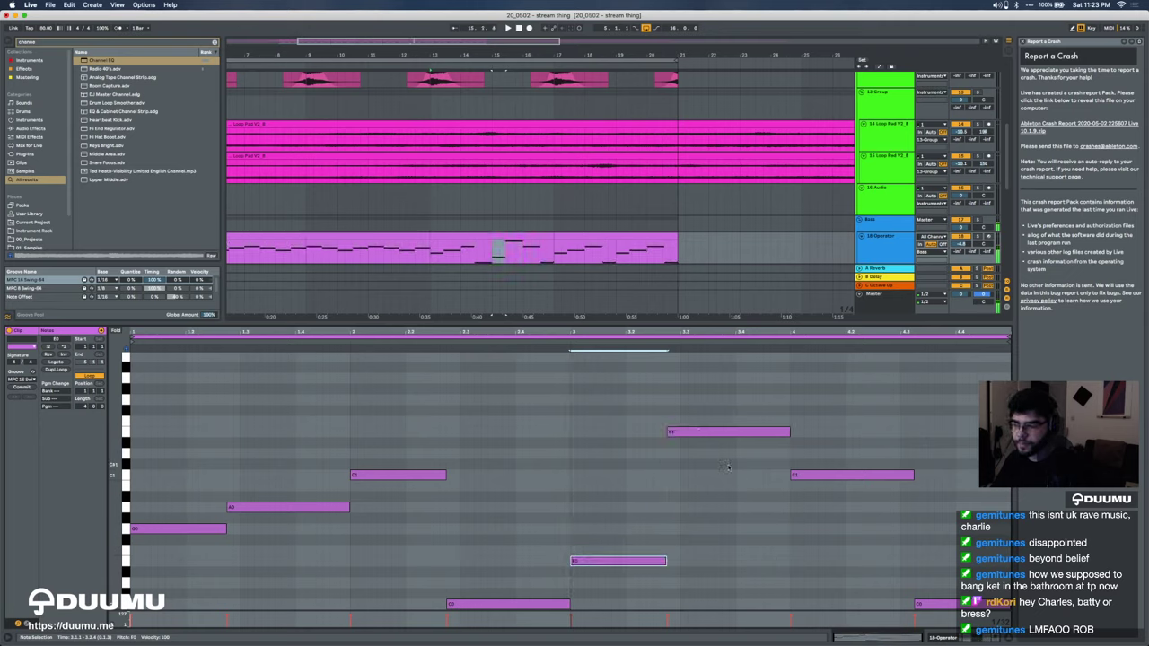
left_click_drag(708, 438, 709, 482)
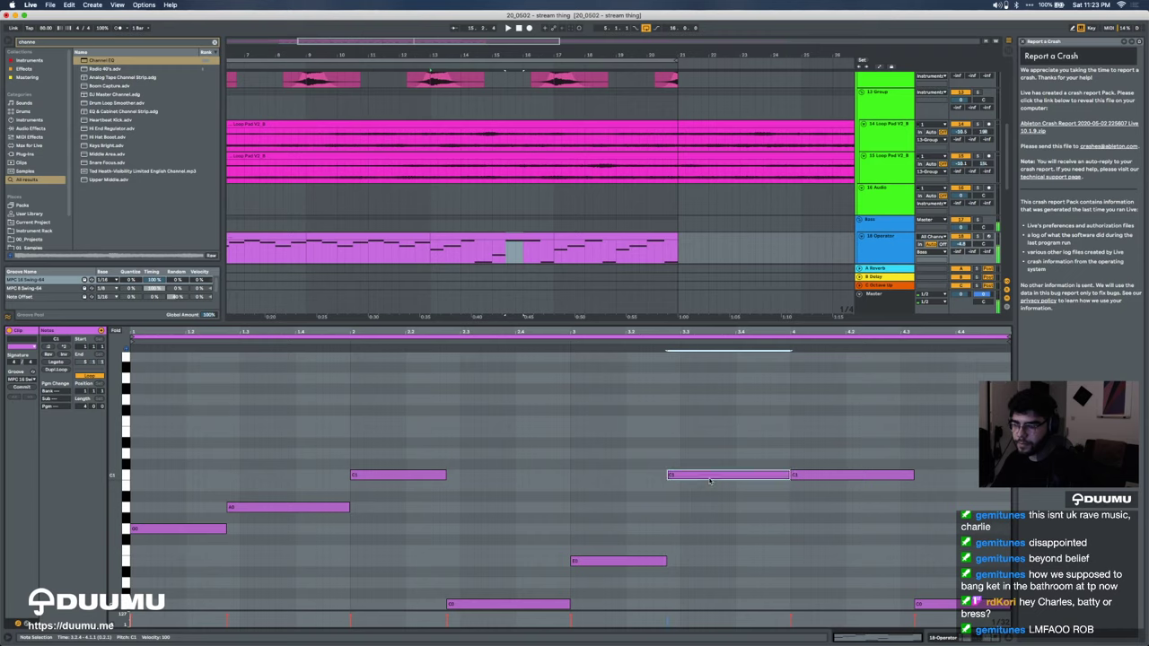
Step: Audition the phrase's notes in order and raise the third bar's C1 note to D1
left_click(180, 529)
left_click(283, 507)
left_click(422, 475)
left_click(508, 604)
left_click(631, 562)
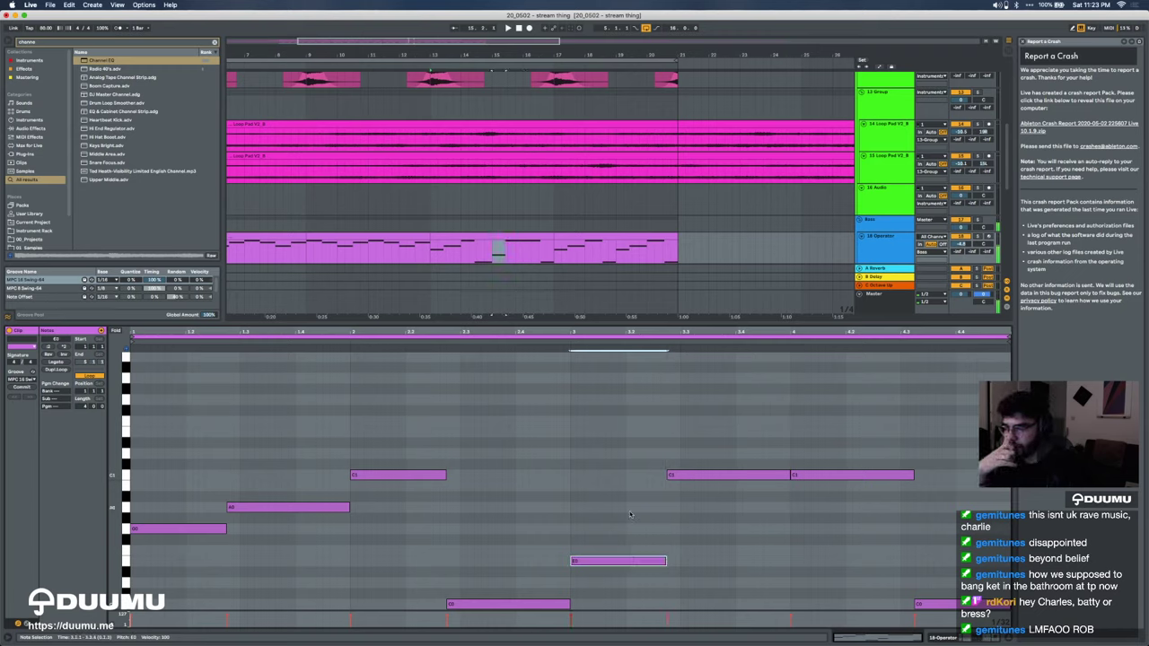
mouse_move(706, 475)
left_mouse_down()
mouse_move(706, 437)
mouse_move(708, 477)
left_mouse_up()
left_click_drag(564, 519, 615, 582)
mouse_move(690, 476)
left_mouse_down()
mouse_move(688, 432)
mouse_move(690, 463)
left_mouse_up()
left_click(812, 476)
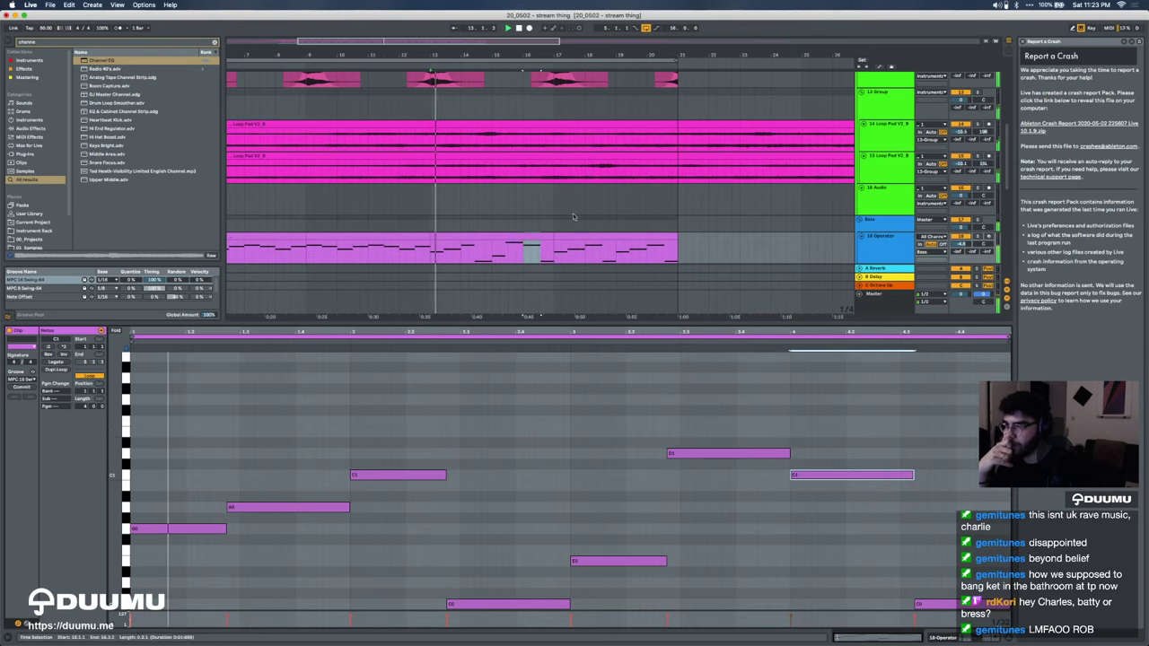
Step: Duplicate the revised bar 13 bass clip over the clip at bar 17 and play both in context
left_click(491, 237)
key("super+d")
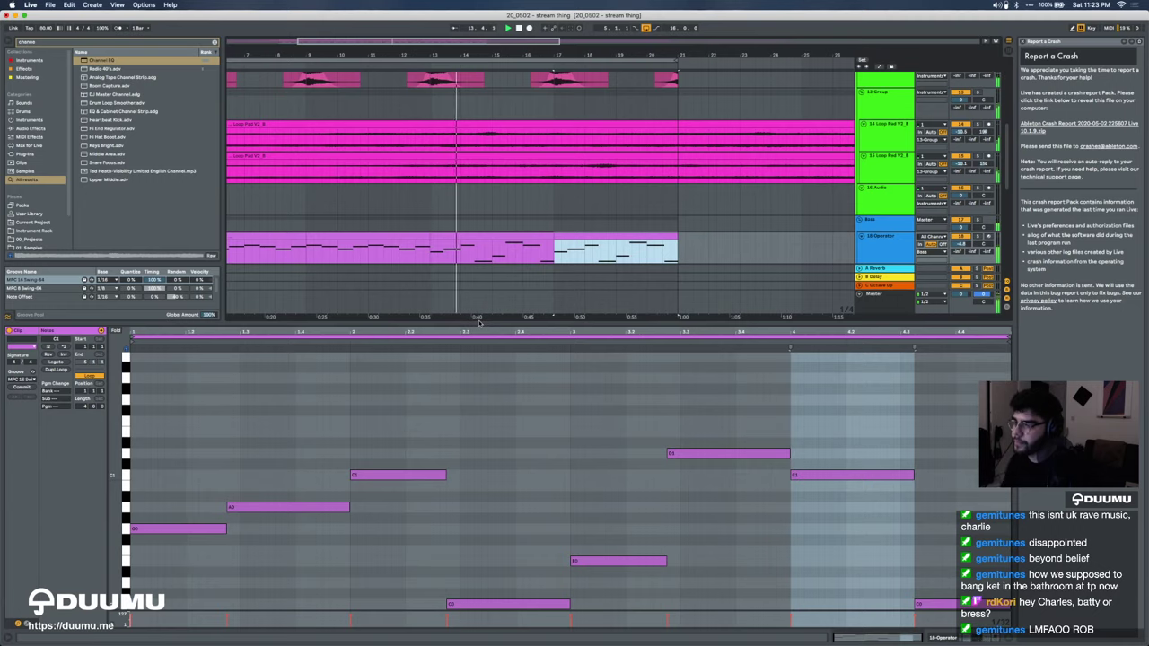
key("super+alt+l")
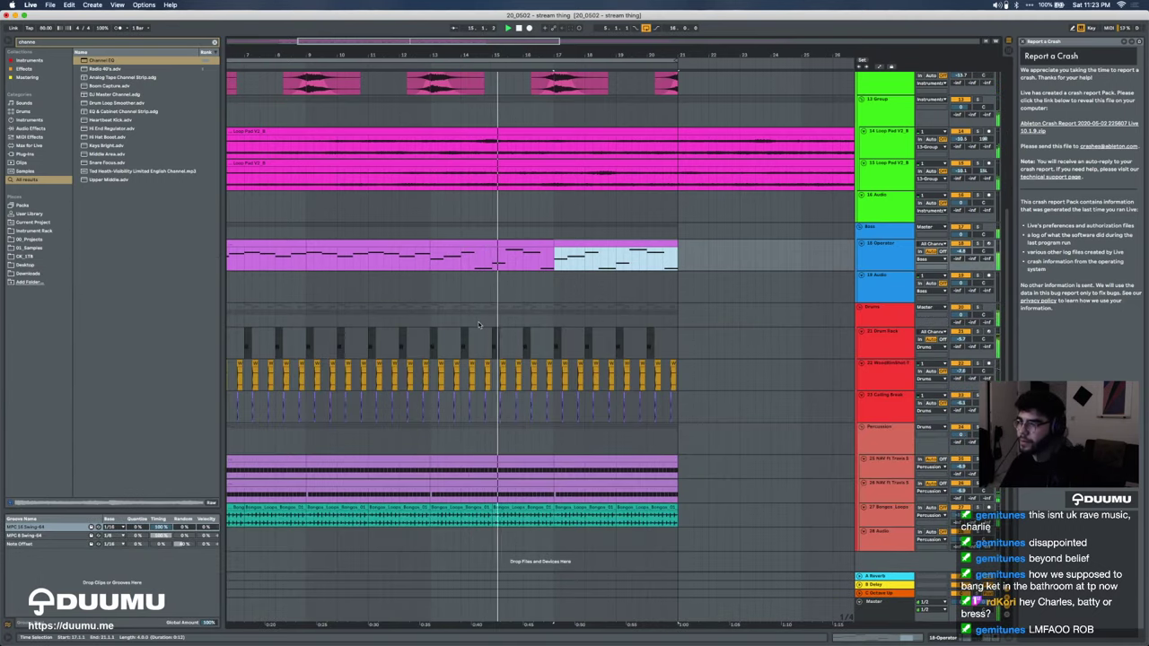
left_click(523, 244)
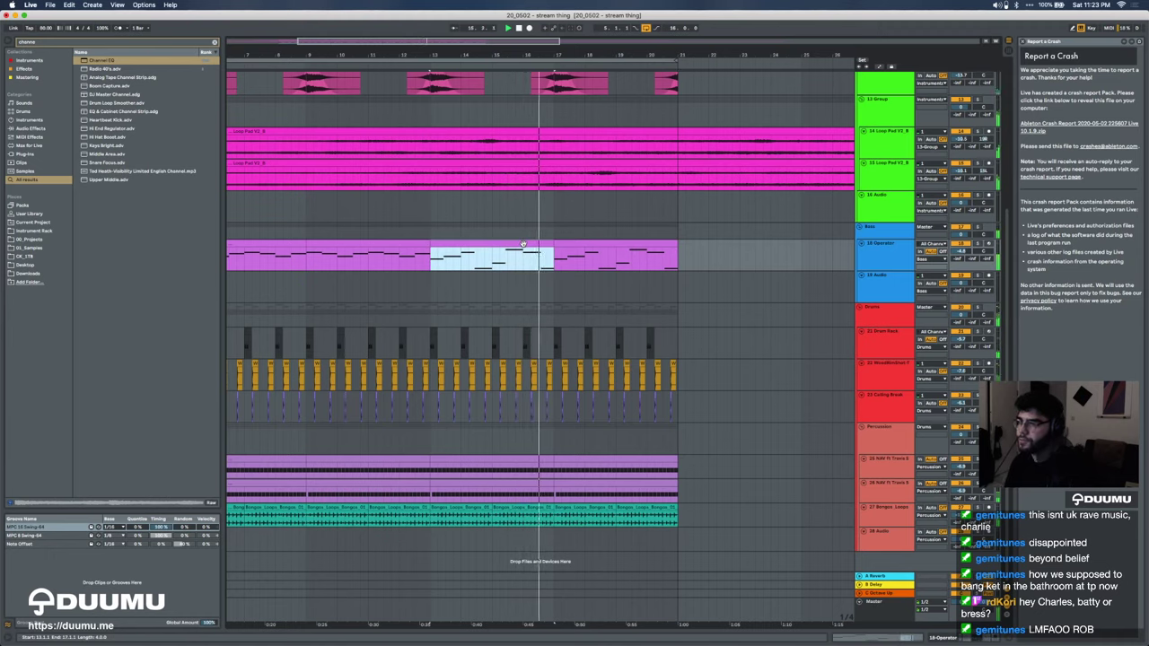
left_click(557, 244)
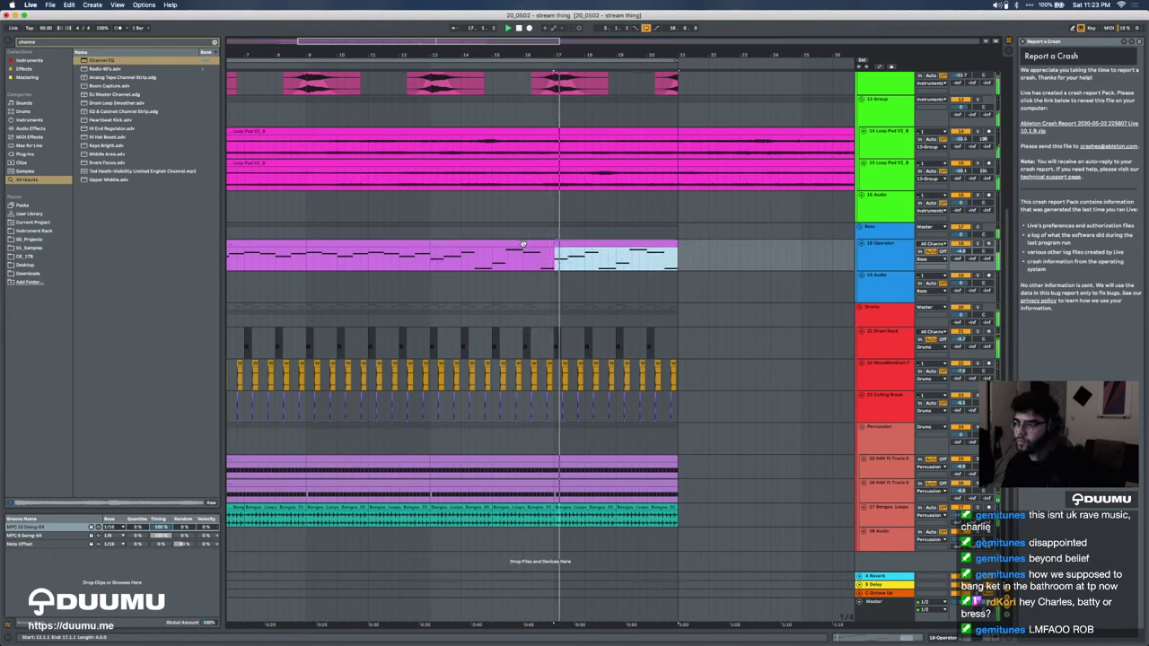
left_click(544, 247)
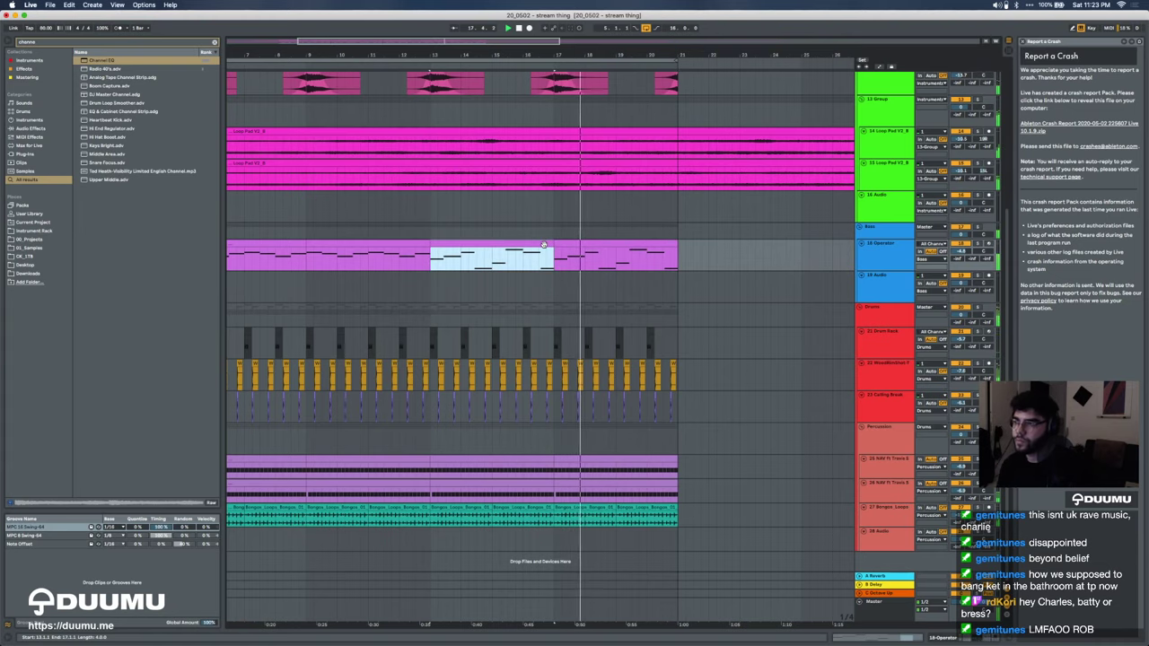
Step: Play the bar 13 bass clip, try its last C0 note at C1 and settle that note on D0
scroll(544, 246, "up", 2)
left_click(506, 299)
key("space")
key("space")
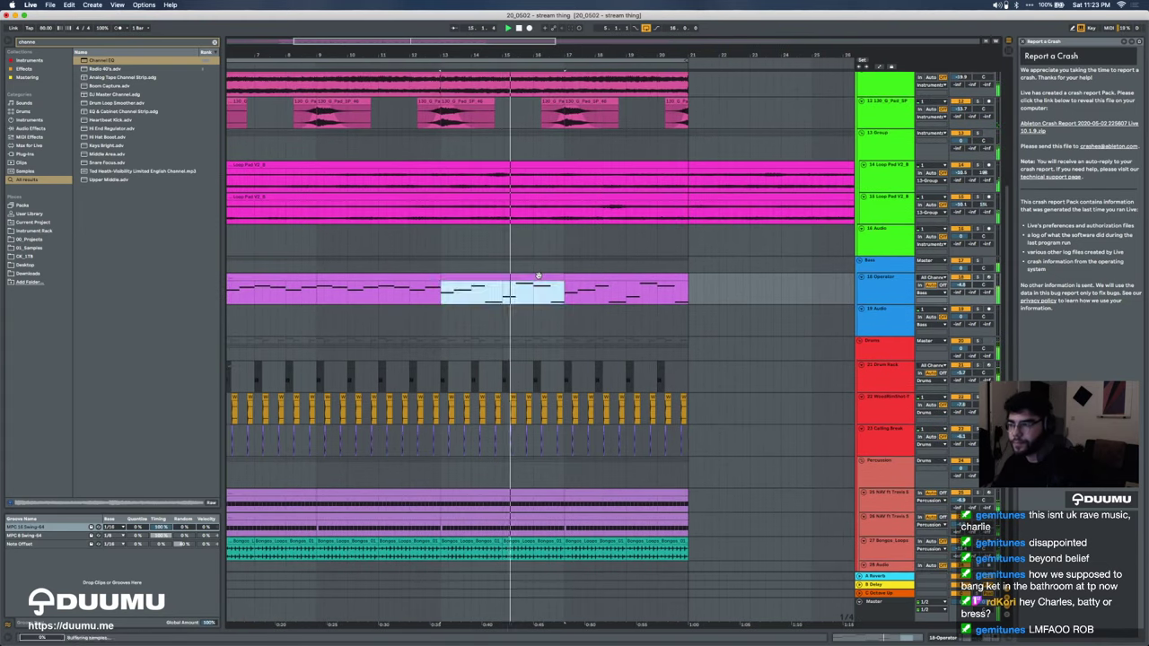
double_click(539, 277)
left_click(807, 495)
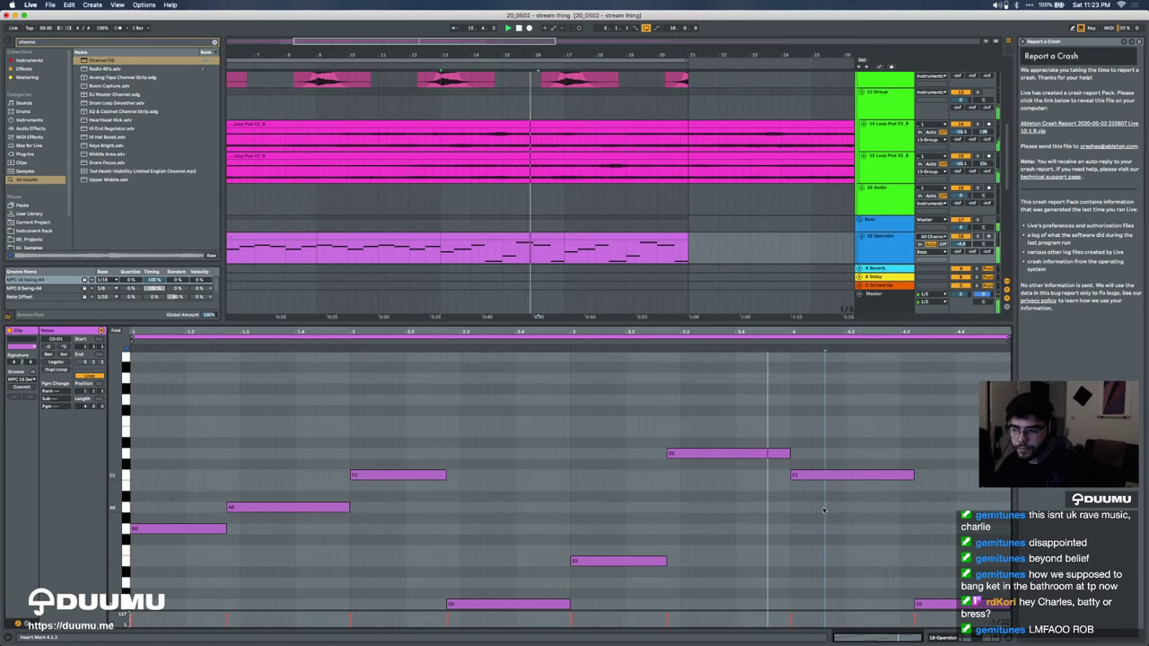
left_click(936, 604)
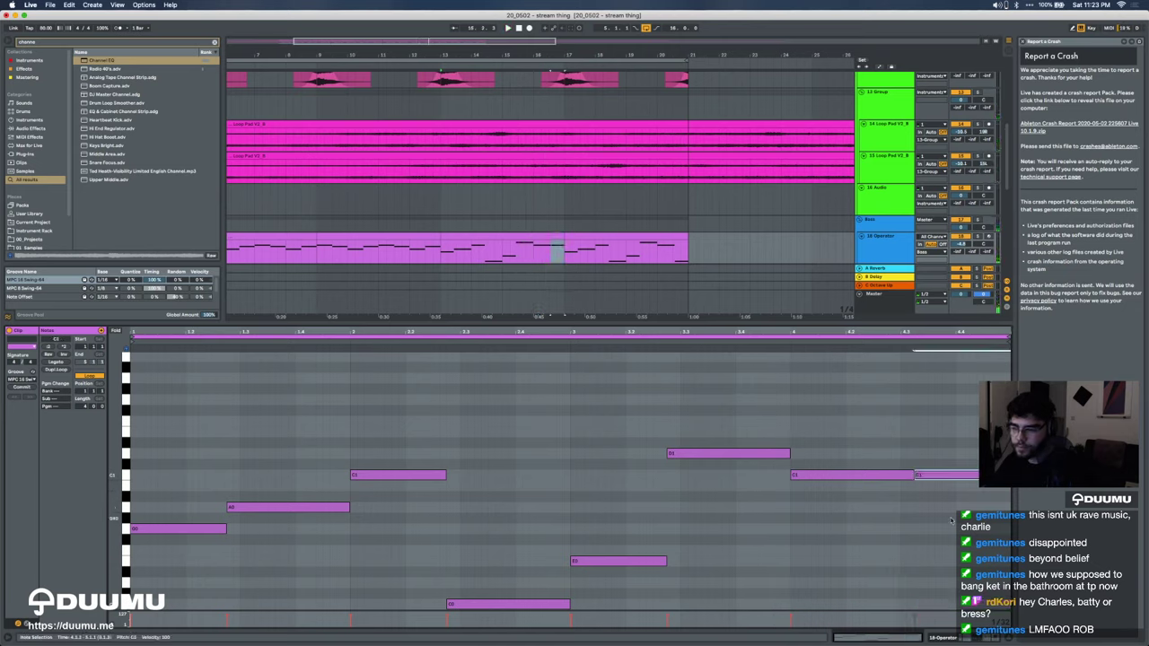
left_click_drag(936, 471, 937, 457)
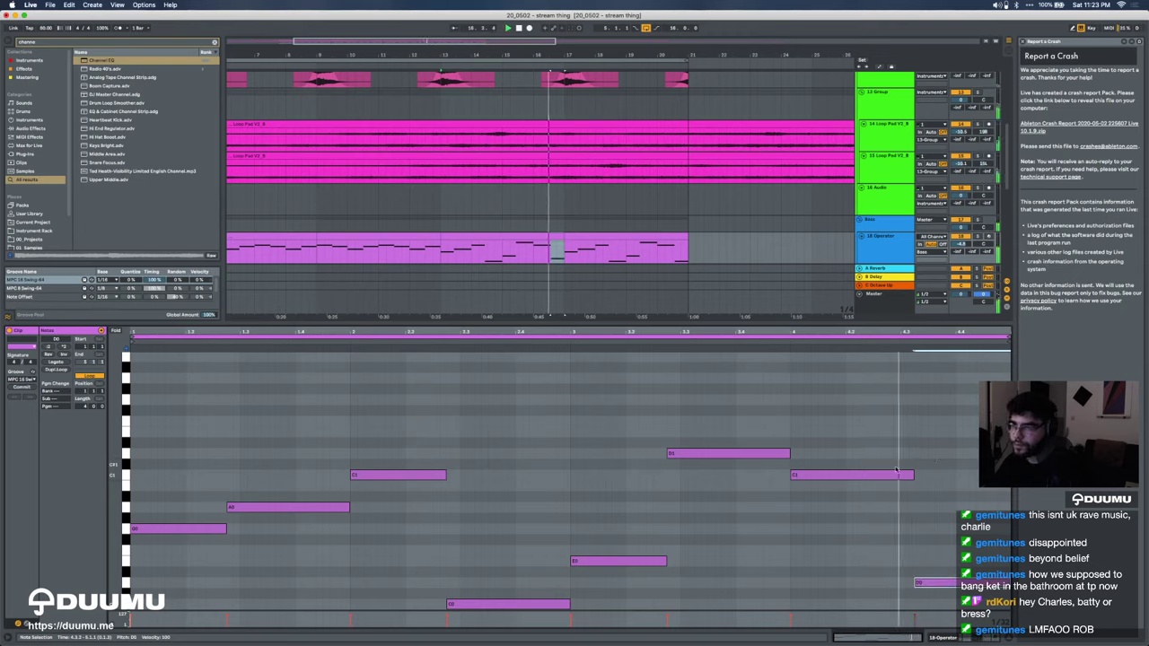
Step: Duplicate the edited bar 13 bass clip over the clip at bar 17 and return to the full arrangement
left_click(500, 235)
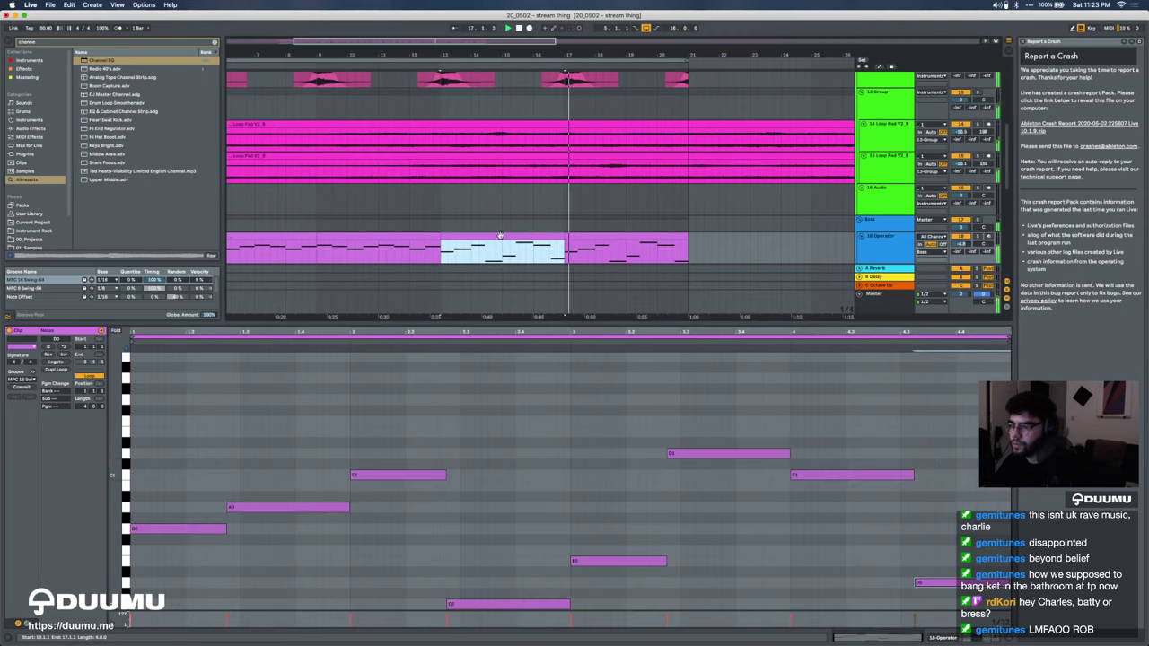
key("super+d")
key("super+alt+l")
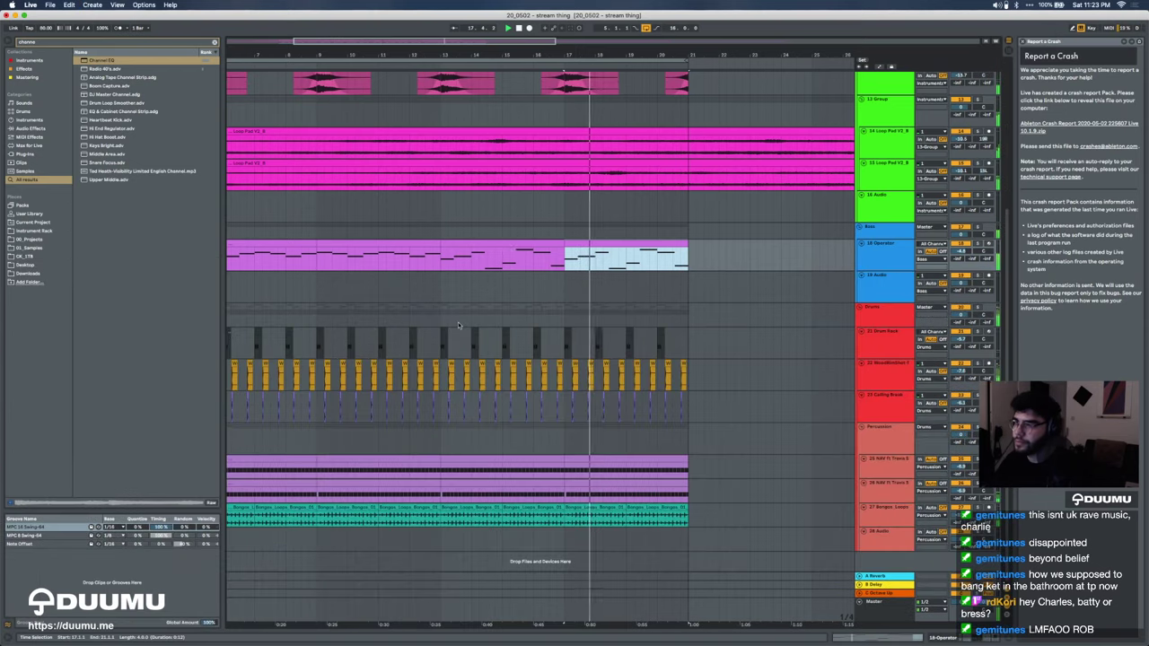
Step: Cut the last beat before bar 13 out of the Operator bass, both Loop Pad tracks, 8 Audio and the long 130_G_Pad track
scroll(436, 279, "up", 3)
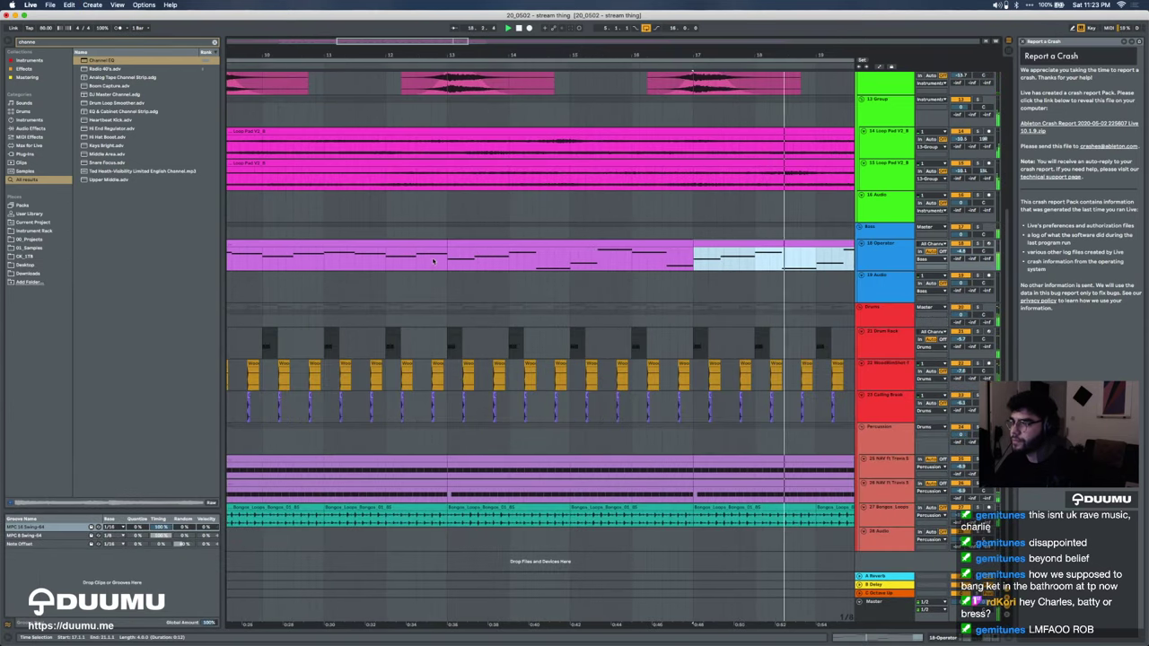
left_click_drag(433, 260, 446, 260)
scroll(445, 261, "up", 3)
key("Delete")
left_click_drag(440, 316, 448, 293)
key("super+e")
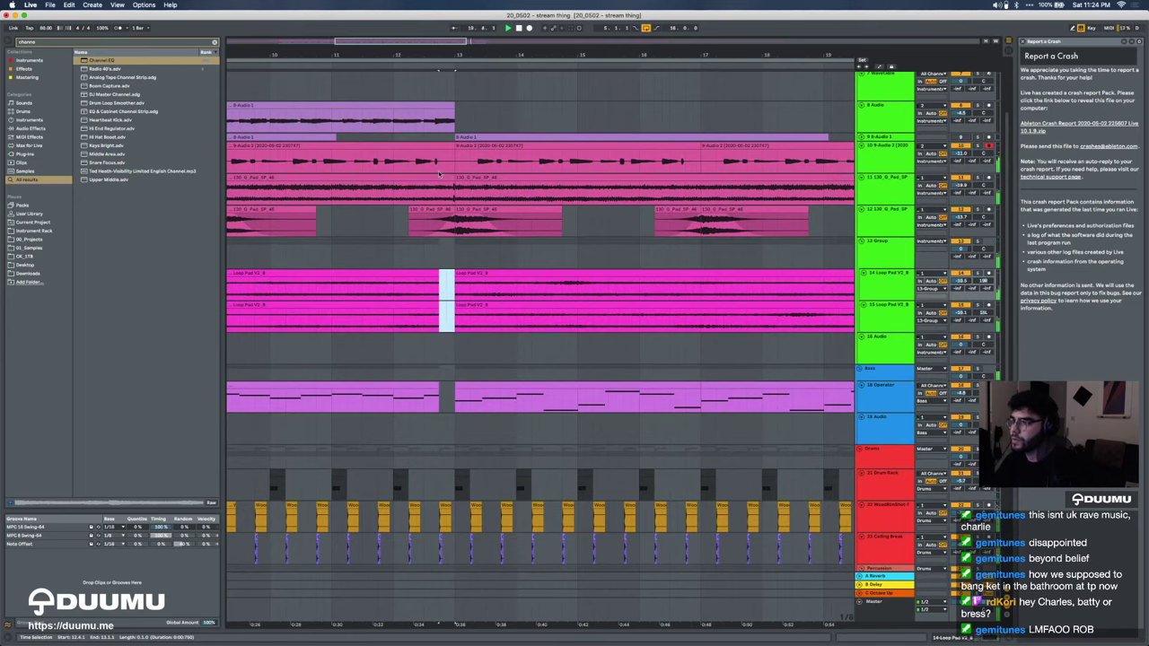
key("Delete")
left_click_drag(439, 118, 454, 123)
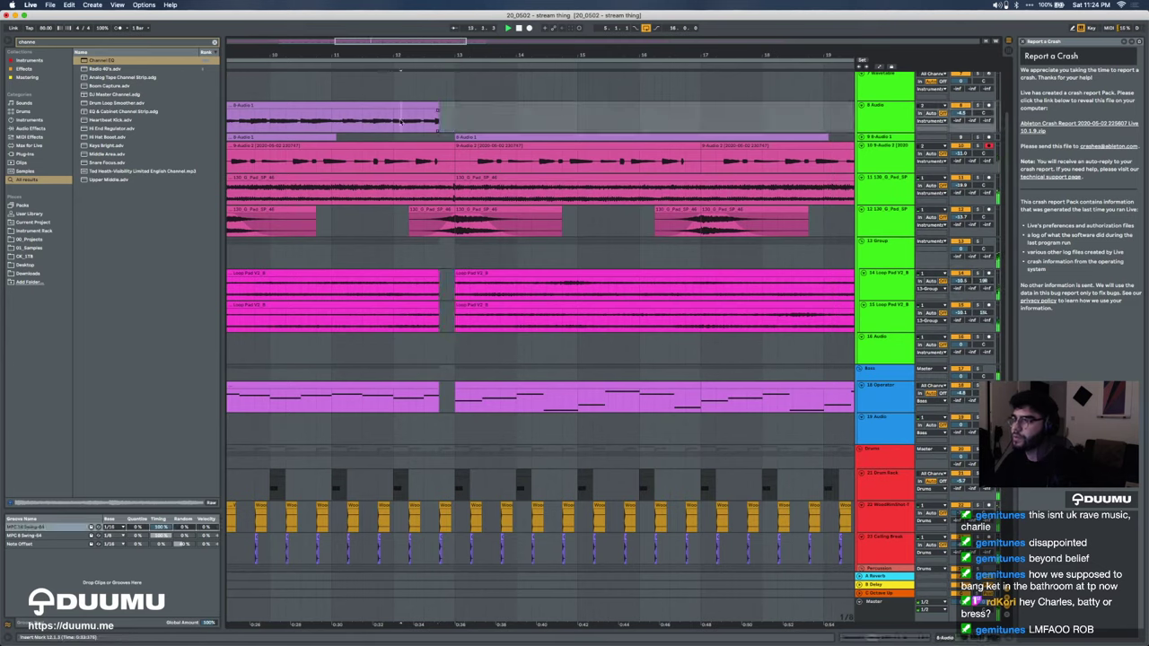
left_click_drag(440, 191, 454, 197)
key("Delete")
Step: Delete the reversed pad swell clips between bar 13 and bar 18 on the short 130_G_Pad track
left_click(472, 209)
left_click(757, 210, "shift")
key("Delete")
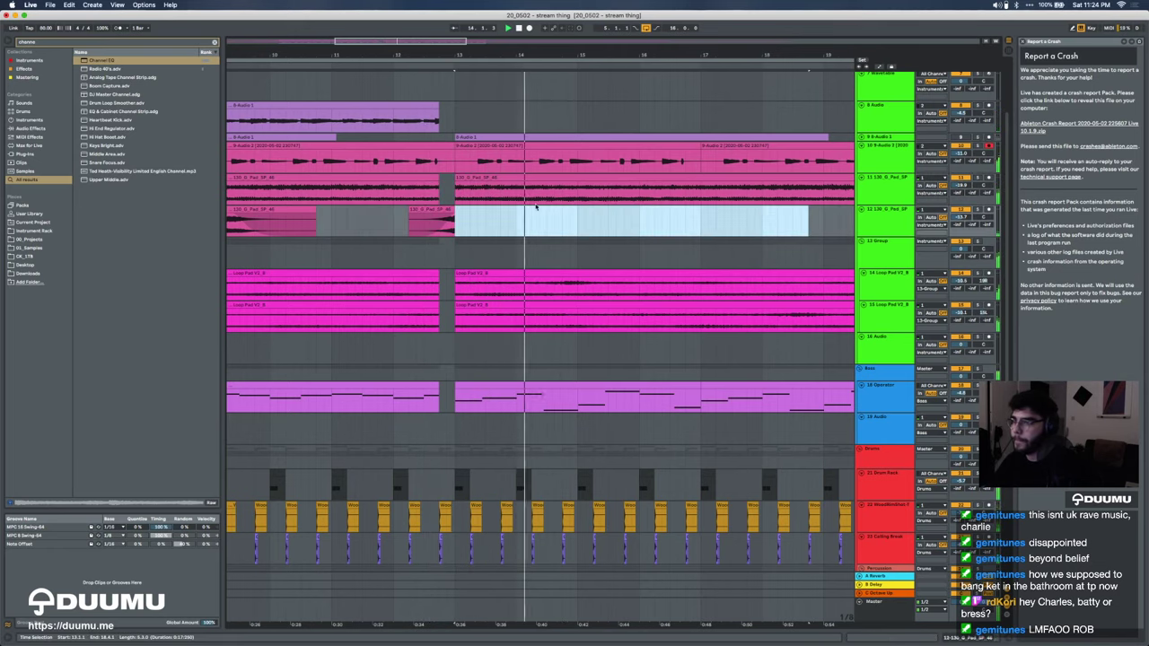
key("minus")
key("minus")
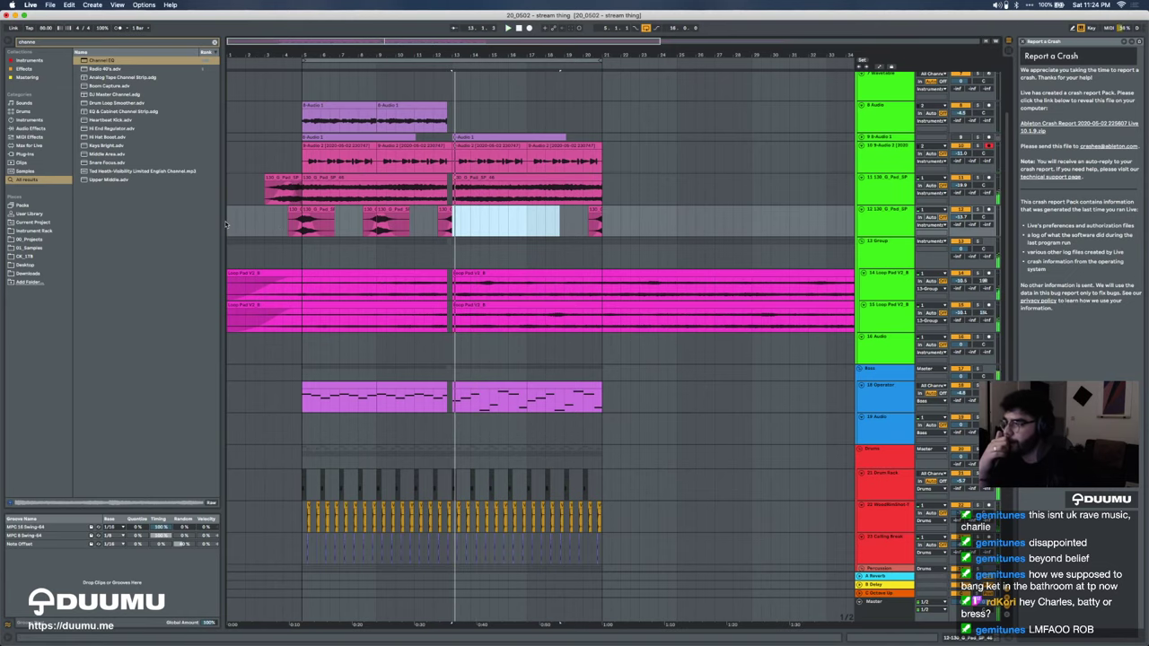
Step: Play from the intro, copy the Operator bass track into the Instruments group below the long pad track, and raise the 8 Audio volume
left_click(232, 224)
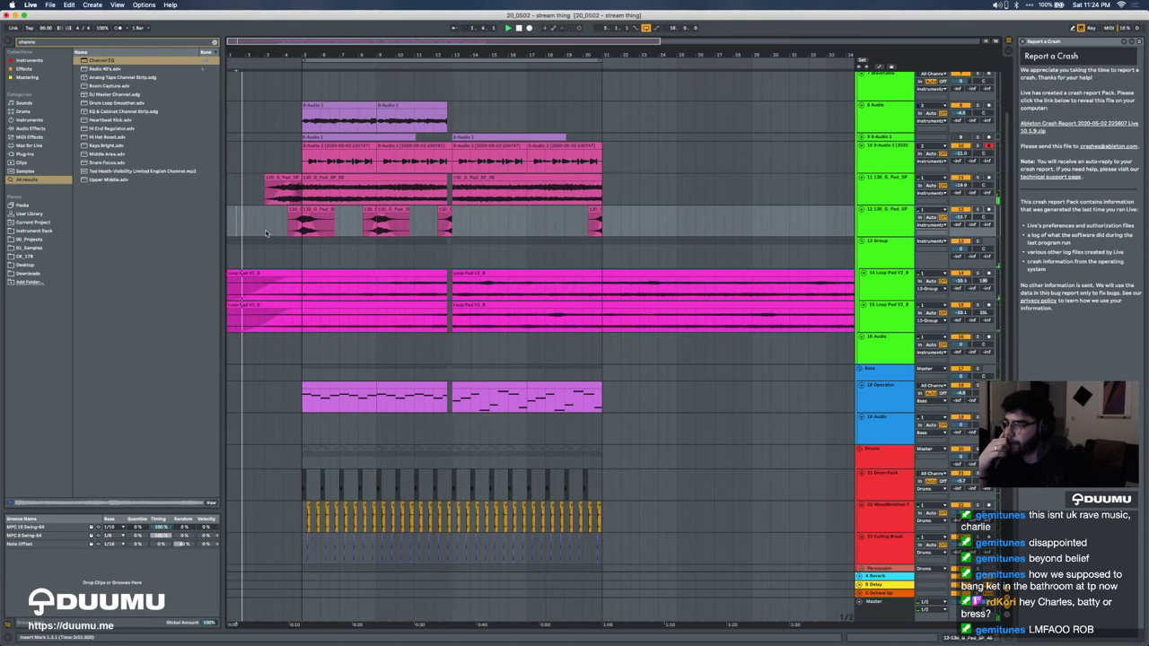
scroll(266, 233, "up", 1)
scroll(266, 233, "down", 3)
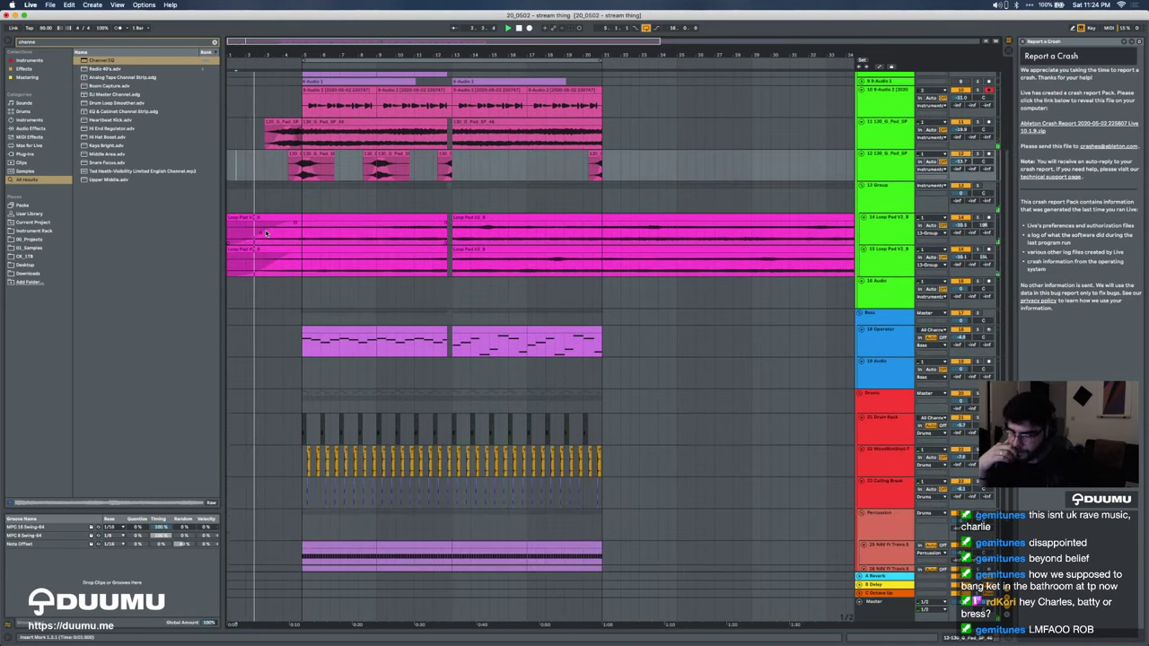
scroll(266, 234, "up", 3)
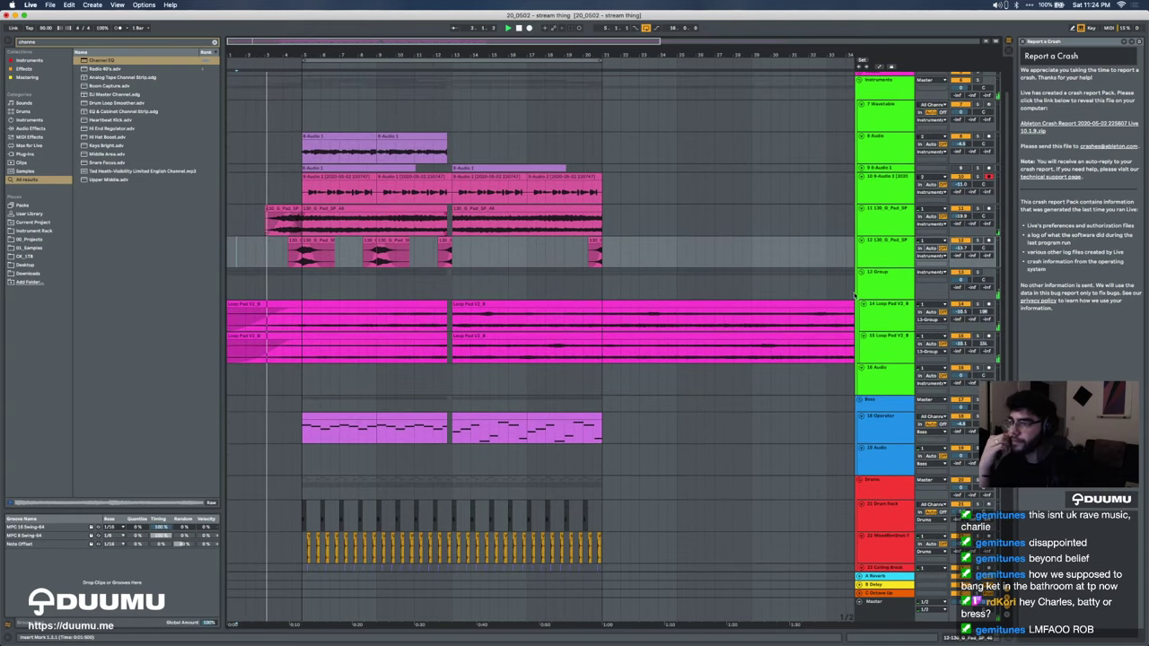
left_click_drag(891, 434, 887, 252)
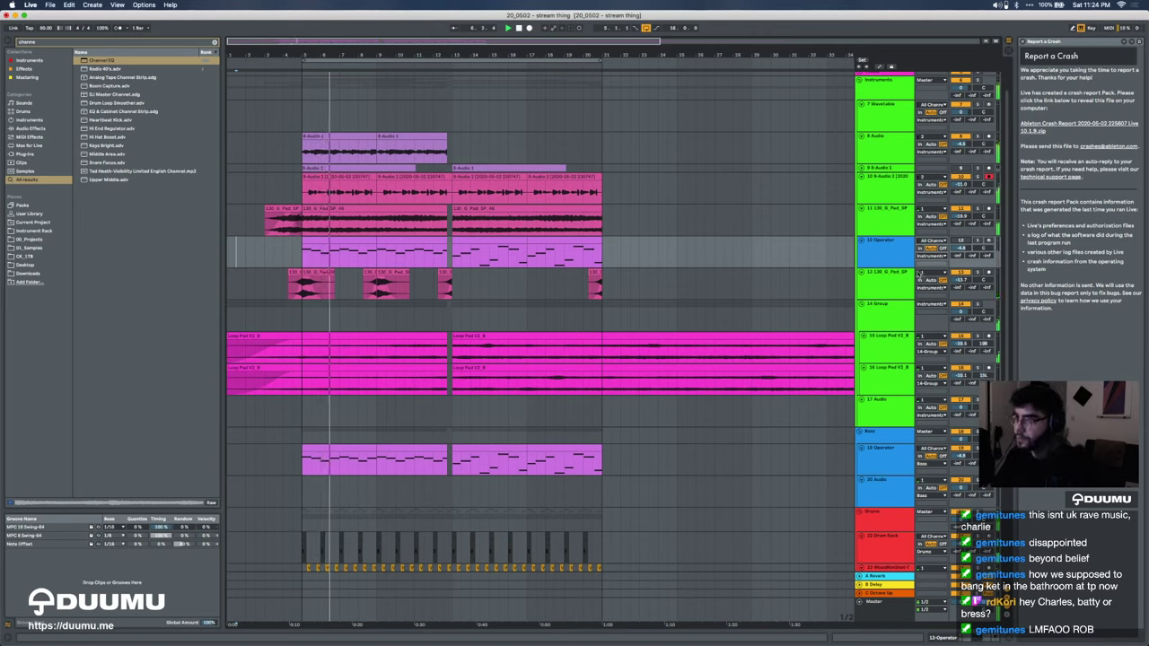
left_click(495, 258)
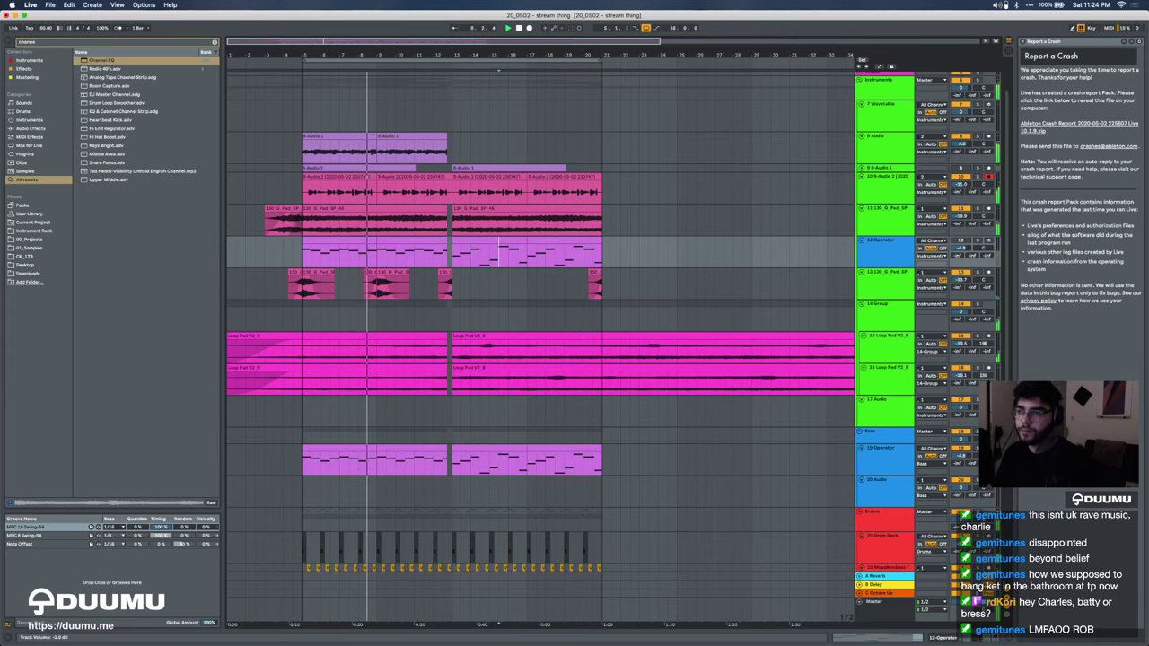
left_click_drag(962, 148, 962, 145)
Step: Remove the two purple percussion loops from bar 13 onward and clear the last beat before bar 13 on the percussion tracks
scroll(447, 258, "up", 2)
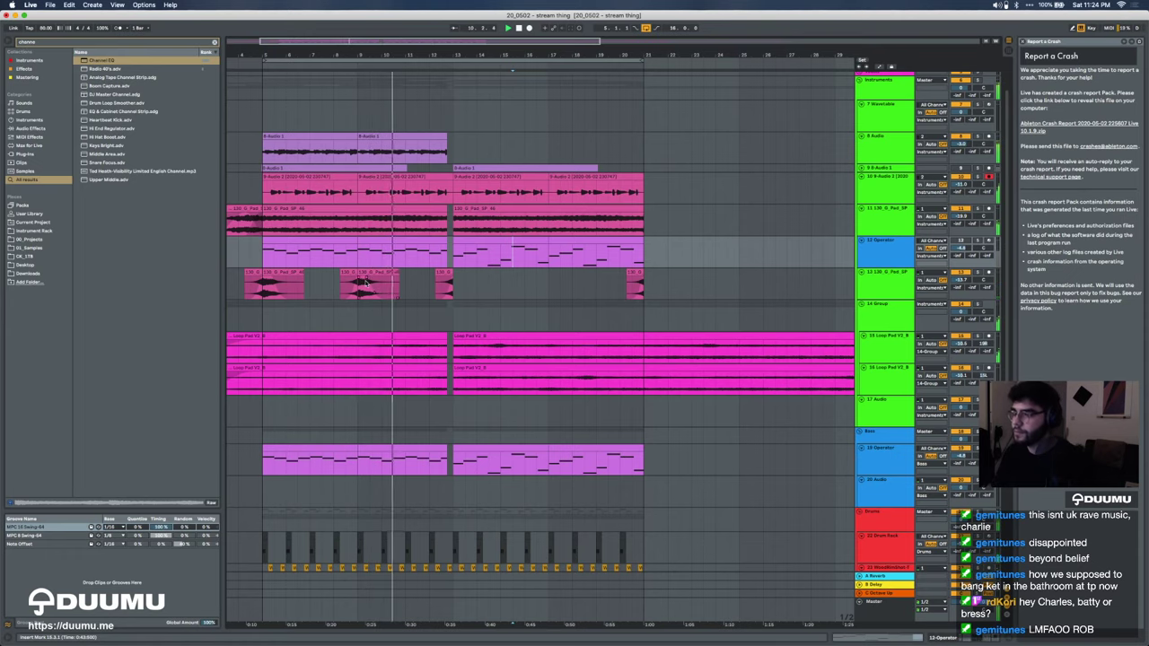
scroll(451, 291, "down", 5)
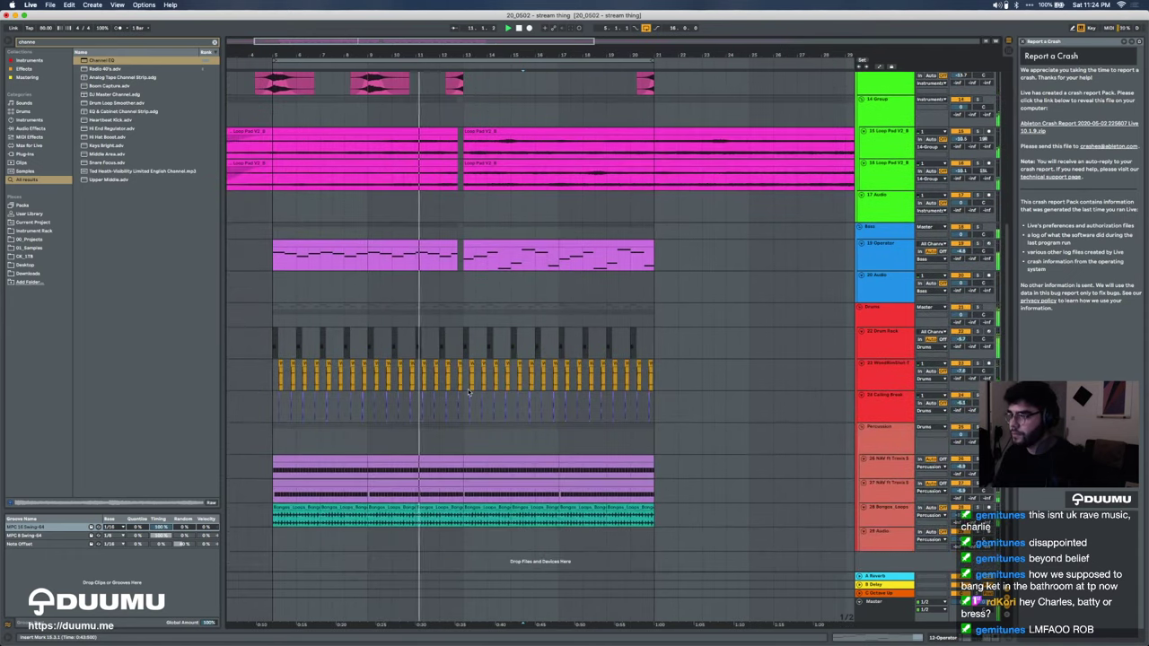
scroll(467, 392, "up", 3)
scroll(467, 392, "down", 3)
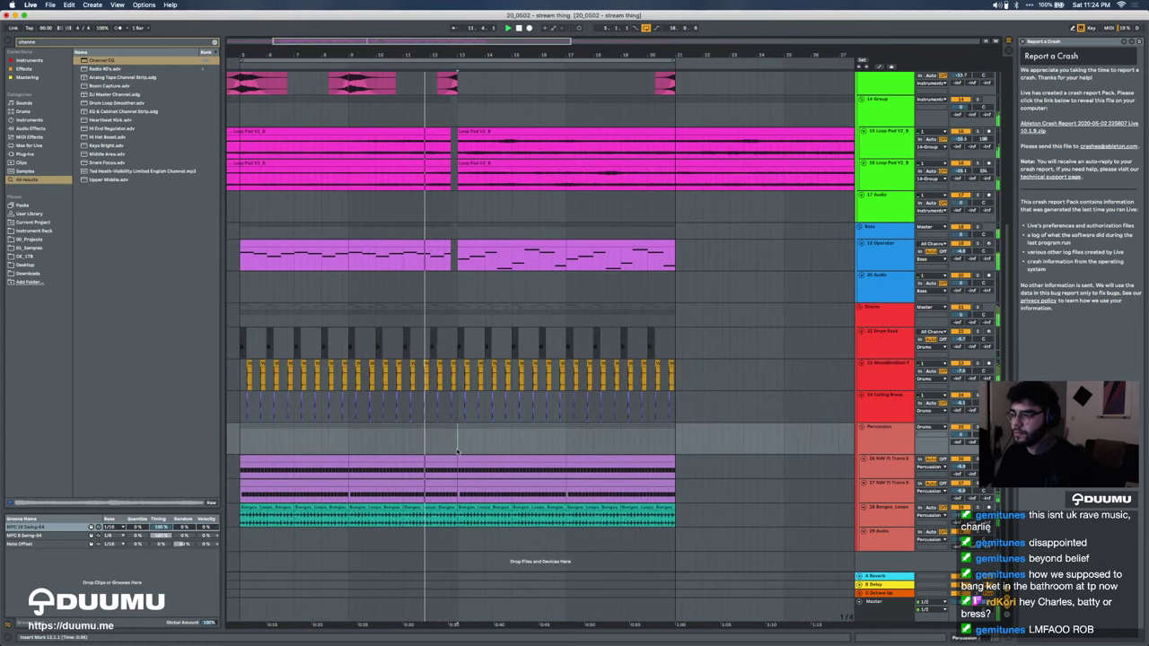
left_click(621, 481)
key("Delete")
left_click(451, 437)
left_click(454, 442)
scroll(456, 446, "up", 2)
scroll(456, 447, "down", 2)
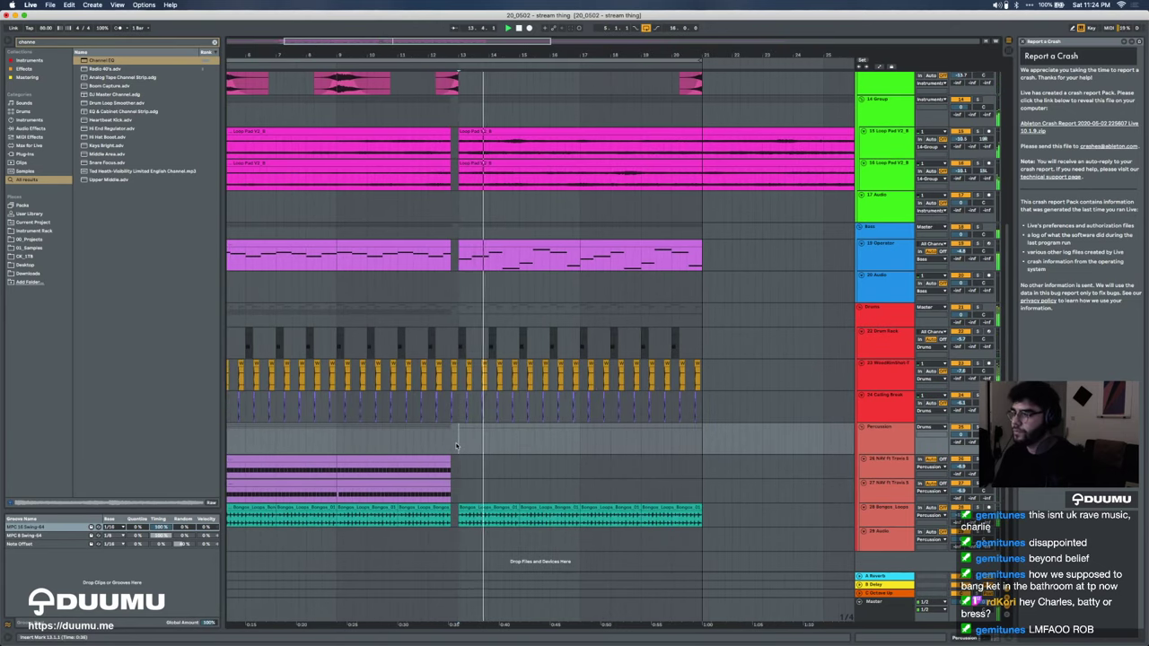
Step: Deactivate the Drum Rack clips from bar 13 to bar 17 and play the transition into bar 13
left_click_drag(459, 379, 702, 404)
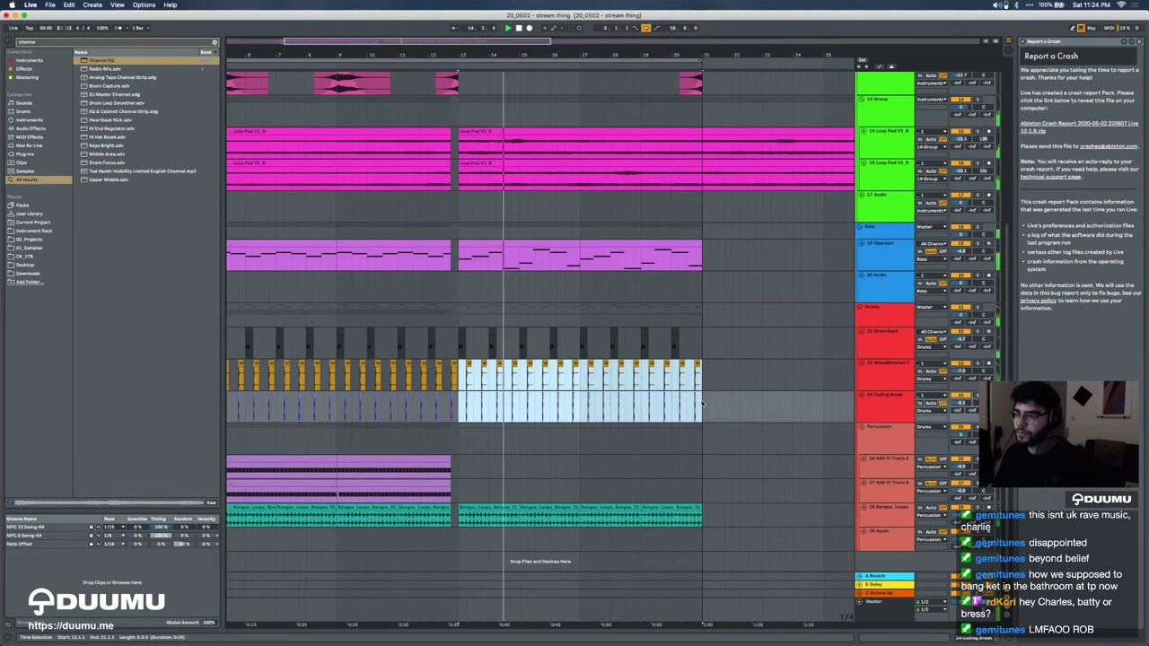
left_click(455, 331)
left_click_drag(455, 332, 579, 347)
key("0")
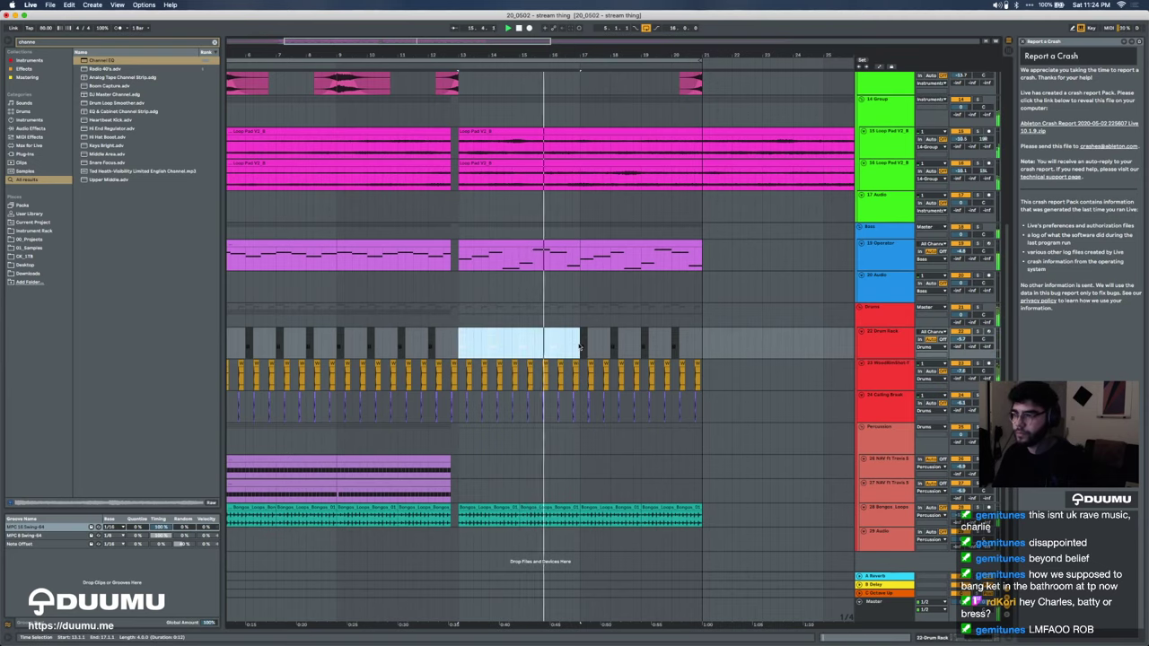
left_click(421, 350)
key("space")
scroll(432, 351, "up", 6)
scroll(432, 352, "down", 2)
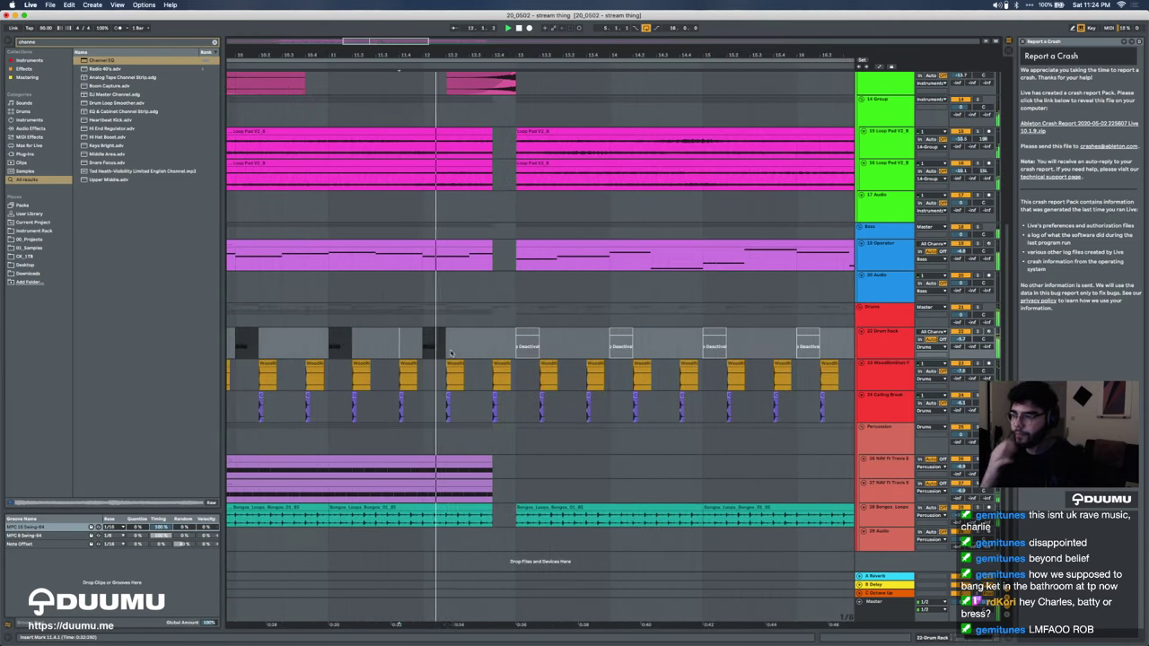
scroll(434, 351, "right", 2)
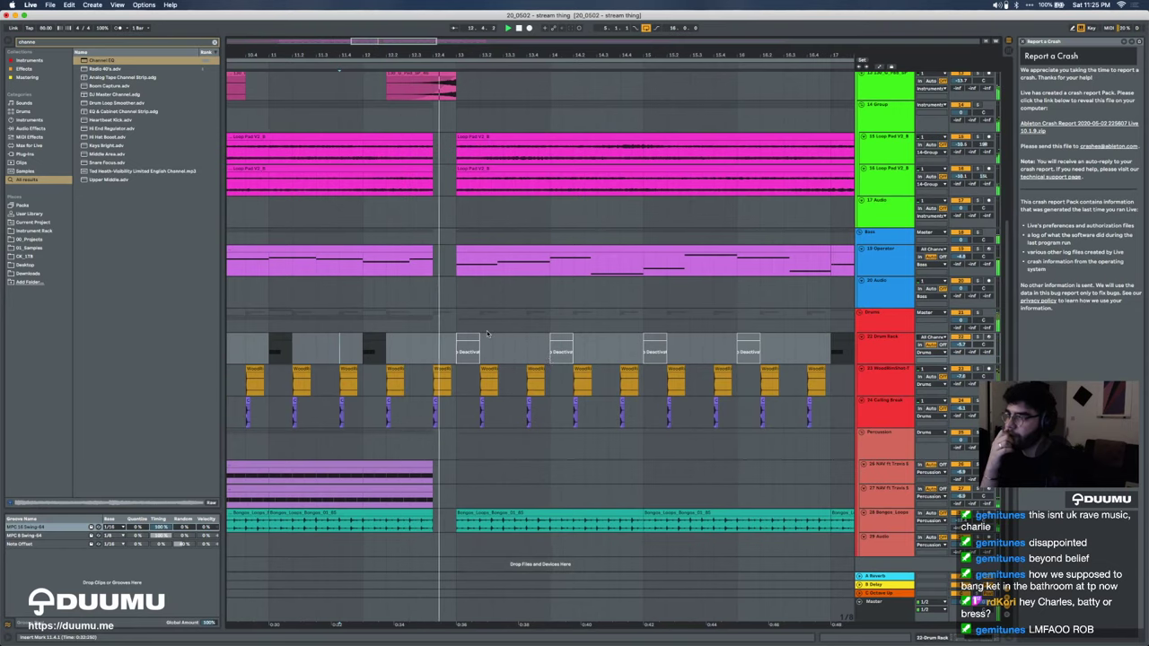
left_click(458, 321)
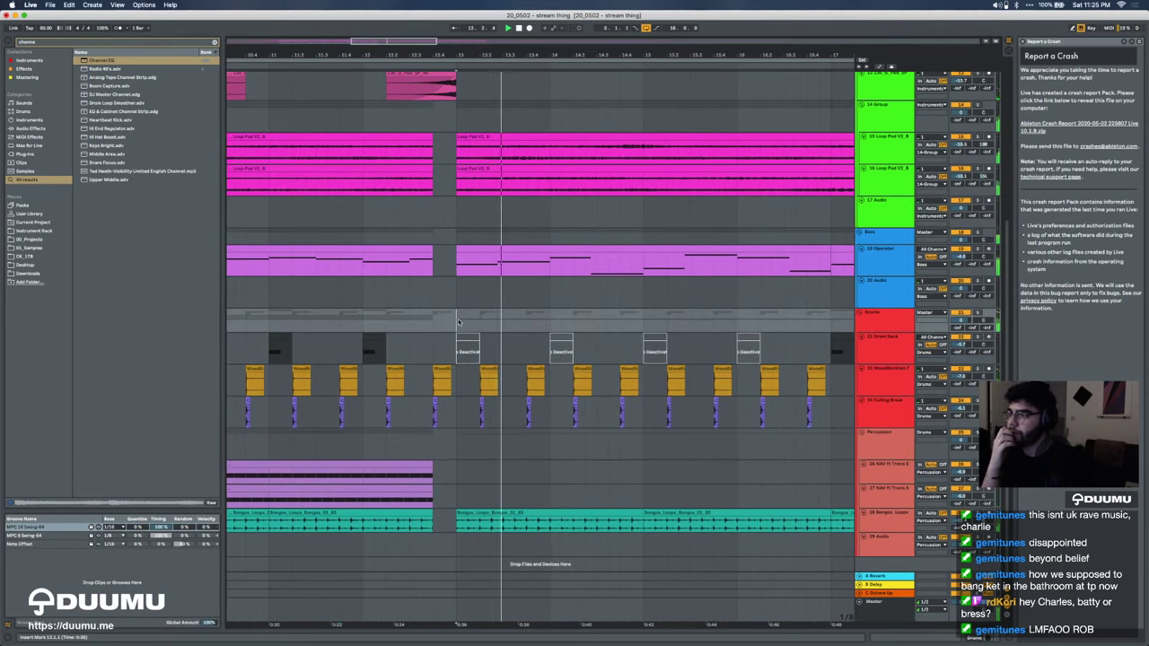
Step: Extend the first clips on both Loop Pad tracks to bar 13 to close the one-beat gap
scroll(458, 322, "up", 3)
left_click(466, 249)
left_click(462, 218, "shift")
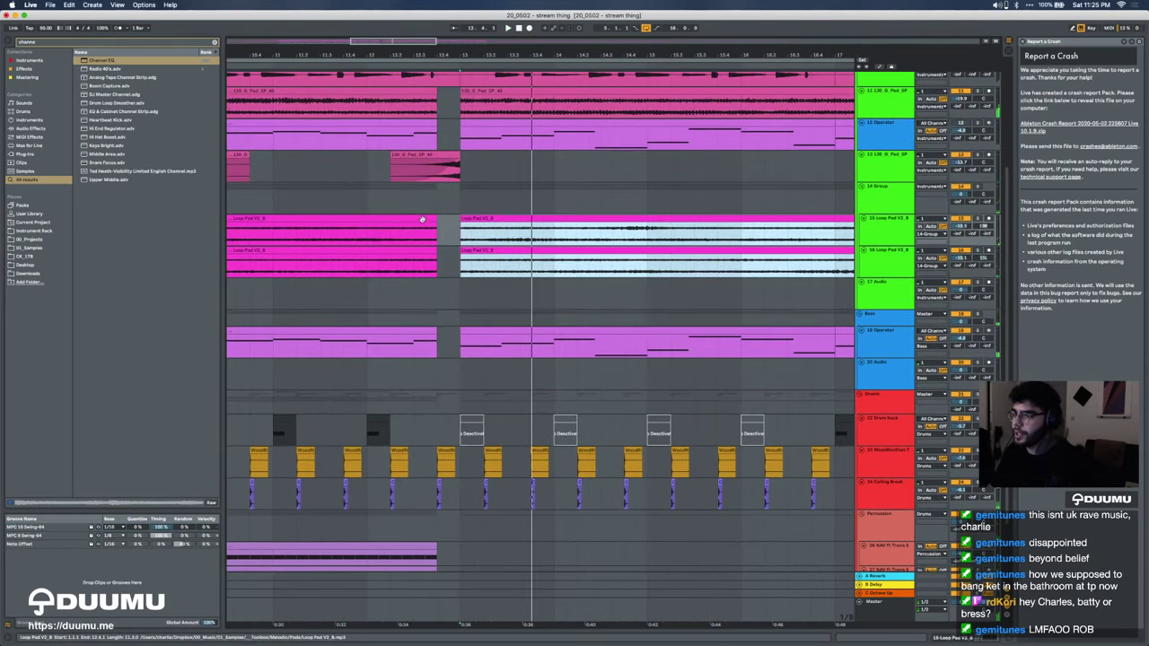
left_click(423, 220)
left_click(423, 250, "shift")
left_click_drag(436, 250, 459, 251)
key("w")
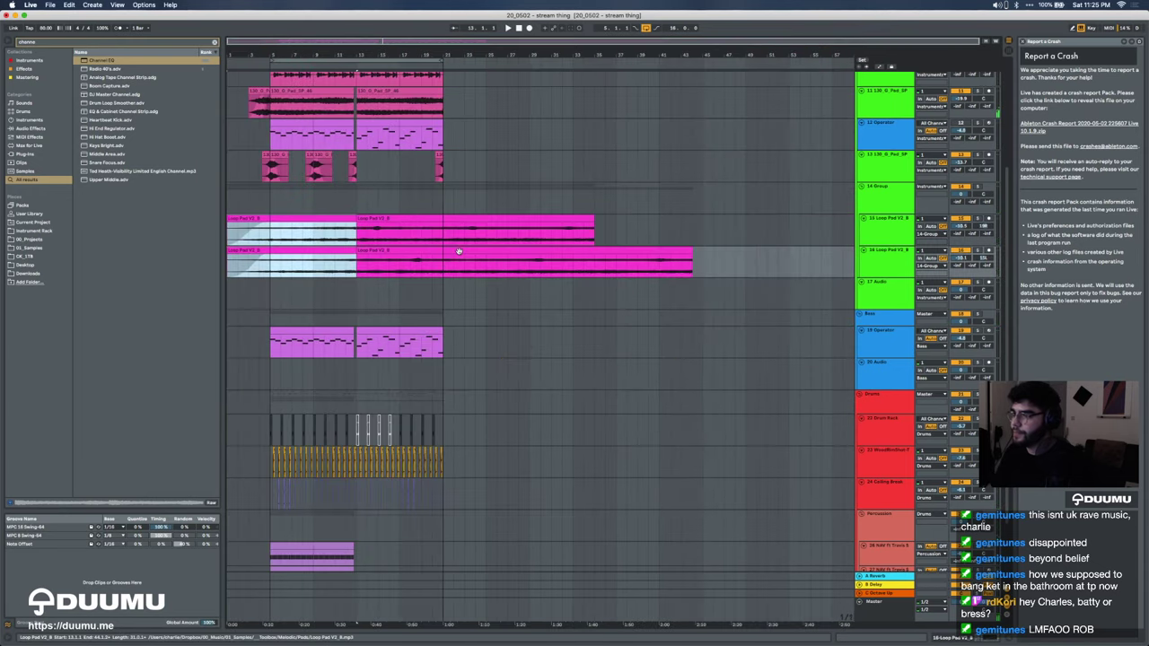
Step: Duplicate bars 5 to 13 of both Loop Pad tracks over bars 13 to 21 and play the transition
left_click_drag(269, 274, 357, 234)
key("super+d")
left_click(337, 238)
key("space")
key("plus")
key("plus")
key("plus")
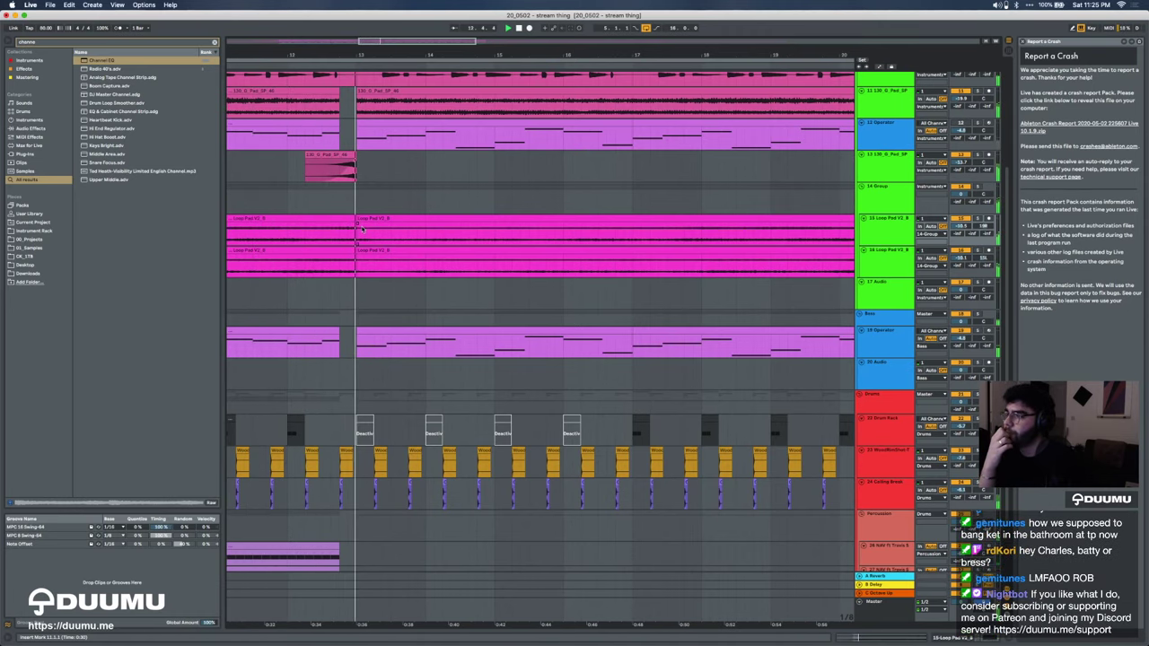
key("minus")
key("minus")
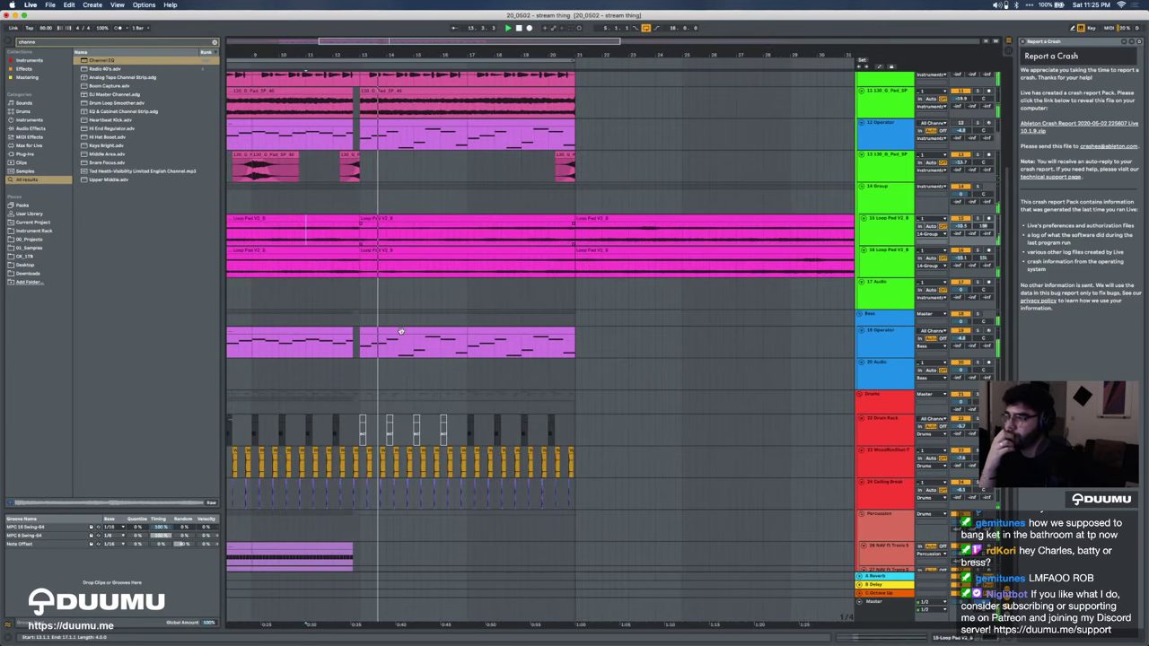
Step: Delete the copied Operator clips from bar 5 to bar 13 on the Instruments group's Operator track
left_click(391, 334)
scroll(393, 332, "down", 2)
scroll(533, 364, "up", 5)
scroll(533, 365, "left", 3)
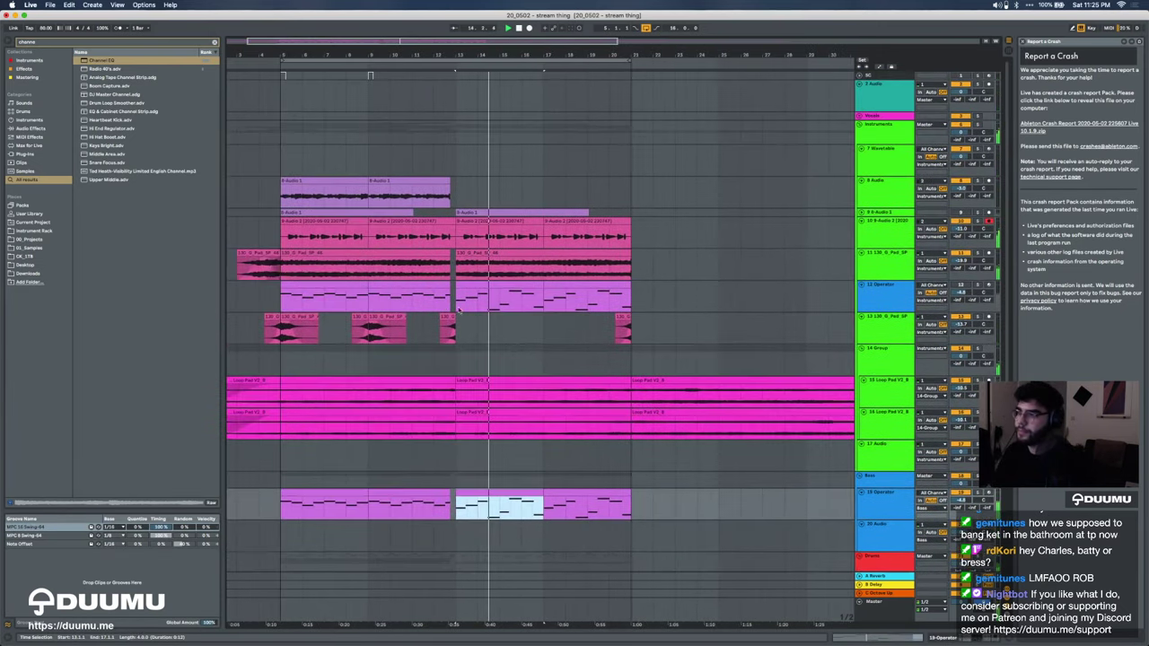
left_click(409, 286)
left_click(324, 285, "shift")
key("Delete")
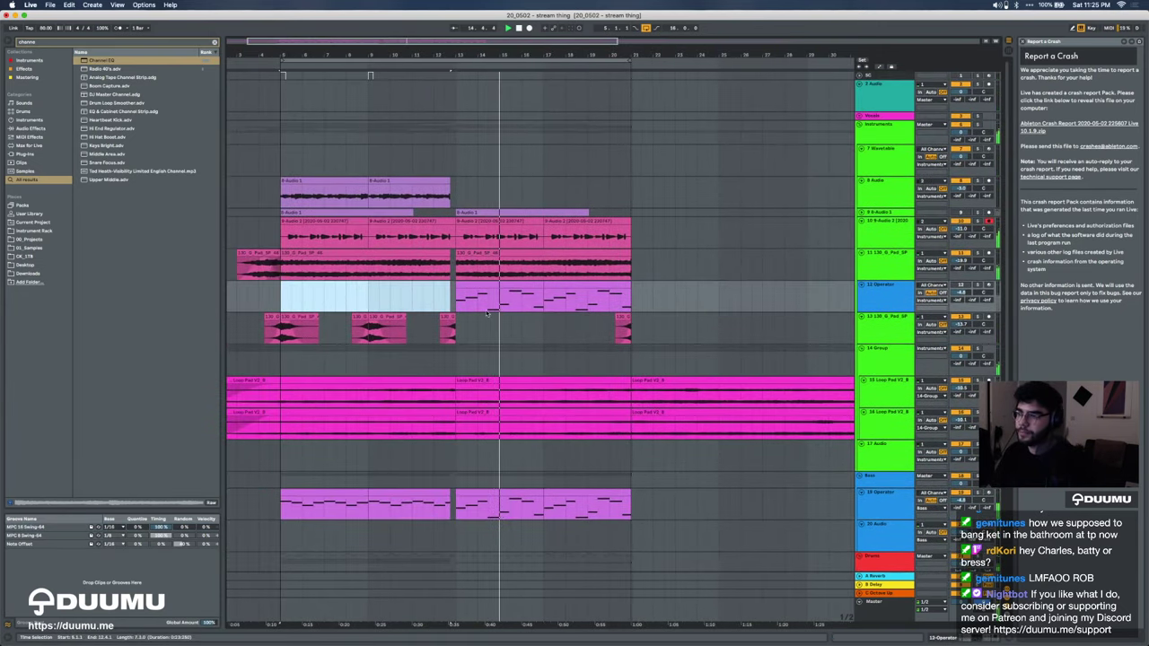
Step: Look through the available audio input devices in the audio preferences
key("super+comma")
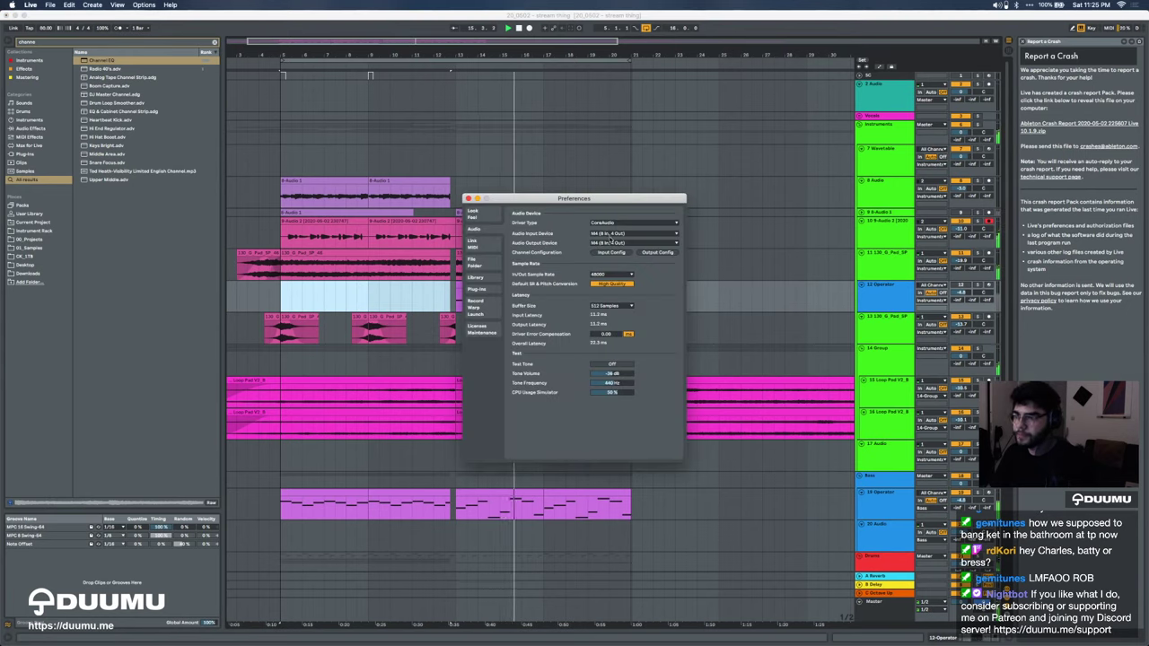
left_click(614, 234)
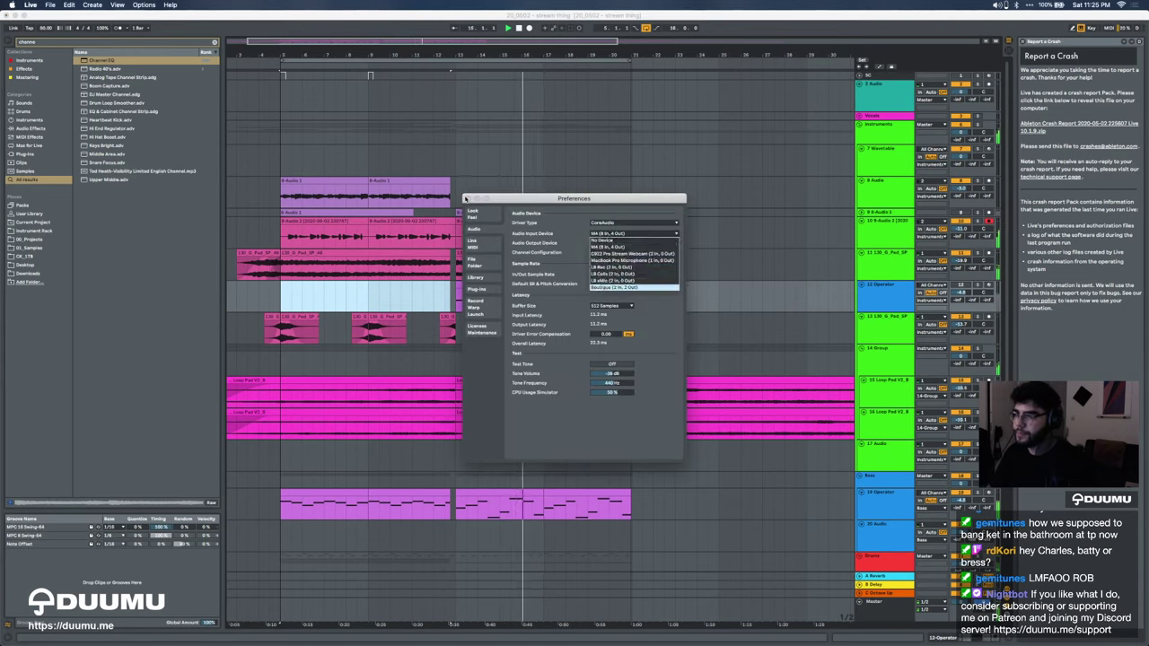
key("Return")
left_click(467, 198)
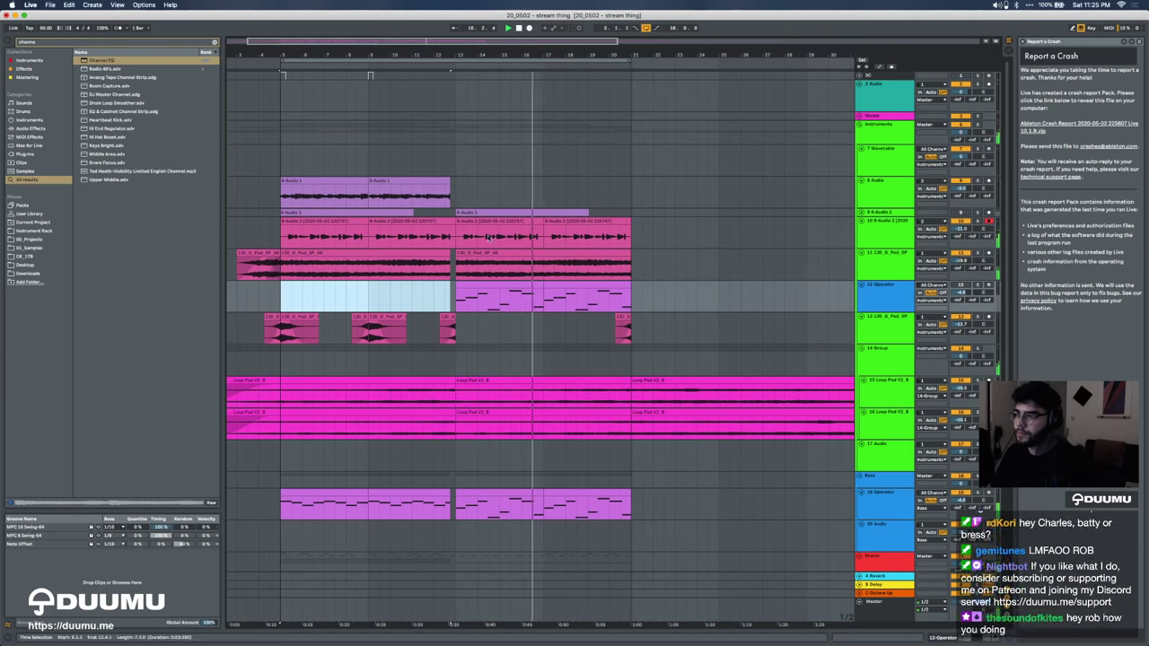
Step: Select the copied Operator clip at bar 13 in the Instruments group and play from its start
left_click(513, 284)
key("space")
key("space")
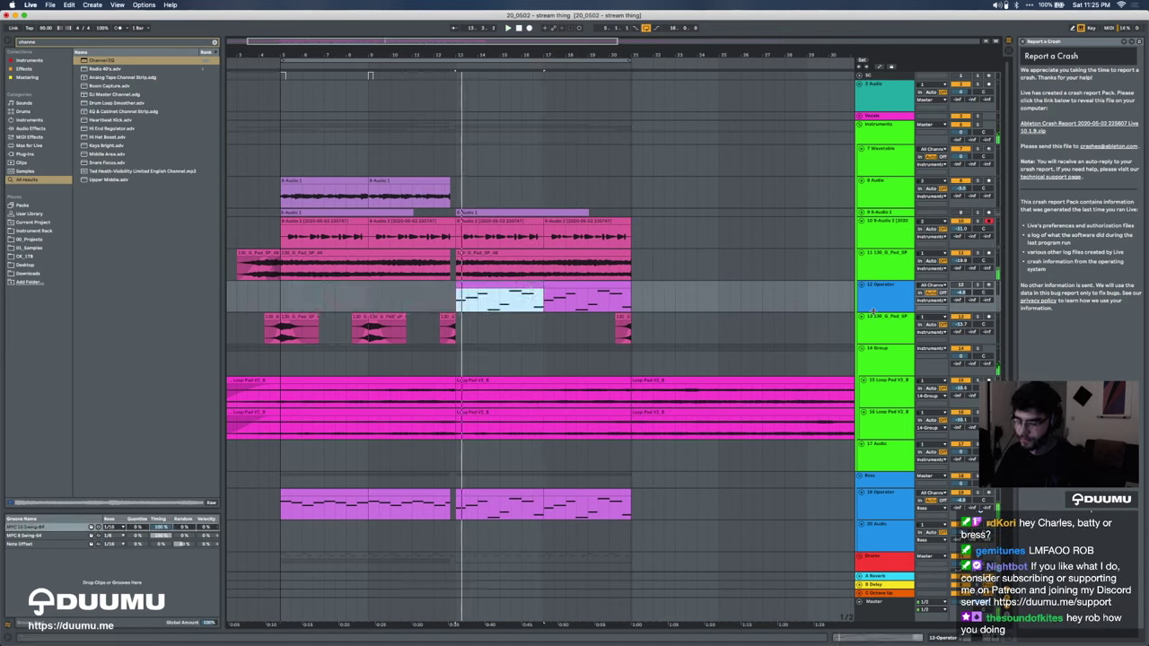
Step: Check the audio device preferences and load an External Instrument in place of the Operator on the Instruments group's Operator track
key("super+comma")
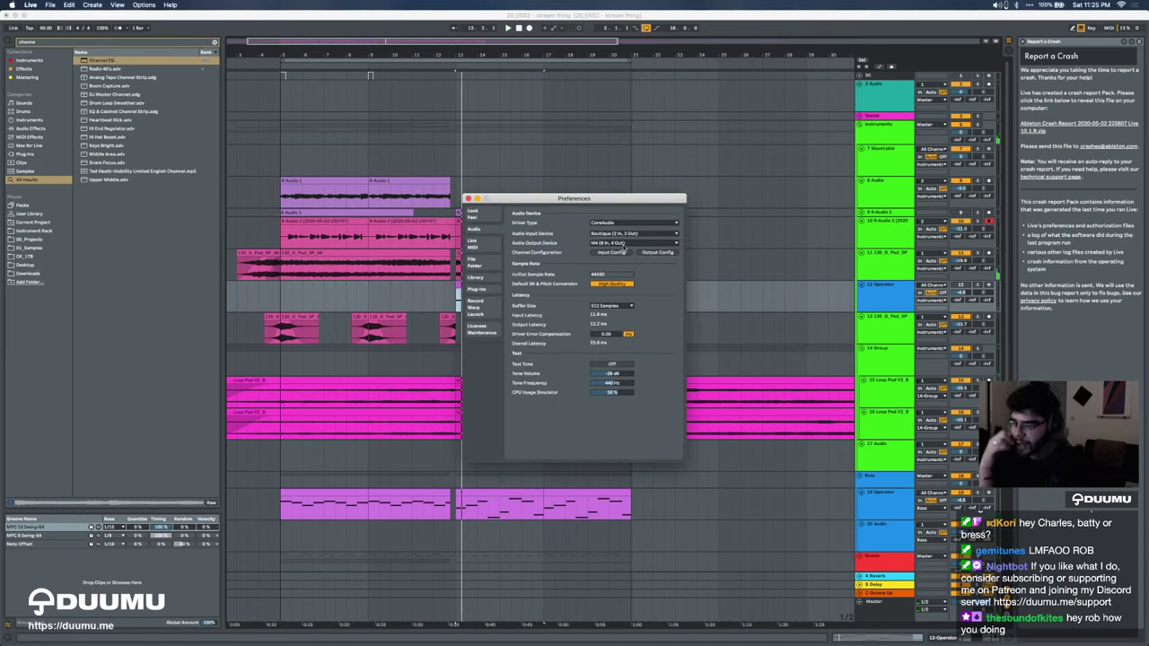
left_click(467, 199)
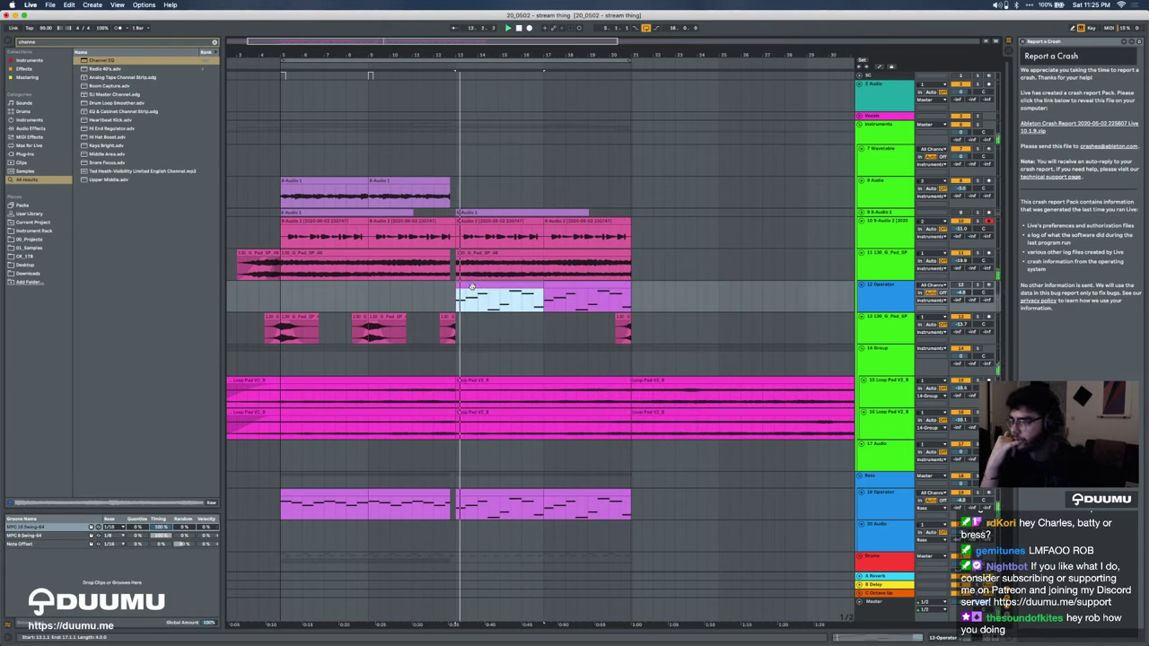
key("super+f")
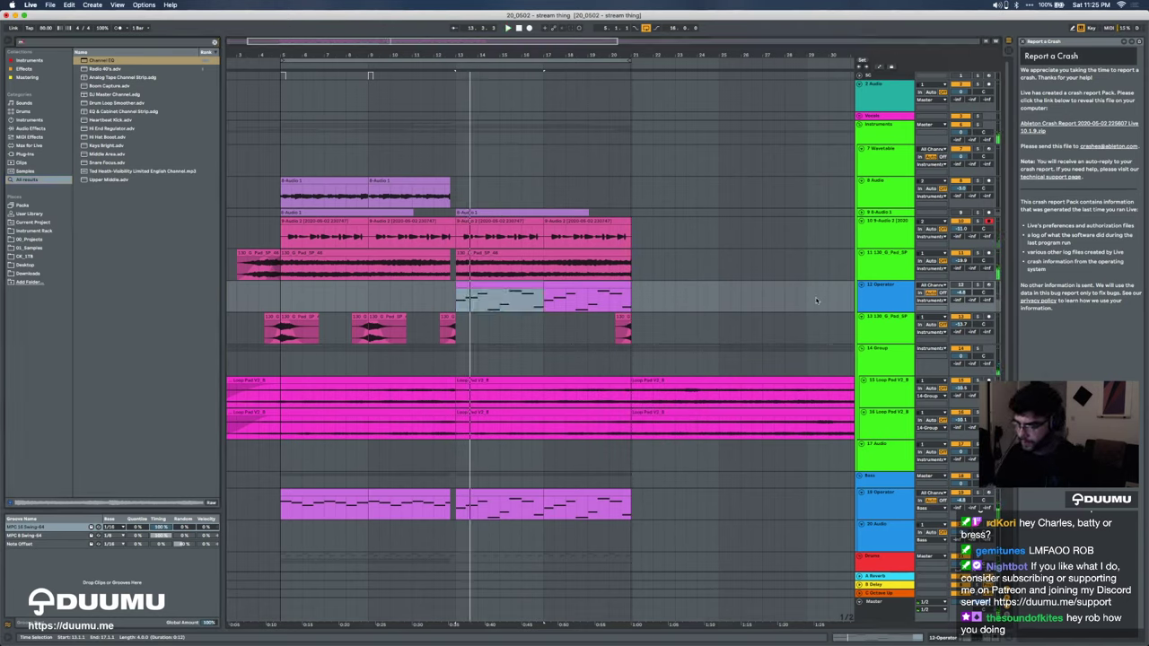
type("external")
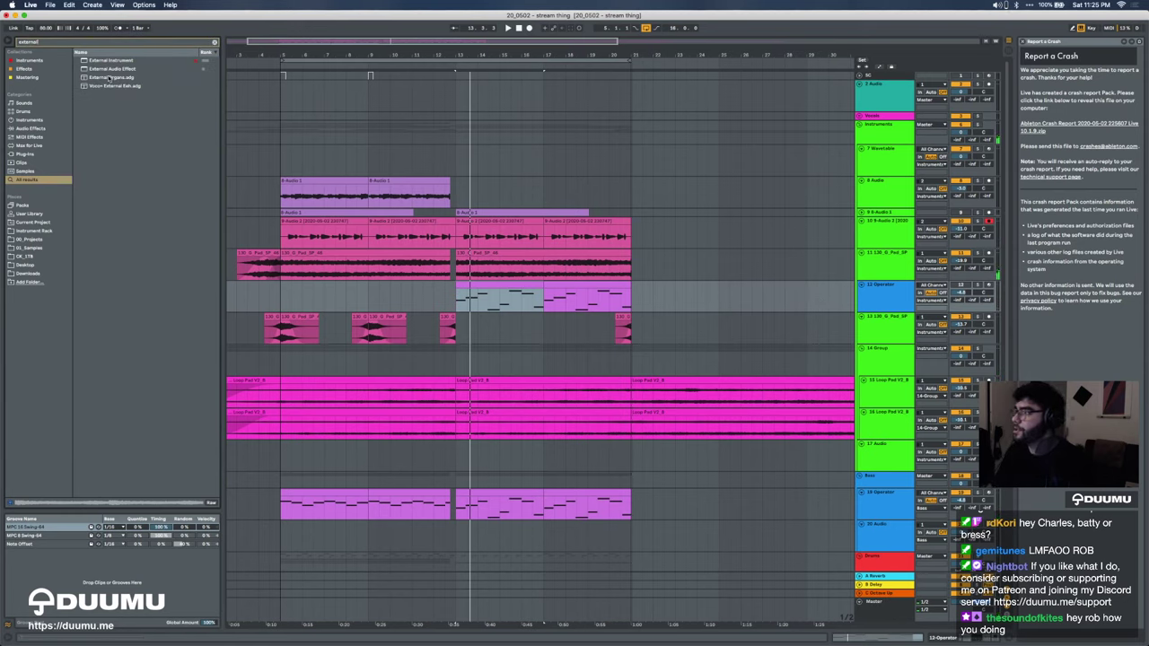
double_click(98, 59)
left_click(518, 285)
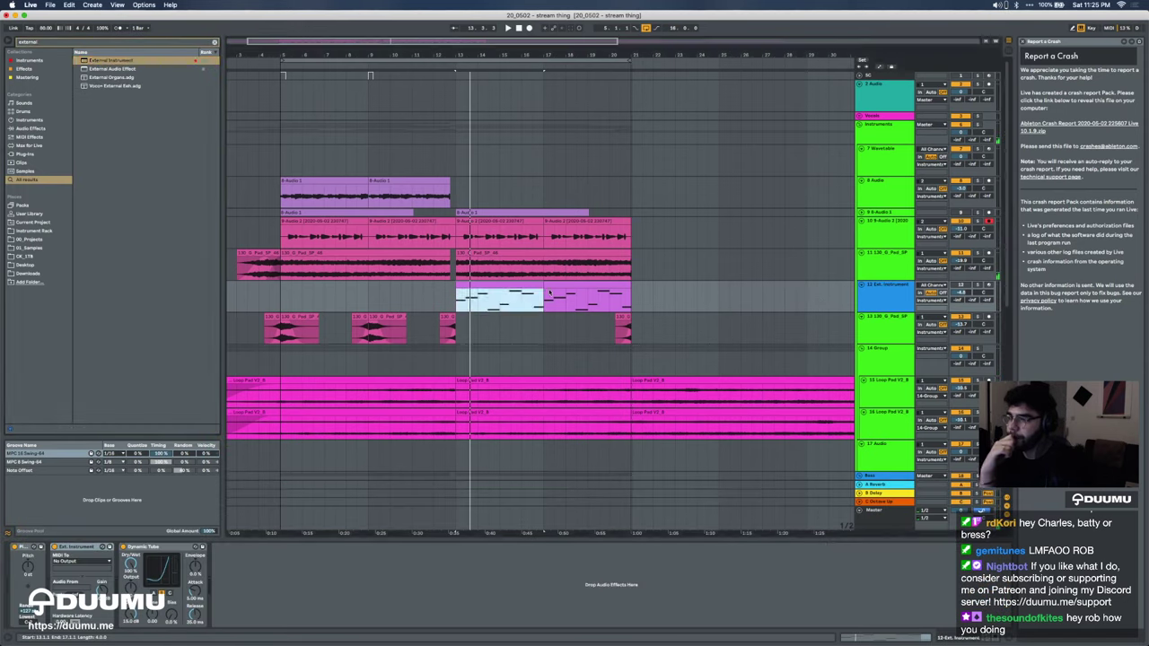
Step: Solo the External Instrument track and send its MIDI to Boutique on channel 1
left_click(963, 286)
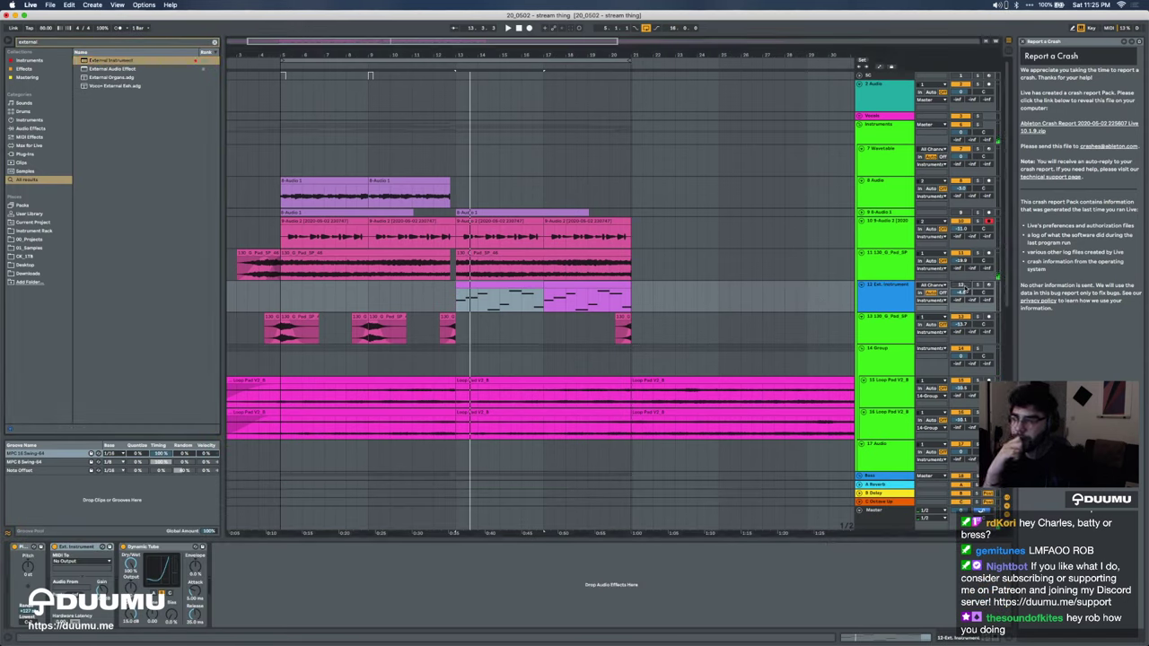
left_click(72, 561)
left_click(72, 568)
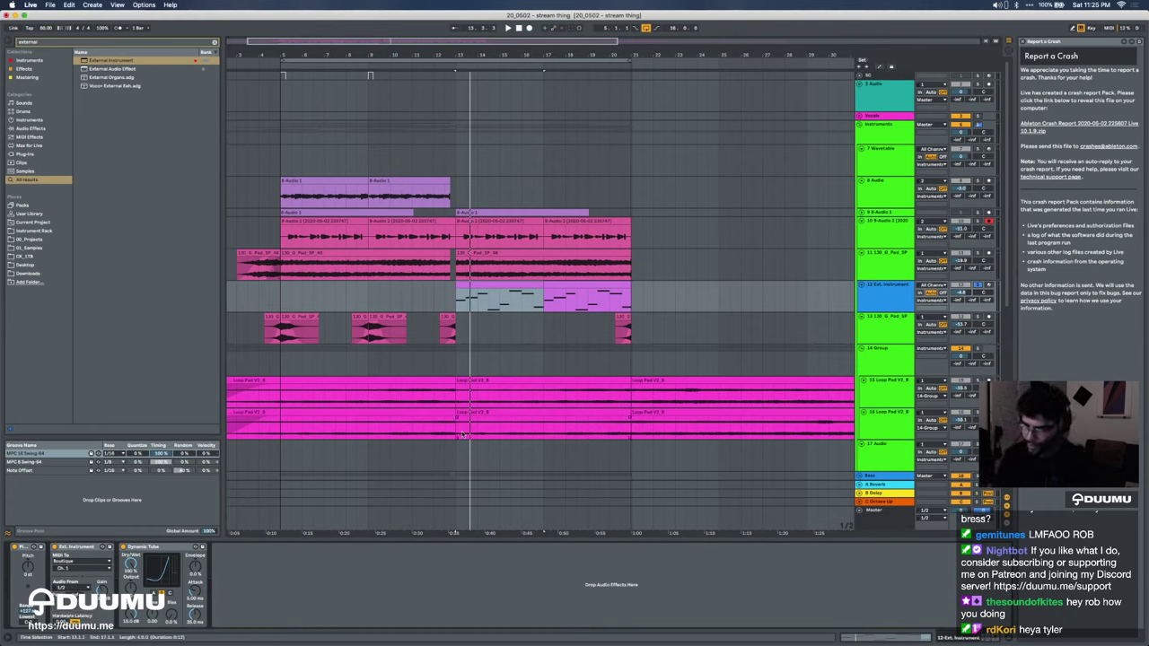
Step: Play the clip at bar 13 through the external synth and raise the track's Pitch device to +12 st
left_click(512, 308)
key("space")
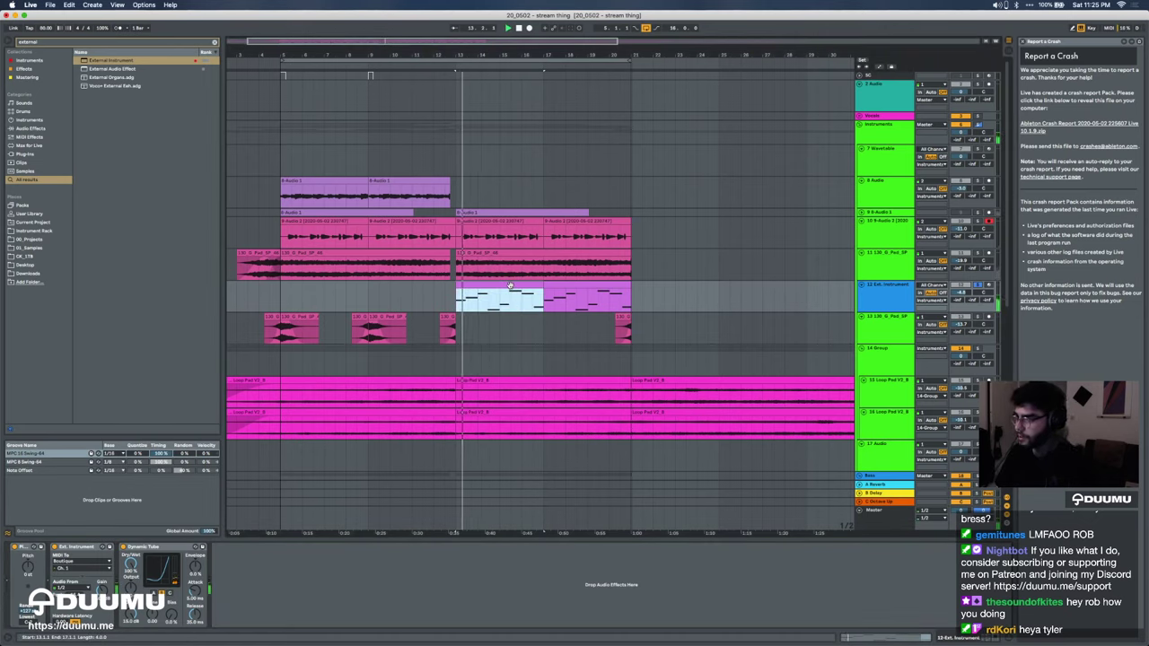
left_click_drag(31, 572, 31, 558)
key("space")
key("space")
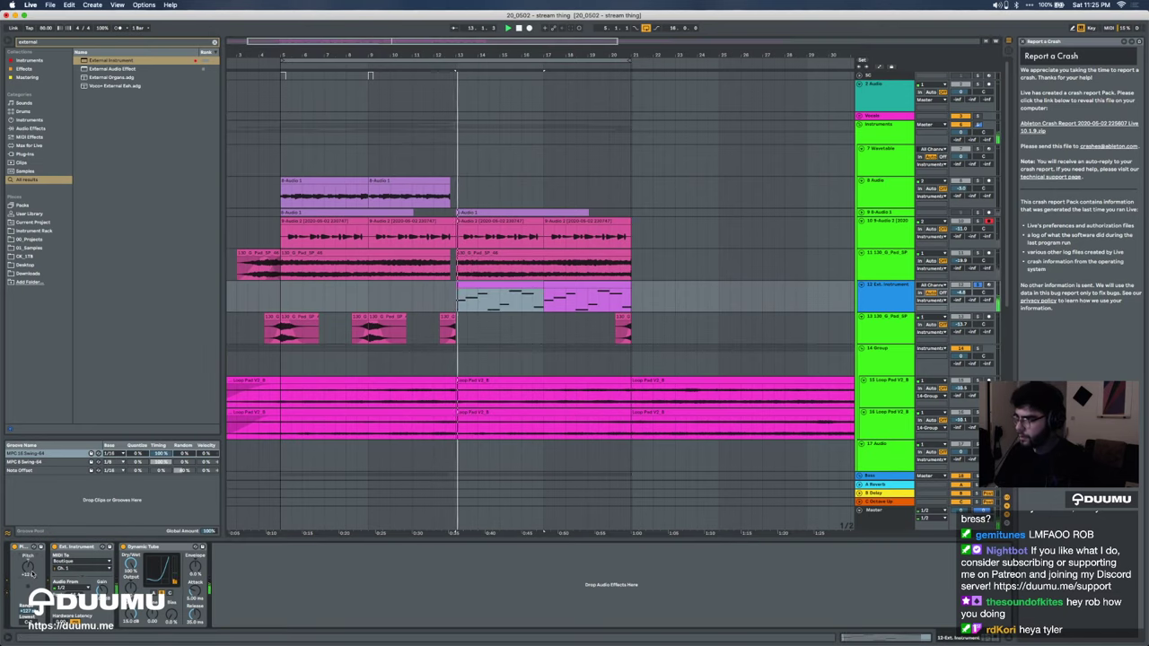
Step: Open the External Instrument clip at bar 13 and transpose all its notes up one octave
left_click(476, 285)
double_click(476, 283)
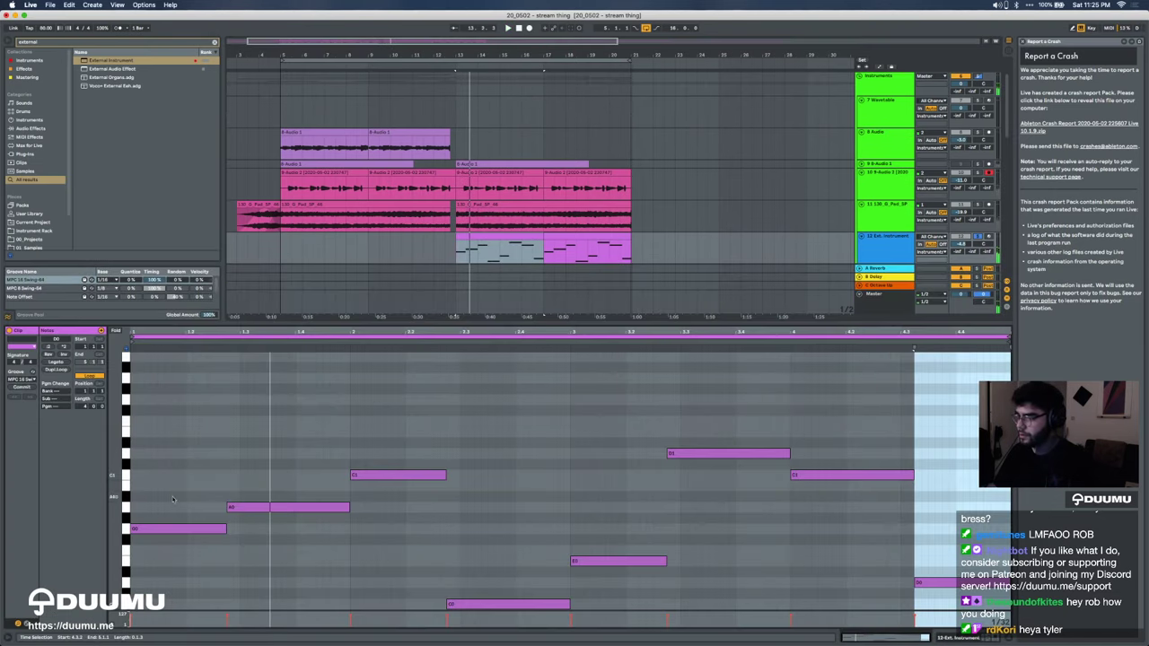
left_click(166, 545)
key("super+a")
key("shift+Up")
Step: Copy the clip's first note, G1, up a fifth to D2
left_click_drag(171, 503, 176, 443)
key("Up")
key("Up")
key("Up")
key("Up")
key("Up")
key("Up")
key("Up")
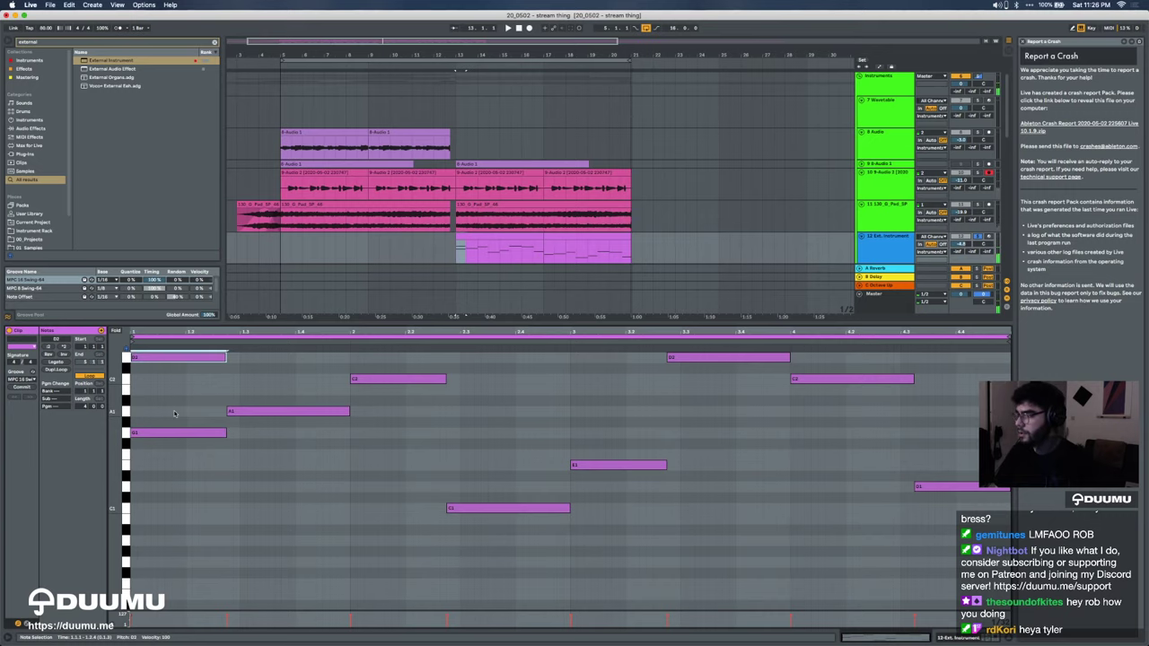
Step: Add a B2 note on top of the first two stacked notes to complete the first chord
left_click(174, 414)
scroll(175, 402, "up", 3)
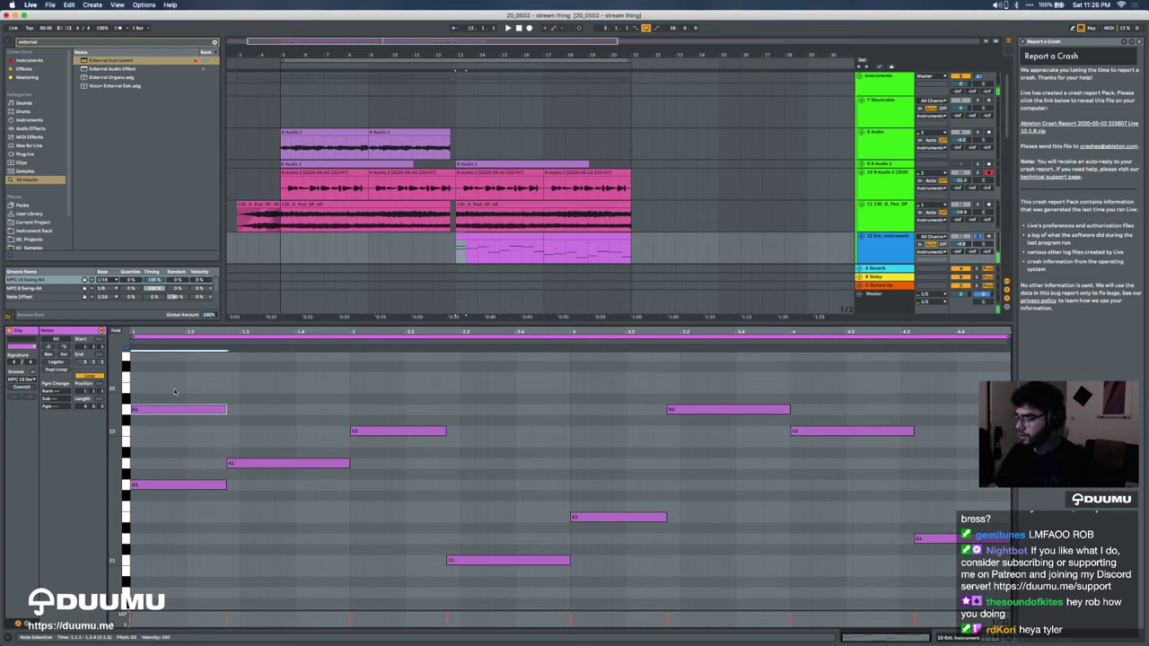
key("Up")
key("Up")
key("Up")
key("Up")
key("shift+Up")
left_click_drag(163, 577, 177, 271)
Step: Build the second chord by adding E2 and C3 above the A1 note
left_click(271, 559)
double_click(258, 444)
left_click_drag(257, 442, 259, 353)
key("Down")
left_click(288, 393)
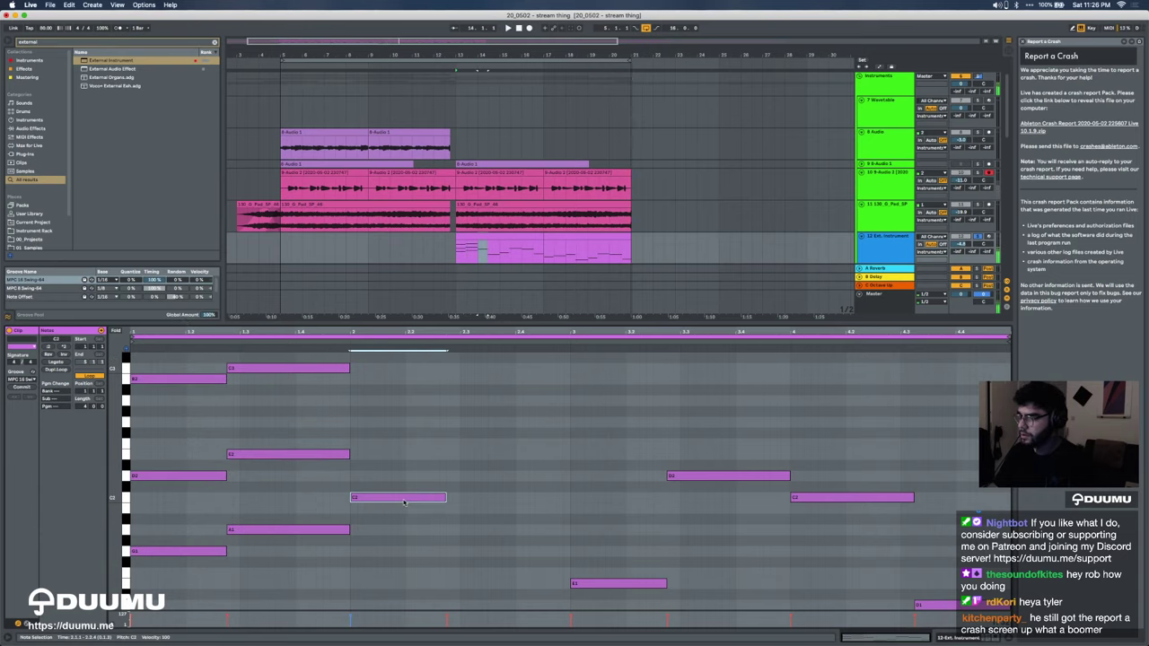
Step: Build the third chord by adding G2 and E3 above the C2 note
key("Up")
scroll(402, 438, "up", 2)
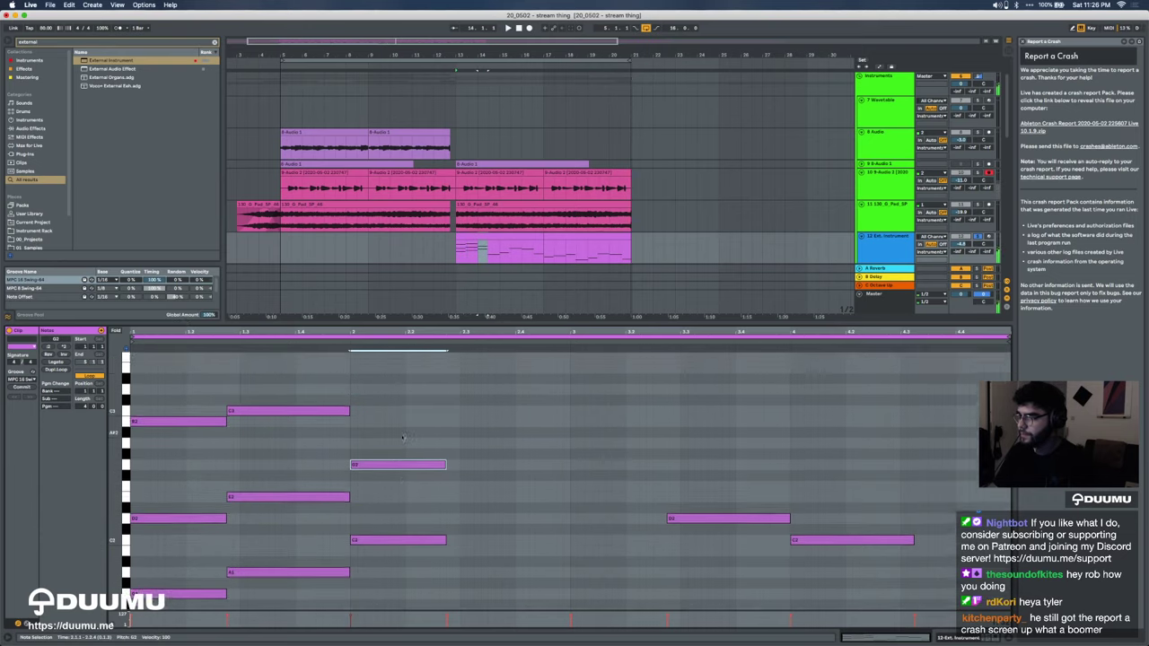
left_click_drag(387, 473, 386, 376, "alt")
left_click_drag(388, 559, 387, 401)
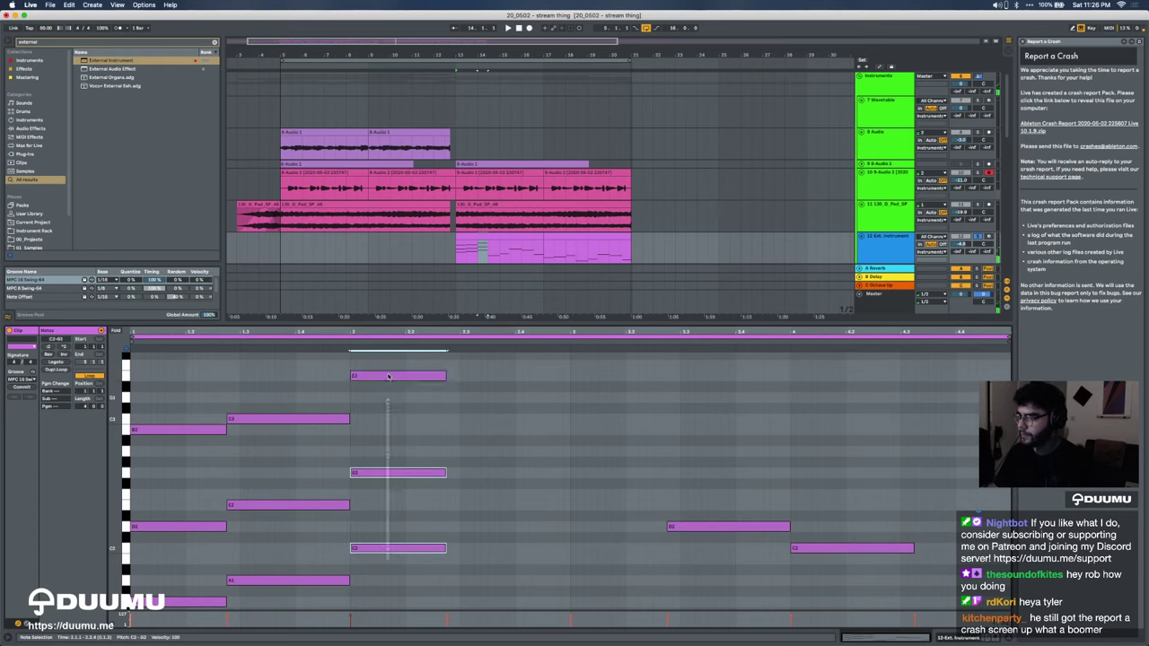
Step: Duplicate the third chord onto the fourth note as C1, E2 and G2, and audition the chords built so far
key("super+d")
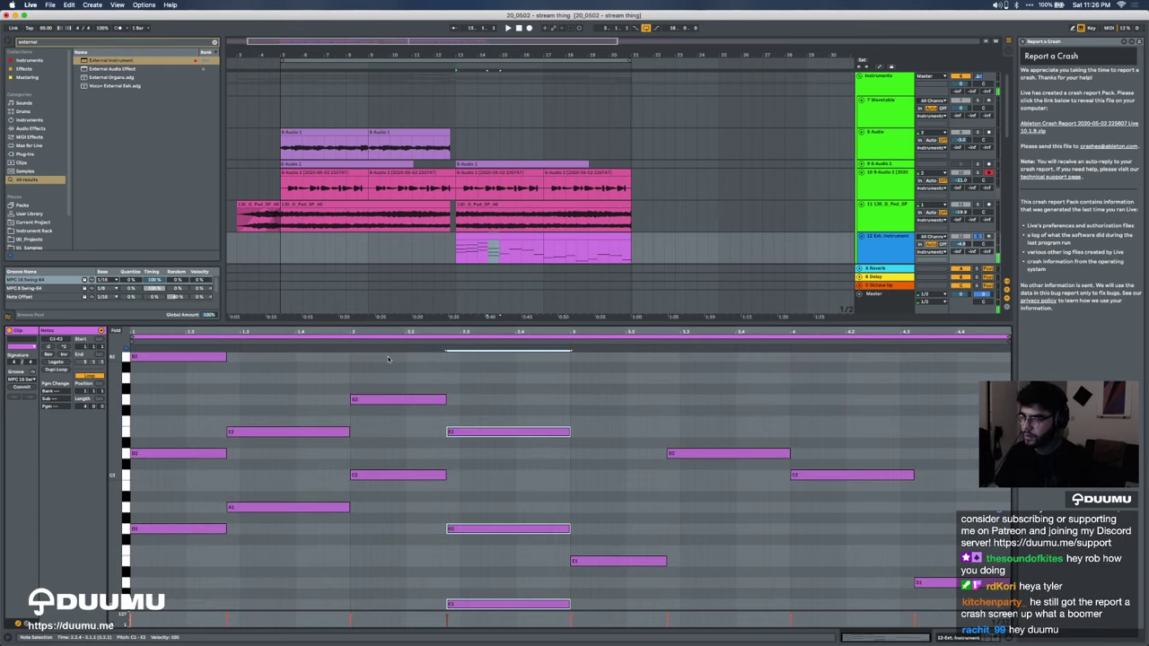
key("shift+Up")
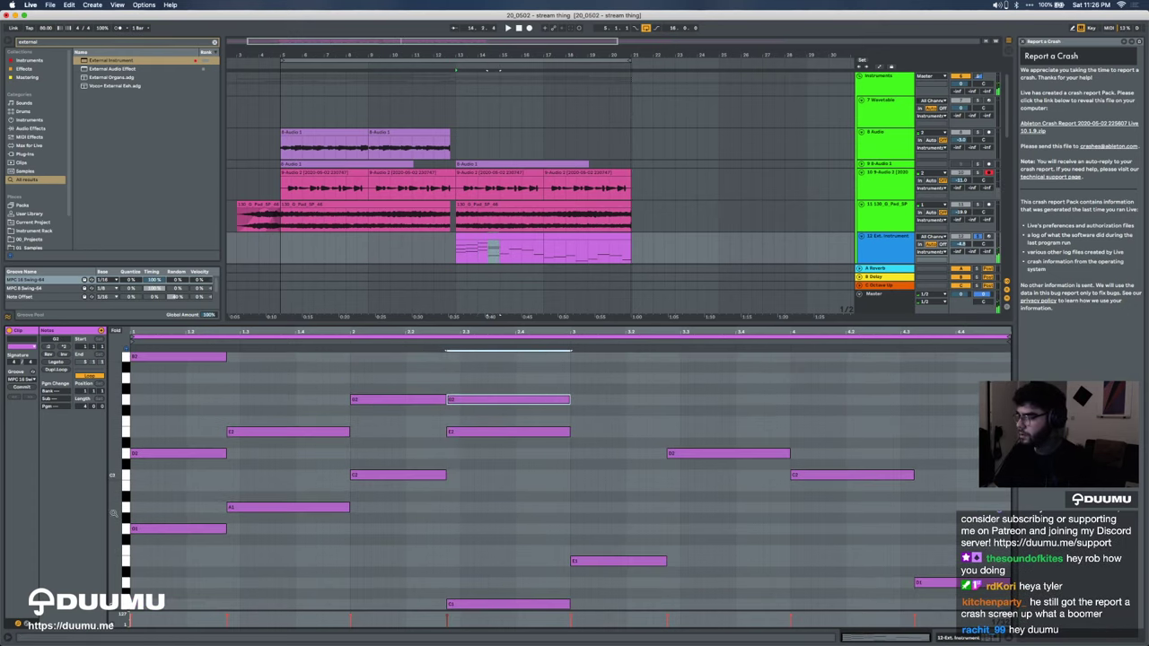
left_click_drag(113, 514, 76, 512)
left_click_drag(180, 601, 179, 404)
left_click_drag(272, 531, 271, 380)
left_click_drag(374, 525, 374, 426)
left_click_drag(531, 434, 532, 582)
Step: Build the fifth chord by adding B1 and G2 above the E1 note
left_click_drag(608, 554, 609, 525)
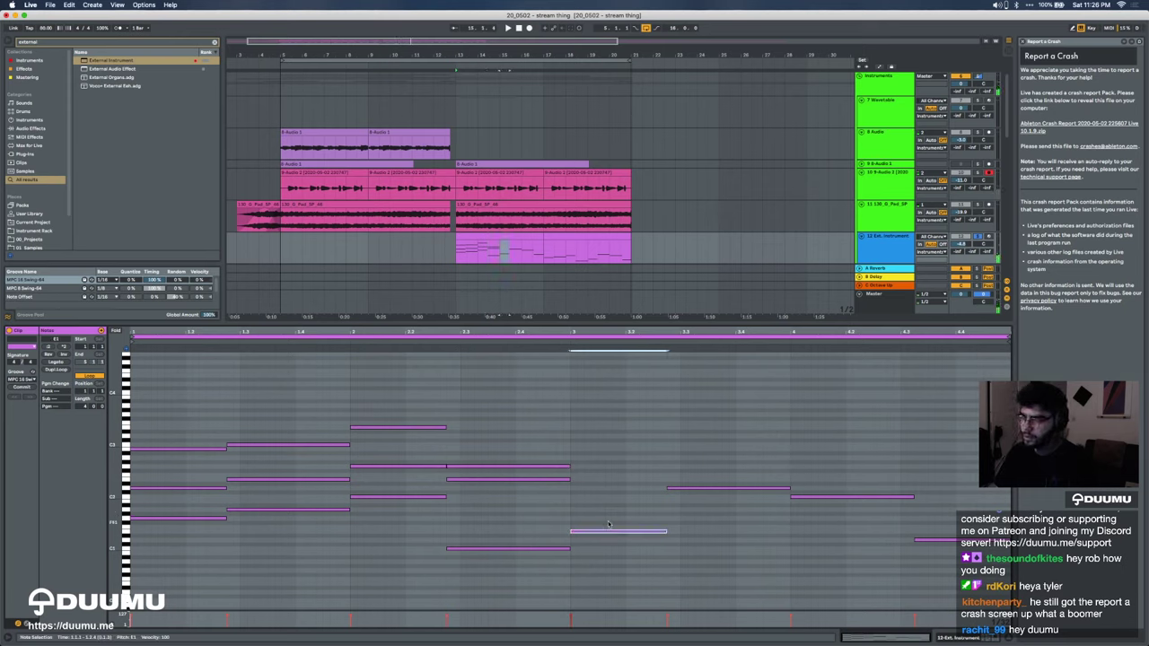
left_click_drag(605, 505, 605, 467)
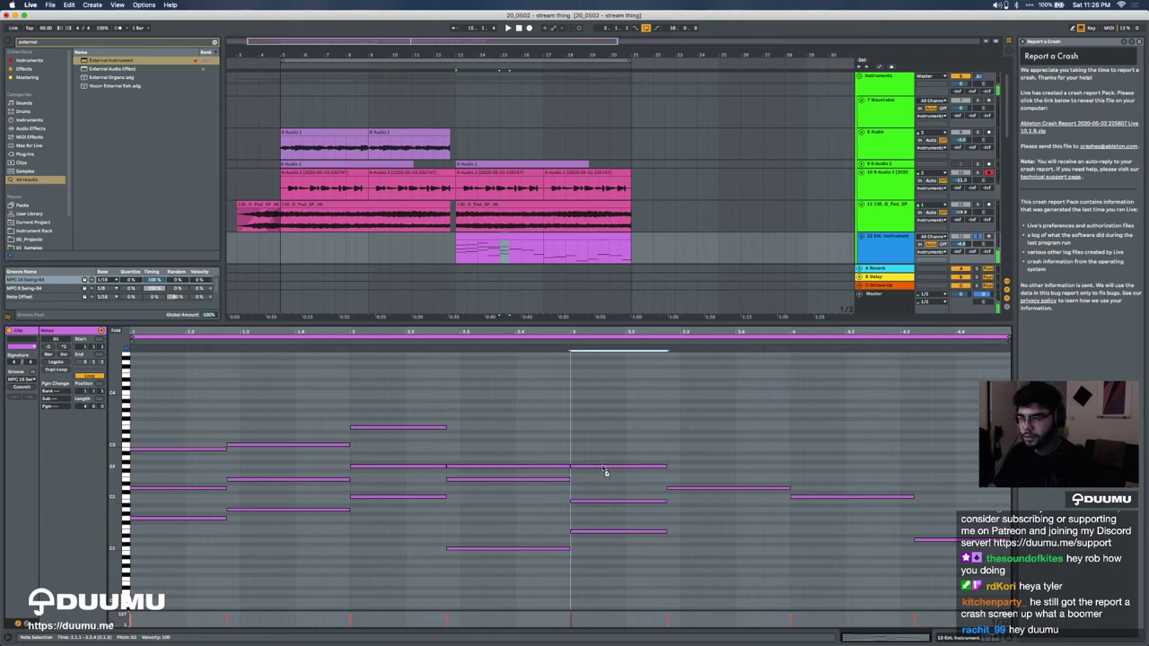
left_click_drag(615, 567, 614, 459)
left_click_drag(677, 532, 678, 481)
left_click_drag(395, 511, 395, 331)
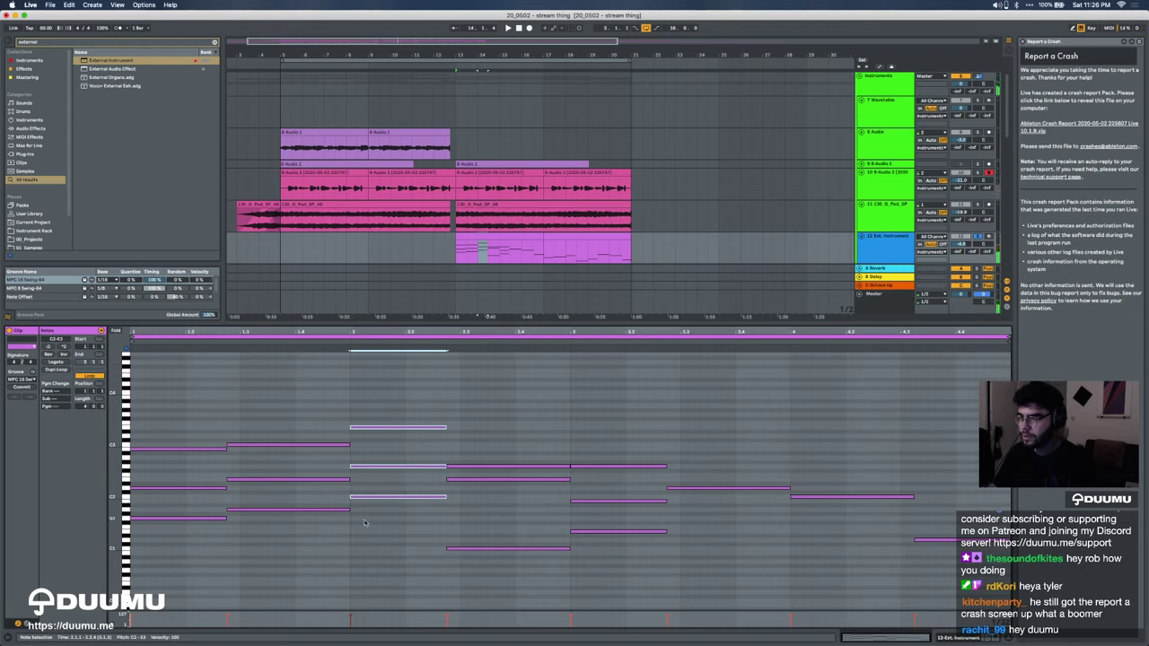
Step: Compare the earlier chords and build the sixth chord by adding A2 and F#3 above the D2 note
left_click_drag(204, 549, 203, 501)
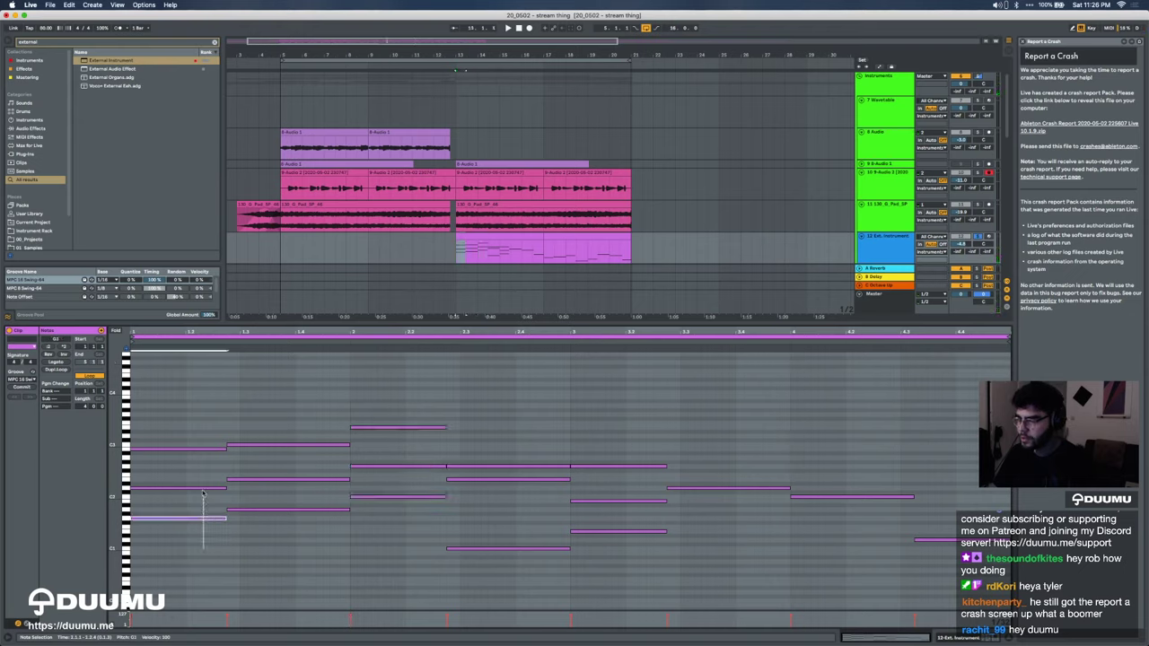
left_click_drag(286, 542, 285, 445)
left_click_drag(588, 539, 593, 516)
left_click(704, 490)
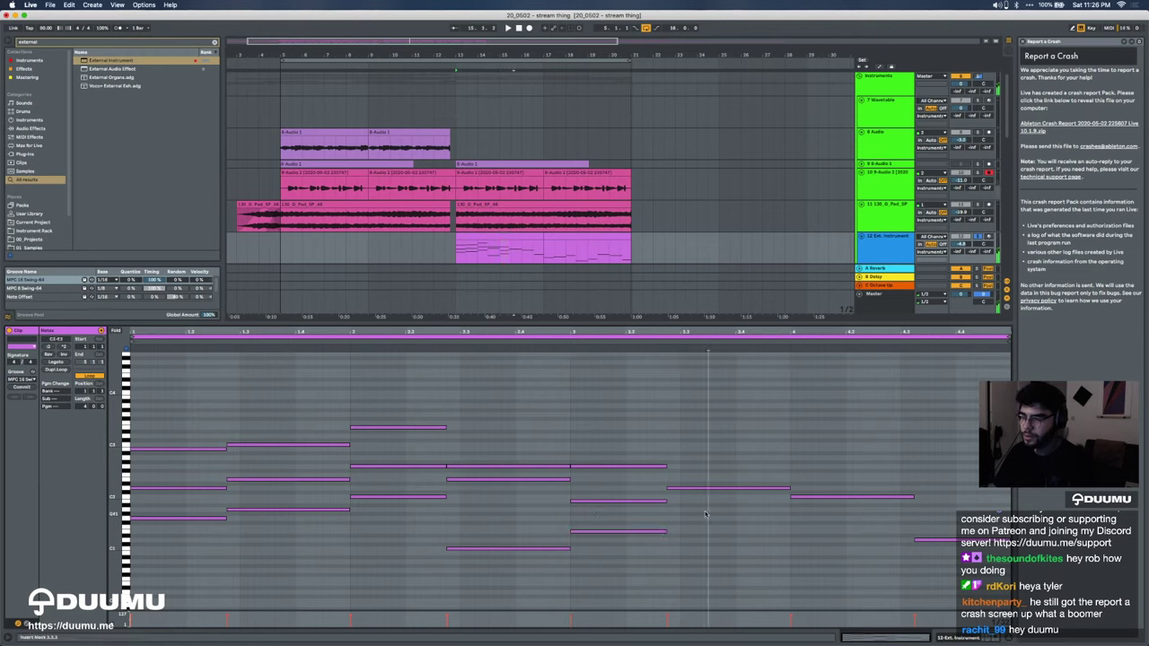
left_click_drag(702, 490, 704, 448)
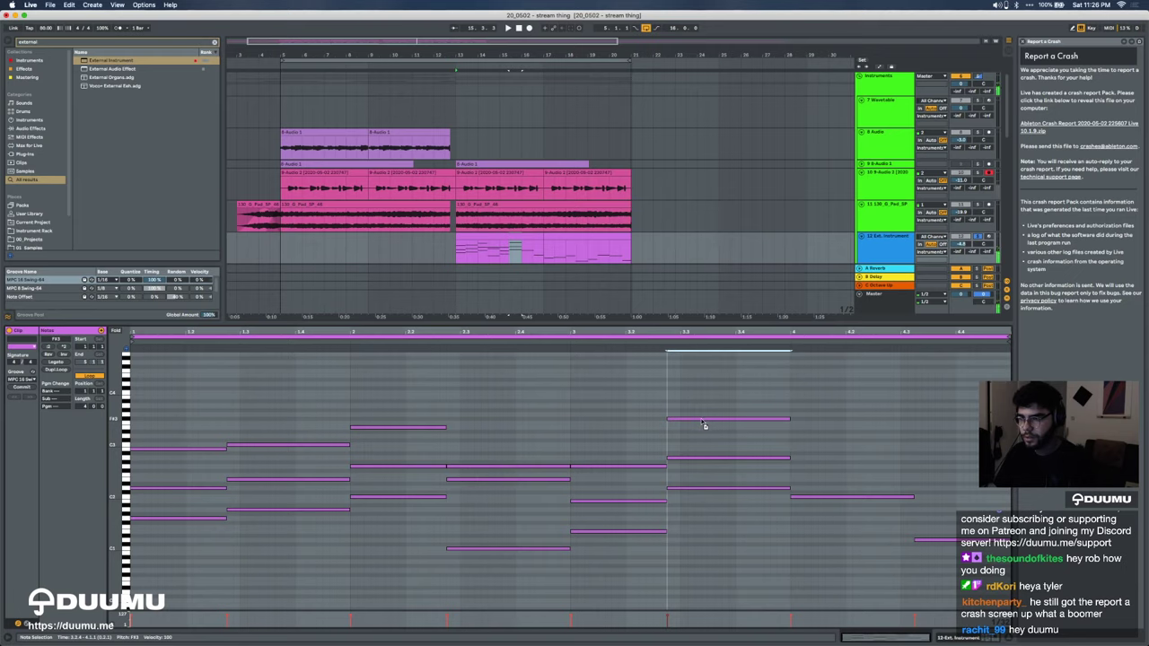
Step: Copy the third chord, C2, G2 and E3, onto the seventh note of the clip
left_click(814, 496)
left_click(371, 510)
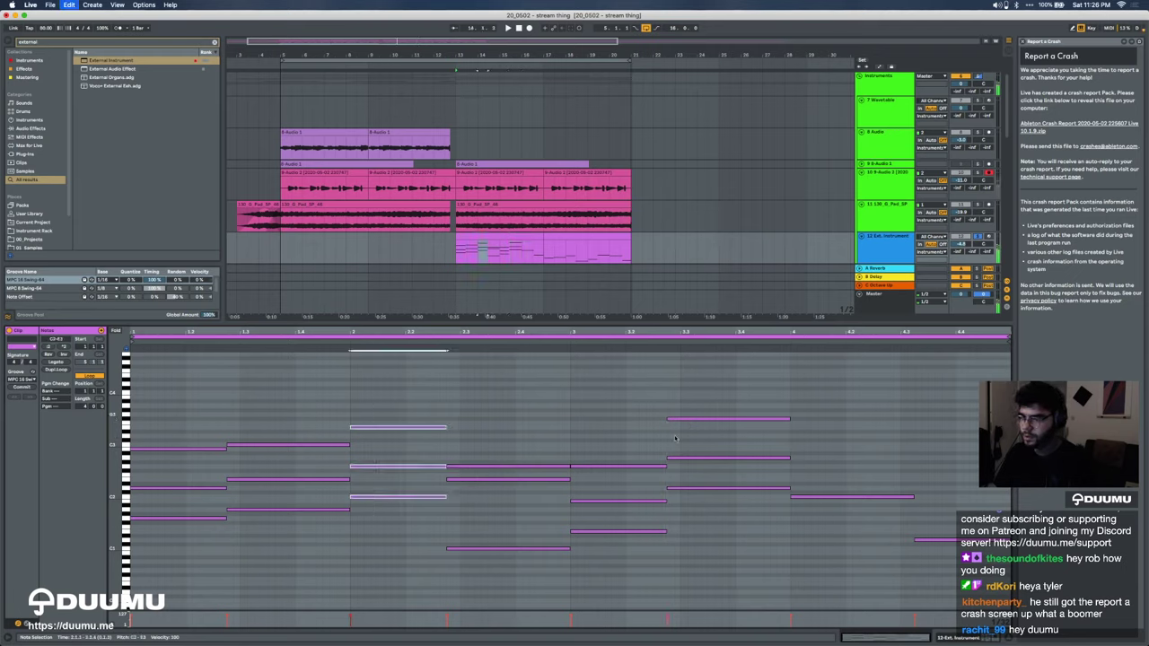
left_click(792, 441)
key("super+v")
Step: Build the last chord by adding F#2 and A2 above the D1 note
left_click(910, 536)
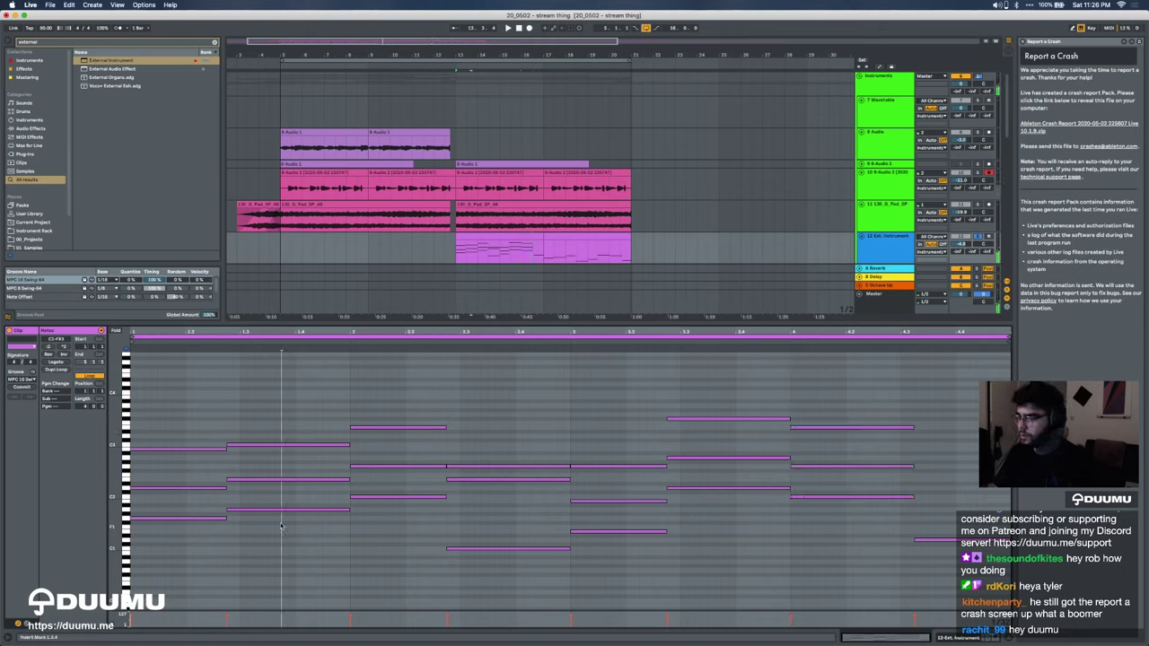
left_click(383, 509)
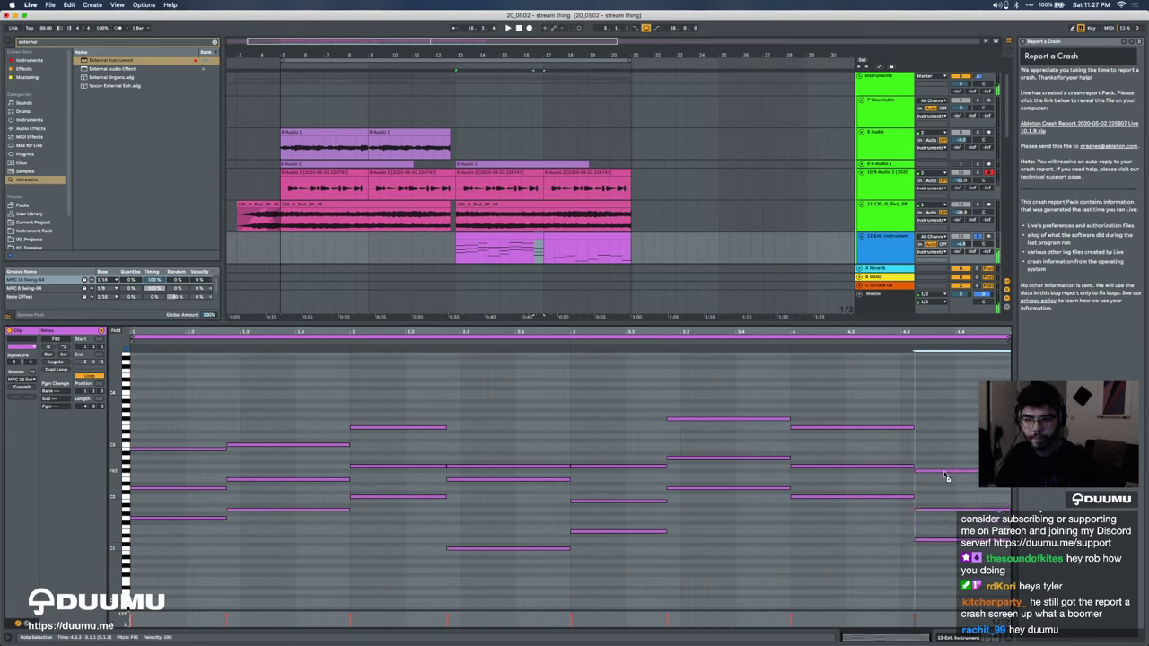
left_click_drag(942, 530, 943, 571)
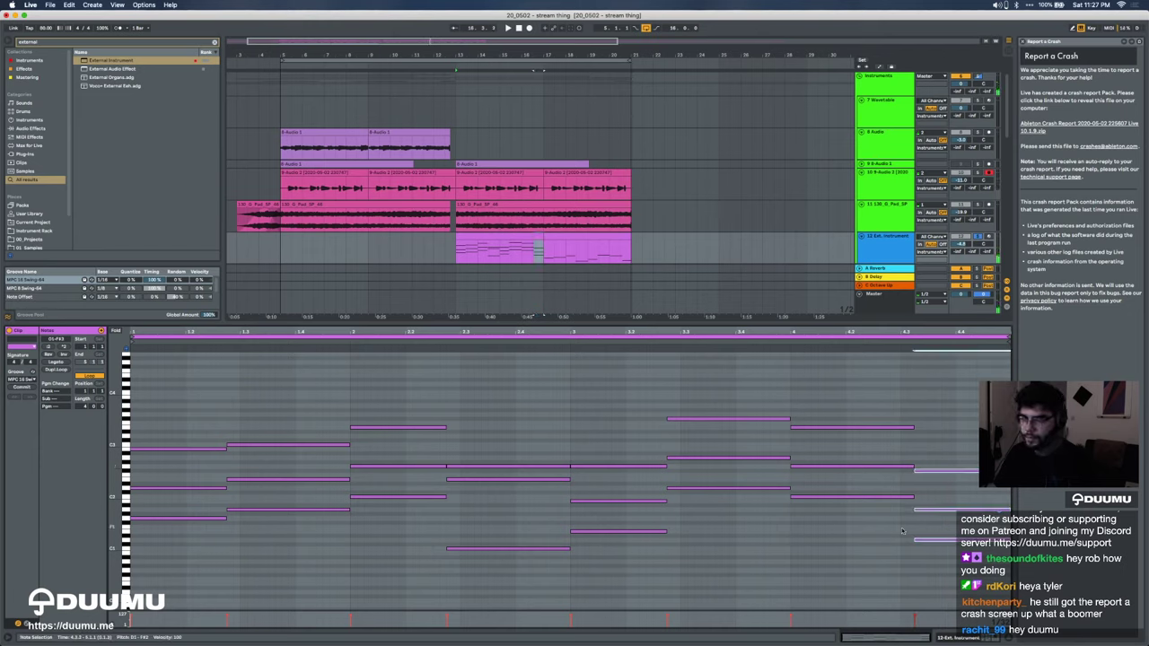
Step: Add an A2 note to the first and second chords
left_click(188, 488)
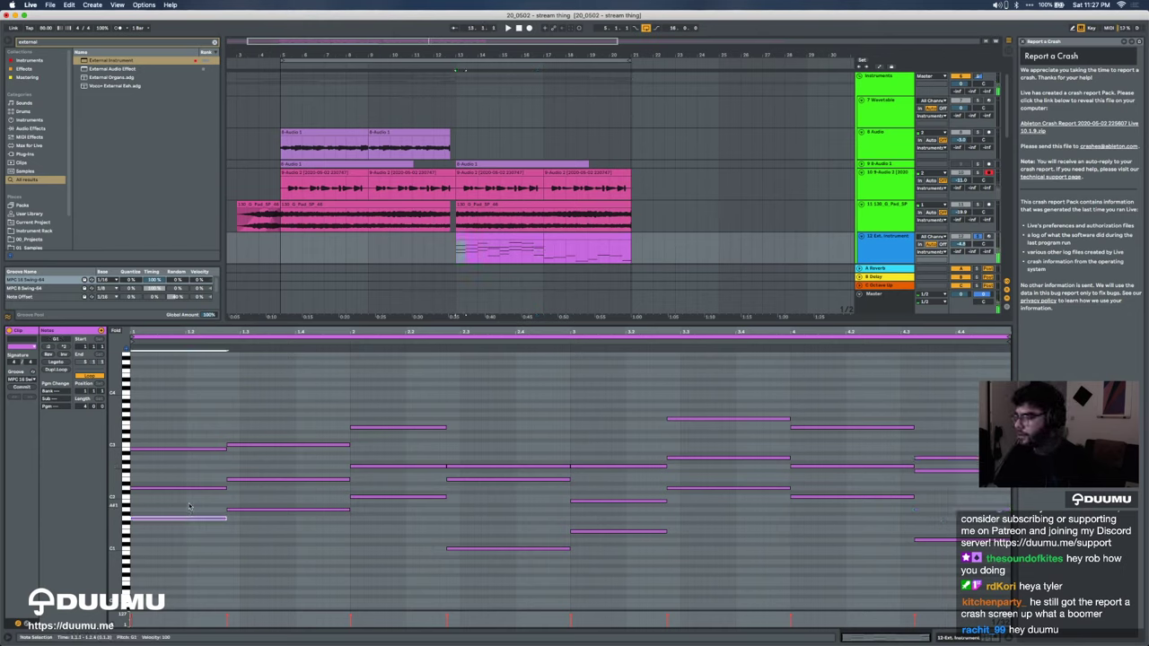
double_click(184, 467)
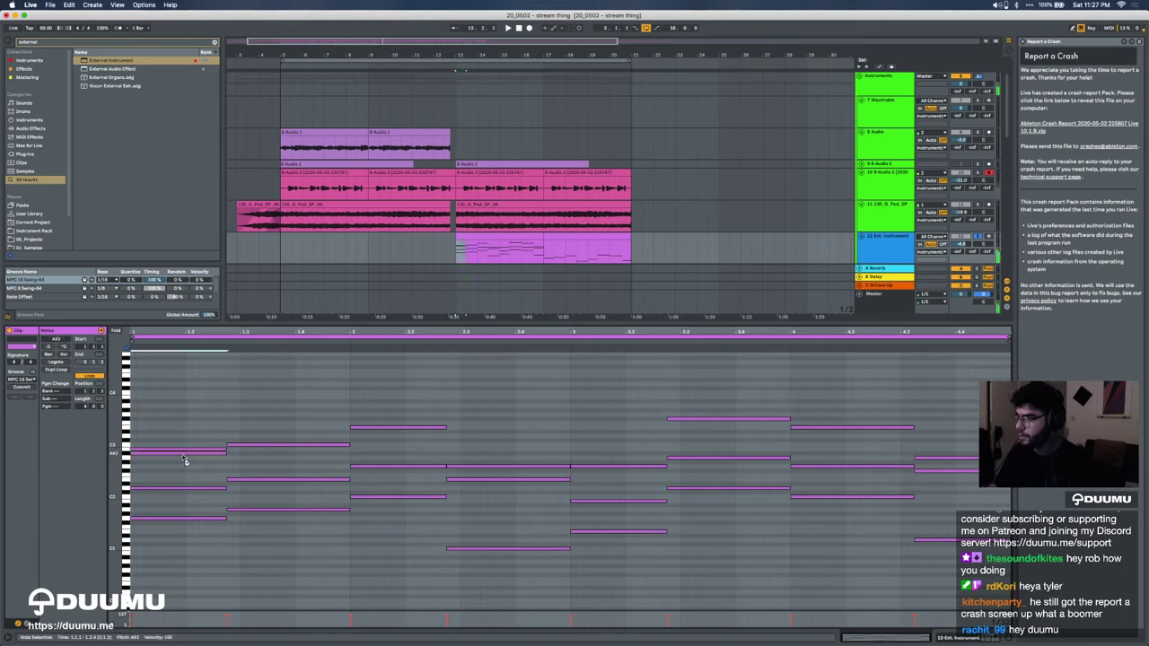
key("super+d")
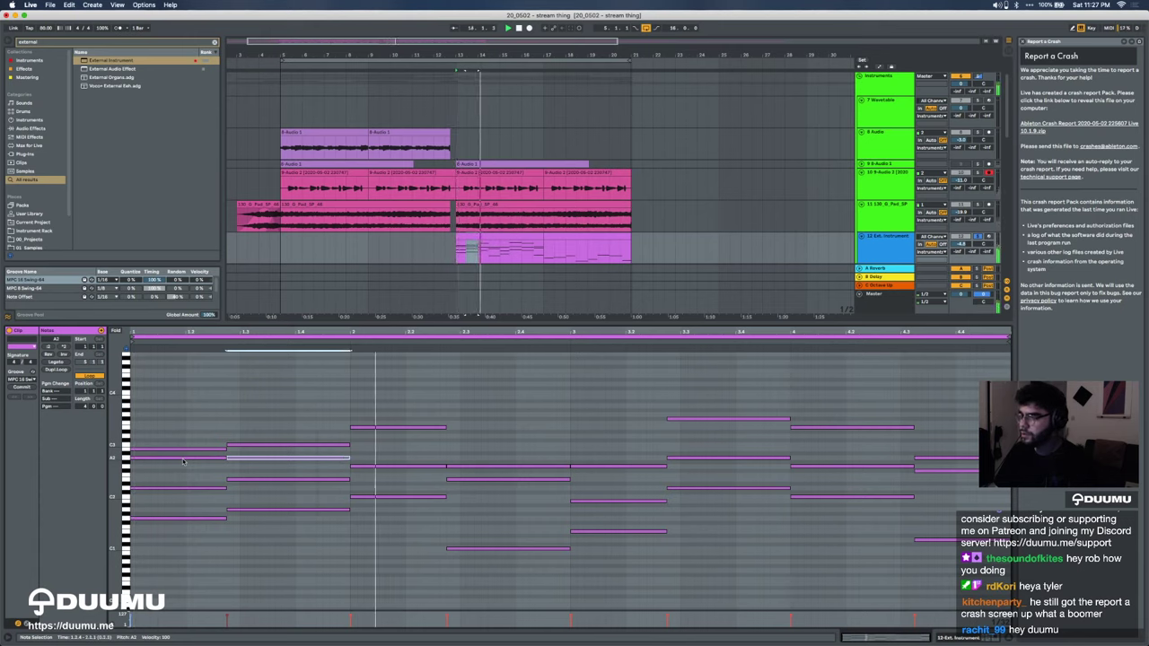
key("super+d")
key("Delete")
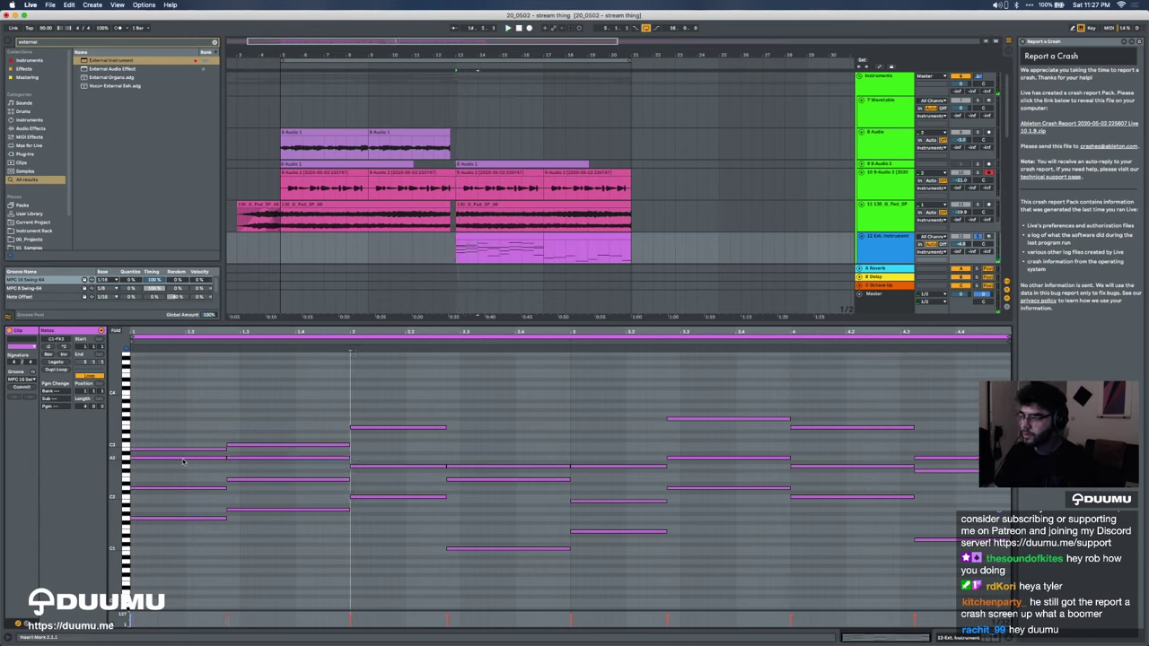
Step: Add a C3 note to the third and fourth chords
left_click_drag(509, 565, 505, 498)
left_click(505, 466)
right_click(501, 467)
key("Escape")
left_click_drag(416, 466, 414, 444, "alt")
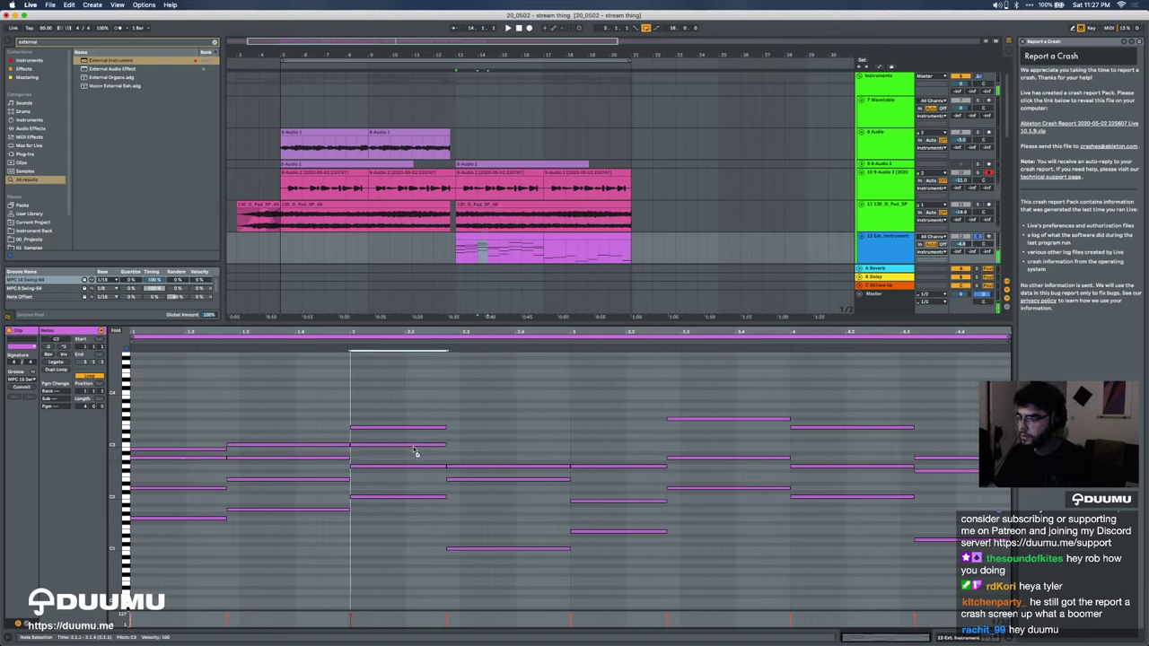
key("super+d")
Step: Play the chord progression, lower the External Instrument track's volume and show its device chain
key("space")
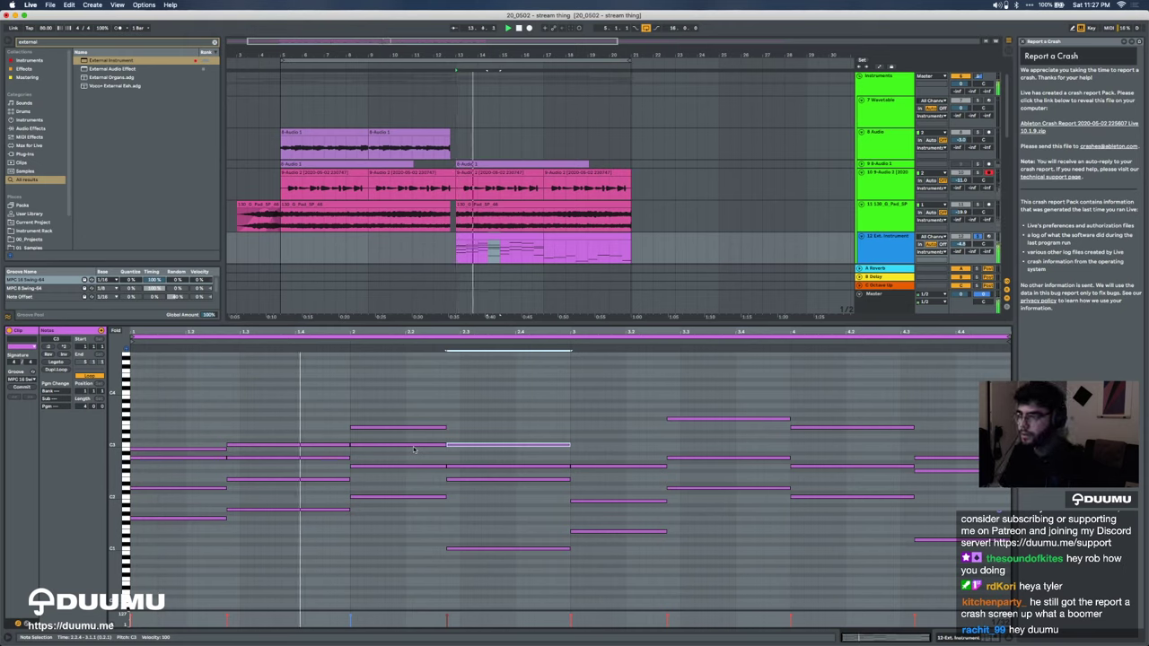
left_click(962, 245)
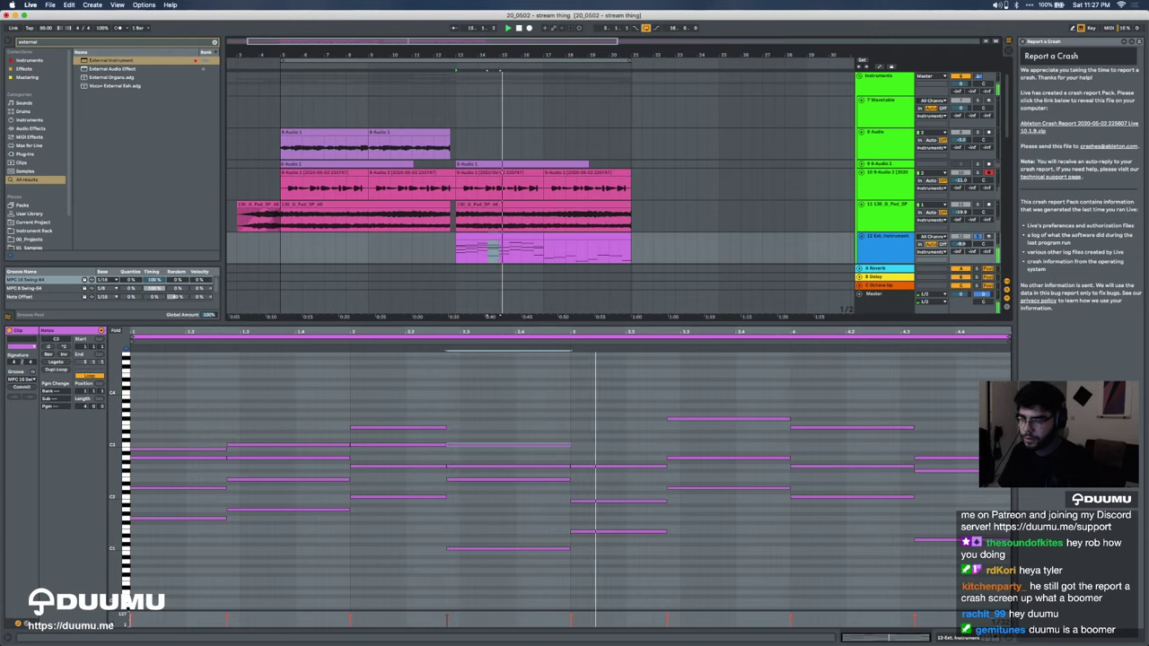
key("shift+Tab")
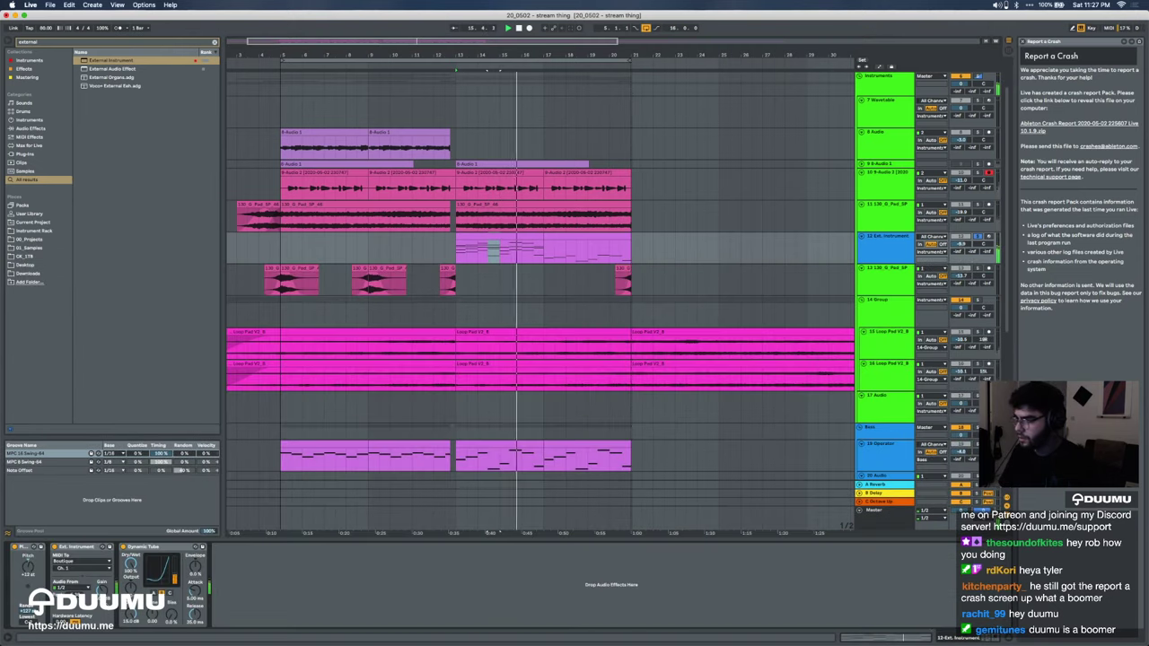
Step: Remove Dynamic Tube from the External Instrument track and close the crash report help view
left_click(134, 549)
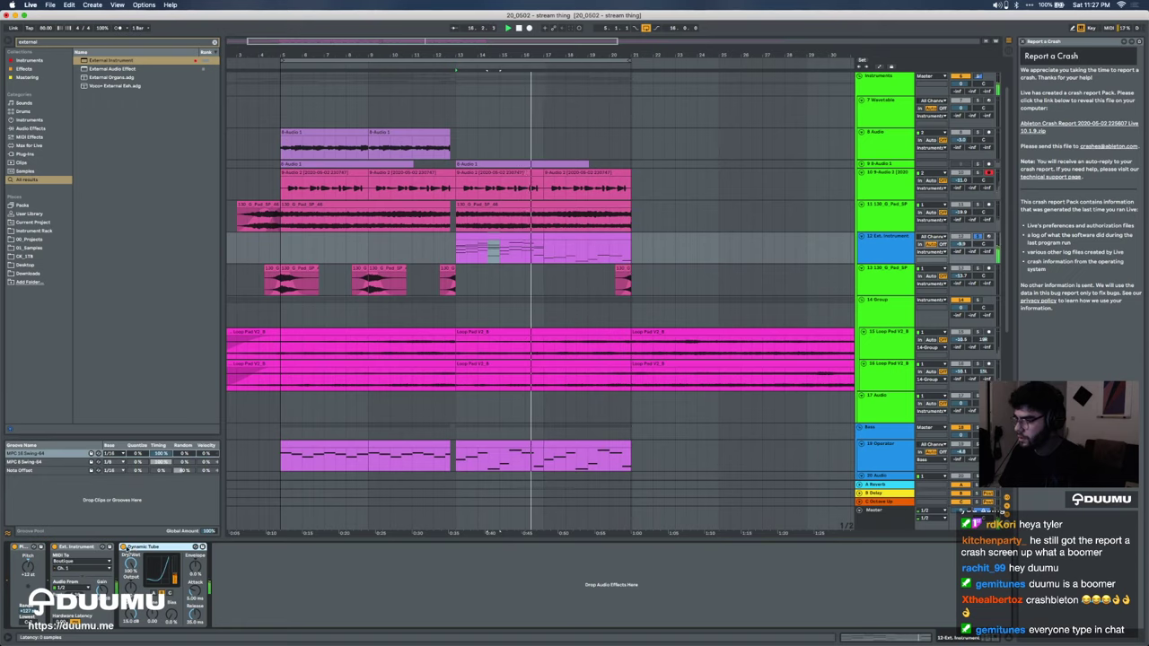
key("Delete")
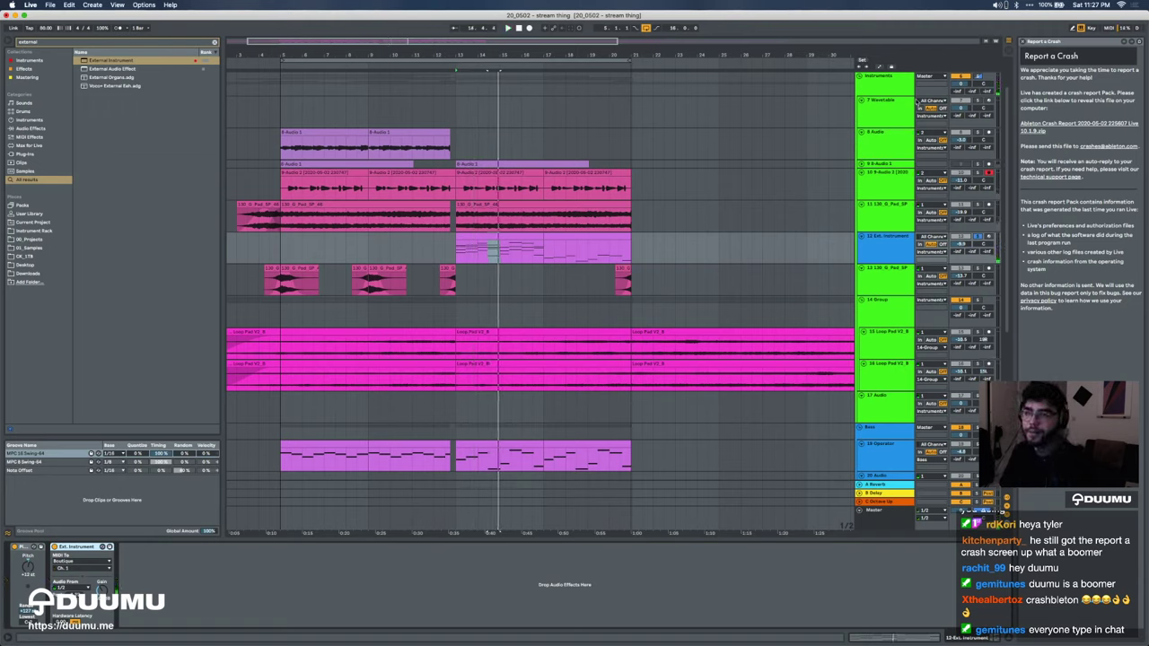
left_click(1022, 42)
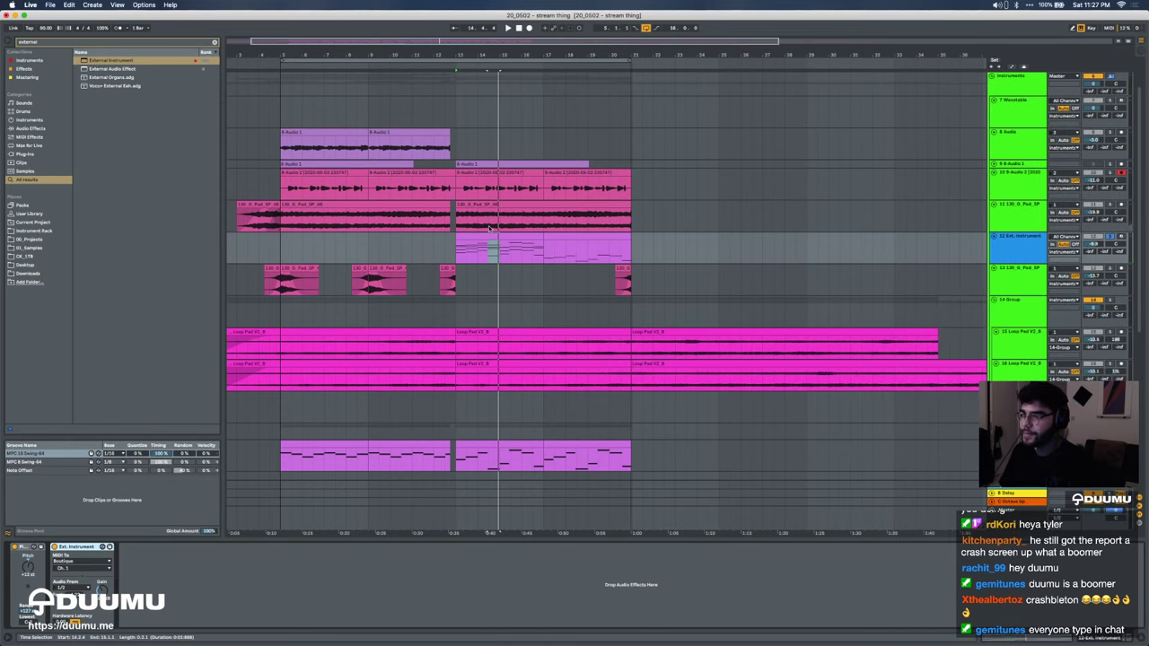
Step: Play the External Instrument chord clip from bar 13 and set the track's Pitch device to 0 st
left_click(495, 238)
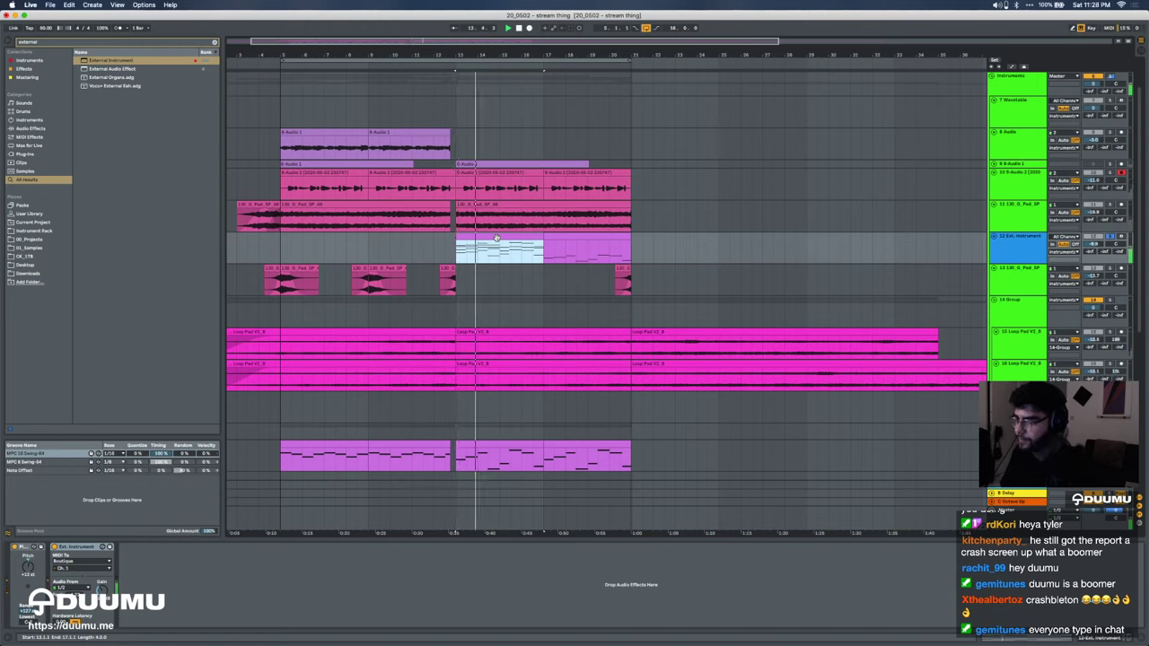
key("space")
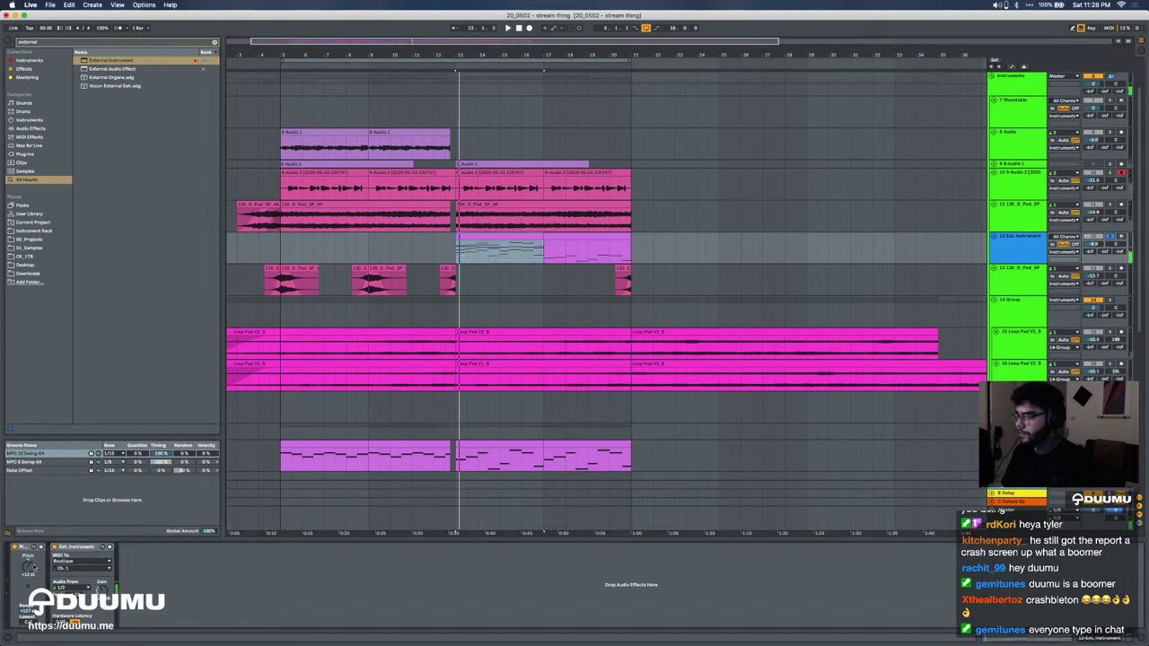
key("space")
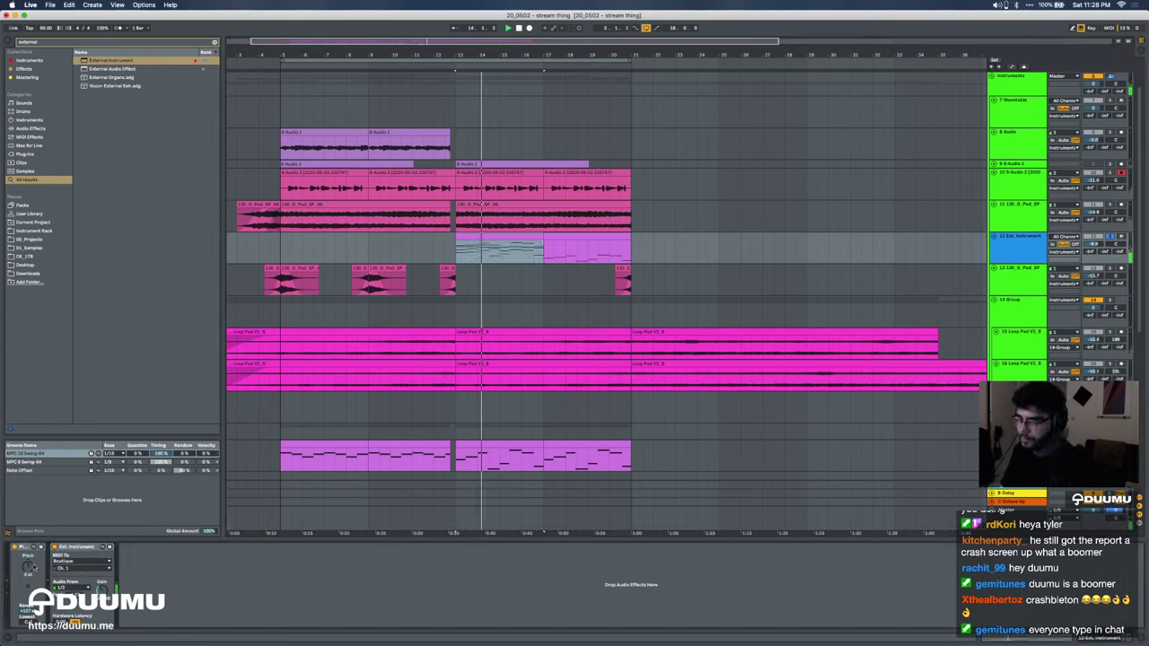
key("space")
key("space")
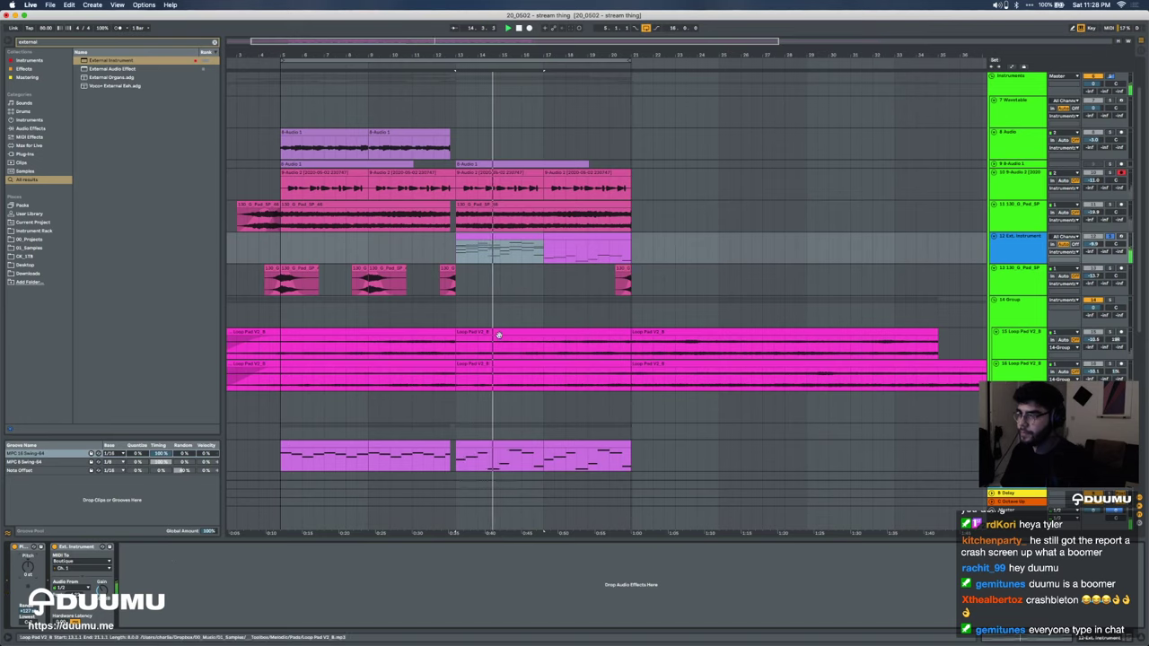
Step: Open the chord clip's notes and add an A2 note to the fifth chord
double_click(504, 233)
key("space")
left_click(672, 532)
left_click(671, 502, "shift")
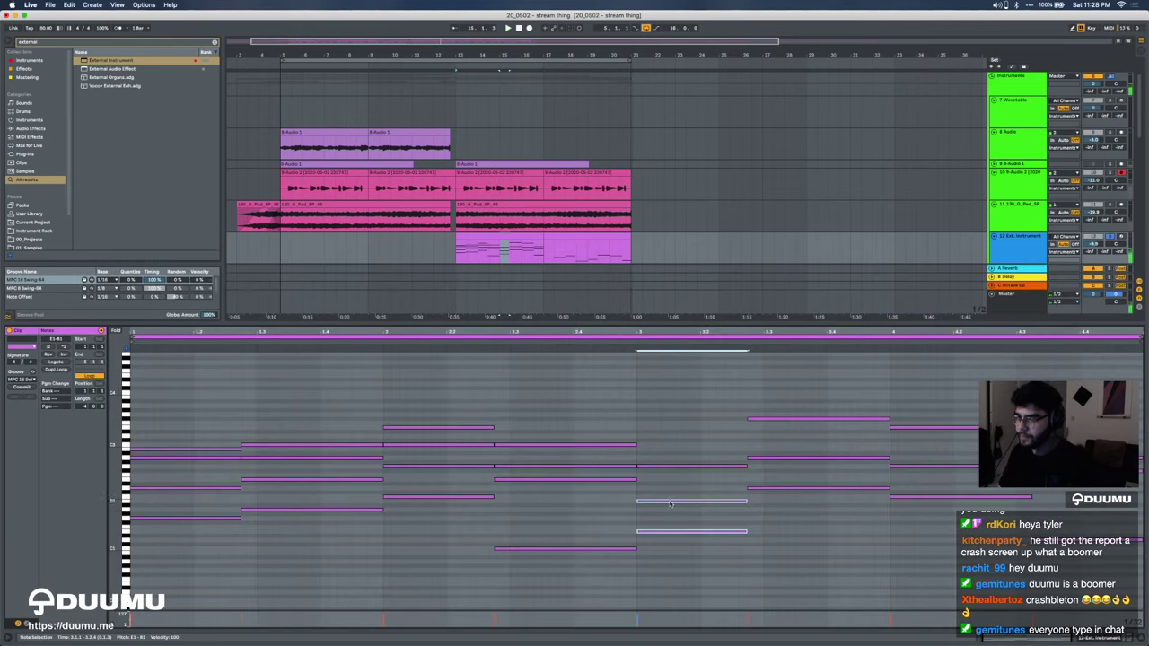
left_click_drag(667, 501, 669, 464)
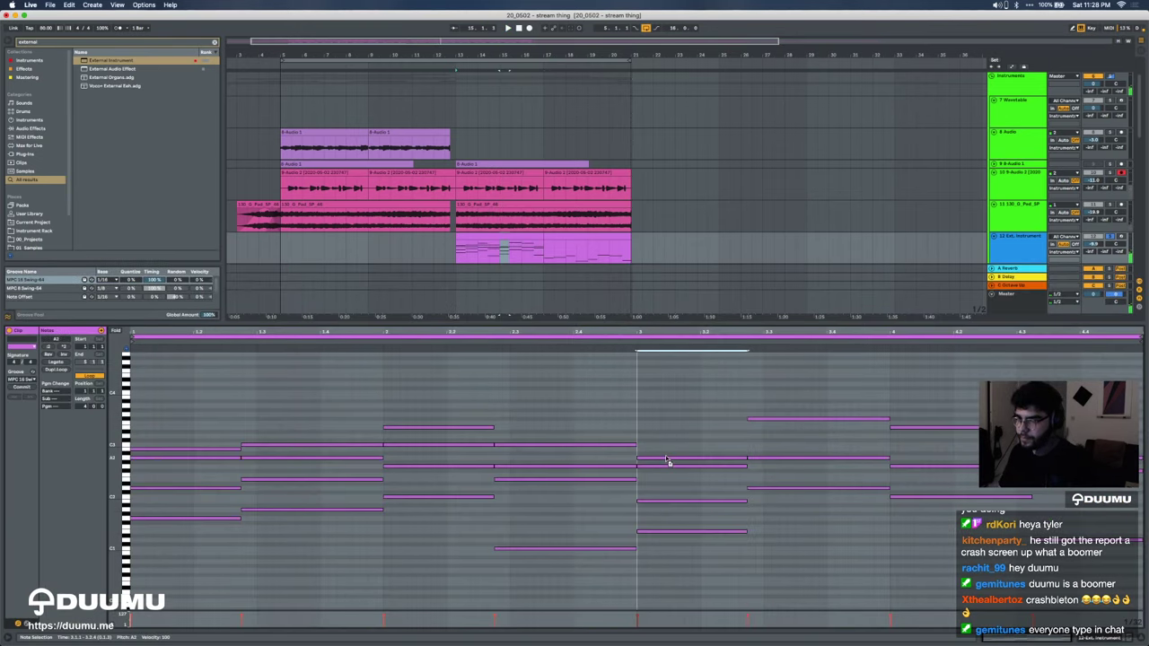
left_click_drag(682, 544, 677, 441)
Step: Add a D3 note to the sixth and seventh chords and a D2 note to the last chord
left_click_drag(781, 523, 780, 463)
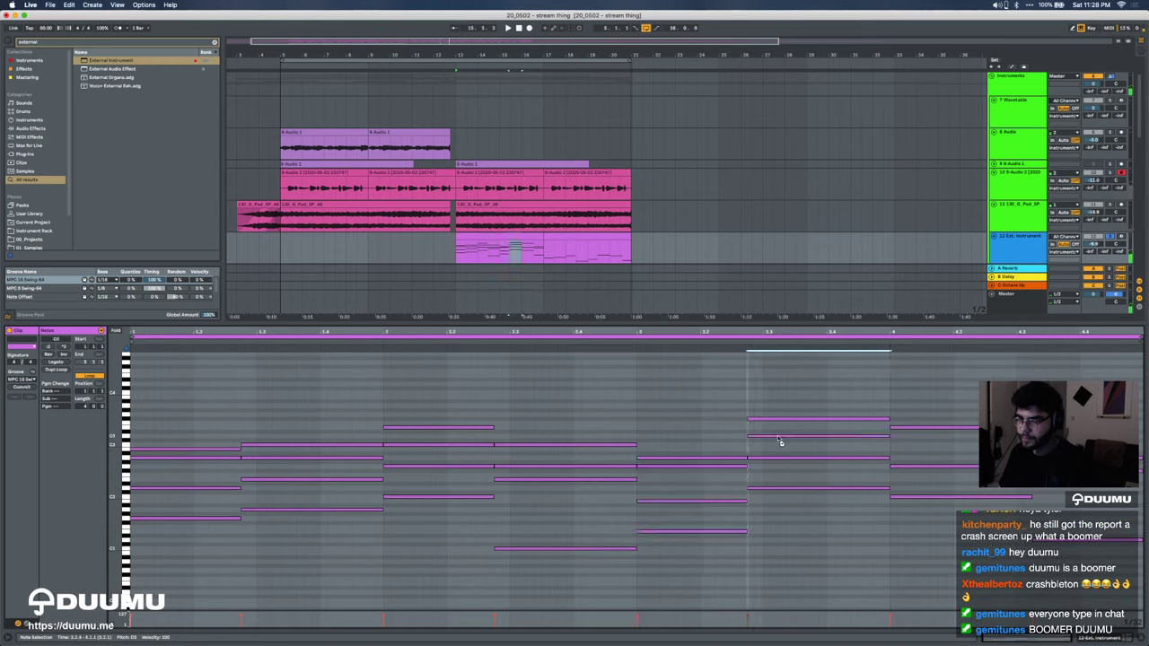
key("super+d")
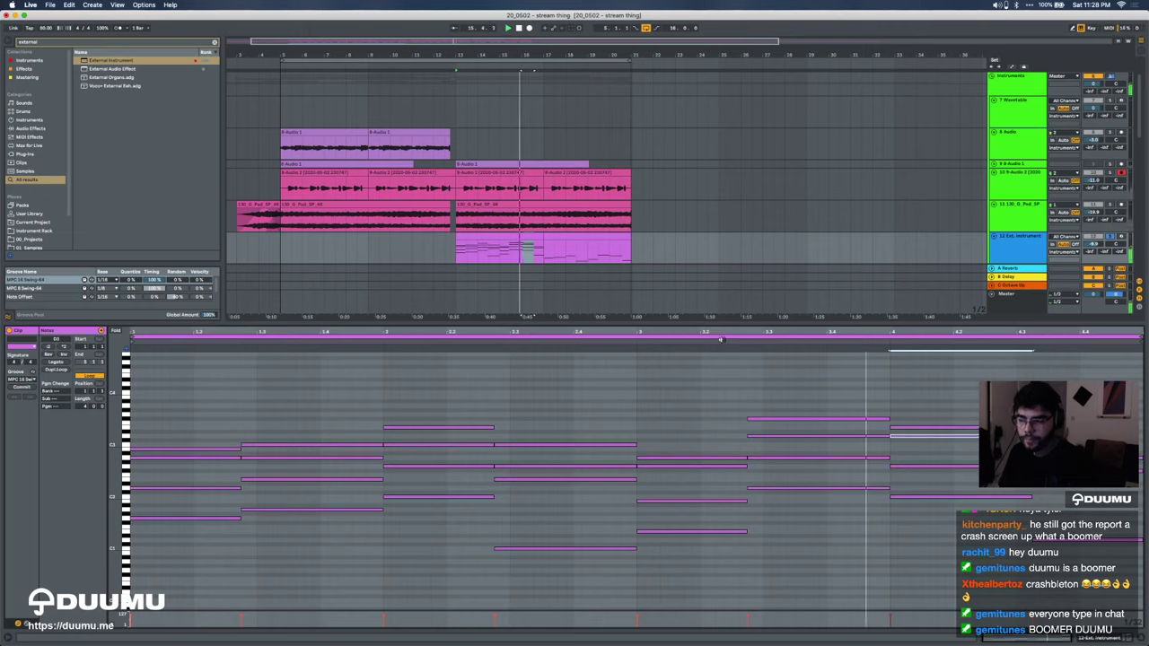
left_click(1056, 486)
key("space")
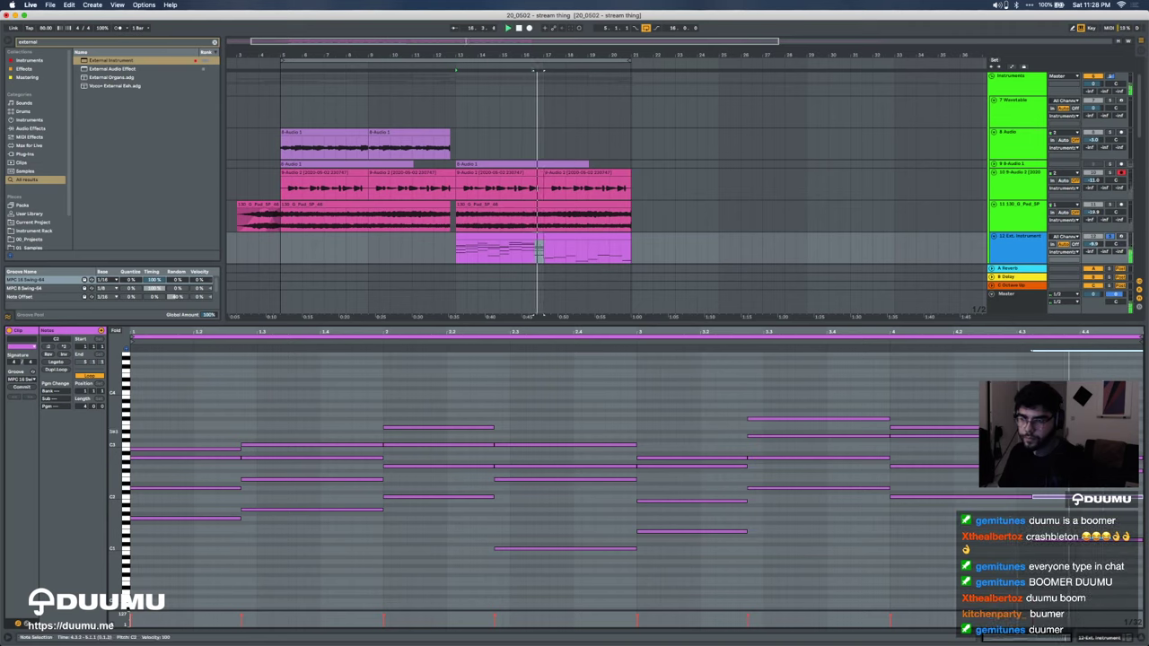
key("space")
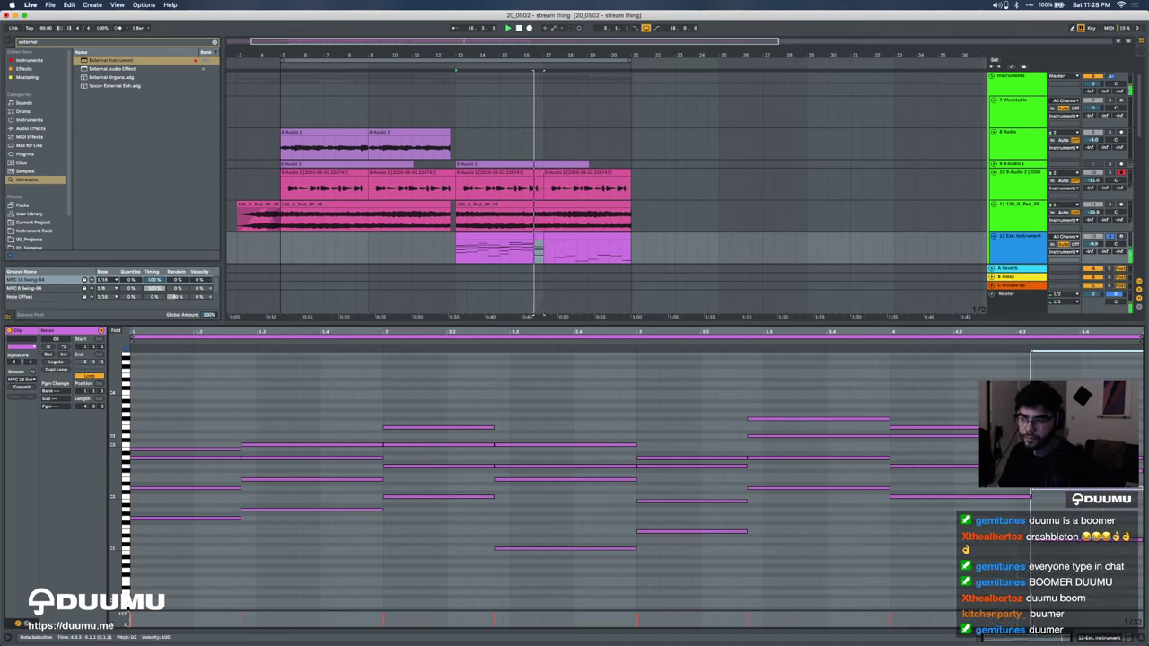
Step: Play the chord clip from bar 13 and set the External Instrument track's volume to -7.2 dB
left_click(492, 247)
key("space")
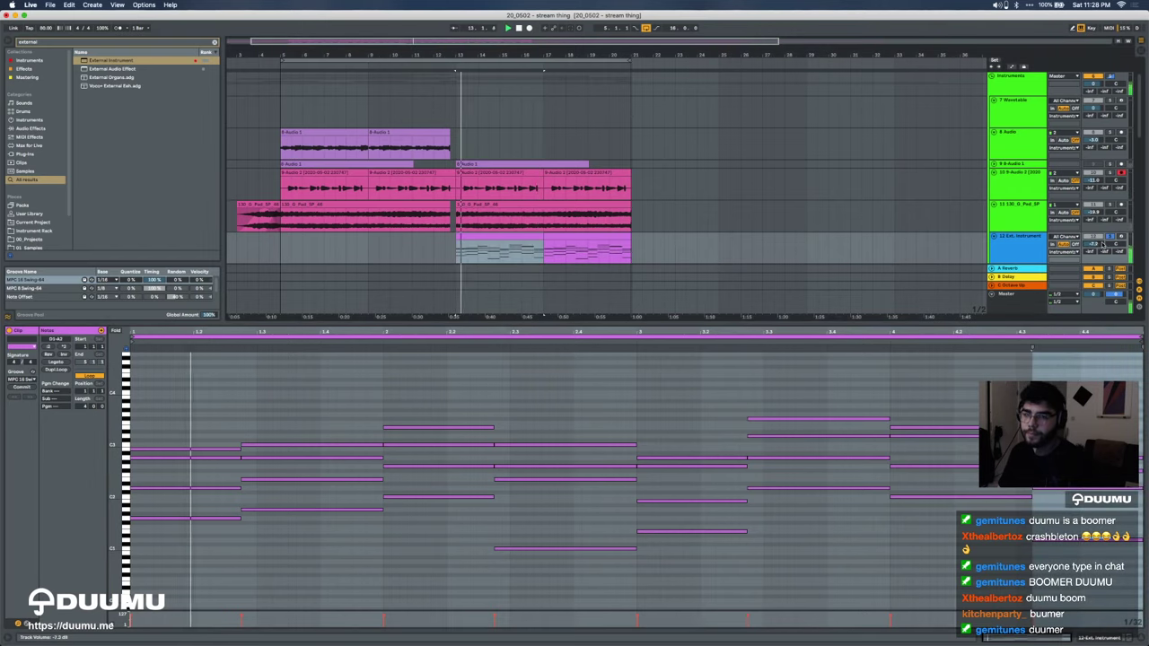
Step: Record the synth chords from bar 13 past bar 18 onto a new audio track with input 1/2
key("Down")
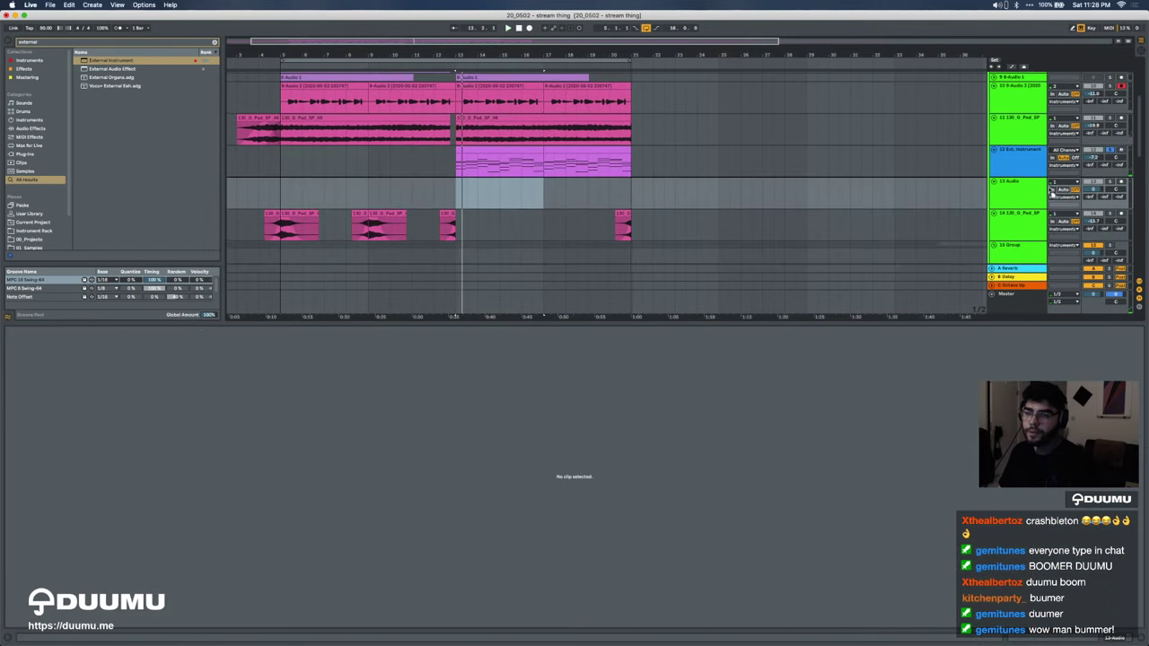
left_click(1068, 183)
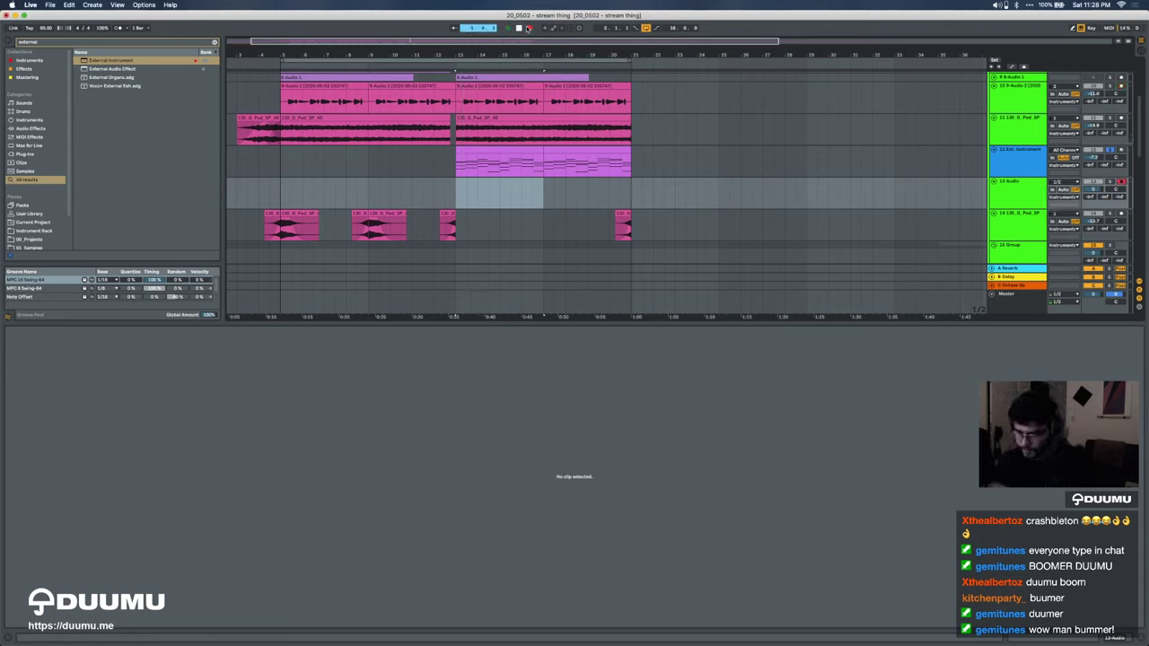
key("space")
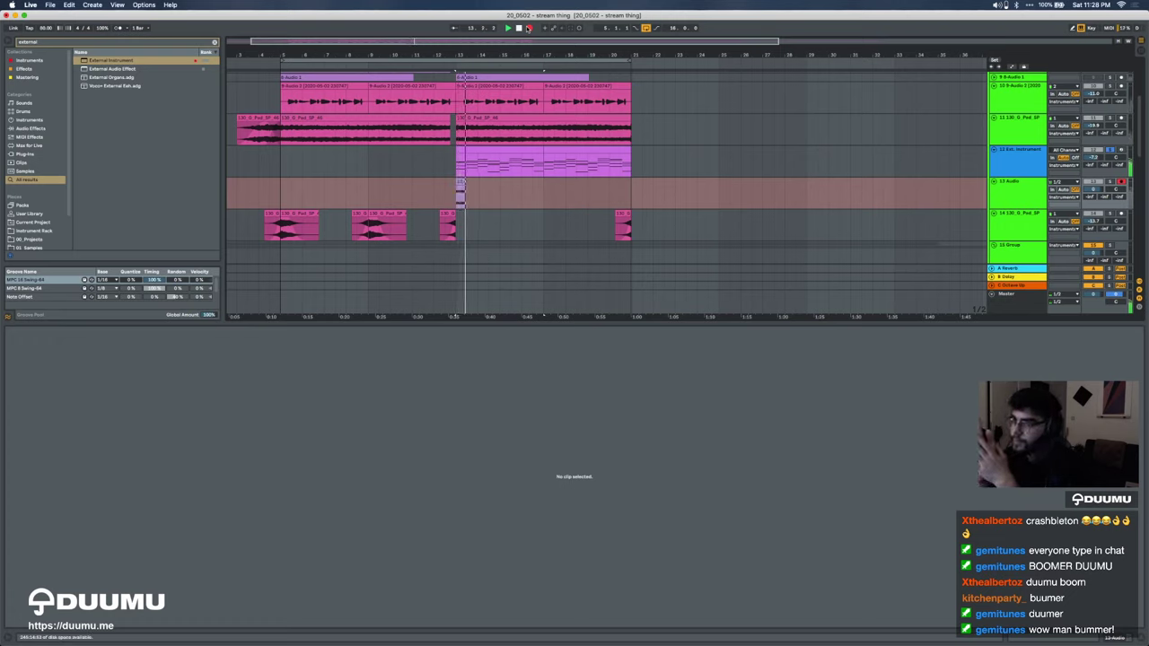
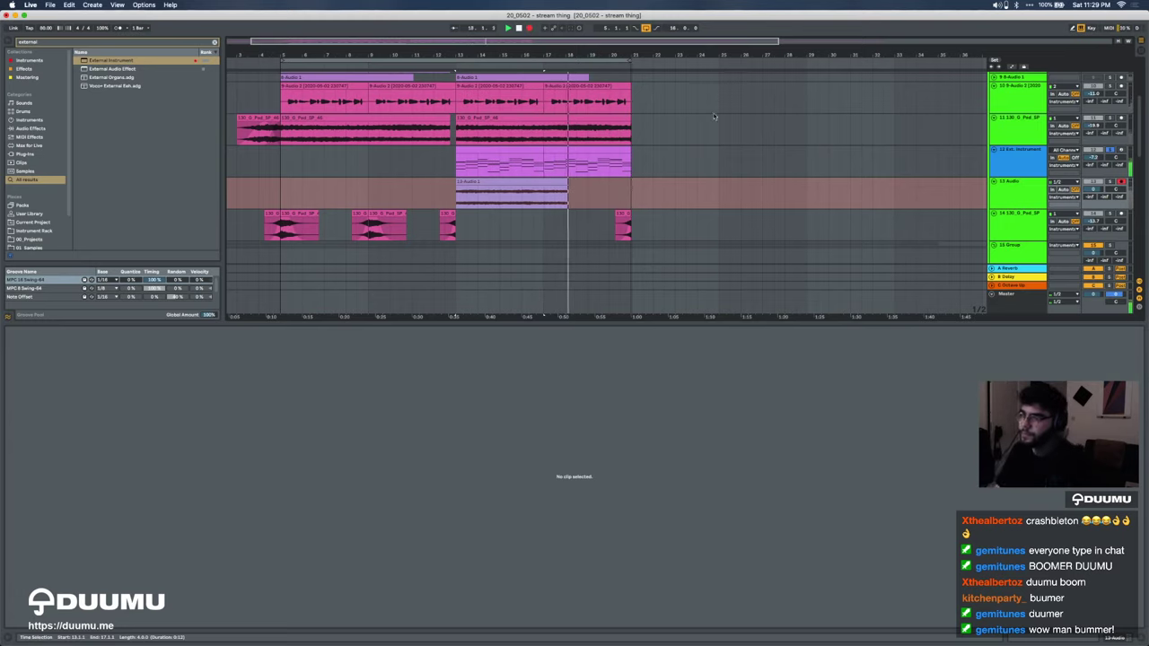
key("space")
scroll(553, 207, "up", 5)
scroll(553, 207, "left", 2)
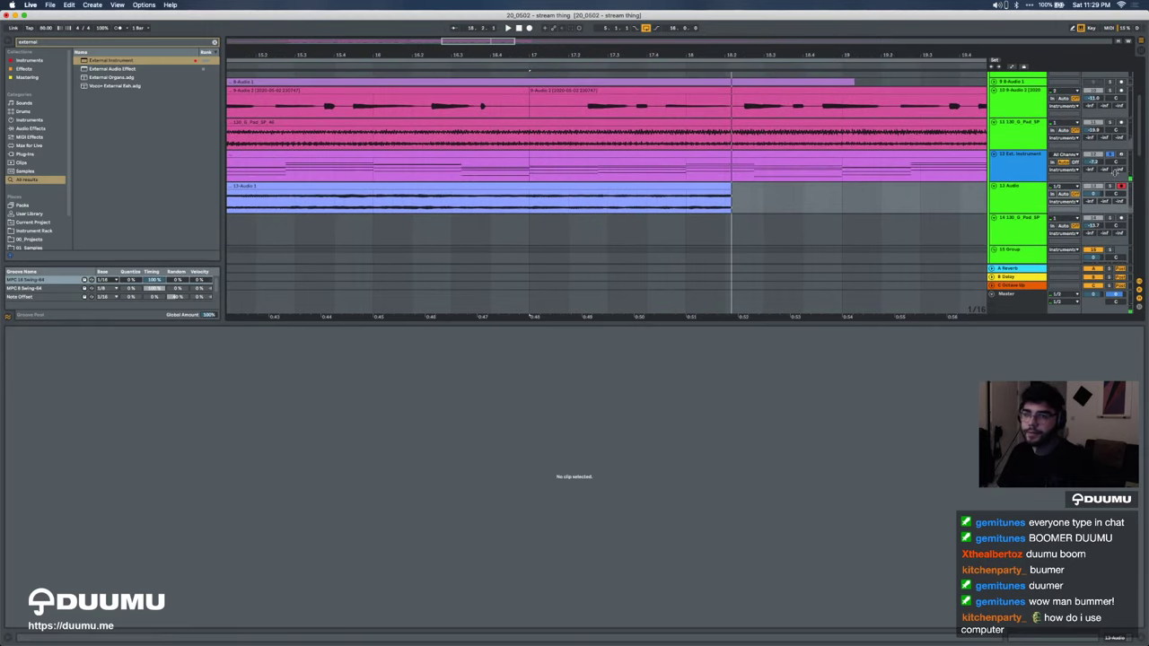
Step: Solo the recorded chord track, play it back and trim the clip's start so it begins exactly at bar 13
left_click(645, 206)
key("space")
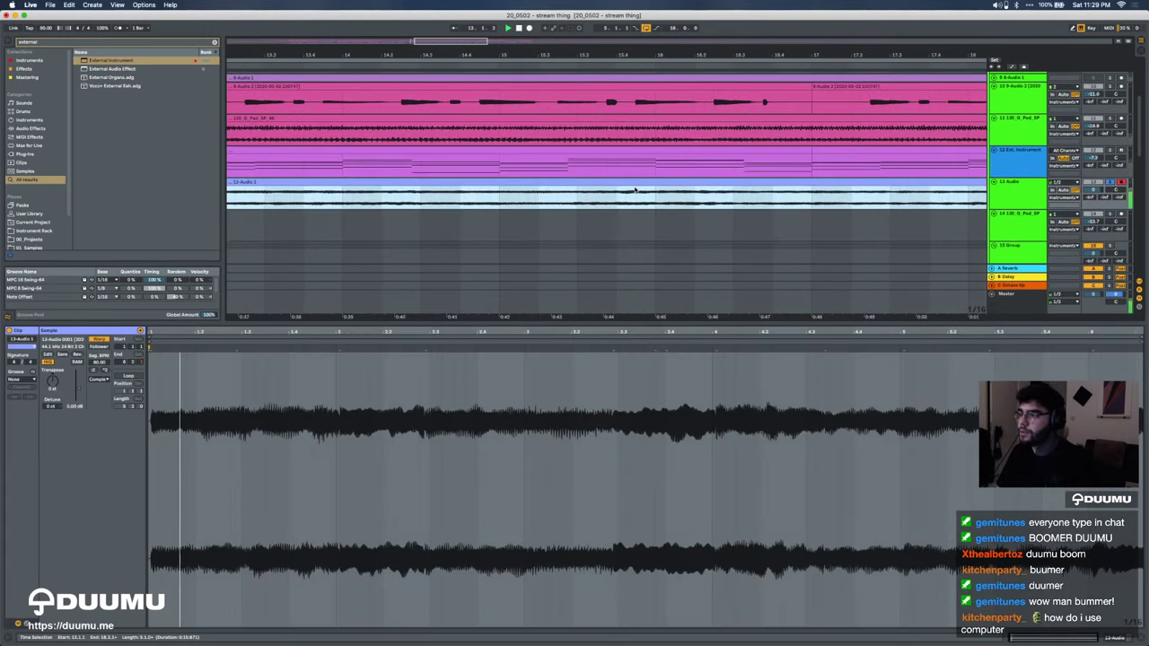
key("space")
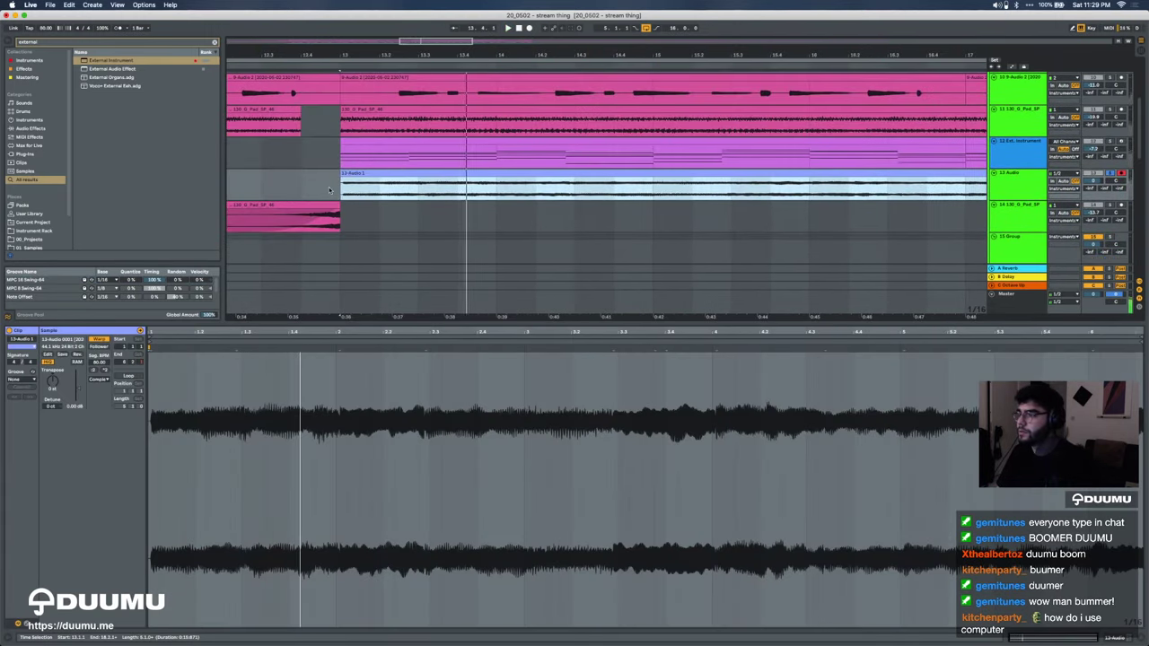
scroll(331, 184, "up", 5)
left_click_drag(422, 176, 355, 189)
key("Delete")
scroll(351, 189, "down", 5)
Step: Delete the External Instrument track and unsolo the recorded chord track
left_click(1024, 158)
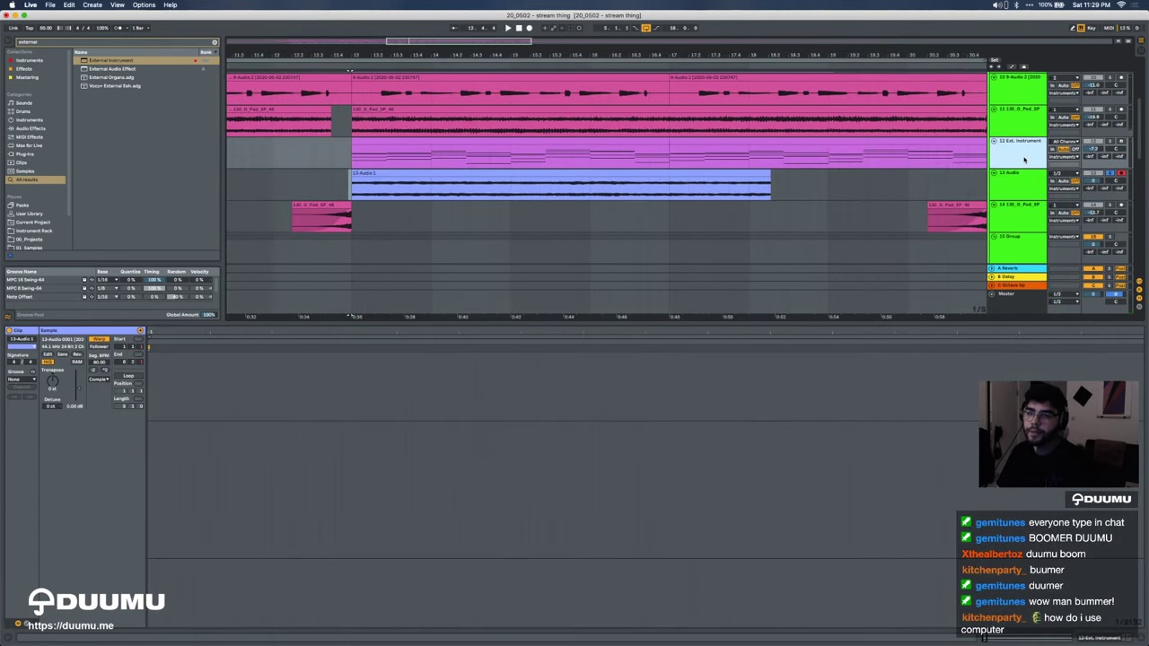
key("Delete")
left_click(1108, 143)
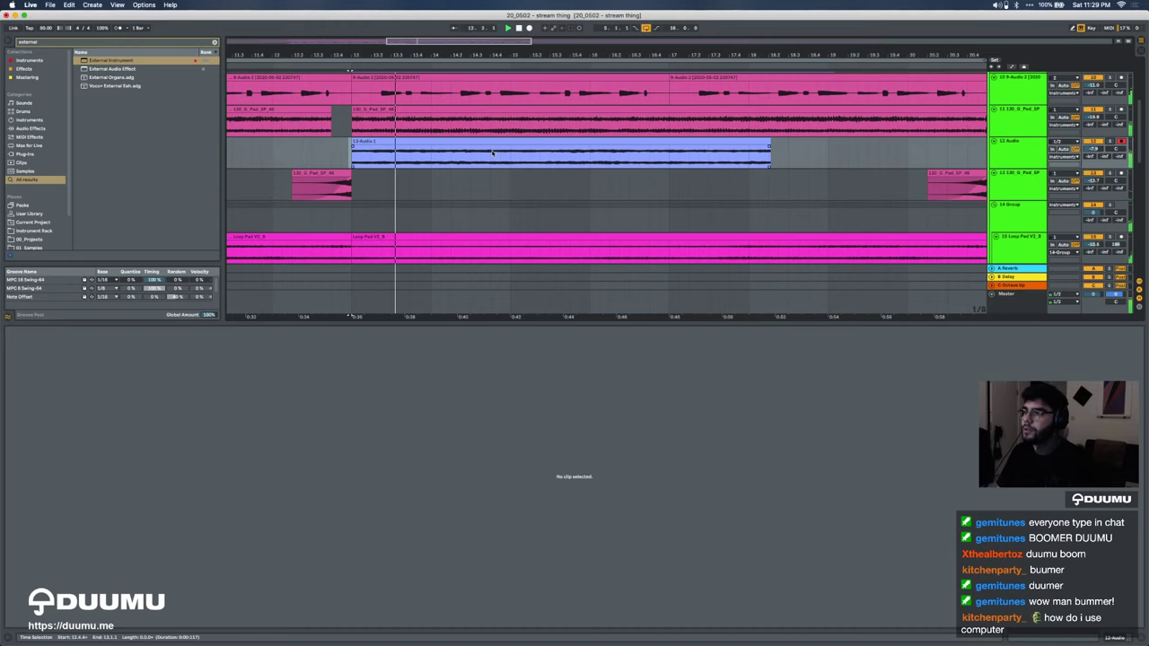
Step: Duplicate bars 13 to 17 of the recorded chord clip so it fills the section up to bar 21
left_click(508, 155)
key("minus")
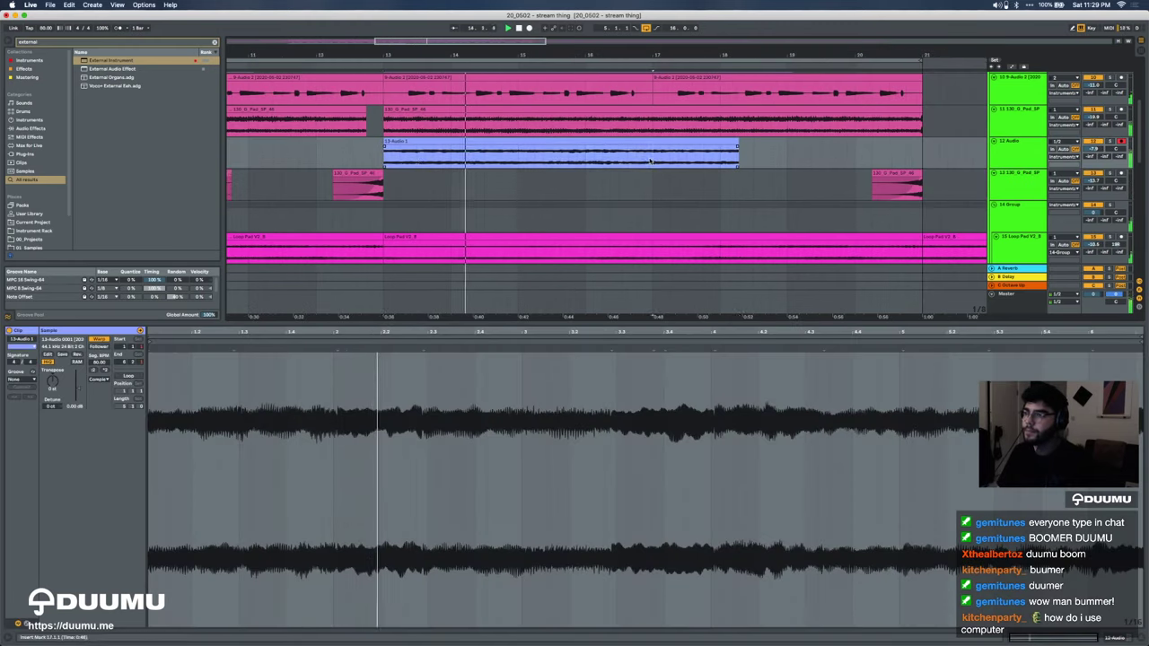
left_click_drag(651, 160, 386, 161)
key("ctrl+d")
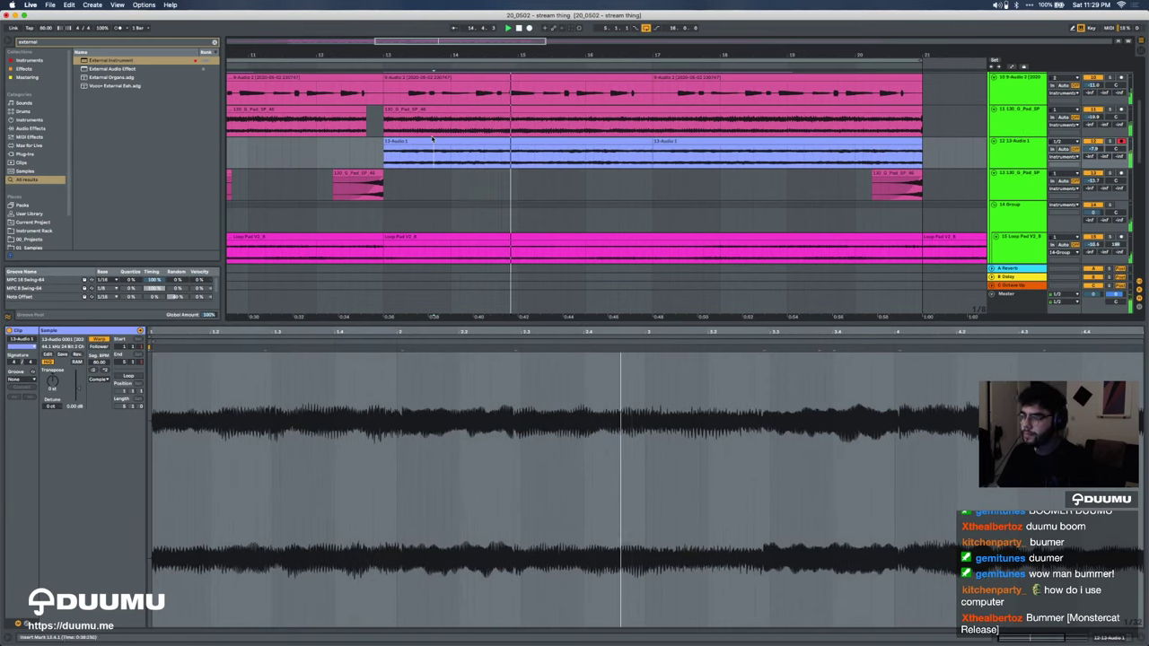
Step: Load the Lowpass preset onto the recorded chord track and lower its filter frequency
left_click(431, 139)
key("super+f")
type("lowp")
key("Down")
key("Return")
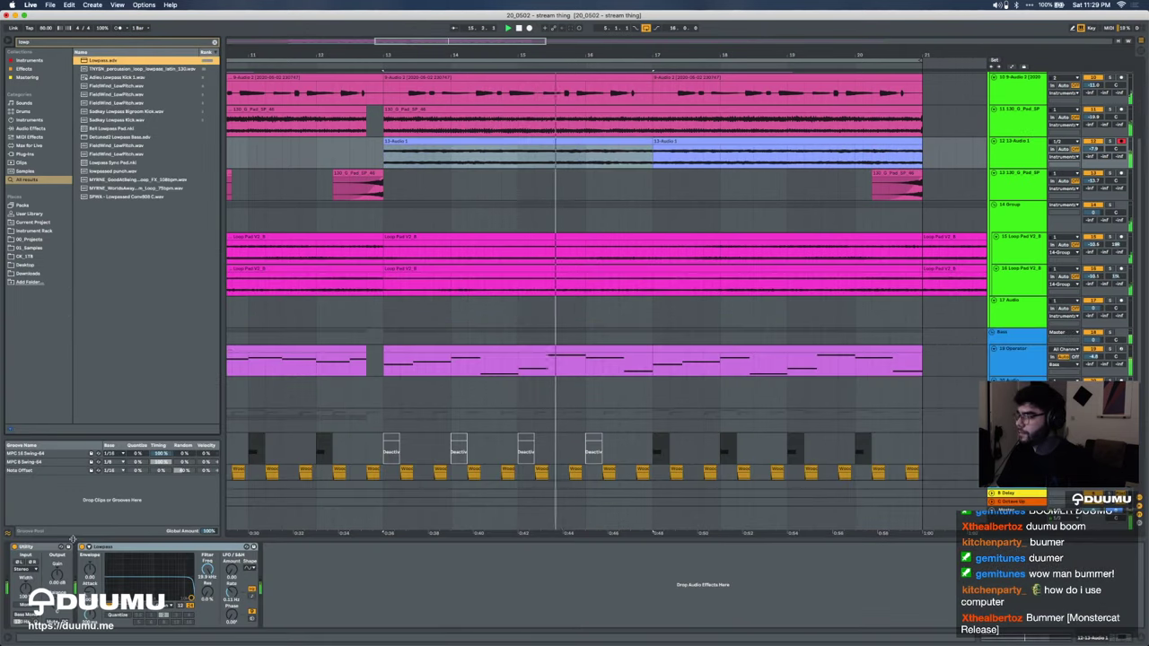
left_click_drag(207, 569, 207, 588)
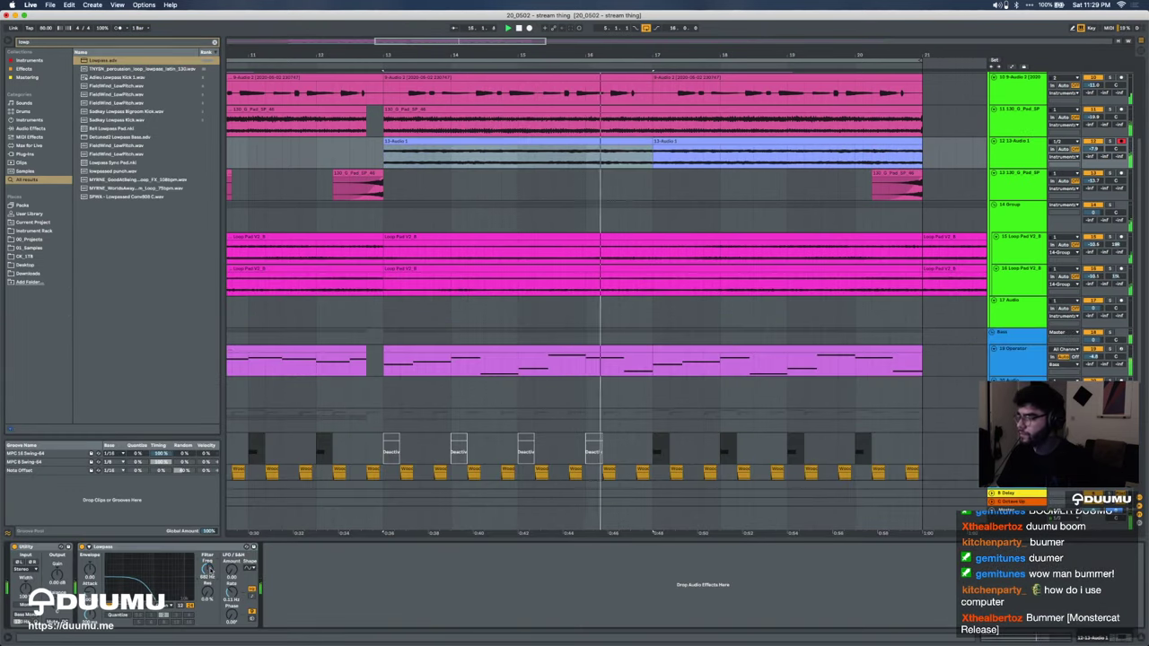
Step: Automate the chord track's Lowpass frequency to rise from bar 13 to bar 21
left_click(384, 158)
key("a")
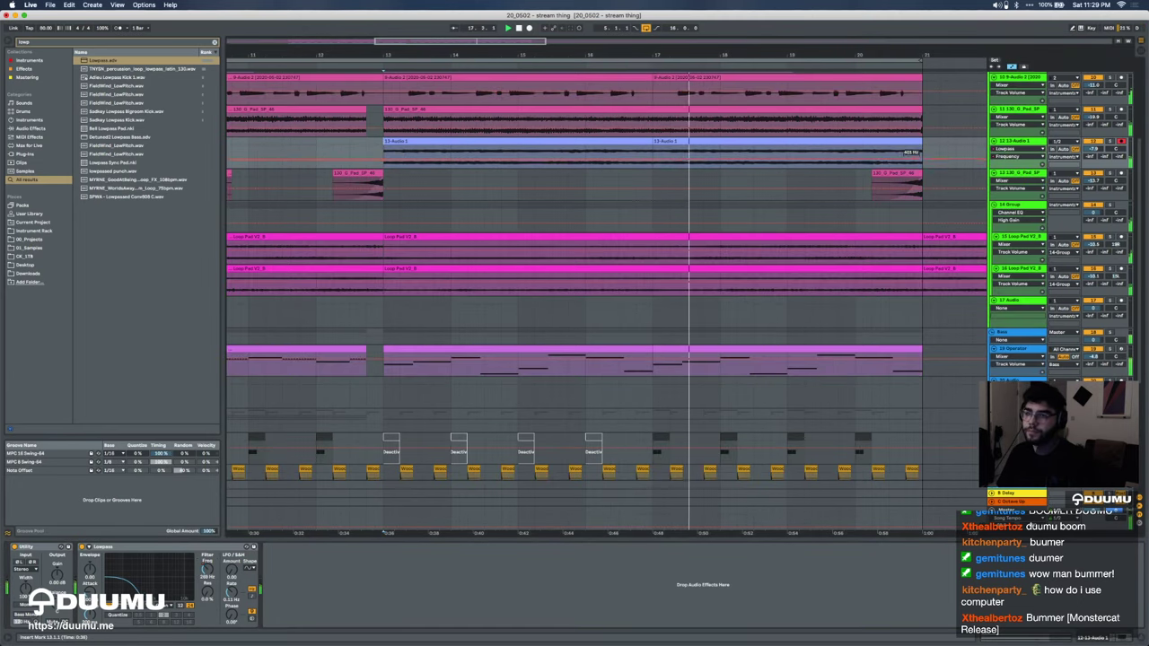
key("a")
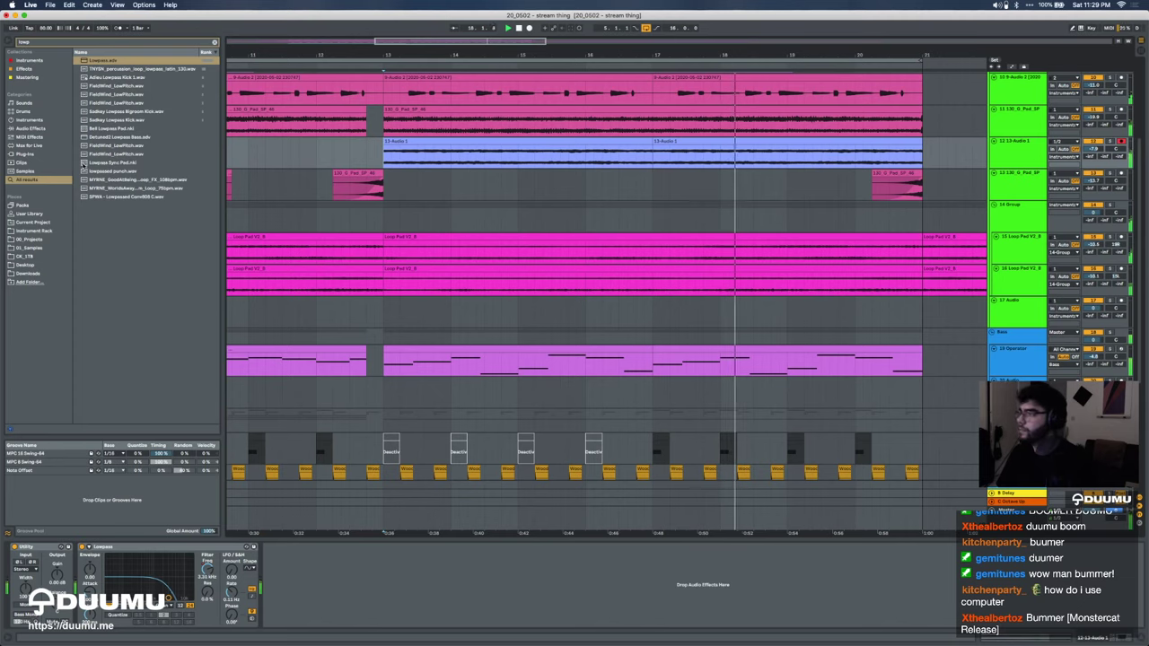
Step: Add EQ Eight after the Lowpass on the chord track and cut a midrange band by about 5 dB
left_click(30, 128)
left_click(215, 42)
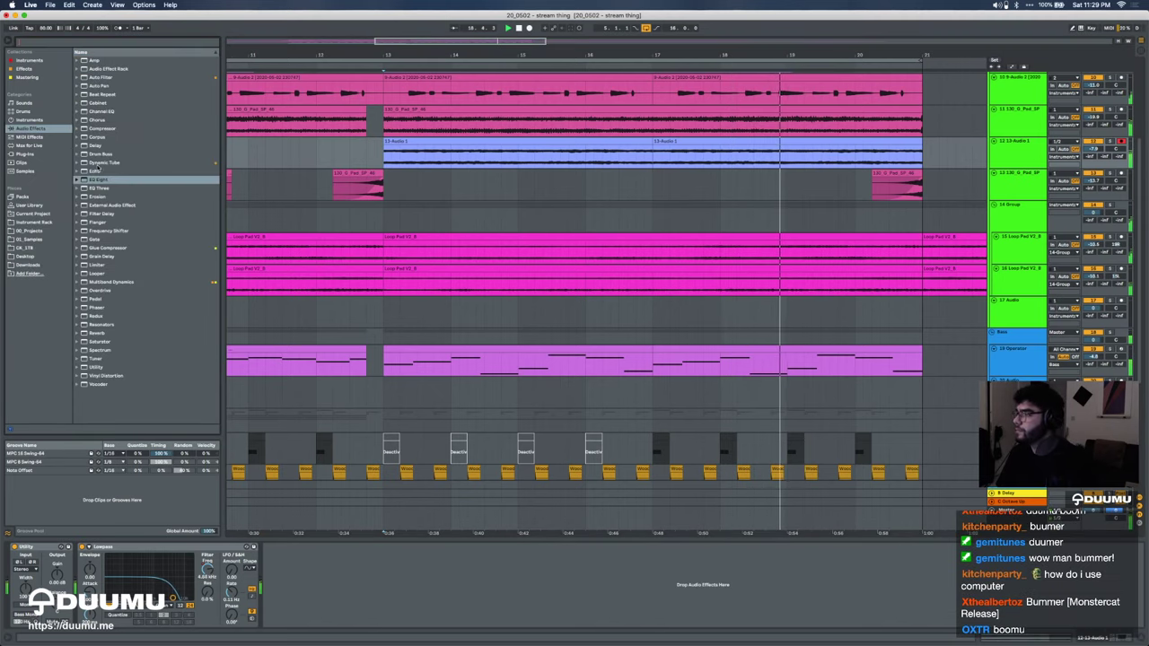
left_click_drag(99, 179, 368, 591)
scroll(808, 238, "down", 5)
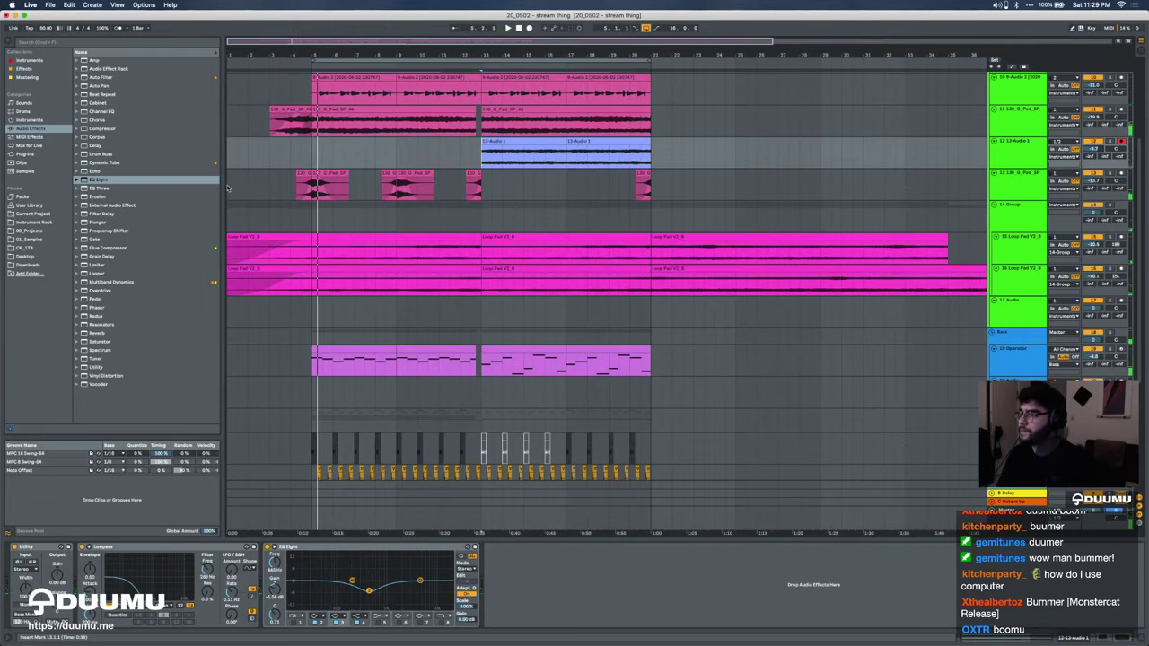
Step: Play the intro from bar 1 and shorten the upper Loop Pad clip's fade-in to end at about bar 3
left_click(227, 187)
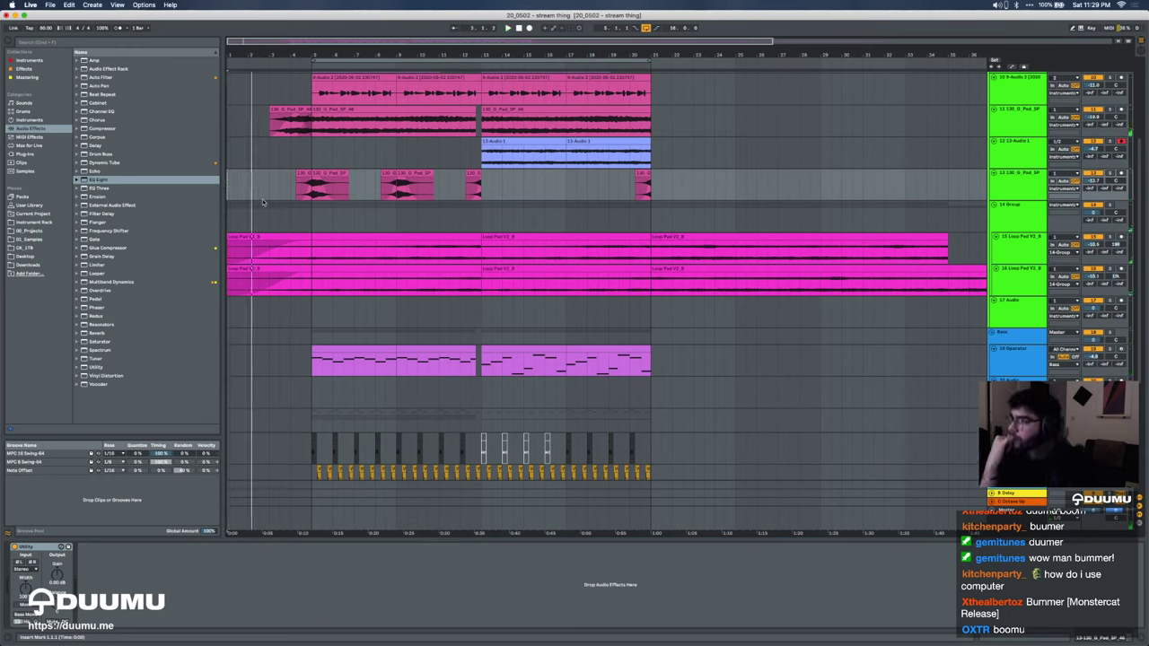
left_click(292, 261)
left_click_drag(303, 243, 269, 243)
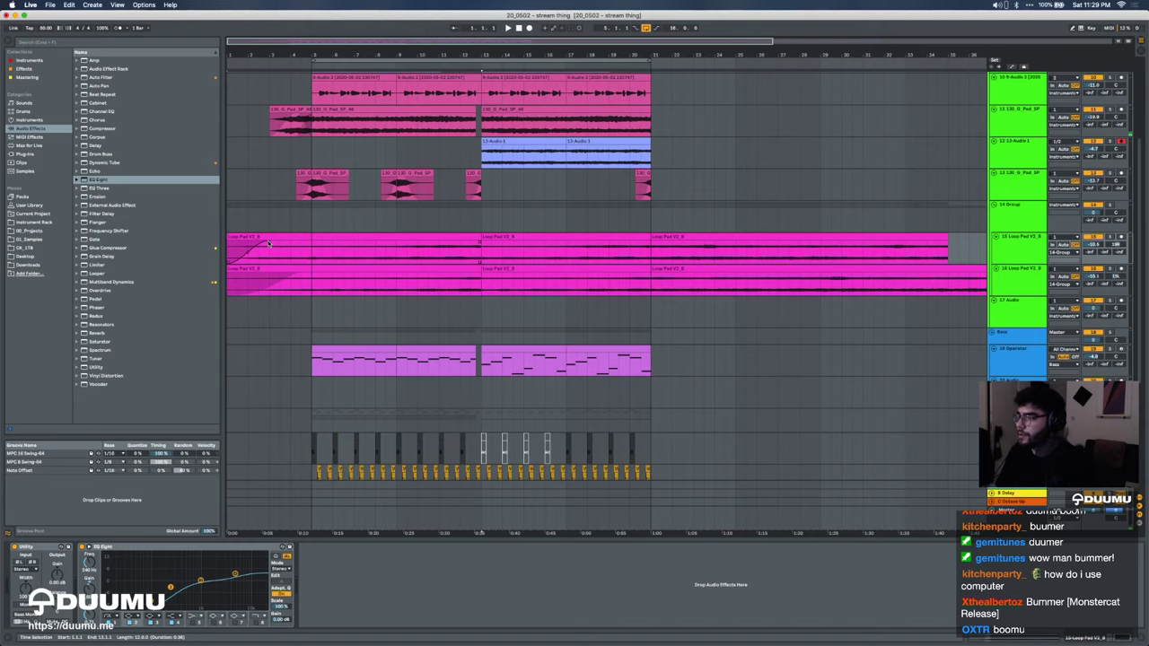
Step: Trim the start of both opening Loop Pad clips to bar 3 and play from there
left_click(272, 274)
left_click(257, 238, "shift")
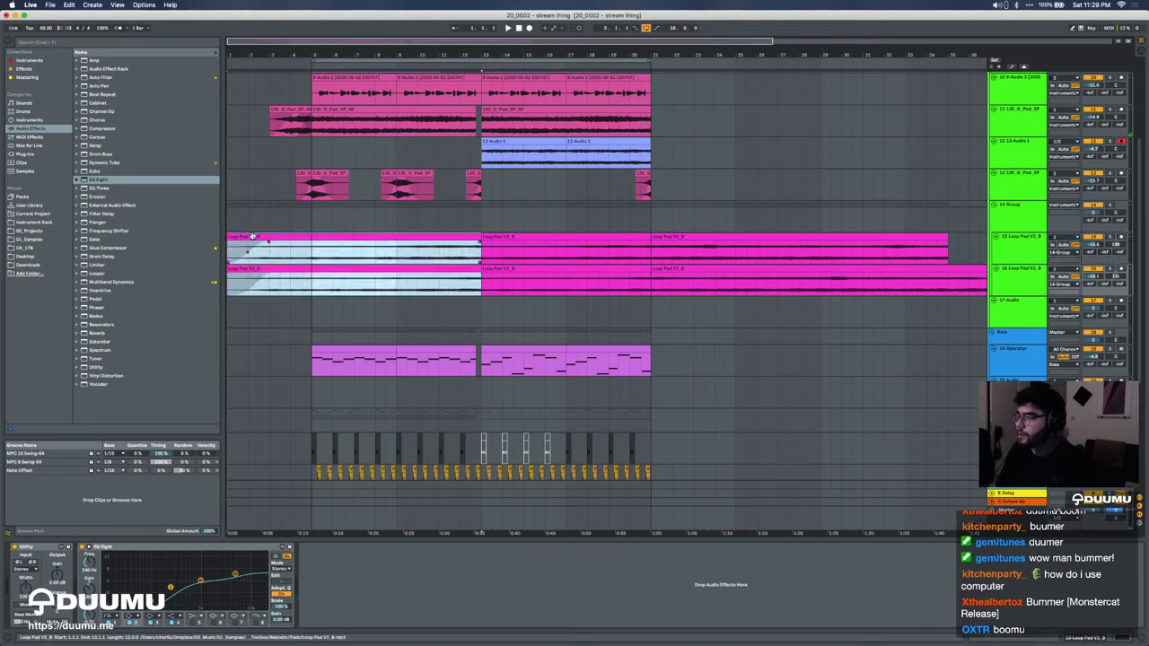
left_click_drag(229, 236, 270, 236)
key("space")
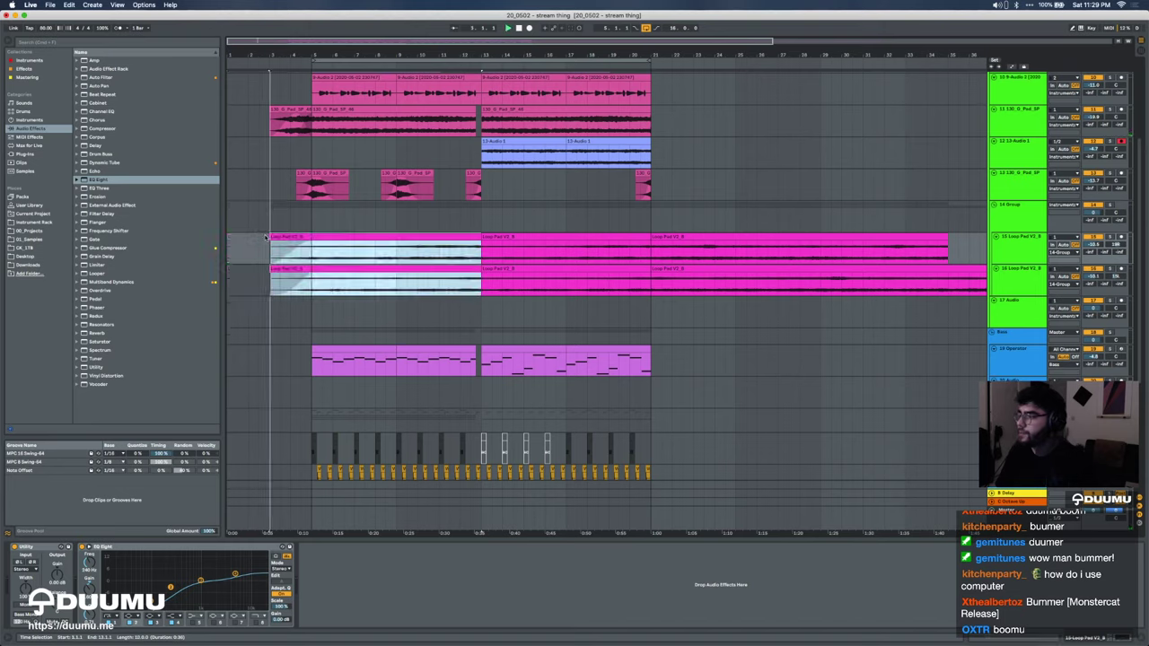
Step: Solo the 8-Audio track and select its first clip at bar 5 for playback
left_click(293, 117)
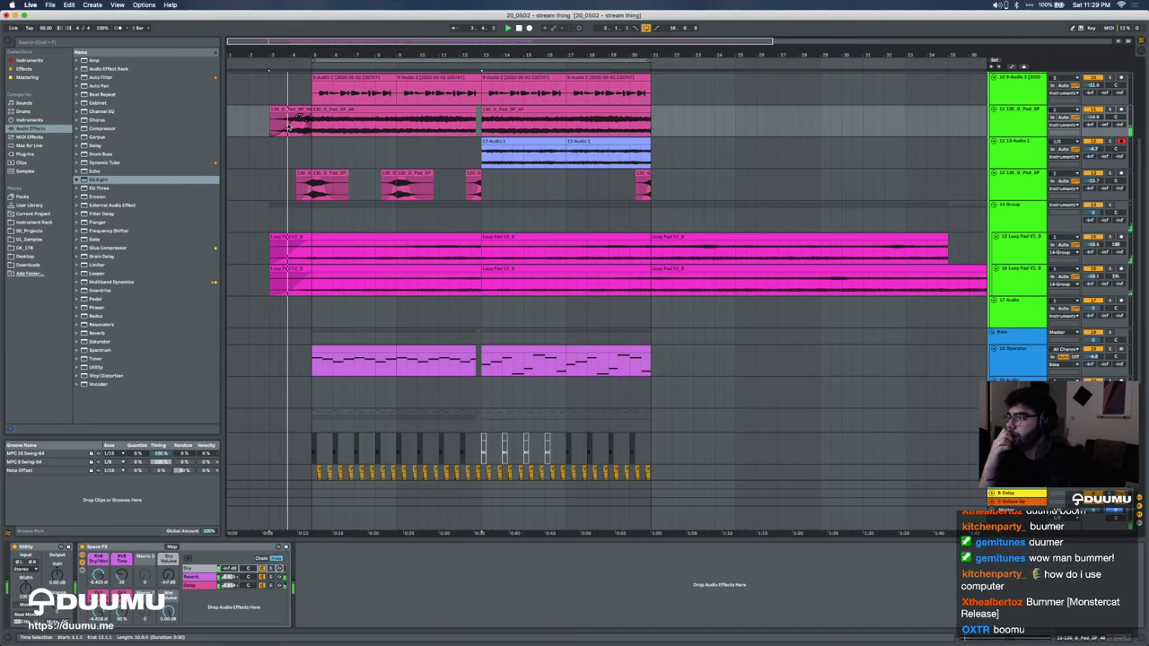
scroll(315, 180, "up", 5)
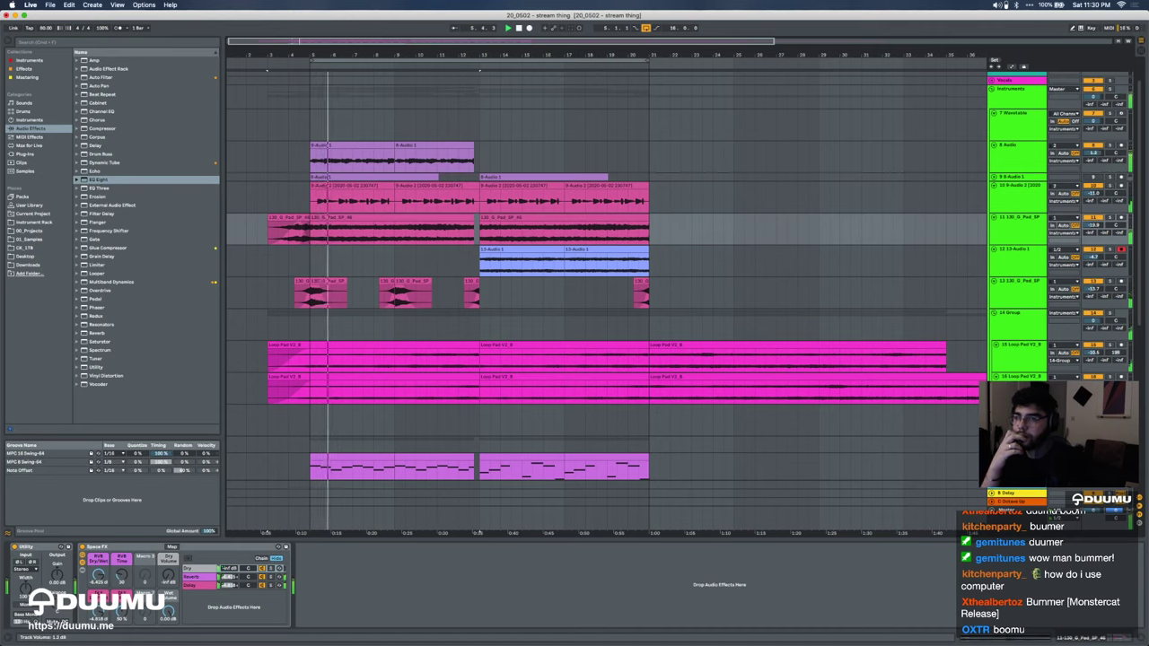
left_click(1013, 160)
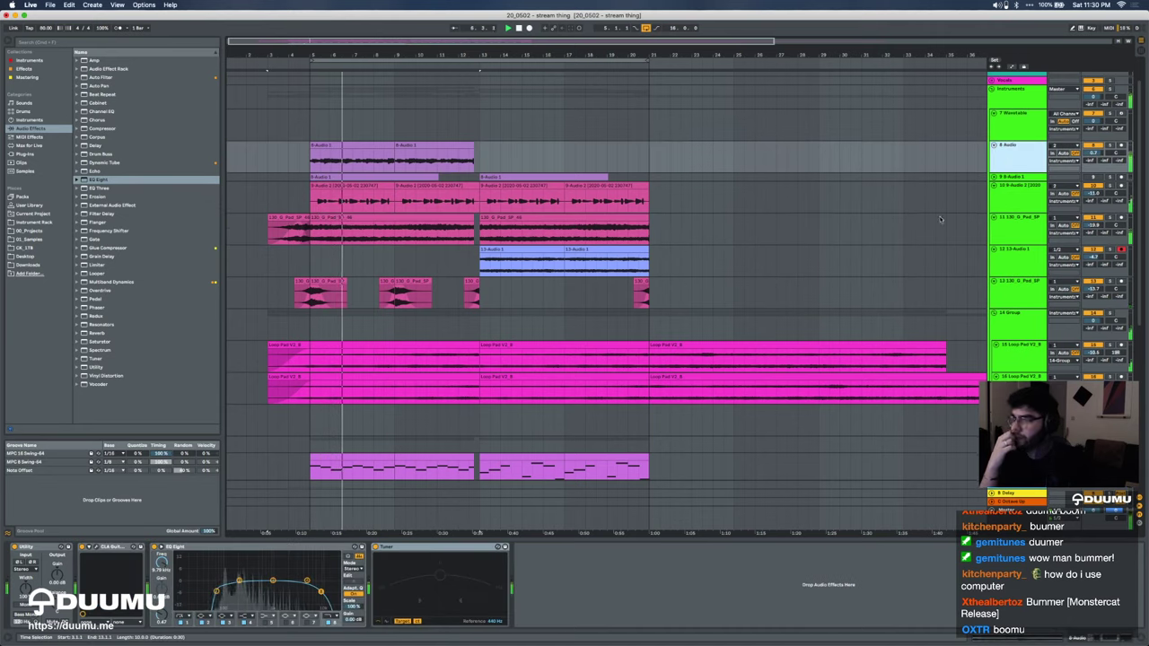
left_click(1107, 146)
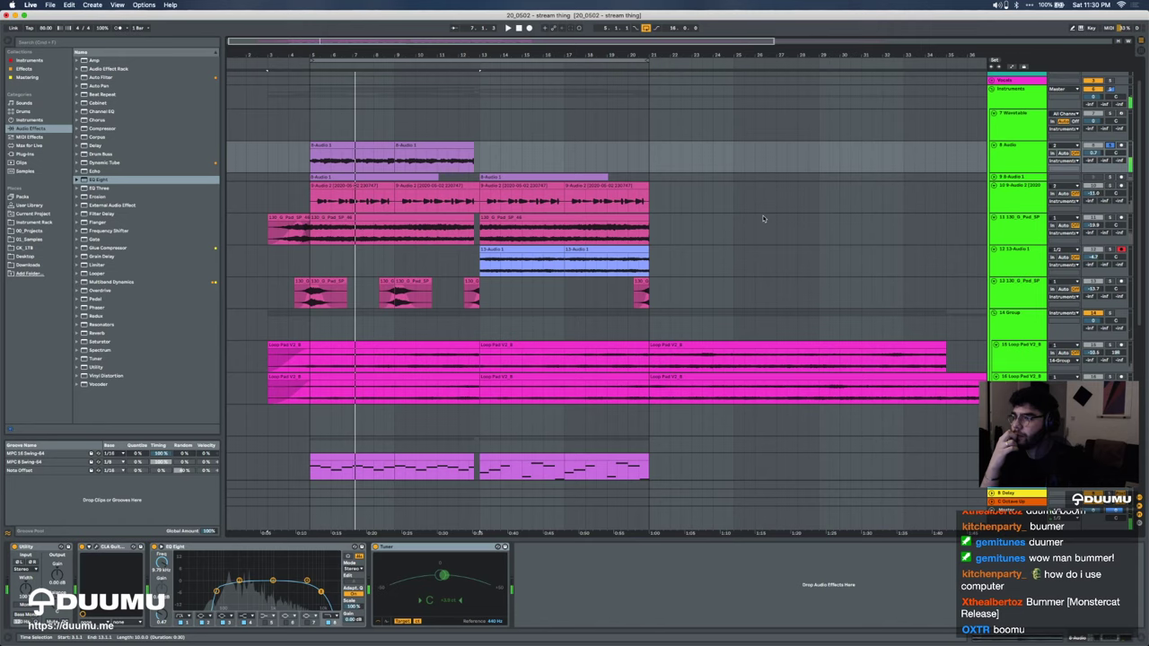
key("space")
key("space")
left_click(330, 166)
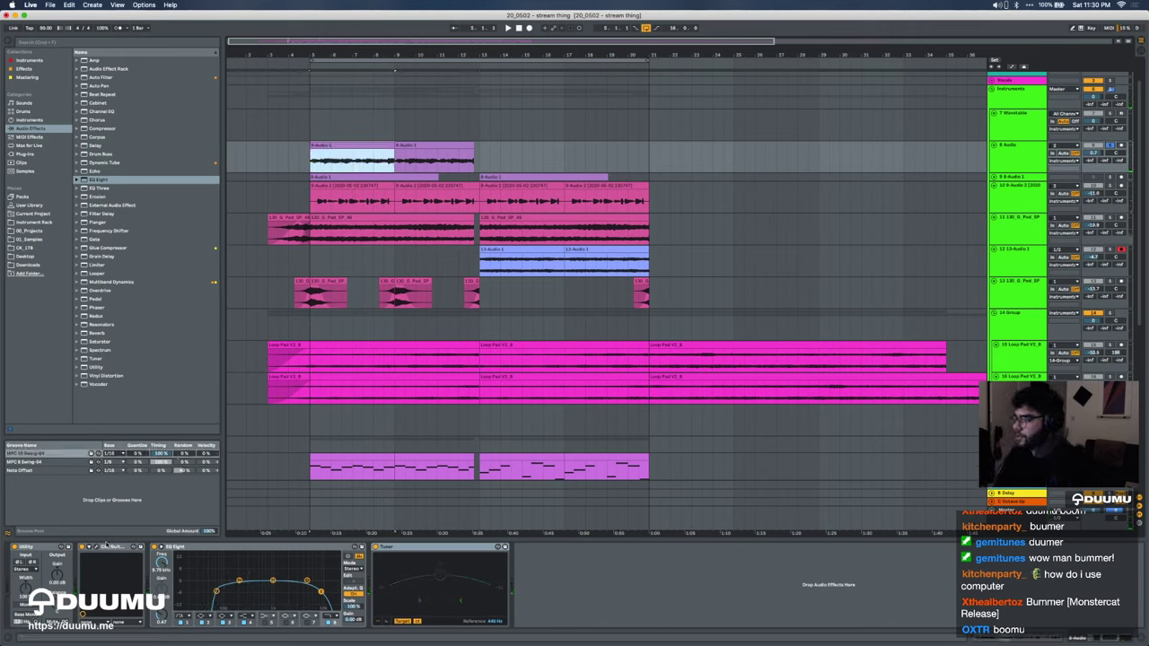
Step: Try a different preset in the CLA Guitars plug-in on the 8-Audio track during playback
left_click(99, 550)
key("space")
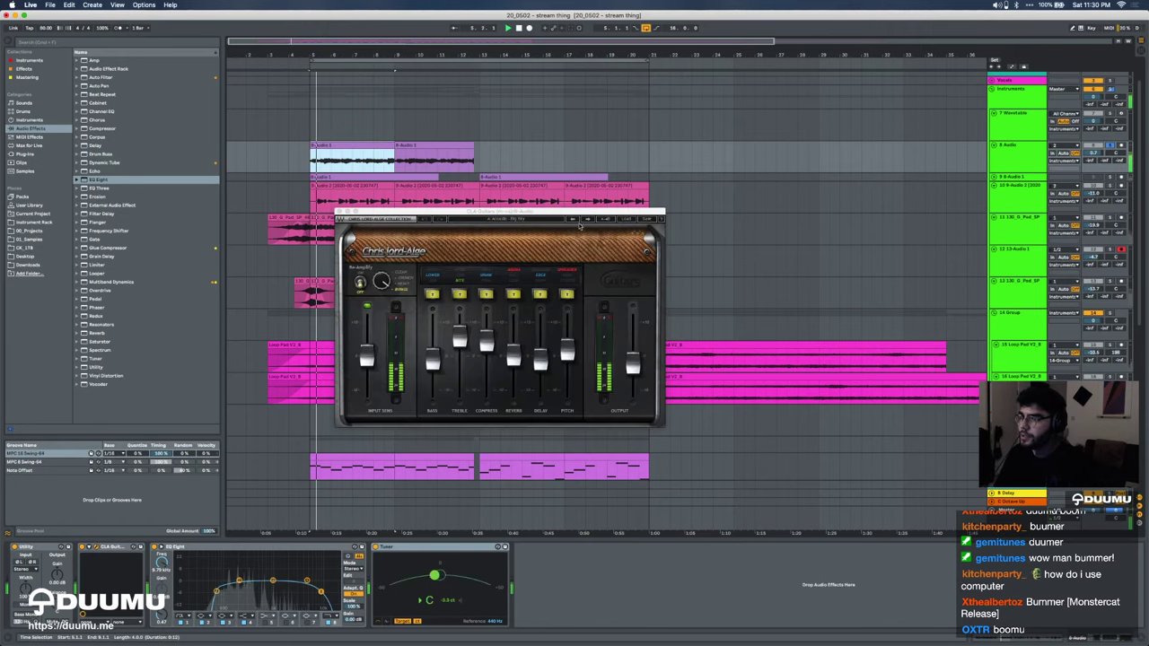
left_click(589, 219)
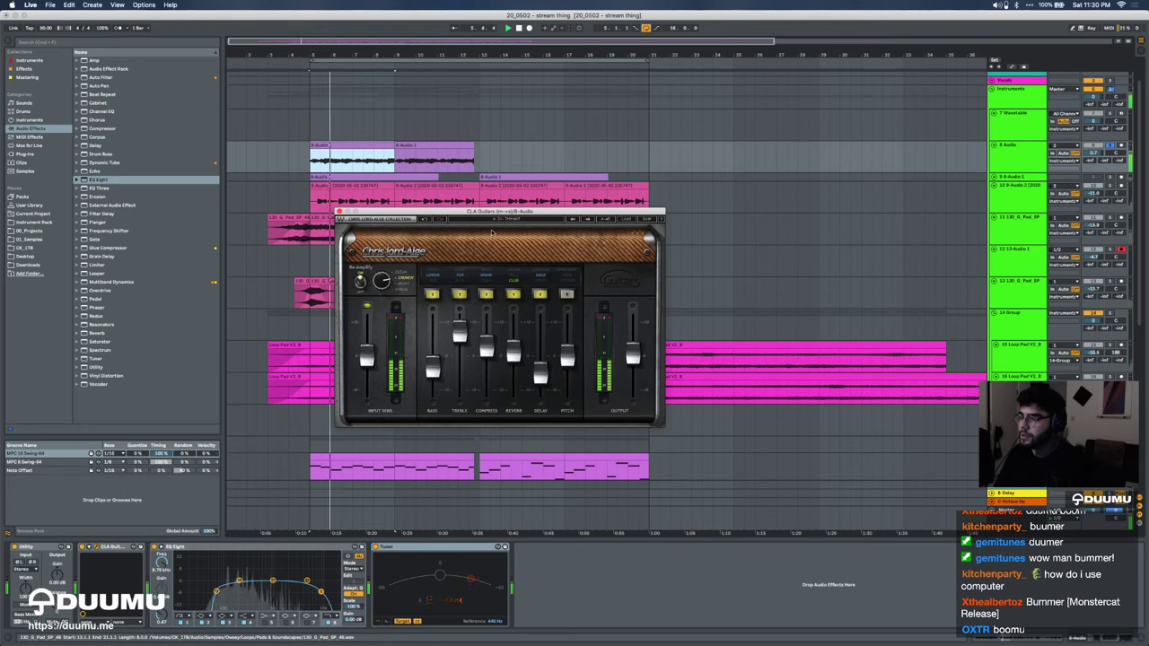
left_click(341, 204)
Step: Play the first clip of track 10 from bar 5 and inspect that track's CLA Guitars settings
left_click(351, 186)
key("space")
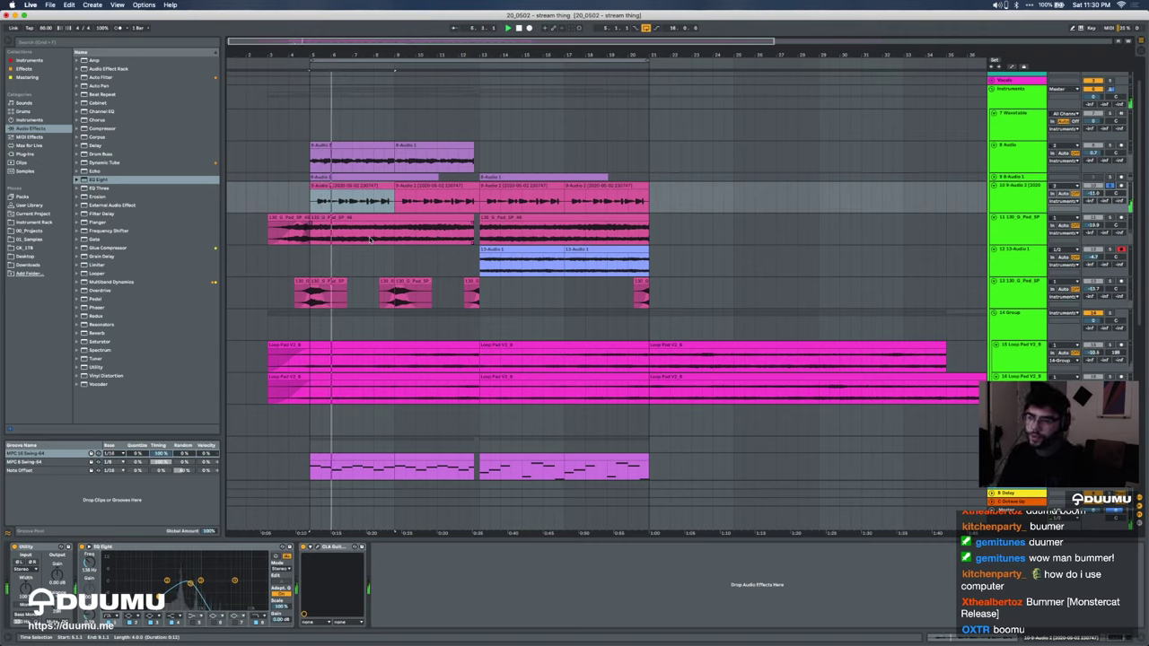
left_click(1027, 206)
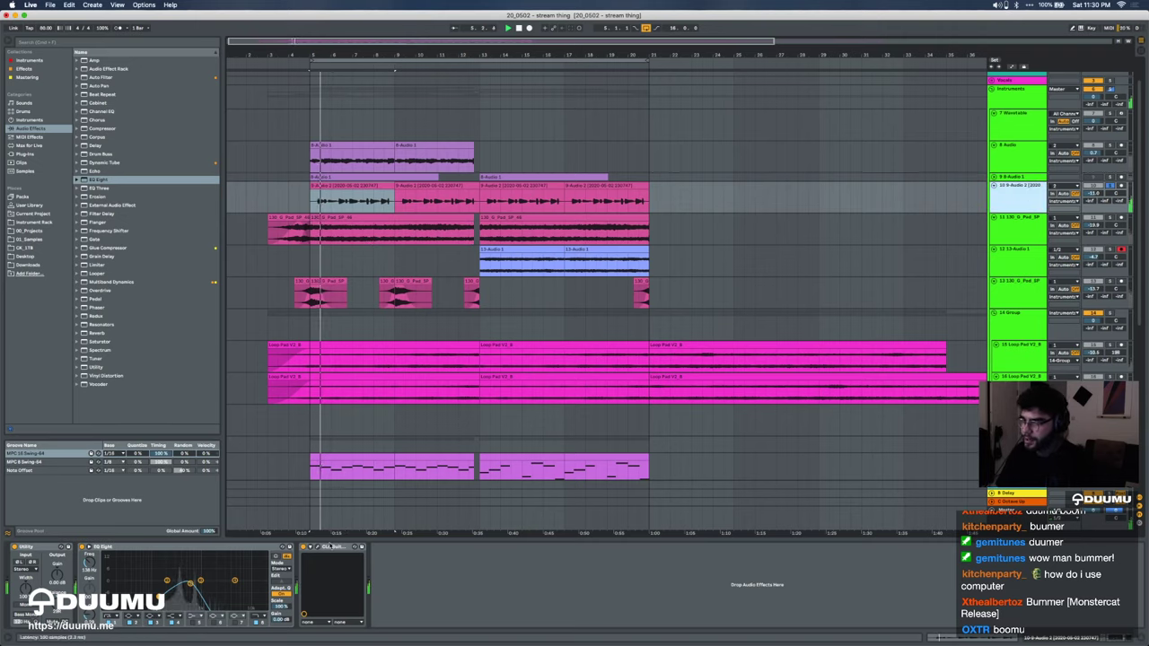
left_click(315, 548)
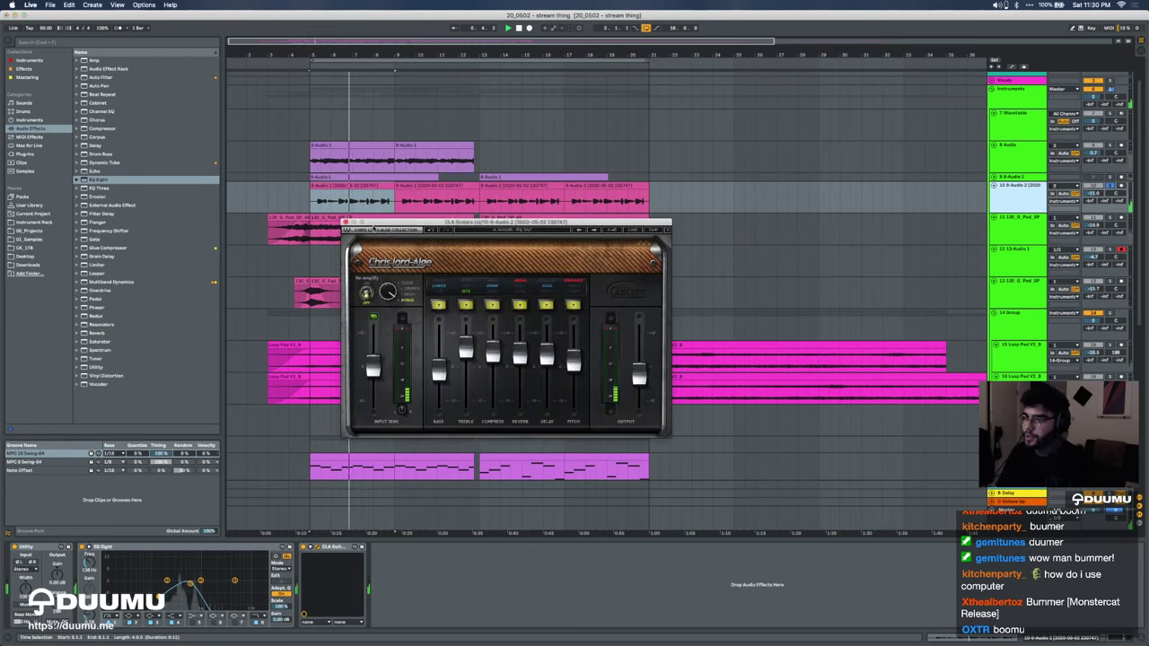
left_click(345, 223)
Step: Delete the existing CLA Guitars plug-ins from track 10 and the 8-Audio track
left_click(328, 548)
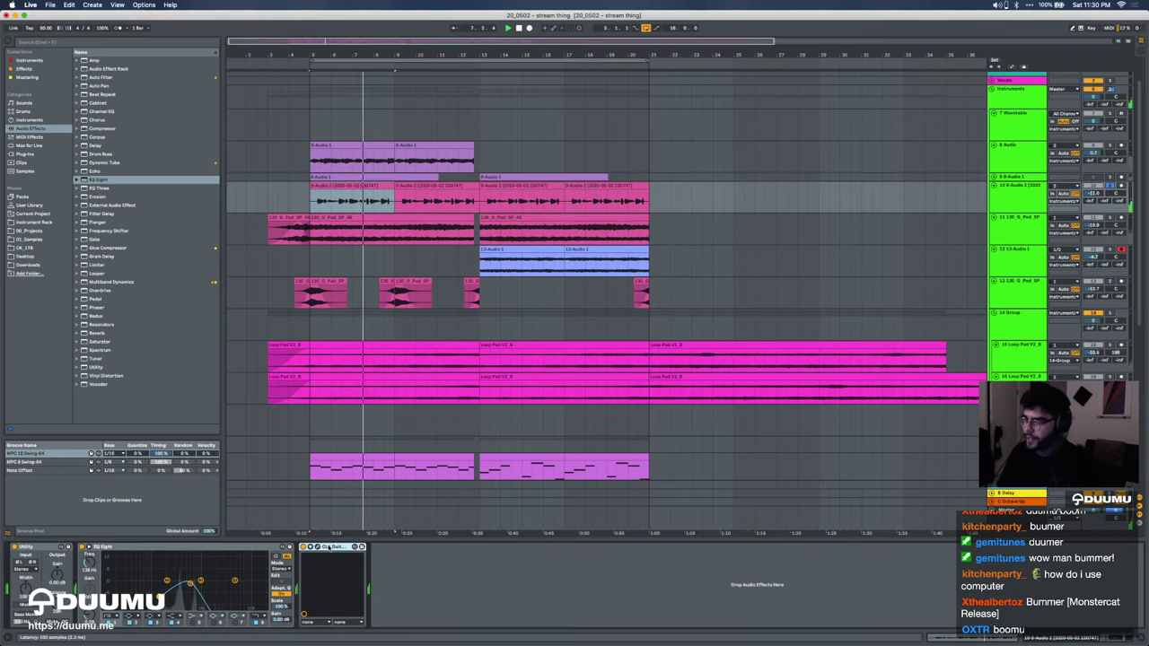
key("Delete")
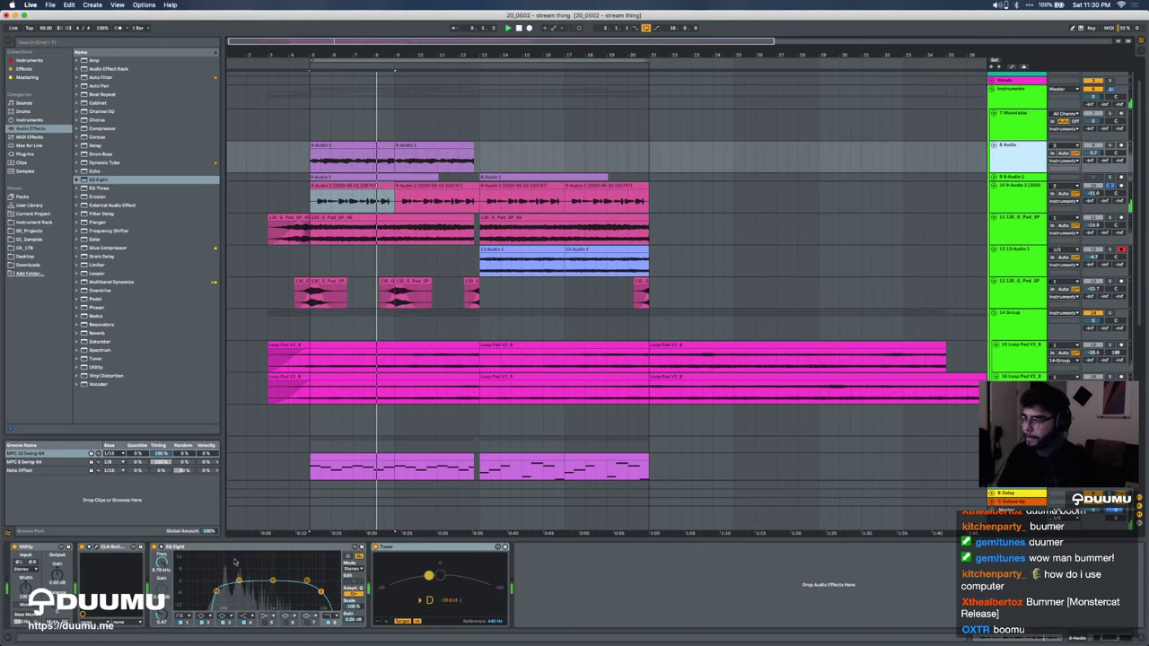
left_click(117, 547)
key("Delete")
Step: Find CLA Guitars in the browser, add the (s) version to the 8-Audio track and play it soloed
key("super+f")
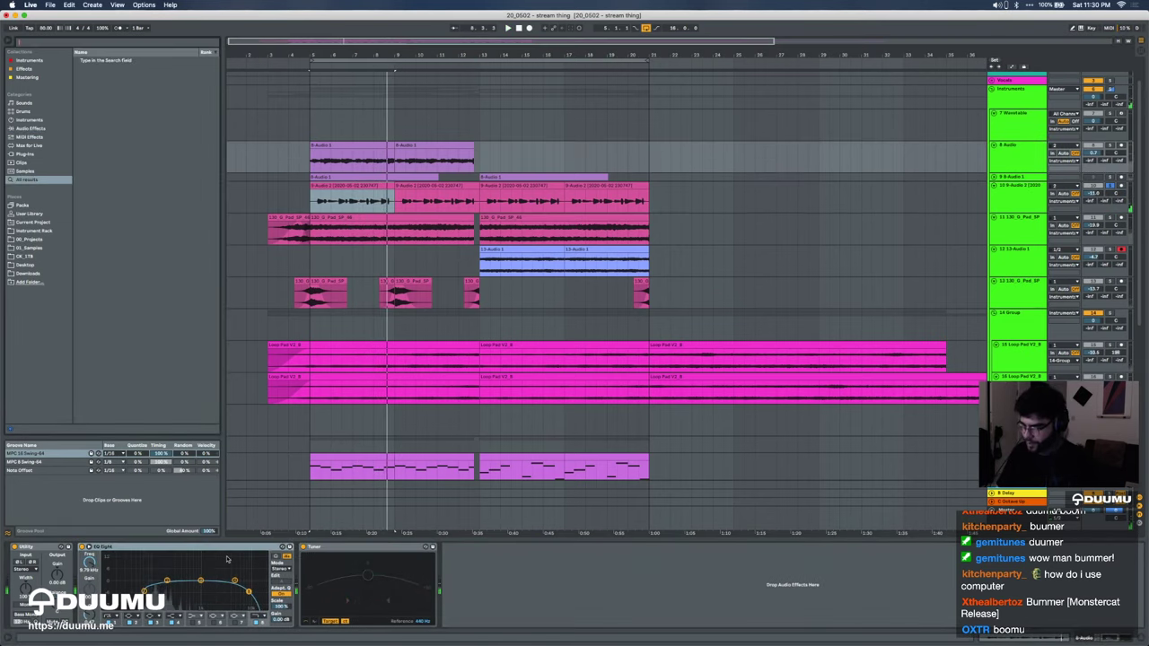
type("CLA GUITARS")
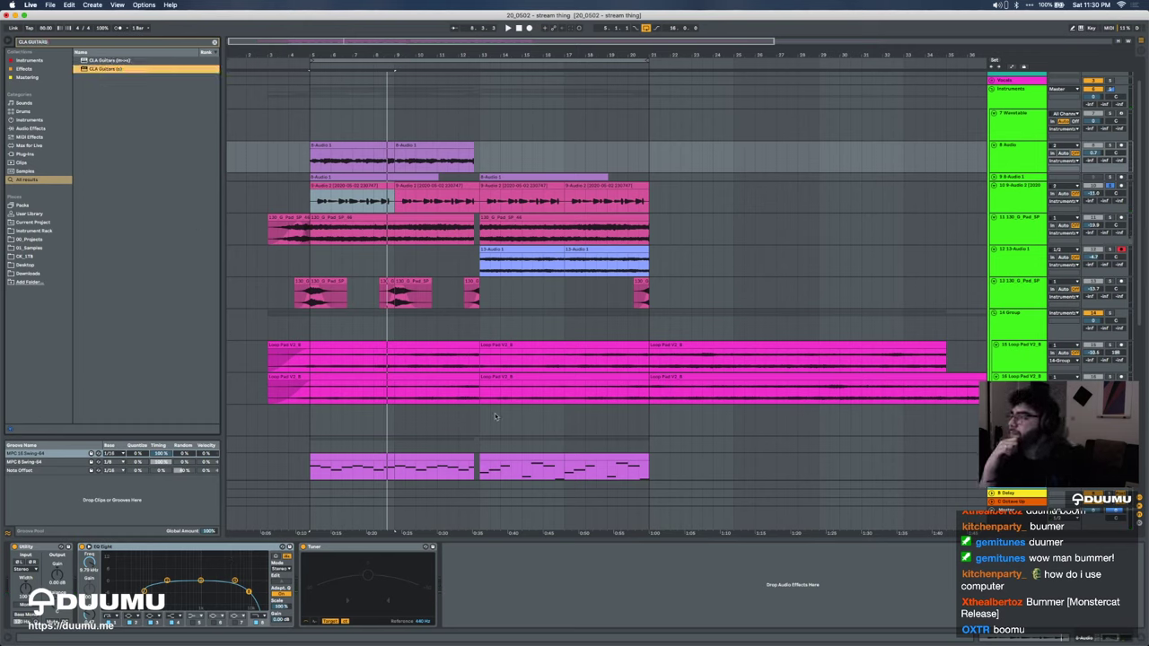
key("Return")
key("space")
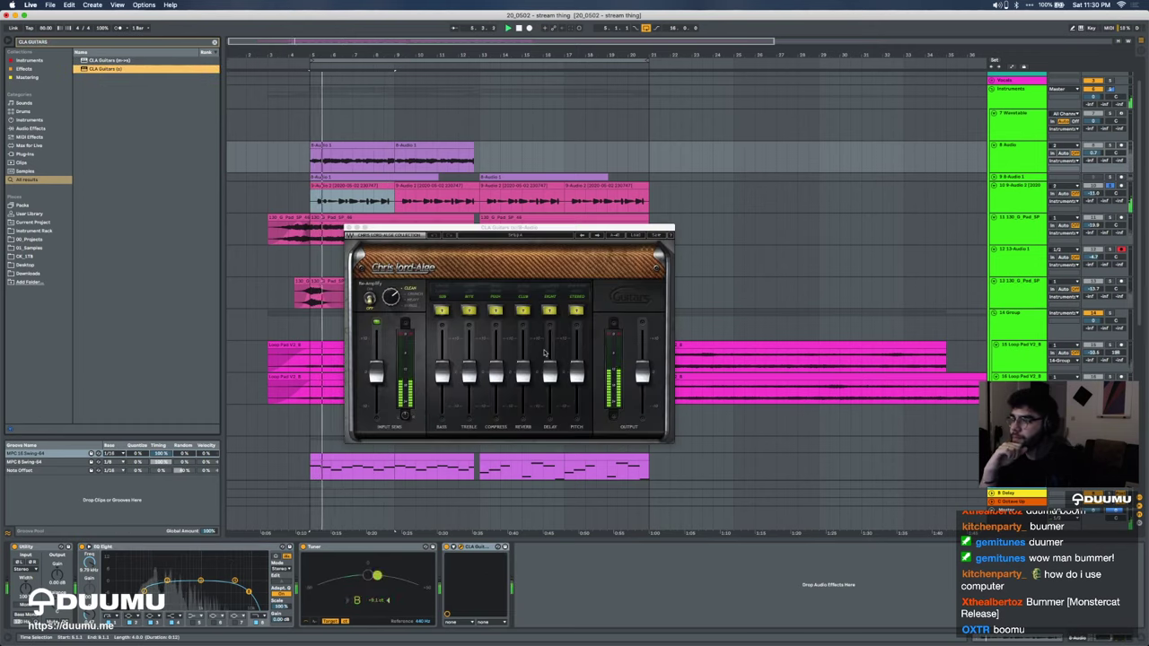
left_click(1109, 145)
key("space")
key("space")
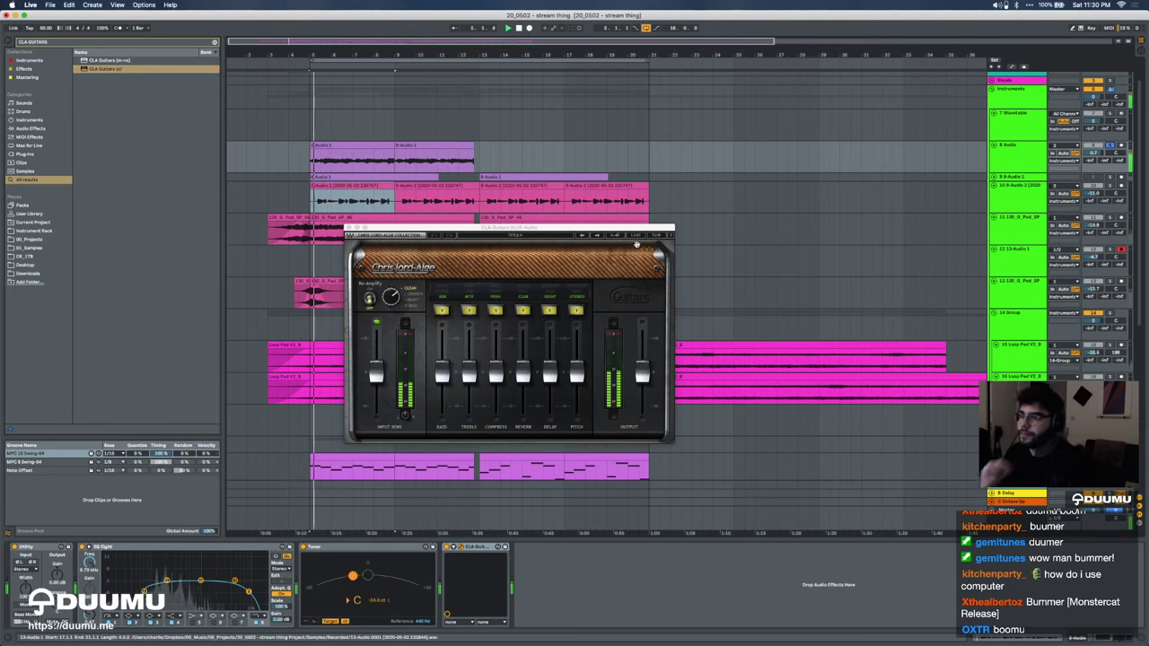
Step: Load the Acoustic - Big Sky preset in the new CLA Guitars and lower its Delay fader
left_click(636, 237)
mouse_move(652, 288)
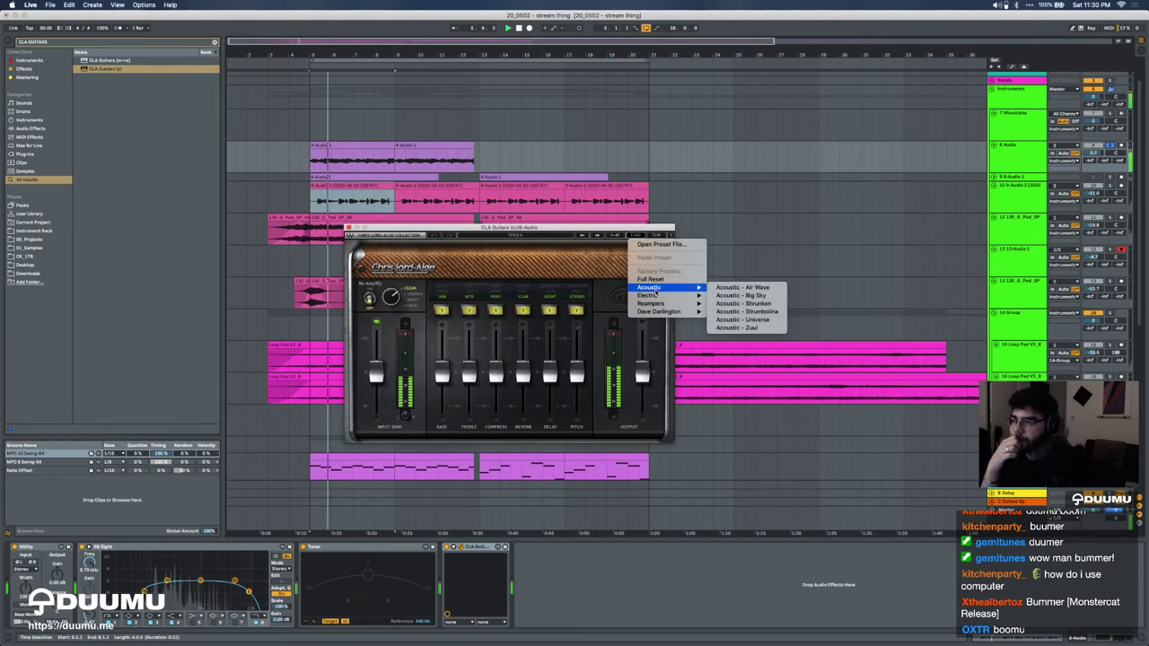
left_click(742, 295)
left_click_drag(549, 348, 553, 379)
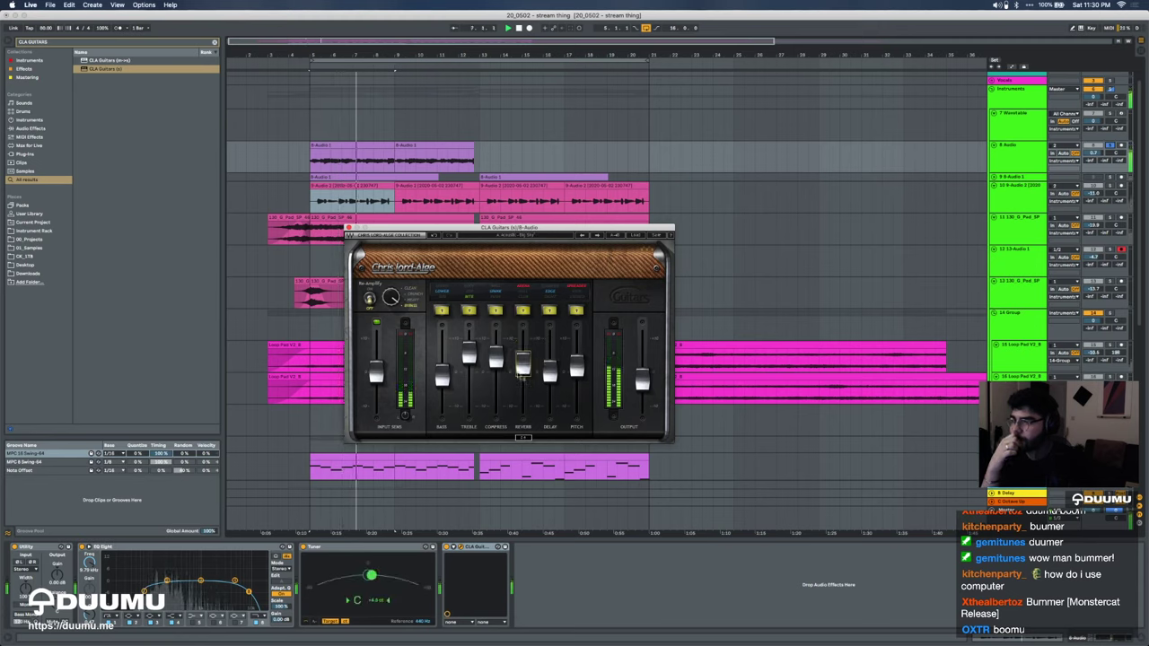
left_click(348, 227)
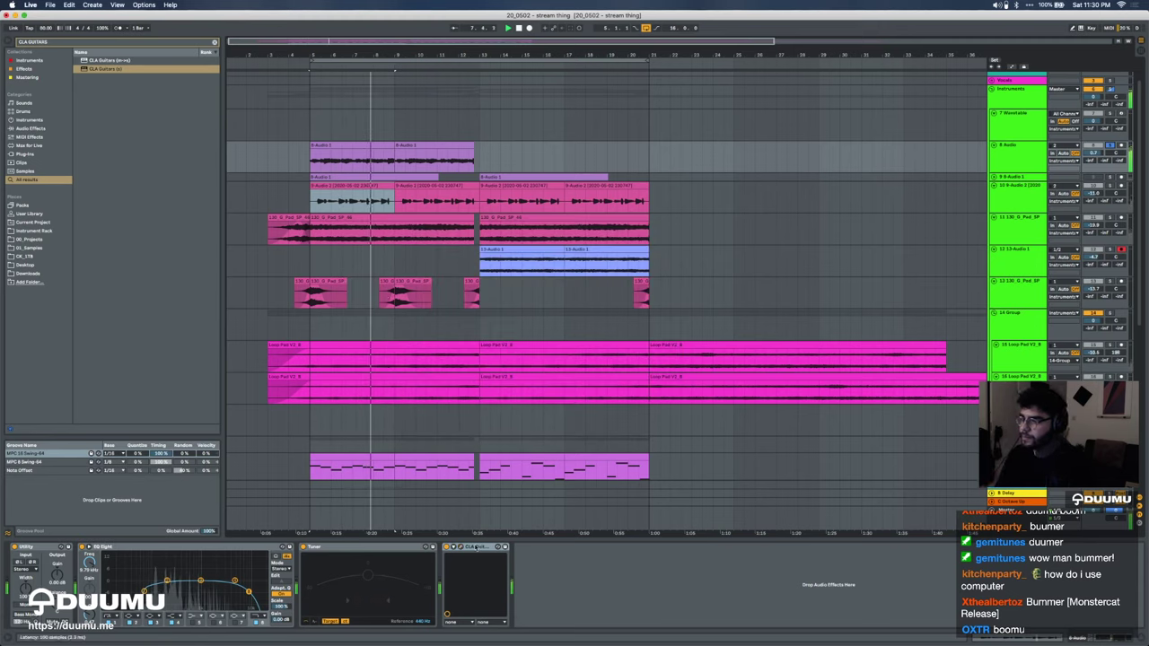
Step: Paste the configured CLA Guitars onto track 10 and play the full mix from bar 5 without solo
left_click(1013, 200)
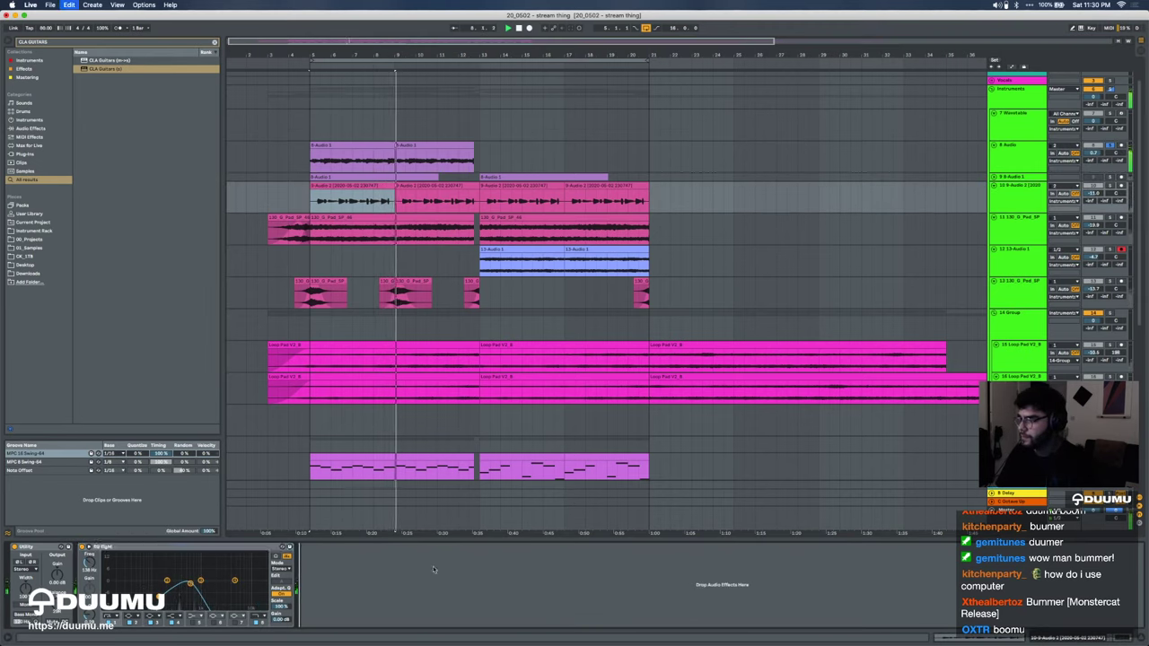
key("super+v")
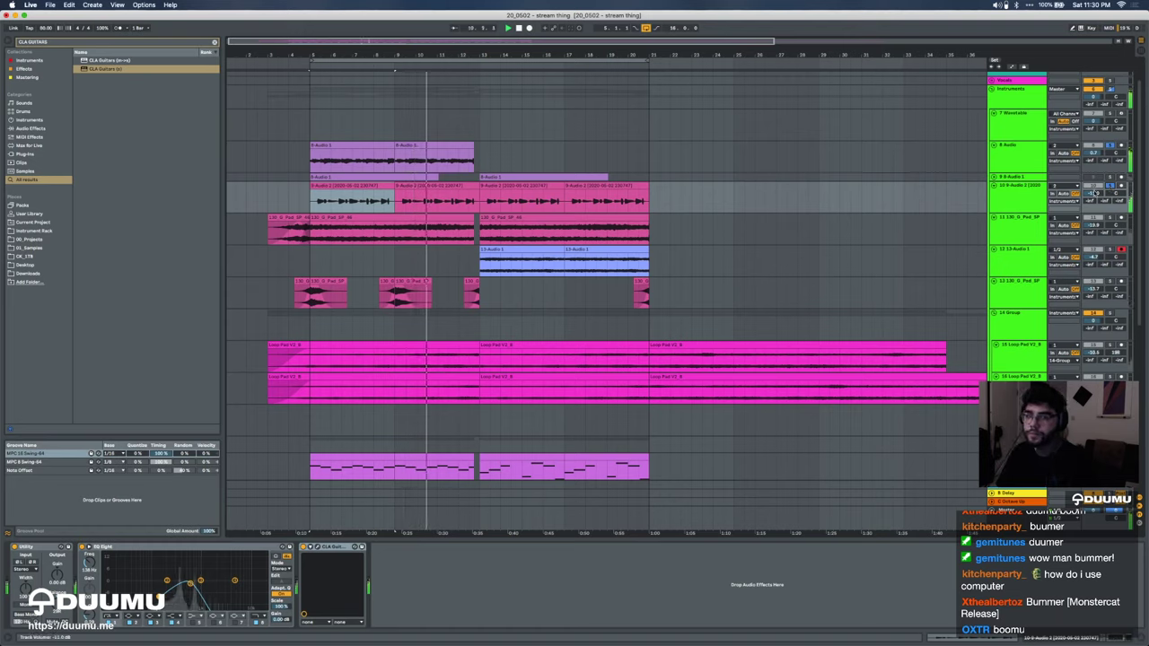
left_click(1109, 147)
key("space")
key("space")
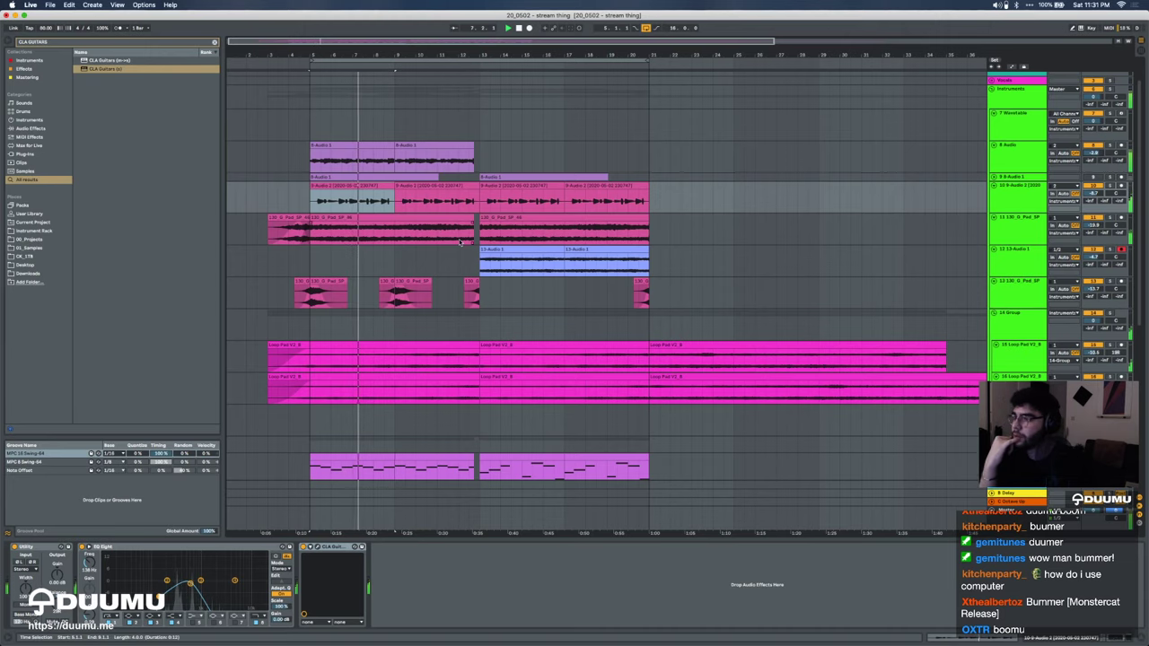
Step: Review the instrument, bass, drum and percussion clips between bars 5 and 21 during playback
scroll(607, 292, "down", 4)
left_click(1094, 344)
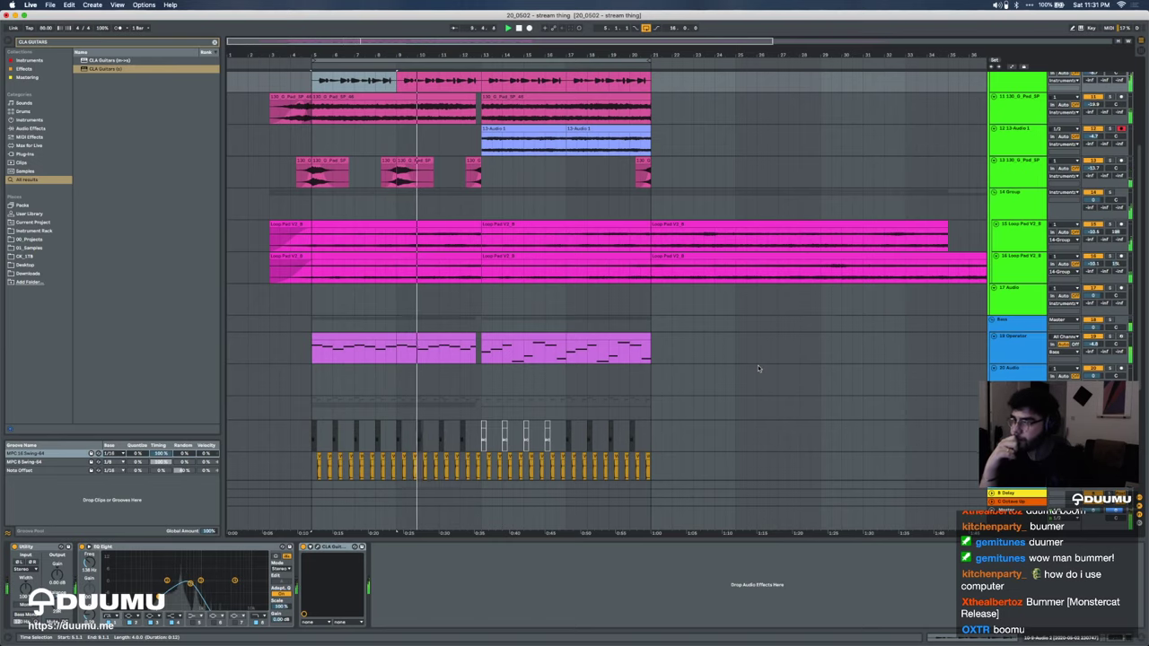
scroll(446, 371, "up", 5)
scroll(446, 371, "down", 4)
scroll(446, 371, "down", 3)
scroll(446, 371, "left", 2)
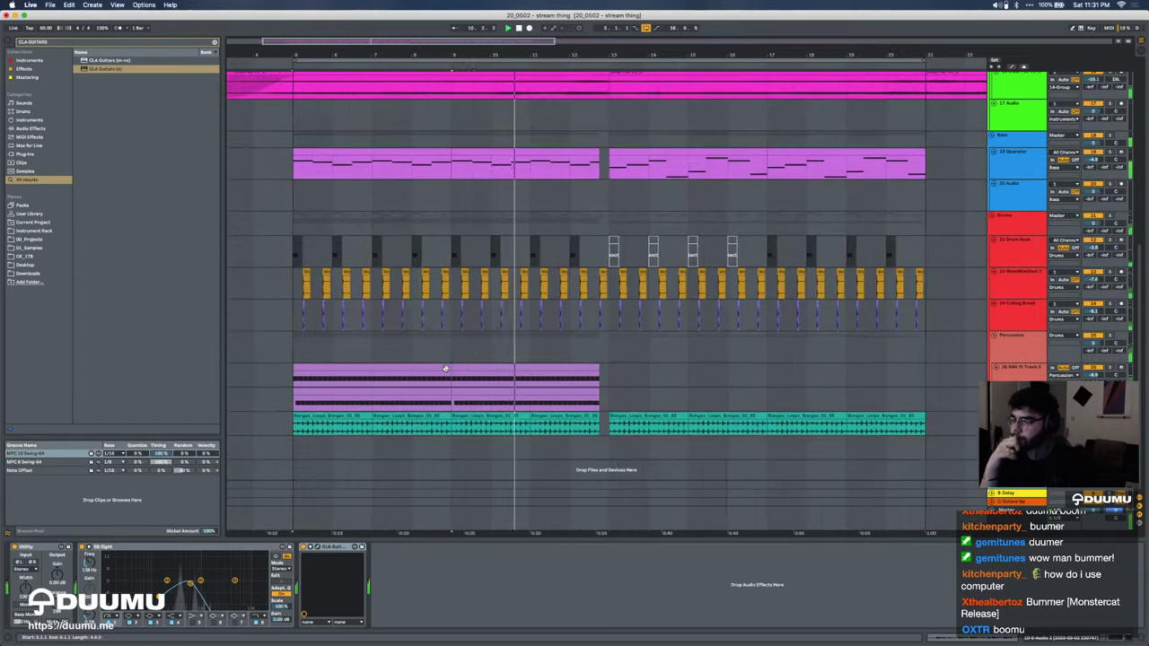
key("minus")
left_click(447, 371)
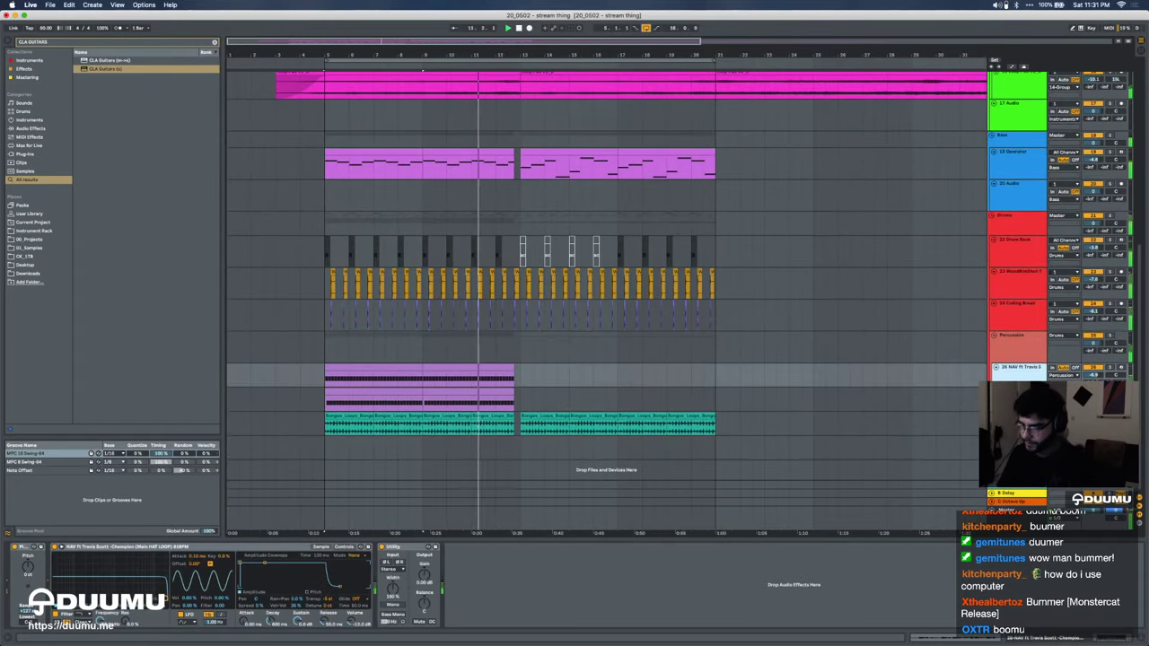
key("Down")
key("plus")
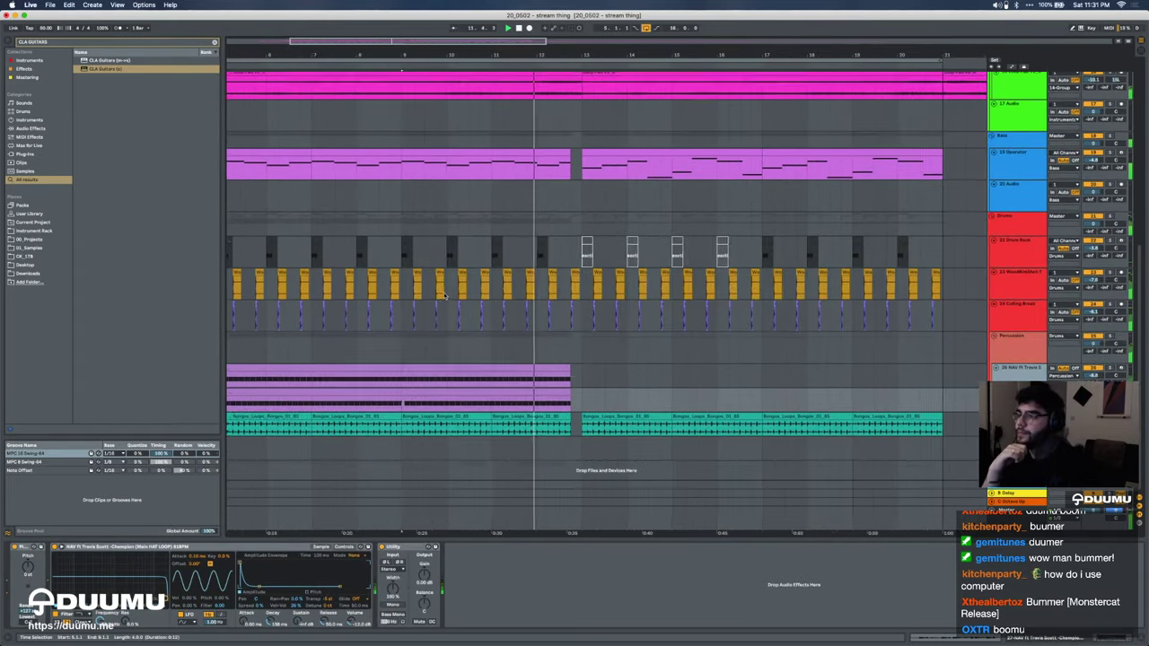
scroll(443, 296, "up", 6)
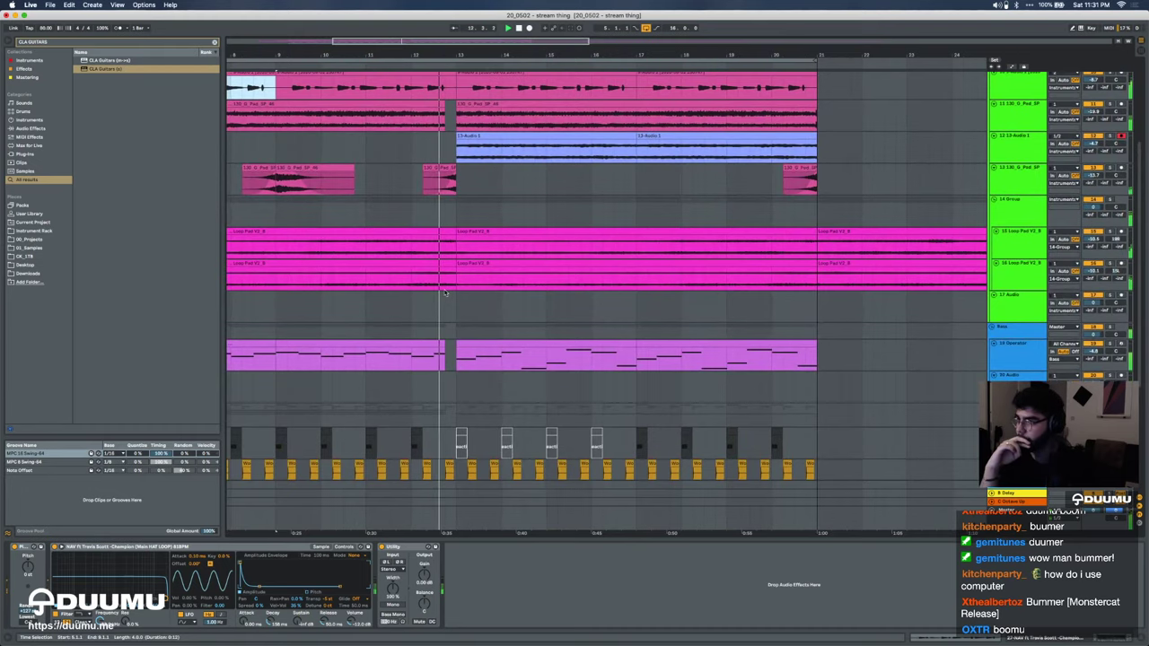
key("plus")
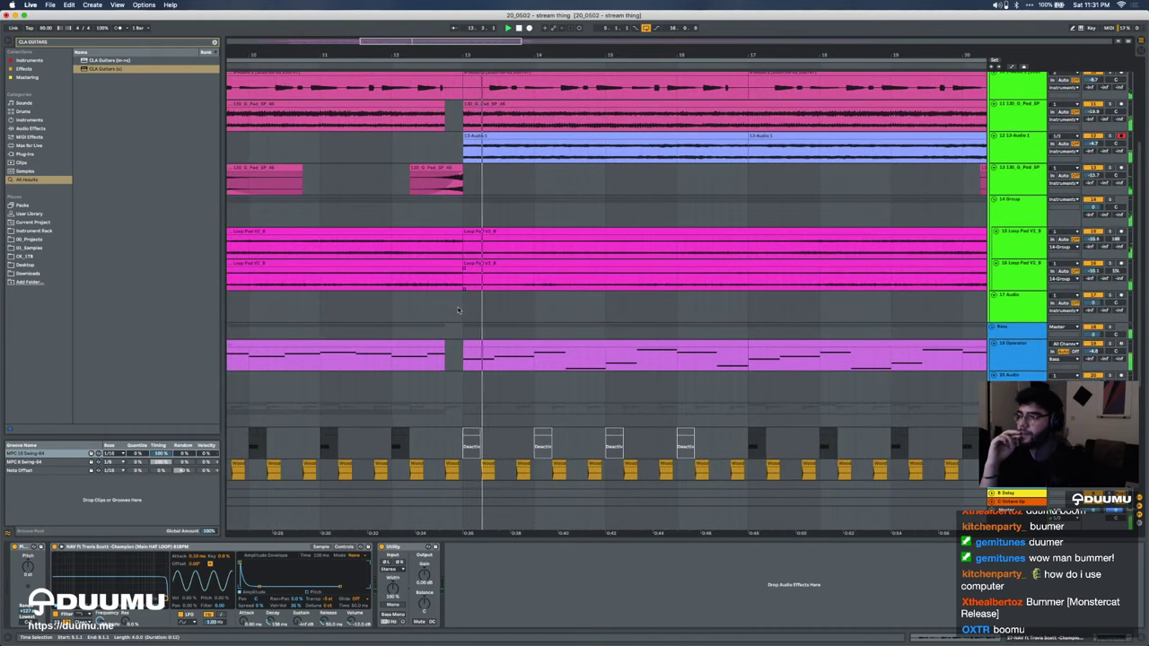
left_click(459, 310)
scroll(453, 310, "up", 2)
scroll(440, 309, "down", 5)
scroll(611, 410, "down", 3)
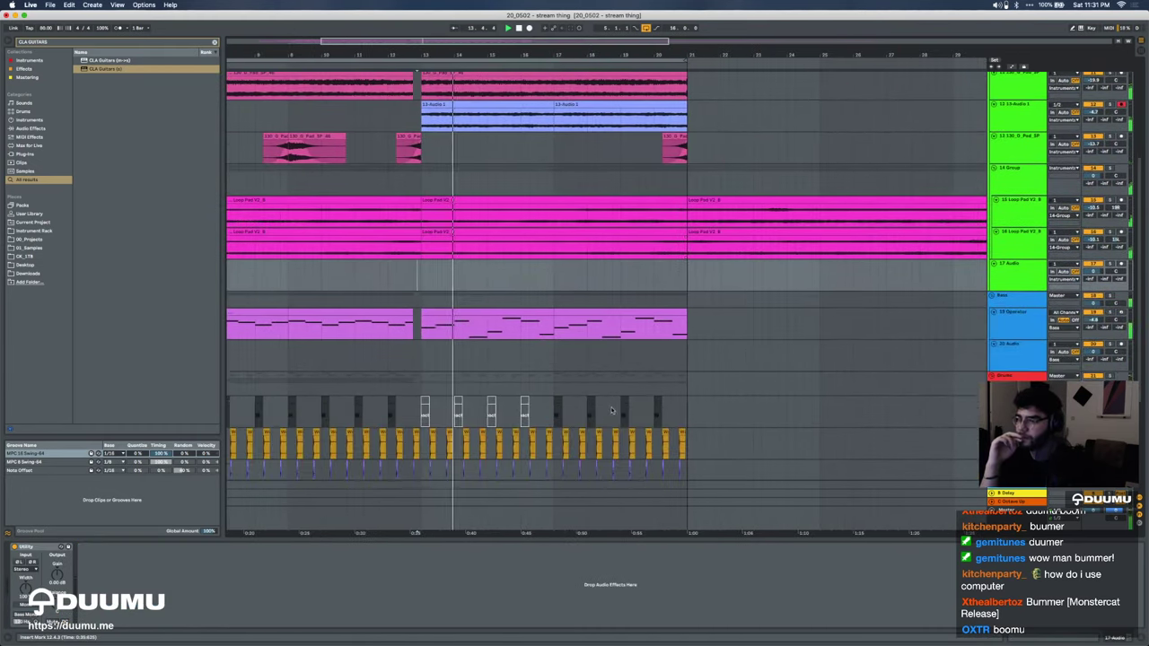
Step: Remove the second kick note from the Drum Rack clip at bar 17
double_click(558, 411)
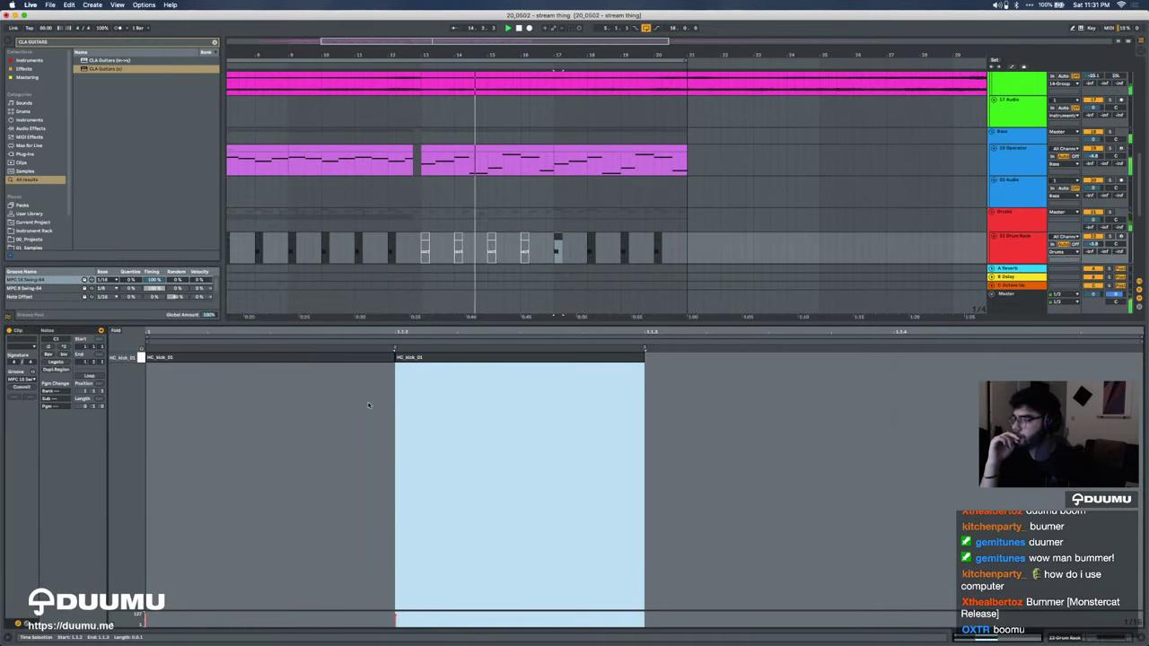
left_click(457, 368)
left_click(444, 352)
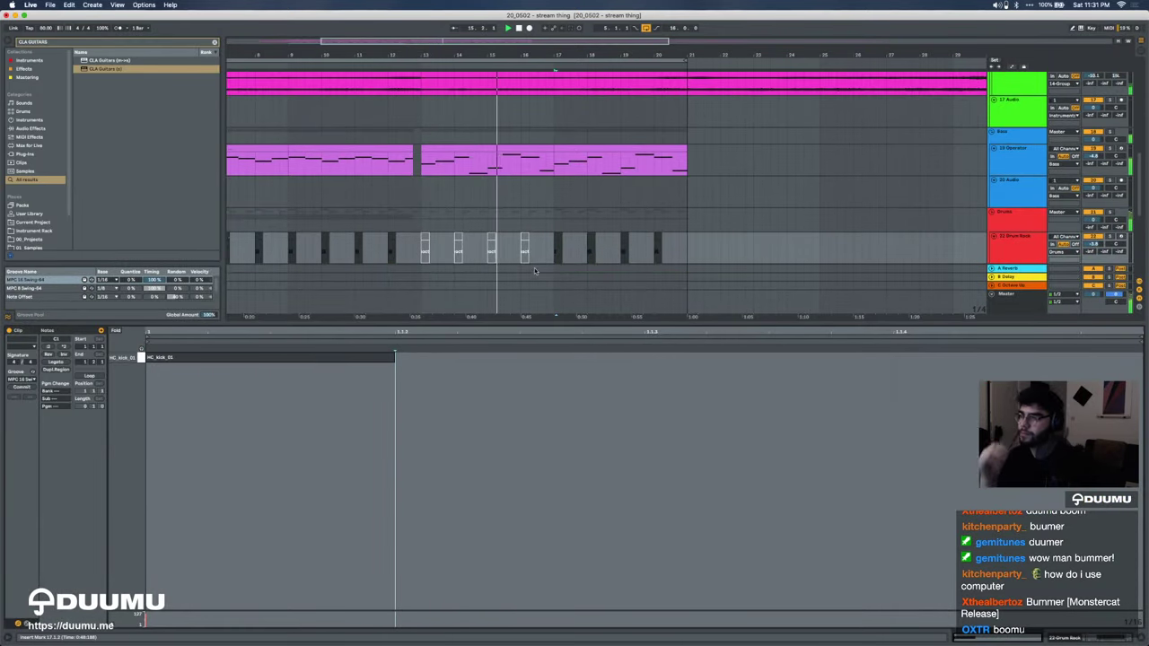
Step: Duplicate bar 17 of the Drum Rack track three times to fill the bars up to bar 21
left_click_drag(553, 241, 589, 247)
key("super+d")
key("super+d")
key("super+d")
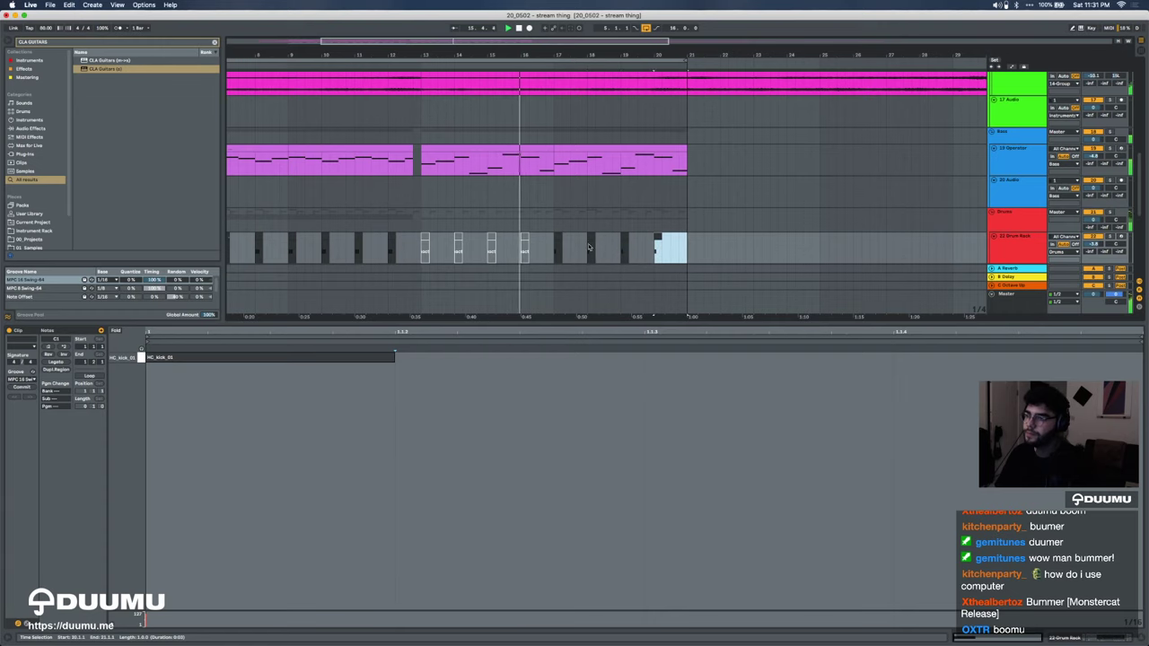
key("super+alt+l")
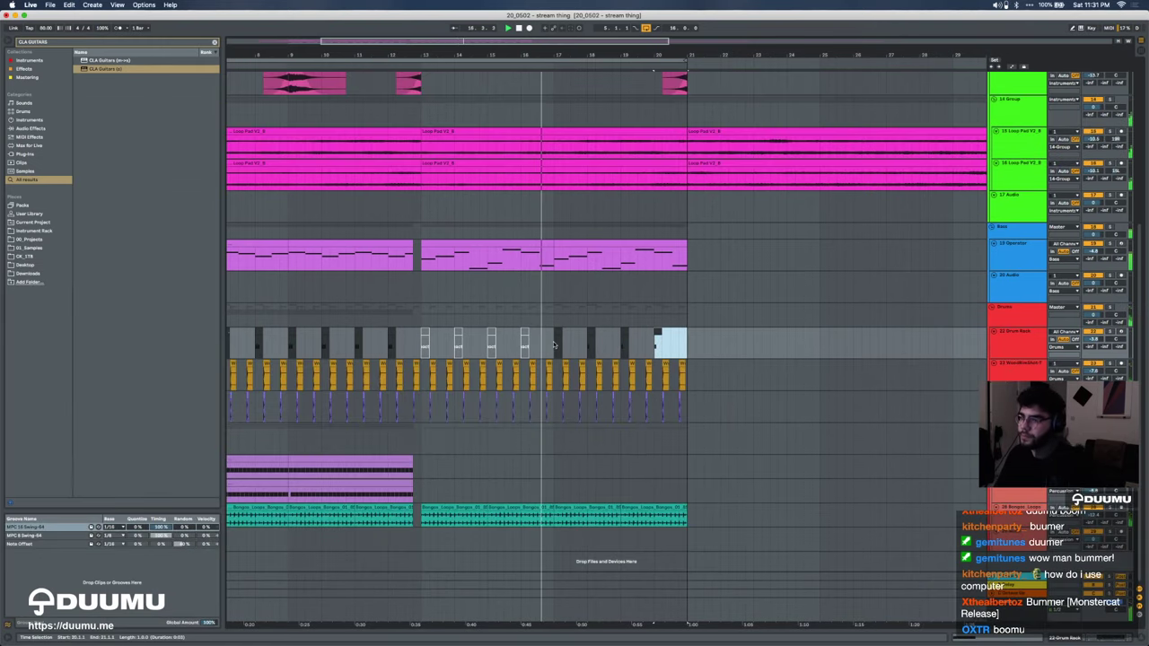
Step: Try repeating the one-beat kick section at bar 17 of the Drum Rack track on every beat up to bar 21
left_click_drag(554, 345, 562, 345)
key("super+d")
key("super+d")
key("super+d")
key("super+d")
key("super+d")
key("super+d")
key("super+d")
key("super+d")
key("super+d")
key("super+d")
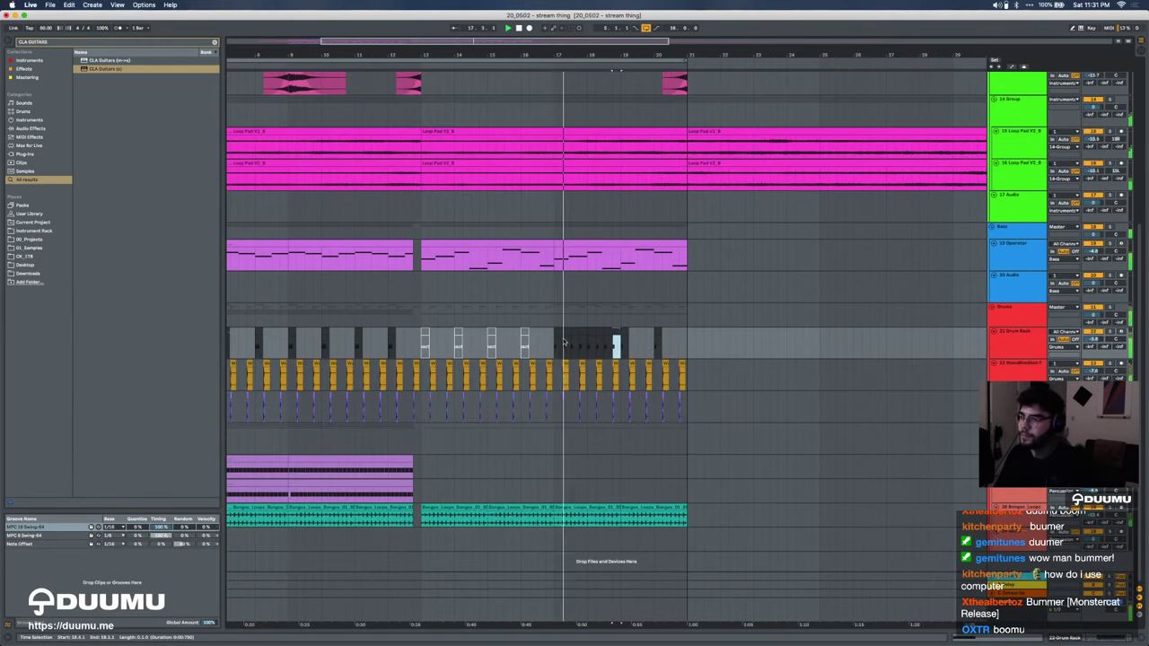
key("super+d")
key("super+d")
key("super+d")
key("super+d")
key("super+d")
key("super+d")
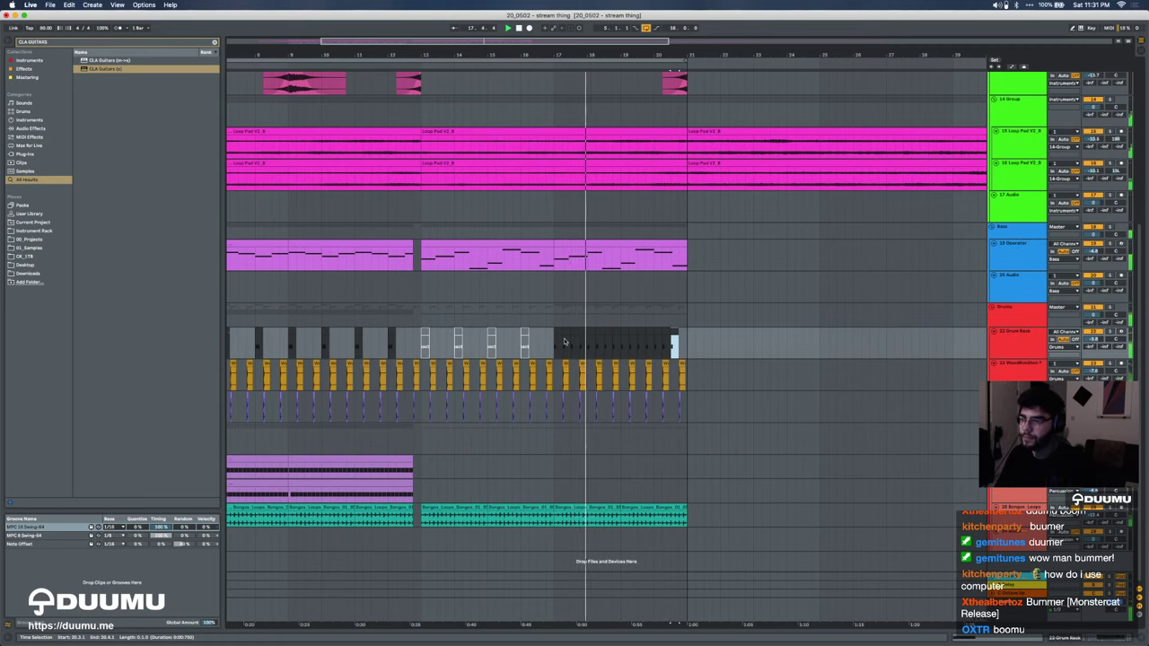
Step: Clear the extra kicks in the Drum Rack track and duplicate bar 17 three times up to bar 21
scroll(565, 341, "up", 5)
scroll(565, 341, "down", 2)
left_click(563, 334, "shift")
key("Delete")
left_click_drag(561, 340, 609, 341)
key("super+d")
key("super+d")
key("super+d")
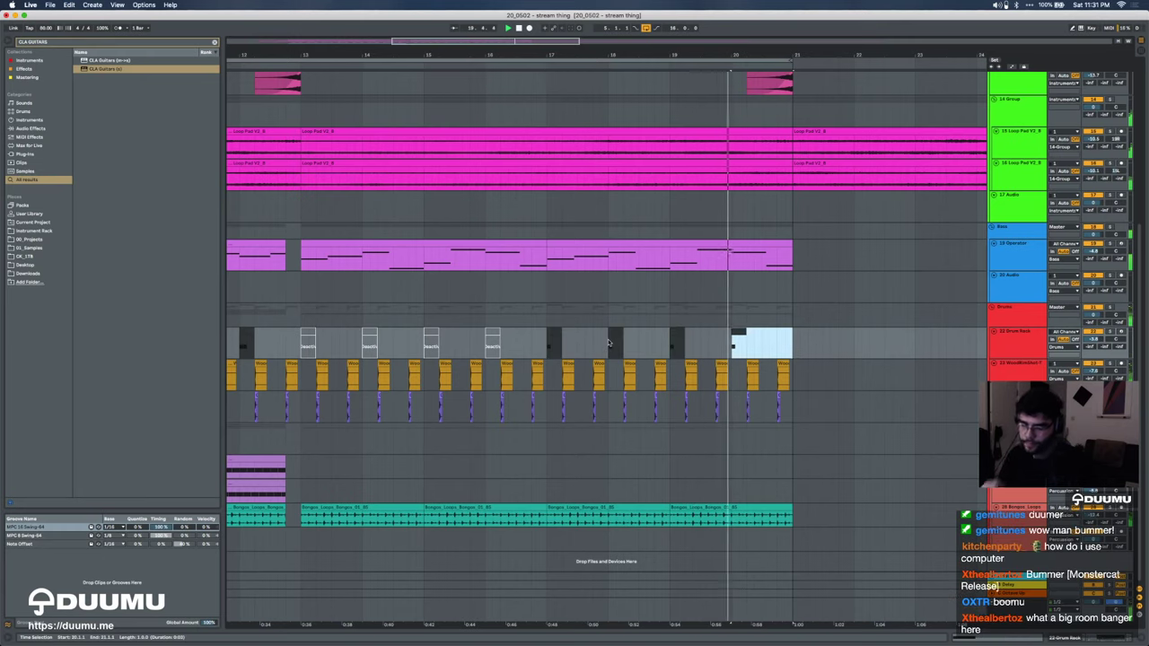
Step: Loop bars 5 to 13 over the Operator bass clips and play the section
scroll(609, 343, "left", 1)
scroll(608, 345, "down", 2)
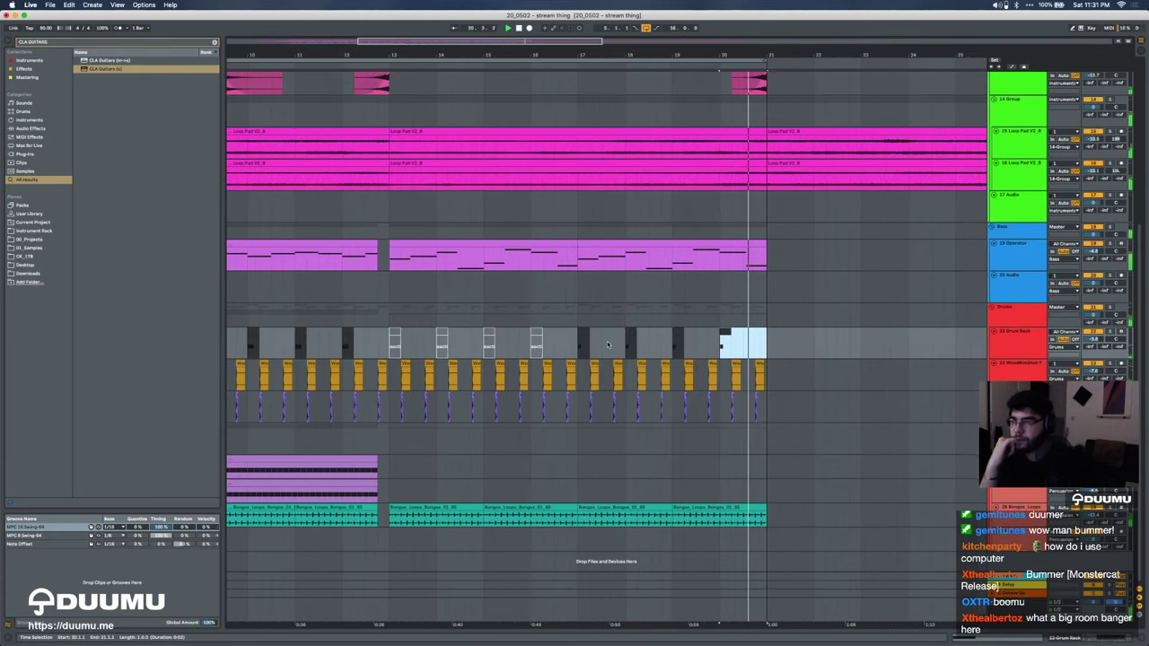
key("minus")
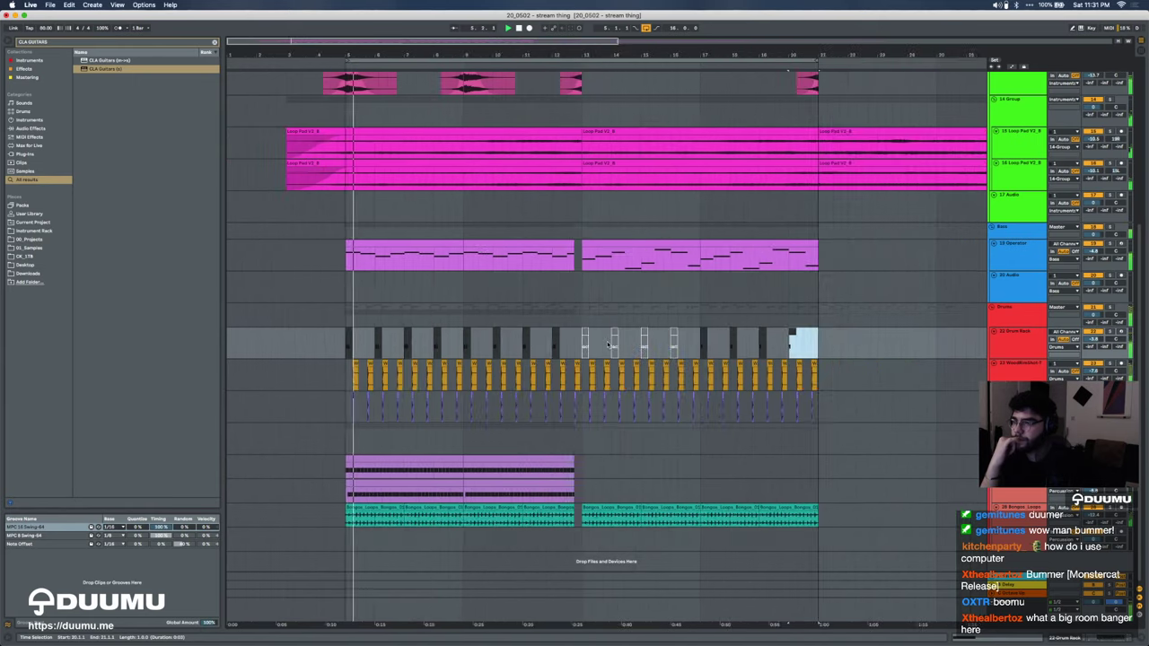
scroll(610, 341, "up", 5)
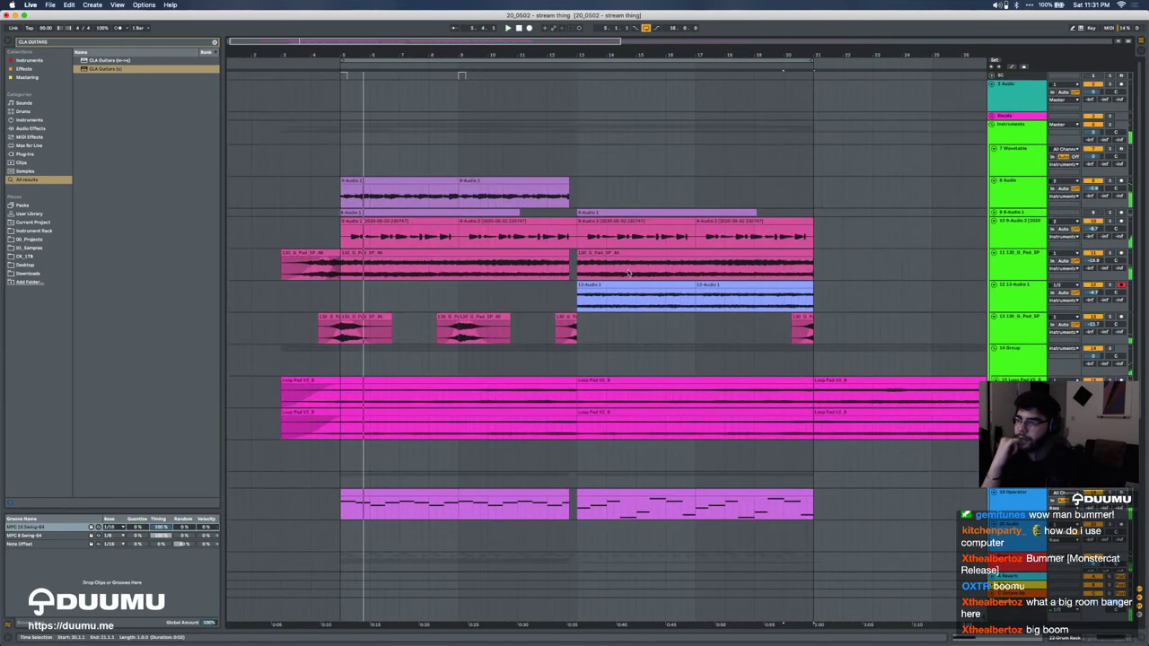
left_click(608, 503)
left_click(433, 493)
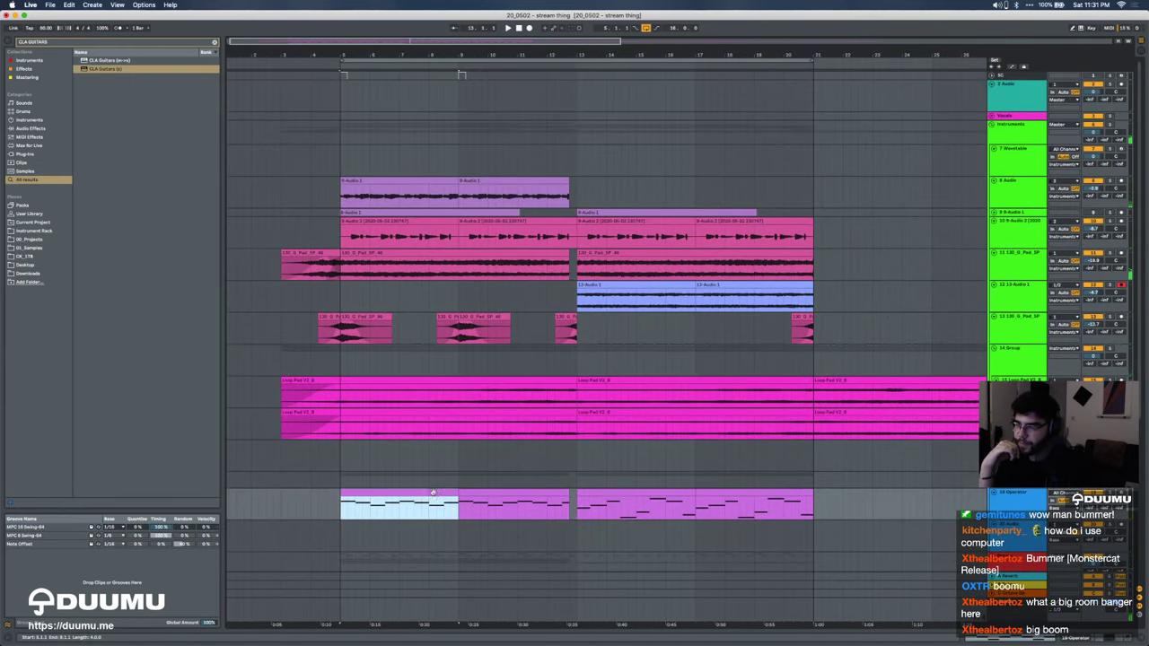
left_click(576, 505, "shift")
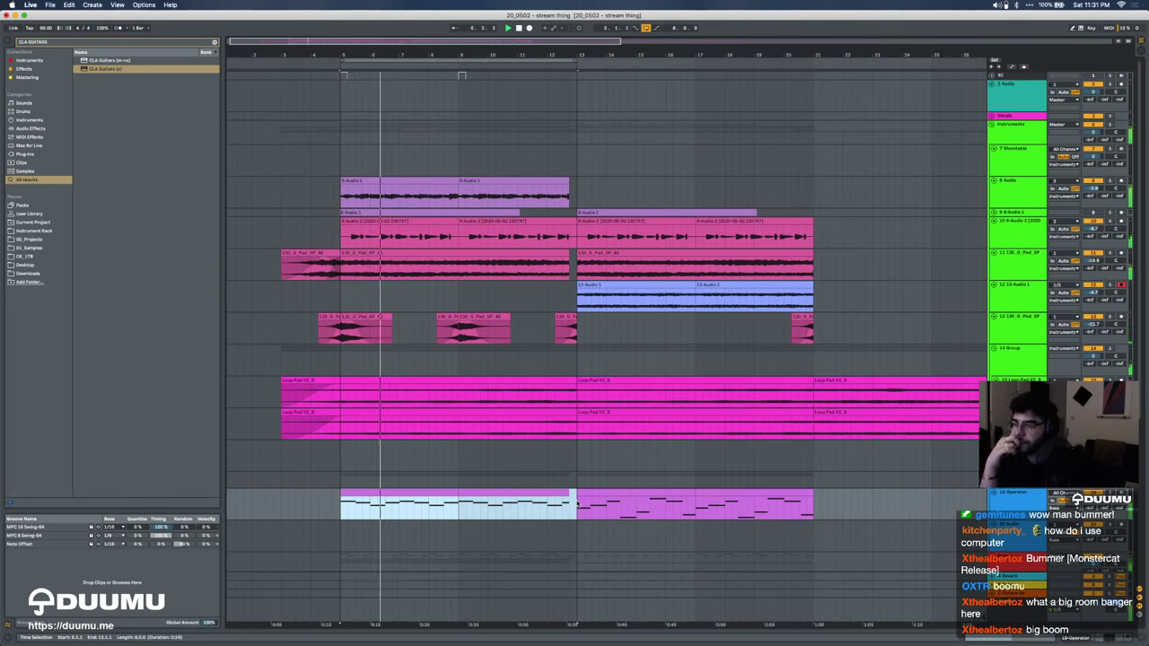
Step: Lower track 10's volume to about -11.3 dB and deactivate its two clips between bars 5 and 13
left_click_drag(1092, 229, 1093, 247)
left_click(415, 223)
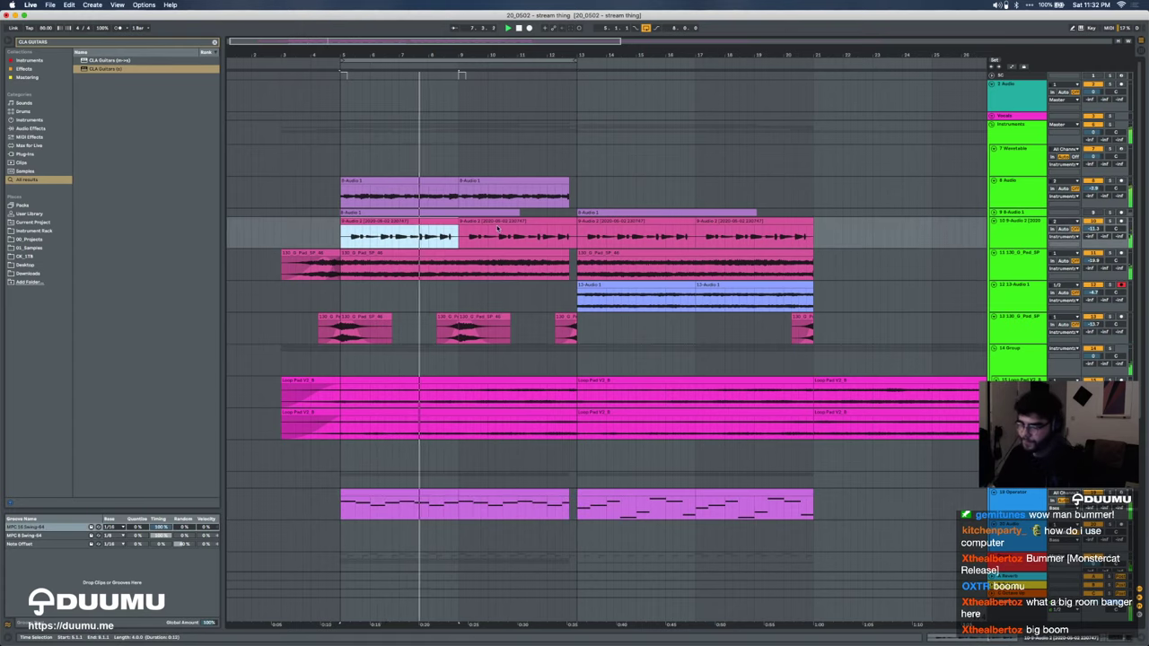
left_click(505, 222, "shift")
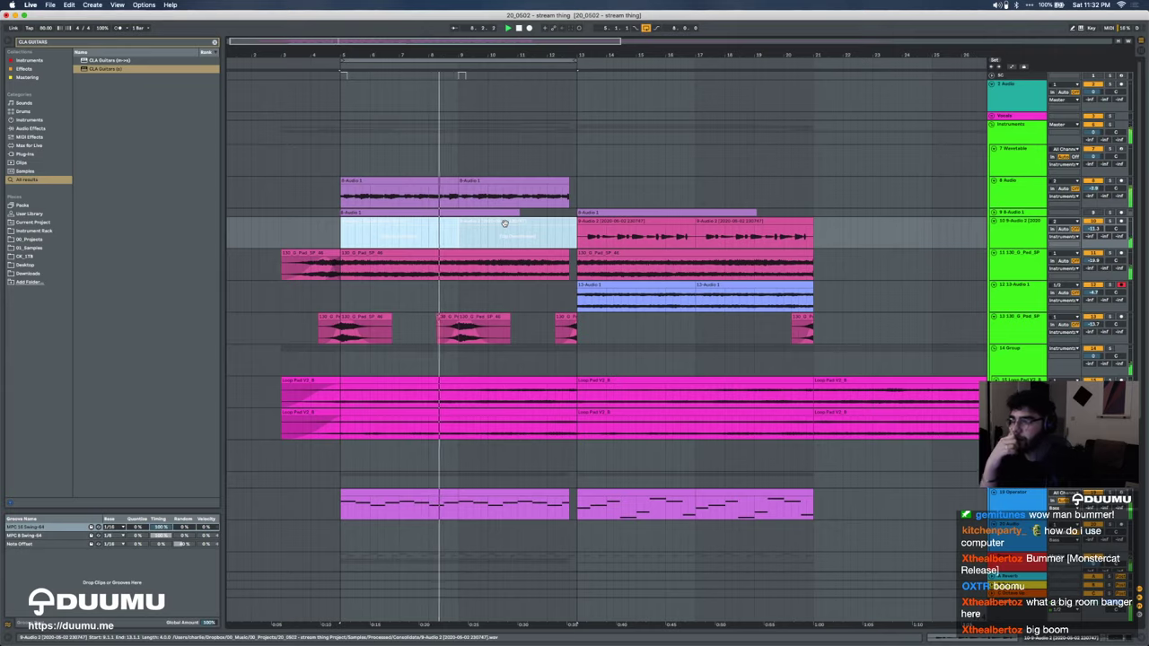
key("z")
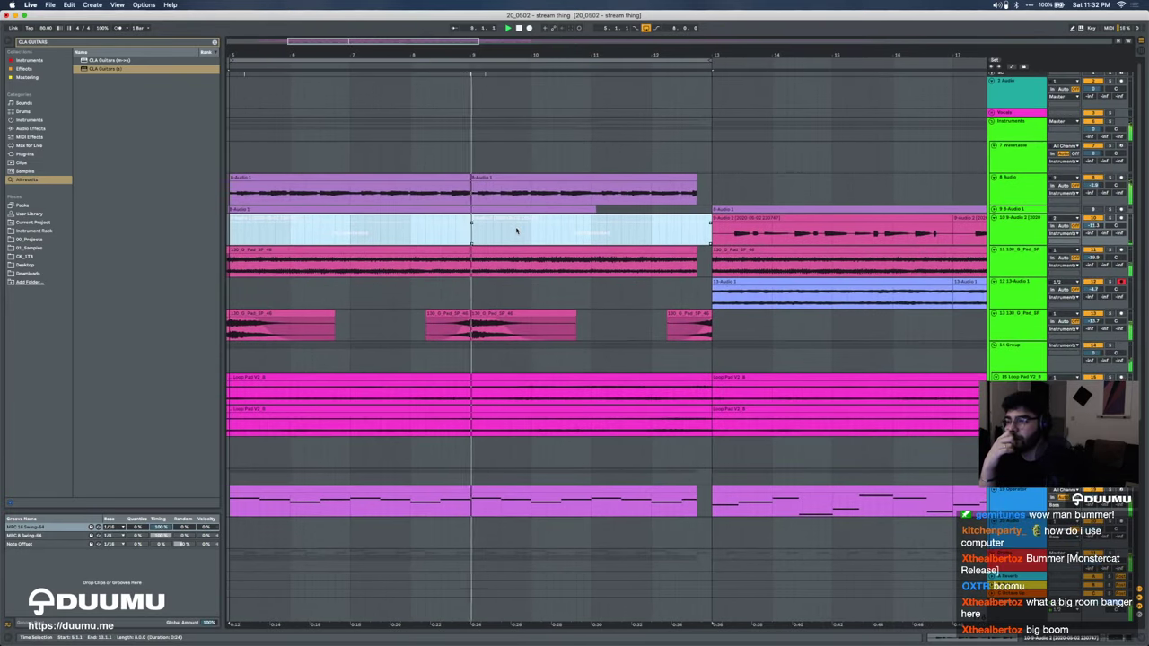
key("x")
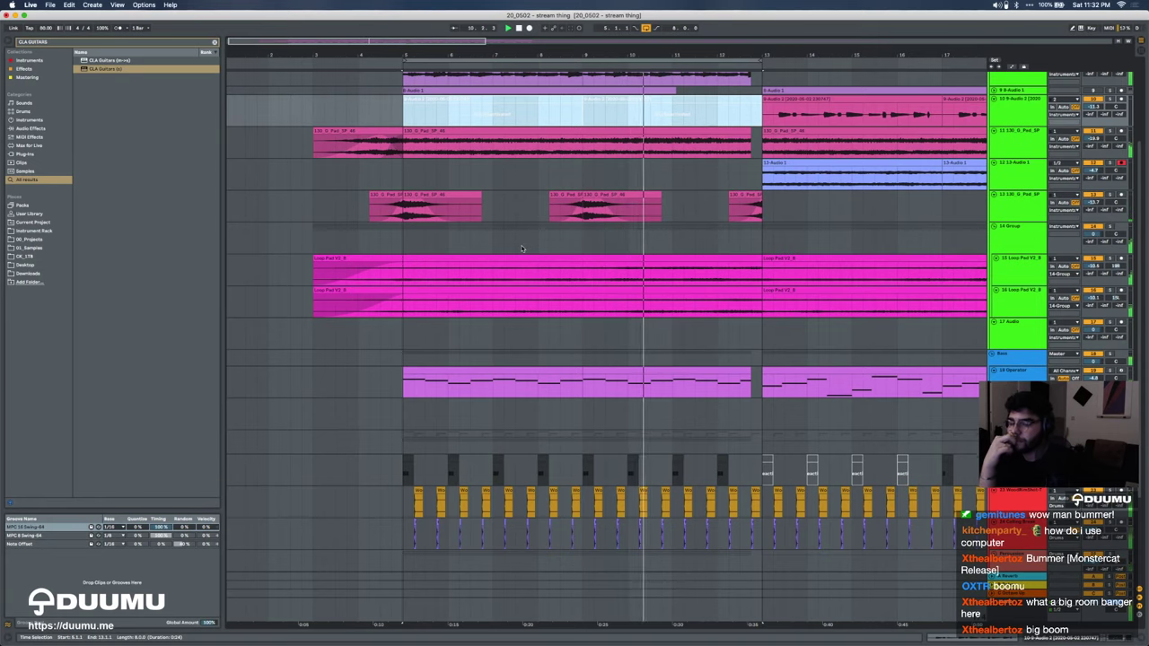
Step: Delete audio track 12, which holds the blue 13-Audio 1 clips between bars 13 and 21
scroll(522, 249, "up", 5)
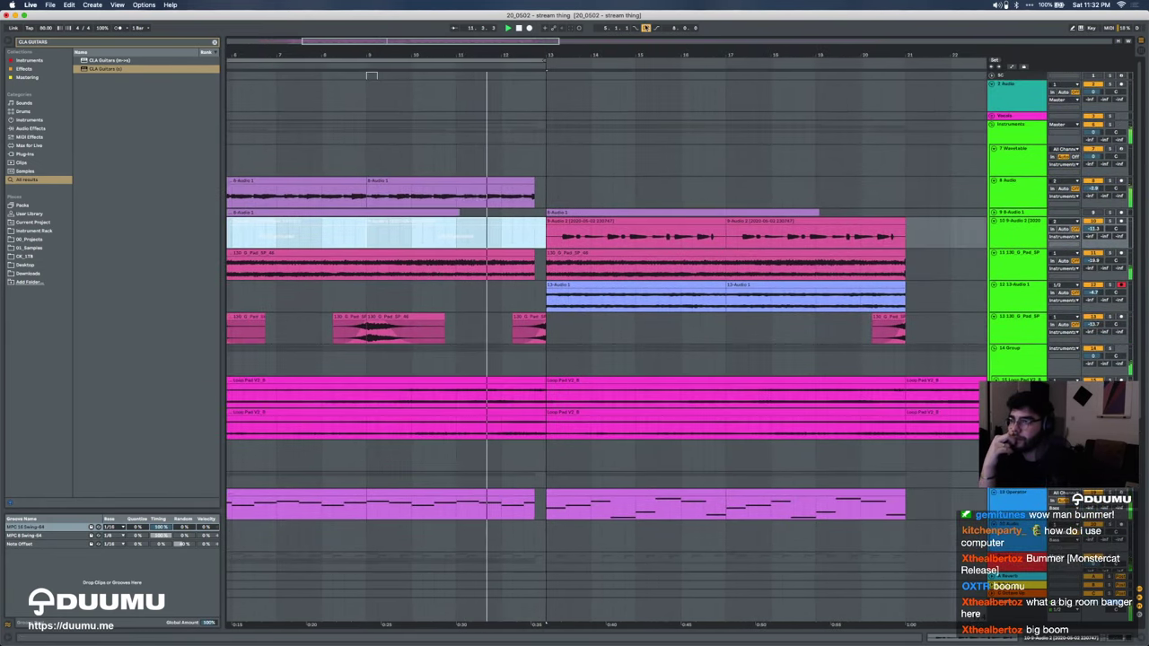
scroll(629, 292, "down", 3)
scroll(629, 291, "down", 3)
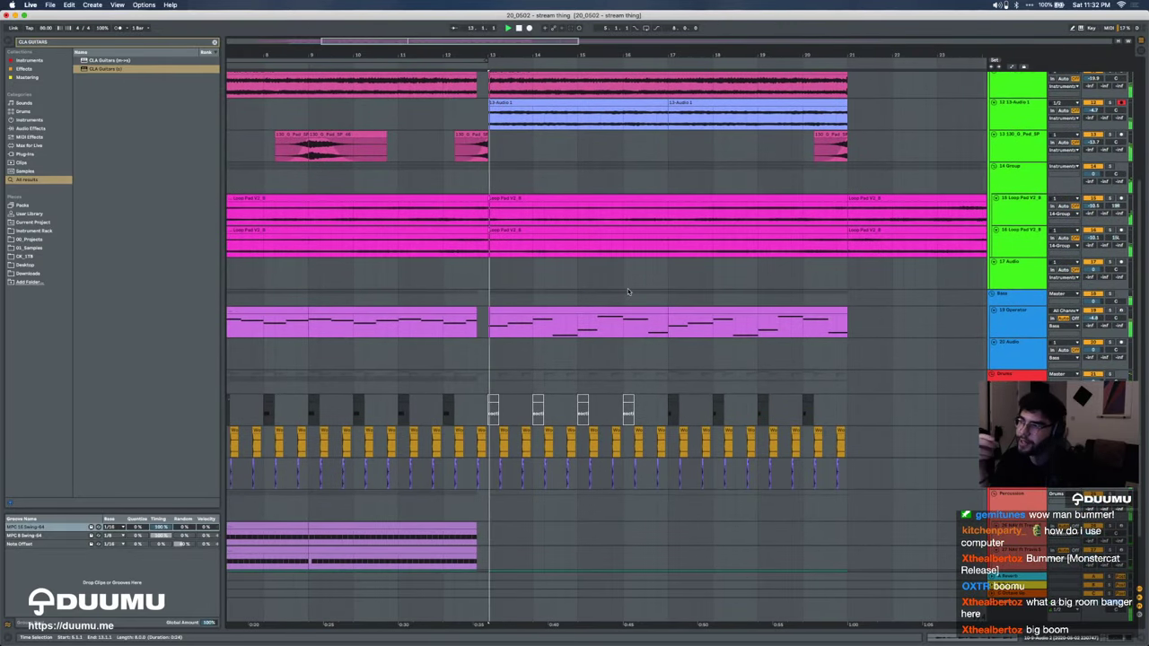
left_click(562, 312)
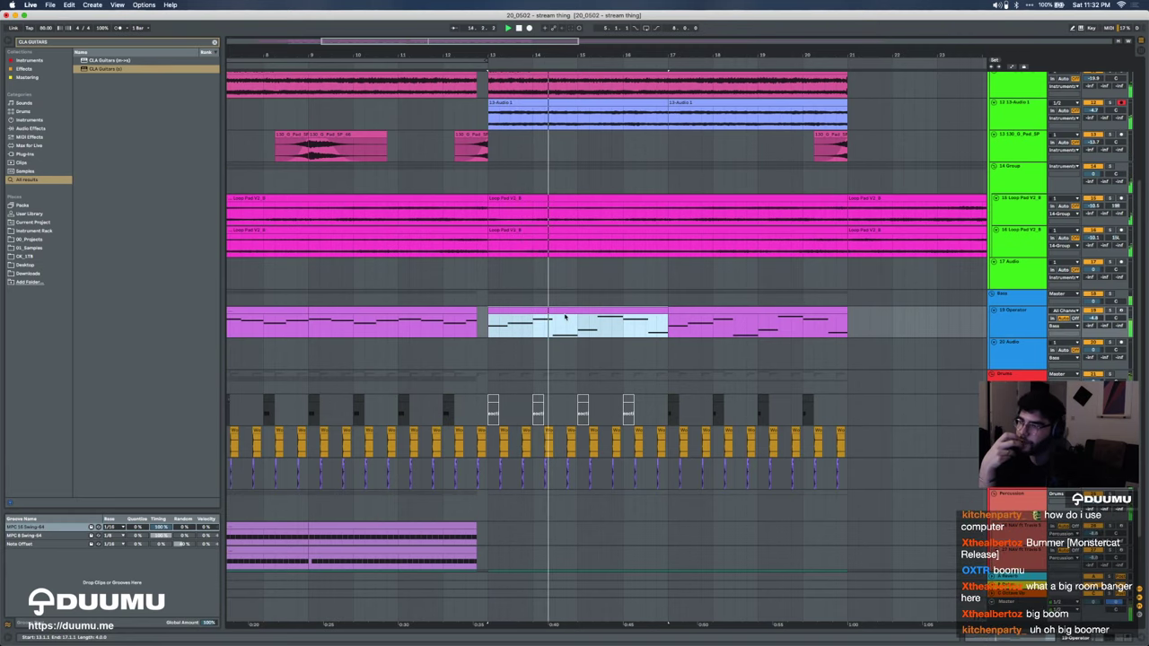
scroll(584, 319, "up", 3)
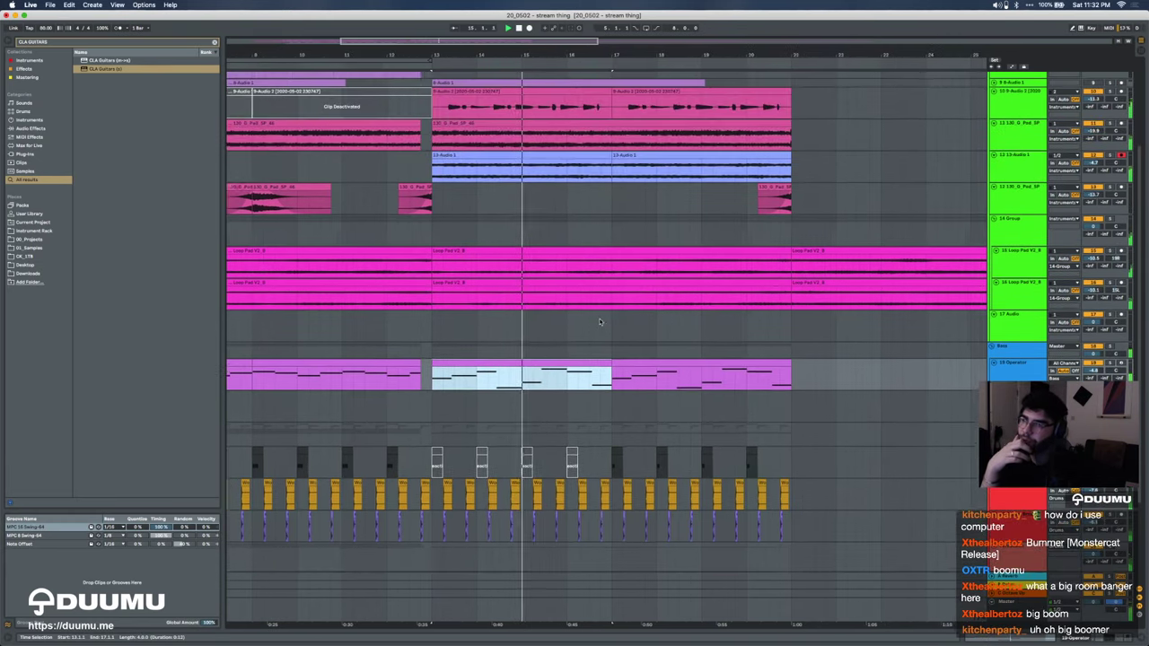
left_click(1017, 167)
key("Delete")
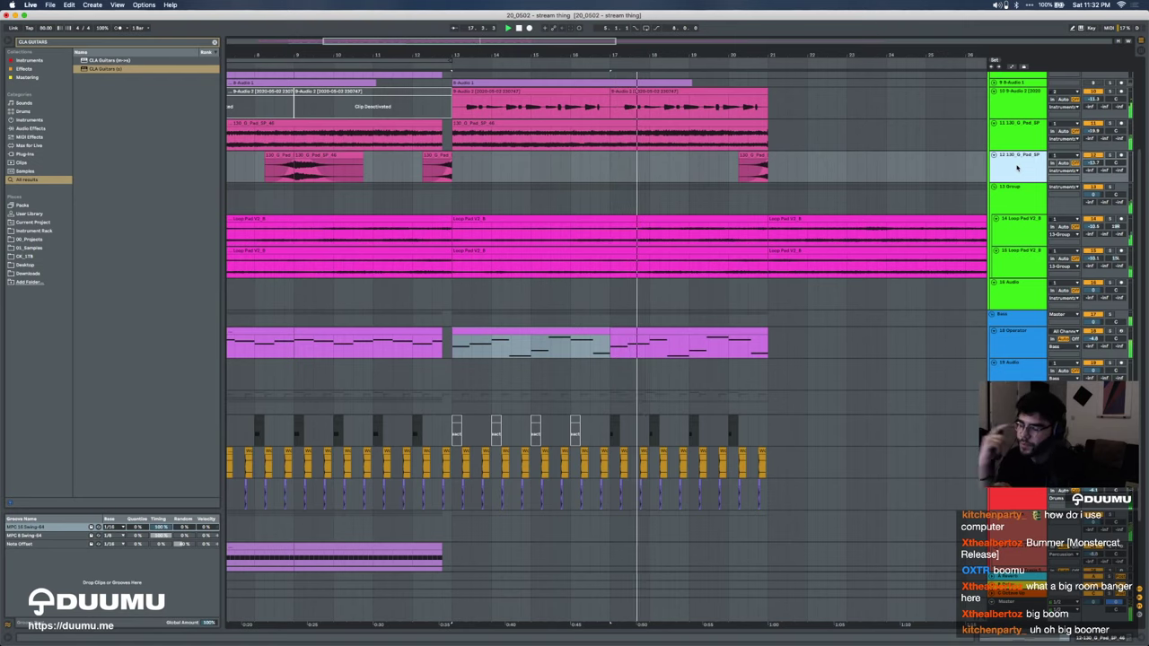
Step: Delete the Operator bass clips between bars 13 and 21
scroll(596, 347, "up", 2)
left_click(639, 359, "shift")
key("Delete")
scroll(639, 361, "up", 3)
scroll(640, 362, "up", 2)
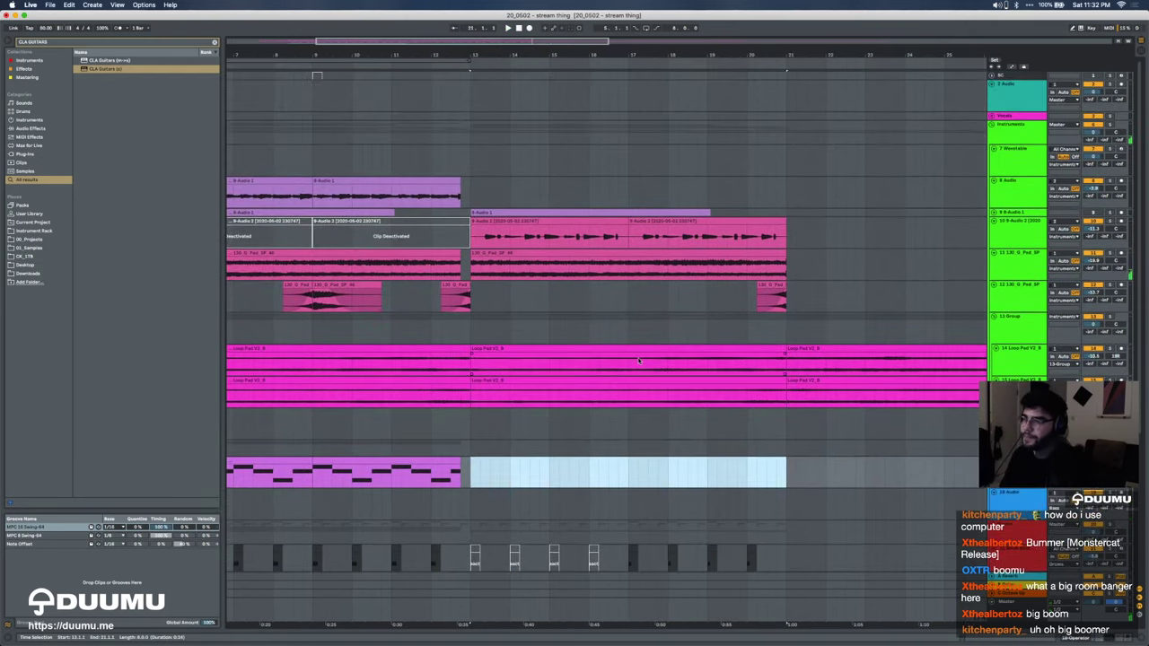
key("Delete")
Step: Play from bar 12 and duplicate track 8's audio clips from bars 5 to 13 into bars 13 to 21
left_click(433, 214)
key("space")
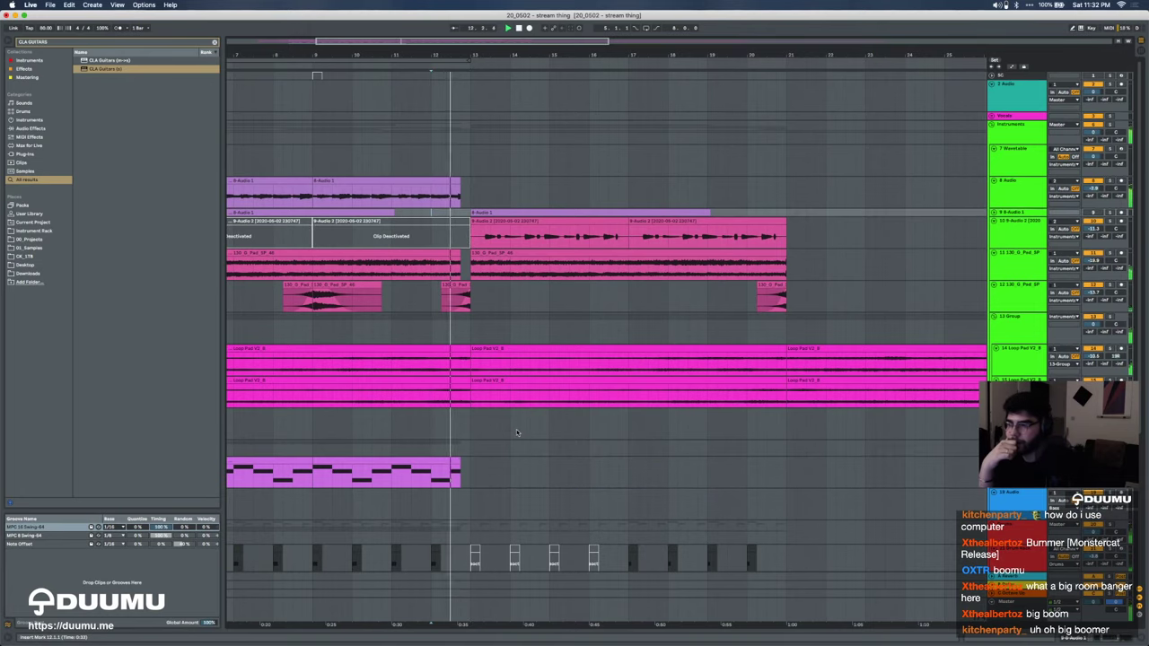
left_click(473, 189)
scroll(469, 184, "left", 1)
scroll(469, 184, "left", 4)
left_click(468, 188)
key("super+d")
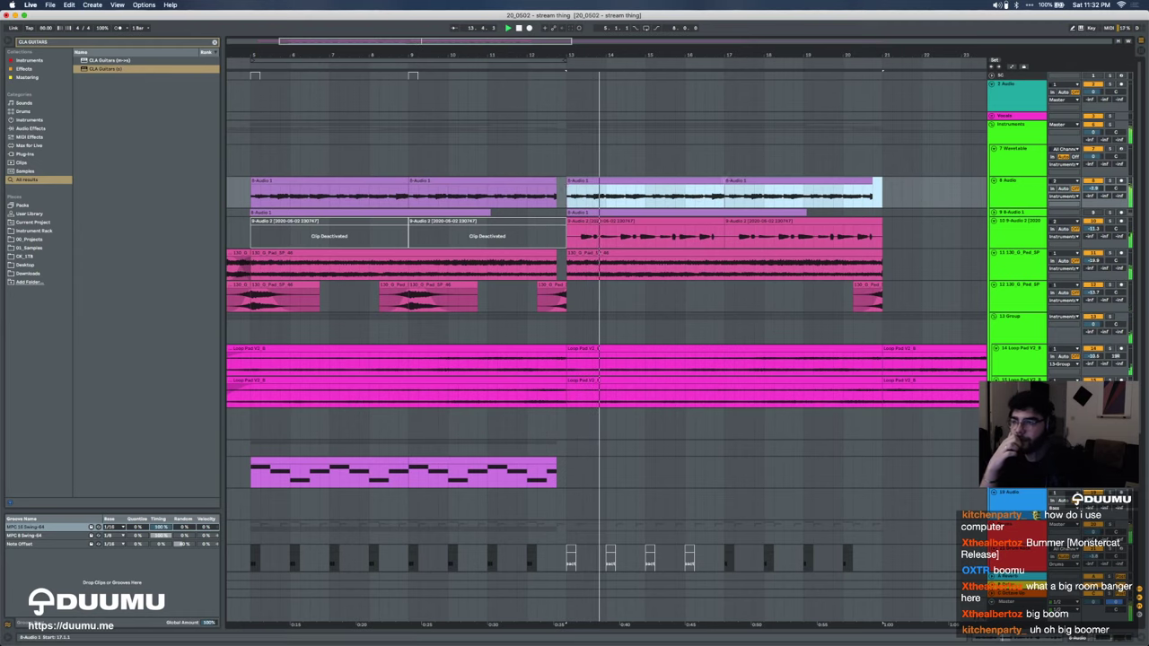
Step: Delete the two duplicated clips on track 8 between bars 13 and 21
left_click(719, 180)
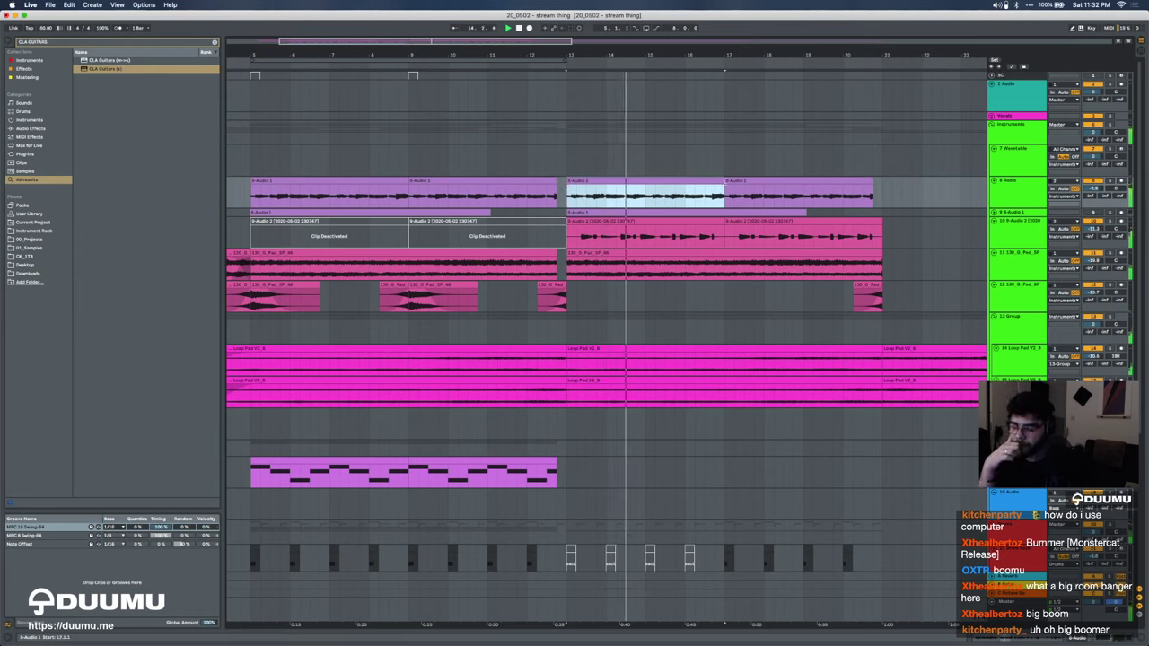
left_click(753, 184, "super")
key("Delete")
Step: Stop playback and loop bars 5 to 13 over track 8's two audio clips
left_click(301, 193)
key("space")
left_click(313, 181)
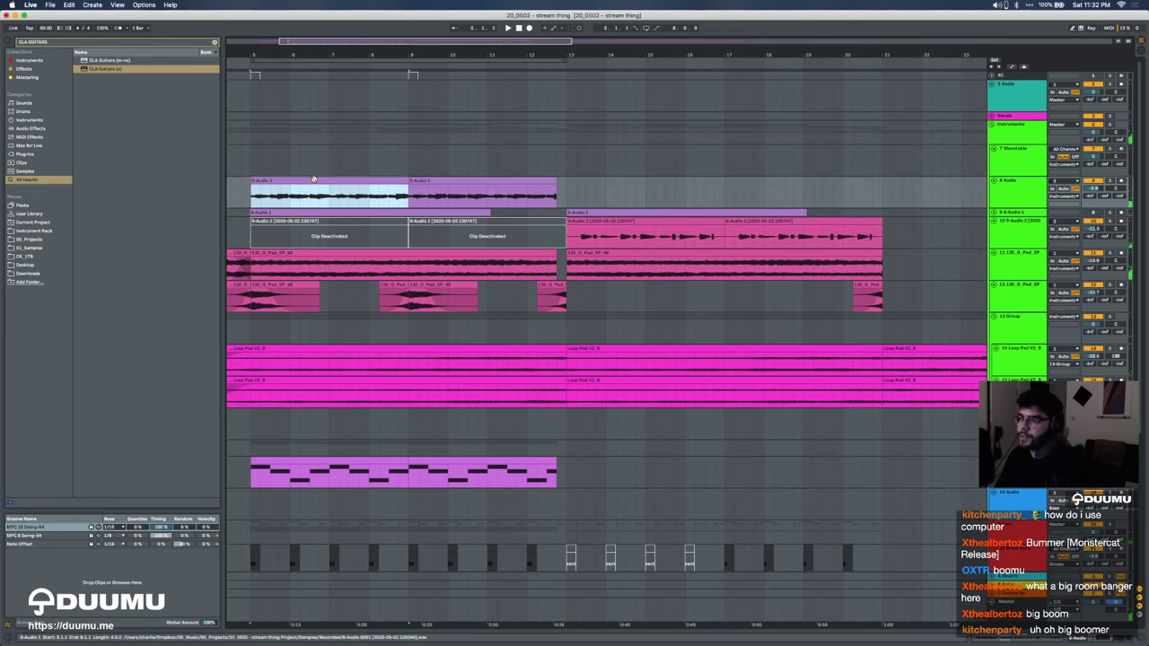
left_click(555, 203, "shift")
key("super+l")
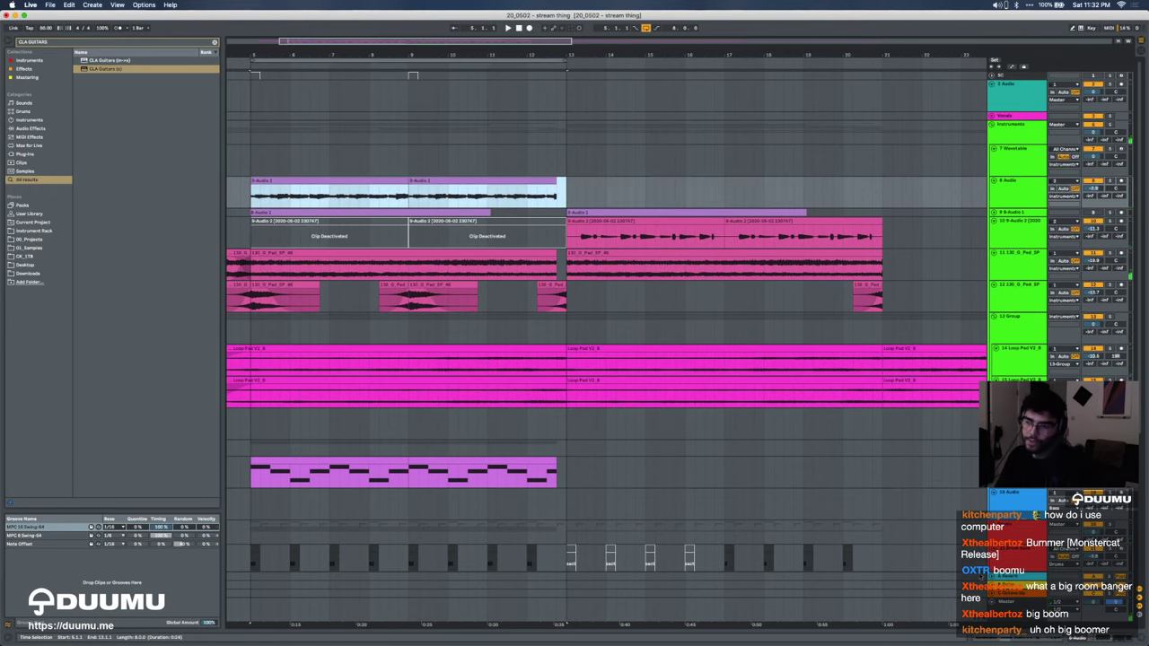
Step: Add the SoundShifter Pitch (s) effect to the Master track
left_click(1017, 602)
left_click(1101, 640)
key("super+f")
type("soundshif")
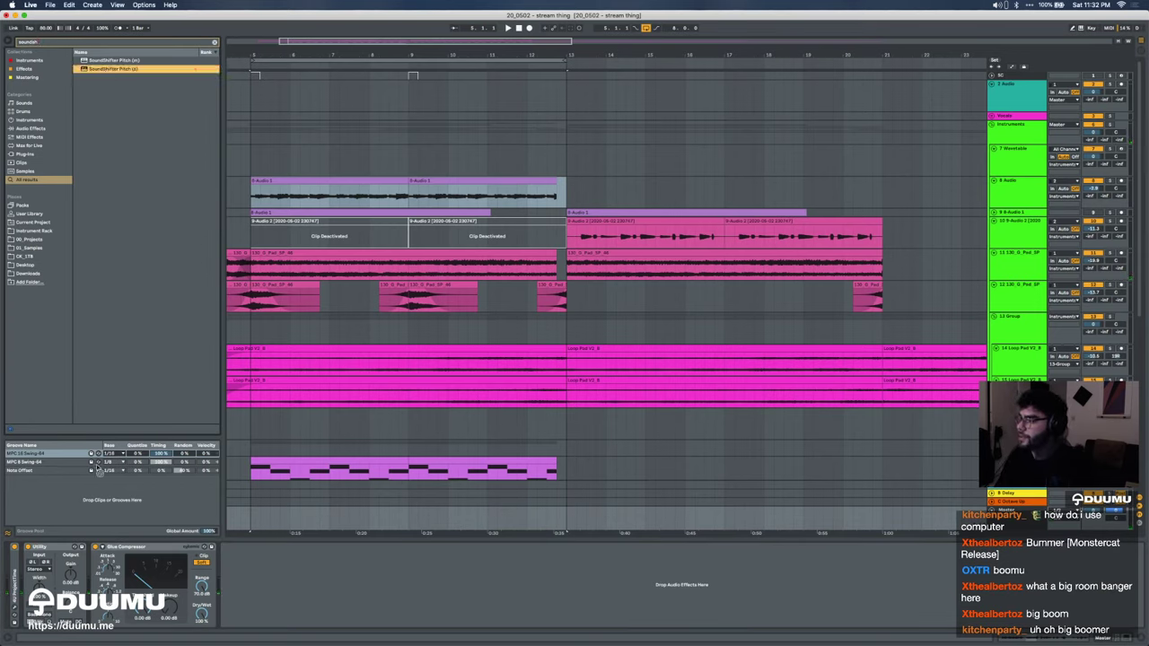
key("Return")
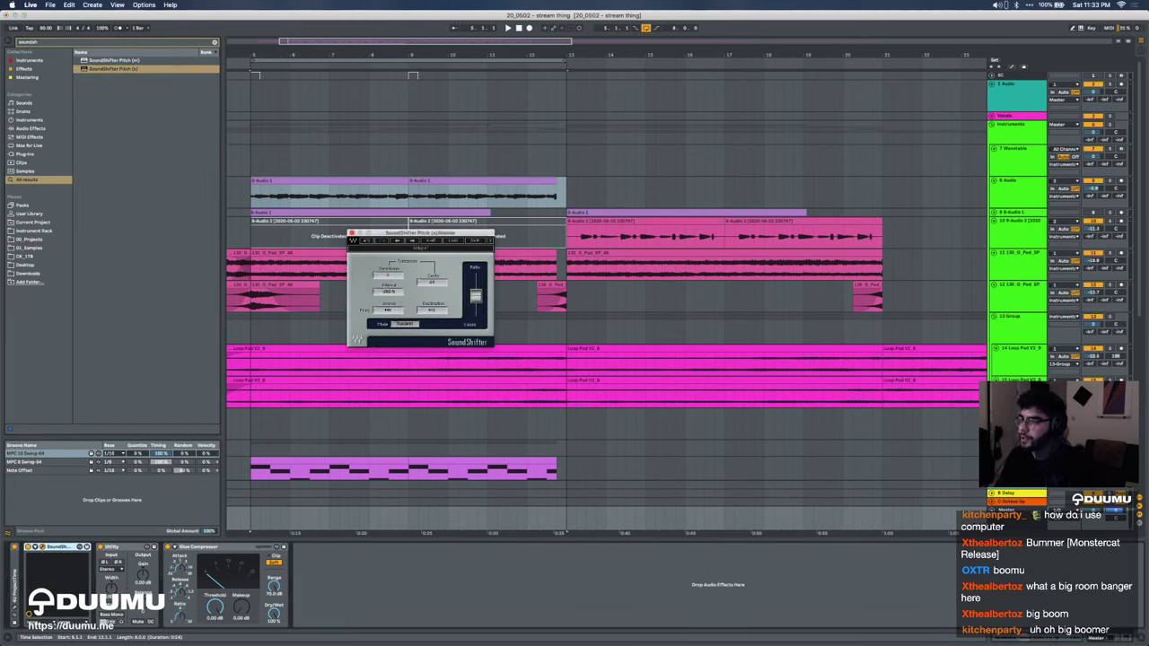
Step: Play the mix from bar 3 while adjusting SoundShifter's cents value, and close the plug-in window
key("space")
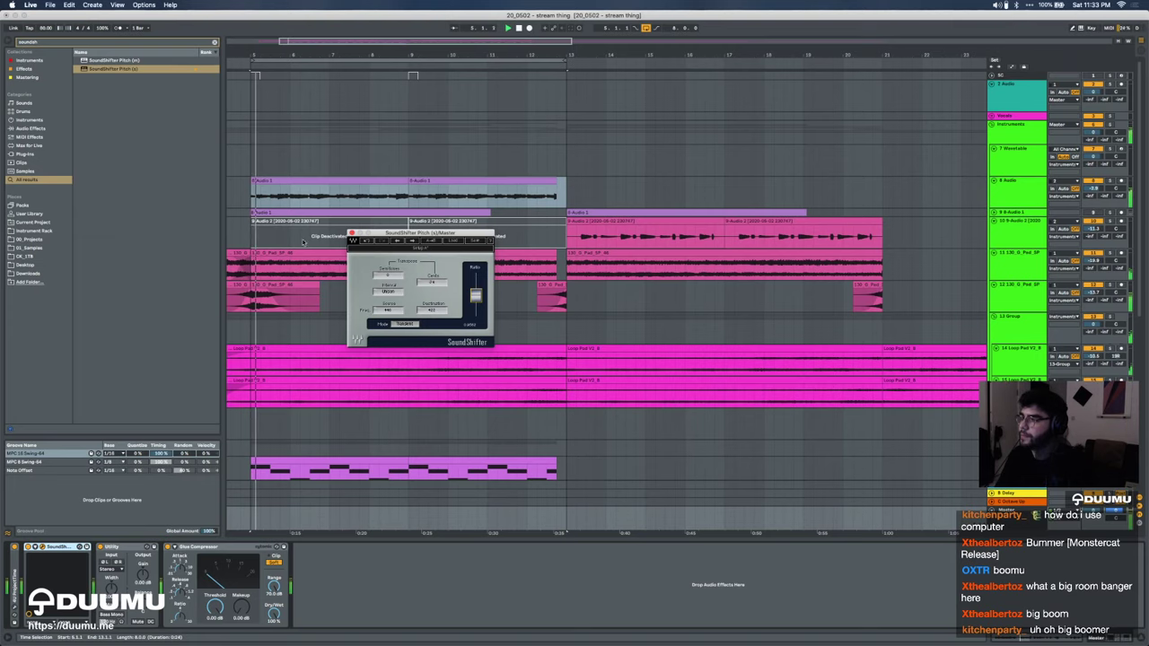
scroll(234, 252, "left", 3)
left_click(280, 250)
key("space")
key("space")
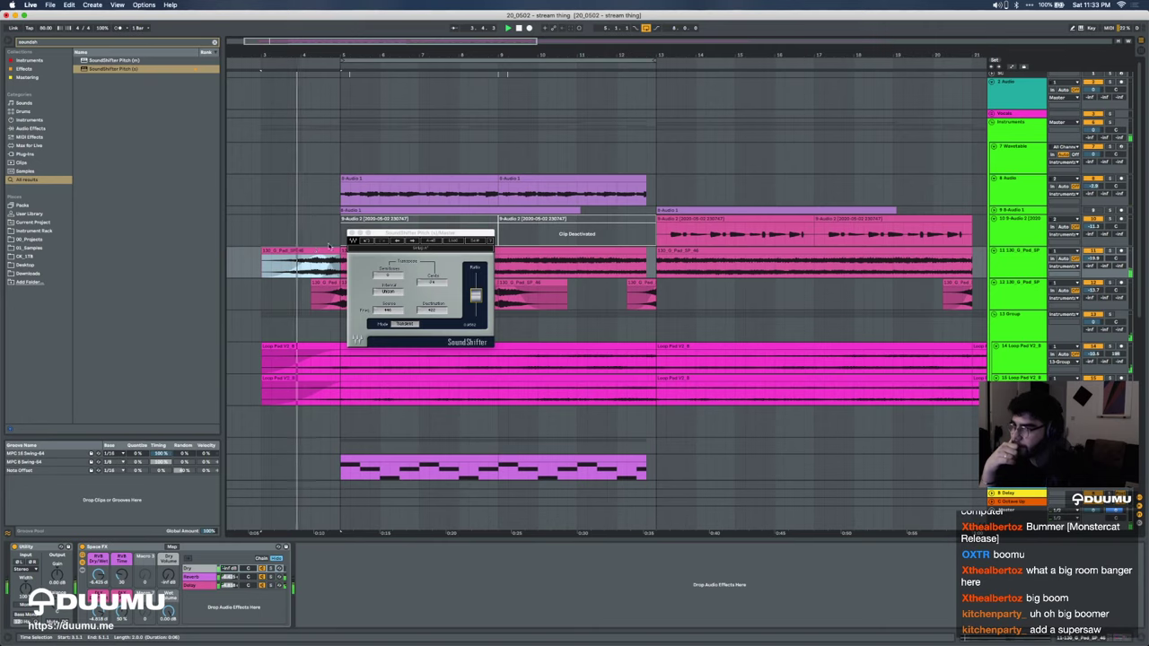
left_click_drag(431, 281, 431, 277)
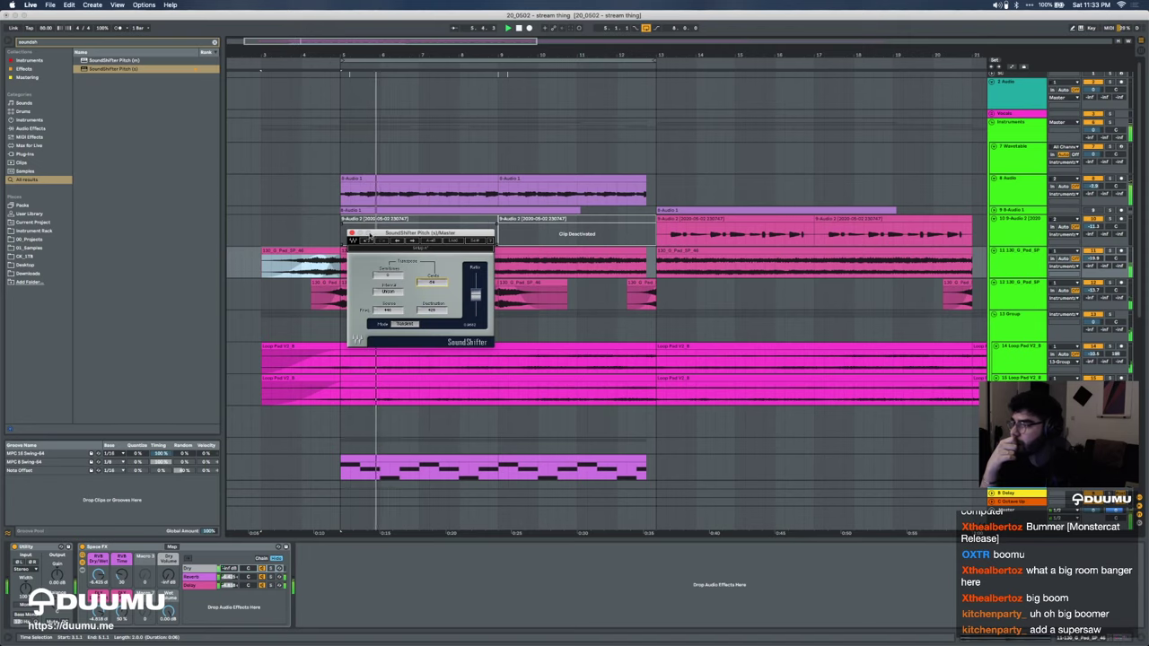
left_click(352, 234)
Step: Show the Master track's device chain and examine the bass and drum tracks up to bar 13 during playback
scroll(505, 409, "down", 5)
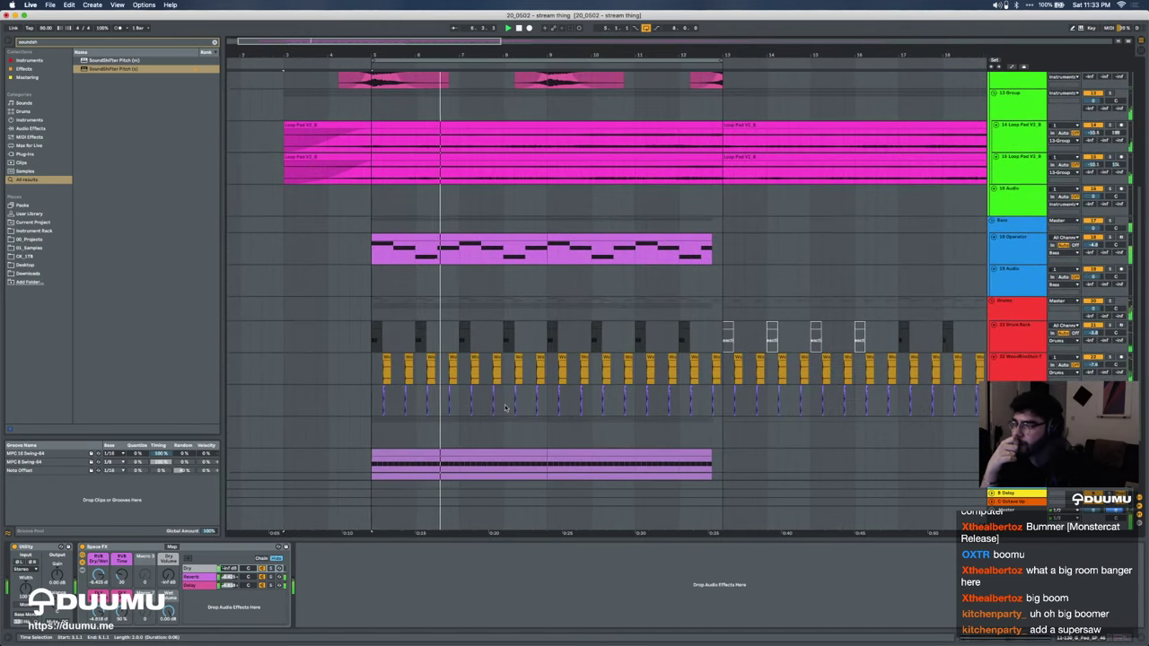
left_click(1029, 519)
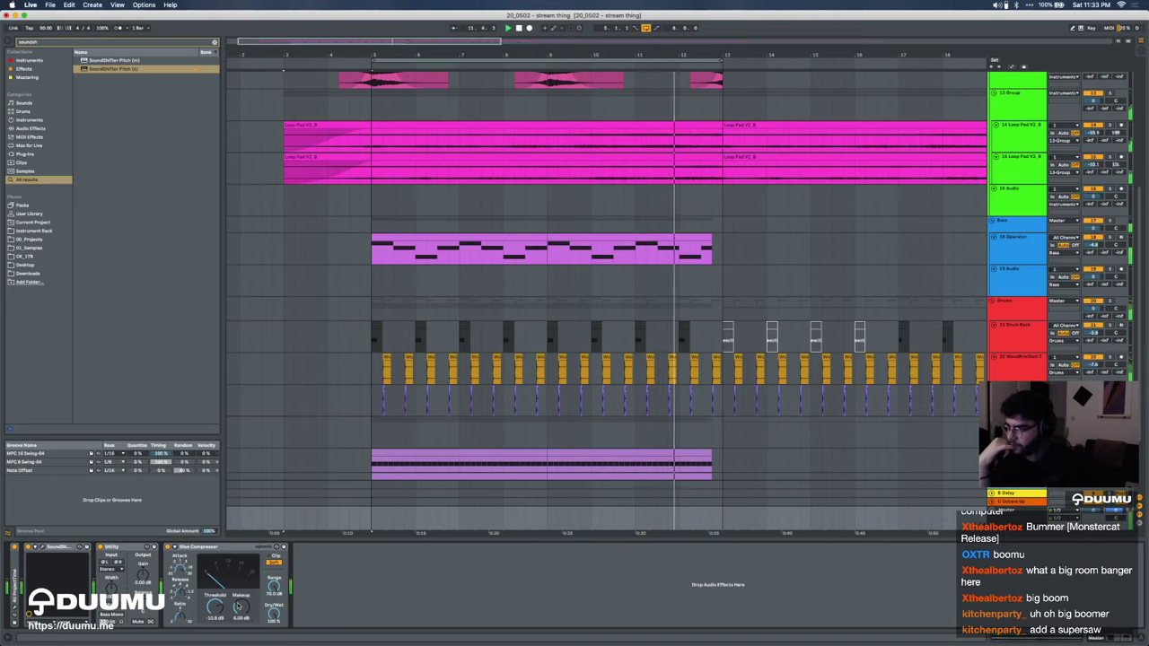
scroll(638, 265, "down", 3)
scroll(557, 282, "up", 3)
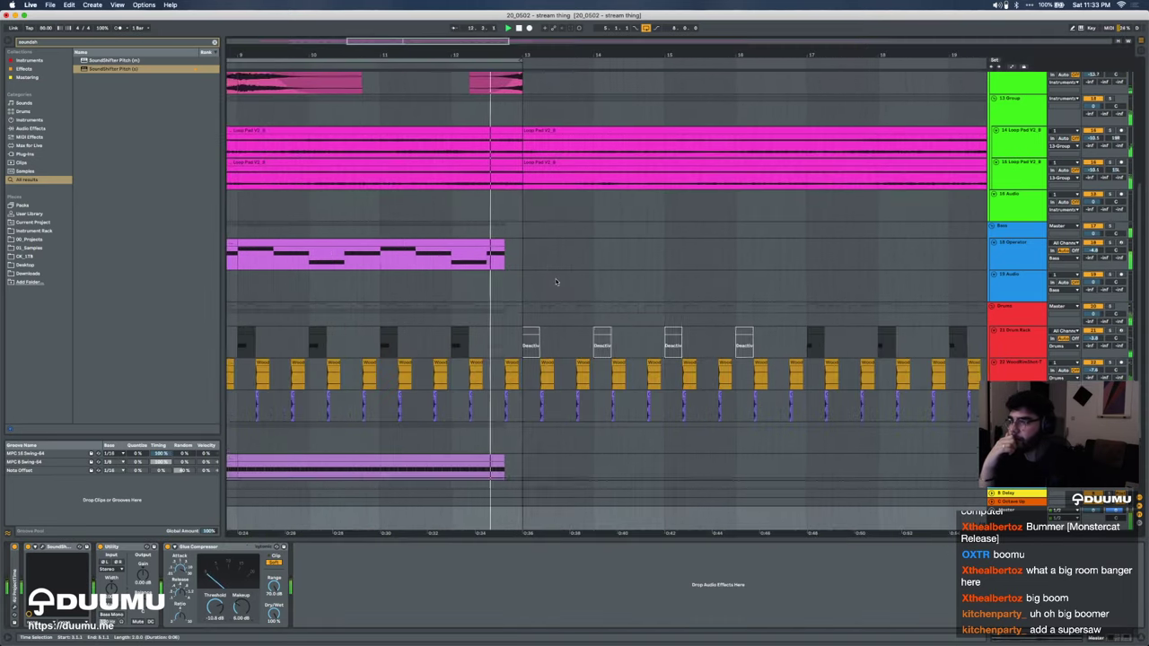
Step: Crossfade the Loop Pad V2_B clips that meet at bar 13 on tracks 14 and 15, starting early in bar 12
scroll(557, 281, "up", 2)
scroll(557, 282, "up", 3)
scroll(556, 282, "left", 2)
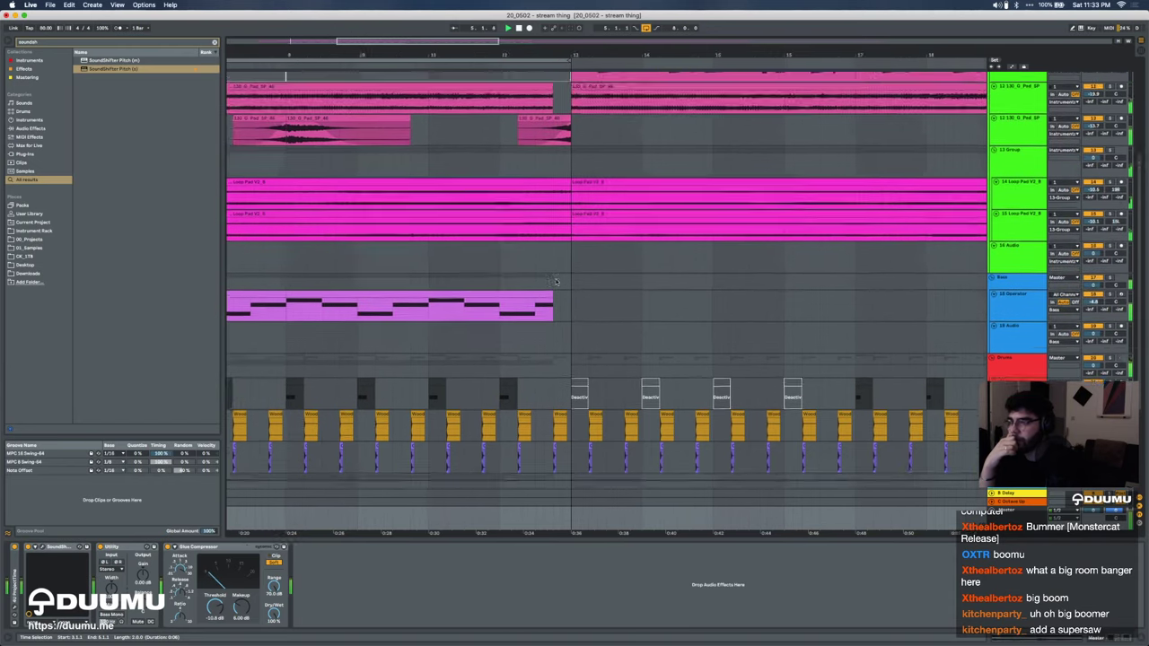
scroll(557, 282, "down", 2)
left_click_drag(622, 271, 585, 270)
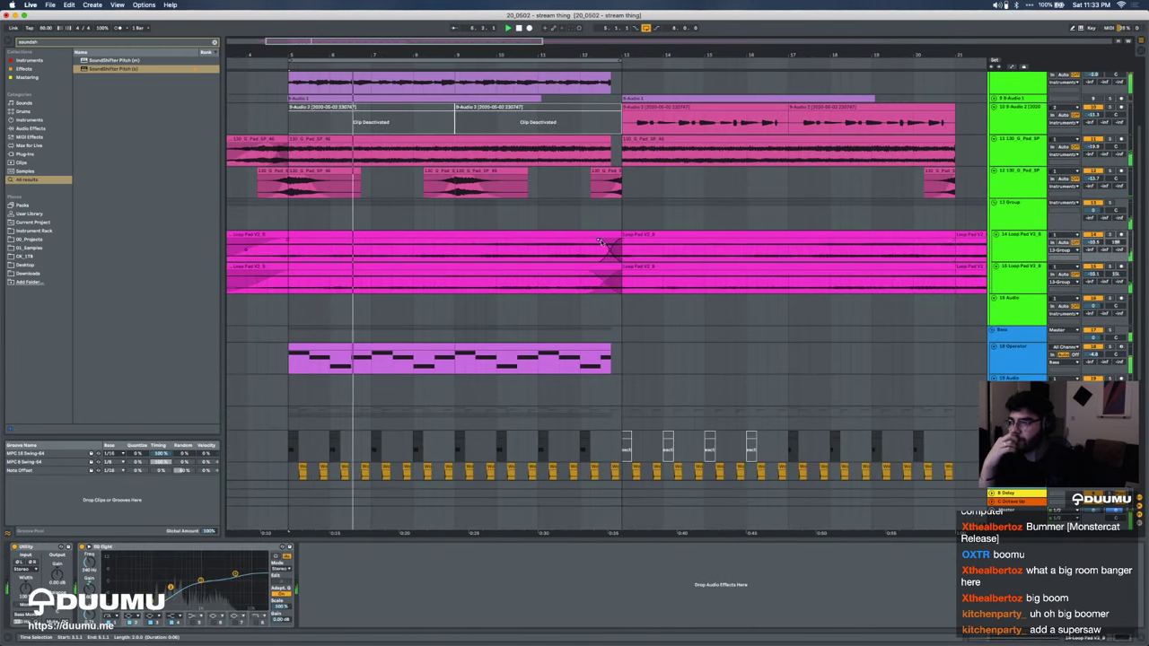
left_click(591, 241)
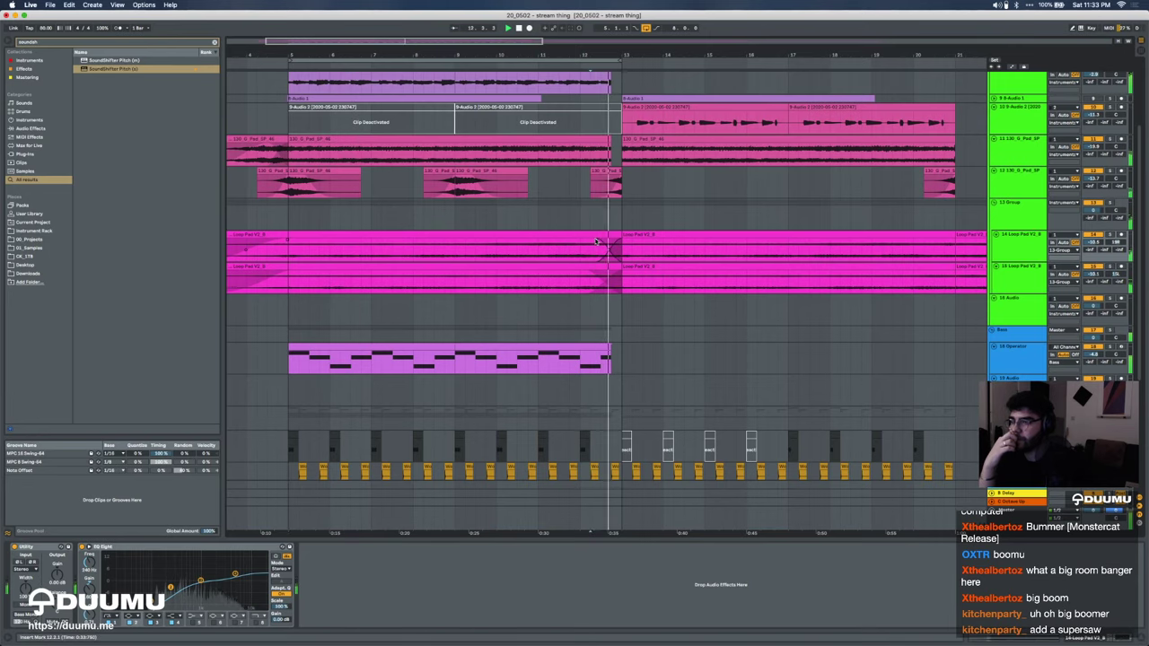
scroll(618, 258, "left", 2)
scroll(618, 258, "down", 2)
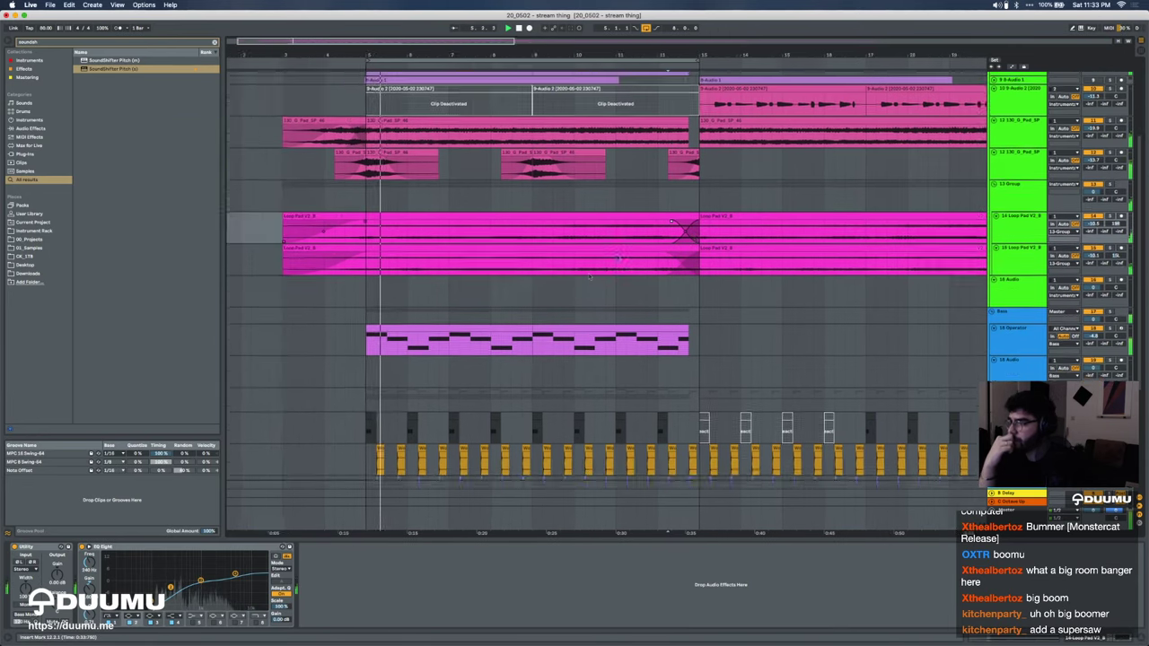
Step: Examine the arrangement around bar 13 during playback and show the device chain of the first 8-Audio clip at bar 5
scroll(617, 258, "down", 3)
scroll(561, 251, "up", 3)
key("plus")
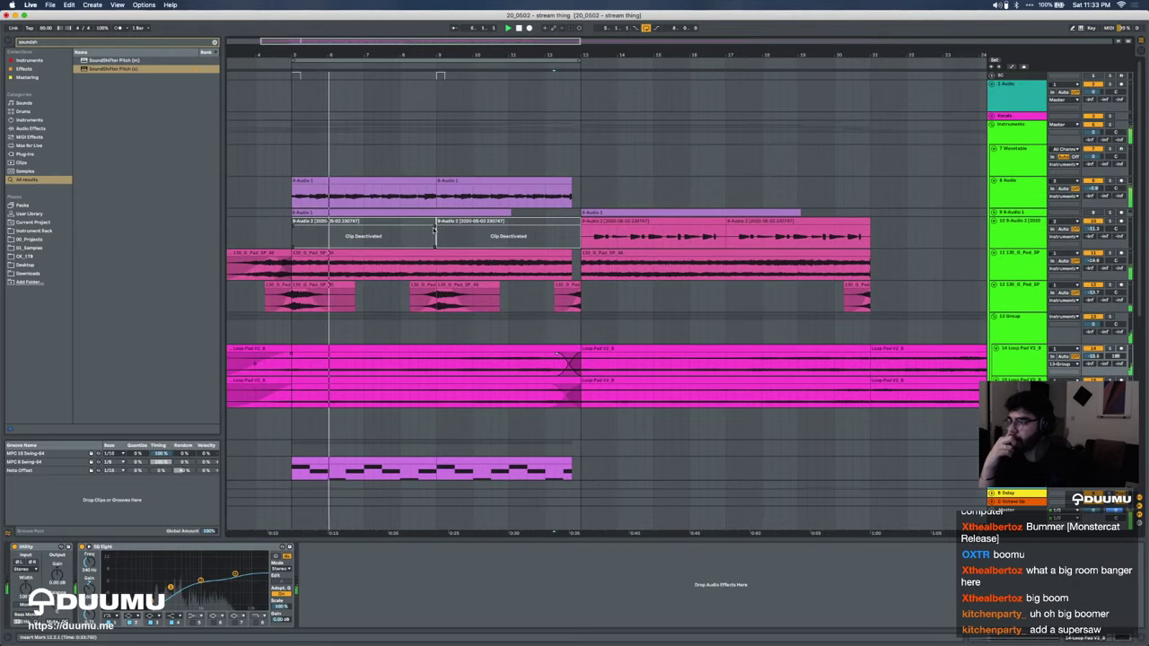
scroll(434, 230, "left", 3)
left_click(501, 201)
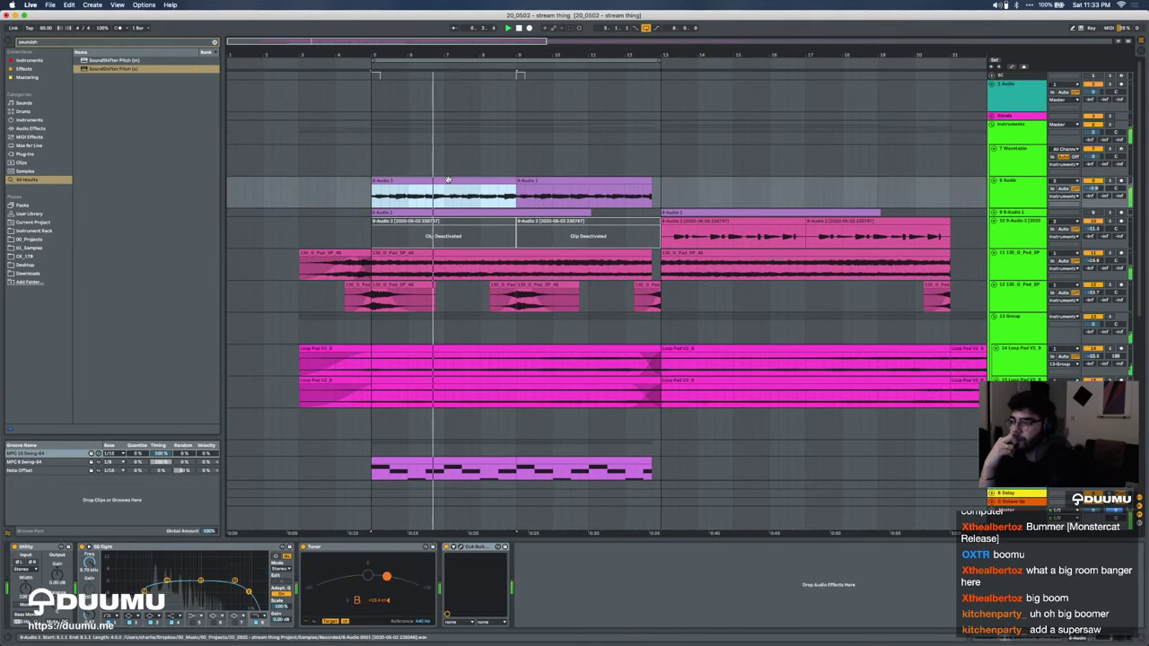
Step: Fine-tune the cents value of the SoundShifter plug-in on the Master track during playback and close its window
left_click(1009, 511)
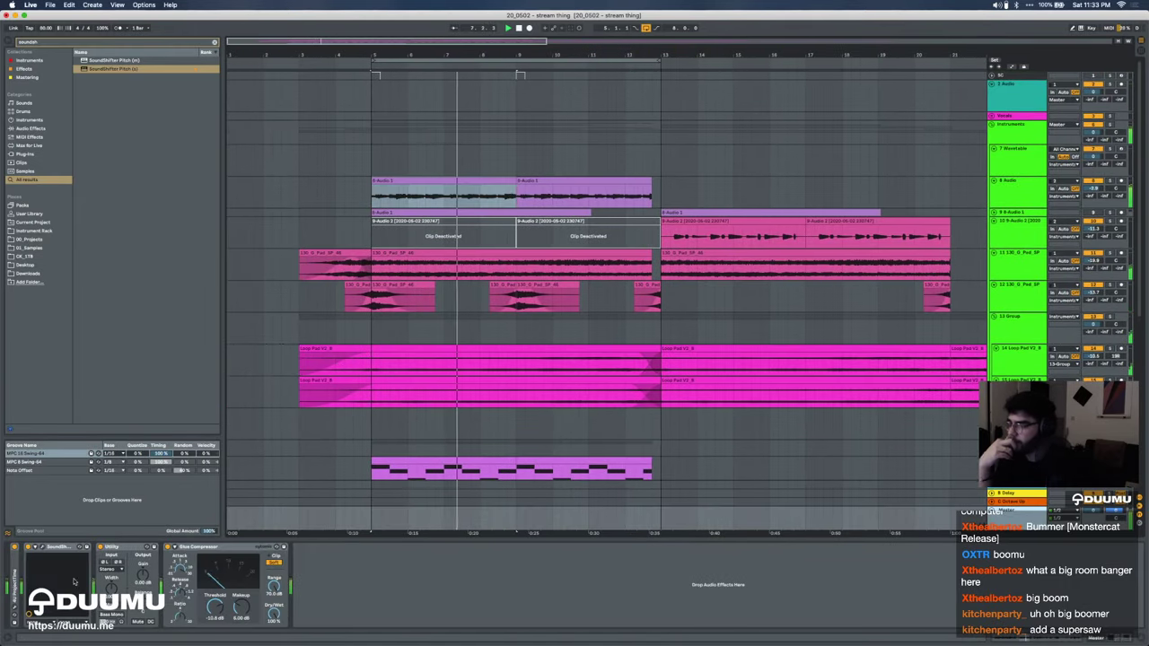
left_click(42, 546)
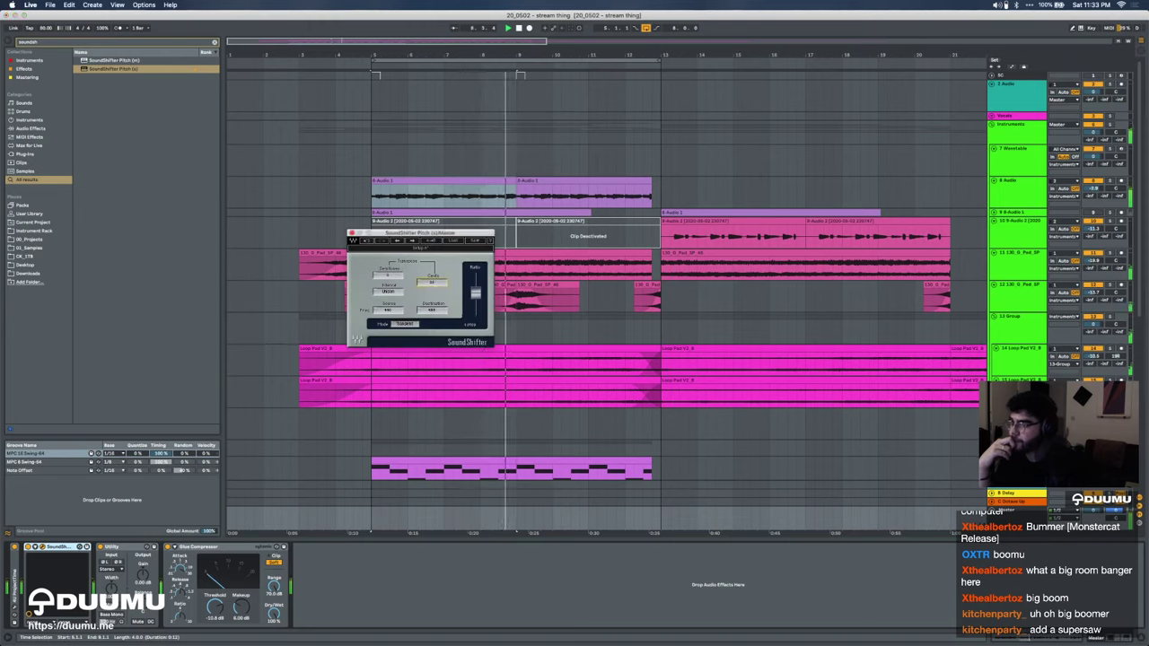
left_click_drag(434, 281, 437, 281)
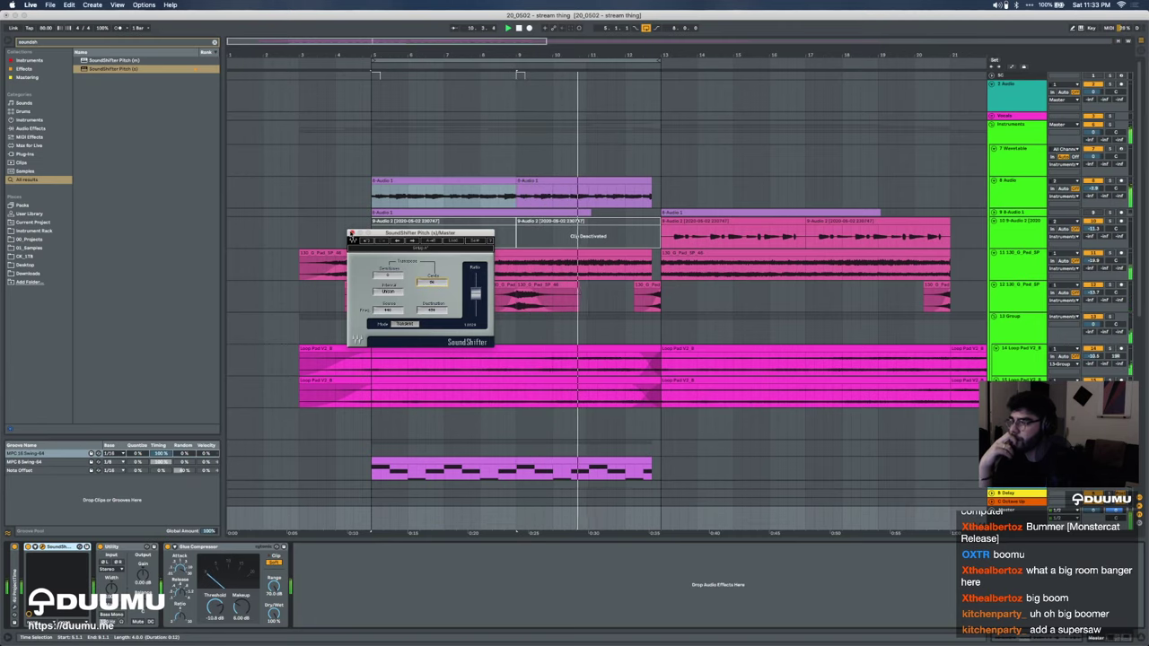
left_click(352, 232)
Step: Examine the Calling Break, 8 Audio and track 10 clips and their device chains while the mix plays
scroll(995, 303, "down", 8)
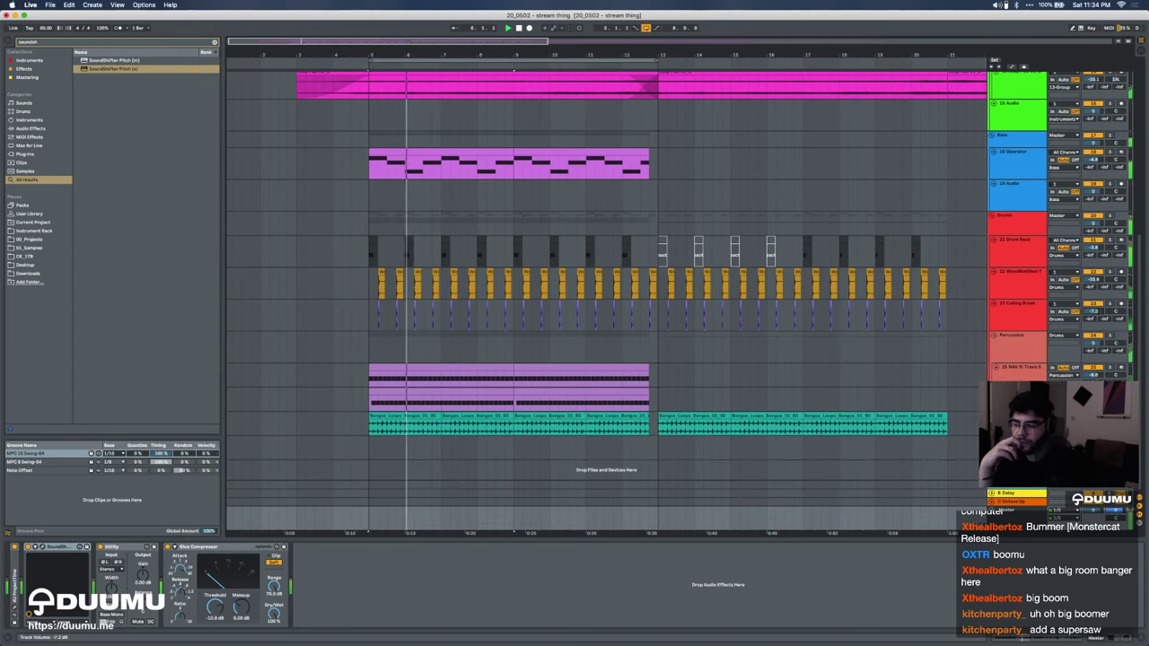
left_click(584, 330)
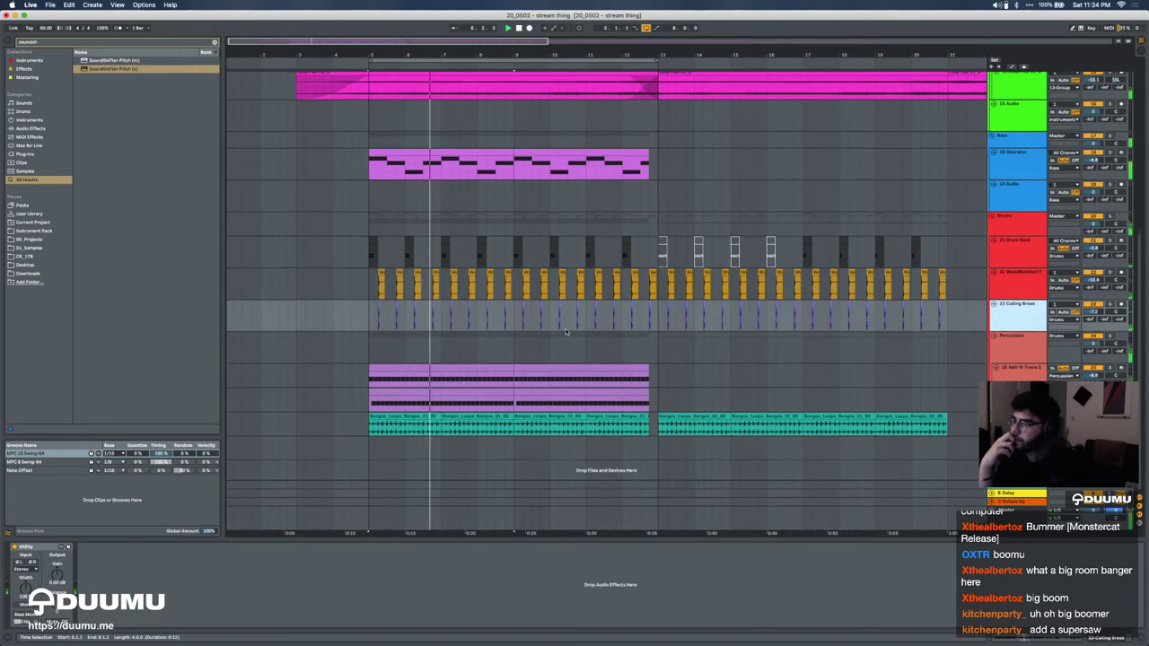
scroll(565, 332, "up", 15)
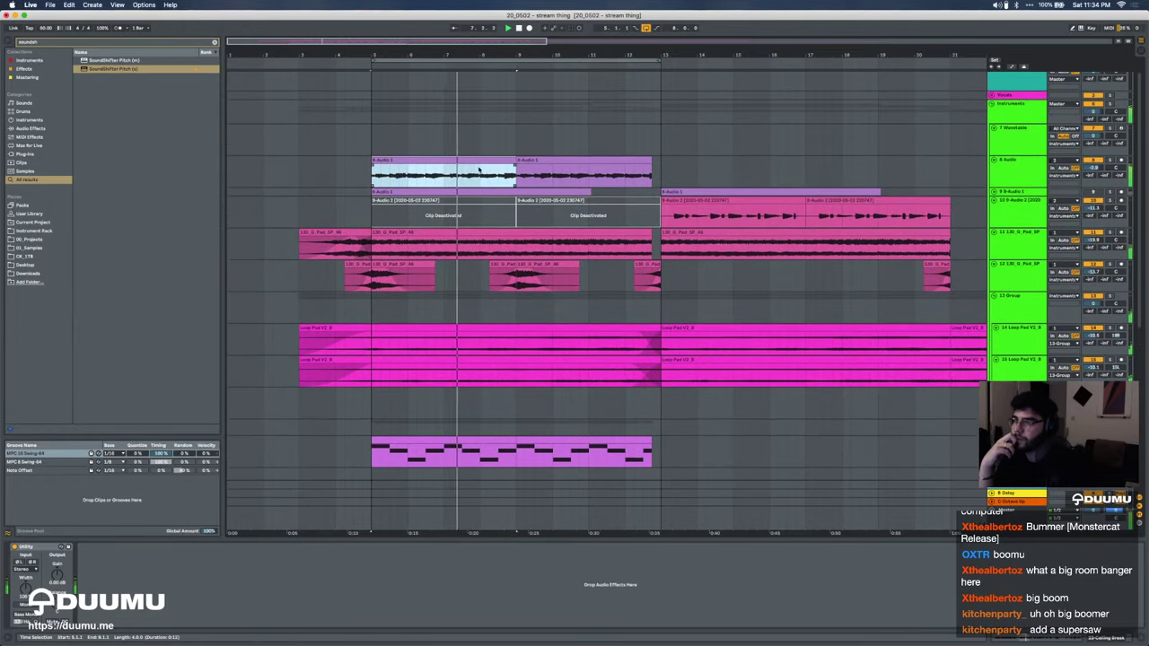
left_click(479, 169)
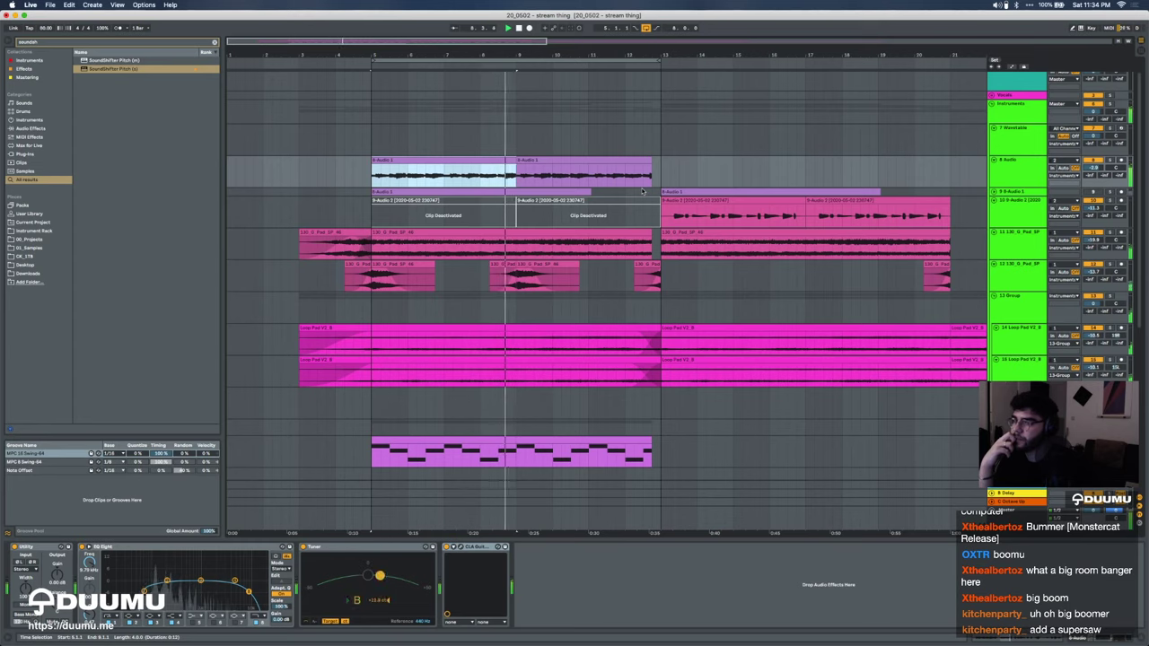
left_click(747, 207)
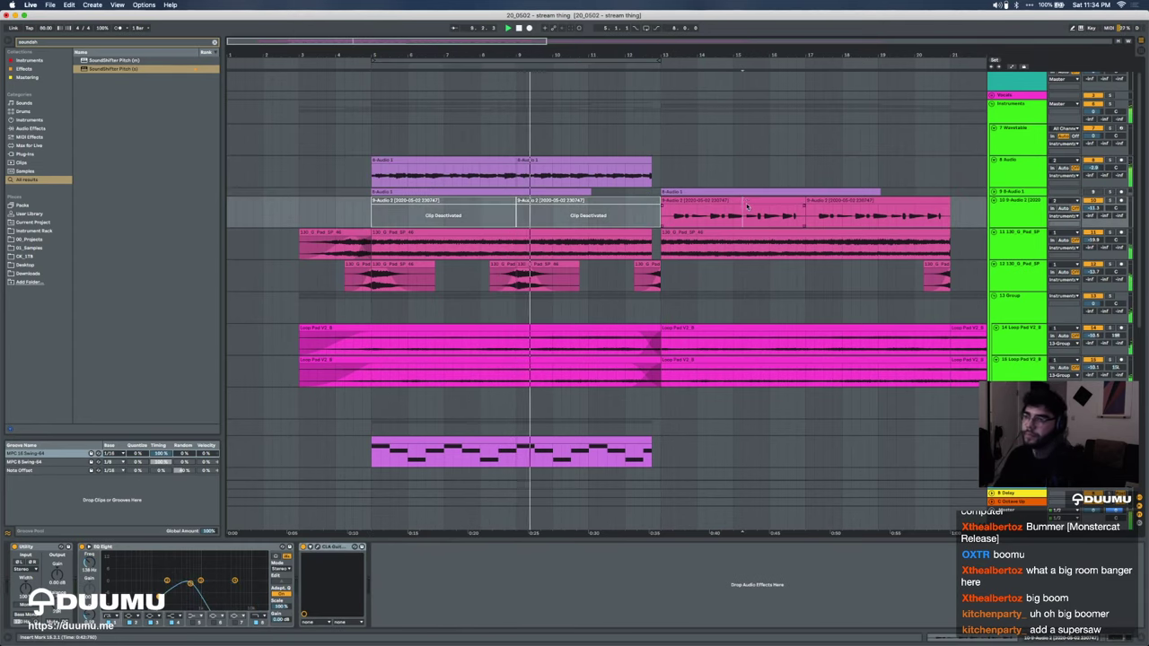
Step: Unfold track 9 and split its bar 13 clip at the individual notes, shifting the slices so each starts near its bar line
left_click(994, 191)
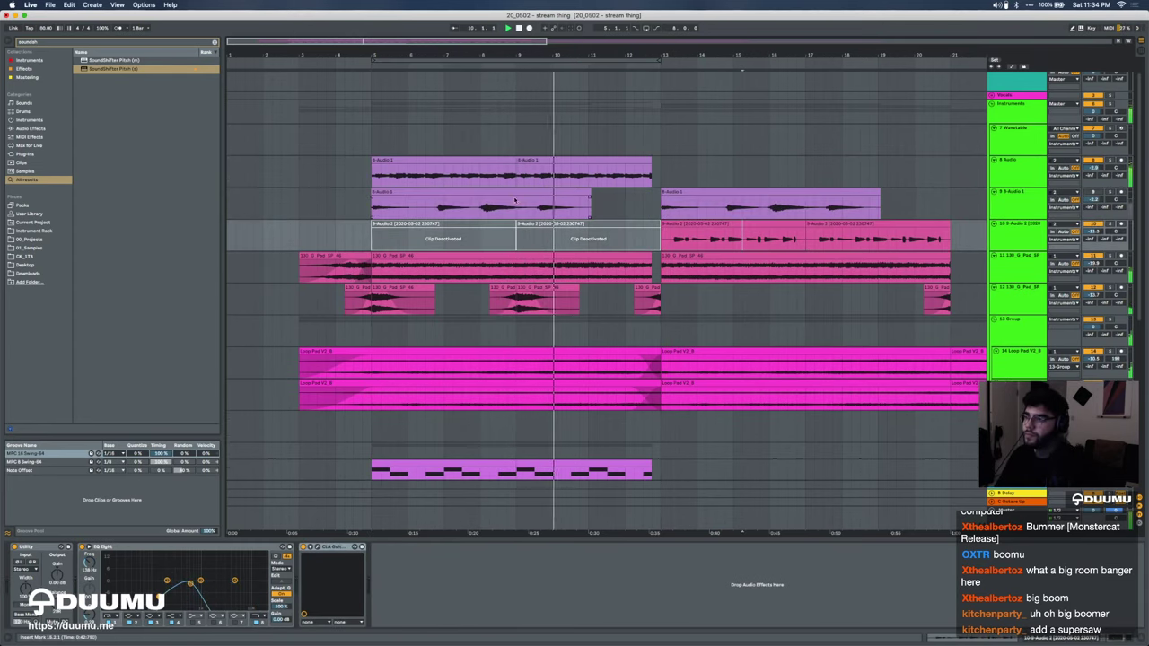
left_click(763, 195)
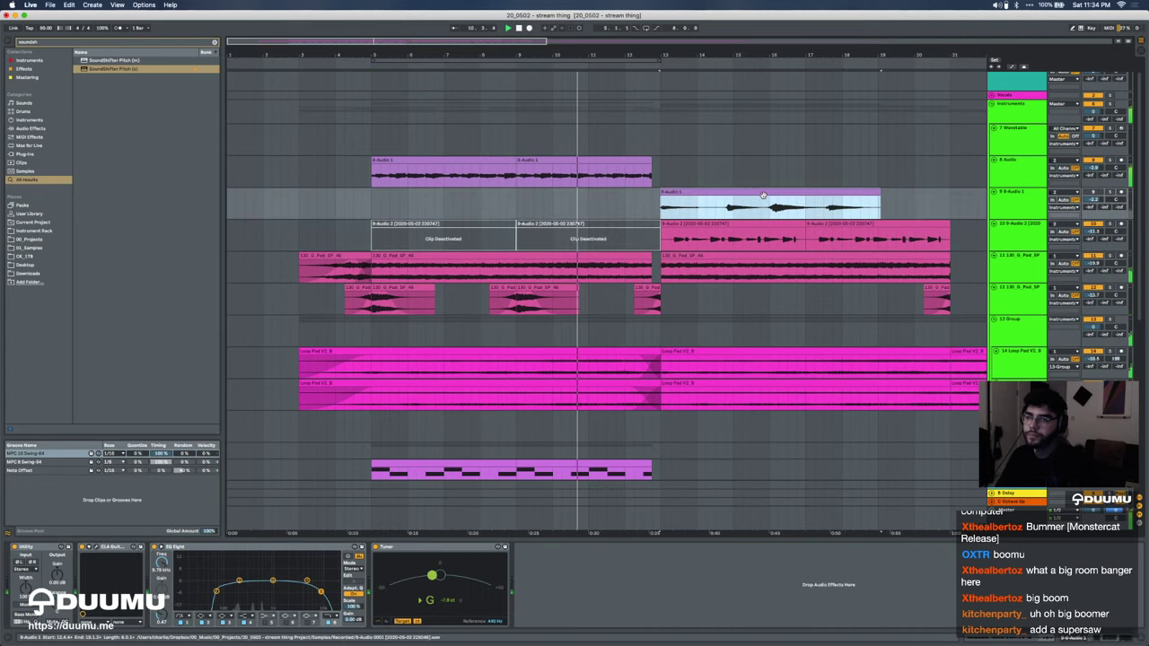
scroll(762, 202, "up", 2)
left_click(705, 208)
mouse_move(720, 195)
left_mouse_down()
mouse_move(680, 198)
mouse_move(728, 191)
left_mouse_up()
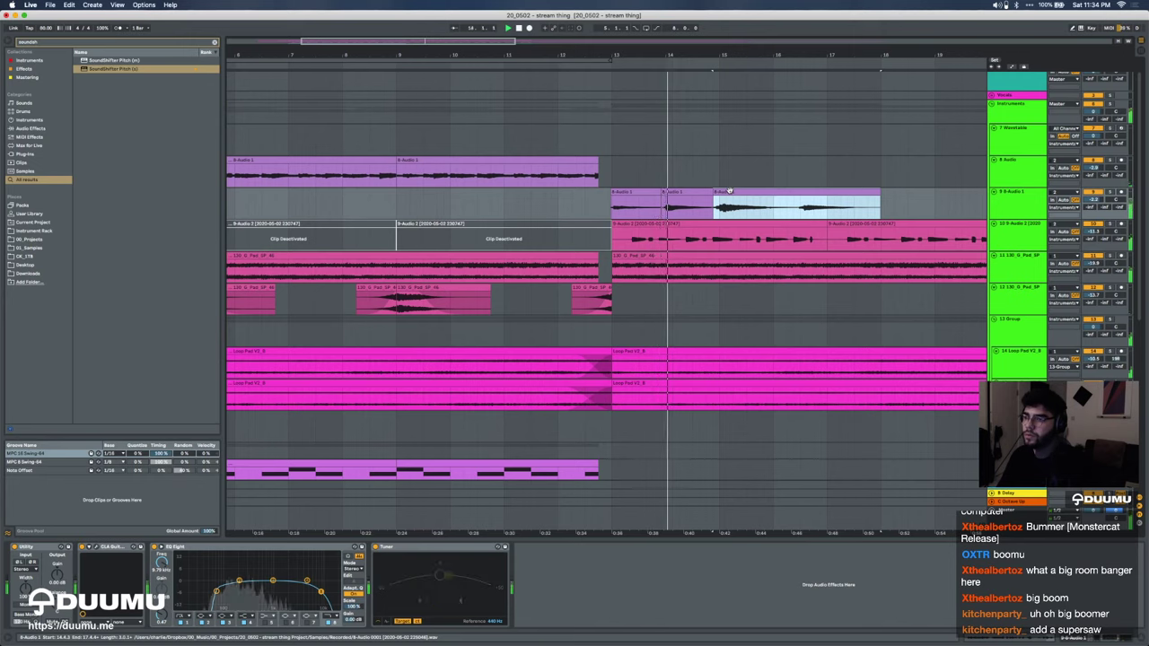
left_click(801, 205)
key("super+e")
left_click_drag(810, 192, 765, 200)
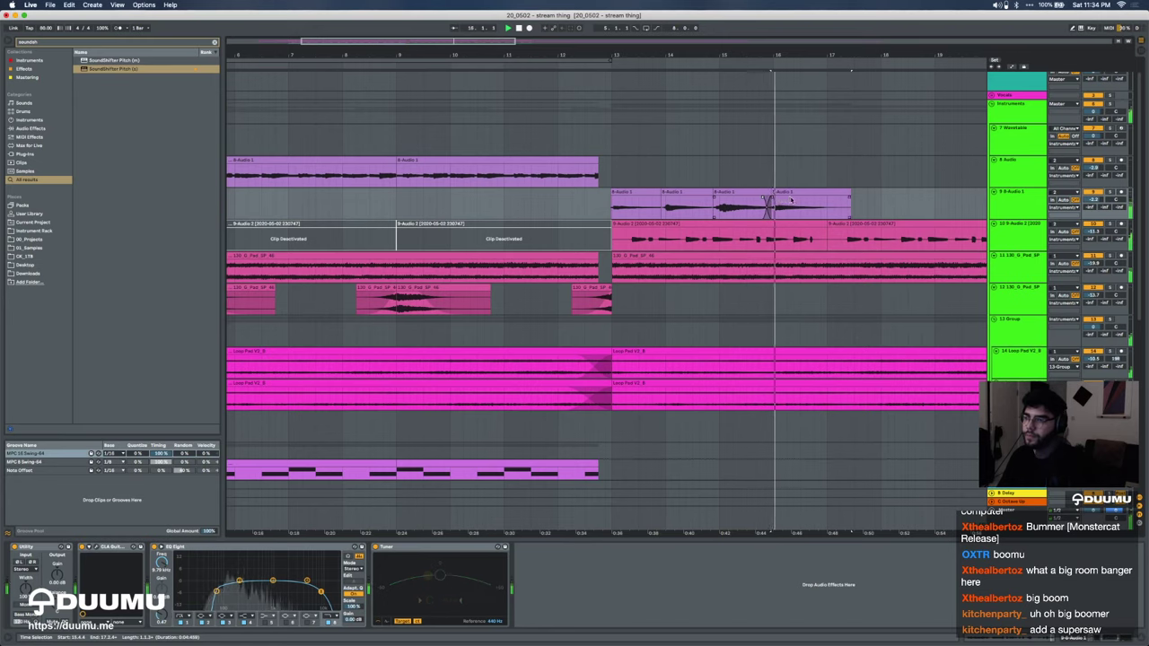
Step: Duplicate the track 9 slices from bars 13–17 to bars 17–21 and lower the track's volume
left_click_drag(827, 199, 613, 210)
key("ctrl+d")
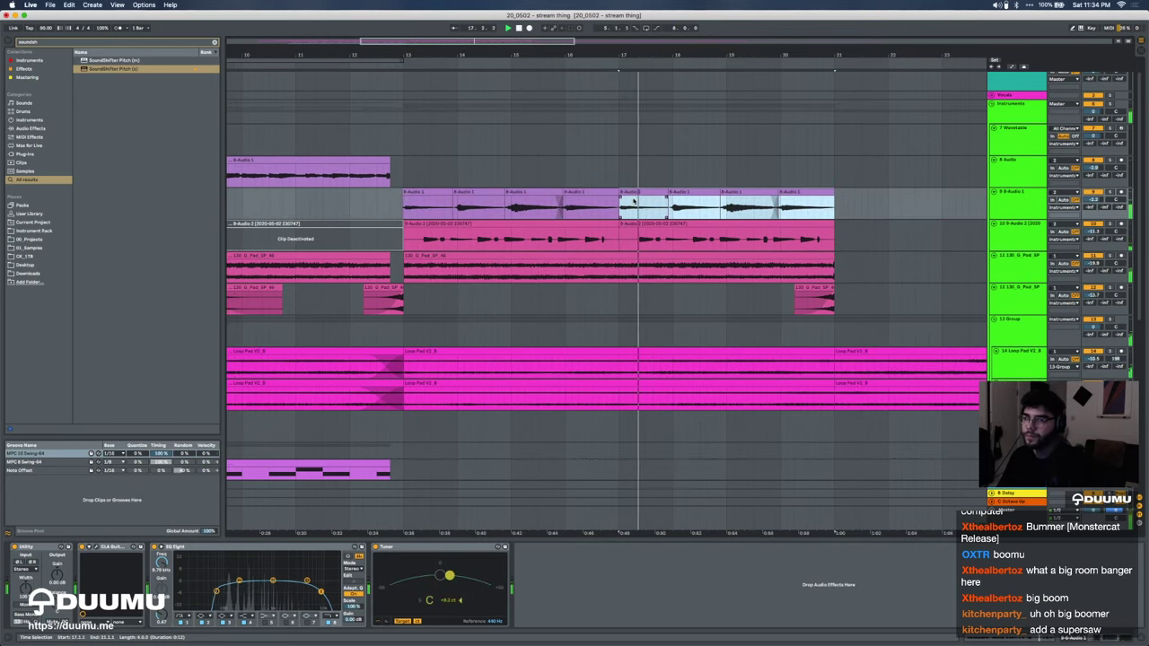
left_click(1092, 199)
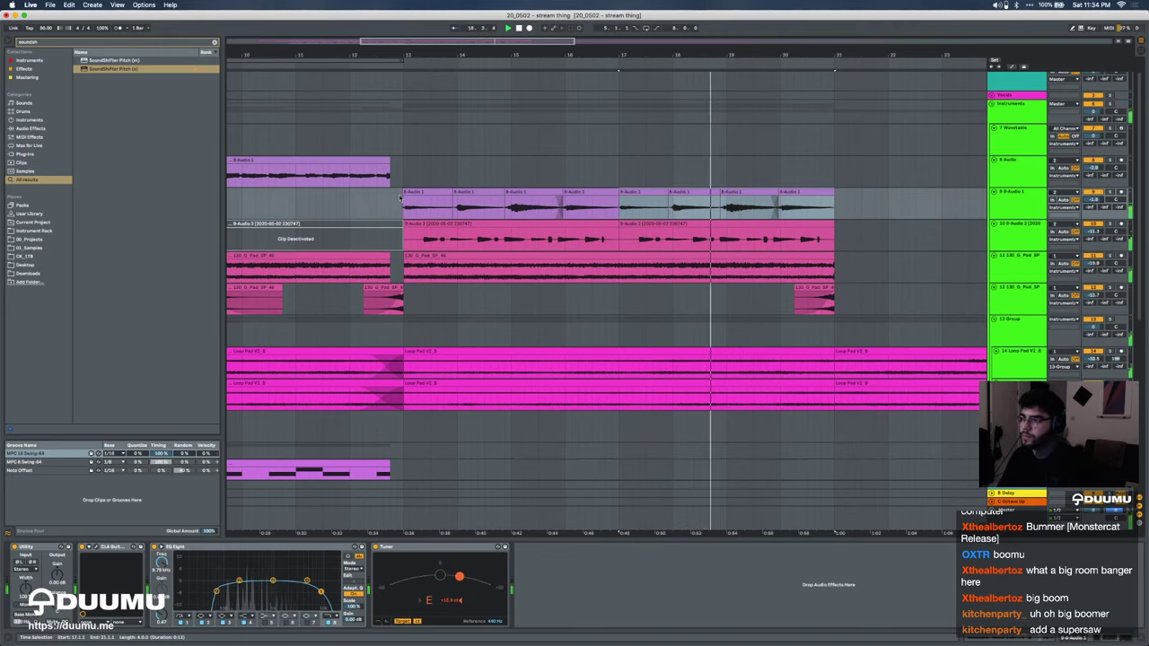
Step: Loop the track 9 slices from bar 13 to bar 21 and solo the track
left_click(436, 200)
left_click(814, 192, "shift")
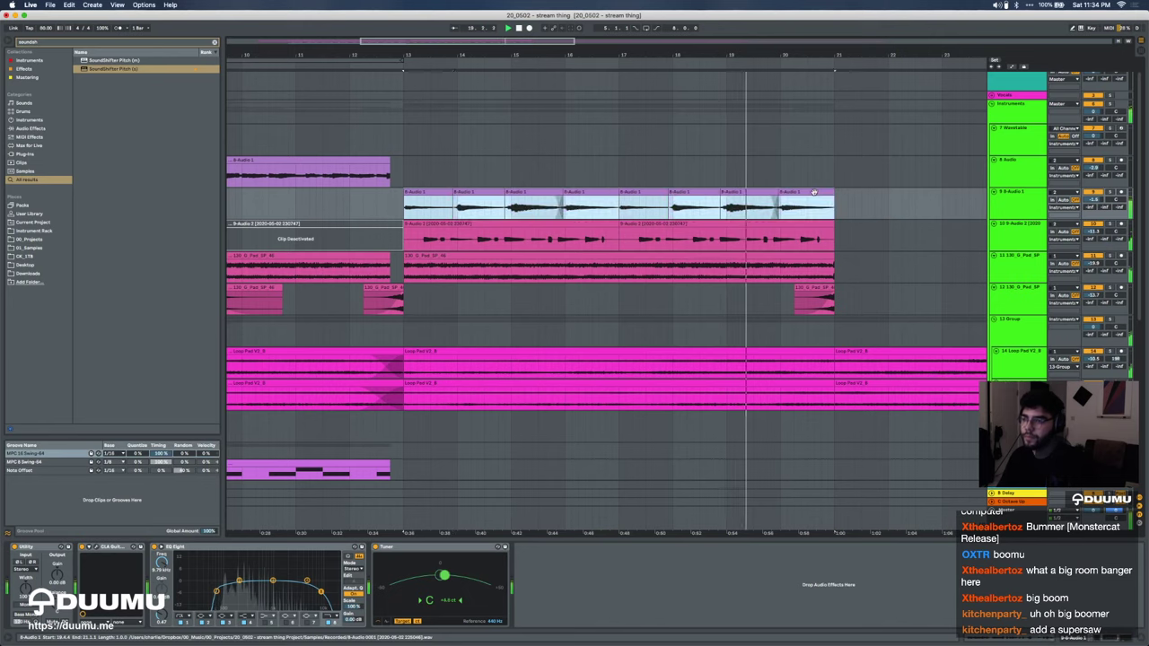
key("super+l")
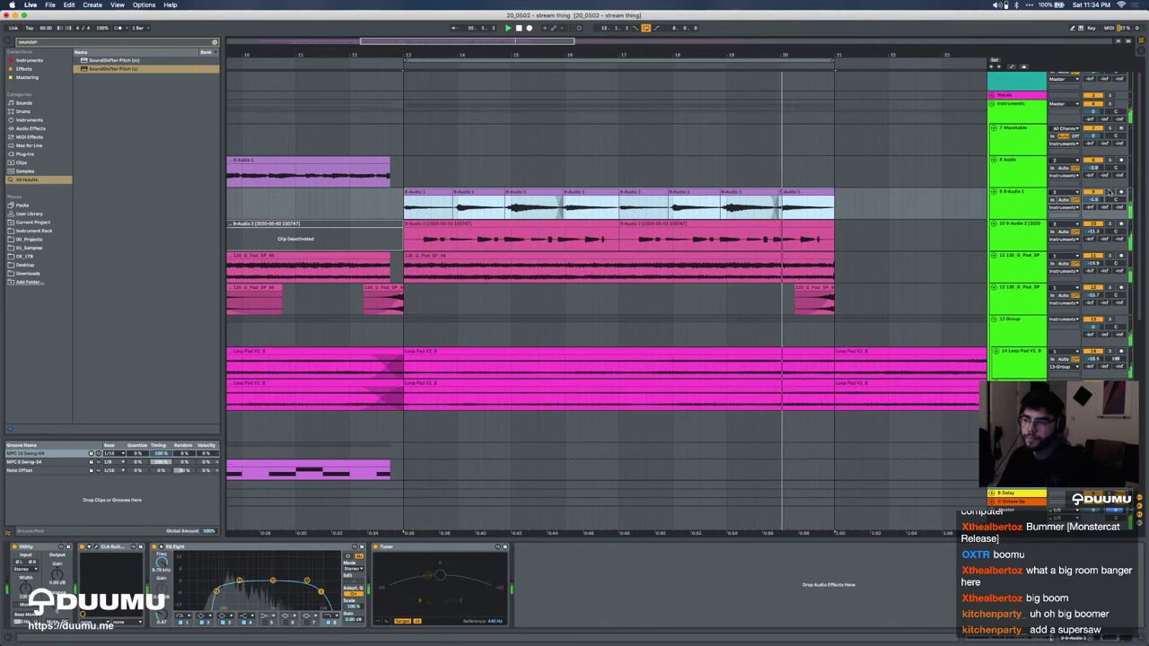
left_click(1110, 193)
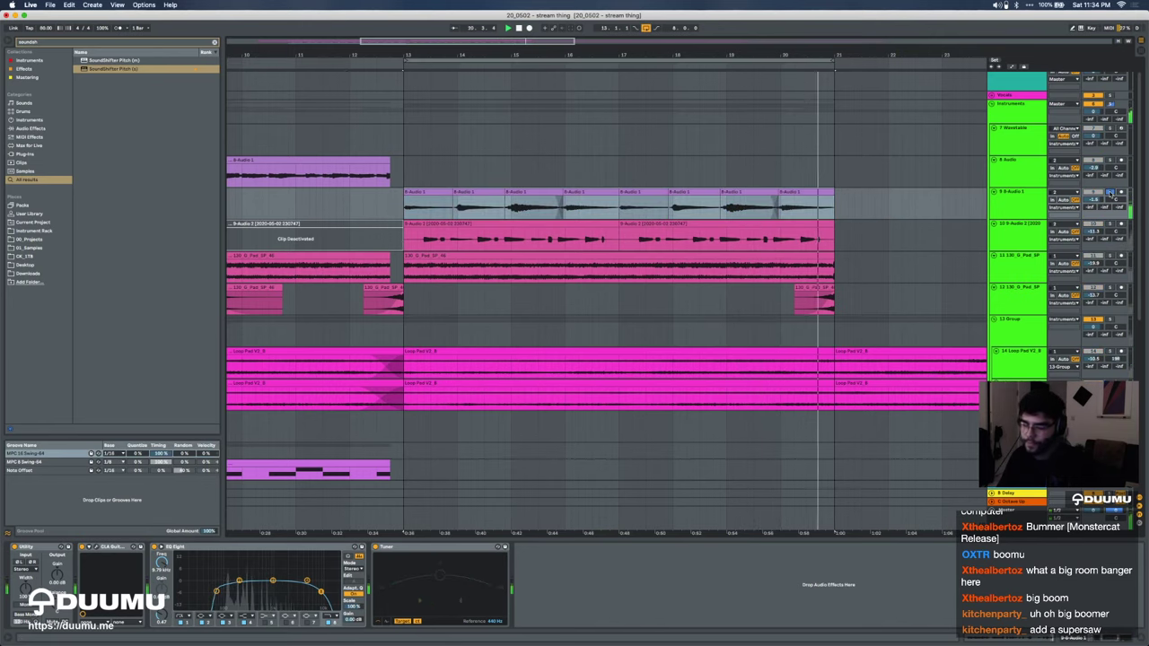
Step: Open the first track 9 slice at bar 13, extend its start slightly before the bar line, and adjust its end near bar 14
double_click(415, 191)
scroll(416, 192, "up", 2)
scroll(415, 191, "up", 3)
key("space")
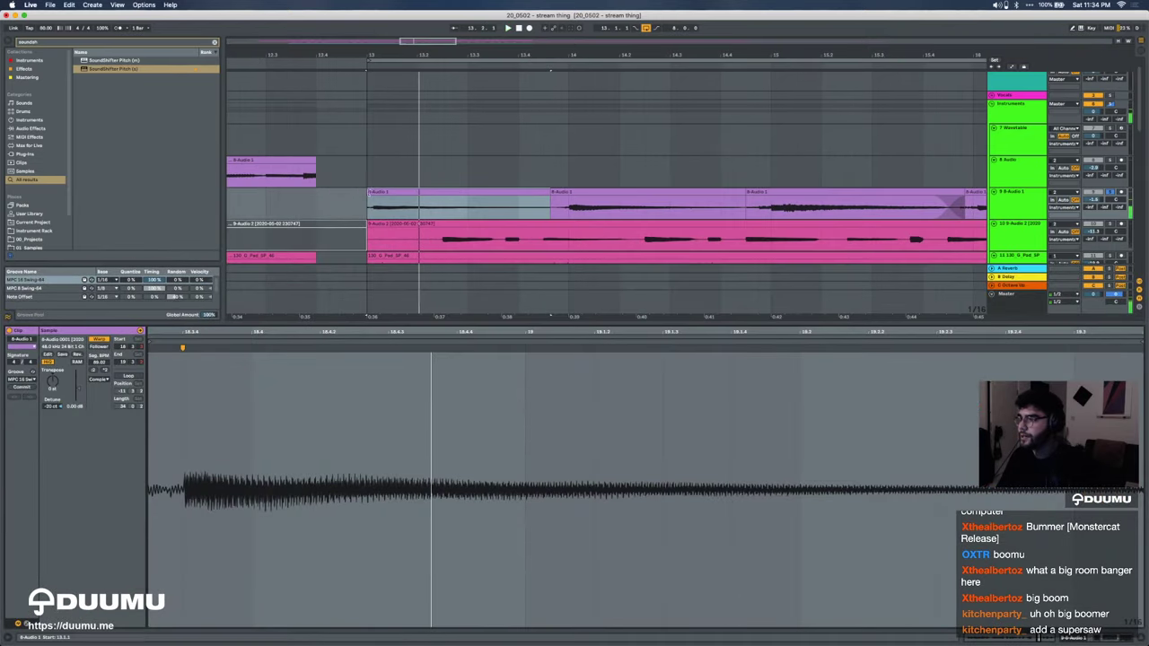
mouse_move(366, 193)
left_mouse_down()
mouse_move(350, 193)
mouse_move(386, 192)
left_mouse_up()
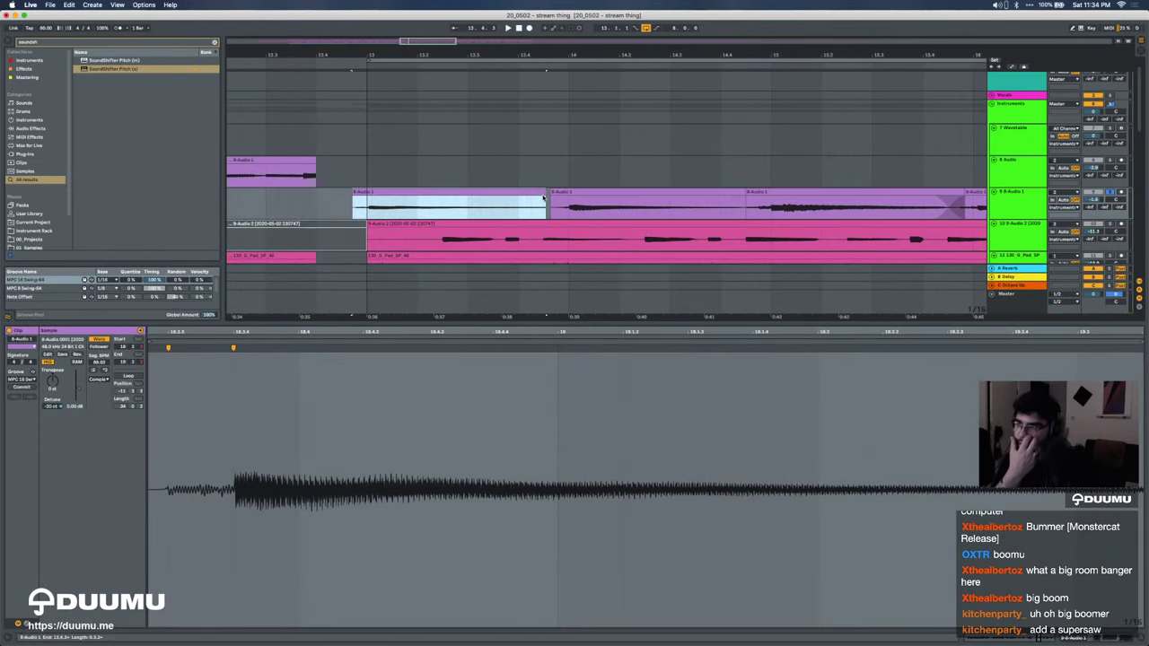
mouse_move(545, 193)
left_mouse_down()
mouse_move(562, 201)
mouse_move(544, 199)
left_mouse_up()
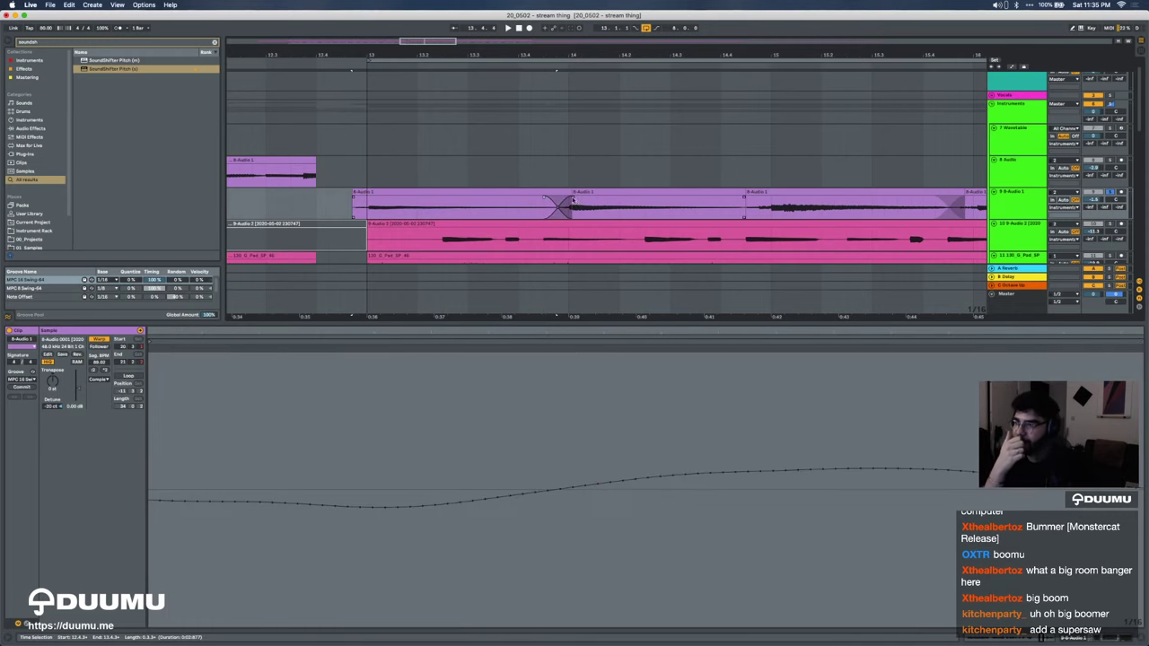
Step: Adjust the slice boundaries and crossfades on track 9 near bars 14, 15 and 16 while listening to the soloed track
left_click(573, 200)
key("space")
scroll(686, 210, "right", 1)
mouse_move(600, 203)
left_mouse_down()
mouse_move(588, 205)
mouse_move(612, 204)
left_mouse_up()
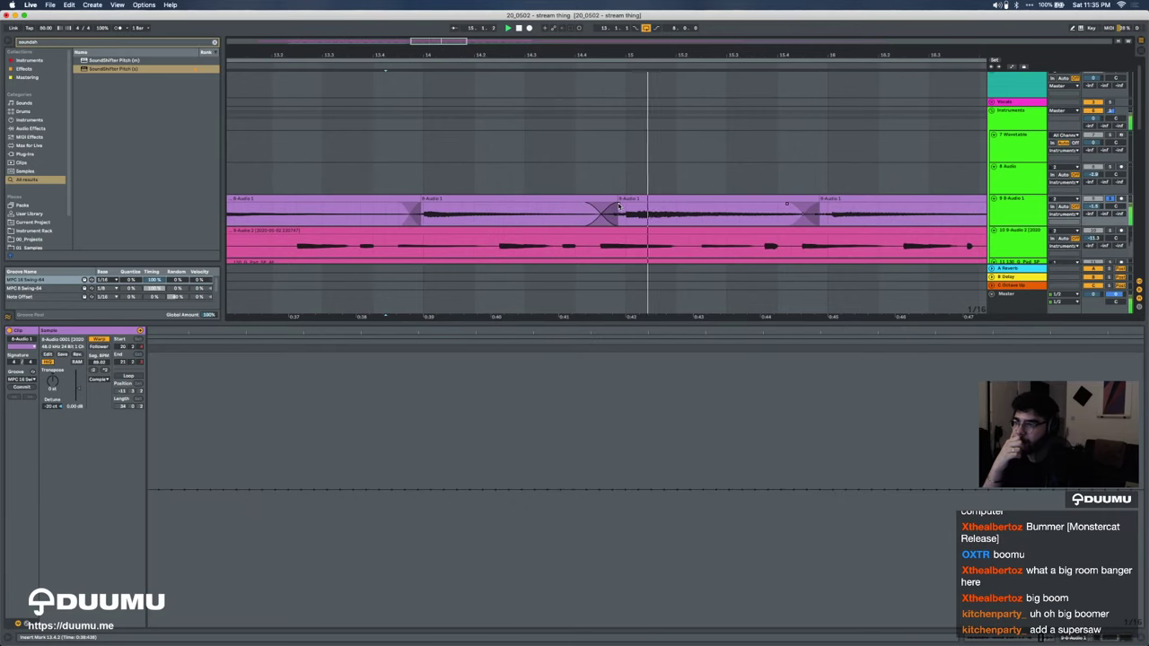
scroll(626, 205, "down", 3)
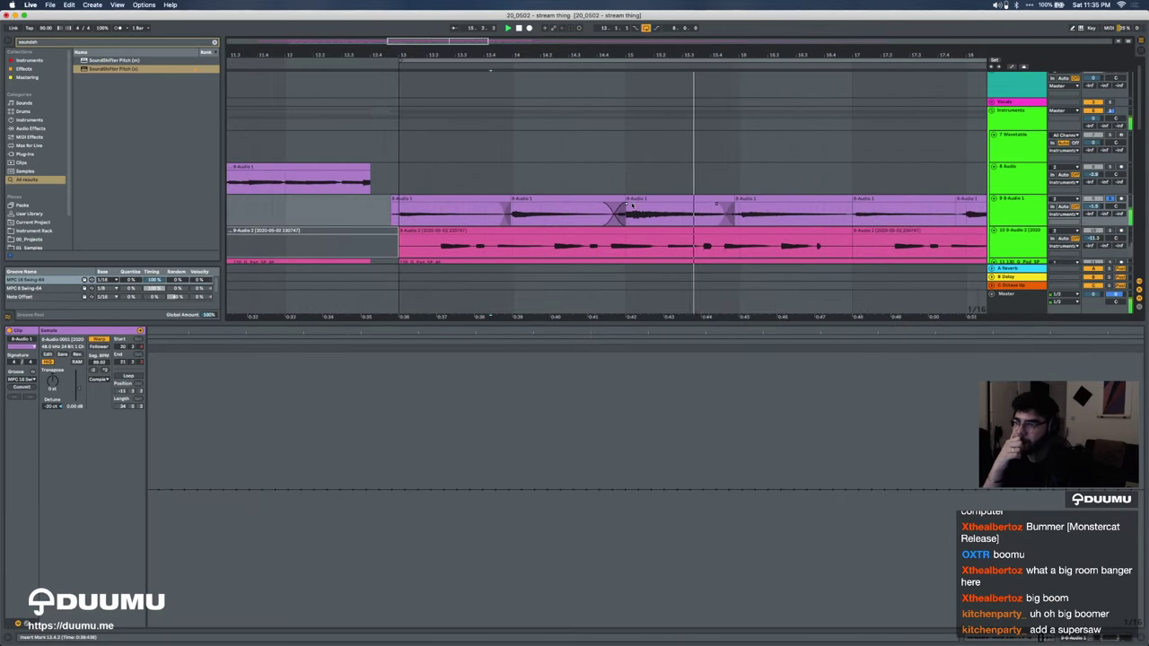
left_click(735, 206)
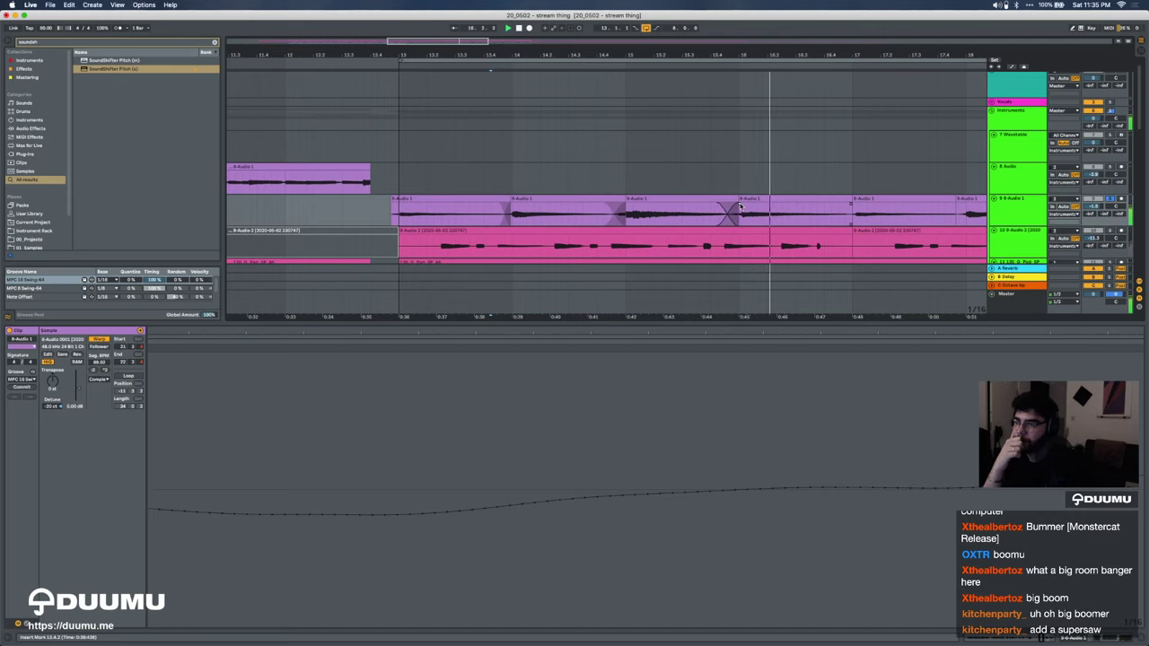
Step: Duplicate the adjusted four bars of track 9 slices from bar 13 over bars 17–21
left_click(846, 199)
left_click(401, 216, "shift")
key("super+d")
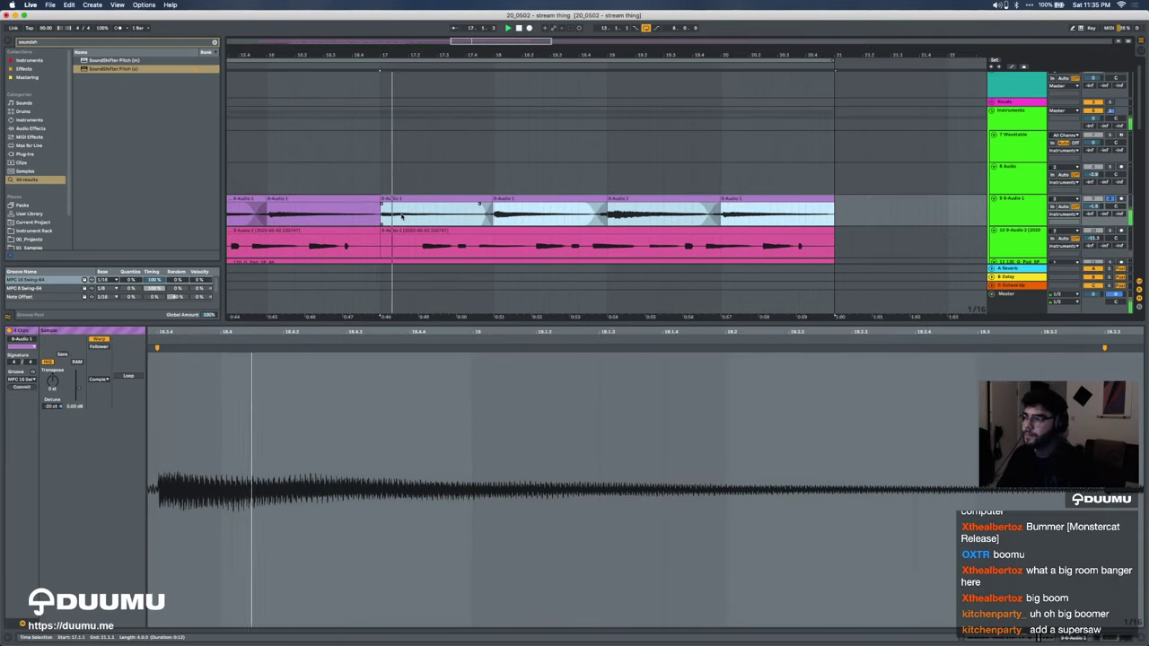
left_click(369, 213)
scroll(366, 214, "left", 3)
scroll(365, 214, "down", 3)
Step: Show the device chain of track 9 and delete the CLA Guitars plug-in from it
left_click(296, 198)
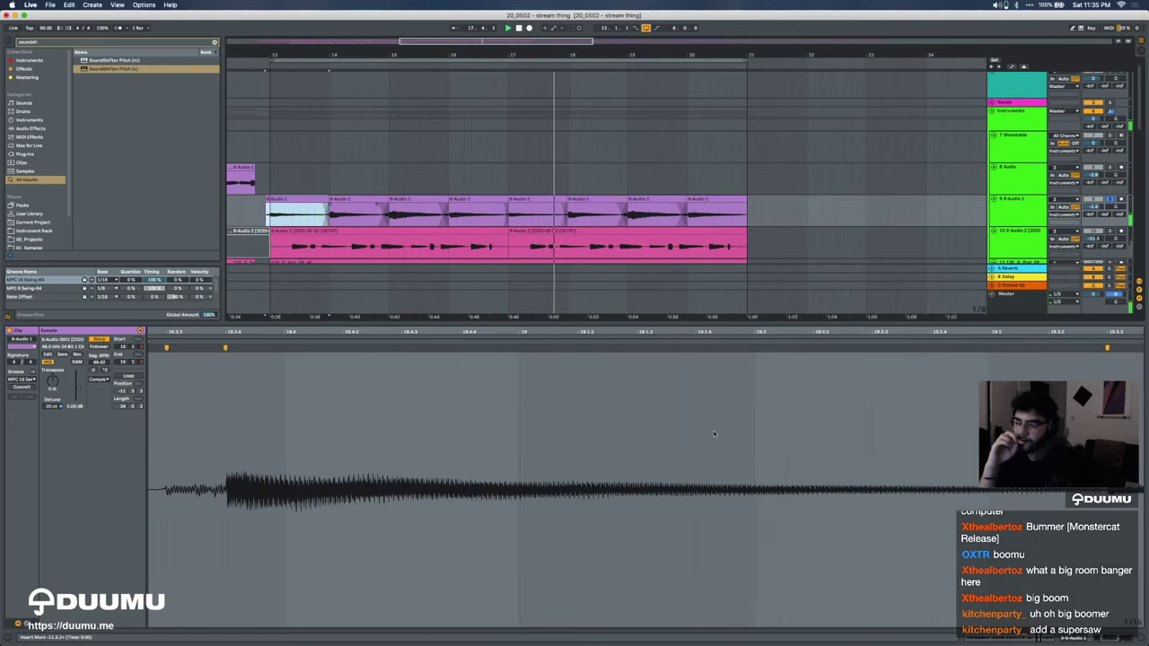
key("shift+Tab")
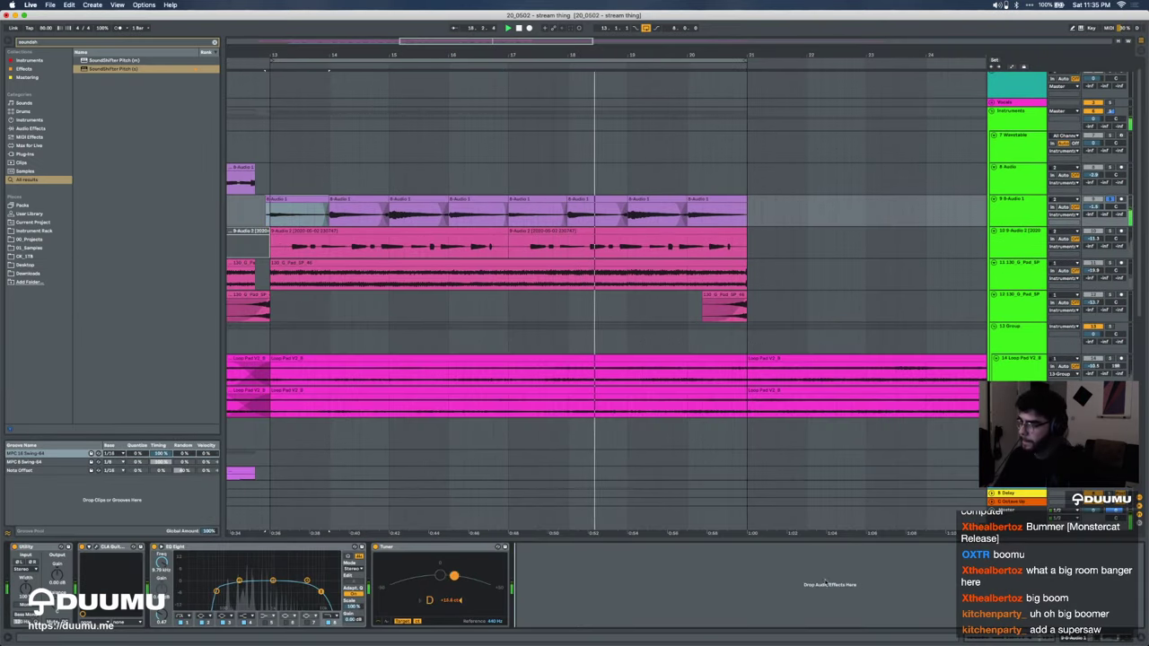
left_click(112, 546)
key("BackSpace")
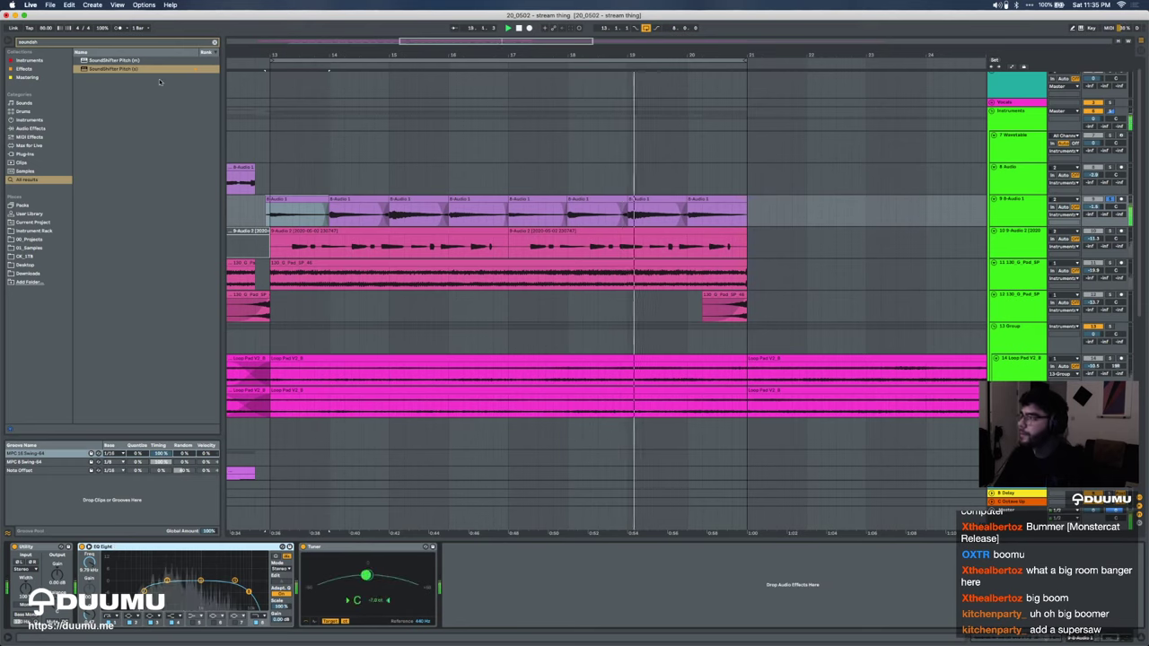
Step: Clear the browser search and add the Soundtoys EffectRack VST plug-in to track 9
left_click(214, 42)
left_click(36, 154)
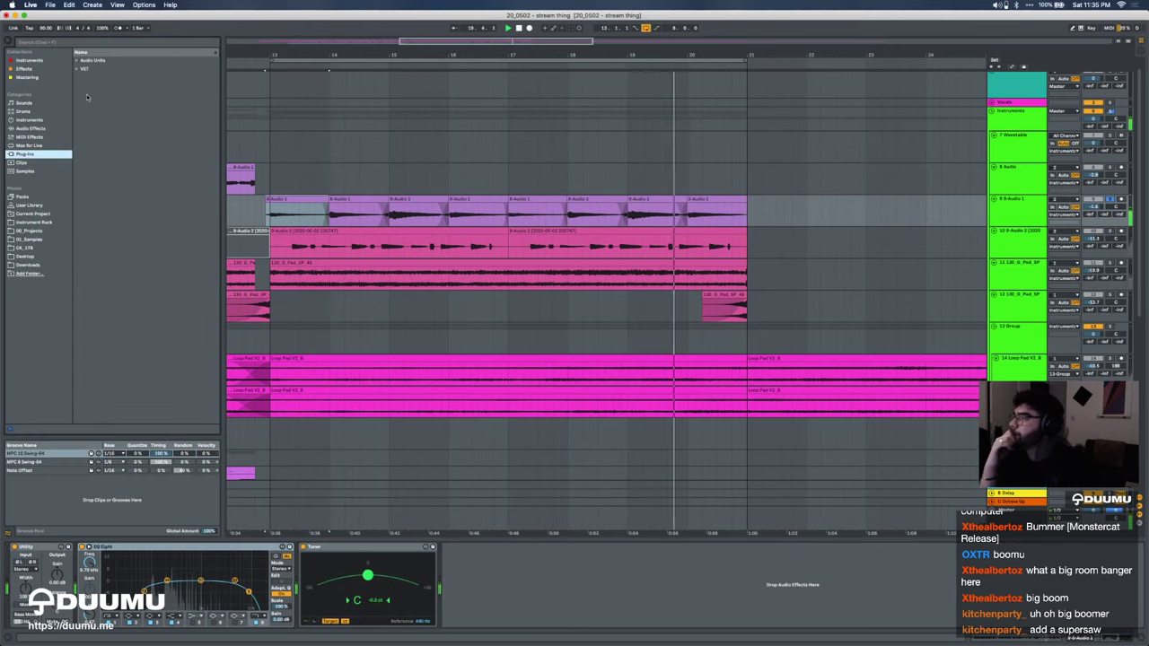
left_click(76, 69)
left_click(81, 103)
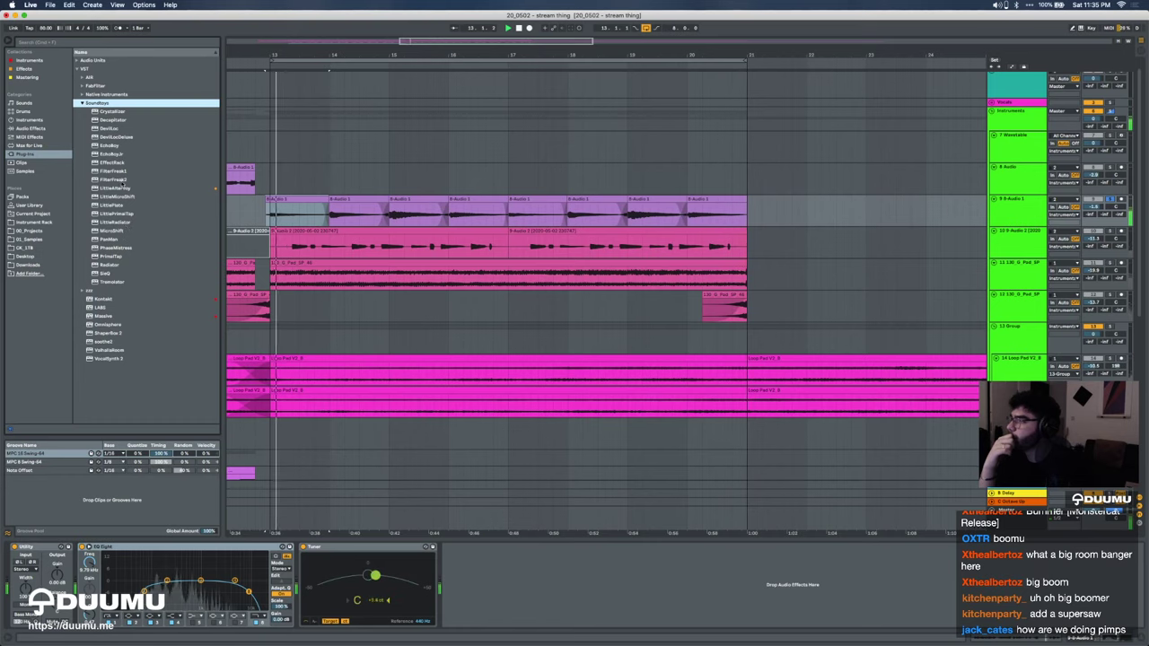
left_click(119, 163)
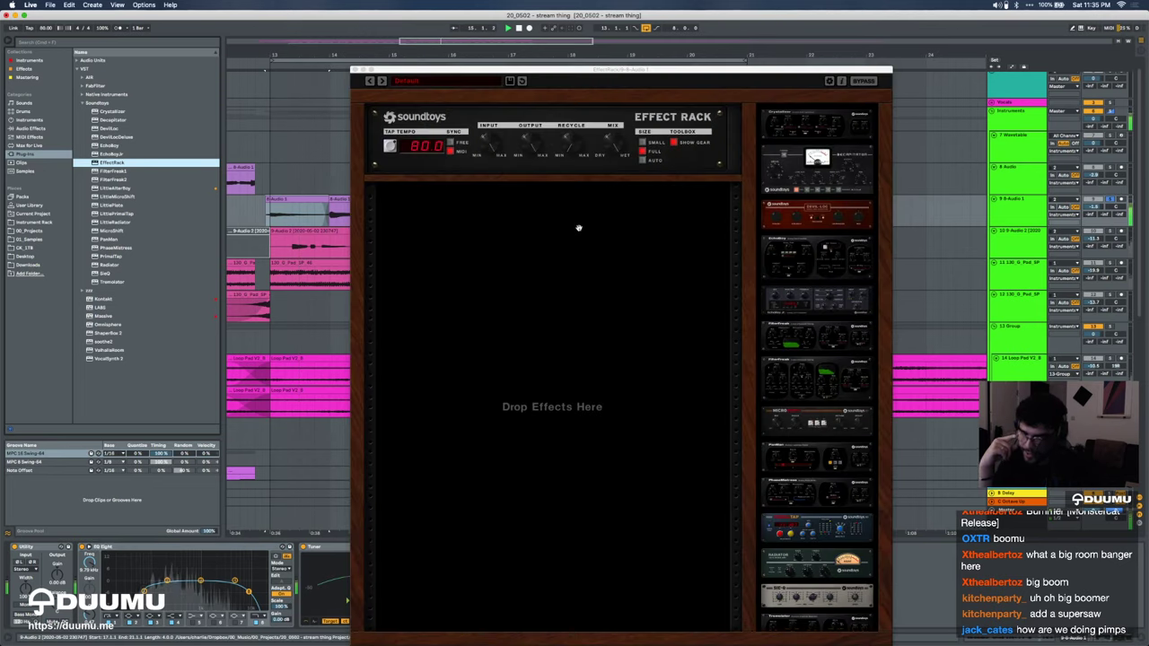
Step: Audition the Analog Chorus and CE-1 Double Boy chorus presets in EffectRack, moving its window off the clips
left_click(477, 85)
mouse_move(430, 92)
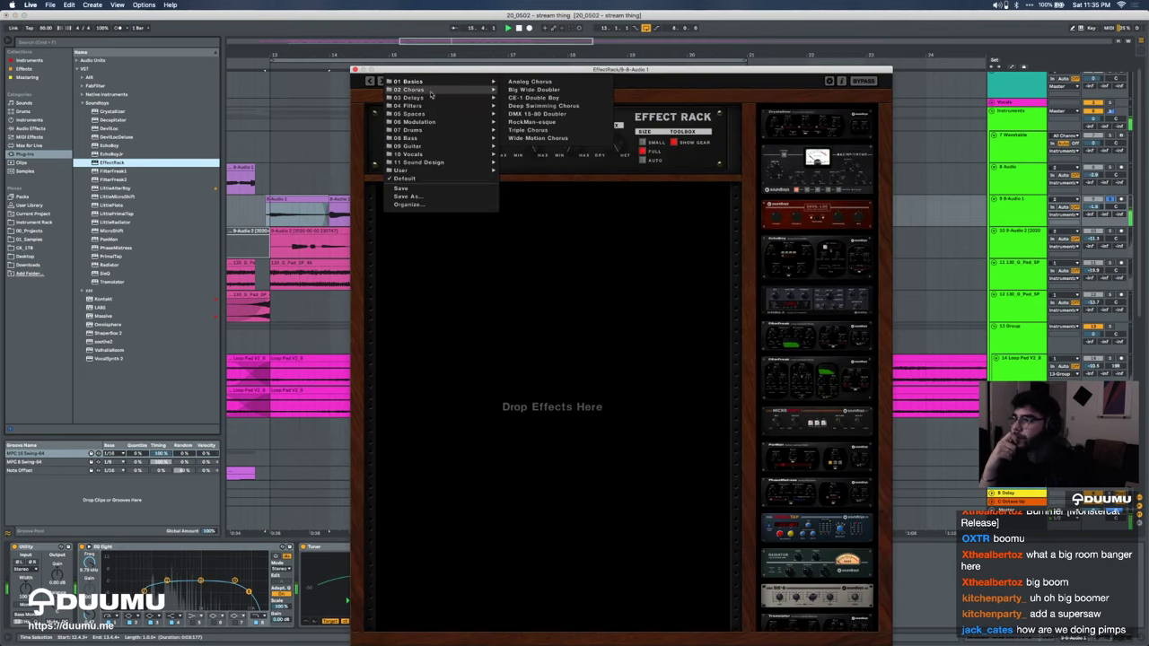
left_click(510, 82)
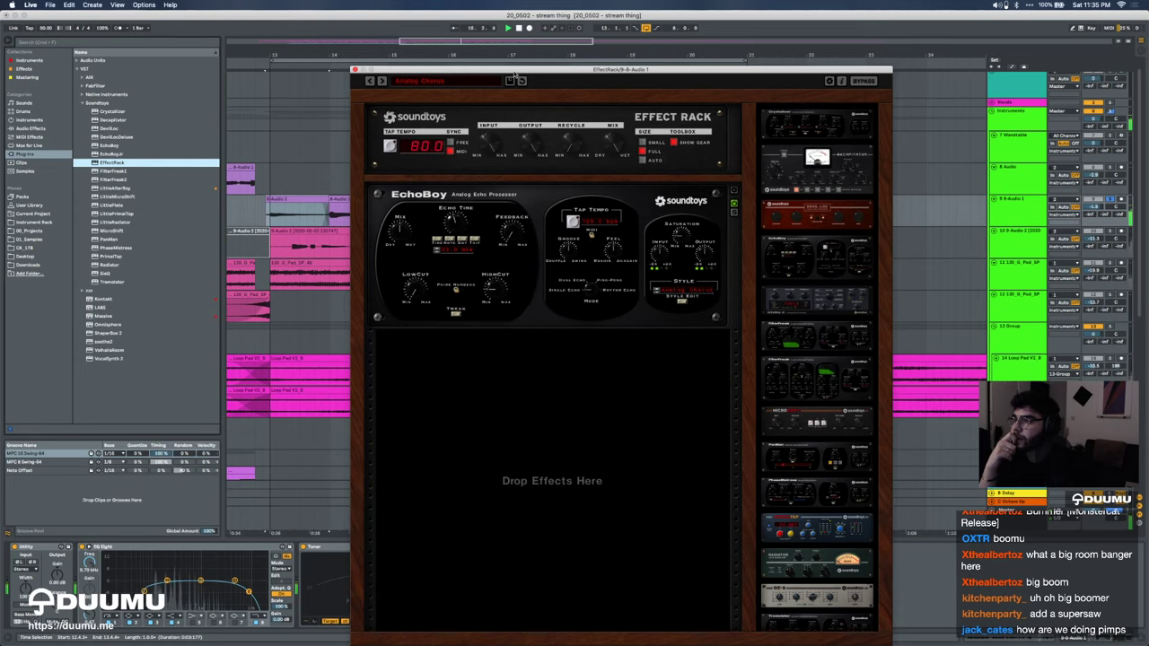
left_click_drag(533, 70, 521, 60)
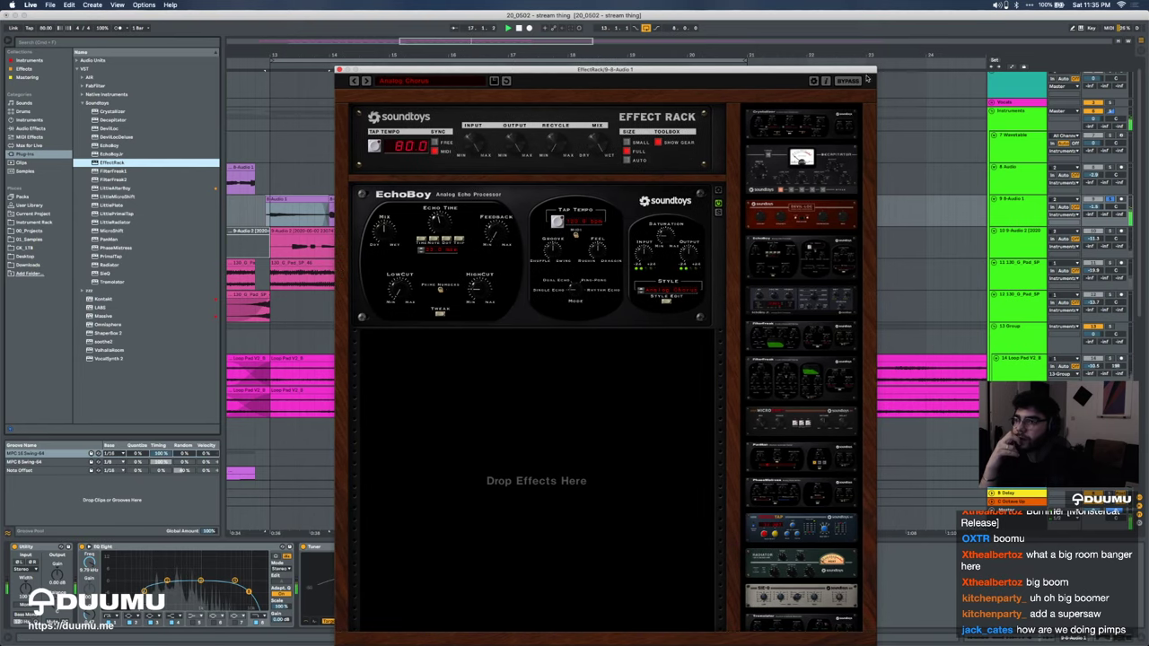
left_click_drag(591, 70, 701, 45)
left_click(526, 55)
mouse_move(517, 64)
left_click(650, 70)
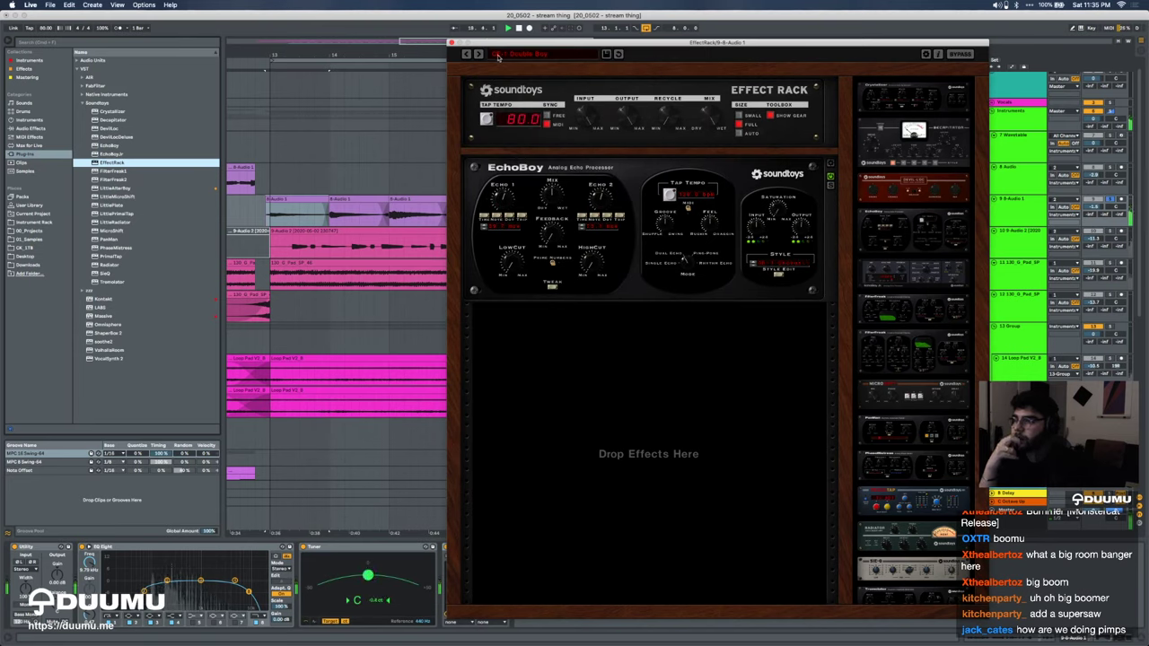
Step: Load the Ambient Delay Chain guitar preset in EffectRack
left_click(525, 55)
mouse_move(528, 128)
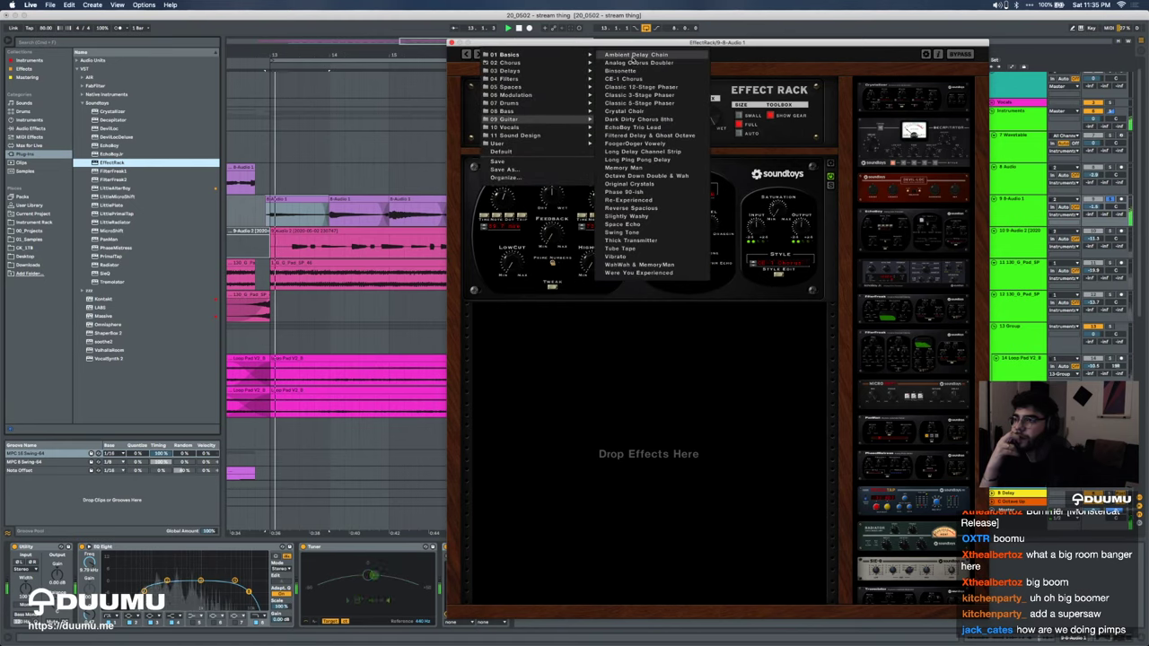
left_click(628, 56)
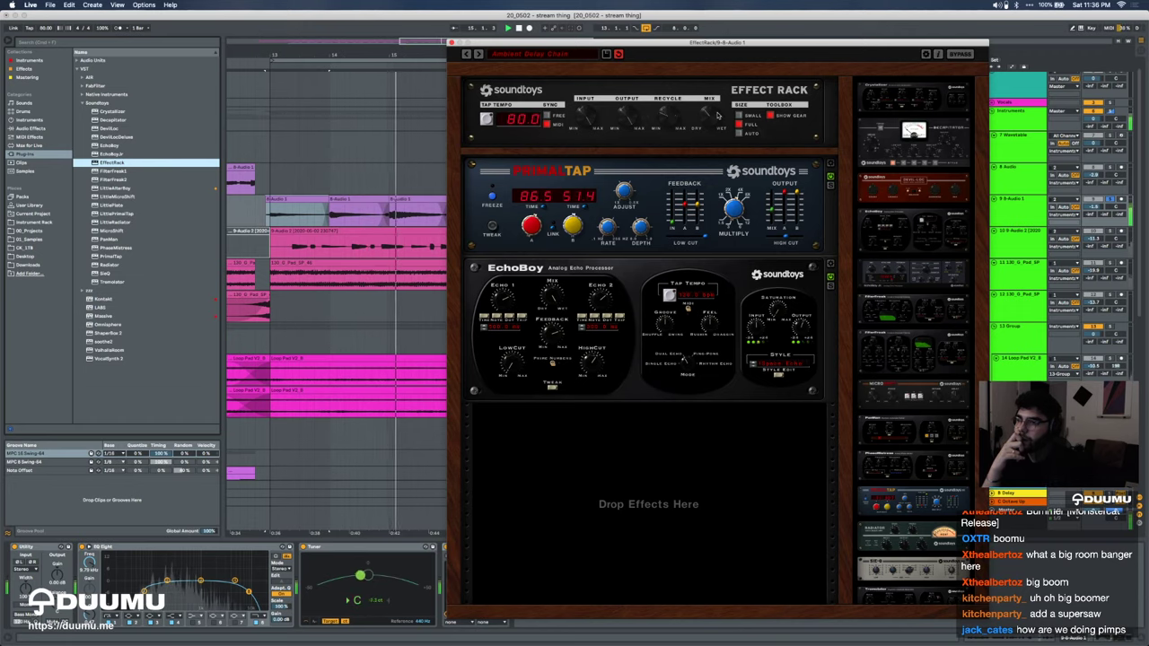
Step: Try the Effect Rack's Small and Full display sizes, then set its size to Auto
left_click(744, 117)
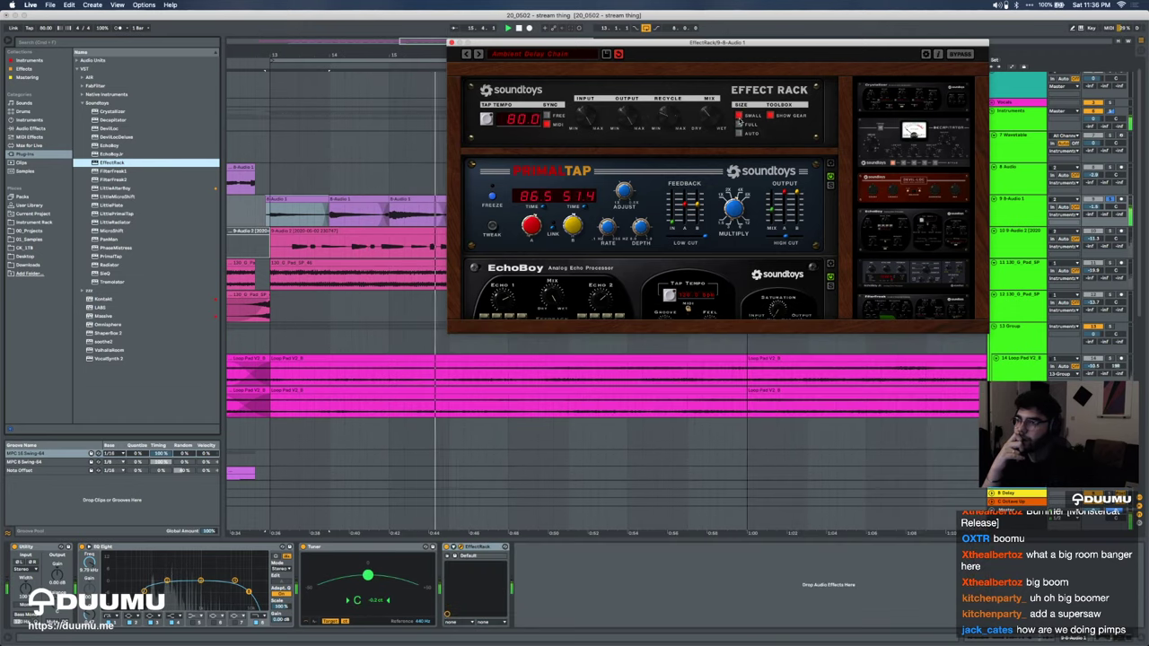
left_click(739, 125)
left_click(739, 134)
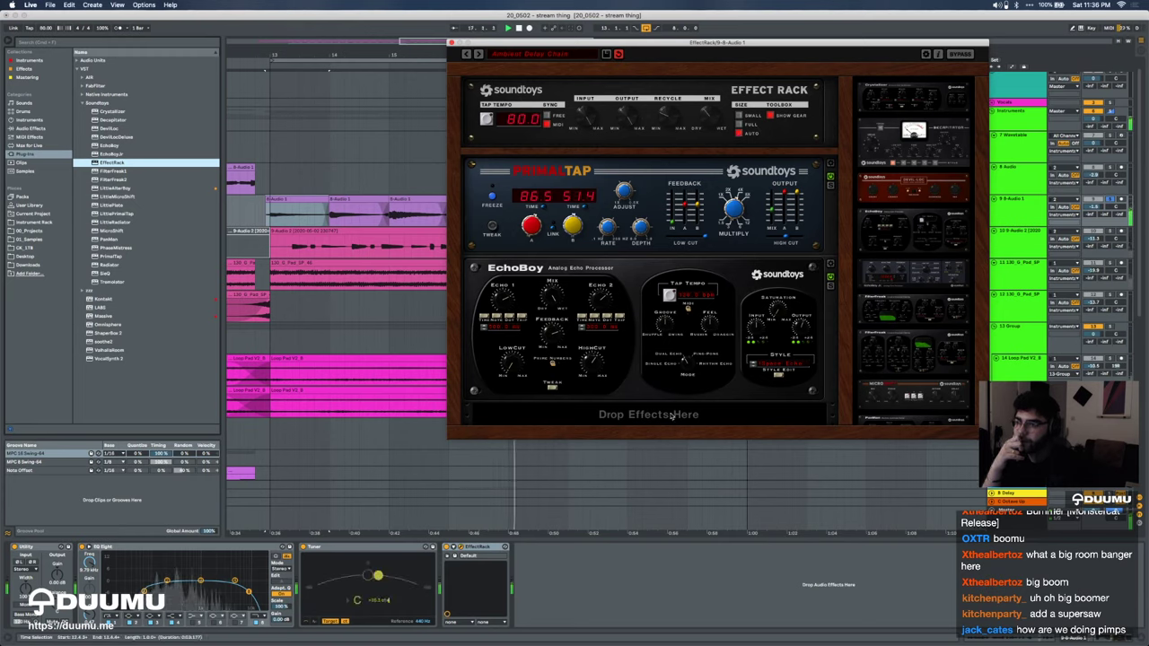
Step: Add MicroShift to the rack below EchoBoy and close the plugin window
scroll(938, 144, "down", 5)
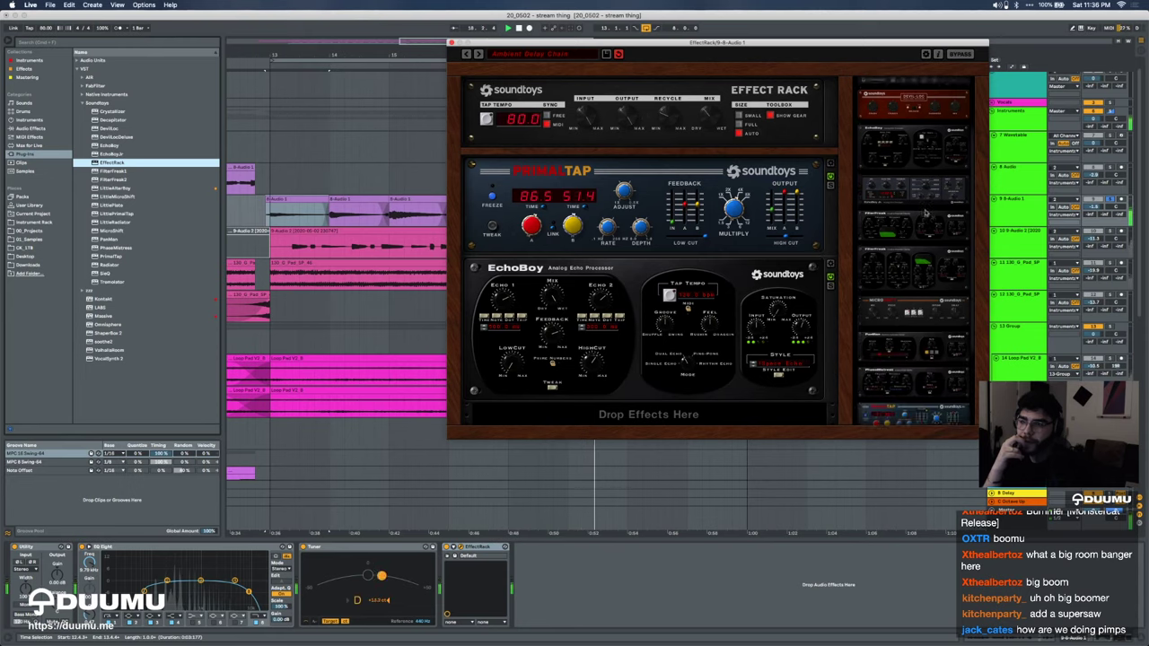
scroll(925, 214, "down", 4)
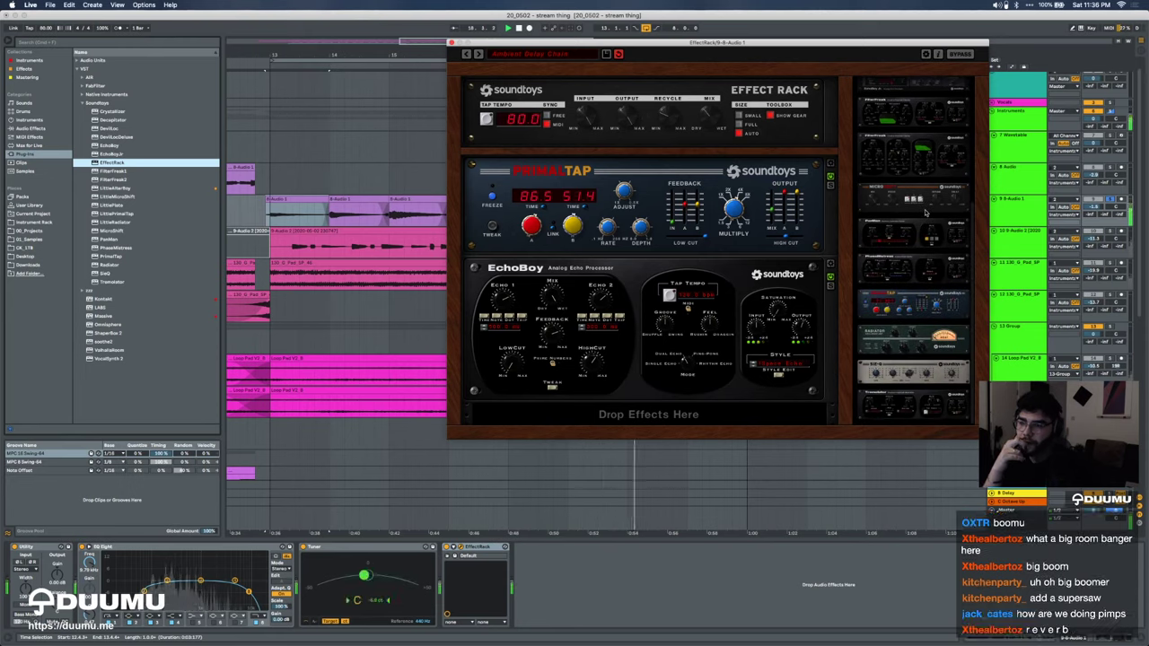
scroll(898, 314, "up", 8)
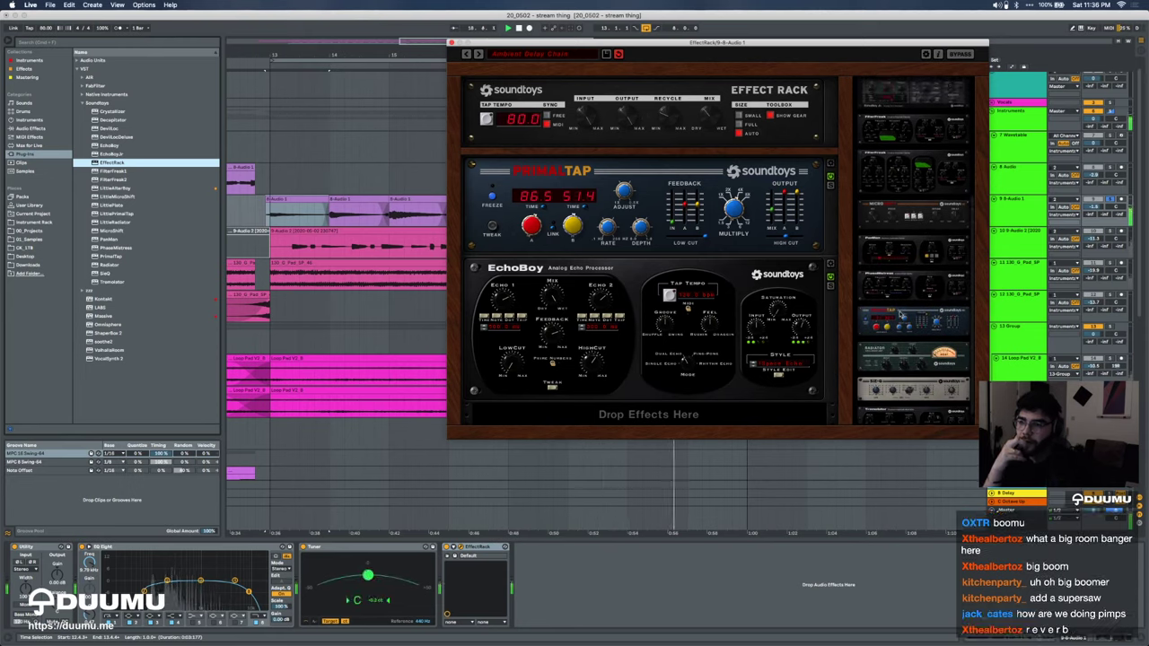
scroll(899, 314, "up", 2)
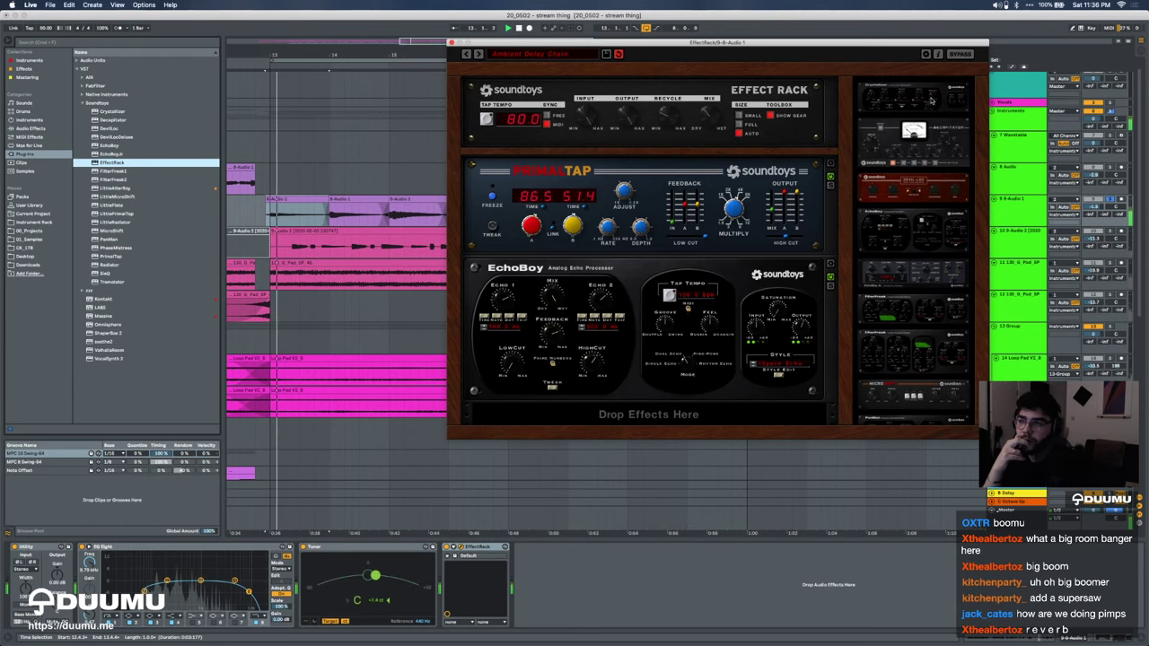
left_click_drag(907, 393, 704, 415)
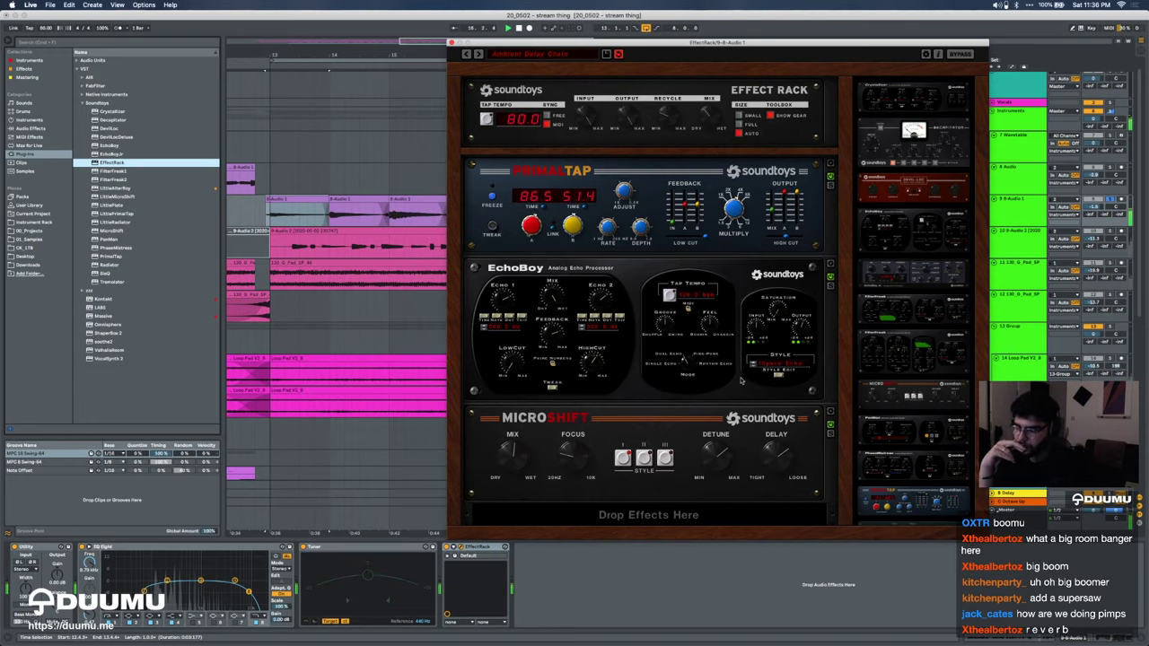
left_click(452, 42)
Step: Unsolo track 9 (8-Audio 1) and raise its volume to about 0.3 dB
left_click(1110, 199)
key("minus")
left_click_drag(1092, 206, 1093, 196)
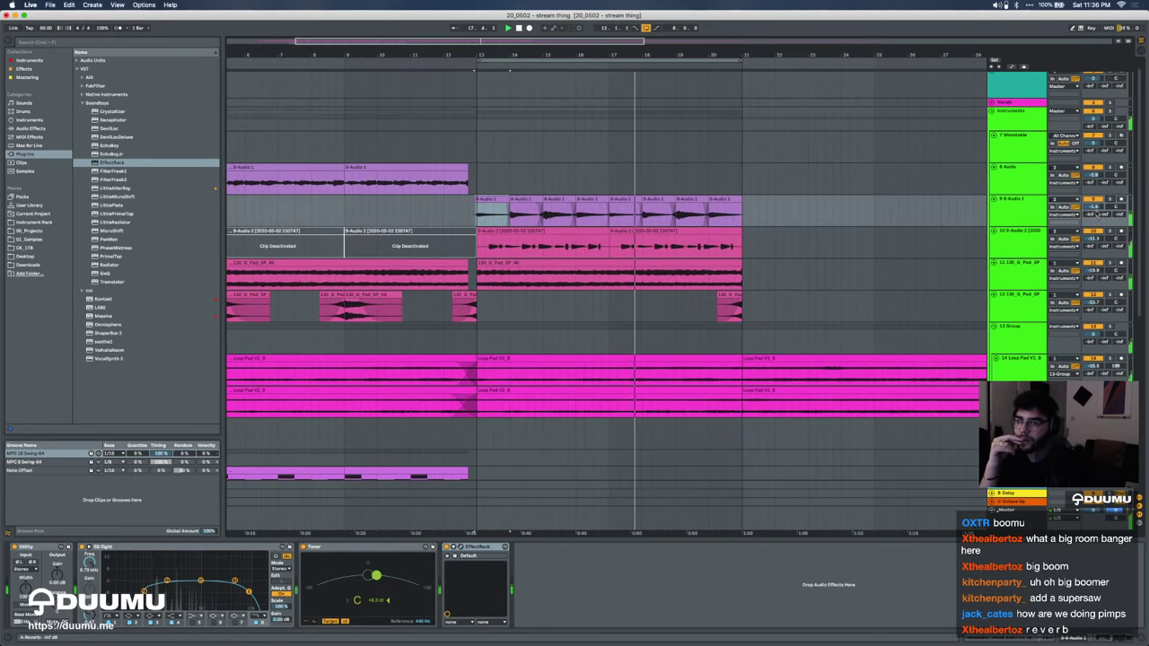
Step: Duplicate the Operator bass clip at bar 9 to bar 13 and double the note lengths in the copy
scroll(513, 373, "down", 3)
scroll(513, 373, "left", 1)
key("minus")
left_click_drag(434, 398, 536, 398)
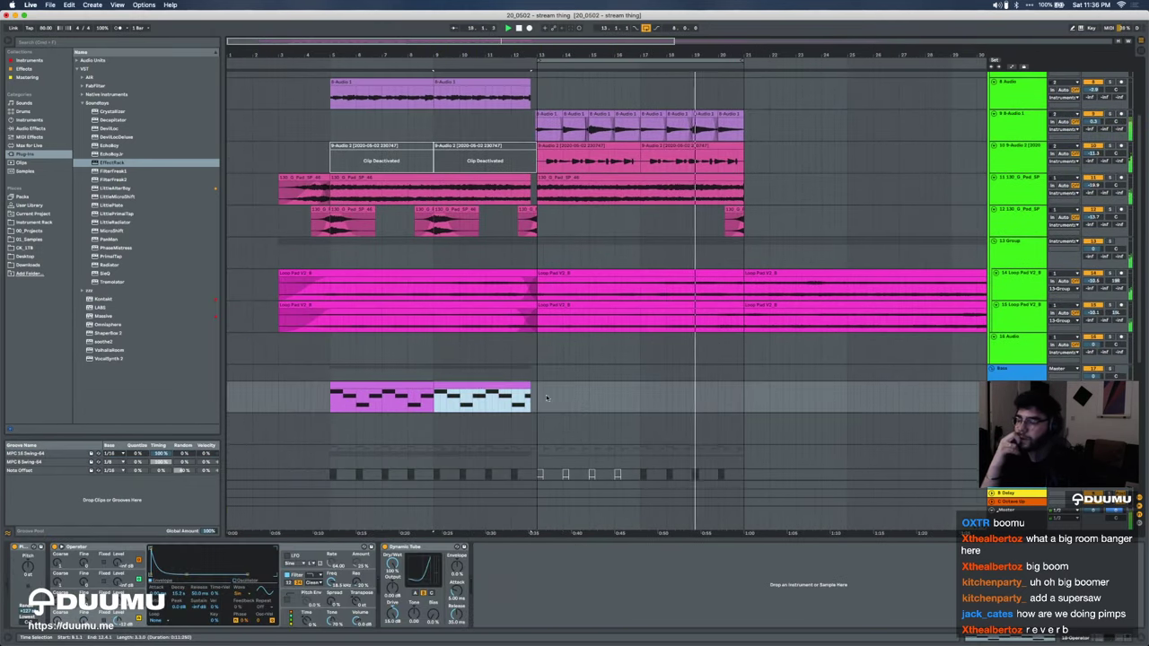
key("ctrl+d")
double_click(541, 398)
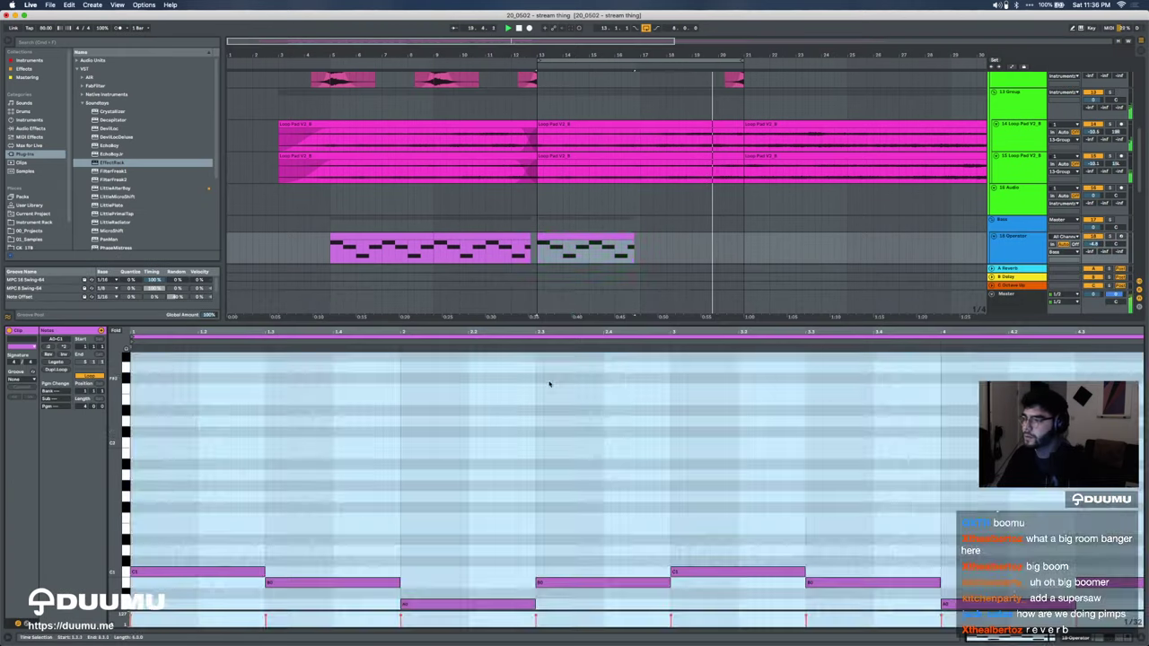
left_click(62, 346)
Step: Extend the new bass clip to bar 17 and duplicate it to fill bars 17 to 21
left_click(631, 237)
left_click_drag(639, 240, 634, 238)
key("ctrl+d")
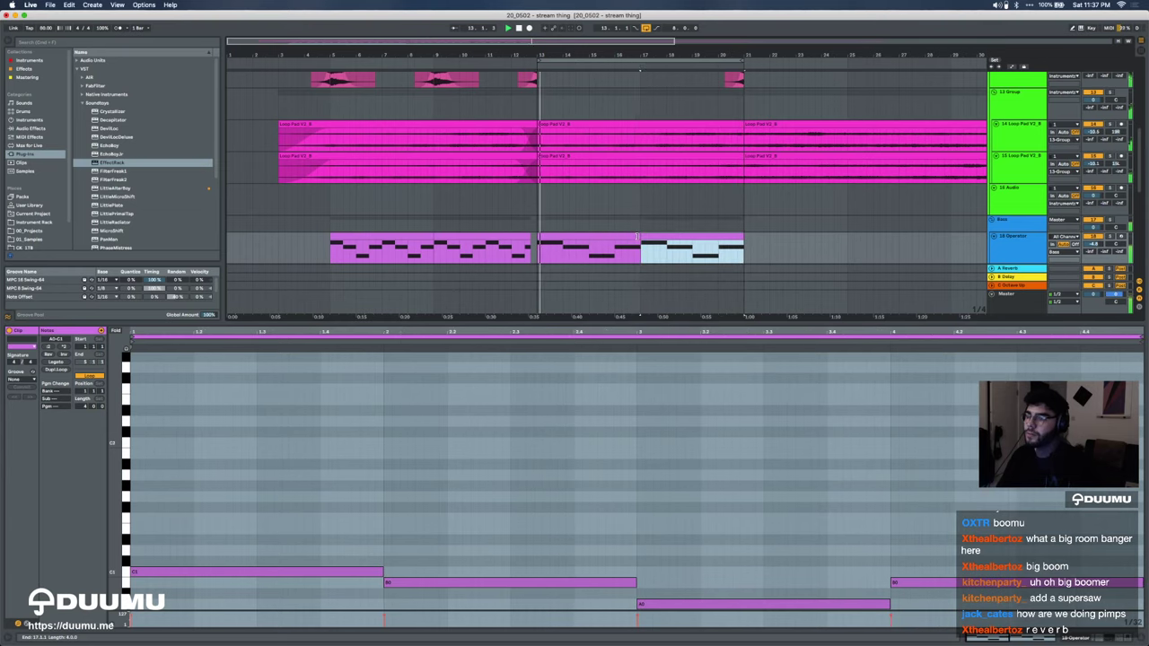
Step: Duplicate the Operator bass track together with its clips
left_click(623, 237)
left_click(1033, 251)
key("super+d")
Step: Delete the bass clips between bars 13 and 21 from the original Operator track
left_click(485, 235)
left_click(404, 236, "shift")
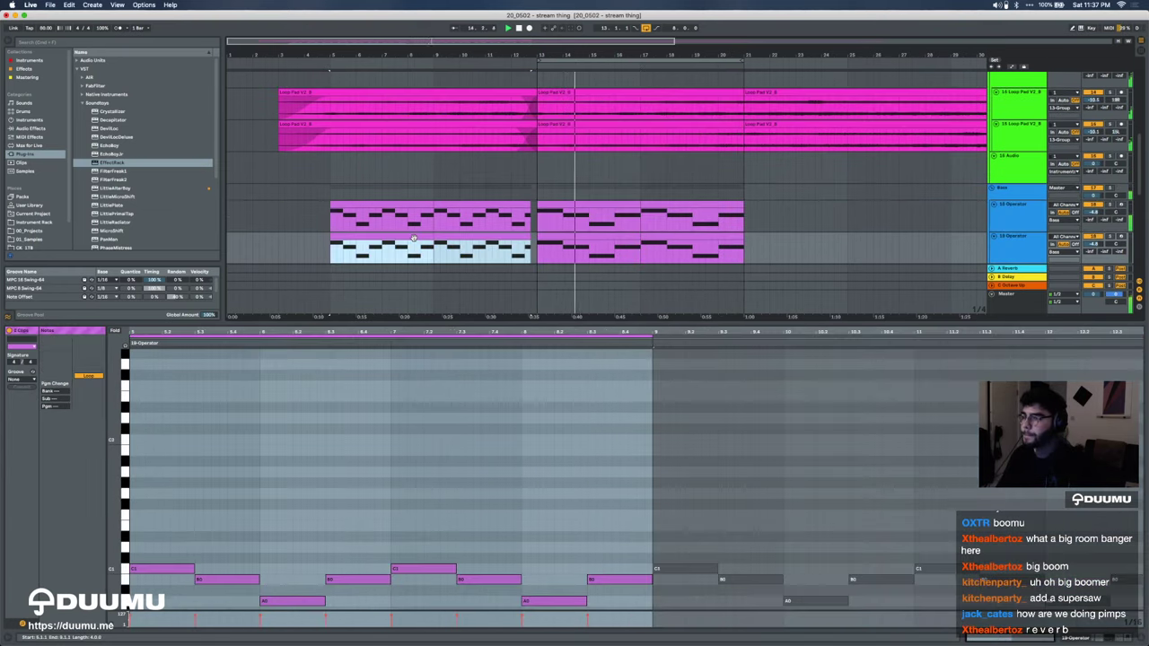
key("plus")
left_click(728, 201)
key("Delete")
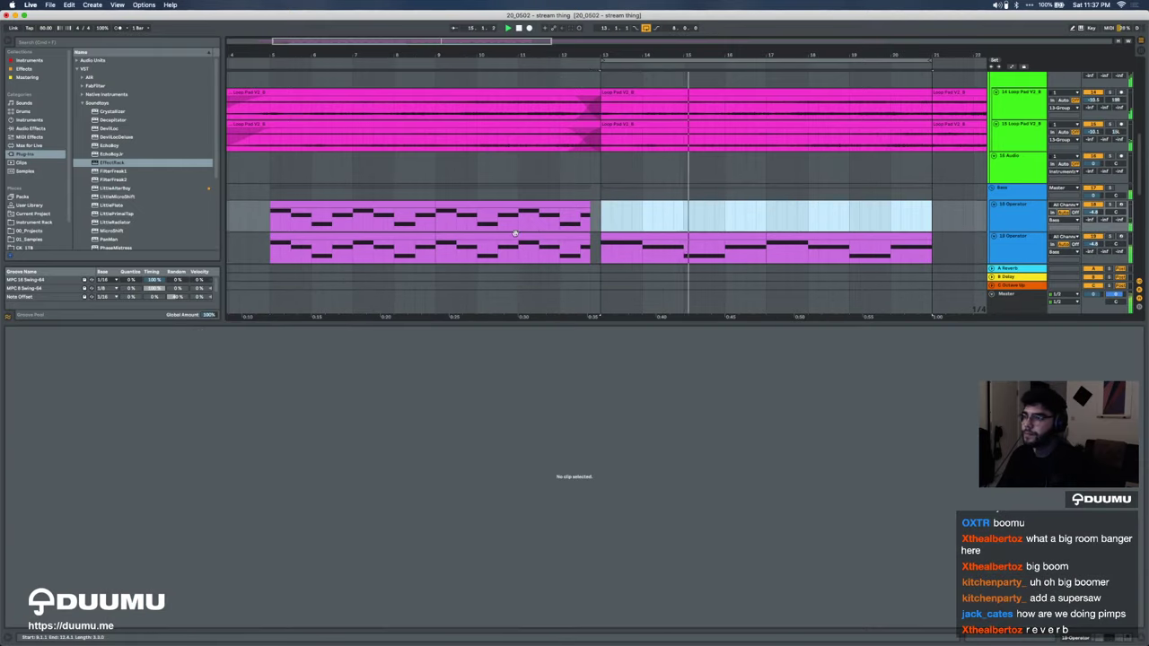
Step: Delete the bass clips before bar 13 from the duplicated Operator track and lower its volume to about -8.1 dB
left_click(512, 235)
left_click(384, 235, "shift")
key("Delete")
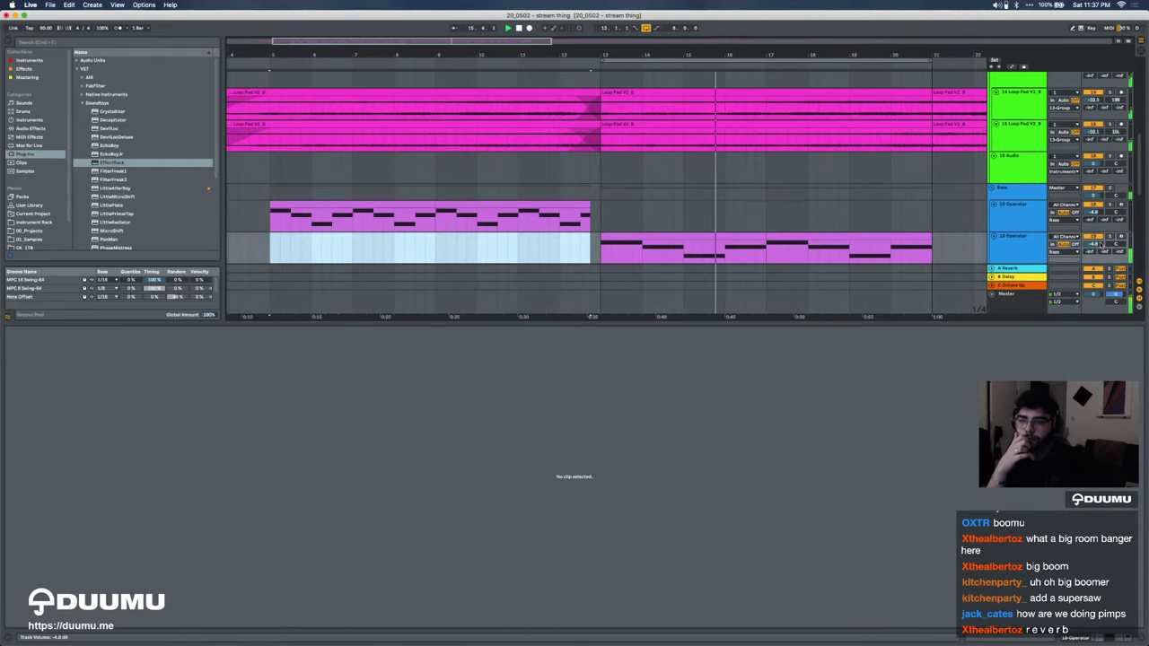
left_click_drag(1099, 244, 1100, 253)
Step: Raise the ratio slightly in the SoundShifter Pitch plugin on the Master track and close the plugin window
left_click(1014, 307)
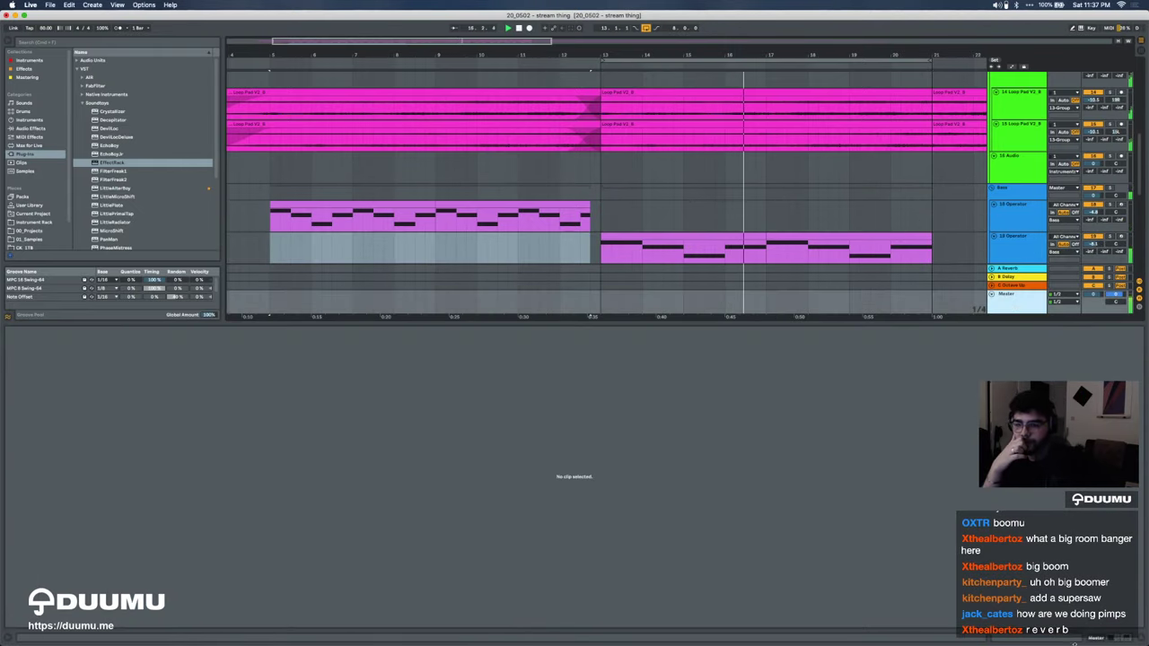
left_click(1102, 637)
left_click(43, 547)
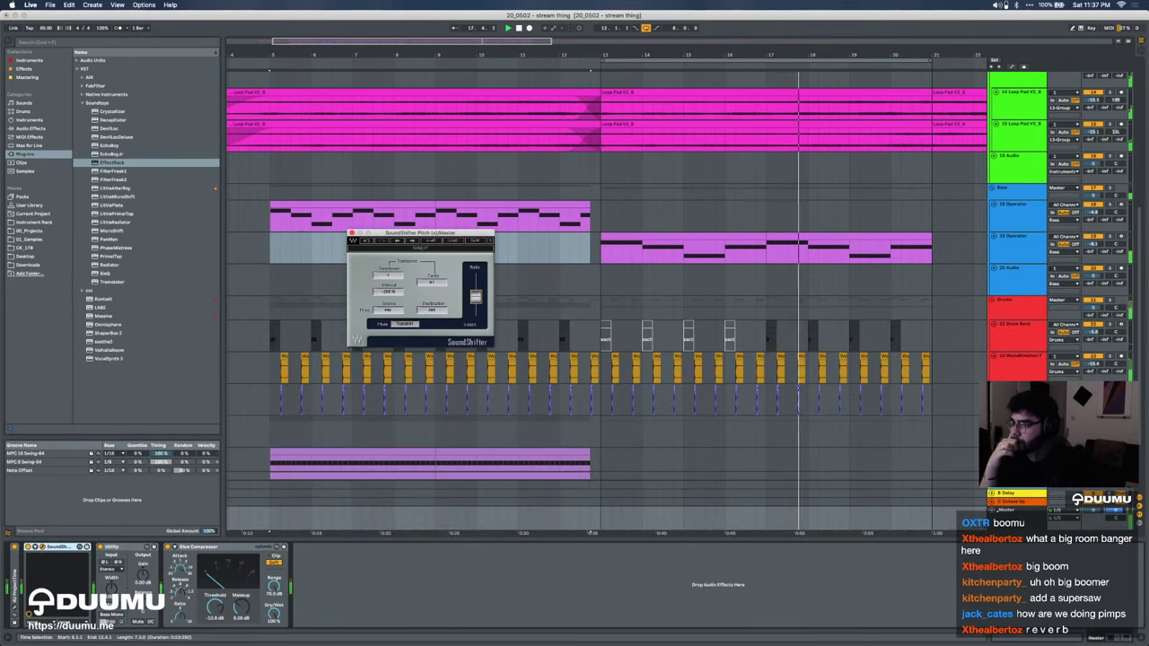
left_click_drag(476, 298, 476, 295)
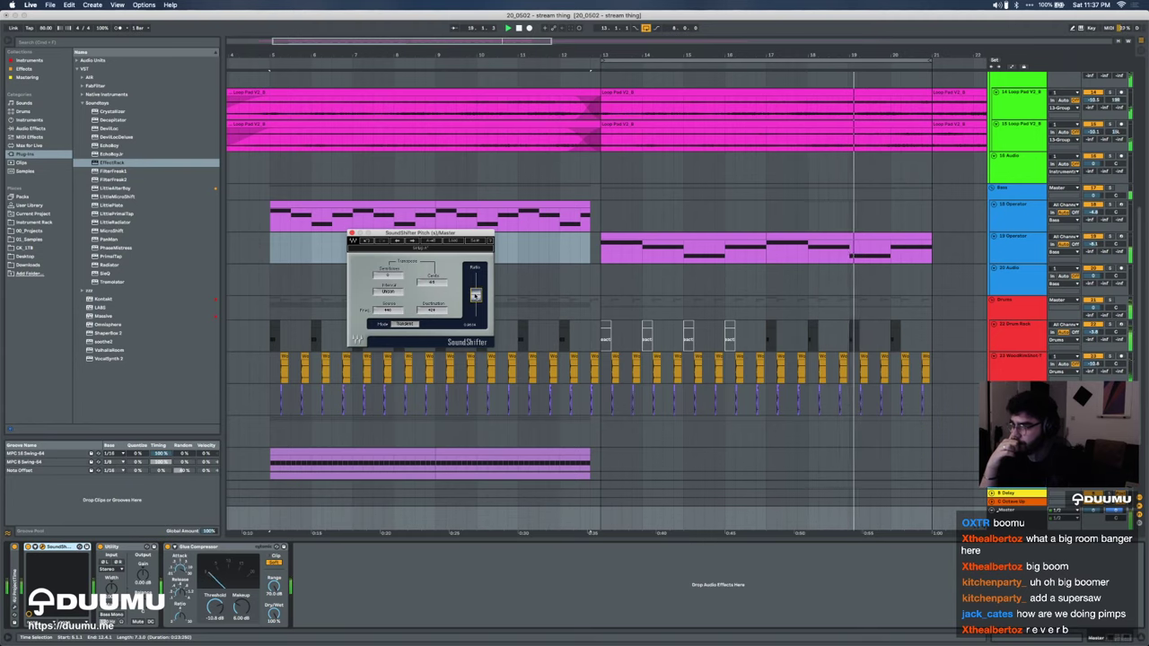
left_click(352, 233)
Step: Solo the duplicated Operator track to audition the slower bass line
scroll(749, 236, "up", 3)
scroll(748, 236, "right", 2)
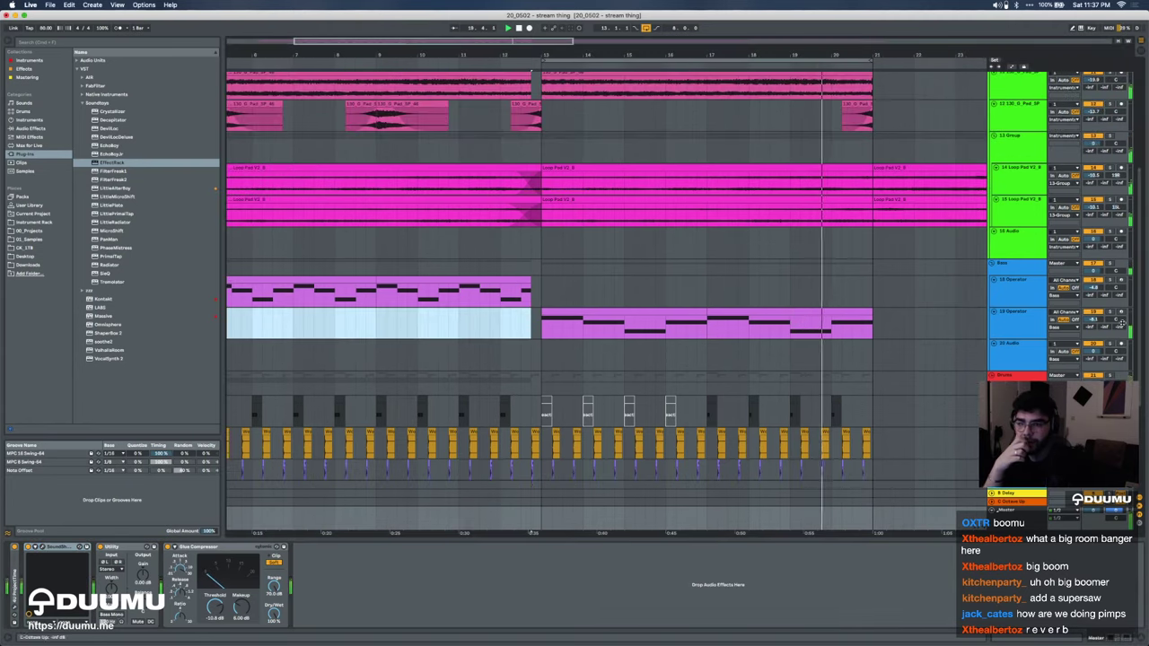
left_click(1113, 316)
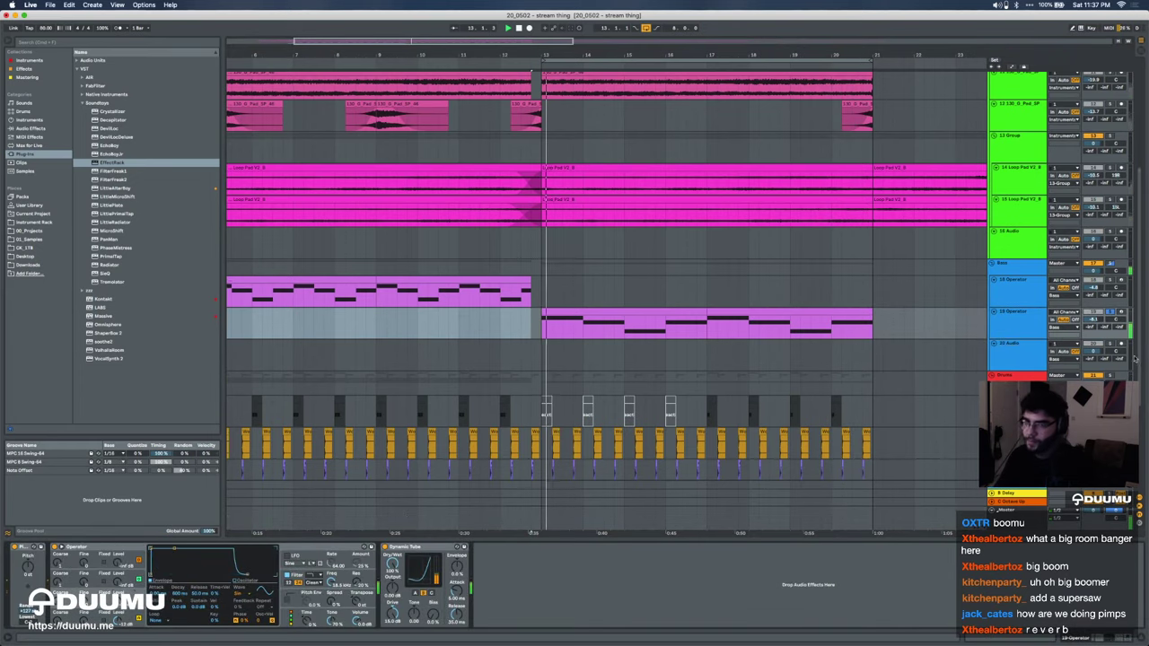
Step: Play the arrangement from the pad intro at bar 3
scroll(733, 318, "up", 5)
scroll(734, 318, "down", 3)
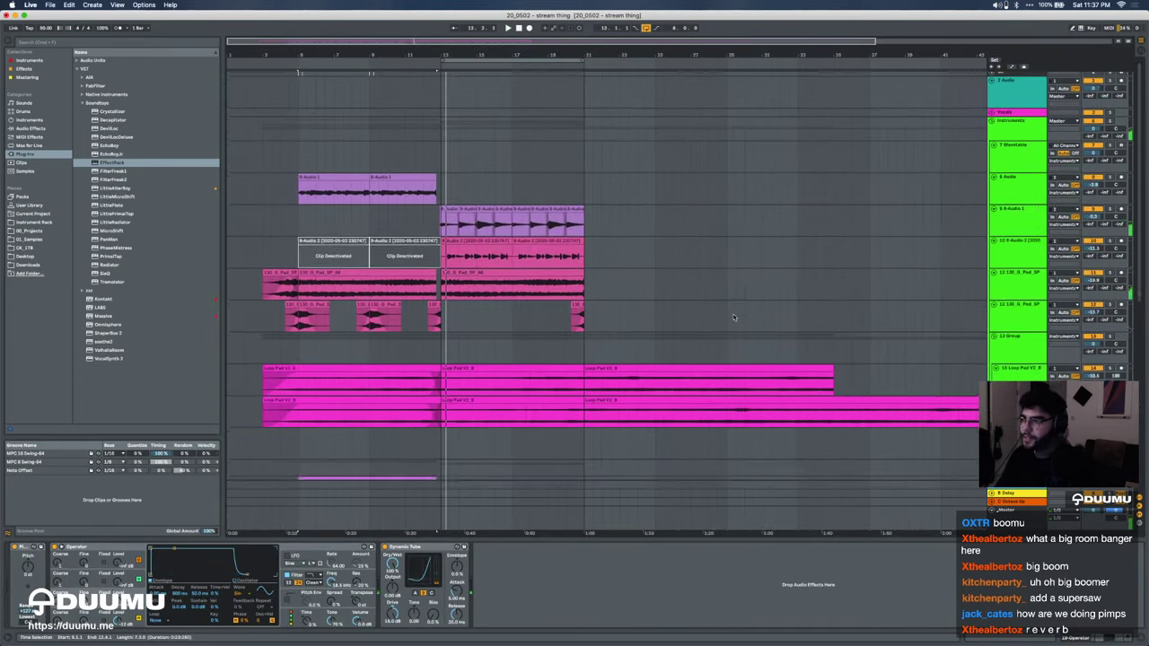
left_click(269, 271)
key("space")
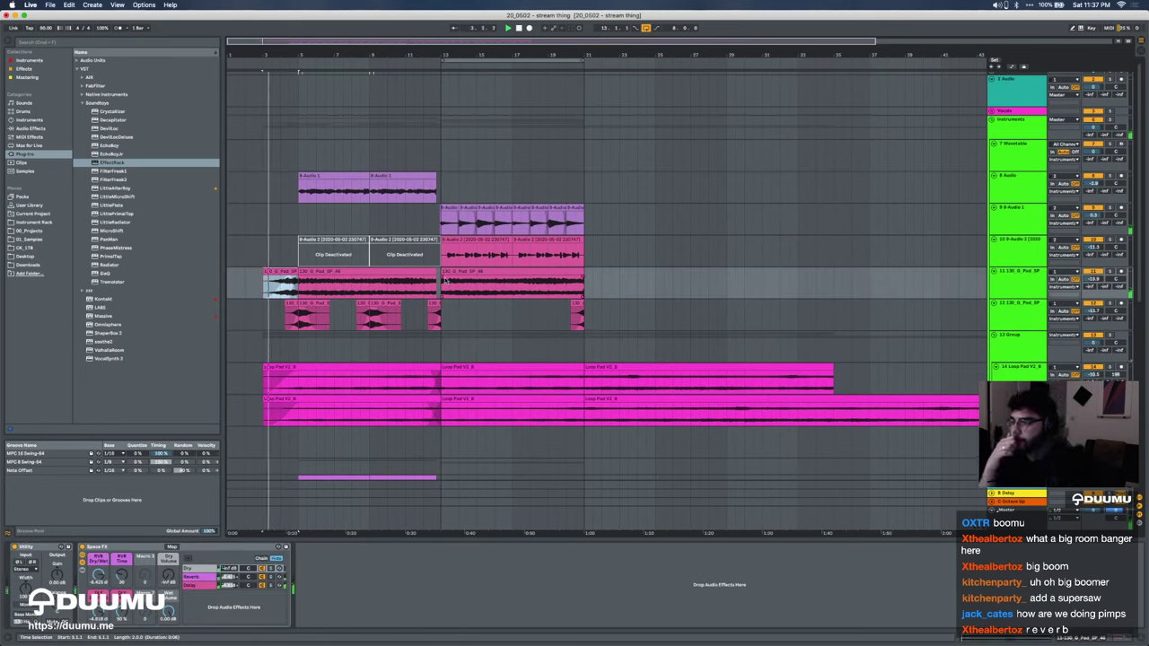
Step: Add long fade-ins starting at bar 13 to the 130_G_Pad_SP clip and both Loop Pad V2_B clips
left_click(428, 375)
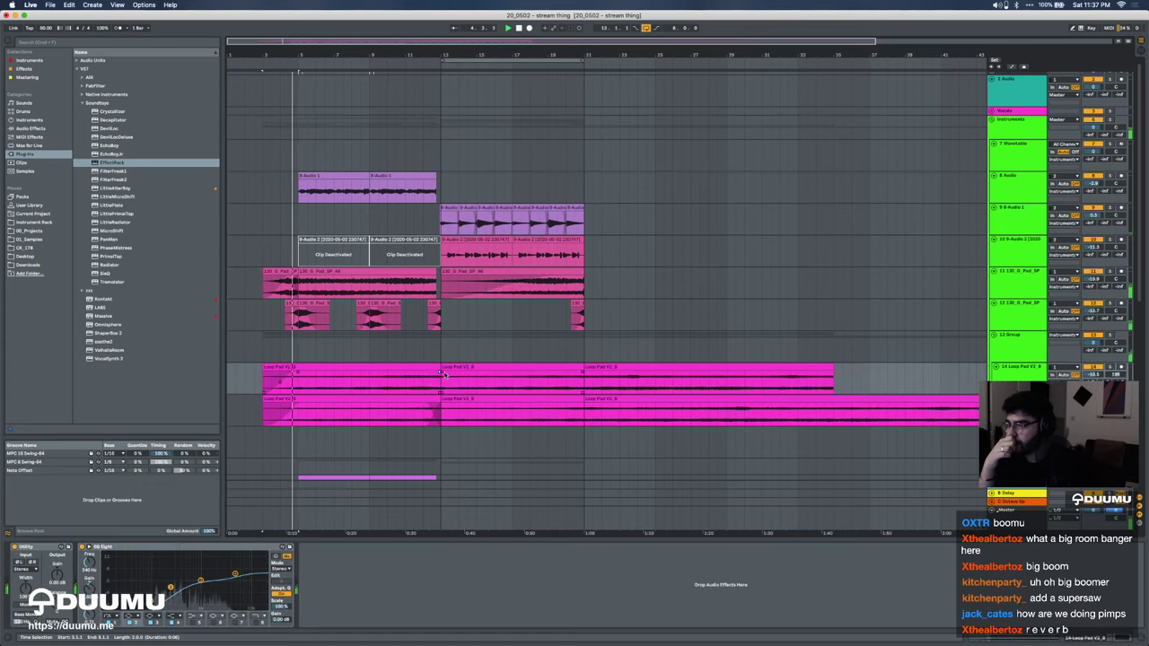
left_click(443, 407)
left_click_drag(443, 407, 549, 406)
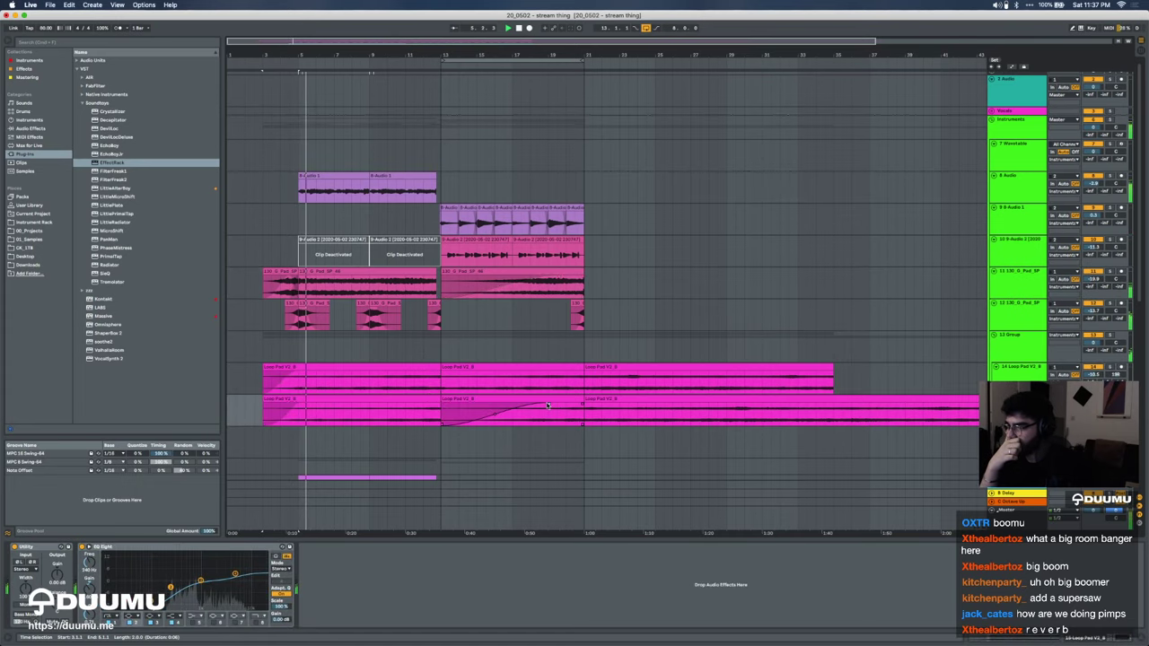
left_click(491, 377)
Step: Select the bongo loop clips between bars 13 and 17
scroll(490, 384, "down", 8)
scroll(490, 385, "up", 4)
scroll(490, 384, "left", 1)
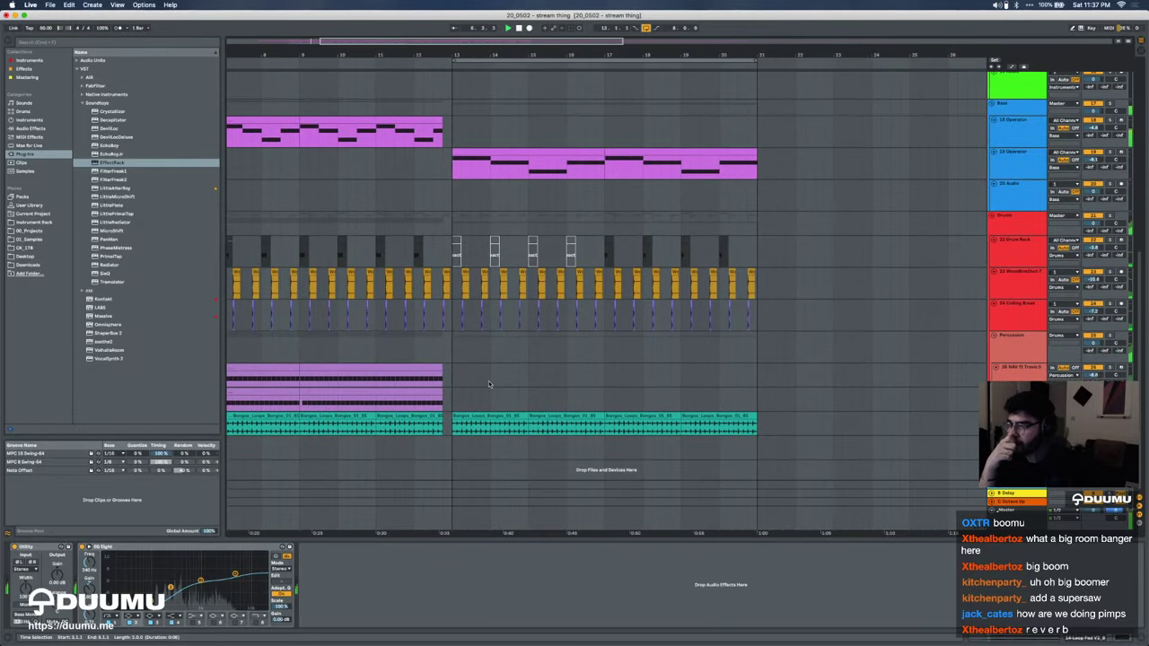
left_click_drag(453, 422, 568, 413)
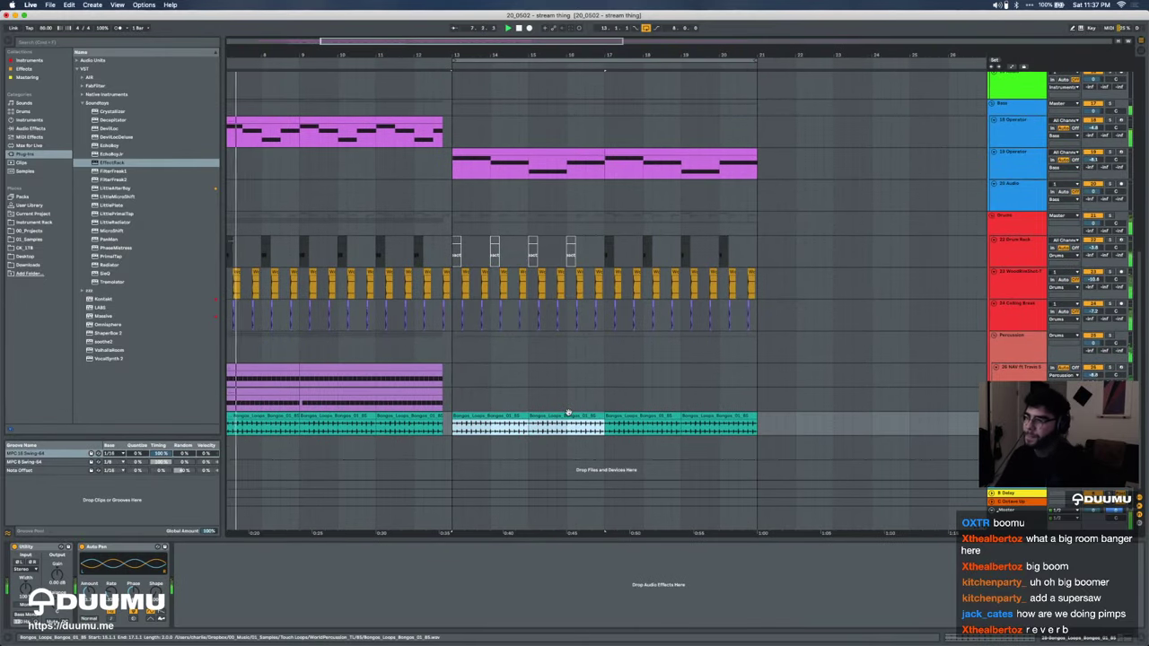
scroll(568, 413, "left", 3)
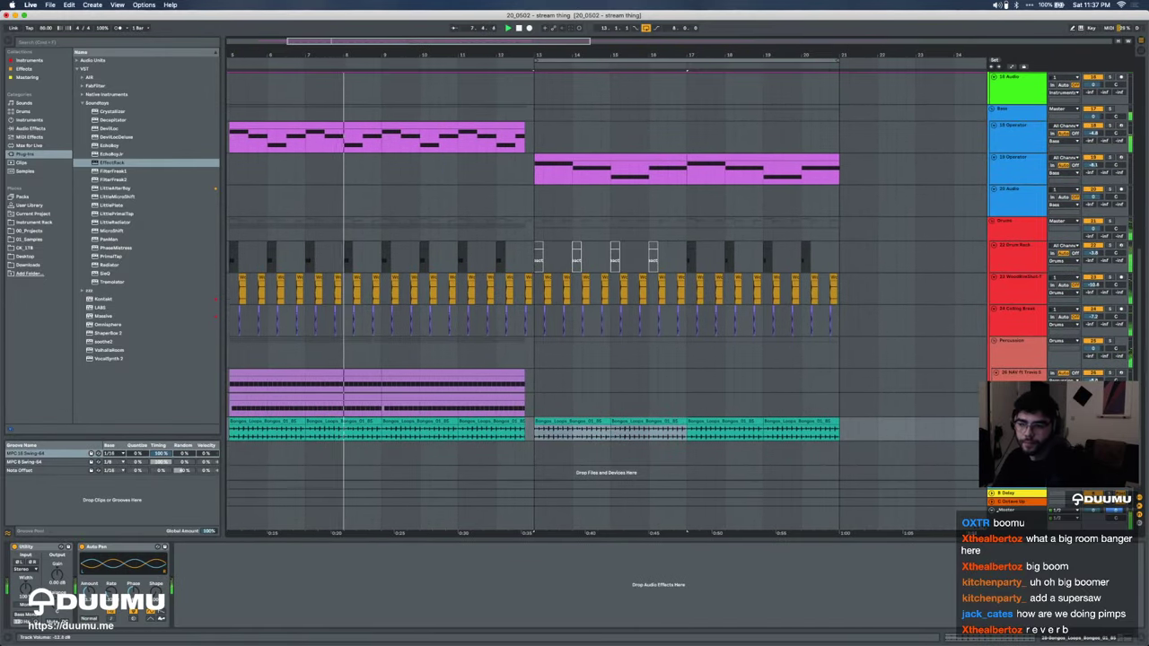
Step: Delete the end of the original Operator track's bass clip from bar 12 onward
scroll(616, 302, "up", 3)
scroll(507, 362, "up", 5)
scroll(508, 362, "down", 2)
scroll(506, 362, "up", 3)
left_click_drag(493, 258, 591, 267)
key("Delete")
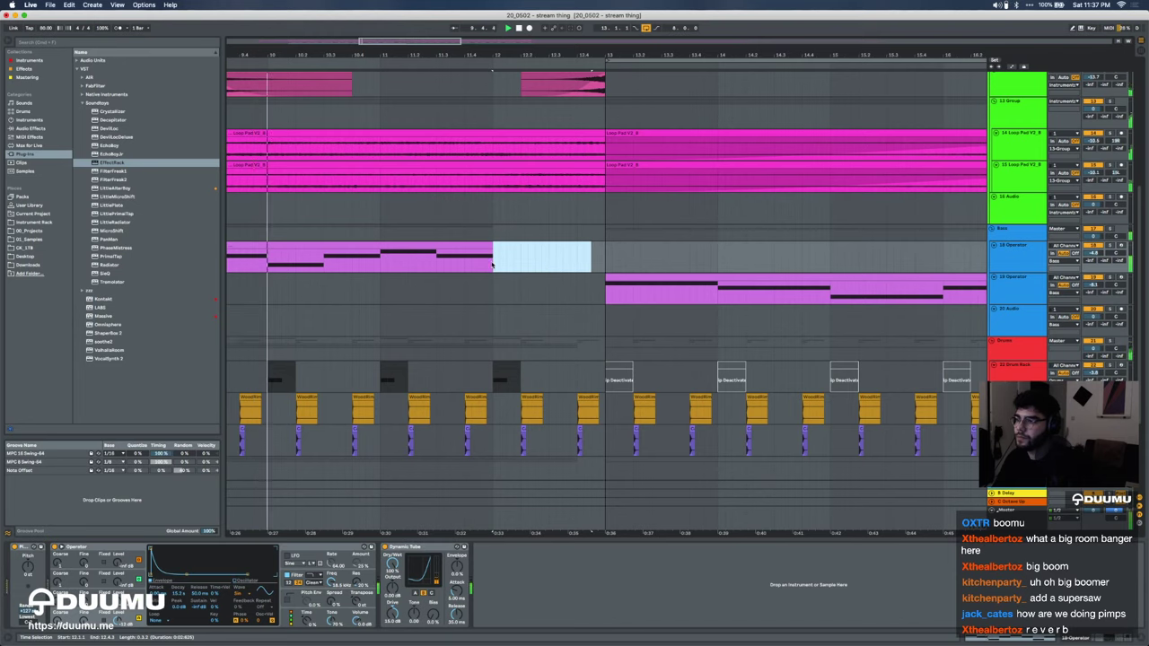
key("Delete")
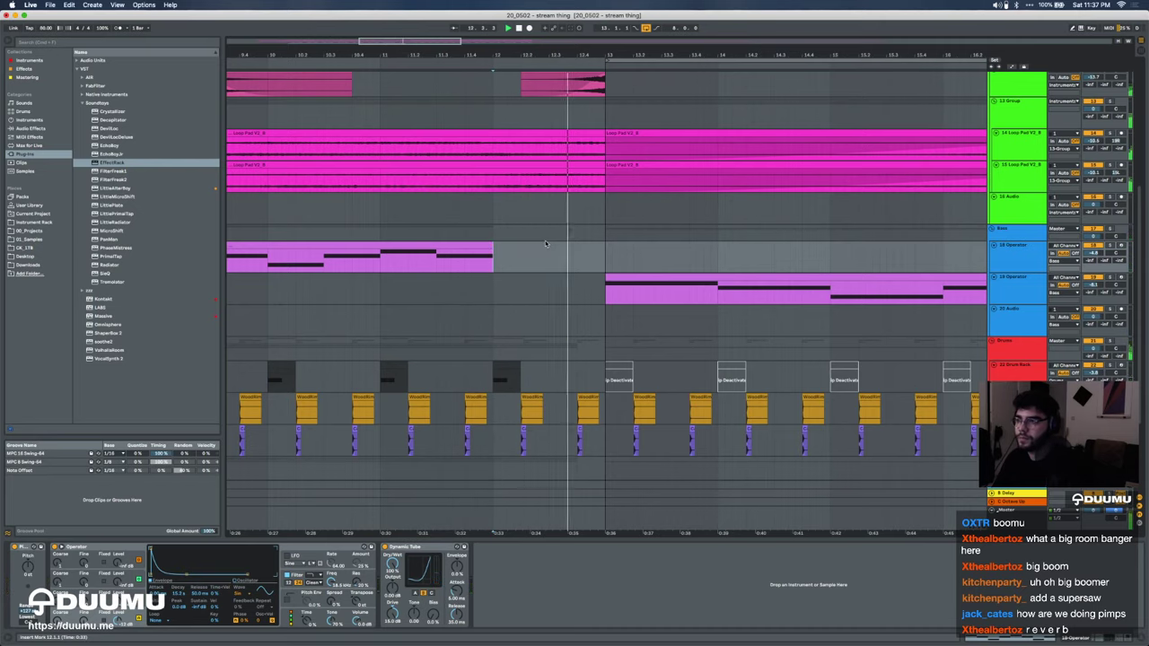
Step: Extend the last clip on the 8 Audio track to end at bar 13
scroll(547, 242, "up", 5)
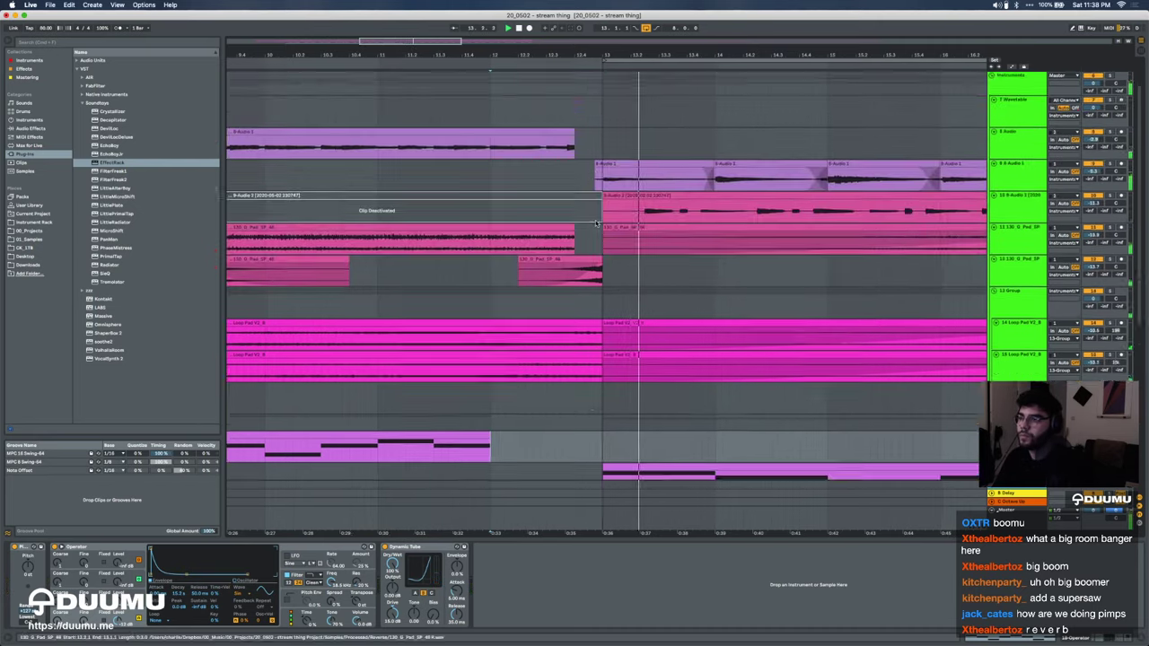
left_click(593, 192)
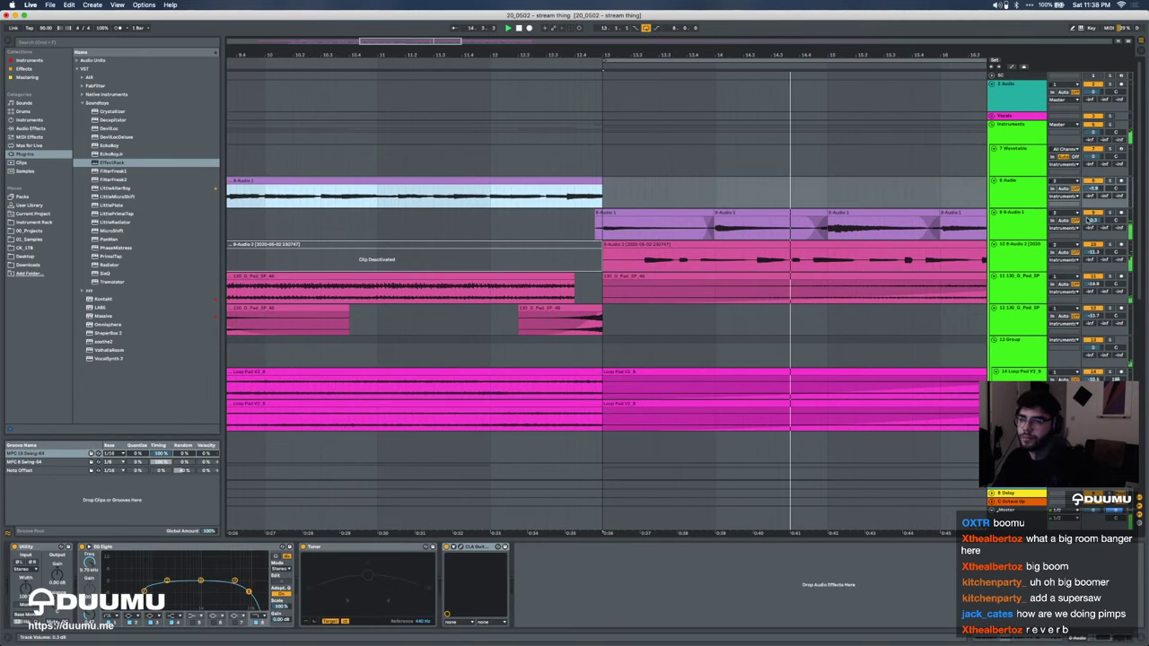
Step: Lower the volume of track 9 (8-Audio 1) to about -0.2 dB
scroll(770, 232, "right", 3)
scroll(770, 231, "down", 3)
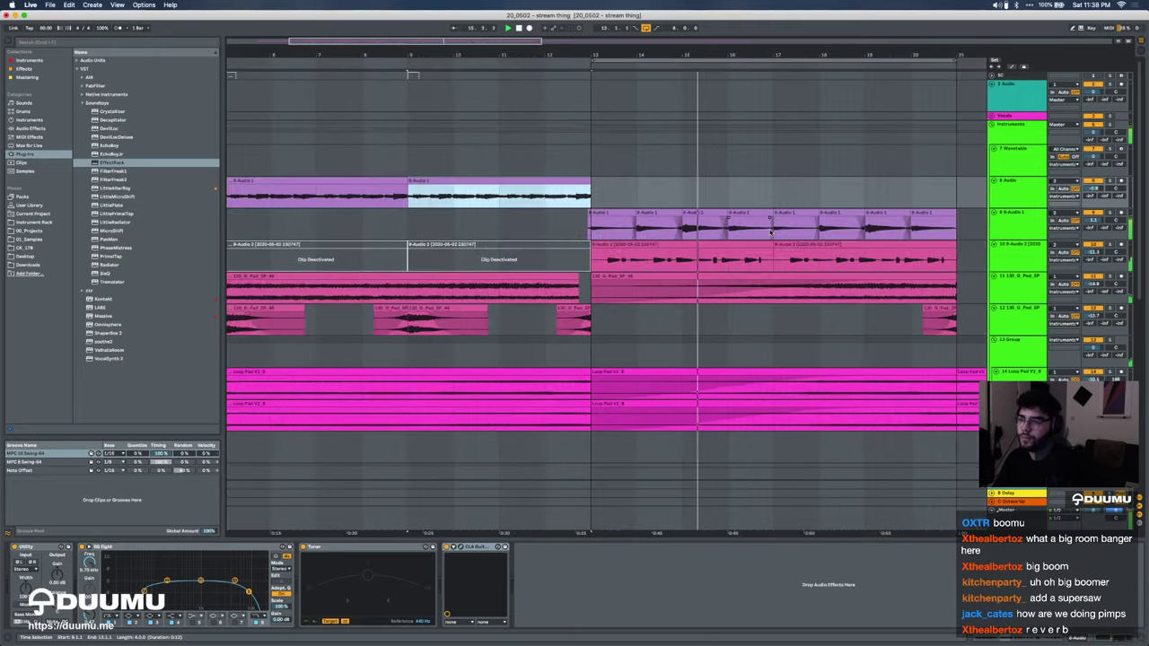
scroll(770, 231, "right", 2)
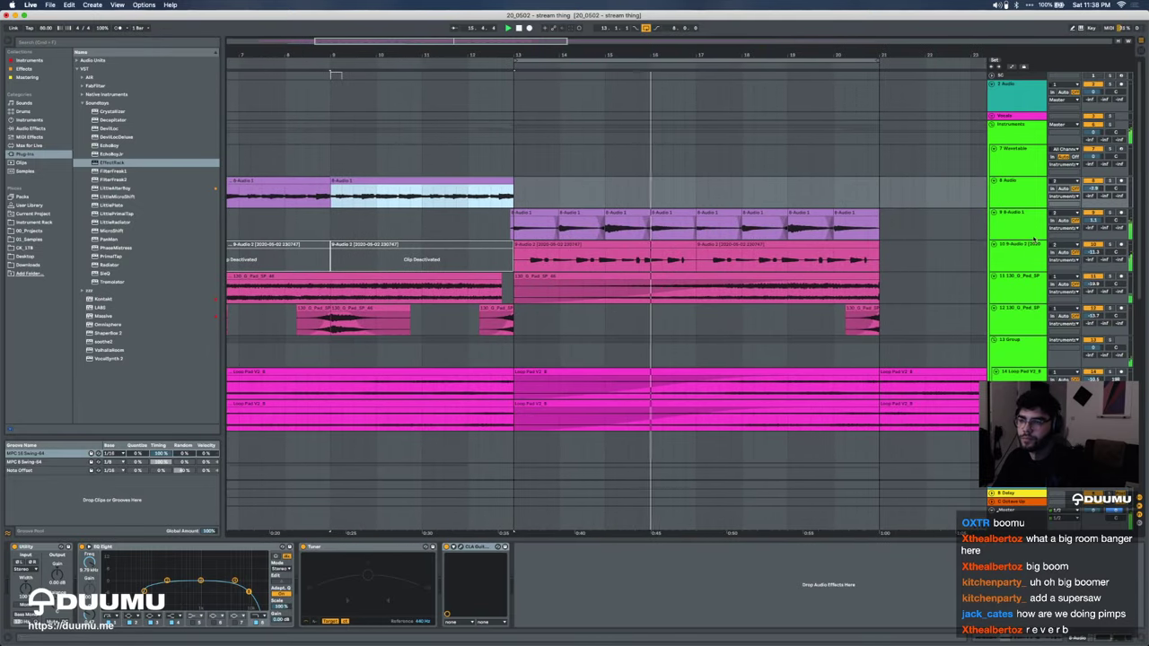
left_click_drag(1092, 222, 1092, 229)
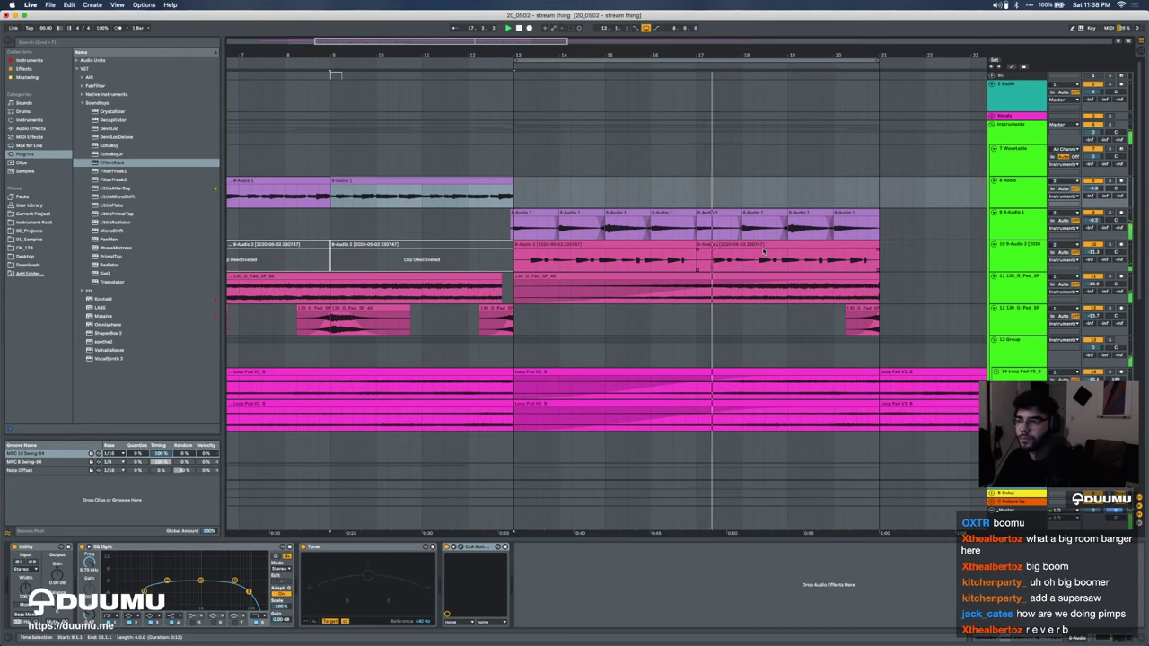
Step: Raise the first clip on track 9 (8-Audio 1) to a clip gain of 3.64 dB and play it back
key("space")
double_click(519, 213)
left_click_drag(76, 388, 76, 384)
key("space")
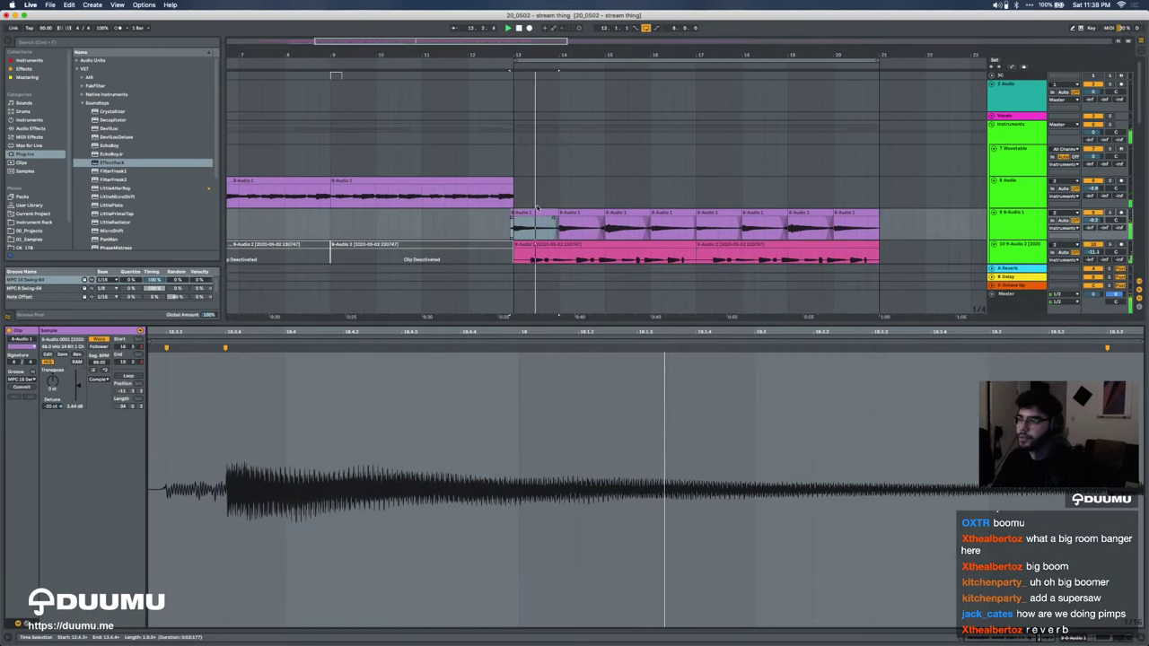
Step: Raise the gain of the fifth clip on track 9, at bar 17, to 6.22 dB
left_click(725, 212)
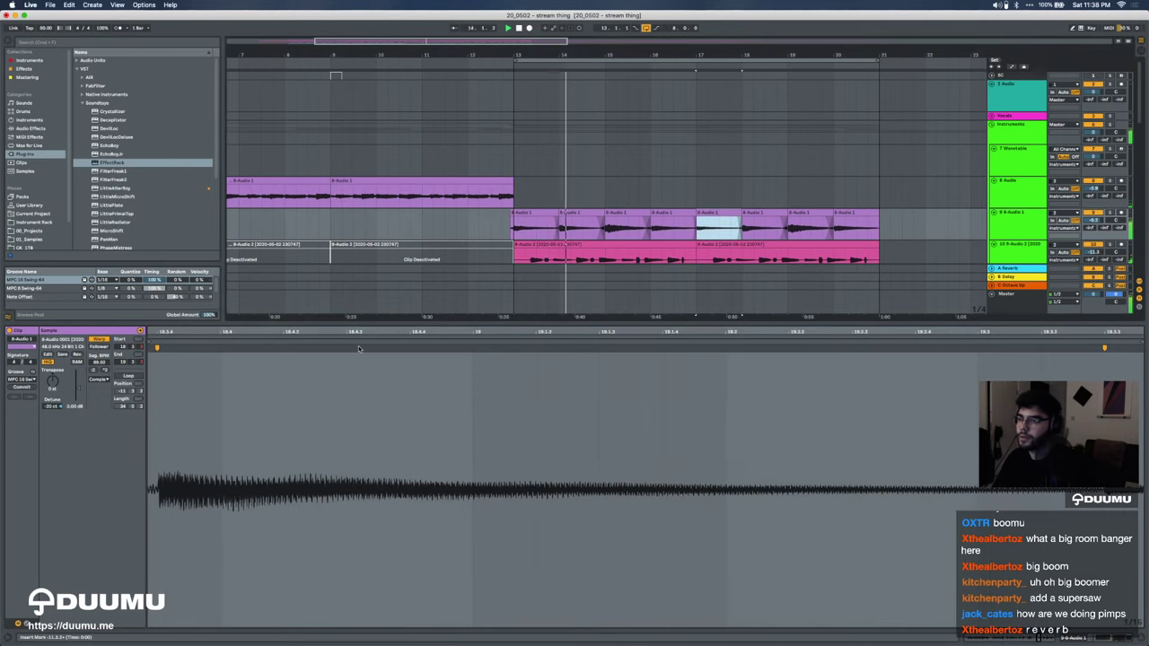
left_click(616, 213)
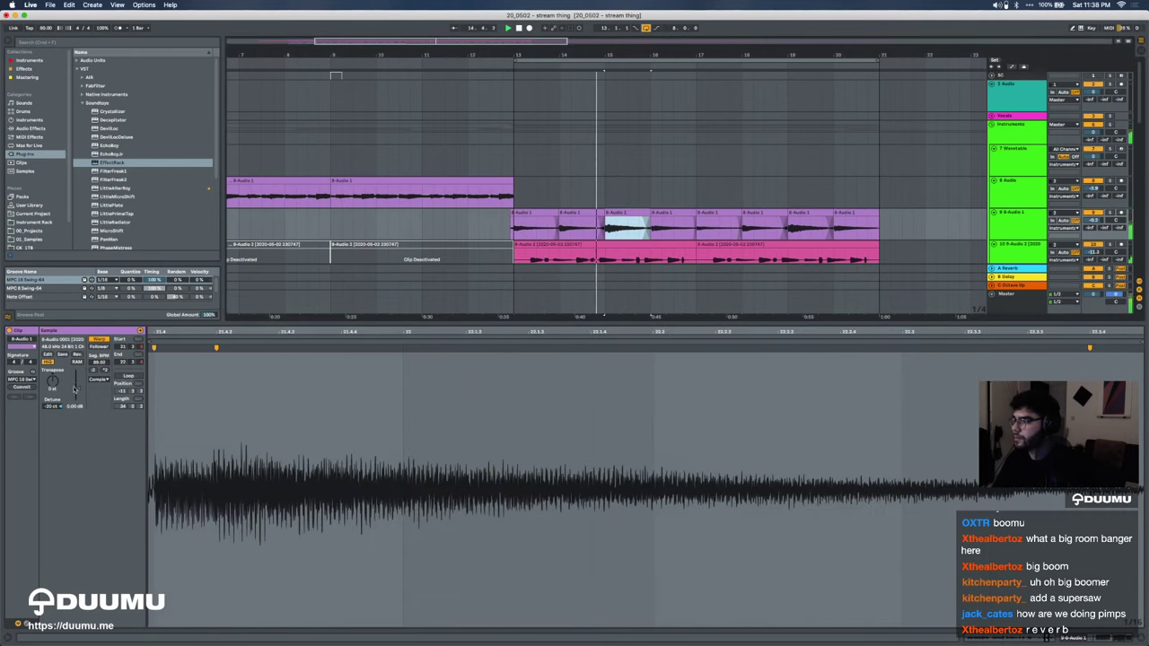
left_click(715, 212)
left_click_drag(78, 389, 78, 384)
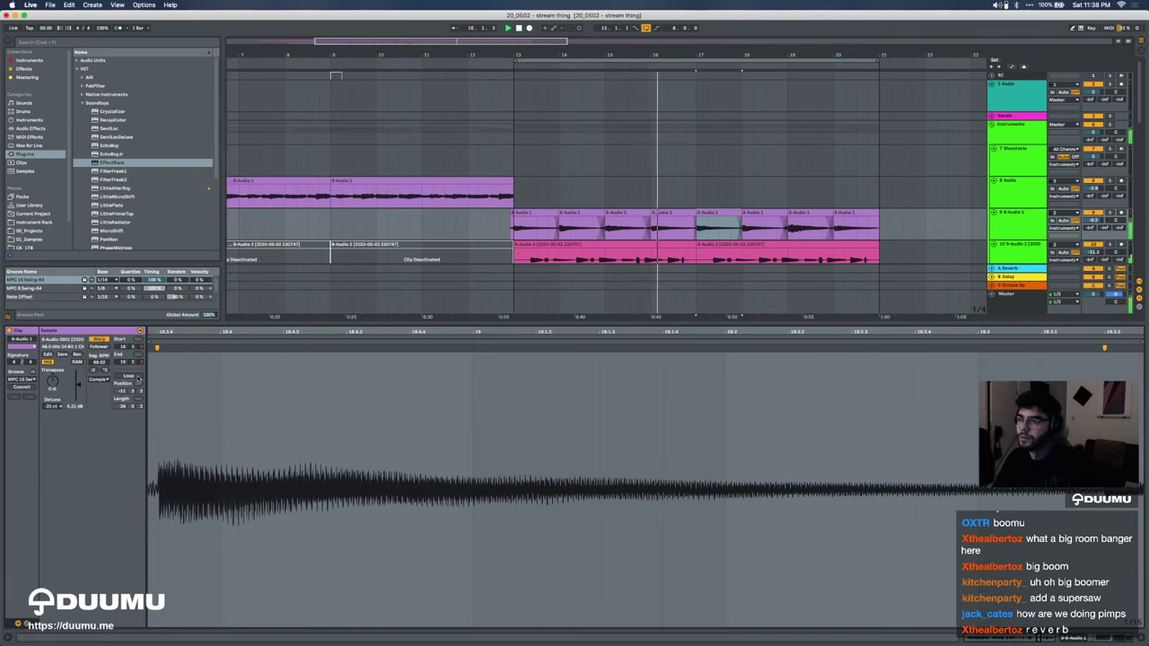
Step: Lower the gain of the seventh clip on track 9, at bar 19, to -3.10 dB
key("Right")
key("Right")
left_click_drag(79, 380, 77, 389)
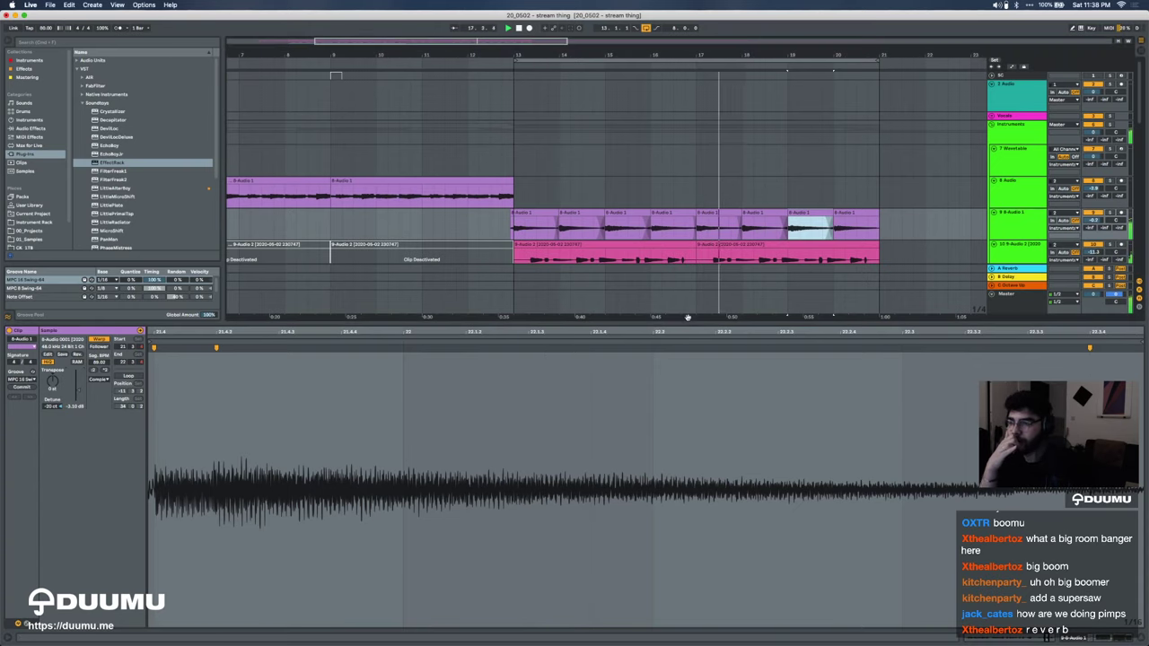
Step: In the second Operator track's clip at bar 17, split 2.3.3 to 2.4.2 from the B0 note, raise it one octave and play it
key("super+alt+l")
scroll(683, 325, "down", 5)
scroll(682, 325, "down", 3)
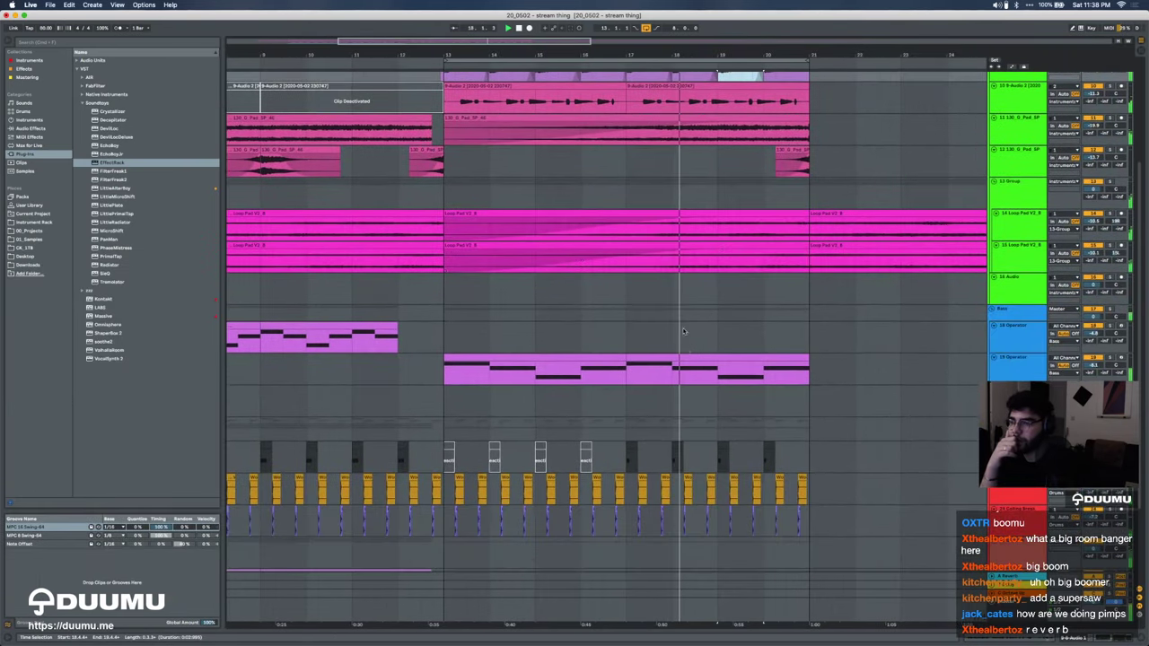
double_click(726, 359)
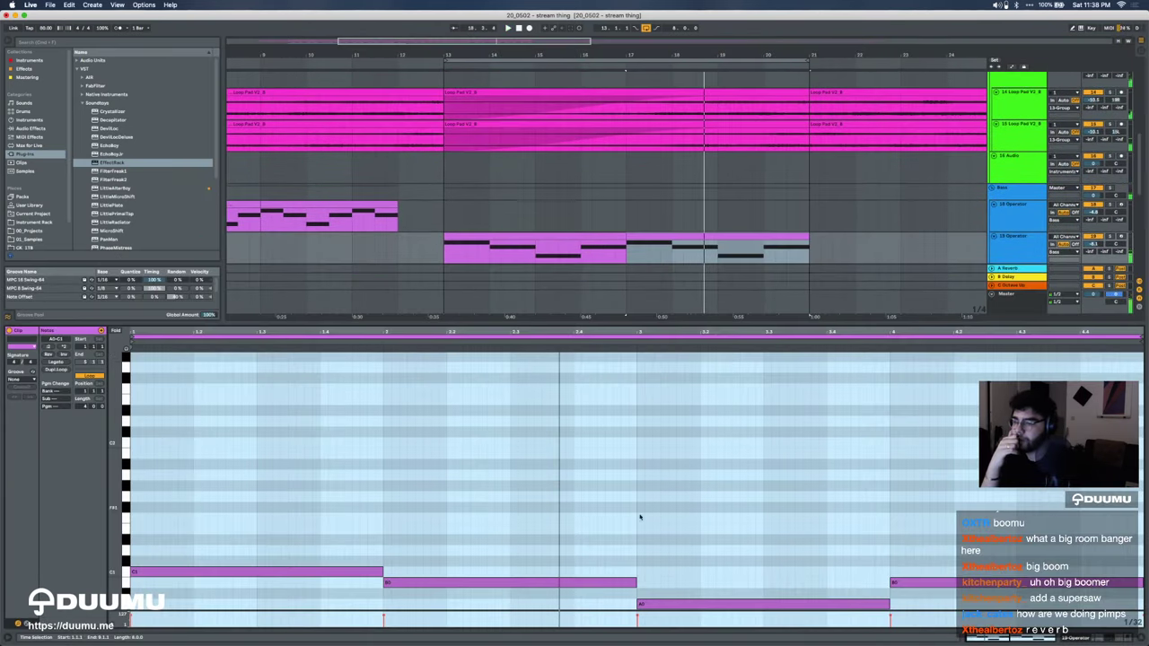
left_click_drag(634, 583, 581, 581)
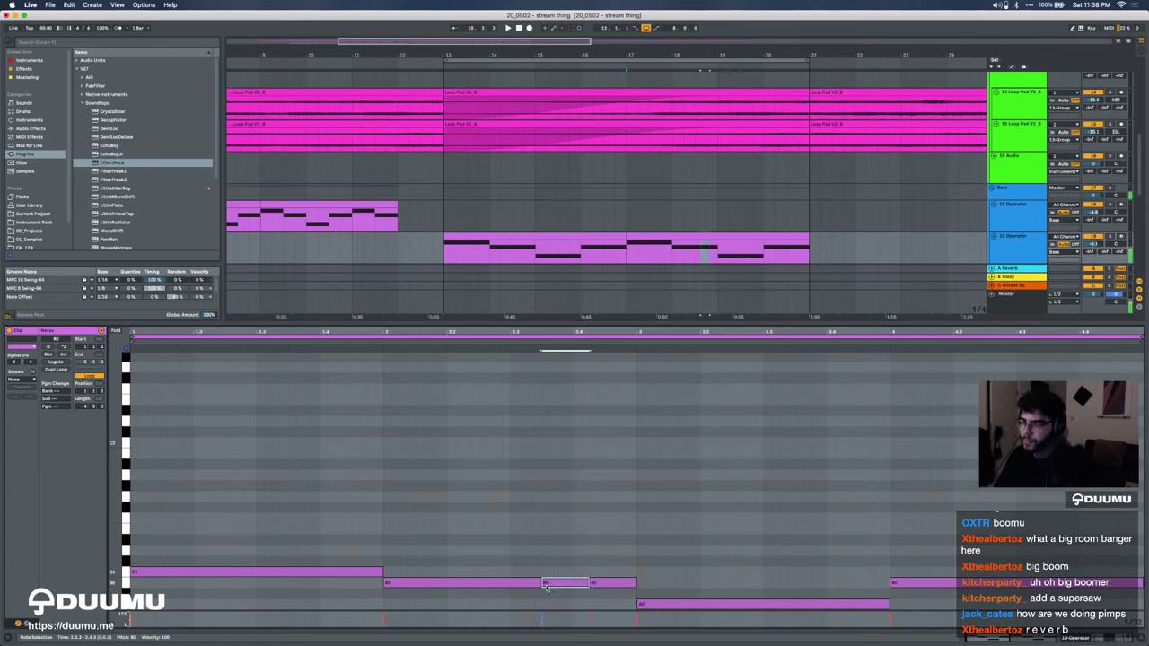
left_click_drag(545, 586, 545, 457)
key("space")
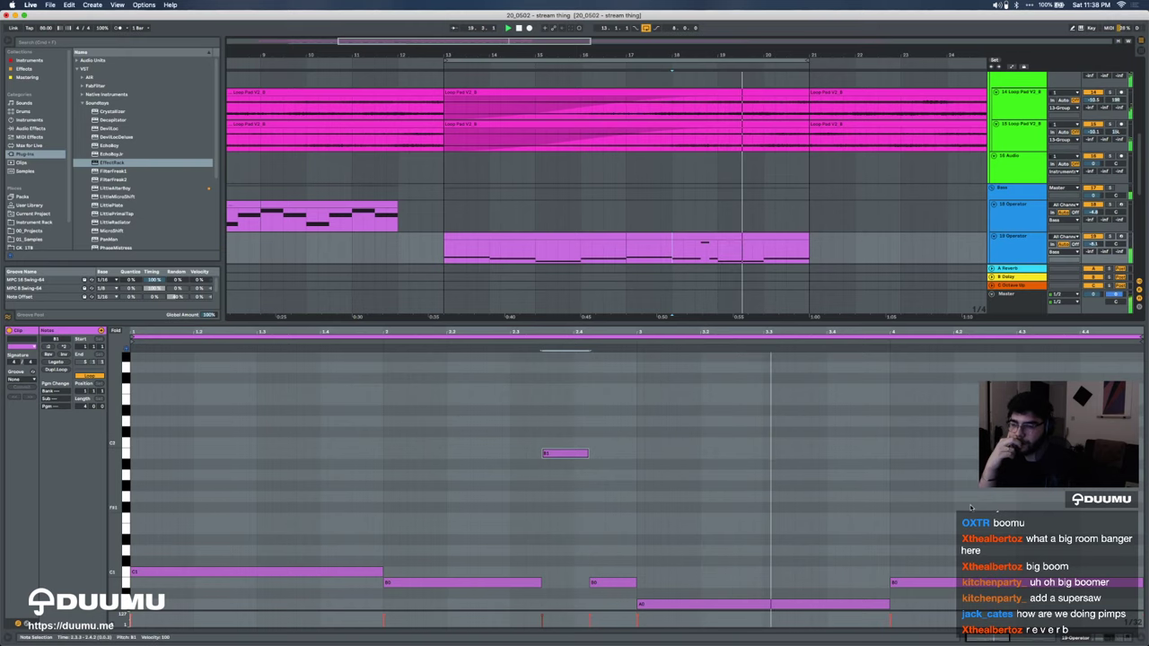
Step: Lengthen the fade-ins of both Loop Pad clips starting at bar 13 so they reach bar 21
key("shift+Tab")
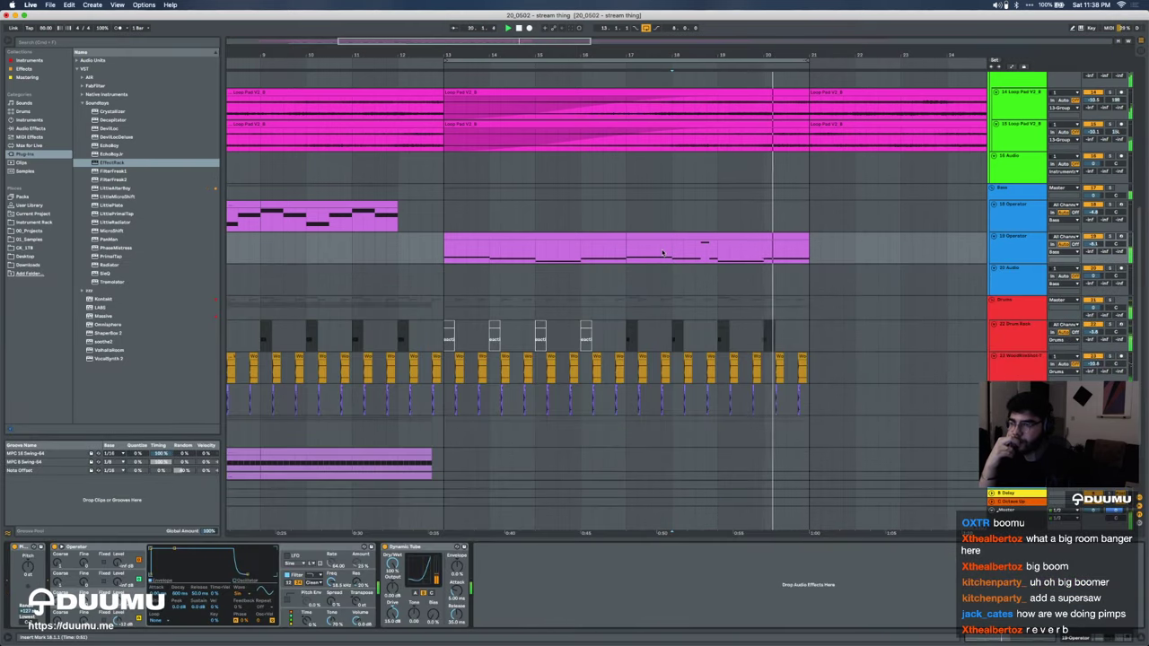
scroll(663, 254, "up", 4)
scroll(662, 253, "down", 3)
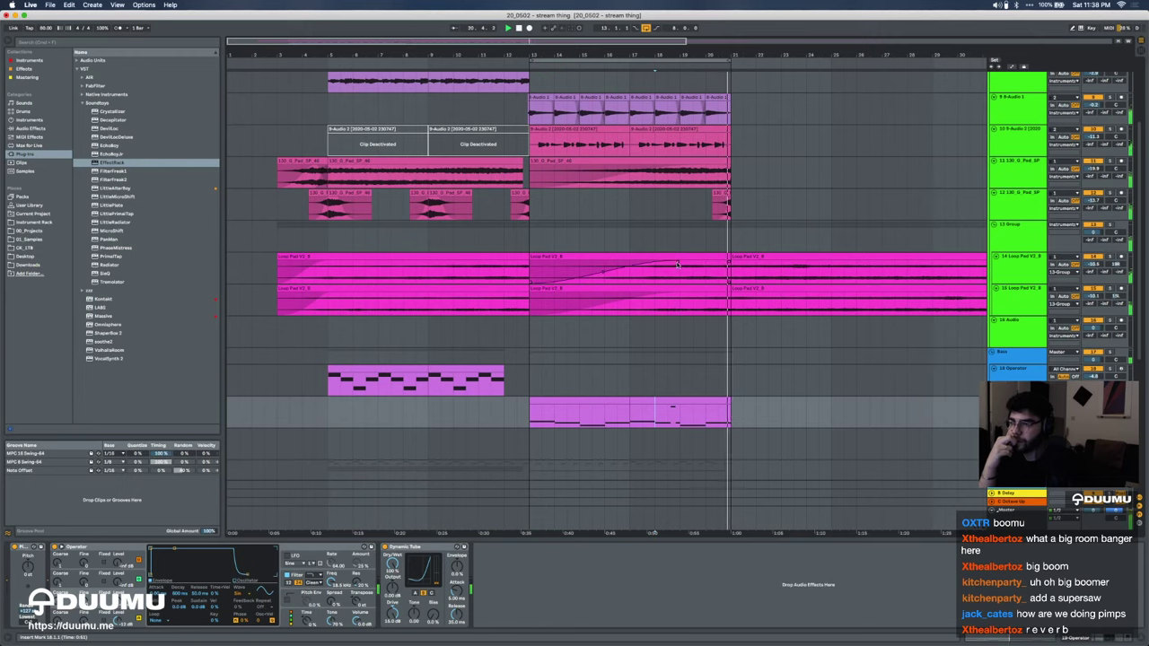
left_click_drag(657, 263, 704, 264)
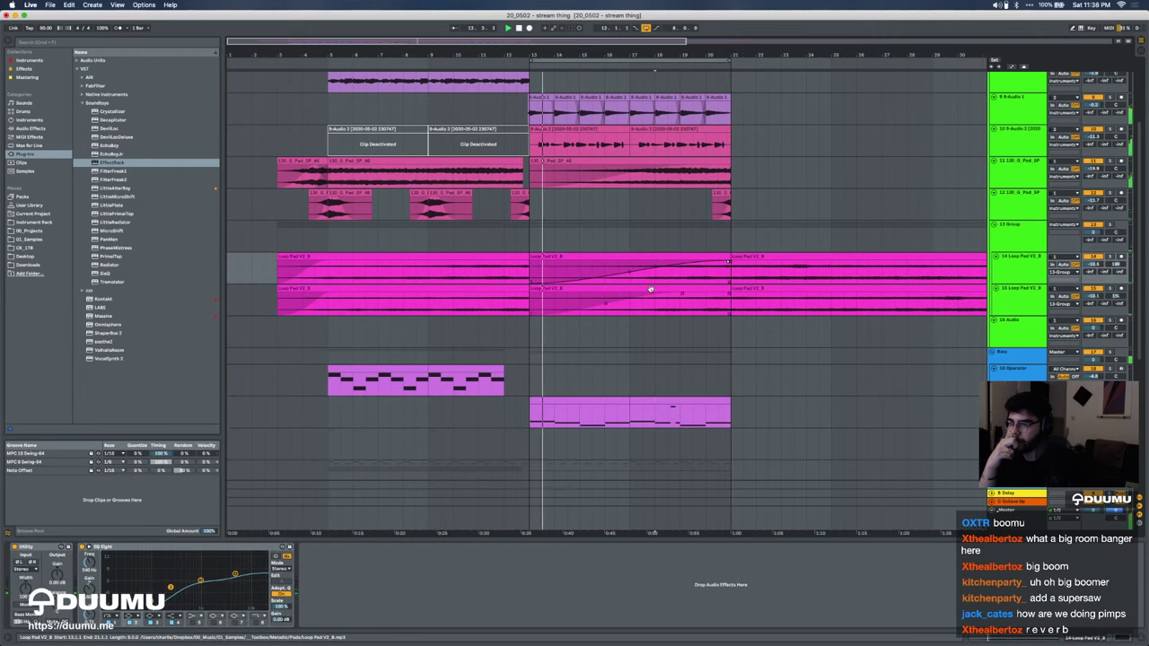
left_click_drag(681, 294, 731, 294)
Step: Delete the Loop Pad clips after bar 21 on tracks 14 and 15
left_click(753, 288)
left_click(753, 256, "shift")
key("Delete")
Step: Shift track 14's Loop Pad clip at bar 13 to an earlier part of its sample and remove the excess after bar 21
double_click(710, 257)
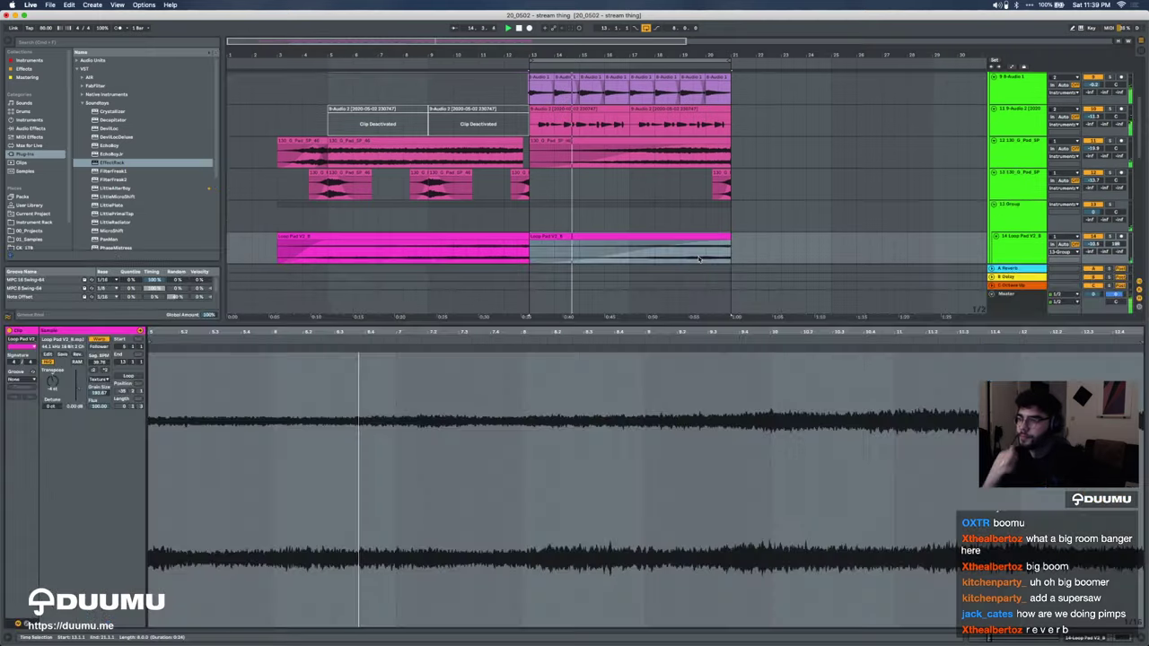
double_click(185, 336)
left_click_drag(203, 340, 148, 340)
left_click(735, 249)
key("super+e")
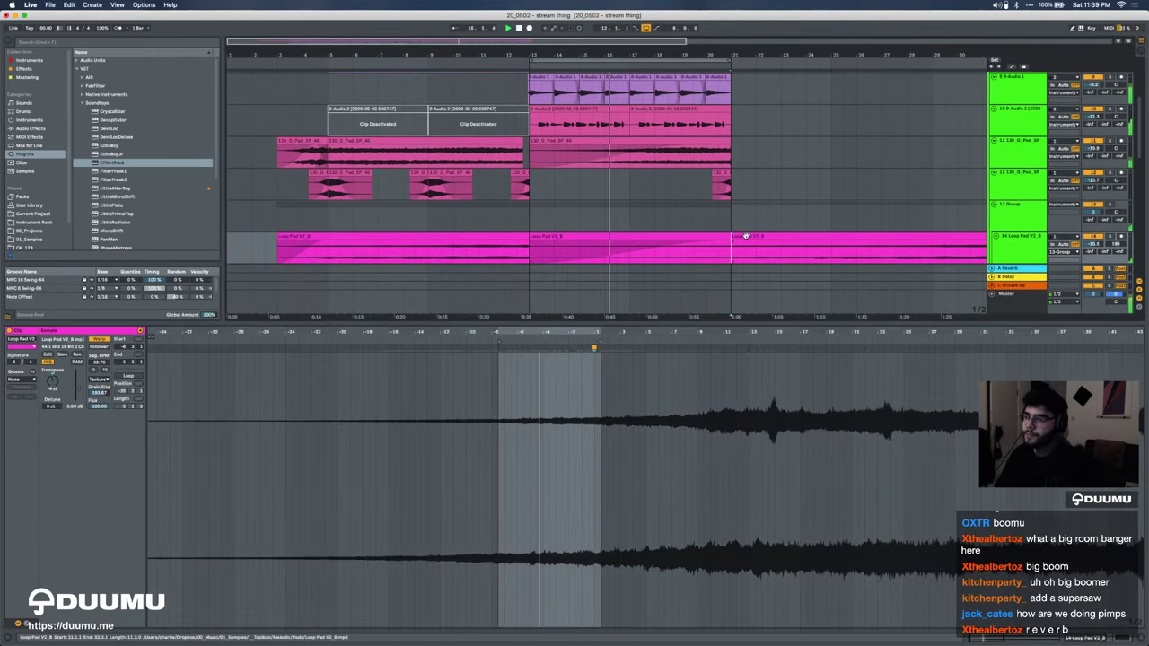
left_click(744, 236)
key("Delete")
Step: Delete the Loop Pad clip between bars 13 and 21 on track 15
scroll(746, 239, "down", 2)
left_click(696, 223)
key("Delete")
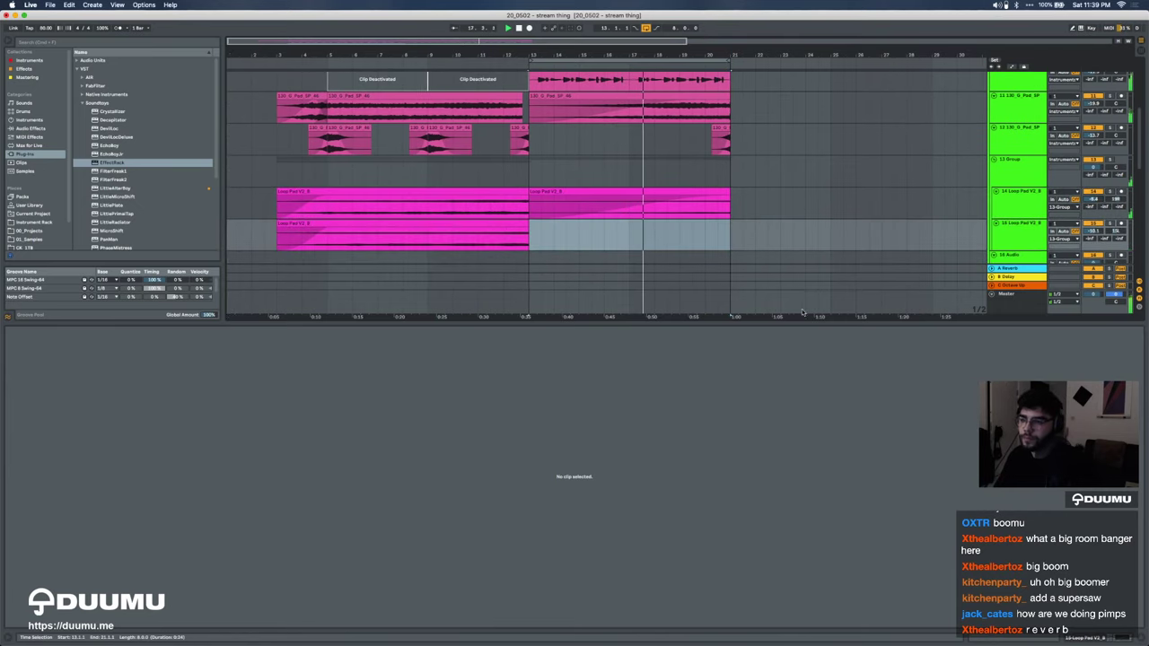
Step: Enable the pitch envelope of the Operator instrument on the second bass track
key("super+alt+l")
scroll(795, 326, "up", 3)
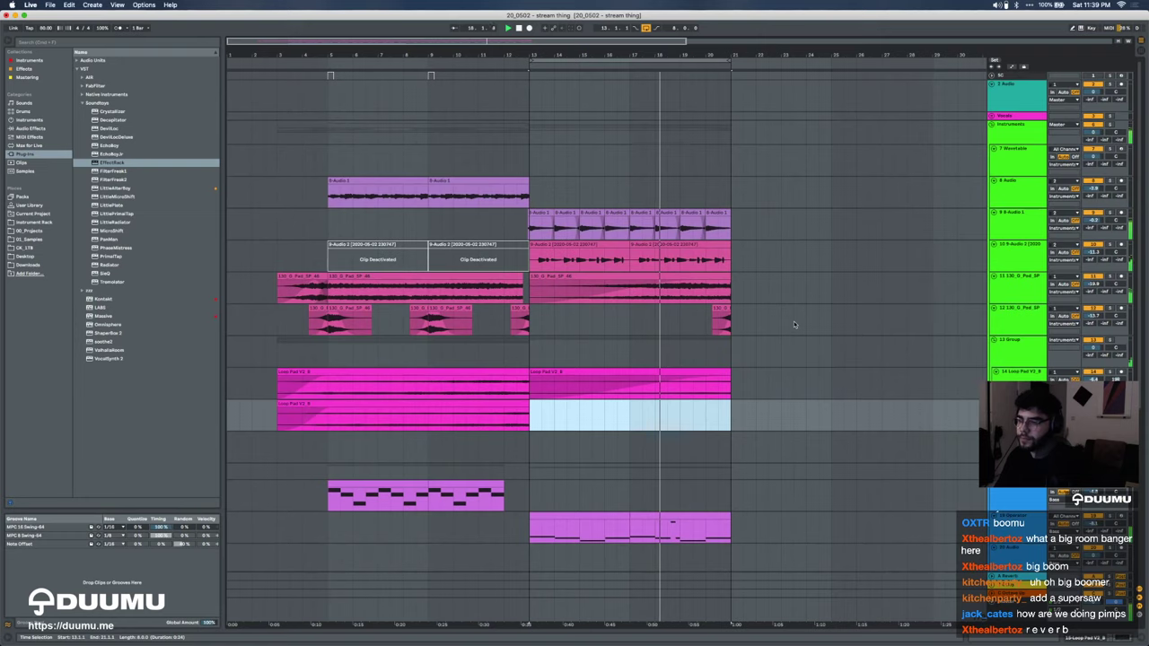
double_click(620, 521)
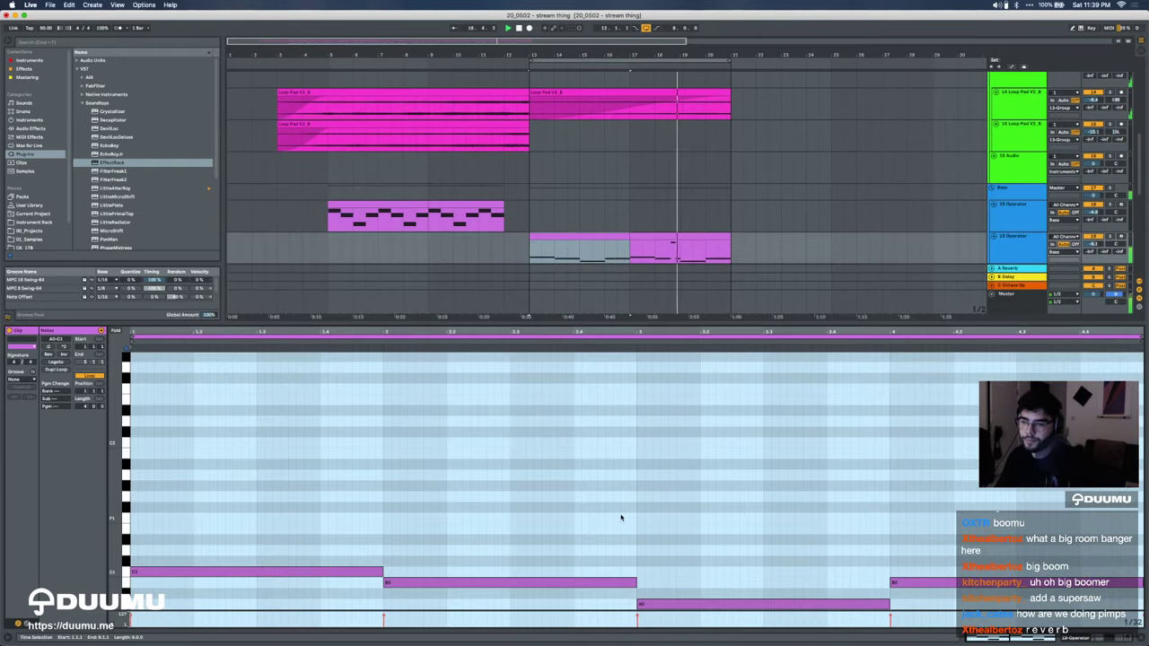
key("shift+Tab")
scroll(646, 416, "down", 2)
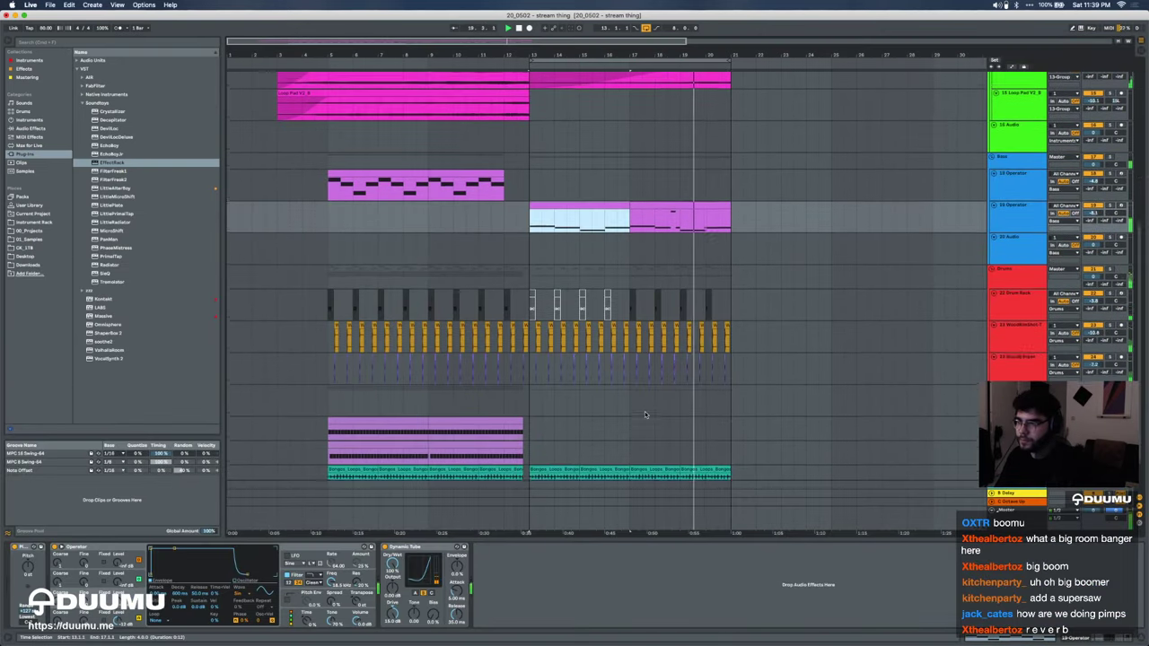
left_click(284, 595)
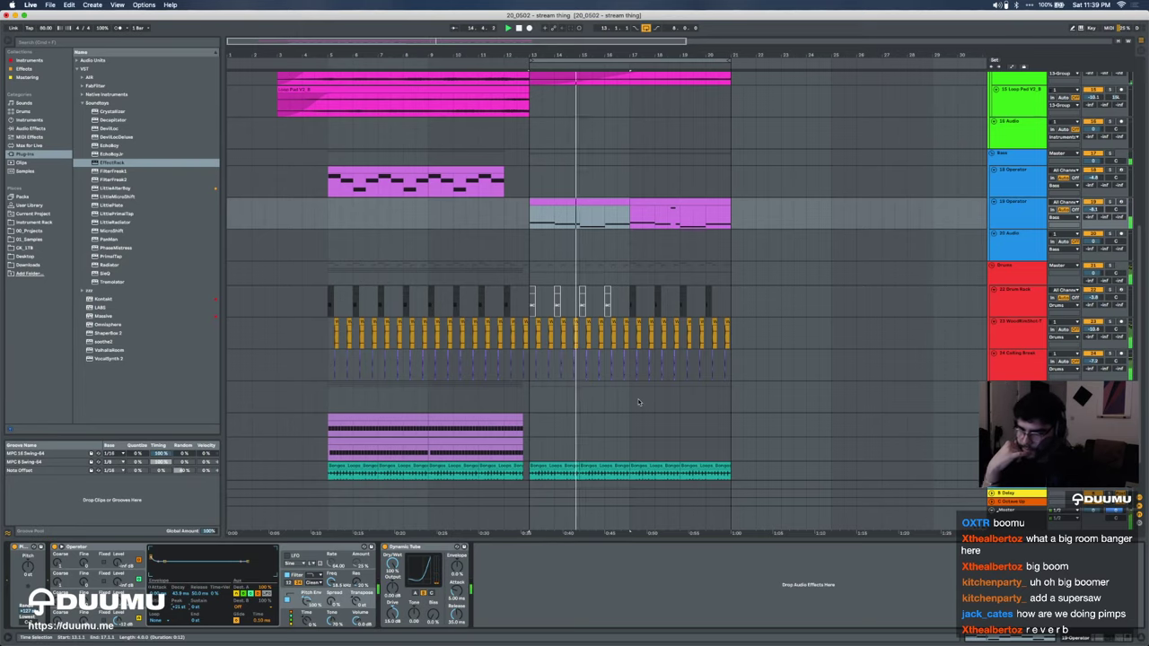
Step: Play the arrangement from bar 3 to review the intro and first section
scroll(334, 310, "up", 6)
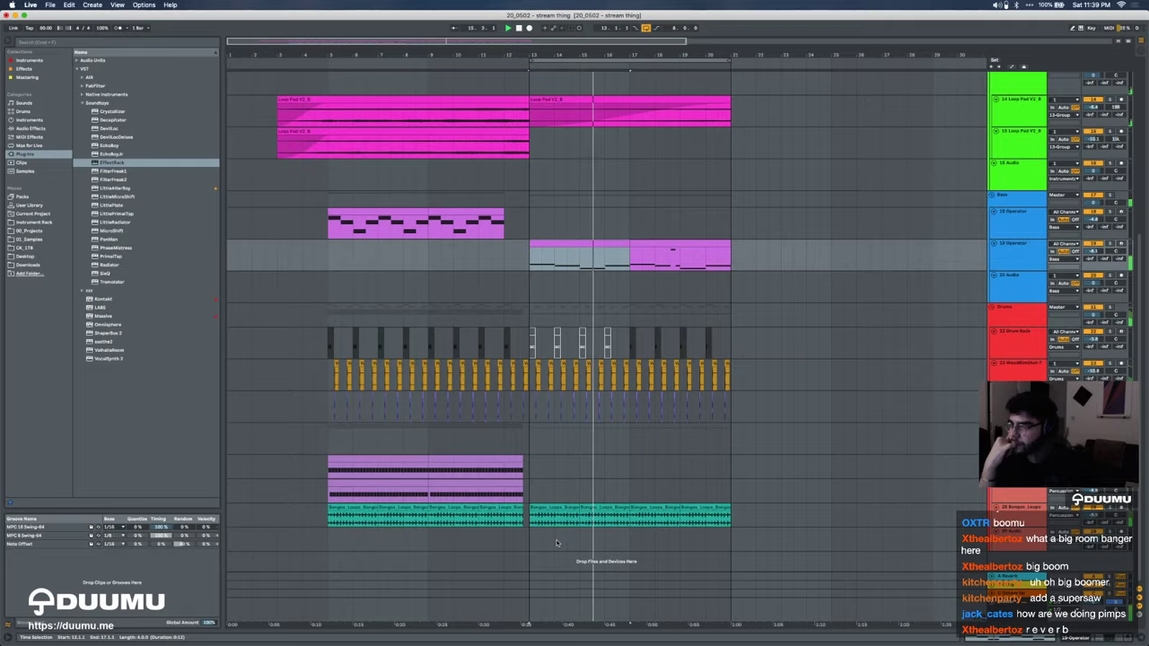
left_click(279, 290)
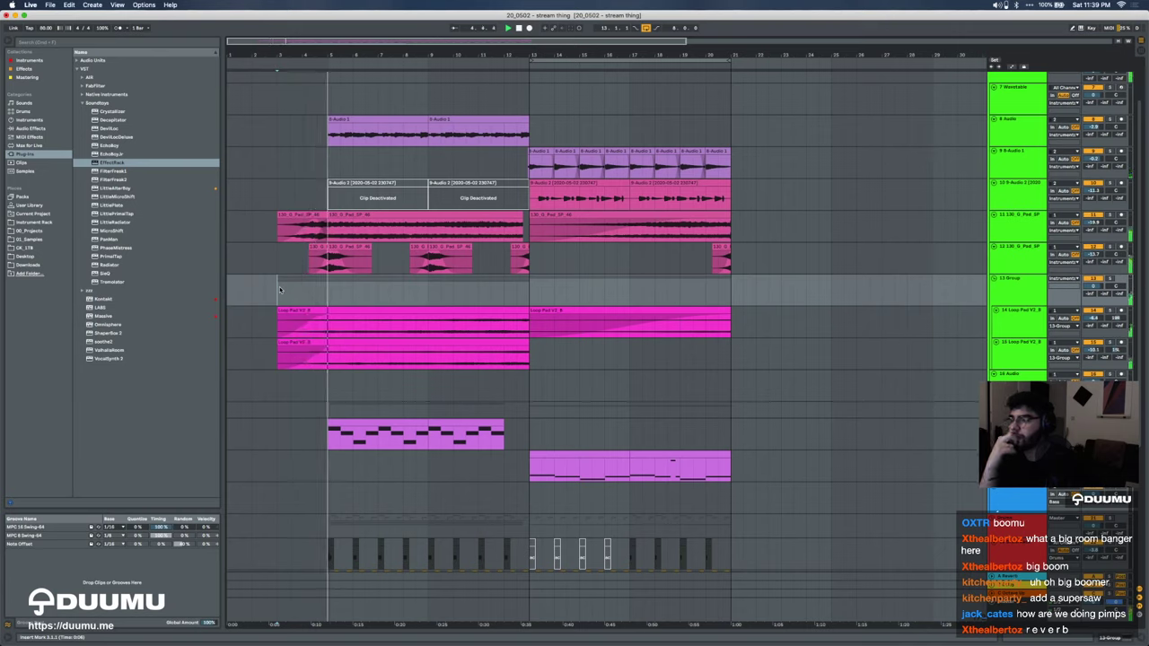
left_click(326, 293)
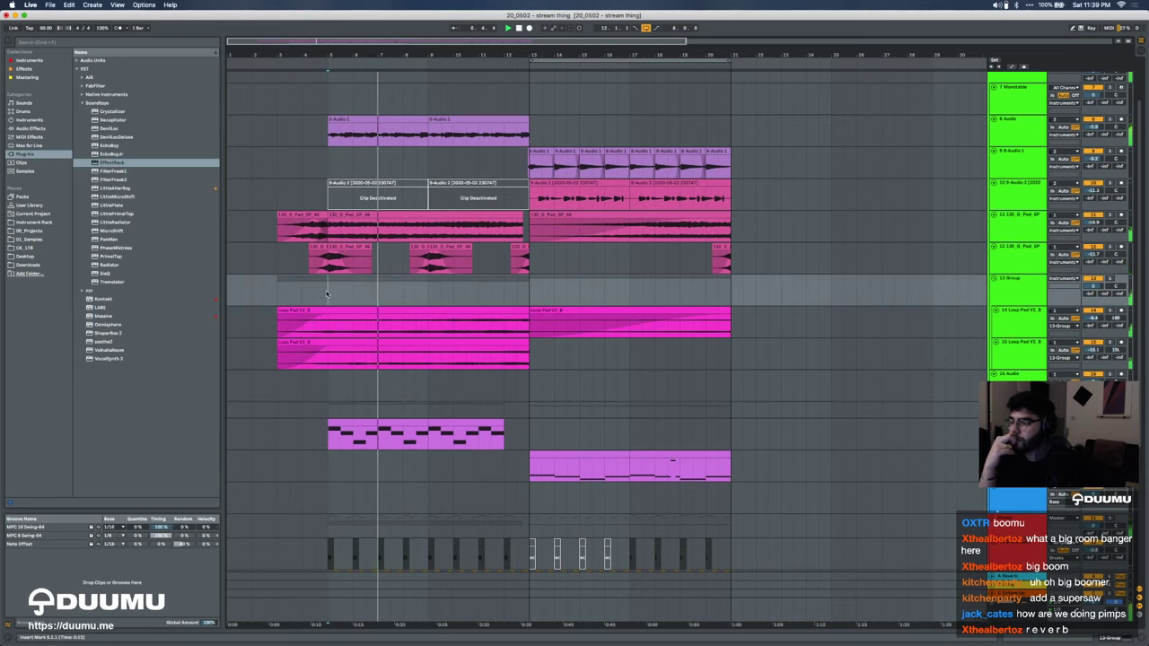
scroll(268, 221, "up", 1)
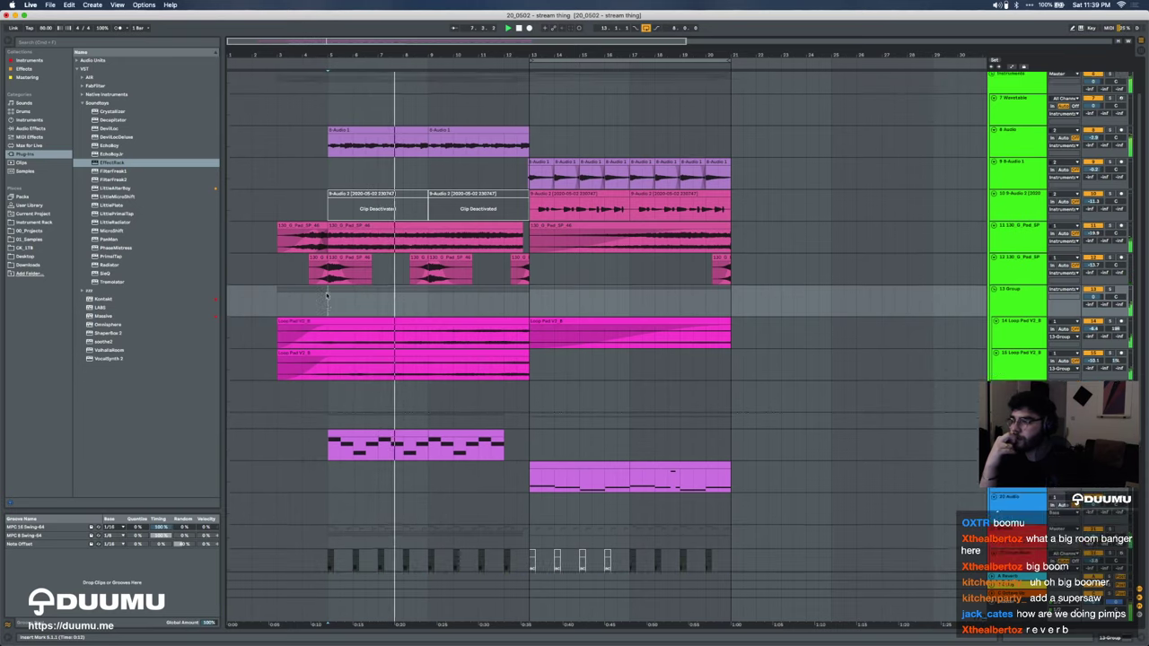
Step: Duplicate pad track 11, keep only the bars 3 to 5 intro on the copy, and remove that intro from the original track
left_click_drag(278, 224, 341, 363)
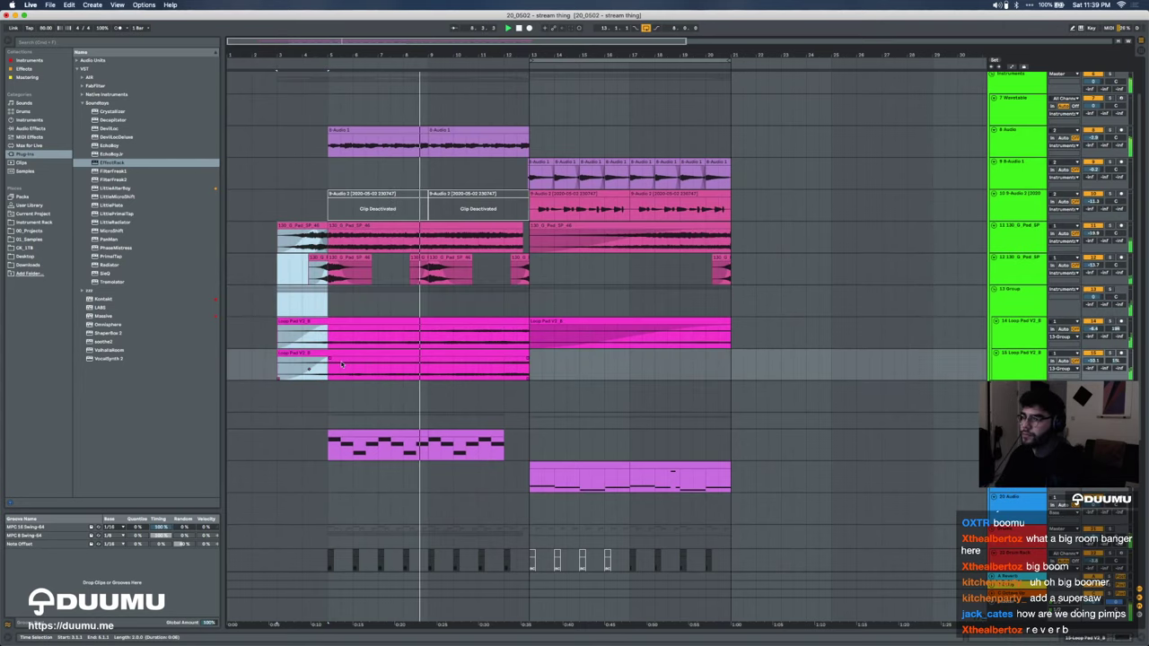
left_click(682, 238)
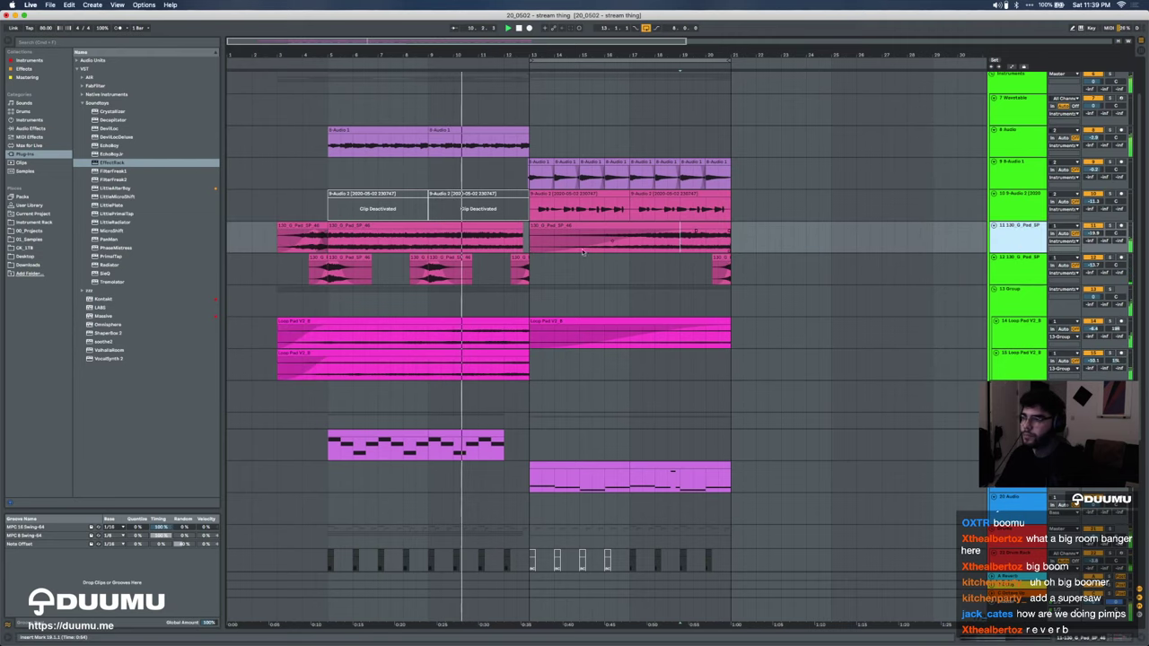
key("super+d")
left_click(443, 258)
key("Delete")
left_click(321, 235)
left_click_drag(472, 279, 640, 273)
left_click(626, 257)
key("Delete")
Step: Copy the intro pad clip on track 12 to bars 19 to 21 and turn off loop playback
mouse_move(291, 257)
left_mouse_down()
mouse_move(719, 269)
mouse_move(654, 272)
mouse_move(680, 270)
left_mouse_up()
key("super+d")
left_click(407, 257)
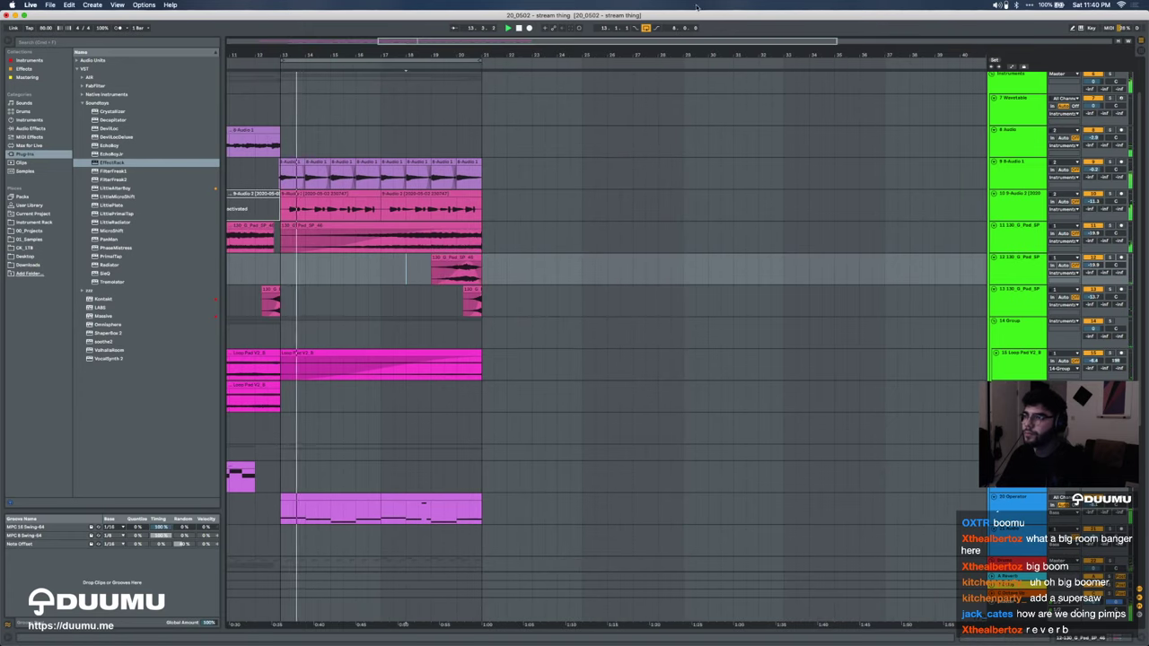
key("super+l")
left_click_drag(410, 256, 569, 225)
Step: Copy the lower Loop Pad track's clip from bar 3 to bar 19
scroll(569, 232, "down", 3)
left_click_drag(296, 320, 524, 321)
scroll(307, 279, "up", 4)
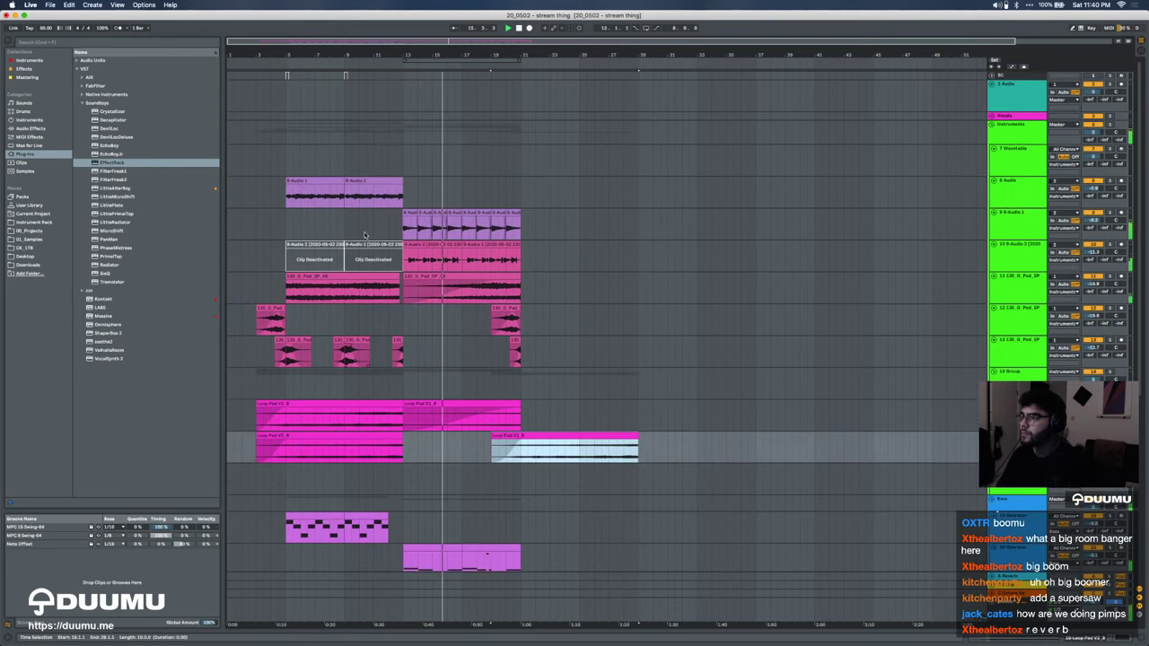
Step: Copy bars 5 to 13 of track 11 and all tracks below it to bar 21
left_click(307, 278)
scroll(307, 279, "down", 8)
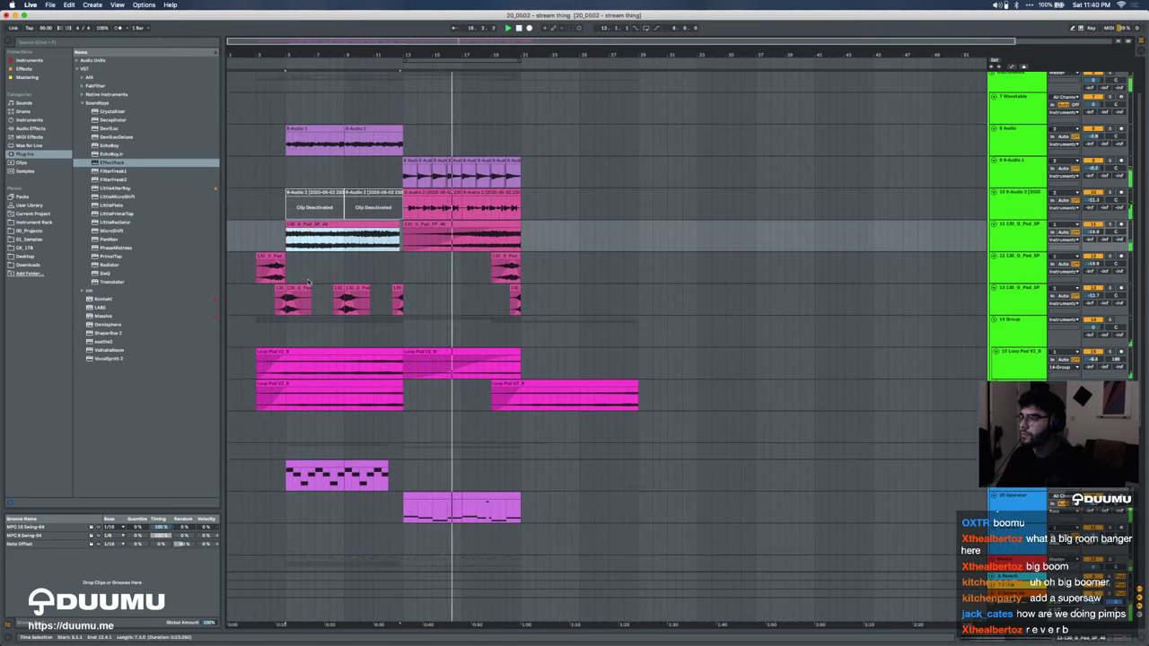
left_click(382, 531, "shift")
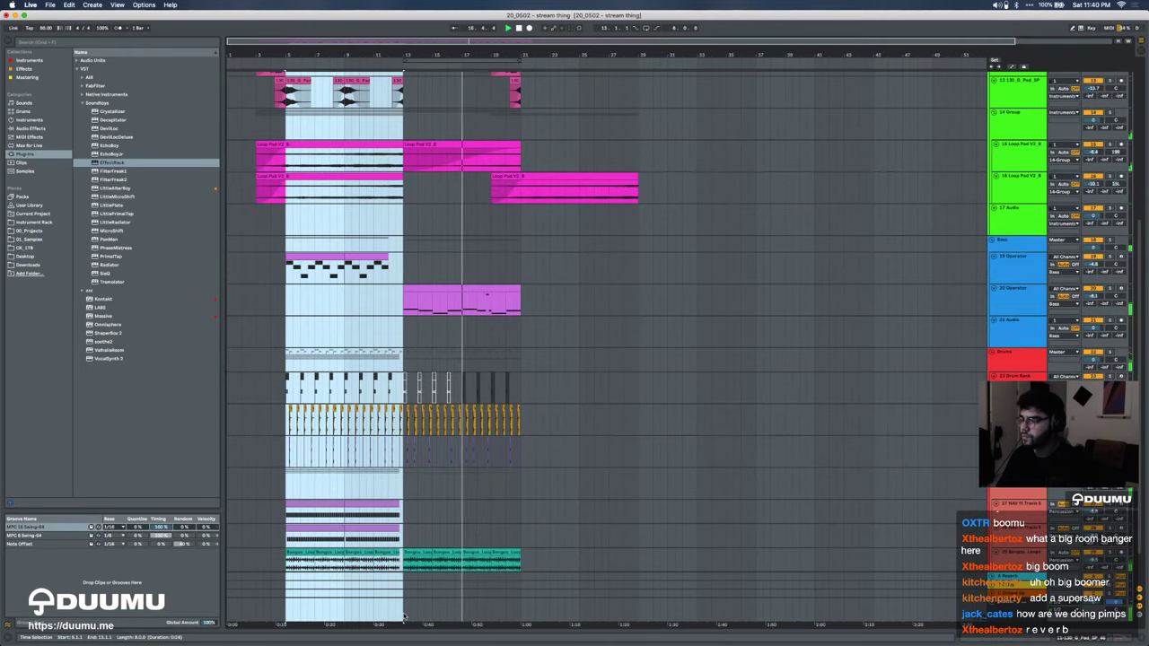
scroll(521, 333, "up", 8)
left_click(518, 286)
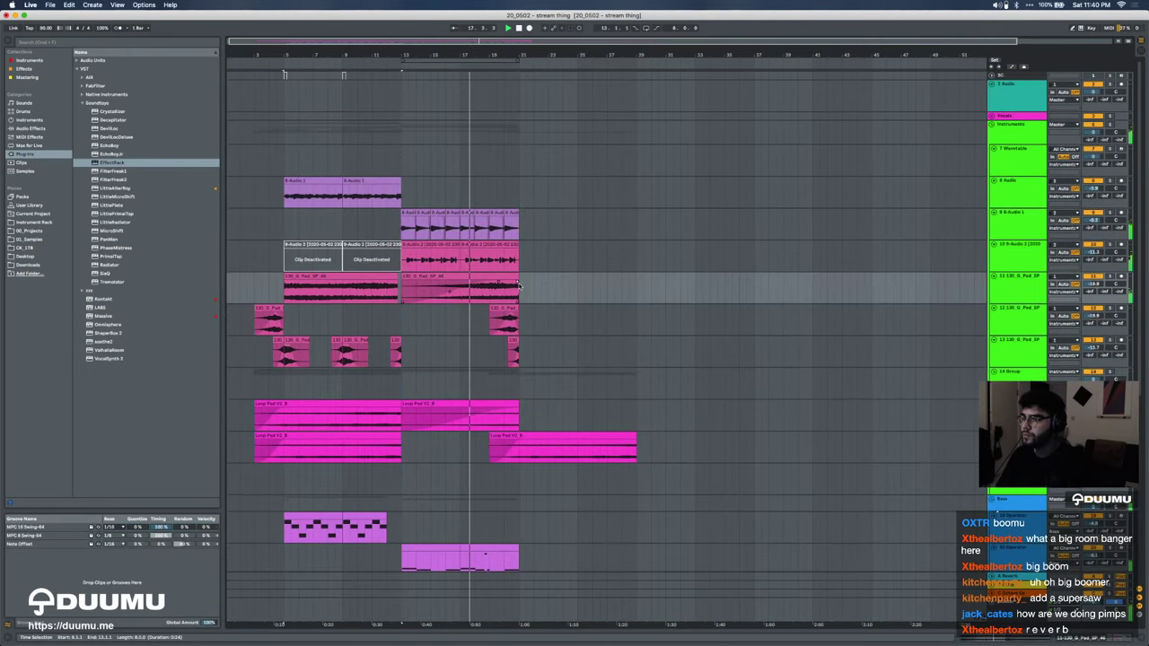
key("super+d")
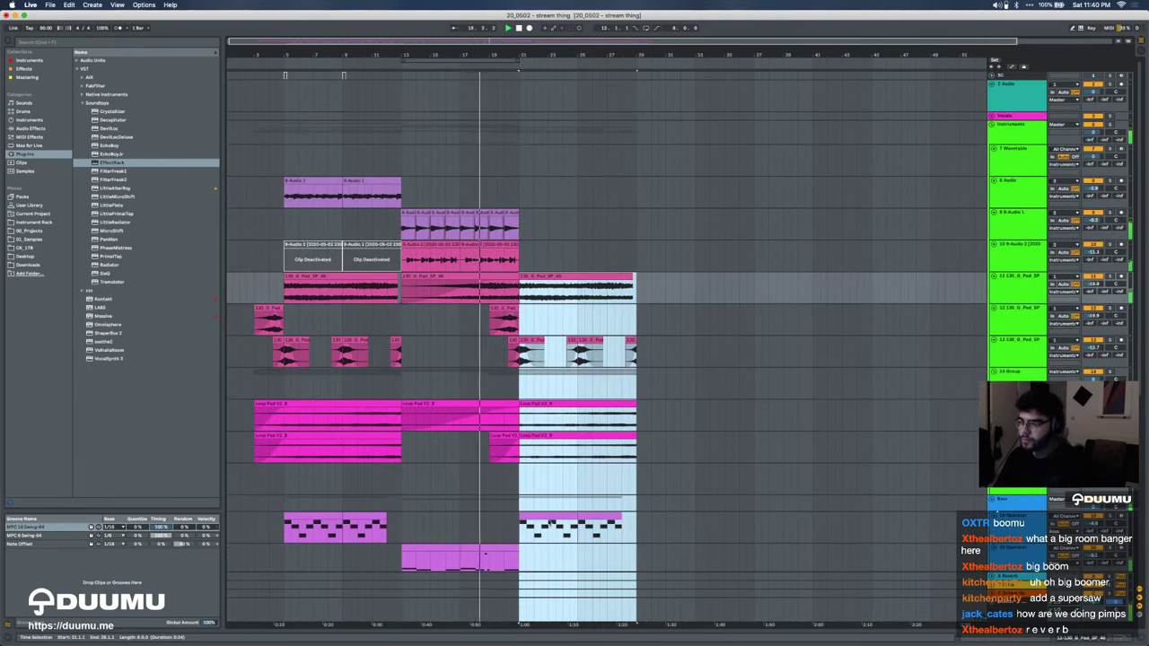
Step: Delete the copied bass clips from bar 21 onward on the first Operator track
left_click_drag(520, 523, 581, 520)
left_click(597, 520, "shift")
key("Delete")
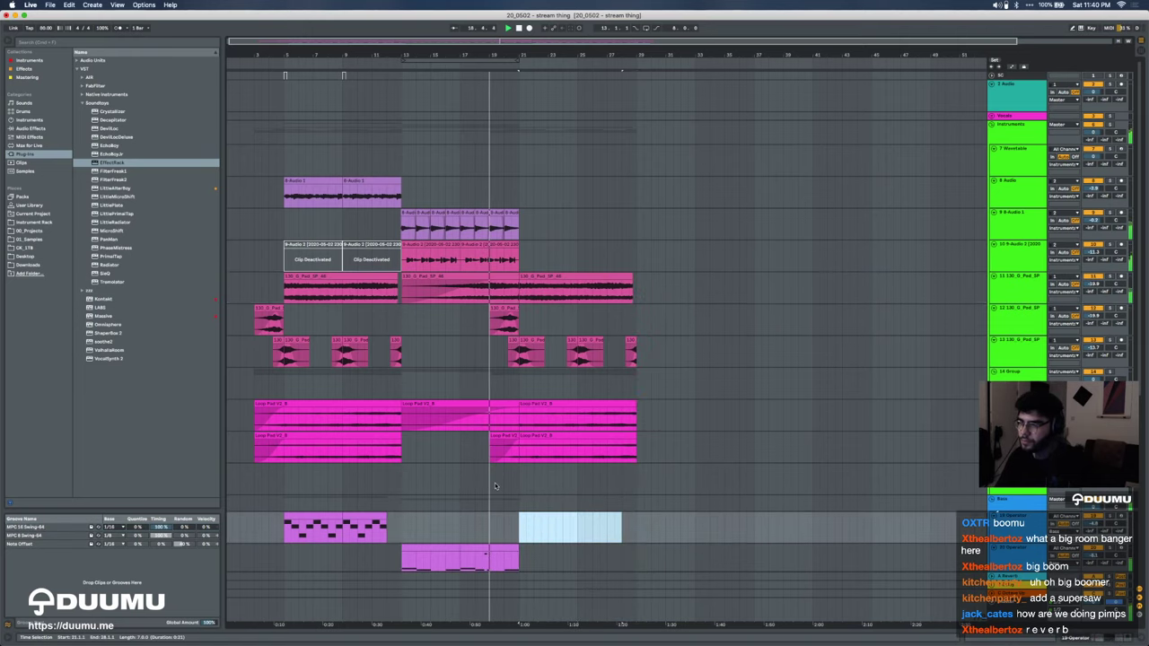
scroll(496, 486, "up", 2)
scroll(496, 486, "down", 2)
scroll(494, 486, "down", 3)
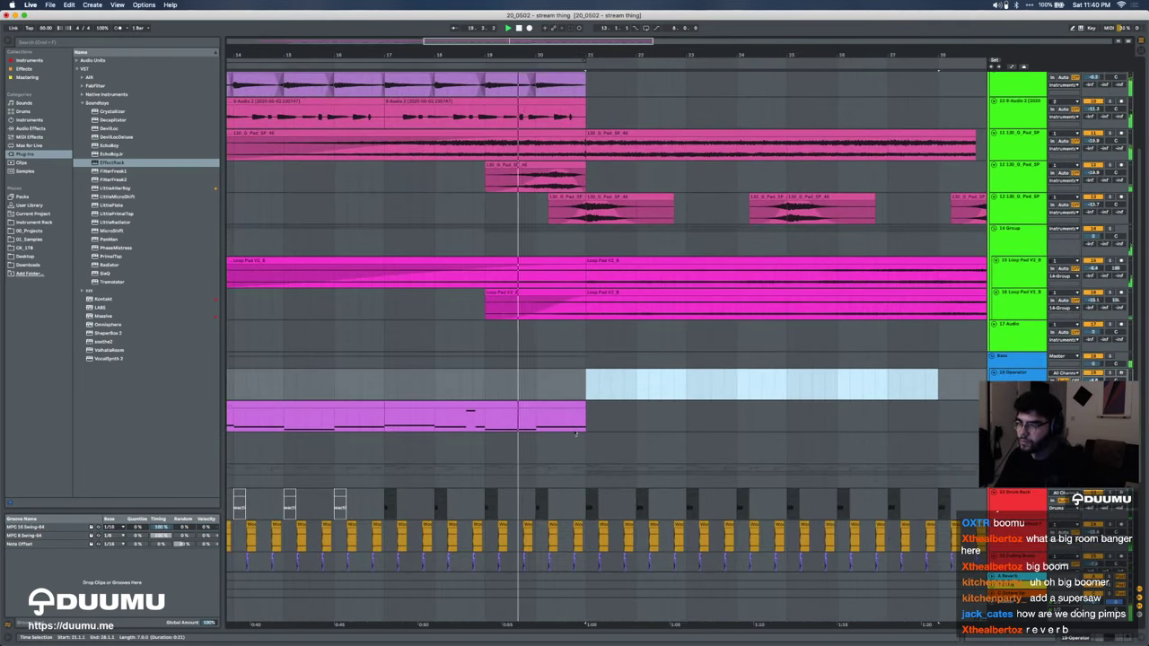
Step: Clear the last beat before bar 21 from the Loop Pad and second Operator tracks, and loop the upper Loop Pad clip at bar 21
left_click_drag(574, 430, 586, 240)
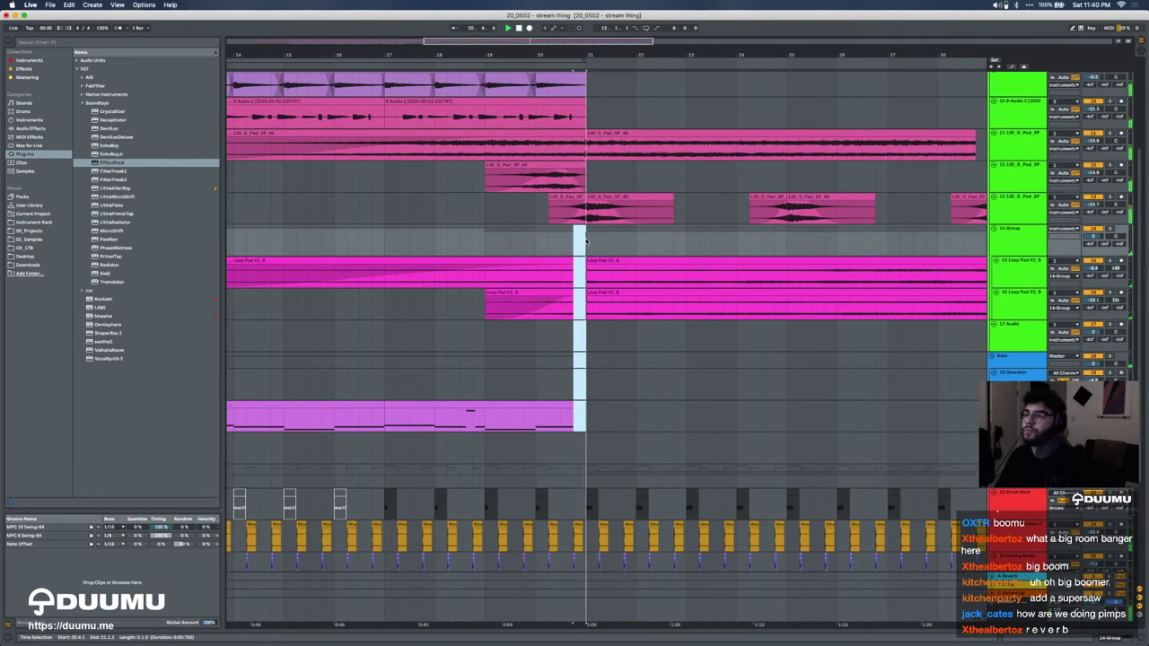
scroll(628, 259, "up", 3)
left_click(628, 261)
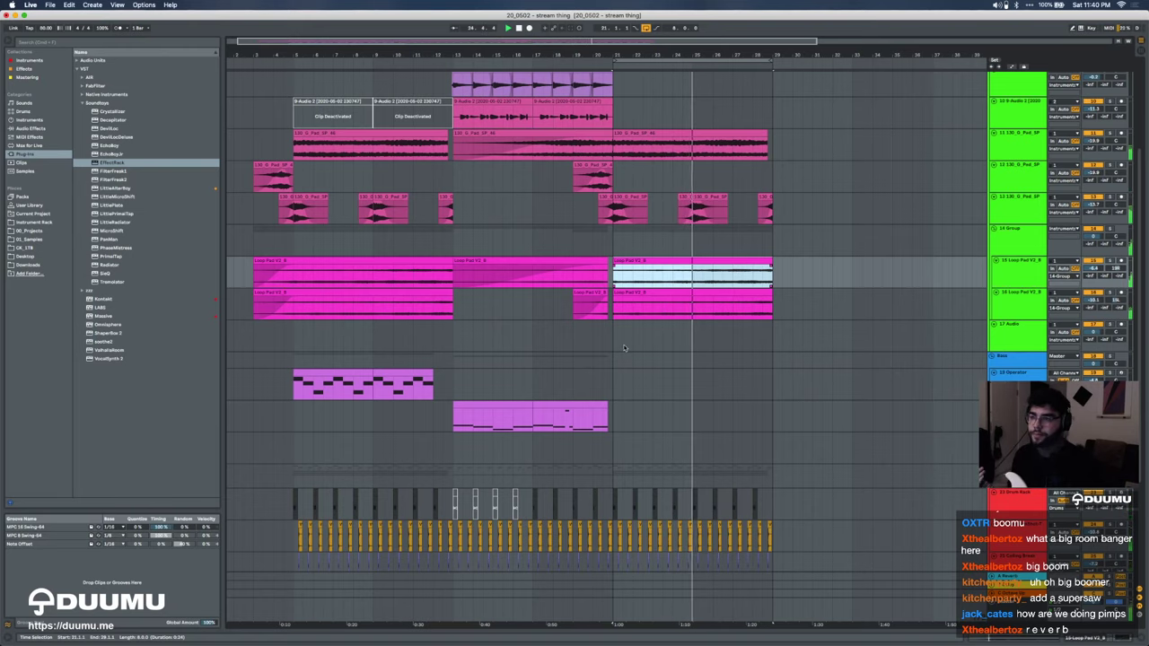
scroll(1031, 238, "up", 4)
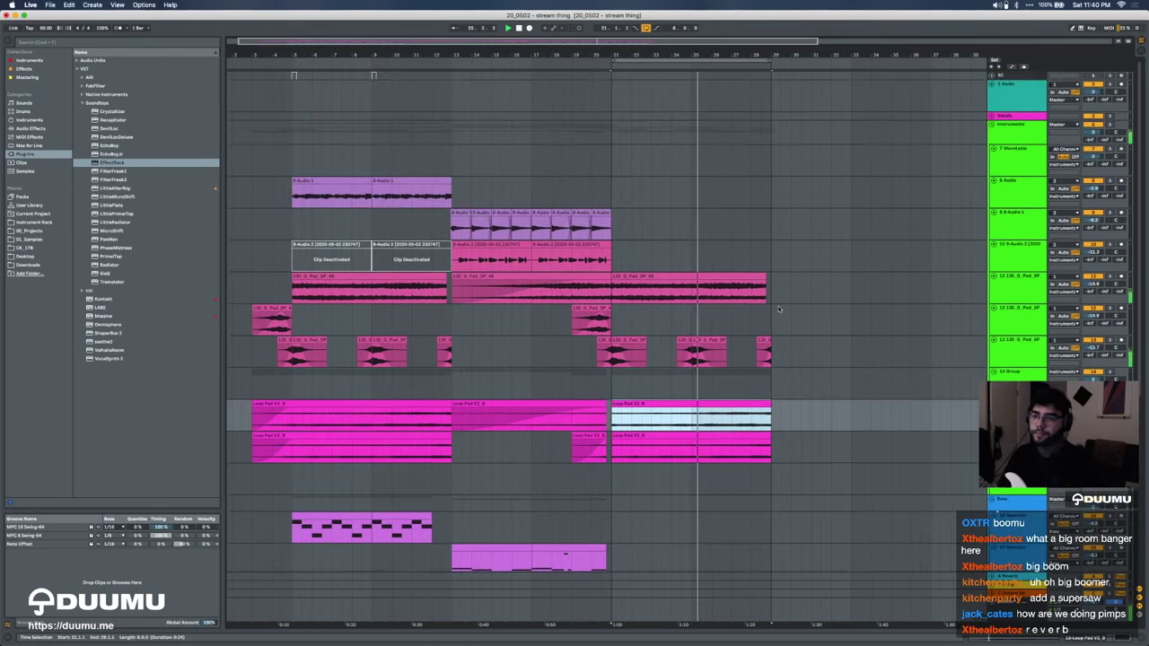
Step: Turn on input monitoring for the 8 Audio track and stop playback
left_click(1033, 184)
left_click(1052, 189)
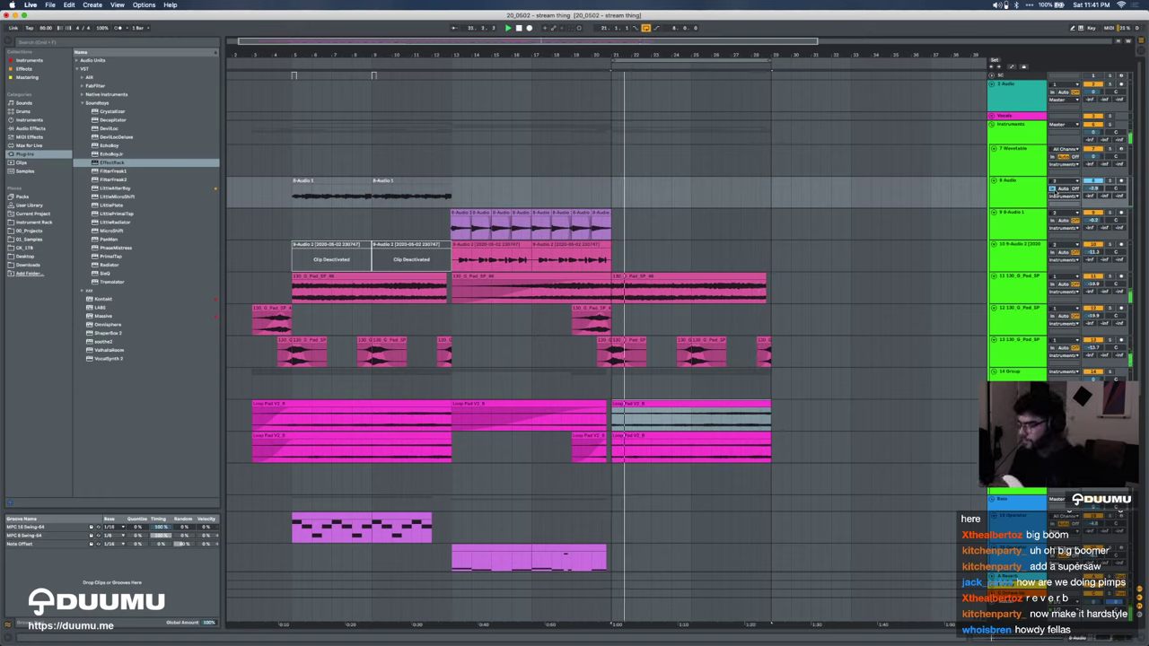
left_click(1019, 197)
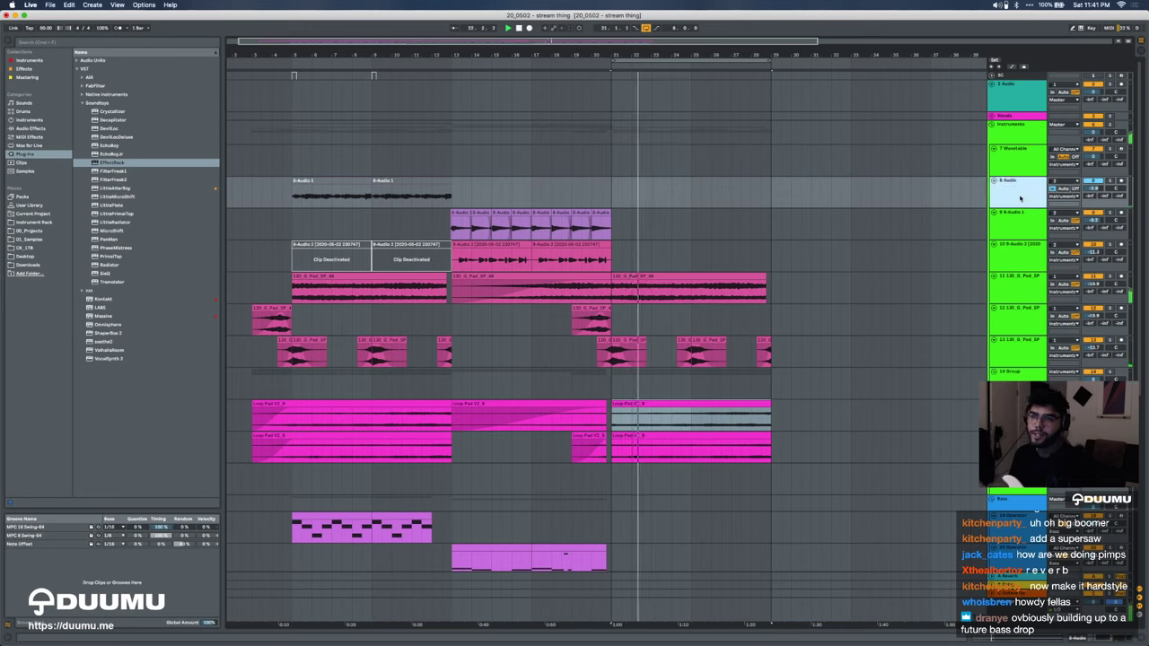
left_click(837, 196)
key("space")
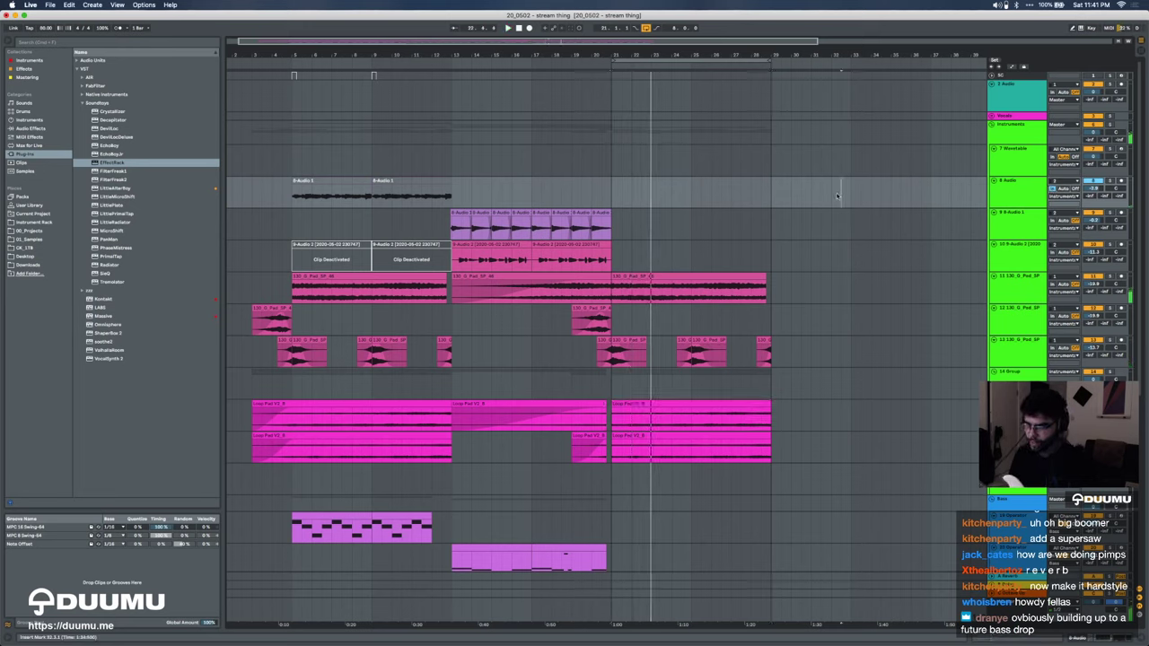
Step: Set the audio input device to the M4 interface in the audio preferences
key("super+comma")
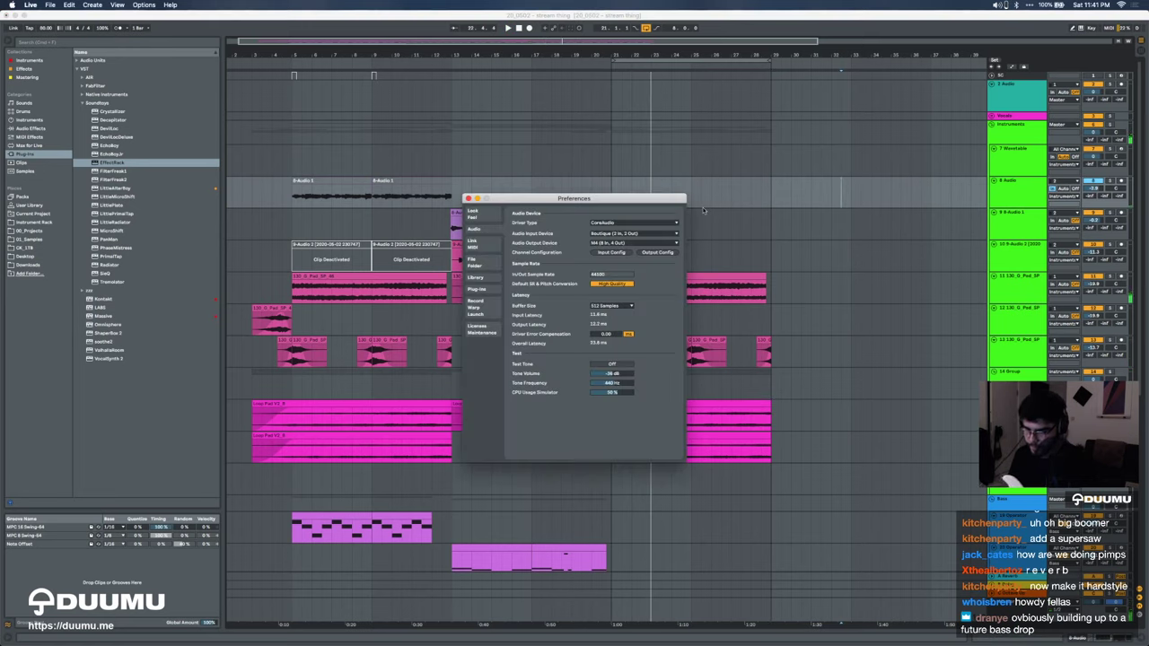
left_click(609, 235)
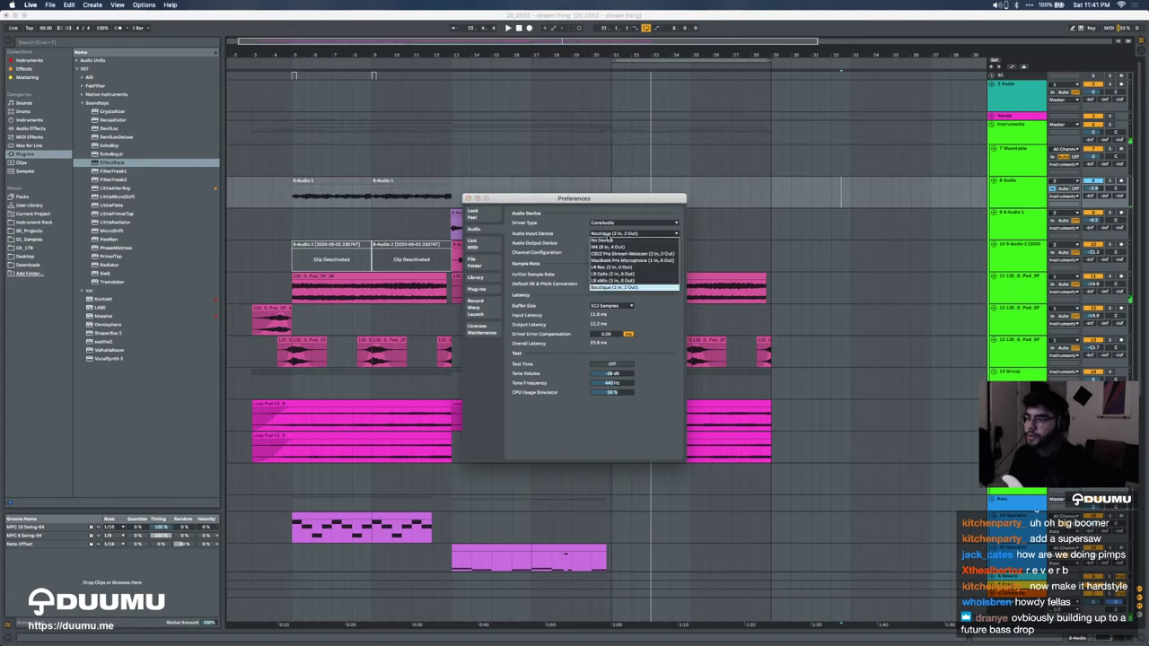
left_click(607, 248)
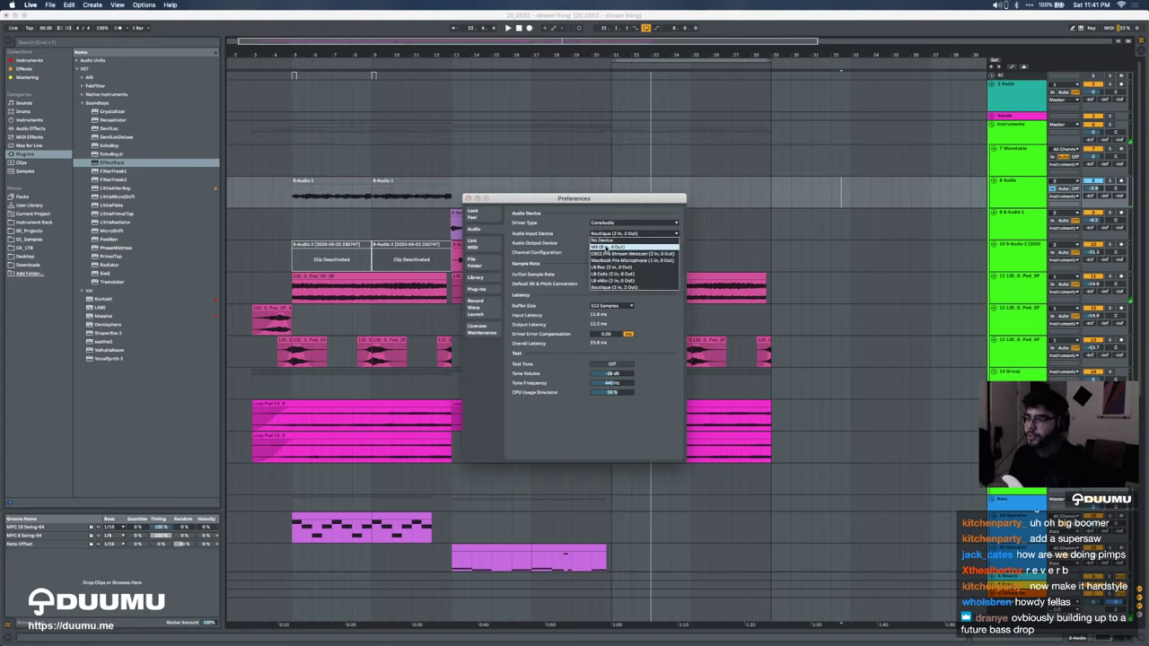
left_click(469, 198)
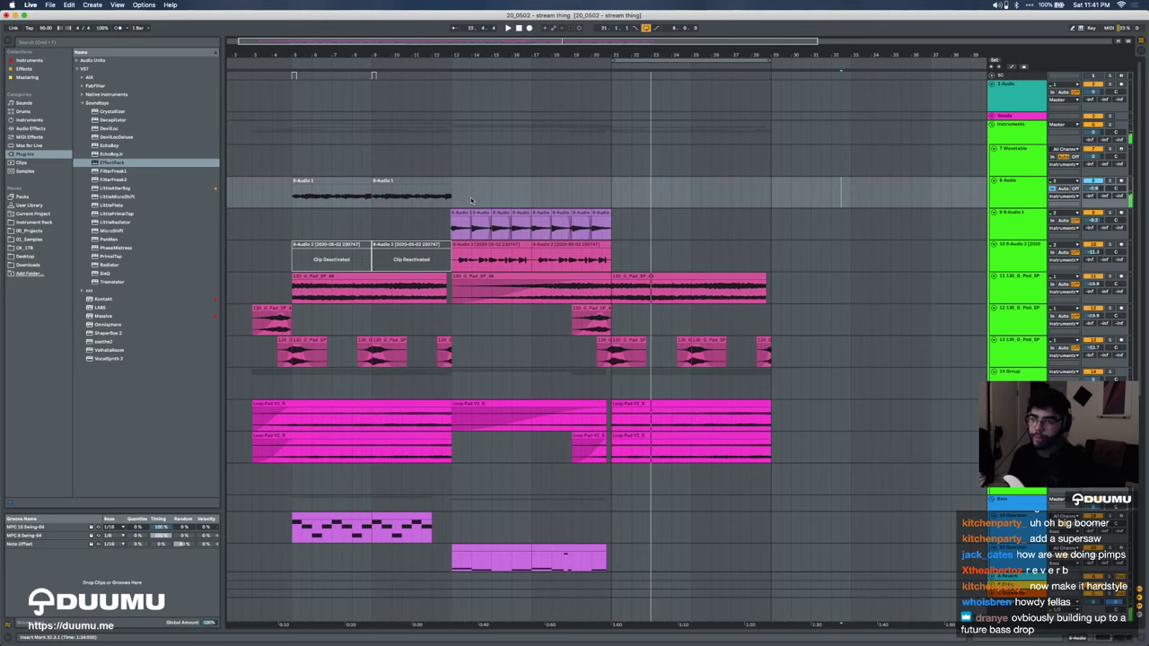
Step: Delete the first plug-in, ahead of Utility, from the Master track's device chain
left_click(1018, 610)
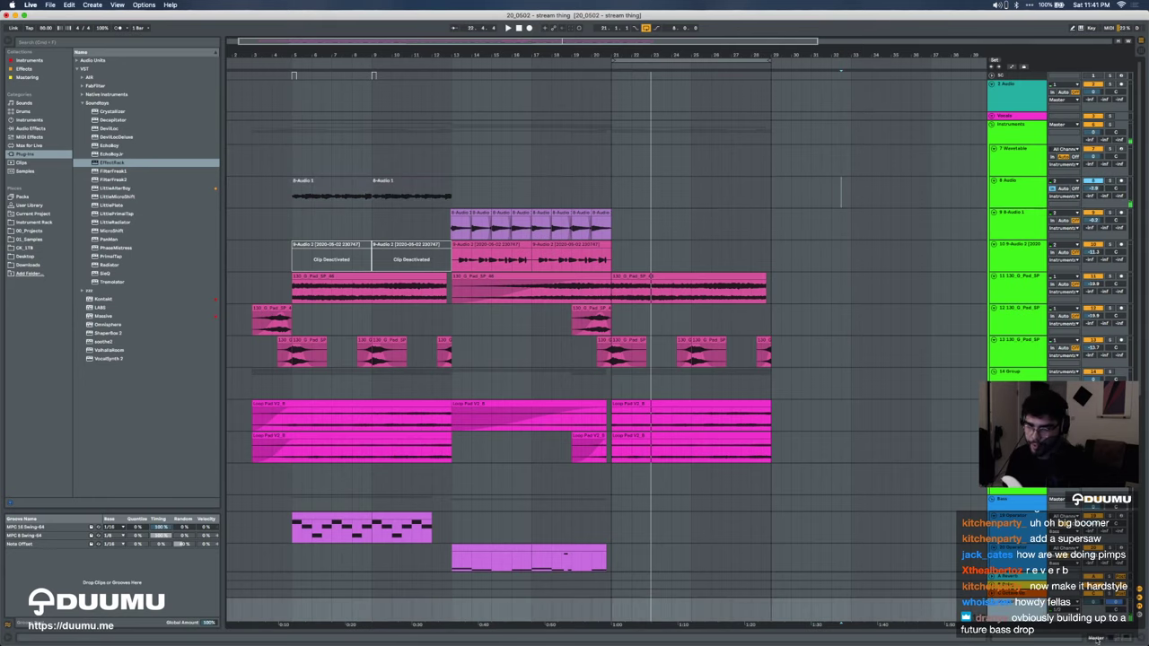
left_click(1097, 639)
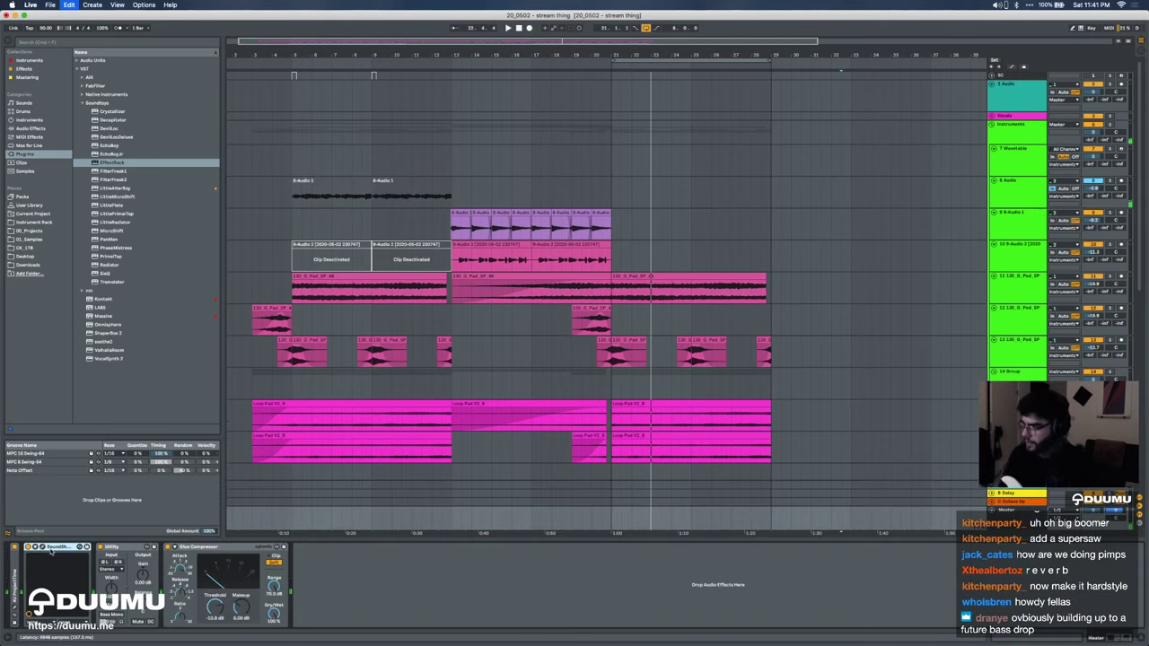
key("Delete")
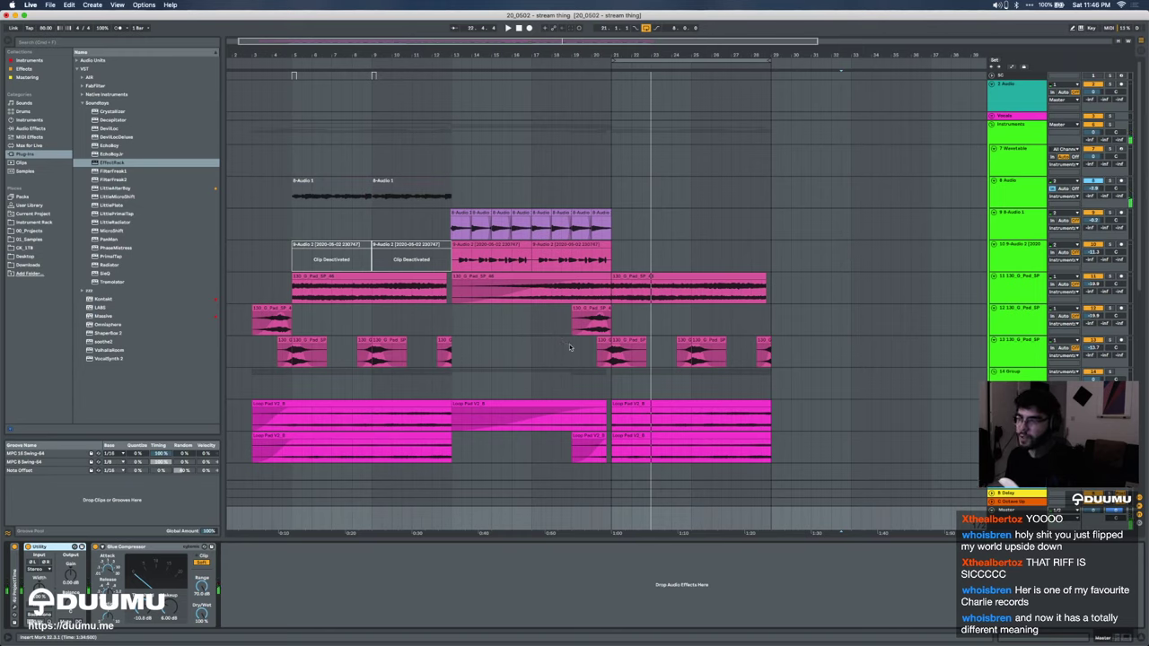
Step: Duplicate the 8 Audio track, set the original's monitoring to Off, and delete both clips from the duplicate
left_click(1025, 199)
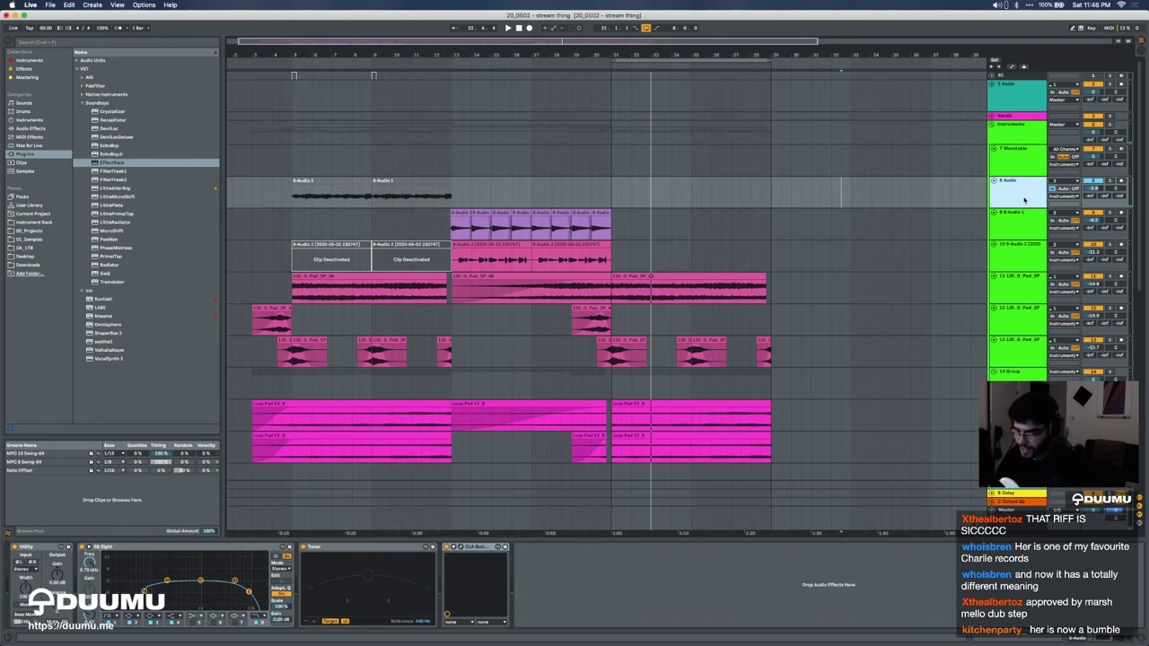
key("super+d")
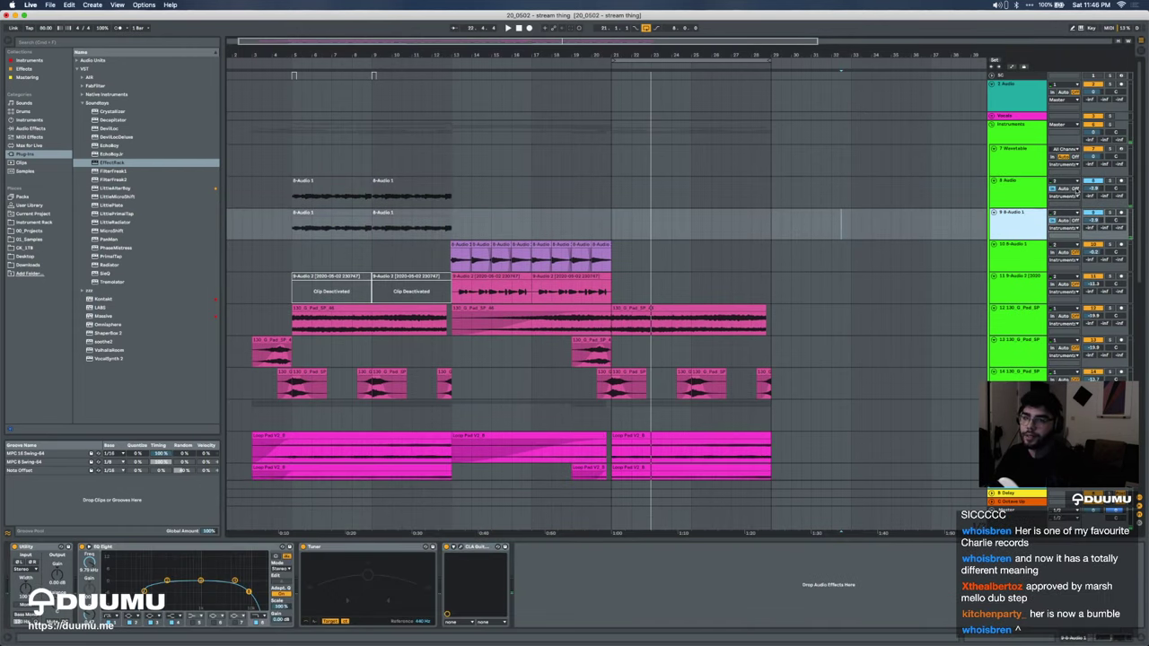
left_click(1074, 189)
left_click(338, 212)
left_click(400, 212, "shift")
key("Delete")
key("Delete")
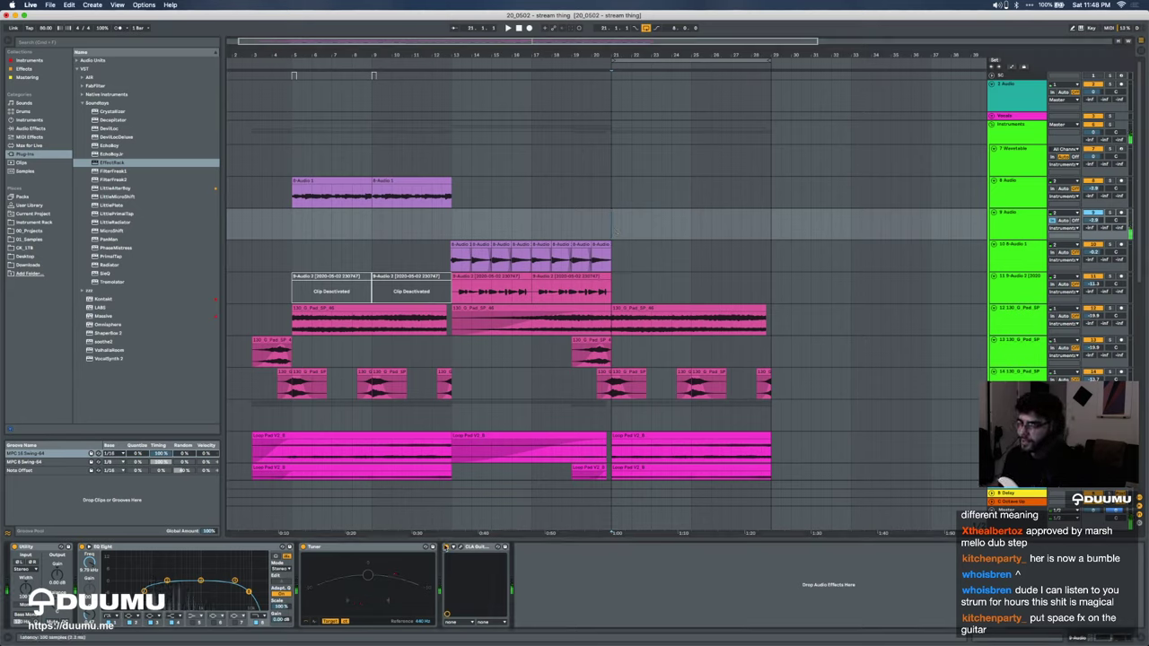
Step: Search the browser for "space" and load the Space FX rack onto the duplicated audio track
key("super+f")
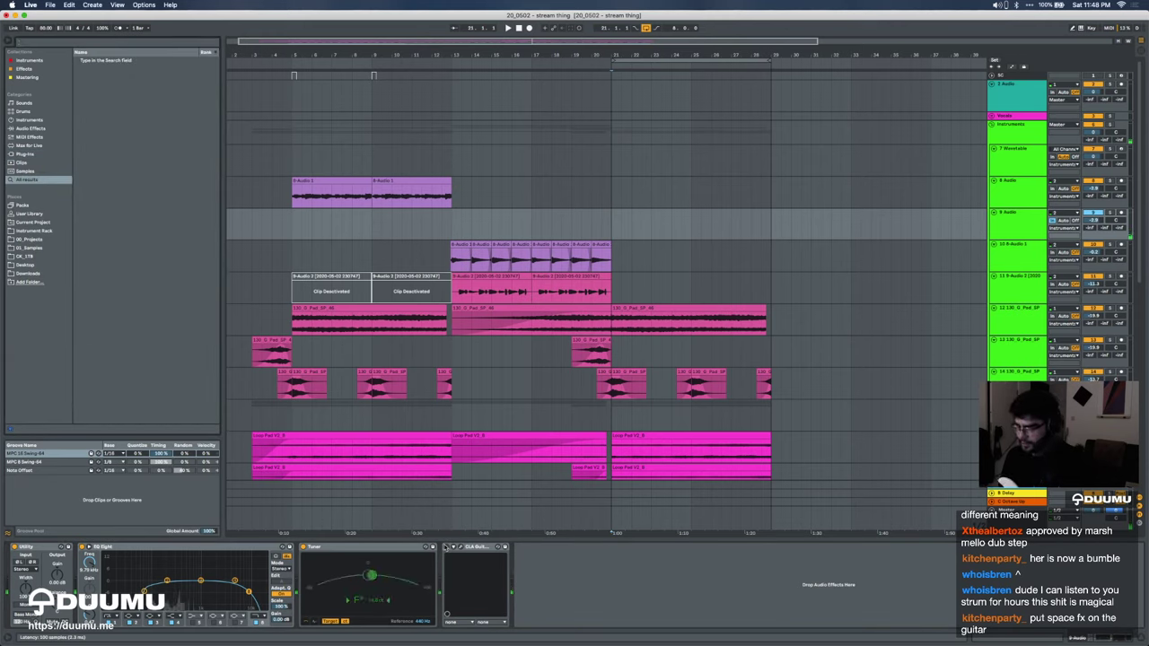
type("space")
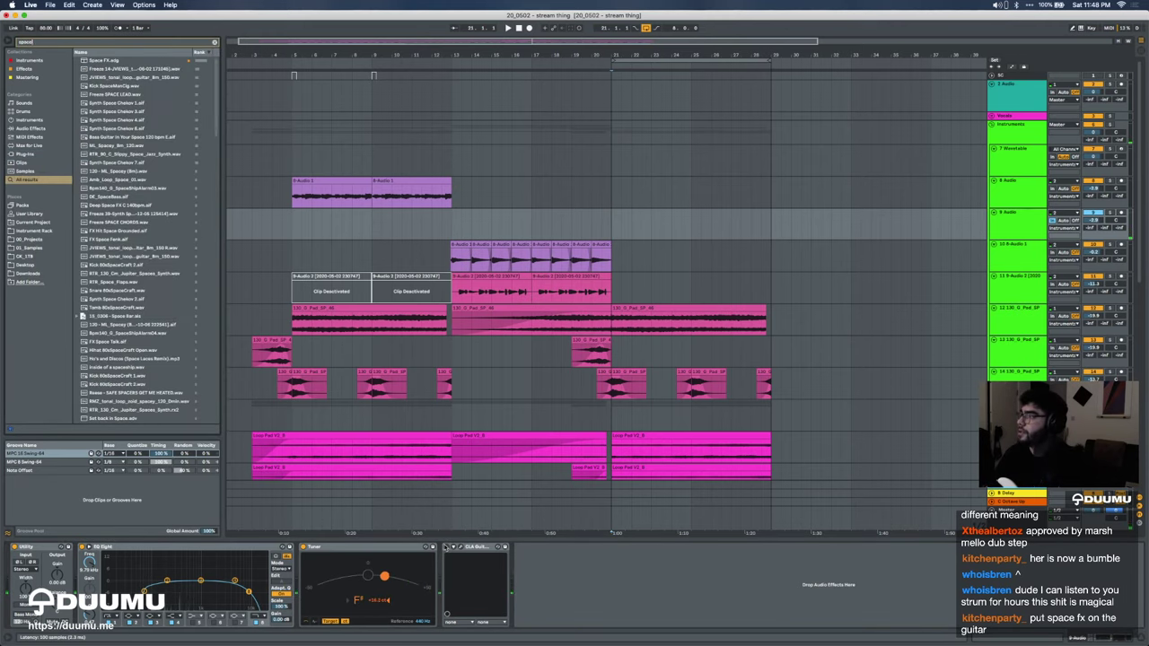
key("Down")
key("Return")
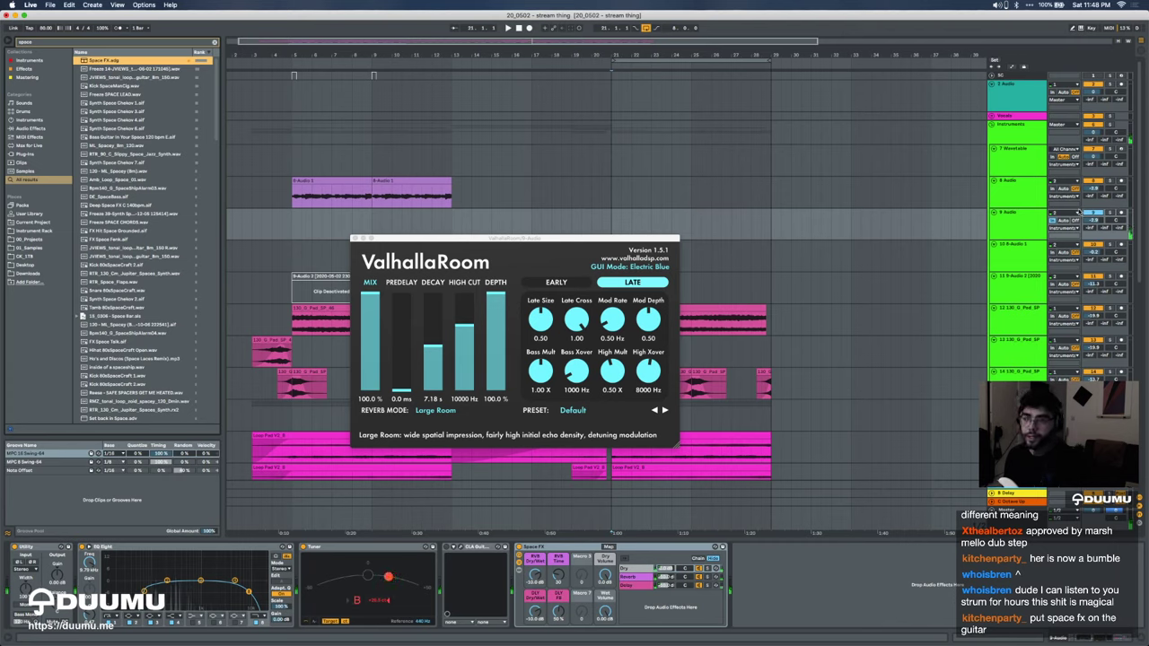
Step: Raise the duplicated audio track's volume to 5.2 dB and toggle its CLA Guitars plug-in
left_click(1093, 219)
left_click_drag(1097, 219, 1097, 201)
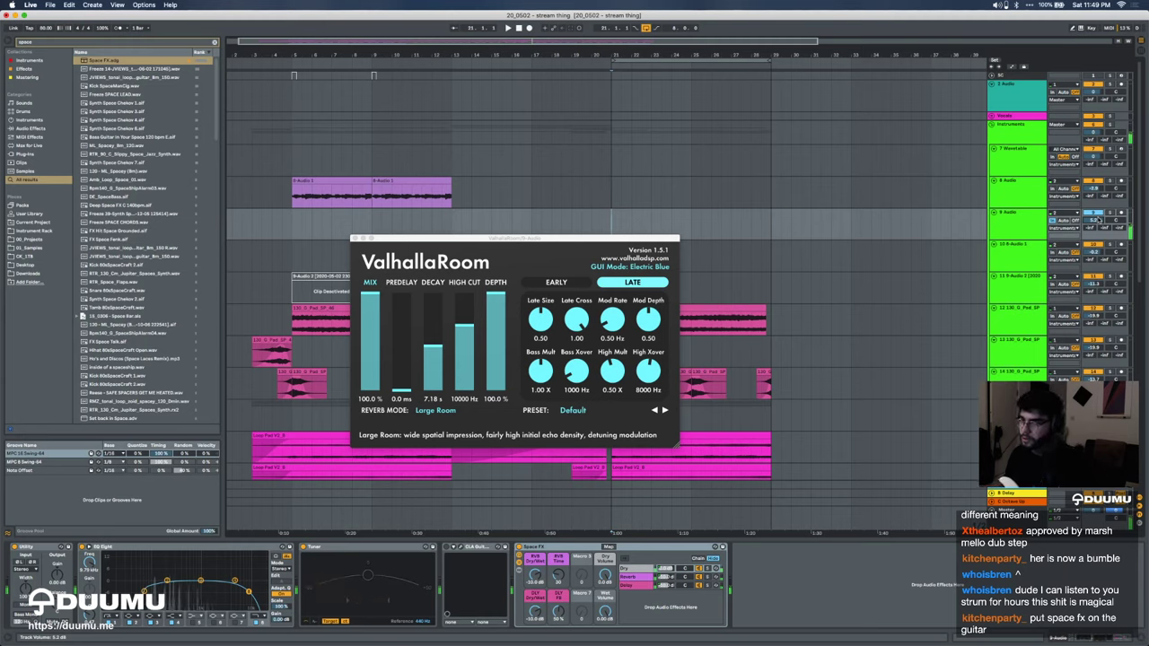
left_click(445, 547)
left_click(446, 547)
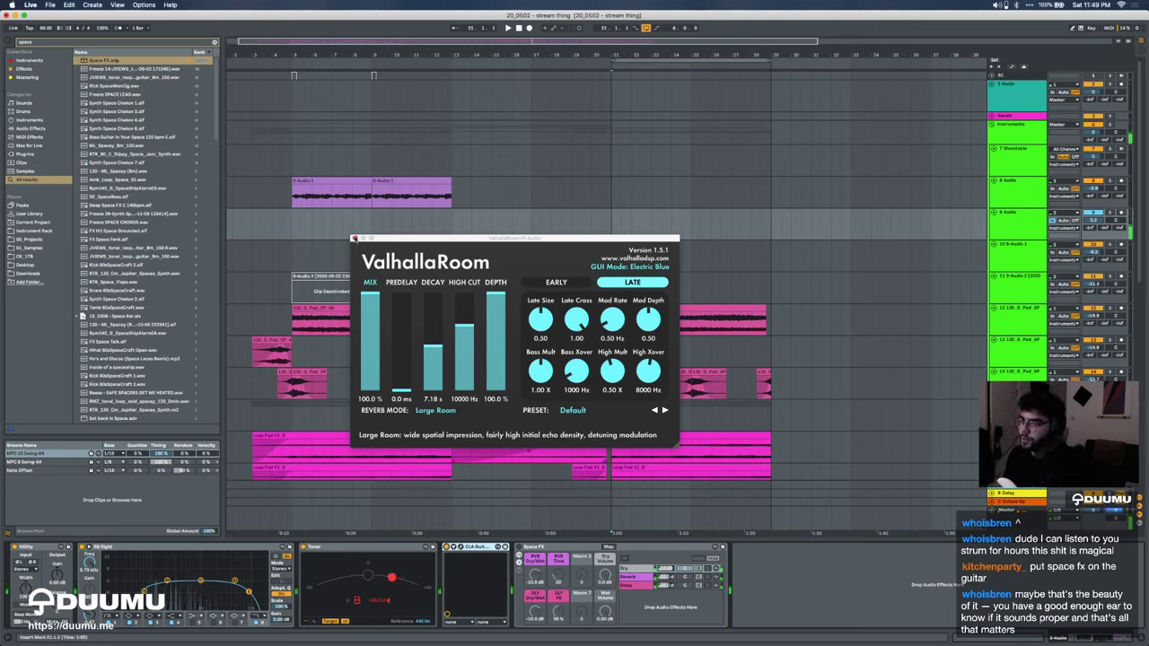
Step: Close the ValhallaRoom window and remove the Space FX rack from the duplicated audio track
left_click(354, 239)
left_click(558, 548)
key("Delete")
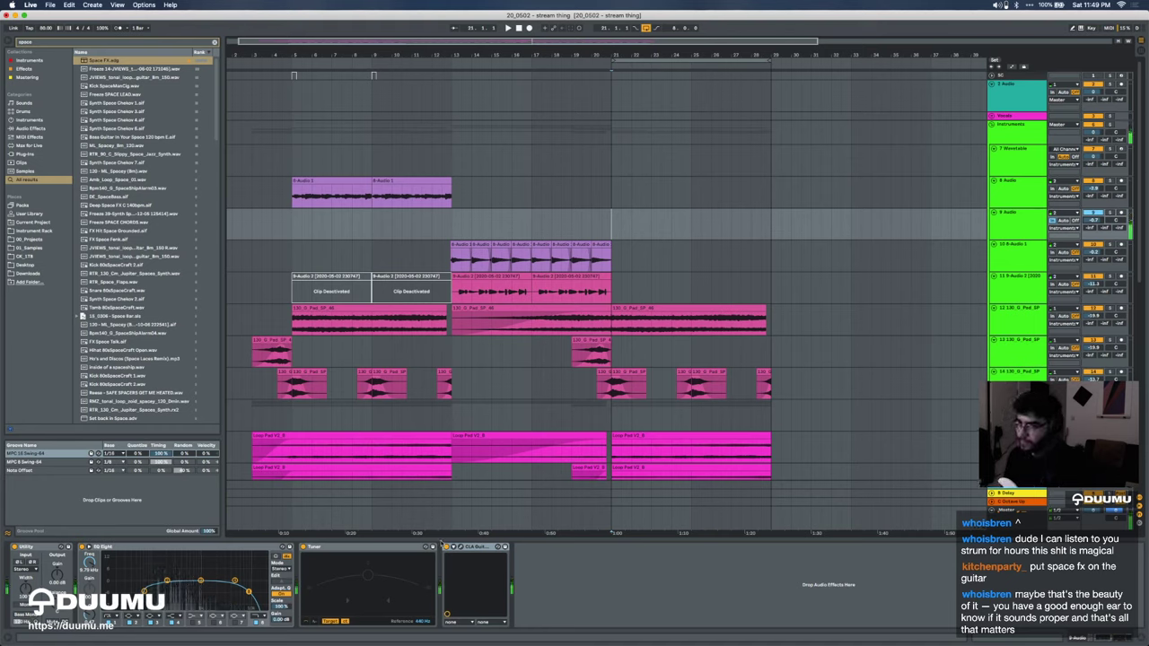
Step: Open CLA Guitars on the duplicated audio track and audition its Electric presets, starting with Electric - Chubby
left_click(453, 547)
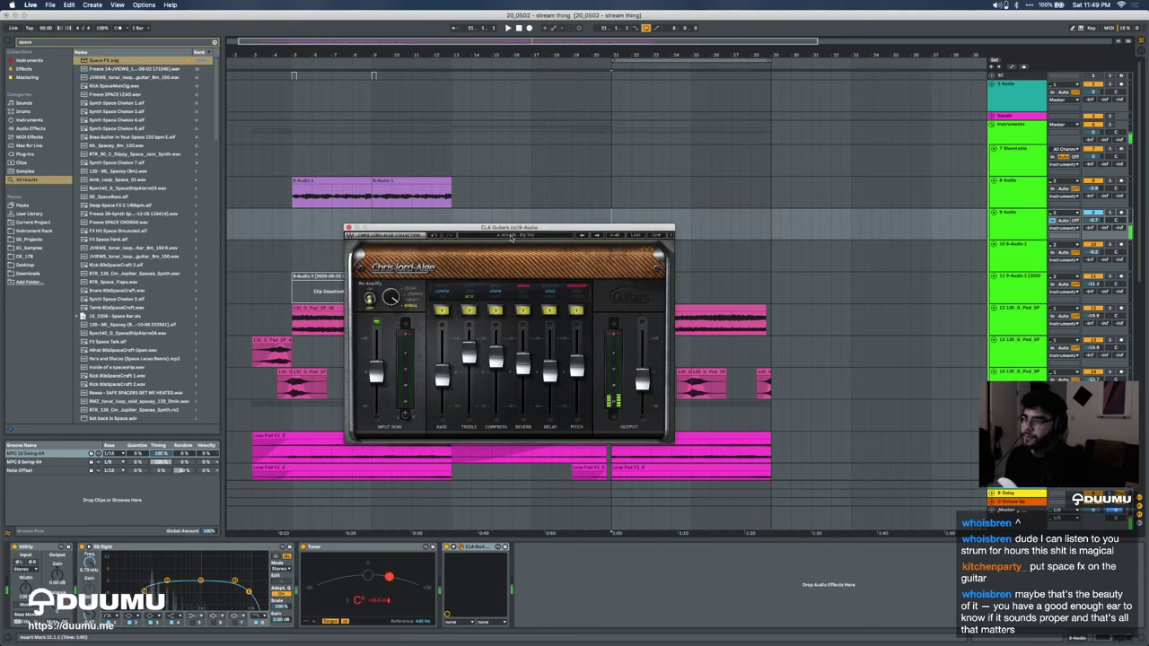
left_click(636, 236)
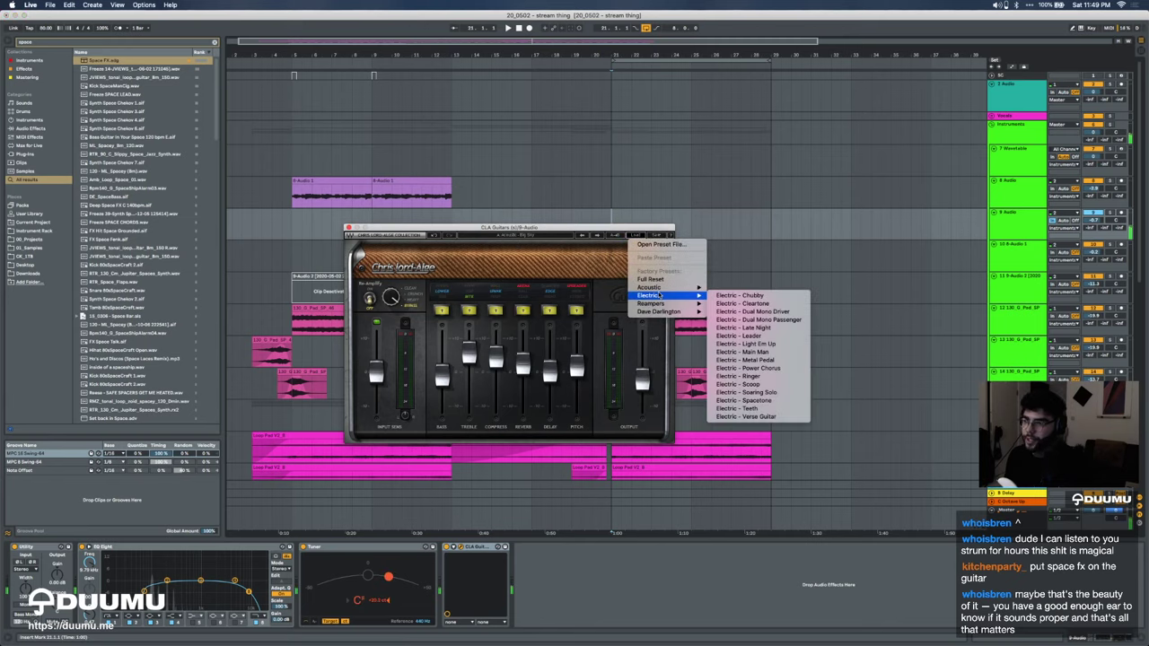
left_click(733, 298)
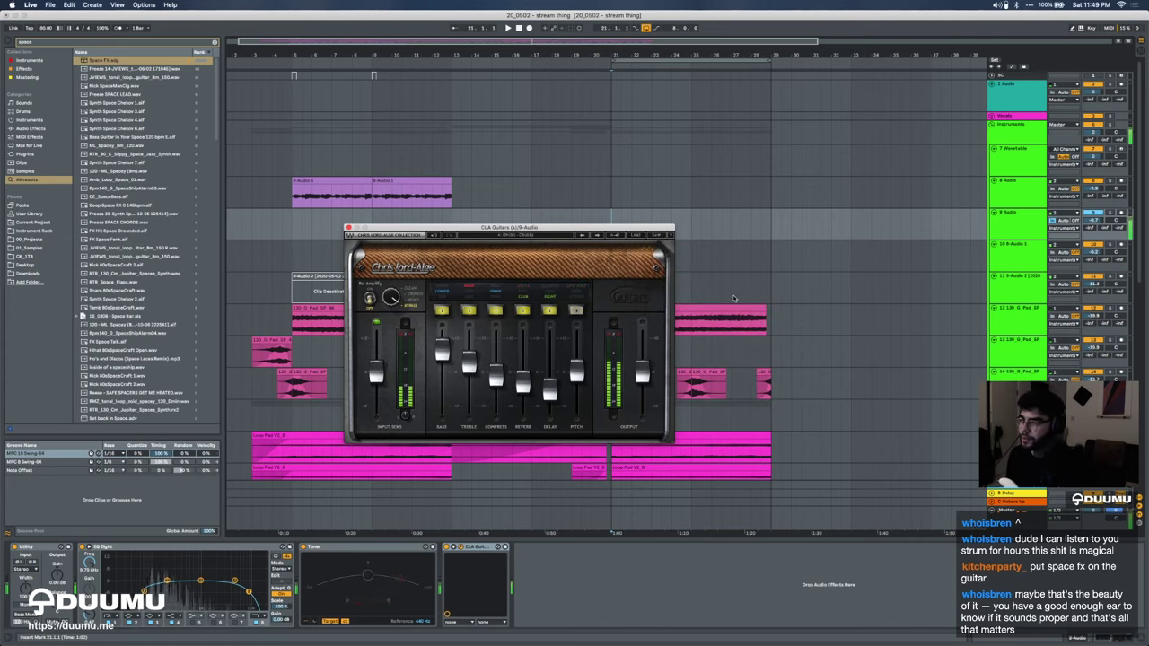
left_click(598, 235)
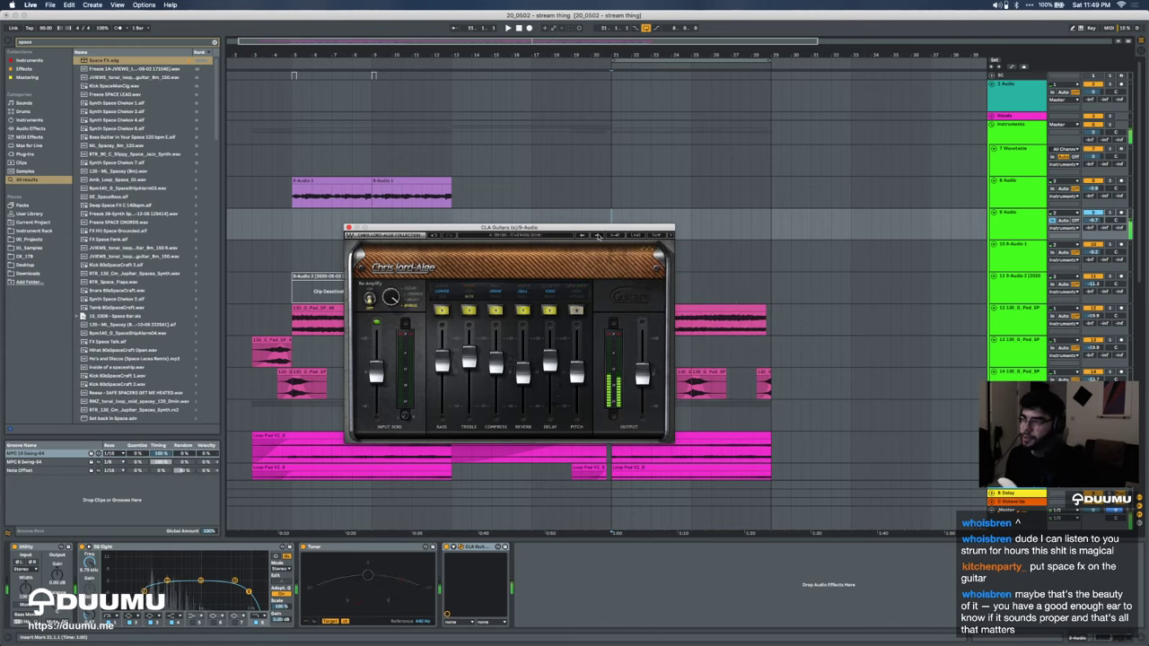
Step: Load the DI - Les Power preset from the Reampers category in CLA Guitars
left_click(643, 235)
mouse_move(667, 303)
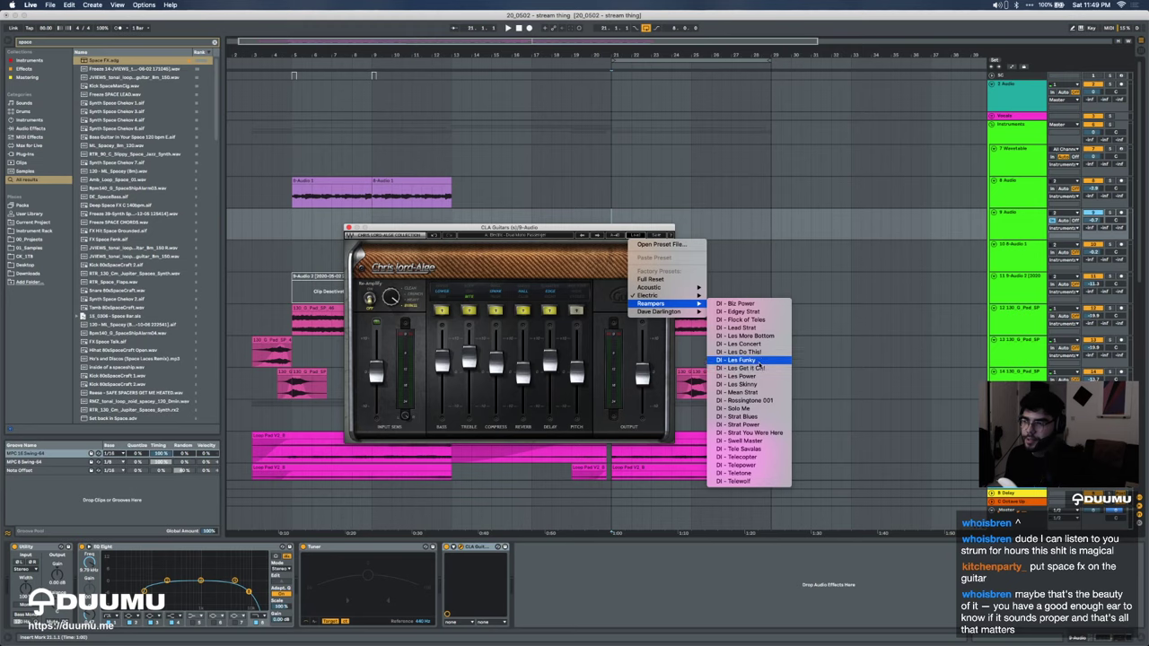
left_click(759, 378)
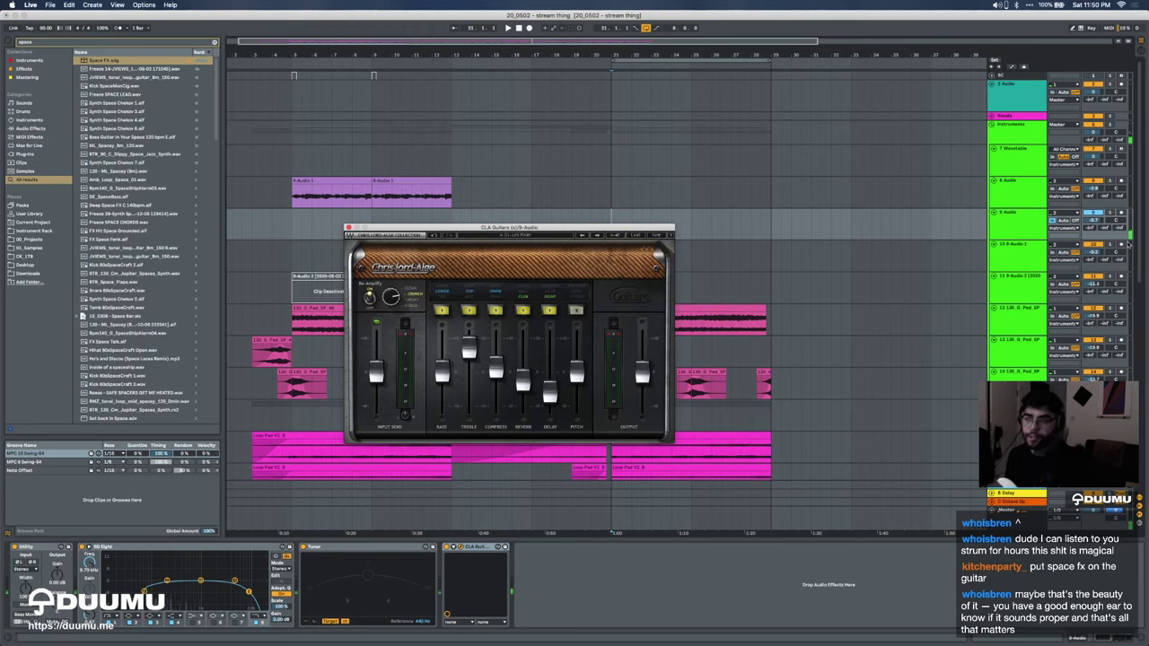
Step: Set the duplicated audio track's volume to about -6.2 dB and raise the CLA Guitars input sensitivity to near maximum
left_click(1097, 221)
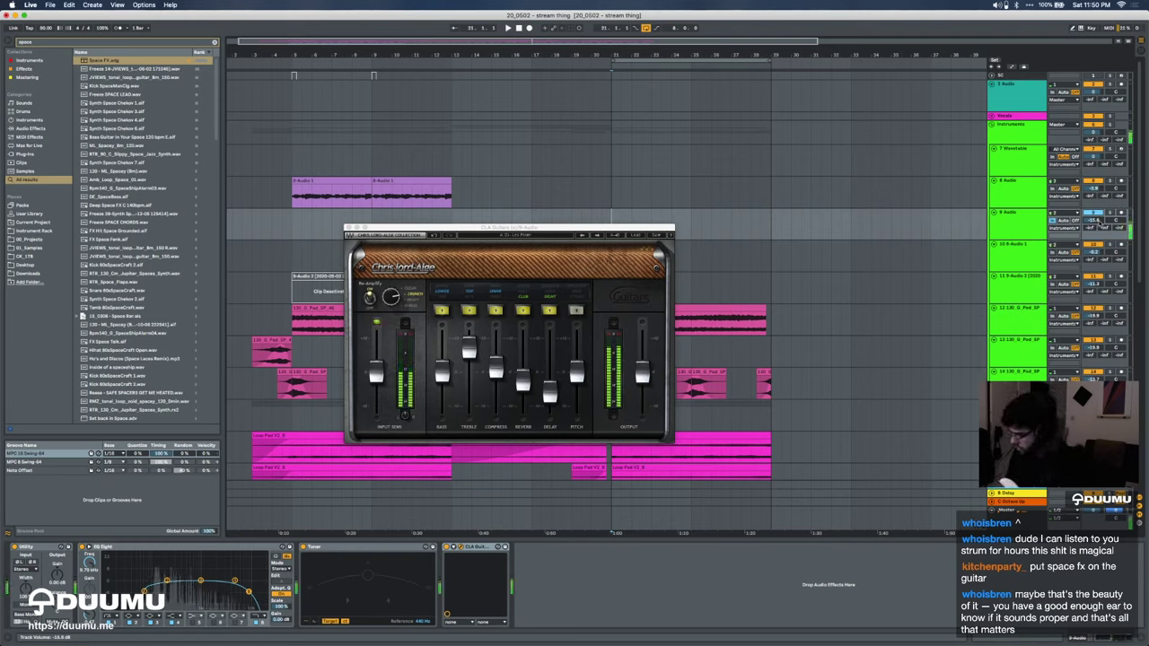
mouse_move(1097, 221)
left_mouse_down()
mouse_move(1097, 202)
mouse_move(1099, 224)
left_mouse_up()
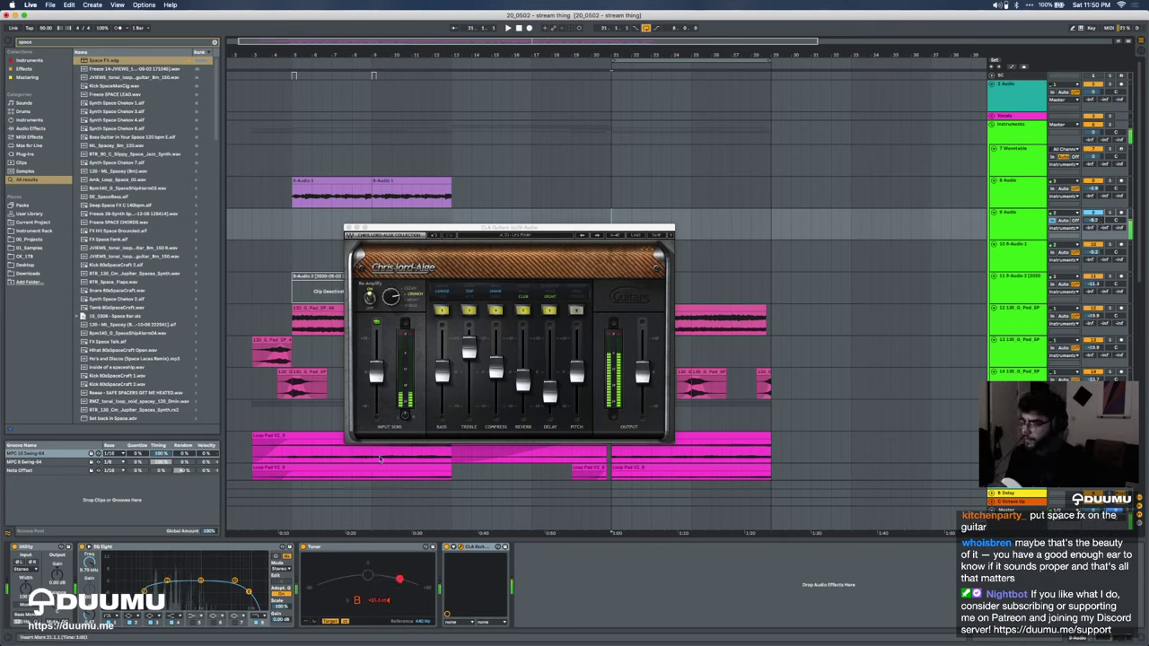
left_click_drag(382, 360, 380, 325)
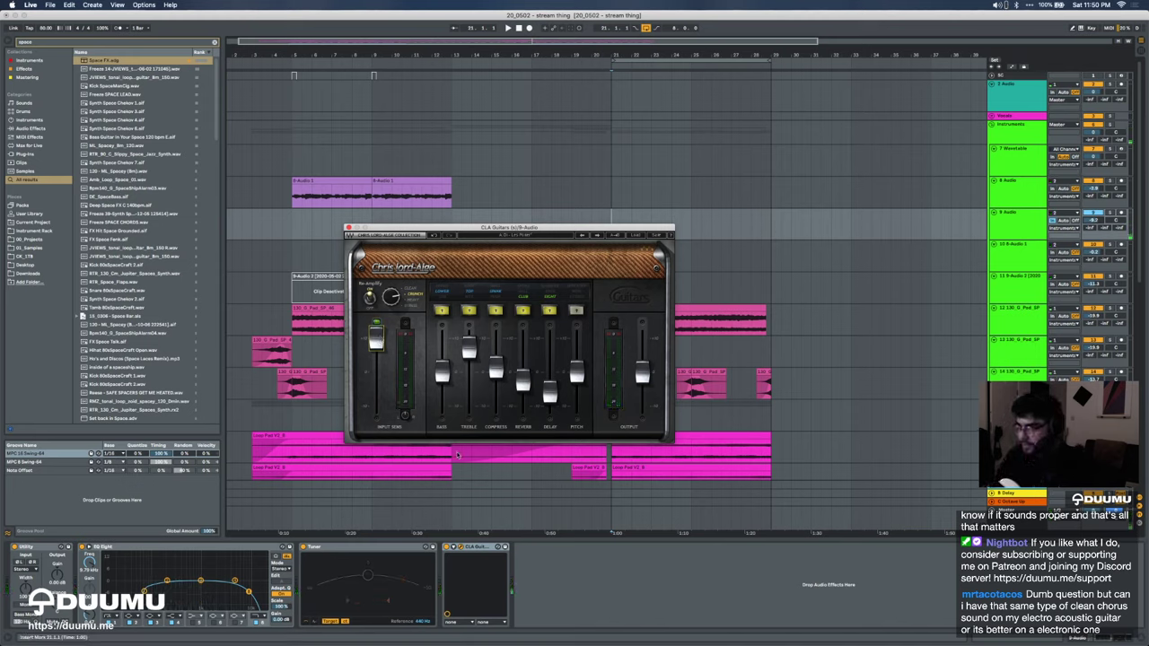
Step: Delete CLA Guitars from the duplicated audio track and clear the browser search
left_click(479, 549)
key("Delete")
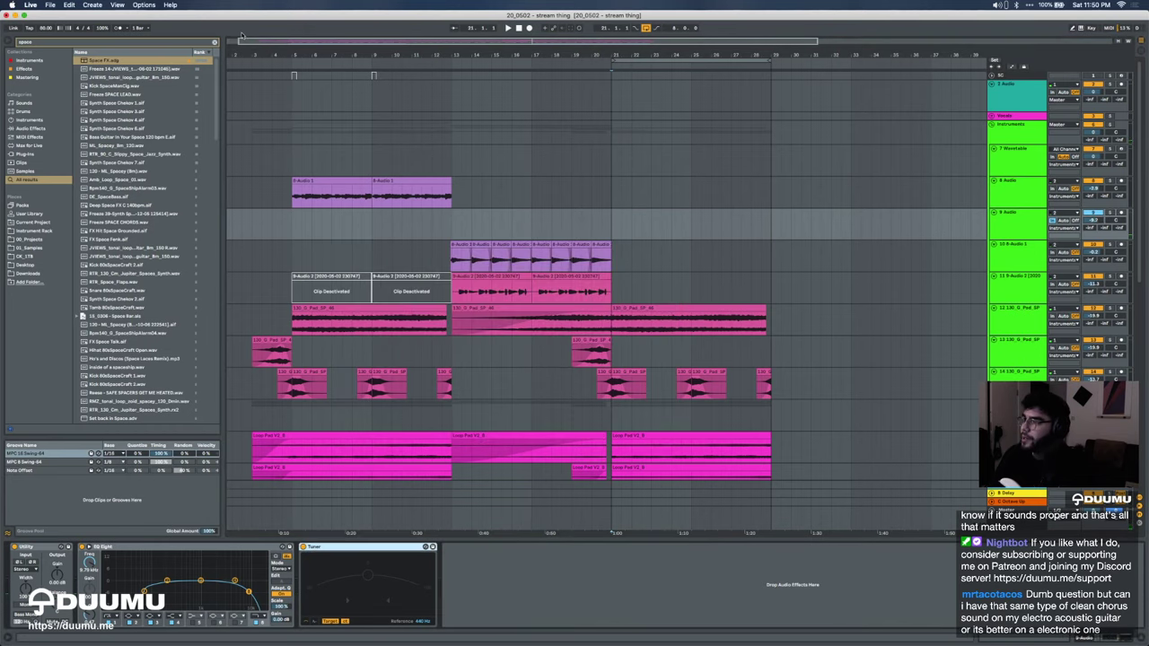
left_click(214, 42)
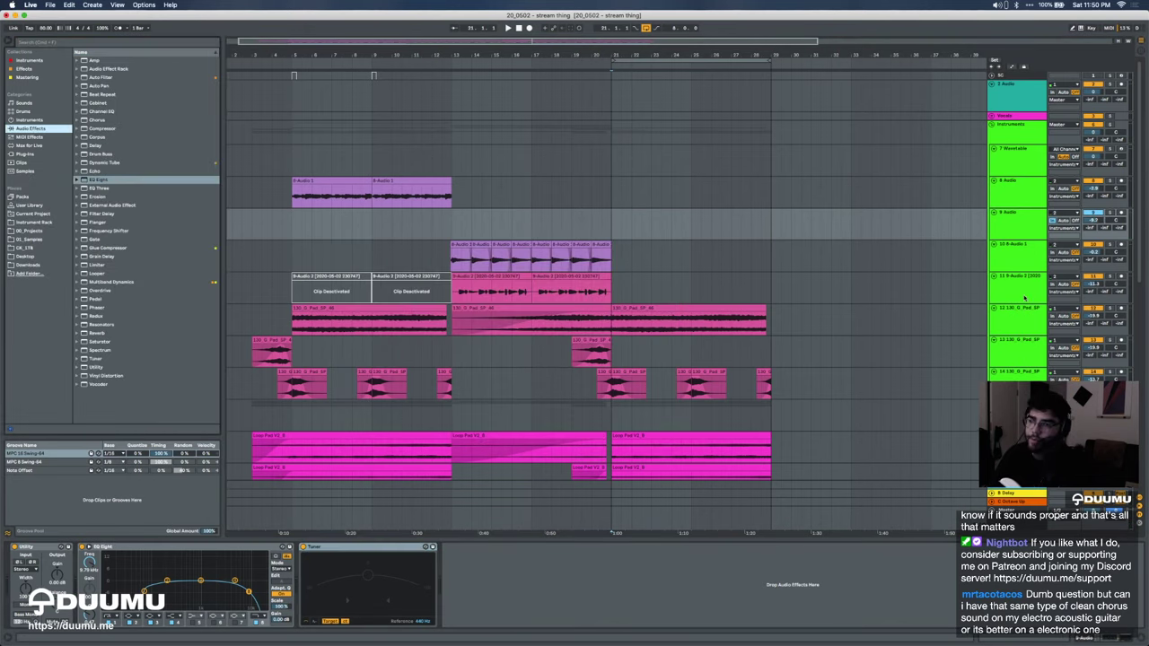
Step: Load the Soundtoys EffectRack plug-in onto the duplicated audio track
left_click(1012, 232)
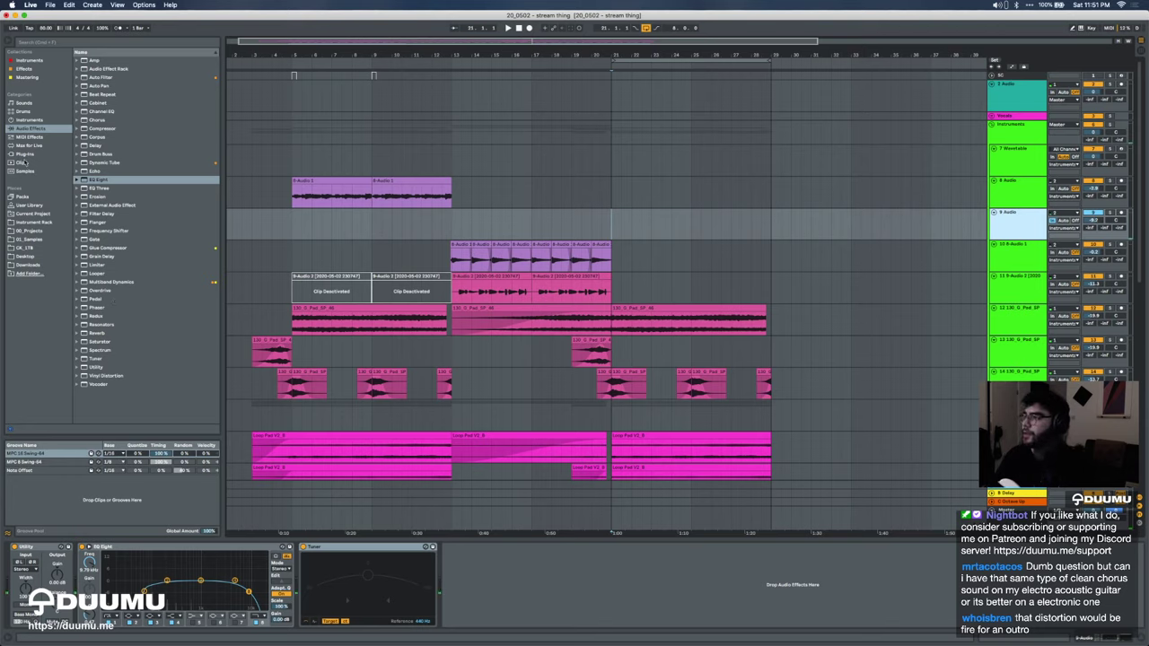
left_click(27, 154)
left_click(115, 162)
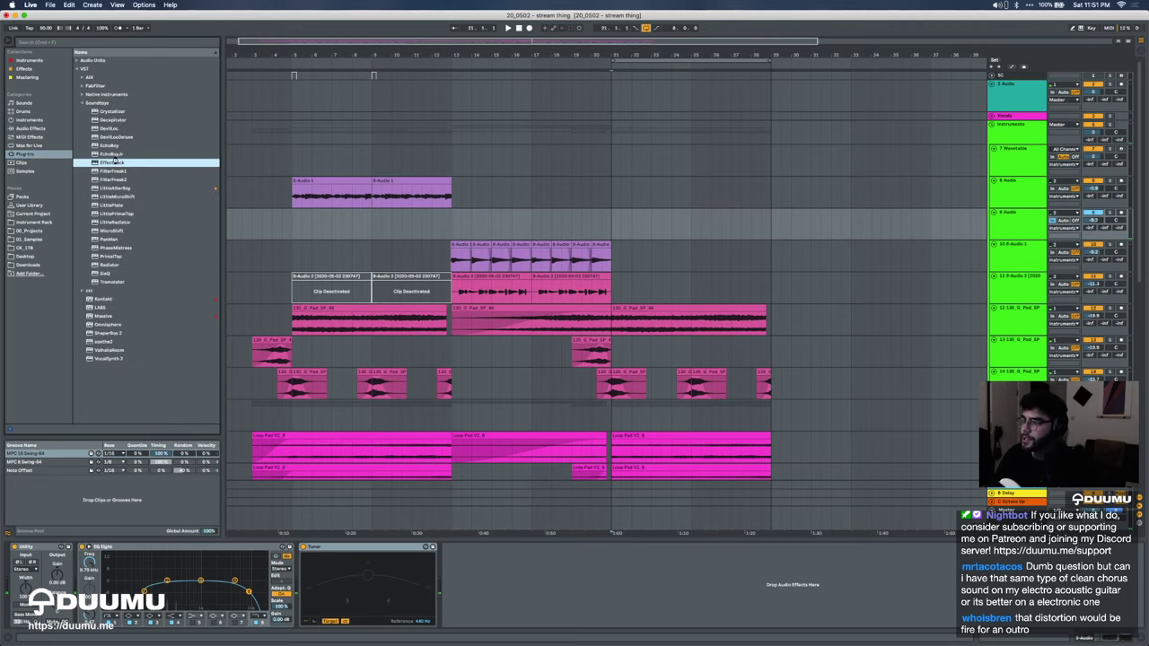
double_click(115, 162)
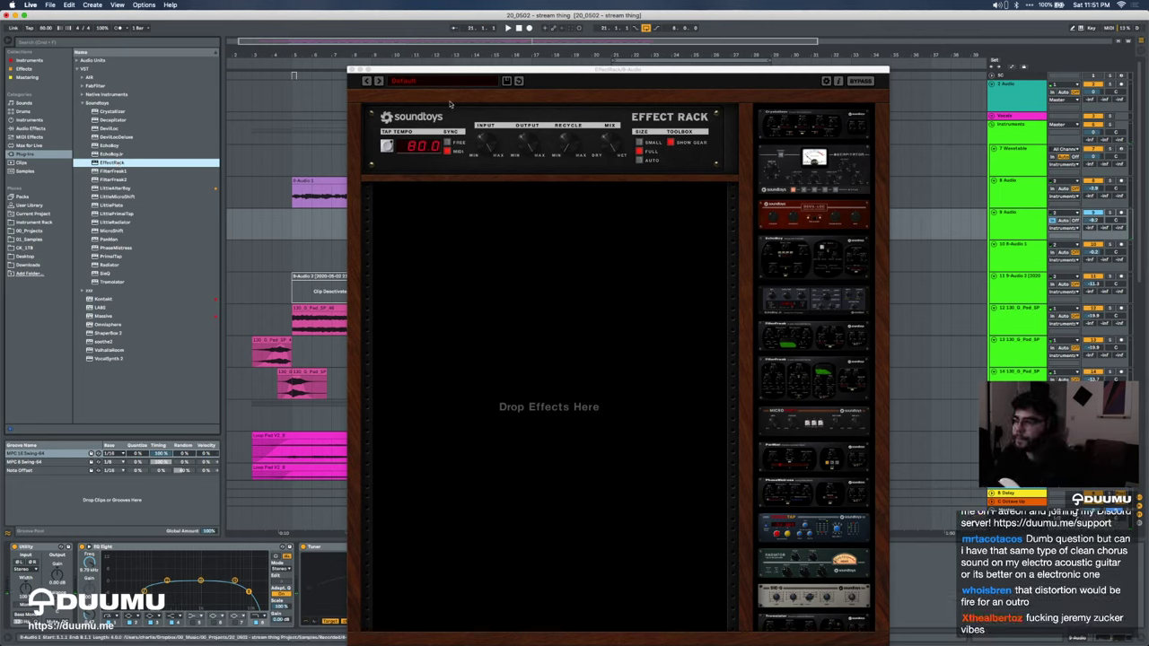
Step: Load the DMX 15-80 Doubler preset from EffectRack's Chorus category
left_click(422, 81)
mouse_move(421, 90)
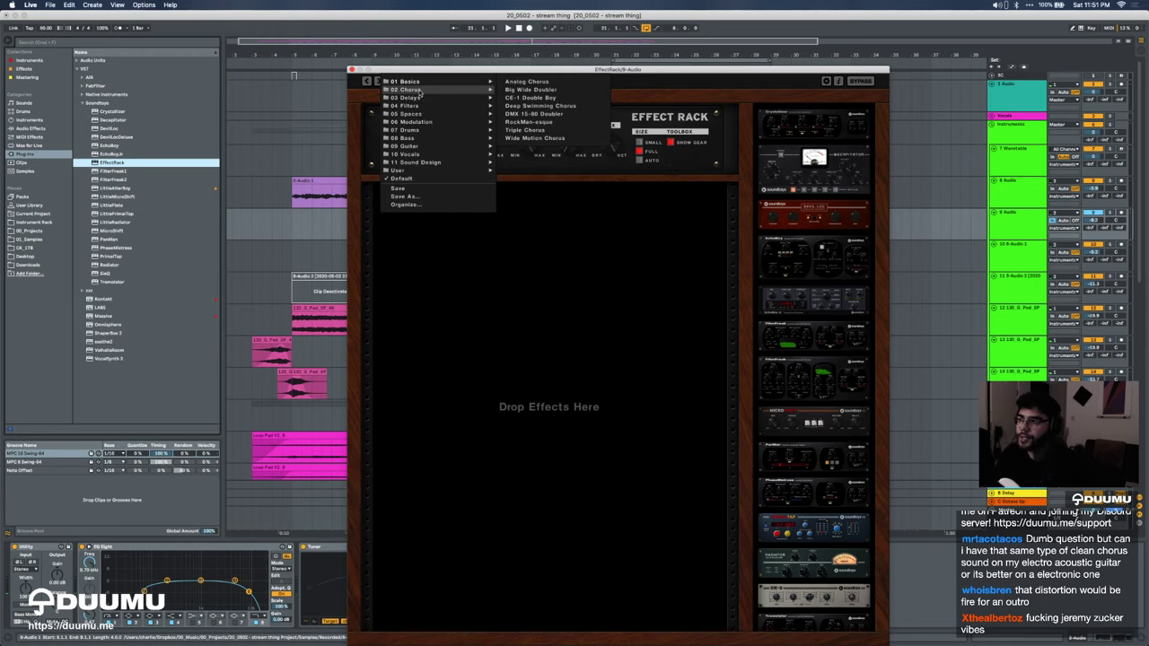
left_click(539, 114)
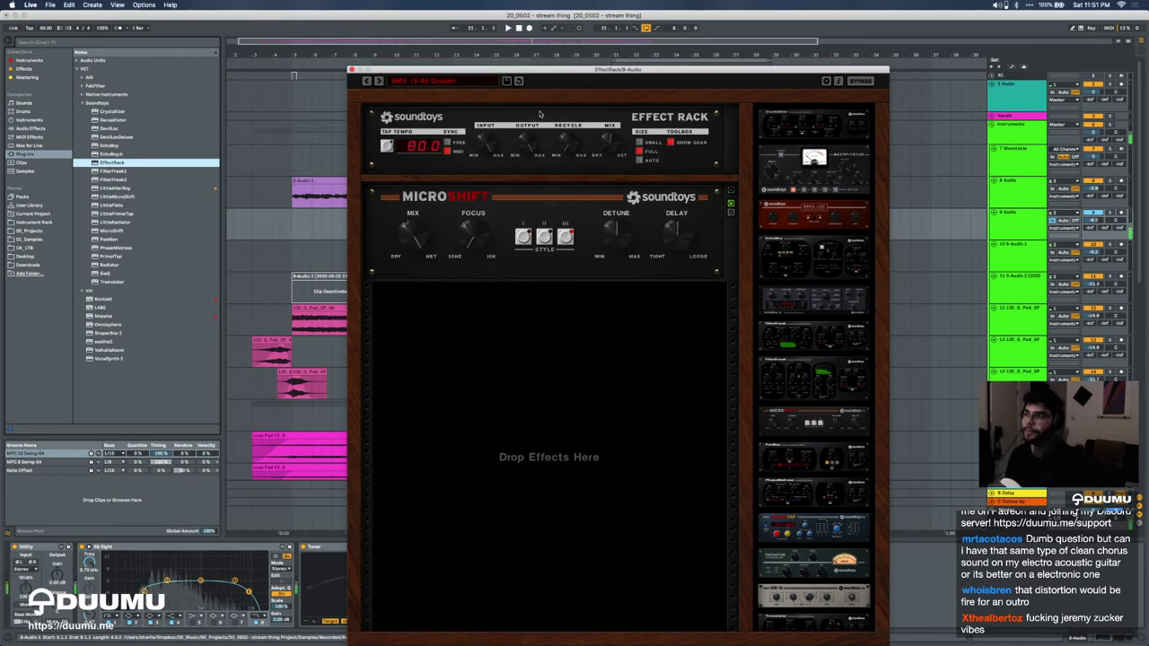
Step: Close the EffectRack window without choosing another preset and set the 9 Audio track's volume to -4.0 dB
left_click(422, 81)
mouse_move(426, 159)
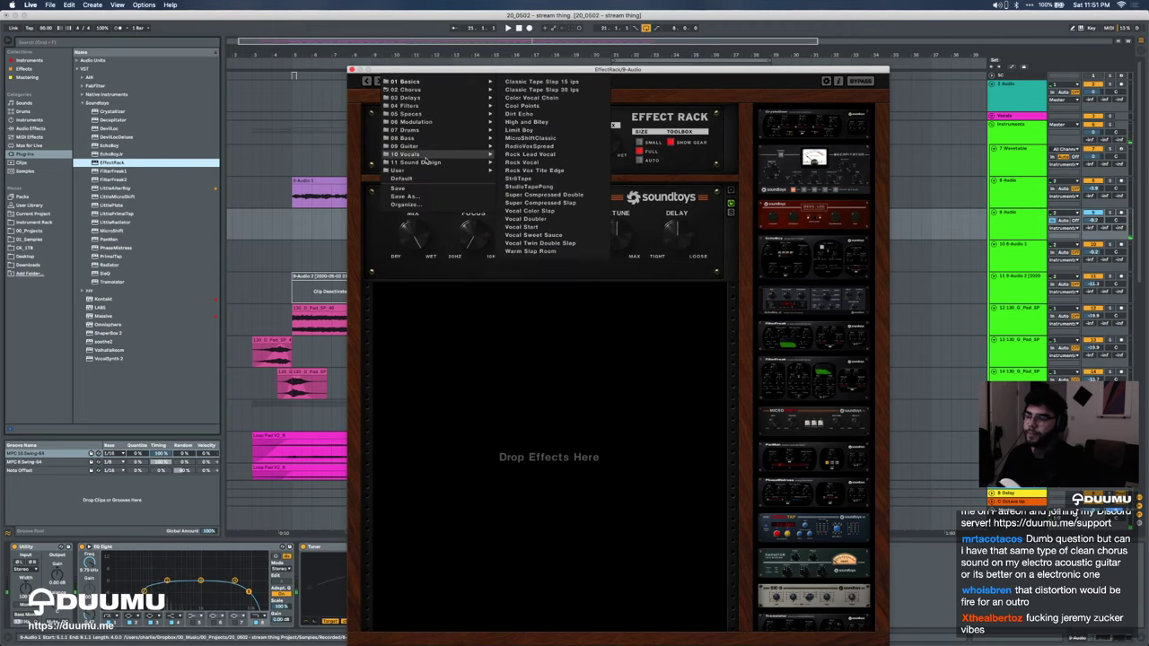
left_click(352, 85)
left_click(352, 70)
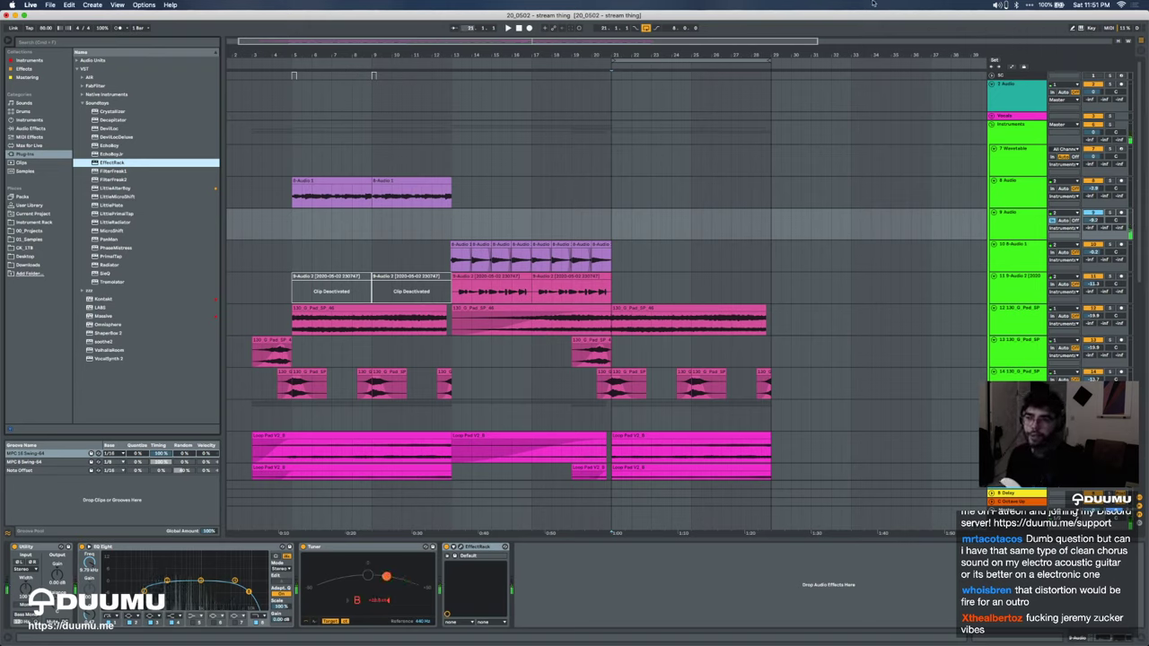
left_click(1095, 220)
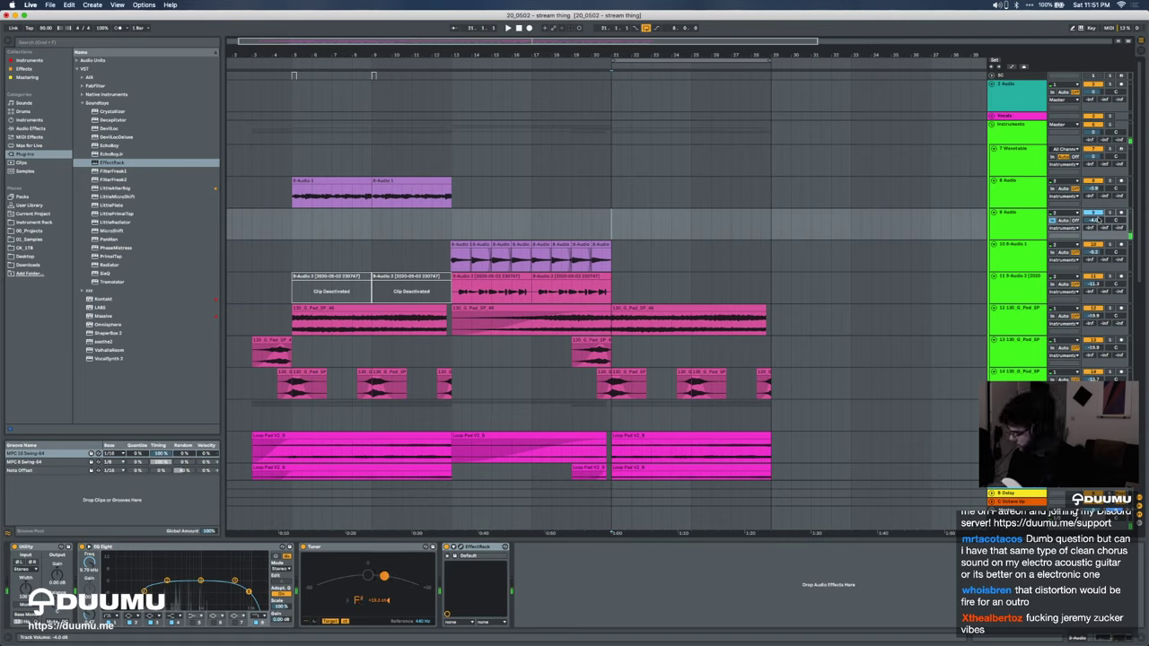
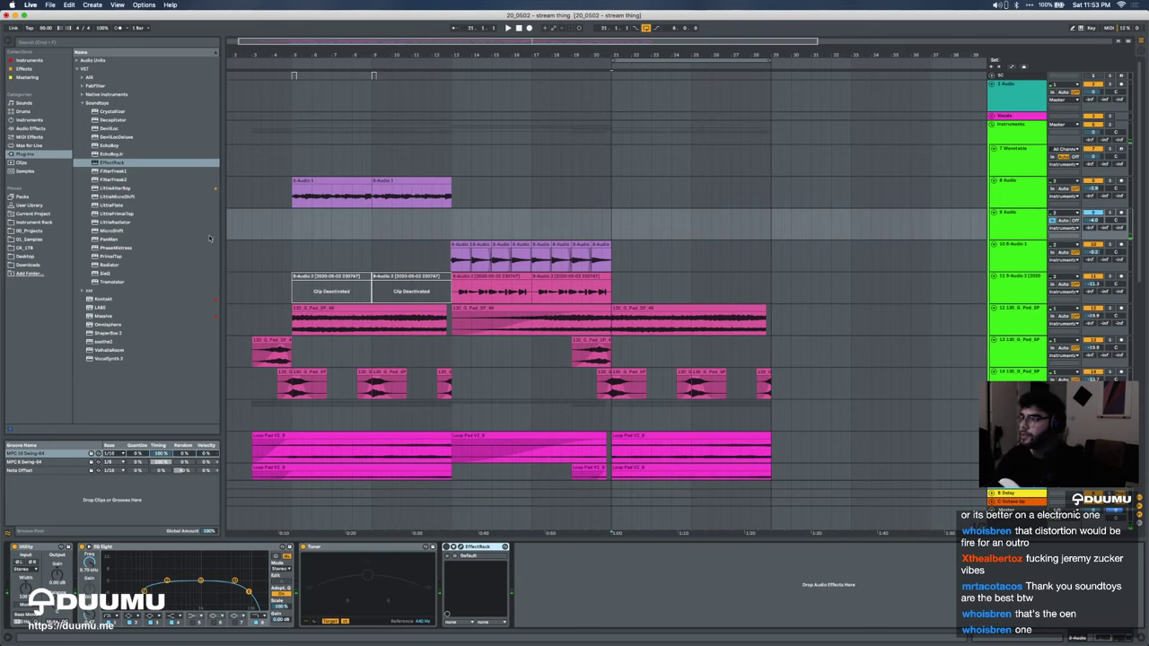
Step: Play the arrangement from bar 3 and examine the guitar, pad, bass and drum clips through to bar 29
left_click(255, 225)
key("space")
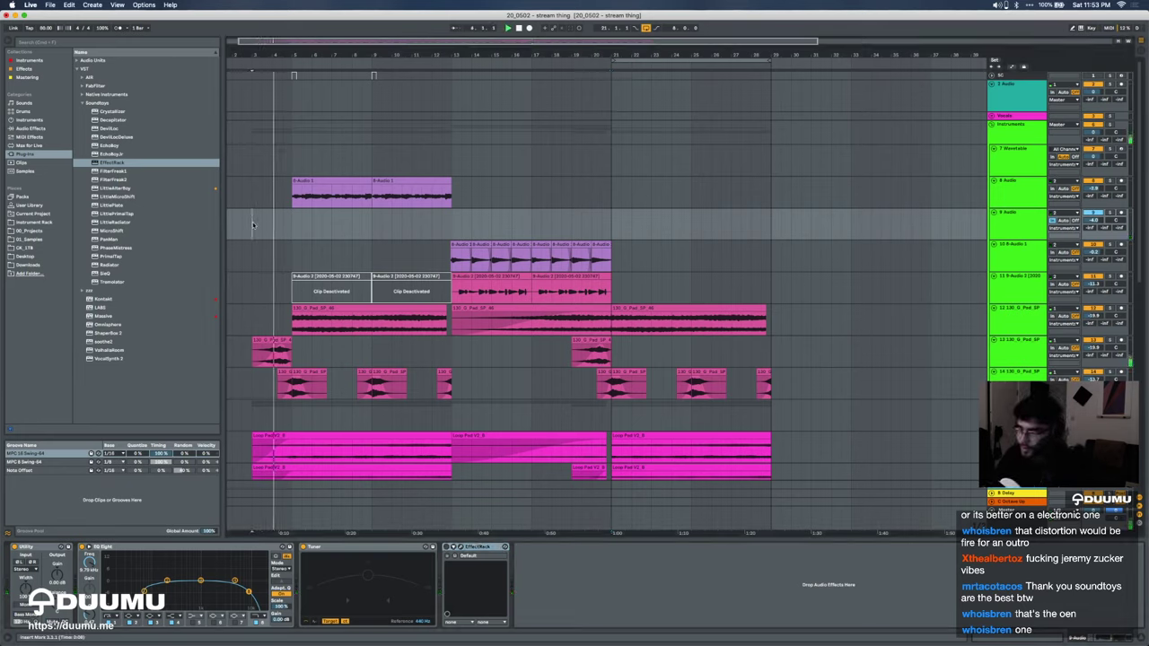
scroll(292, 259, "down", 2)
scroll(292, 259, "down", 1)
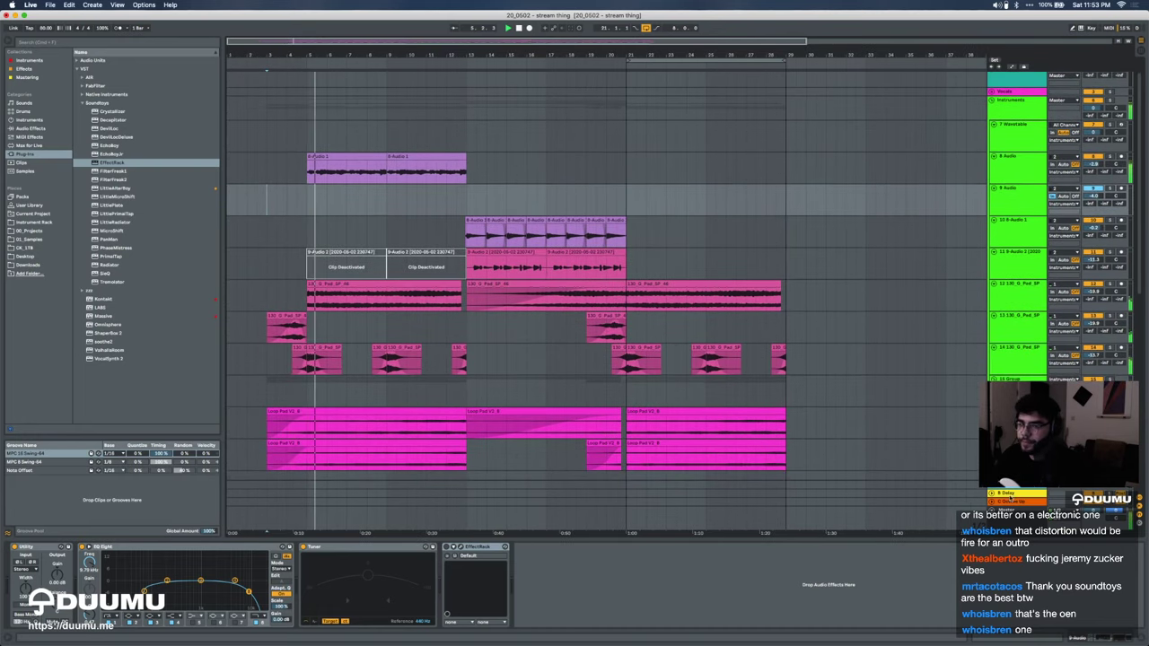
left_click(291, 258)
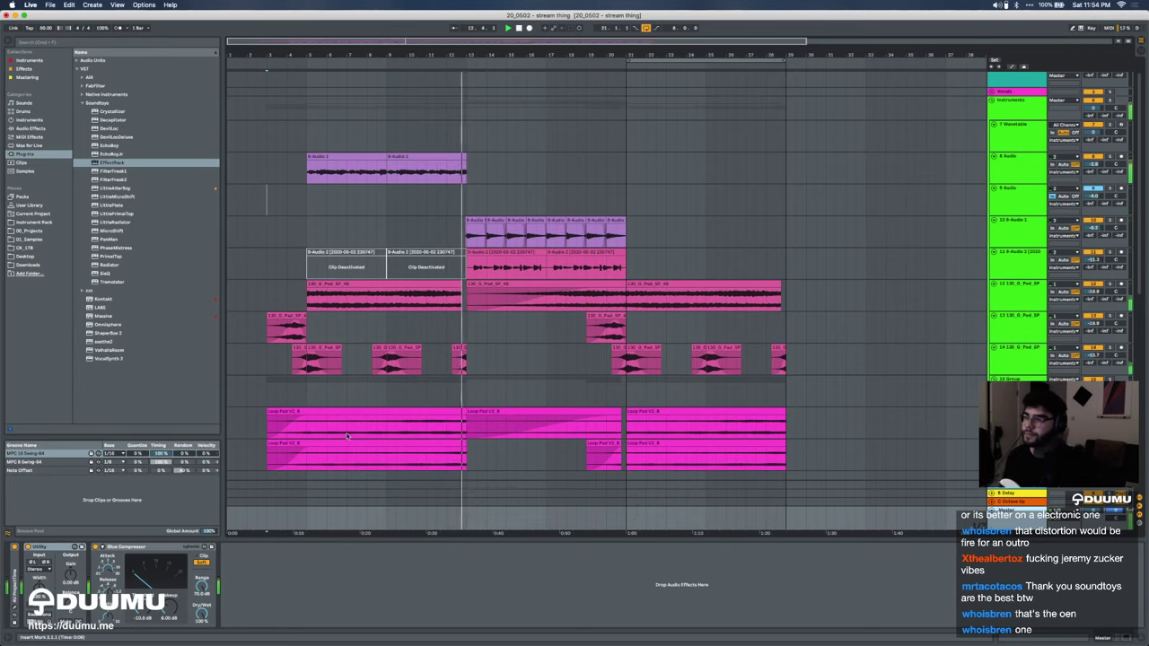
left_click_drag(486, 55, 486, 135)
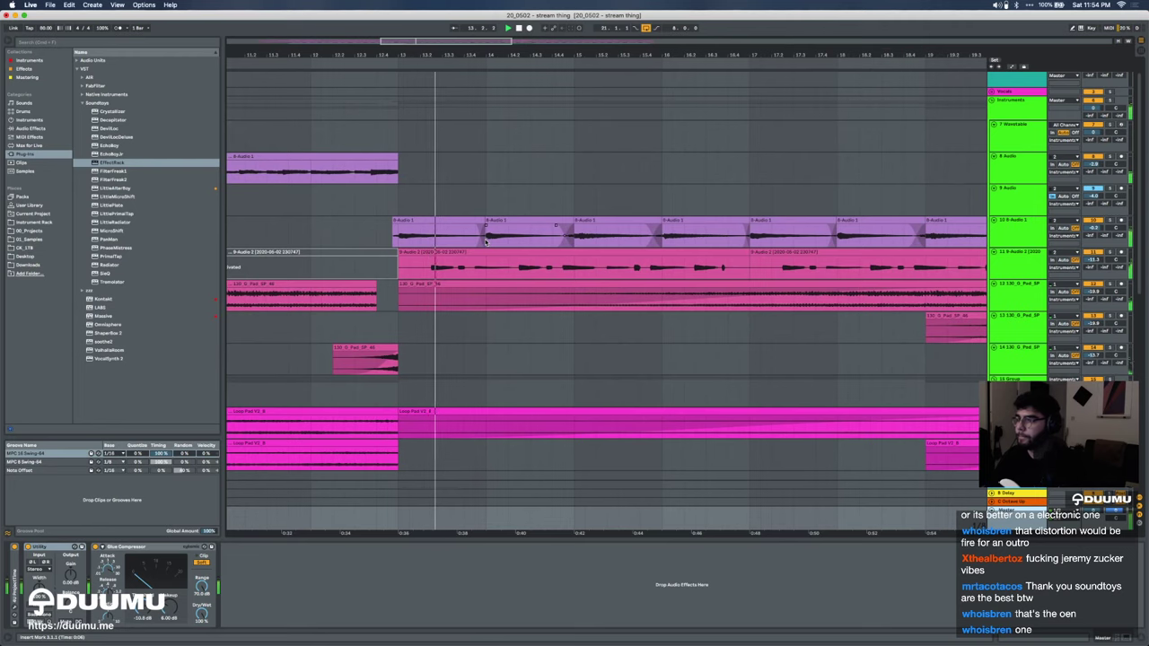
left_click(375, 169)
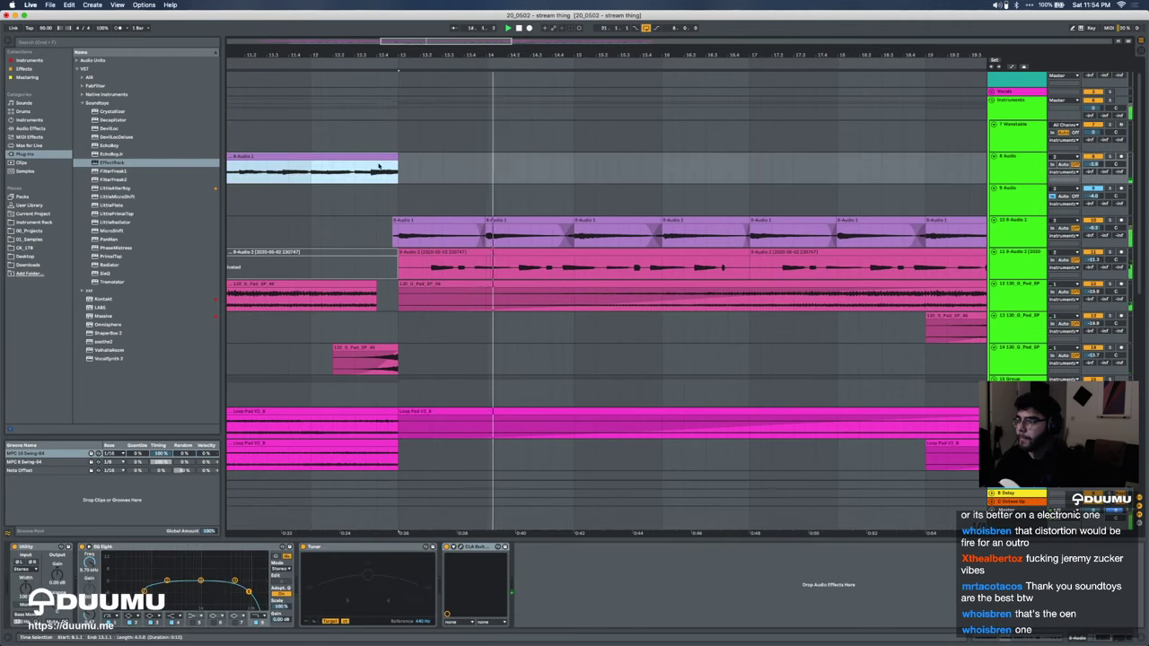
mouse_move(393, 164)
left_mouse_down()
mouse_move(464, 151)
mouse_move(400, 157)
left_mouse_up()
scroll(401, 160, "down", 3)
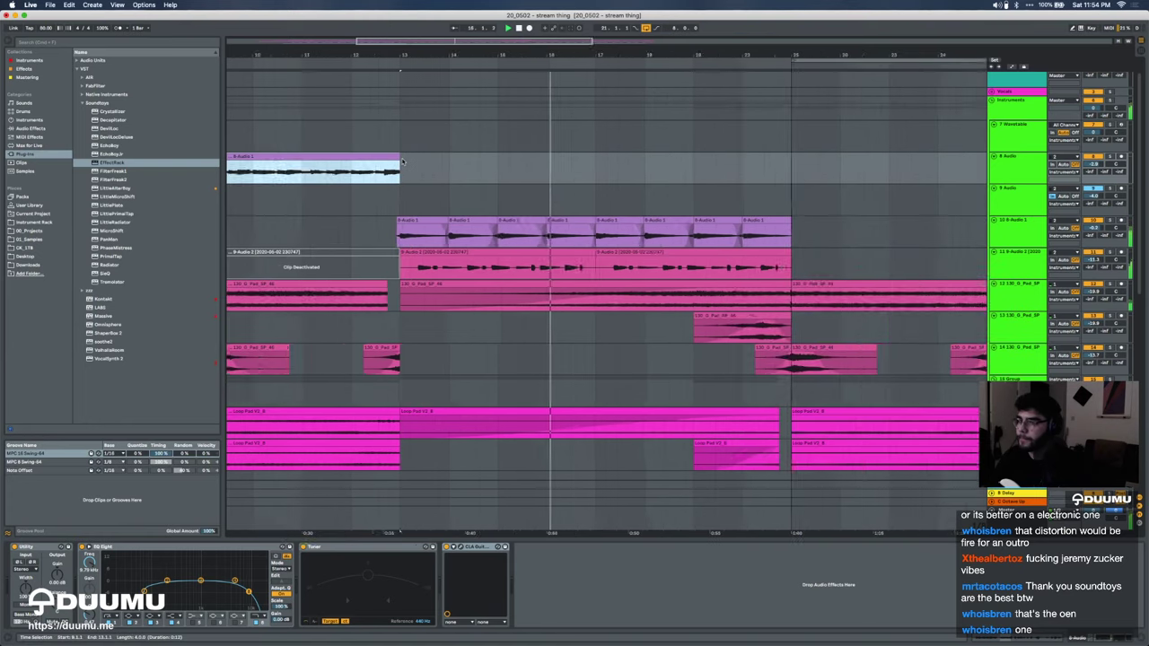
scroll(581, 326, "down", 7)
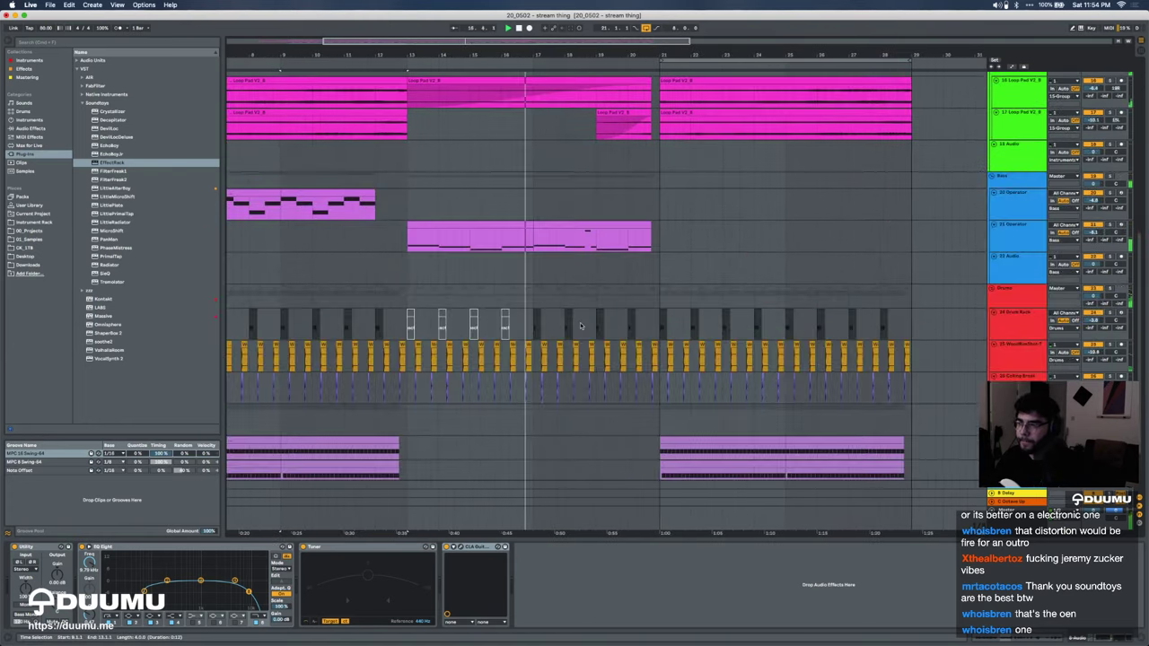
scroll(581, 326, "down", 3)
scroll(580, 326, "up", 6)
scroll(580, 326, "right", 3)
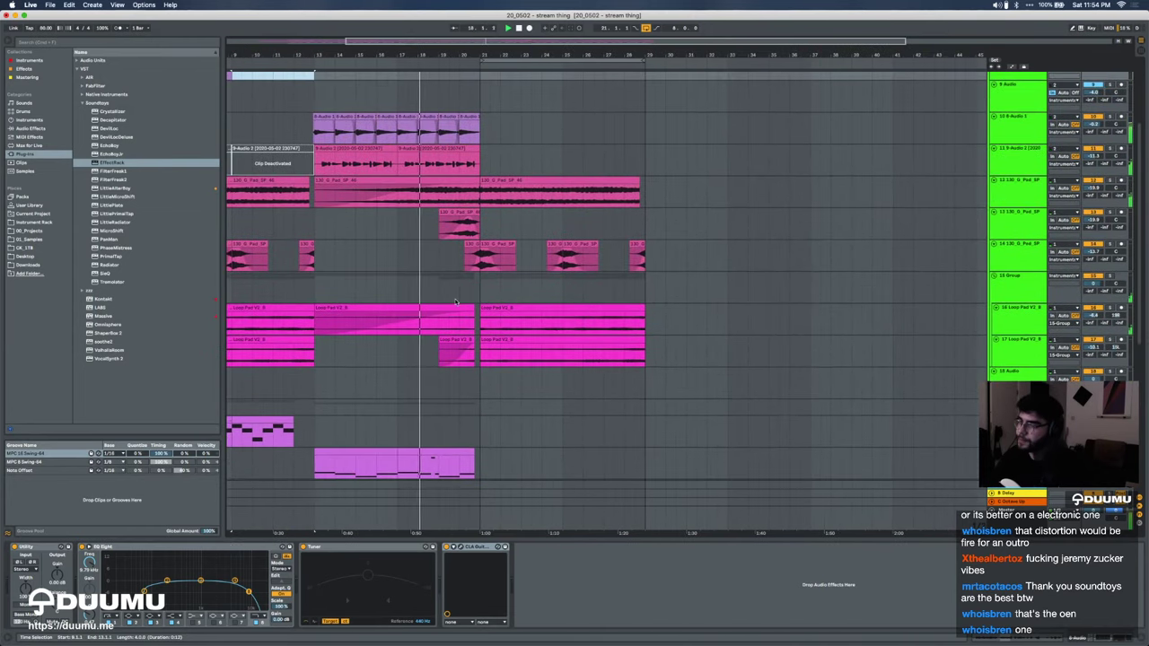
scroll(455, 302, "down", 5)
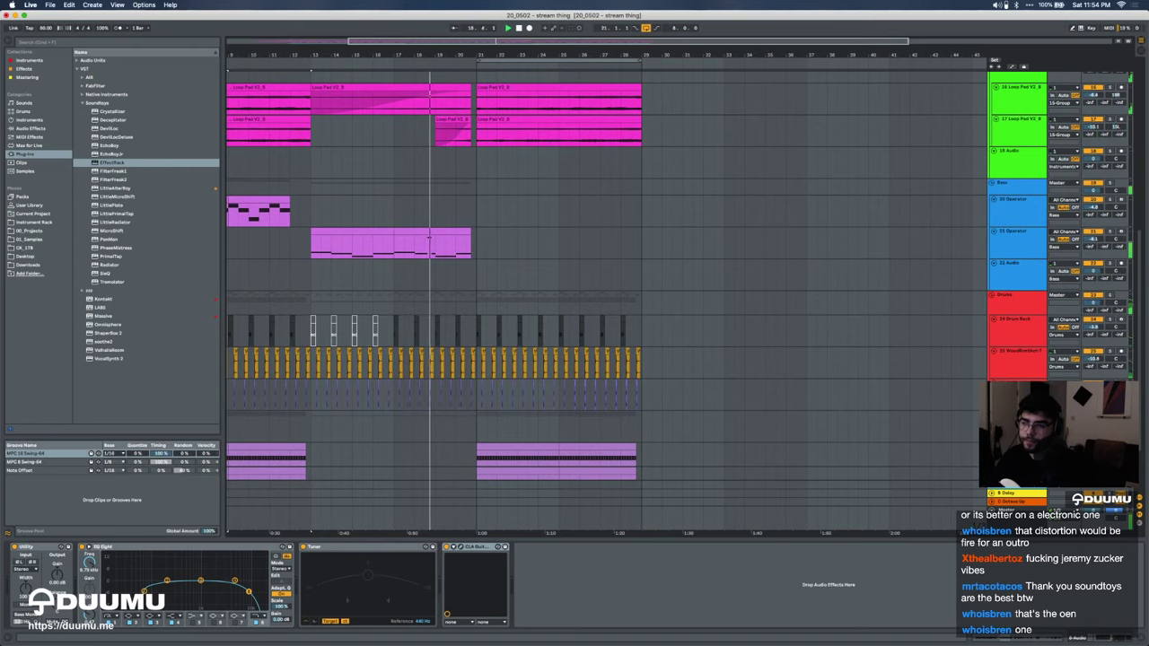
left_click(432, 230)
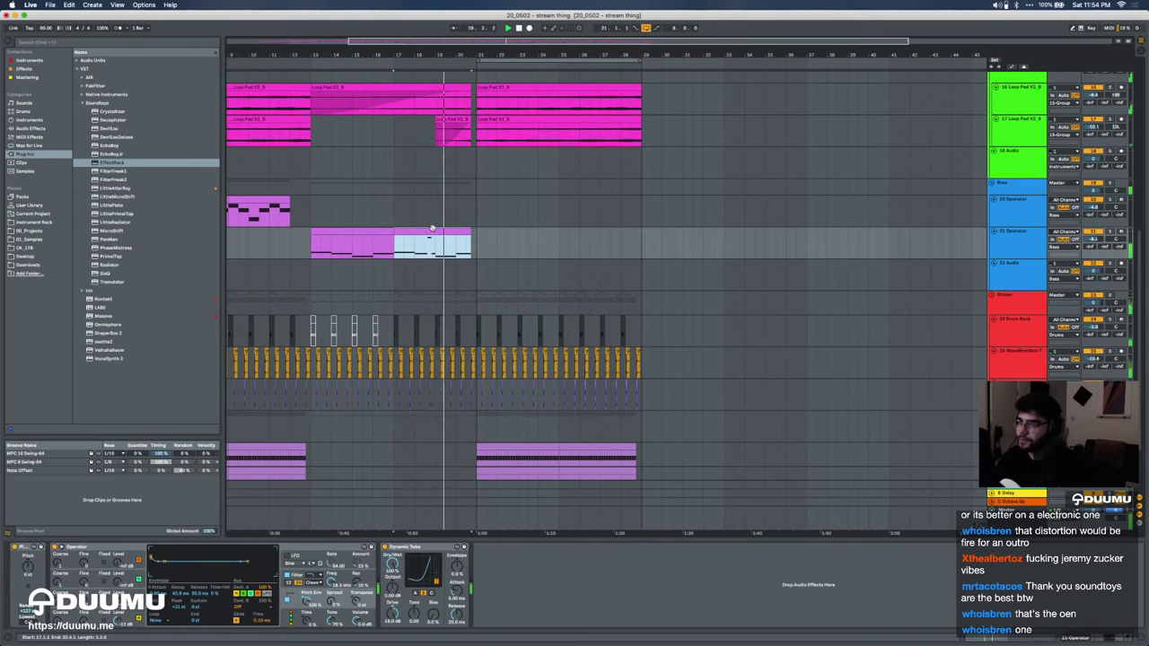
scroll(433, 231, "up", 2)
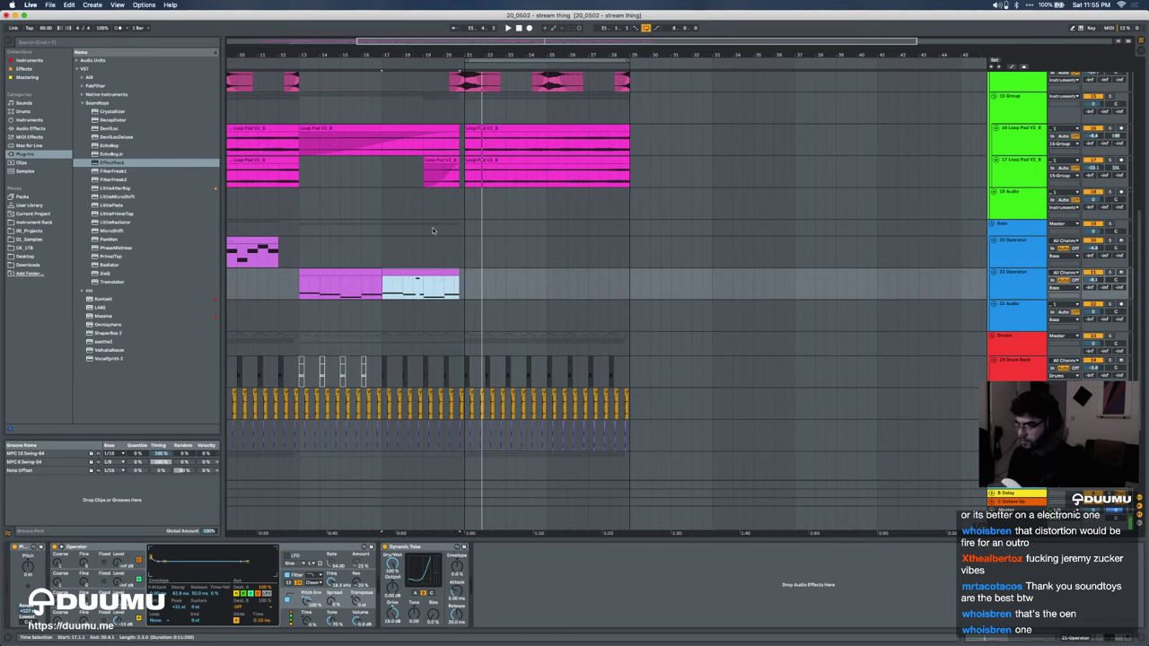
Step: Arm the 9 Audio track and record a new take over bars 21 to 29, starting playback at bar 19
scroll(557, 232, "up", 10)
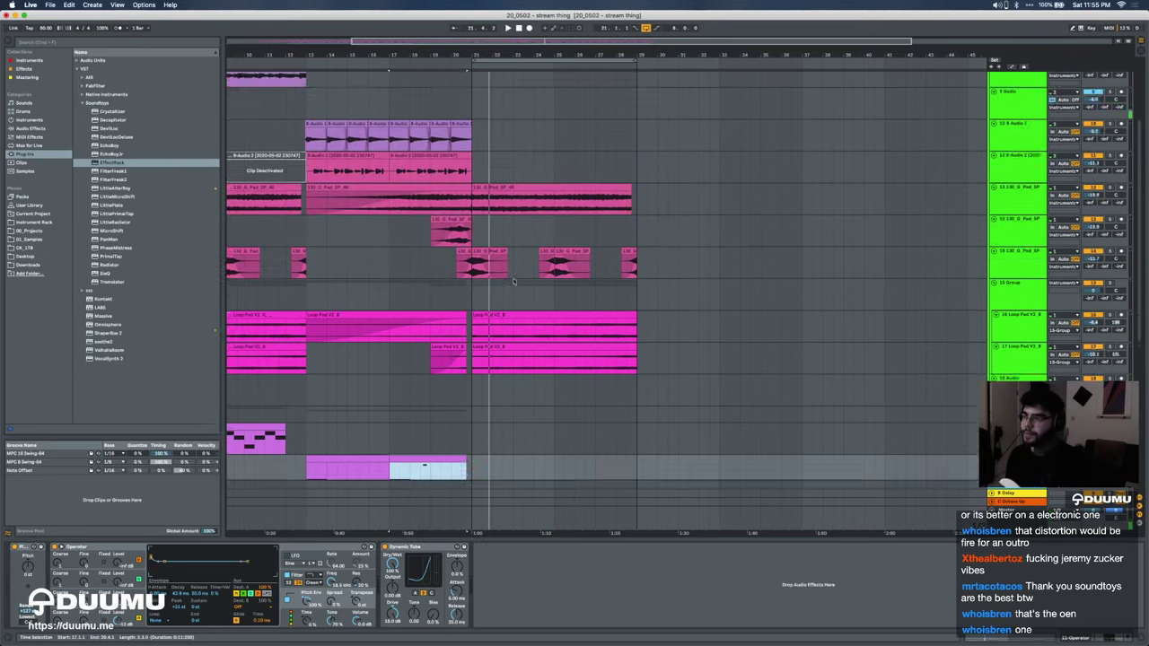
left_click(1029, 221)
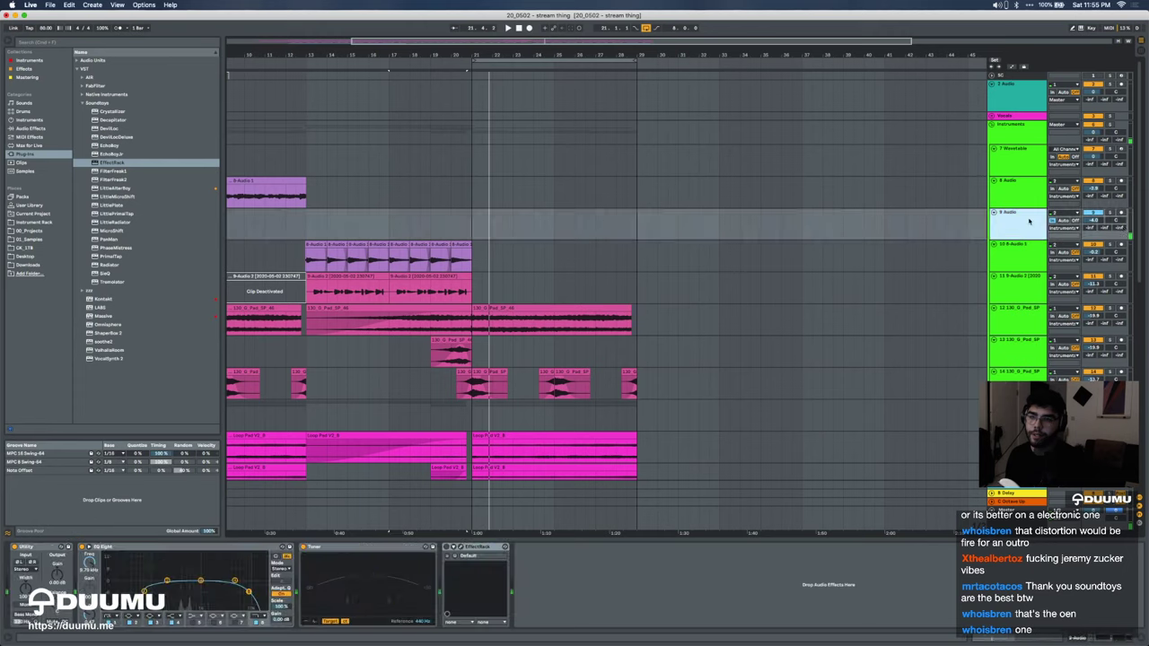
left_click(1121, 213)
left_click(428, 222)
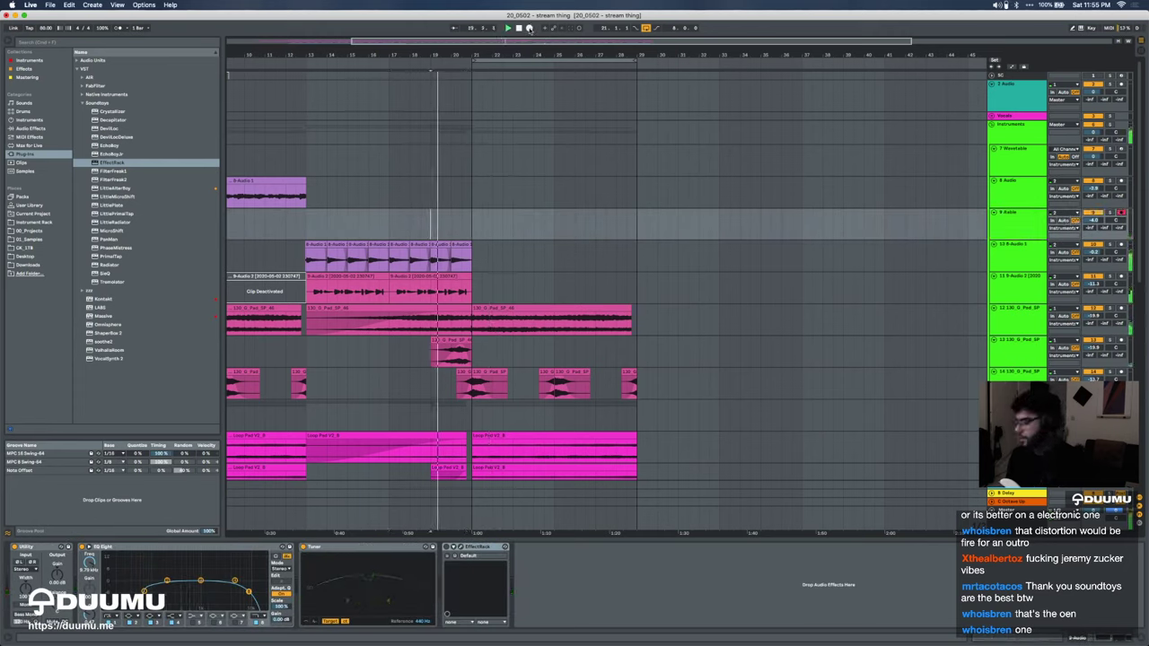
left_click(530, 28)
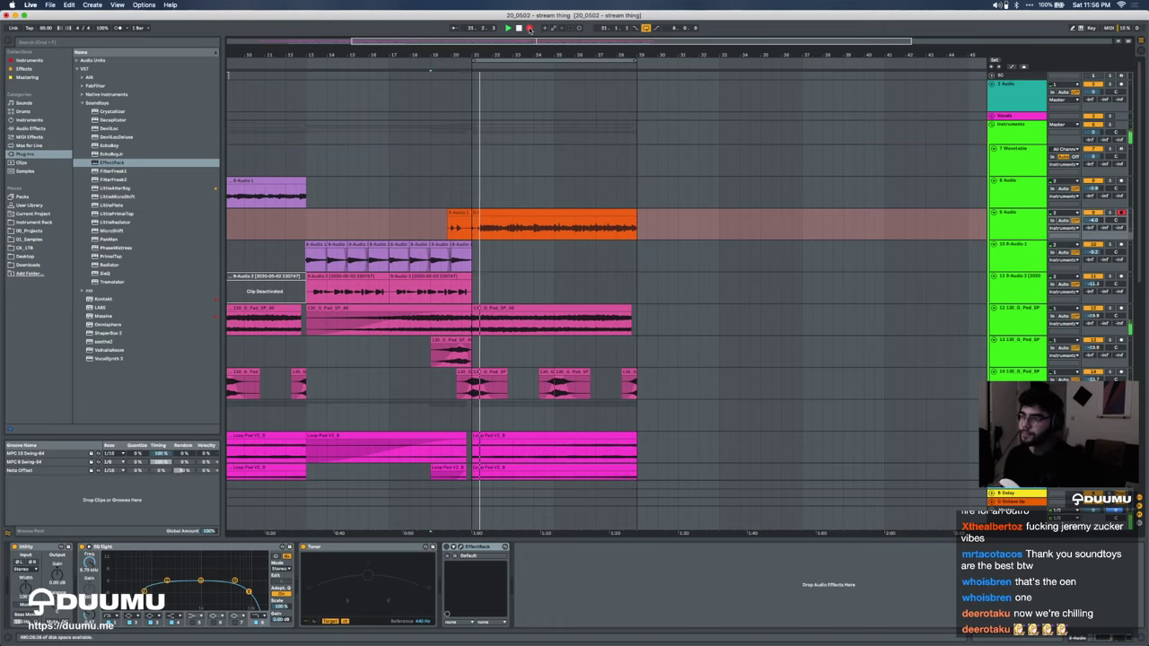
key("space")
Step: Split the recorded take on the 9 Audio track at bar 21 and delete the part before it
left_click(449, 213)
left_click(474, 228)
scroll(476, 228, "up", 5)
key("space")
key("super+e")
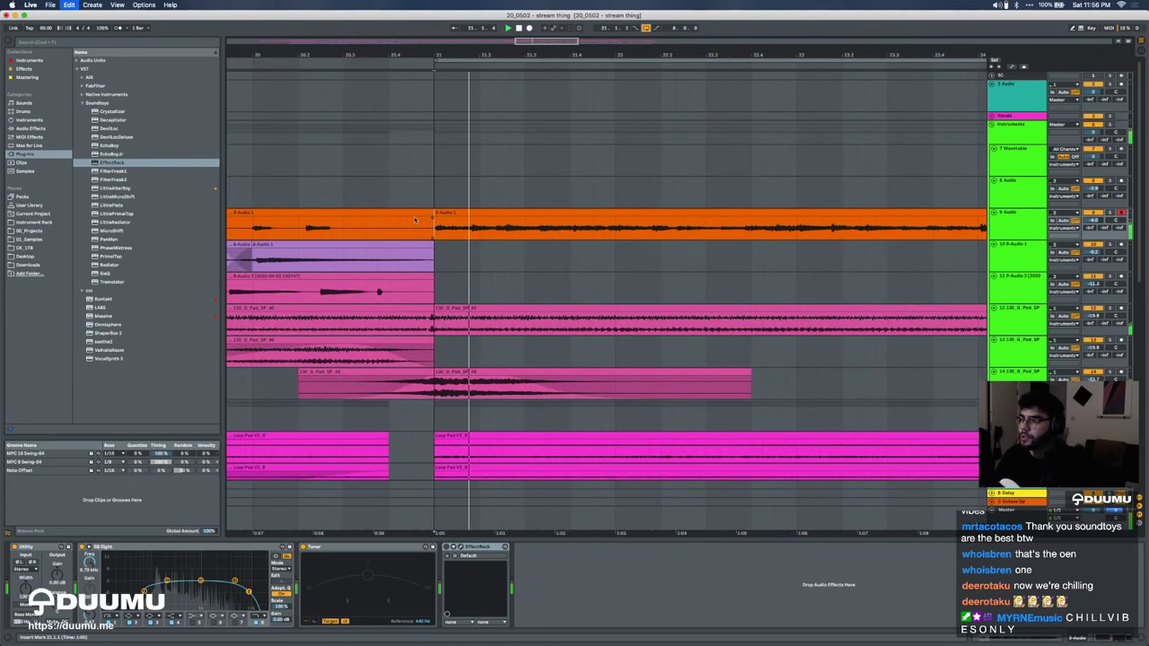
left_click(413, 216)
key("plus")
key("plus")
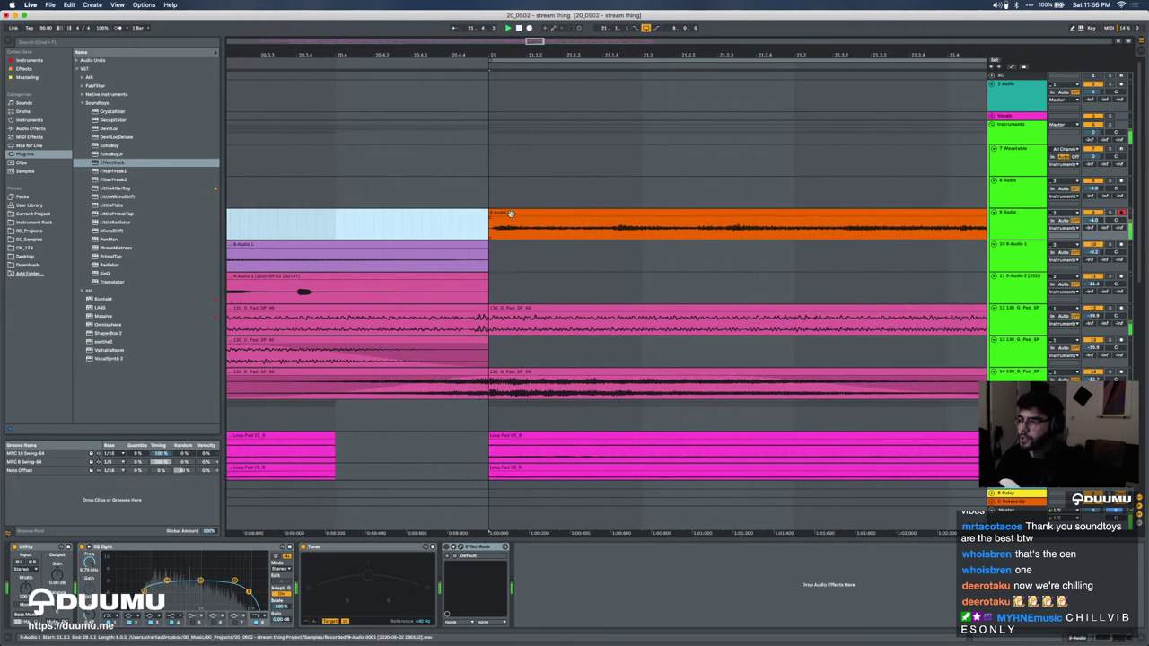
Step: Select the remaining take and raise the 9 Audio track's volume to about -0.7 dB
left_click(510, 214)
key("minus")
key("minus")
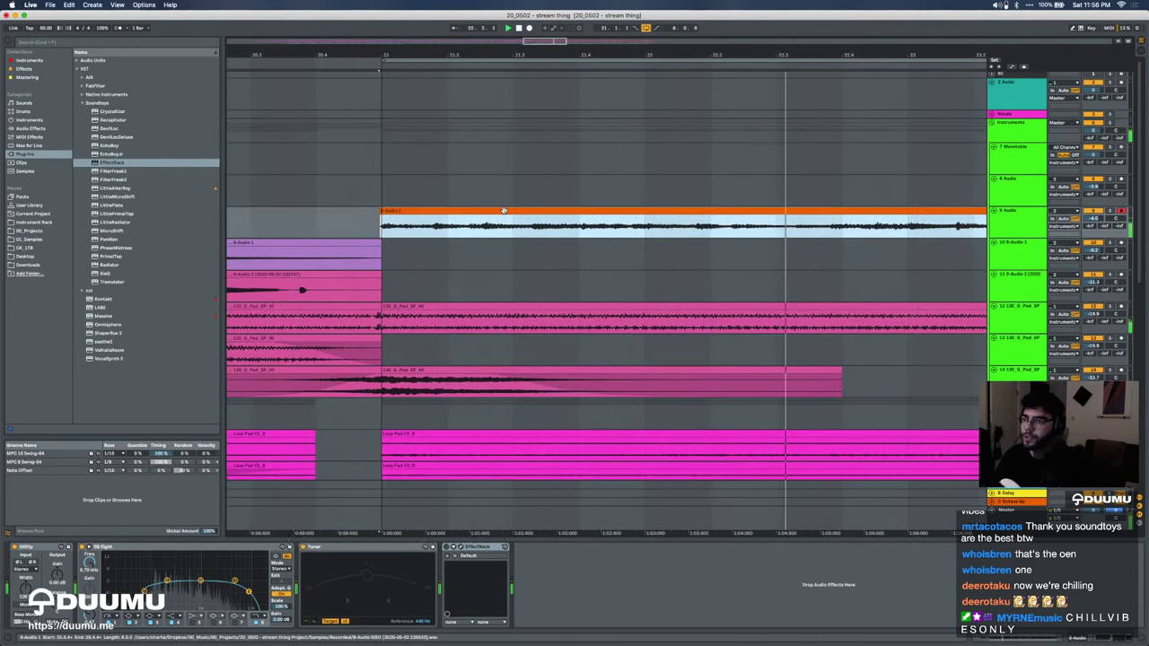
scroll(502, 211, "right", 3)
scroll(503, 211, "down", 4)
left_click_drag(1092, 220, 1092, 205)
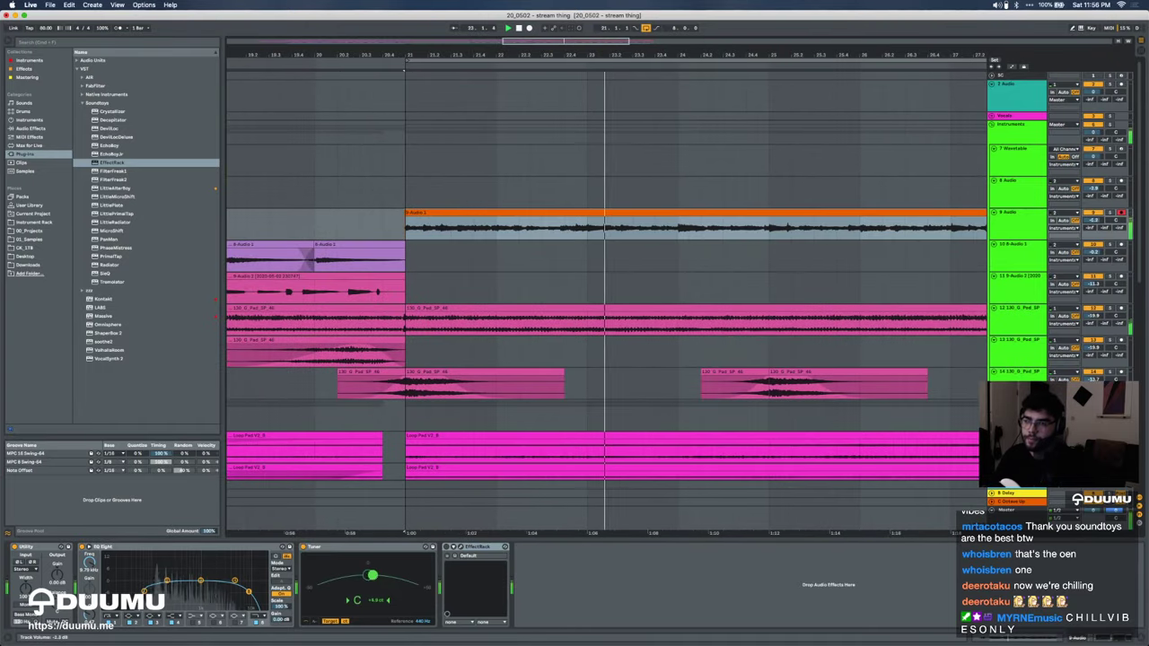
Step: Move the recorded take up to the 8 Audio track, keeping it at bar 21
key("minus")
key("minus")
left_click_drag(720, 212, 722, 182)
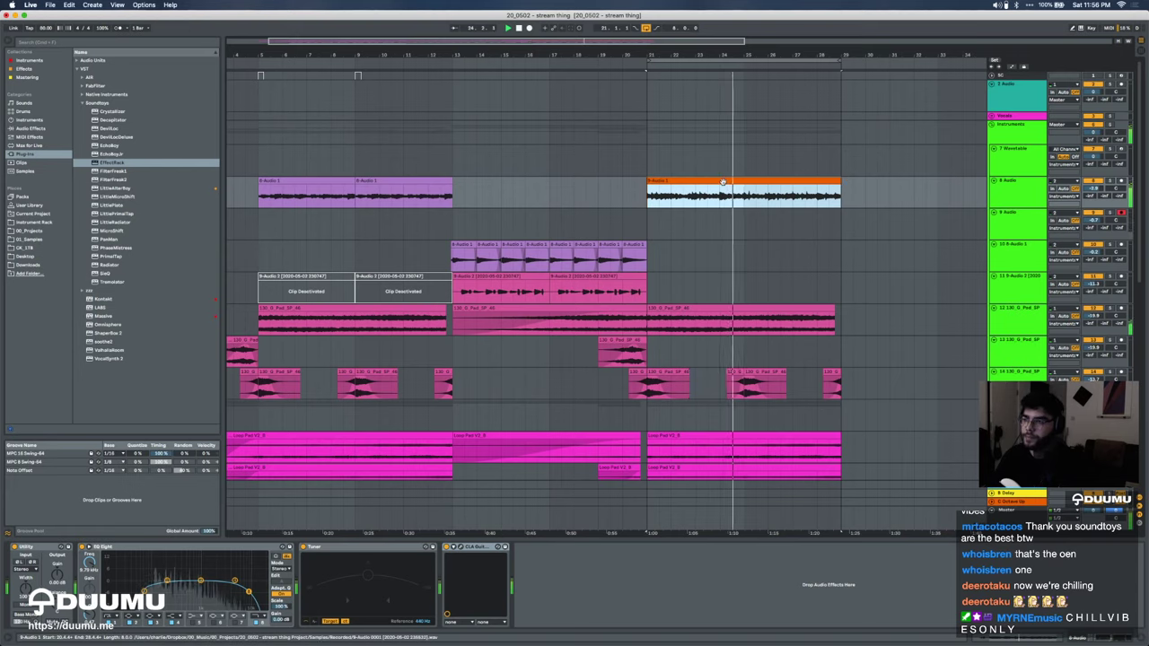
Step: Examine the moved take's waveform and its start and end edges around bars 21 and 29
double_click(723, 183)
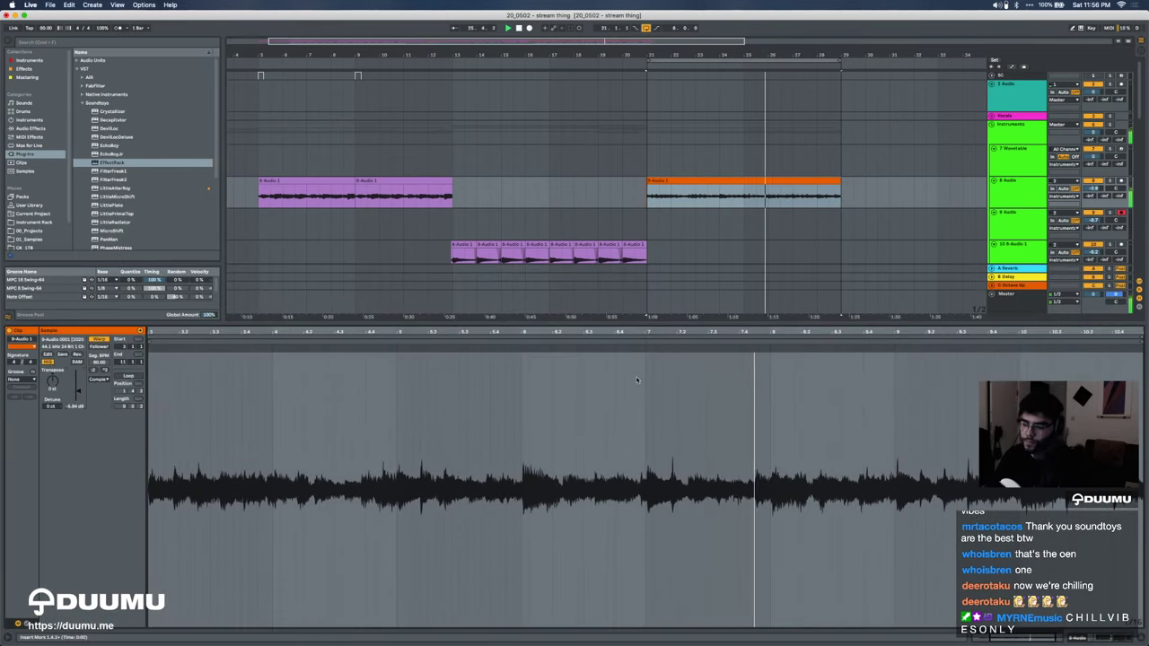
key("super+alt+l")
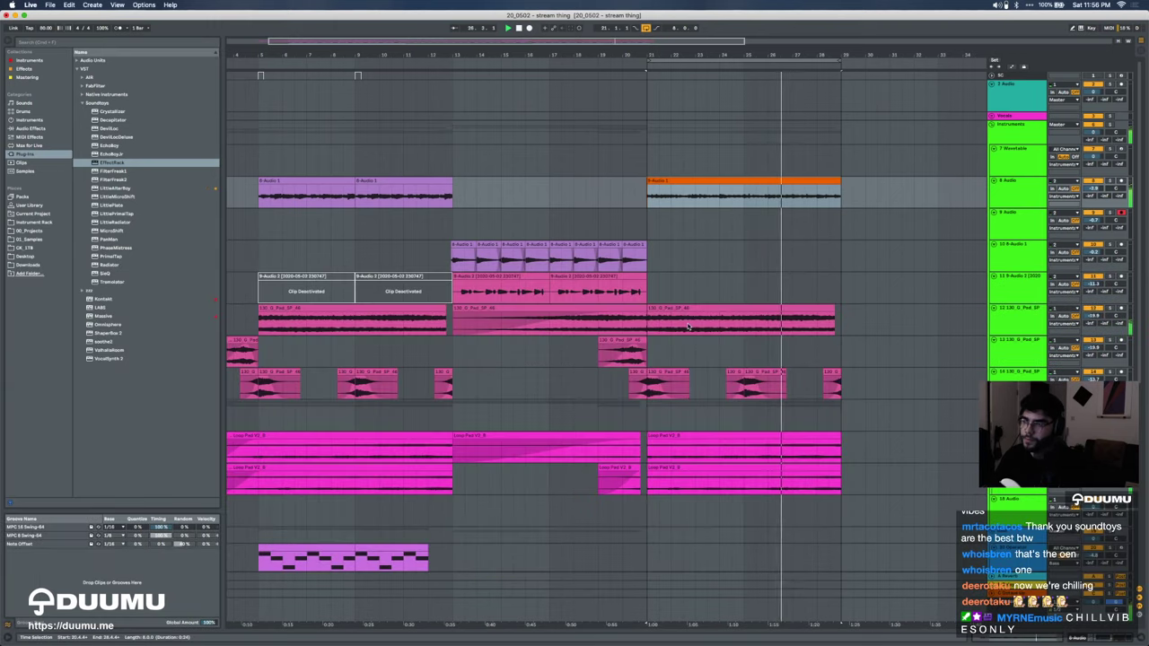
scroll(829, 193, "up", 5)
left_click_drag(866, 184, 754, 180)
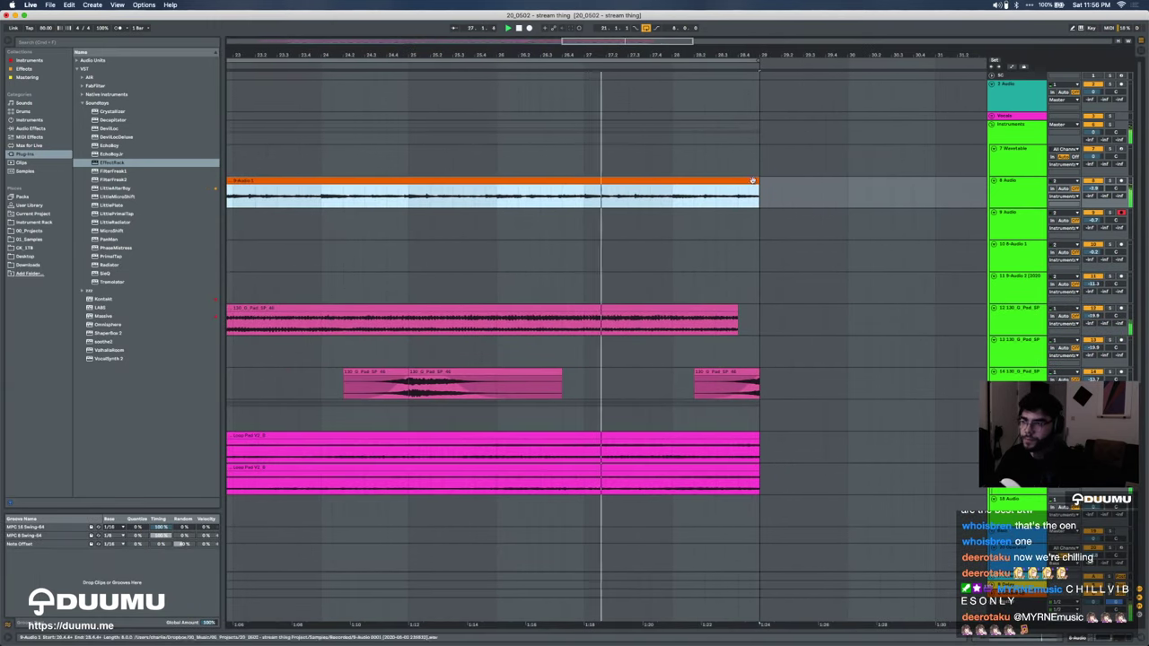
scroll(761, 182, "up", 3)
scroll(762, 183, "down", 4)
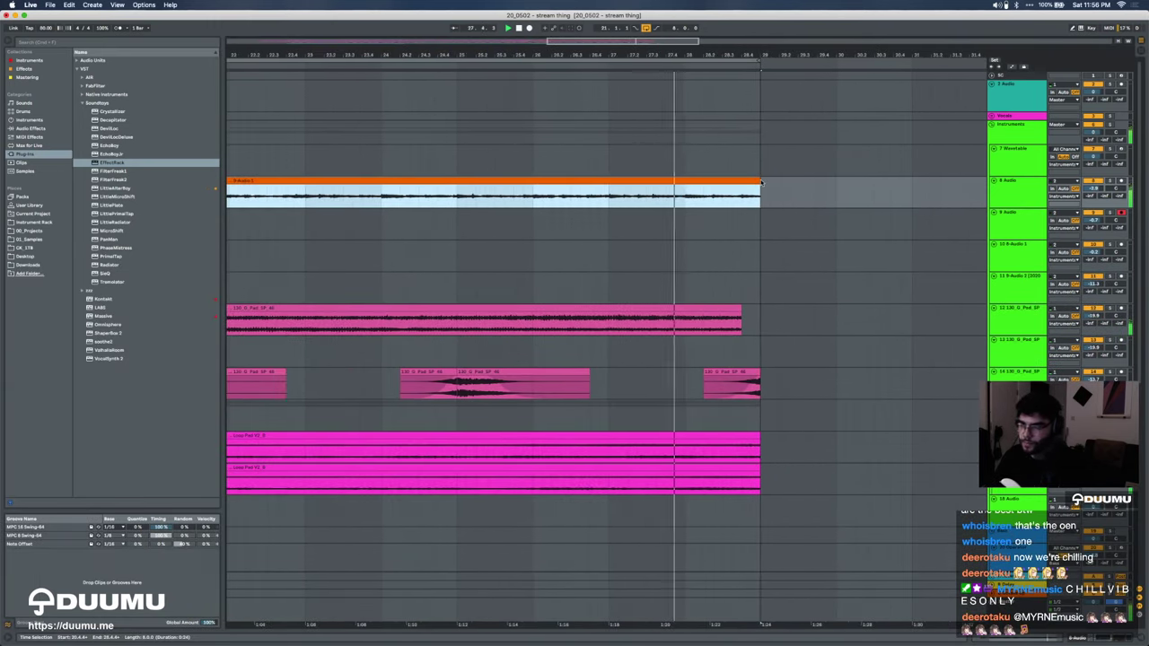
key("minus")
key("minus")
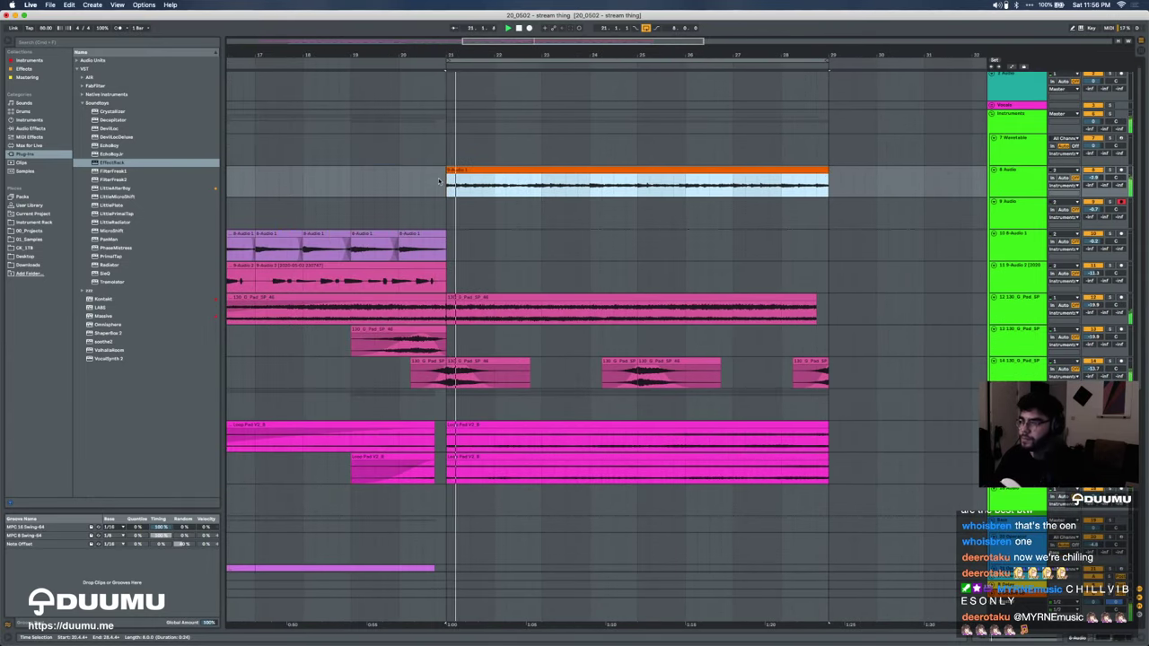
key("plus")
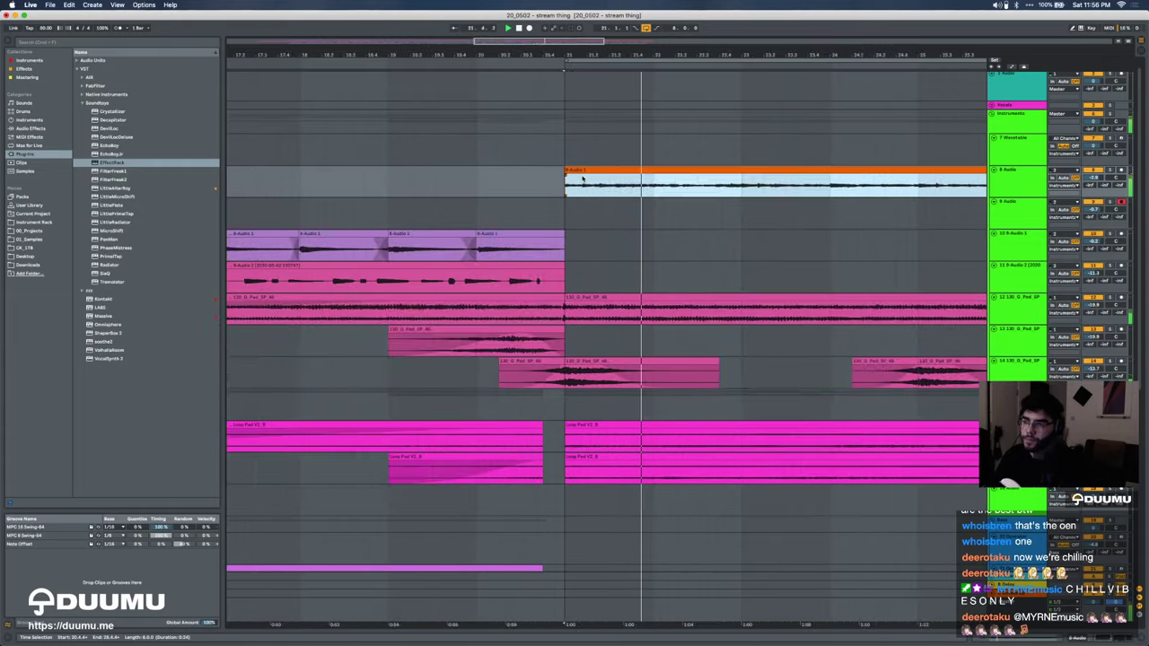
Step: Open the take's sample and place a warp marker on its first sound, aligned to bar 3 of the clip
double_click(635, 171)
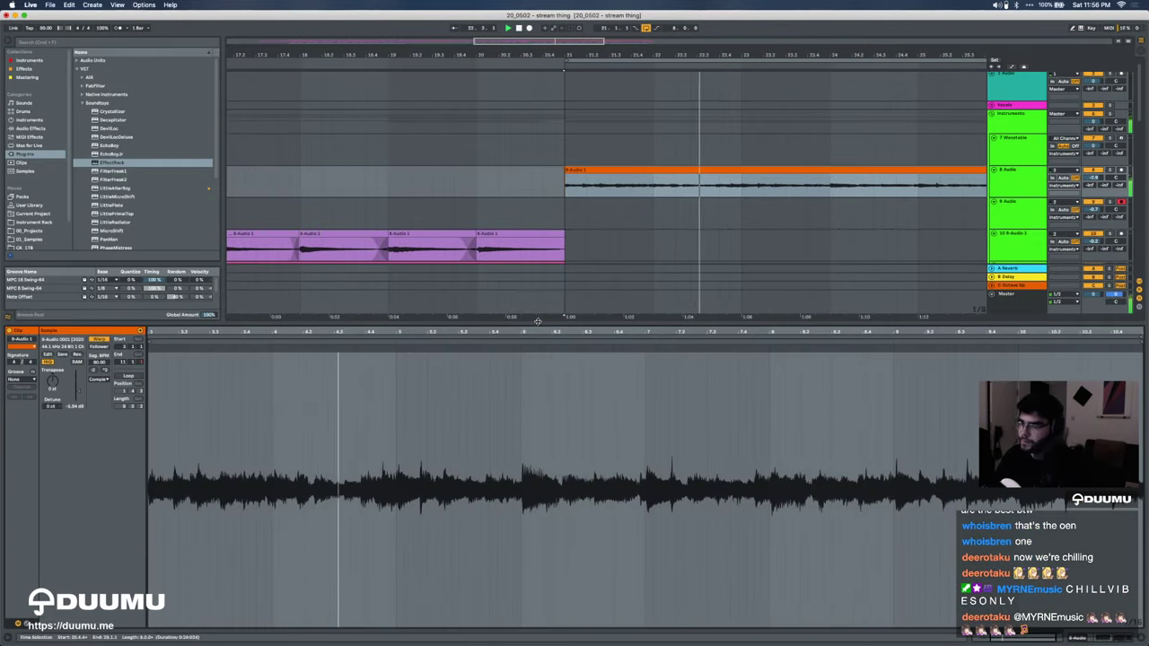
key("space")
scroll(377, 404, "left", 3)
left_click(223, 348)
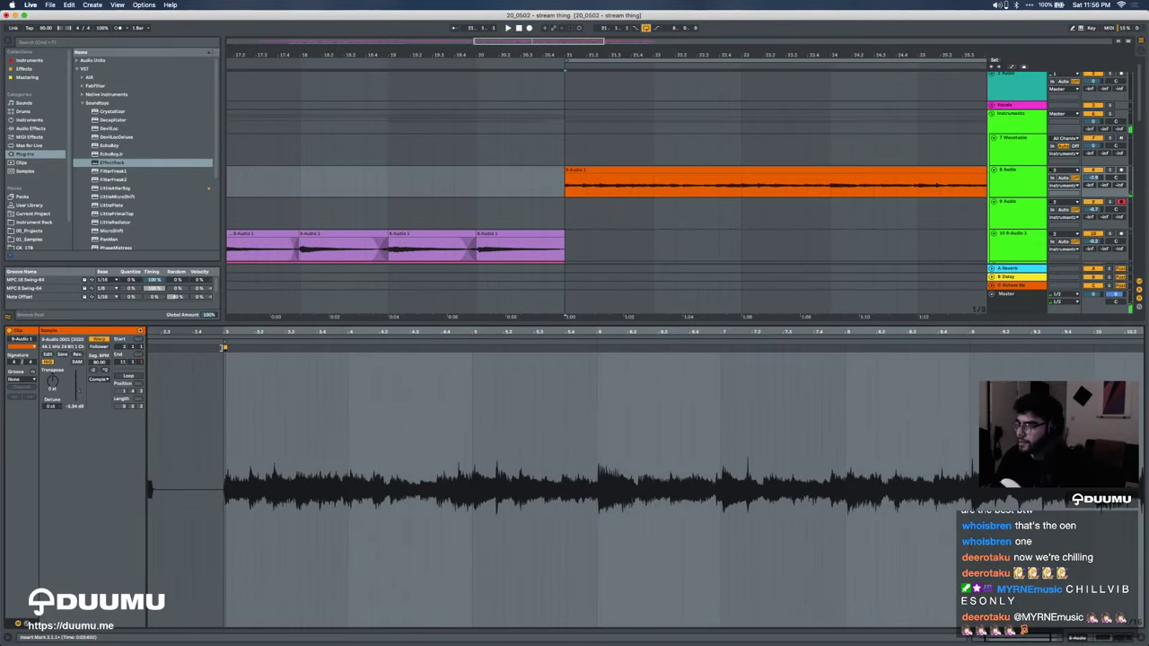
left_click_drag(226, 348, 224, 348)
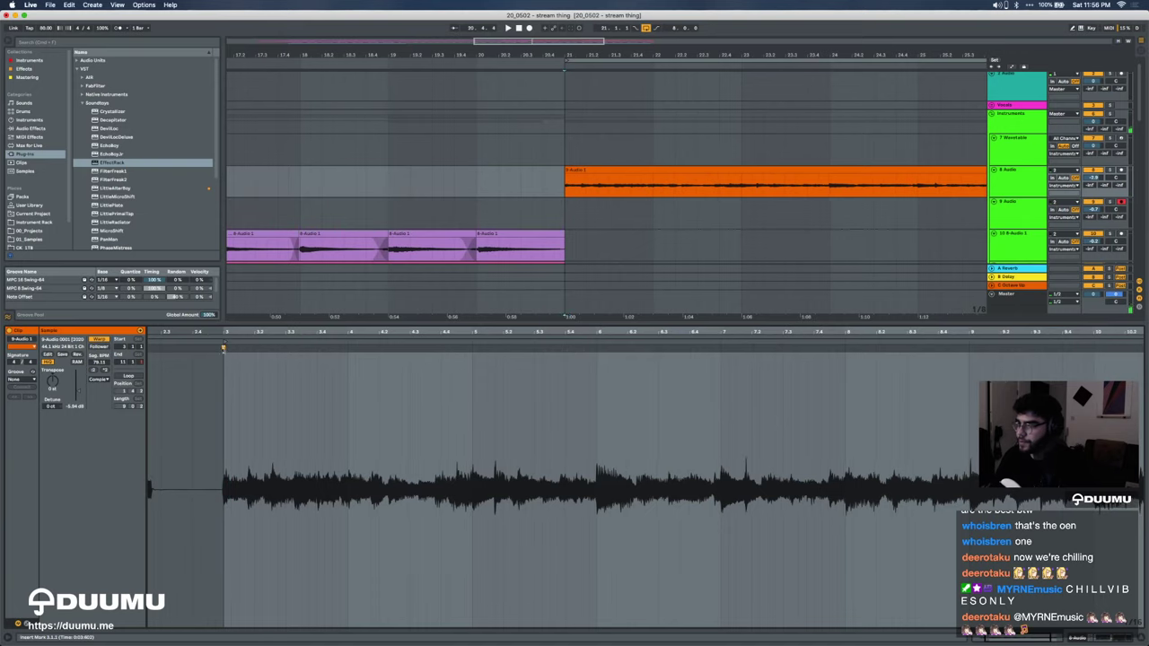
Step: Quantize the whole take and apply the MPC 16 Swing-64 groove to it
key("super+a")
key("super+u")
key("space")
left_click(22, 378)
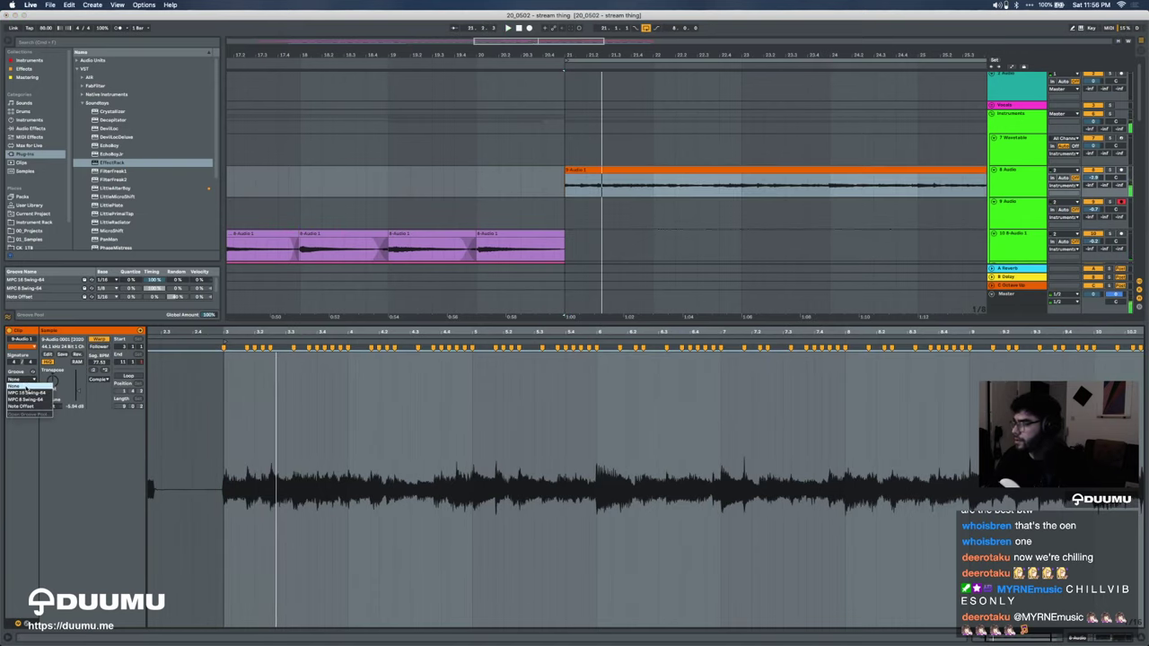
left_click(31, 393)
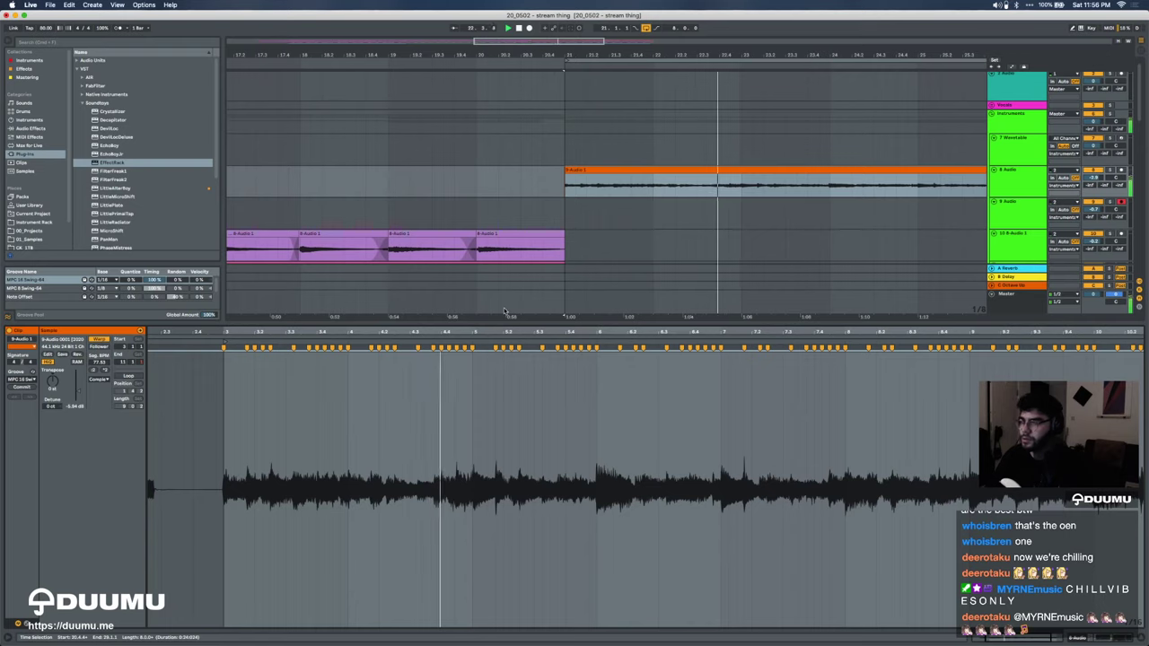
Step: Play back the quantized take on the 8 Audio track and examine its waveform and warp markers around the first sound
left_click(588, 174)
key("space")
left_click(586, 170)
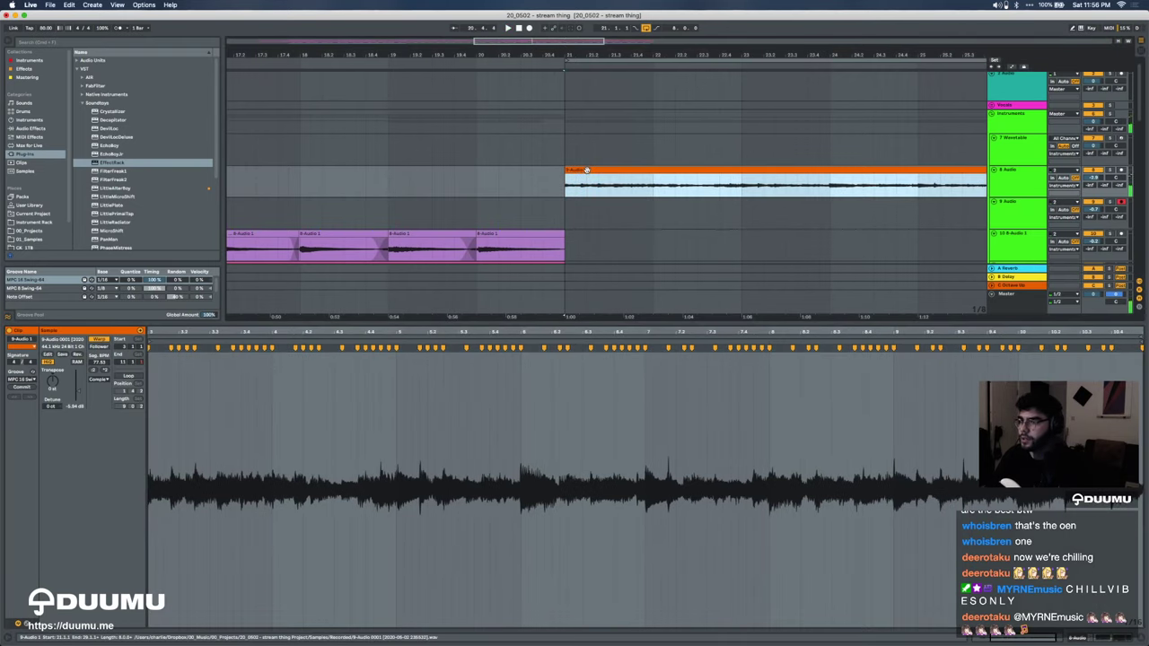
left_click(357, 399)
scroll(356, 399, "left", 2)
scroll(356, 400, "left", 2)
scroll(367, 400, "up", 3)
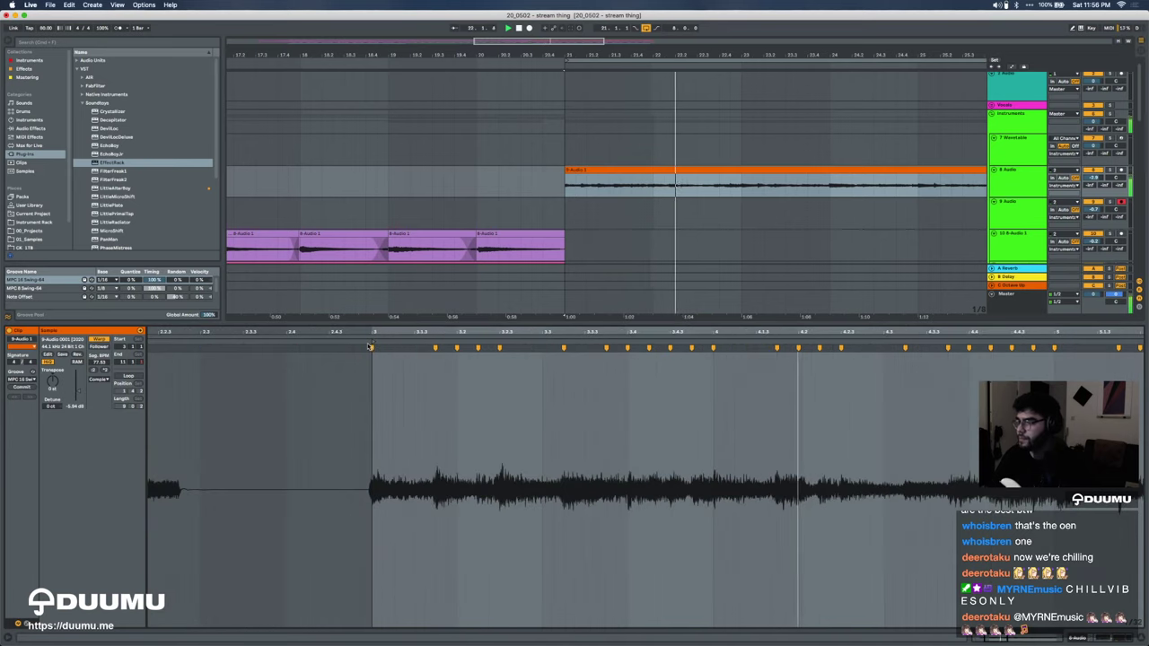
Step: Extend the take's start back to just before bar 21 and turn off its warping
left_click_drag(565, 170, 543, 185)
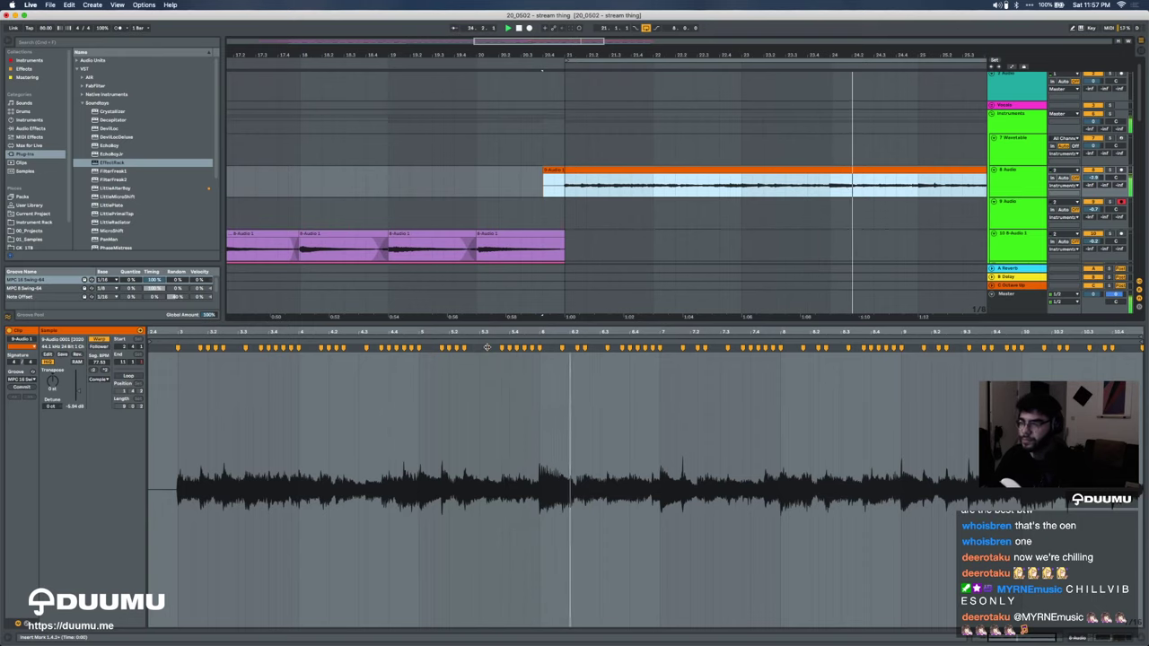
left_click(99, 340)
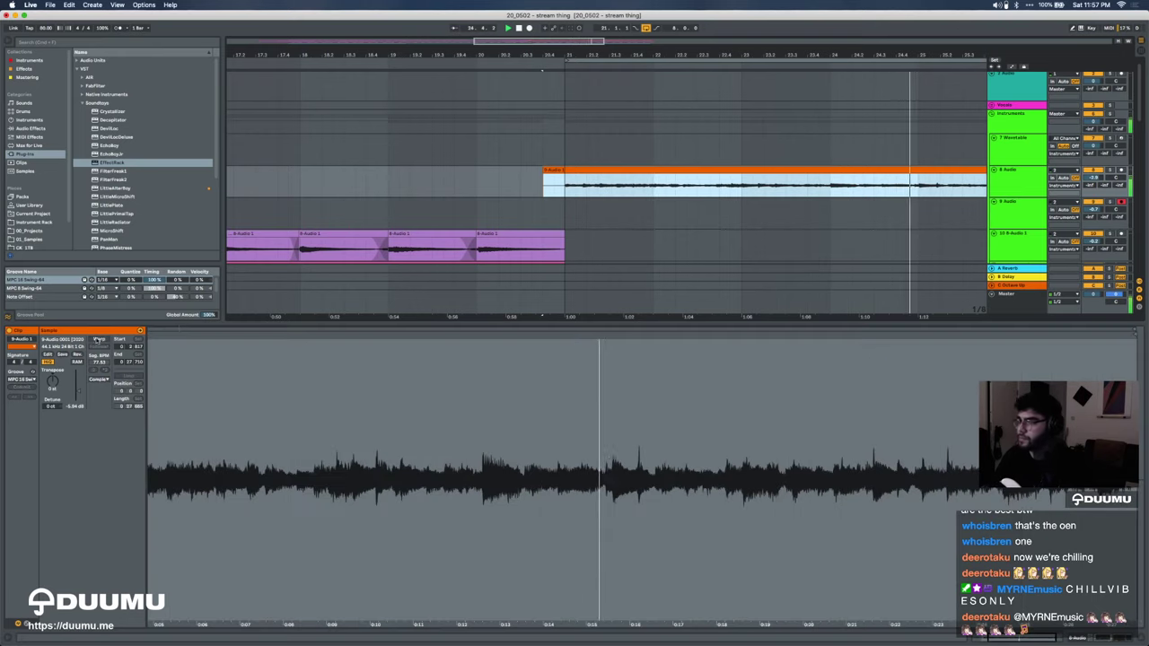
scroll(574, 169, "up", 5)
left_click_drag(574, 169, 571, 169)
scroll(571, 170, "right", 3)
scroll(571, 170, "down", 5)
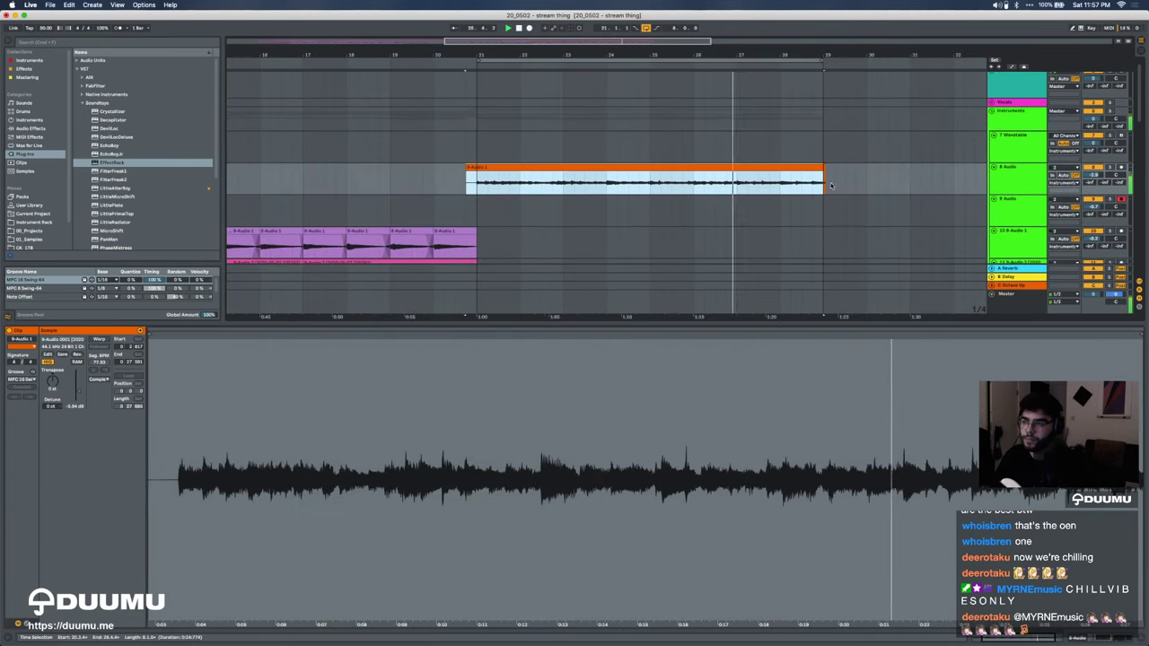
left_click(833, 183)
scroll(851, 186, "down", 5)
scroll(851, 186, "down", 3)
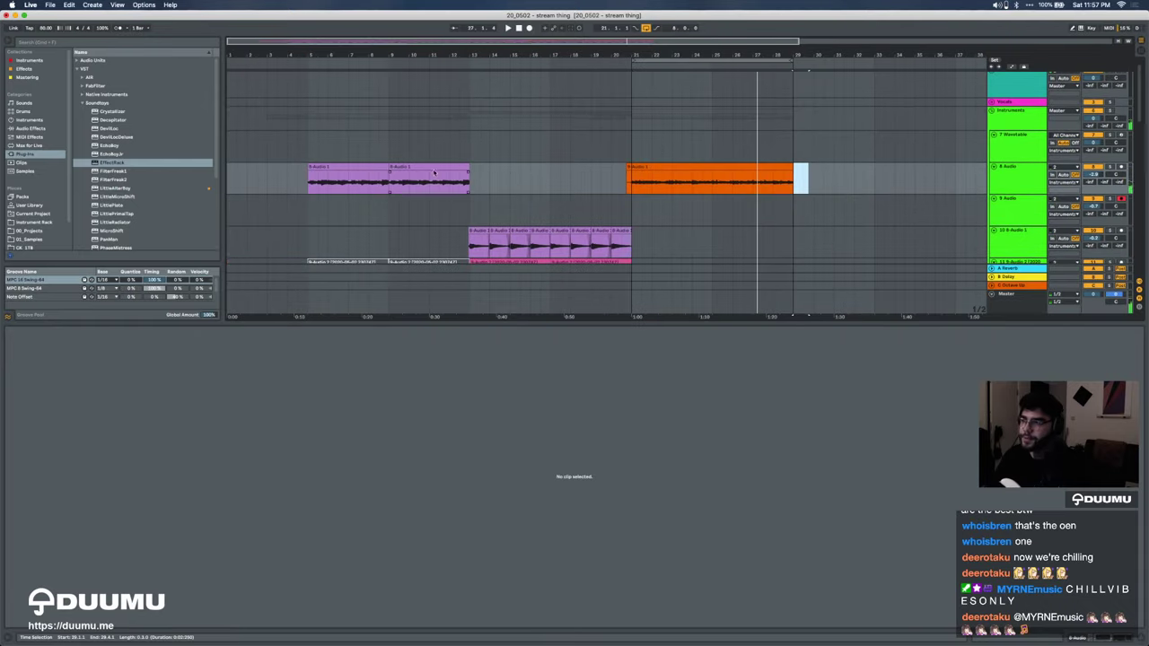
Step: Play the arrangement from the 8 Audio clip at bar 5 and adjust the volume of the percussion track above the bongo loops
left_click(362, 167)
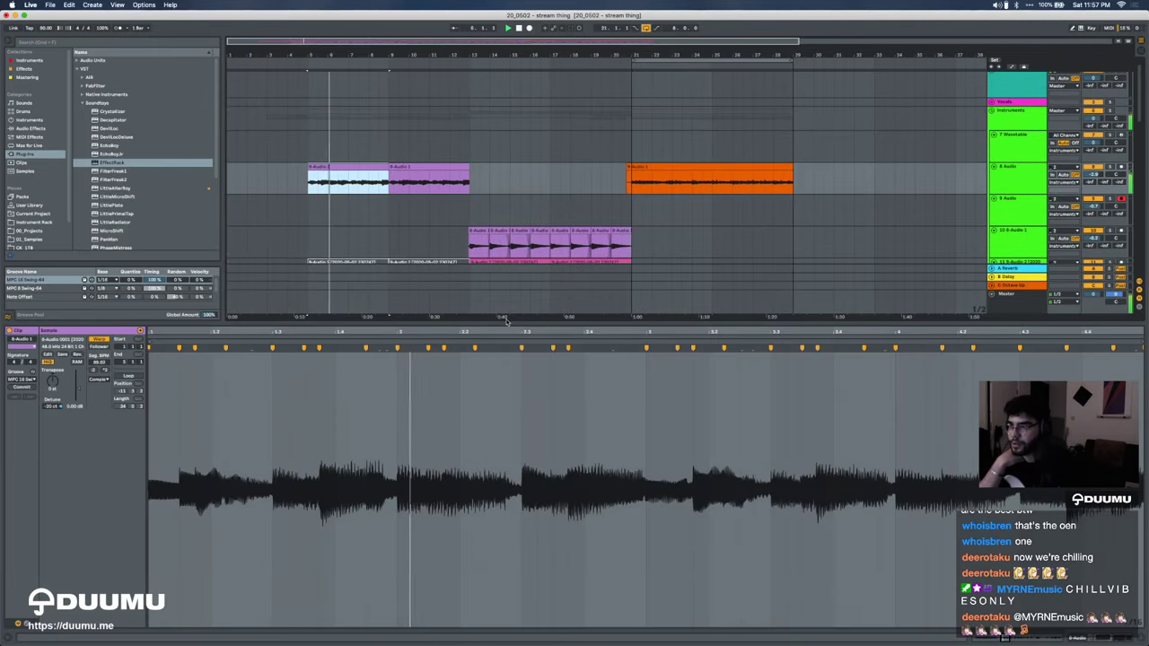
key("super+alt+l")
scroll(507, 325, "up", 4)
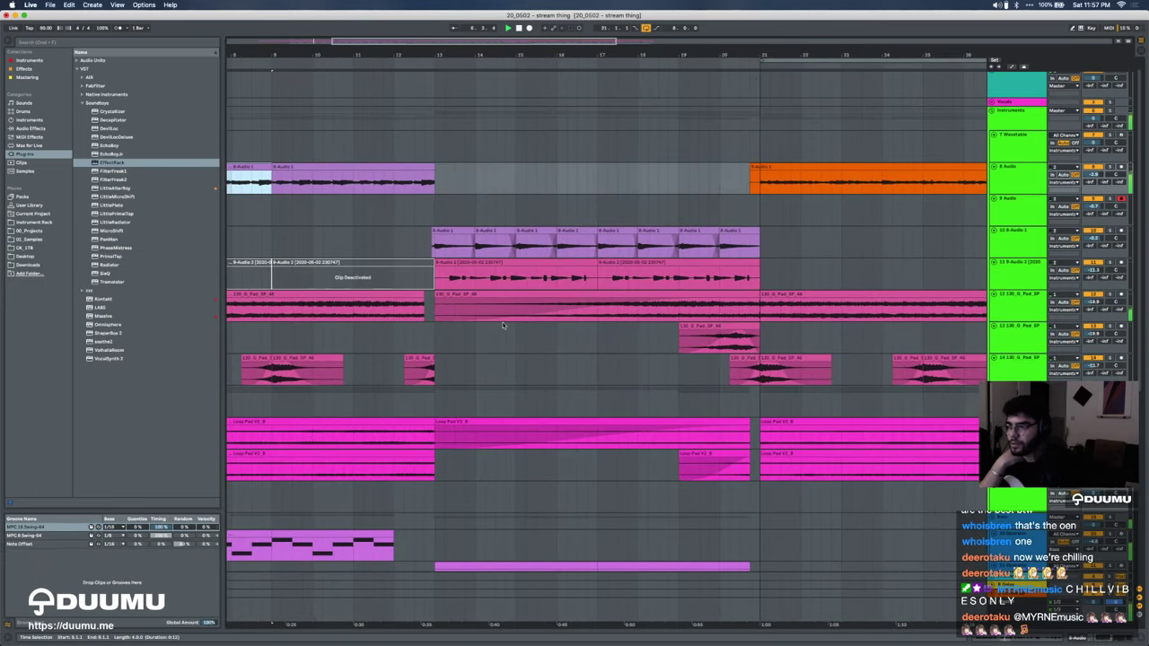
scroll(503, 325, "down", 4)
scroll(503, 325, "left", 5)
scroll(504, 325, "down", 2)
scroll(503, 326, "down", 3)
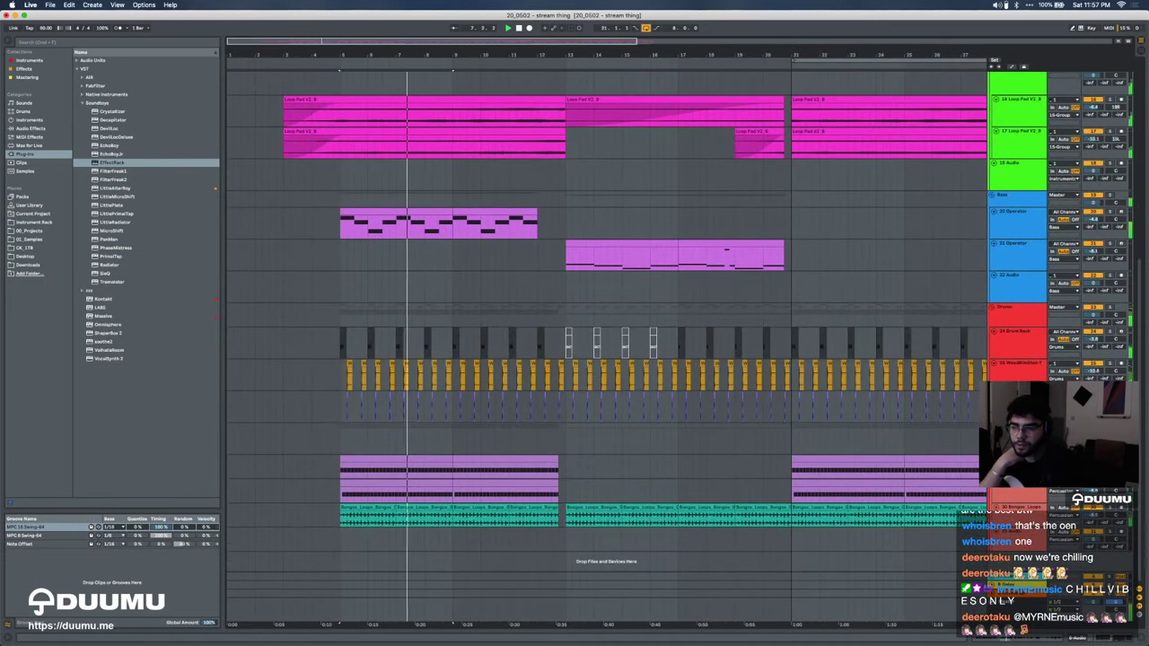
left_click(1030, 491)
left_click_drag(1093, 491, 1092, 507)
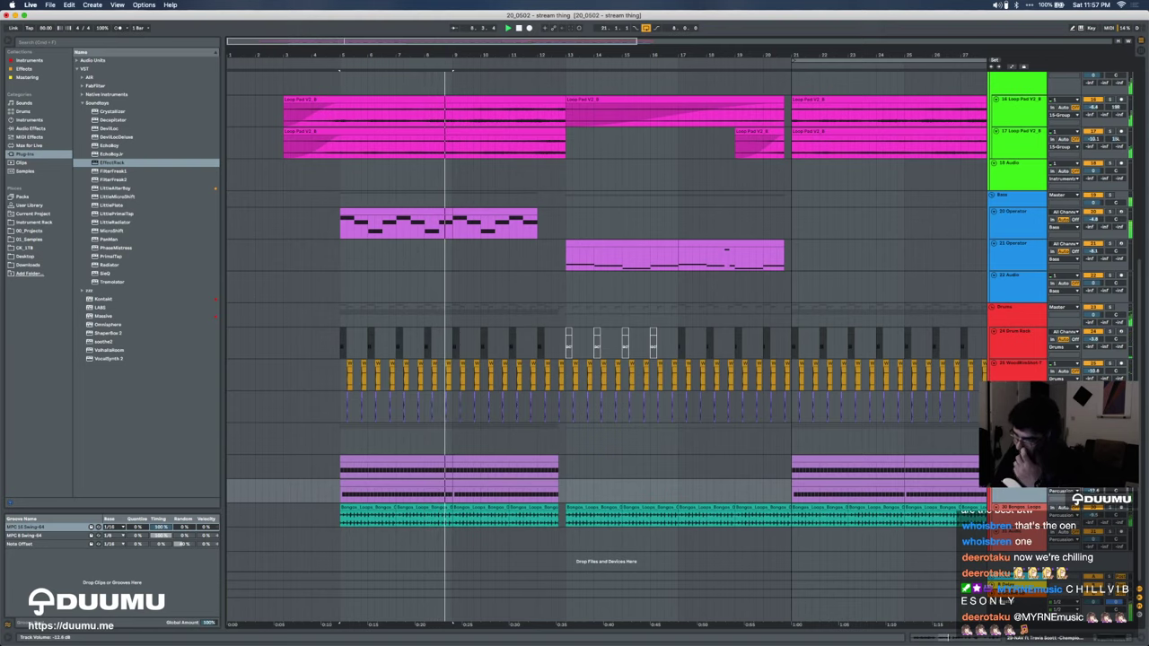
Step: Delete the orange take around bars 21 to 29 from the 8 Audio track
scroll(639, 461, "up", 2)
scroll(639, 462, "up", 3)
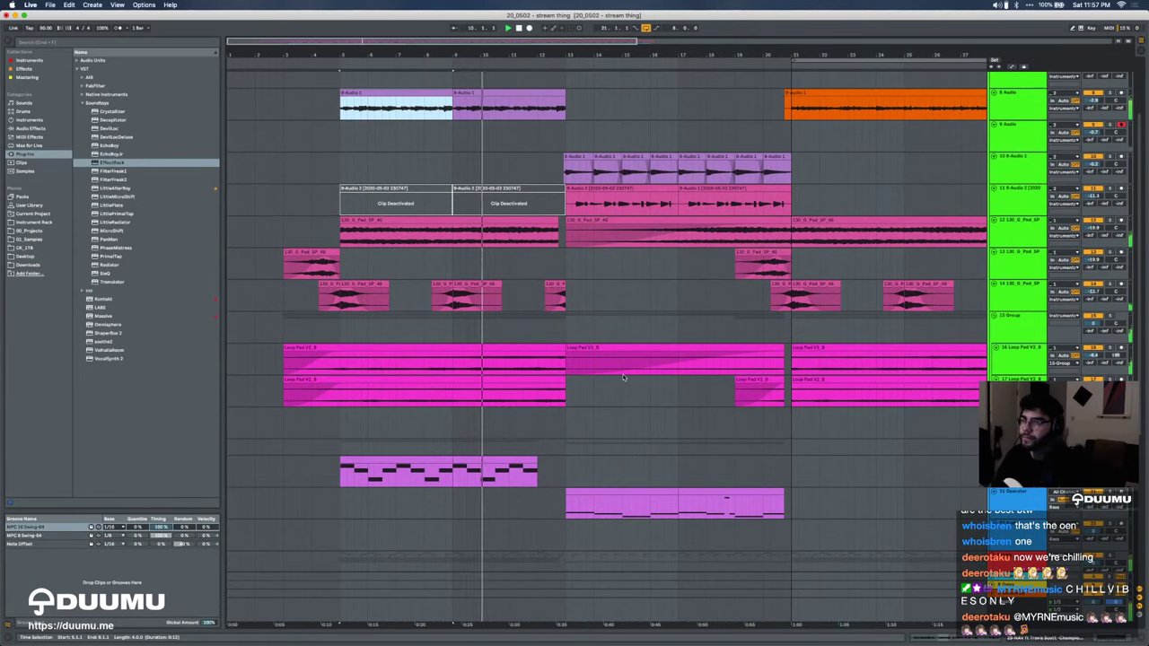
scroll(697, 190, "up", 2)
scroll(698, 189, "right", 3)
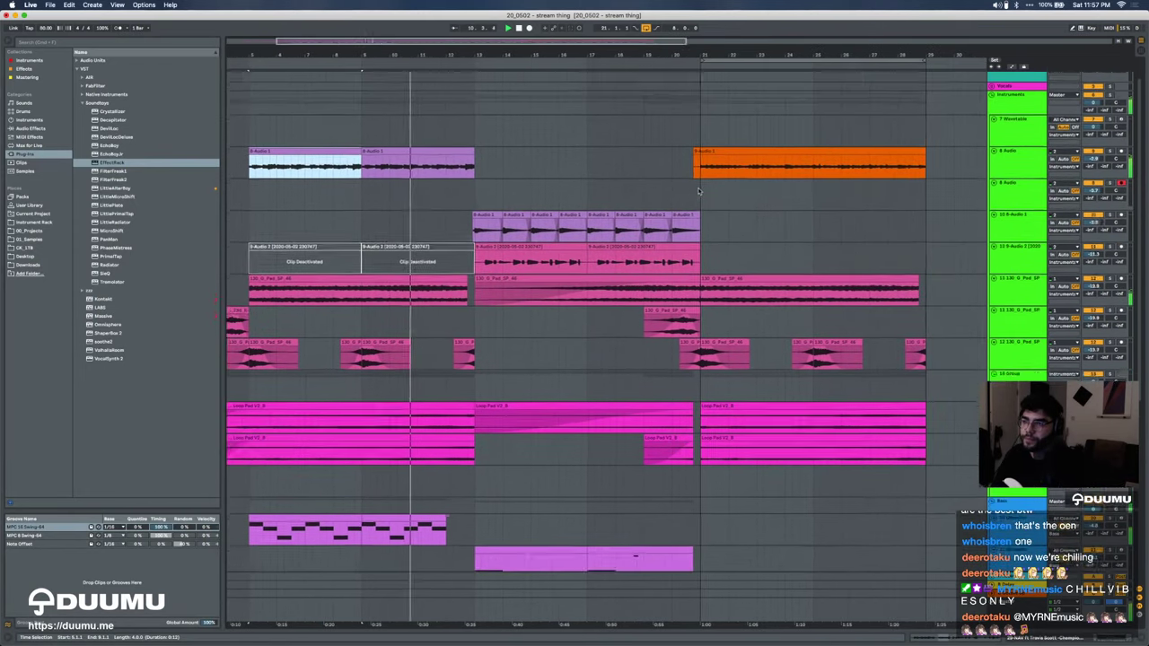
scroll(700, 190, "up", 3)
left_click_drag(667, 242, 693, 236)
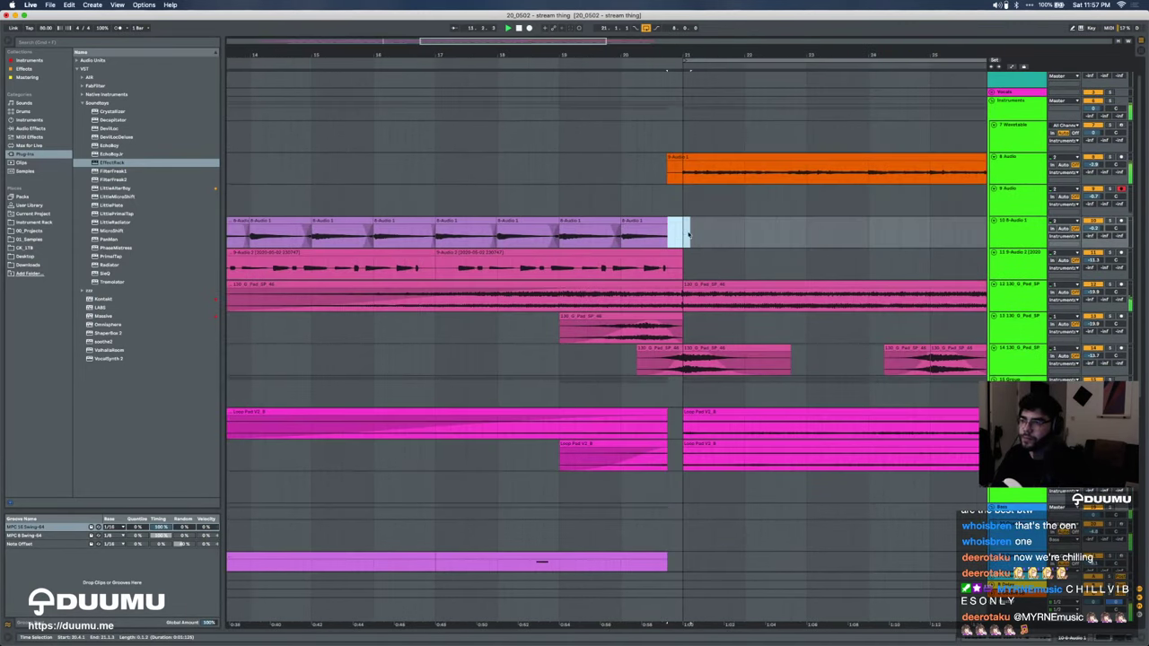
left_click(751, 154)
key("Delete")
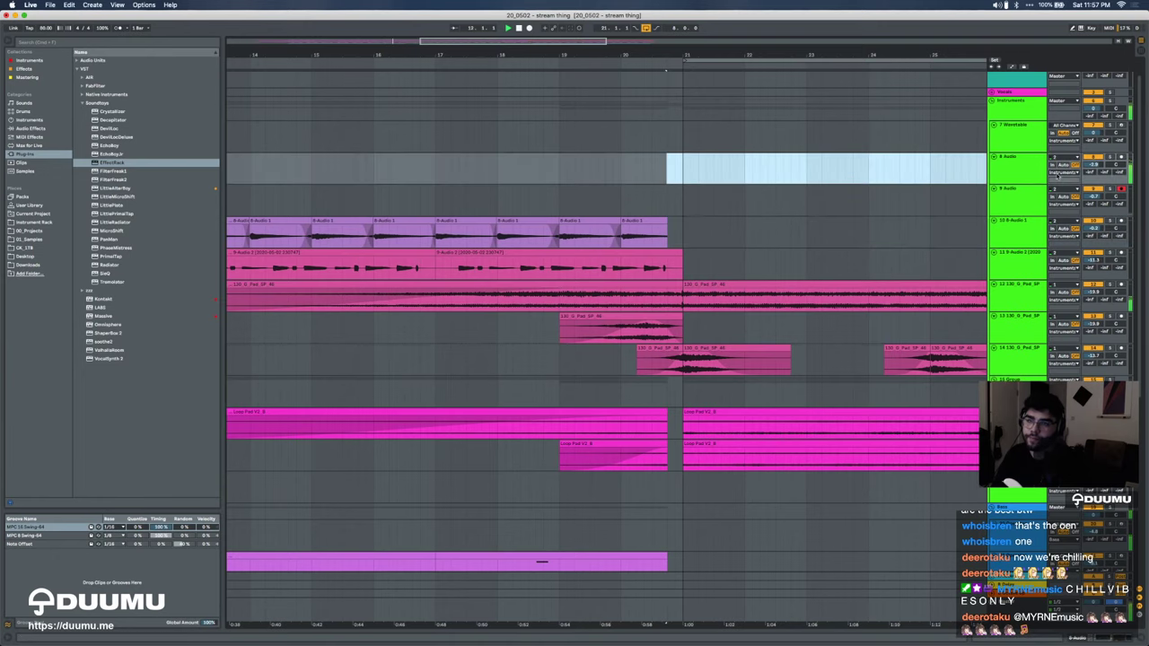
Step: Set the 8 Audio track's input monitoring to In and play the arrangement through to rehearse the part
left_click(1052, 166)
scroll(577, 183, "down", 5)
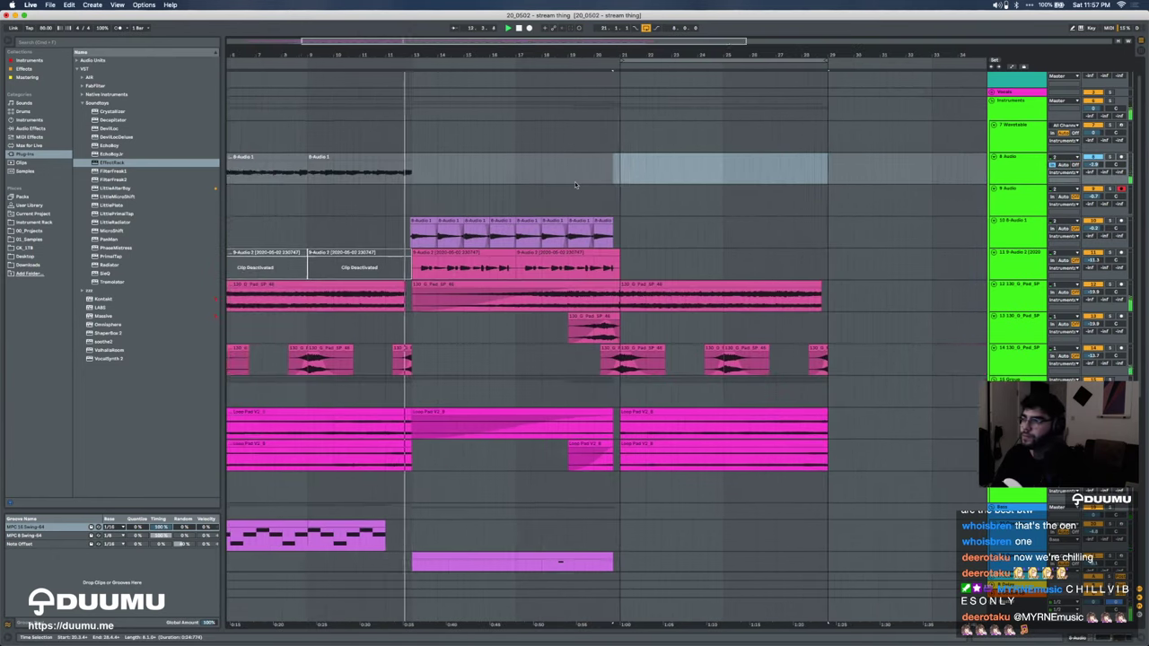
scroll(576, 185, "left", 2)
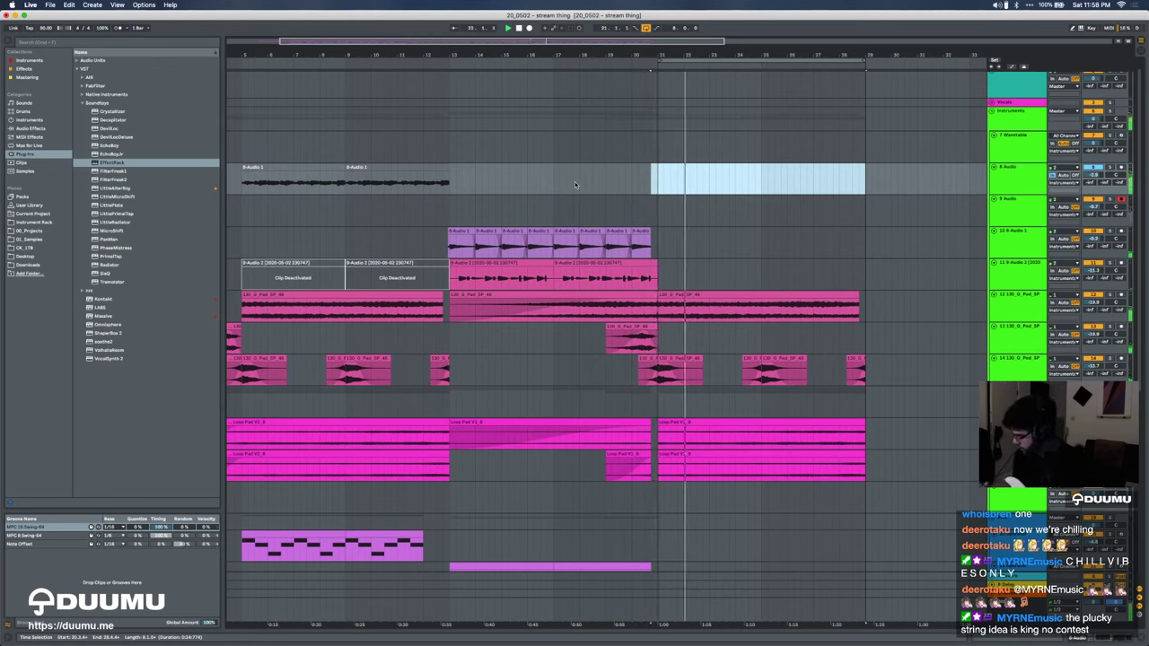
key("space")
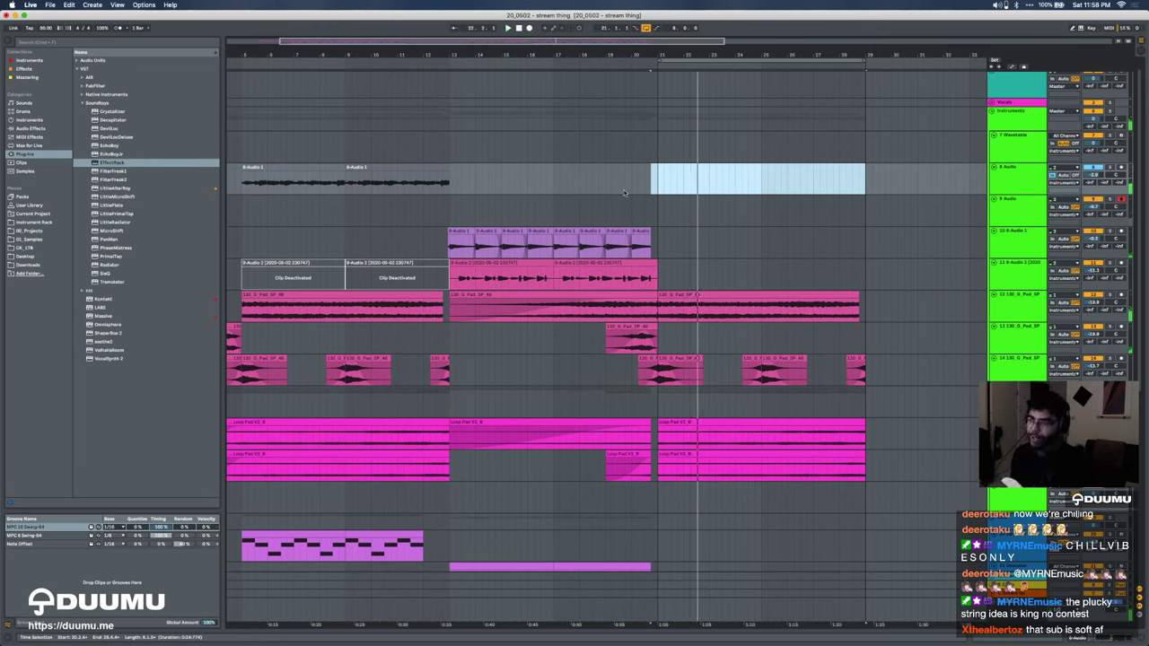
left_click(631, 187)
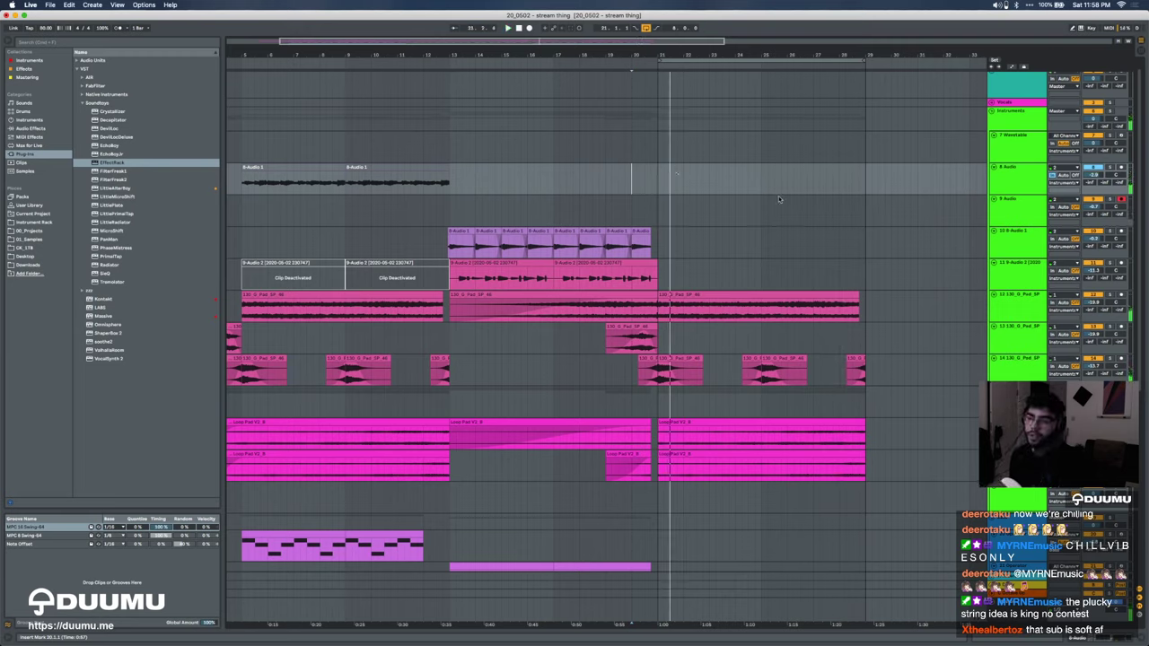
key("space")
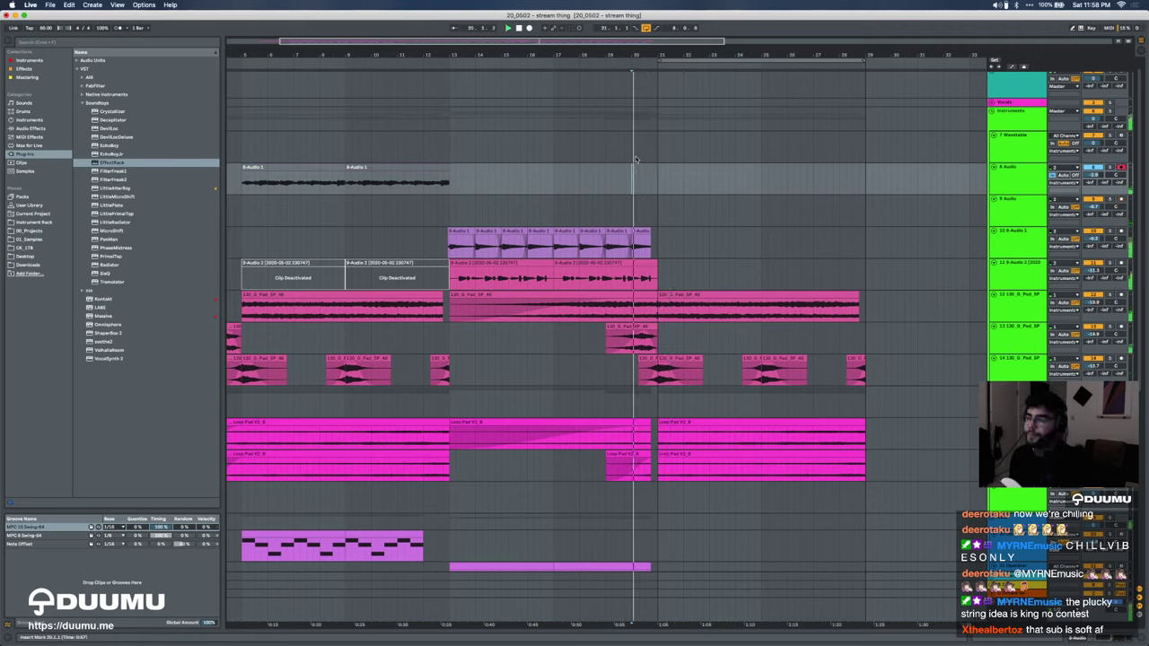
left_click(529, 28)
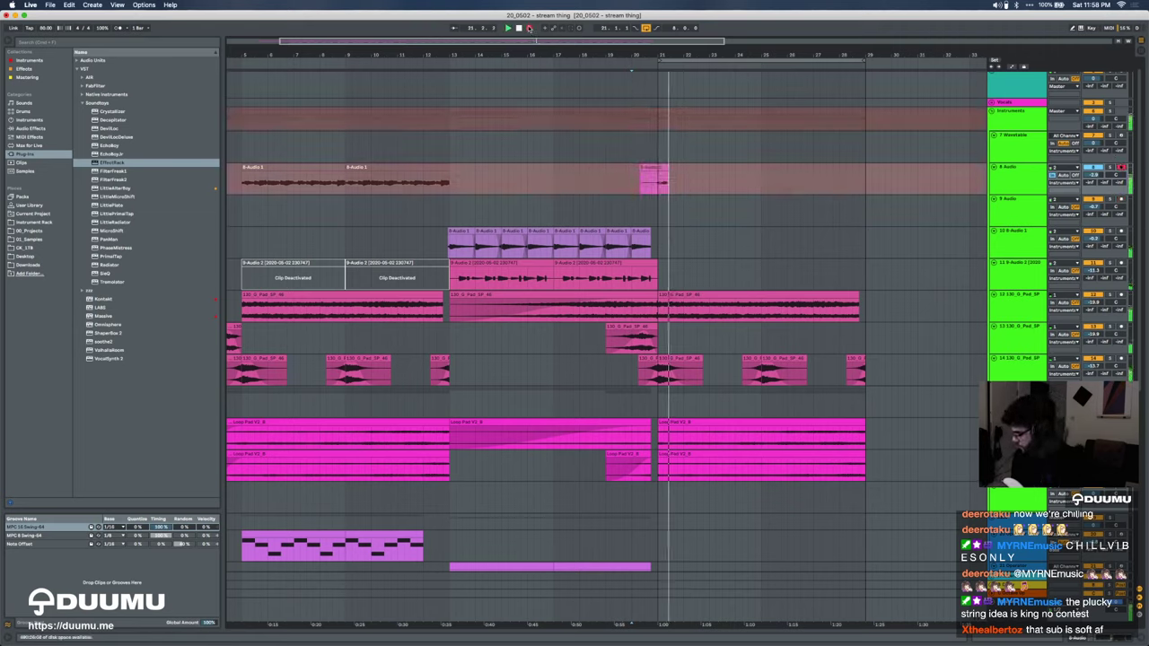
left_click(529, 28)
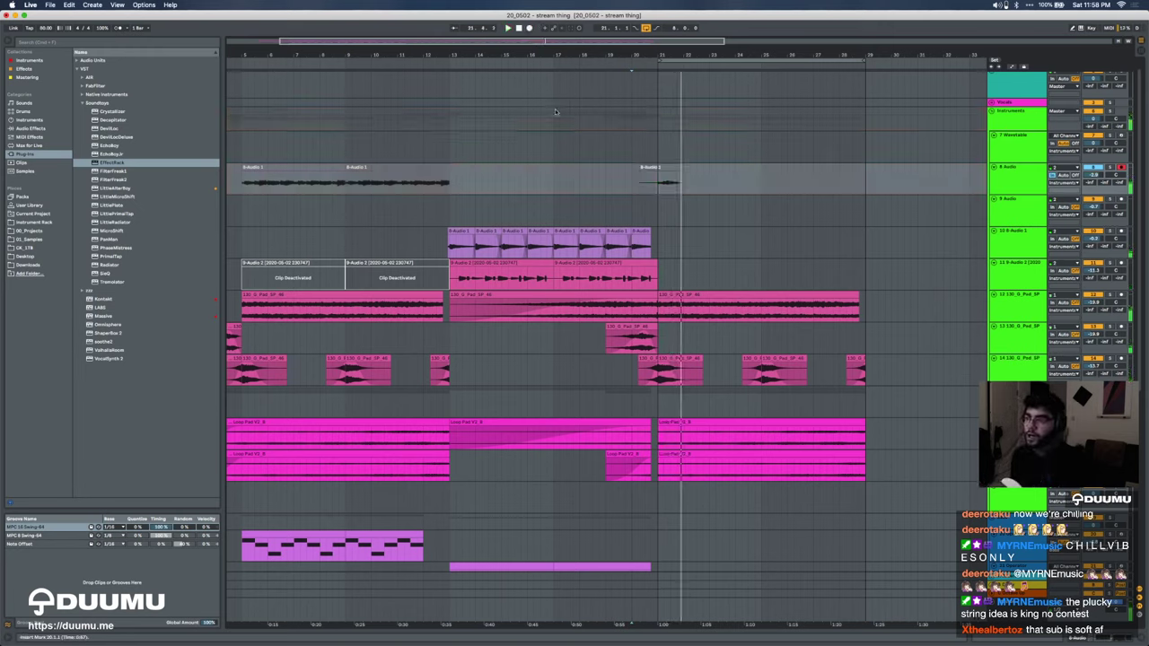
Step: Record a new guitar take on the 8 Audio track up to bar 29 and extend its main clip back over the lead-in
left_click(529, 28)
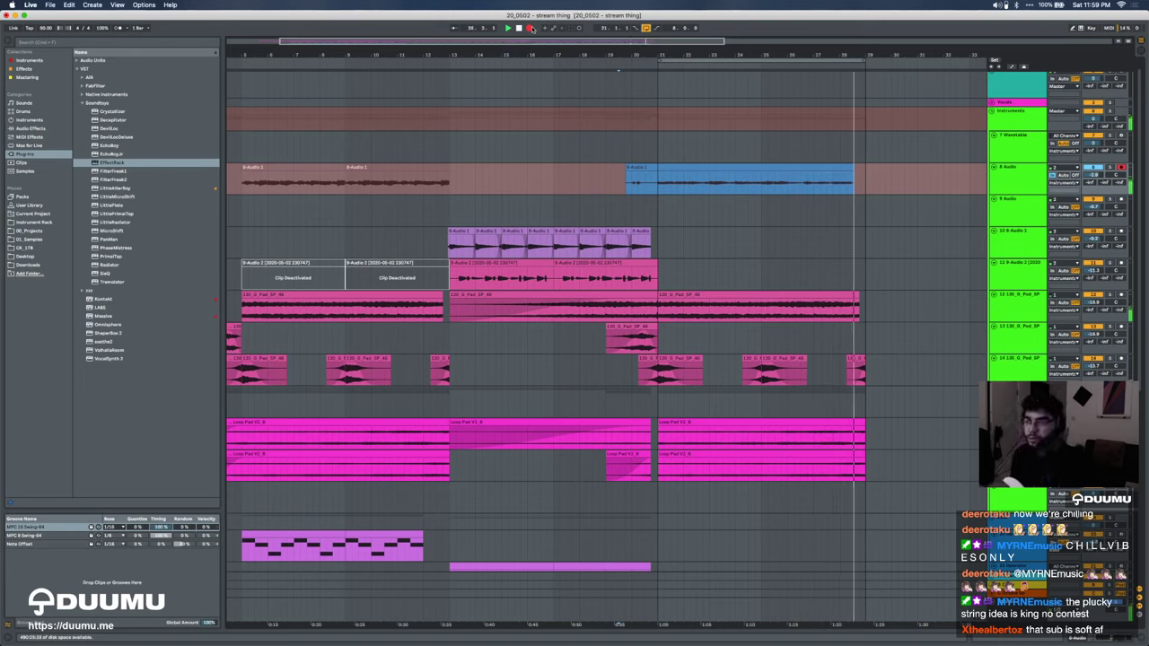
key("space")
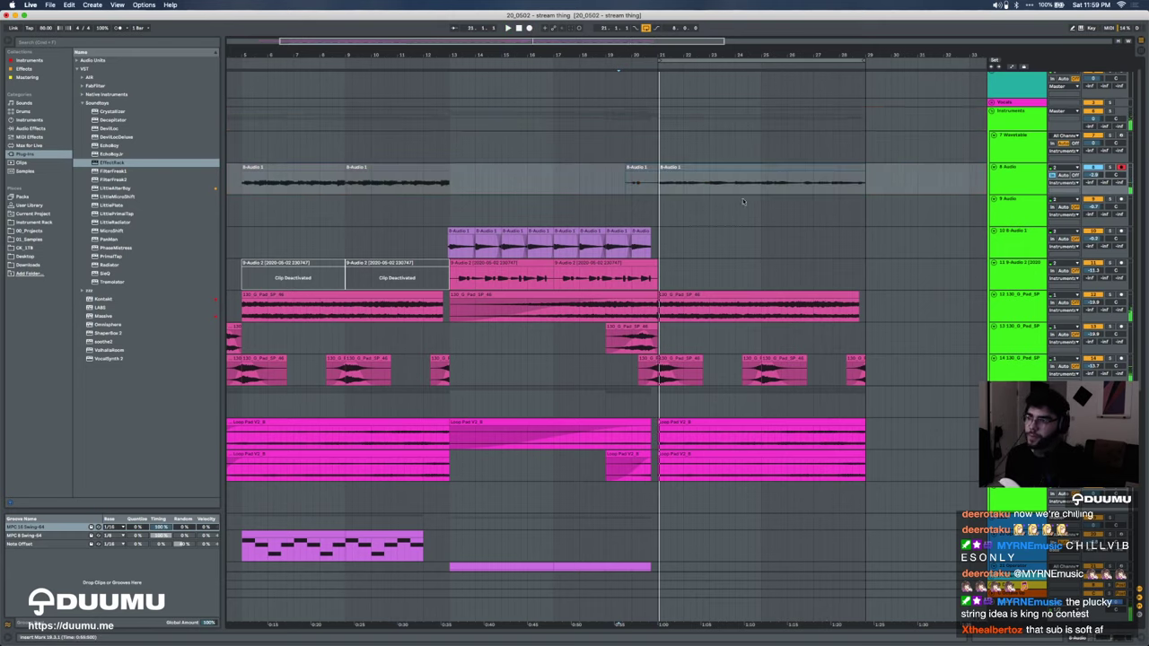
left_click_drag(660, 170, 581, 172)
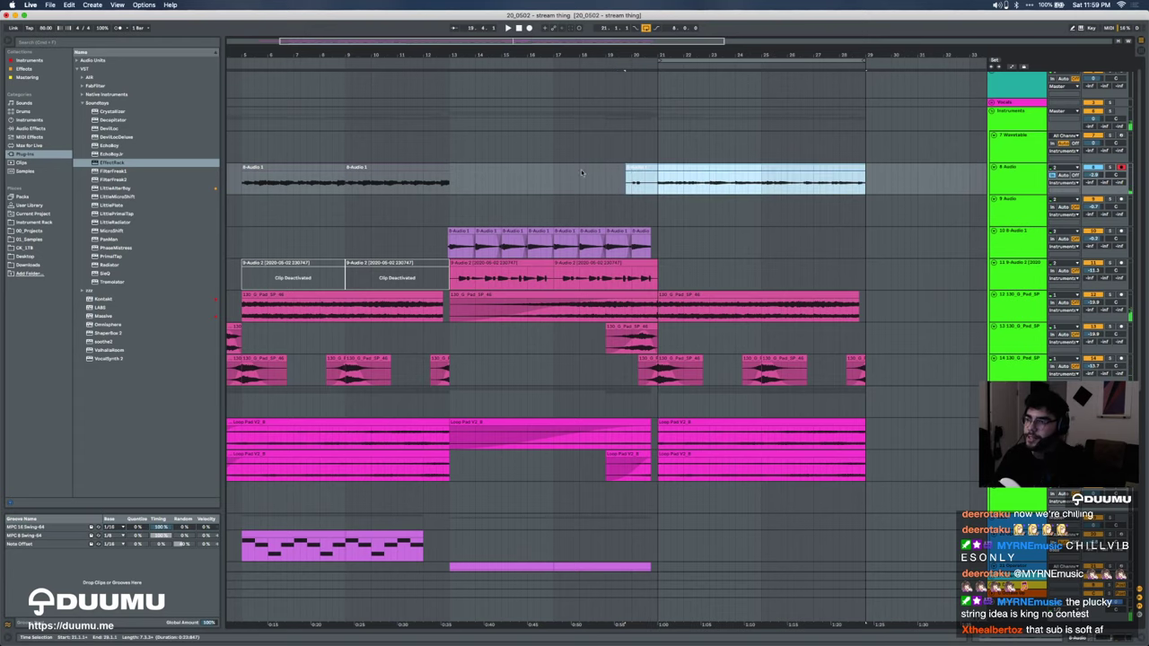
Step: Turn off input monitoring on the 8 Audio track and trim the new take to start just before bar 21
left_click(1075, 175)
scroll(690, 170, "up", 5)
left_click_drag(613, 183, 500, 180)
left_click(630, 155)
left_click(635, 169)
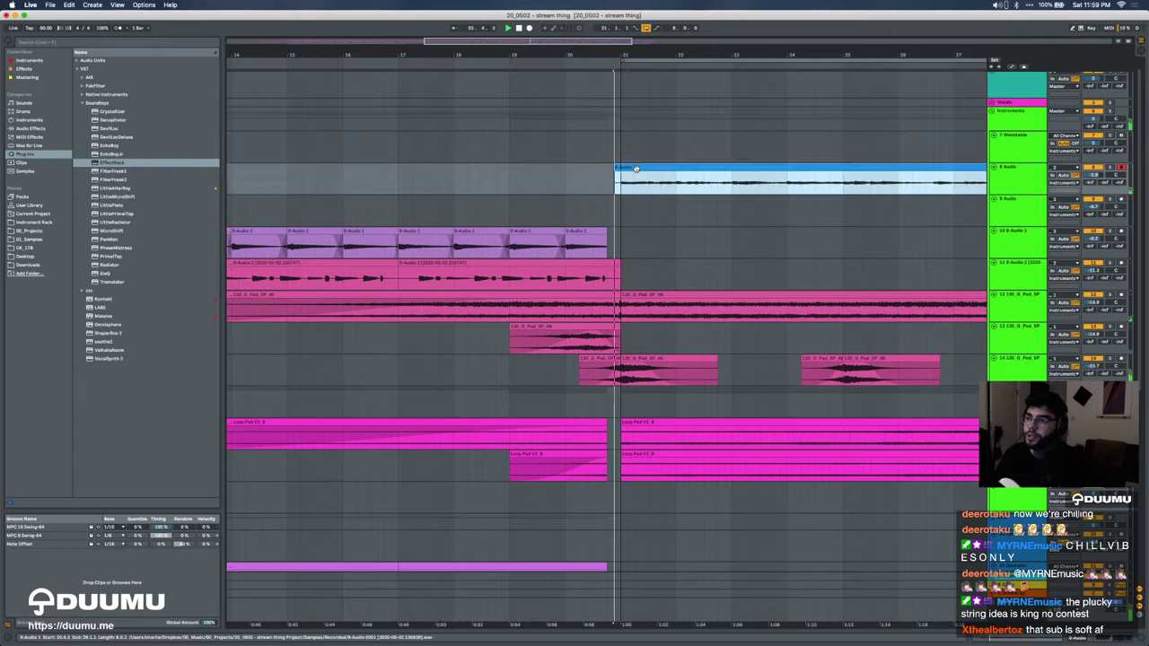
Step: Play back the trimmed take and examine its waveform in the sample view and the arrangement
key("space")
scroll(632, 170, "right", 5)
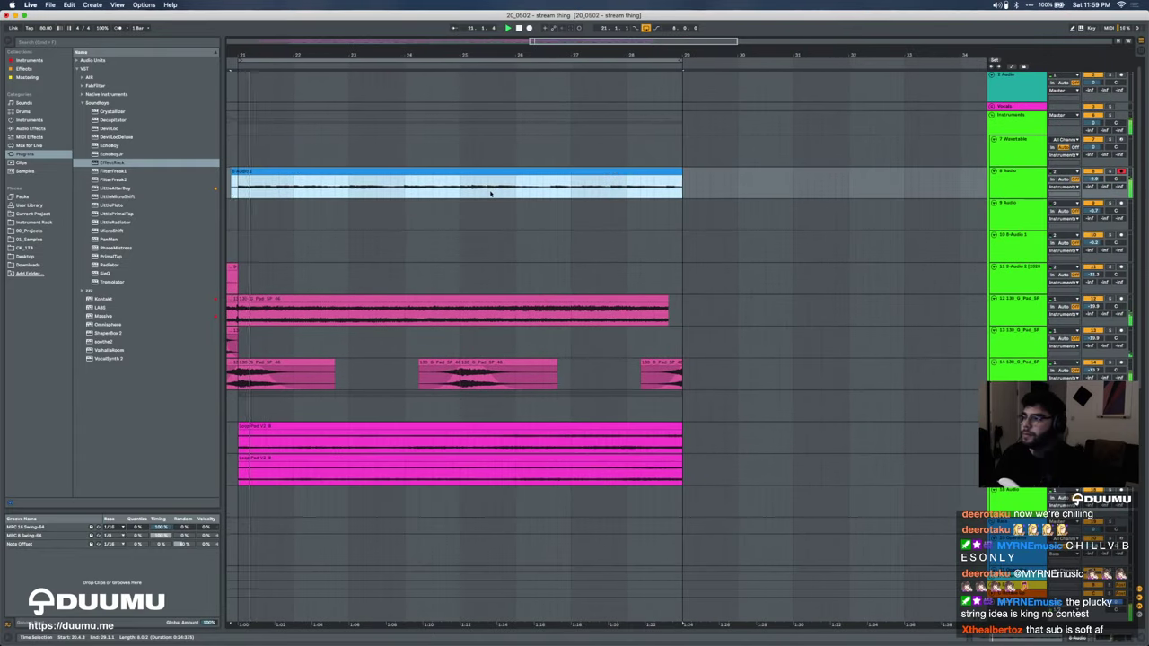
double_click(296, 171)
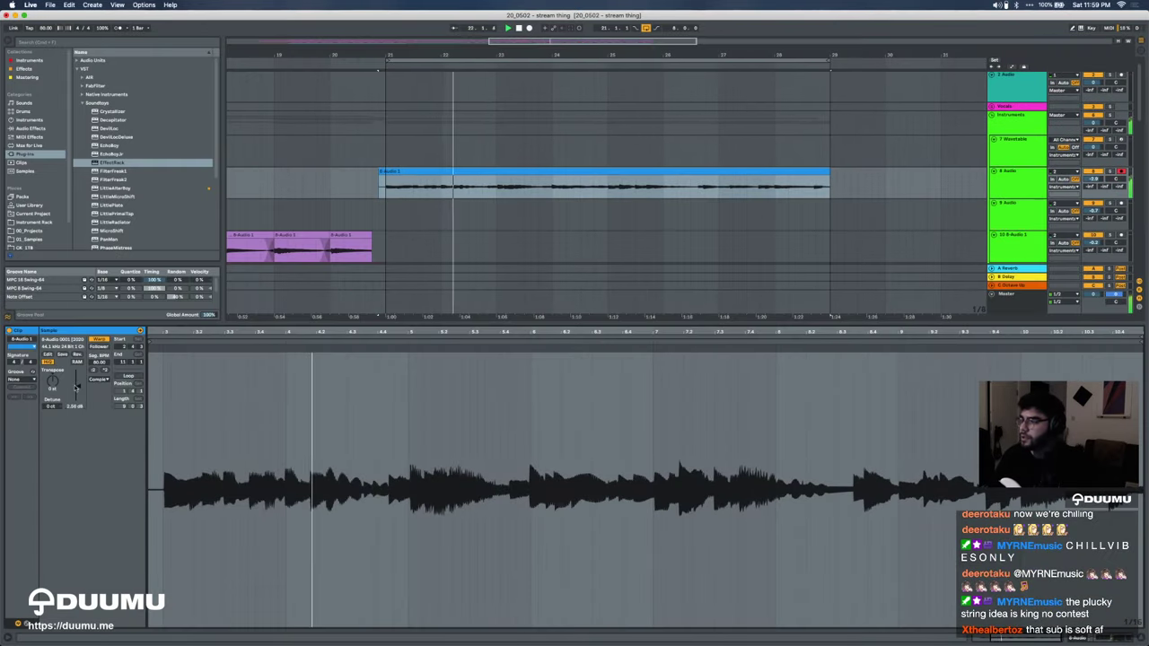
key("super+alt+l")
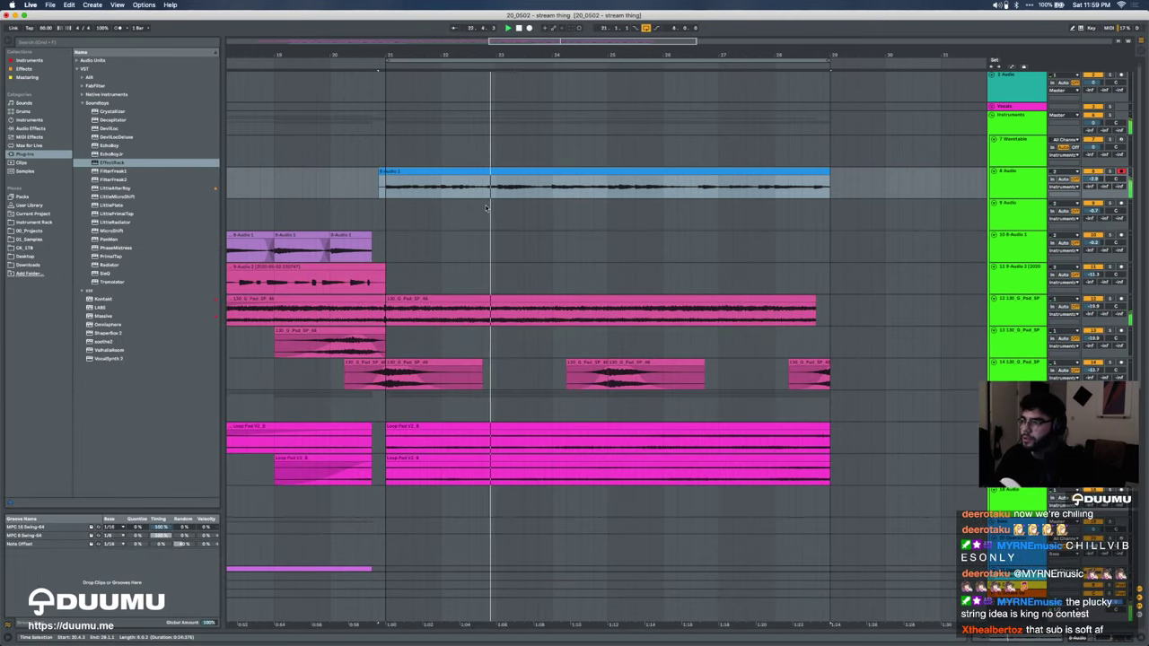
scroll(542, 189, "up", 3)
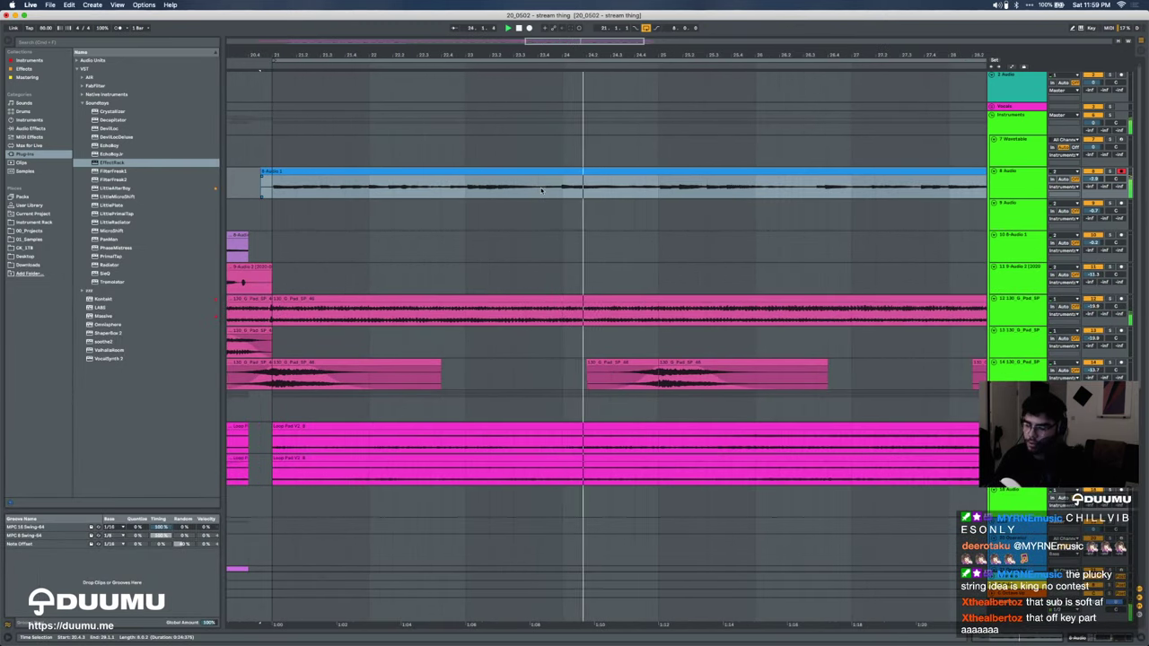
scroll(541, 189, "up", 3)
Step: Select bar 24 of the take and audition it
left_click(490, 188)
left_click_drag(490, 189, 397, 188)
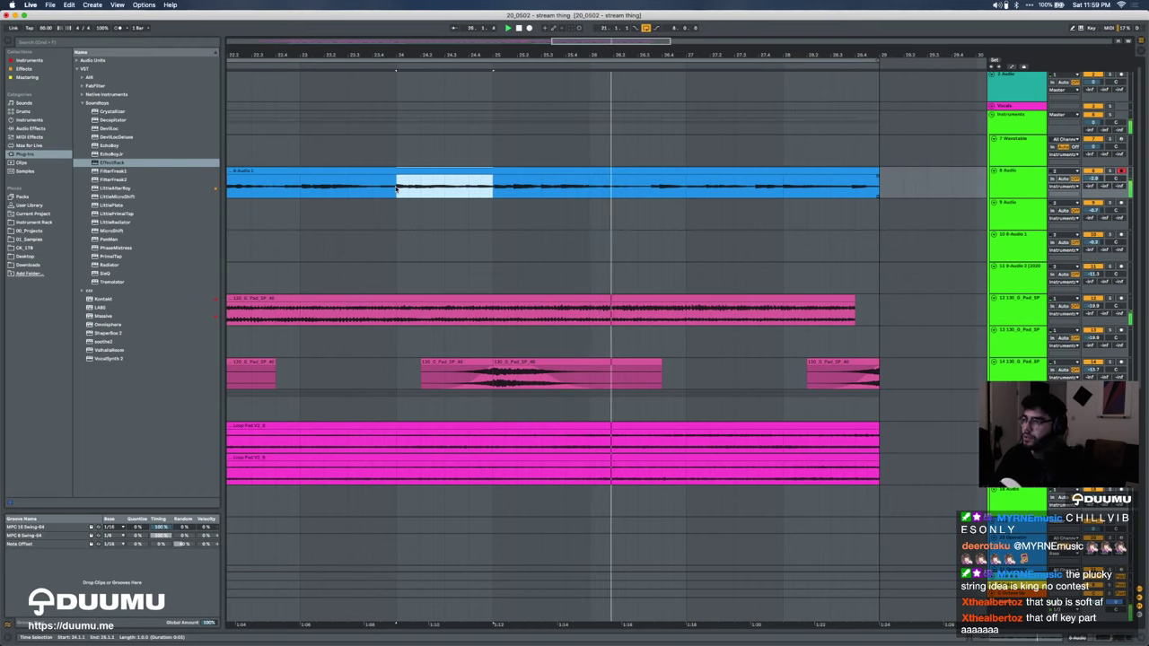
key("space")
key("space")
key("space")
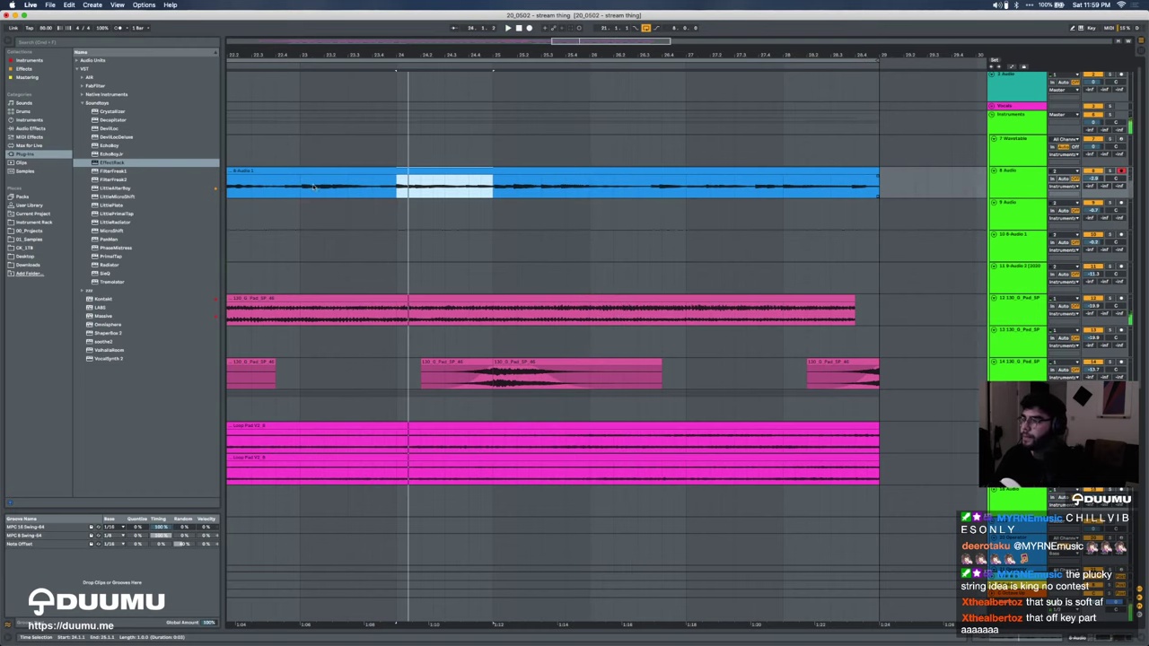
Step: Copy bar 22 of the take and paste it over bar 26
left_click(297, 189)
scroll(278, 190, "left", 3)
left_click_drag(302, 189, 377, 188)
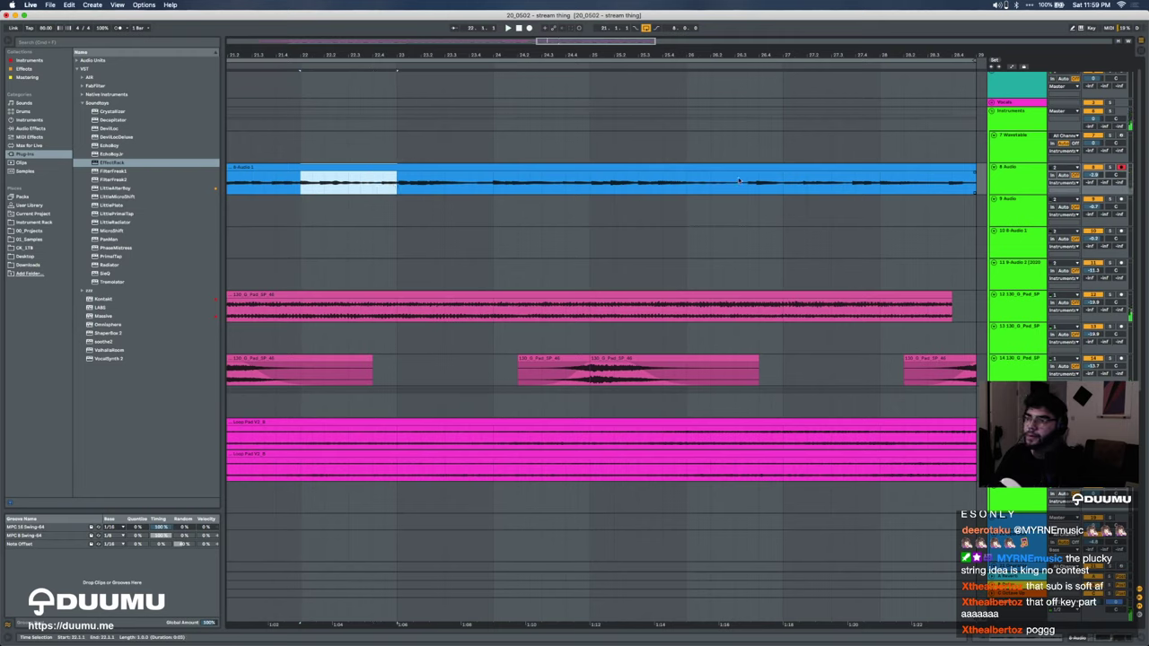
left_click(686, 186)
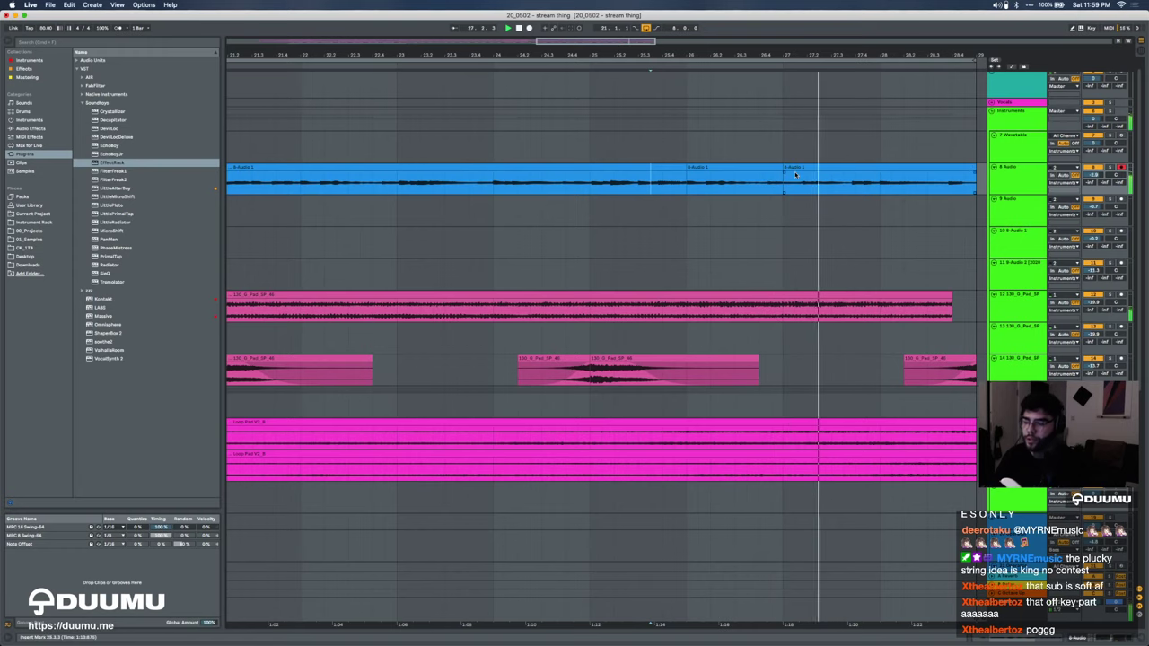
Step: Listen to the take from bar 24 and paste a one-bar guitar section over bar 28
scroll(832, 188, "down", 3)
left_click(686, 192)
key("space")
key("space")
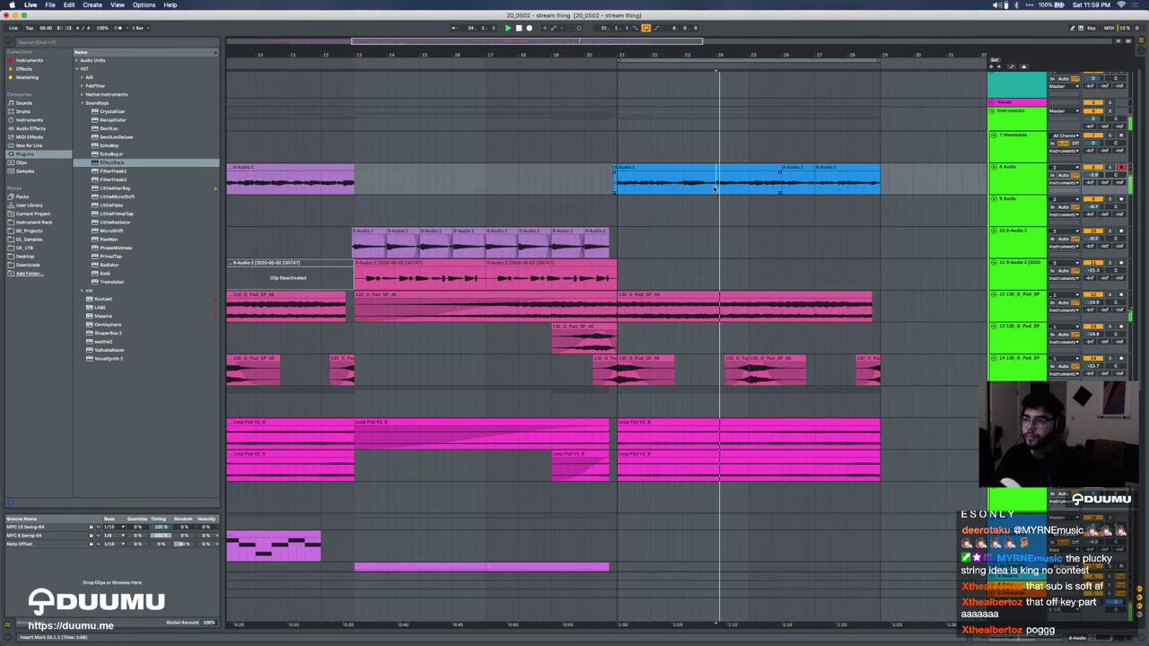
left_click(842, 186)
key("super+v")
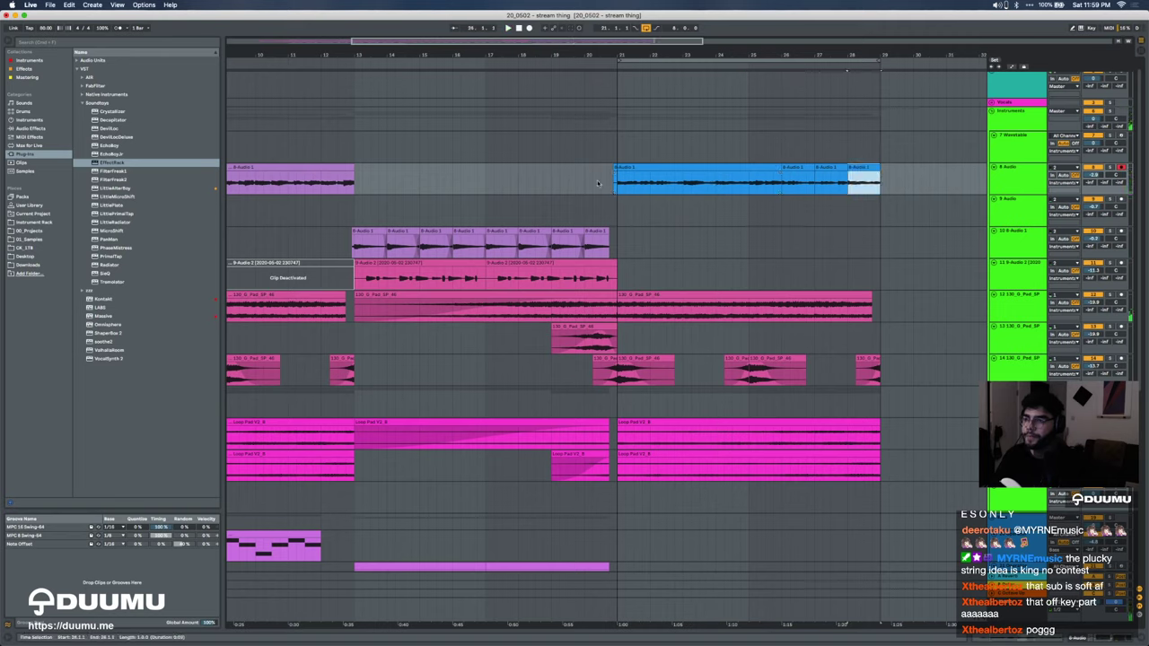
Step: Play the arrangement from bar 21 and select the bar 17 to 21 clip and header of the 11 8-Audio 2 track
key("space")
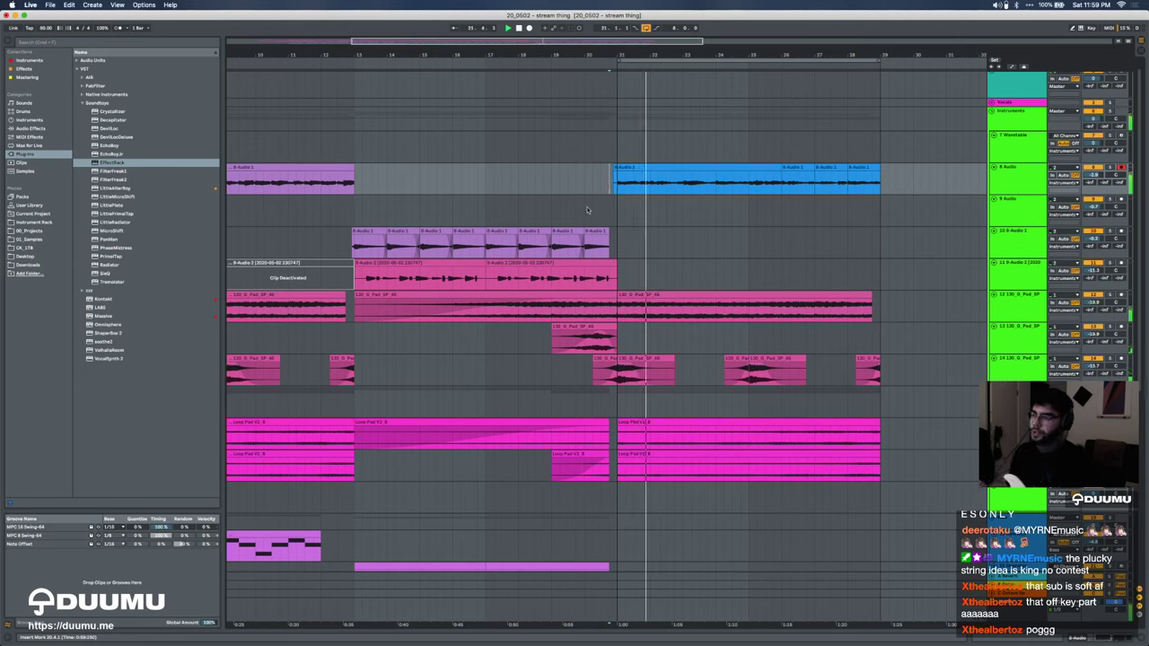
left_click(456, 263)
left_click(508, 264)
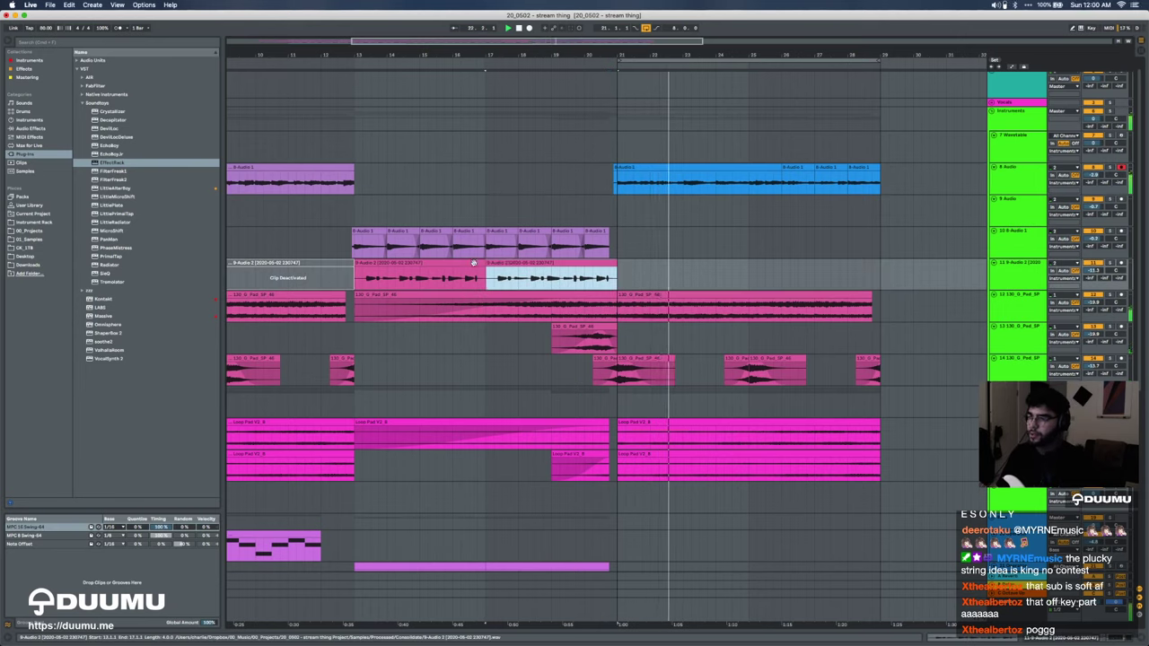
left_click(1011, 273)
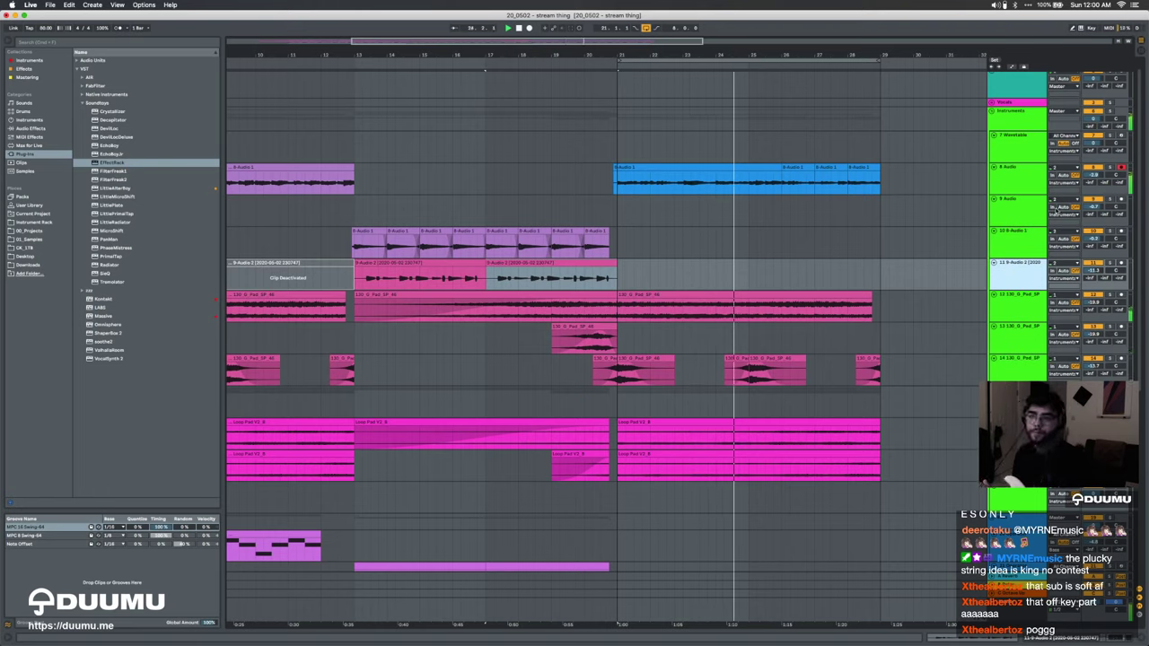
left_click(1052, 270)
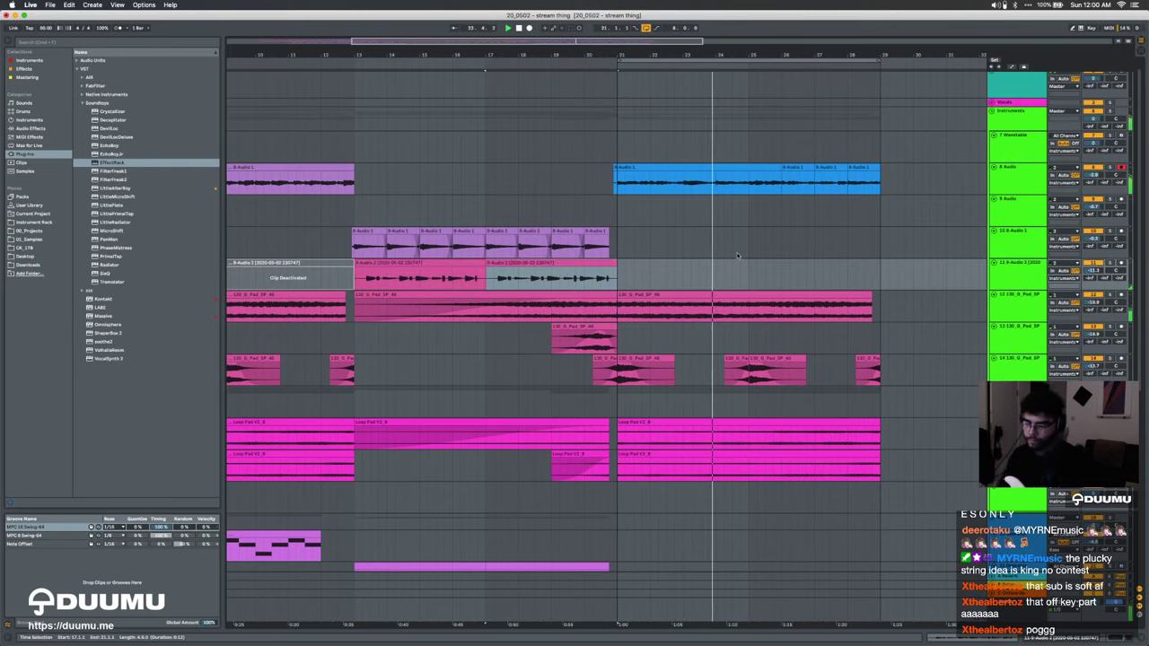
Step: Find the SoundShifter Pitch plug-in and insert it on the Master track ahead of the Glue Compressor
key("minus")
key("minus")
double_click(1015, 602)
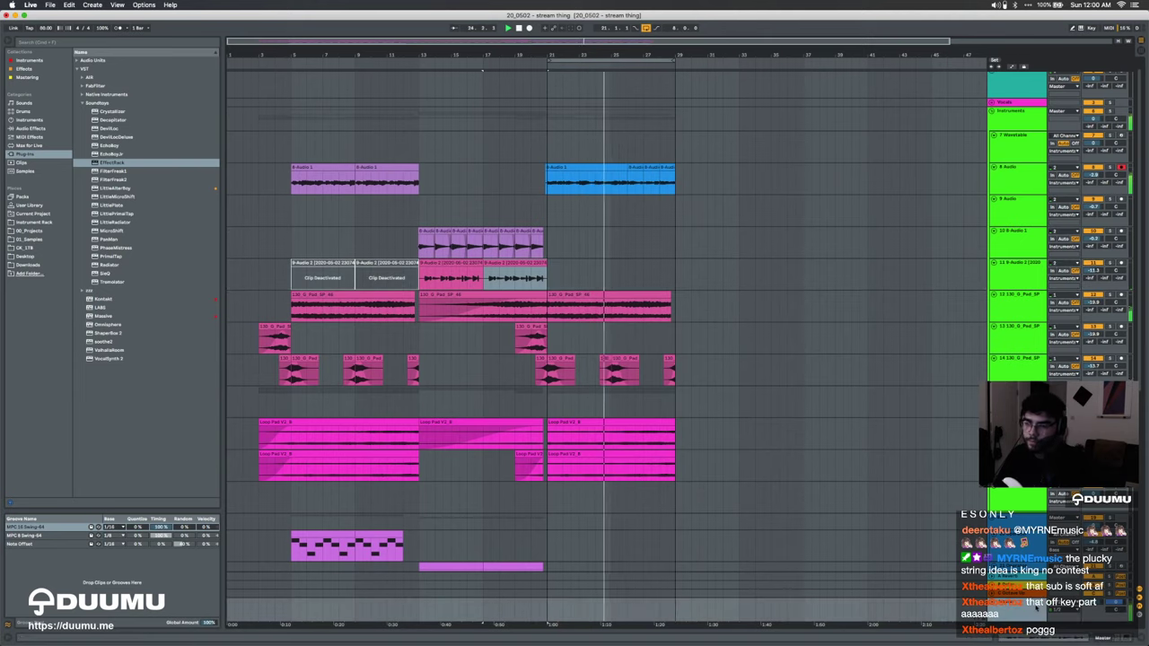
scroll(637, 385, "down", 3)
scroll(637, 386, "down", 4)
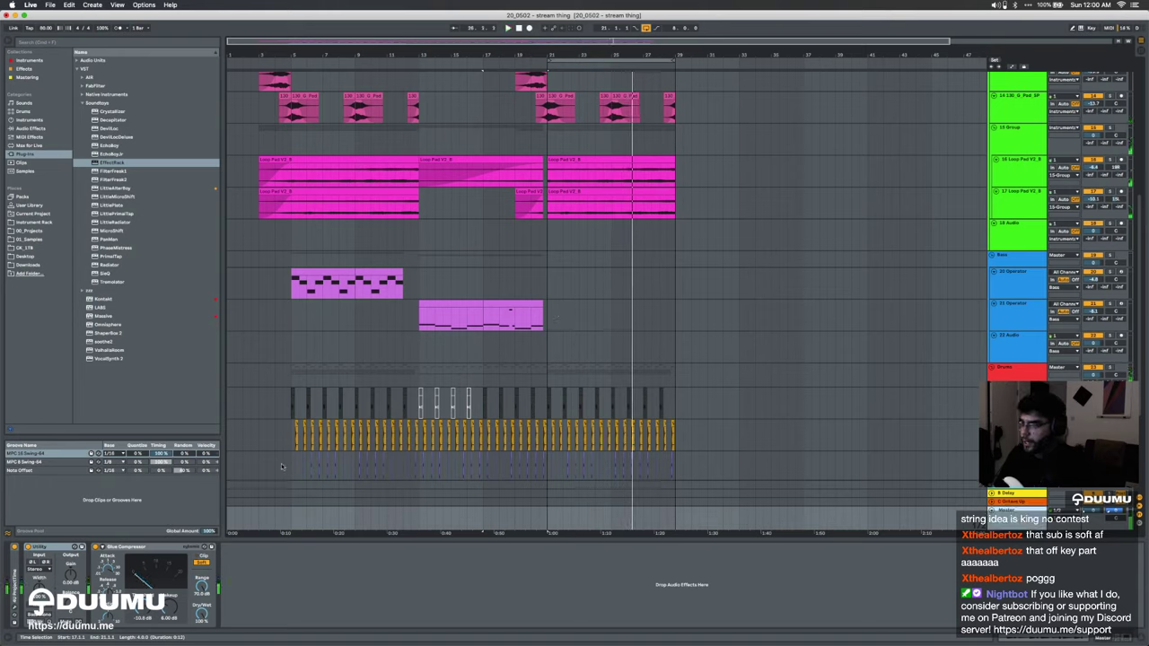
key("super+f")
type("soundshift")
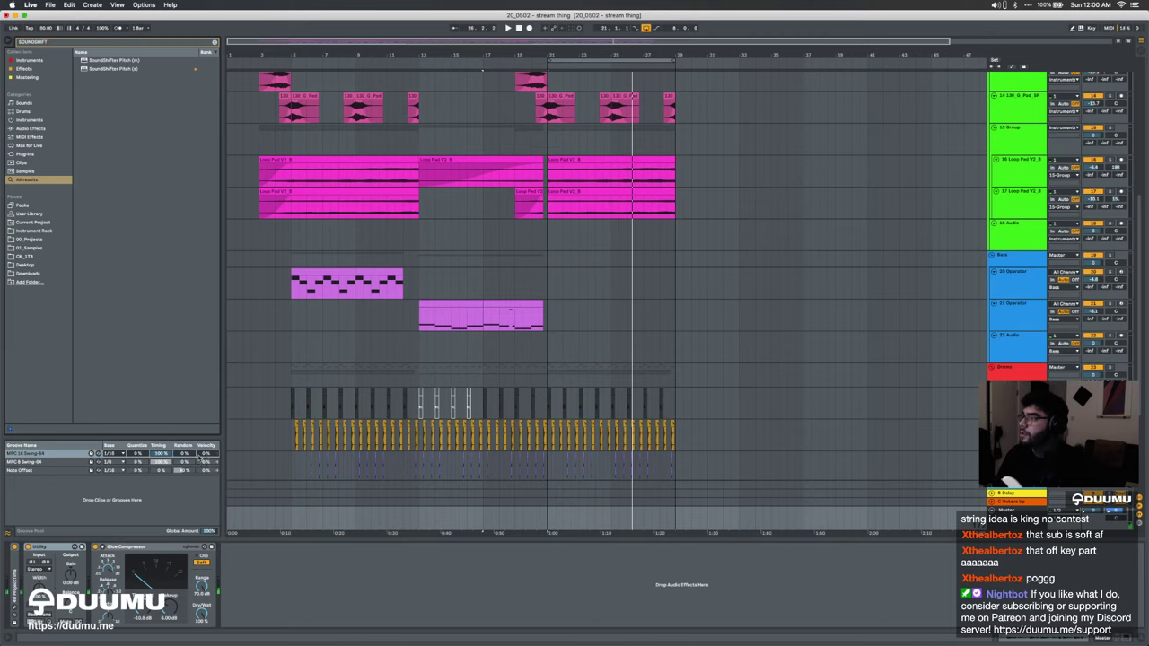
left_click_drag(142, 306, 97, 561)
Step: Adjust the cents transposition of SoundShifter on the Master, play from bar 4 and close the plug-in window
left_click_drag(295, 260, 418, 363)
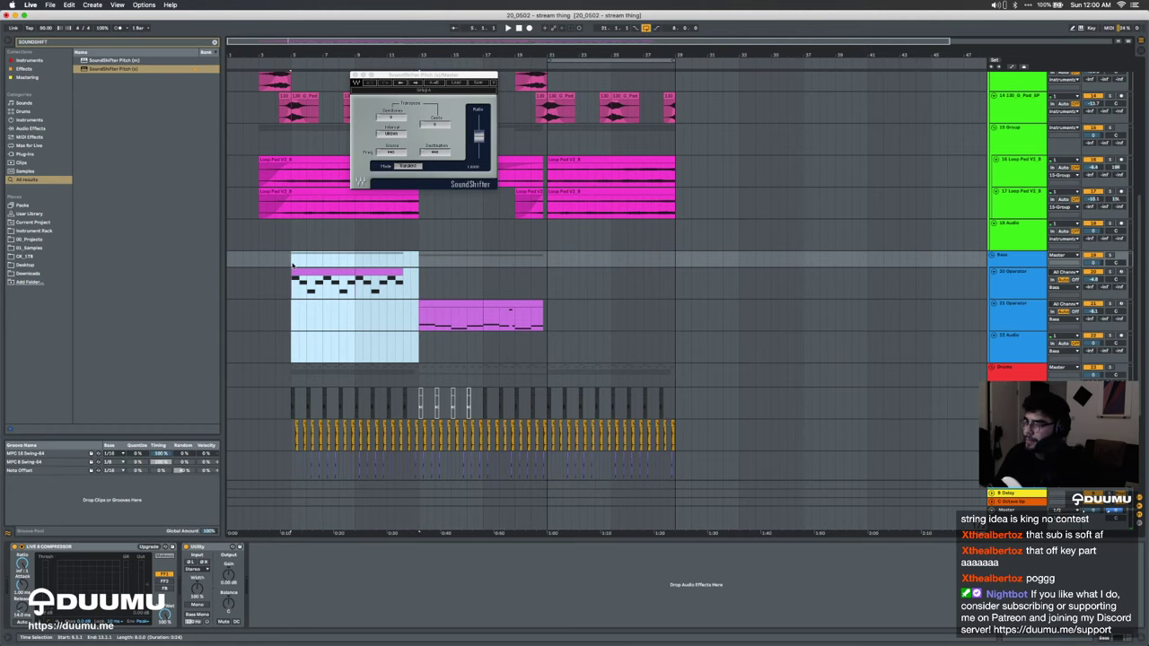
left_click(1024, 519)
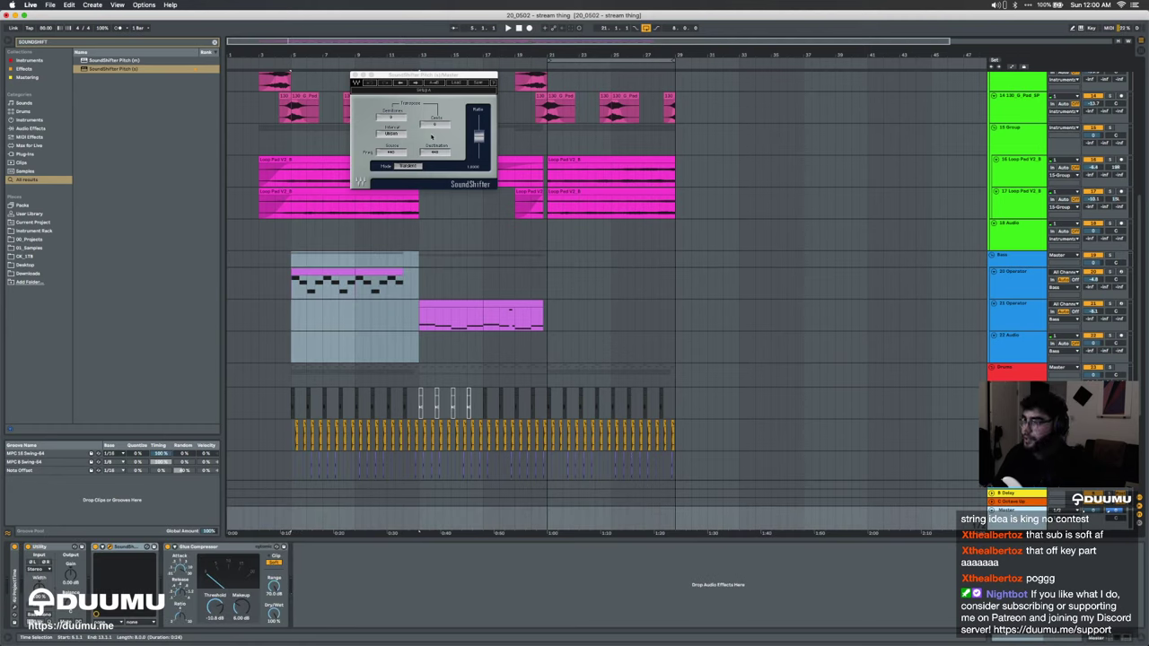
left_click(275, 240)
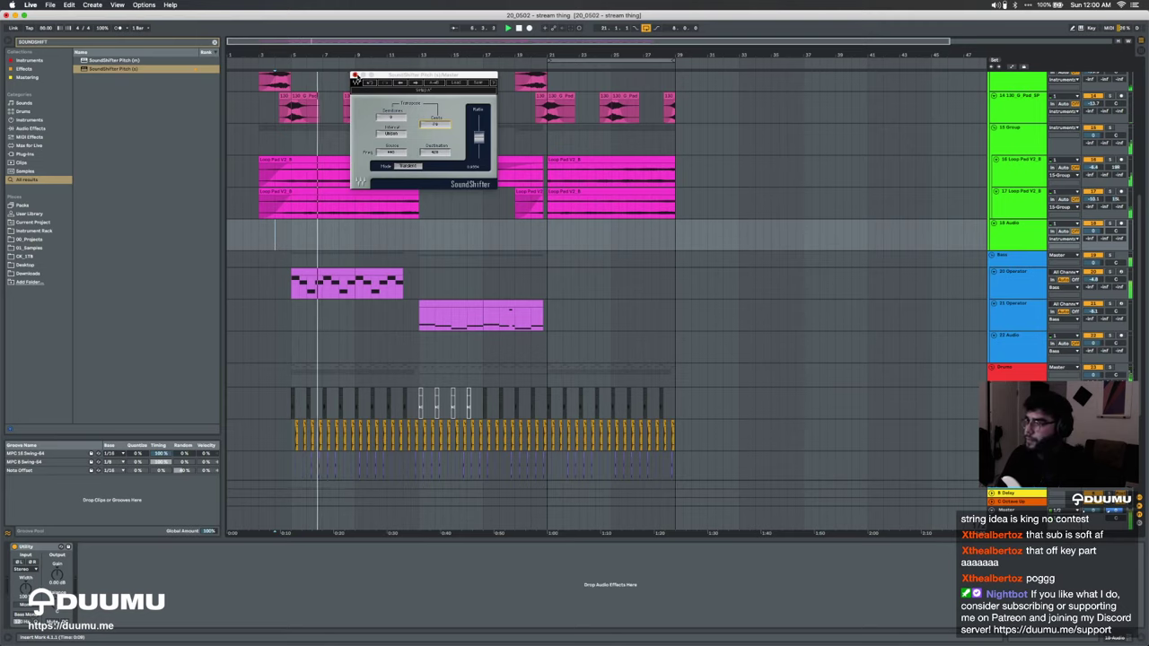
left_click(355, 77)
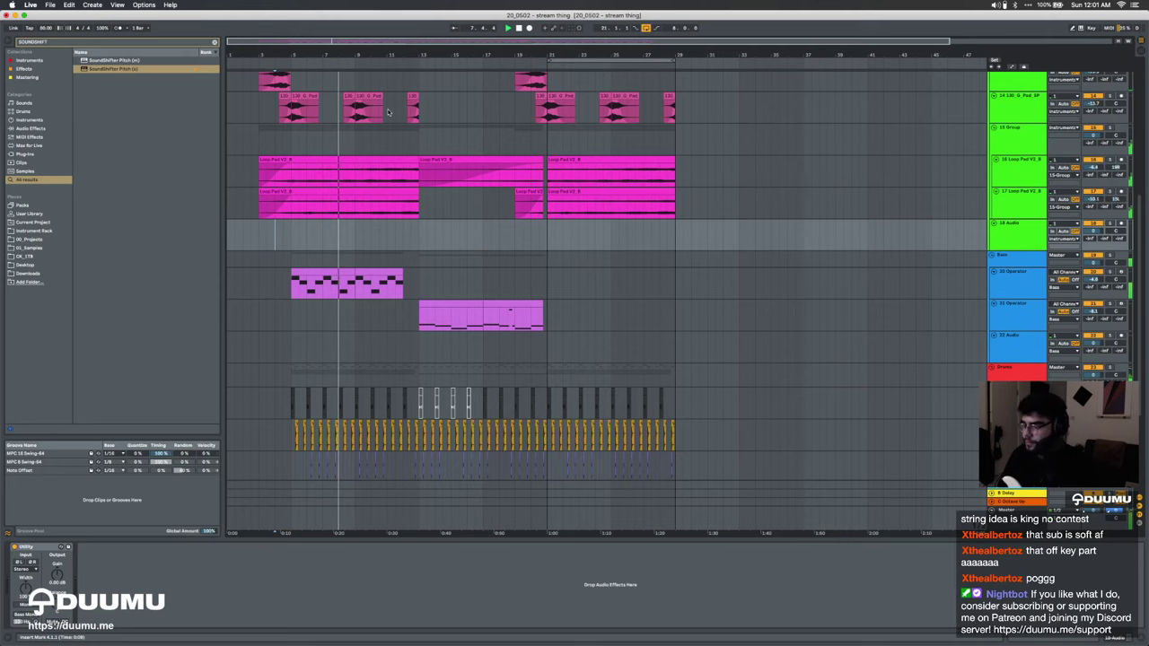
Step: Listen to the arrangement through bars 12 to 20 and examine the instrument, bass and drum tracks
scroll(455, 184, "up", 5)
scroll(455, 184, "up", 1)
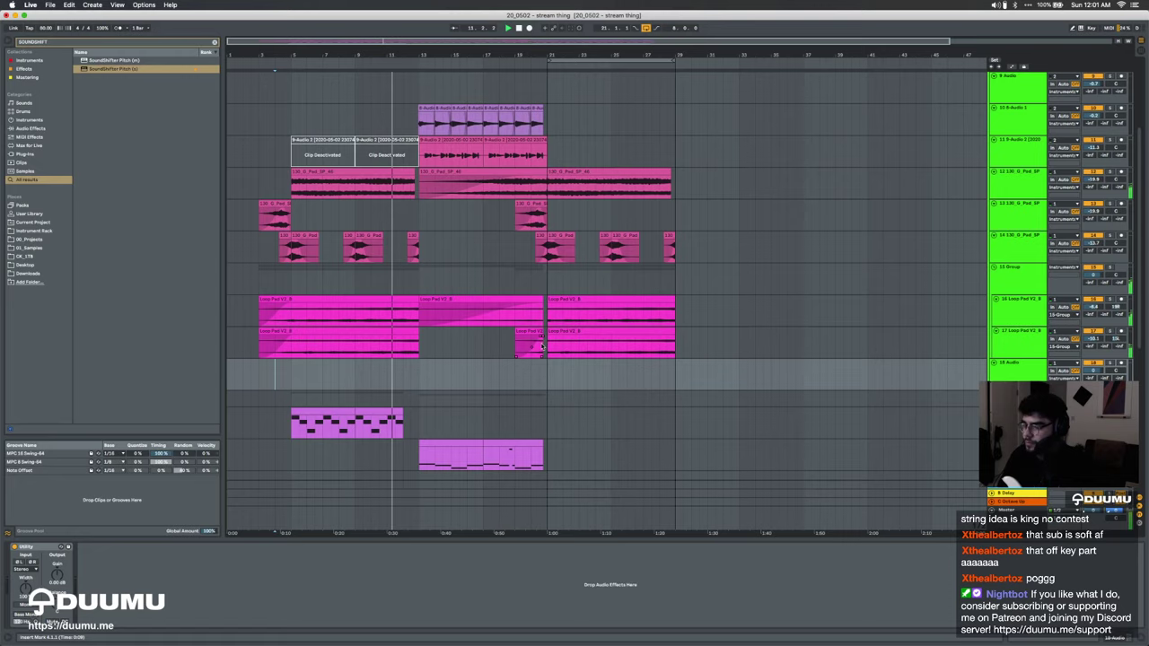
key("ctrl+Up")
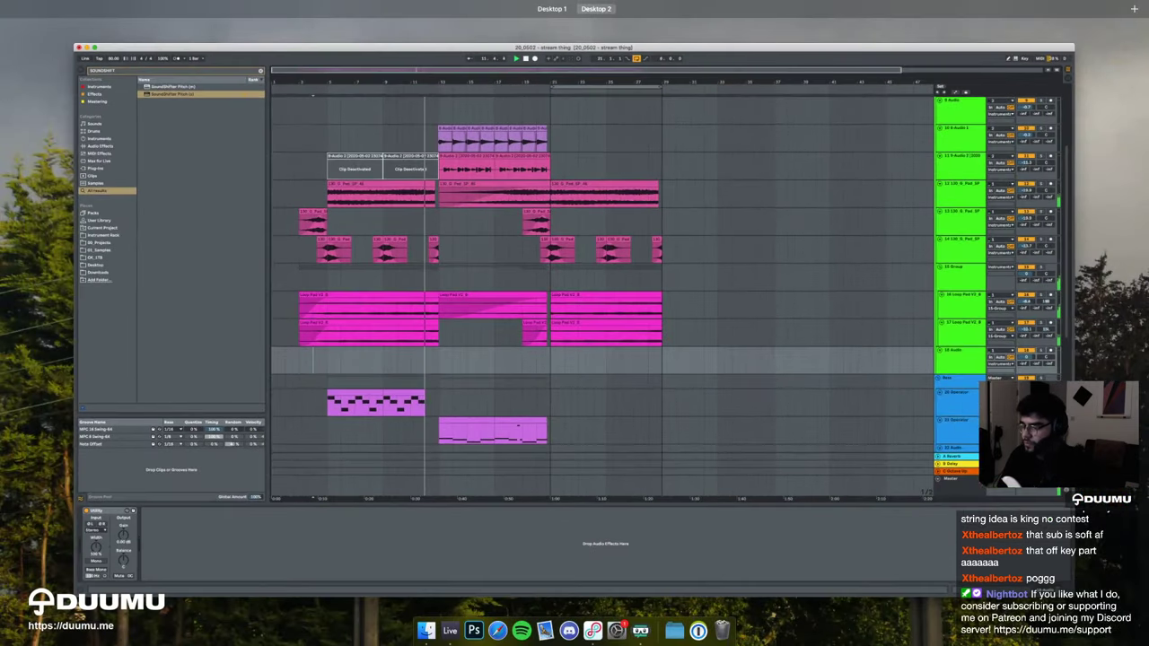
key("ctrl+Up")
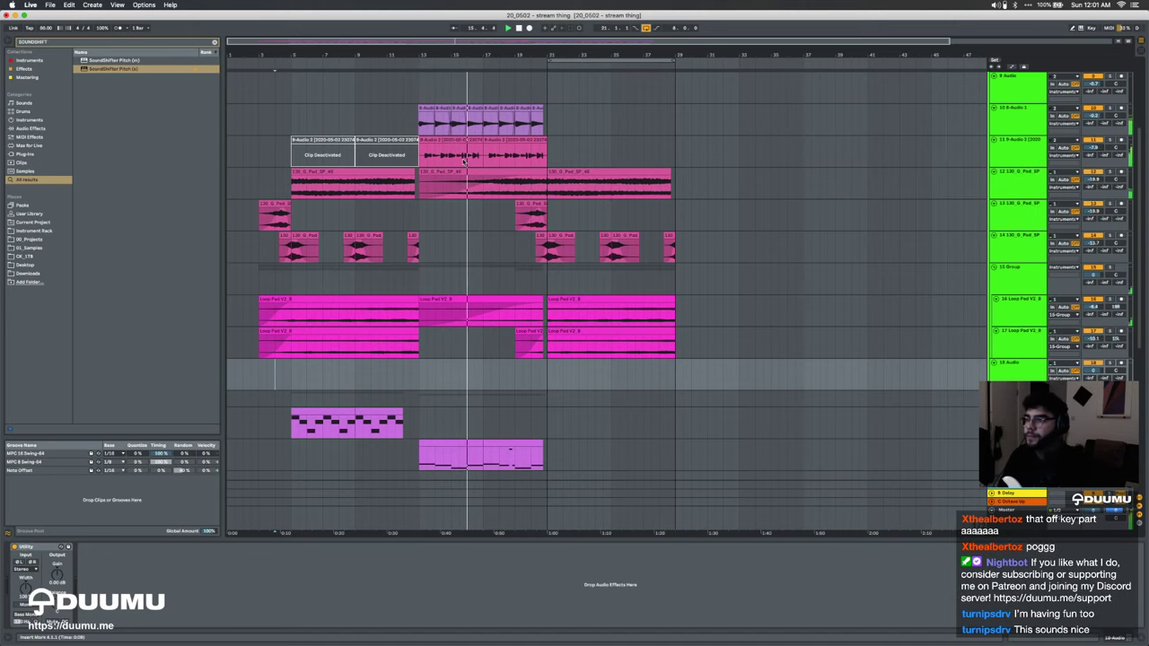
scroll(464, 161, "up", 3)
scroll(464, 160, "up", 1)
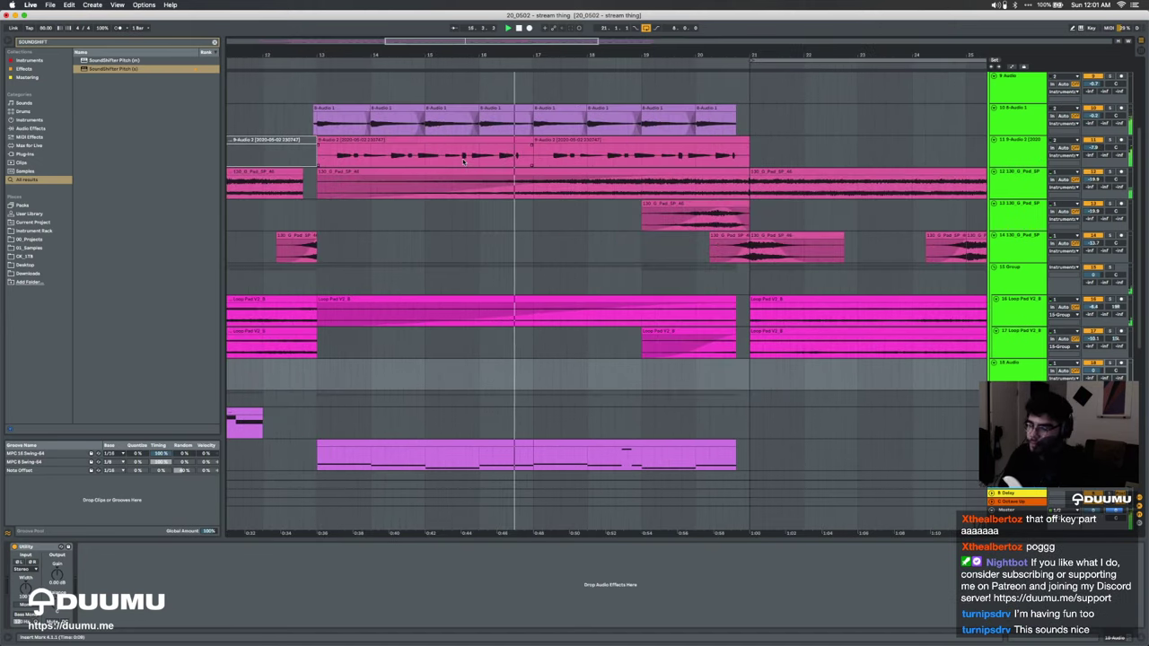
scroll(464, 161, "up", 5)
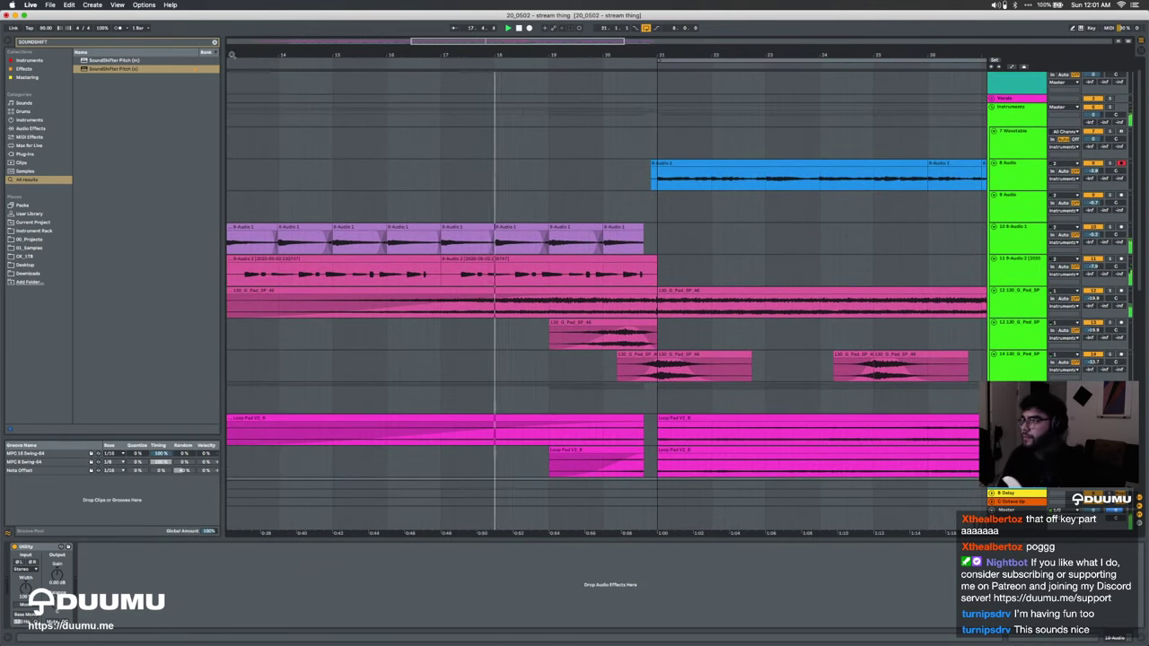
key("Escape")
scroll(536, 270, "down", 5)
scroll(536, 271, "down", 10)
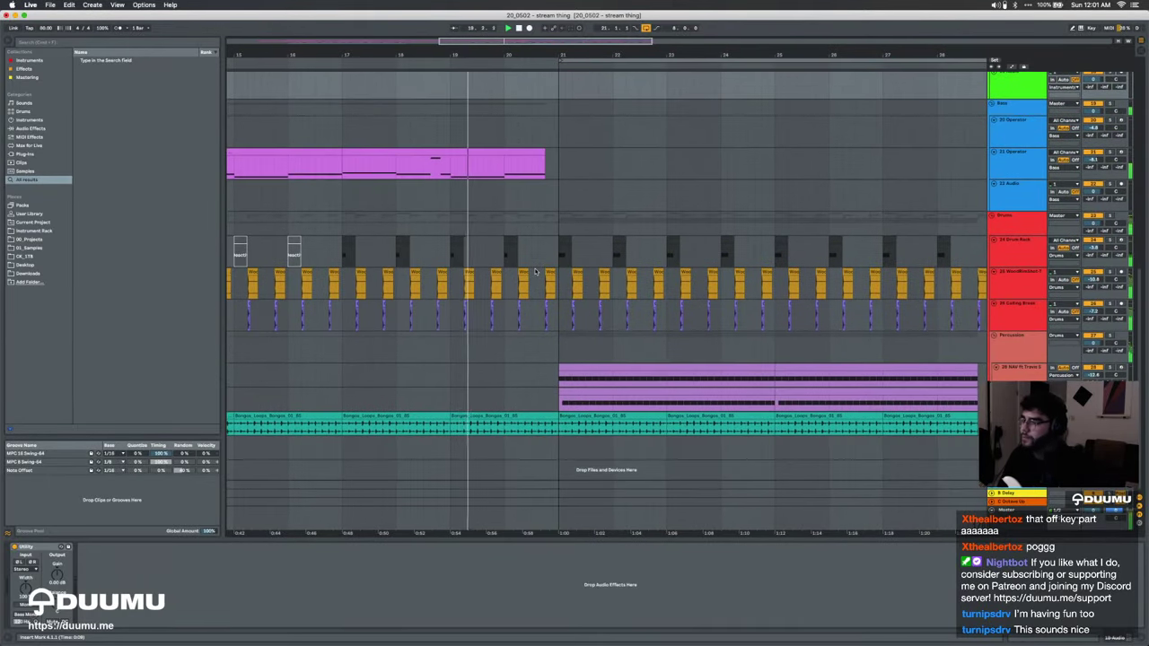
scroll(536, 271, "up", 10)
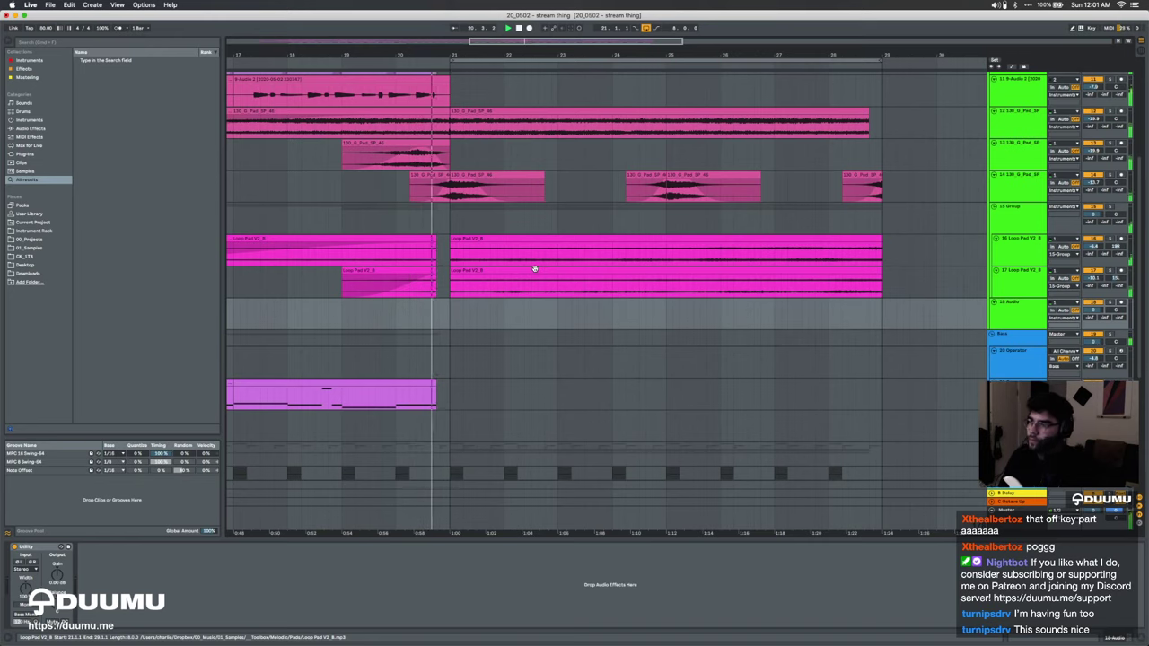
Step: Remove the Drum Rack clips from bar 21 to the end of the arrangement
left_click(451, 314)
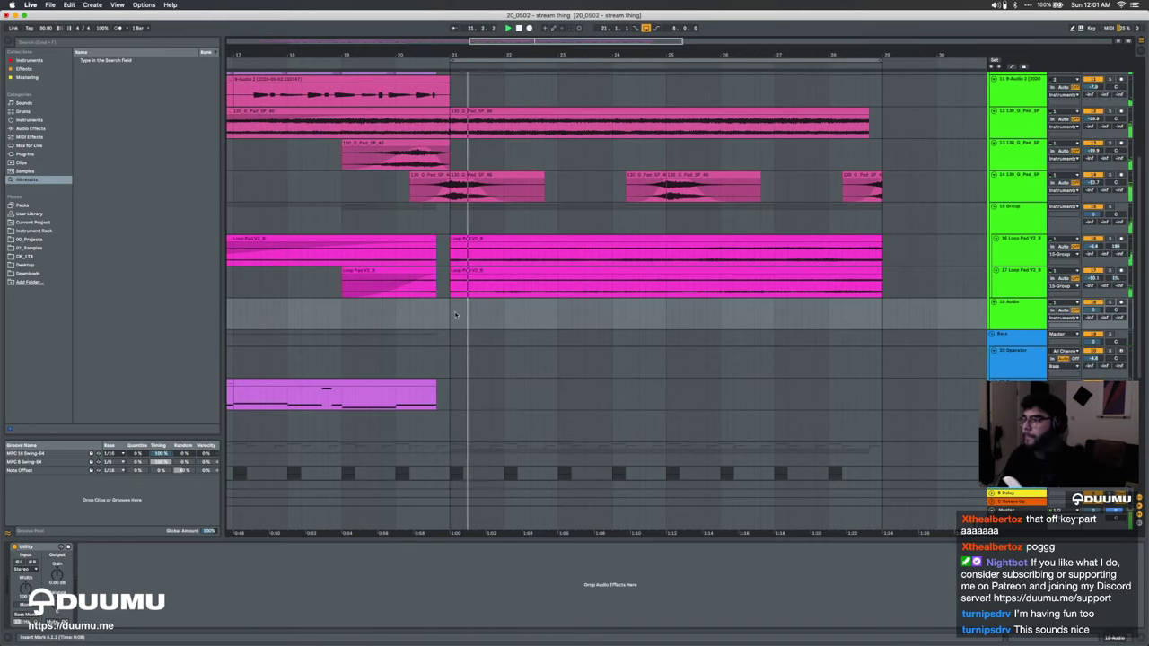
scroll(453, 313, "up", 5)
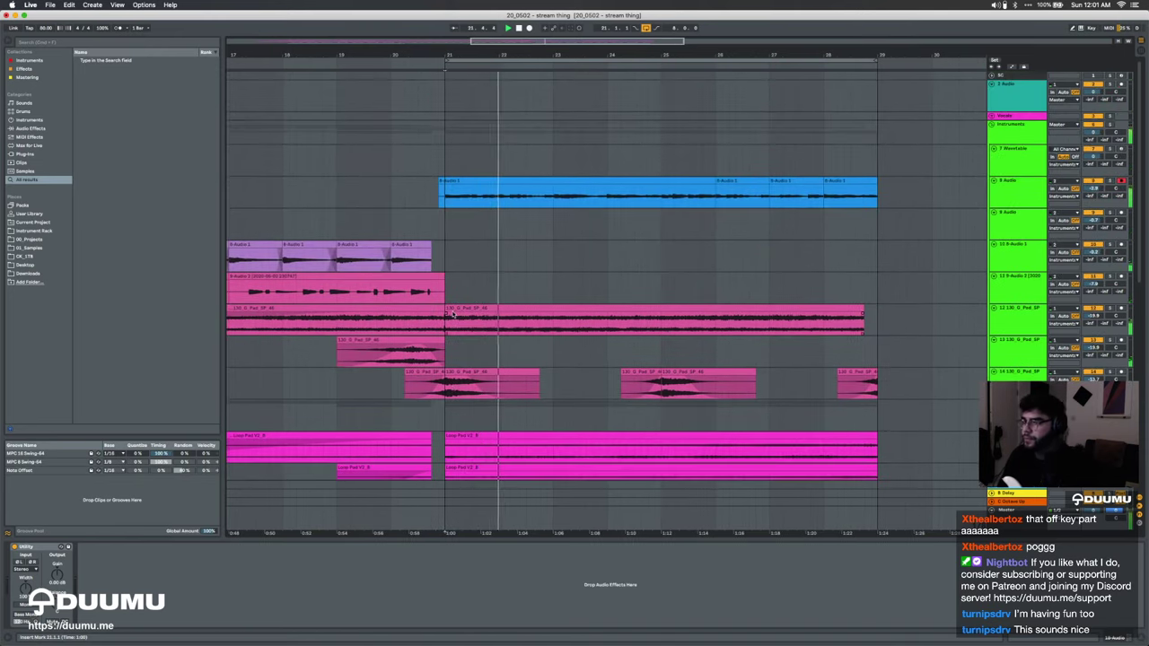
scroll(453, 313, "down", 10)
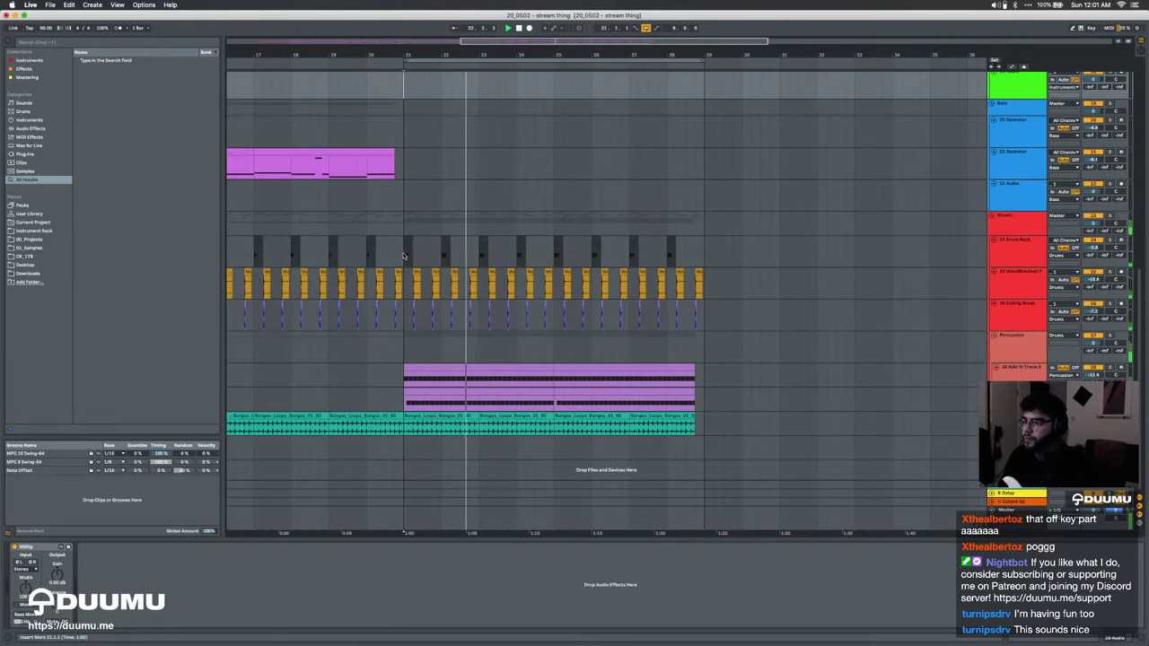
left_click_drag(404, 251, 714, 244)
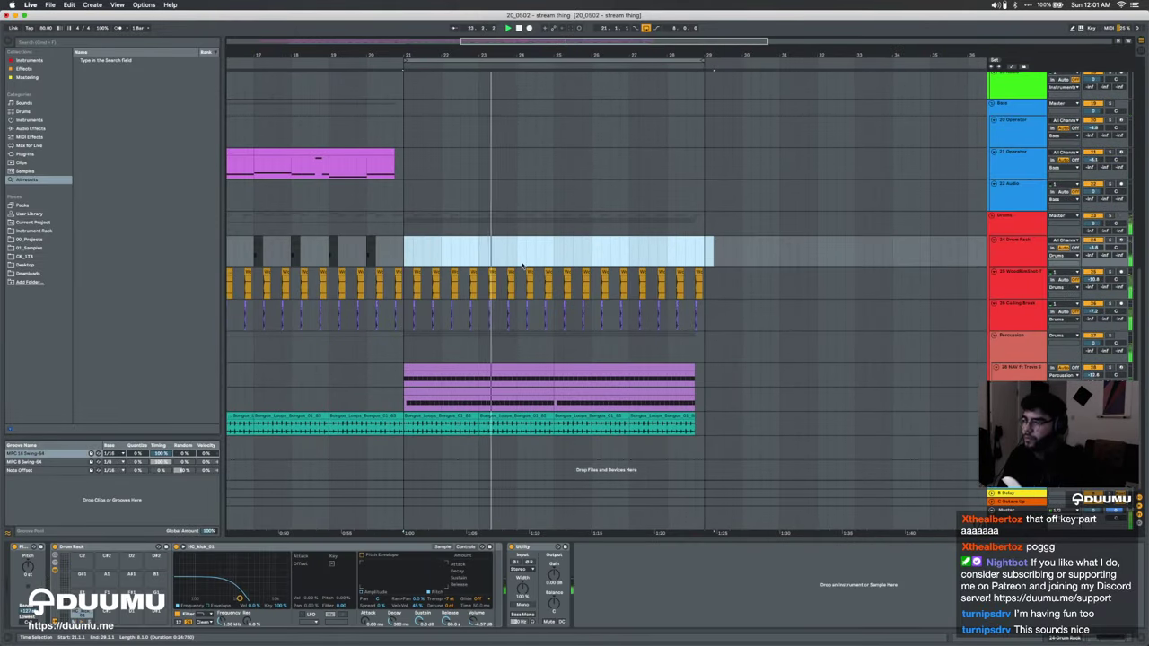
Step: Trim the ends of the Percussion group's clips, including the bongo loop, by deleting the last half bar before bar 29
scroll(528, 211, "up", 10)
scroll(528, 211, "down", 2)
key("super+l")
scroll(572, 251, "down", 3)
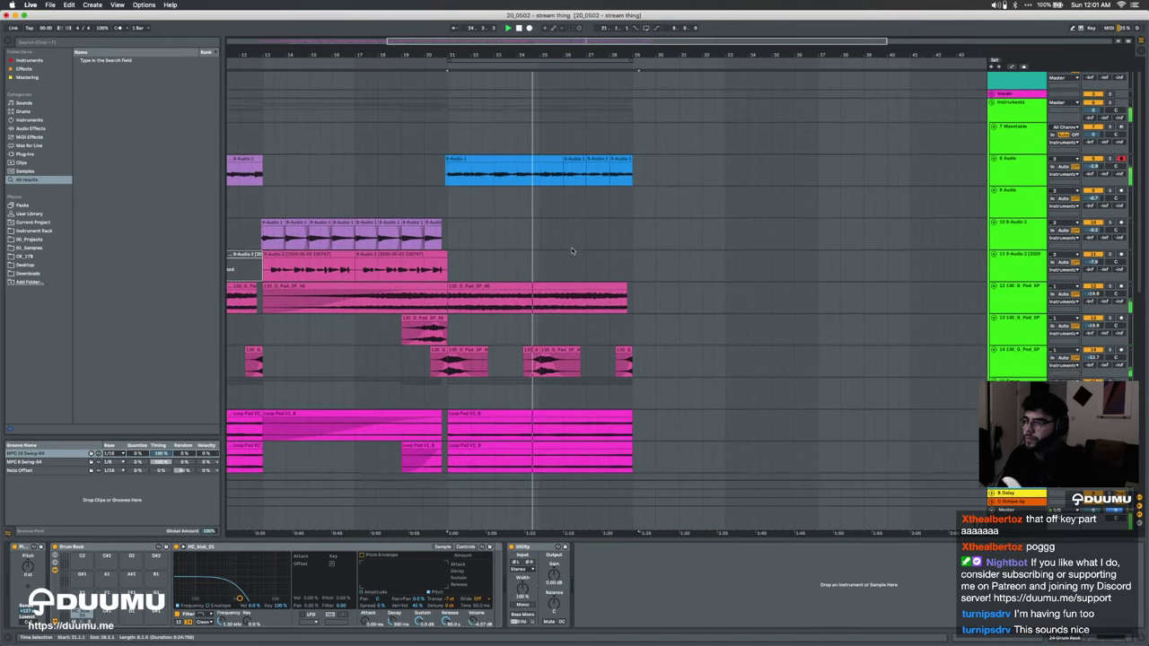
scroll(620, 260, "up", 5)
scroll(639, 265, "down", 8)
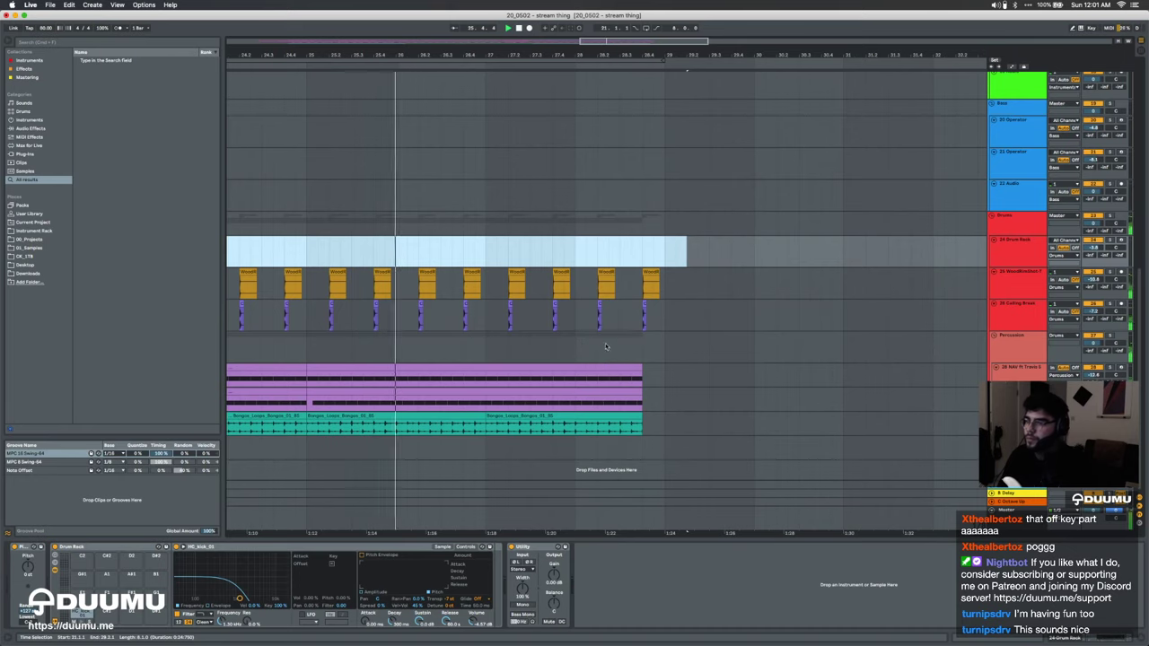
left_click_drag(620, 333, 665, 425)
key("Delete")
Step: Loop bars 5 to 29 of the arrangement and listen to it from the beginning of the loop
scroll(665, 427, "down", 5)
left_click_drag(590, 428, 279, 425)
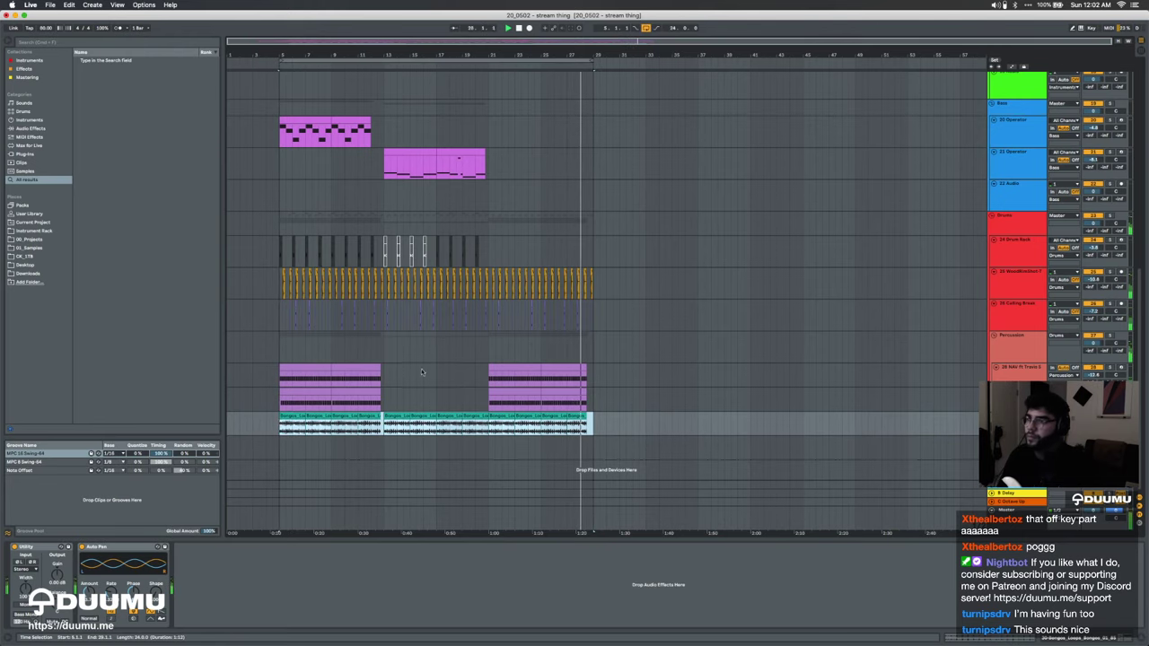
scroll(425, 371, "up", 4)
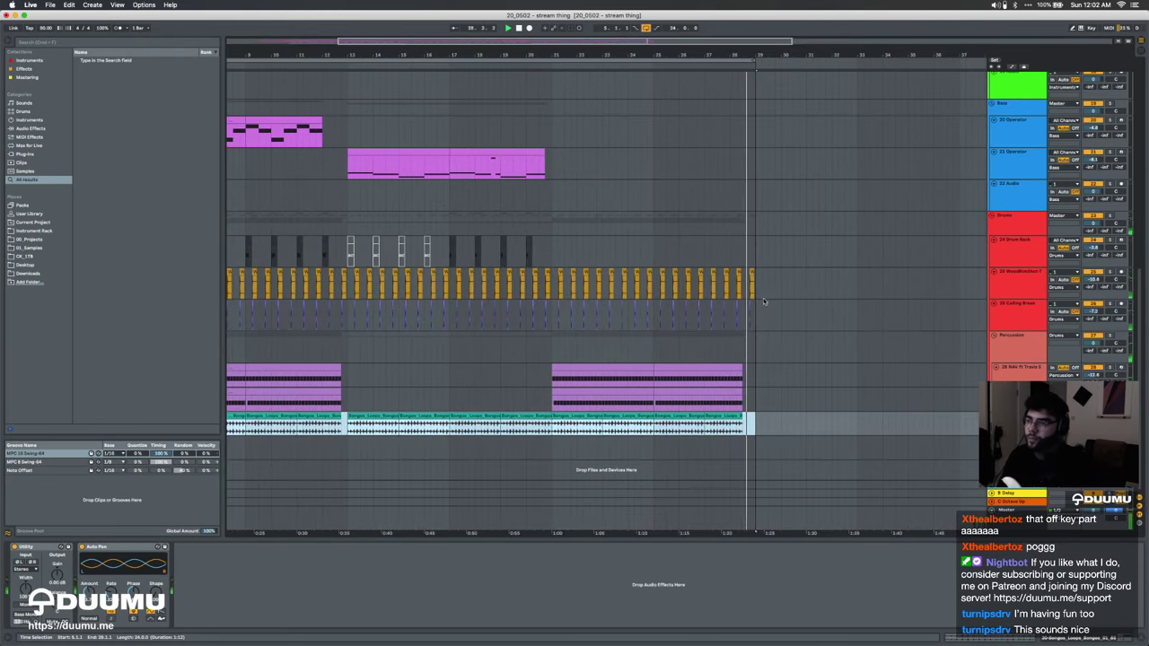
scroll(543, 304, "up", 10)
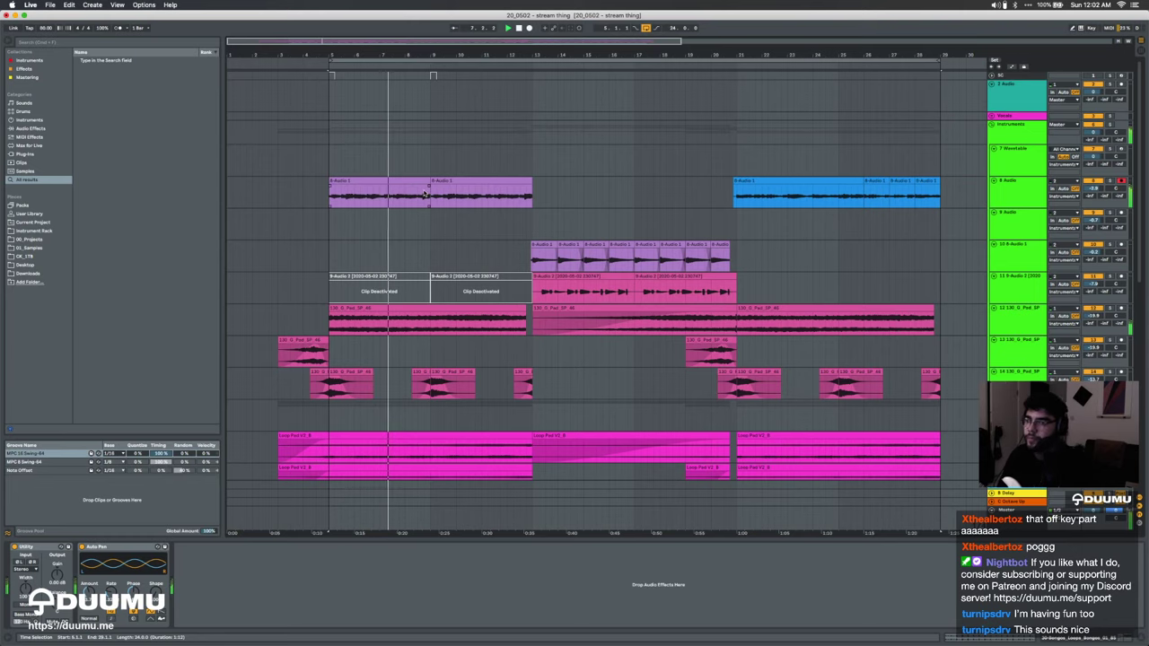
scroll(473, 76, "up", 3)
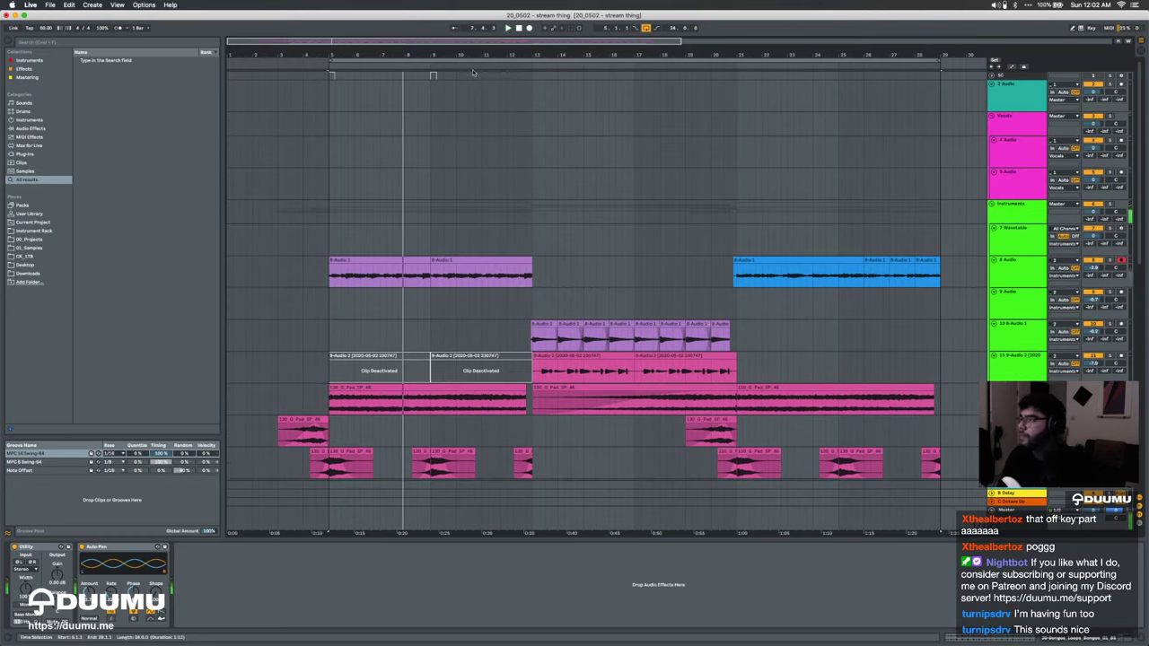
Step: Browse to the 01_Samples library, collapse the Toolbox folder and open the Vocal folder
left_click(23, 249)
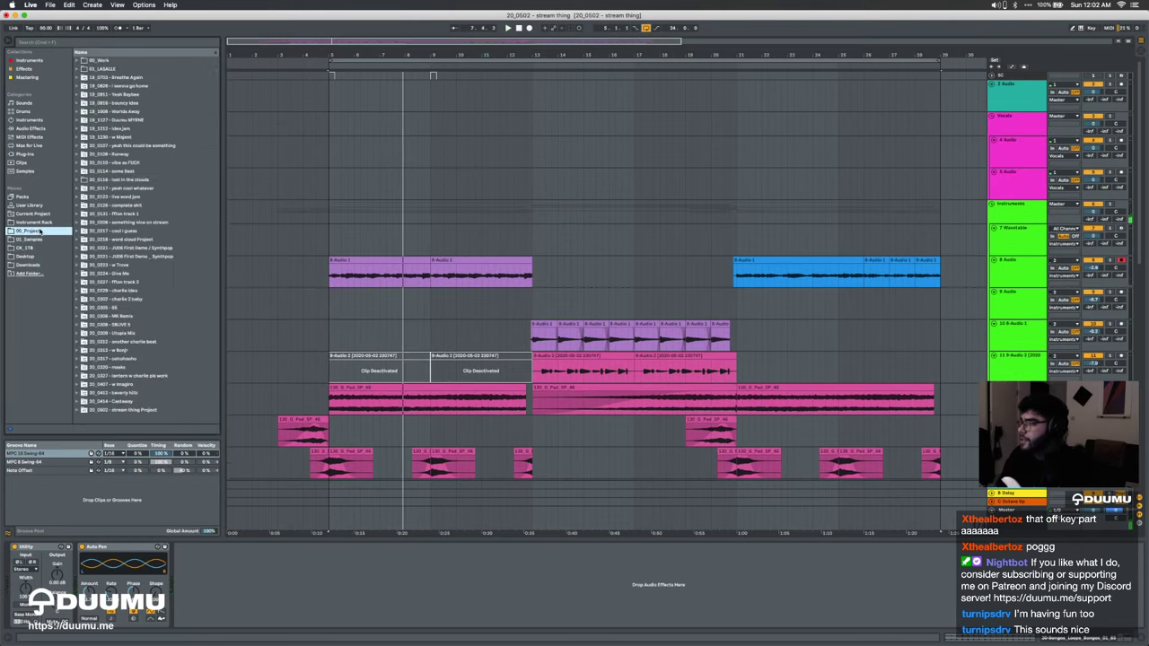
left_click(87, 90)
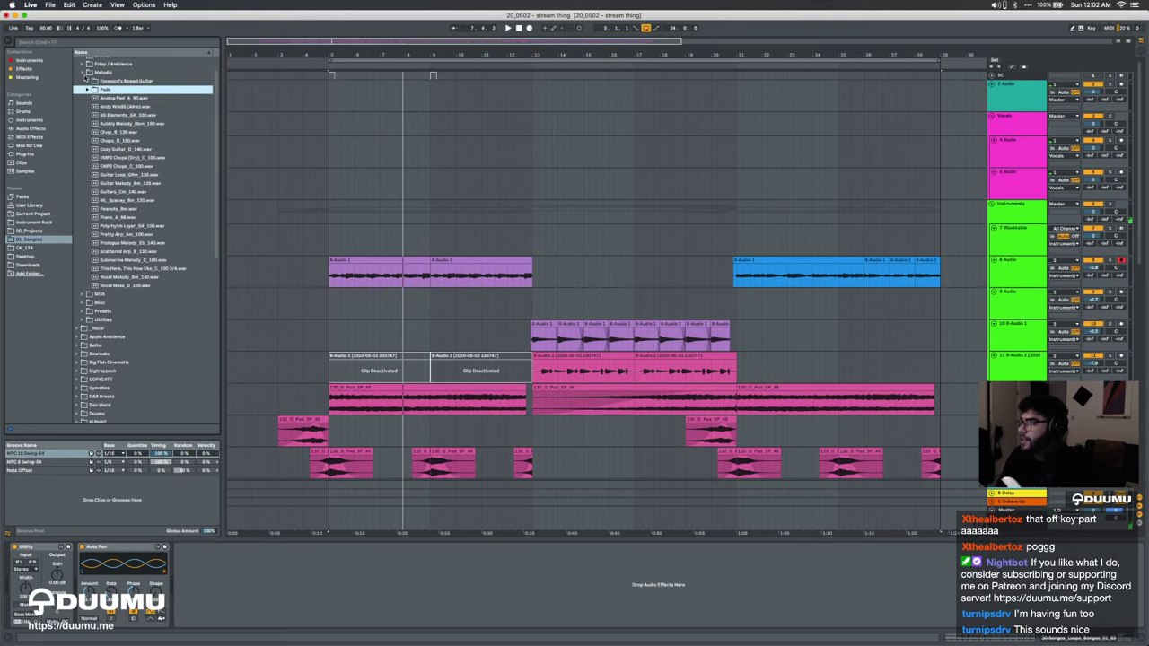
left_click(83, 72)
scroll(84, 78, "up", 2)
left_click(77, 60)
left_click(78, 69)
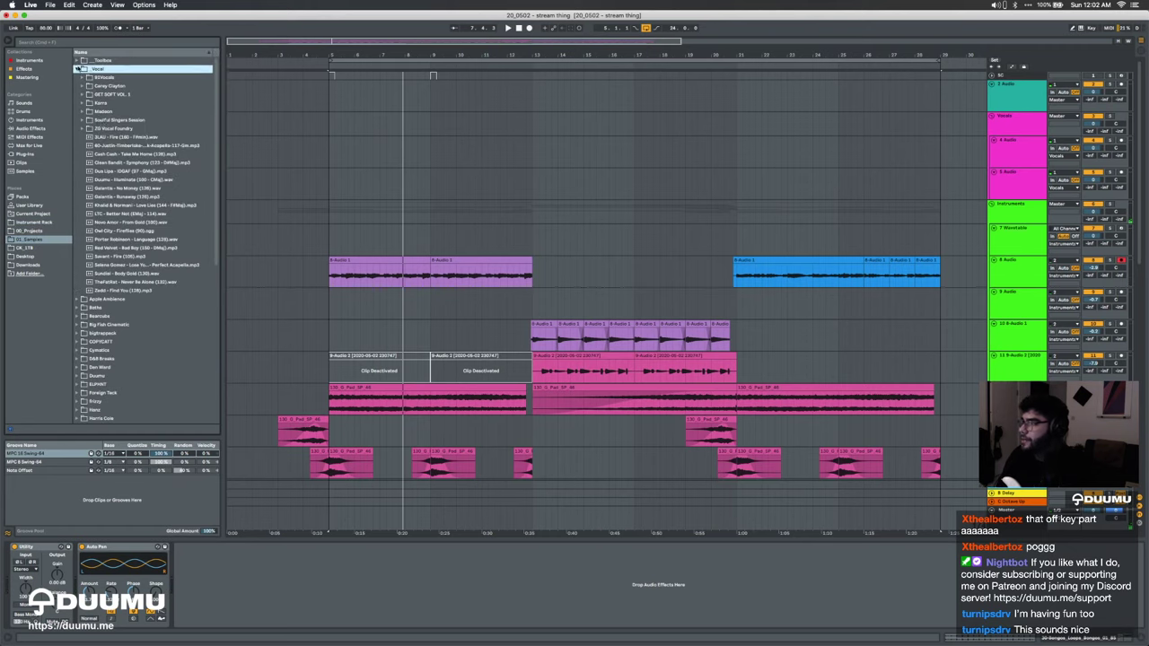
Step: Look through the D Minor and B Minor folders of the GET SOFT VOL. 1 vocal pack and audition a sample
left_click(83, 86)
left_click(83, 86)
left_click(83, 94)
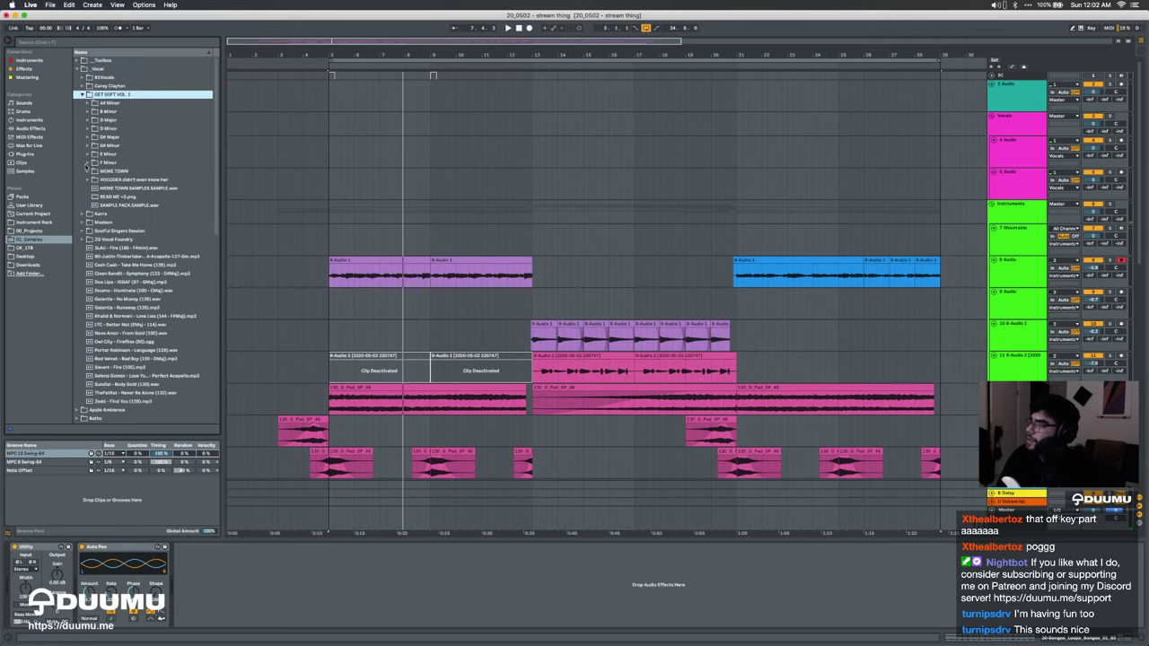
left_click(103, 129)
left_click(89, 128)
left_click(101, 136)
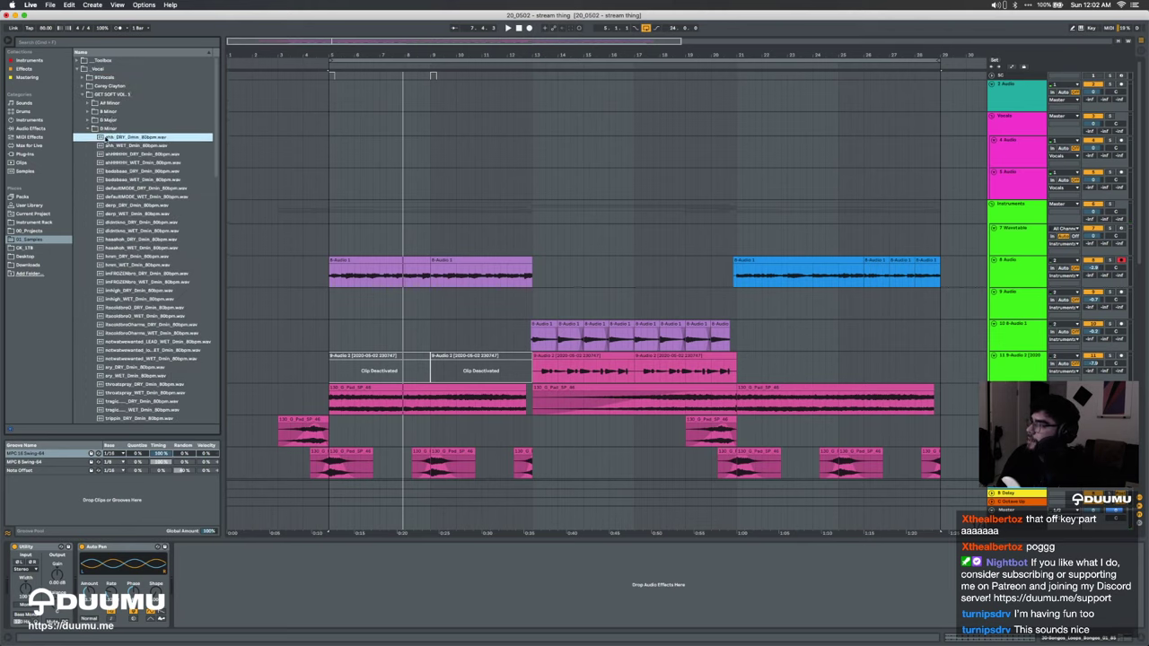
left_click(103, 120)
left_click(89, 111)
left_click(99, 119)
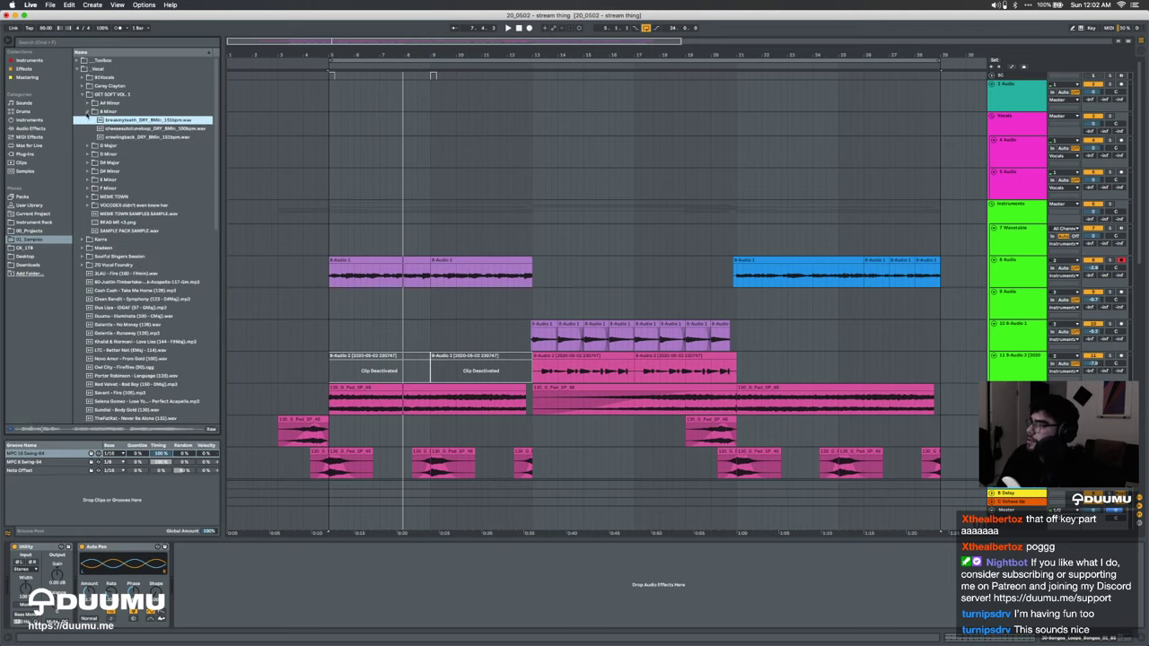
left_click(89, 111)
left_click(103, 93)
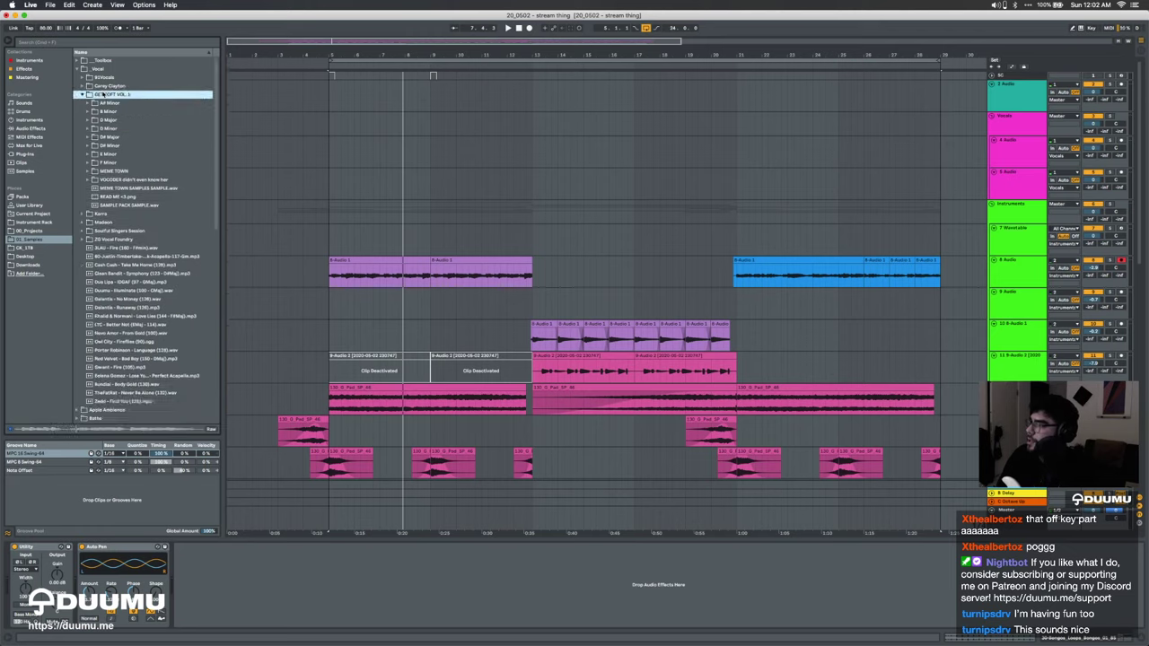
Step: Place Owl City - Fireflies (90).ogg at bar 5 on the lower Vocals audio track and warp it at 90 BPM
left_click(83, 94)
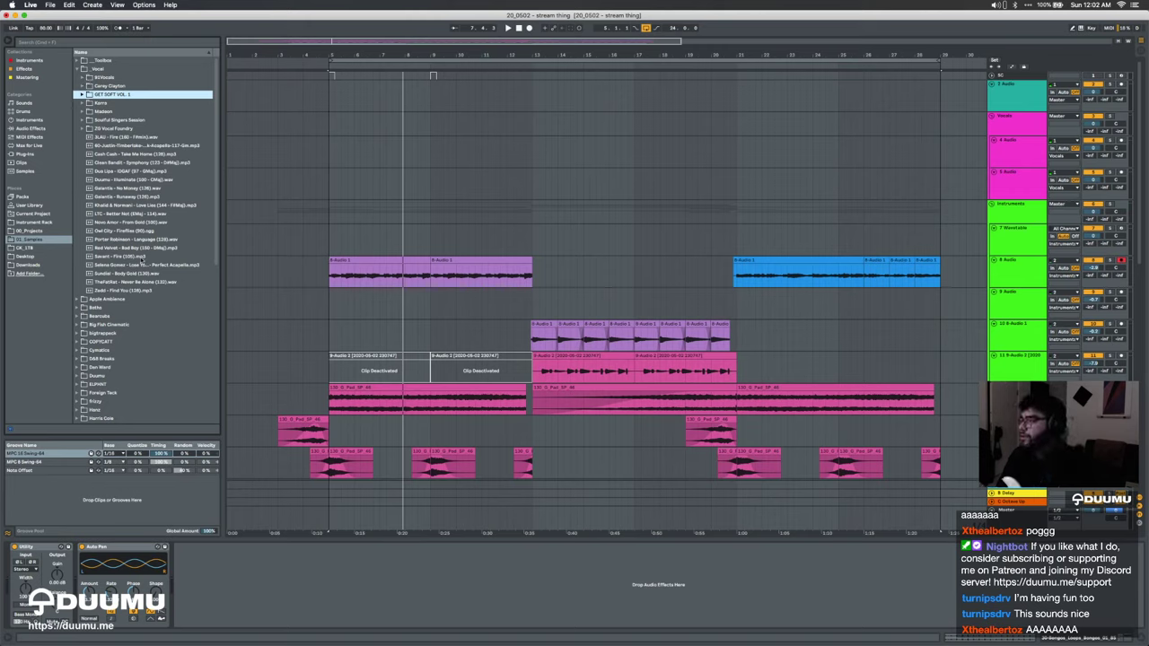
left_click_drag(128, 233, 328, 186)
double_click(364, 175)
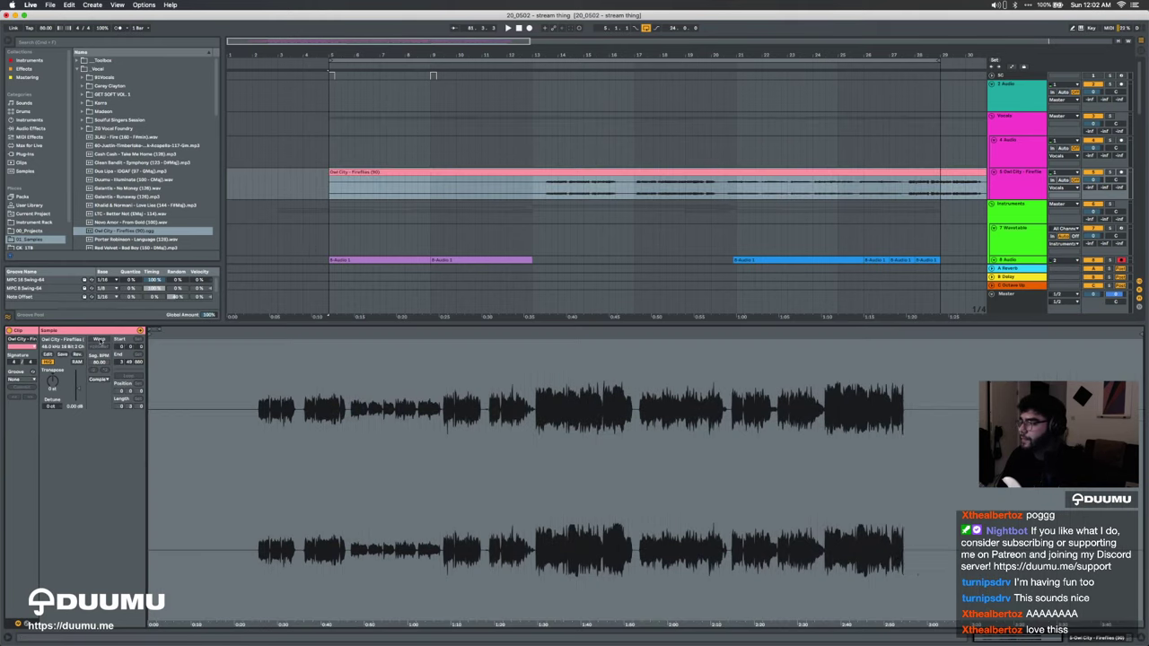
left_click(98, 339)
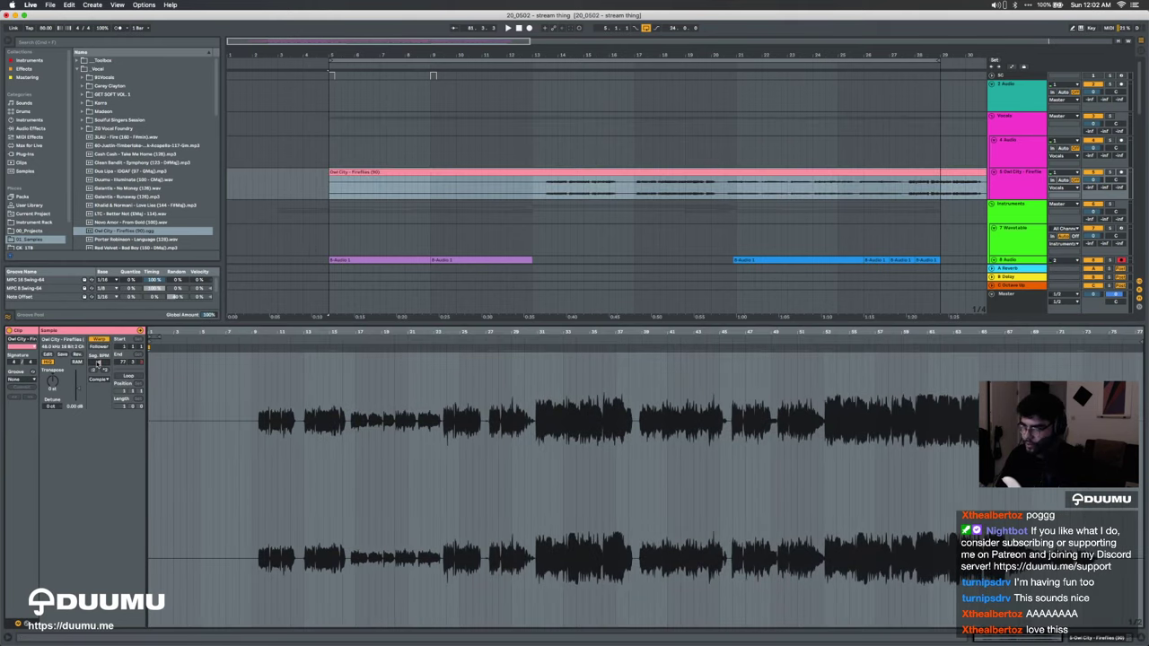
key("Return")
Step: Split the Fireflies clip at 14.3, where the singing starts, and move the sung part to bar 5
left_click(571, 194)
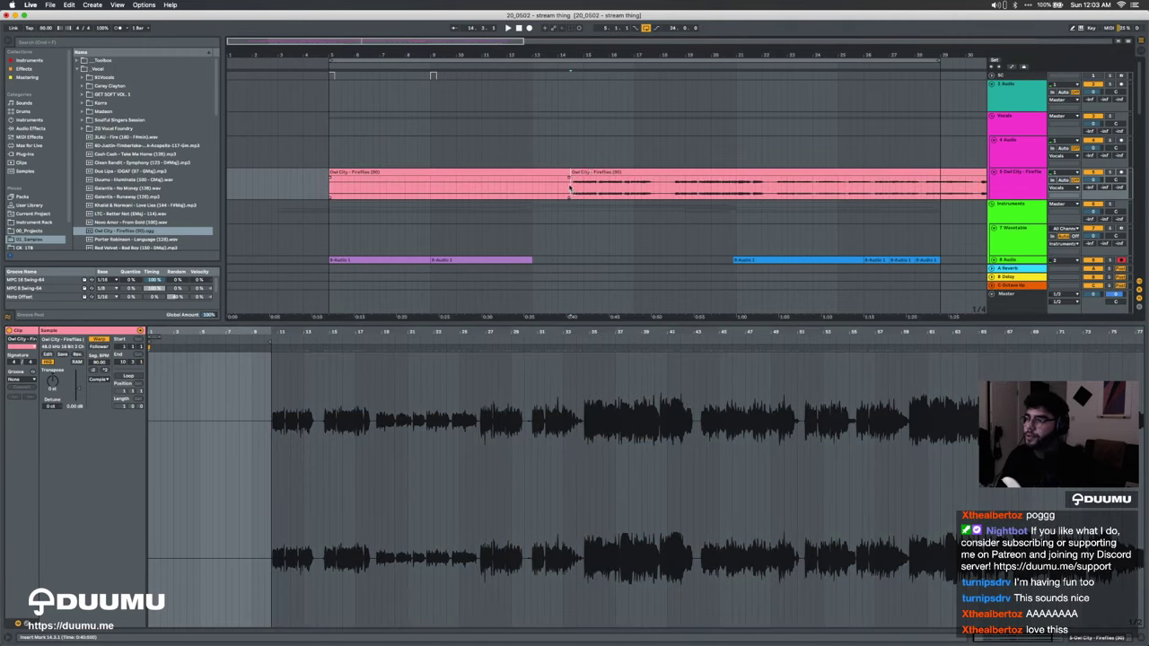
key("super+e")
left_click_drag(599, 172, 360, 176)
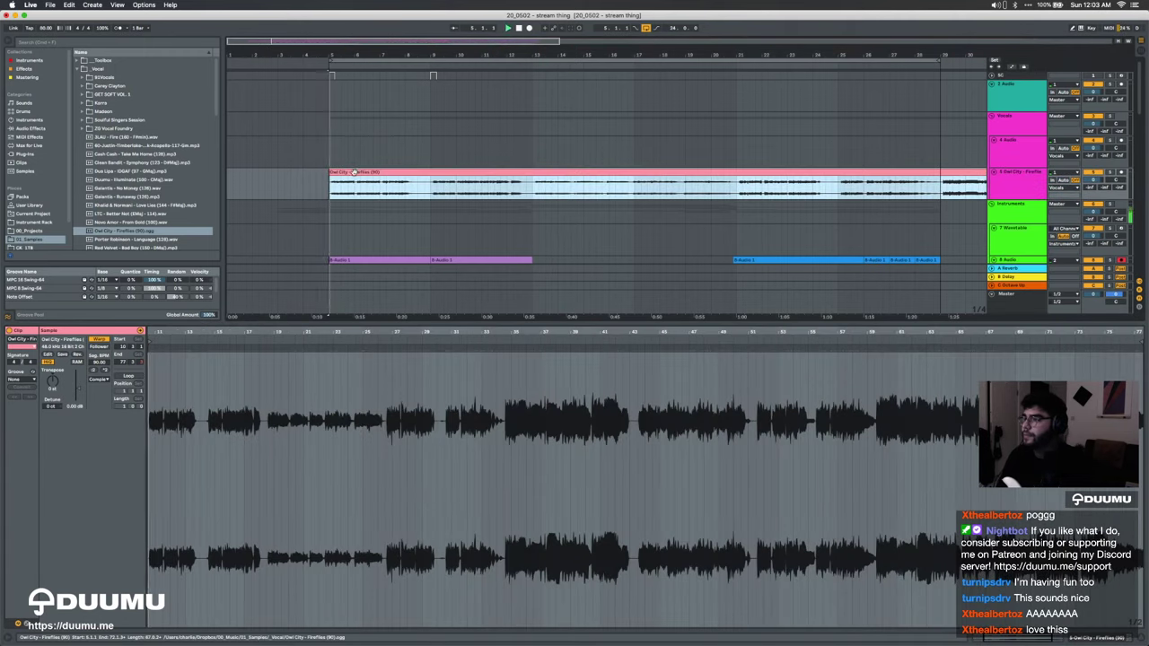
Step: Transpose the Fireflies clip, switch its warp mode to Complex Pro with formants at about 57, and raise its gain
left_click(51, 386)
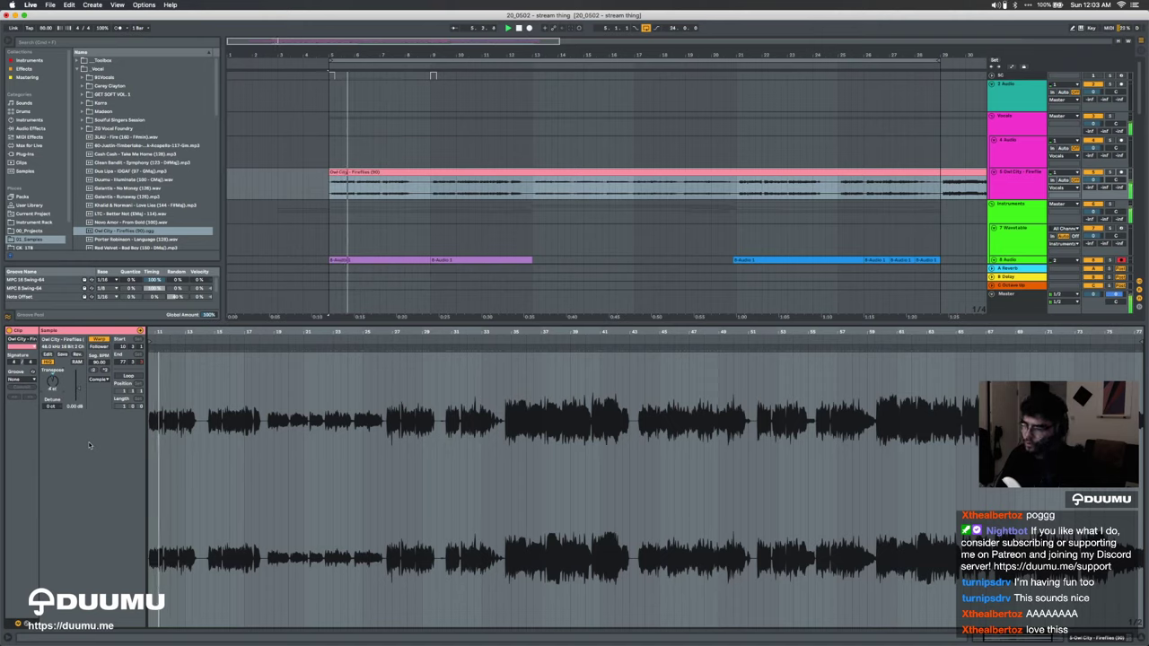
left_click(99, 379)
left_click(99, 423)
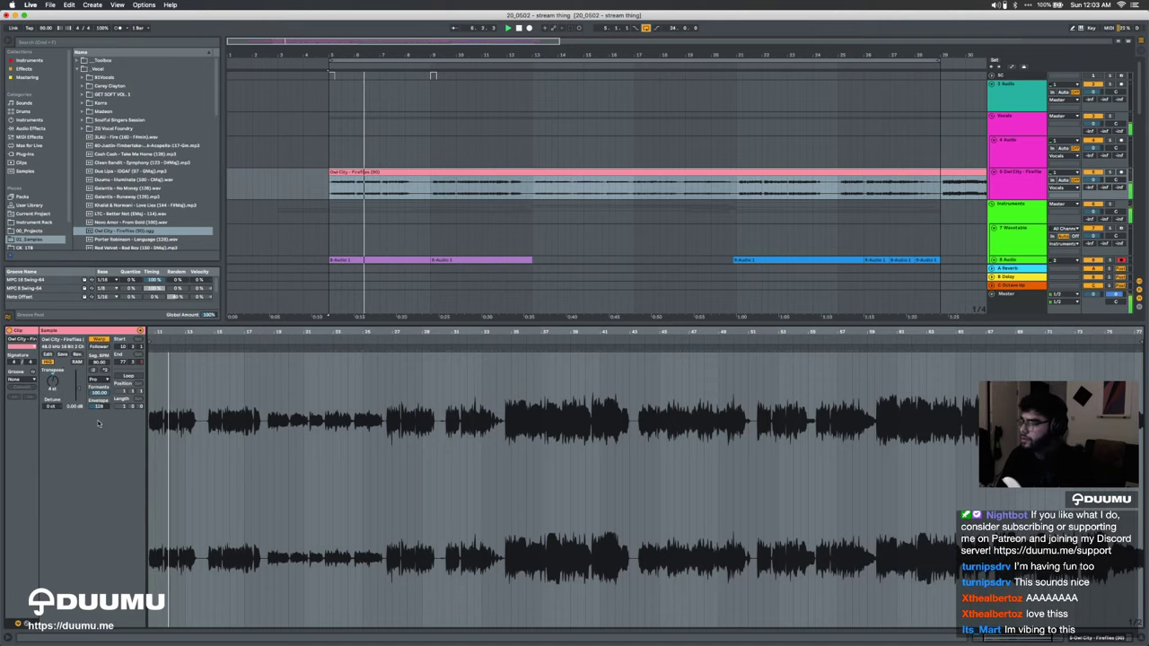
left_click_drag(99, 393, 99, 432)
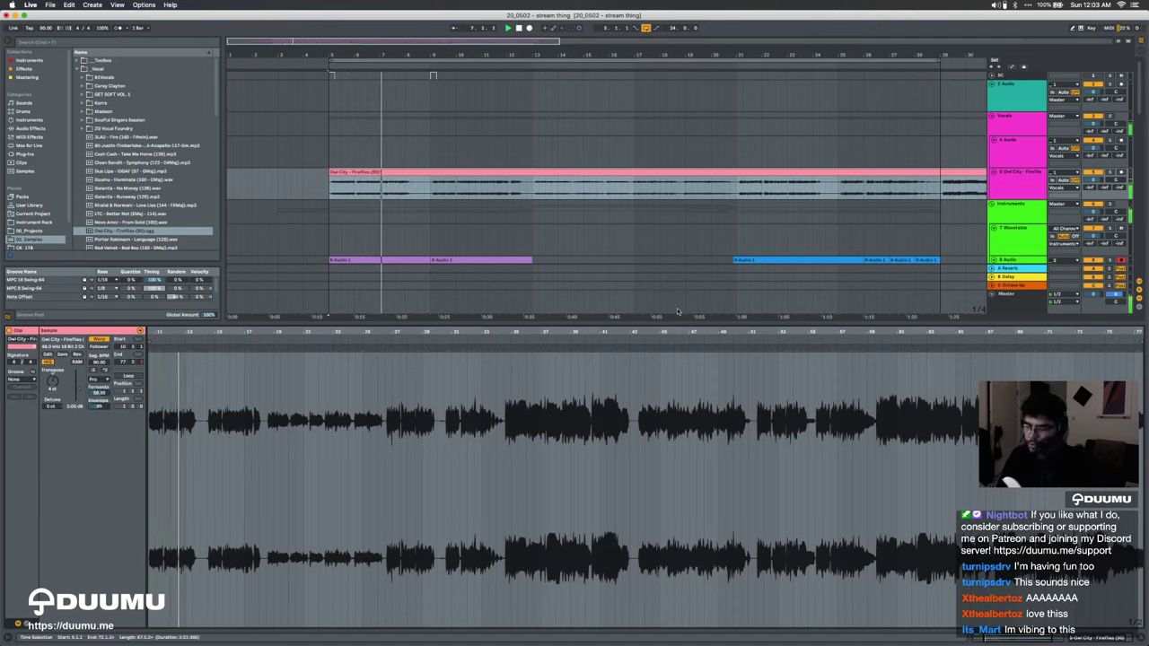
left_click(743, 174)
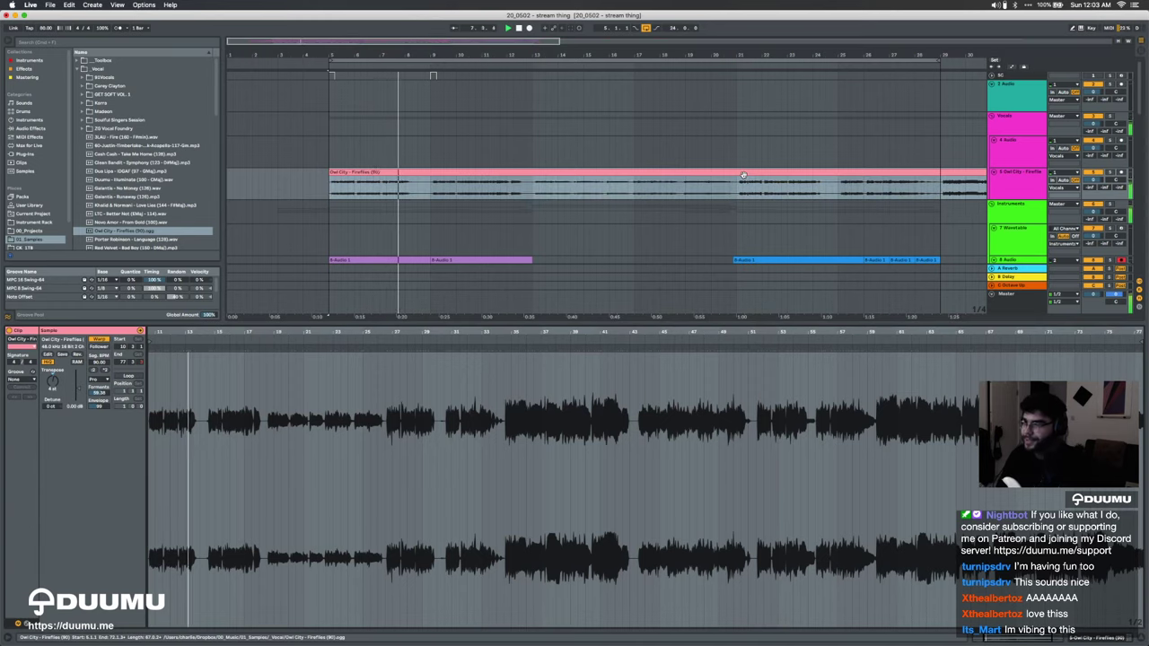
left_click_drag(76, 393, 98, 395)
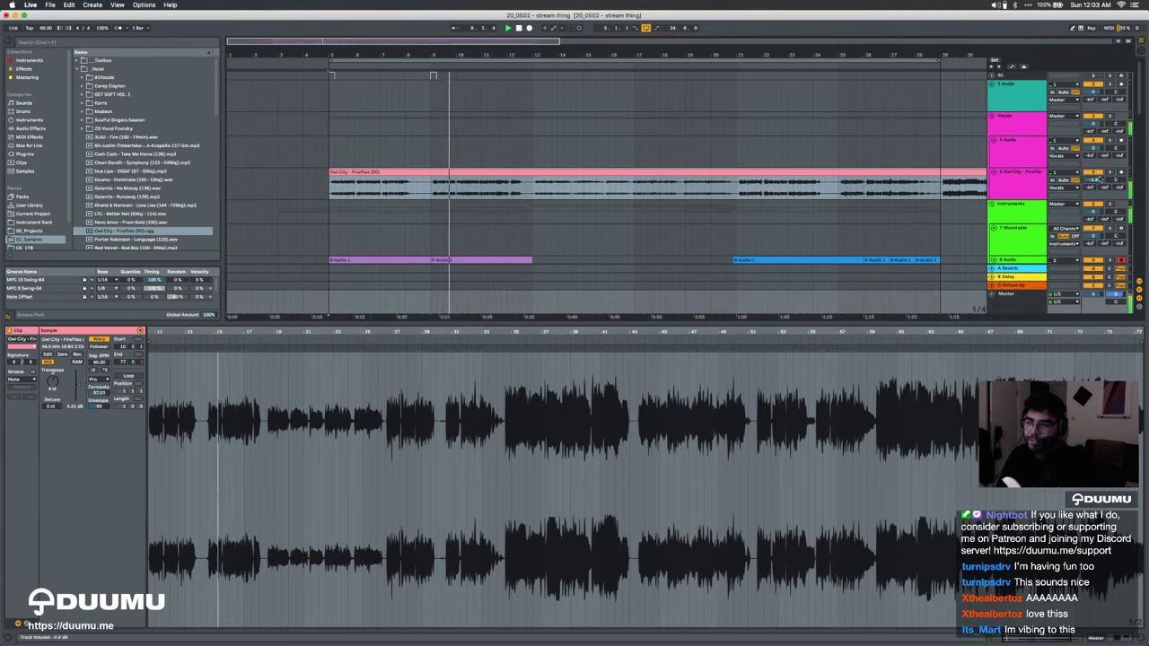
Step: Search the browser for "space", load the Space FX rack on the Fireflies track and close the ValhallaRoom window
left_click(998, 192)
key("super+f")
type("dis")
type("ce")
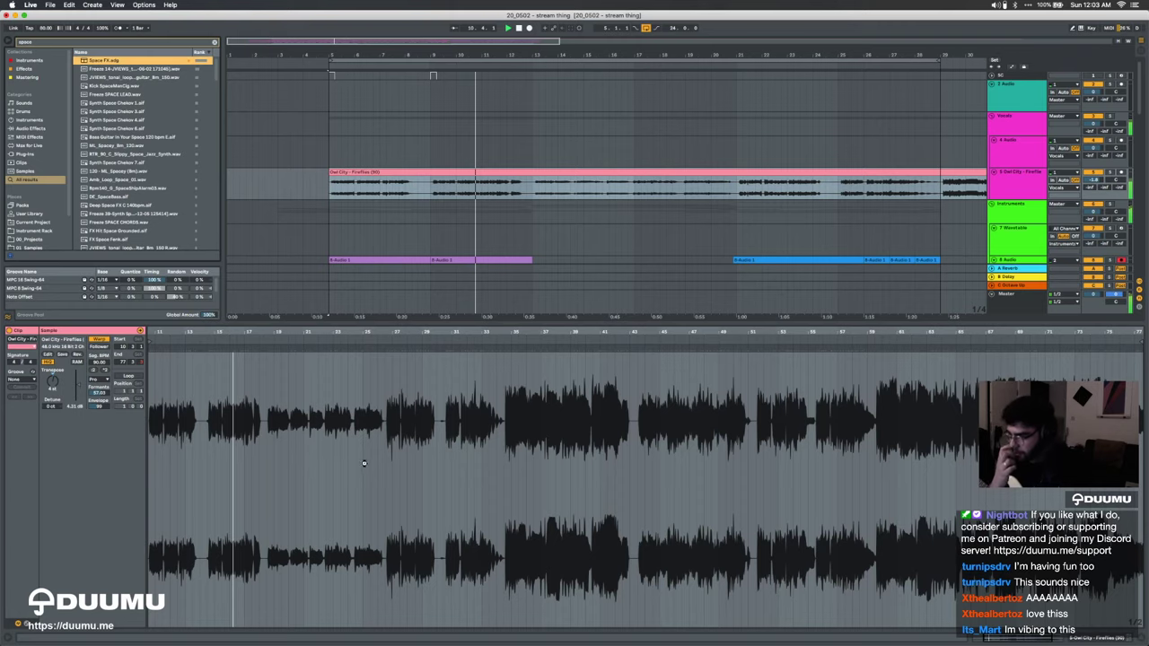
key("Return")
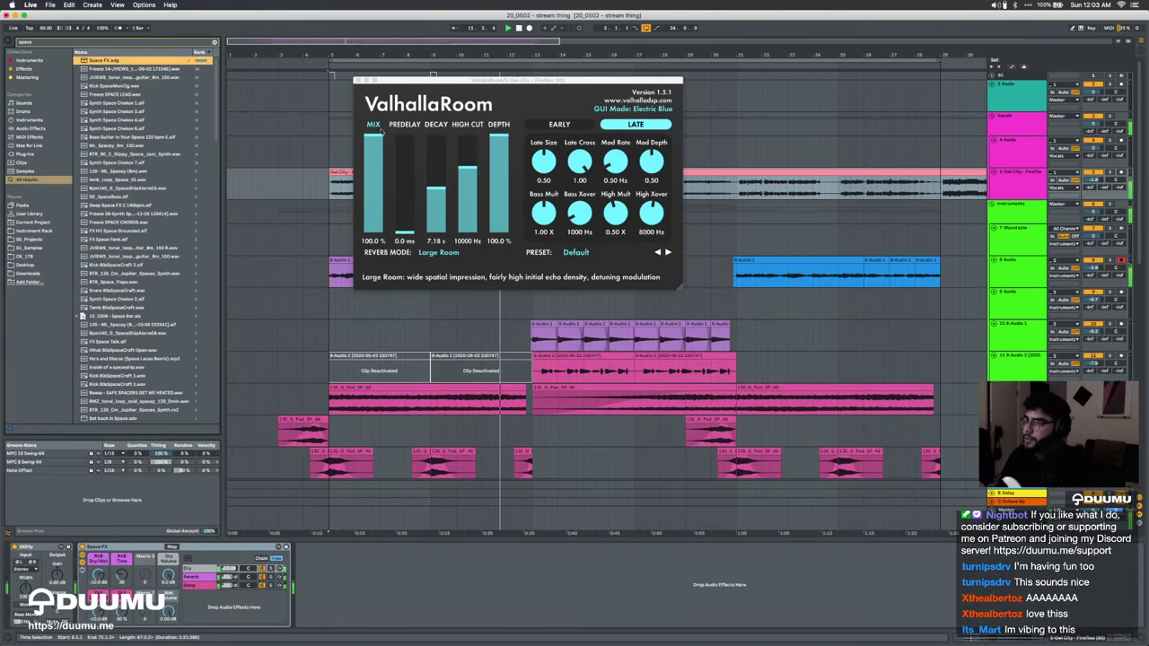
left_click(358, 80)
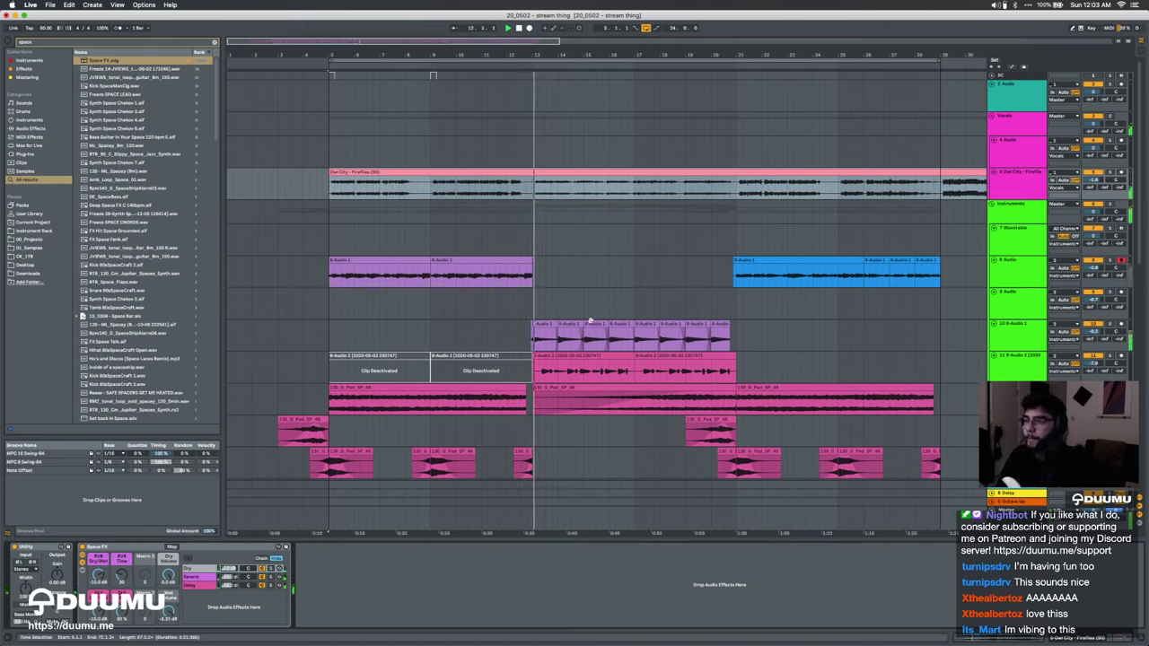
Step: Separate bars 13 to 21 of the Fireflies vocal into their own clip and raise that clip's gain
left_click_drag(535, 188, 733, 190)
key("super+e")
double_click(716, 184)
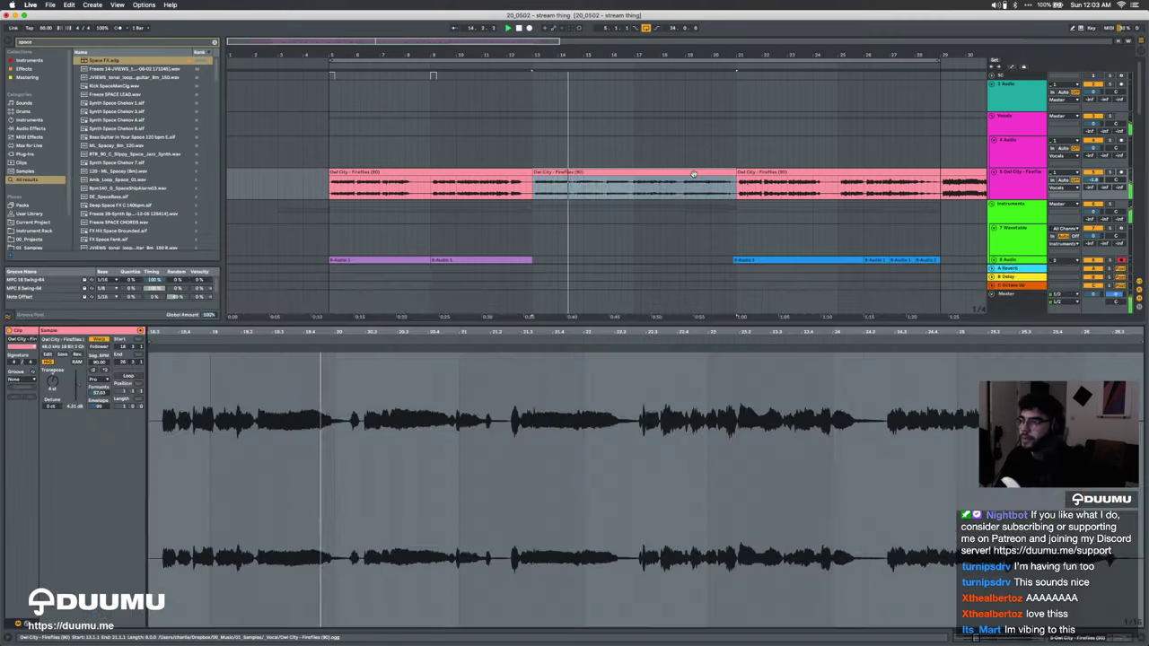
left_click_drag(78, 385, 79, 380)
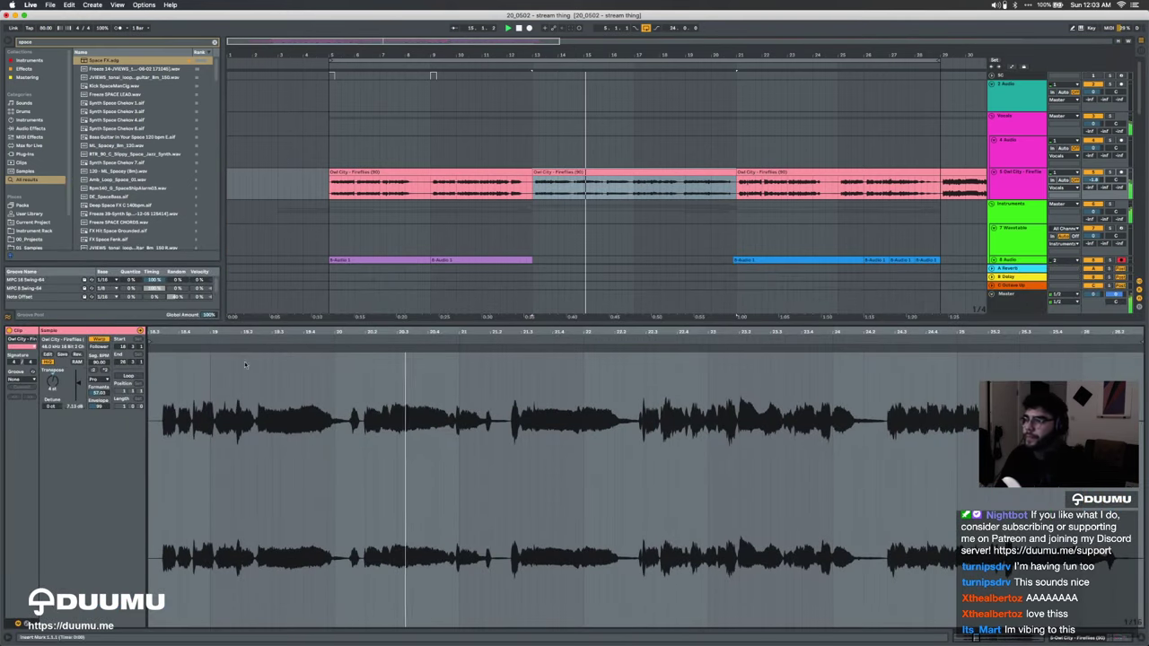
key("super+alt+l")
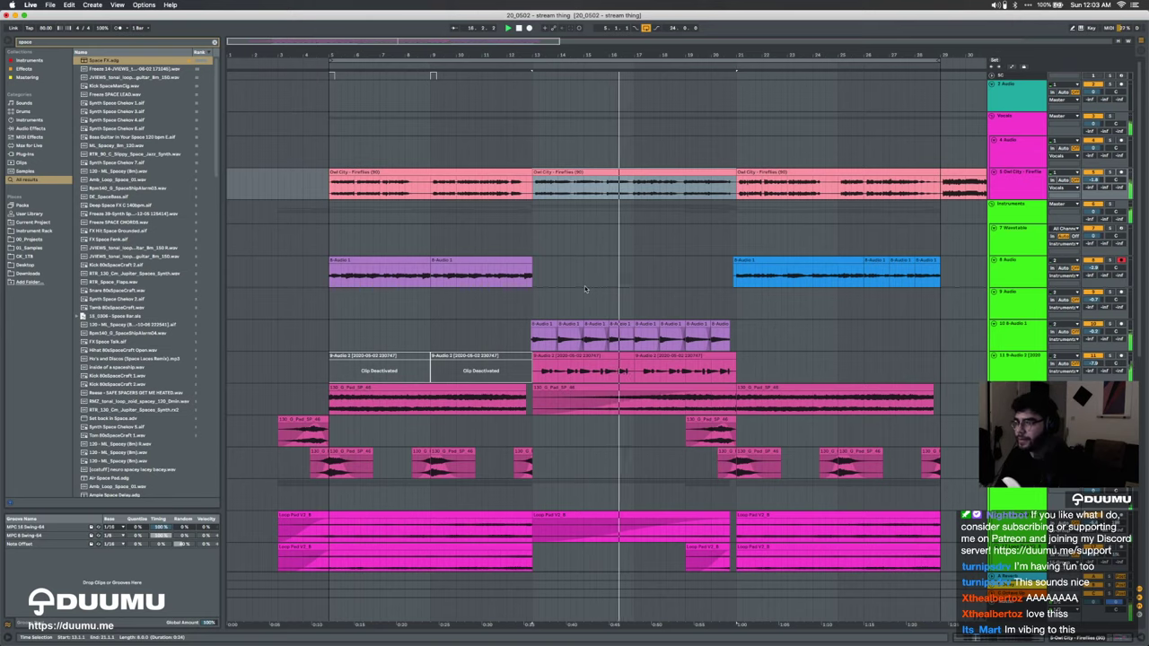
Step: Turn off looping, copy bars 5 to 13 of the Instruments group and the tracks below it, and paste them at bar 29
scroll(663, 235, "right", 5)
key("minus")
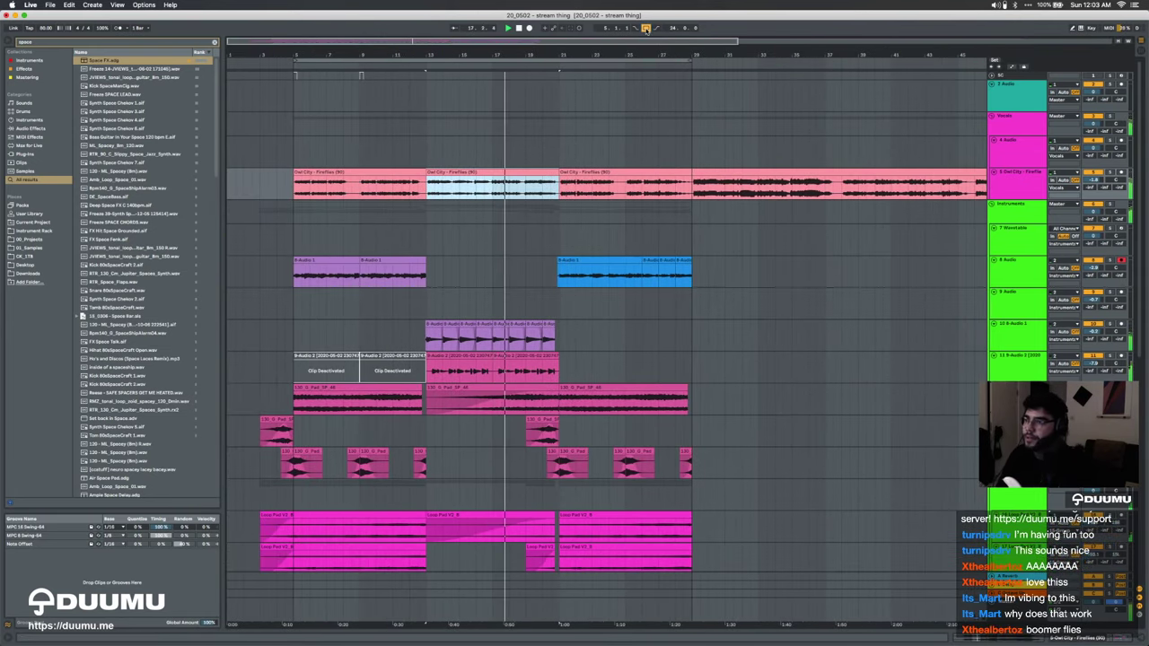
key("minus")
left_click_drag(284, 216, 359, 604)
key("super+c")
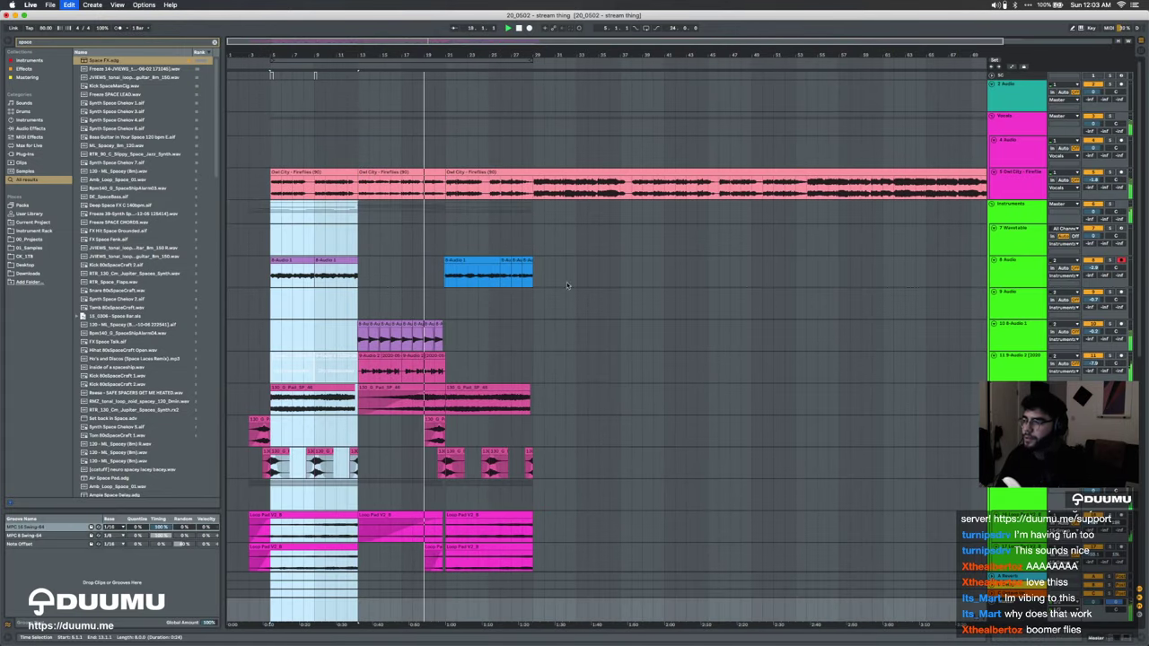
left_click(537, 207)
key("super+v")
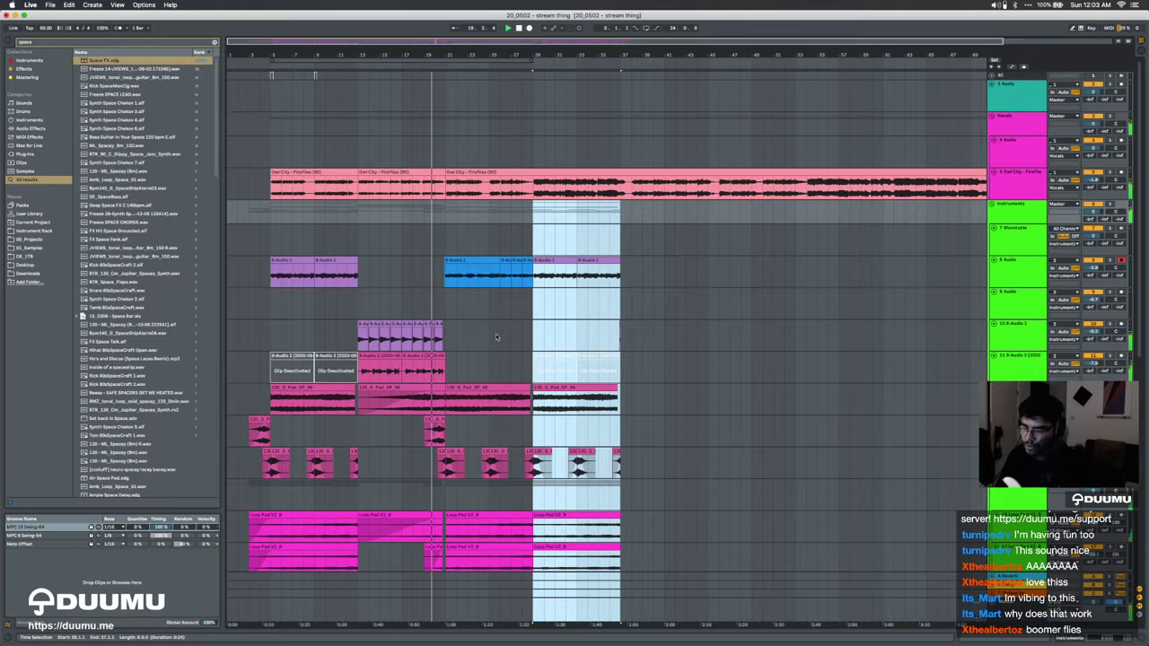
Step: Delete the stray clip fragment just before bar 37 on the 10 B-Audio 1 track
scroll(496, 337, "up", 5)
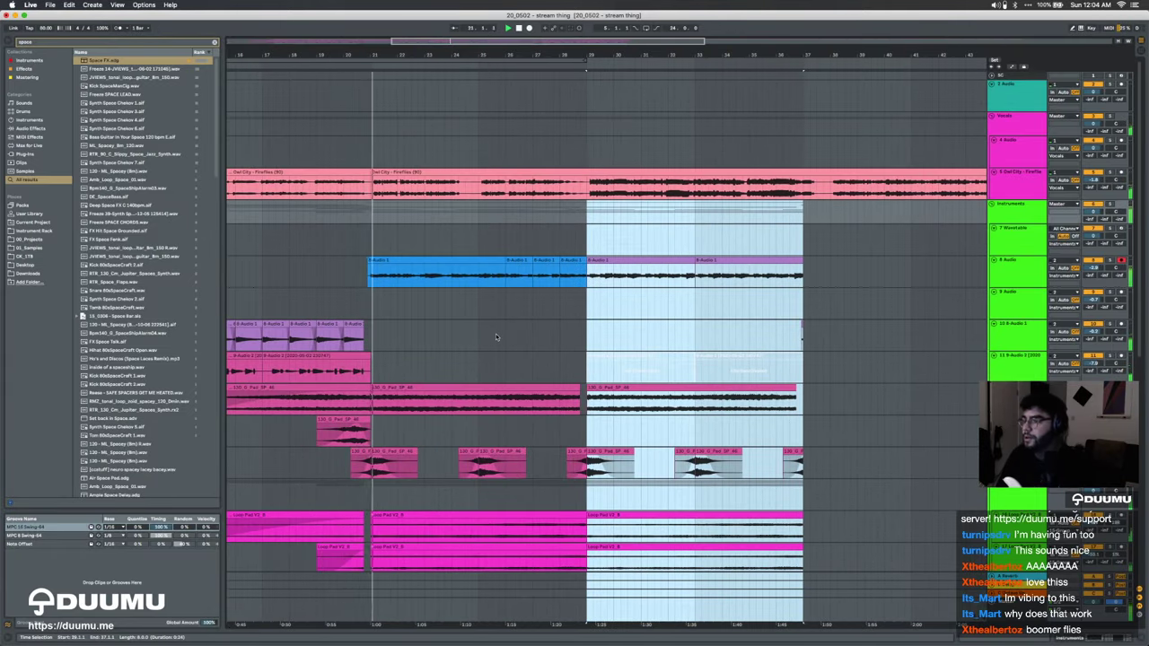
left_click(372, 231)
scroll(372, 231, "up", 3)
scroll(371, 232, "down", 3)
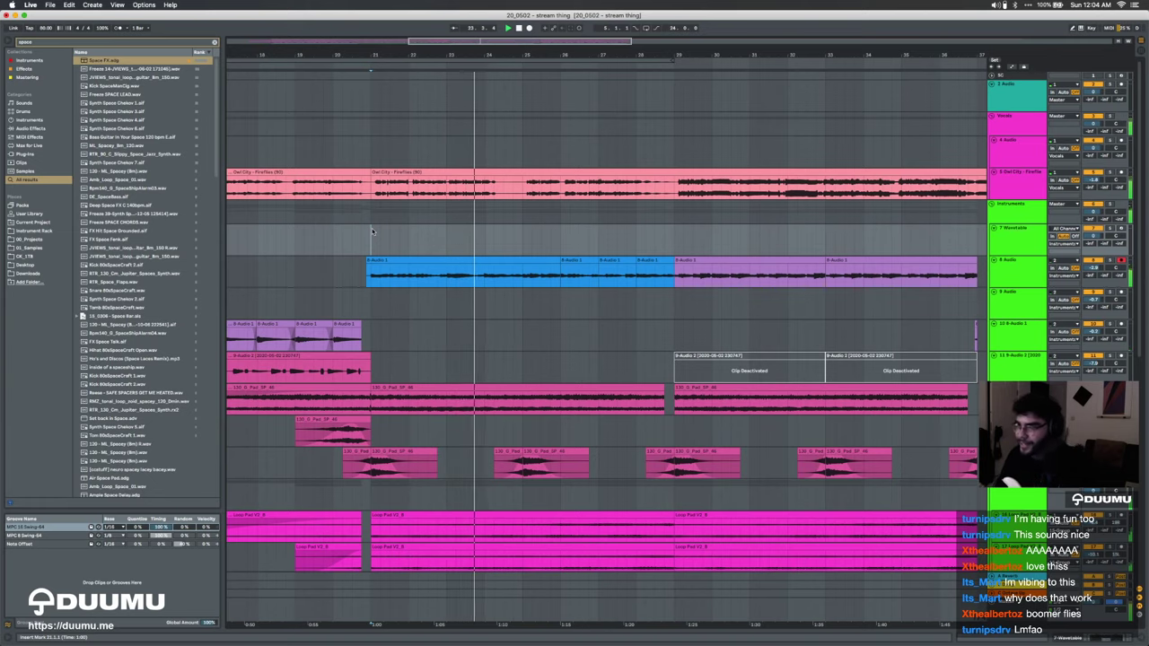
scroll(814, 384, "right", 5)
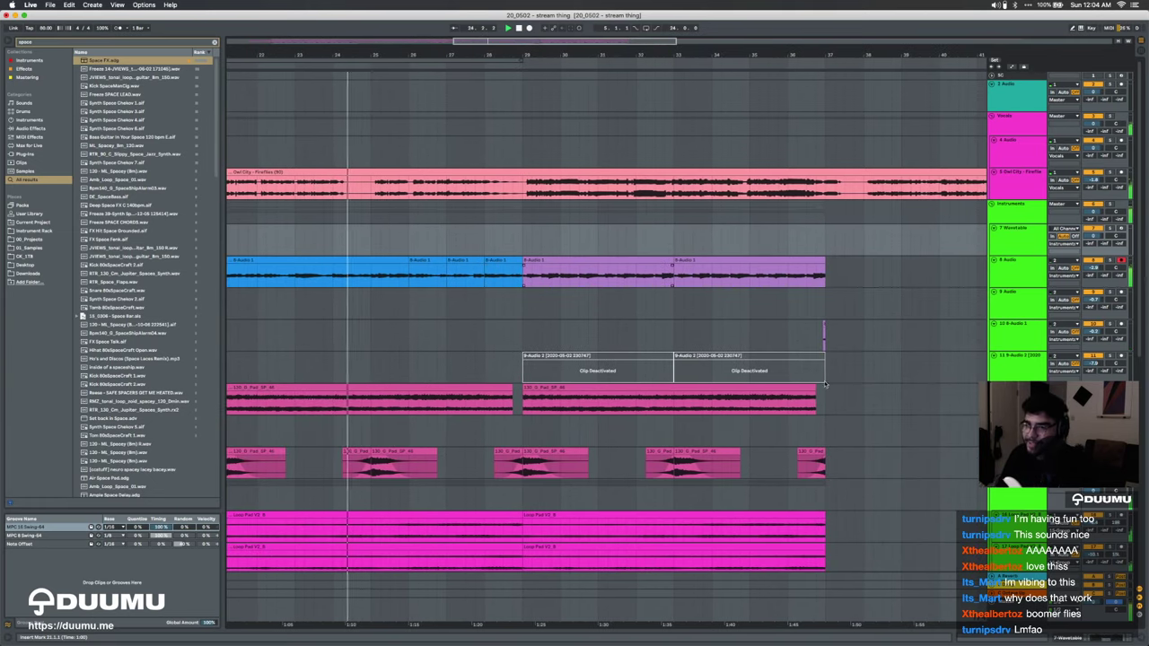
left_click_drag(852, 340, 813, 338)
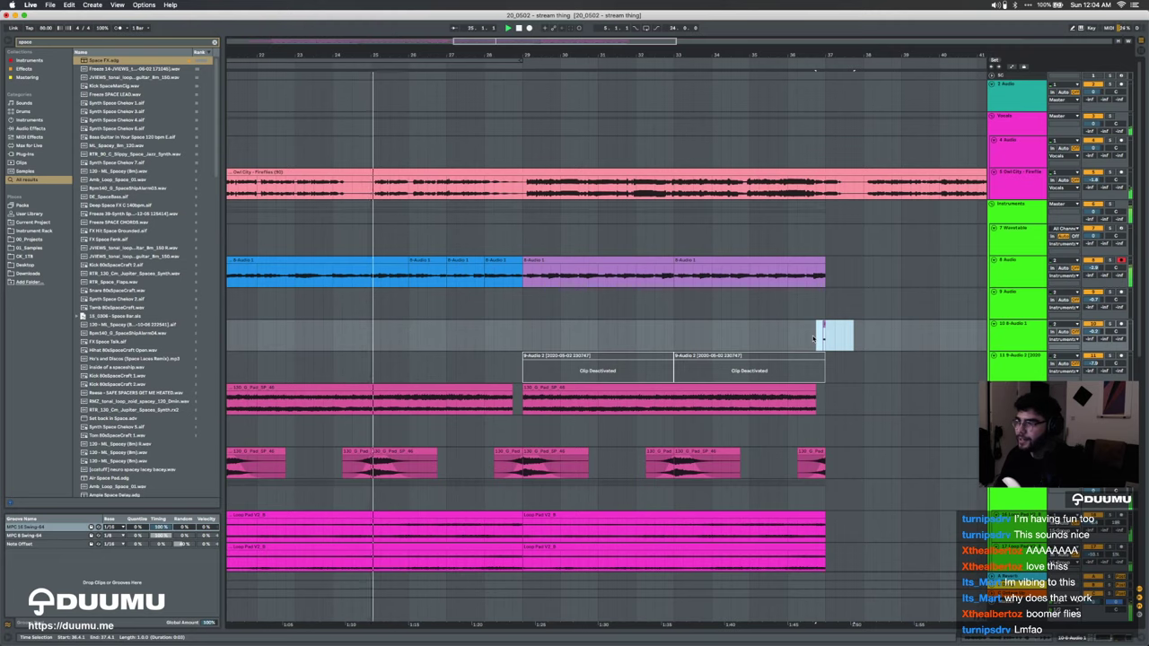
left_click(366, 347)
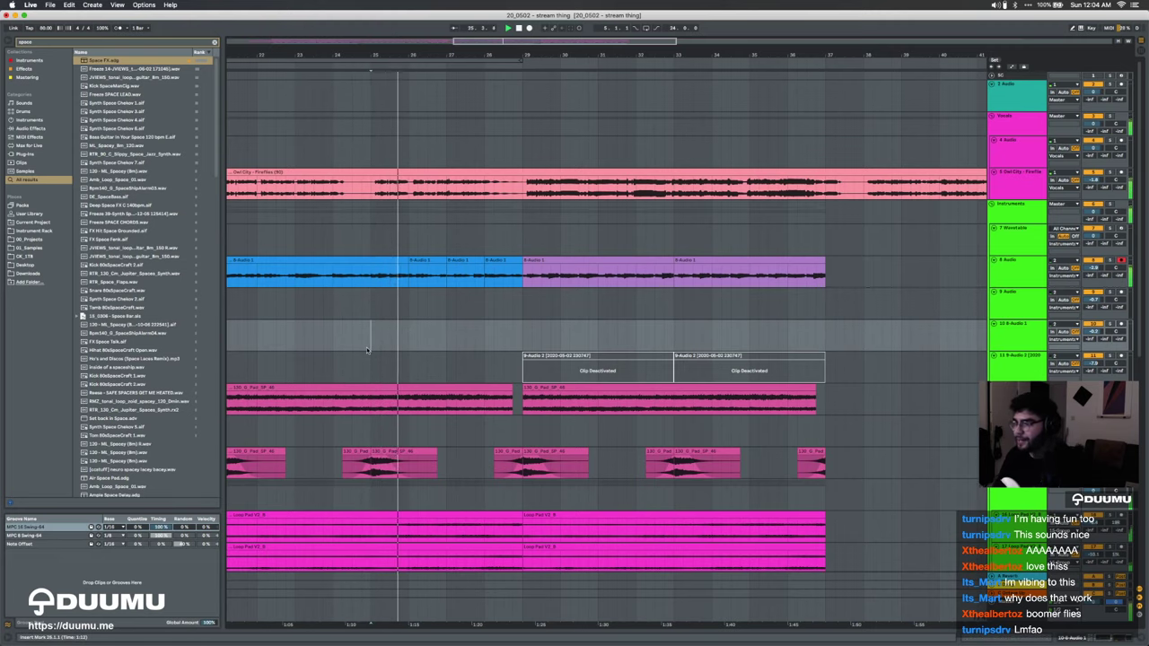
Step: Clear the last half bar before bar 29 from the instrument clips and the tracks below them
scroll(367, 348, "left", 5)
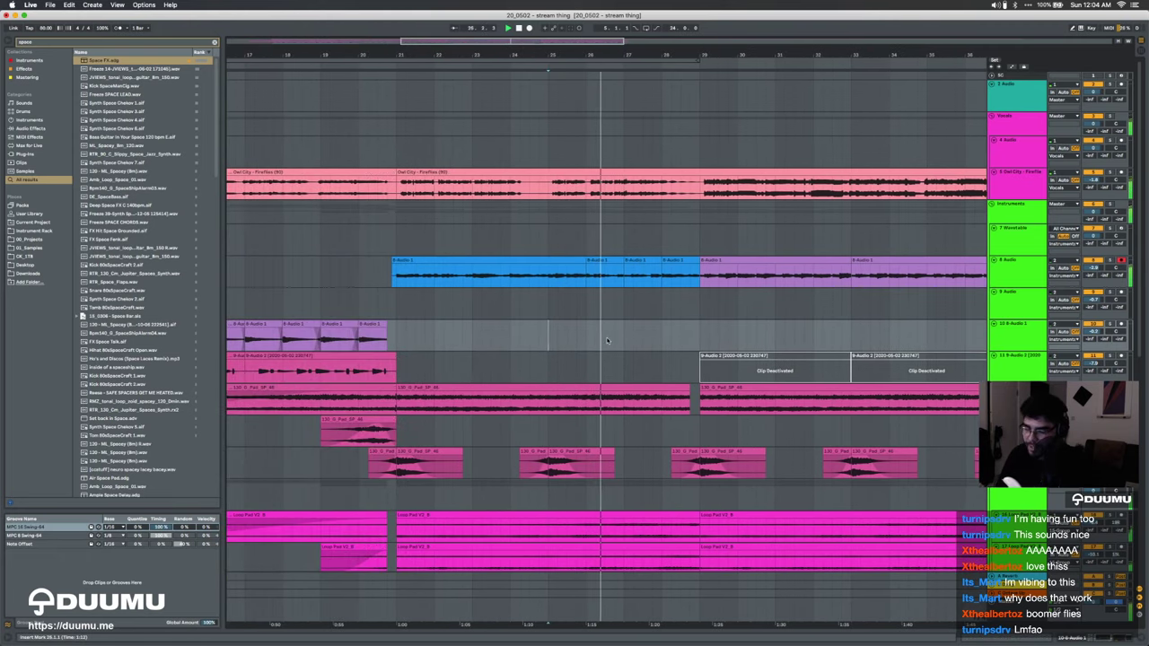
scroll(607, 340, "up", 5)
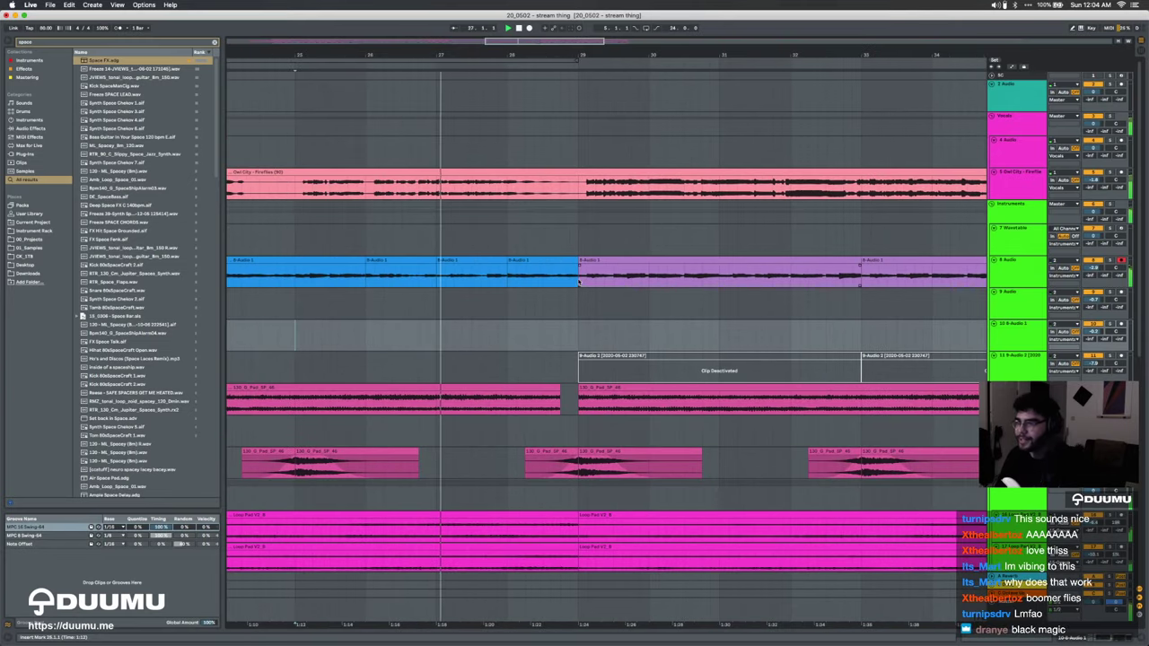
left_click_drag(578, 261, 557, 338)
left_click(512, 242)
left_click(578, 615)
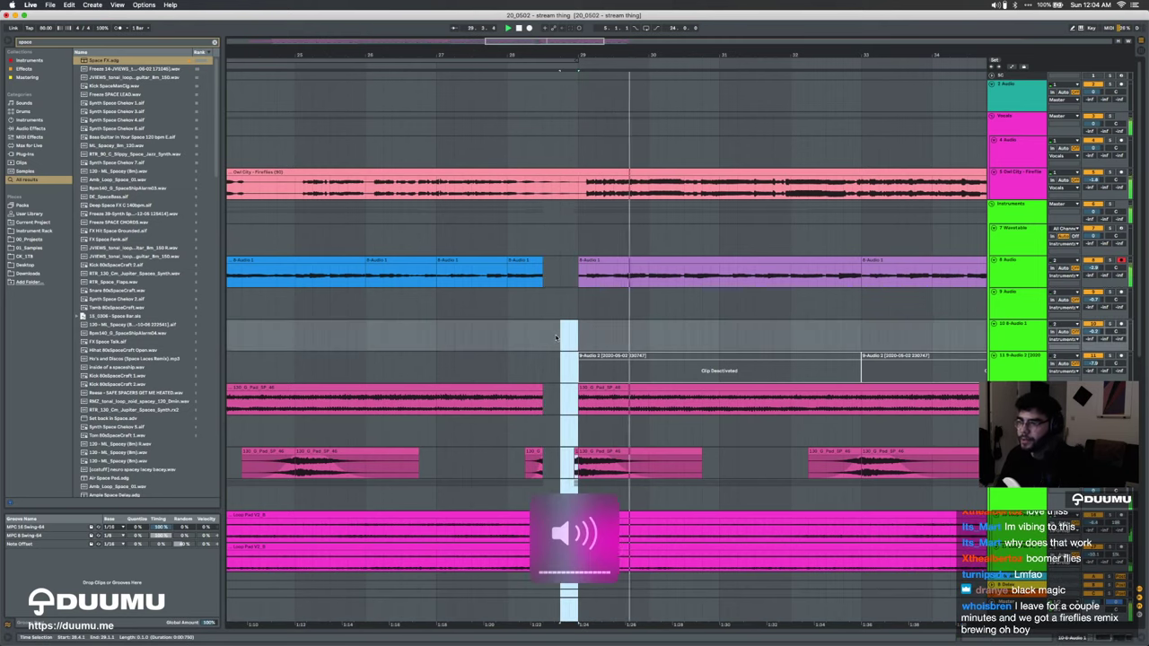
Step: Split the Fireflies vocal at bar 29 and lower the gain of the clip that starts there
left_click(599, 174)
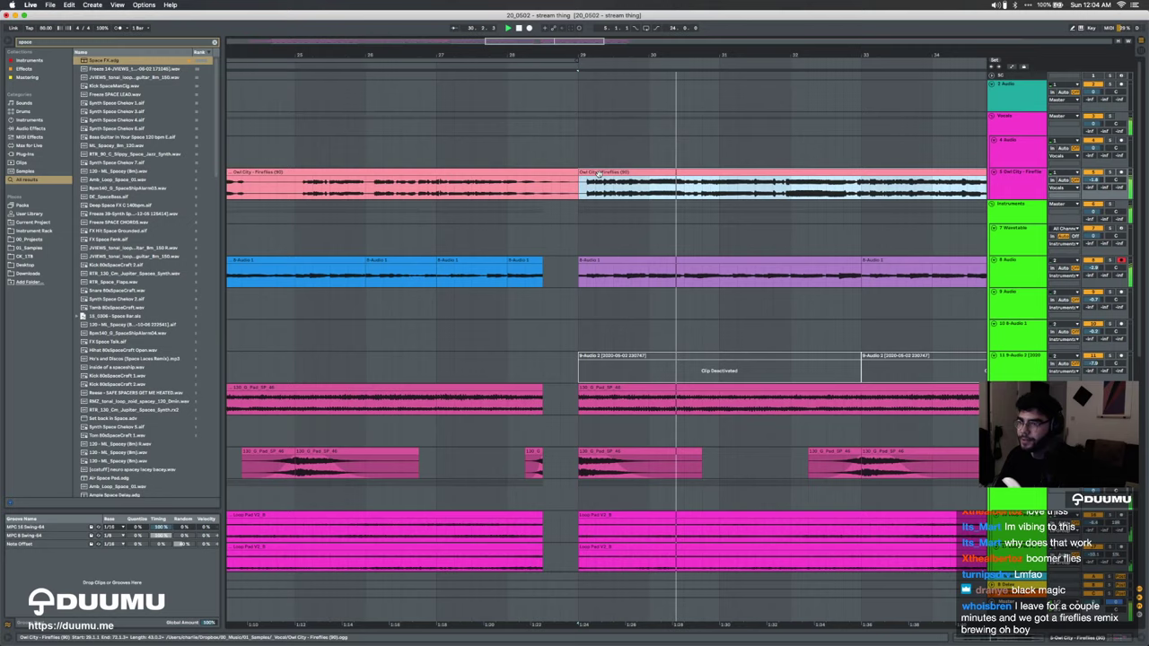
double_click(599, 174)
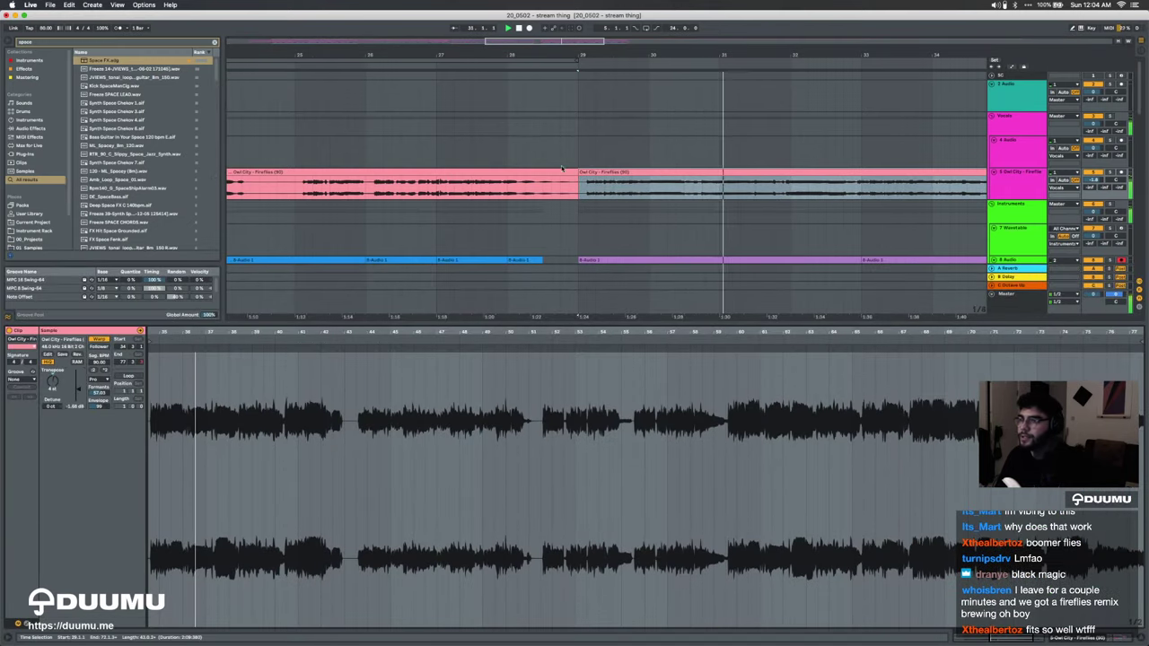
scroll(562, 168, "down", 4)
left_click_drag(78, 388, 78, 385)
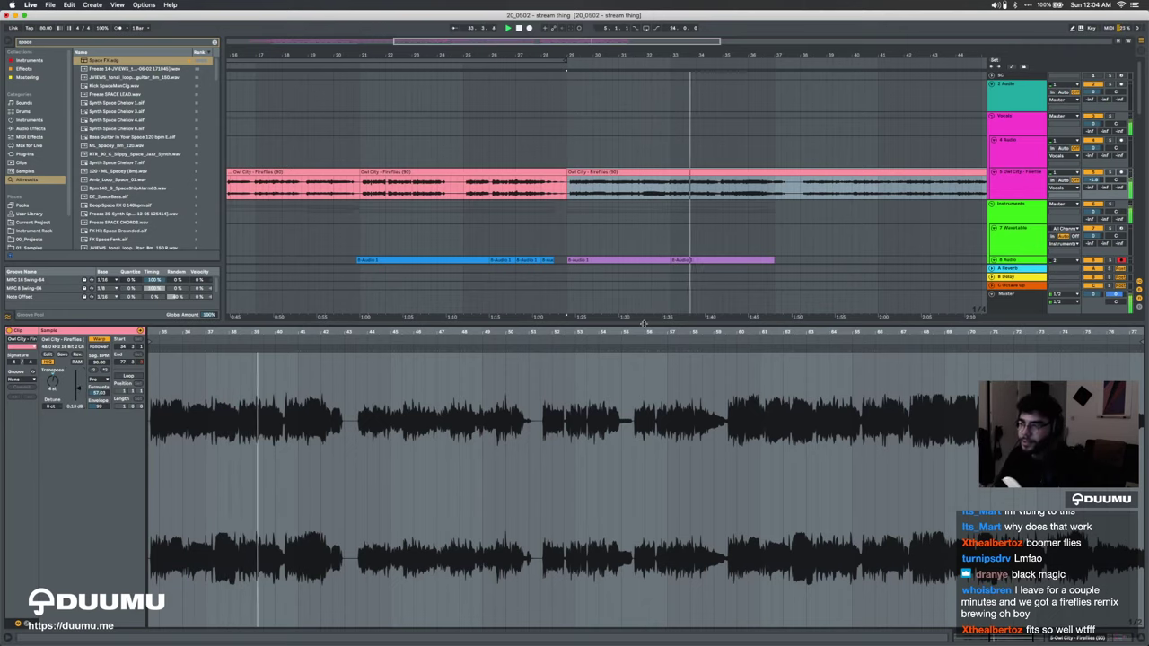
Step: Split the Fireflies vocal half a bar after bar 37 starts and delete the remainder
key("super+alt+l")
scroll(645, 327, "right", 3)
scroll(644, 326, "right", 1)
left_click(669, 187)
key("super+e")
left_click(688, 173)
key("Delete")
scroll(661, 187, "down", 1)
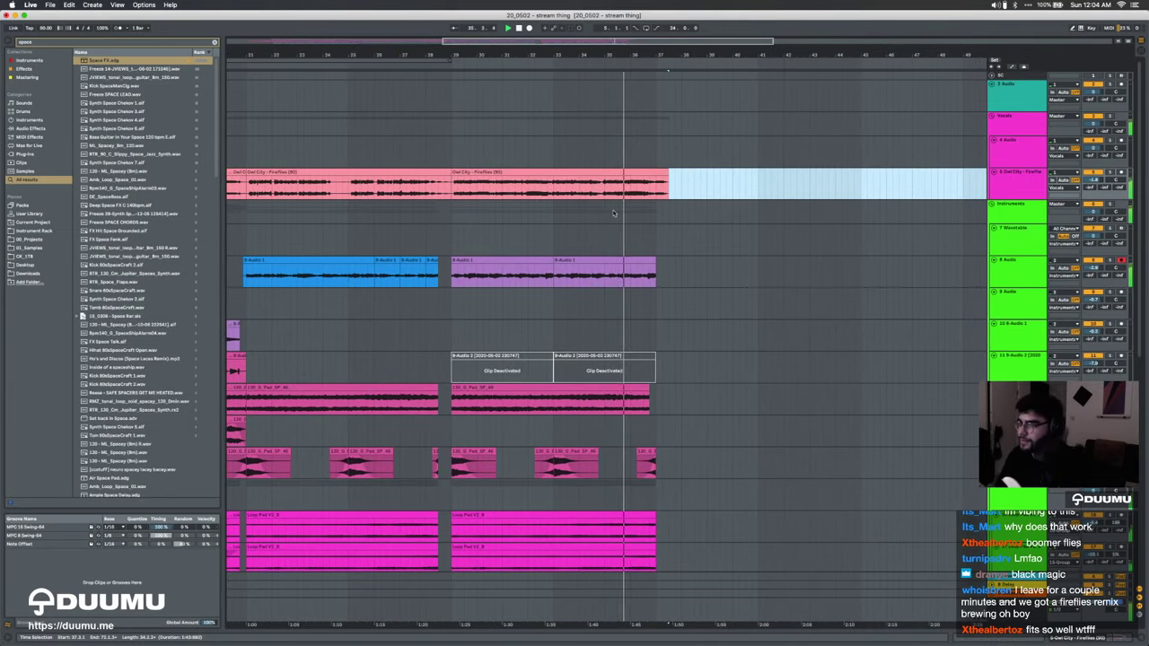
Step: Stop playback and insert a new audio track below the Fireflies track
left_click(998, 184)
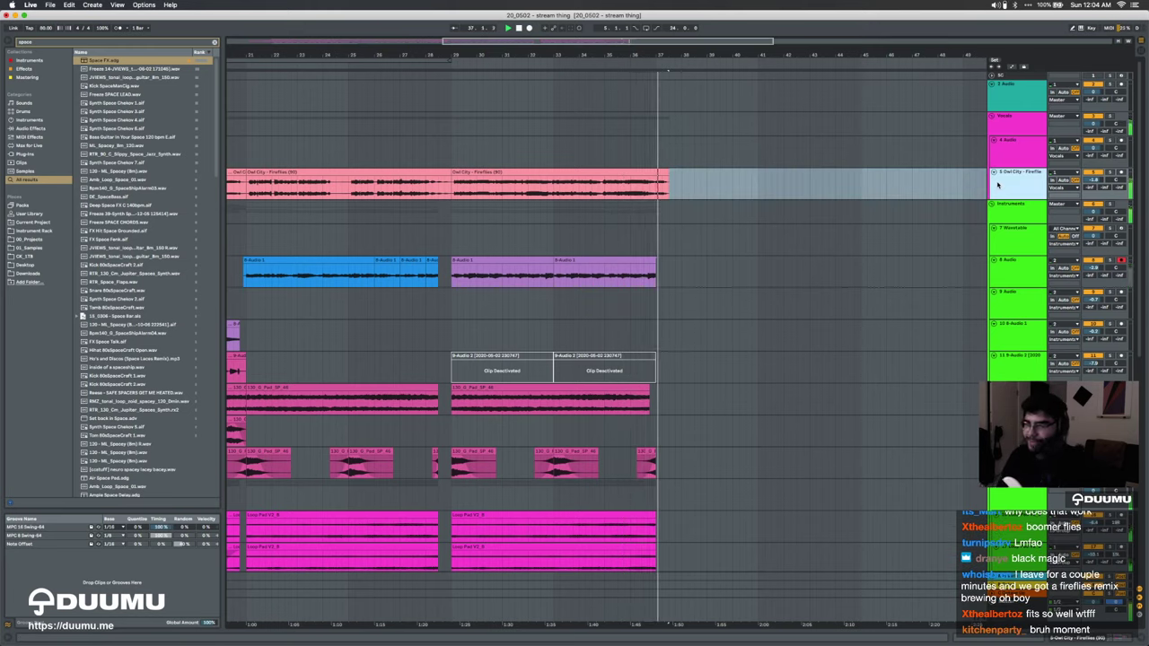
key("space")
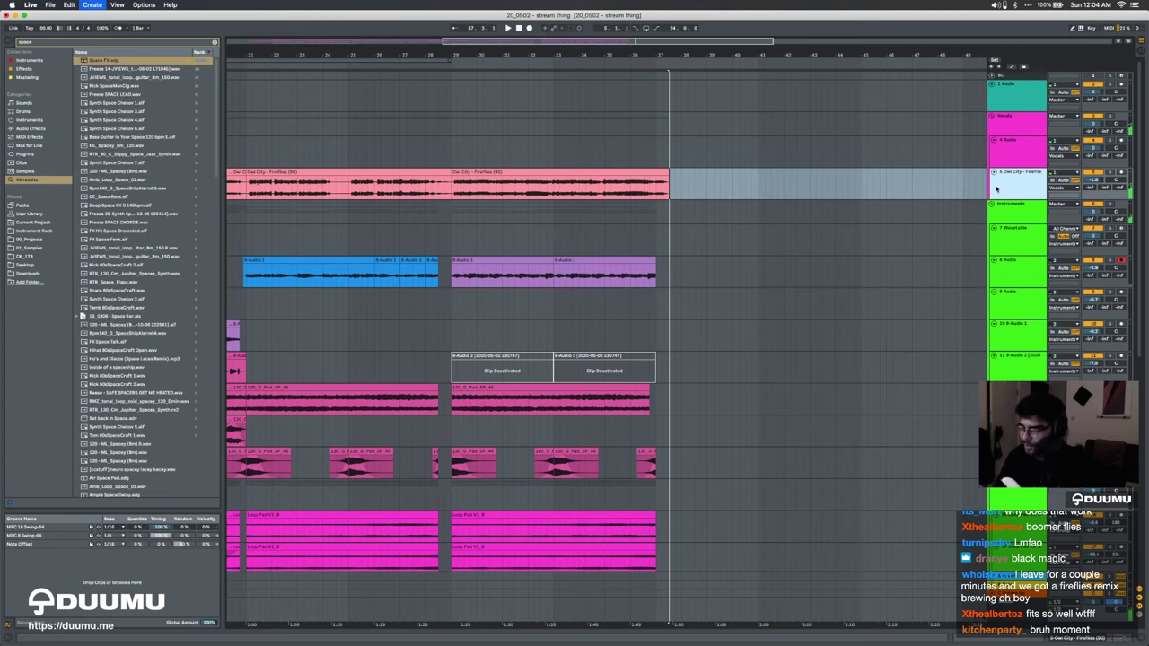
key("super+t")
Step: Clear the browser search and place the LTC - Better Not vocal from the samples' Vocal folder on the new audio track at bar 5
left_click(38, 232)
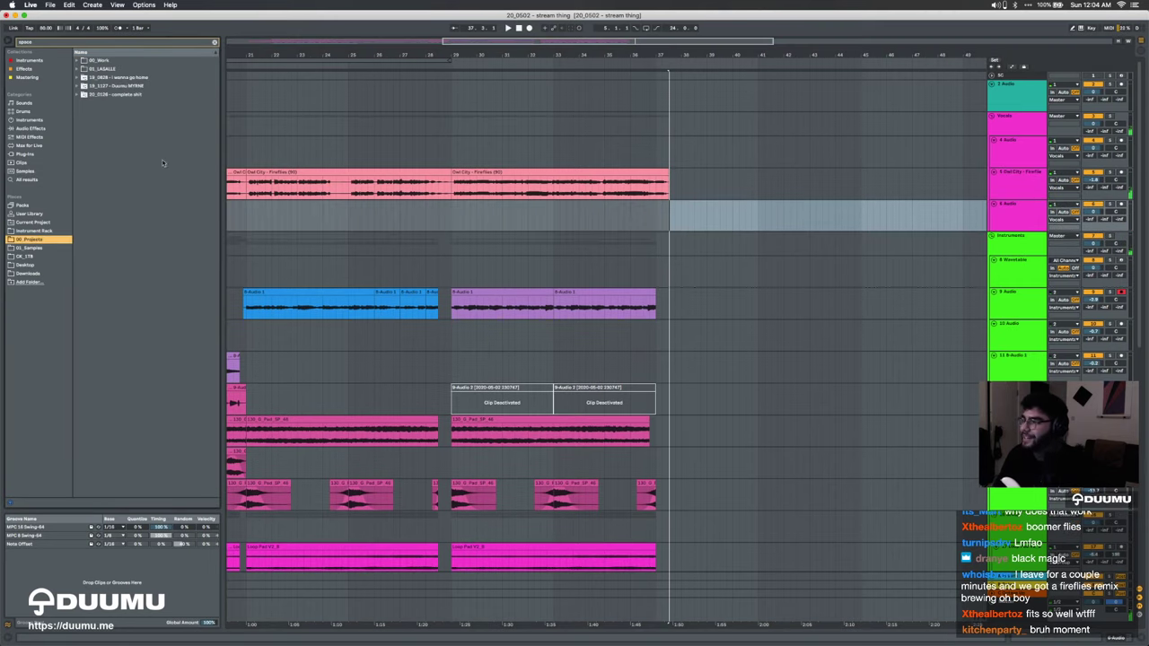
left_click(215, 41)
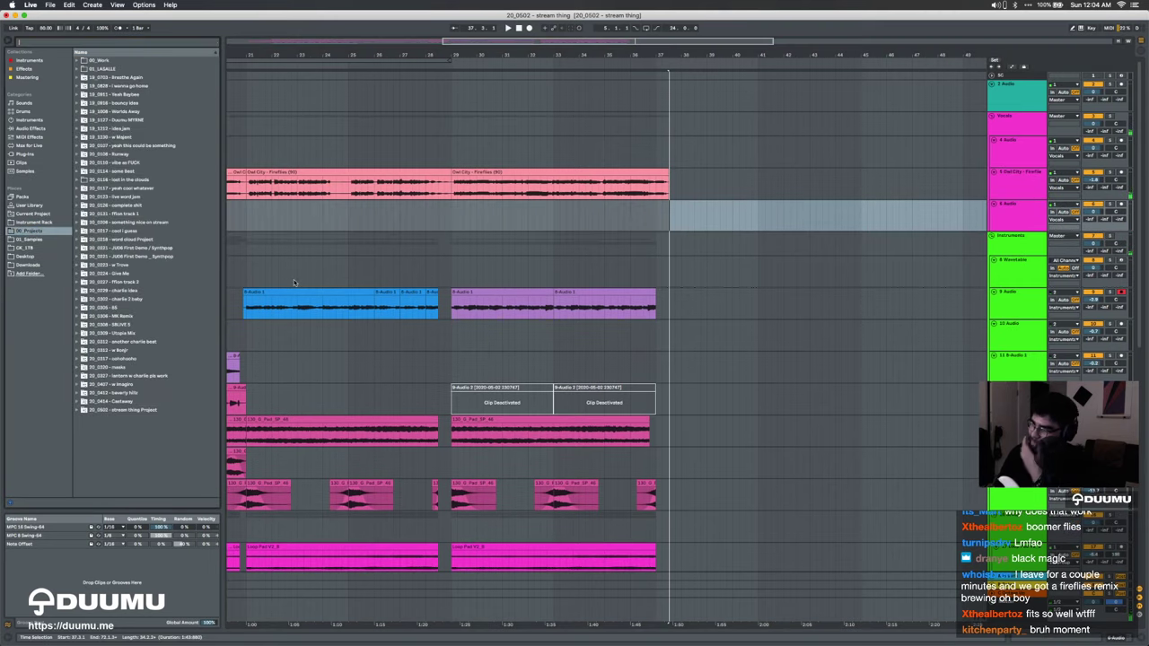
left_click(28, 240)
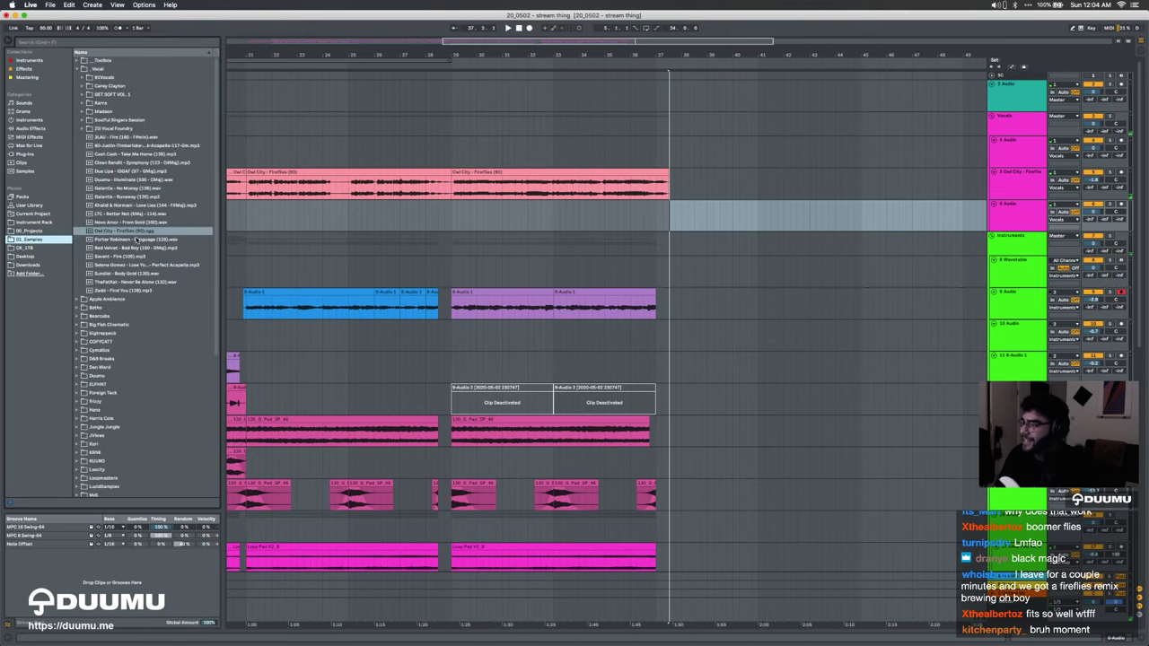
scroll(399, 225, "left", 5)
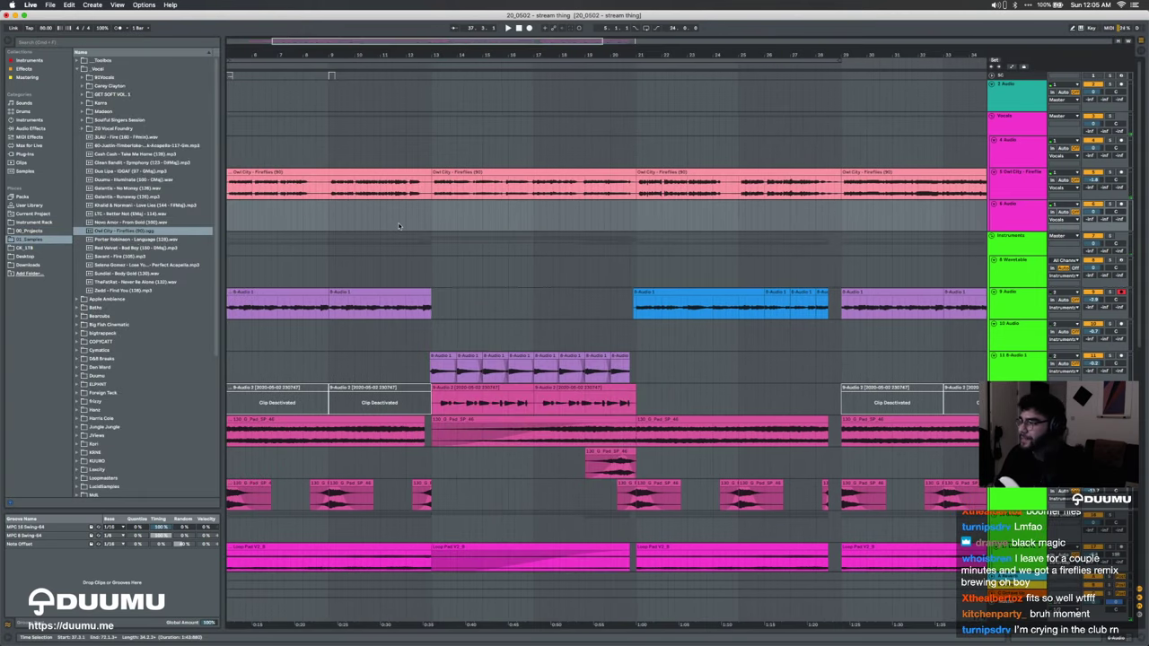
scroll(398, 225, "down", 3)
left_click_drag(145, 213, 290, 220)
key("0")
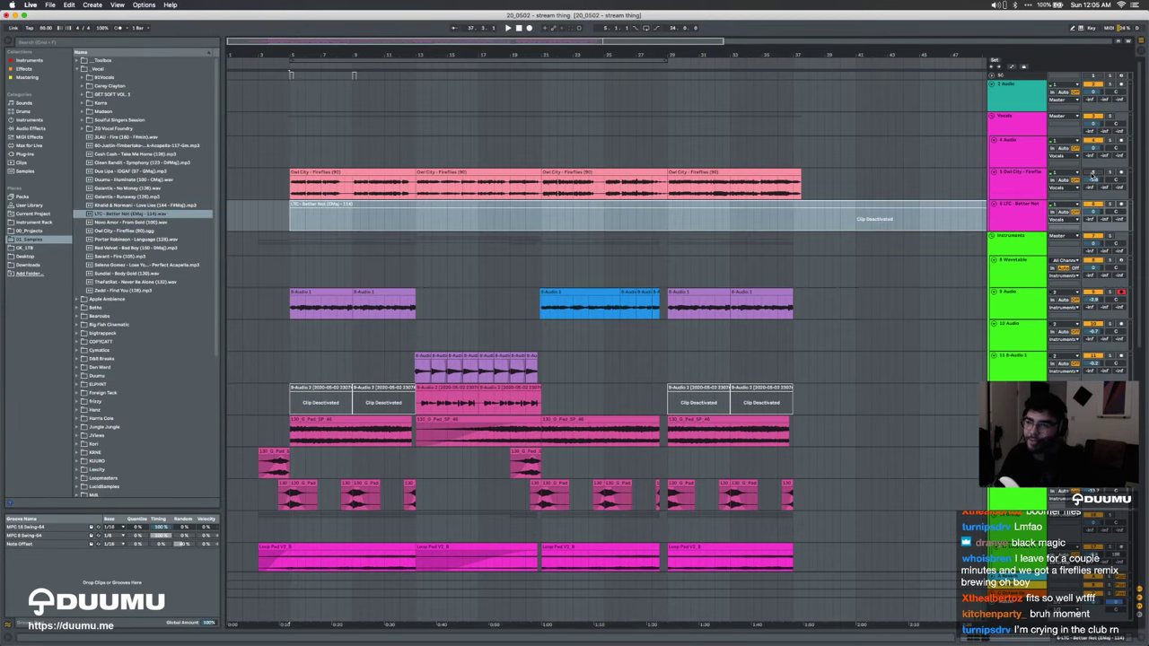
Step: Enable warping on the LTC - Better Not clip and set its segment BPM to 114
double_click(690, 205)
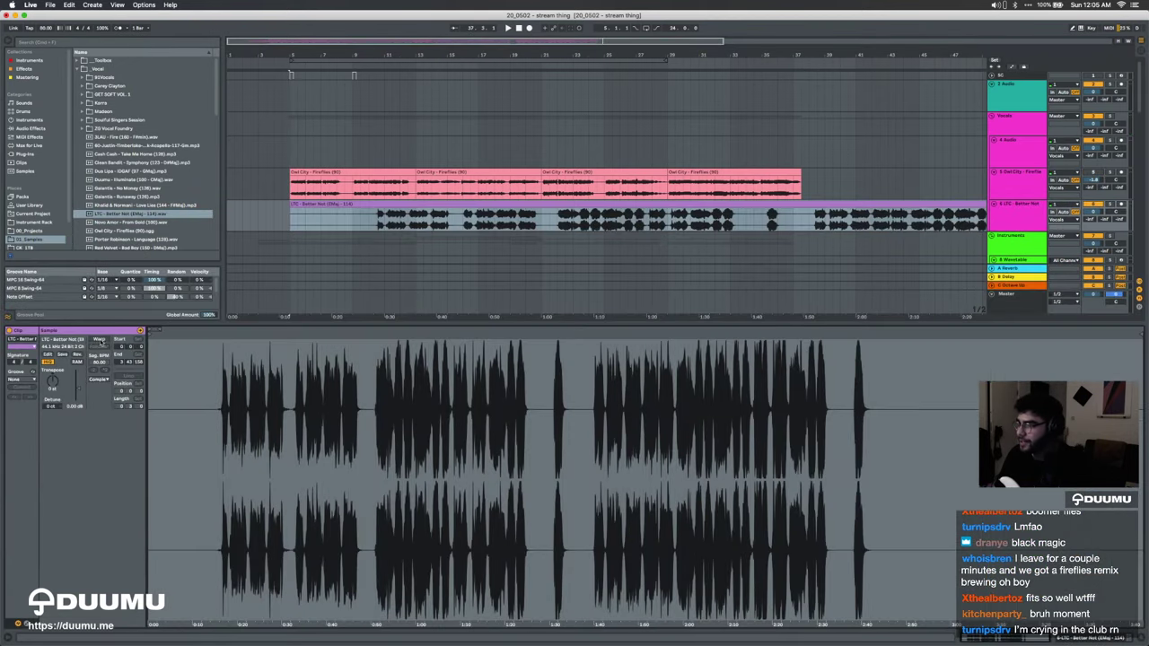
left_click(100, 339)
left_click(98, 363)
type("1")
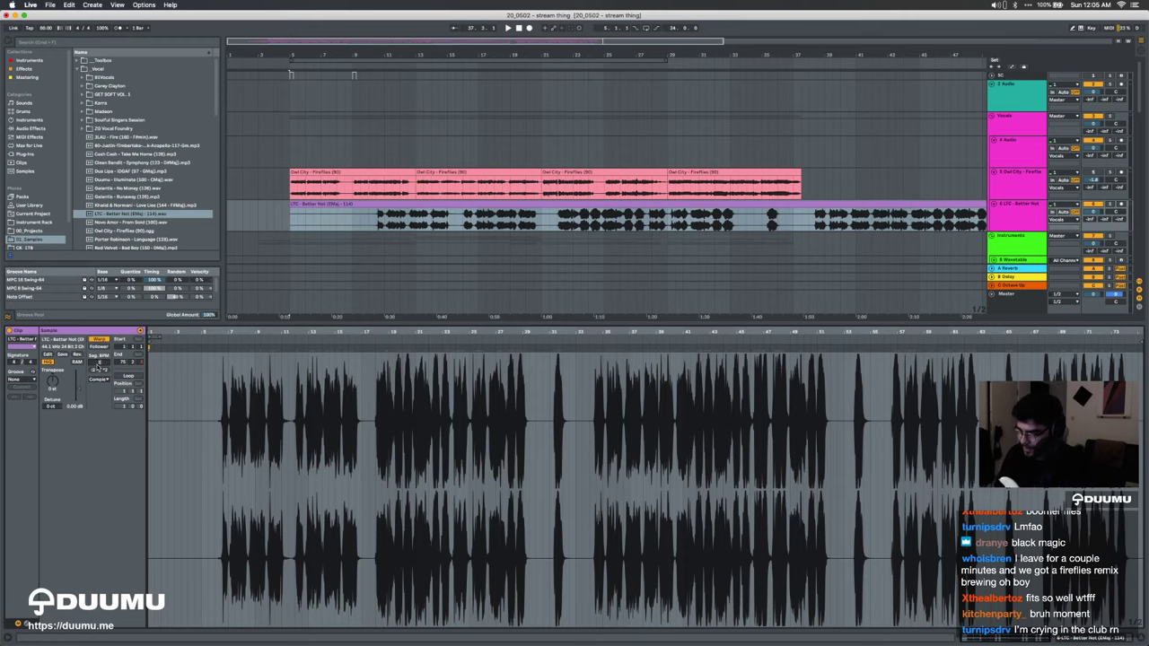
type("14")
key("Return")
Step: Split the Better Not clip at 12.3.1, move the sung part back to bar 5, and lower its track volume
left_click(410, 223)
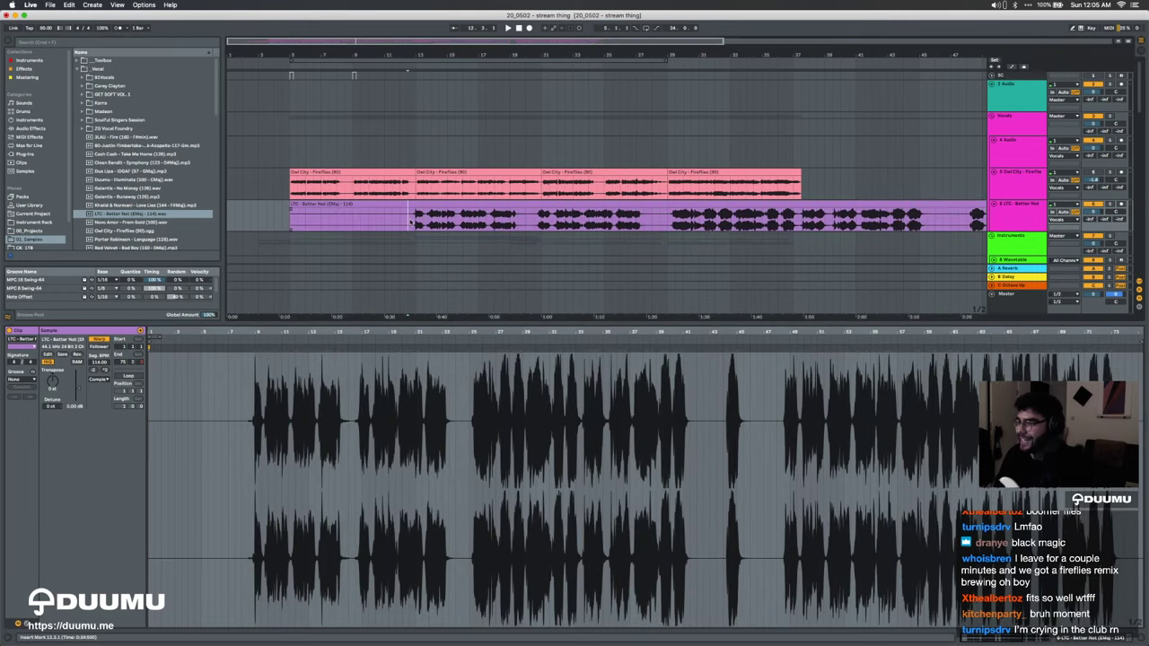
key("super+e")
left_click_drag(424, 205, 307, 203)
left_click_drag(1095, 212, 1095, 241)
key("space")
key("space")
Step: Transpose the Better Not clip by ear while auditioning it from bar 5 against the arrangement
left_click(302, 204)
left_click(51, 384)
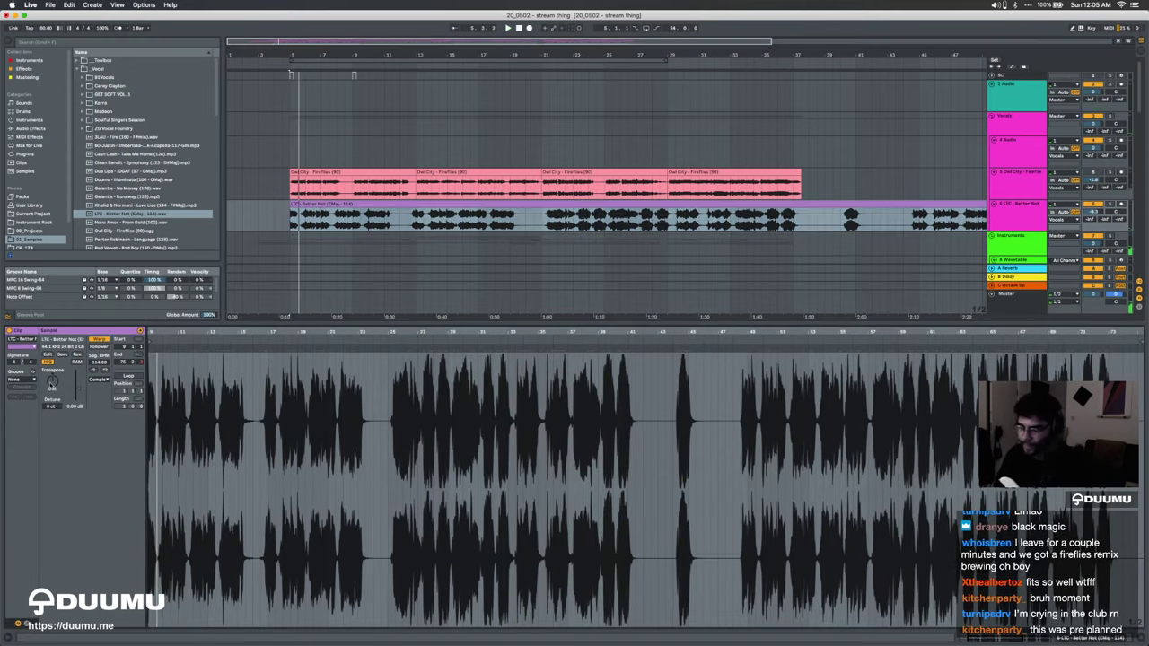
key("space")
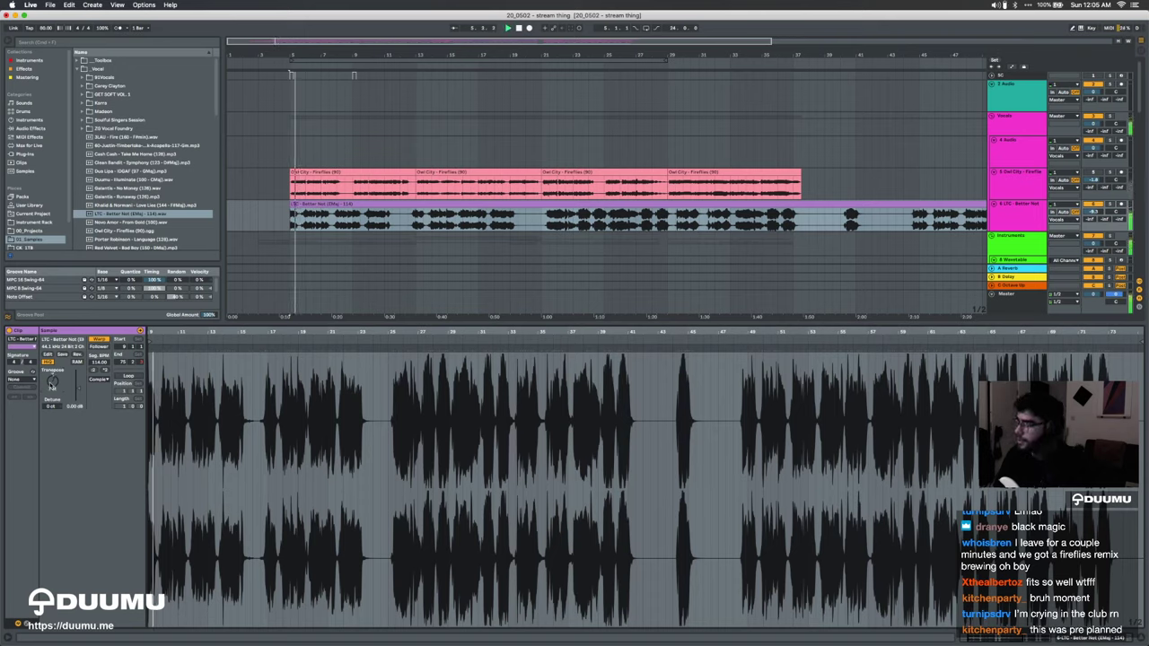
key("space")
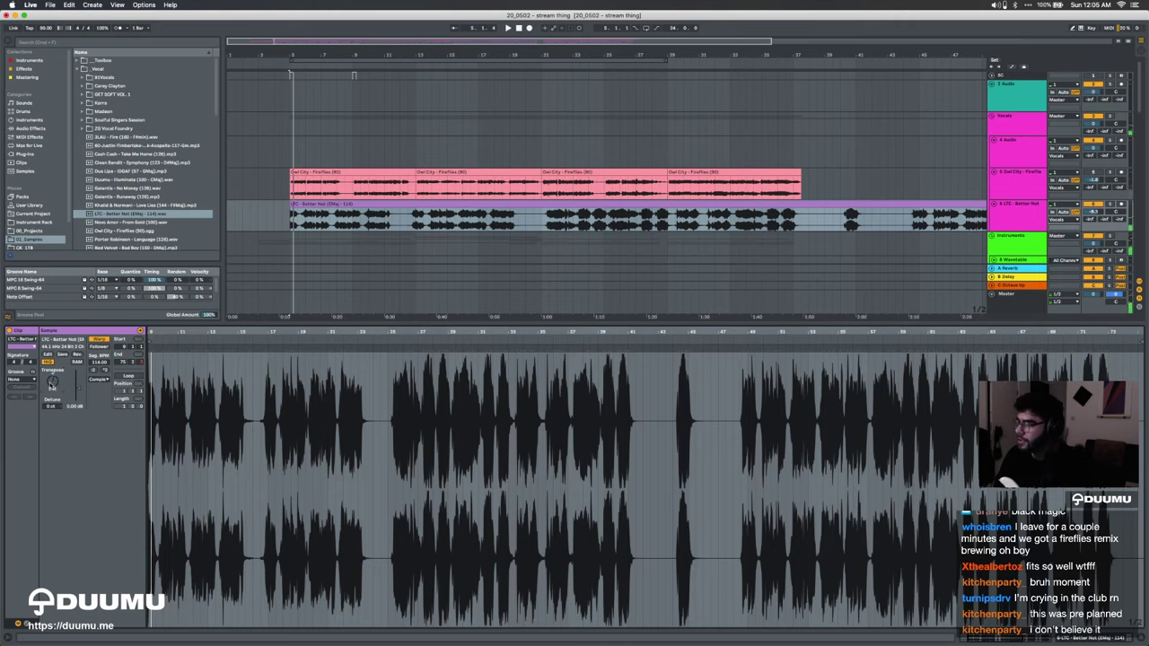
key("space")
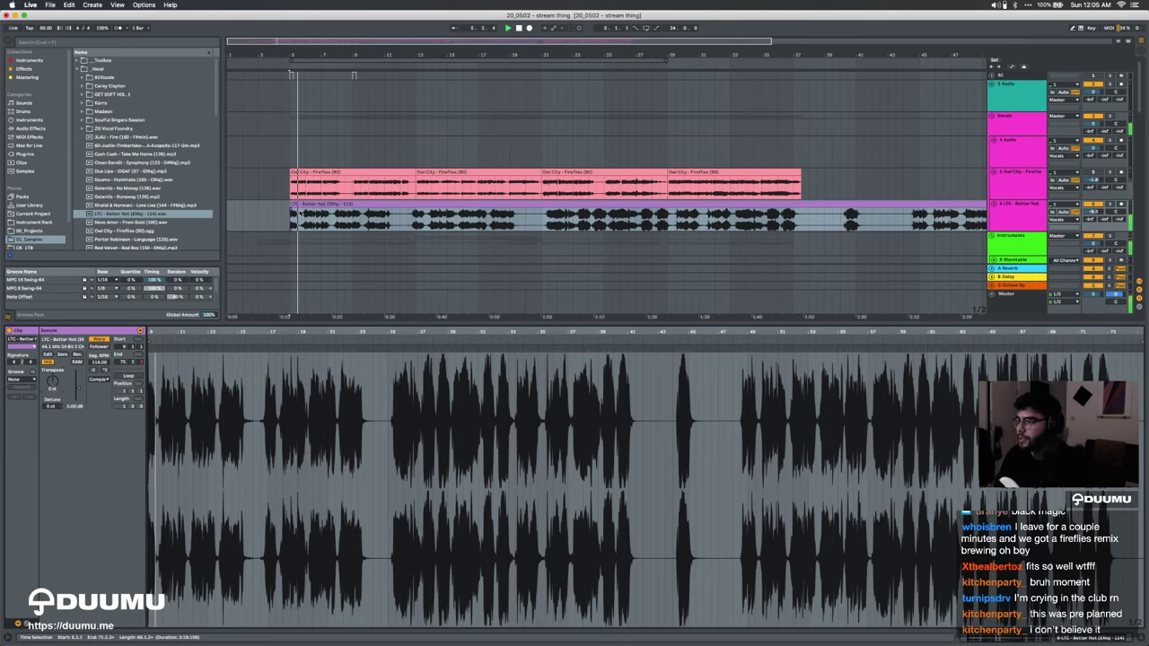
scroll(297, 220, "up", 4)
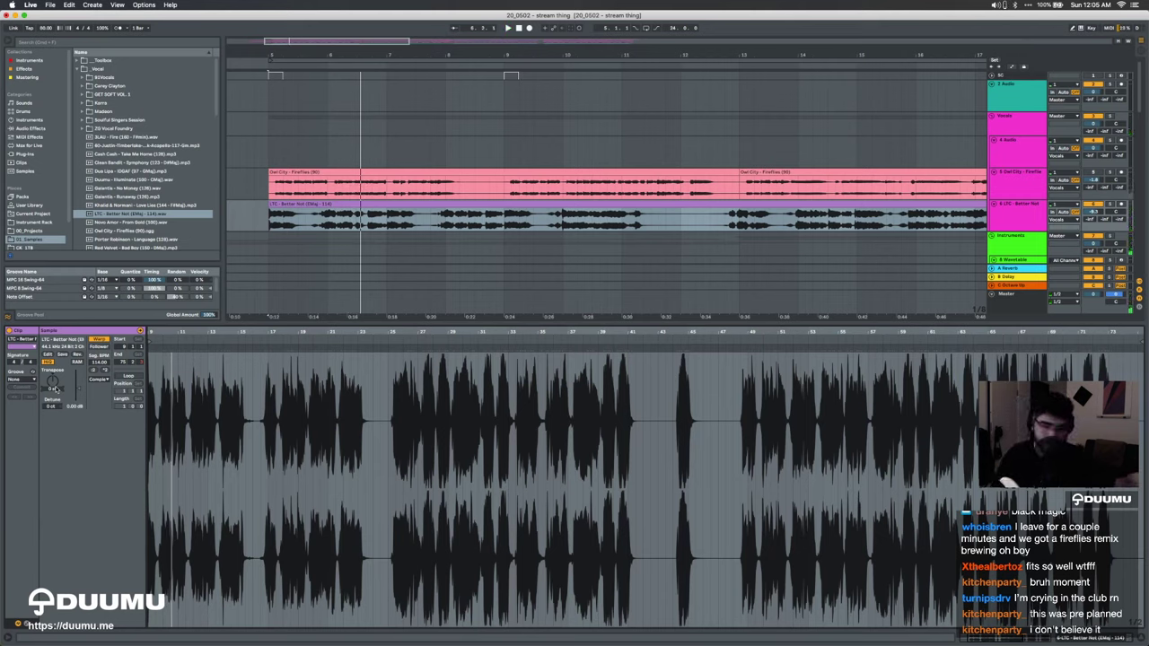
key("space")
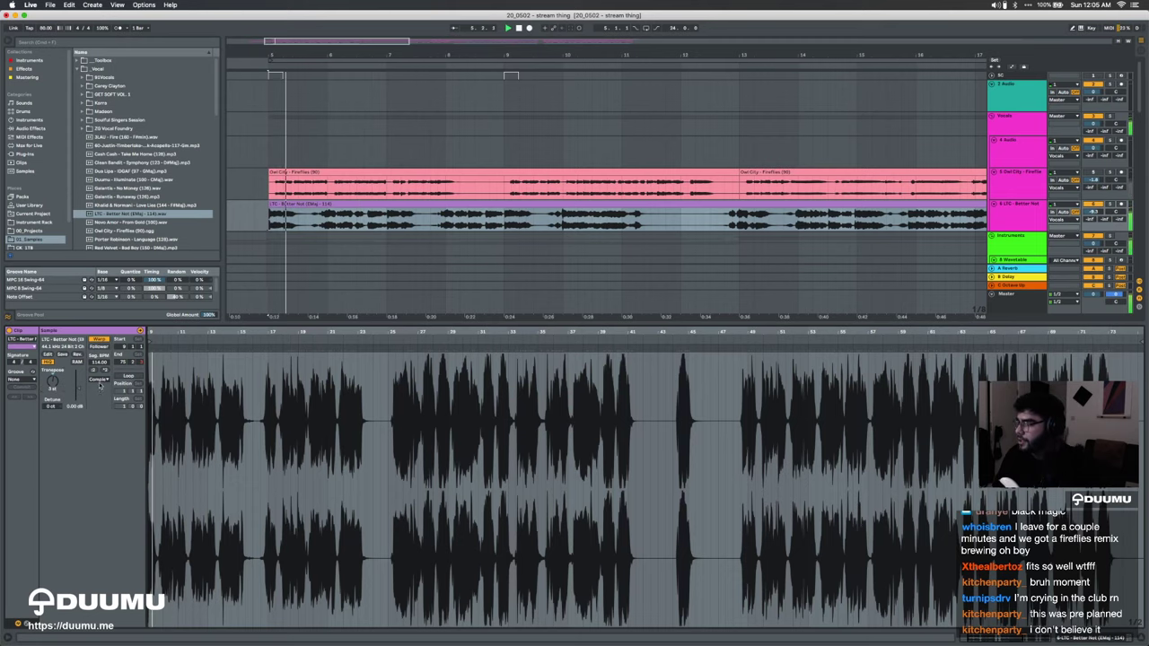
Step: Set the Better Not clip's warp mode to Complex Pro, extend its start slightly before bar 5, and lower its formants
left_click(99, 381)
left_click(101, 389)
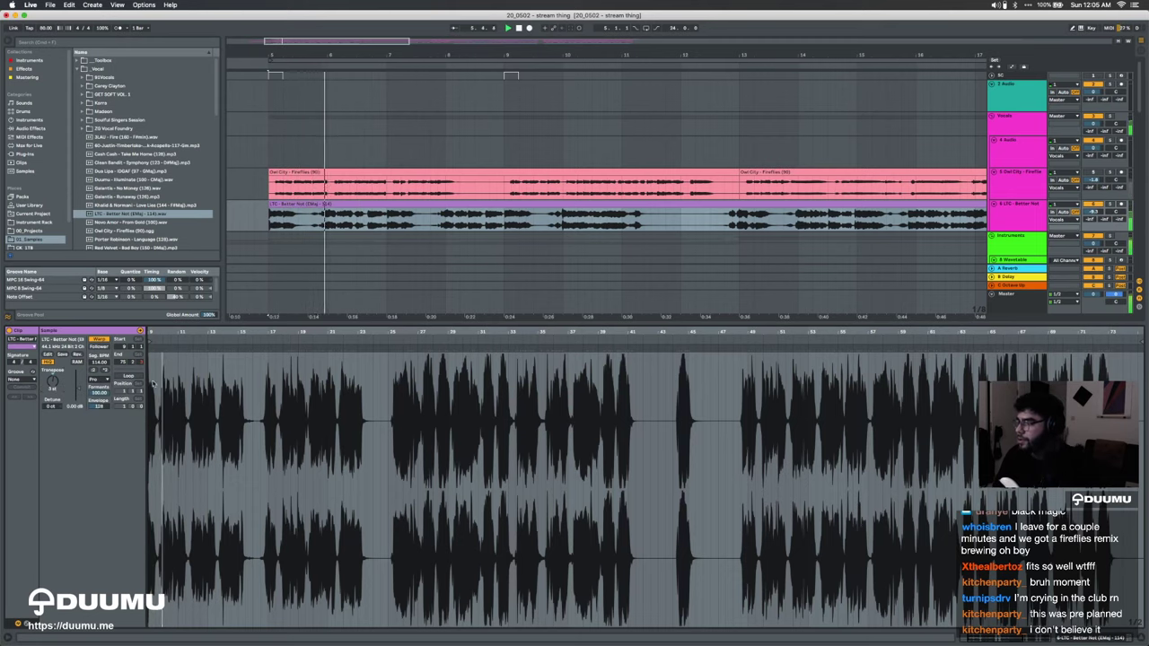
left_click_drag(269, 205, 261, 206)
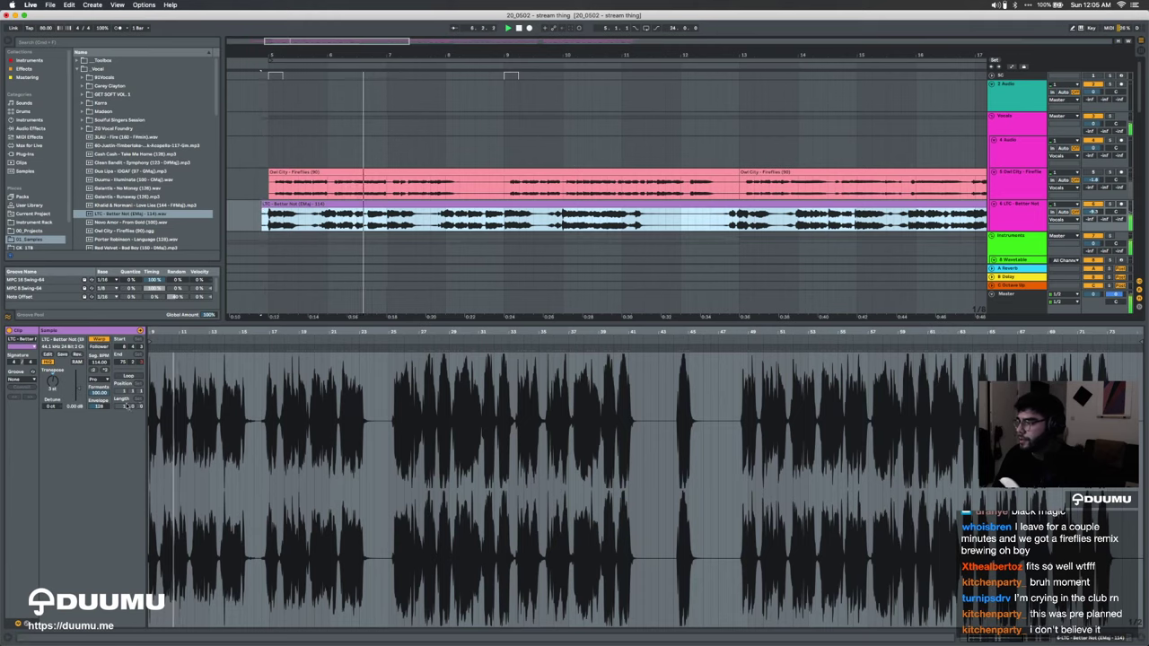
left_click_drag(98, 392, 99, 395)
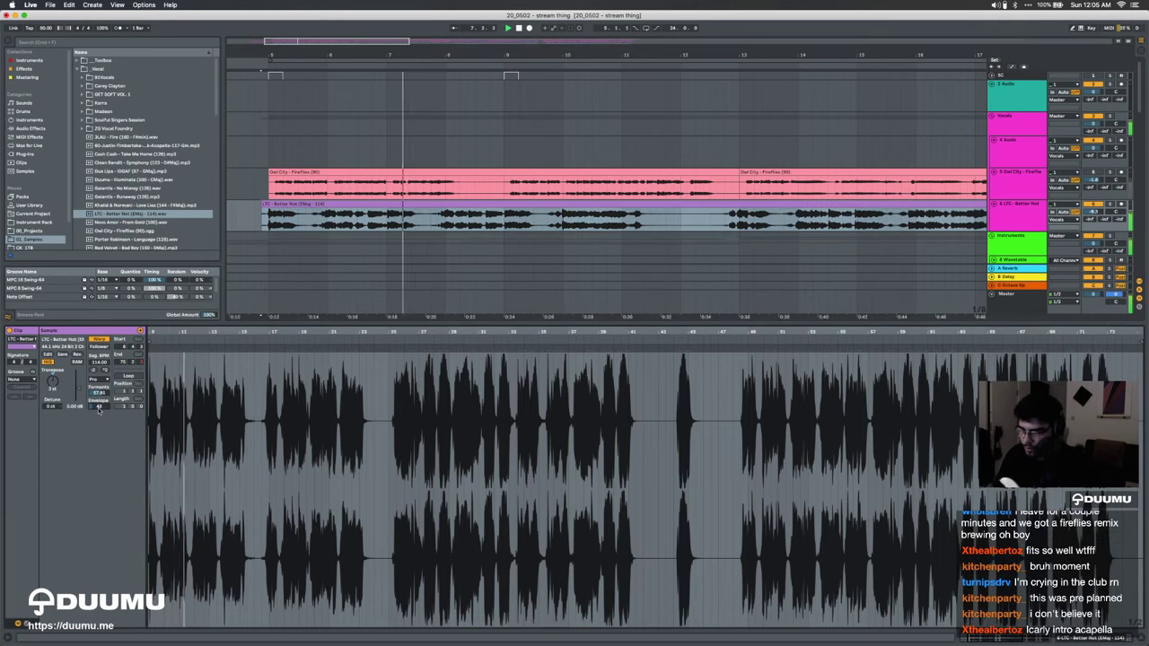
Step: Copy the Space FX rack from the Fireflies track to the Better Not track and rebalance the Better Not volume
left_click_drag(1093, 211, 1093, 197)
left_click(1020, 206)
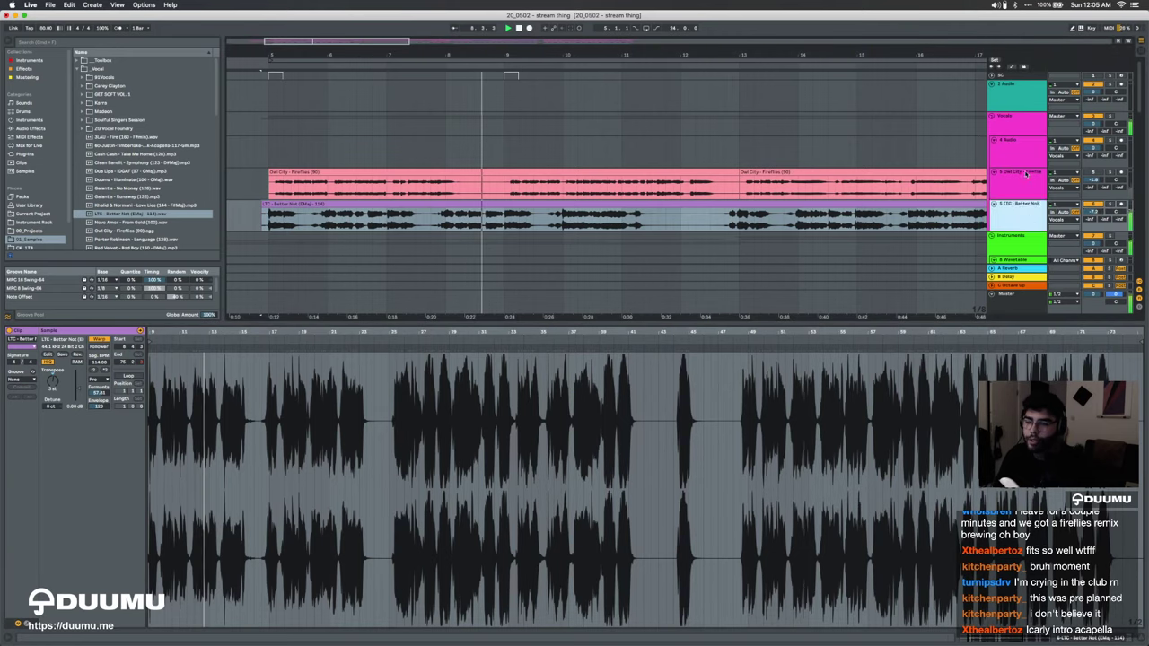
left_click(1026, 174)
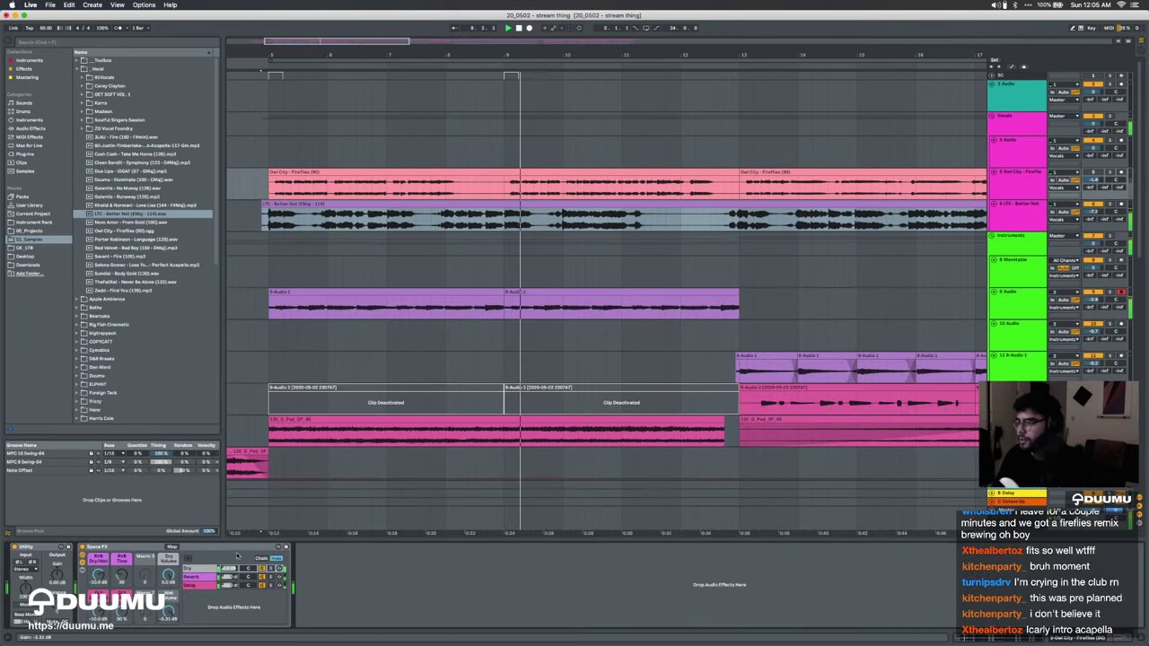
key("Down")
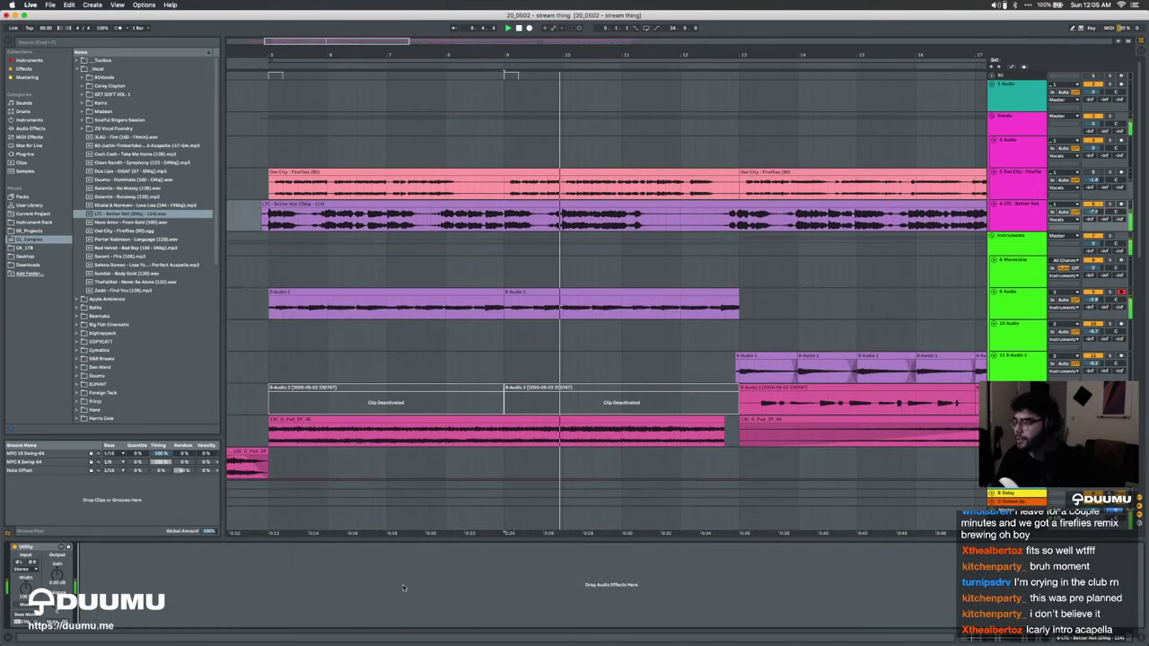
key("super+v")
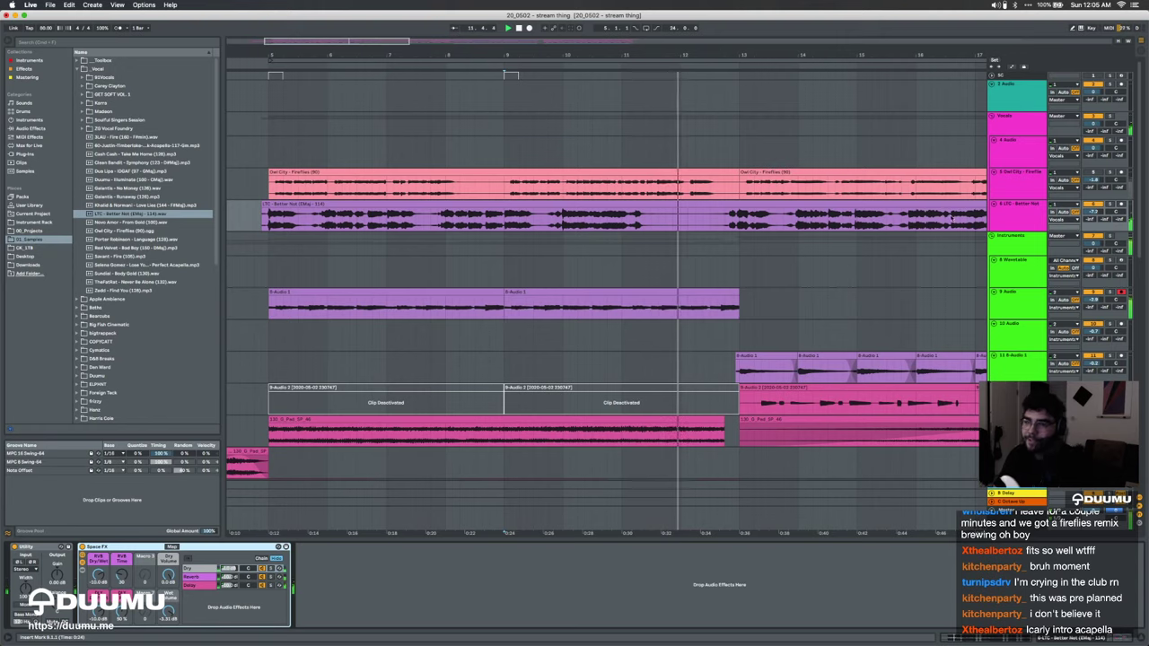
left_click_drag(1091, 211, 1091, 212)
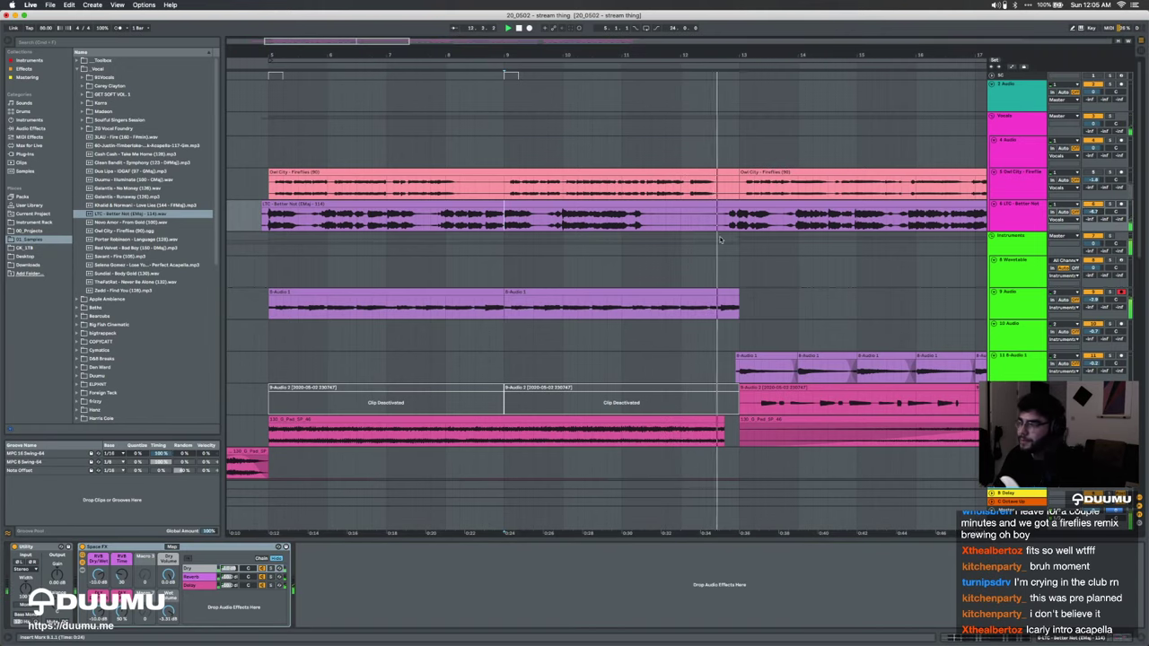
Step: Play on through the arrangement and switch the Better Not clip's warp mode to Complex
scroll(720, 240, "right", 5)
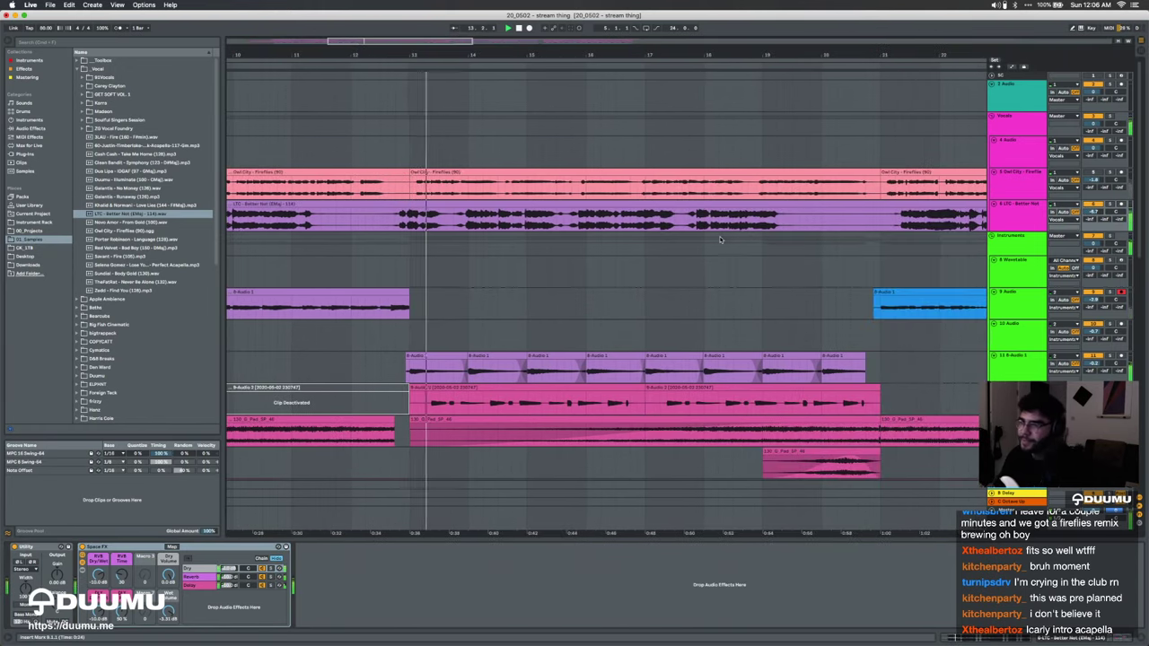
scroll(720, 240, "down", 3)
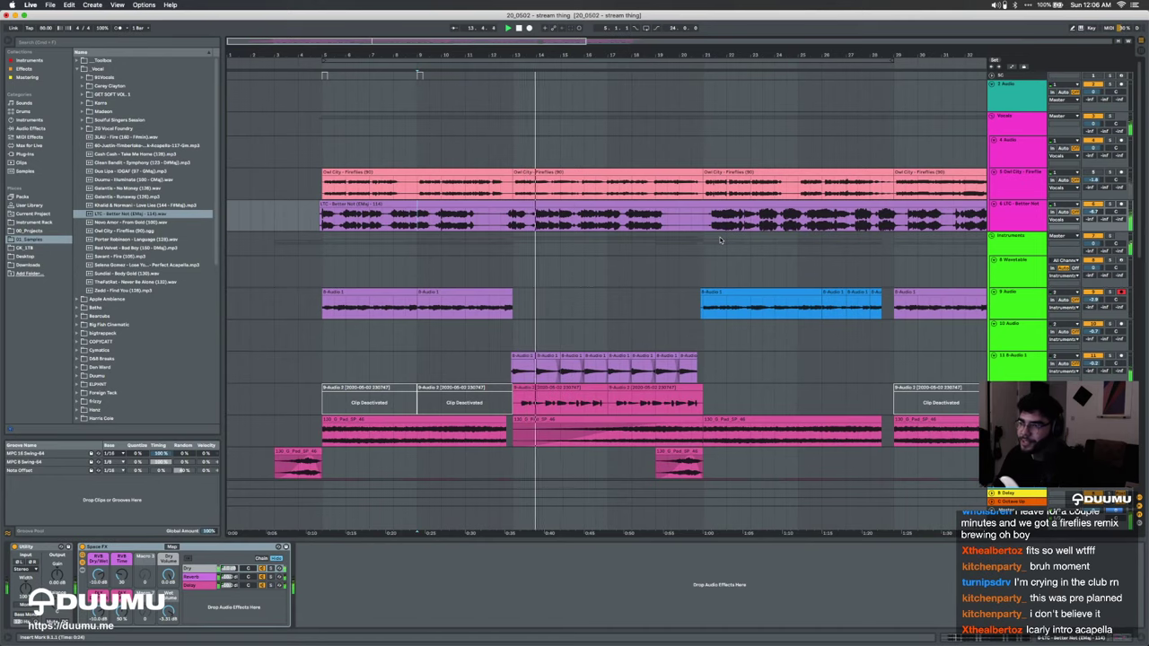
scroll(720, 240, "right", 5)
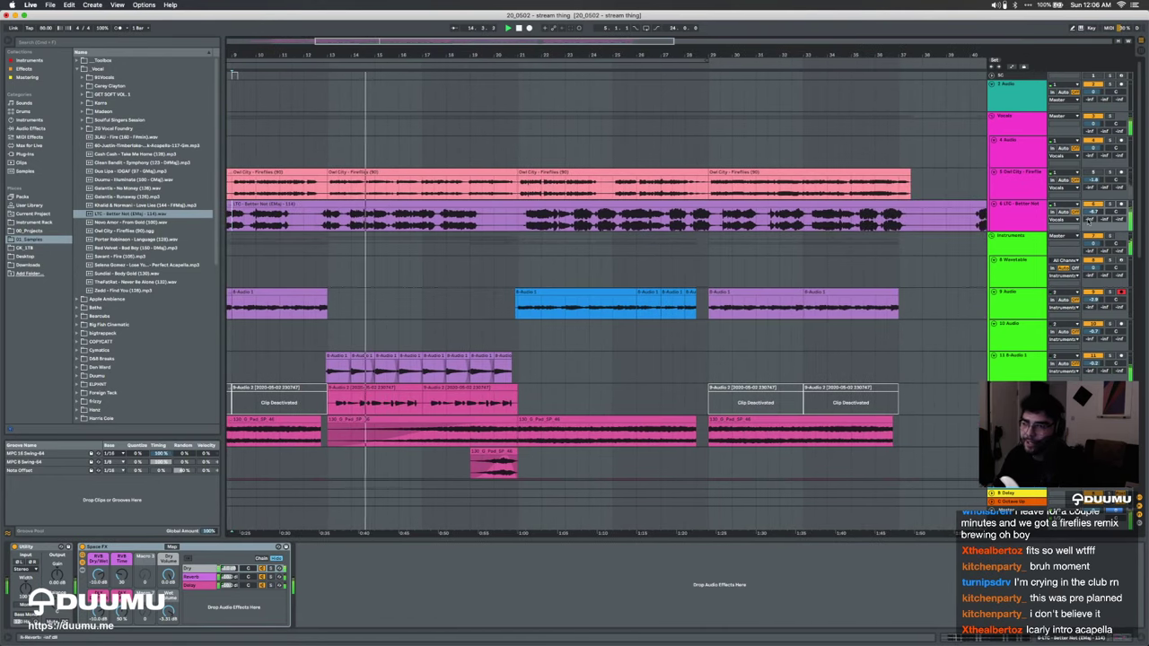
double_click(469, 204)
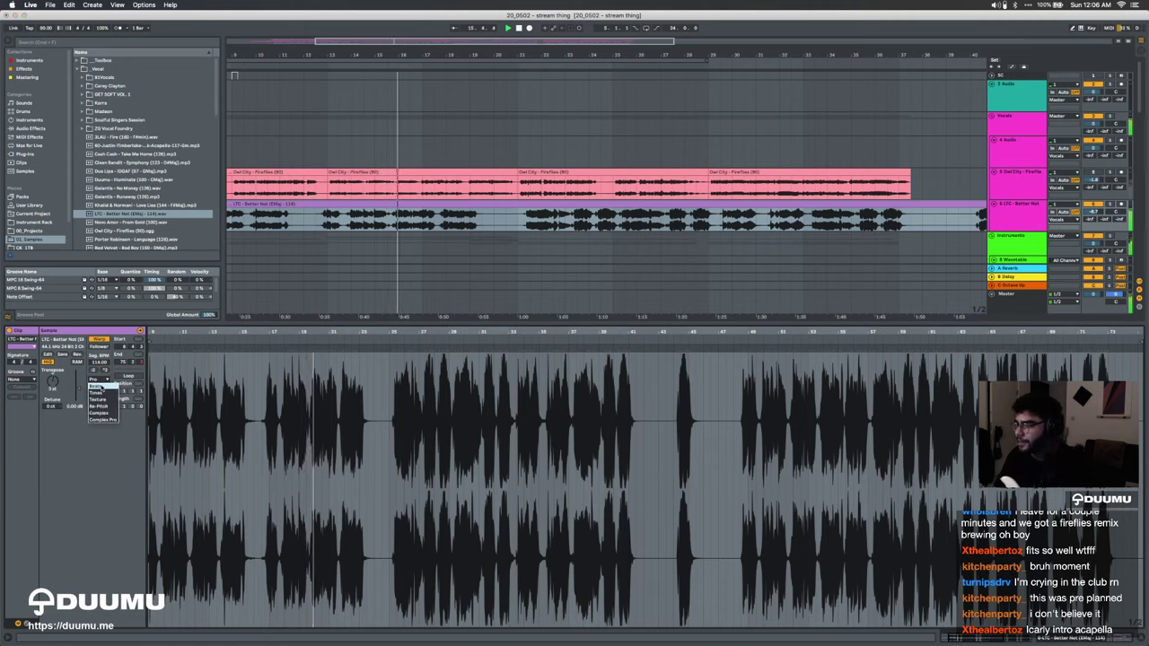
left_click(100, 379)
left_click(101, 417)
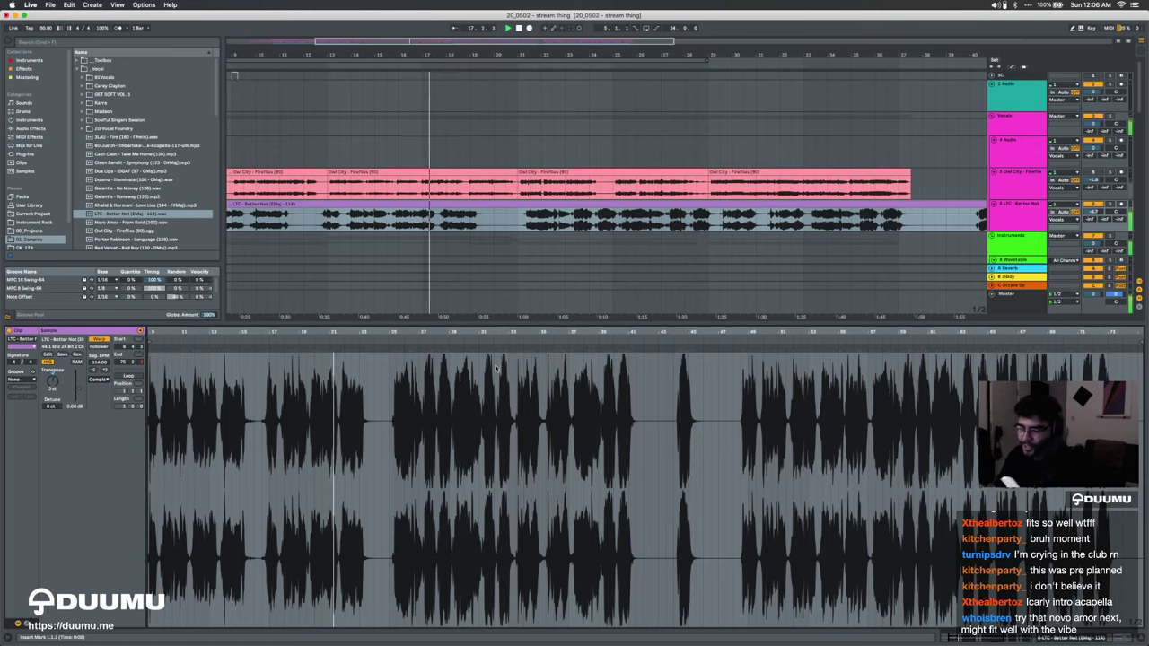
Step: Insert an audio track below the Better Not track and place the Novo Amor - From Gold (100) vocal on it just after bar 9
key("super+alt+l")
left_click(1026, 211)
key("super+t")
key("super+t")
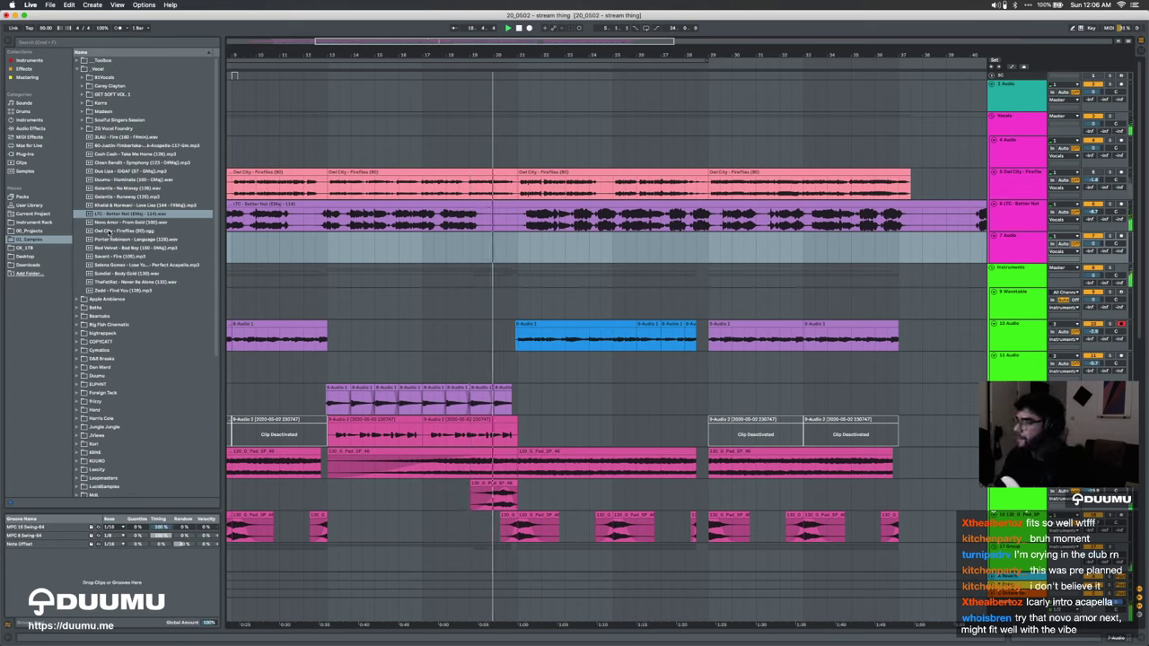
left_click_drag(105, 222, 243, 247)
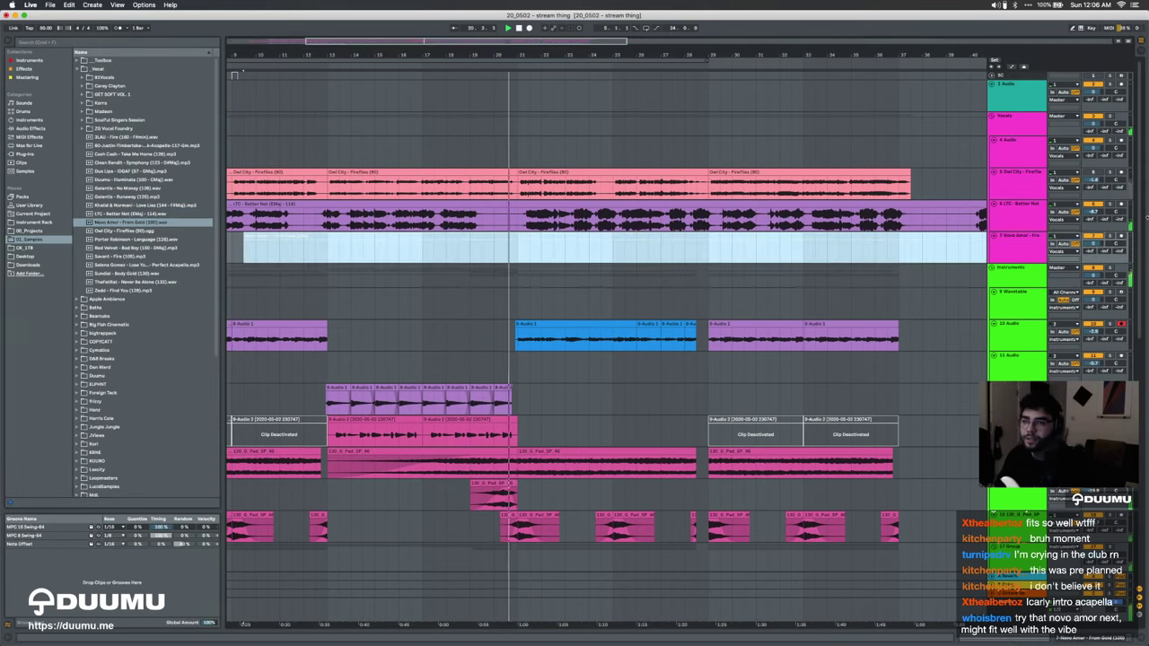
left_click(513, 259)
scroll(515, 258, "left", 4)
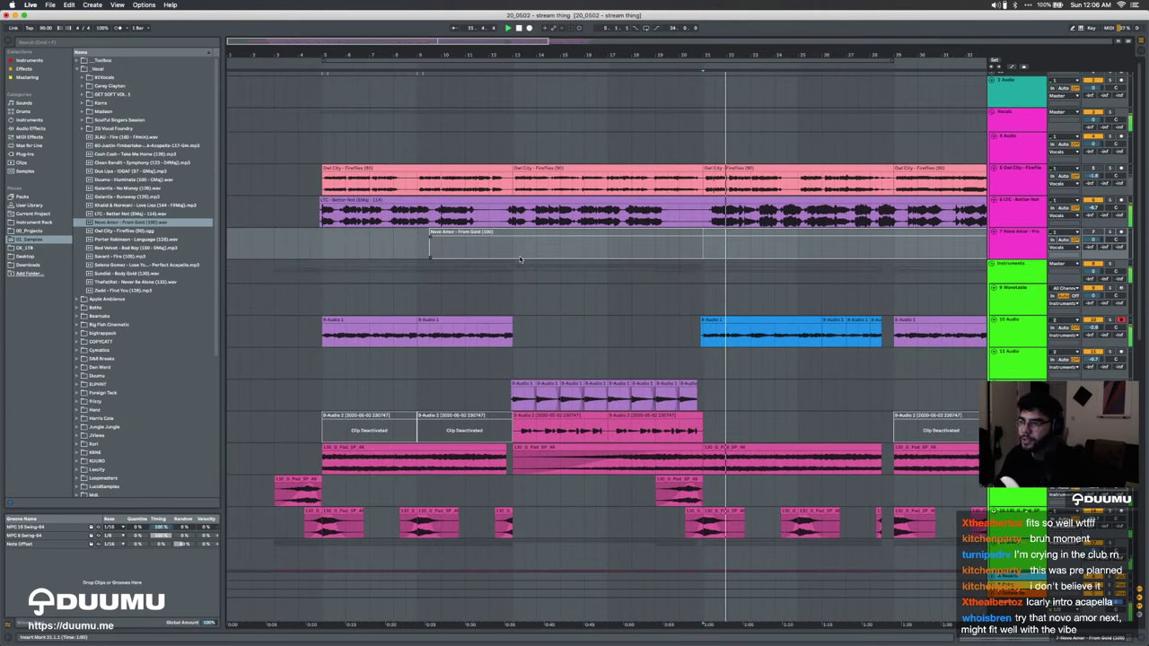
scroll(520, 260, "right", 1)
Step: Warp the Novo Amor clip with a segment tempo of 100 BPM and extend its start to just before bar 9
double_click(443, 256)
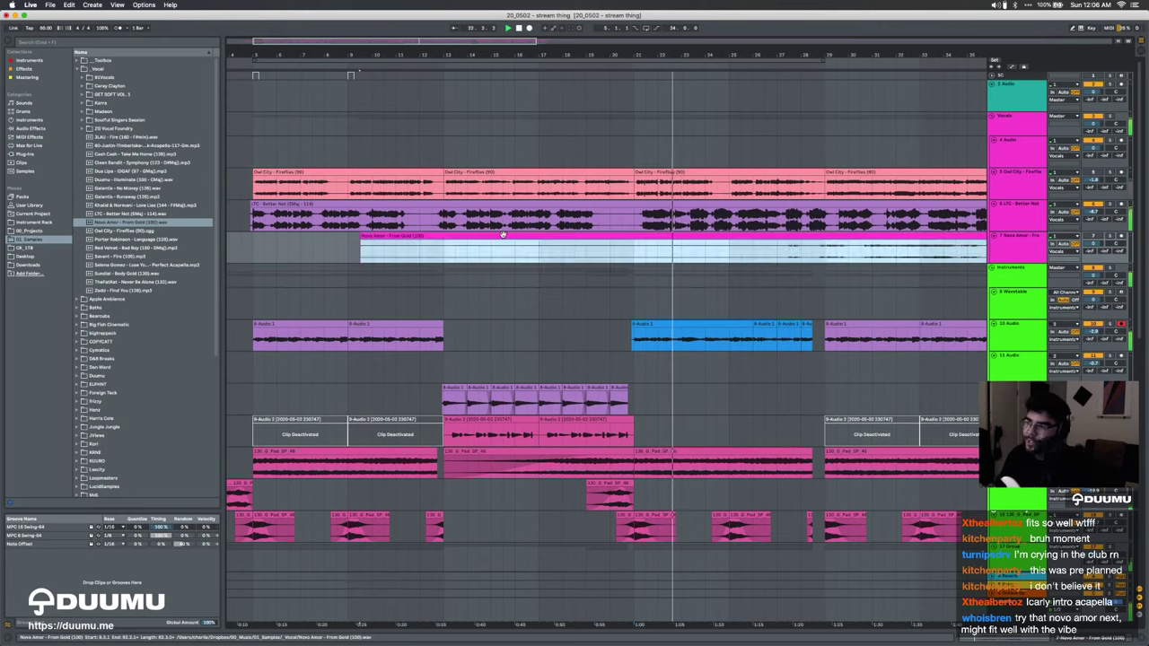
left_click(98, 339)
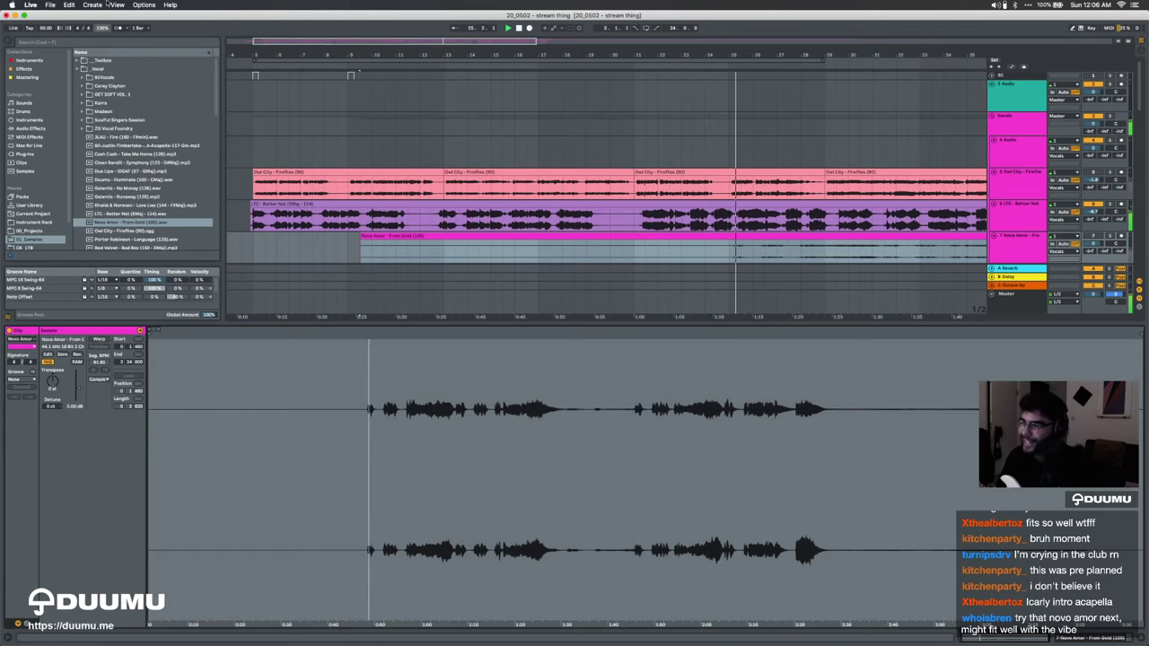
left_click(729, 253)
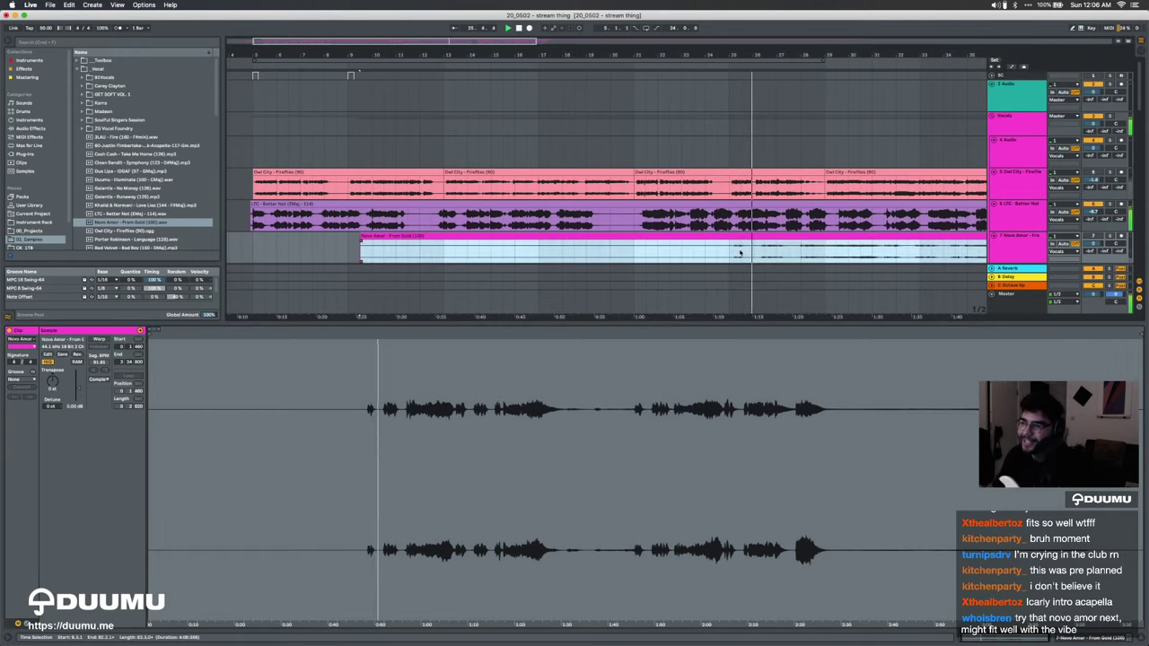
key("0")
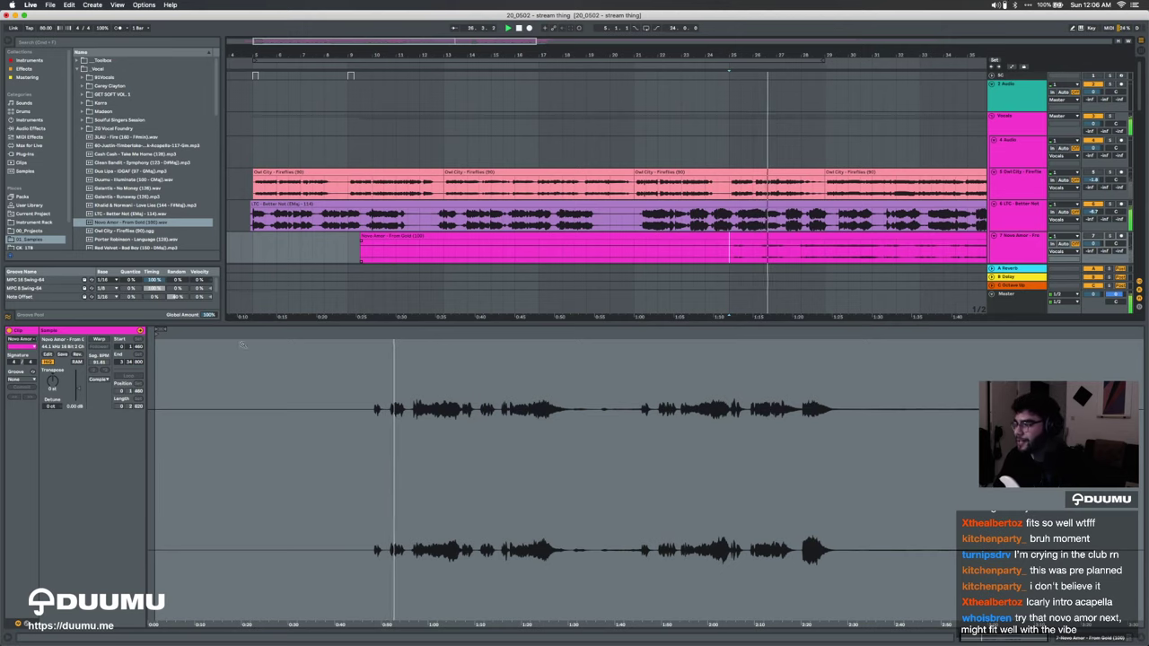
left_click(99, 339)
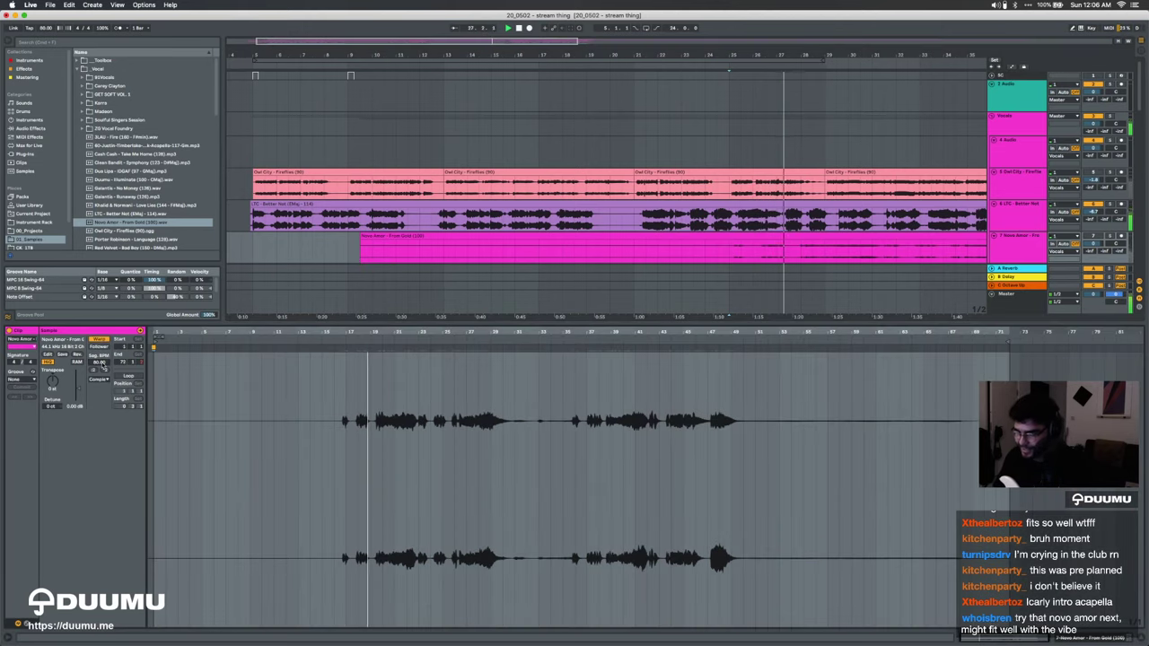
key("Return")
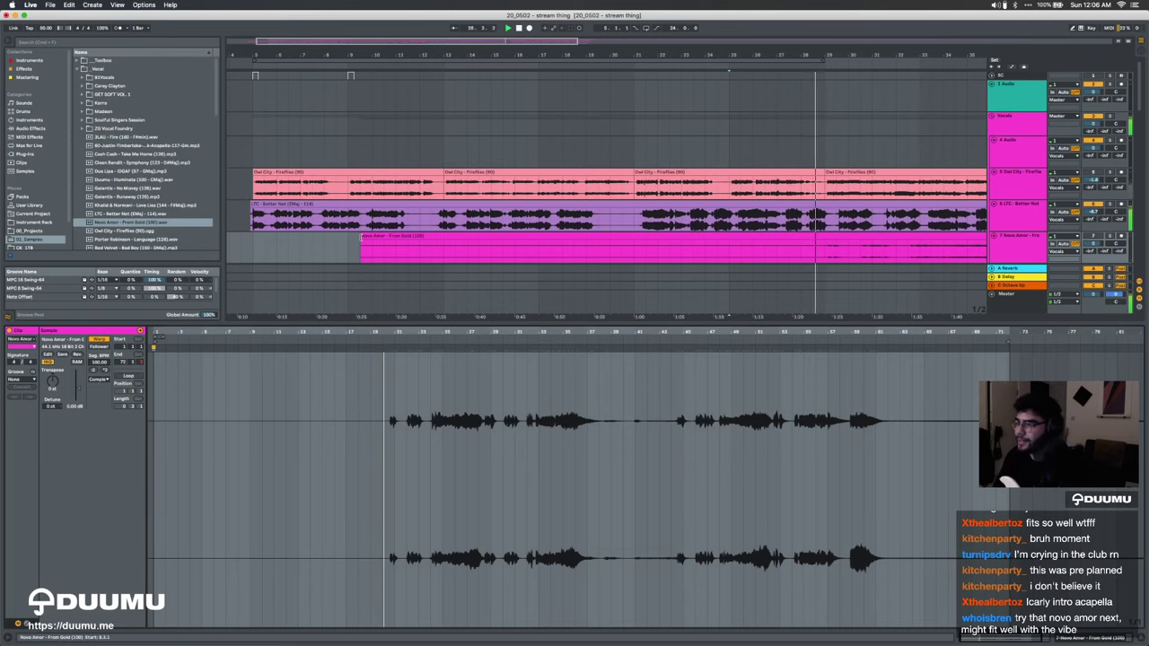
left_click_drag(362, 236, 348, 236)
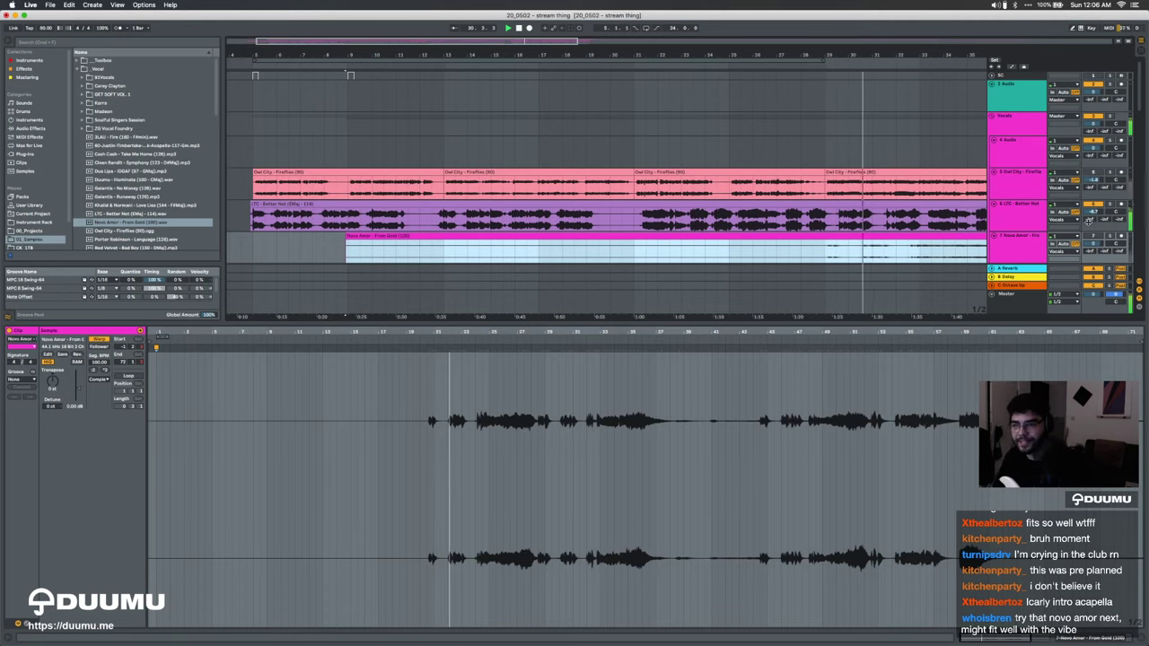
Step: Lower the Better Not track's volume, stop playback and mute that track
left_click_drag(1094, 212, 1094, 220)
left_click(817, 204)
key("space")
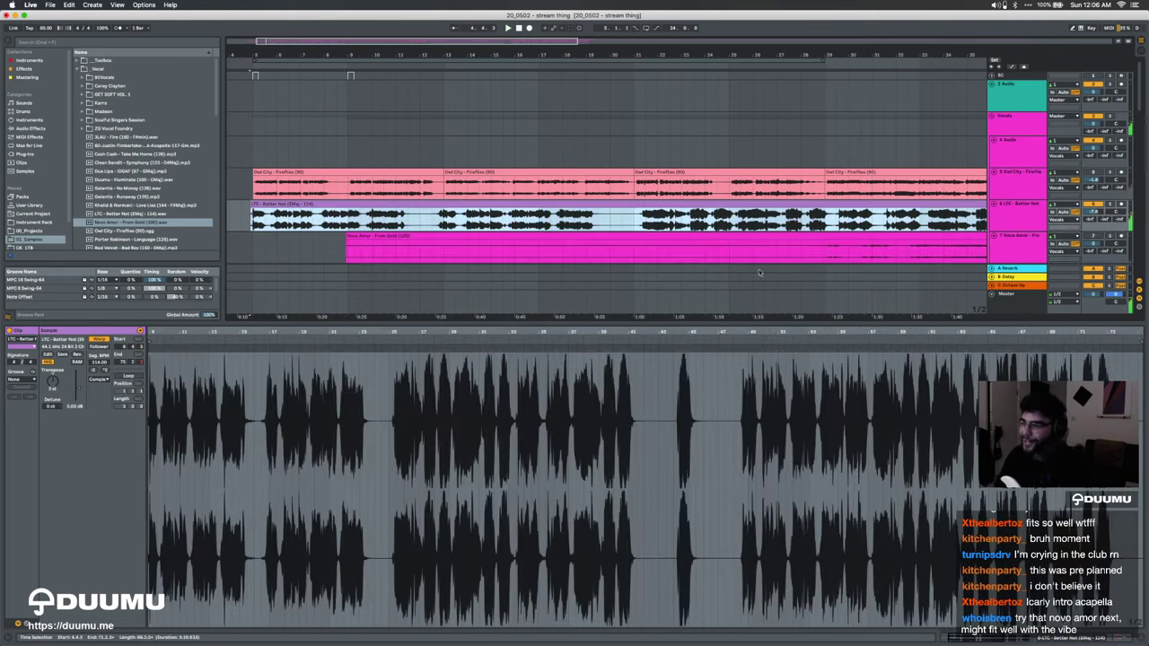
left_click(1093, 207)
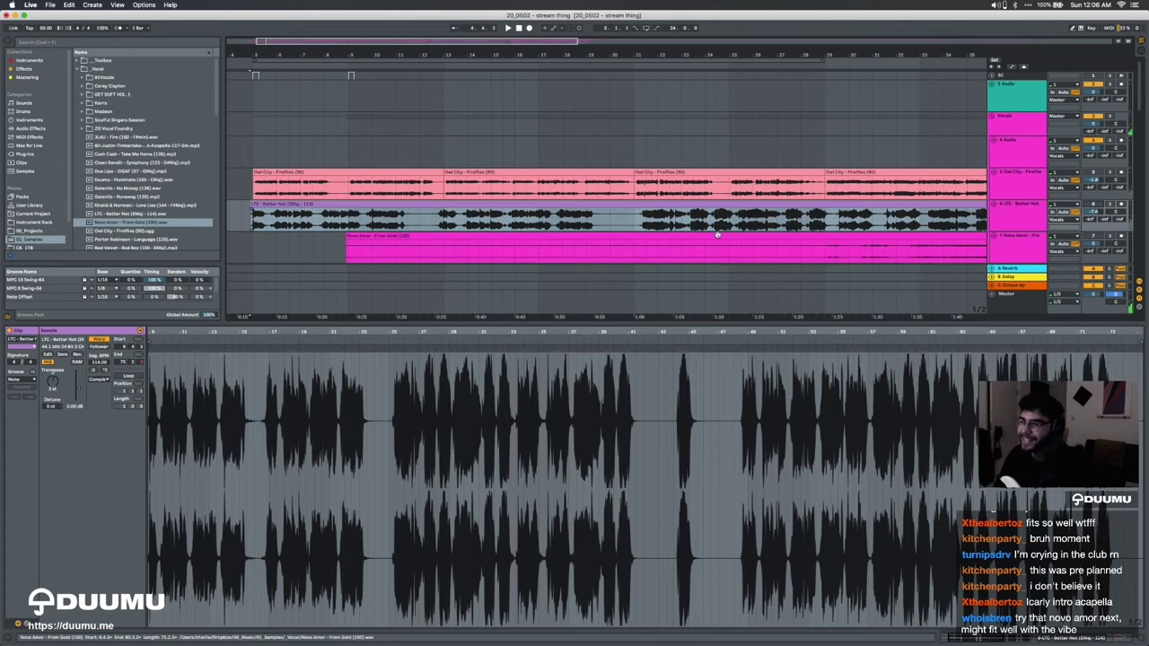
Step: Move the Novo Amor clip to start just before bar 5, then solo its track and play from about bar 28
left_click_drag(718, 234, 643, 236)
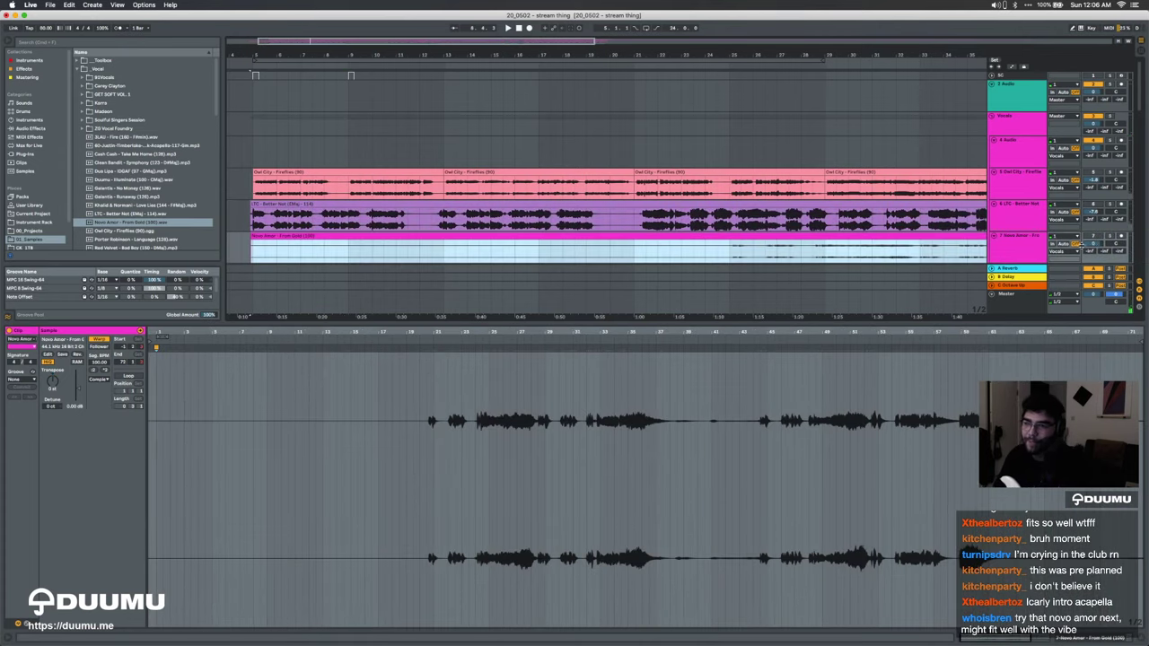
left_click(1111, 236)
left_click(813, 254)
key("space")
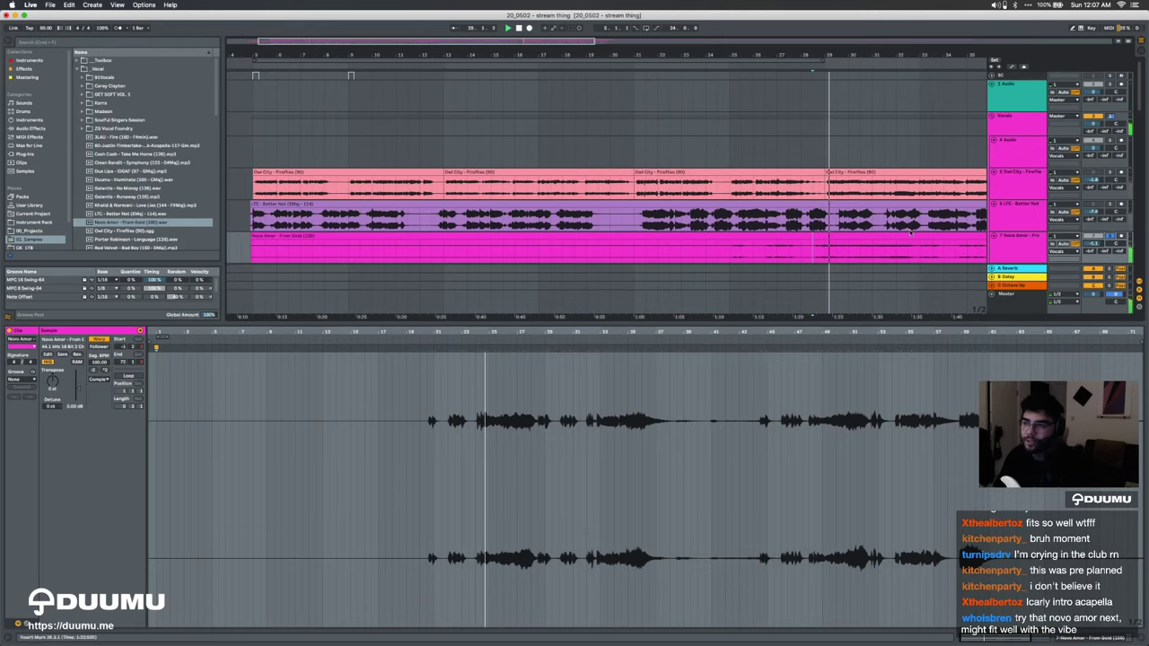
Step: Trim the silence before the first Novo Amor vocal phrase and move the clip to start at bar 5
left_click(733, 253)
key("space")
scroll(733, 253, "up", 5)
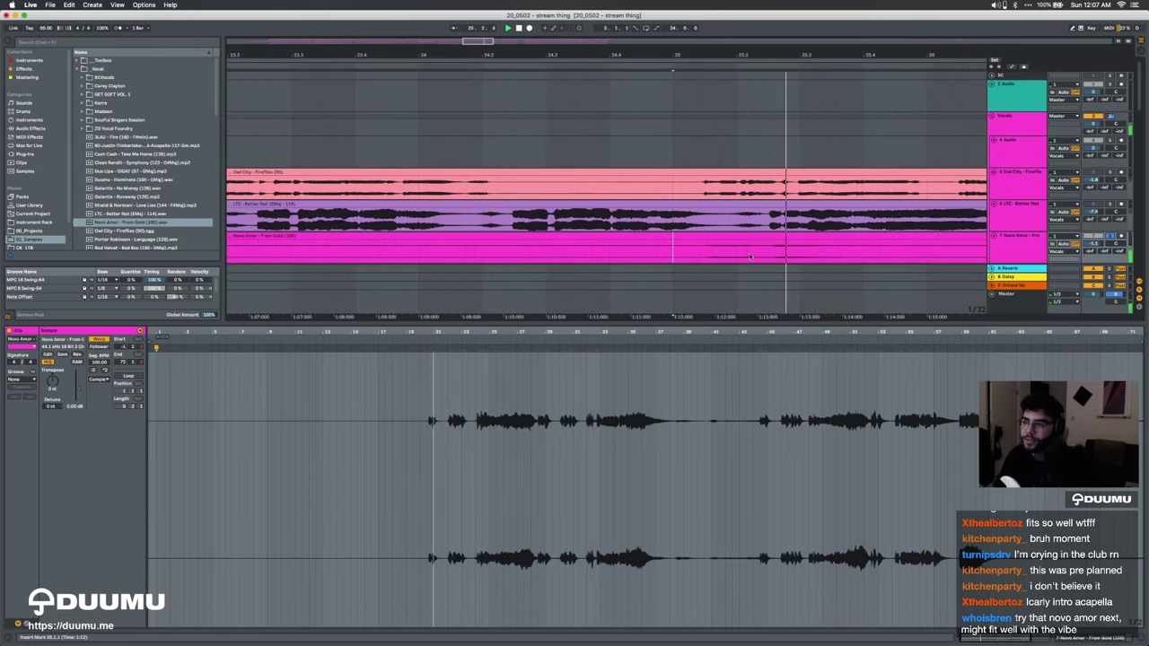
scroll(774, 255, "up", 3)
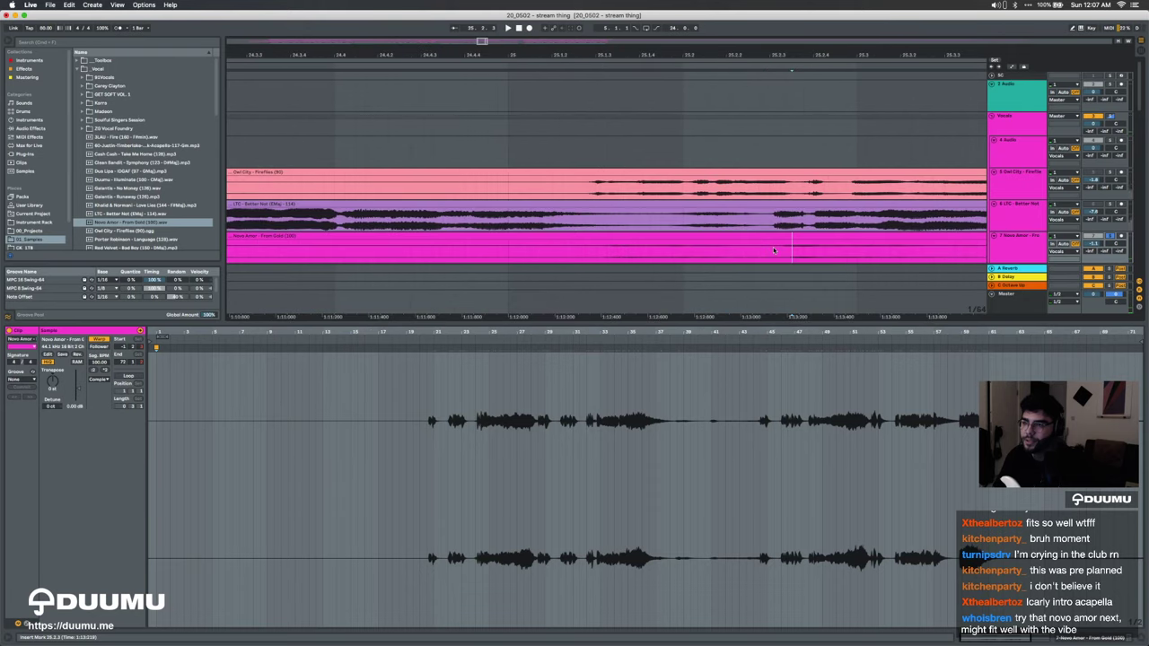
left_click(781, 250)
left_click_drag(792, 245, 539, 240)
key("space")
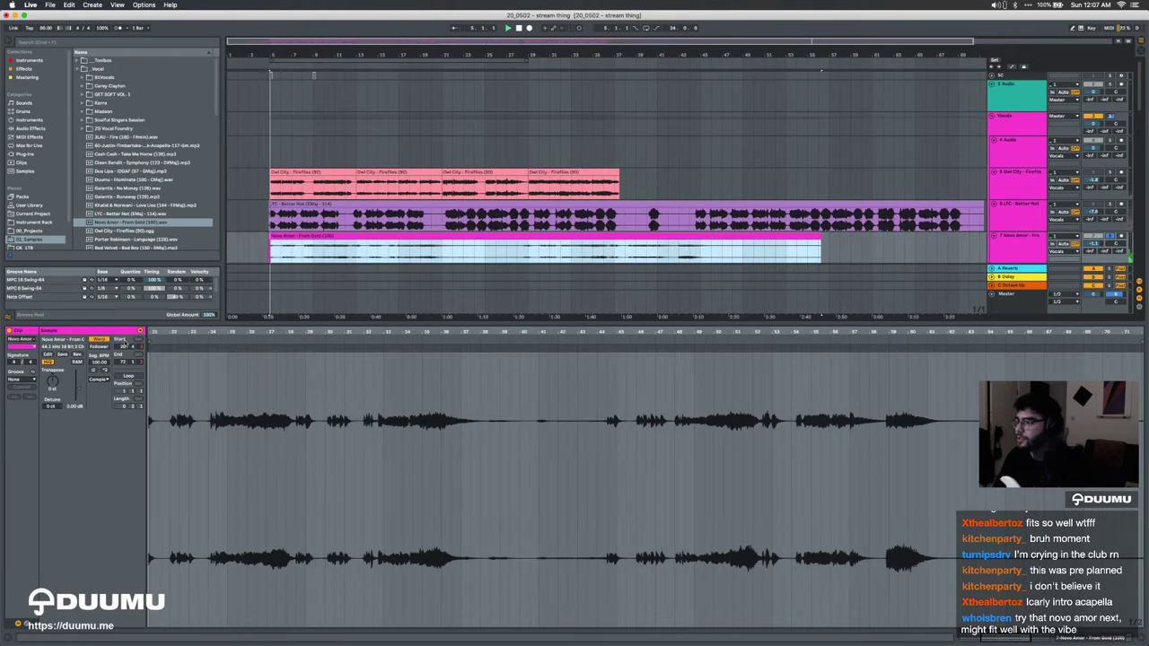
Step: Extend the Novo Amor clip's start slightly before bar 5 and transpose the clip to 7 st
left_click(52, 382)
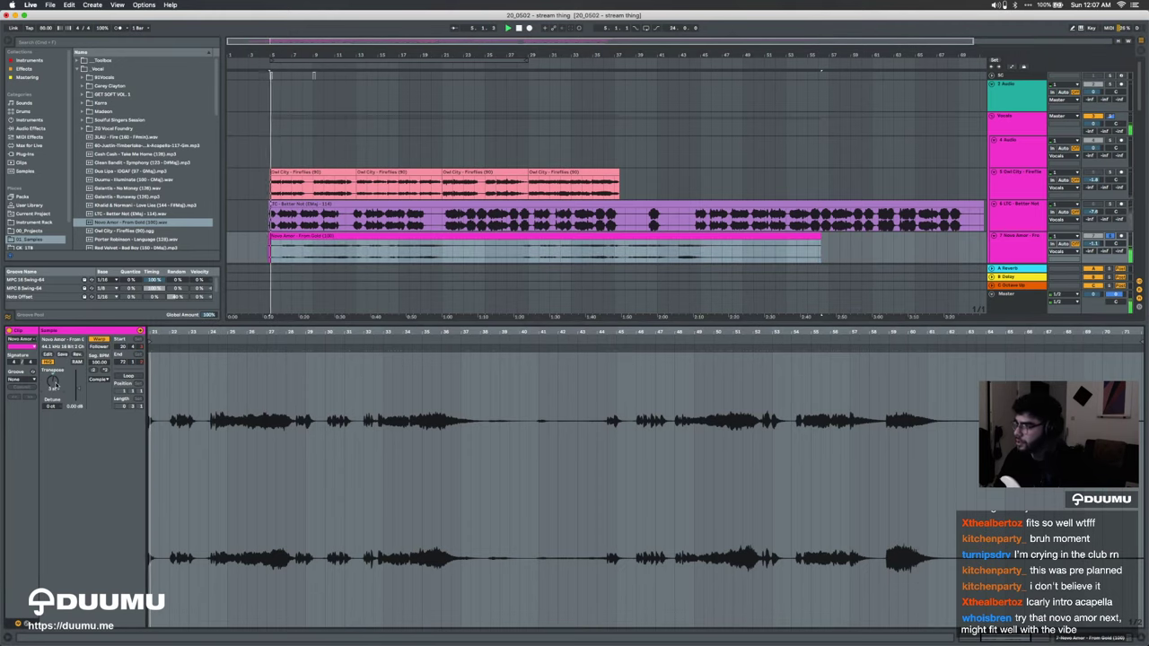
key("space")
scroll(288, 236, "up", 5)
left_click(410, 238)
scroll(409, 238, "left", 3)
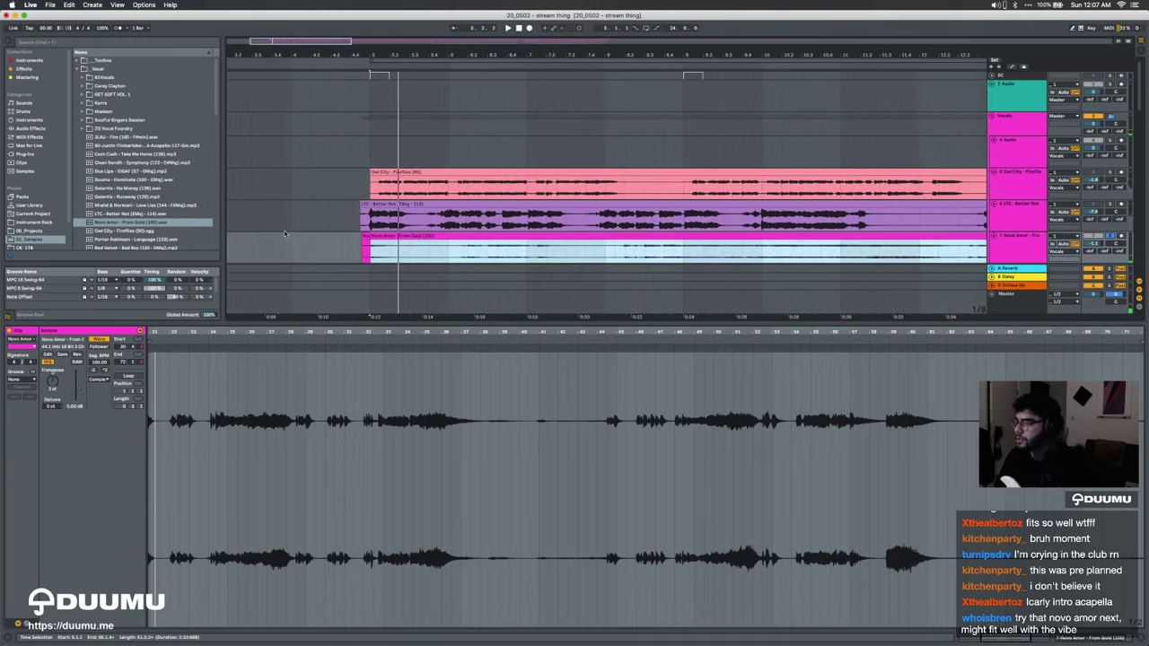
left_click(386, 237)
left_click(52, 388)
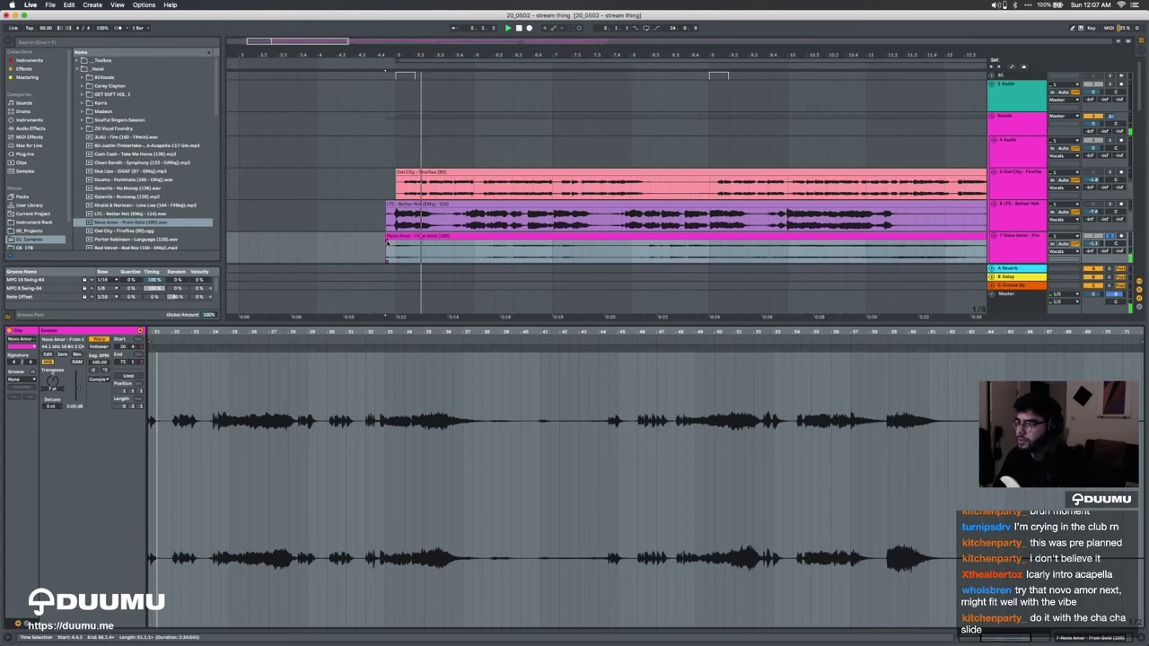
Step: Extend the Novo Amor clip's start a little further, unsolo its track, and raise the clip gain to 4.44 dB along with the track volume
left_click_drag(387, 237, 369, 238)
left_click(1111, 235)
key("space")
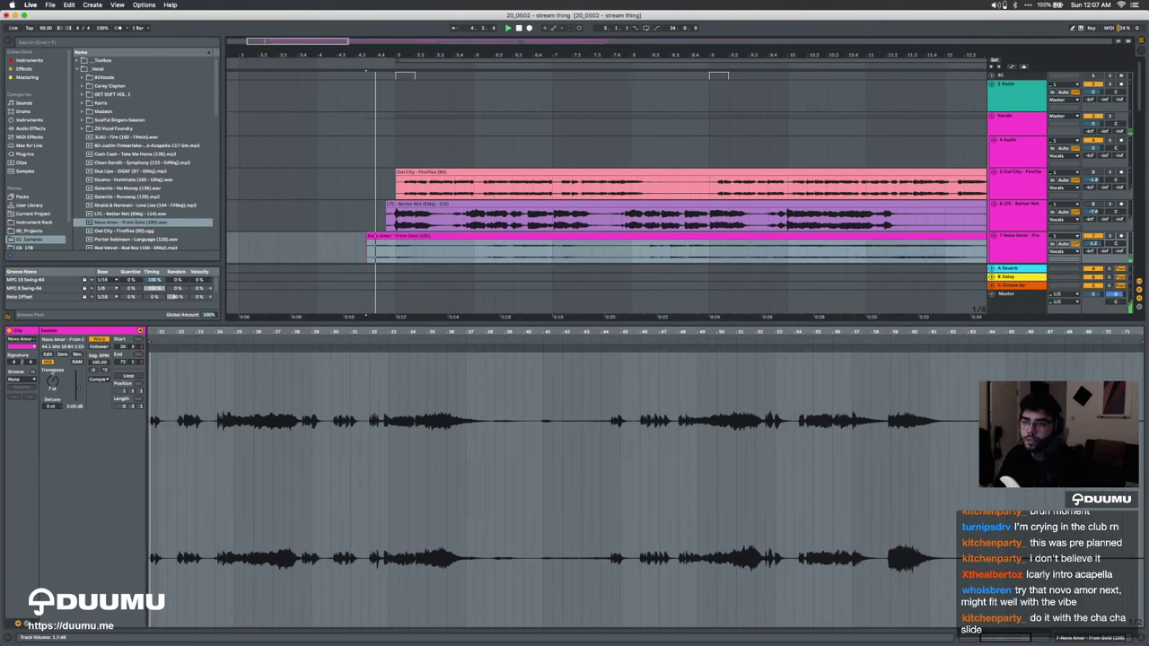
left_click_drag(1093, 244, 1093, 234)
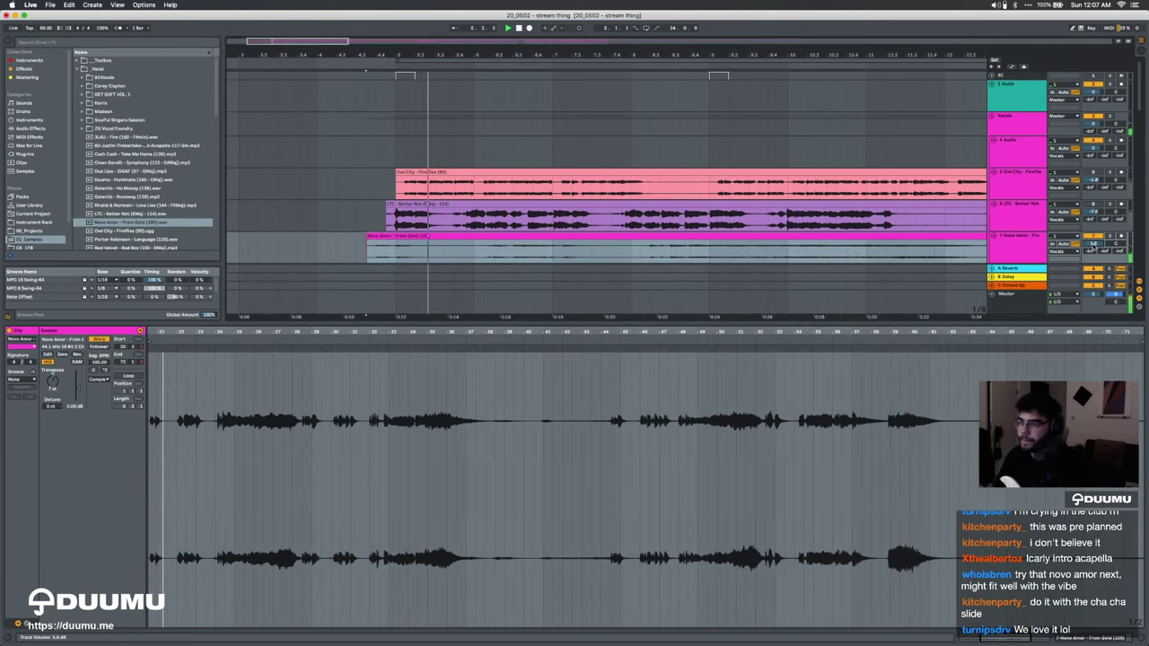
left_click_drag(78, 389, 78, 383)
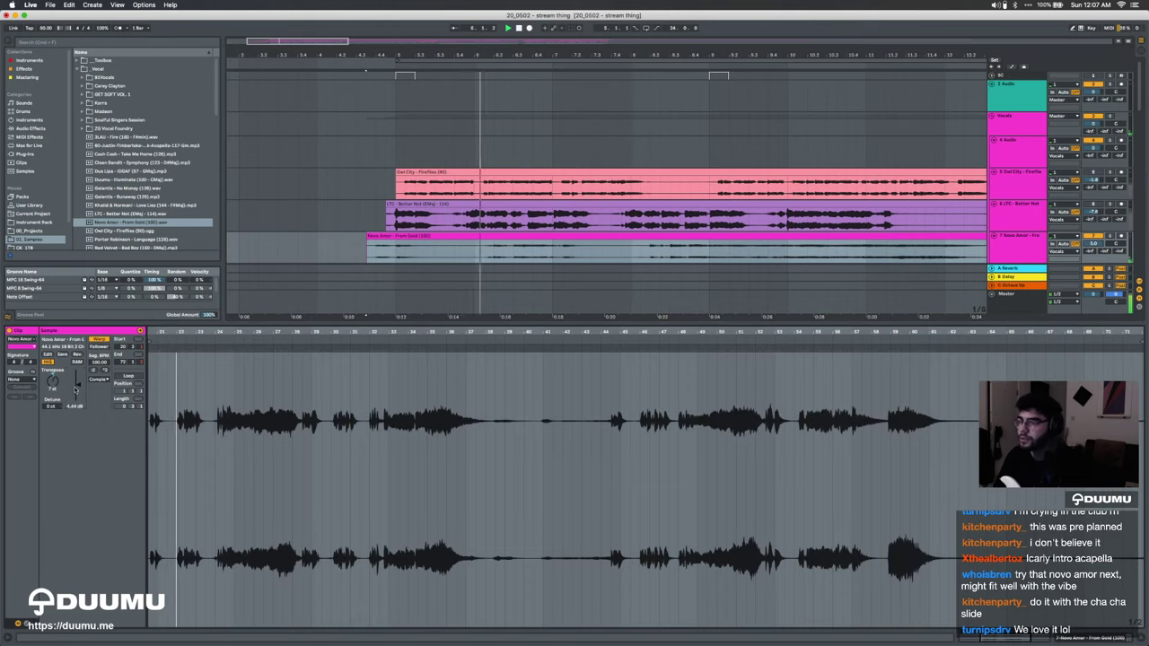
Step: Enlarge the Novo Amor track in the arrangement and lower its volume to about 1.8 dB during playback
key("super+alt+l")
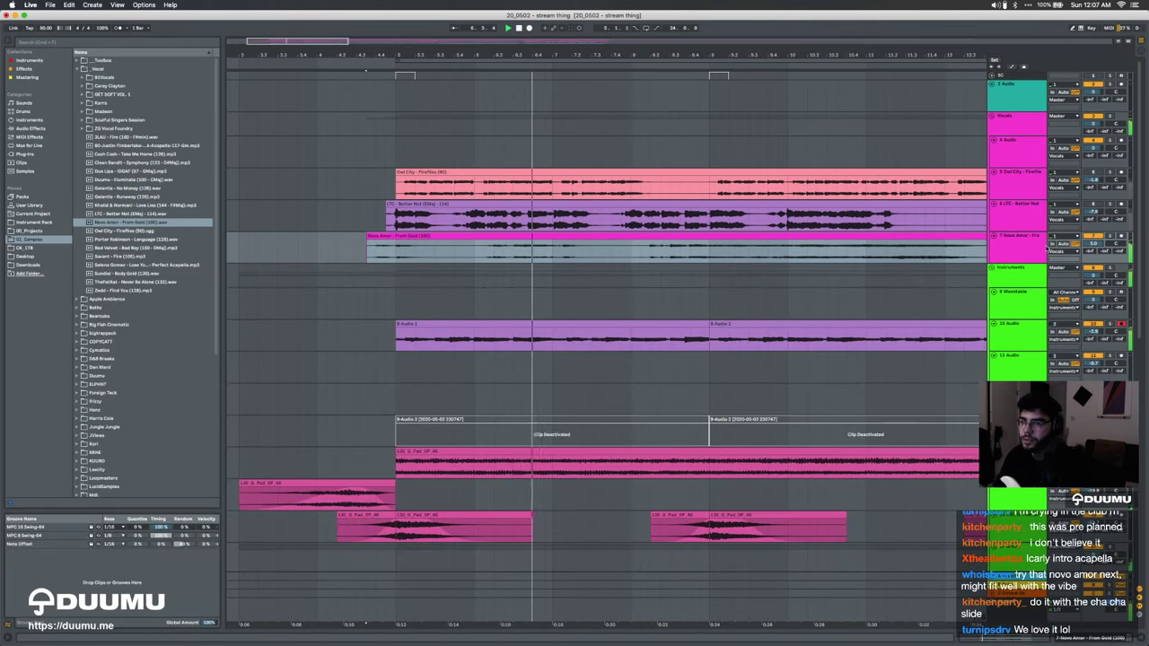
left_click_drag(1016, 264, 1016, 284)
scroll(763, 275, "down", 5)
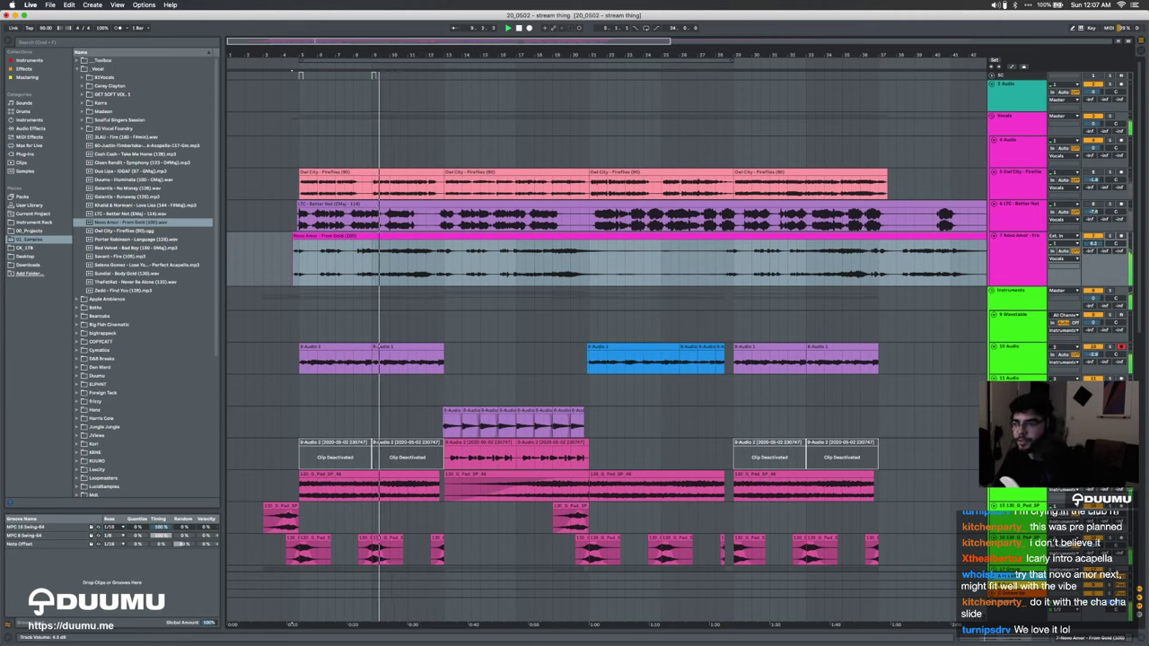
left_click_drag(1093, 244, 1093, 246)
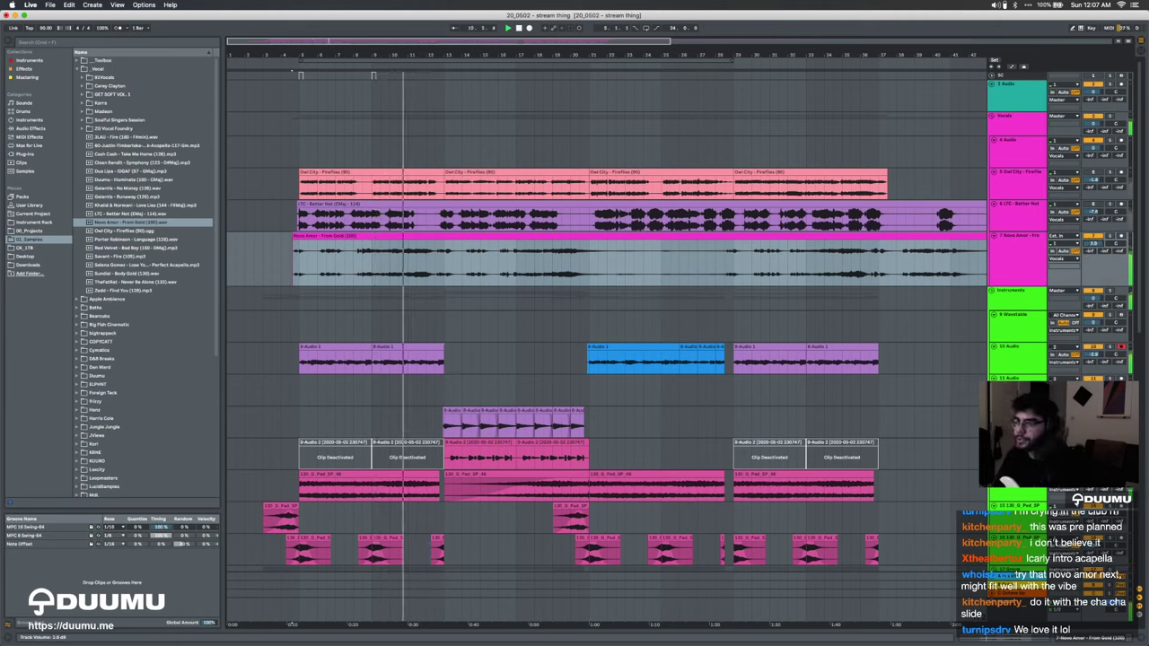
left_click_drag(1093, 245, 1094, 251)
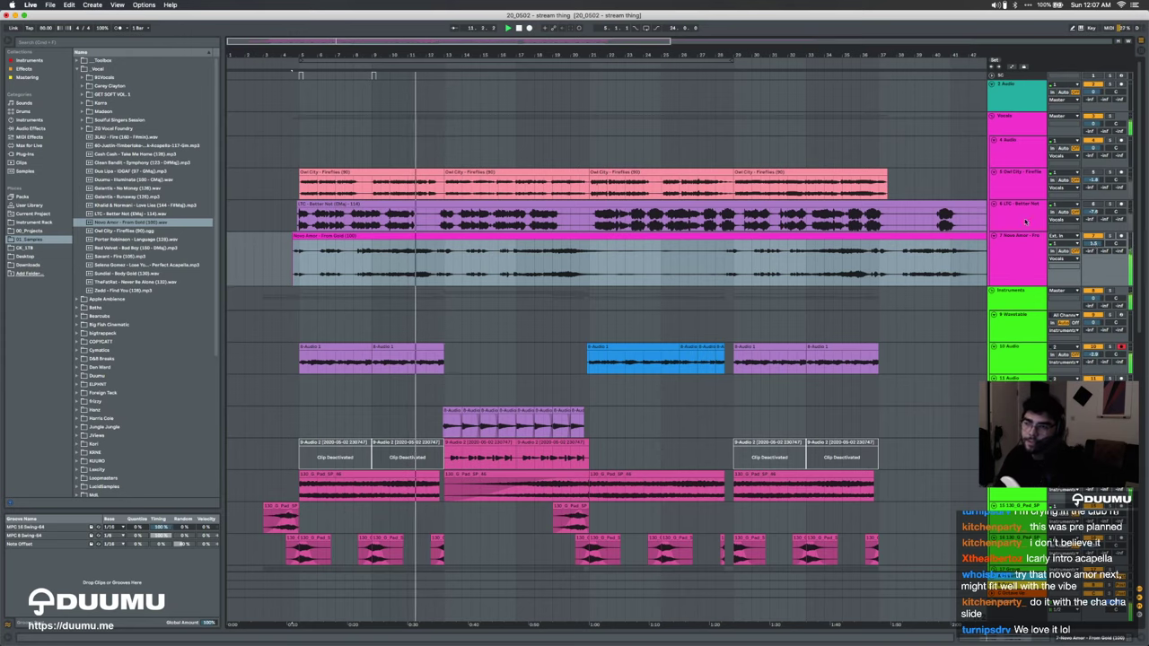
Step: Copy the Space FX rack from the Better Not track to the Novo Amor track
left_click(1020, 205)
left_click(1050, 639)
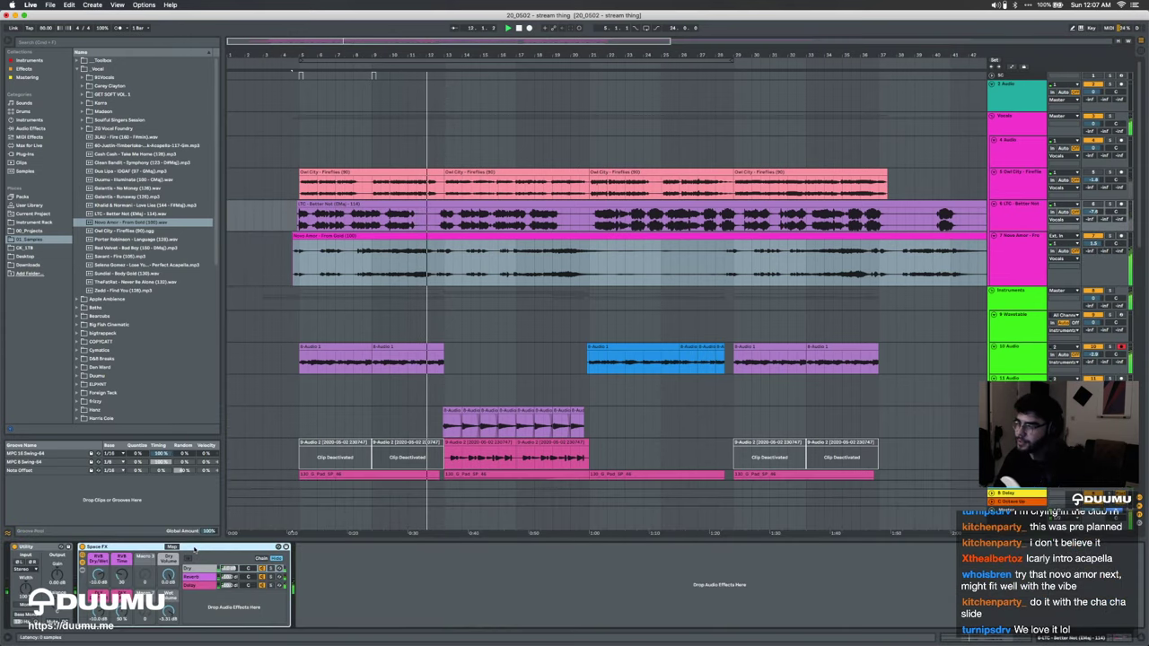
left_click(431, 259)
left_click(282, 563)
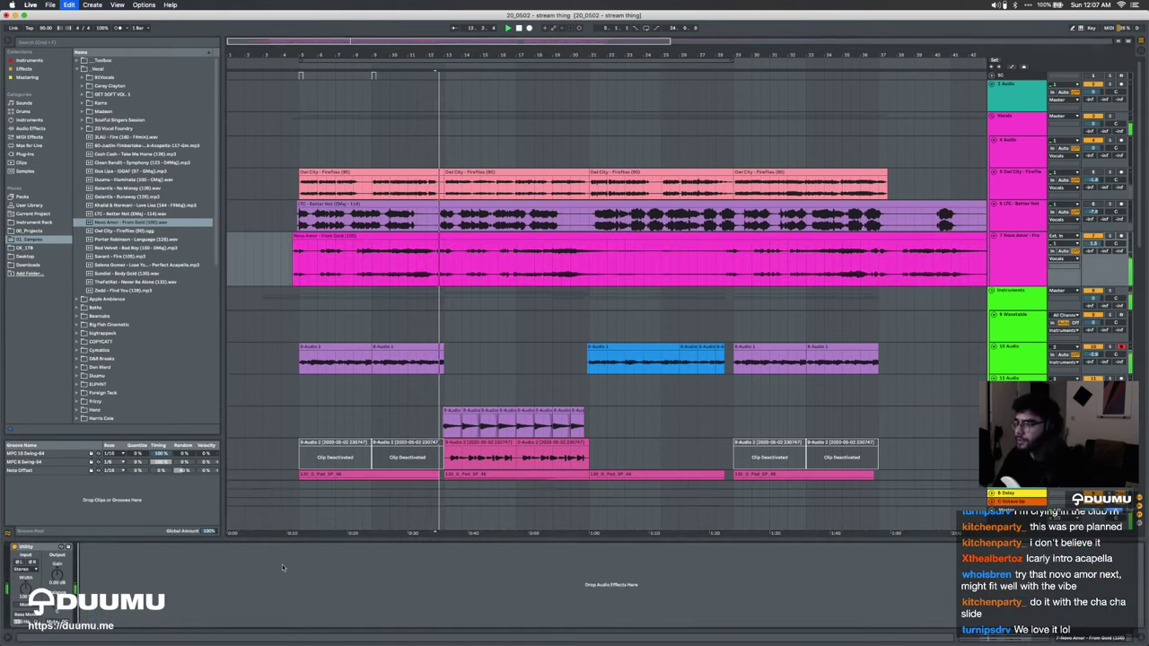
key("super+v")
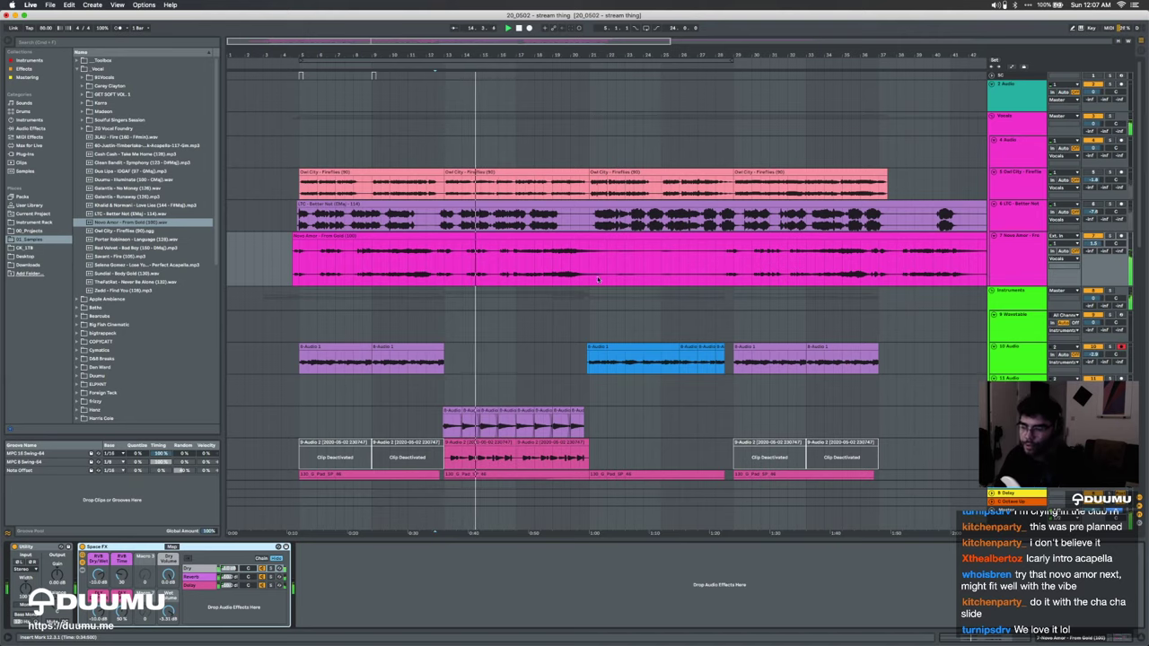
Step: Set the Novo Amor clip's warp mode to Complex Pro and lower its formants
double_click(925, 235)
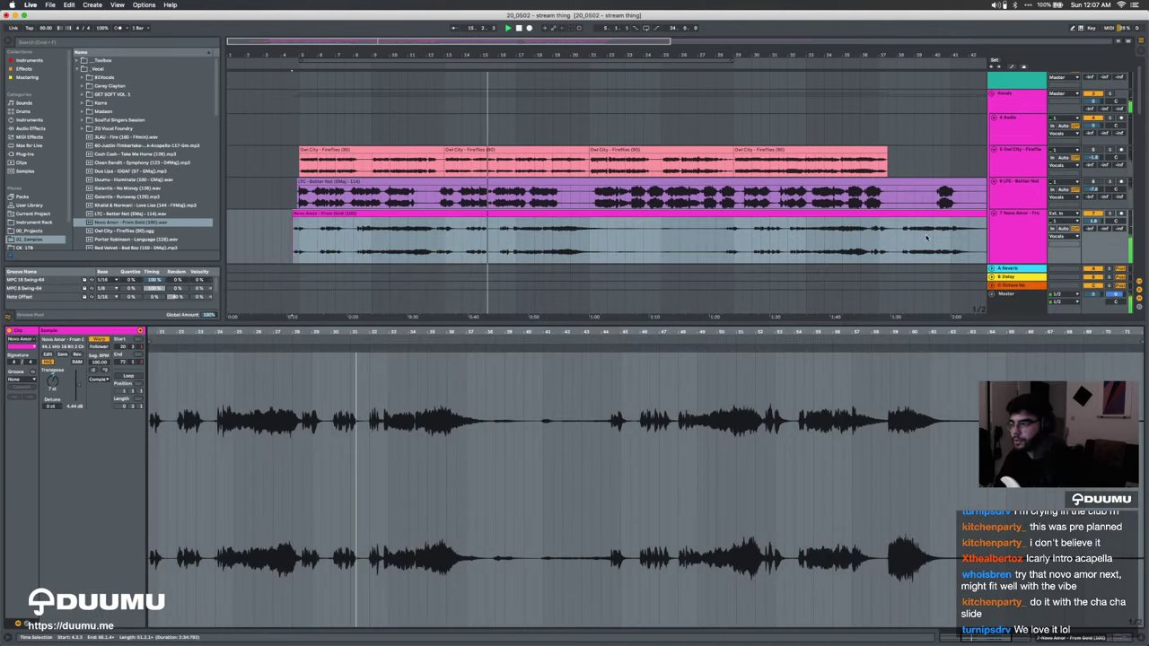
left_click(97, 380)
left_click(101, 420)
left_click_drag(99, 393, 99, 408)
Step: Add an EQ Eight to the Novo Amor track and shape it with a low cut at about 77.4 Hz and a high boost
key("shift+Tab")
key("super+f")
type("eq")
key("Down")
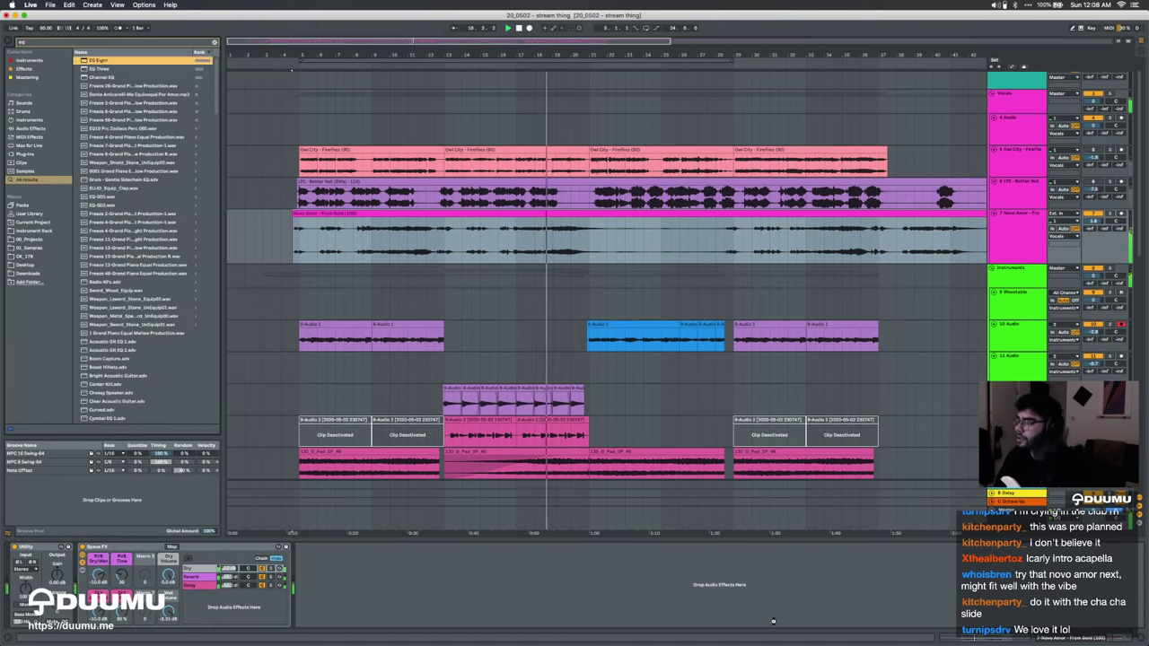
key("Return")
left_click_drag(453, 581, 387, 588)
left_click(329, 623)
left_click_drag(351, 587, 364, 594)
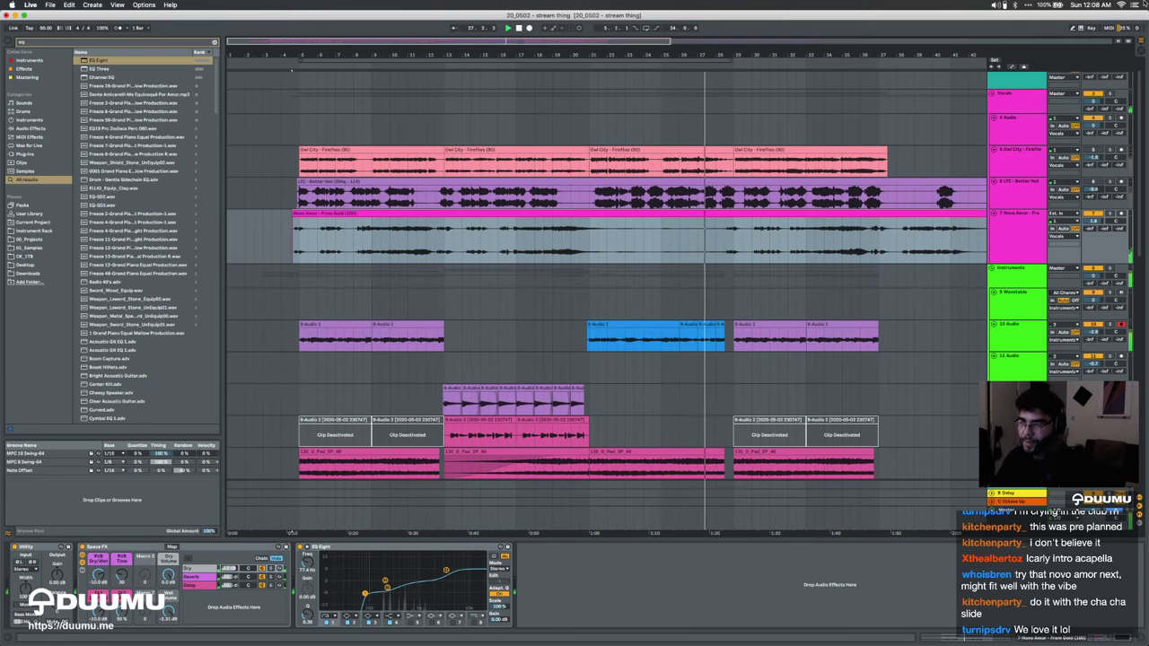
Step: Examine where the Novo Amor vocal re-enters around bar 29 against the other vocals and instruments
left_click(725, 283)
key("plus")
key("plus")
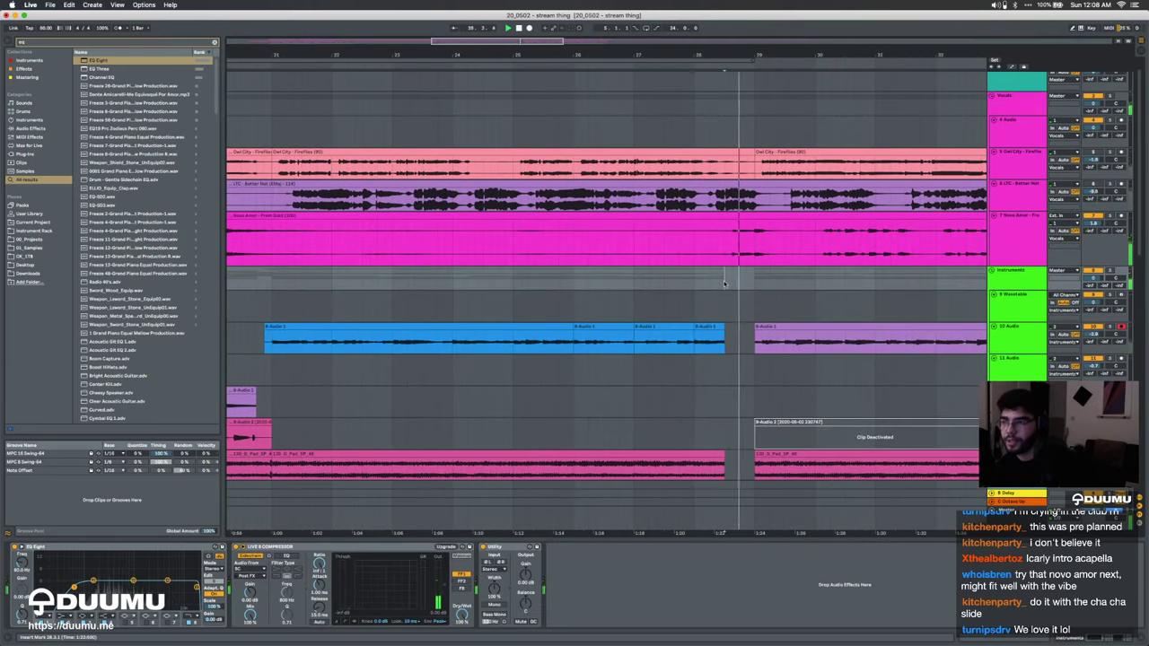
left_click(732, 256)
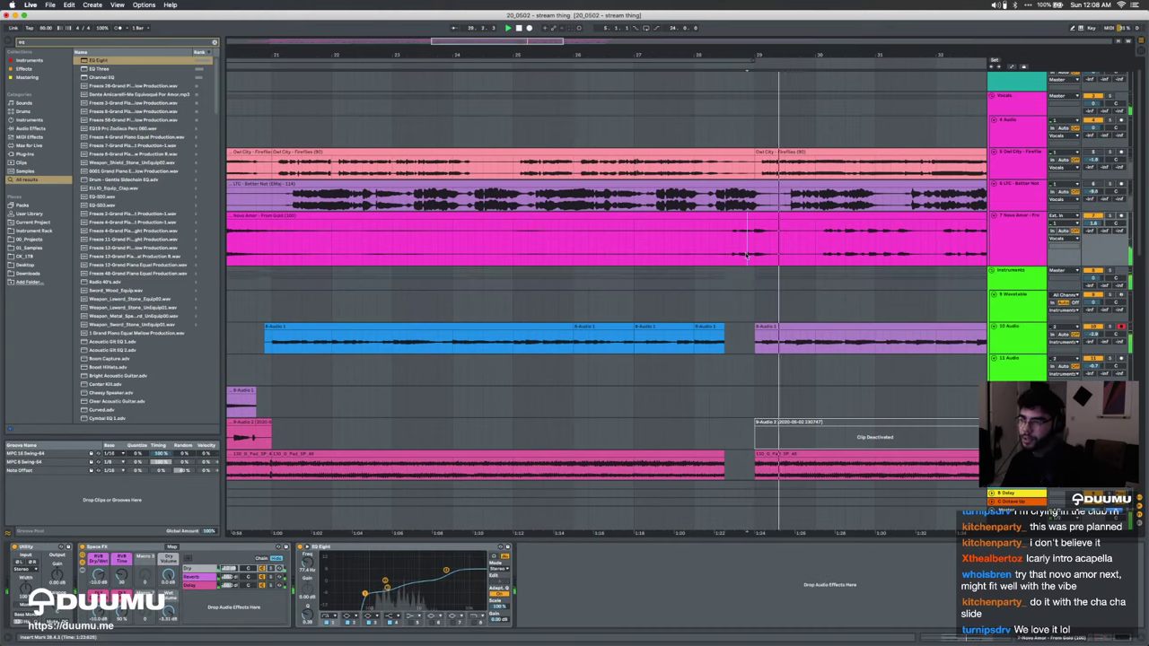
scroll(744, 256, "right", 5)
scroll(744, 256, "down", 1)
key("minus")
key("minus")
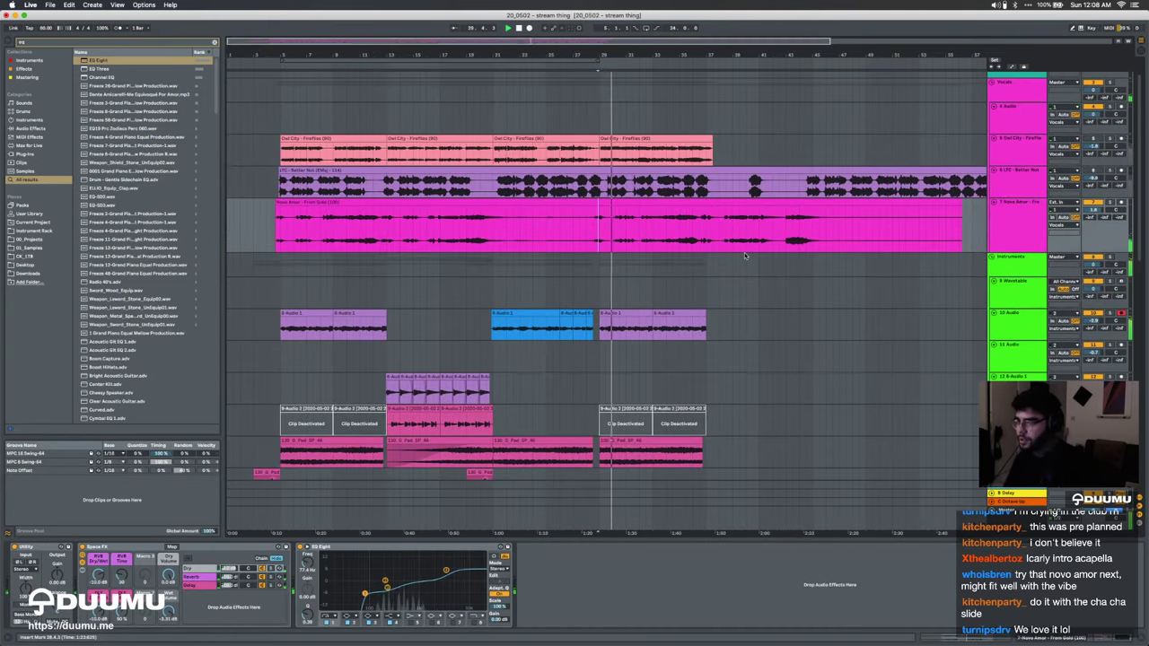
Step: Transpose the Novo Amor clip to -5 st and raise its gain to about 6.36 dB
double_click(609, 205)
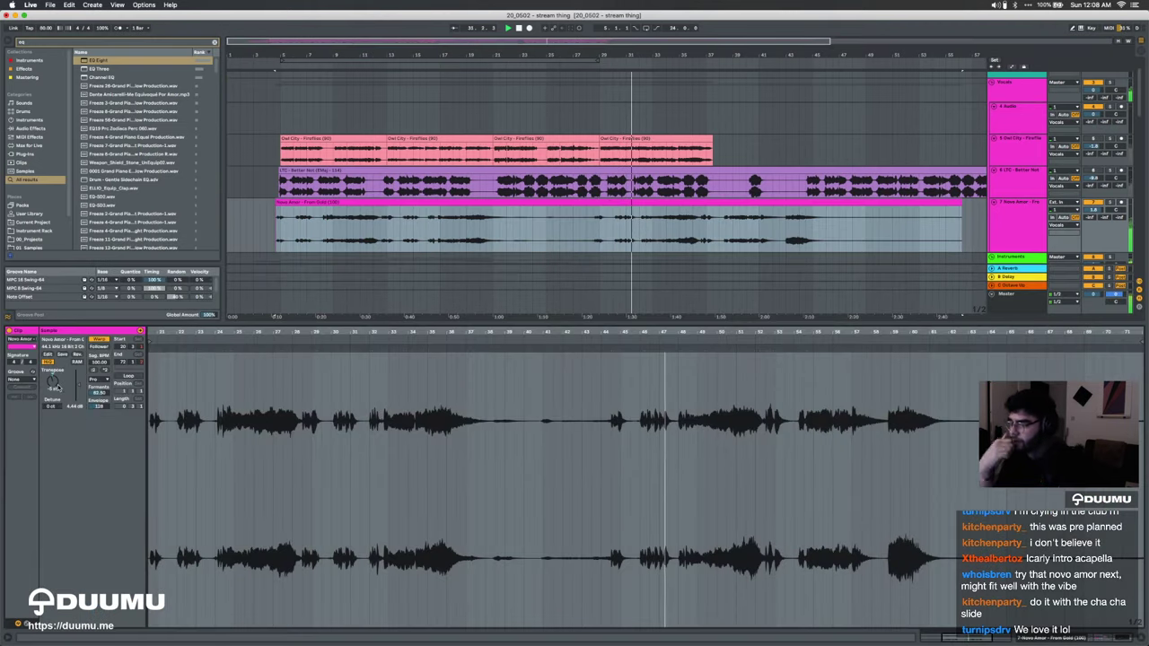
left_click_drag(78, 386, 78, 382)
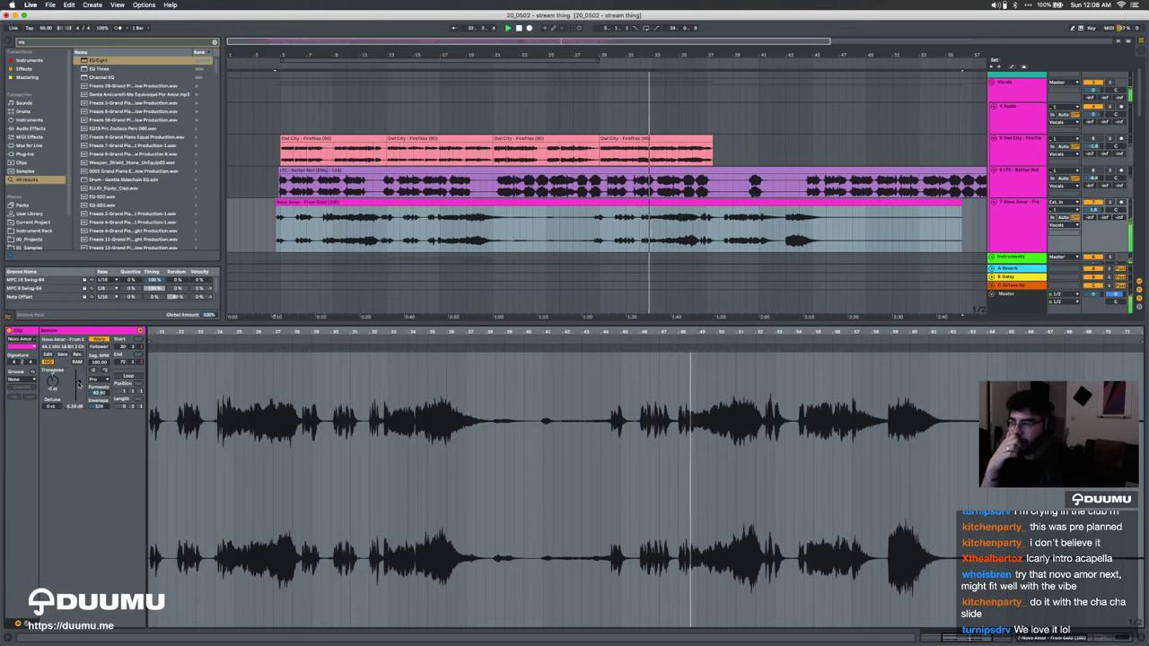
Step: Examine the Novo Amor clip around bars 31 to 37 against the other vocals and instruments while the arrangement plays
left_click(655, 203)
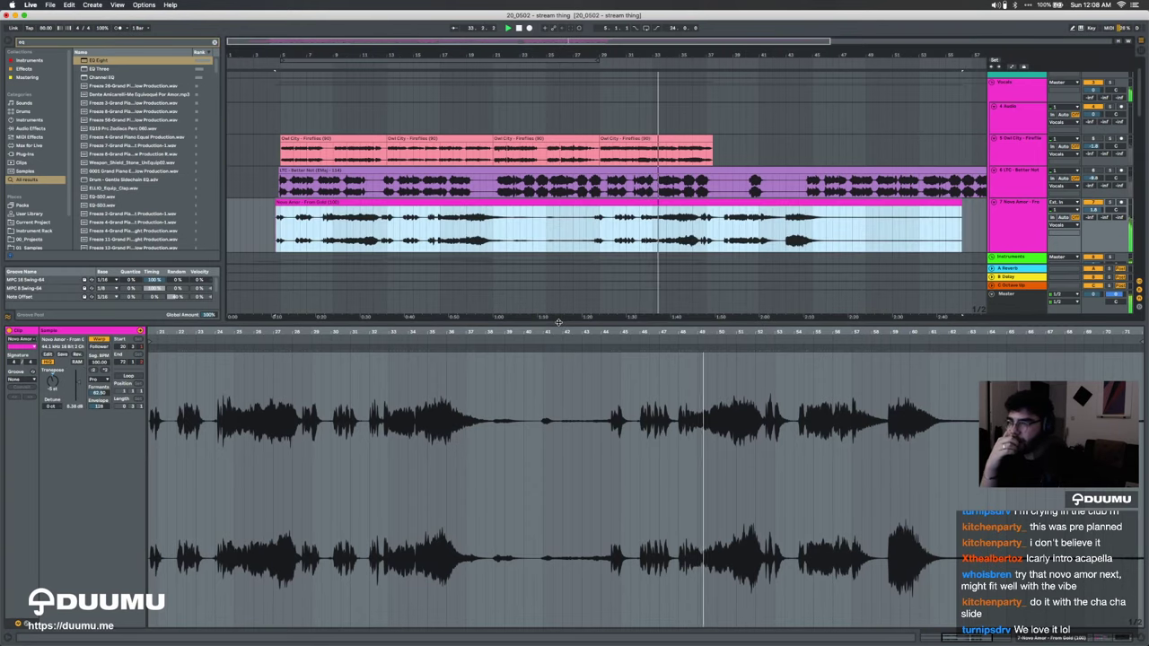
key("super+alt+l")
scroll(663, 286, "up", 5)
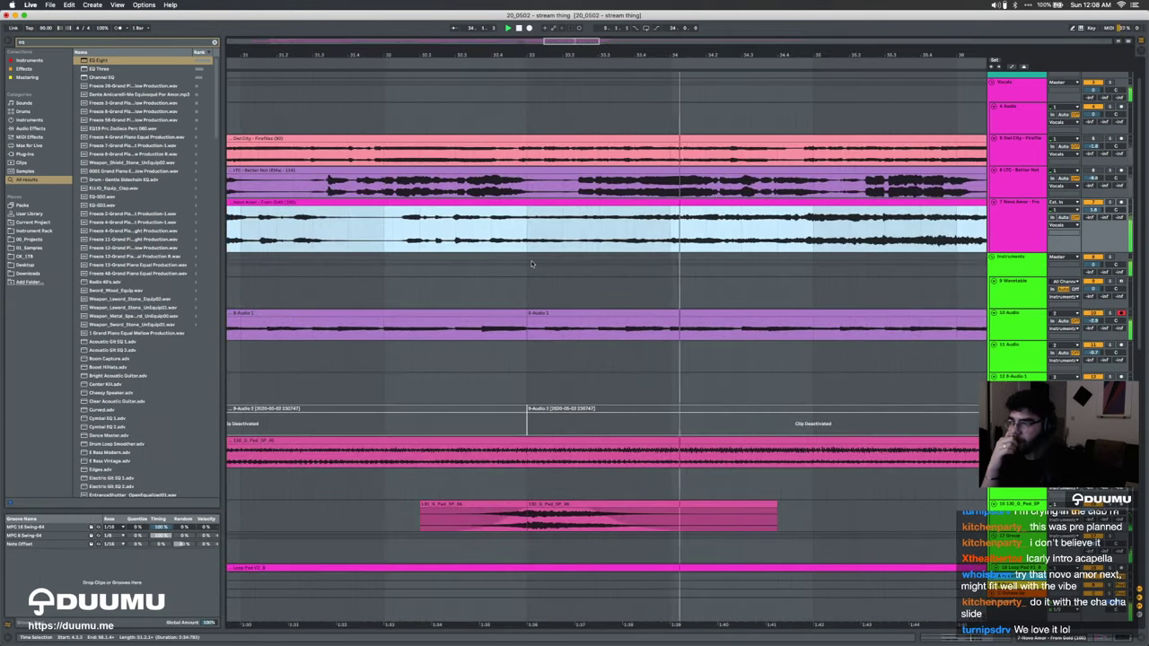
key("plus")
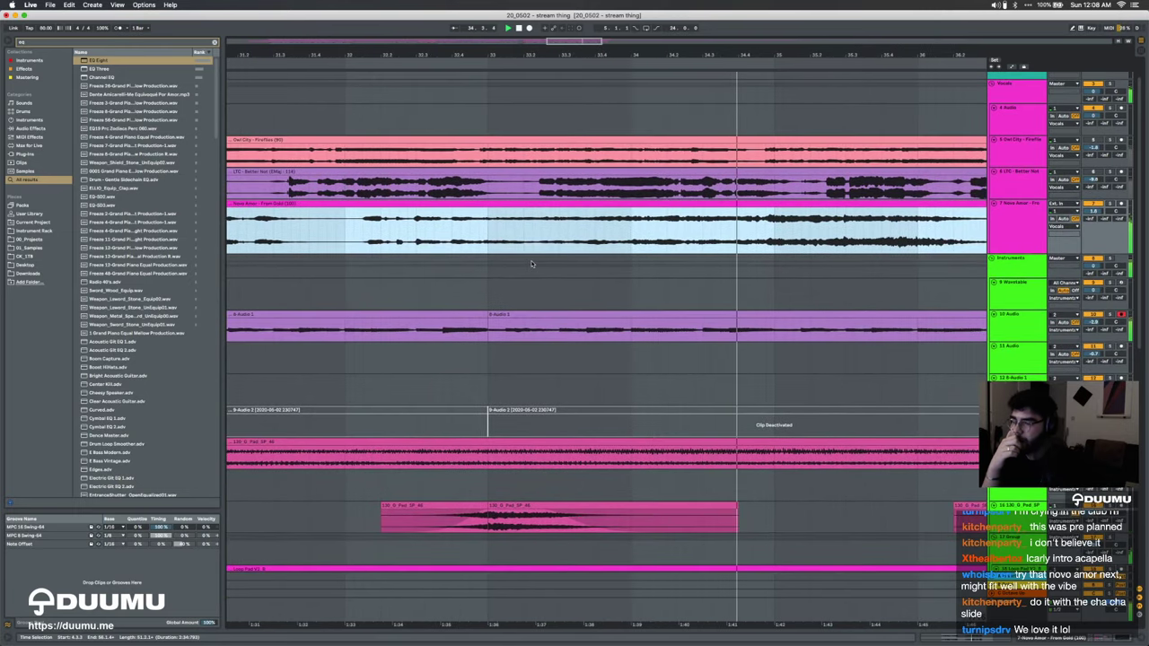
key("minus")
key("minus")
key("minus")
key("minus")
key("minus")
key("minus")
key("minus")
key("minus")
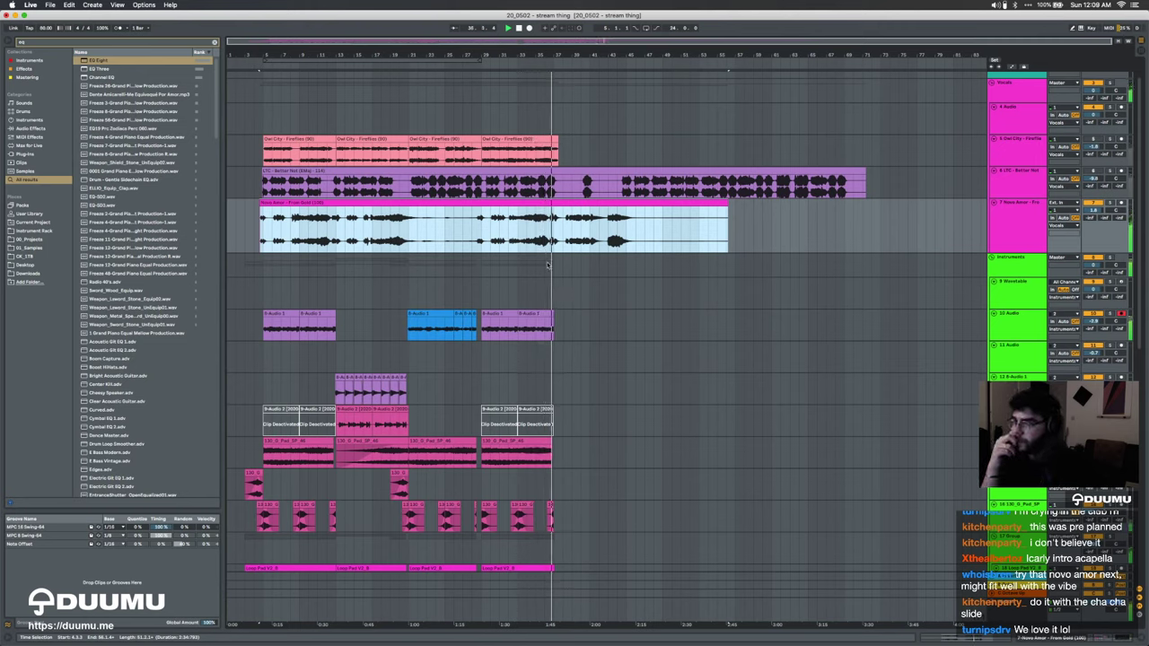
left_click(561, 238)
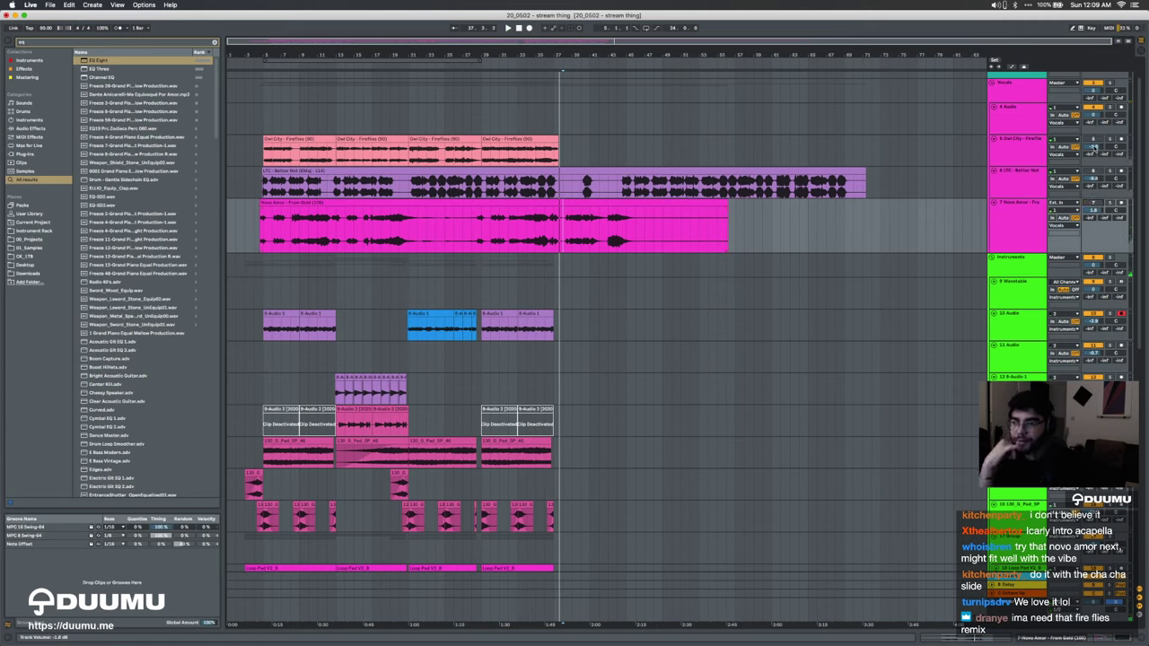
Step: Audition the arrangement from the first Owl City - Fireflies clip at bar 5 and clear the browser search
left_click(269, 141)
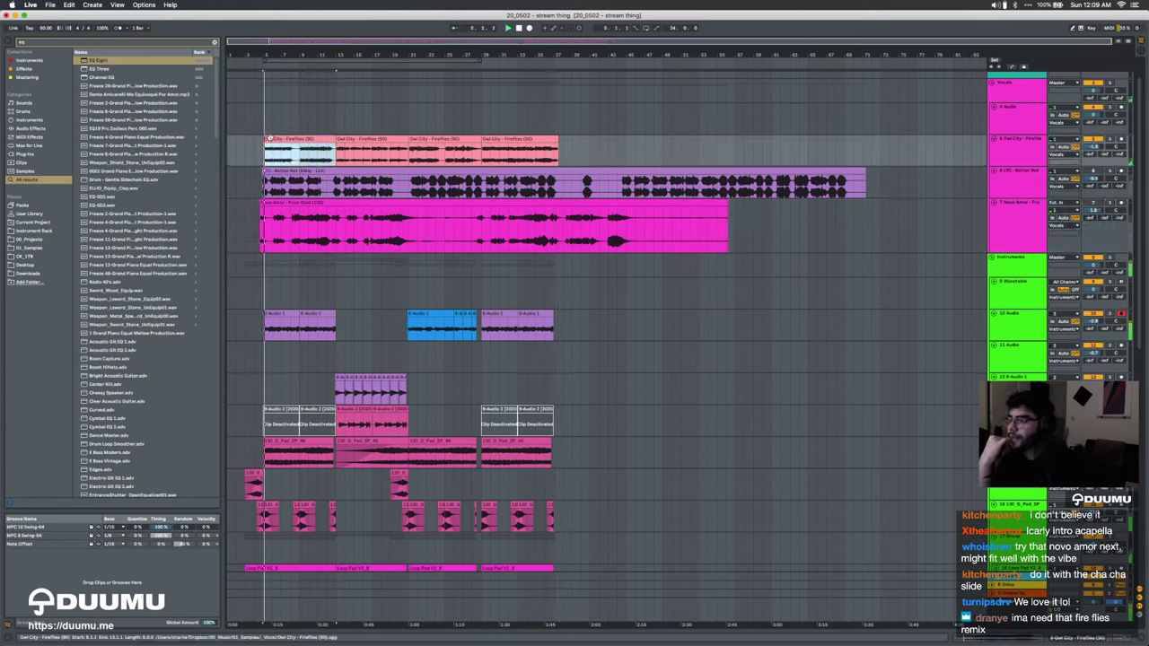
left_click(1018, 159)
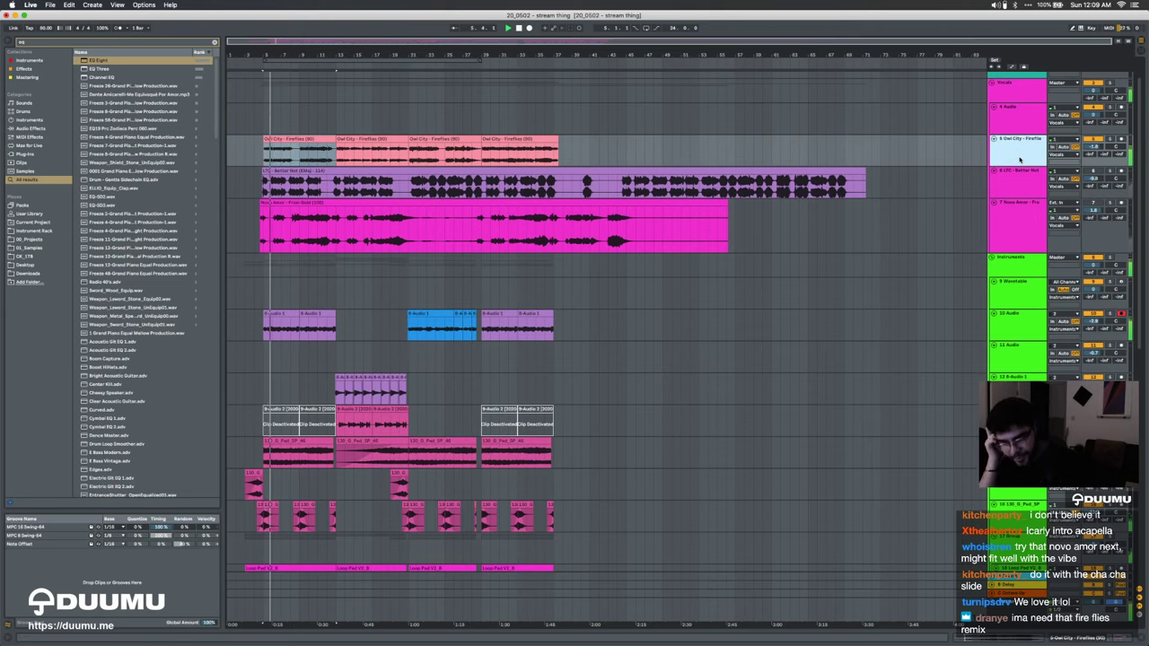
left_click_drag(274, 55, 272, 172)
scroll(269, 171, "left", 3)
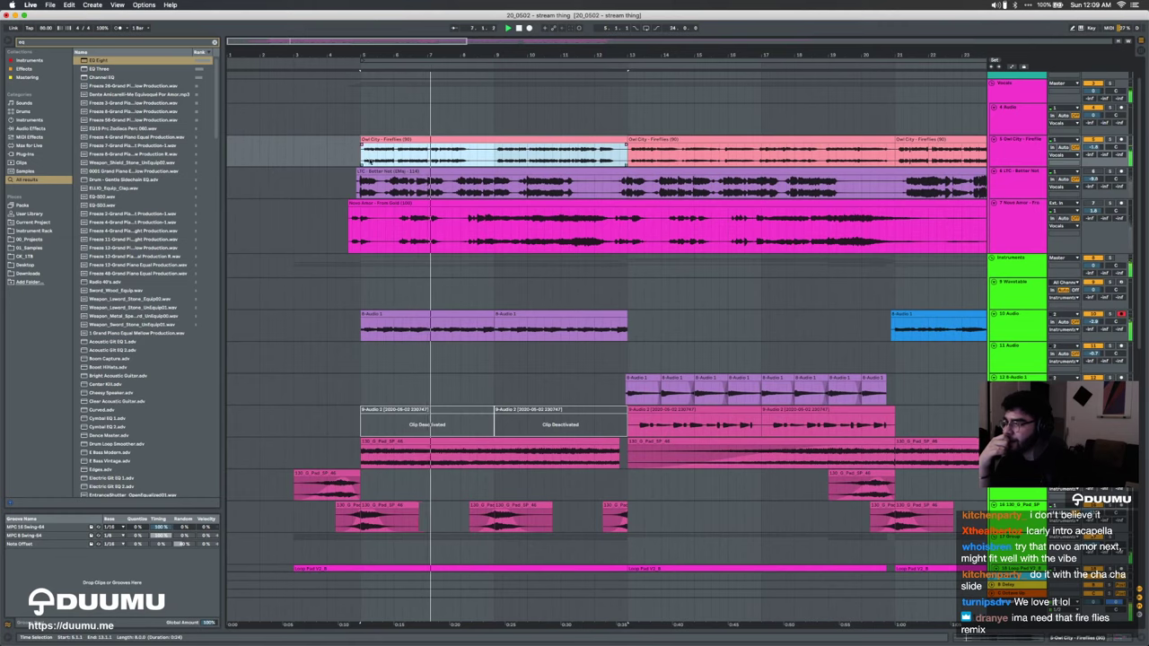
left_click(362, 160)
left_click(214, 43)
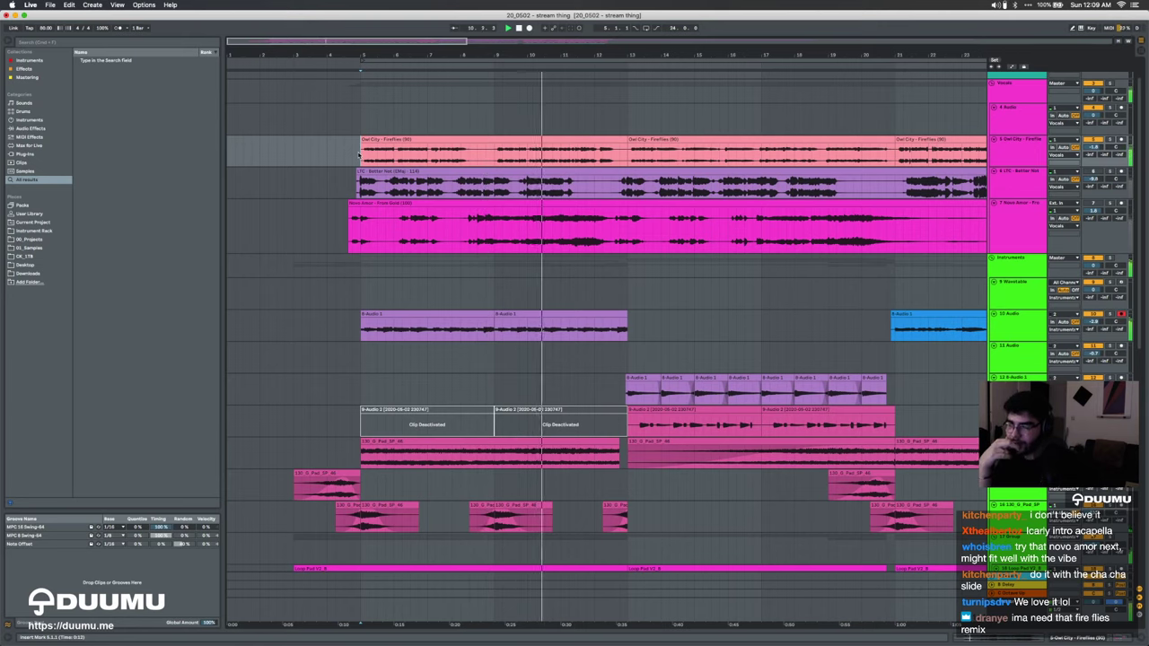
key("minus")
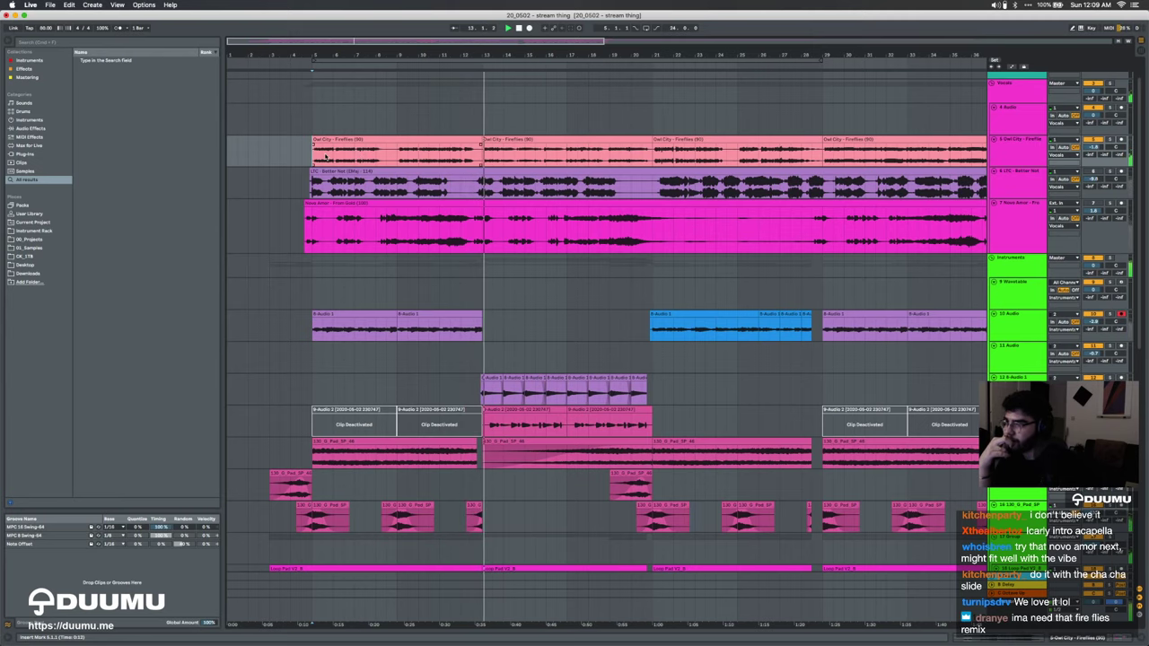
Step: Add two audio tracks below the Novo Amor track and arm the first one for recording
left_click(1021, 245)
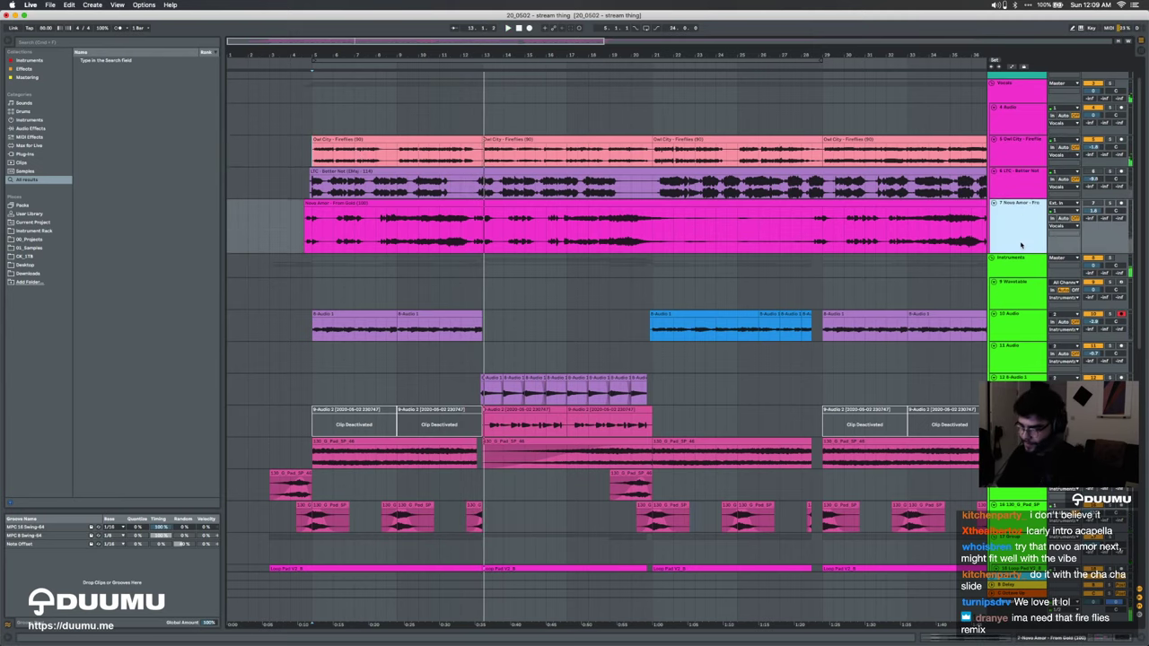
key("super+t")
key("super+t")
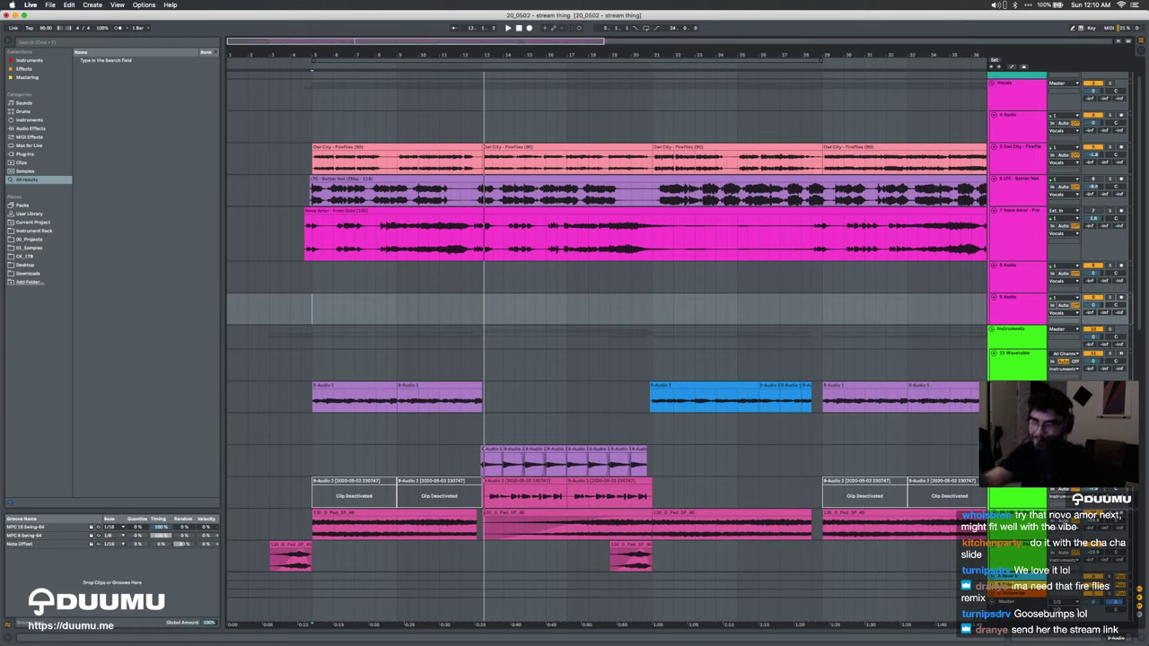
key("super+Tab")
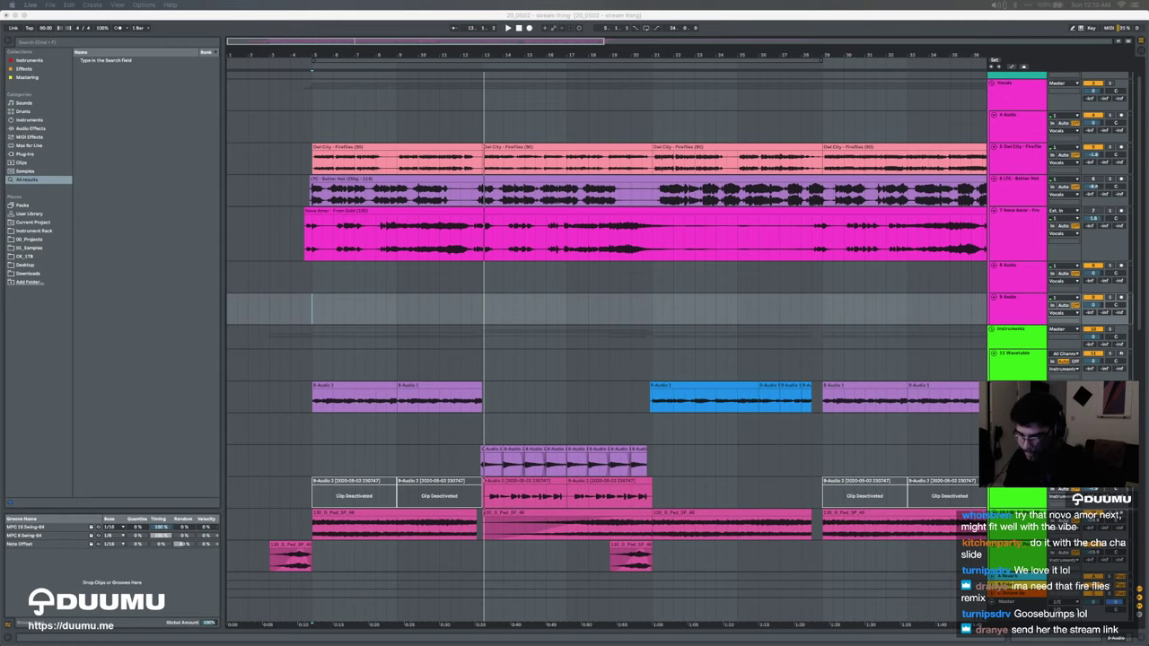
left_click(1056, 268)
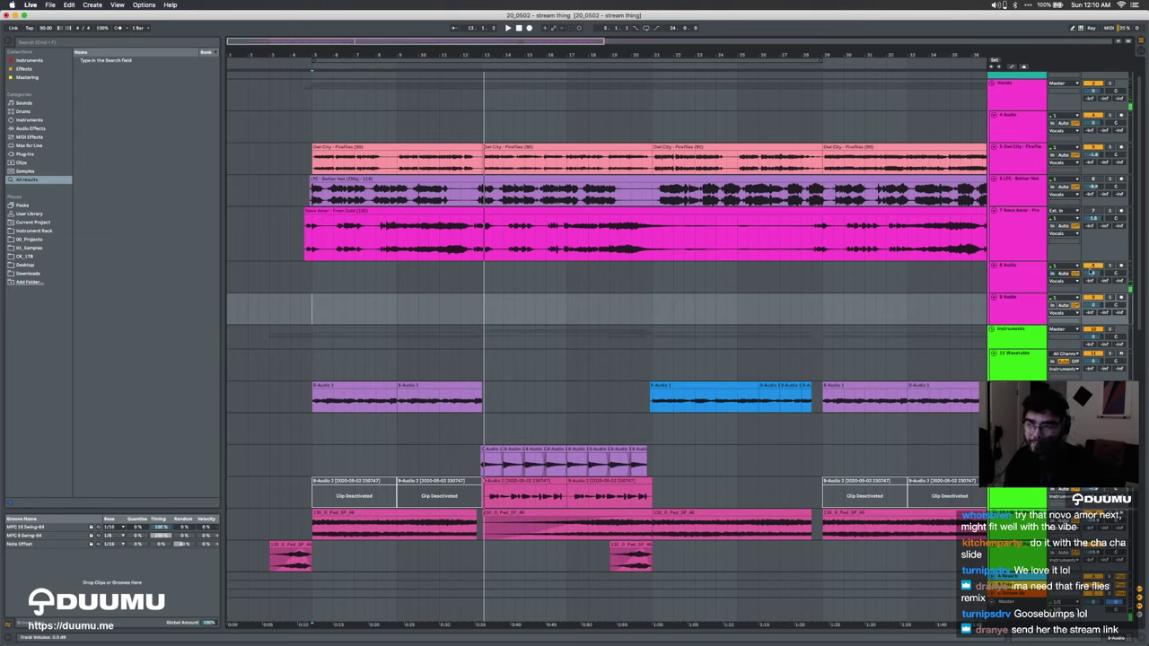
left_click(1121, 266)
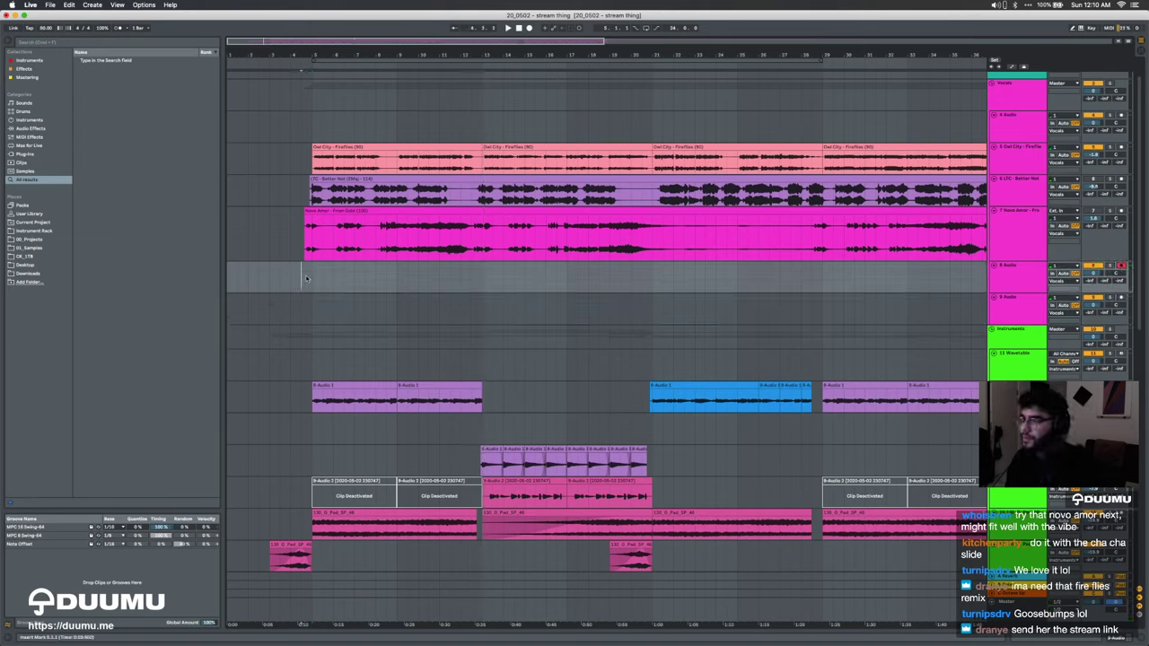
Step: Check the Master's effect chain and record a vocal take on the armed audio track from just before bar 5 to about bar 37
left_click(1017, 602)
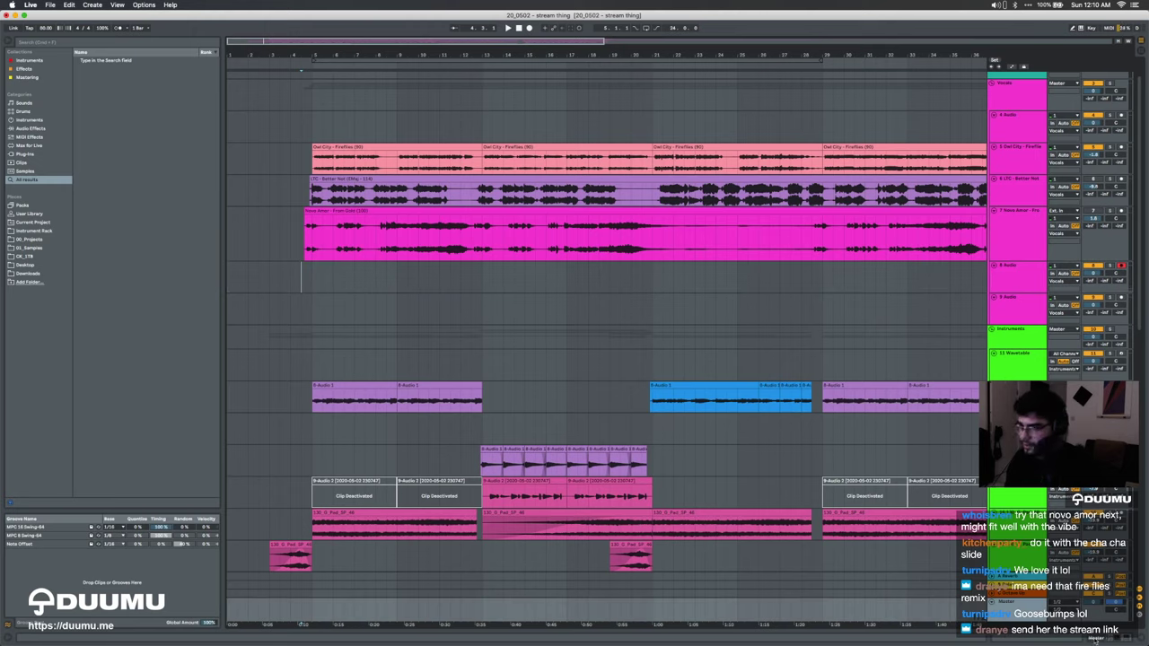
left_click(1096, 640)
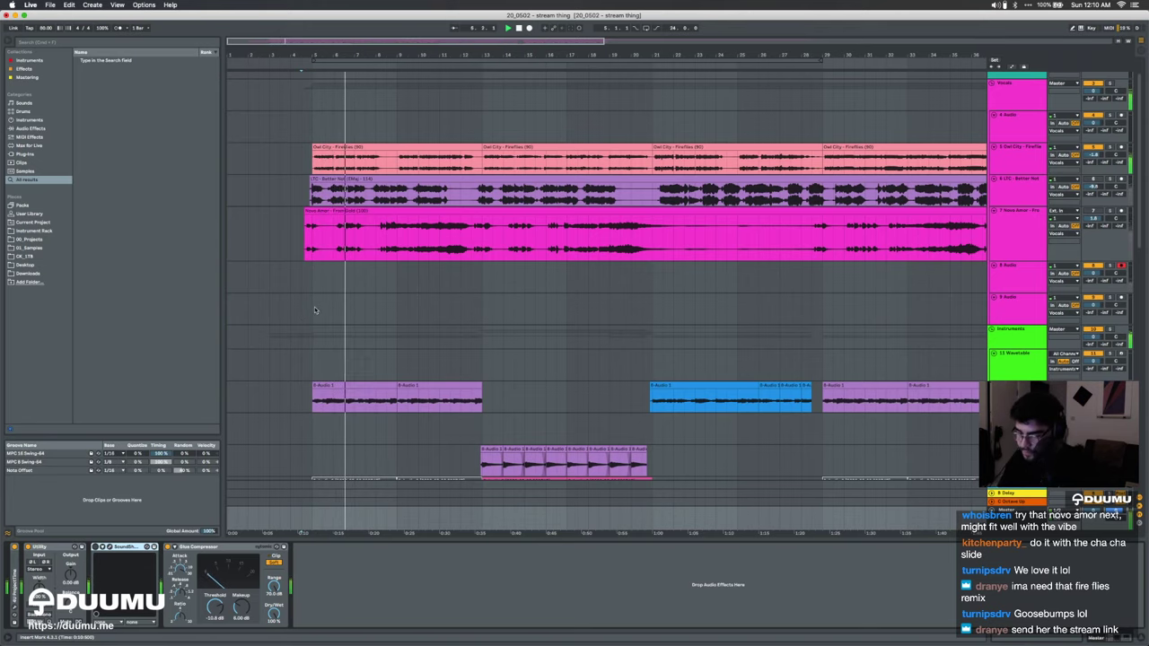
scroll(314, 310, "up", 2)
left_click(290, 321)
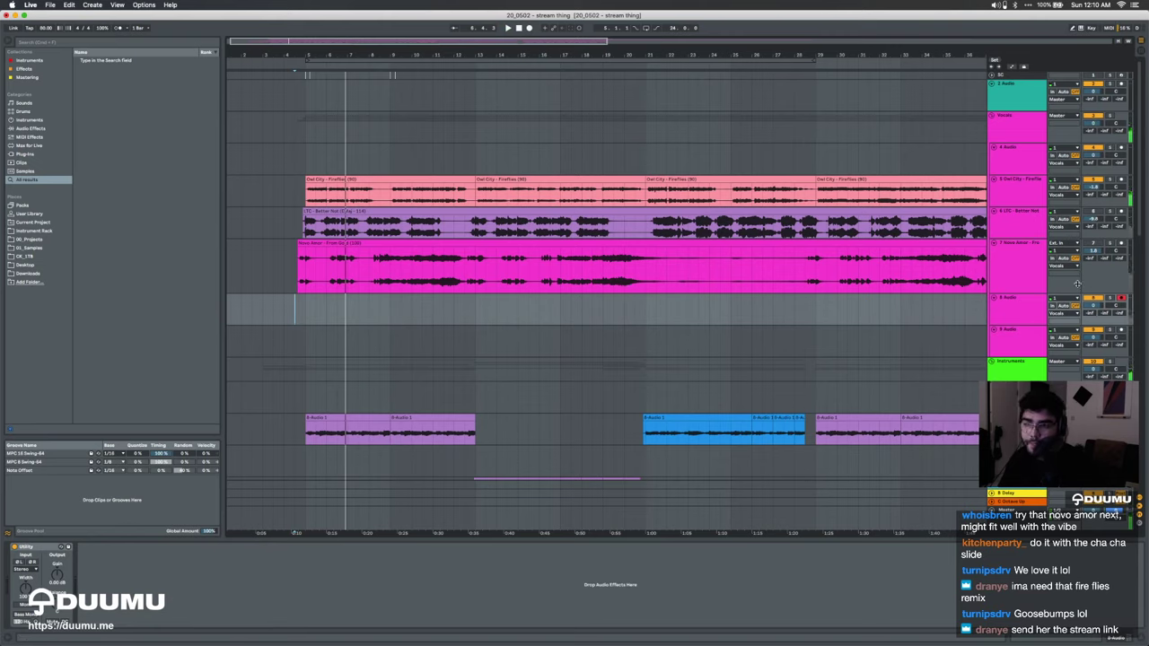
key("space")
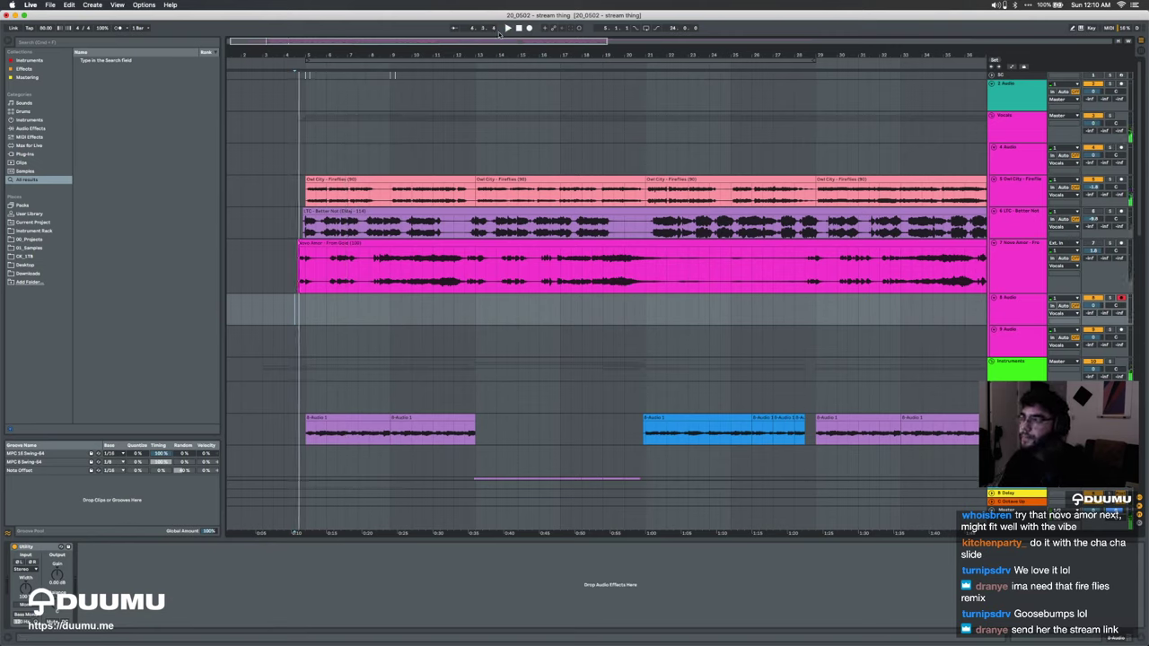
left_click(530, 28)
key("space")
key("space")
left_click(529, 27)
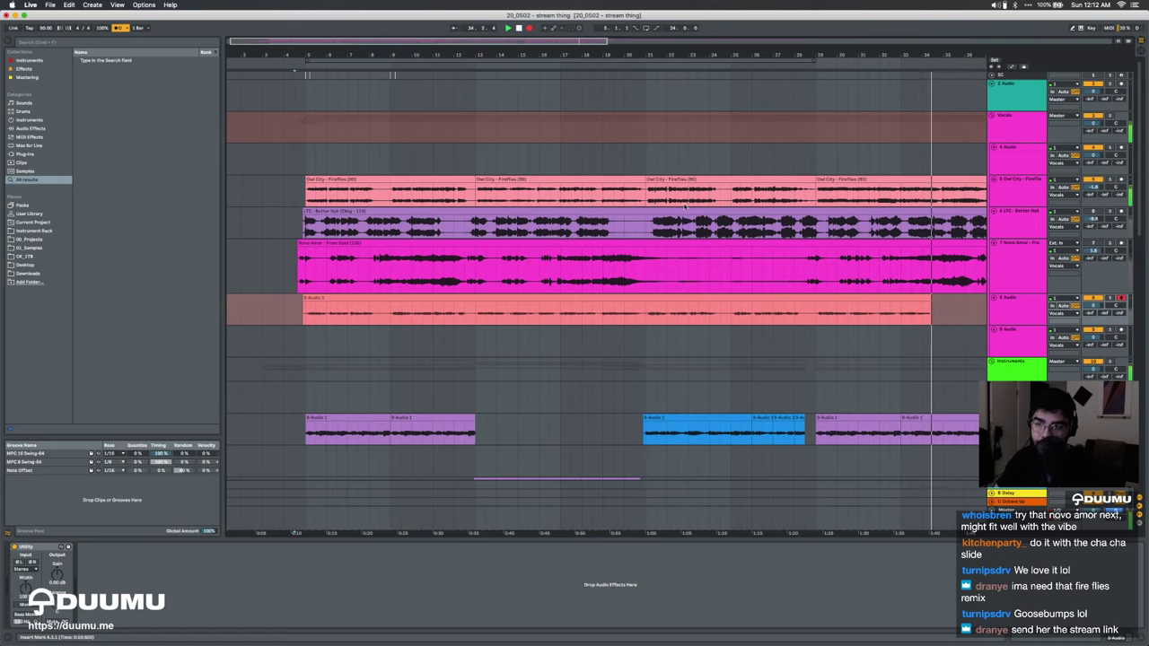
scroll(684, 207, "right", 3)
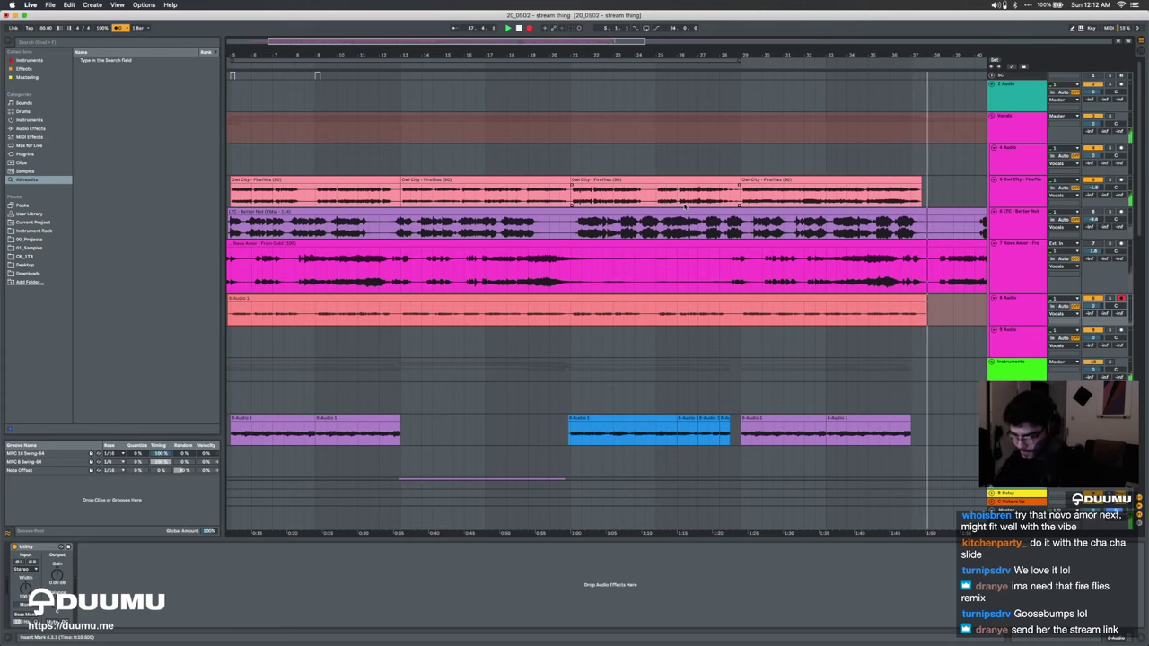
key("space")
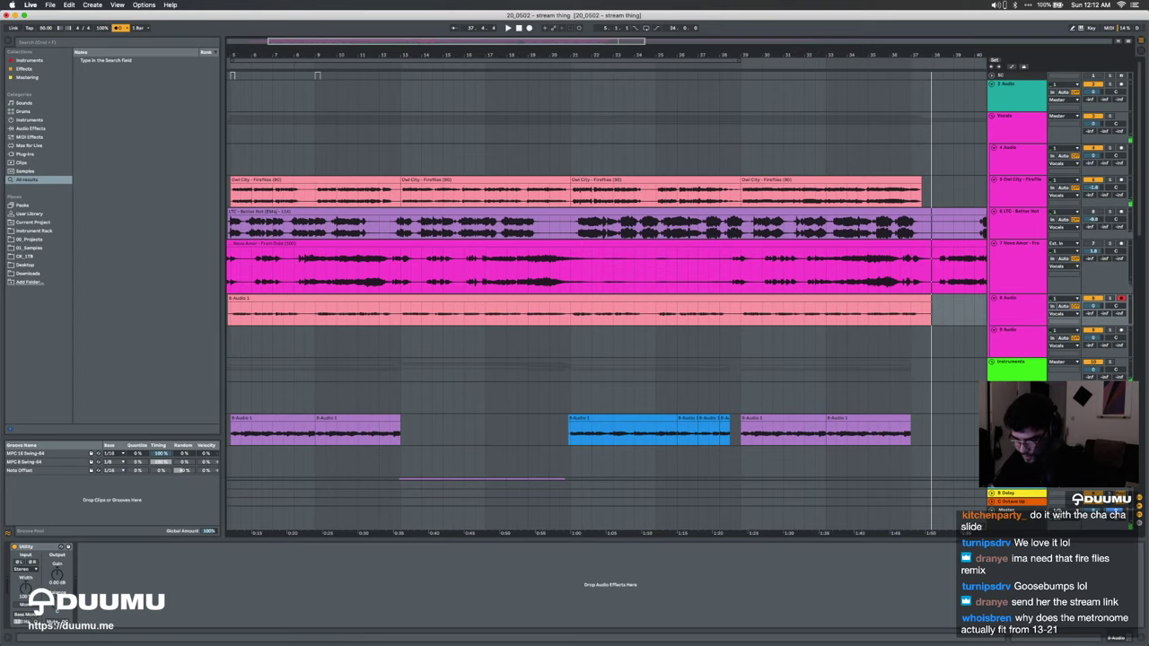
Step: Add Auto-Tune EFX to the recorded vocal's track with key G, scale Major and retune speed 14
key("super+Tab")
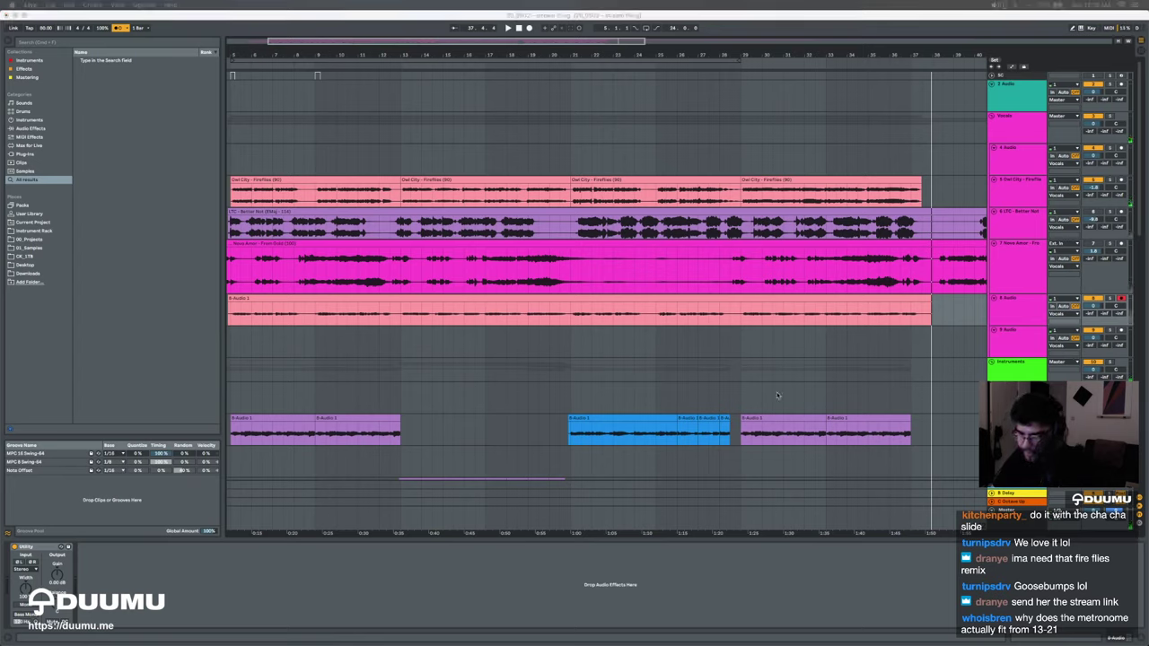
left_click(874, 315)
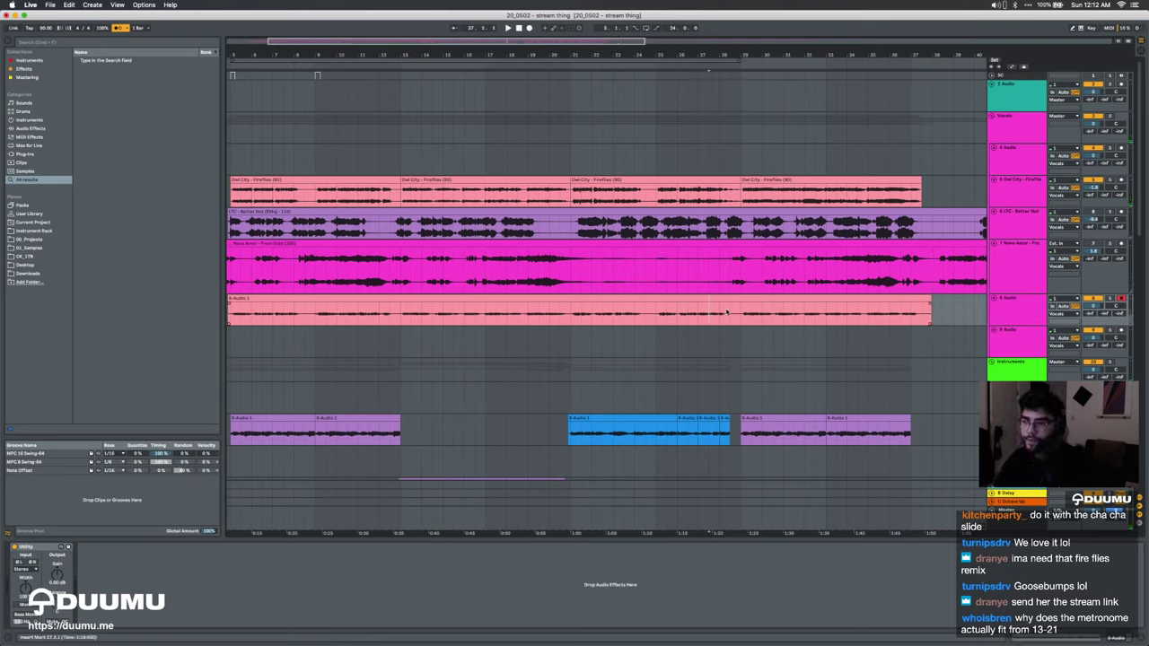
key("super+f")
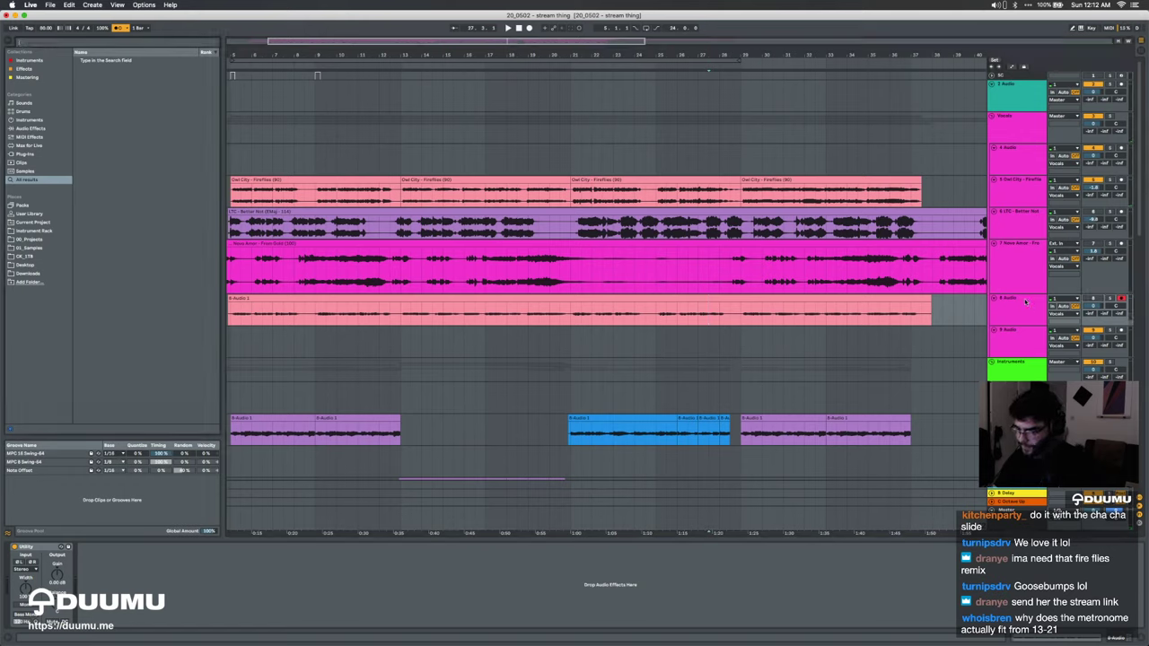
type("auto tu")
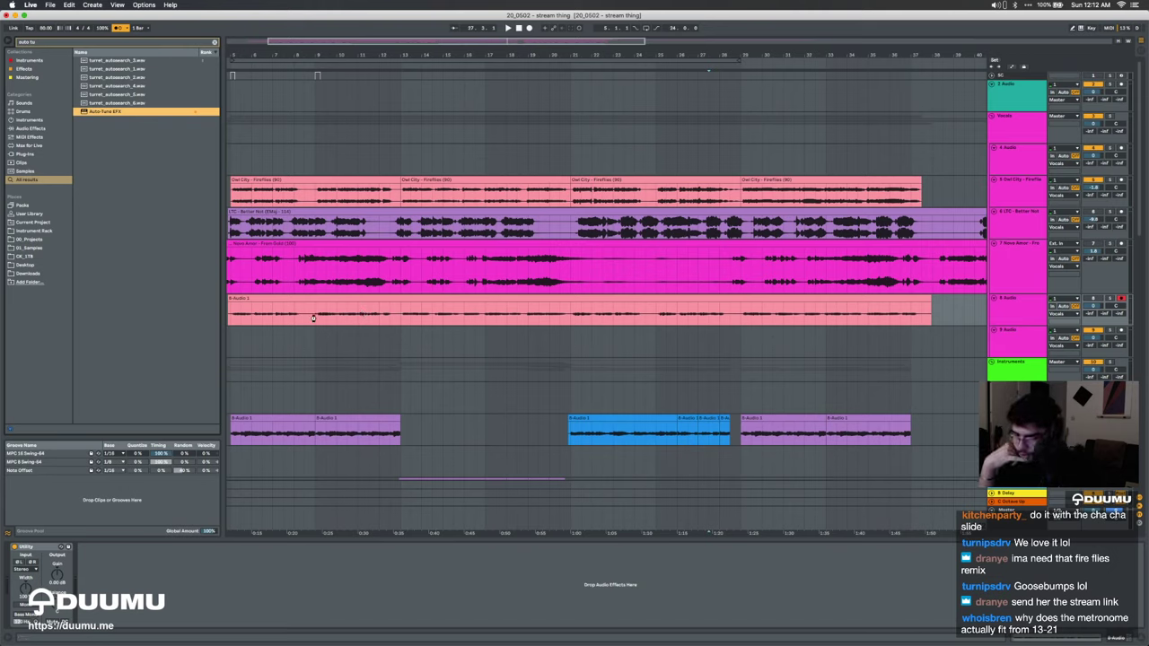
key("Return")
left_click(444, 279)
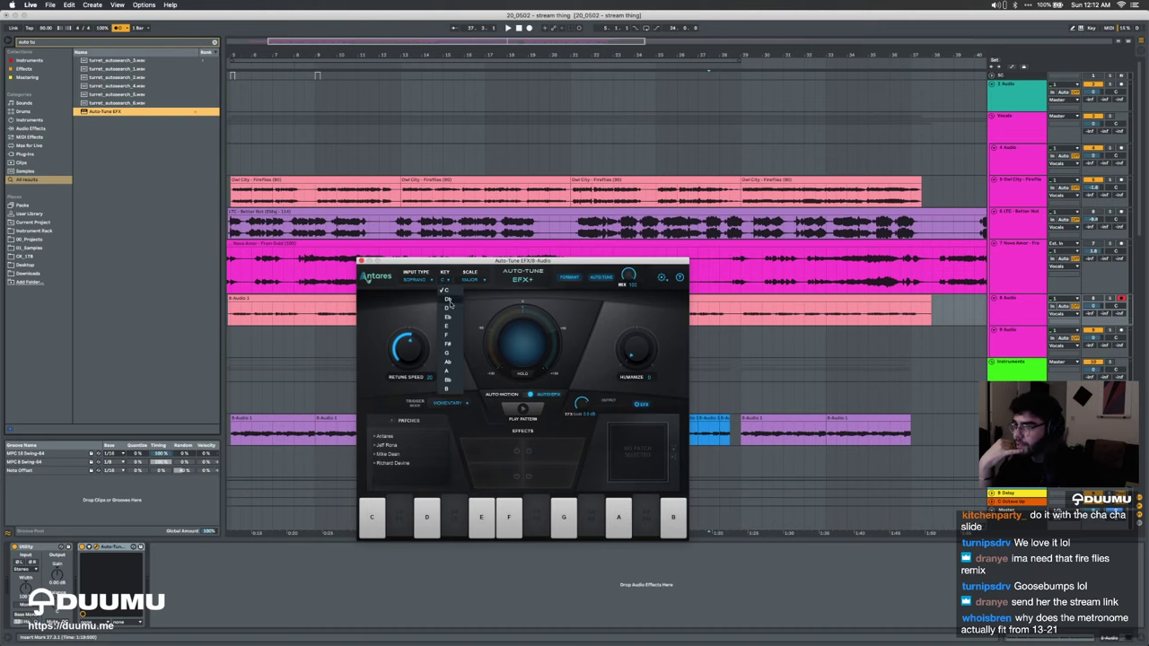
left_click(449, 353)
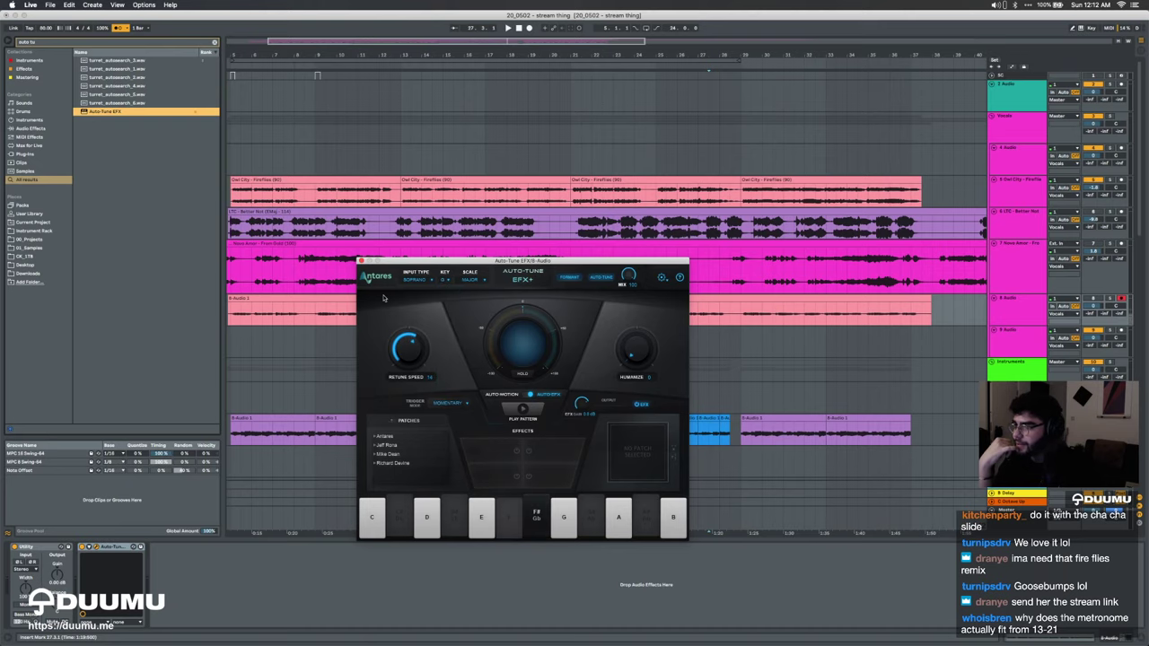
left_click(361, 263)
Step: Raise the recorded vocal clip's gain to about 5.63 dB
key("w")
left_click(278, 305)
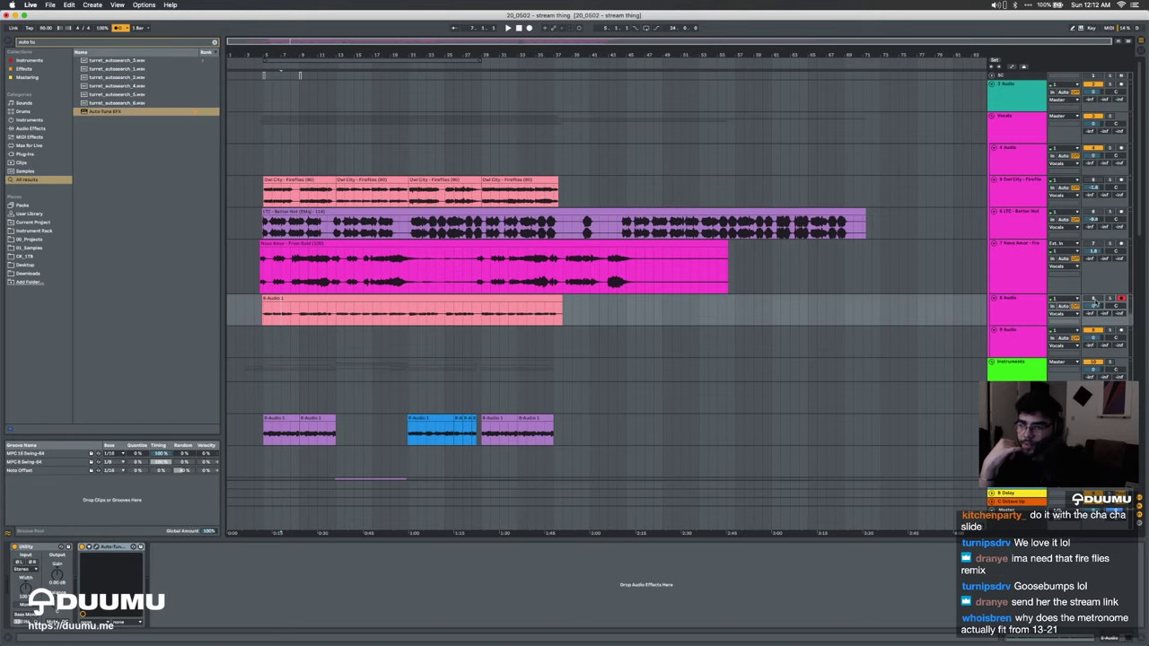
double_click(475, 299)
left_click_drag(75, 392, 75, 368)
Step: Add an EQ Eight with a low cut at about 51.8 Hz to the recorded vocal's track and play the take from its start
left_click(32, 128)
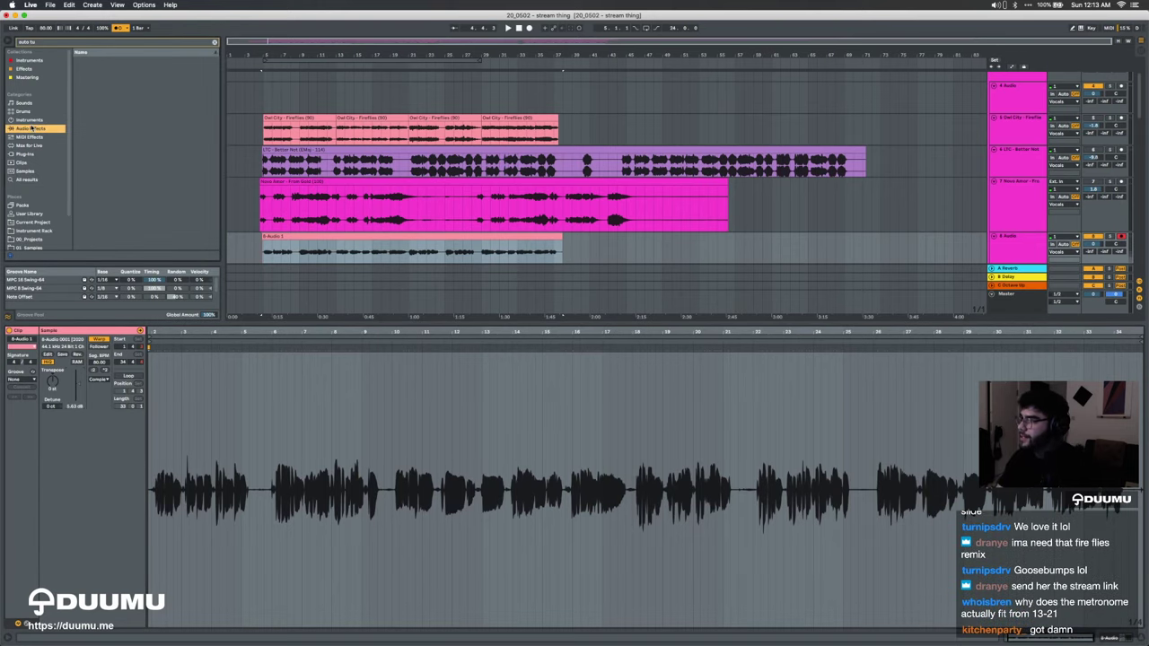
left_click(214, 42)
left_click(98, 180)
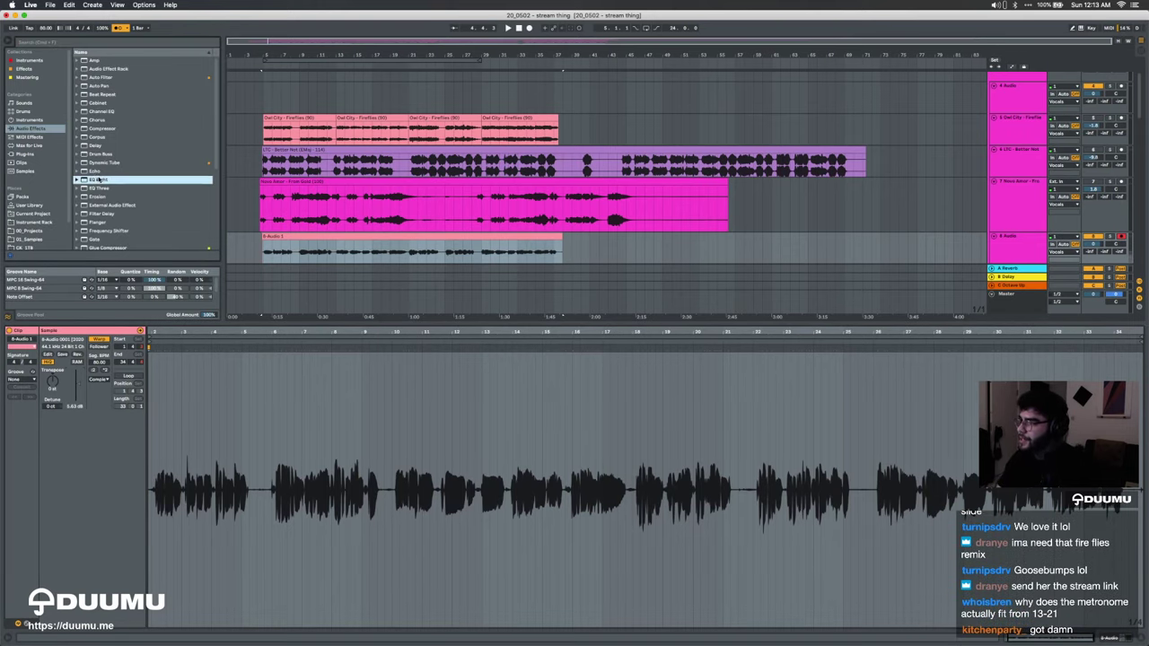
double_click(99, 179)
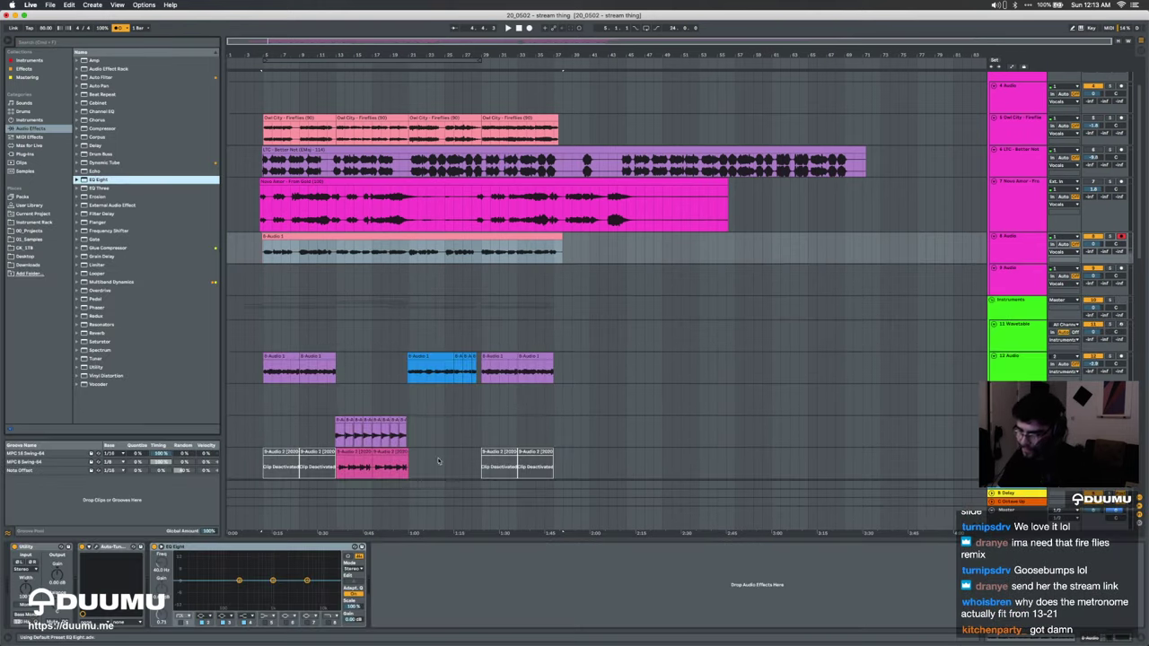
left_click(181, 623)
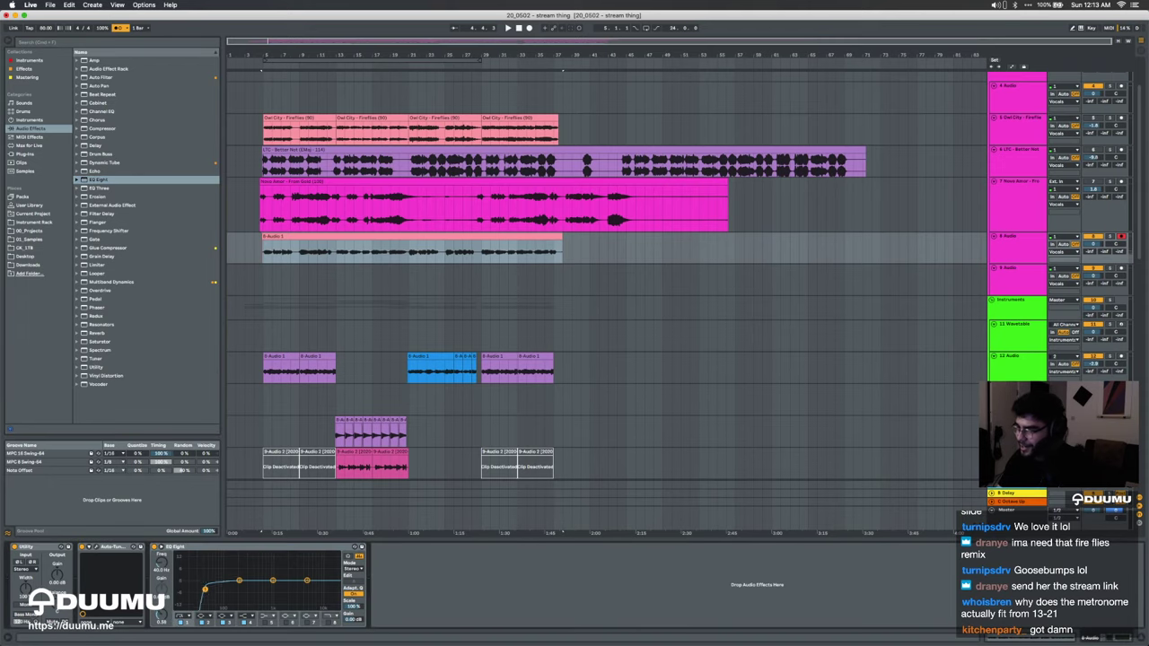
scroll(244, 325, "up", 5)
left_click(297, 255)
key("space")
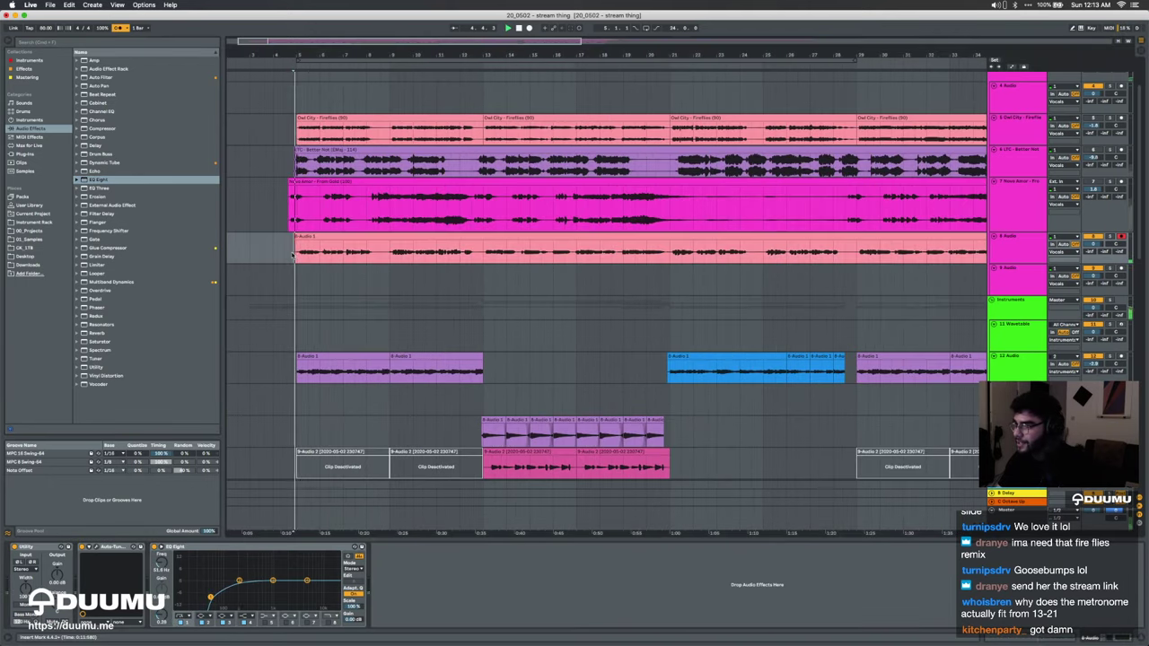
scroll(390, 252, "up", 5)
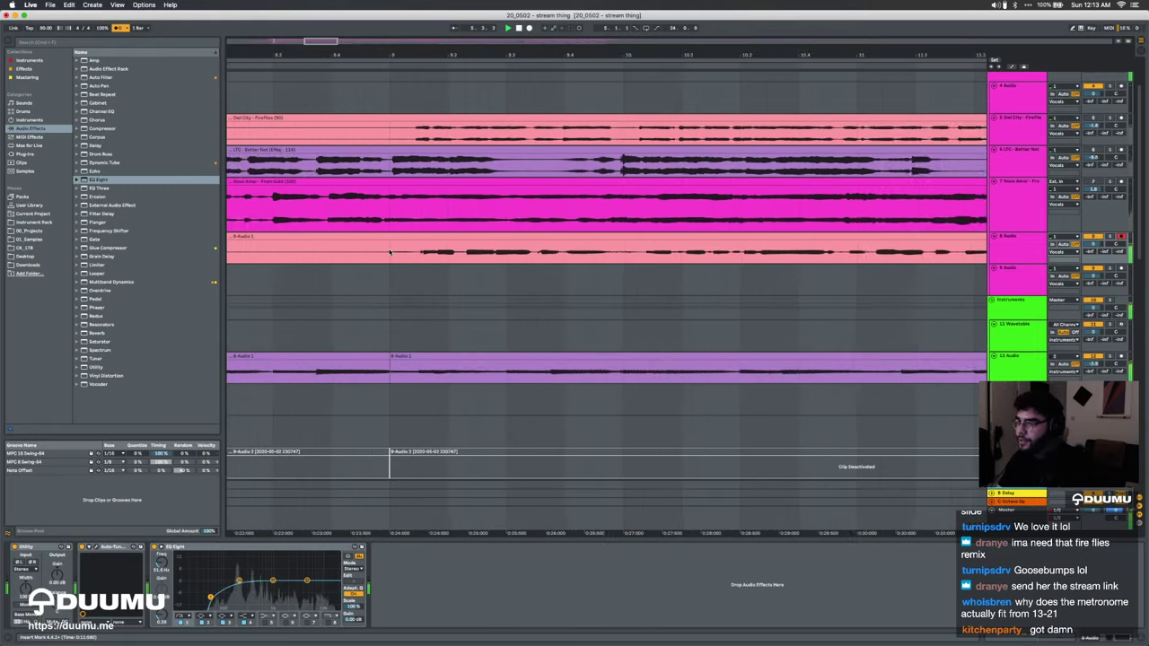
Step: Raise the recorded vocal track's volume to 6.0 dB and dip its EQ Eight's second band at about 208 Hz
scroll(390, 252, "left", 10)
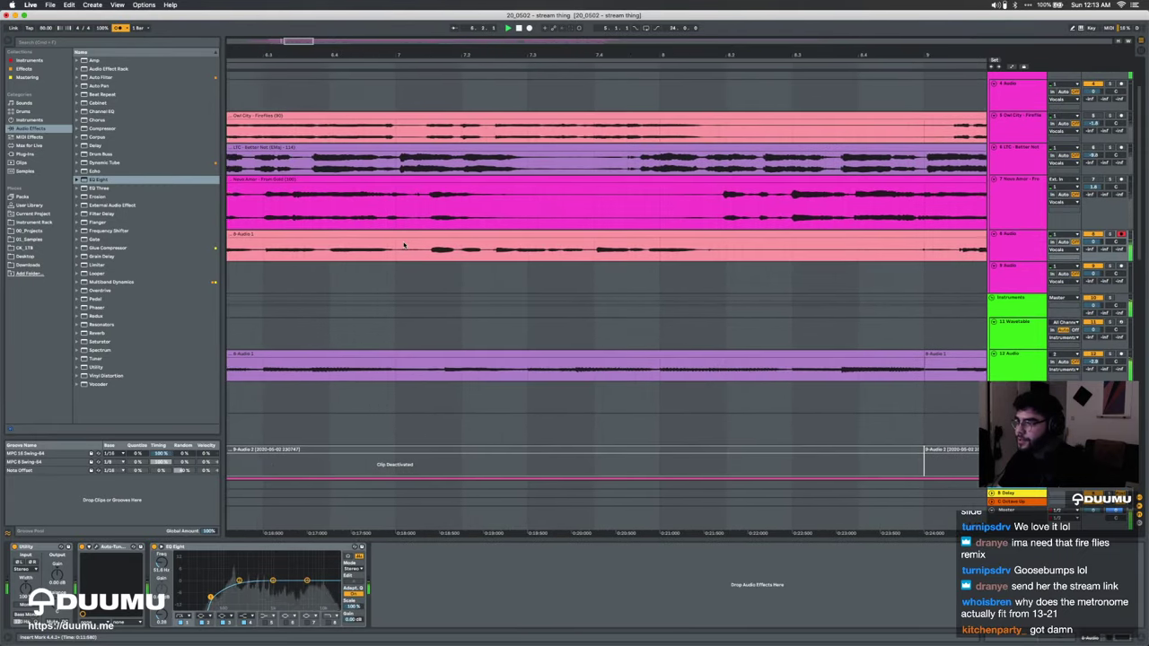
scroll(404, 245, "left", 3)
left_click(419, 234)
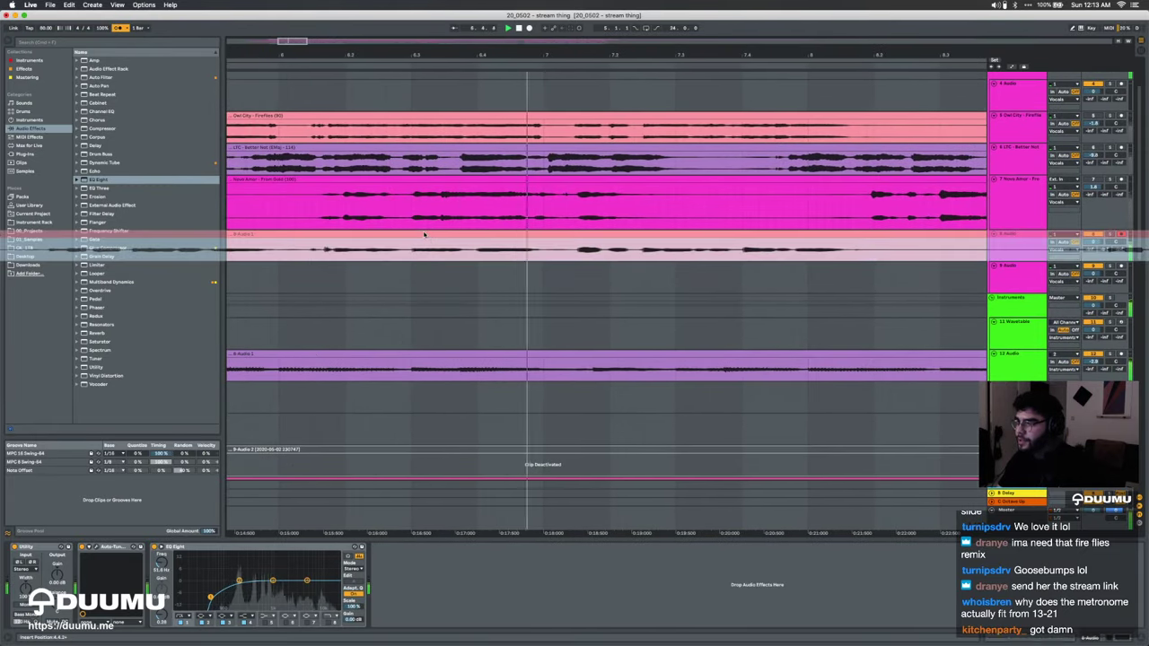
left_click(481, 410)
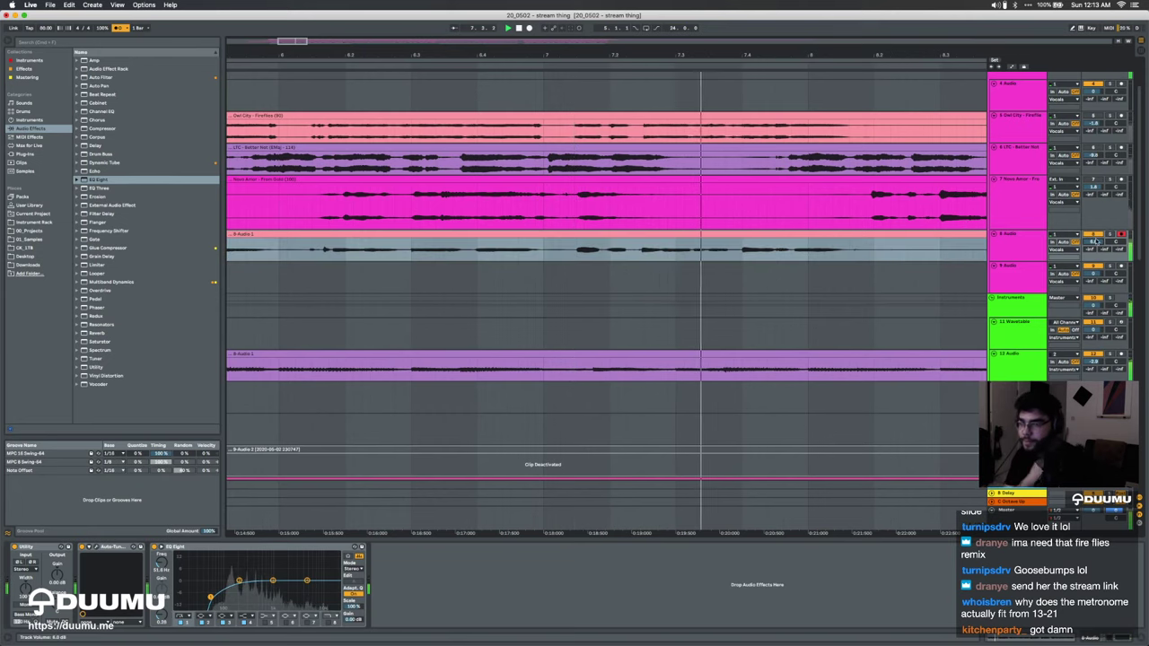
left_click_drag(239, 580, 239, 589)
Step: Find the OTT_20 preset in the browser and add it after the EQ Eight on the recorded vocal's track
key("super+f")
type("ott")
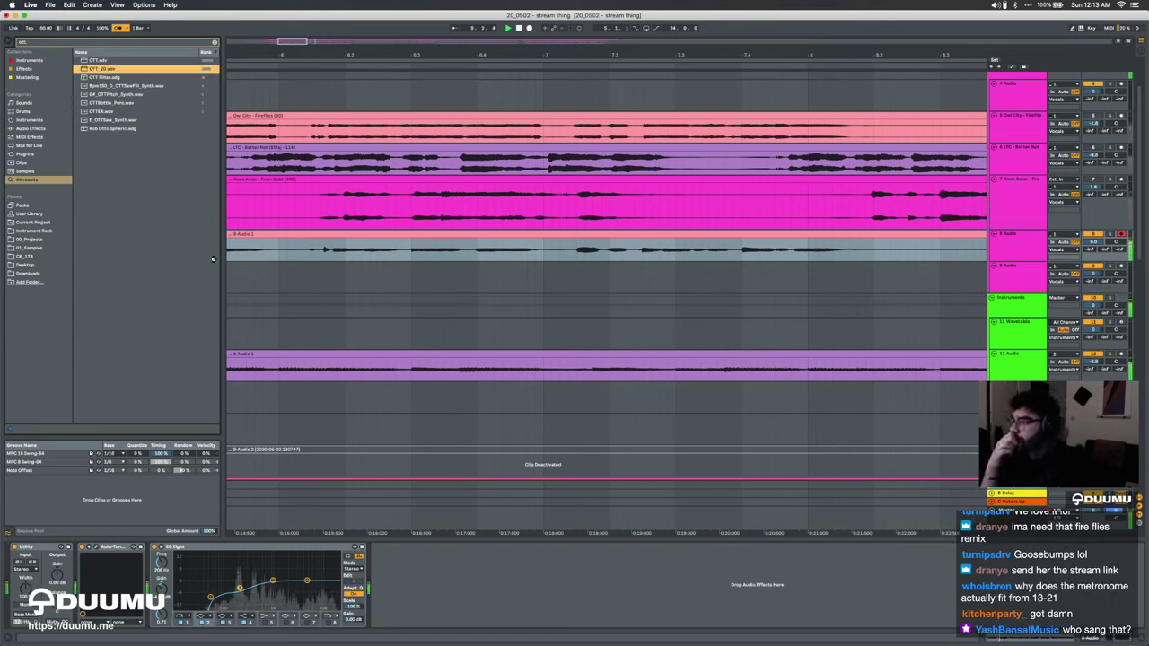
left_click_drag(527, 602, 532, 606)
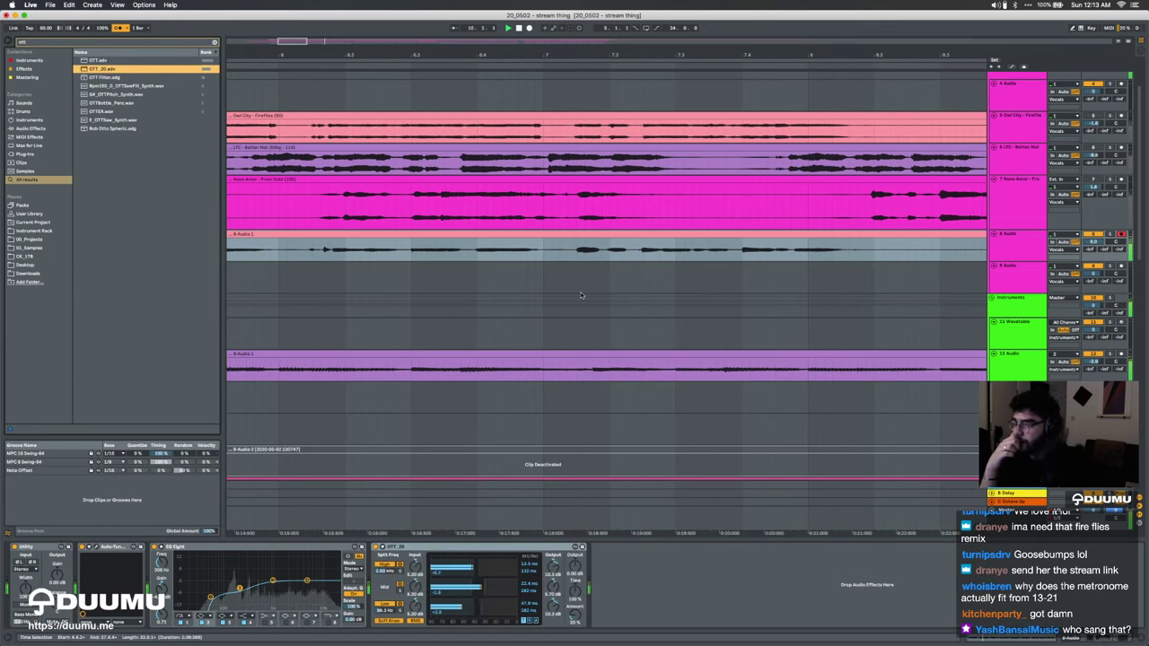
Step: Inspect the recorded vocal clip's sample waveform during playback and hide the detail view to return to the full arrangement
scroll(577, 354, "down", 5)
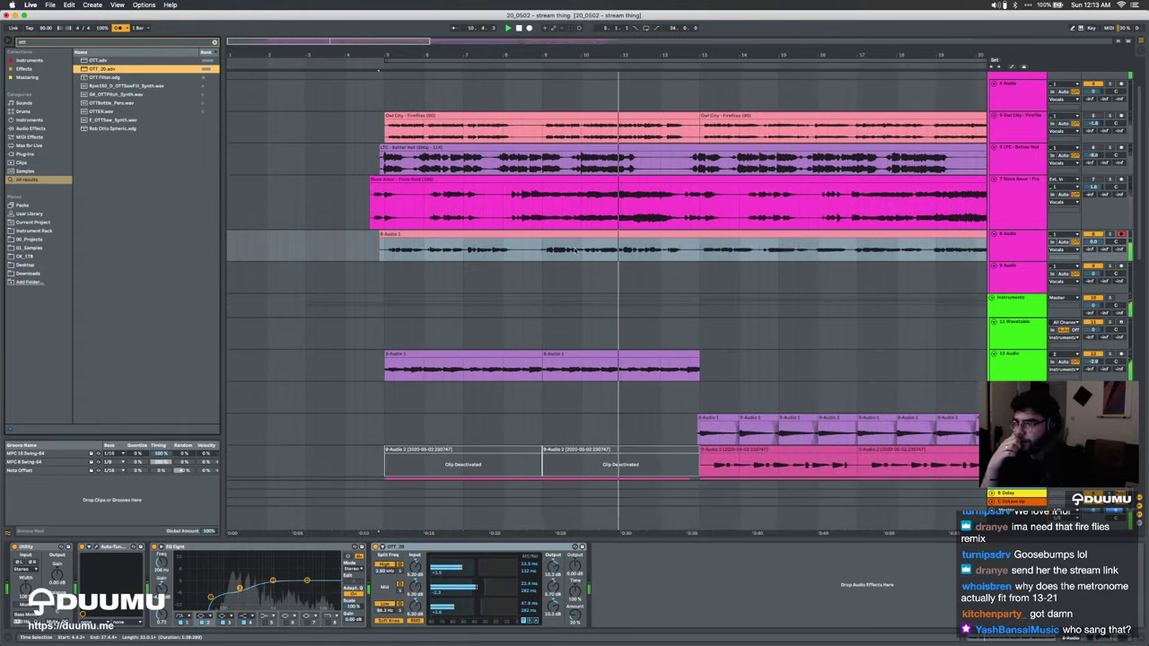
key("shift+Tab")
left_click(98, 339)
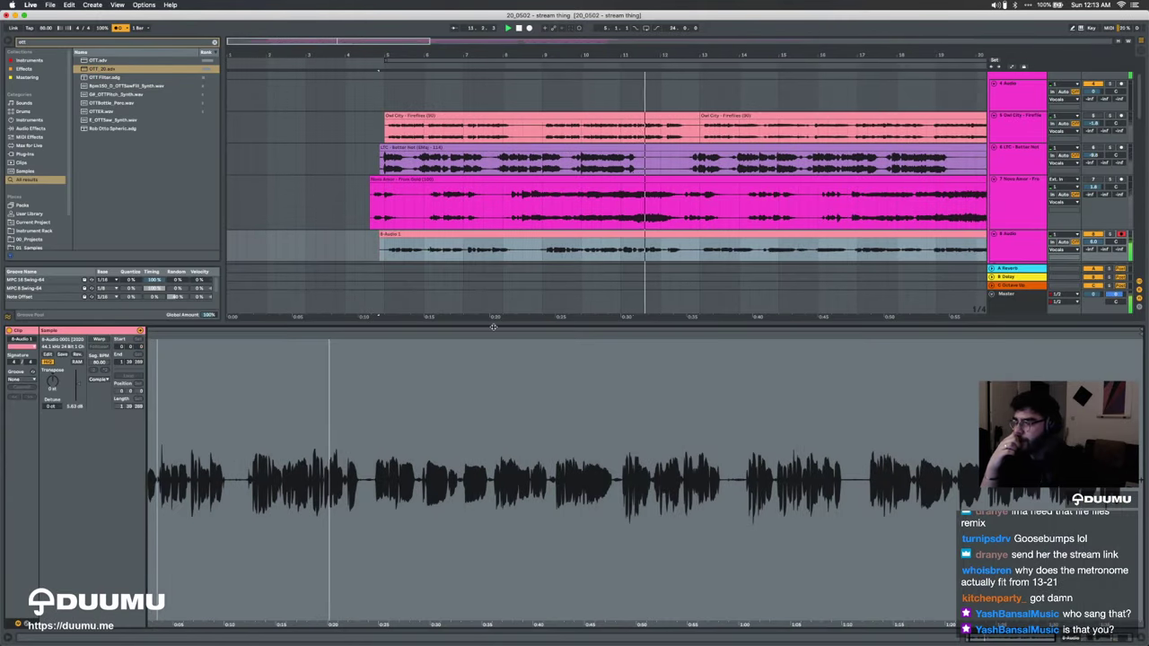
left_click(510, 322)
key("super+alt+l")
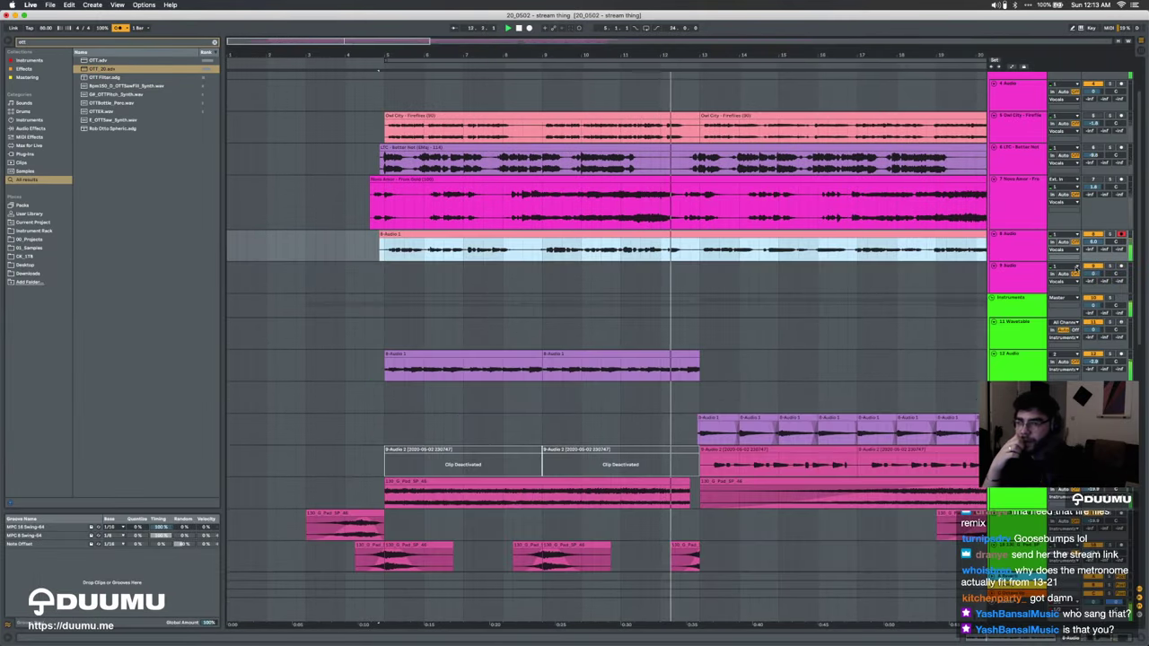
left_click(1010, 240)
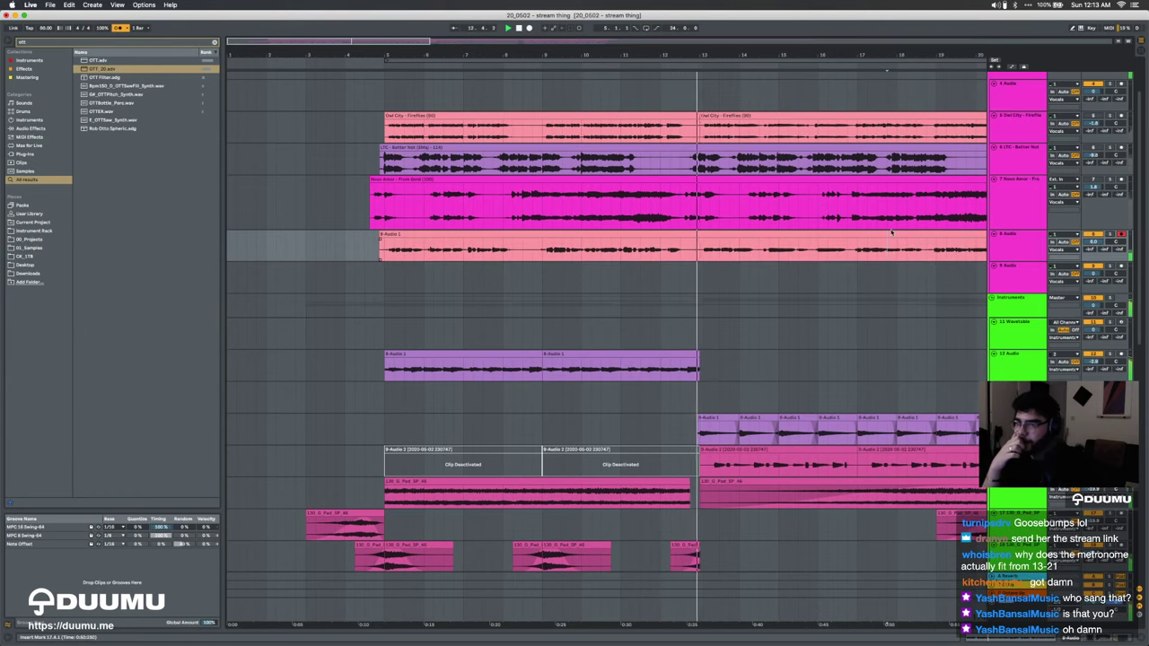
Step: Find AIRReverb in the browser, add it to the 8 Audio vocal track and lower its mix
key("super+alt+l")
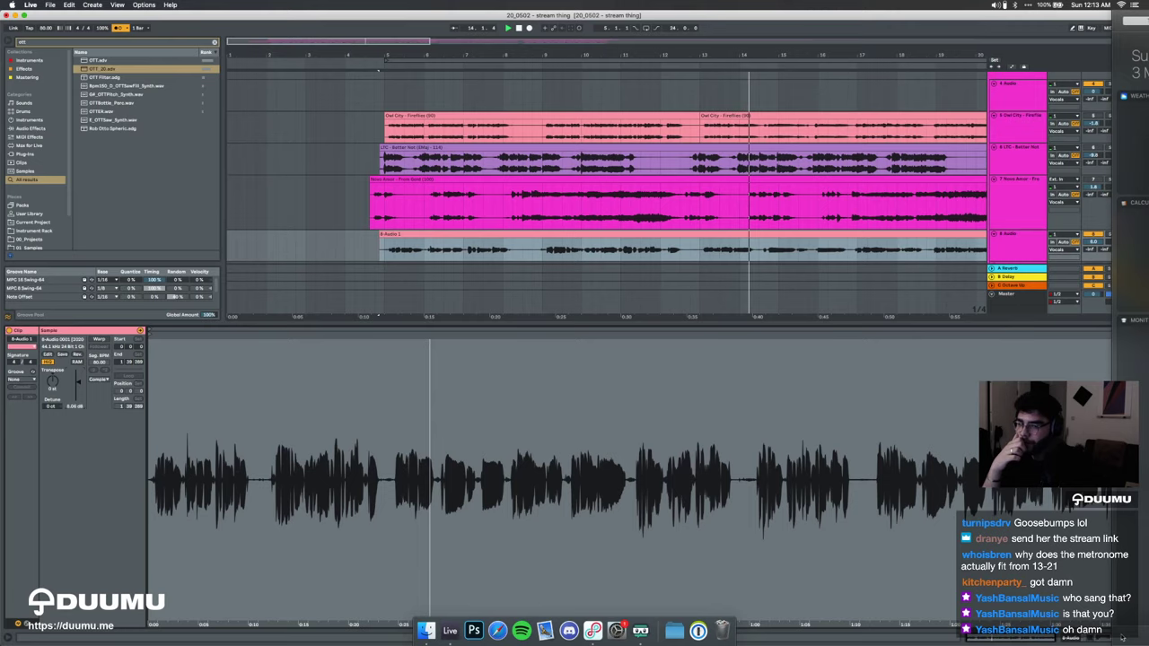
left_click(1070, 639)
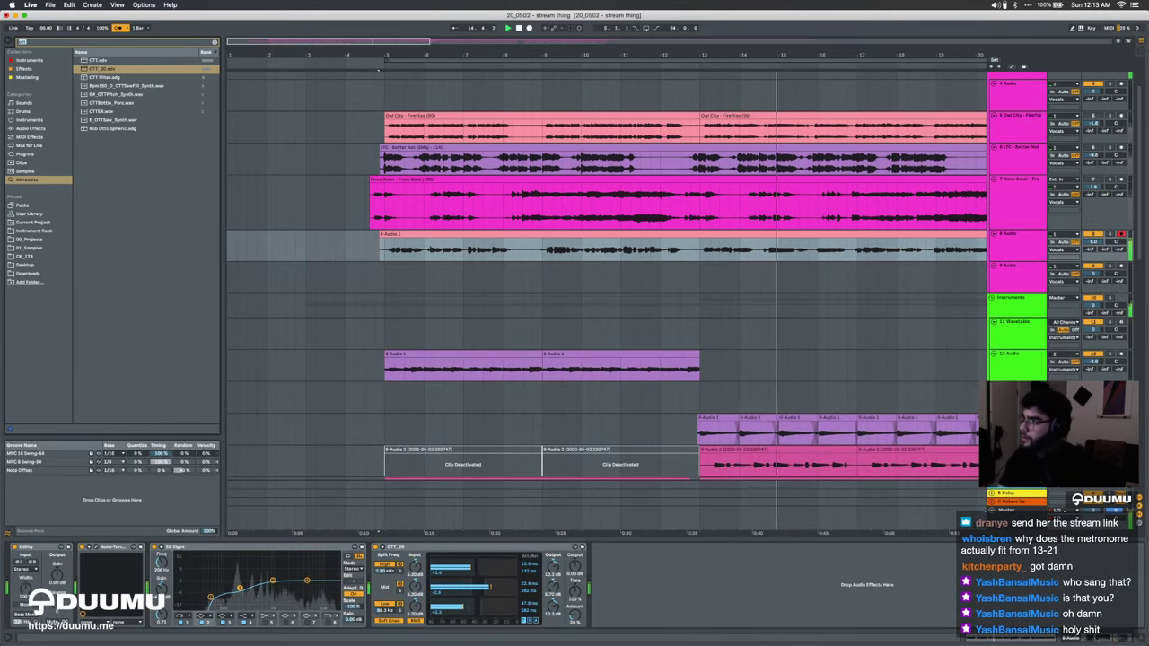
key("super+f")
type("airreve")
key("BackSpace")
key("BackSpace")
key("Down")
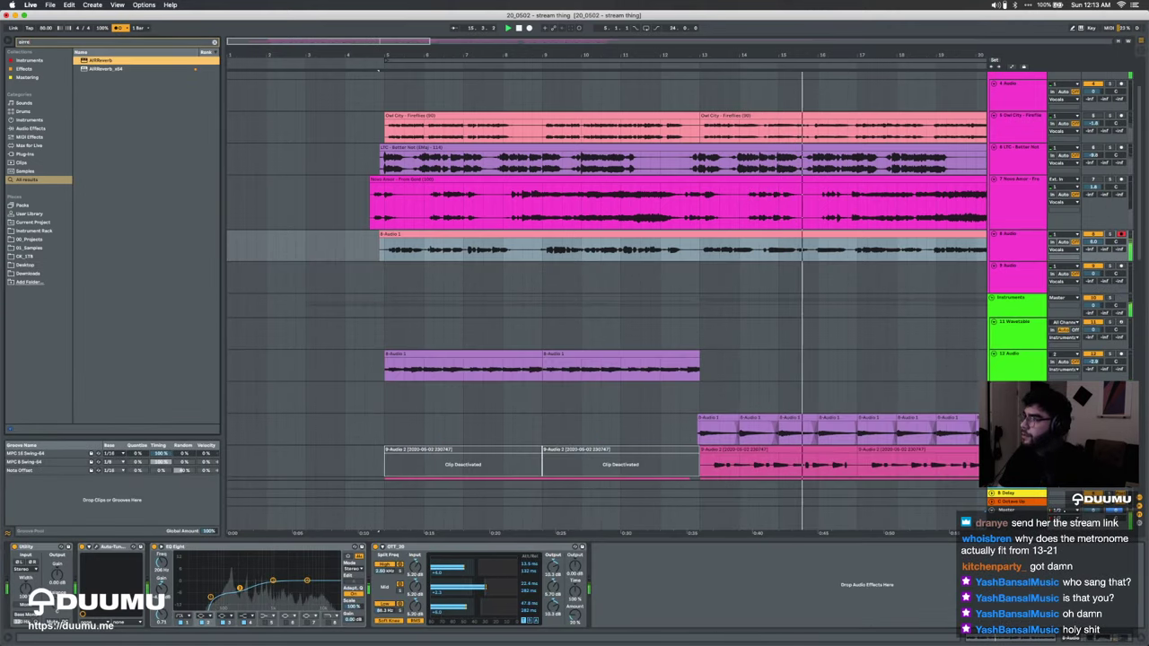
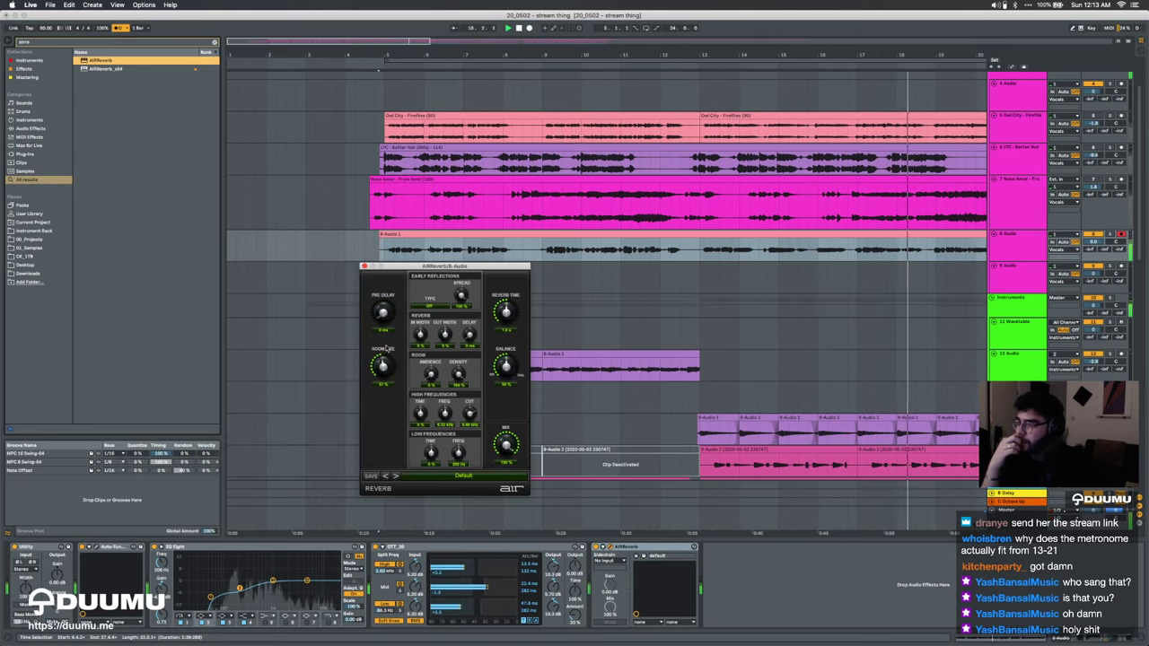
left_click_drag(493, 450, 490, 509)
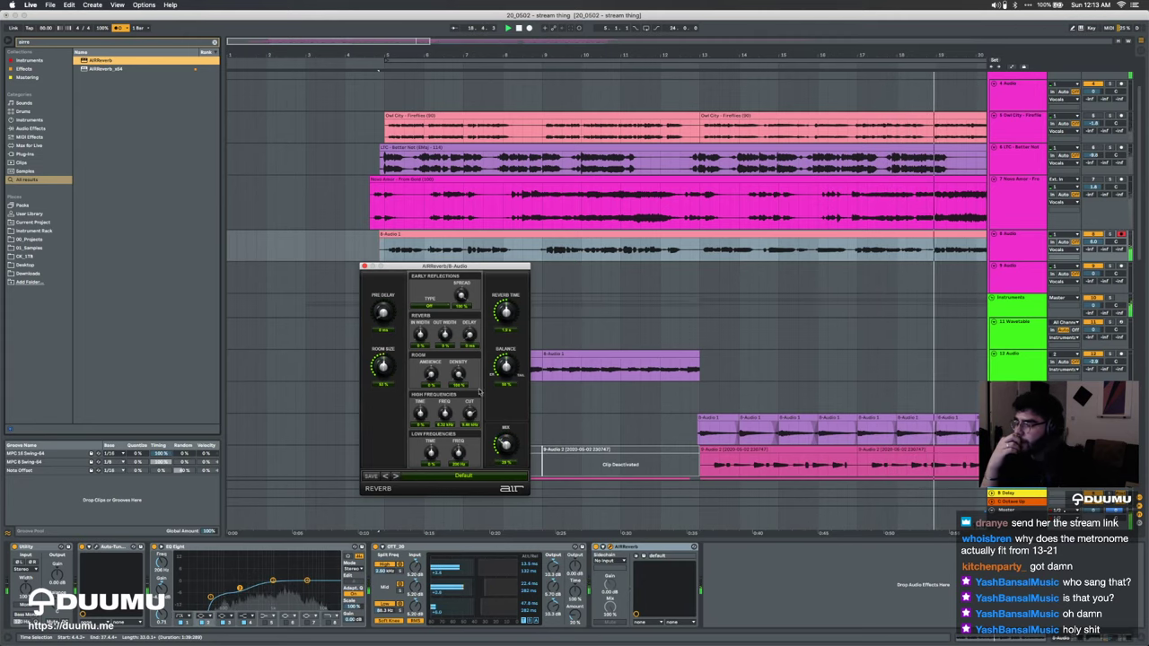
left_click(364, 266)
Step: Copy the Space FX rack from the Owl City track to the end of the 8 Audio chain and set that track's volume to 3.7 dB
left_click(1014, 120)
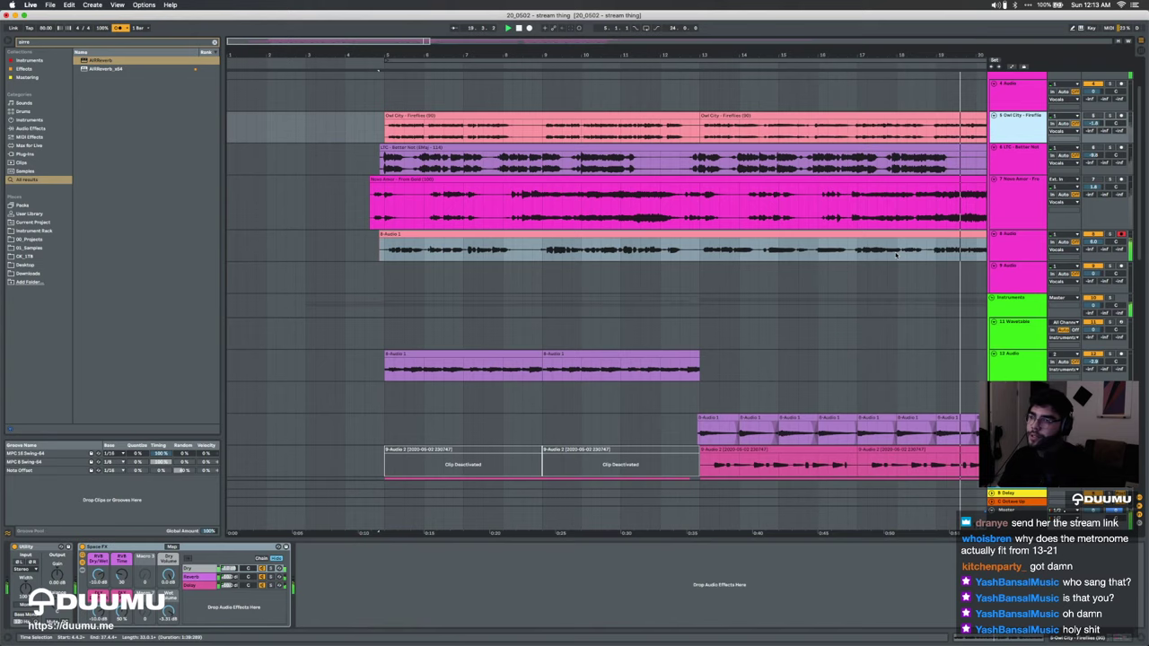
left_click(668, 252)
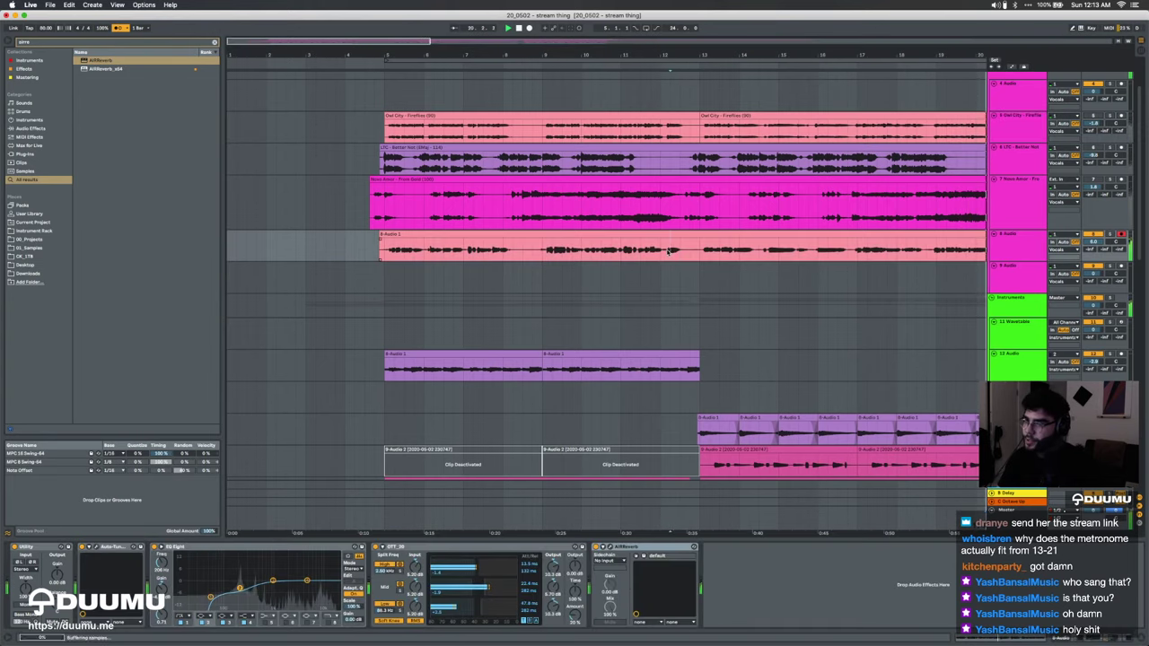
left_click(734, 604)
key("super+v")
scroll(745, 260, "right", 4)
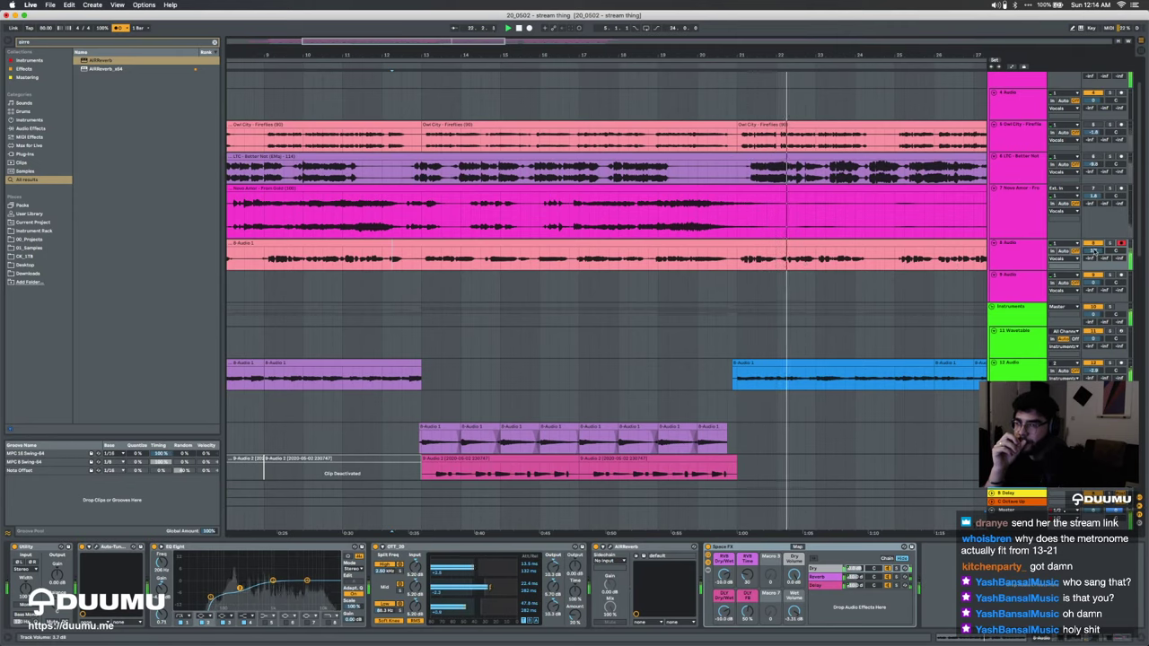
scroll(745, 253, "up", 2)
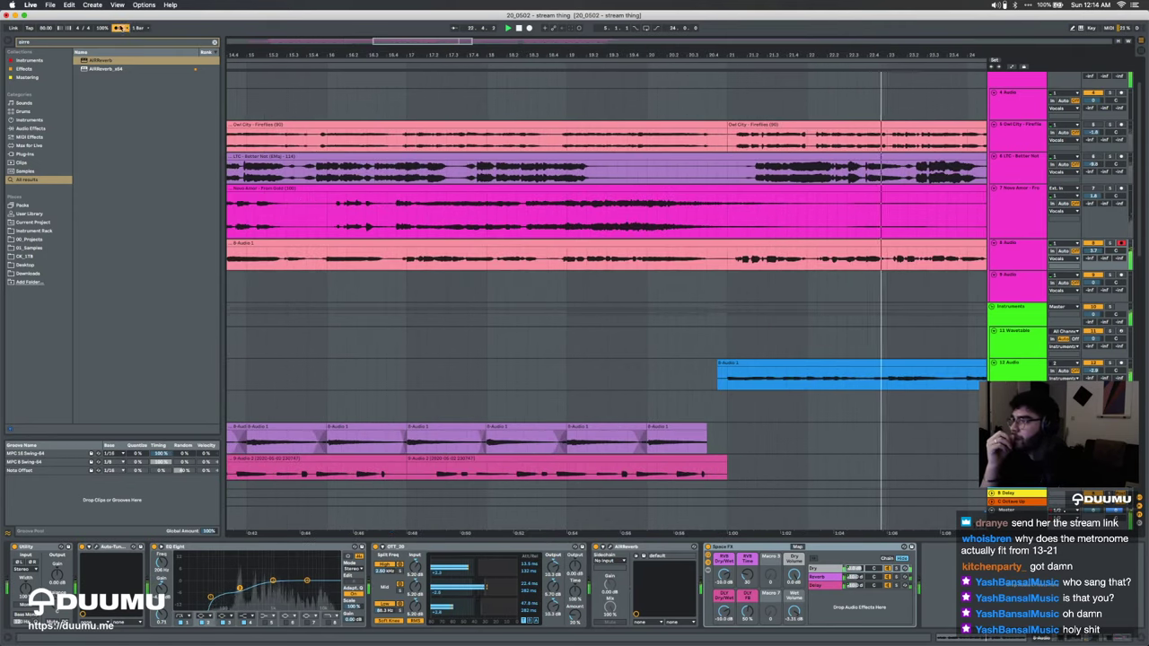
Step: Look over the recorded 8 Audio vocal through the middle of the arrangement while it plays
left_click(826, 283)
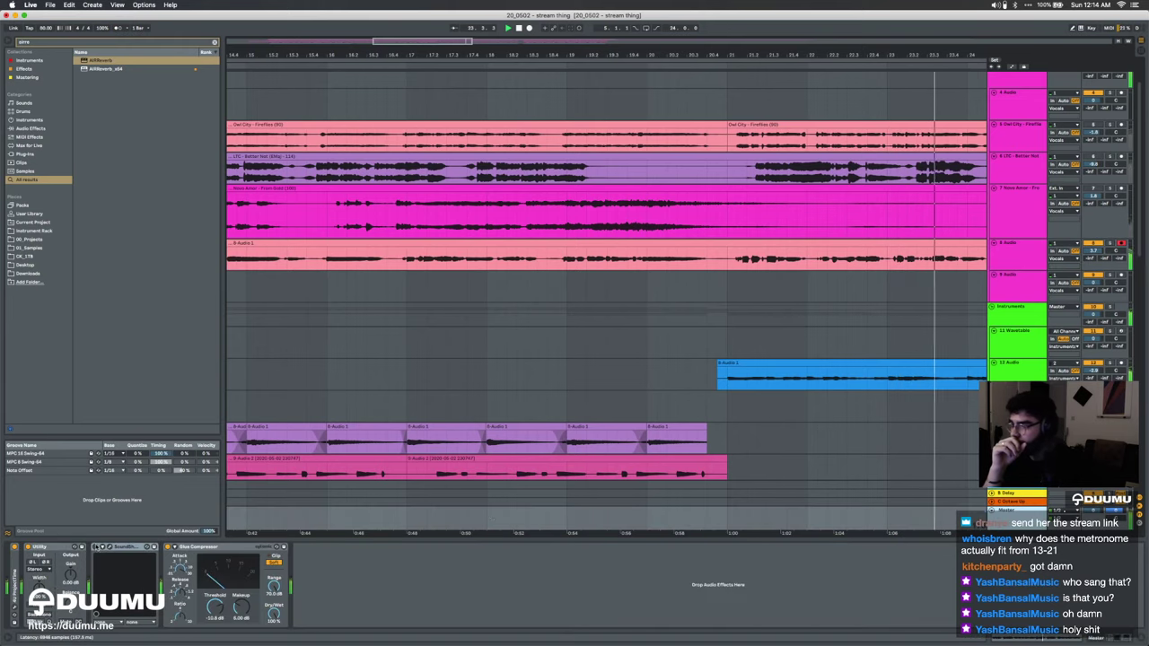
scroll(825, 283, "down", 2)
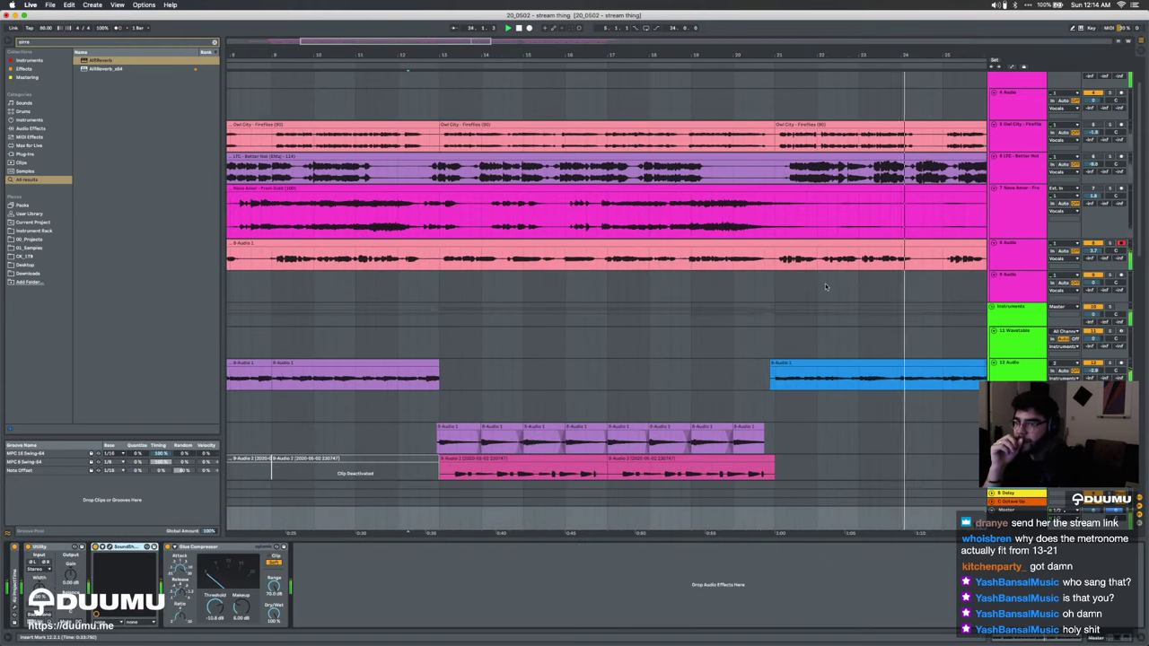
left_click(781, 260)
scroll(781, 261, "up", 2)
scroll(781, 262, "right", 4)
scroll(781, 263, "down", 2)
scroll(781, 263, "right", 1)
scroll(781, 263, "right", 2)
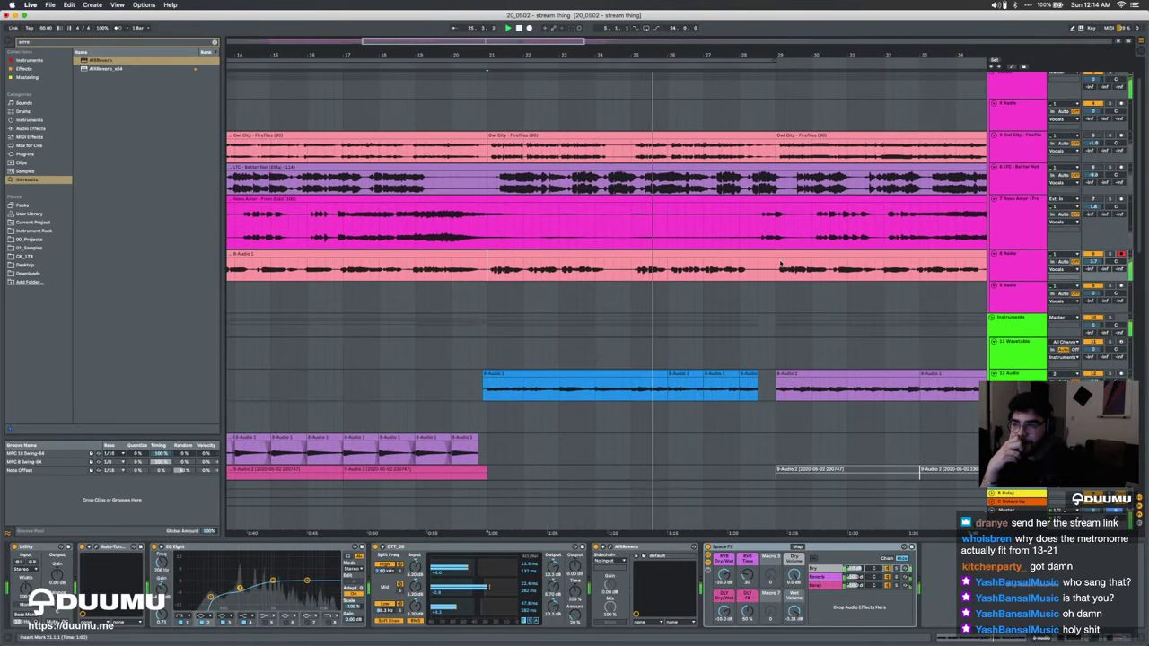
left_click(686, 255)
scroll(686, 262, "up", 2)
scroll(685, 262, "up", 1)
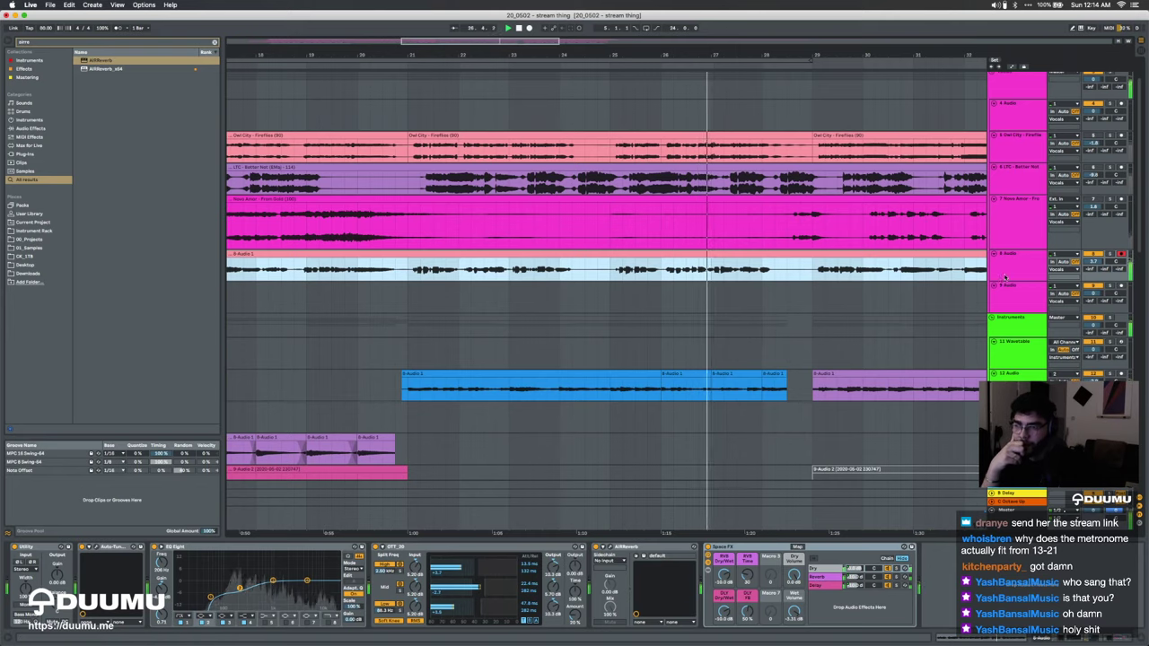
Step: Lower the delay volume of the Space FX rack on the 8 Audio track
left_click(1016, 265)
left_click_drag(798, 607, 796, 613)
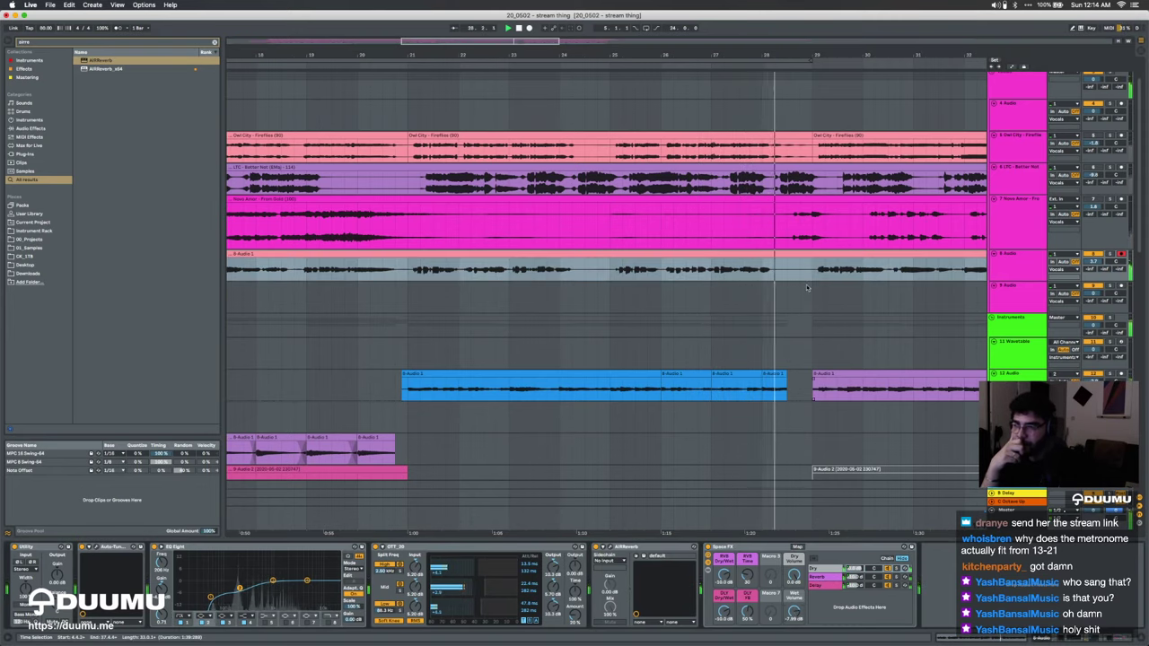
left_click(586, 280)
scroll(585, 280, "right", 5)
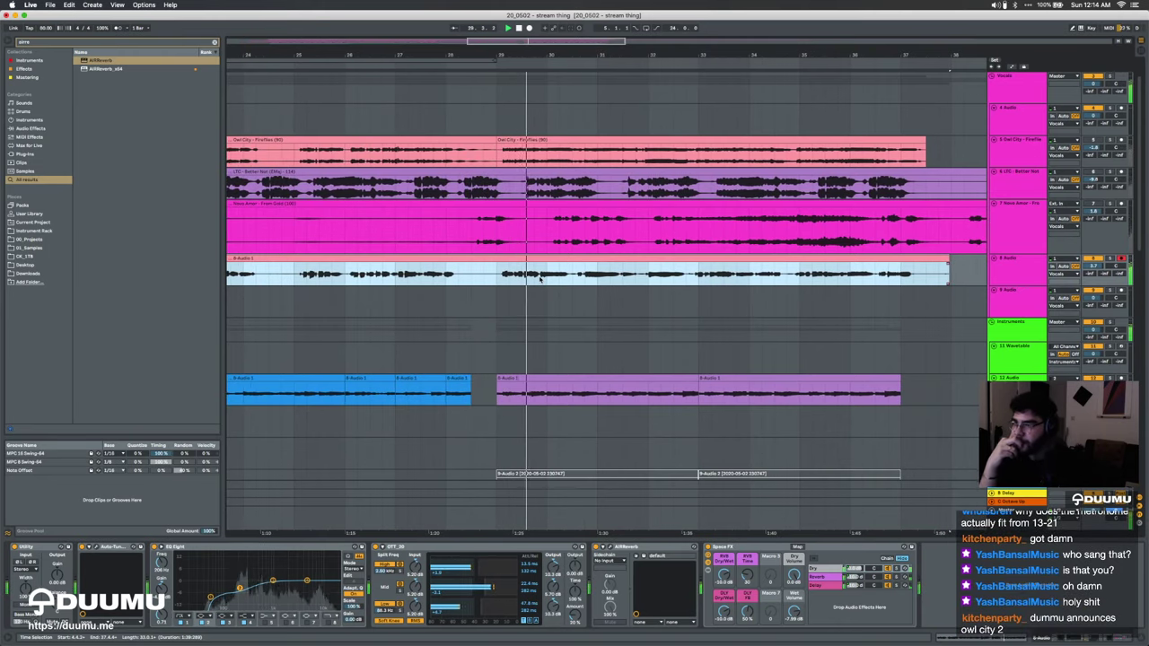
Step: Search for pro-ds and insert FabFilter Pro-DS between OTT and AIRReverb on the 8 Audio track
left_click(492, 278)
key("super+f")
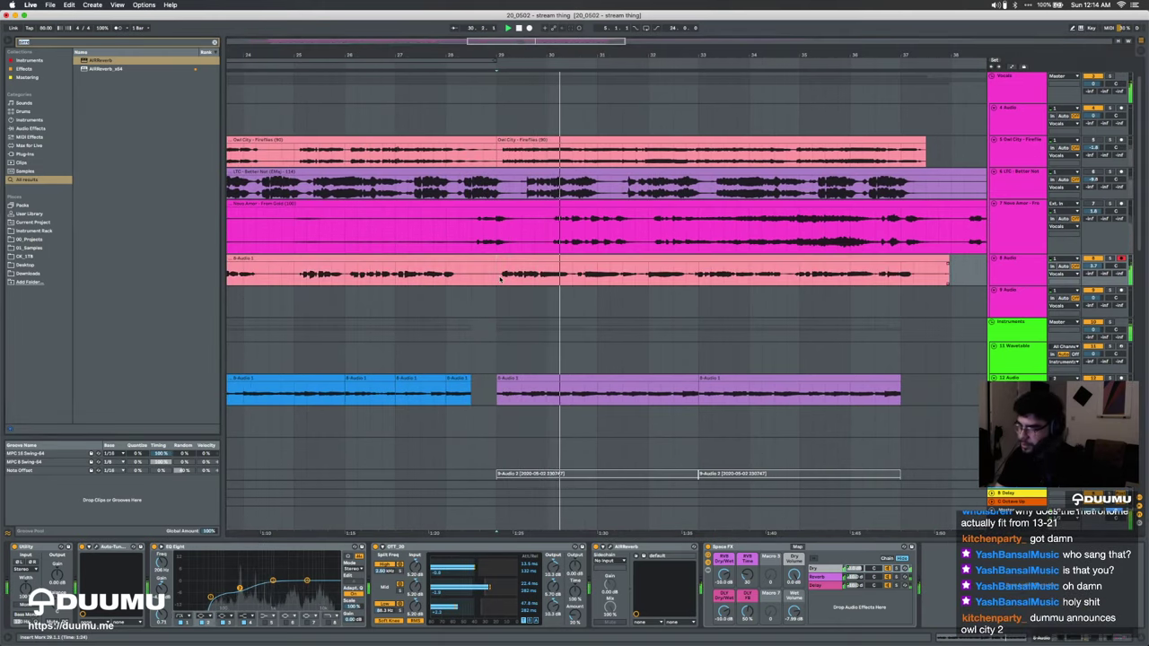
type("pro-ds")
key("Down")
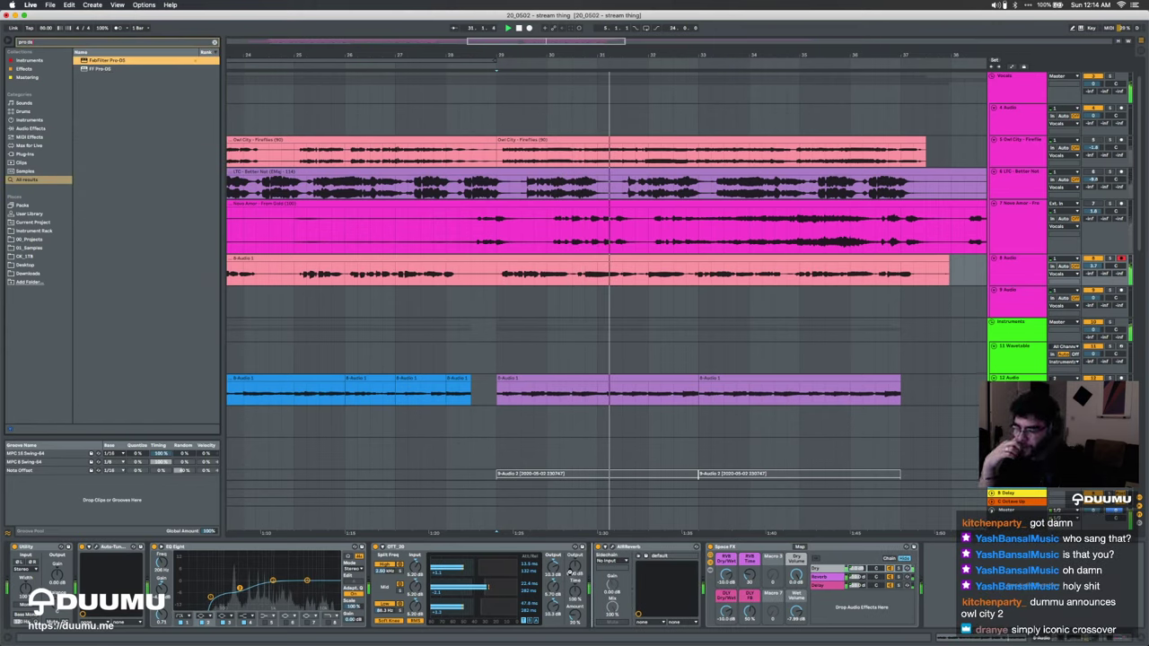
key("Return")
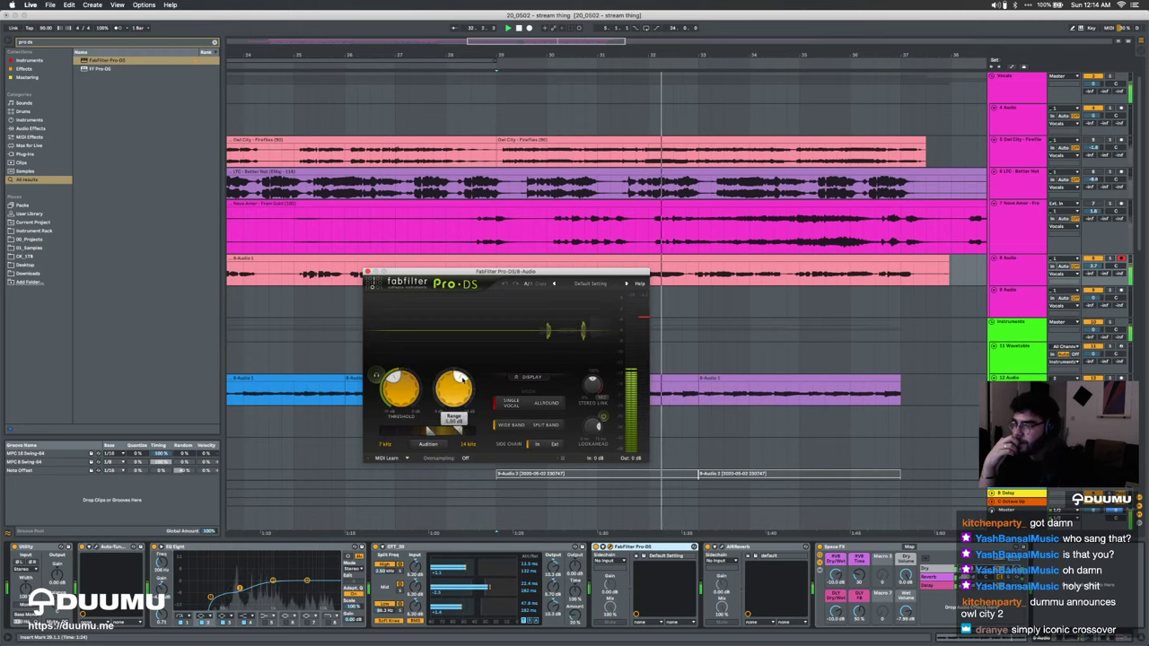
left_click(366, 271)
Step: Clear the browser search and insert an EQ Eight after AIRReverb on the 8 Audio track
scroll(652, 281, "down", 3)
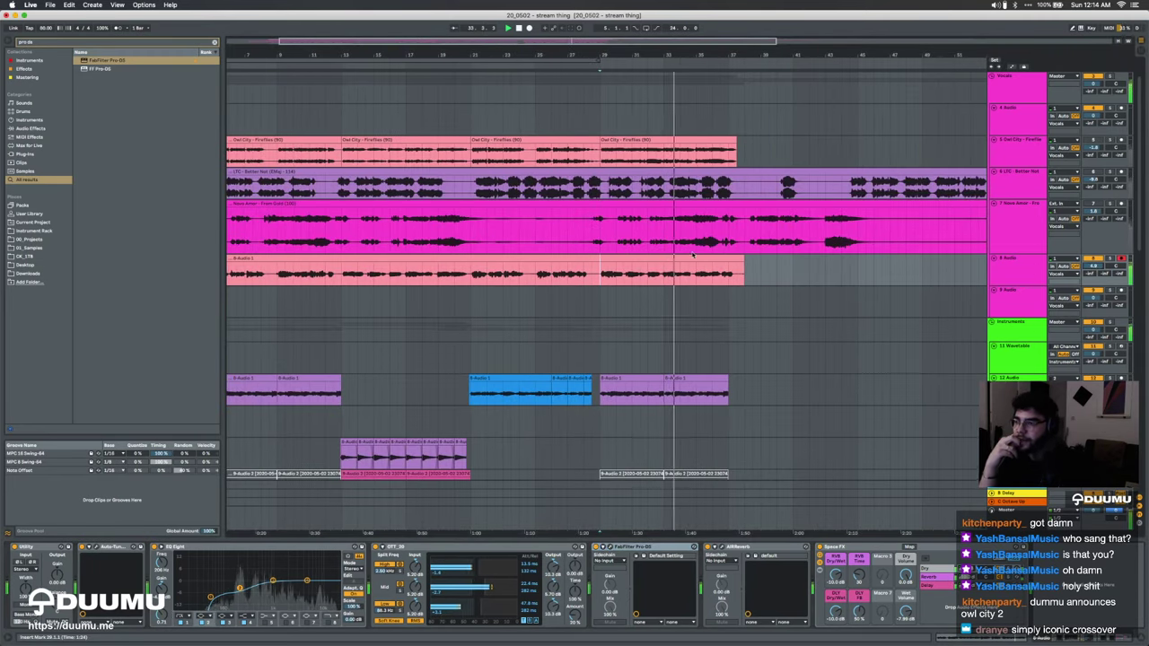
scroll(304, 493, "left", 3)
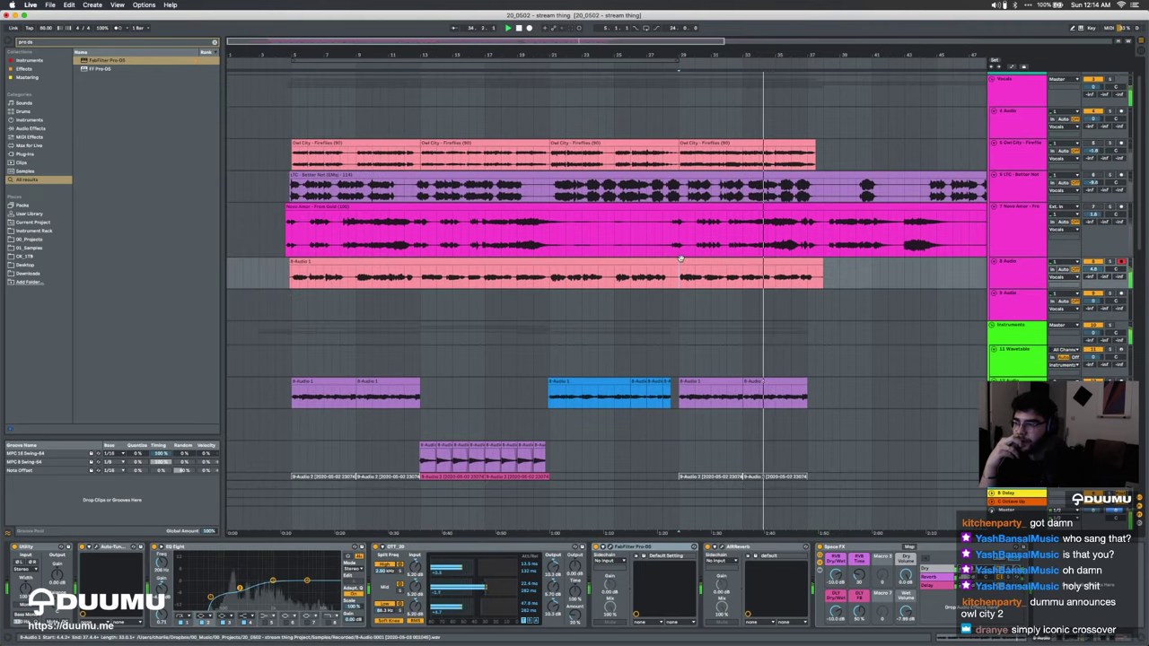
left_click(214, 41)
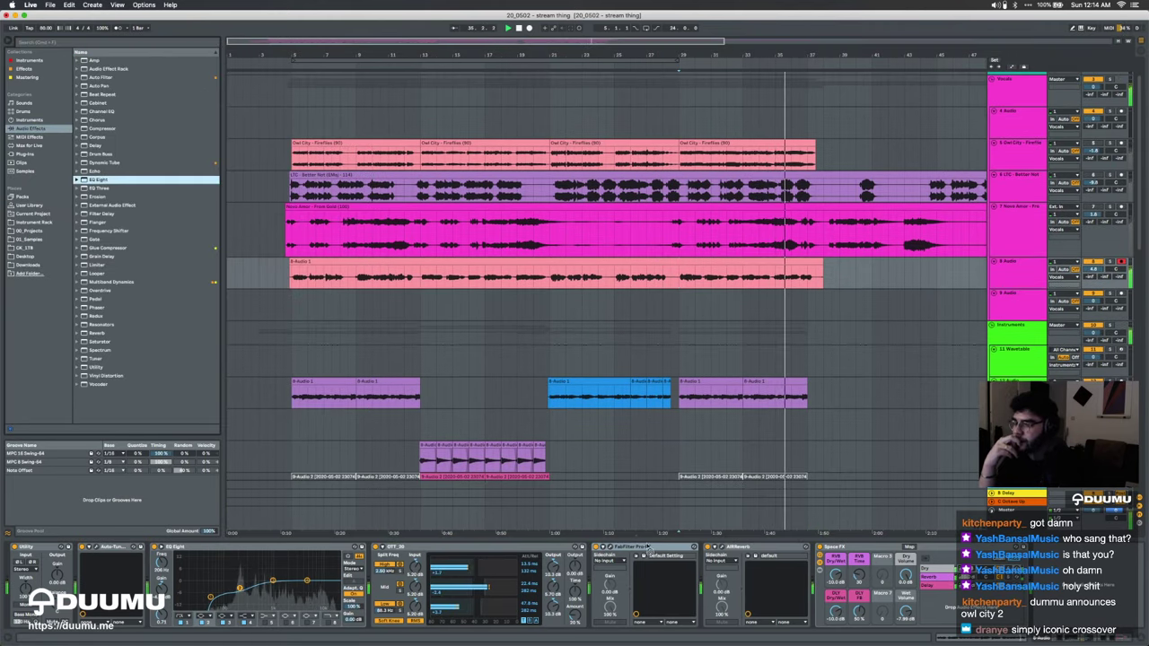
key("Return")
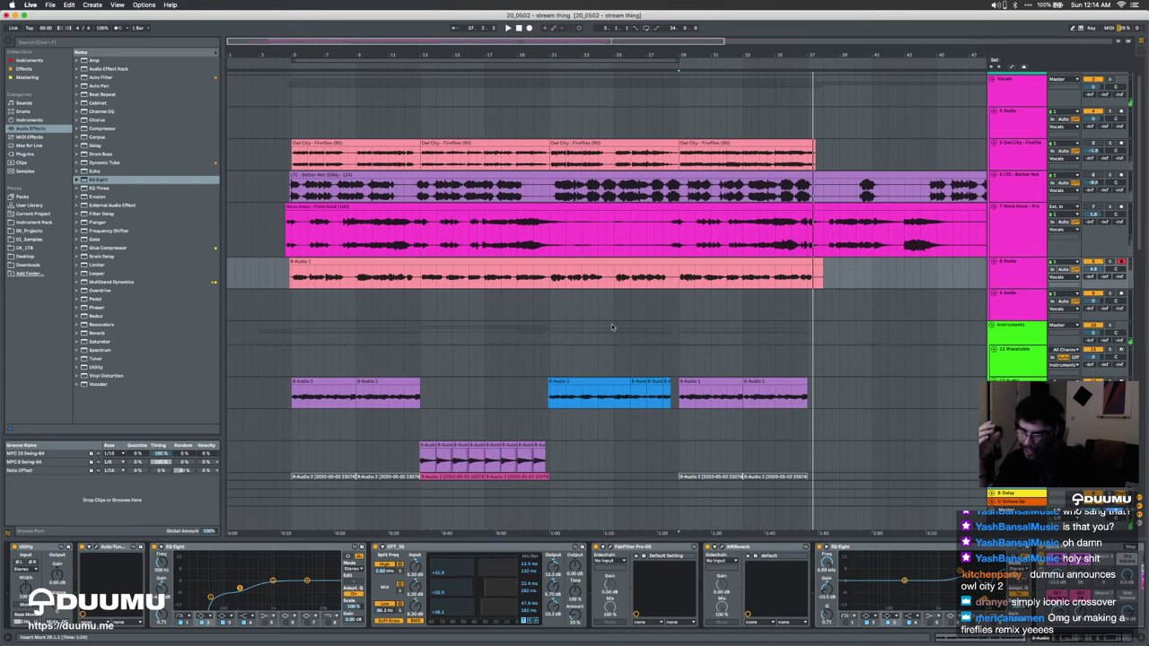
Step: Delete the Better Not and Novo Amor reference vocal tracks
scroll(612, 328, "down", 1)
key("minus")
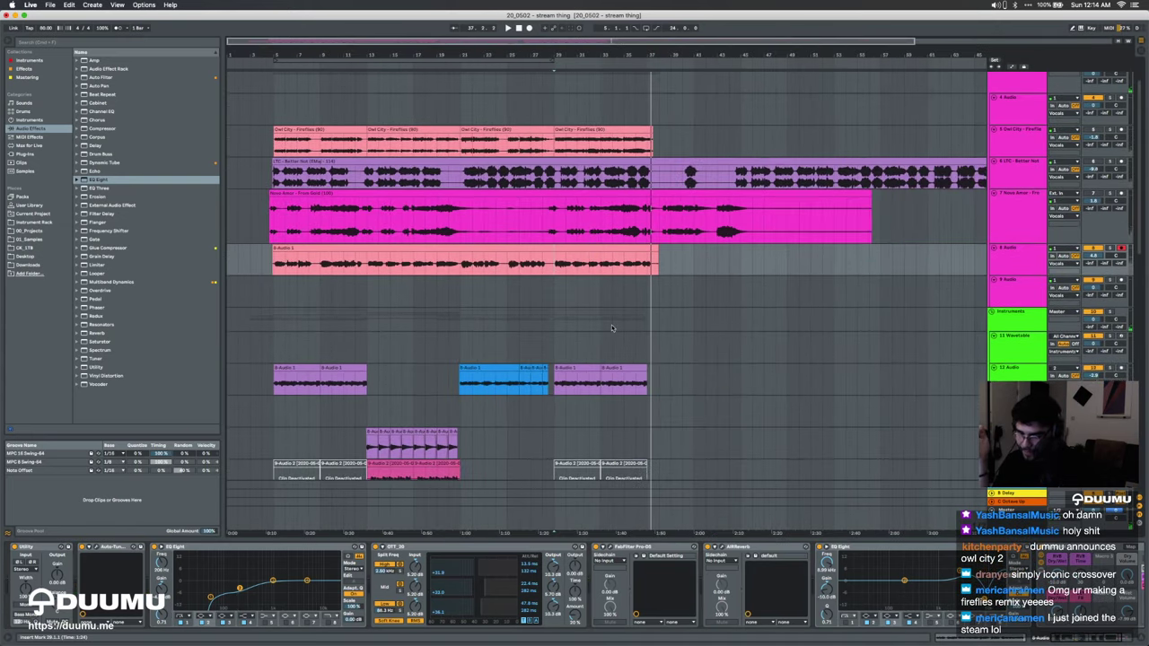
scroll(394, 314, "up", 1)
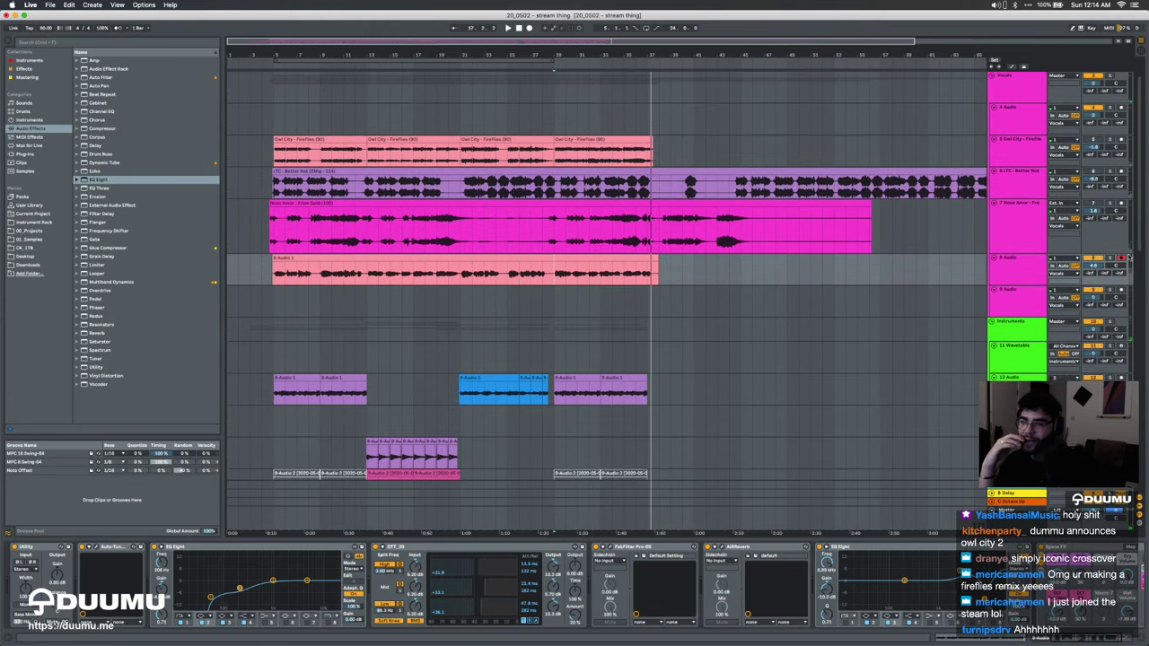
left_click(1015, 220)
left_click(1017, 184, "shift")
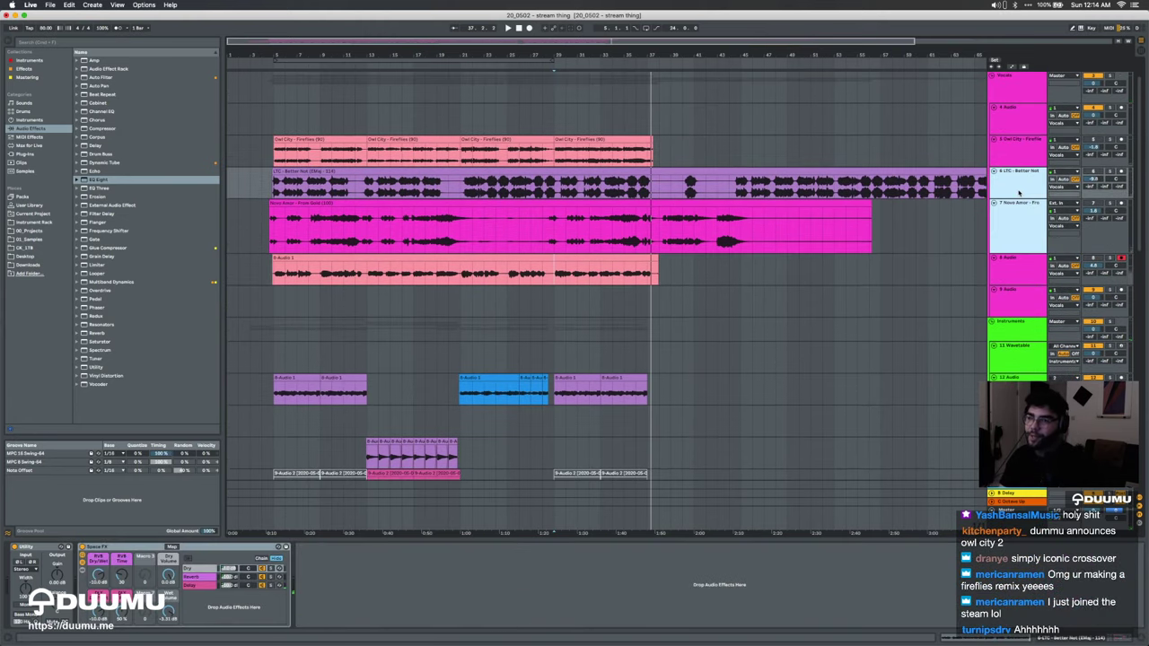
left_click(1018, 191)
left_click(1007, 218)
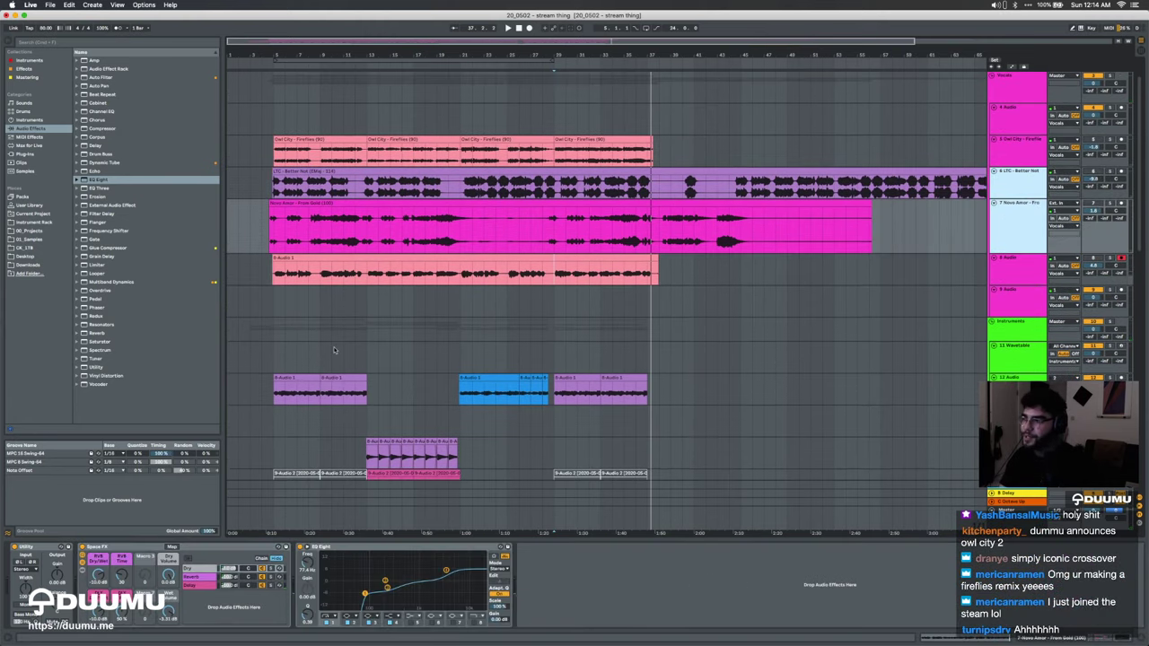
key("Delete")
Step: Loop bars 5 to 13 and play the arrangement from bar 5
left_click_drag(274, 263, 357, 263)
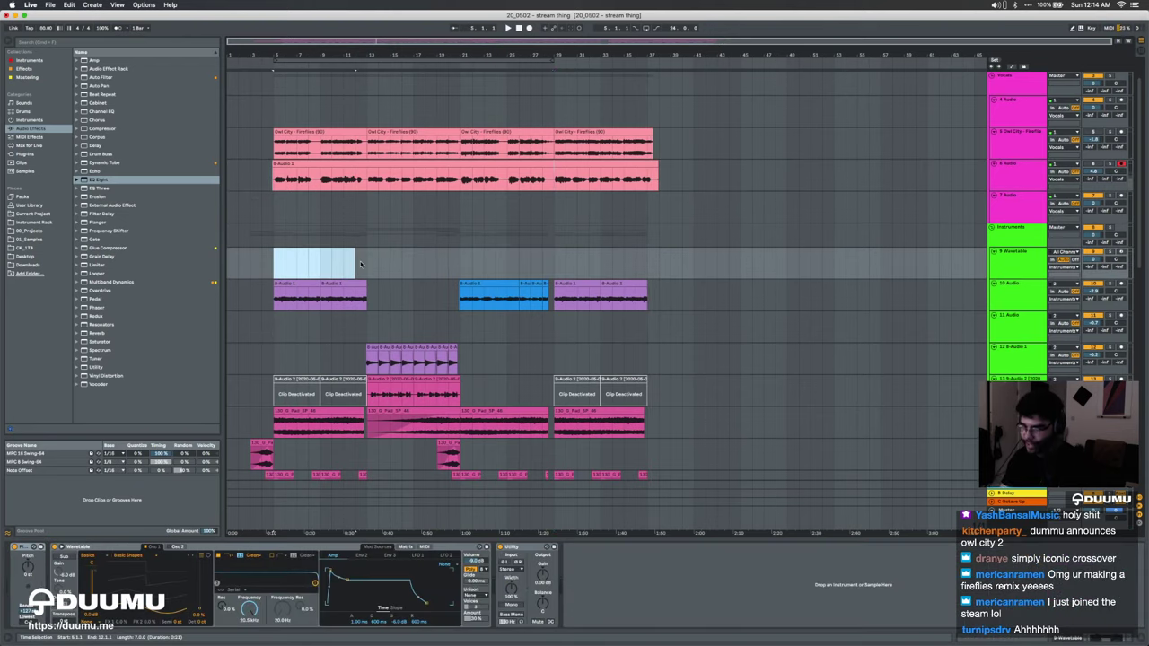
key("super+l")
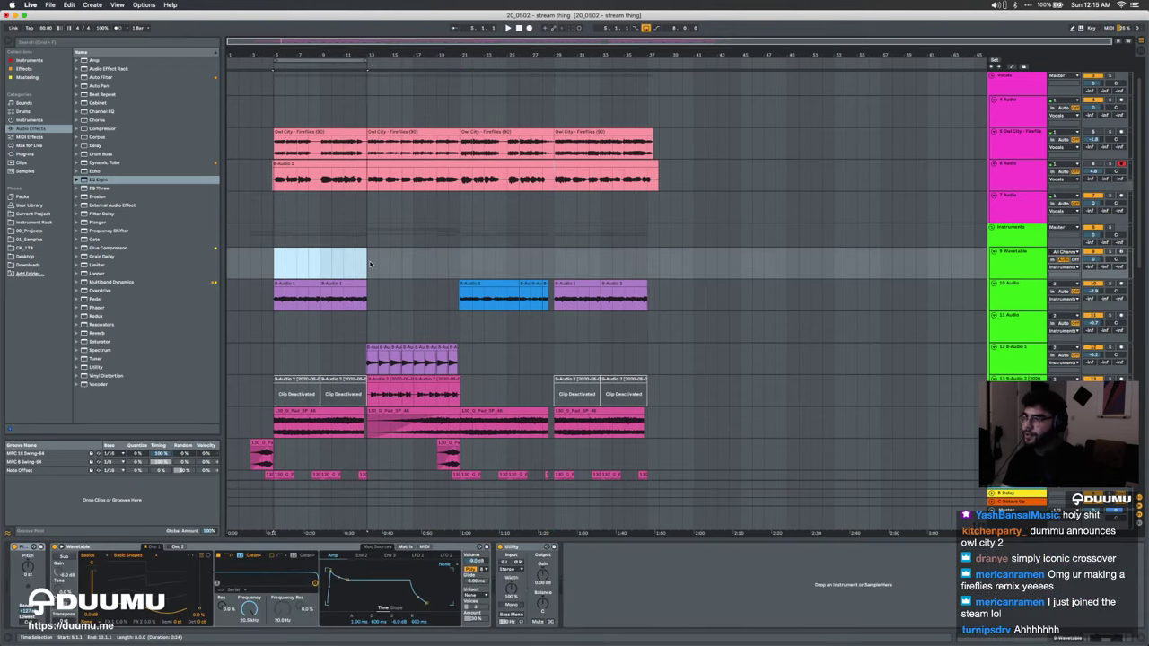
scroll(370, 265, "up", 5)
scroll(370, 265, "down", 2)
left_click(330, 247)
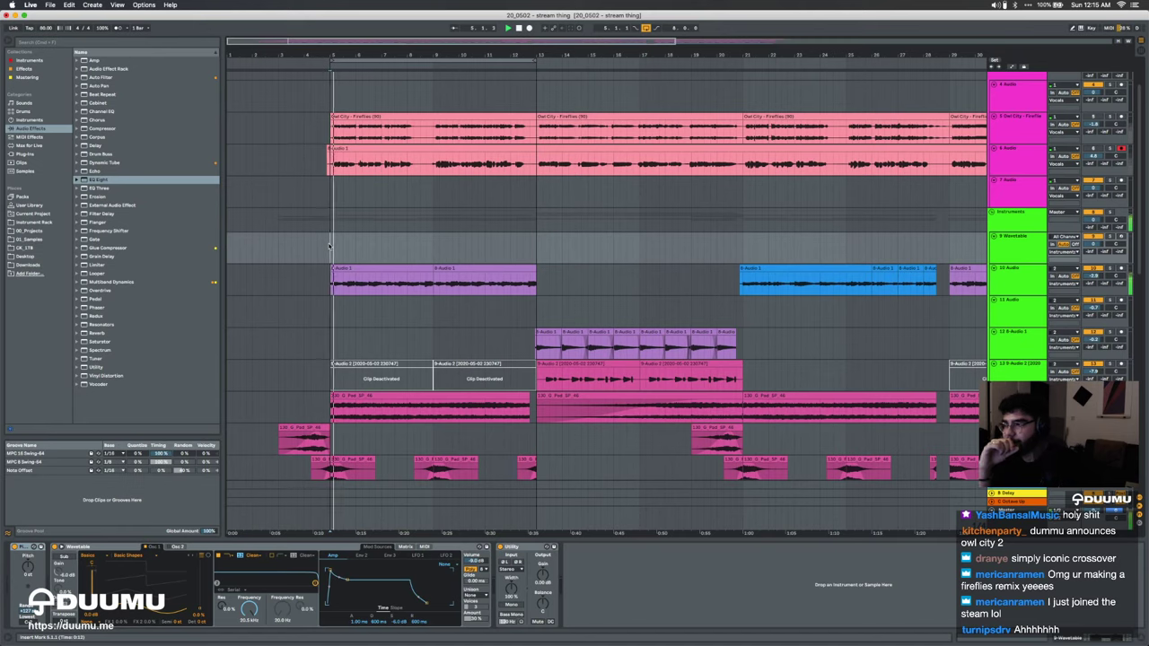
scroll(329, 245, "down", 3)
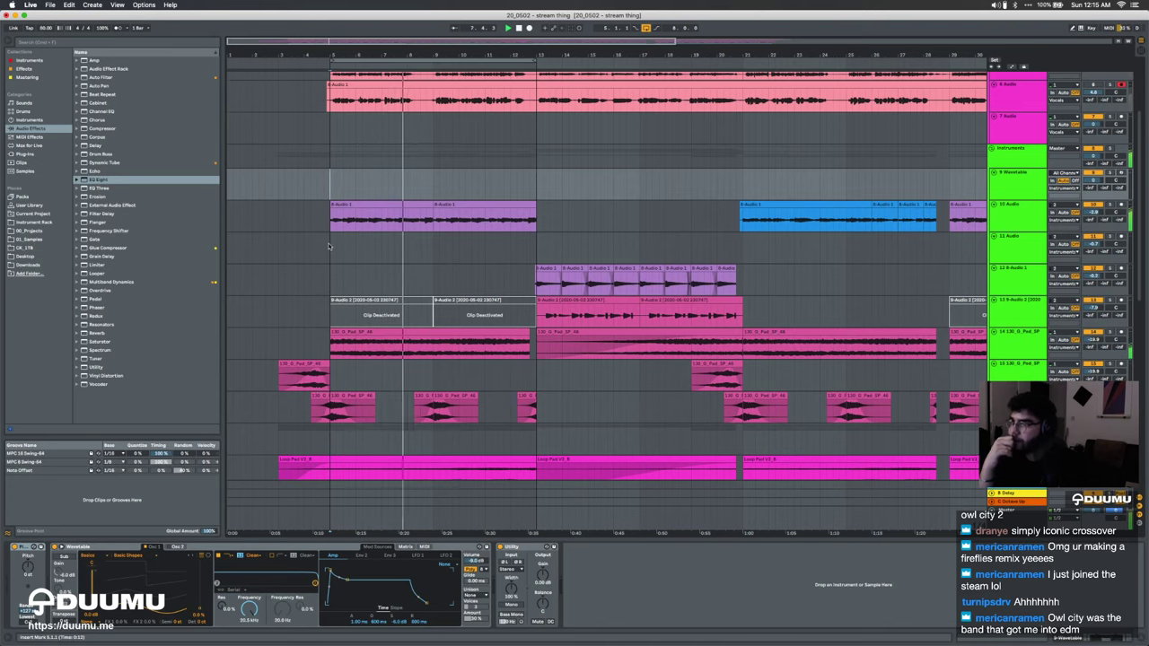
scroll(329, 245, "up", 6)
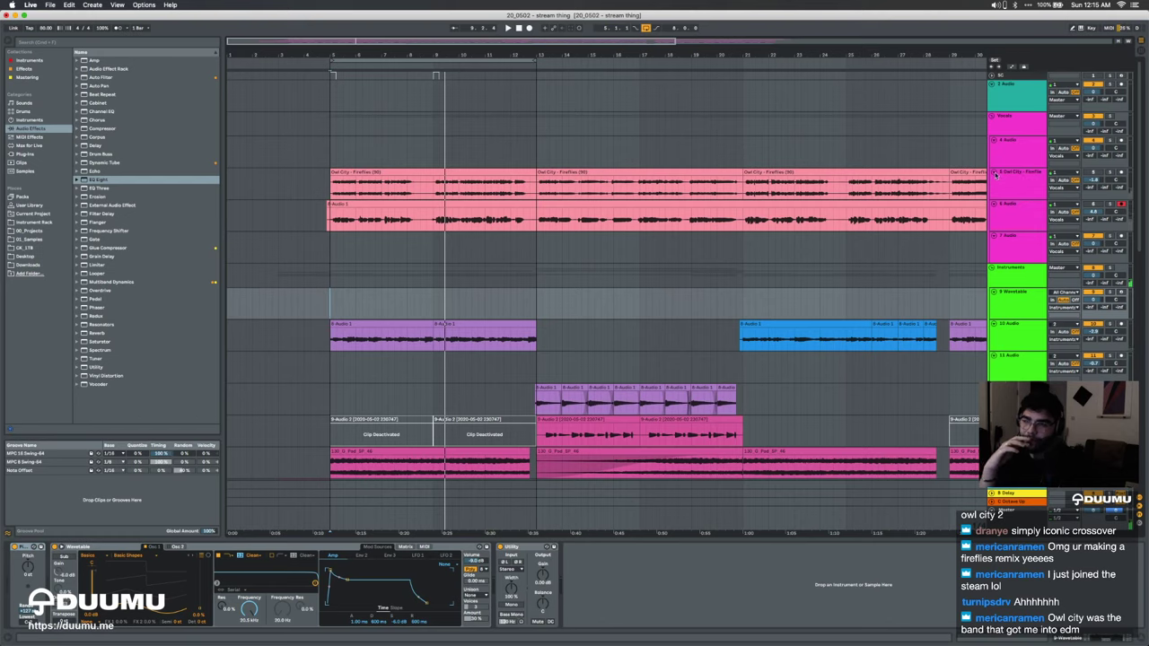
Step: Collapse the Owl City track and play from the start of the recorded vocal clip with looping off
scroll(995, 176, "down", 1)
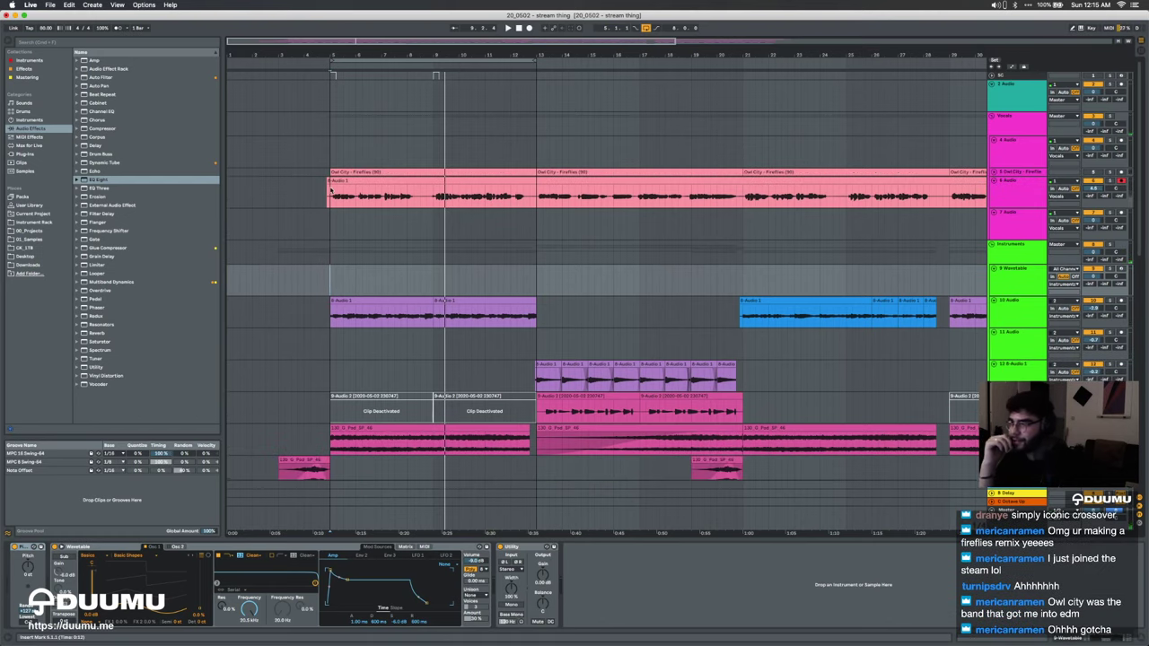
left_click(328, 183)
key("space")
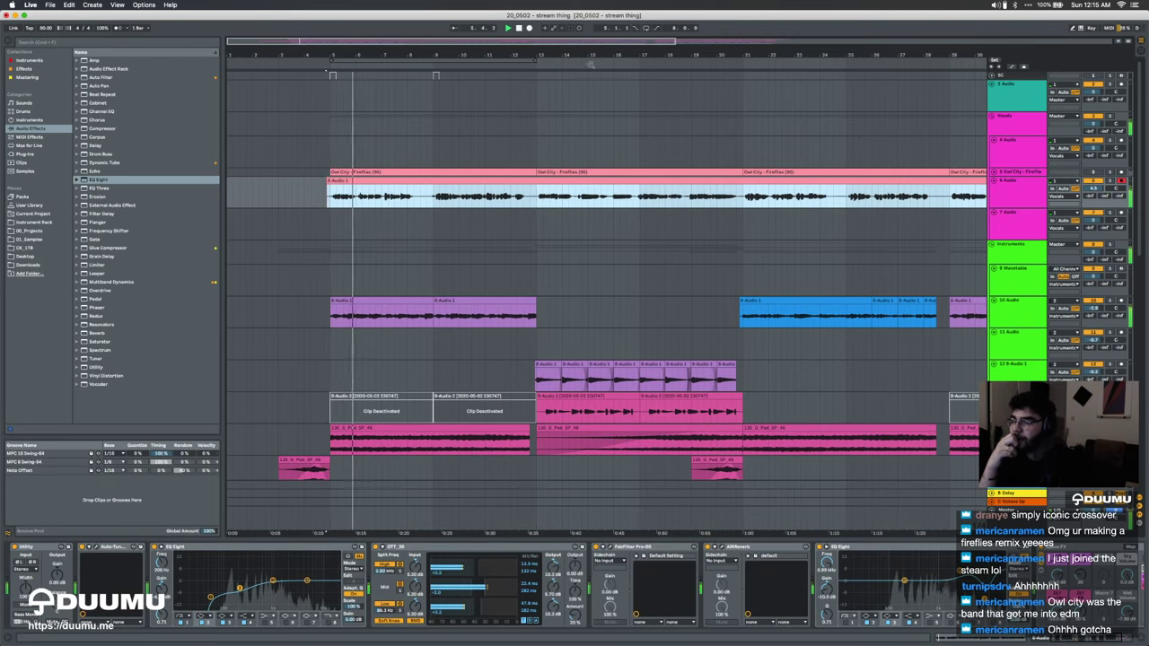
Step: Check the recorded vocal's waveform in the clip view, then hide it and look closely at the clip around bars 7 to 10
double_click(359, 180)
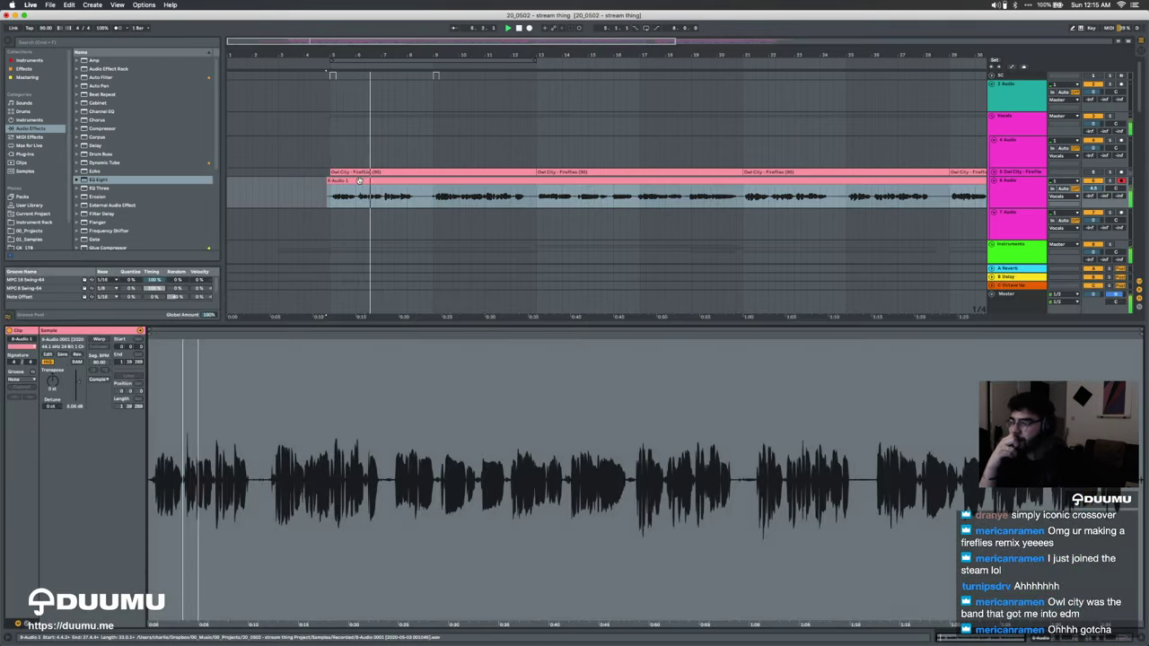
key("super+alt+l")
scroll(402, 245, "up", 5)
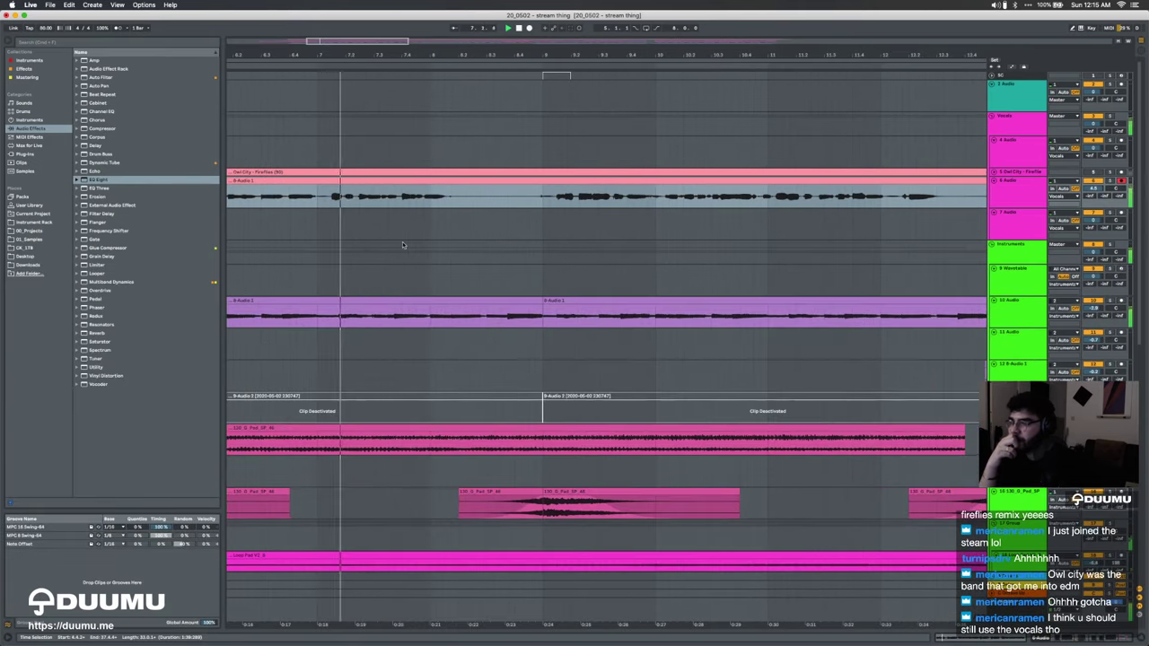
Step: Show the recorded vocal's effect chain and set a fast retune speed in Auto-Tune EFX+
scroll(403, 245, "down", 4)
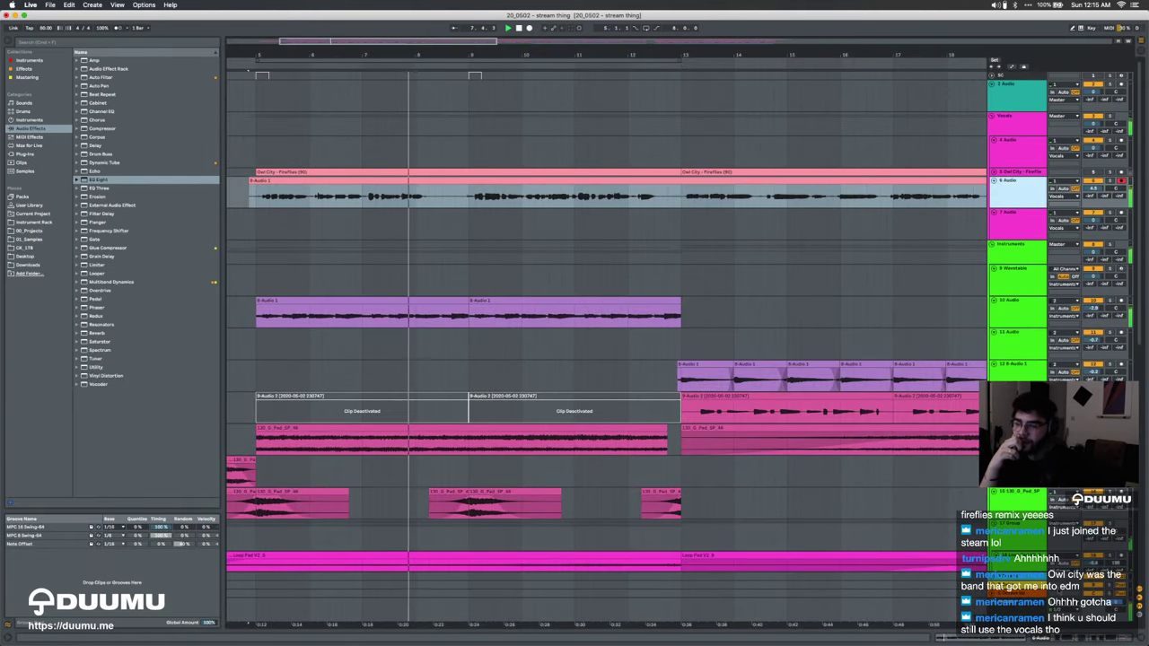
key("shift+Tab")
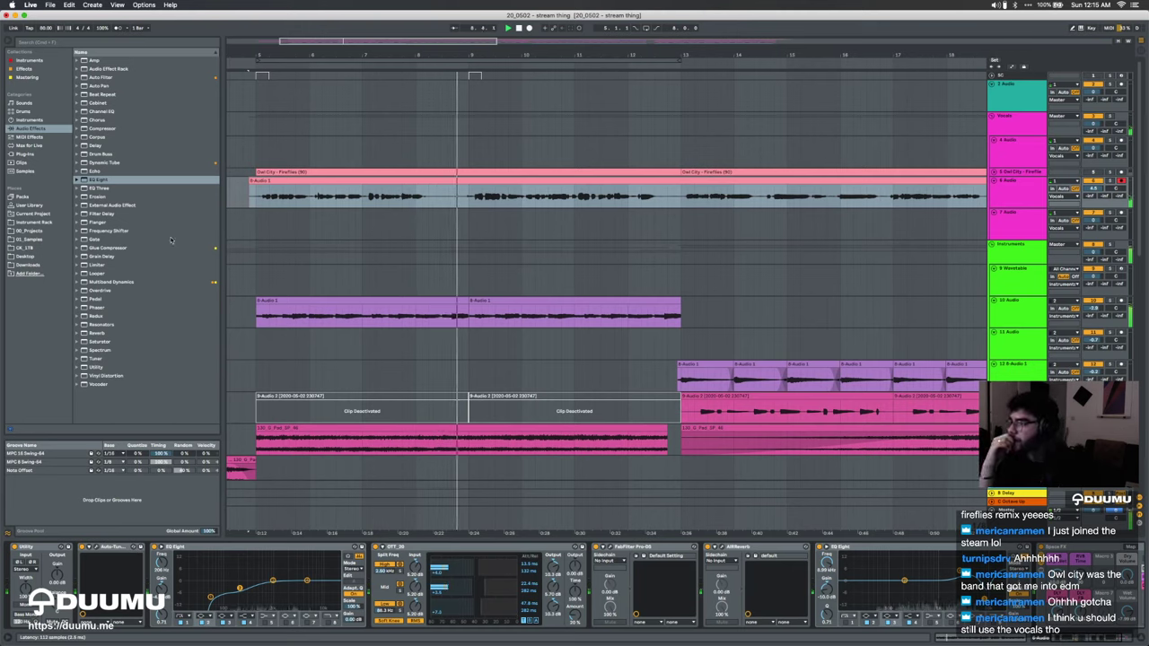
key("super+alt+p")
left_click_drag(400, 342, 396, 335)
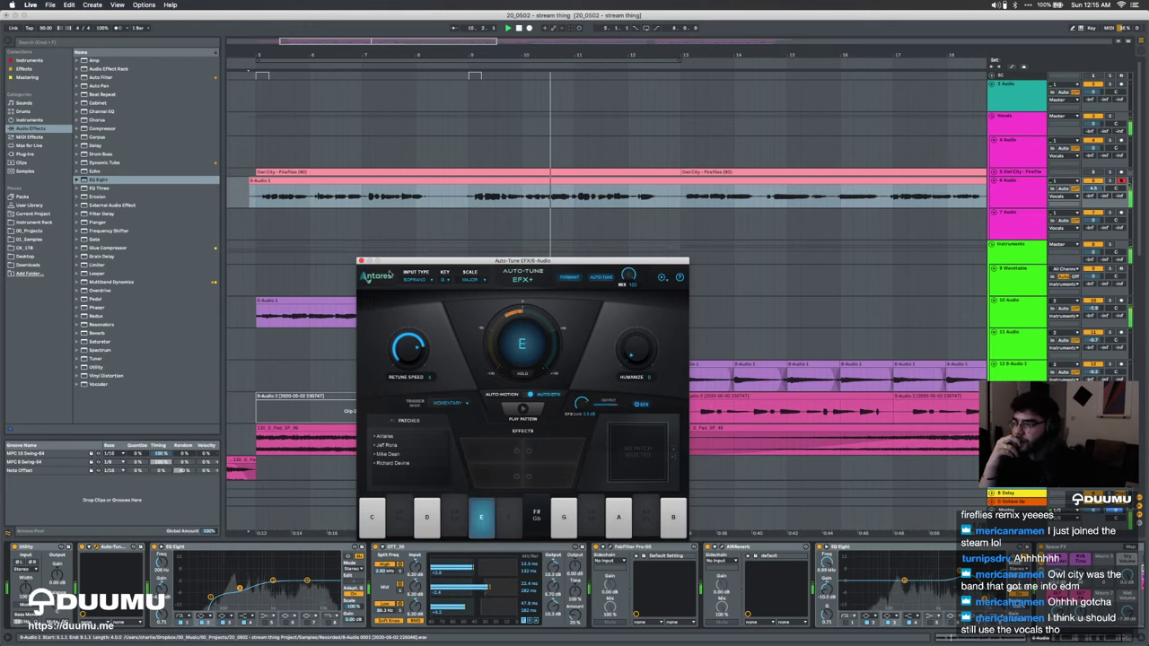
left_click(361, 261)
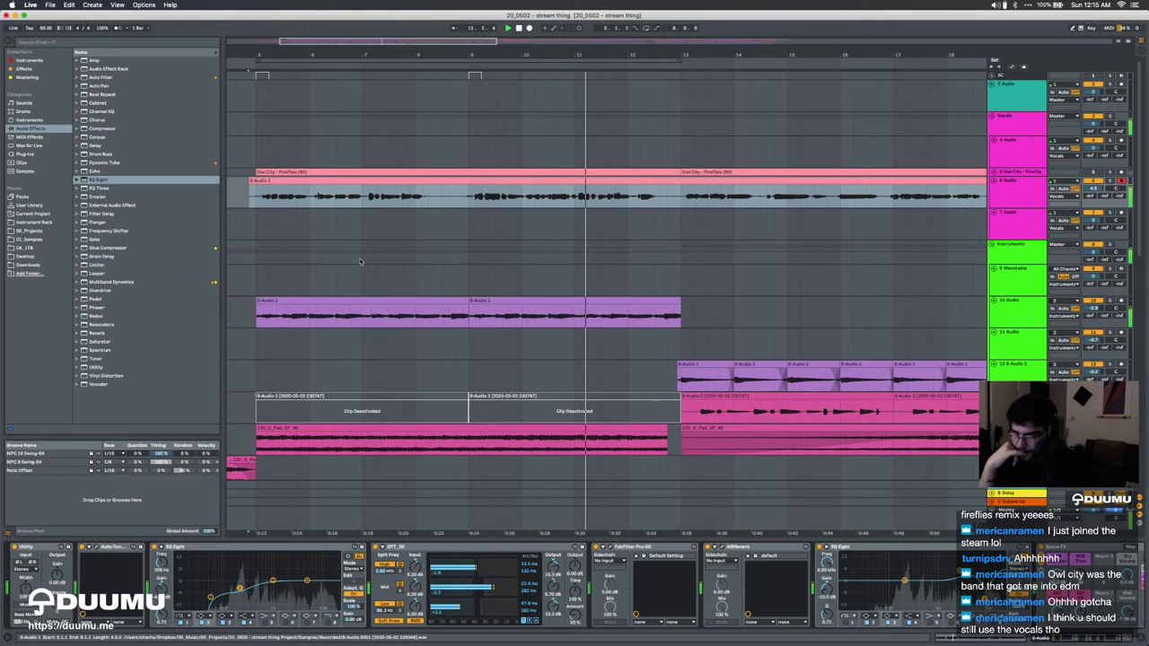
Step: Cut the mid band in the last EQ Eight of the recorded vocal's effect chain
scroll(531, 141, "down", 4)
scroll(530, 141, "right", 4)
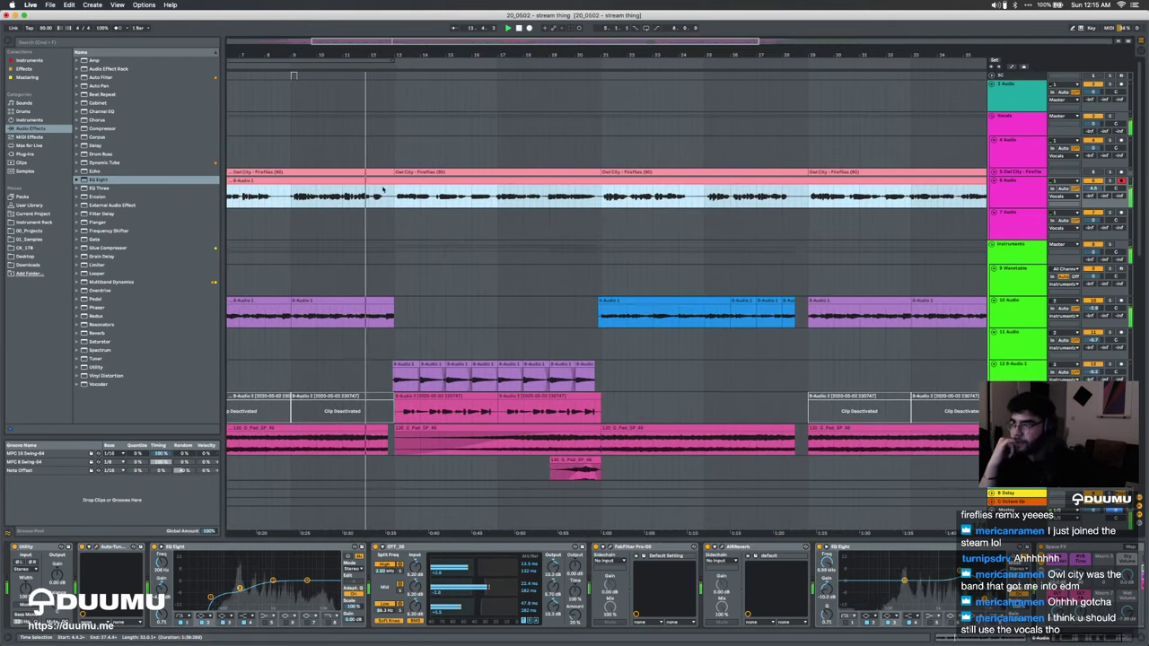
left_click_drag(903, 582, 904, 595)
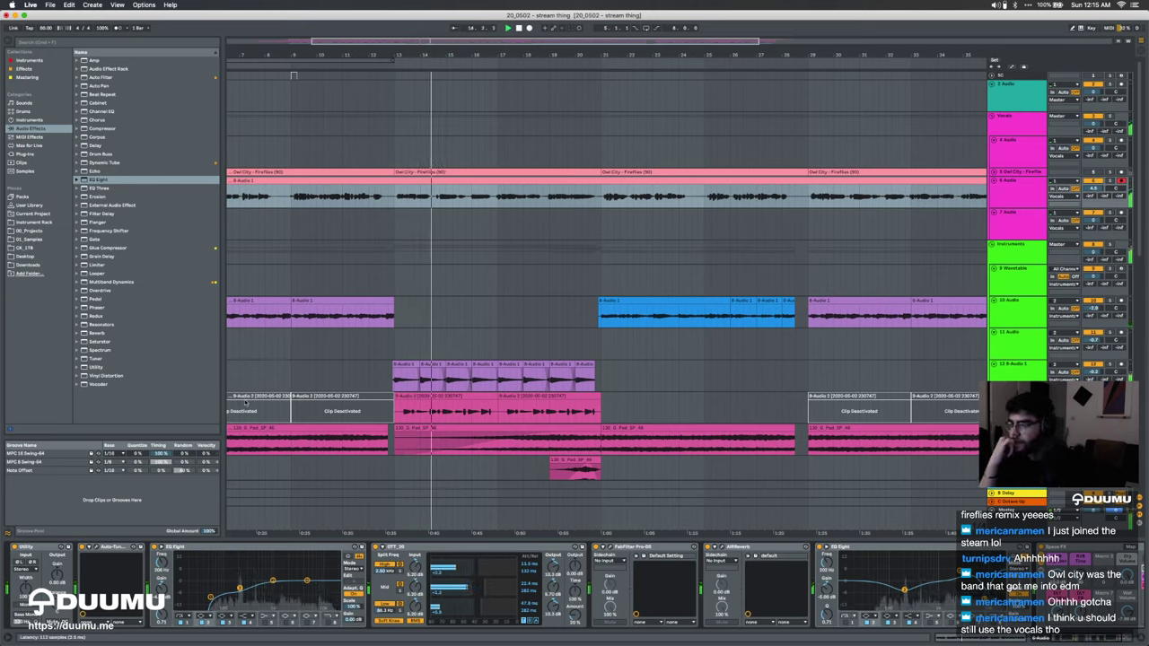
Step: Raise the Auto-Tune EFX+ retune speed value on the recorded vocal to about 20
key("super+alt+p")
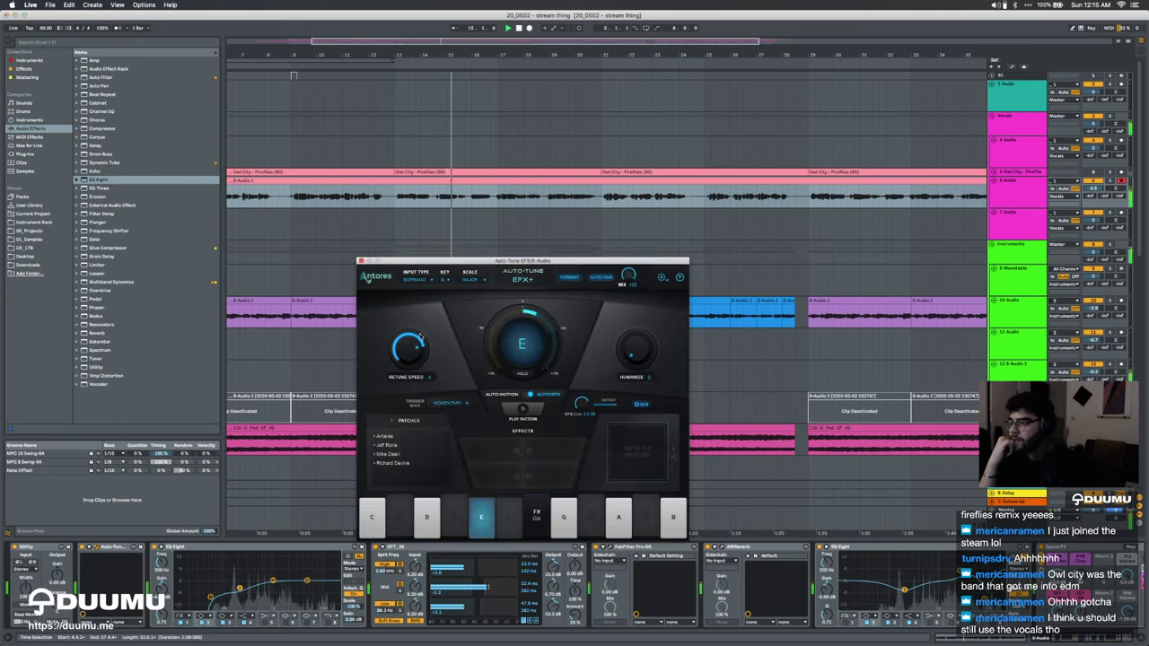
left_click_drag(412, 336, 415, 347)
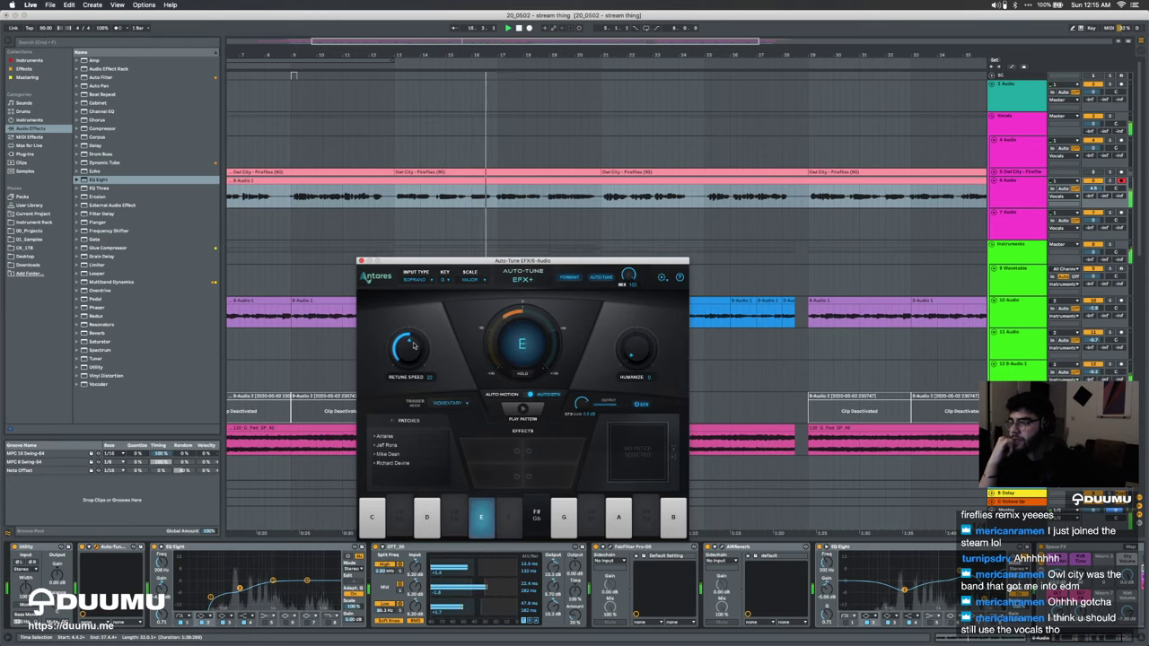
left_click(360, 261)
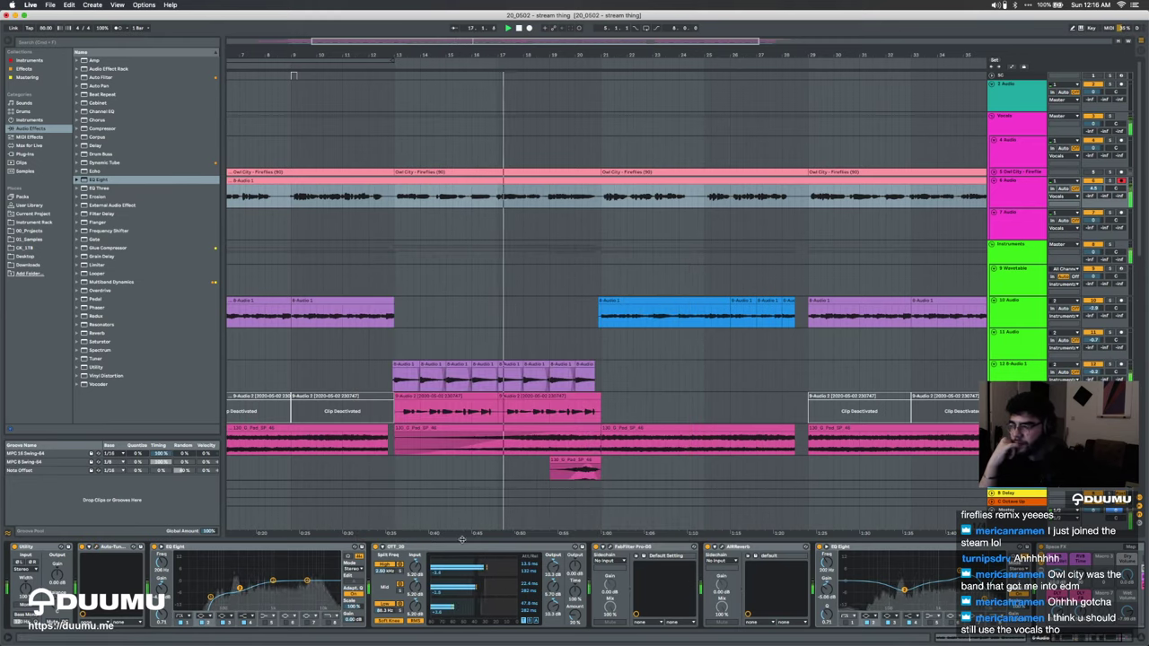
Step: Hide the device chain and look over the arrangement from bar 7 to bar 37 during playback
key("super+alt+l")
left_click(493, 205)
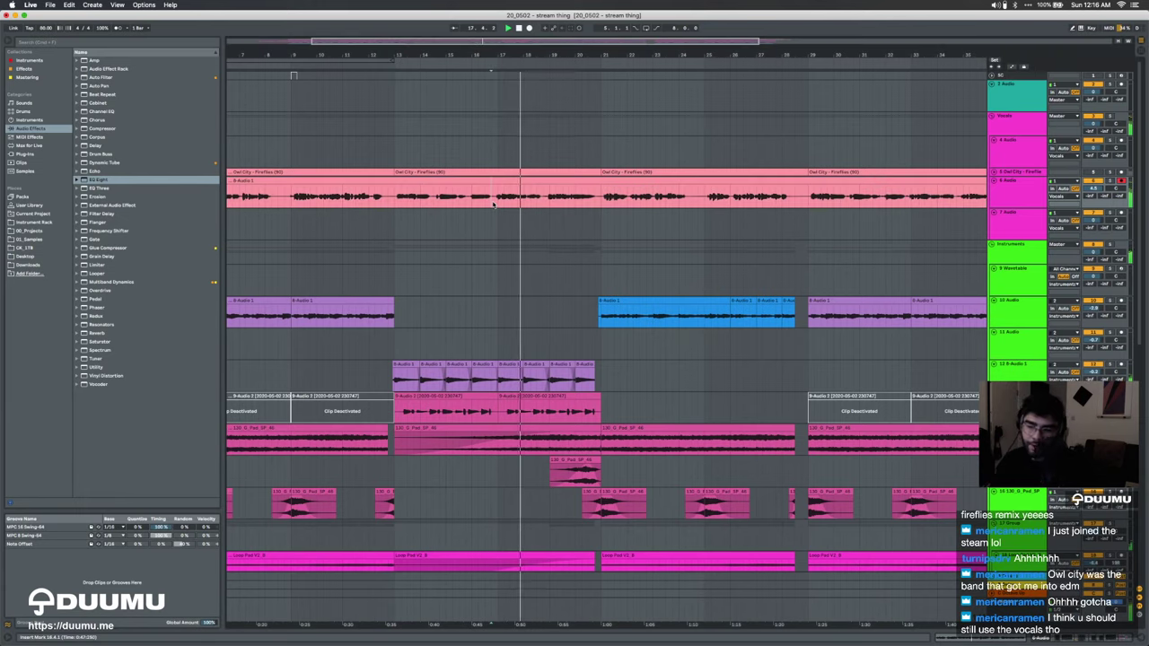
scroll(493, 205, "down", 3)
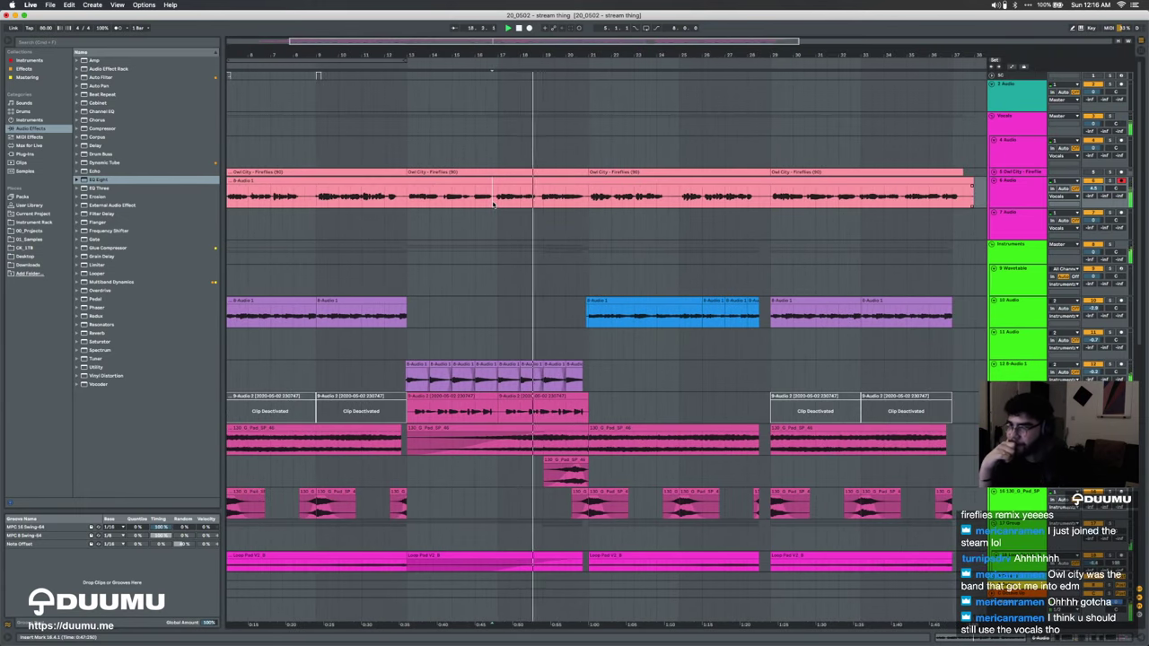
scroll(493, 204, "right", 4)
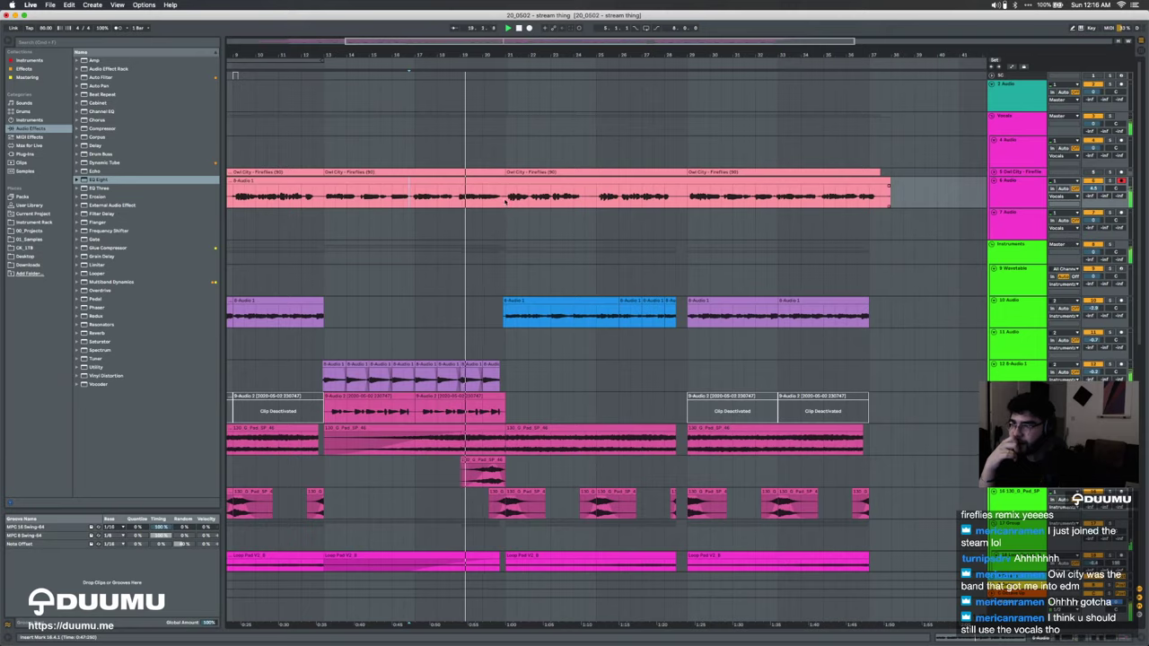
scroll(506, 202, "down", 8)
scroll(506, 201, "up", 8)
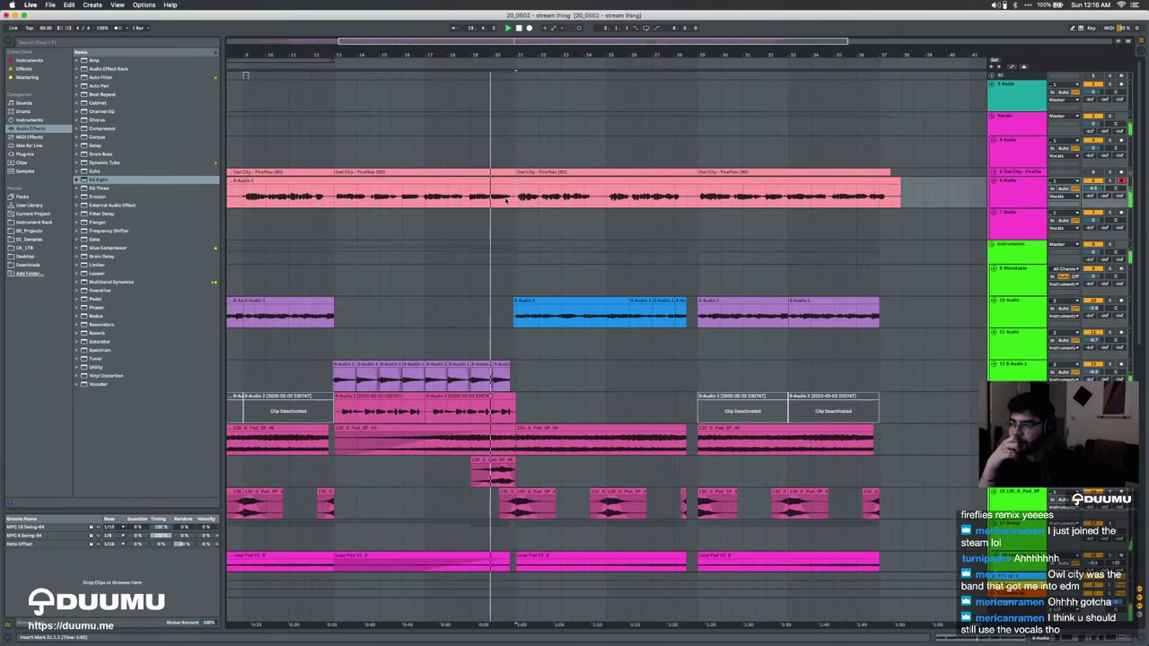
scroll(506, 199, "up", 3)
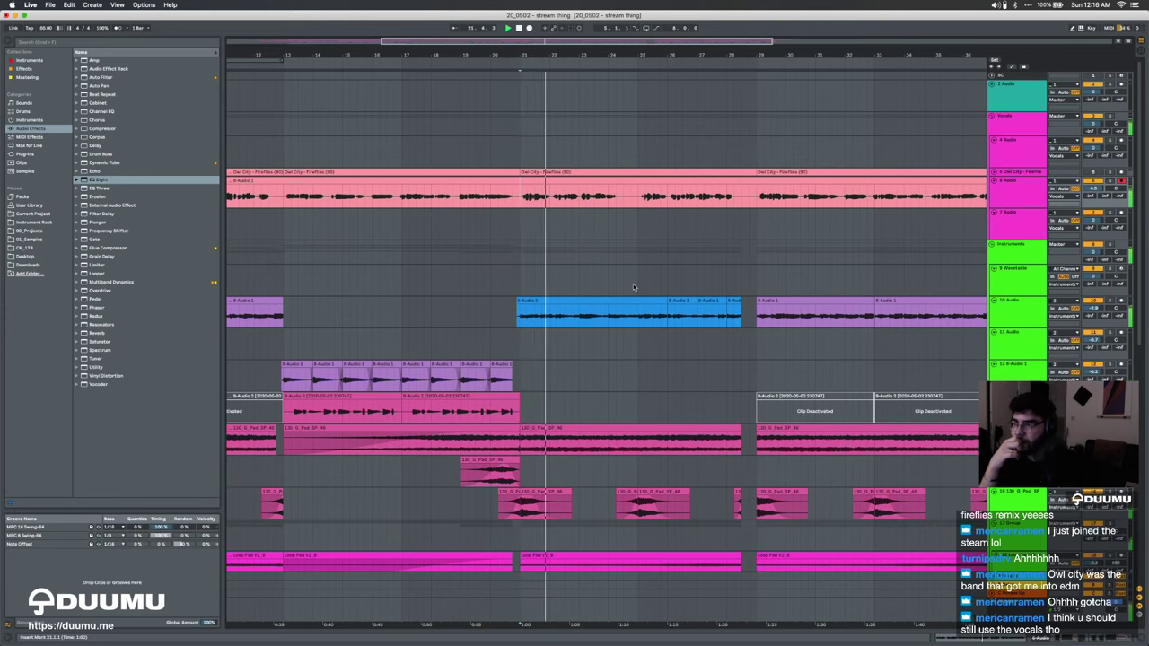
scroll(633, 287, "down", 3)
scroll(620, 290, "up", 3)
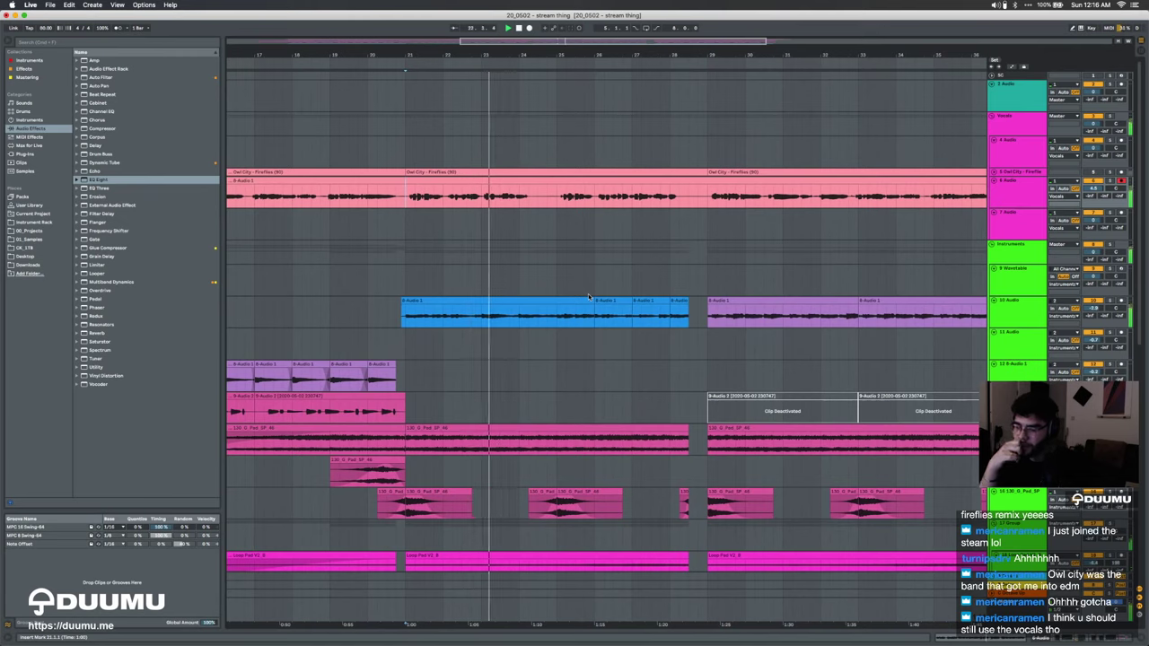
Step: Switch to TextEdit and write "apparently owl city ¯\_(ツ)_/¯" in a new document
left_click(520, 334)
key("super+space")
key("Escape")
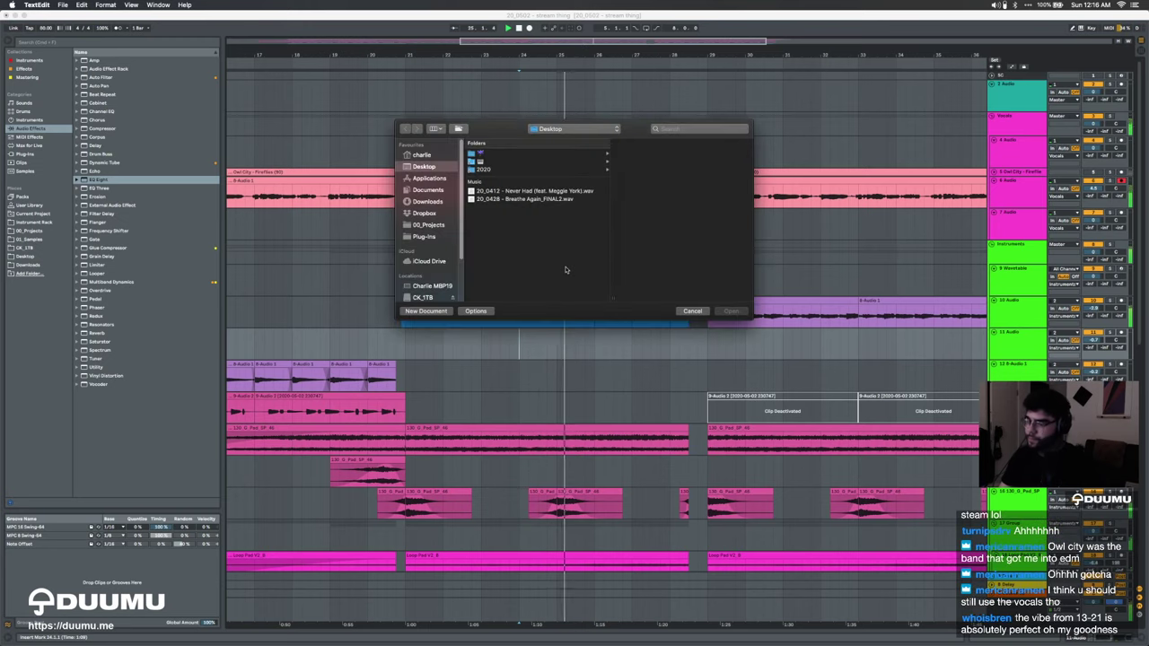
key("super+n")
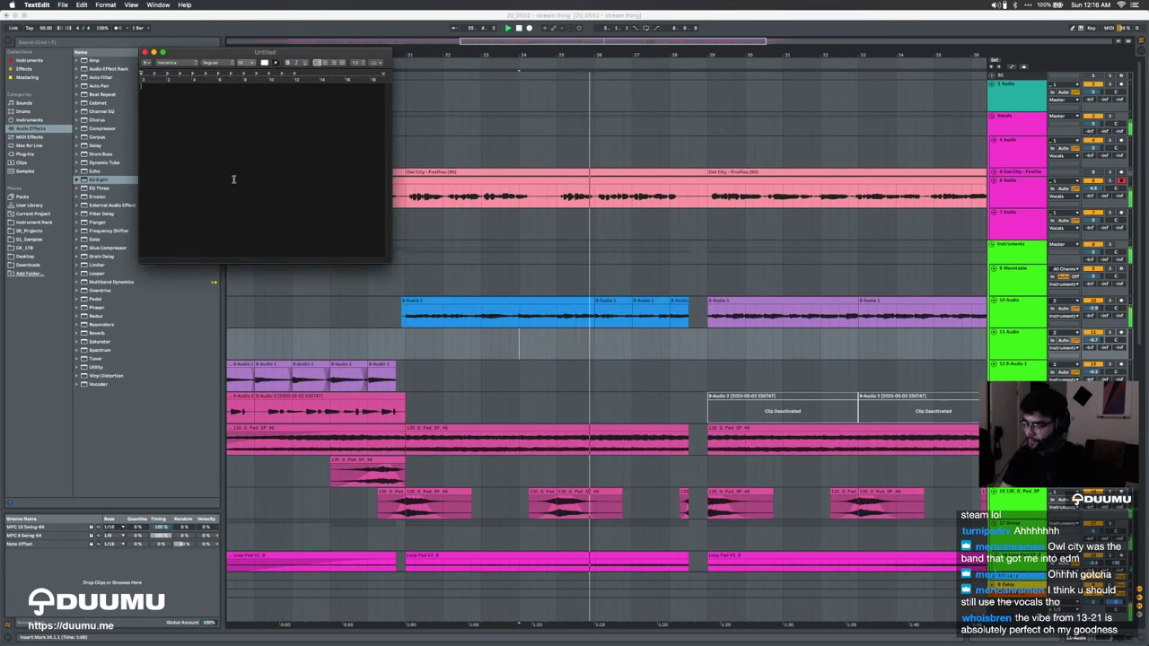
type("apparently owl")
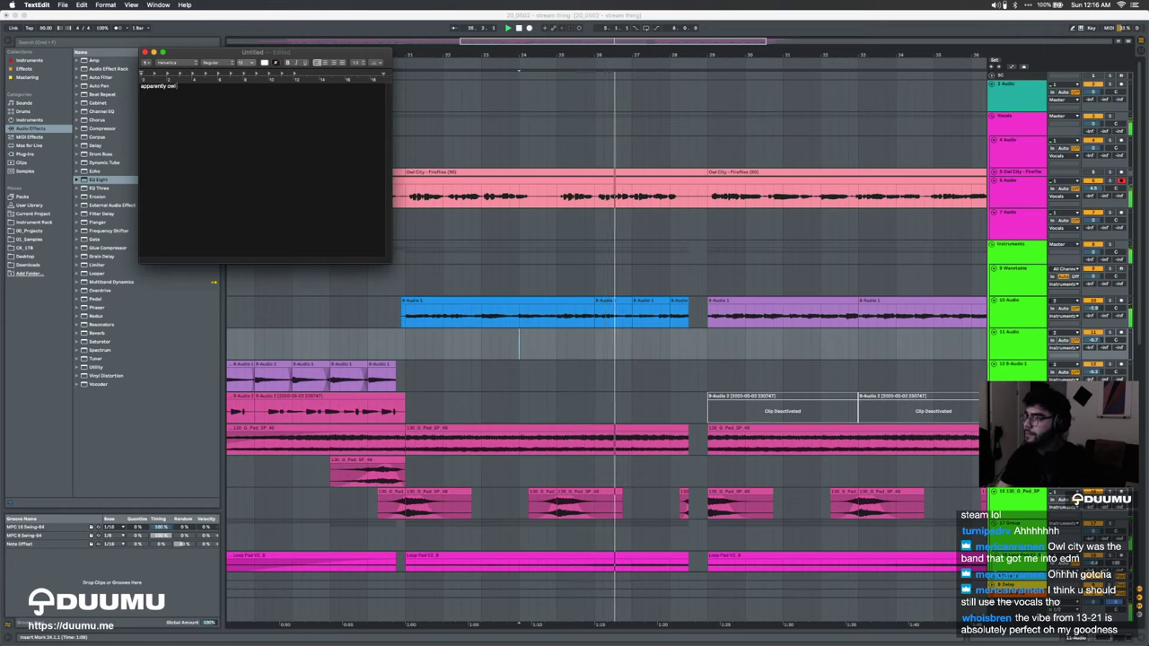
type(" city ¯\\_(ツ)_/¯")
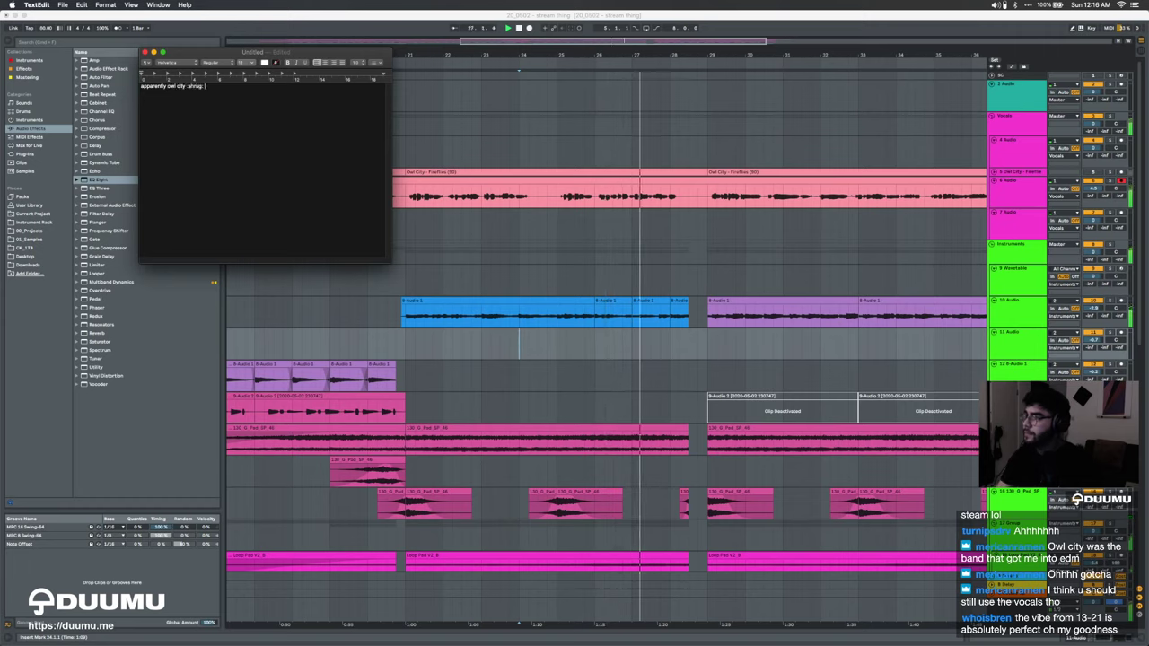
Step: Enlarge the note's text, then widen its window to fit one line and reposition it over the arrangement
key("super+a")
left_click(250, 63)
left_click(244, 148)
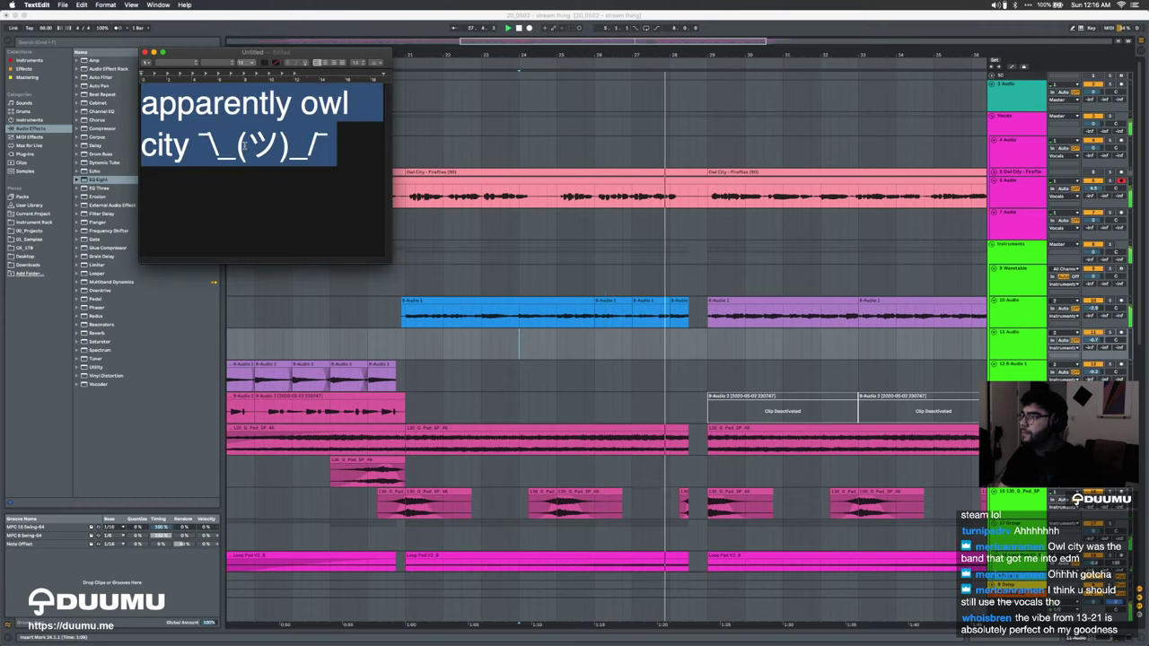
left_click_drag(391, 261, 592, 248)
left_click(441, 170)
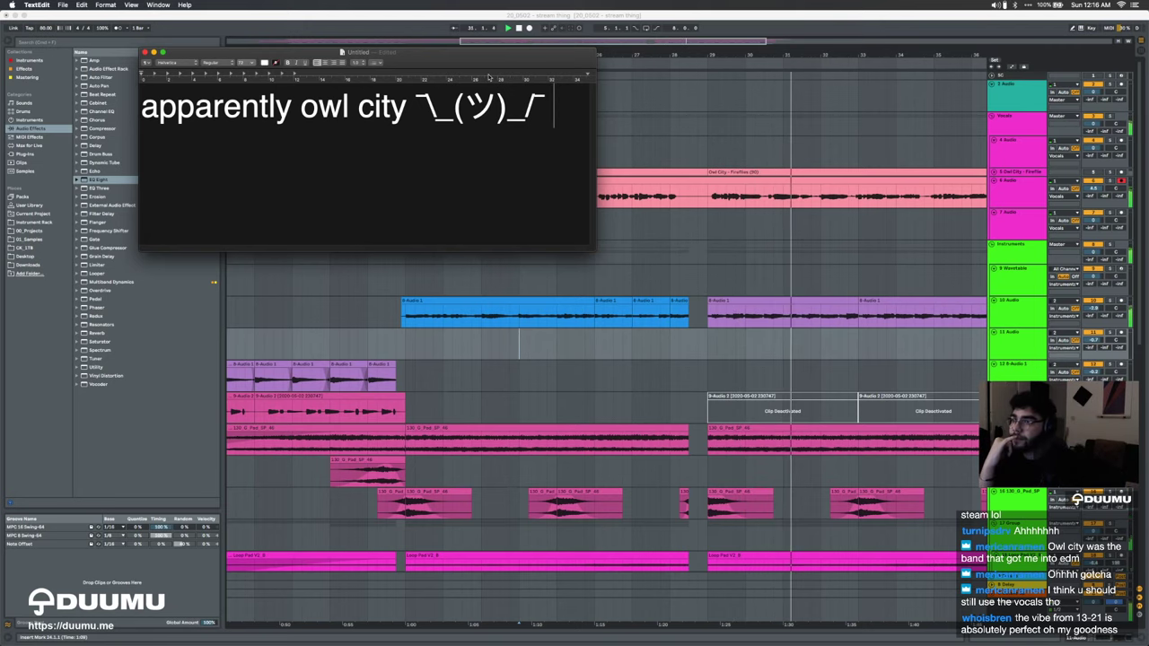
left_click_drag(359, 51, 716, 202)
Step: Switch back to Ableton Live and select roughly bars 13 to 20 across the instrument tracks
scroll(556, 175, "down", 1)
scroll(557, 175, "left", 4)
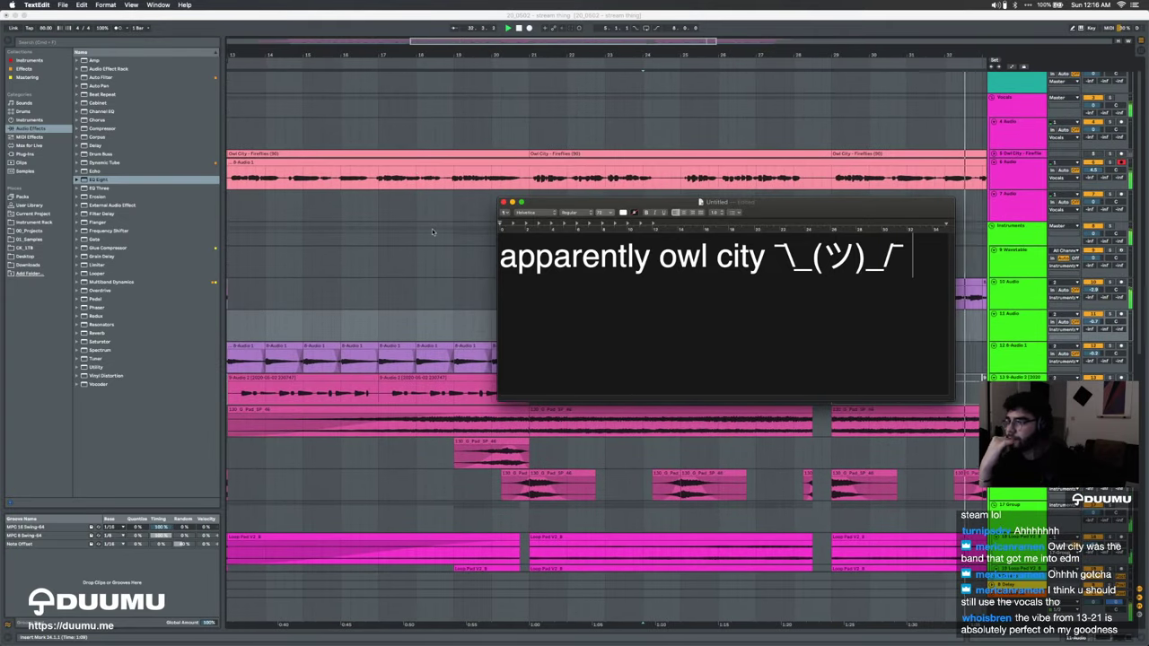
left_click(453, 247)
scroll(453, 247, "down", 3)
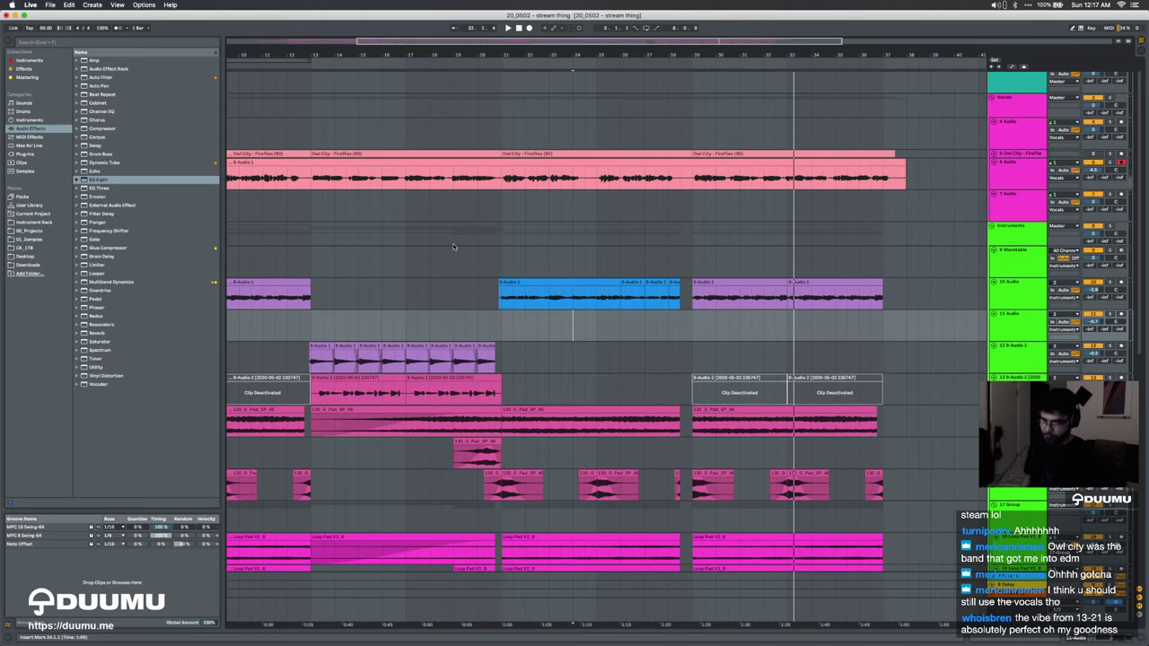
scroll(380, 221, "left", 5)
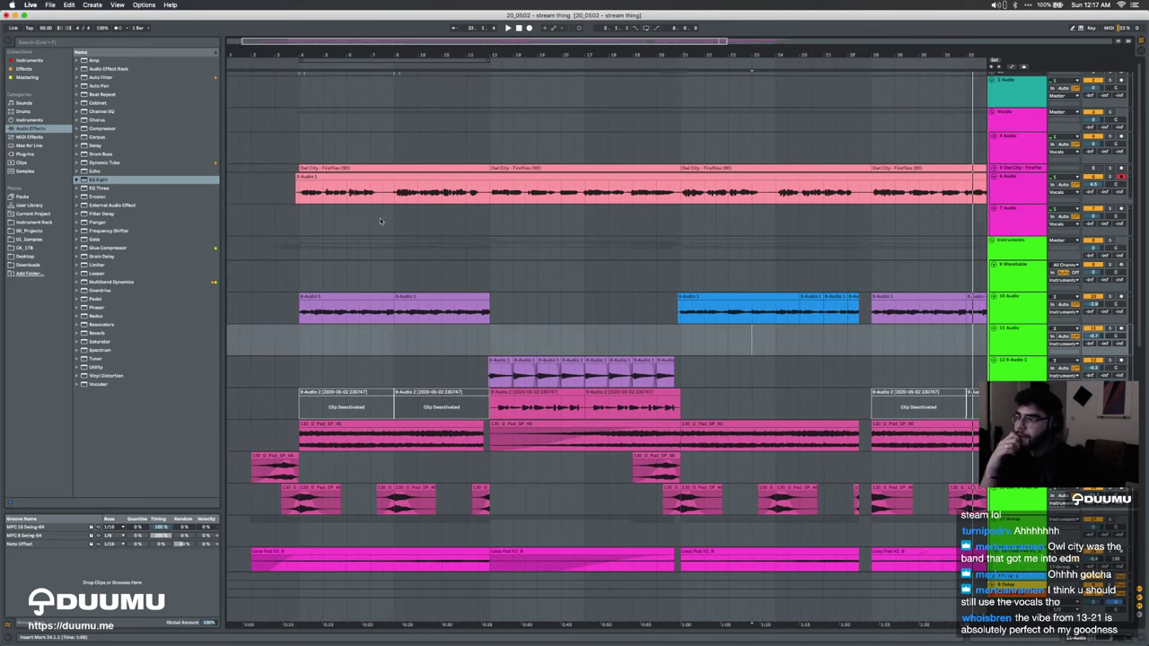
left_click(325, 224)
left_click_drag(511, 260, 692, 561)
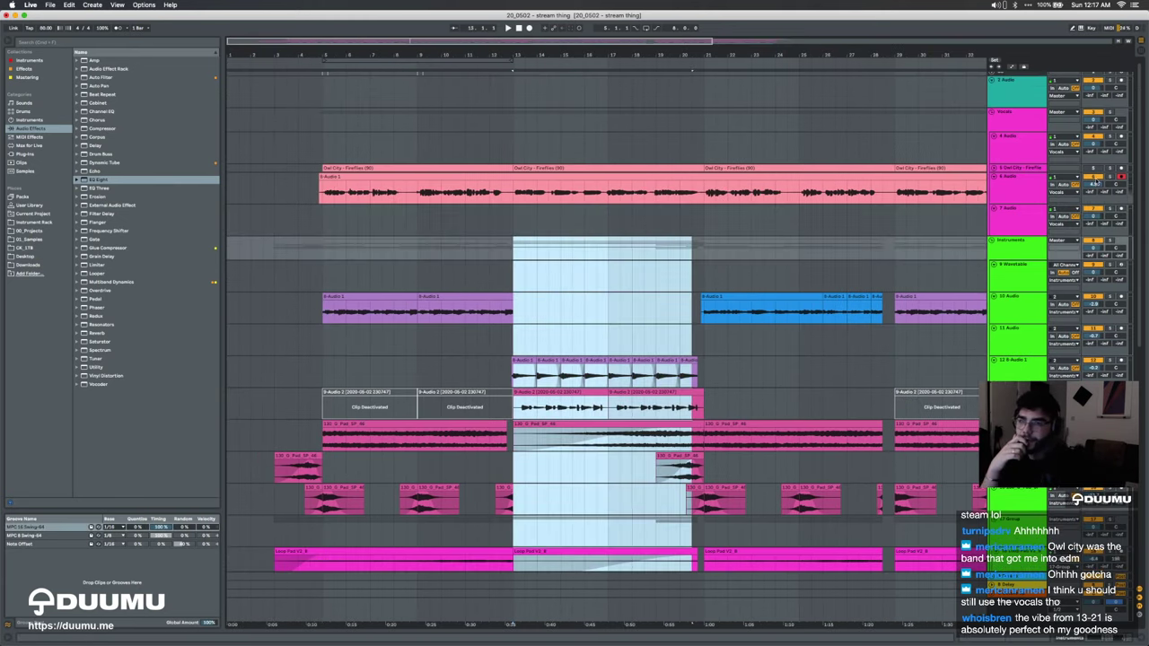
Step: Play from just before bar 13 and look over the instrument, bass and drum tracks in that section
left_click(466, 275)
left_click(501, 276)
scroll(502, 277, "up", 3)
key("space")
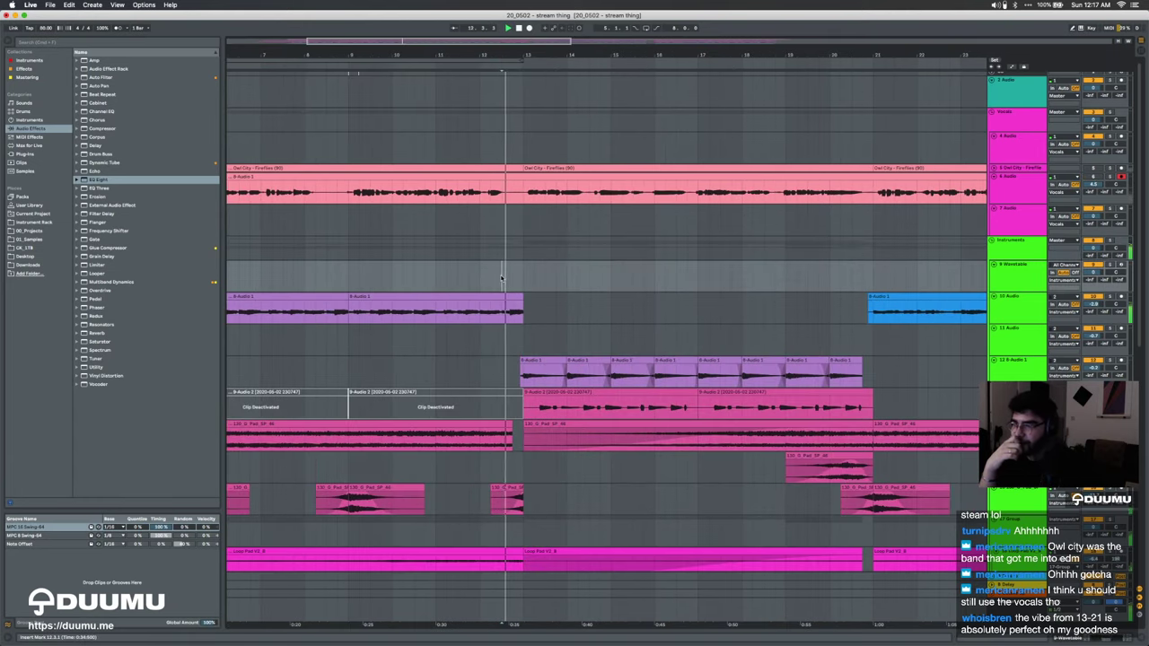
scroll(622, 314, "right", 5)
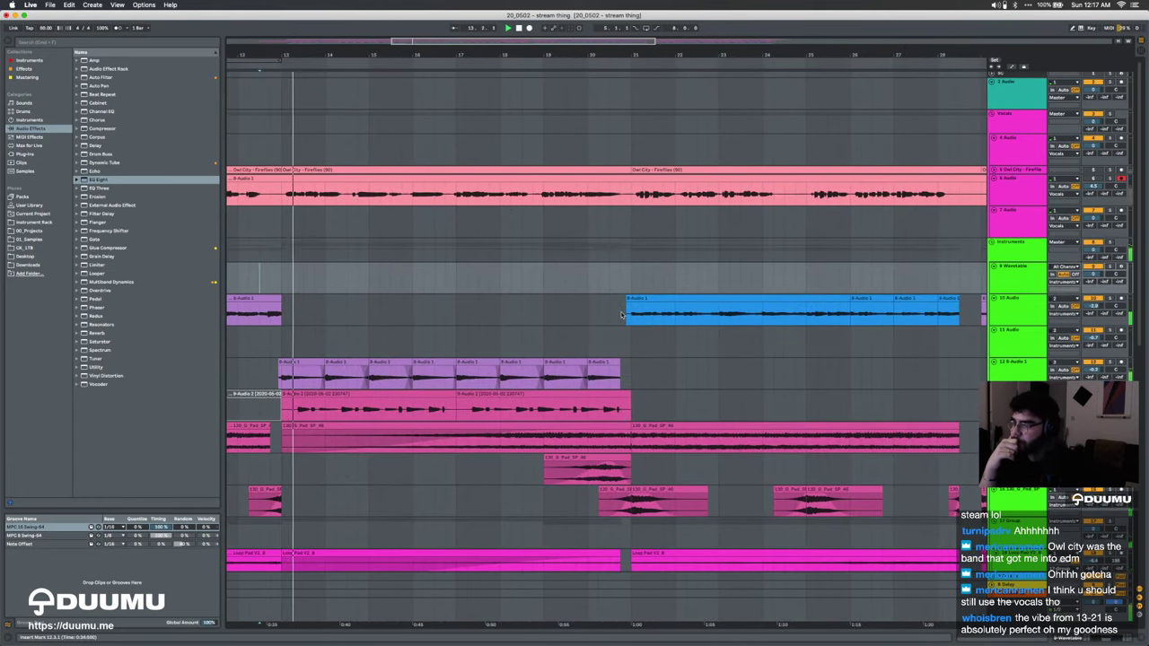
scroll(621, 314, "down", 10)
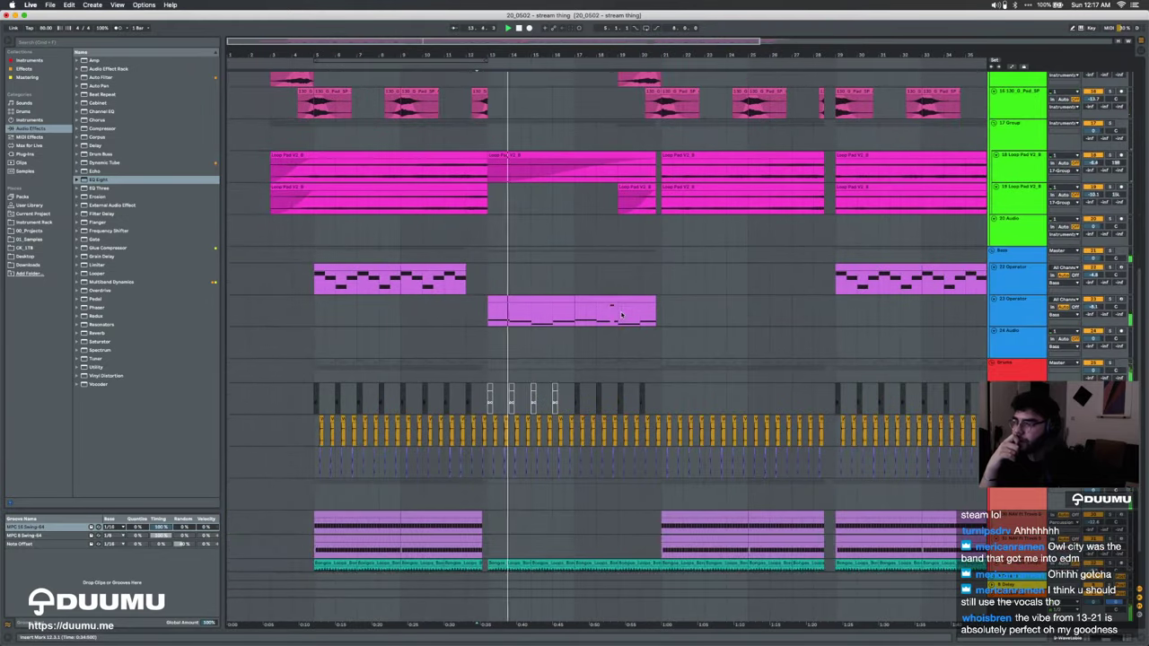
scroll(622, 314, "up", 10)
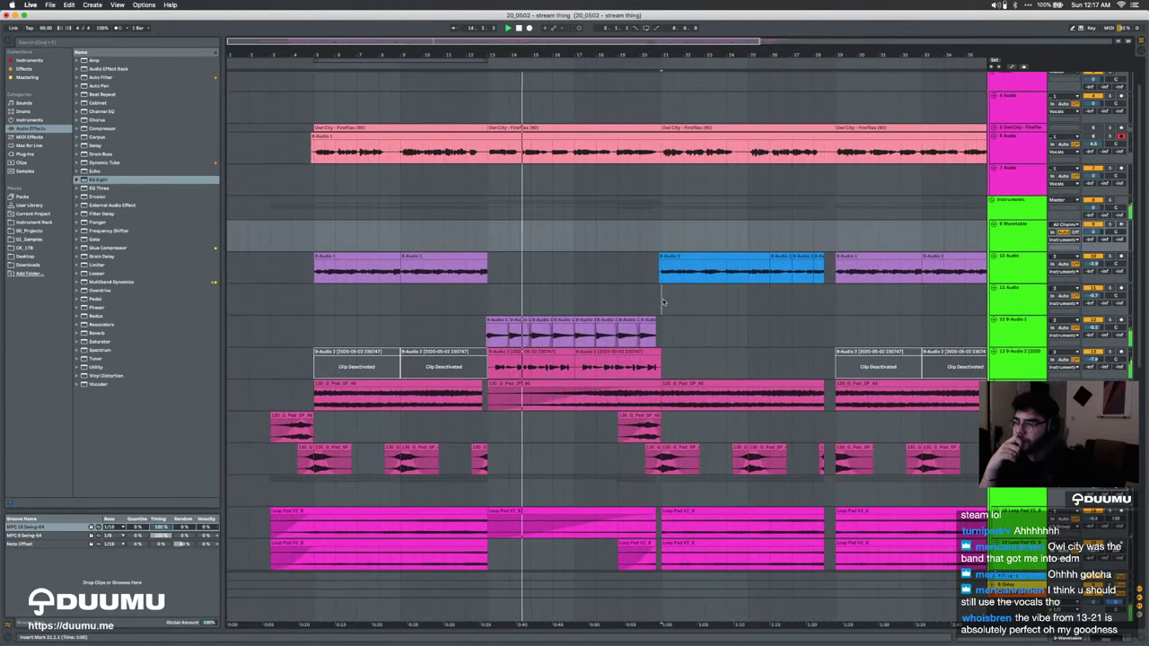
scroll(663, 301, "down", 10)
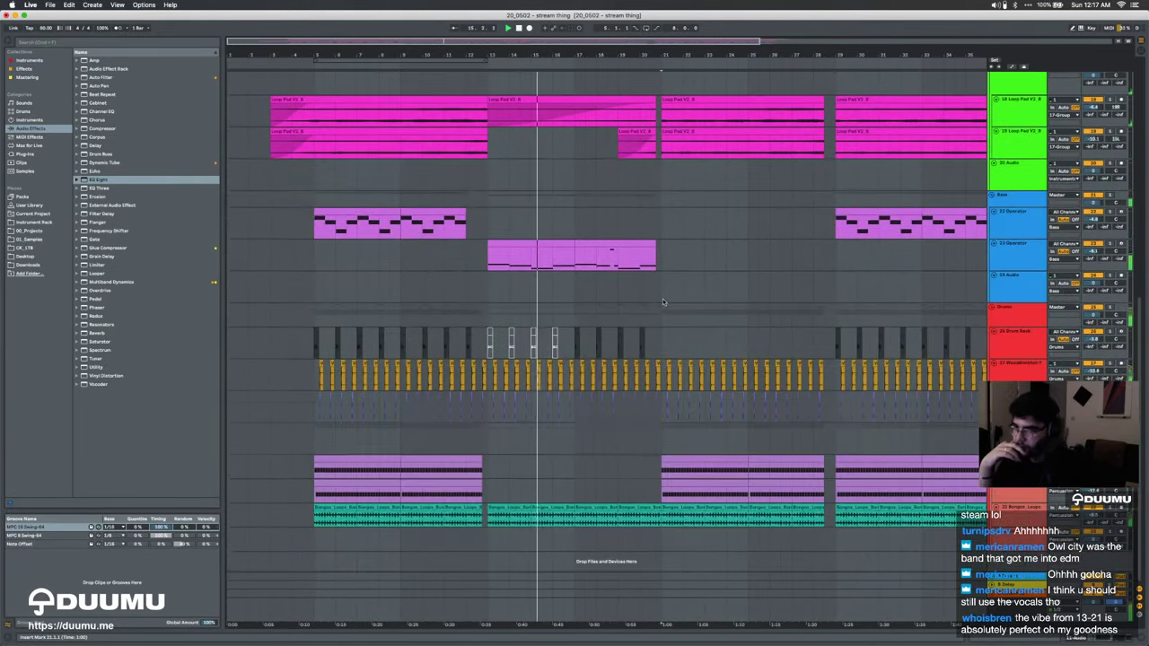
Step: Deactivate the short break clips in bars 13 to 16 of the drum group and play from bar 11
left_click(489, 411)
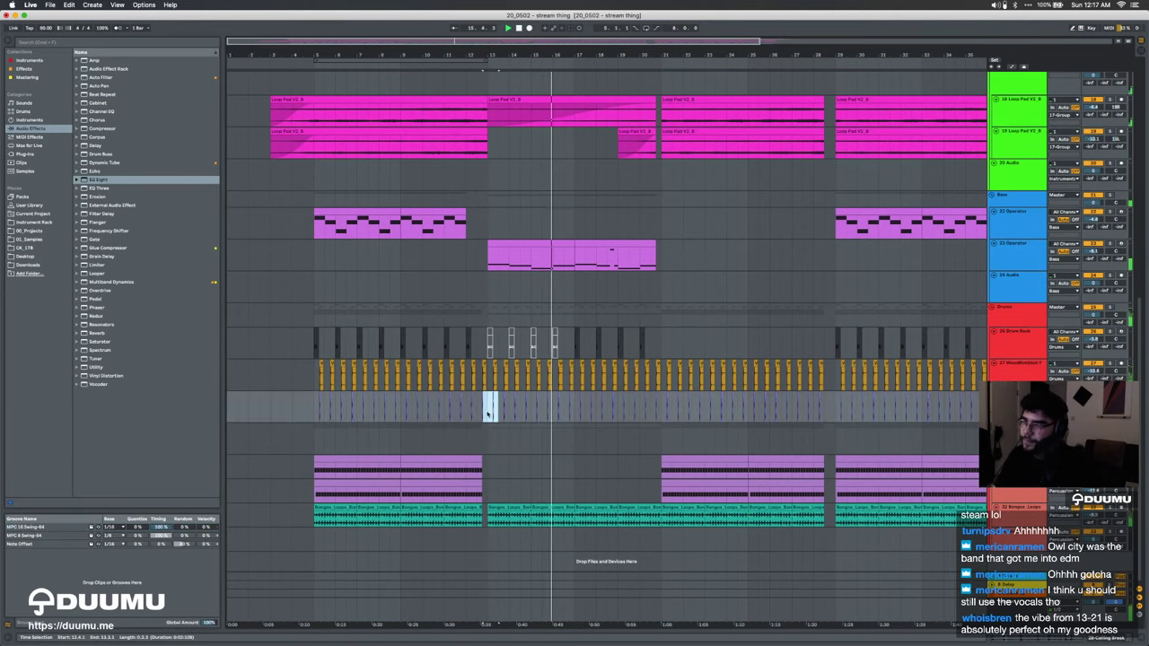
left_click_drag(489, 411, 544, 412)
left_click(450, 416)
key("space")
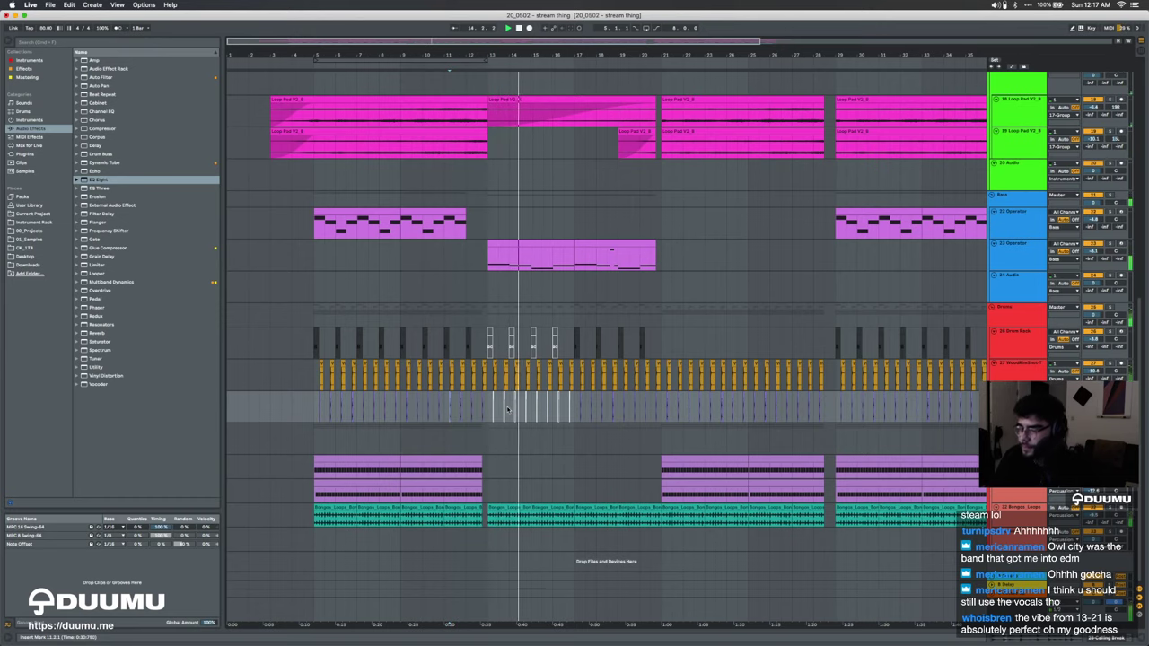
Step: Split the second Operator bass clip at bar 17 and deactivate its part from bar 13 to 17
scroll(507, 410, "up", 3)
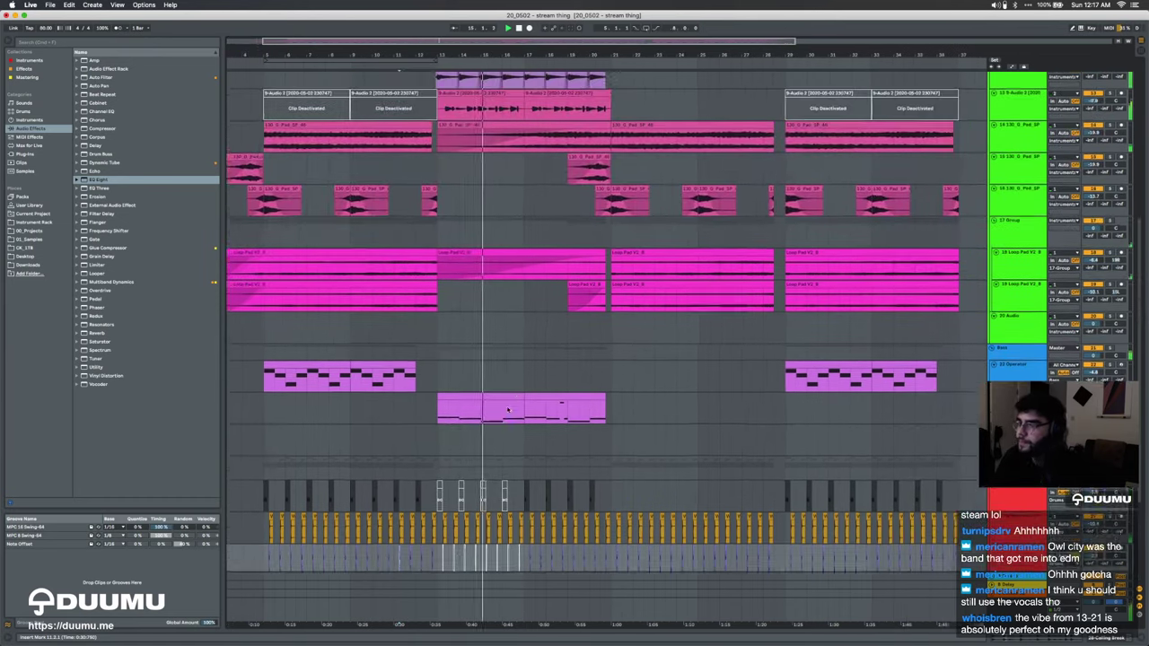
scroll(507, 409, "up", 1)
left_click(495, 417)
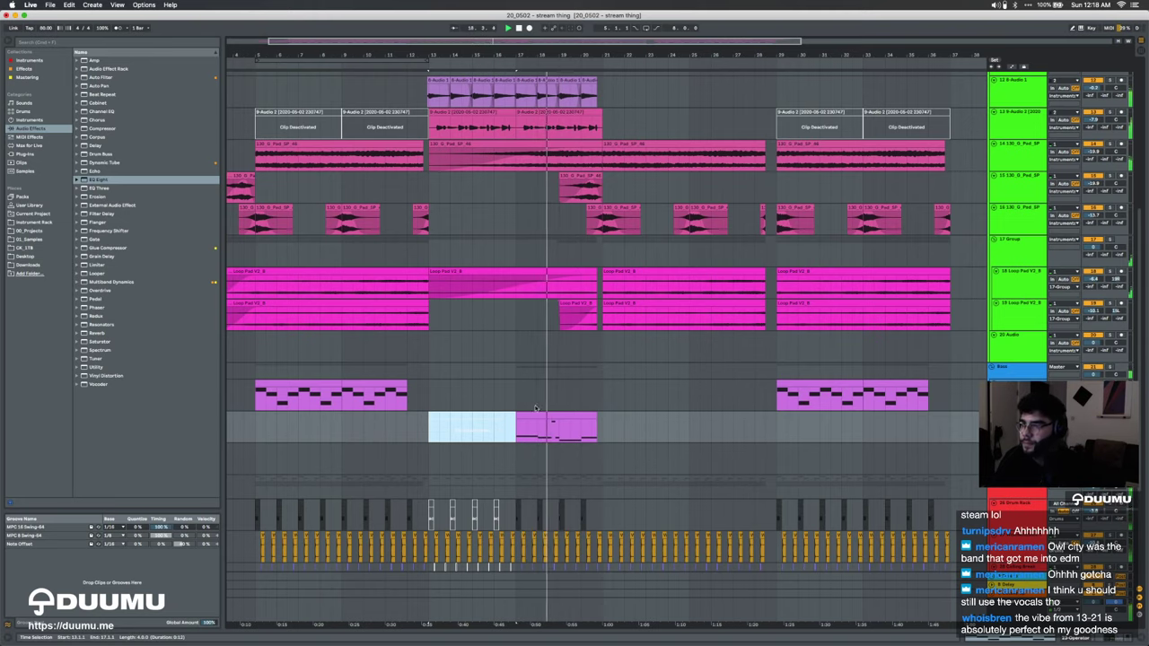
scroll(539, 406, "up", 4)
scroll(539, 406, "up", 2)
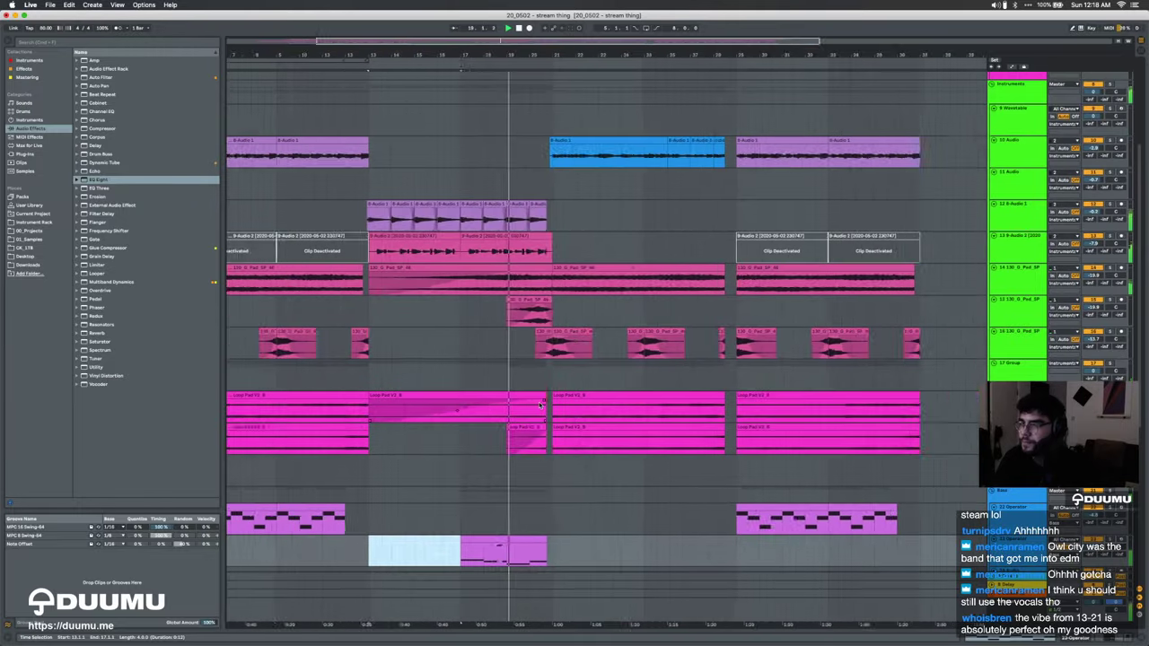
Step: Extend the start of the blue clip on track 10 Audio to 20.4 and fade it in up to bar 21
scroll(540, 406, "down", 4)
scroll(539, 406, "up", 5)
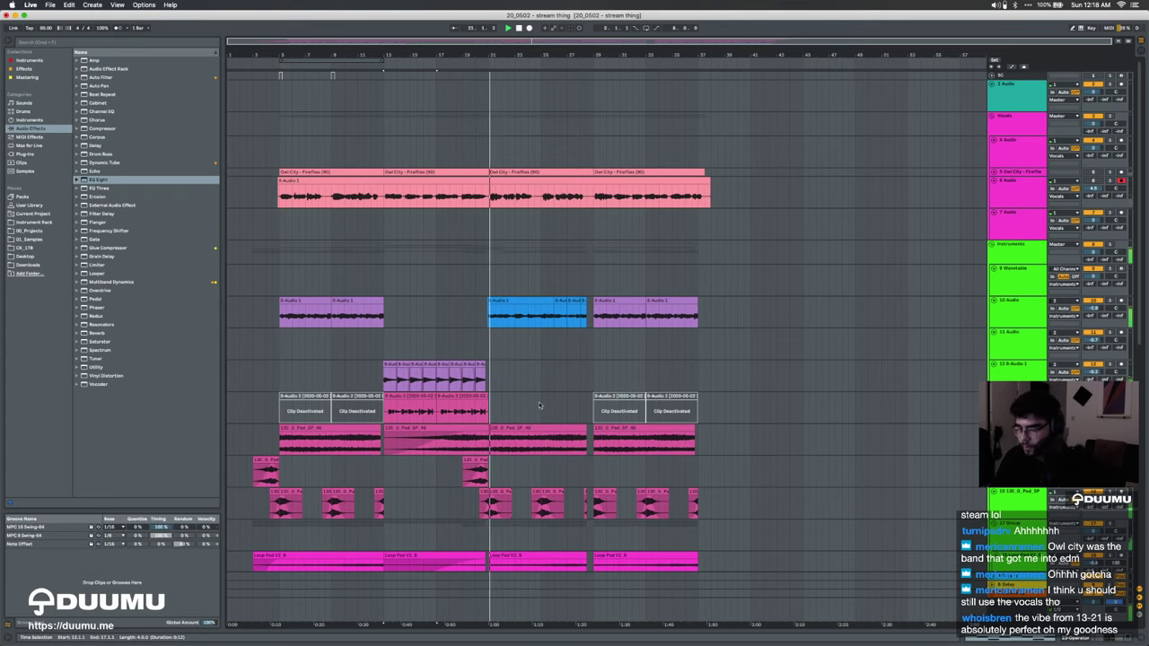
scroll(467, 316, "up", 3)
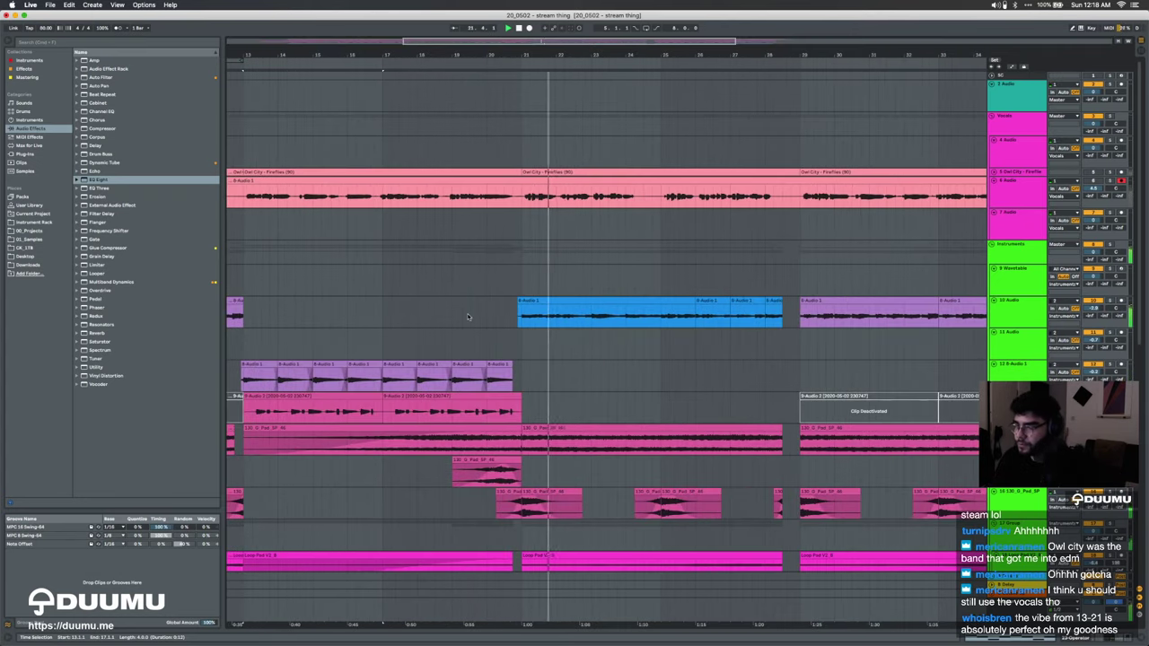
mouse_move(518, 310)
left_mouse_down()
mouse_move(512, 300)
mouse_move(519, 314)
left_mouse_up()
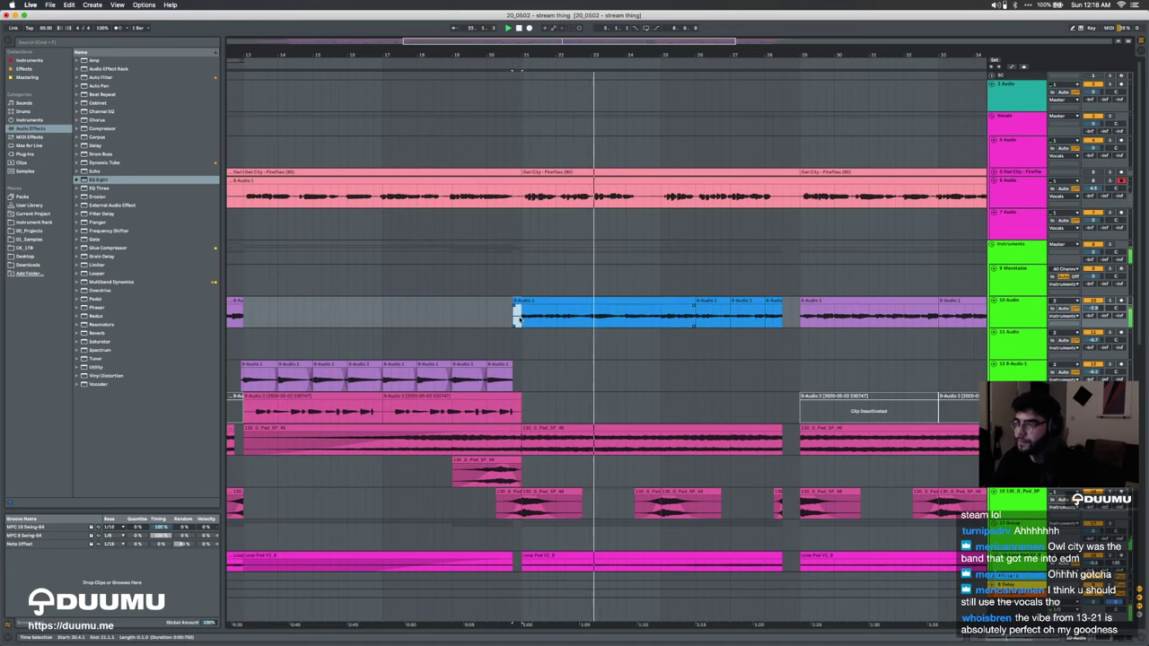
left_click(521, 323)
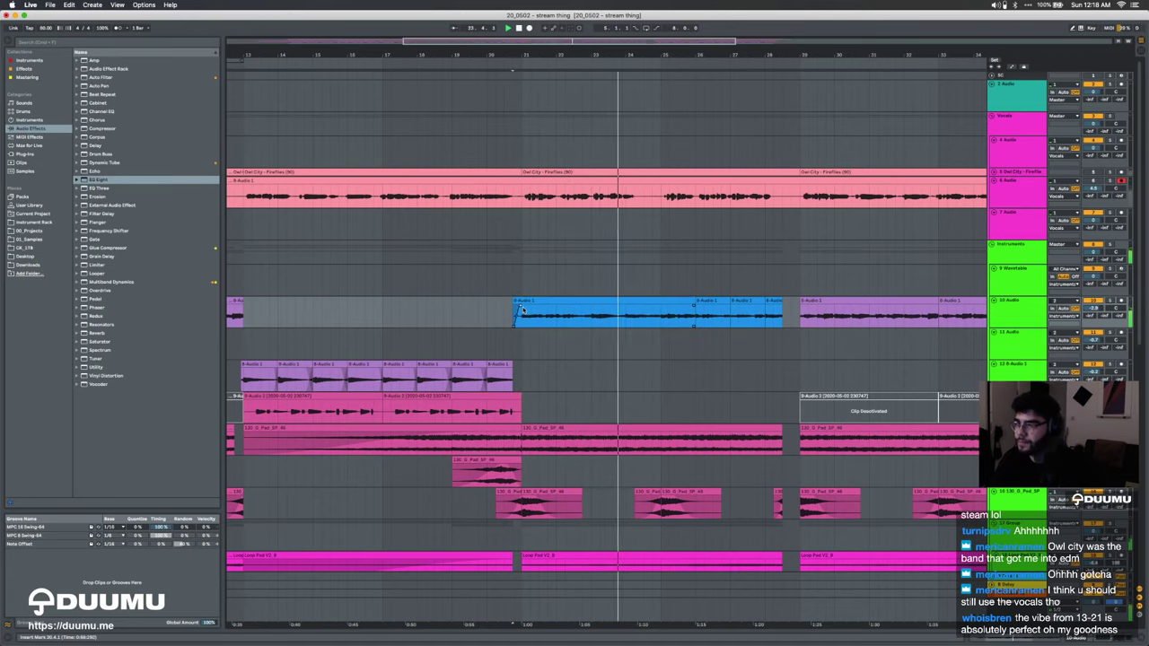
scroll(525, 327, "up", 5)
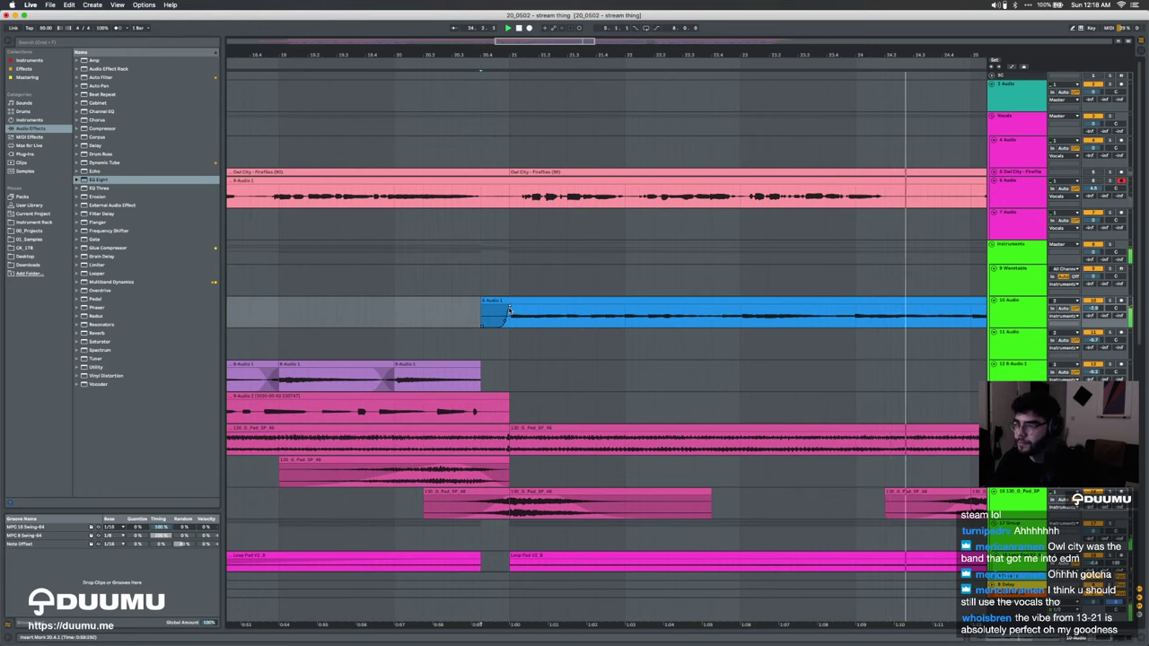
key("minus")
key("minus")
key("minus")
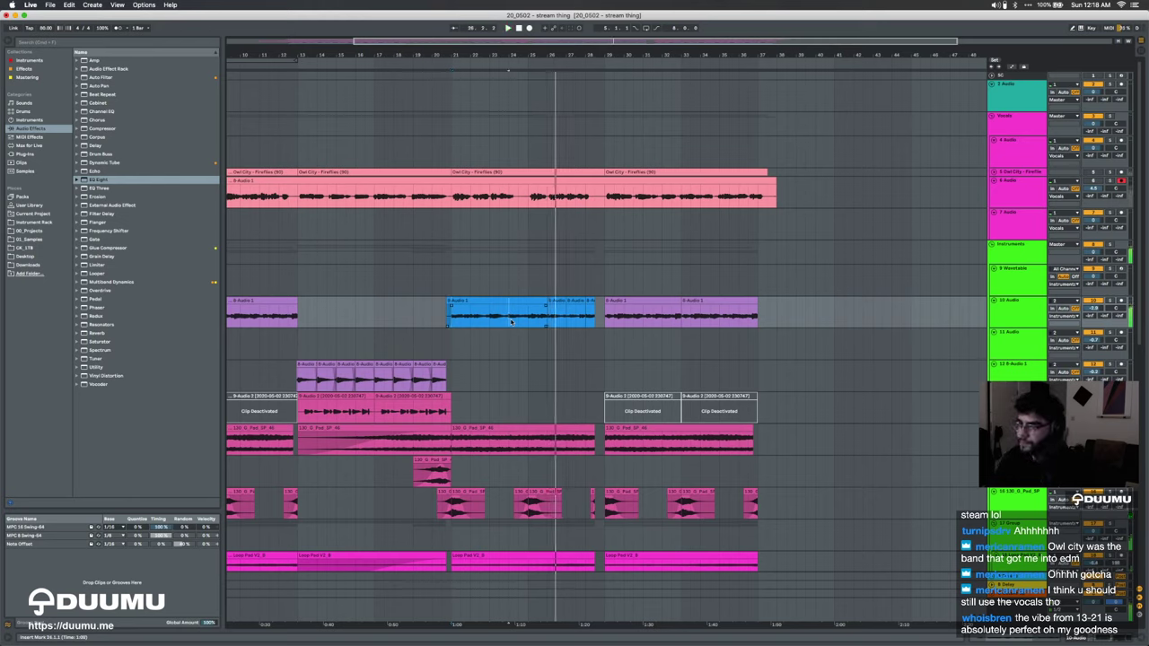
Step: Save the current set and open the recent set 20_0110 - Bouncy Pop
key("super+s")
key("Return")
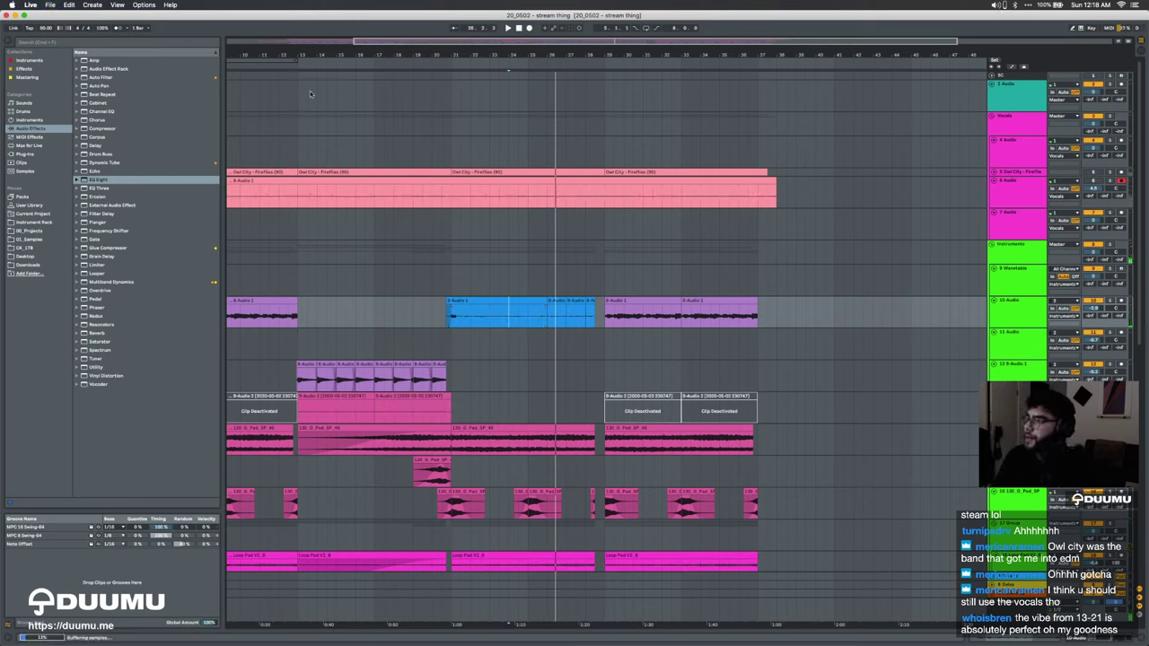
scroll(416, 196, "left", 5)
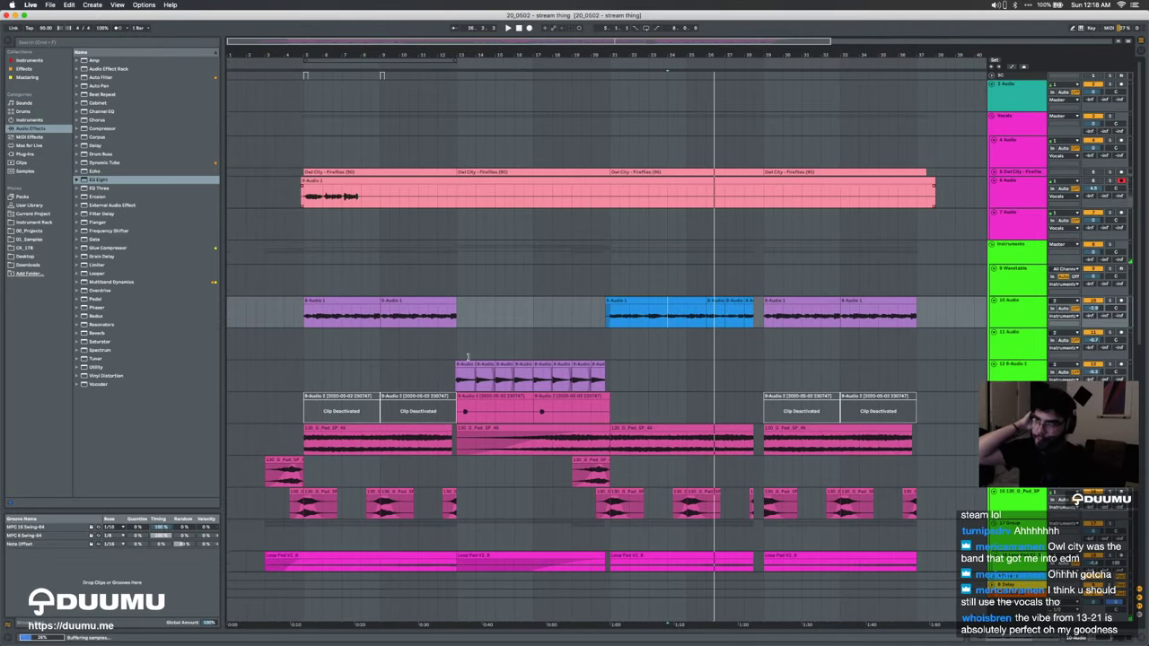
left_click_drag(308, 280, 541, 280)
left_click(552, 284)
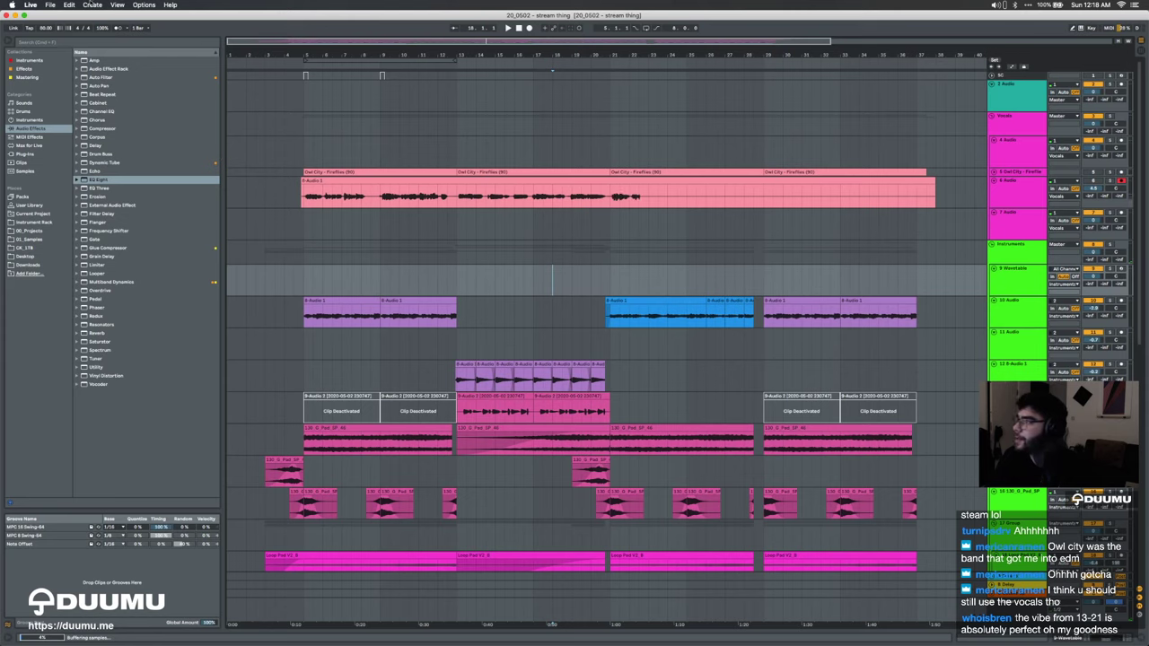
left_click(50, 5)
mouse_move(90, 32)
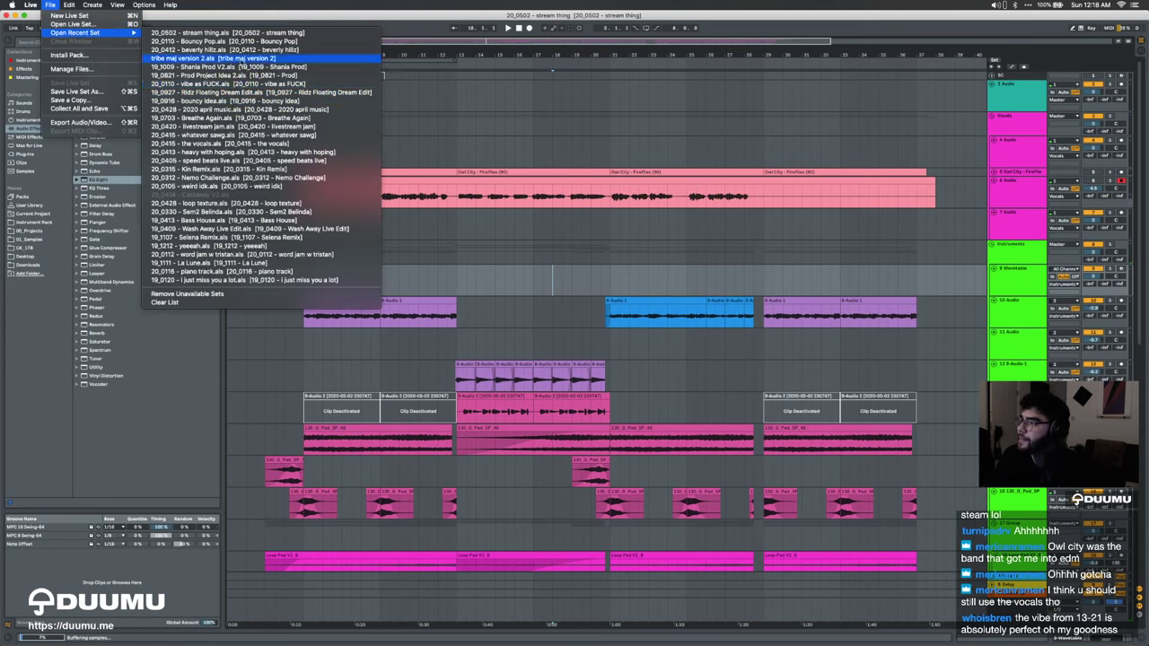
left_click(235, 49)
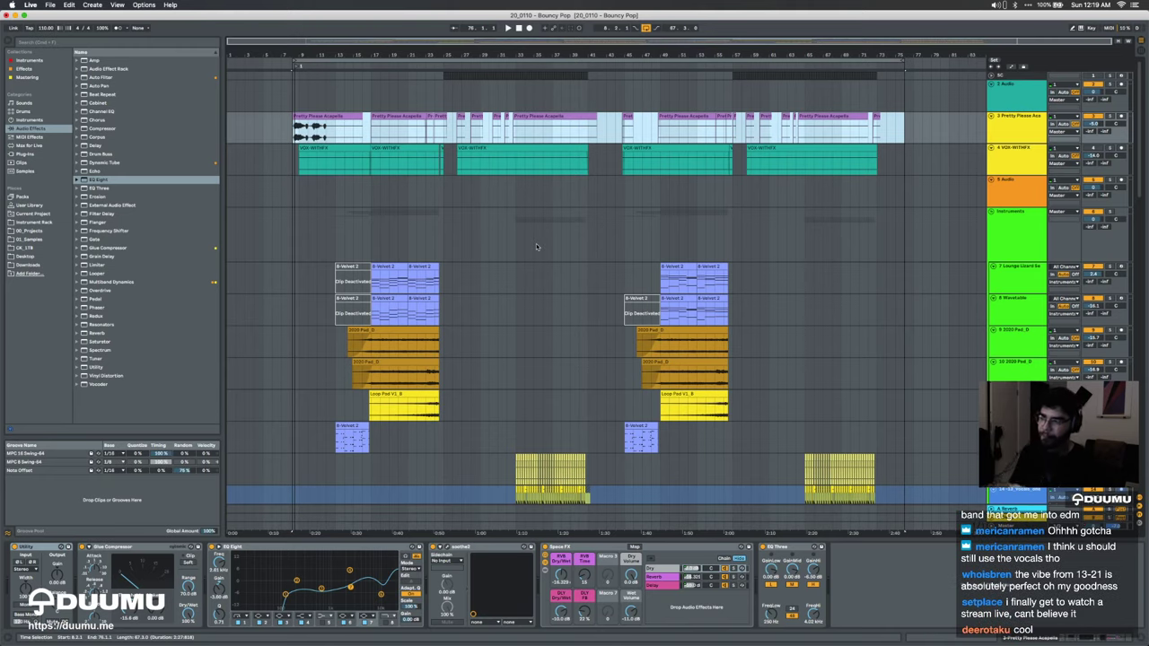
Step: Hide the device view and look over all tracks of the Bouncy Pop arrangement
left_click(536, 246)
scroll(536, 246, "down", 15)
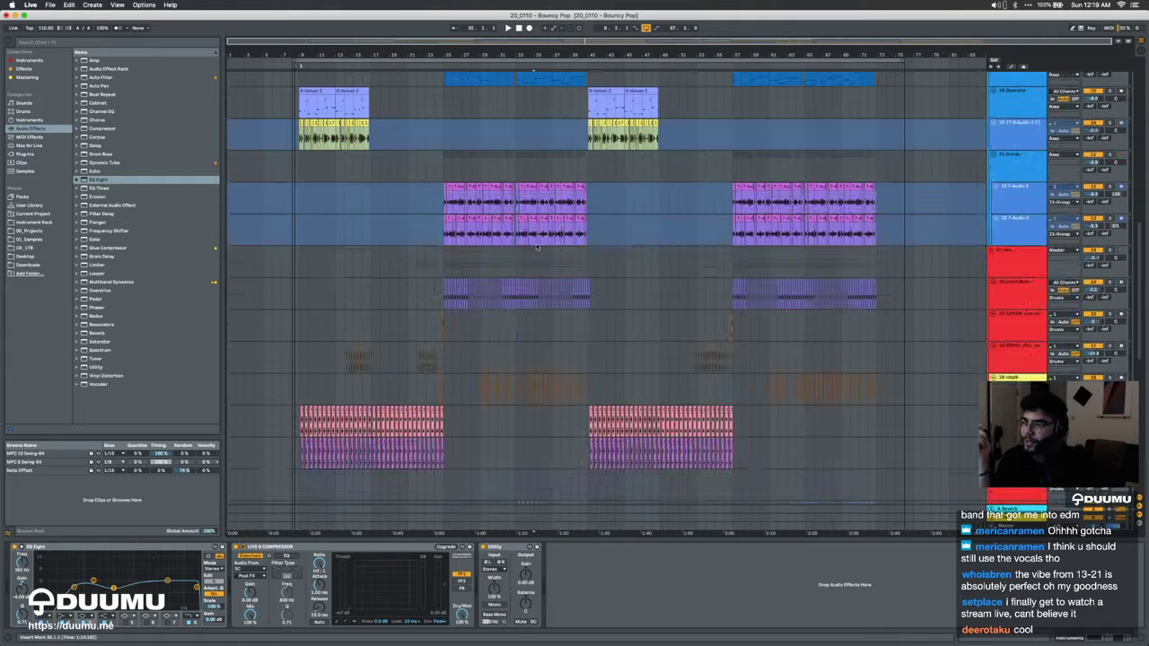
key("super+alt+l")
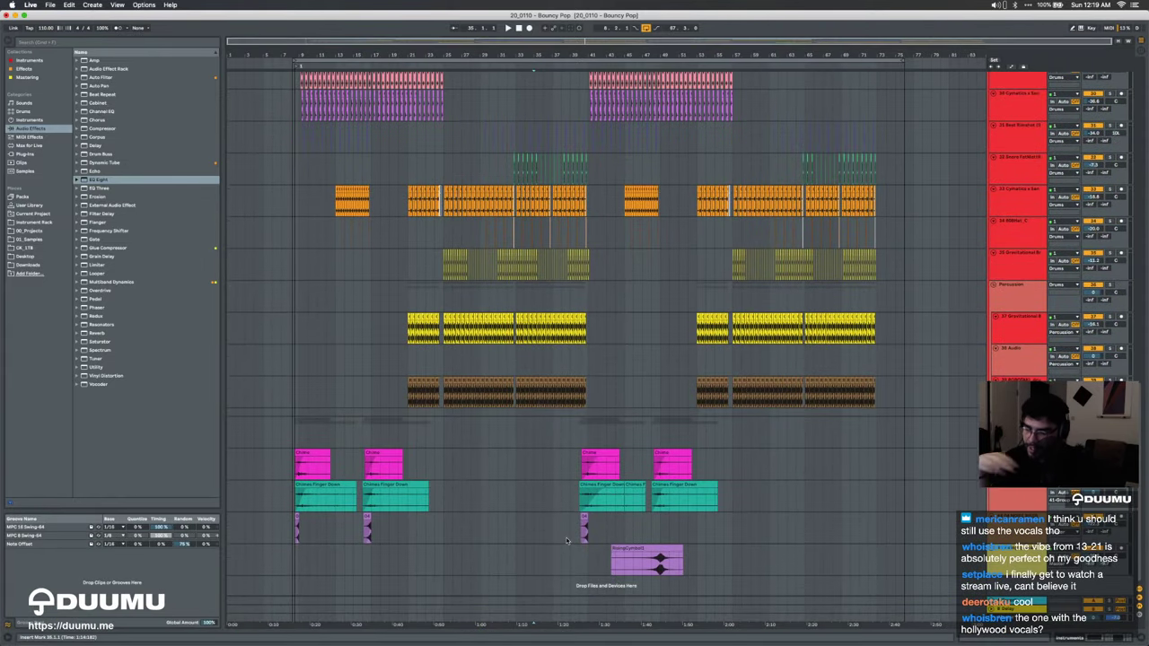
scroll(510, 372, "up", 15)
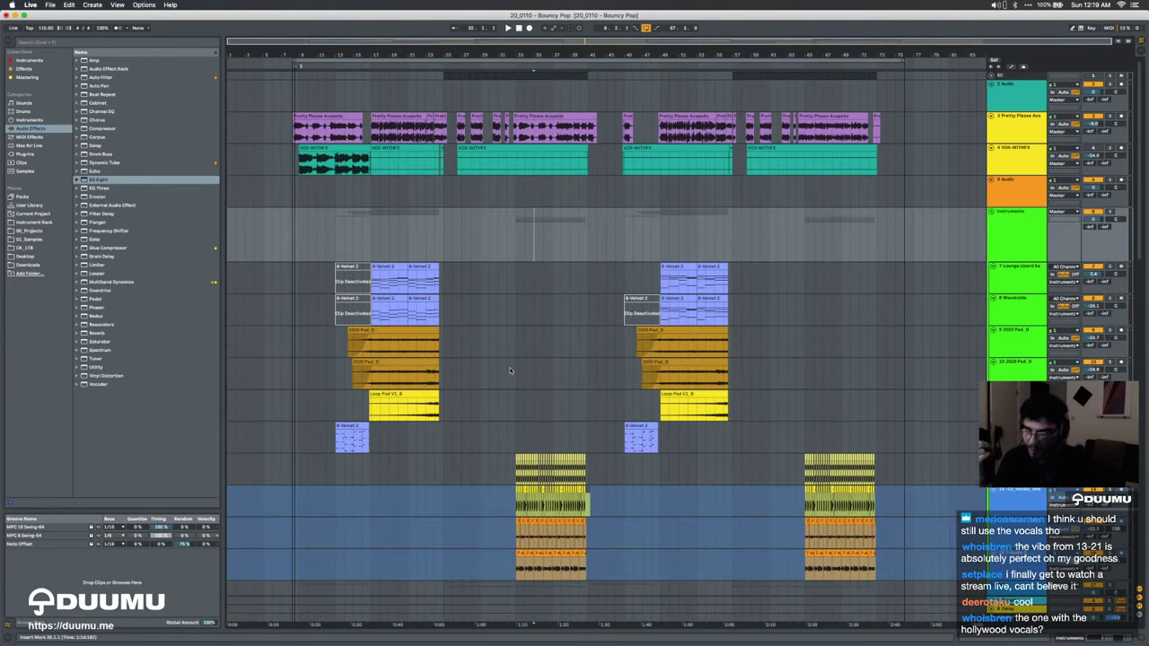
key("plus")
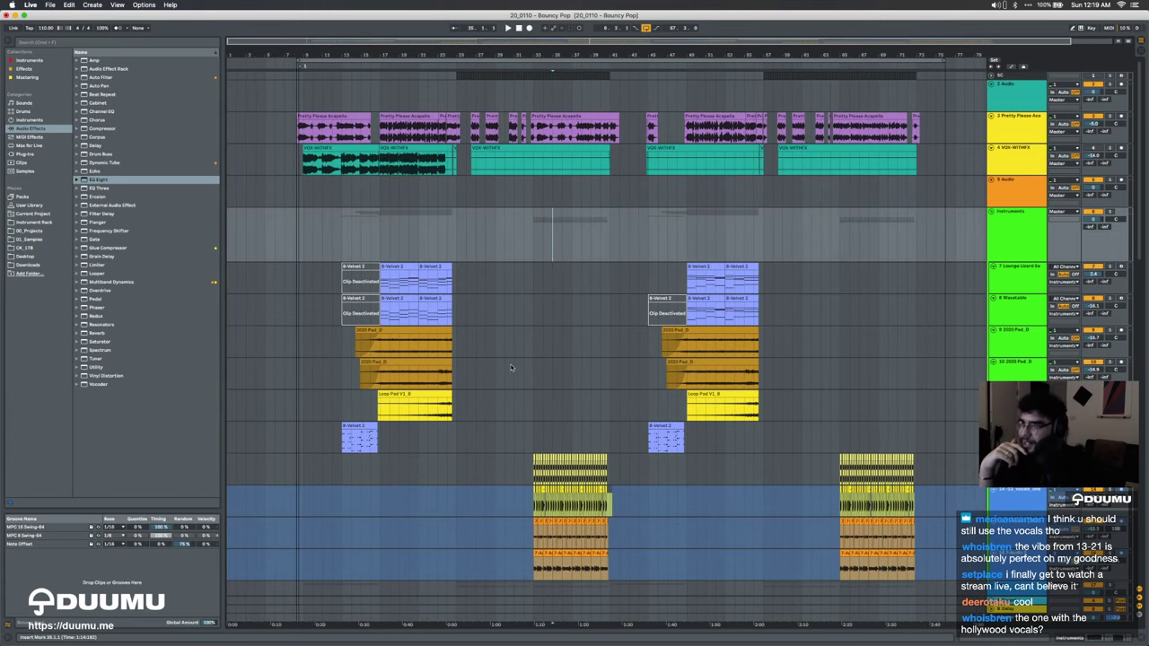
Step: Fold the VOX-WITHFX track and select the first clip on the Pretty Please Acapella track
left_click(992, 150)
left_click(1013, 130)
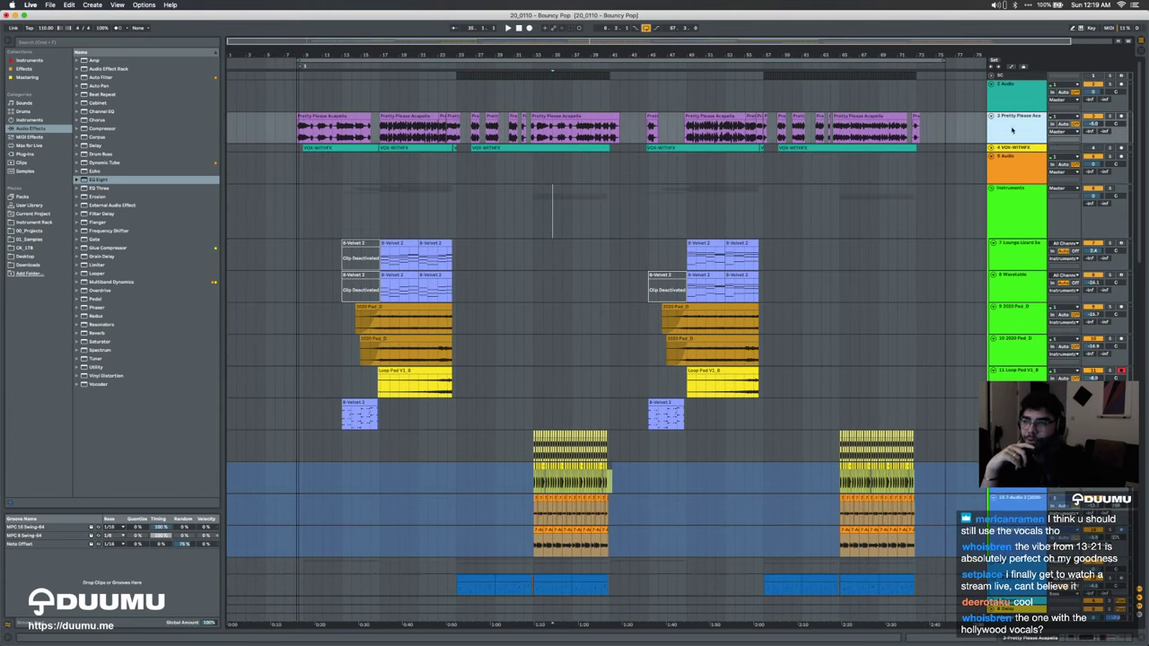
key("plus")
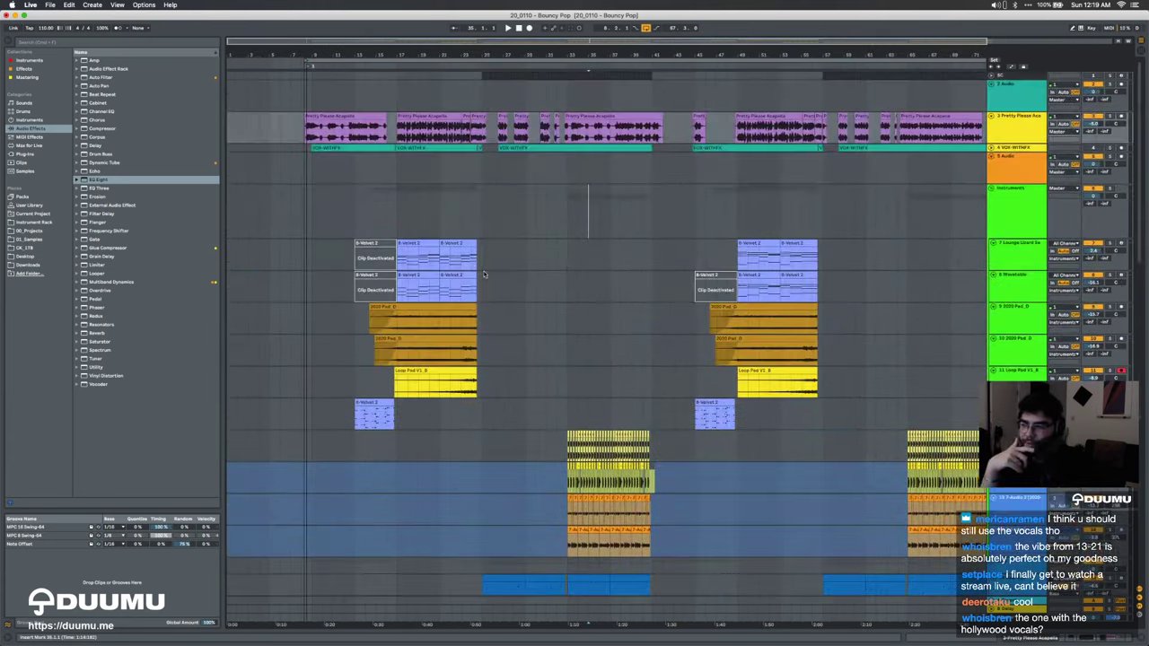
scroll(484, 275, "right", 3)
scroll(484, 275, "left", 3)
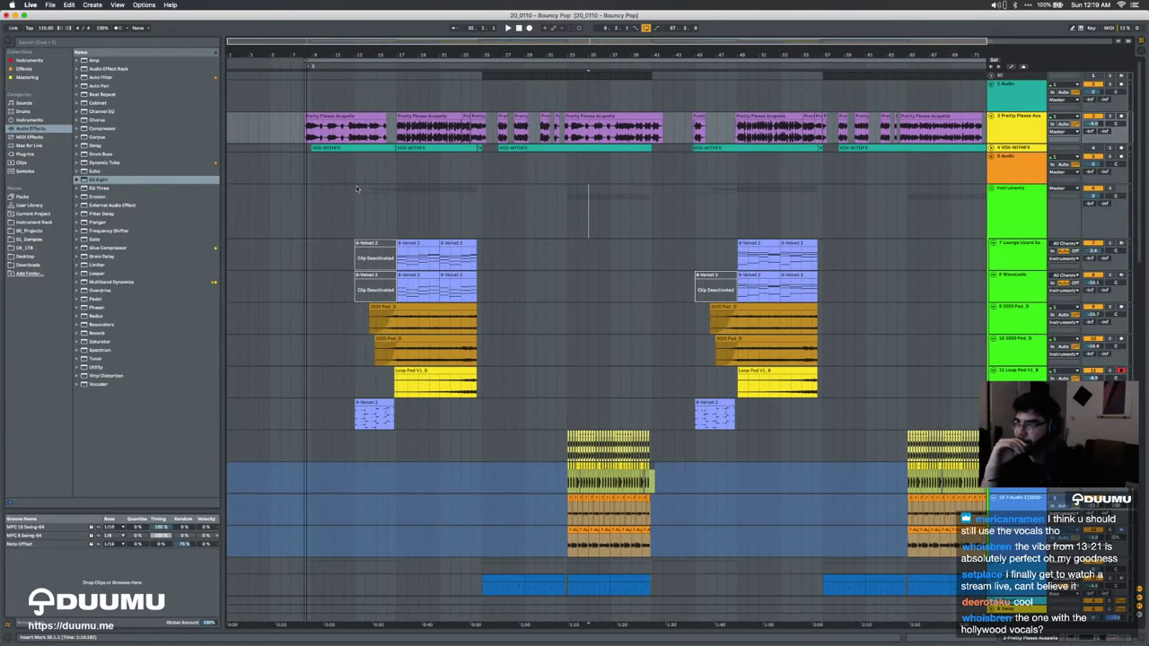
left_click(311, 120)
key("plus")
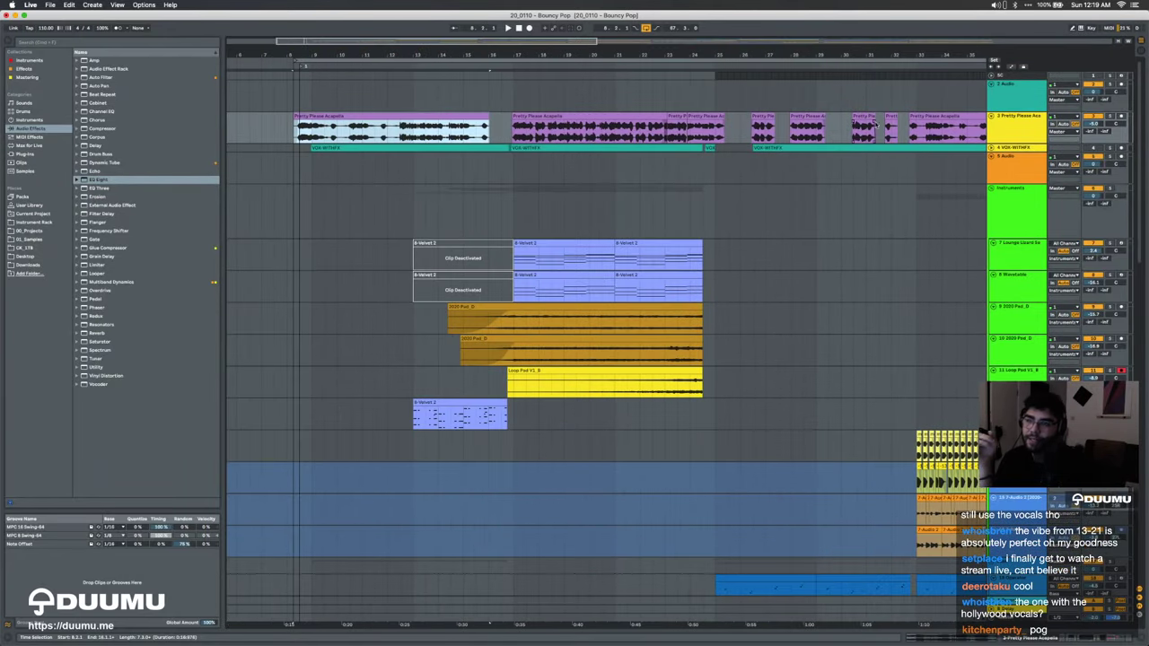
left_click(992, 148)
left_click(992, 149)
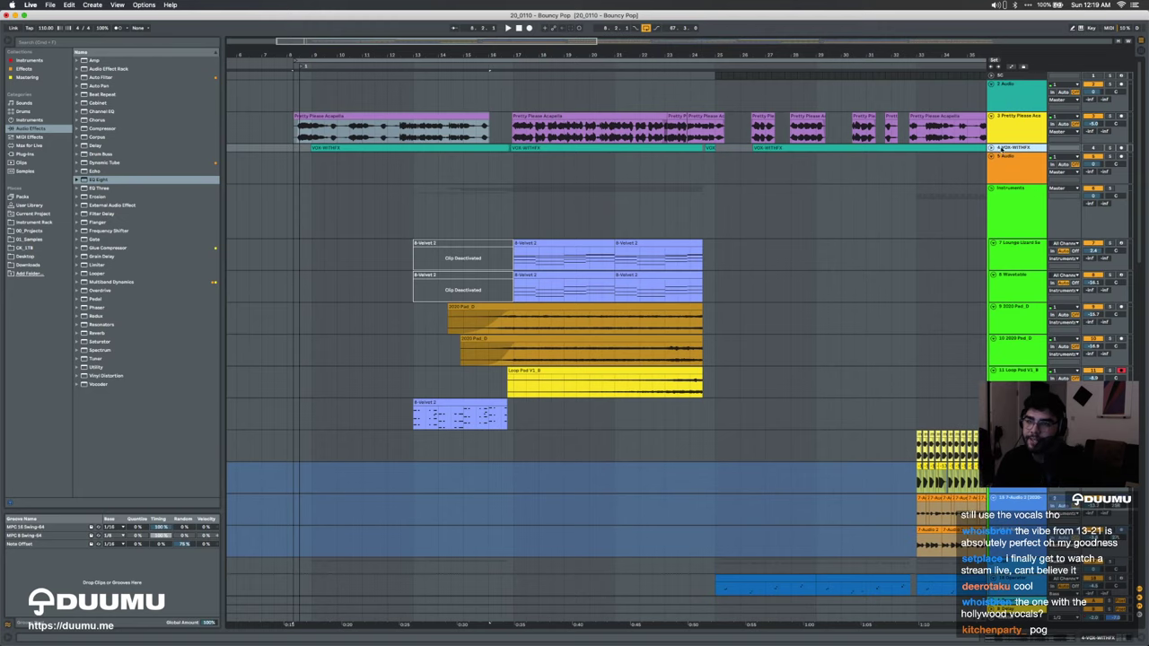
left_click(1025, 121)
left_click(348, 115)
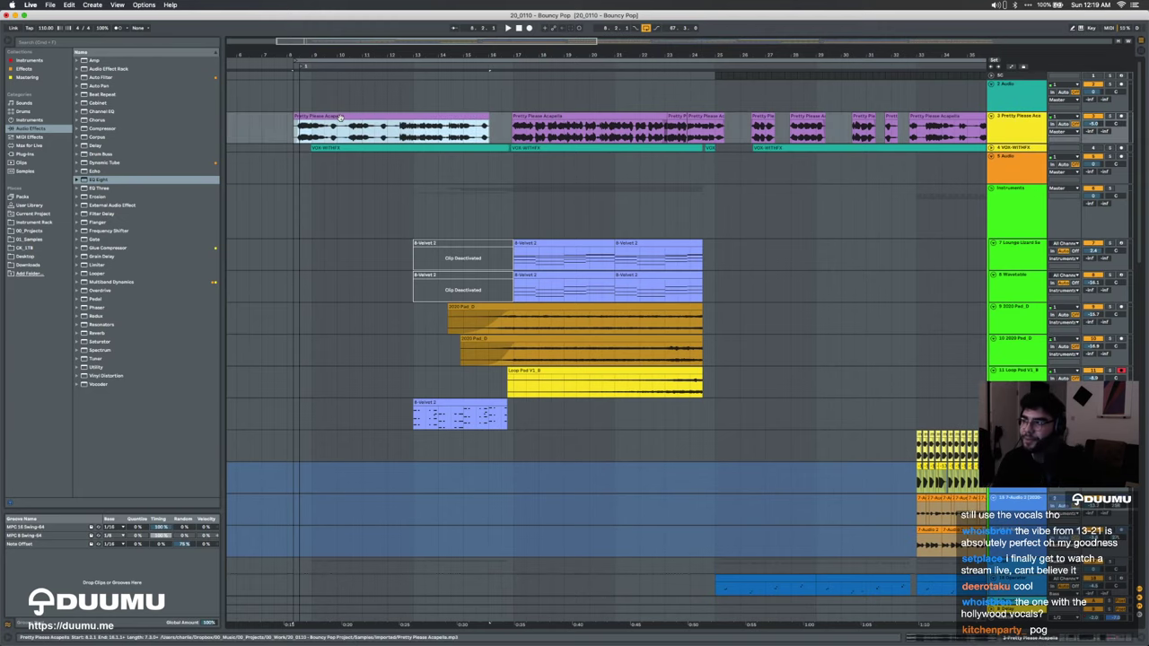
Step: Play the arrangement from the start of the first Pretty Please Acapella clip
scroll(347, 116, "up", 2)
scroll(344, 117, "down", 6)
scroll(341, 117, "up", 3)
scroll(340, 117, "left", 2)
scroll(340, 116, "down", 10)
scroll(340, 117, "up", 10)
key("space")
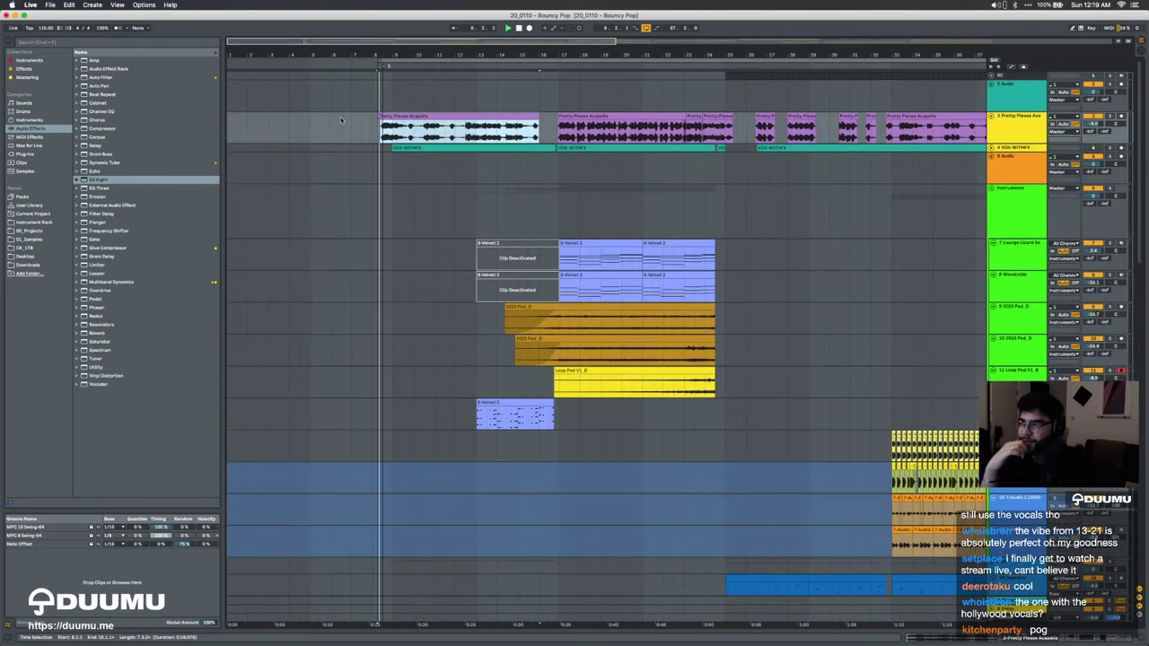
Step: View the master track's device chain during playback, hide it again and look over the vocal and instrument clips ahead
left_click(400, 178)
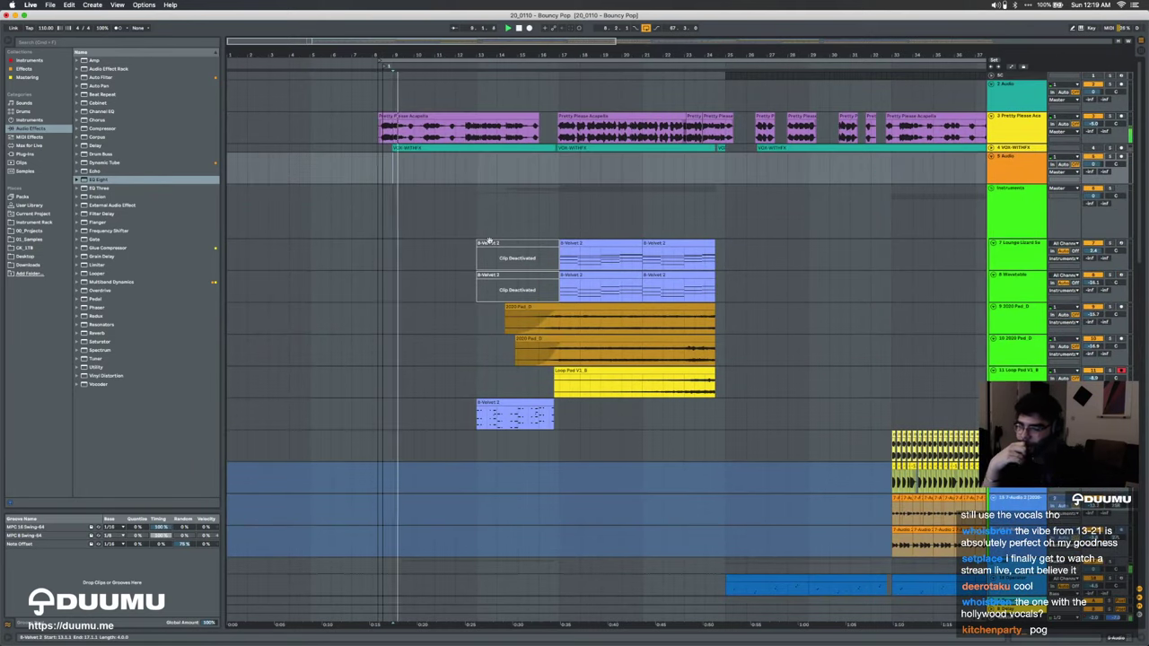
scroll(400, 178, "down", 2)
double_click(1018, 621)
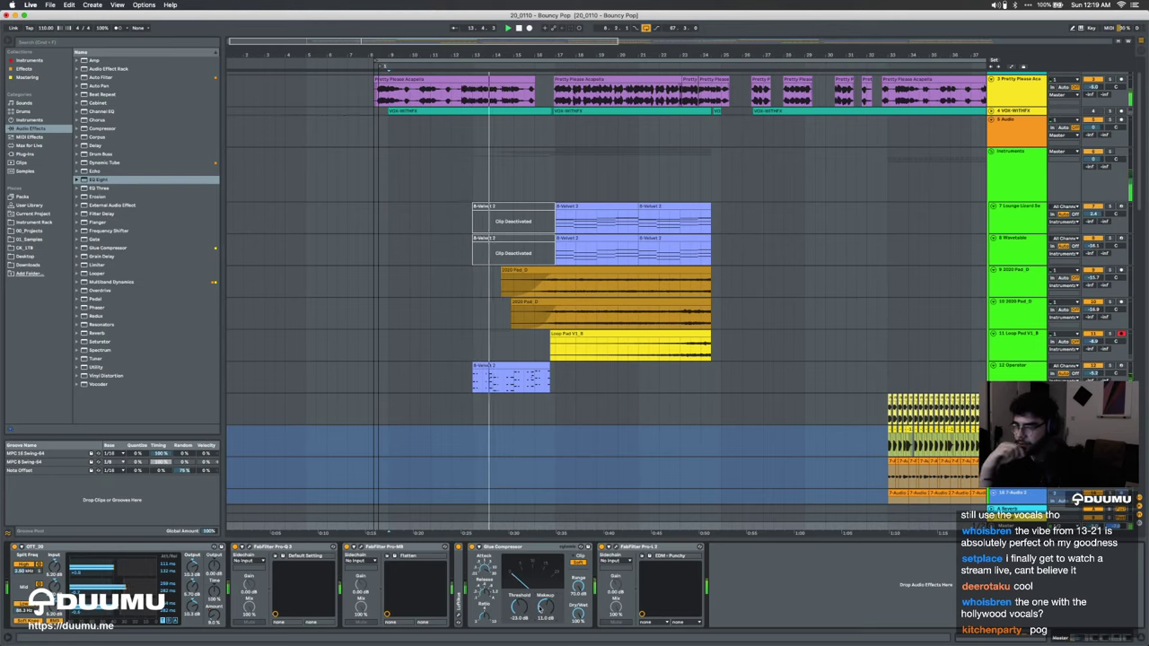
left_click_drag(593, 539, 592, 629)
scroll(580, 301, "right", 3)
scroll(580, 302, "up", 1)
scroll(580, 302, "up", 3)
scroll(580, 304, "down", 3)
scroll(580, 303, "right", 2)
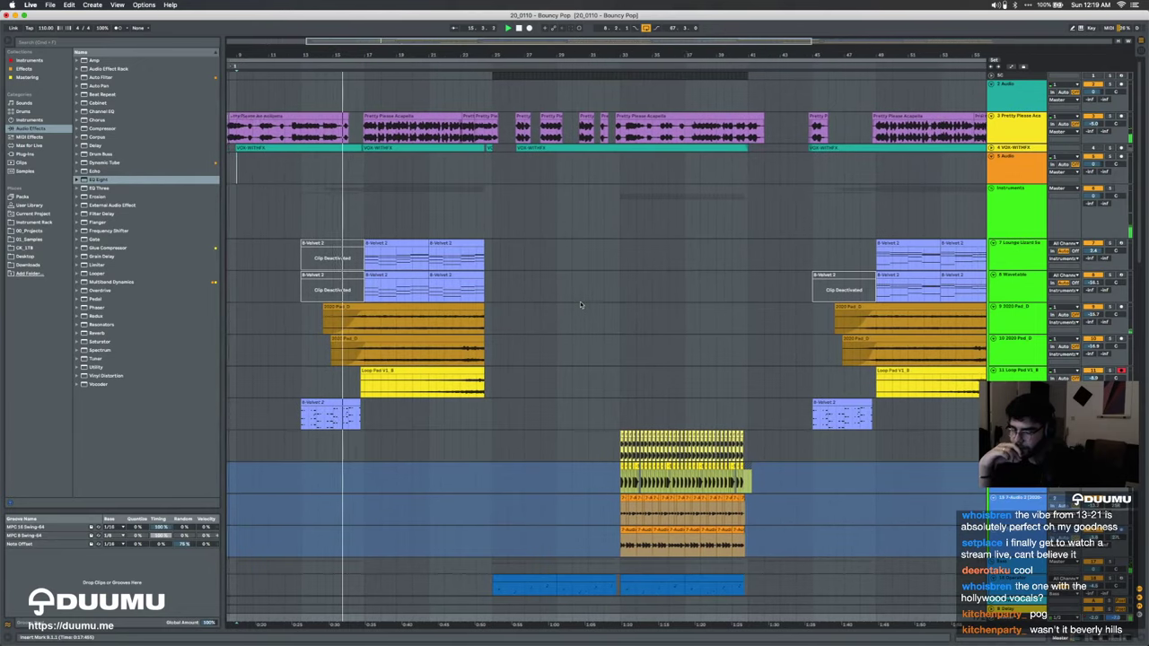
left_click(49, 4)
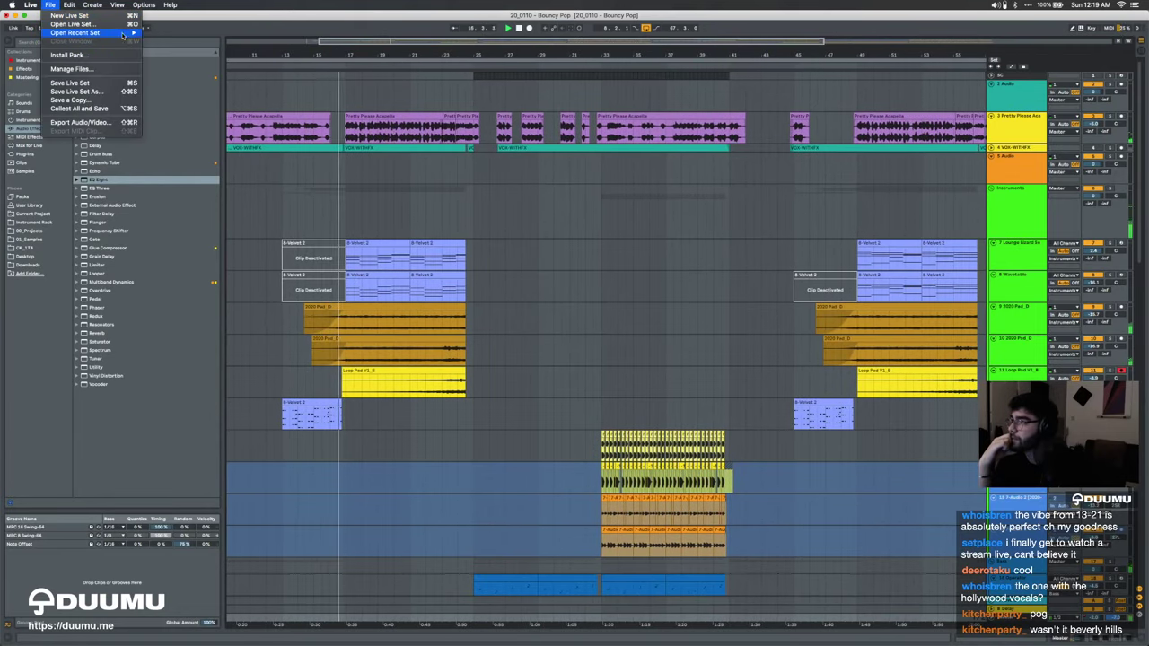
mouse_move(90, 32)
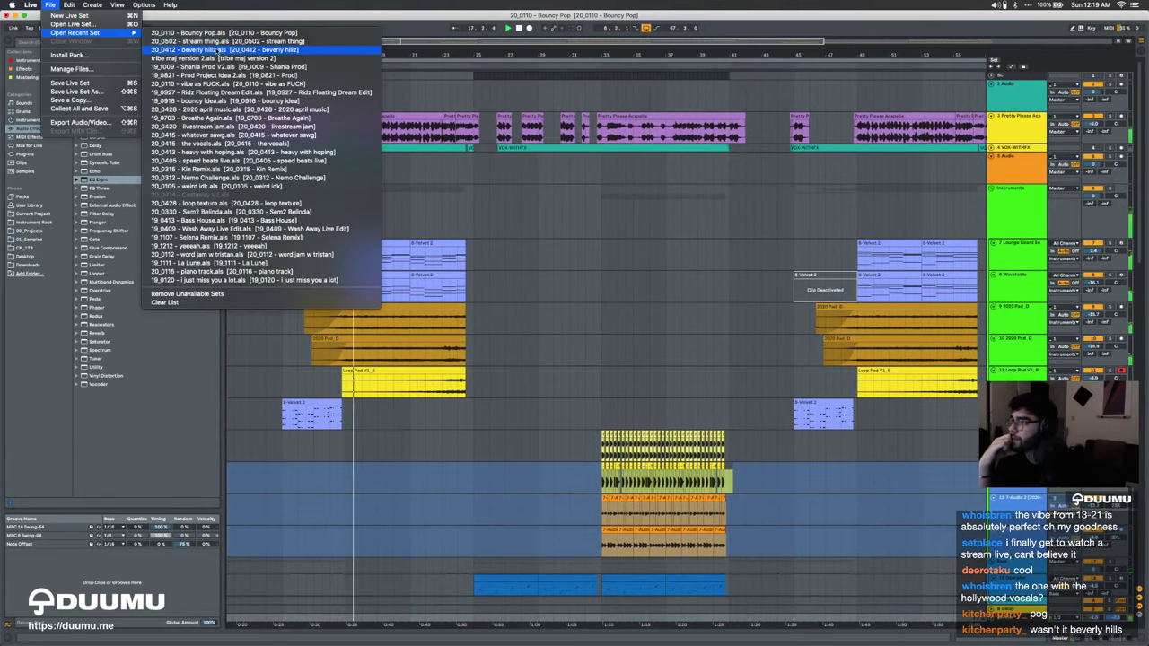
left_click(408, 240)
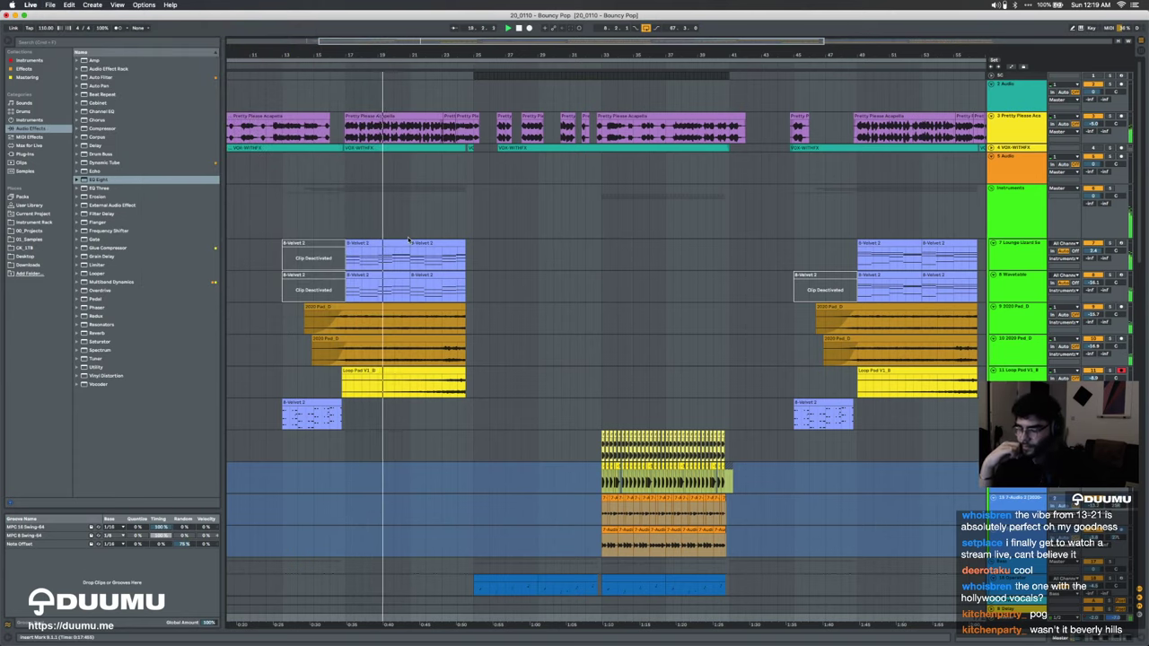
Step: Place the insert marker at bar 22 and examine the bass and drum clips from bar 25 during playback
scroll(408, 240, "right", 5)
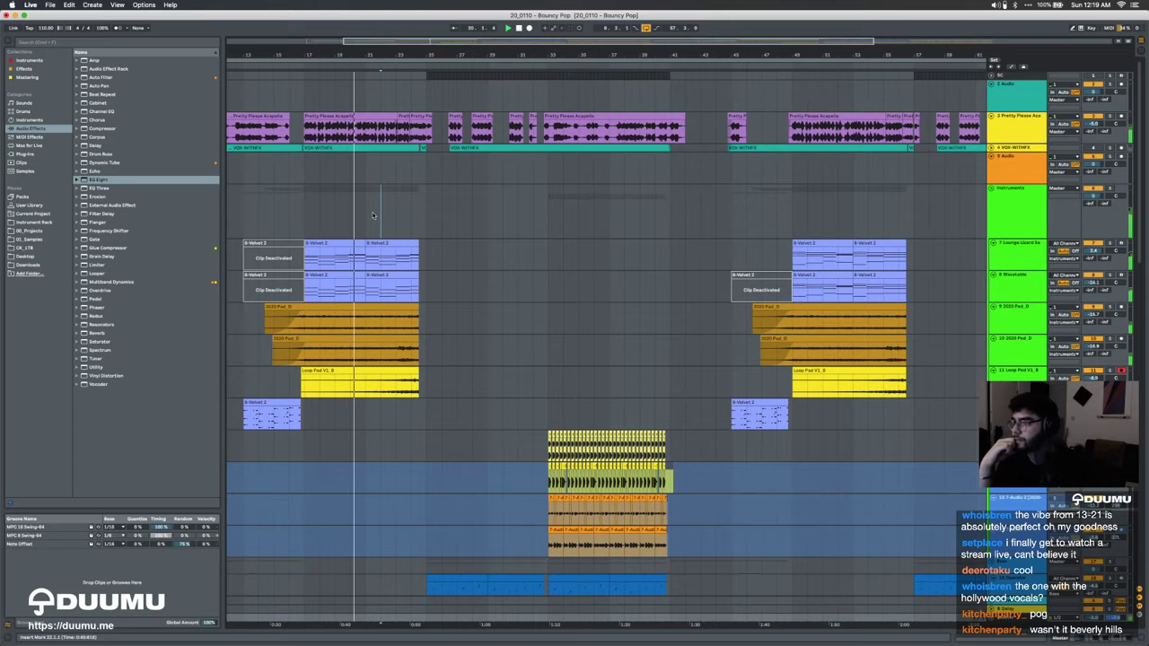
left_click(374, 216)
key("minus")
key("plus")
key("plus")
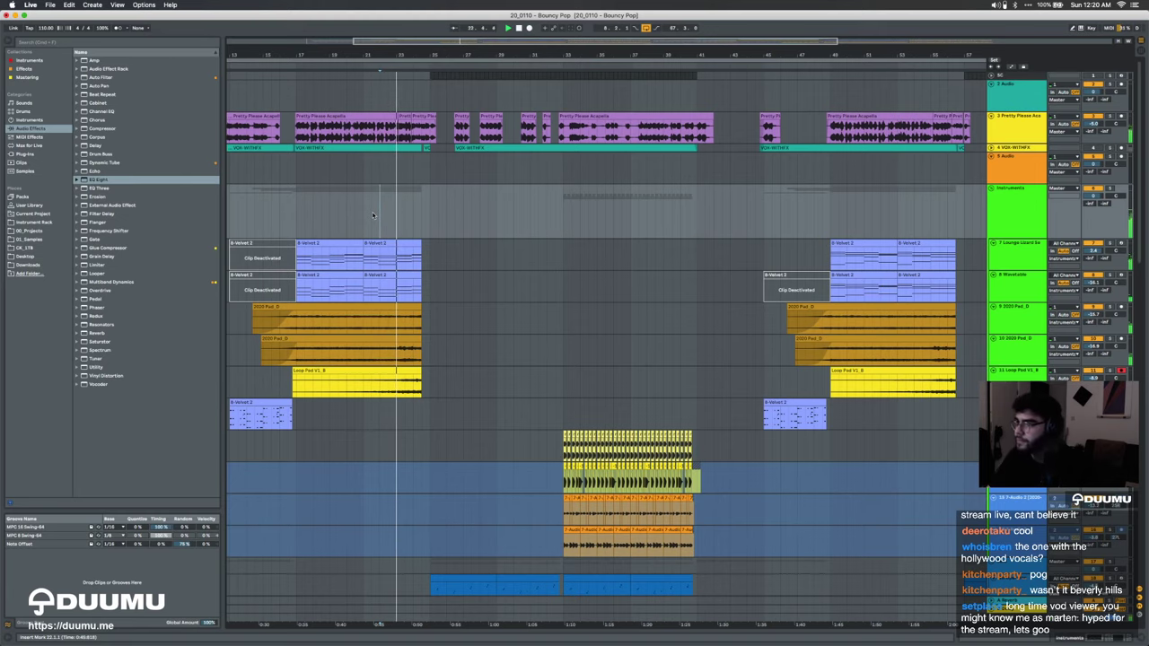
scroll(374, 215, "up", 3)
scroll(395, 206, "down", 10)
scroll(413, 201, "up", 3)
scroll(413, 201, "up", 1)
scroll(413, 200, "down", 3)
scroll(413, 200, "up", 1)
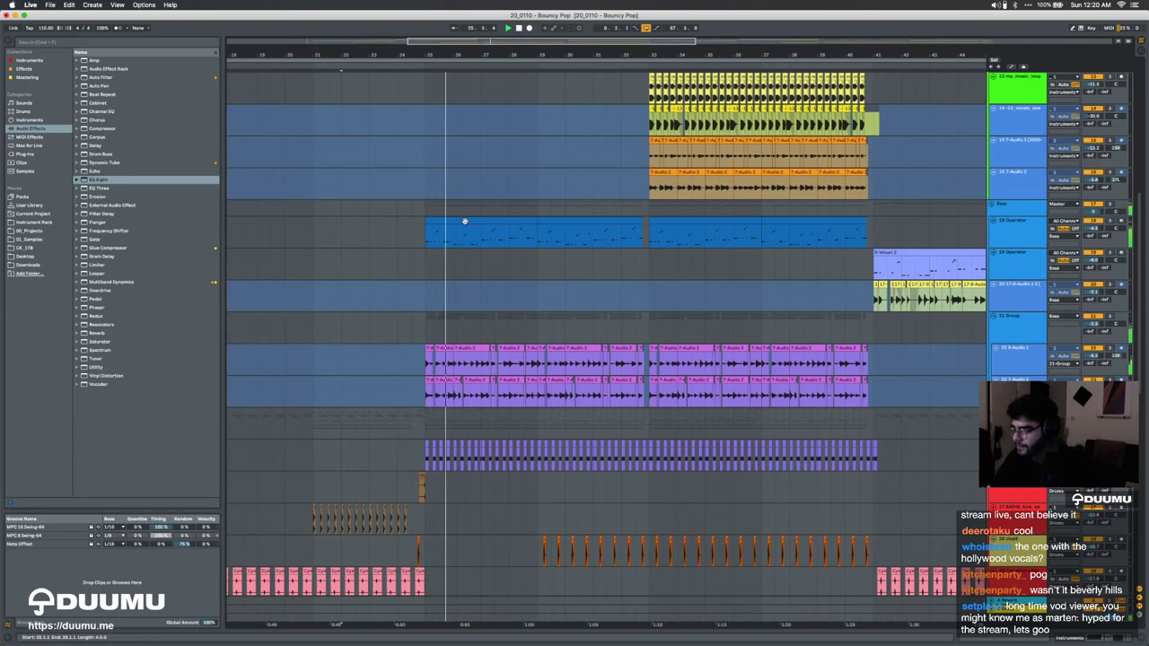
Step: Examine the vocal, instrument, drum and percussion layers in bars 33 to 41 while the arrangement plays
scroll(500, 289, "up", 8)
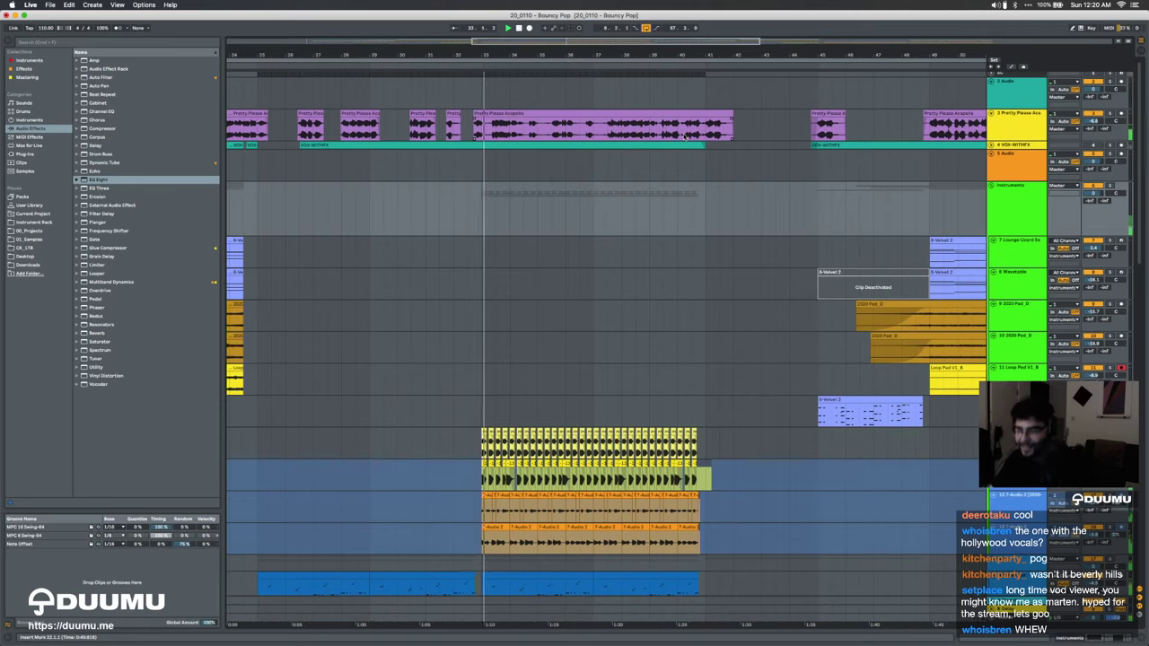
scroll(703, 375, "down", 2)
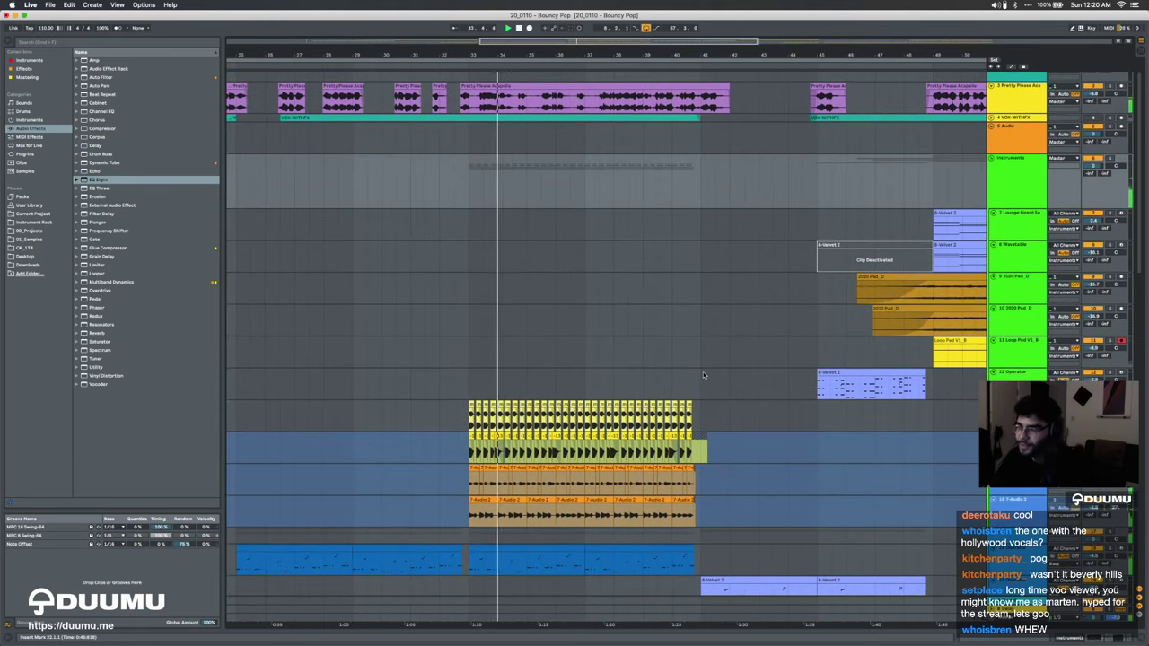
scroll(703, 375, "down", 4)
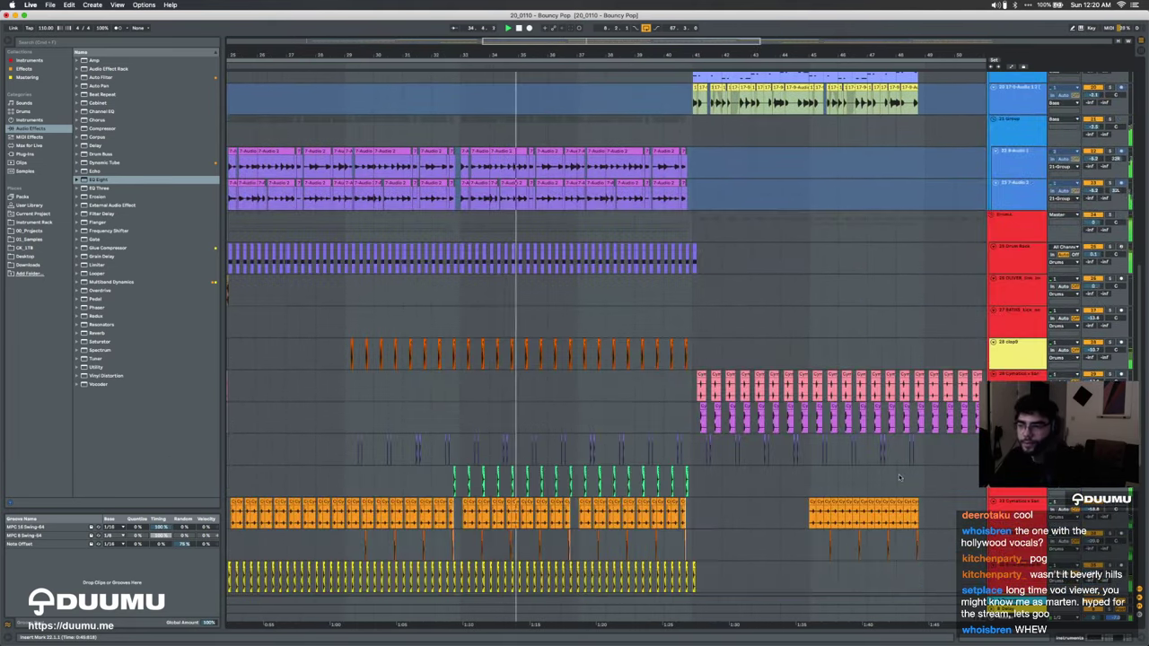
scroll(702, 372, "down", 8)
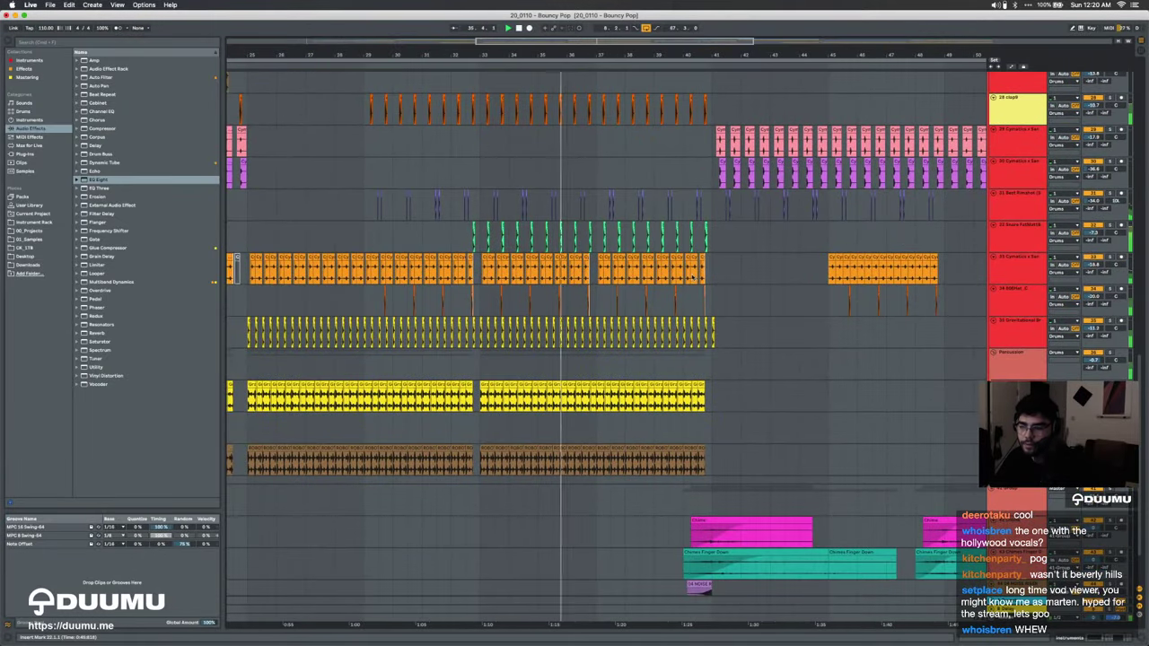
Step: Look over the vocal, instrument, bass and drum layers from bar 33 to bar 57 while the arrangement plays
scroll(691, 274, "up", 15)
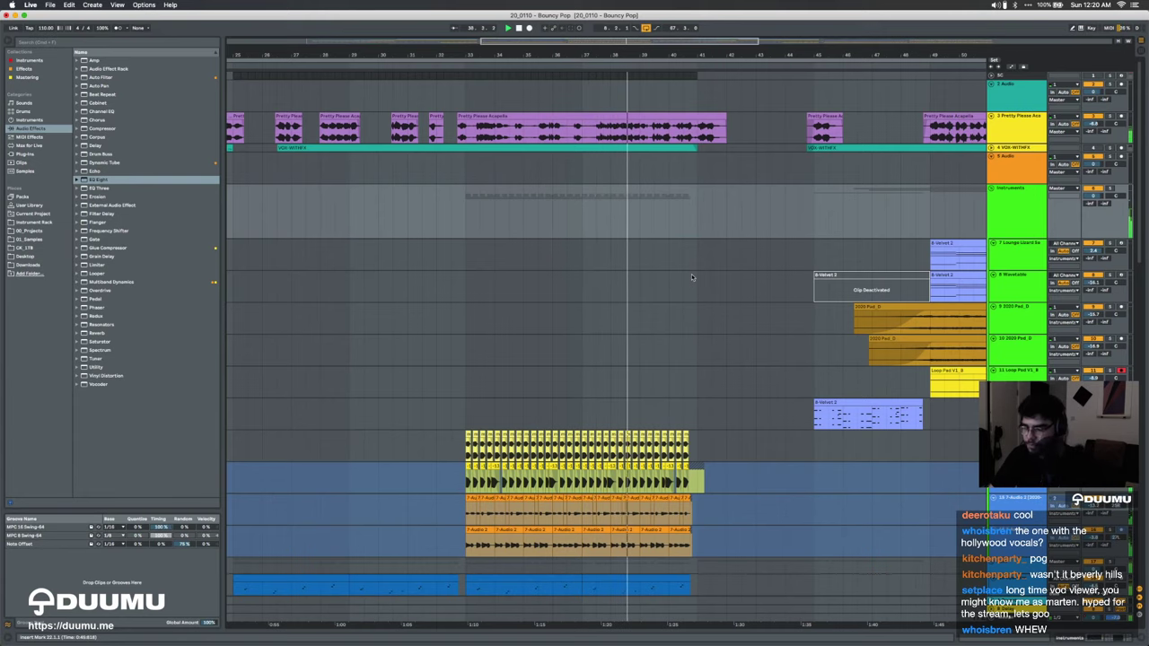
scroll(691, 276, "down", 15)
scroll(691, 276, "right", 5)
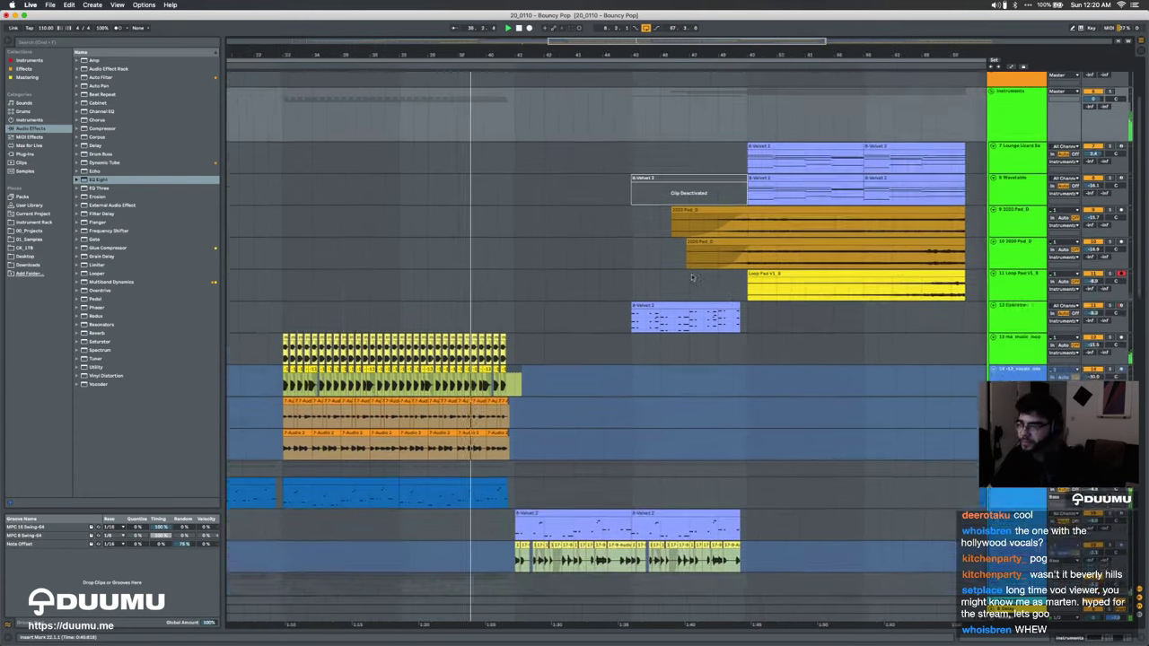
key("minus")
key("minus")
scroll(692, 278, "up", 15)
scroll(691, 278, "right", 2)
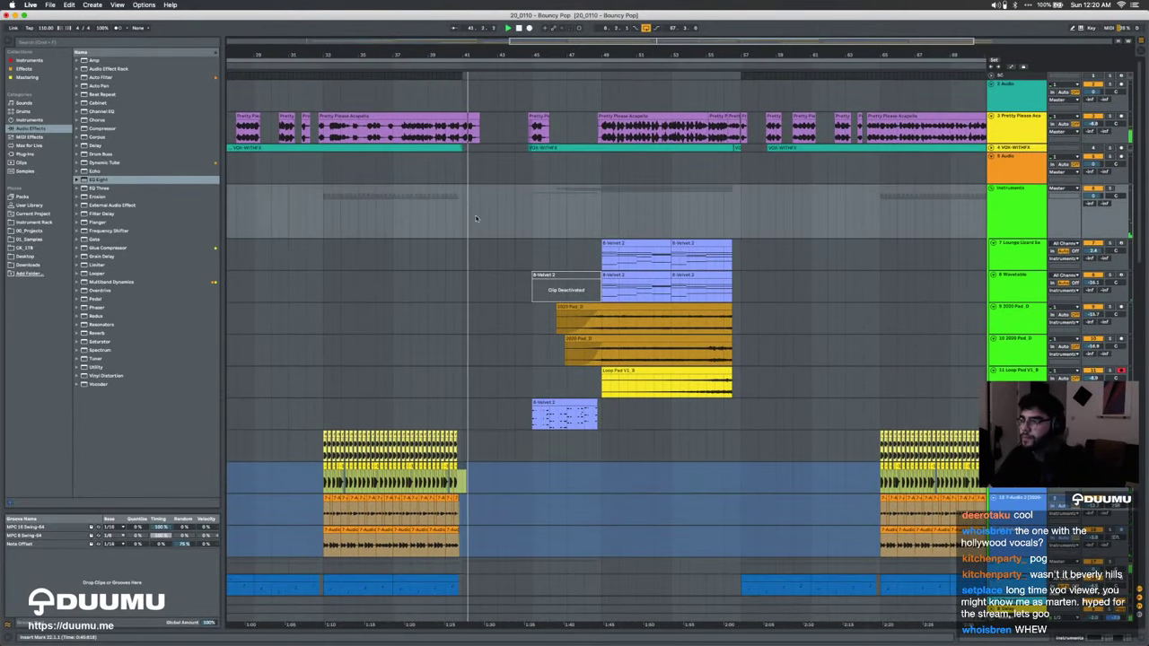
Step: Place the insert marker at bar 41 and look over the synth and pad clips leading up to bar 57
scroll(489, 240, "up", 5)
scroll(489, 240, "down", 3)
scroll(489, 239, "right", 4)
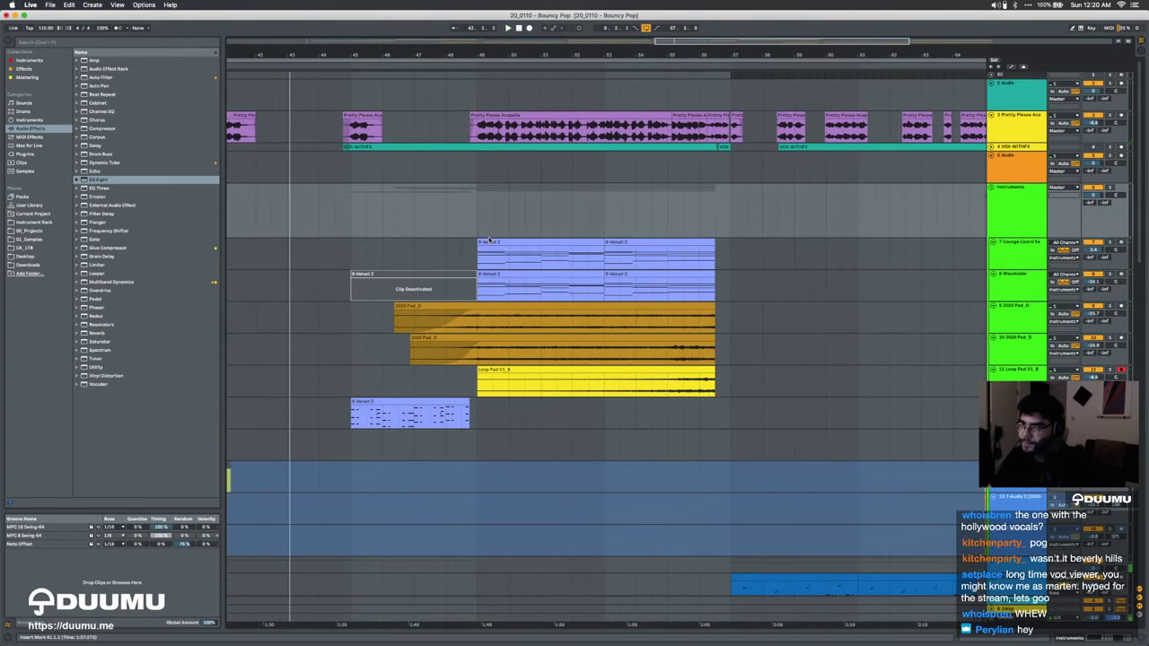
Step: Play the second drop from bar 64 and restart it from bar 65, following its vocal and instrument clips
scroll(489, 240, "right", 5)
scroll(489, 240, "down", 5)
scroll(489, 240, "up", 5)
scroll(490, 239, "down", 3)
scroll(597, 193, "up", 1)
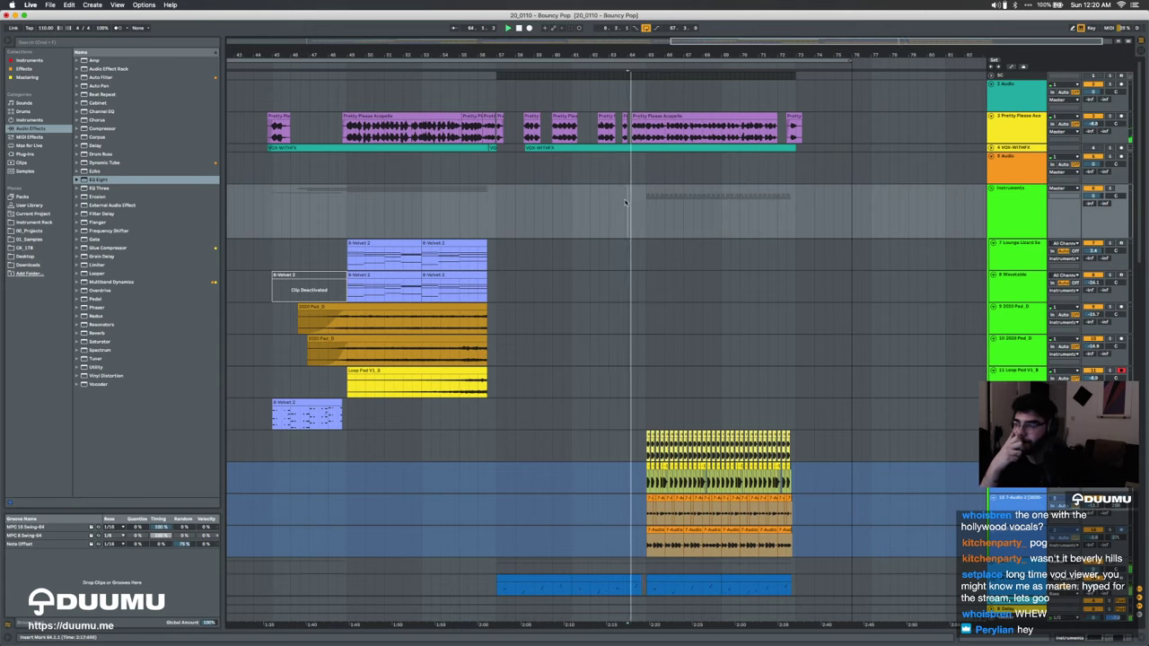
scroll(626, 203, "up", 5)
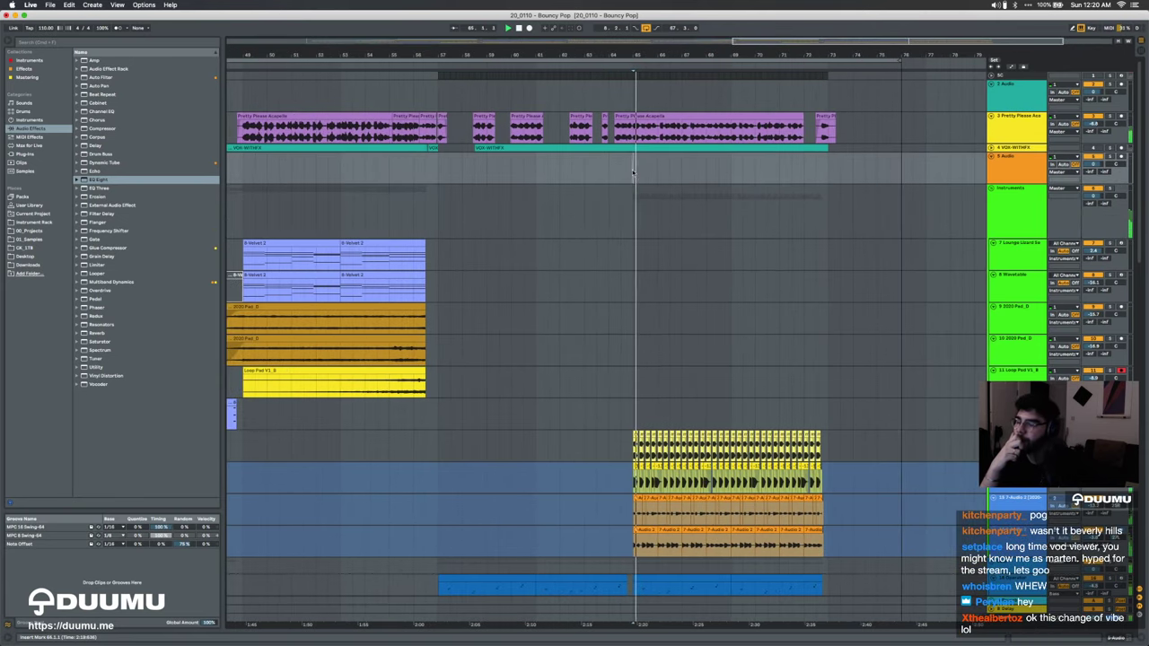
scroll(633, 172, "up", 5)
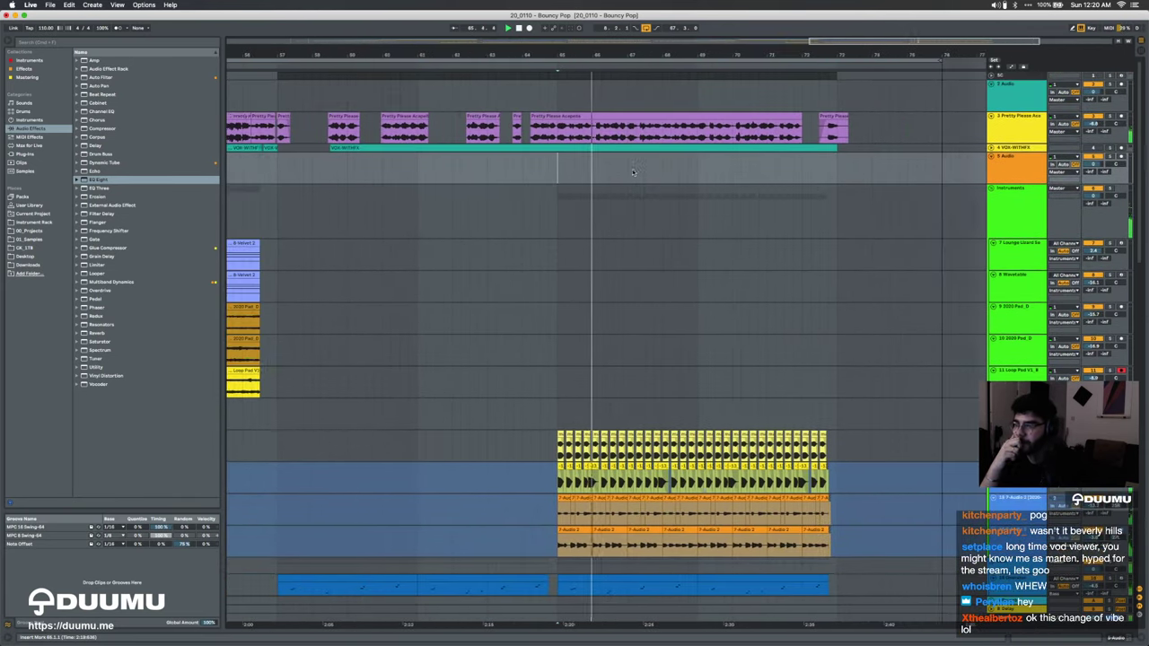
scroll(633, 172, "right", 2)
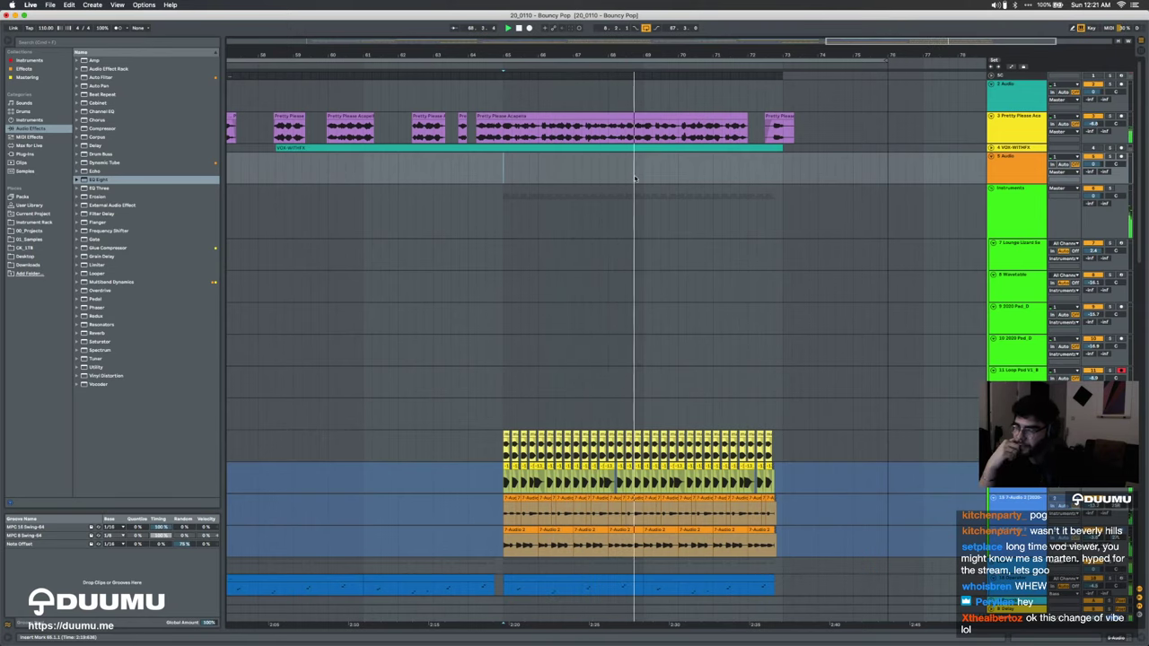
Step: Place the insert marker at bar 69, stop playback and fold the Pretty Please Acapella track
left_click(639, 190)
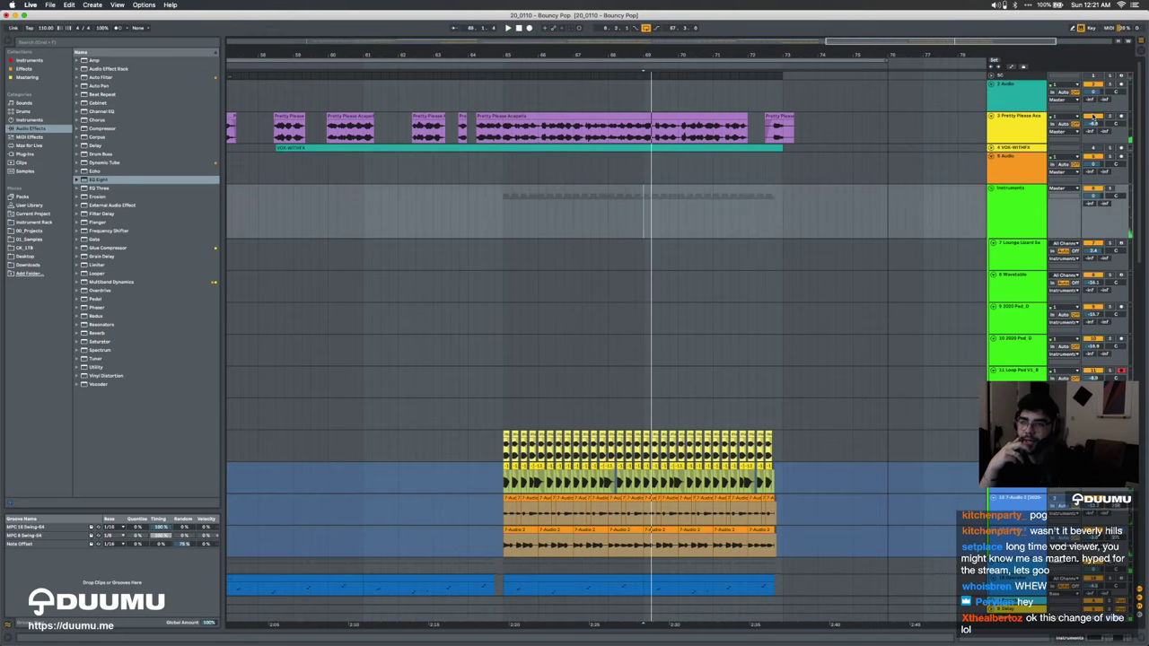
left_click(992, 117)
scroll(755, 270, "down", 10)
scroll(754, 271, "left", 10)
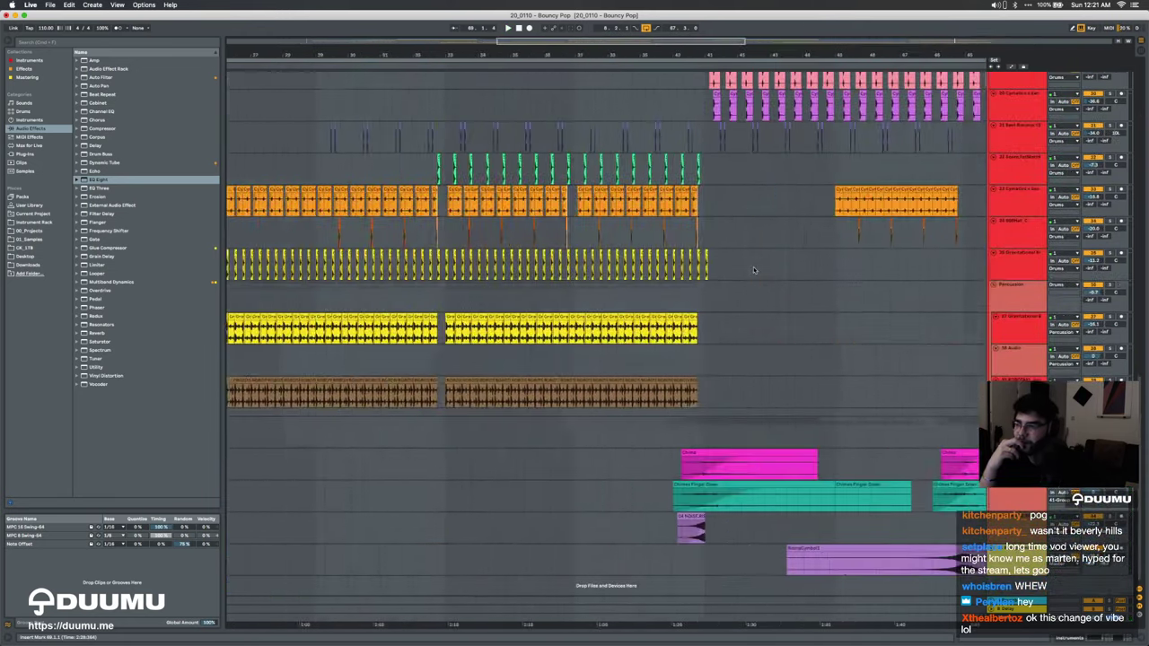
Step: Place the insert marker at bar 25 and play the first drop section from there
scroll(755, 271, "down", 5)
scroll(479, 314, "up", 5)
scroll(479, 314, "up", 8)
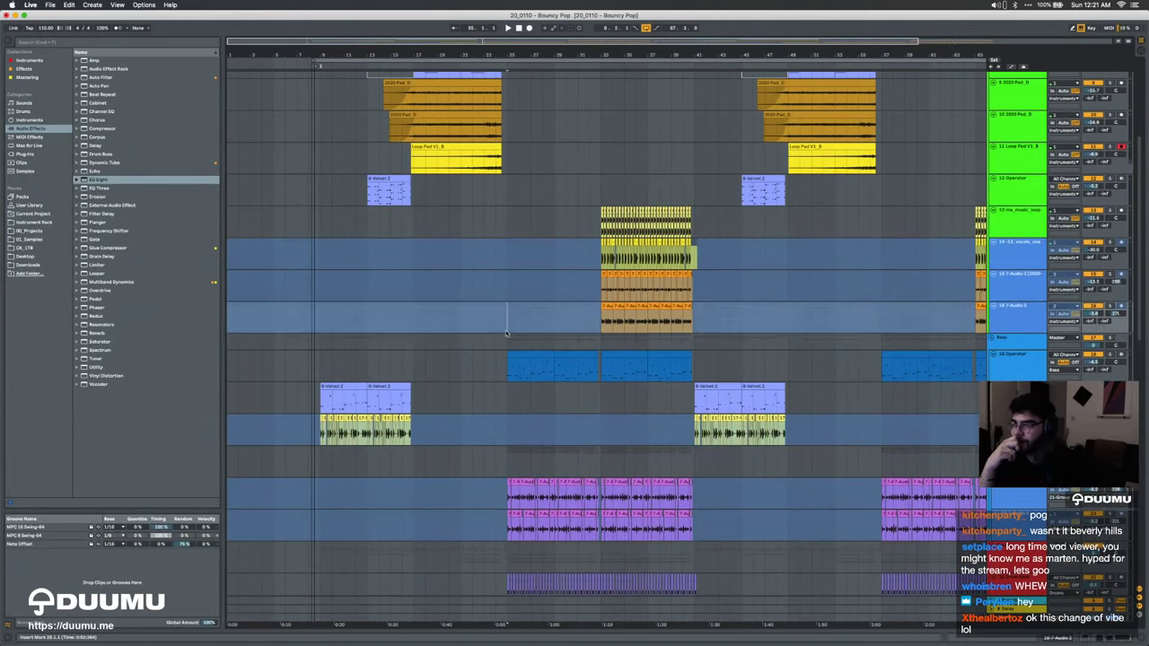
scroll(508, 333, "up", 3)
scroll(594, 375, "up", 3)
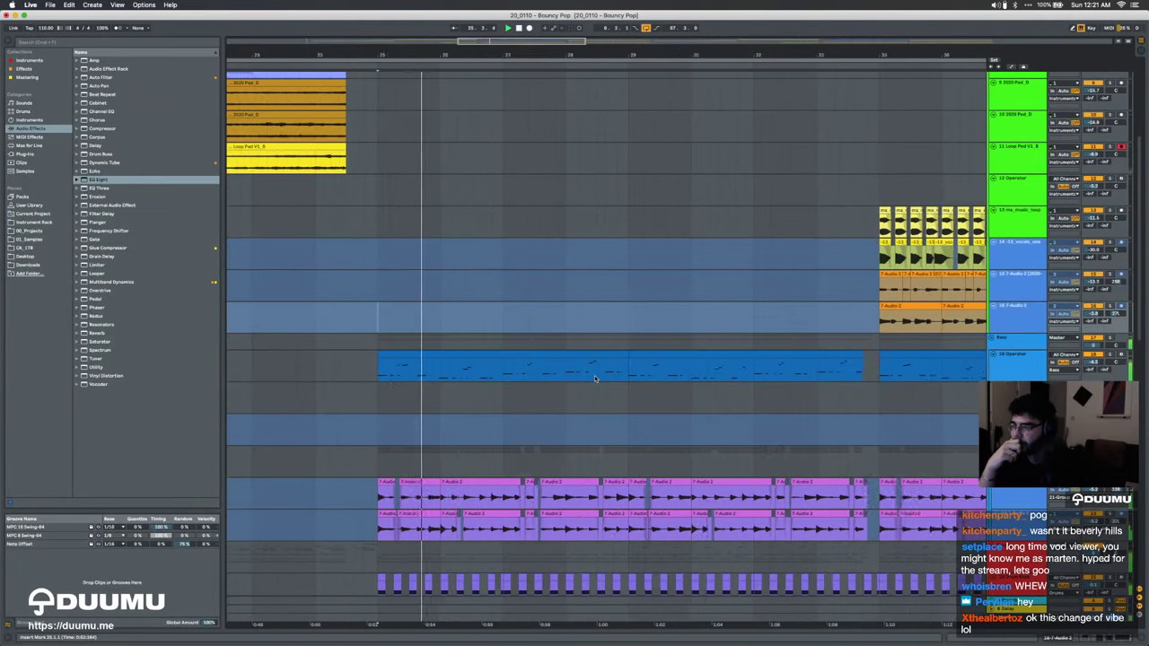
Step: Examine the bass, drum, percussion and instrument layers from bar 25 to bar 41 during playback
scroll(594, 376, "down", 3)
scroll(595, 377, "down", 5)
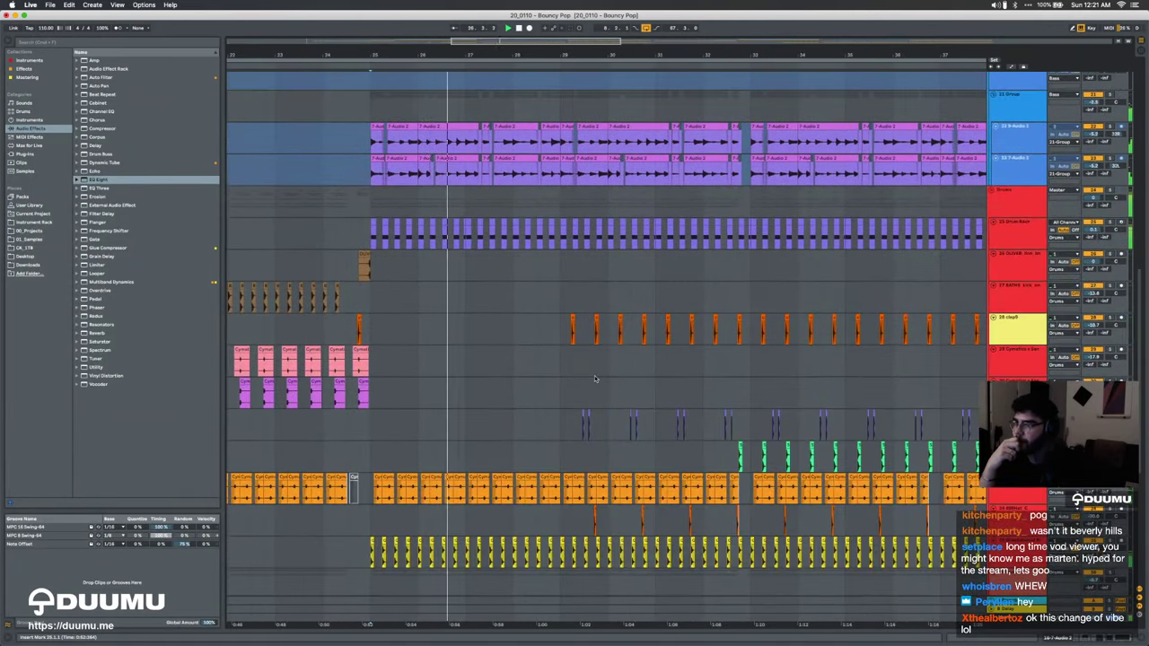
scroll(672, 359, "down", 5)
scroll(671, 358, "down", 4)
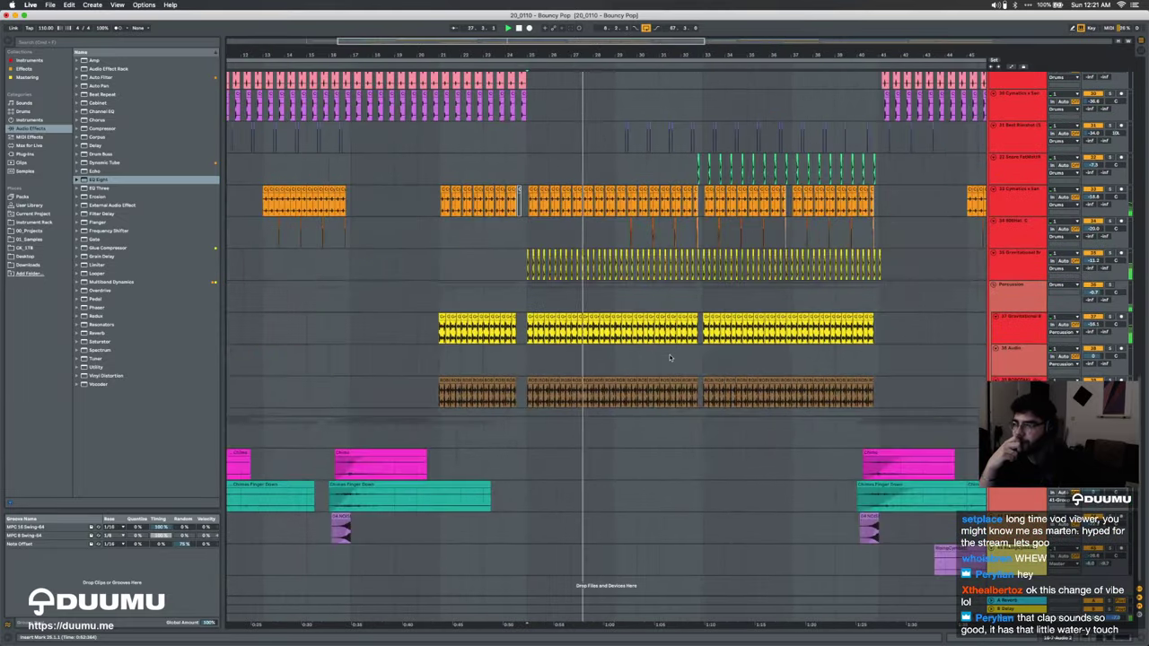
scroll(670, 356, "up", 9)
scroll(671, 353, "up", 8)
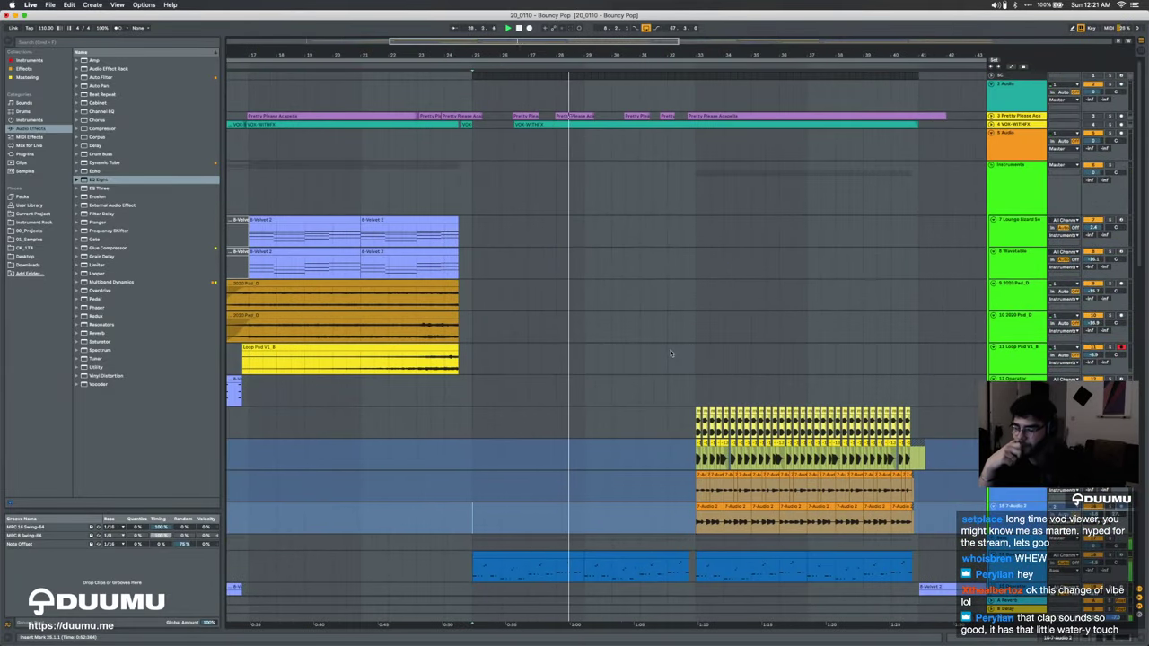
scroll(671, 353, "up", 3)
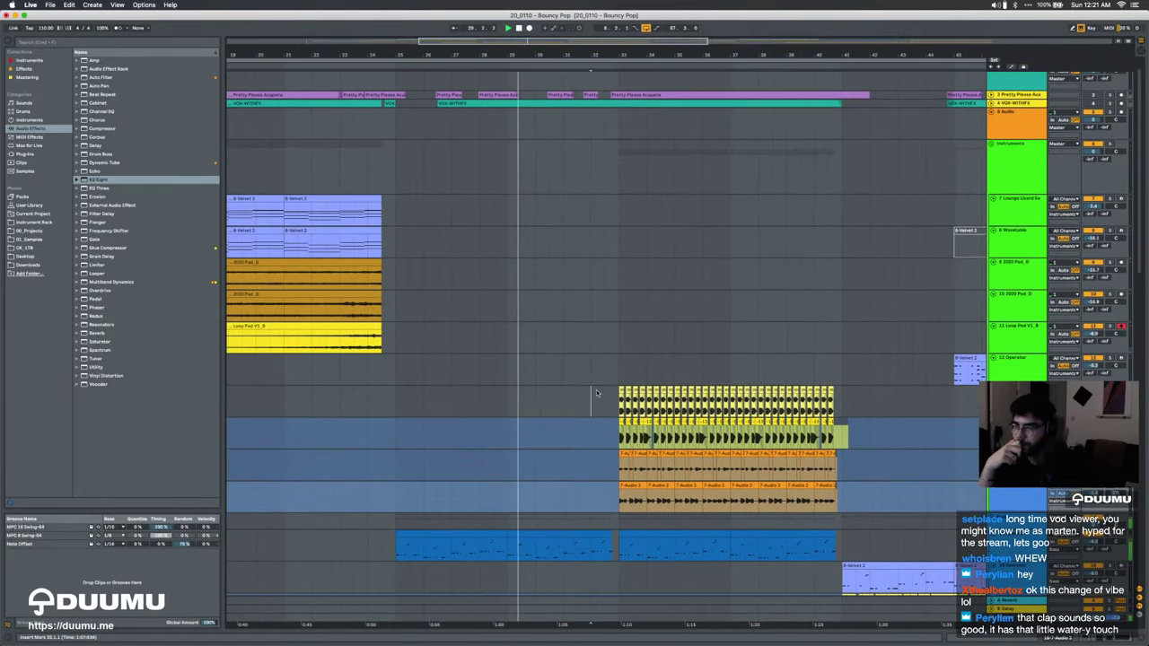
Step: Restart playback from bar 32 and inspect the drum and percussion clips up to bar 41
left_click(593, 396)
key("space")
key("space")
scroll(599, 366, "down", 3)
scroll(599, 366, "right", 3)
scroll(599, 365, "down", 15)
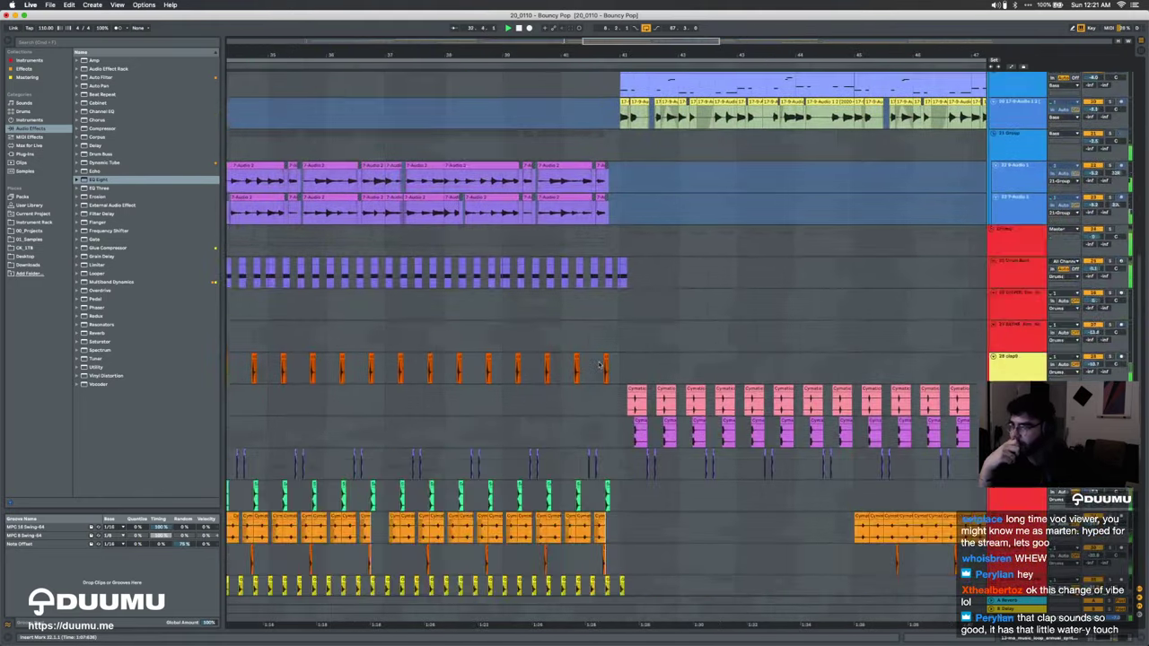
scroll(600, 365, "up", 5)
scroll(600, 365, "down", 2)
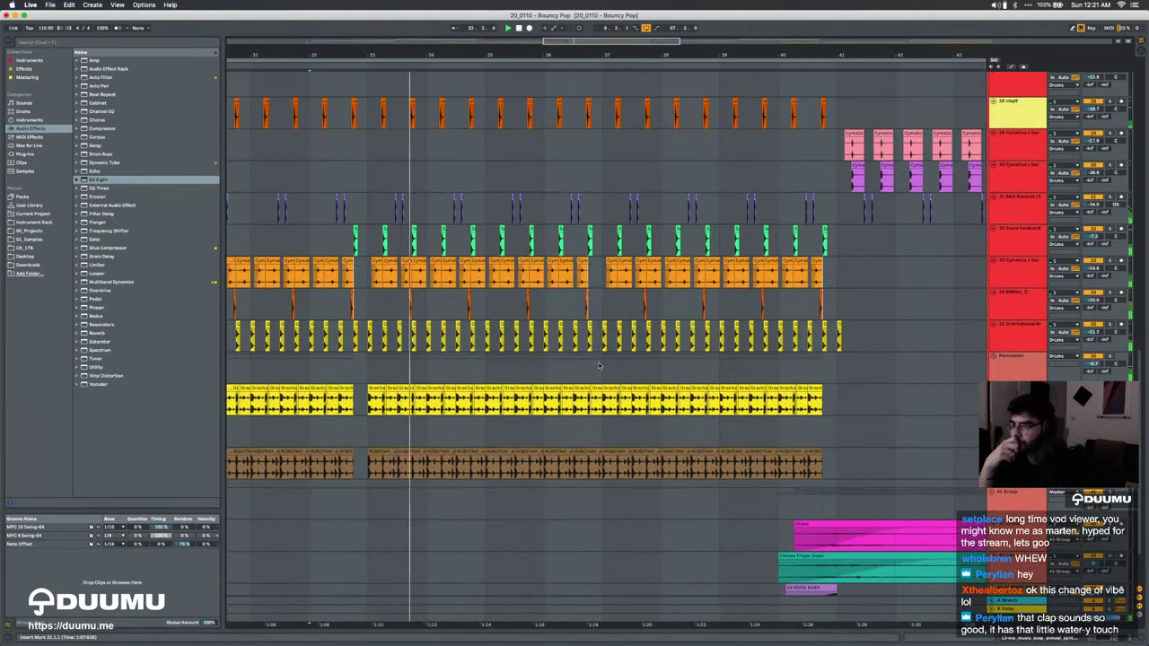
Step: Loop bars 33 to 41 across the Percussion clips and play that range with the Drums group soloed
left_click_drag(413, 370, 792, 467)
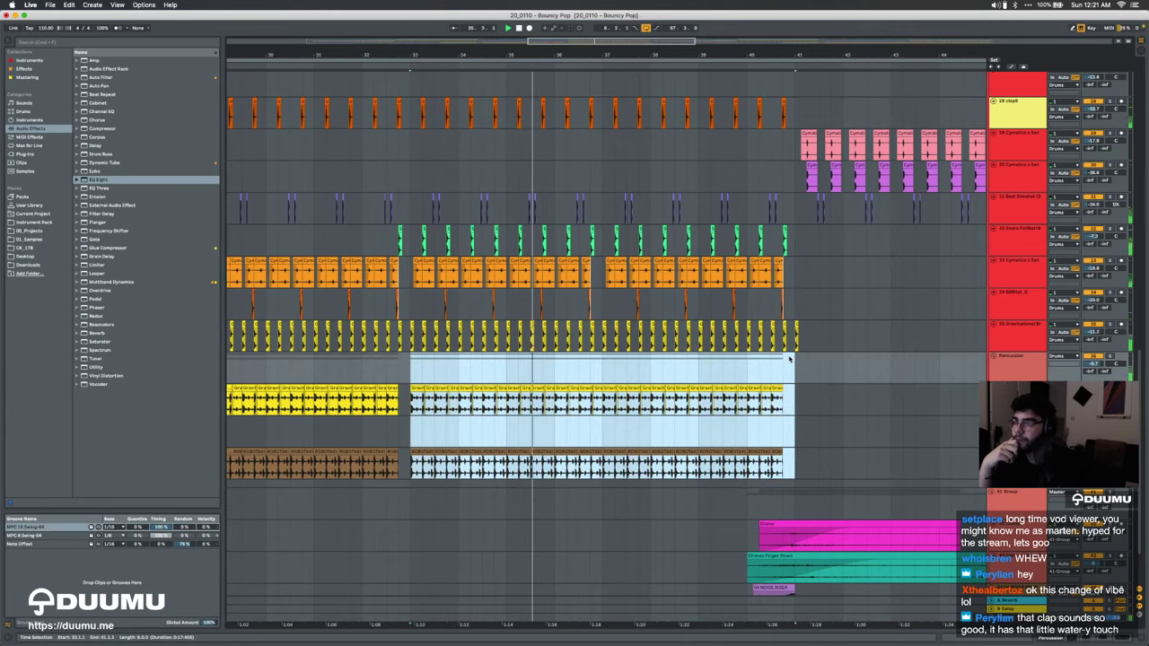
scroll(790, 359, "up", 10)
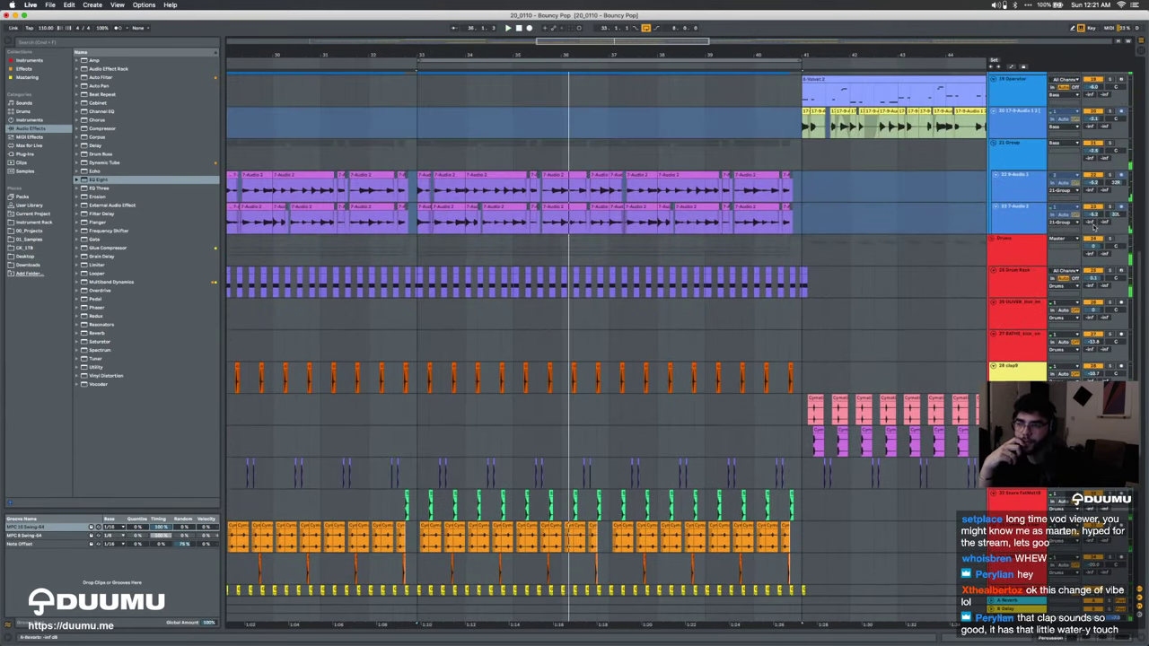
left_click(1109, 238)
key("space")
scroll(579, 374, "up", 2)
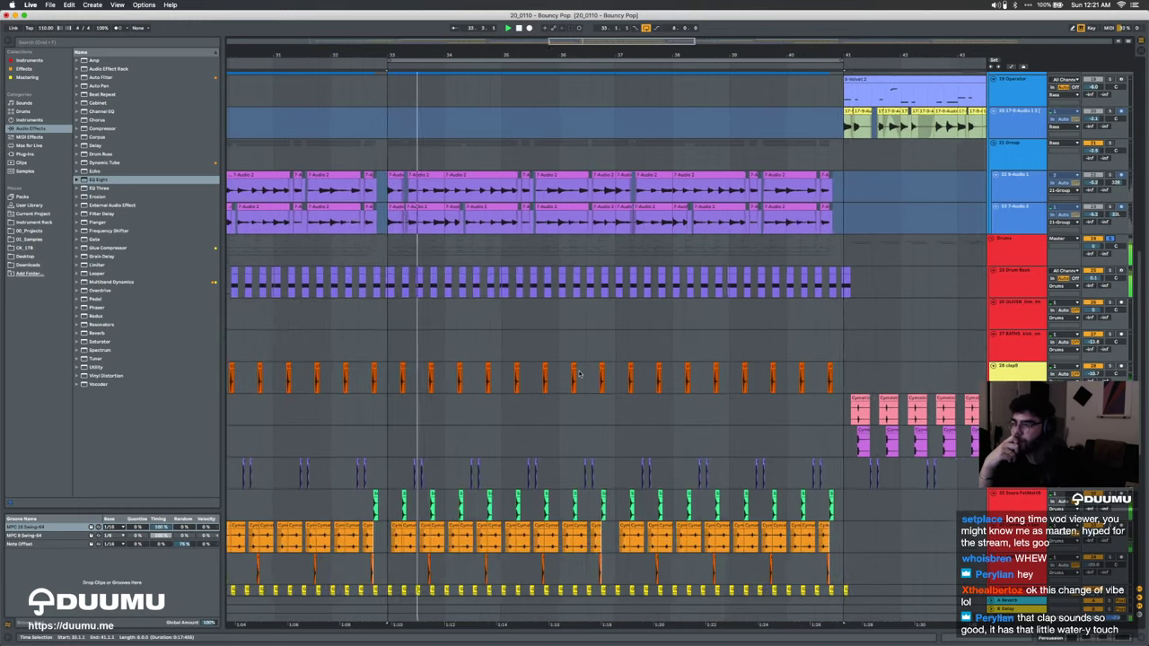
Step: Solo only the Drum Rack and clap tracks in the Drums group and play them from bar 33
scroll(579, 373, "down", 2)
scroll(579, 373, "down", 1)
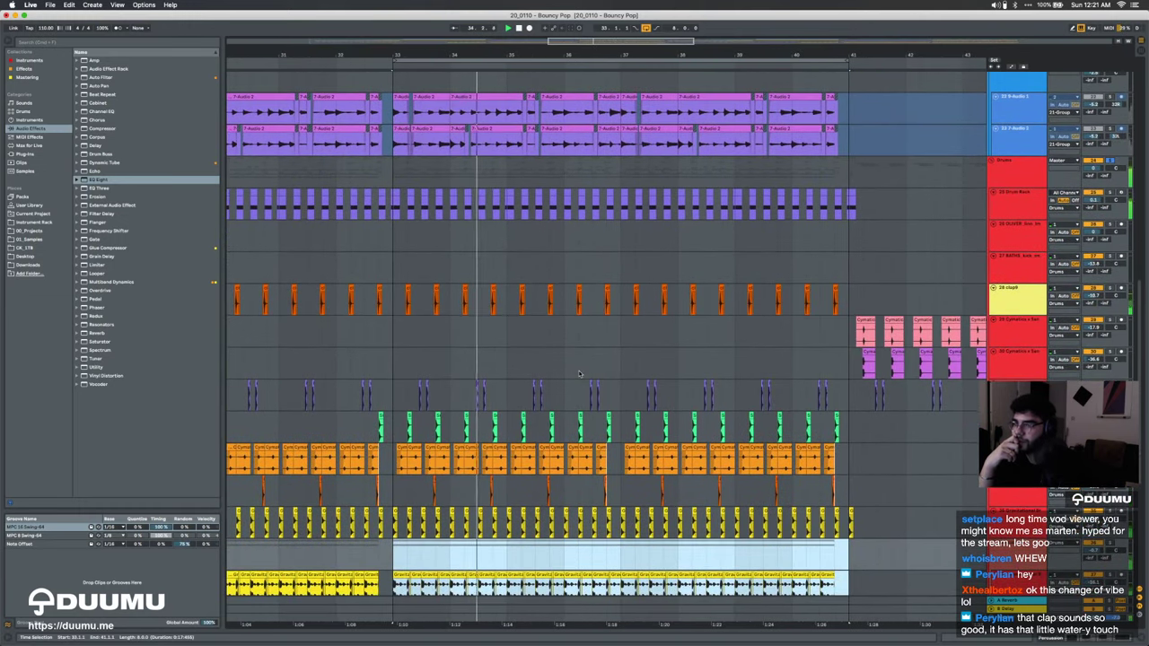
left_click(1018, 199)
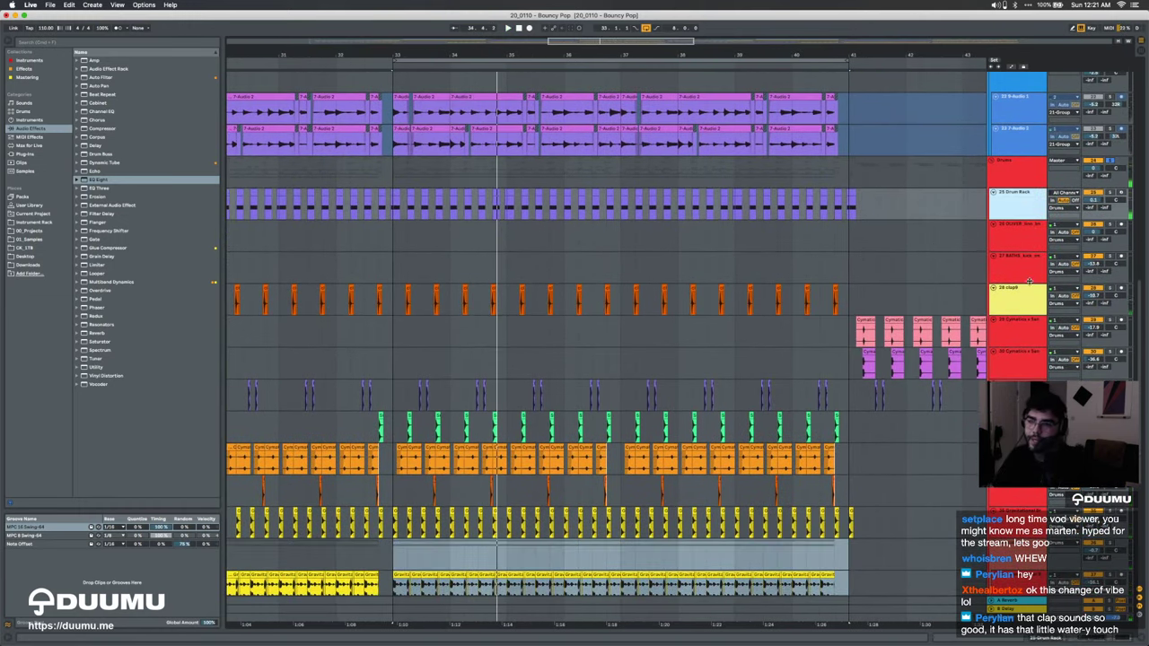
left_click(1025, 289, "super")
left_click(1110, 288)
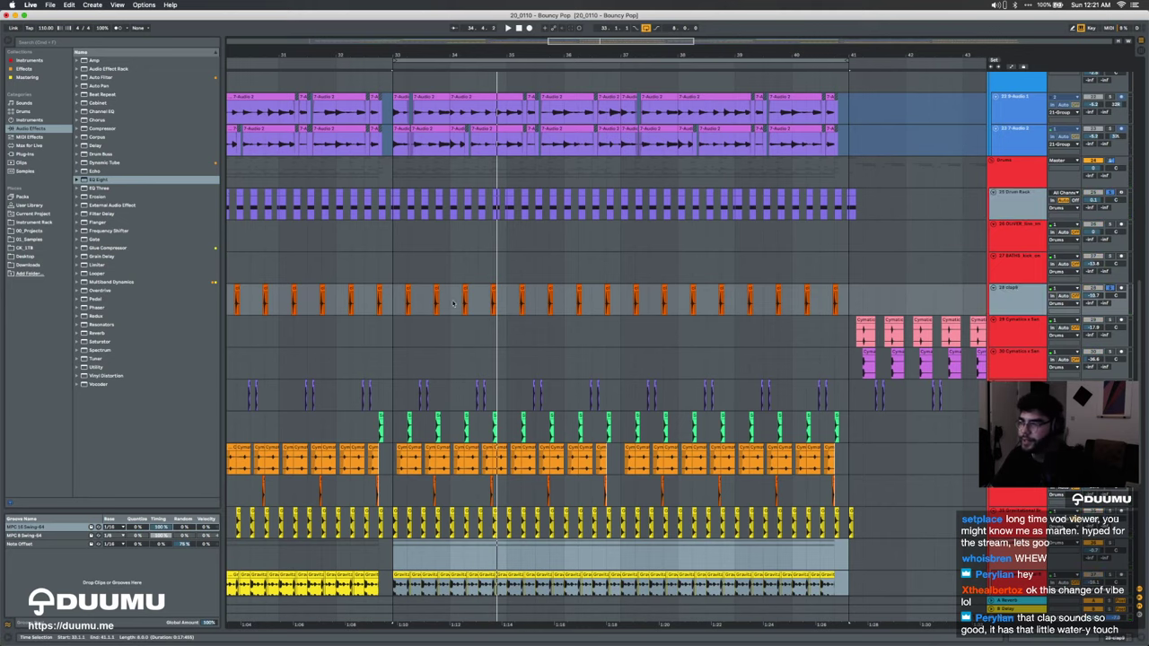
left_click(394, 299)
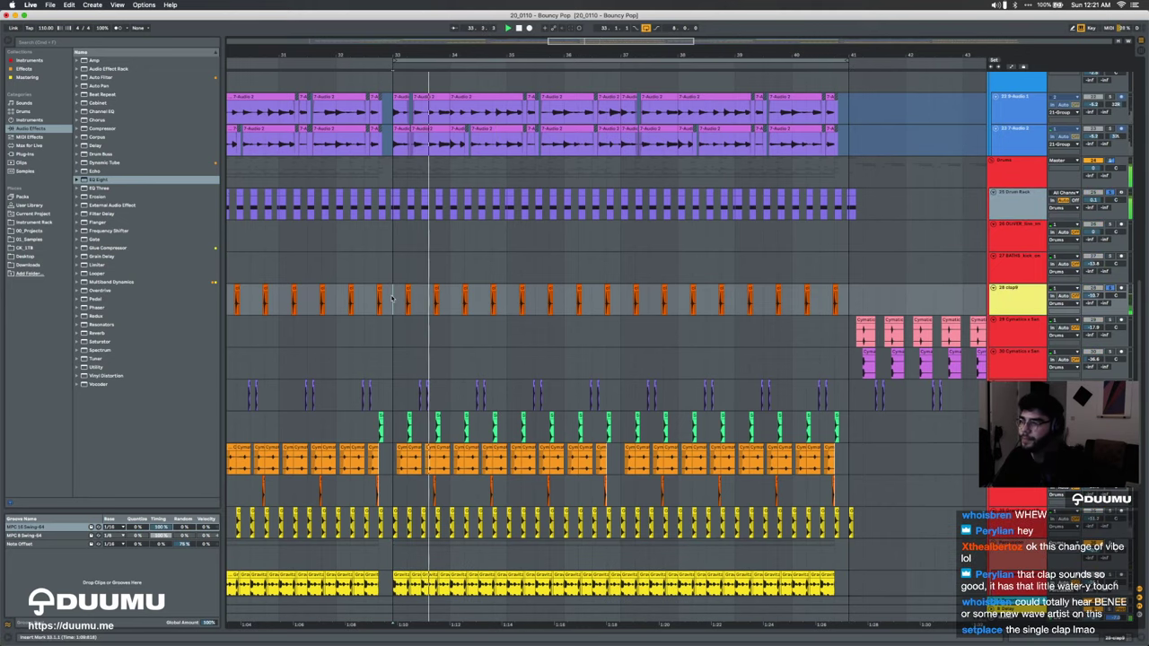
Step: Add the rimshot, snare and neighbouring Cymatics tracks to the soloed drum layers during playback
left_click(1018, 428)
left_click(1018, 459)
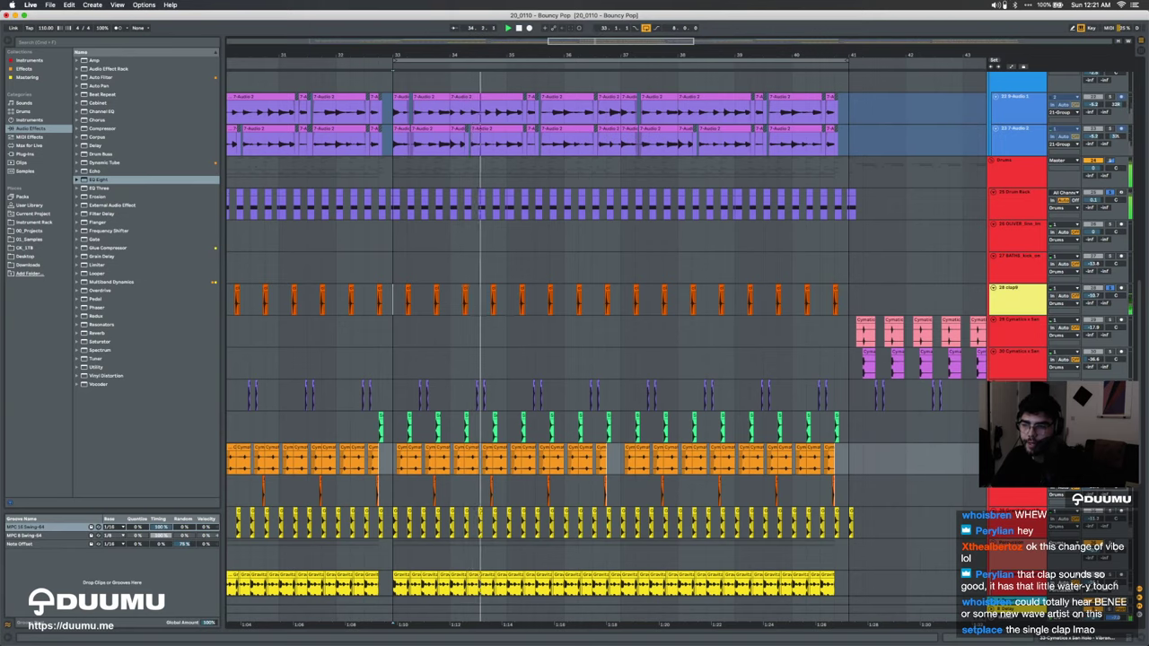
left_click(1109, 385, "super")
scroll(747, 393, "down", 2)
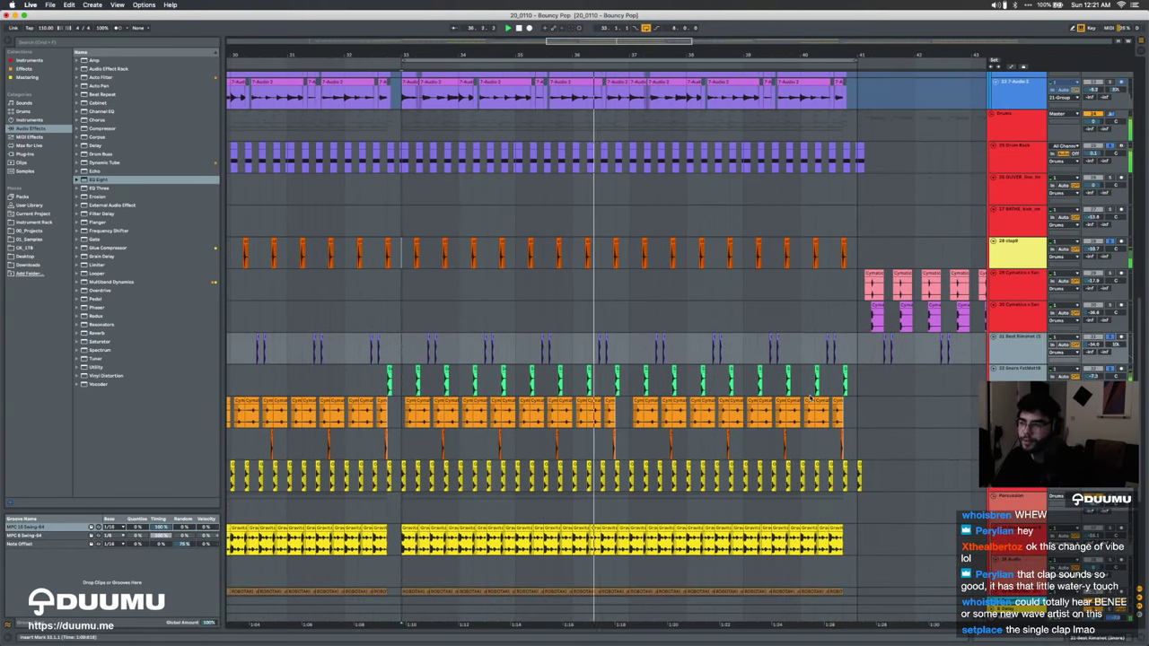
scroll(716, 422, "down", 6)
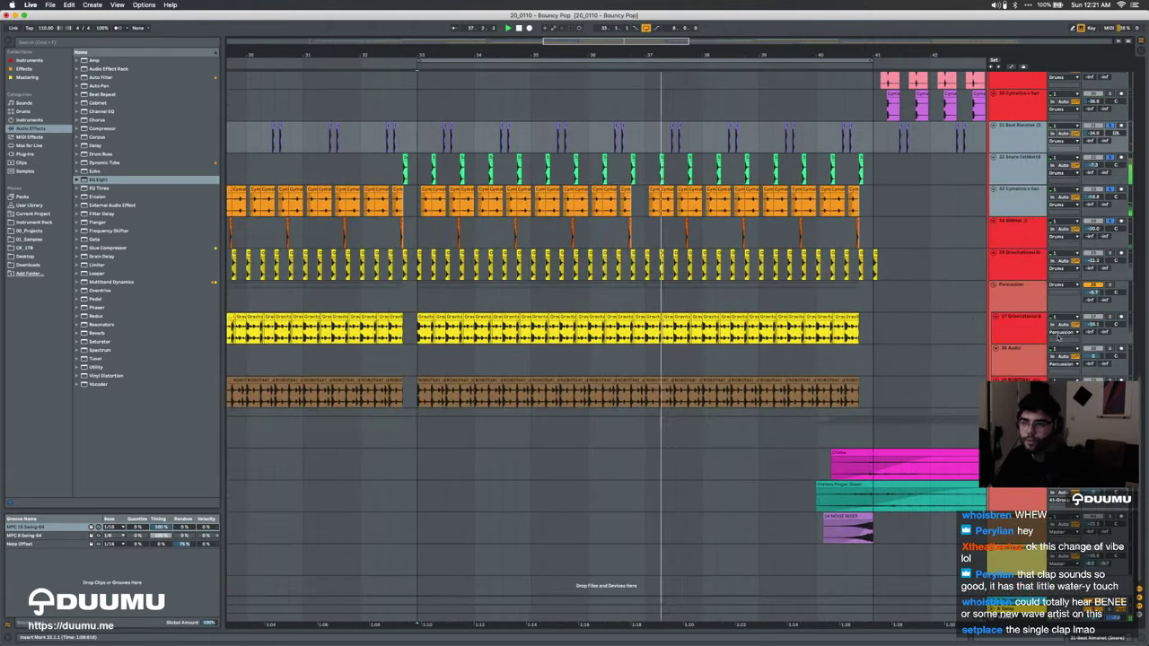
Step: Solo the Percussion group in place of the individual drum tracks and play it from bar 33
key("space")
left_click(1018, 292)
left_click(1021, 325)
left_click(1026, 380, "shift")
scroll(576, 344, "down", 2)
left_click(1108, 286)
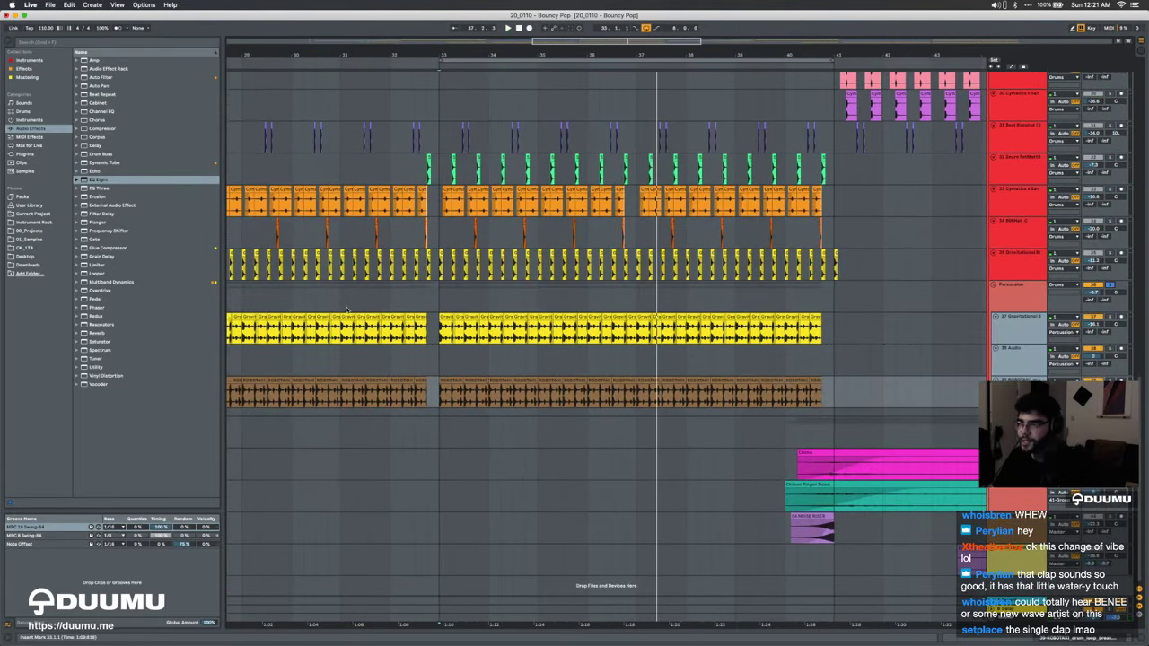
left_click(437, 303)
key("space")
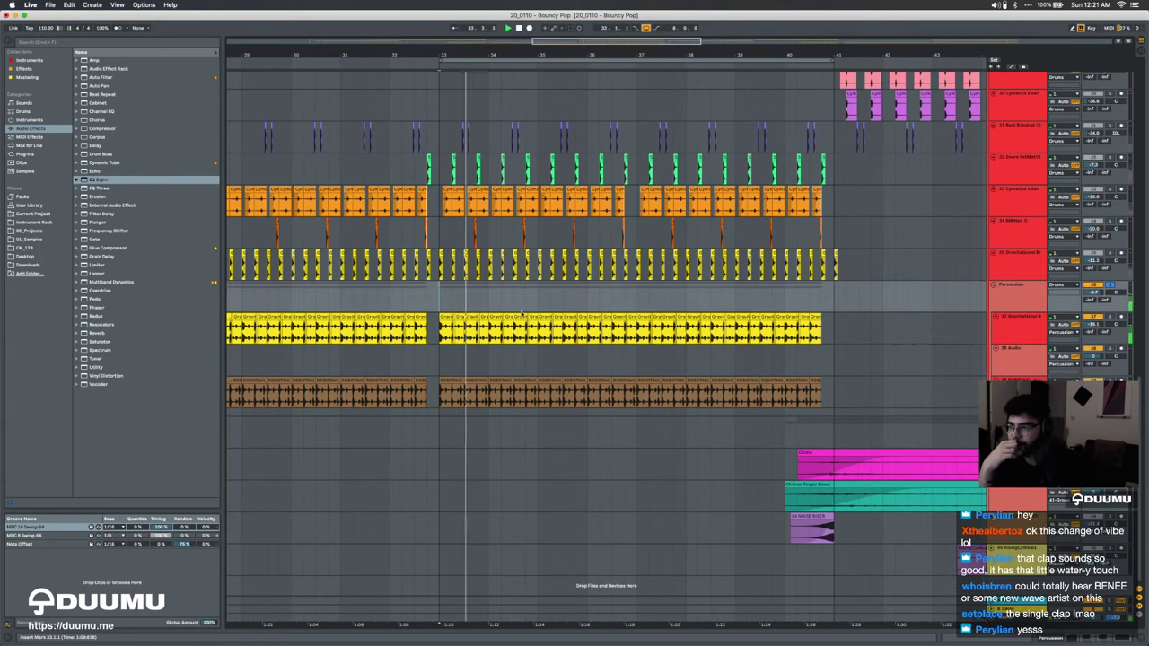
Step: Stop the percussion playback, solo the bass layers in 21 Group instead and play them from bar 33
scroll(532, 313, "up", 5)
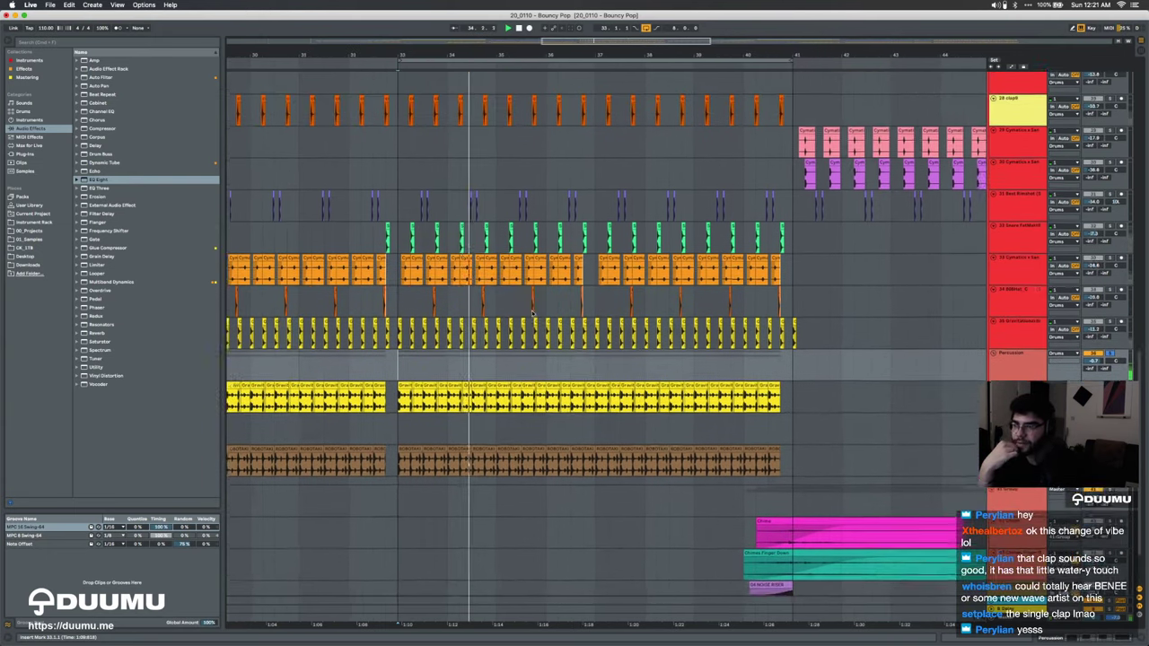
scroll(533, 314, "up", 2)
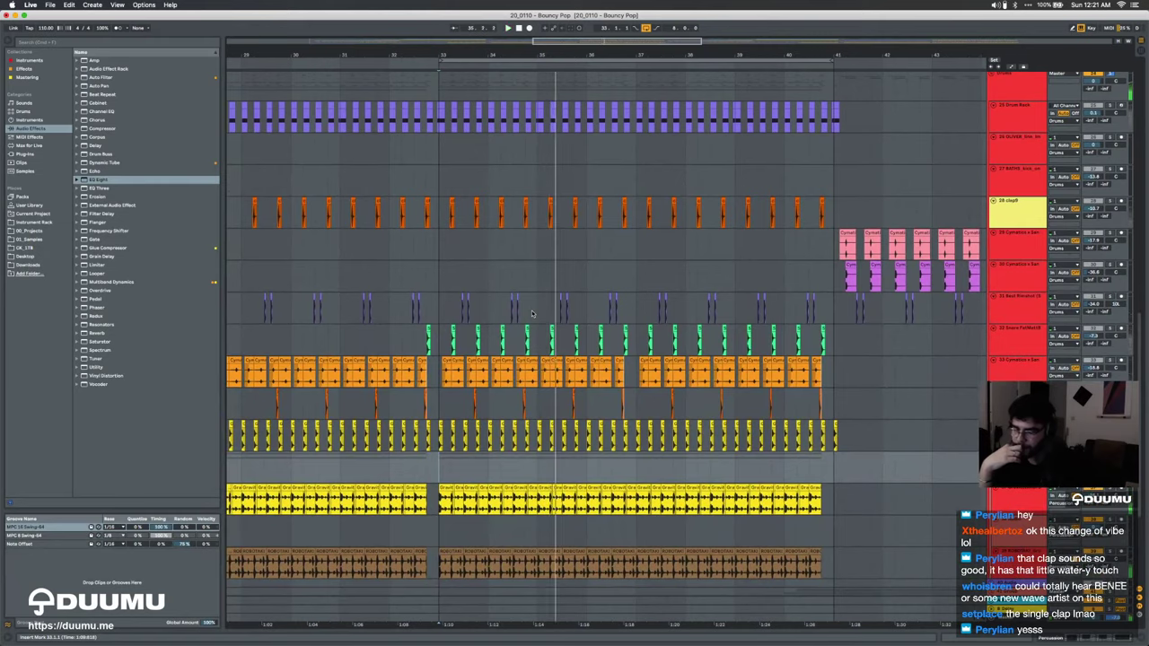
scroll(1122, 147, "up", 3)
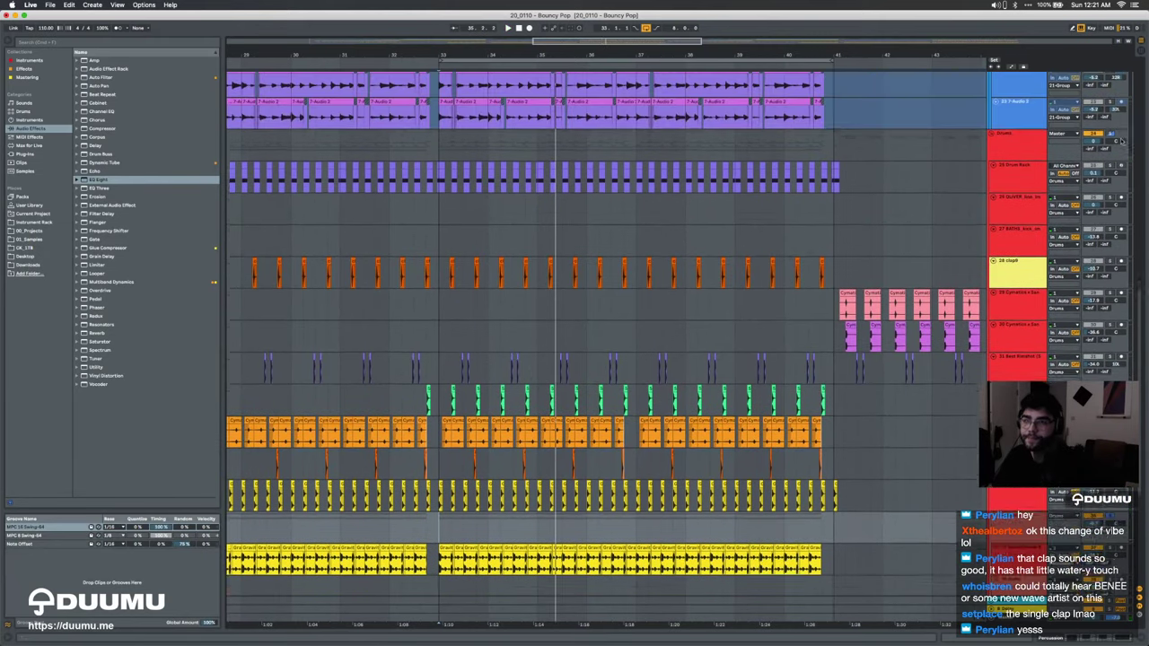
left_click(1110, 141)
key("space")
scroll(626, 235, "up", 6)
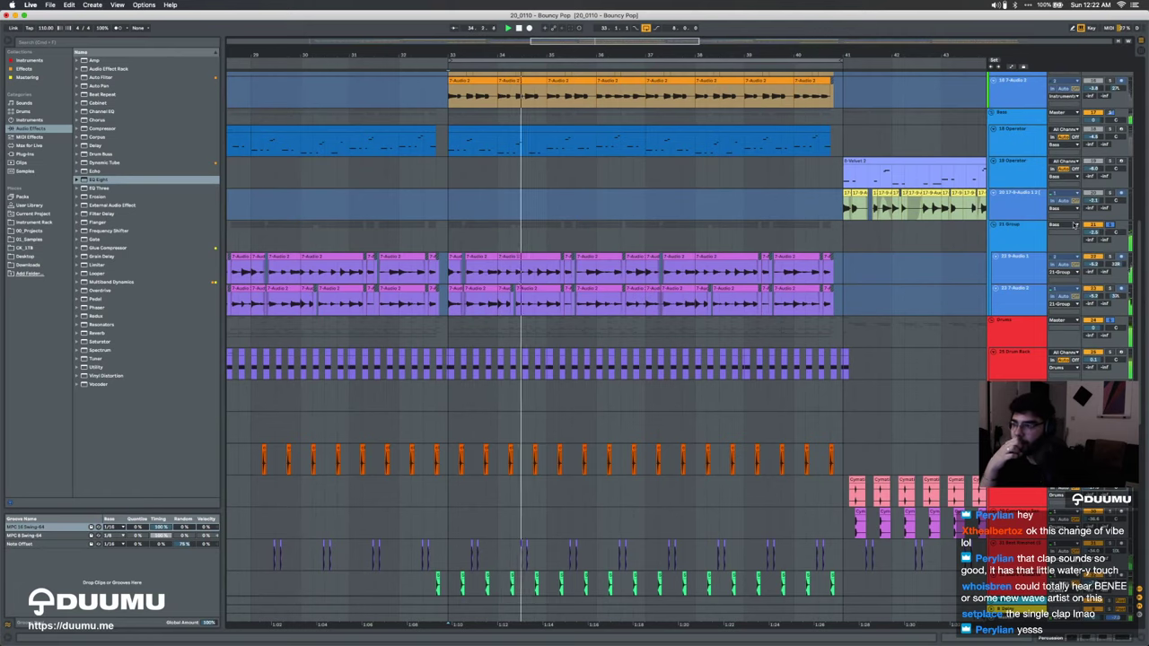
scroll(1089, 260, "up", 7)
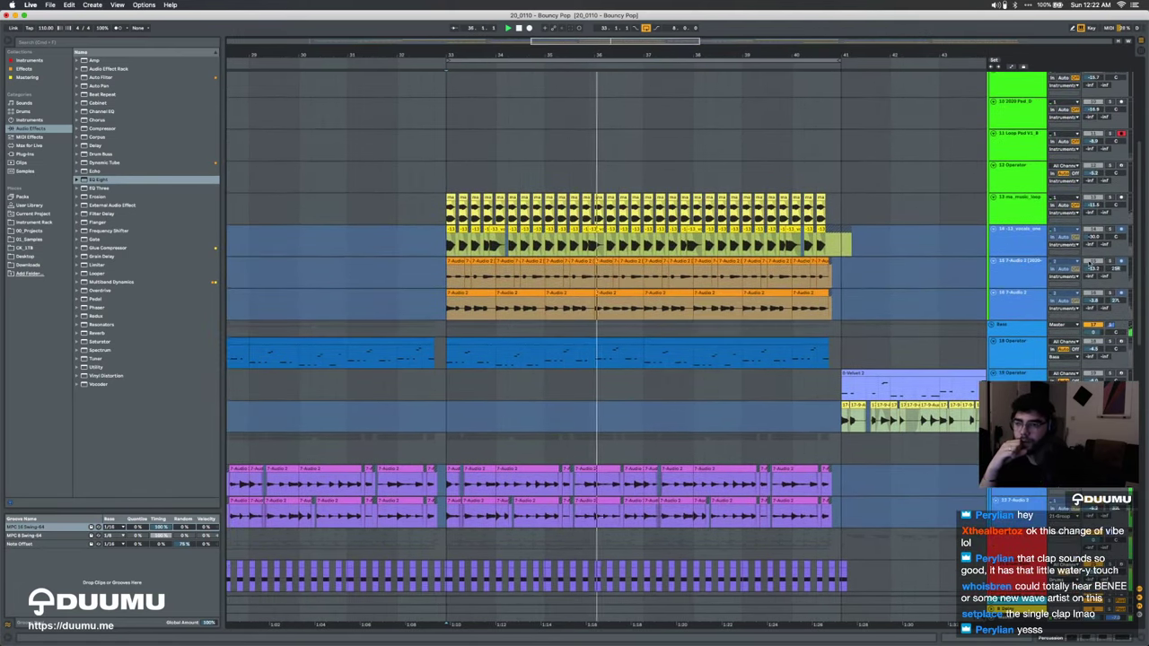
Step: Add the two 7-Audio tracks and the 18 Operator bass track to the soloed layers during playback
left_click(1110, 260, "super")
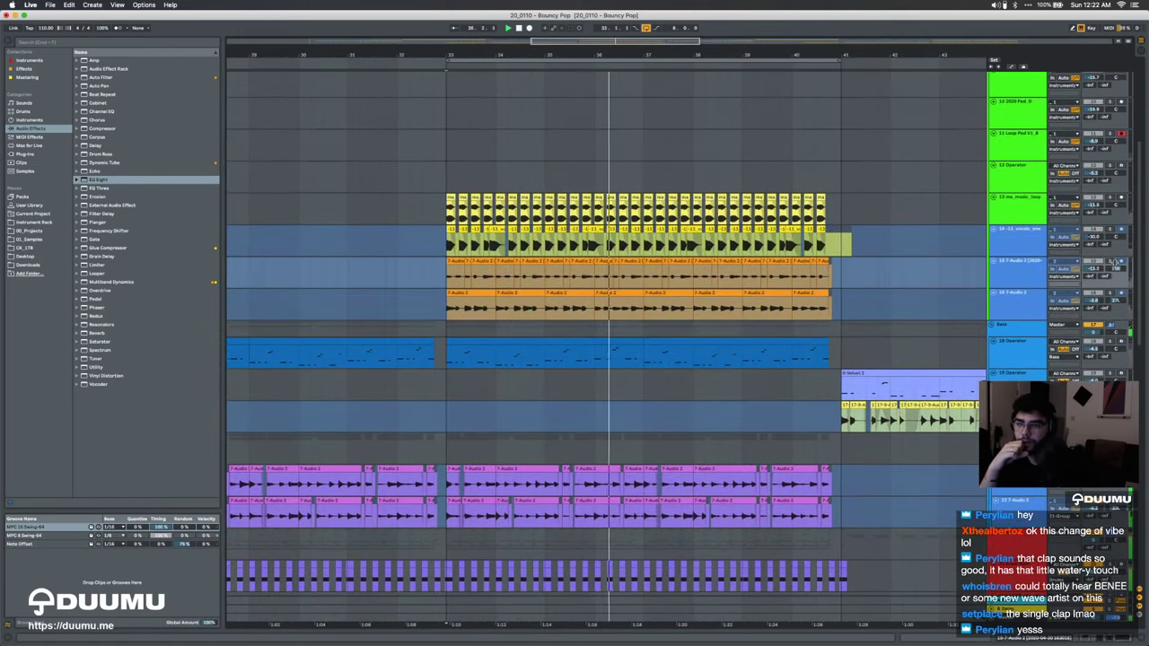
left_click(1110, 229, "super")
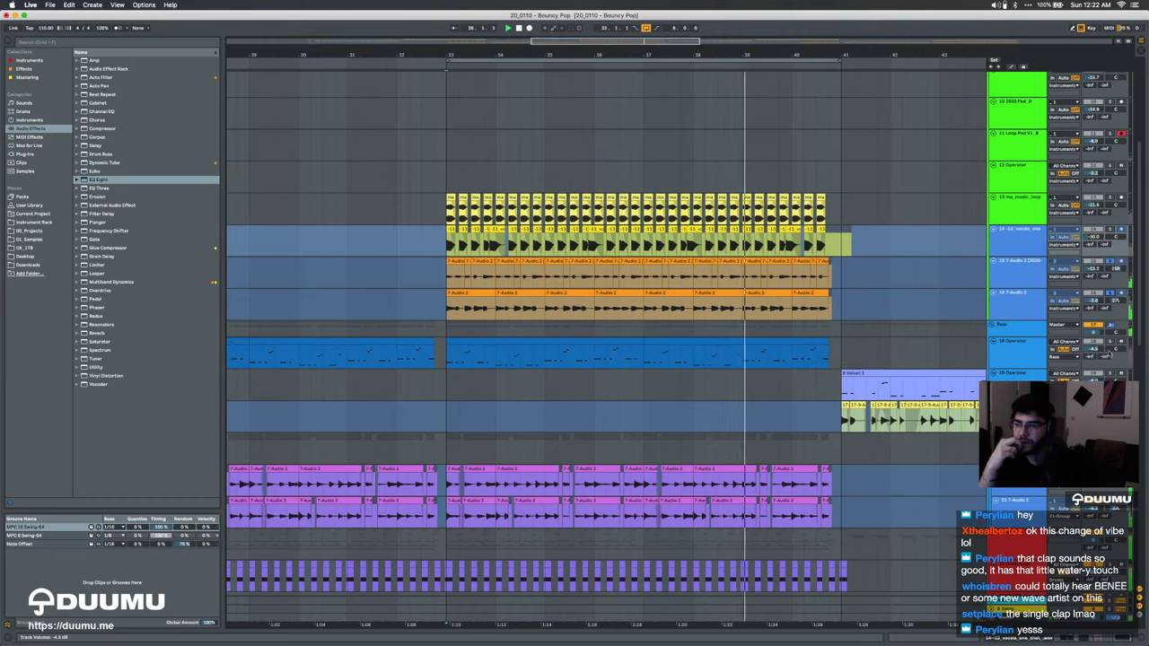
left_click(1113, 342)
left_click(1112, 343, "super")
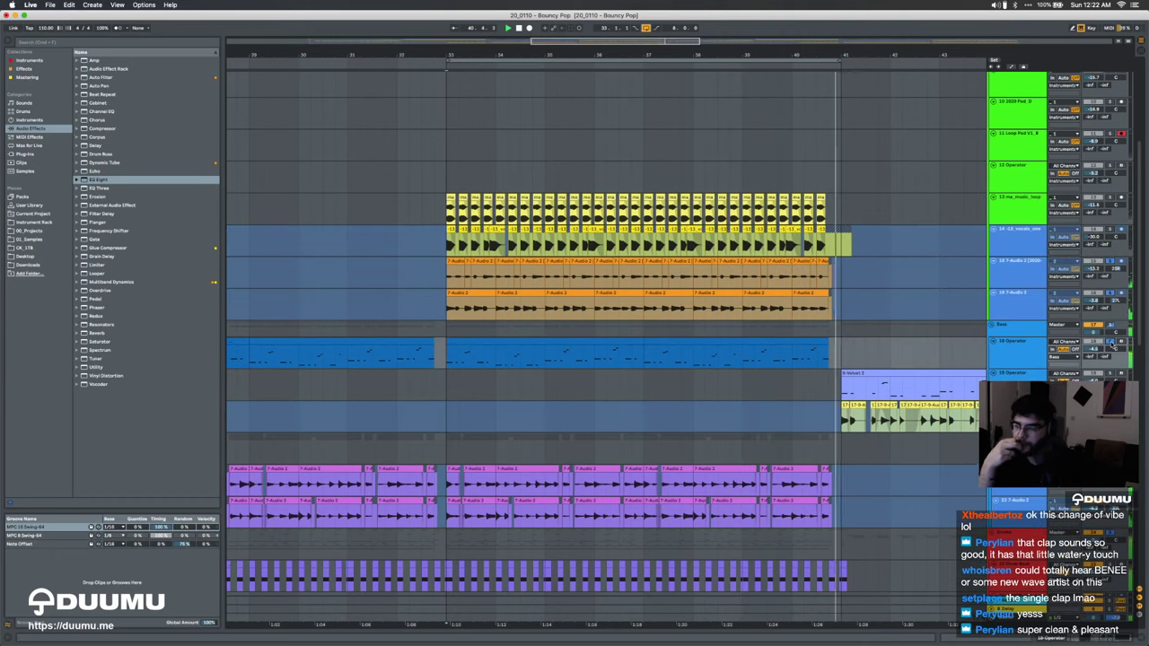
Step: Stop the soloed playback and place the insert marker near bar 35 on the 10 2020 Pad track
scroll(783, 289, "up", 5)
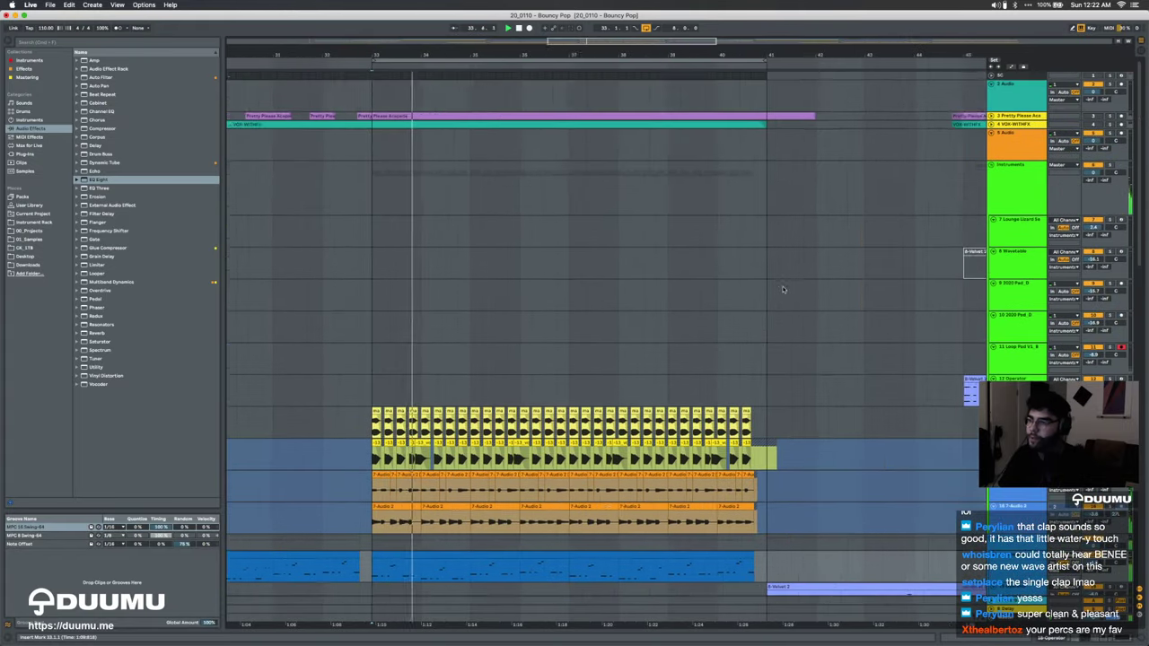
scroll(784, 289, "down", 3)
scroll(784, 289, "left", 1)
left_click(601, 326)
key("space")
left_click(602, 325)
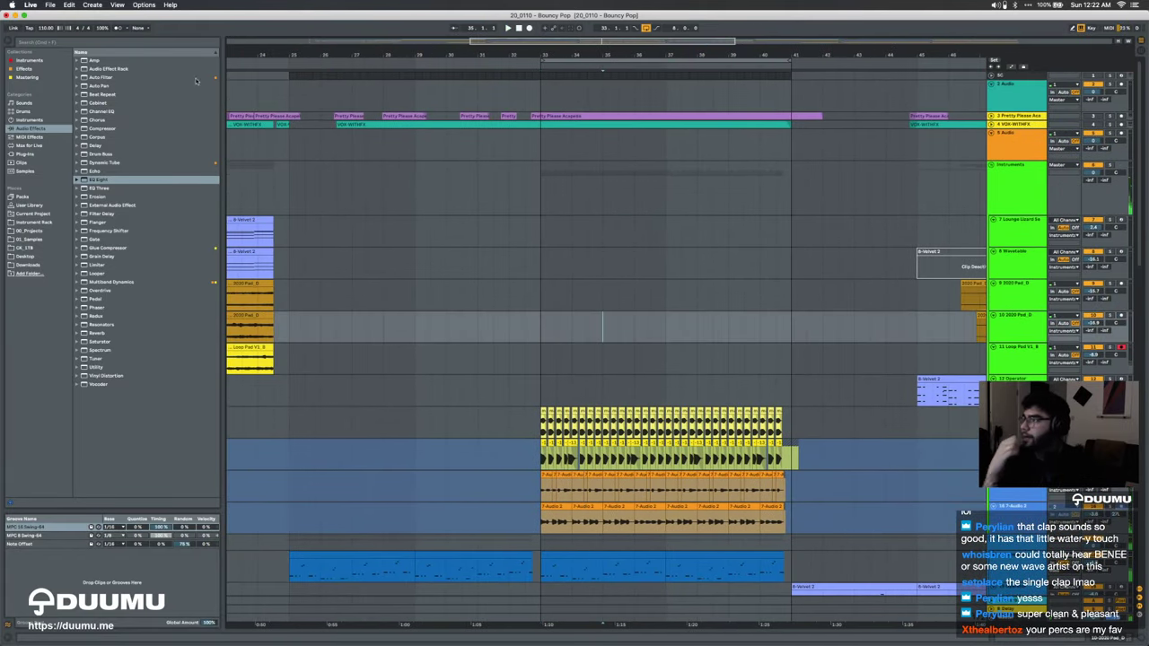
left_click(49, 4)
mouse_move(140, 35)
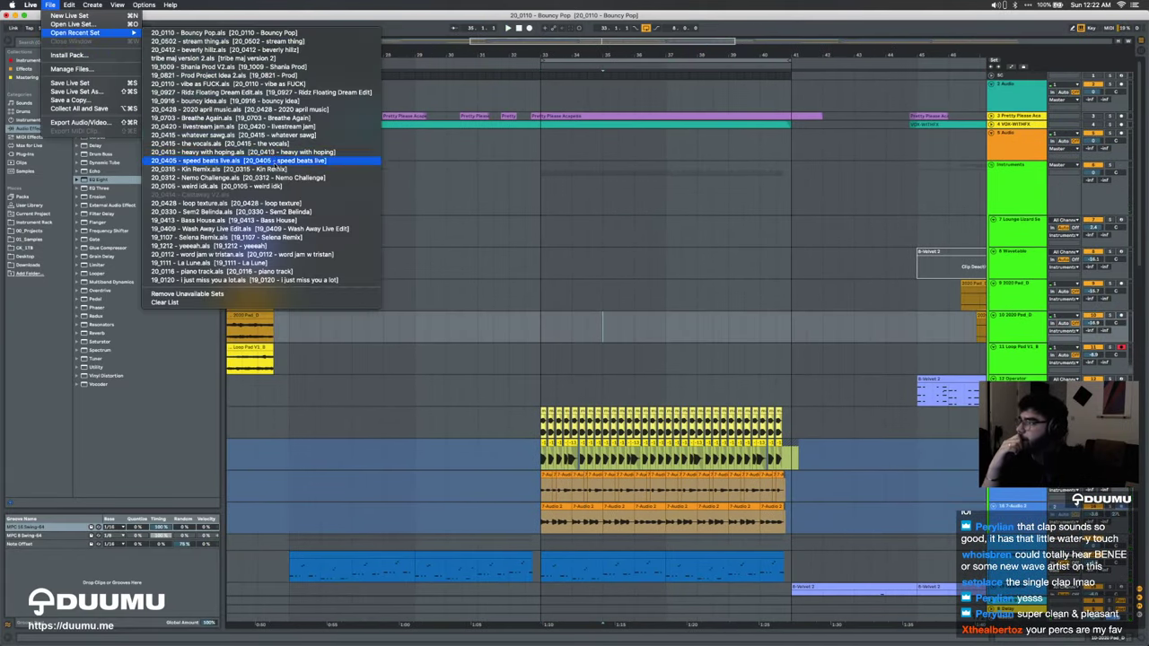
left_click(402, 154)
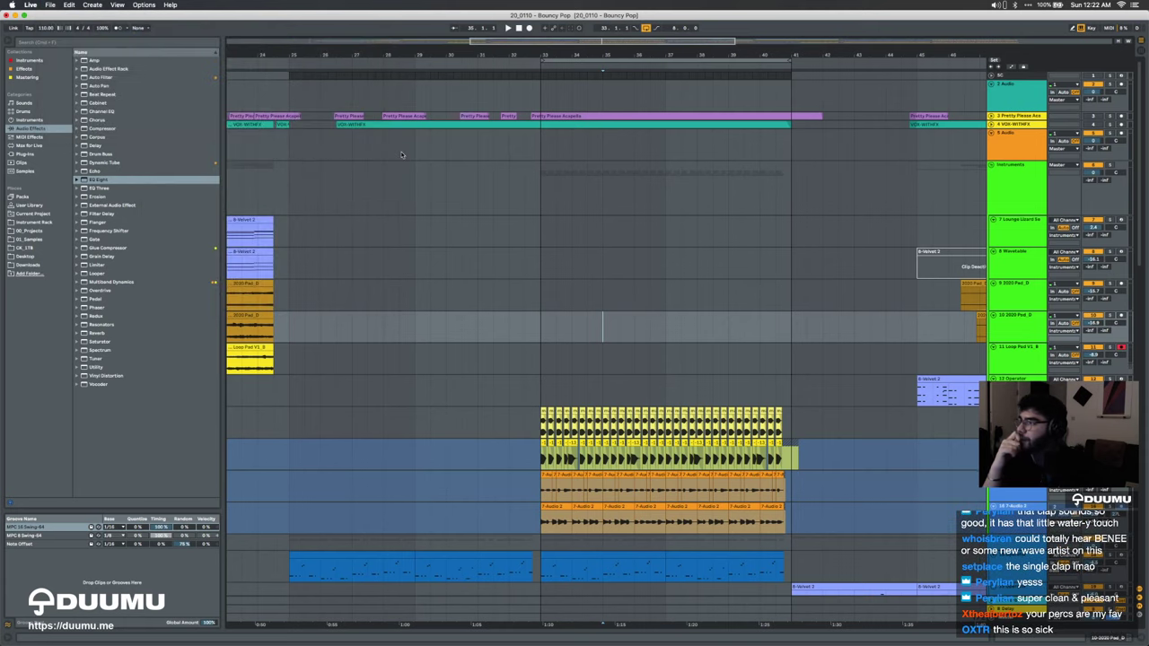
Step: Open the recent set 20_0413 - heavy with hoping in place of the current set
left_click(51, 5)
mouse_move(90, 32)
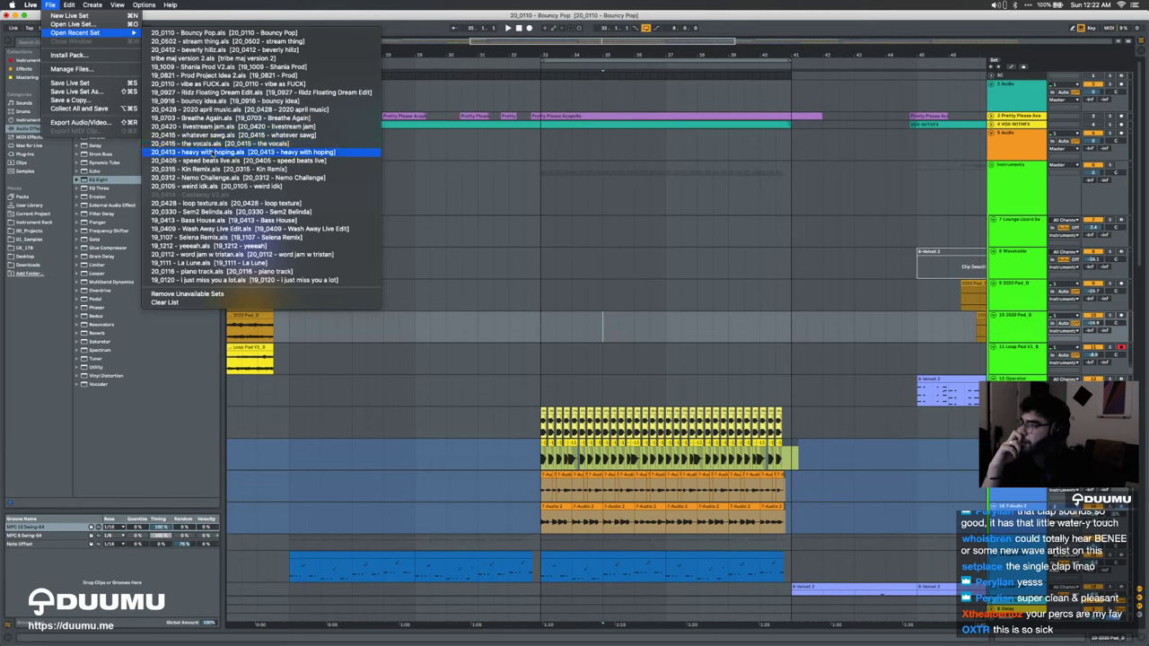
left_click(214, 153)
left_click(499, 347)
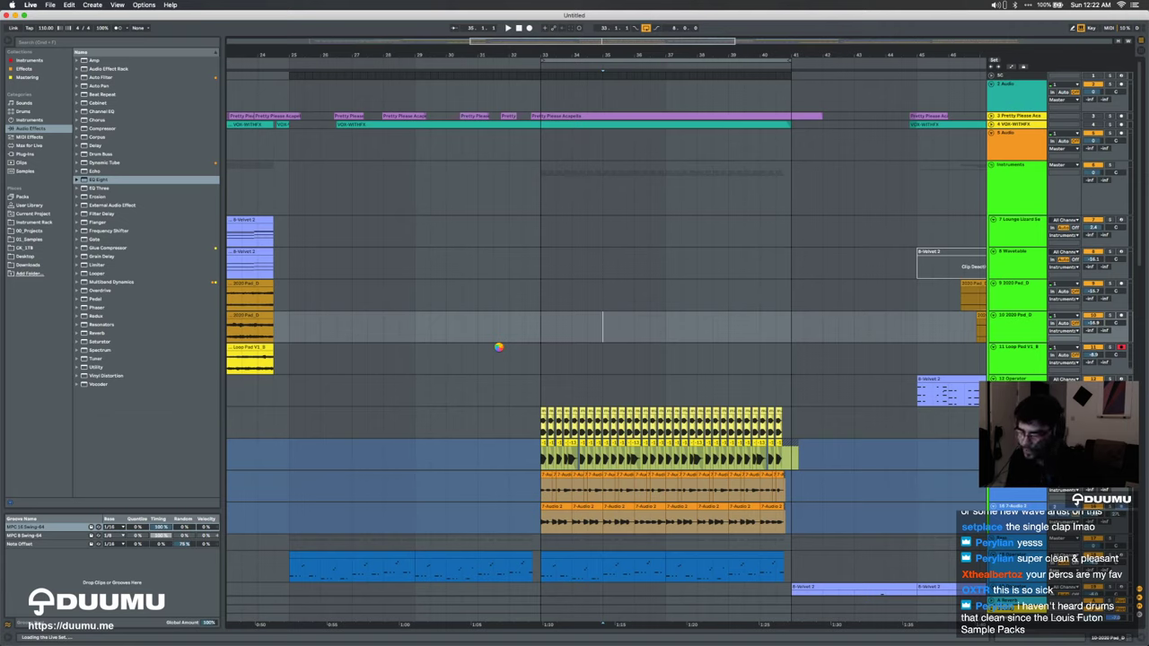
Step: Switch to Safari while the set loads, open SoundCloud from the favourites and widen the browser window
key("super+space")
type("safa")
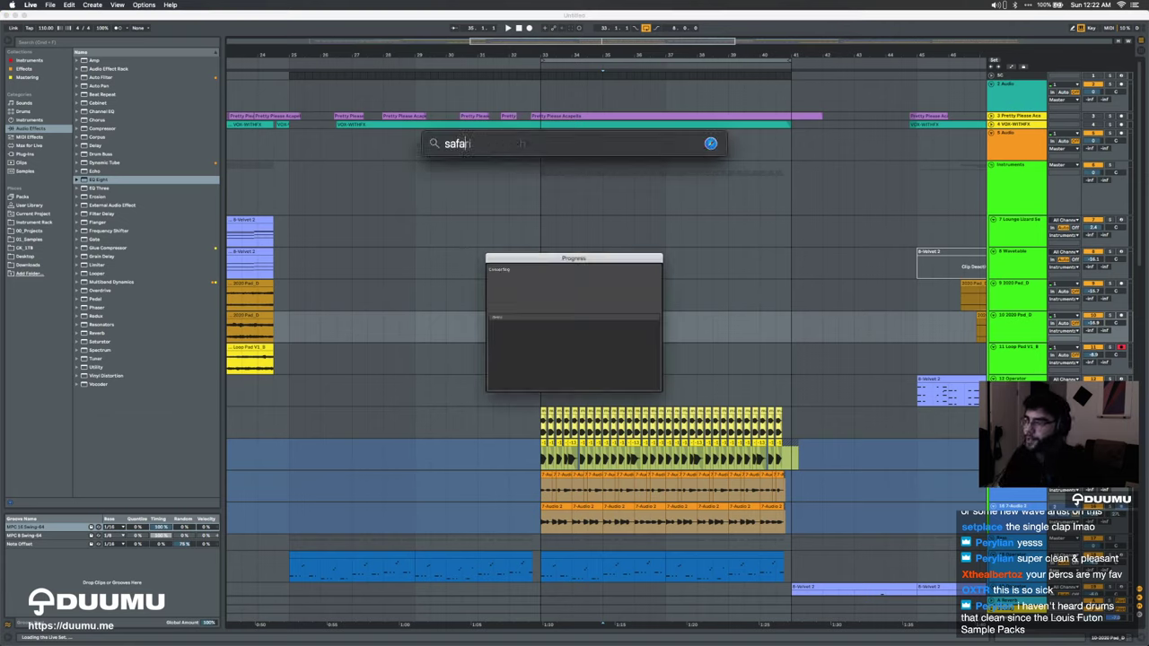
key("Return")
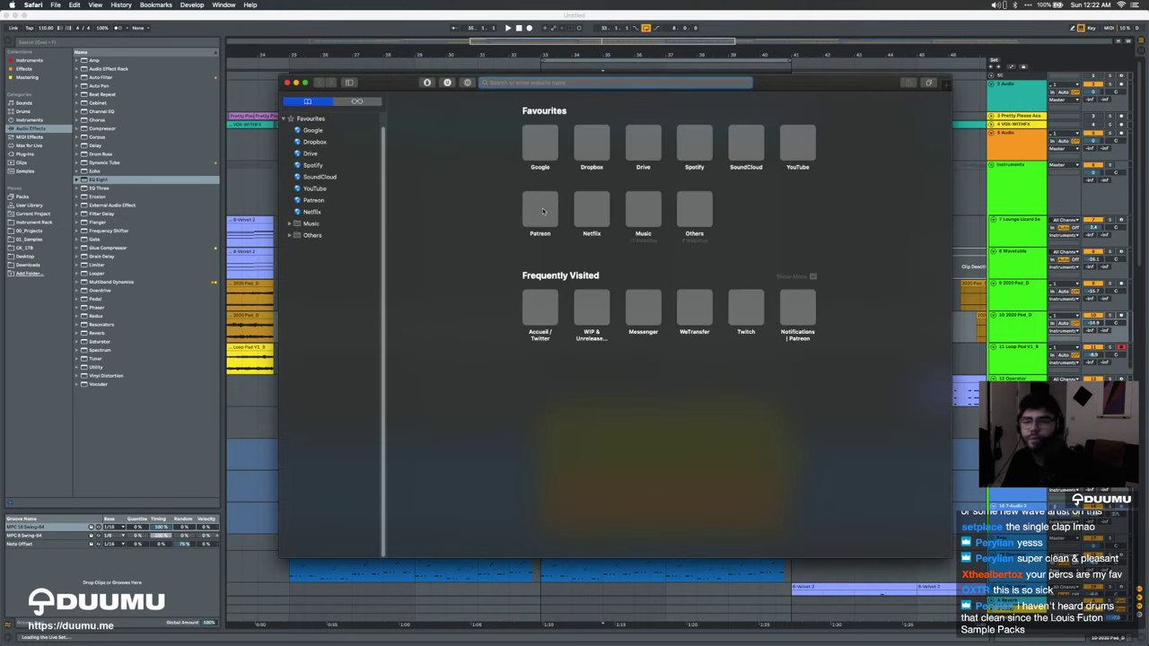
left_click(758, 164)
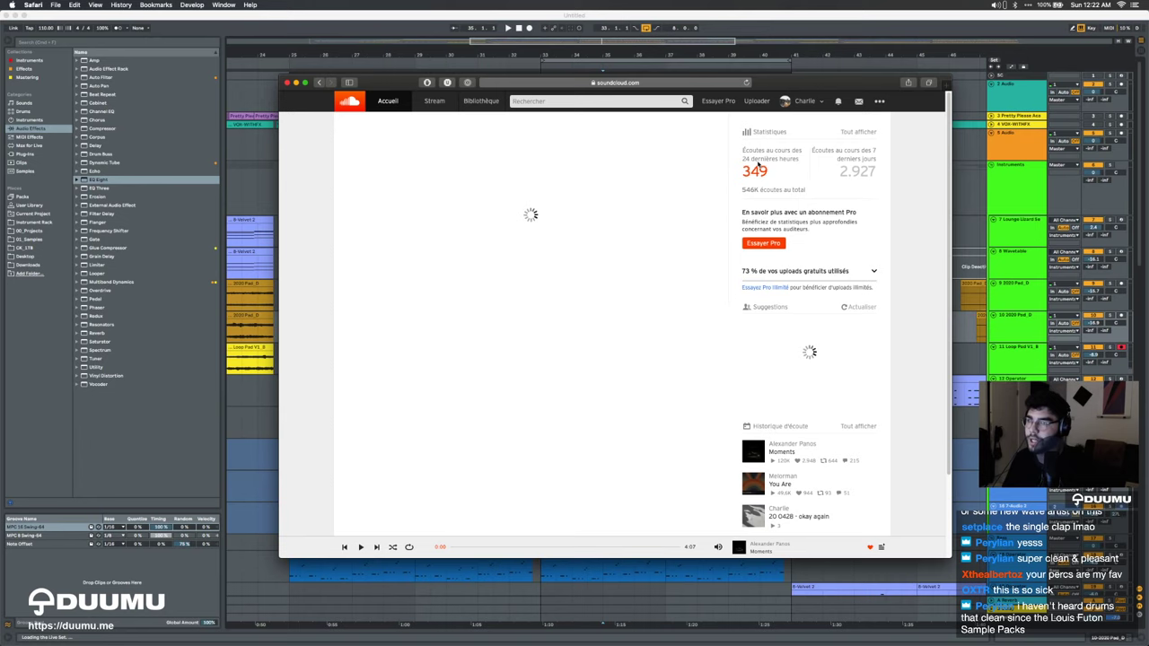
left_click_drag(949, 196, 1056, 196)
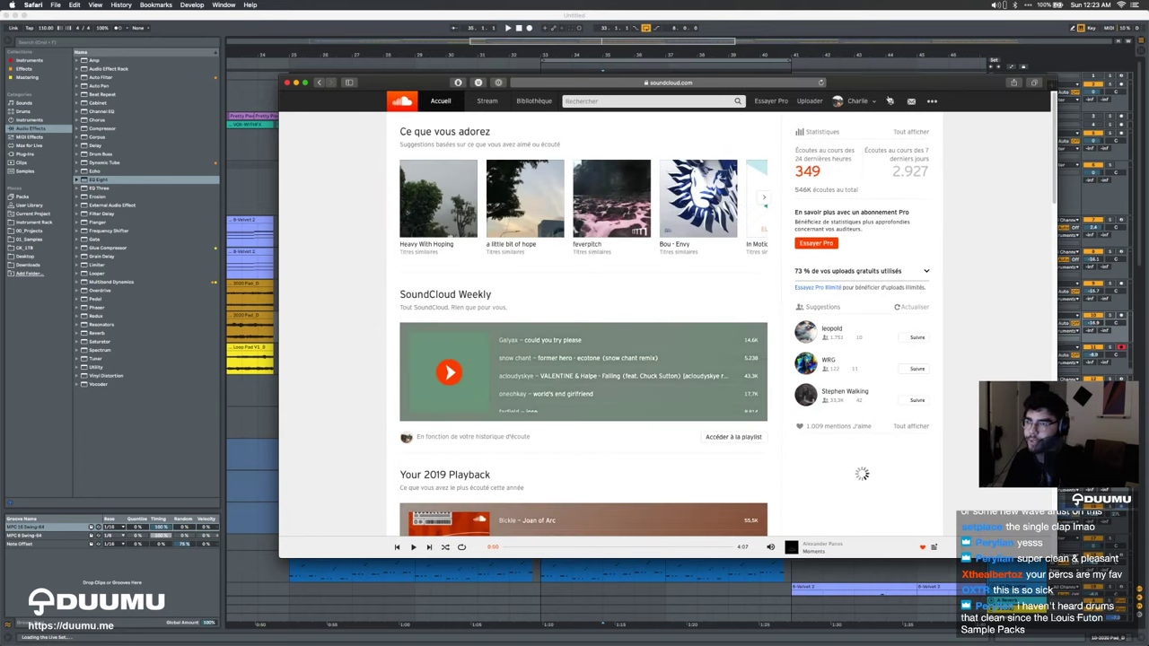
Step: Go to the account's own SoundCloud profile, open the Heavy With Hoping track and check its release date
left_click(855, 104)
left_click(850, 128)
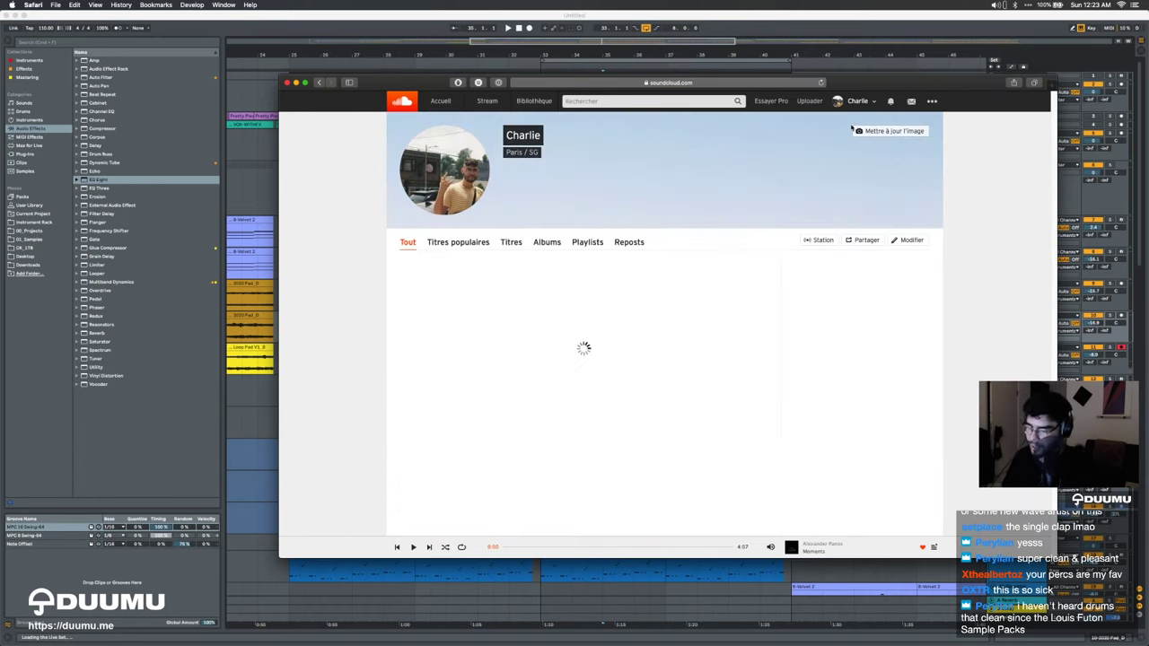
scroll(398, 358, "down", 2)
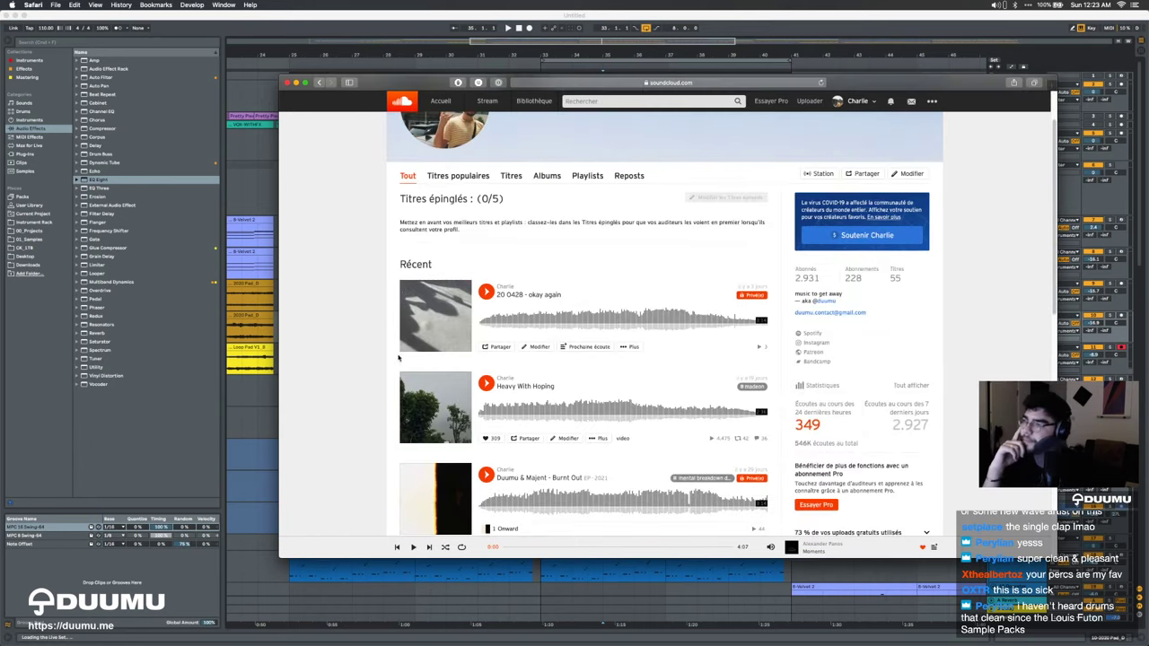
left_click(528, 387)
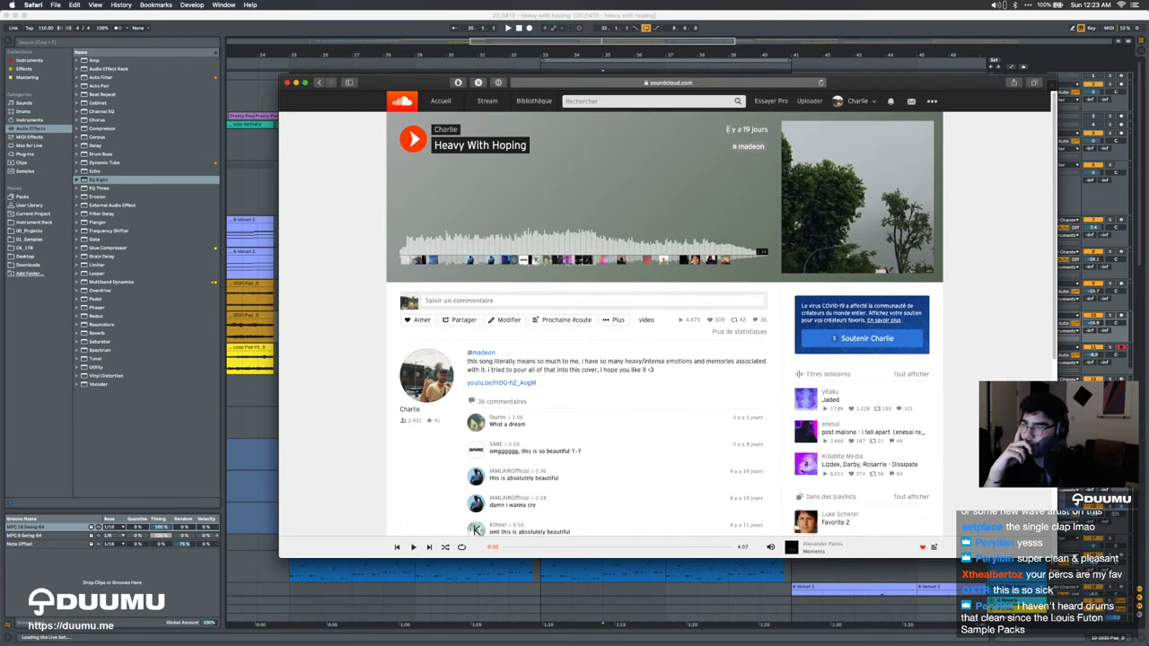
left_click_drag(768, 129, 740, 129)
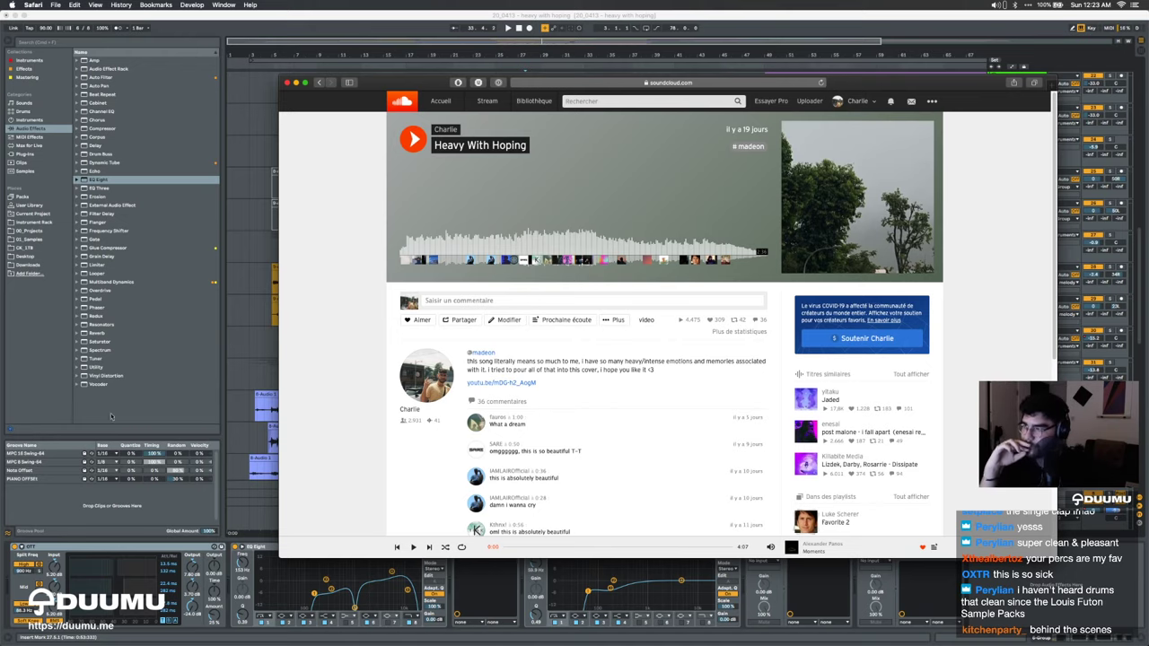
Step: Switch back to Ableton Live and look through the heavy with hoping arrangement from the vocals down to the percussion
left_click(217, 415)
scroll(247, 414, "down", 10)
scroll(247, 415, "up", 5)
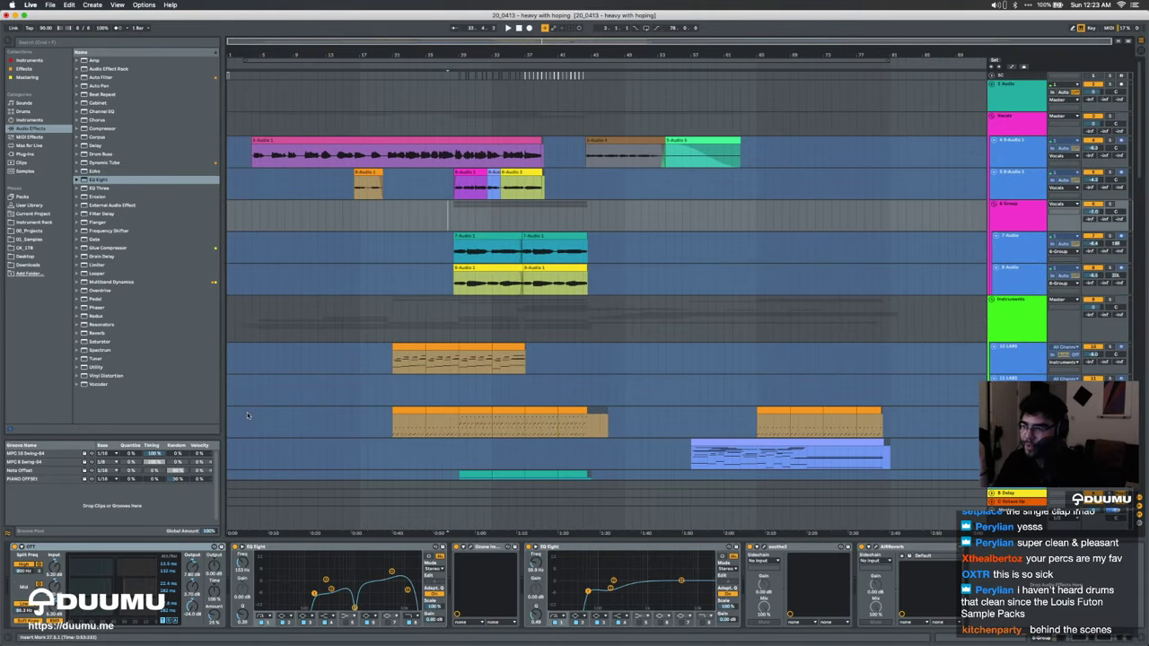
scroll(247, 414, "down", 10)
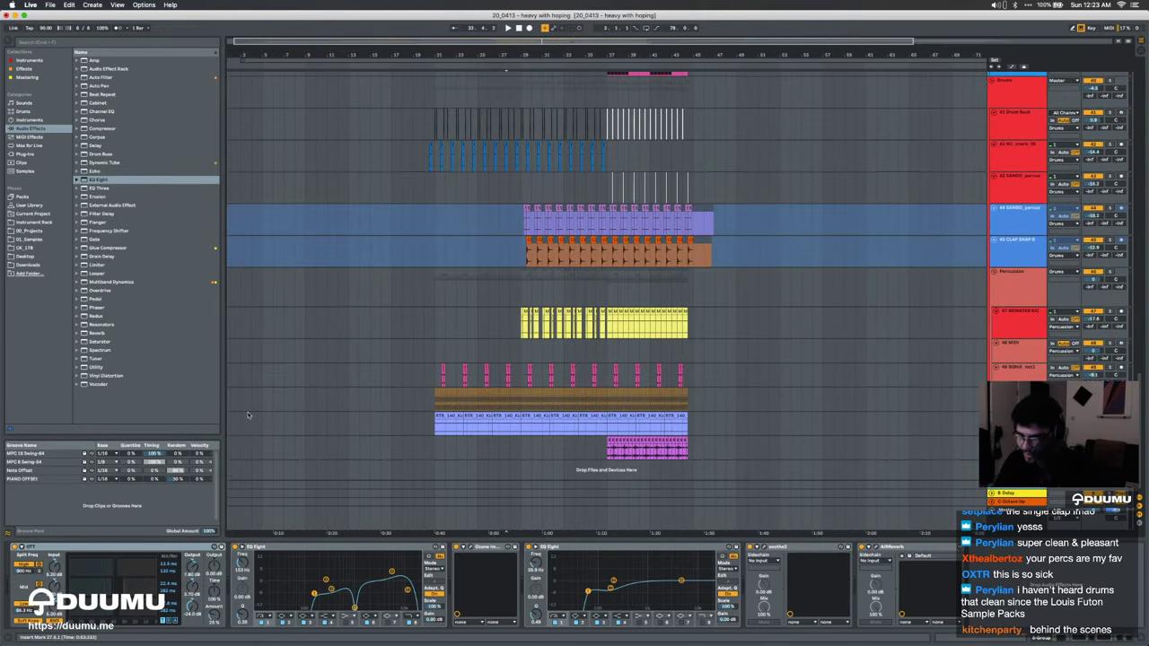
scroll(248, 415, "up", 10)
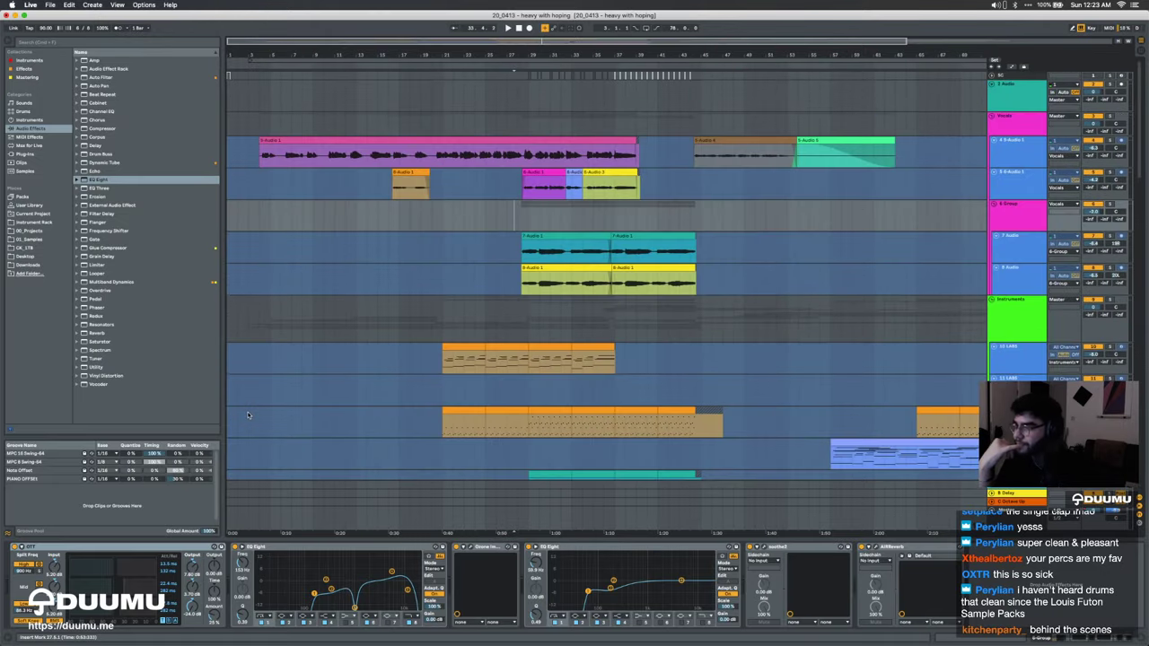
scroll(409, 264, "down", 2)
scroll(409, 263, "up", 2)
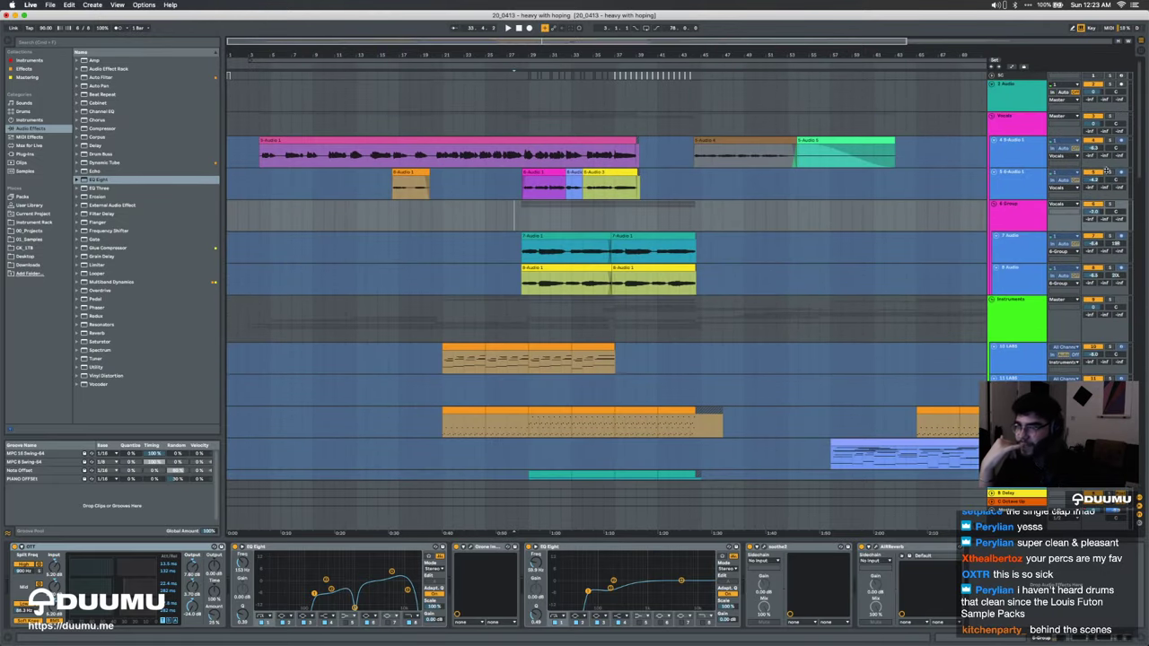
Step: Hide the device view, solo the first audio track in the Vocals group and play it from the start of its clip
left_click(1008, 158)
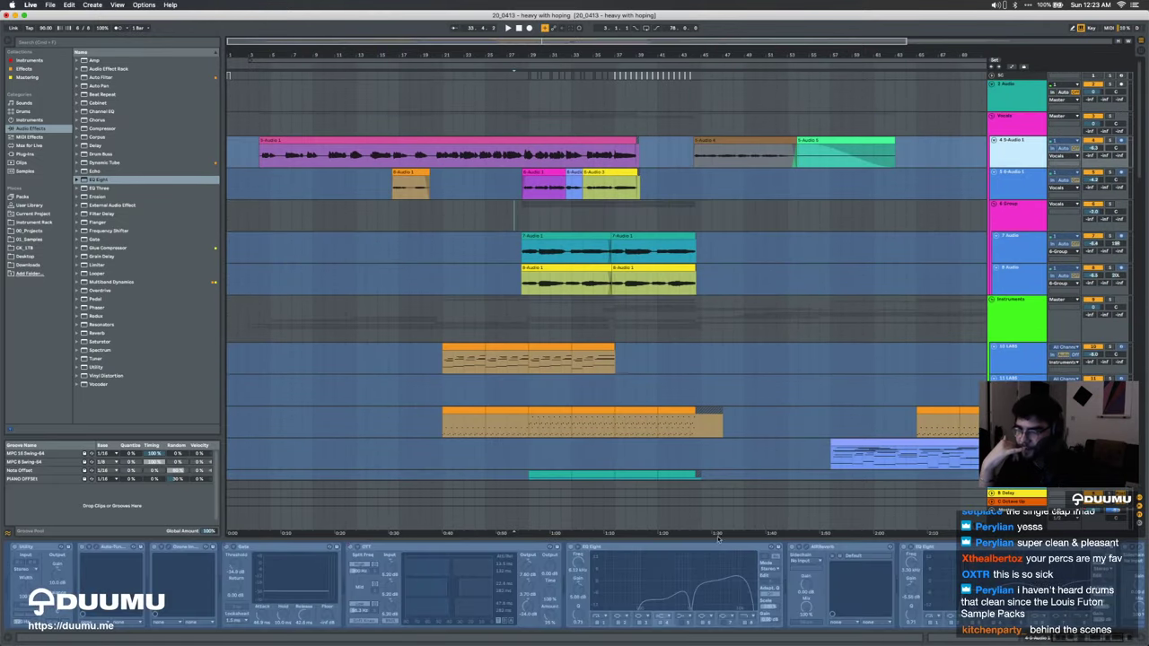
key("super+alt+l")
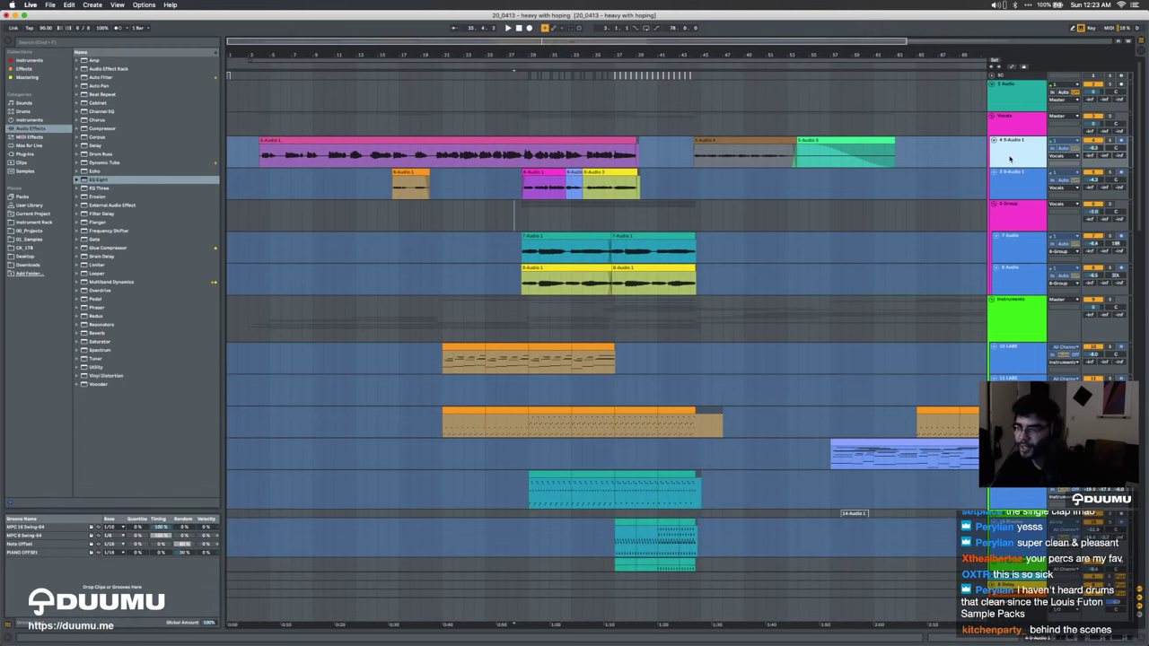
left_click(1111, 133)
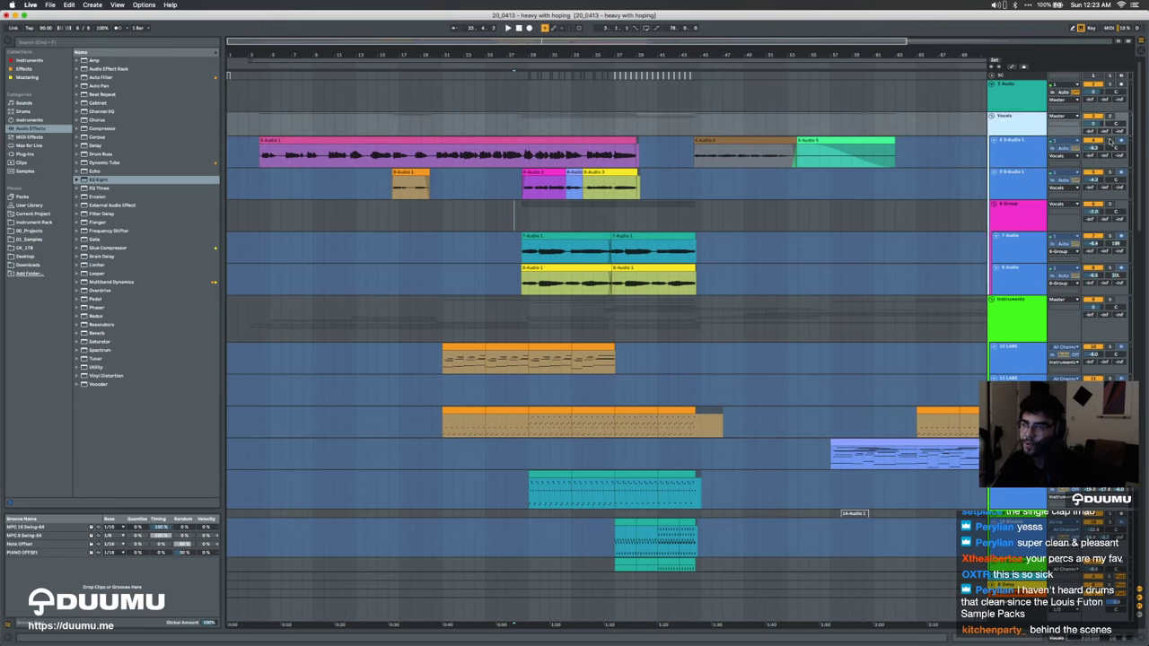
left_click(265, 141)
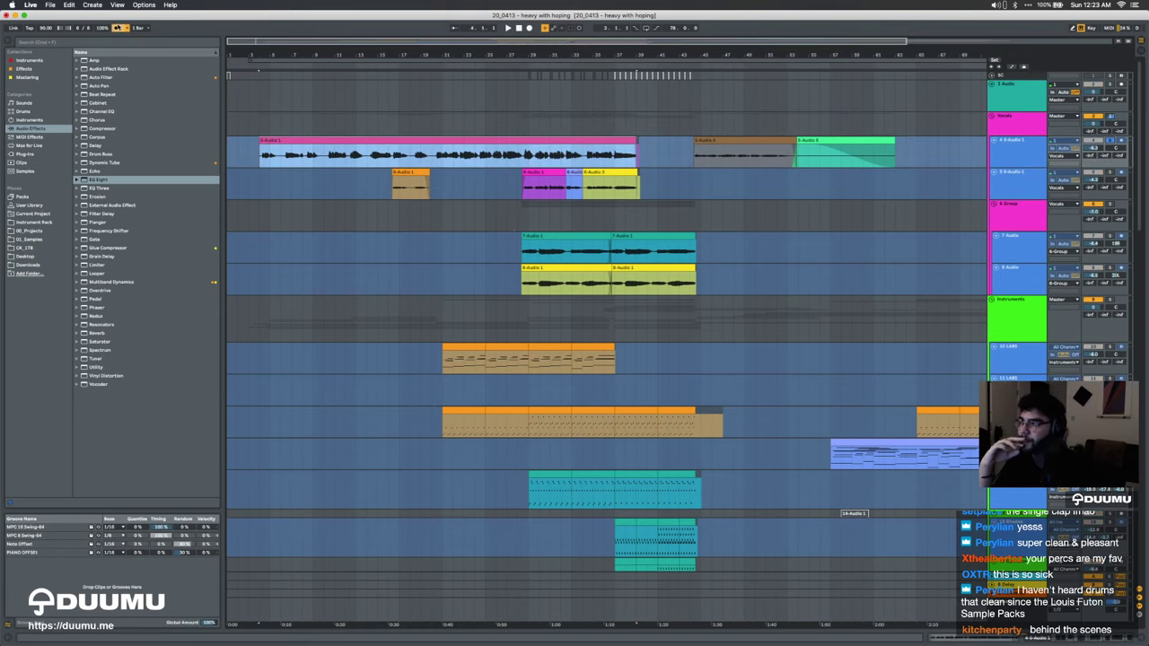
key("z")
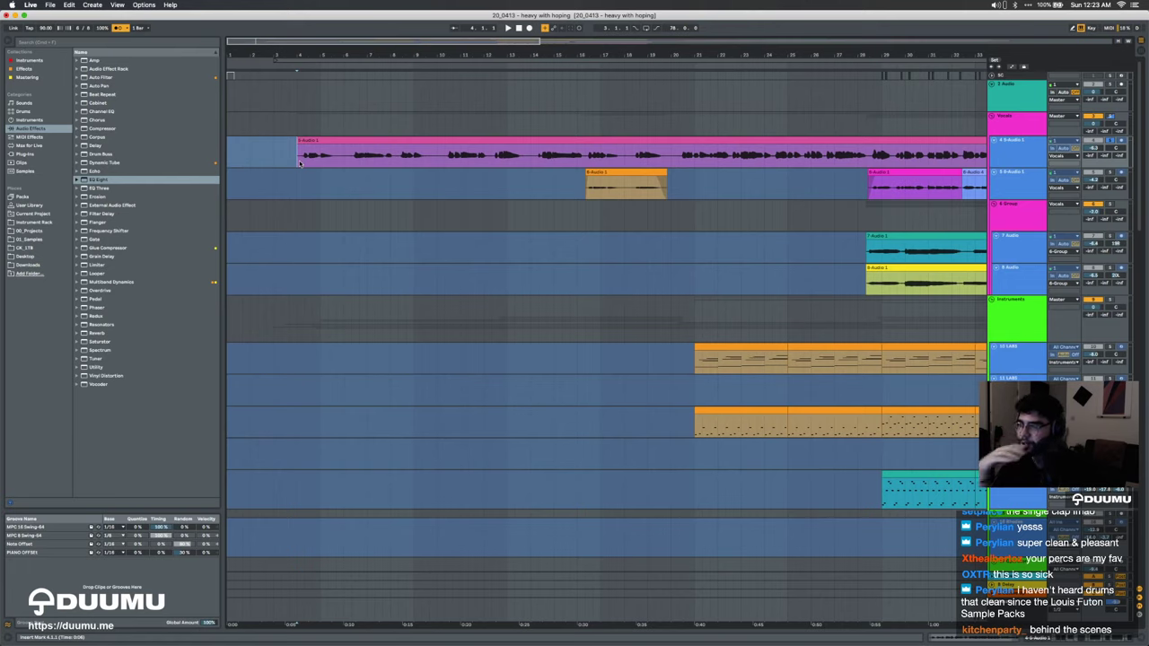
key("space")
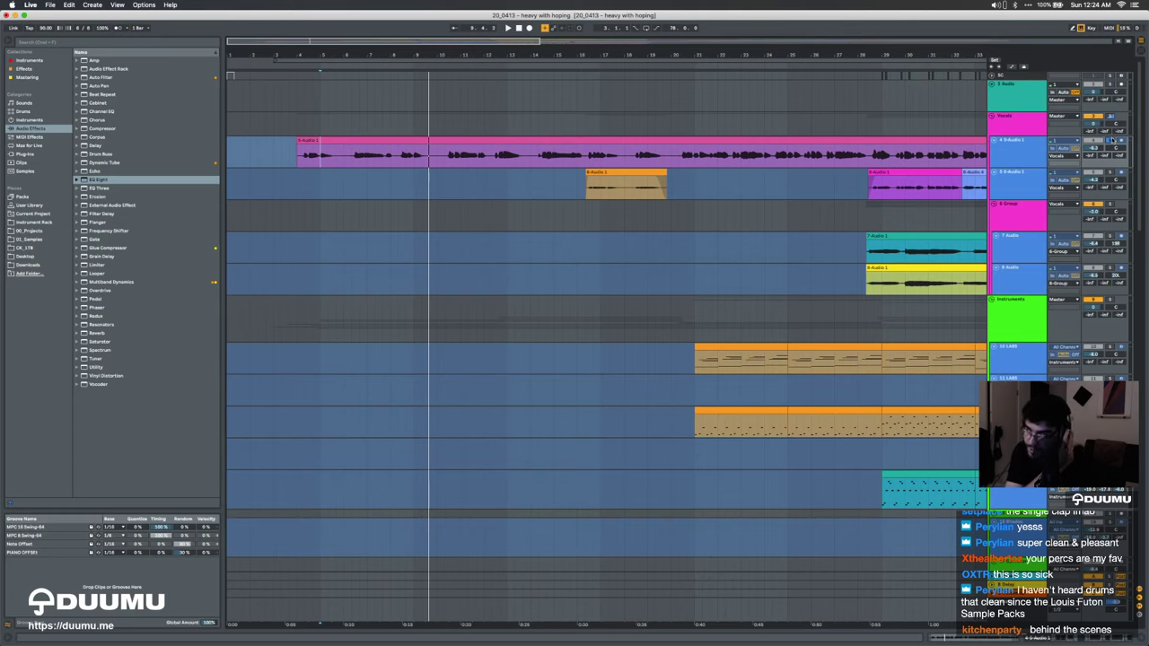
Step: Solo 31 Group in the Instruments section instead of the vocal and play it from bar 4
scroll(733, 296, "down", 10)
left_click(1015, 359)
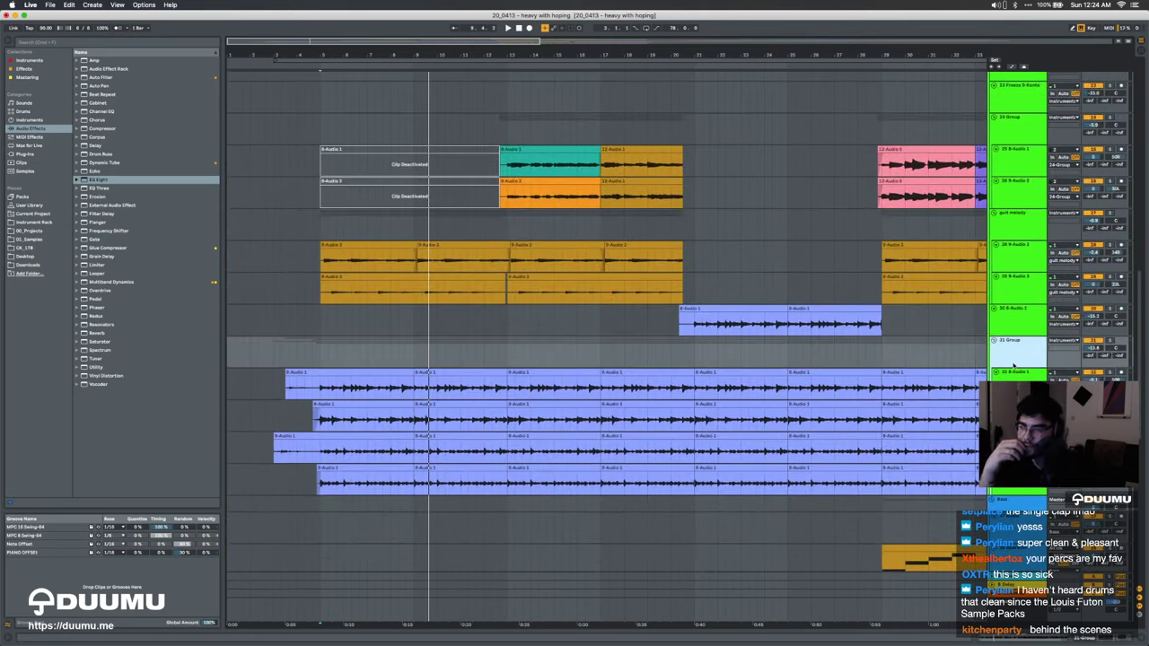
left_click(1111, 342)
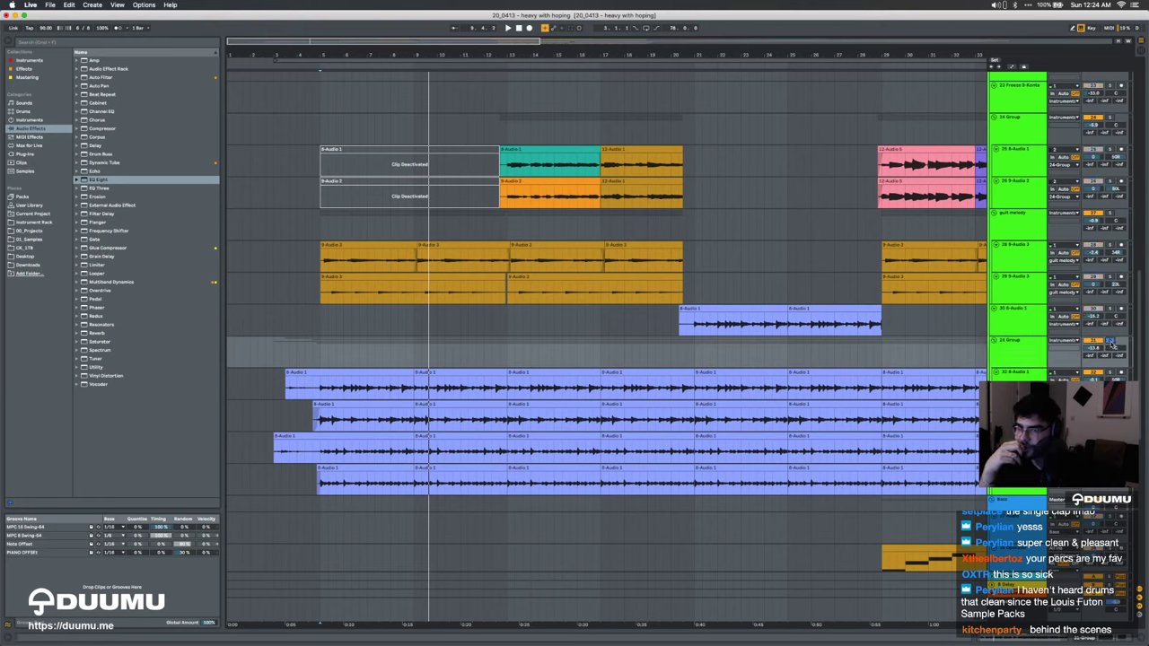
left_click(306, 388)
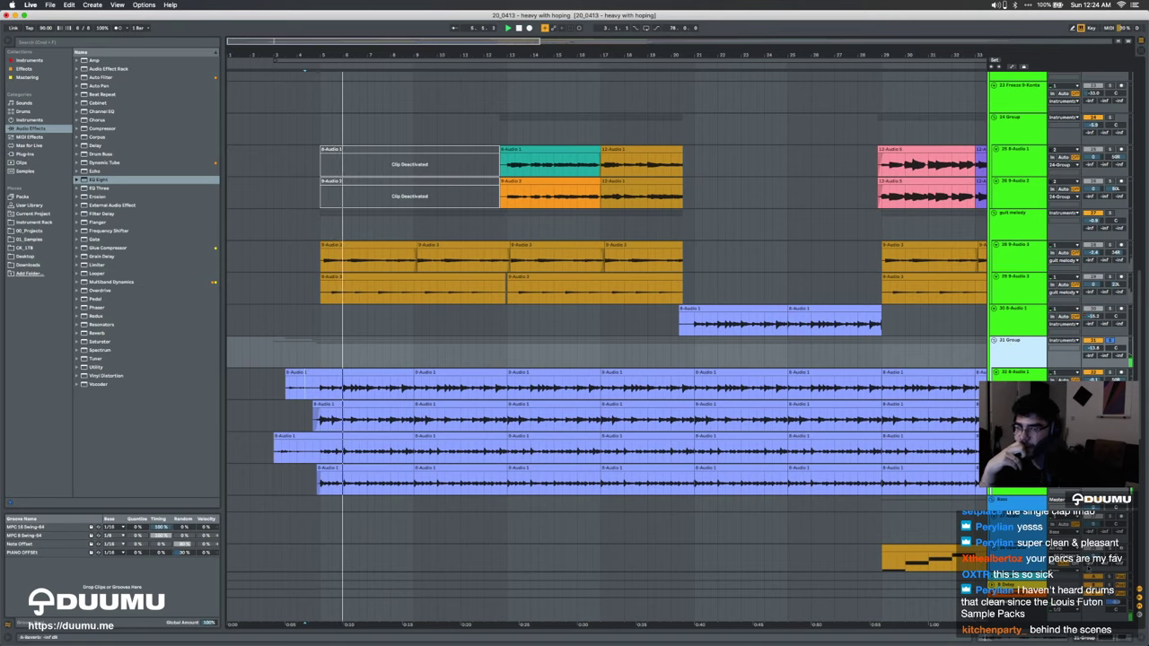
Step: Show the device view again, solo track 32 inside 31 Group and play it from bar 5
left_click(1094, 639)
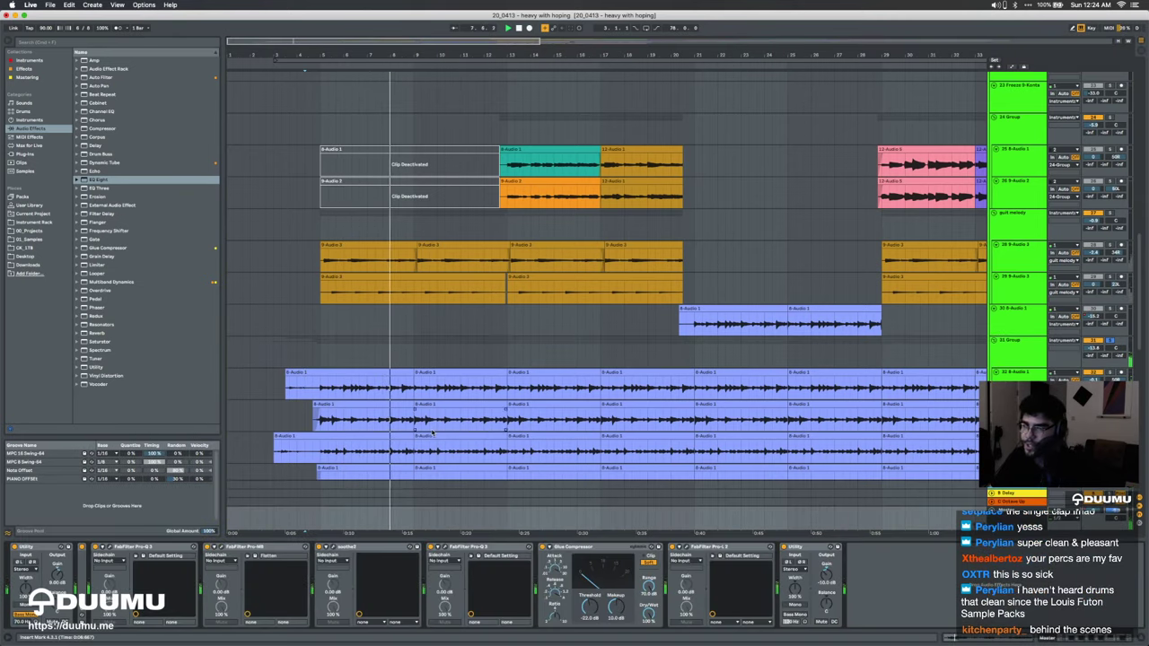
scroll(432, 434, "down", 4)
scroll(432, 434, "up", 6)
left_click(378, 383)
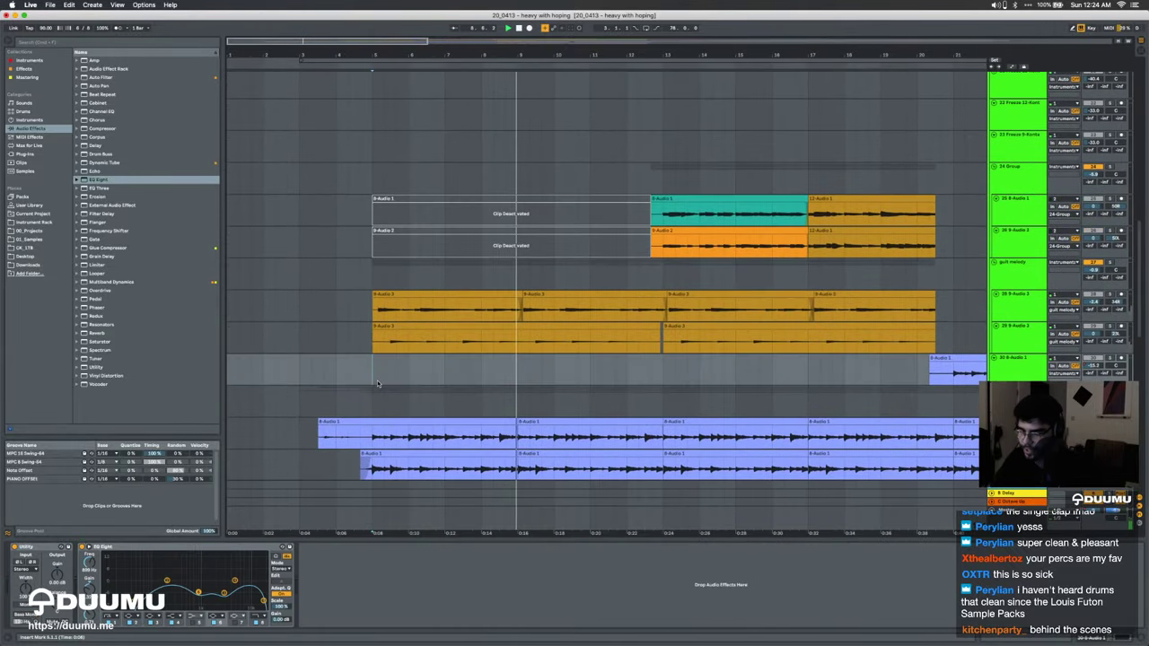
scroll(377, 384, "down", 2)
left_click(370, 391)
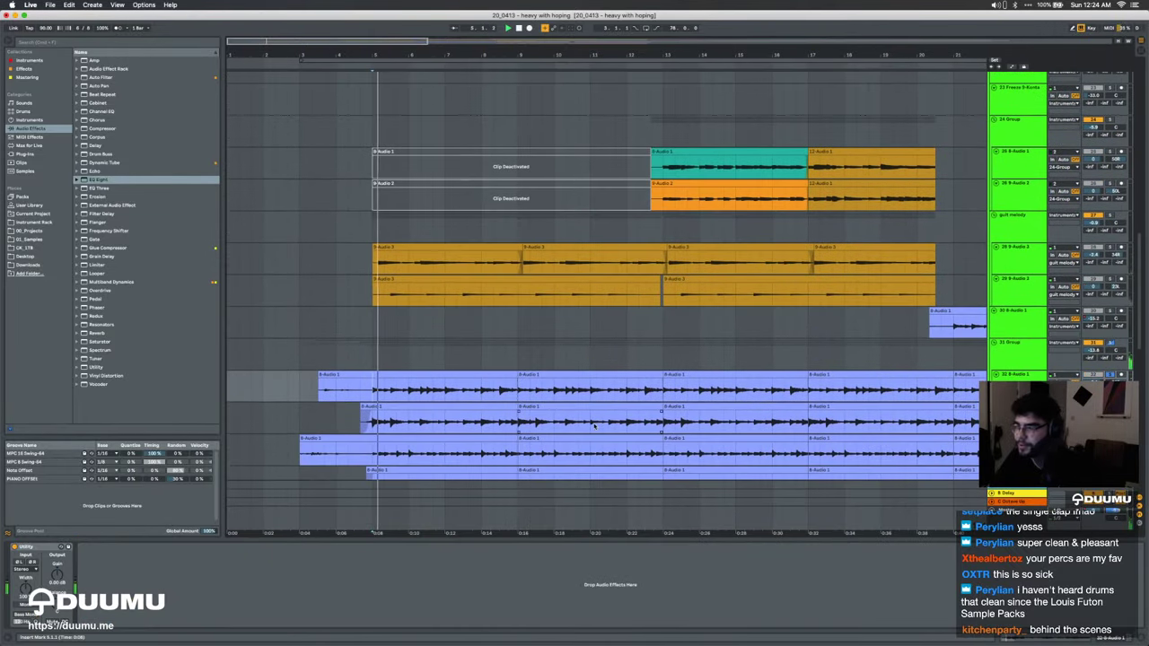
Step: Solo tracks 34 and 35 of 31 Group together with the already soloed layers
scroll(594, 426, "down", 2)
scroll(592, 427, "down", 2)
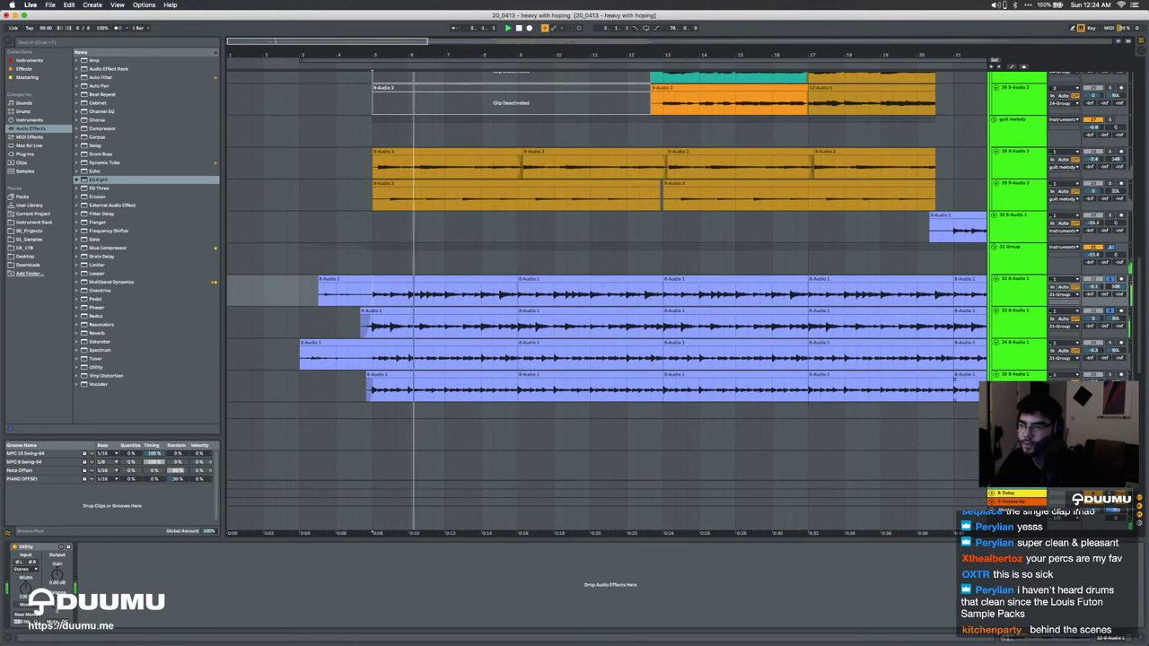
left_click(1007, 380)
left_click(1016, 351, "shift")
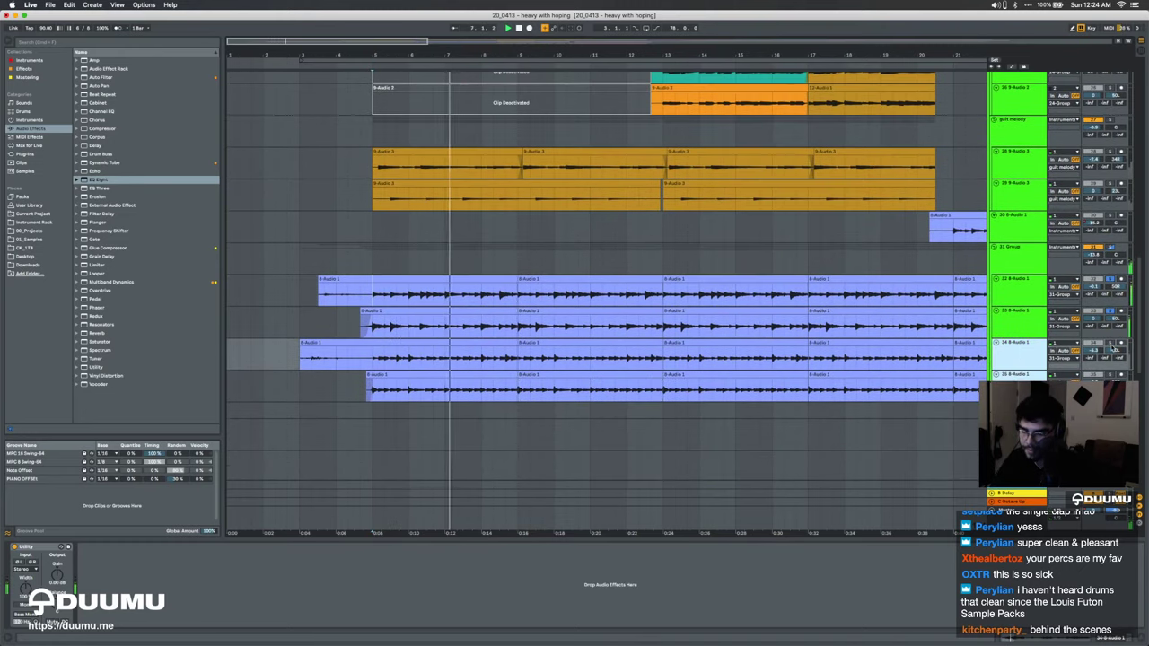
left_click(1109, 343)
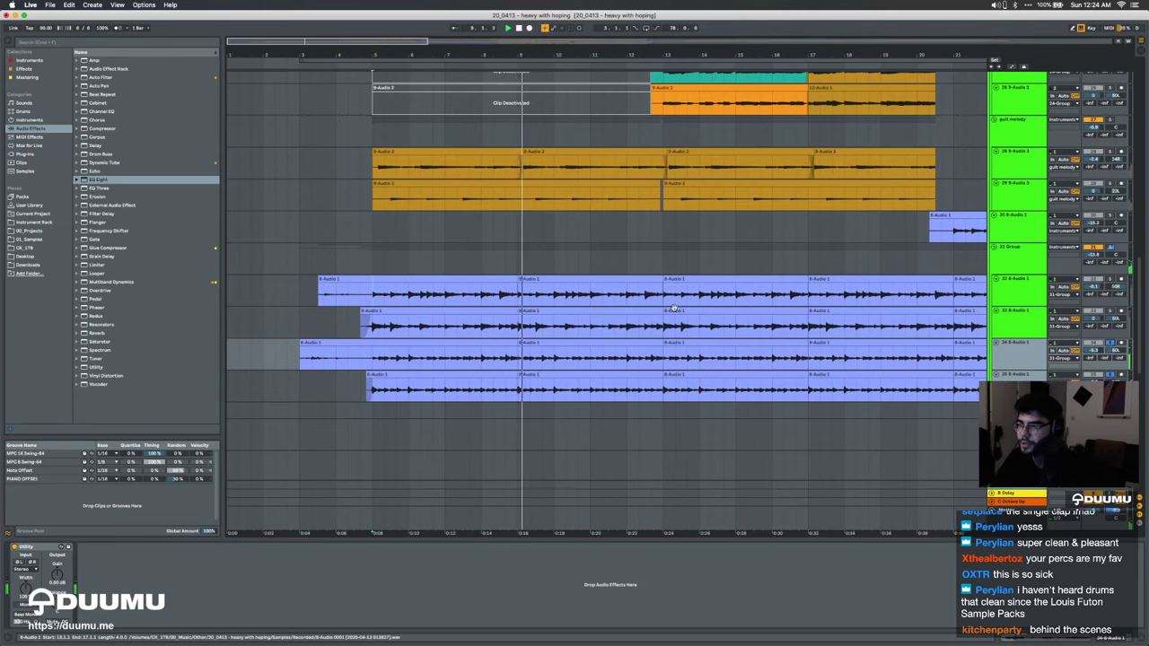
Step: Solo the whole 31 Group instead of its individual tracks and play it from just before bar 5
scroll(674, 309, "up", 4)
scroll(674, 310, "right", 3)
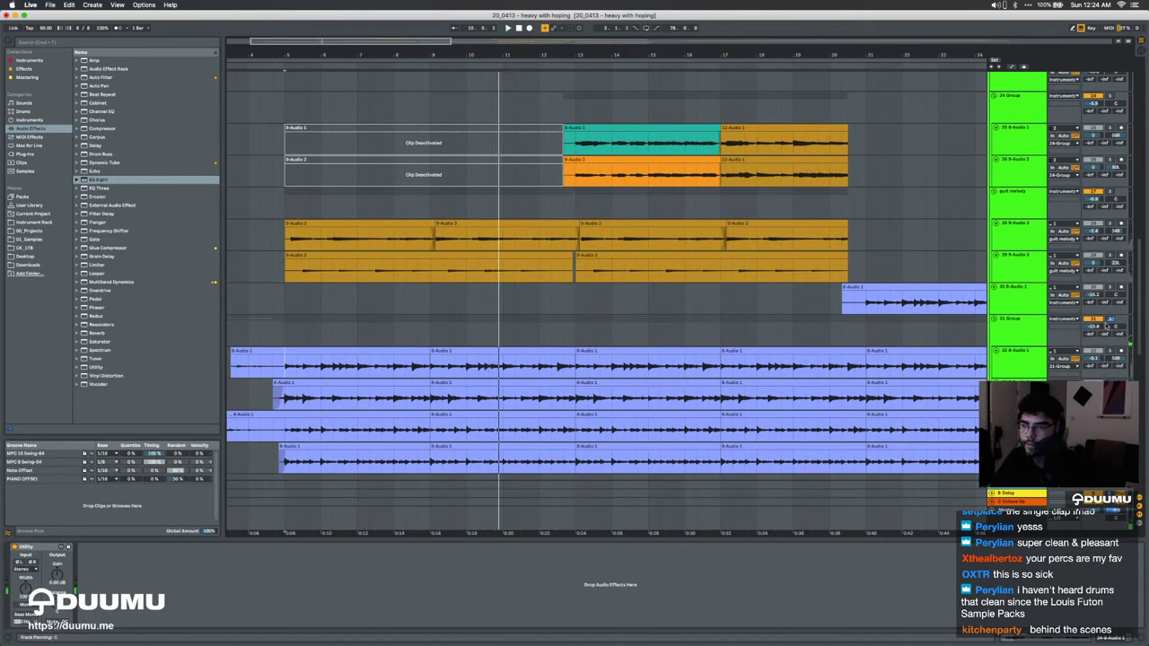
left_click(268, 333)
key("space")
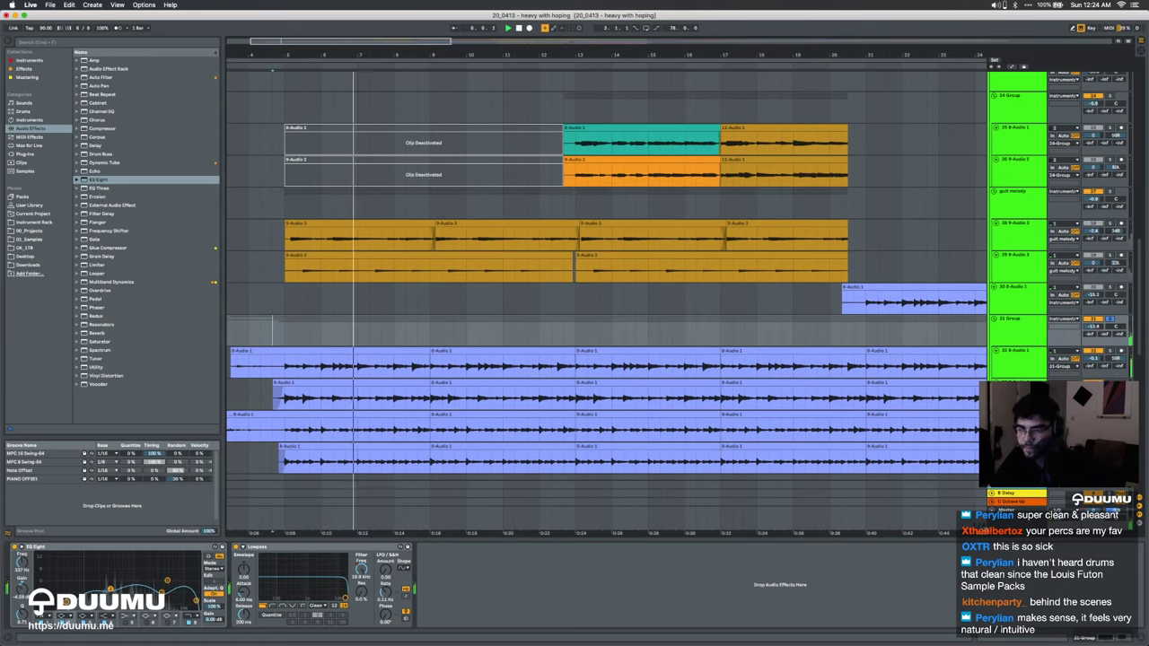
Step: Show the Master track's effect chain, then hide the device view
left_click(1003, 527)
left_click_drag(831, 576, 831, 561)
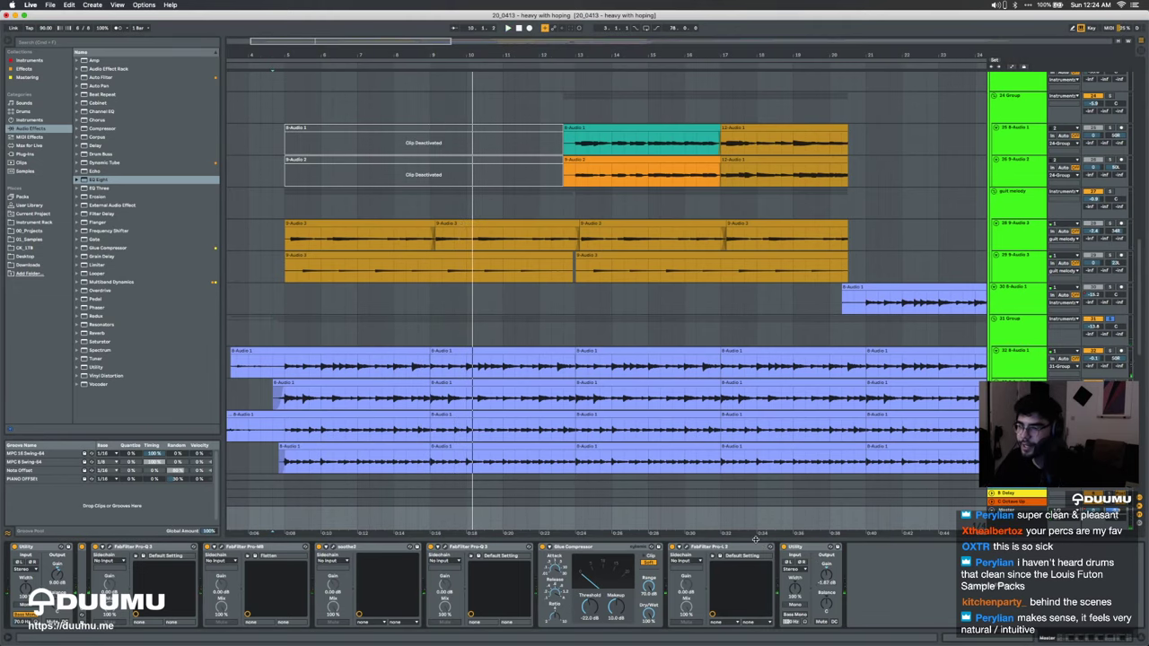
left_click_drag(755, 539, 759, 593)
Step: Reactivate the two deactivated clips in 24 Group and extend their ends to bar 13
scroll(761, 543, "up", 4)
left_click(527, 297)
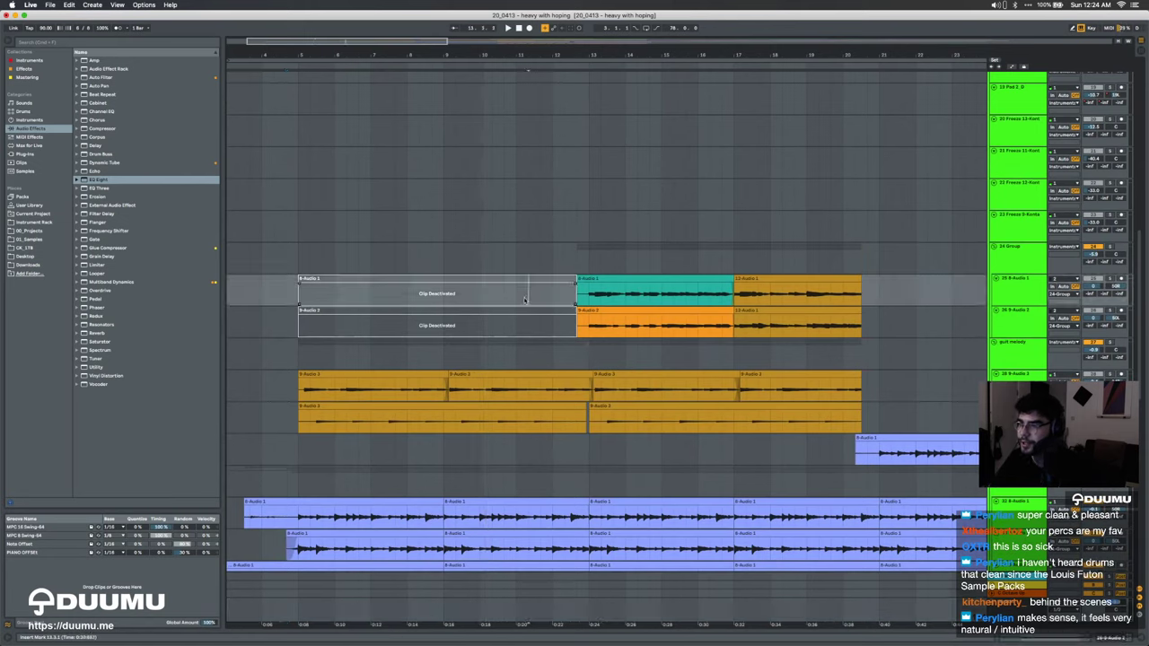
left_click(530, 313)
left_click(546, 279, "shift")
key("0")
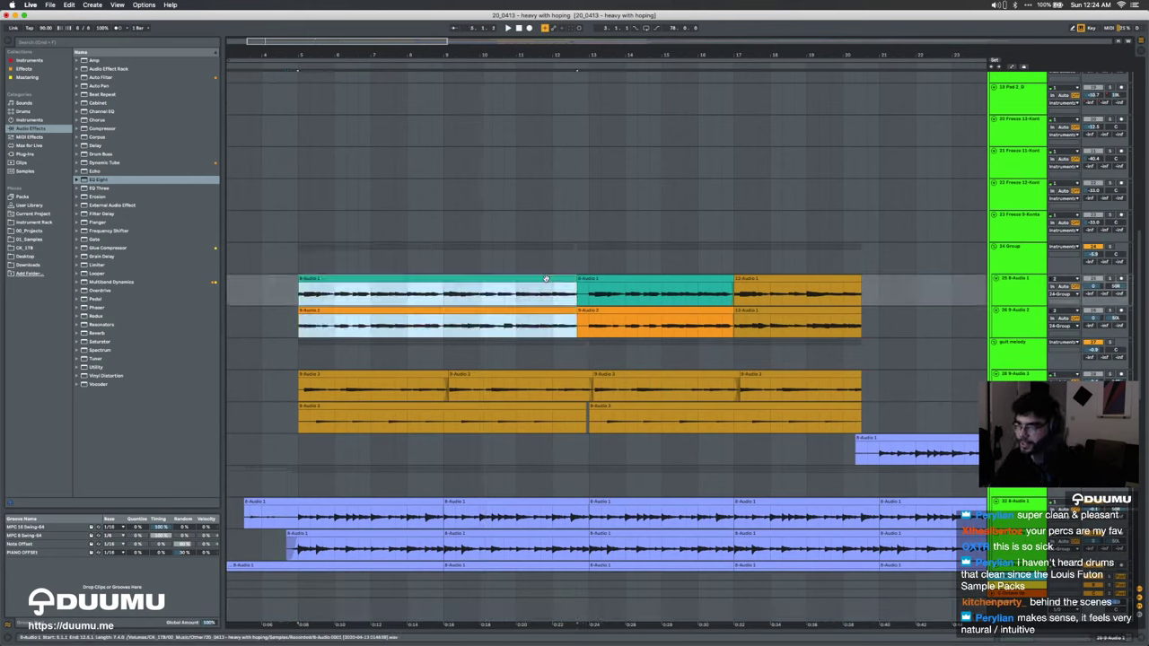
mouse_move(574, 308)
left_mouse_down()
mouse_move(601, 311)
mouse_move(589, 311)
left_mouse_up()
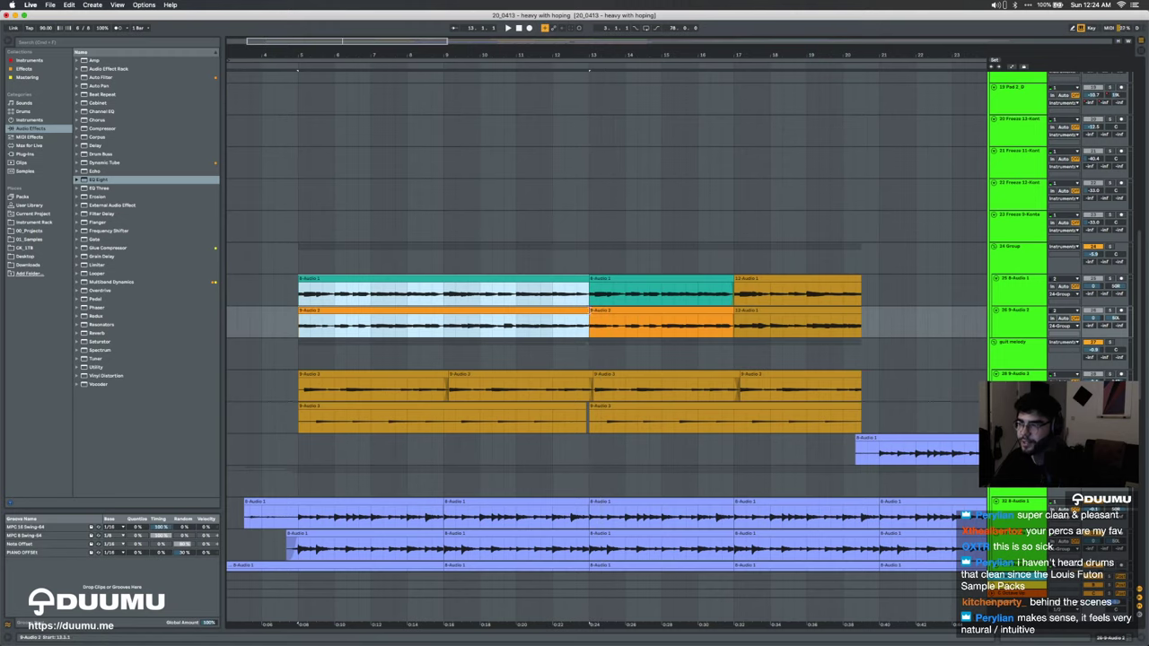
Step: Solo 24 Group to hear its two layers
left_click(1111, 247)
scroll(1020, 230, "up", 10)
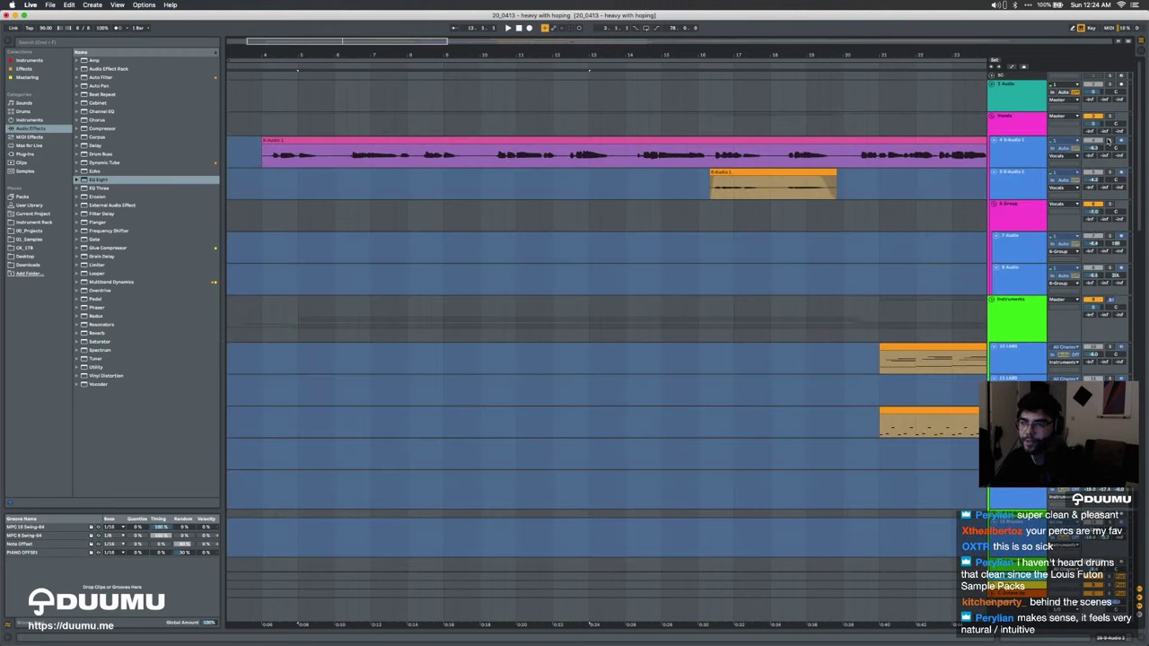
scroll(686, 240, "down", 15)
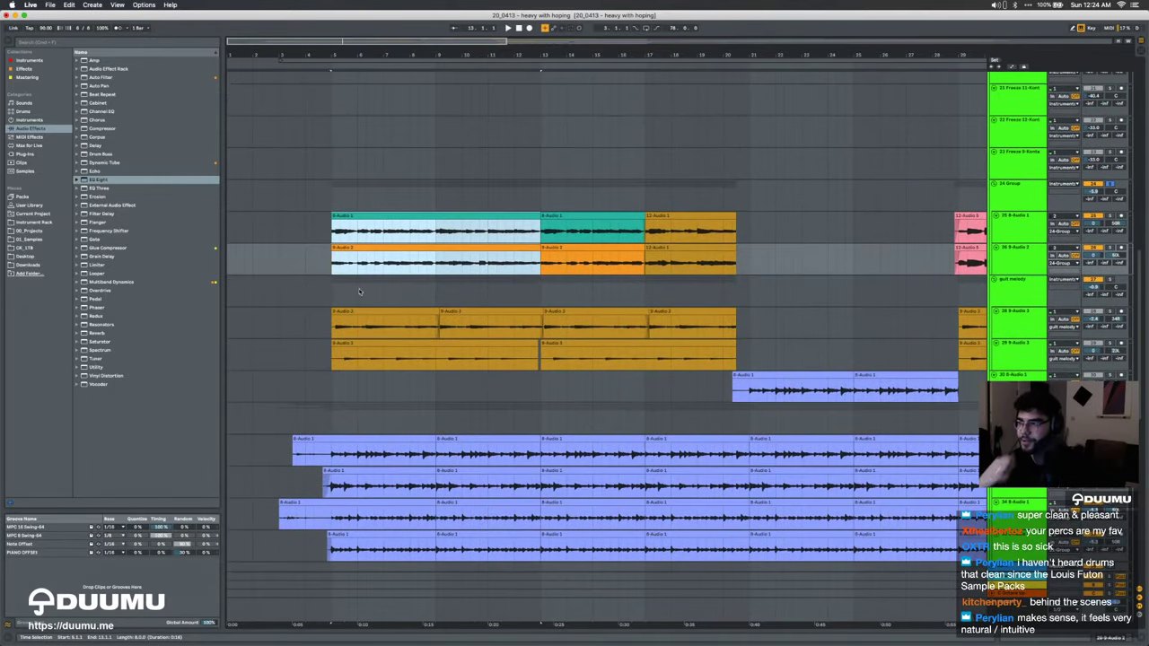
Step: Extend the starts of the first clips on tracks 25 and 26 to before bar 5 and play from 4.3.1
left_click(333, 290)
left_click(329, 246)
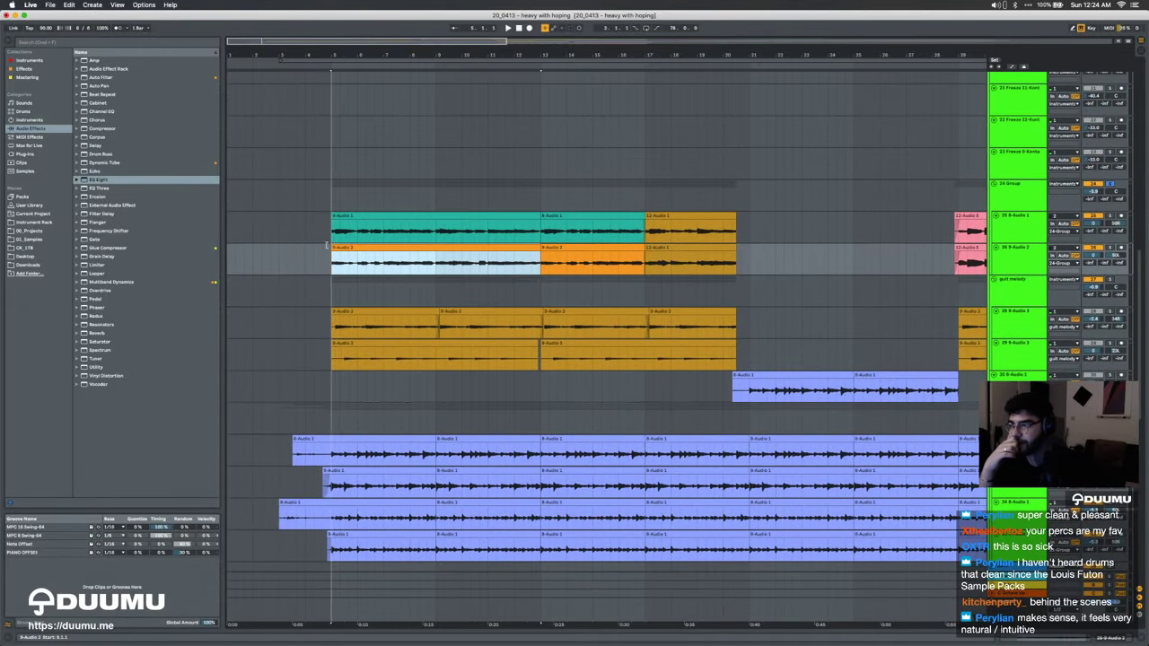
left_click(330, 216)
left_click(316, 231)
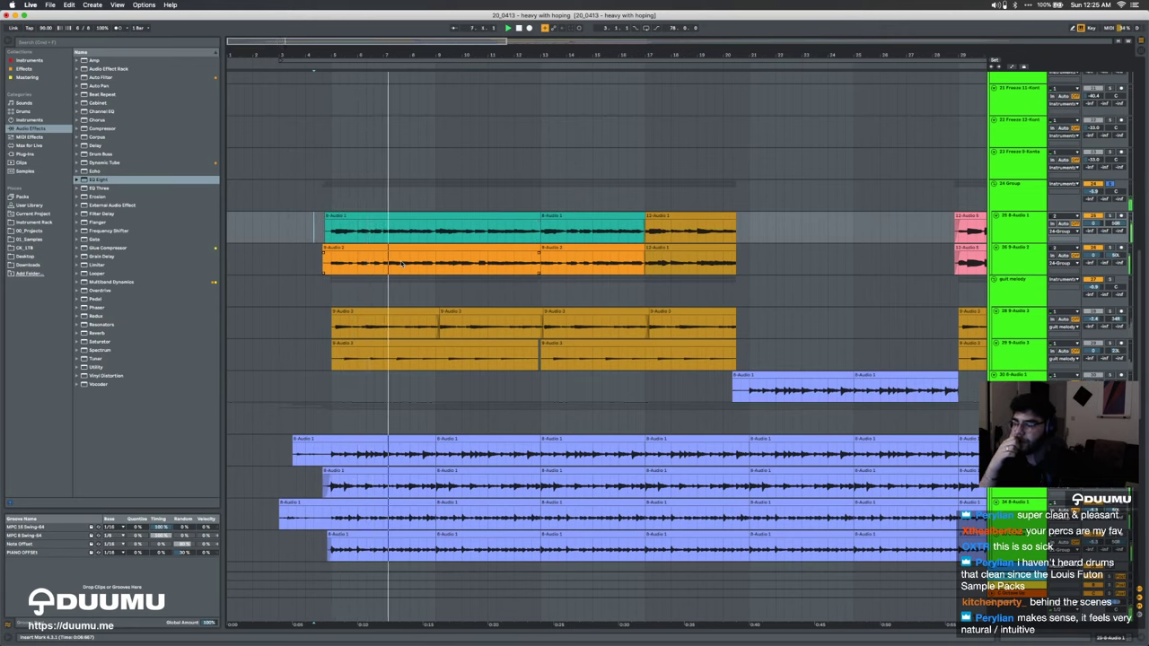
Step: Undo the start extension on track 25's first clip, extend it slightly before bar 5 instead, and play from shortly before bar 13
scroll(401, 263, "up", 3)
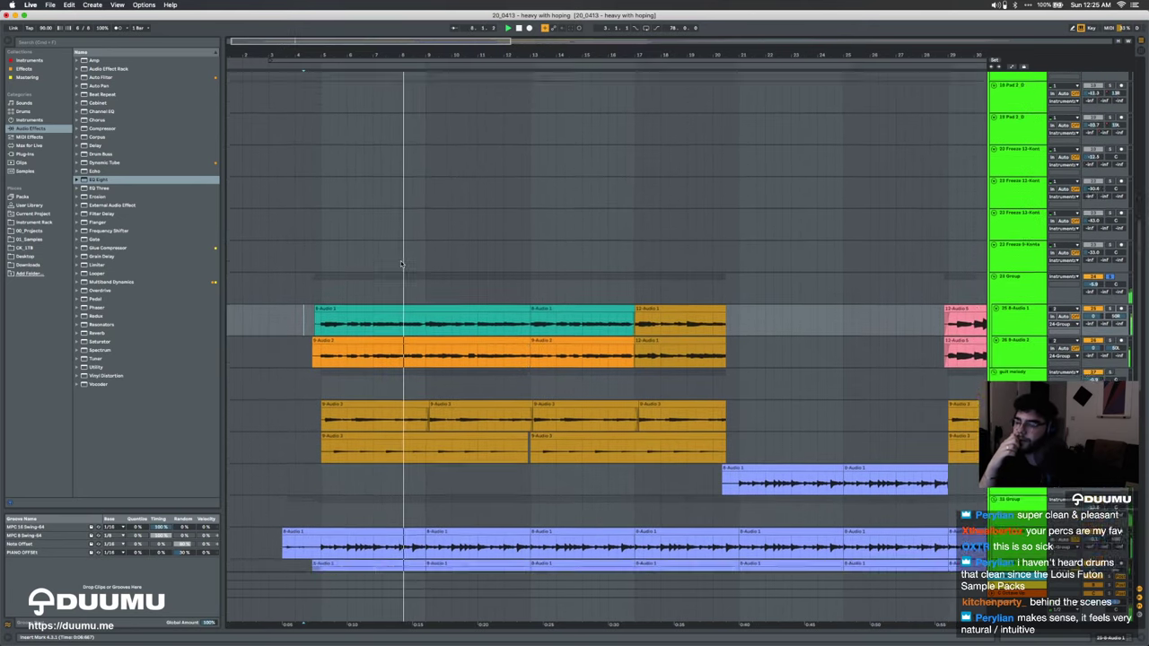
scroll(401, 263, "up", 2)
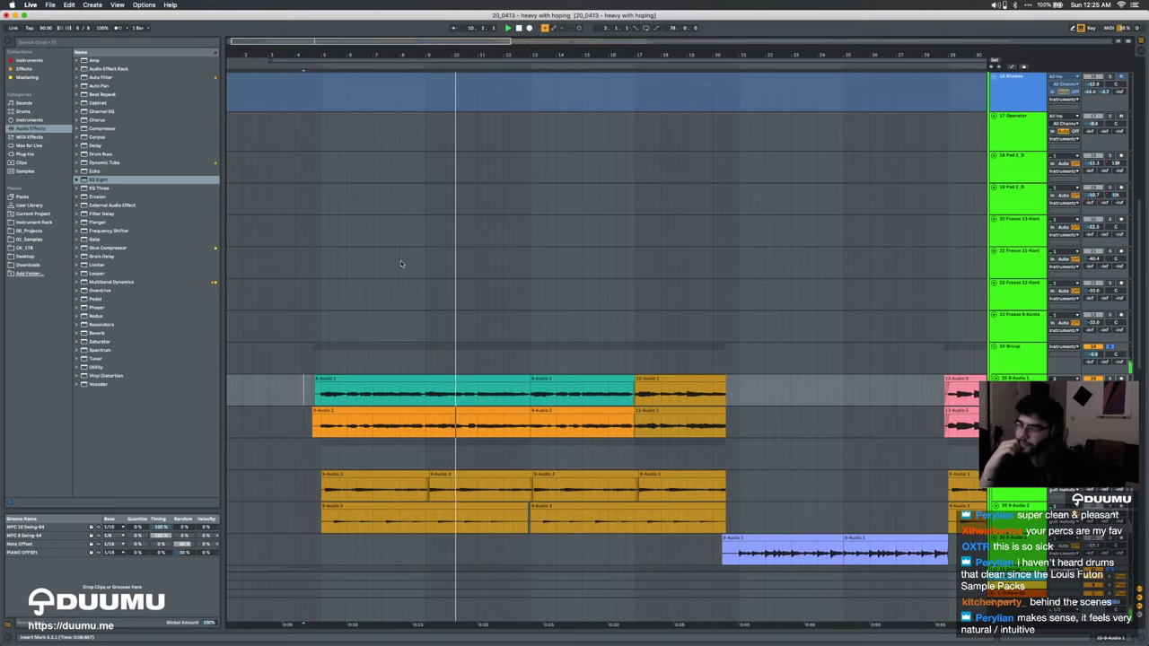
scroll(401, 263, "up", 8)
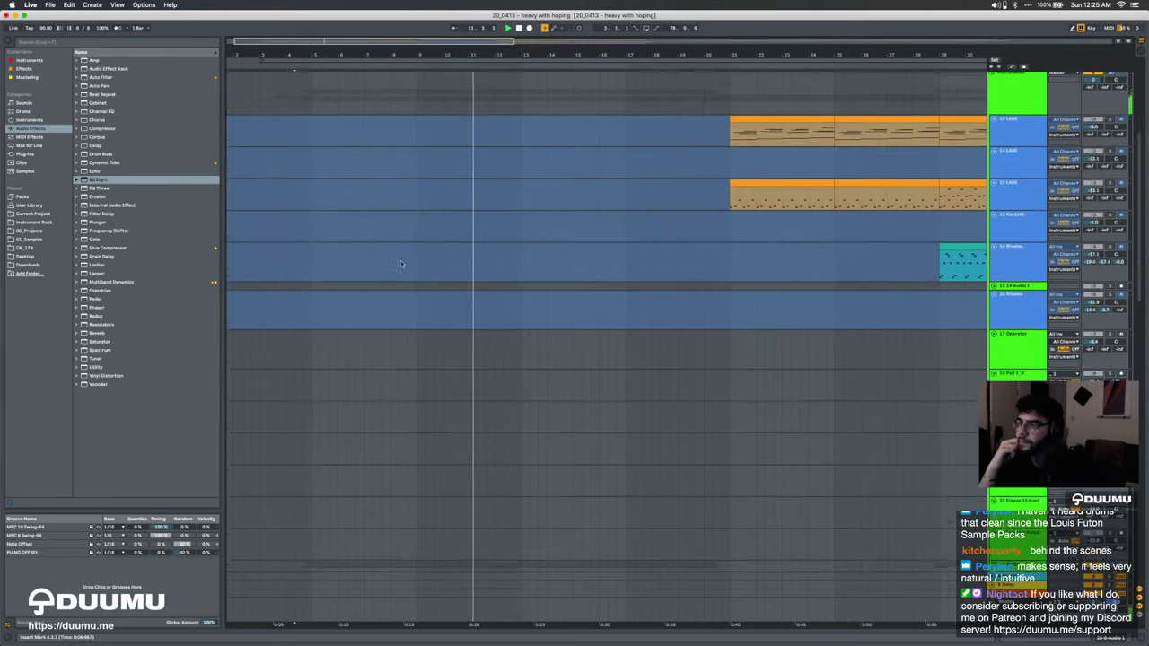
scroll(401, 263, "down", 15)
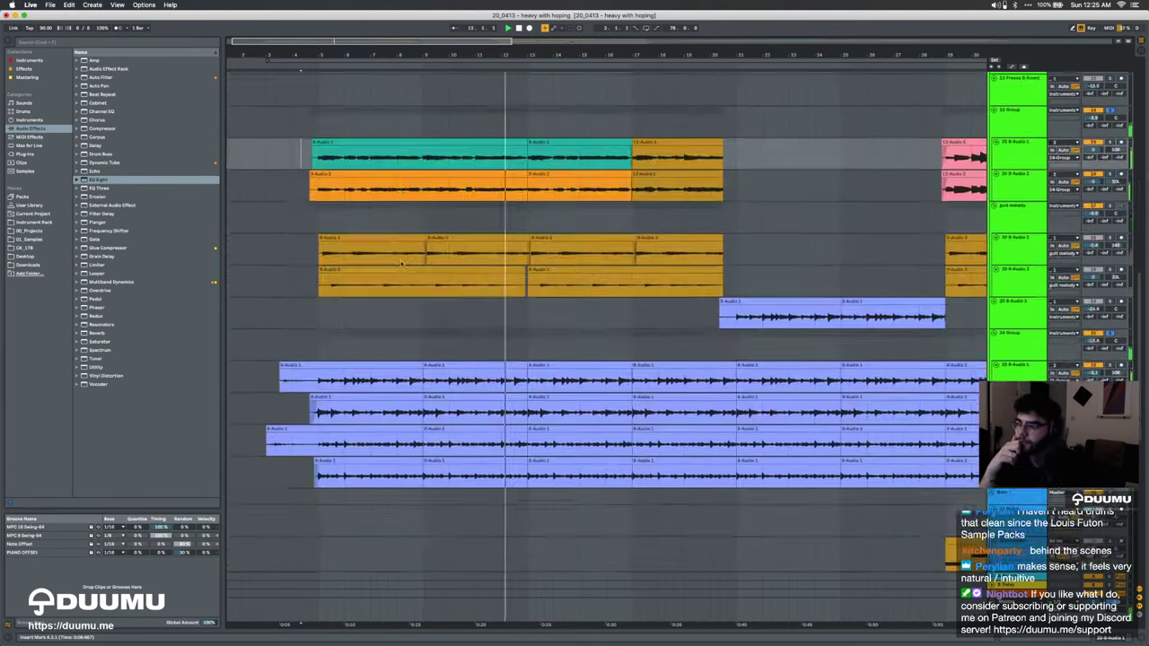
scroll(401, 263, "up", 15)
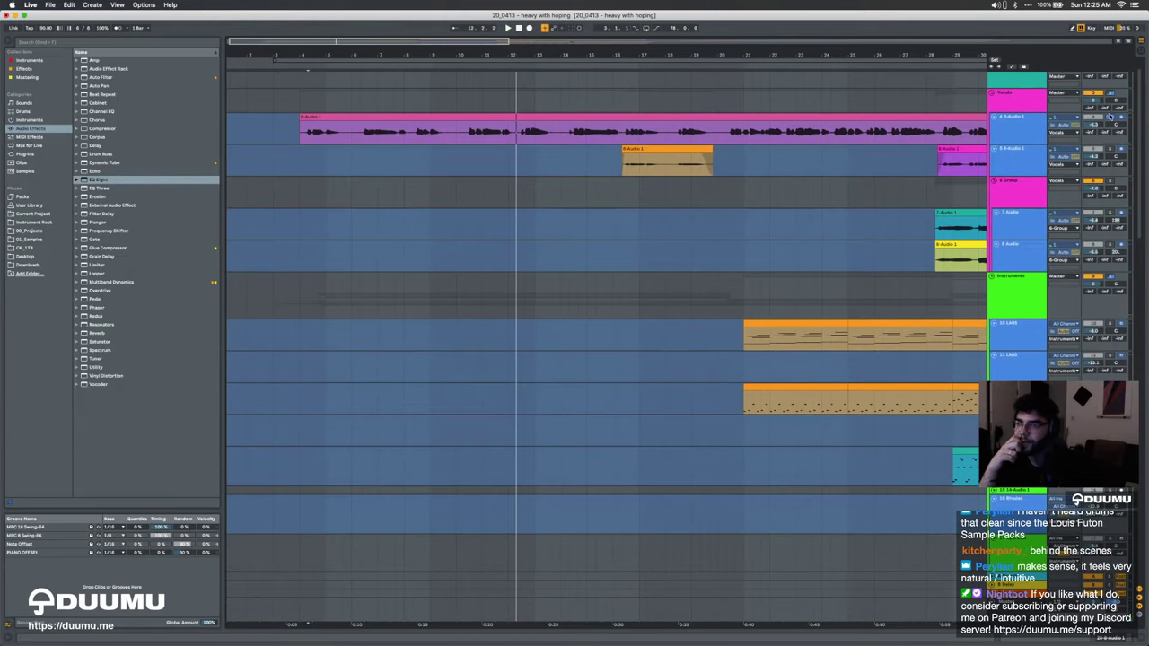
scroll(393, 397, "down", 10)
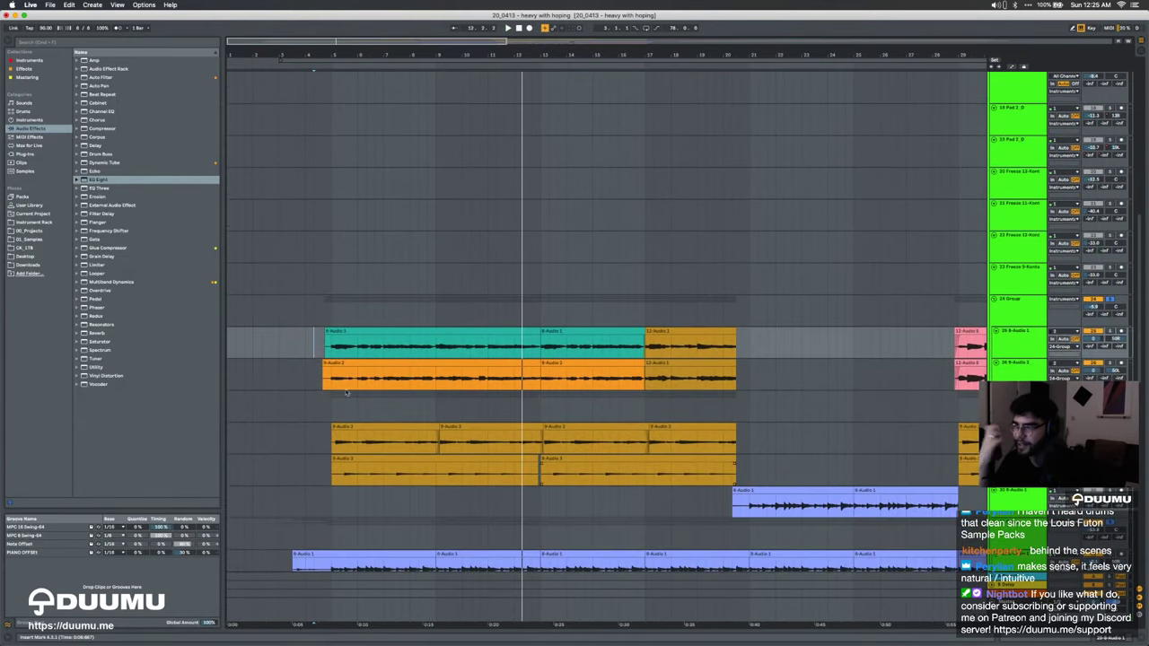
key("super+z")
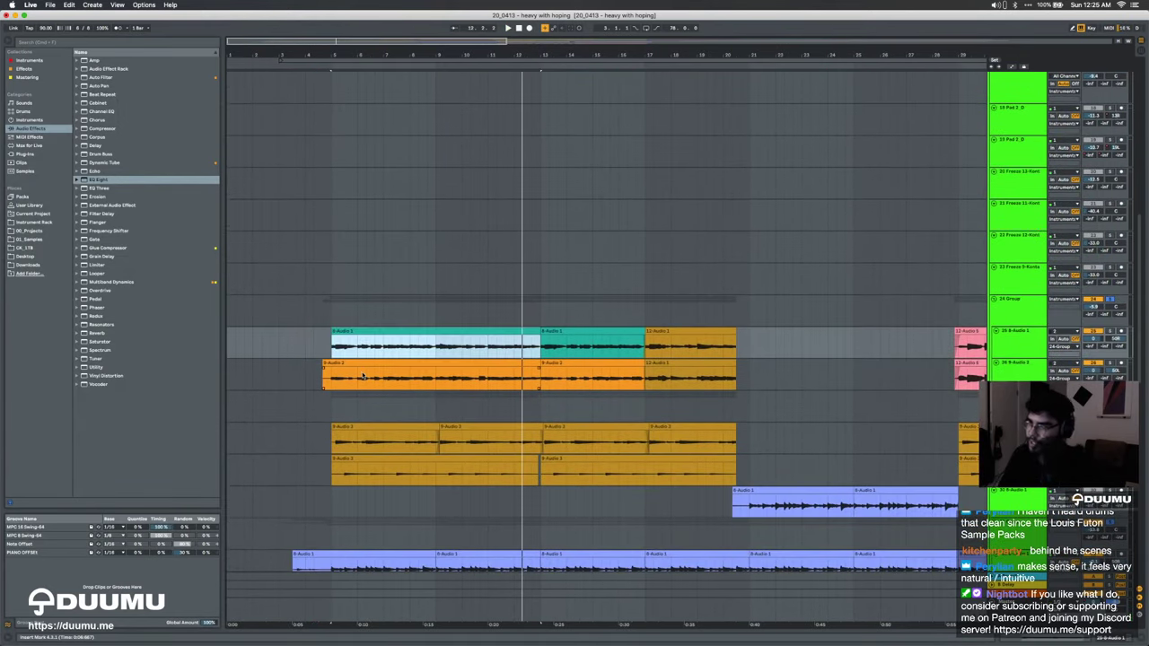
left_click(532, 348)
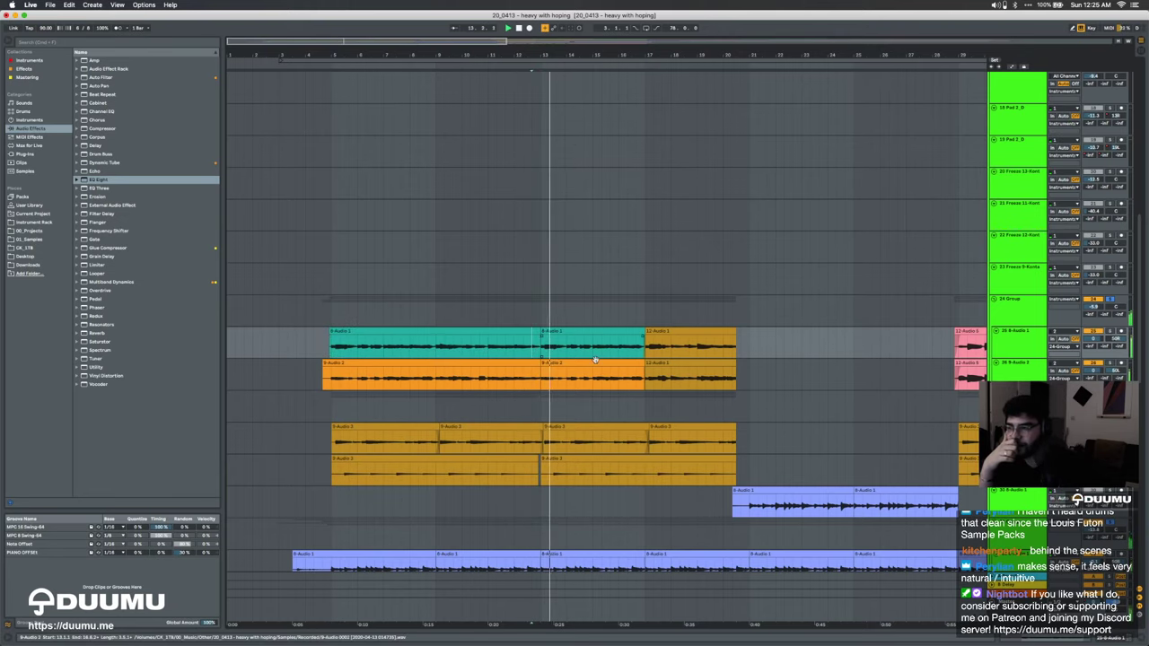
Step: Check the clips starting around bar 17 on tracks 25 and 26 as playback continues
scroll(595, 356, "up", 3)
scroll(595, 358, "right", 5)
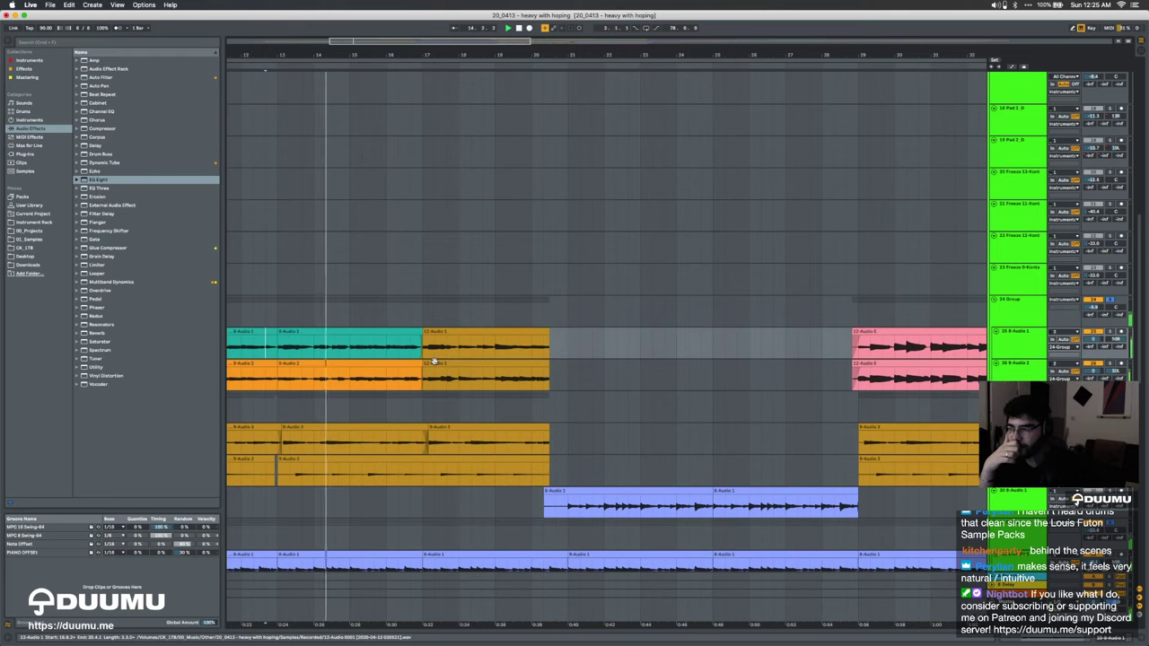
left_click(437, 350)
left_click(429, 377)
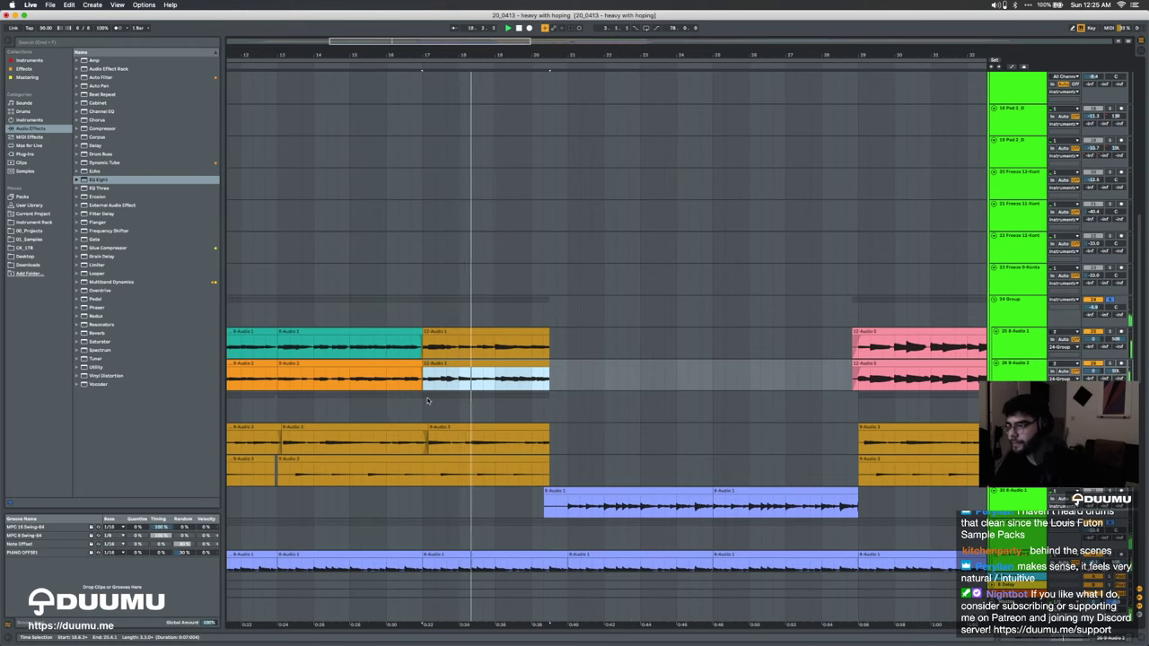
Step: Mark bars 9 to 13 on tracks 25 and 26, then play 24 Group from bar 8
scroll(428, 400, "left", 5)
scroll(428, 401, "down", 3)
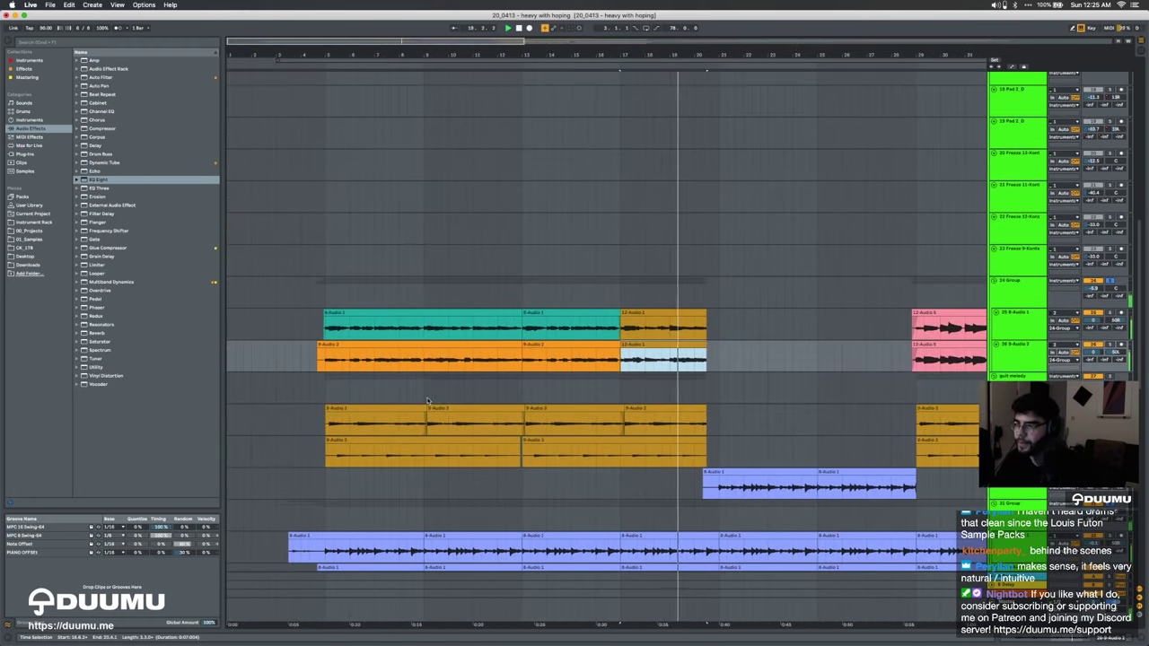
left_click_drag(424, 359, 519, 325)
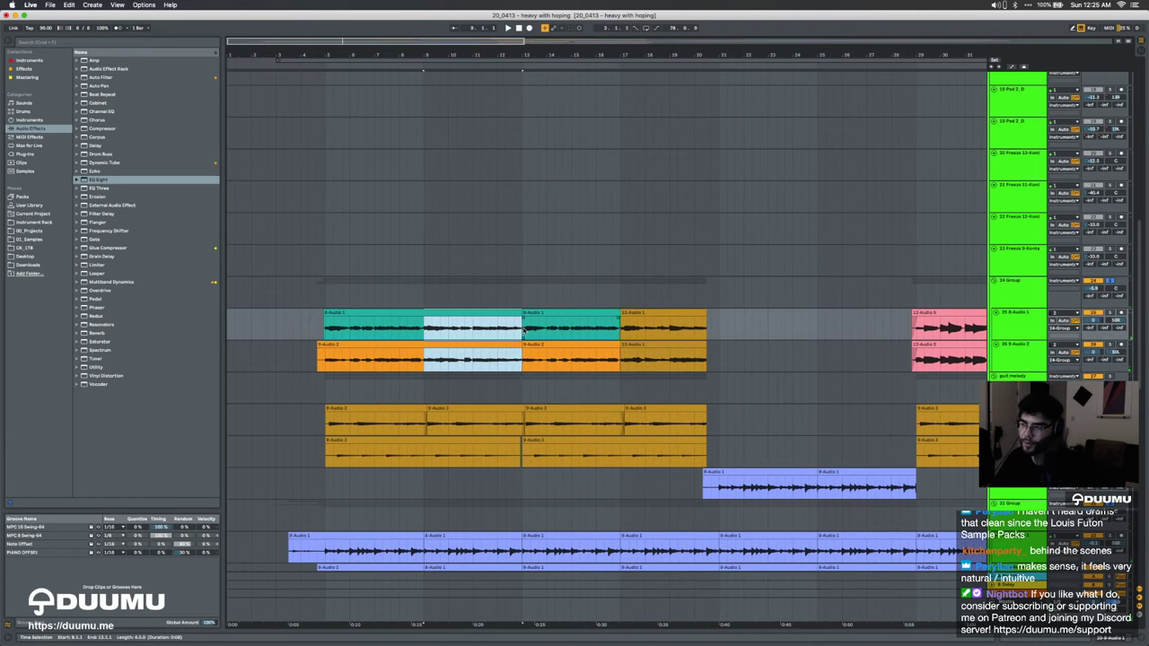
scroll(496, 336, "right", 2)
scroll(497, 336, "up", 5)
scroll(497, 336, "down", 5)
scroll(496, 336, "right", 4)
scroll(496, 336, "left", 5)
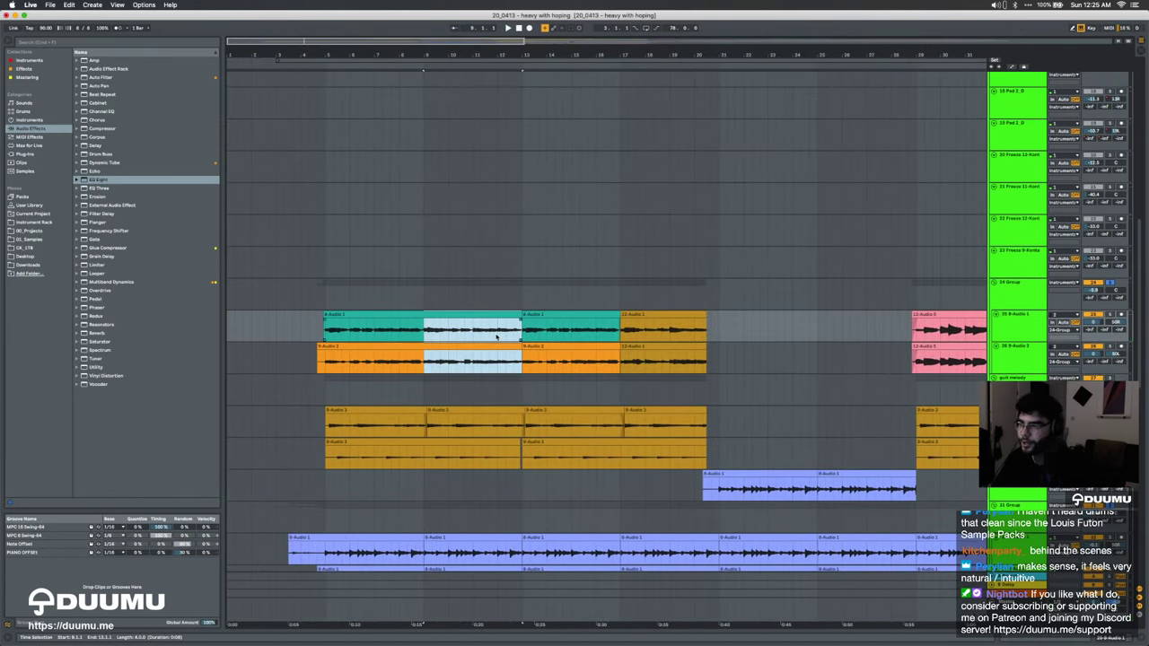
left_click(325, 359)
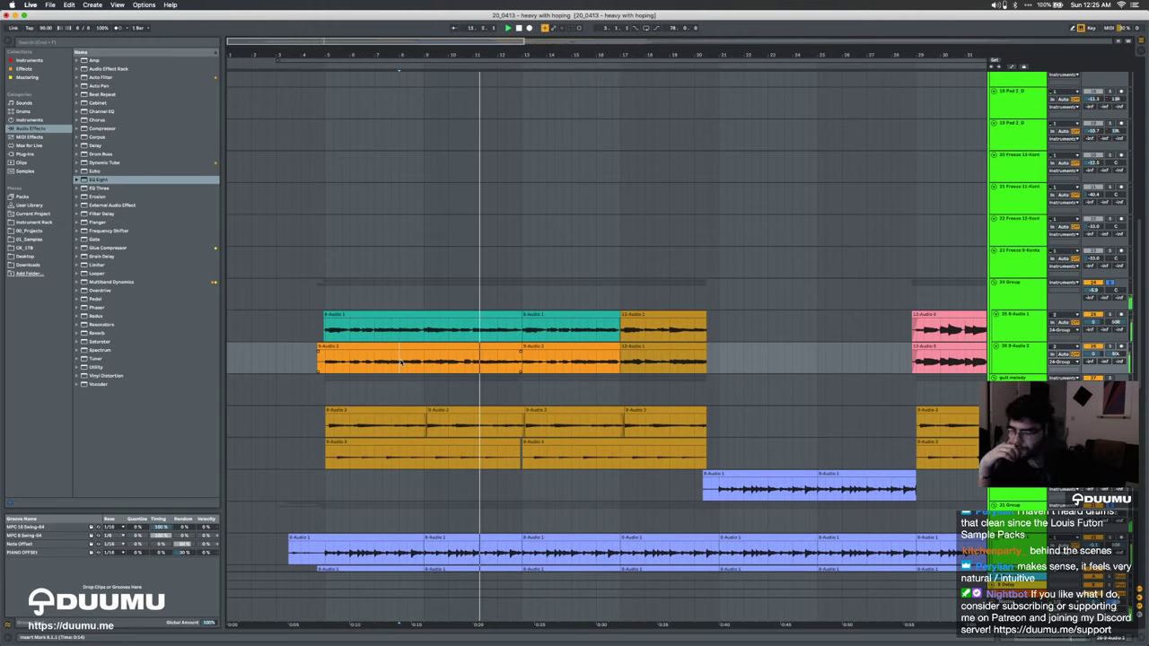
Step: Deactivate the first clips on tracks 25 and 26, ending at bar 13
left_click(486, 346)
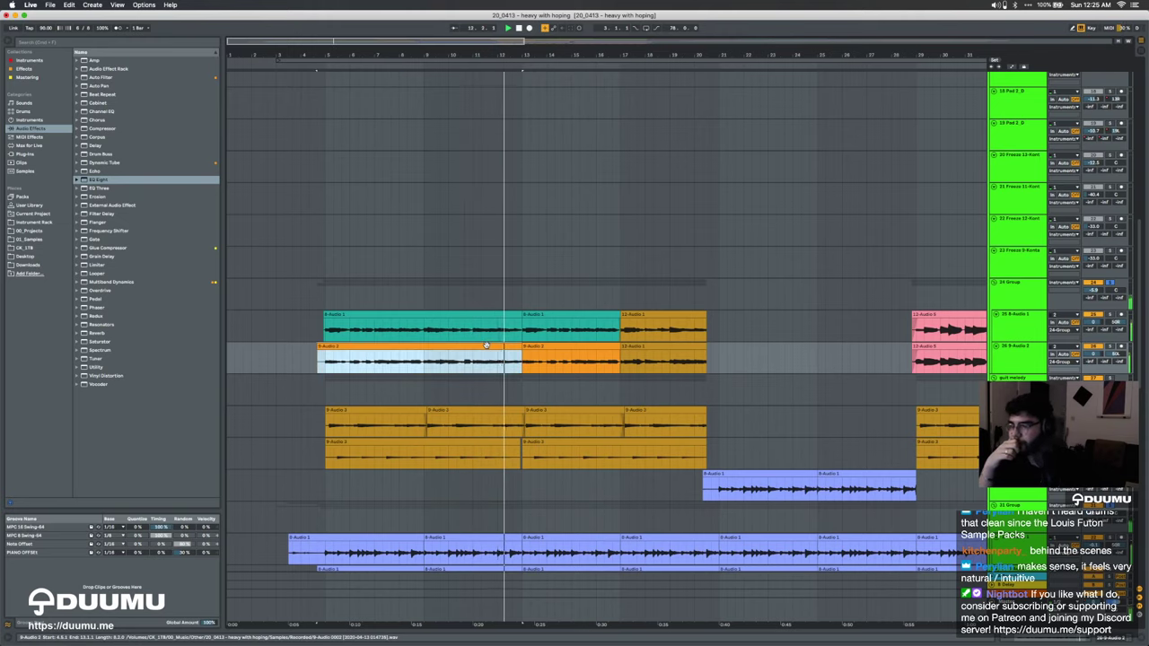
left_click(462, 315, "shift")
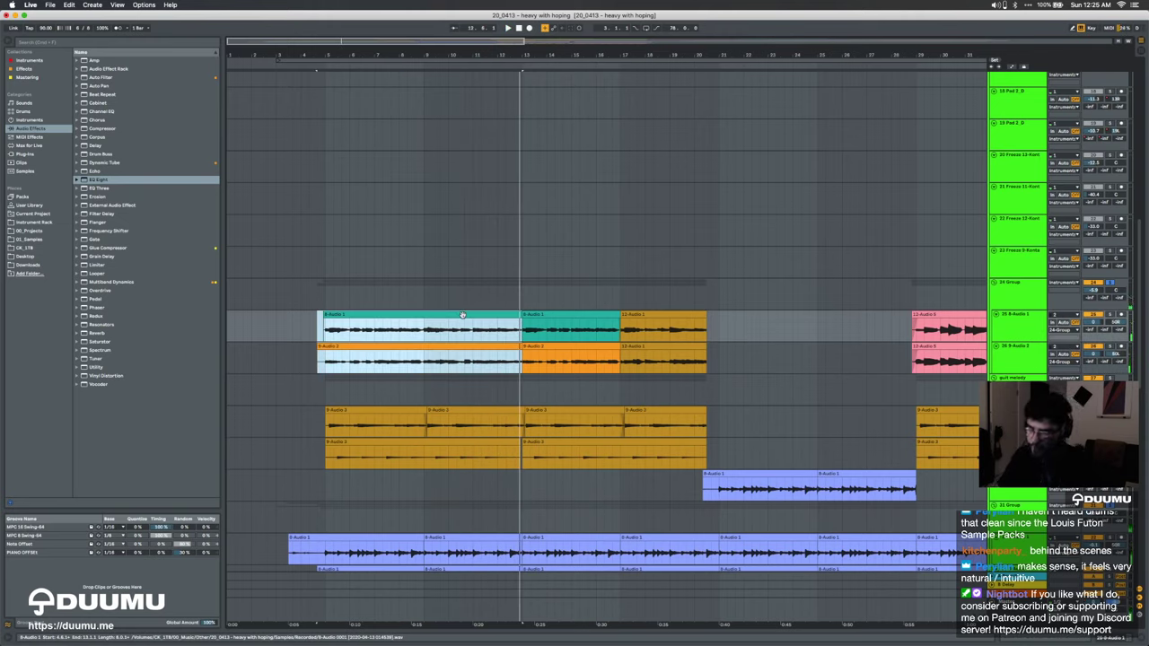
key("Delete")
Step: Extend the starts of the bar 13 clips on tracks 25 and 26 slightly earlier
scroll(516, 344, "up", 8)
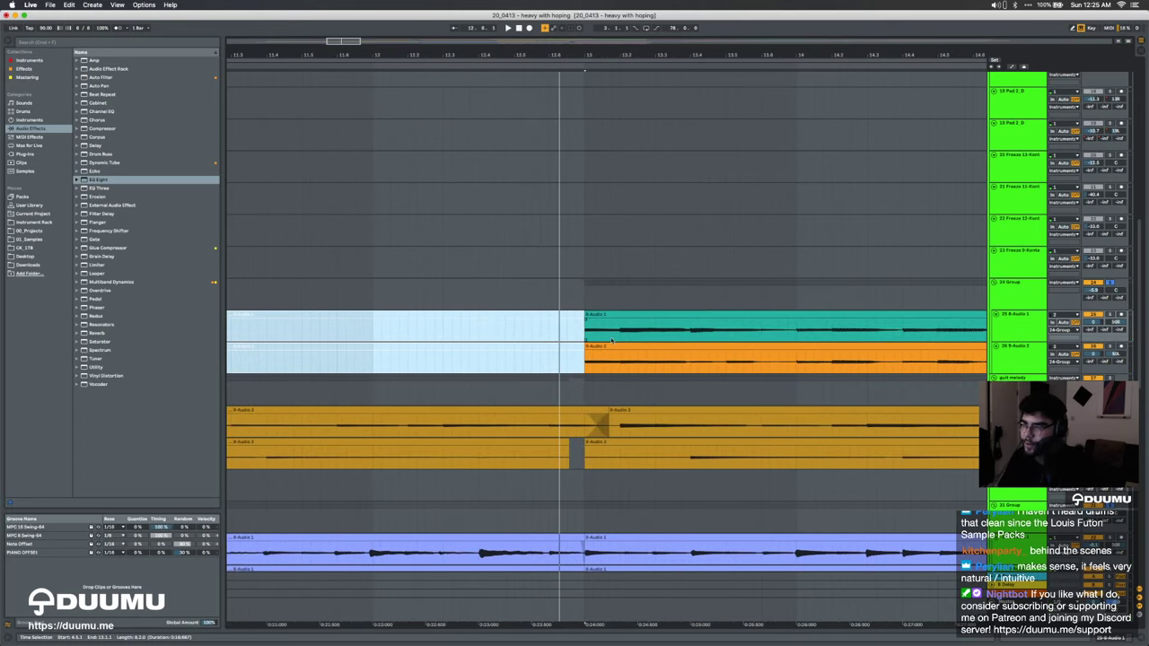
left_click(585, 350)
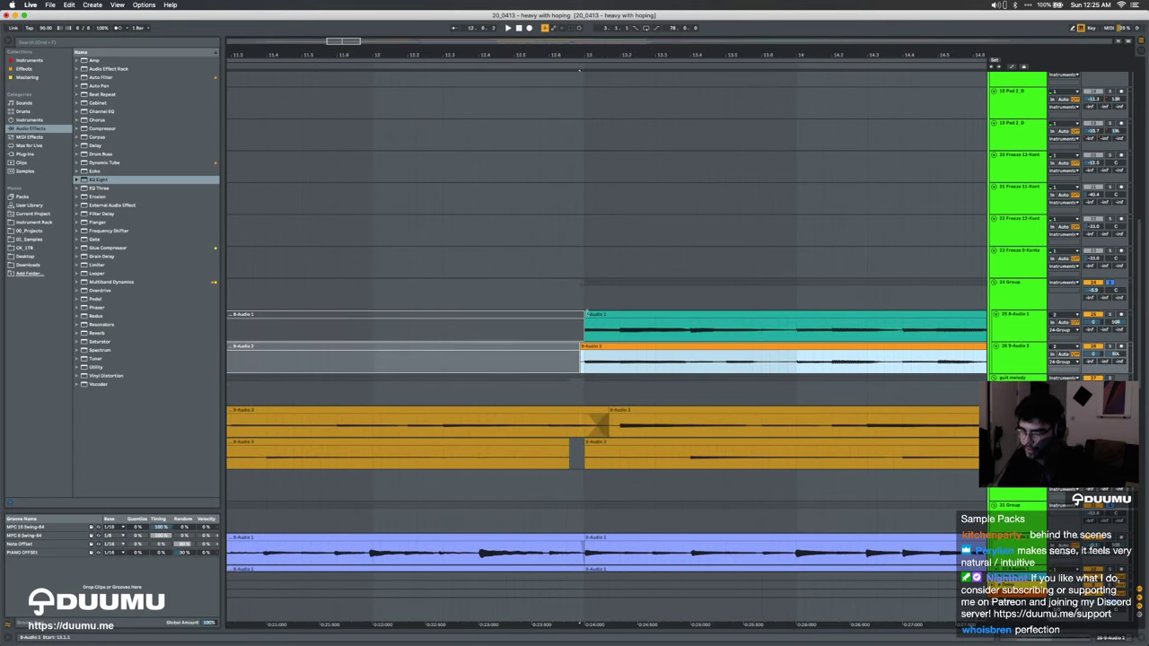
left_click_drag(587, 314, 579, 315)
Step: Solo the guit melody group instead of 24 Group and play it from bar 13
scroll(582, 316, "down", 8)
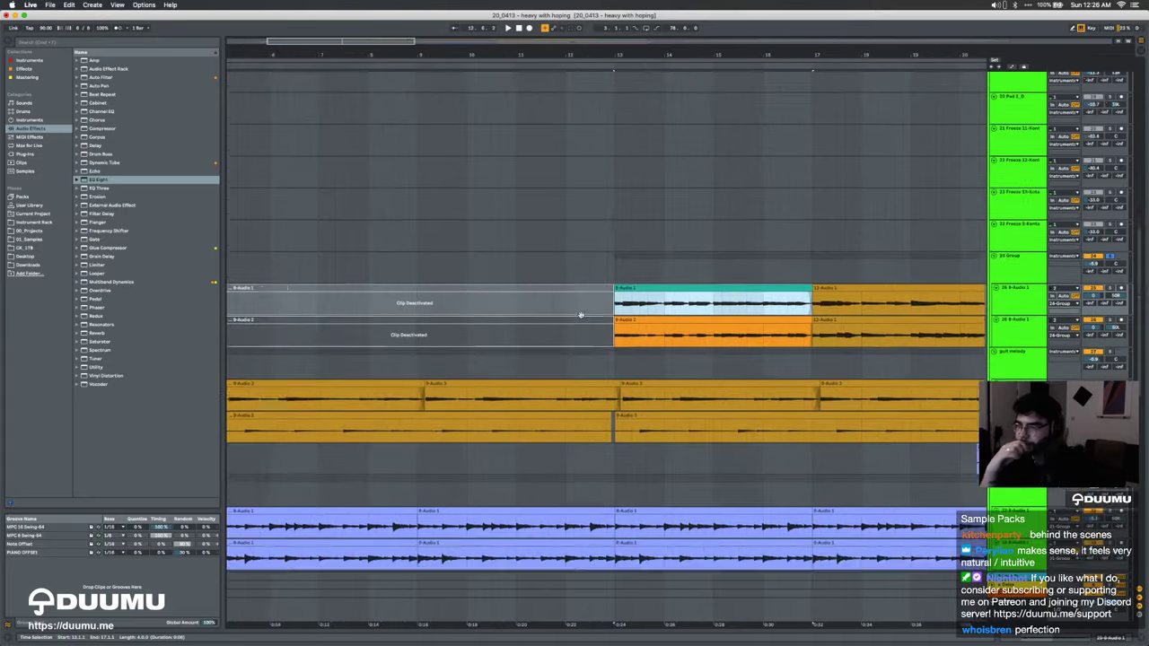
left_click(1041, 312)
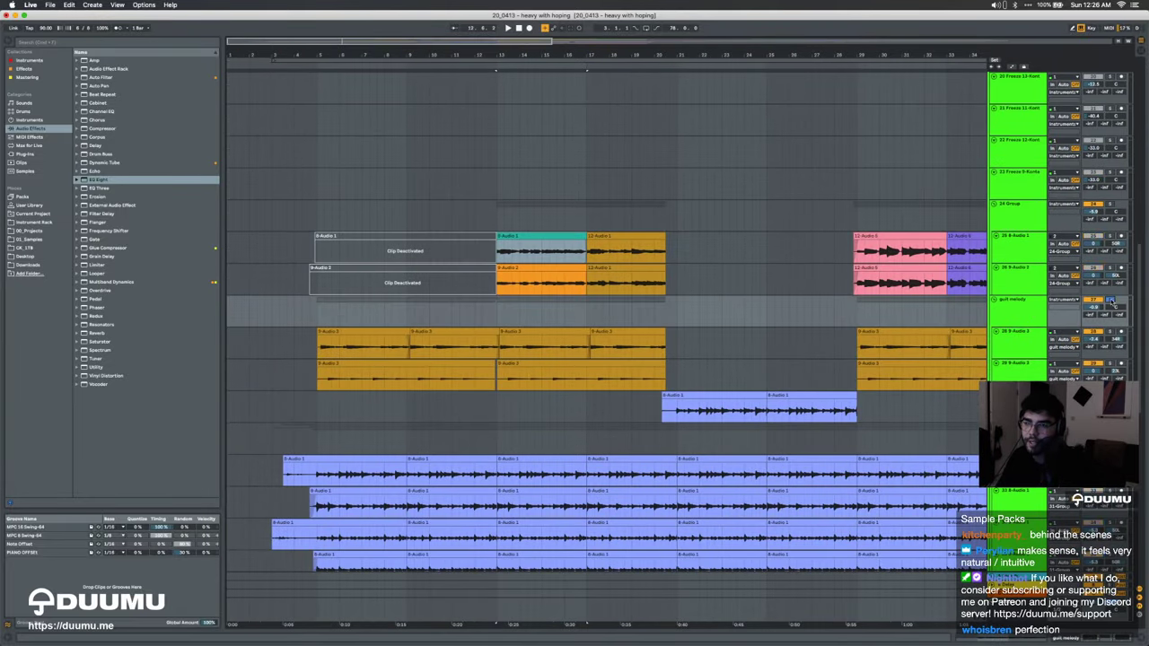
left_click(494, 315)
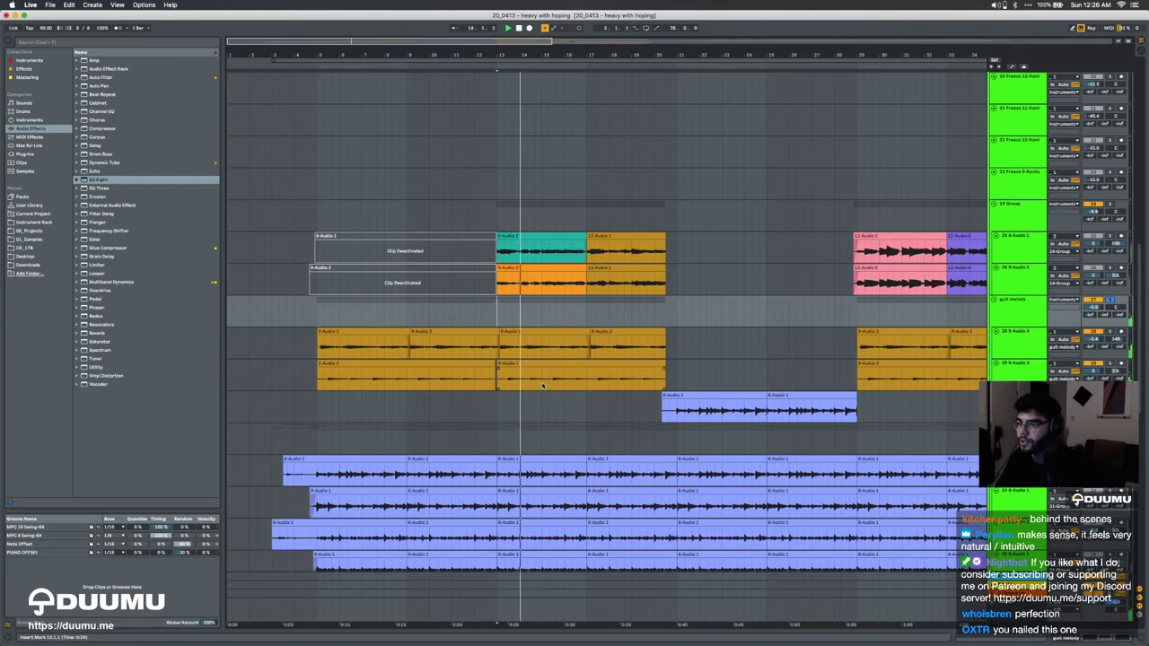
scroll(542, 386, "up", 5)
scroll(542, 385, "down", 2)
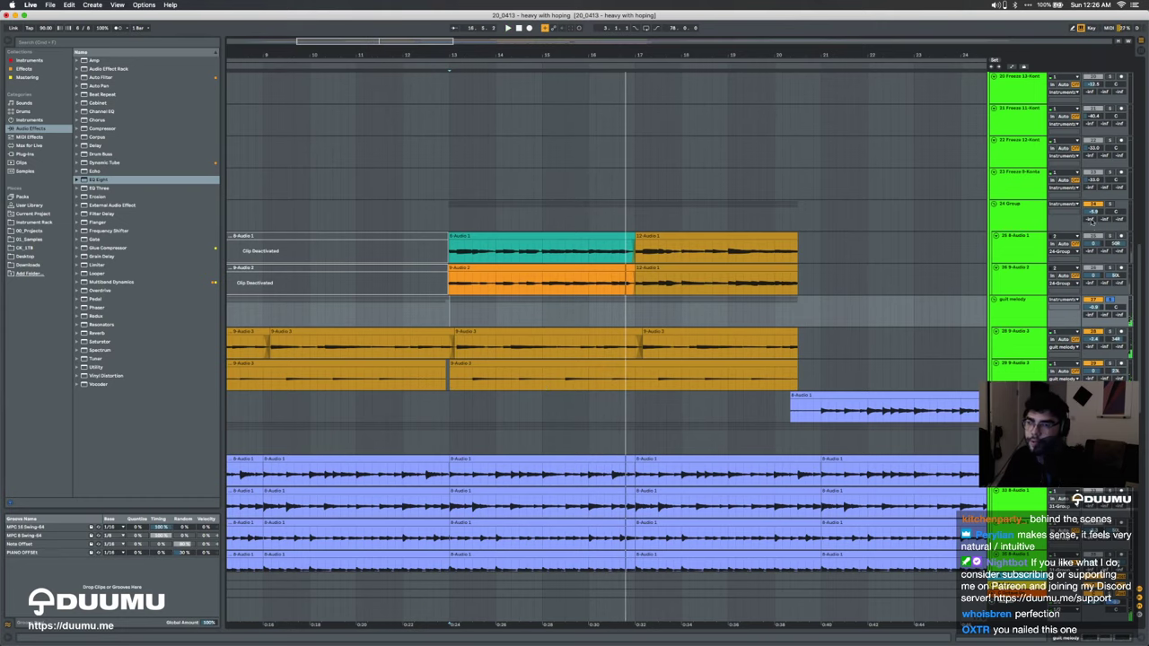
Step: Play 24 Group together with the soloed guit melody from bar 13 and look over the arrangement above and after it
key("space")
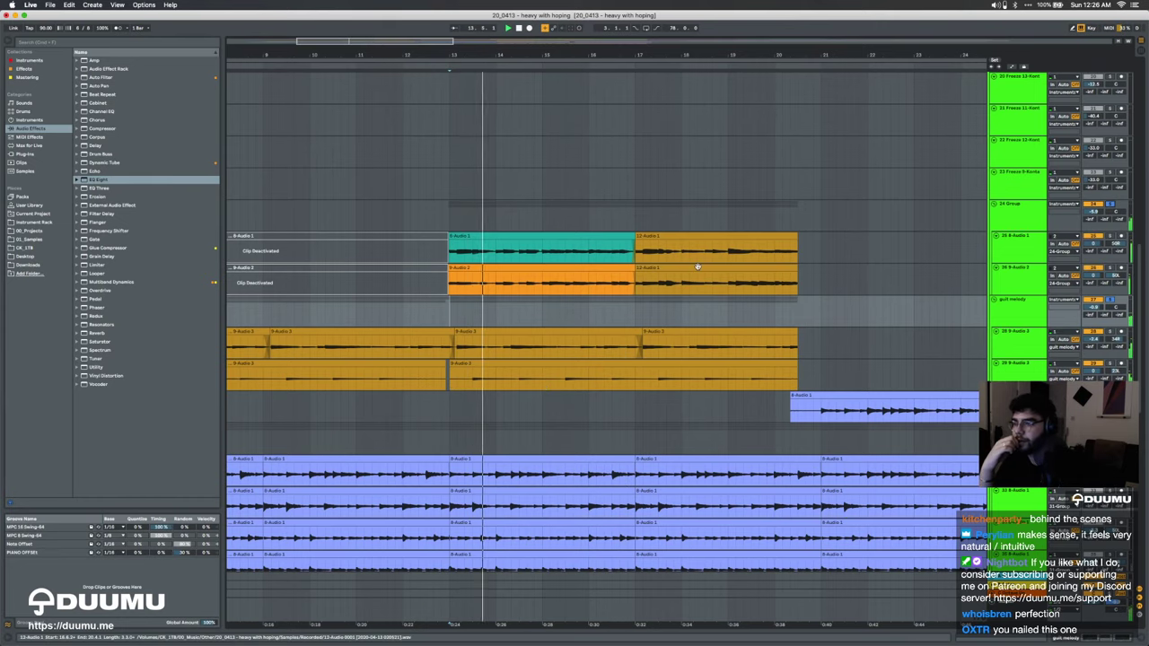
scroll(697, 267, "up", 2)
scroll(697, 267, "right", 2)
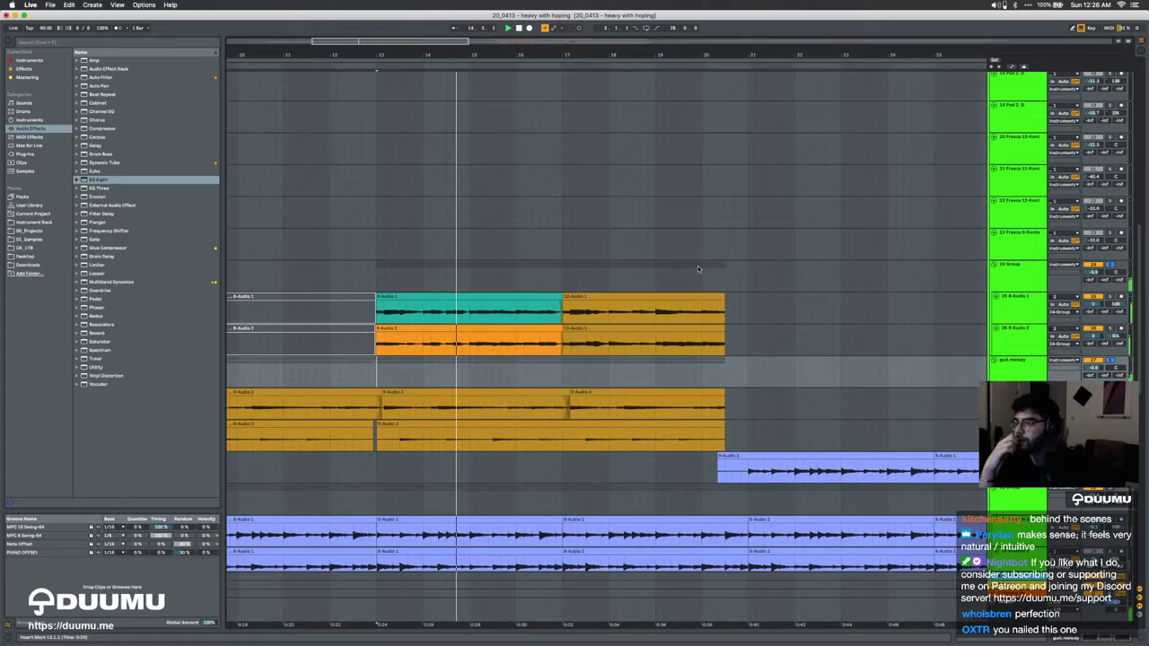
scroll(698, 268, "down", 3)
scroll(698, 268, "up", 8)
scroll(697, 267, "down", 1)
scroll(698, 267, "down", 12)
scroll(697, 267, "up", 10)
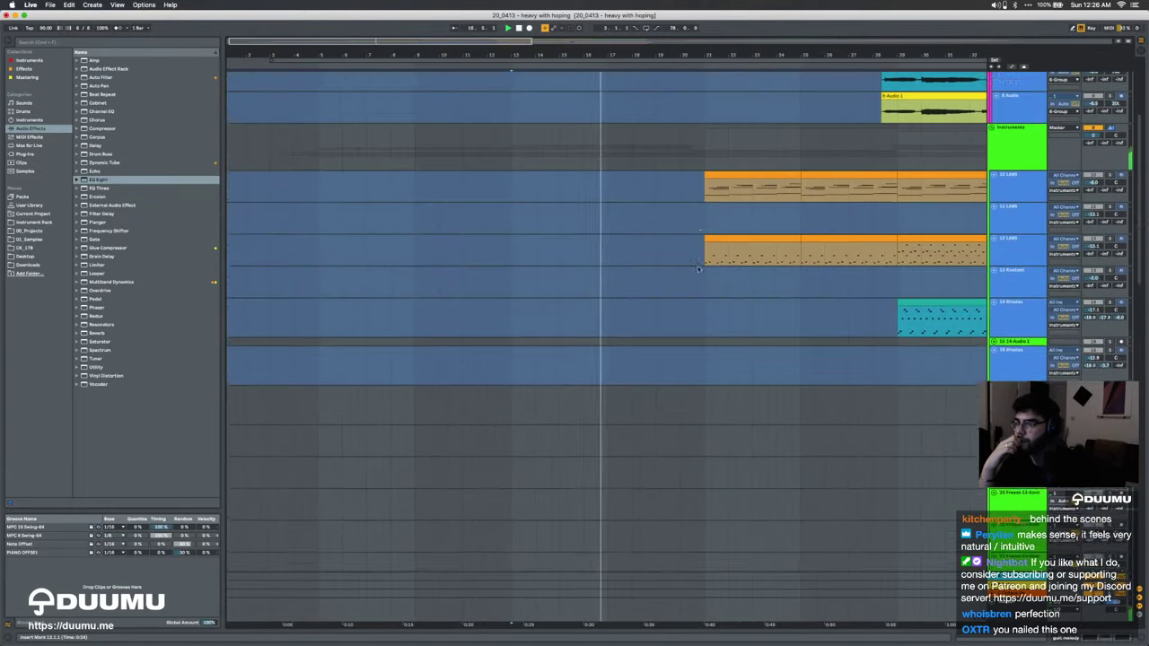
scroll(699, 269, "up", 6)
scroll(698, 268, "right", 2)
scroll(698, 269, "up", 3)
scroll(698, 268, "down", 12)
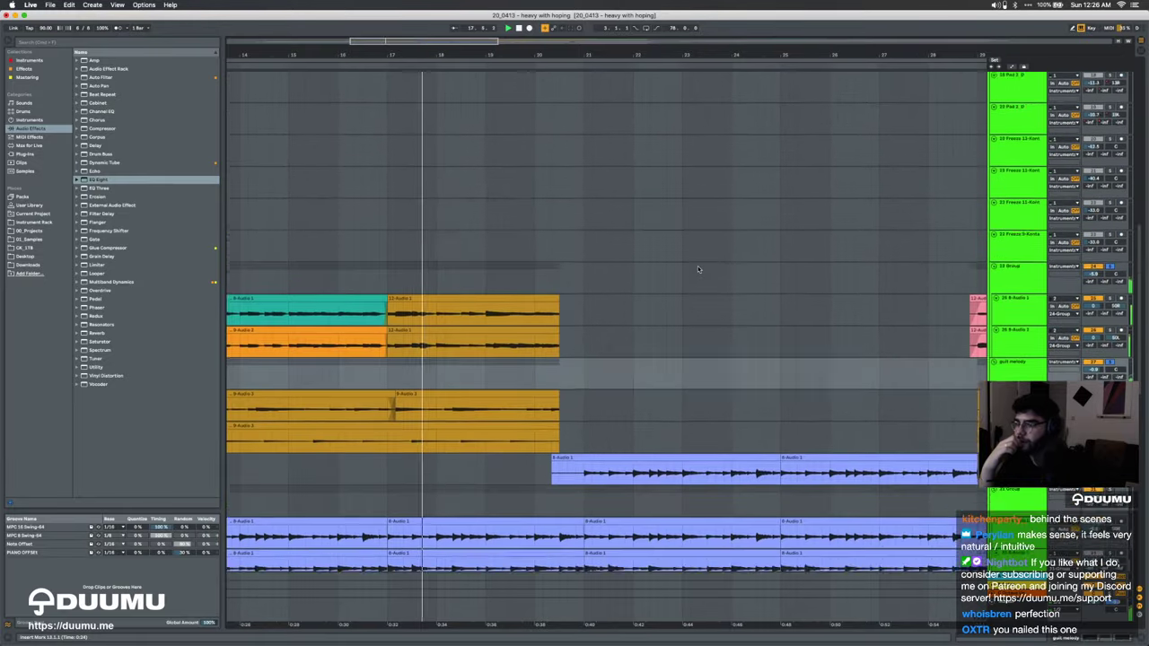
scroll(698, 266, "down", 3)
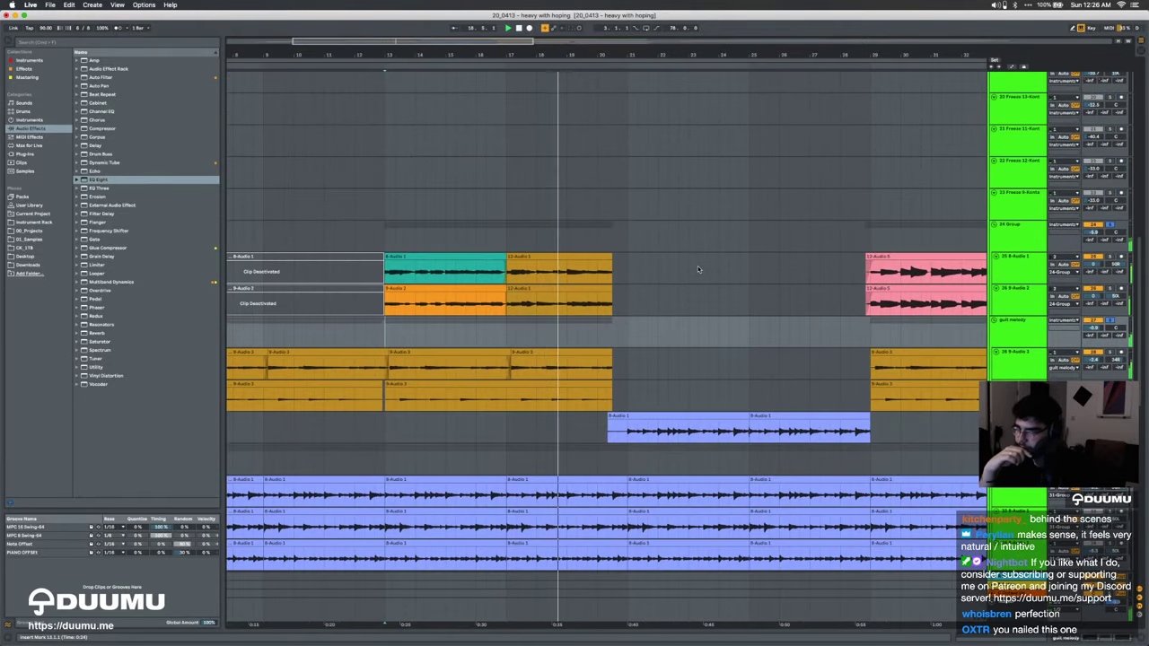
scroll(698, 266, "down", 3)
scroll(691, 225, "up", 10)
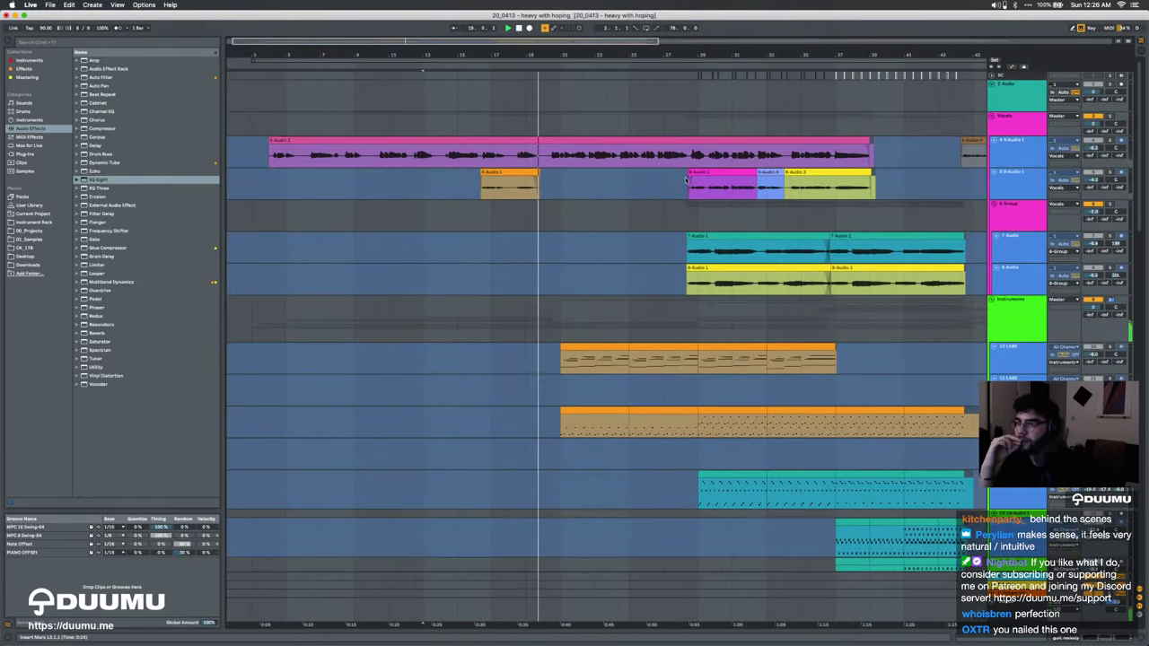
Step: Solo the Vocals group, play from just before bar 16 and mark the range around track 5's first clip
left_click(685, 187)
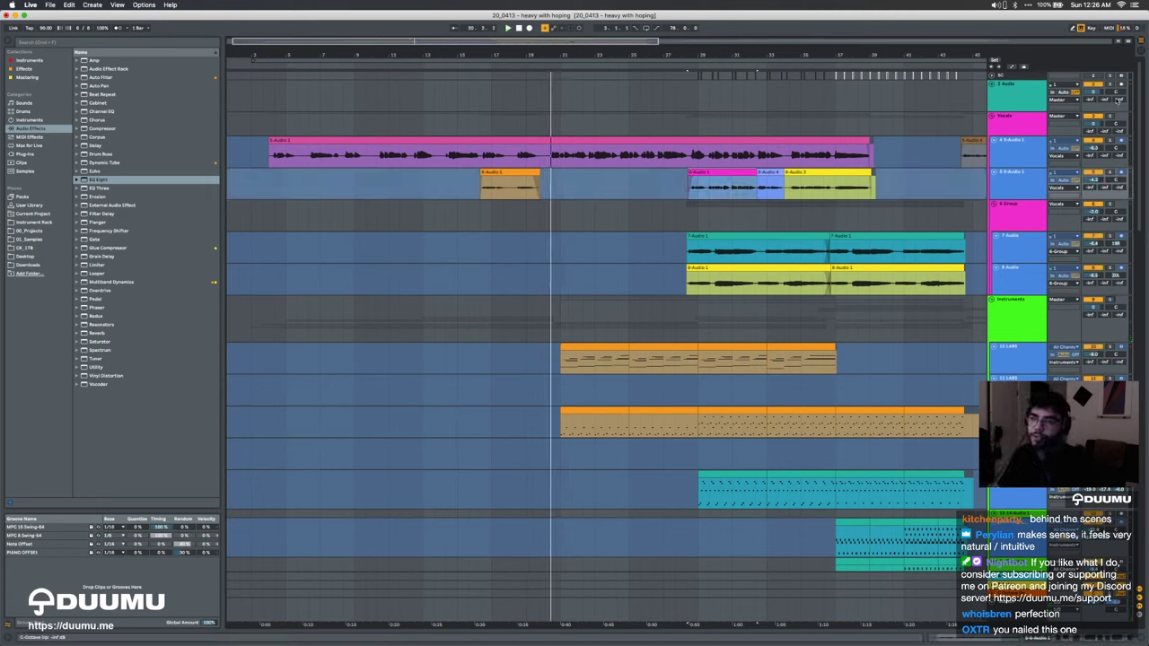
left_click(473, 186)
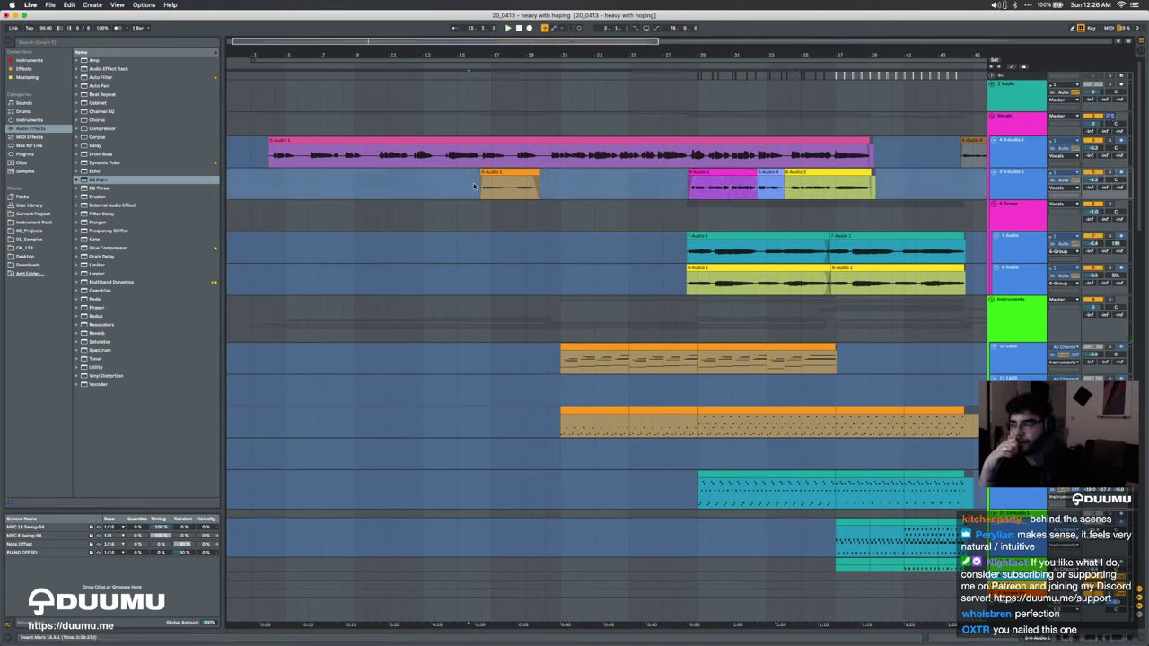
scroll(474, 186, "up", 5)
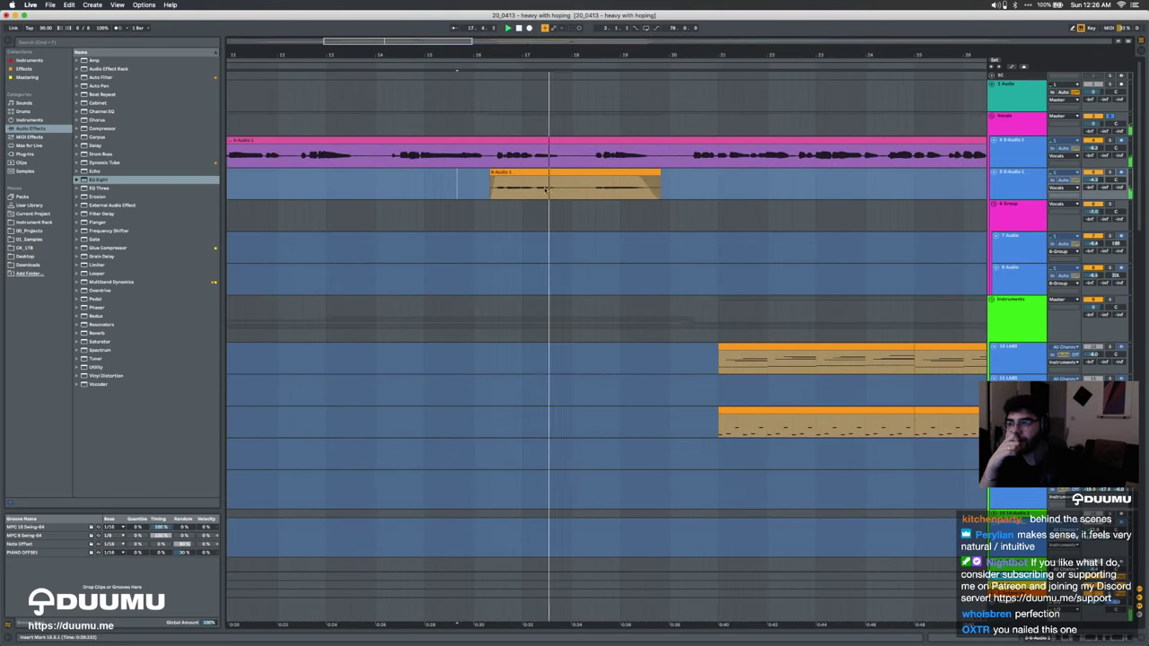
left_click_drag(587, 191, 449, 187)
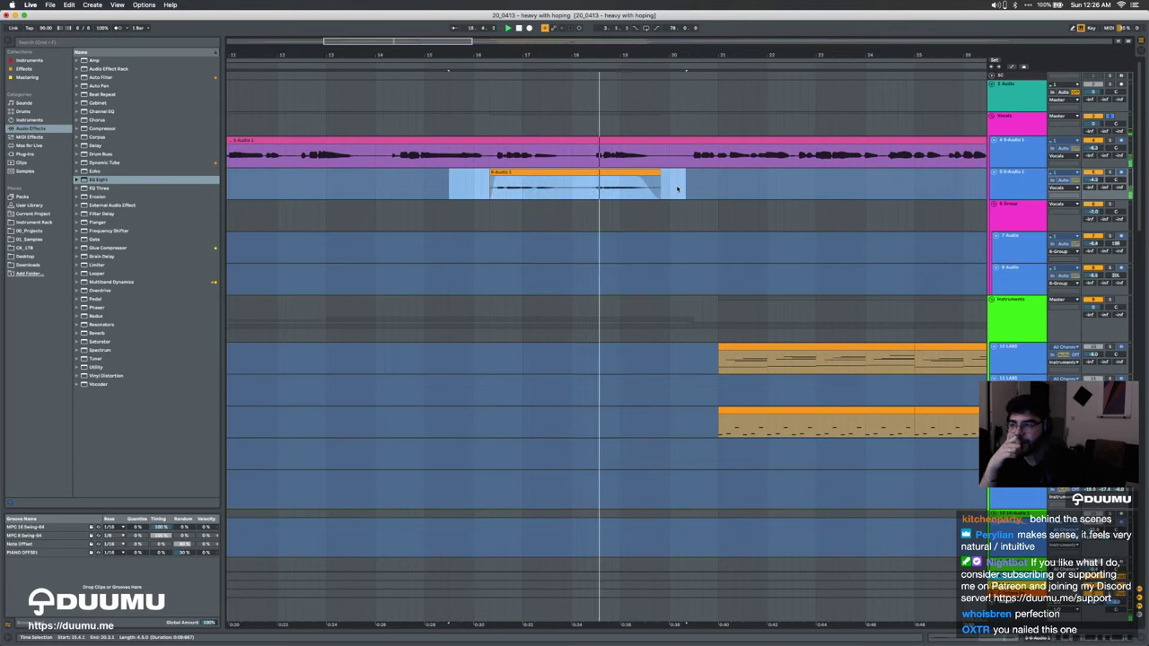
Step: Play the soloed vocals from just before the bar 28 clips on track 5
scroll(669, 189, "down", 4)
scroll(701, 188, "right", 5)
left_click(659, 190)
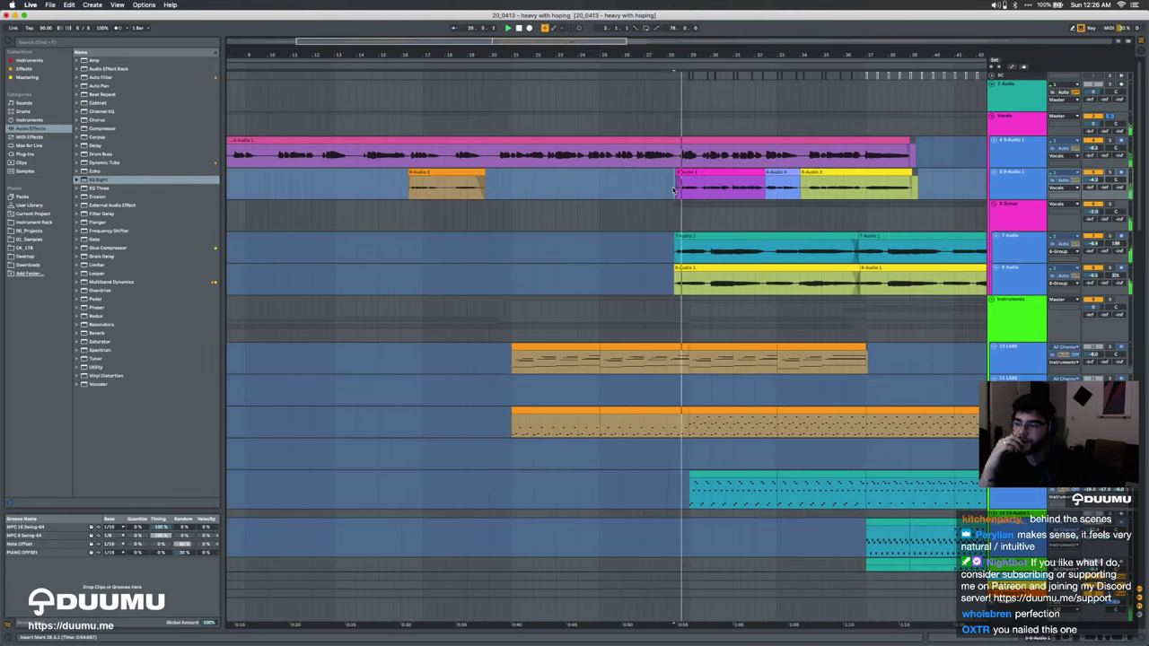
scroll(673, 189, "up", 2)
scroll(673, 189, "up", 3)
left_click_drag(673, 189, 574, 186)
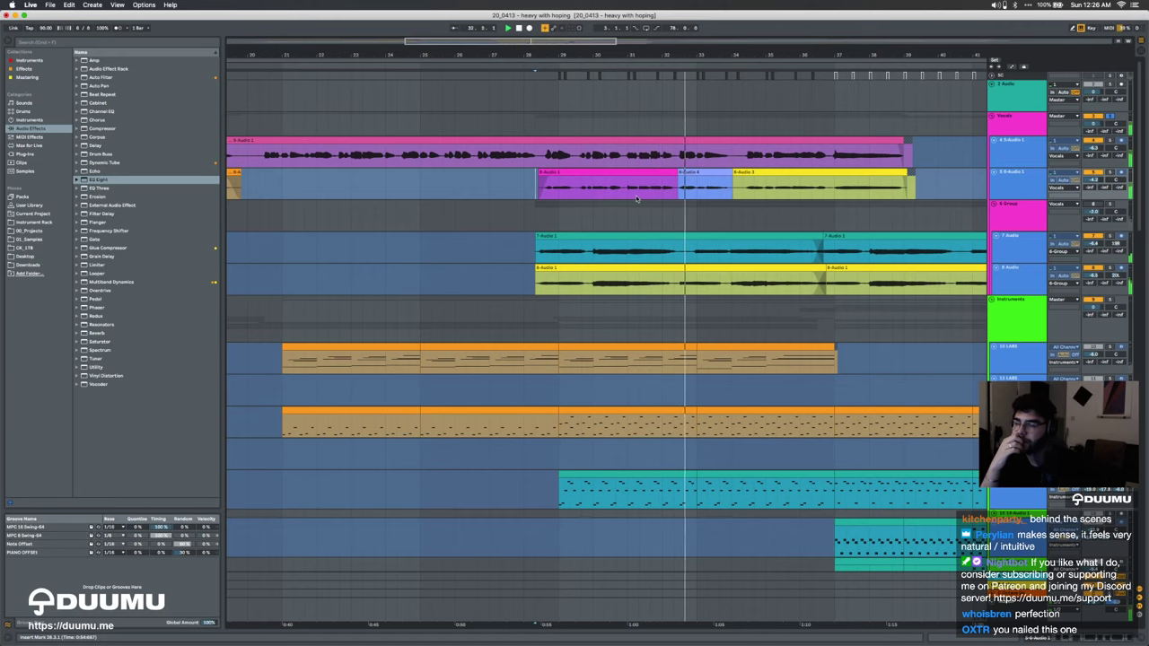
Step: Unfreeze track 5 and extend its first clip back to bar 12 and its end to bar 21
right_click(1024, 178)
left_click(1032, 236)
scroll(617, 226, "left", 5)
scroll(617, 225, "down", 3)
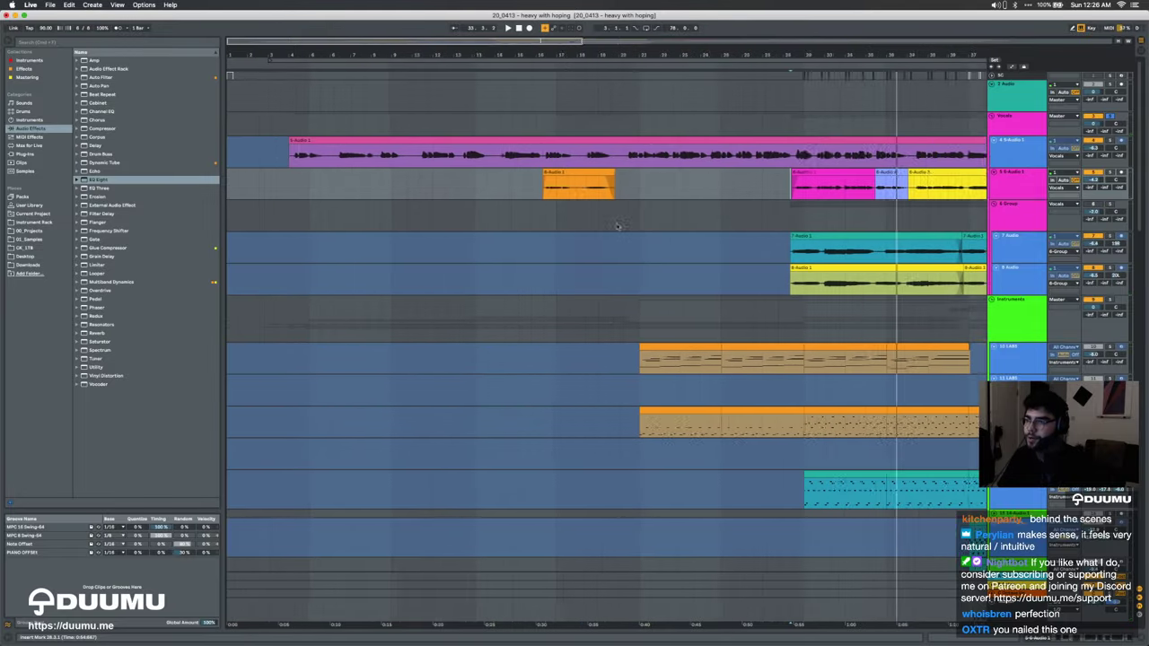
left_click_drag(516, 184, 274, 172)
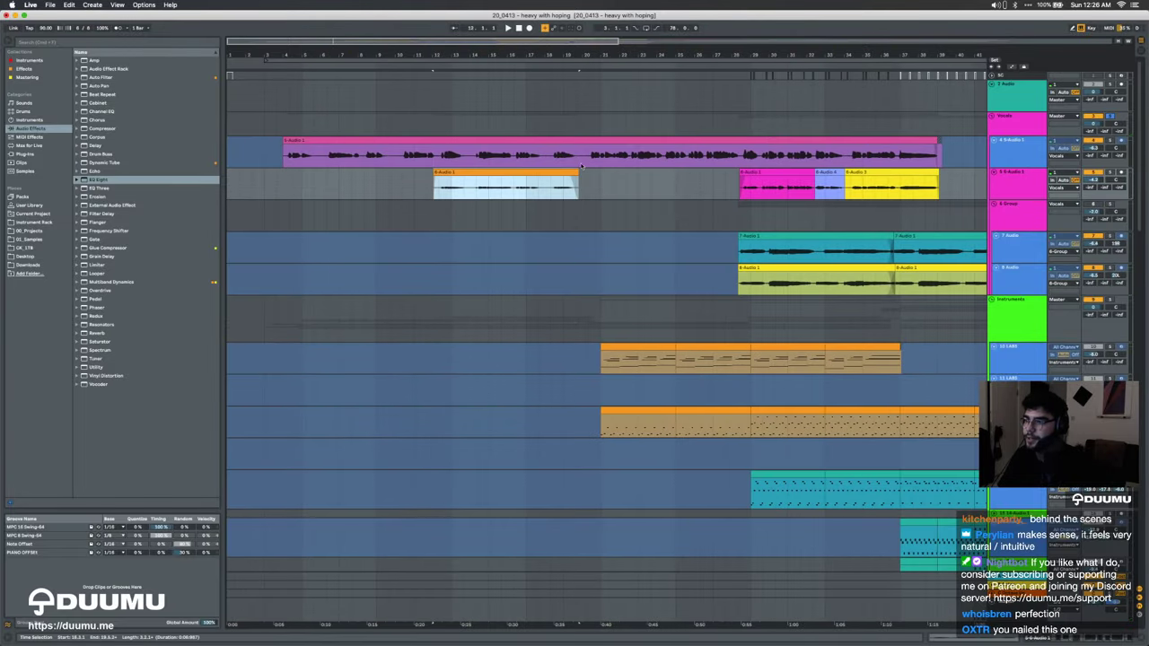
mouse_move(577, 186)
left_mouse_down()
mouse_move(729, 184)
mouse_move(598, 183)
left_mouse_up()
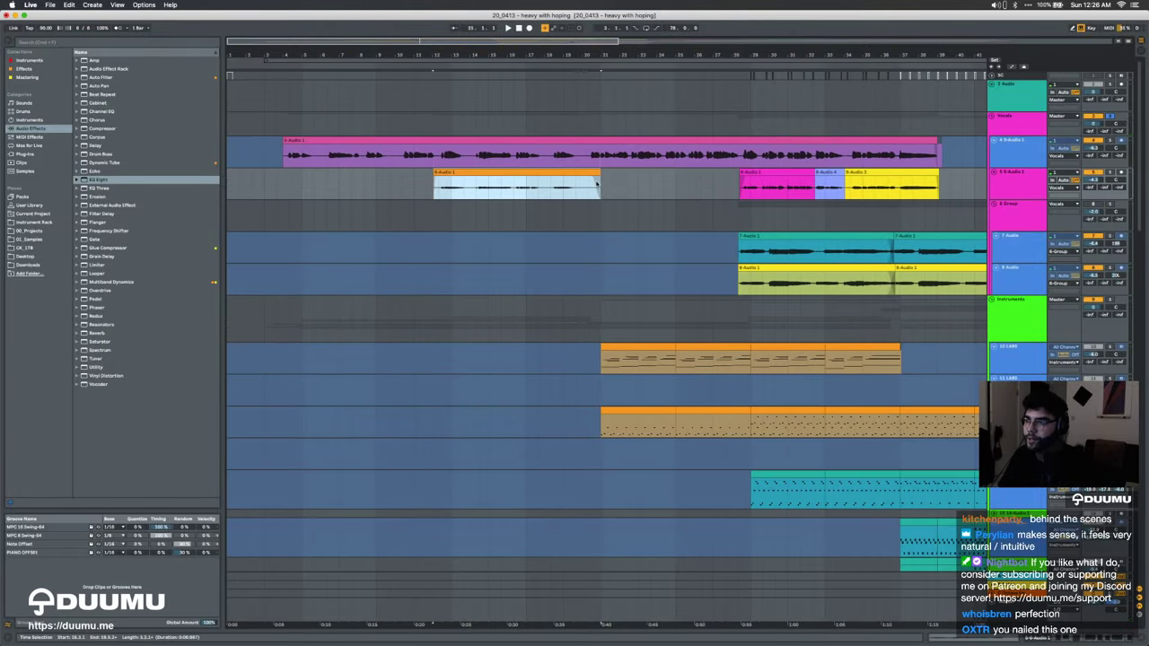
Step: Undo the clip's end extension, play from bar 12 and unsolo the Vocals group
key("super+z")
key("super+z")
key("super+shift+z")
key("space")
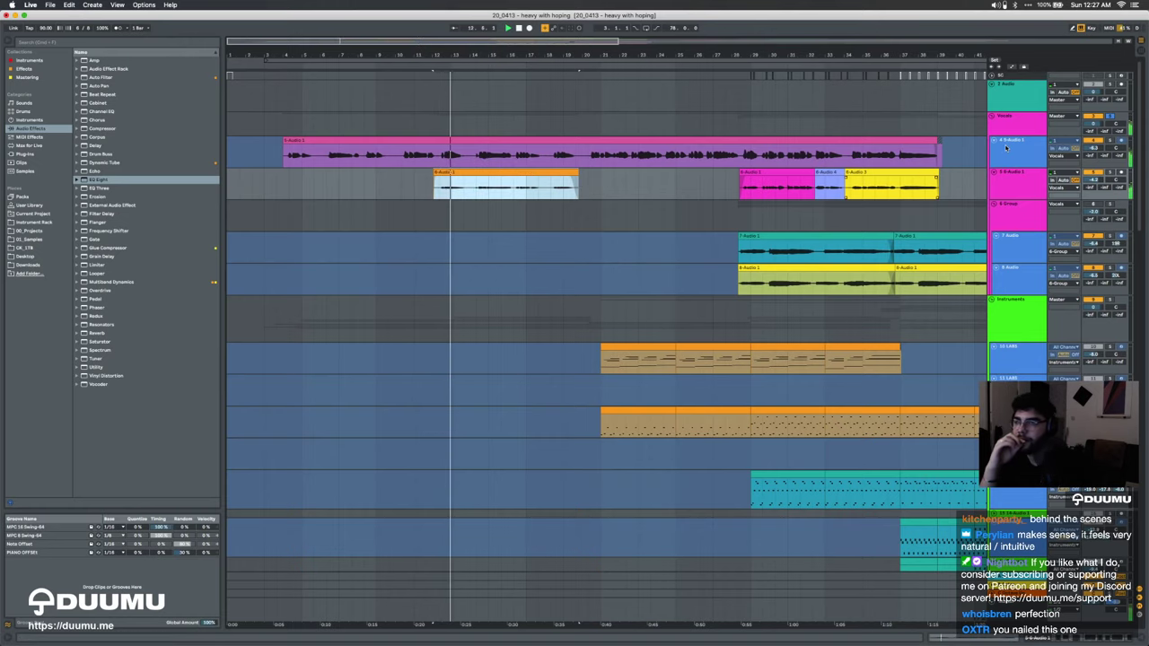
left_click(1109, 117)
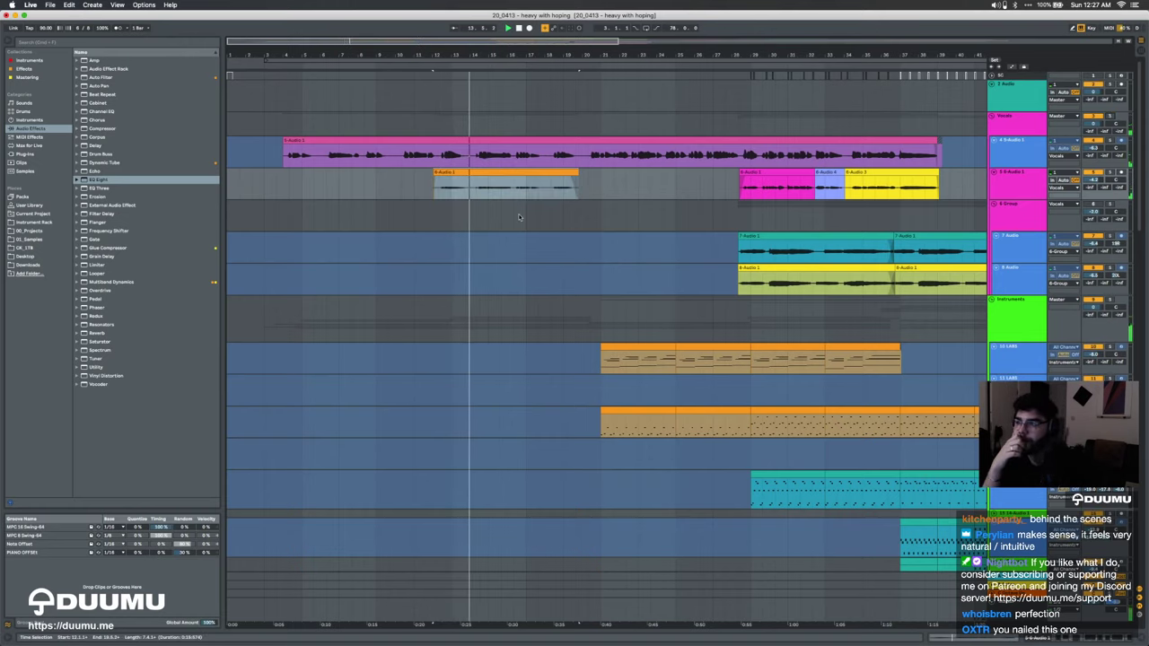
Step: Undo the start extension of track 5's first clip and freeze the track again
scroll(521, 216, "up", 3)
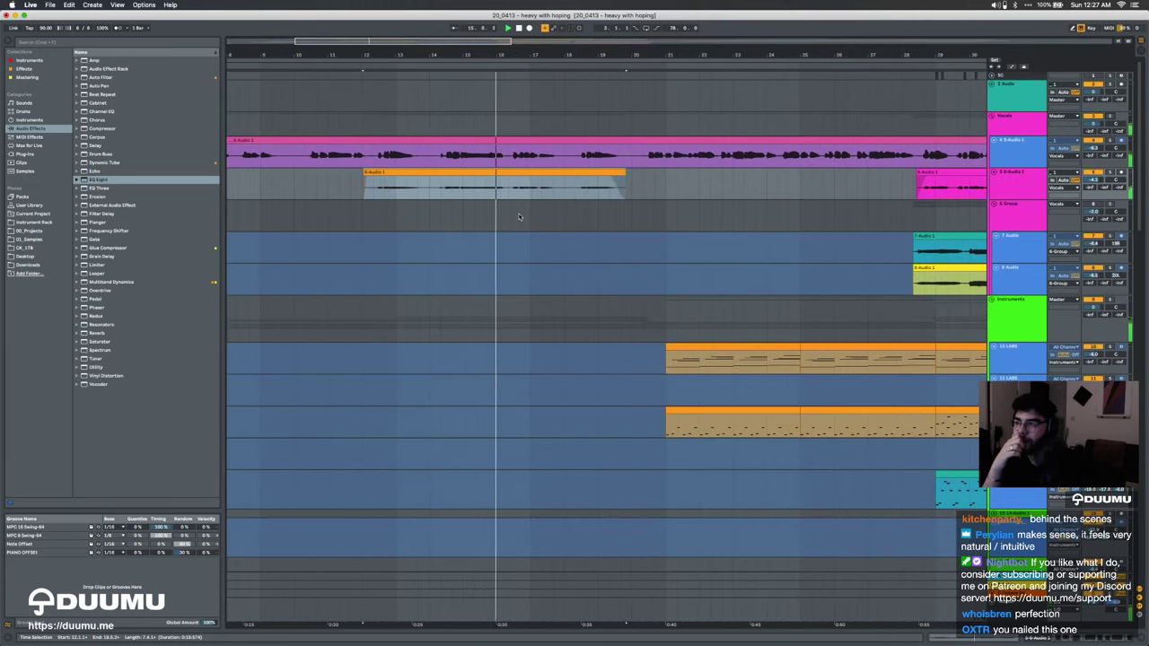
left_click(504, 193)
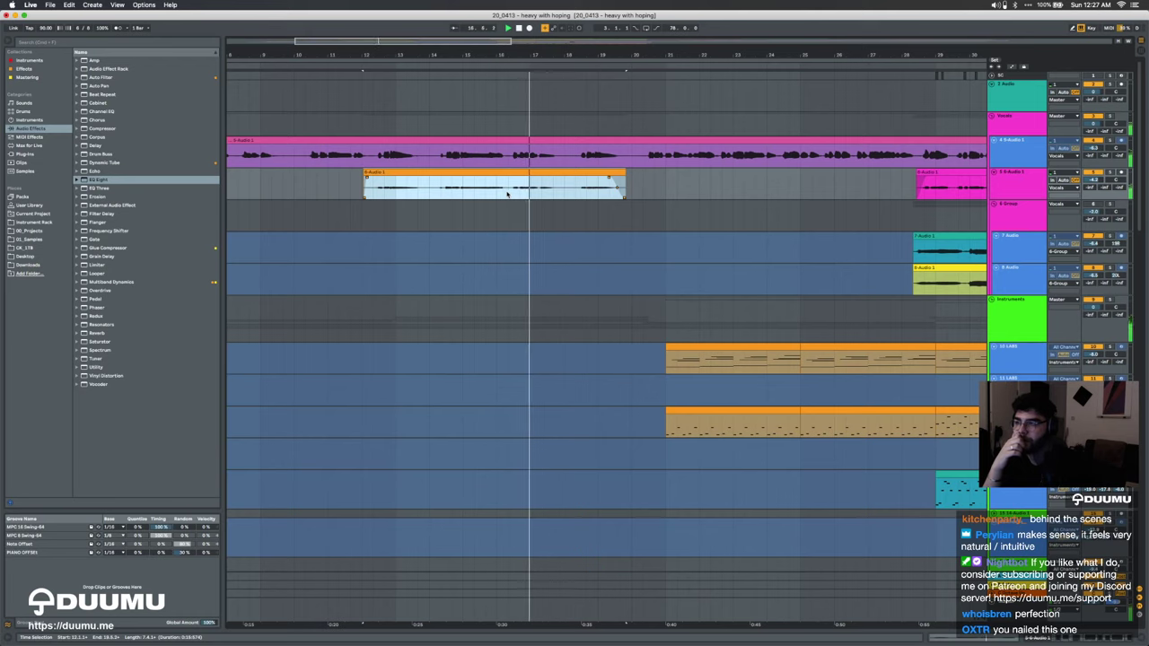
key("super+z")
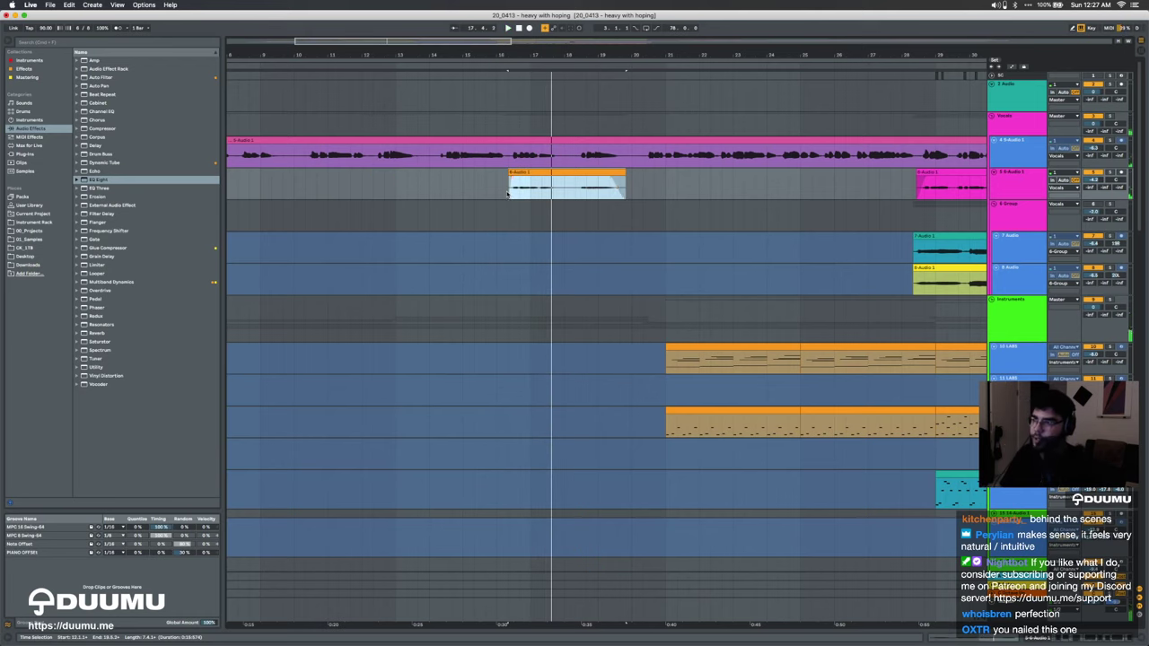
scroll(591, 197, "down", 3)
right_click(1021, 175)
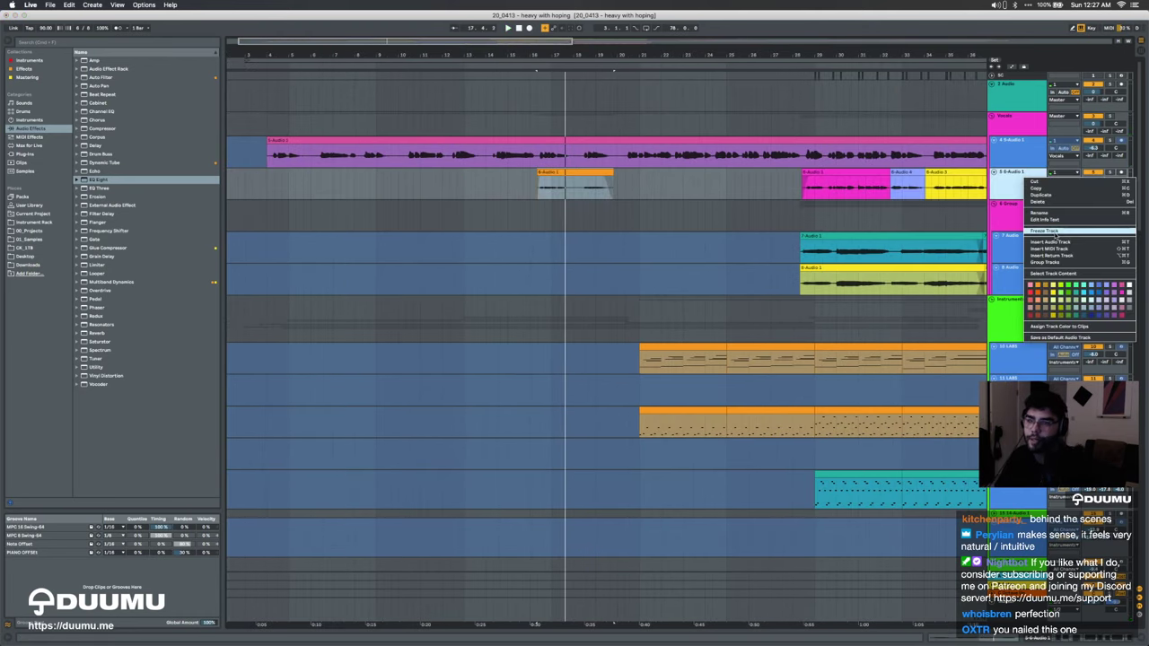
left_click(1054, 232)
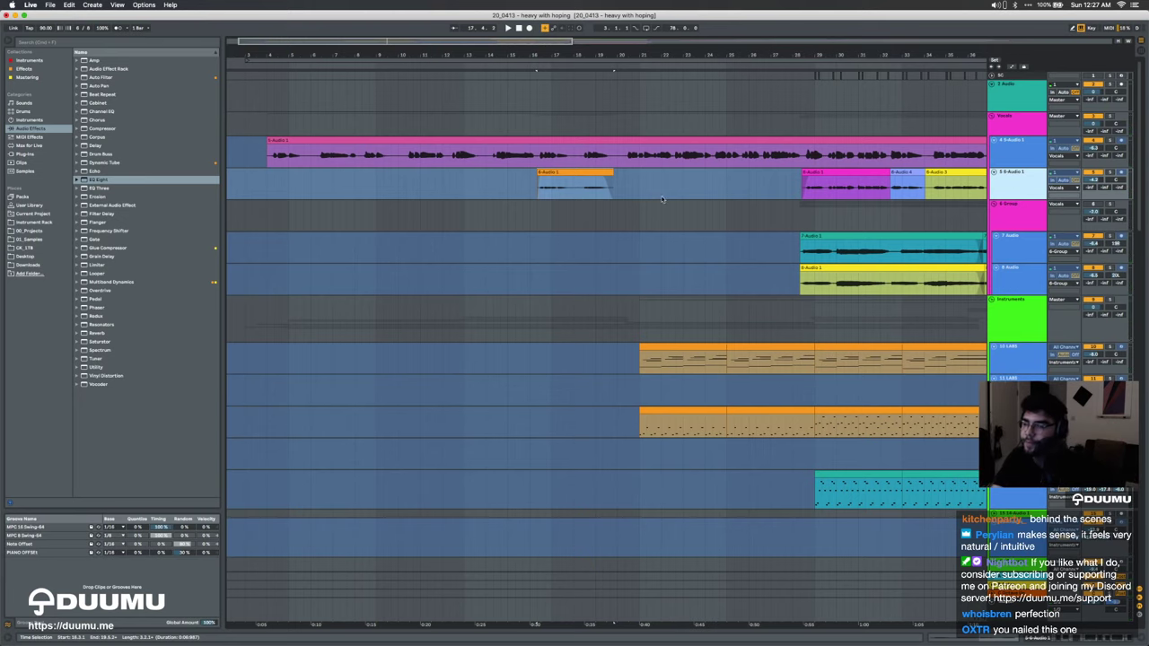
Step: Select bars 21 to 29 on the empty track 22 and loop that range
scroll(763, 228, "down", 10)
scroll(763, 227, "down", 15)
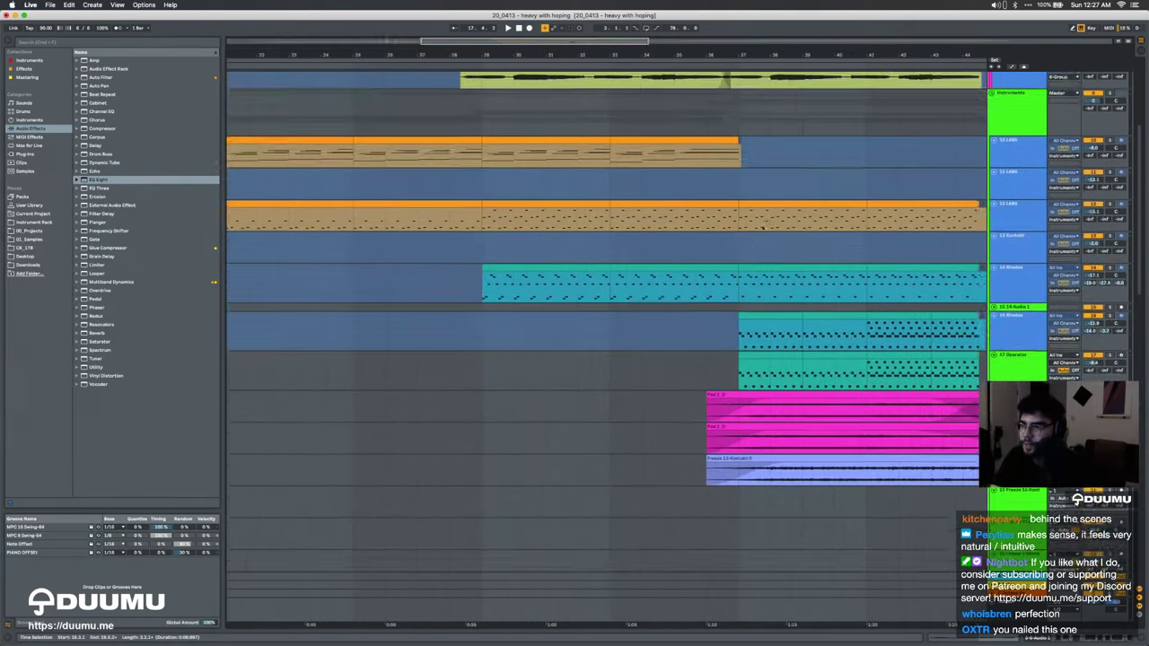
scroll(763, 228, "up", 3)
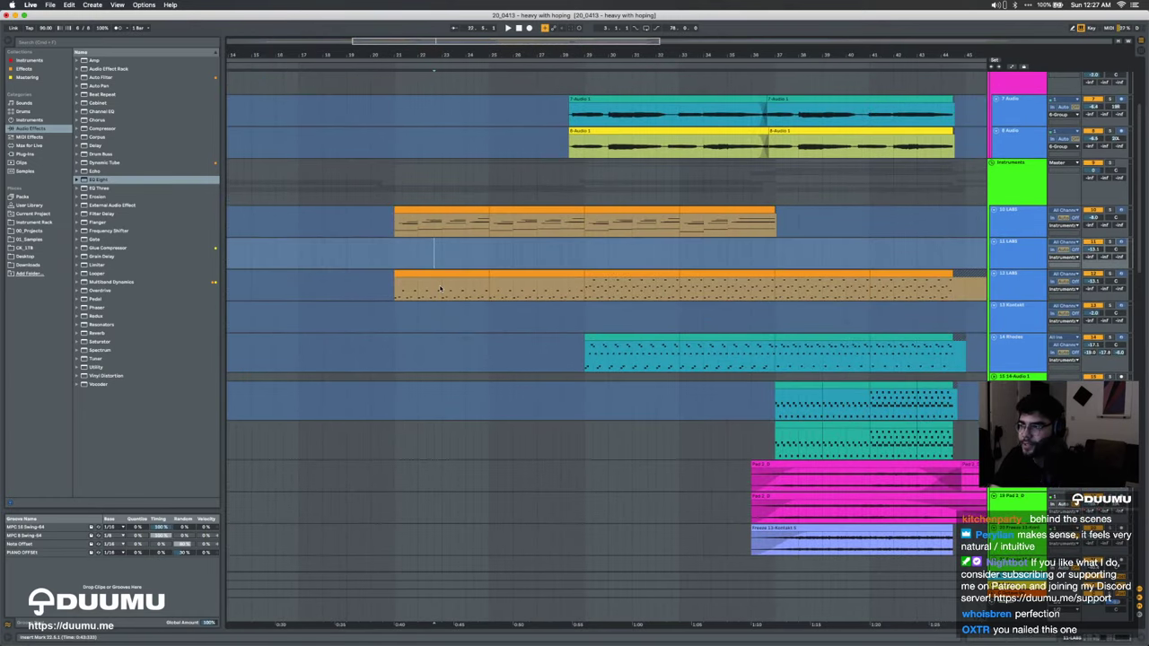
scroll(431, 268, "down", 5)
left_click_drag(413, 327, 602, 320)
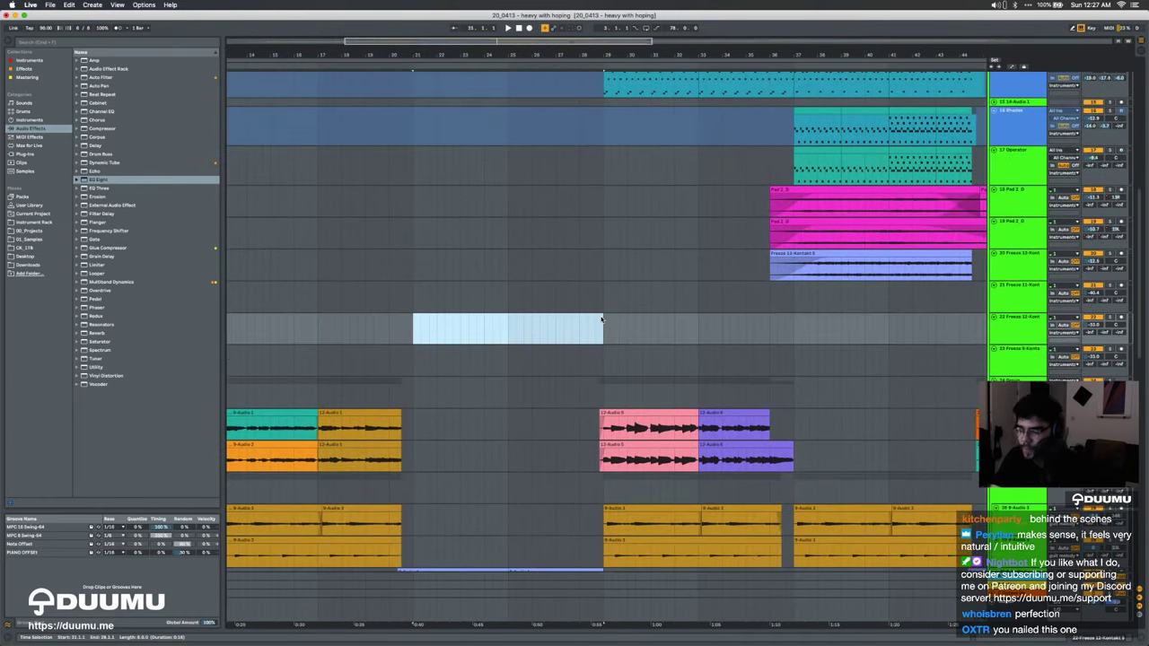
key("super+l")
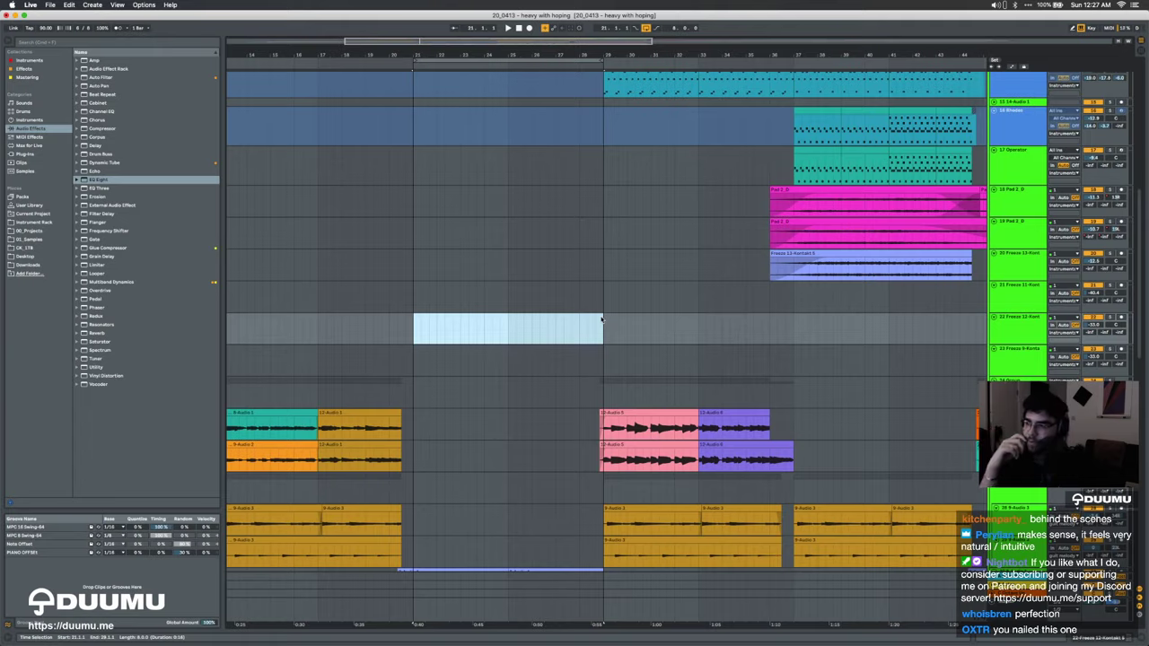
Step: Look over the tracks in the looped section, select the bar 21 clip on 10 LABS and turn off the loop
scroll(601, 320, "down", 10)
scroll(602, 320, "up", 5)
scroll(602, 320, "down", 10)
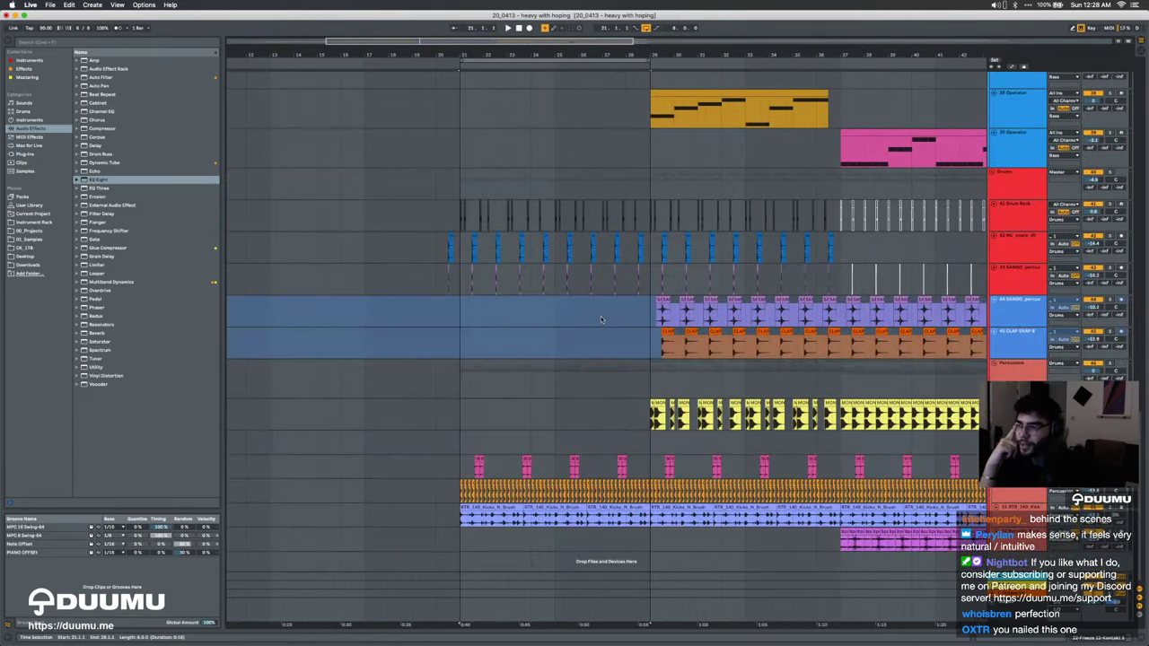
scroll(601, 319, "up", 15)
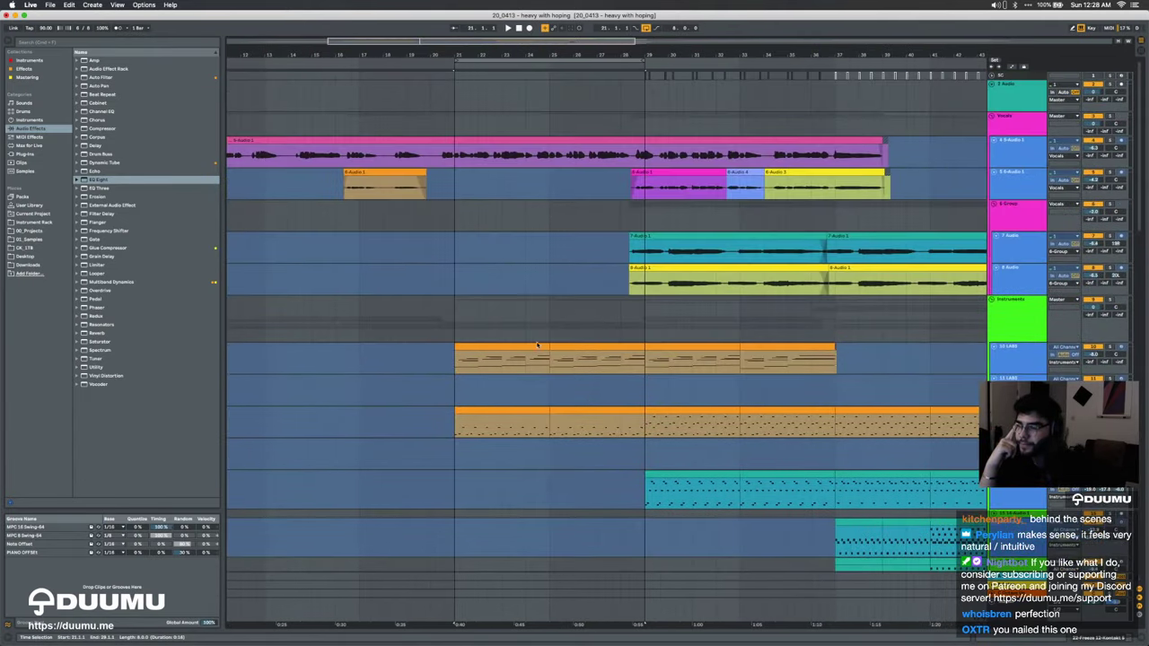
left_click(489, 347)
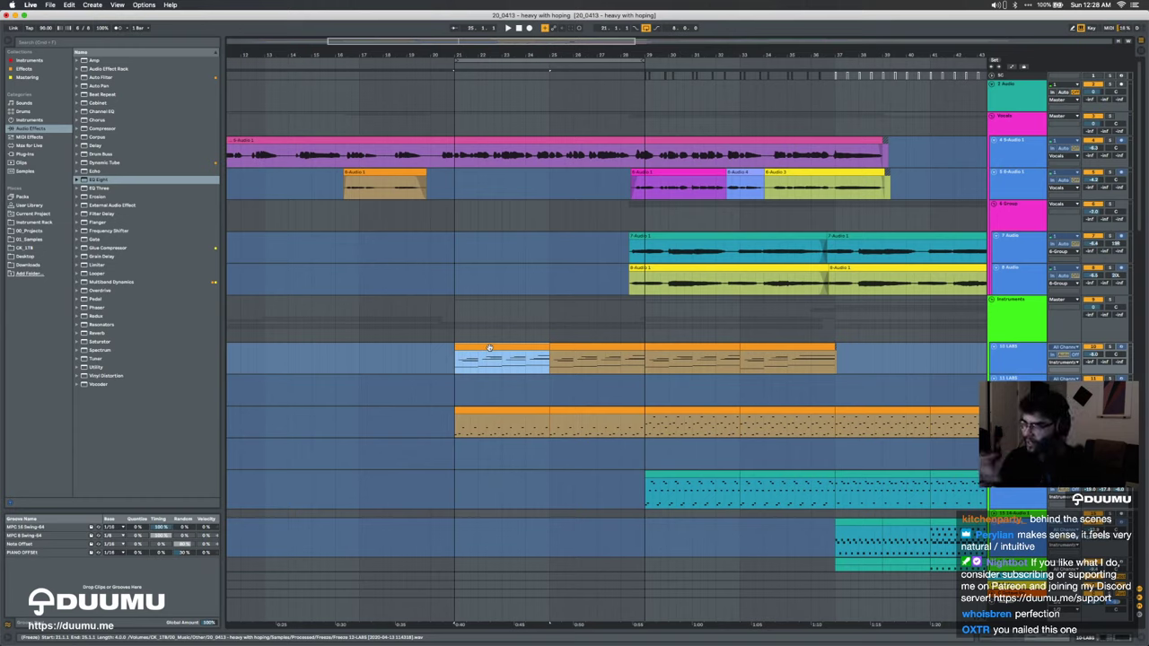
scroll(489, 348, "down", 15)
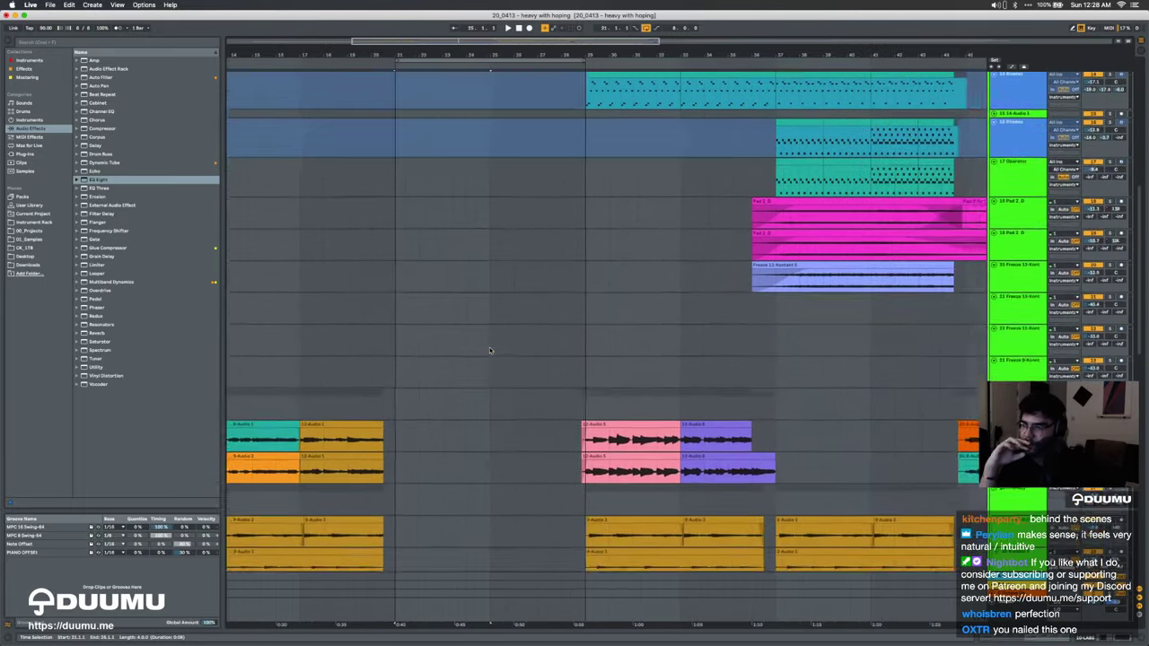
scroll(489, 346, "up", 15)
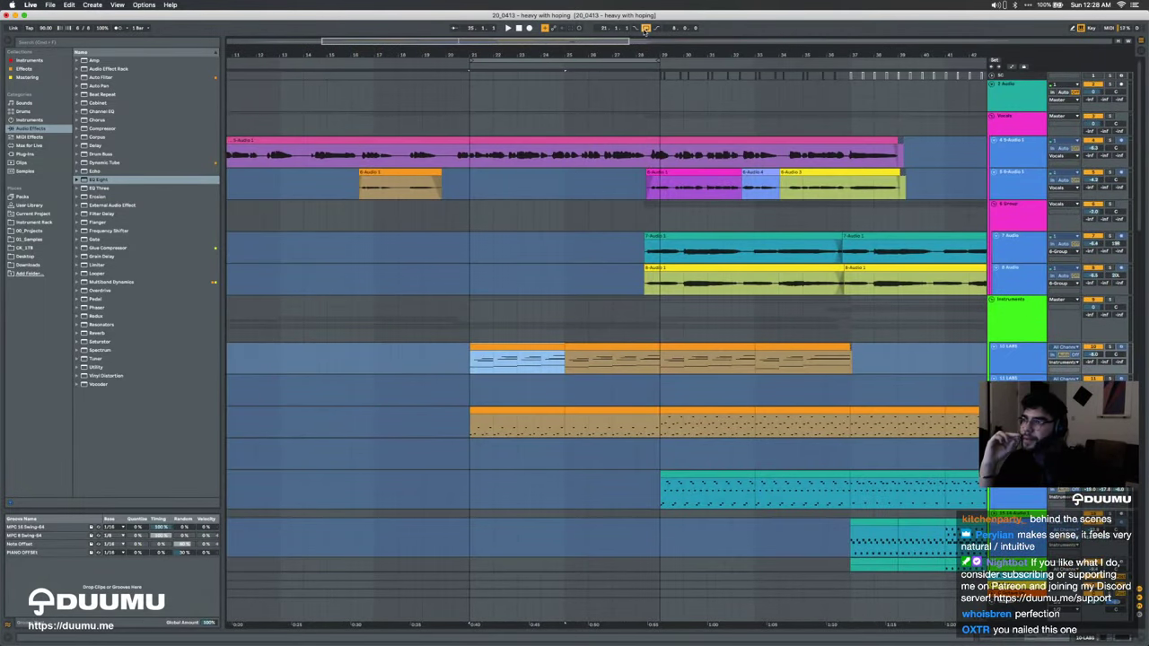
scroll(522, 278, "down", 5)
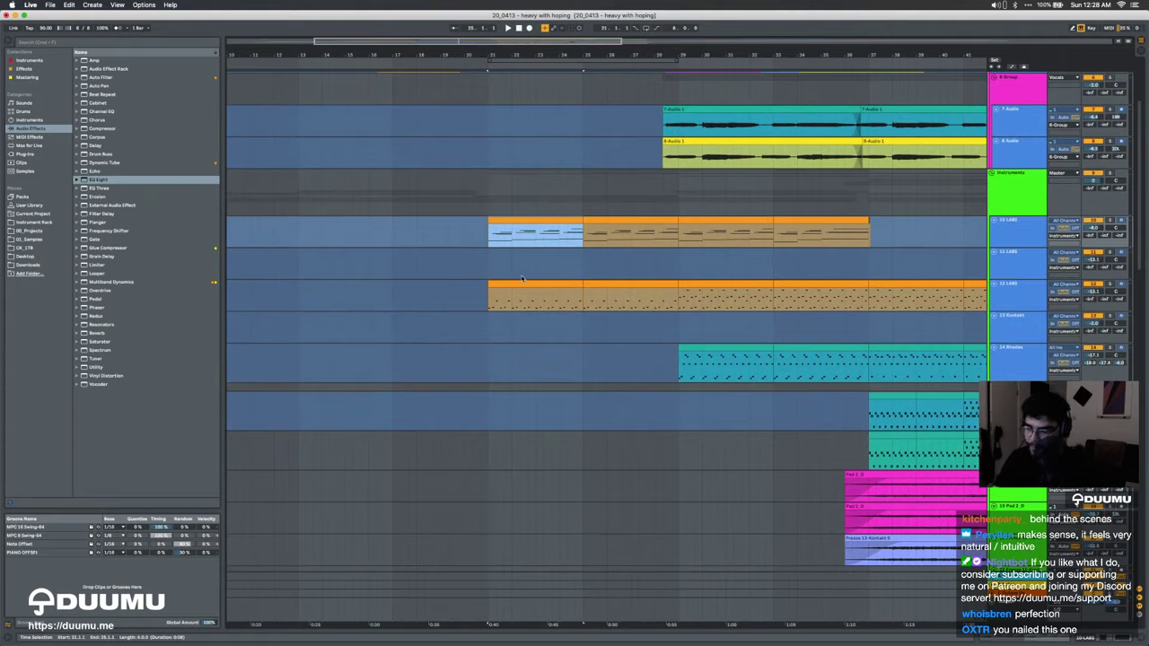
key("ctrl+Up")
key("ctrl+Up")
key("ctrl+Up")
left_click(909, 243)
key("super+w")
left_click(657, 342)
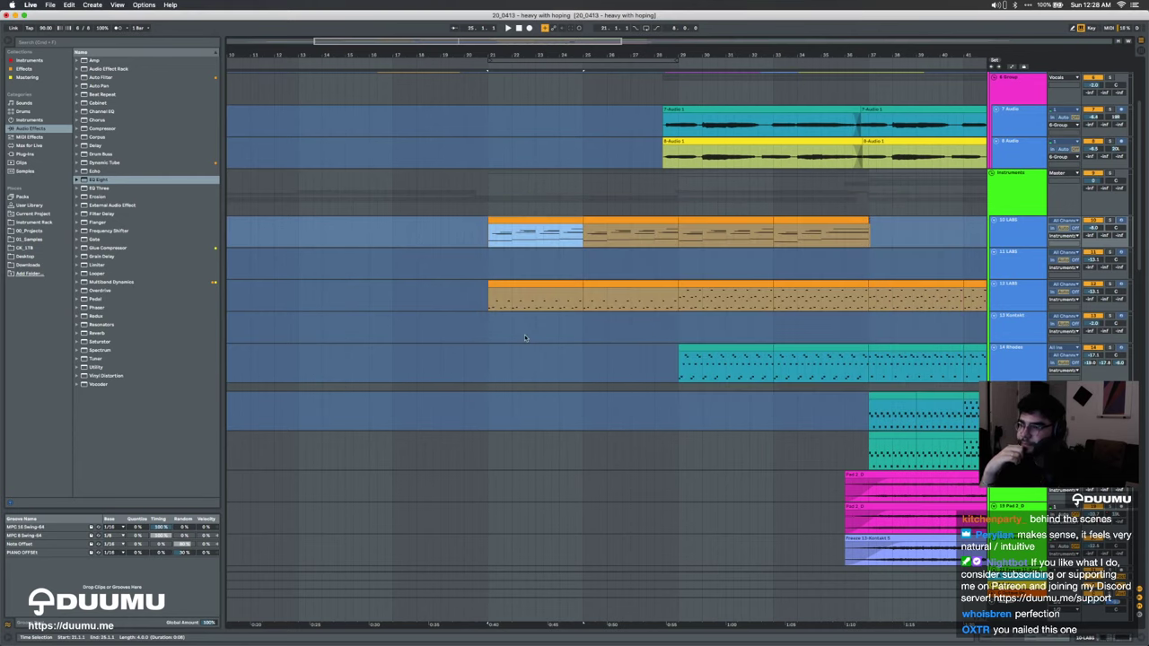
Step: Place the insert marker in the 12 LABS clip just after bar 21
left_click_drag(482, 296, 562, 291)
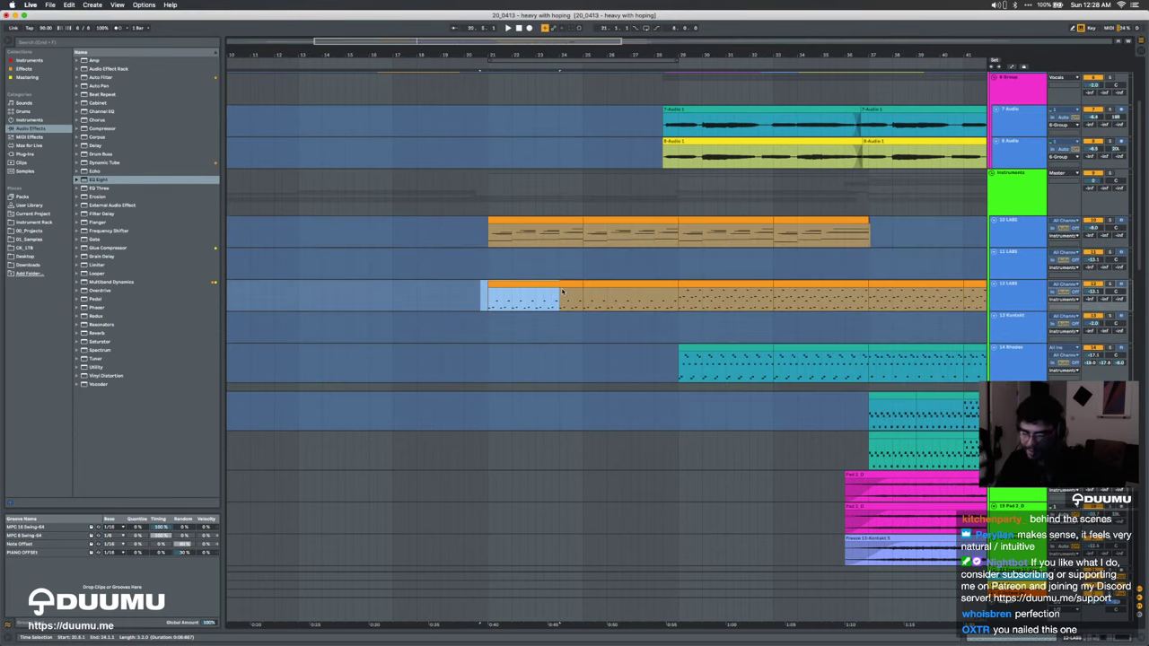
left_click(558, 292)
left_click(544, 283)
left_click(497, 300)
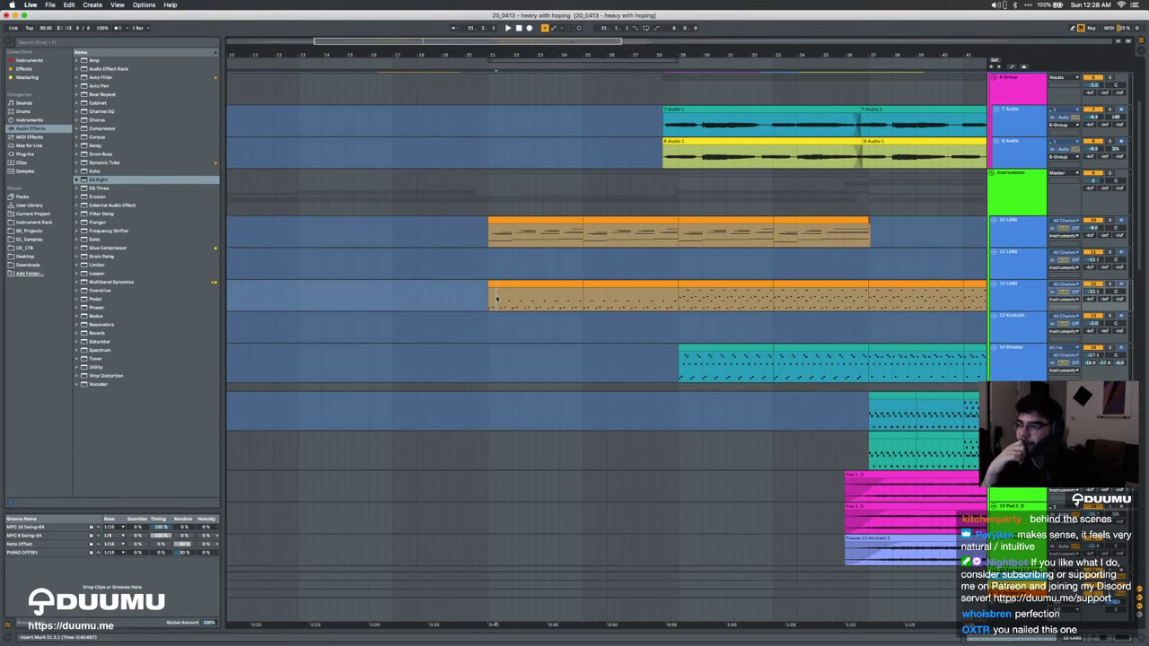
Step: Solo the 10 LABS track, select its first clip at bar 21 and play from there
scroll(491, 302, "down", 15)
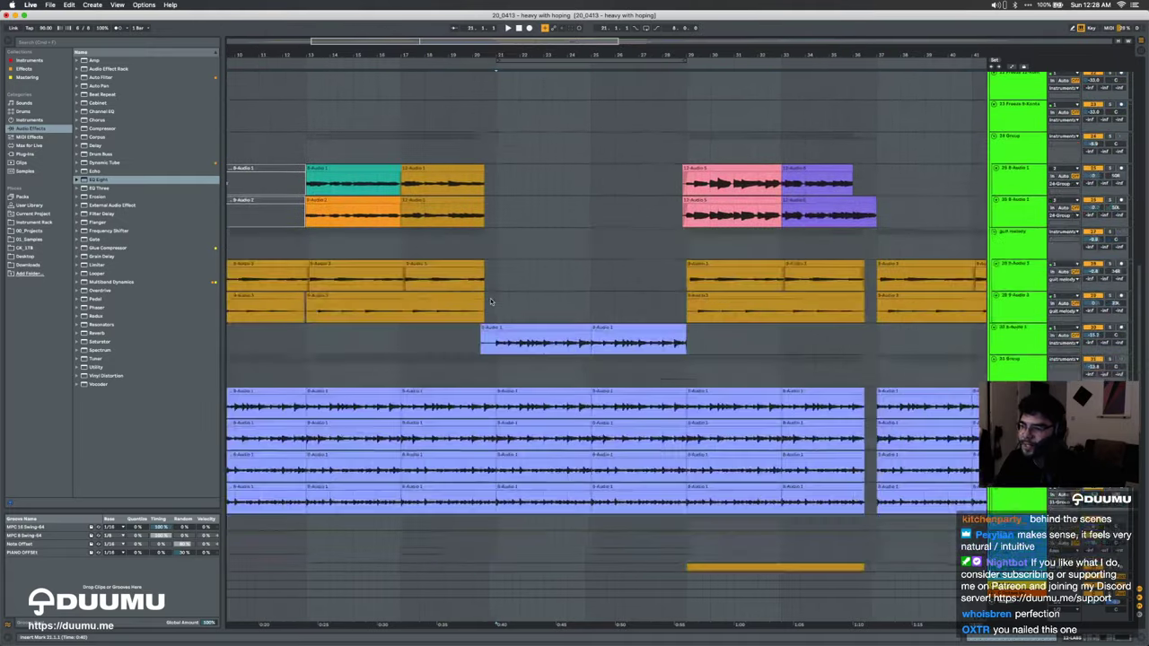
scroll(491, 302, "down", 2)
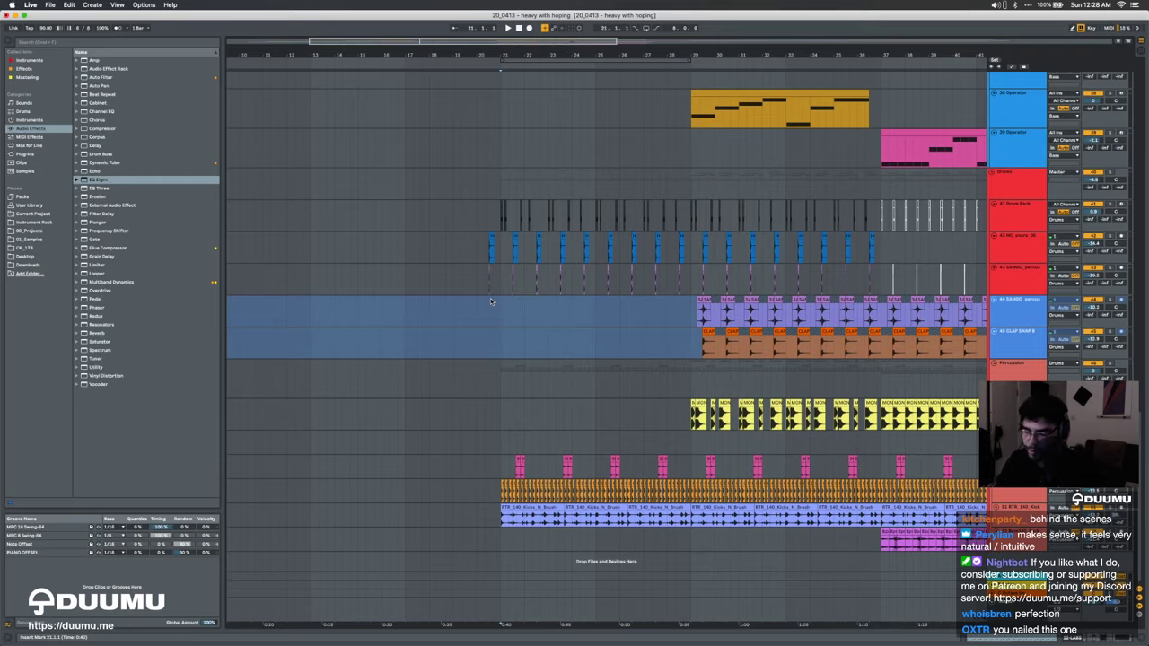
scroll(490, 302, "up", 20)
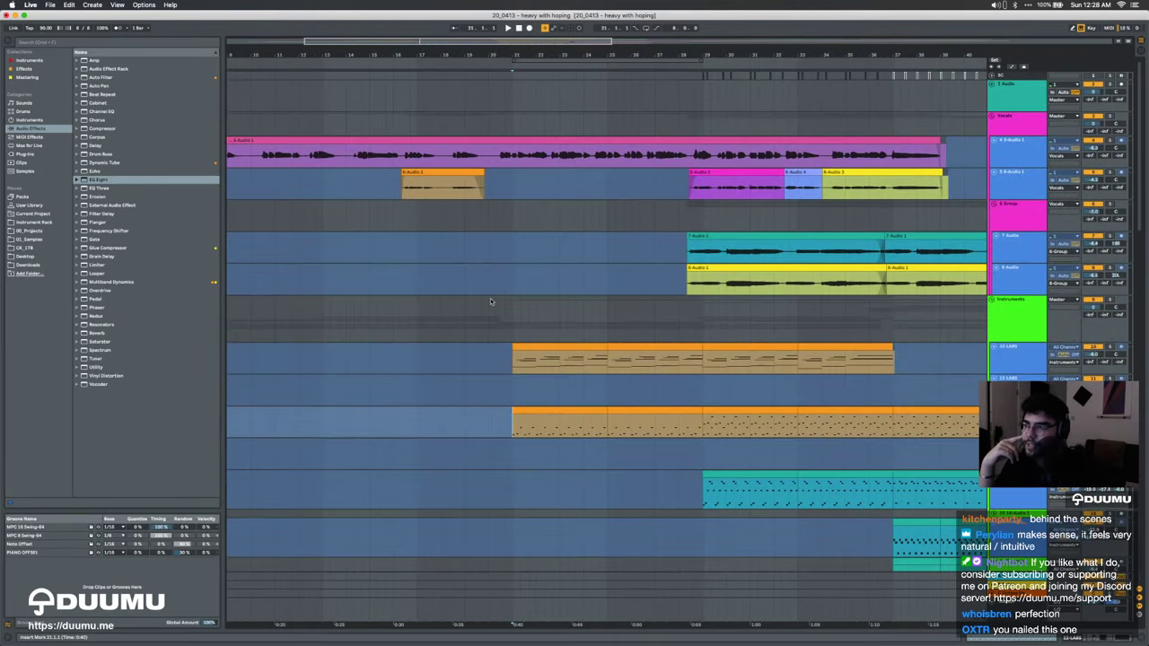
left_click(1010, 360)
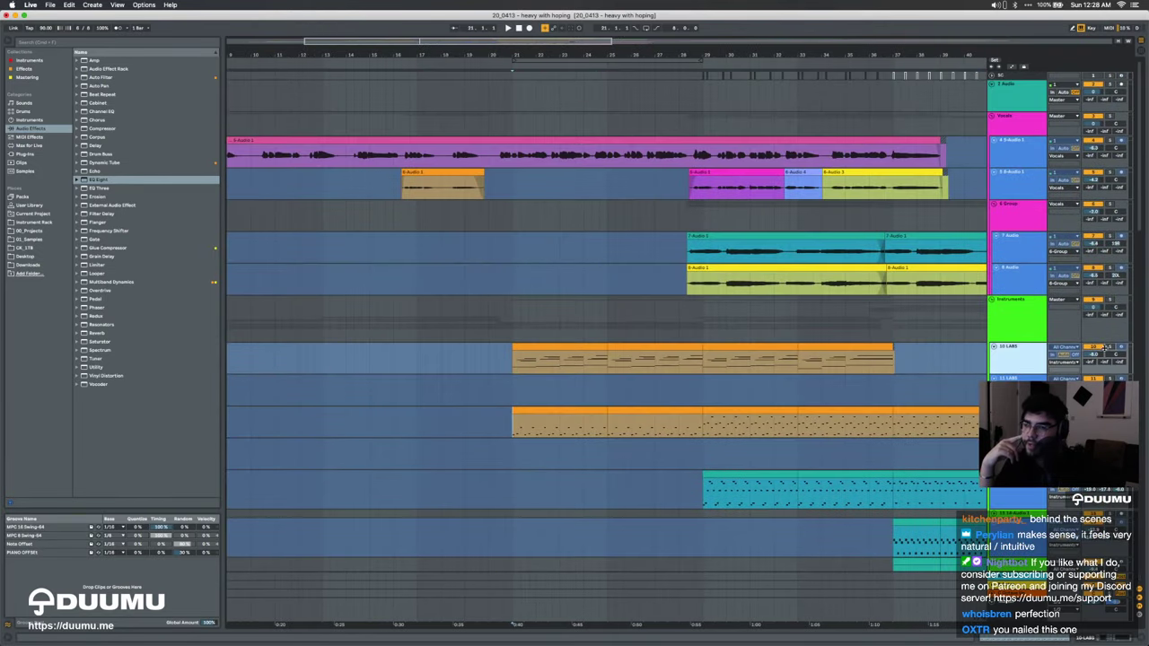
left_click(1109, 346)
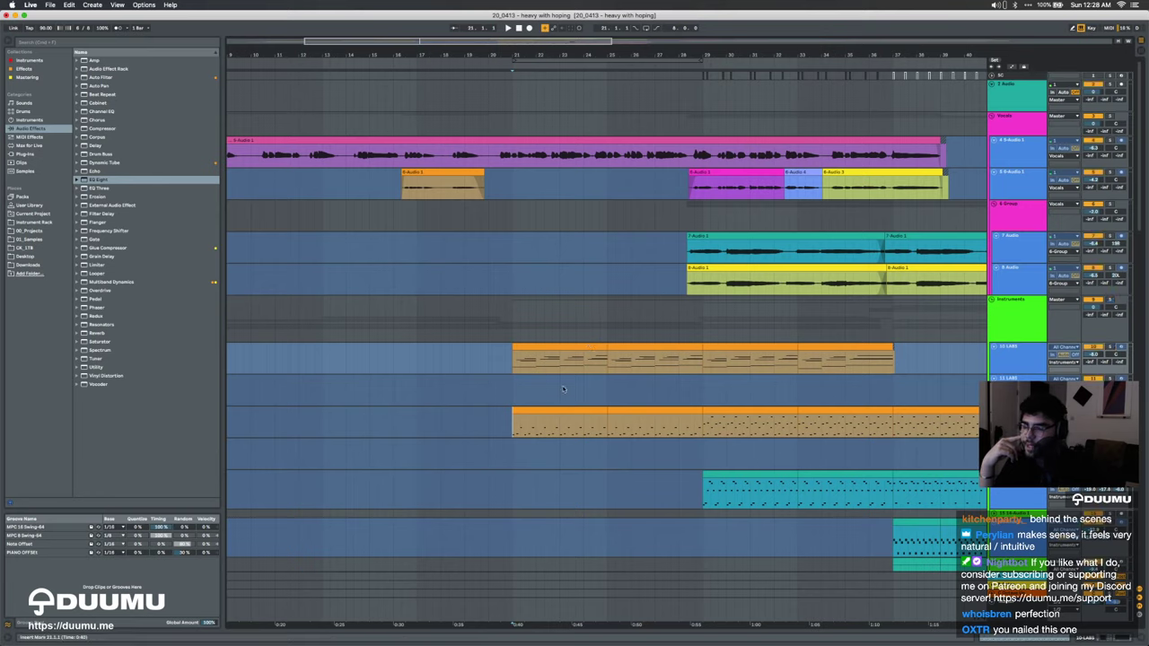
left_click(576, 348)
key("space")
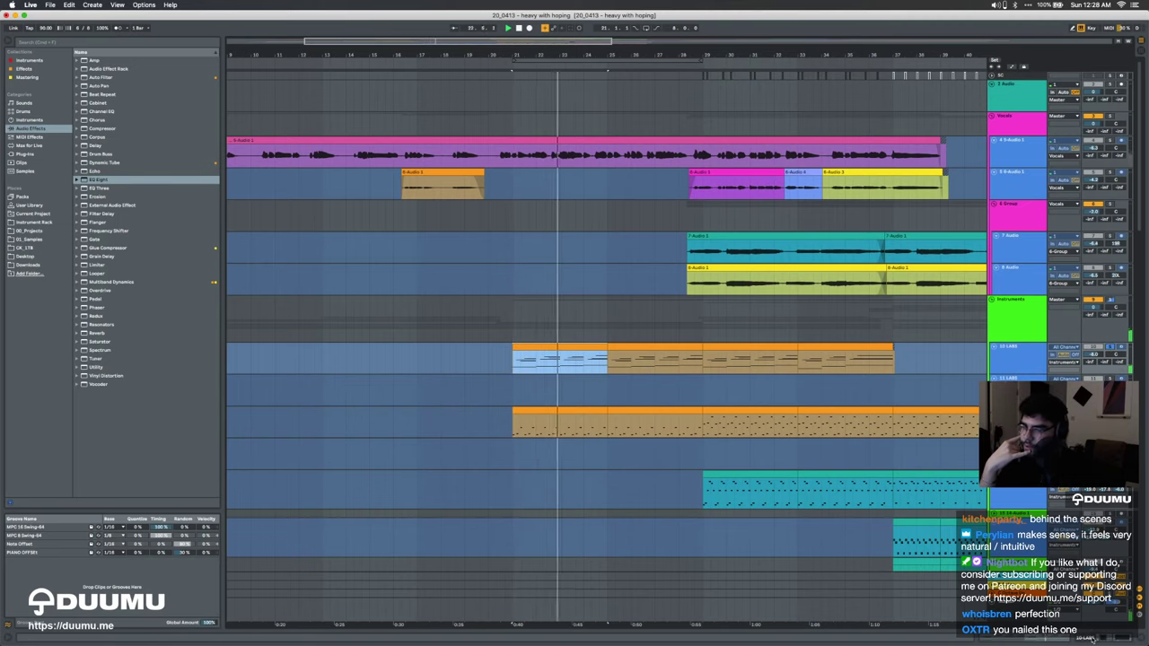
Step: Examine the notes of the soloed 10 LABS clip, close the clip view and place the insert marker at bar 33 on 11 LABS
key("shift+Tab")
double_click(561, 345)
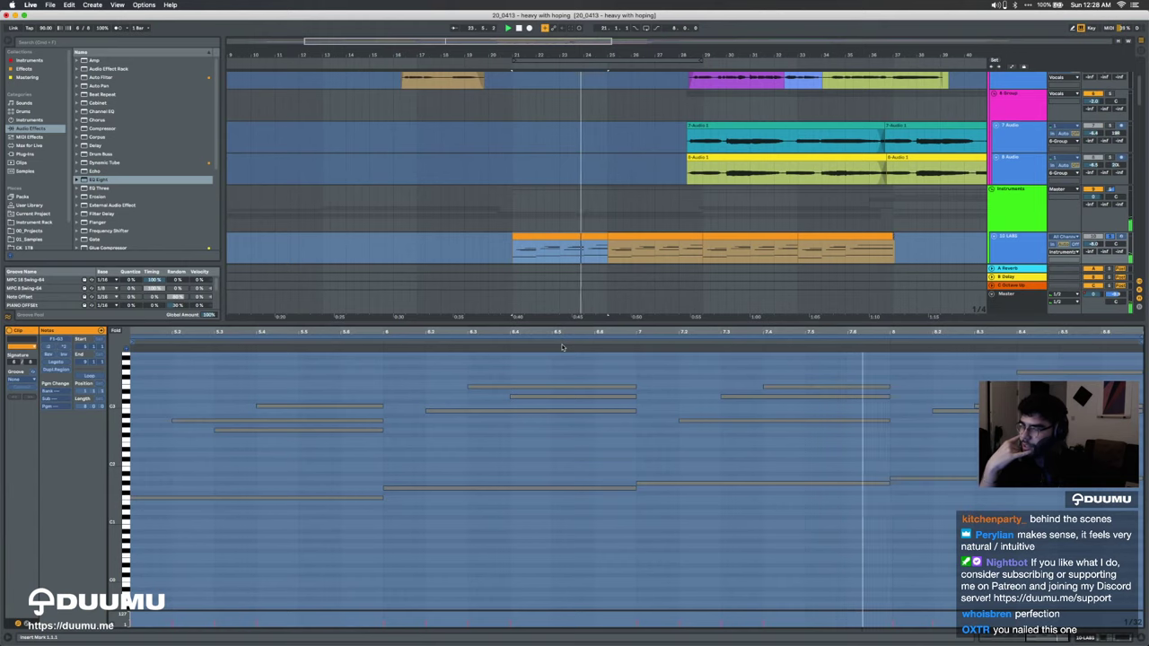
key("super+alt+l")
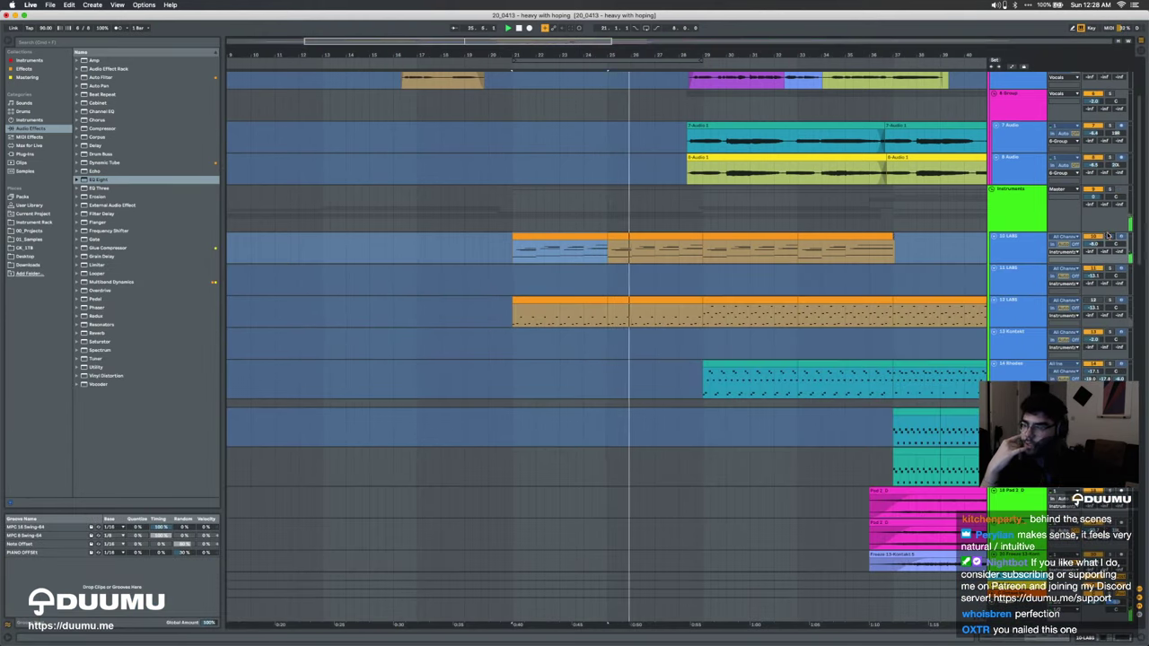
left_click(813, 265)
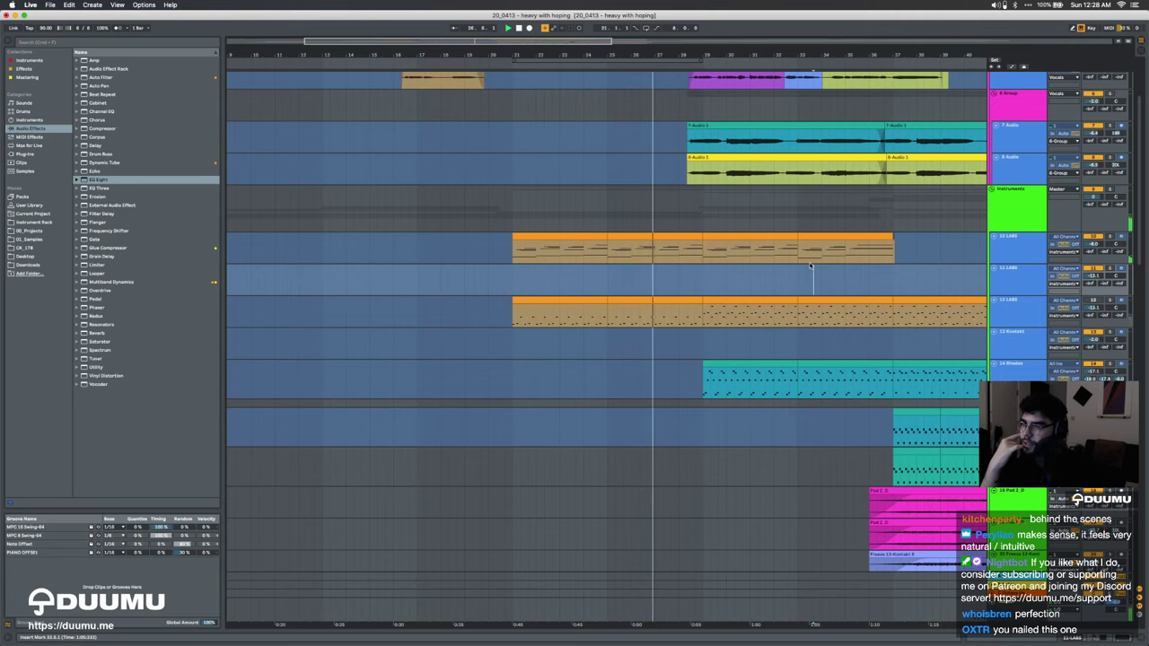
Step: Select the bar 21 clip on 12 LABS, play from there and look over the instrument, guitar, bass and drum layers
scroll(912, 276, "up", 4)
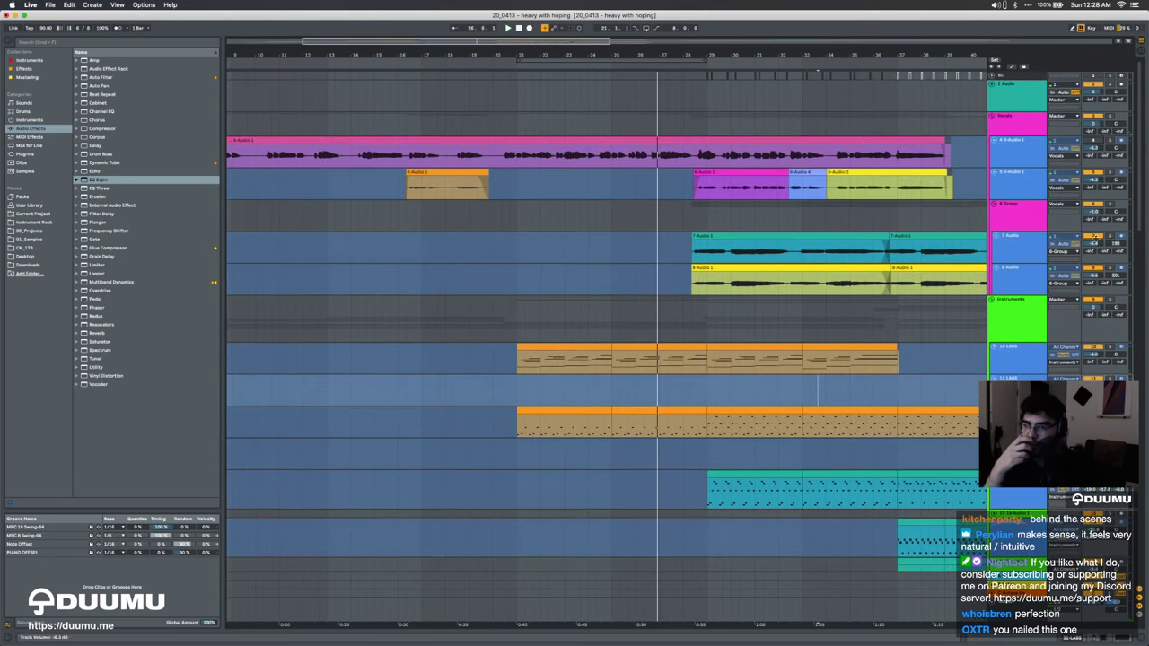
left_click(546, 408)
key("space")
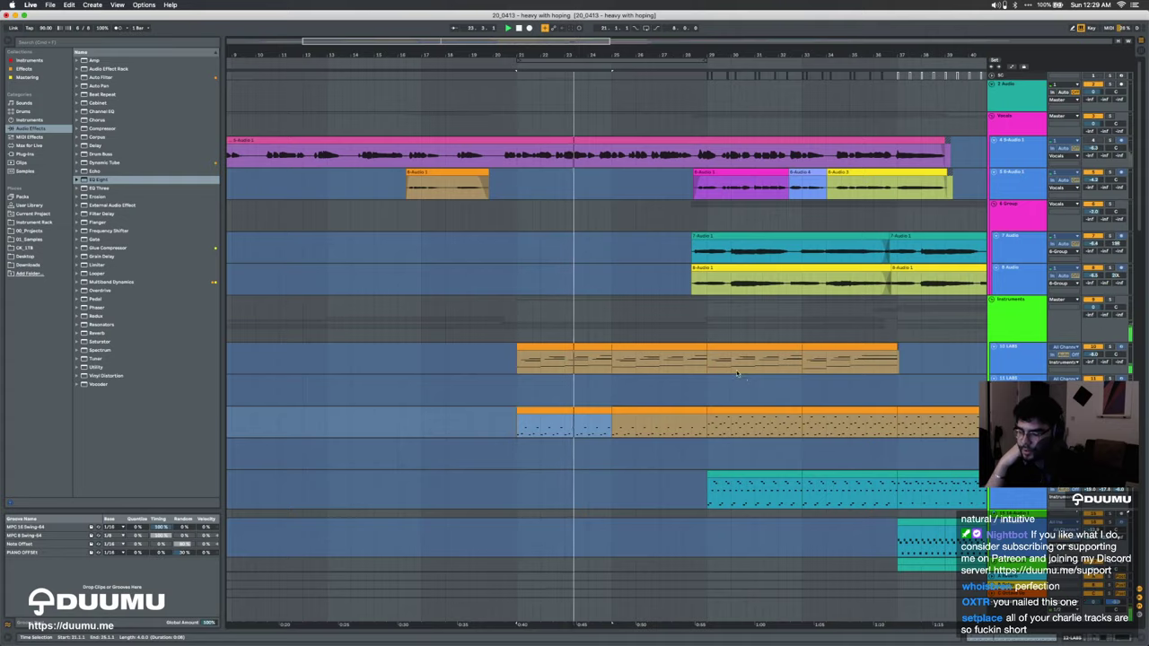
scroll(738, 375, "down", 5)
scroll(738, 375, "down", 1)
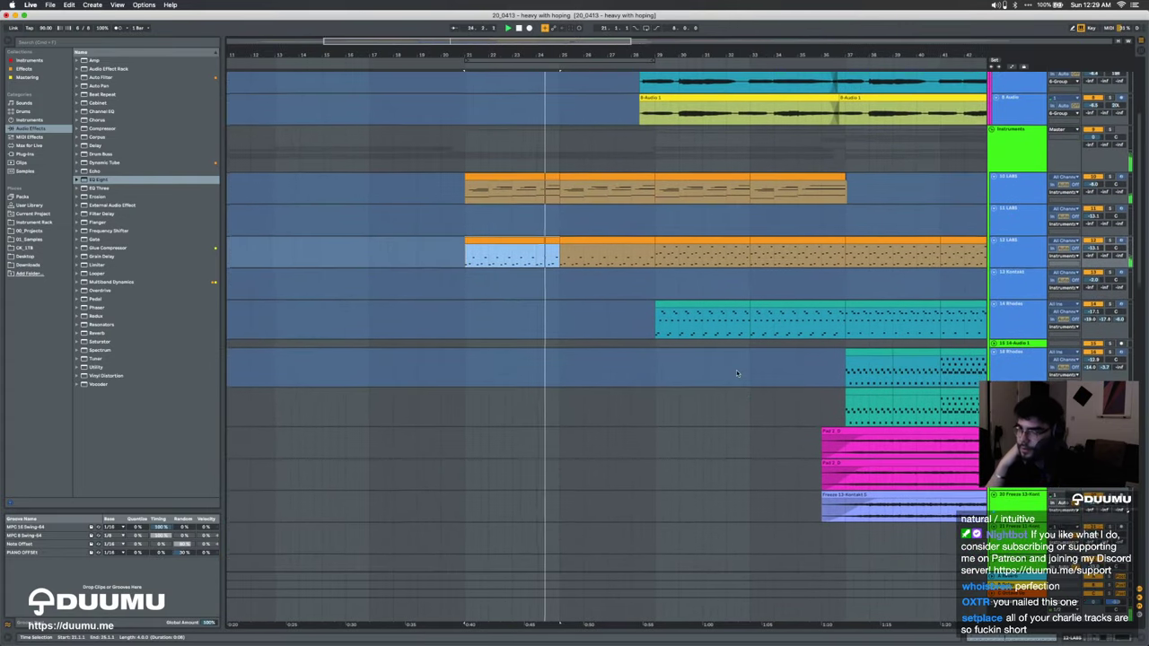
scroll(738, 376, "down", 6)
scroll(737, 373, "down", 15)
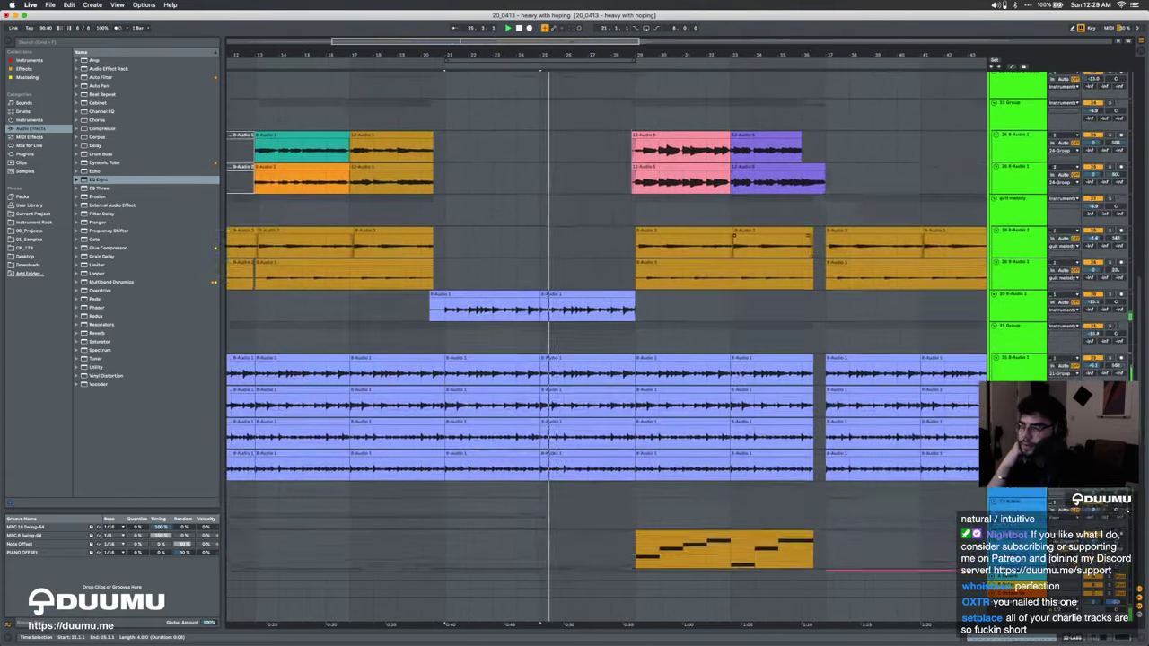
scroll(737, 374, "up", 2)
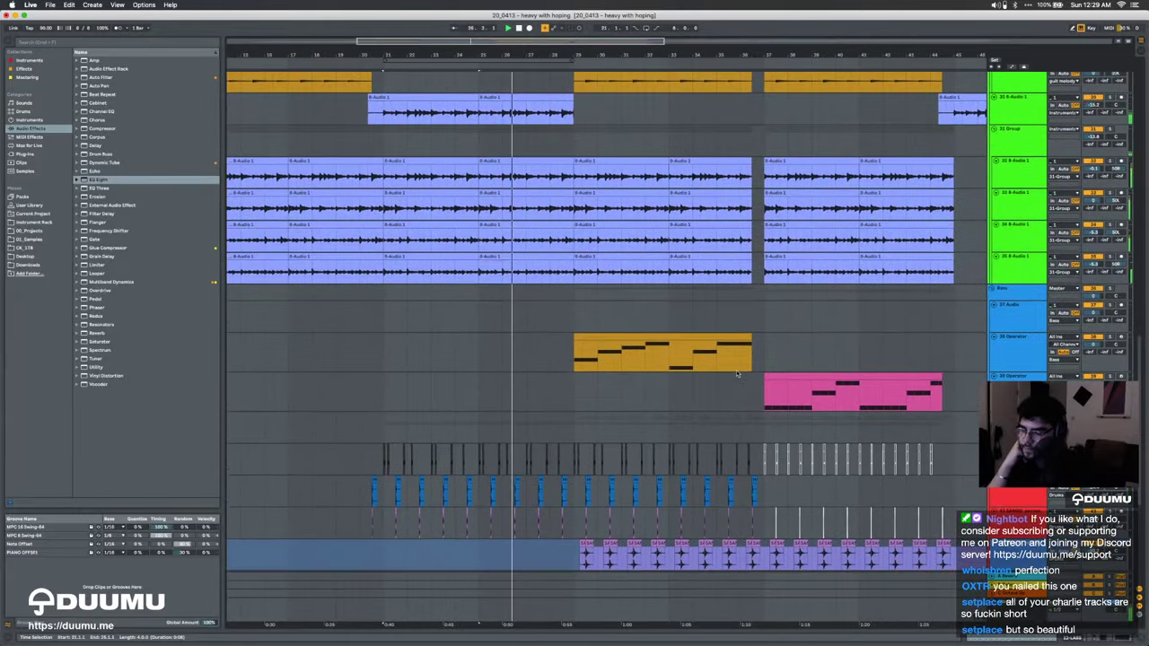
scroll(737, 374, "up", 10)
scroll(737, 373, "up", 15)
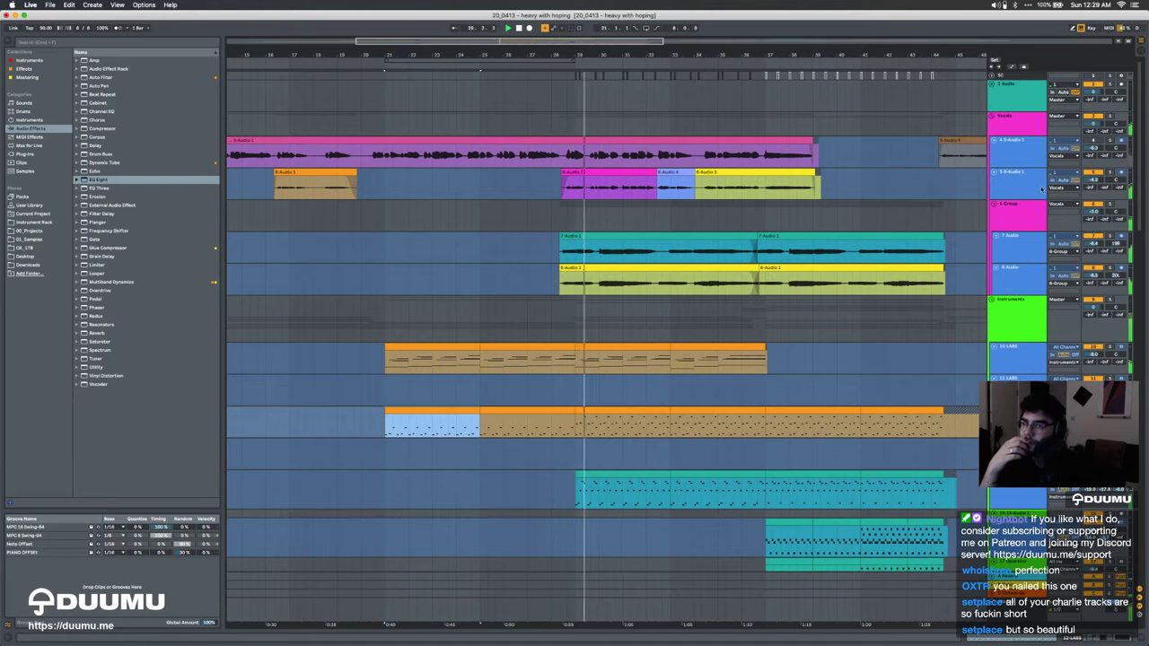
Step: Toggle the activation of vocal track 5 and examine the layers from the LABS tracks down to percussion during playback
left_click(1092, 172)
left_click_drag(852, 410, 721, 275)
scroll(721, 274, "down", 3)
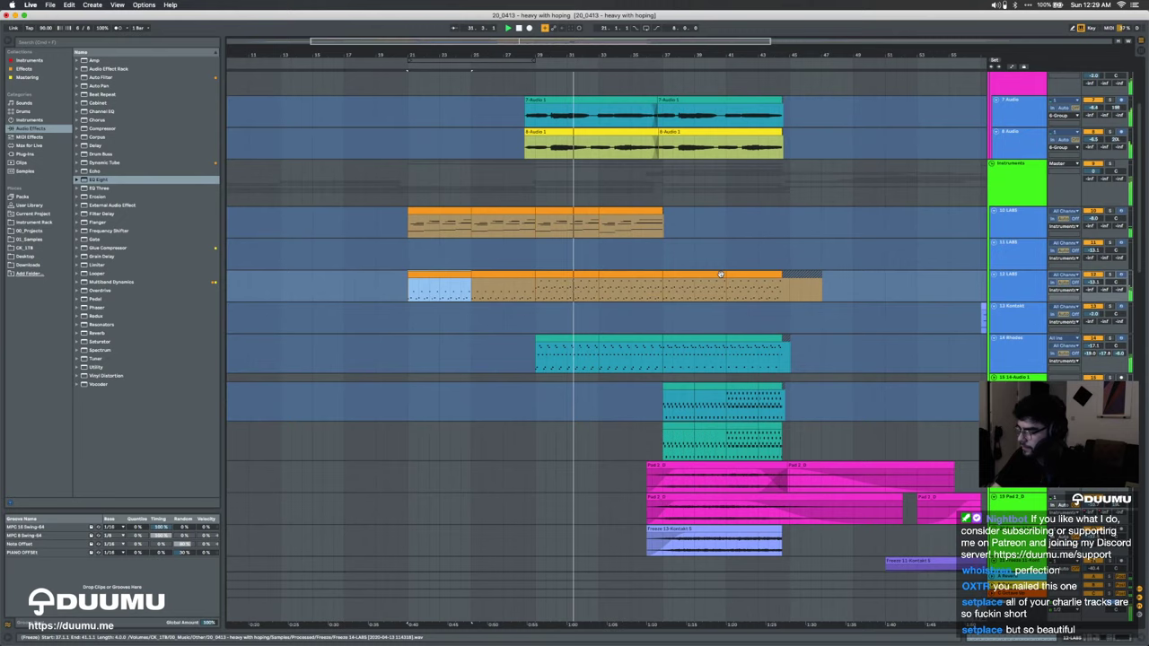
scroll(721, 275, "down", 8)
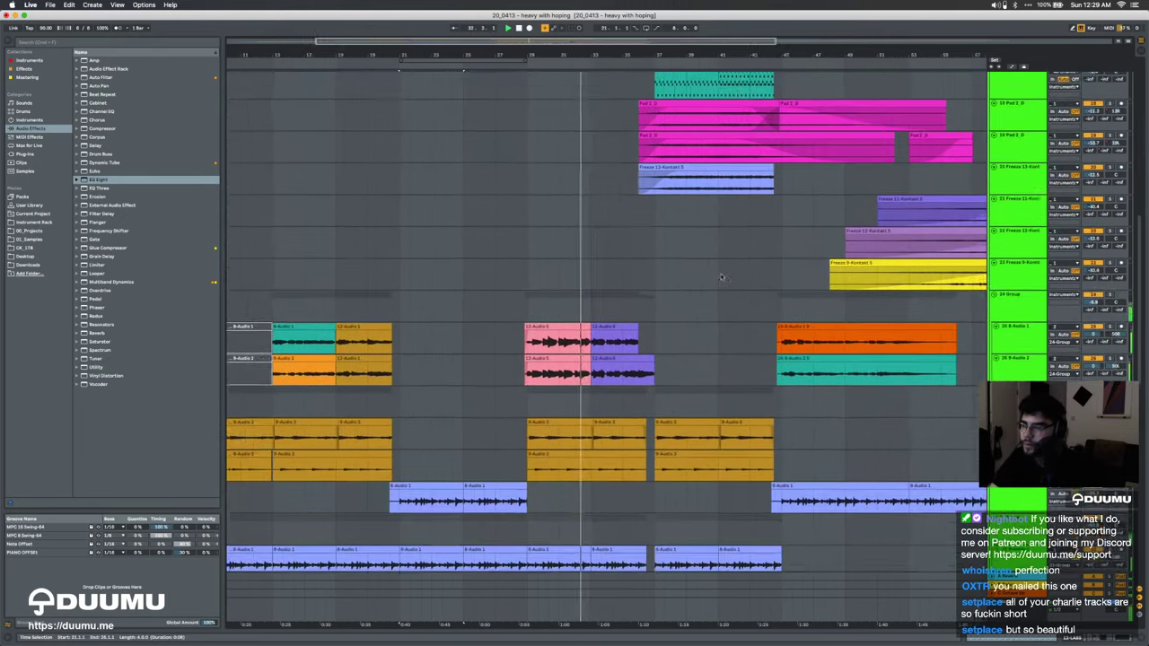
scroll(723, 278, "up", 7)
scroll(722, 278, "right", 2)
scroll(523, 341, "down", 15)
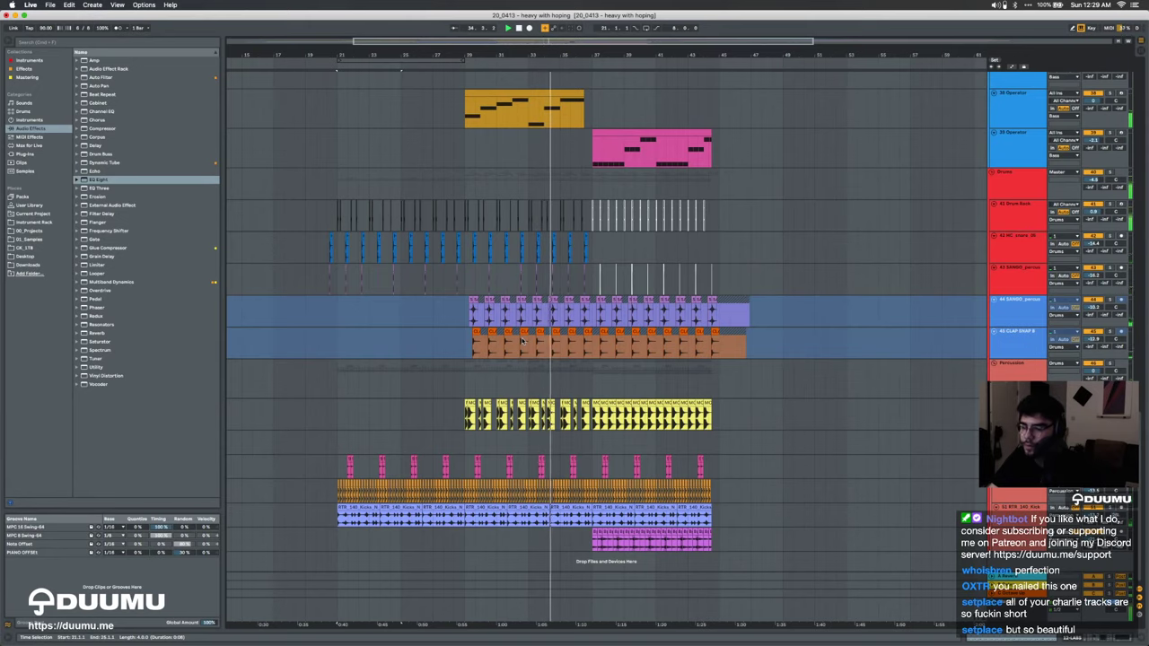
scroll(523, 341, "up", 15)
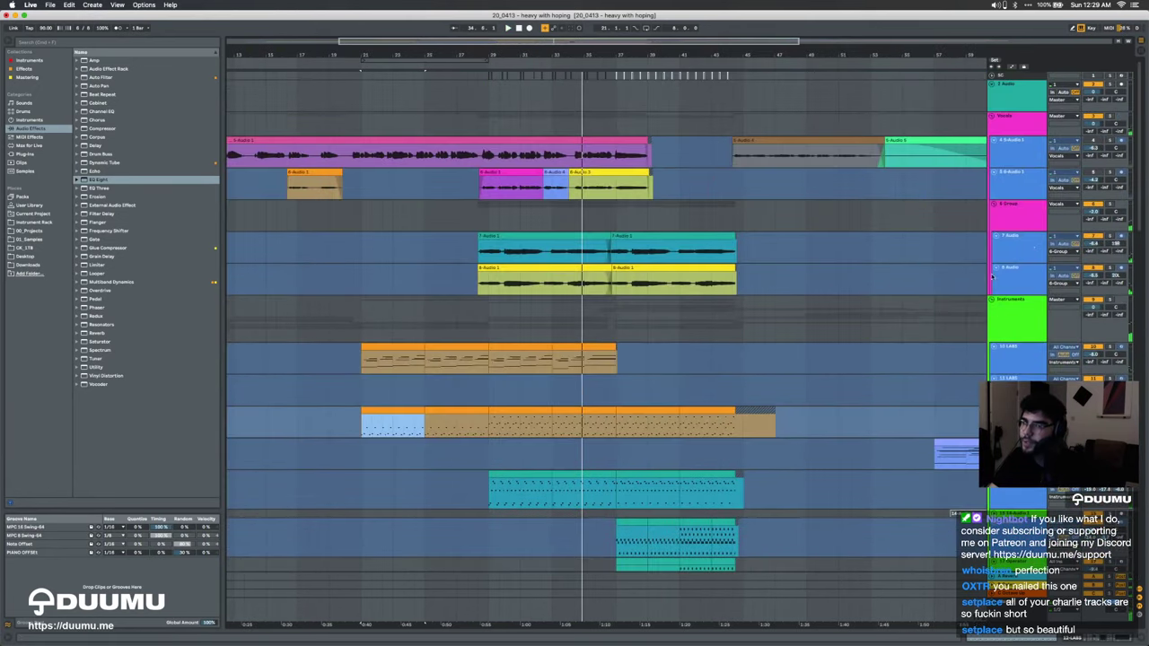
Step: Select bars 45 to 81 on 16 Rhodes, place the insert marker at bar 81 and look over the whole arrangement
left_click_drag(1093, 148, 1091, 166)
scroll(742, 278, "down", 20)
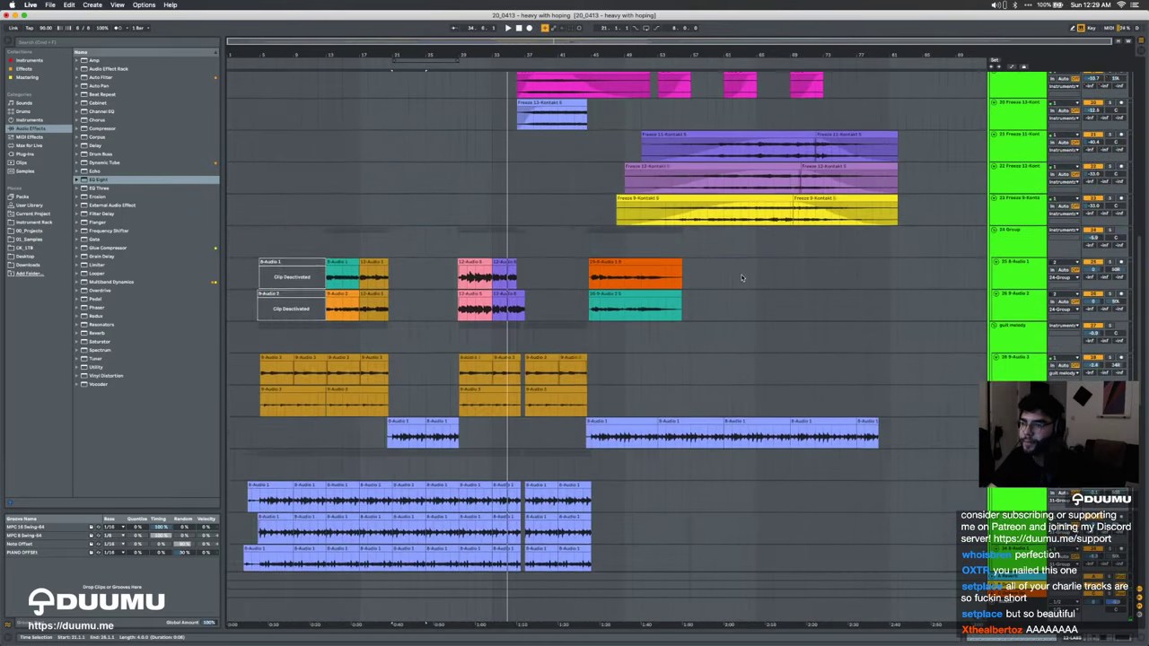
scroll(742, 278, "up", 5)
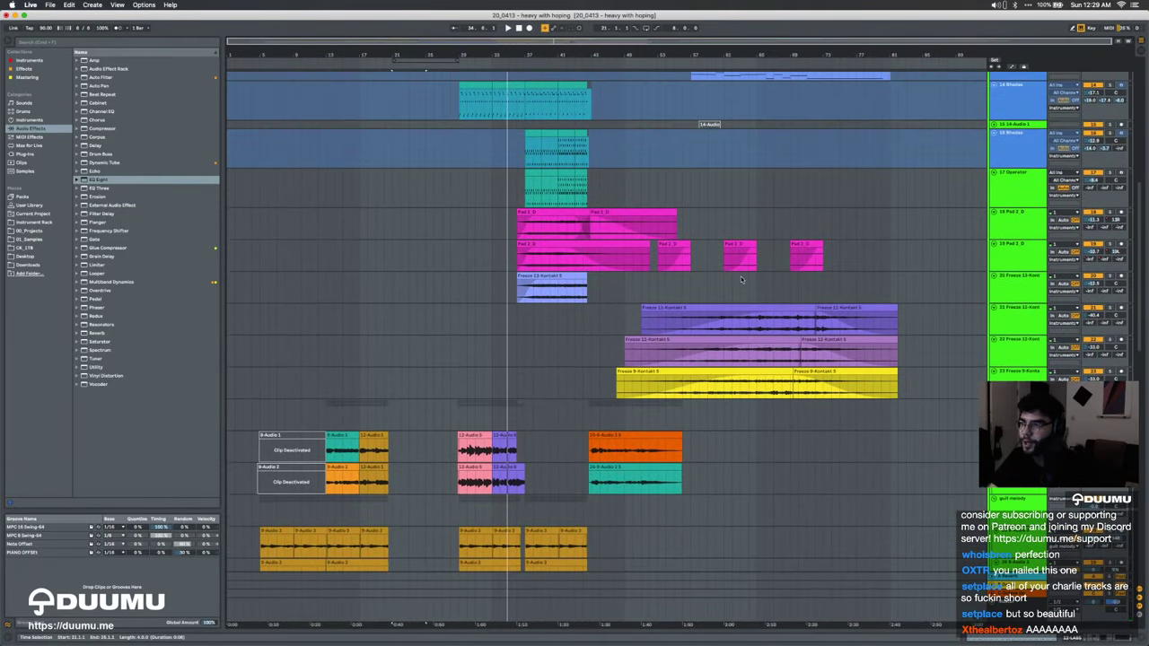
mouse_move(599, 190)
left_mouse_down()
mouse_move(236, 196)
mouse_move(597, 190)
left_mouse_up()
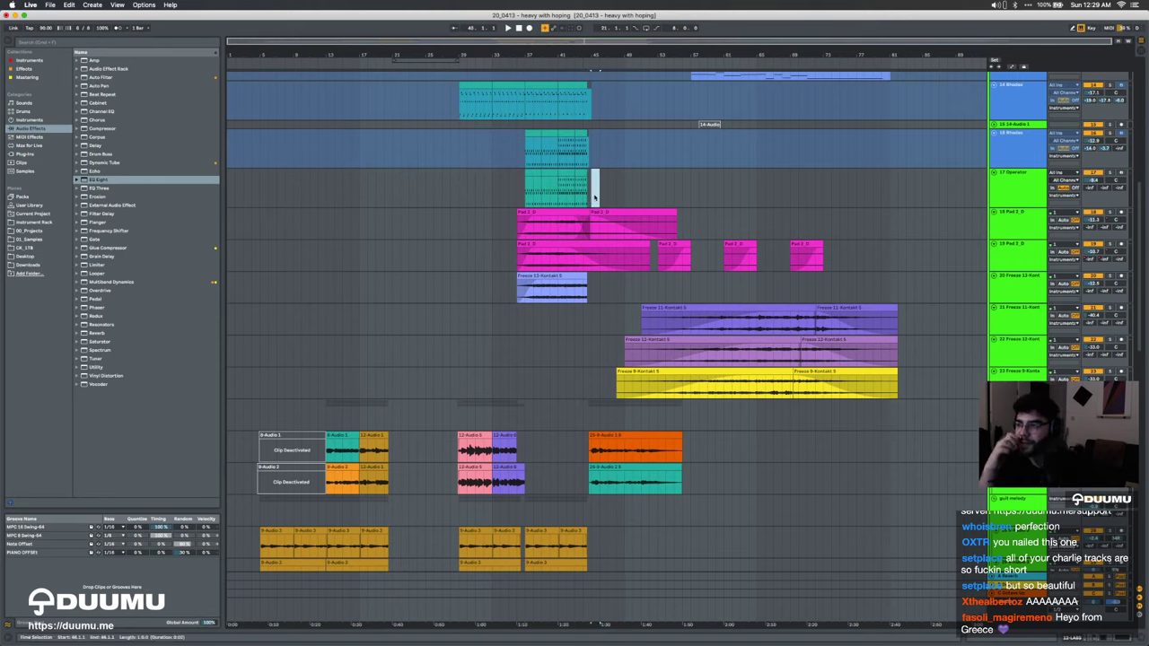
scroll(618, 222, "up", 6)
left_click_drag(591, 250, 892, 257)
left_click(893, 257)
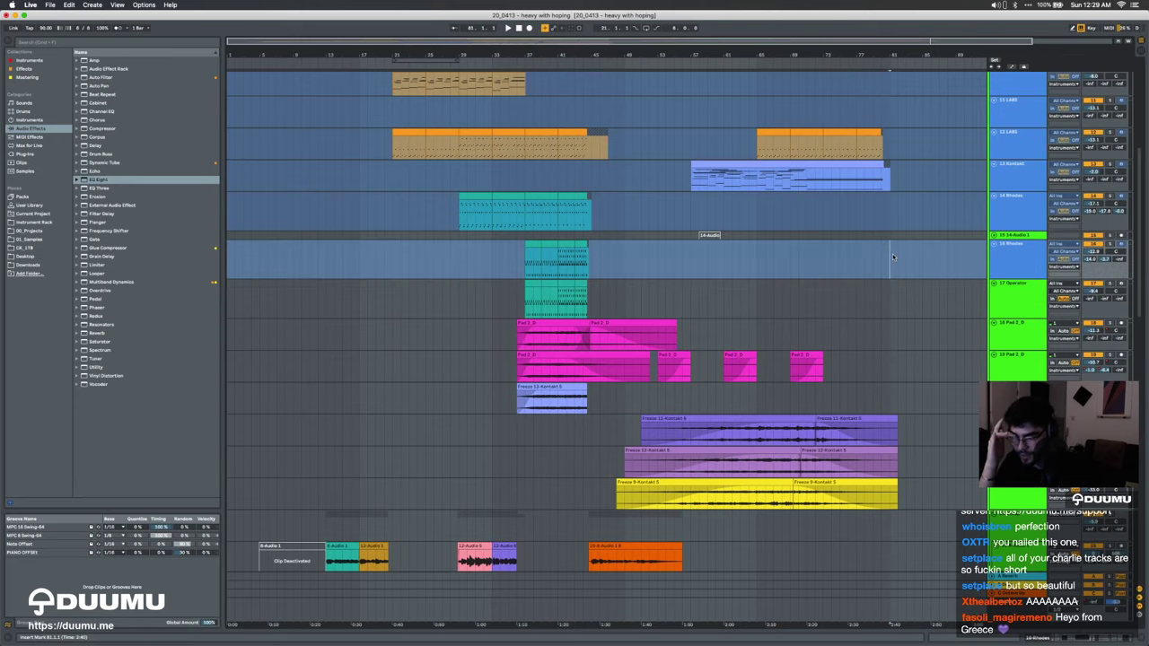
scroll(718, 251, "up", 15)
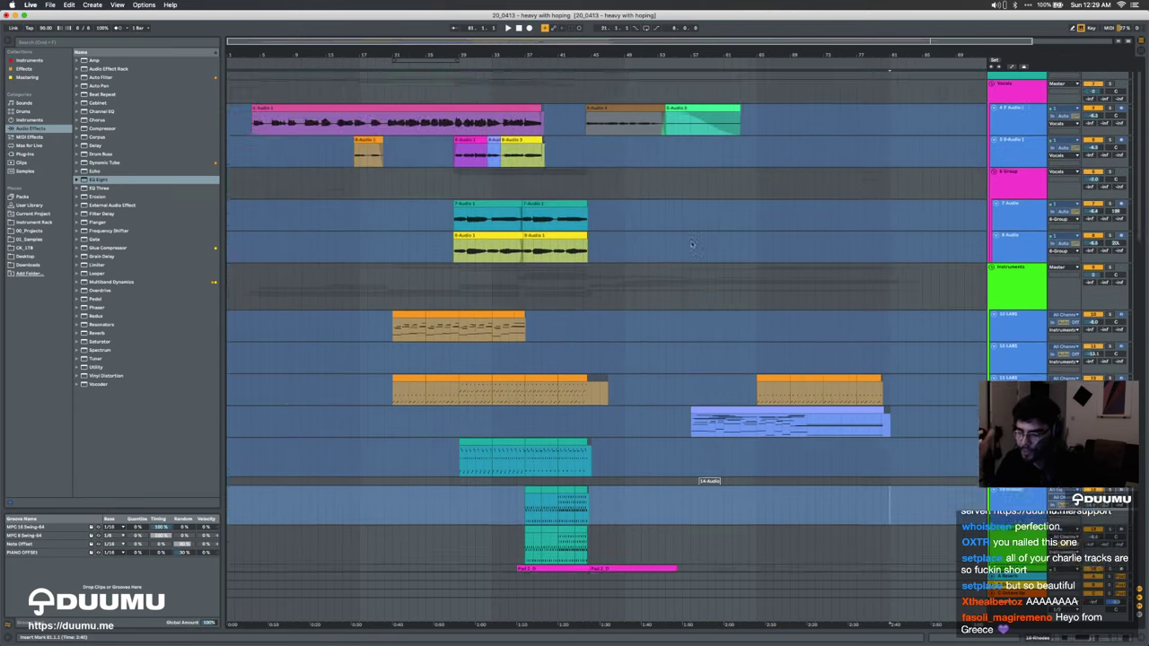
scroll(692, 244, "down", 10)
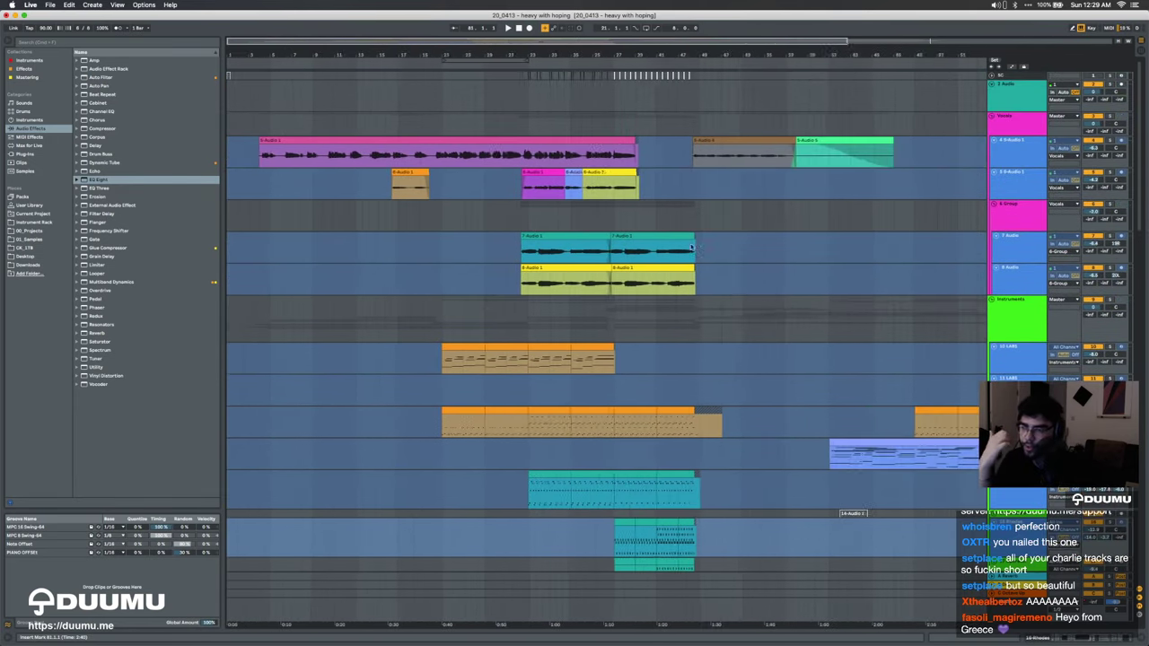
scroll(693, 246, "down", 15)
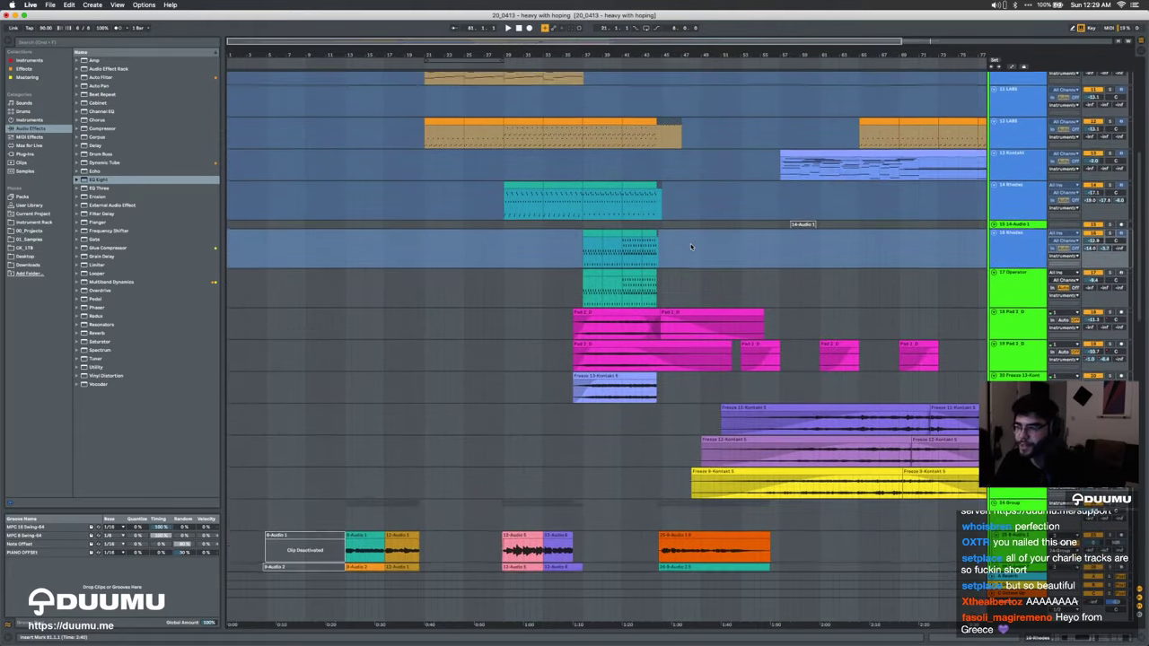
scroll(691, 246, "down", 2)
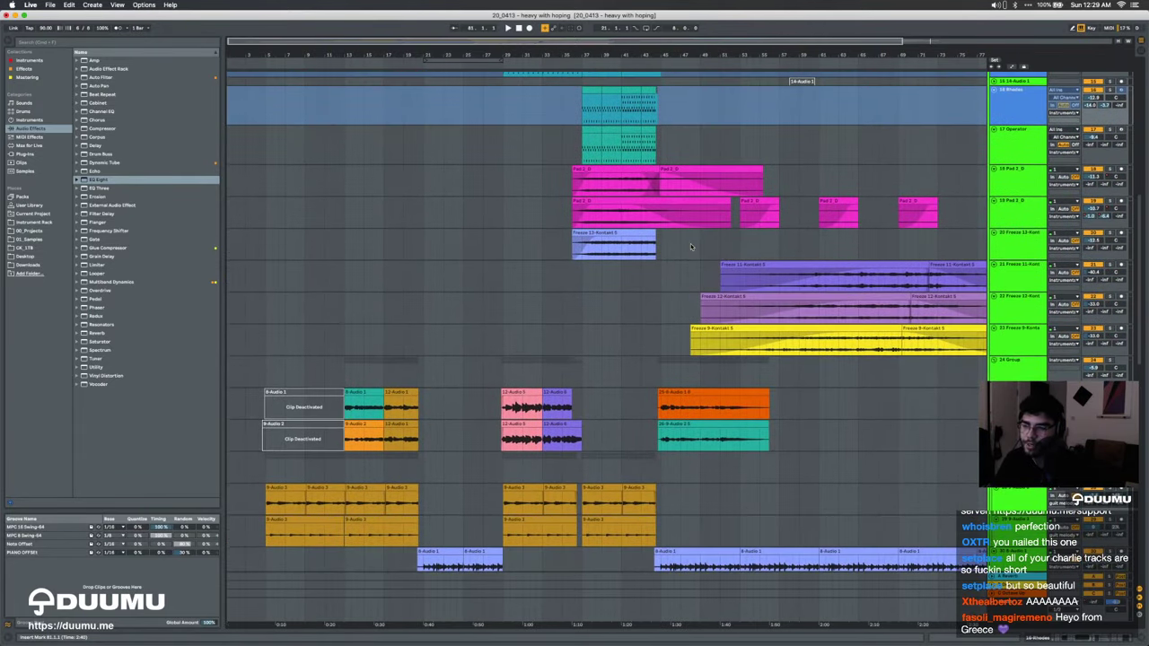
scroll(691, 246, "up", 15)
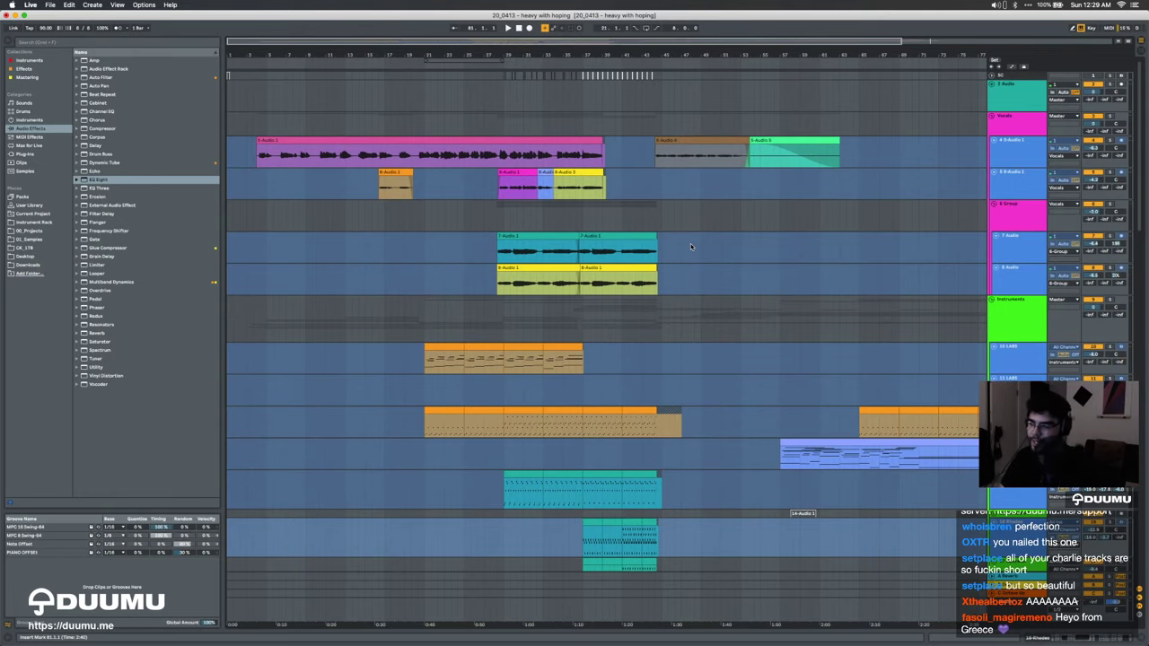
Step: Switch to SoundCloud in Safari and open the private track 20 0428 - okay again from the artist's profile
key("ctrl+Left")
key("ctrl+Up")
key("ctrl+Right")
left_click(802, 193)
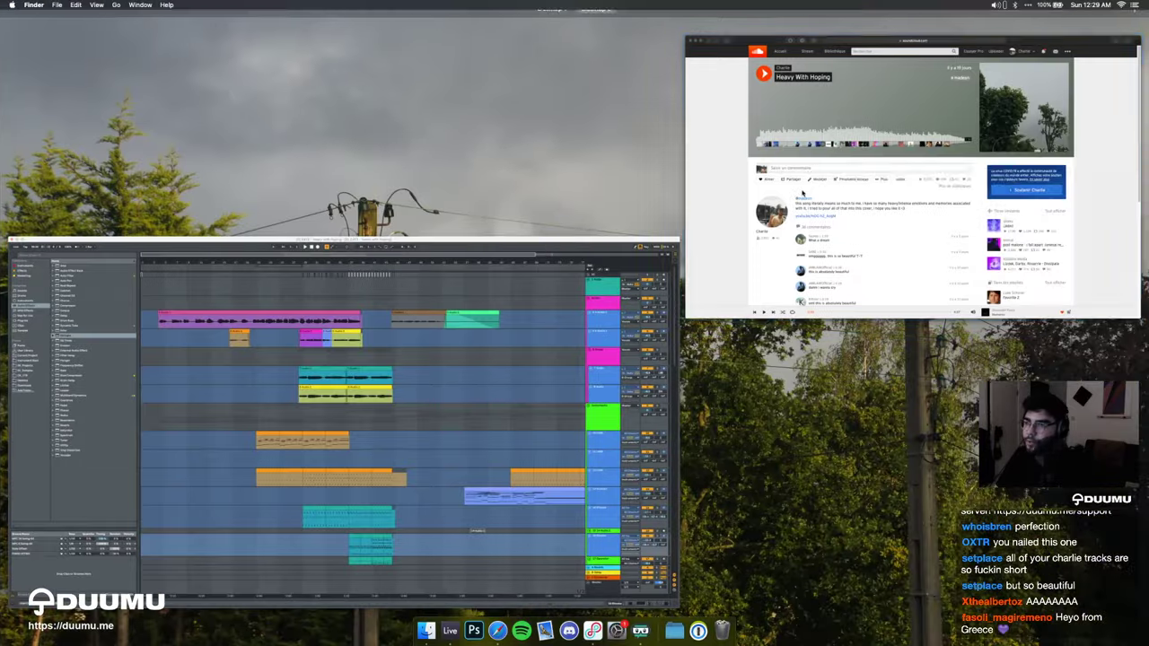
left_click(804, 191)
left_click(321, 83)
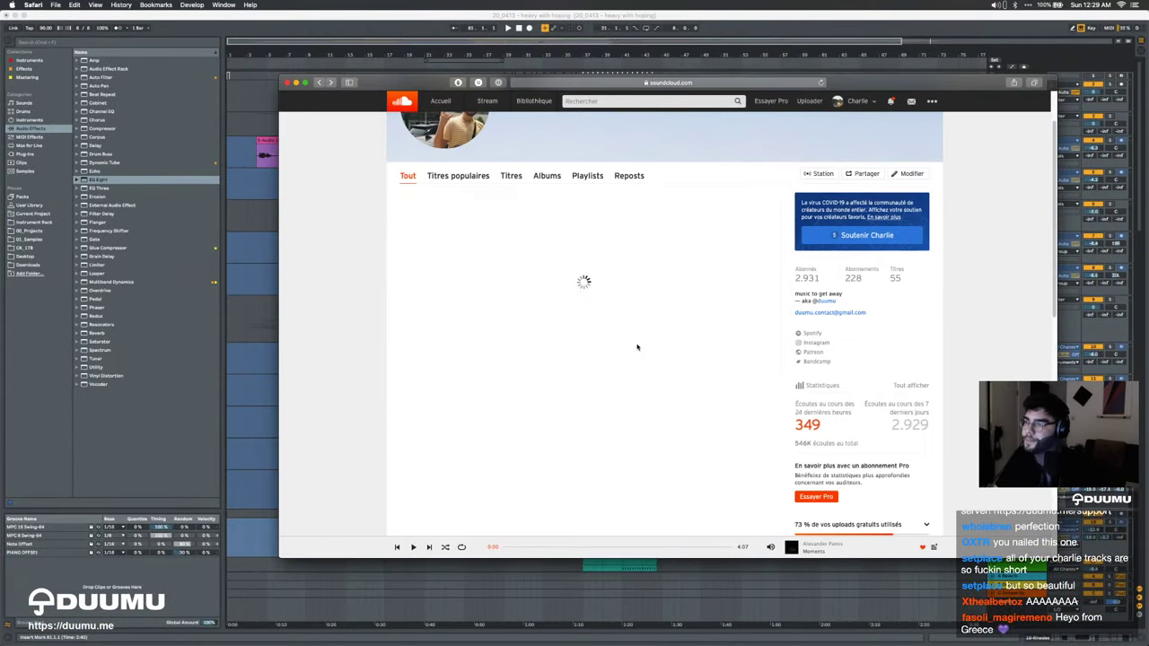
left_click(530, 294)
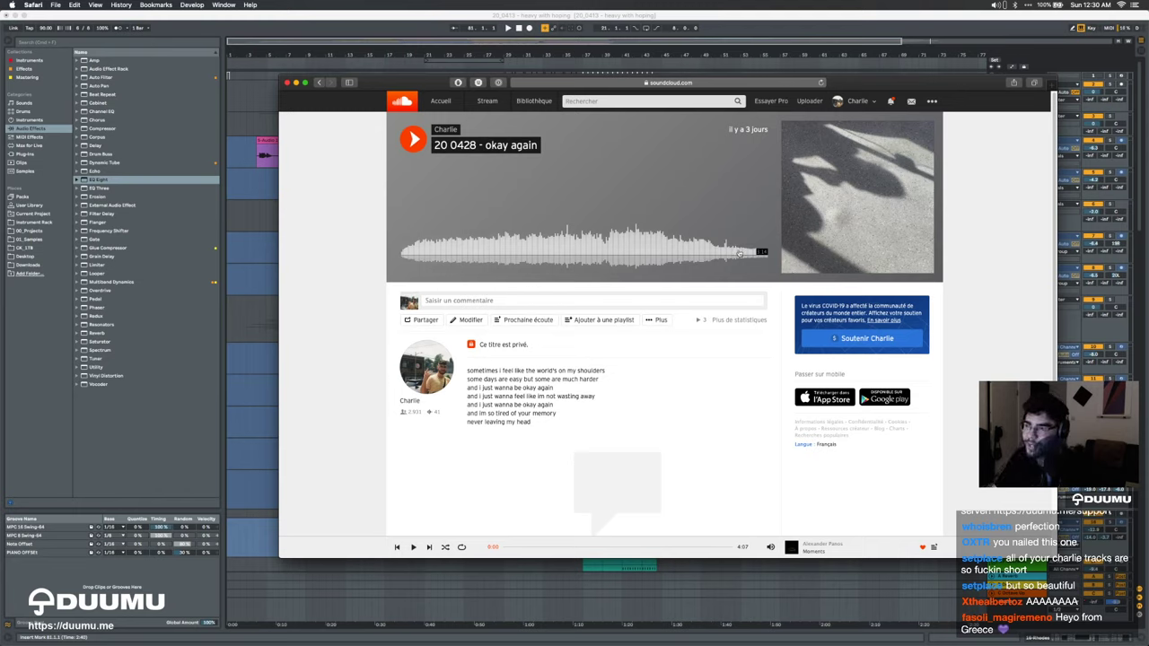
Step: Switch back to Live, select bars 21 to 29 on the Drums group and play that range looped with the group soloed
left_click(249, 380)
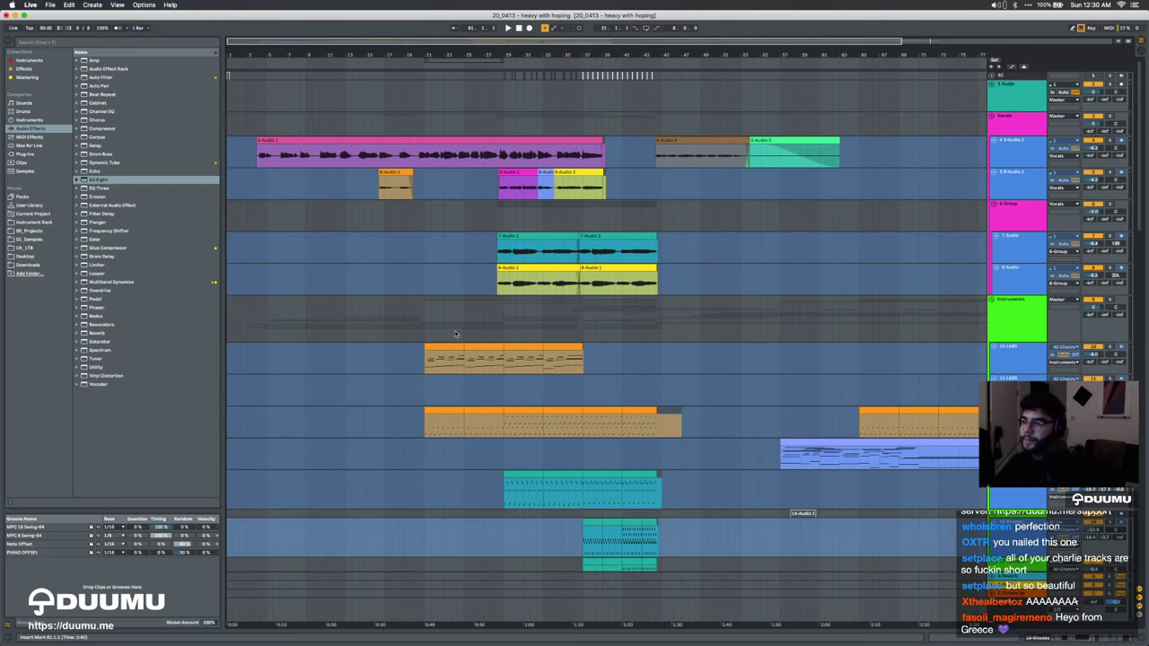
scroll(463, 288, "down", 5)
scroll(456, 347, "down", 8)
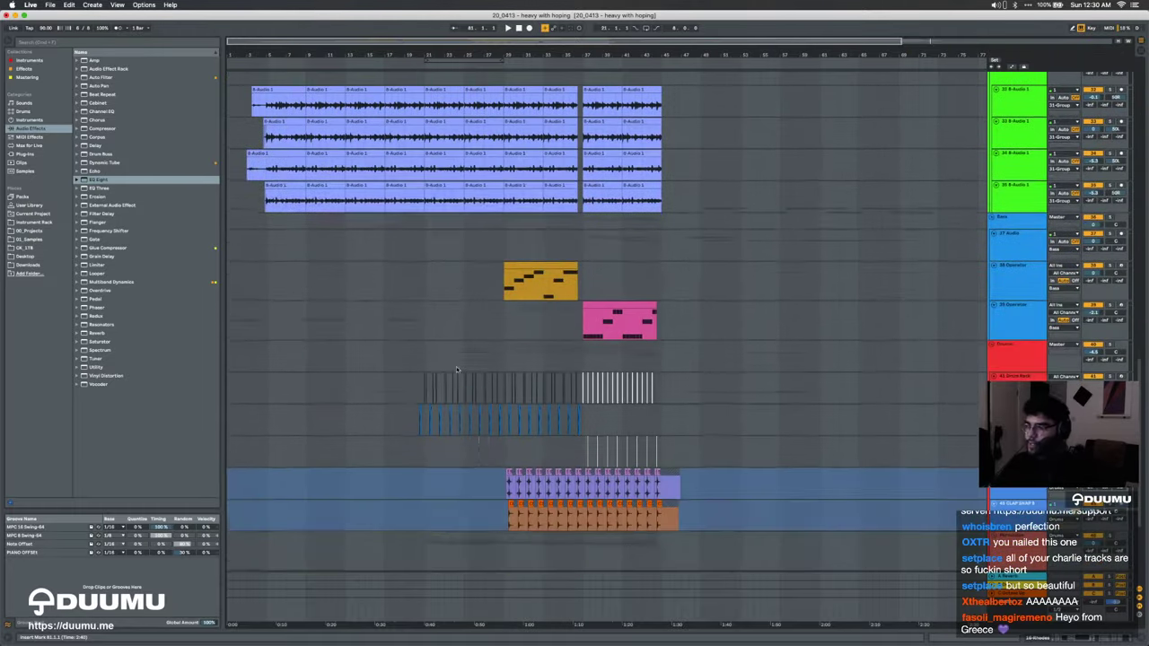
scroll(458, 360, "down", 4)
scroll(457, 358, "up", 4)
scroll(457, 358, "up", 3)
scroll(457, 359, "left", 3)
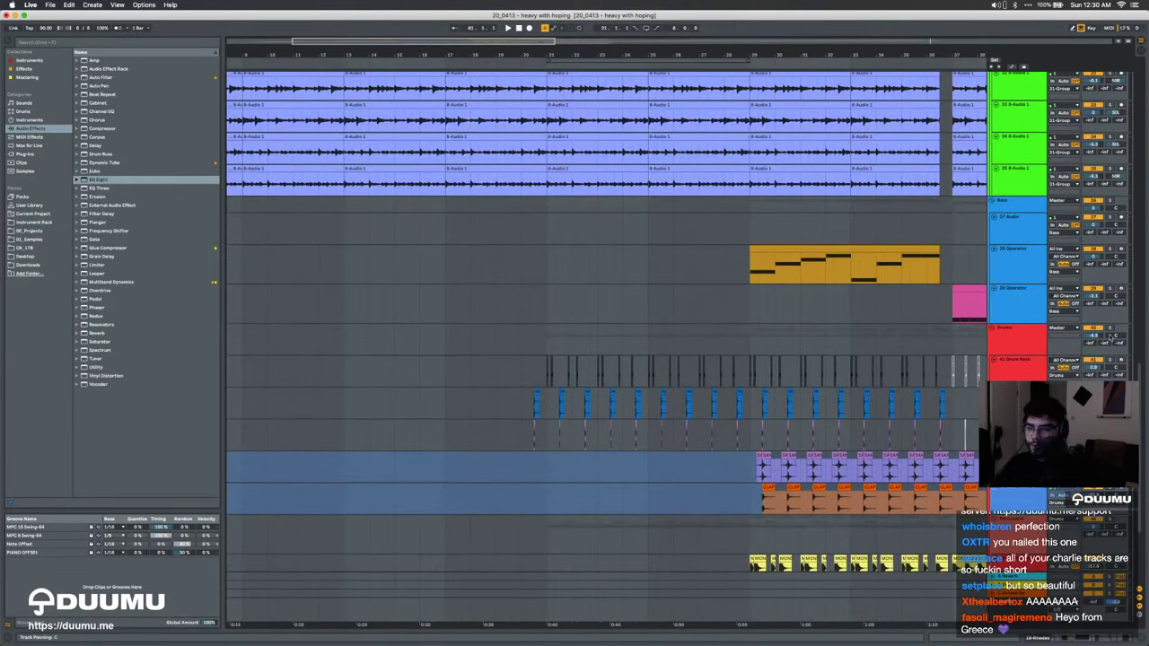
left_click_drag(547, 338, 752, 342)
key("z")
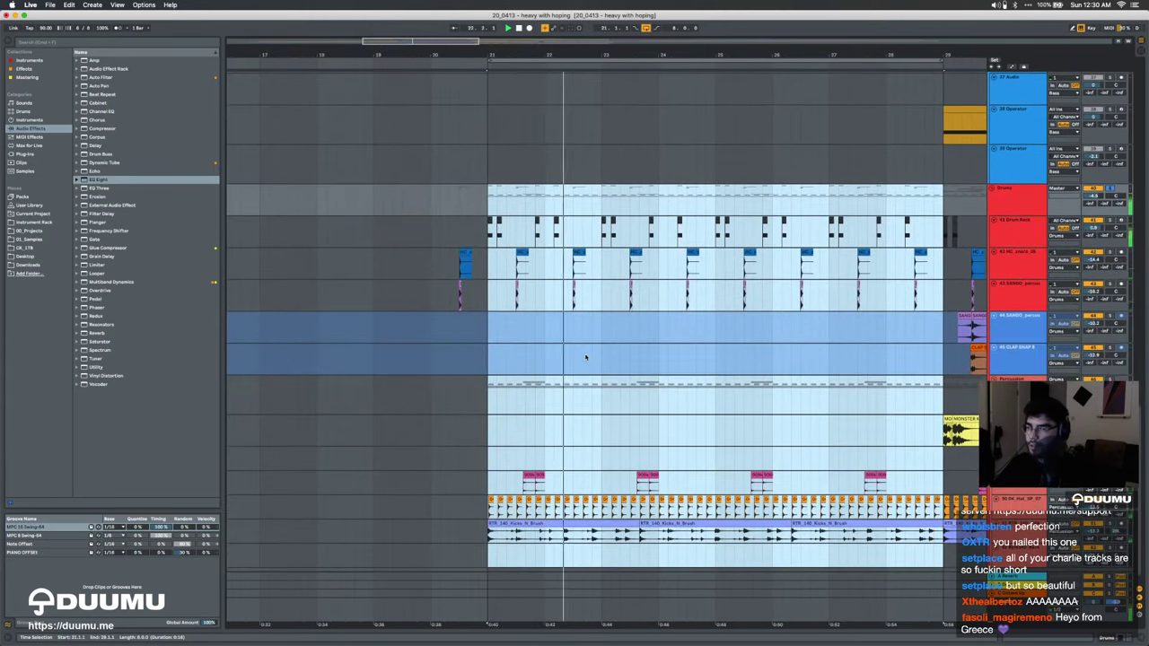
scroll(585, 357, "right", 3)
scroll(586, 357, "down", 1)
scroll(585, 357, "right", 1)
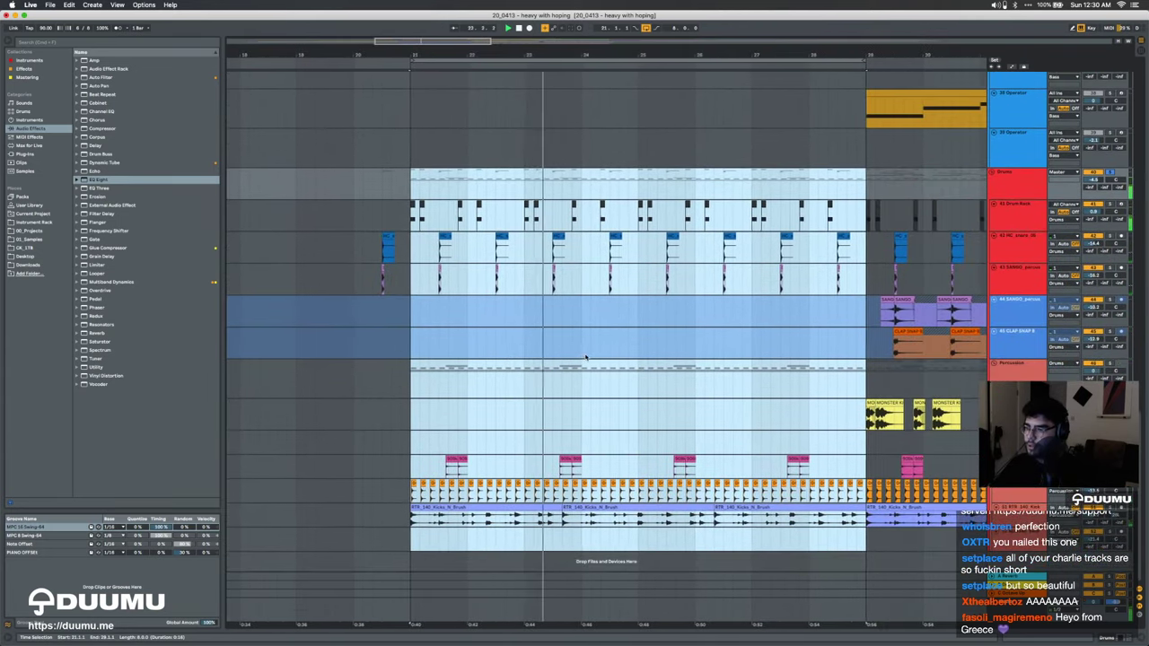
scroll(544, 363, "right", 2)
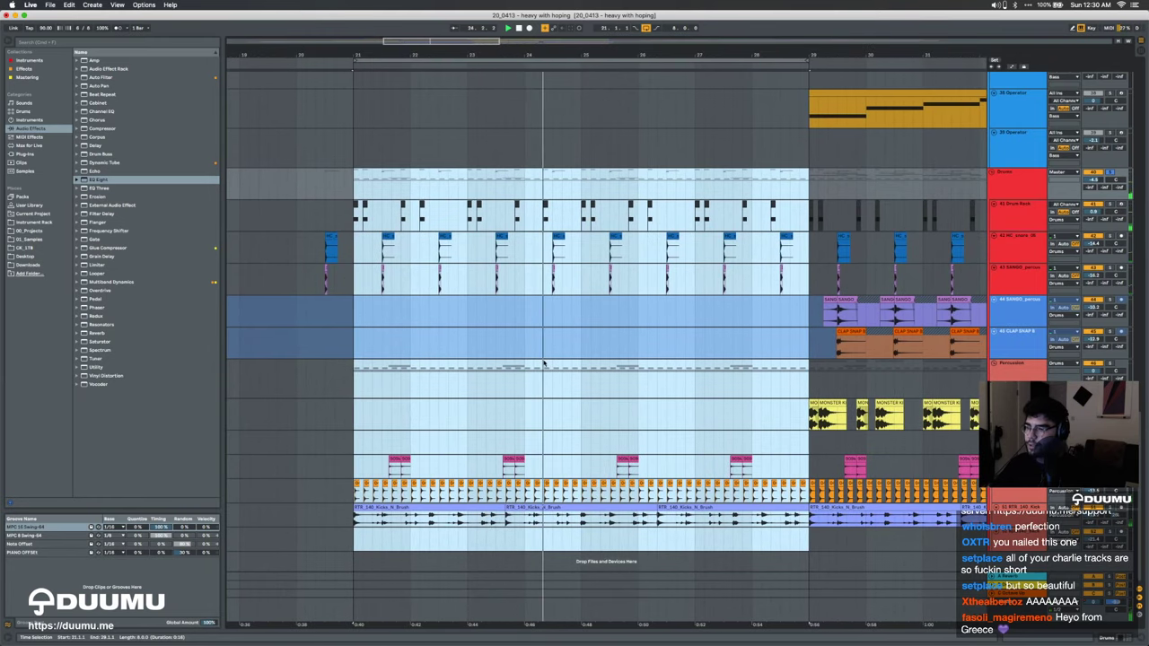
Step: Switch to SoundCloud in Safari and search for FOXWOOD secrets
key("ctrl+Up")
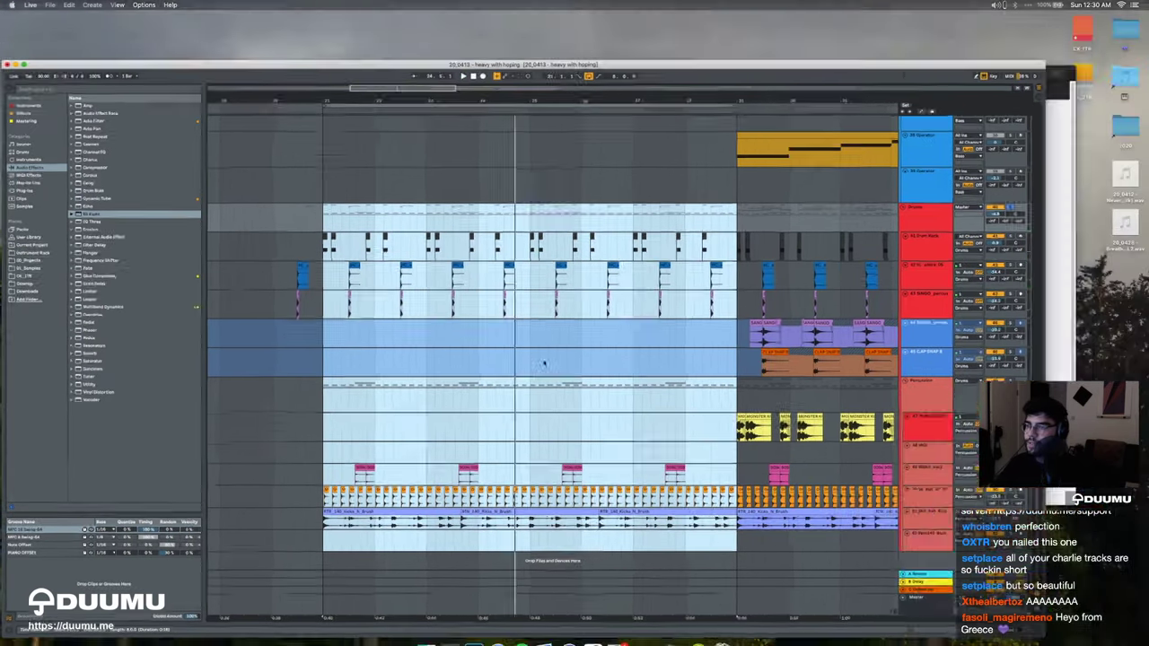
left_click(872, 249)
left_click(589, 101)
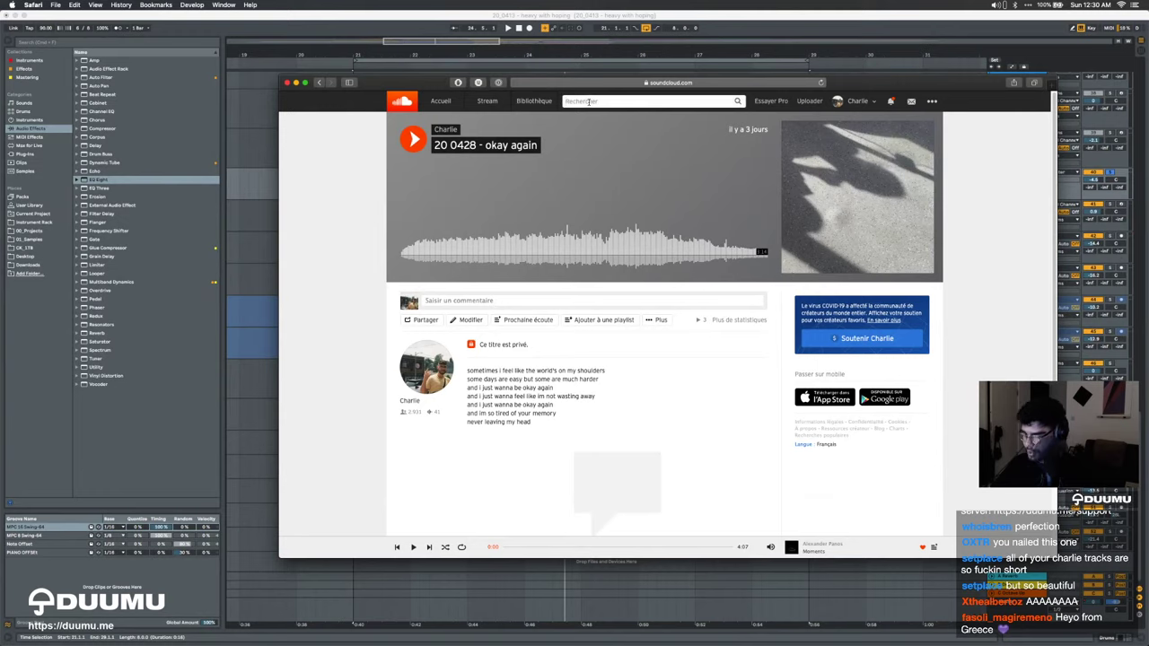
type("FOXWOOD")
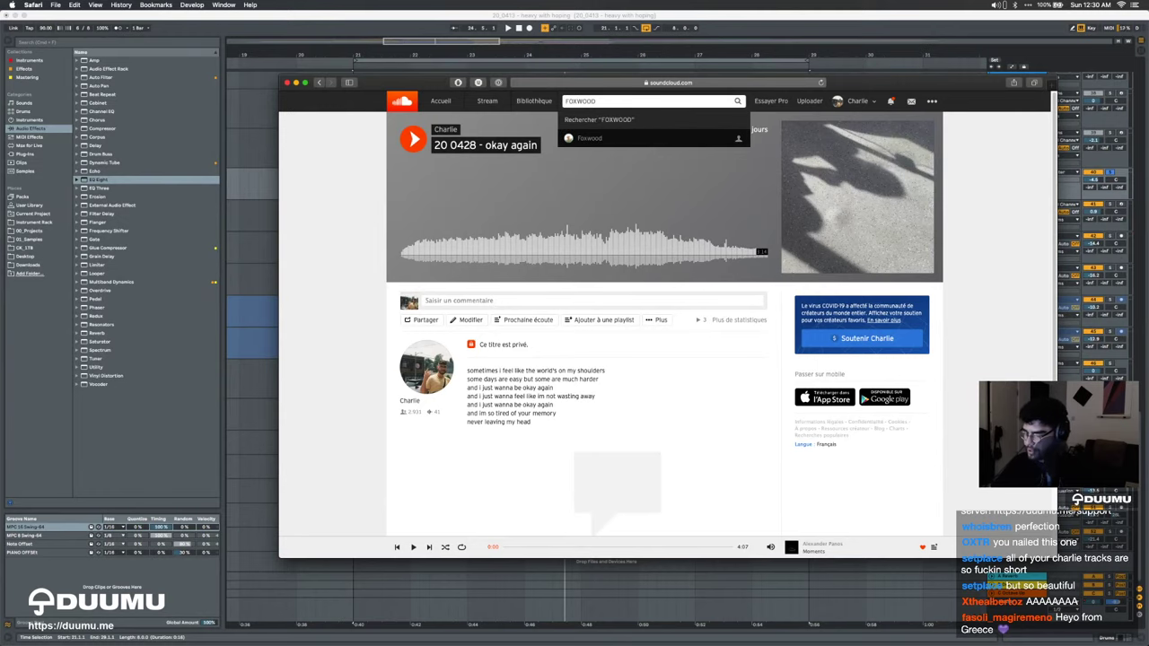
type(" secrets")
key("Return")
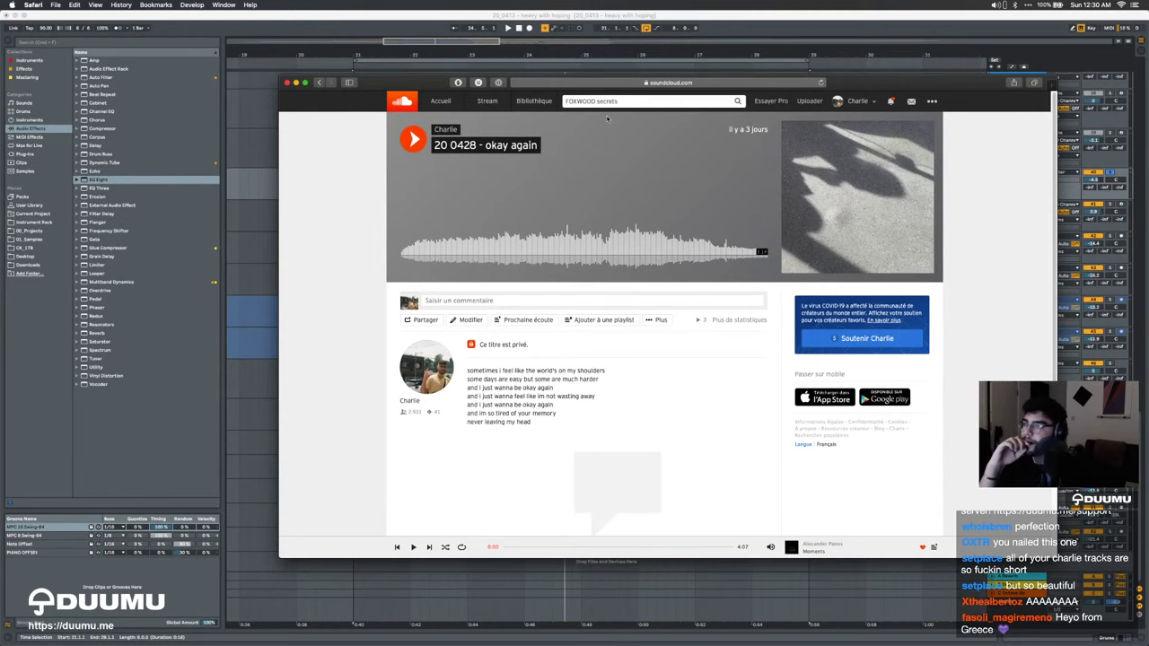
Step: Shorten the search to FOXWOOD secret, then open Foxwood's track Secret (free sample pack in the desc!) and play it from partway through
key("BackSpace")
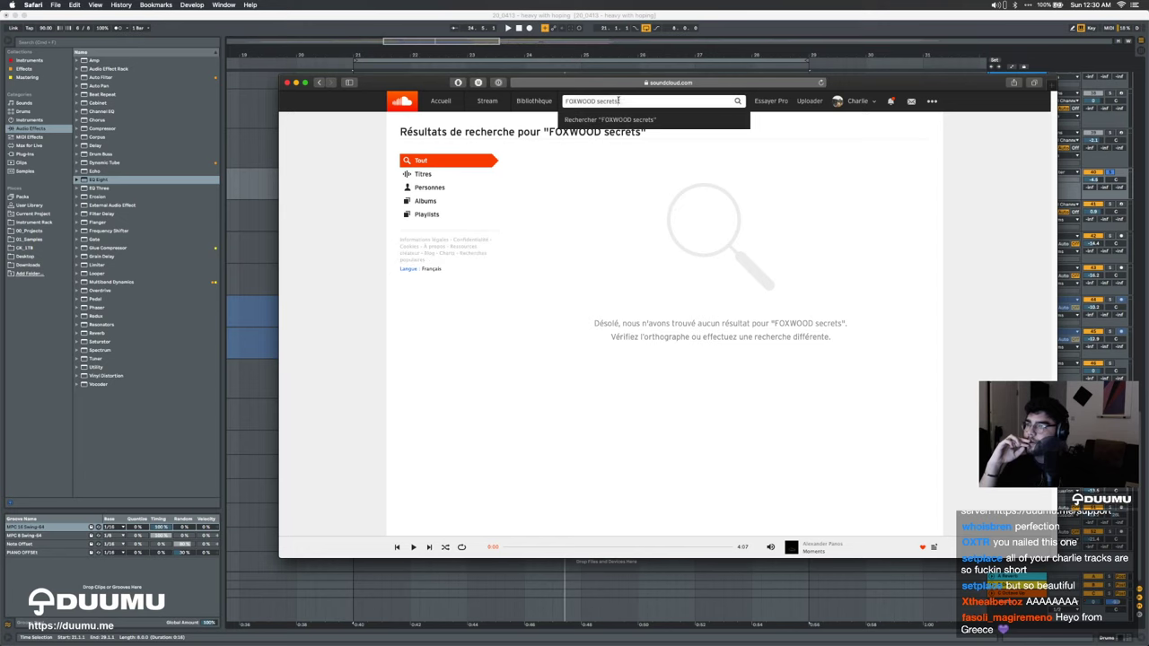
key("Return")
left_click(557, 210)
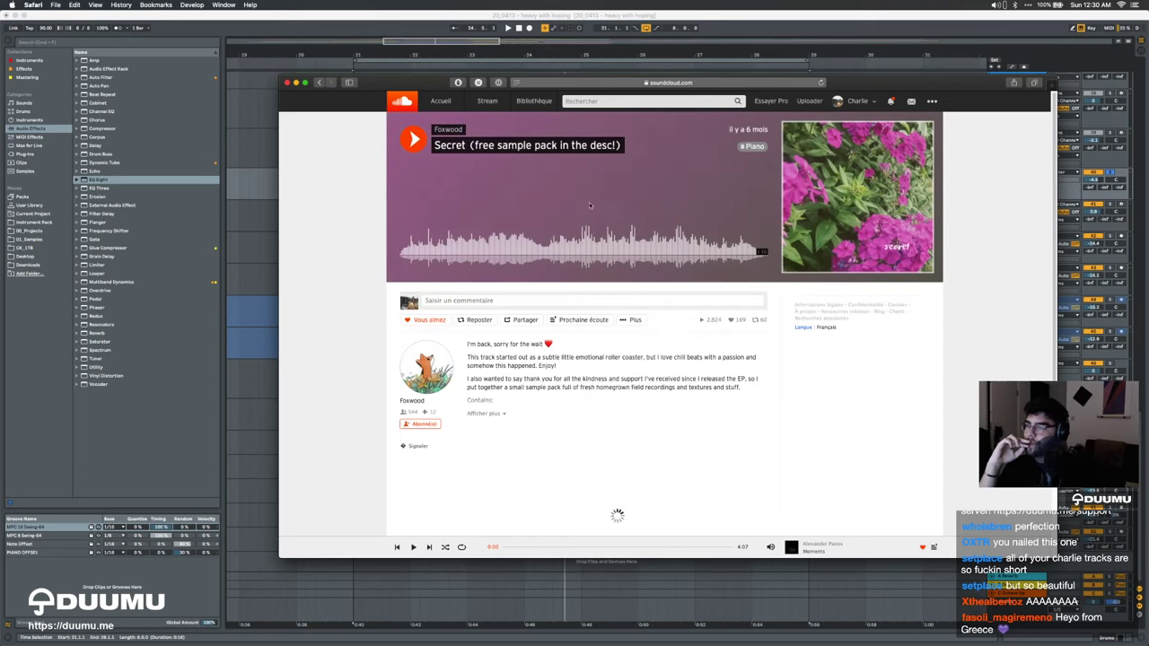
left_click(550, 252)
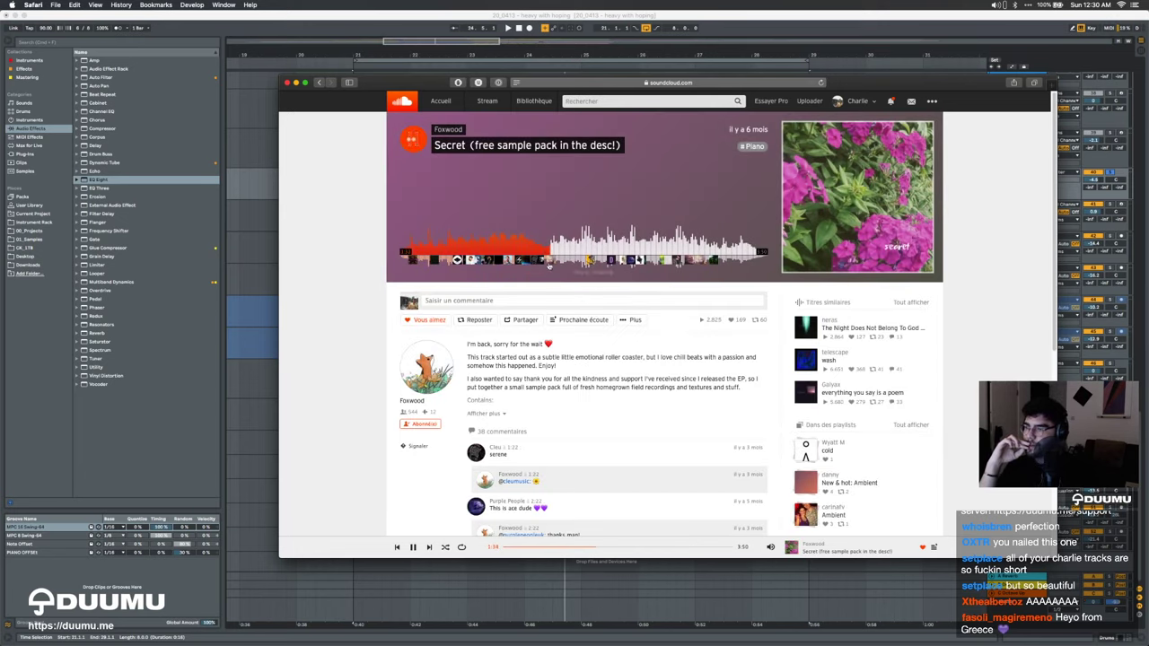
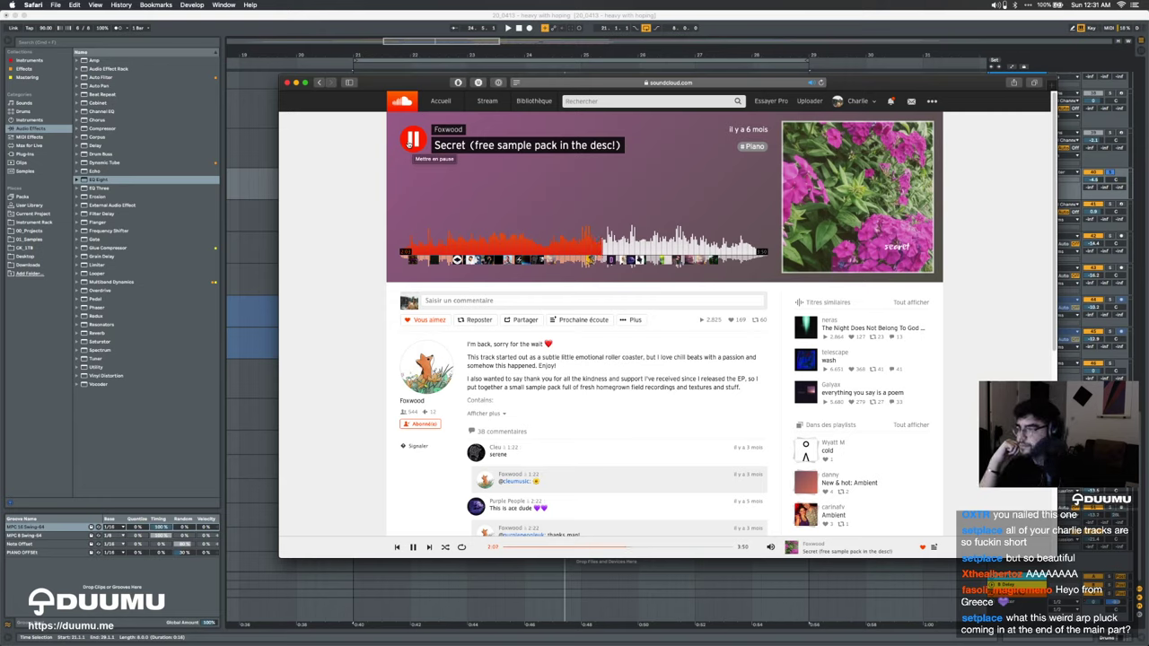
Step: Switch back to Live, place the insert marker at bar 21 on the snare track and start playback there
left_click(202, 273)
left_click(391, 310)
left_click(354, 311)
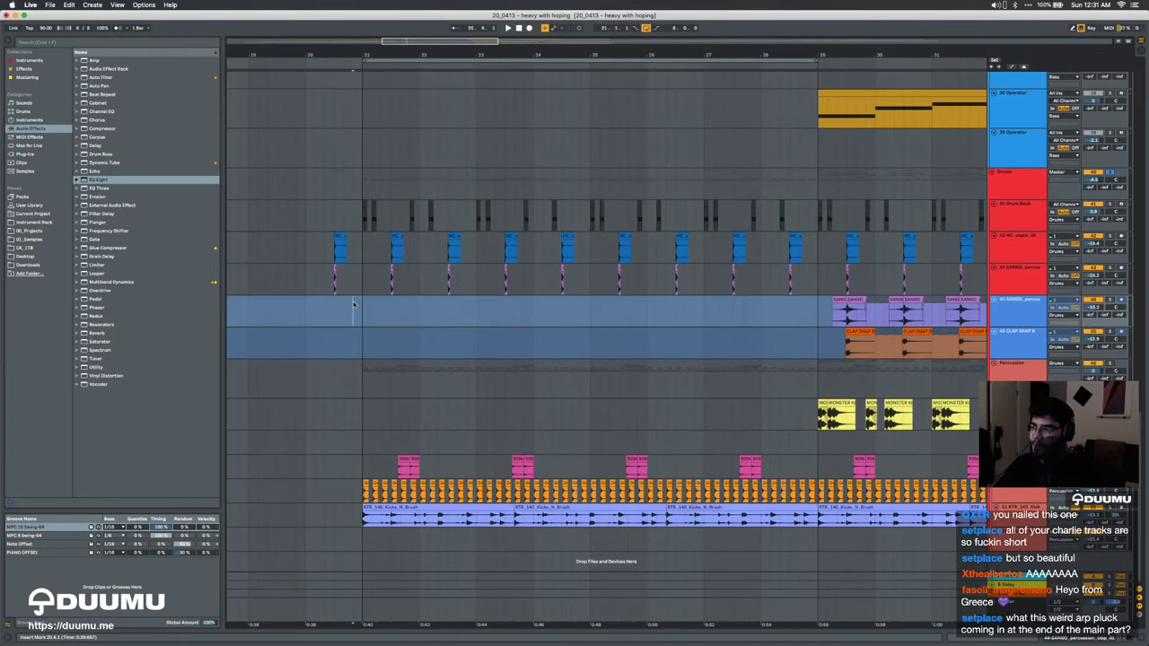
scroll(357, 308, "up", 2)
left_click(367, 300)
key("space")
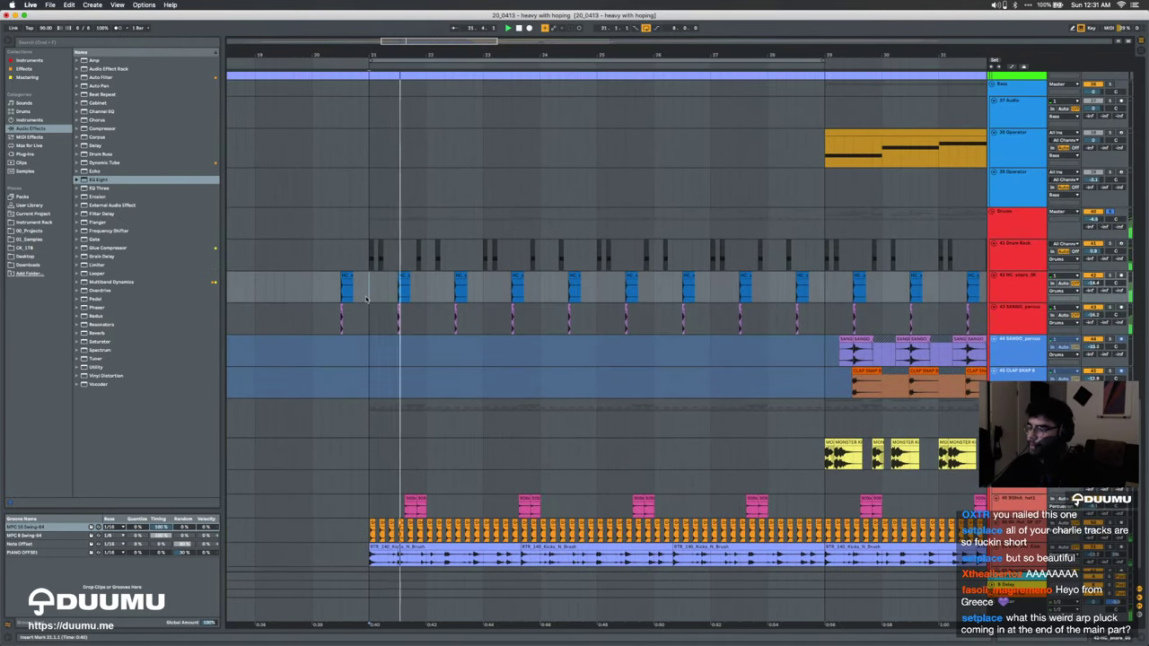
Step: Examine the vocal, instrument, bass and drum layers from bar 21 onward during playback
scroll(366, 299, "up", 15)
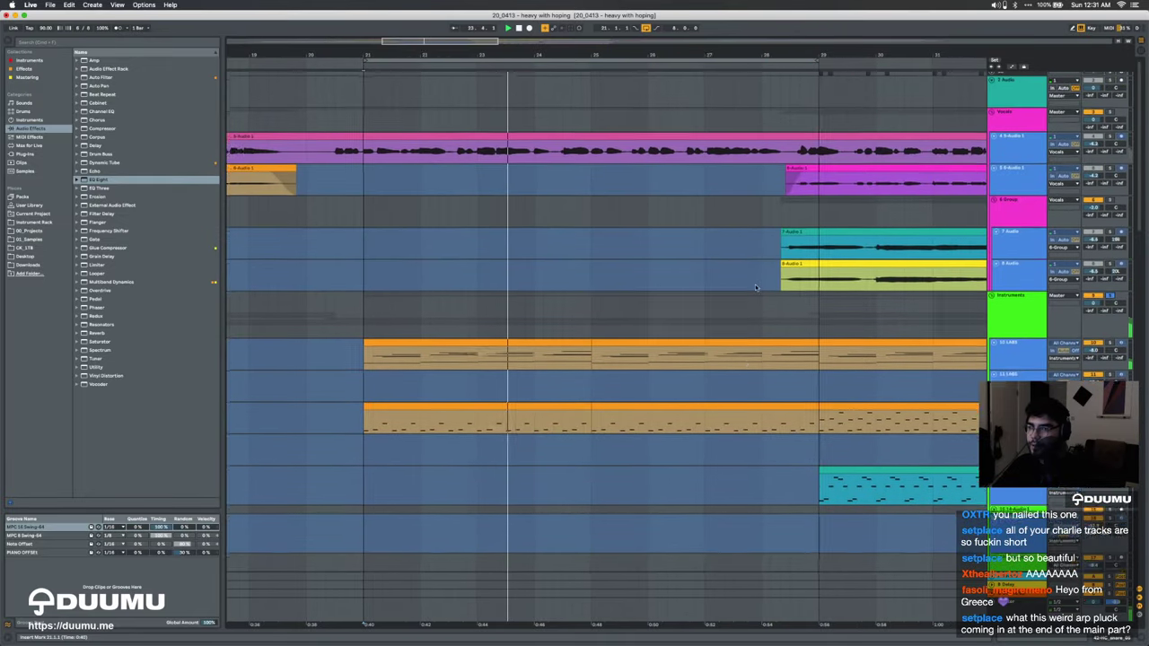
scroll(756, 292, "down", 15)
scroll(756, 292, "down", 4)
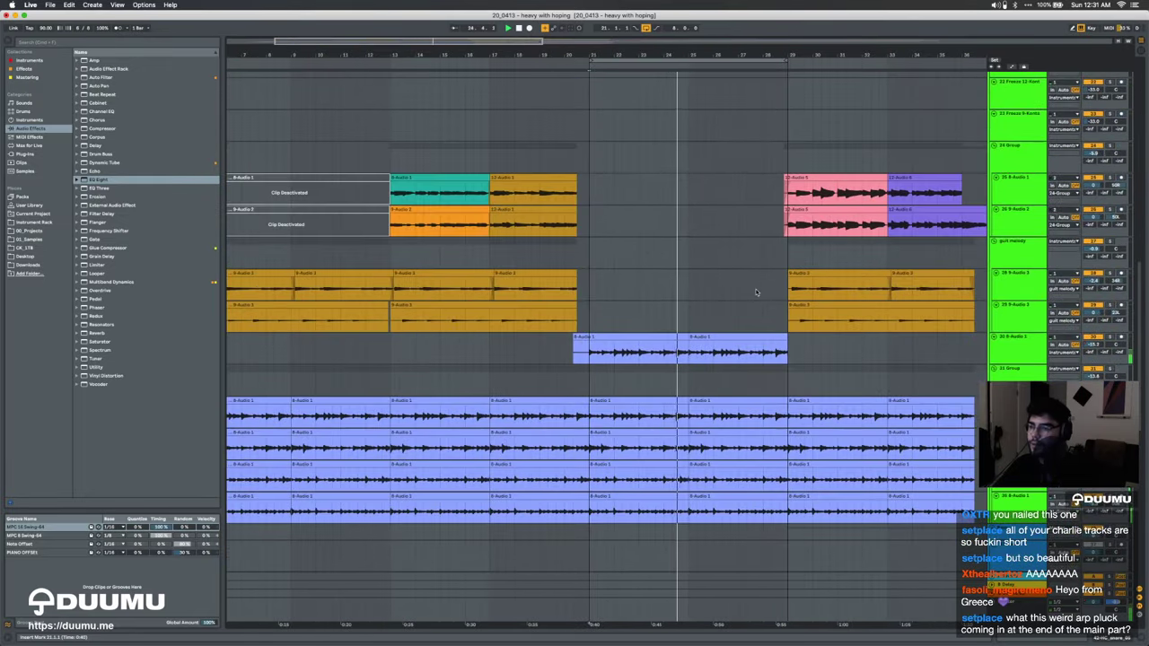
scroll(755, 292, "down", 12)
scroll(755, 292, "up", 12)
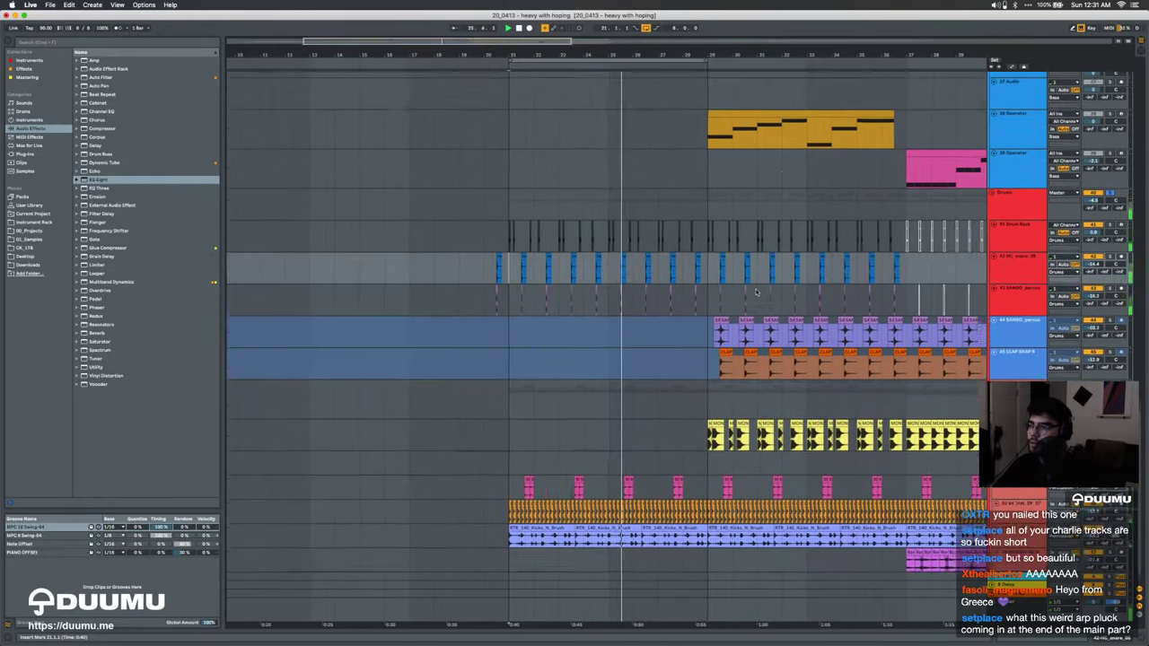
scroll(756, 291, "up", 6)
scroll(756, 292, "up", 4)
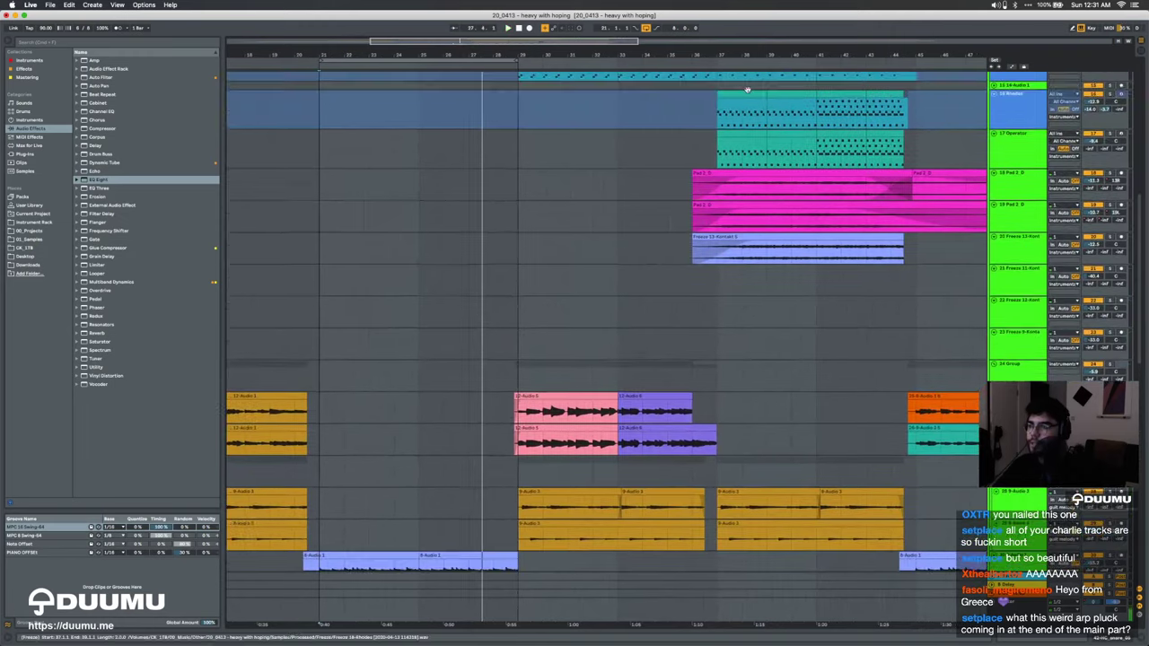
Step: Set the loop to bars 29 to 37 and start playback from just before bar 29
left_click(646, 28)
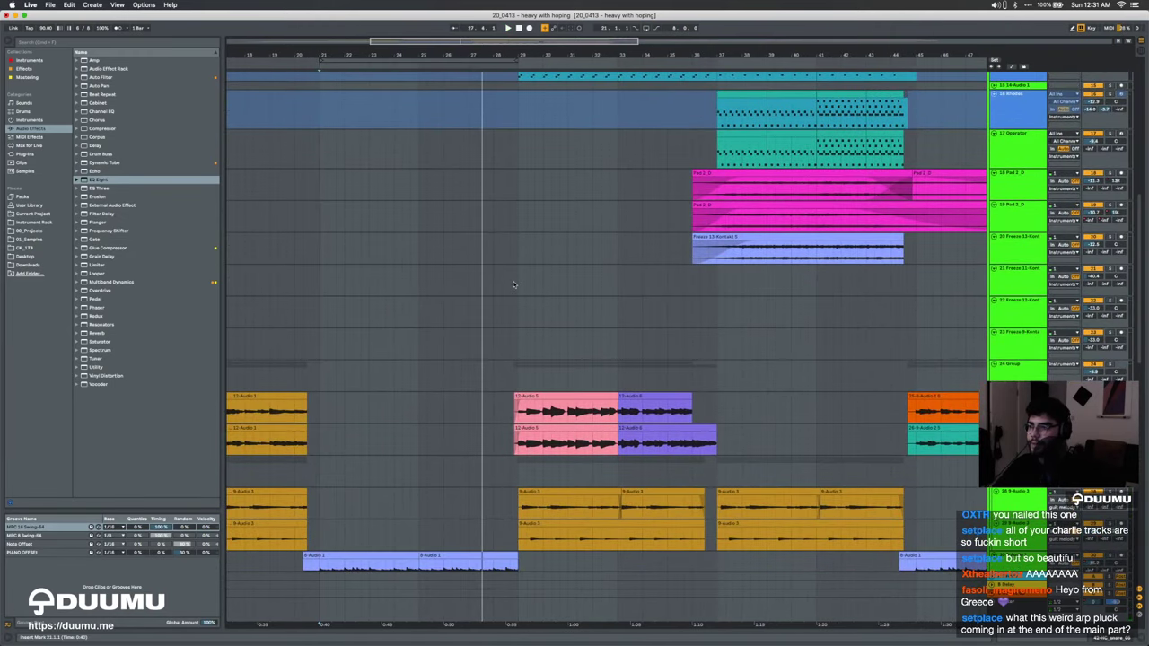
left_click_drag(576, 276, 700, 283)
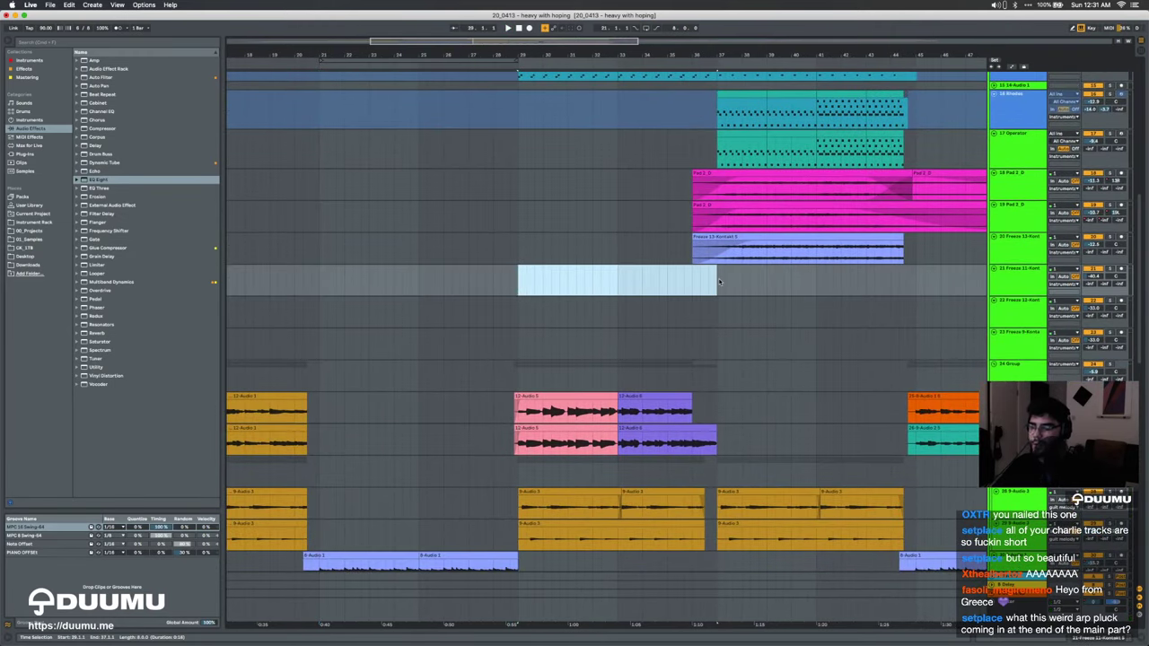
scroll(718, 282, "up", 10)
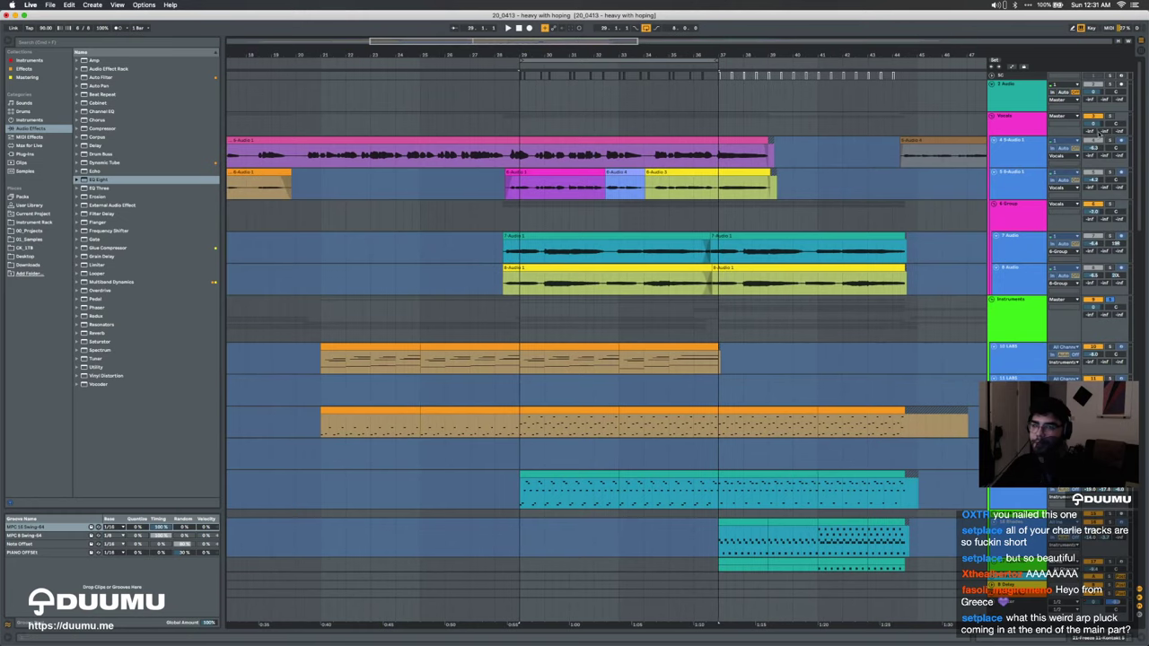
left_click(503, 218)
key("space")
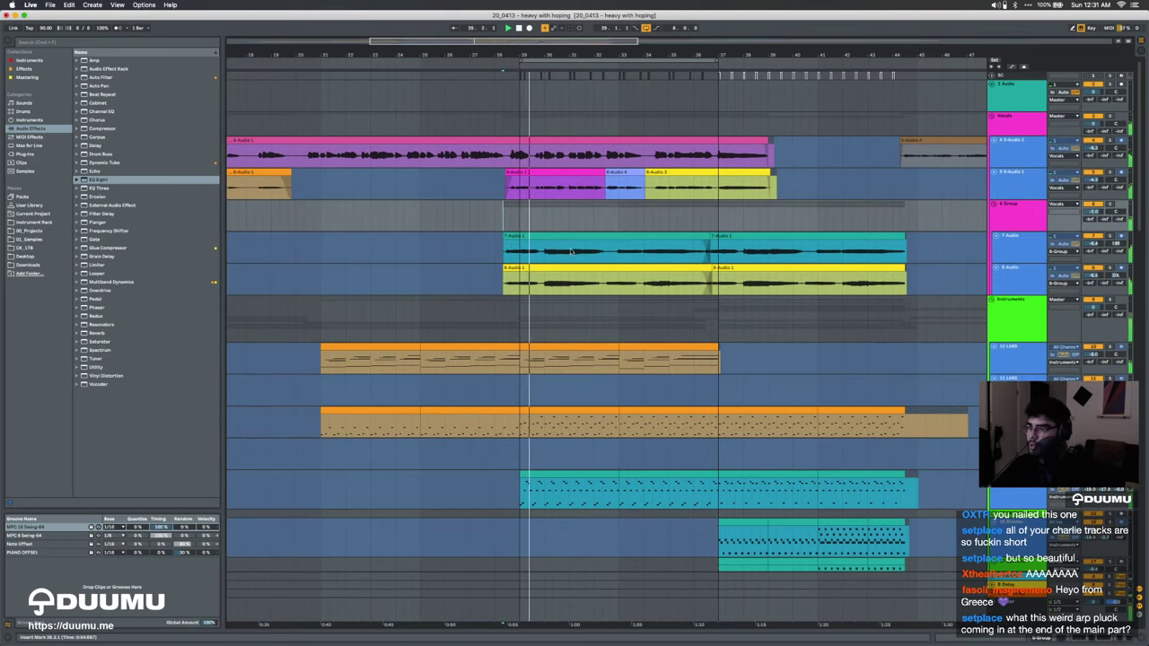
Step: Examine all layers in bars 29 to 37 during playback, from the vocals and LABS tracks down to bass and percussion
scroll(631, 193, "down", 15)
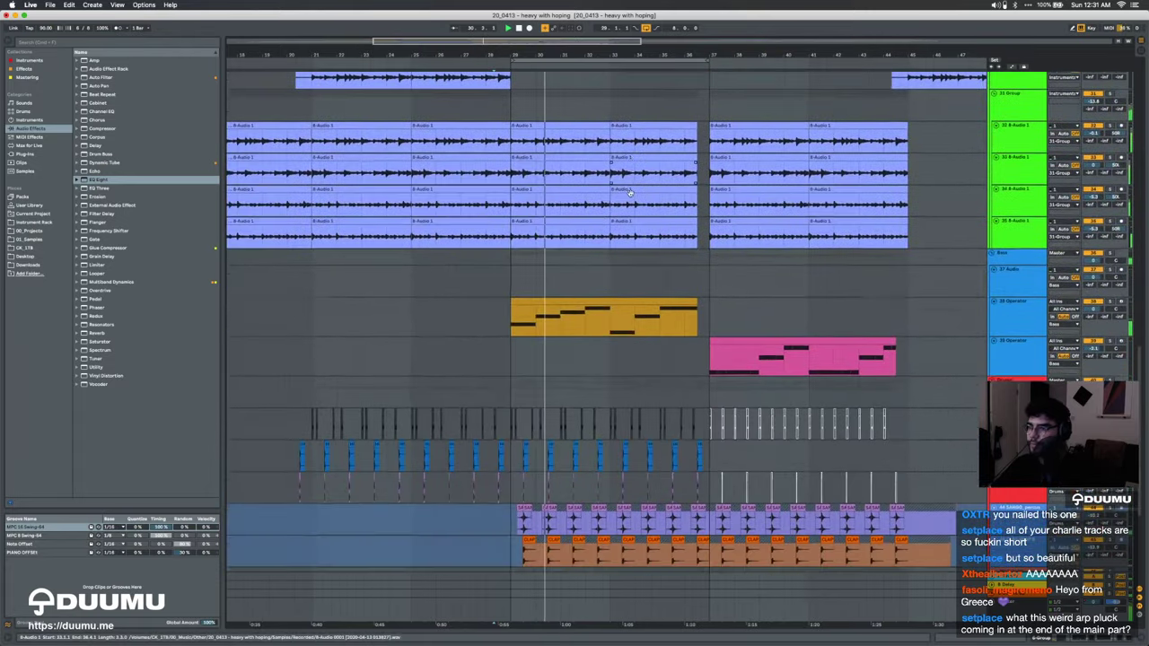
scroll(631, 196, "up", 5)
scroll(632, 196, "up", 10)
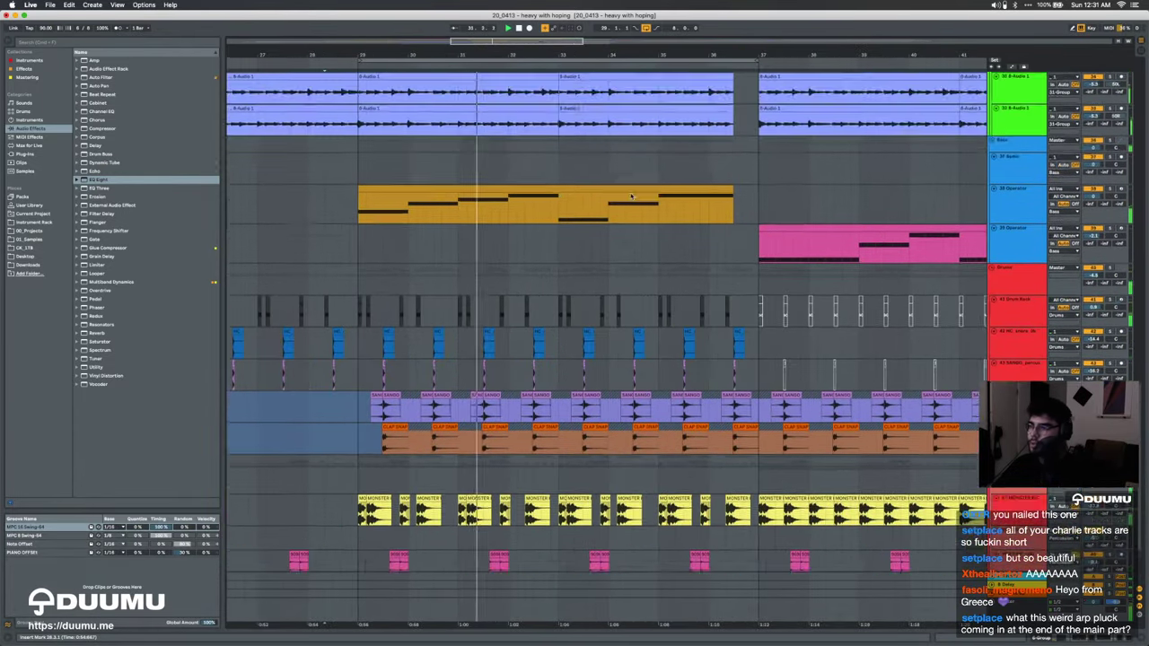
scroll(631, 196, "up", 10)
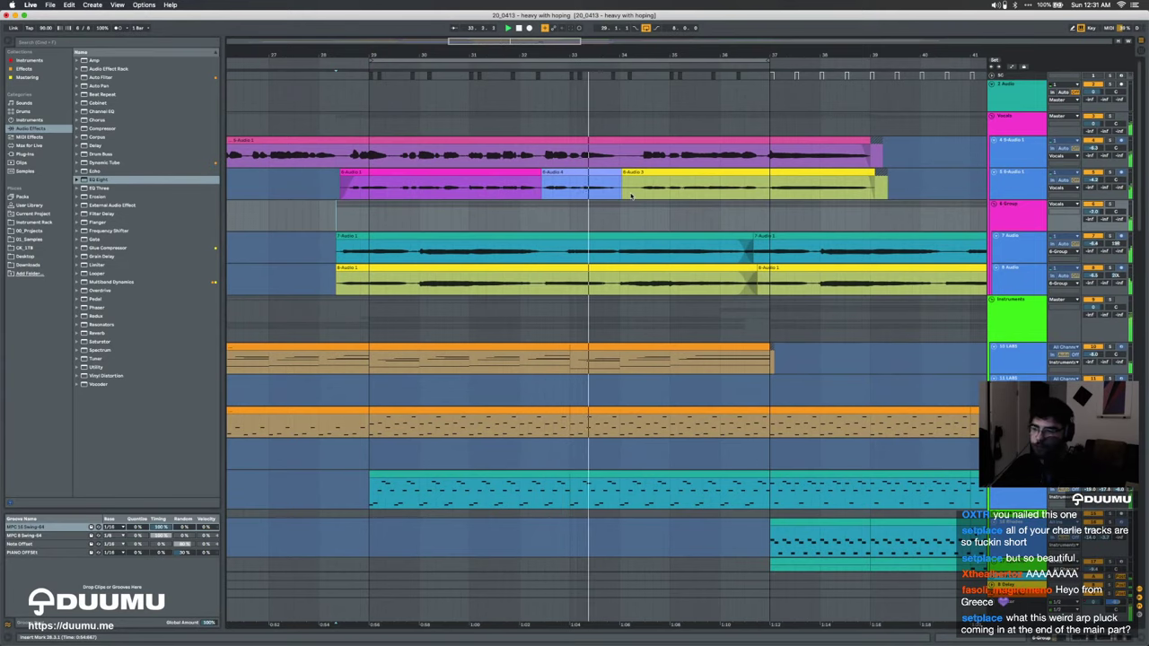
scroll(632, 196, "down", 10)
scroll(632, 196, "down", 10)
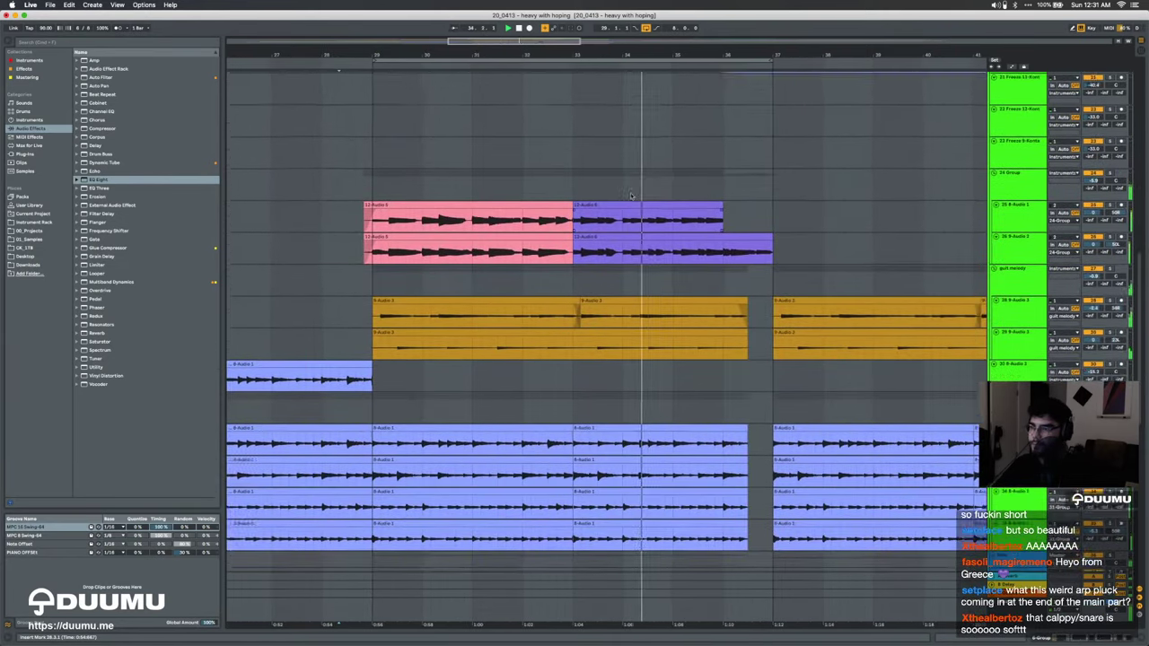
scroll(630, 197, "down", 5)
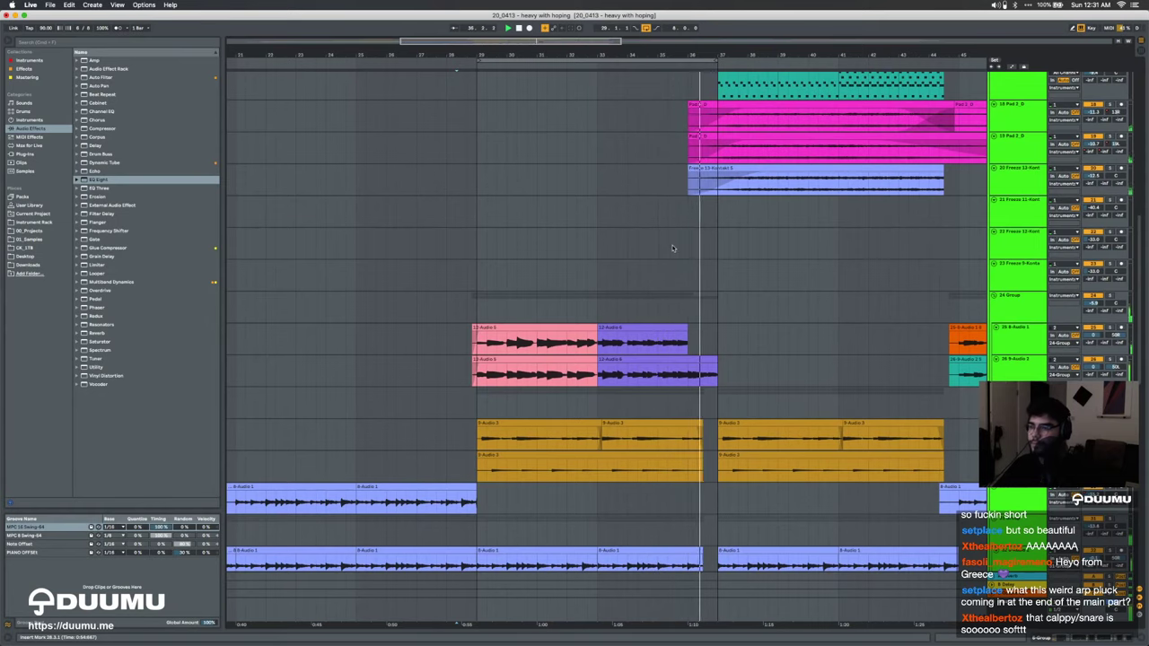
scroll(677, 251, "up", 10)
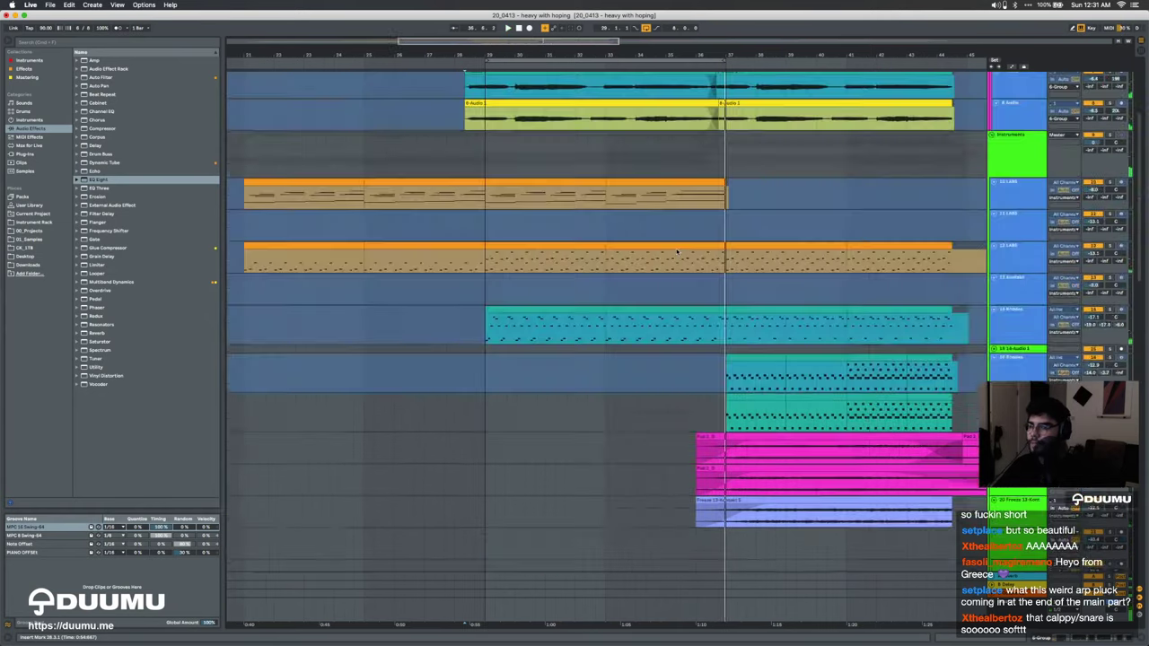
scroll(870, 301, "down", 15)
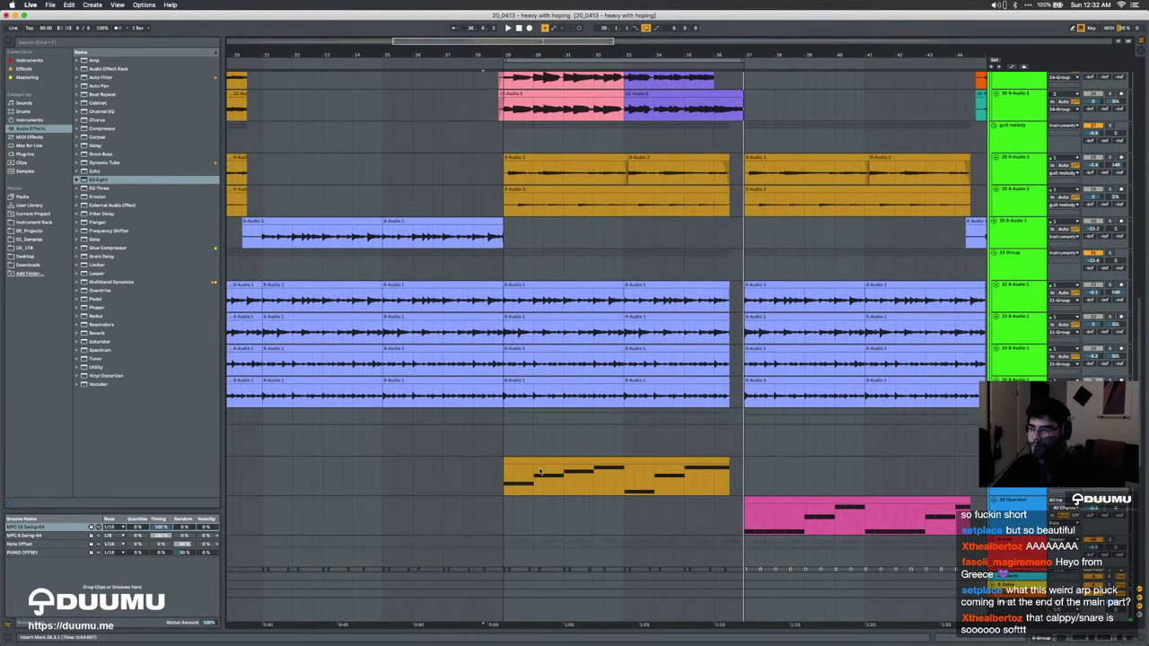
Step: Place the insert marker at bar 33 on the 38 Operator bass clip and play from there
left_click_drag(510, 482, 625, 487)
left_click(515, 482)
key("space")
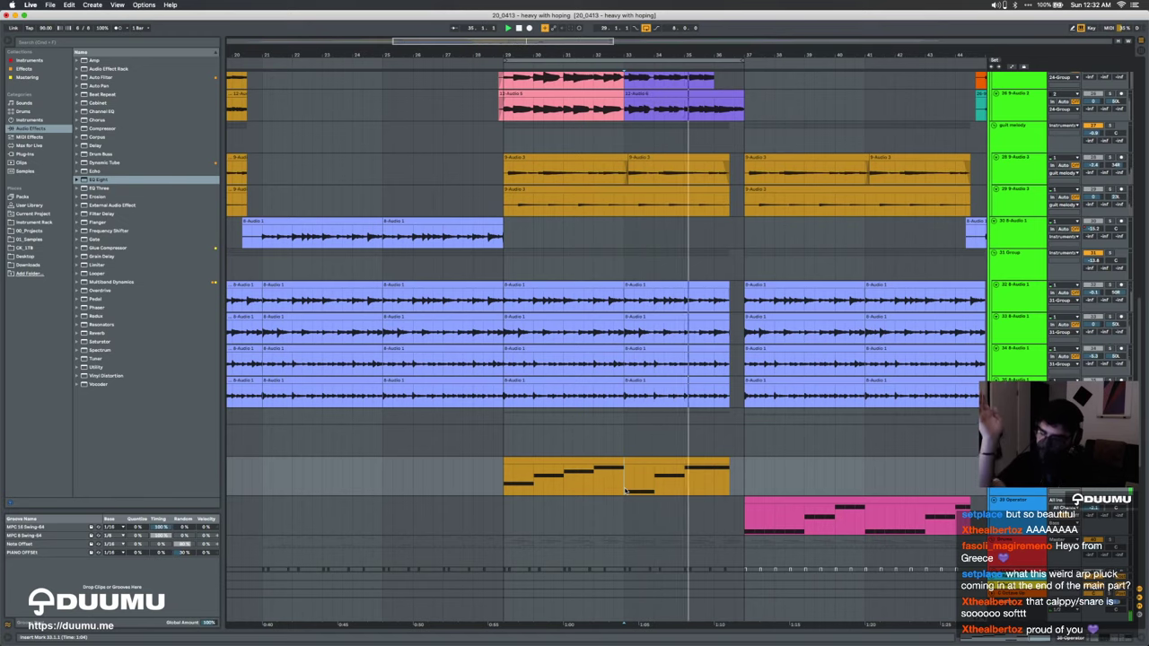
Step: Solo the 24 Group and play it from bar 29
scroll(505, 483, "up", 5)
left_click(502, 464)
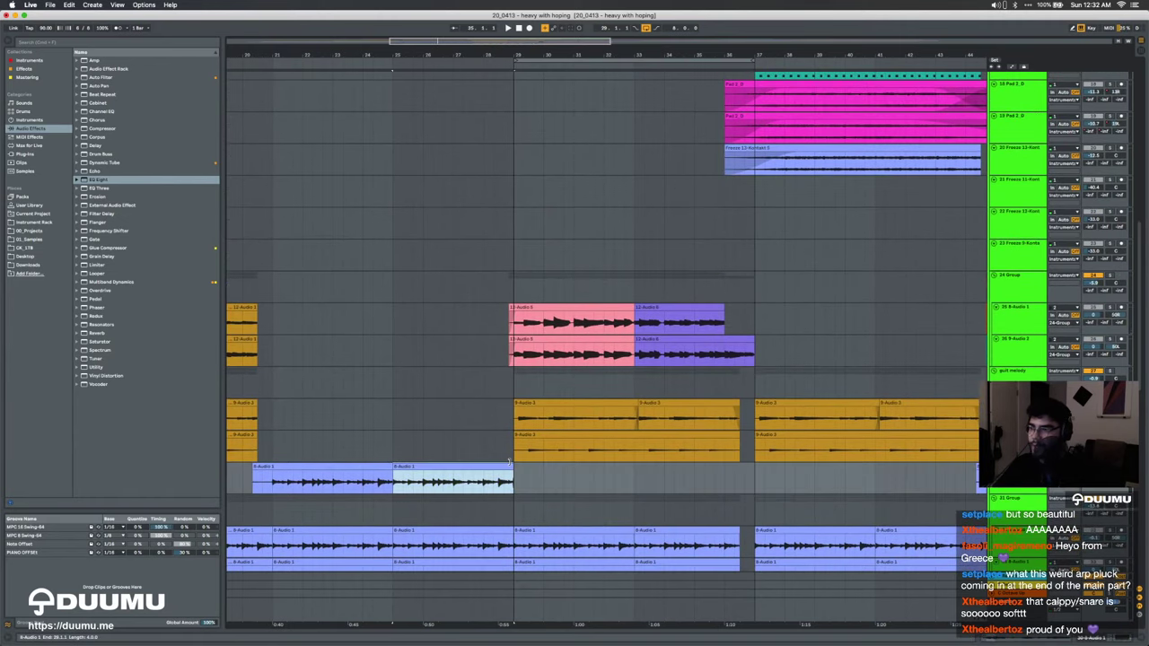
scroll(1035, 302, "up", 1)
left_click(1110, 307)
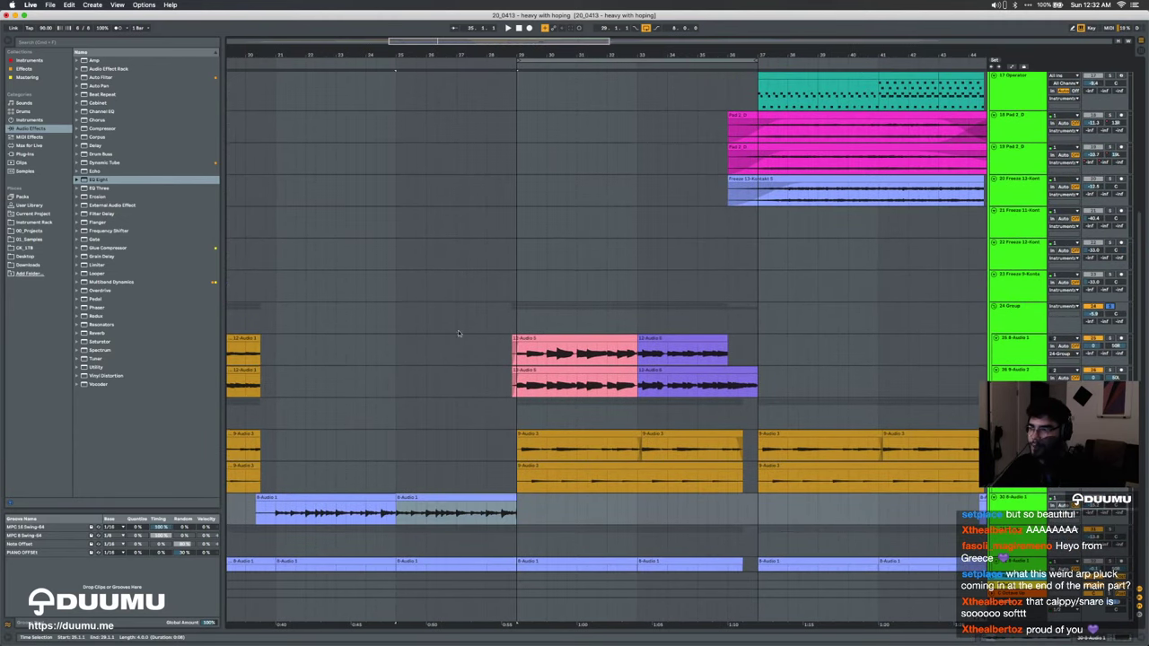
left_click(508, 327)
left_click(517, 329)
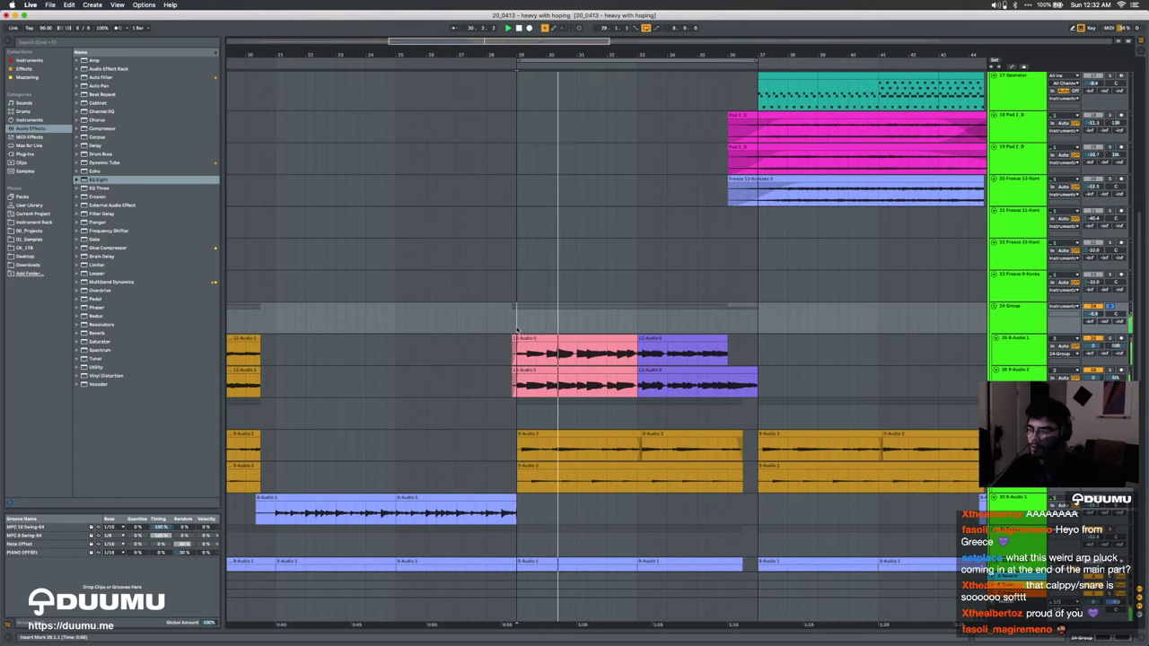
Step: Examine the audio clips in the soloed 24 Group and the surrounding instrument layers from bar 29 onward during playback
scroll(517, 331, "down", 3)
scroll(569, 334, "up", 3)
key("minus")
key("minus")
key("minus")
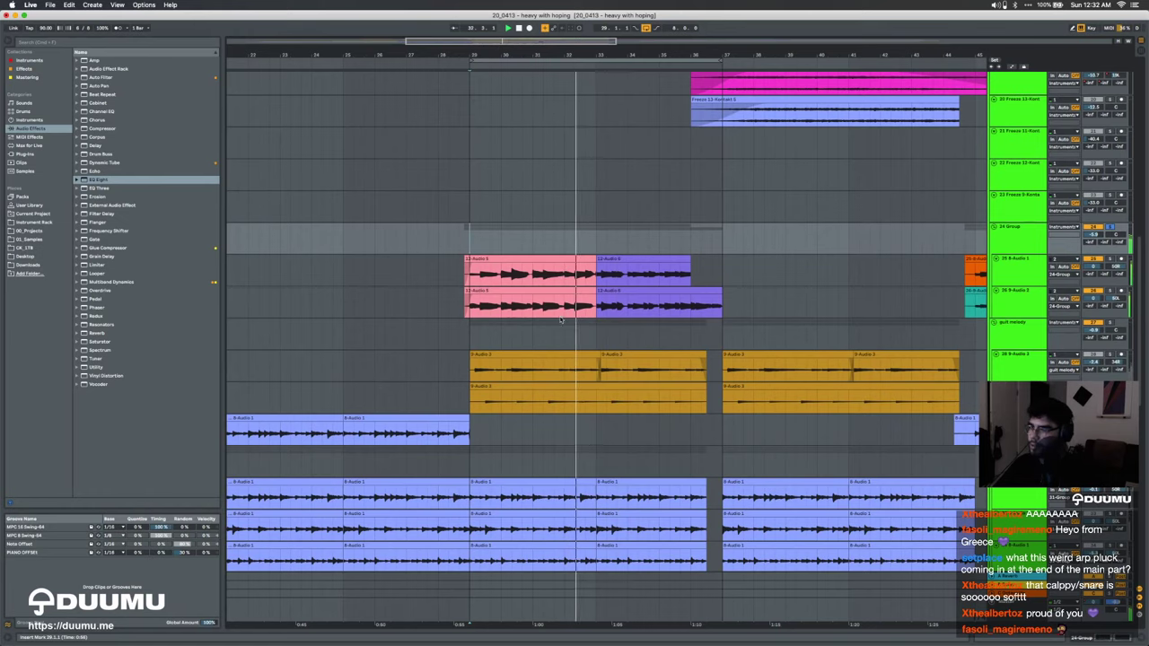
left_click(559, 313)
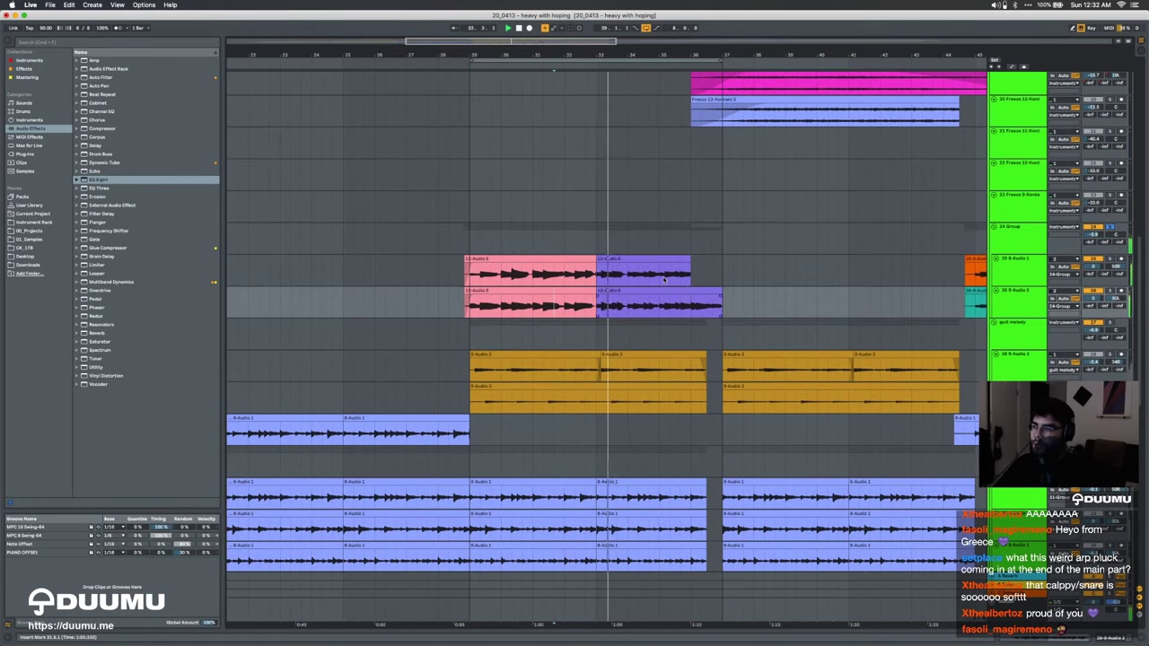
scroll(628, 274, "right", 5)
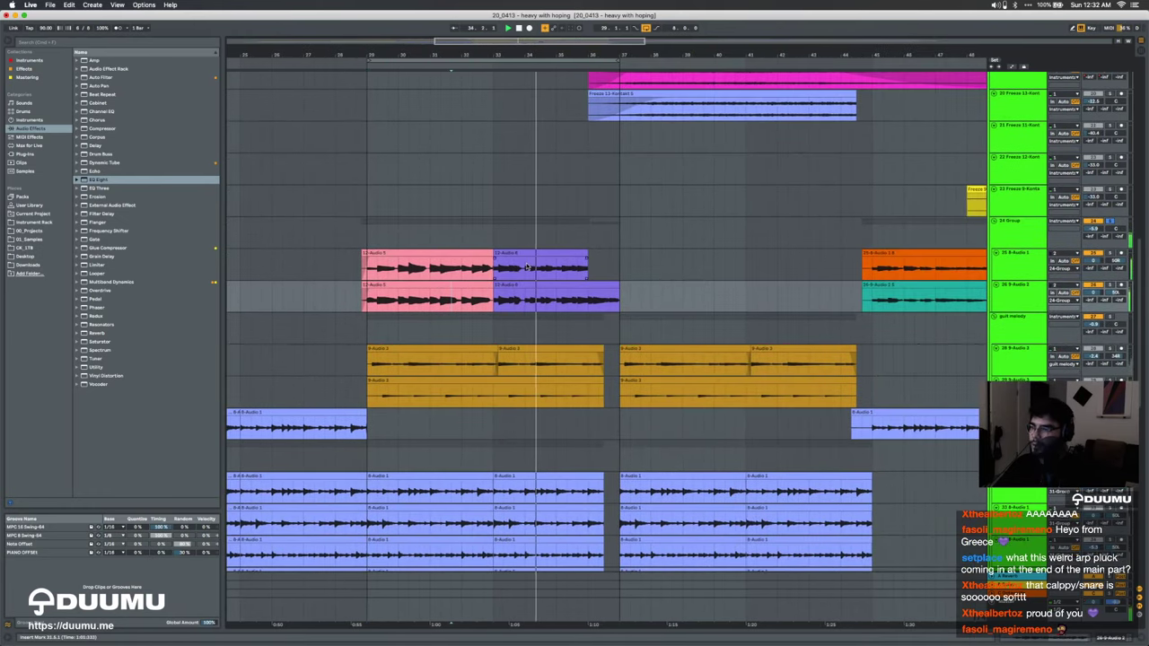
scroll(527, 267, "up", 3)
scroll(527, 267, "down", 5)
scroll(526, 264, "up", 5)
scroll(526, 261, "down", 3)
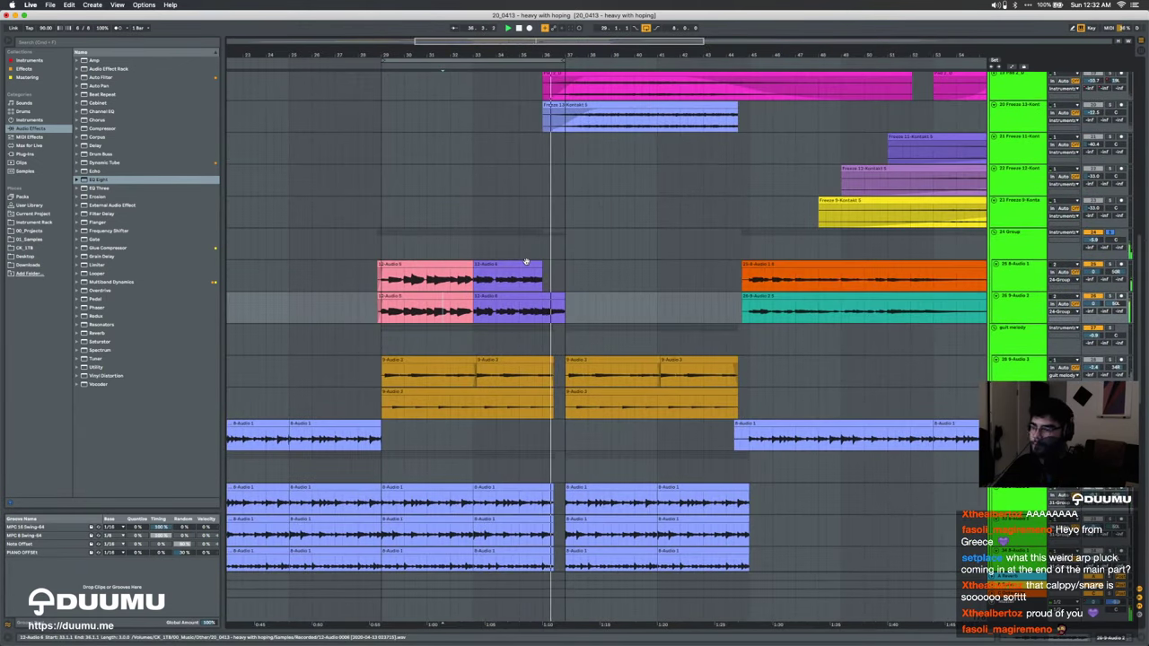
Step: Solo the 14 Rhodes track and play its clip from bar 29
scroll(527, 263, "down", 8)
scroll(527, 264, "down", 10)
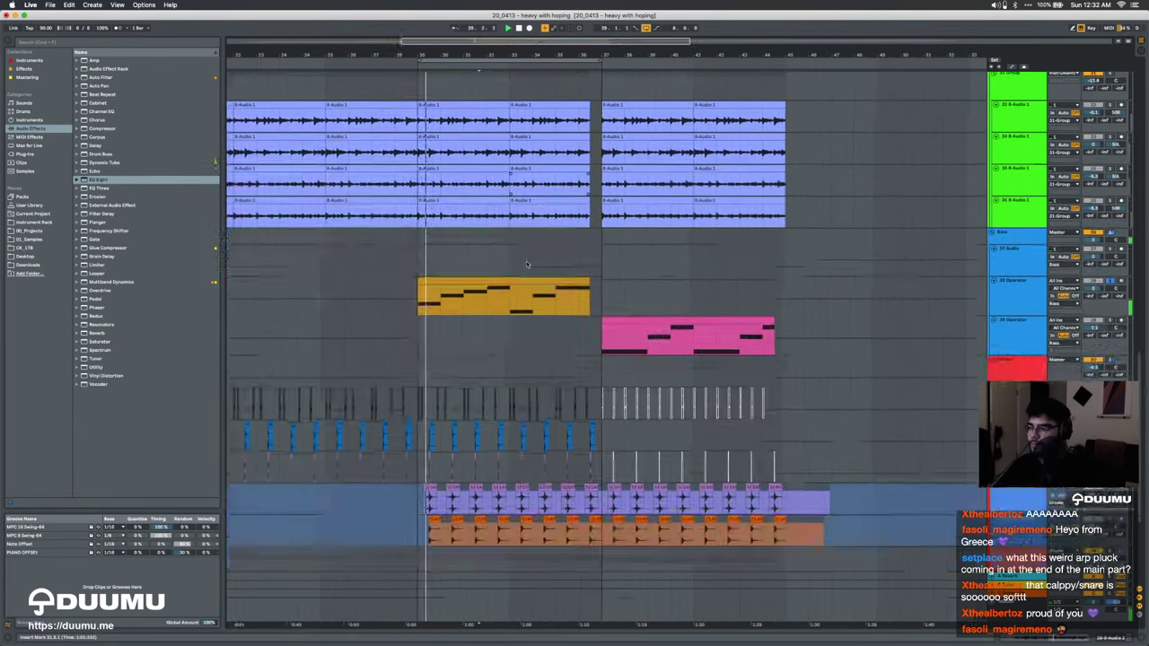
scroll(526, 264, "left", 2)
scroll(526, 264, "up", 10)
scroll(526, 264, "up", 10)
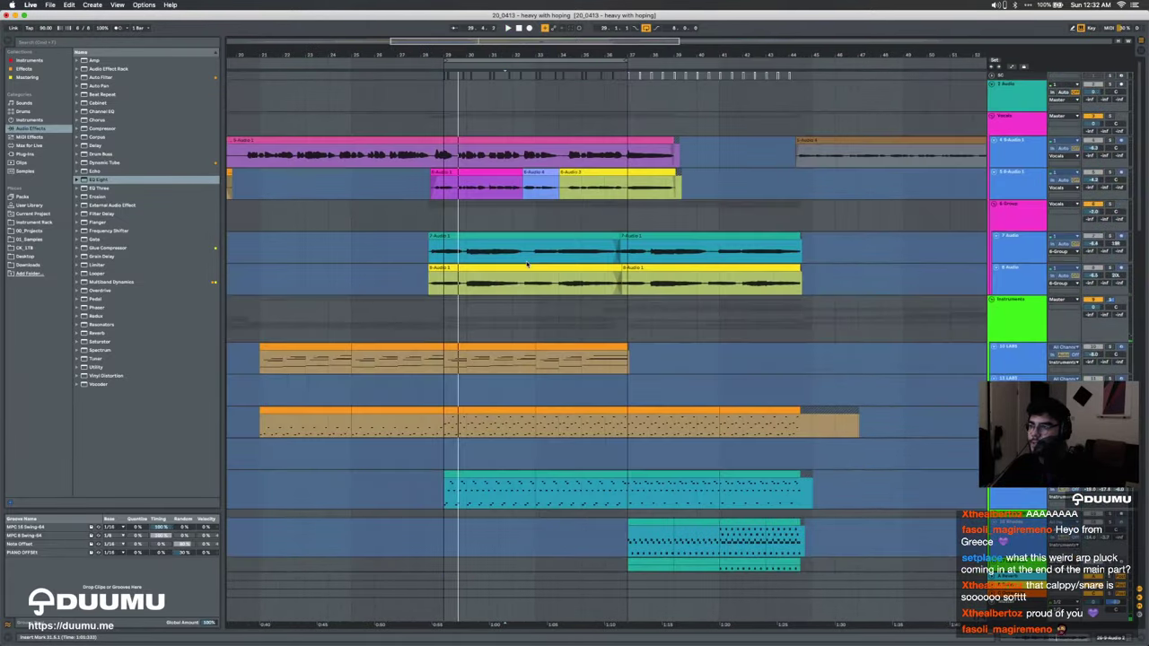
scroll(526, 264, "left", 1)
scroll(526, 264, "up", 3)
scroll(526, 264, "down", 4)
scroll(527, 264, "down", 1)
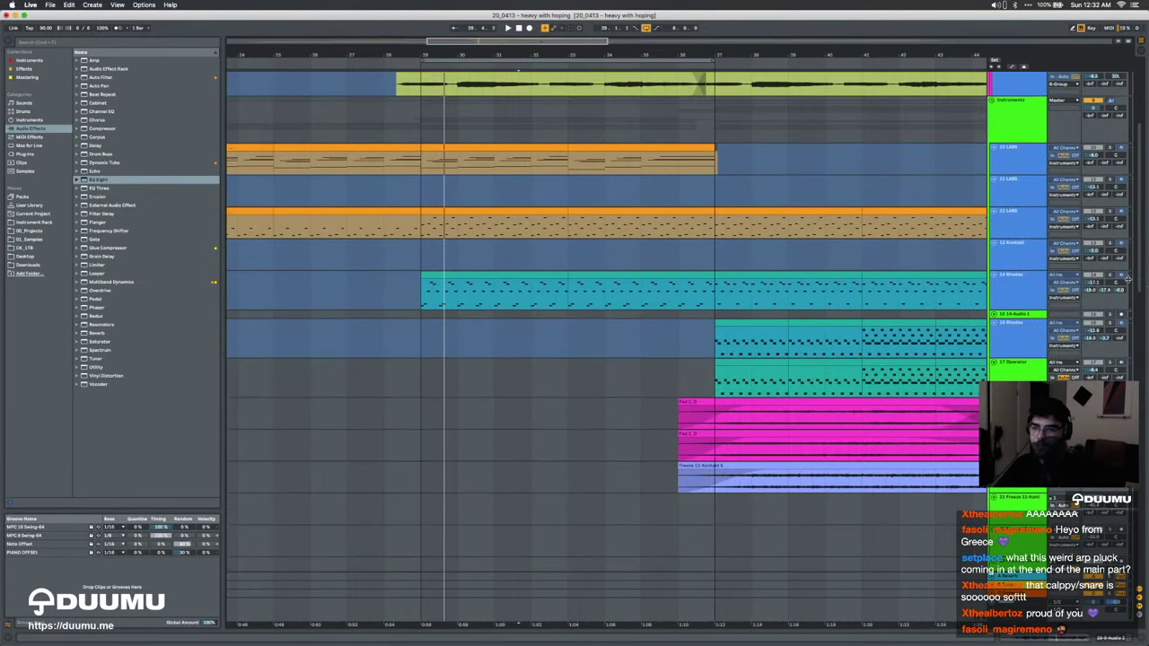
left_click(495, 271)
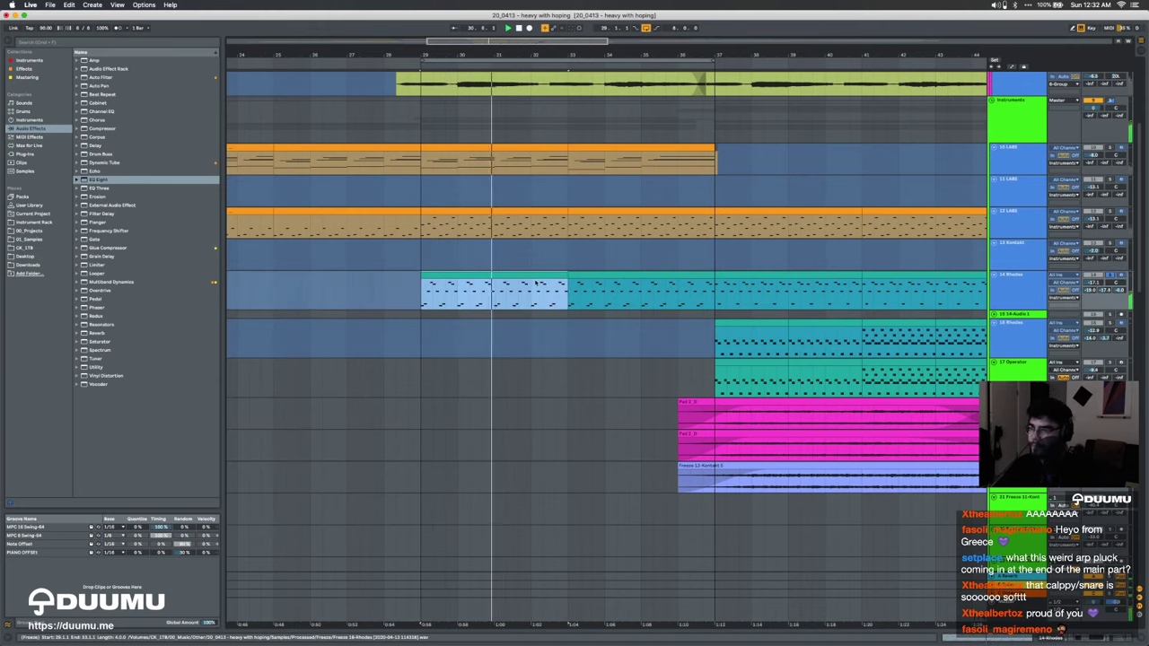
left_click(1110, 276)
Step: Solo the Drums group and play it from bar 27
scroll(892, 323, "down", 10)
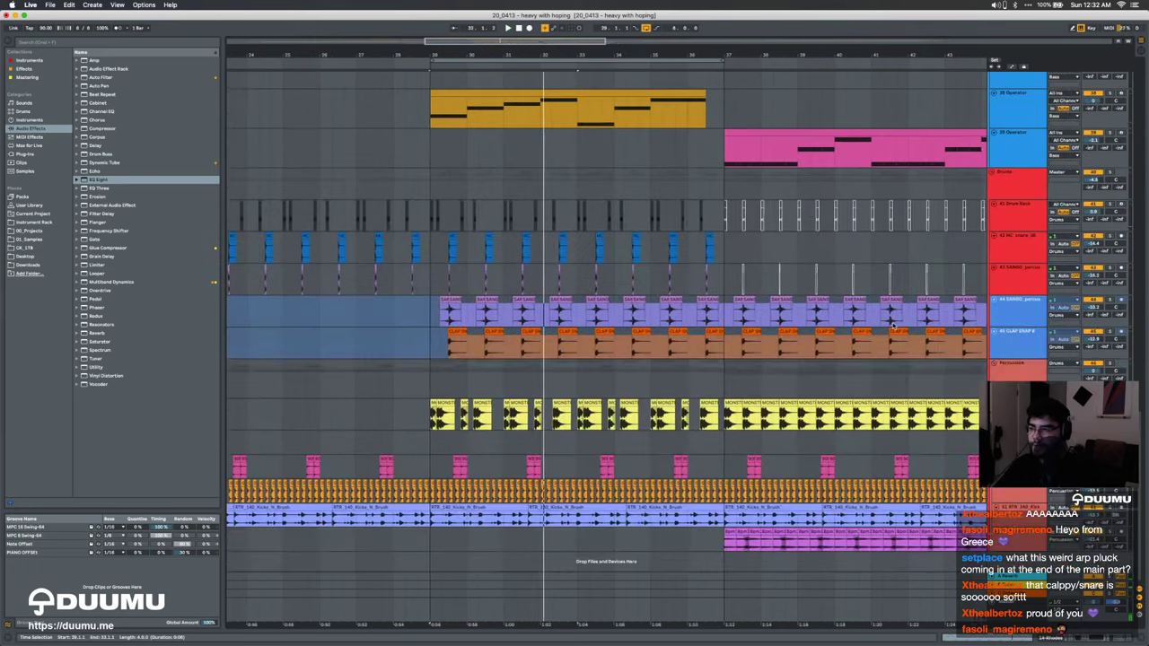
scroll(1039, 334, "up", 3)
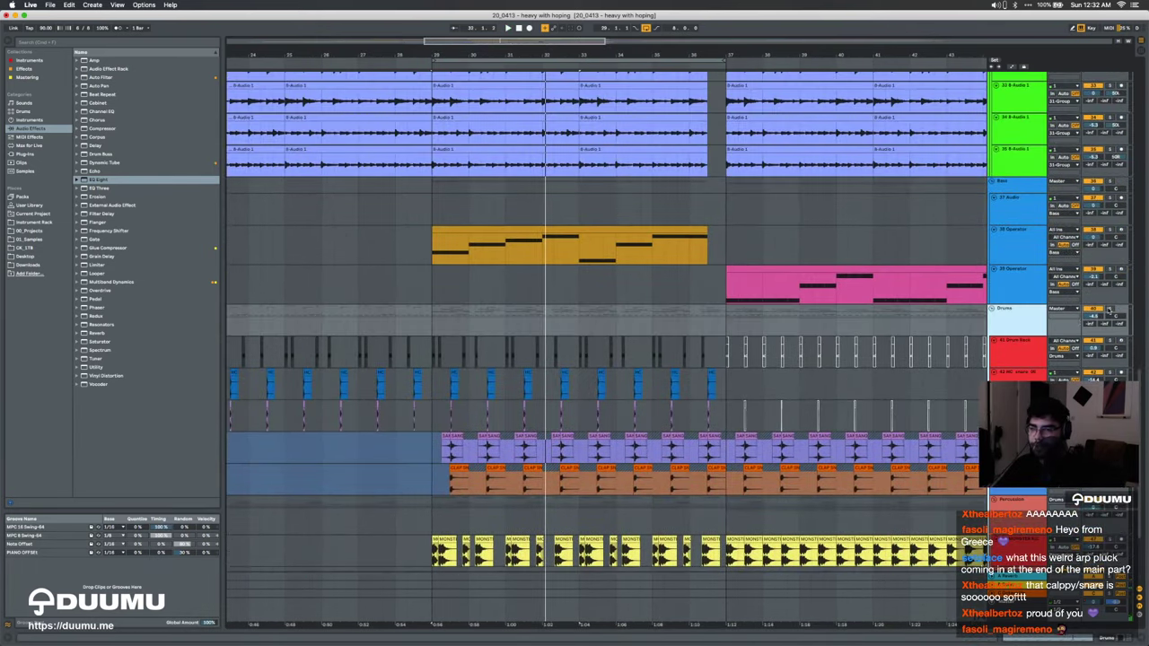
left_click(359, 308)
key("space")
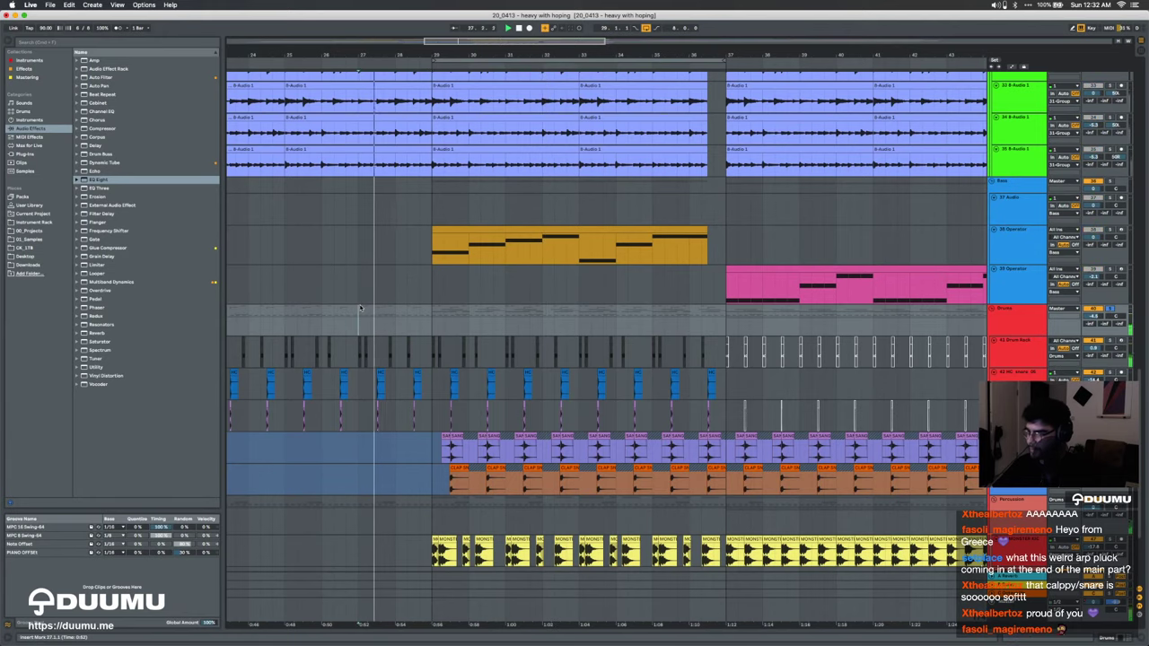
scroll(921, 557, "down", 3)
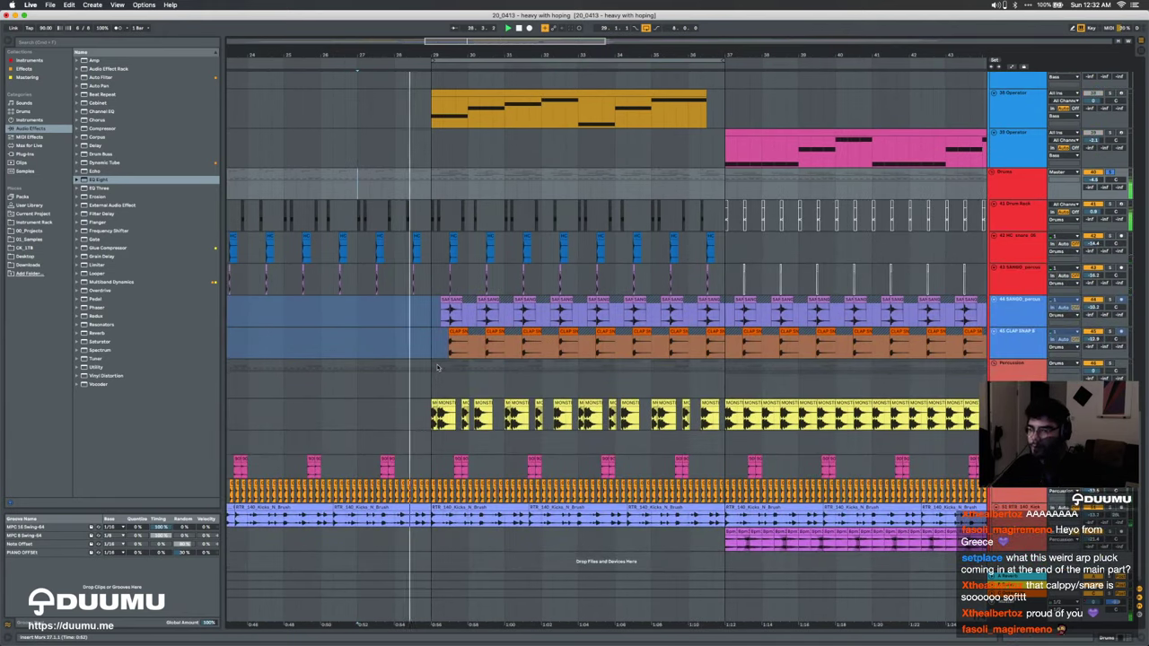
Step: Inspect the Master track's effect chain during the drum playback, and hide the device view
left_click(922, 557)
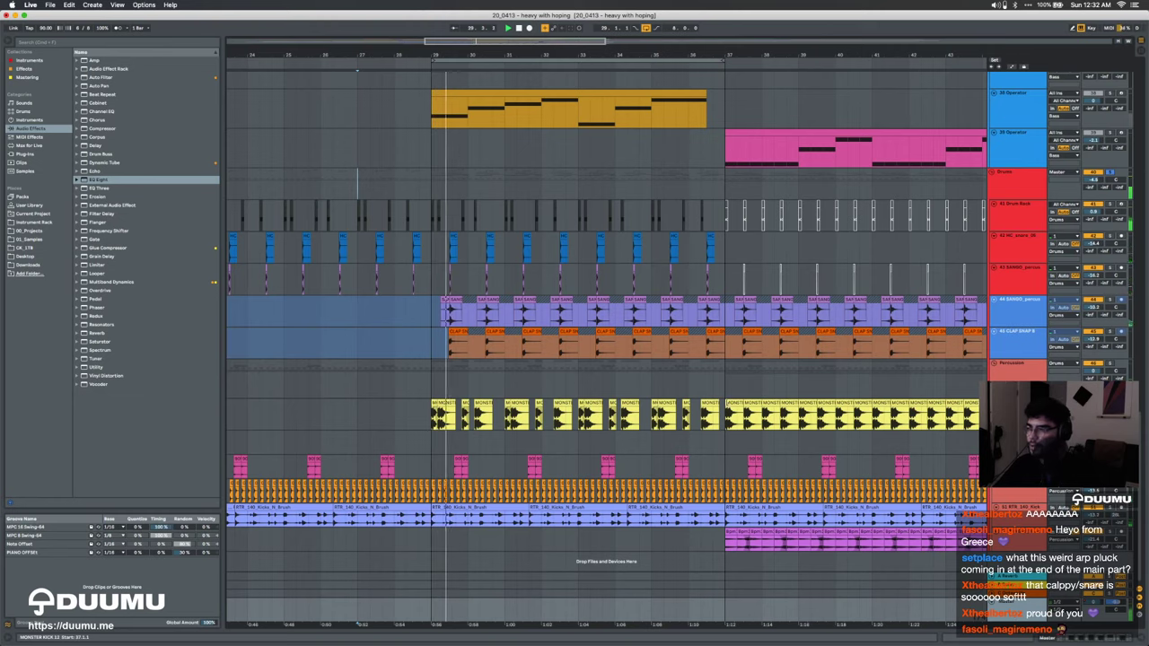
left_click(1056, 640)
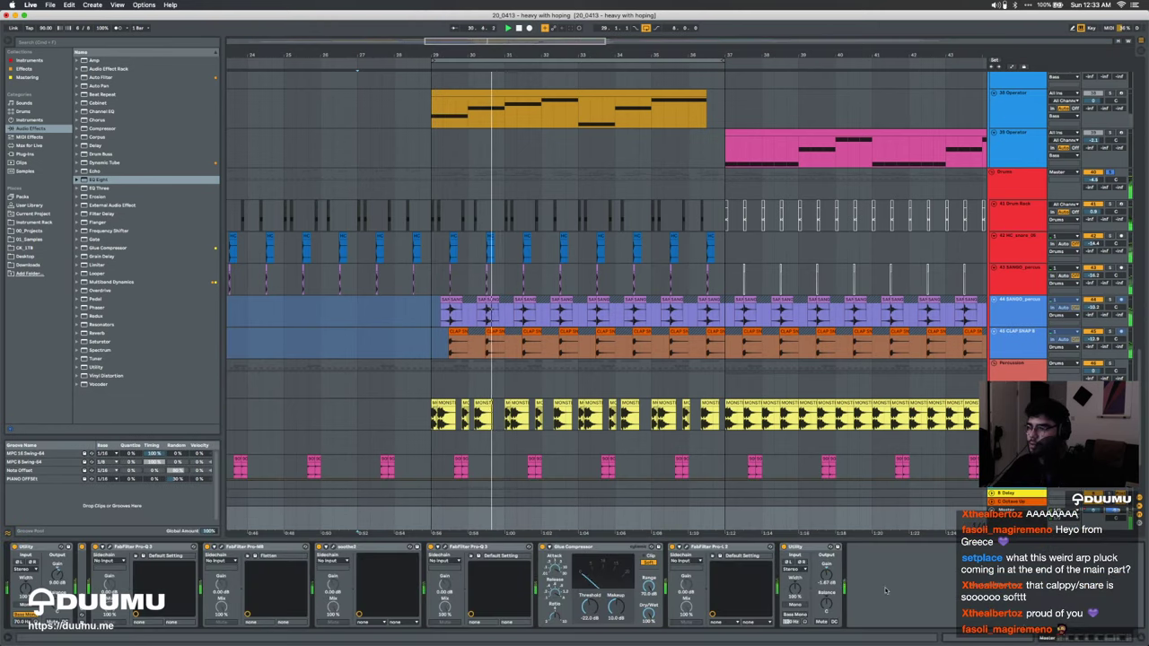
double_click(798, 546)
key("super+alt+l")
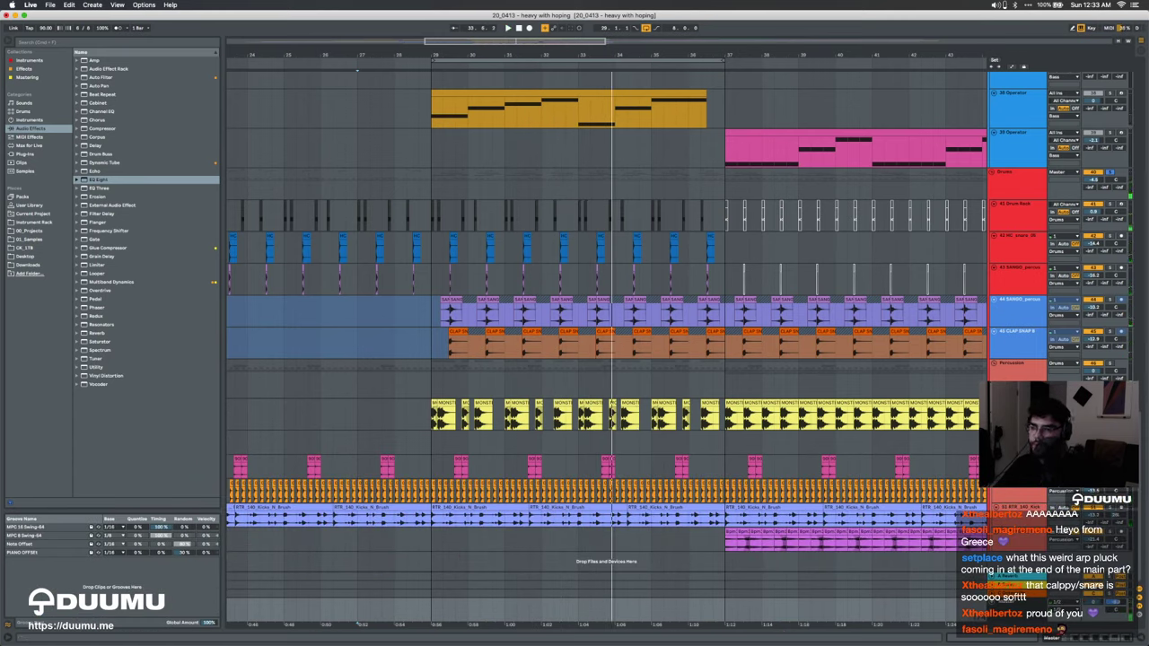
Step: Play the soloed 47 MONSTER KICK 12 track from bar 29 and inspect its effect chain
left_click(427, 405)
key("space")
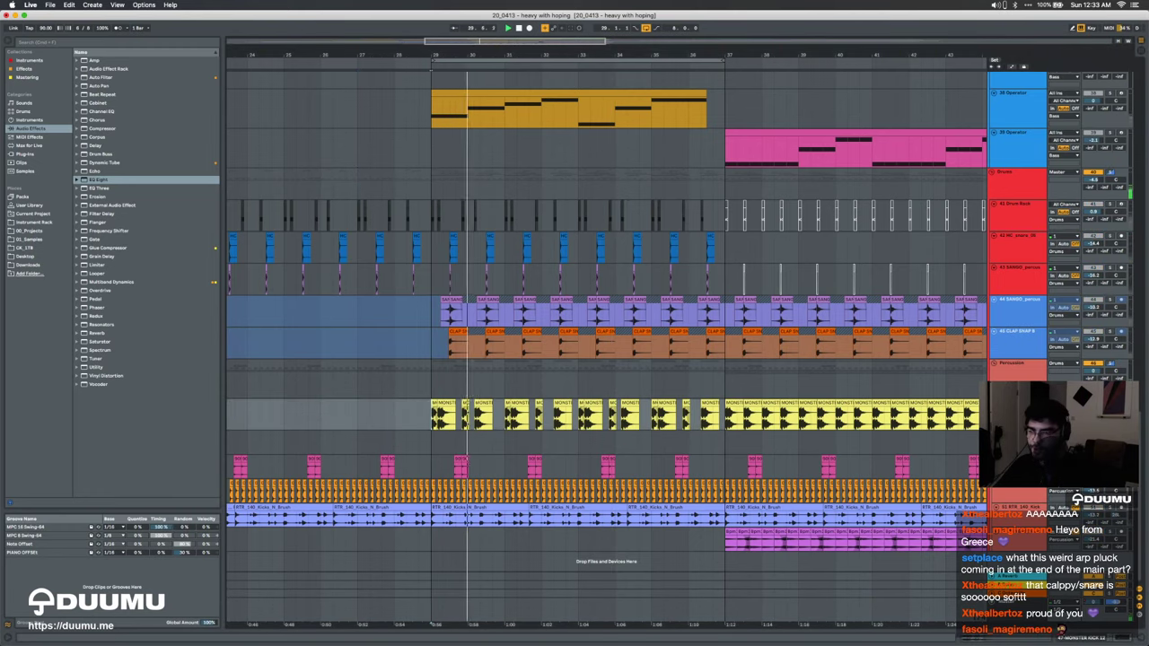
left_click(1093, 639)
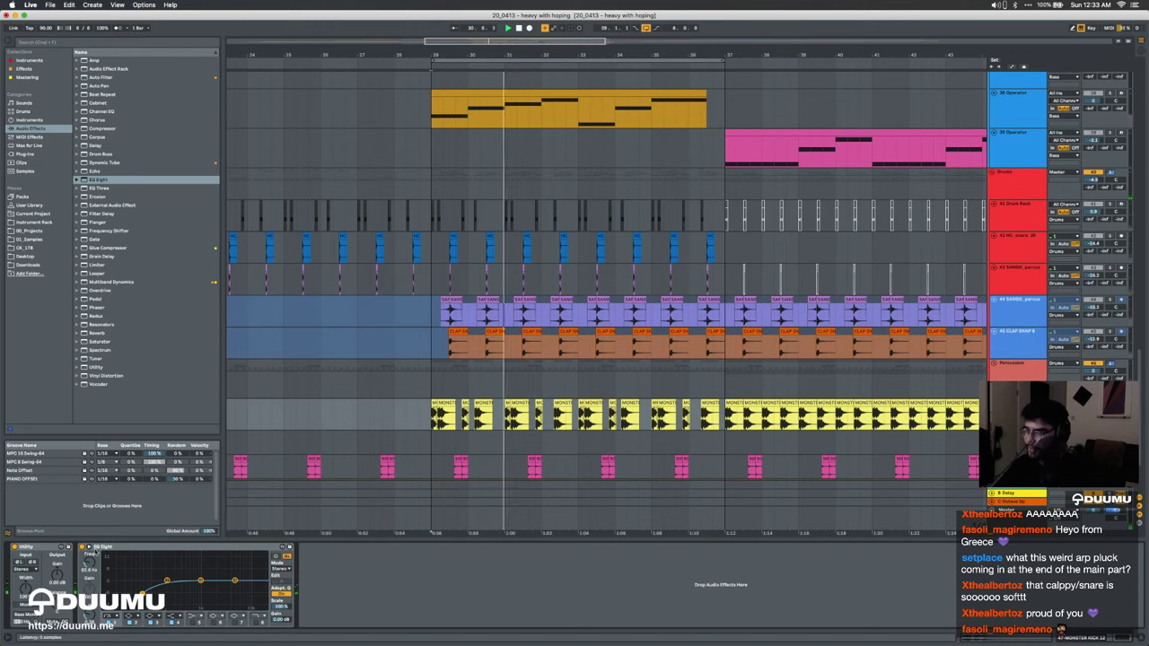
key("super+alt+l")
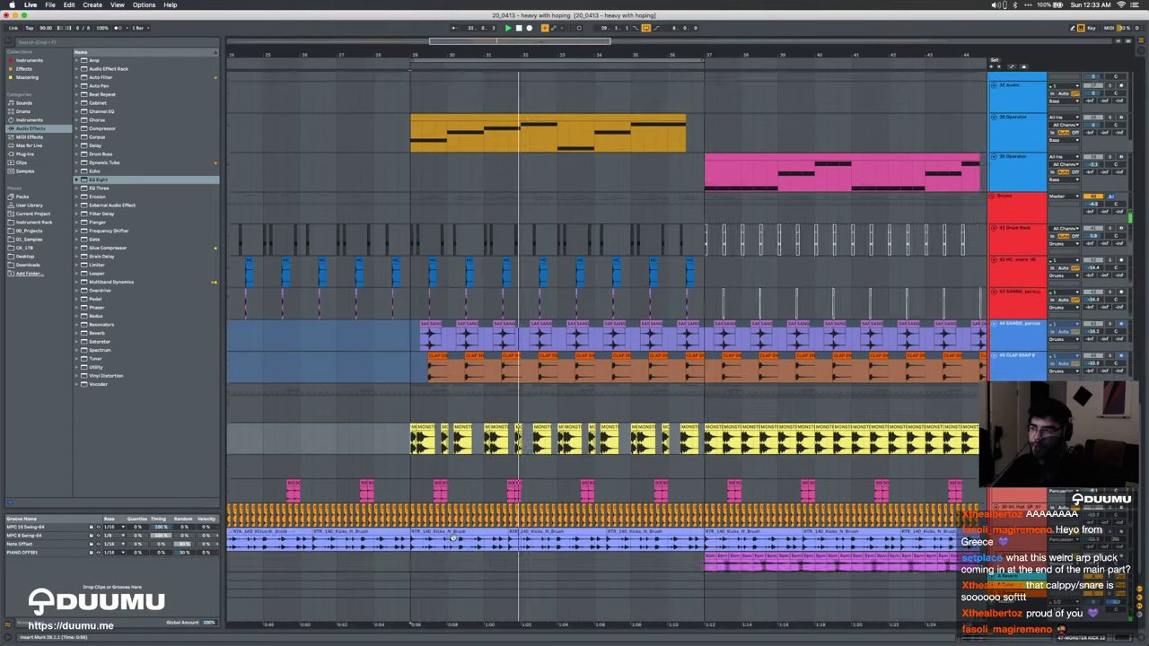
Step: Solo the SANGO percussion clap track and play it from bar 29 alongside a look at the CLAP SNAP track
scroll(454, 536, "up", 3)
left_click(1094, 417)
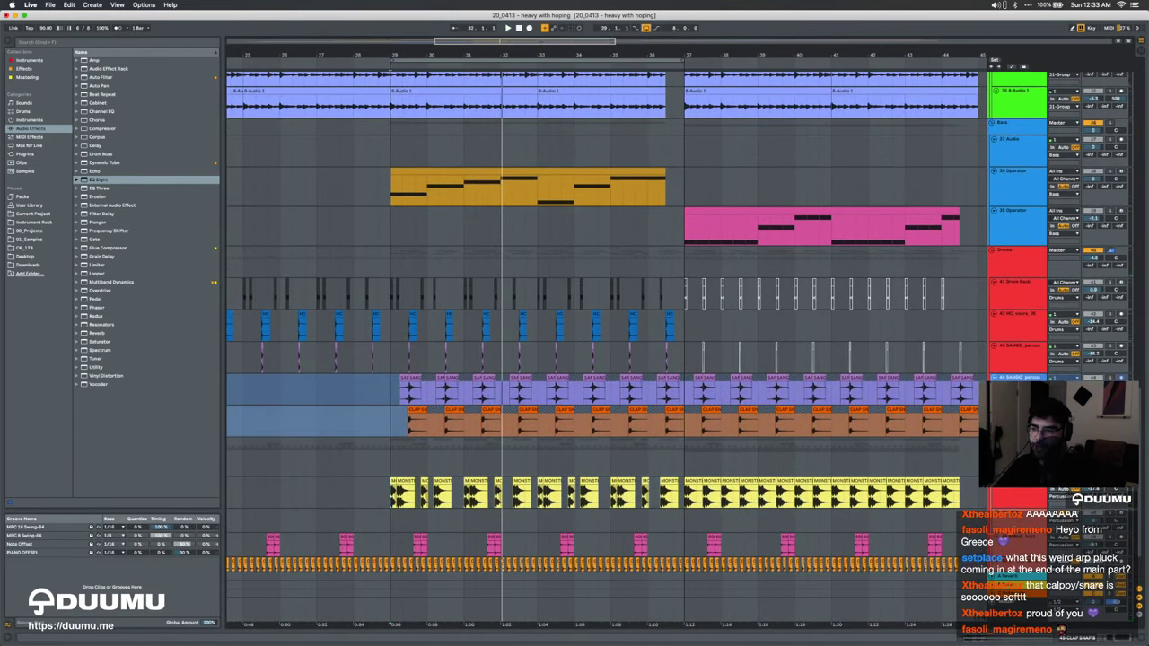
left_click(1094, 385)
key("space")
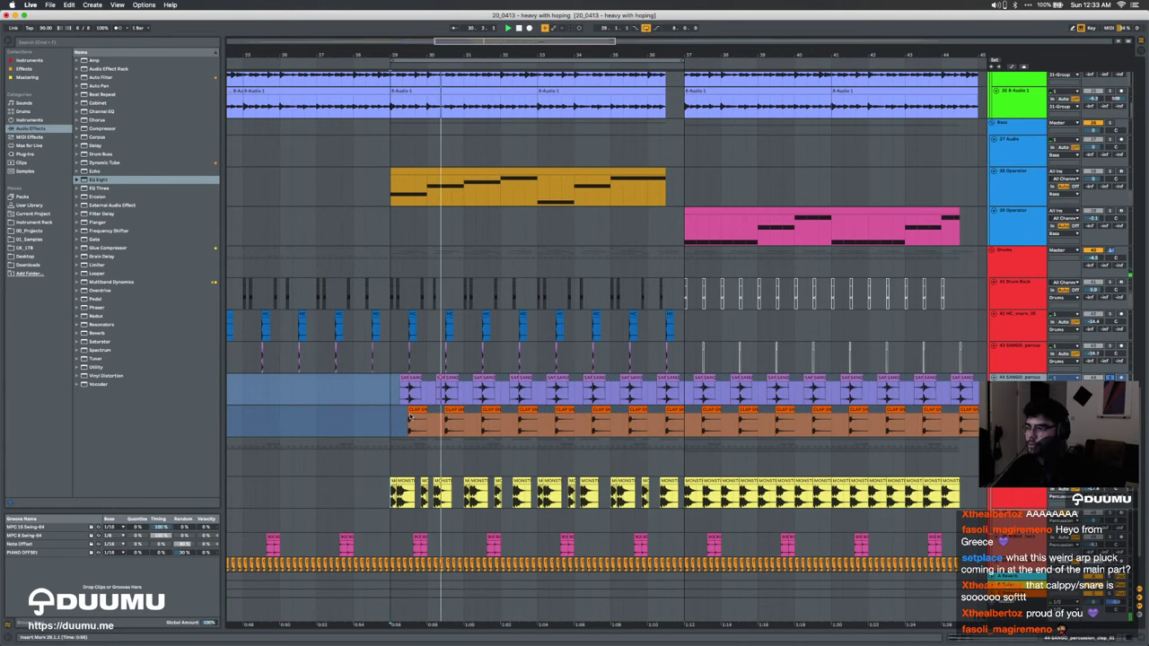
scroll(409, 417, "up", 5)
scroll(409, 418, "down", 3)
key("minus")
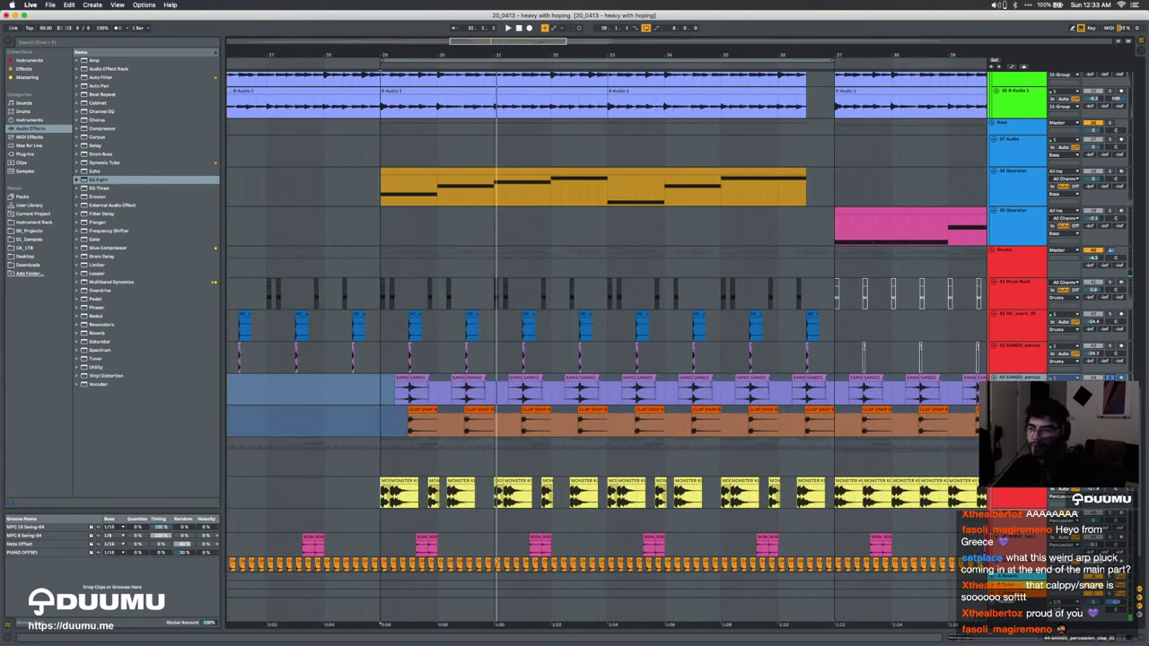
Step: Select bars 37 to 45 of the guit melody group and set the loop to that range
scroll(857, 332, "up", 15)
key("minus")
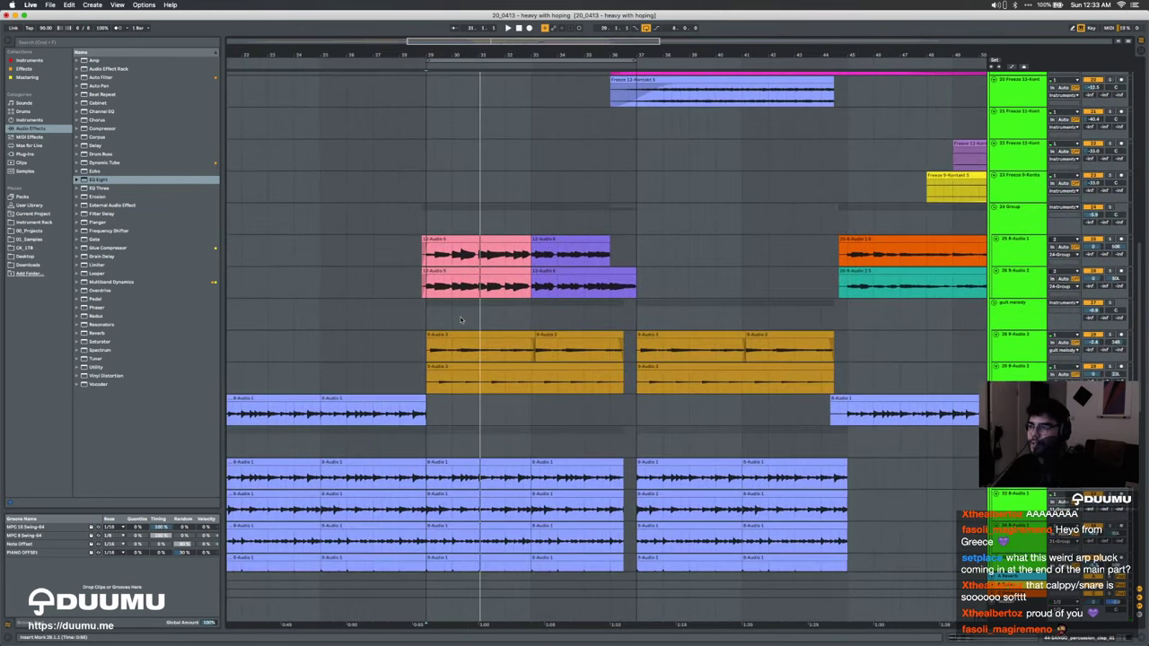
left_click_drag(408, 320, 632, 317)
scroll(639, 317, "up", 6)
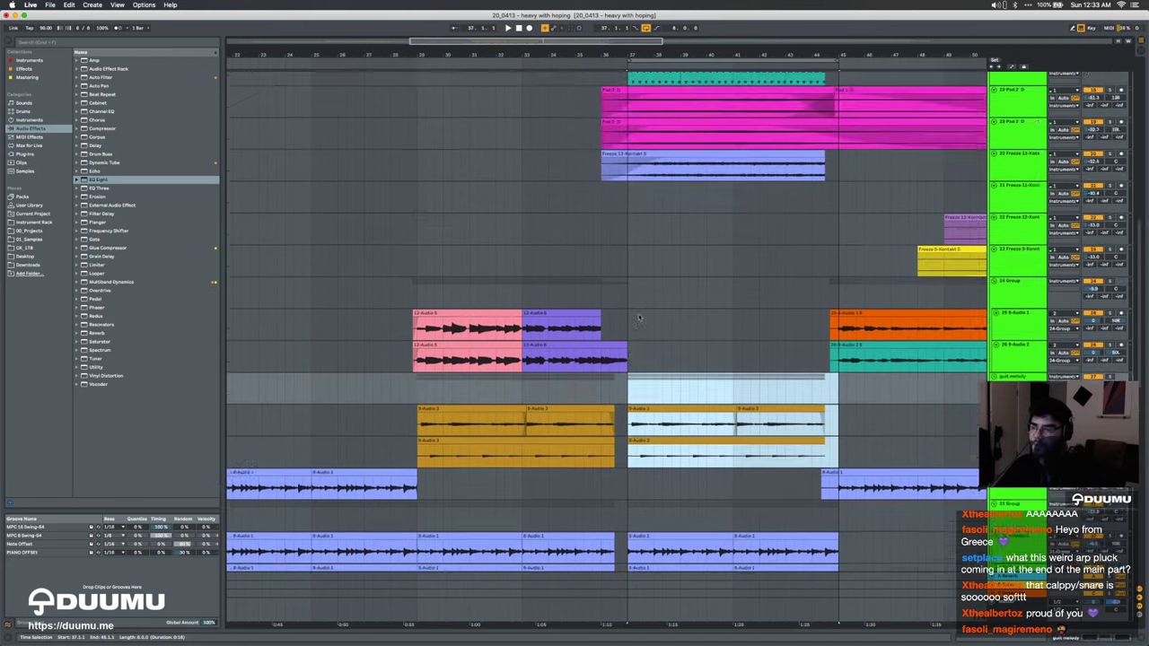
Step: Switch to Safari and search Google for "heavy with hoping" in a new tab
key("ctrl+Up")
left_click(845, 197)
key("super+t")
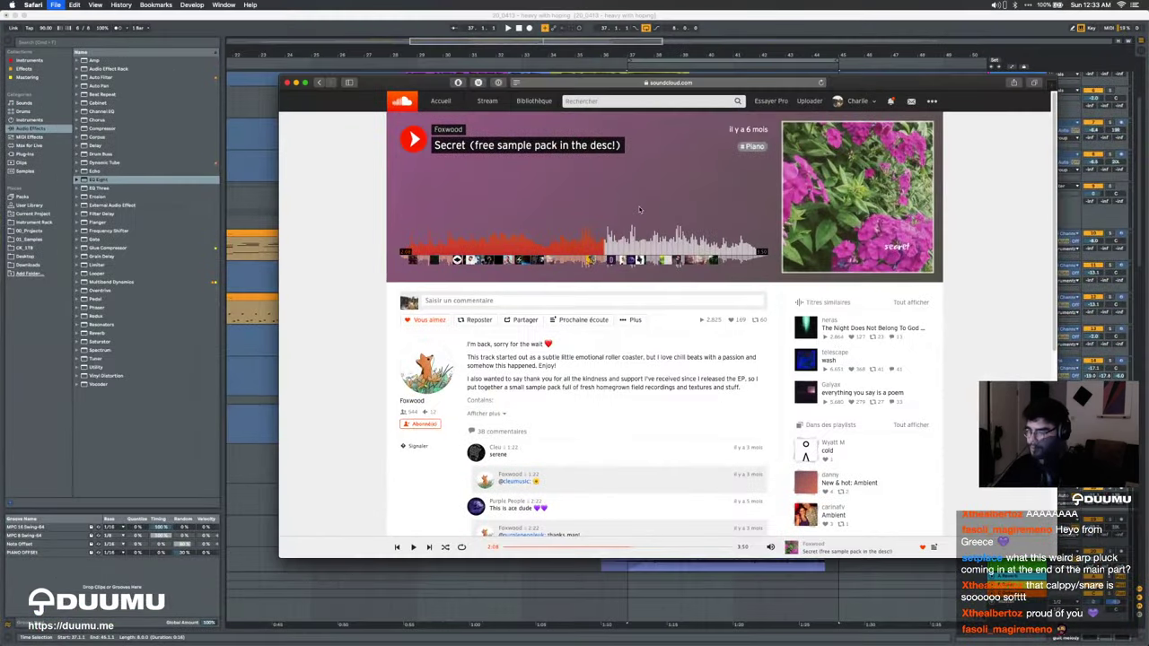
type("haheavy with hoping lyrics - Google Search")
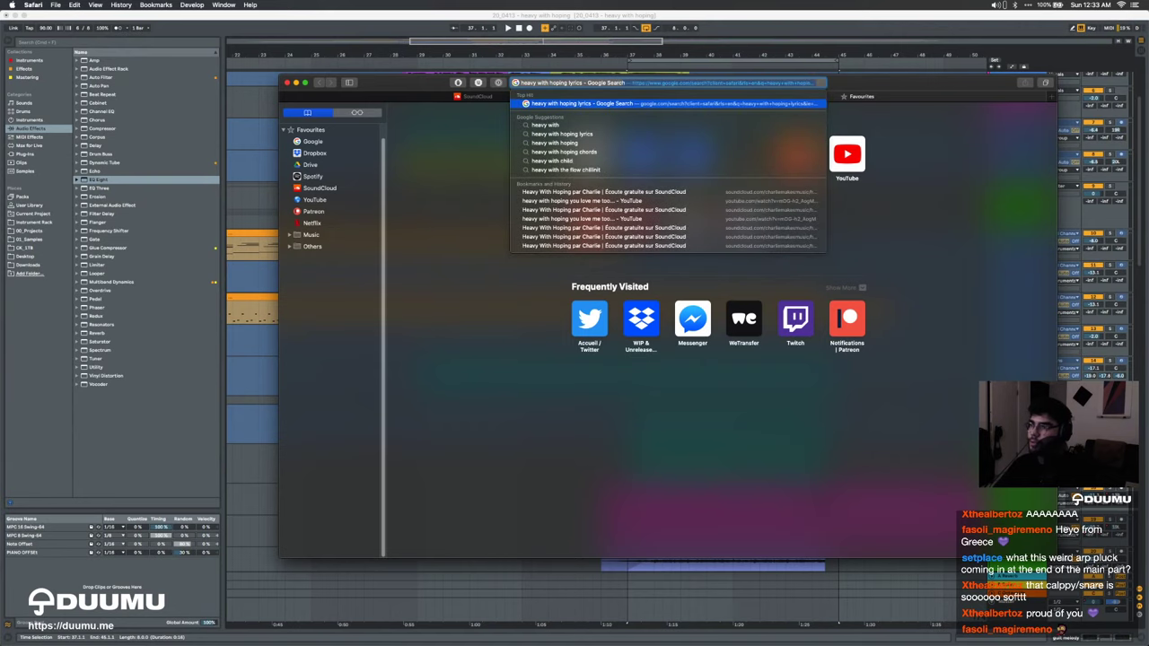
key("BackSpace")
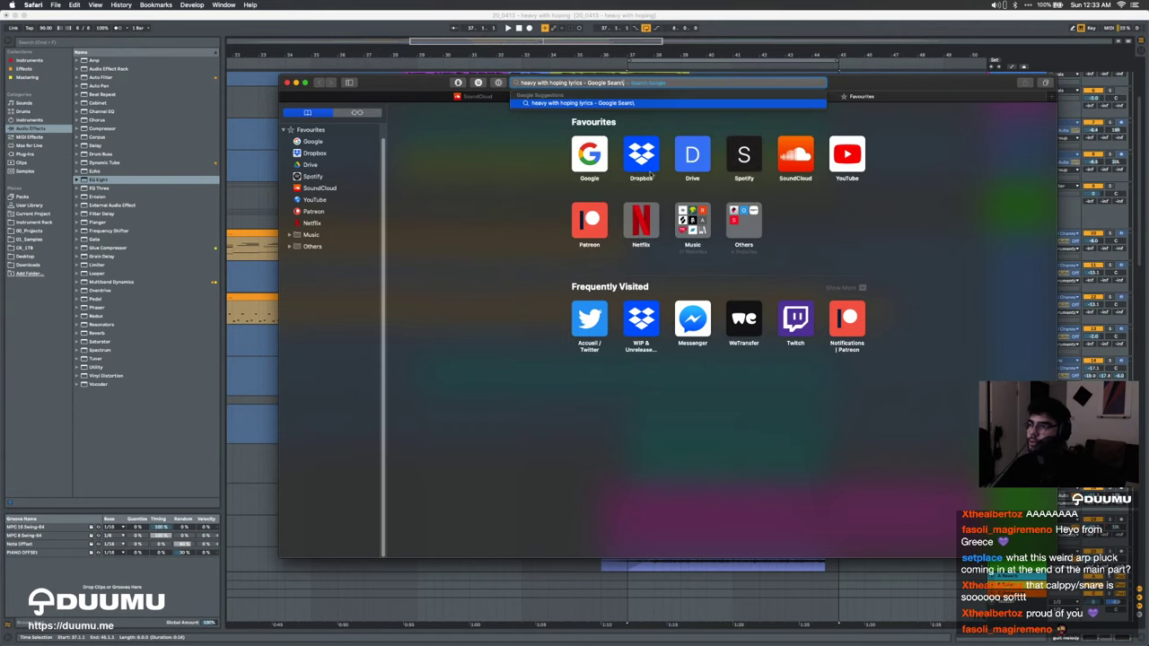
type("hoping")
key("BackSpace")
key("Return")
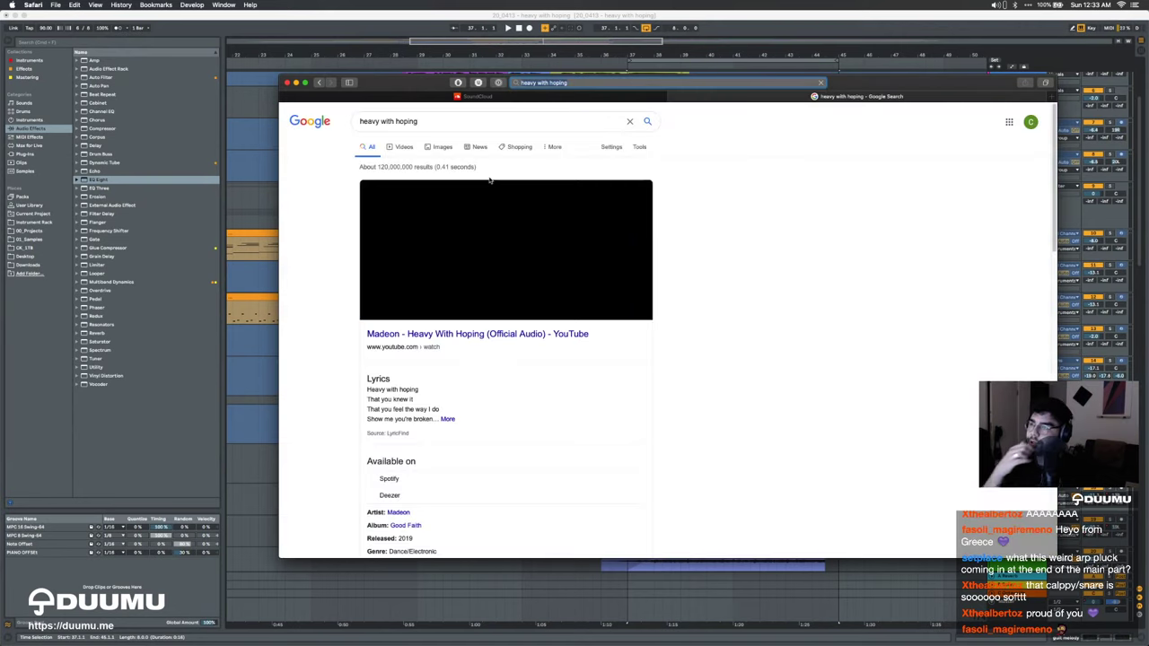
Step: Open the YouTube video Madeon - Heavy With Hoping (Official Audio) and listen to the passage about one minute in
left_click(464, 334)
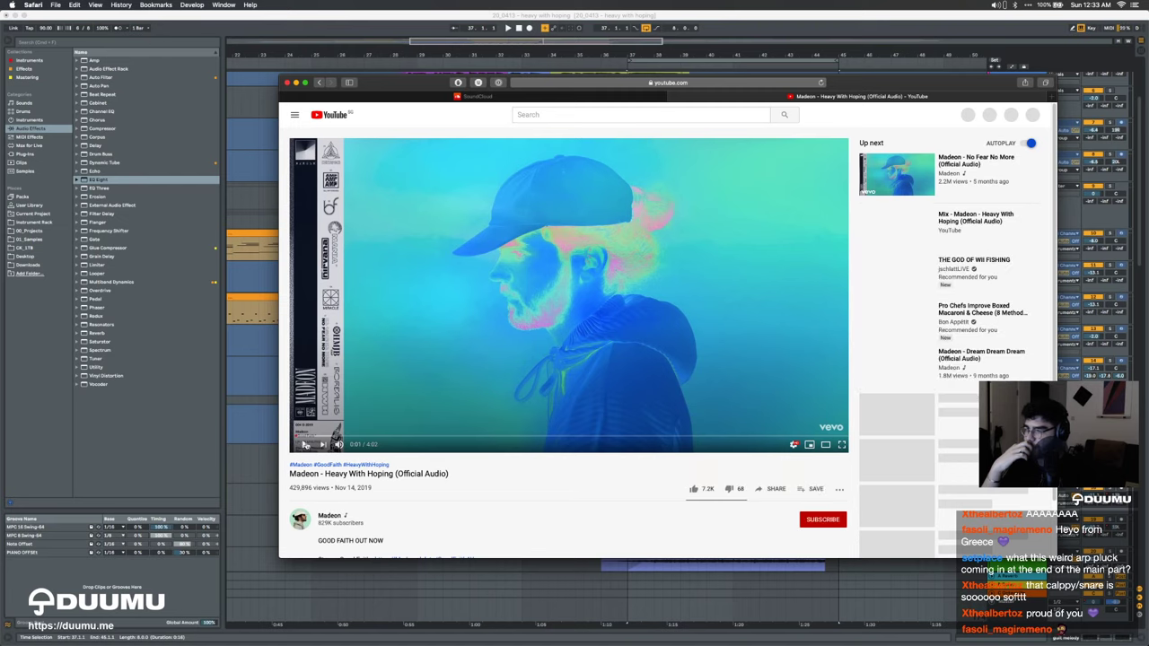
left_click(399, 441)
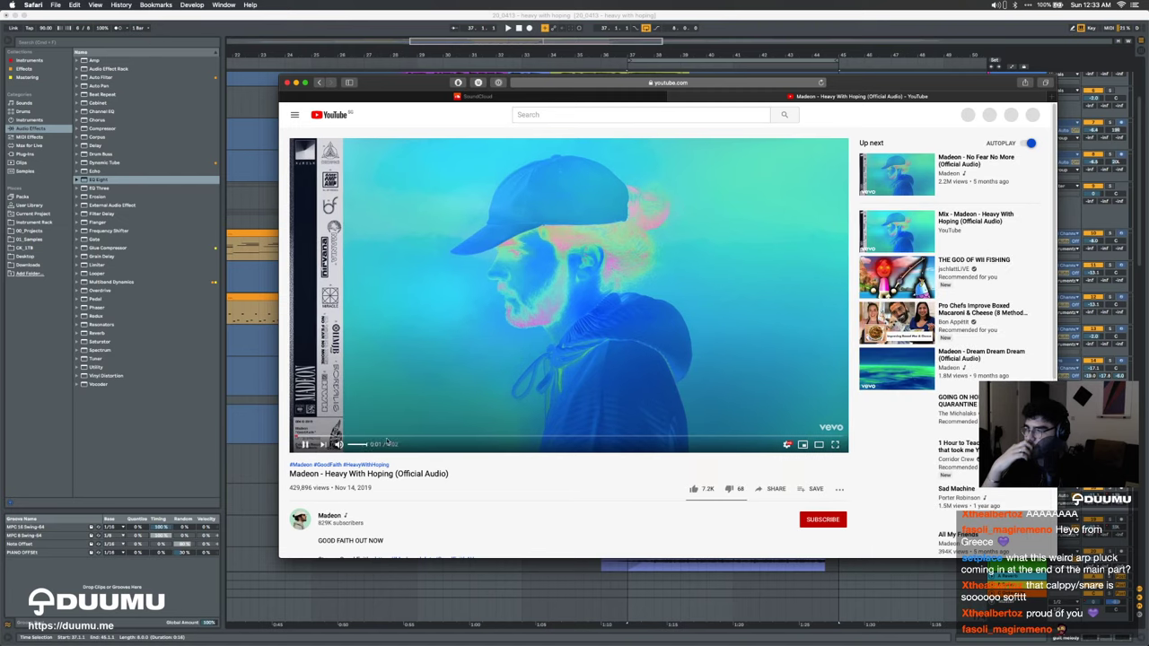
left_click(434, 436)
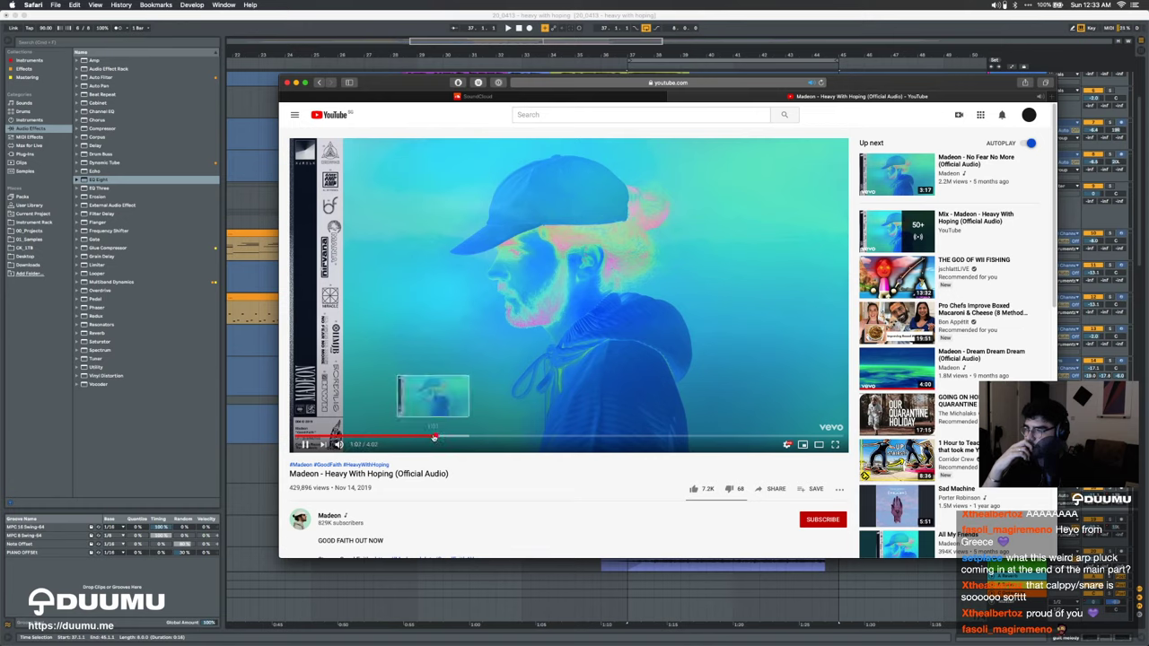
left_click(417, 436)
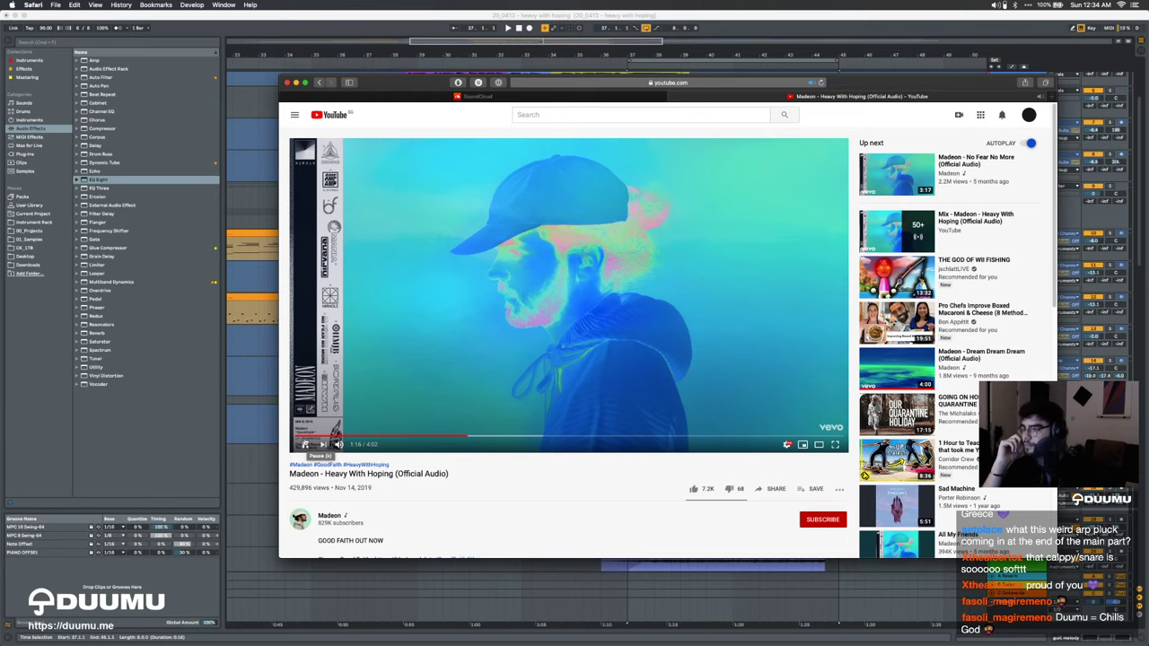
Step: Return to Ableton Live, solo the 16 Rhodes and 17 Operator tracks, and play them from bar 37
left_click(265, 398)
scroll(265, 397, "up", 5)
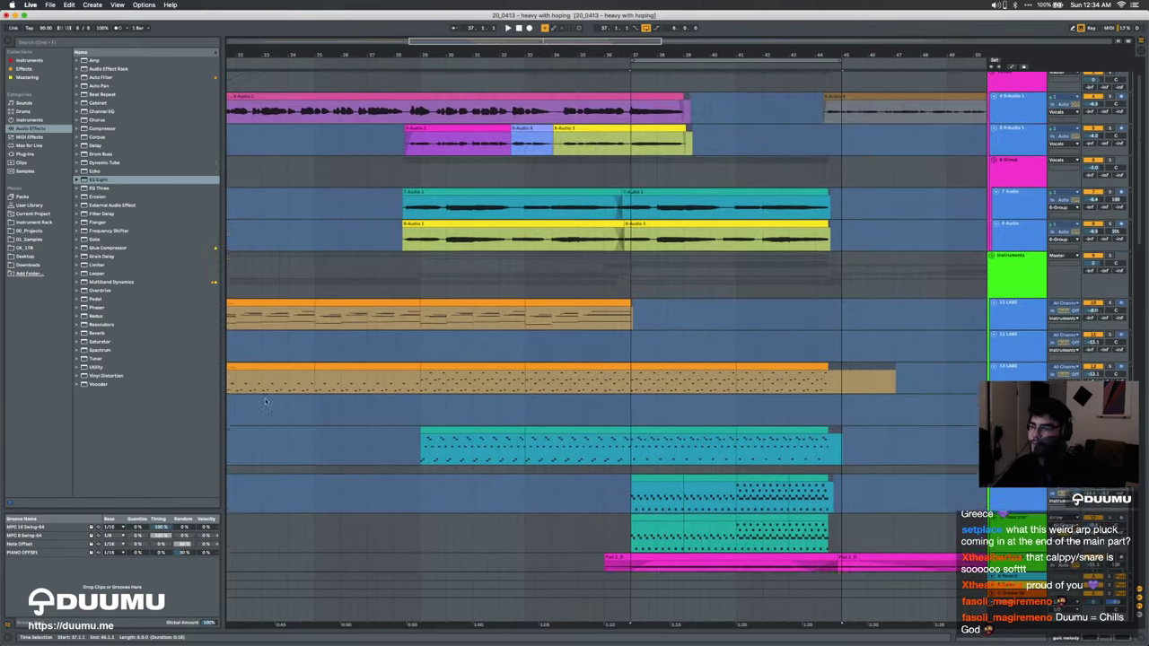
scroll(265, 398, "down", 5)
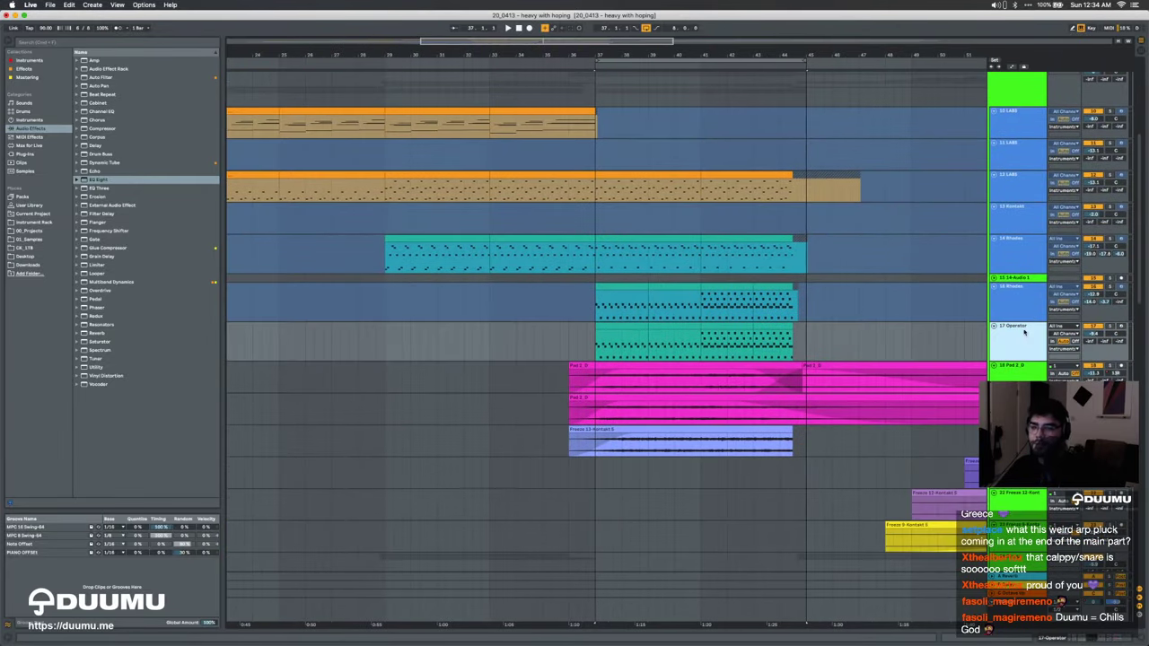
left_click(1024, 332)
left_click(1043, 314, "shift")
left_click(1031, 336)
left_click(1110, 329)
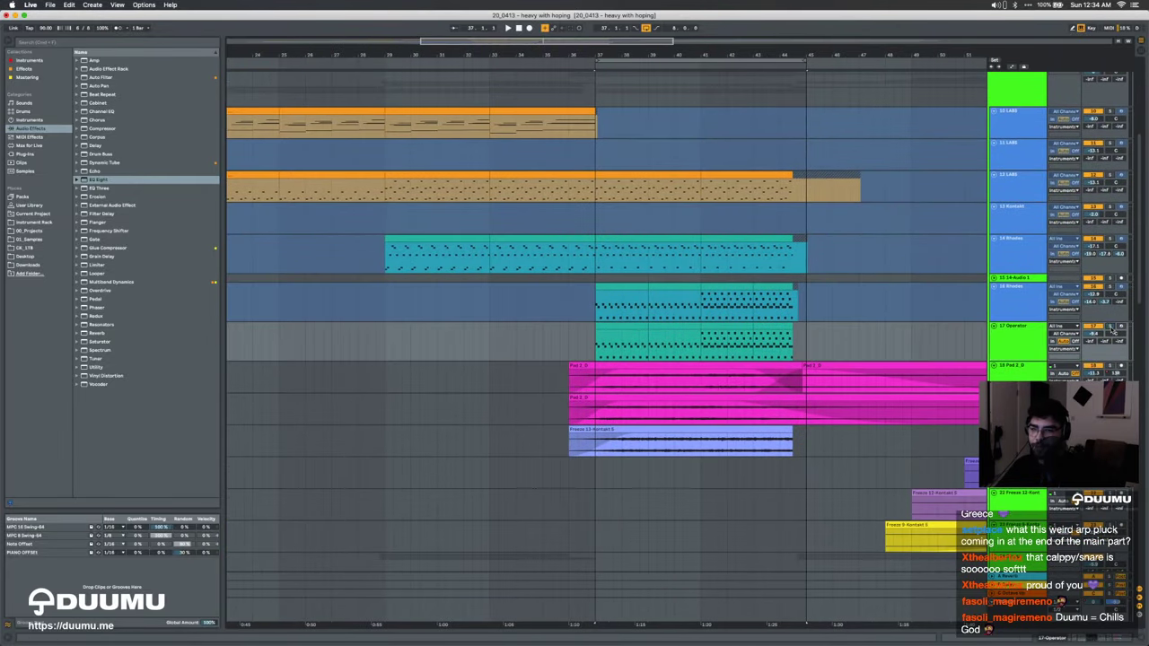
left_click(629, 287)
key("space")
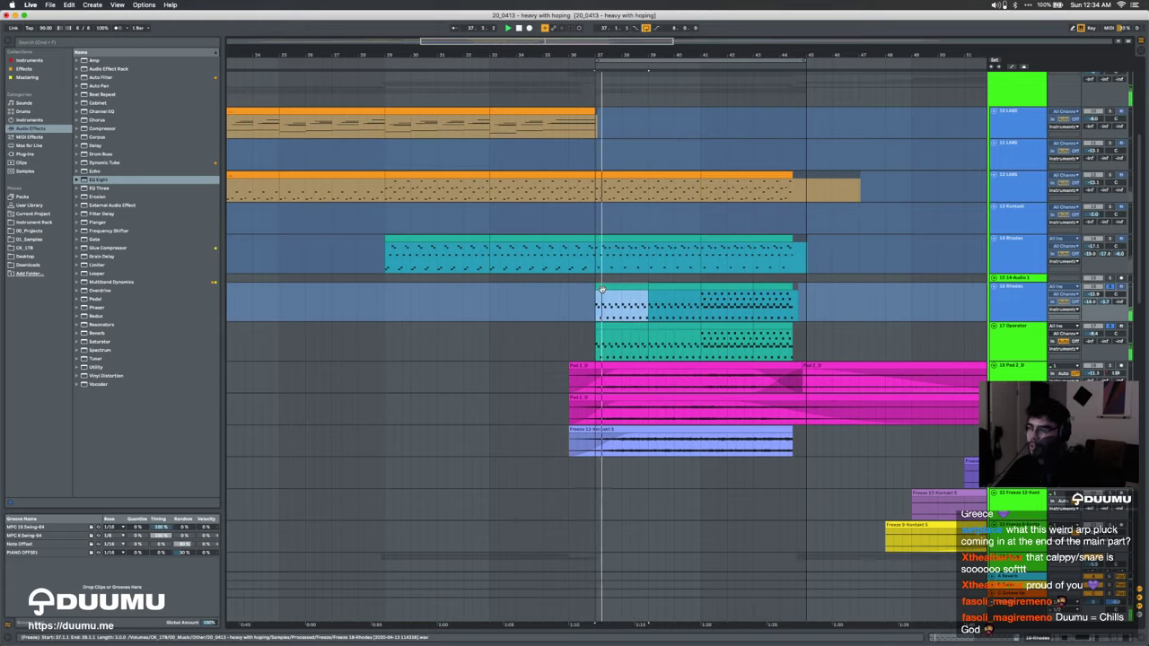
Step: Select bars 41 to 45 across the 16 Rhodes and 17 Operator clips and play from bar 41
scroll(603, 292, "right", 3)
scroll(555, 311, "left", 3)
scroll(556, 311, "down", 2)
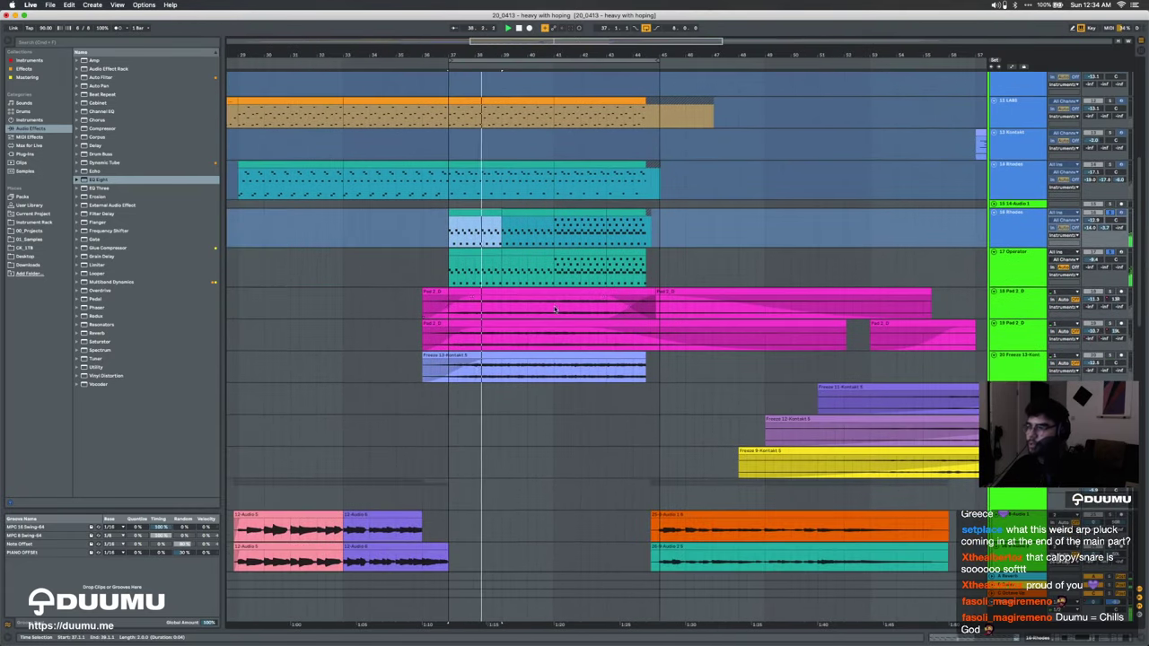
scroll(557, 308, "up", 3)
scroll(556, 307, "down", 4)
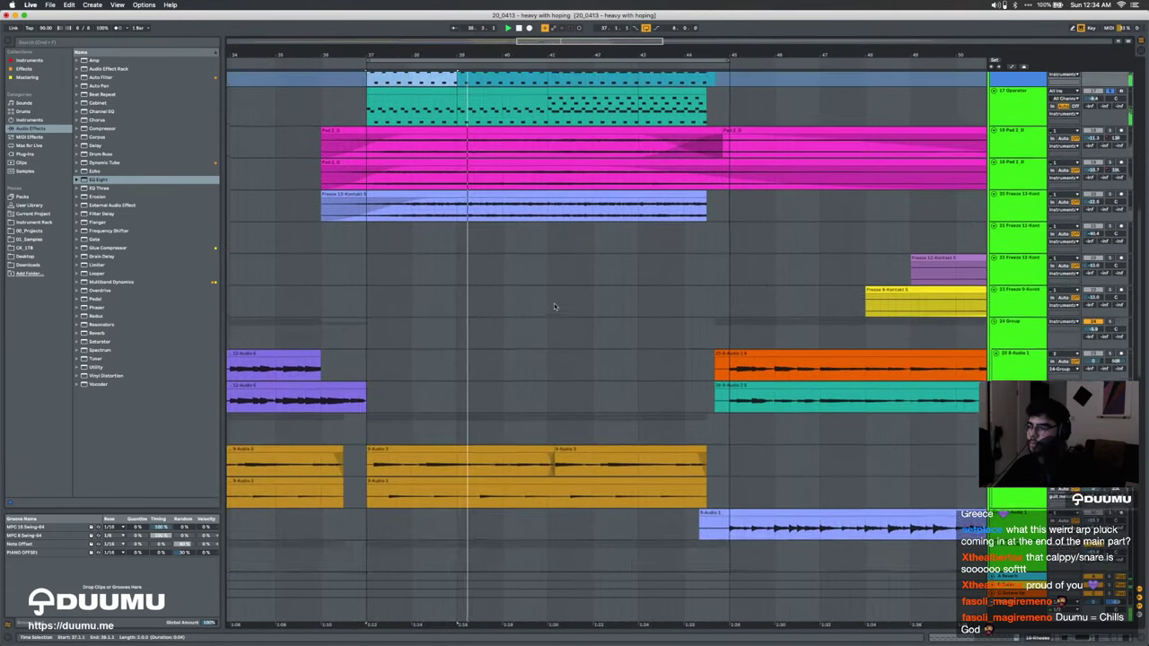
scroll(555, 307, "up", 5)
left_click_drag(544, 308, 719, 256)
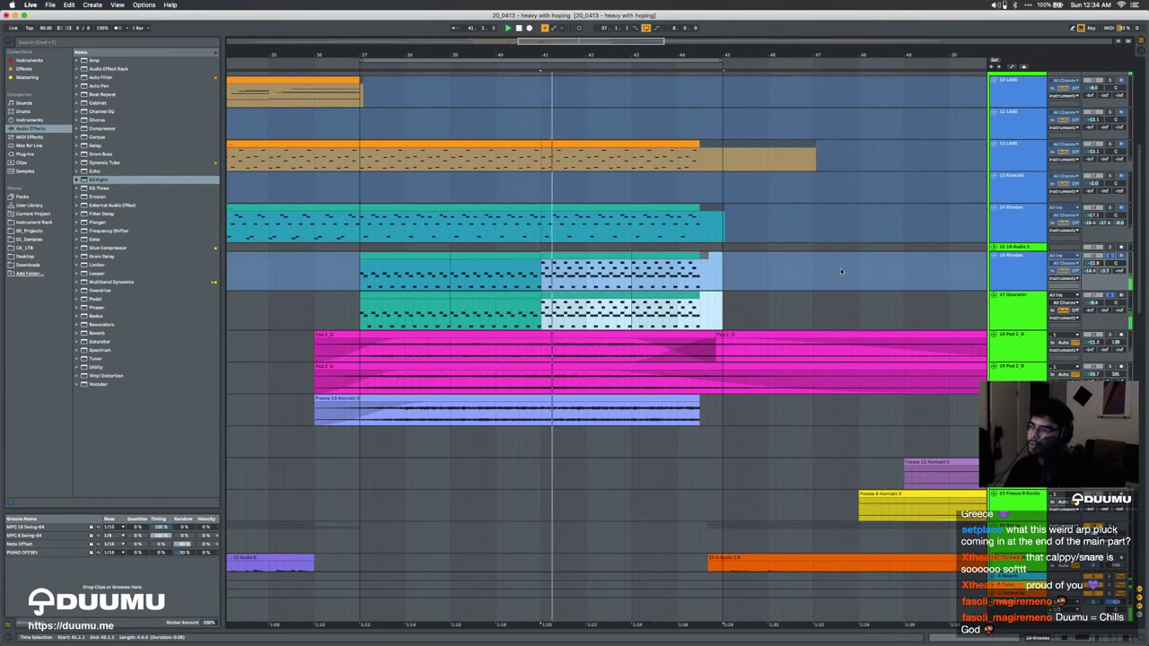
Step: Inspect the MIDI notes of the 16 Rhodes clip at bar 41, and close the note editor
scroll(841, 271, "up", 5)
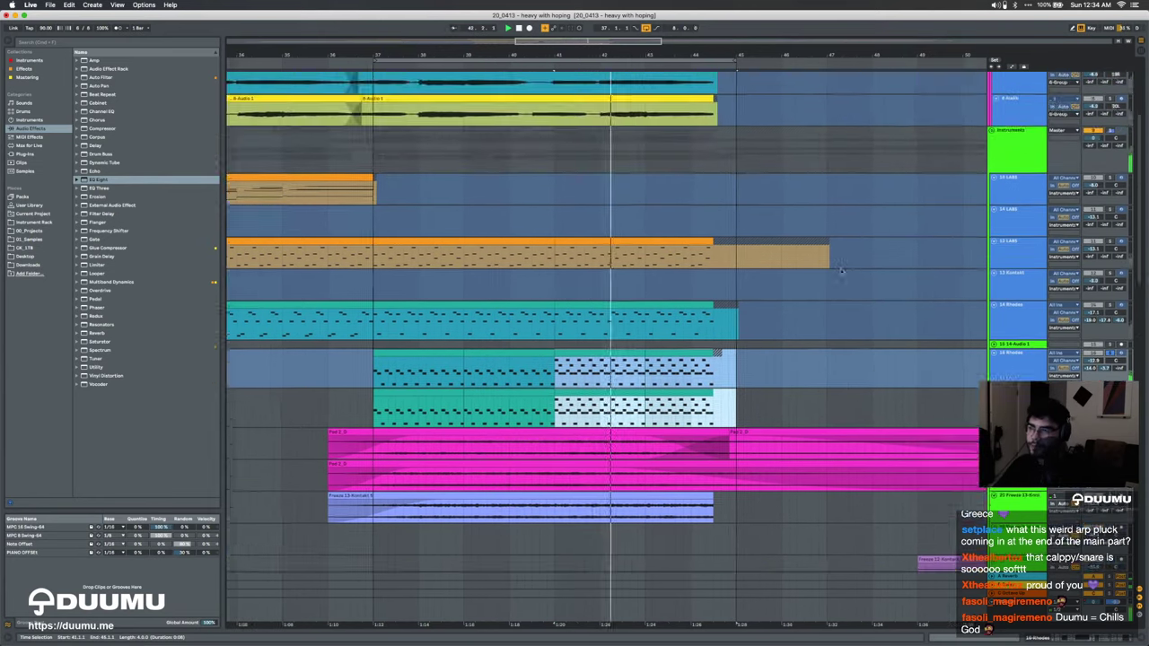
scroll(841, 272, "down", 1)
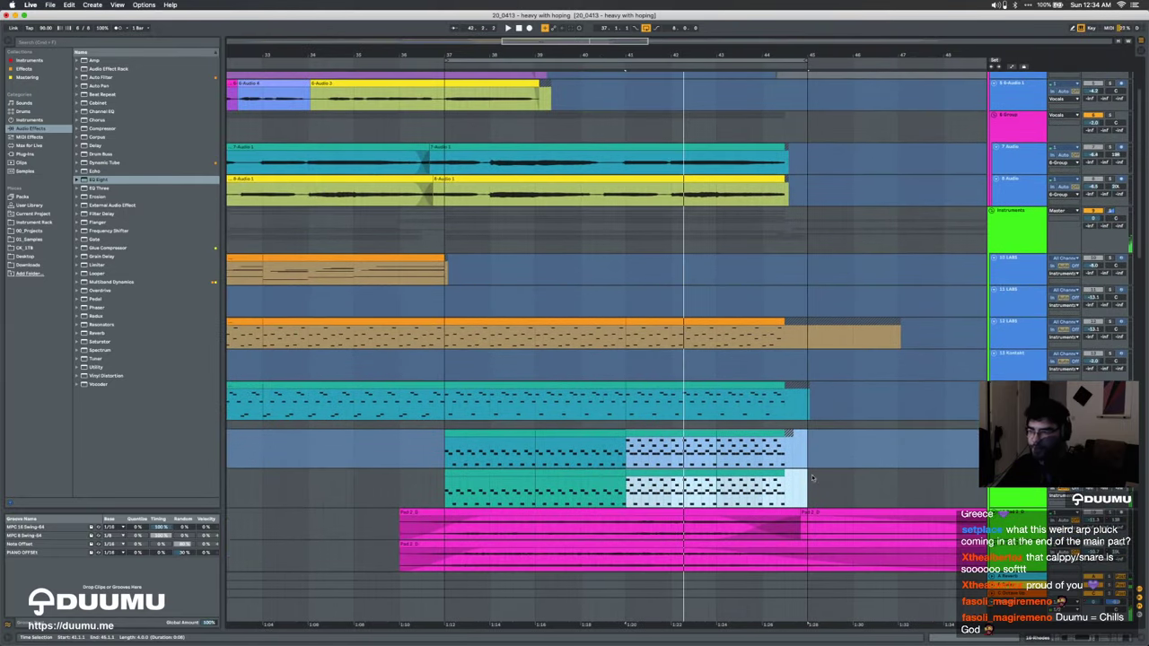
double_click(633, 416)
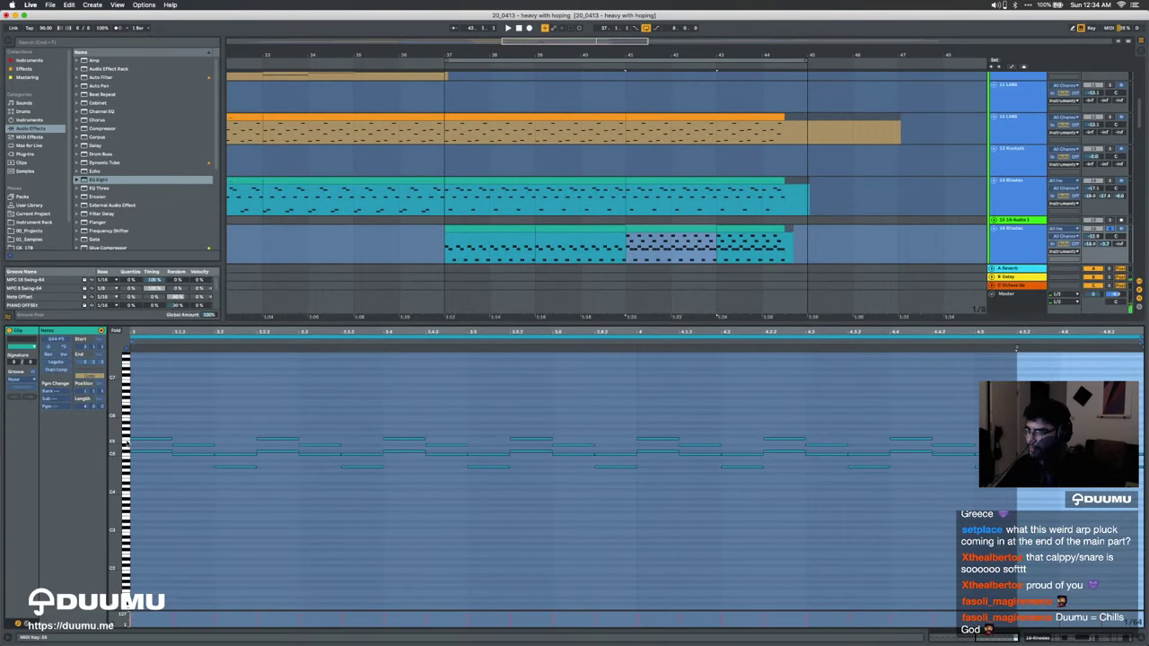
key("super+alt+l")
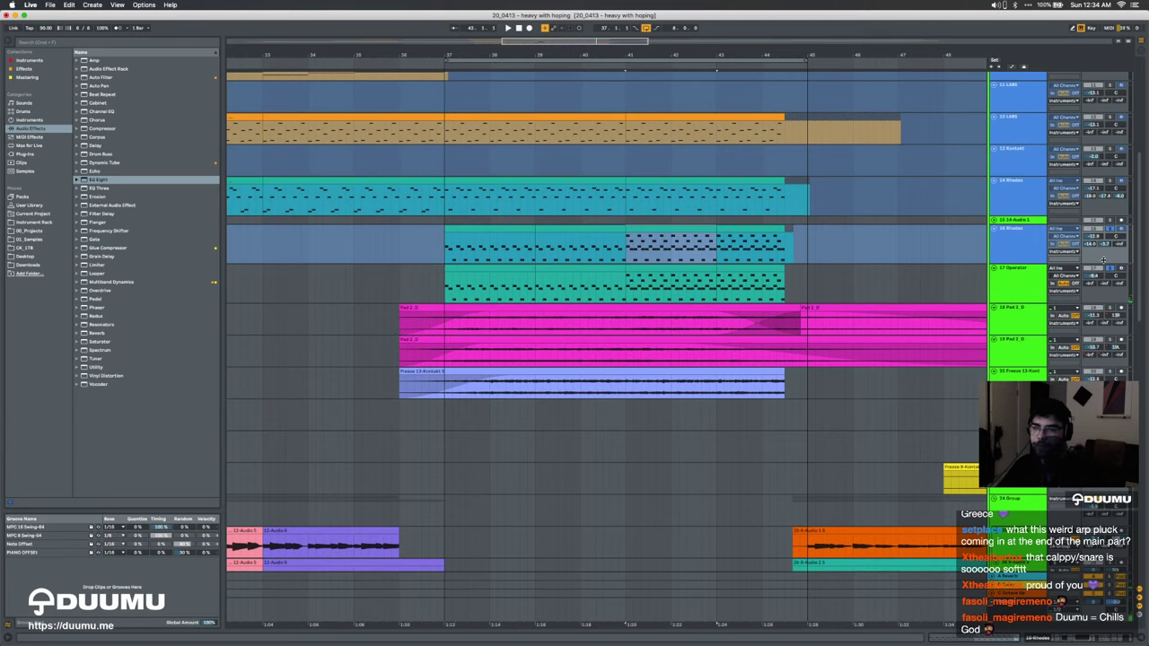
Step: Solo the 39 Operator bass track and play its pink clip from bar 37
scroll(581, 378, "down", 10)
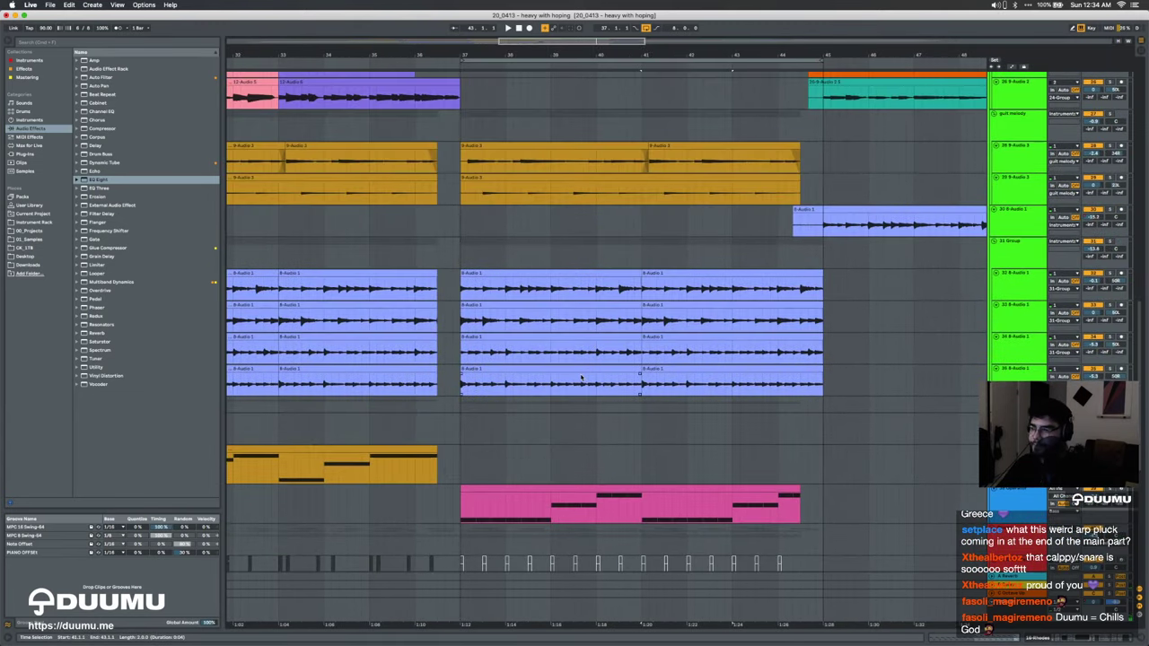
scroll(581, 378, "down", 5)
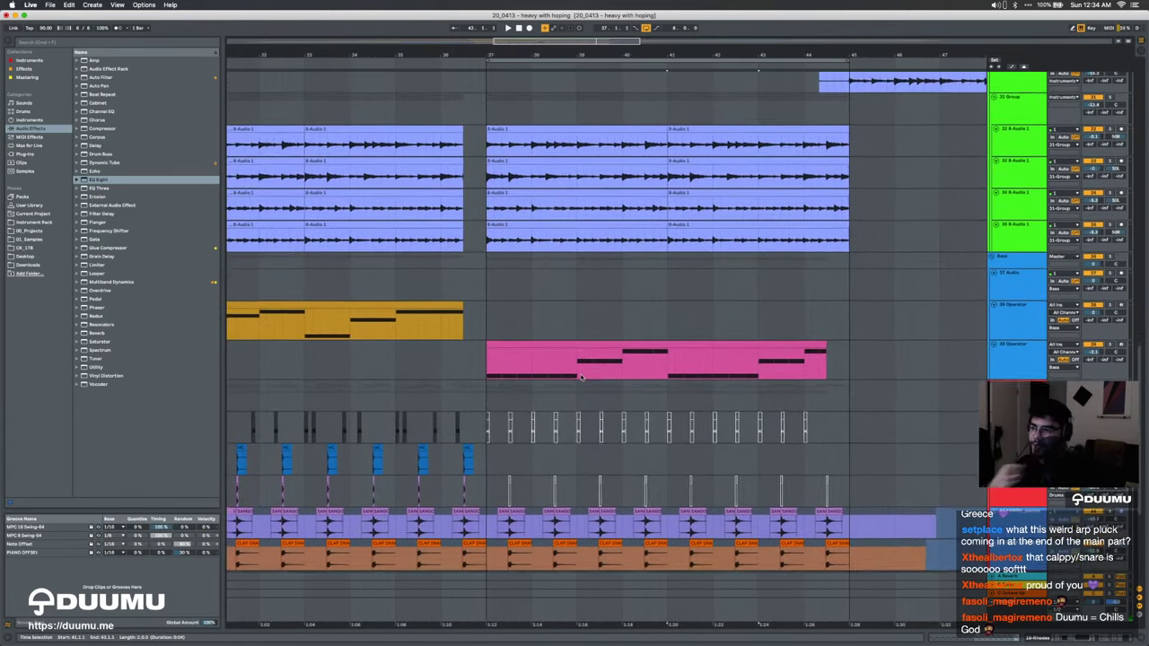
left_click(581, 377)
scroll(592, 382, "down", 6)
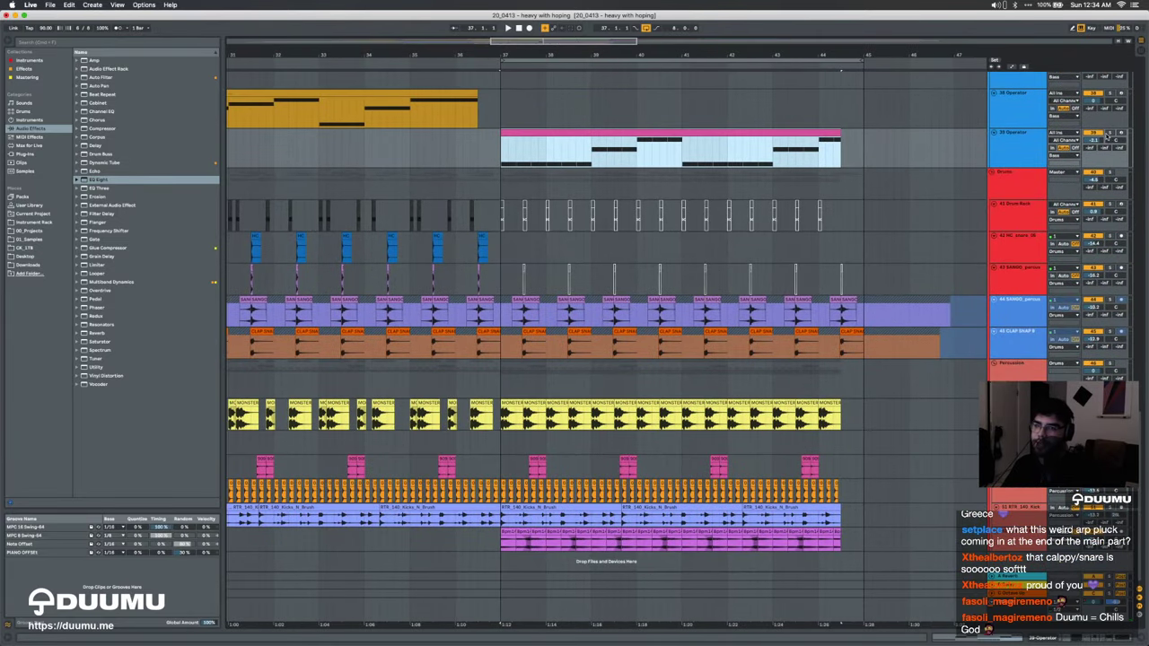
left_click(1110, 133)
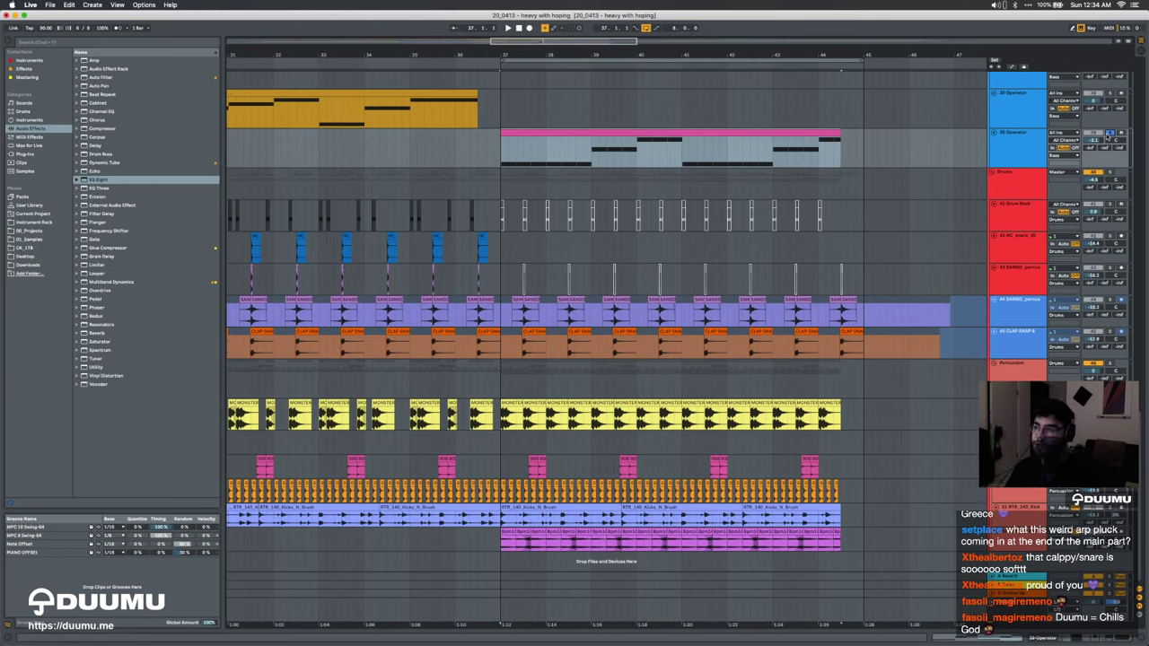
left_click(660, 132)
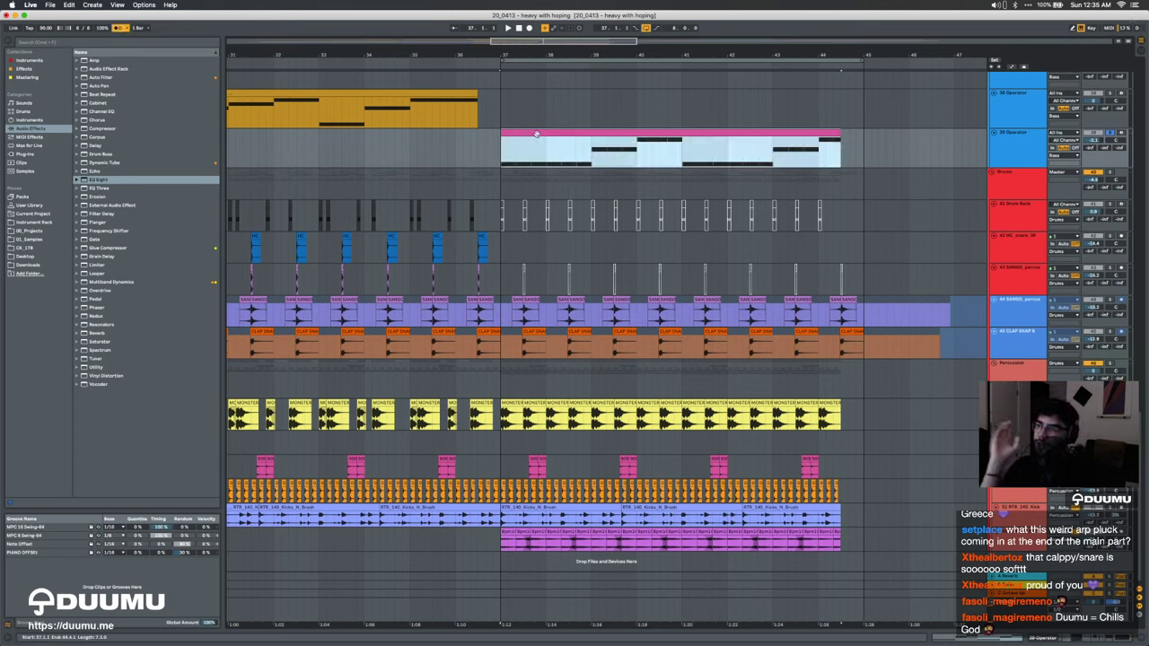
key("space")
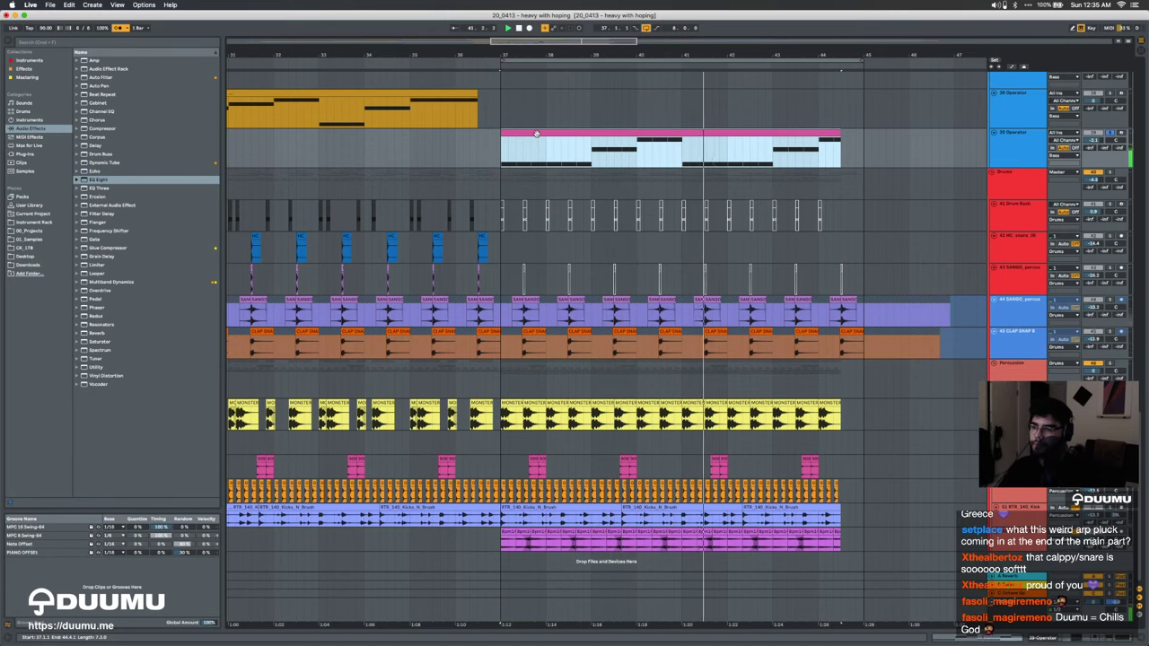
Step: Add the MONSTER KICK track to the soloed bass and play both from bar 37
left_click(1111, 403, "super")
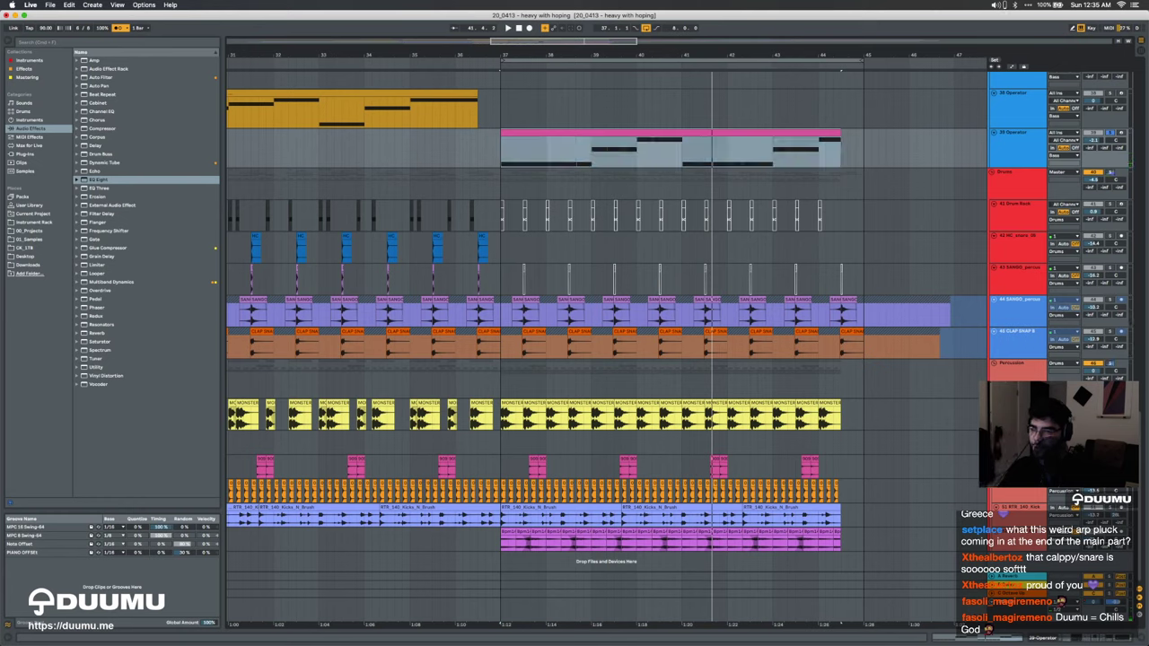
left_click(517, 402)
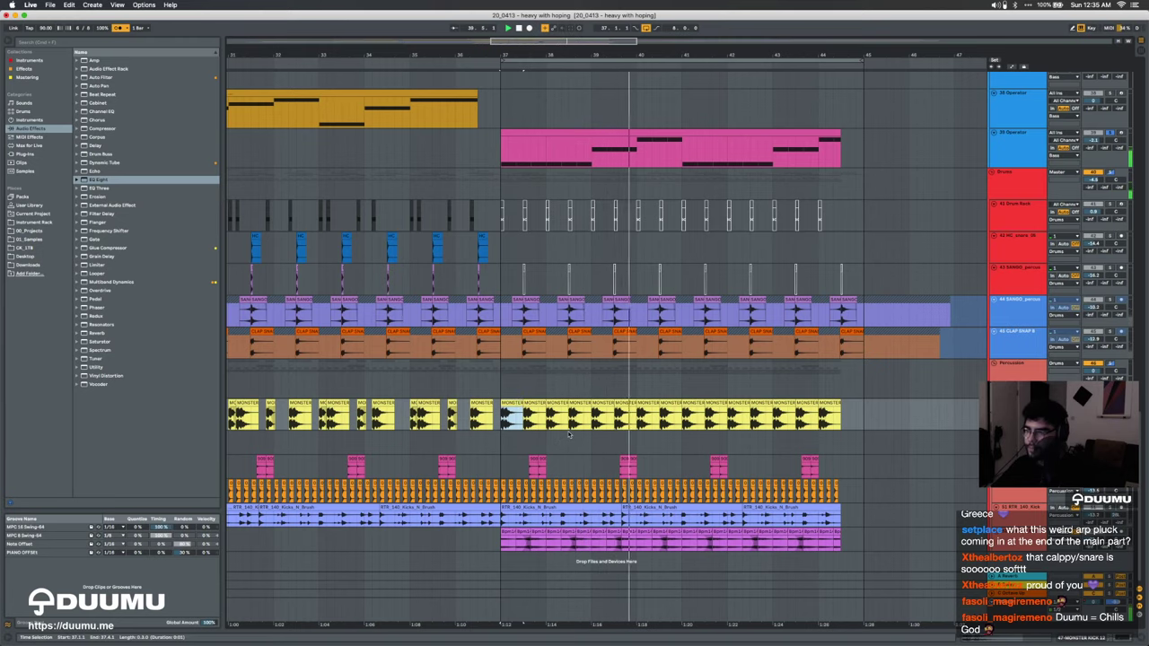
left_click_drag(602, 397, 570, 433)
Step: Solo the 16 Rhodes and 17 Operator tracks together and play them from bar 37
scroll(571, 425, "up", 10)
scroll(571, 426, "right", 2)
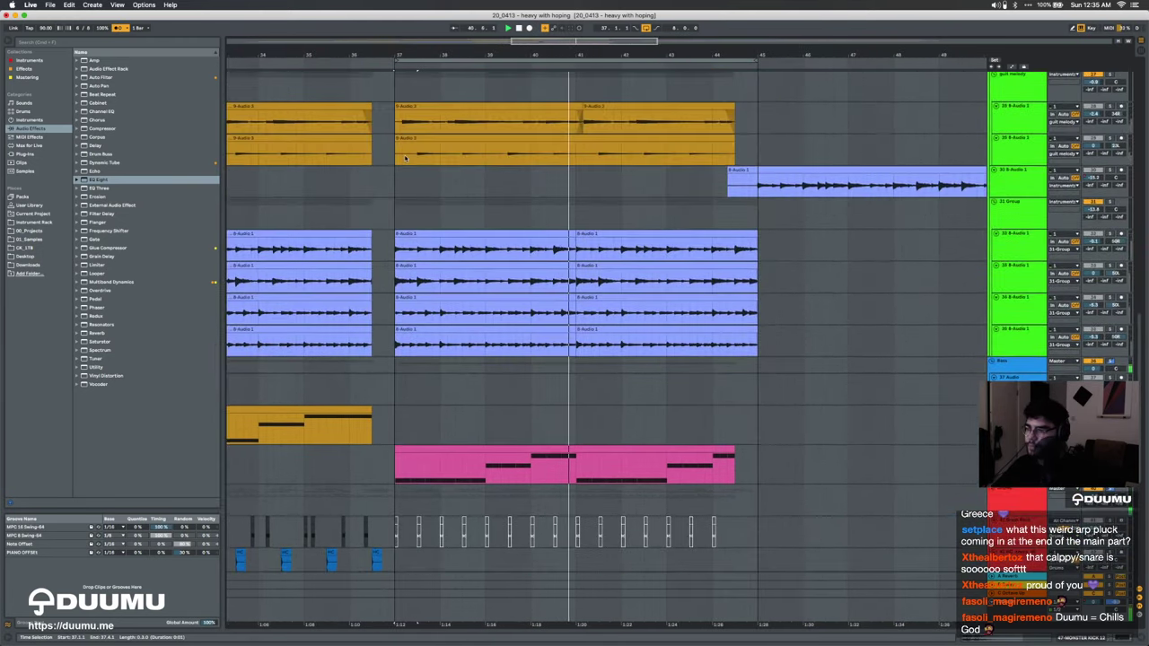
scroll(406, 159, "up", 15)
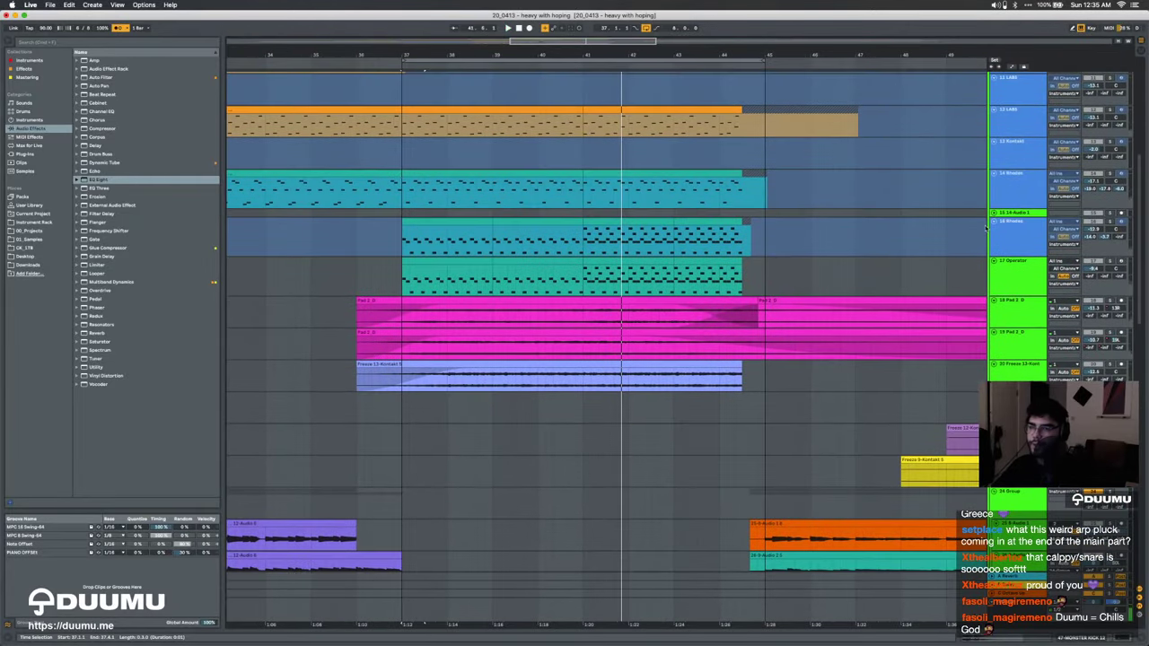
left_click(1014, 230)
left_click(1015, 268, "shift")
left_click(1111, 223)
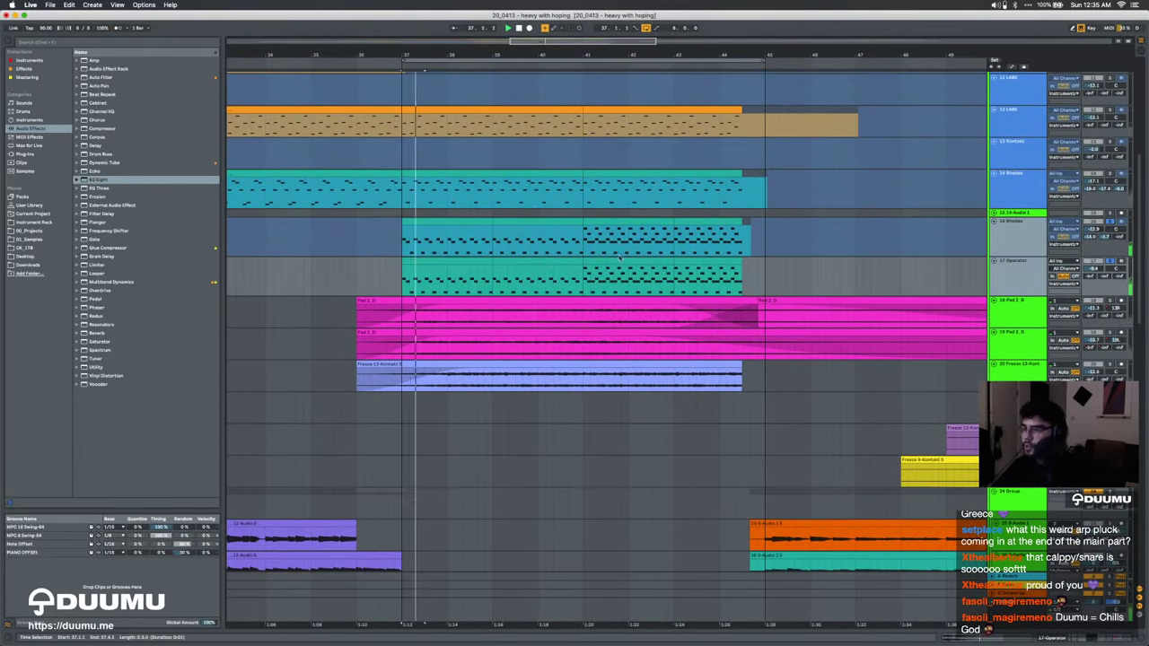
Step: Look over the pad, guitar and other instrument tracks around bars 37 to 45 during playback
scroll(626, 255, "up", 8)
scroll(626, 254, "down", 15)
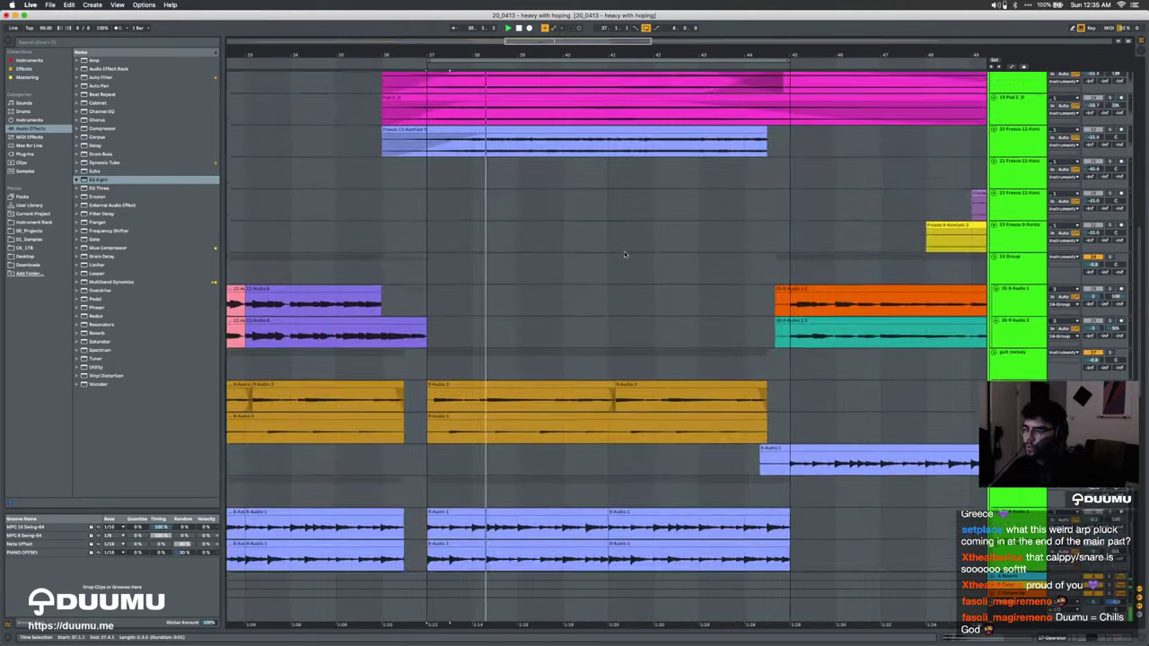
scroll(625, 254, "up", 5)
scroll(625, 254, "down", 5)
scroll(626, 254, "up", 13)
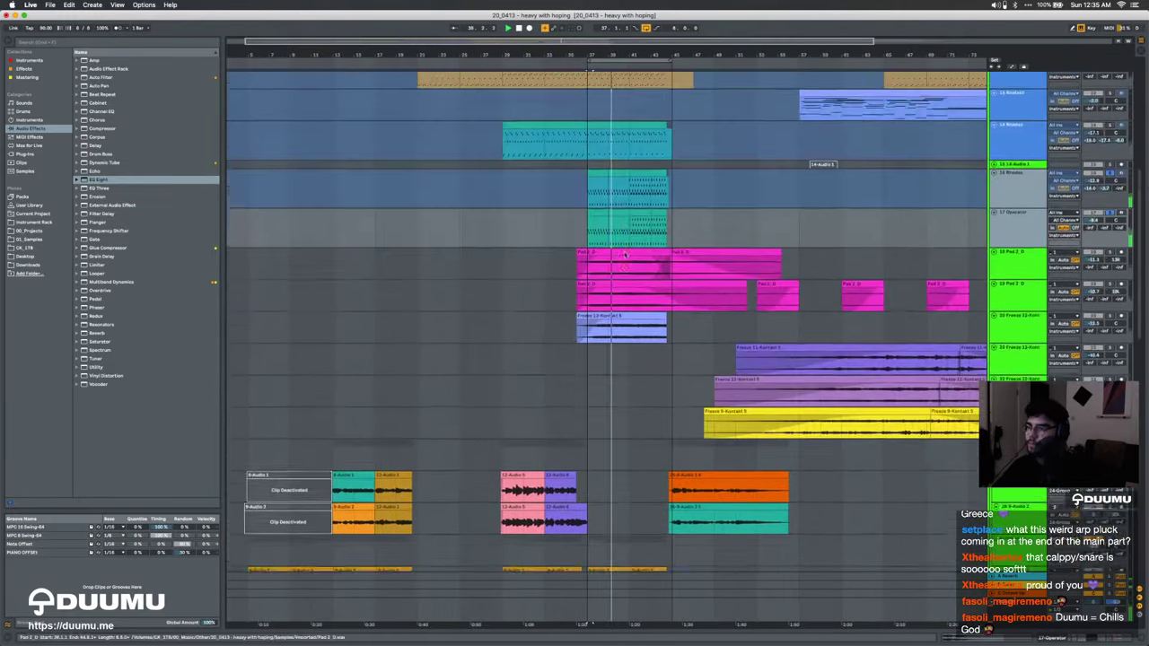
scroll(625, 254, "up", 2)
scroll(625, 254, "down", 10)
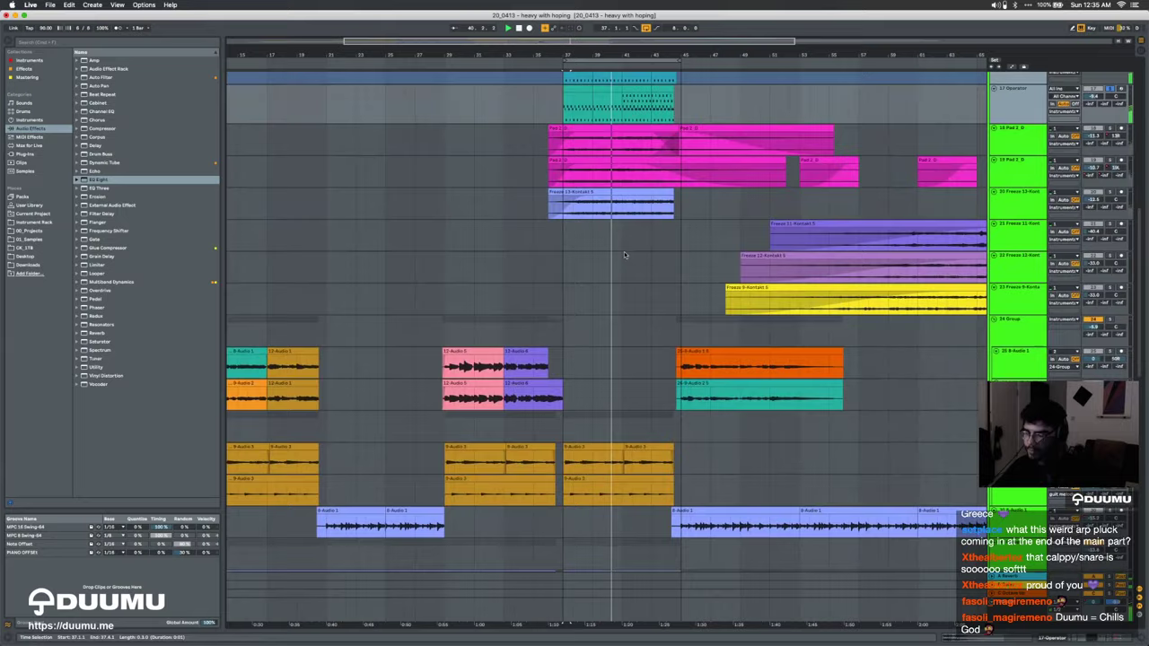
scroll(625, 255, "down", 15)
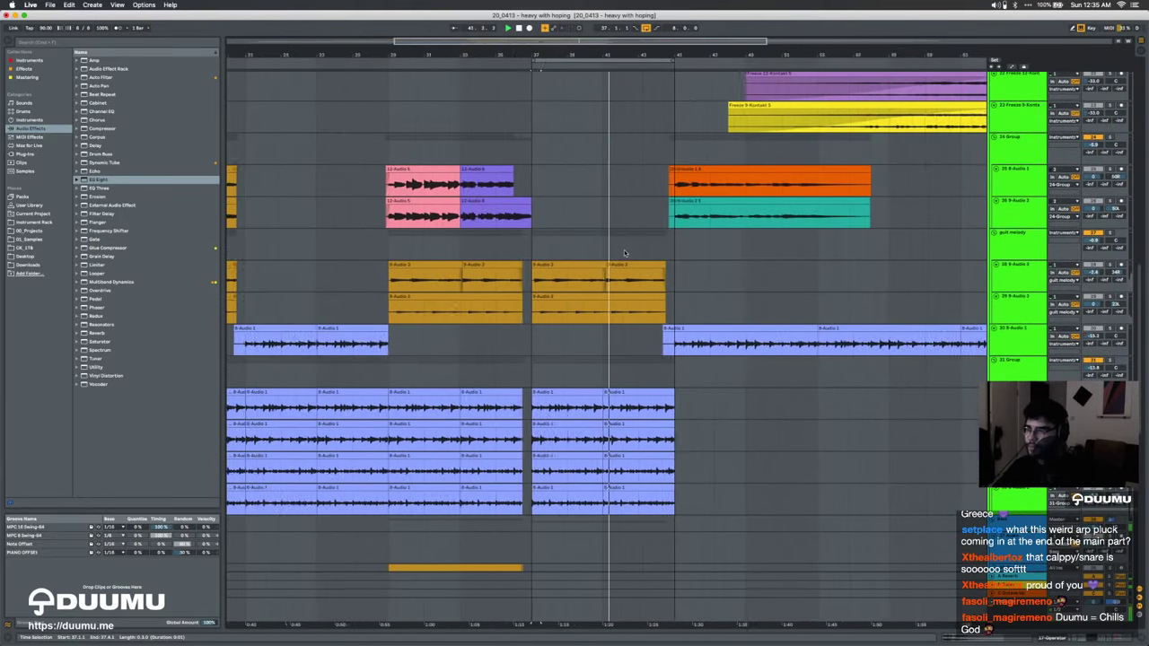
Step: Solo the Drums group and play it from bar 37
scroll(626, 254, "down", 1)
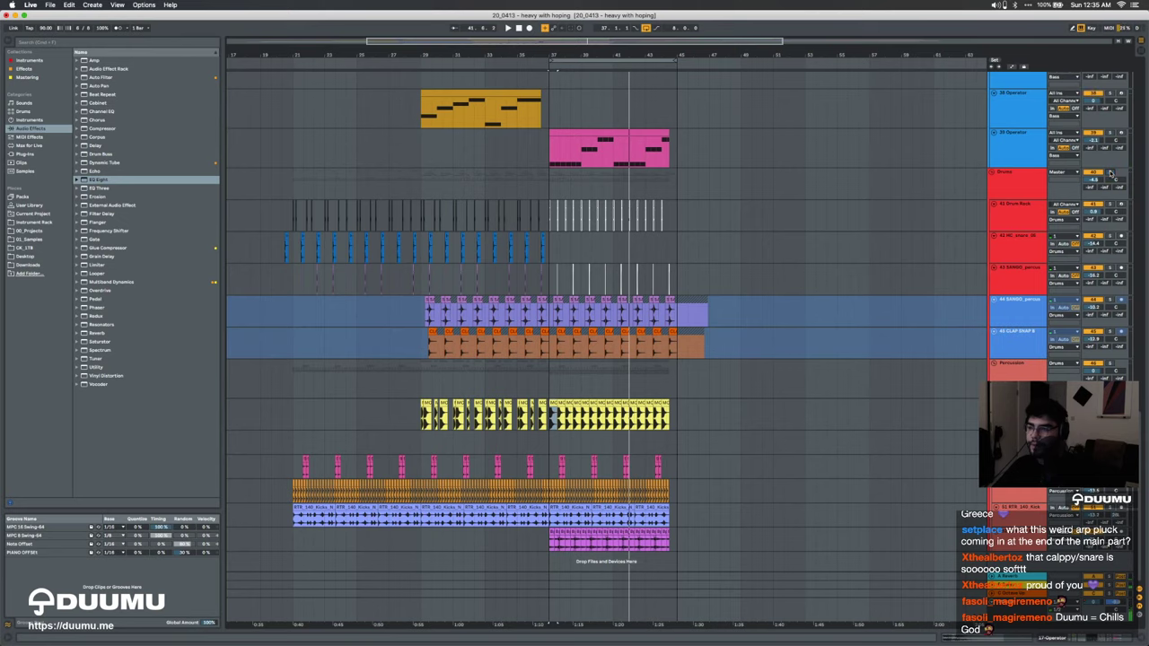
left_click_drag(561, 55, 845, 154)
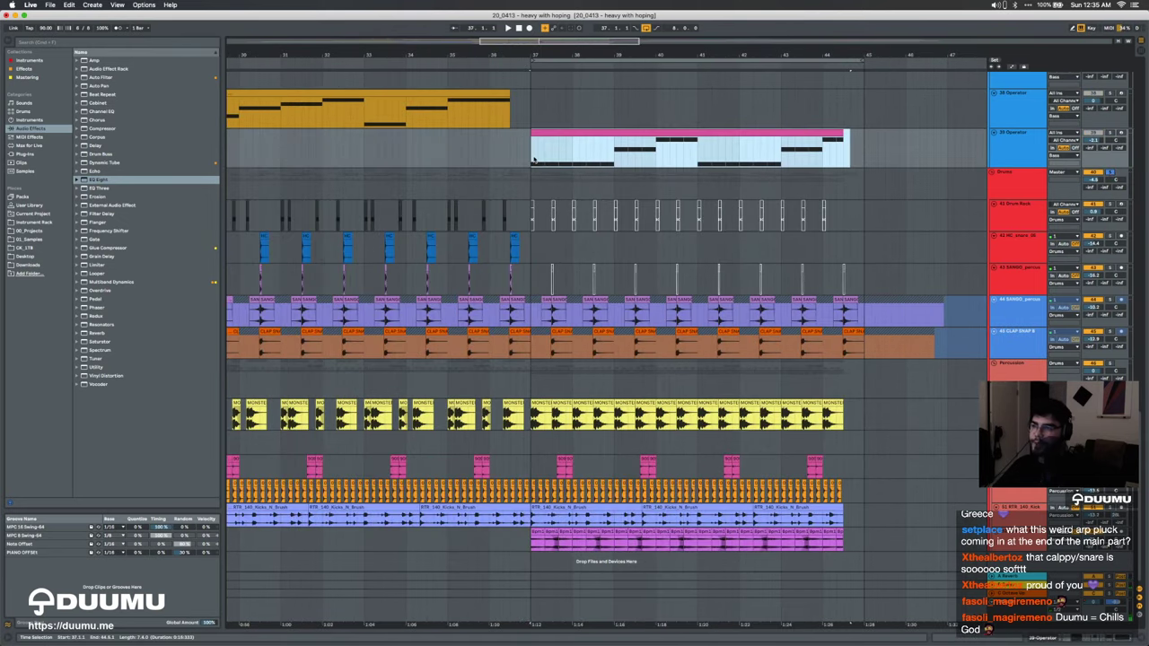
left_click(531, 301)
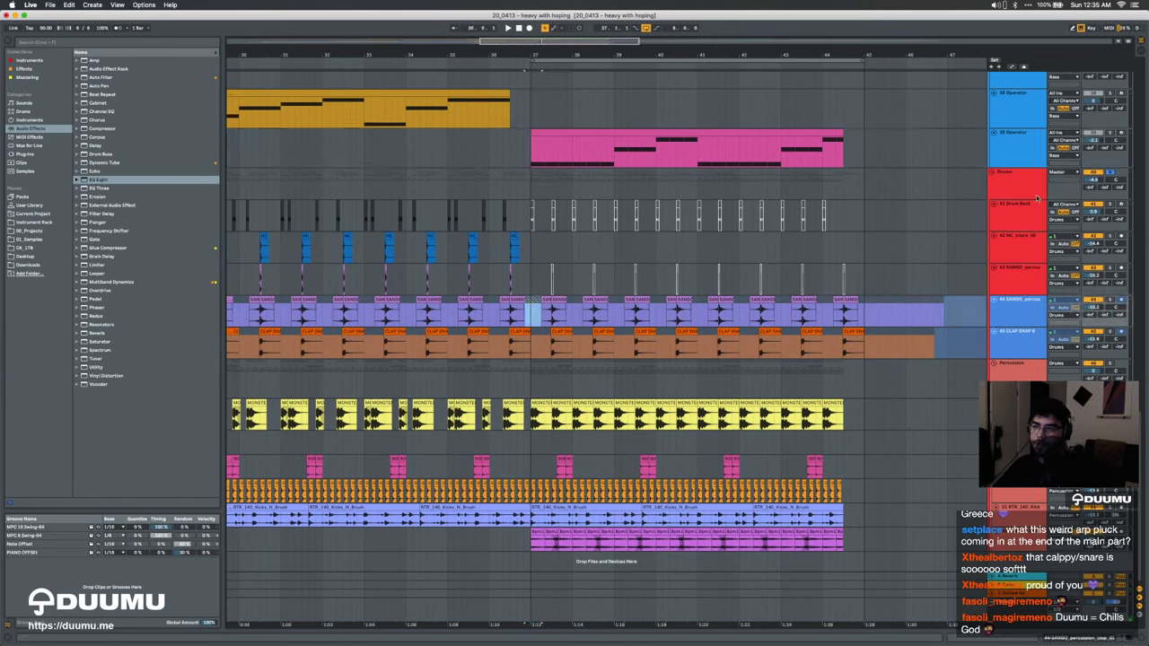
left_click(1019, 189)
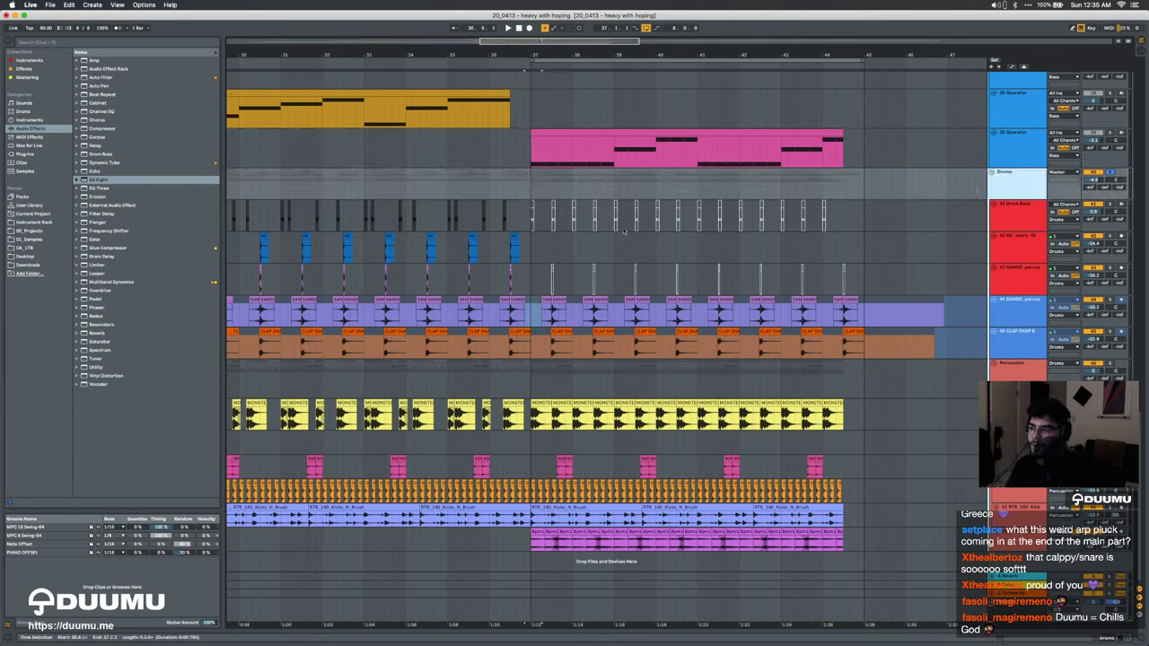
left_click(532, 274)
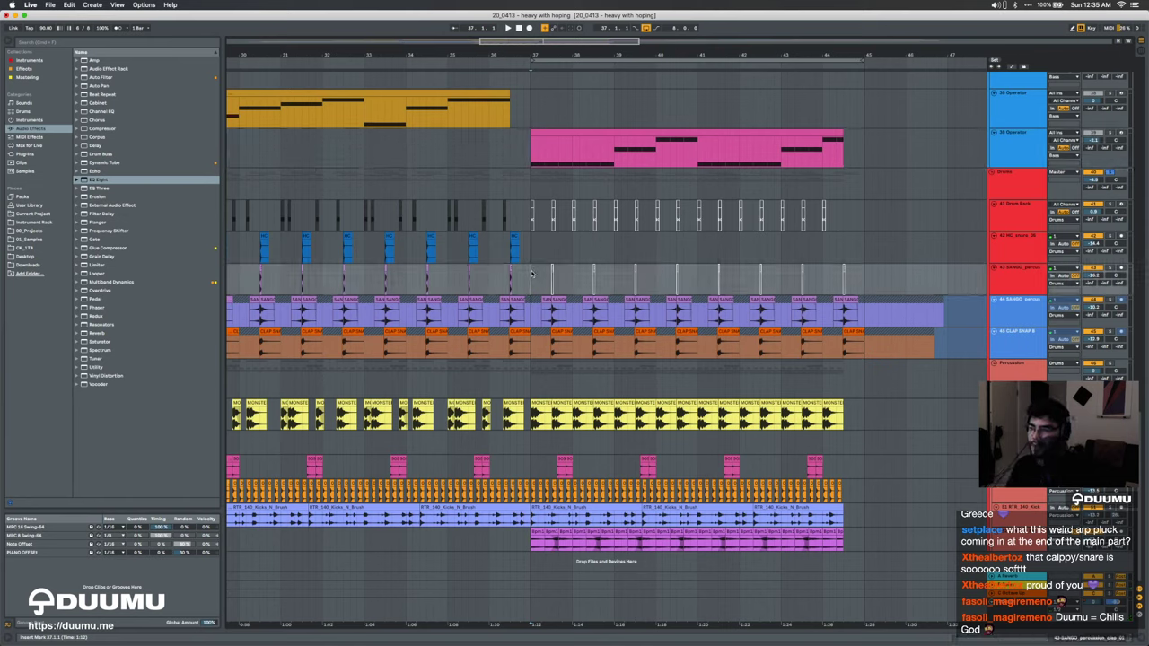
key("space")
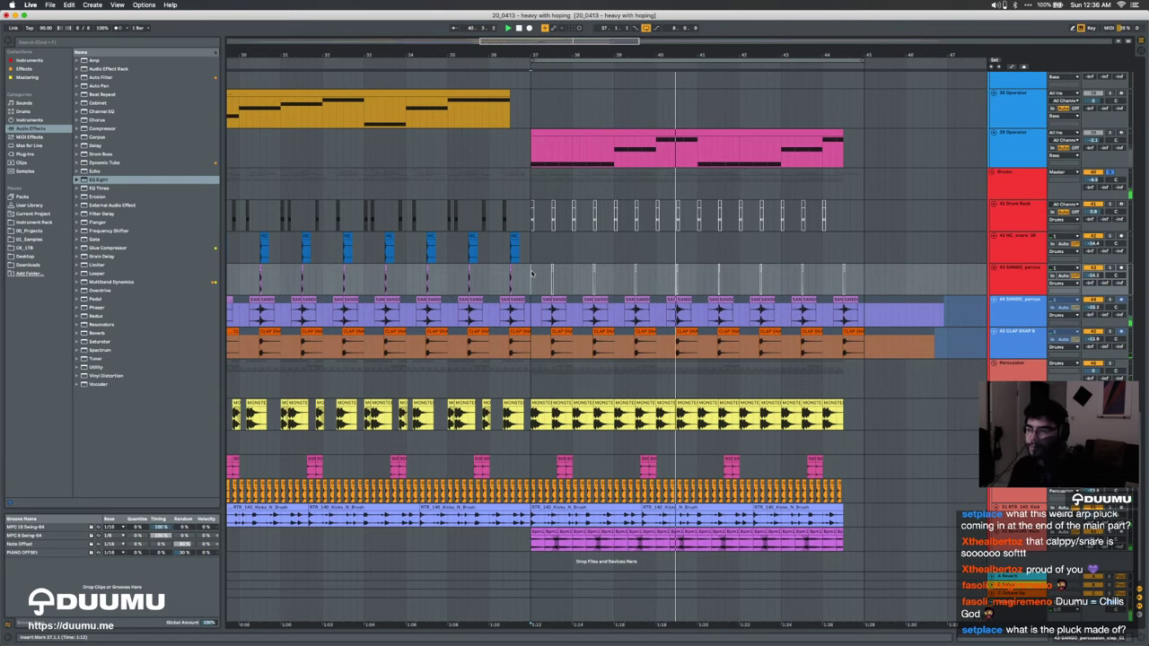
Step: Solo the 16 Rhodes track and play its section from bar 37 to bar 39
scroll(532, 273, "up", 15)
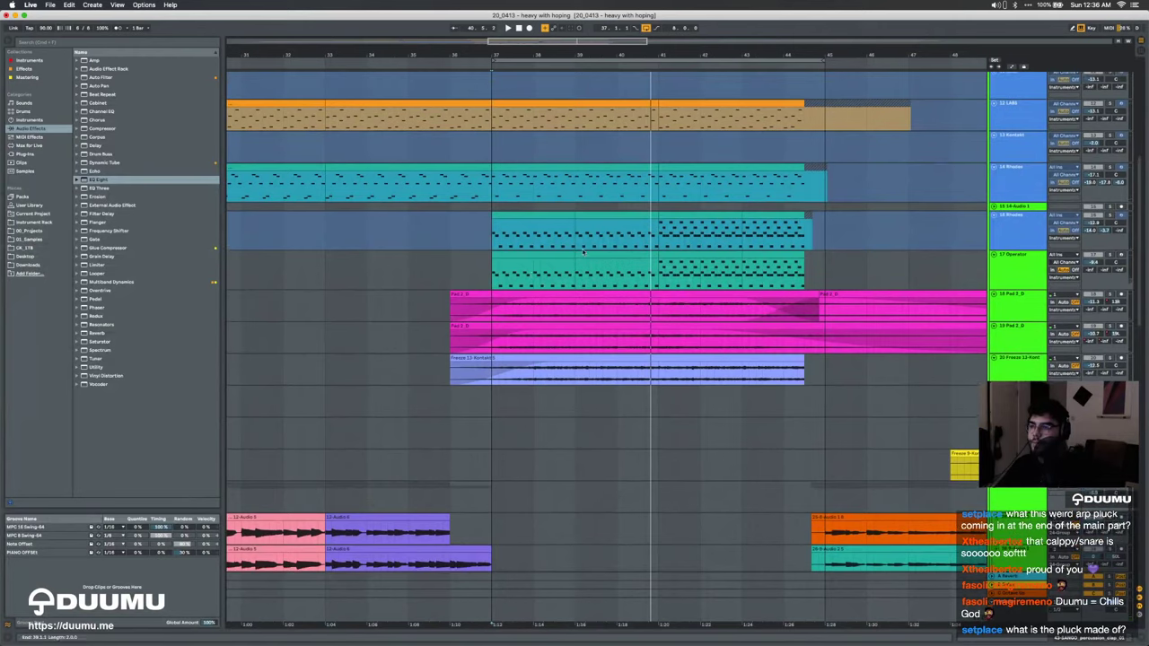
left_click(568, 247)
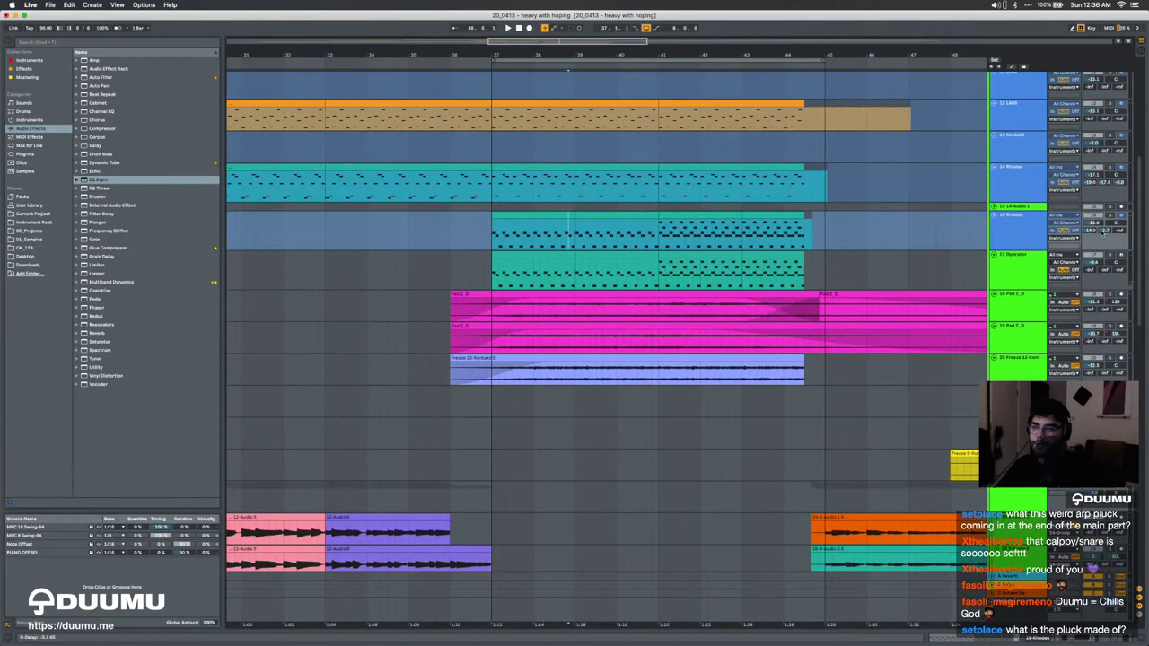
left_click(522, 218)
key("space")
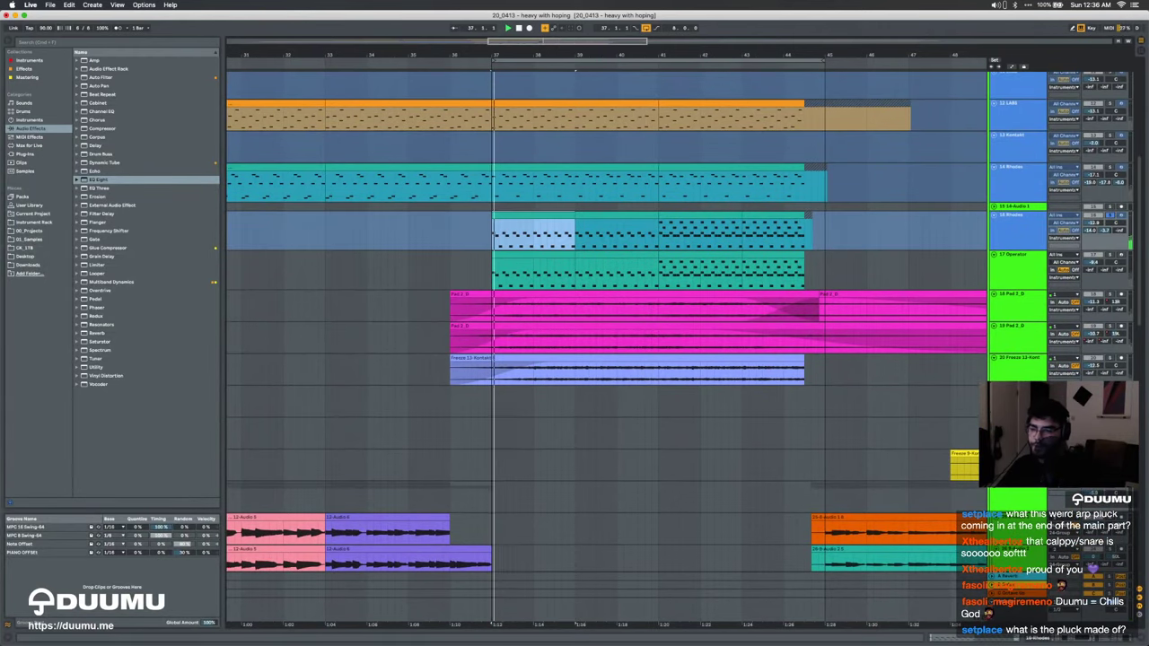
Step: Show the 16 Rhodes track's device chain and audition the rest of its selected two-bar section
left_click(1043, 638)
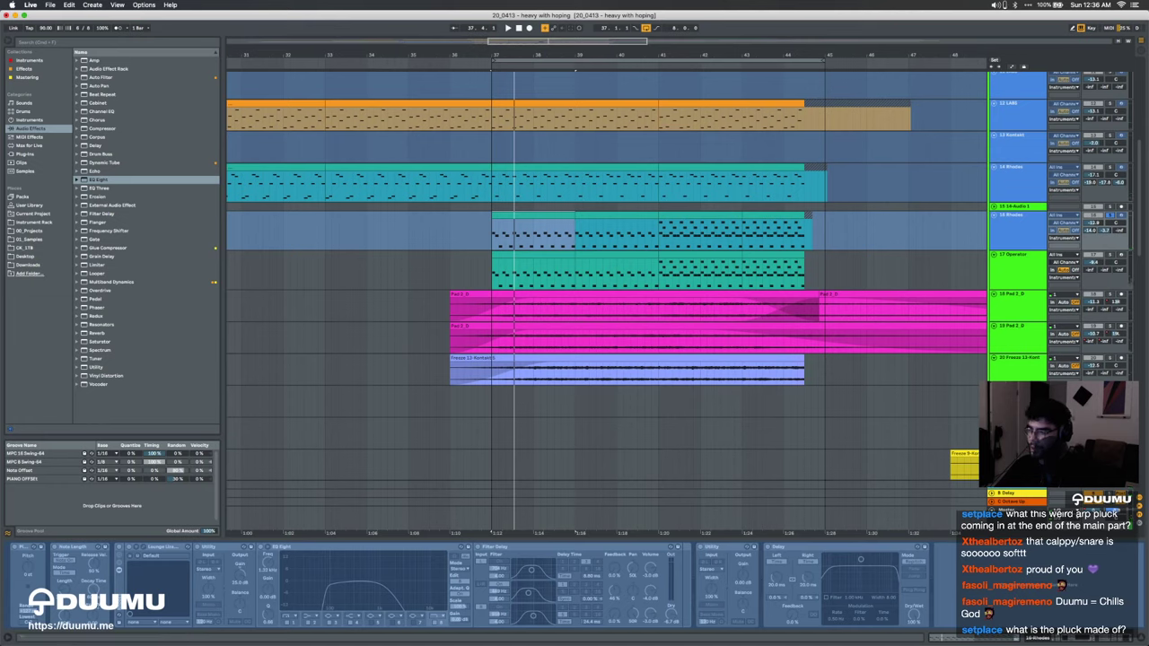
left_click(548, 214)
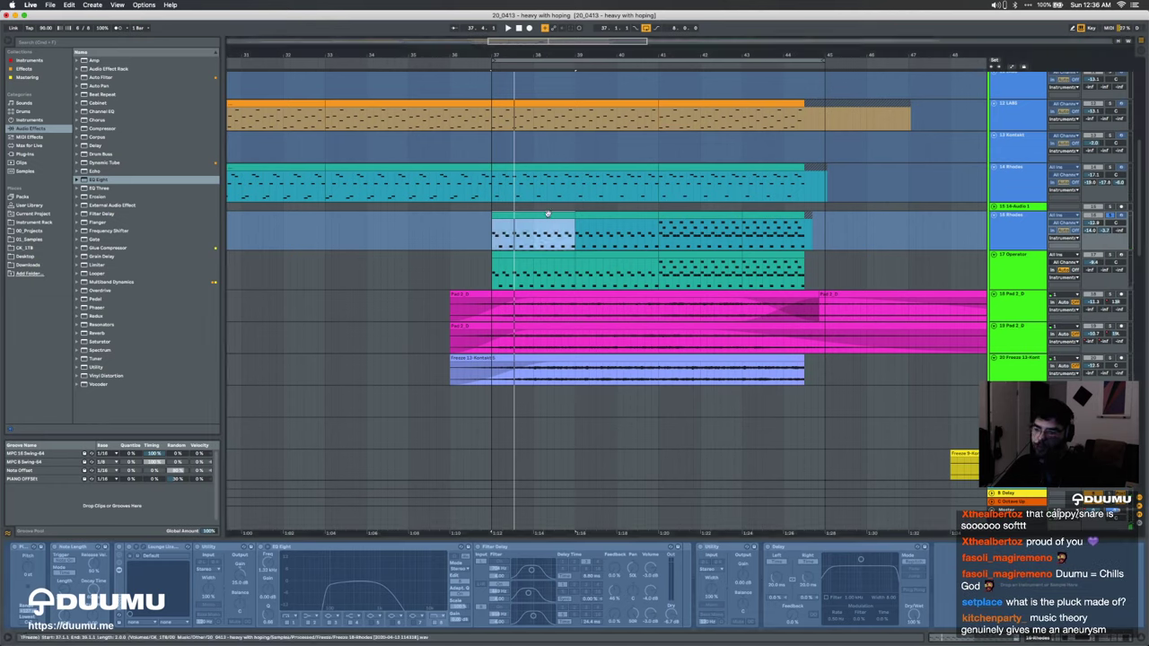
key("space")
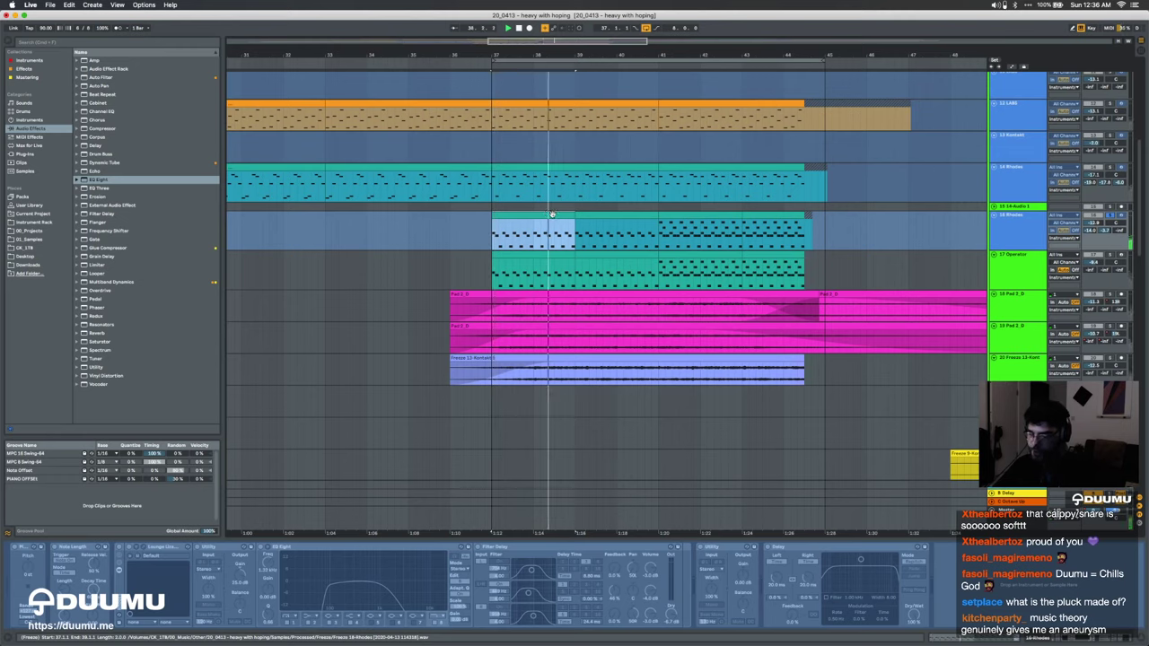
key("space")
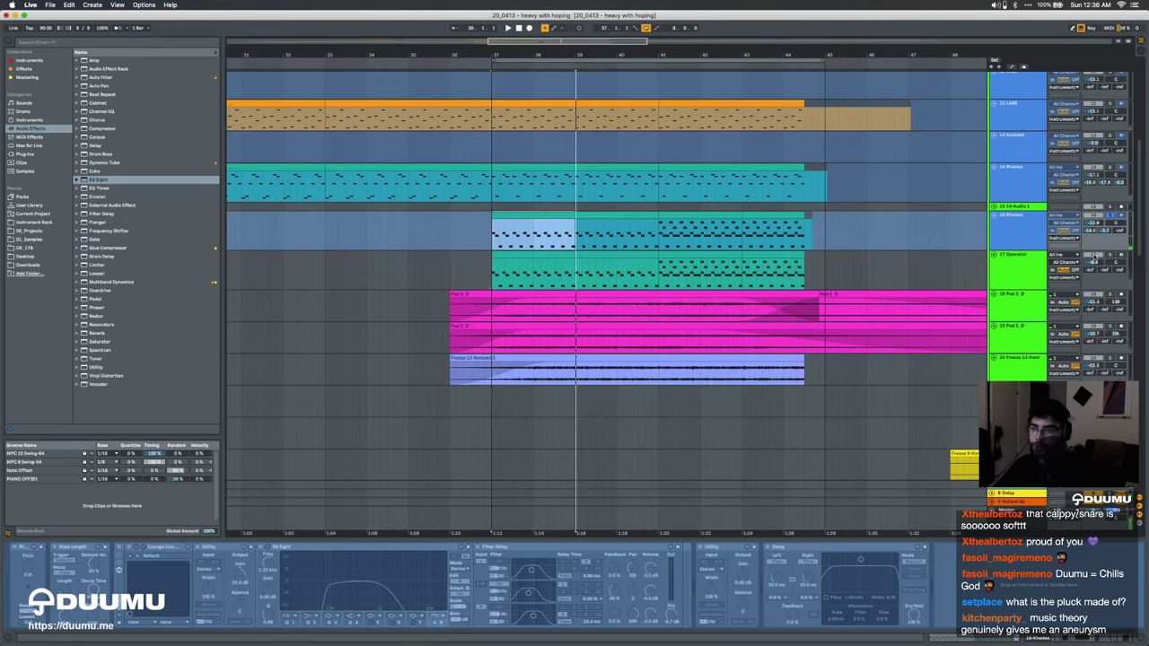
Step: Solo the 17 Operator track, showing its device chain, and play its first two bars from bar 37
left_click(1025, 255)
left_click(1111, 255)
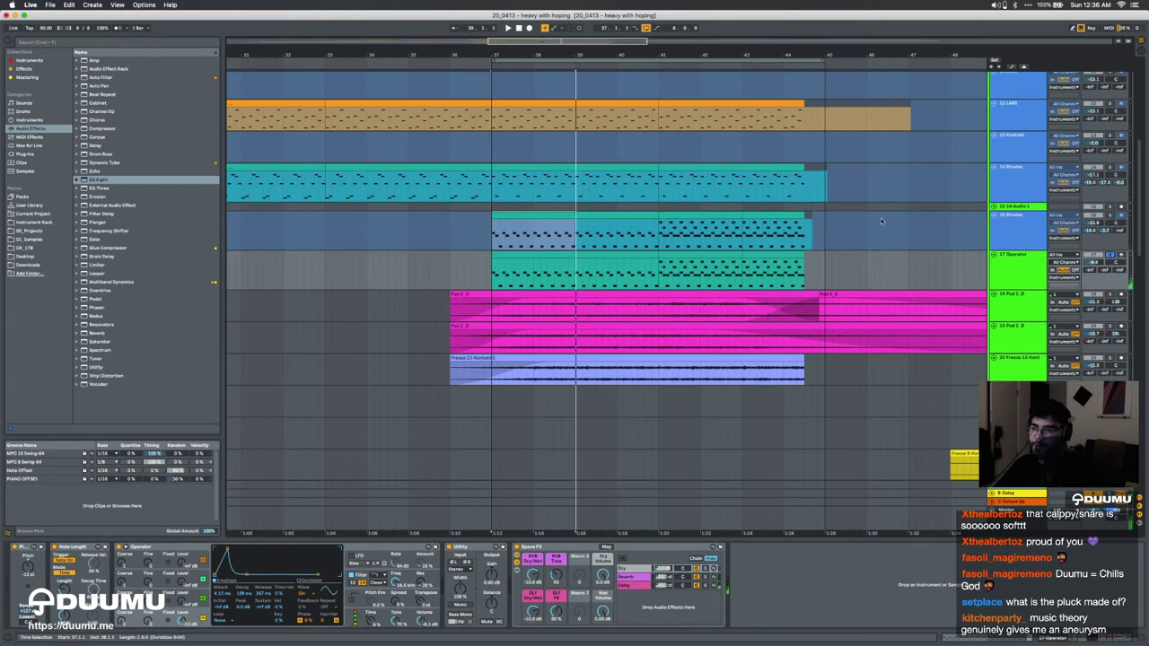
left_click(507, 261)
key("space")
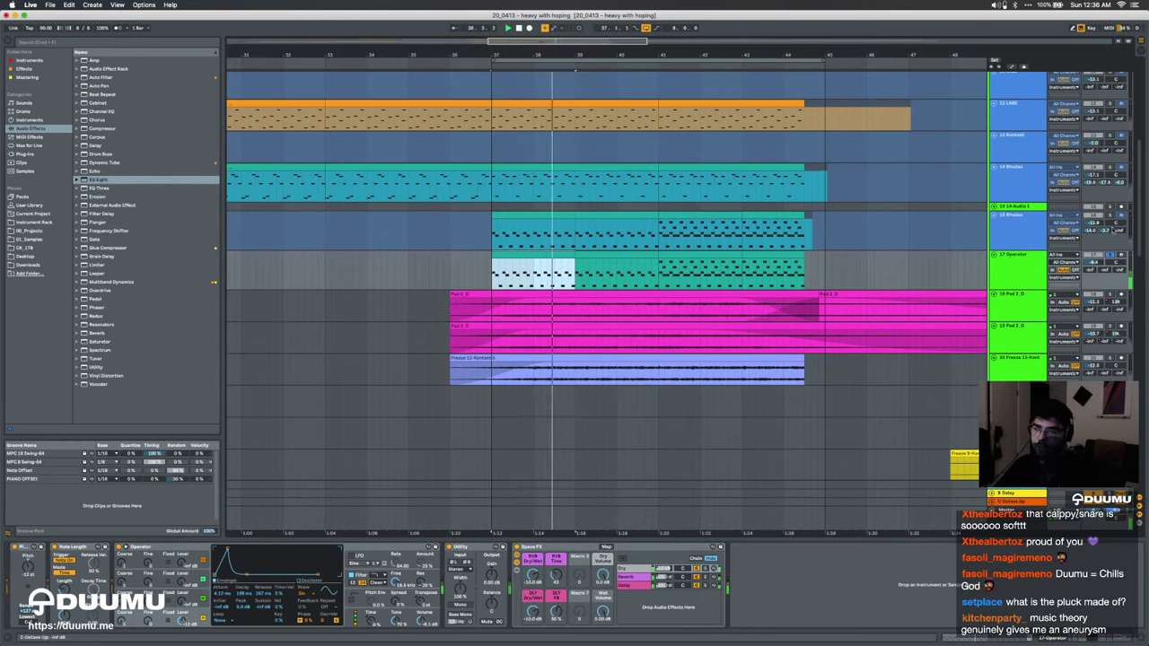
Step: Add the 16 Rhodes, 14 Rhodes and 12 LABS tracks to the solo and listen to the layers together
left_click(1111, 216, "super")
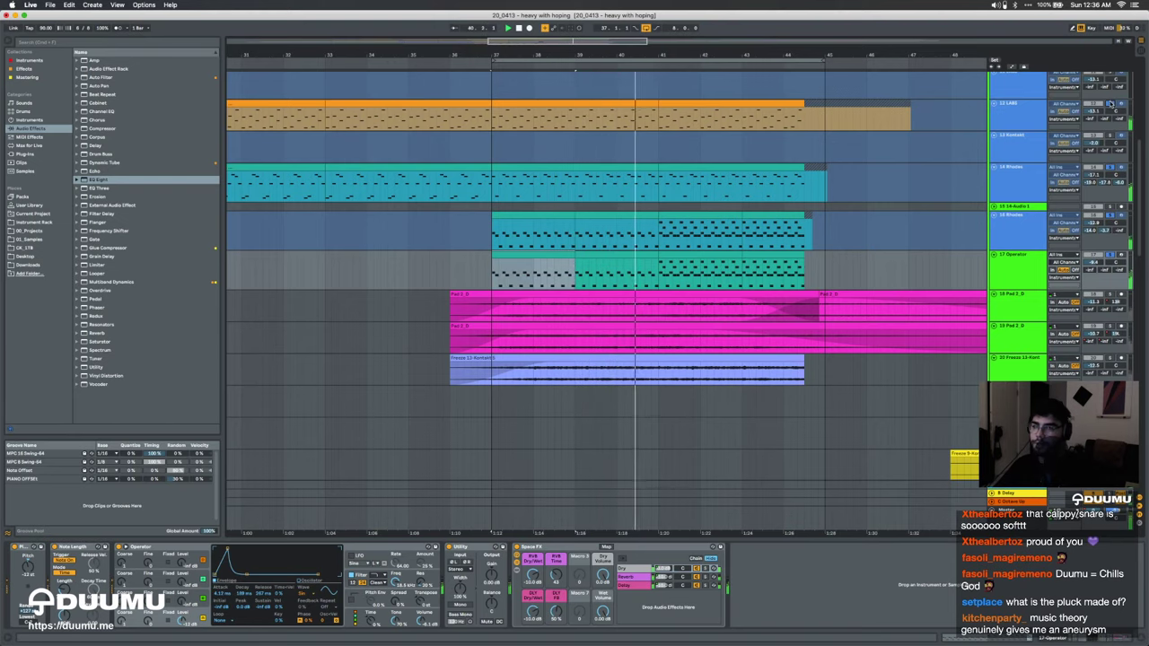
scroll(782, 237, "up", 5)
scroll(782, 237, "down", 3)
key("space")
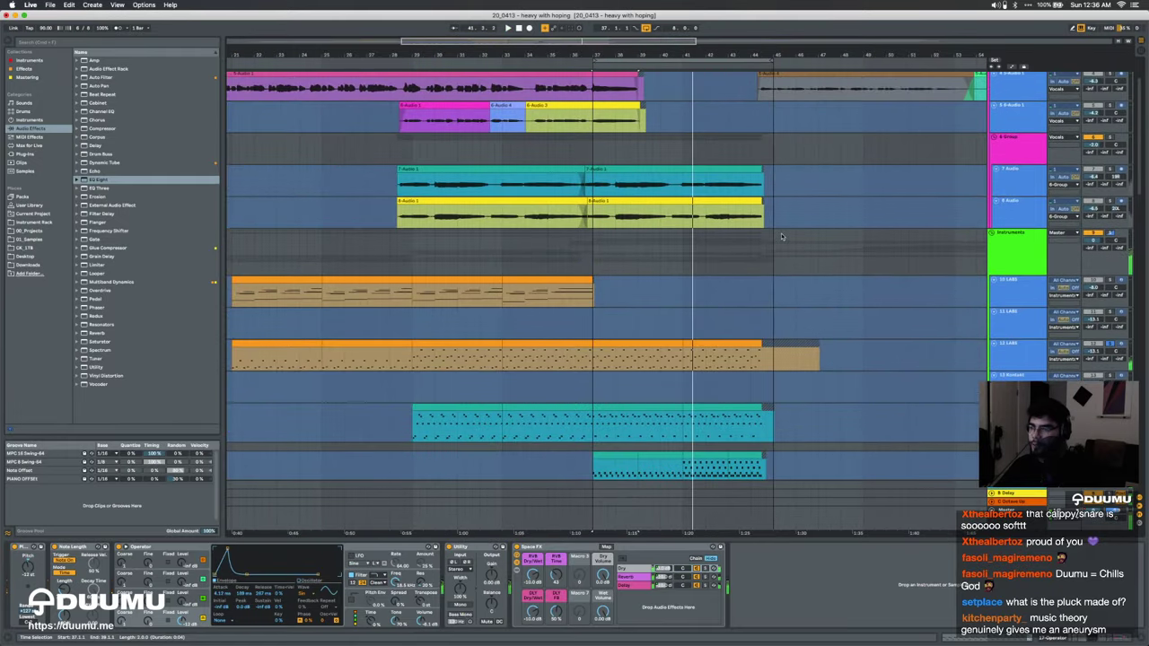
Step: Solo the 18 and 19 Pad tracks with the 20 Freeze 13-Kontakt track and play from just before bar 37
scroll(782, 237, "down", 8)
left_click(1021, 246)
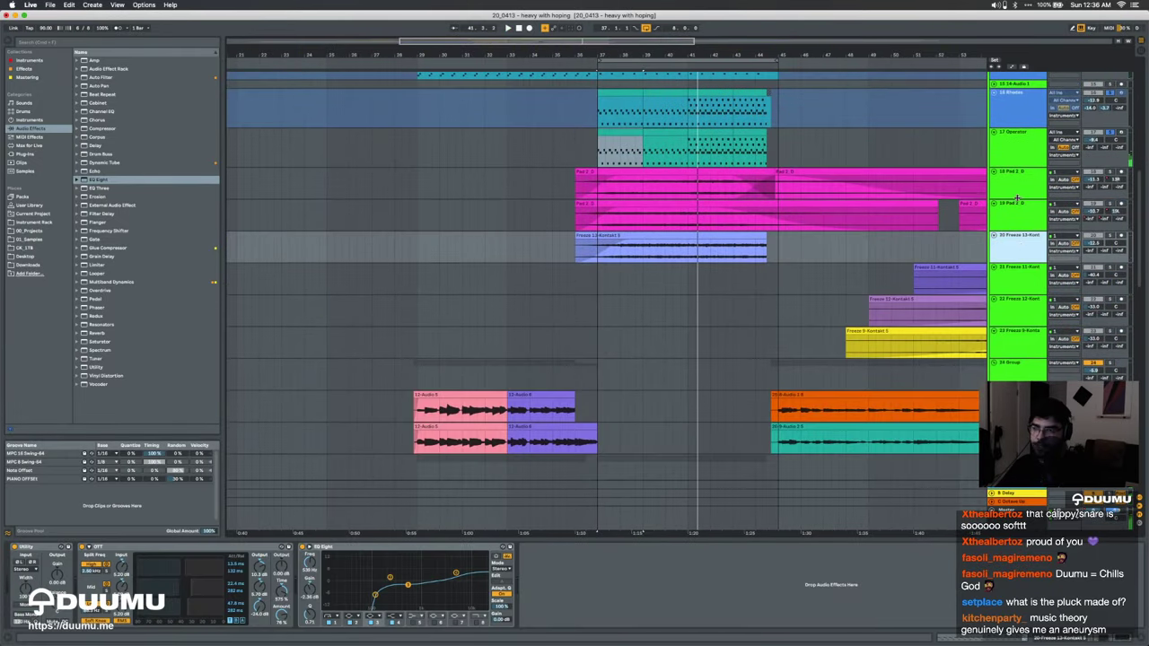
left_click(1018, 192)
left_click(1019, 254)
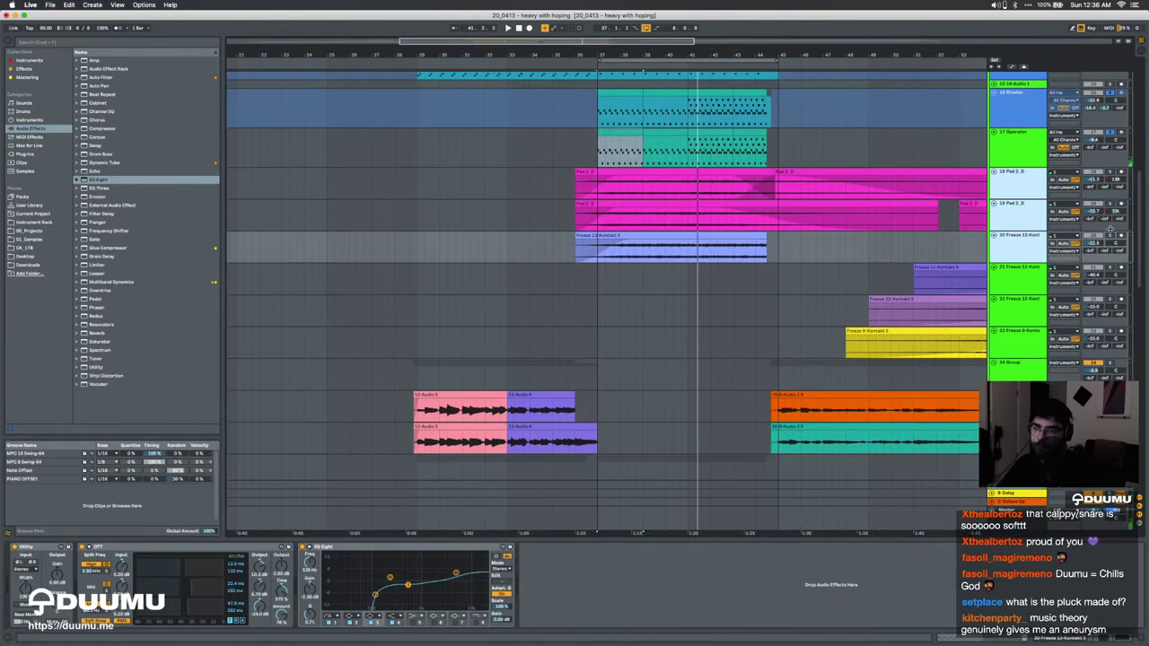
left_click(585, 219)
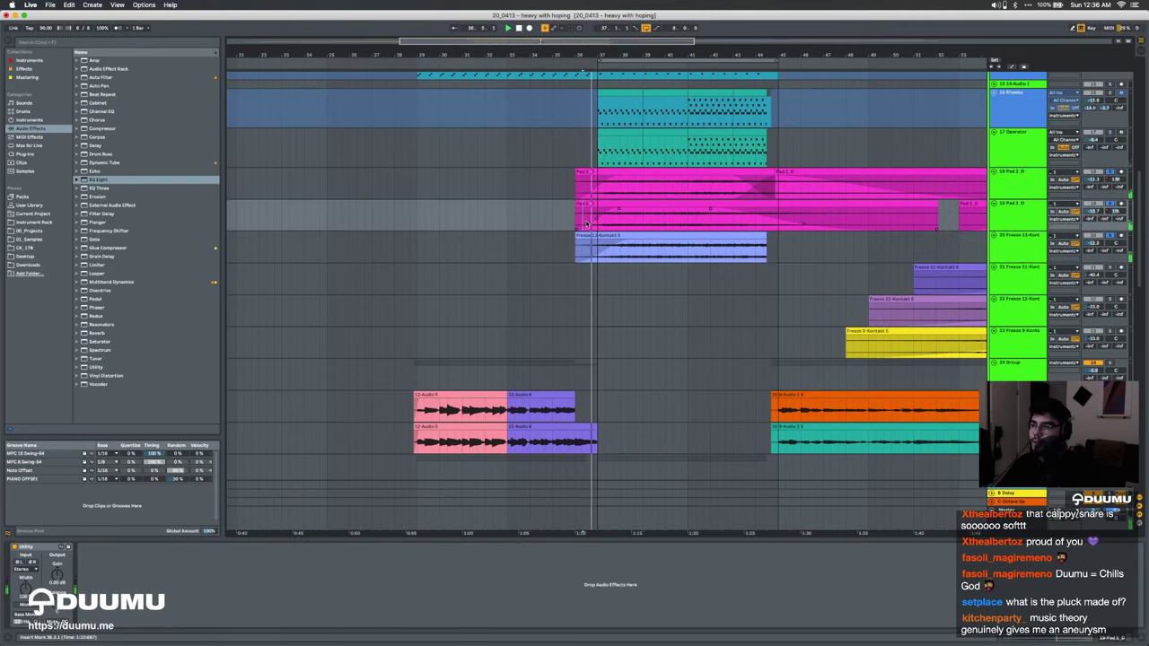
Step: Listen to the pad layers together with the Bass and Drums groups from bar 37 while looking over the arrangement
left_click(600, 253)
scroll(600, 254, "down", 10)
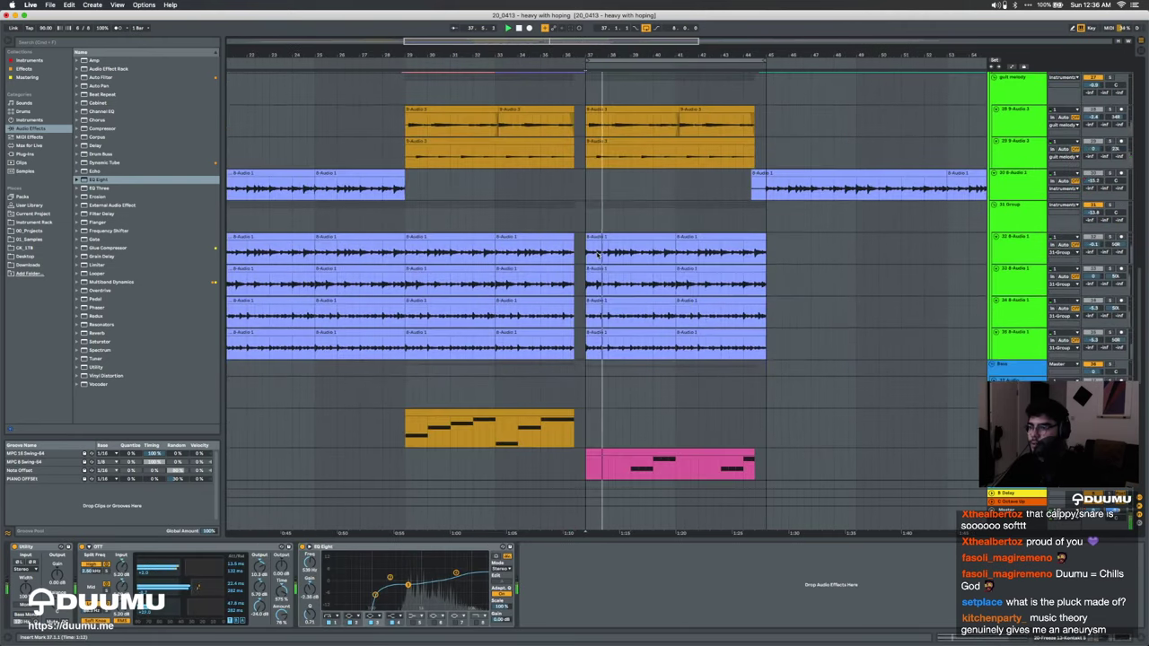
scroll(598, 255, "down", 1)
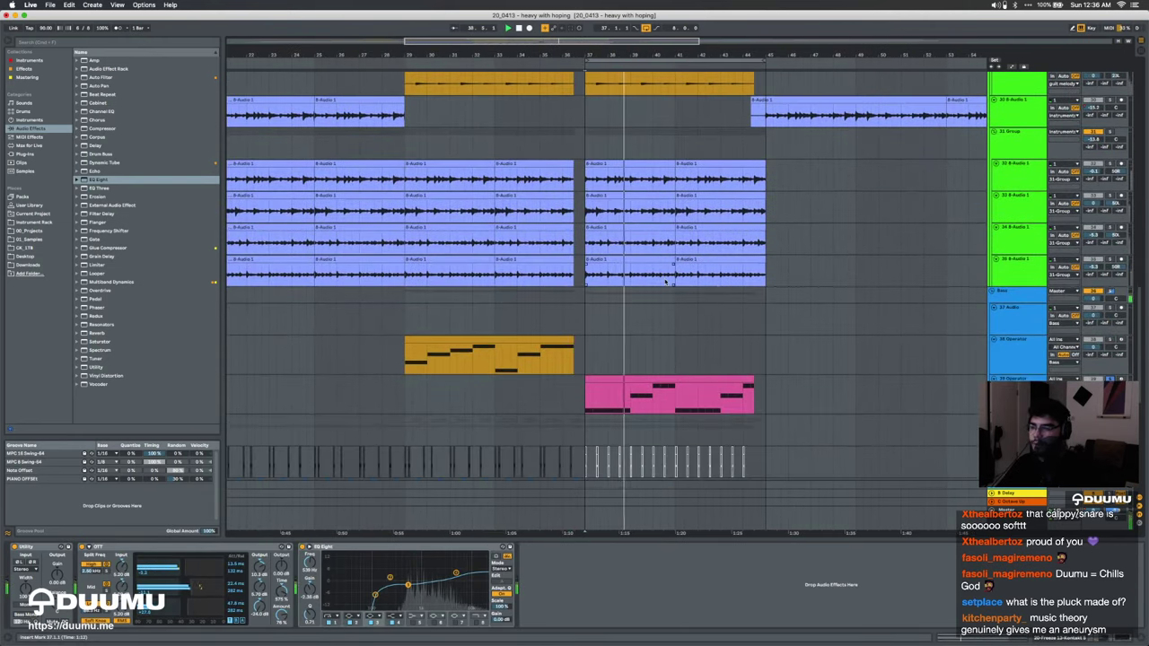
scroll(666, 282, "up", 5)
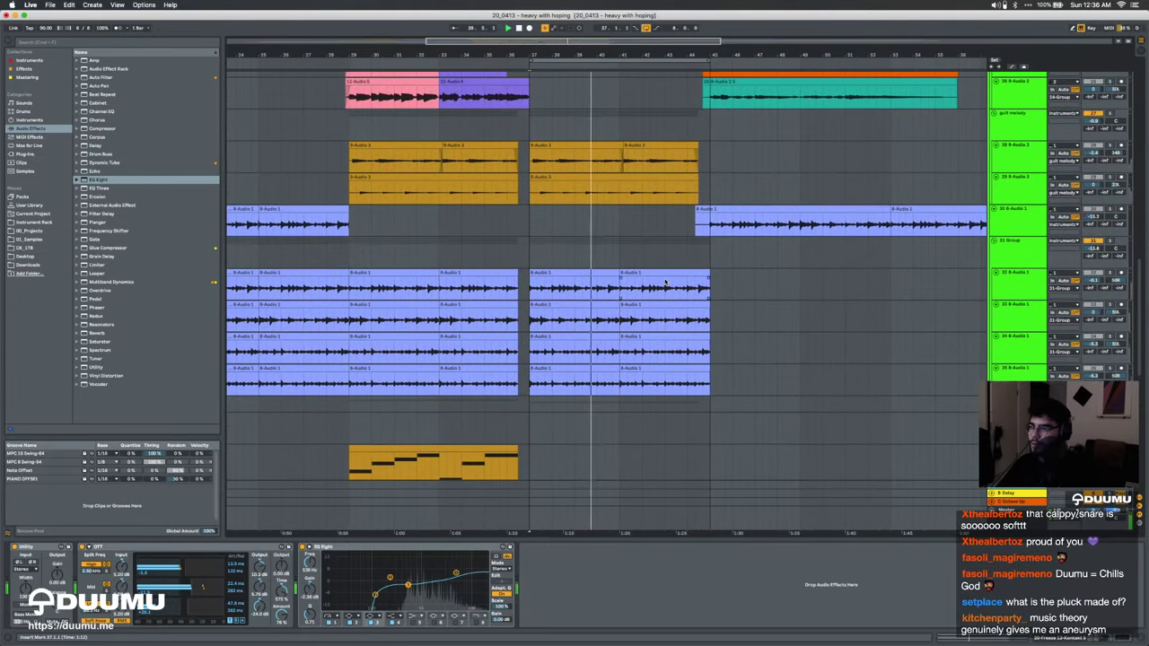
scroll(665, 282, "down", 12)
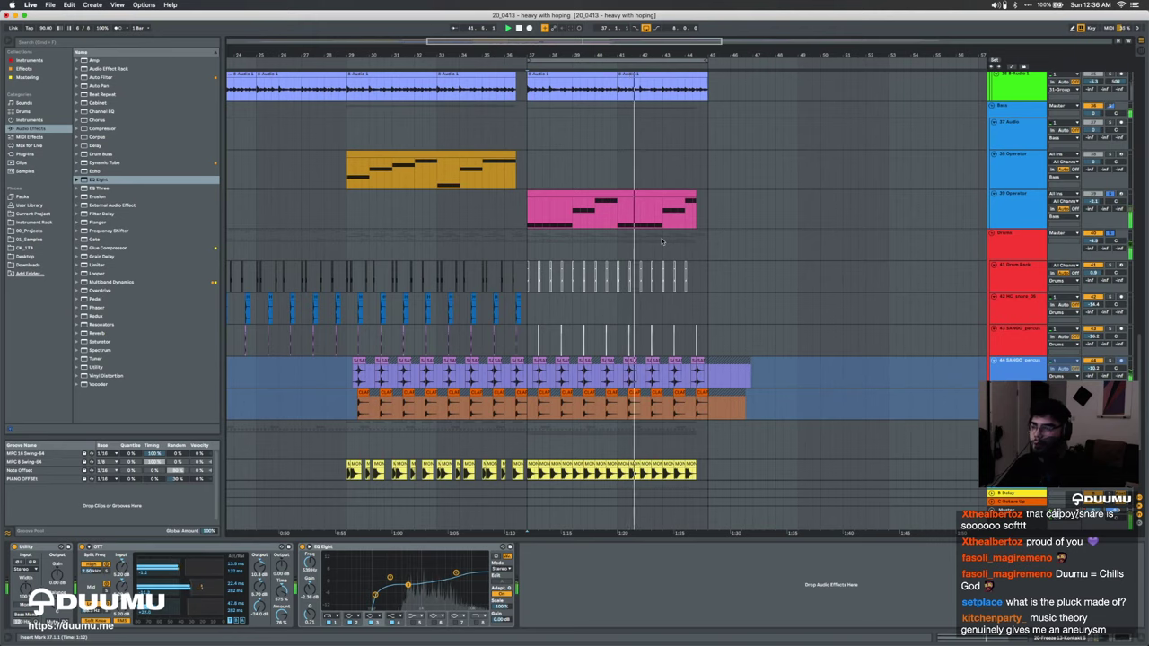
scroll(661, 241, "up", 20)
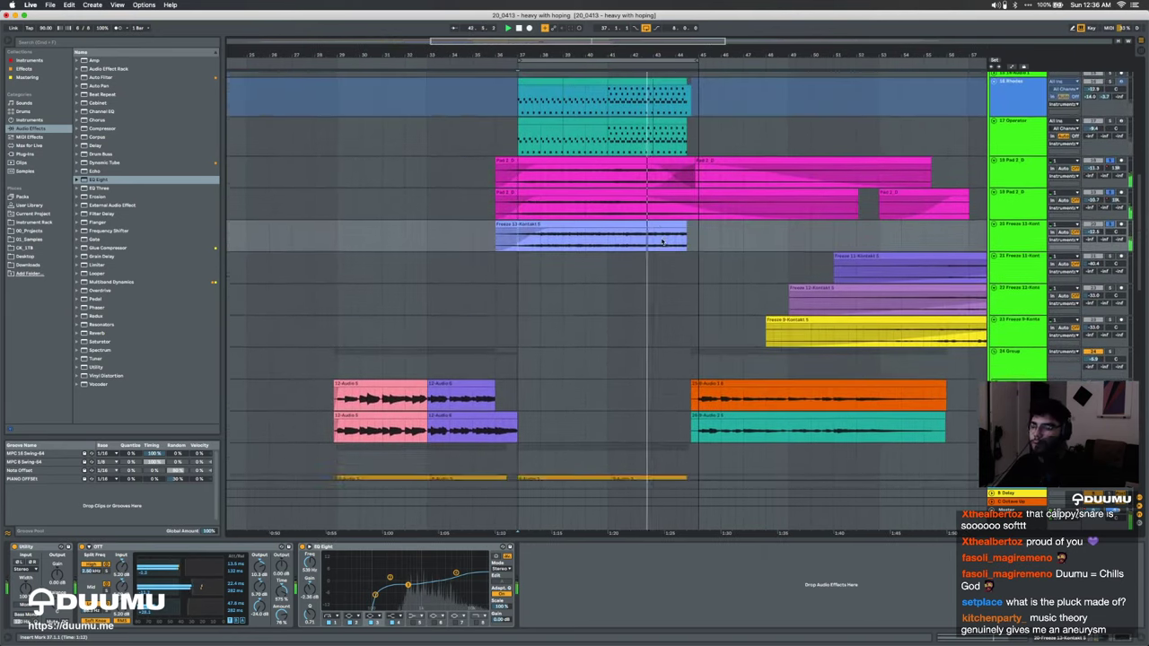
scroll(662, 240, "up", 15)
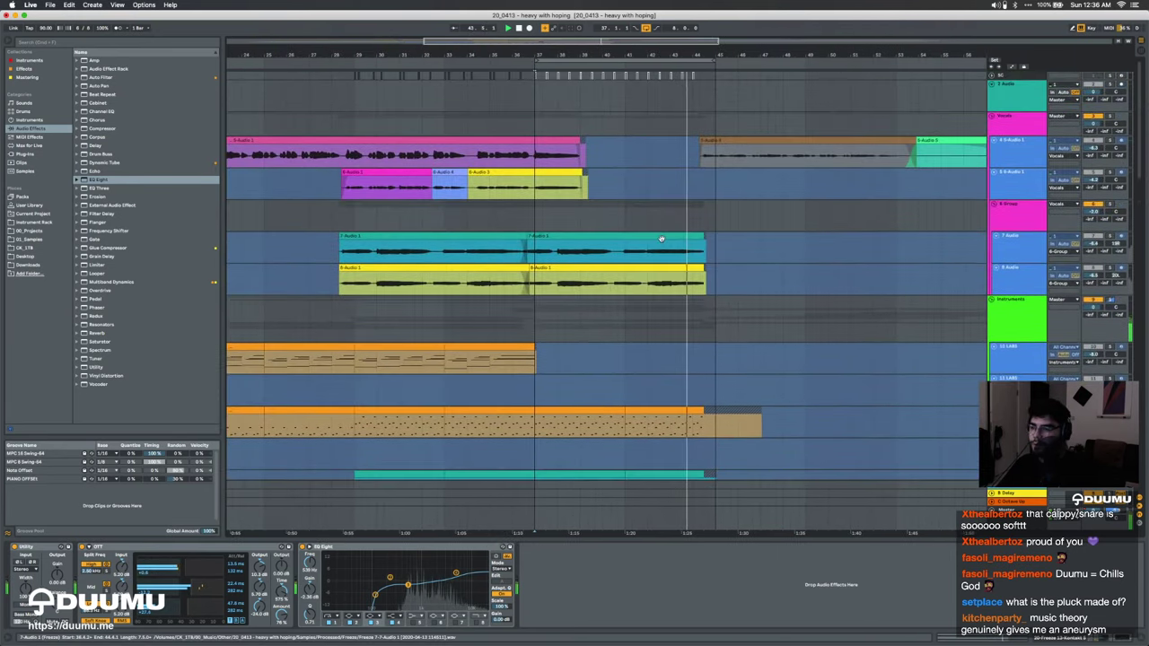
Step: Solo the 6-Group vocal layers, showing their device chain, and play from just before bar 29
left_click(1017, 216)
left_click(349, 229)
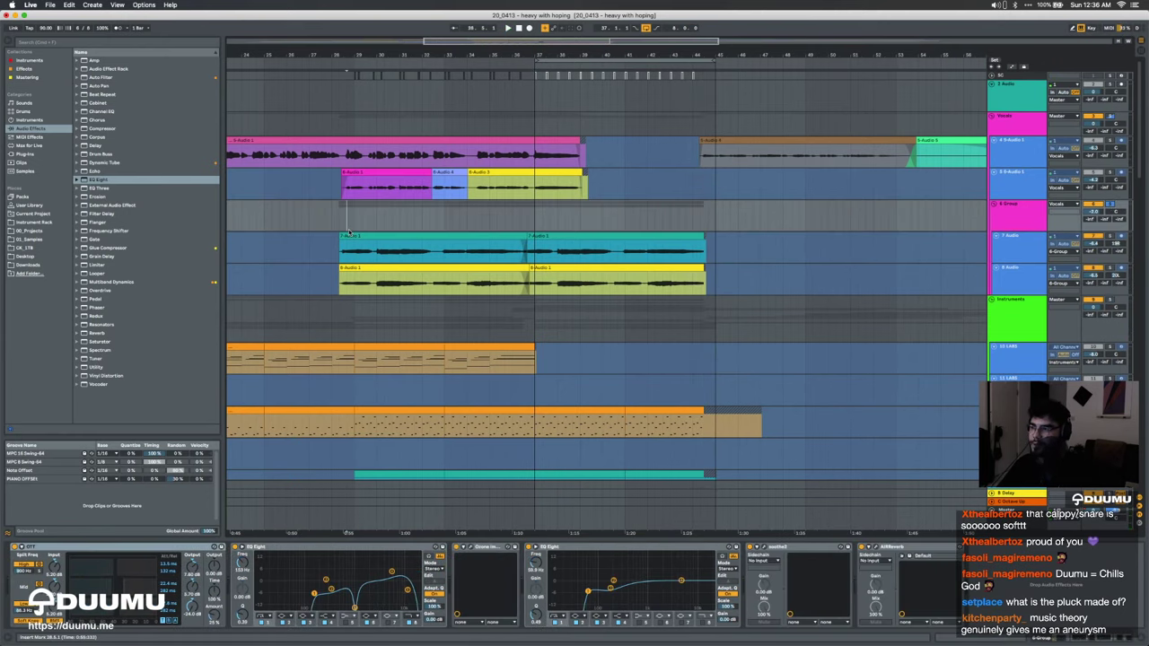
scroll(338, 230, "up", 3)
key("space")
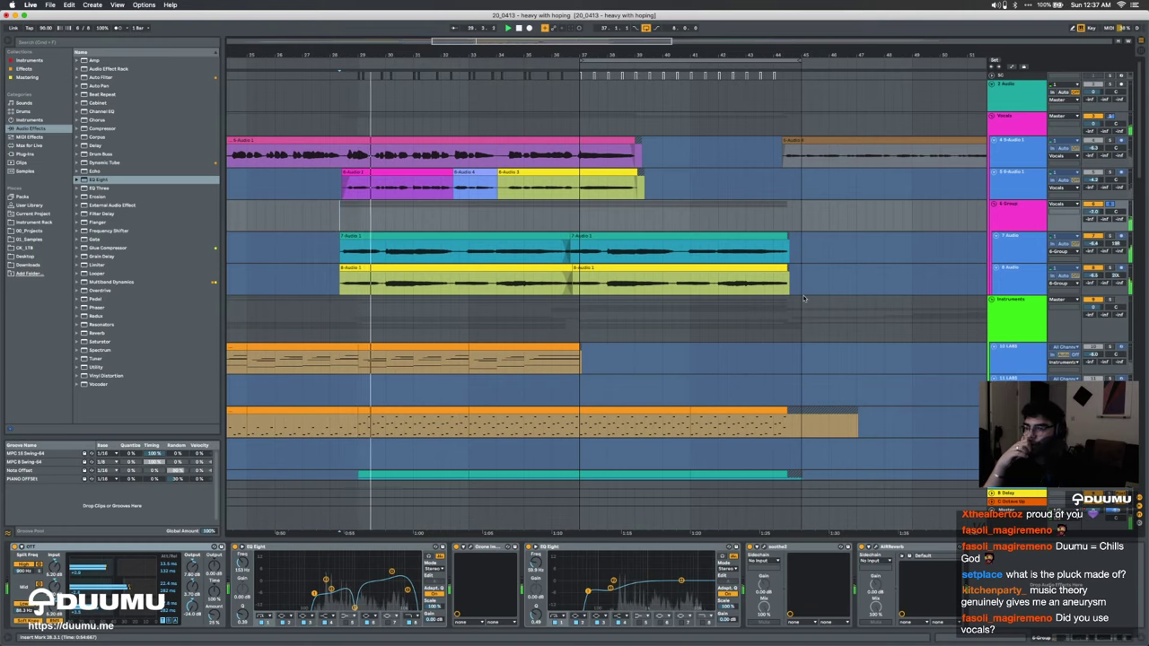
Step: Keep the vocal group playing into the section from bar 37 with the Bass and Drums groups soloed, looking over the other tracks
scroll(948, 310, "down", 15)
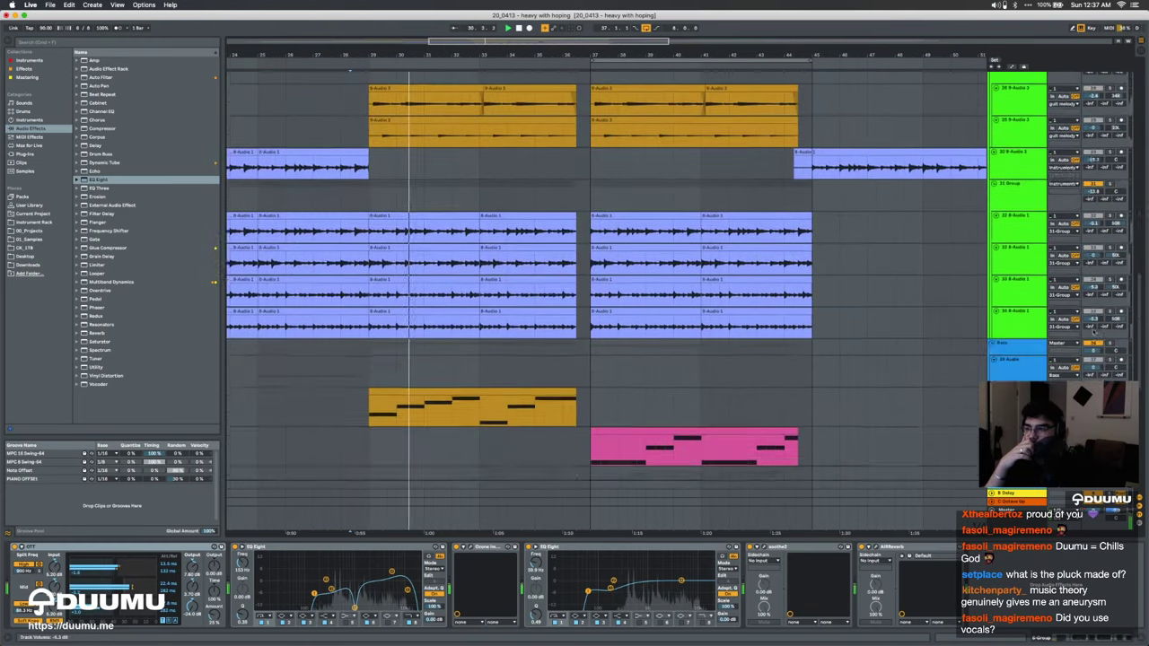
scroll(560, 247, "up", 10)
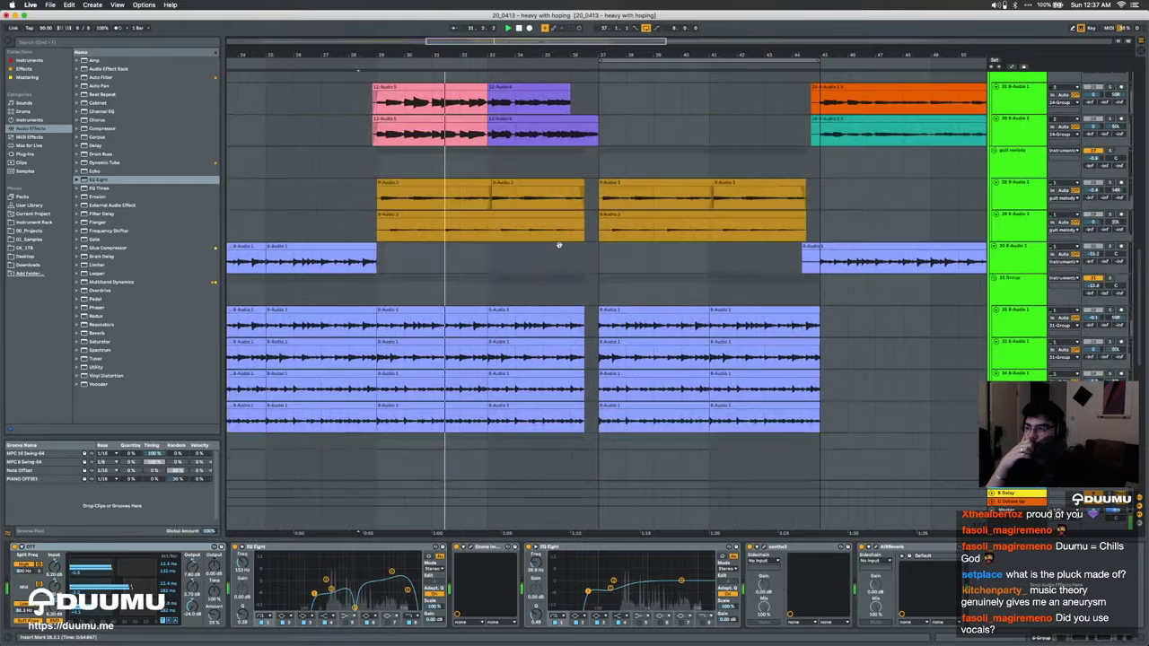
scroll(559, 247, "up", 1)
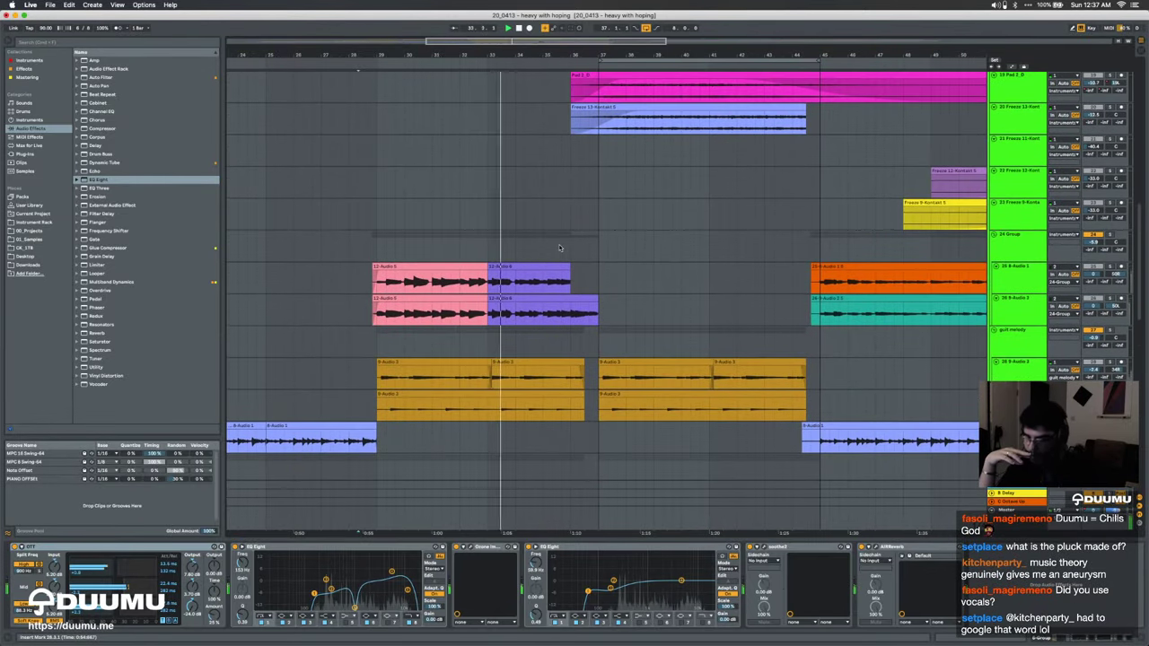
scroll(558, 248, "up", 15)
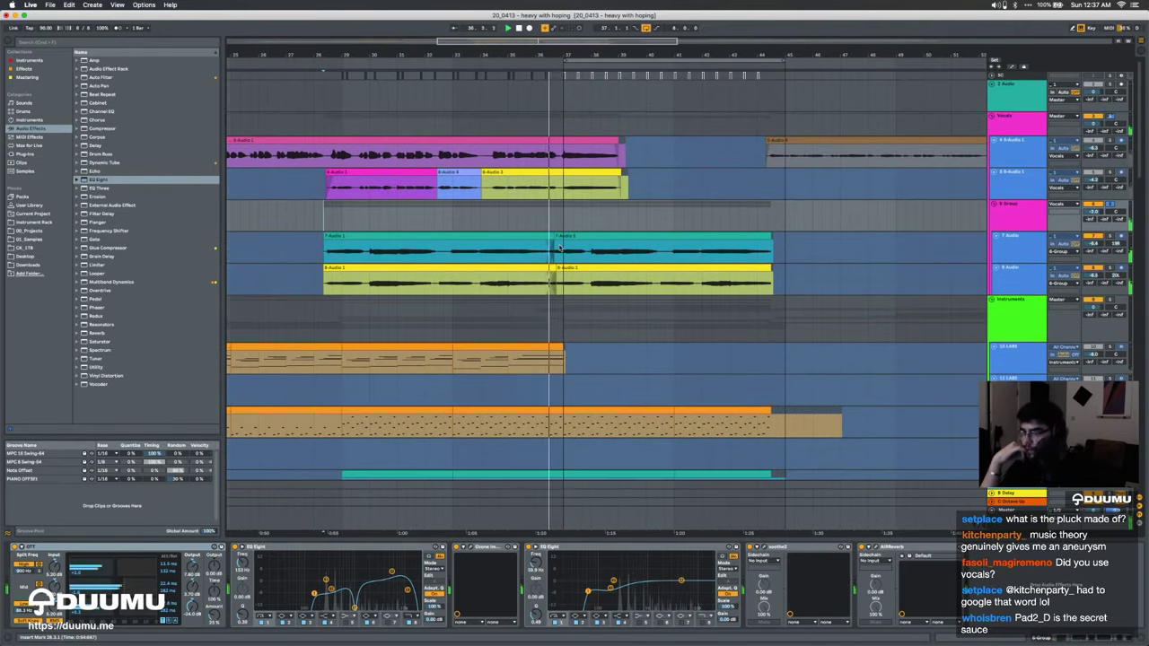
scroll(558, 247, "down", 15)
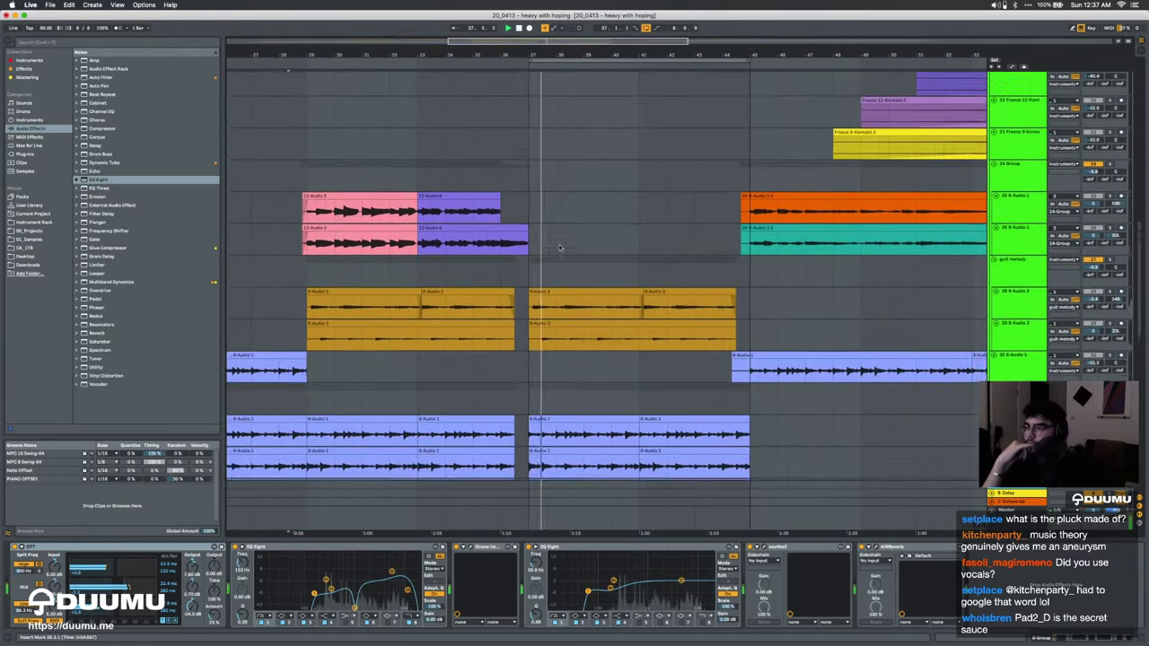
scroll(558, 247, "down", 10)
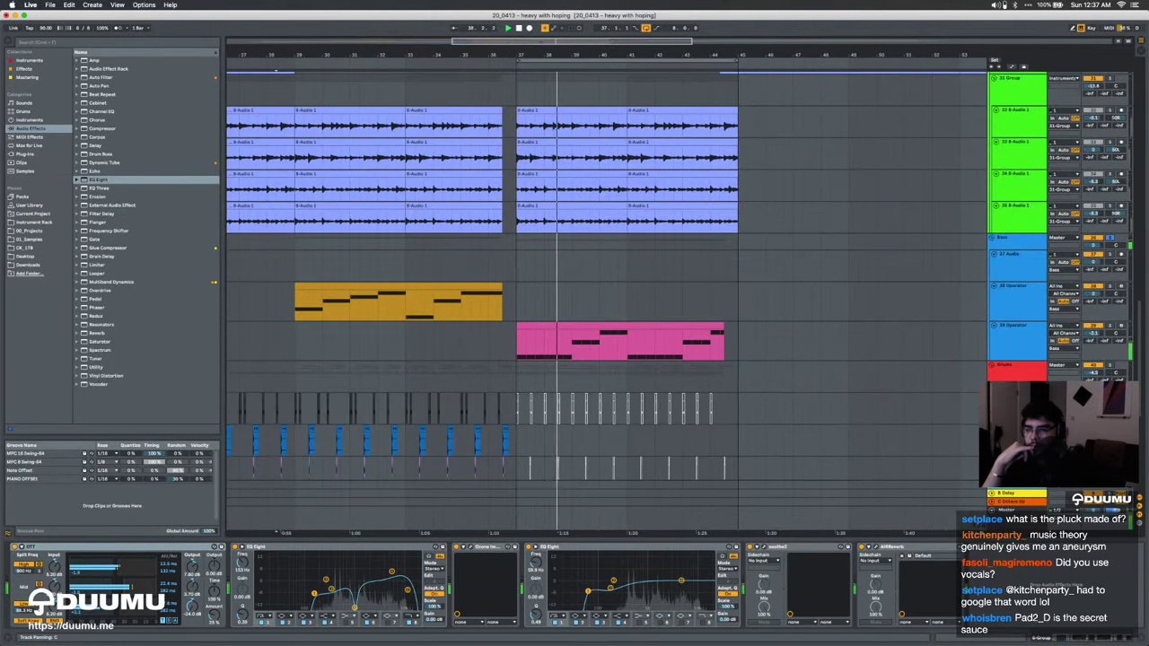
scroll(759, 288, "right", 3)
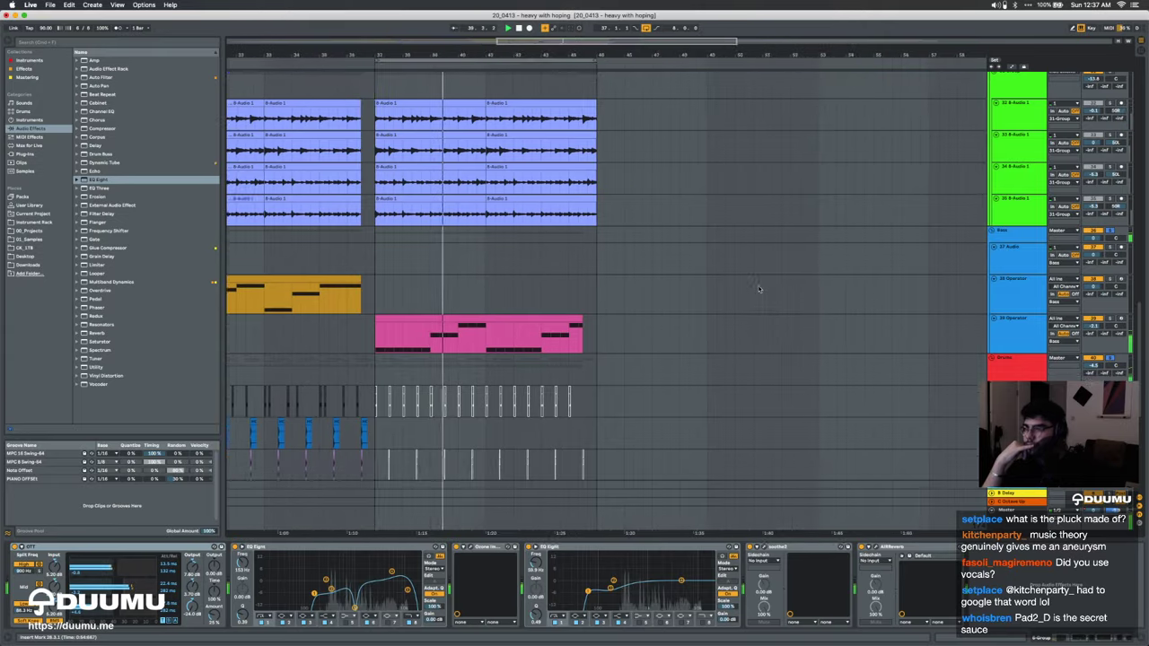
scroll(759, 289, "up", 10)
scroll(758, 288, "left", 3)
scroll(759, 287, "up", 3)
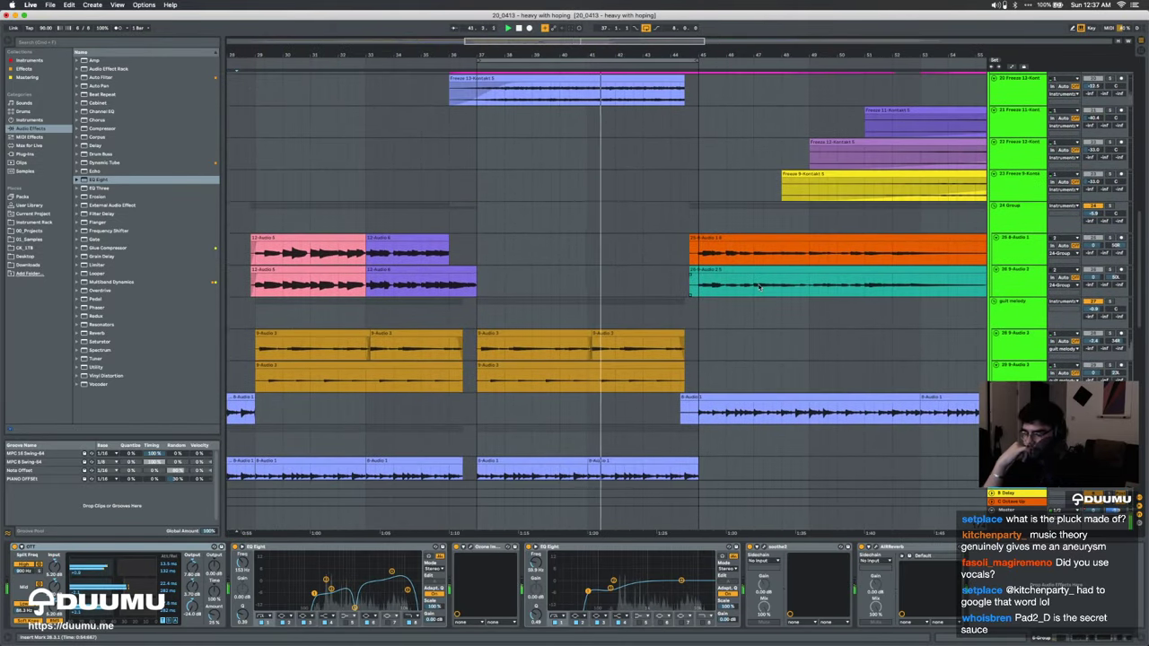
Step: Stop the playback and place the insert marker in the 18 Pad 2_D clip near bar 43
left_click(505, 153)
scroll(502, 152, "up", 10)
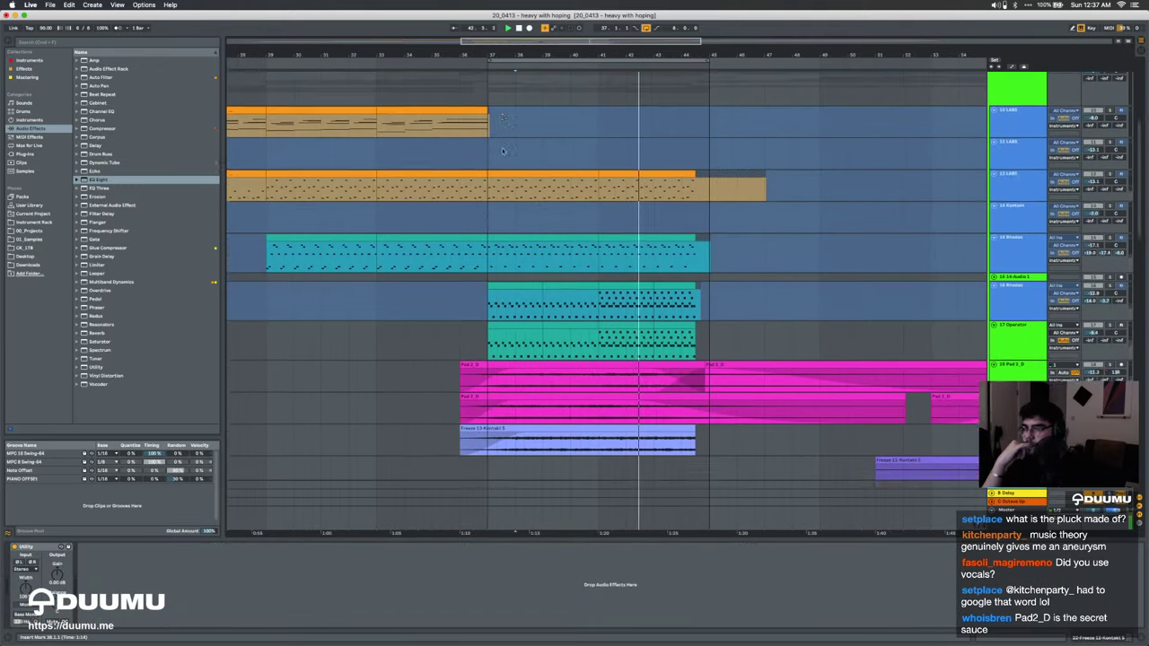
scroll(503, 151, "up", 10)
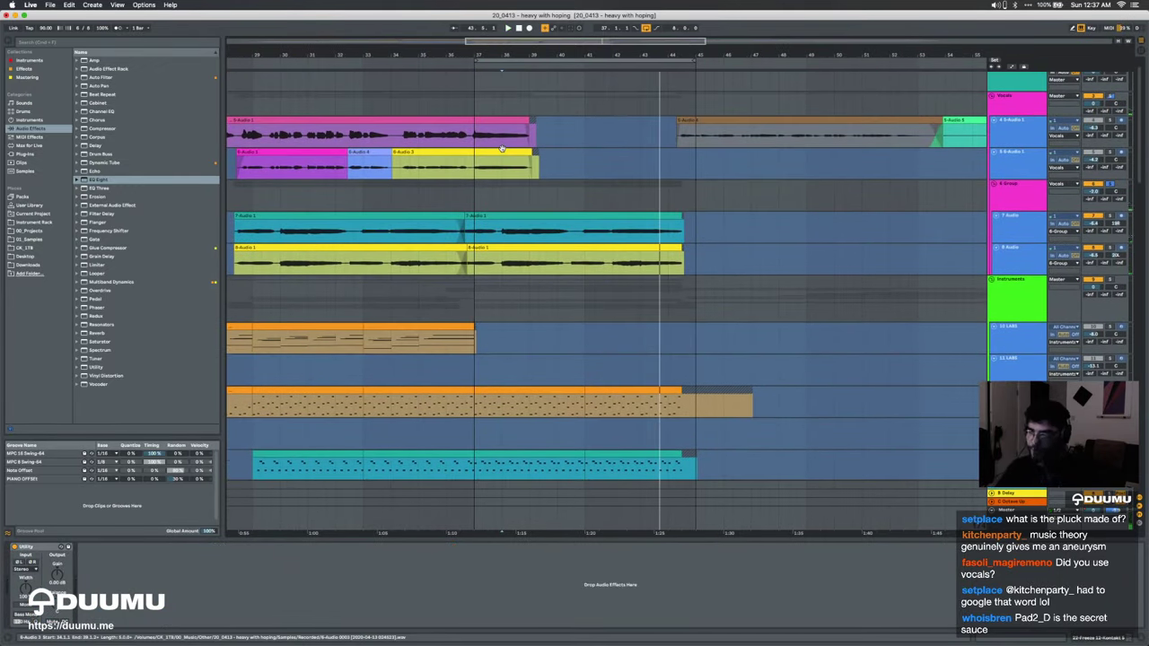
scroll(502, 152, "down", 15)
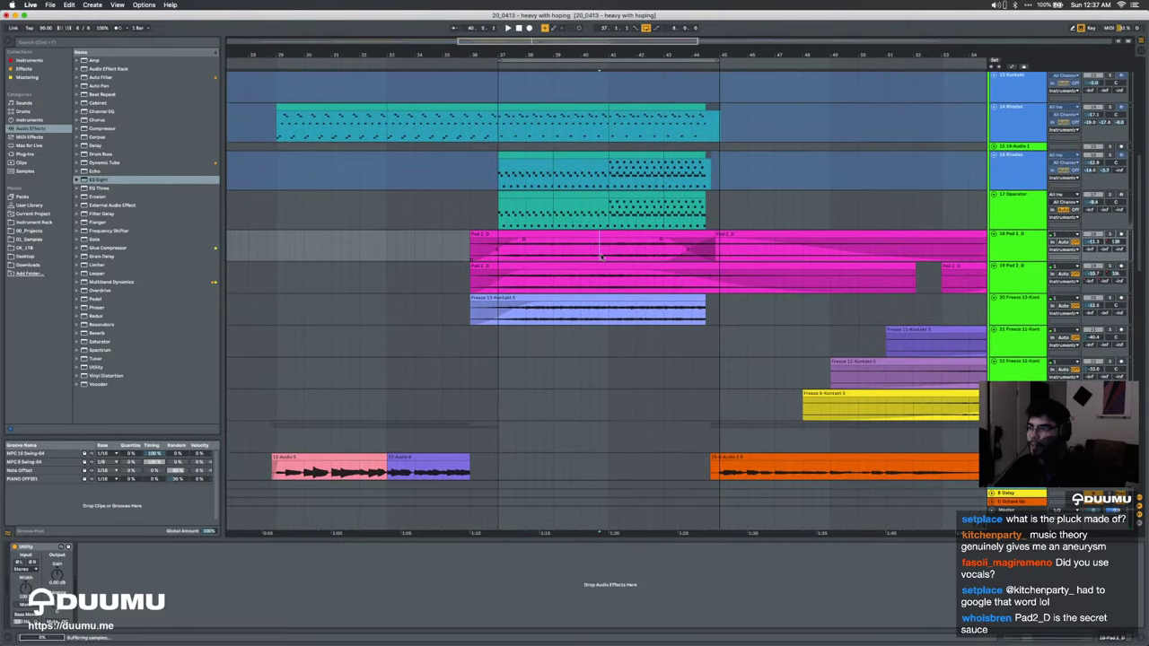
left_click(669, 248)
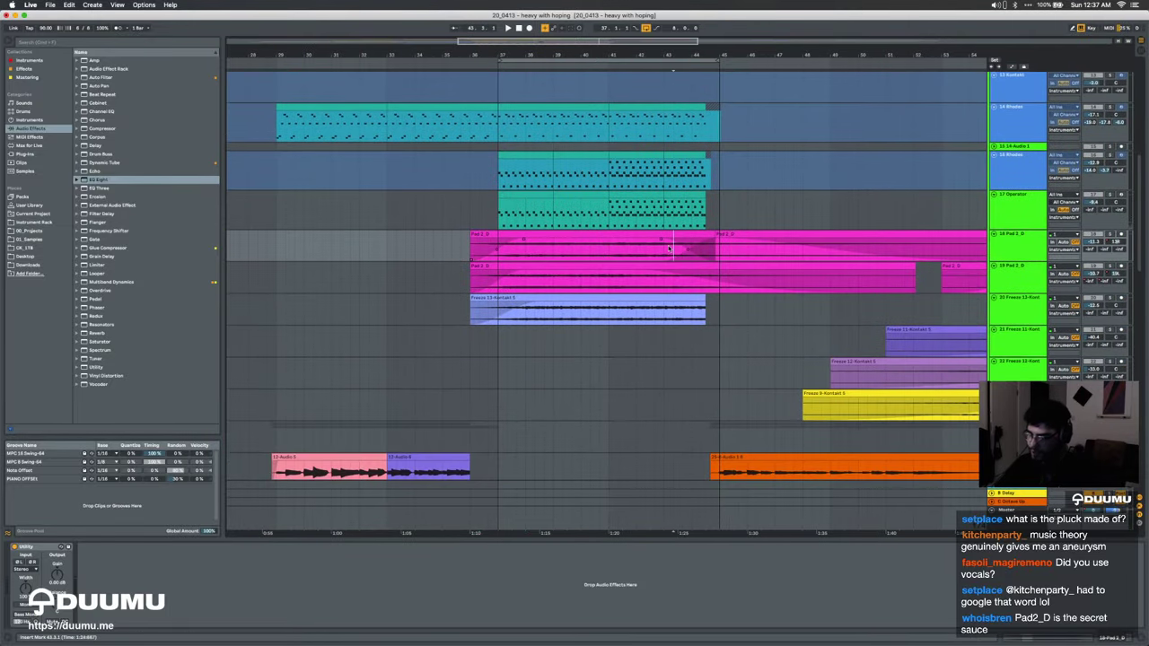
Step: Browse the 01_Samples folder through Toolbox and Melodic to Pads and select the 2020 Pad_D.wav sample
left_click(30, 231)
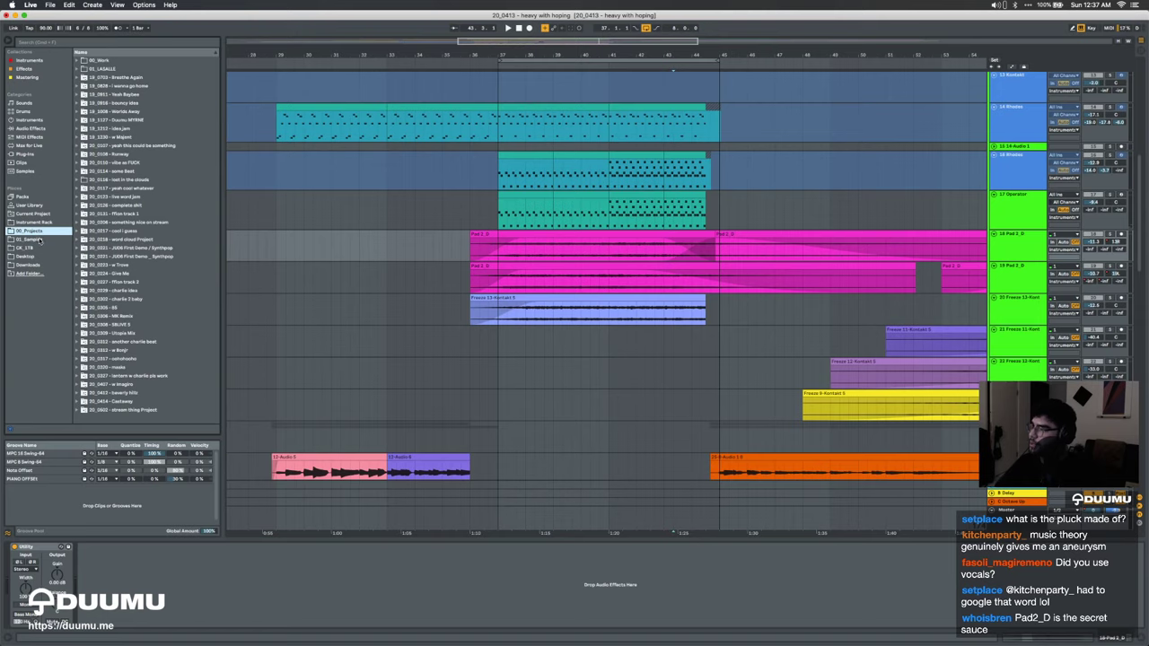
left_click(40, 240)
left_click(76, 60)
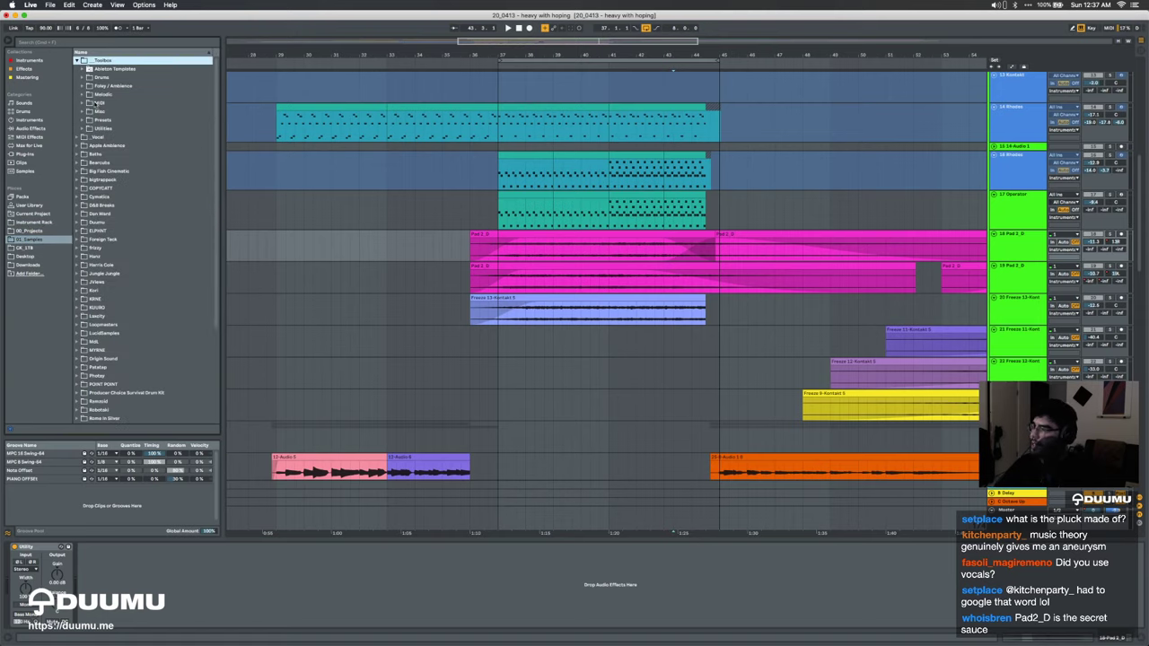
left_click(87, 94)
left_click(87, 111)
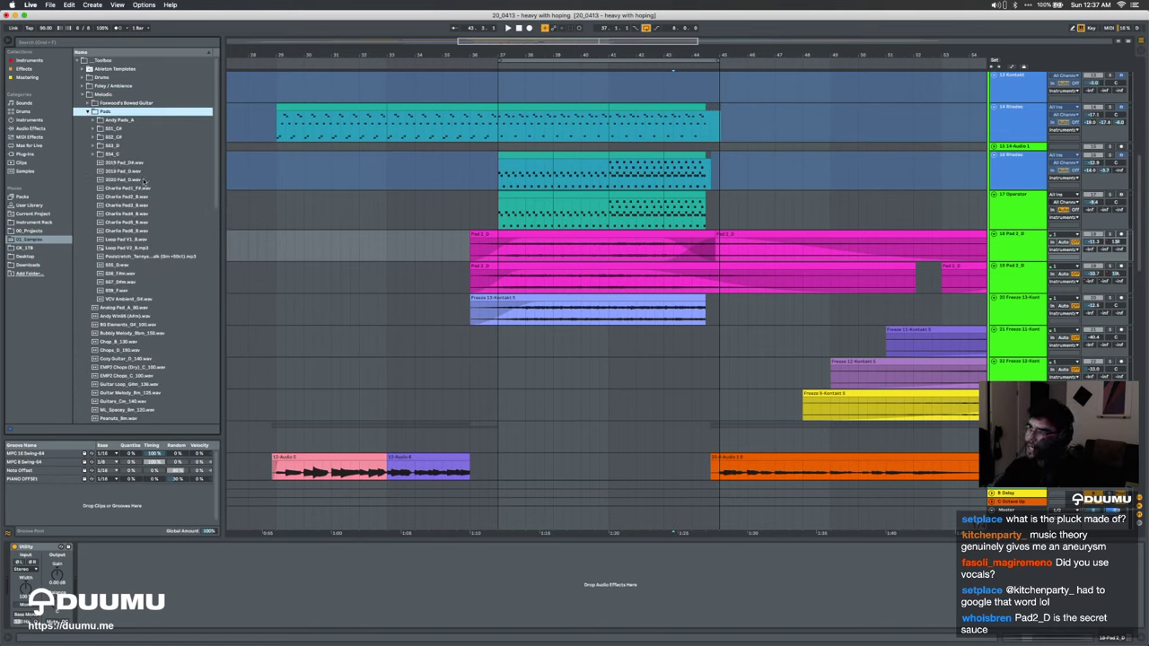
left_click(144, 181)
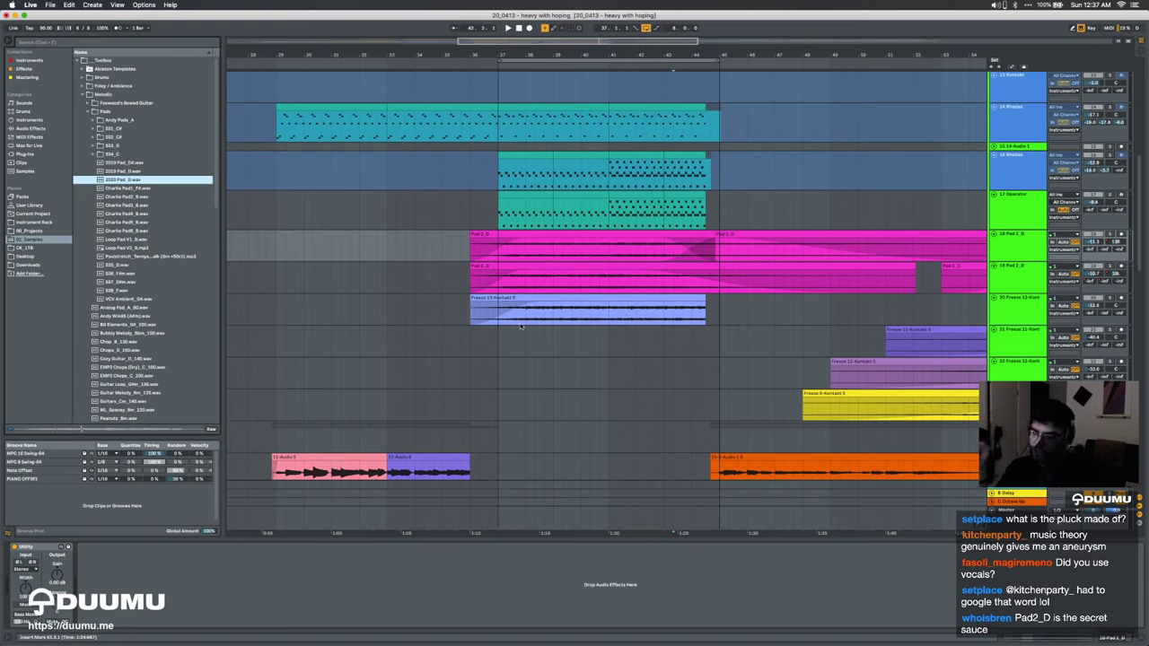
Step: Solo the 18 and 19 Pad 2_D tracks together and play them from bar 37
left_click(517, 276)
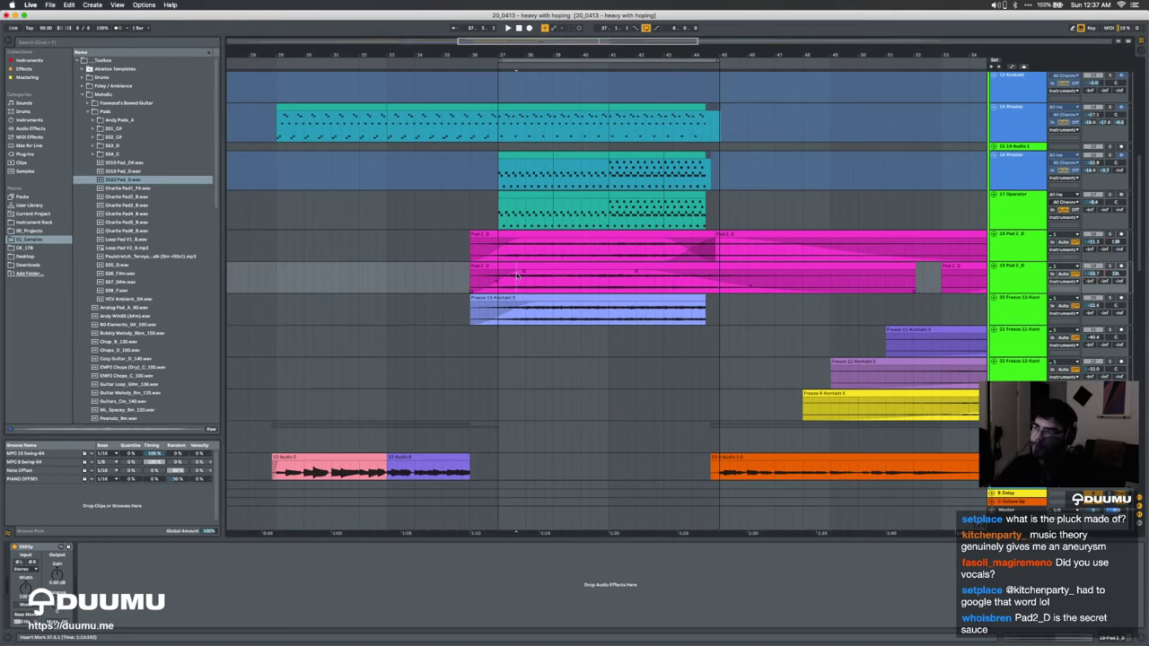
left_click(1000, 283)
left_click(1023, 245, "shift")
left_click(507, 258)
scroll(497, 257, "down", 4)
key("space")
scroll(499, 256, "up", 6)
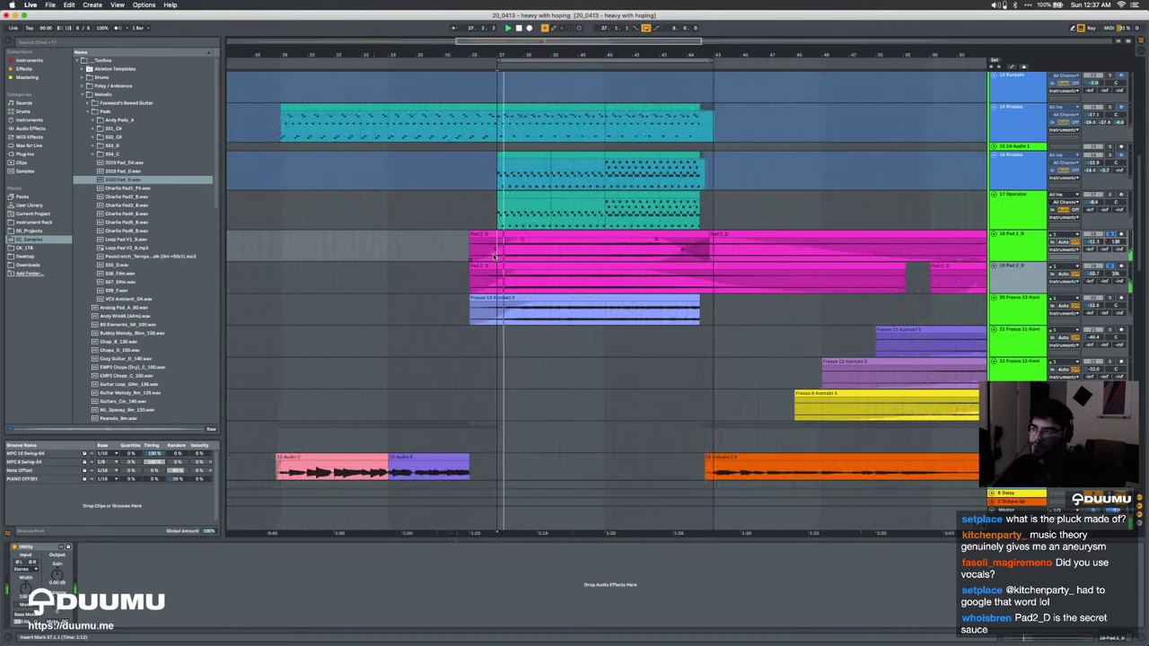
Step: Audition the 19 Pad 2_D track alone, followed by the 18 Pad 2_D track alone
key("space")
key("space")
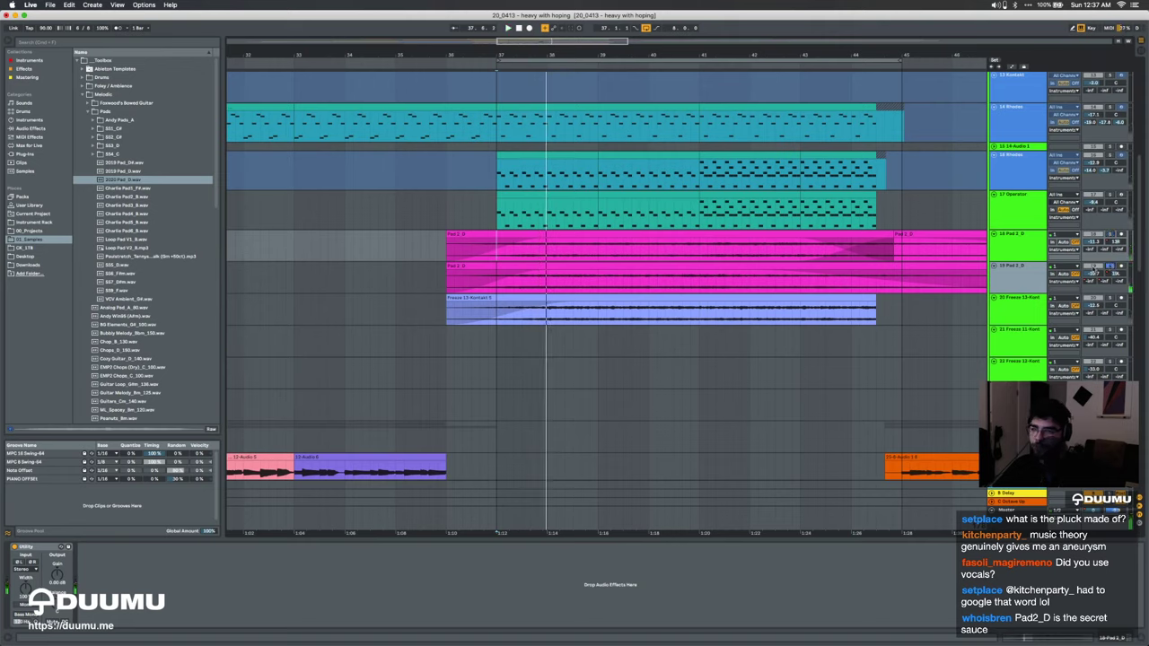
key("space")
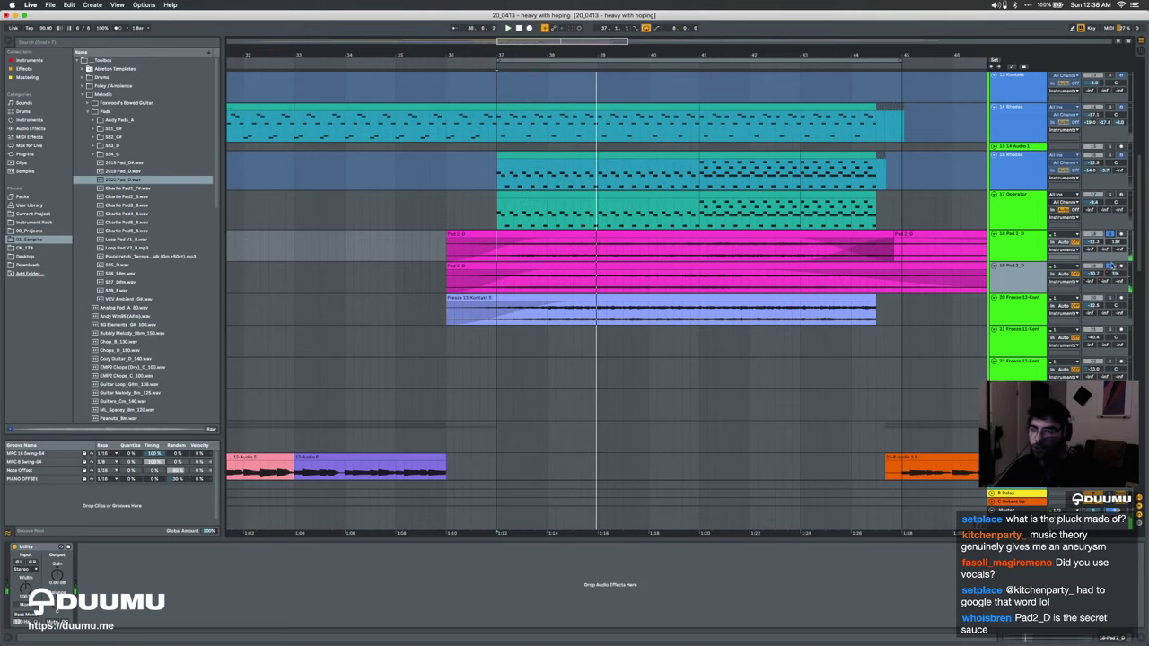
Step: Clear the pad solos, look over the vocal and instrument layers around bar 37, and show the 17 Operator track's device chain
scroll(787, 274, "up", 8)
scroll(789, 280, "down", 4)
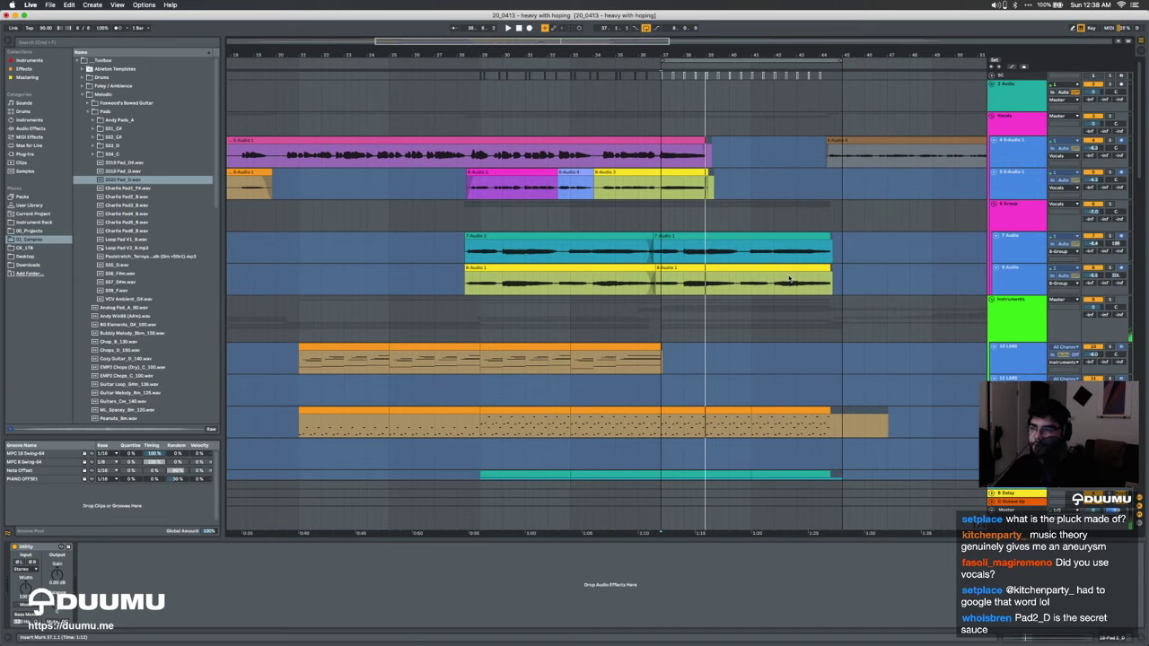
scroll(980, 278, "right", 3)
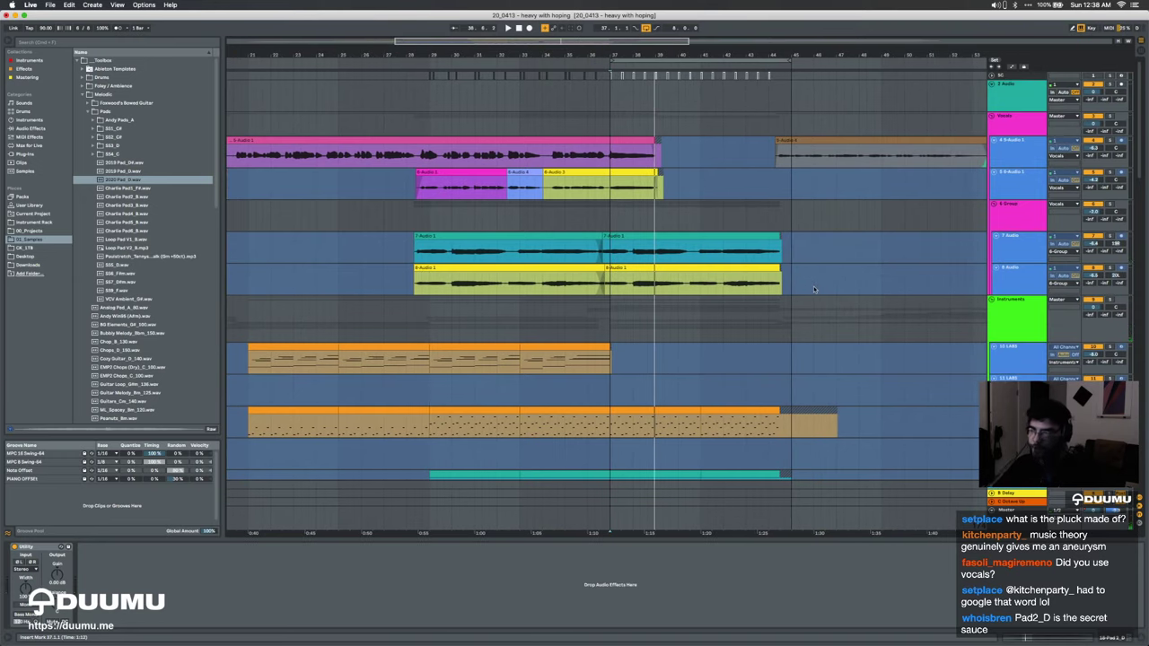
scroll(652, 195, "down", 8)
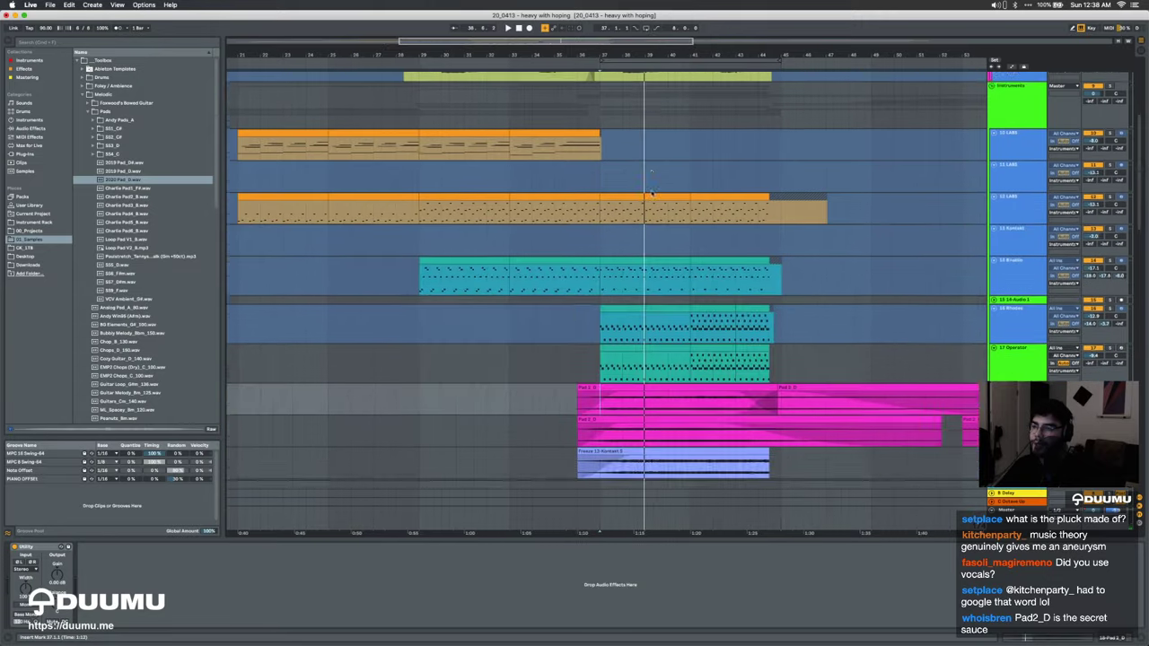
key("minus")
left_click_drag(622, 208, 760, 326)
scroll(751, 325, "down", 5)
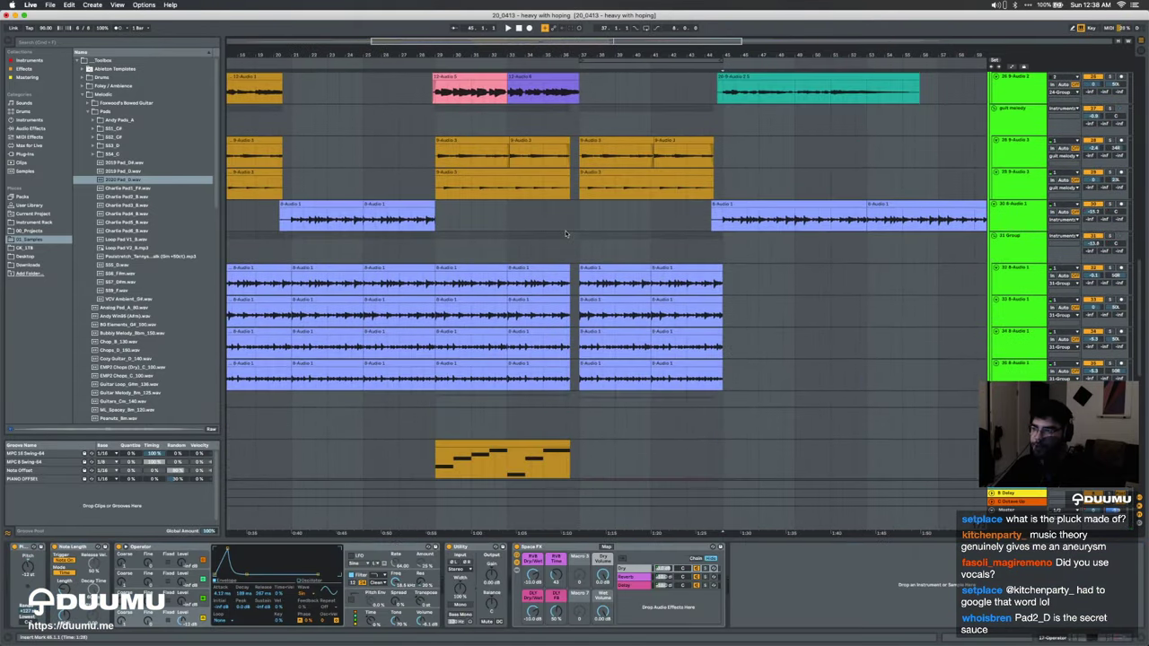
Step: Play the full mix from just before bar 36 into the section at bar 37 while viewing its instrument and vocal layers
left_click(566, 236)
key("space")
scroll(560, 256, "right", 1)
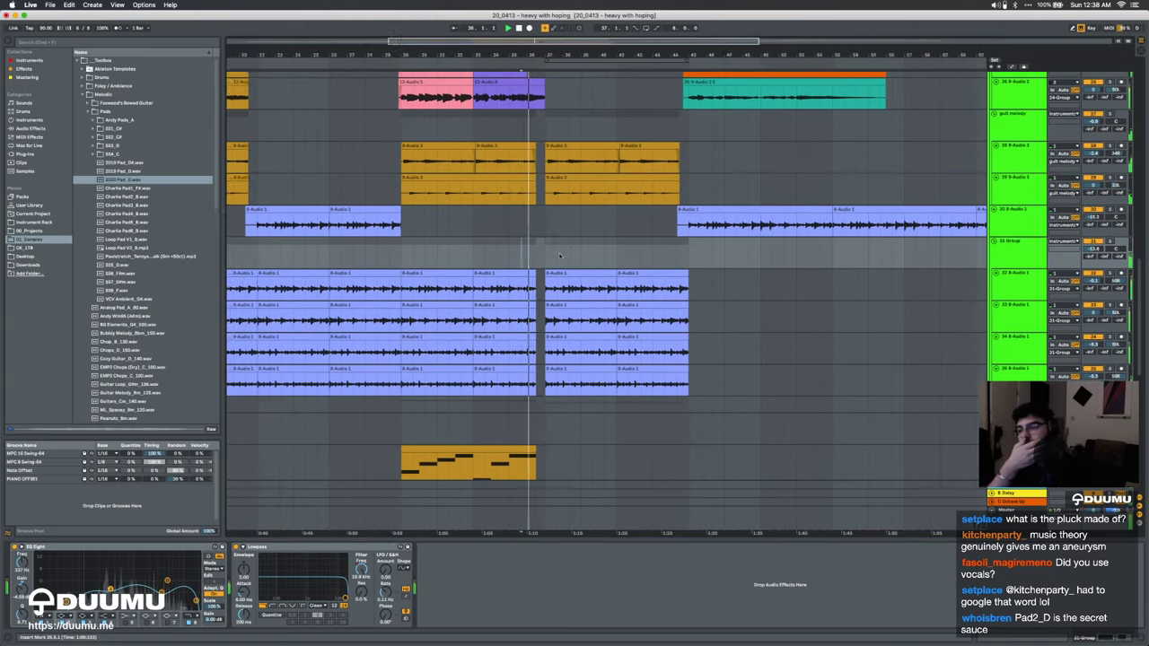
scroll(559, 257, "down", 2)
scroll(560, 258, "up", 5)
scroll(560, 259, "left", 1)
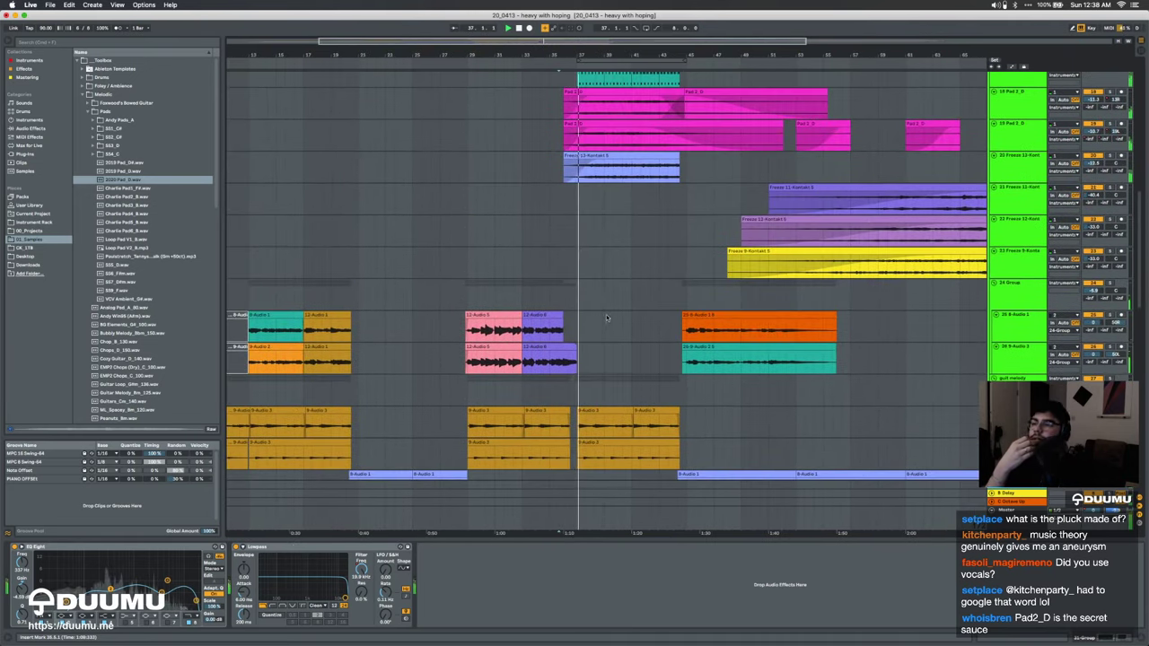
left_click(579, 243)
scroll(579, 245, "up", 1)
scroll(580, 245, "up", 8)
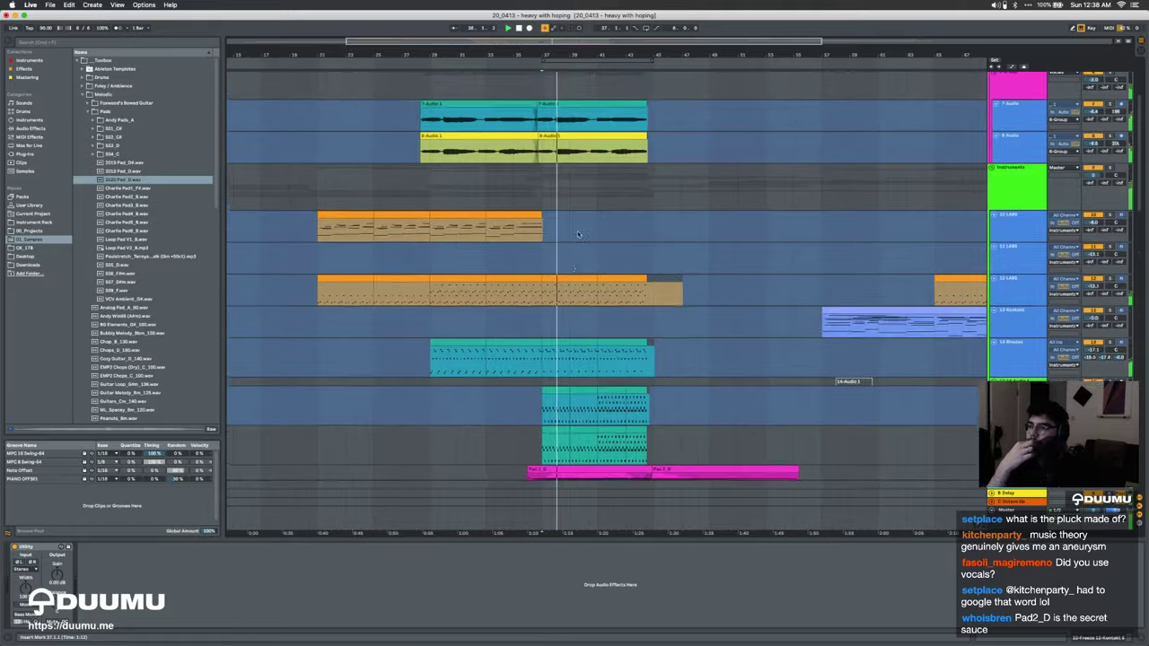
Step: Keep the full mix playing through the section up to bar 45 while examining its vocal, instrument and pad layers
scroll(578, 235, "up", 3)
scroll(578, 234, "up", 2)
scroll(579, 235, "down", 3)
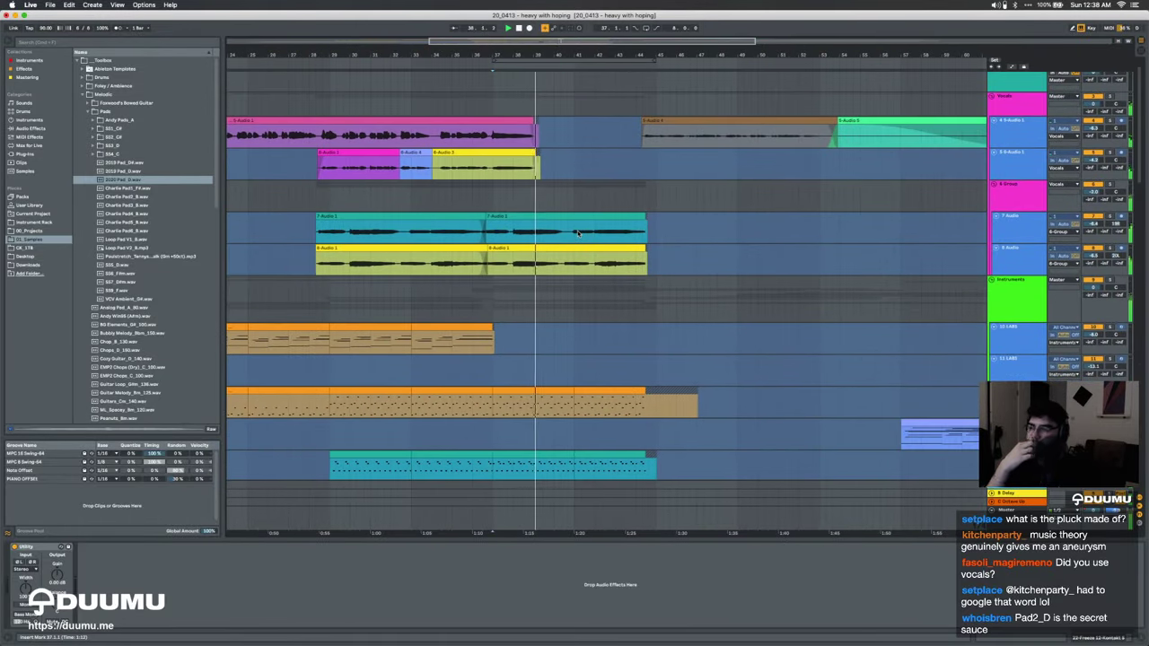
scroll(578, 234, "down", 4)
scroll(577, 230, "up", 3)
scroll(577, 229, "right", 2)
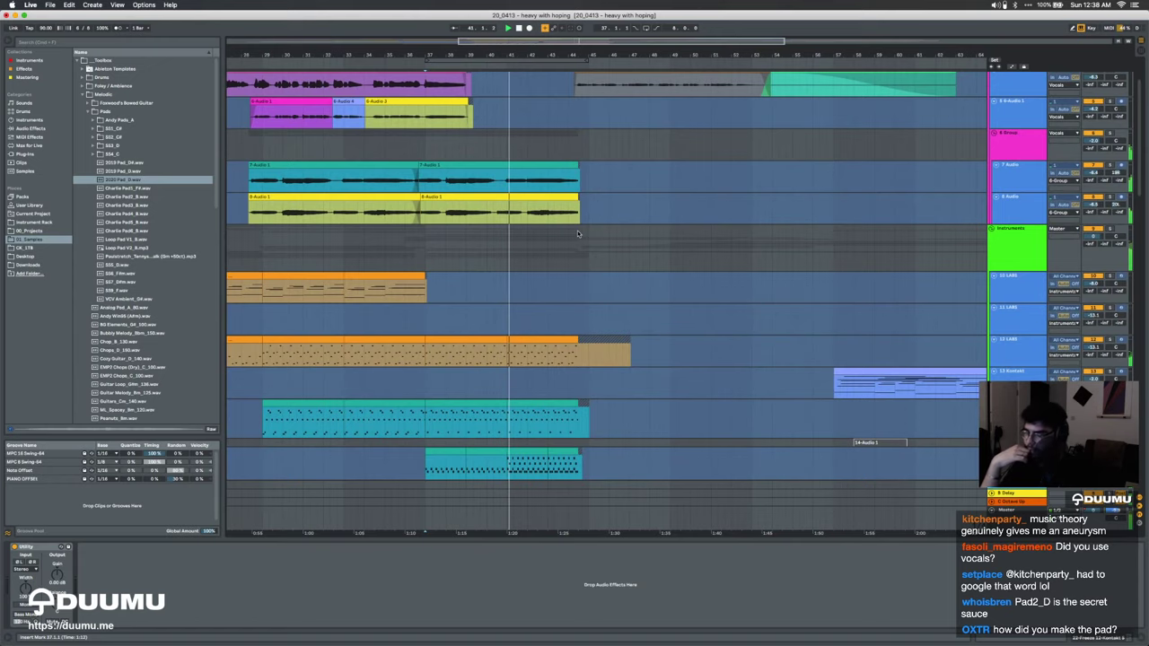
scroll(578, 234, "down", 4)
scroll(578, 232, "up", 3)
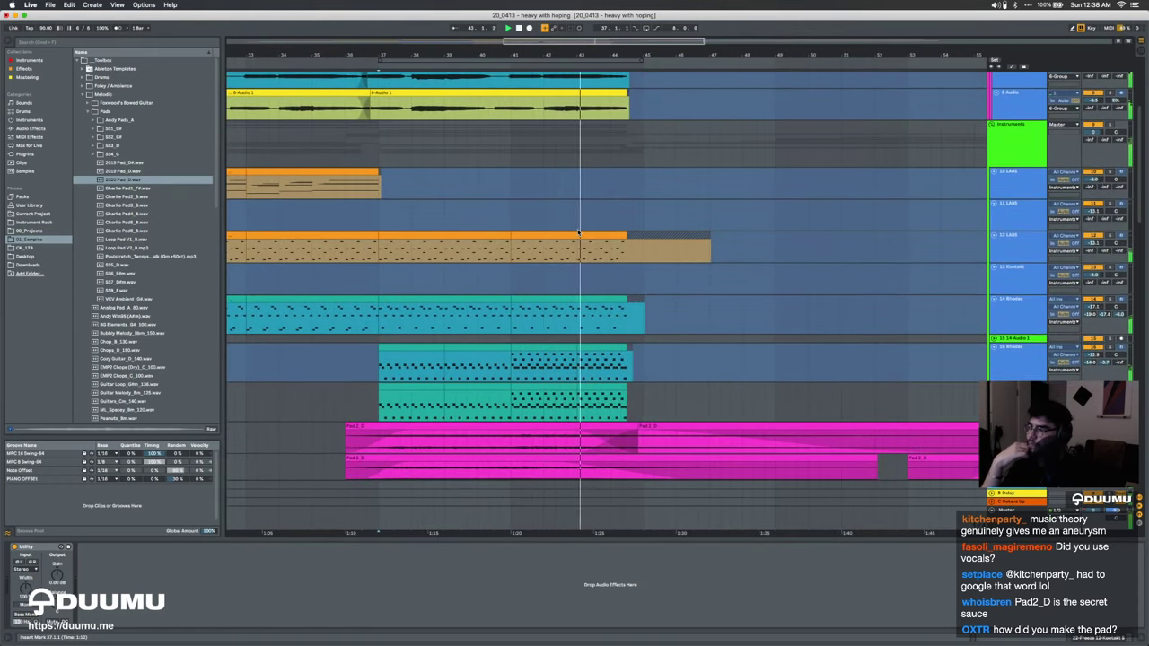
scroll(577, 232, "right", 3)
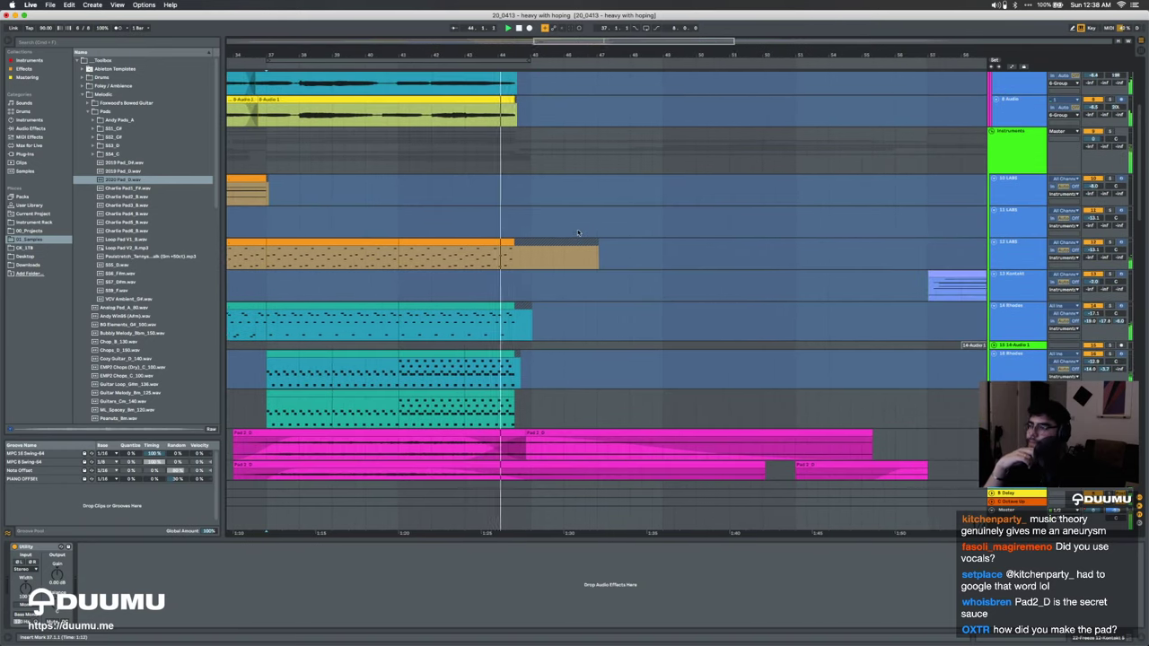
scroll(578, 234, "right", 1)
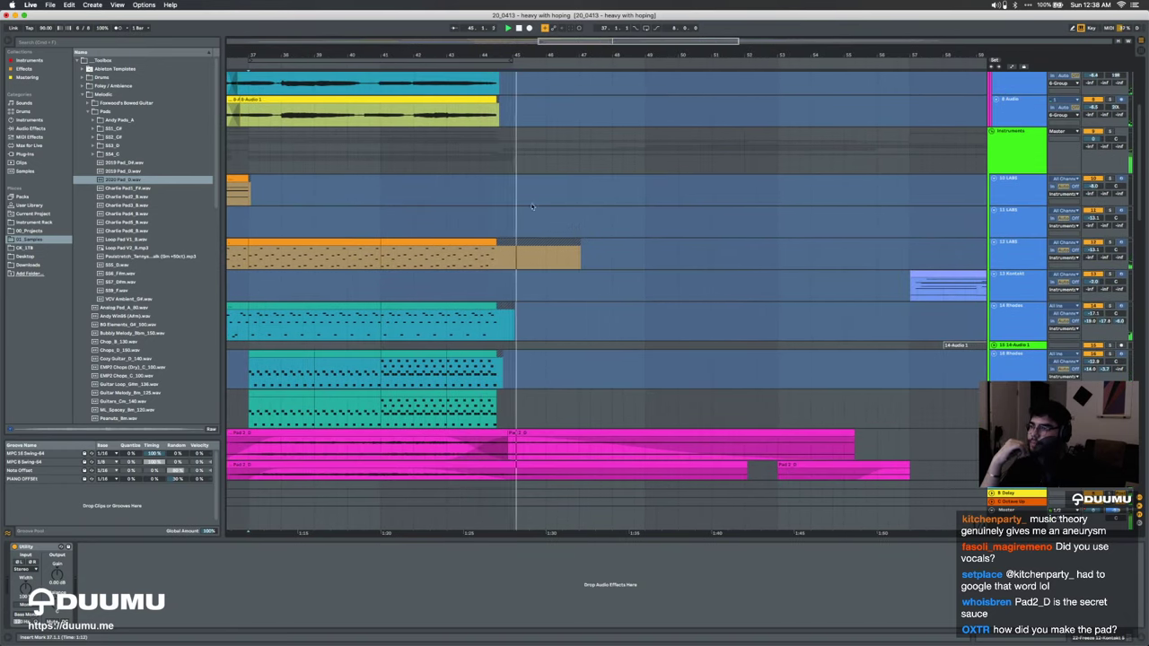
Step: Play the full mix from bar 45 under the vocal clips, stop it, and solo vocal track 4
left_click(545, 217)
scroll(530, 189, "up", 5)
scroll(530, 188, "right", 4)
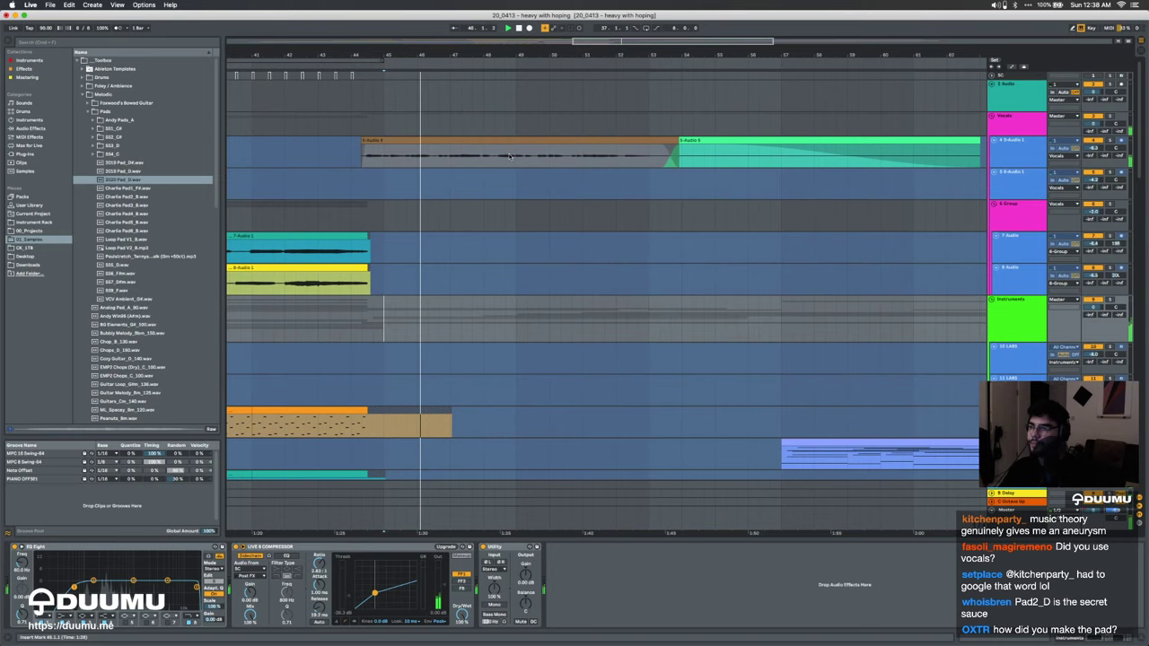
scroll(509, 157, "right", 3)
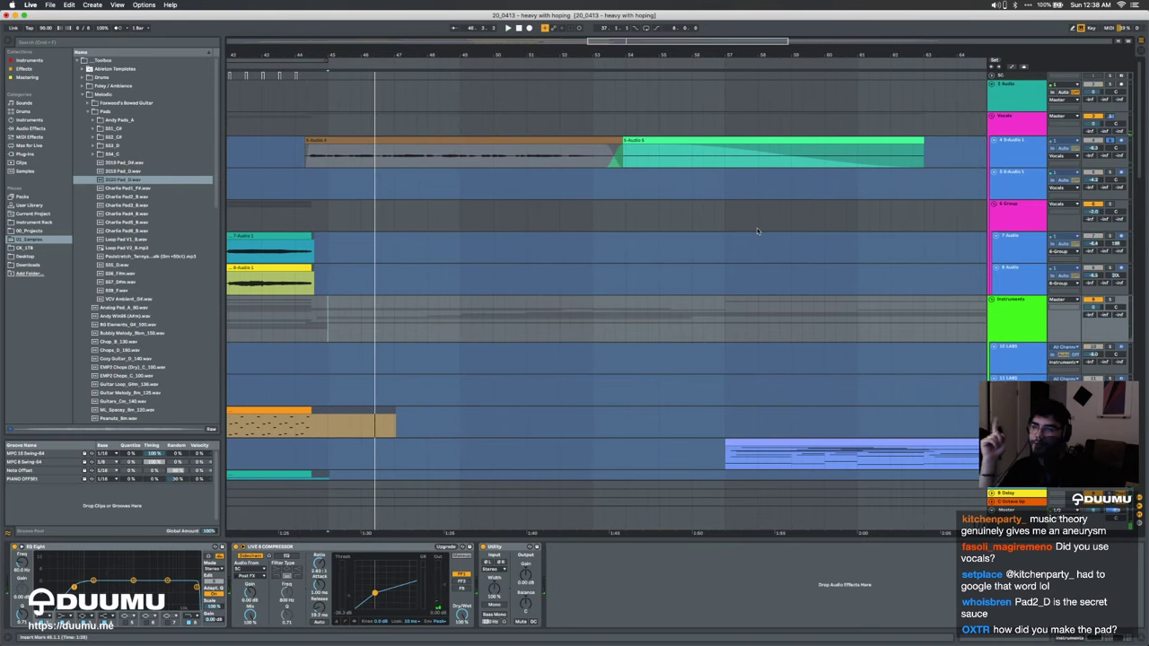
Step: Play the soloed vocal track 4 from bar 20.3 in its long opening clip
scroll(757, 232, "left", 10)
scroll(758, 231, "down", 3)
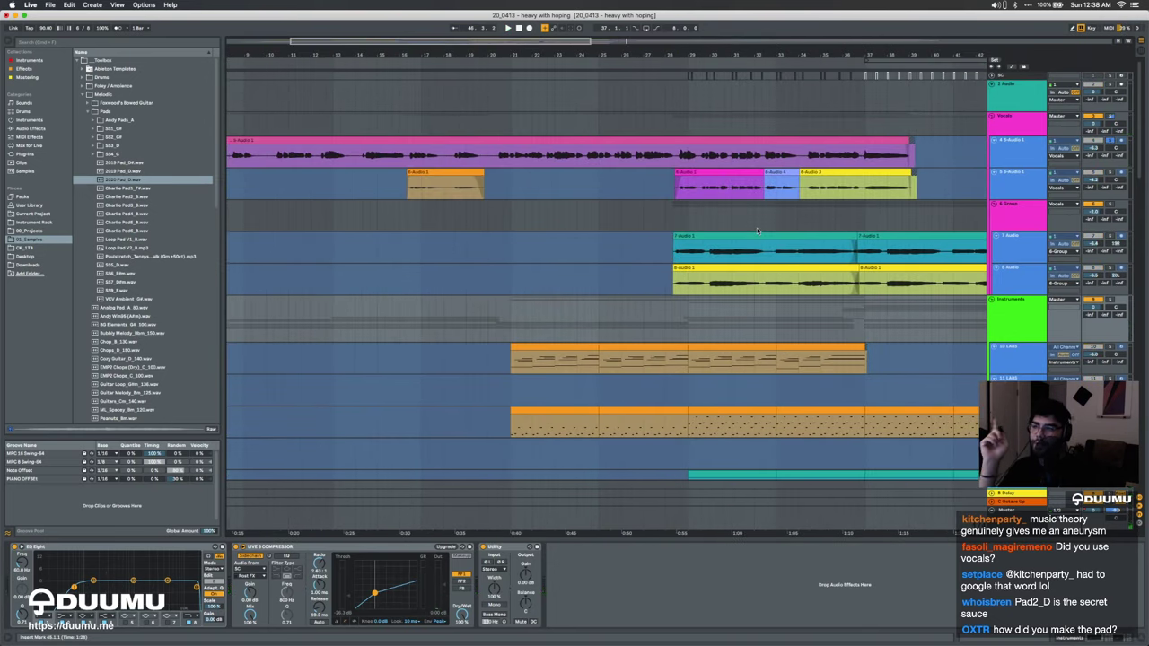
left_click(495, 162)
scroll(502, 161, "right", 1)
scroll(503, 162, "down", 3)
scroll(503, 161, "left", 3)
scroll(502, 162, "up", 3)
scroll(503, 161, "right", 2)
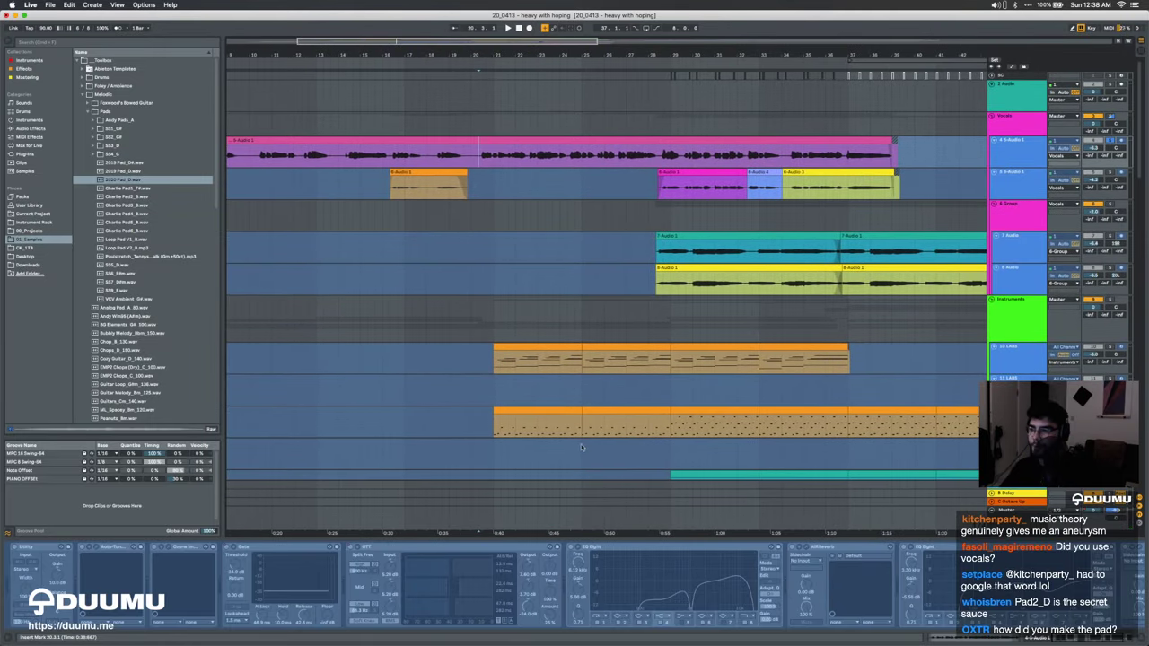
left_click_drag(538, 359, 567, 367)
left_click(479, 157)
key("space")
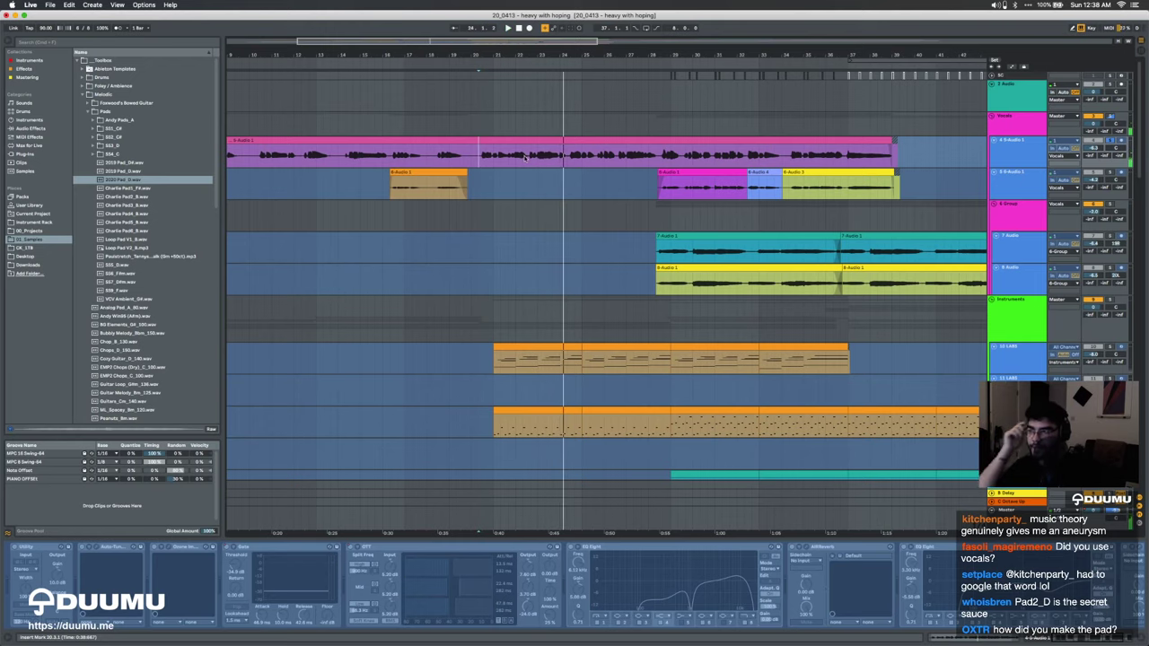
Step: Replay the soloed vocal from bar 23 and return to an overview of all the vocal clips
scroll(525, 156, "up", 5)
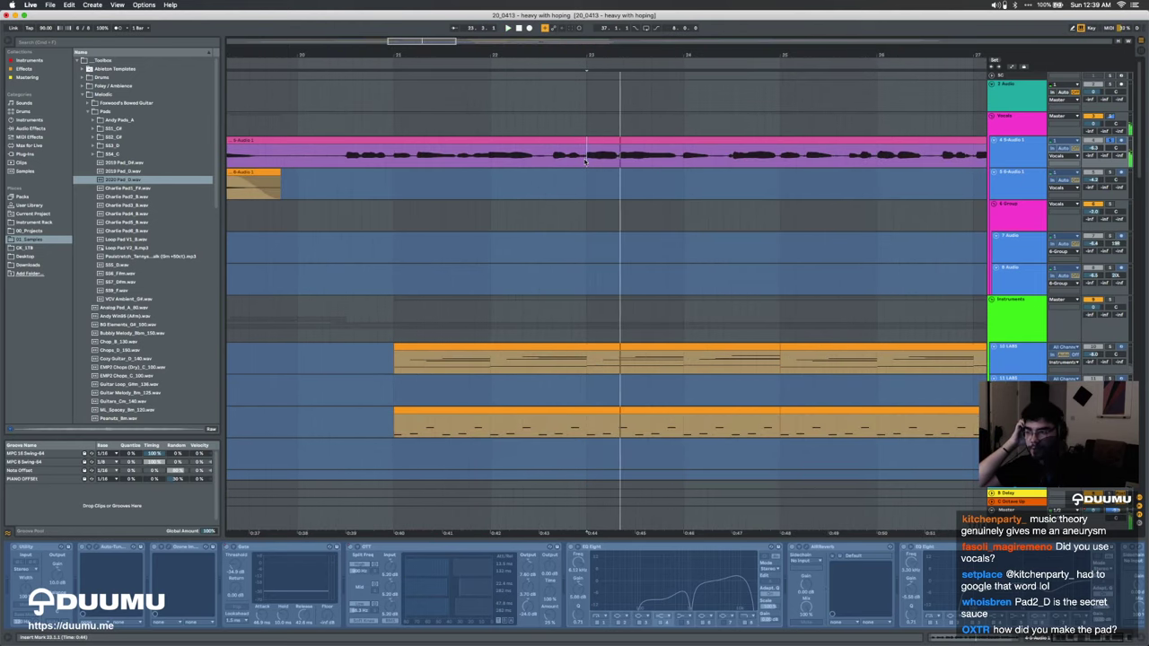
scroll(585, 159, "down", 5)
scroll(586, 161, "right", 1)
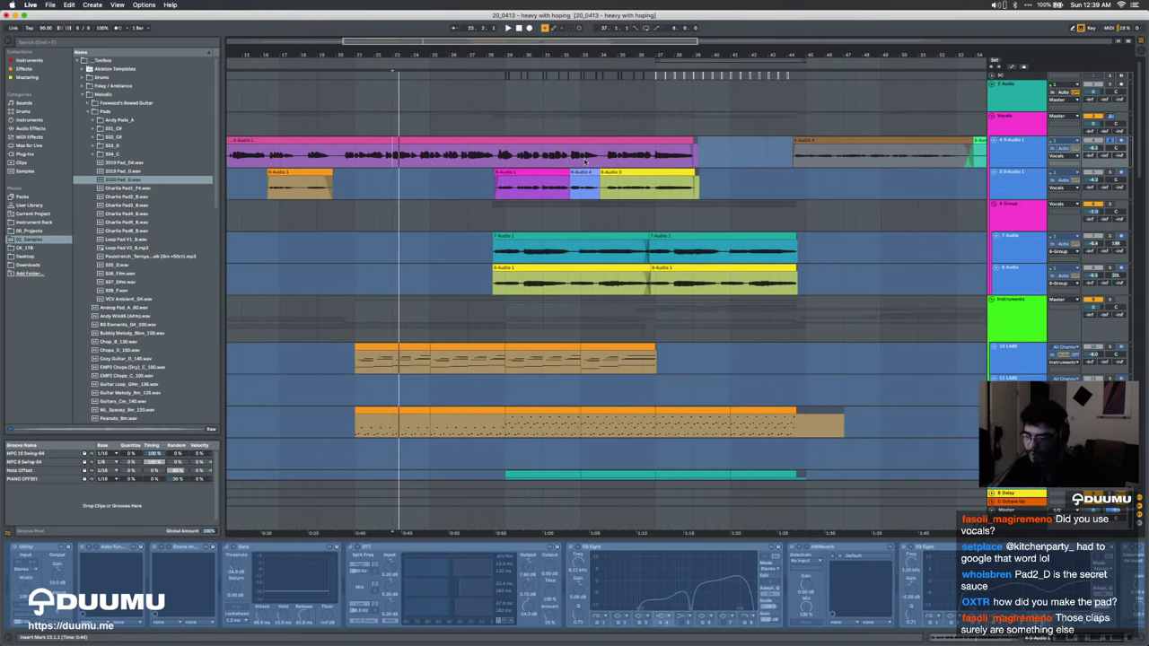
Step: Audition the soloed track 4 vocal clip that begins near bar 44.3, from its start and again from bar 47
scroll(792, 162, "right", 5)
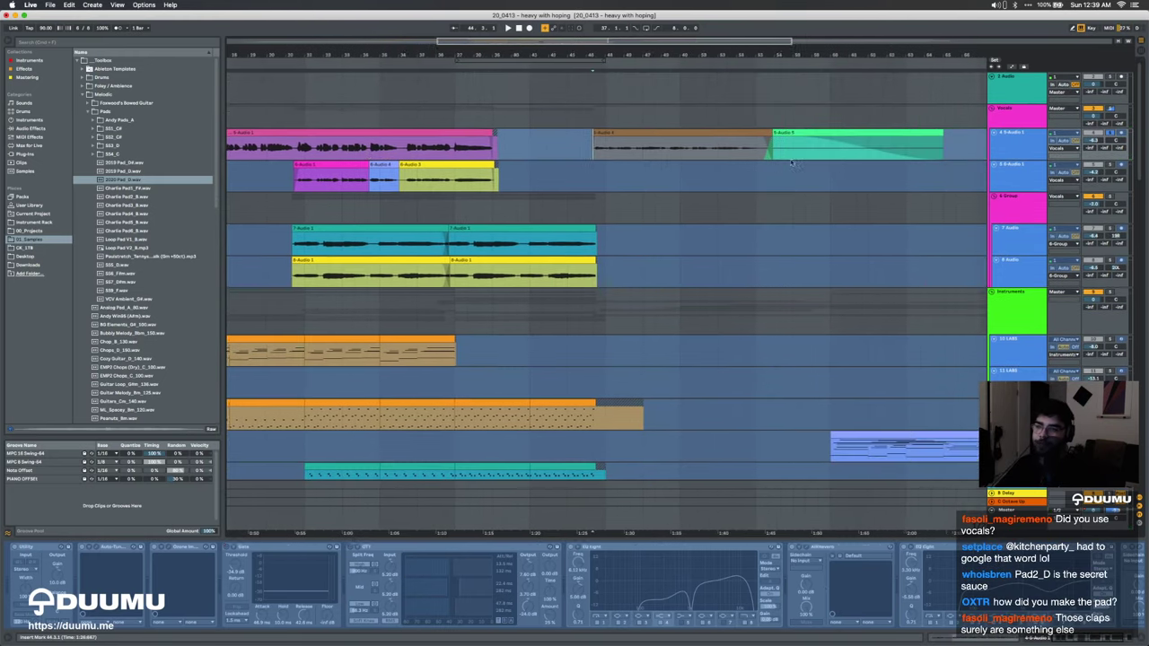
scroll(792, 161, "down", 5)
scroll(579, 262, "up", 5)
scroll(578, 258, "up", 1)
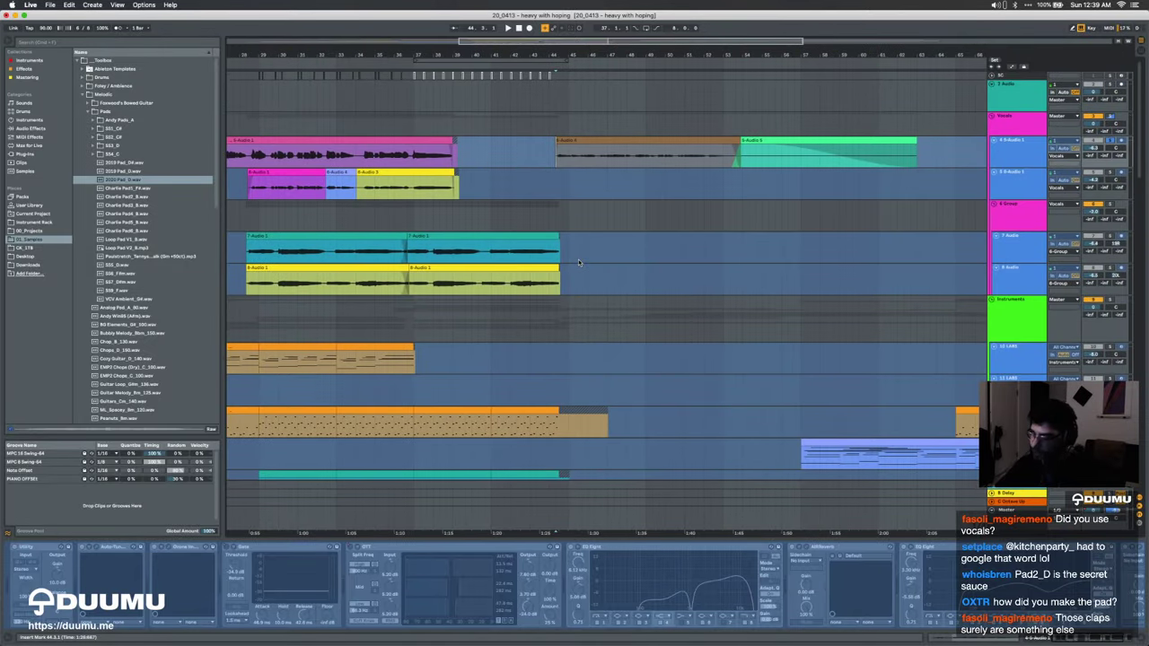
key("space")
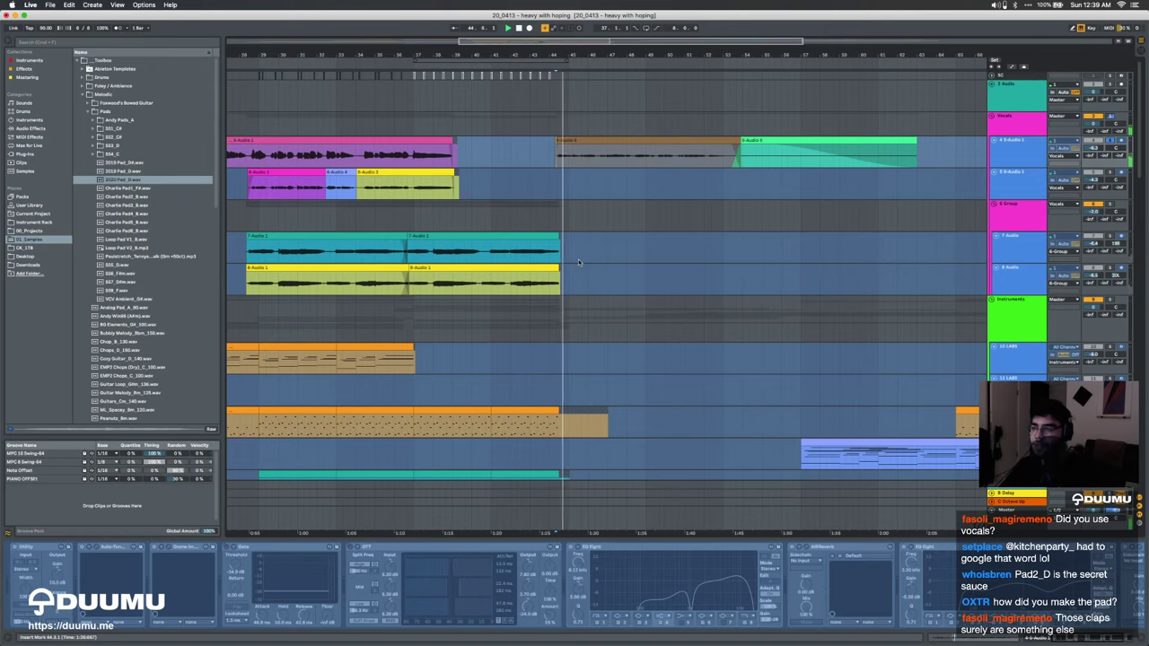
scroll(594, 181, "up", 3)
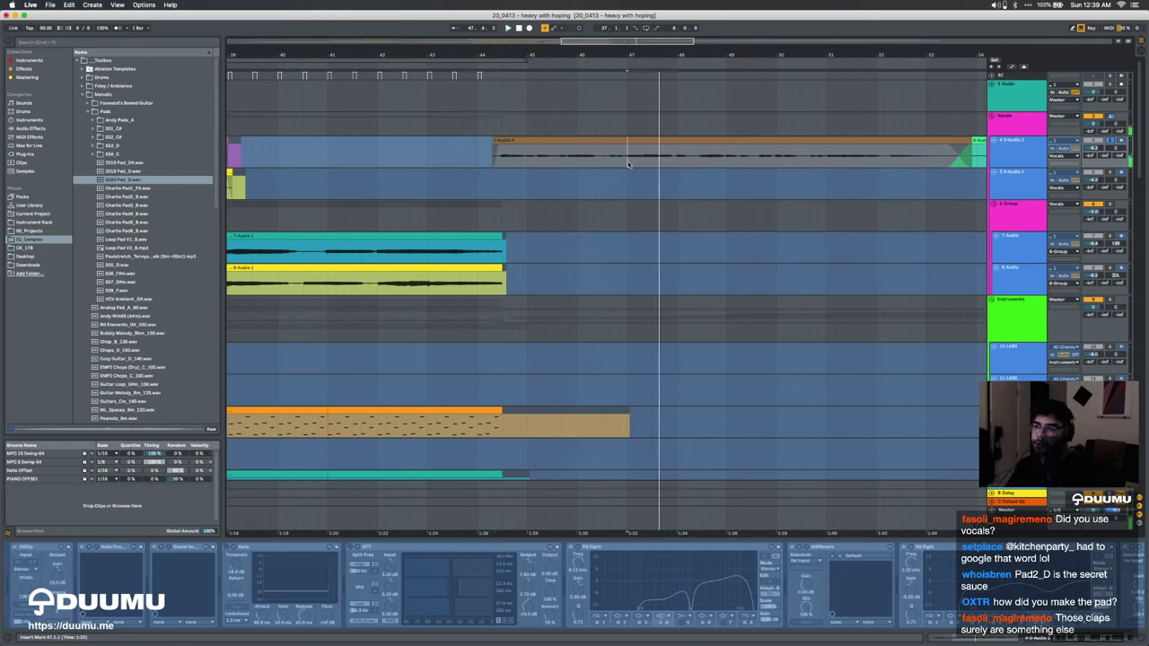
left_click(628, 164)
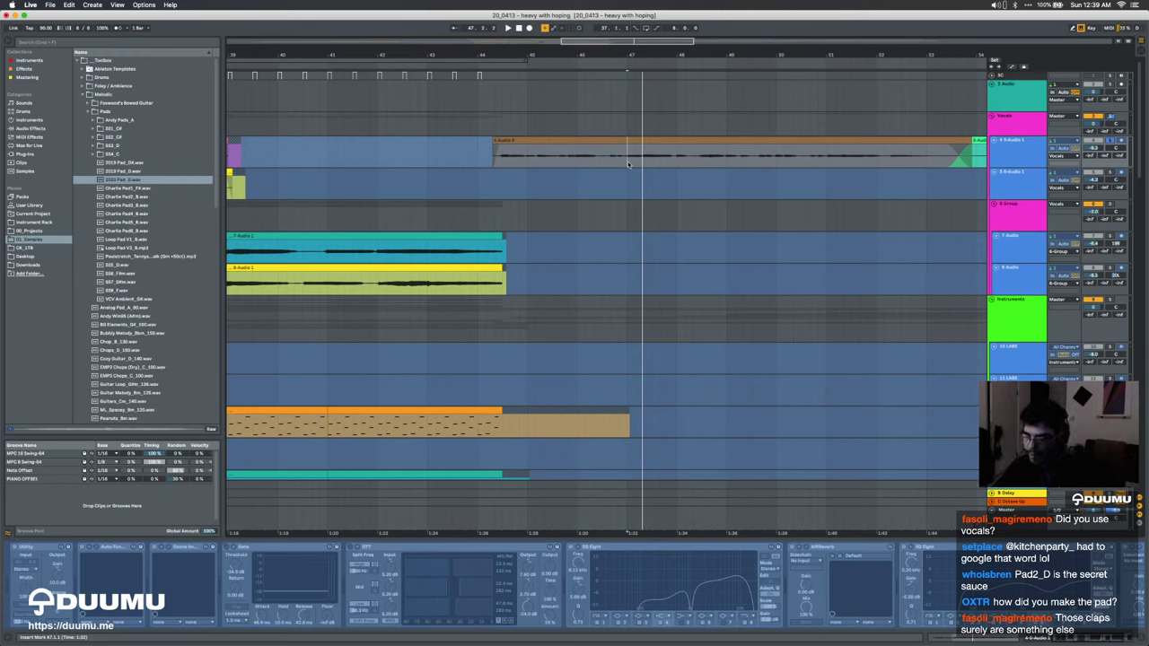
Step: Go back to the earlier vocal clip and play it from bar 23 for comparison
key("minus")
scroll(624, 164, "left", 10)
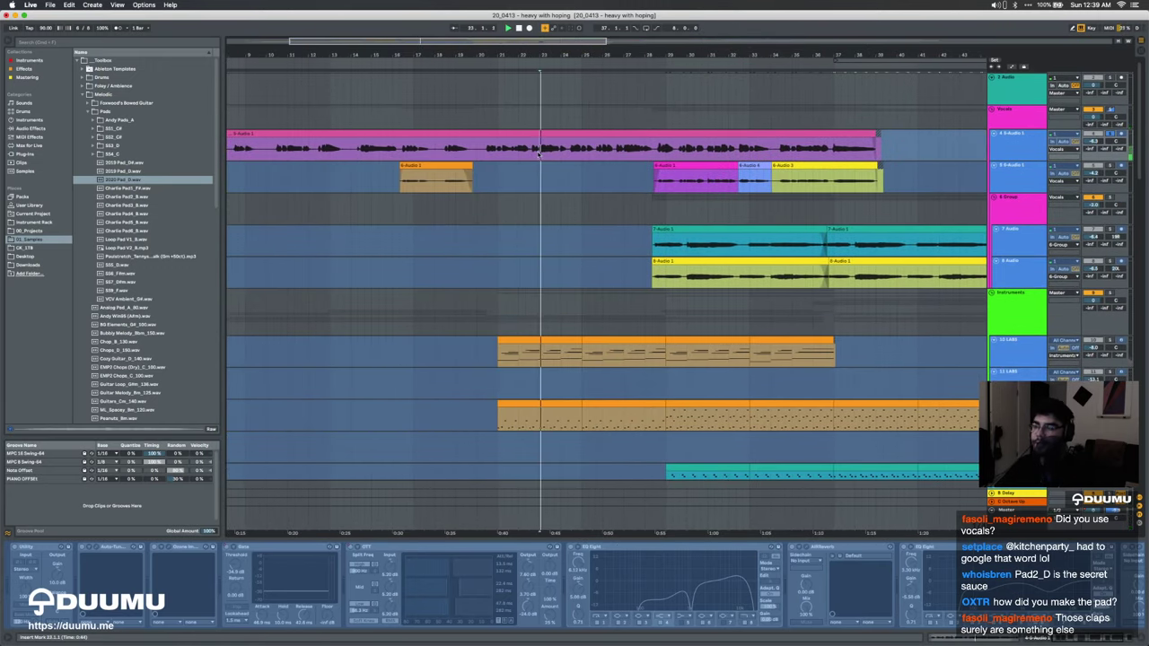
scroll(554, 164, "right", 15)
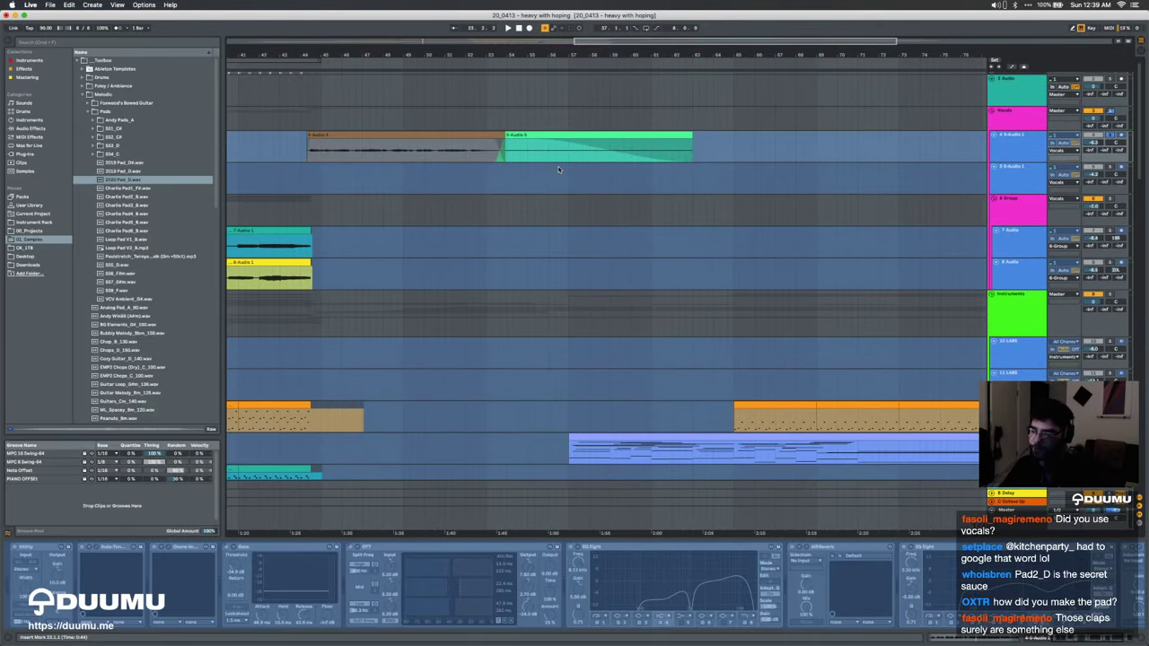
Step: Clear the solo on vocal track 4 and play the full mix from bar 44.3
scroll(558, 169, "left", 7)
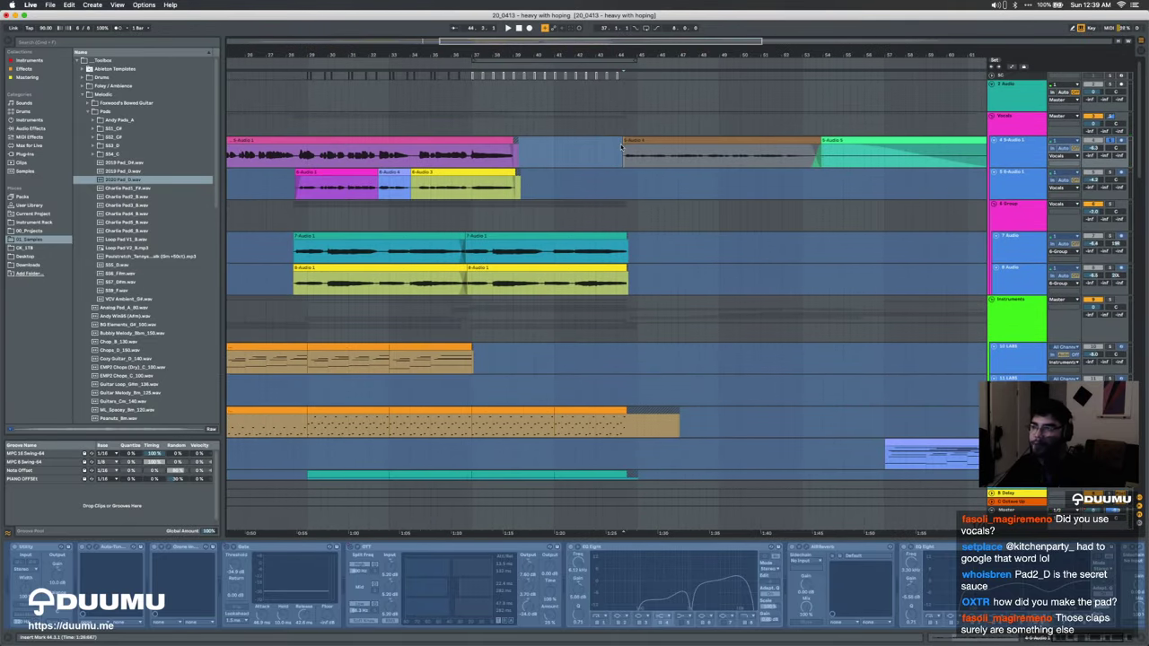
scroll(620, 146, "up", 5)
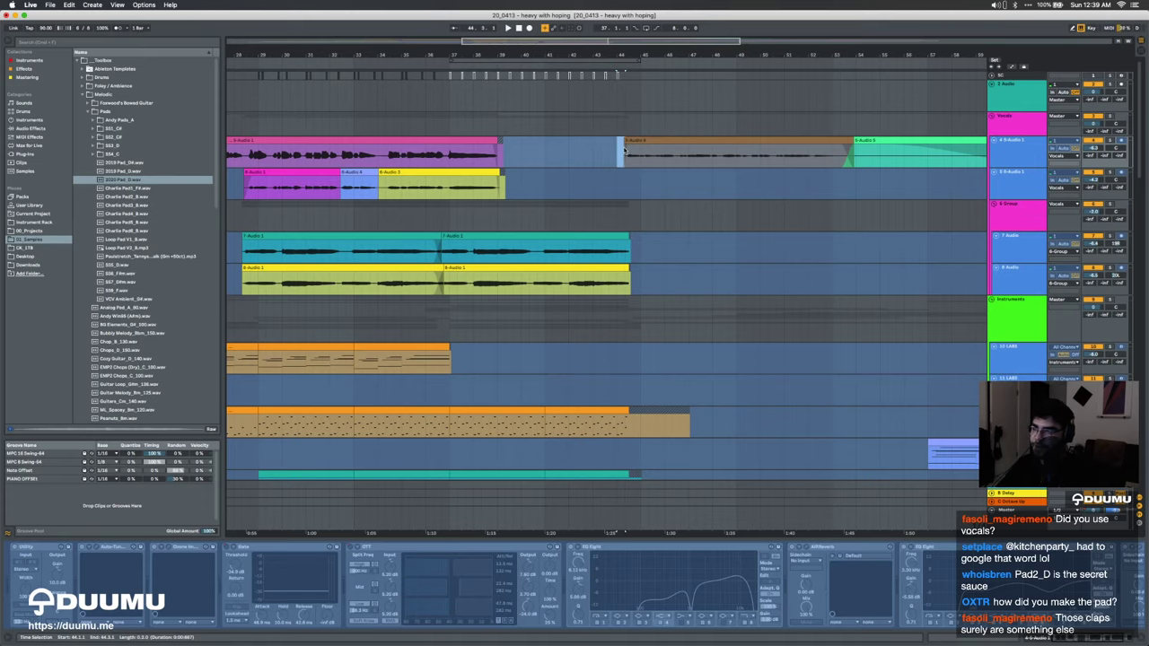
key("space")
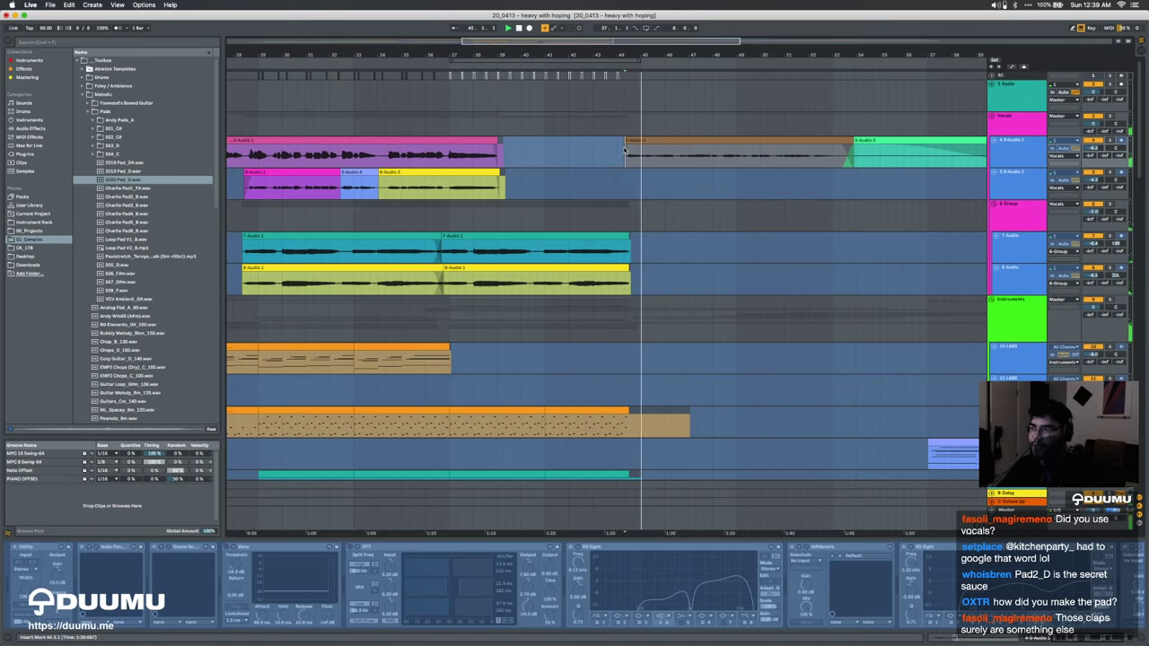
Step: Play the full mix from bar 45 to about bar 54 while examining the vocal, pad and frozen Kontakt layers
scroll(628, 152, "down", 4)
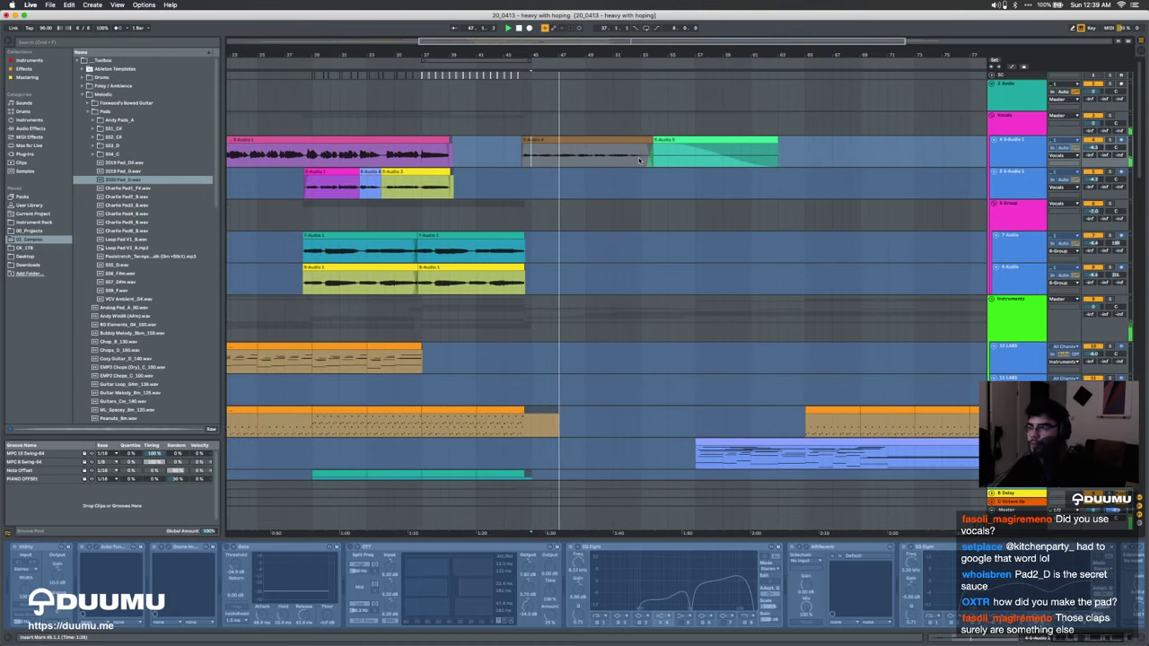
scroll(635, 160, "up", 3)
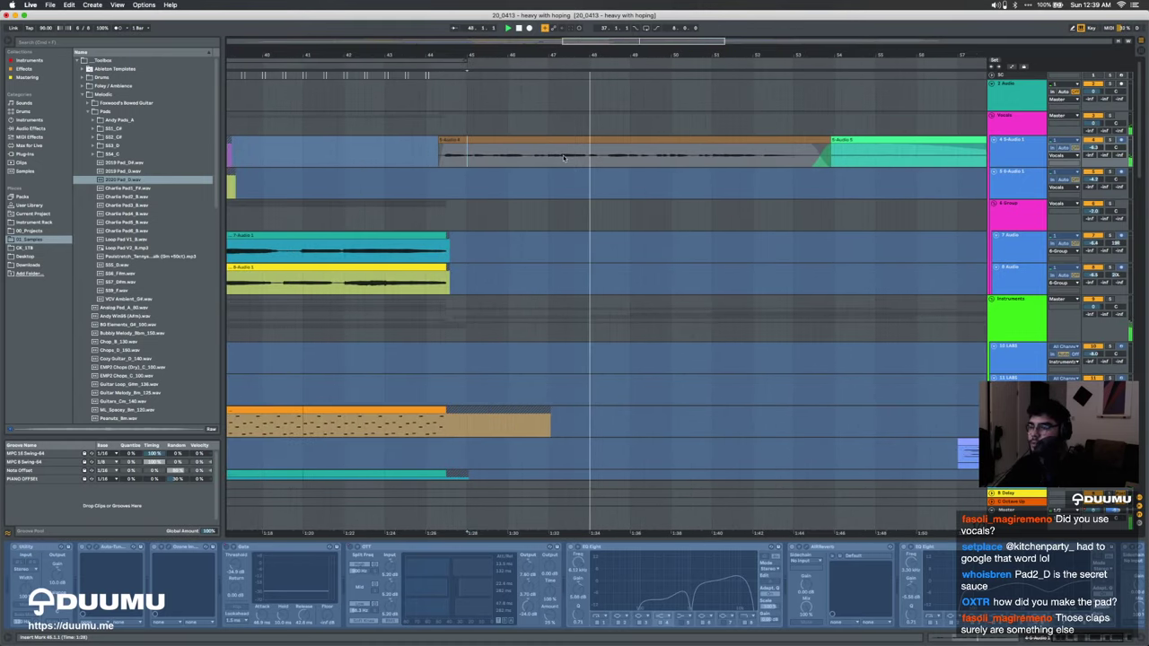
scroll(563, 158, "up", 2)
scroll(563, 158, "down", 3)
scroll(564, 158, "right", 2)
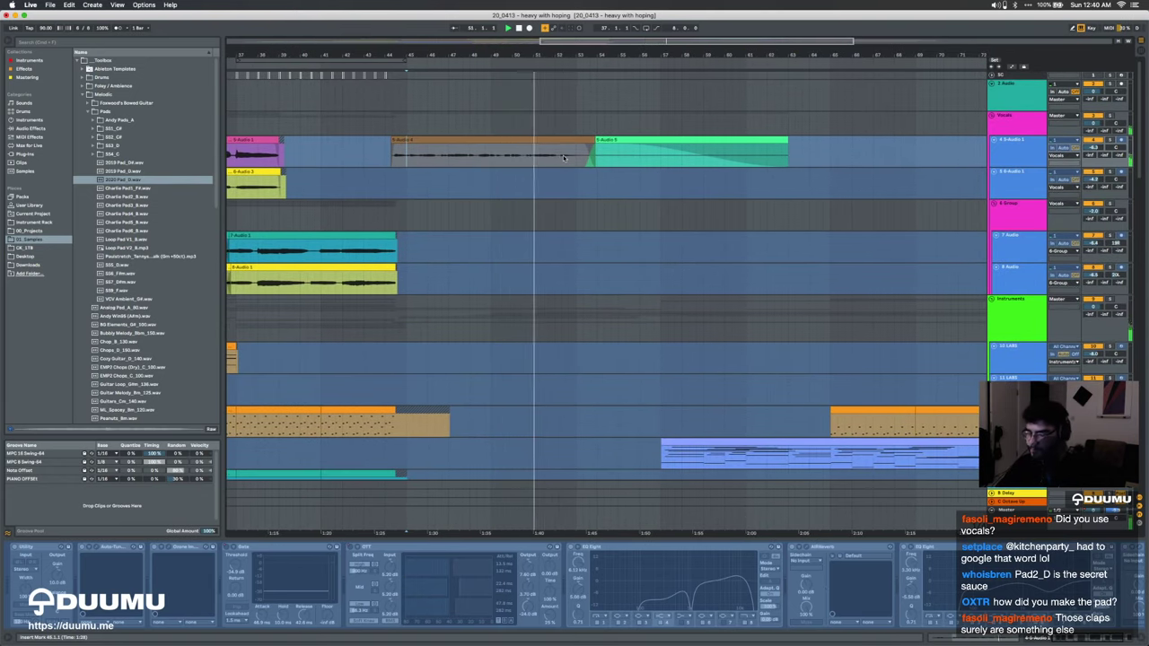
scroll(564, 158, "right", 2)
scroll(564, 158, "down", 5)
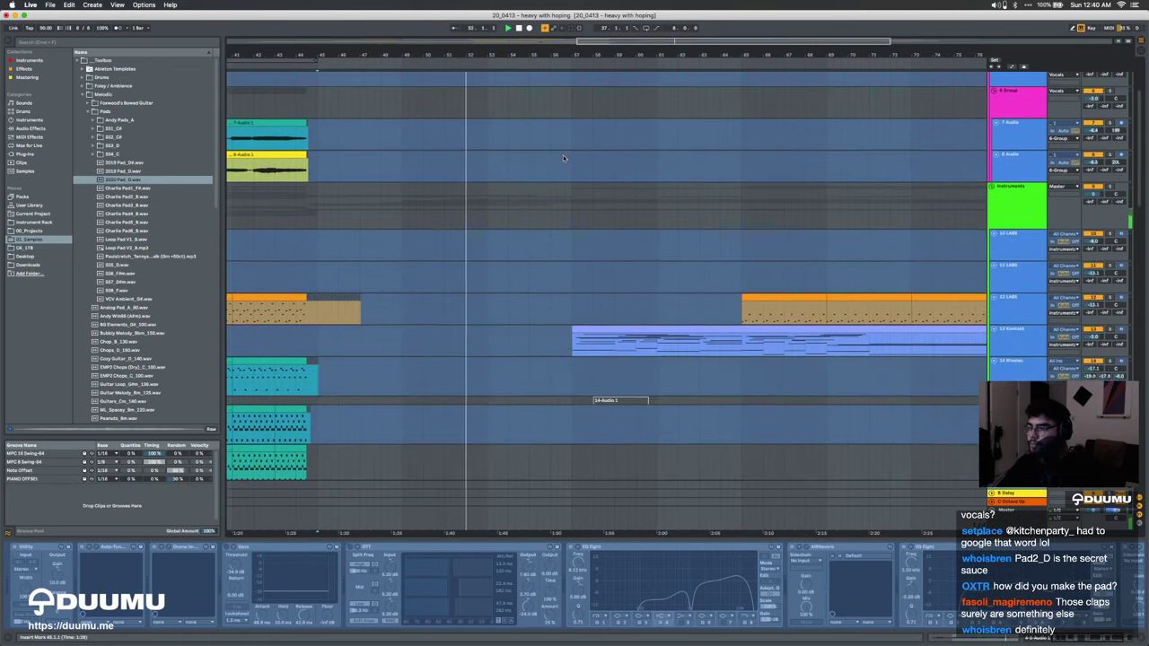
scroll(562, 154, "down", 10)
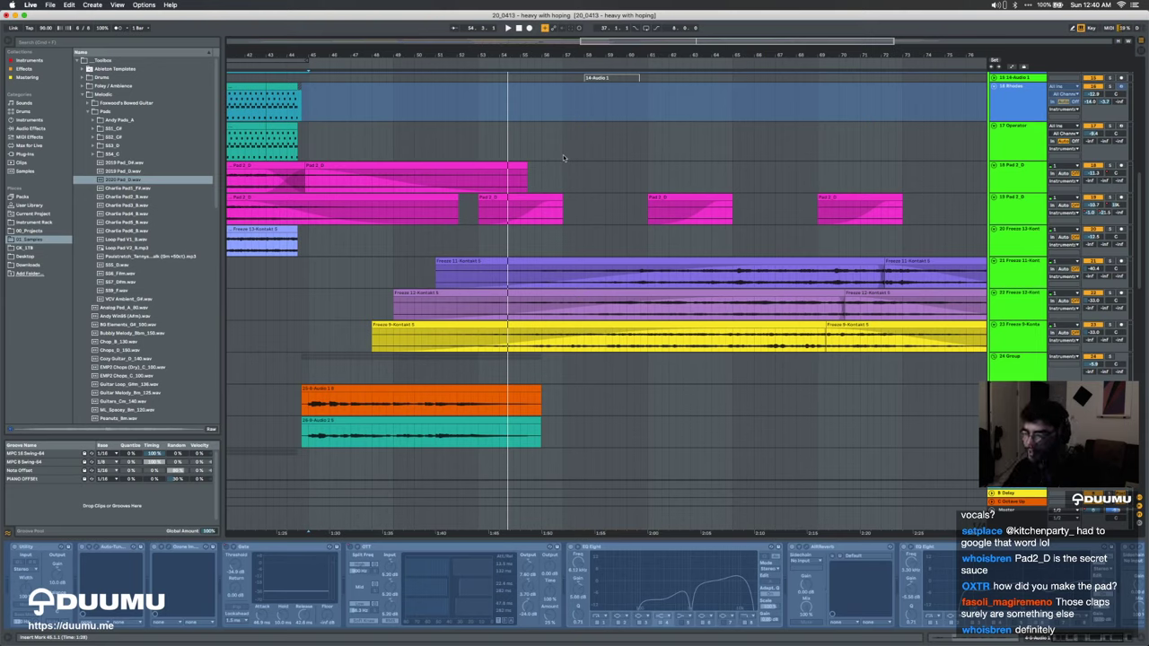
Step: Open the 13 Kontakt track's MIDI clip starting at bar 57 and show its notes
scroll(462, 162, "up", 5)
scroll(462, 161, "up", 5)
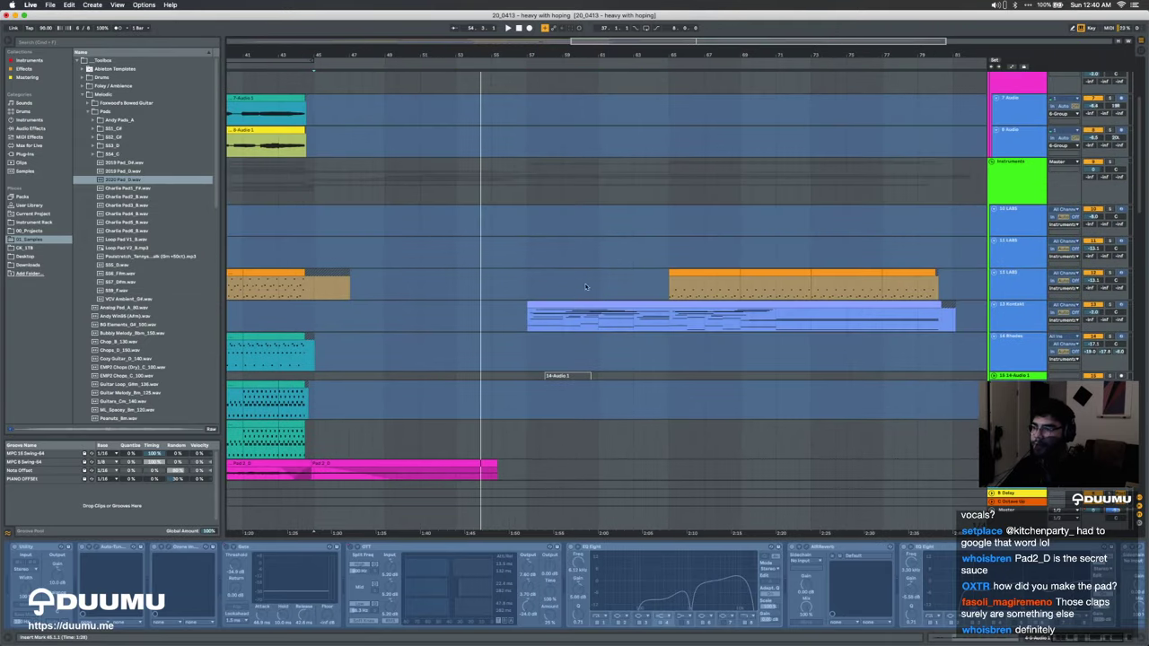
left_click(687, 314)
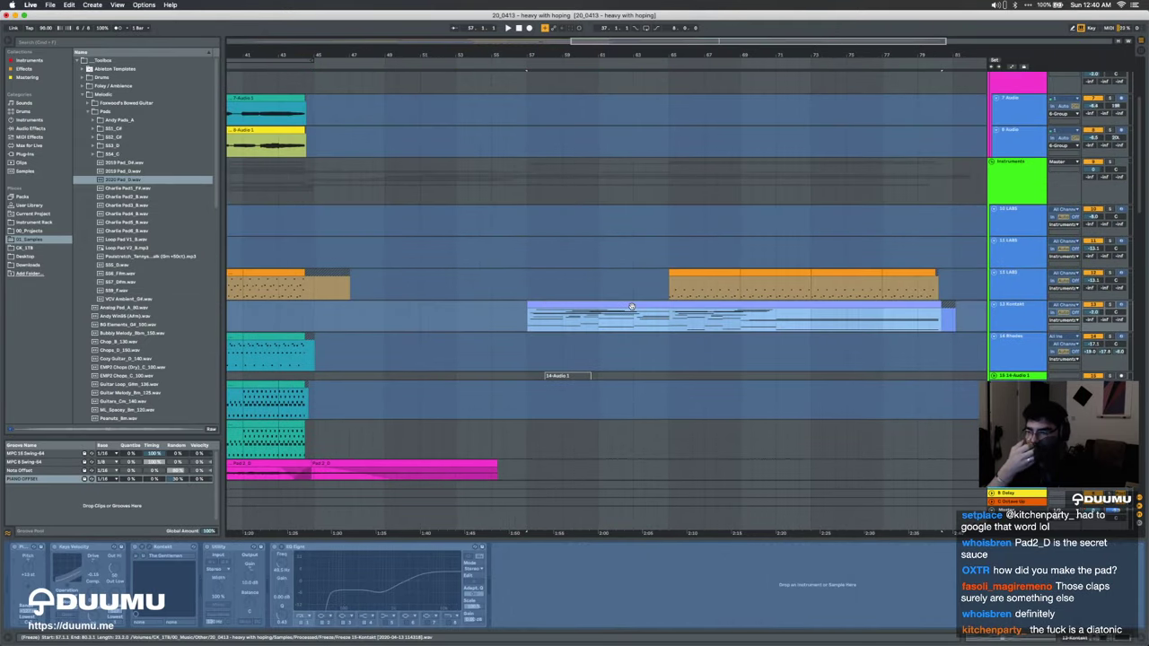
key("ctrl+Left")
key("ctrl+Right")
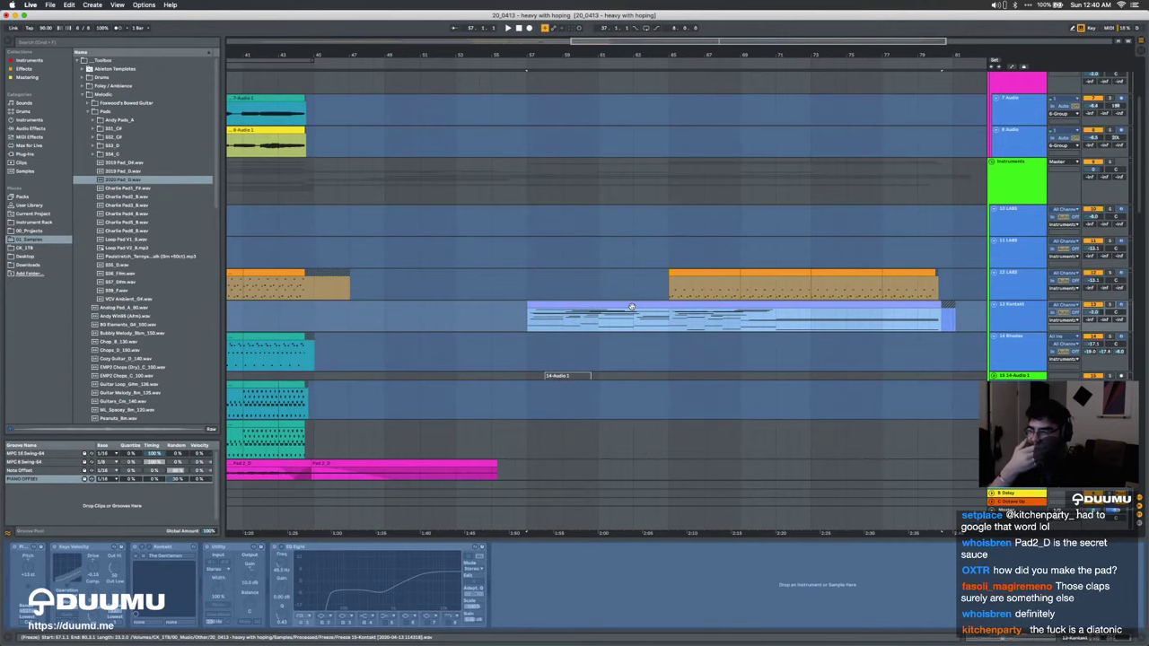
left_click(620, 351)
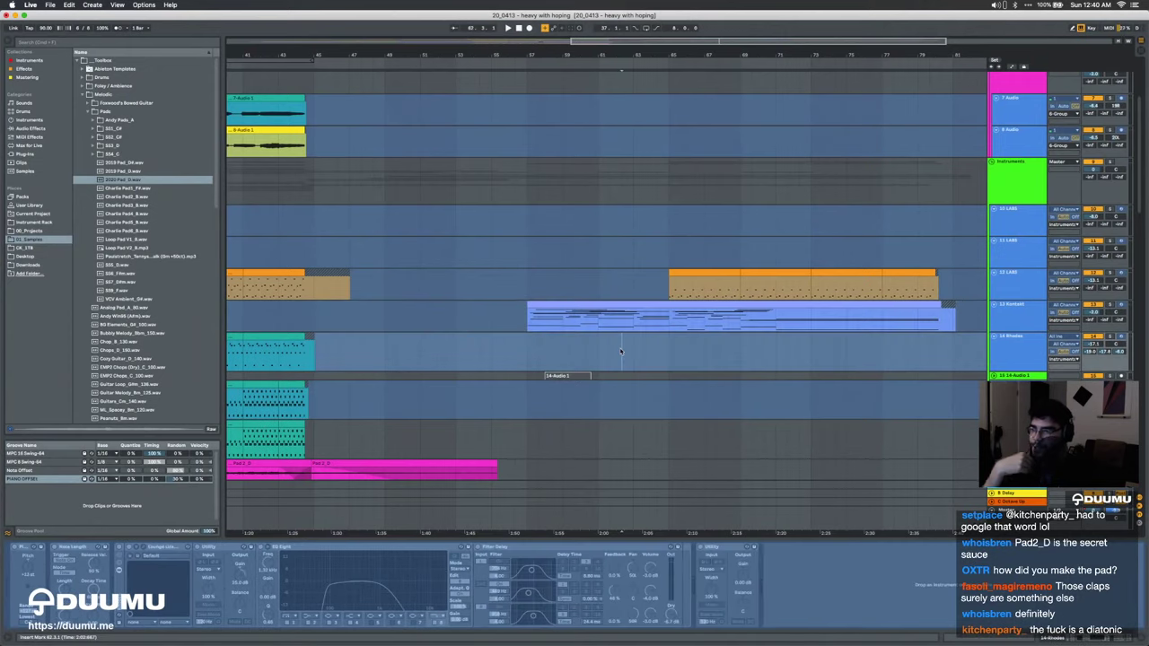
double_click(549, 305)
left_click_drag(430, 324, 452, 271)
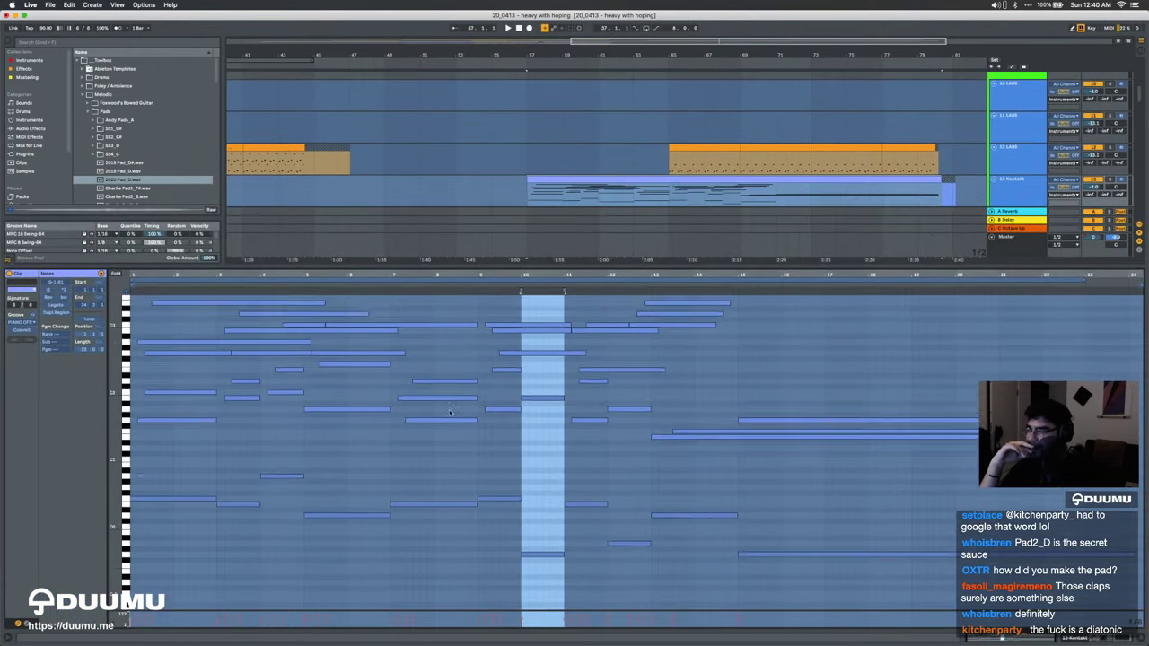
scroll(450, 416, "down", 2)
Step: Solo the 13 Kontakt track and play its clip from bar 57, following the notes up close
left_click(1110, 179)
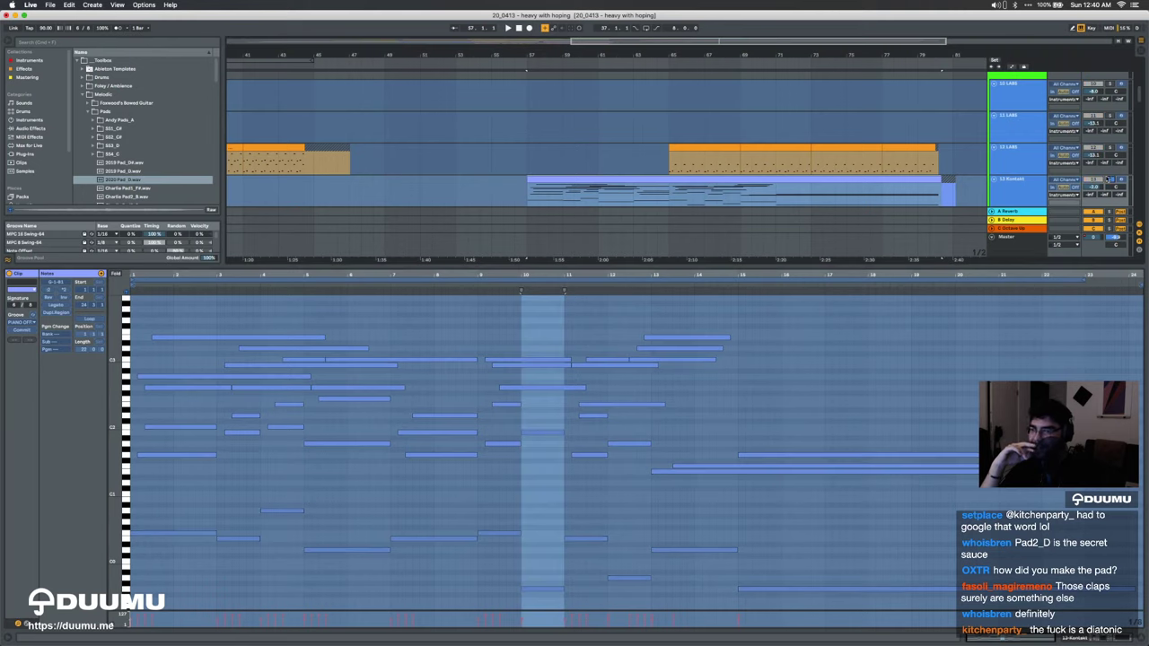
double_click(561, 191)
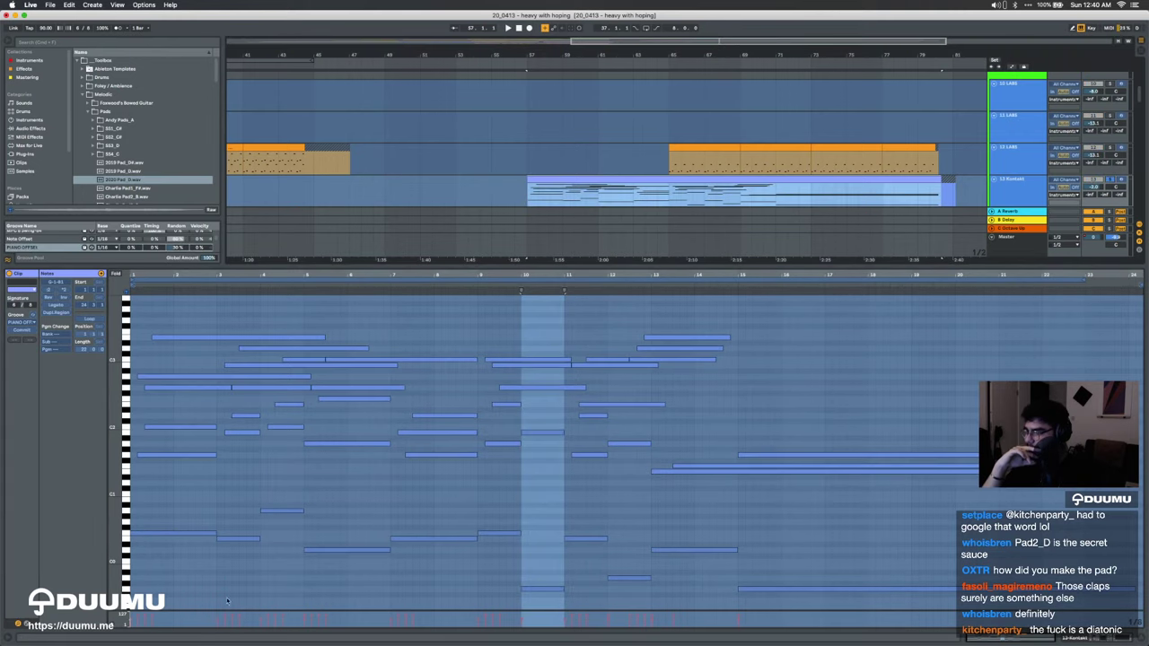
key("space")
scroll(161, 459, "up", 3)
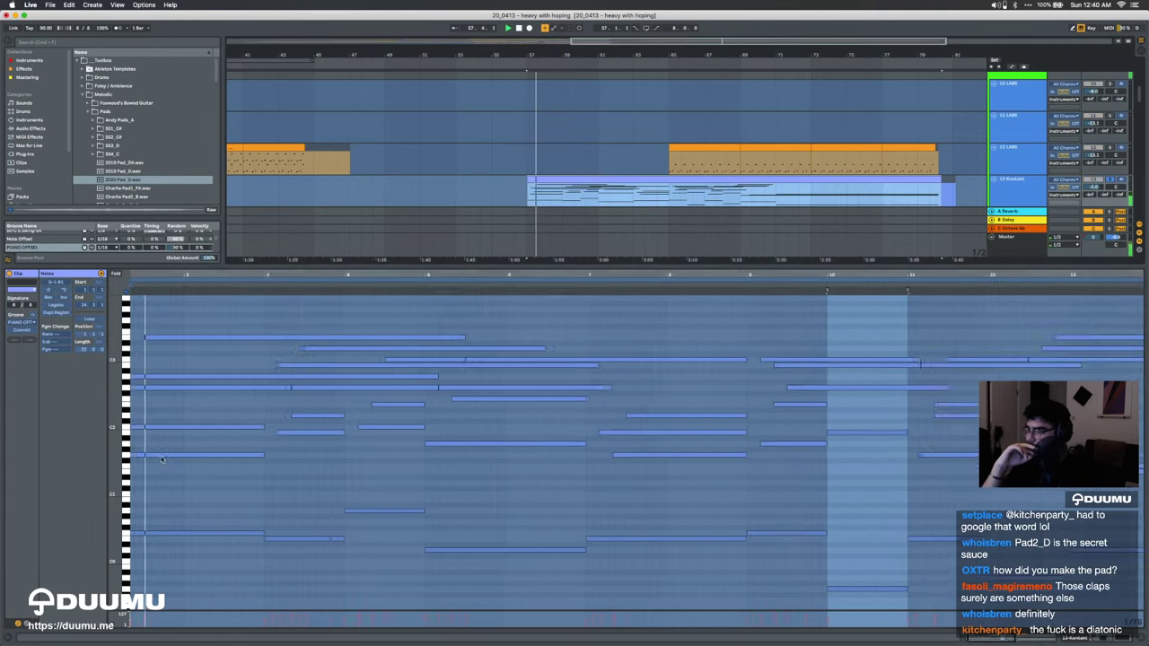
Step: Follow the 13 Kontakt clip's notes up close as the soloed track plays on through its chord changes
scroll(162, 459, "left", 2)
scroll(329, 417, "up", 1)
scroll(329, 415, "up", 2)
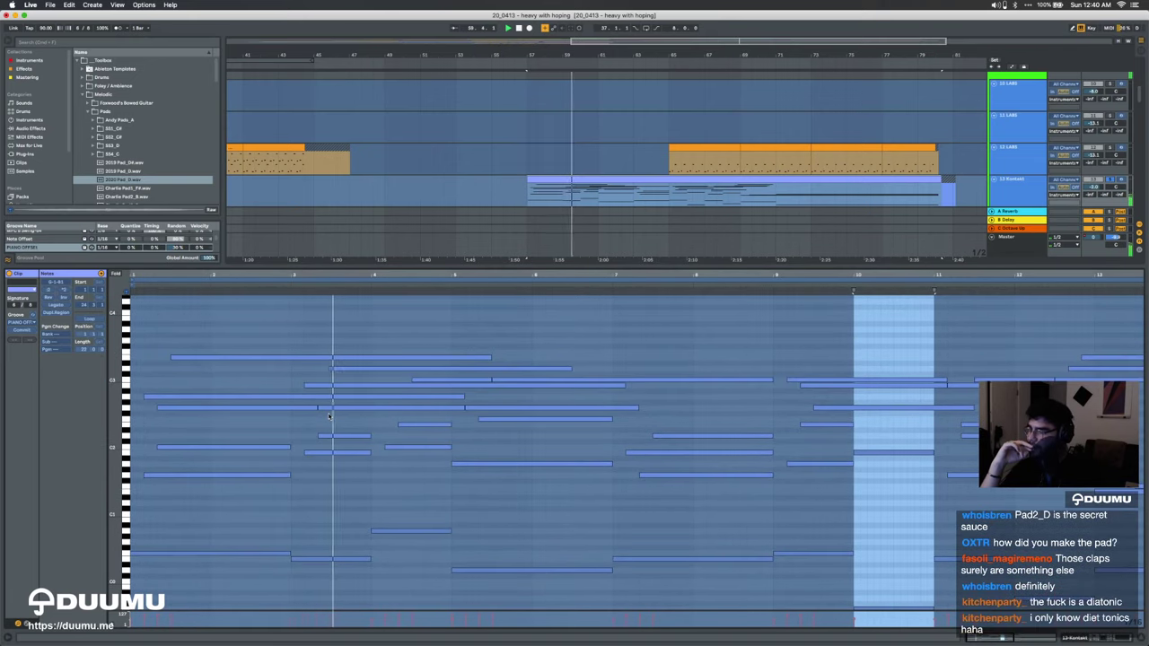
scroll(328, 416, "up", 1)
scroll(329, 415, "right", 1)
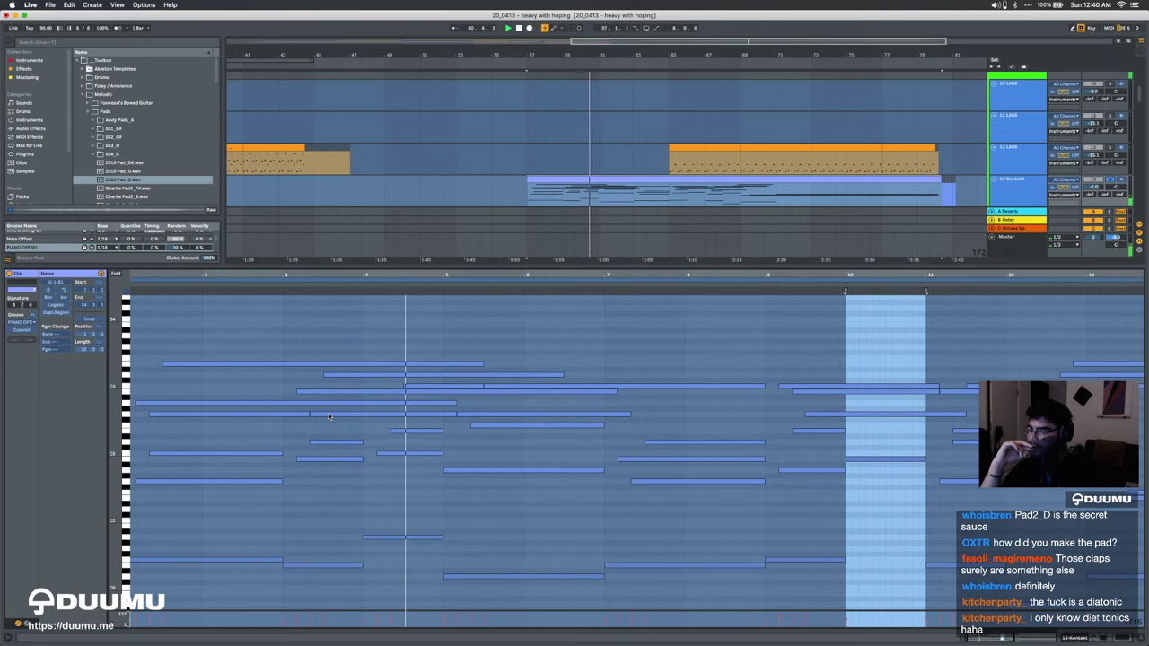
scroll(328, 416, "right", 2)
scroll(329, 416, "down", 2)
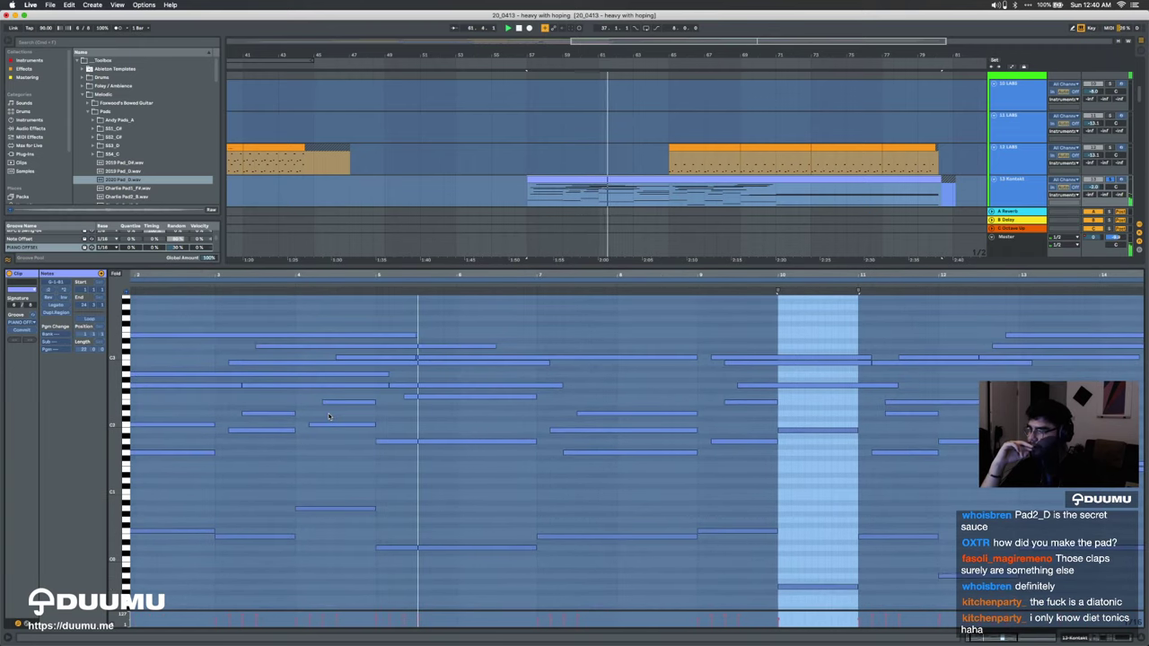
scroll(329, 415, "right", 2)
scroll(329, 416, "up", 1)
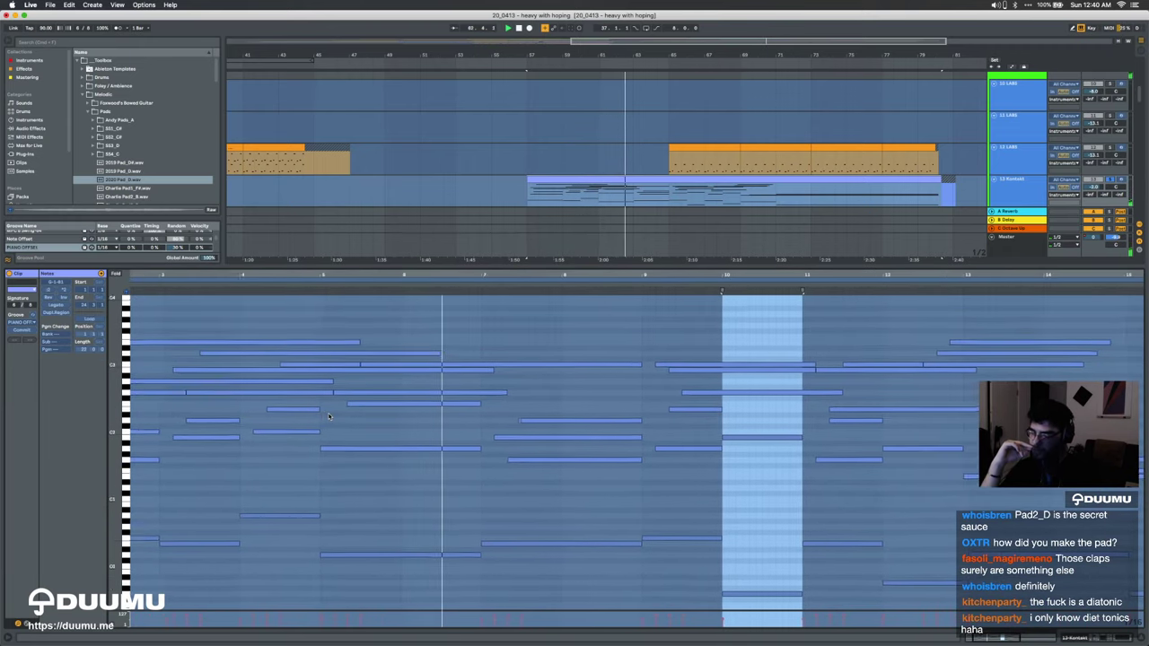
scroll(328, 416, "right", 2)
scroll(328, 416, "up", 1)
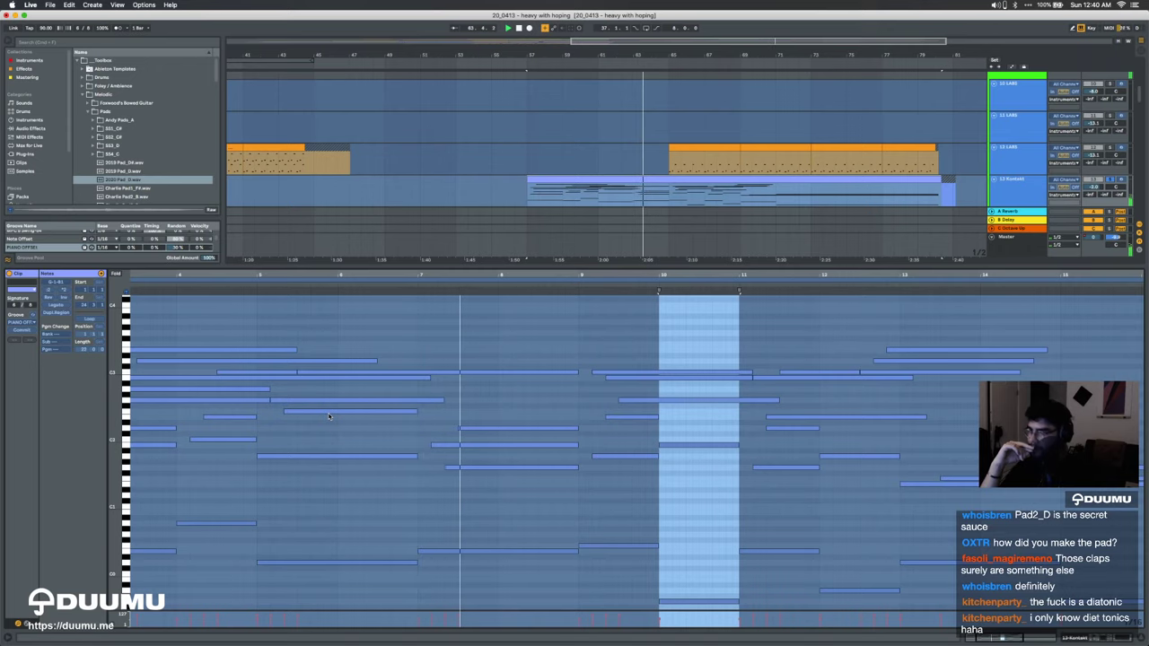
scroll(329, 416, "right", 5)
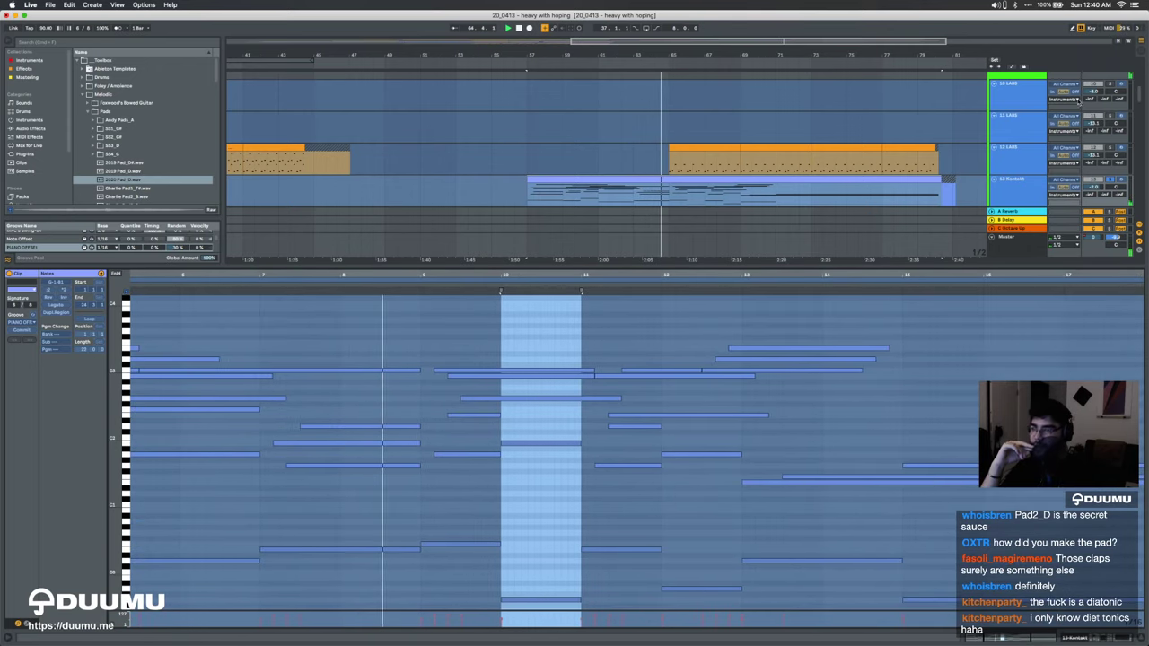
Step: Solo the 12 LABS track alongside 13 Kontakt from about bar 65 and follow the Kontakt notes while both play
left_click(1109, 147, "super")
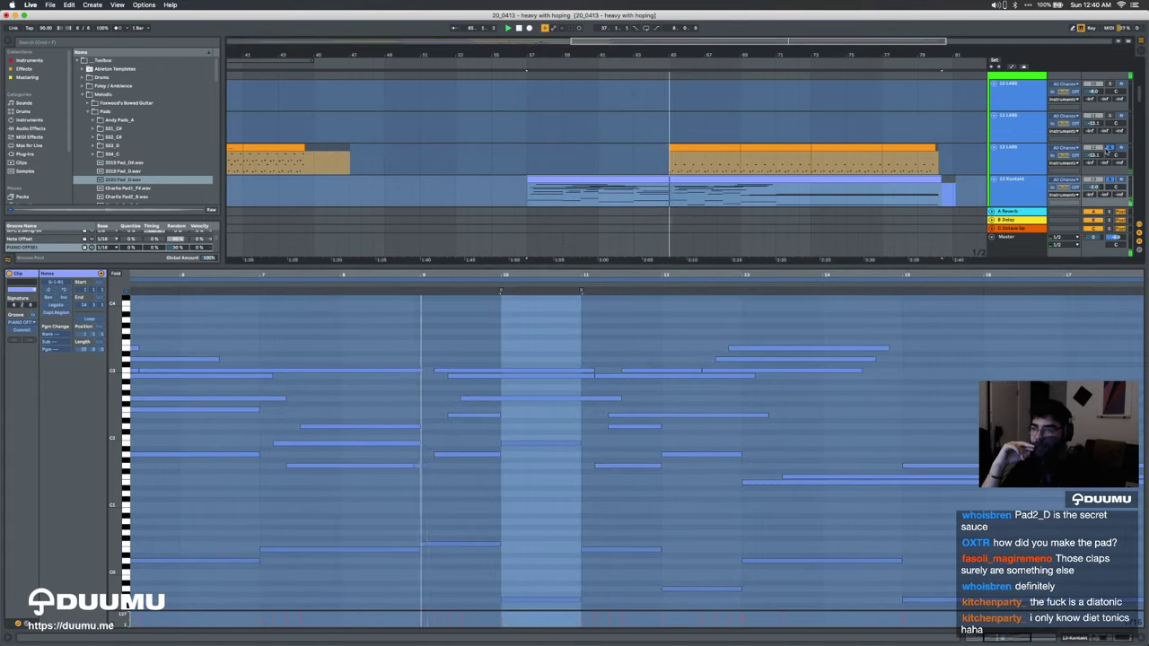
left_click(692, 148)
left_click(674, 197)
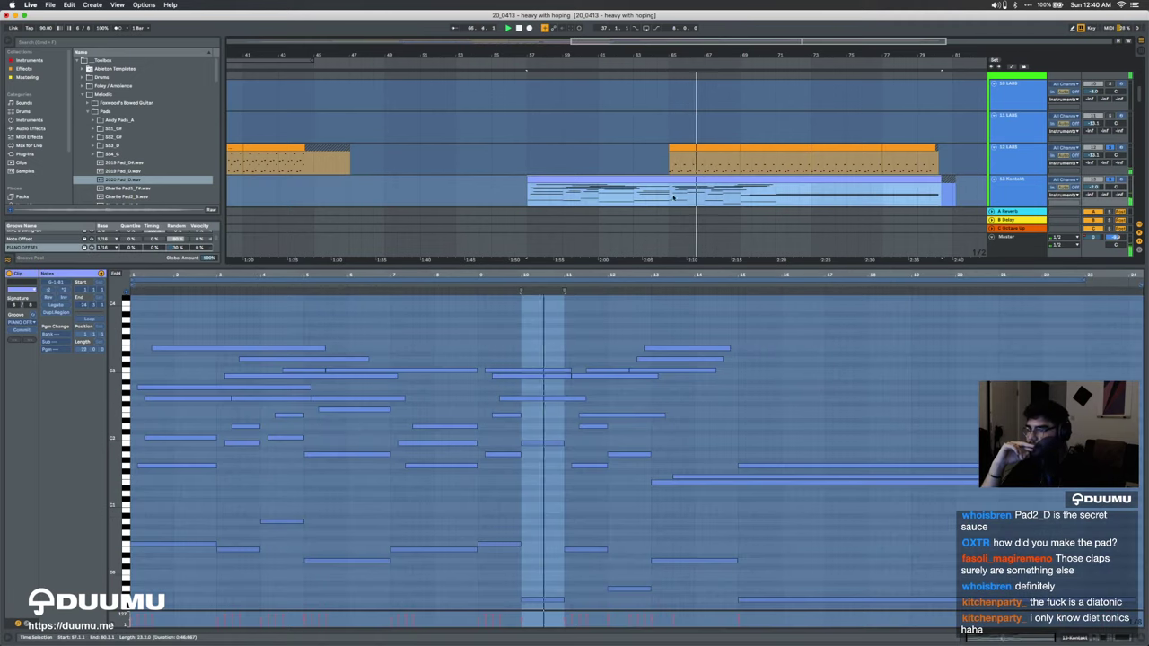
scroll(677, 405, "up", 2)
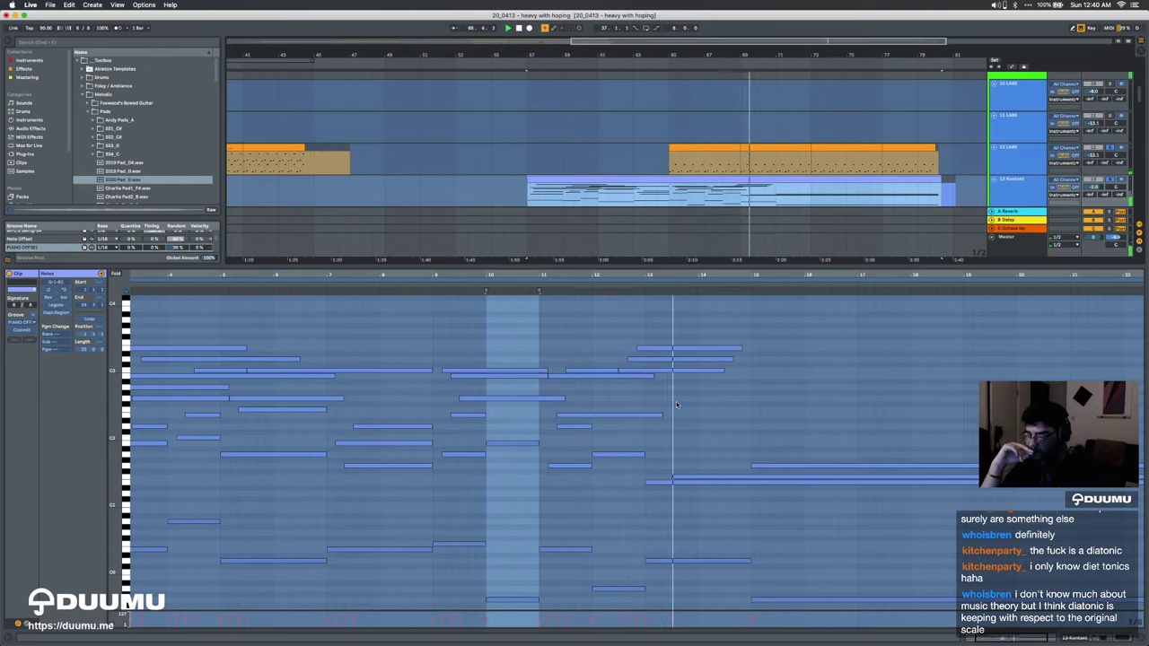
Step: Stop playback, clear the solos on the LABS and Kontakt tracks, and hide the clip's note editor
key("space")
left_click(1110, 180)
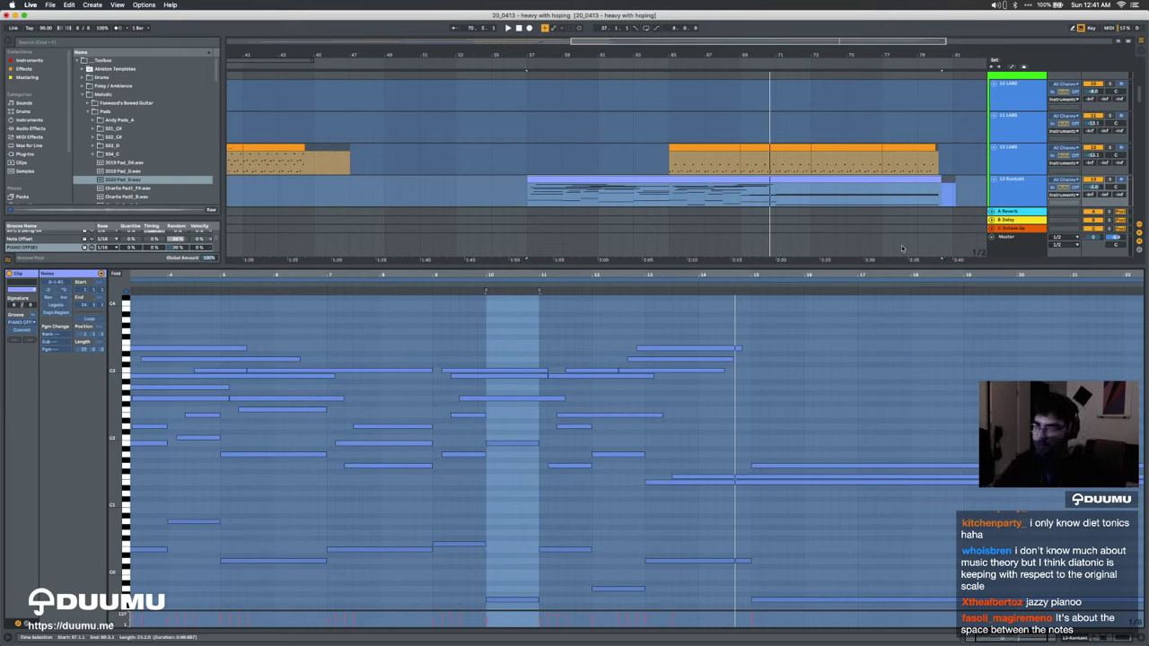
key("super+alt+l")
Step: Examine the whole arrangement from the vocal tracks down through the pad, frozen Kontakt and guitar layers
scroll(890, 269, "up", 4)
scroll(890, 269, "up", 3)
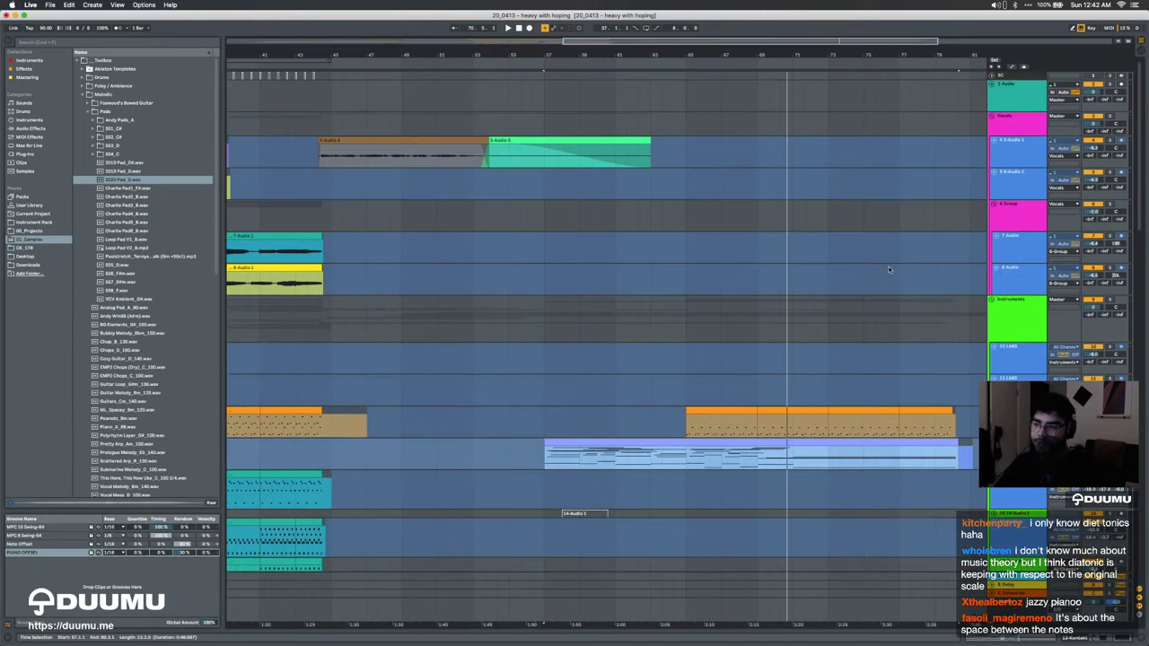
scroll(890, 270, "down", 3)
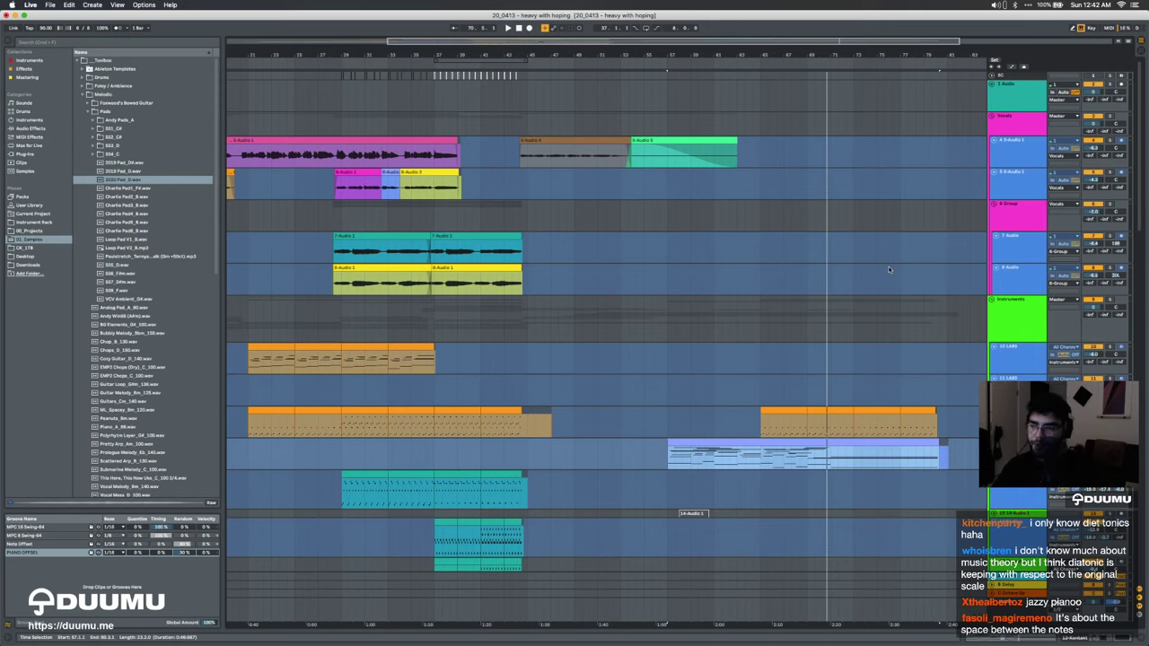
scroll(888, 269, "down", 2)
scroll(889, 269, "left", 1)
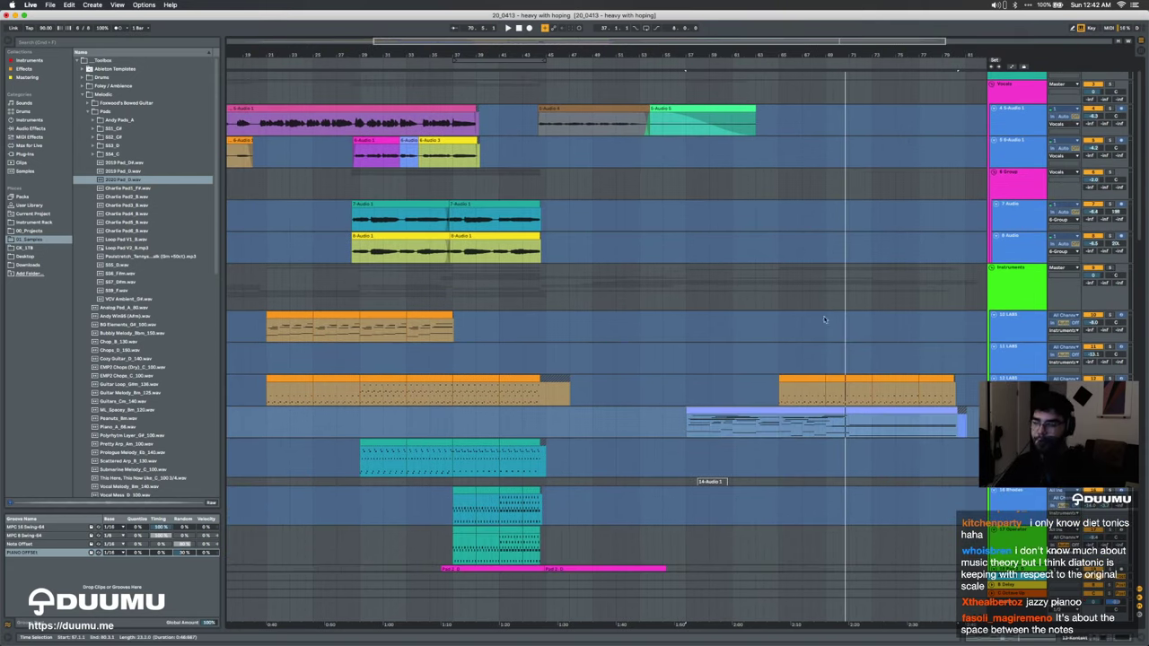
scroll(766, 338, "down", 10)
scroll(766, 337, "down", 12)
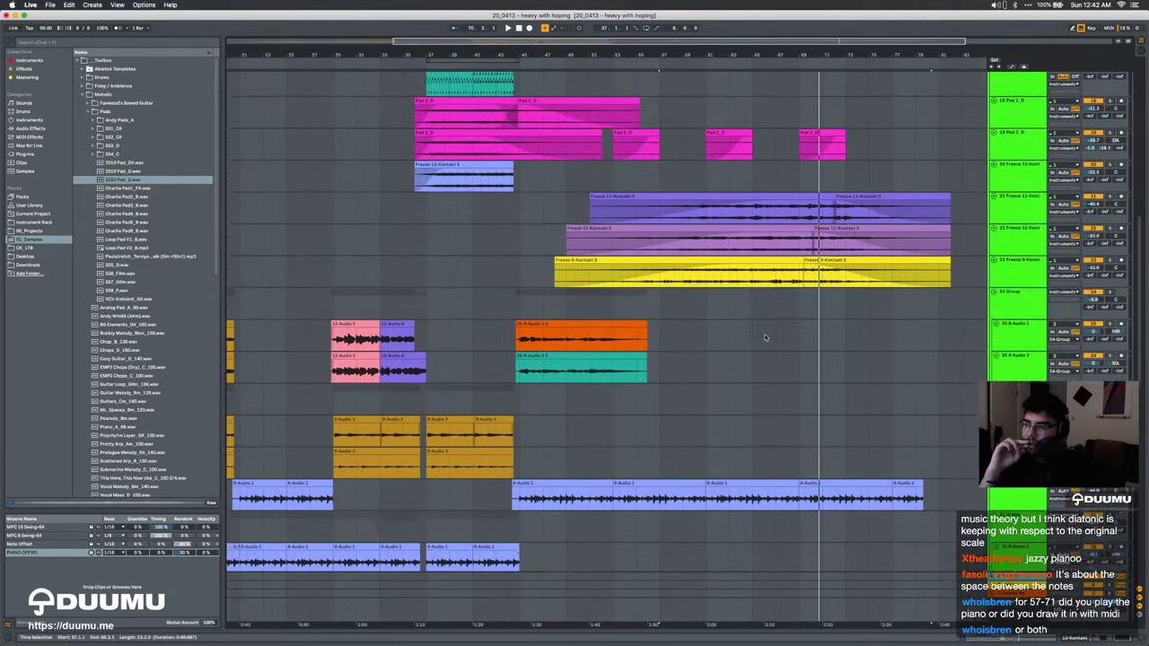
scroll(766, 337, "up", 15)
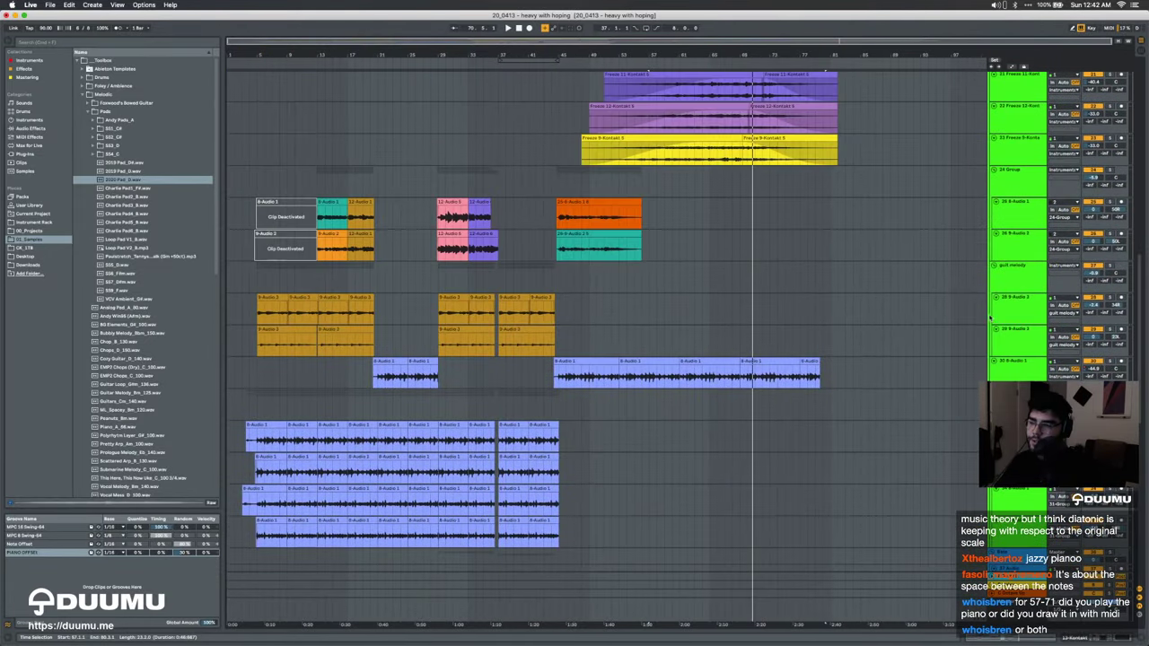
Step: Select the 30 8-Audio 1 track, show the automation lanes to check its volume curve, and hide them again
left_click(1012, 362)
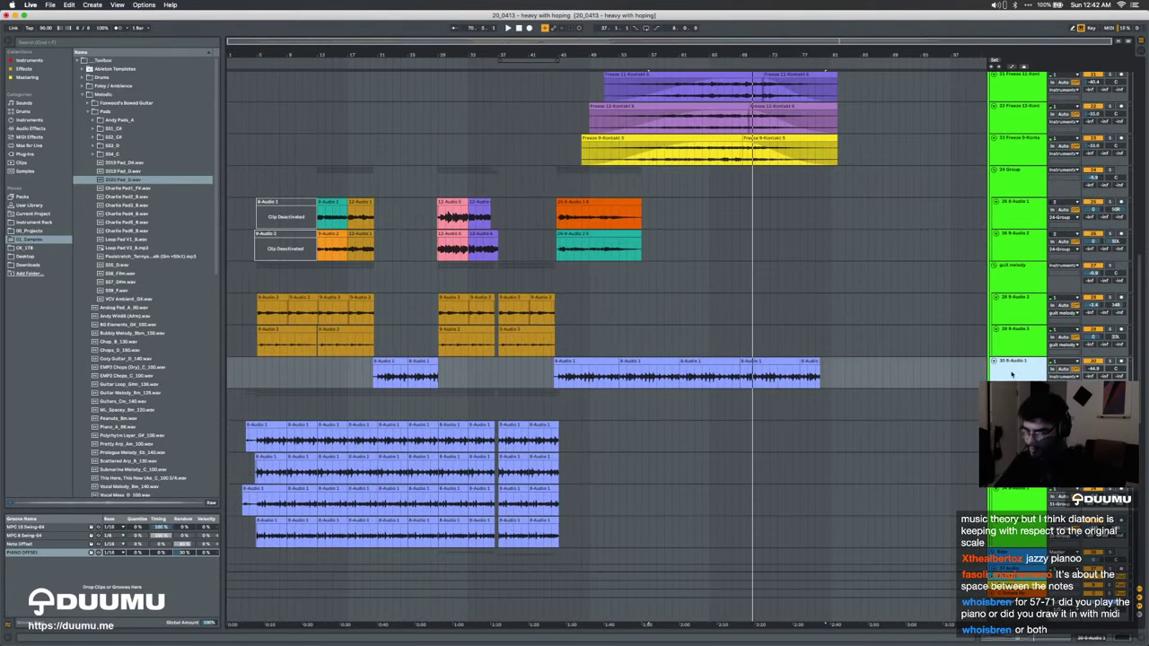
key("a")
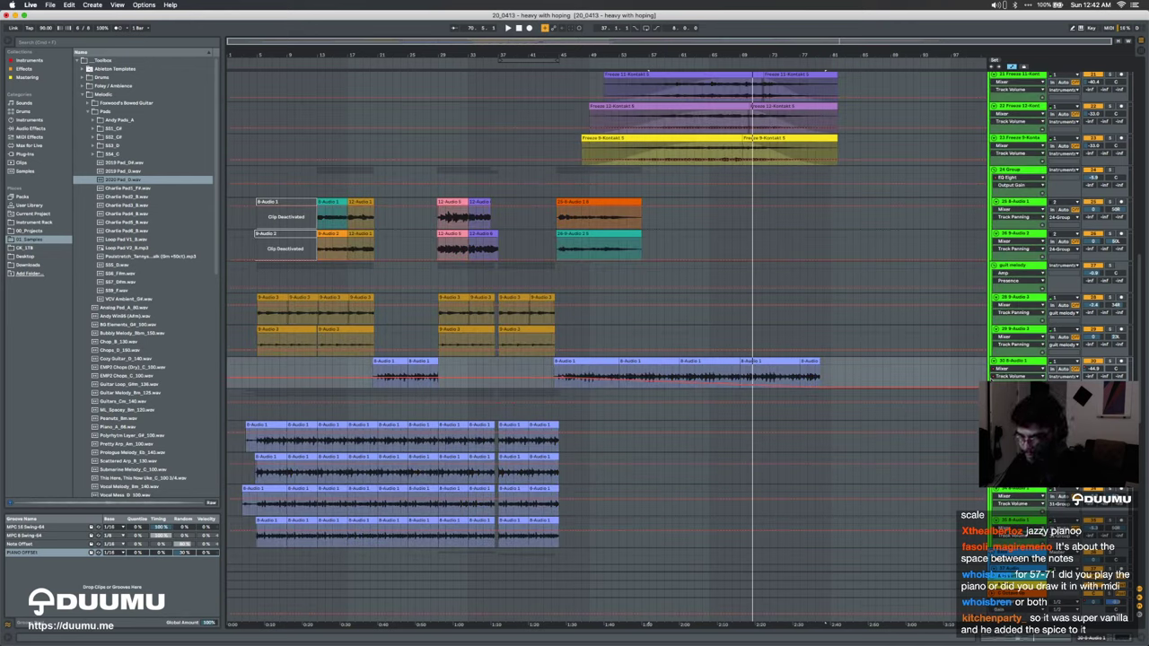
key("a")
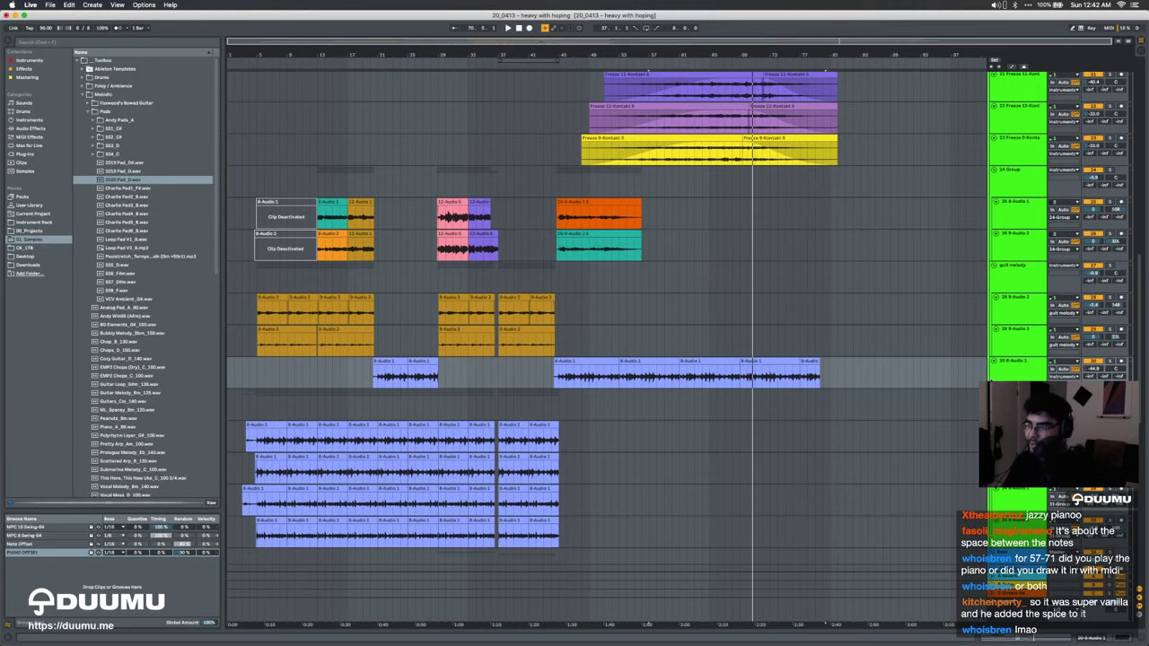
Step: Mark the vocal passage from bar 43 to 54, then inspect the 13 Kontakt clip's notes and close the note editor
scroll(612, 319, "up", 10)
left_click_drag(543, 155, 626, 154)
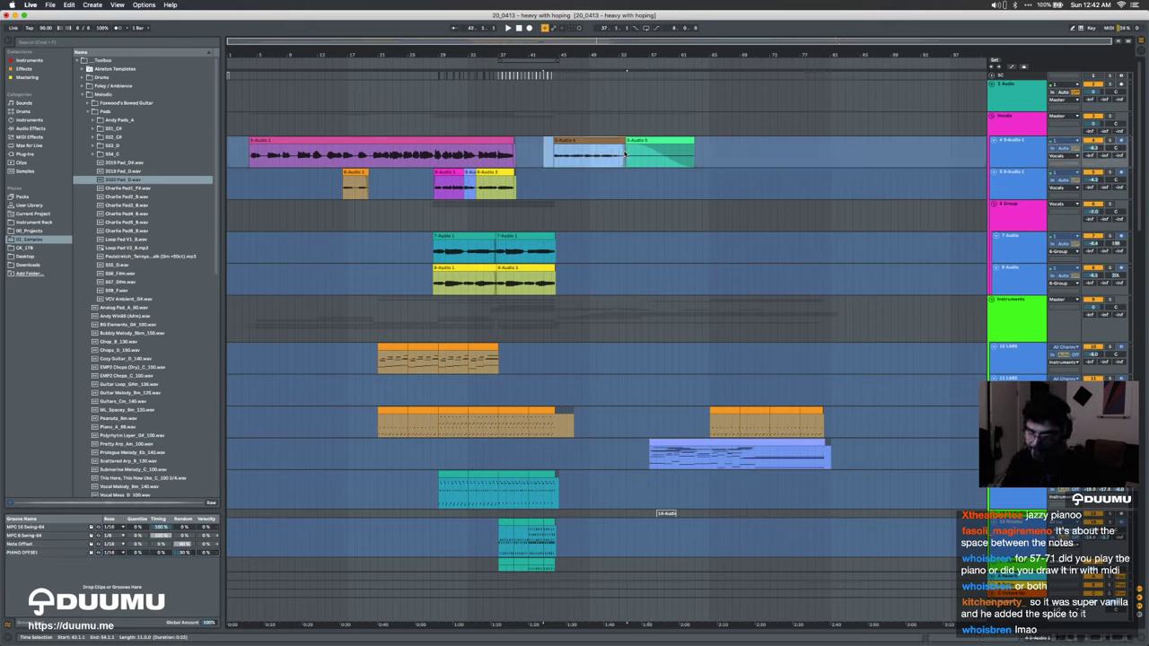
left_click_drag(650, 459, 819, 459)
double_click(819, 459)
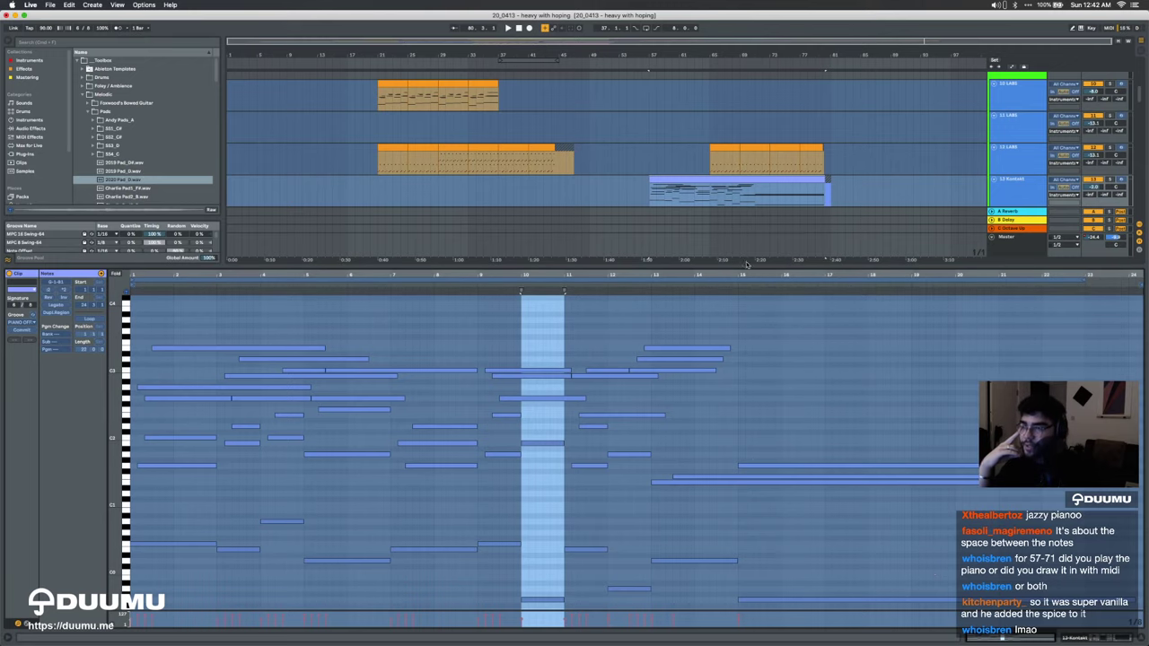
key("super+alt+l")
left_click(674, 181)
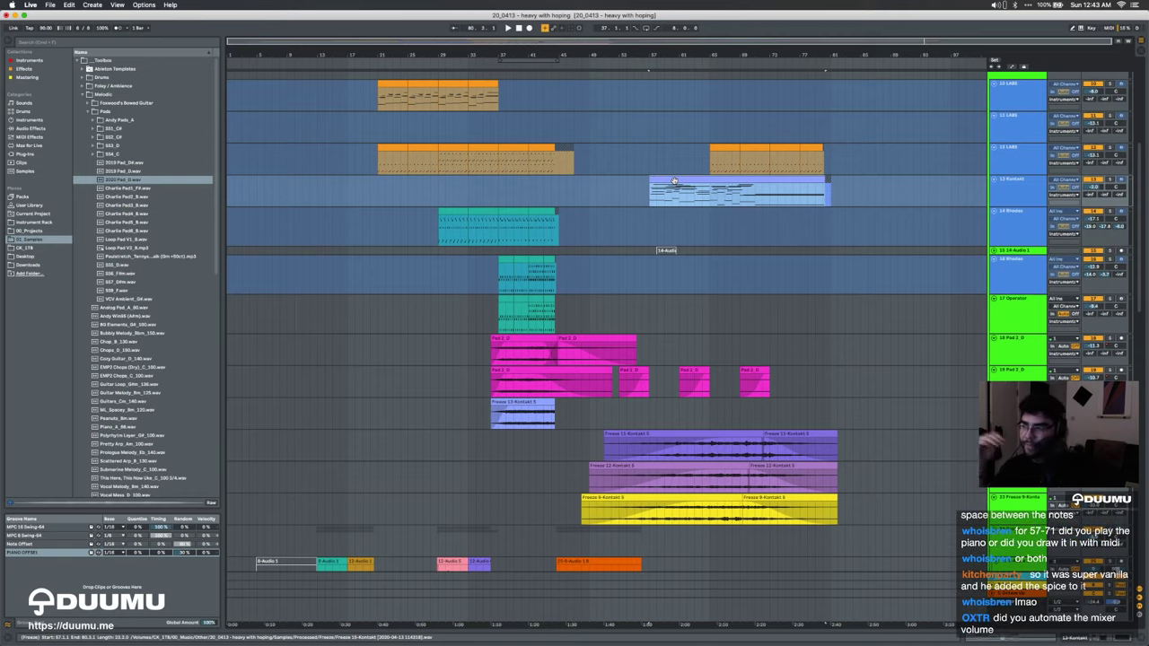
Step: Show the 30 8-Audio 1 track's Utility and EQ Eight devices and check its track volume automation
scroll(674, 181, "down", 8)
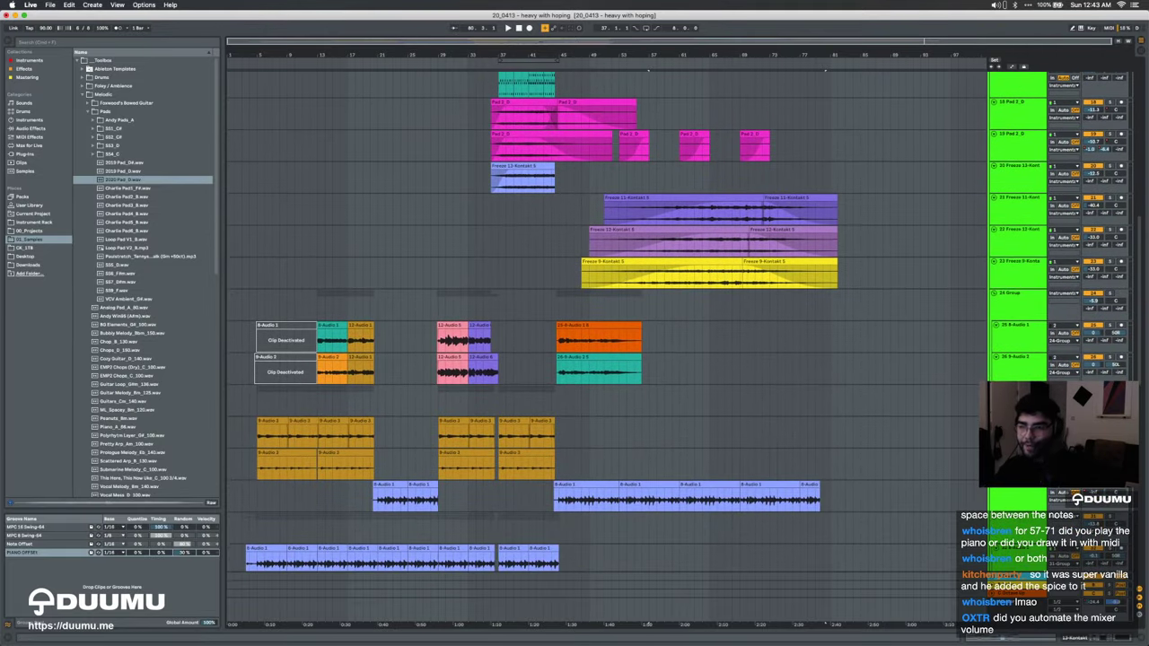
scroll(924, 308, "down", 3)
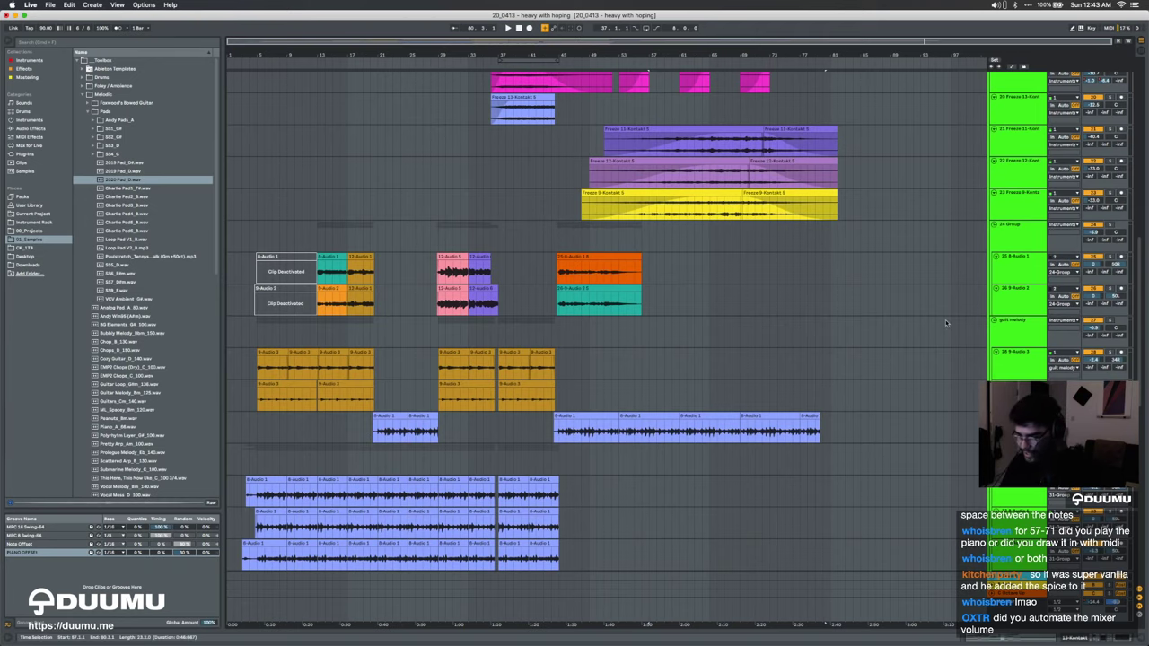
scroll(1053, 306, "down", 5)
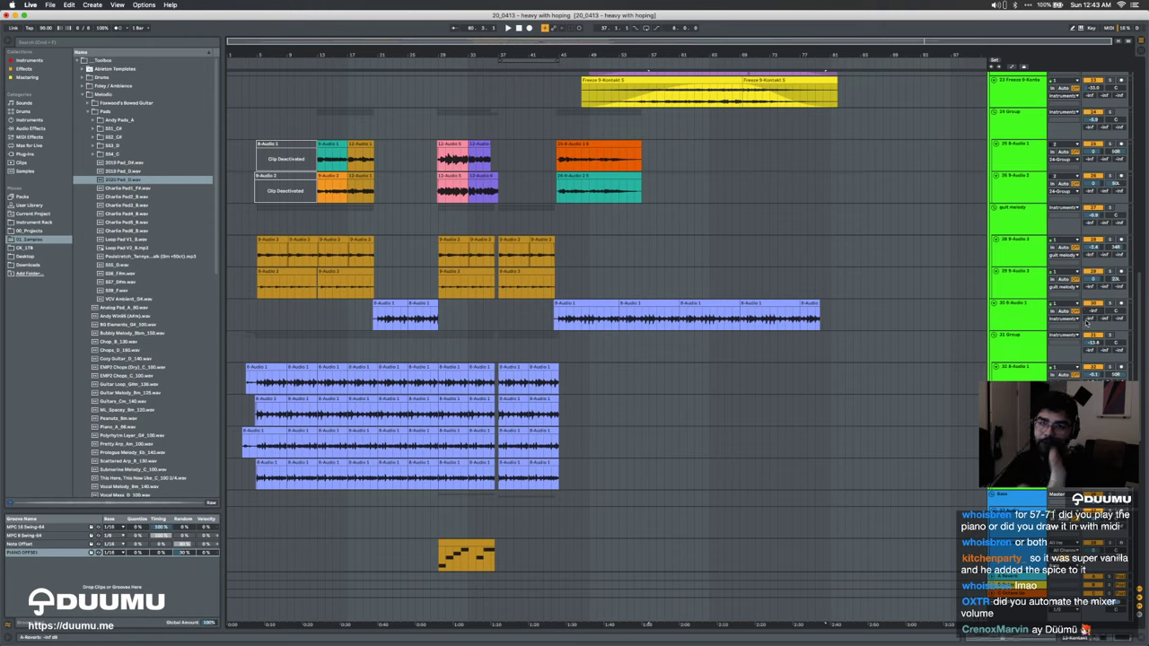
left_click(1026, 321)
left_click(1112, 637)
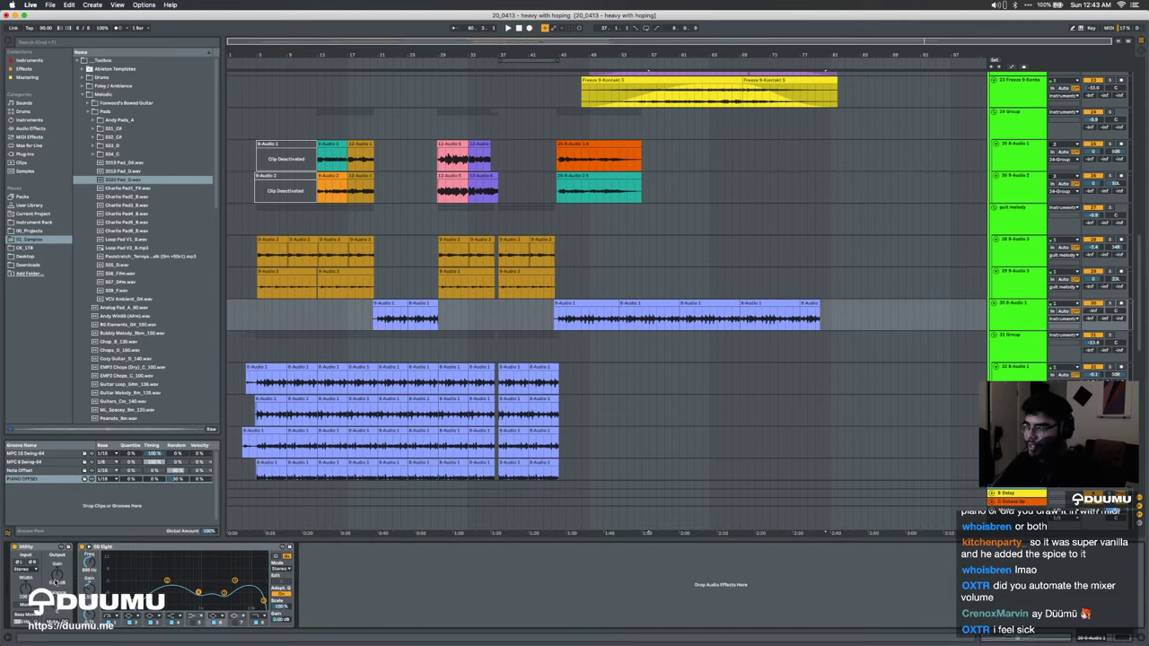
key("a")
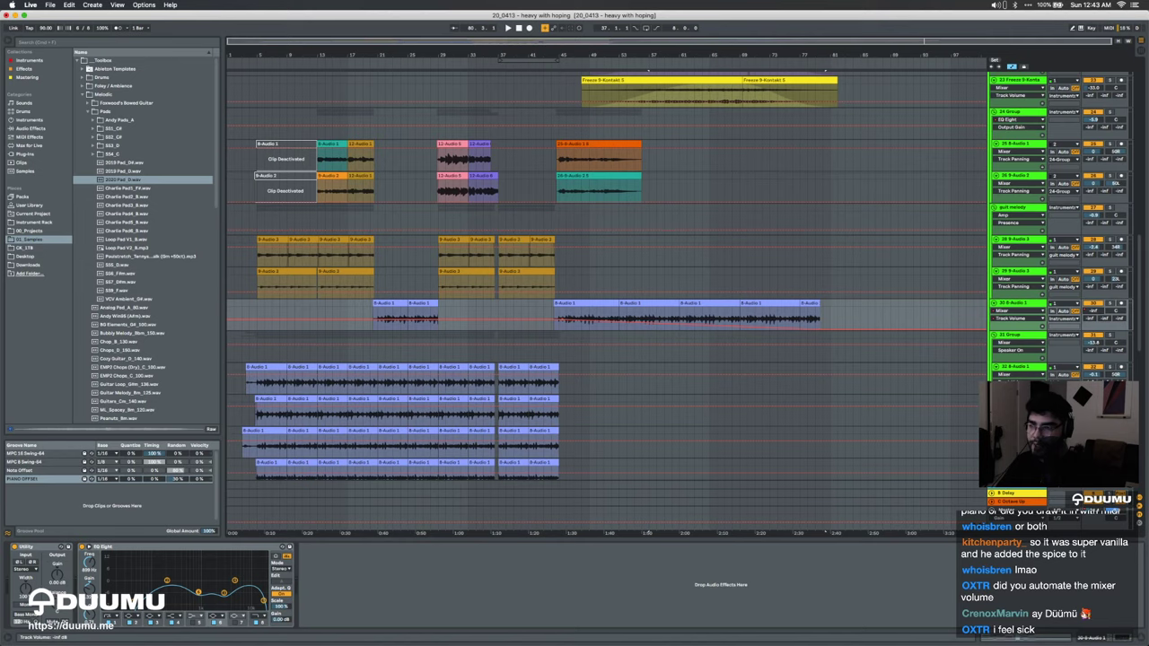
key("a")
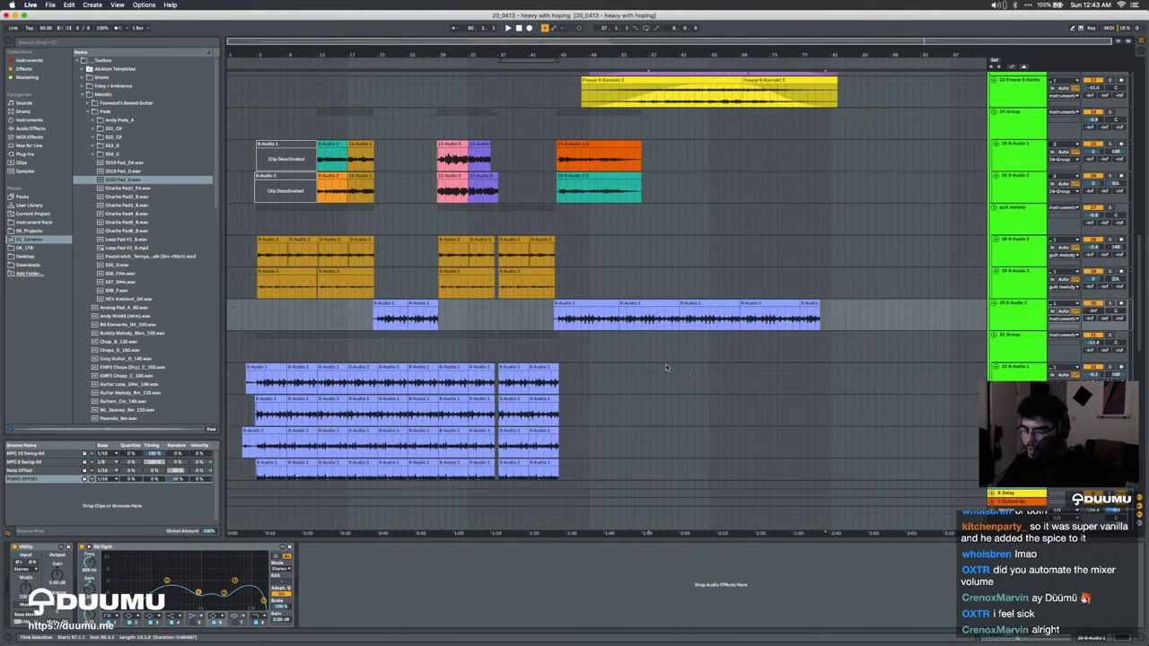
Step: Solo the 30 8-Audio 1 track and play it from bar 54 while looking over the surrounding layers
left_click_drag(562, 316, 641, 318)
left_click(676, 323)
left_click(823, 324)
left_click(626, 319)
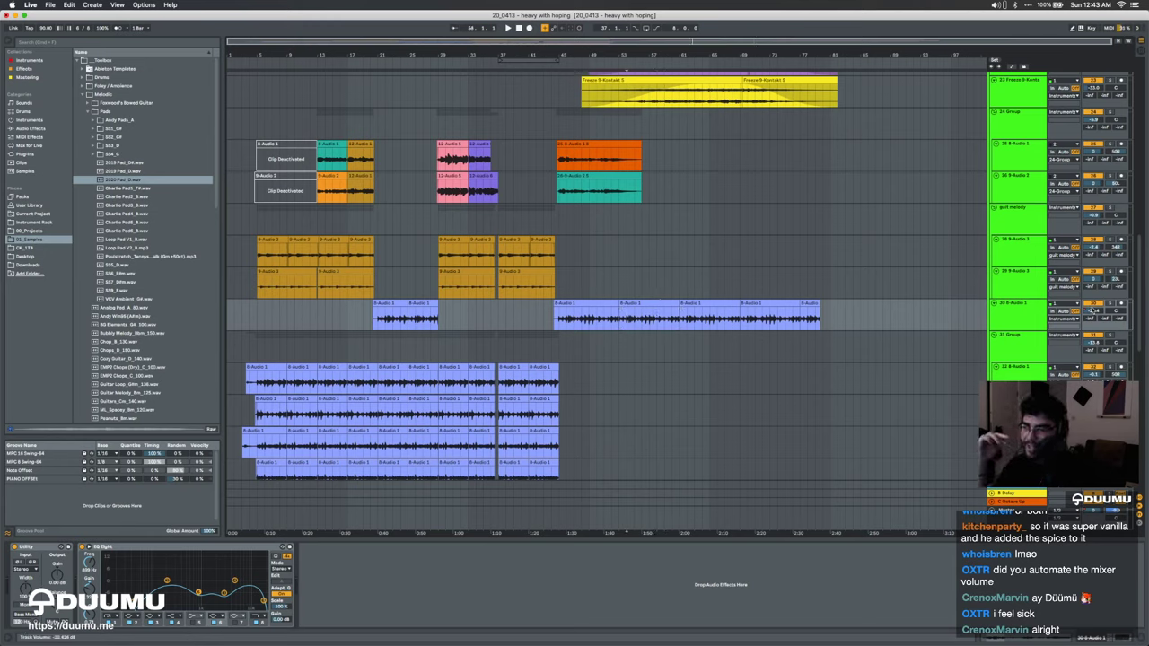
key("space")
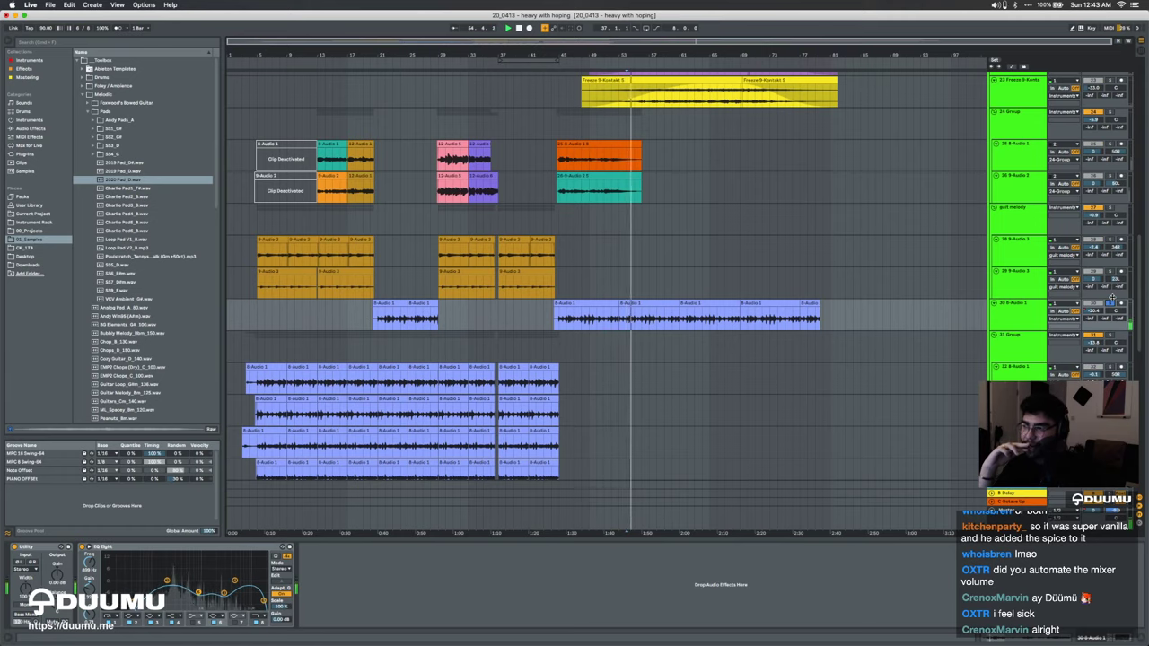
left_click(924, 285)
scroll(756, 272, "up", 10)
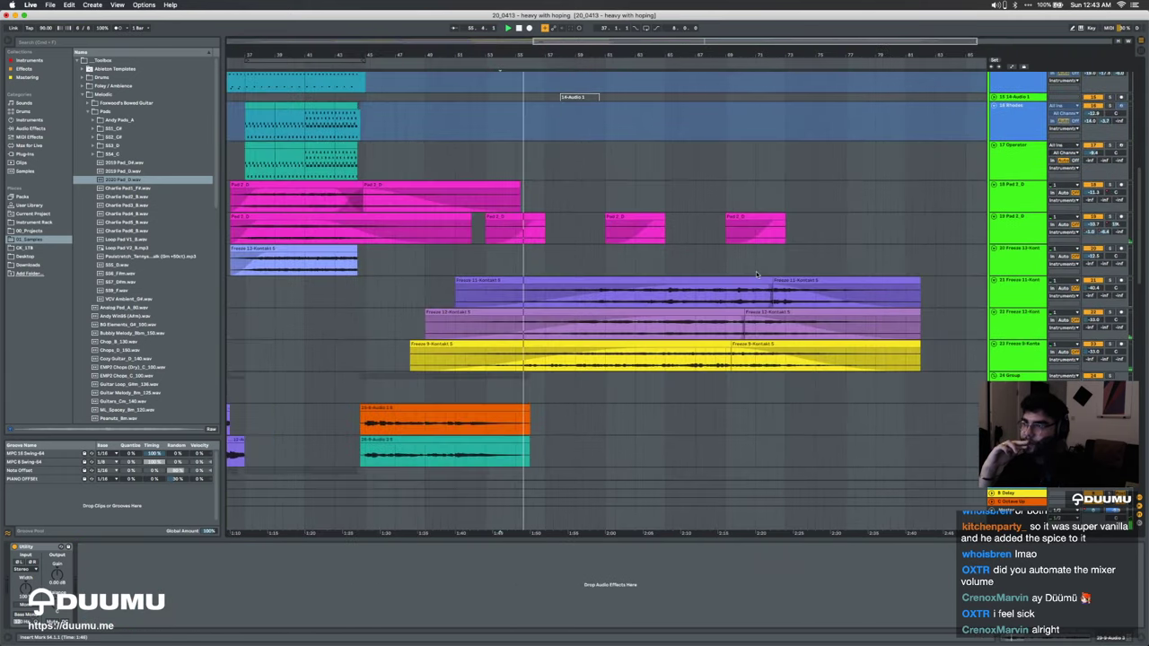
scroll(757, 270, "down", 12)
scroll(757, 269, "up", 10)
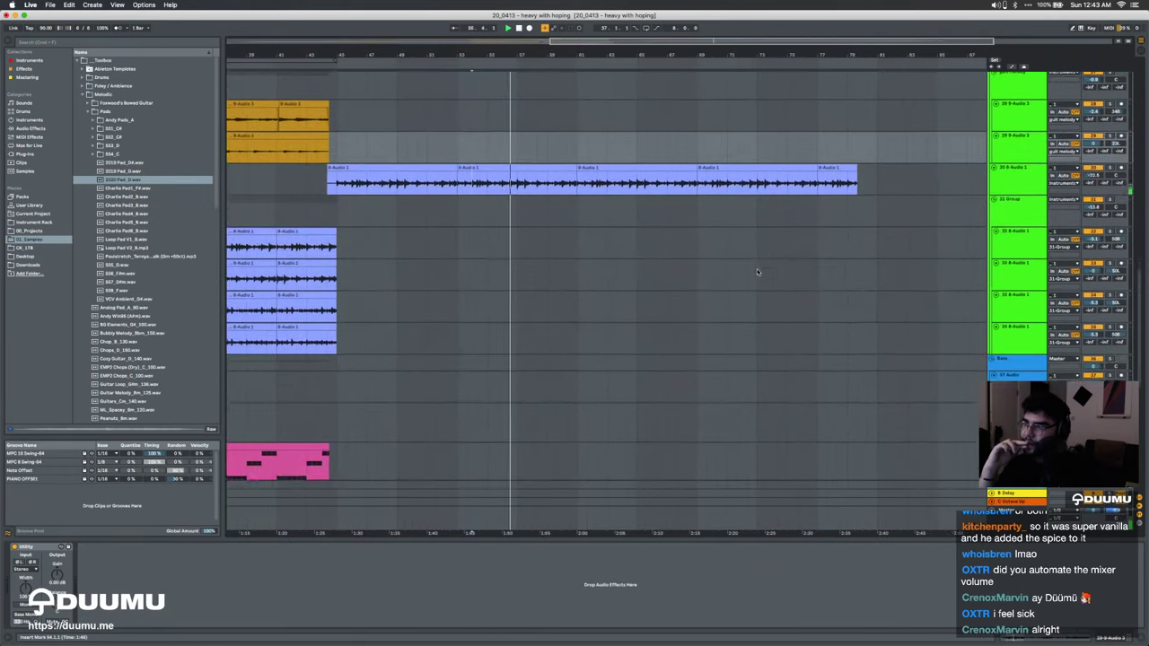
Step: Solo the three frozen Kontakt tracks 21 to 23 together and play them from about bar 58
scroll(441, 310, "up", 3)
left_click(1013, 256)
left_click(1020, 191, "shift")
left_click(1107, 194)
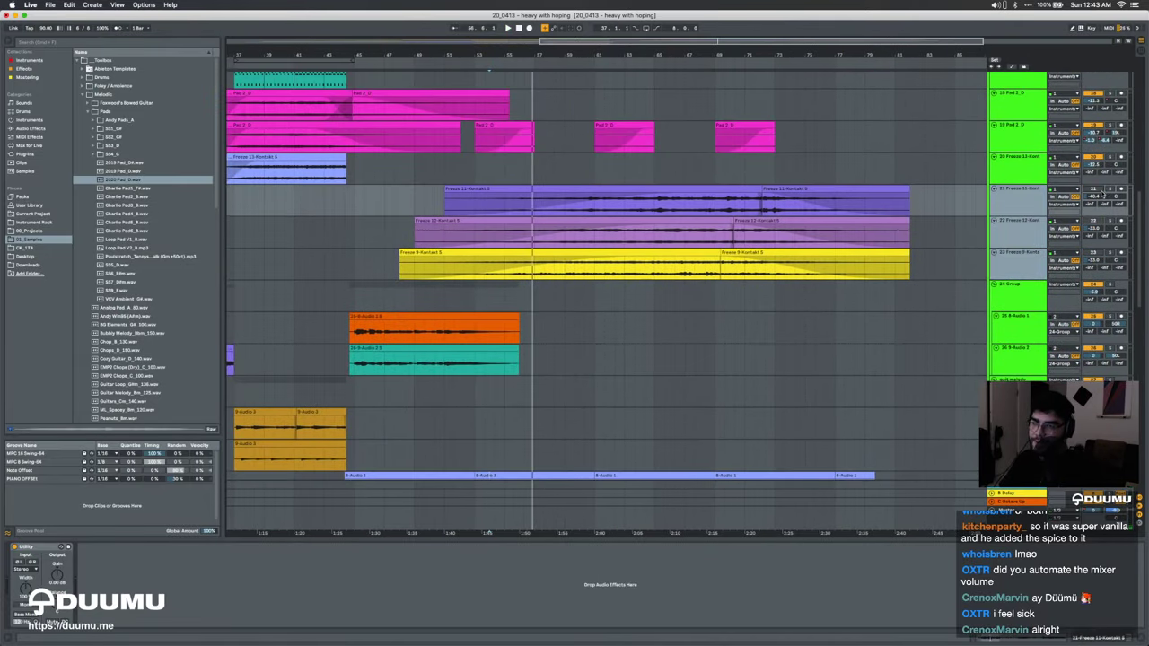
key("ctrl+Up")
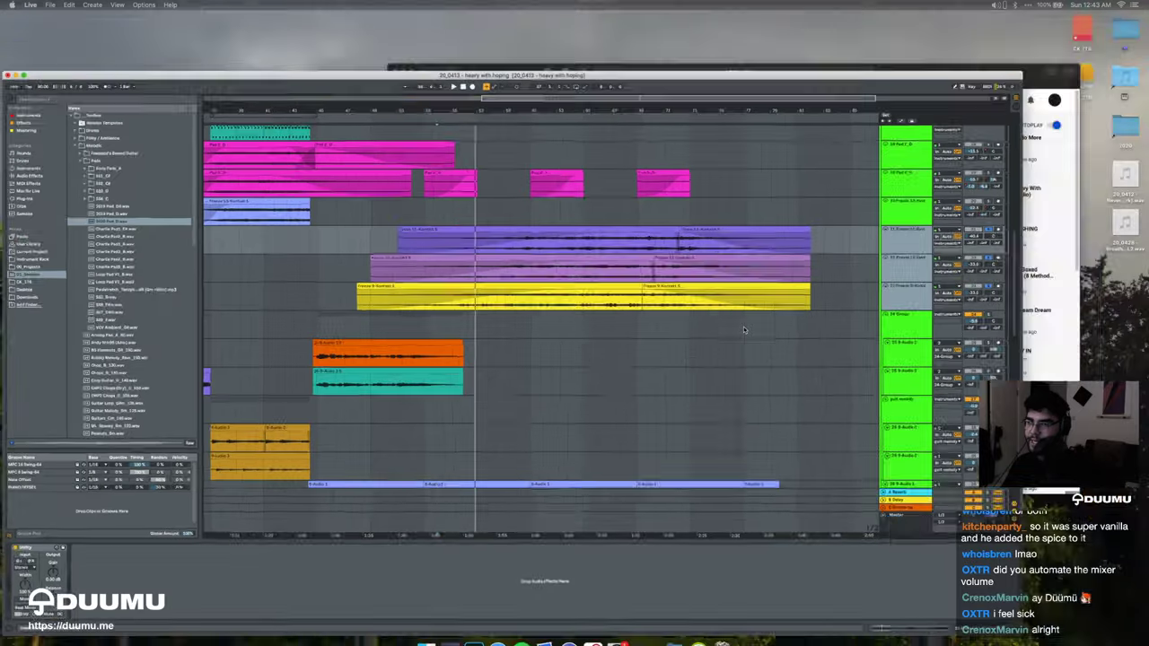
left_click(437, 377)
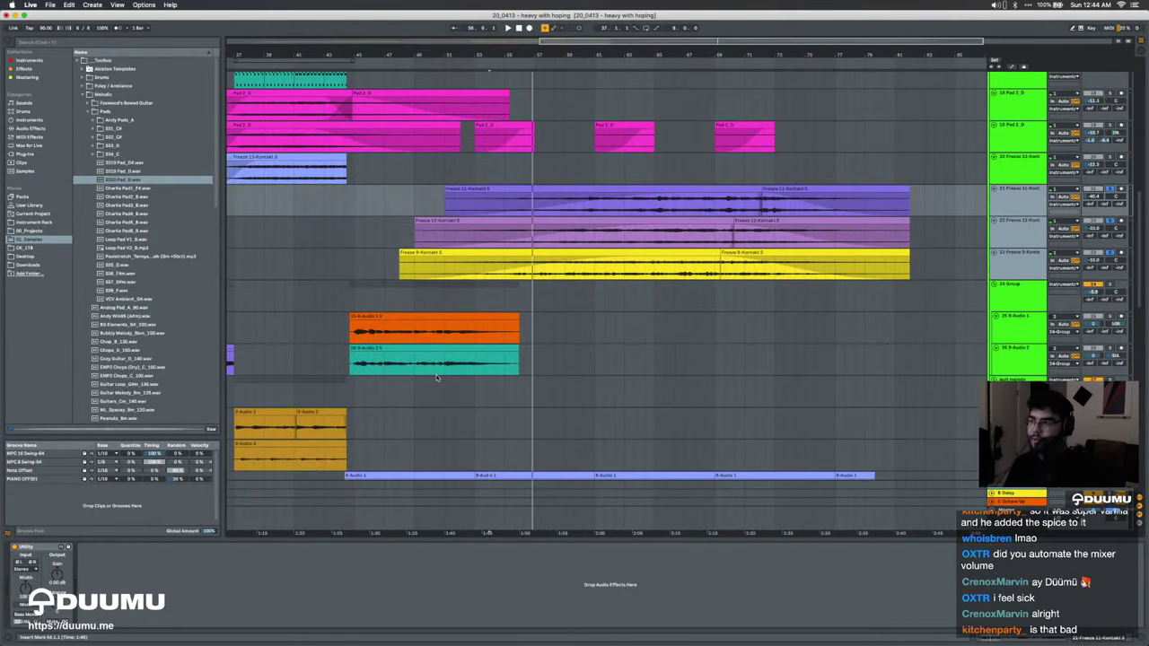
left_click(532, 269)
key("space")
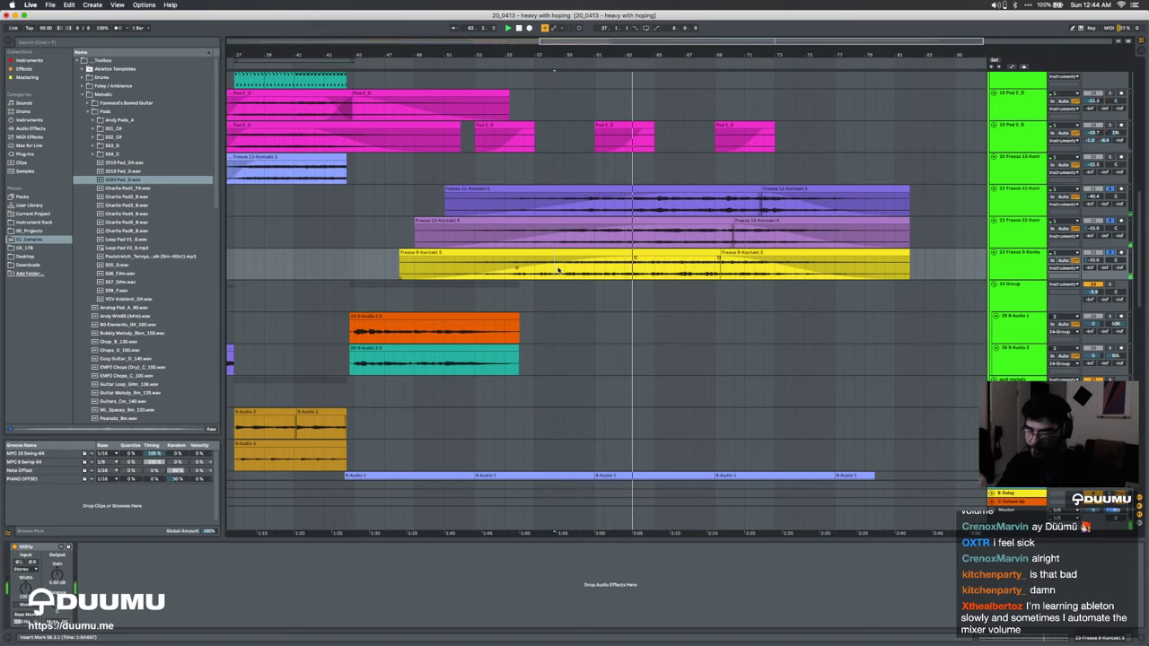
Step: Stop playback and take the three frozen Kontakt tracks 21 to 23 out of solo
key("space")
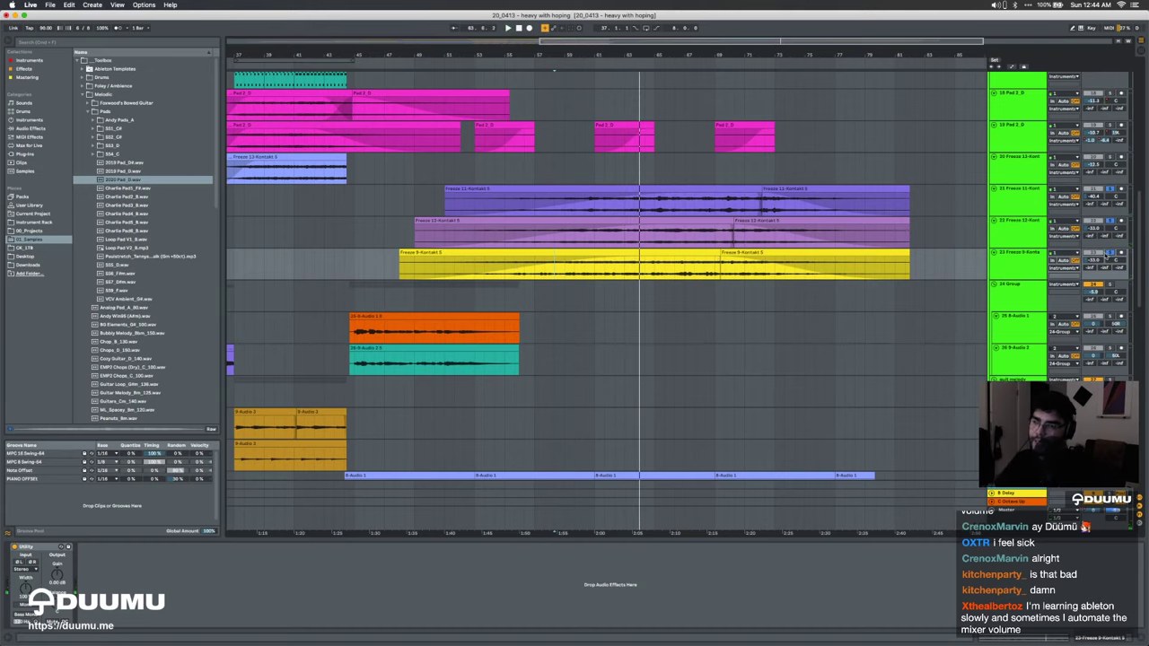
scroll(790, 304, "down", 2)
scroll(791, 303, "up", 3)
scroll(790, 303, "right", 2)
scroll(790, 303, "up", 2)
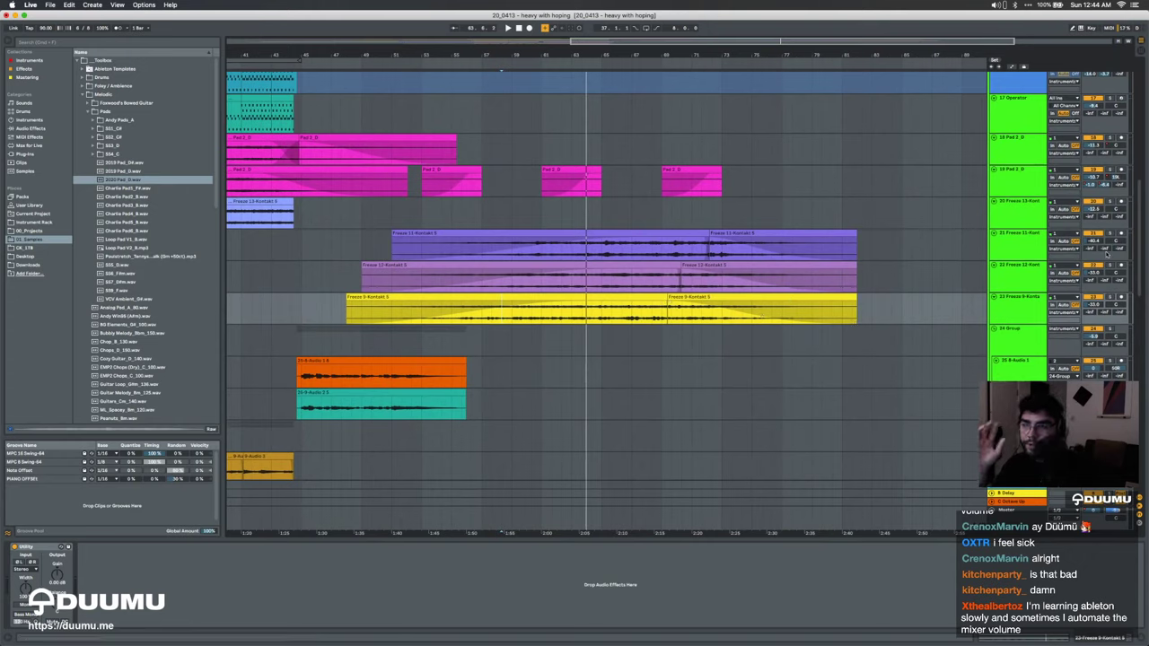
double_click(1093, 202)
double_click(1094, 202)
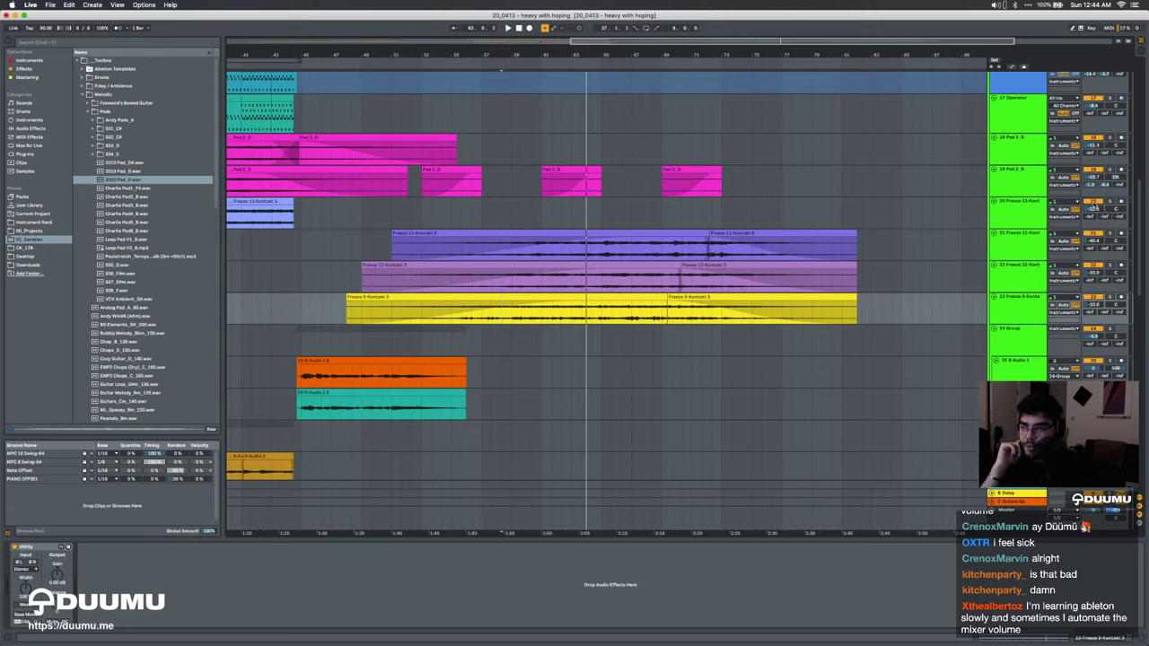
Step: Look over the full arrangement past bar 82, from the vocal tracks through the instruments to the bass and drum layers
left_click(868, 285)
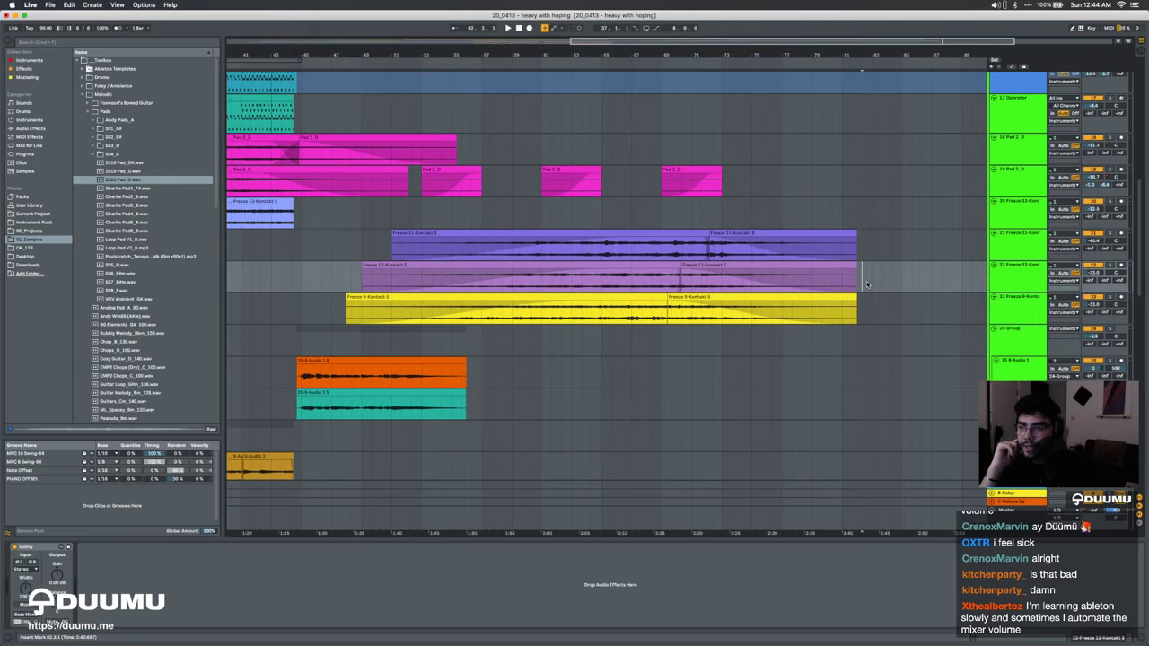
key("minus")
key("minus")
scroll(860, 288, "down", 10)
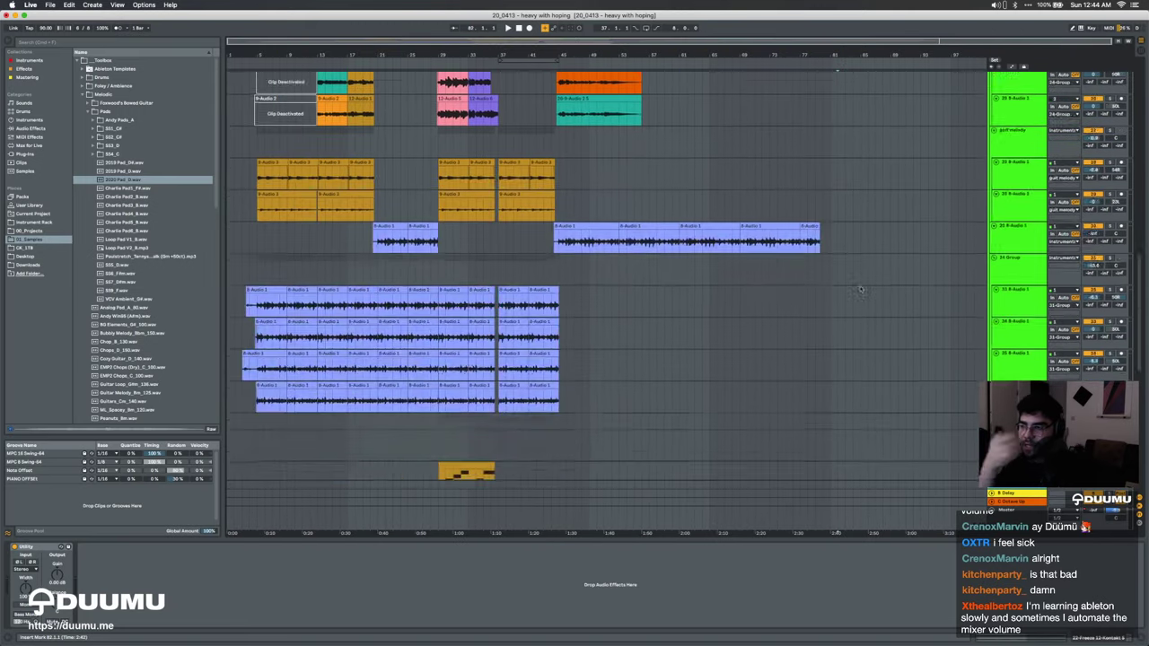
scroll(860, 288, "up", 7)
scroll(860, 288, "up", 10)
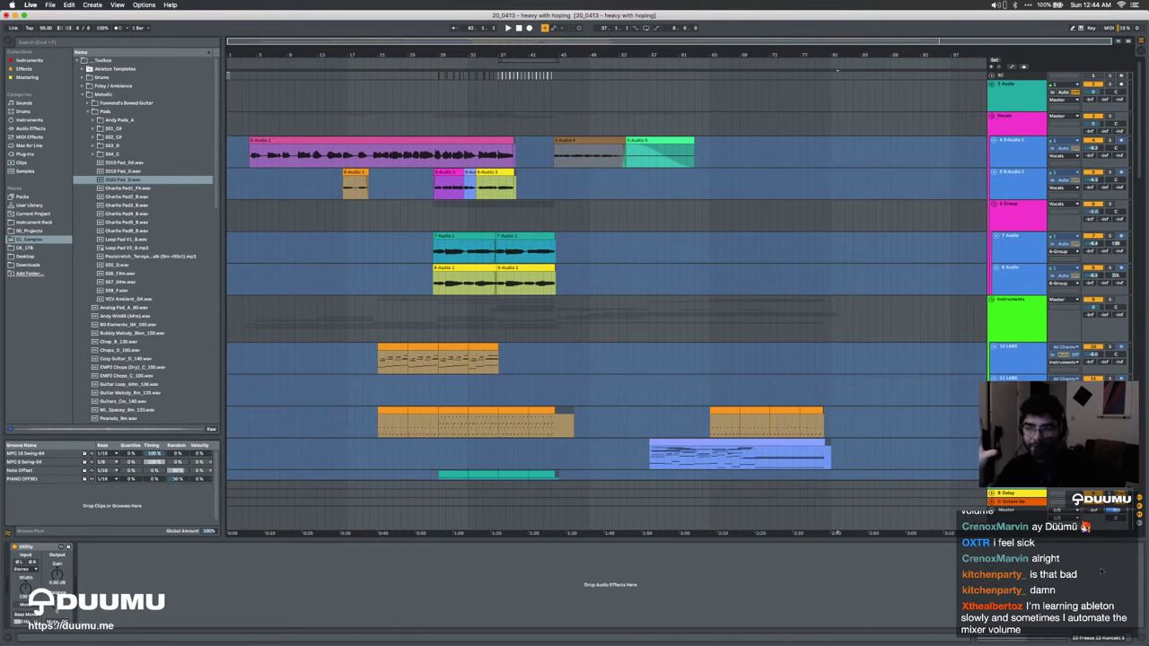
scroll(607, 278, "down", 8)
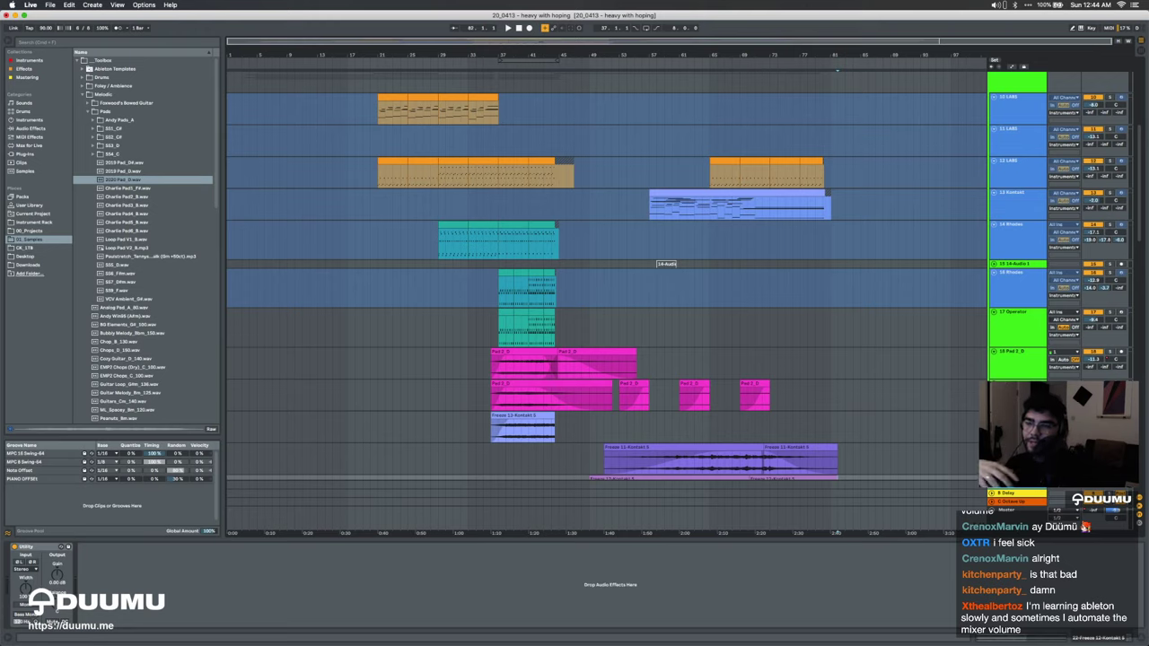
scroll(1014, 306, "down", 5)
Step: Select all the tracks and try to adjust their volumes together from the automated 30 8-Audio 1 track
left_click(1014, 404)
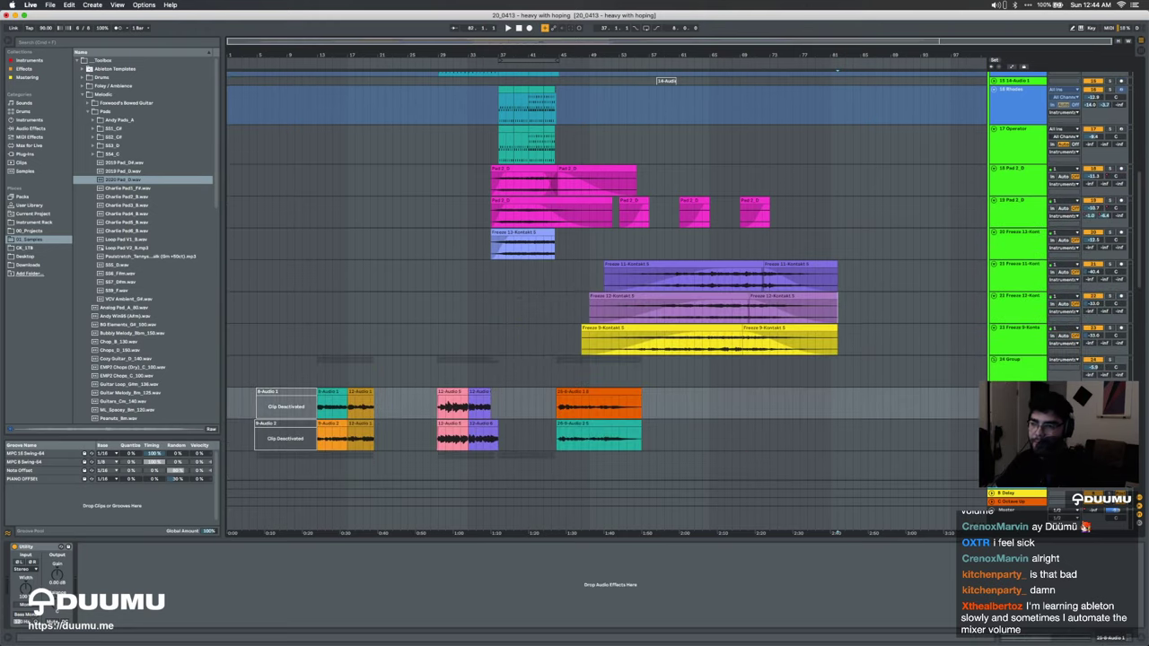
scroll(1015, 404, "down", 5)
left_click(1010, 397)
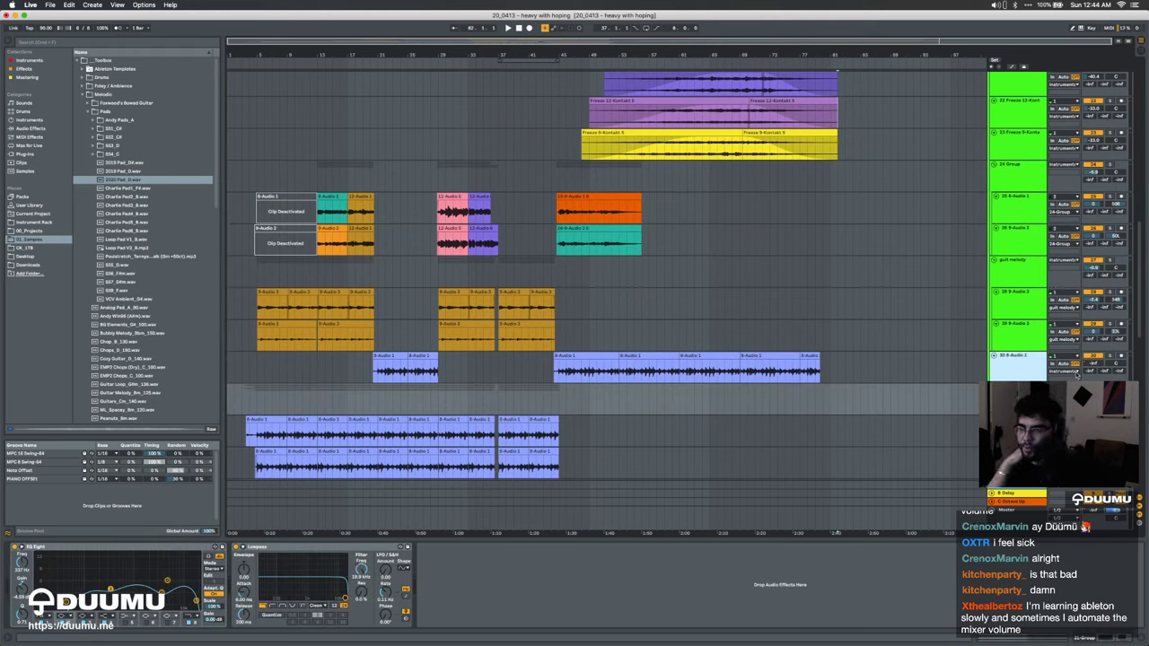
left_click(1026, 366)
key("super+a")
left_click(1091, 363)
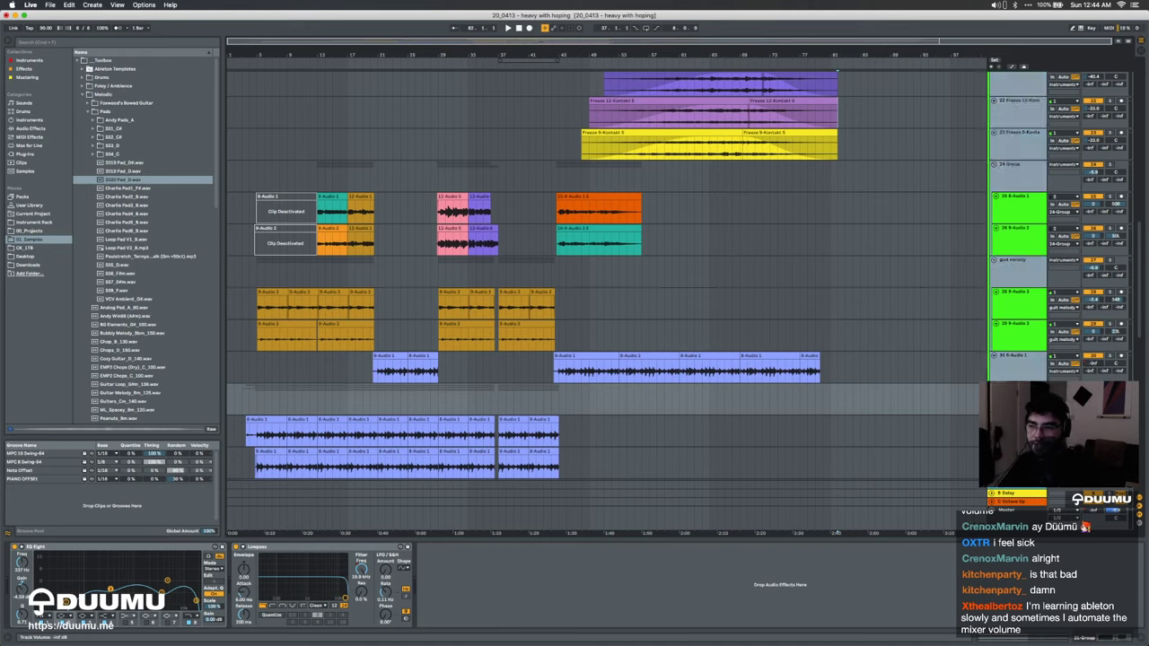
left_click_drag(1092, 363, 1090, 359)
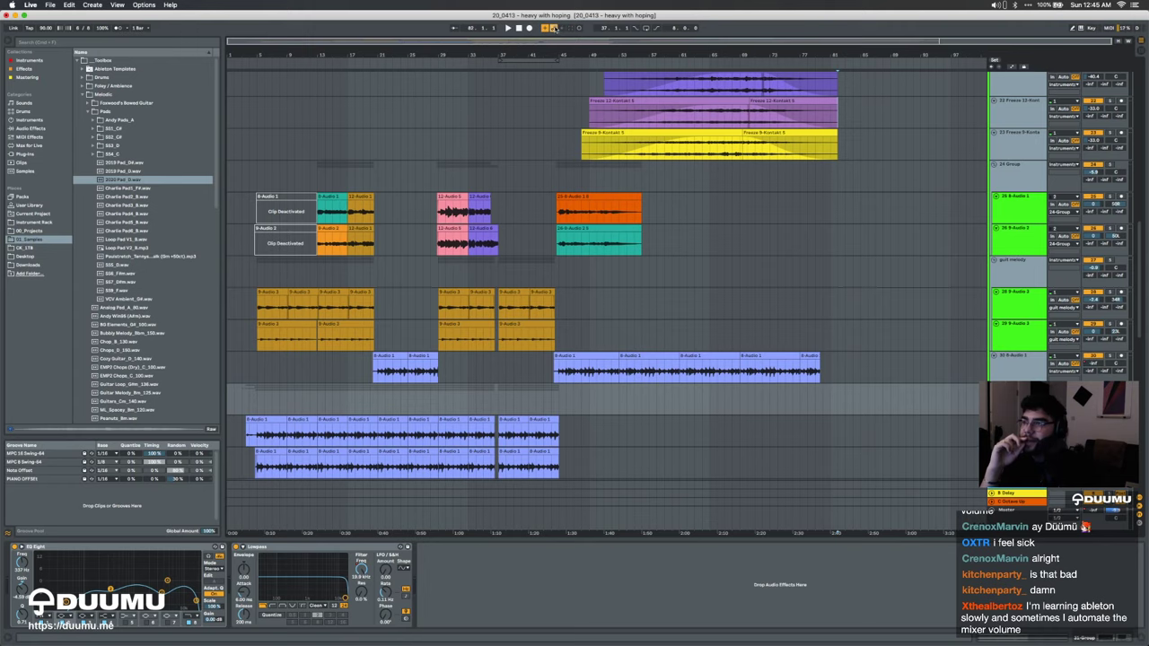
Step: Place the insert marker at bar 56, glance at the Session View and show the guit melody group's devices
left_click(626, 177)
left_click(641, 178)
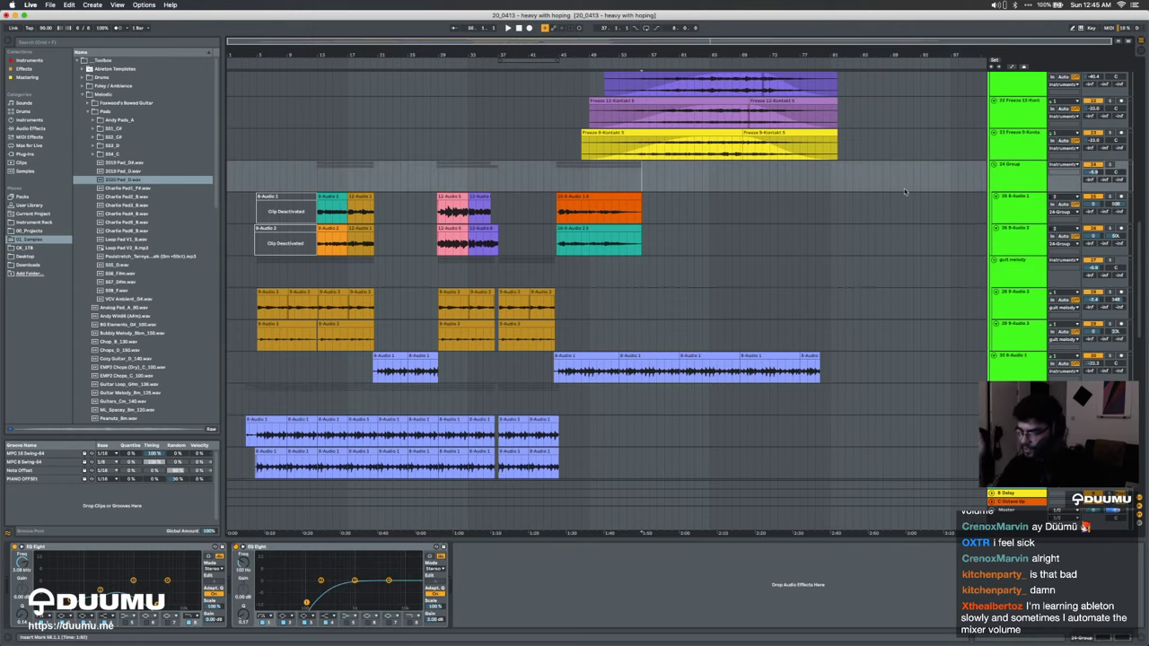
key("Tab")
key("Tab")
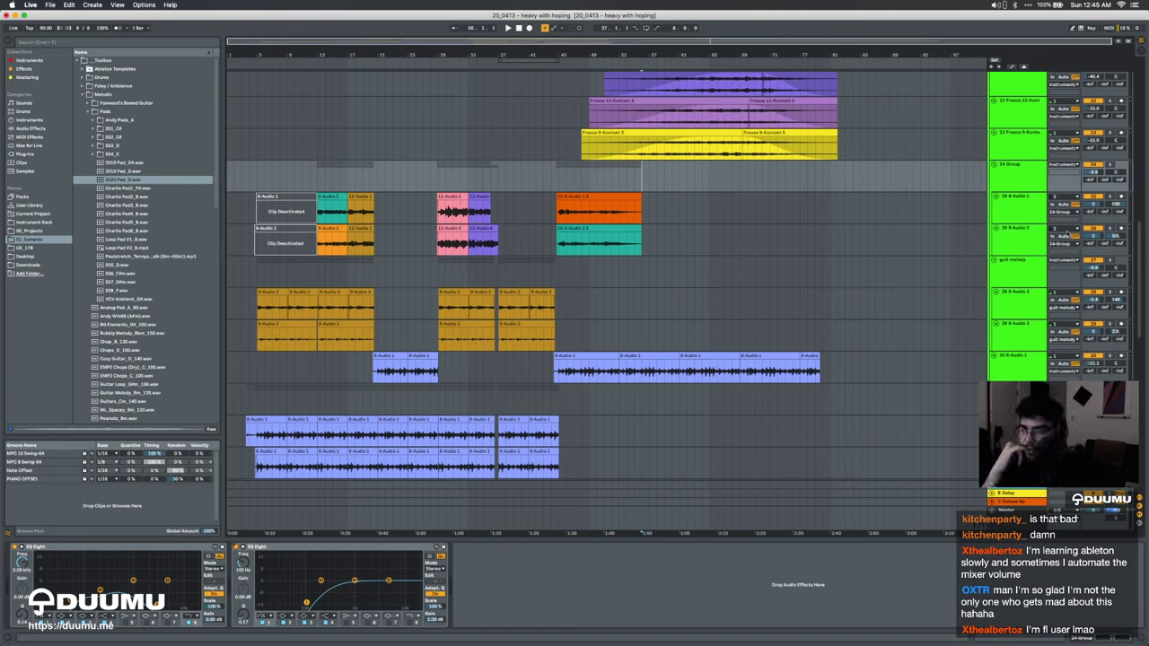
left_click(1017, 303)
left_click(1017, 275)
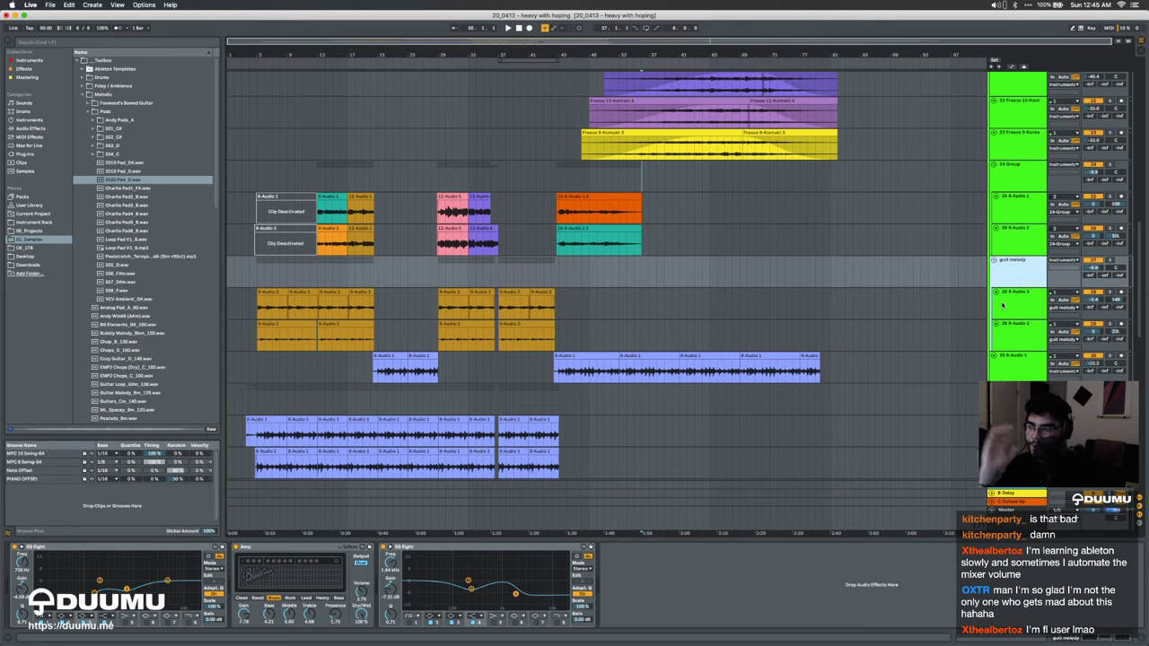
Step: Show the 35 8-Audio 1 track's Utility, toggling its left and right phase inversion on and off, and hide the device view
scroll(808, 360, "down", 5)
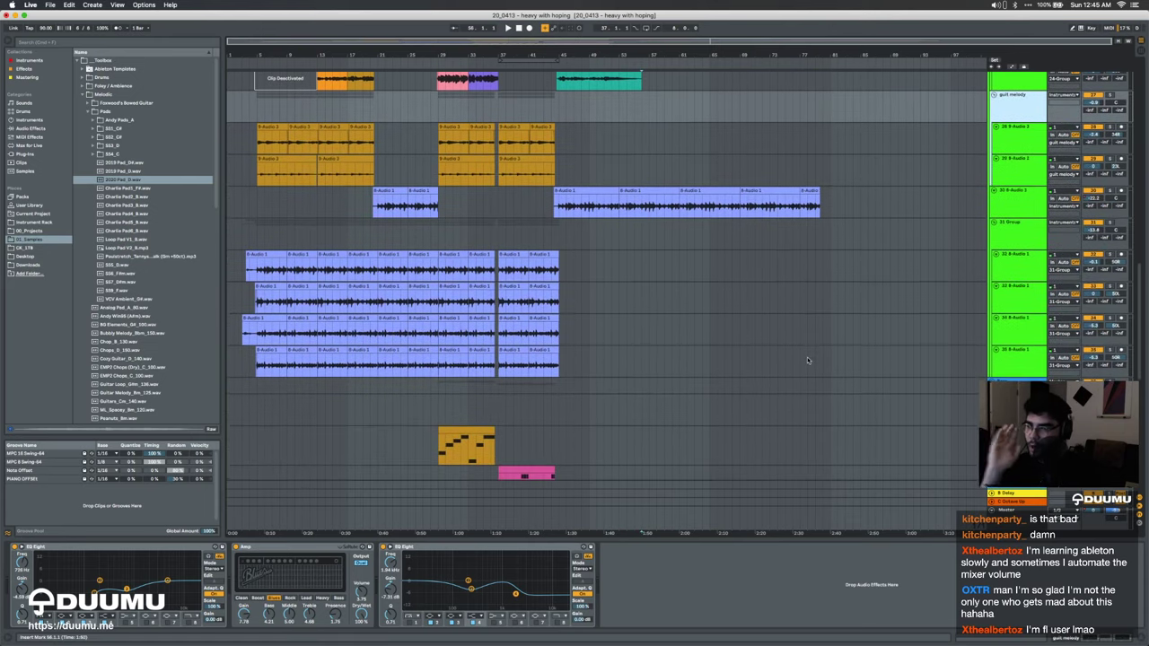
left_click(1022, 368)
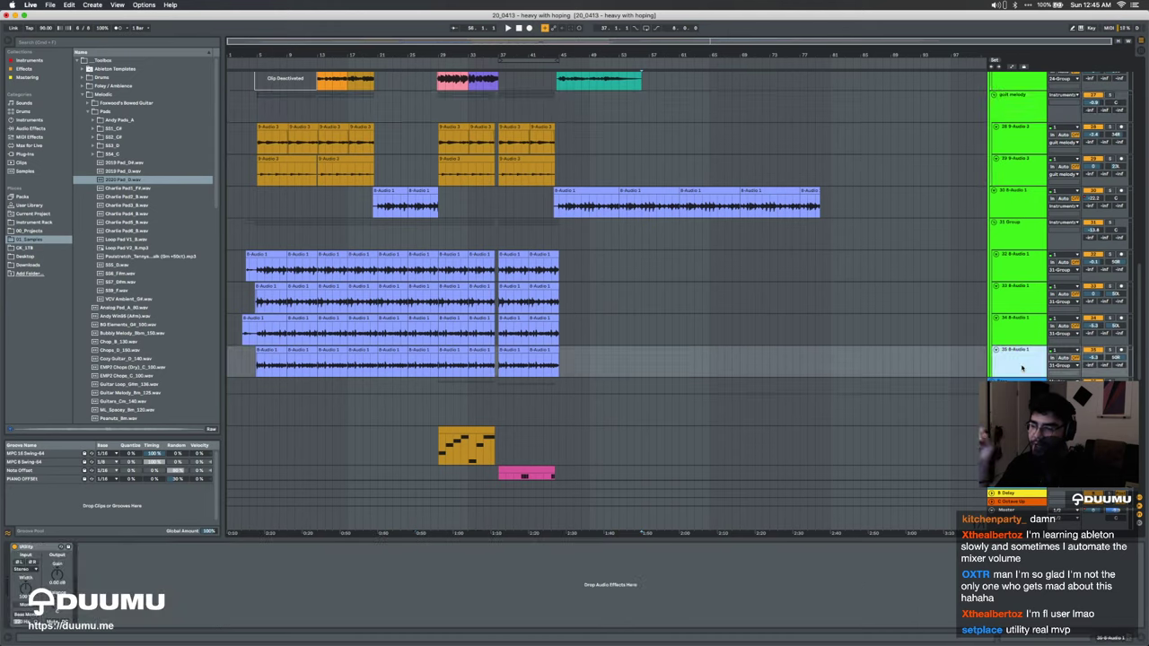
left_click(36, 547)
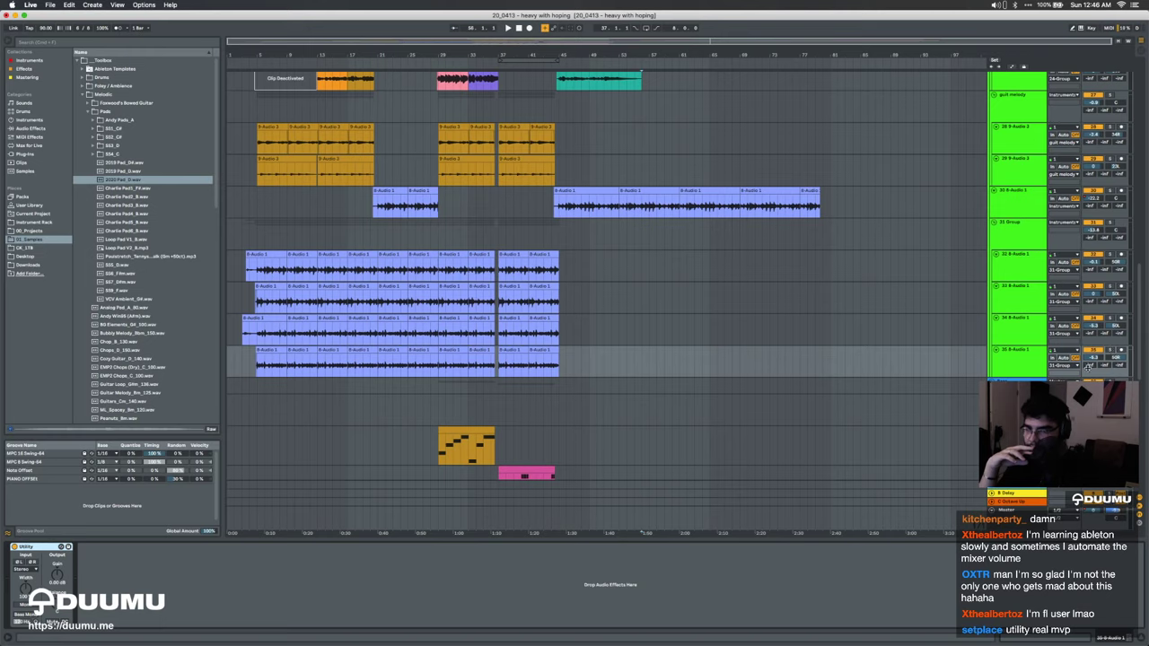
left_click(22, 563)
left_click(31, 562)
left_click(21, 563)
left_click(29, 562)
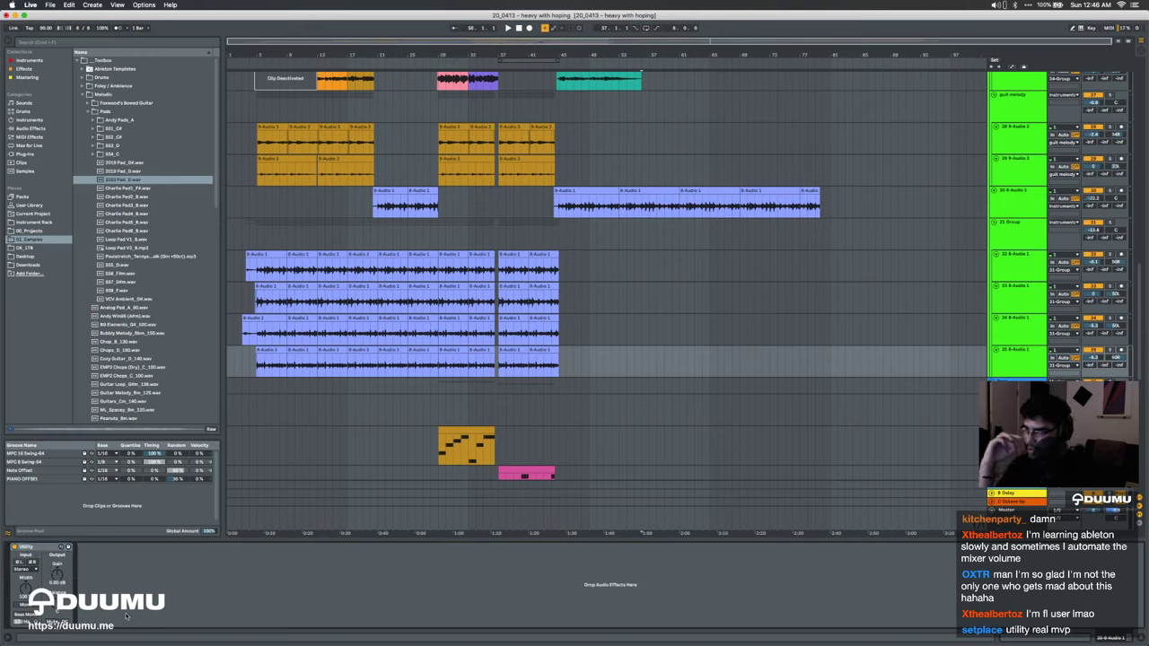
left_click(396, 535)
key("super+alt+l")
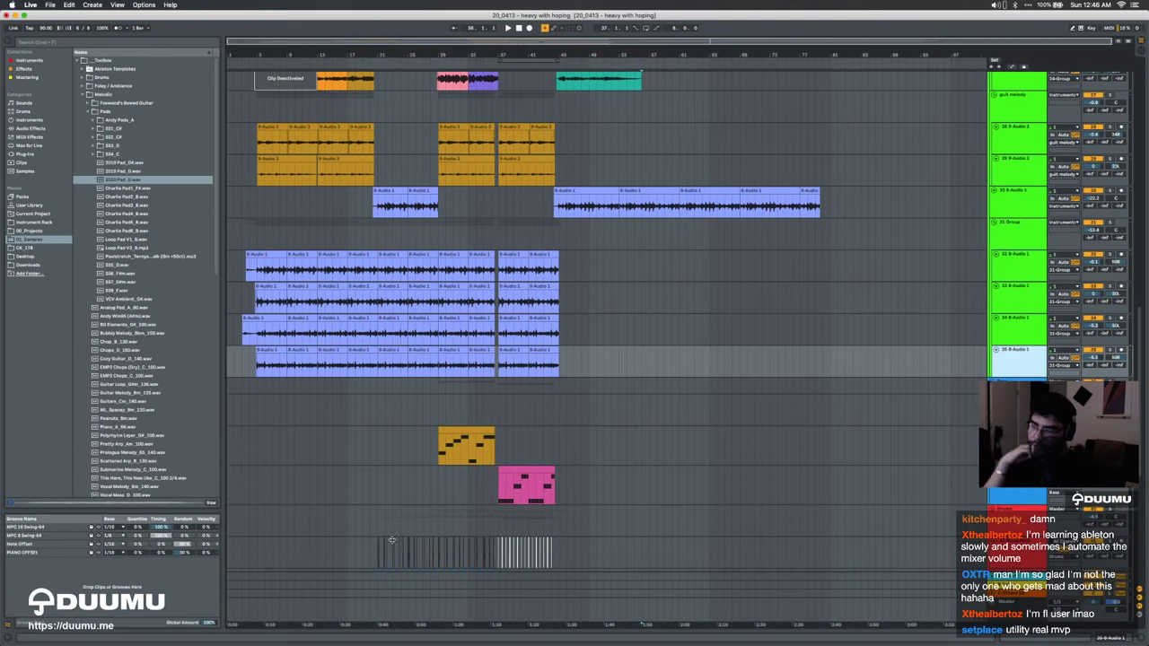
Step: Save the heavy with hoping set and open a new untitled Live Set
scroll(501, 349, "up", 15)
scroll(391, 297, "up", 4)
scroll(449, 296, "down", 4)
left_click(464, 295)
left_click(444, 310)
key("super+s")
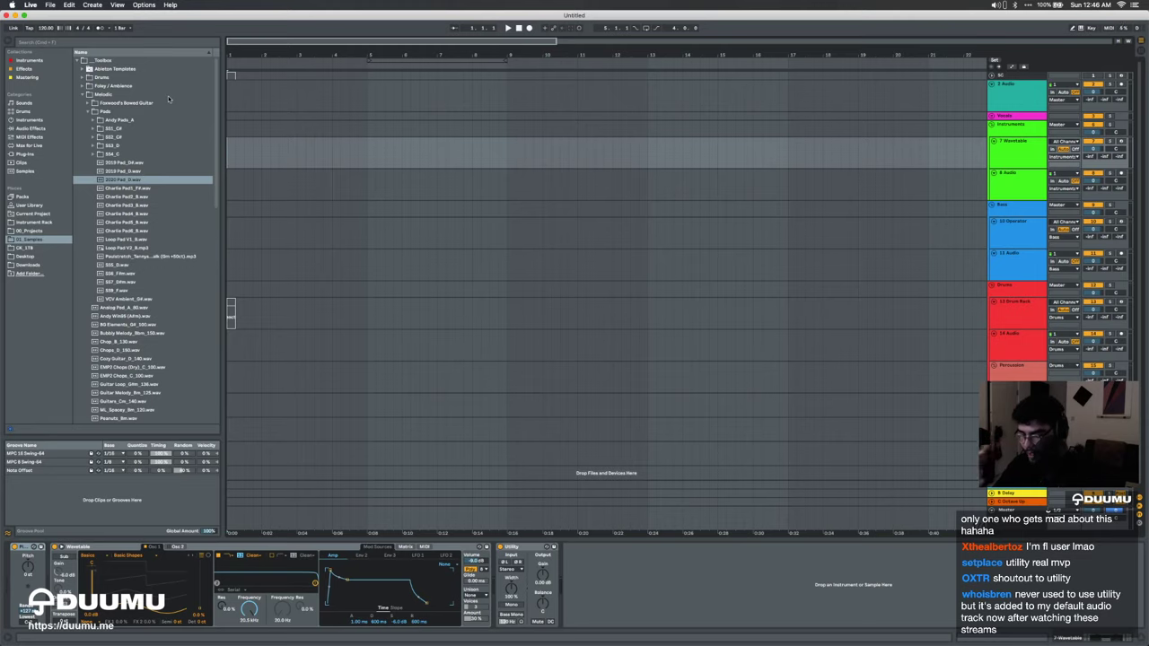
Step: Insert a new audio track and a new MIDI track below 10 Operator, show their default devices and delete both tracks
left_click(1013, 241)
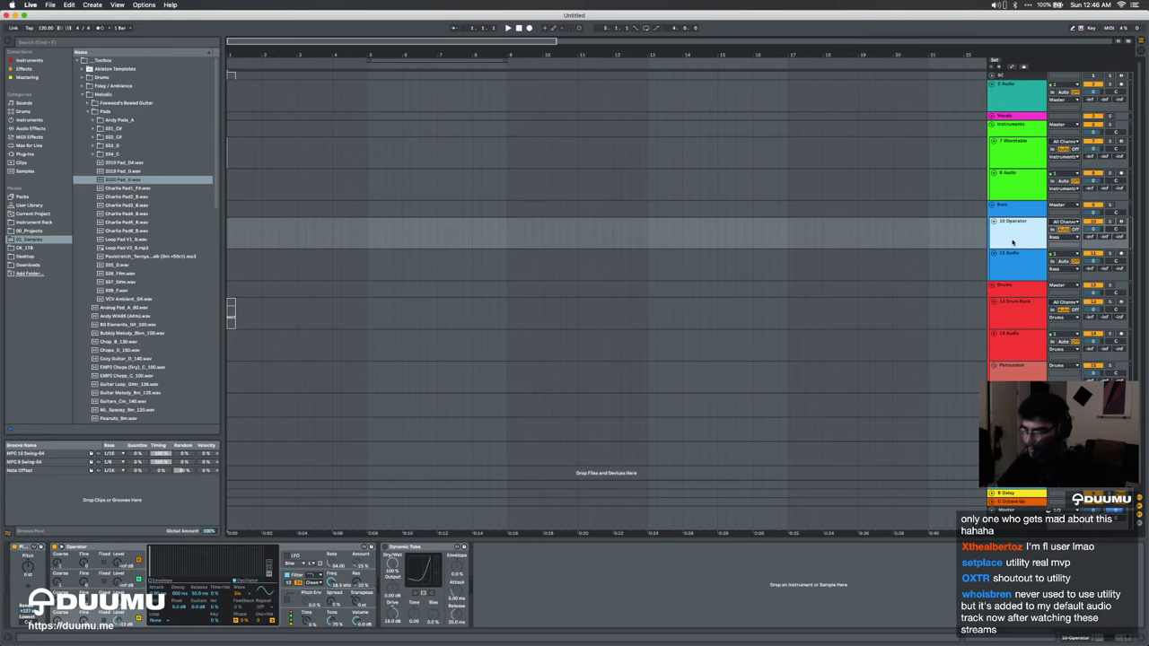
key("super+t")
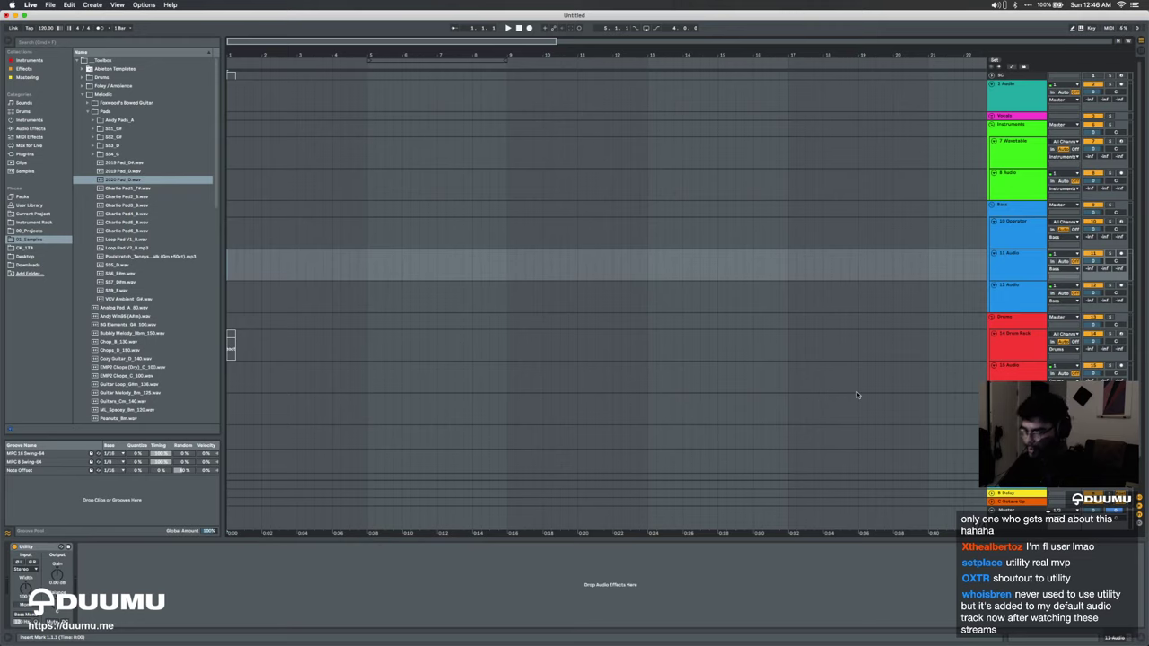
key("super+shift+t")
left_click(123, 546)
double_click(30, 546)
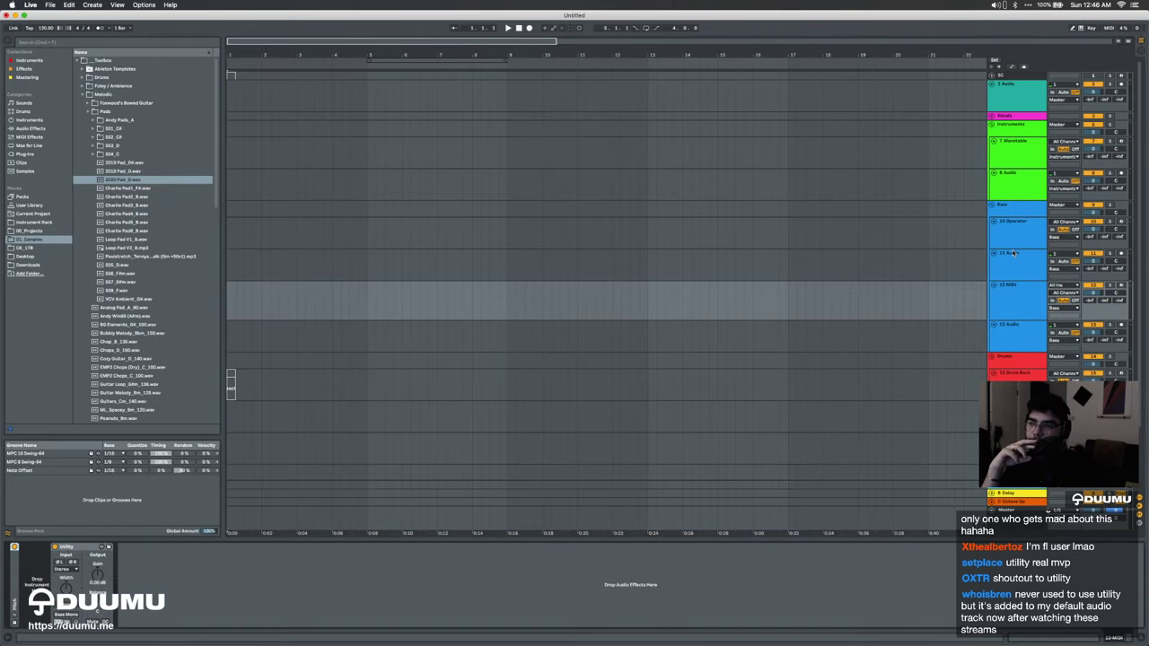
left_click(1014, 376)
left_click(1019, 278)
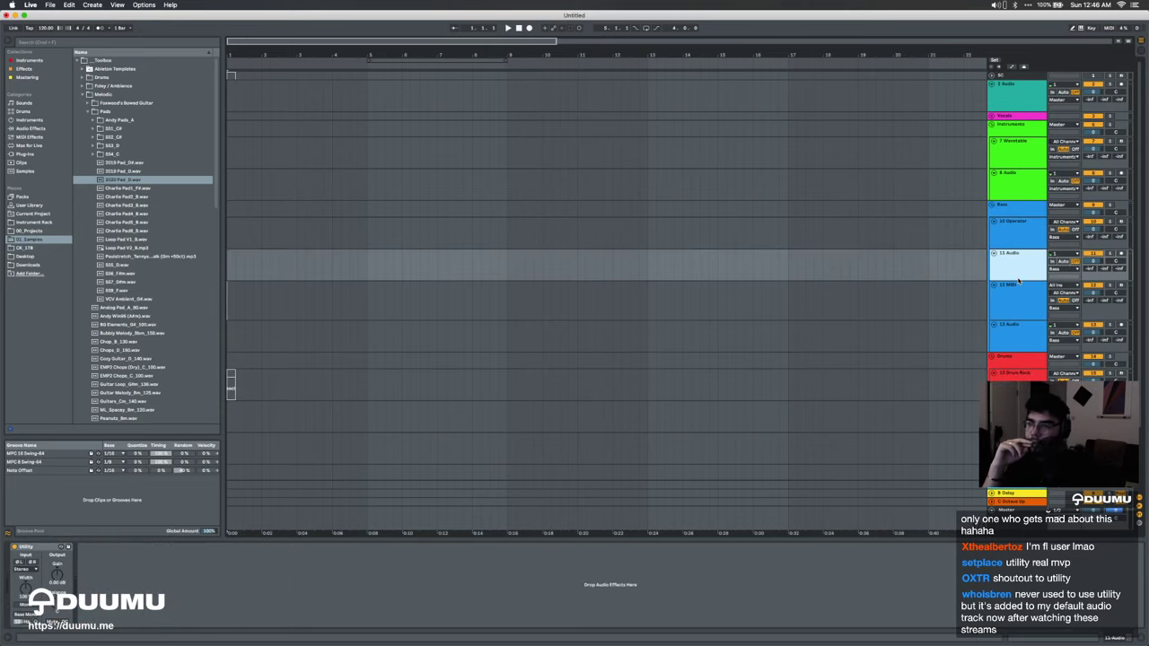
key("BackSpace")
key("BackSpace")
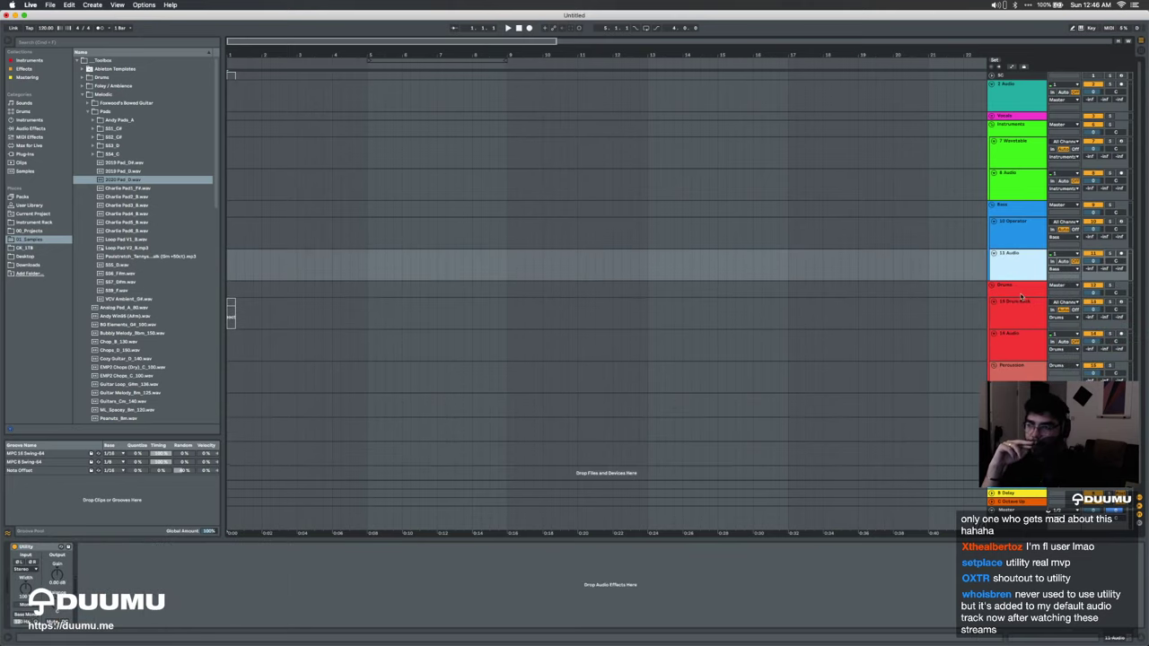
Step: Search the browser for "chord" and insert the Chord device between Pitch and Drum Rack on the 13 Drum Rack track
left_click(1014, 312)
key("super+f")
type("chord")
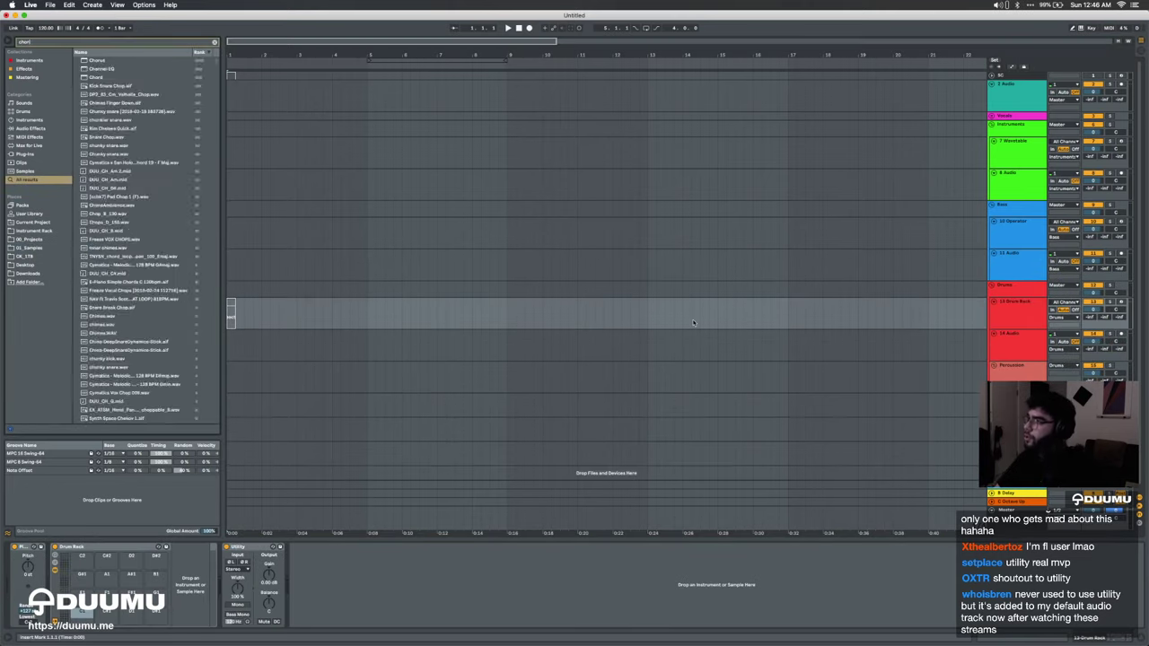
double_click(97, 62)
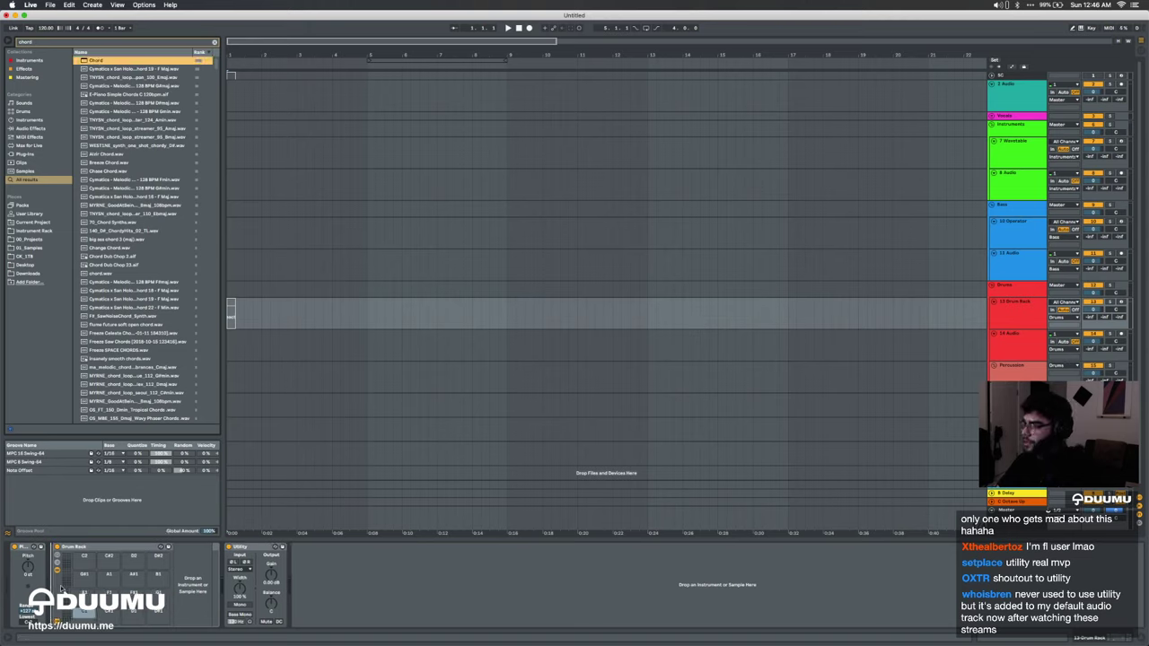
key("super+z")
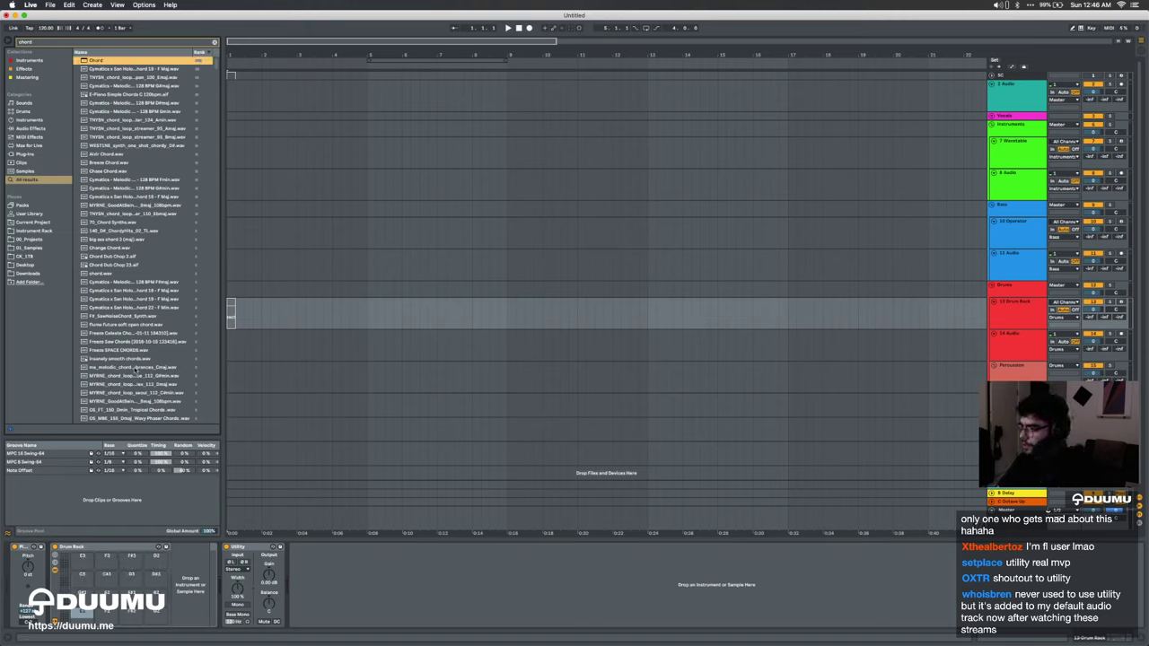
left_click_drag(93, 61, 48, 557)
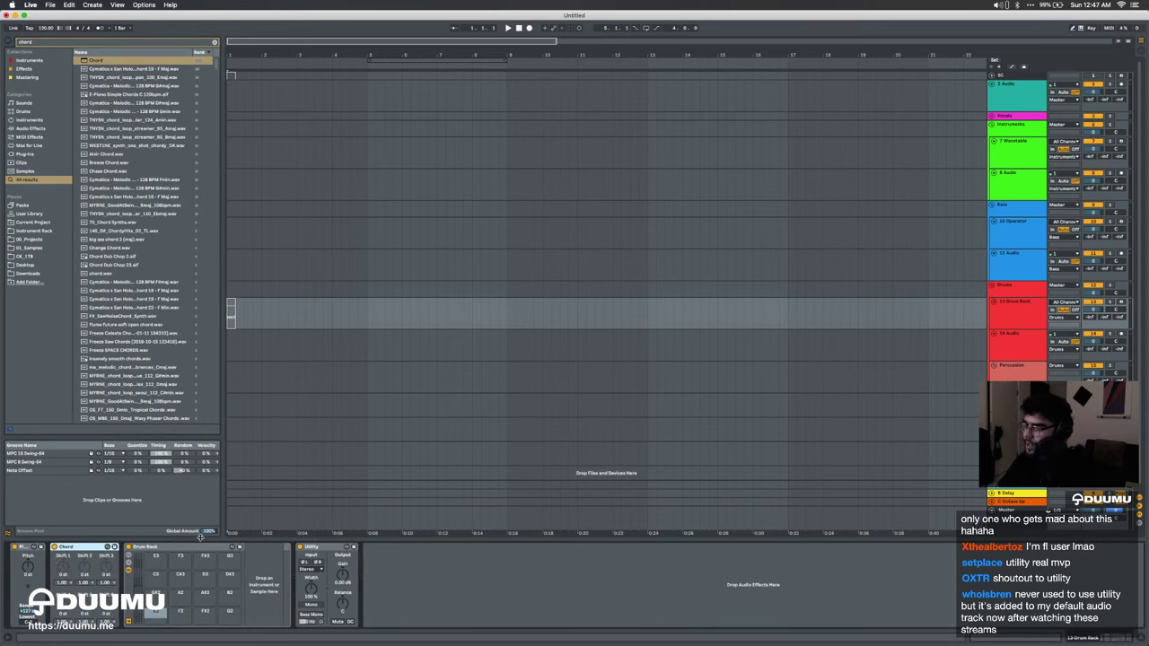
Step: Show the 7 Wavetable track's devices and save the current set as the default set, overwriting the existing default
key("super+alt+l")
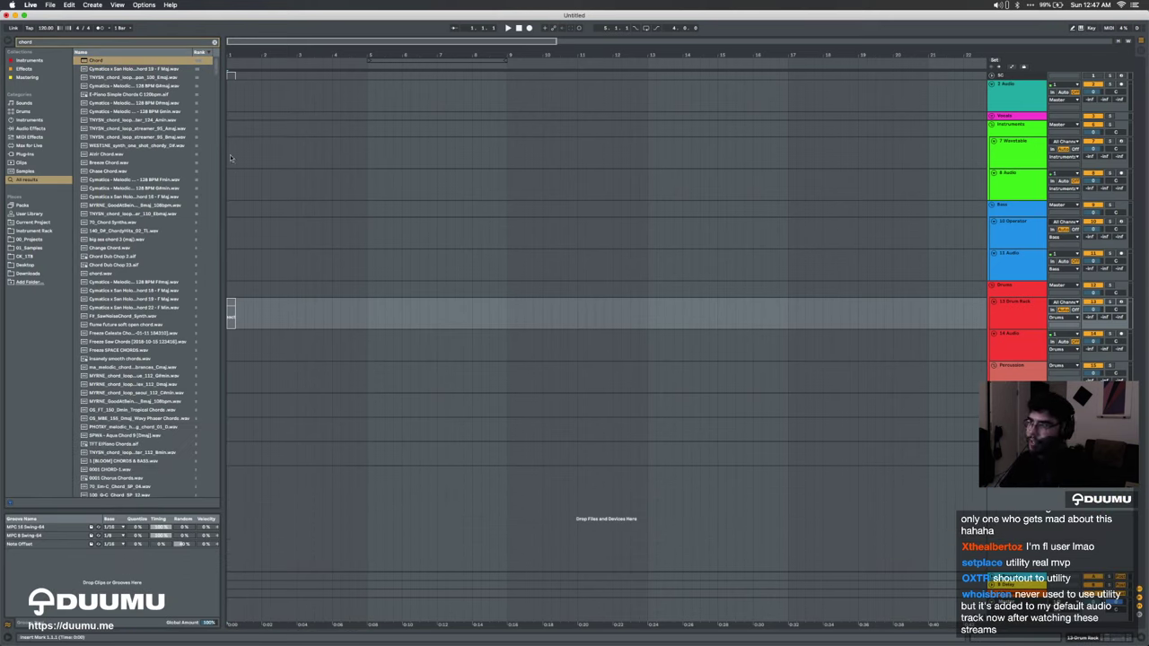
left_click(271, 164)
key("super+alt+l")
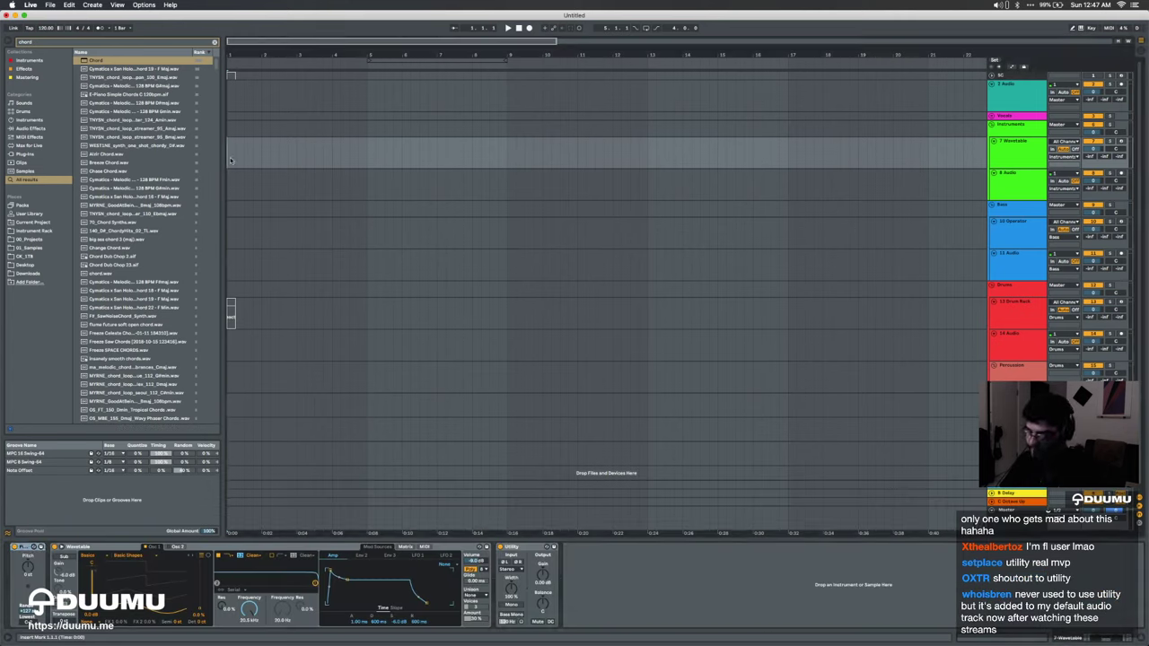
key("super+comma")
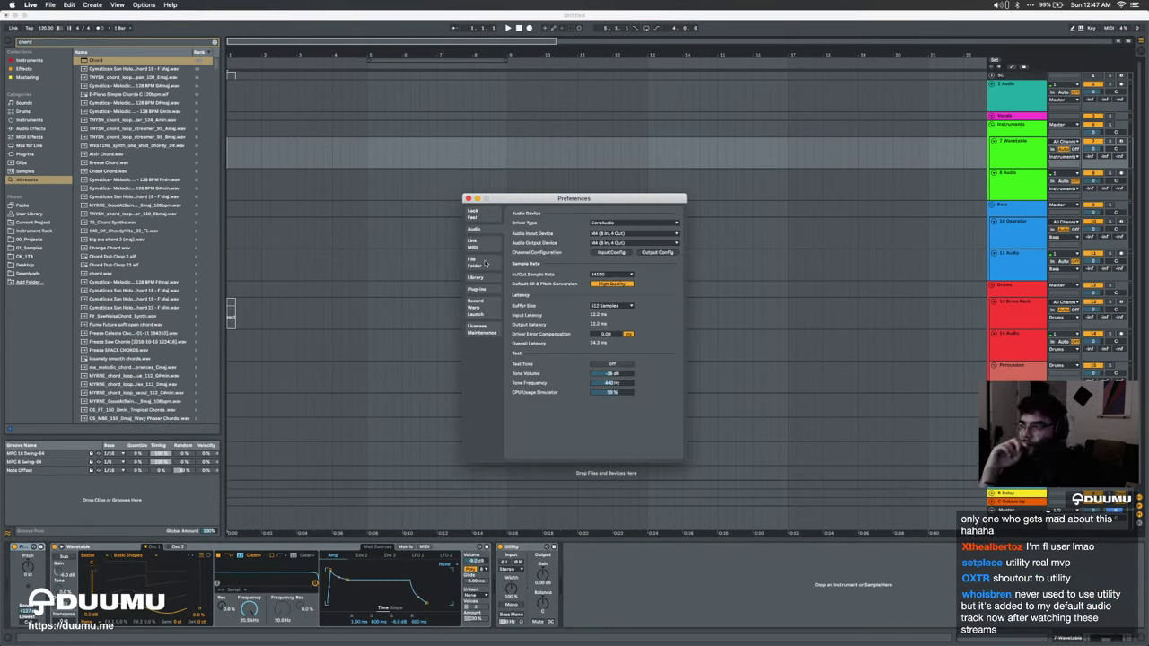
left_click(474, 262)
left_click(601, 216)
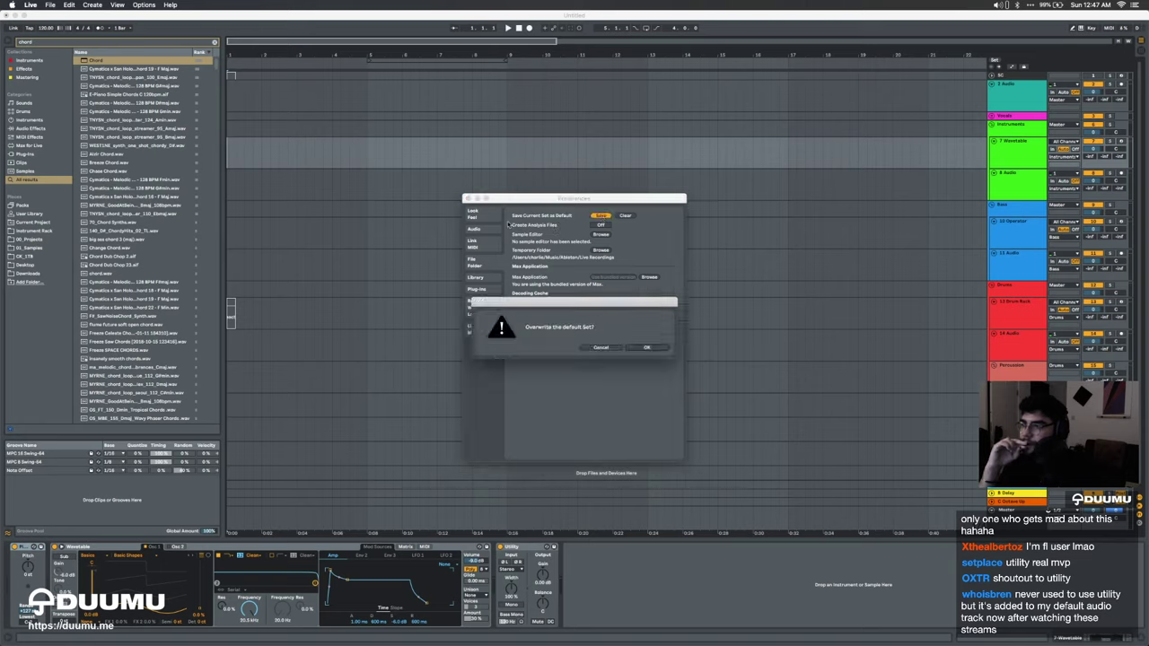
left_click(648, 349)
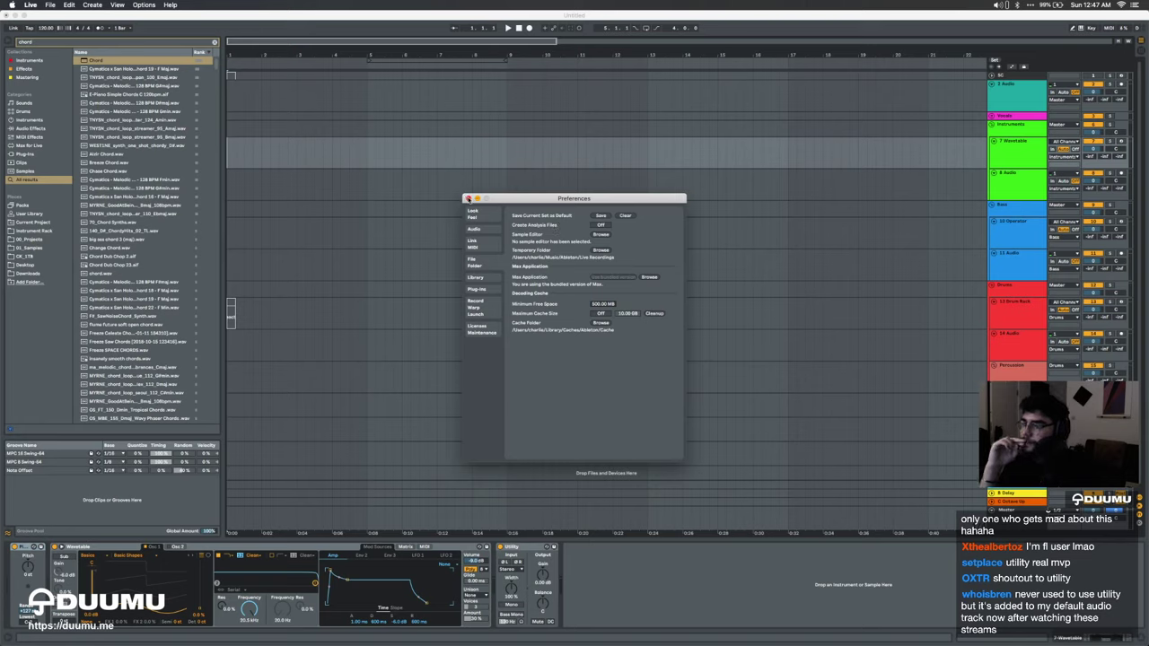
left_click(468, 199)
Step: Save the Live Set as Groups Template.als in the _Toolbox > Ableton Templates folder, replacing the existing file
key("super+s")
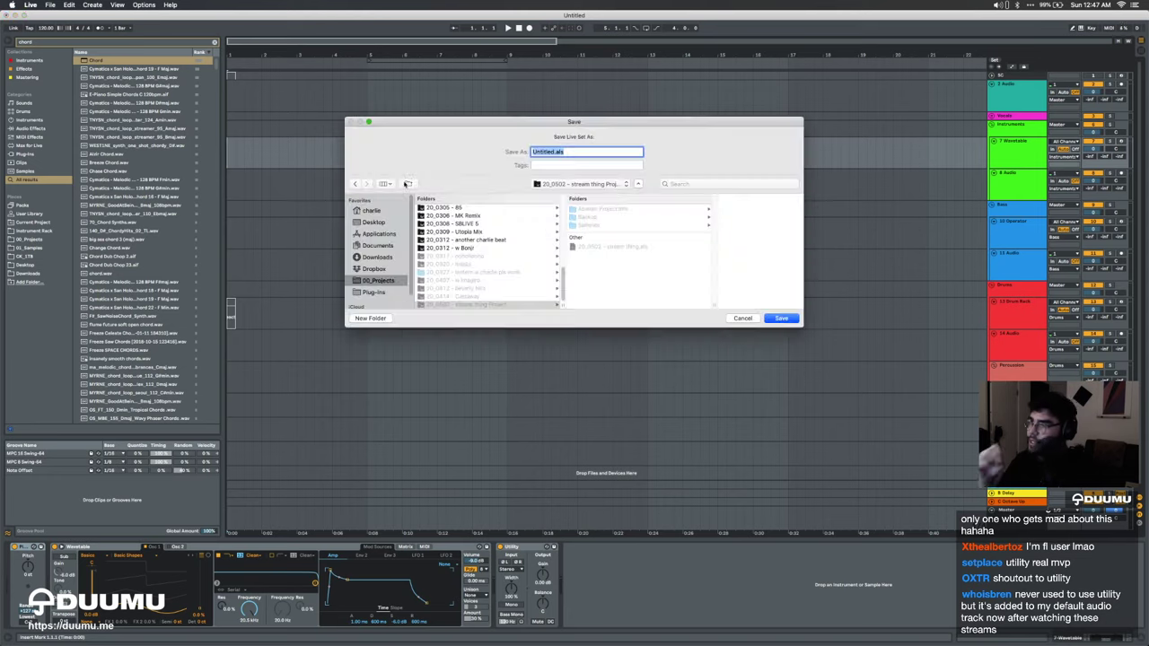
left_click(376, 281)
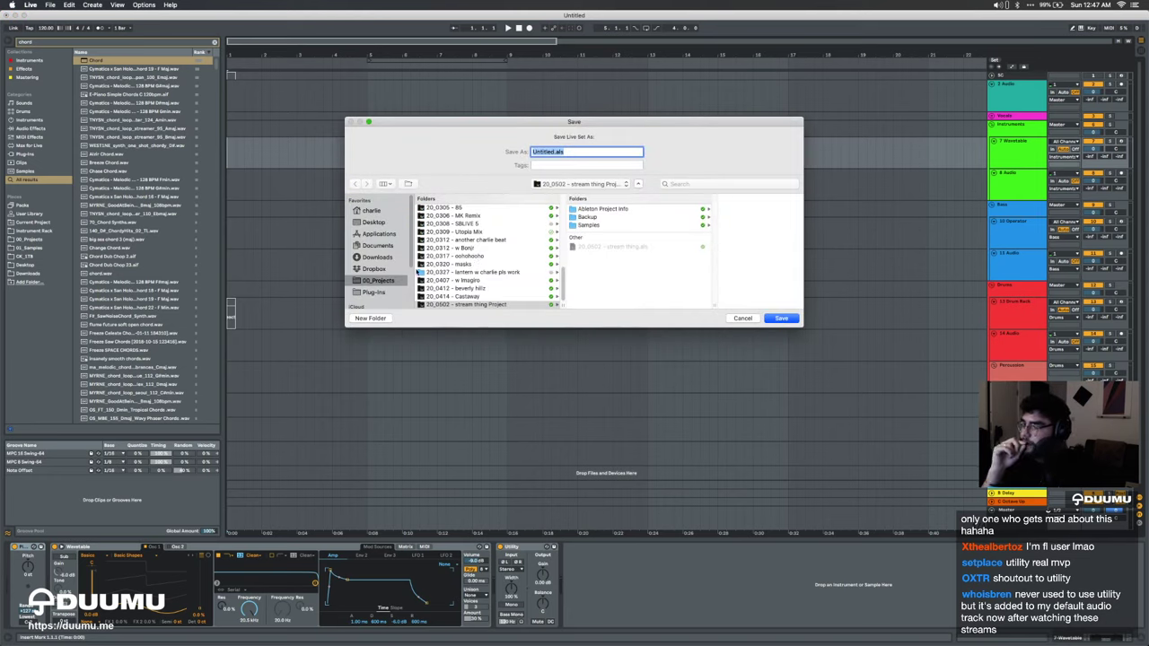
left_click(374, 223)
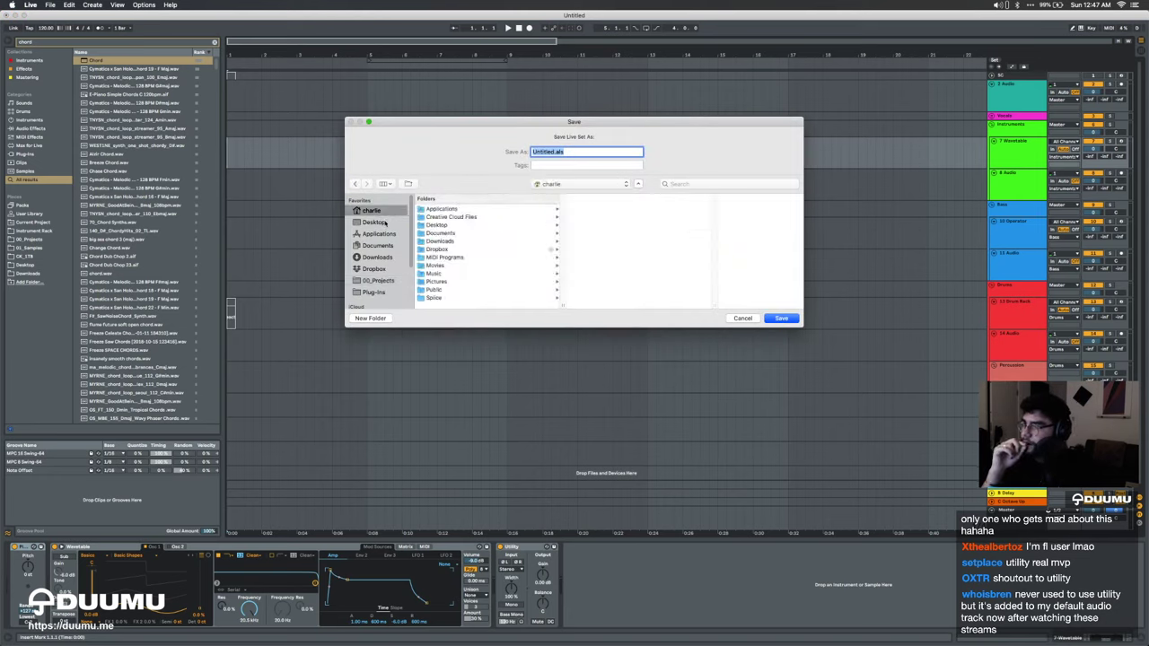
left_click(502, 209)
left_click(476, 218)
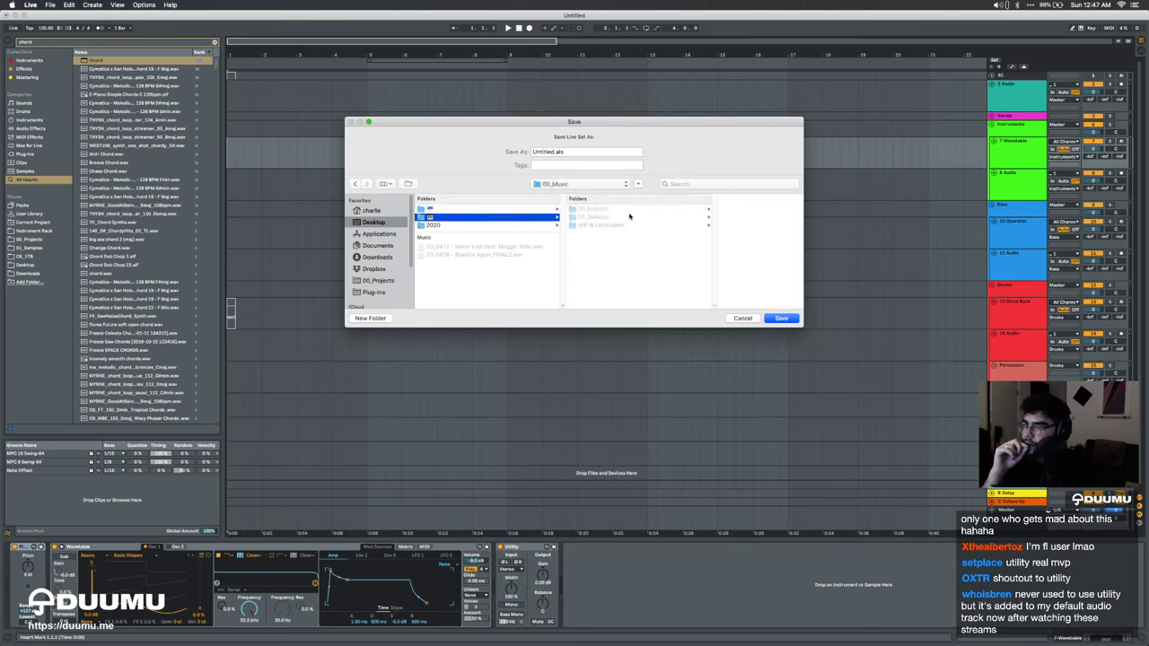
left_click(633, 210)
left_click(710, 212)
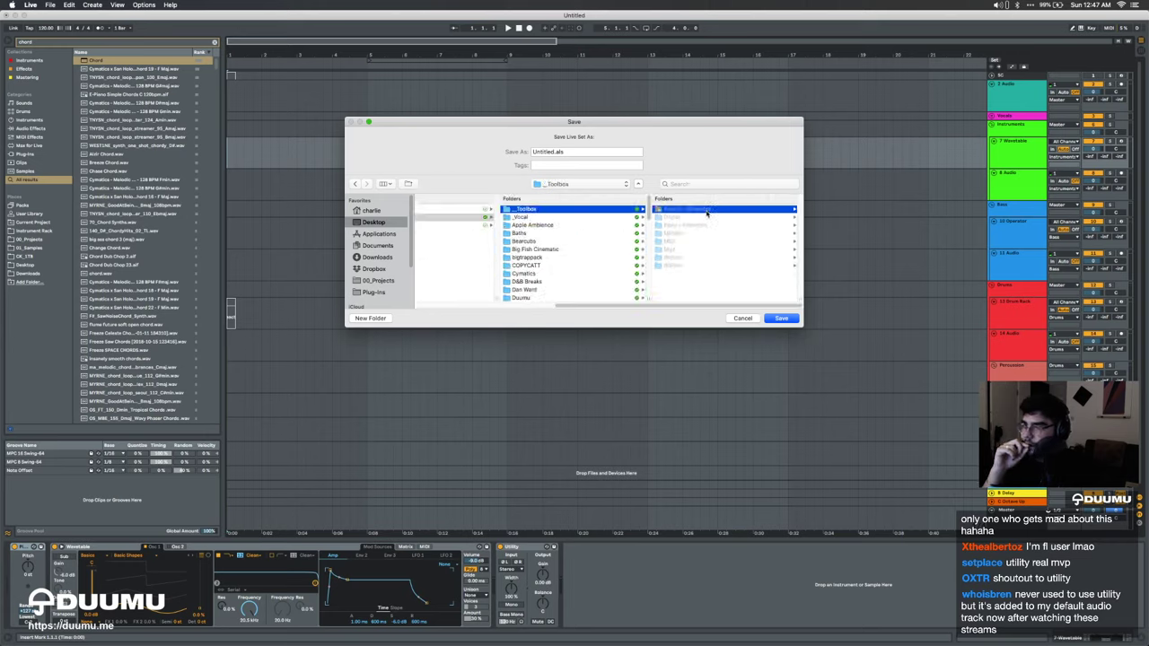
left_click(688, 245)
left_click(779, 319)
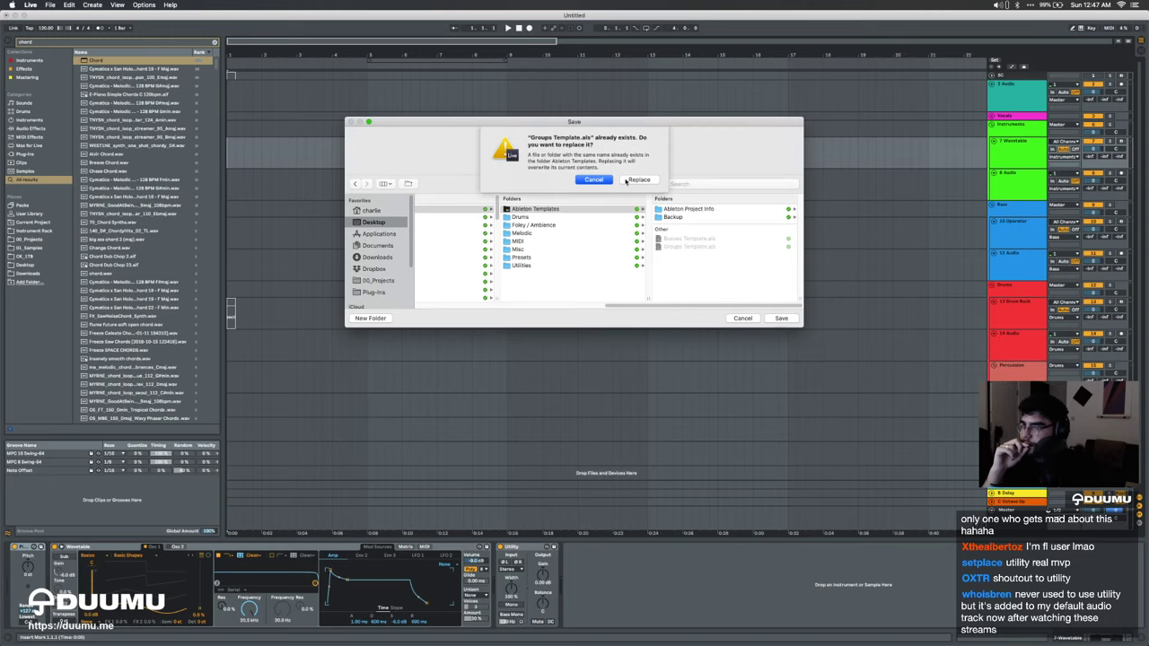
left_click(636, 180)
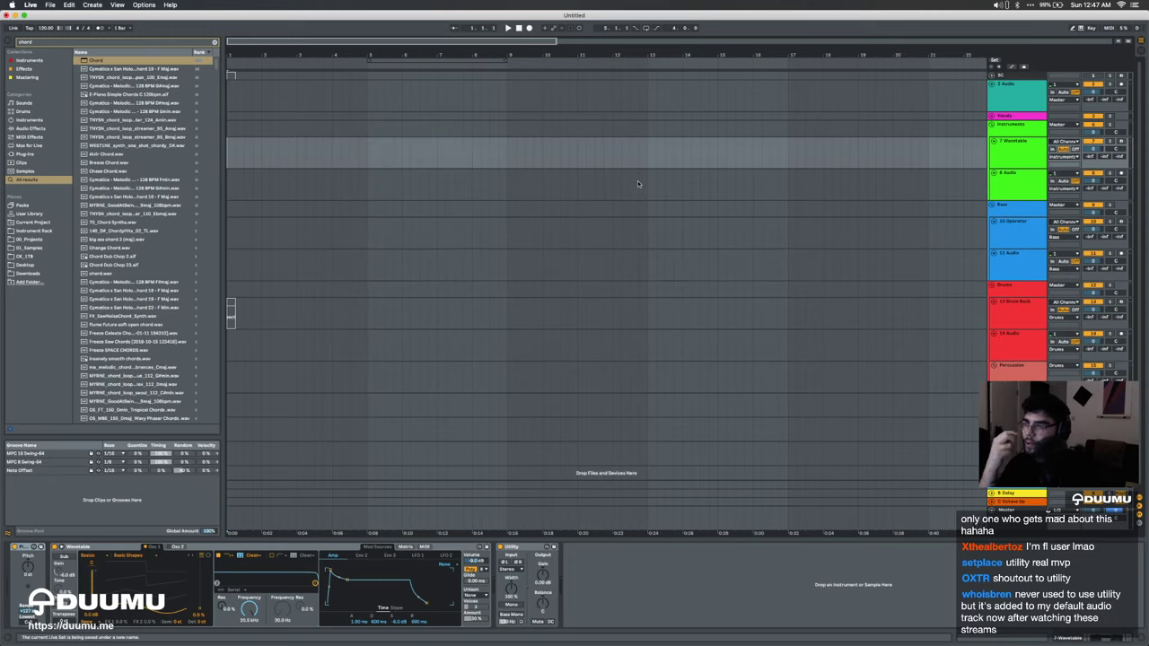
left_click(507, 148)
Step: Open the recent set 20_0428 - loop texture and look over its stacked loop tracks in the arrangement
left_click(51, 5)
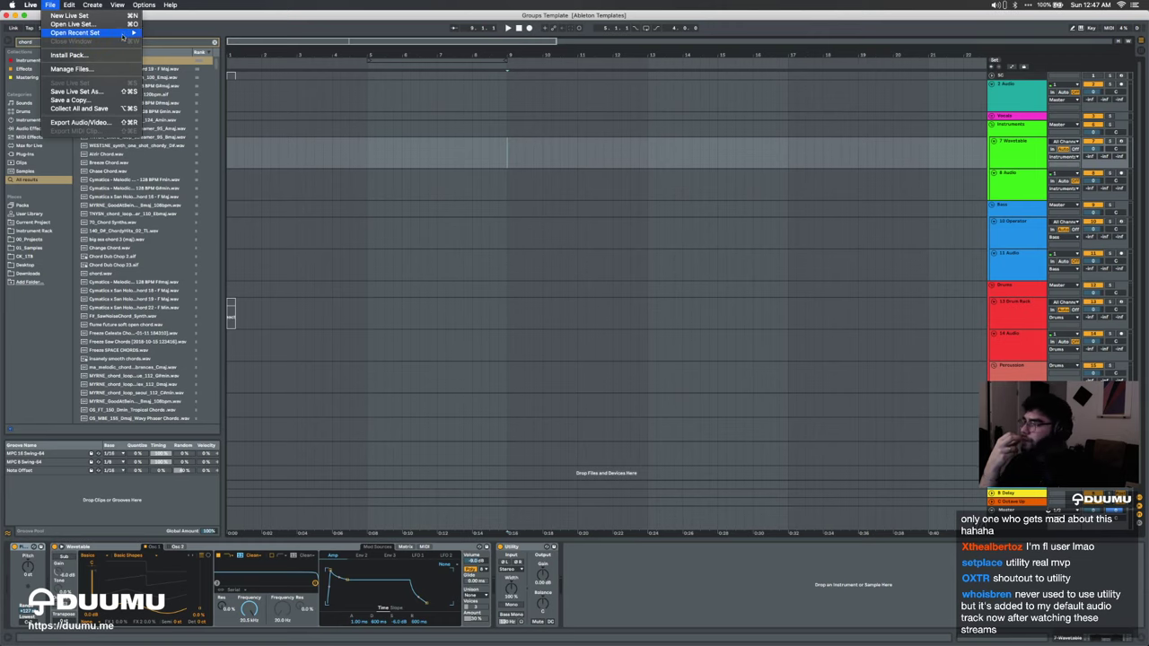
mouse_move(90, 33)
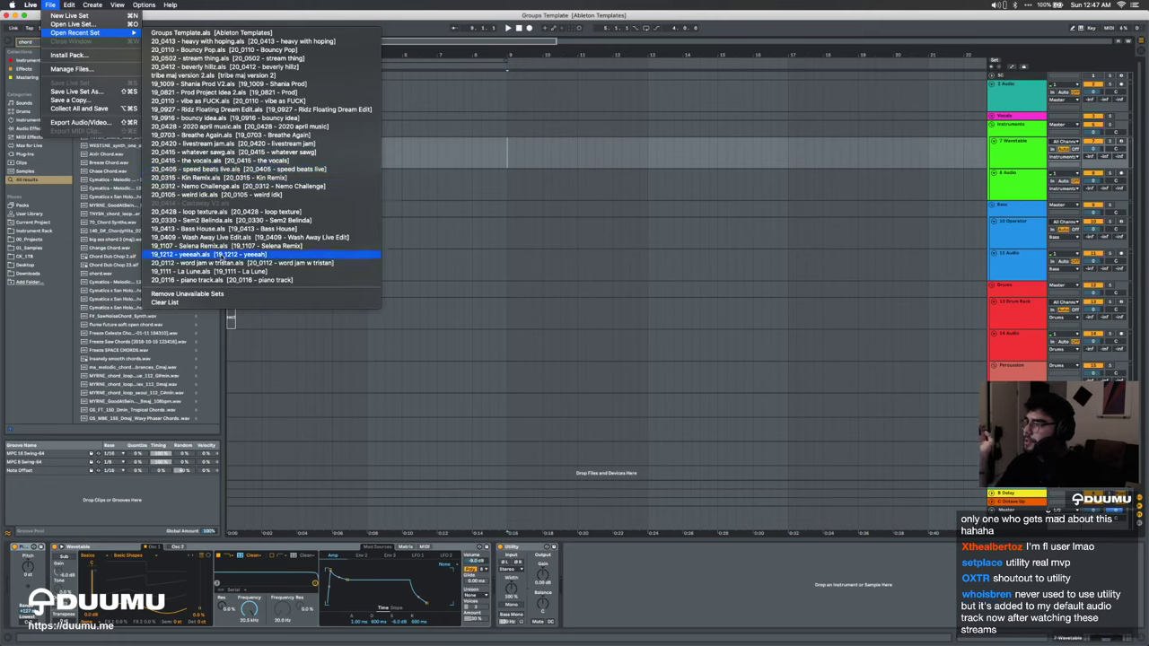
left_click(237, 212)
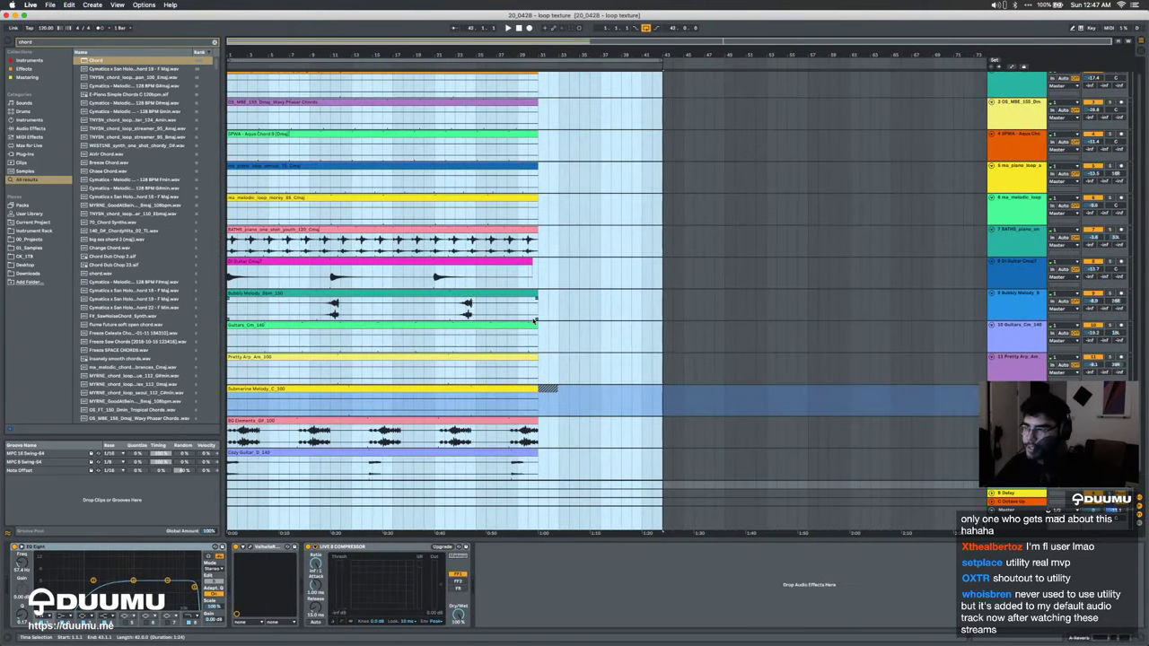
scroll(467, 356, "down", 1)
left_click(527, 447)
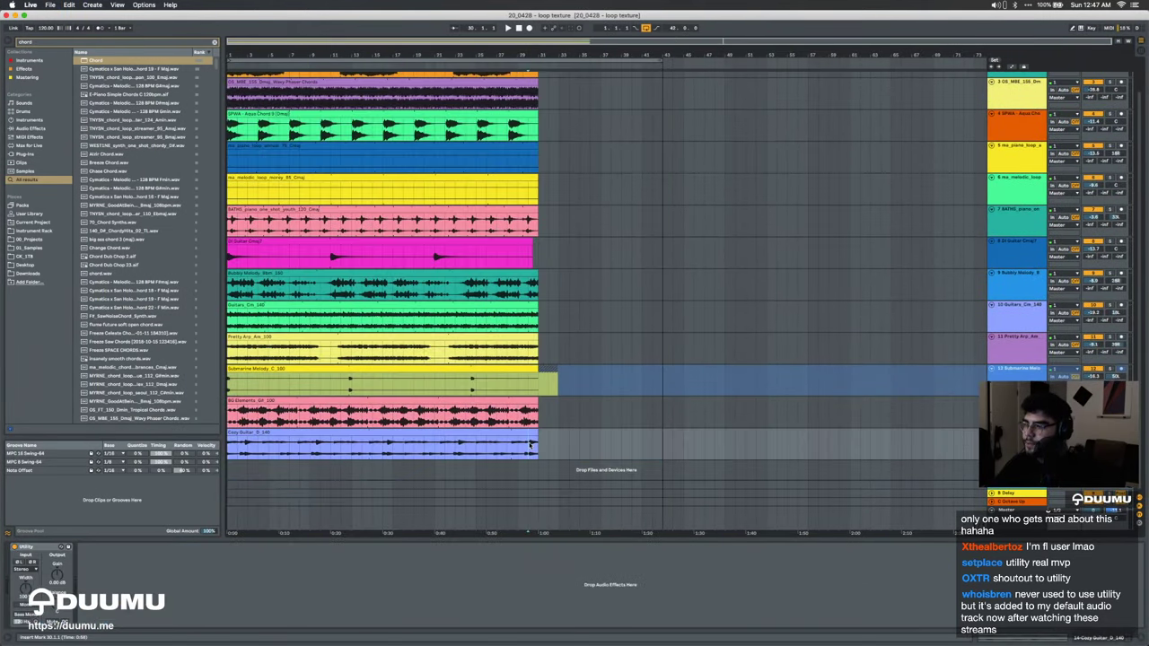
scroll(526, 440, "up", 1)
scroll(527, 440, "up", 1)
scroll(526, 398, "down", 1)
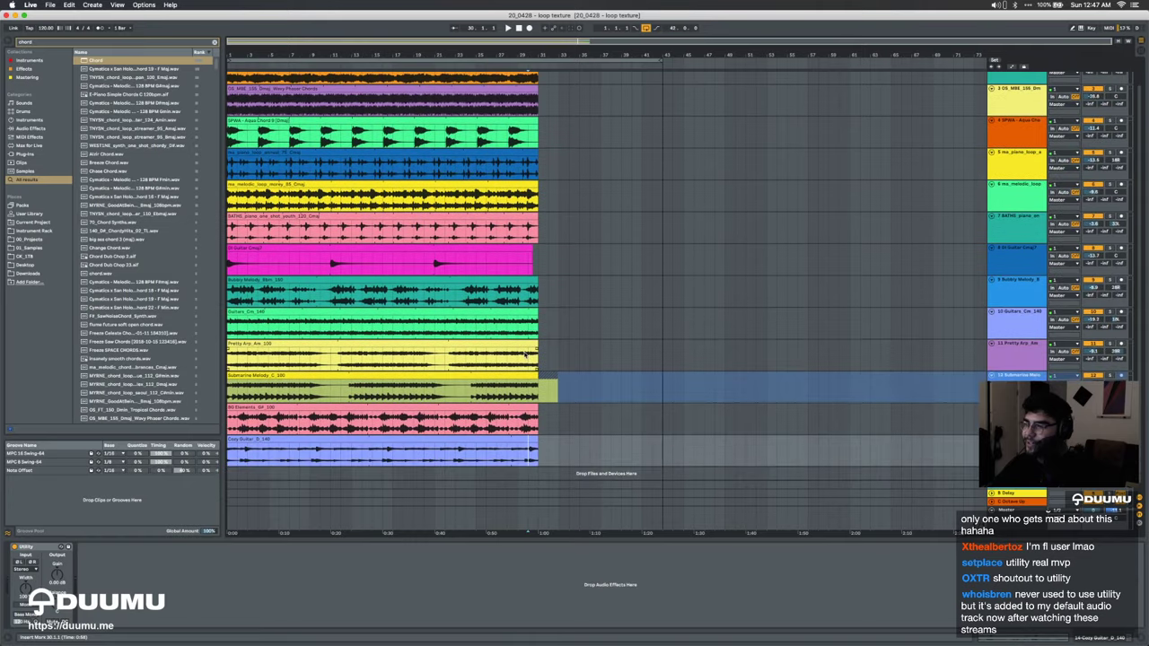
scroll(525, 355, "up", 3)
scroll(525, 356, "down", 1)
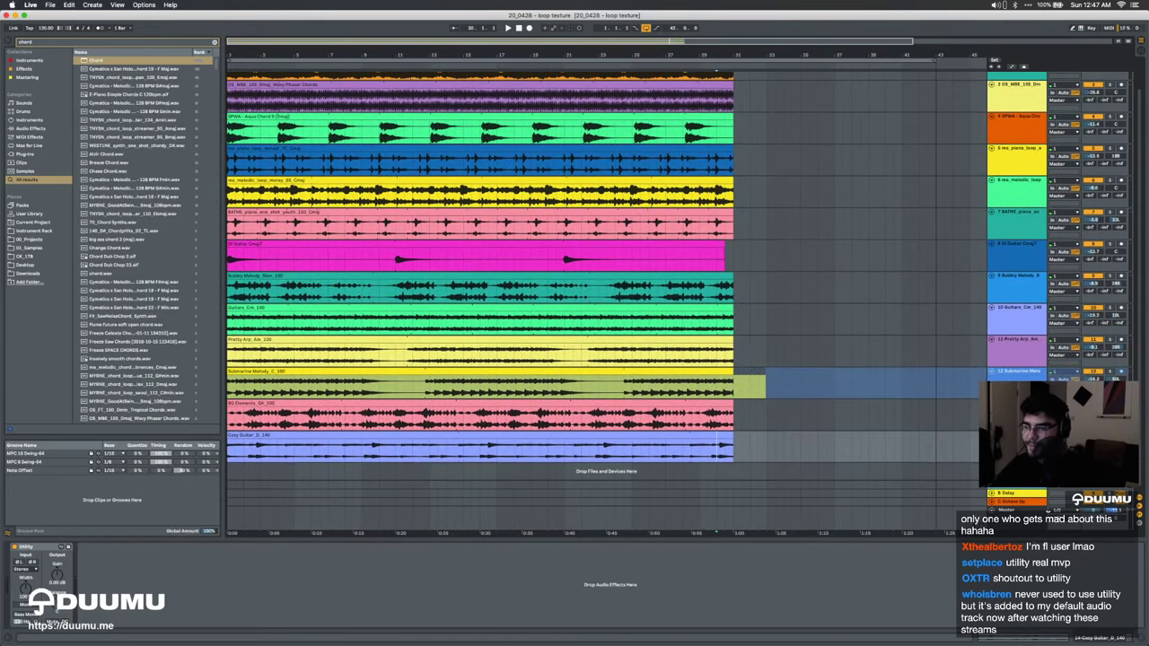
Step: Deactivate the EQ Eight on the 2 ROBOTAKI track and all devices on the 3 OS_MBE track
left_click(1140, 637)
left_click(1035, 86)
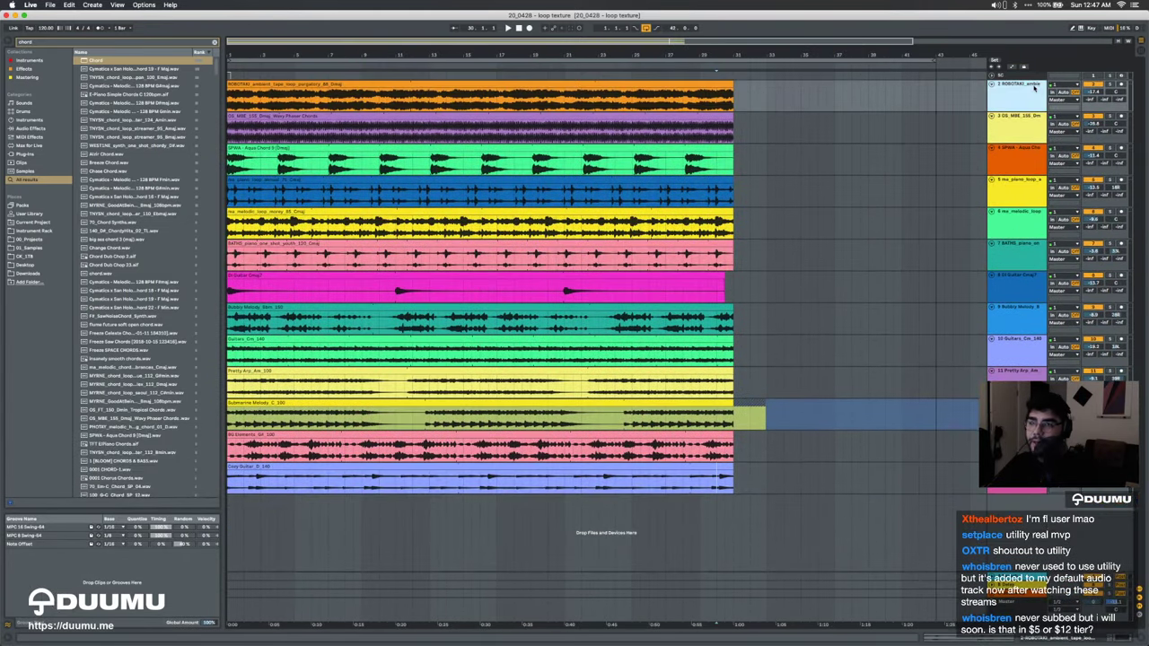
left_click(1111, 640)
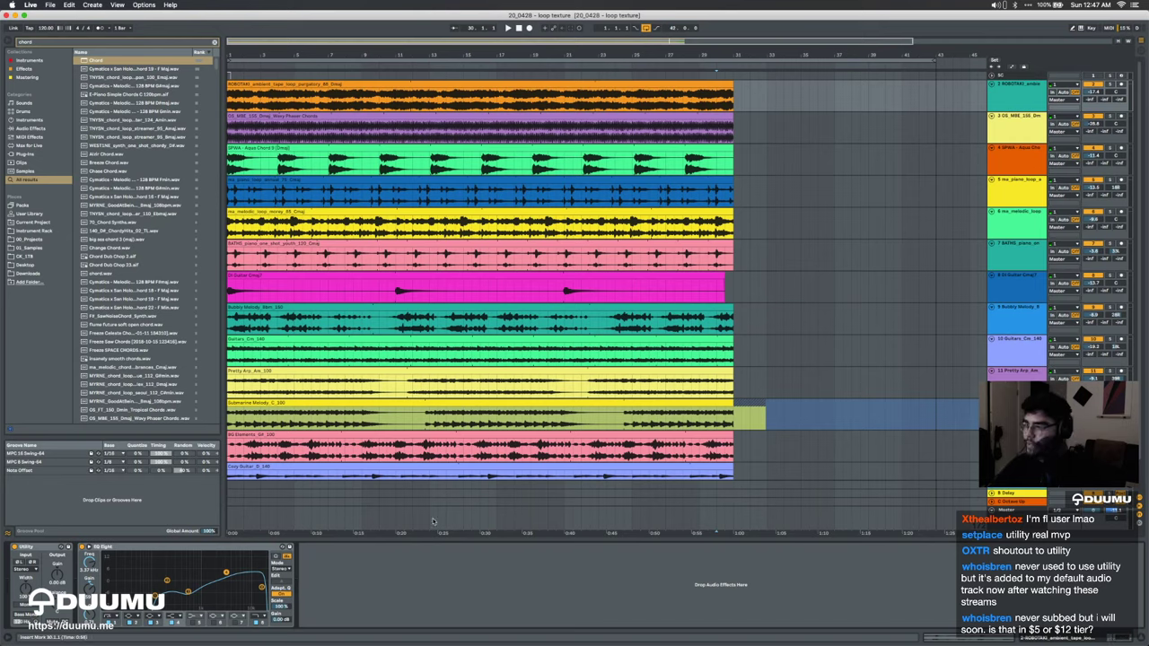
left_click(251, 554)
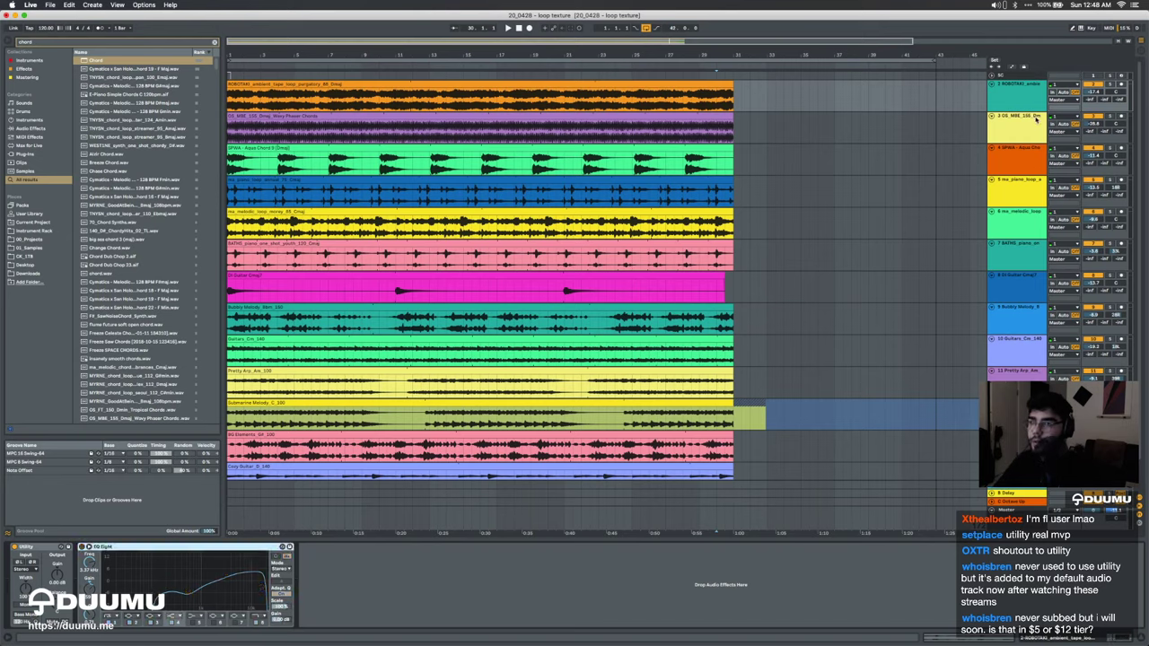
key("Down")
left_click(359, 551)
key("super+a")
key("0")
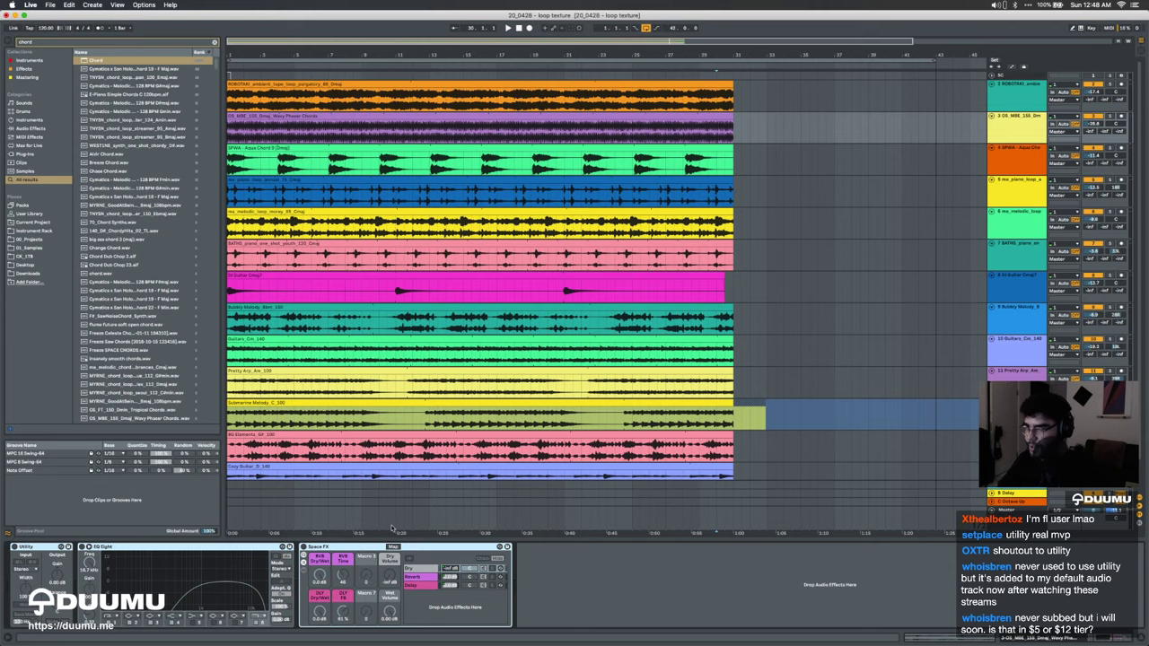
Step: Deactivate the EQ Eight on the 5 ma_piano_loop track and show the devices of the 6 ma_melodic_loop track
left_click(1007, 168)
key("Down")
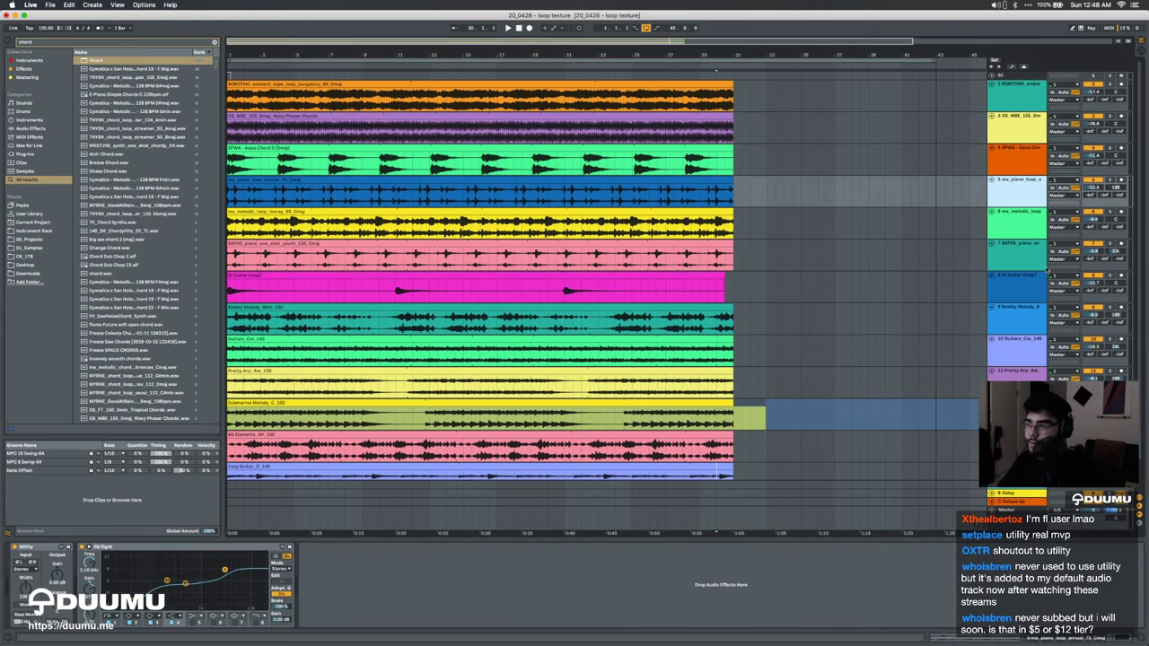
left_click(193, 550)
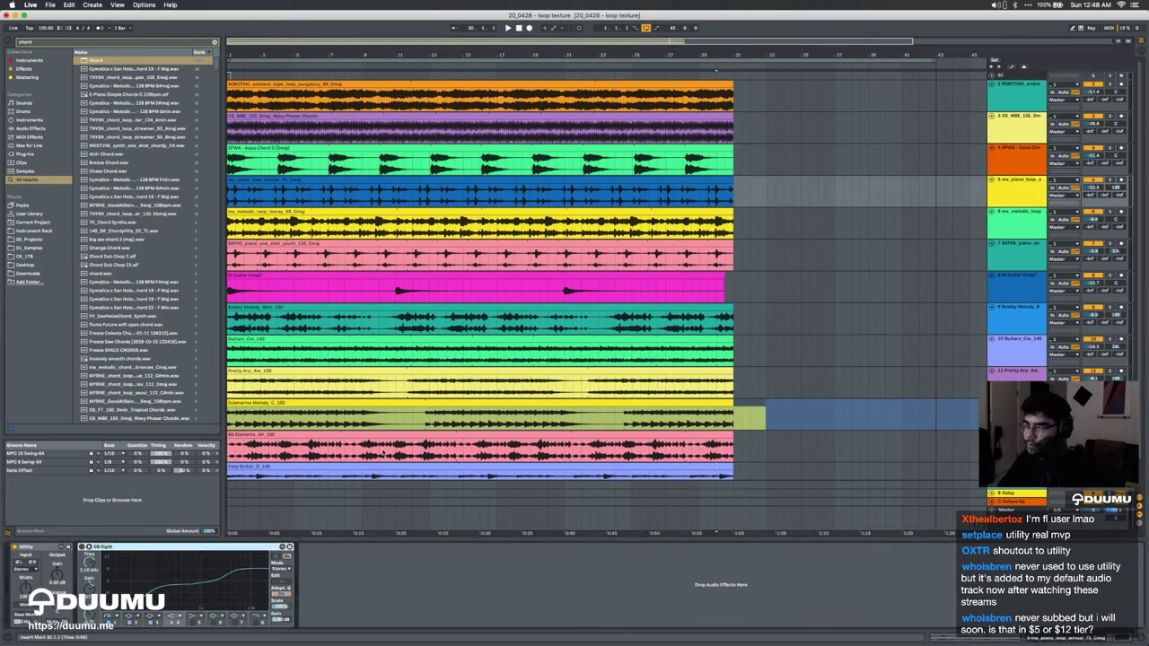
key("Down")
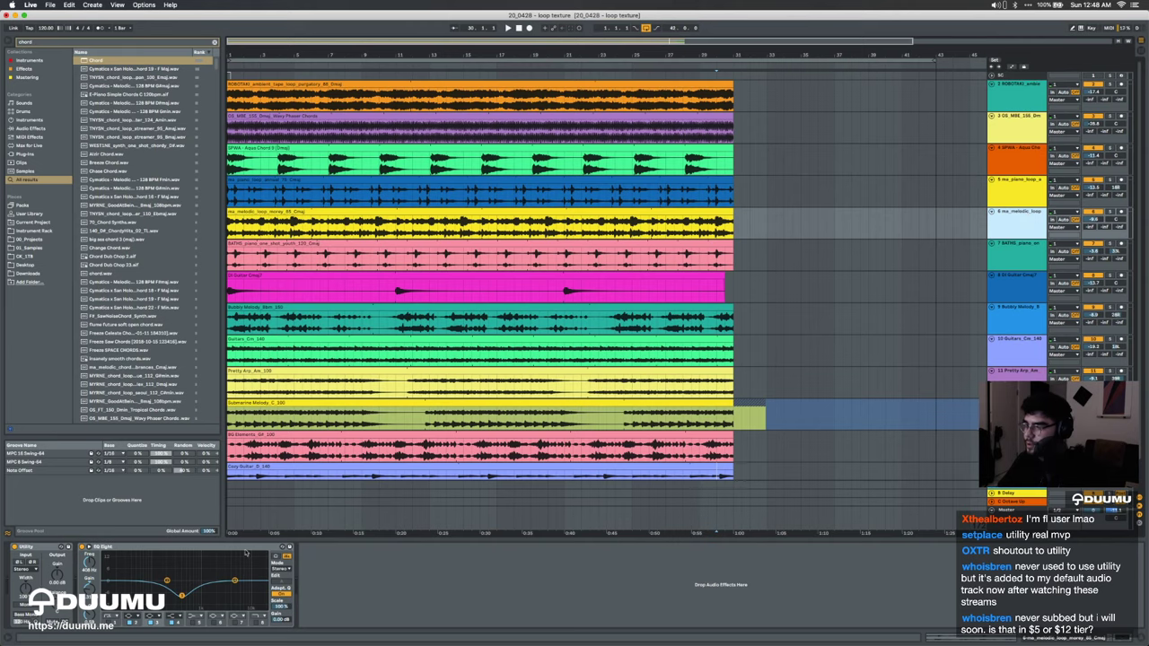
Step: Examine the device chains of the tracks from 7 BATHS_piano down to 14 Cozy Guitar for active effects
left_click(1016, 254)
key("Down")
key("Down")
key("Down")
key("Down")
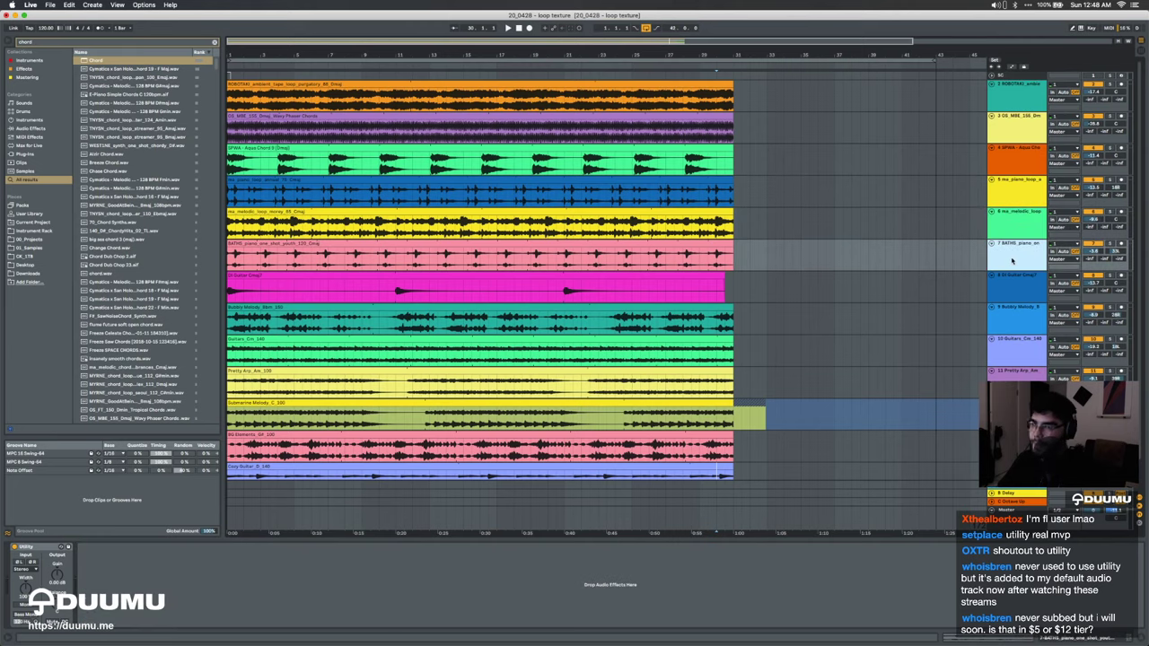
key("Down")
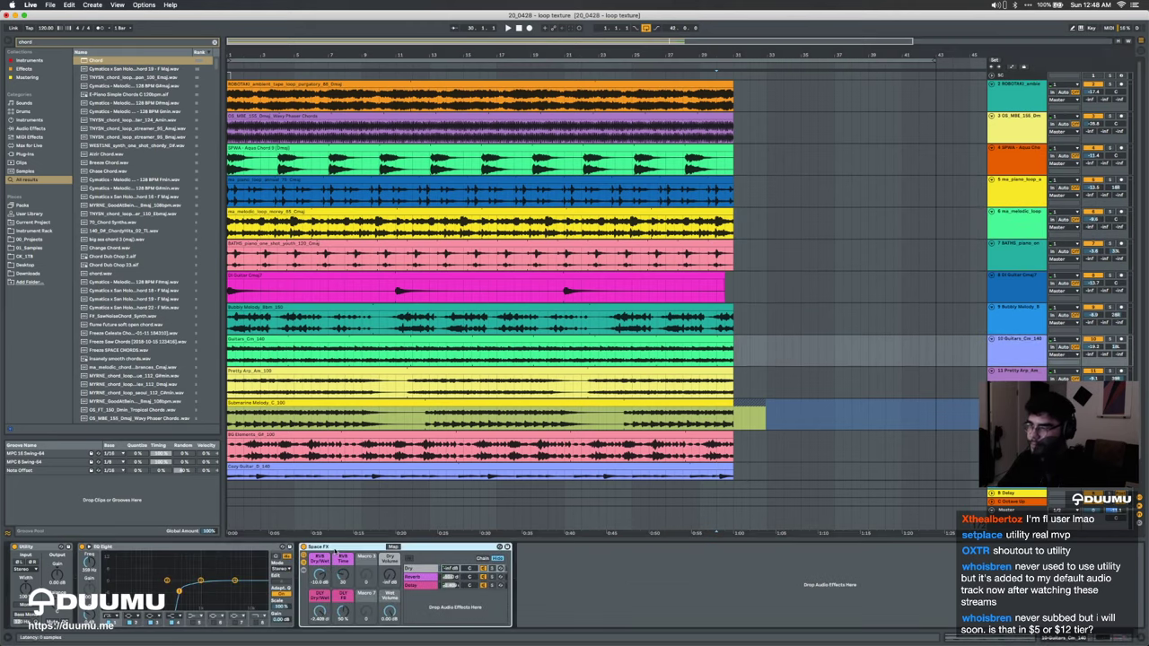
key("Down")
key("Down")
key("Down")
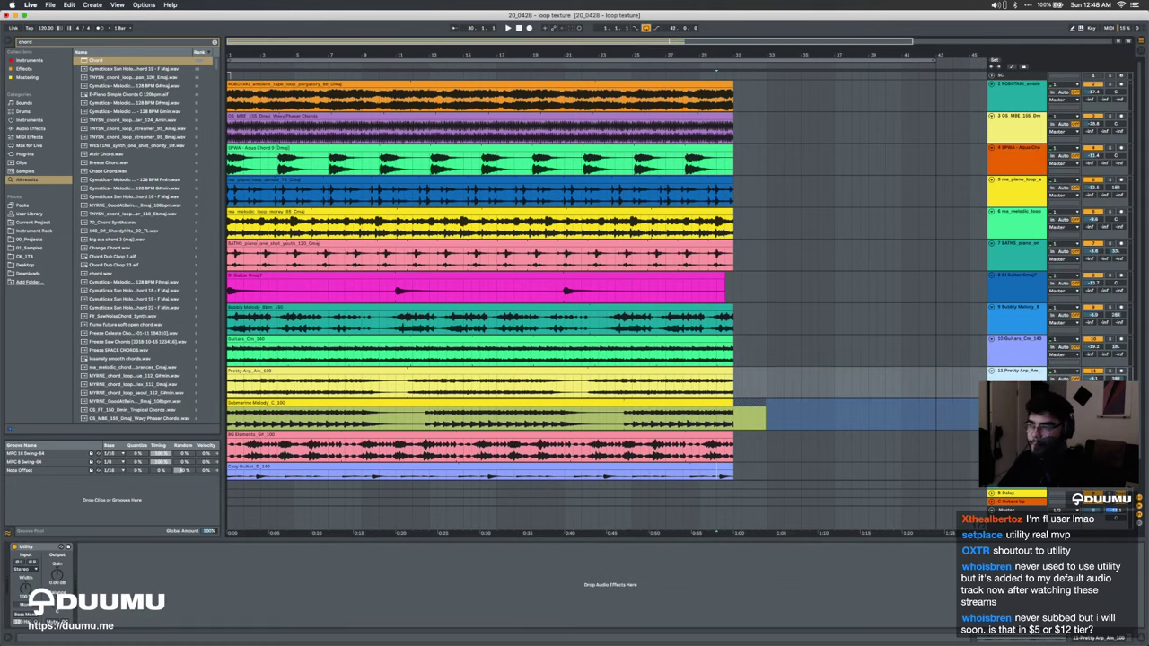
key("Down")
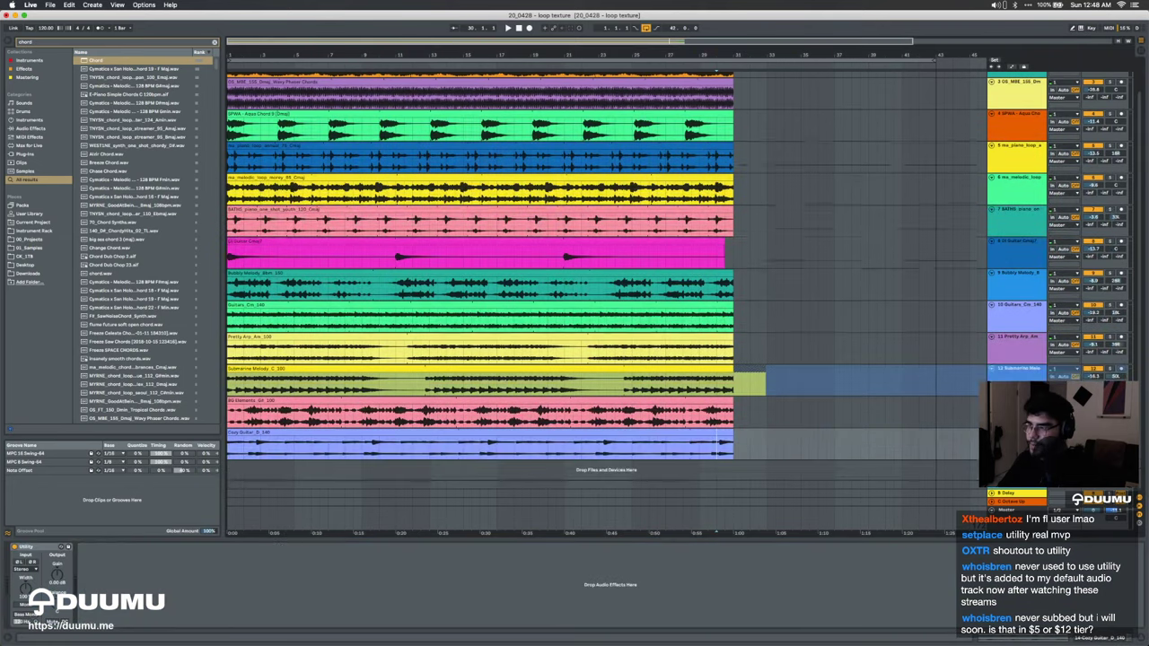
Step: Deactivate the EQ Eight on the 13 BG Elements track
key("Up")
left_click(237, 548)
key("0")
scroll(565, 514, "up", 2)
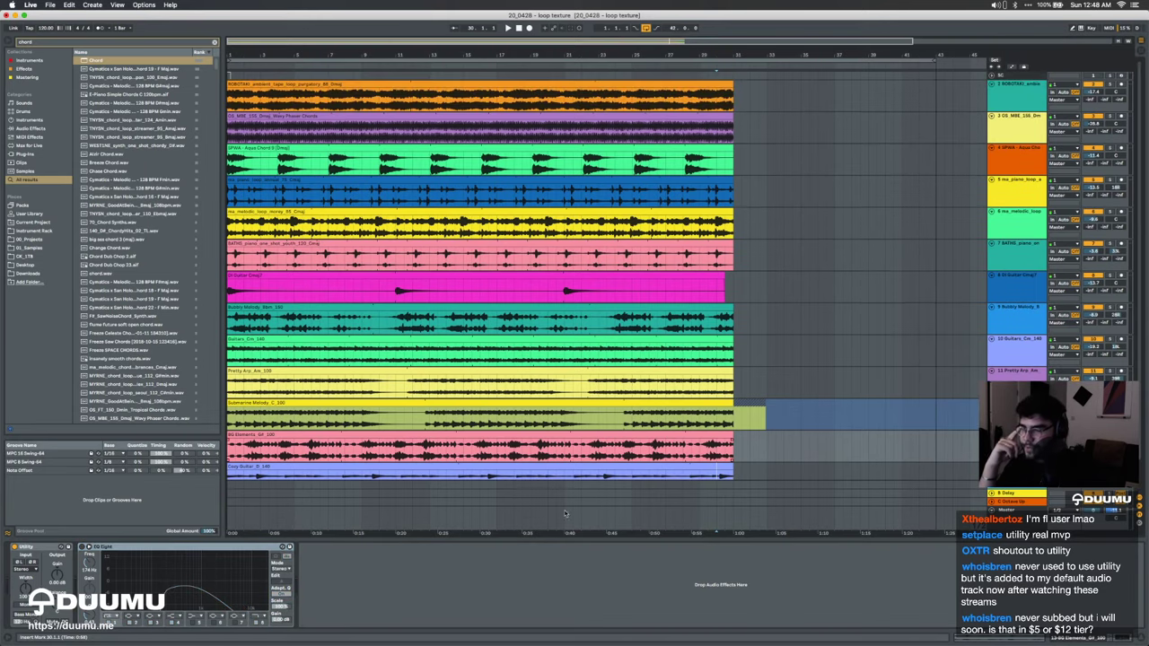
Step: Hide the device view and select the clips from Cozy Guitar up to Bubbly Melody
key("super+alt+l")
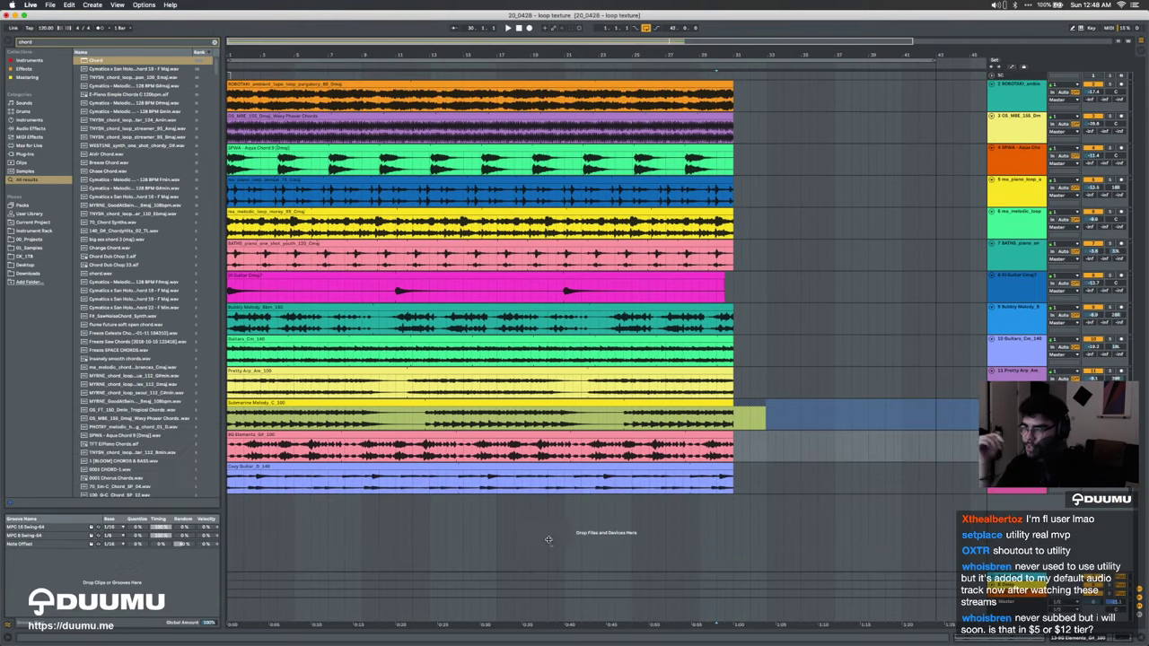
left_click(431, 470)
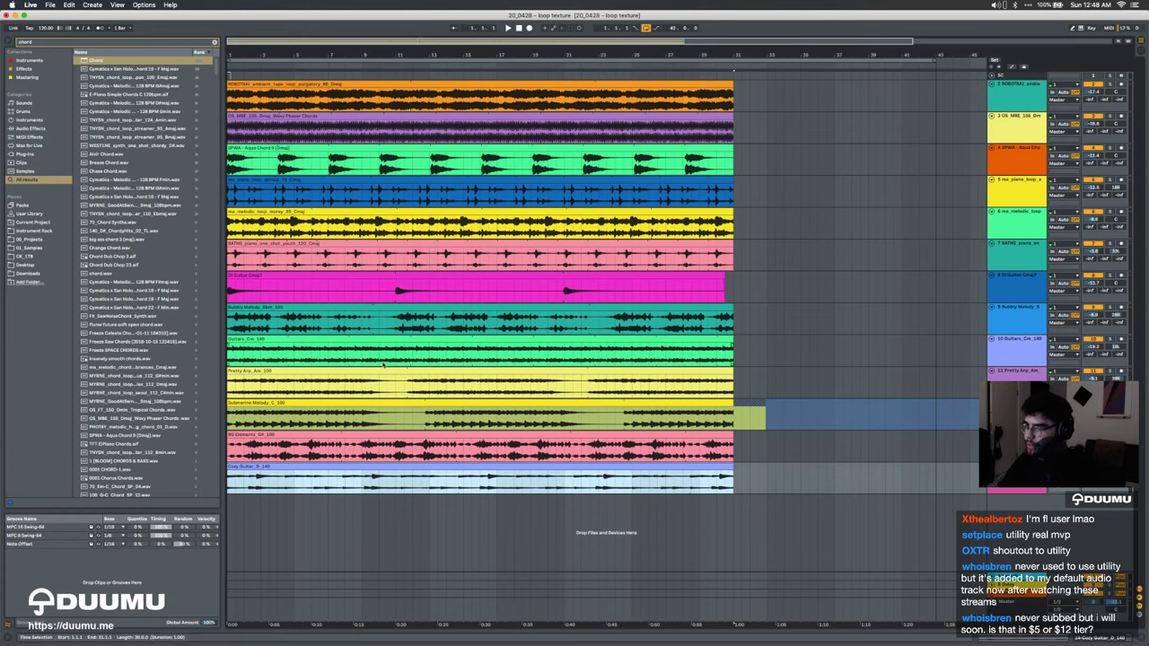
left_click(330, 307, "shift")
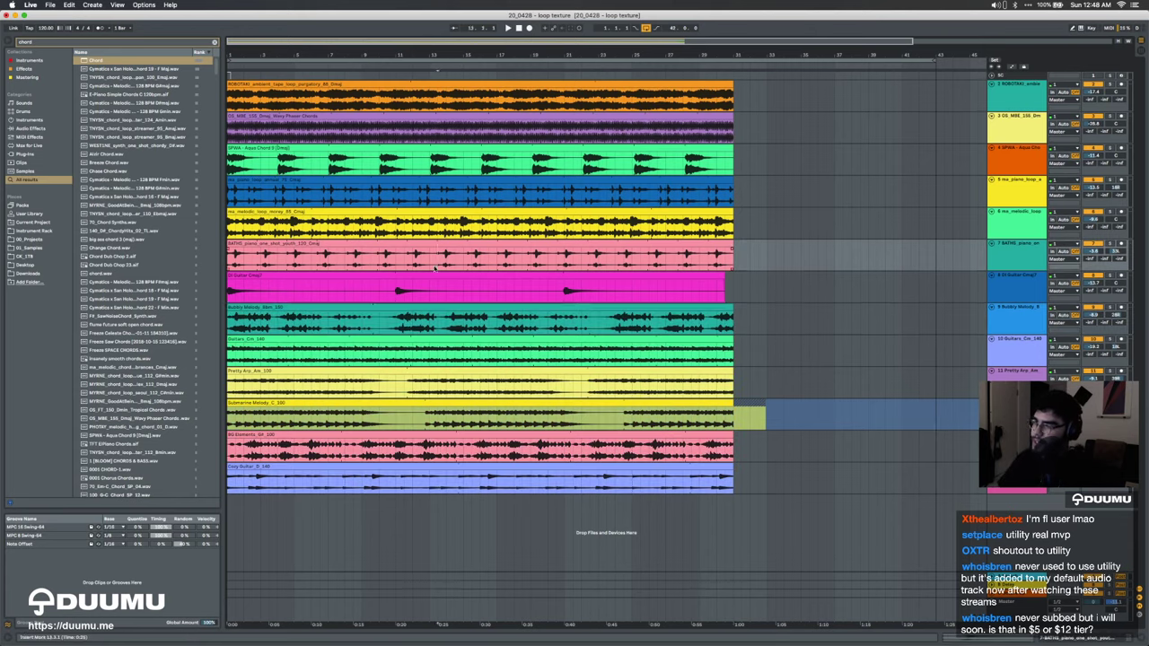
Step: Select the tracks from 8 DI Guitar up to 2 ROBOTAKI
left_click(575, 289)
left_click(1014, 287)
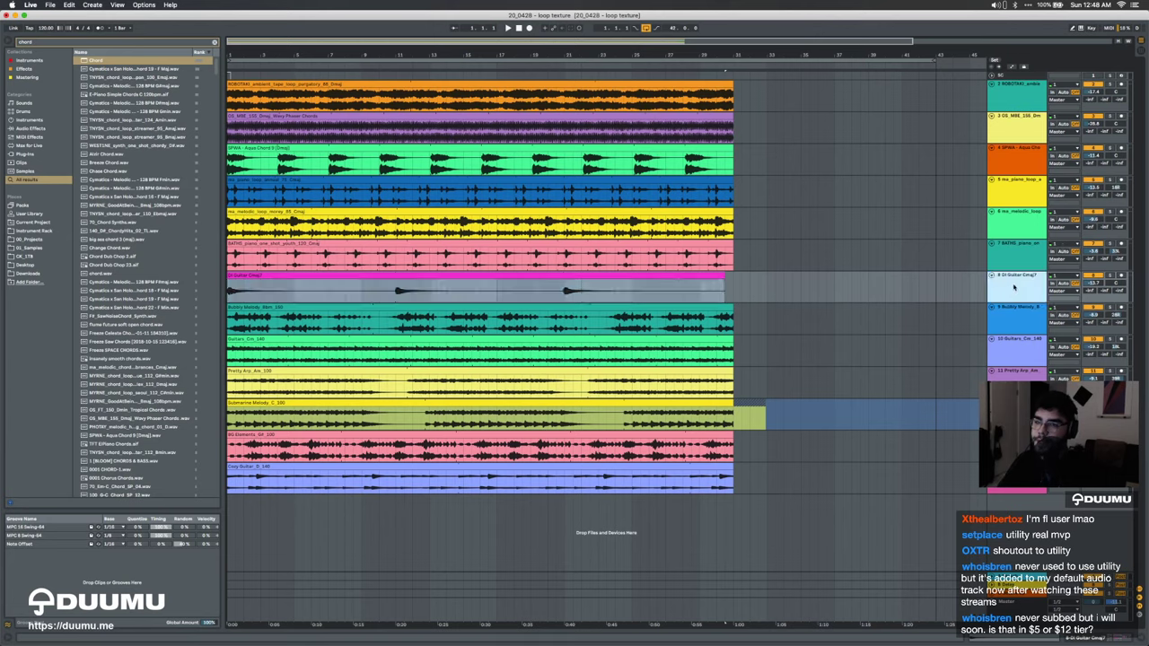
left_click(1015, 222, "shift")
left_click(1016, 100, "shift")
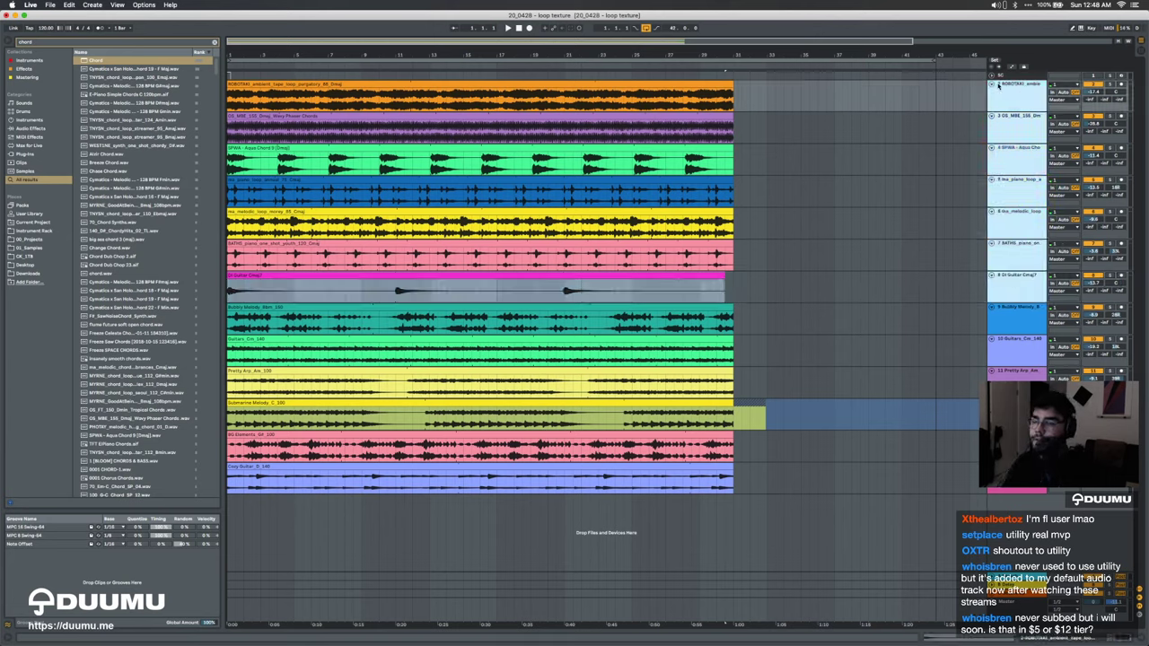
Step: Show the Master track's devices and deactivate them all
left_click(700, 85)
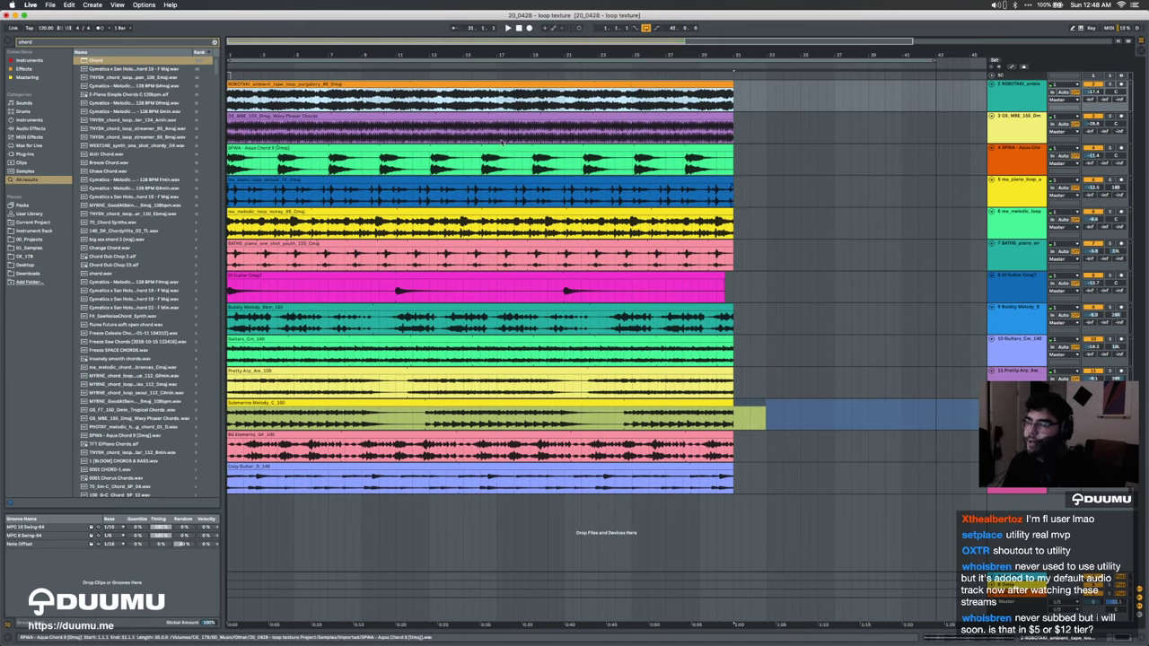
left_click(1046, 97)
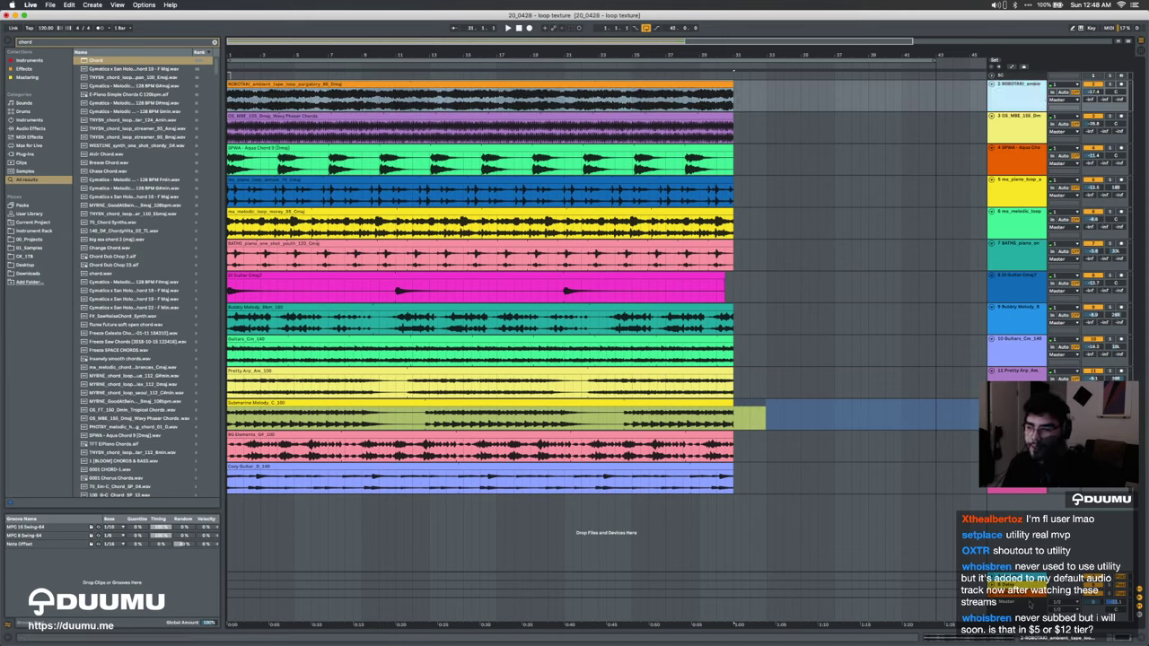
double_click(1030, 606)
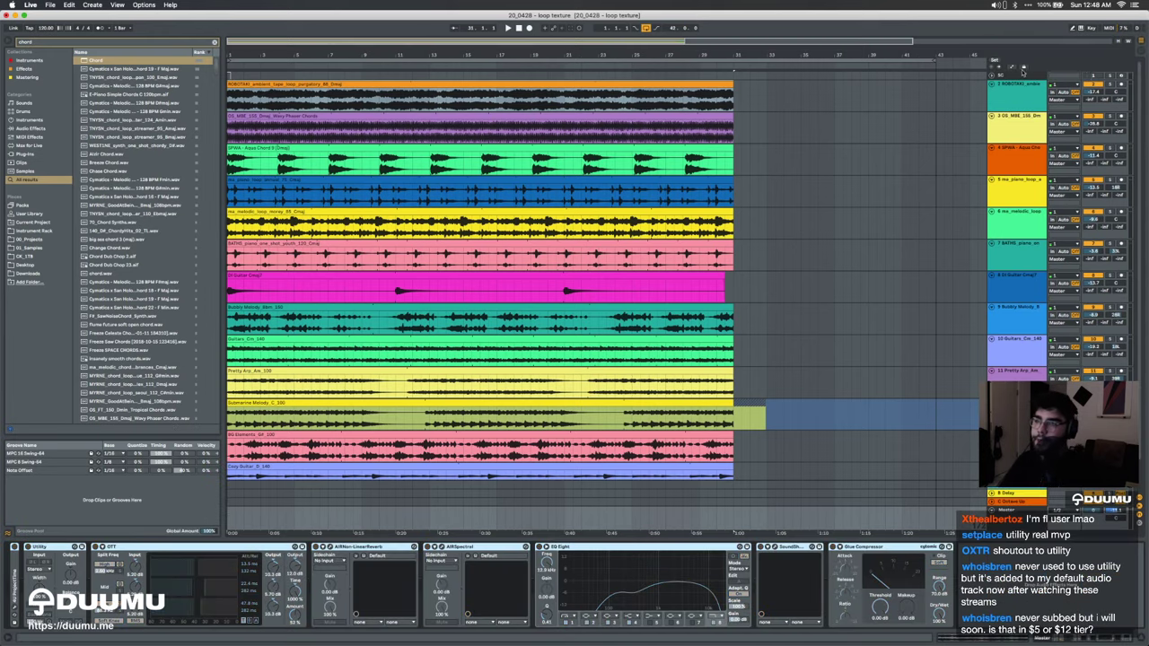
Step: Select the ROBOTAKI ambient tape loop clip on track 2
left_click(1024, 84)
left_click(499, 87)
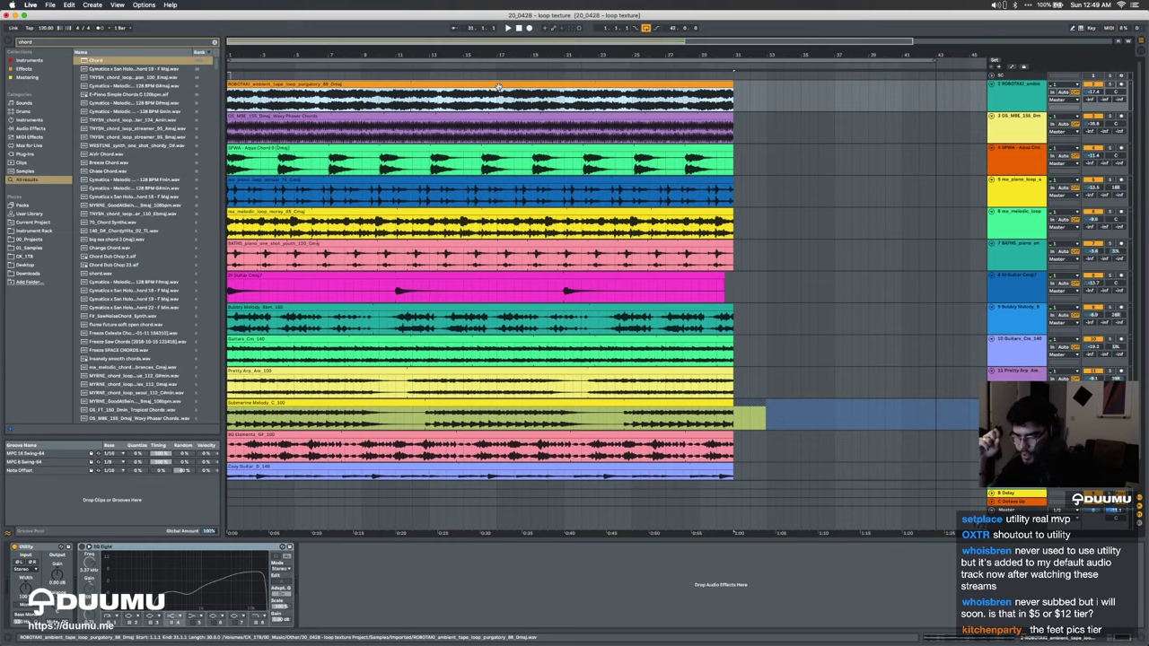
Step: Switch to Safari and load patreon.com/duumu in a new private window
key("ctrl+Up")
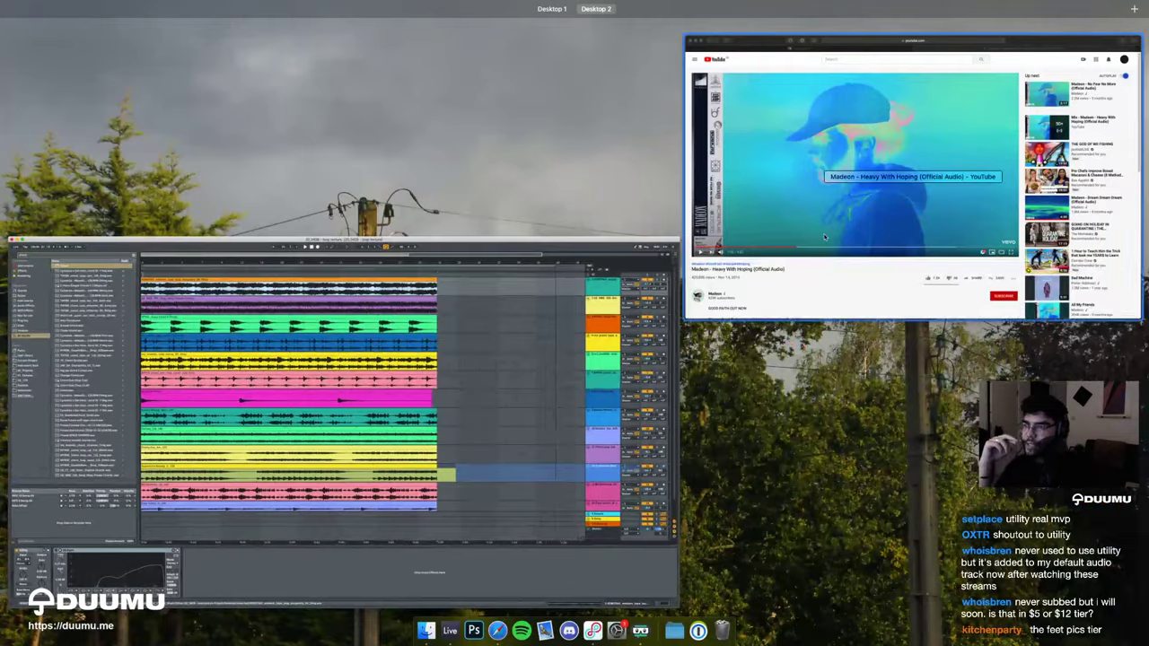
left_click(824, 237)
key("super+shift+n")
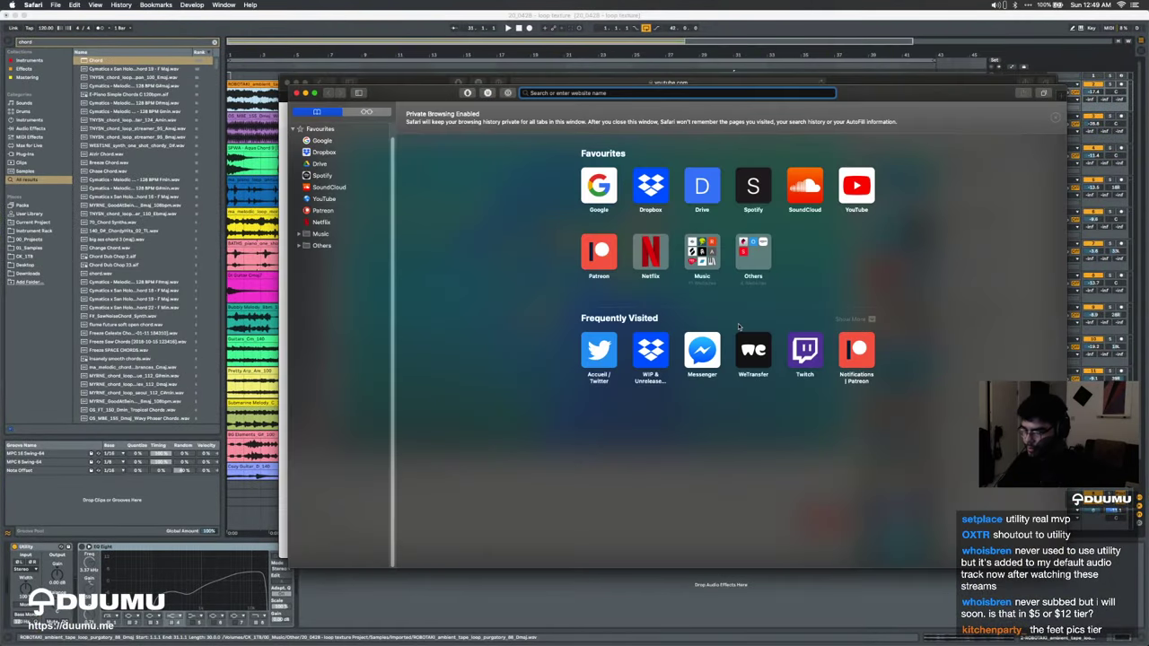
type("patreon.com/duumu")
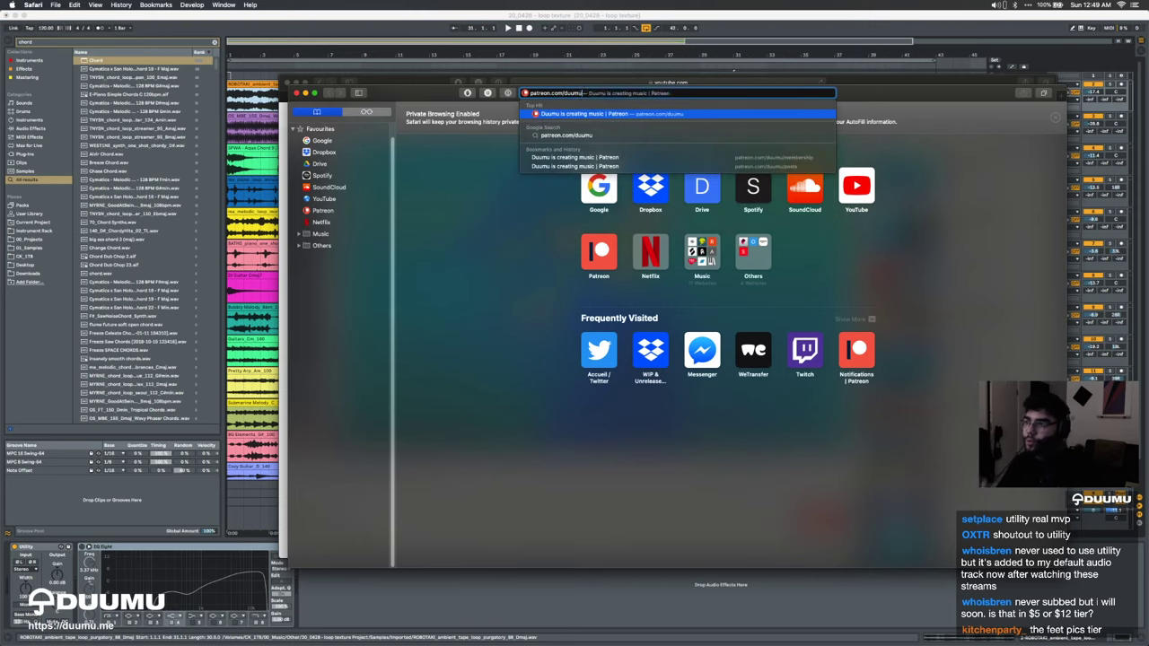
key("Return")
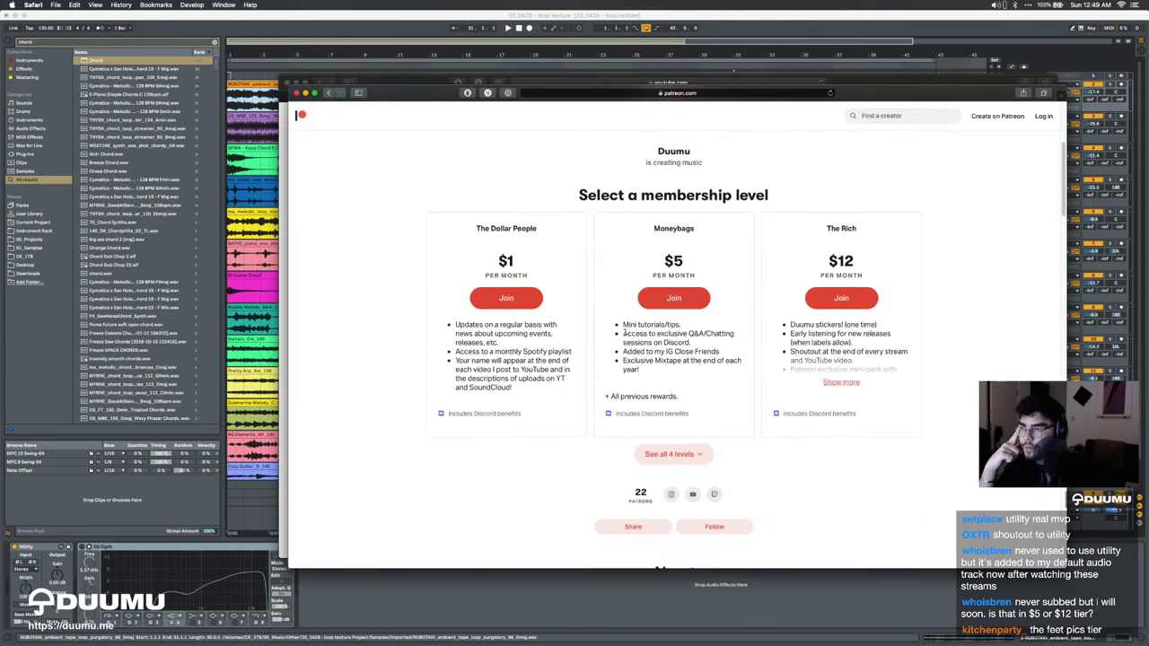
Step: Examine the $1, $5 and $12 membership levels on the Patreon page, highlighting the Mini tutorials/tips reward
mouse_move(623, 324)
left_mouse_down()
mouse_move(681, 325)
mouse_move(612, 327)
left_mouse_up()
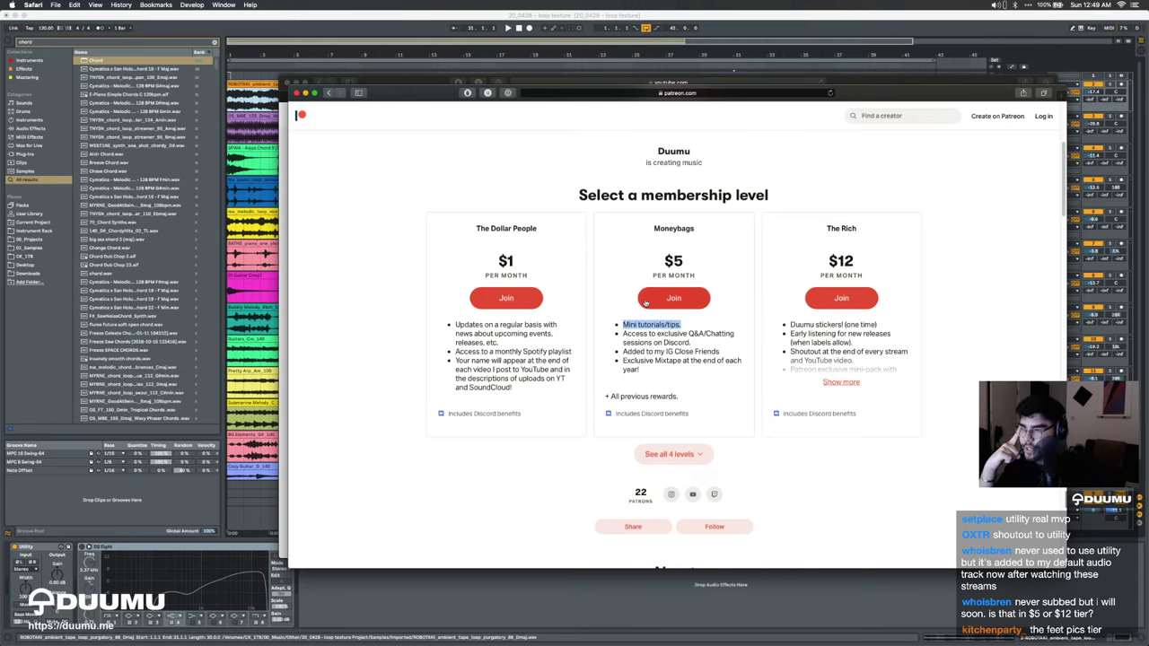
scroll(646, 303, "down", 3)
scroll(646, 302, "up", 6)
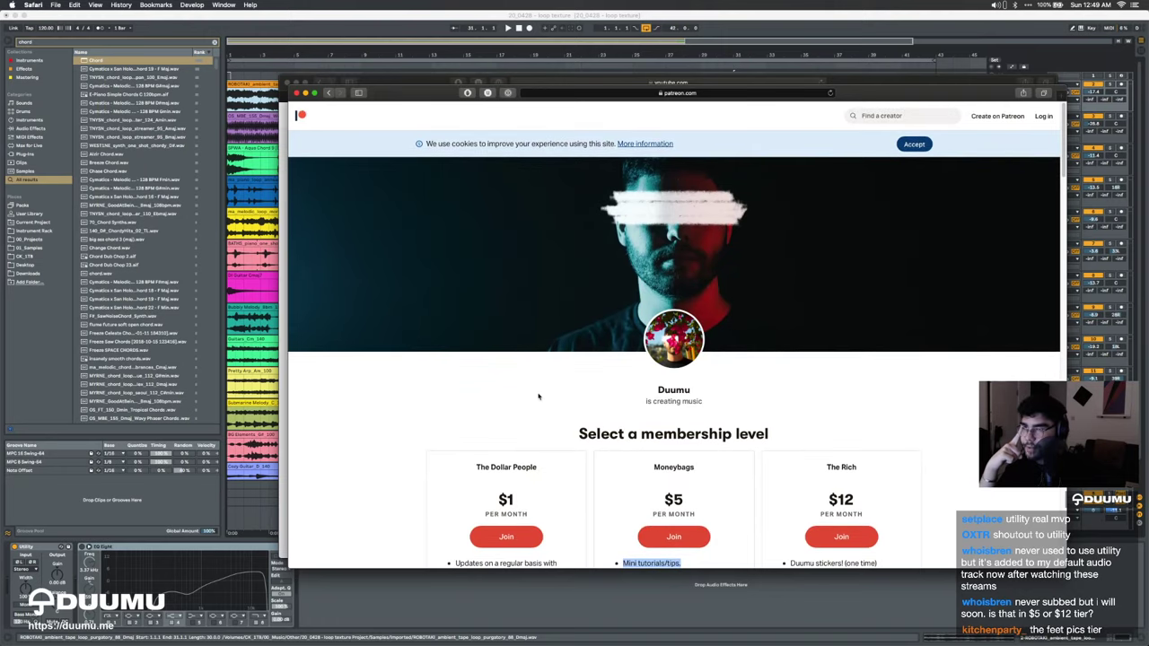
scroll(539, 396, "down", 15)
scroll(539, 397, "up", 5)
scroll(538, 397, "down", 5)
scroll(540, 400, "up", 2)
scroll(539, 400, "up", 10)
scroll(540, 401, "up", 2)
scroll(628, 431, "down", 4)
scroll(762, 422, "up", 1)
scroll(762, 422, "up", 10)
scroll(764, 423, "down", 3)
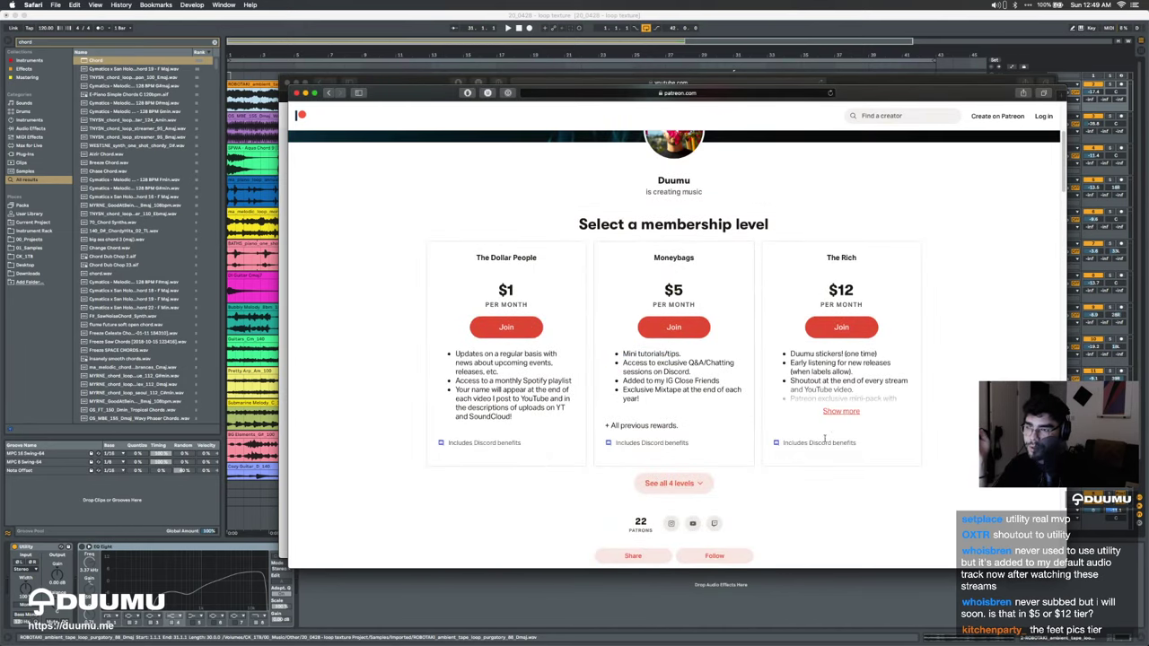
Step: Examine the rewards of The Rich level and the breakdown stream info among the recent Patreon posts
left_click_drag(791, 381, 894, 398)
left_click(847, 379)
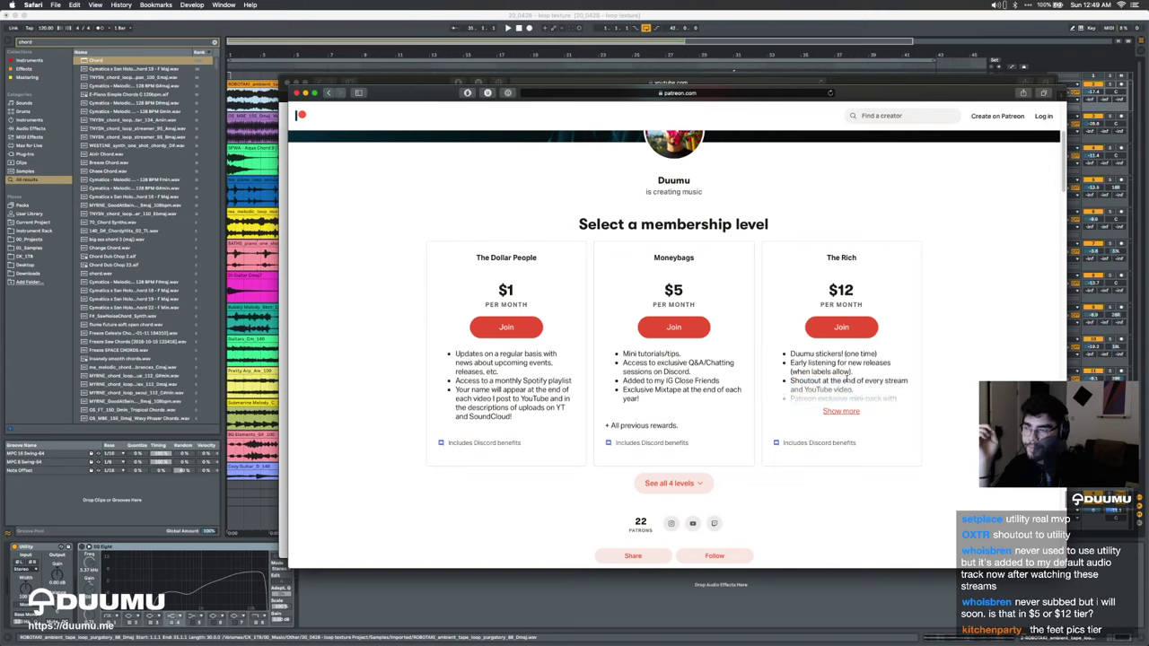
scroll(847, 379, "down", 8)
scroll(847, 379, "up", 2)
scroll(847, 379, "down", 2)
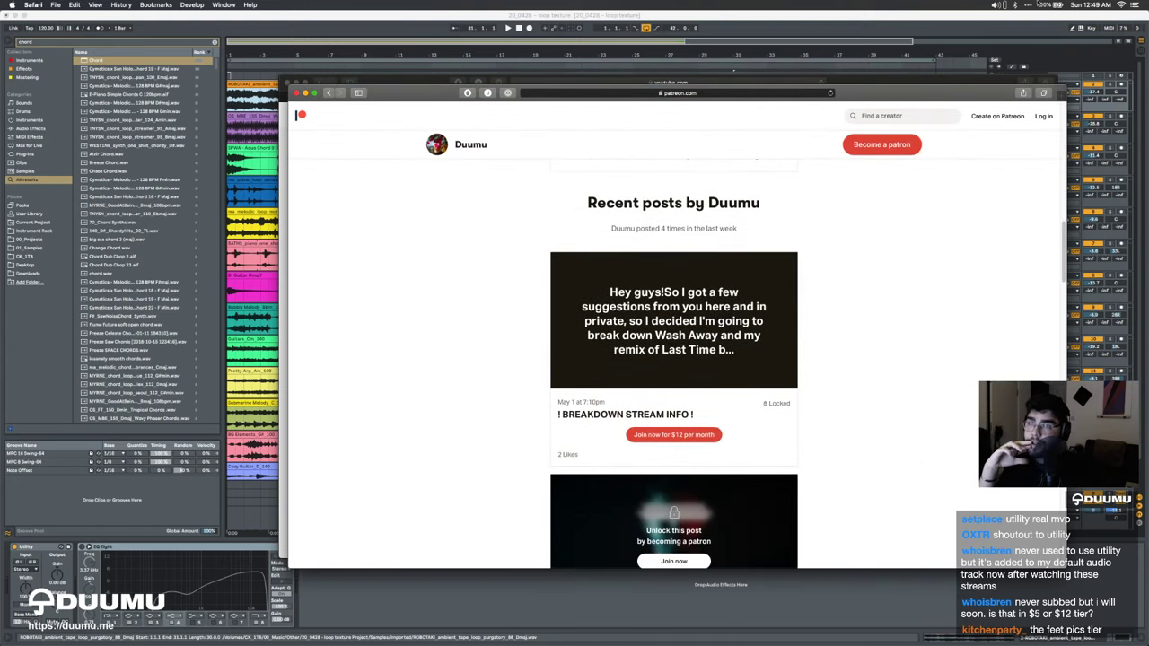
left_click(1090, 4)
left_click(1082, 3)
key("ctrl+Up")
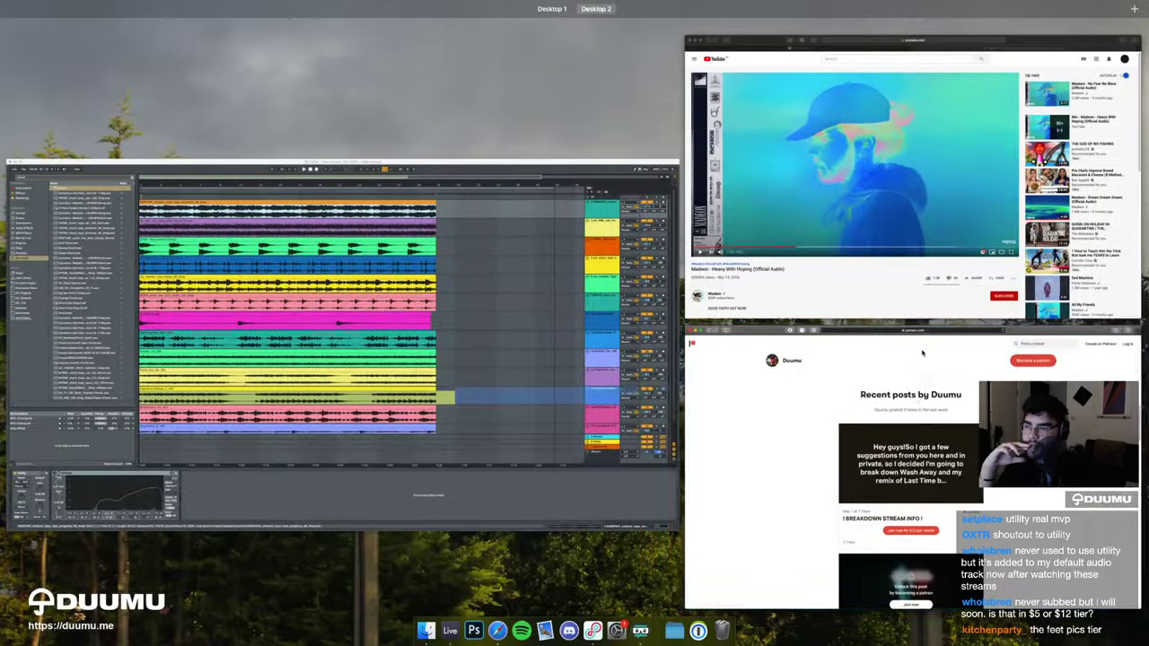
left_click(908, 438)
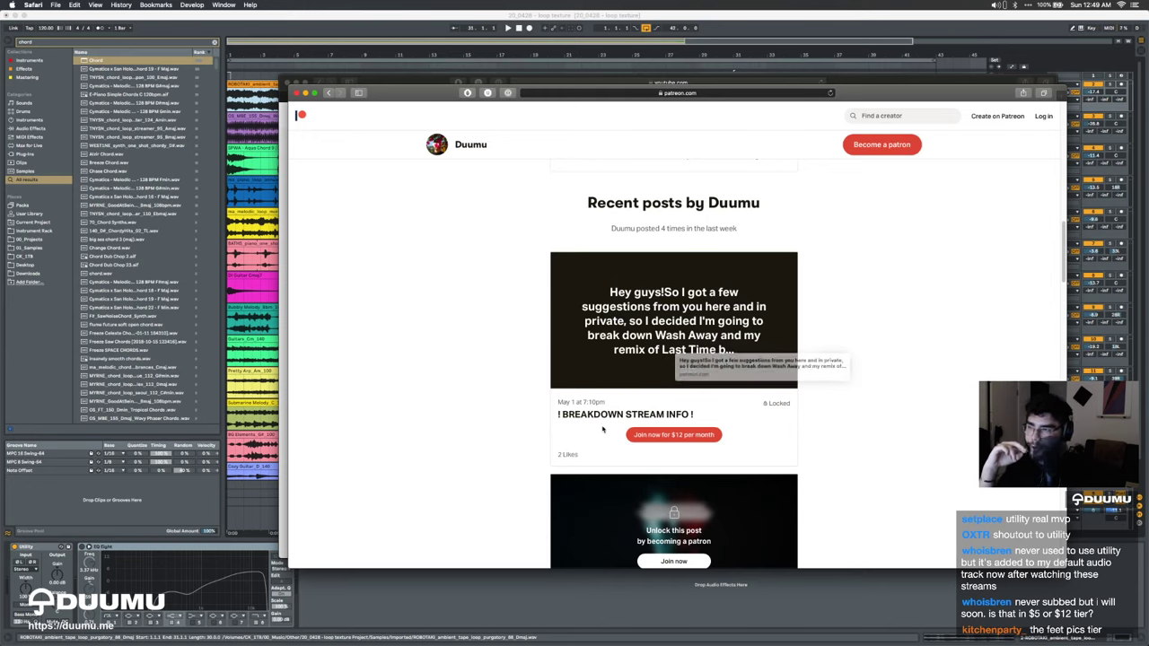
scroll(585, 236, "up", 10)
scroll(586, 236, "up", 5)
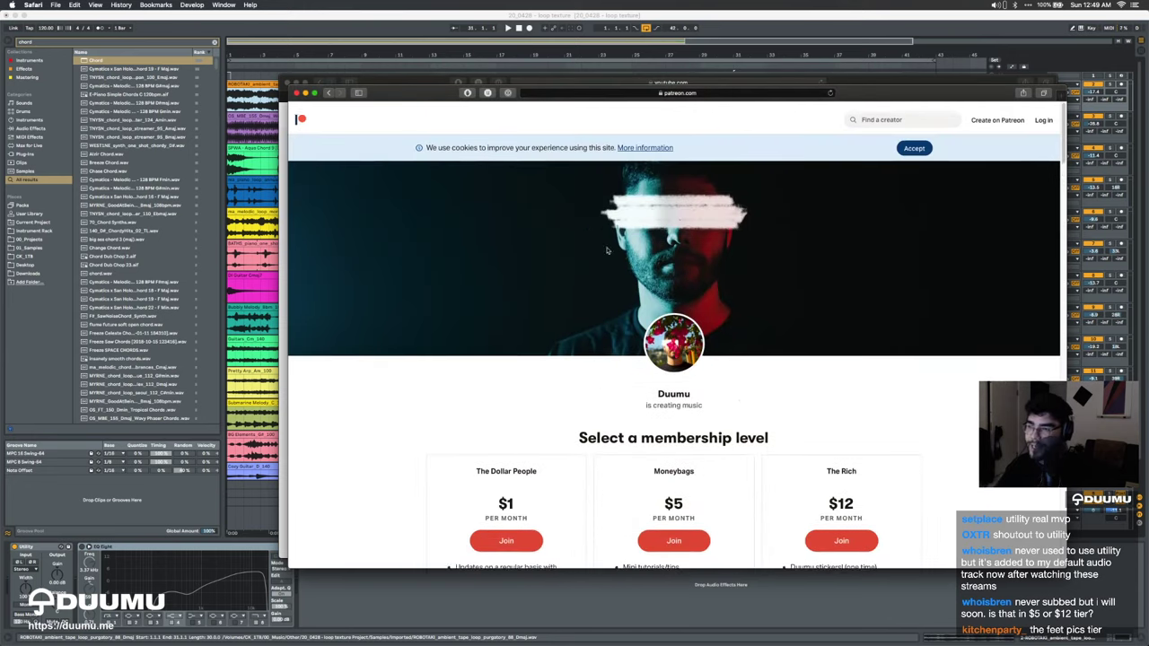
Step: Close the private Patreon window and return to the loop texture set in Live
left_click_drag(820, 406, 884, 404)
left_click(836, 395)
left_click(297, 92)
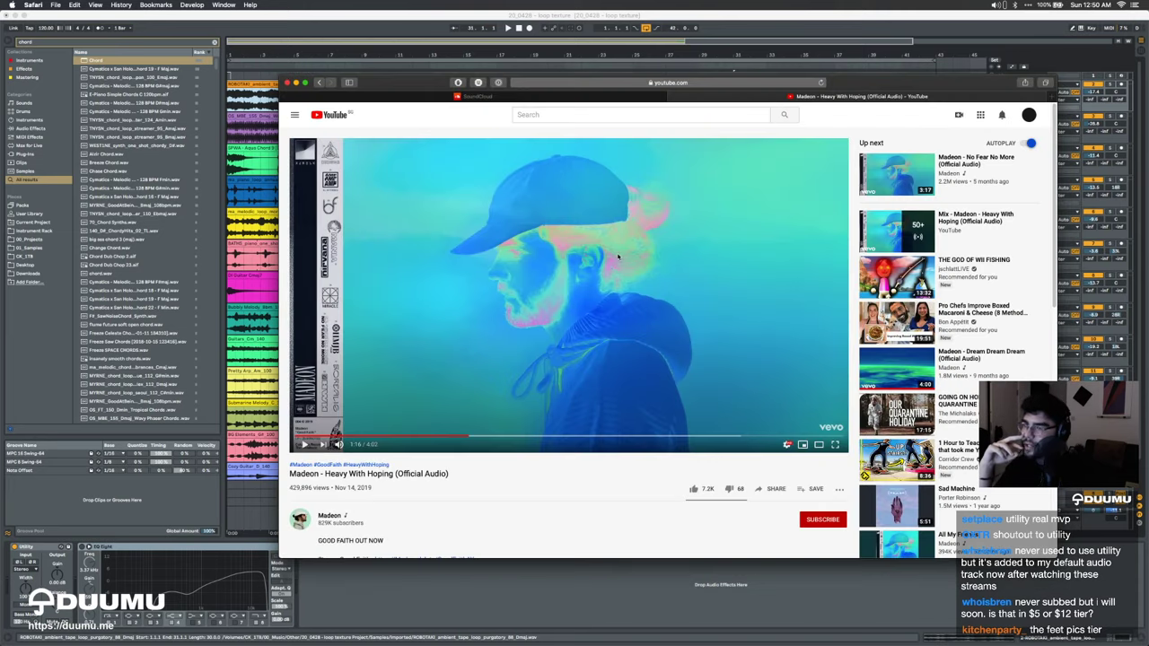
left_click(743, 595)
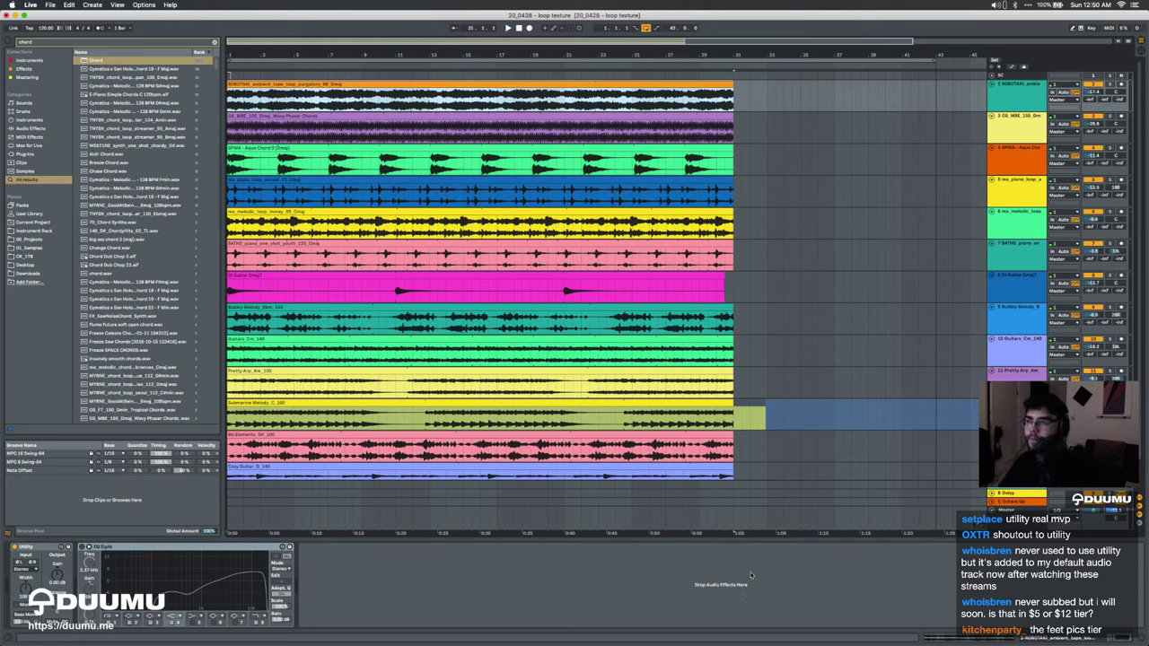
Step: Solo the 2 ROBOTAKI track and play its loop from the start of the arrangement
left_click(540, 79)
left_click(1110, 84)
key("space")
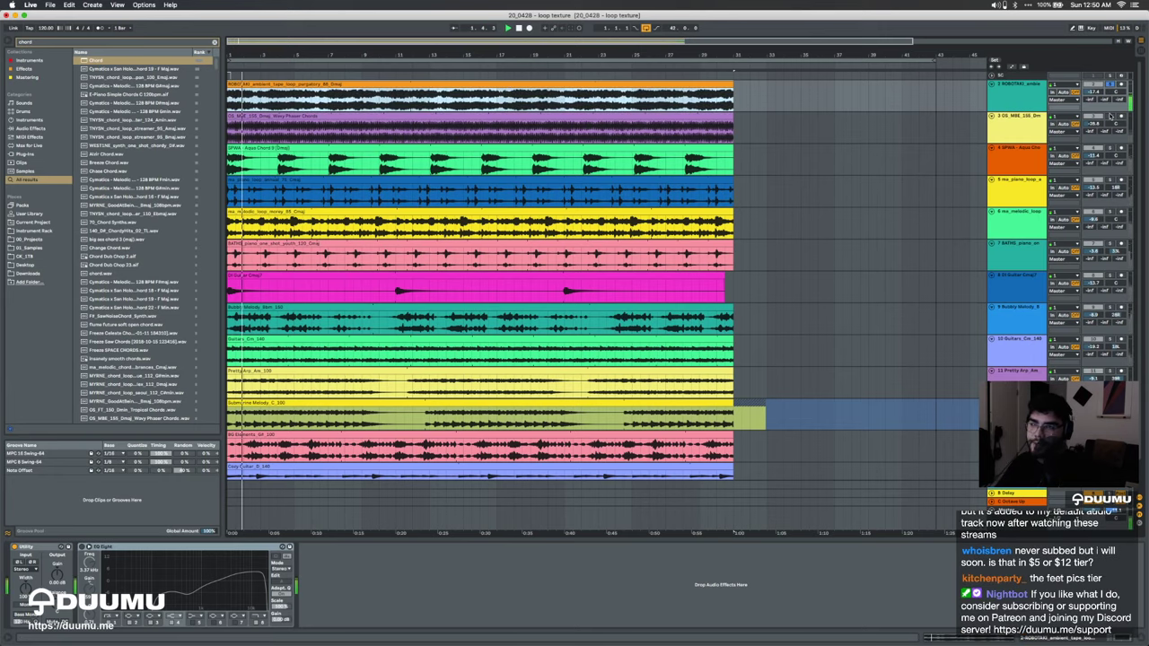
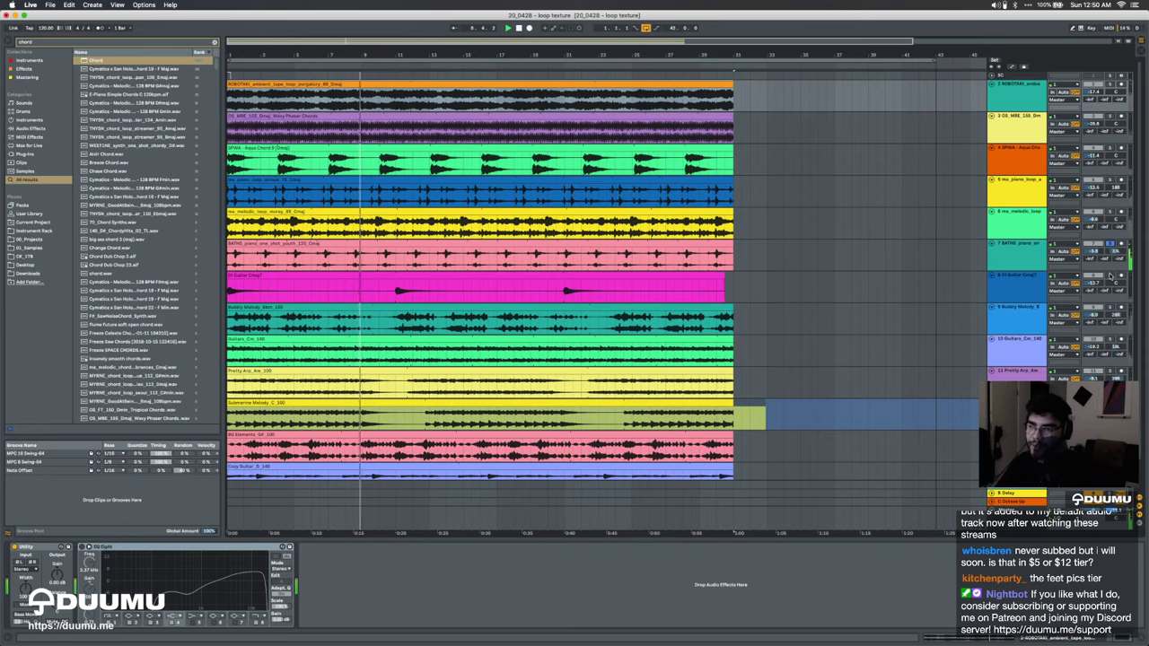
Step: Play from the second DI Guitar hit near bar 11, soloing the 10 Guitars and Pretty Arp tracks in turn
left_click(401, 290)
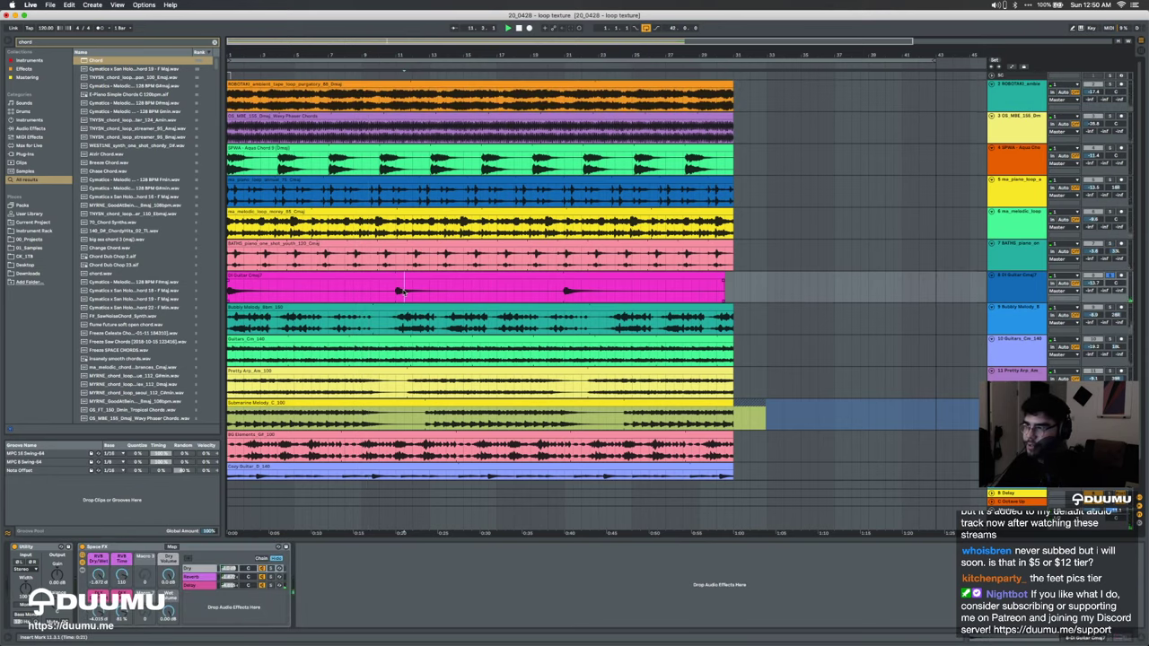
key("space")
key("space")
key("space")
left_click(1109, 339)
key("space")
left_click(1111, 371)
key("space")
key("space")
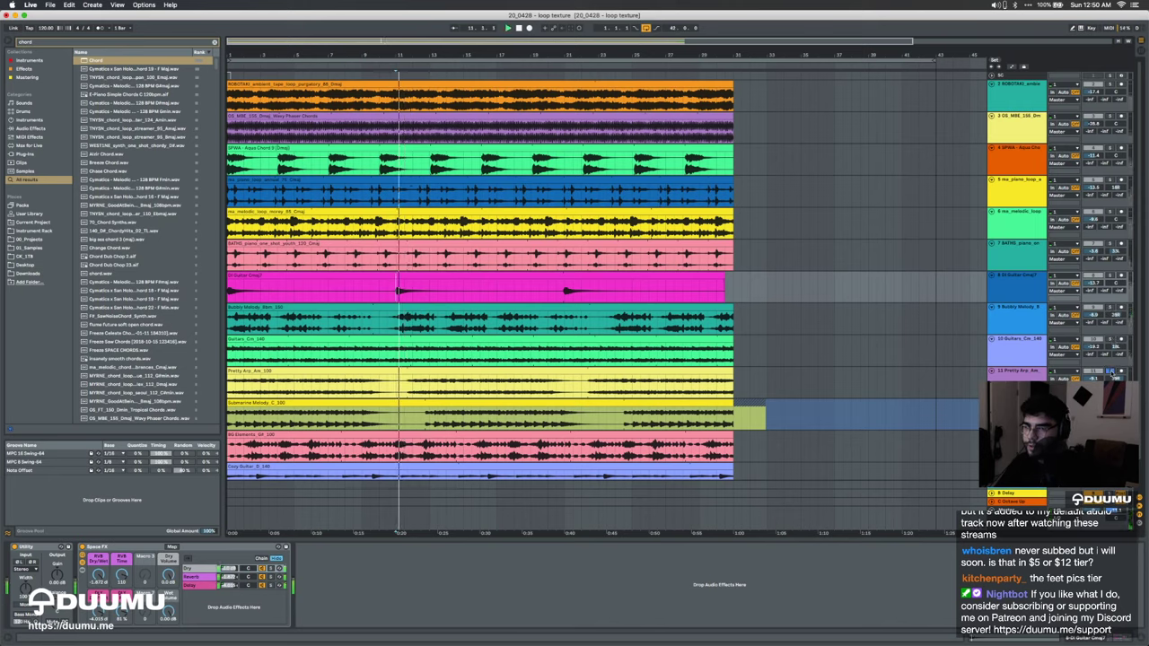
Step: Show the BG Elements track's devices, stop playback and reactivate its EQ Eight
left_click(1109, 380)
key("Down")
key("Down")
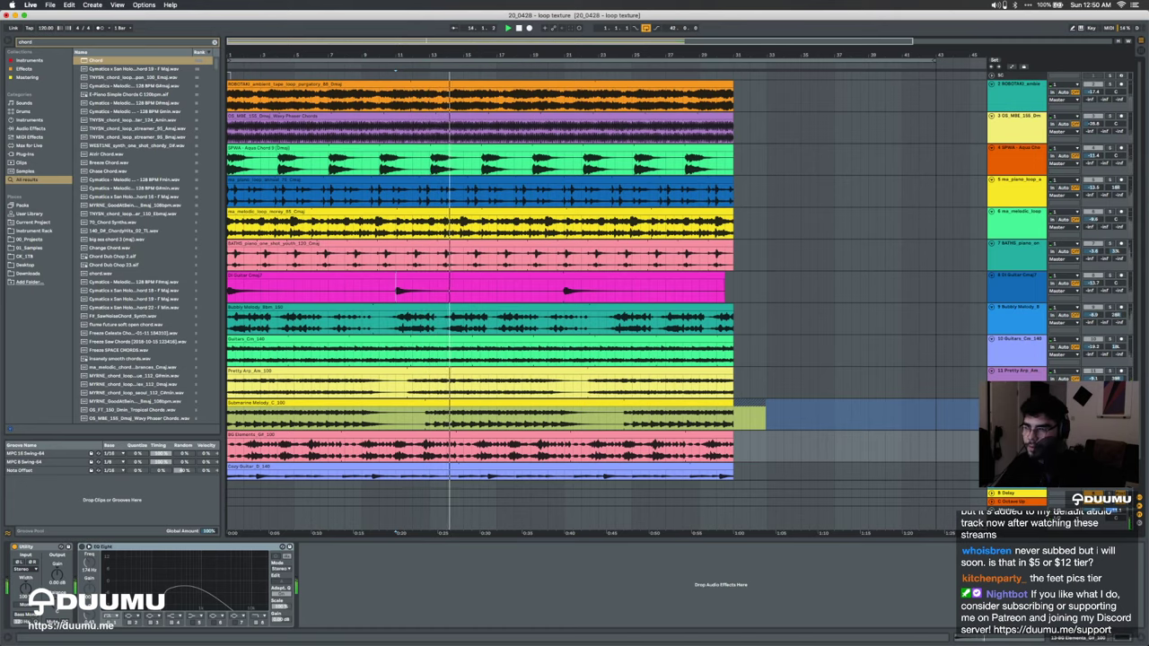
scroll(592, 296, "down", 1)
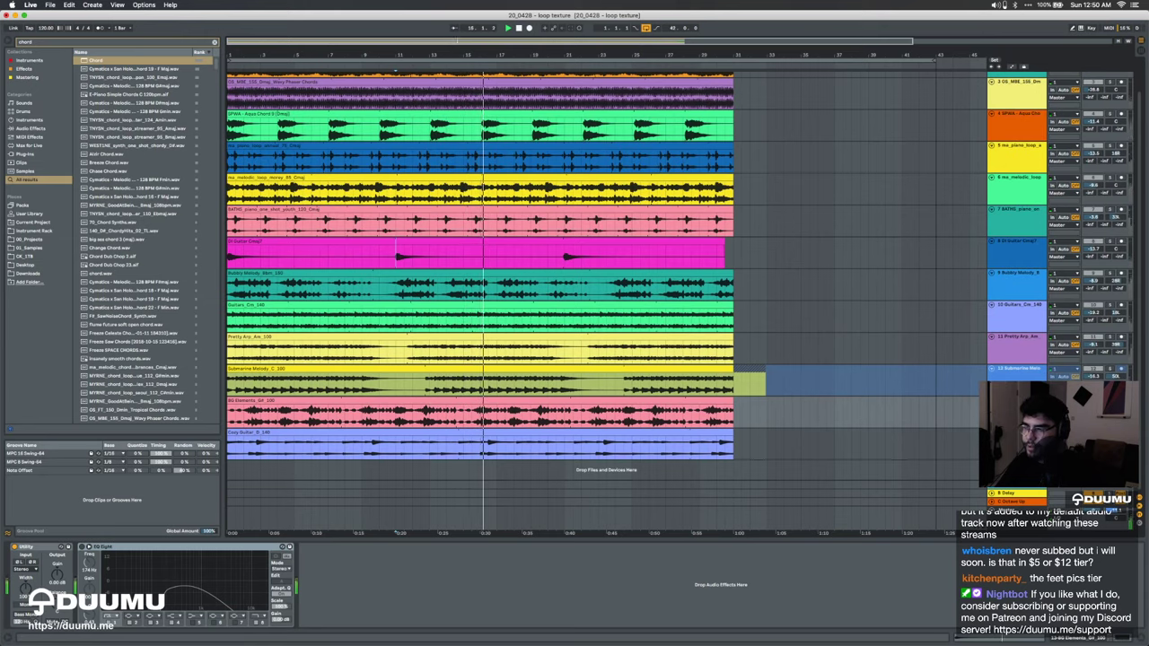
left_click(202, 549)
key("0")
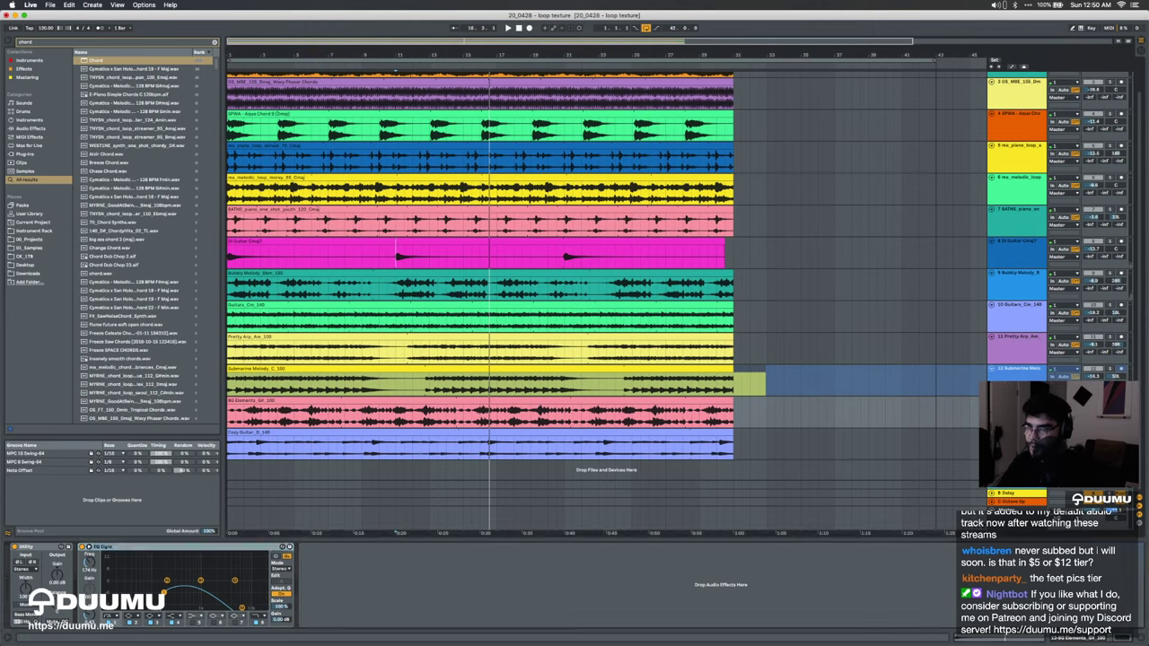
Step: Reactivate the deactivated effects on the tracks from 10 Guitars up to 6 ma_melodic_loop
left_click(1025, 306)
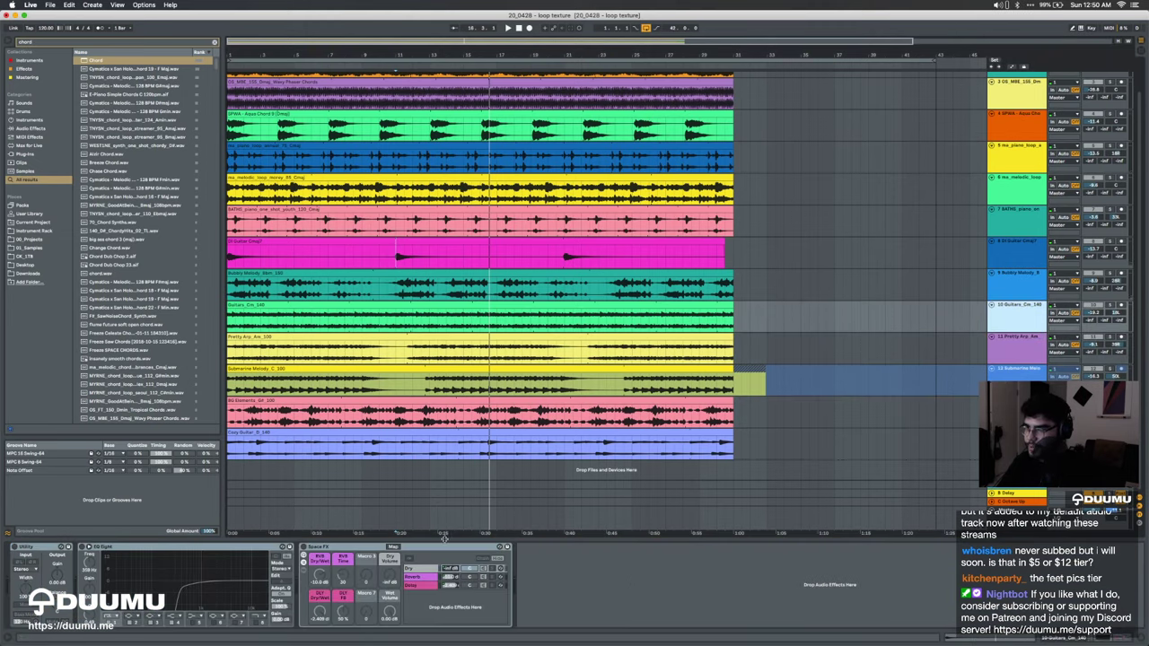
left_click(1012, 277)
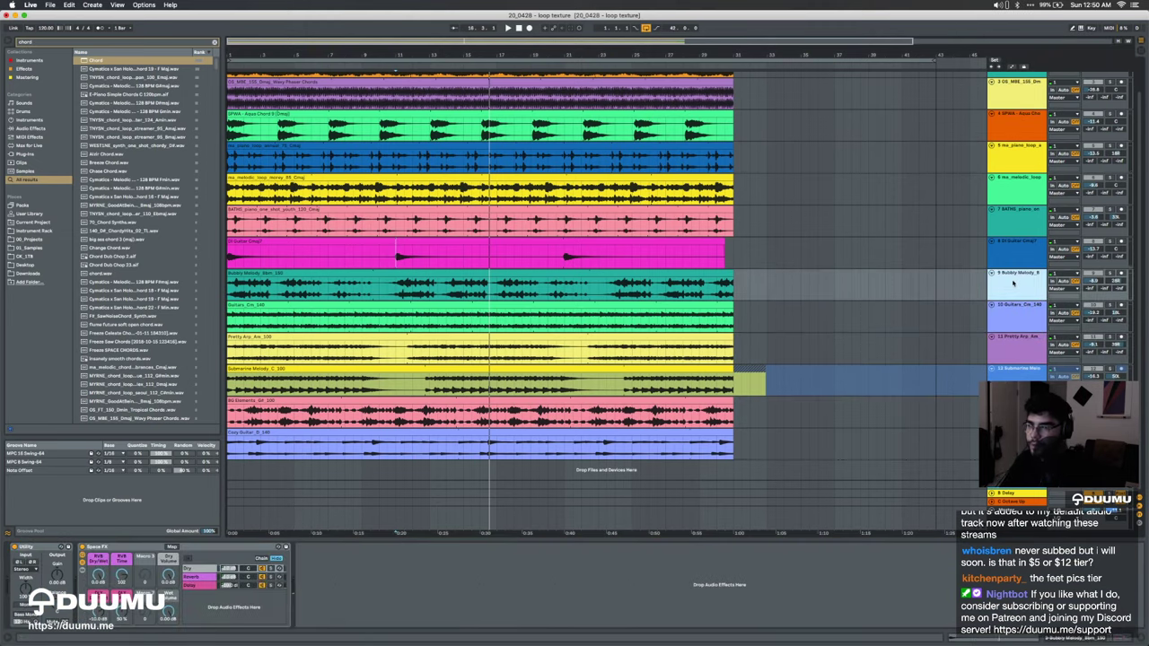
left_click(1017, 259)
left_click(1019, 232)
left_click(1020, 202)
left_click(437, 578)
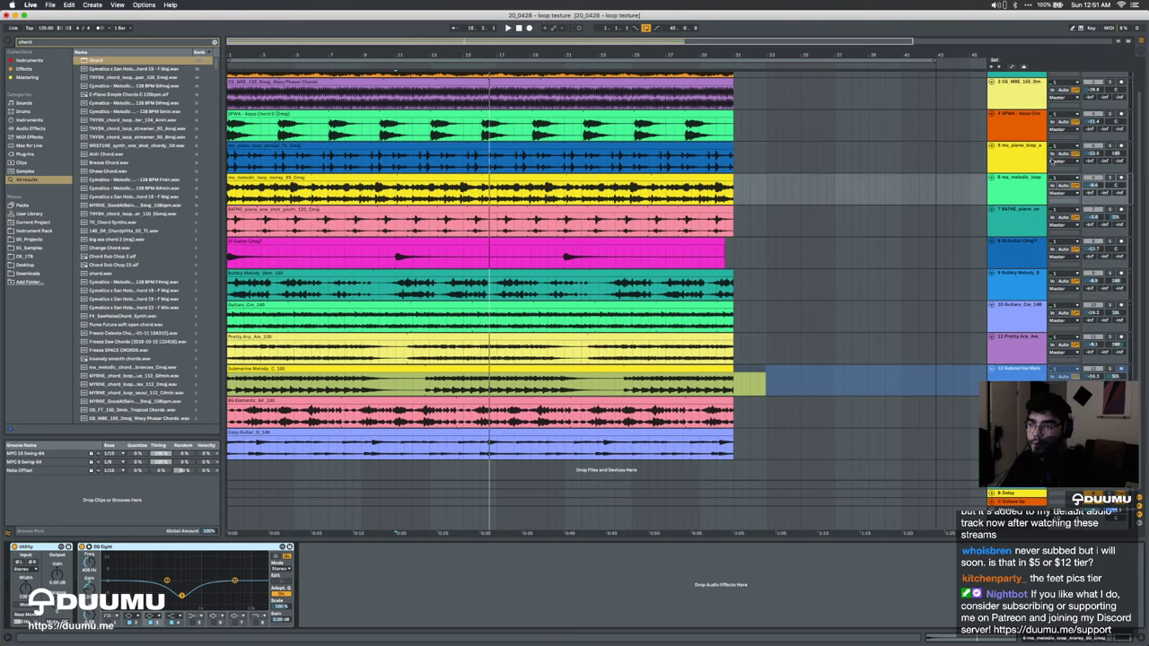
Step: Reactivate the effects on the 5 ma_piano_loop track
left_click(1028, 153)
left_click(845, 578)
key("super+a")
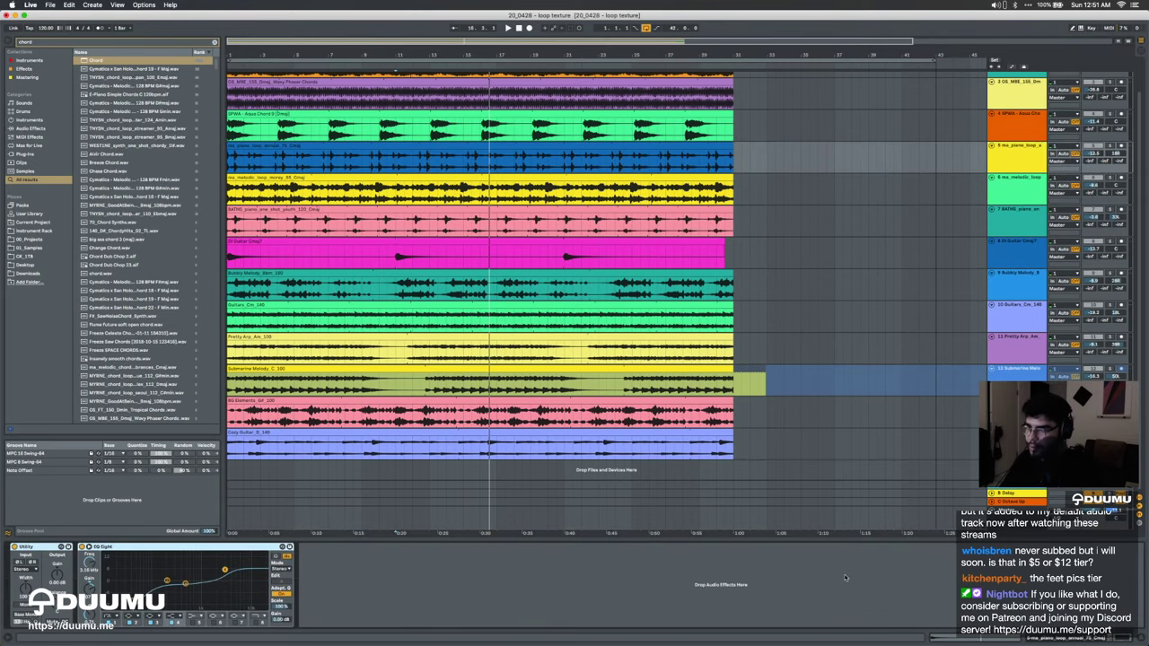
Step: Check the devices on track 4 SPWA and reactivate the effects on tracks 3 OS_MBE and 2 ROBOTAKI
left_click(1019, 129)
scroll(947, 285, "up", 2)
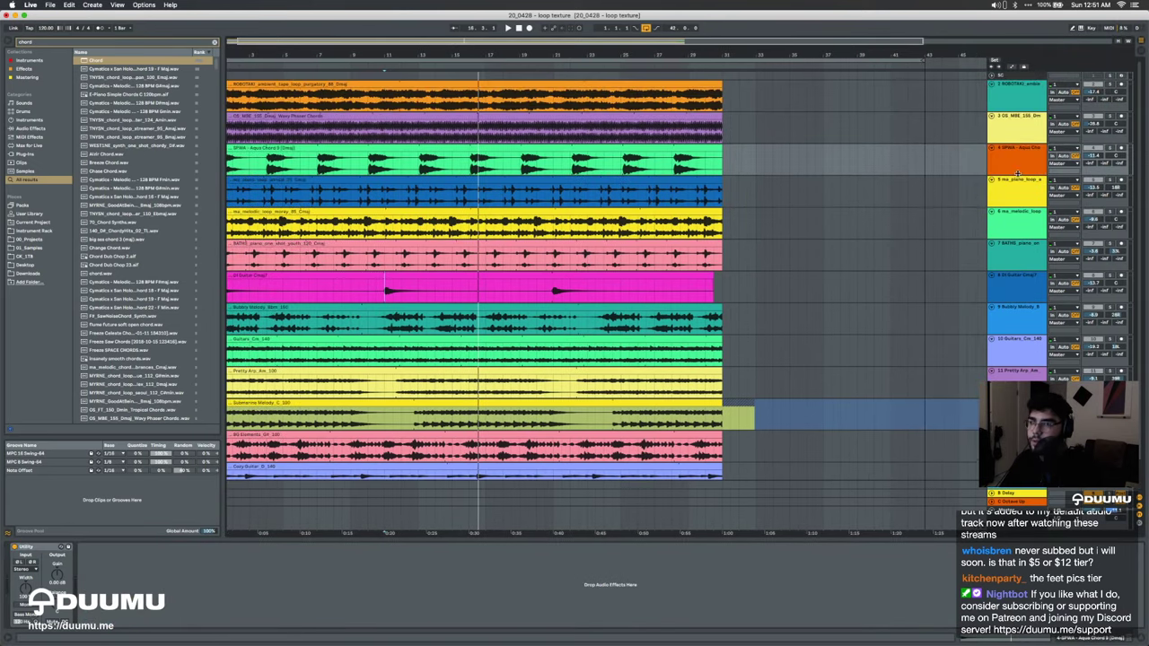
left_click(1017, 128)
left_click(702, 583)
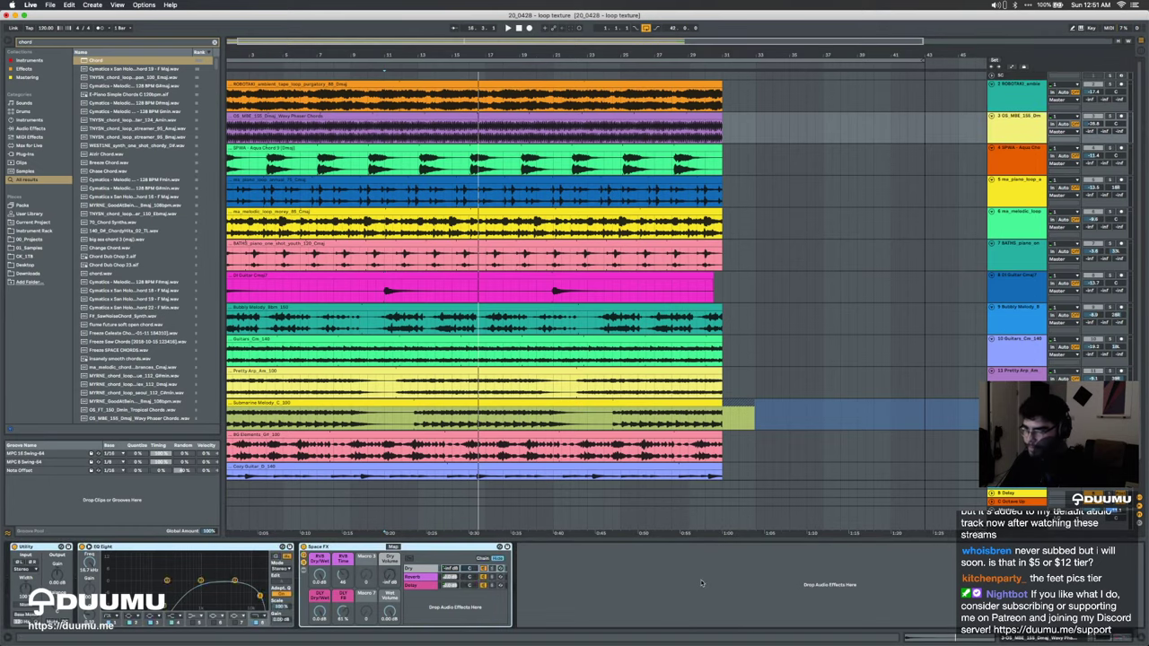
left_click(1012, 96)
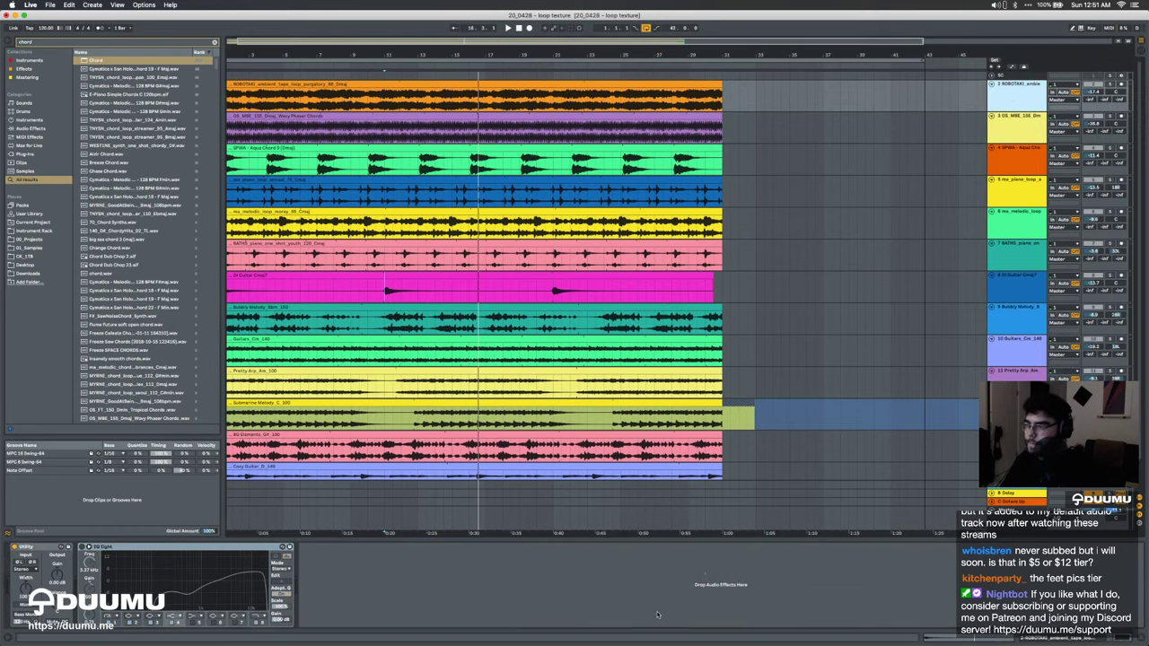
scroll(617, 209, "left", 1)
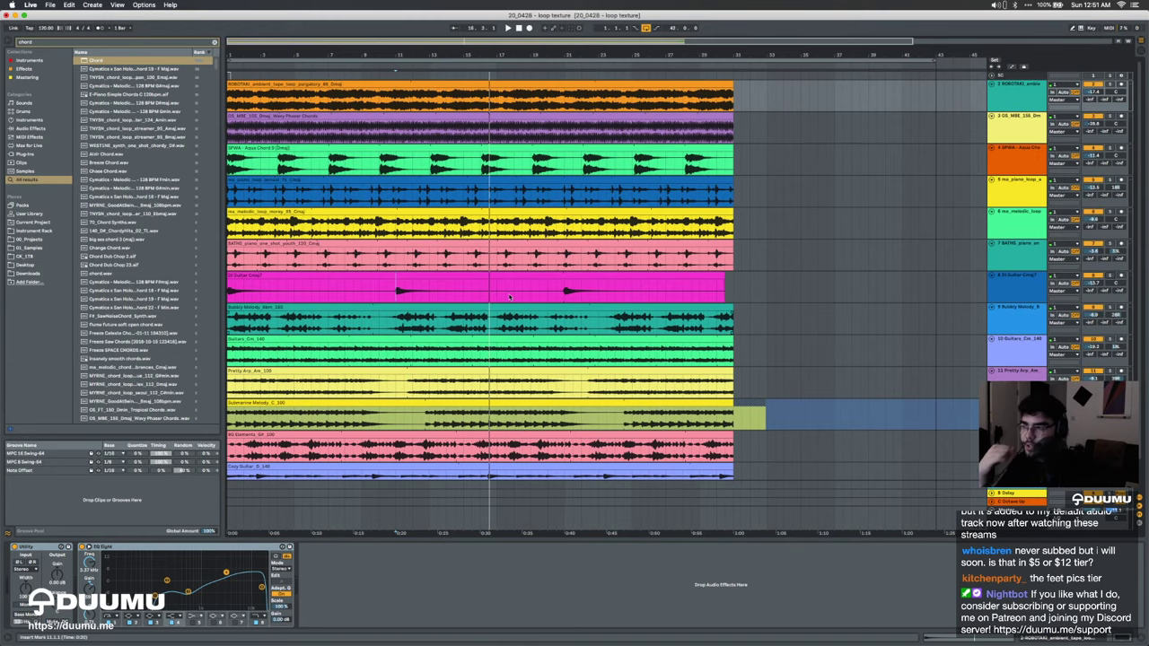
Step: Play all the loops together from the start of the Bubbly Melody clip with the device view hidden
left_click(451, 311)
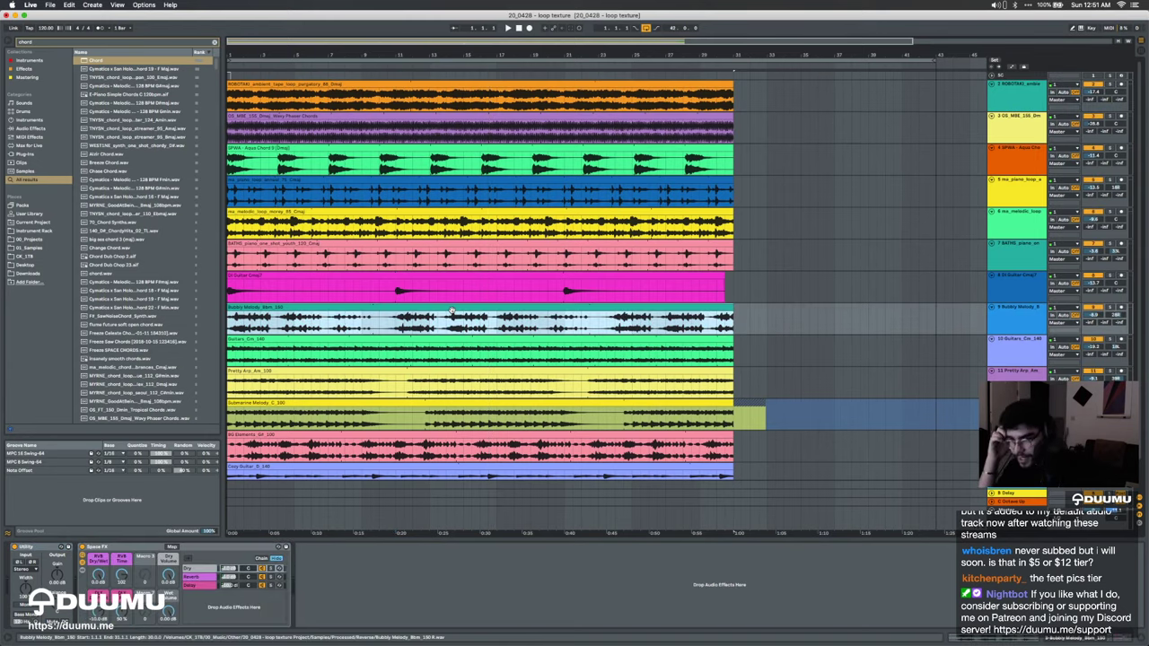
key("space")
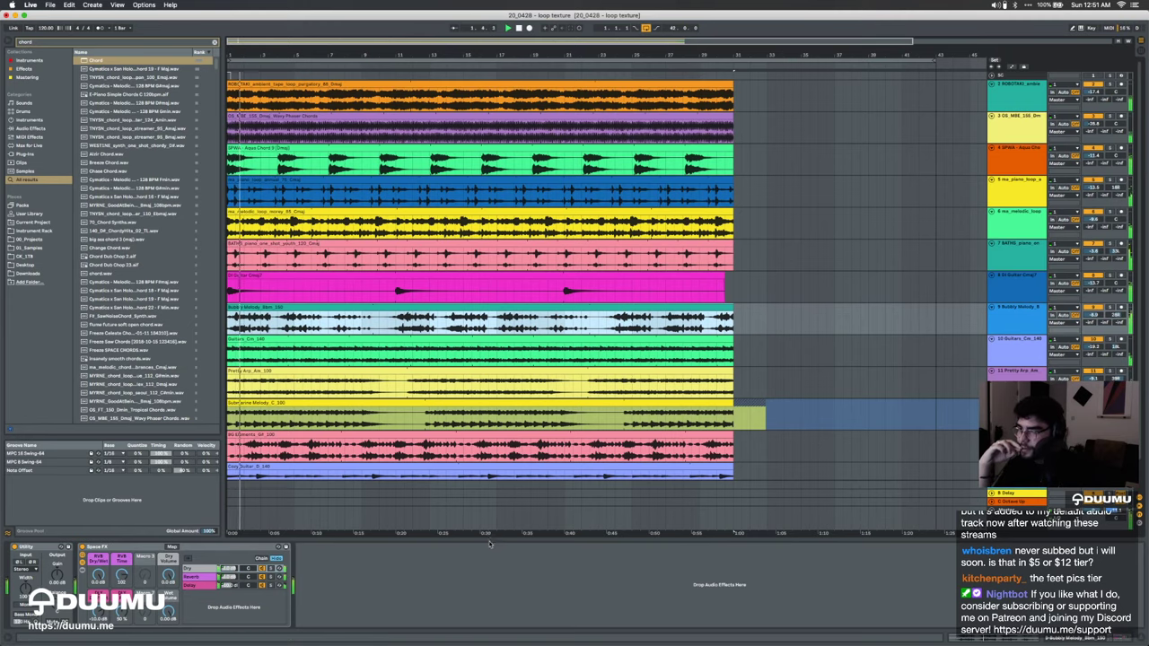
left_click(494, 539)
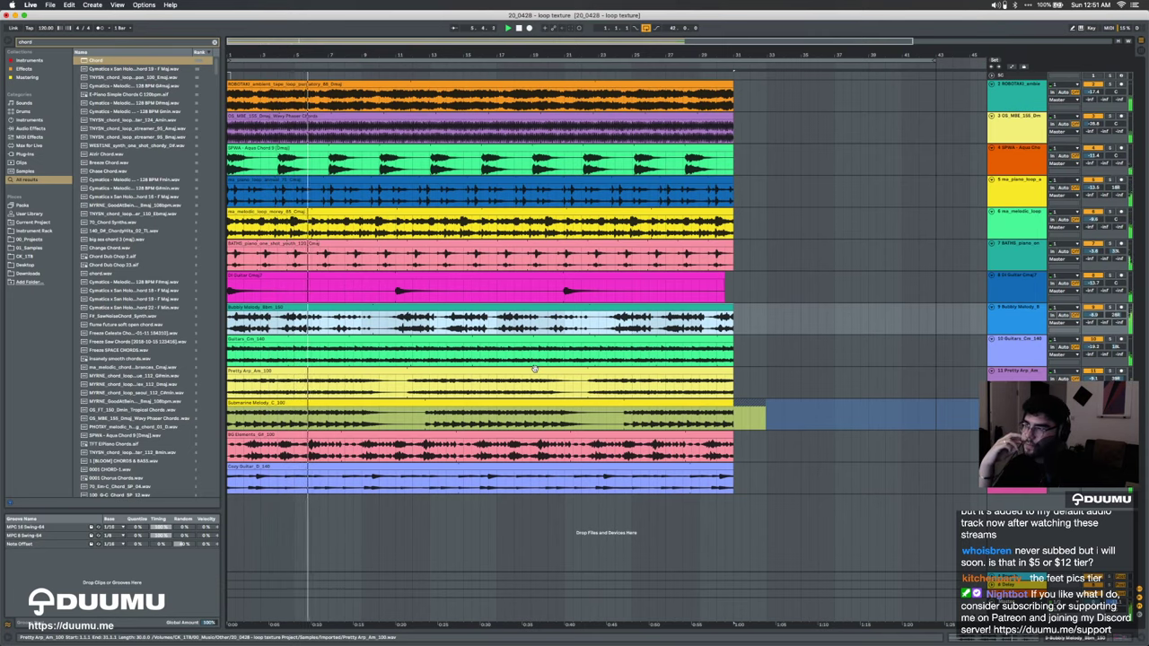
key("space")
Step: Show the Master track's devices again and reactivate its Utility
left_click(1063, 604)
left_click(1063, 638)
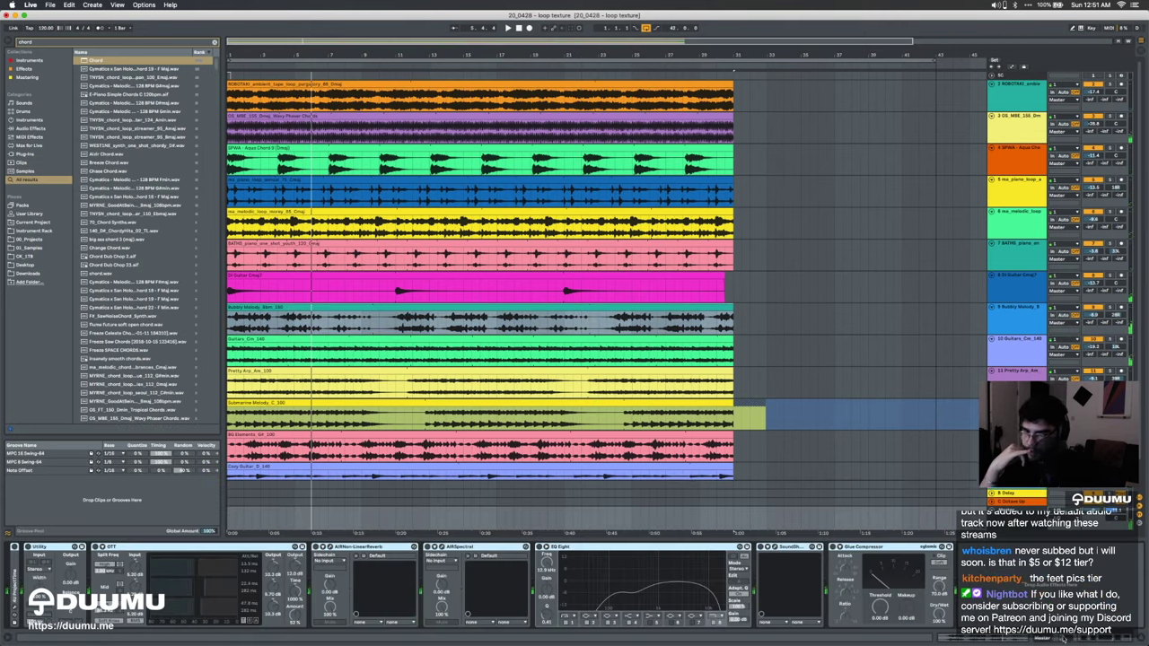
left_click(40, 548)
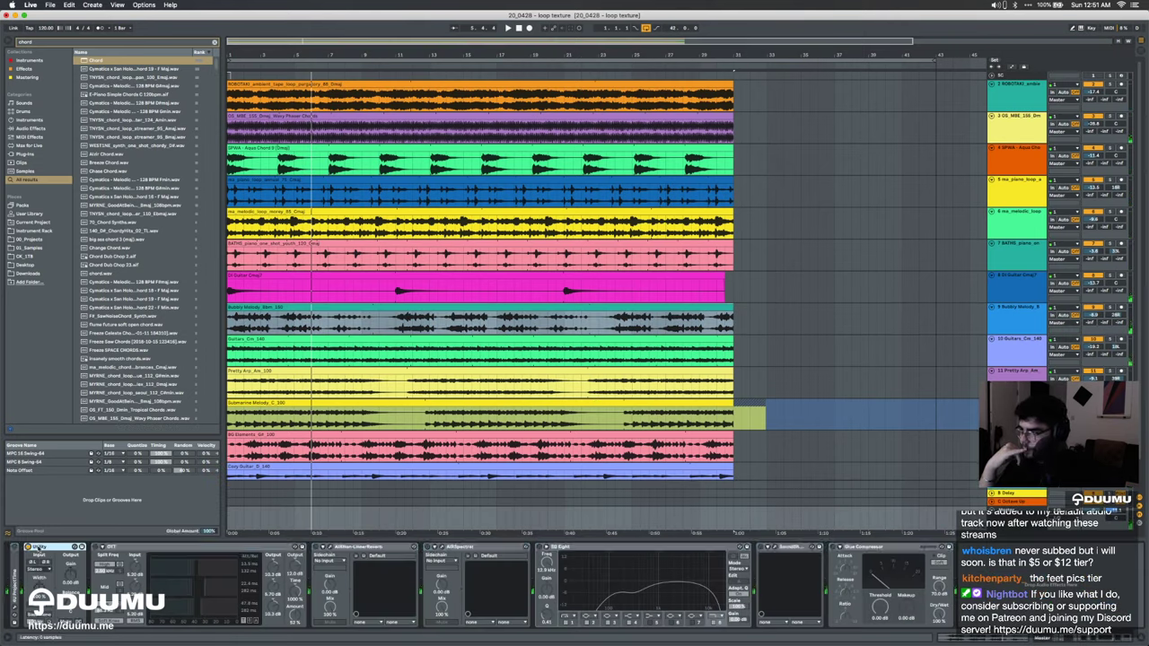
Step: Reactivate the Master's OTT, AIR Non-Linear Reverb and AIR Spectral during playback, briefly viewing the two AIR plug-in windows
left_click(125, 548)
key("space")
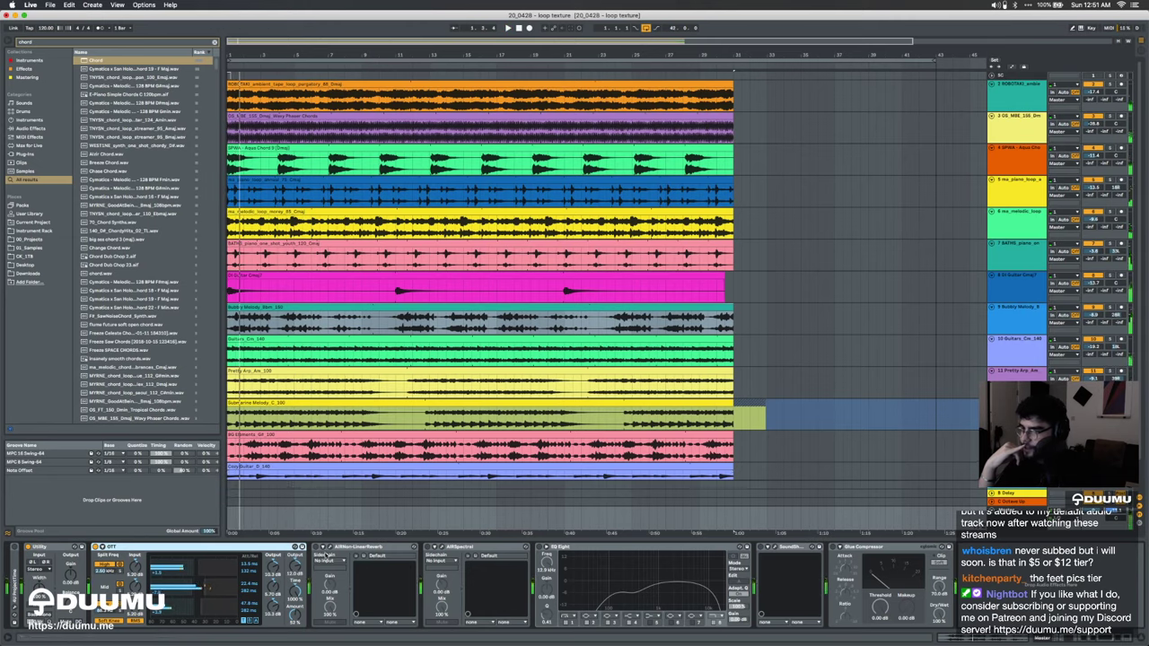
left_click(330, 548)
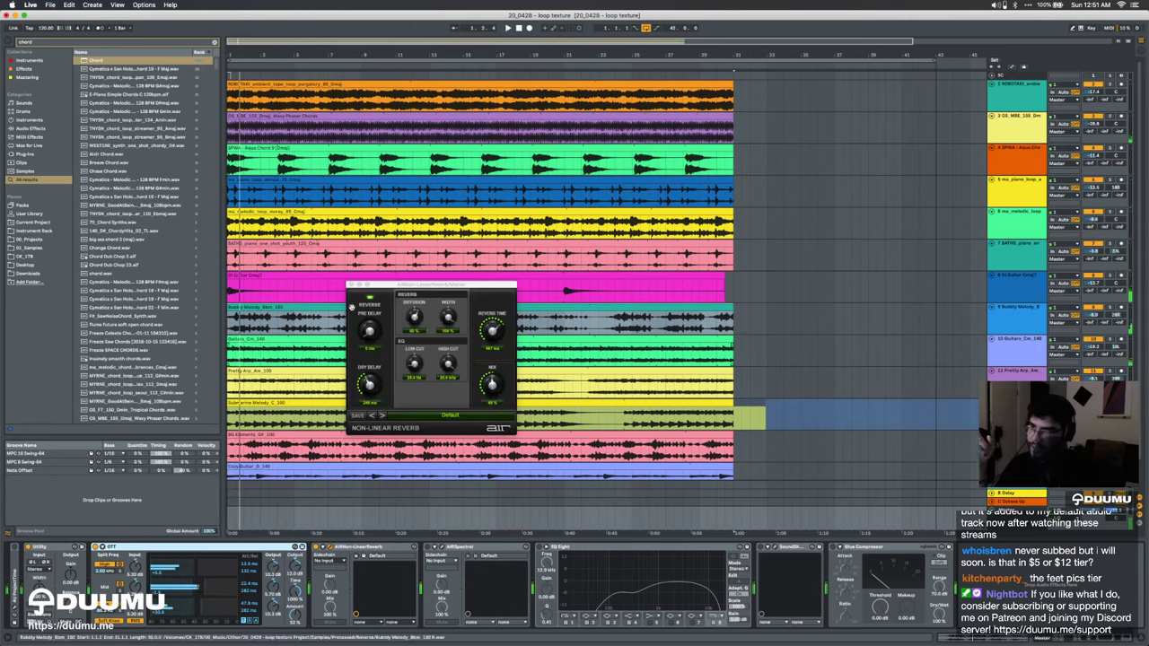
left_click(352, 285)
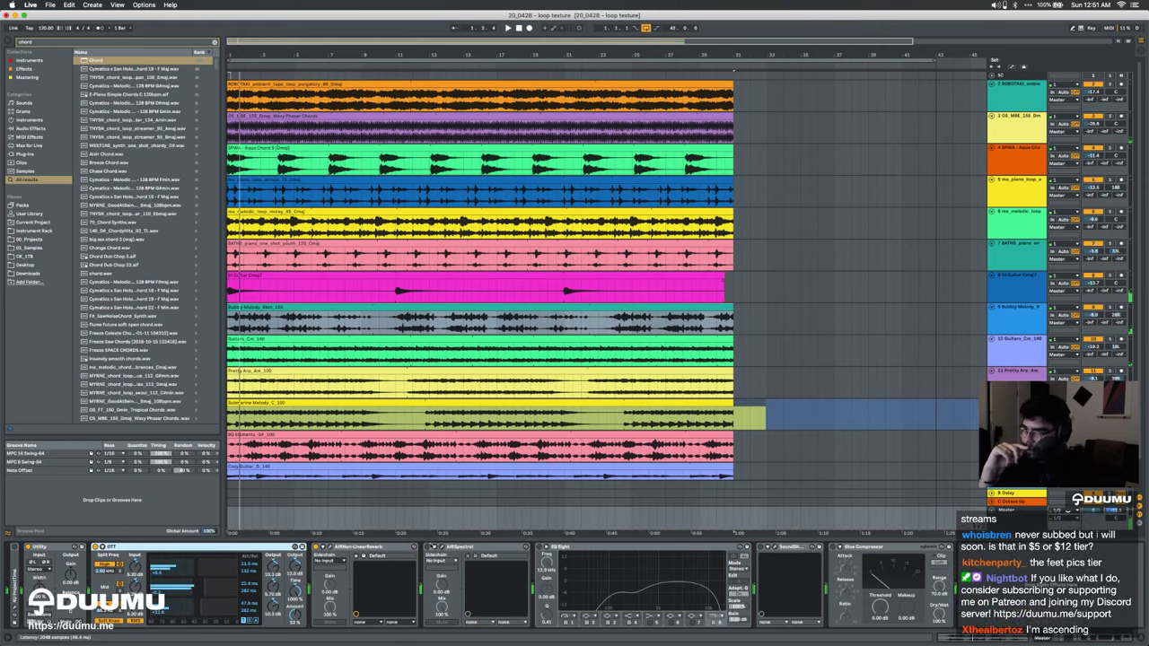
left_click(436, 548)
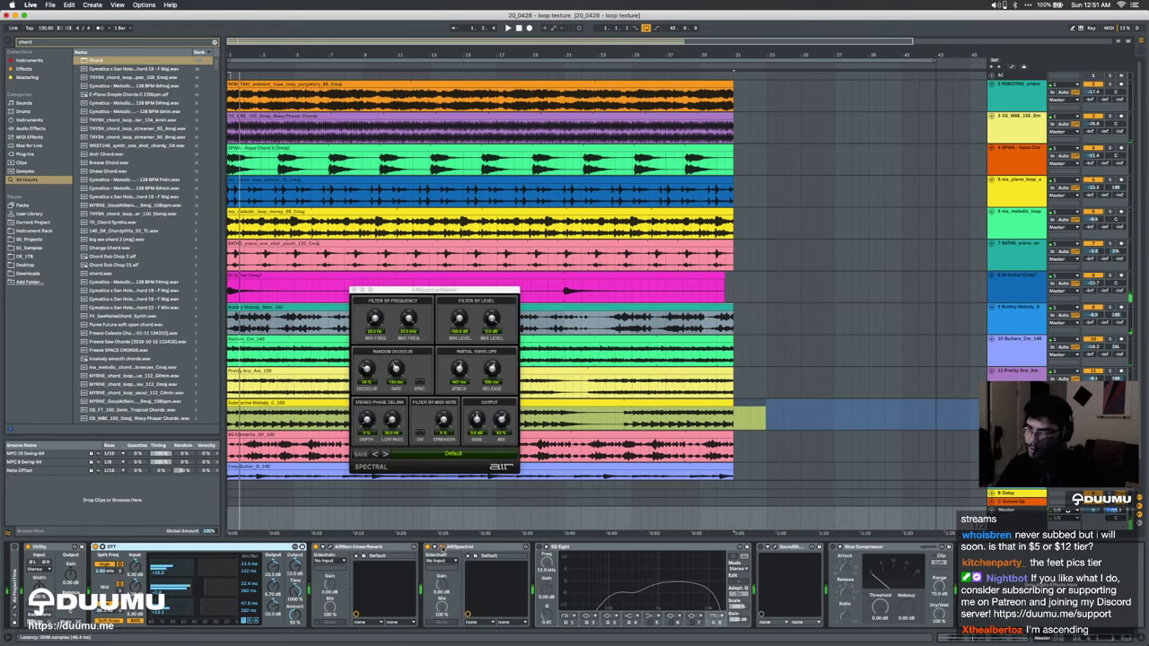
left_click(440, 548)
Step: Reactivate the Master's EQ Eight and briefly view the SoundShifter Pitch device and its plug-in window
left_click(539, 547)
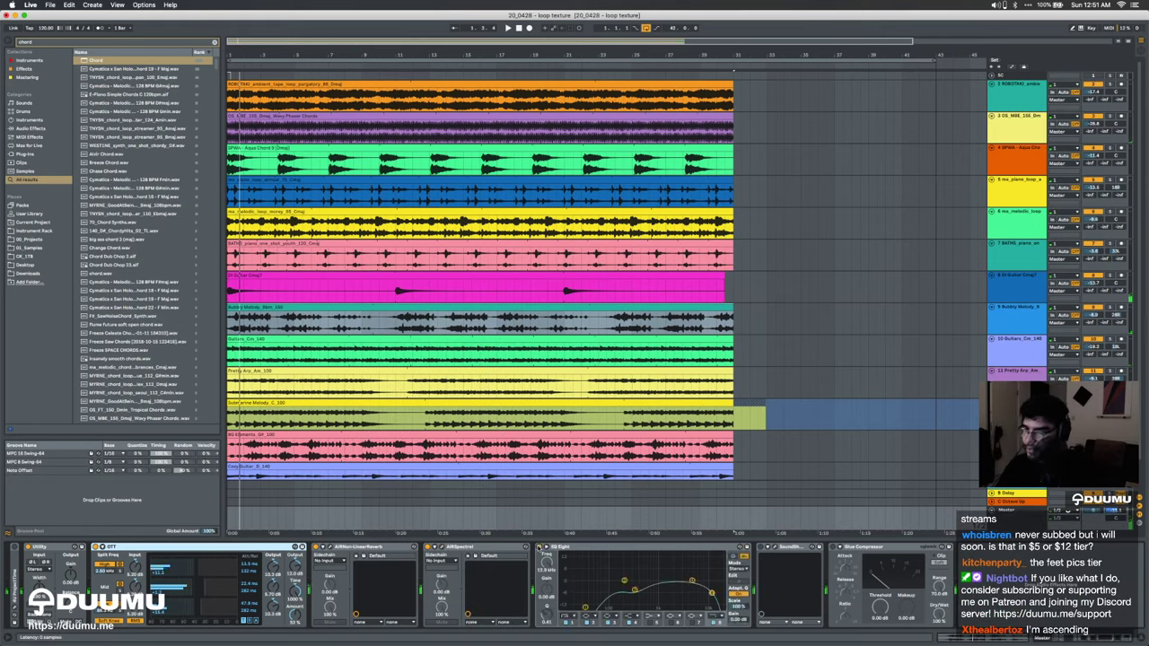
left_click(769, 549)
left_click(774, 547)
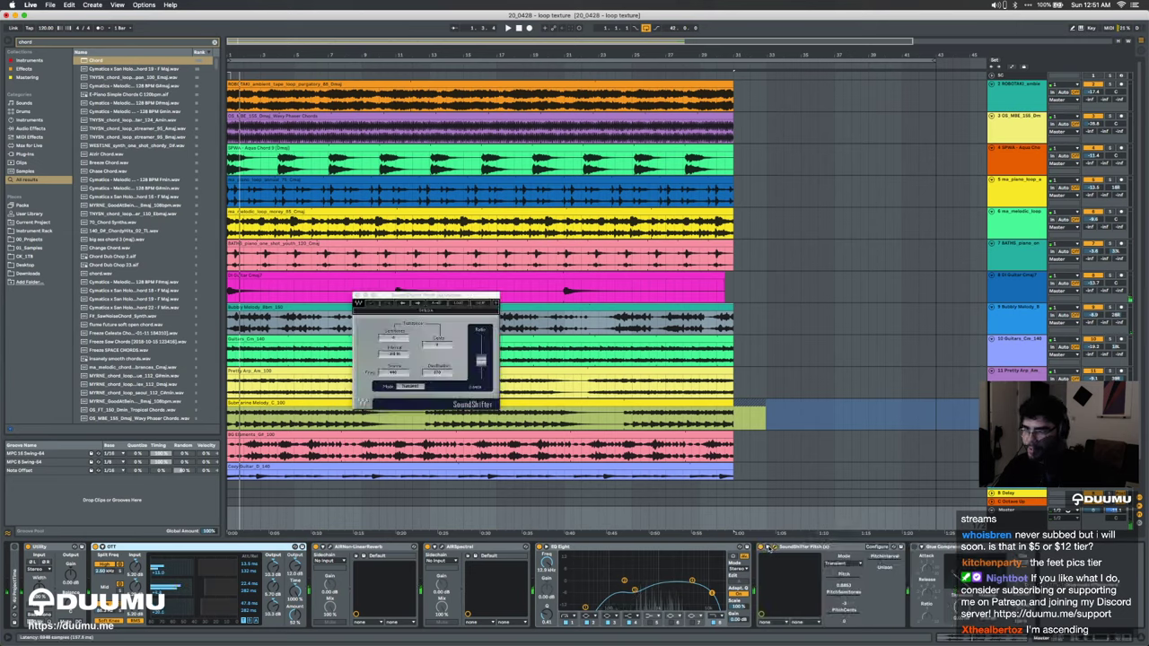
left_click(770, 549)
left_click(774, 548)
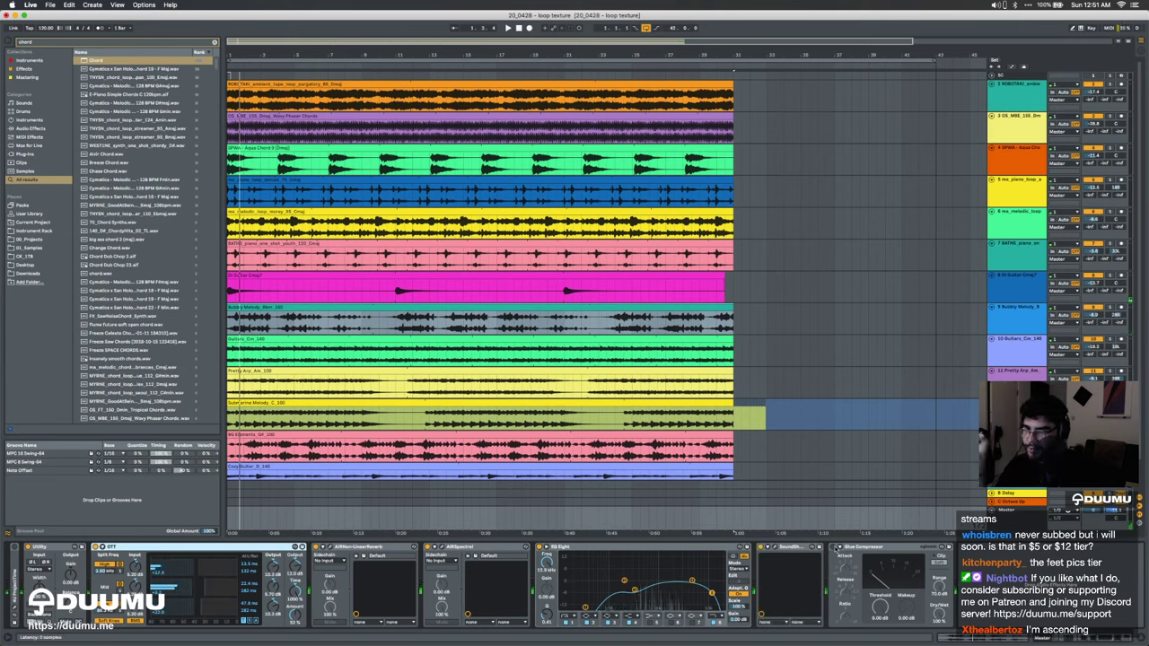
Step: Play the processed loops together from the start of the arrangement with the device view hidden
left_click(280, 478)
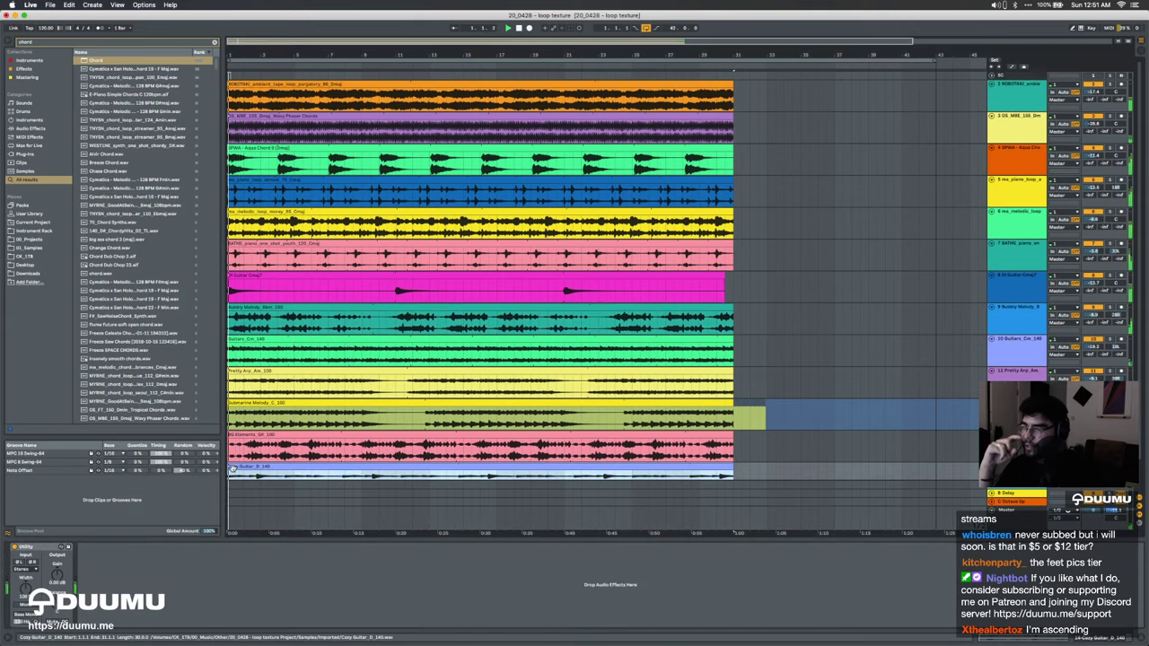
left_click(490, 551)
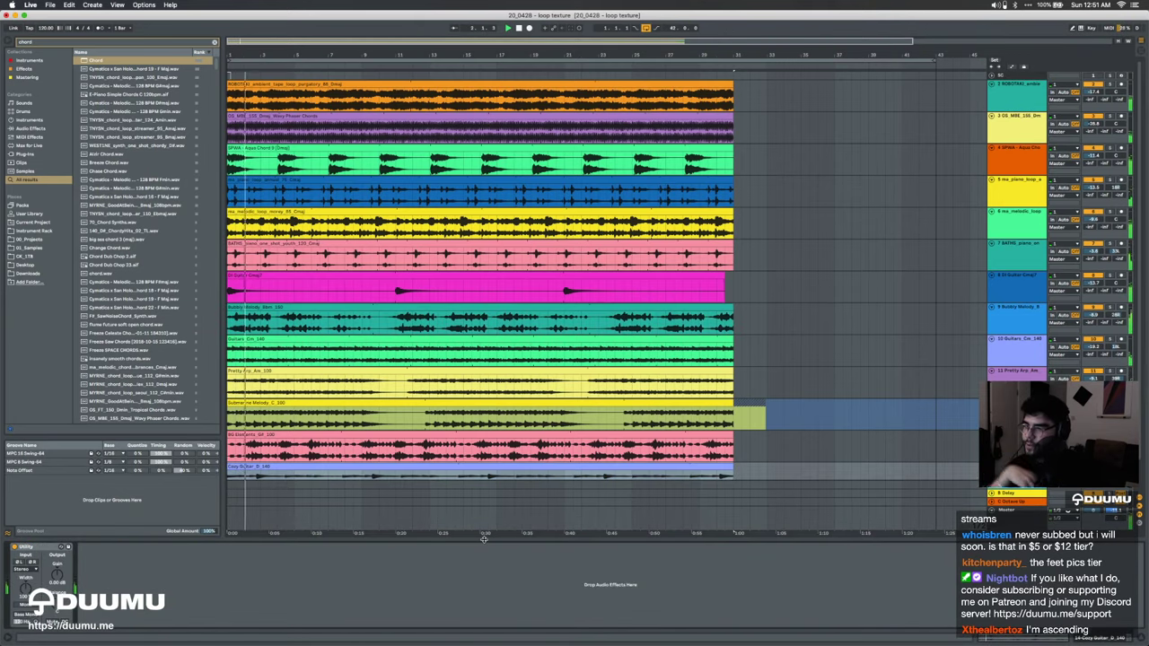
key("super+alt+l")
key("minus")
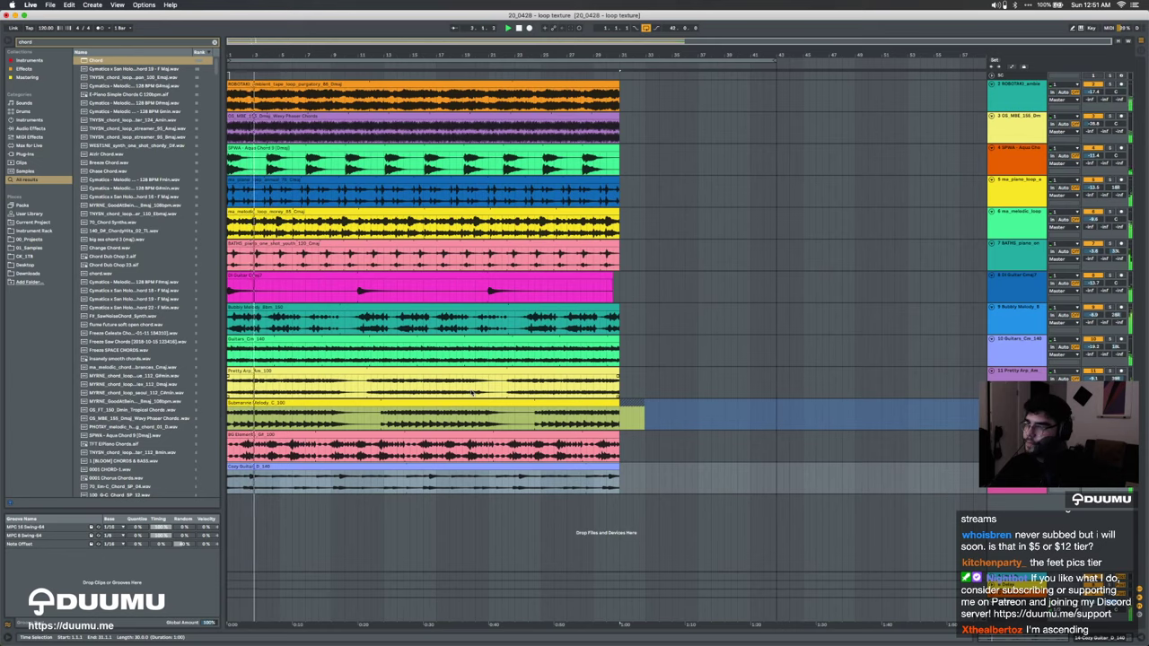
left_click(509, 487)
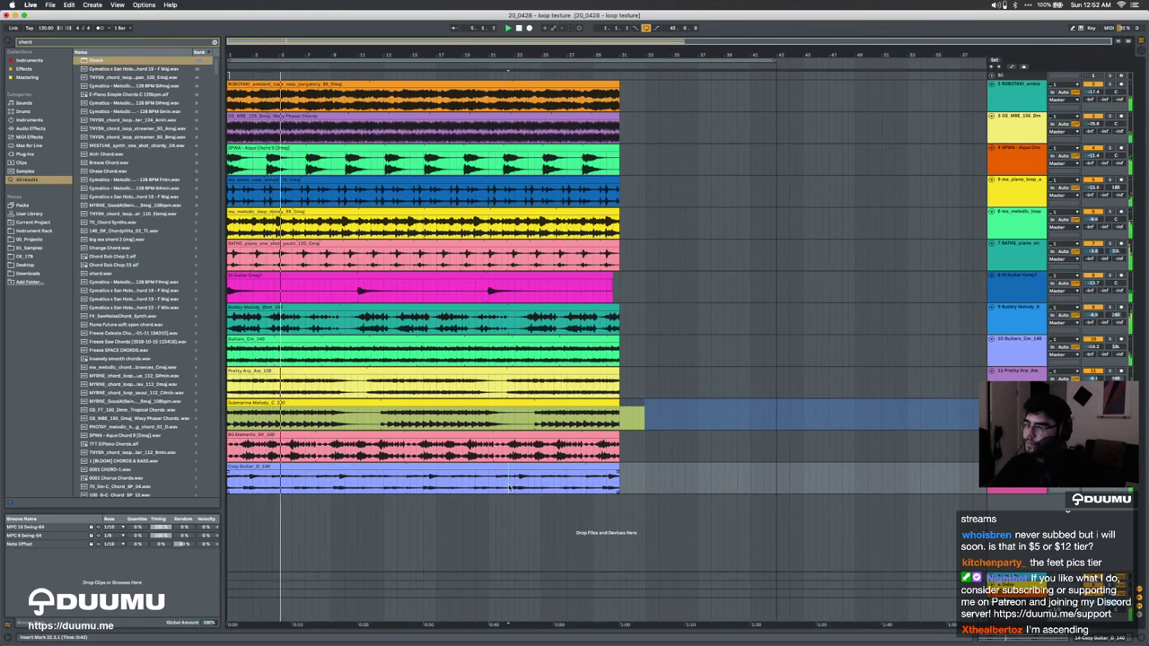
Step: Close the 20_0428 - loop texture set without saving and start a new untitled set
key("super+q")
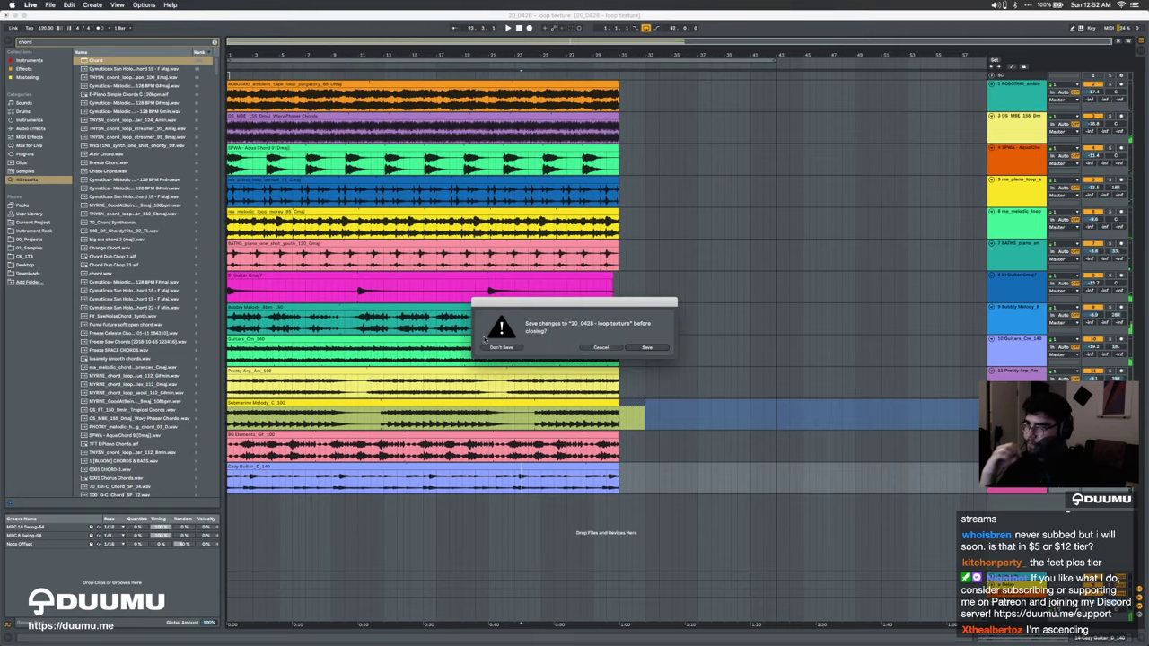
left_click(503, 347)
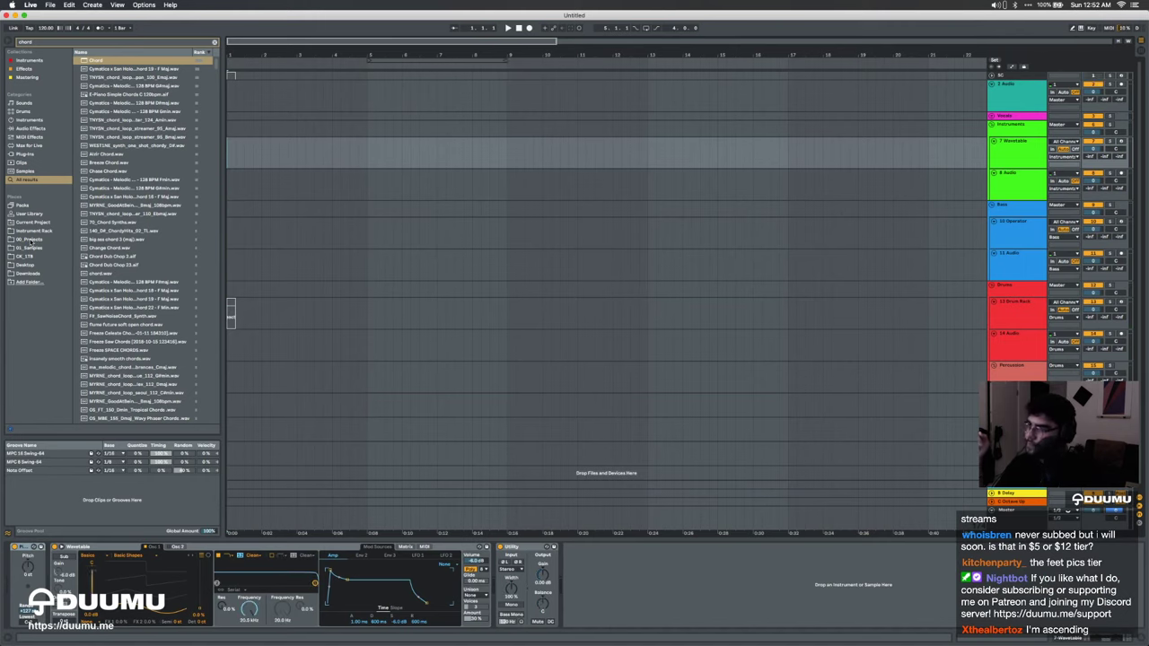
Step: Clear the browser search and look through the 01_LASALLE folder in 00_Projects, including its Open House folder
left_click(30, 241)
left_click(216, 41)
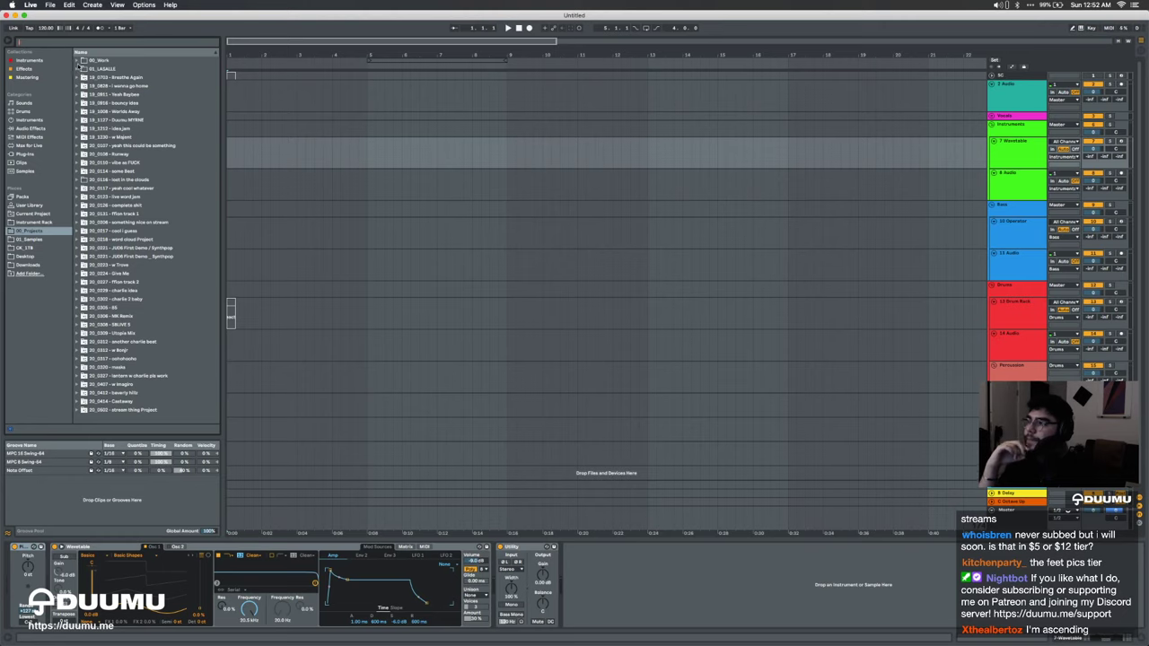
left_click(78, 68)
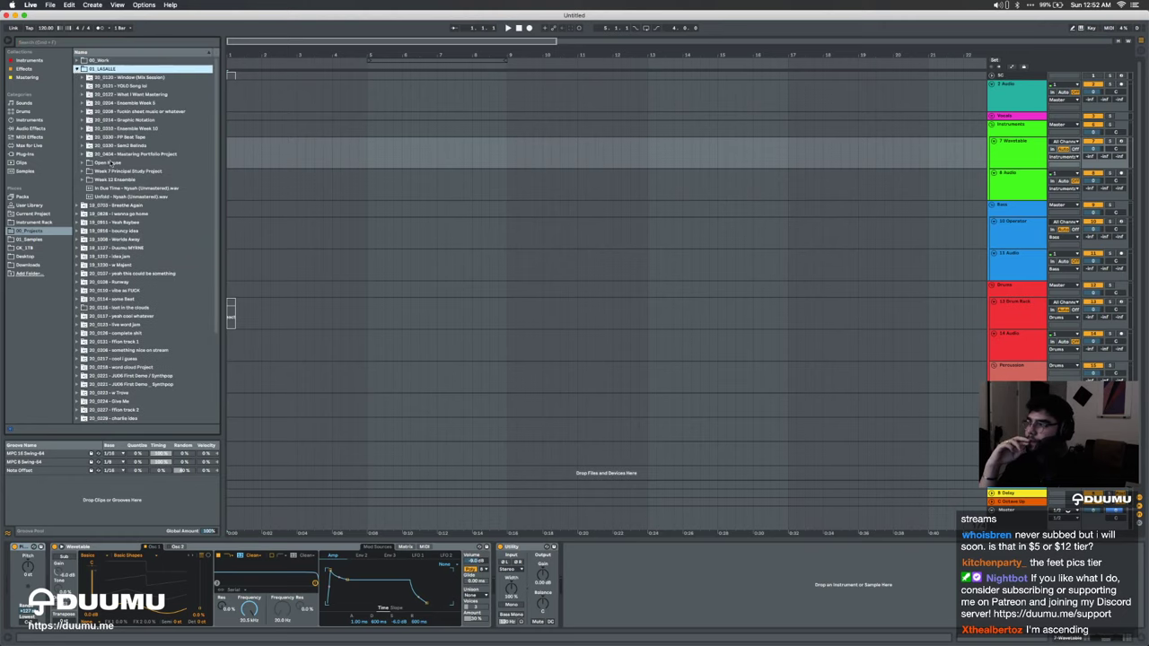
left_click(109, 162)
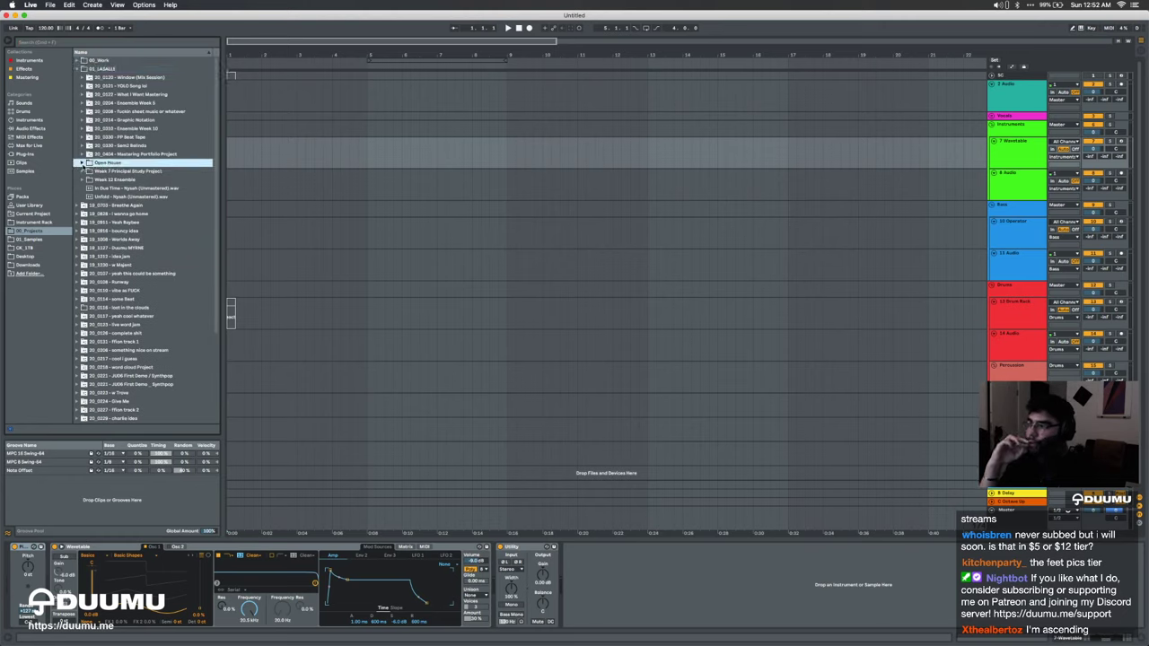
Step: Place Loop Pad V1_B.wav from the 01_Samples pads at about bar 4 of the first audio track and play it
left_click(39, 238)
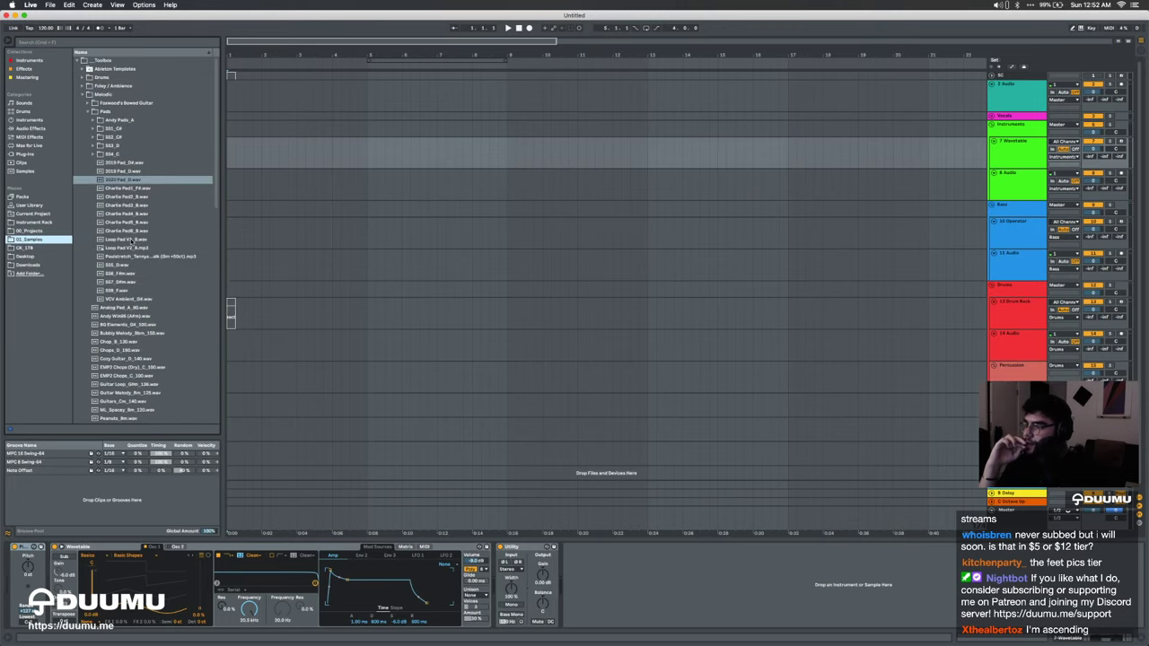
left_click_drag(130, 241, 377, 90)
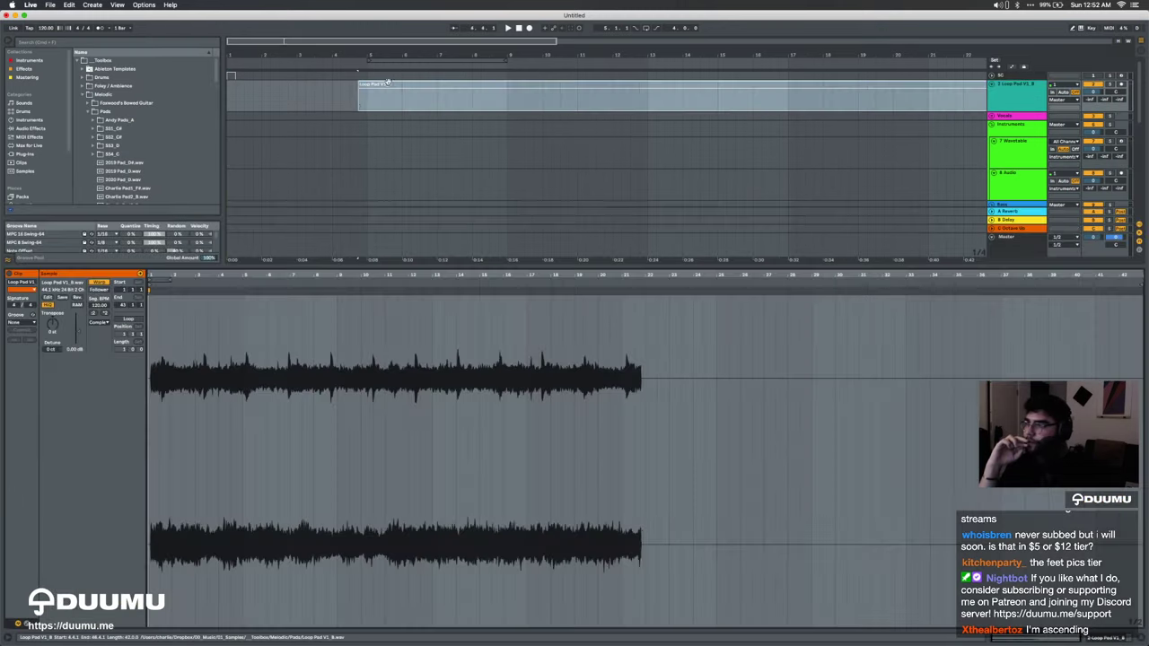
left_click(477, 84)
key("minus")
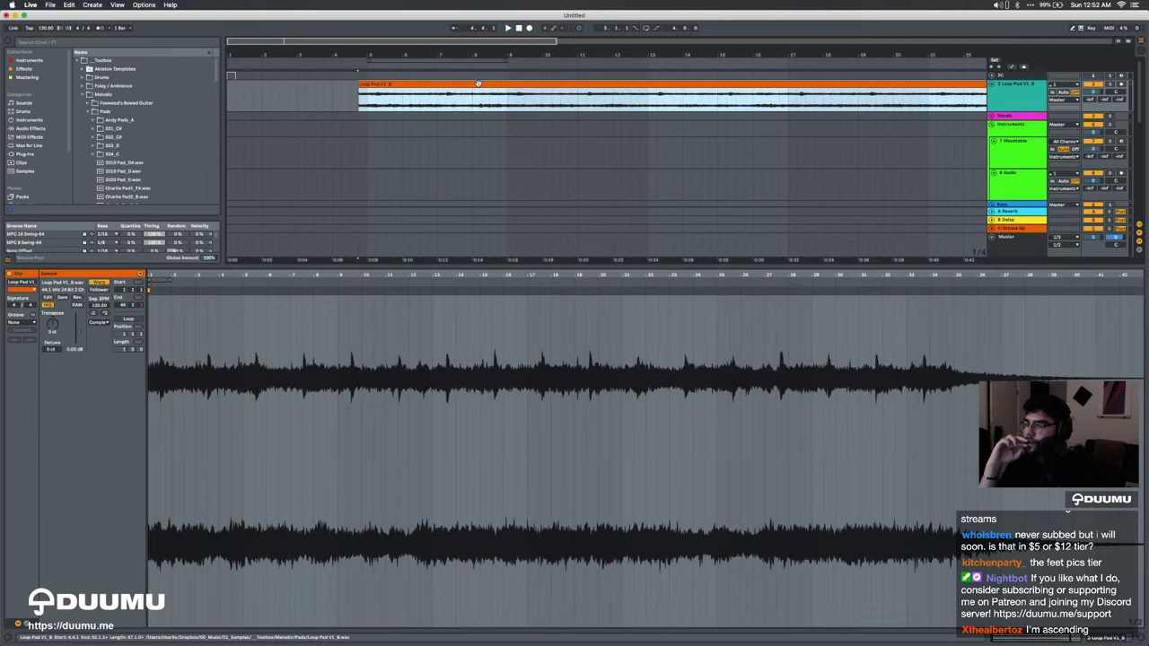
key("space")
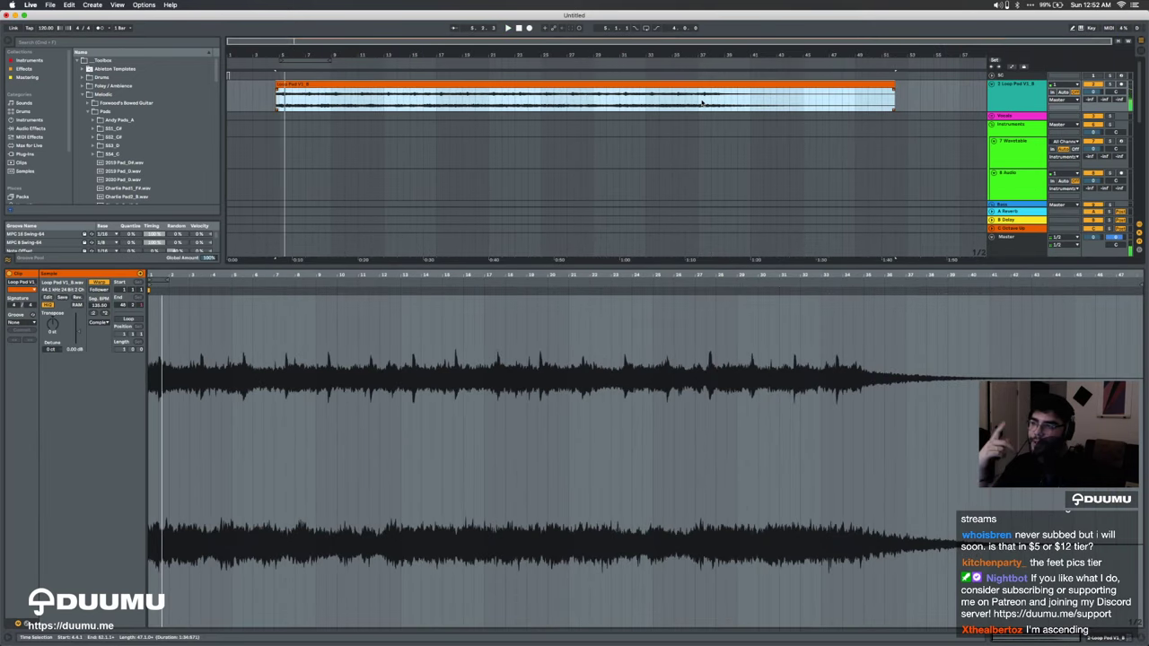
Step: Play the Loop Pad V1_B clip's fading tail from about bar 37 and turn off Warp for the clip
left_click(705, 101)
key("space")
scroll(717, 103, "up", 3)
scroll(718, 102, "down", 1)
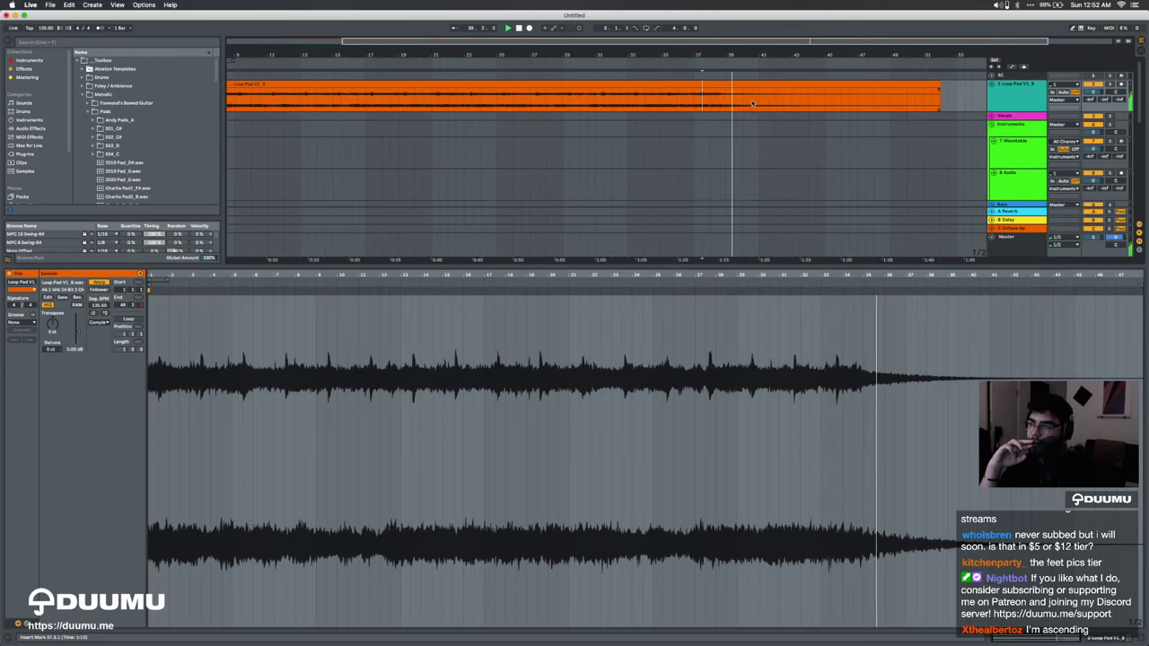
left_click_drag(719, 104, 849, 103)
left_click(865, 103)
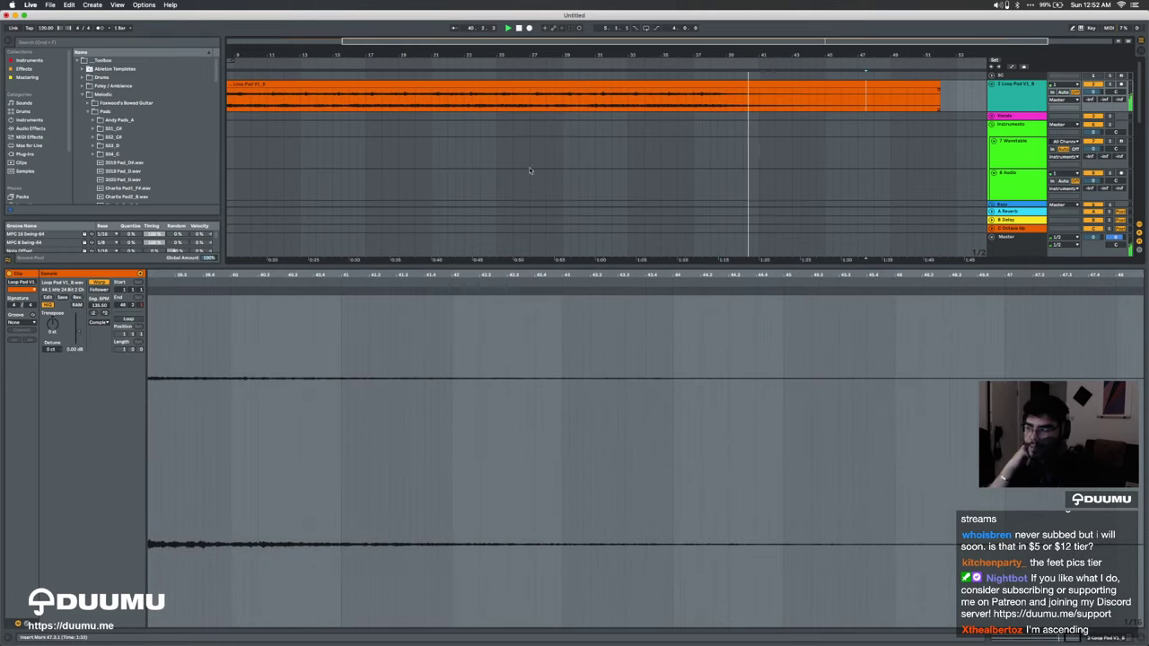
left_click(99, 282)
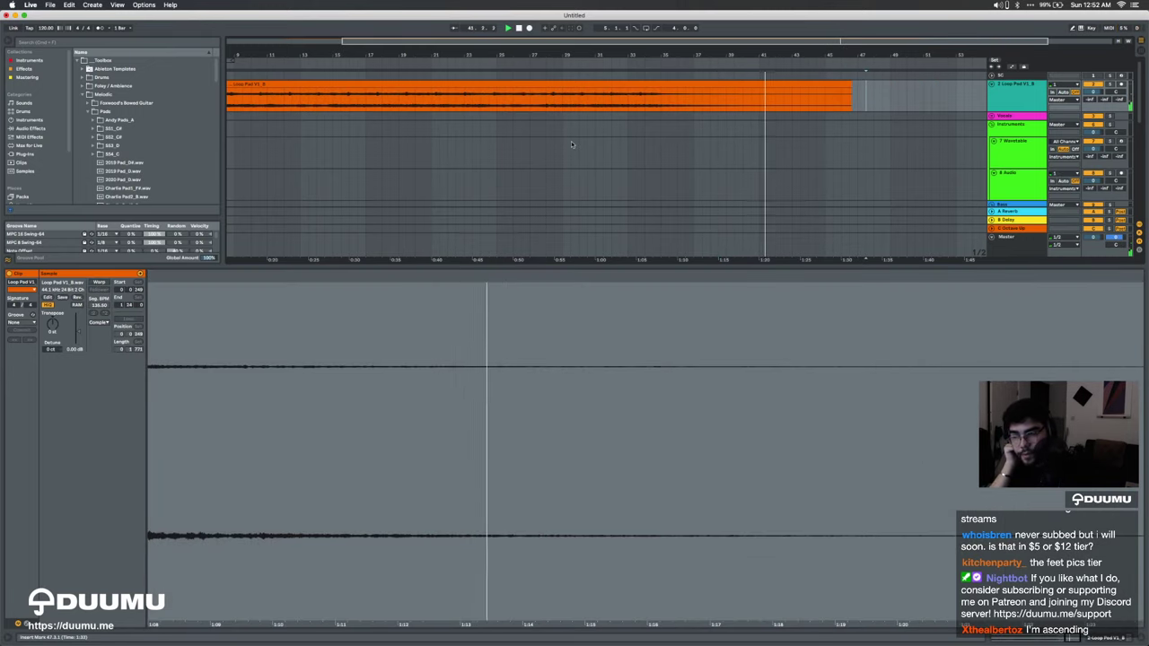
Step: Delete the Loop Pad V1_B clip from the first audio track
left_click(679, 84)
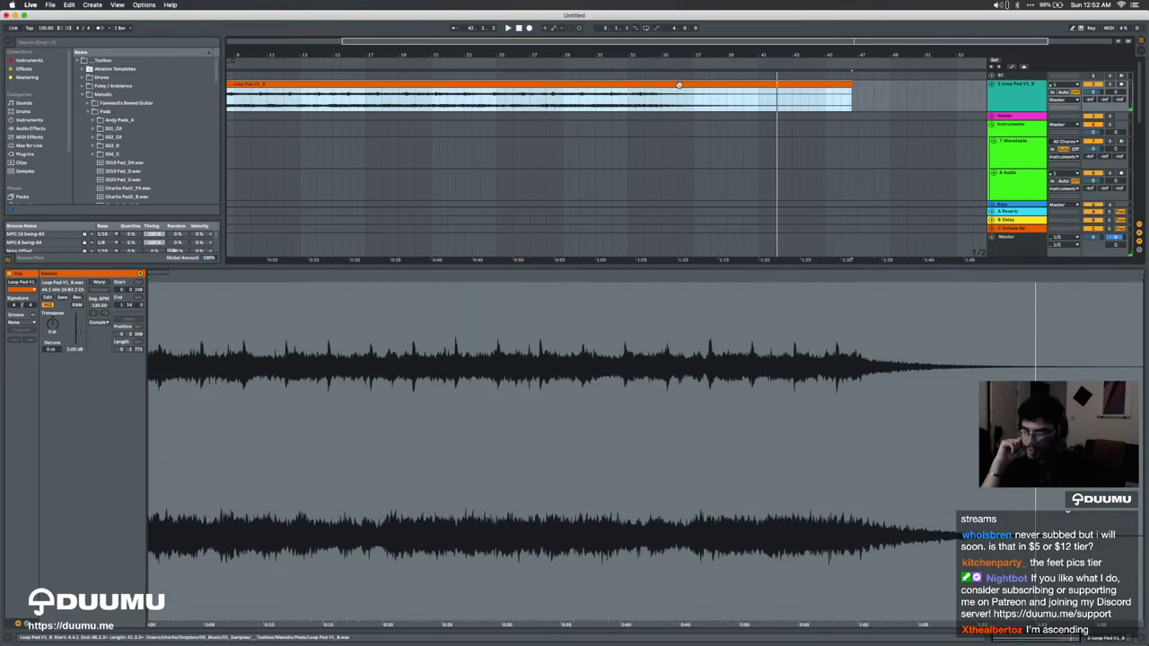
key("Delete")
scroll(413, 193, "down", 3)
scroll(413, 193, "left", 1)
scroll(155, 157, "down", 2)
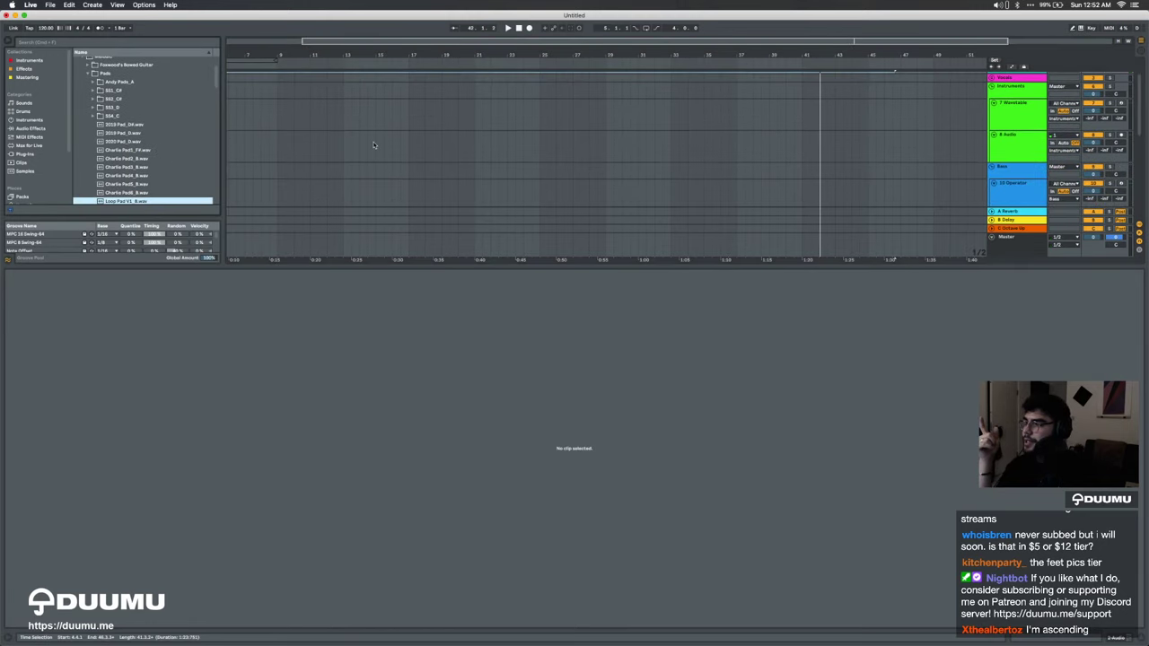
key("super+z")
Step: Place Loop Pad V2_B.mp3 at about bar 12 of the first audio track and play it with the full clip in view
scroll(205, 152, "down", 2)
left_click(143, 162)
left_click(143, 170)
left_click_drag(135, 179, 359, 88)
key("w")
left_click(623, 104)
left_click(368, 99)
key("space")
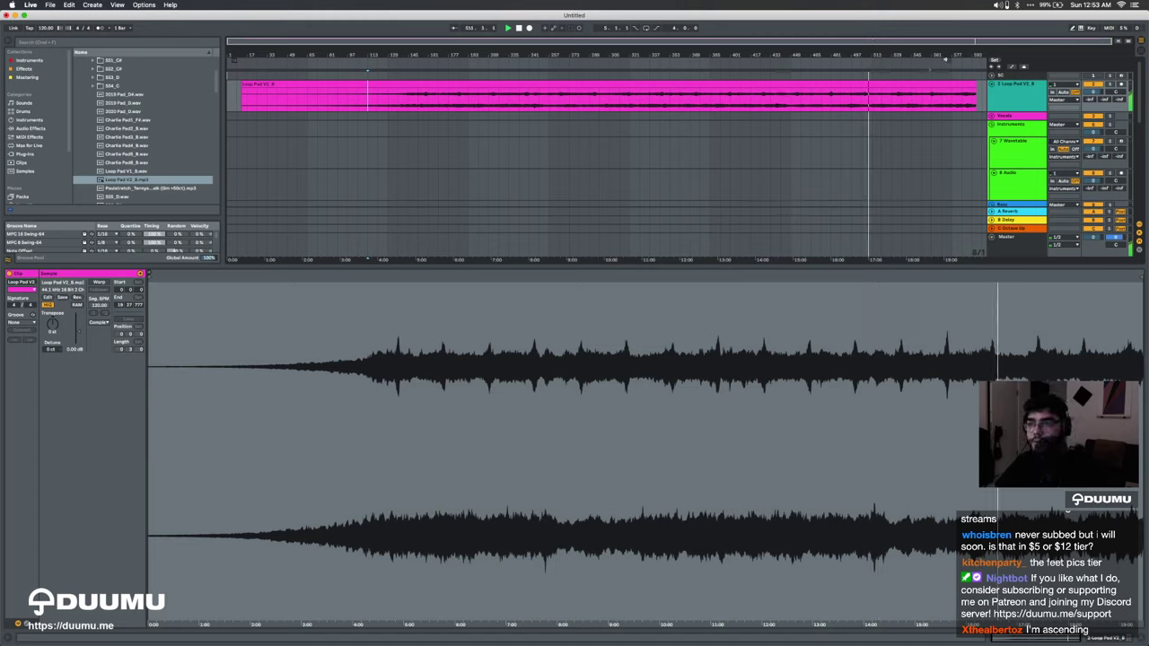
key("space")
Step: Set the Loop Pad V2_B clip's start marker to about 6:00 in the sample and move the clip to bar 17
left_click(882, 84)
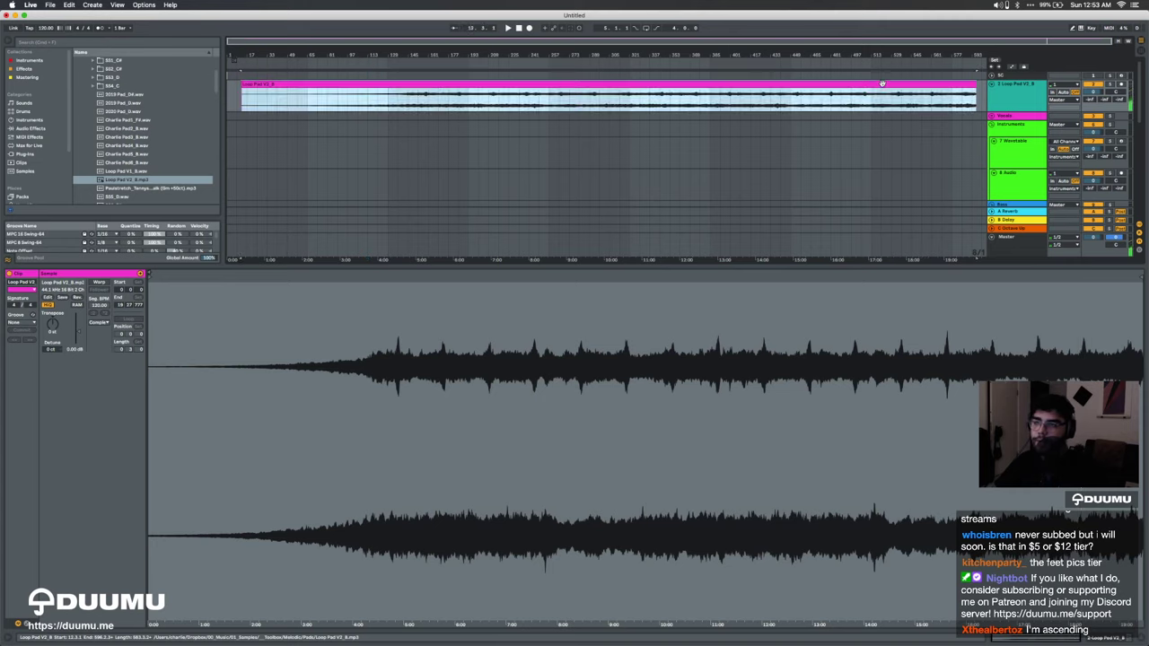
left_click_drag(149, 277, 463, 278)
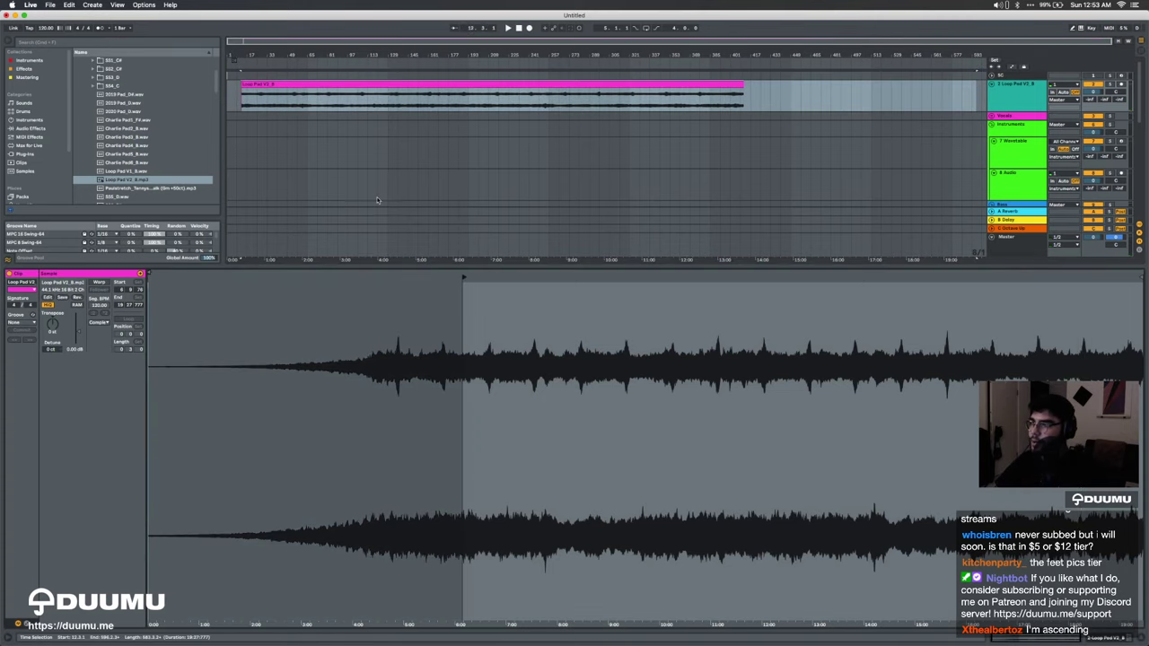
left_click(260, 101)
left_click_drag(240, 90, 262, 82)
Step: Transpose the Loop Pad V2_B clip to -5 st, split it at bar 129 and delete the remainder
left_click_drag(49, 329, 48, 354)
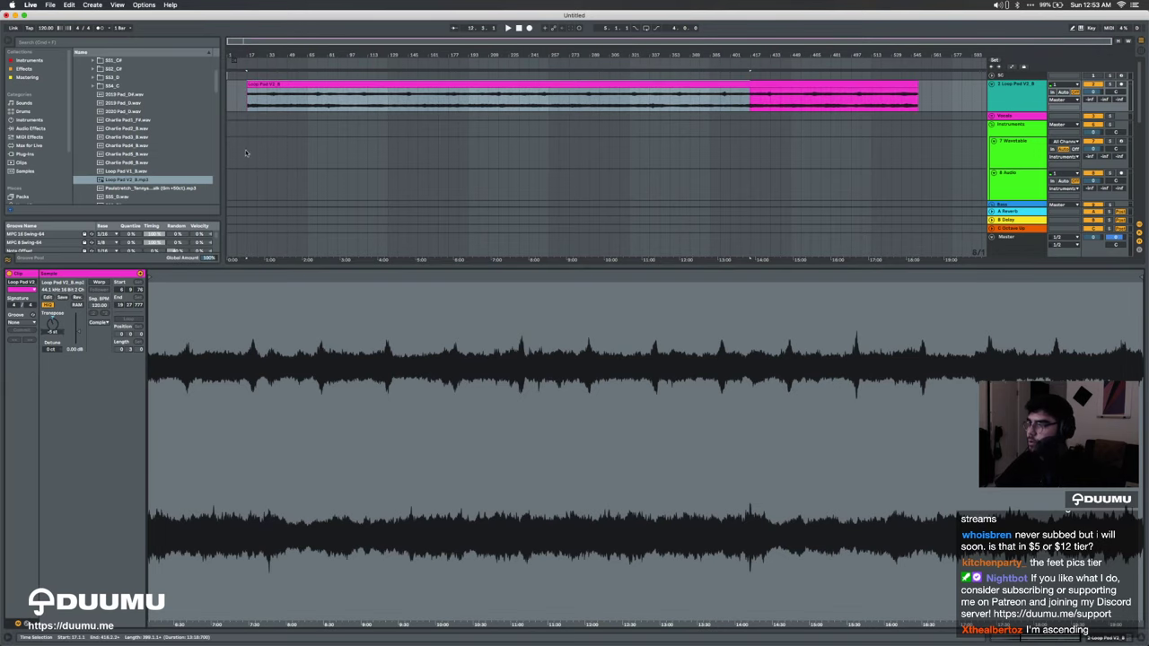
left_click(389, 101)
key("super+e")
left_click(404, 84)
key("Delete")
Step: Duplicate the Loop Pad V2_B track and transpose the copied clip to 7 st
left_click(1013, 97)
key("super+d")
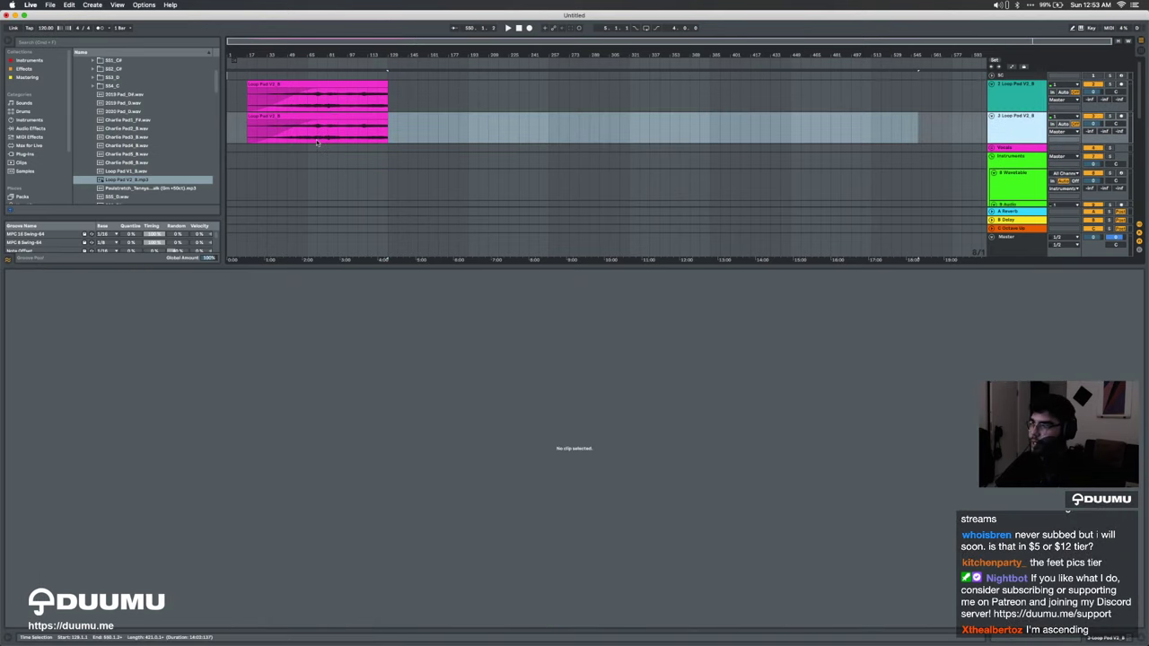
left_click(317, 142)
left_click_drag(52, 321, 49, 330)
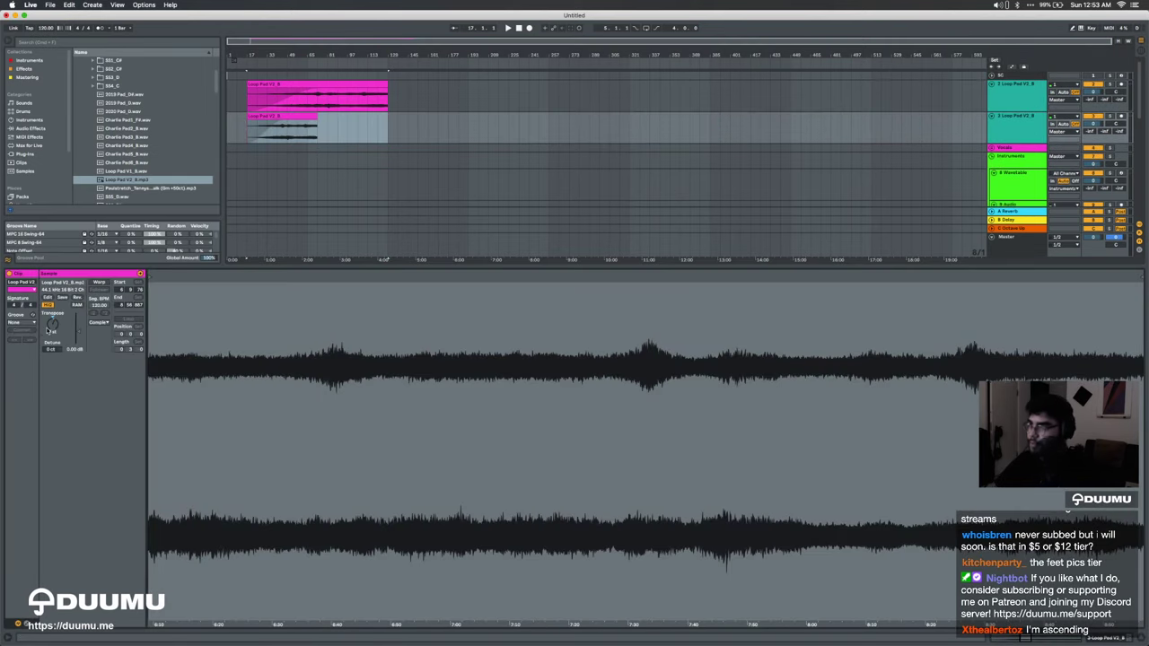
Step: Extend the copied pad clip to end at bar 129 like the original and lengthen its fade-in
left_click(315, 117)
left_click_drag(319, 120, 389, 116)
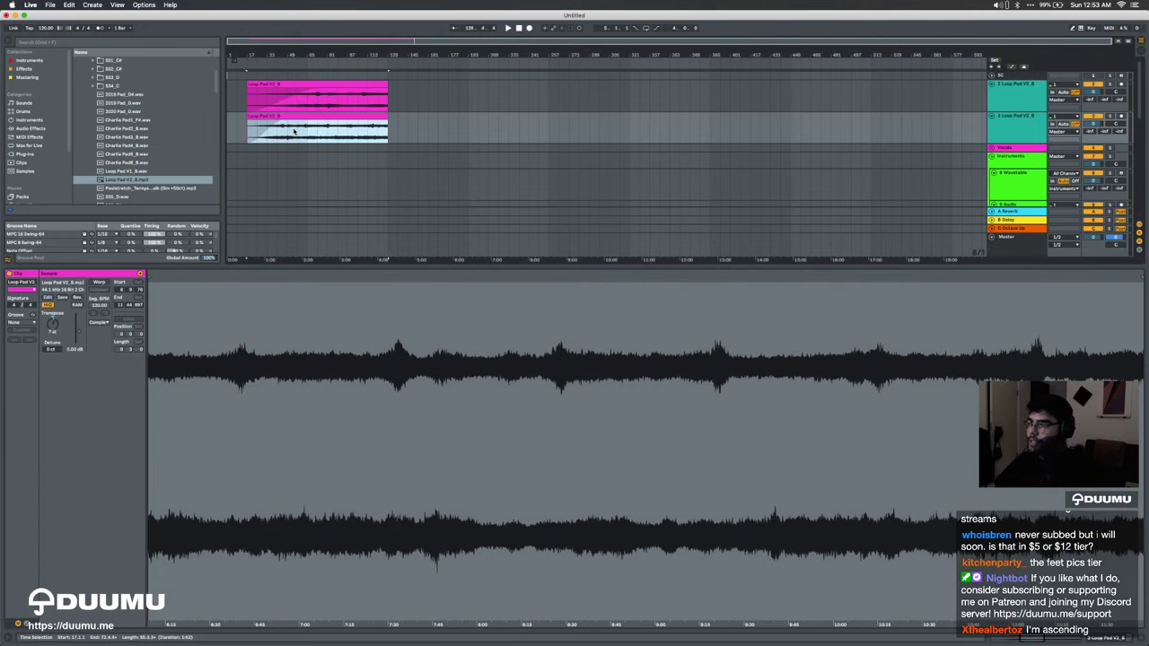
left_click_drag(286, 121, 360, 123)
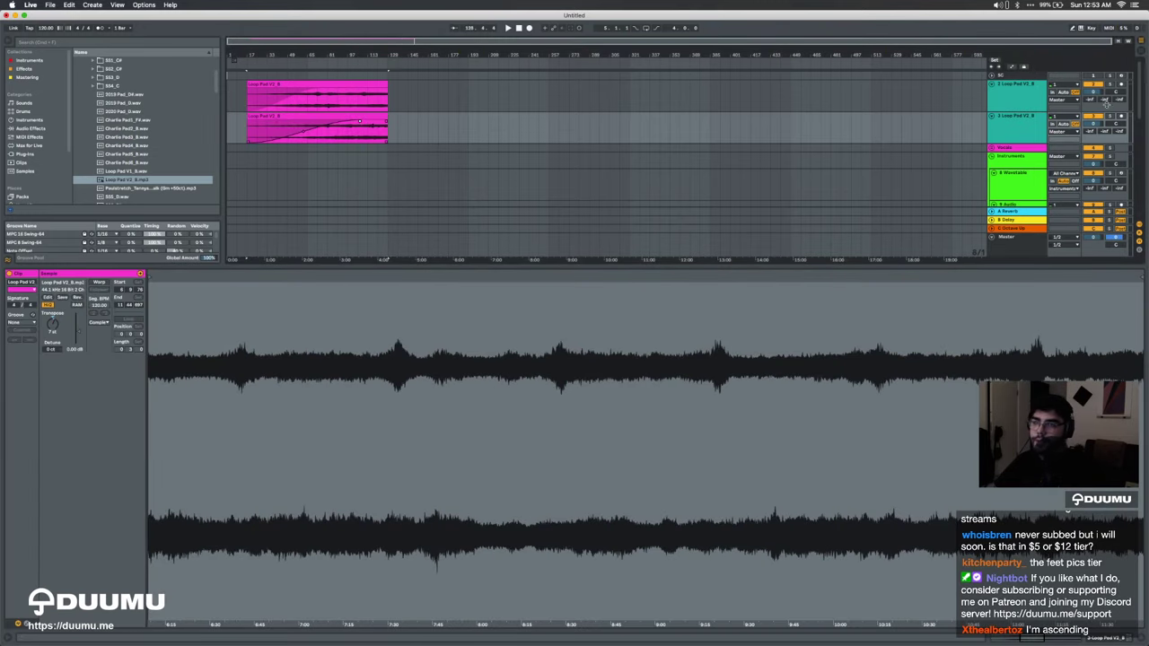
Step: Lower the volume of the duplicated pad track and play both pad layers together from bar 73
left_click(1025, 123)
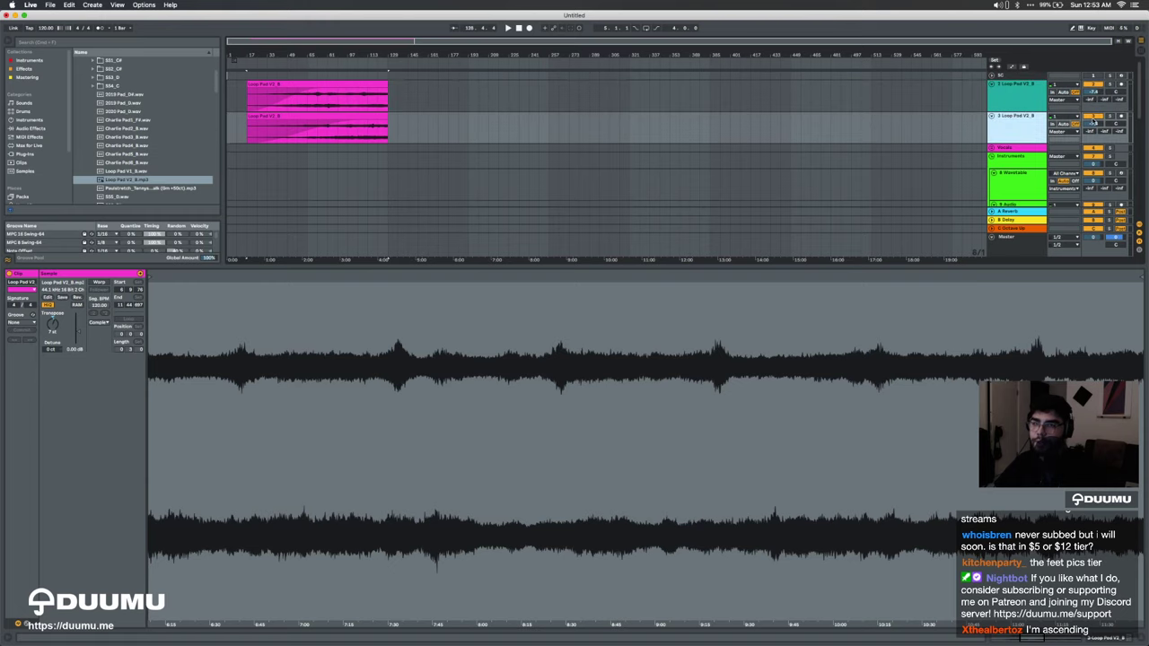
left_click_drag(1094, 122, 1091, 128)
left_click(319, 125)
key("space")
scroll(319, 126, "up", 5)
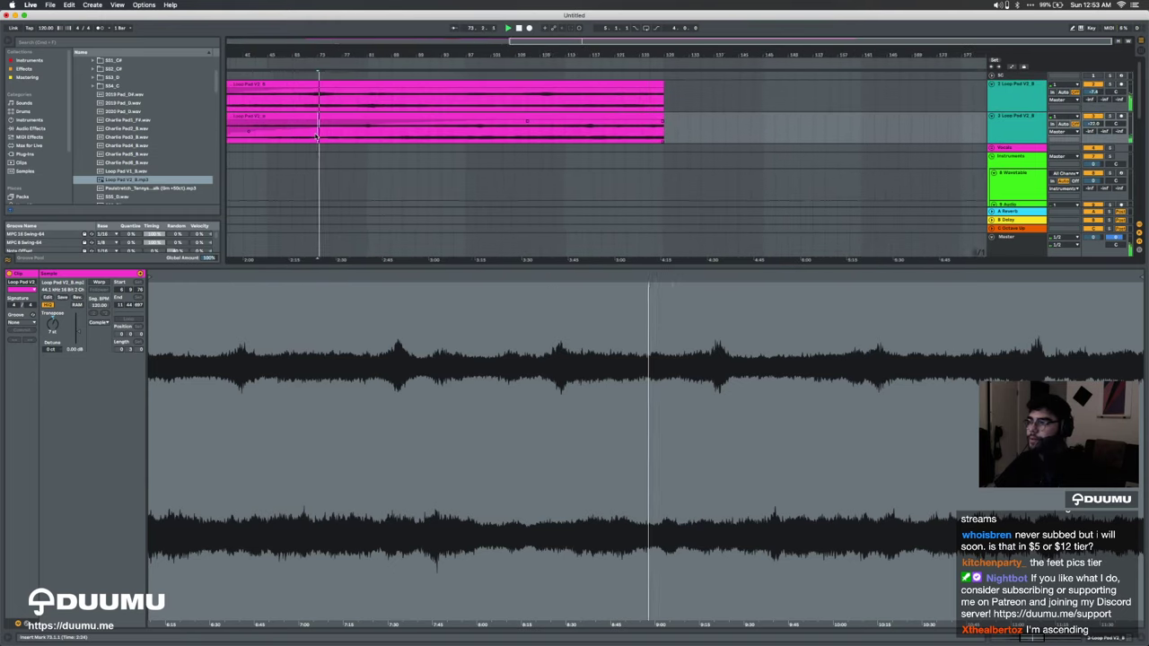
Step: Lower the first pad track's volume to -11.7 dB and insert a new audio track below the second pad track
scroll(319, 126, "left", 5)
left_click_drag(1093, 89, 1093, 97)
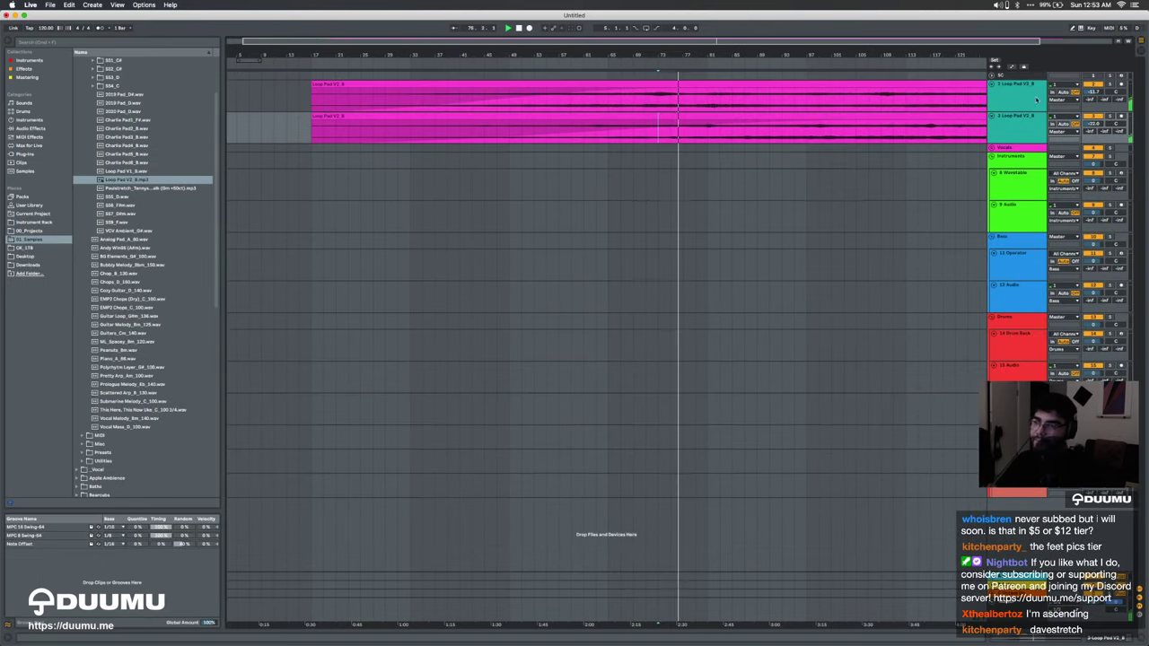
left_click(1031, 120)
key("super+t")
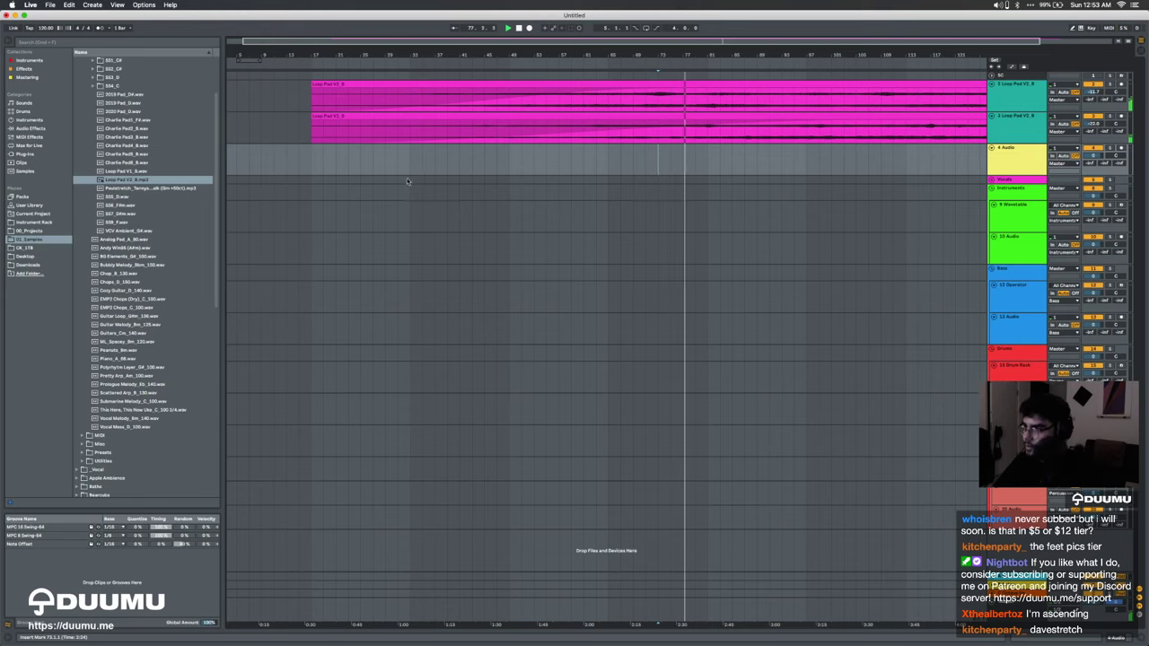
Step: Place Guitar Melody_Bm_125.wav on the new audio track at bar 87 and turn off Warp for the clip
scroll(105, 120, "up", 3)
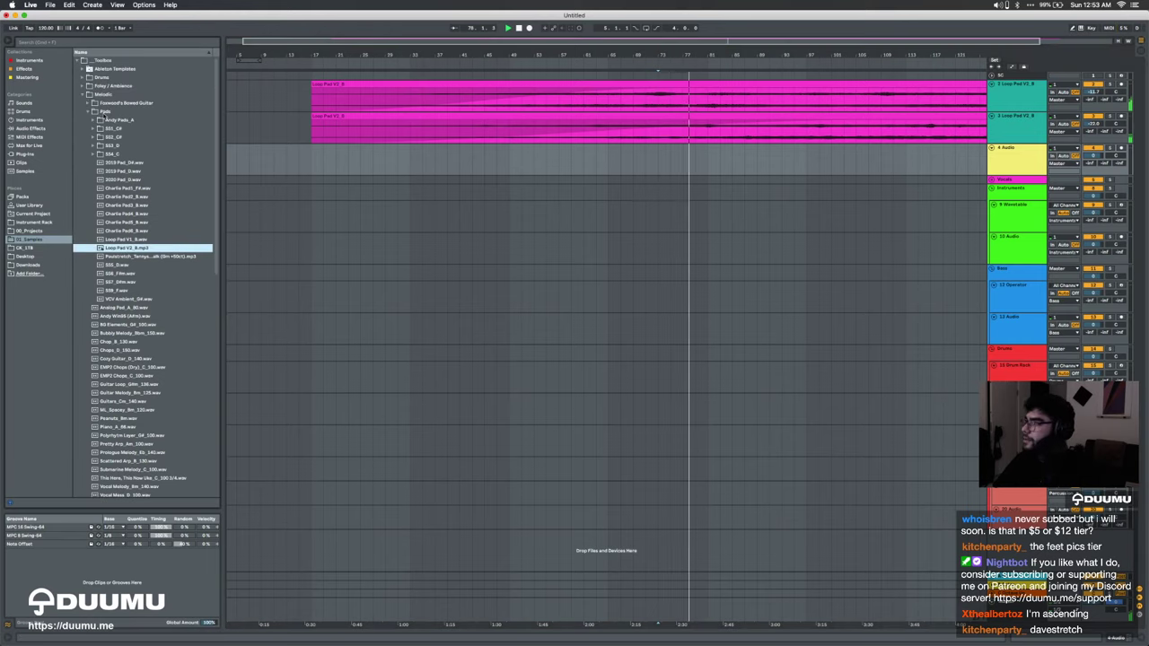
left_click(90, 111)
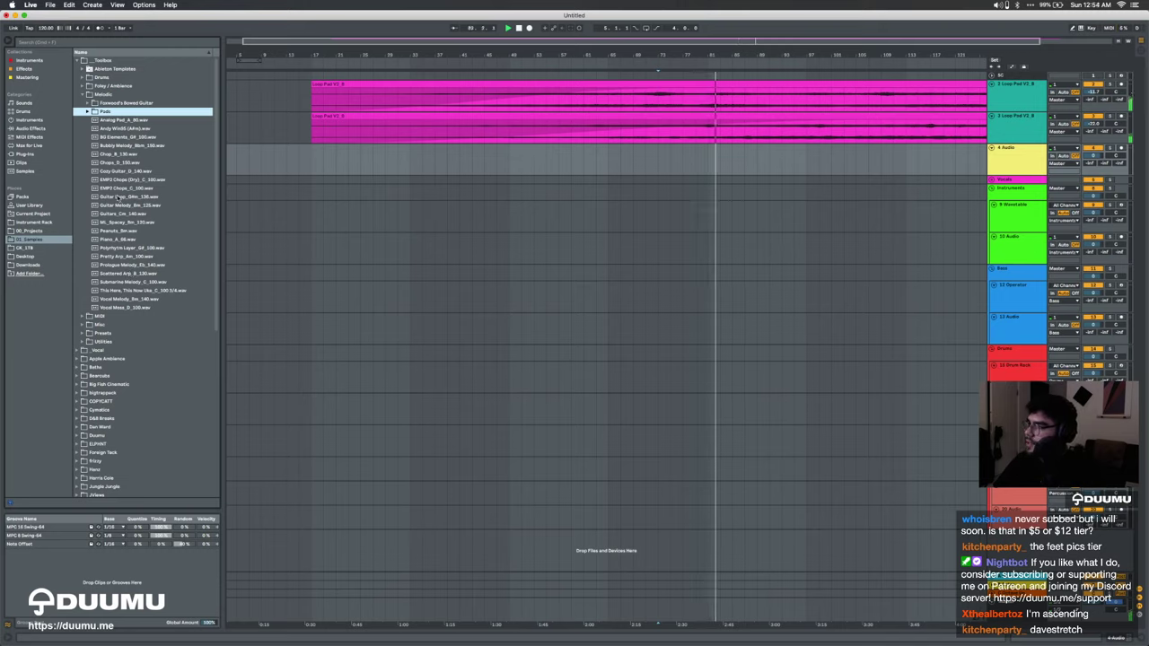
left_click_drag(117, 206, 748, 157)
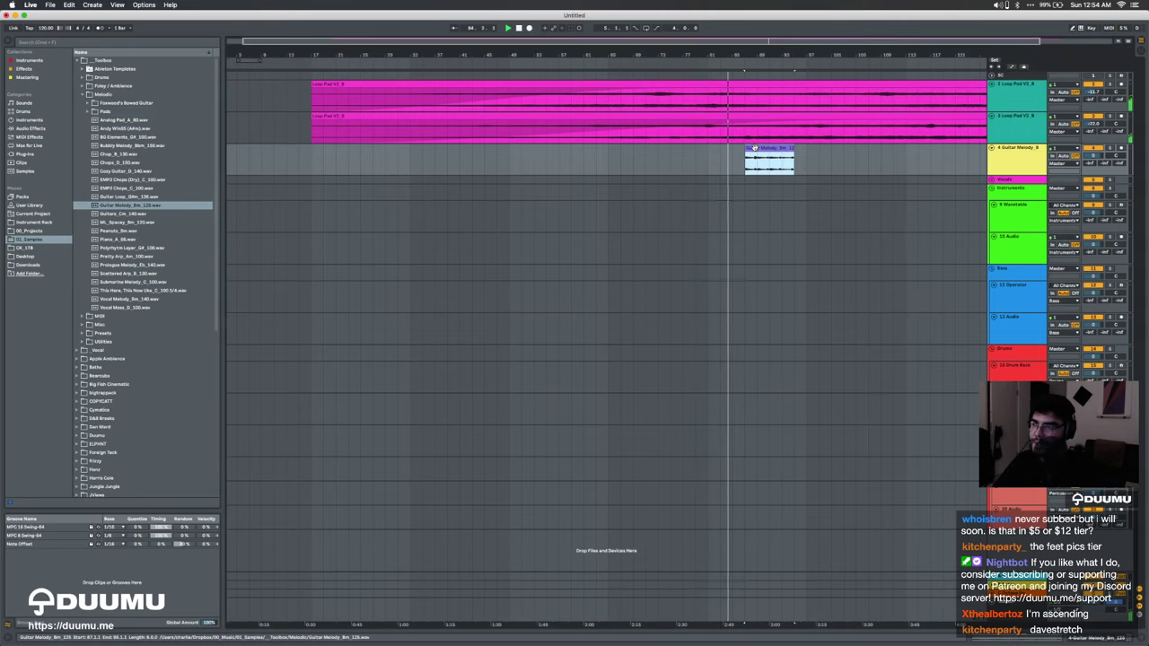
double_click(750, 149)
left_click(105, 283)
Step: Duplicate the guitar clip twice in a row and adjust the guitar track's volume
left_click(764, 147)
key("super+d")
key("super+d")
left_click_drag(1094, 155, 1094, 159)
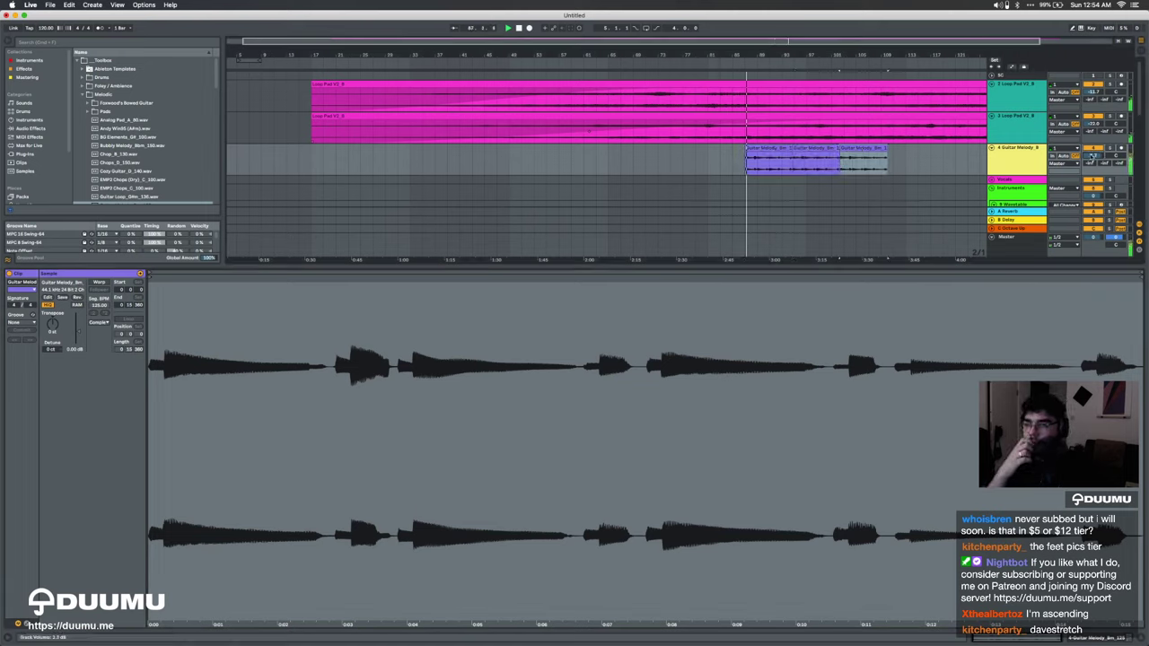
Step: Try all three guitar clips transposed to -3 st, playing them against the pad layers
key("space")
left_click(769, 148)
left_click(863, 147, "shift")
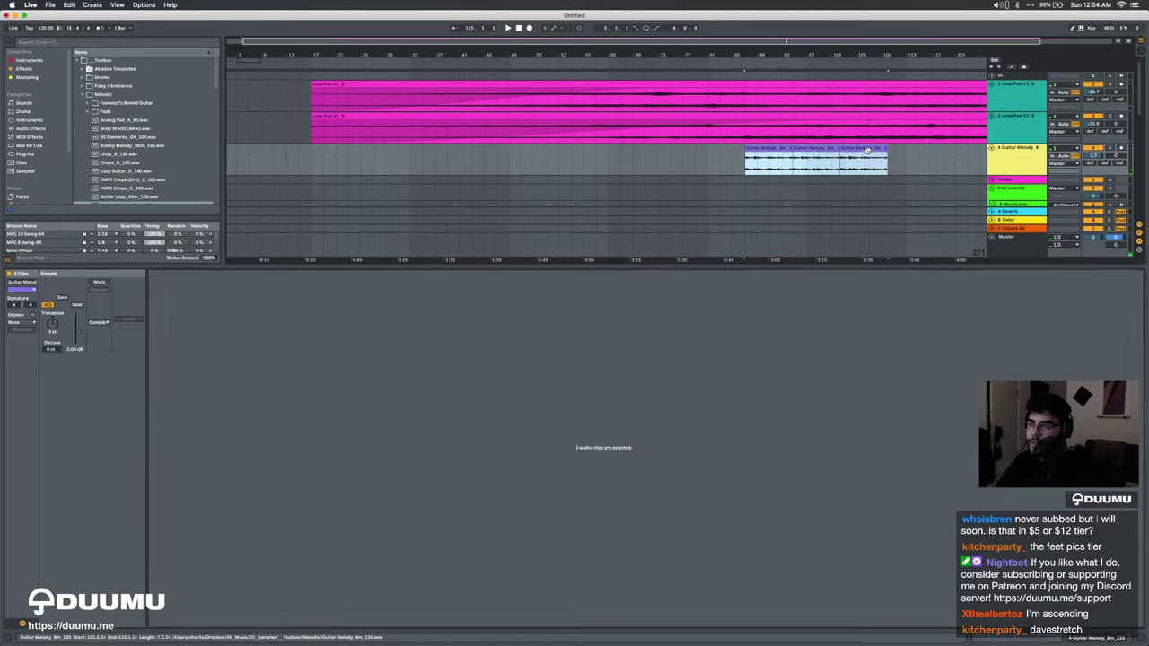
left_click(118, 360)
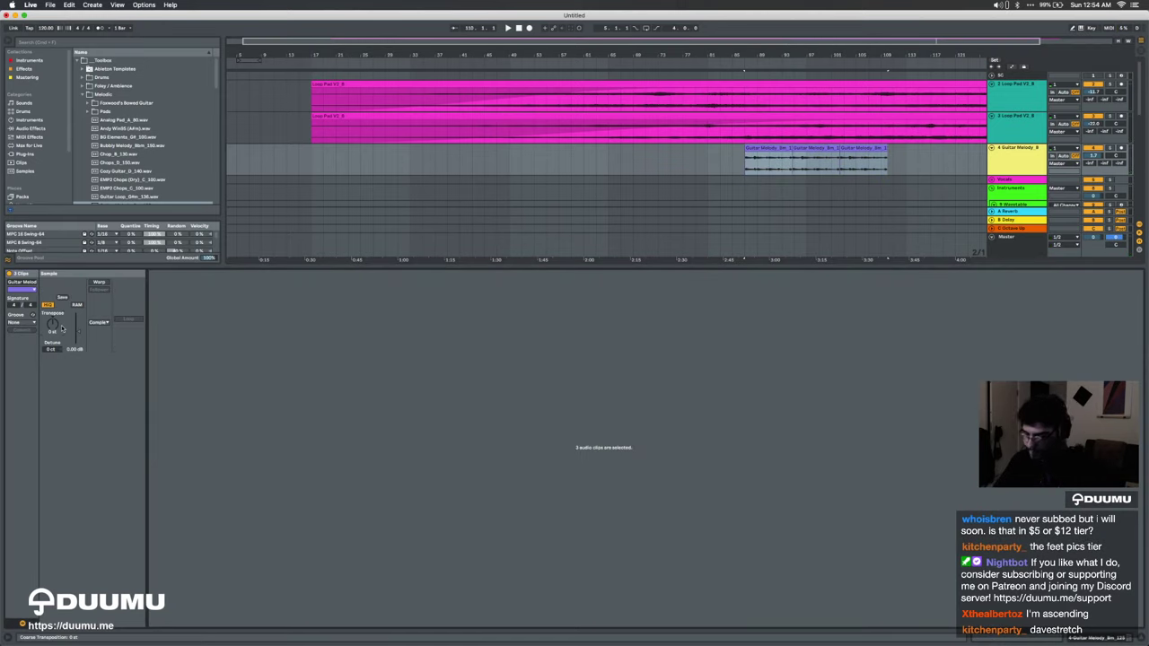
left_click(760, 146)
scroll(761, 144, "up", 3)
scroll(884, 158, "right", 2)
scroll(884, 158, "right", 2)
left_click(910, 155, "shift")
key("shift+Right")
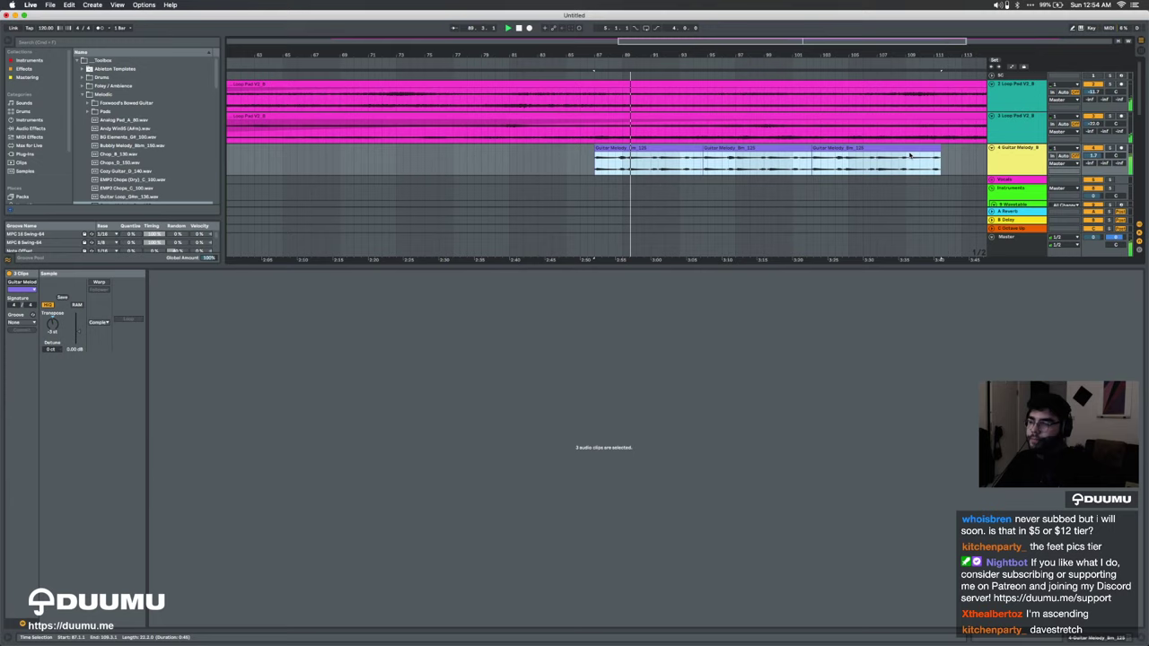
Step: Transpose the guitar clips to 4 st and duplicate the first one three times into a continuous row
left_click(54, 327)
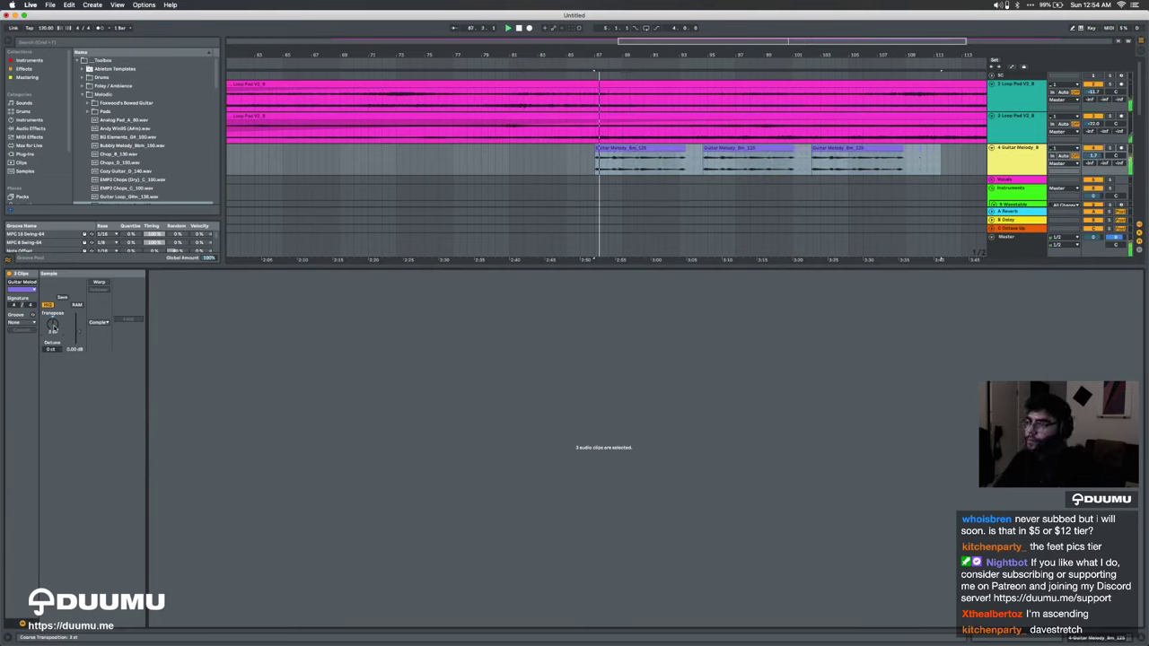
left_click(613, 152)
key("cmd+d")
key("cmd+d")
key("cmd+d")
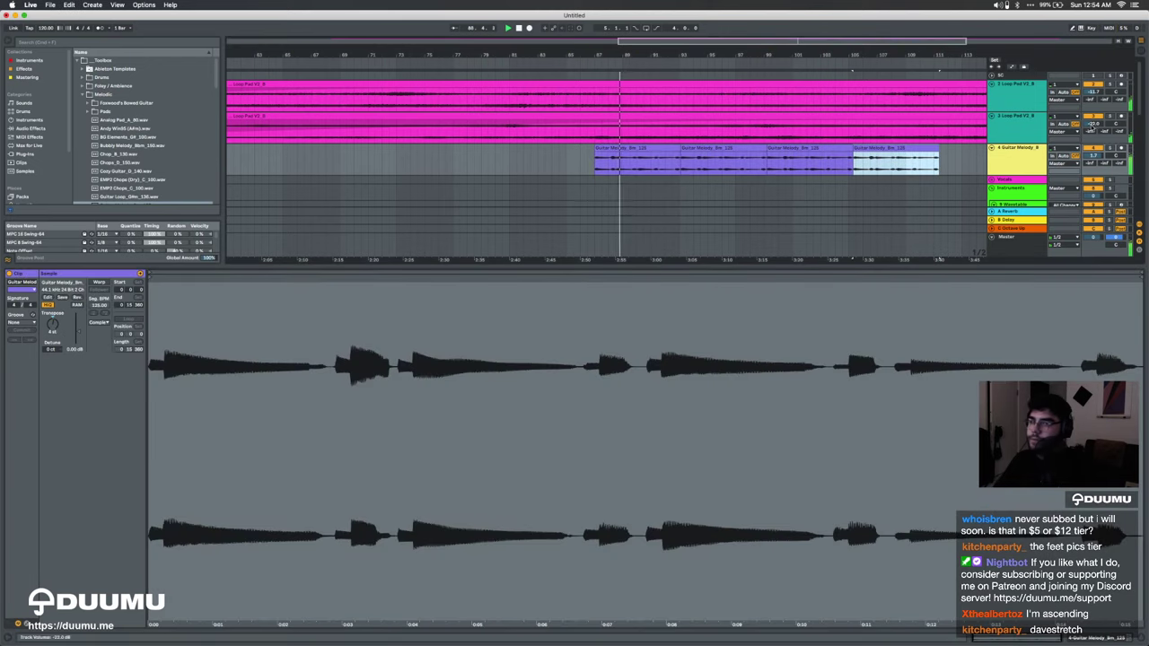
Step: Lower the guitar track's volume and insert another audio track below it
left_click(1095, 154)
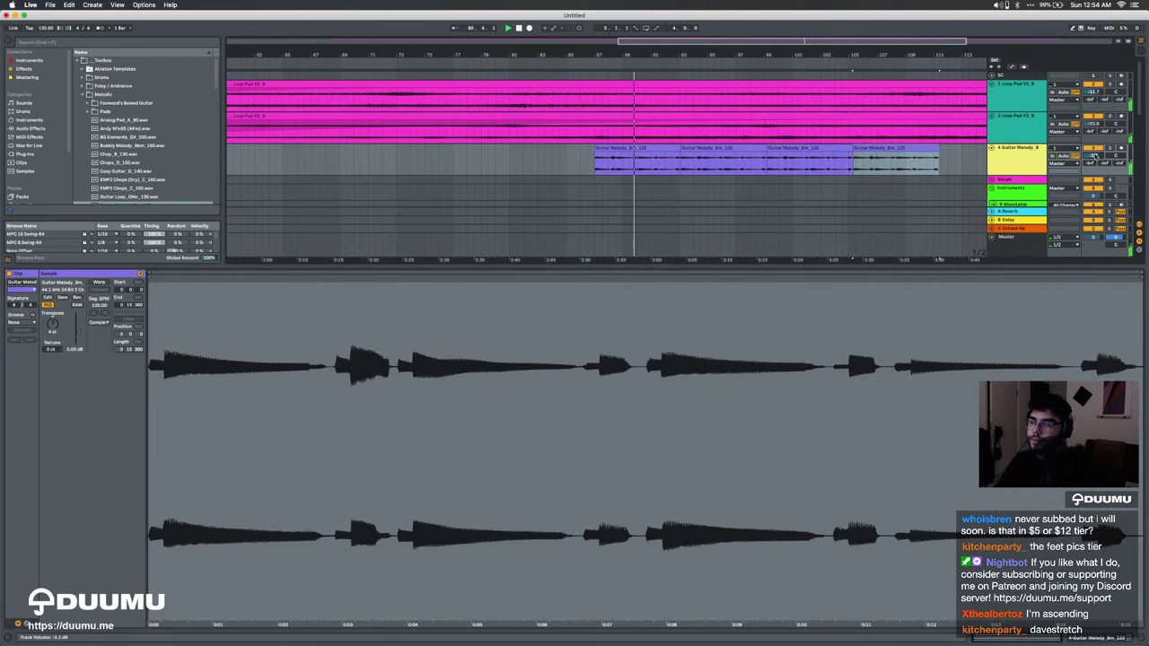
scroll(824, 148, "down", 3)
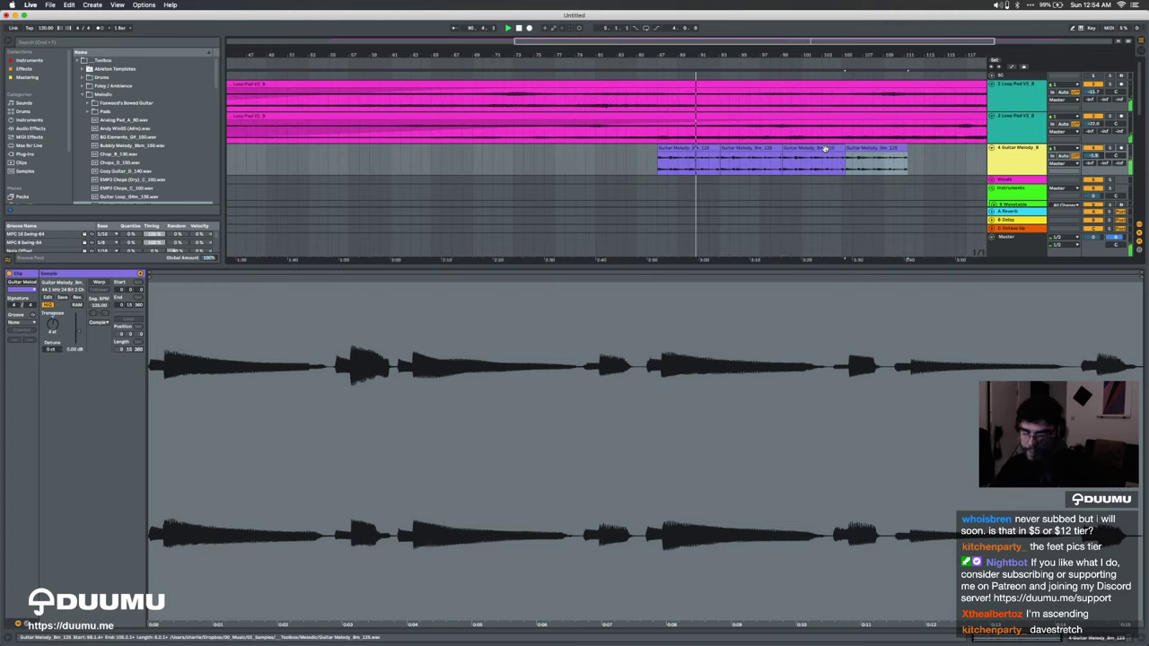
key("super+alt+l")
scroll(818, 158, "right", 1)
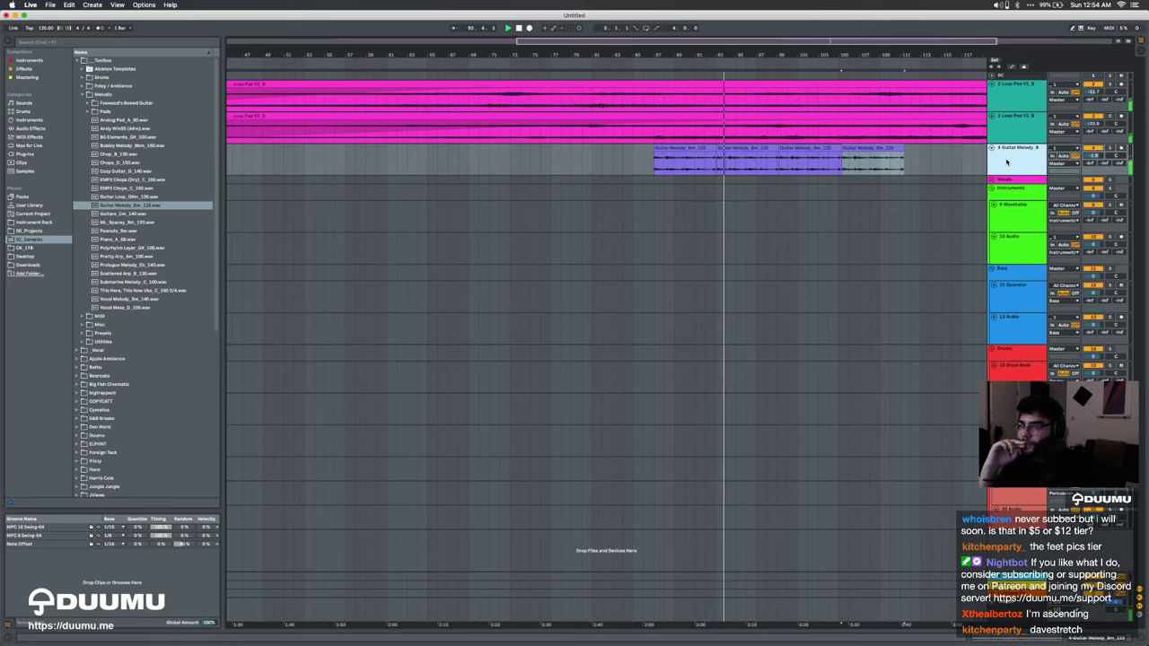
key("super+t")
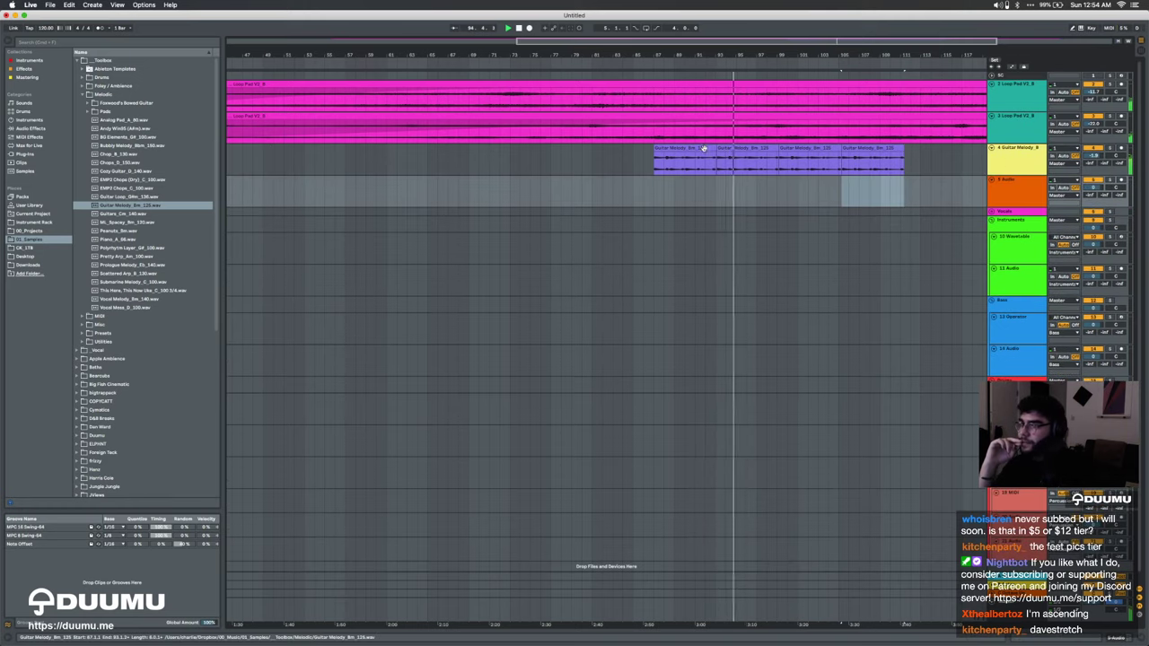
Step: Raise the guitar track's sends to the Reverb and Delay returns while the layers play
double_click(705, 148)
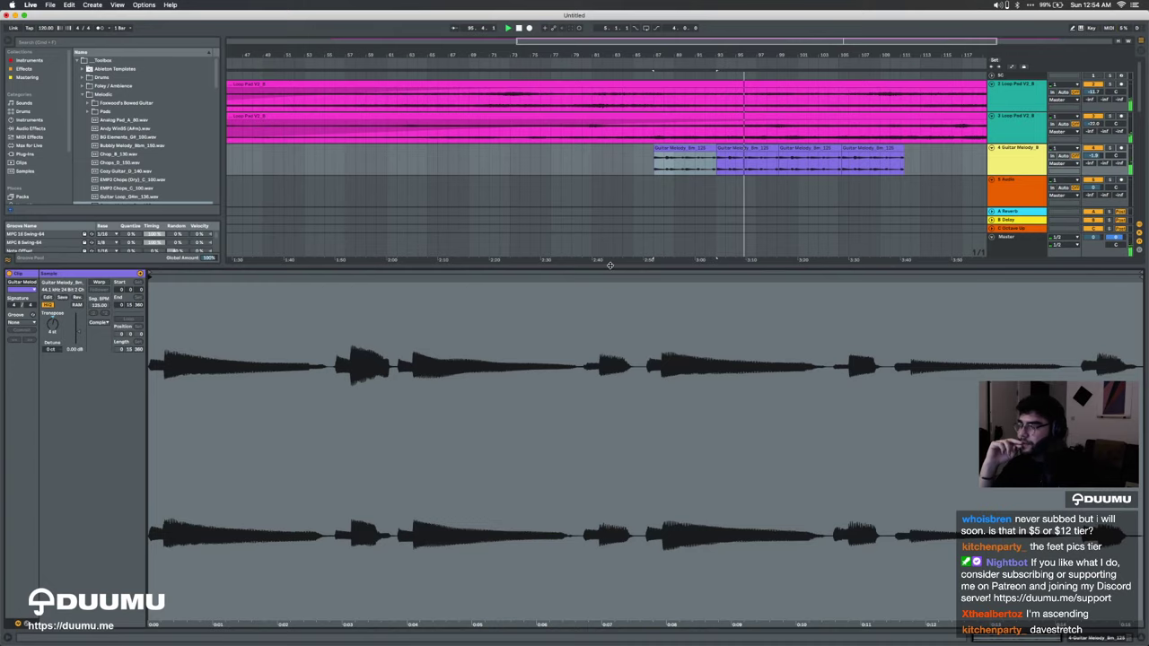
key("super+alt+l")
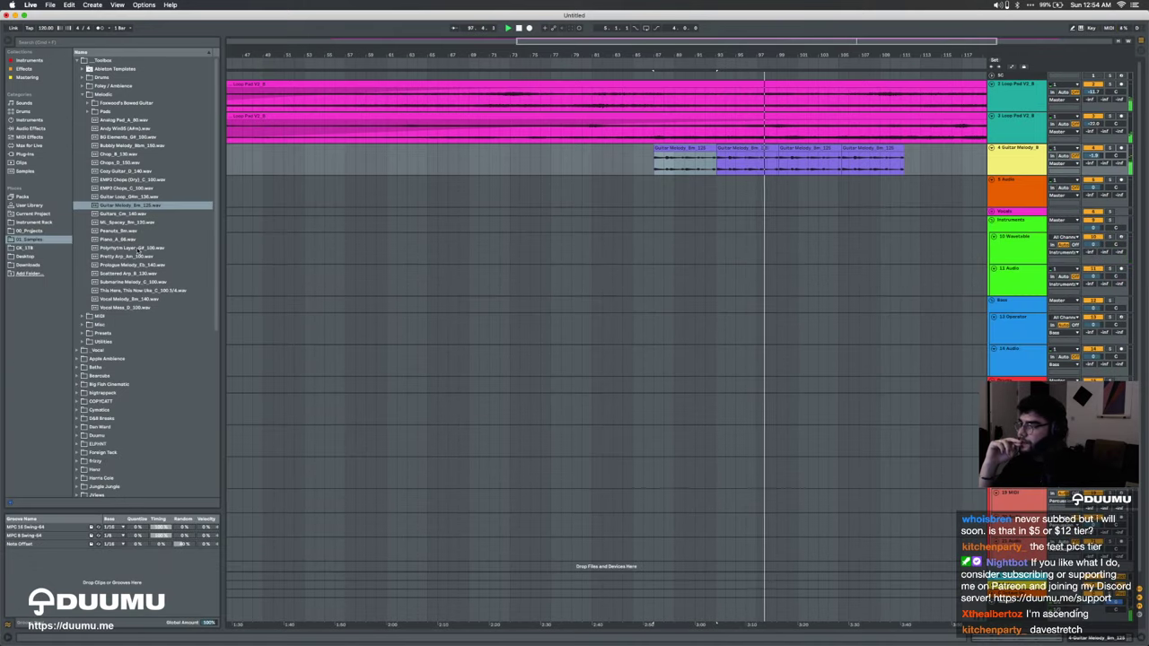
left_click(670, 149)
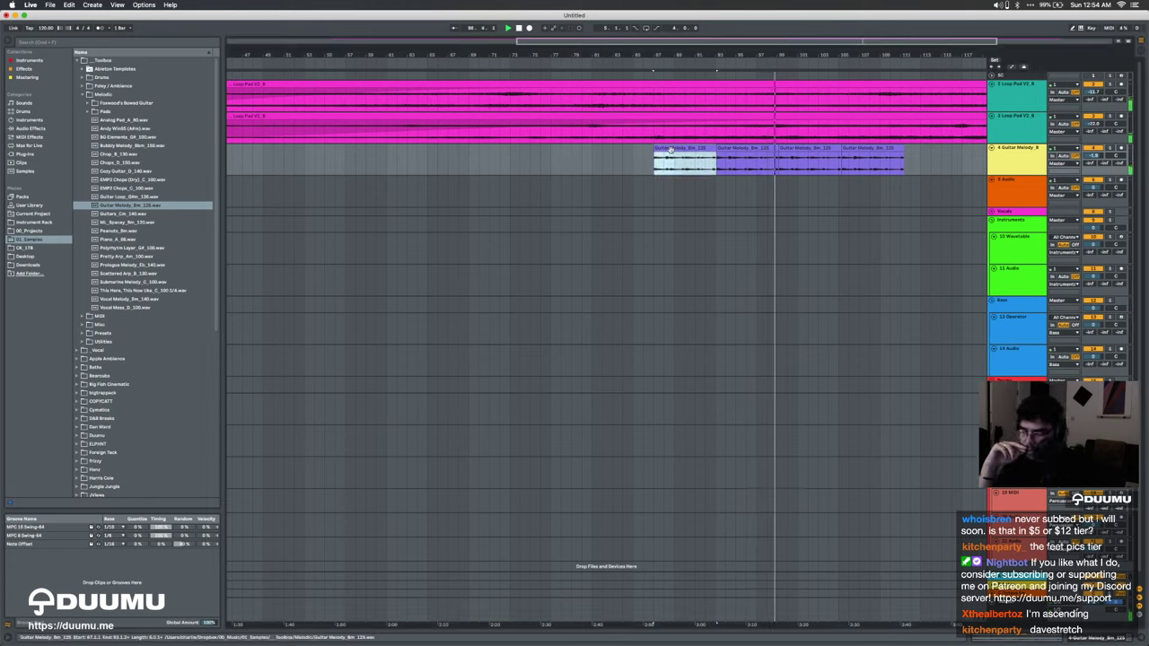
left_click_drag(1105, 163, 1091, 134)
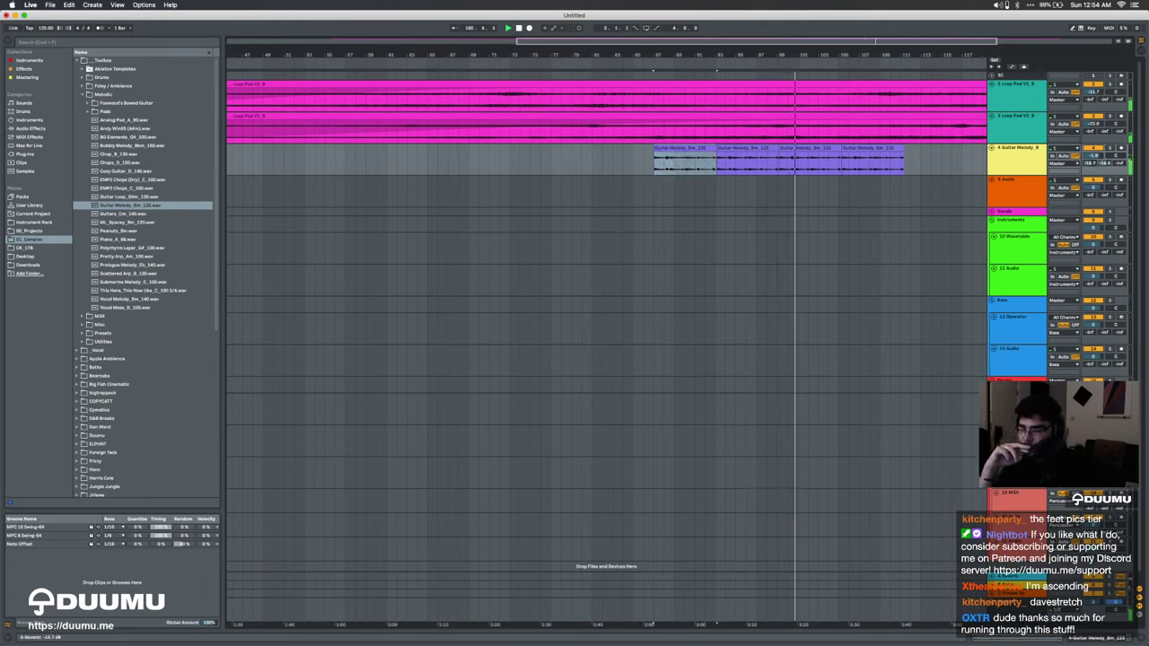
left_click_drag(1109, 165, 1108, 155)
scroll(817, 149, "up", 1)
scroll(817, 149, "right", 5)
Step: Select the range from bar 85 to bar 112 on the guitar track and delete its clips
left_click(721, 166)
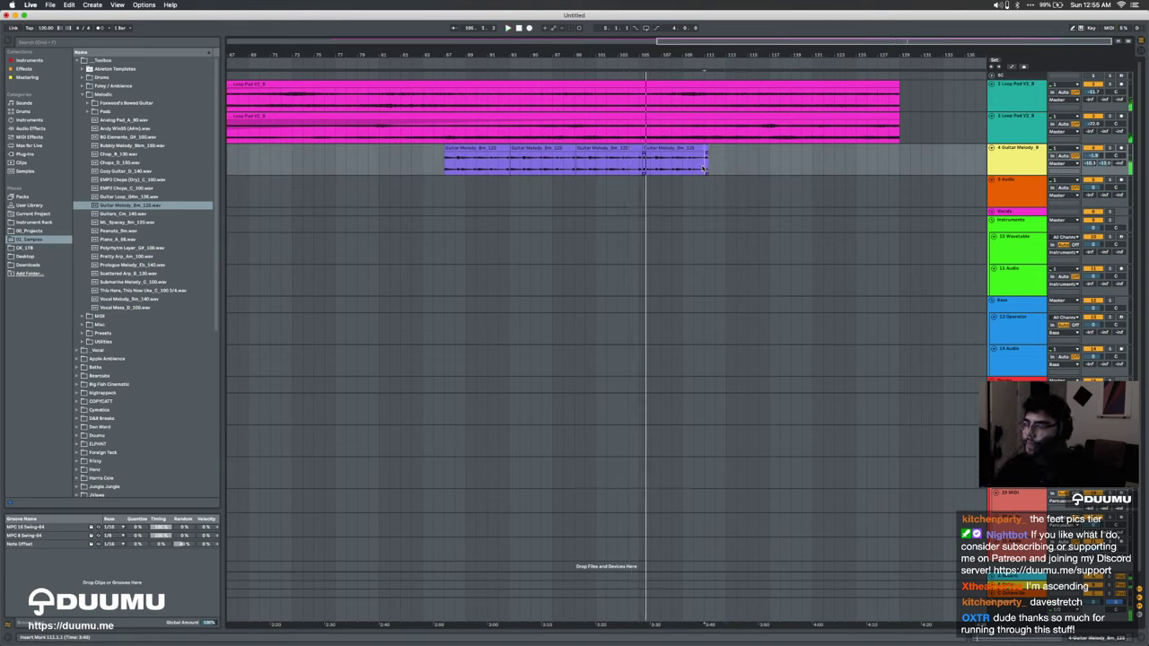
left_click(334, 169, "shift")
left_click_drag(460, 161, 425, 162)
key("Delete")
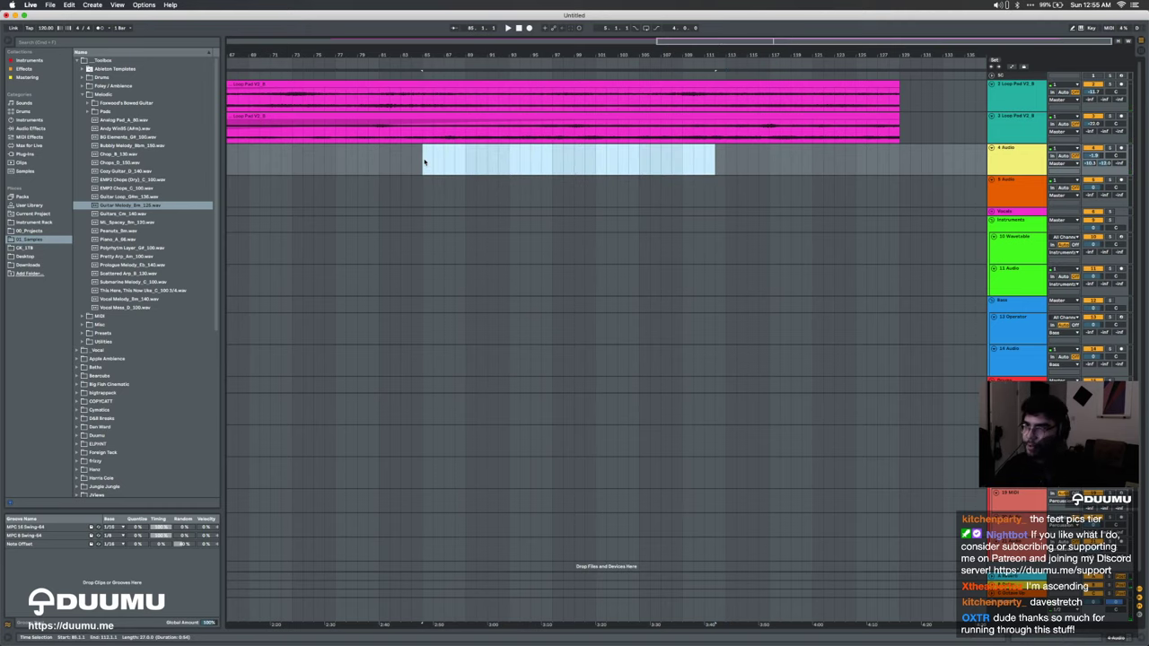
Step: Delete both Loop Pad V2_B tracks and the emptied guitar track
scroll(424, 161, "left", 10)
key("minus")
left_click(425, 162)
left_click(466, 115)
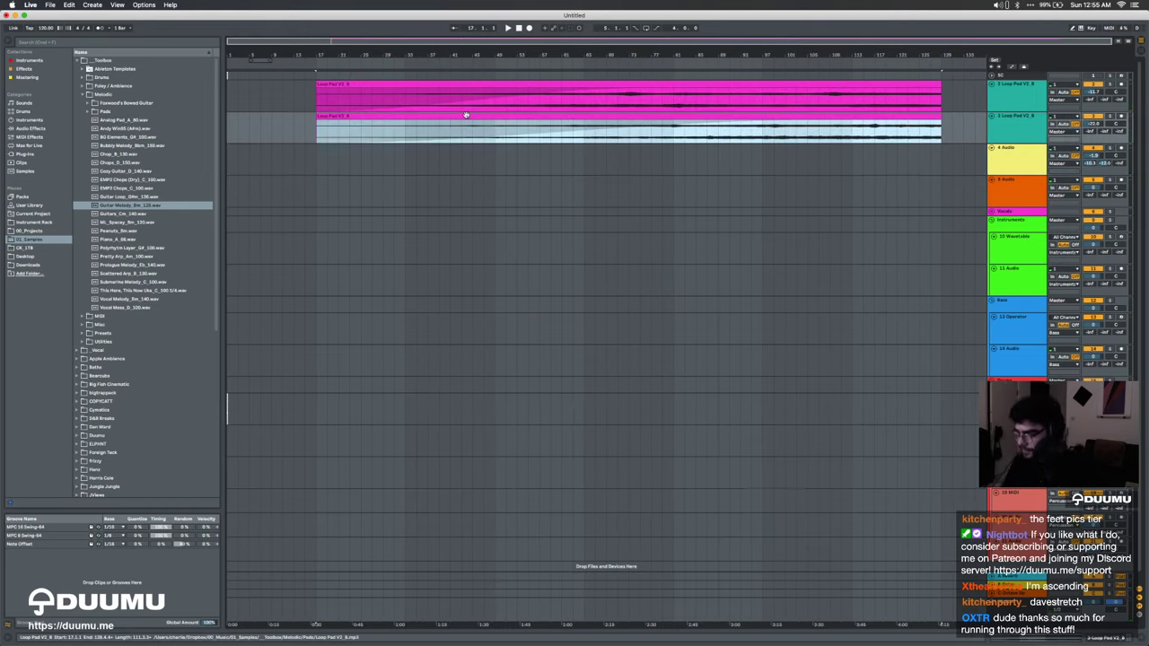
key("ctrl+Up")
left_click(383, 336)
left_click(1033, 133)
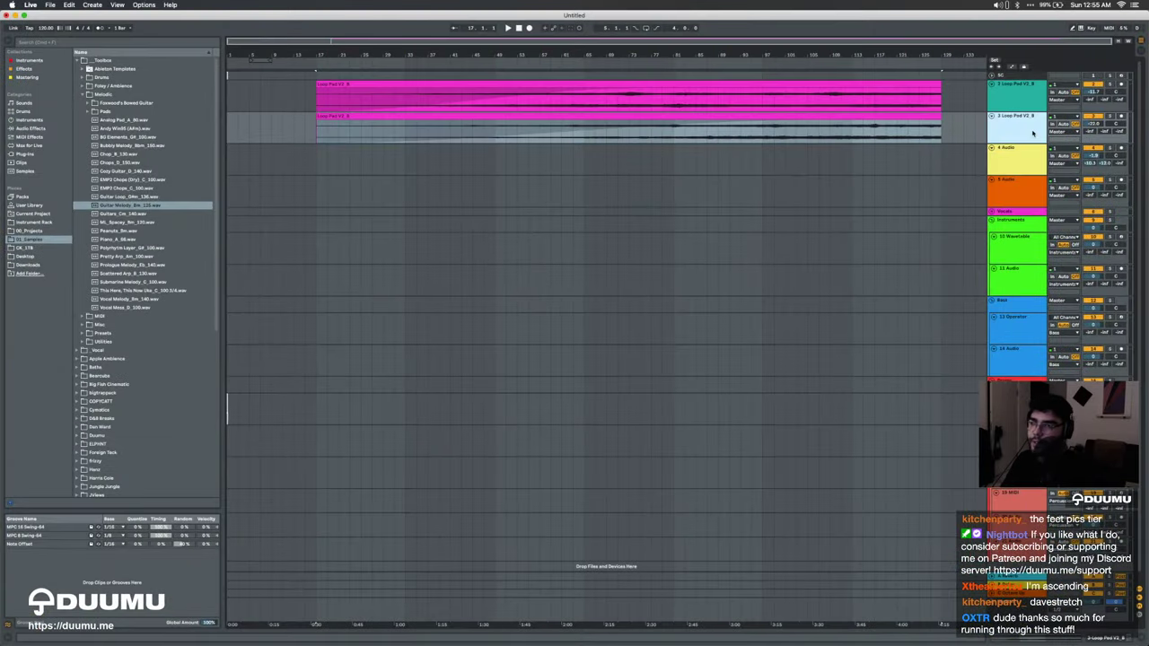
left_click(1031, 96, "shift")
key("Delete")
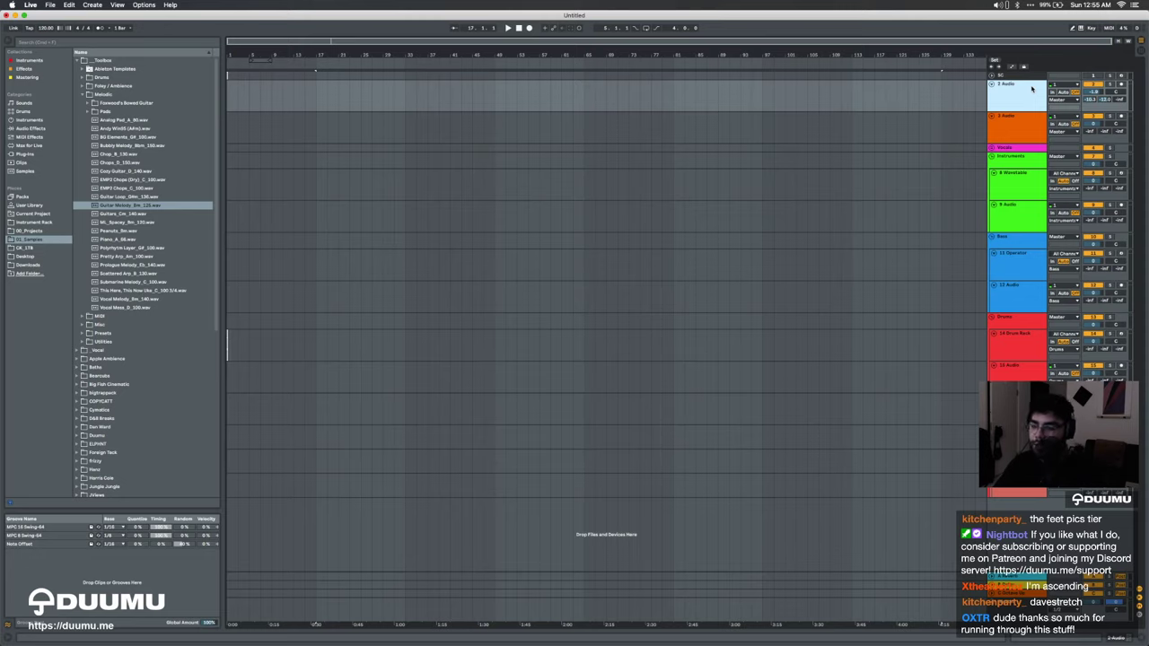
key("Delete")
left_click_drag(942, 93, 520, 114)
left_click(519, 115)
Step: Open the recent set "20_0502 - stream thing" without saving the untitled set
left_click(69, 5)
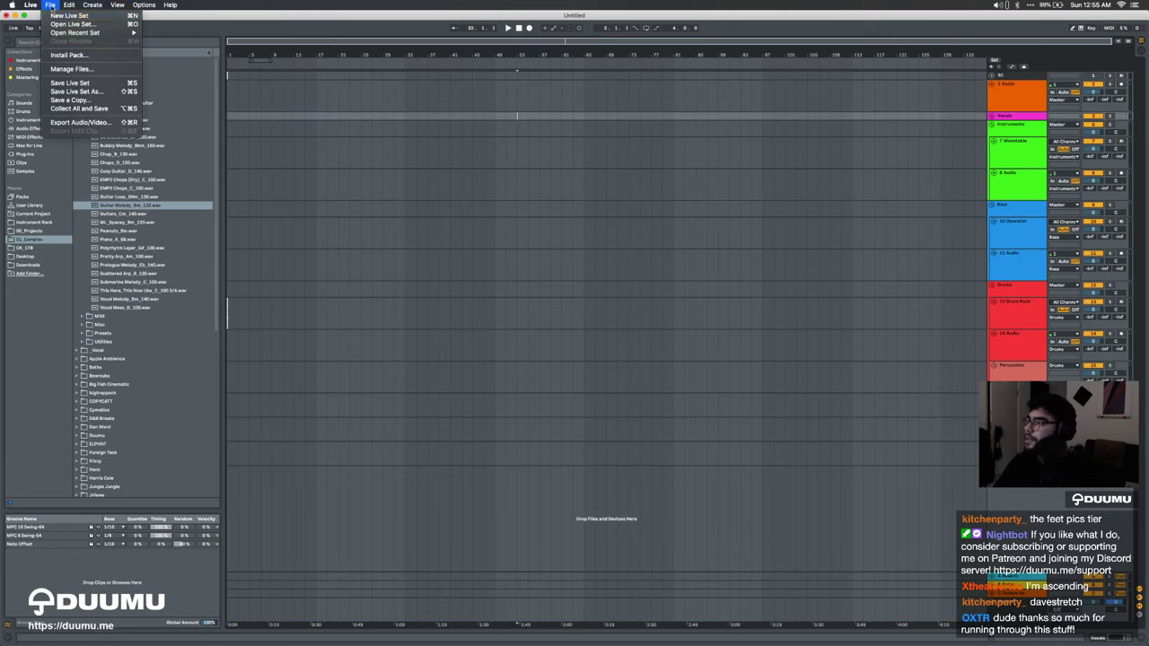
mouse_move(131, 34)
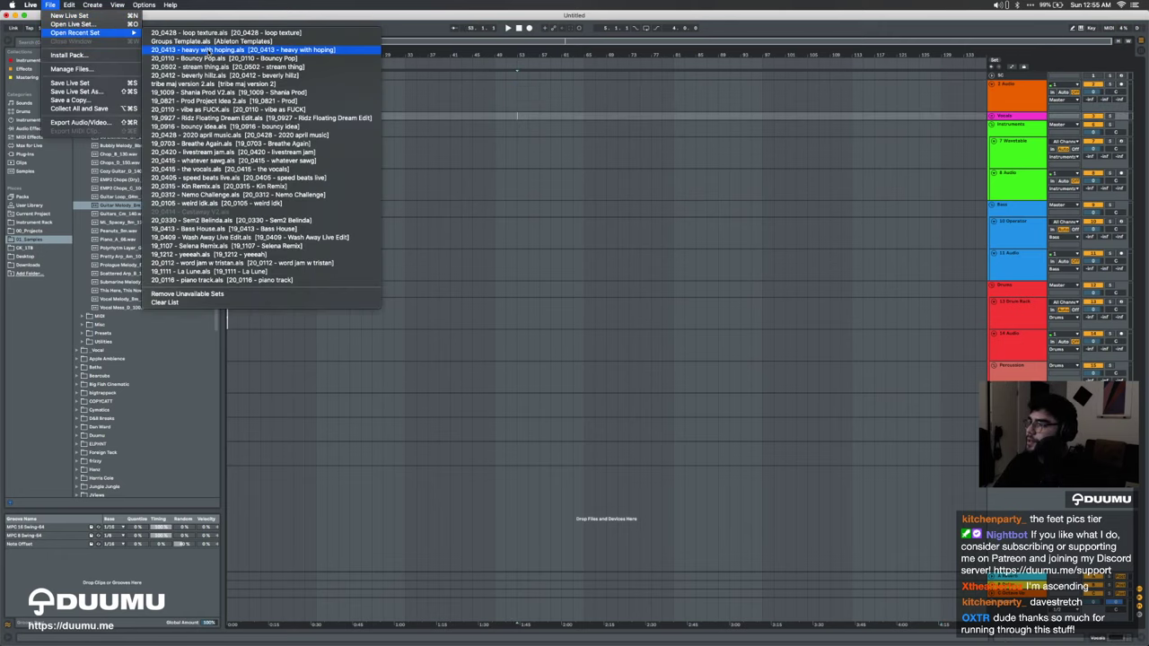
left_click(205, 58)
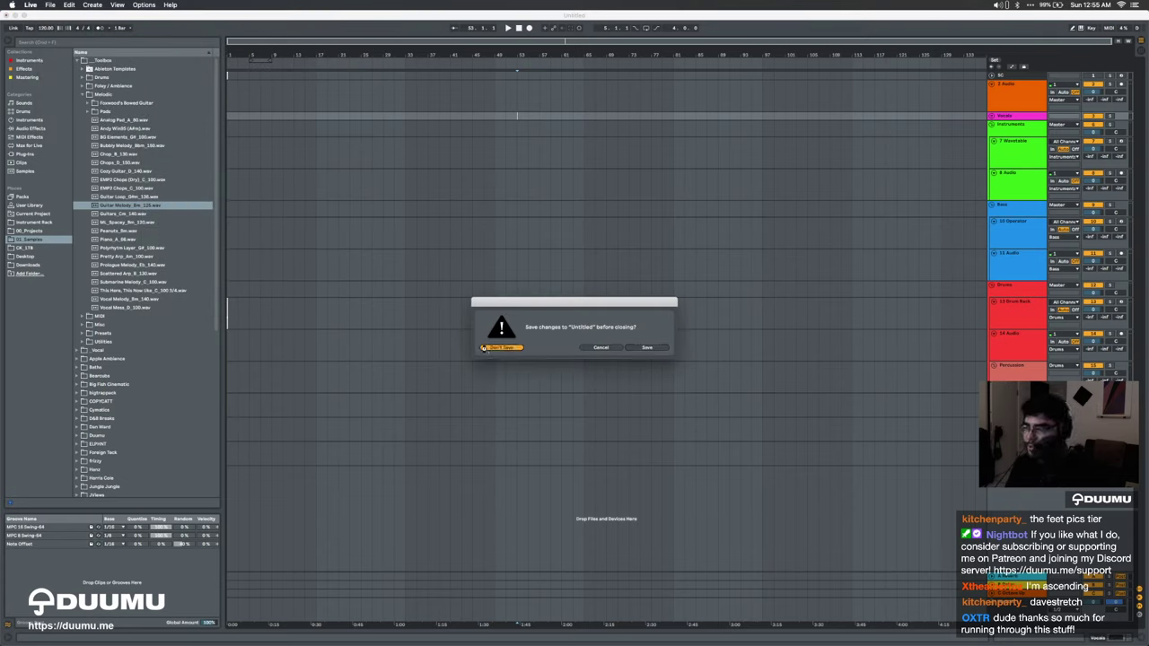
left_click(490, 348)
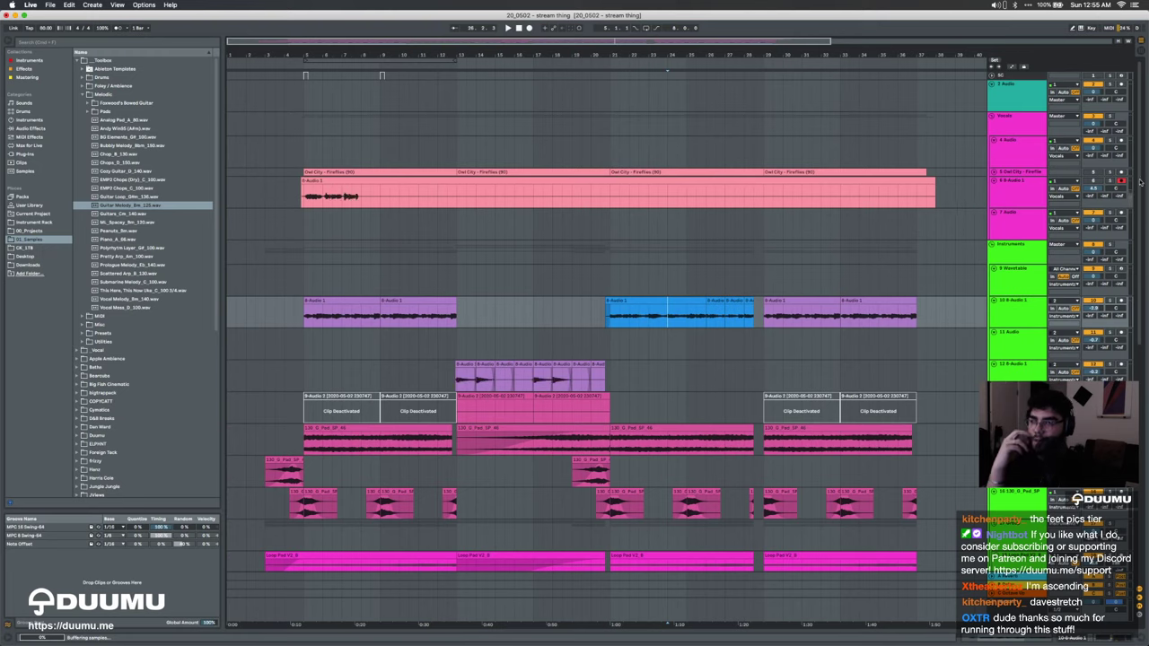
Step: Play the arrangement from bar 3, examine the master and vocal device chains, and continue playback from about bar 11
left_click(274, 285)
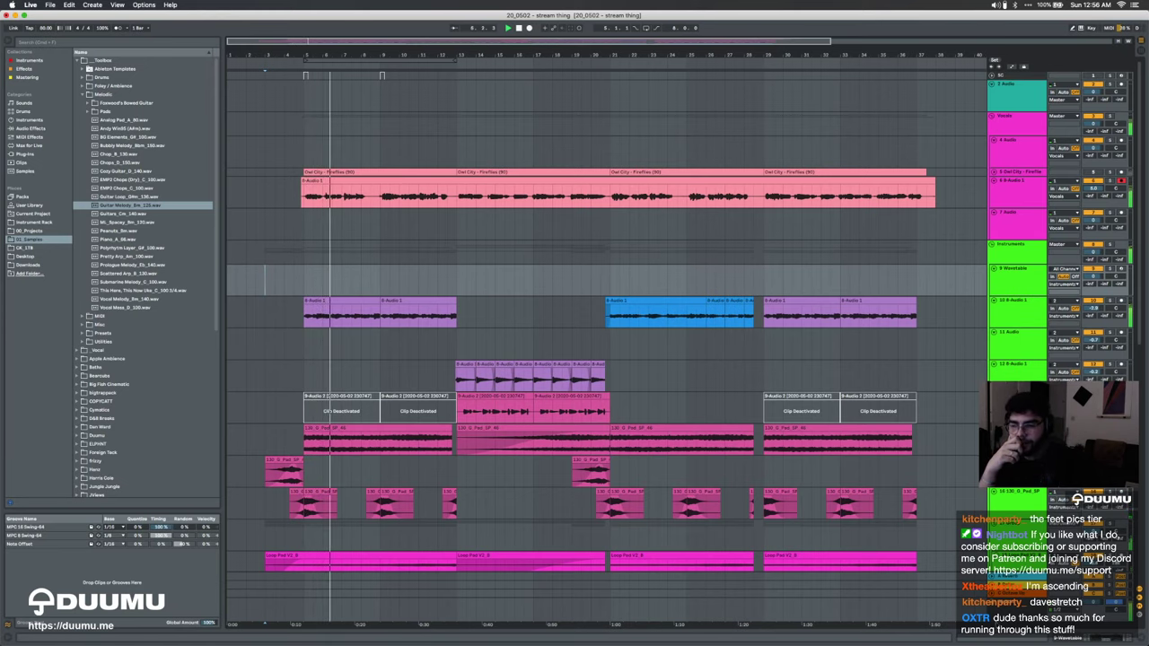
left_click(1114, 639)
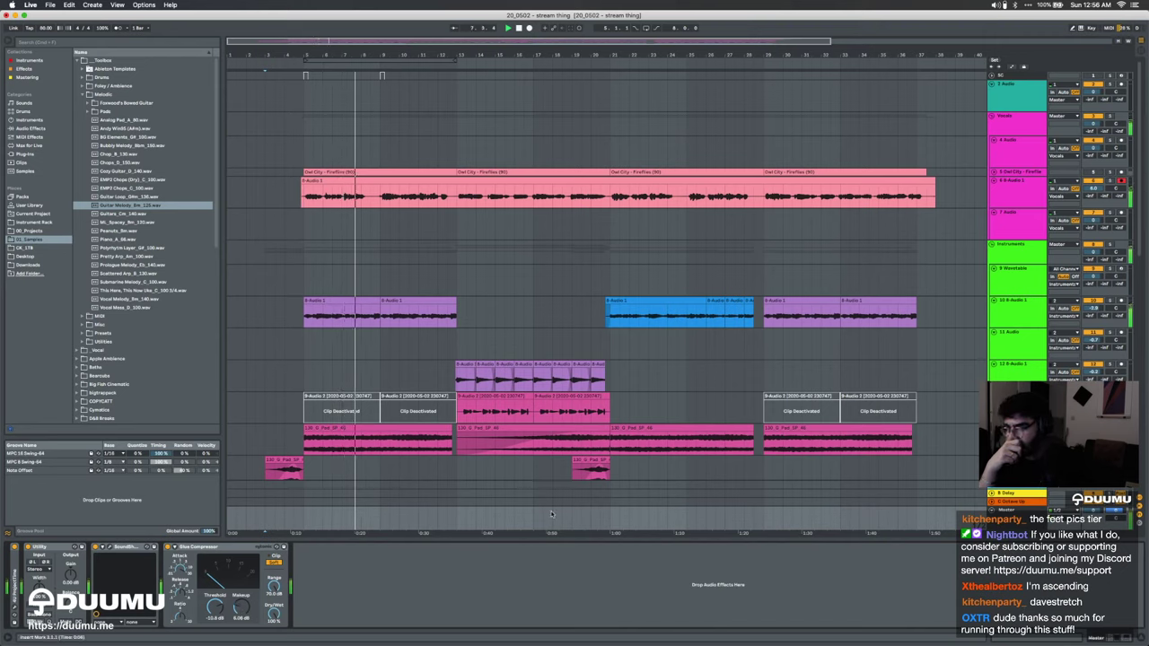
left_click(1010, 189)
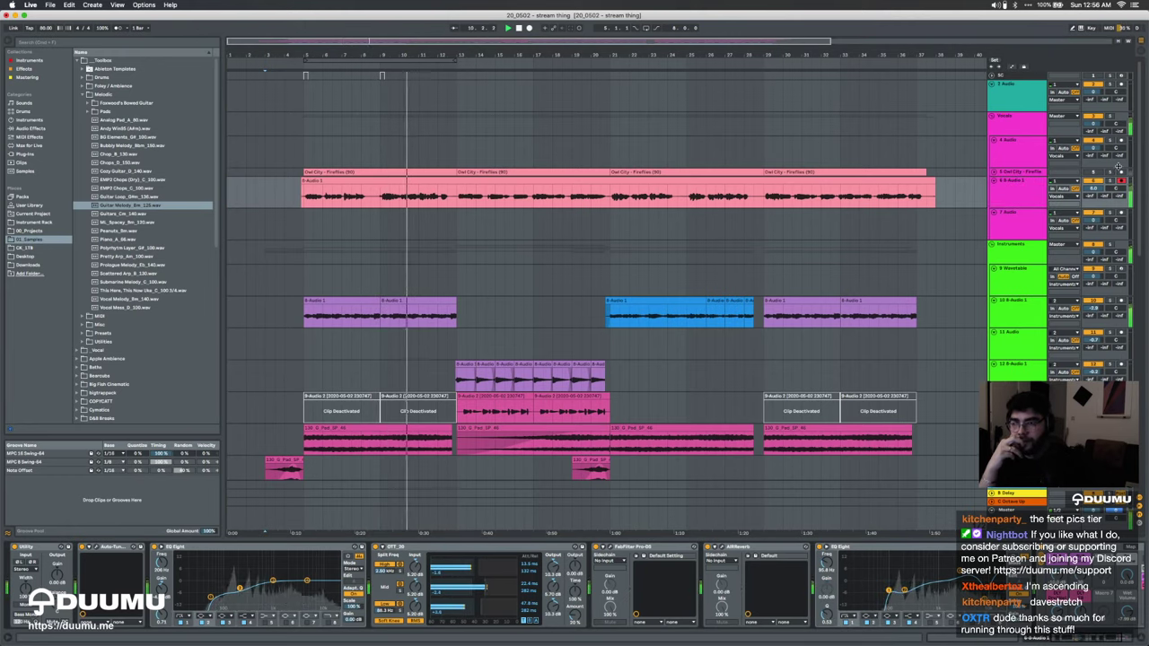
left_click(417, 199)
scroll(417, 199, "up", 5)
scroll(415, 200, "down", 2)
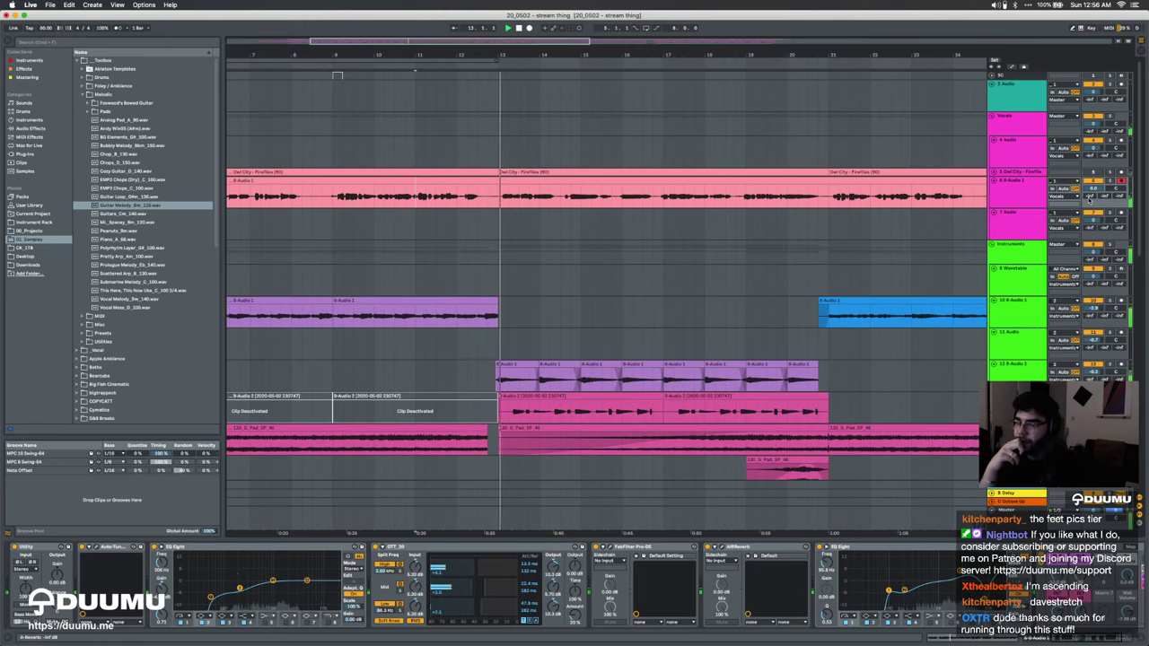
Step: Insert FabFilter Pro-Q 3 from the Mastering collection on the master track, ahead of the Glue Compressor
left_click(1016, 525)
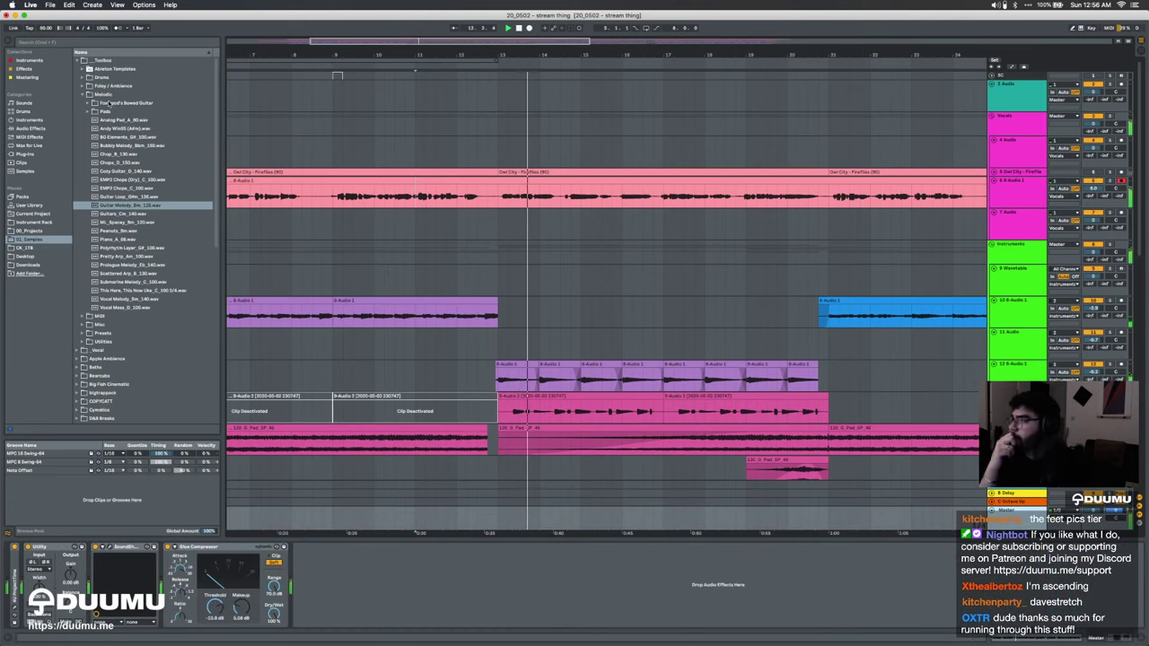
left_click(25, 69)
left_click(27, 77)
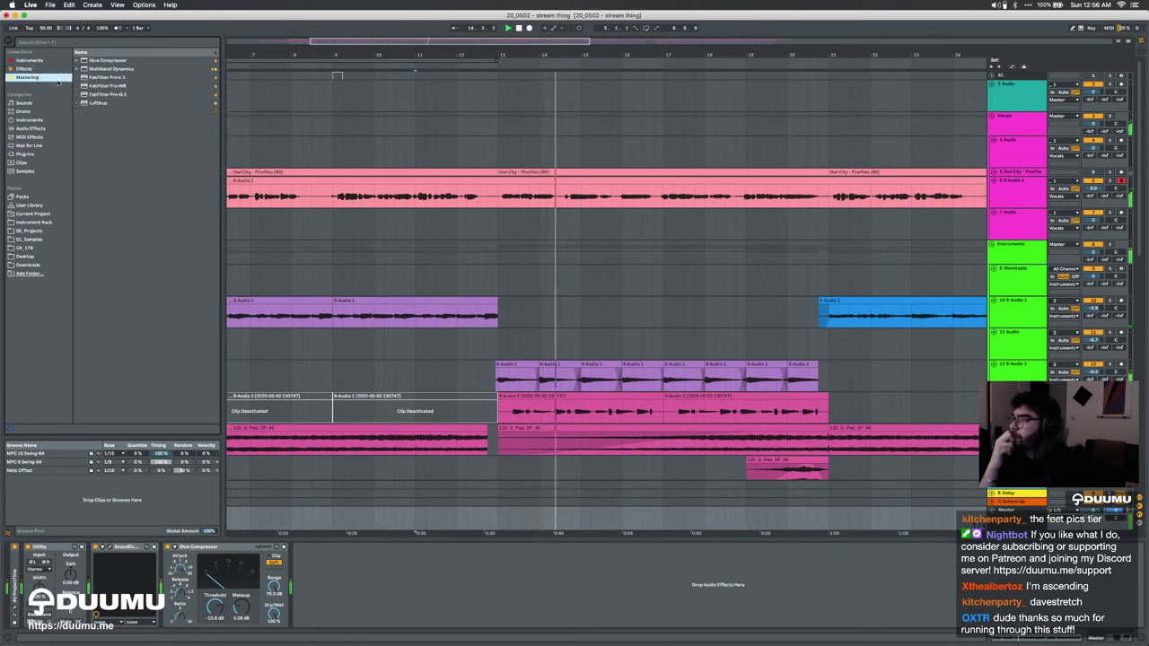
left_click(107, 94)
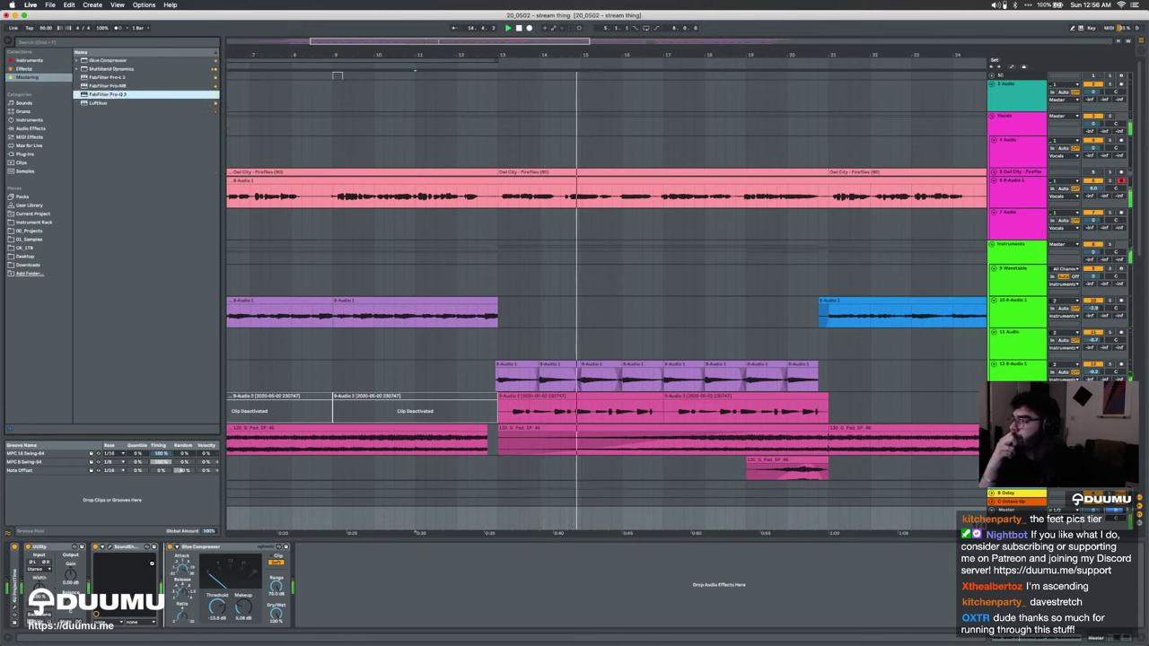
key("Return")
Step: Shape the master's low end in Pro-Q 3 with dips near 235 Hz and 82 Hz and a low cut around 40 Hz
left_click(492, 419)
left_click_drag(492, 418, 511, 416)
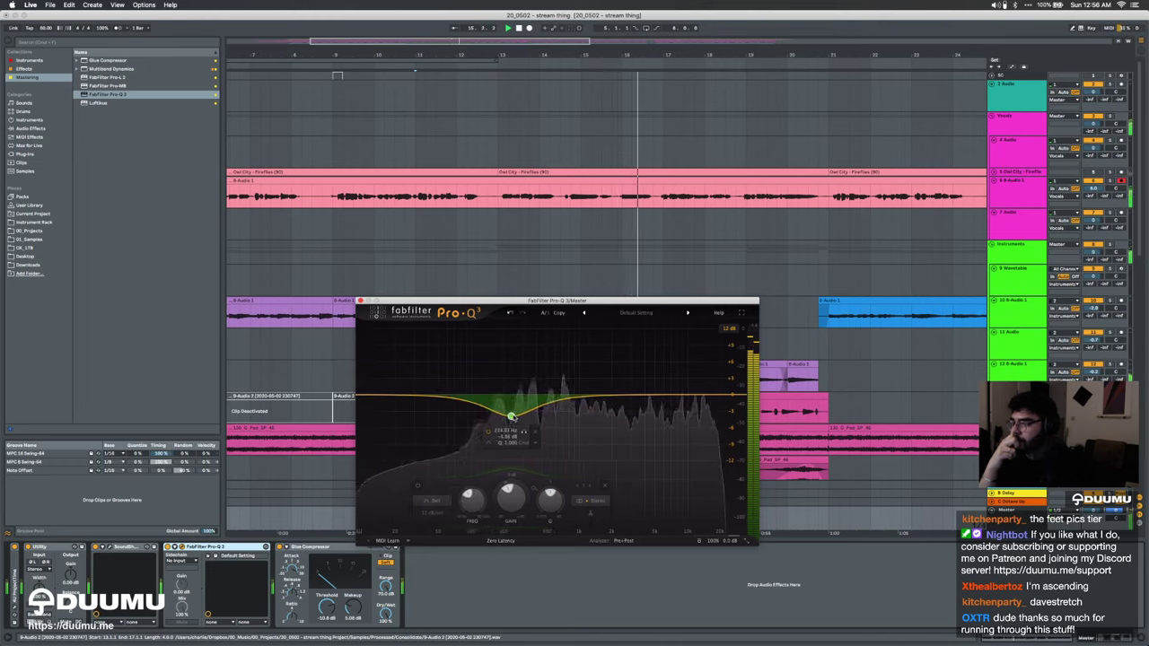
left_click_drag(461, 402, 463, 411)
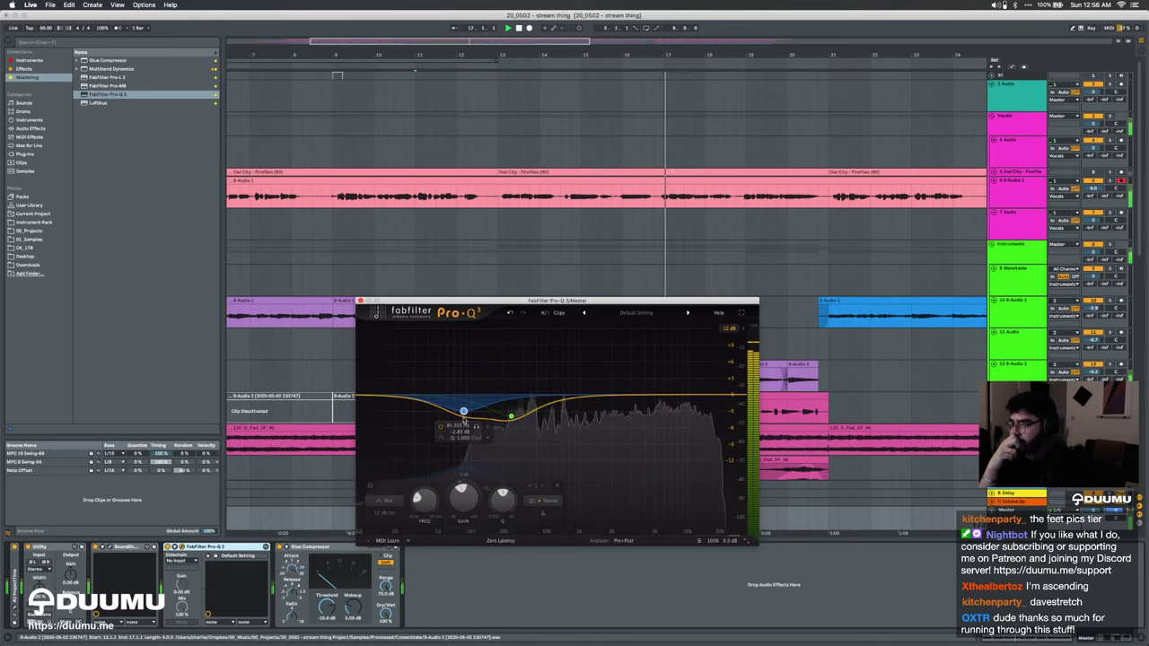
left_click_drag(383, 398, 428, 395)
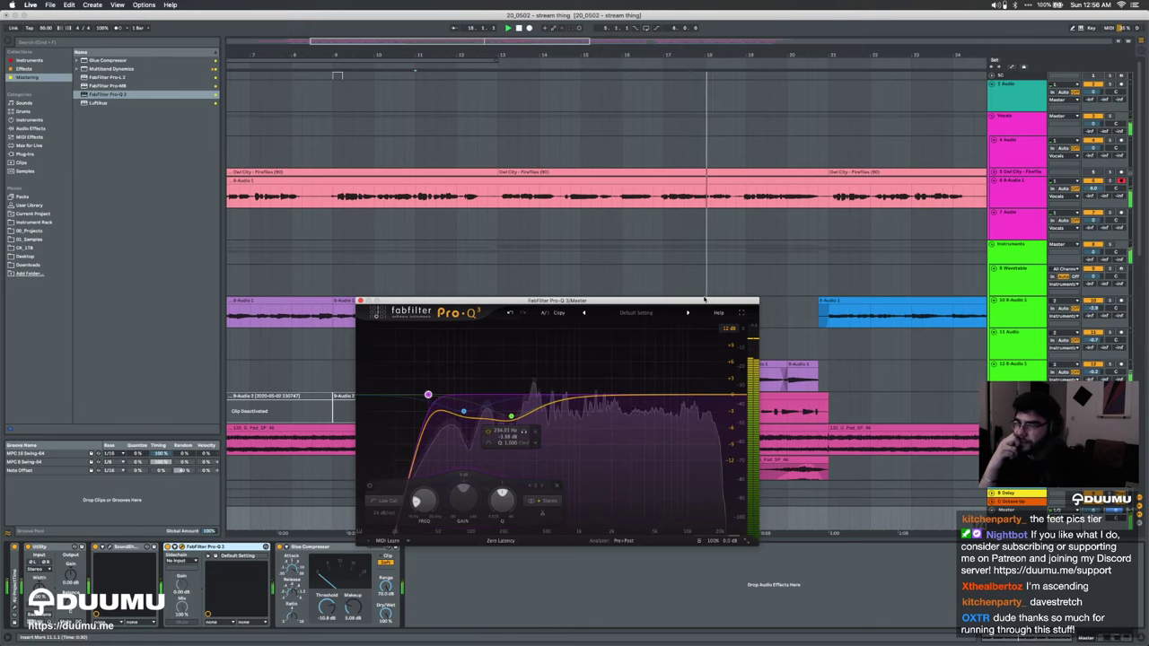
Step: Cut about 1.9 dB near 2.4 kHz and about 0.7 dB near 4.8 kHz in Pro-Q 3, and close its window
left_click(619, 407)
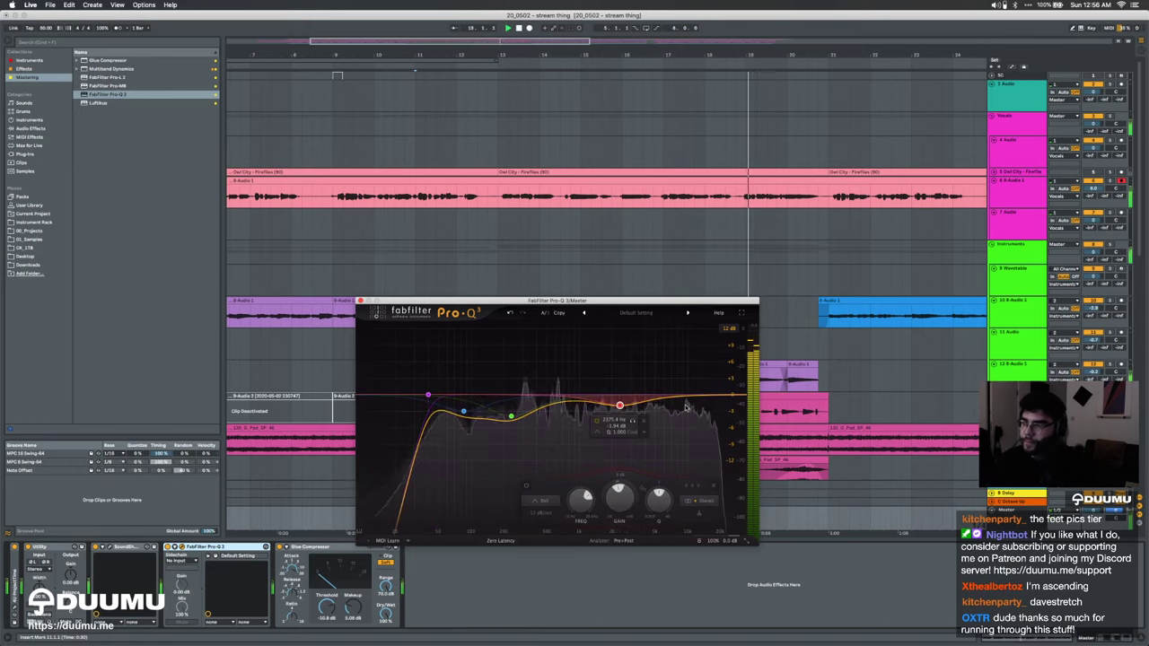
left_click_drag(653, 400, 614, 407)
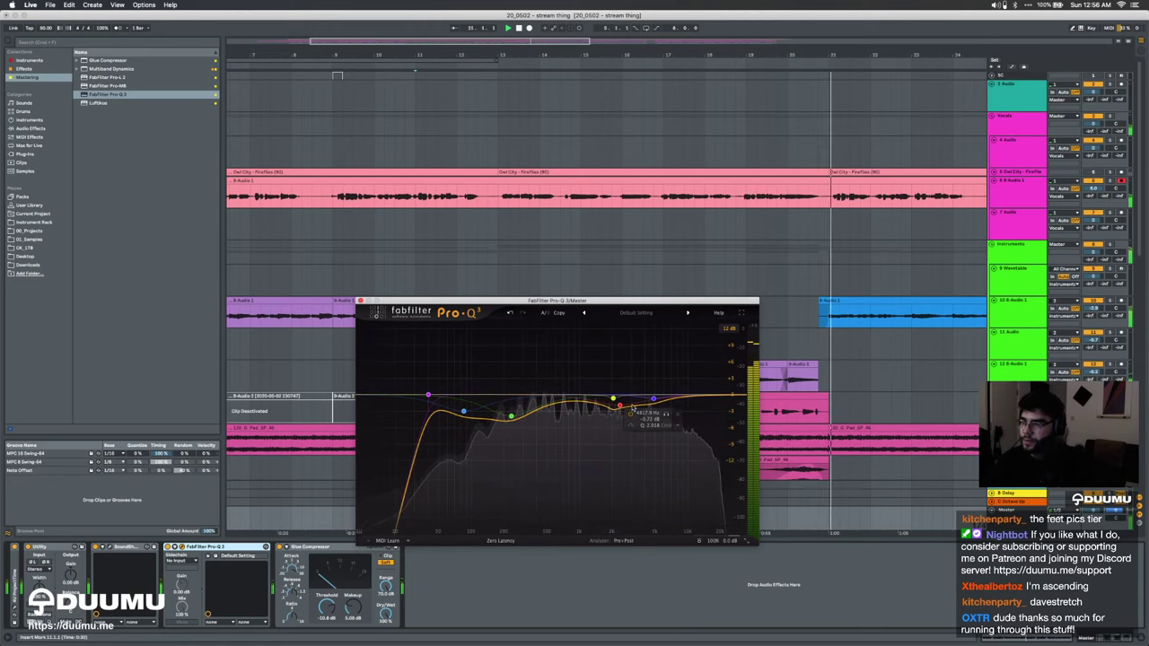
left_click_drag(614, 398, 594, 397)
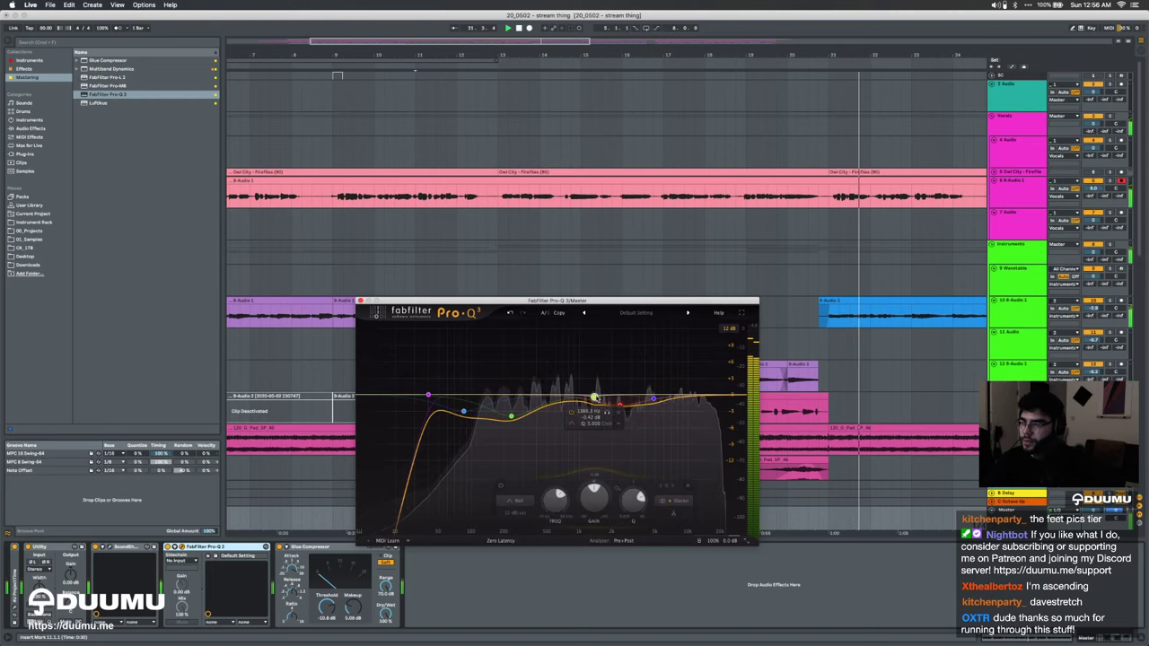
left_click(619, 412)
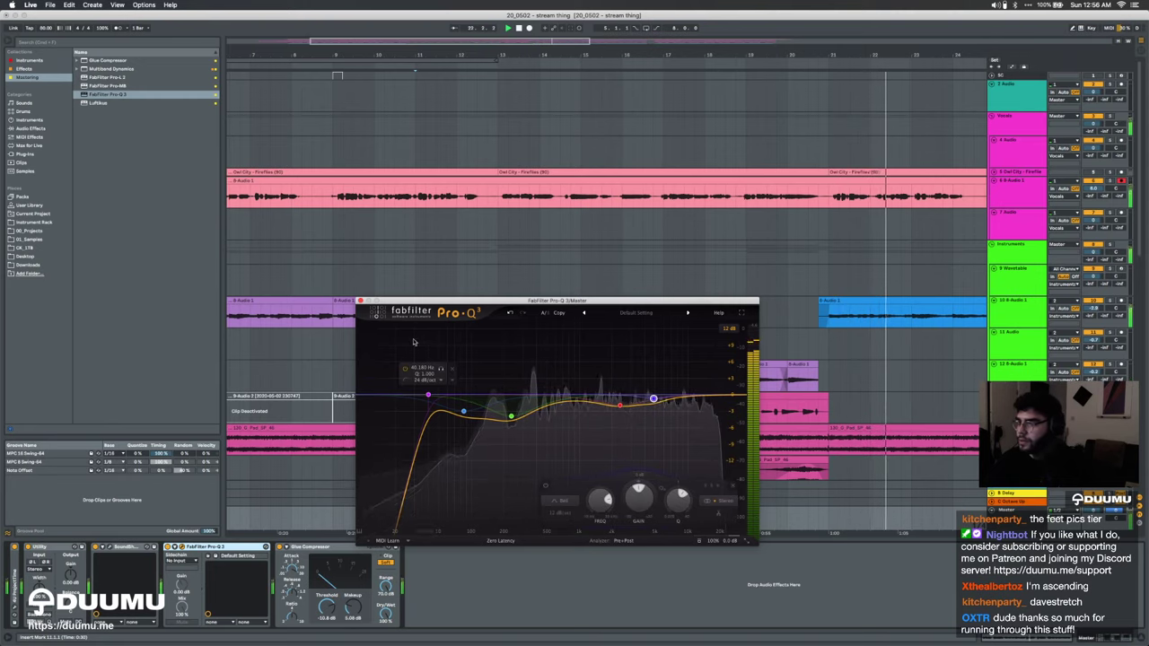
left_click(361, 301)
Step: Examine the device chains of the vocal track and Instruments group and the arrangement's end while playback continues
scroll(713, 243, "right", 4)
left_click(607, 197)
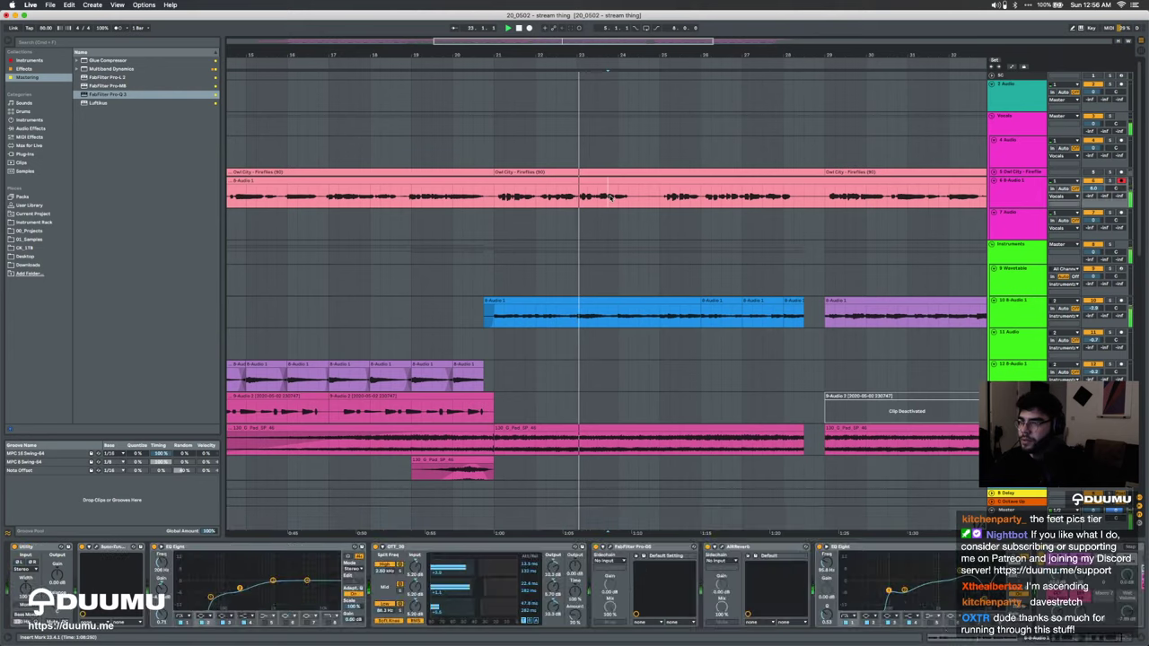
scroll(574, 584, "right", 2)
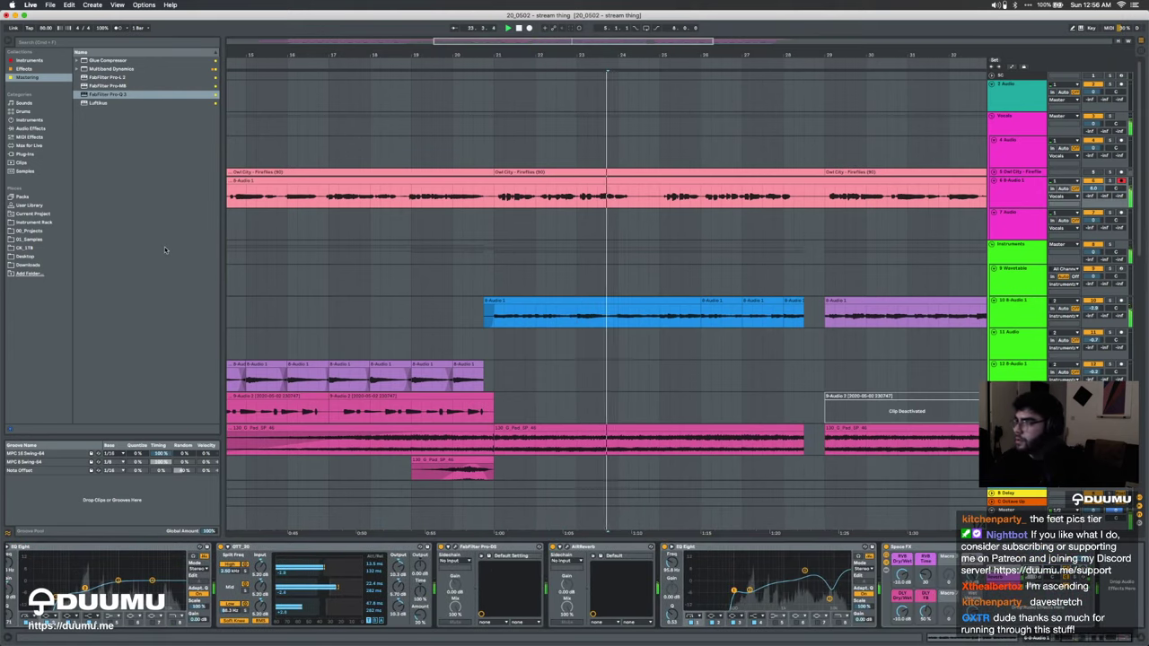
left_click(30, 128)
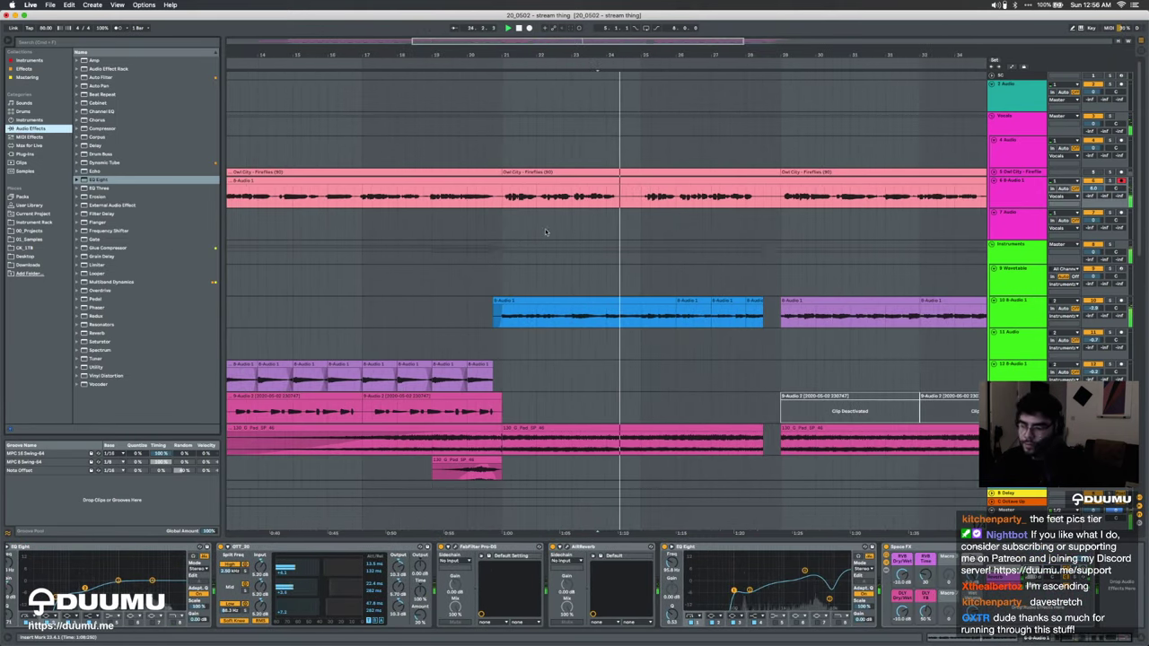
left_click(508, 248)
scroll(508, 248, "right", 3)
scroll(508, 248, "down", 4)
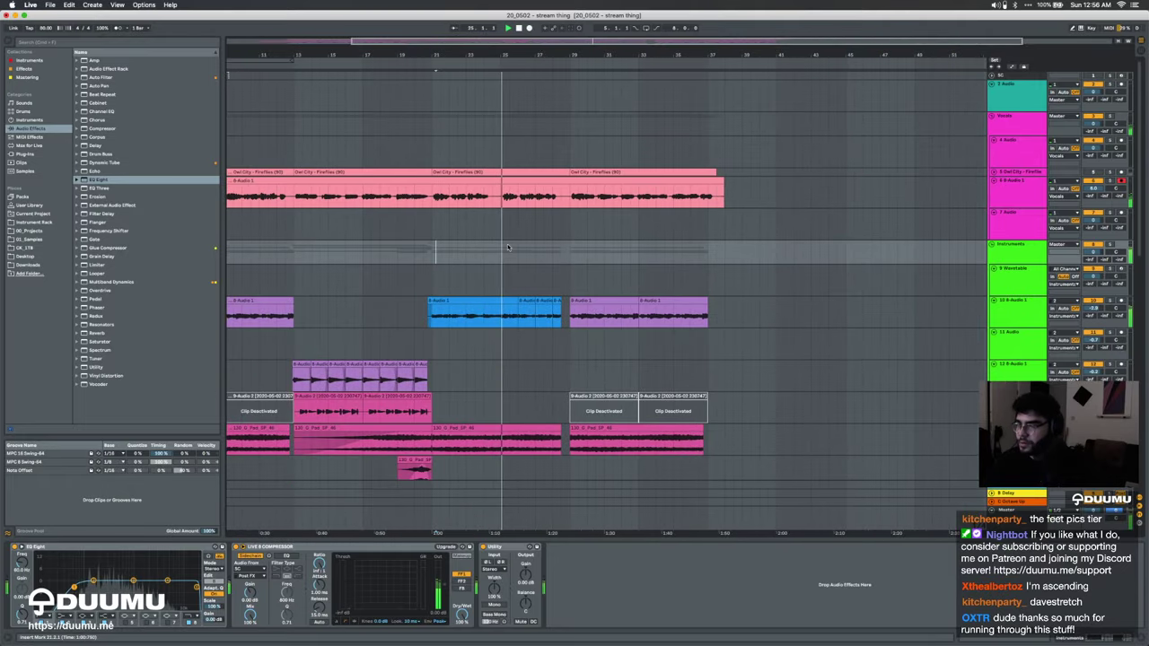
scroll(508, 248, "down", 10)
scroll(508, 247, "up", 8)
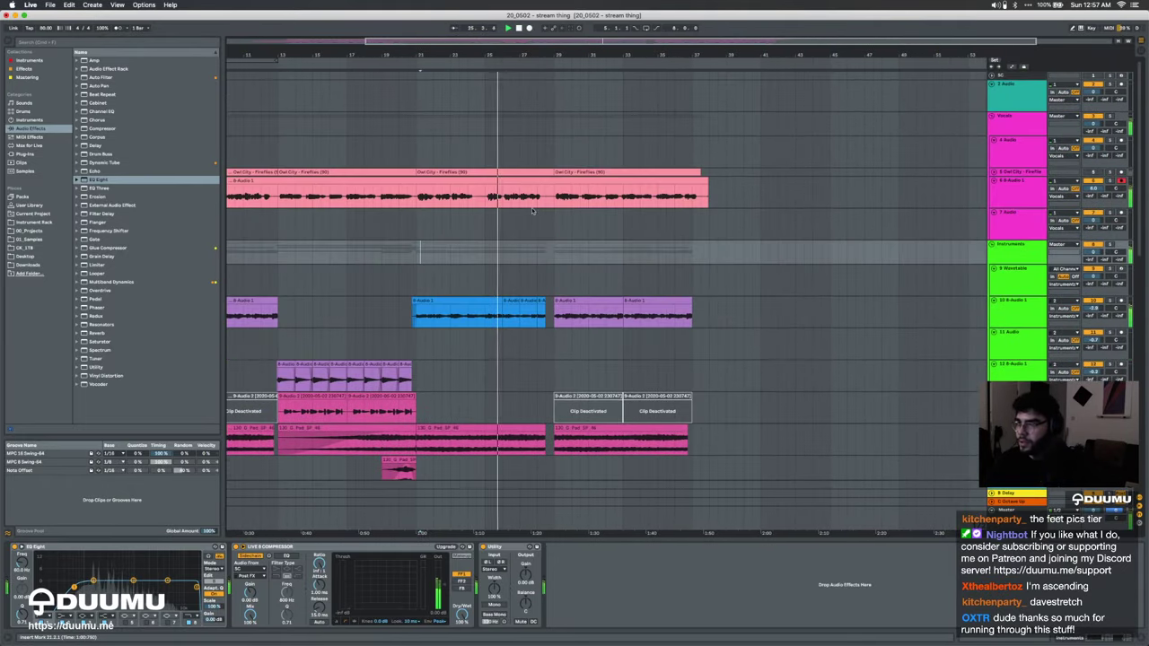
Step: Add an EQ Eight at the end of the pink vocal track's device chain and adjust one of its bands
left_click(492, 205)
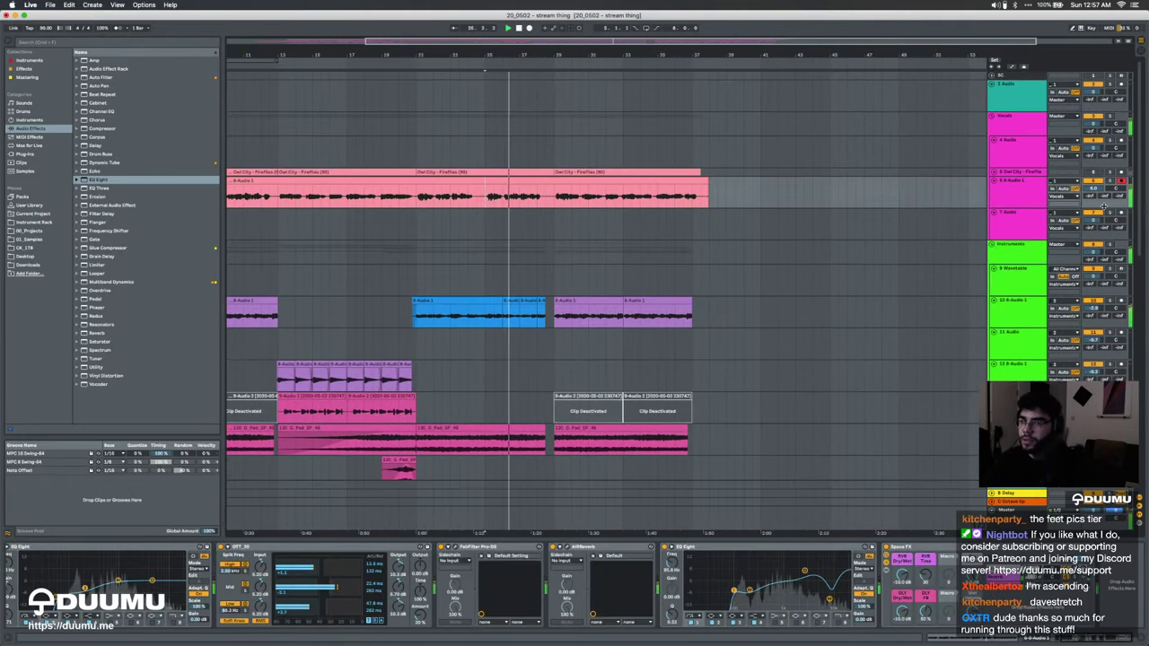
left_click(1030, 191)
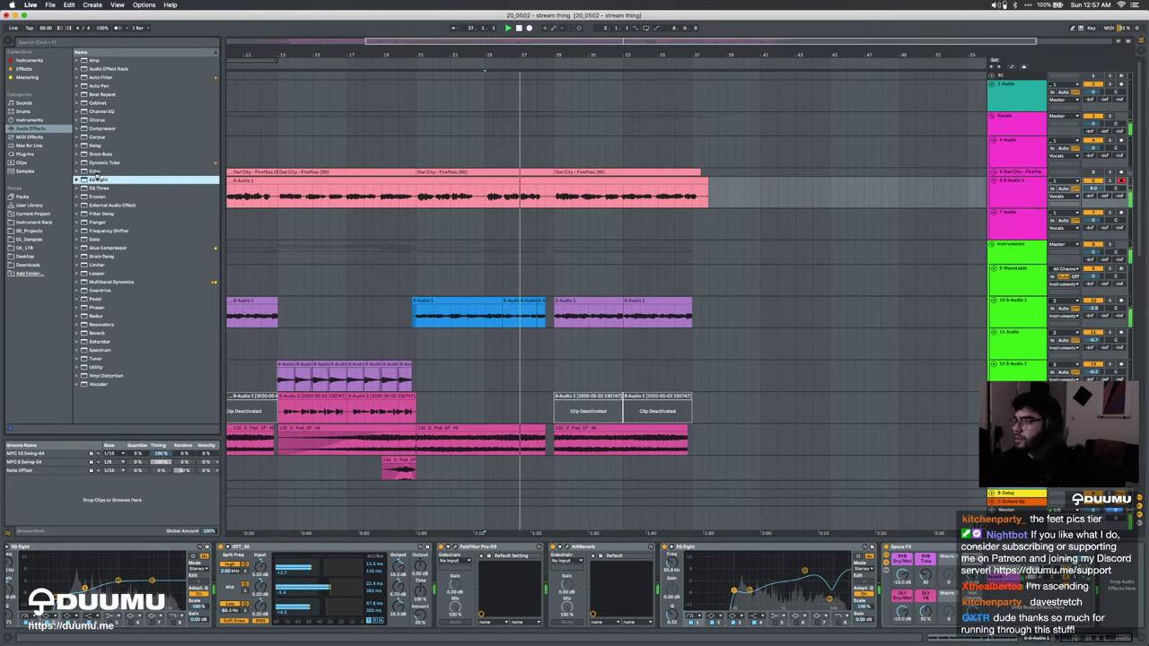
double_click(97, 180)
left_click_drag(1047, 580, 1050, 594)
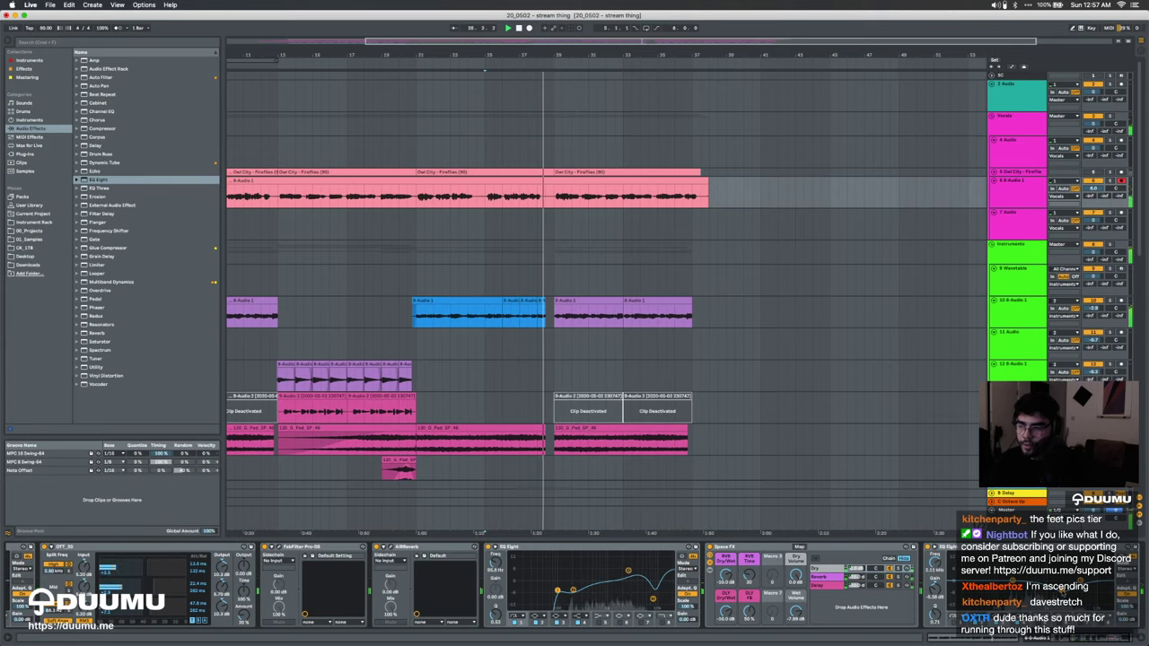
Step: Place the insert marker at bar 29 on the Wavetable track and examine the closing section's clips
scroll(537, 282, "up", 5)
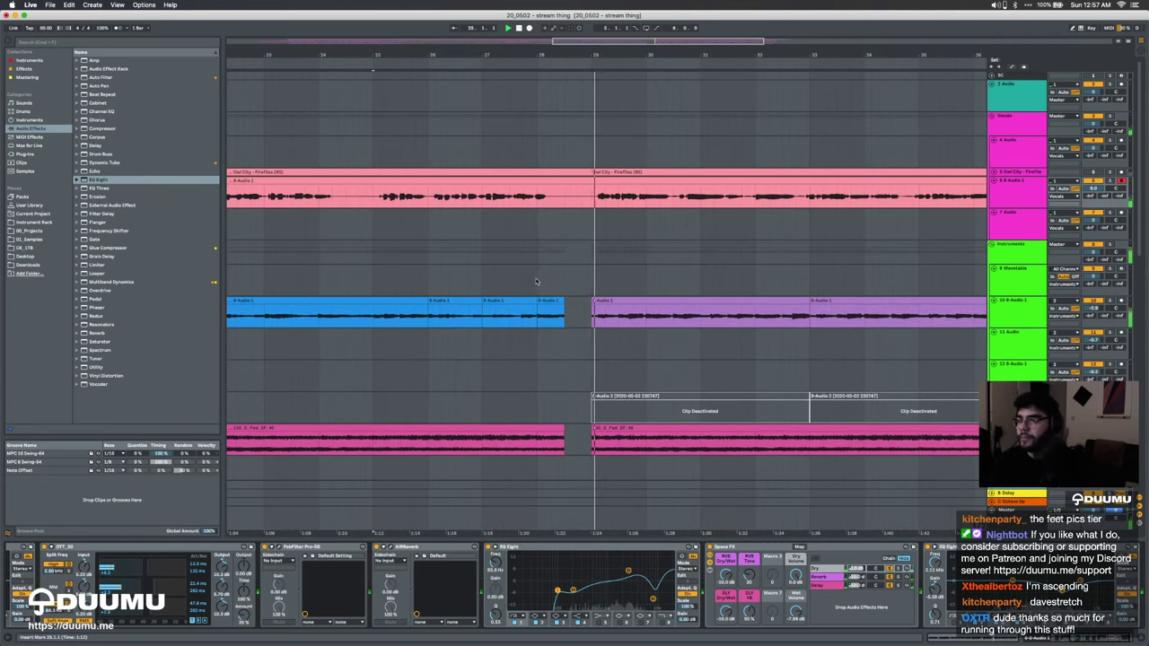
left_click(592, 269)
scroll(592, 269, "right", 3)
scroll(593, 269, "right", 1)
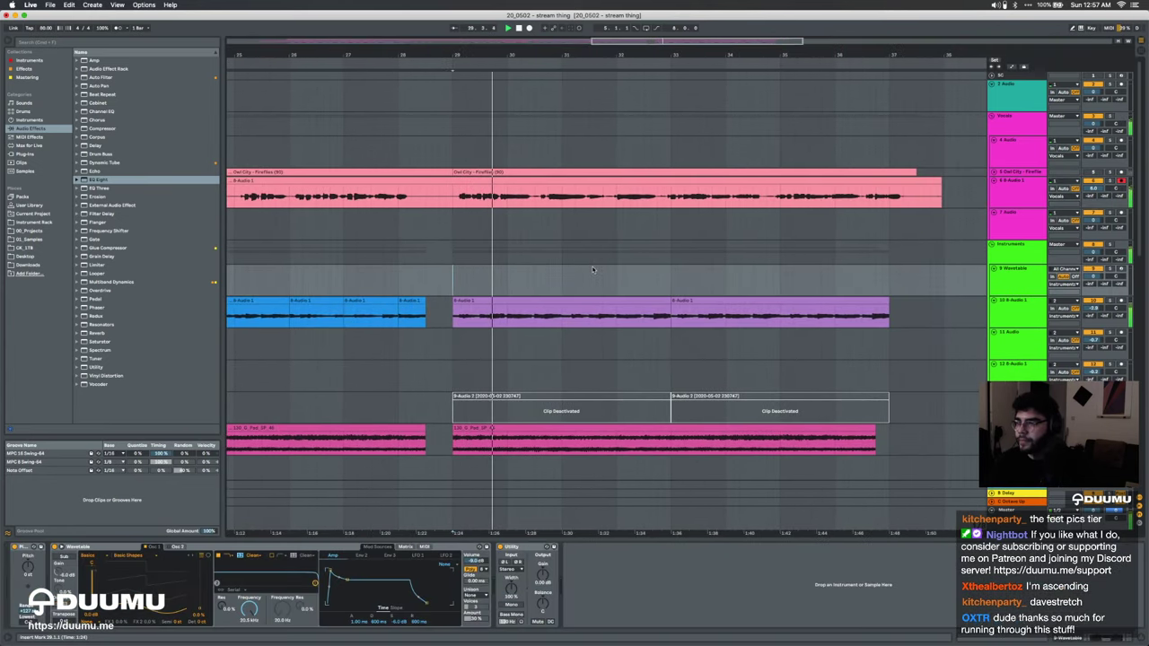
scroll(593, 270, "down", 3)
Step: Reopen Pro-Q 3 on the master track, check its low bands, and set the display range to 30 dB
left_click(1015, 521)
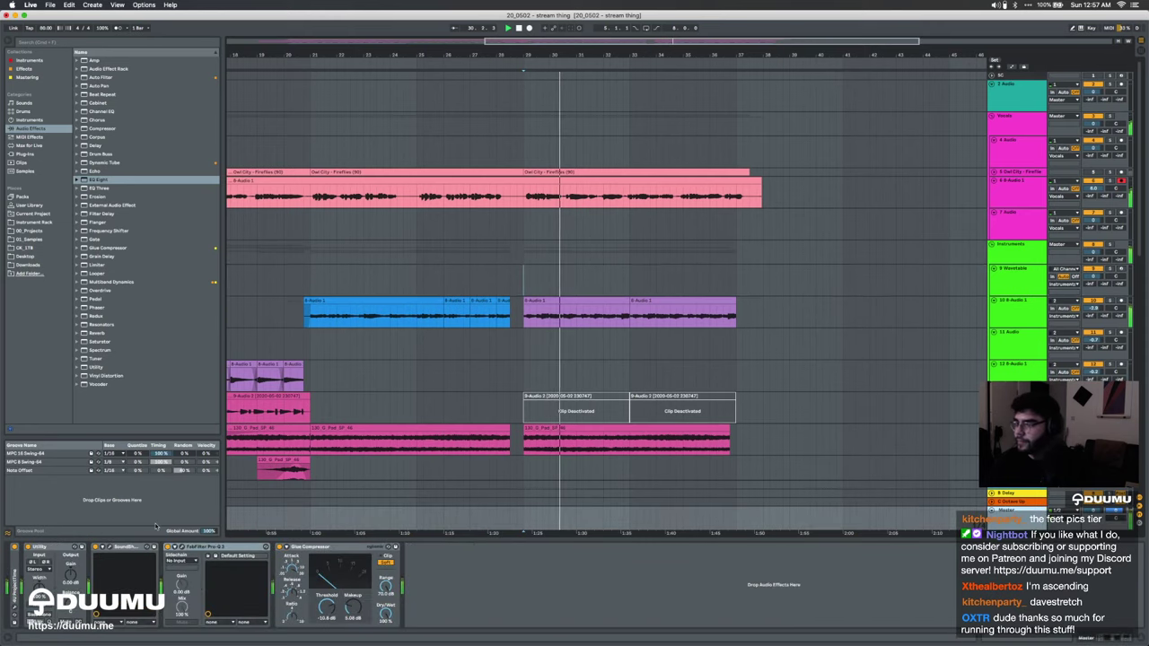
left_click(182, 547)
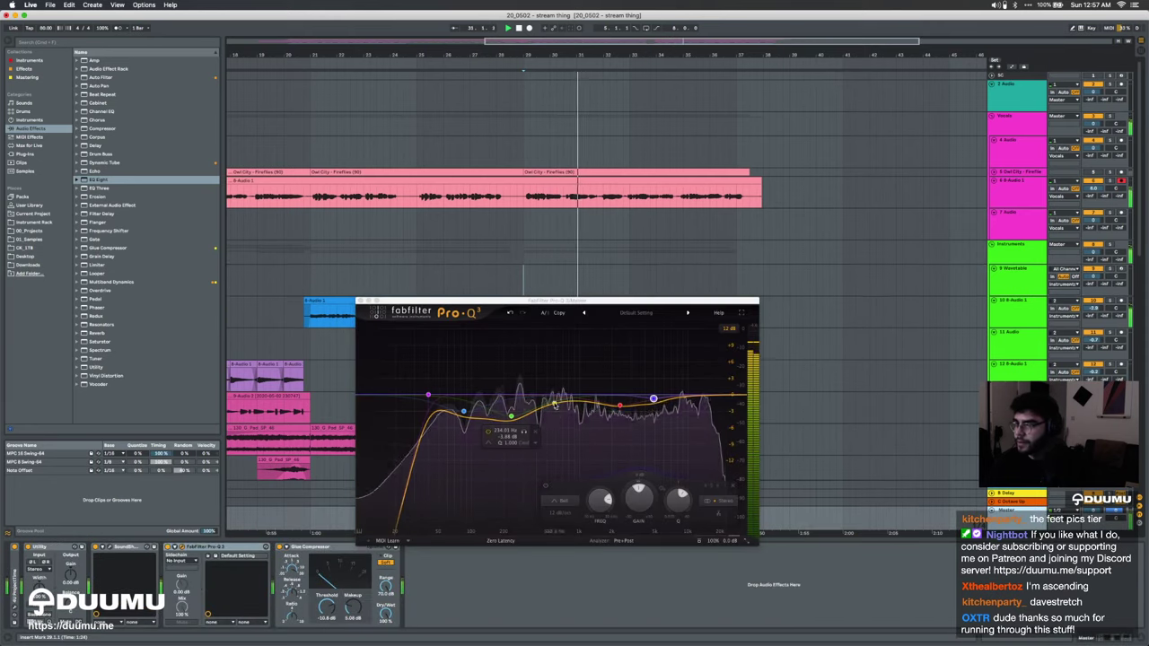
left_click(510, 417)
left_click(463, 411)
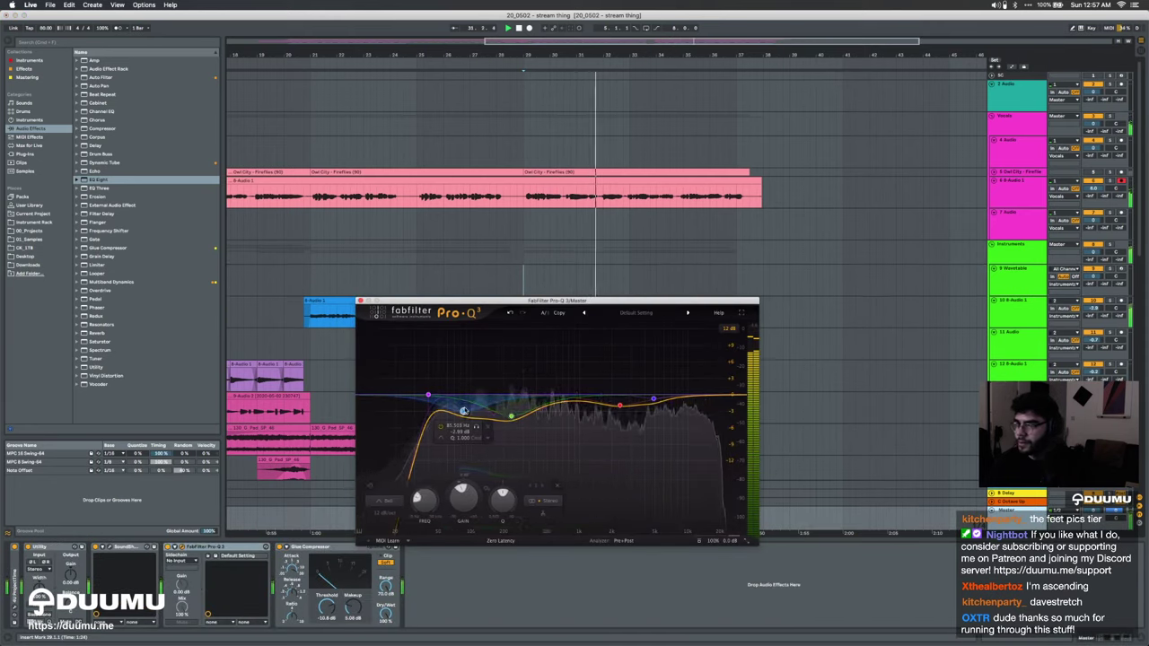
left_click(729, 328)
left_click(734, 365)
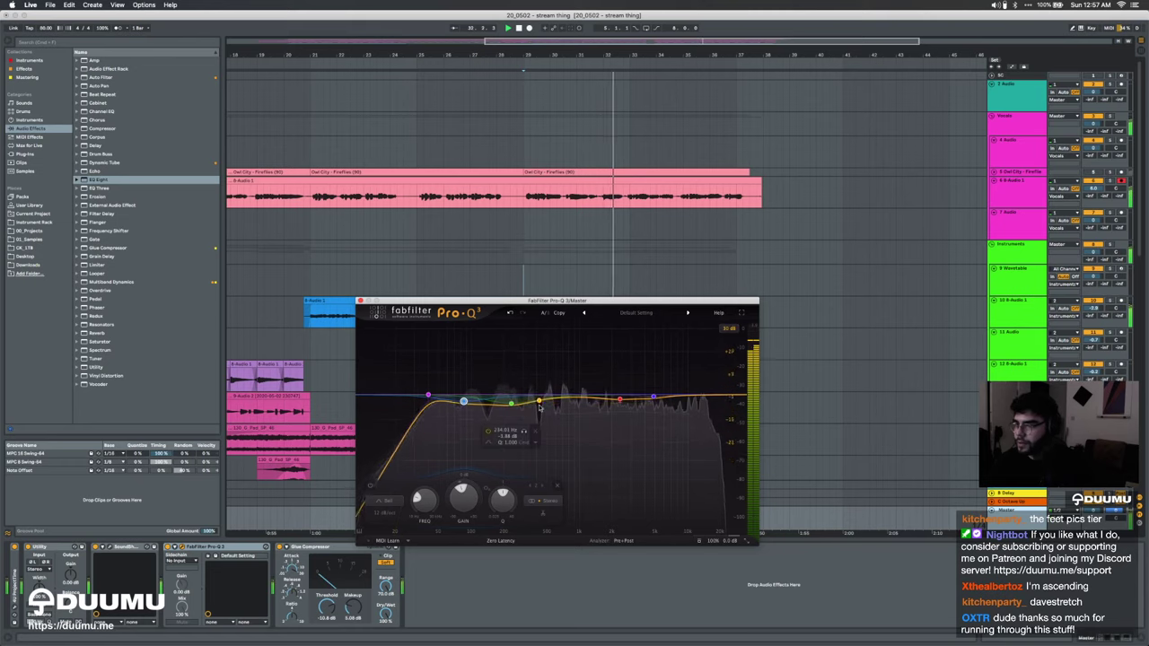
Step: Try a low-cut band at about 515 Hz with a 6 dB/oct slope in the master's Pro-Q 3
left_click(548, 399)
right_click(567, 419)
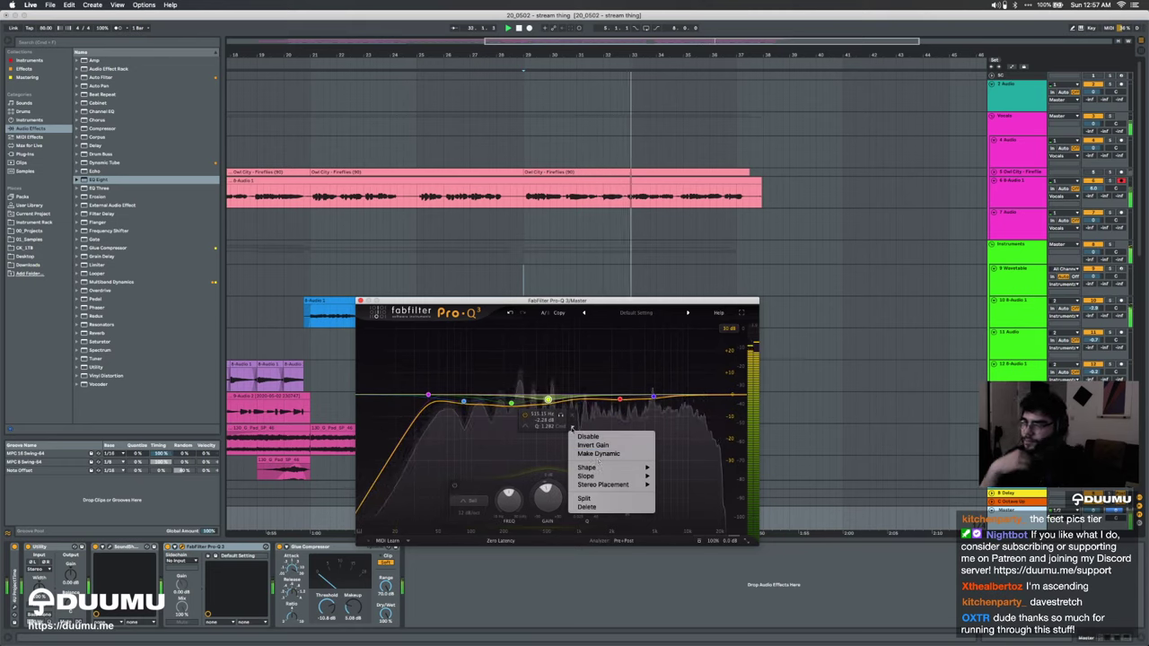
mouse_move(627, 477)
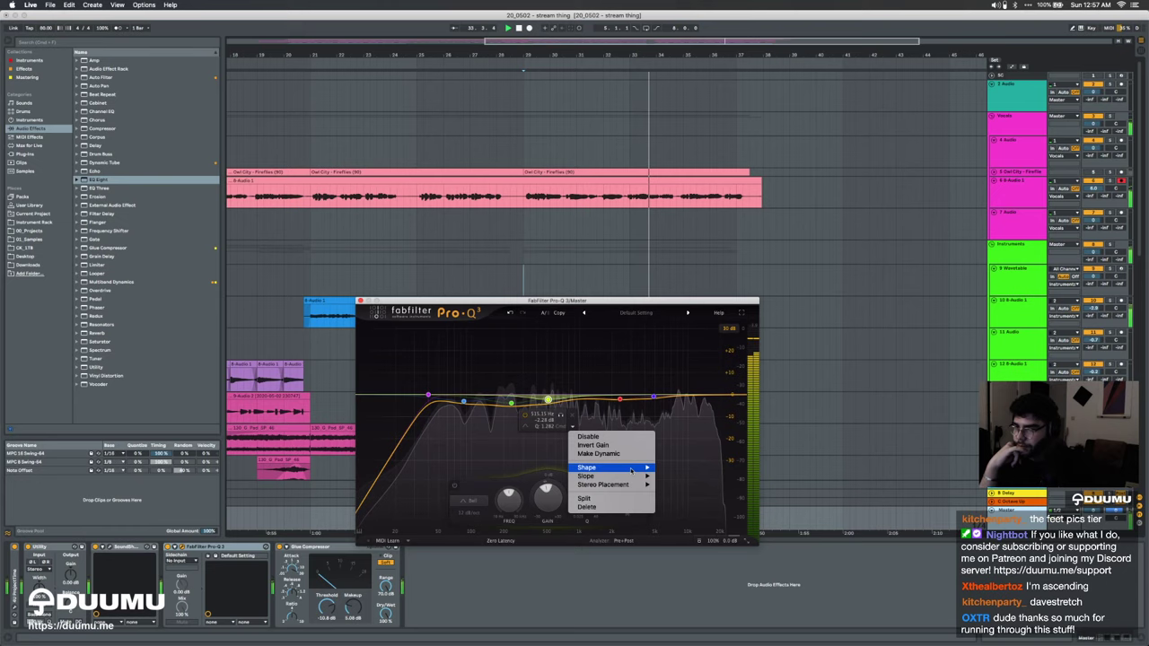
left_click(666, 483)
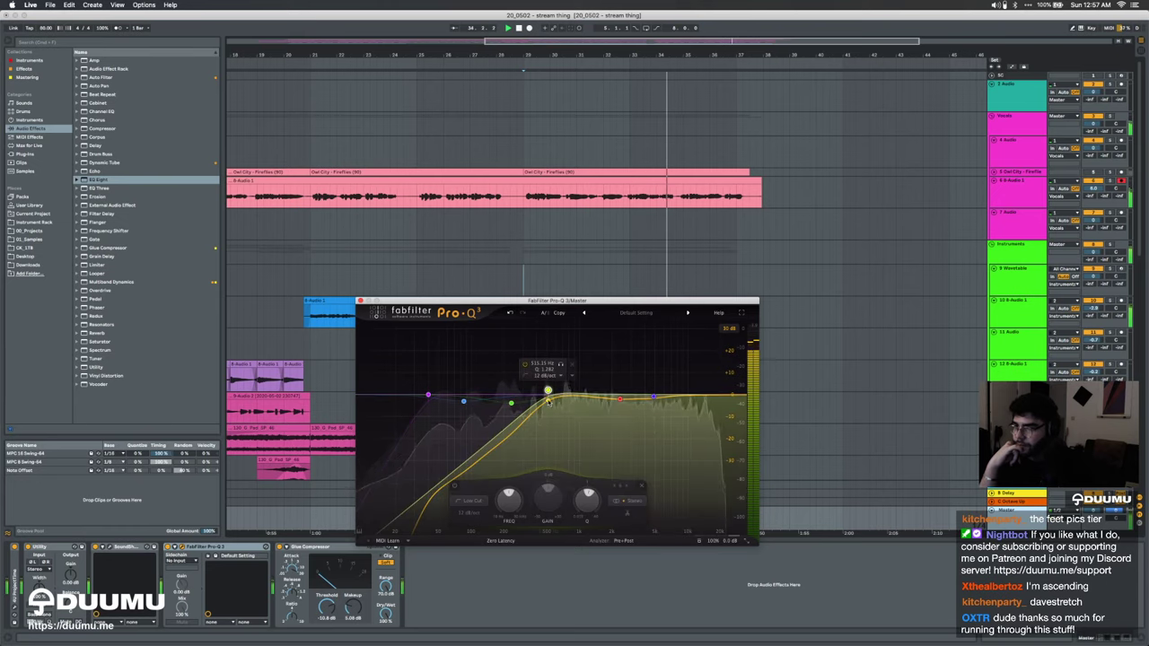
scroll(548, 392, "down", 3)
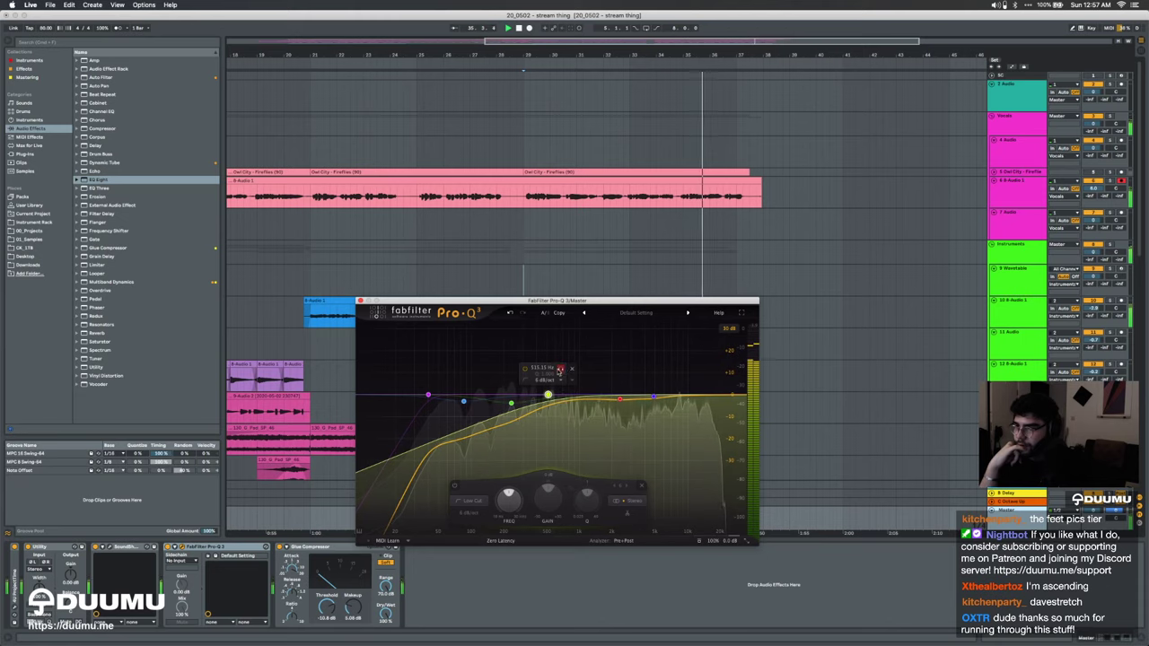
left_click(572, 369)
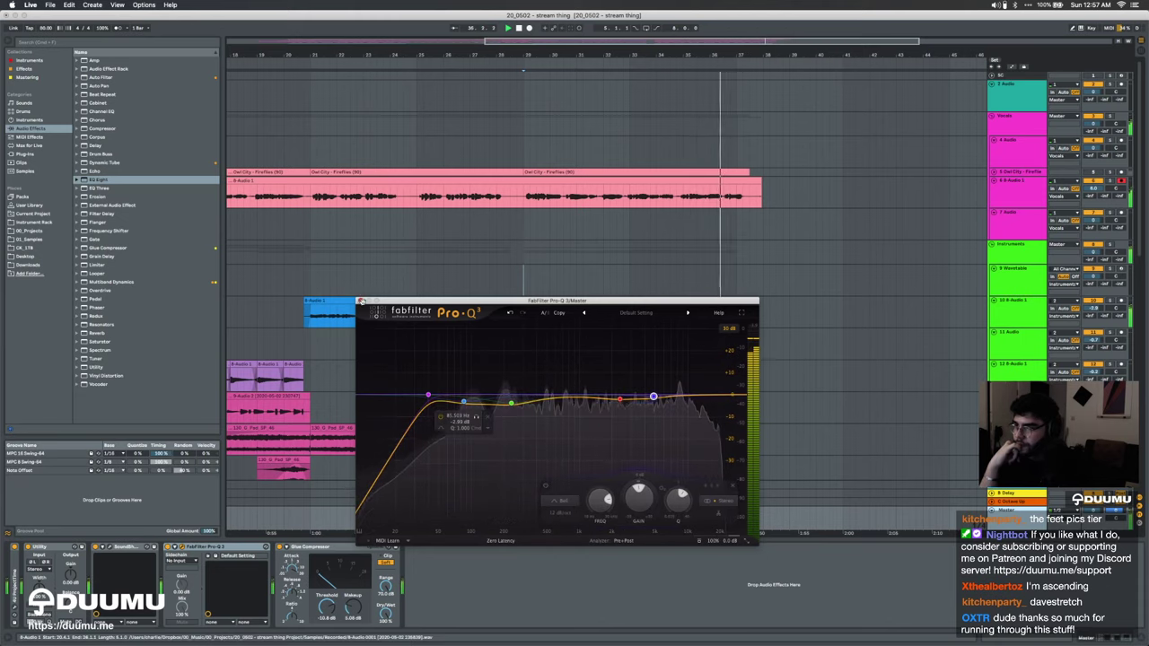
Step: Close the Pro-Q 3 window, place the insert marker at bar 37 on the 7 Audio track, and stop playback
left_click(360, 301)
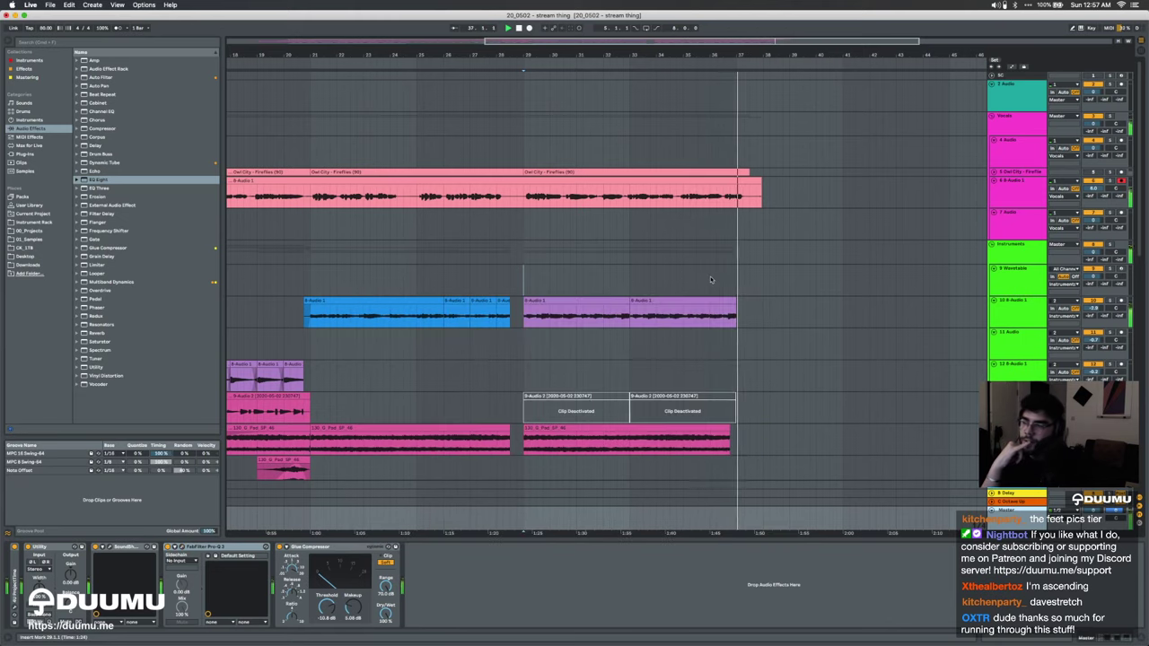
left_click(737, 221)
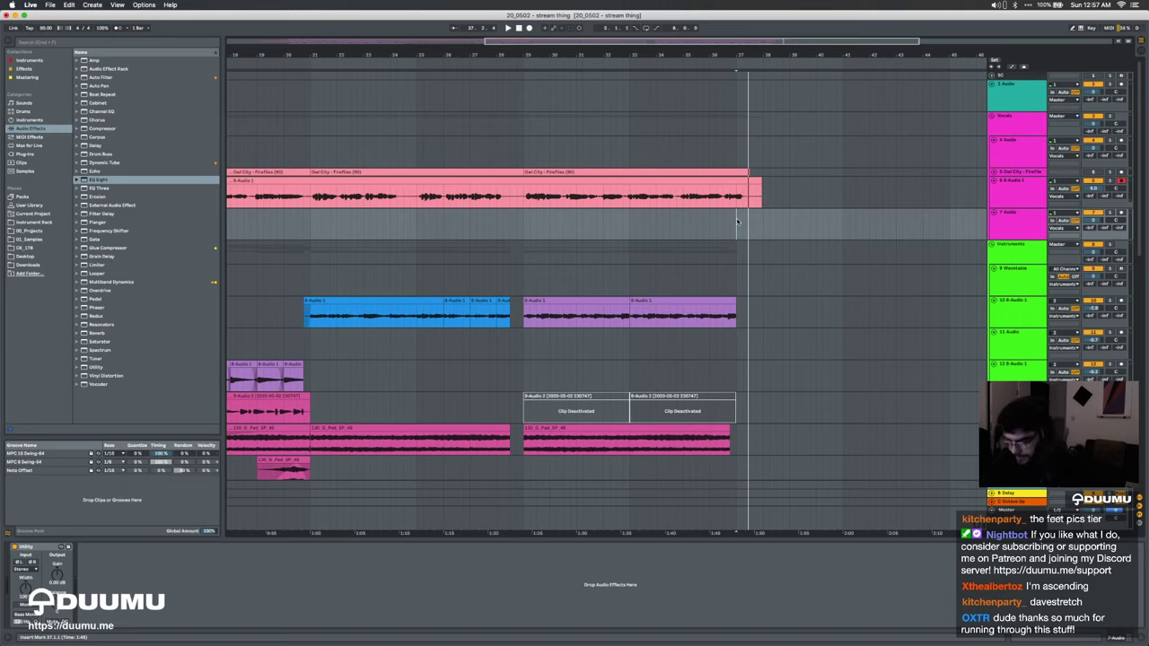
key("super+space")
type("c")
key("Return")
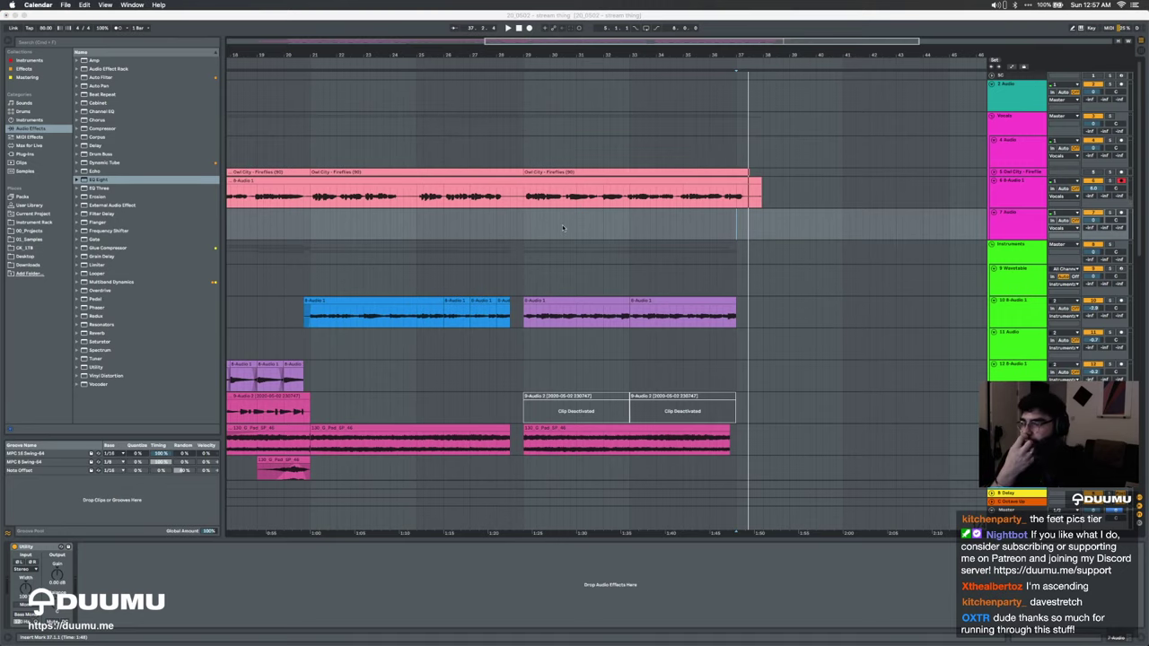
key("super+q")
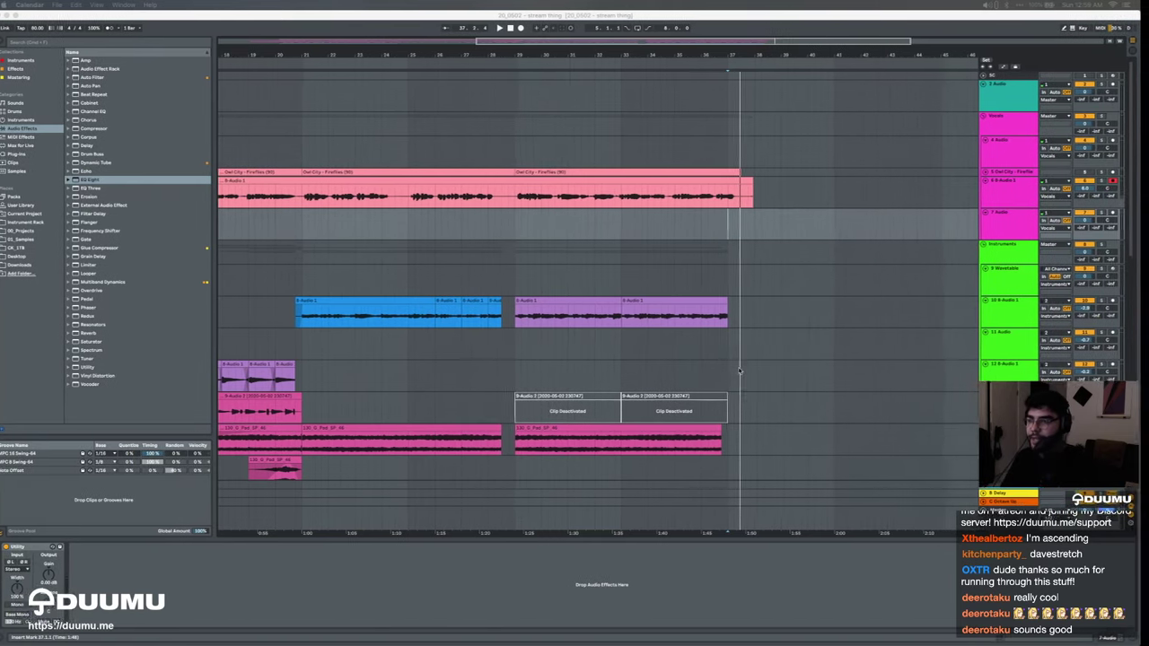
Step: Switch to the Safari window showing Madeon's "Heavy With Hoping" on YouTube and move it off this display
key("ctrl+Up")
left_click(936, 120)
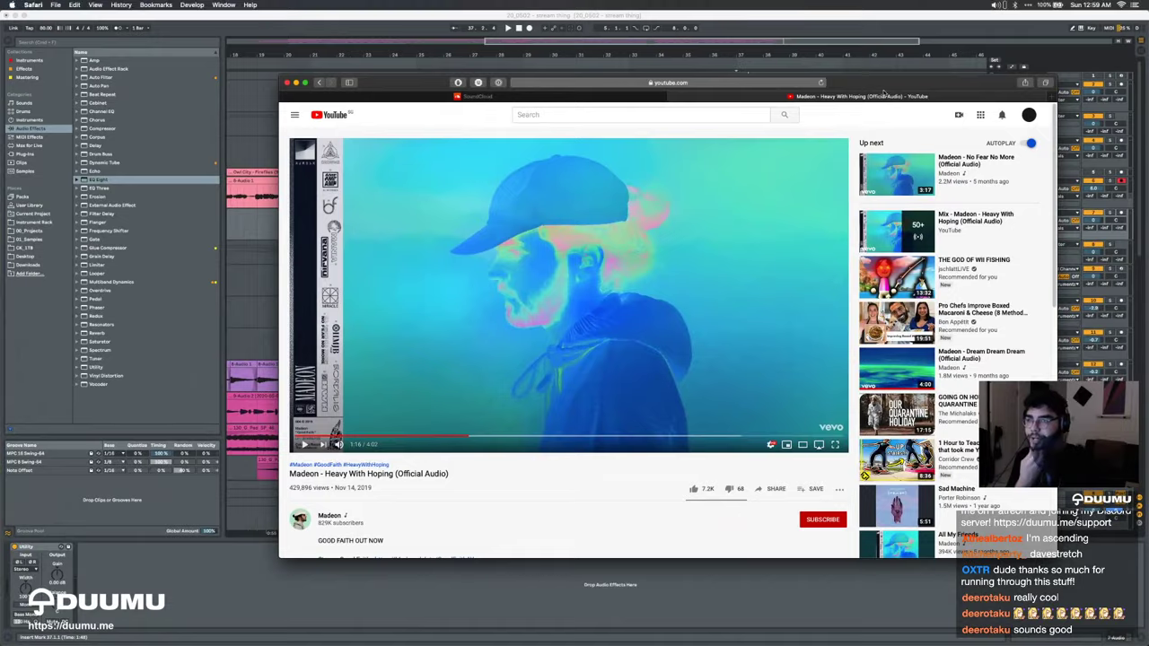
left_click_drag(882, 89, 736, 645)
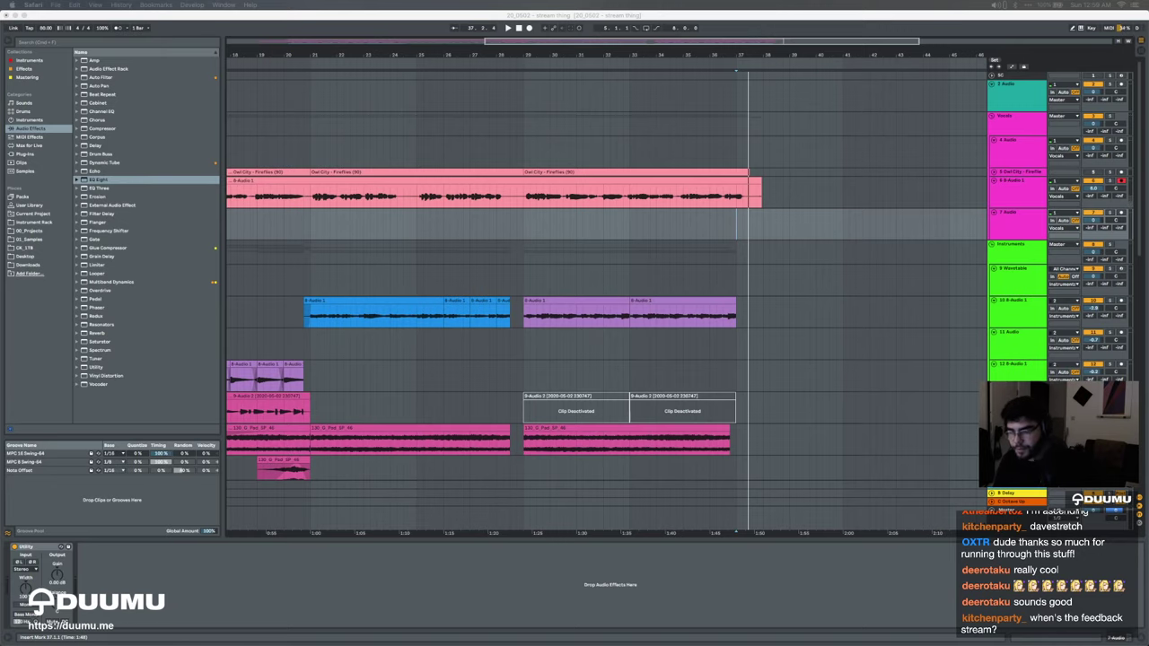
Step: Switch to the Safari window showing the artist's Bandcamp music page and move it onto this display
key("ctrl+Up")
key("ctrl+Up")
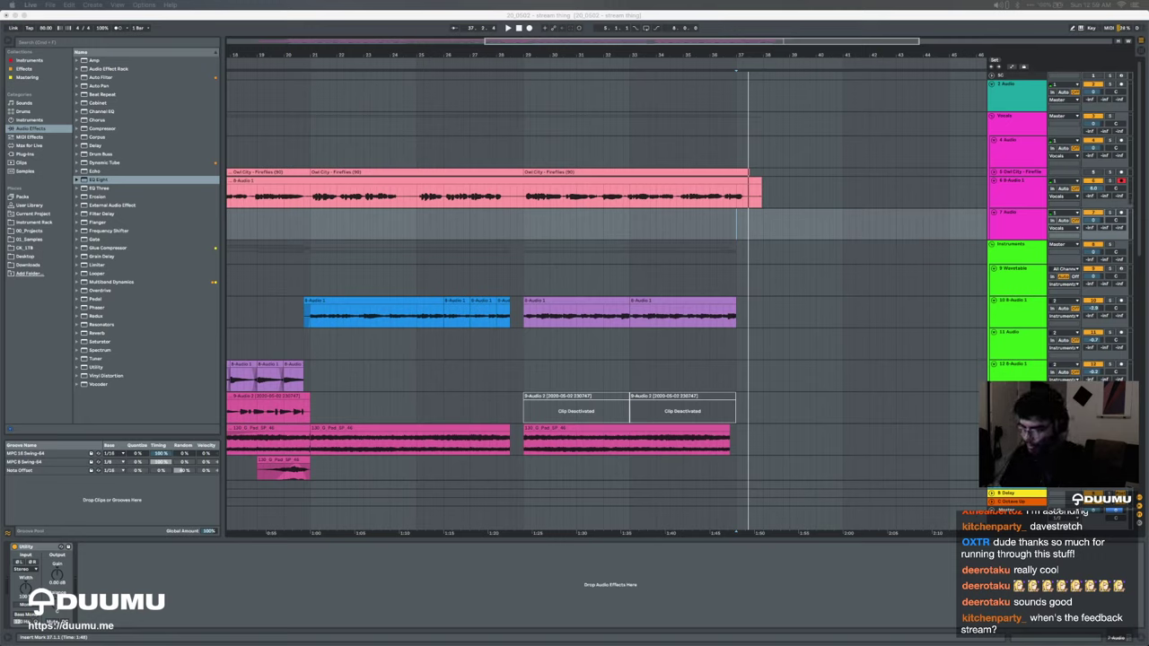
left_click_drag(700, 645, 746, 82)
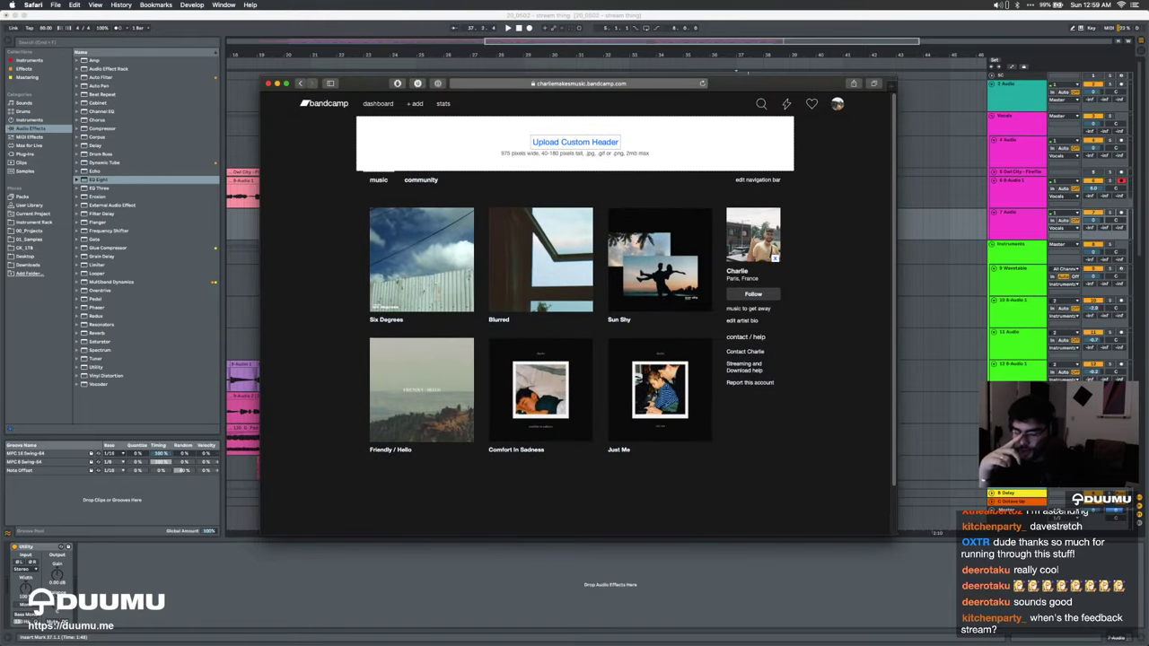
left_click(782, 415)
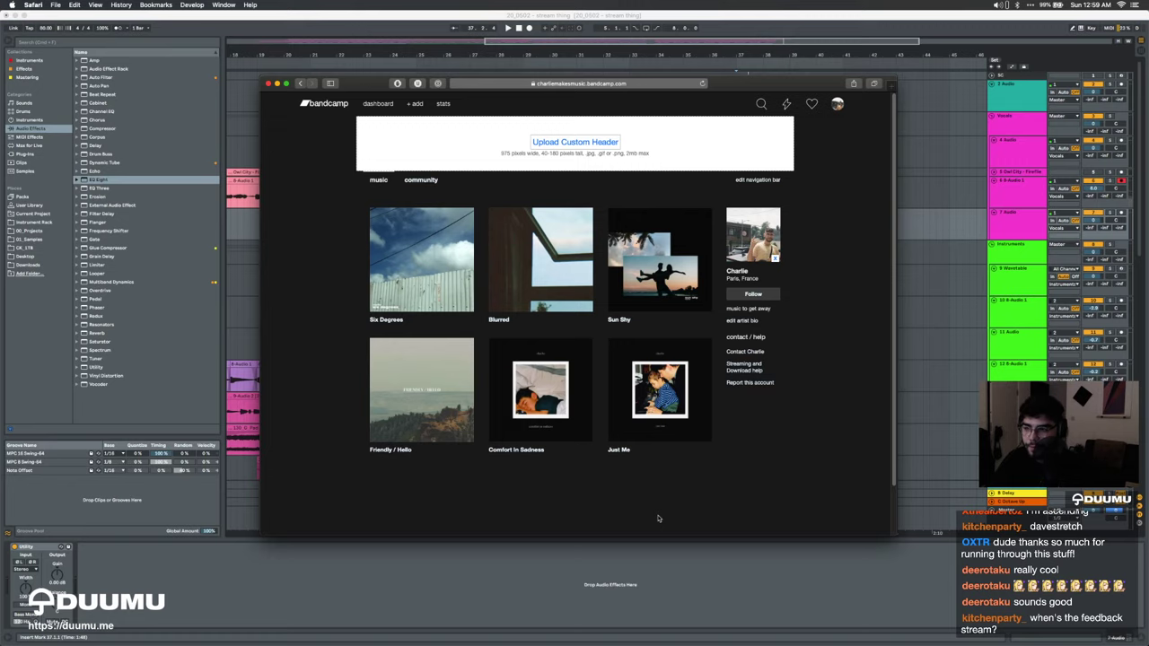
Step: View the Six Degrees album page, return to the discography, and close the Bandcamp window
left_click(427, 265)
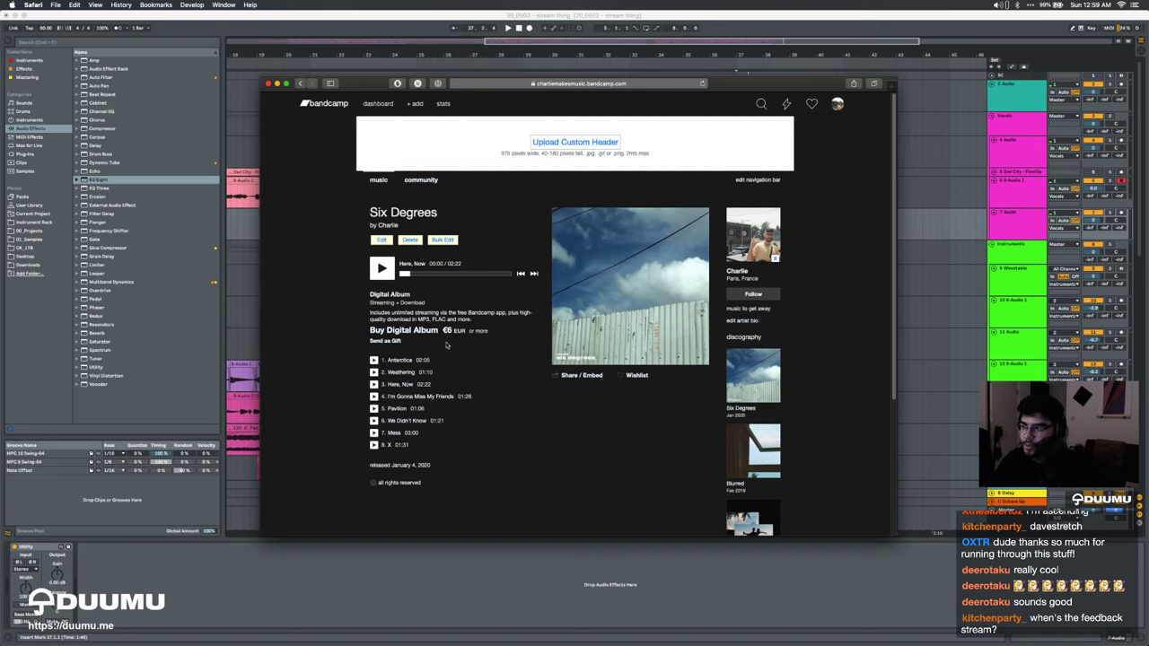
left_click(301, 83)
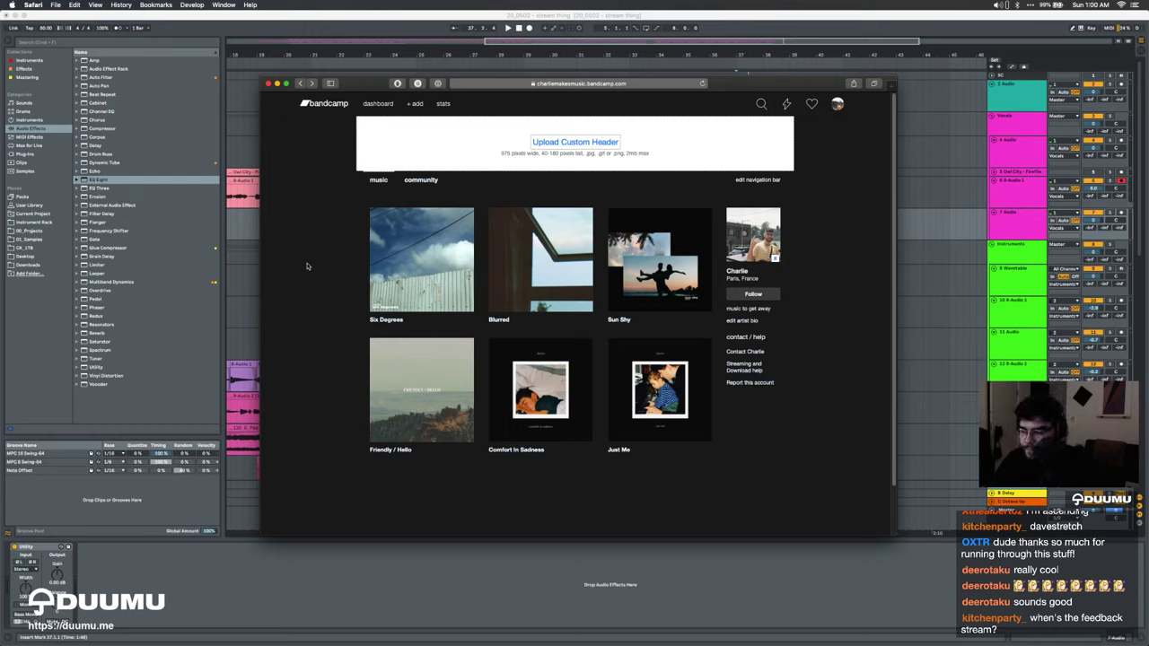
left_click(268, 84)
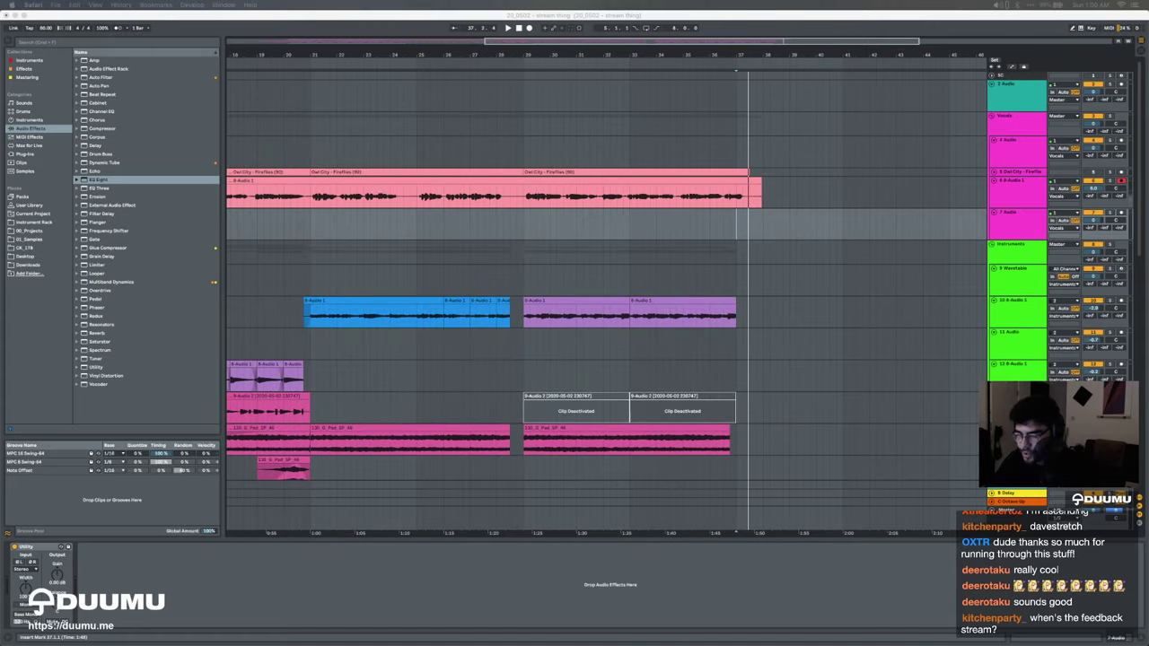
key("ctrl+Up")
key("ctrl+Up")
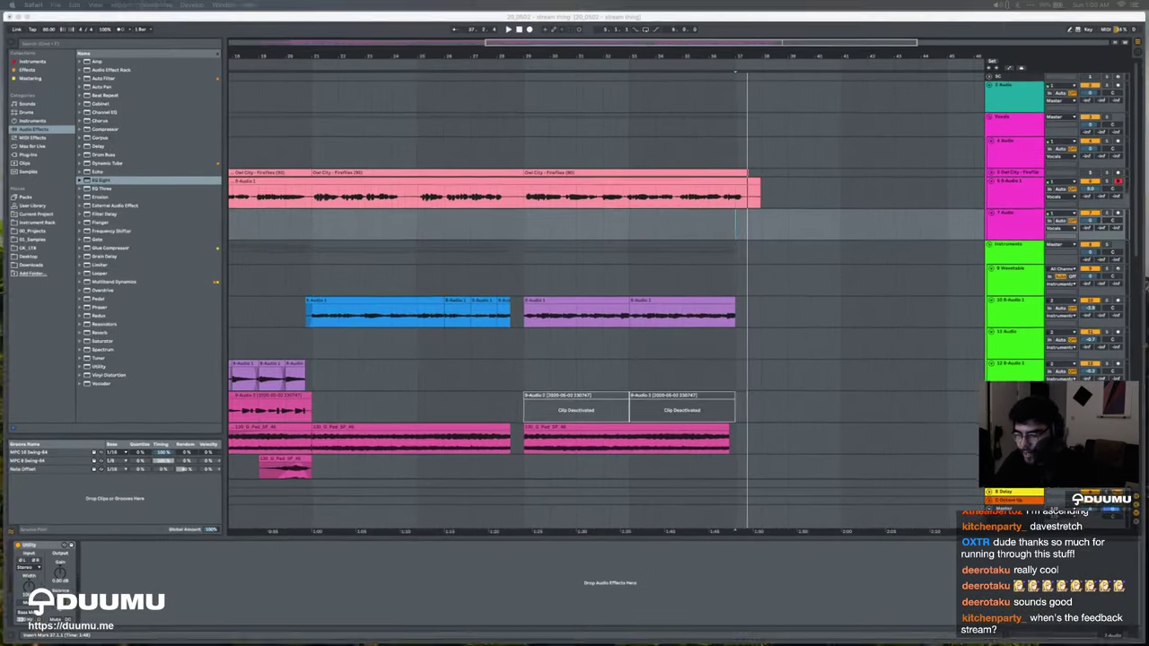